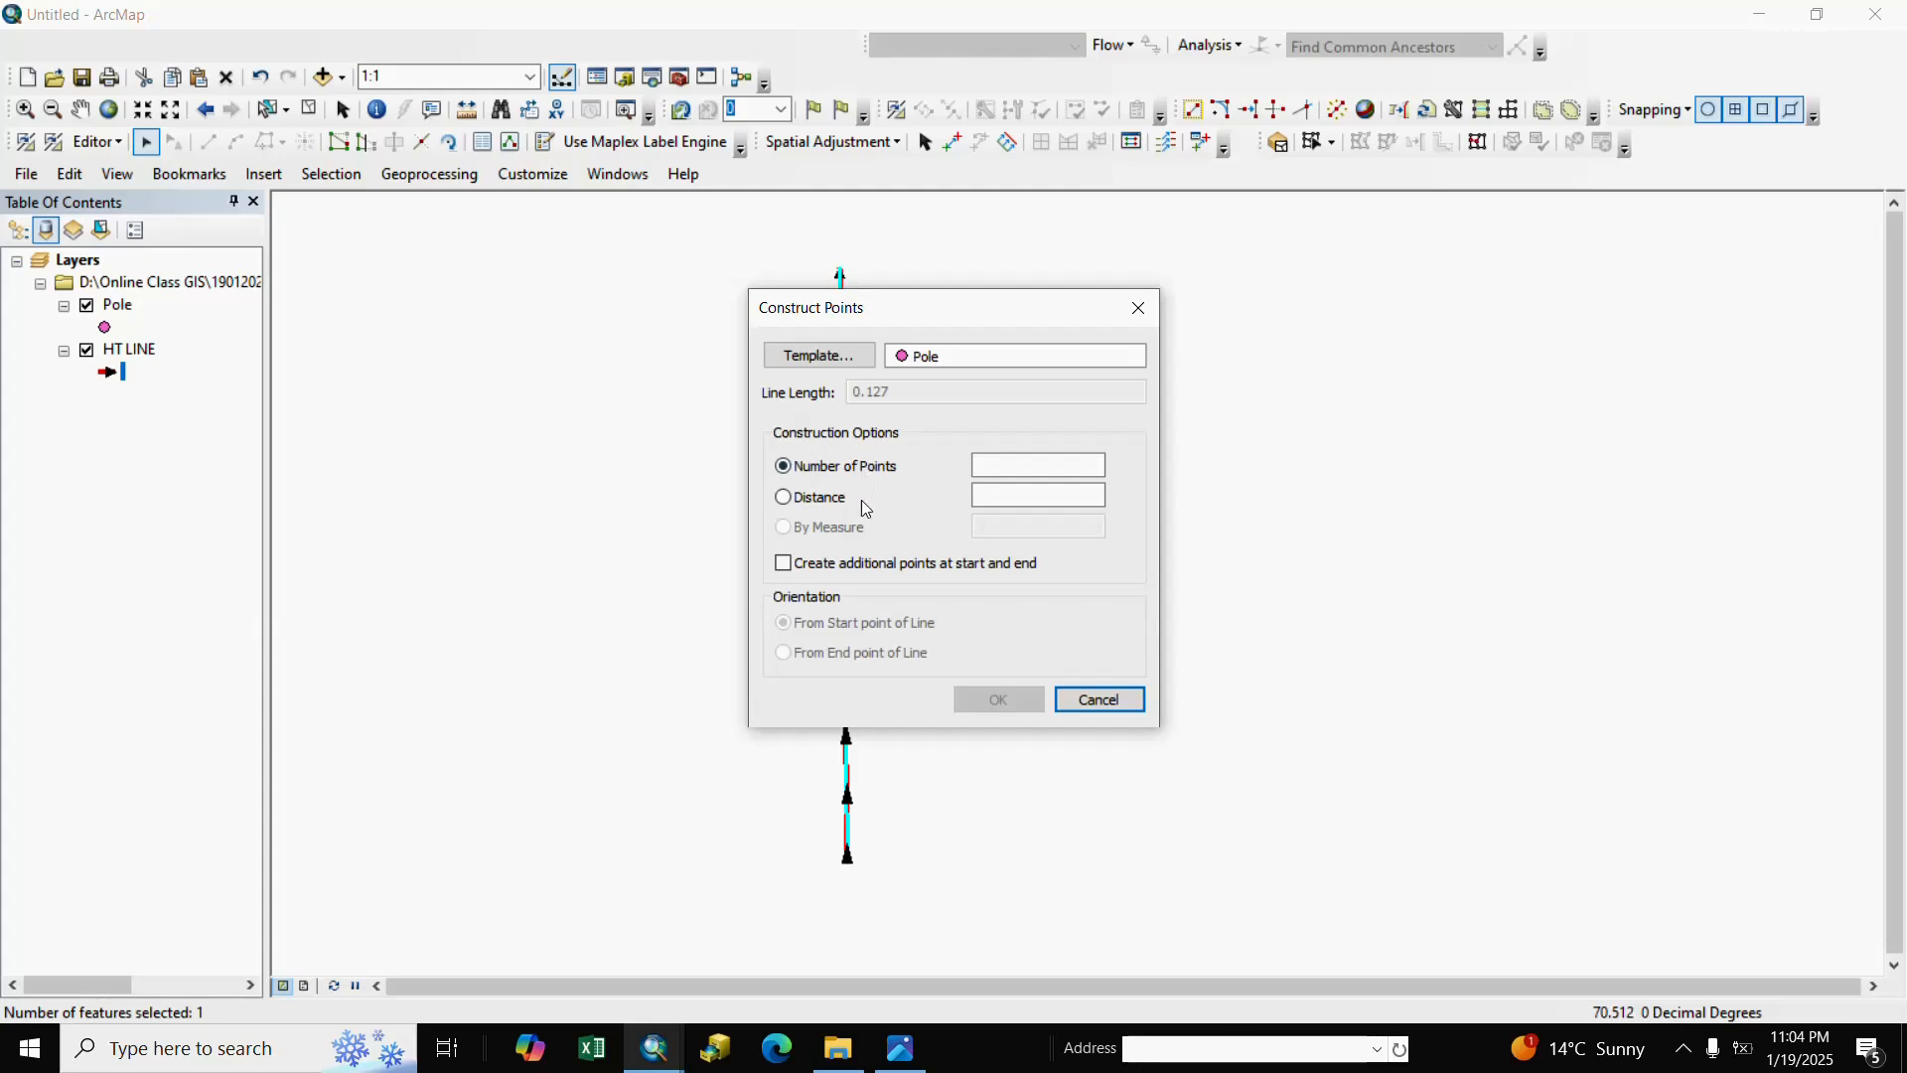
# Generate 10 evenly spaced Pole points along HT LINE using Construct Points' Number of Points option.
pyautogui.click(993, 465)
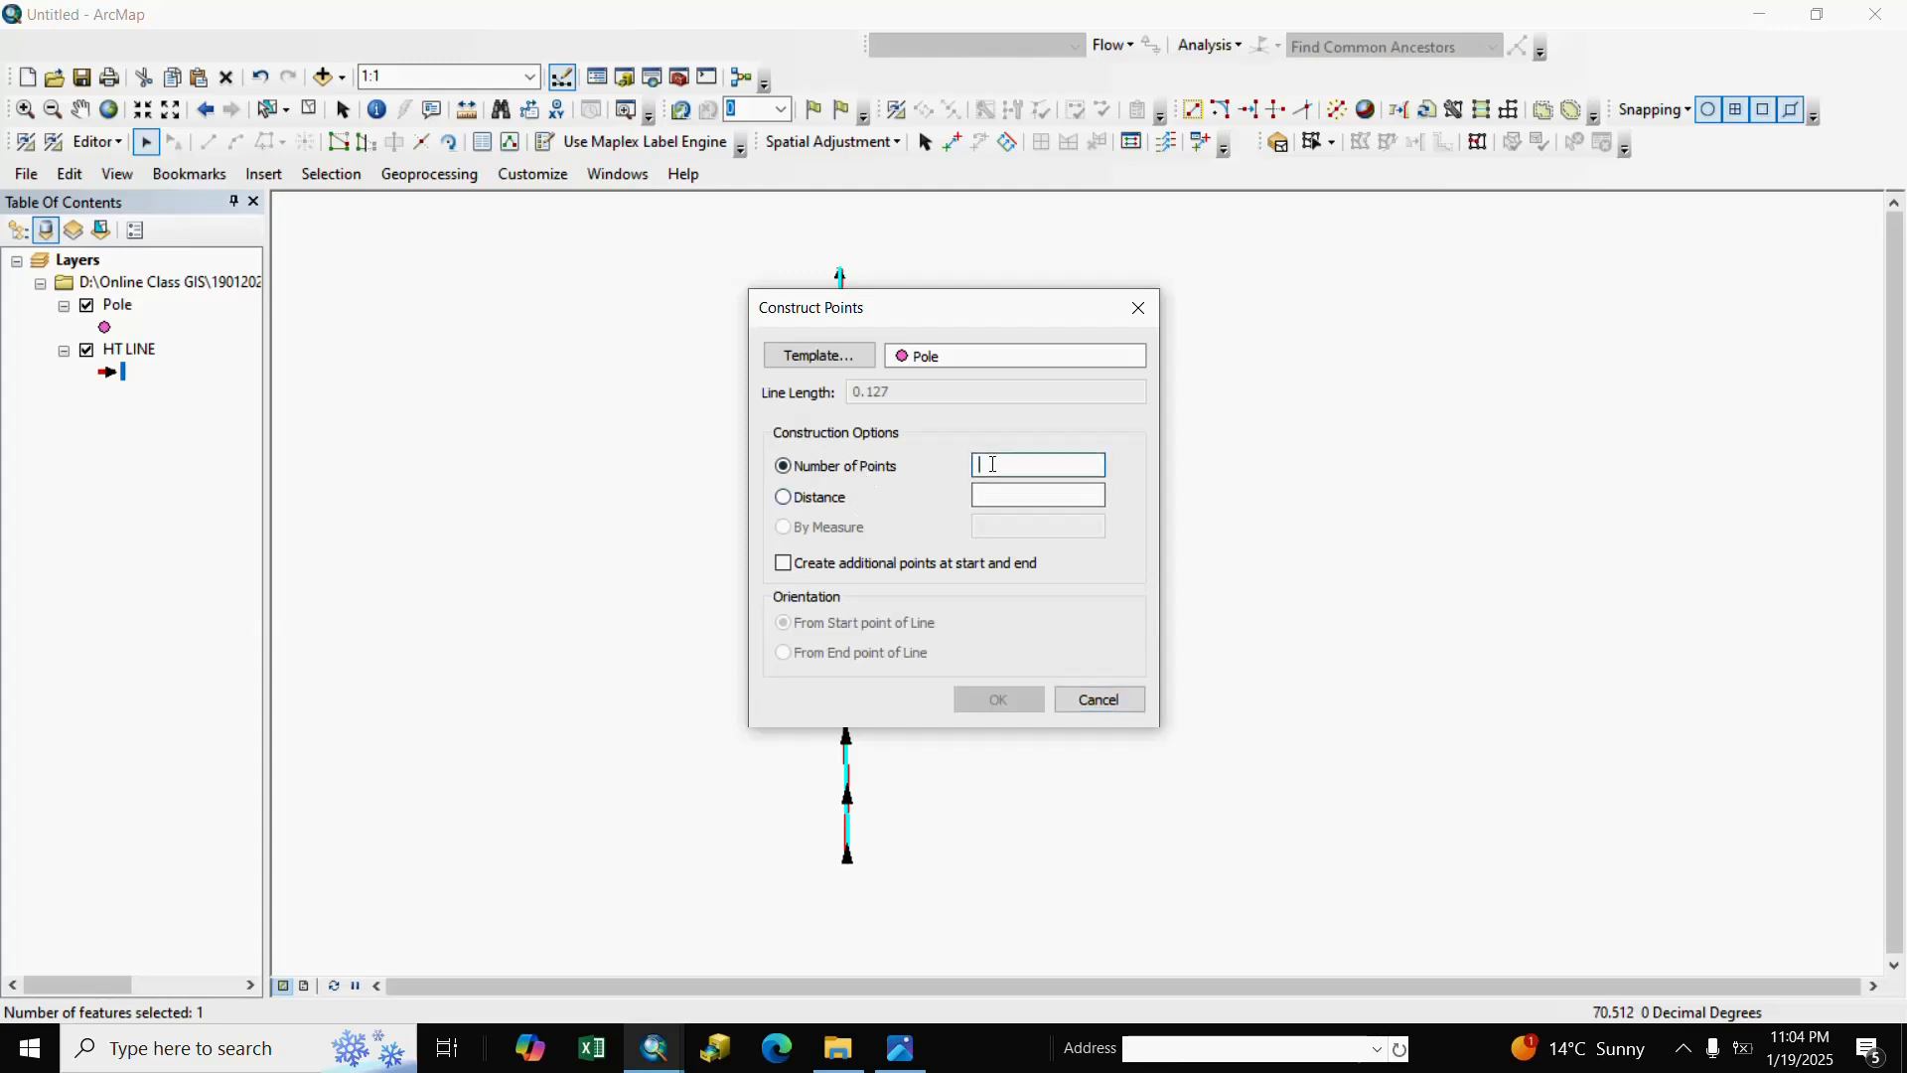
pyautogui.write('10')
pyautogui.click(1039, 494)
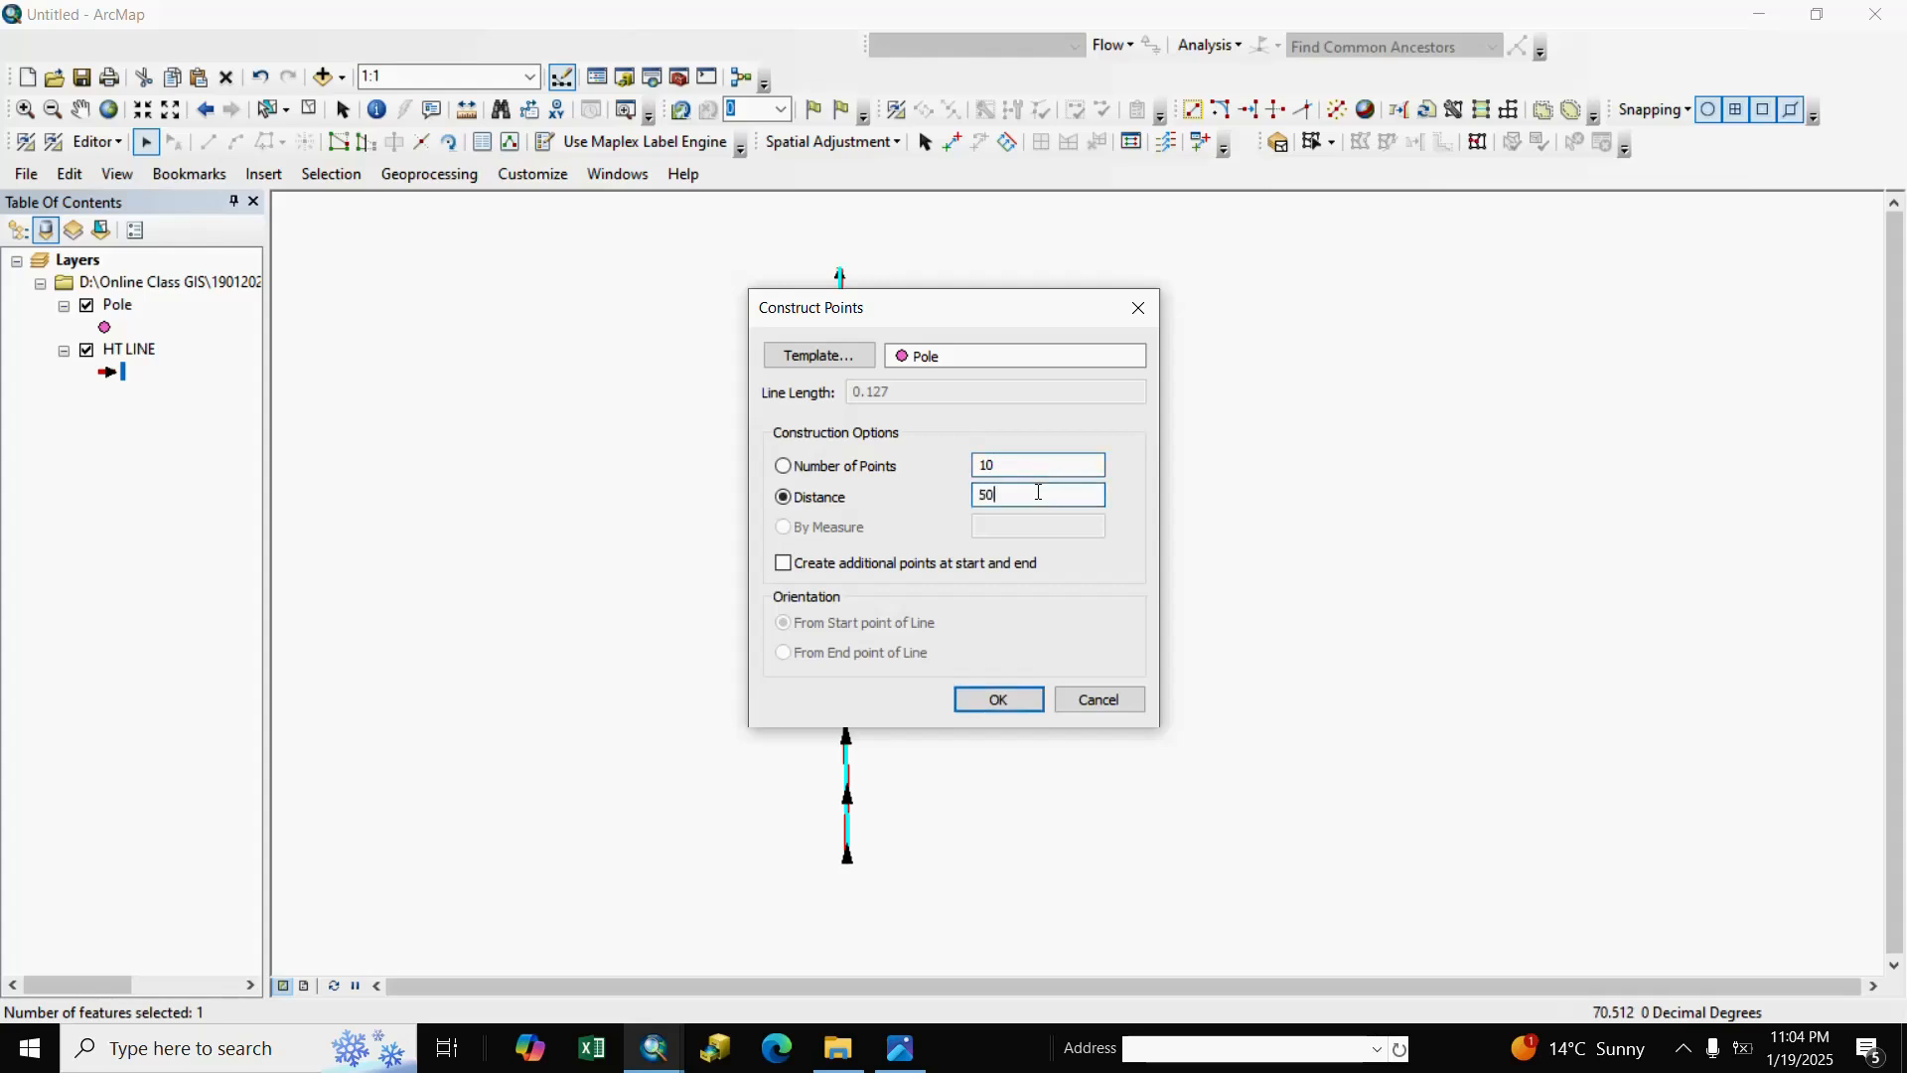
pyautogui.click(782, 466)
# Place the ten points, then select and clear the HT LINE feature to check it.
pyautogui.click(998, 700)
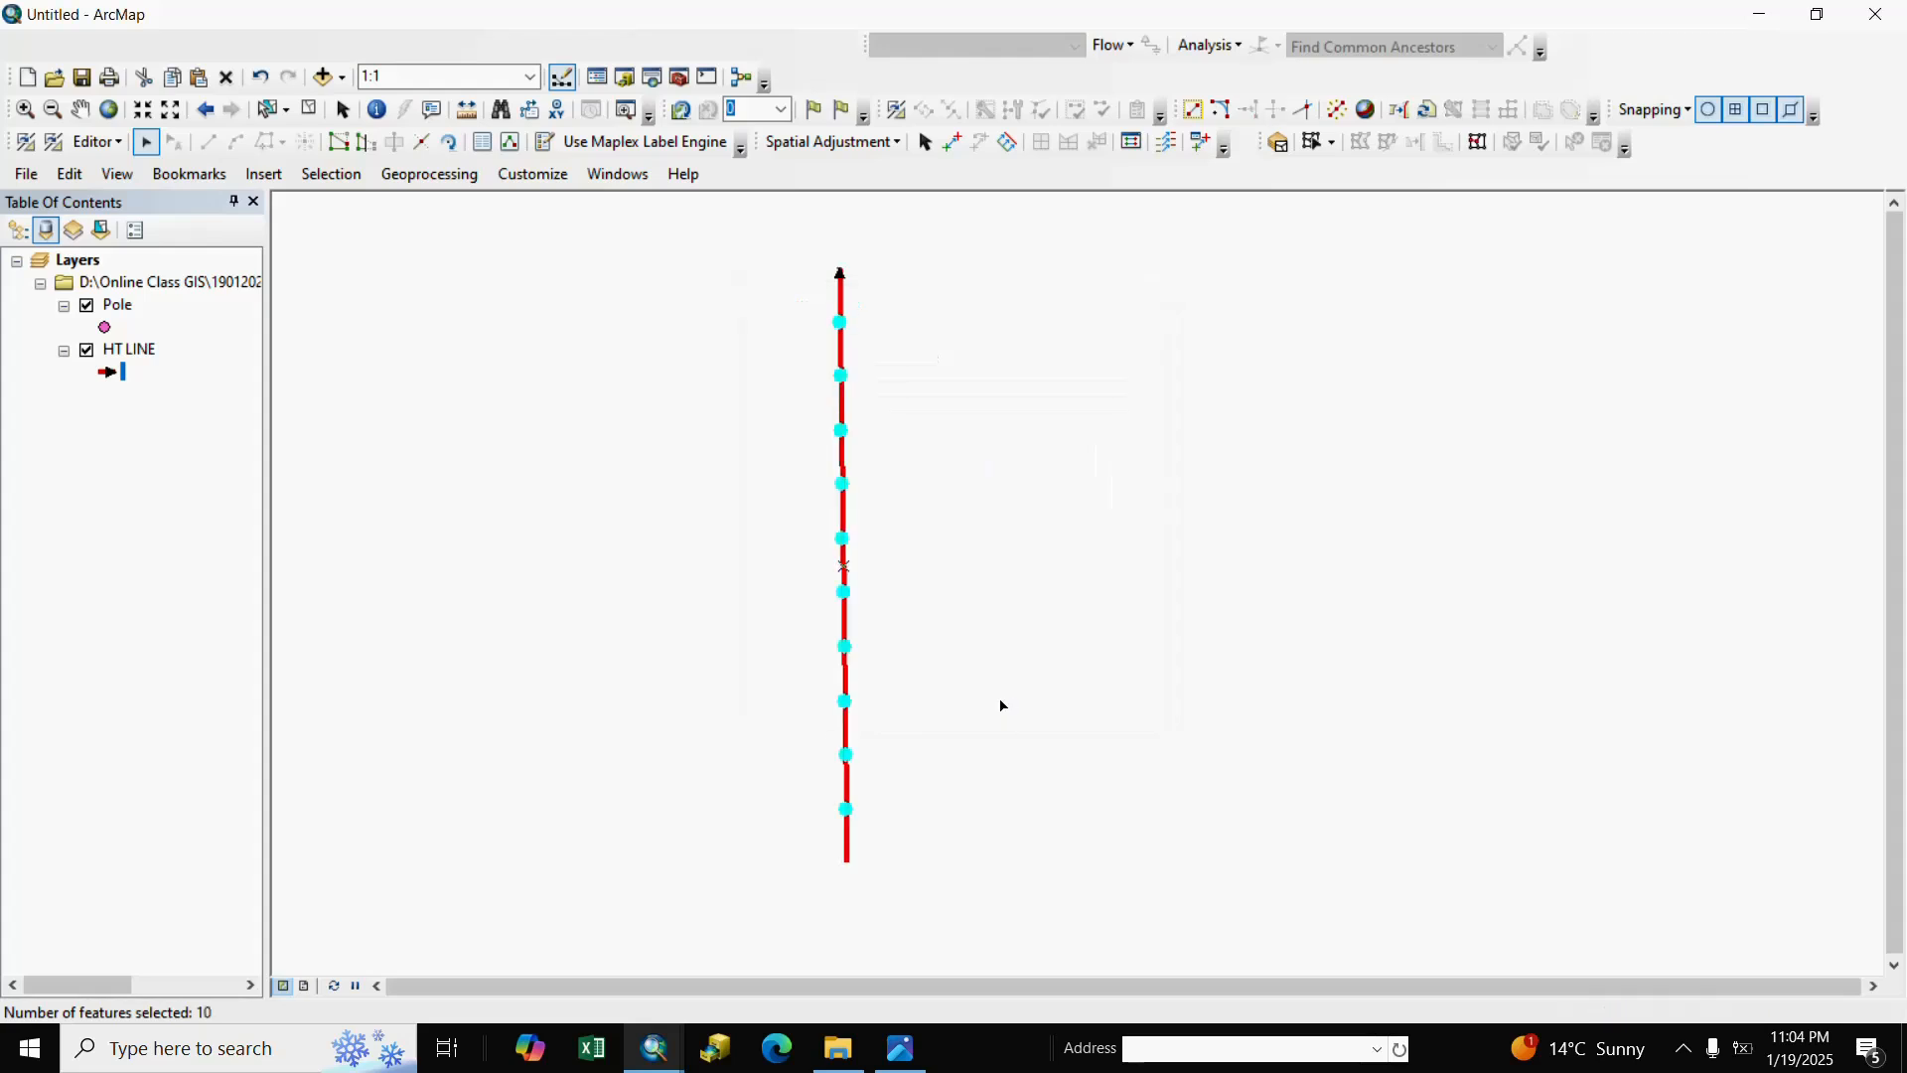
pyautogui.click(874, 601)
pyautogui.click(842, 510)
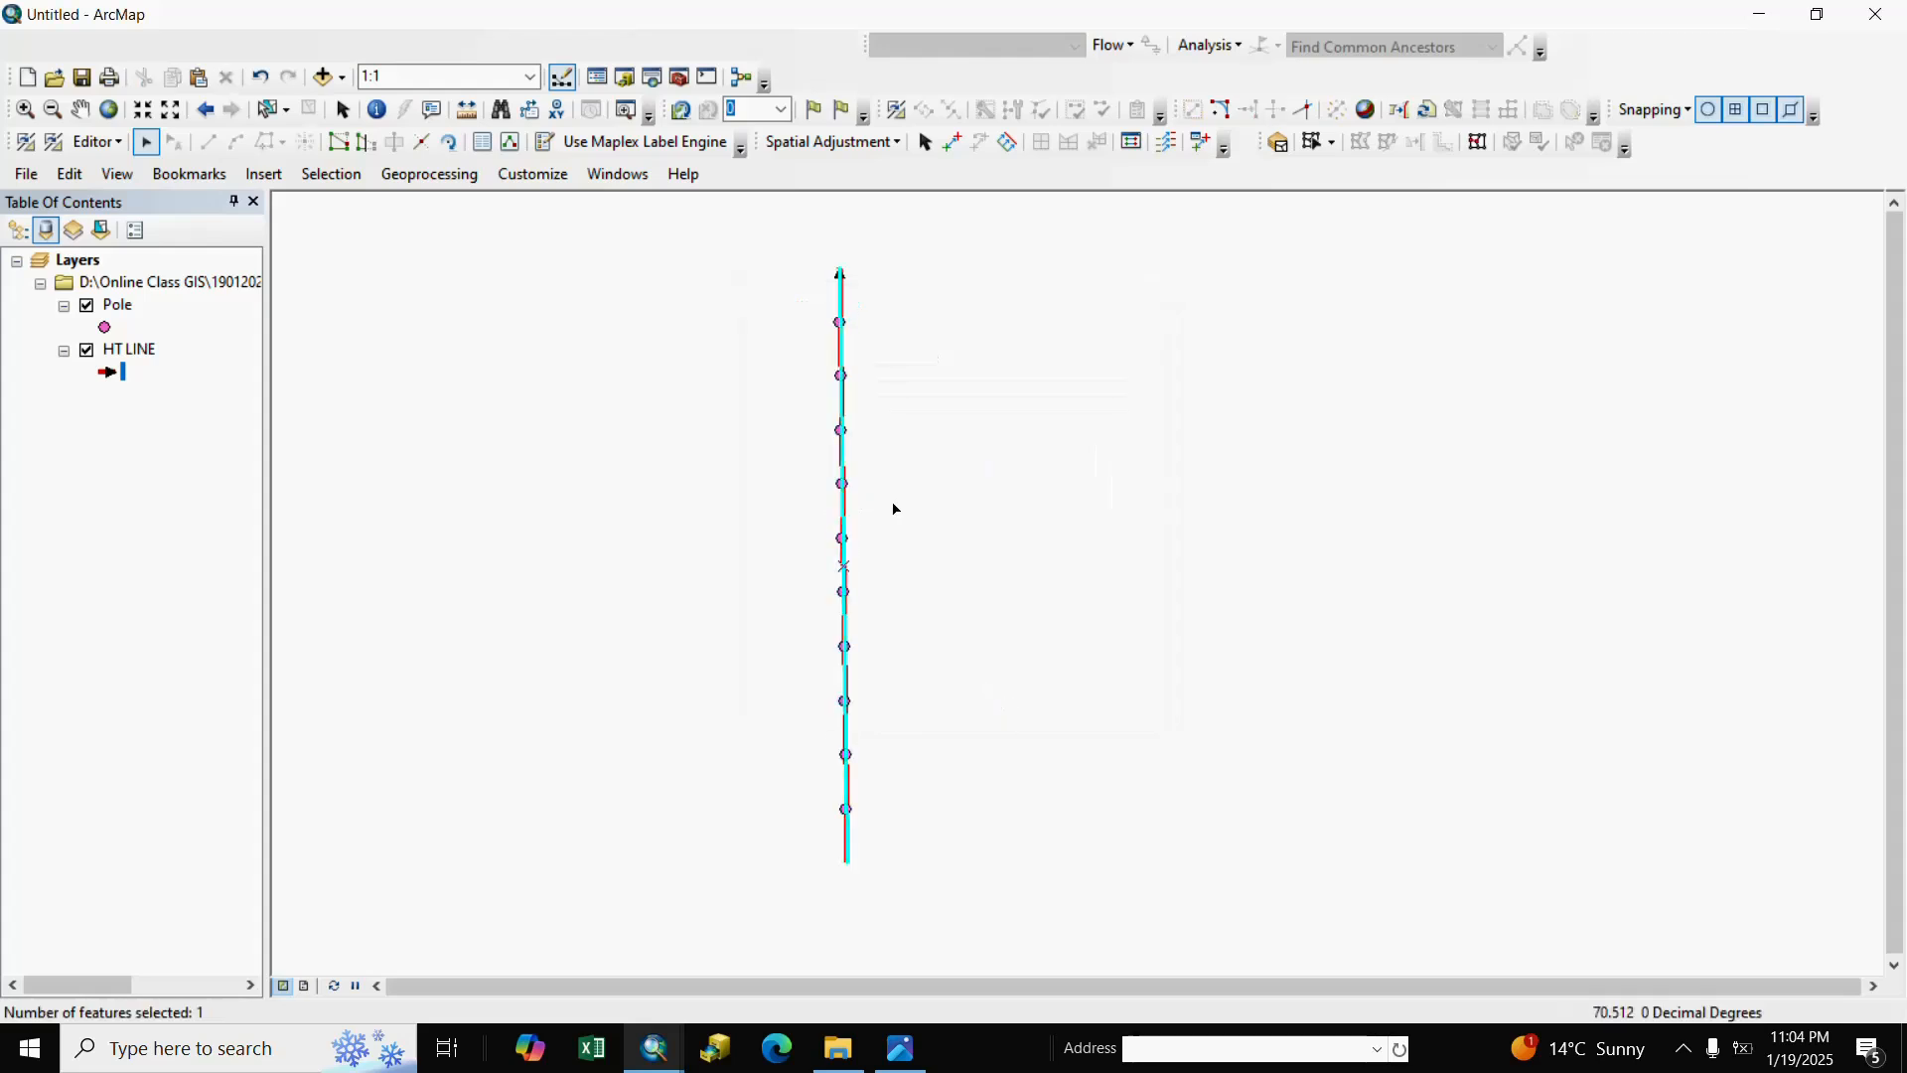
pyautogui.click(885, 511)
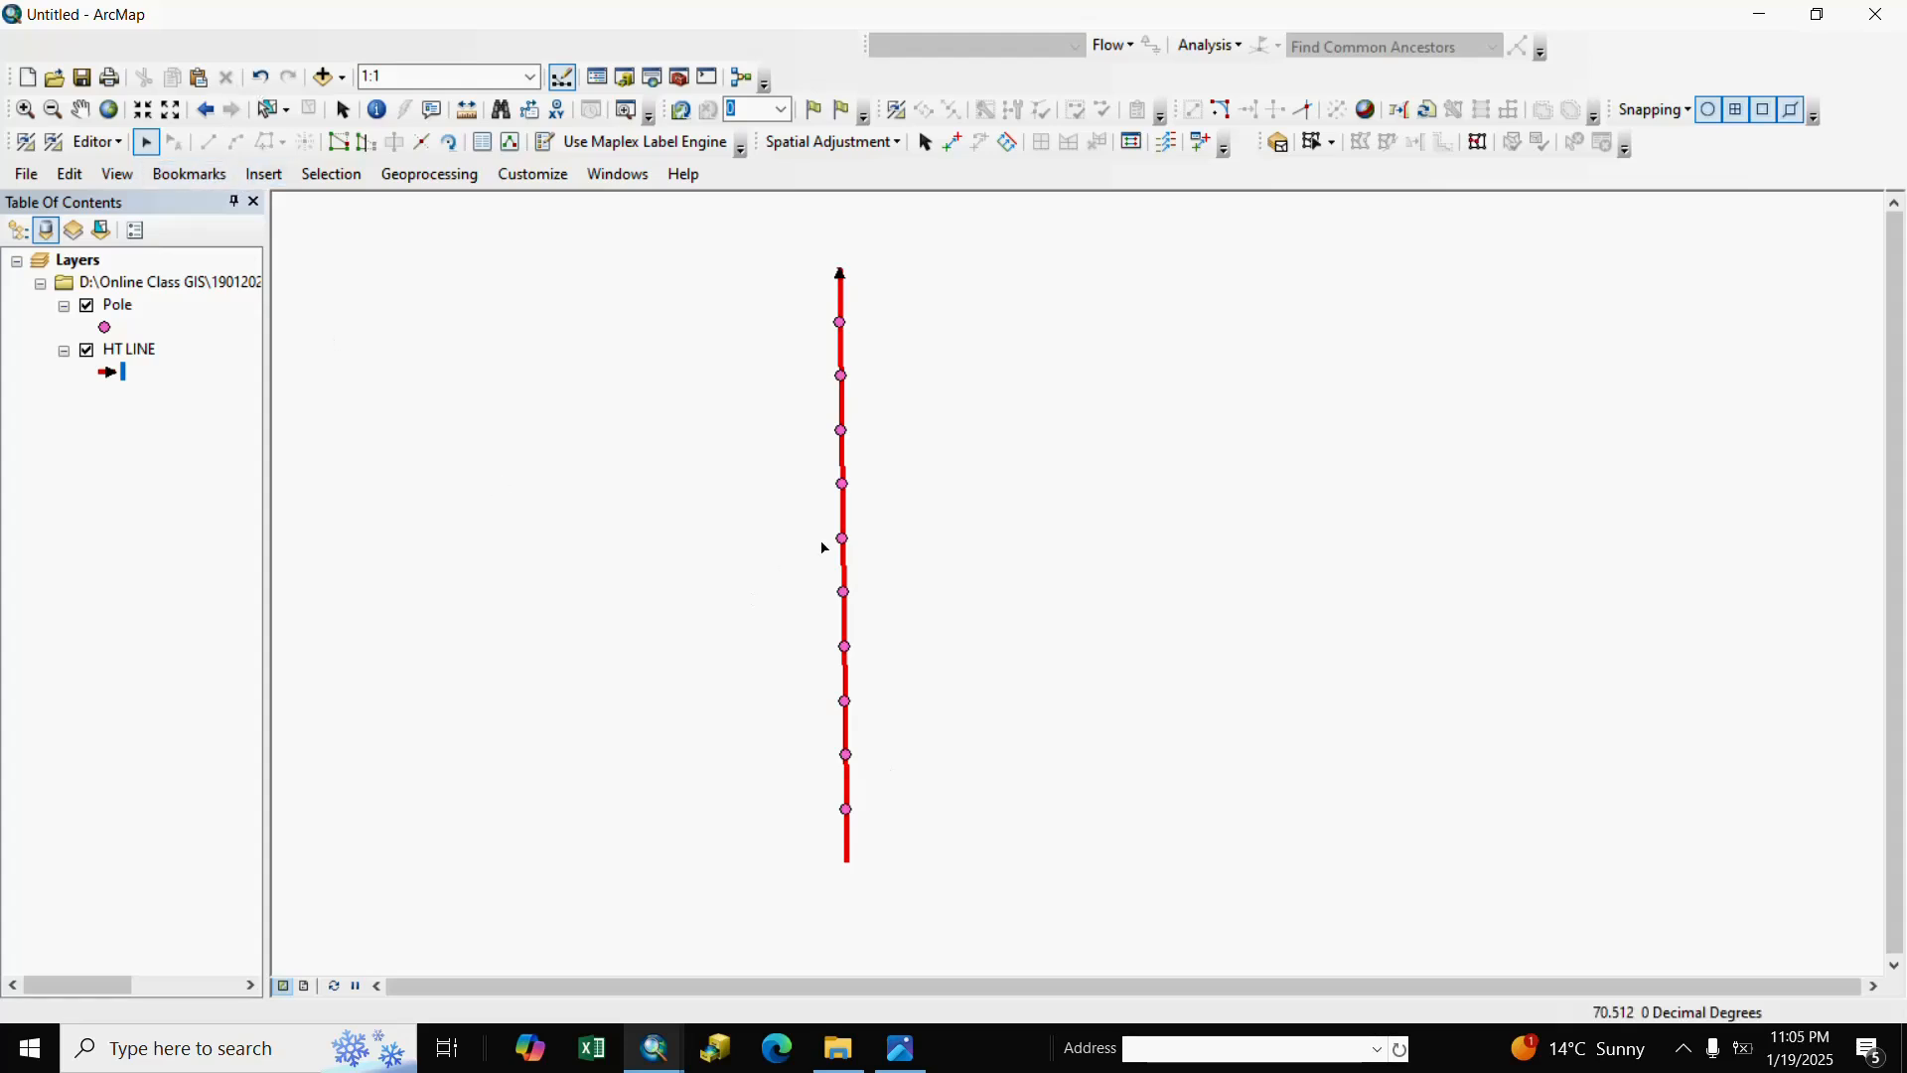
pyautogui.click(846, 517)
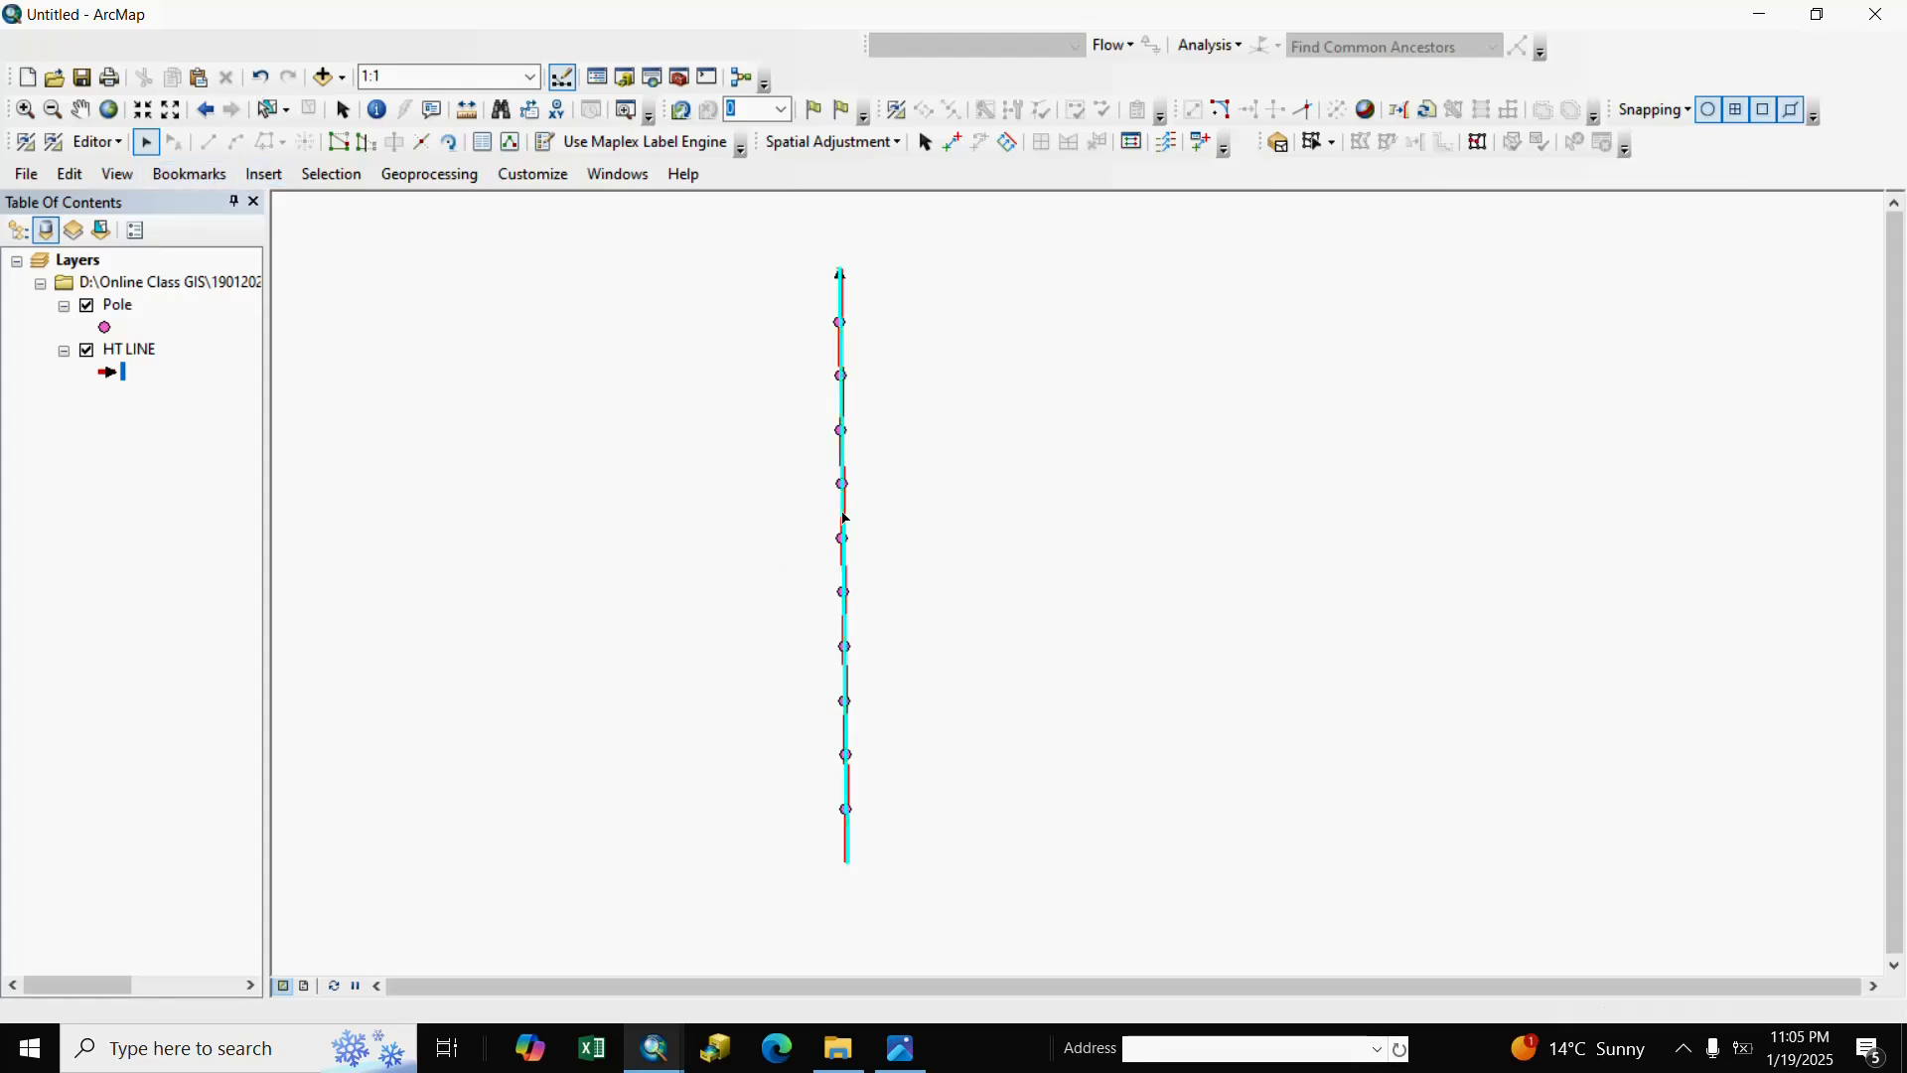
pyautogui.click(943, 552)
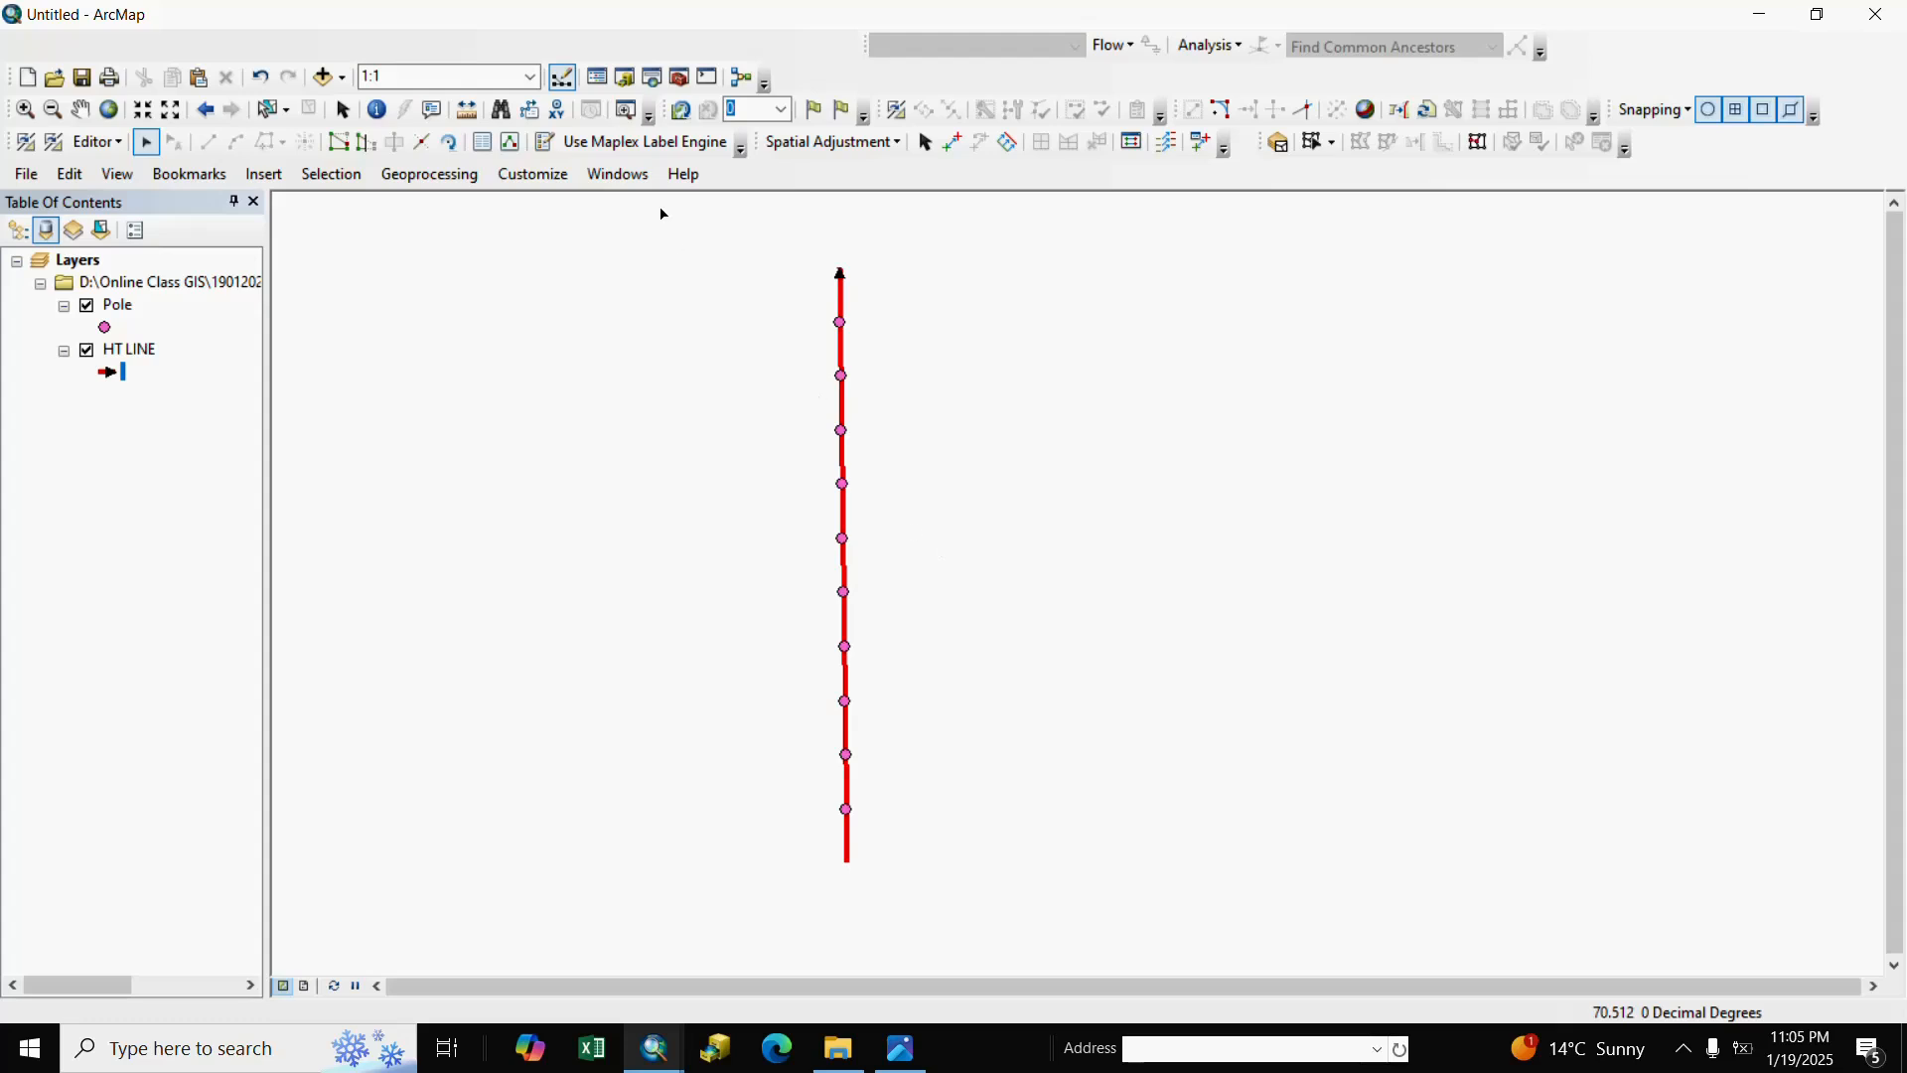
# Search for 'split' and open the Split Line at Point (Data Management) tool.
pyautogui.click(654, 80)
pyautogui.moveTo(1525, 300); pyautogui.dragTo(1469, 304)
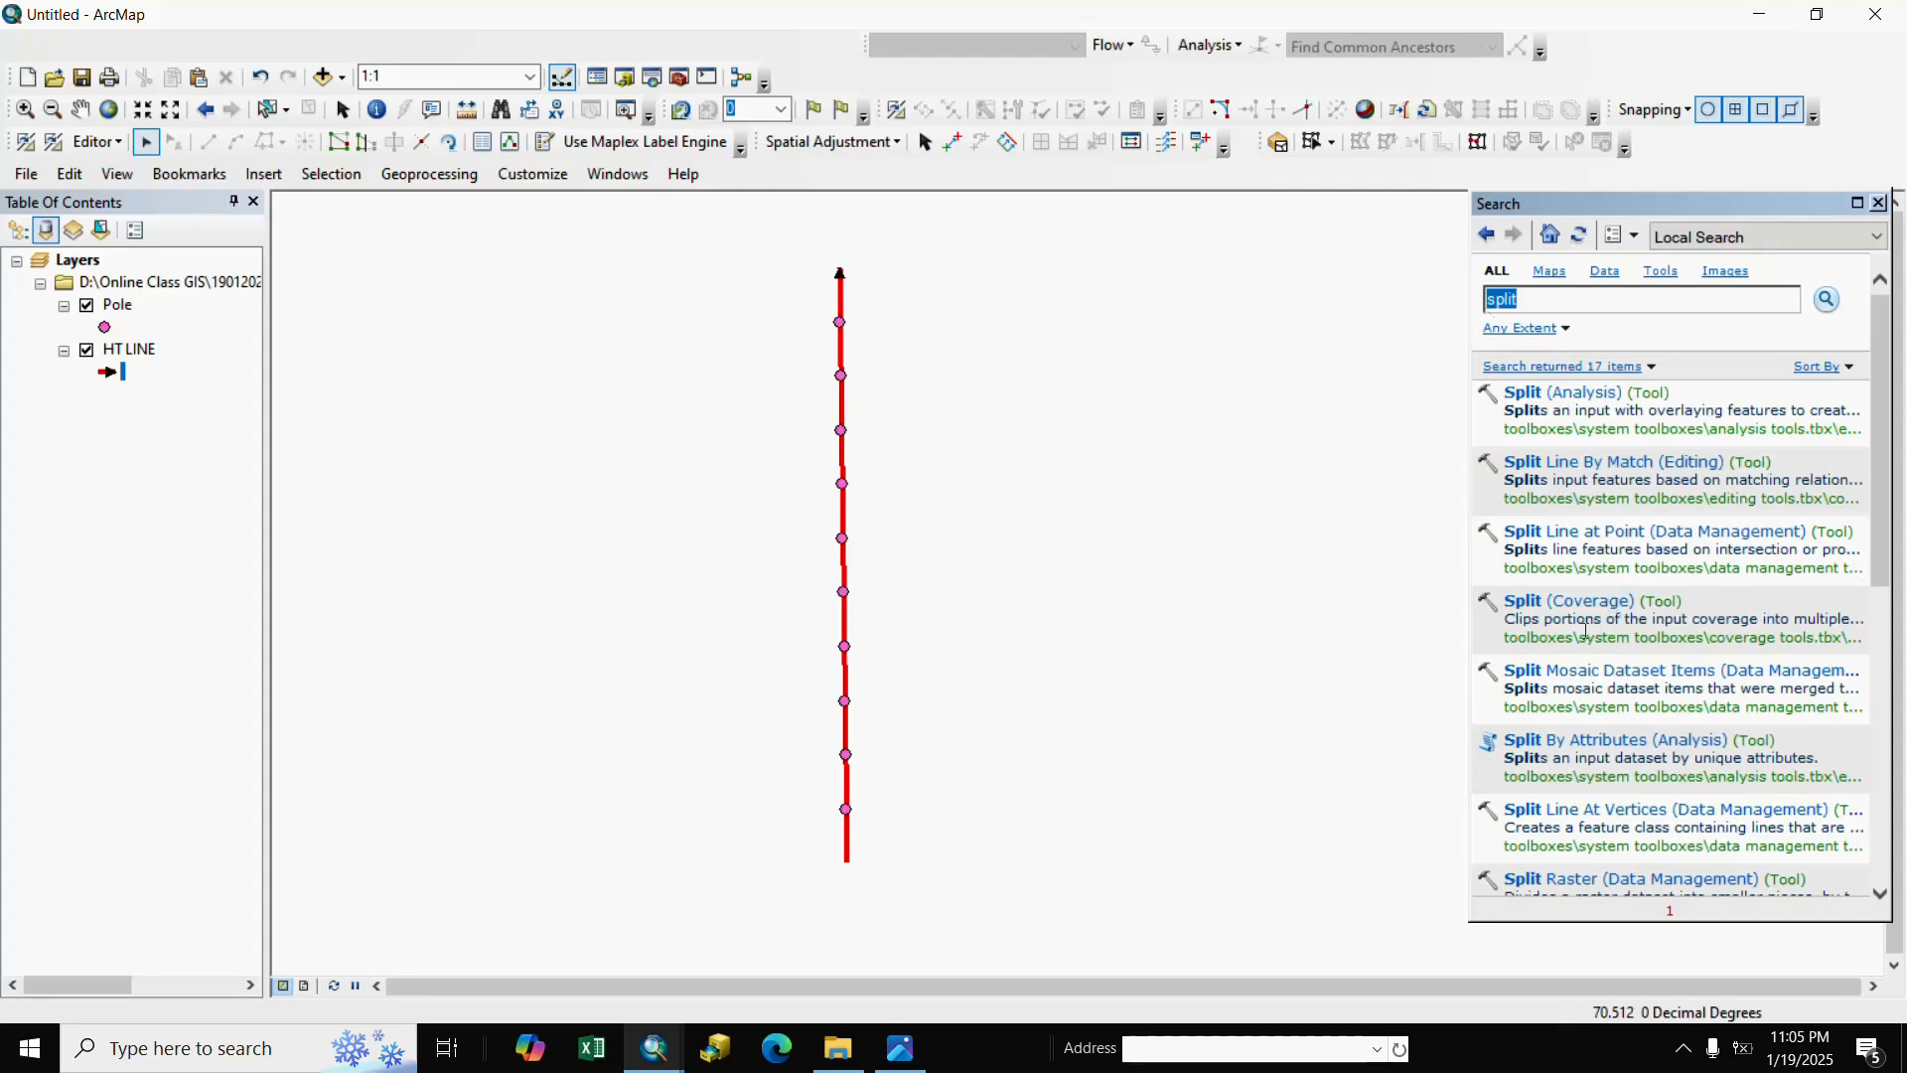
pyautogui.click(1552, 539)
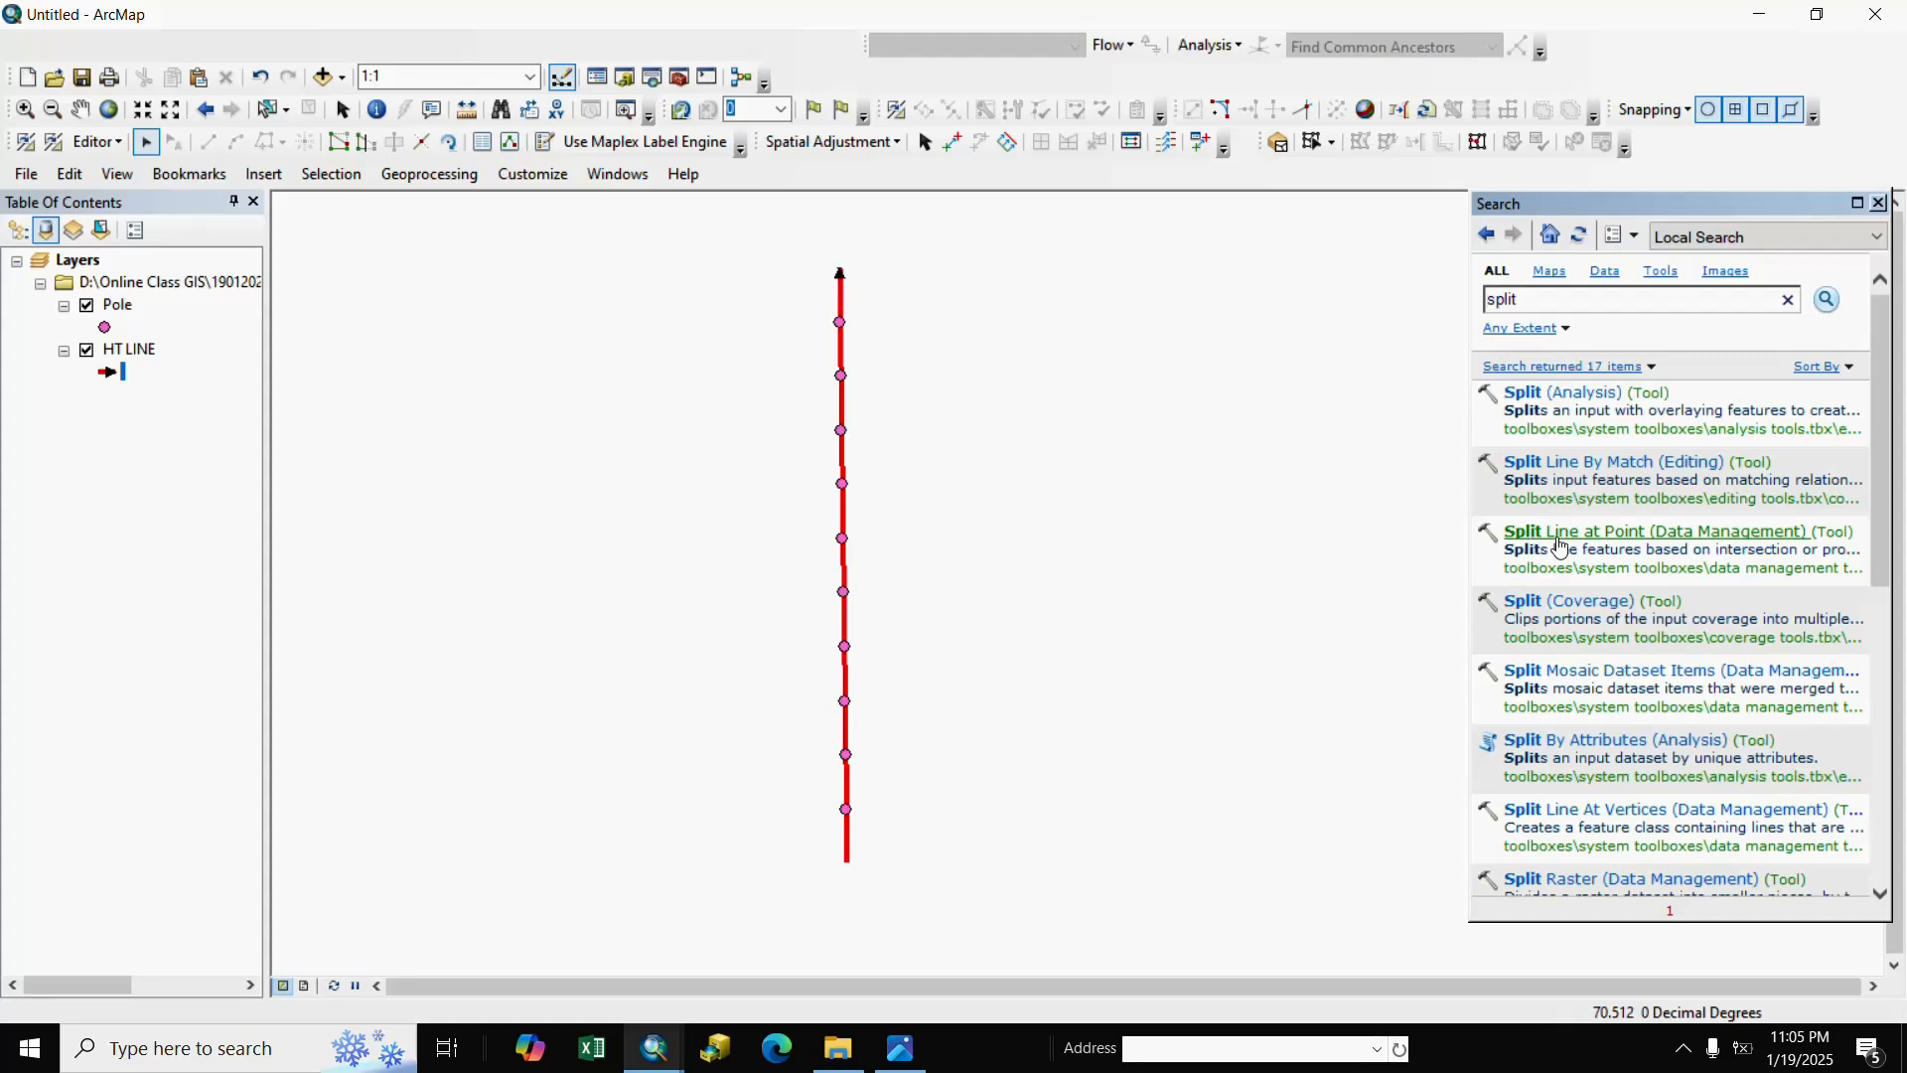
pyautogui.click(1559, 542)
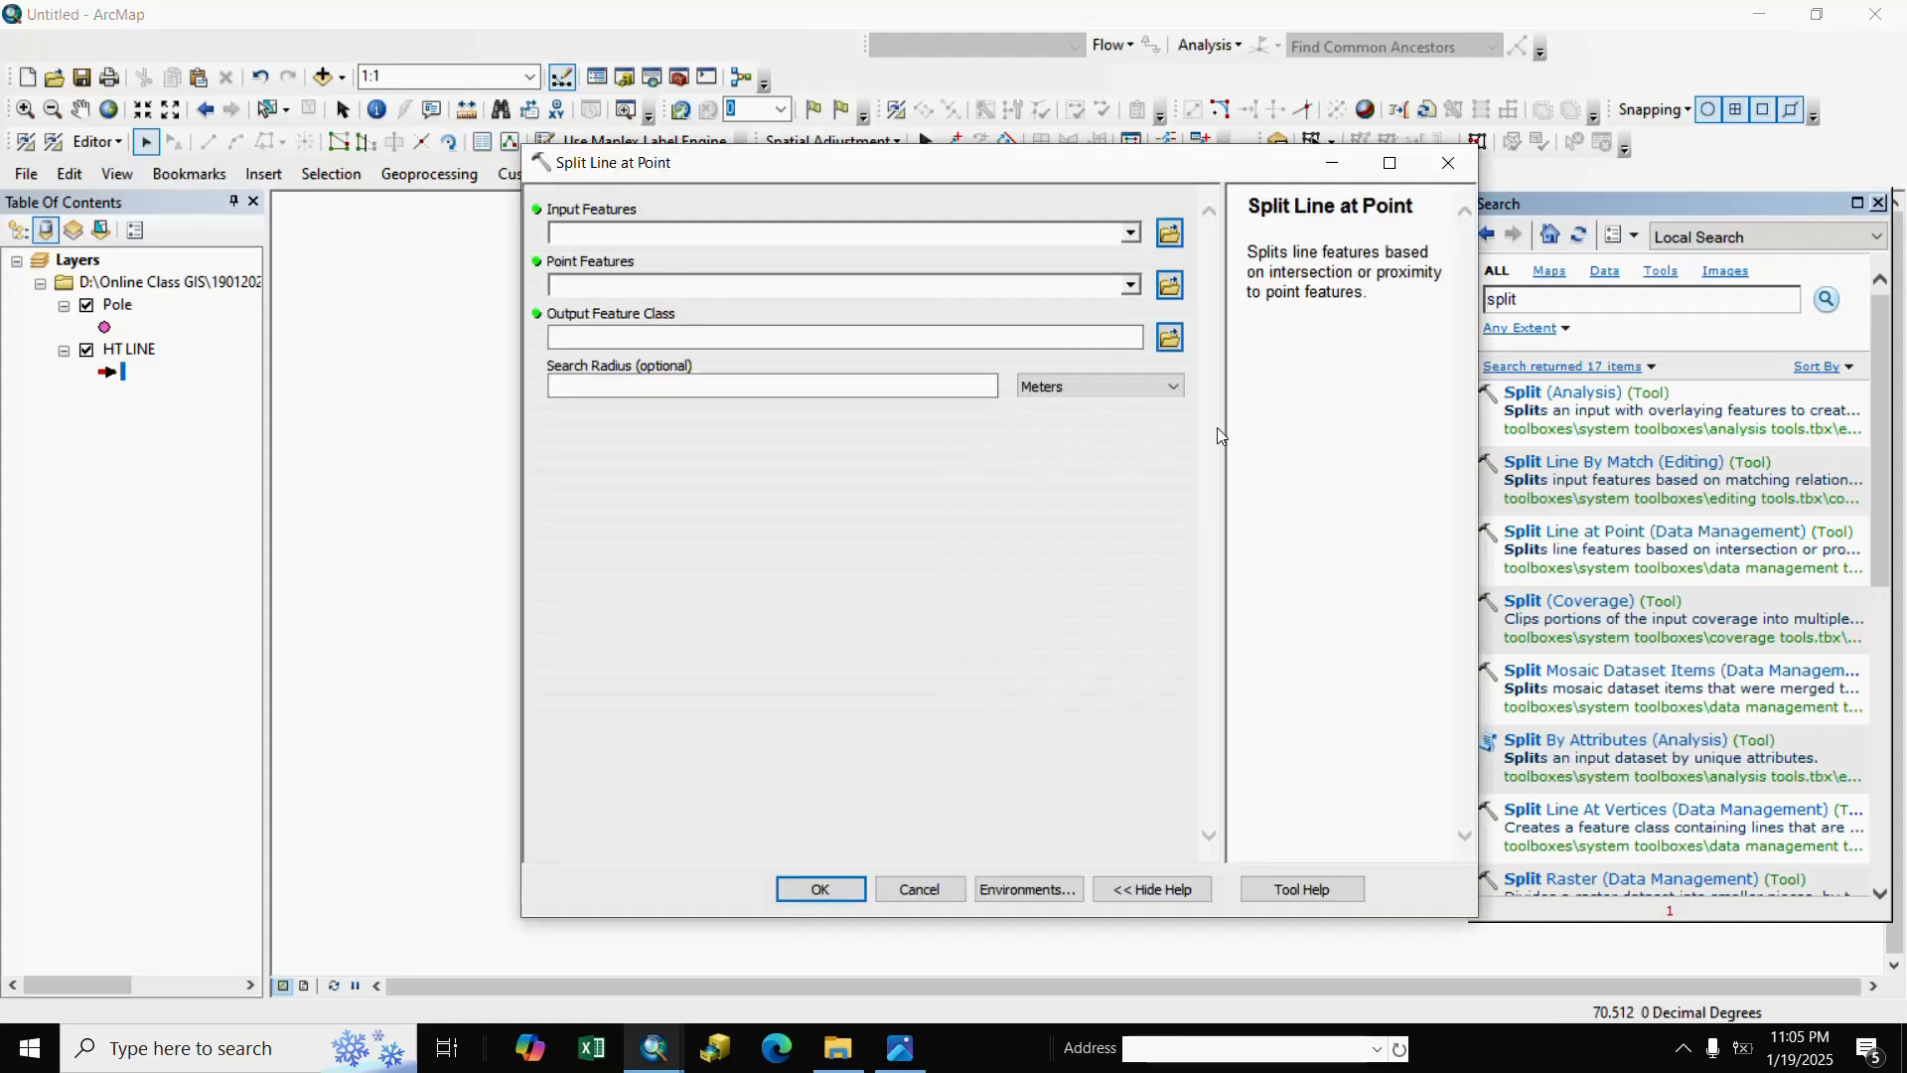
# Split HT LINE at the Pole points with a 10-meter search radius, then hide HT LINE.
pyautogui.click(1131, 233)
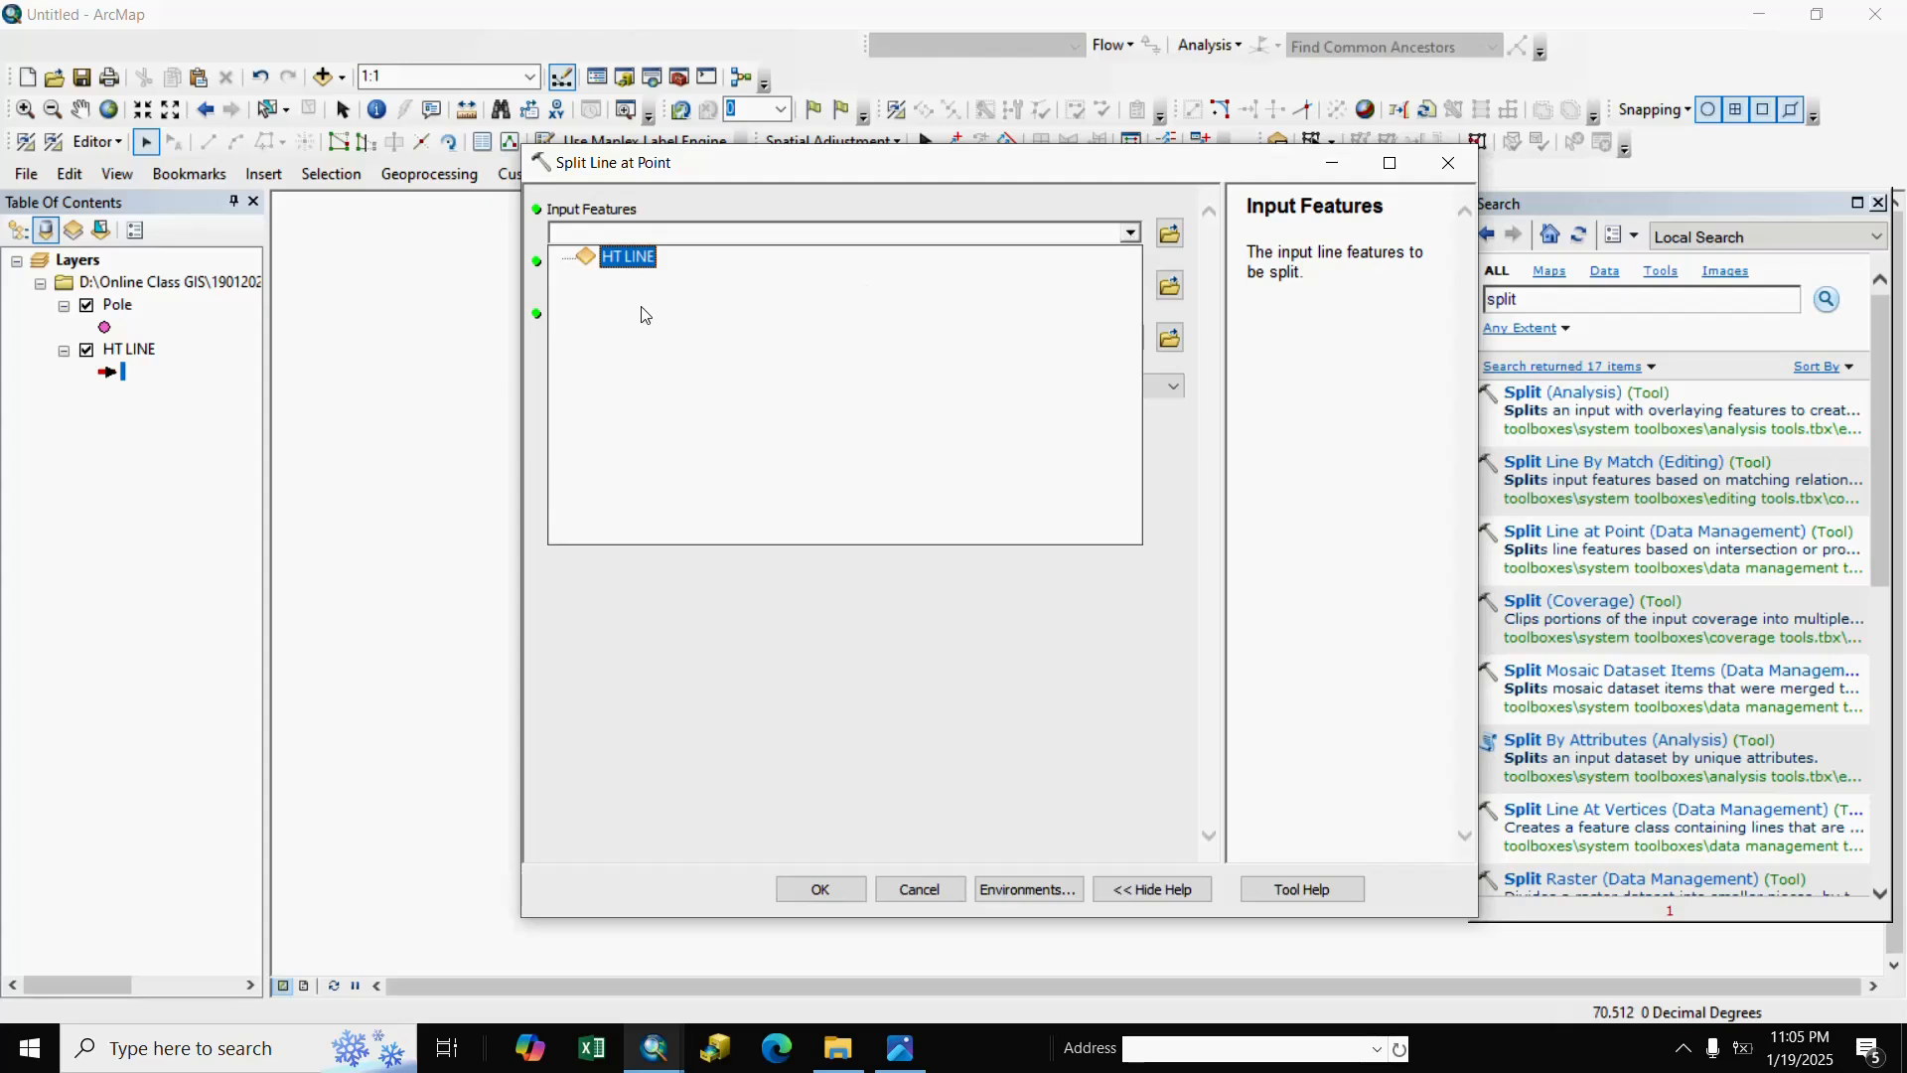
pyautogui.click(627, 257)
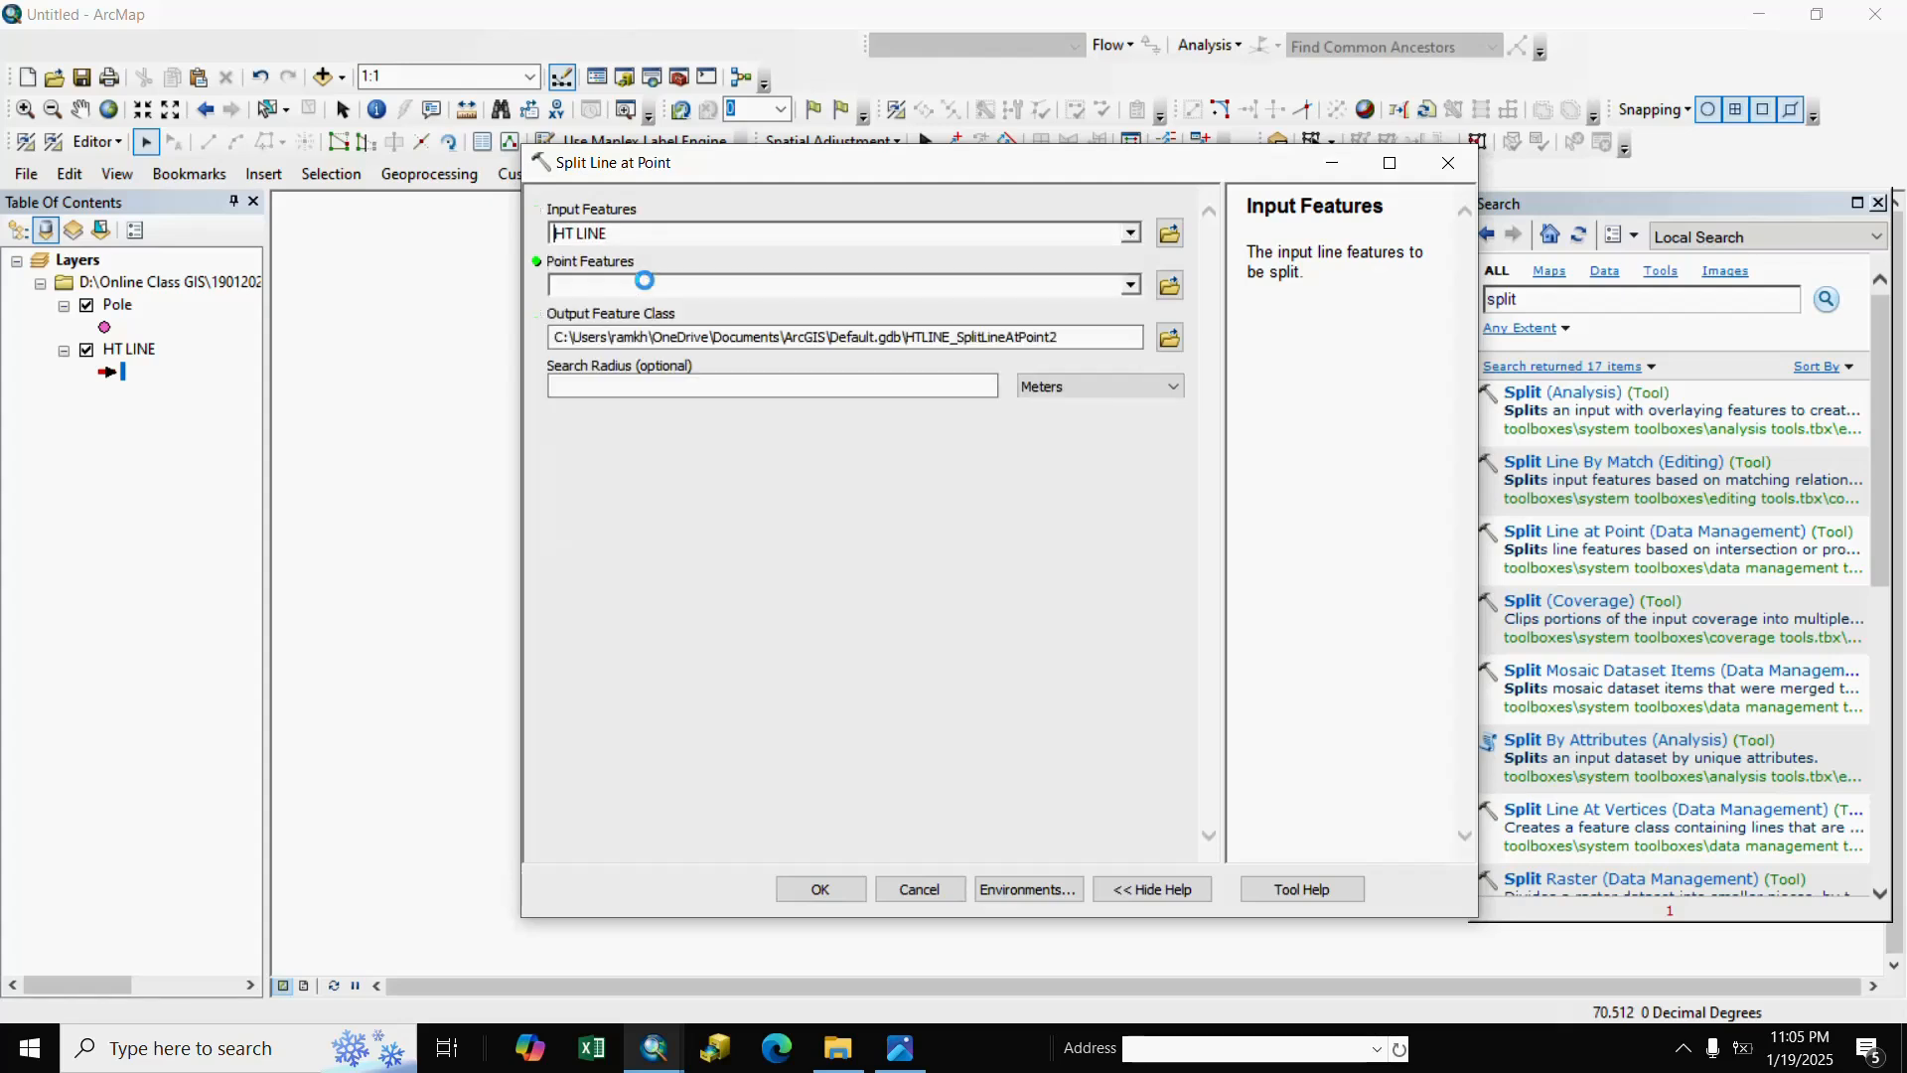
pyautogui.click(1131, 287)
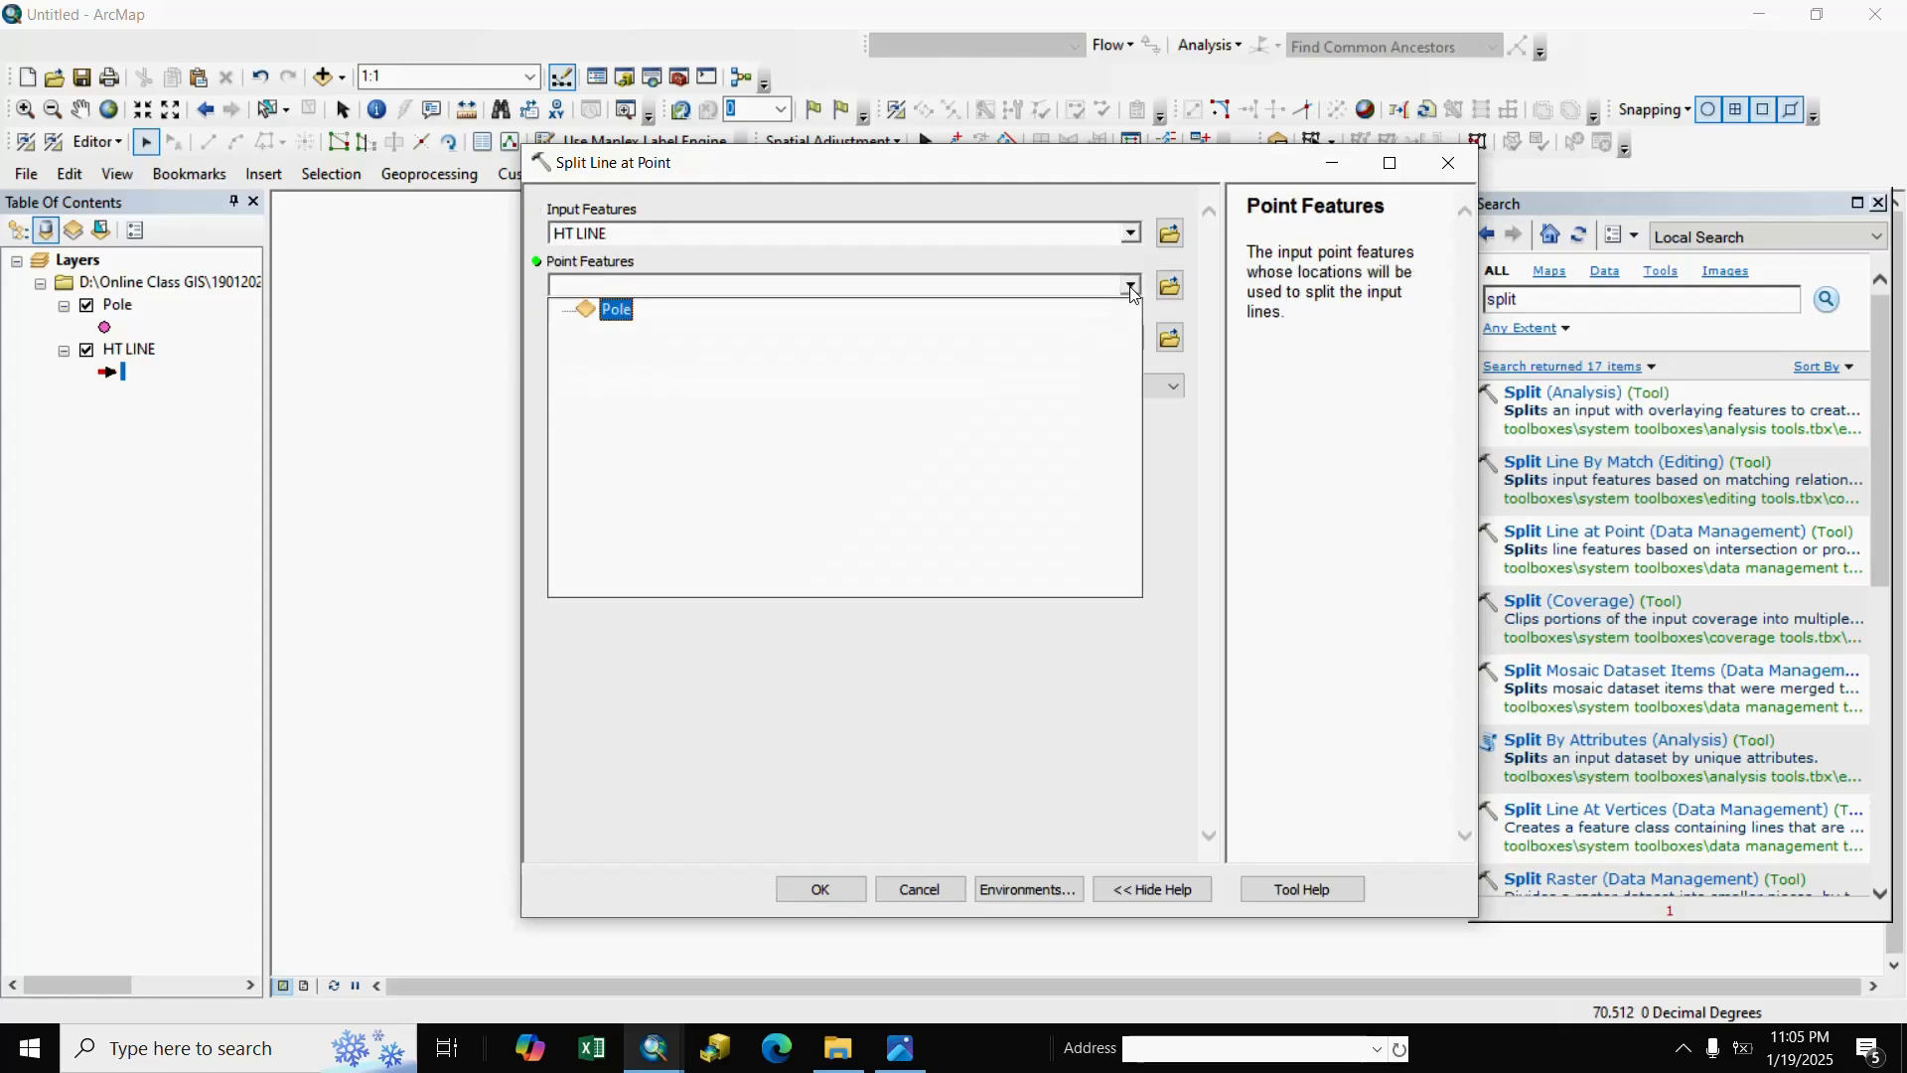
pyautogui.click(618, 311)
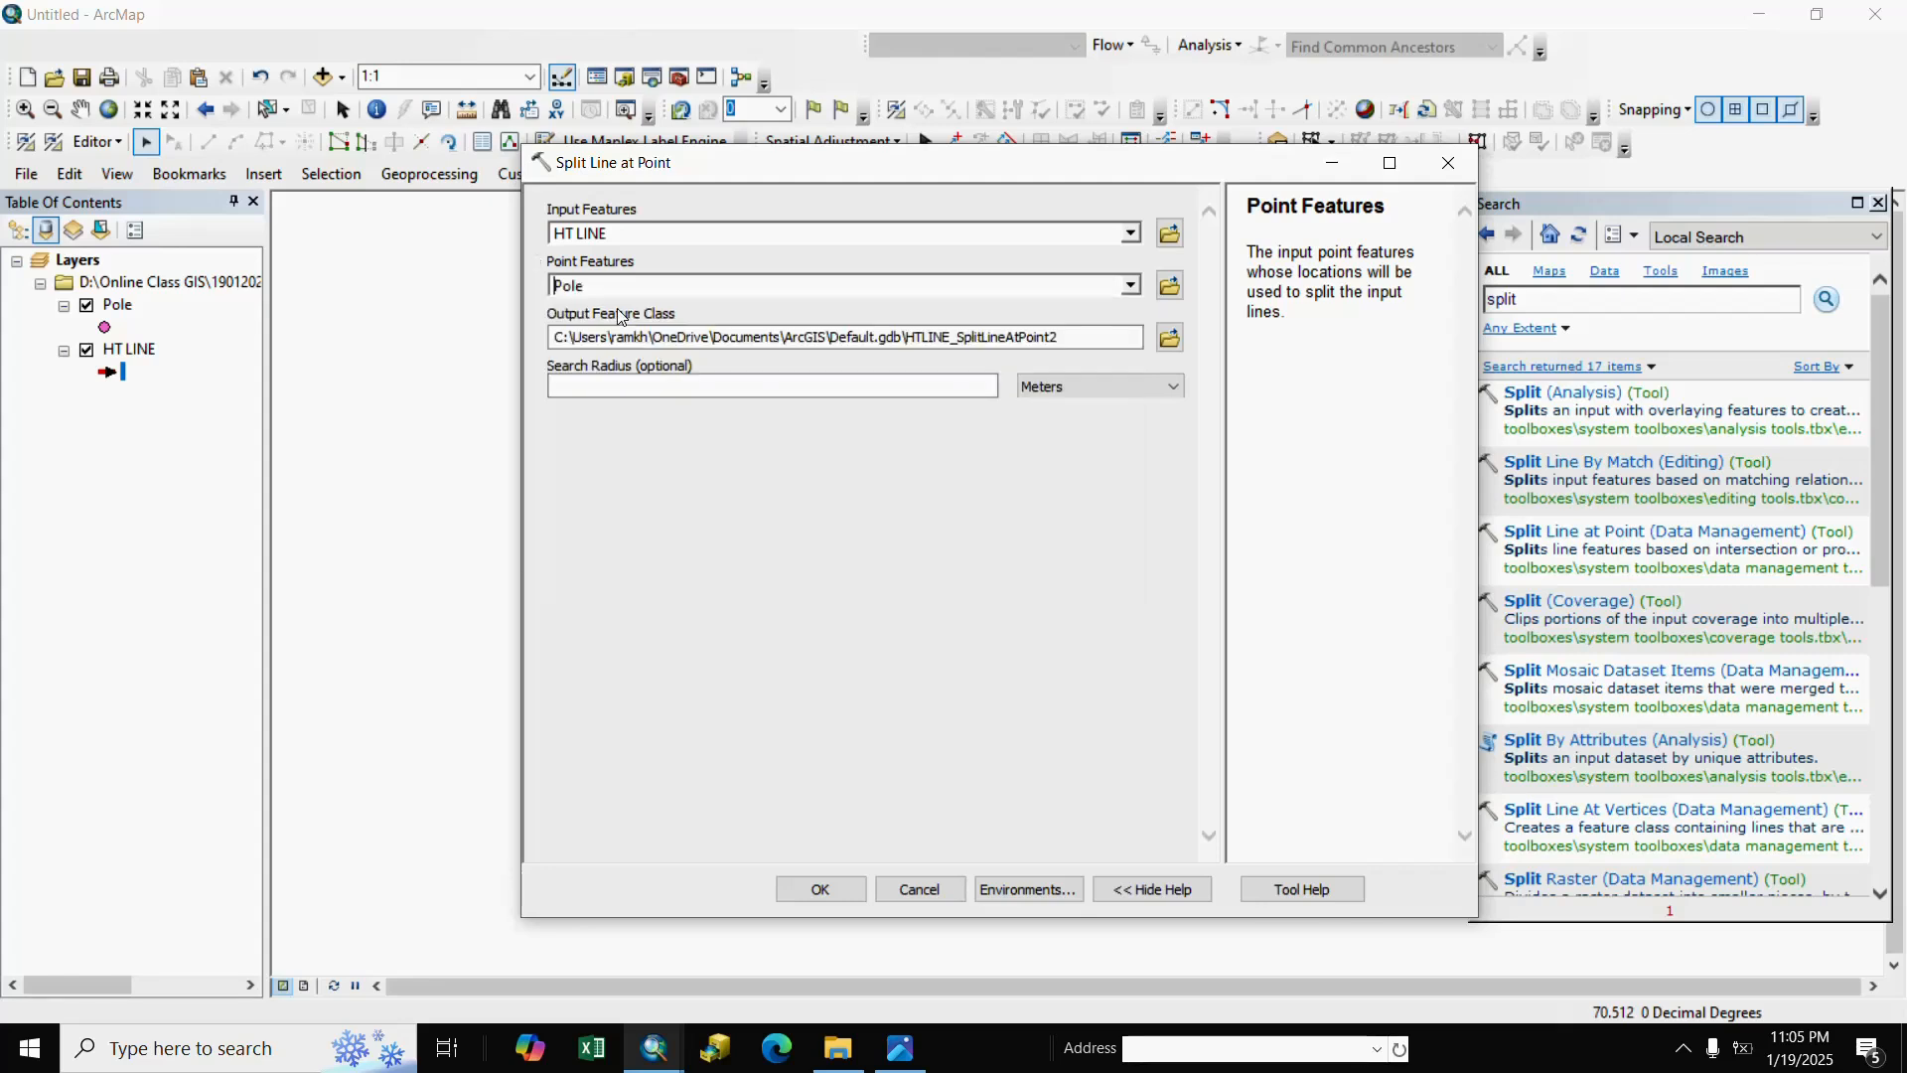
pyautogui.click(954, 393)
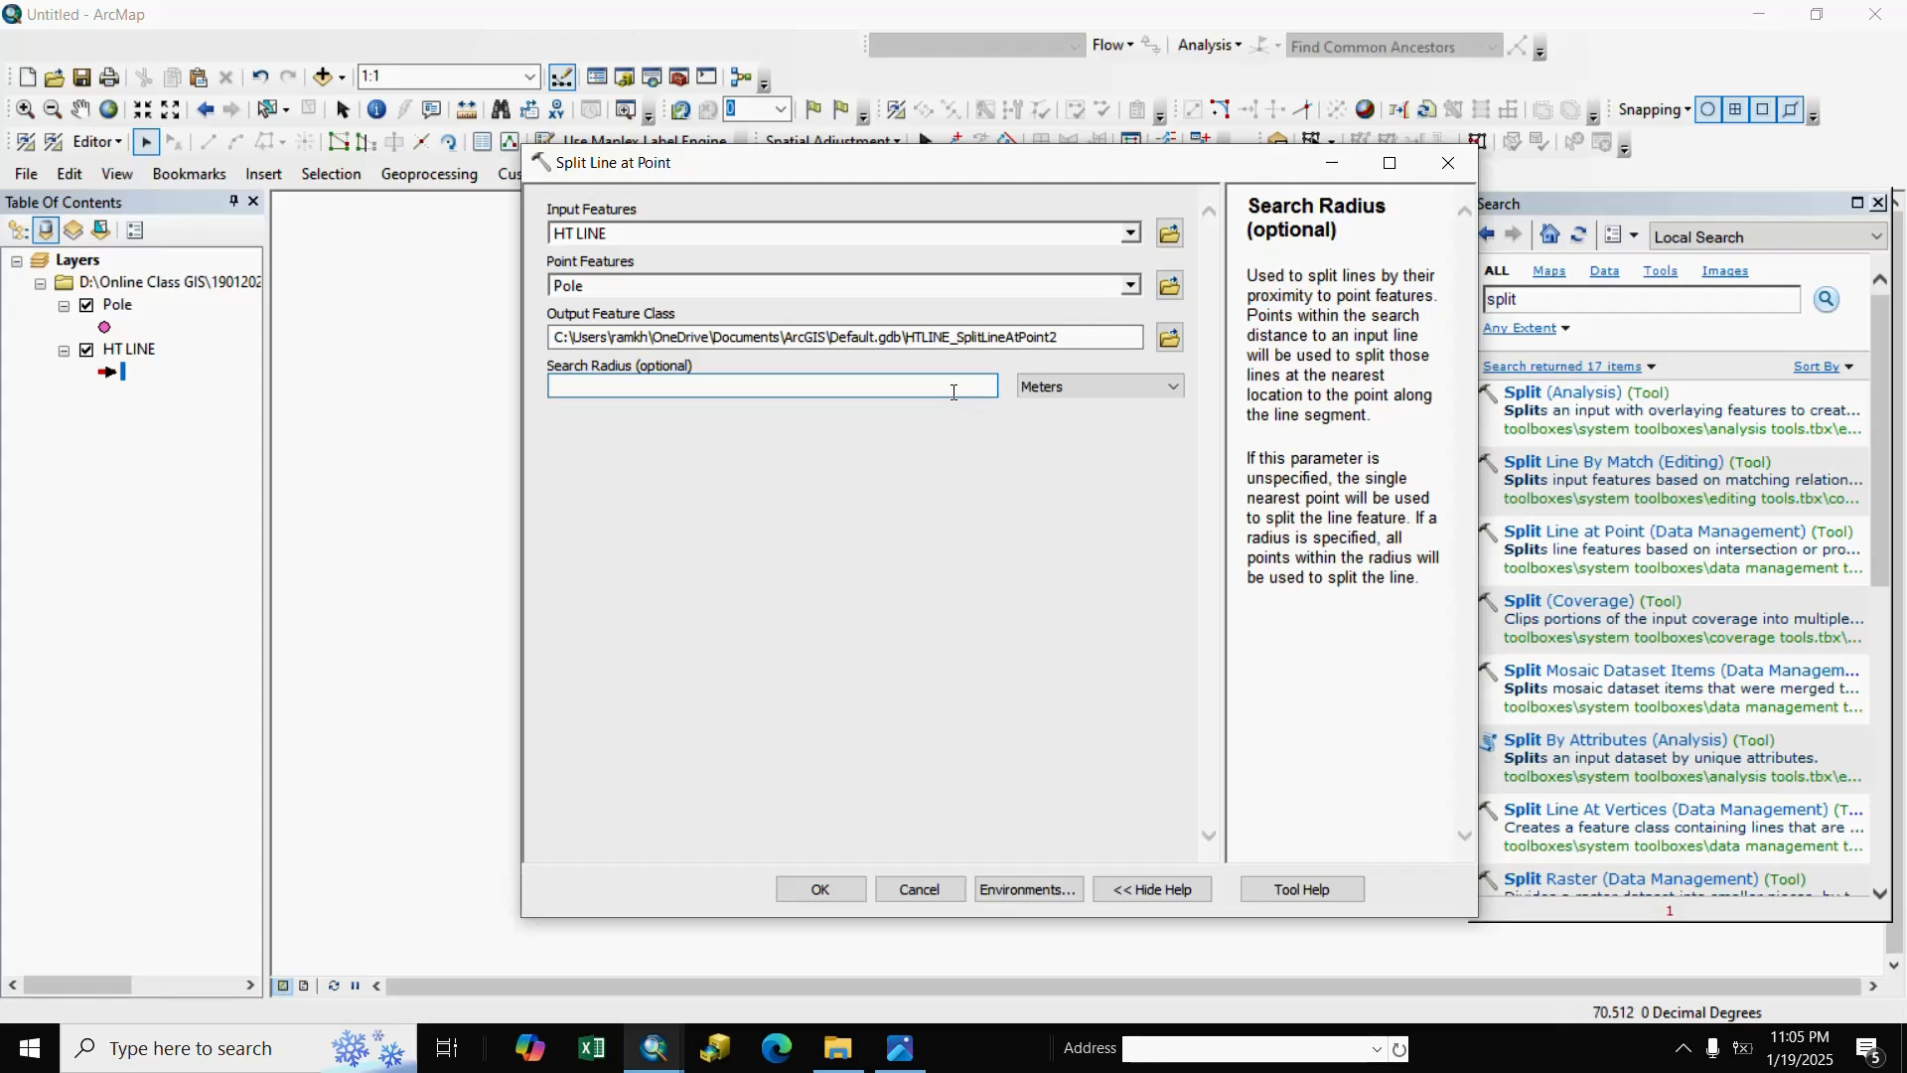
pyautogui.write('10')
pyautogui.click(822, 889)
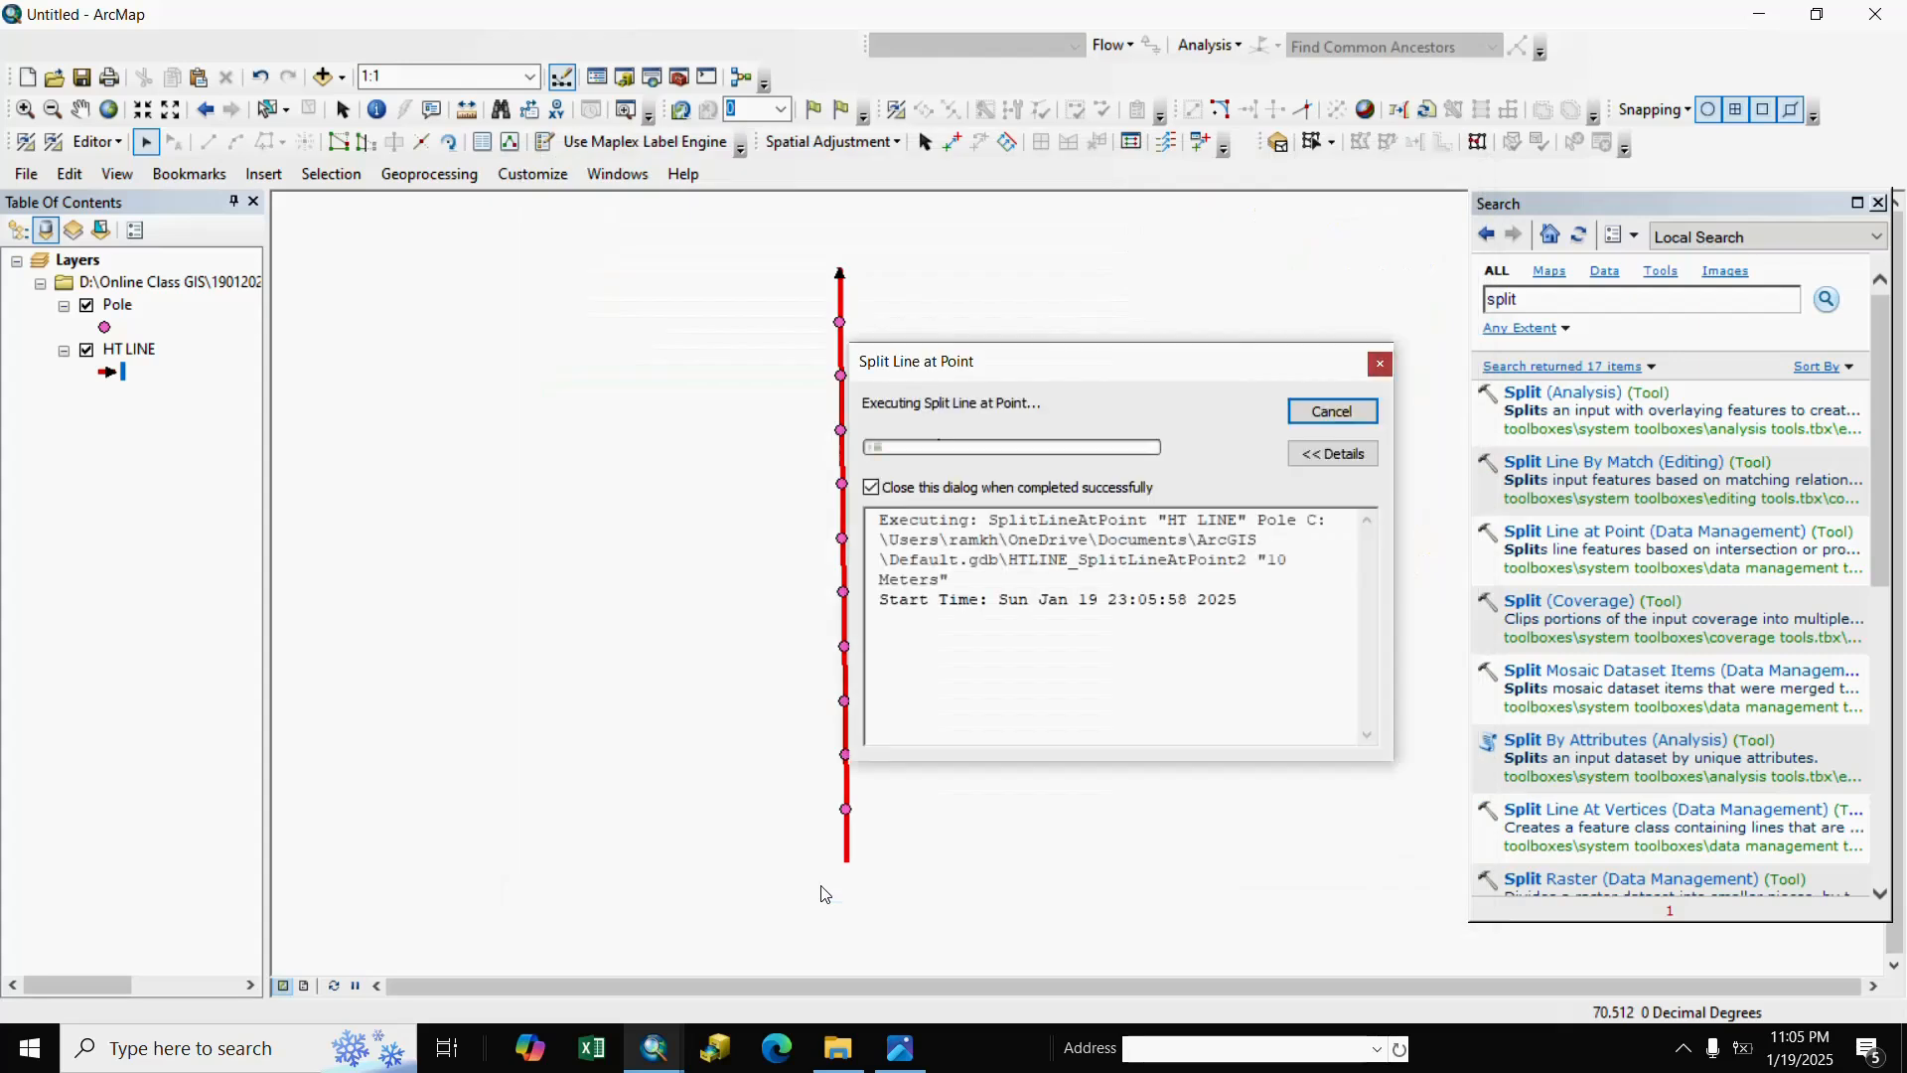
pyautogui.click(86, 349)
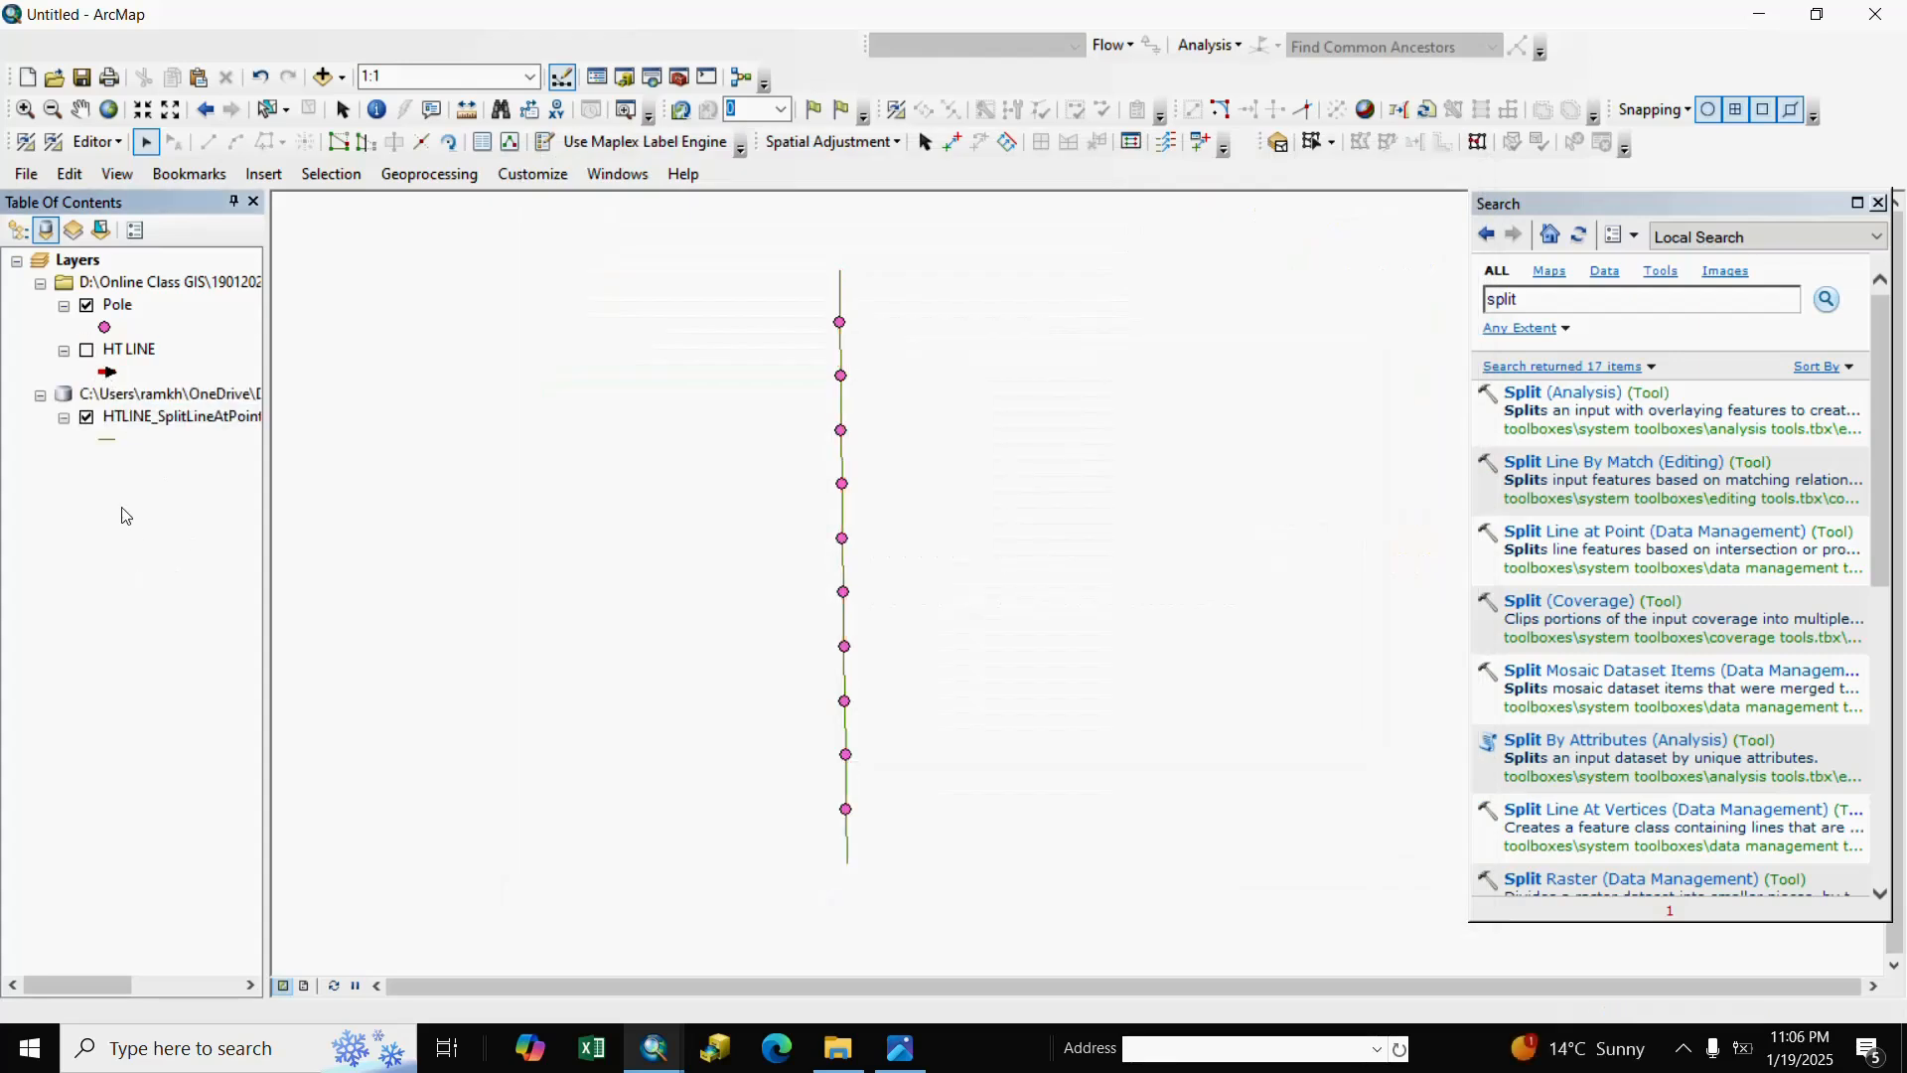
# Symbolize the split line layer with the Expressway line style.
pyautogui.doubleClick(104, 439)
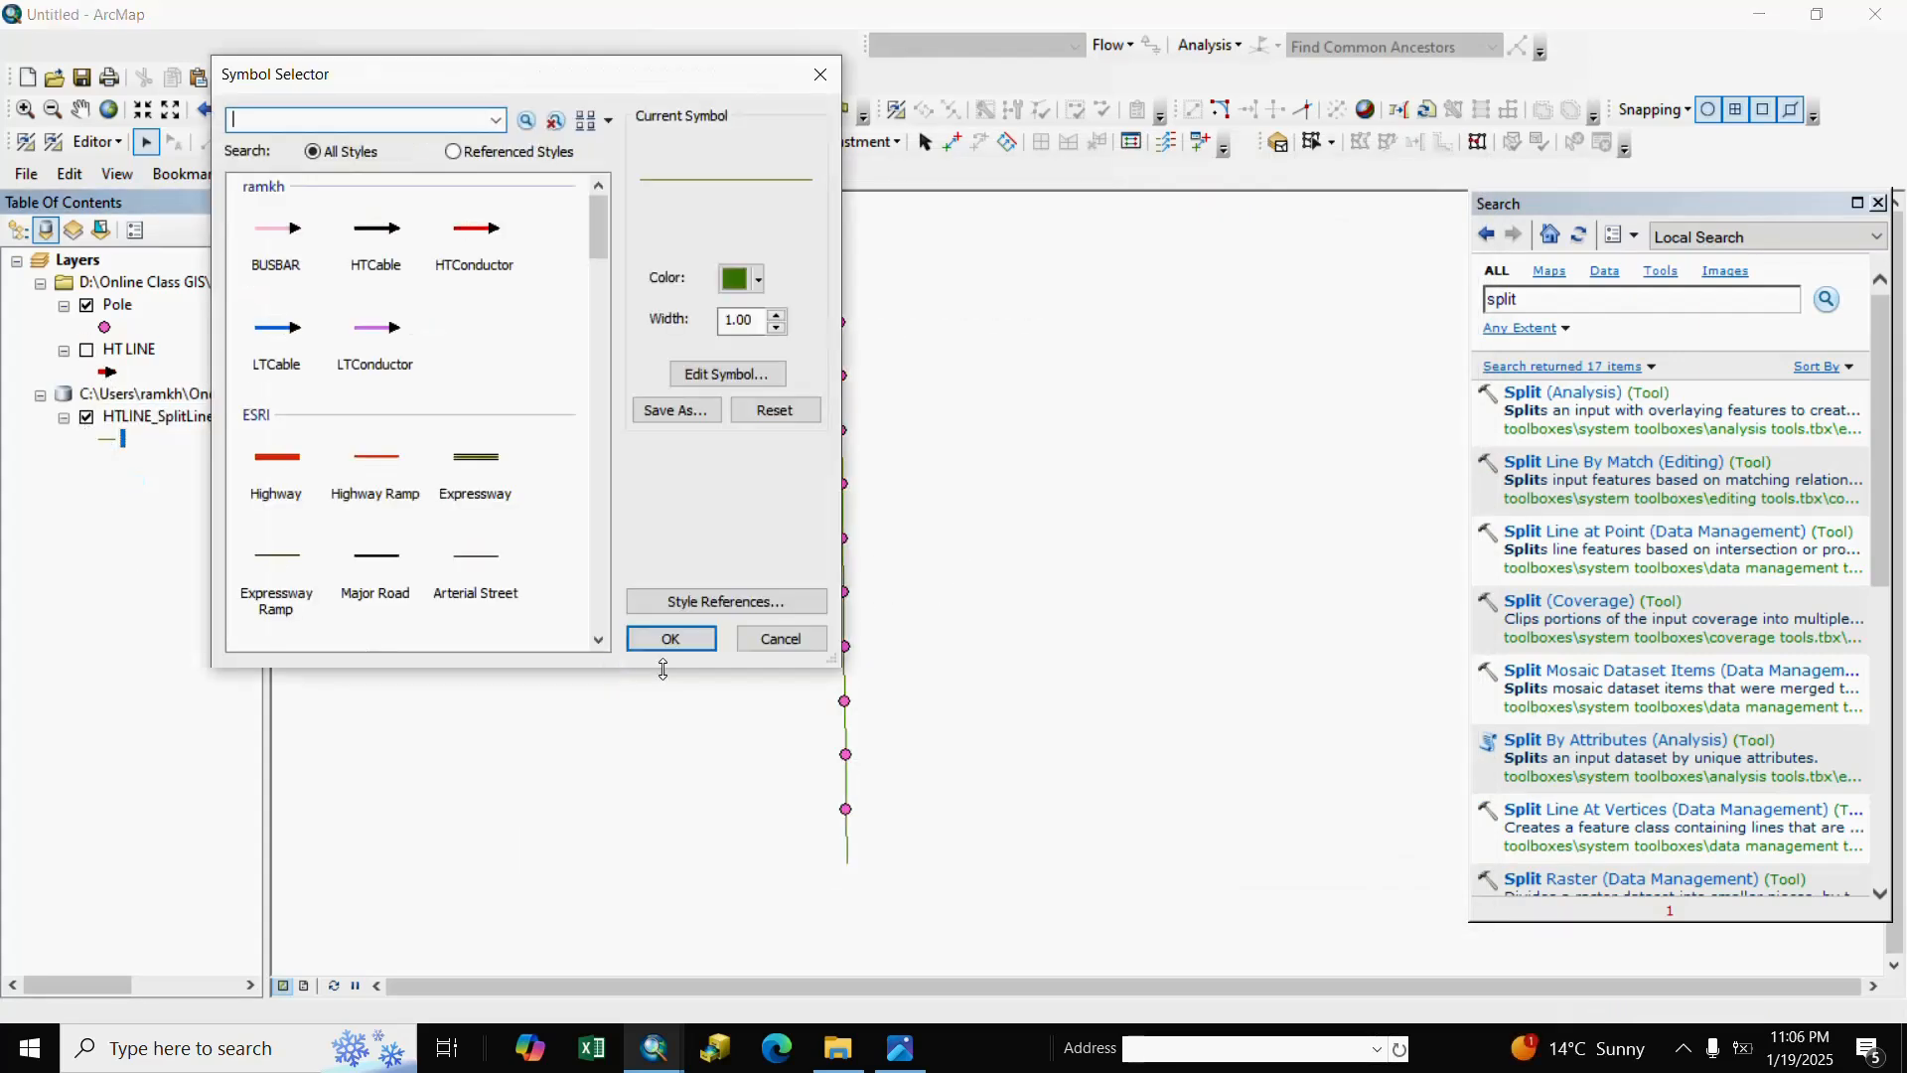
pyautogui.click(476, 462)
pyautogui.click(694, 640)
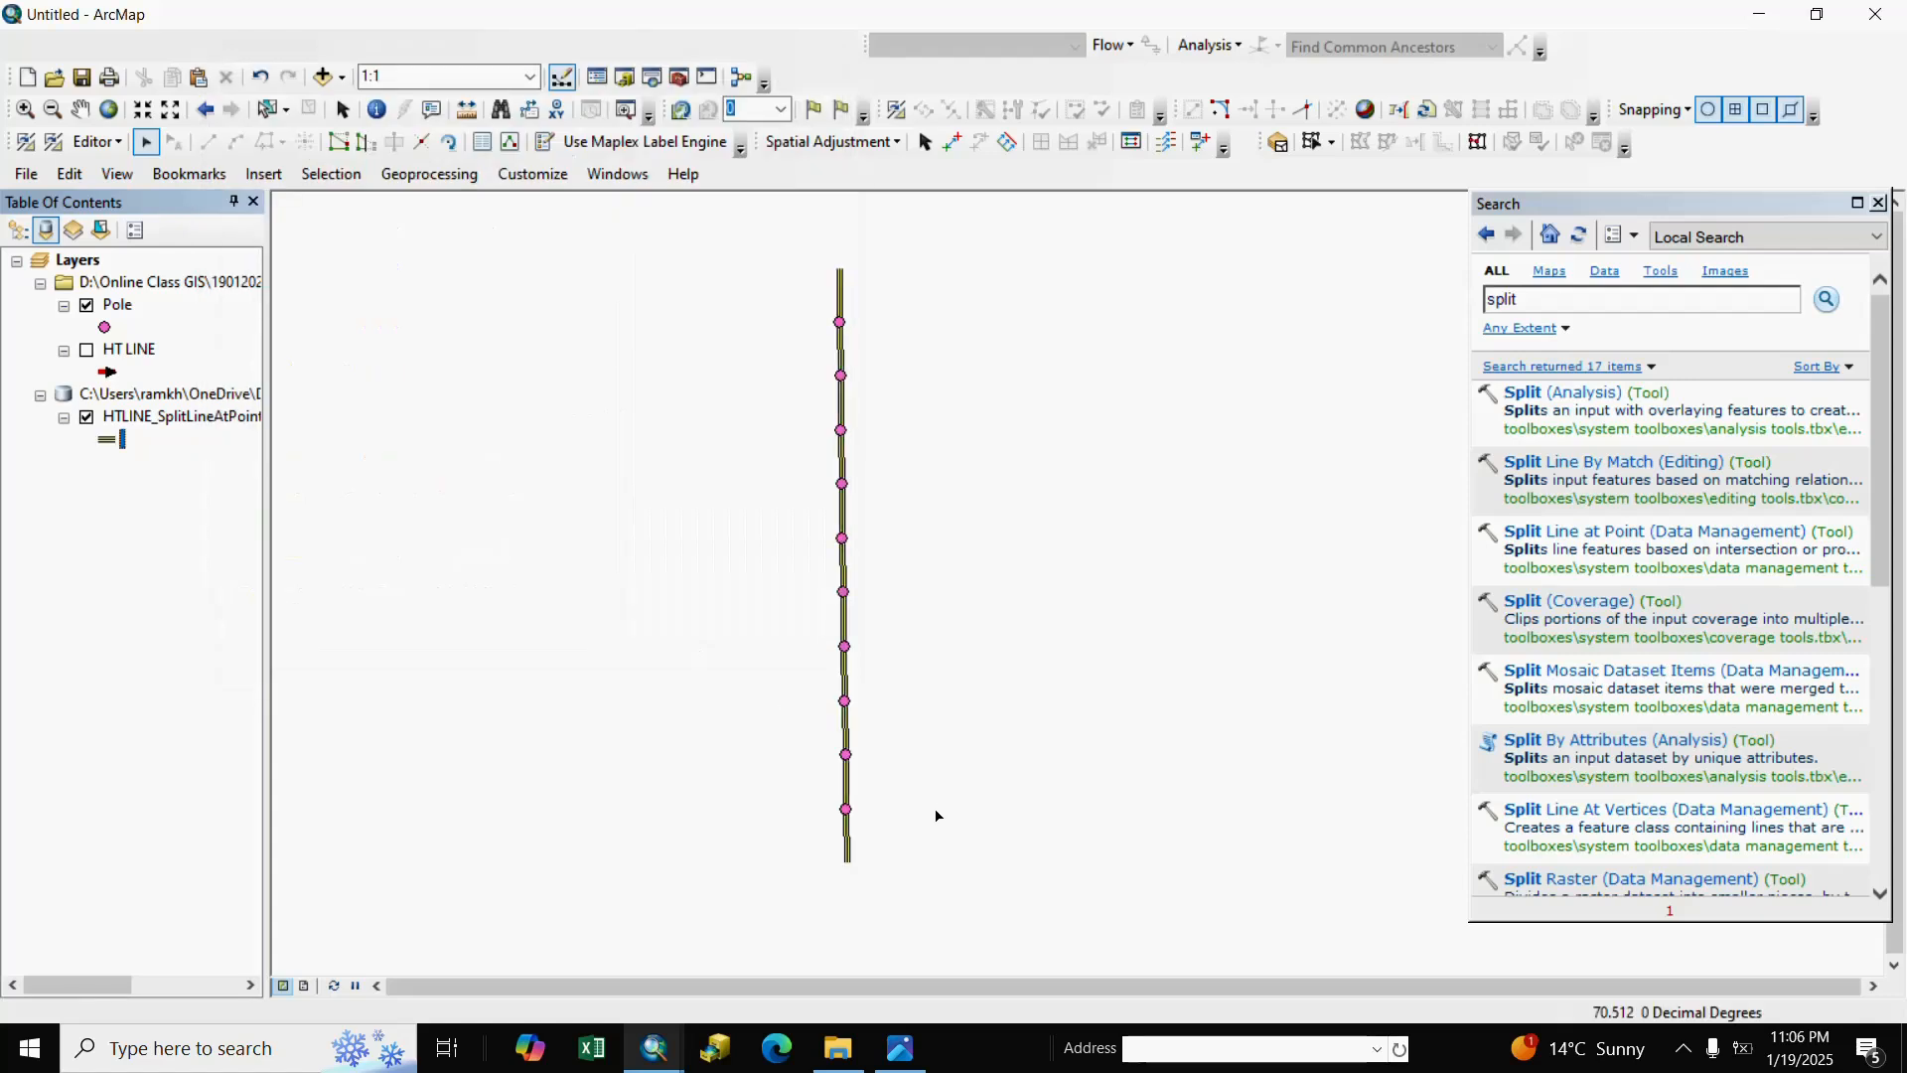
# Select each split segment up the line to confirm they're separate, then close Search.
pyautogui.click(844, 730)
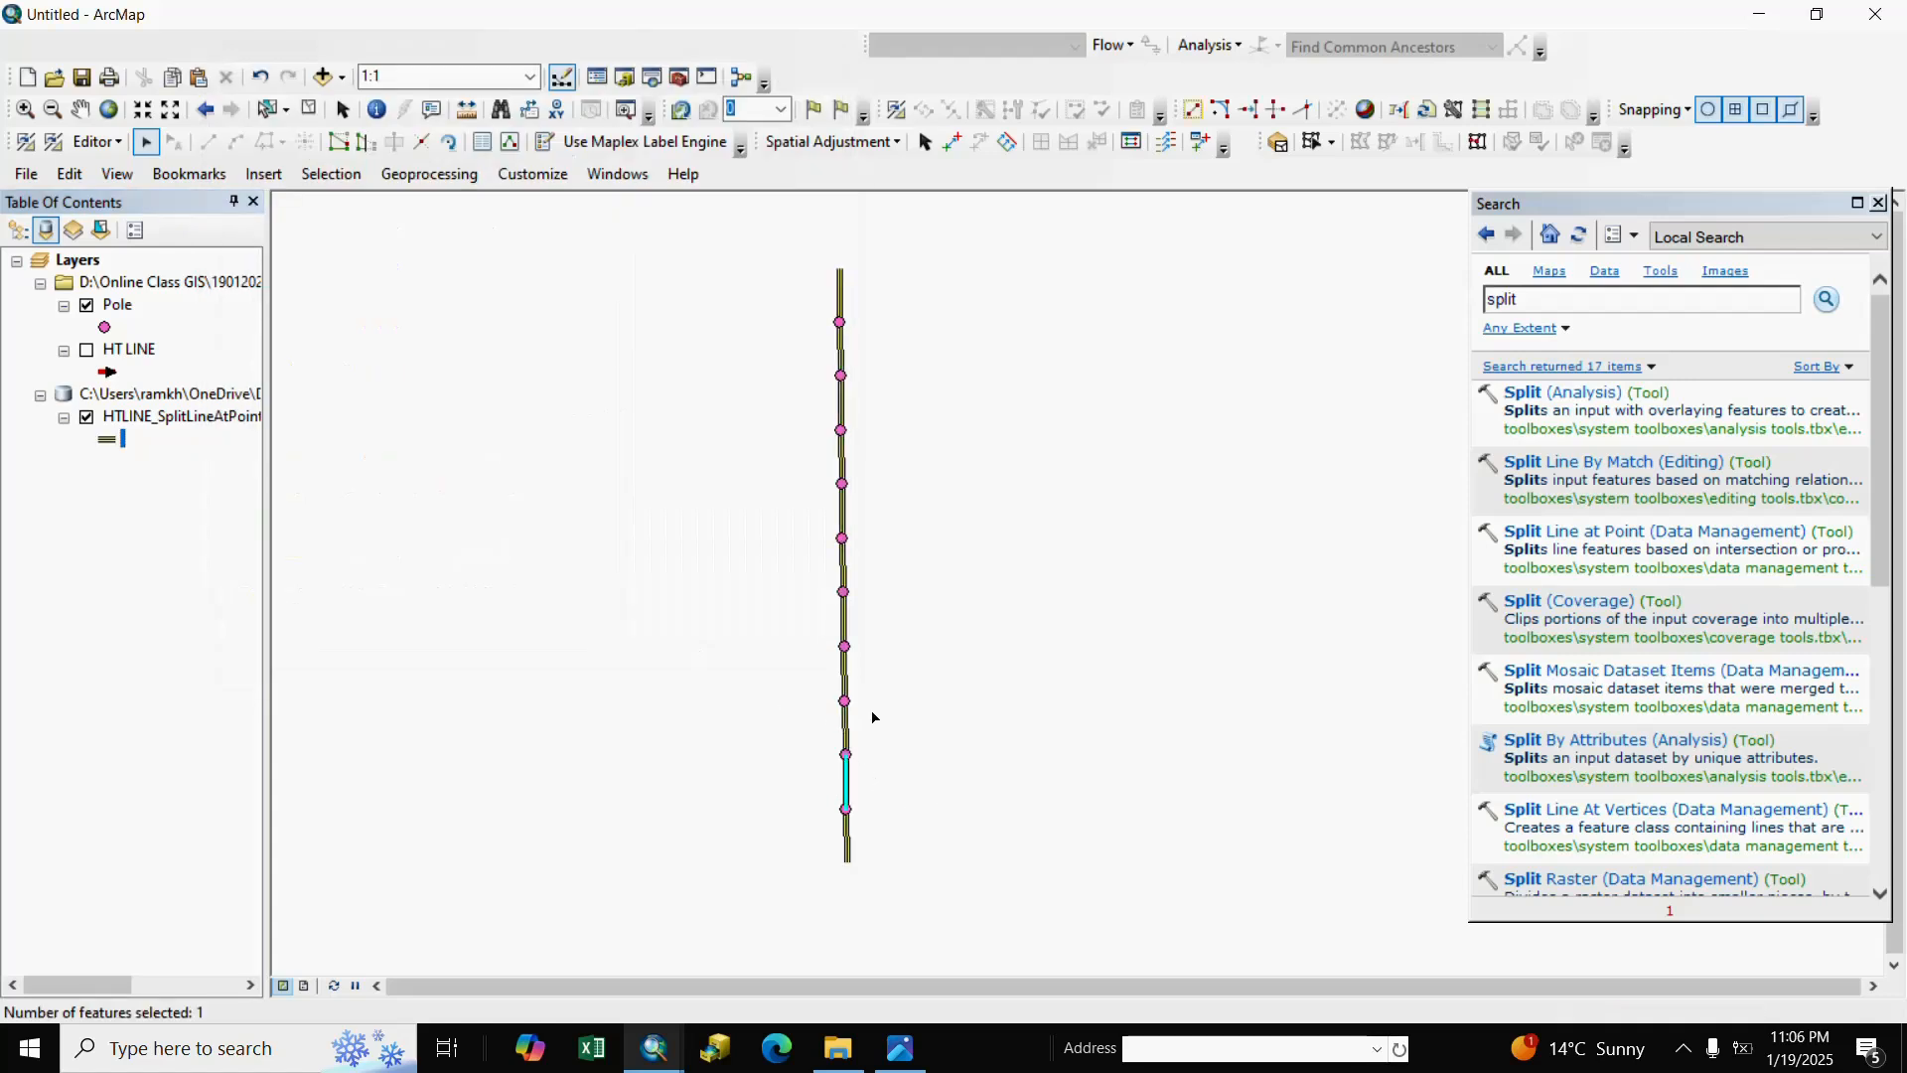
pyautogui.click(844, 676)
pyautogui.click(843, 620)
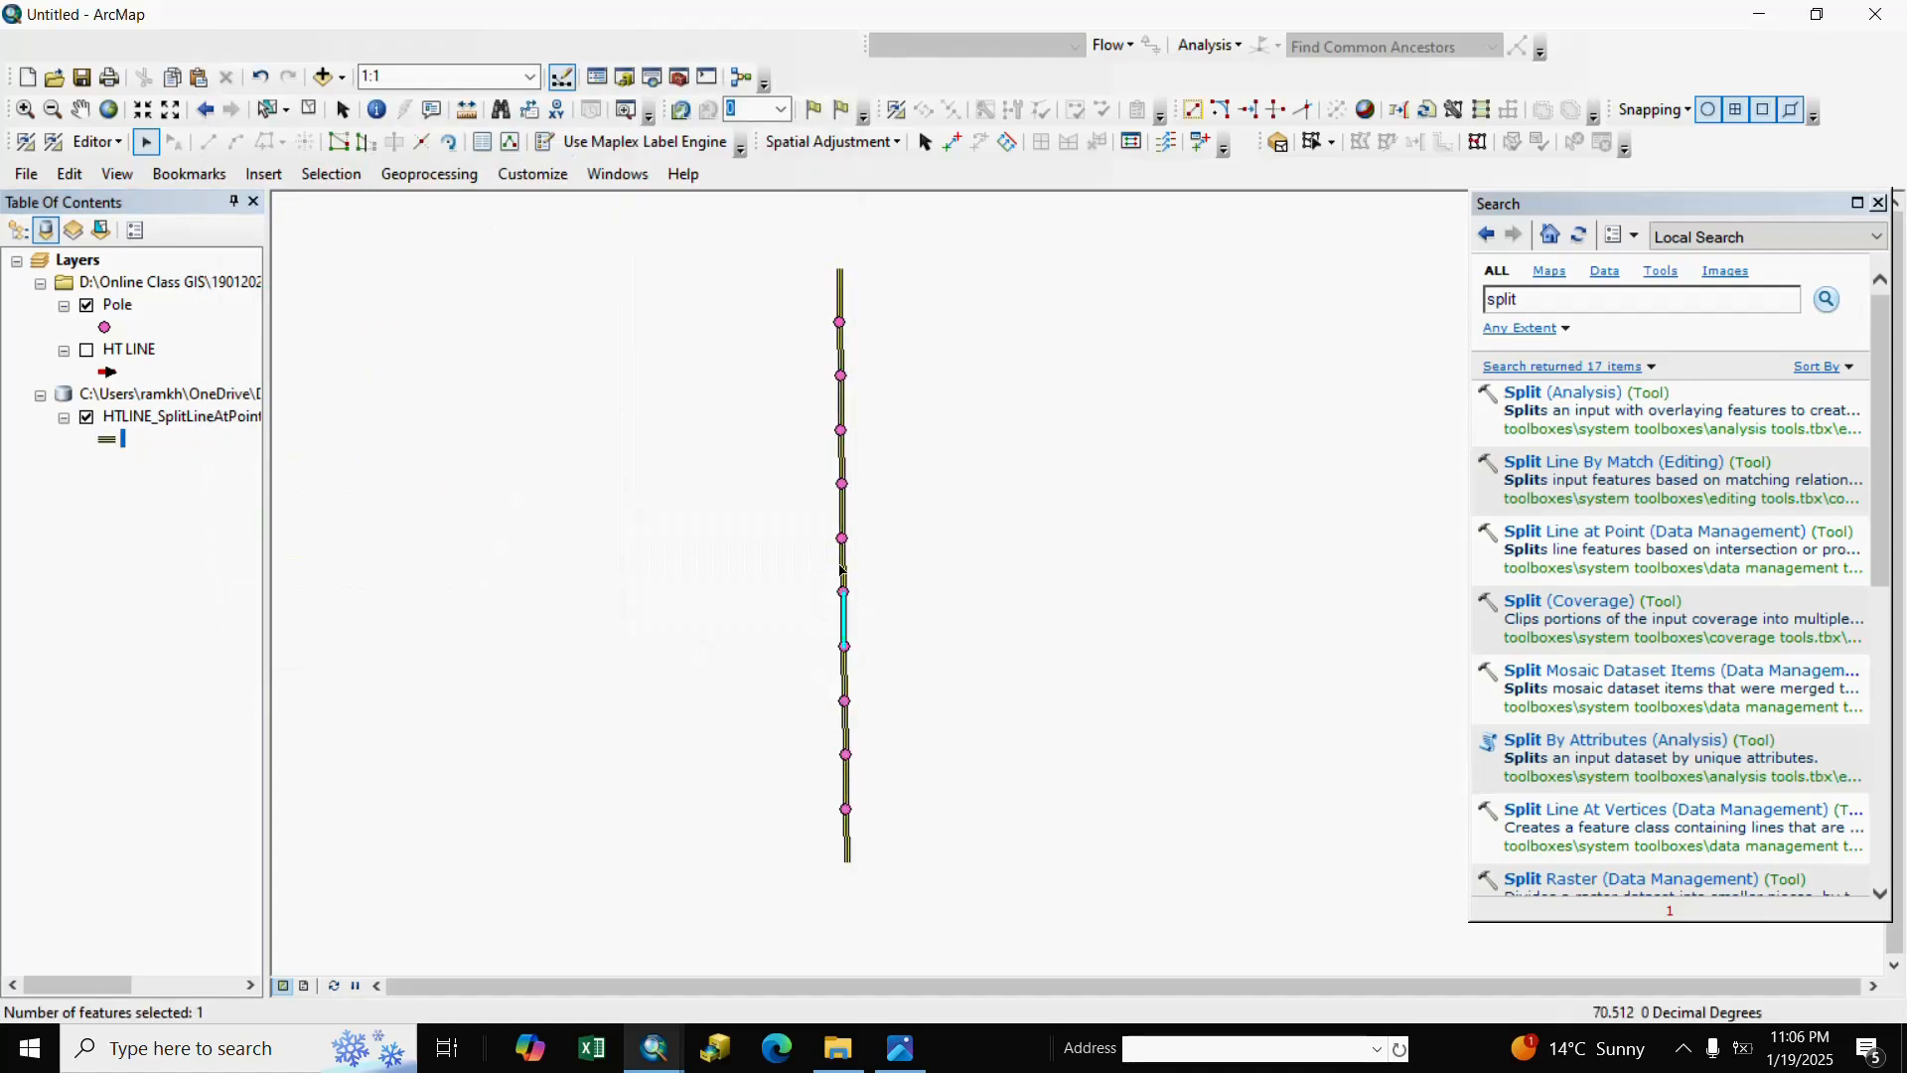
pyautogui.click(842, 565)
pyautogui.click(843, 510)
pyautogui.click(841, 457)
pyautogui.click(840, 402)
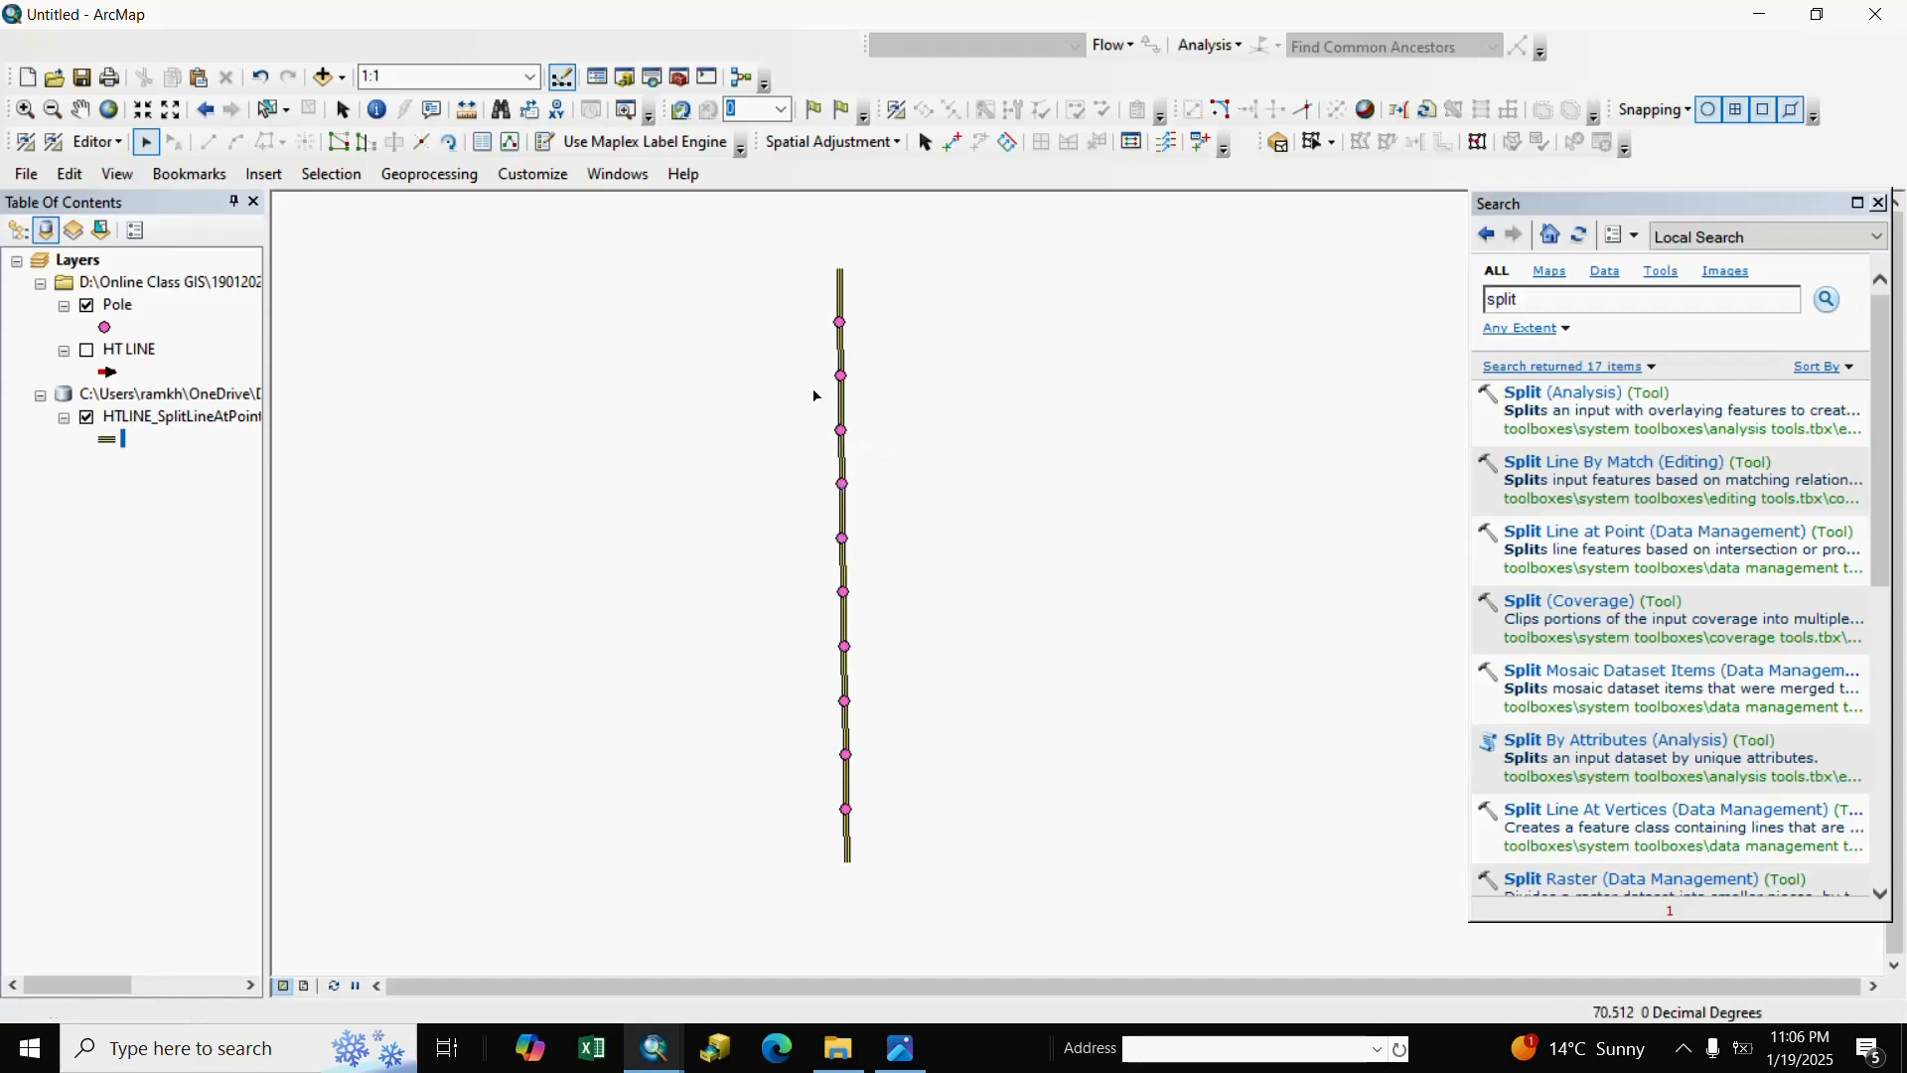
pyautogui.click(847, 351)
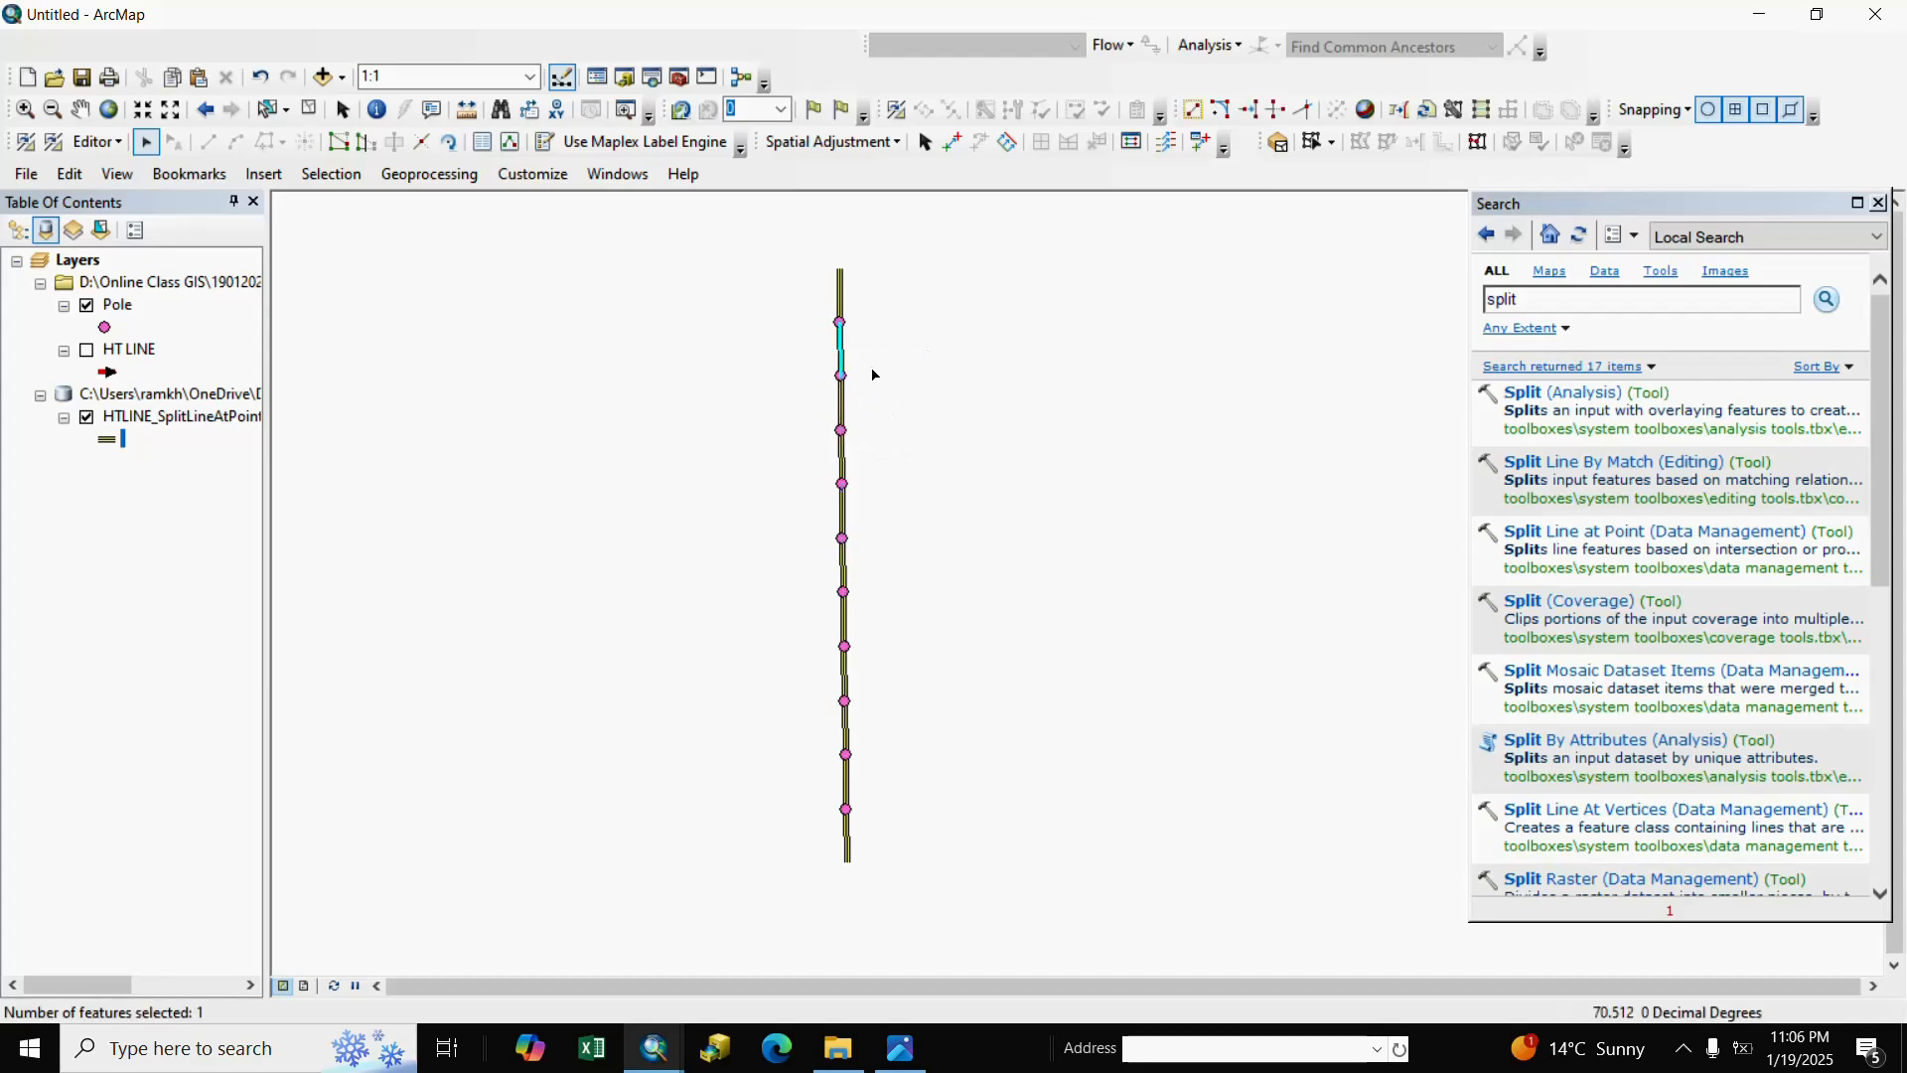
pyautogui.click(711, 608)
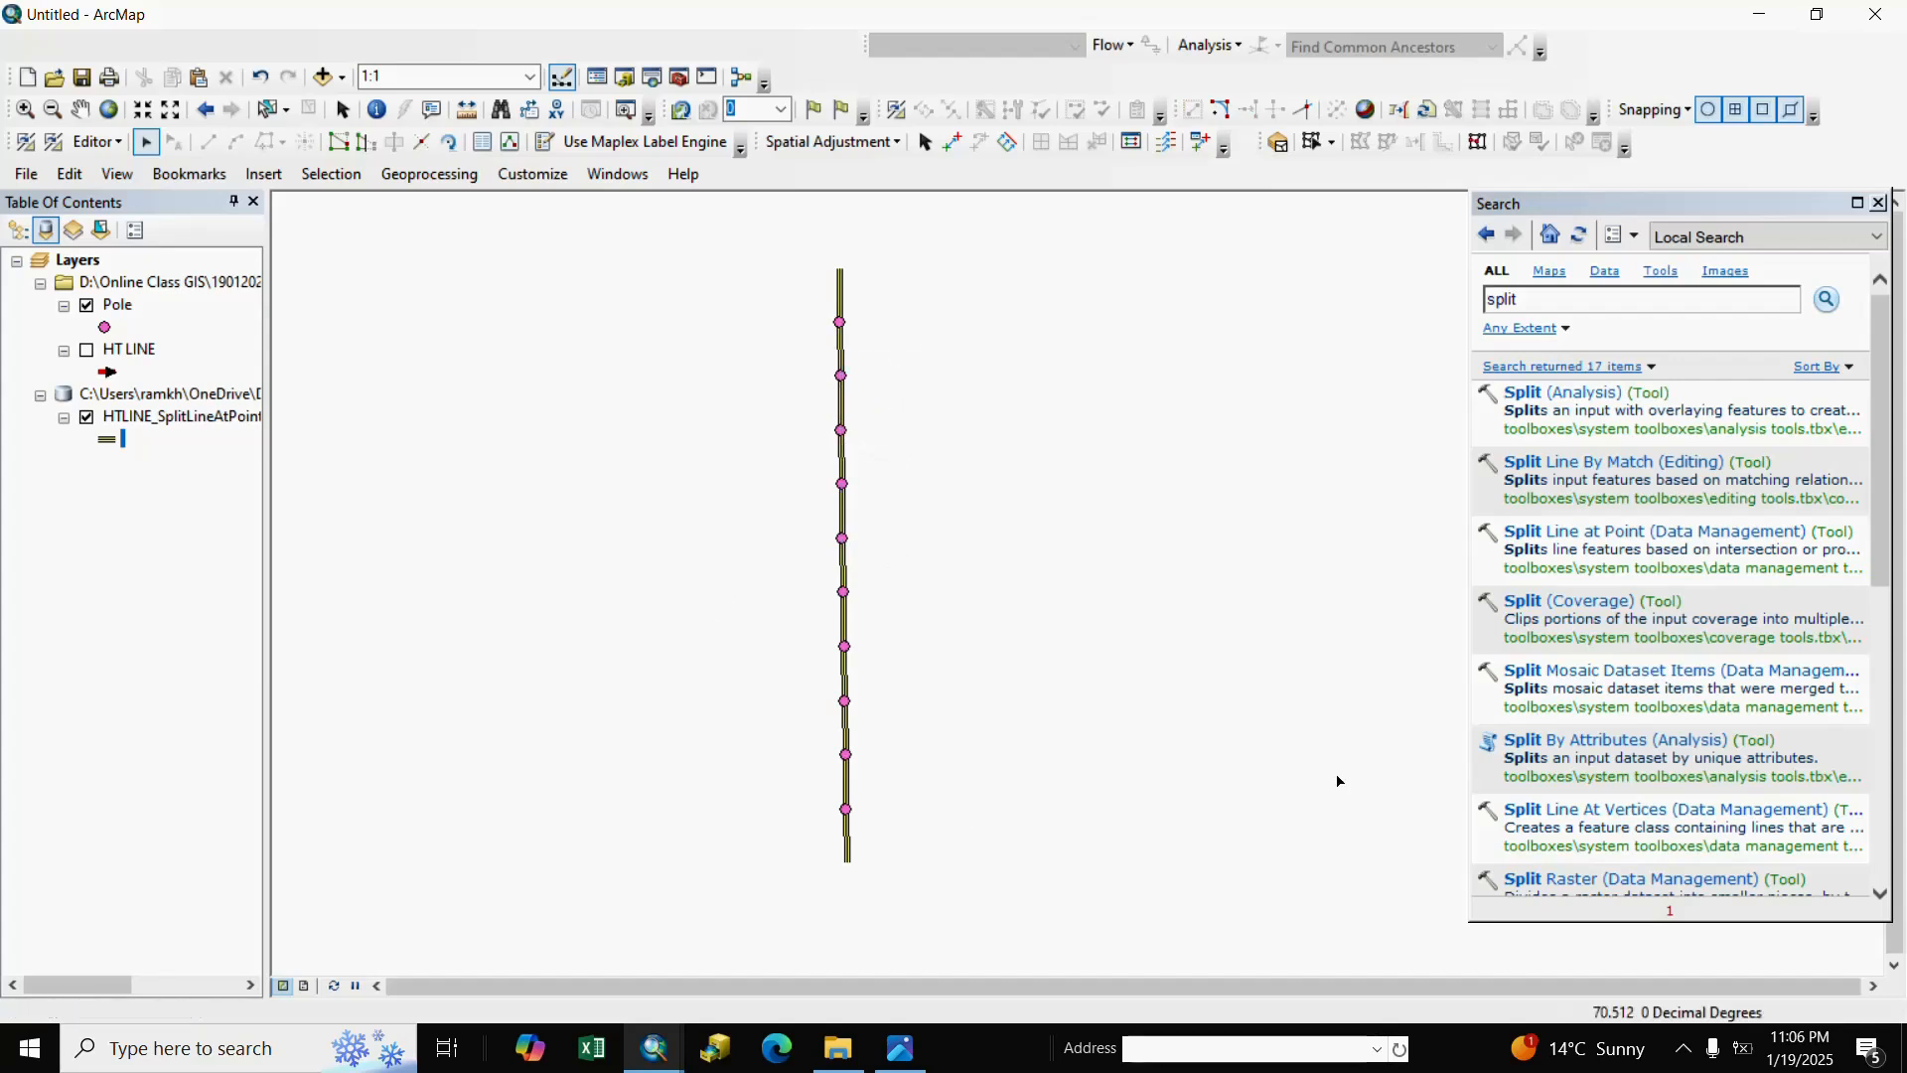
pyautogui.click(1879, 204)
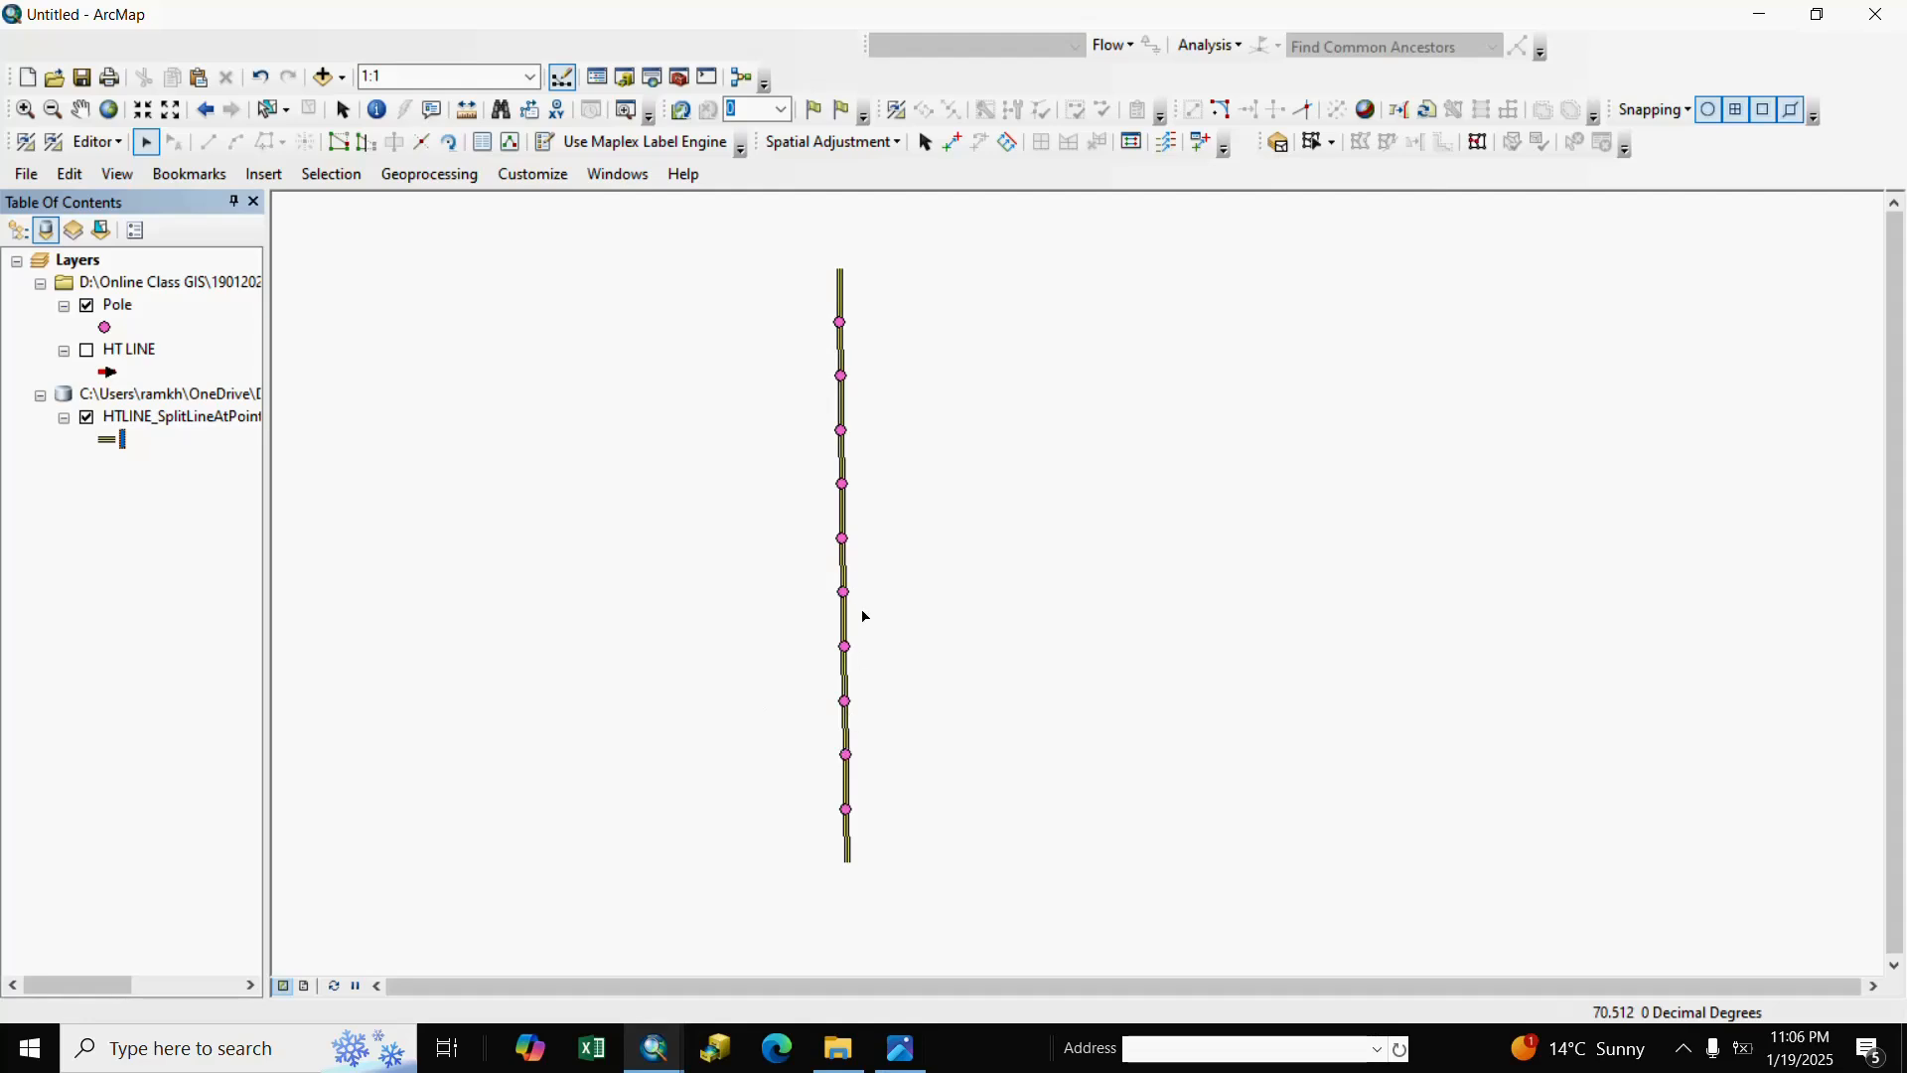
# Switch to the other ArcMap window with the Pole points and pan the view slightly.
pyautogui.moveTo(672, 1032)
pyautogui.click(779, 965)
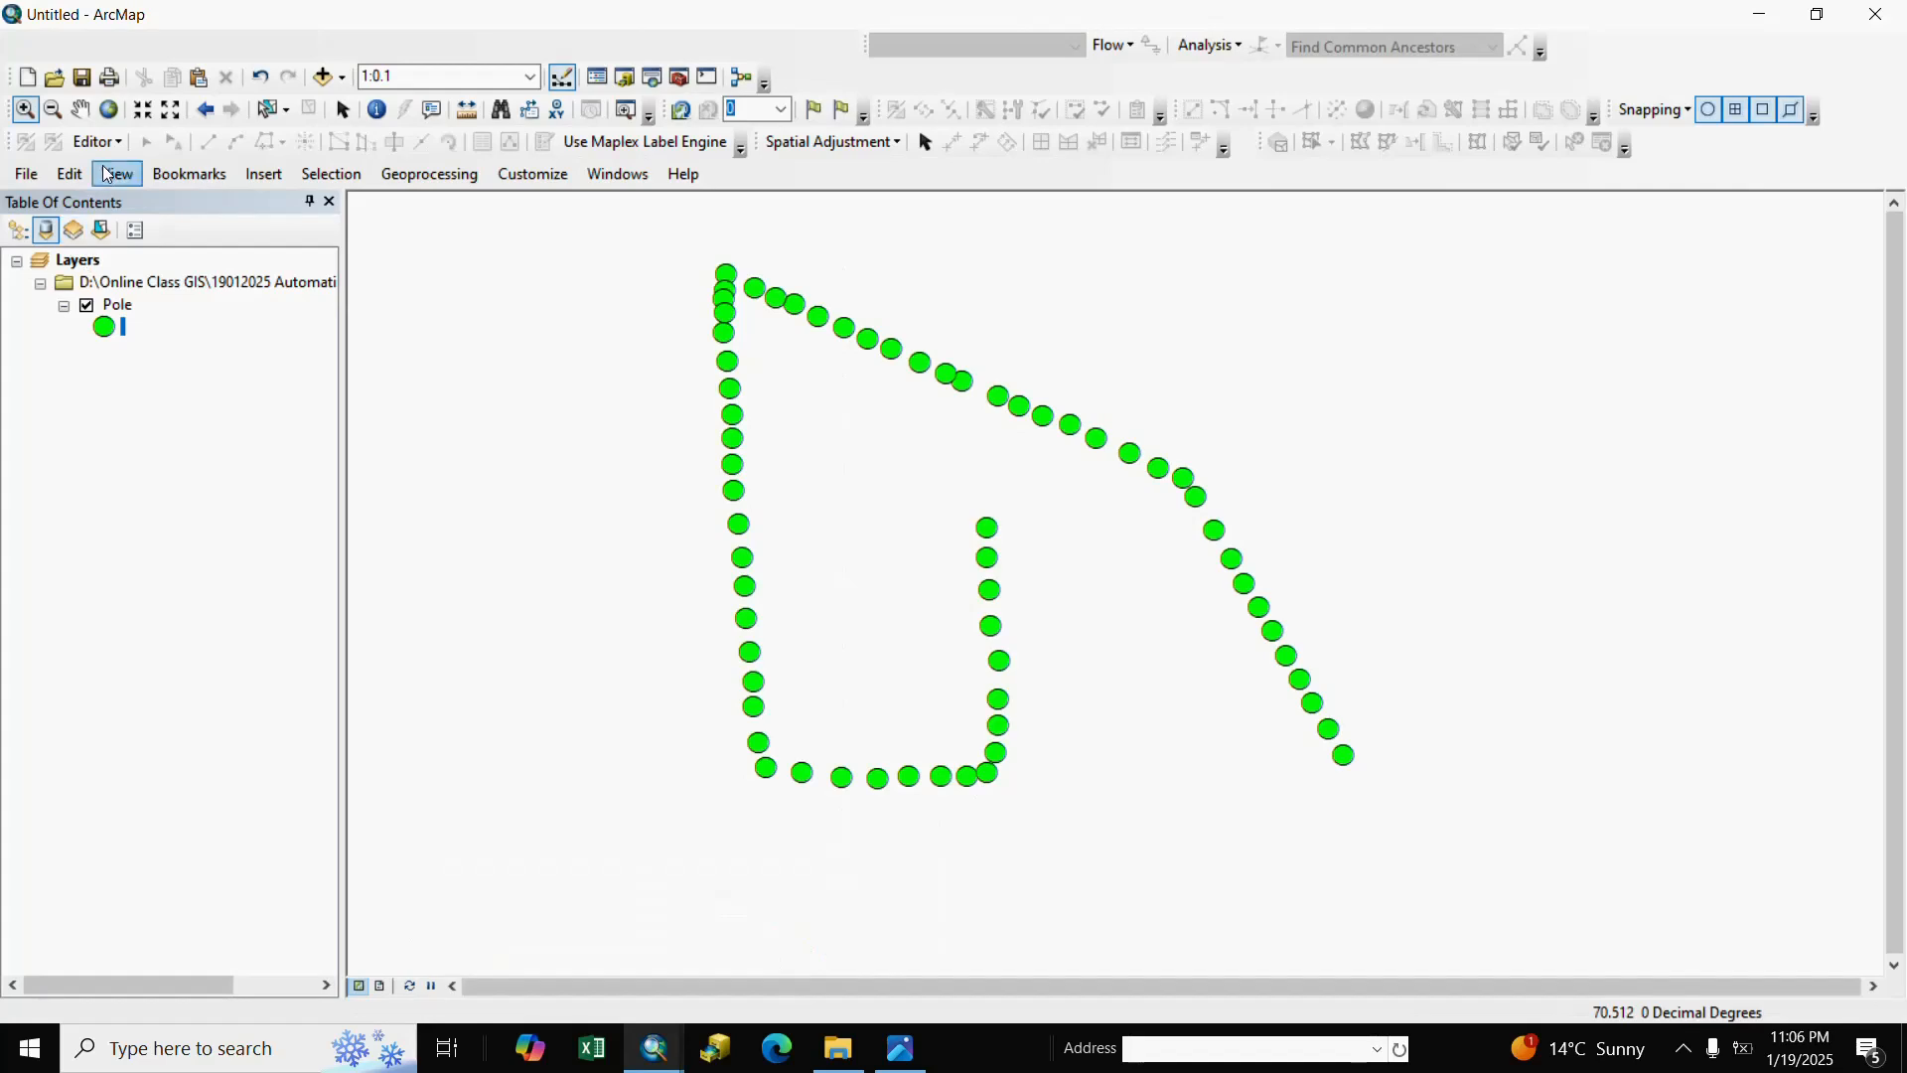
pyautogui.click(81, 108)
pyautogui.moveTo(1036, 692); pyautogui.dragTo(989, 715)
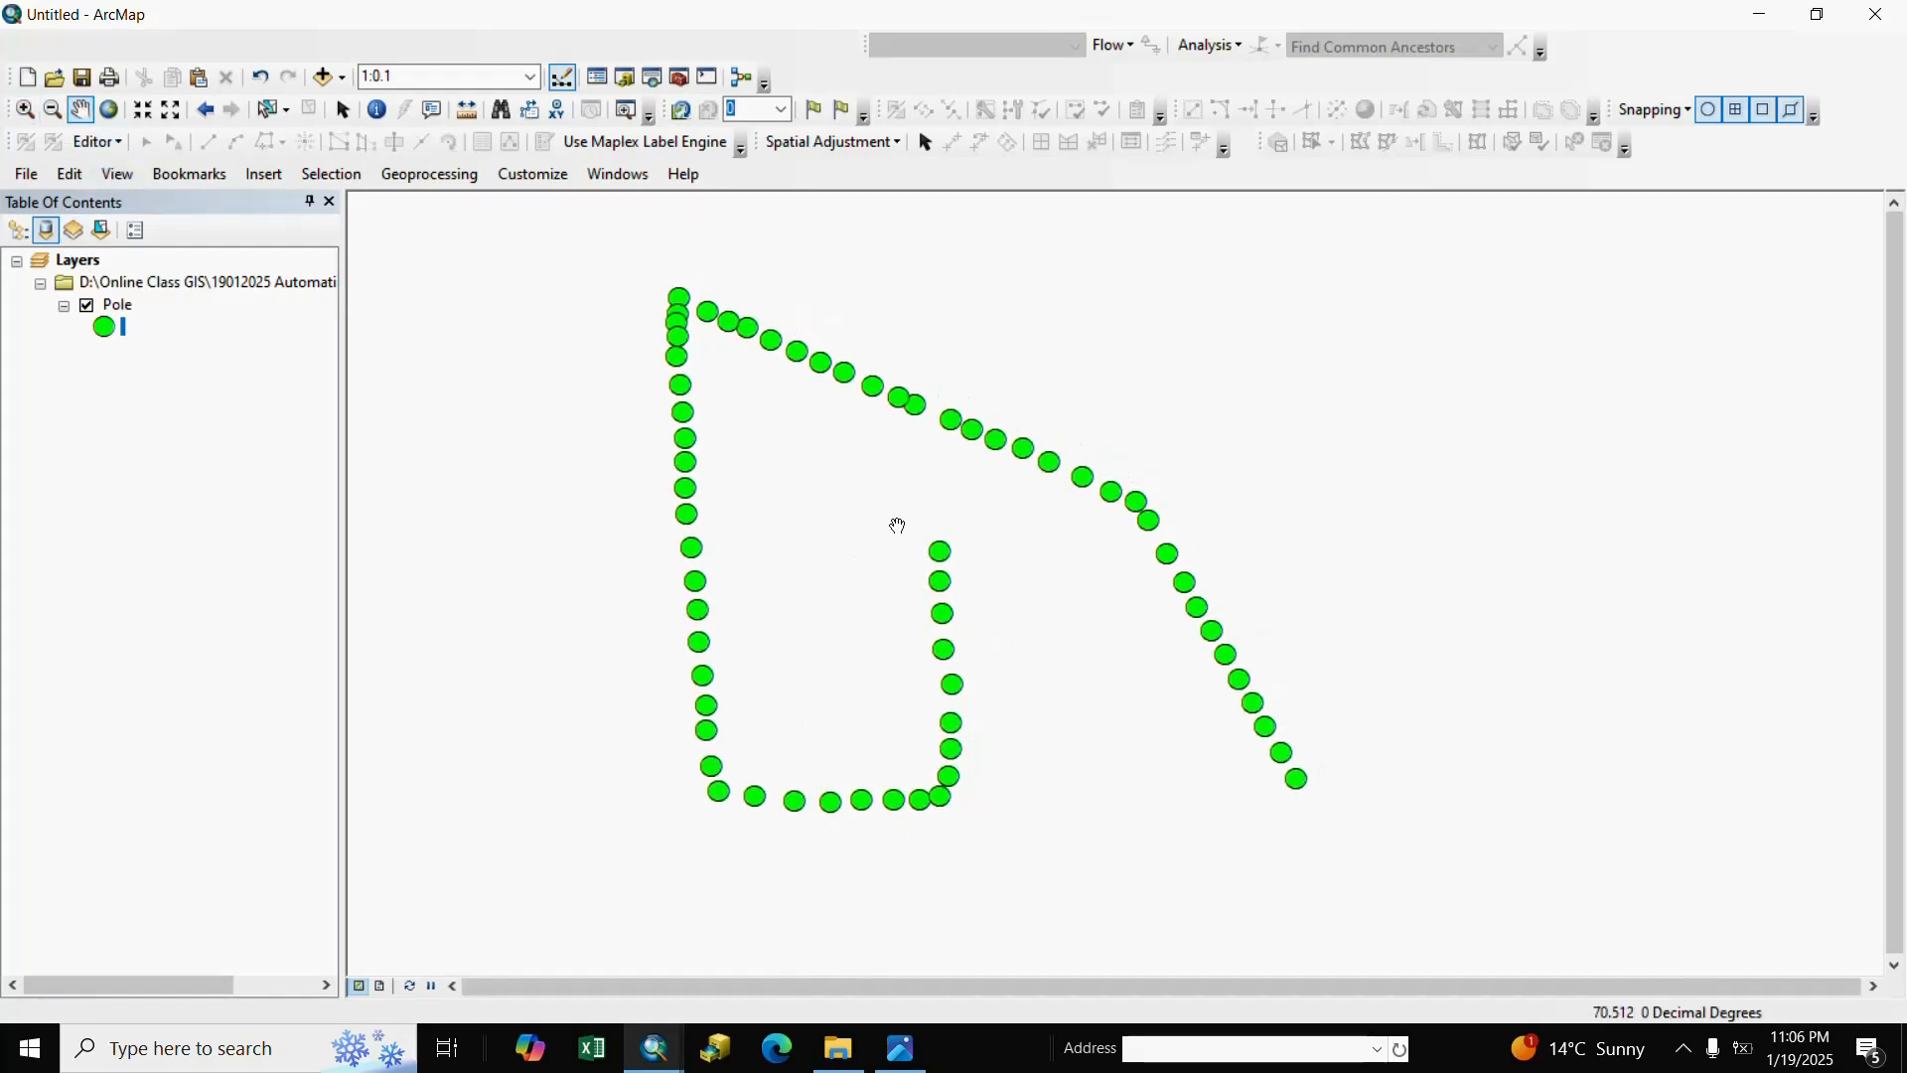
pyautogui.moveTo(1093, 701); pyautogui.dragTo(1116, 701)
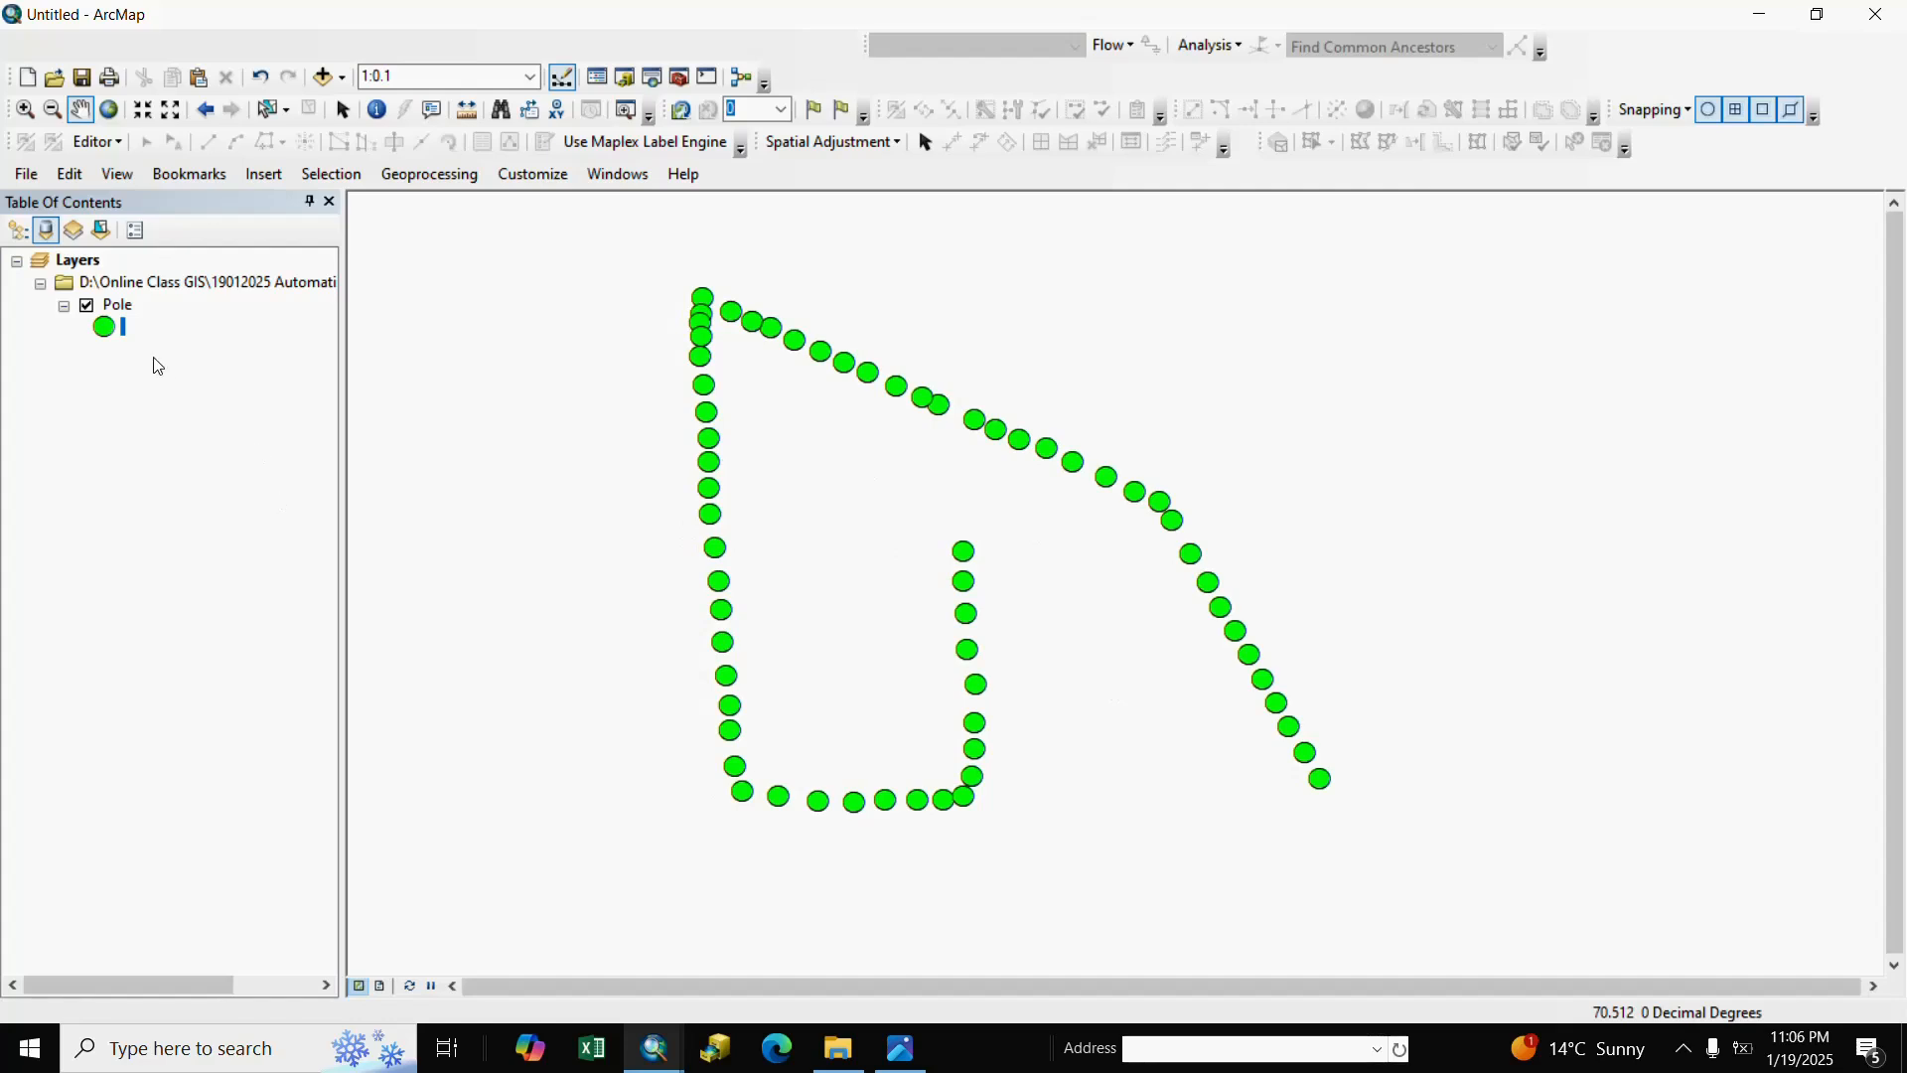
# Open the Pole attribute table, review the GISID column, and close the table.
pyautogui.click(117, 308)
pyautogui.rightClick(128, 316)
pyautogui.click(191, 382)
pyautogui.click(536, 413)
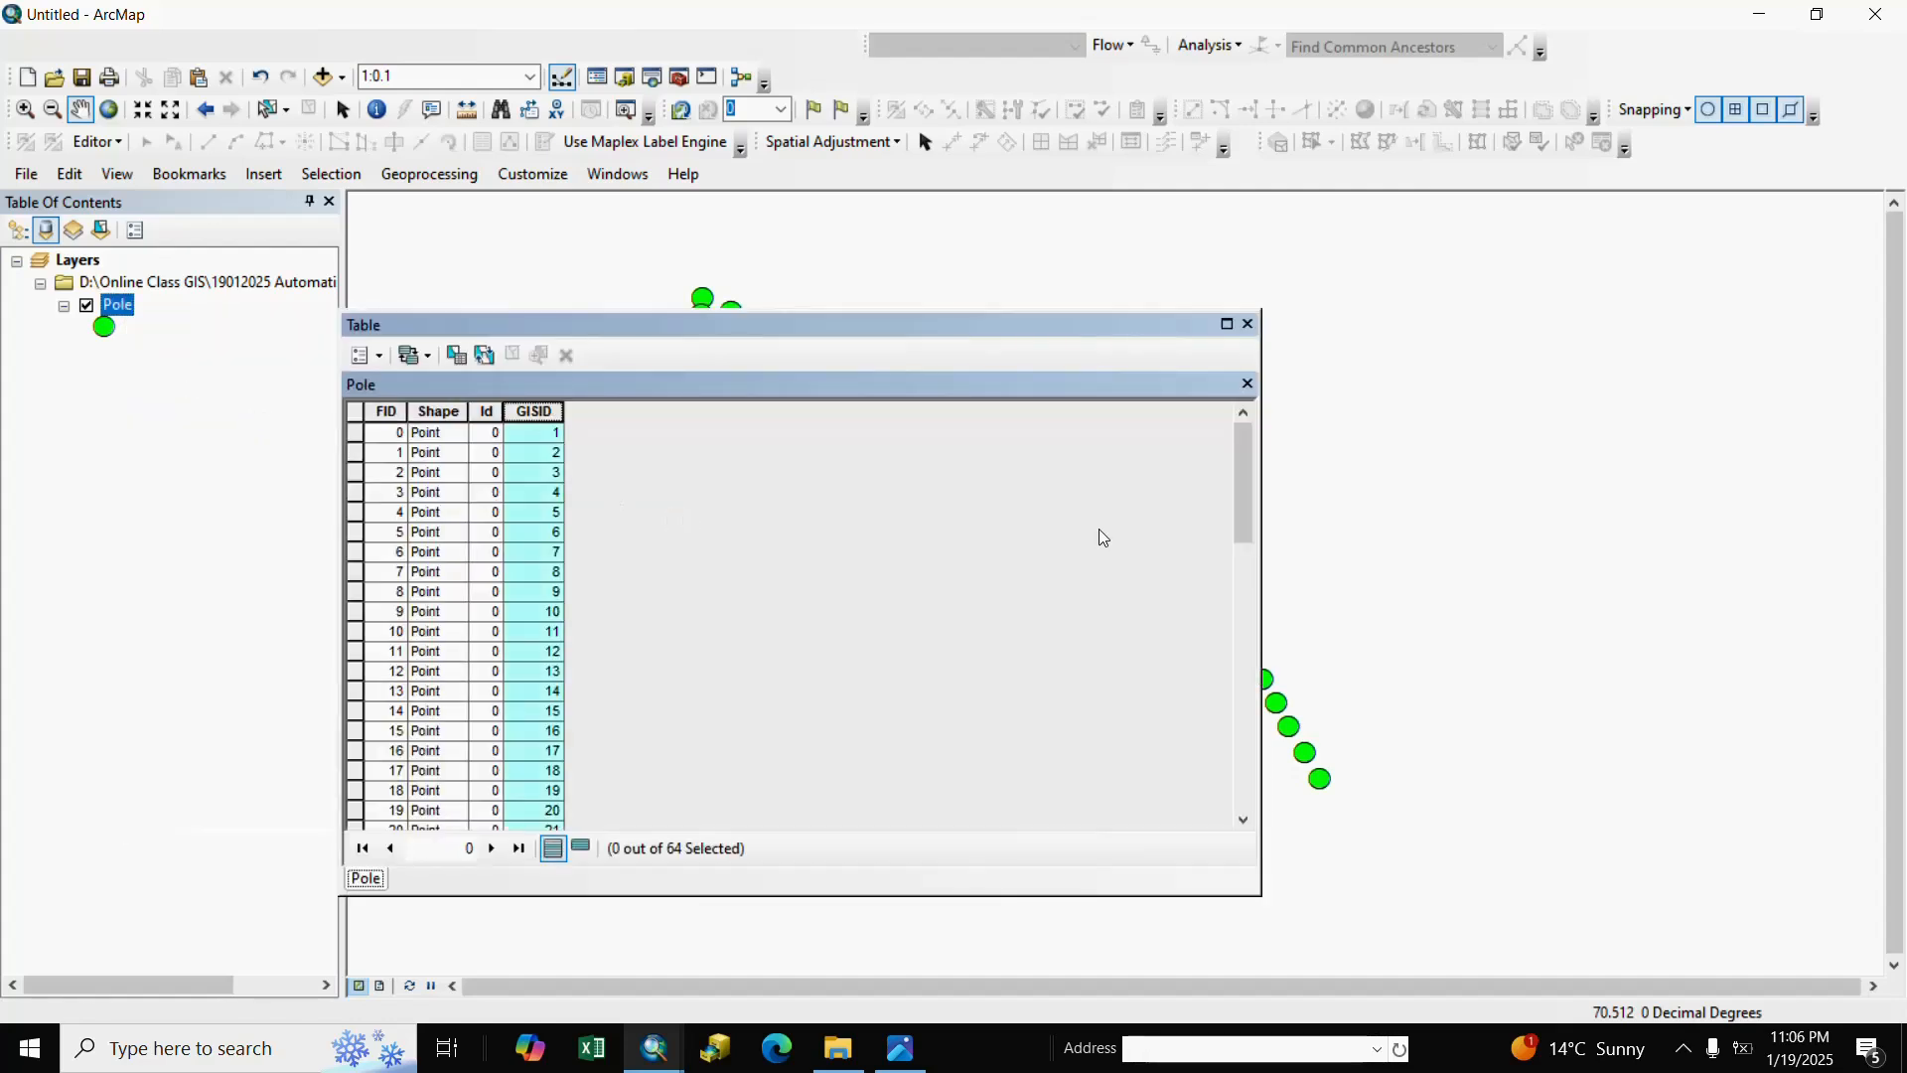
pyautogui.moveTo(1249, 475); pyautogui.dragTo(1242, 432)
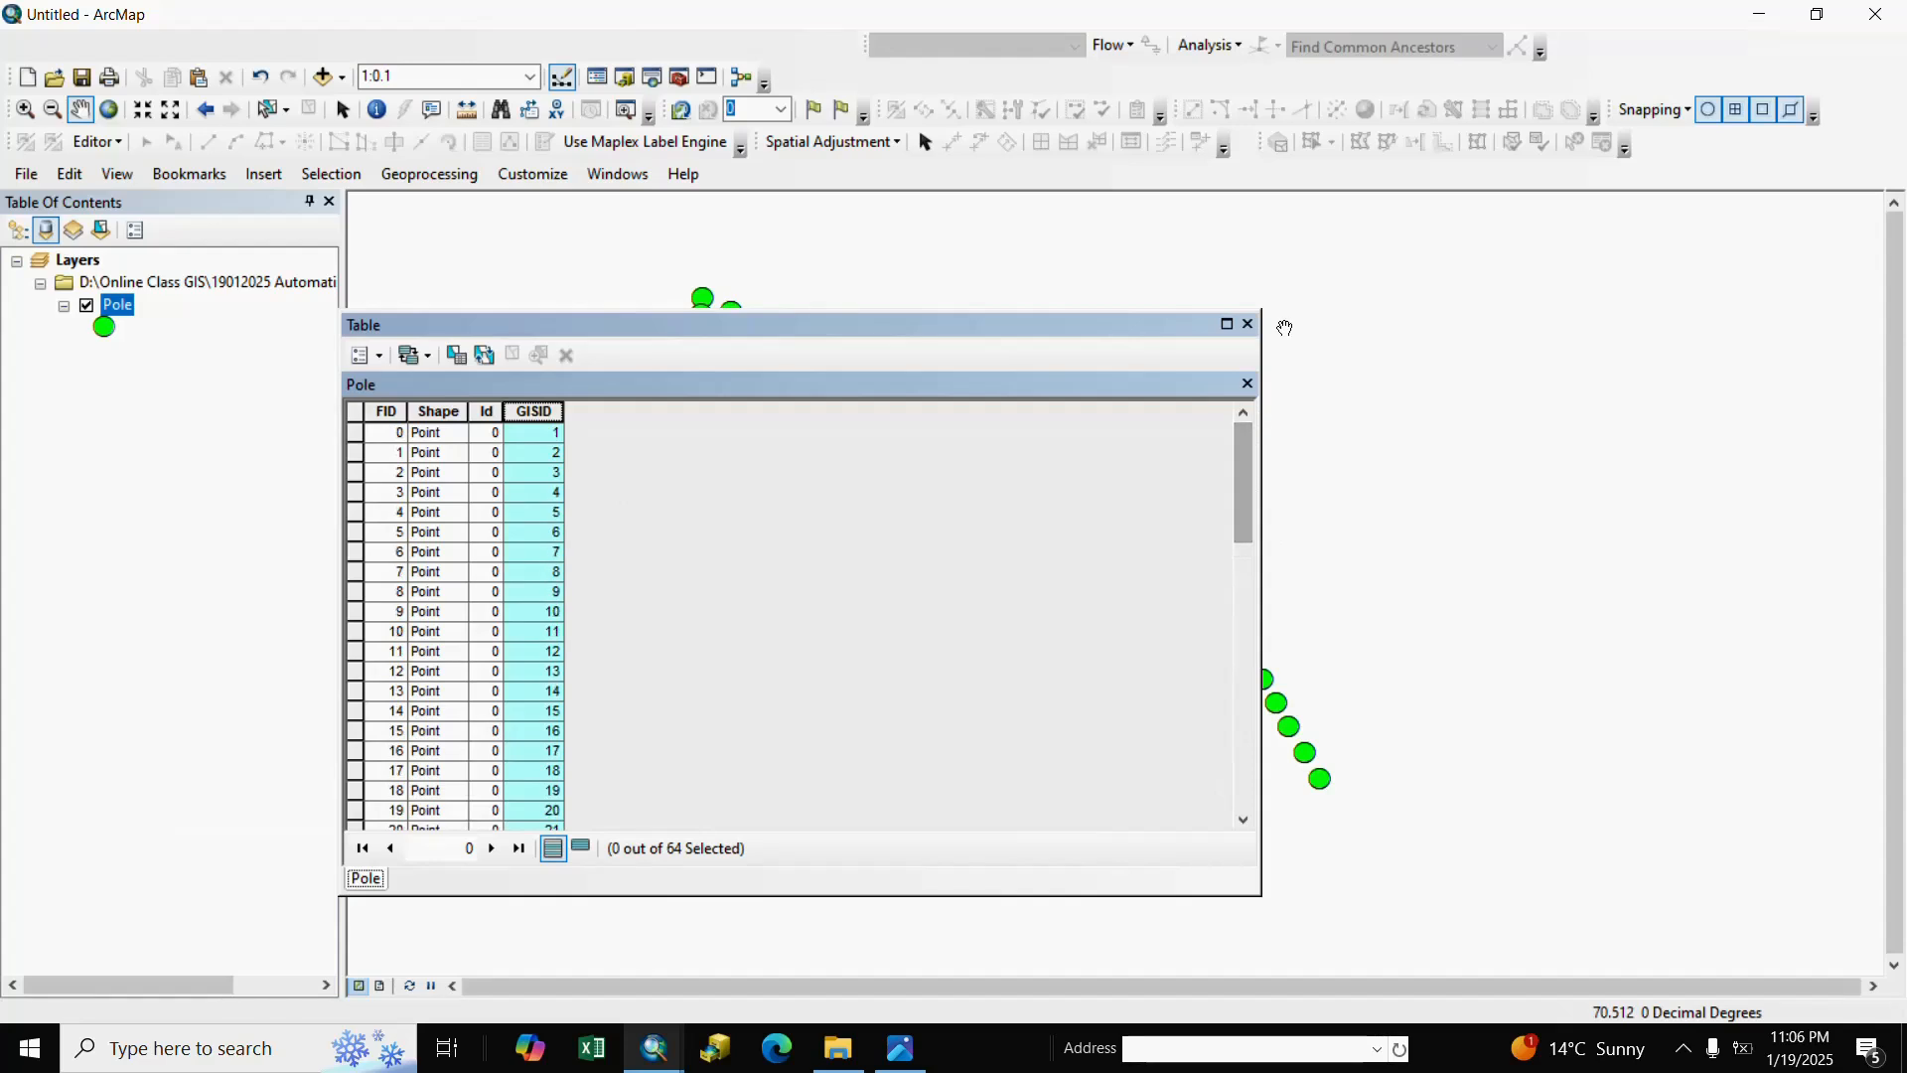
pyautogui.click(1249, 324)
# In Pole Layer Properties, enable labels using the GISID field in red, size 14.
pyautogui.rightClick(124, 306)
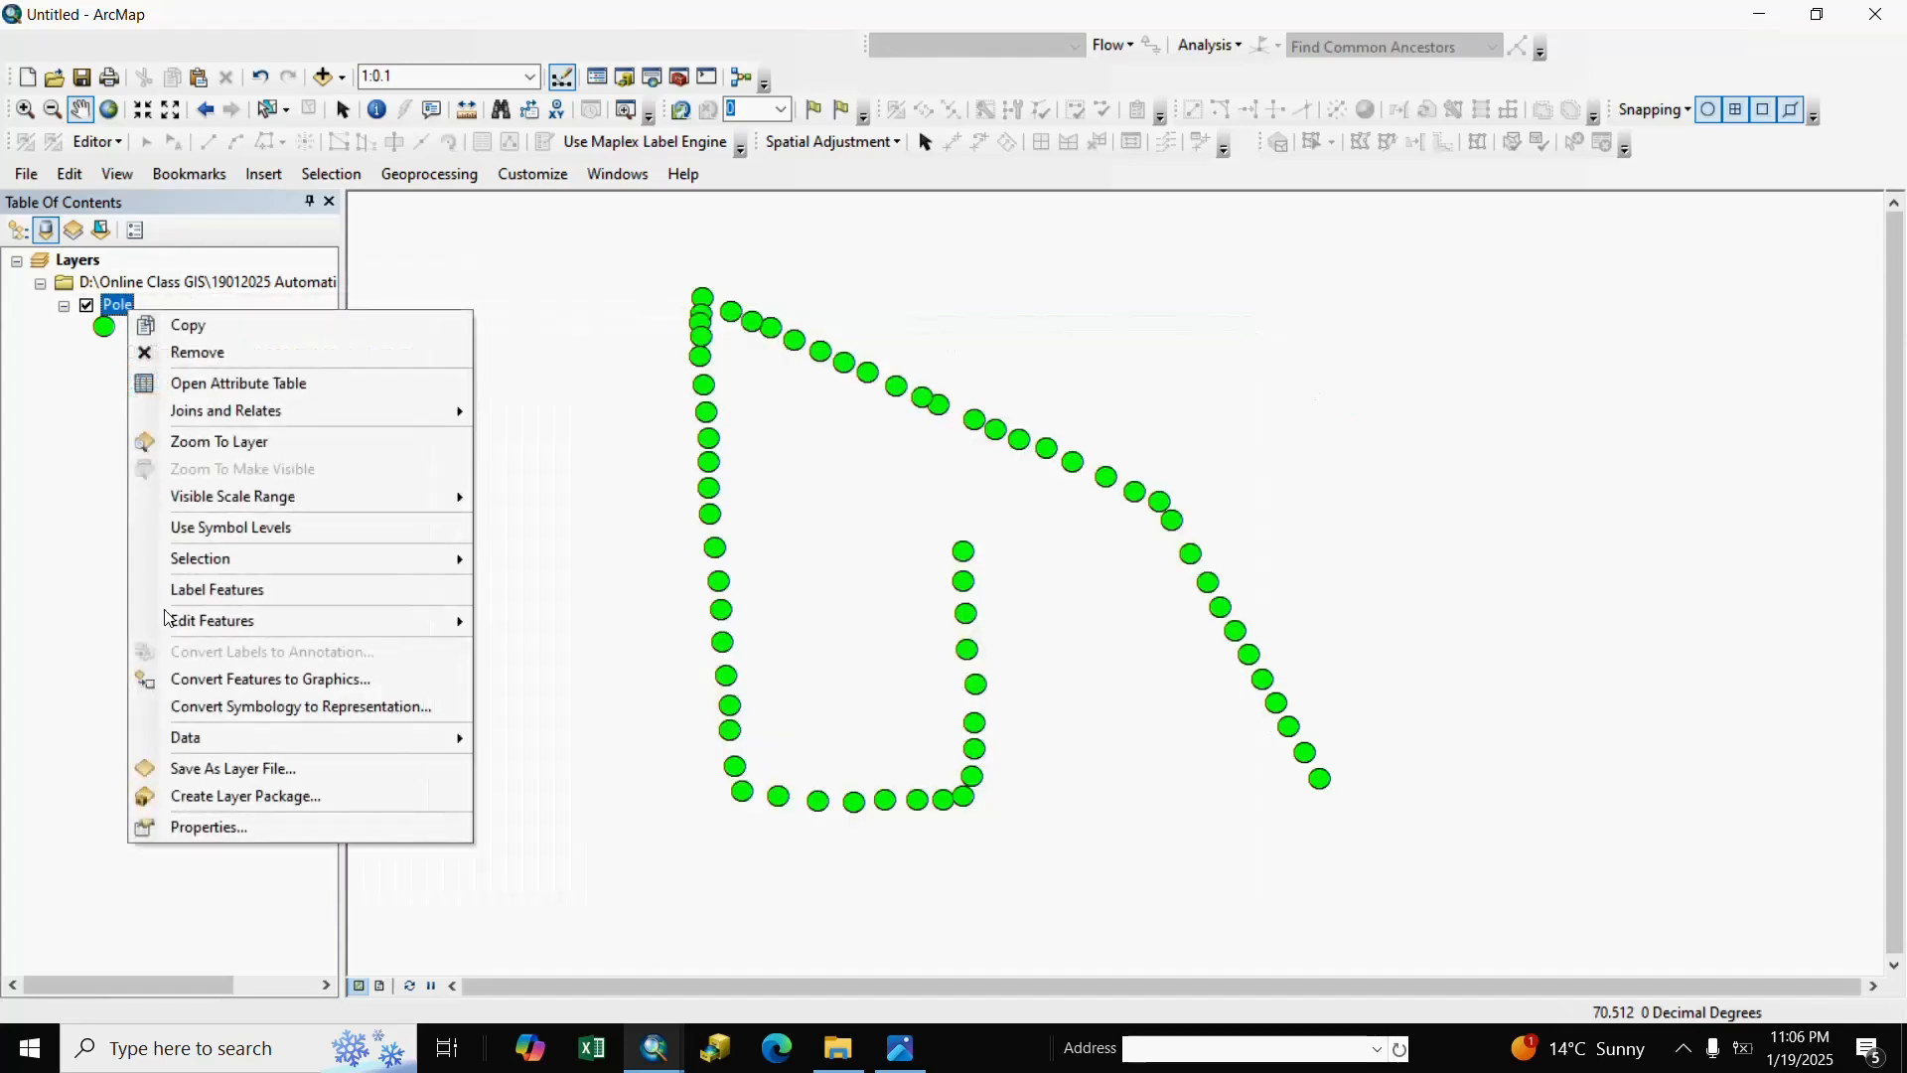
pyautogui.click(196, 841)
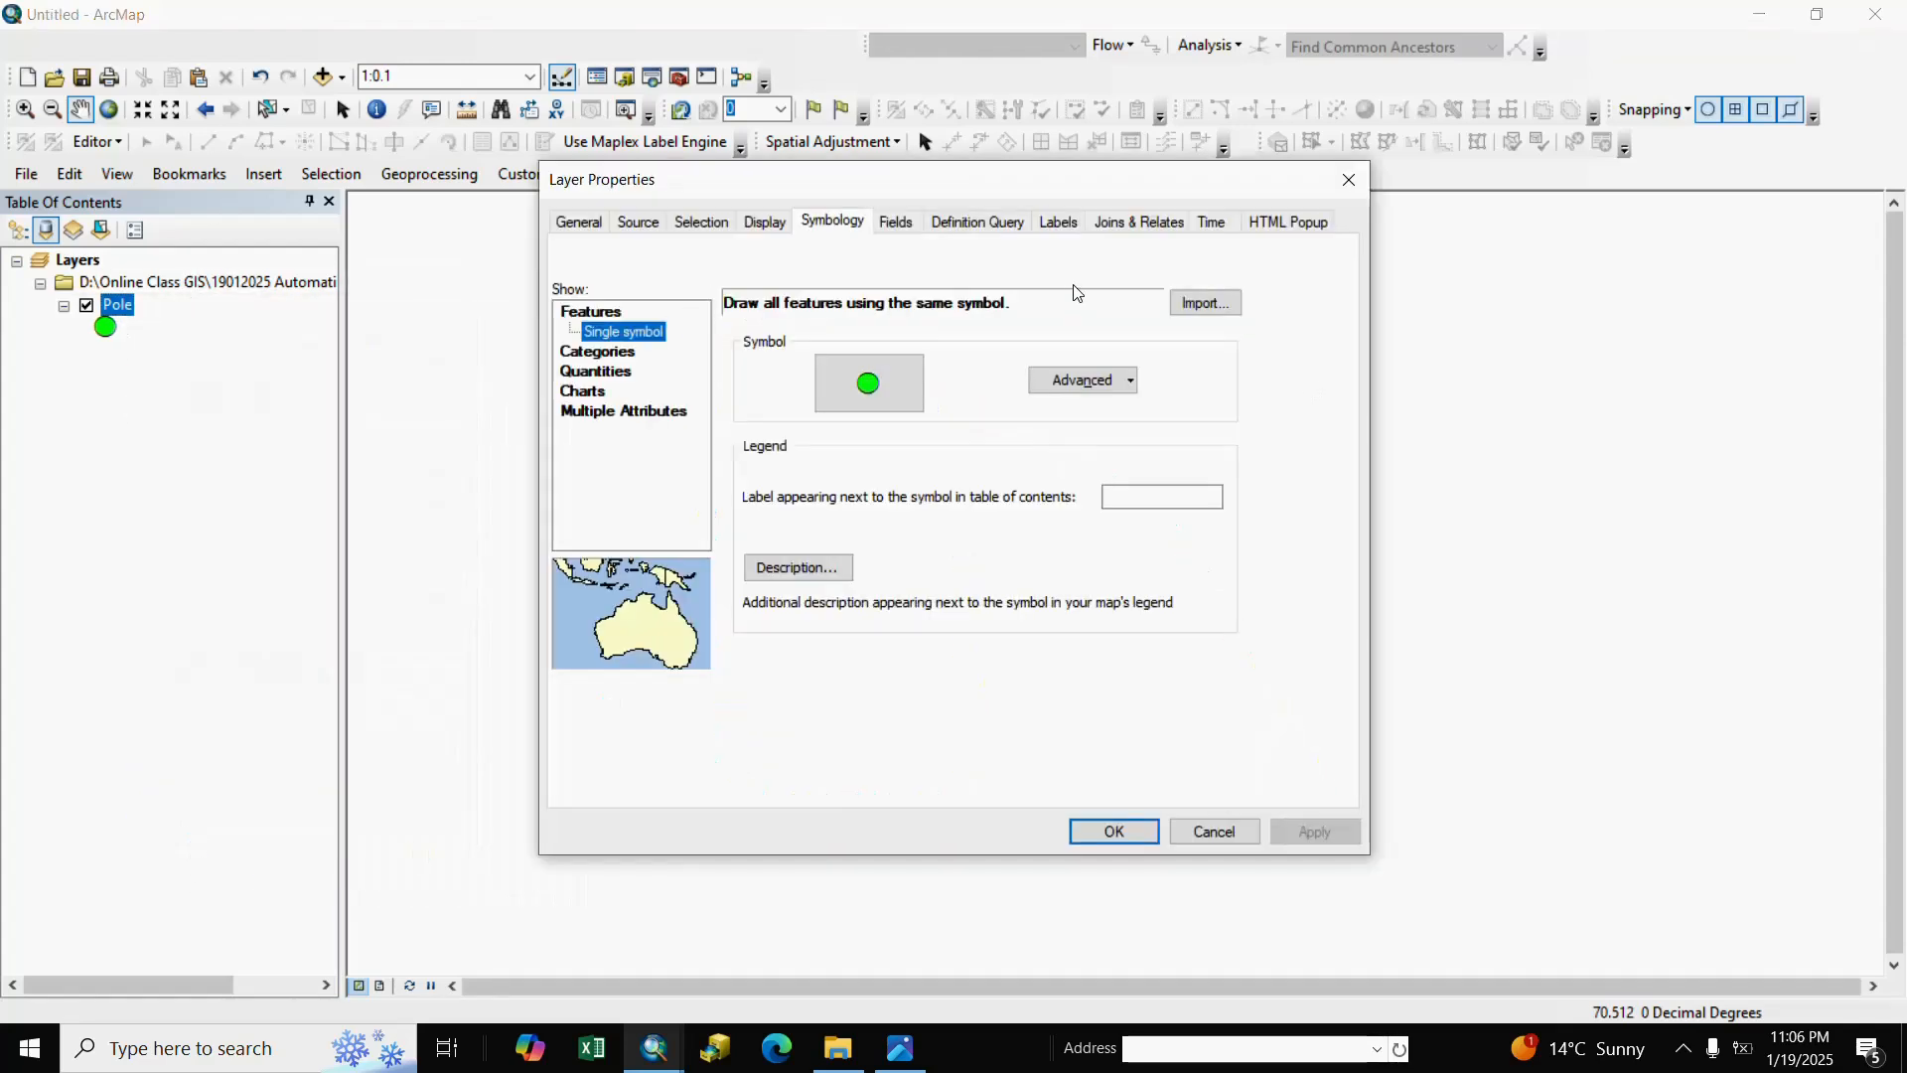
pyautogui.click(1057, 222)
pyautogui.click(574, 254)
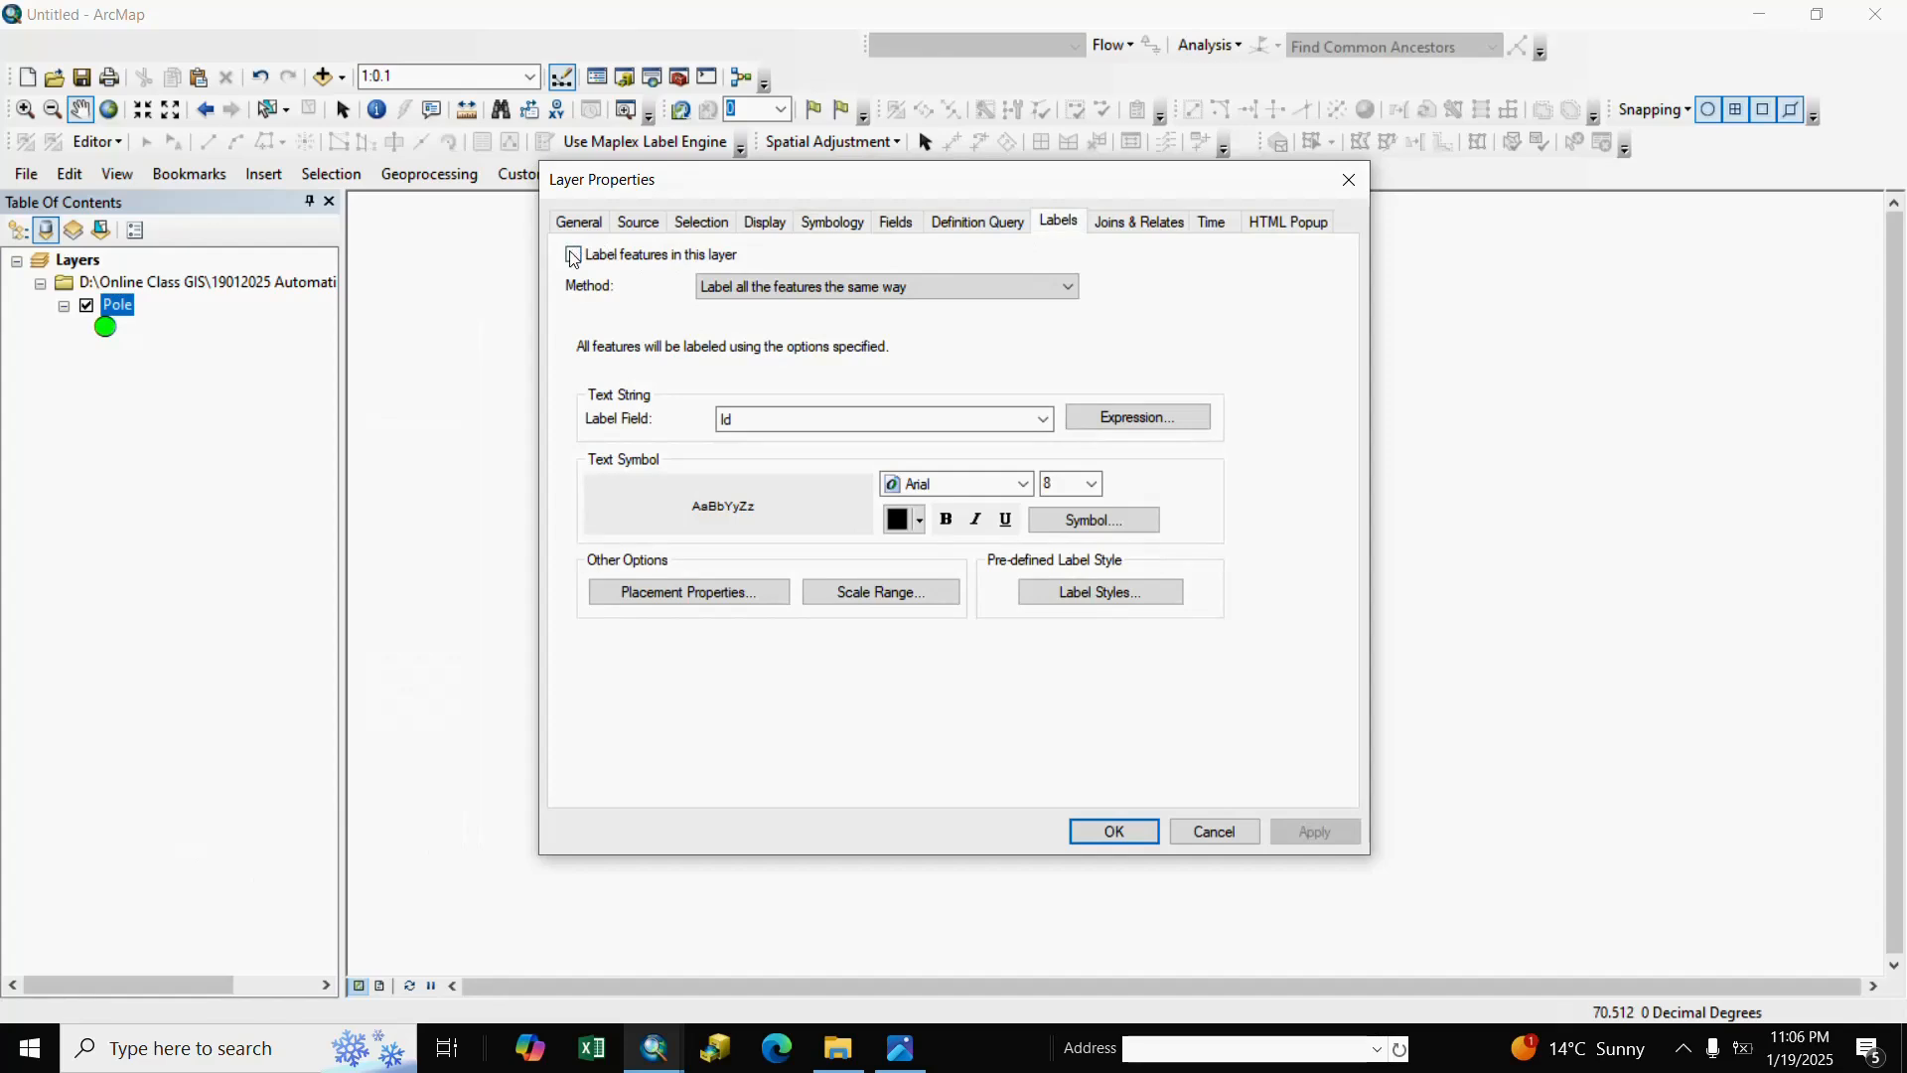
pyautogui.click(1043, 419)
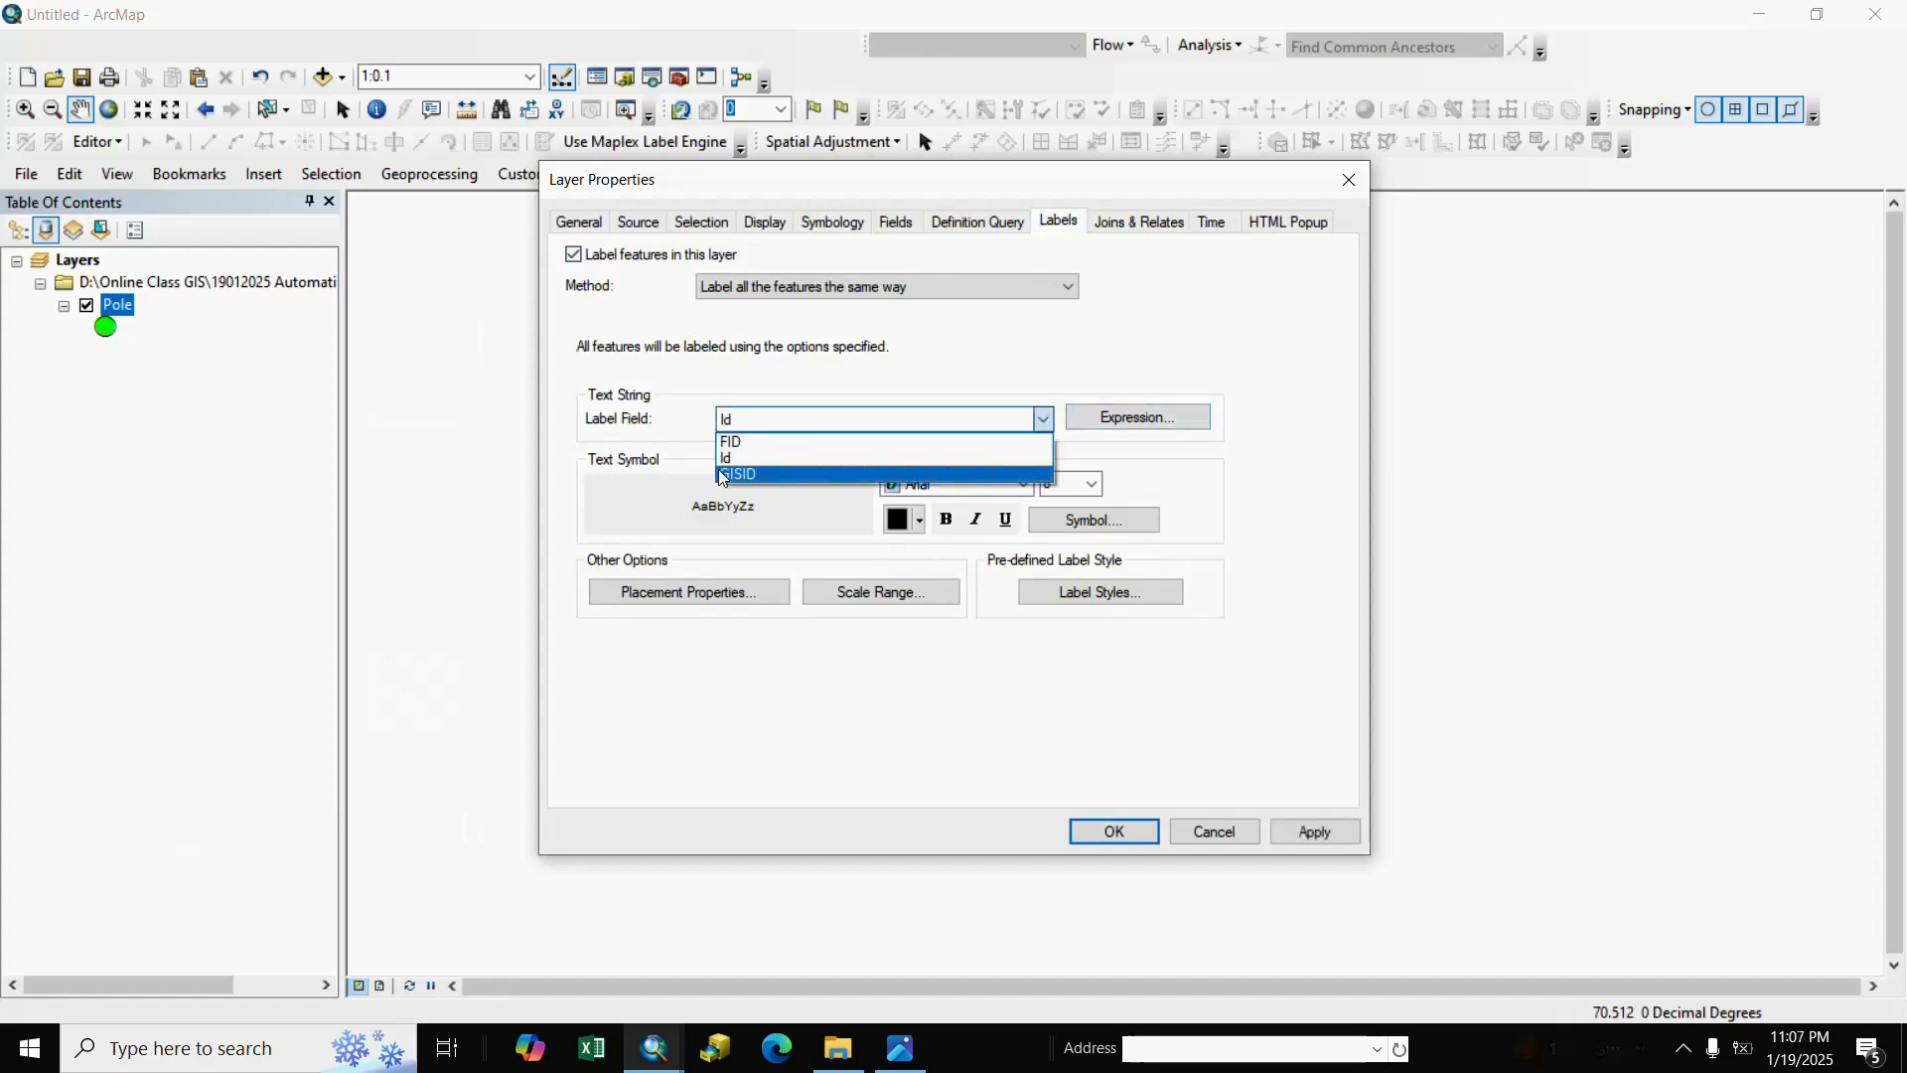
pyautogui.click(906, 477)
pyautogui.click(906, 519)
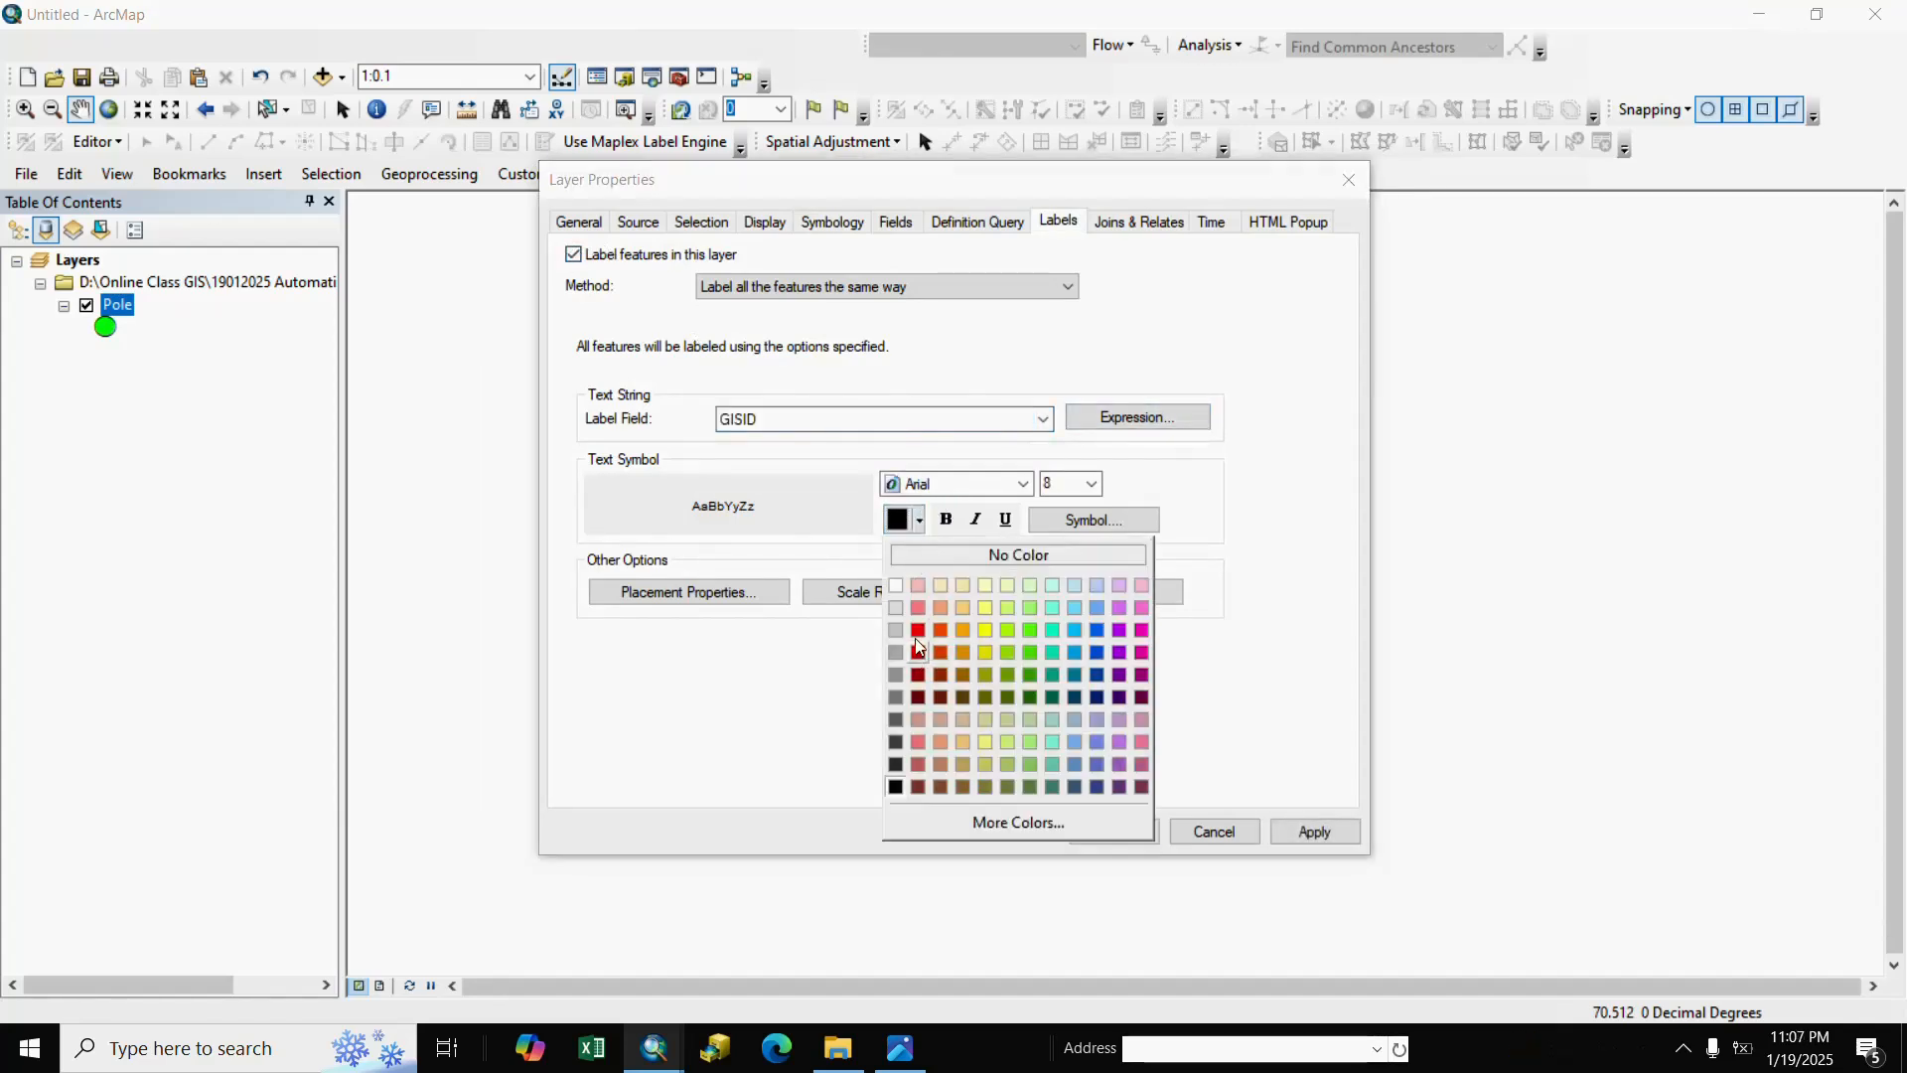
pyautogui.click(918, 630)
pyautogui.click(1091, 484)
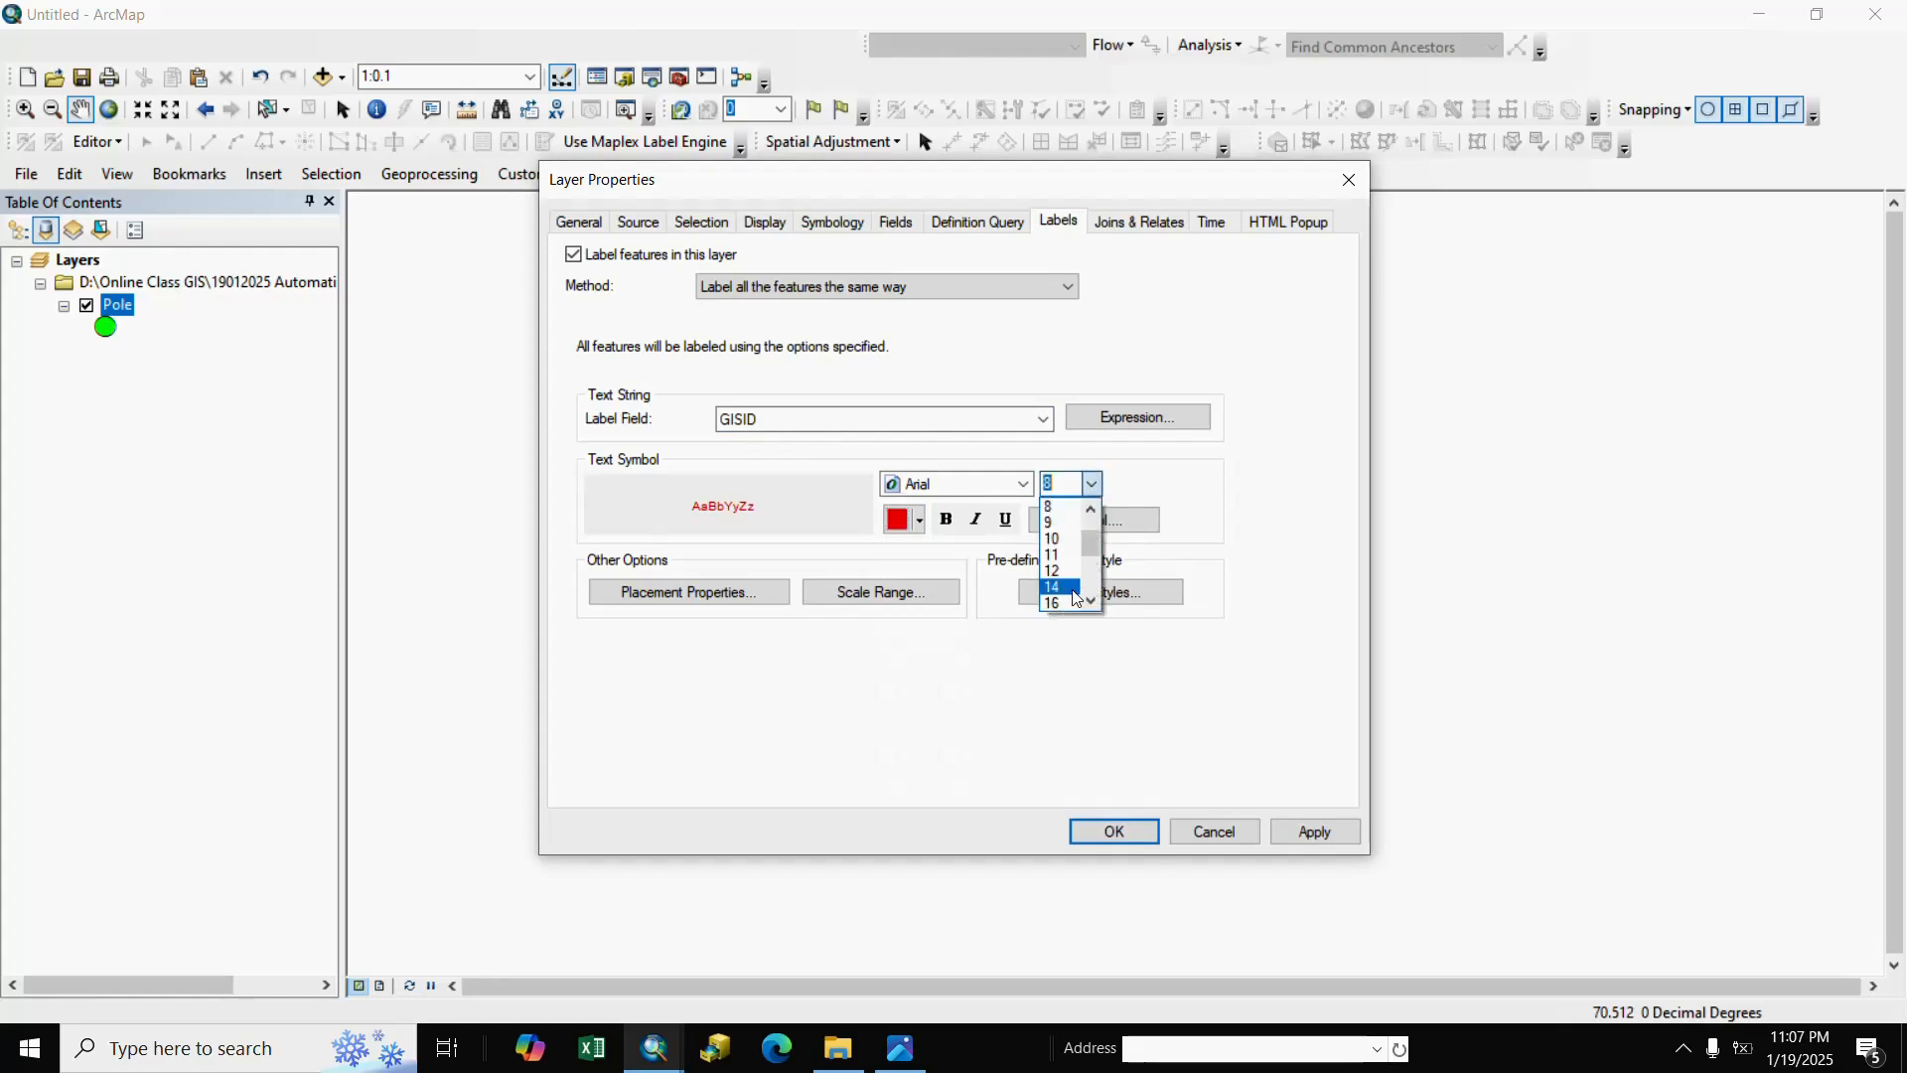
pyautogui.click(1072, 592)
pyautogui.click(1113, 832)
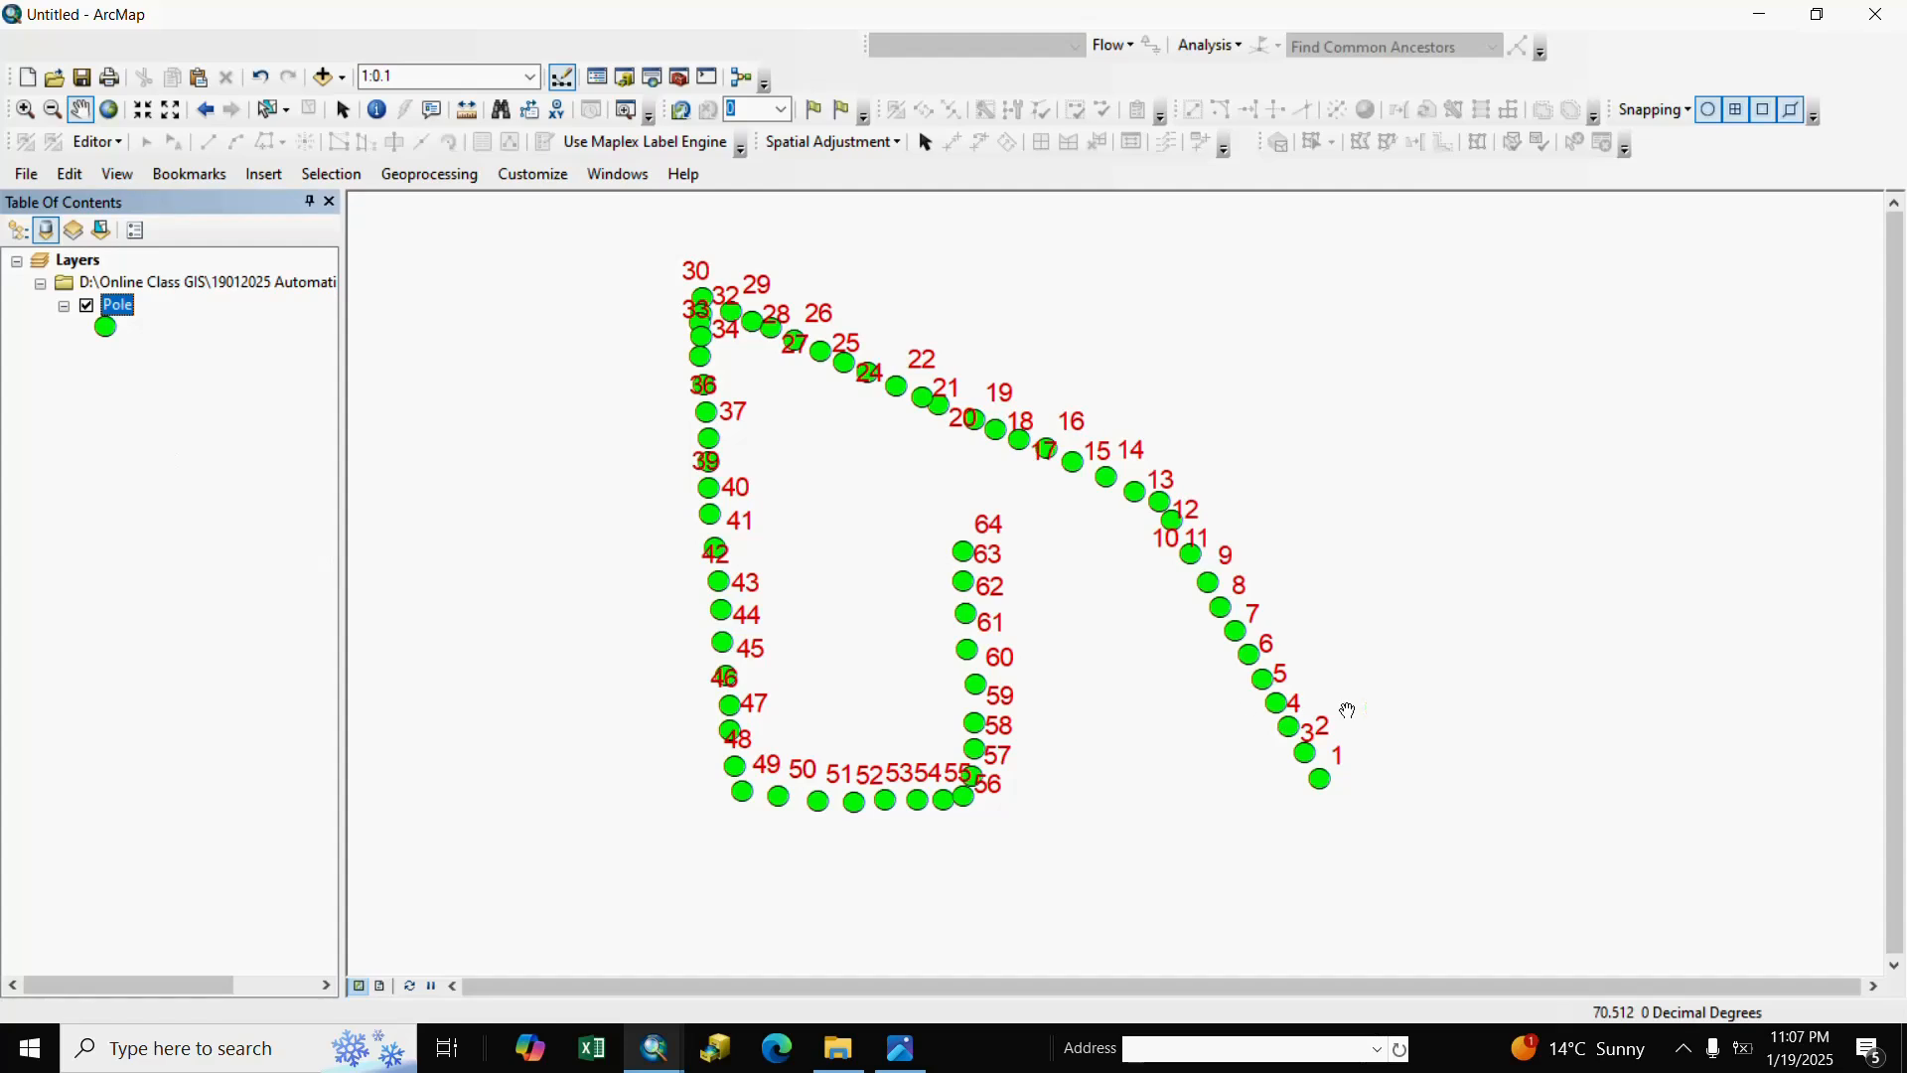
# Zoom into the labelled poles and pan along the route to check GISIDs 1–64.
pyautogui.click(26, 109)
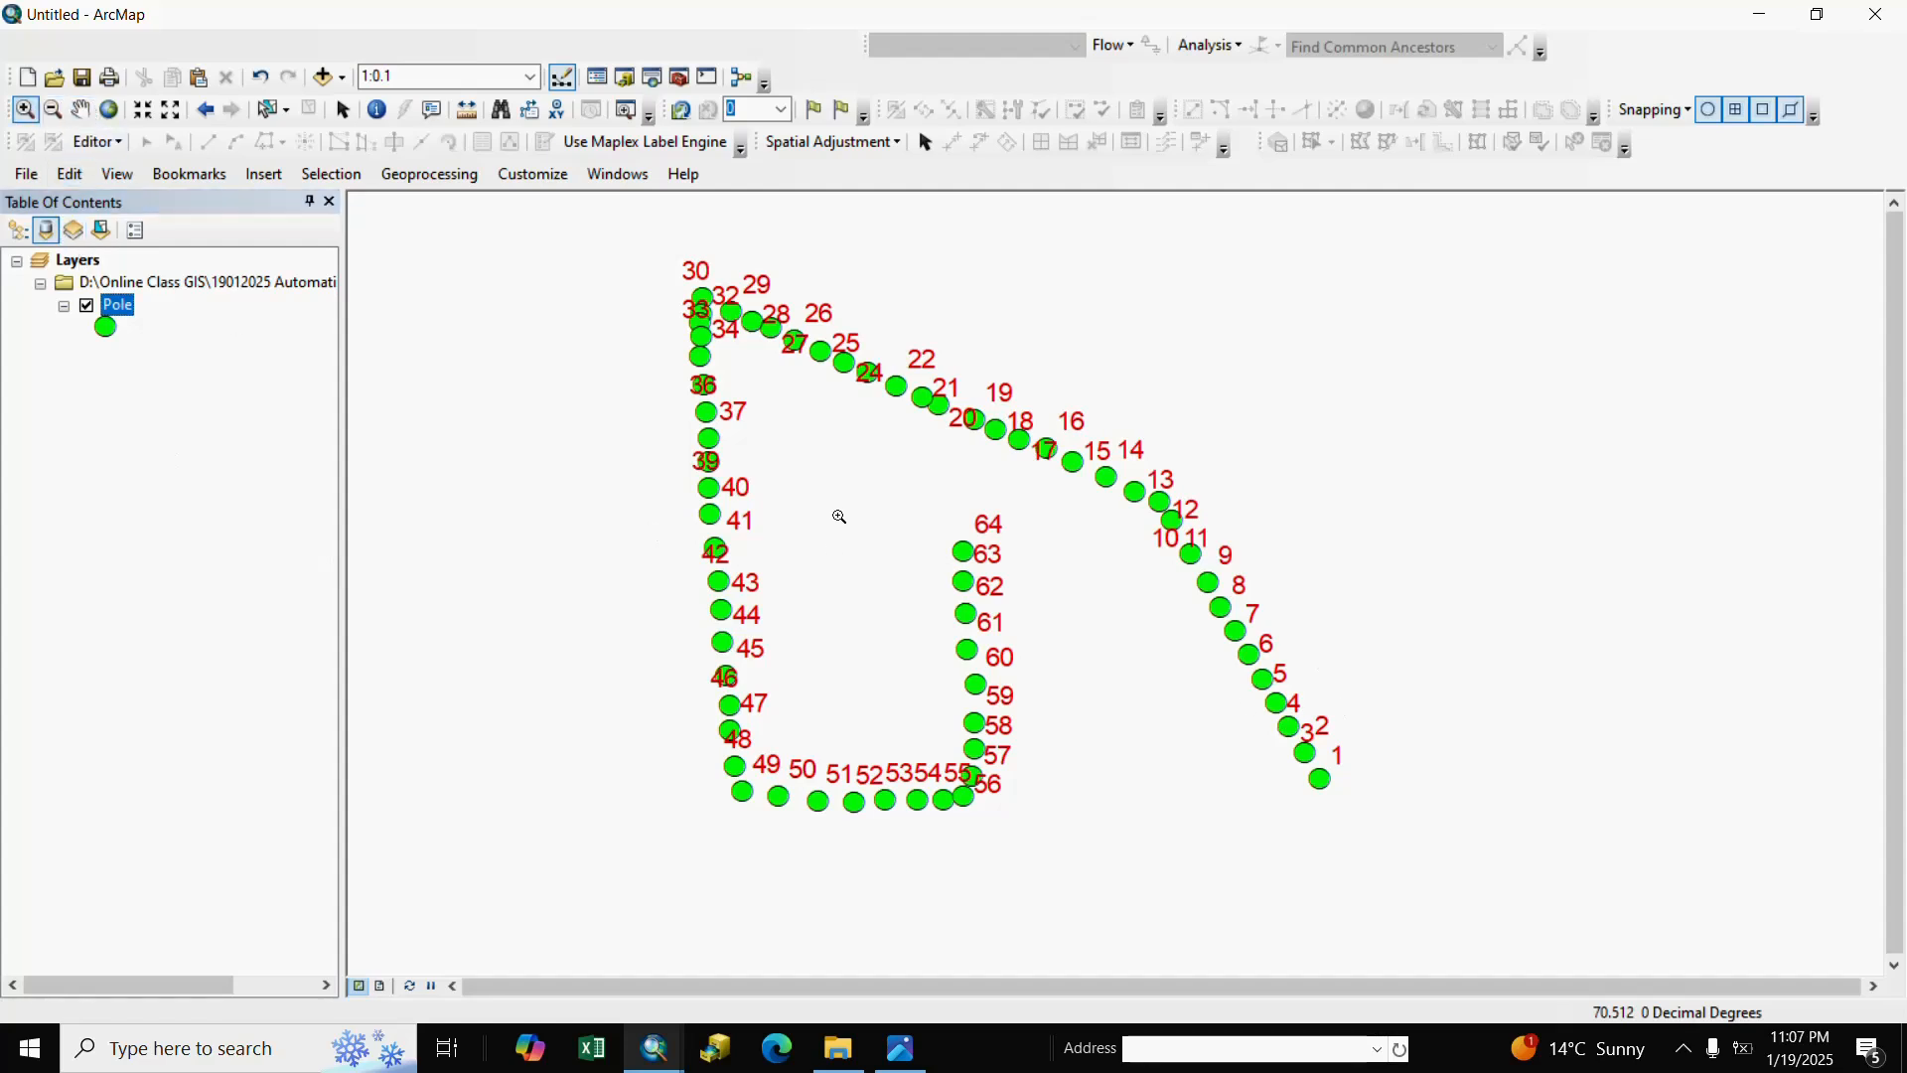
pyautogui.moveTo(643, 302); pyautogui.dragTo(1425, 859)
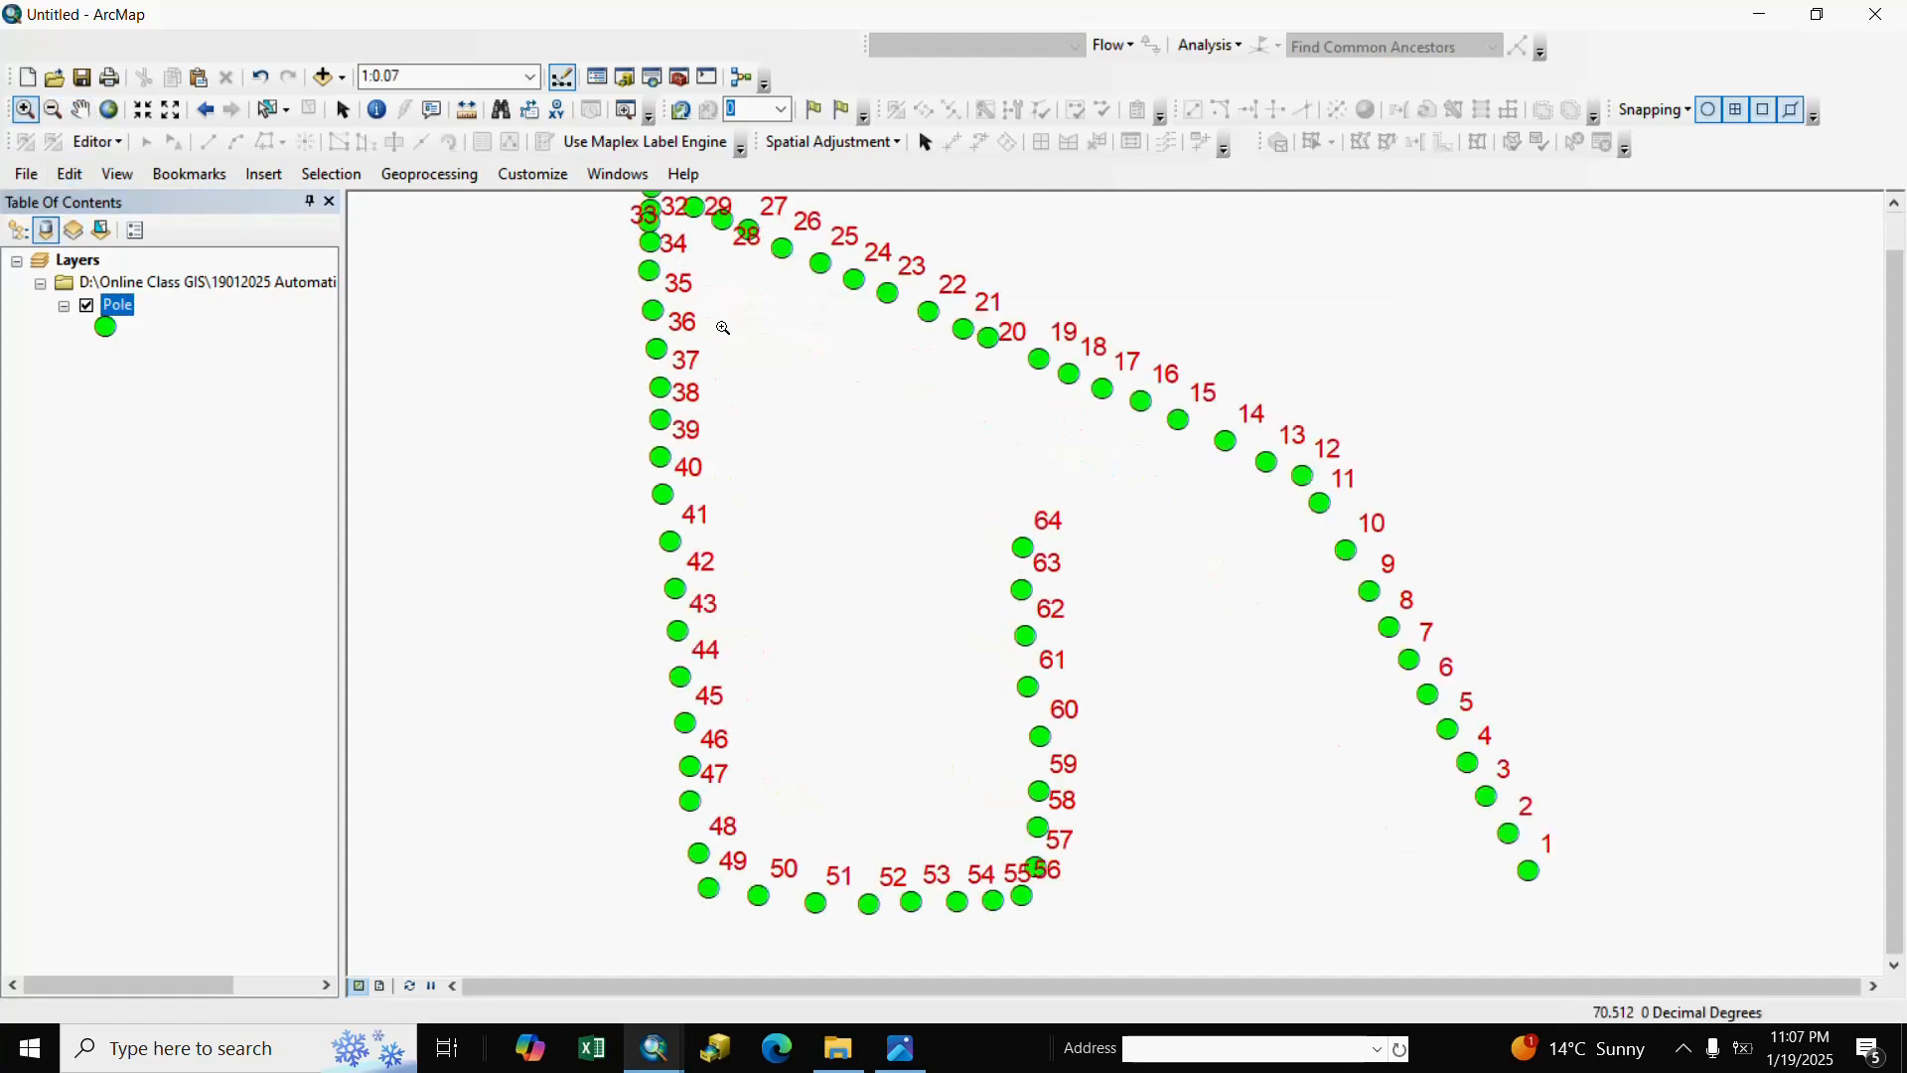
pyautogui.moveTo(643, 304); pyautogui.dragTo(1372, 758)
pyautogui.click(81, 110)
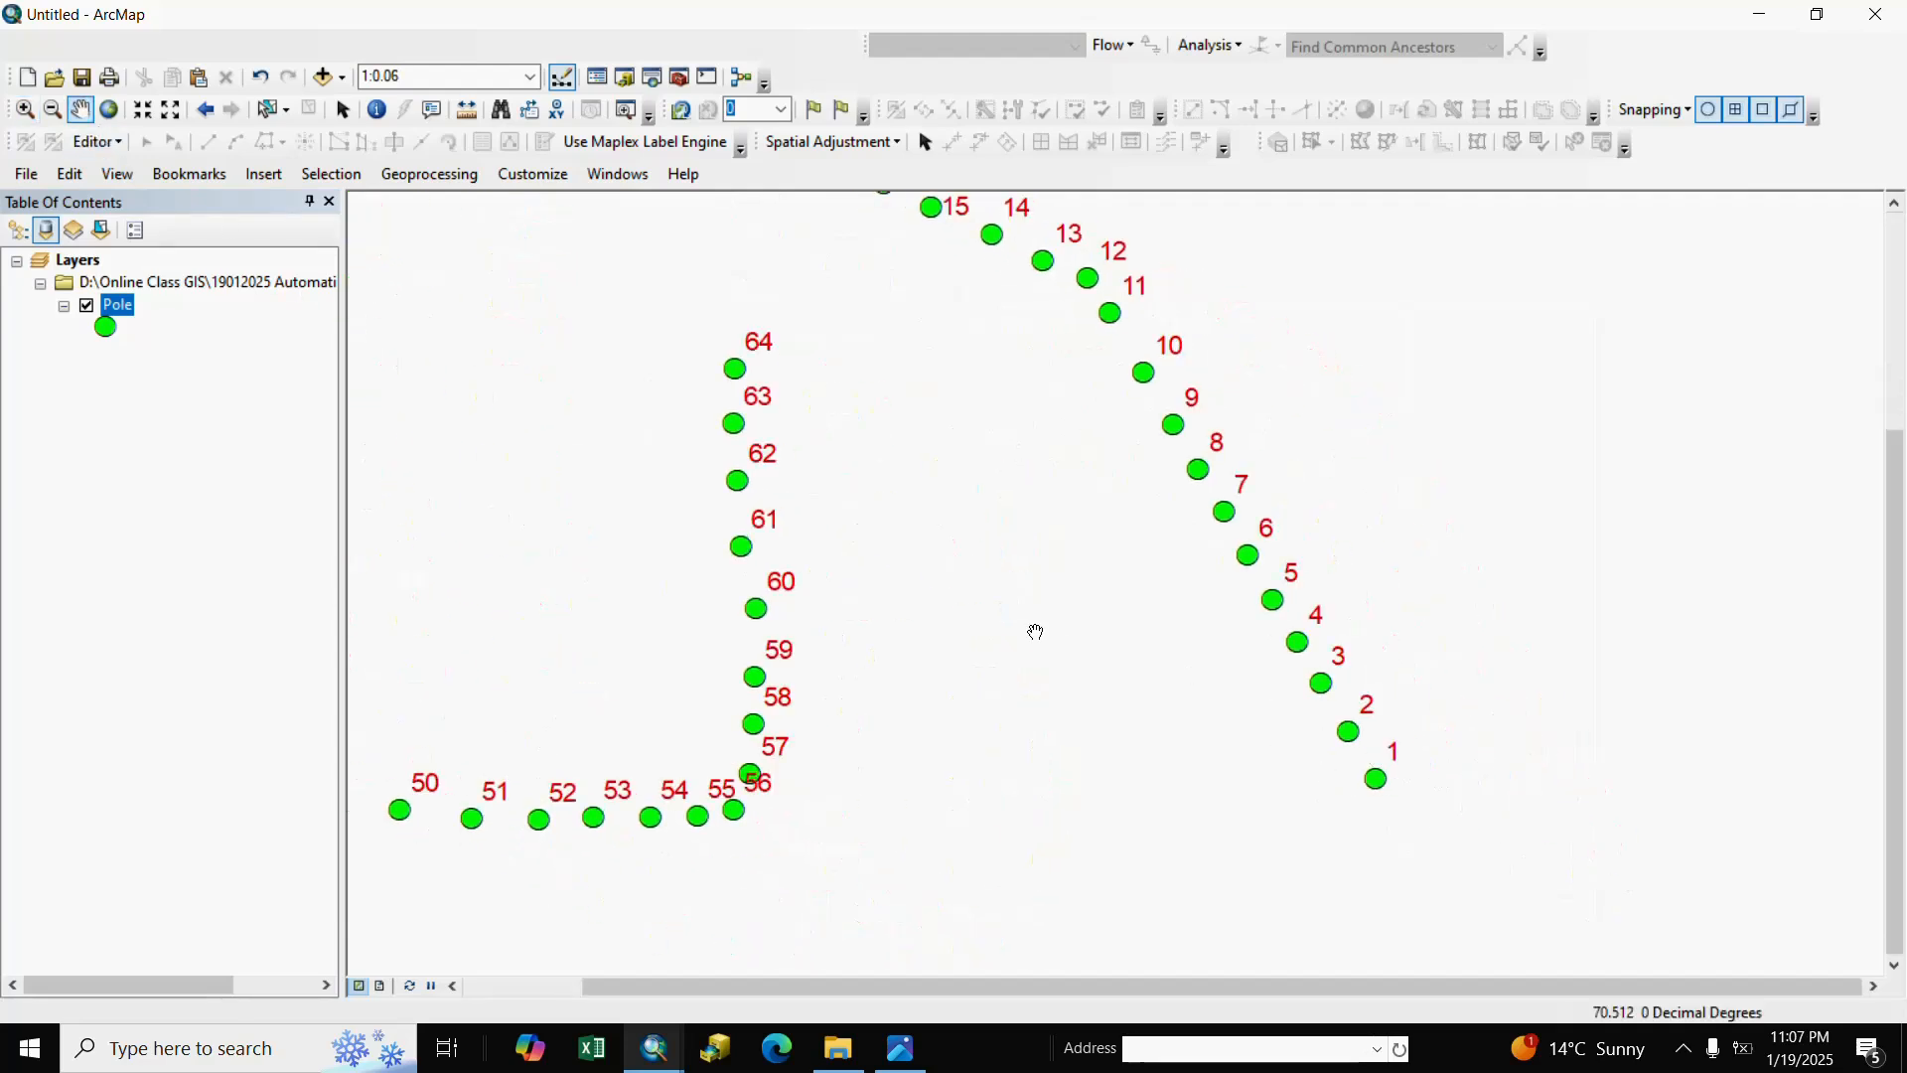
pyautogui.moveTo(1036, 631); pyautogui.dragTo(1297, 765)
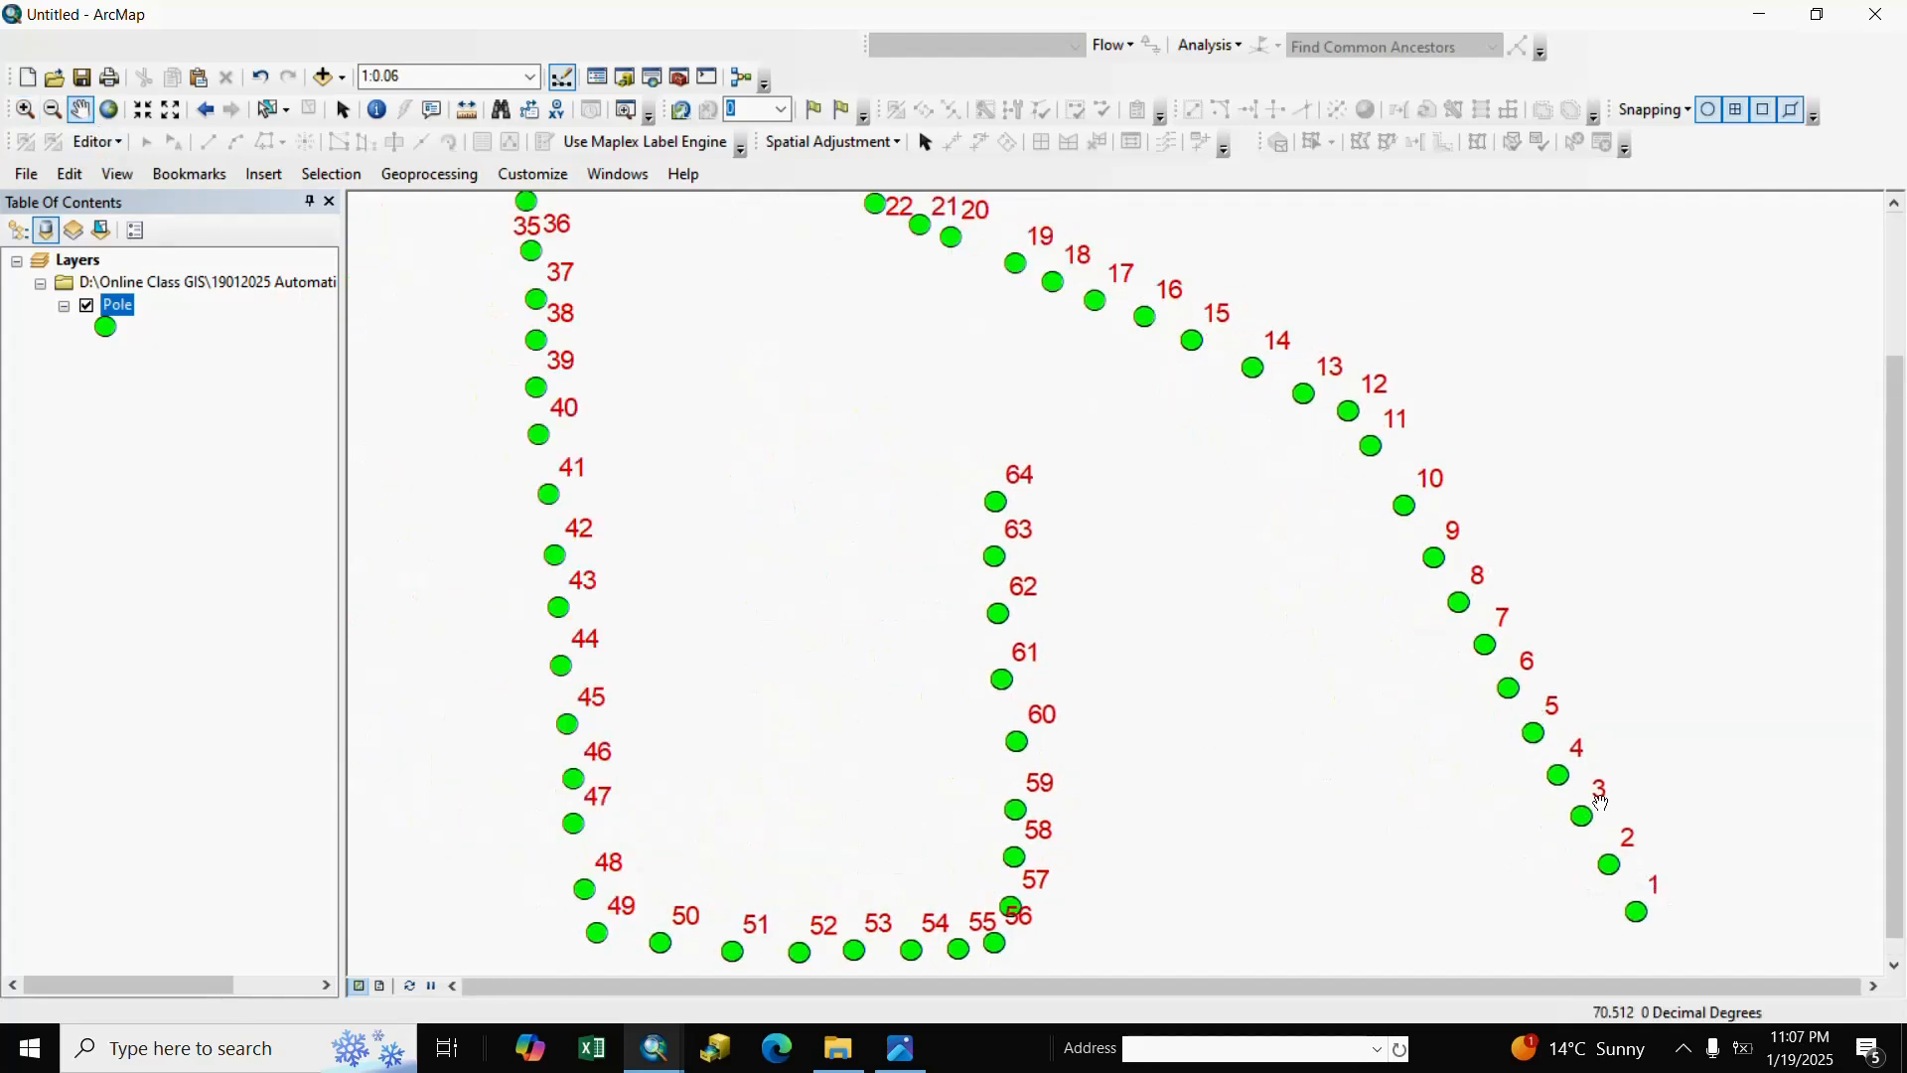
pyautogui.moveTo(1218, 421); pyautogui.dragTo(1448, 605)
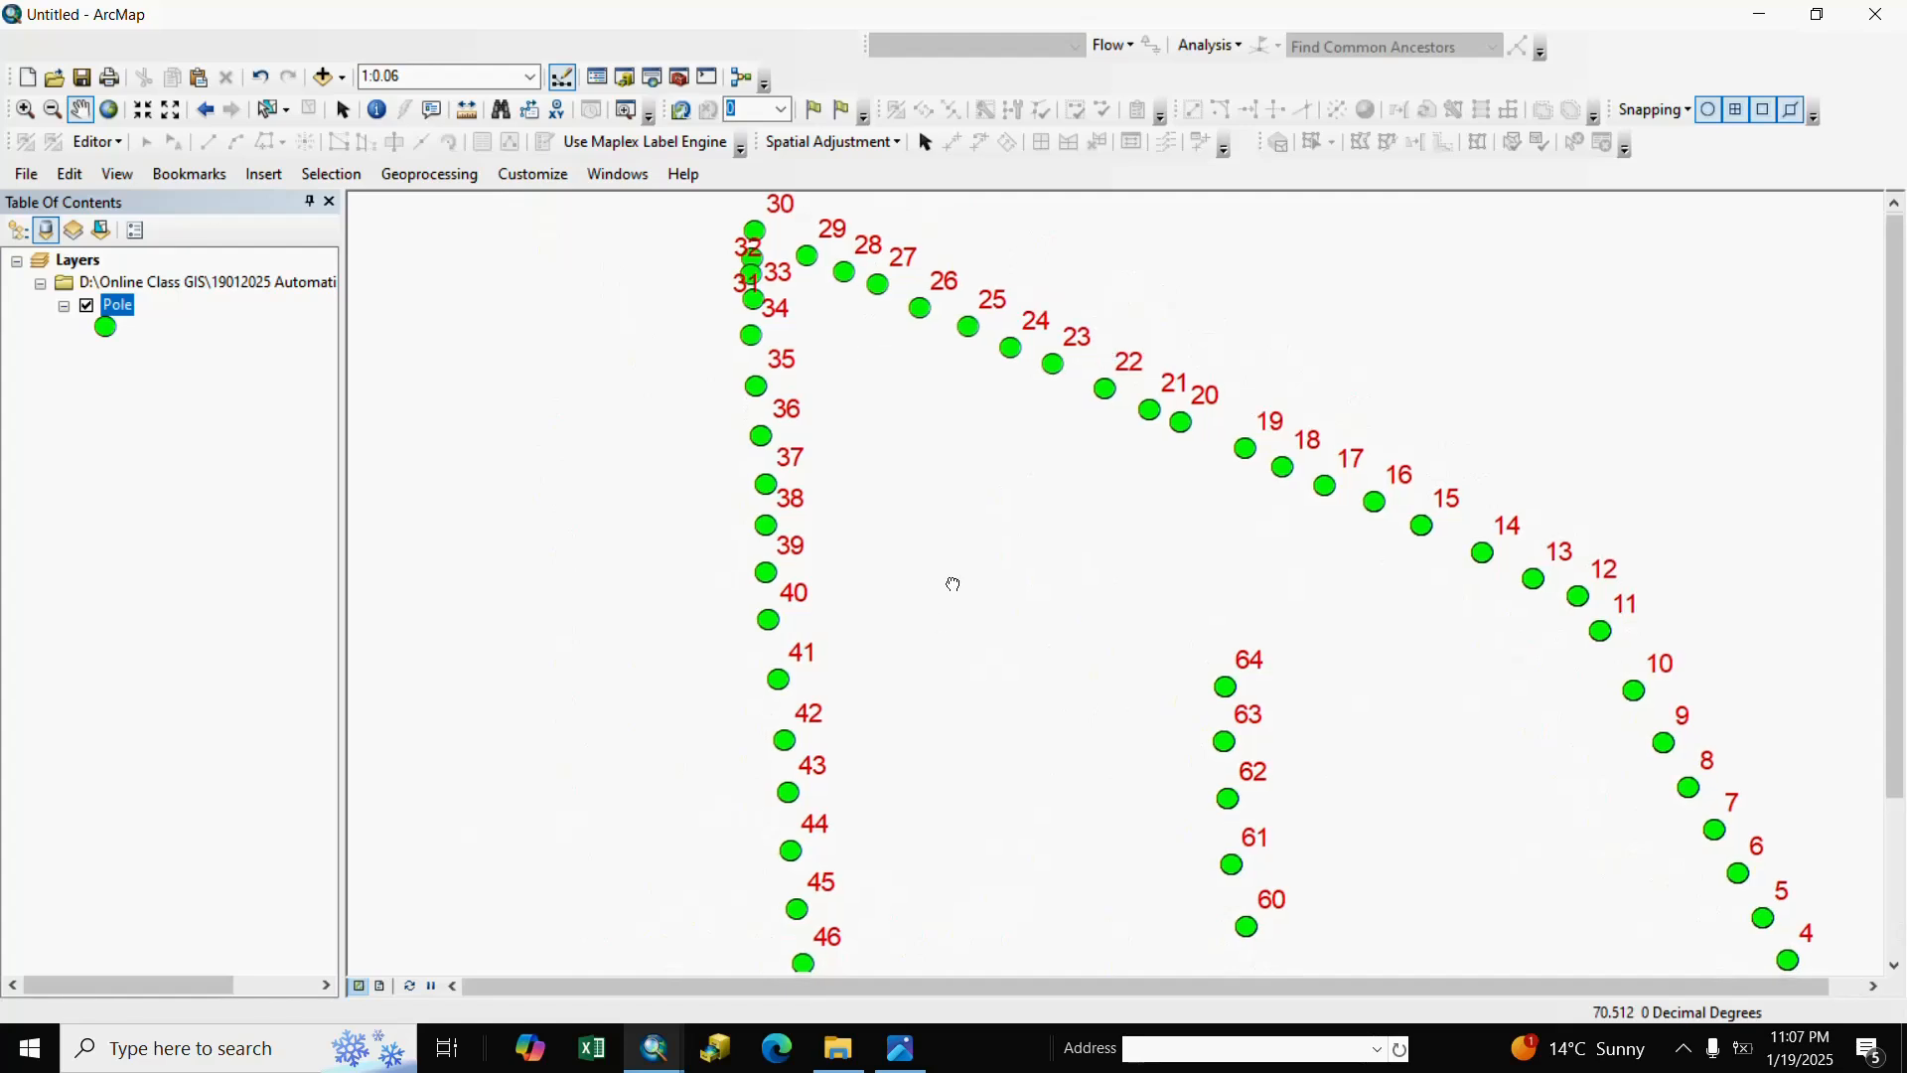
pyautogui.moveTo(952, 584); pyautogui.dragTo(961, 564)
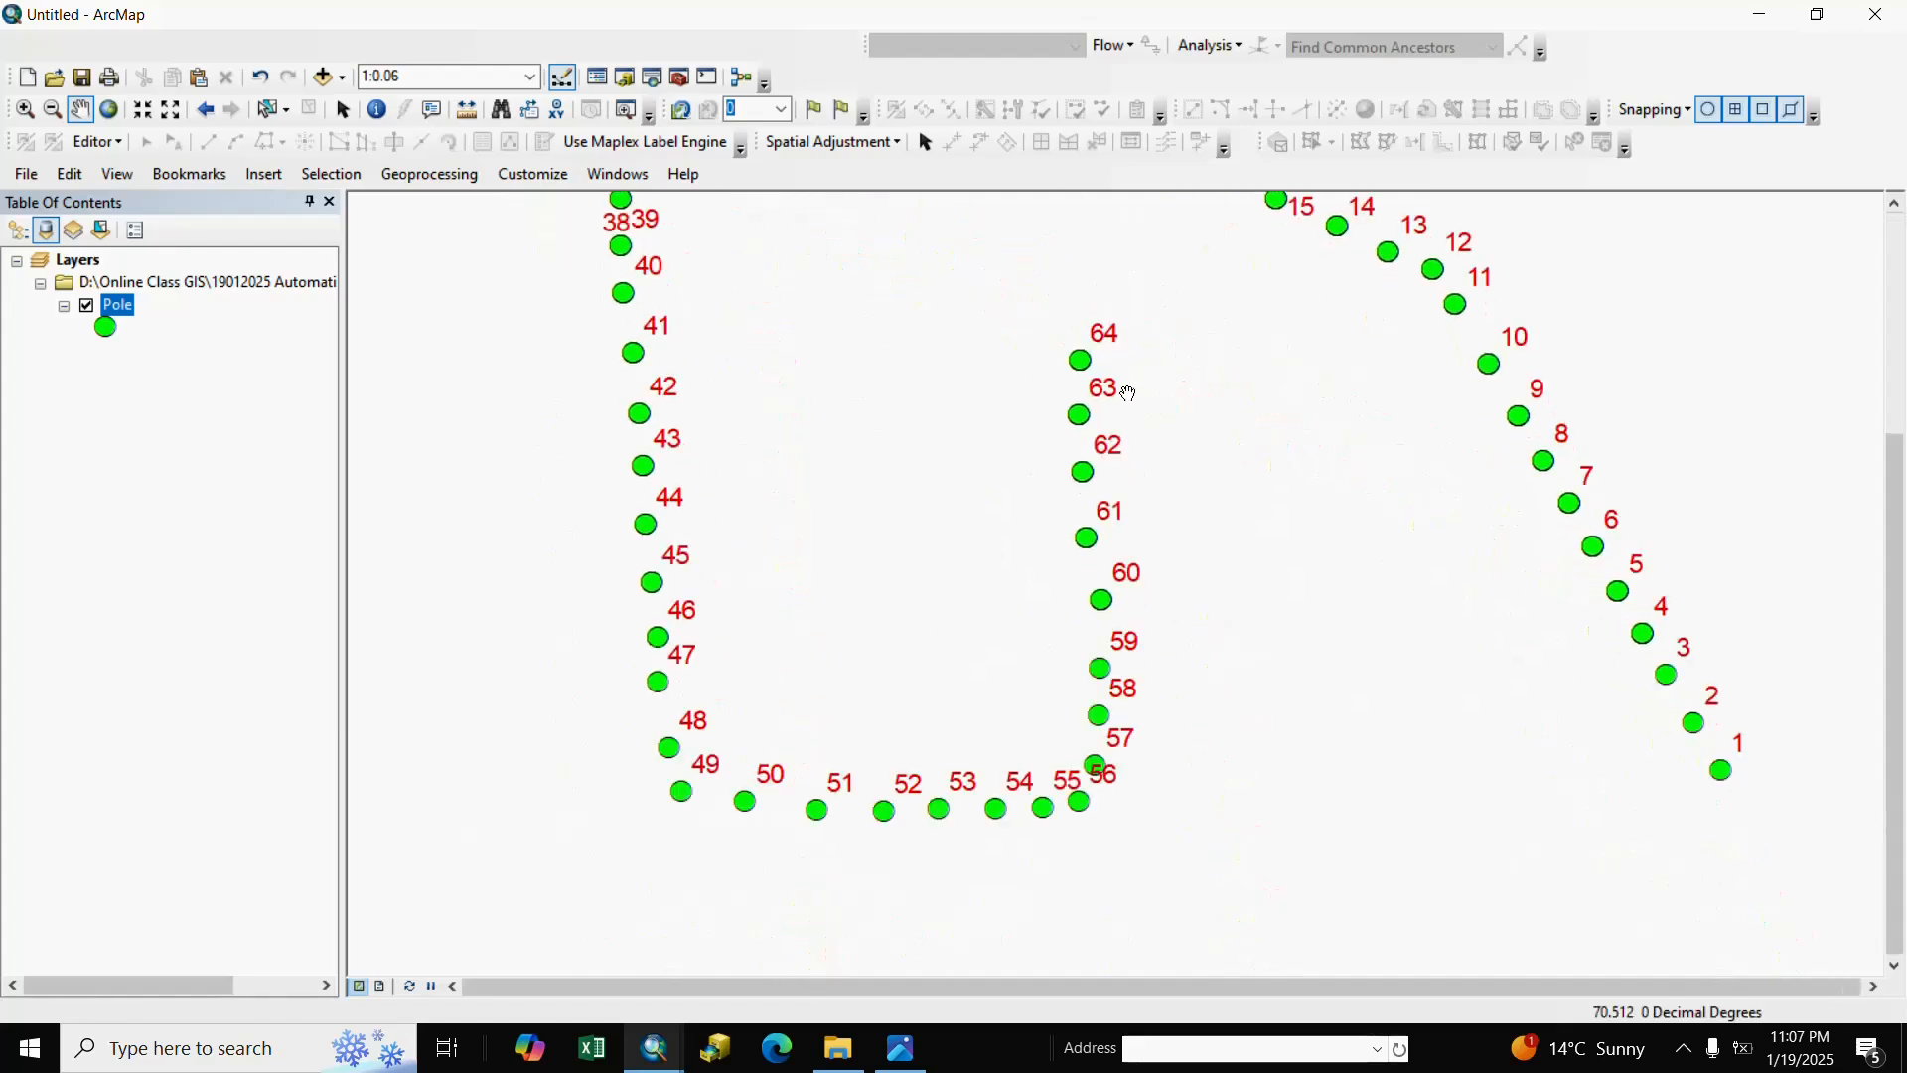
pyautogui.moveTo(1337, 565); pyautogui.dragTo(1236, 669)
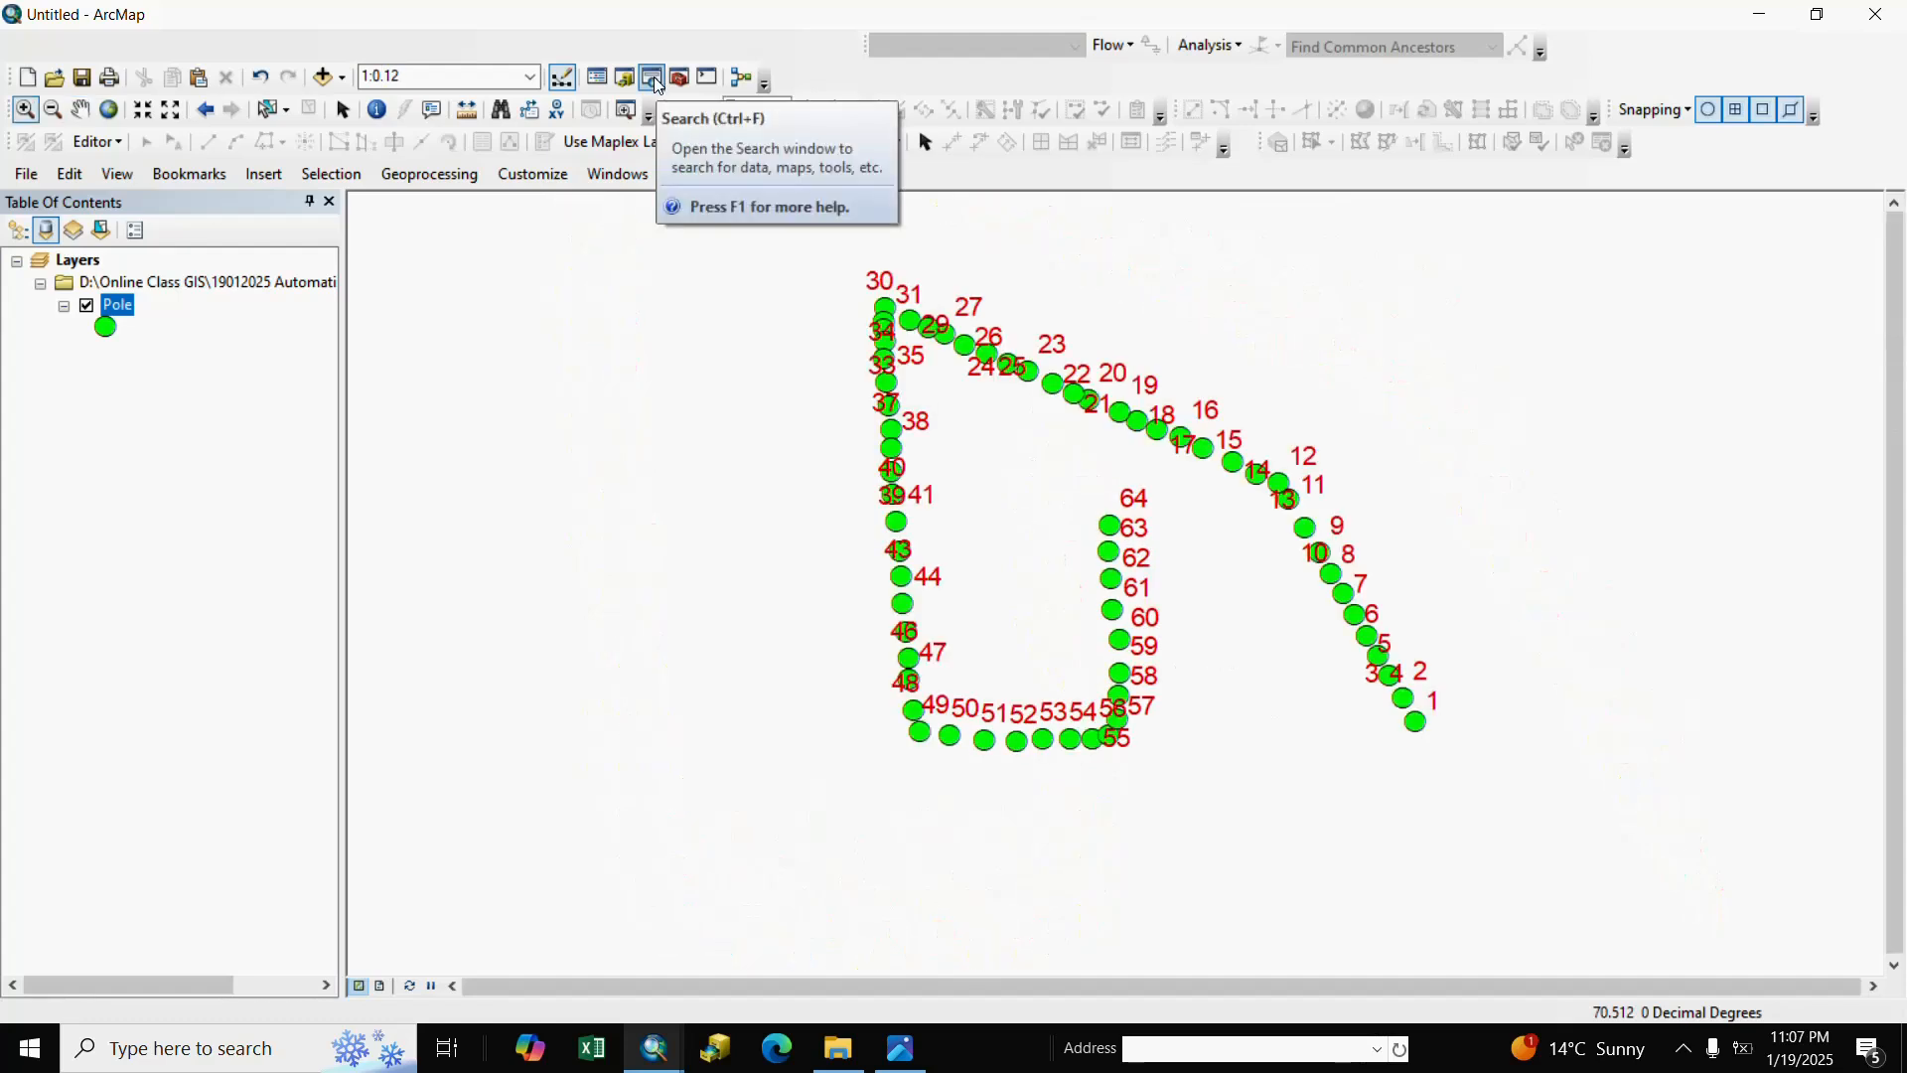
pyautogui.click(652, 77)
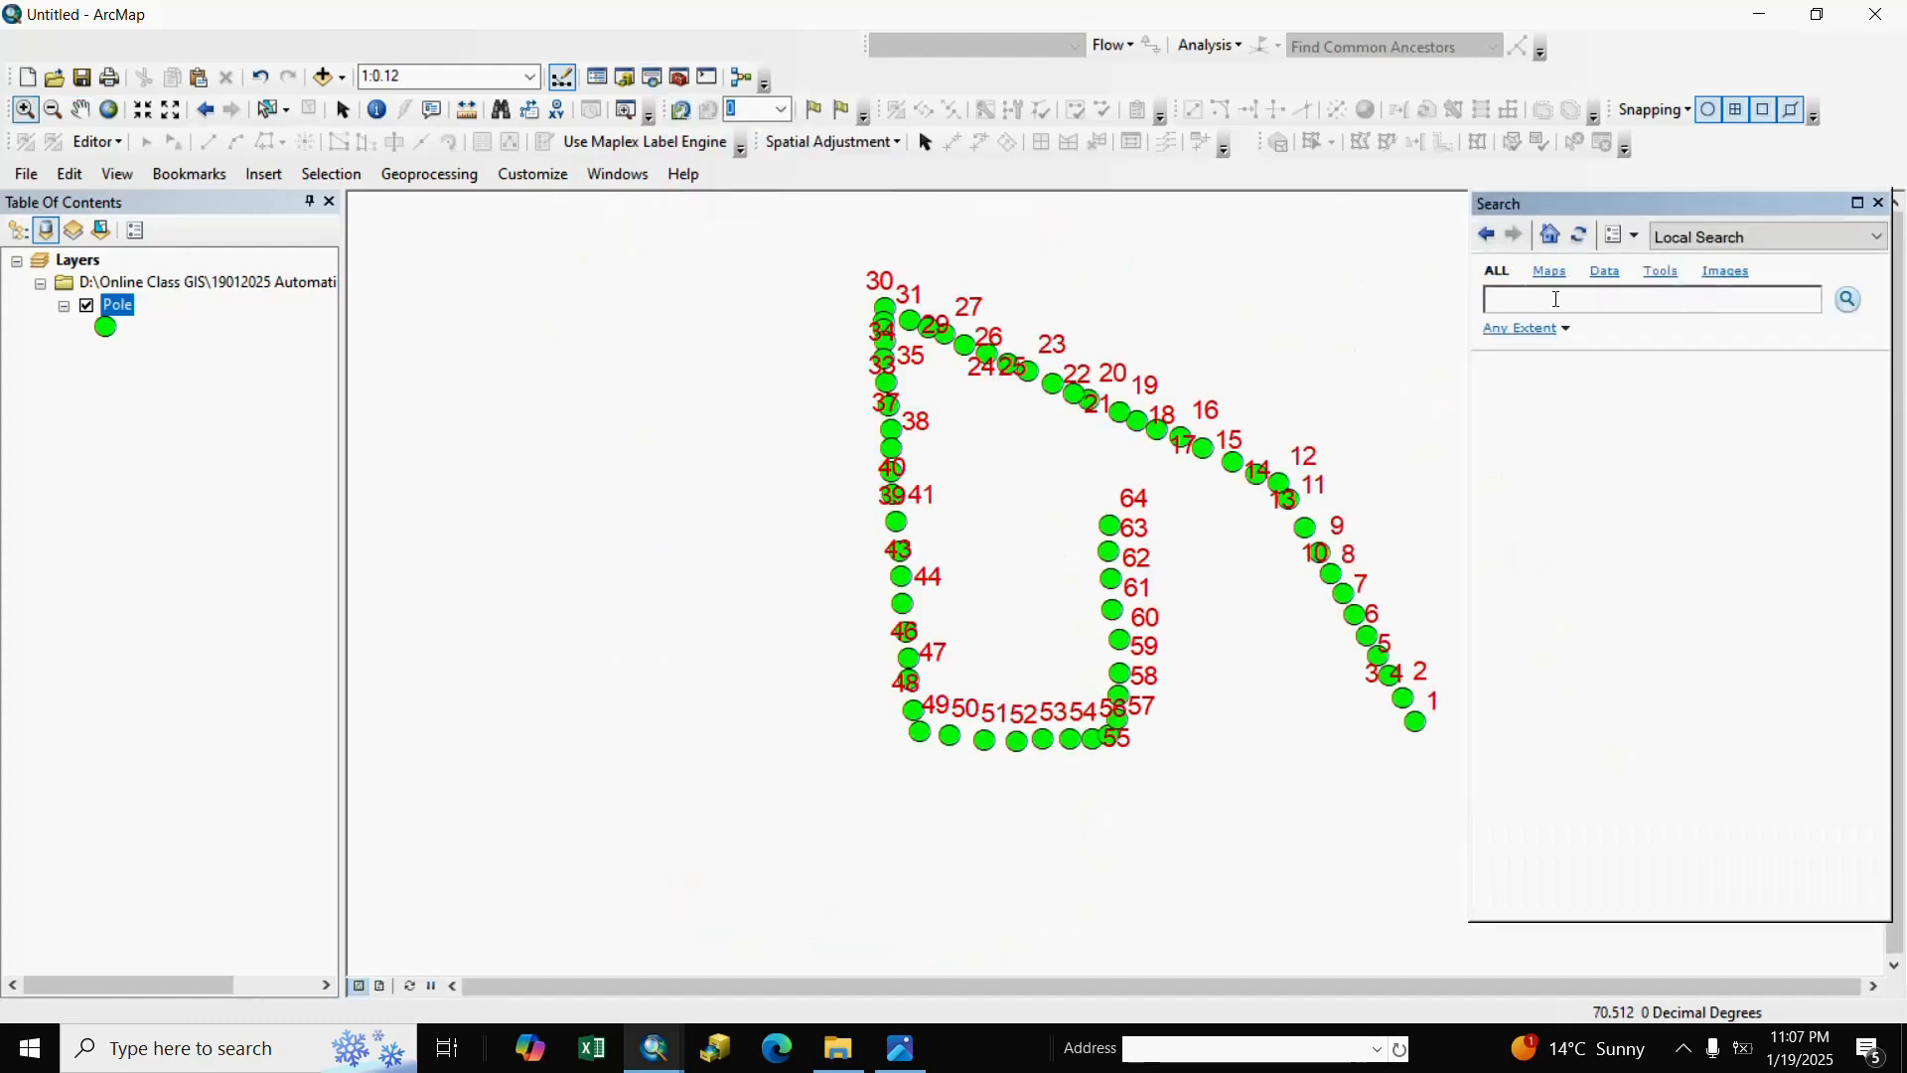
# Search 'point to line' and run Points To Line on the Pole layer with default output.
pyautogui.write('point to line')
pyautogui.press('Return')
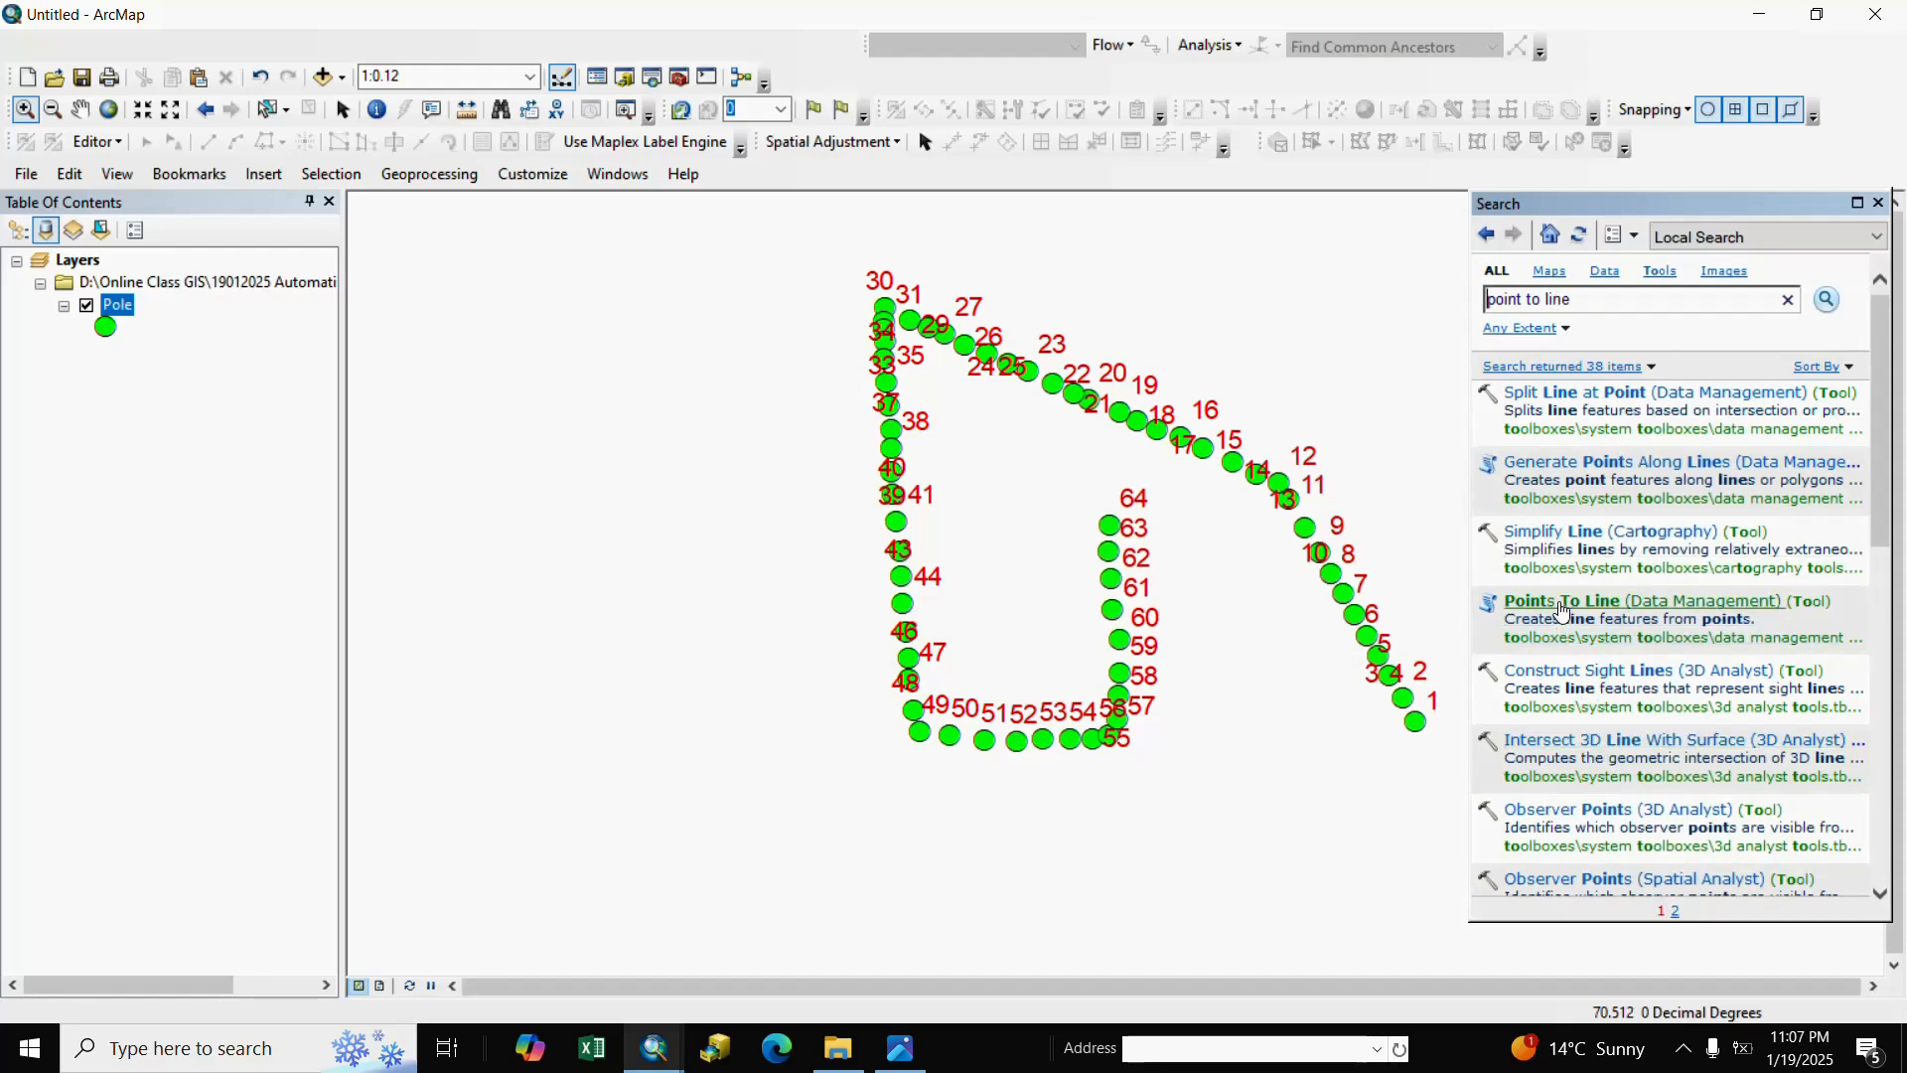
pyautogui.click(1563, 610)
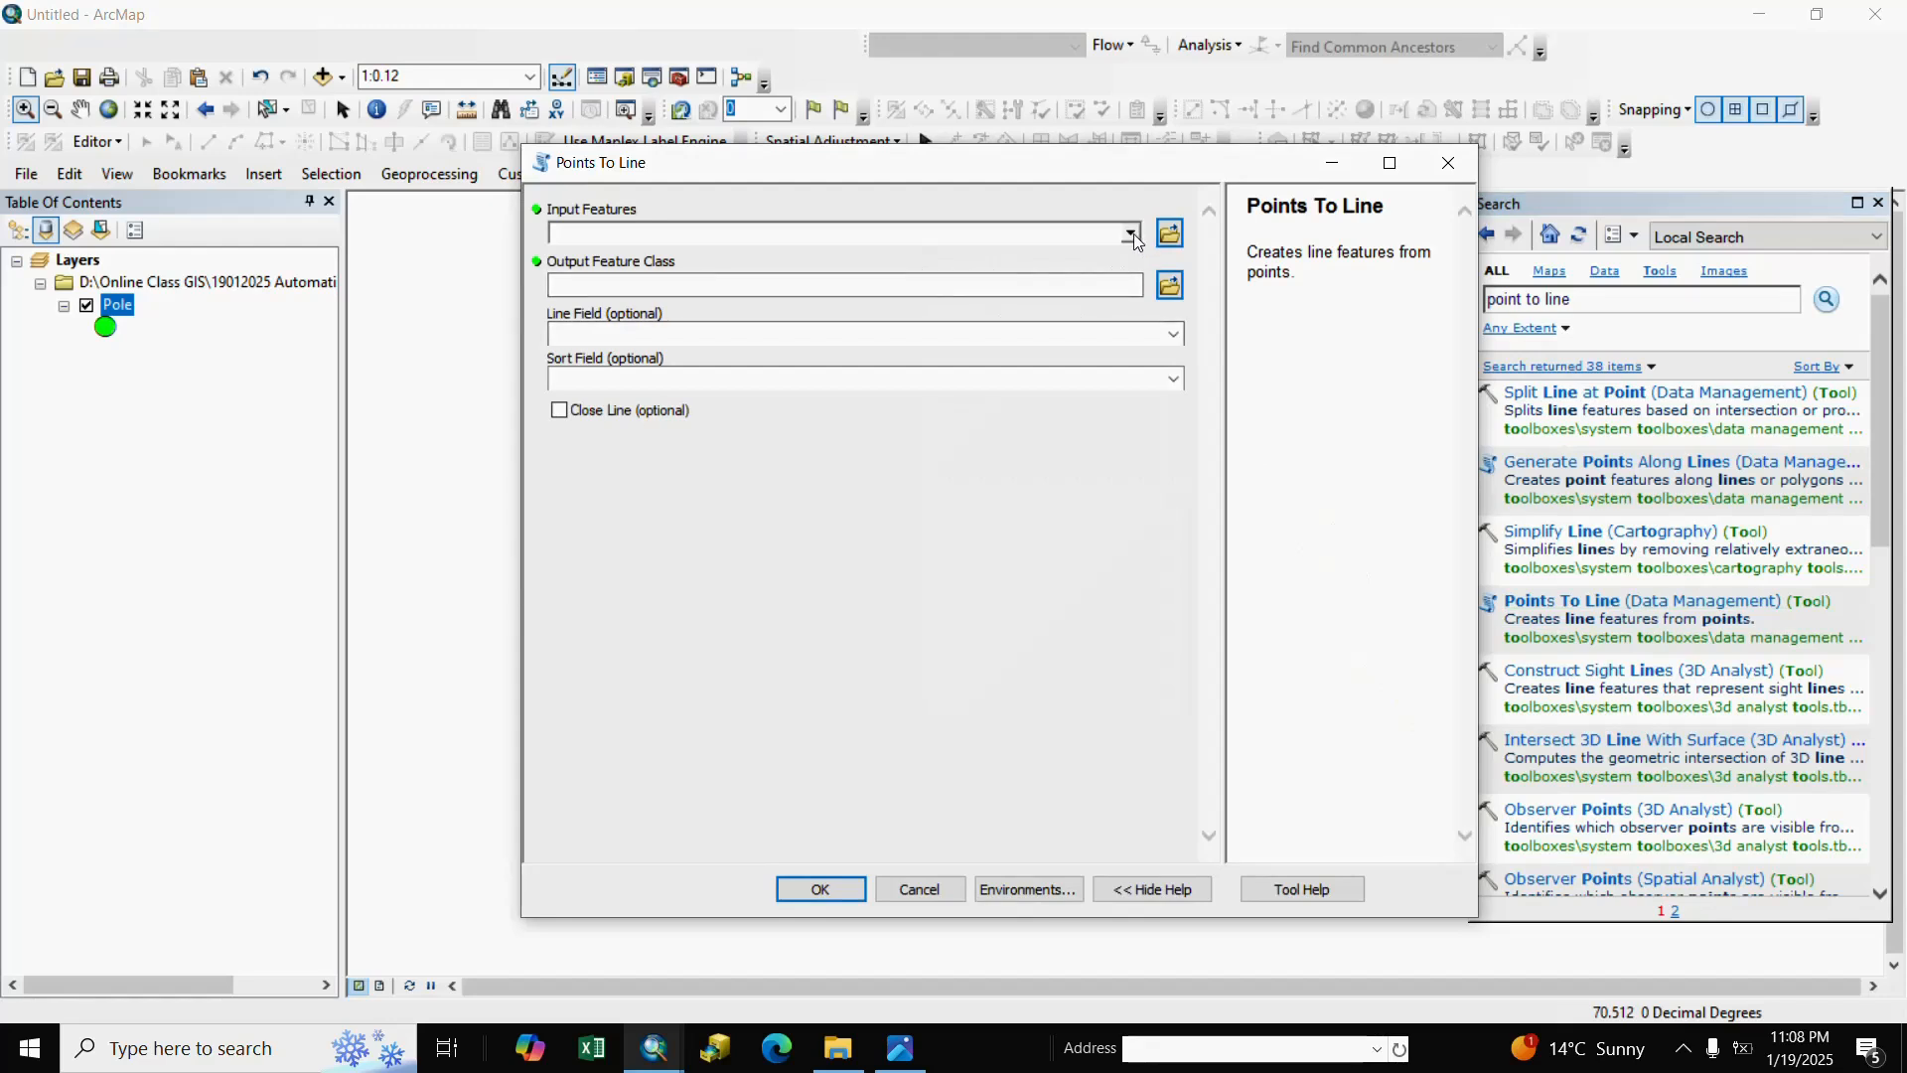
pyautogui.click(1132, 235)
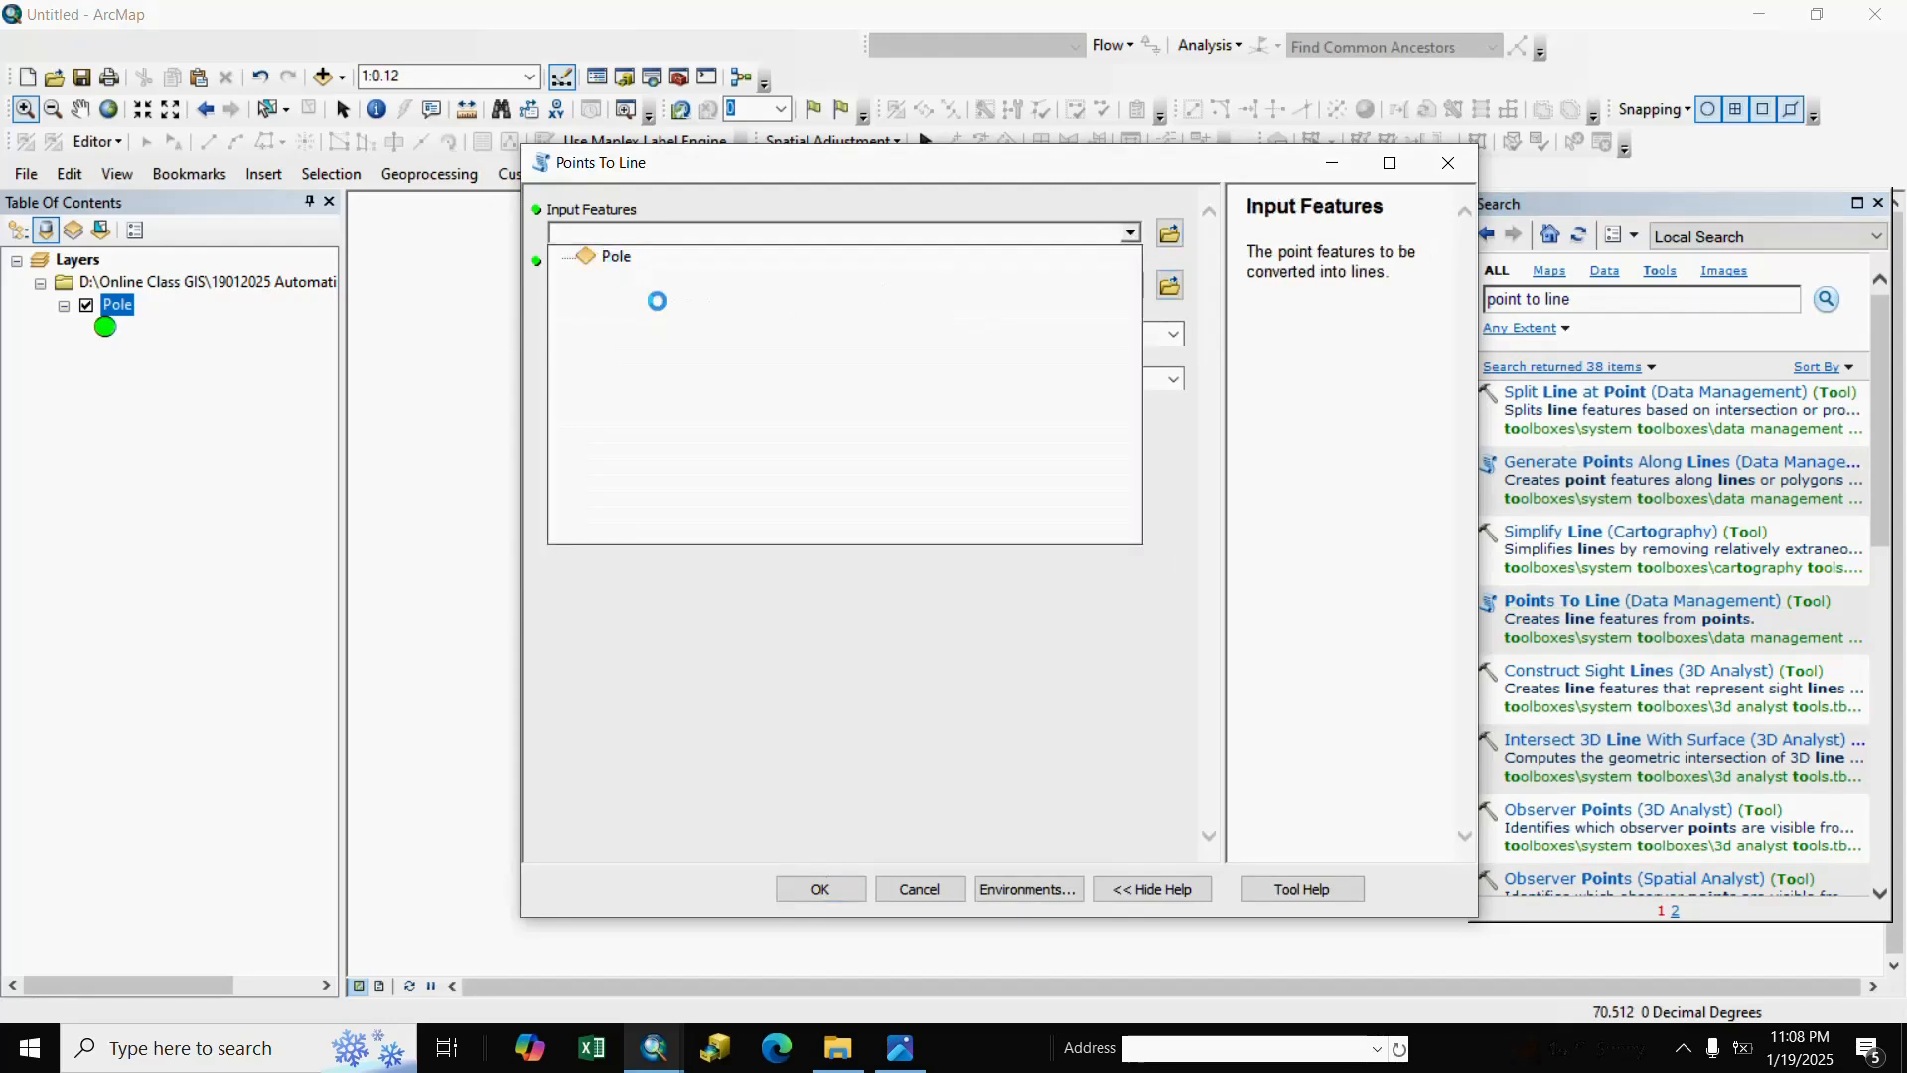
pyautogui.click(616, 257)
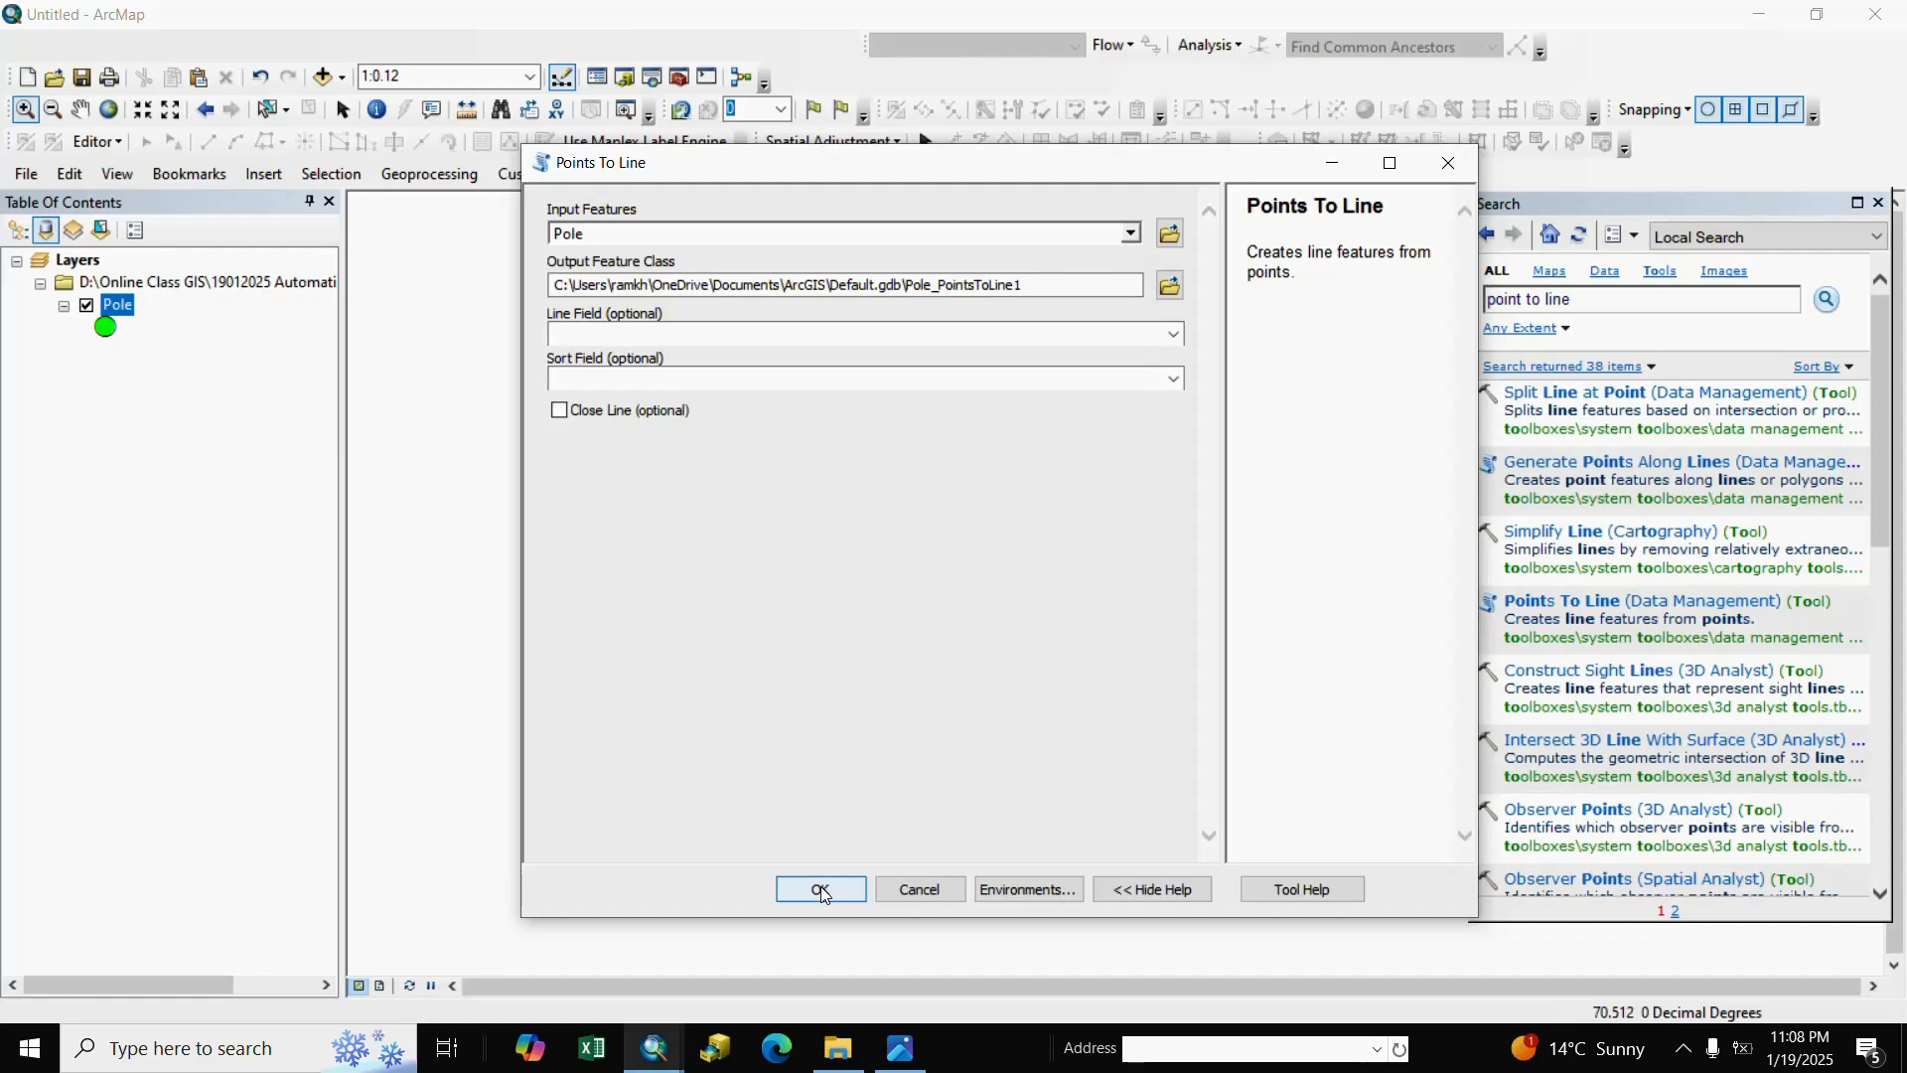
pyautogui.moveTo(557, 285); pyautogui.dragTo(1018, 274)
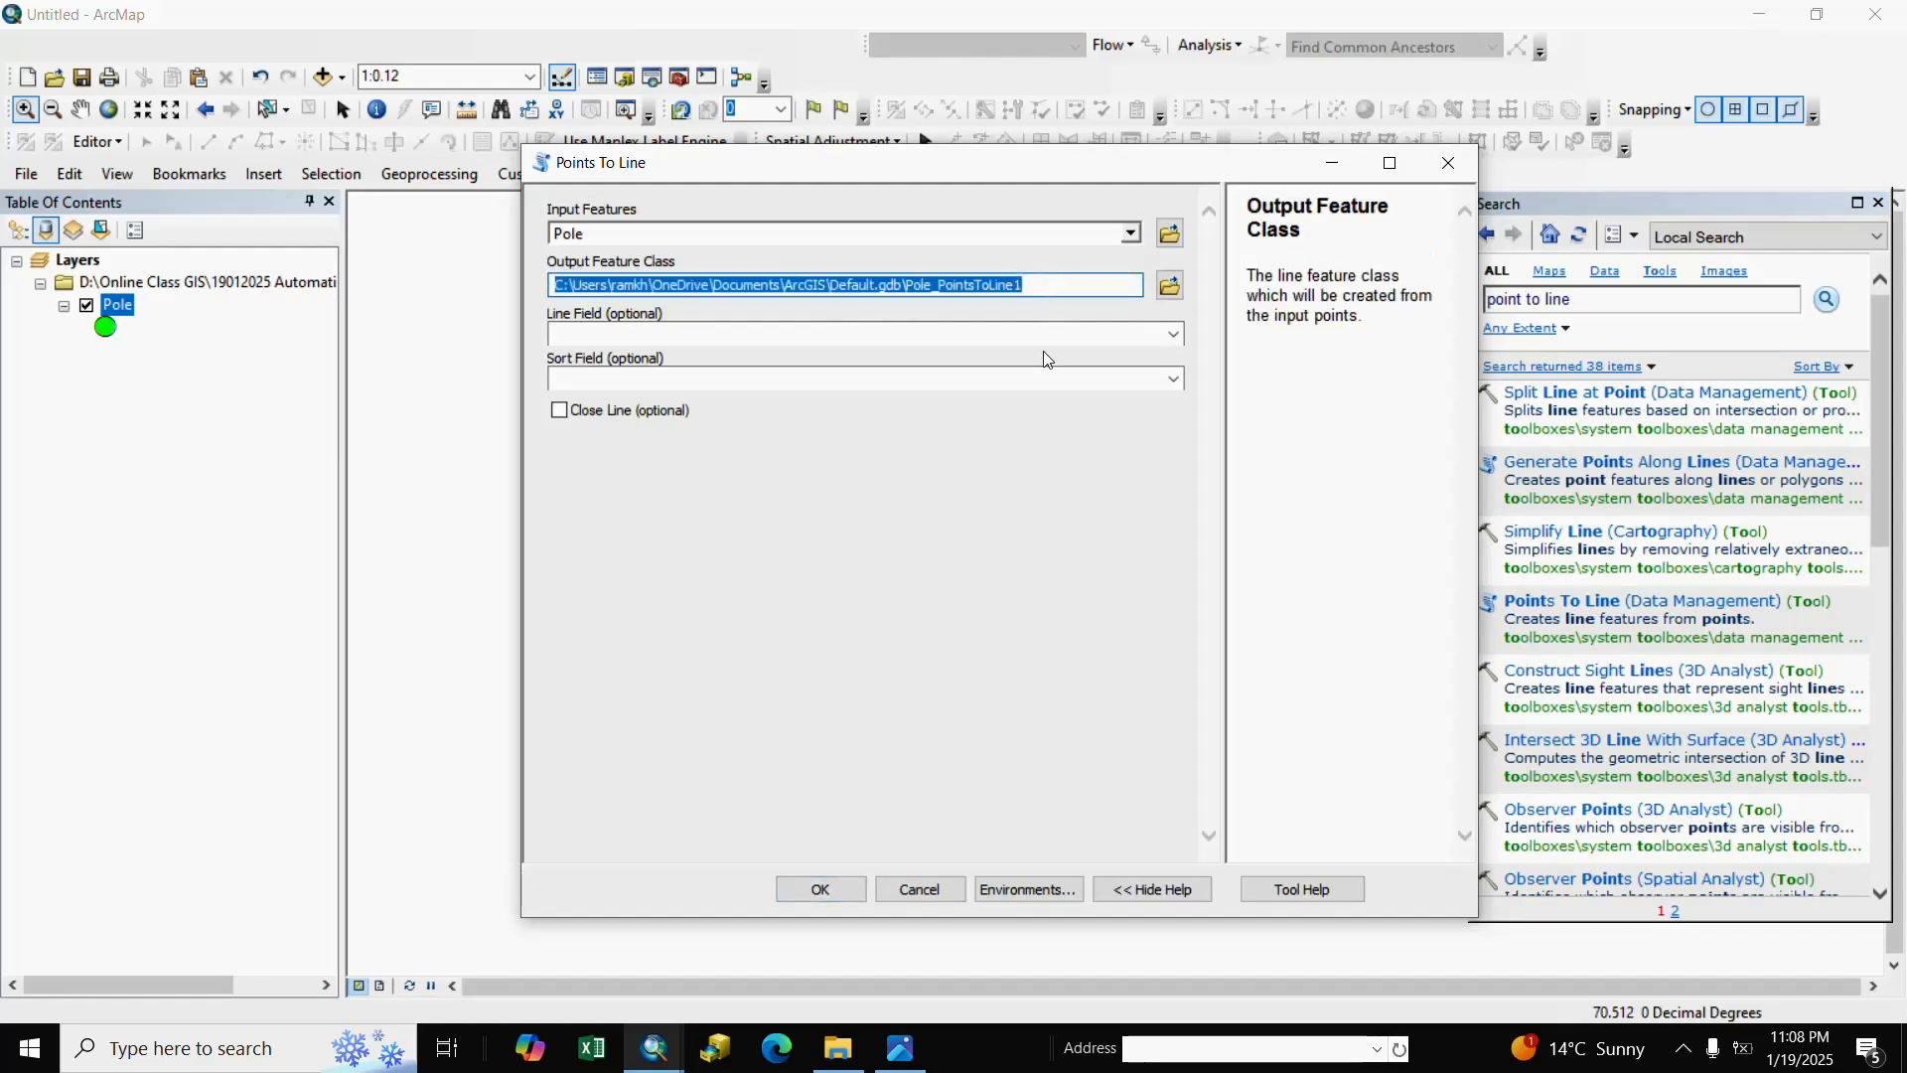
pyautogui.click(821, 890)
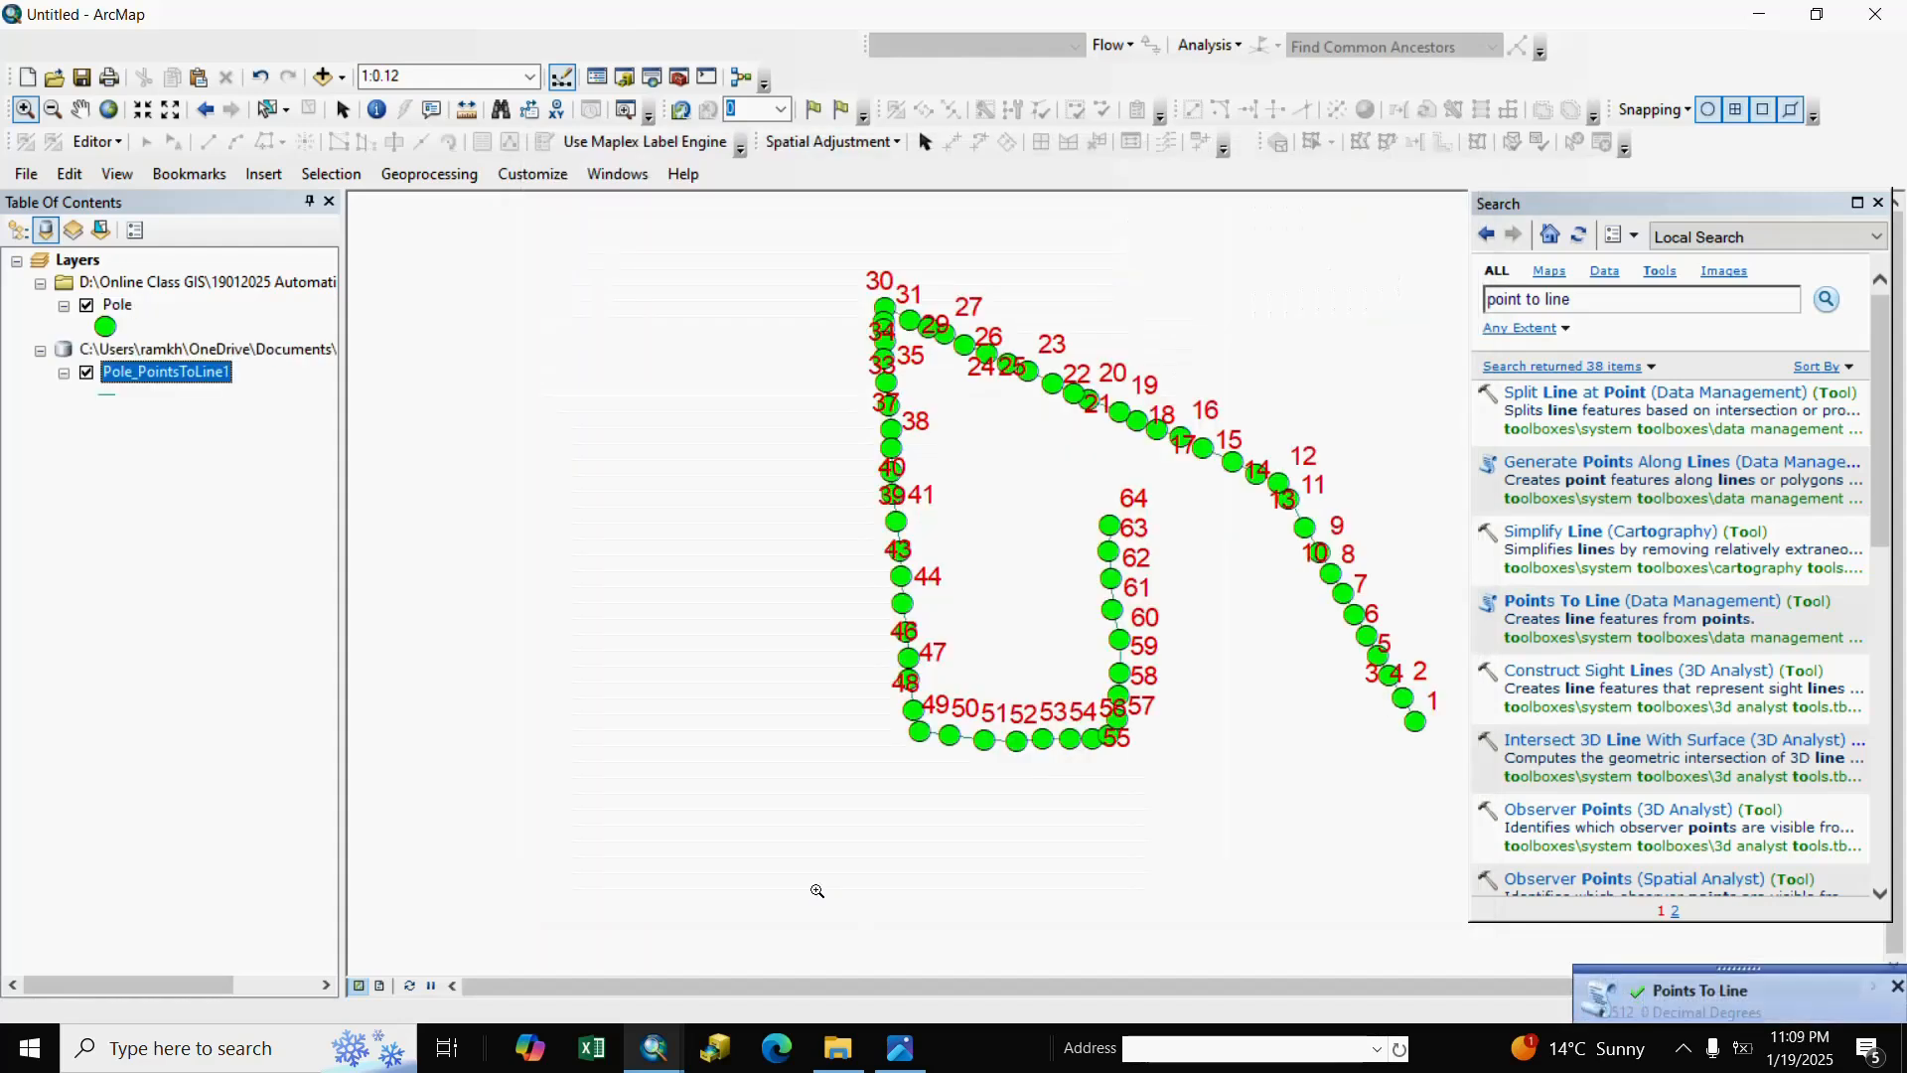
# Dismiss the notification, close Search, and give Pole_PointsToLine1 the red Highway style.
pyautogui.click(1897, 981)
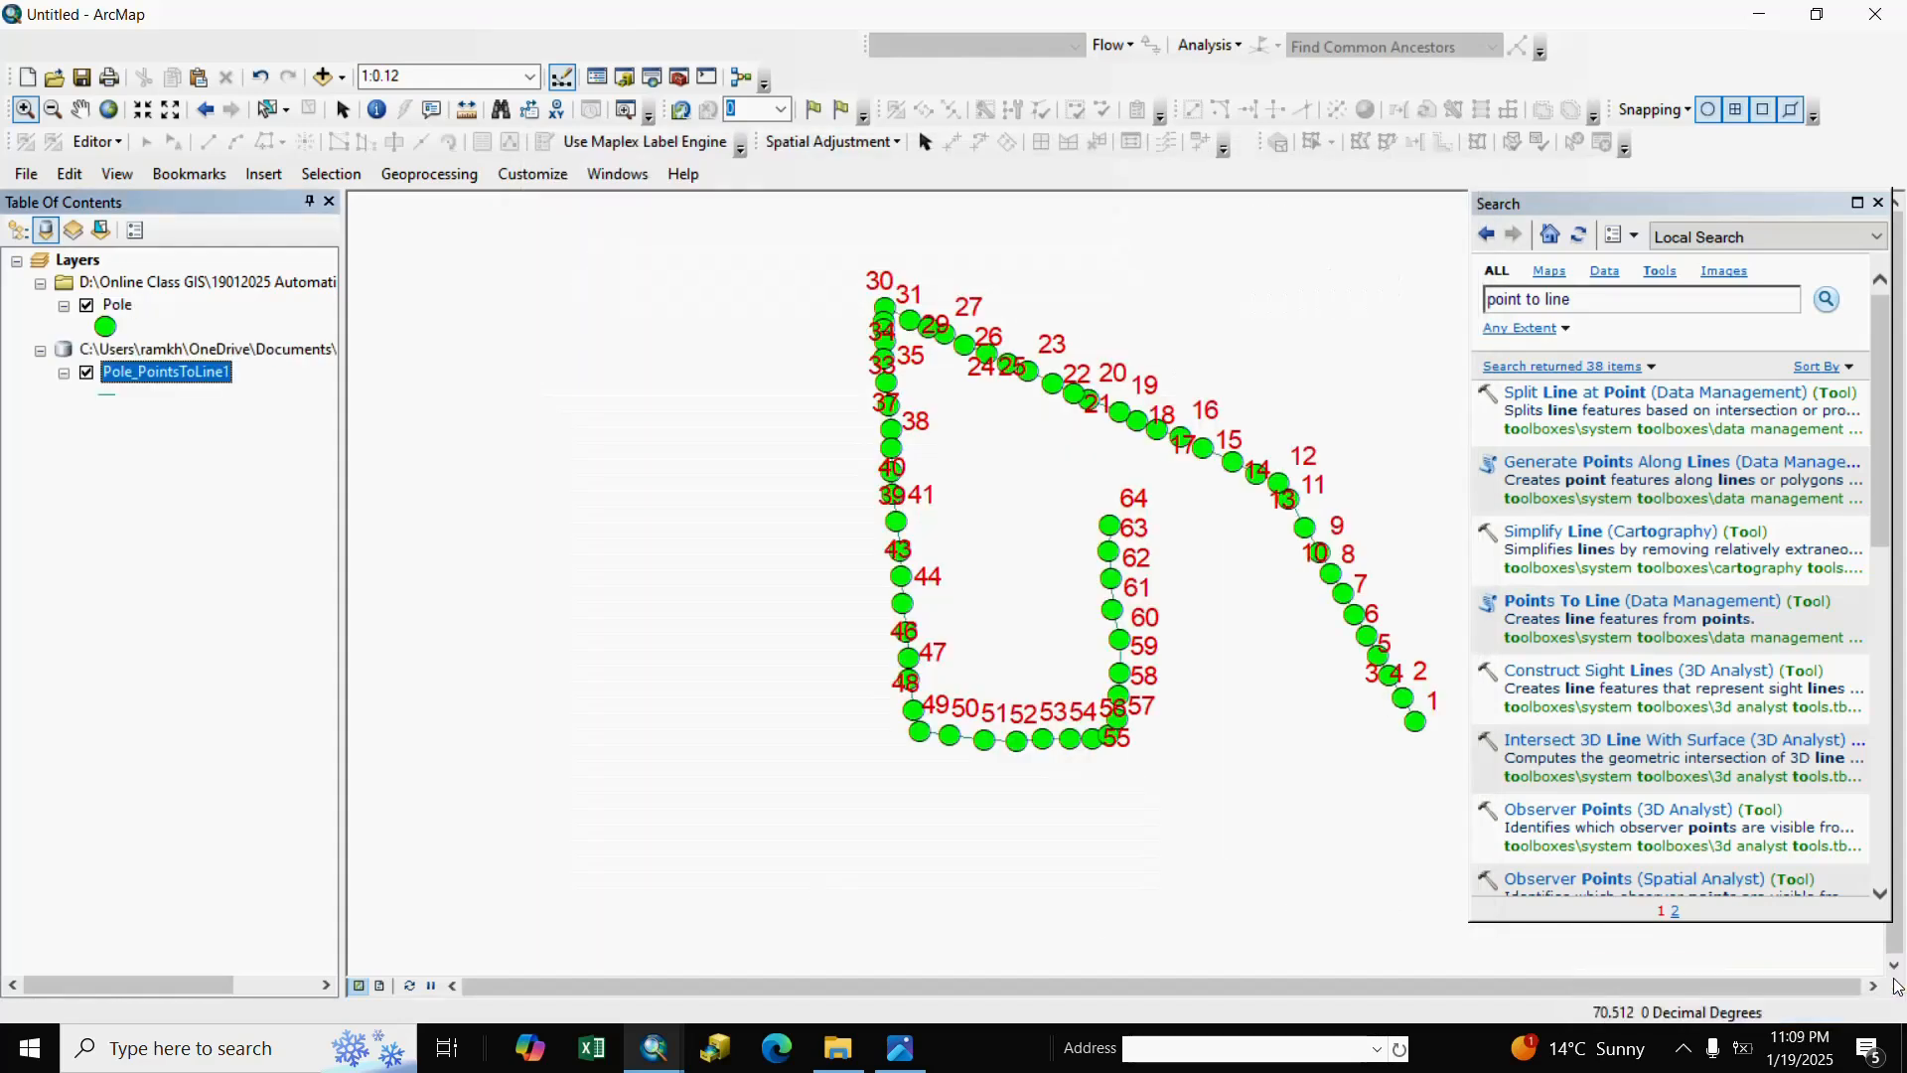
pyautogui.click(1877, 202)
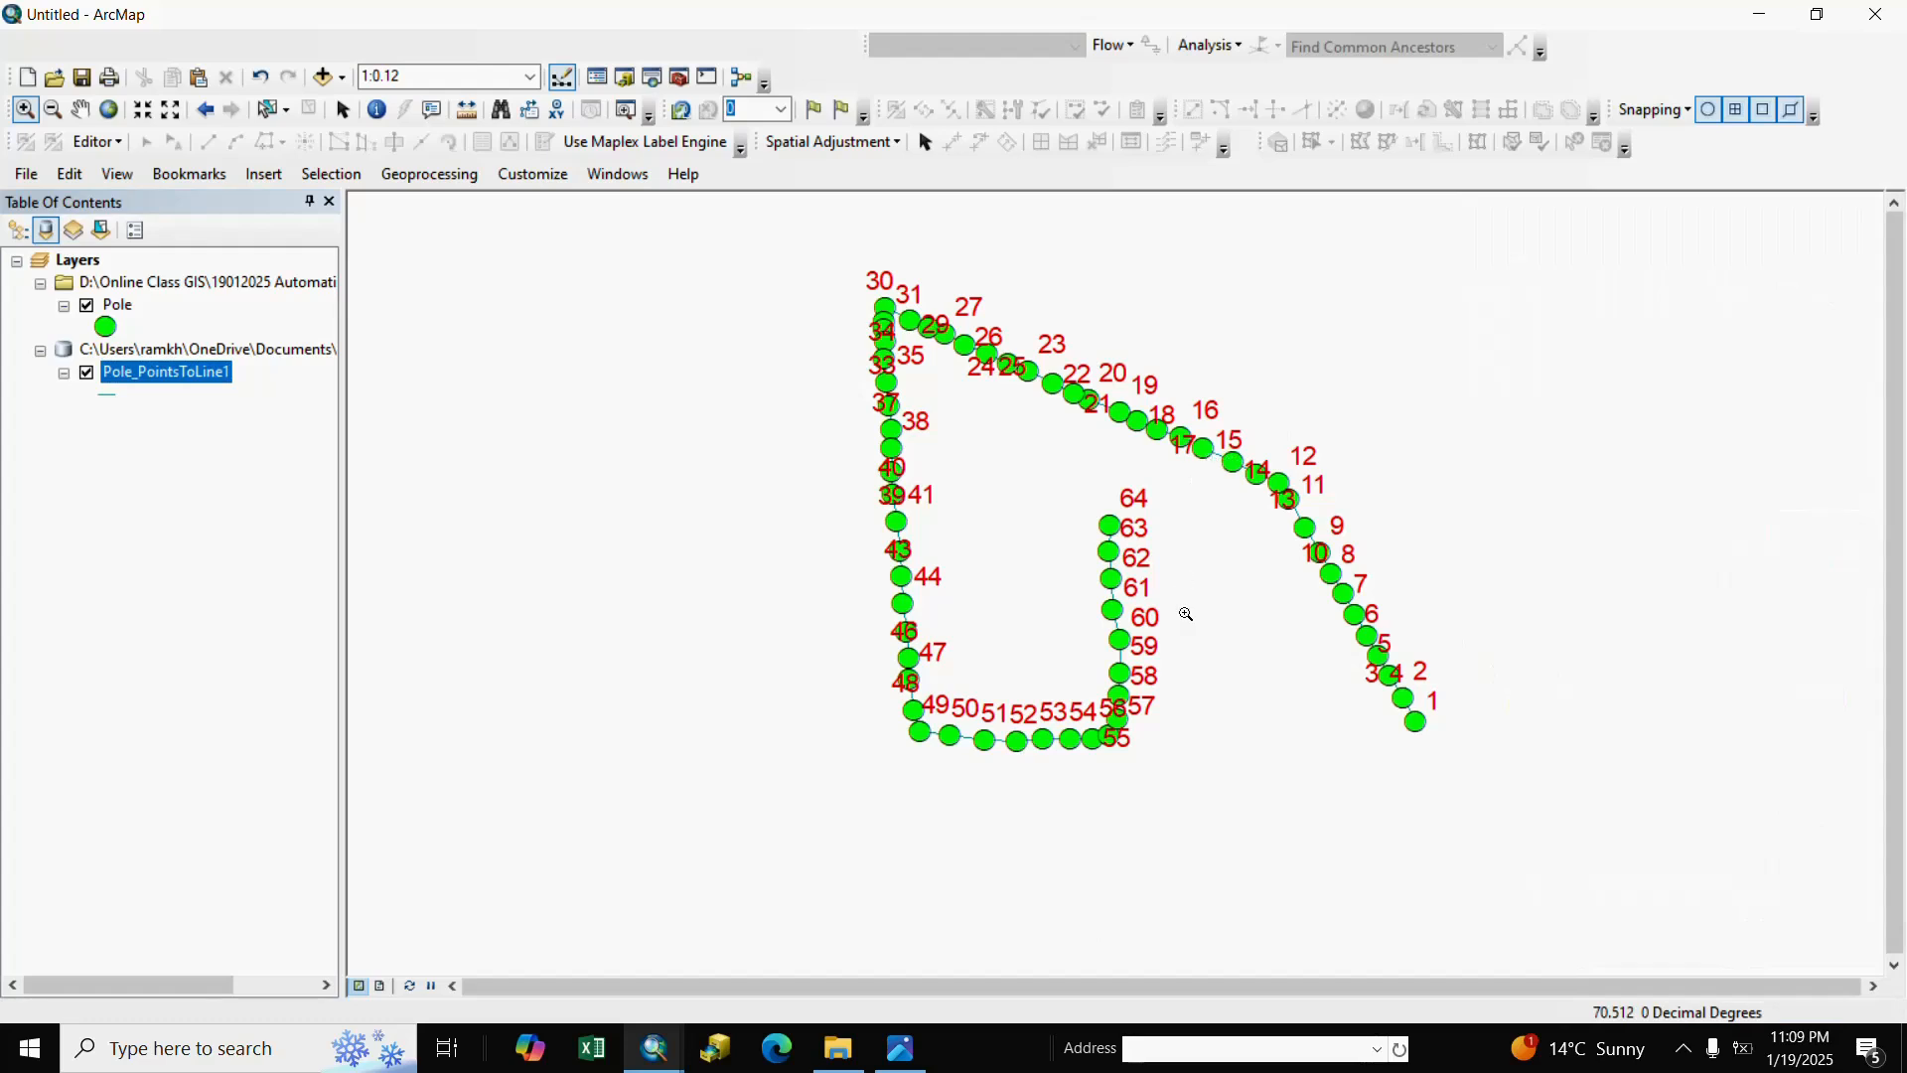
pyautogui.click(109, 396)
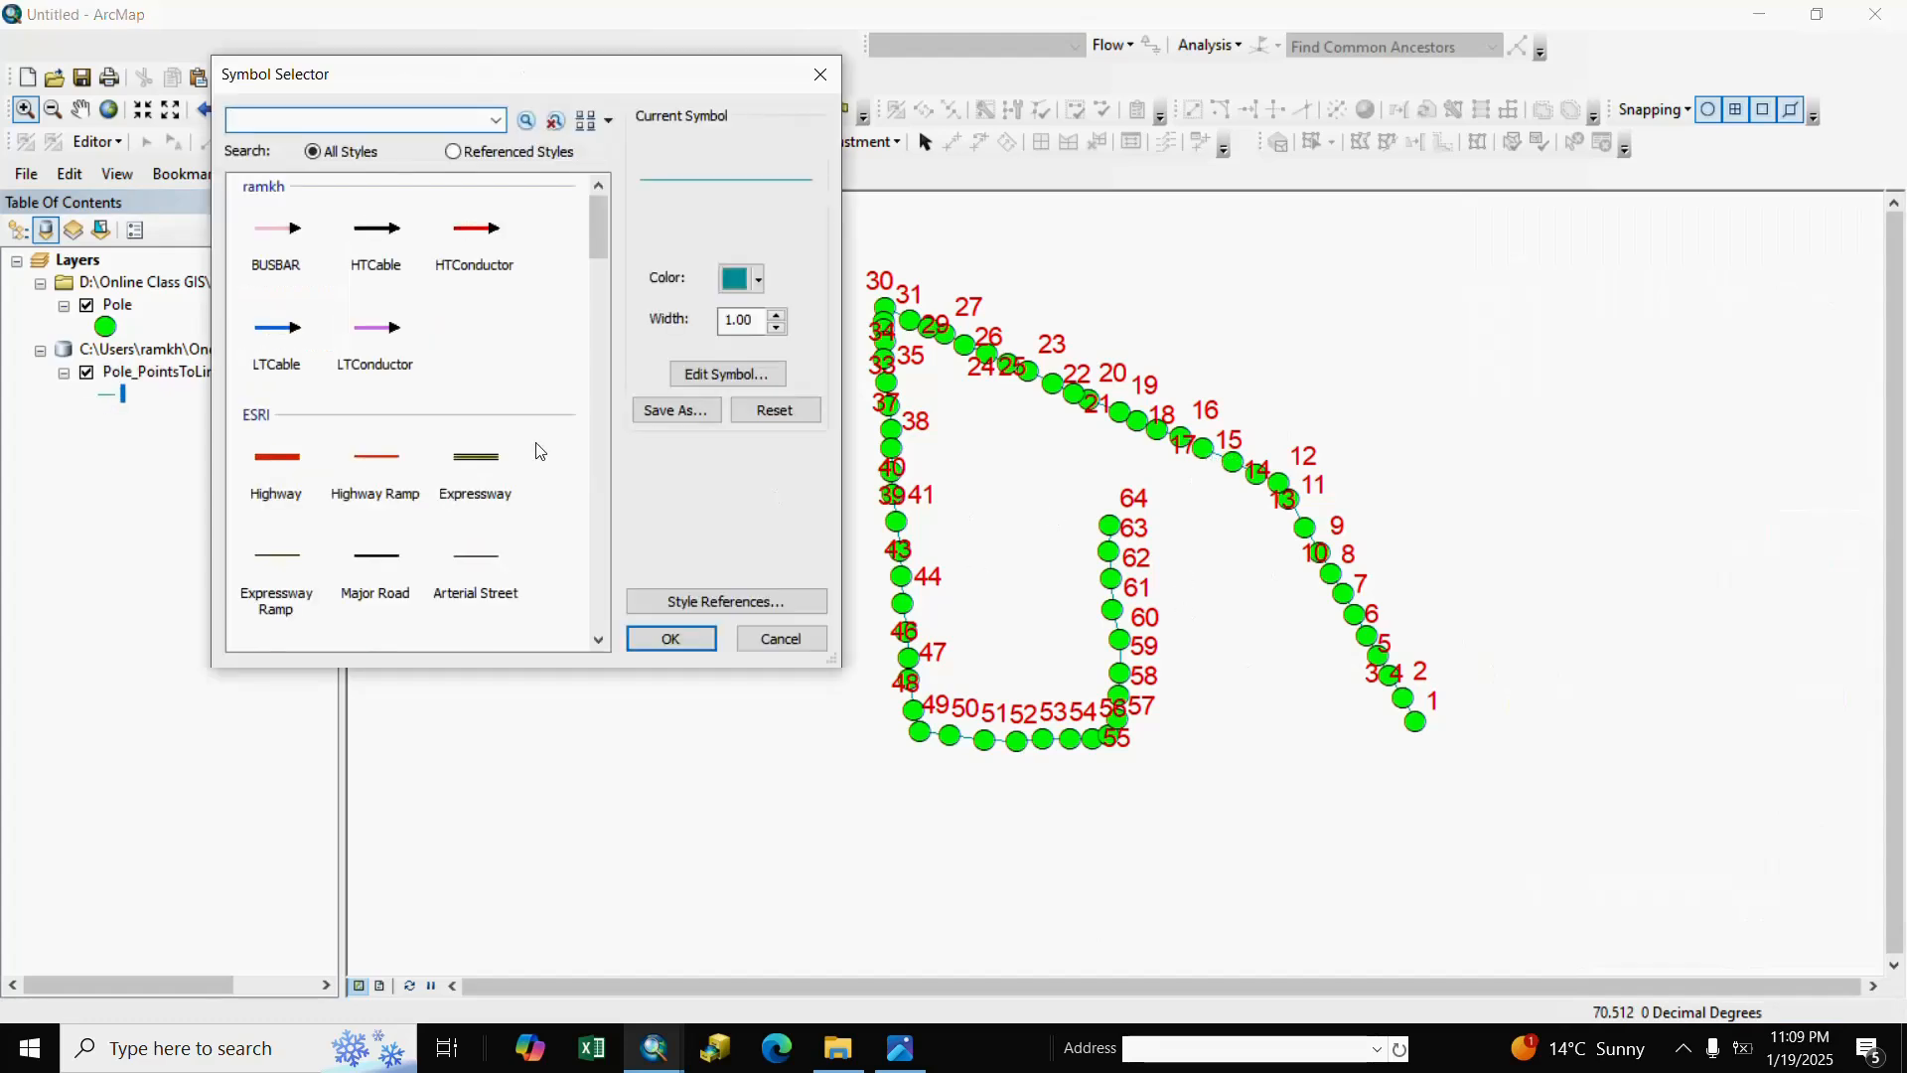
pyautogui.click(293, 463)
pyautogui.click(671, 639)
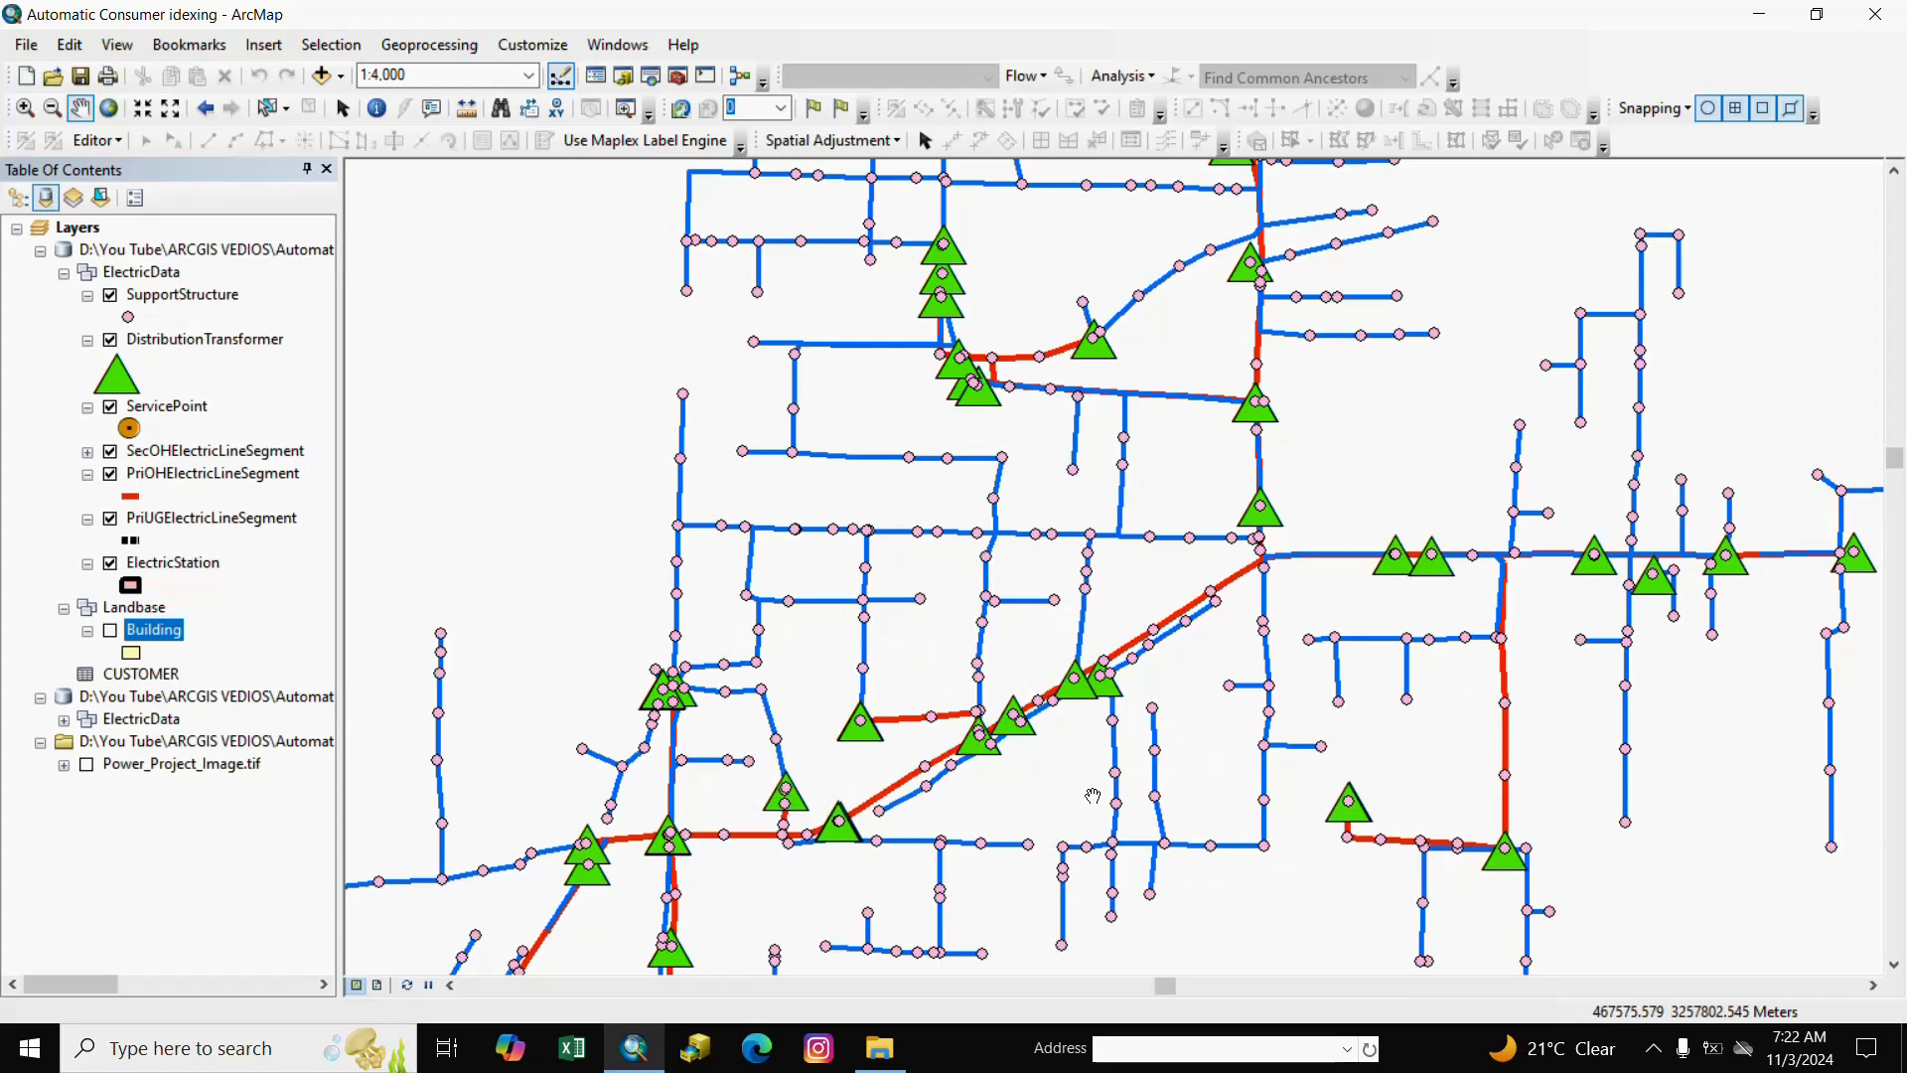
# Turn on the Building footprints and zoom in to inspect the poles along the streets.
pyautogui.scroll(1, 1096, 711)
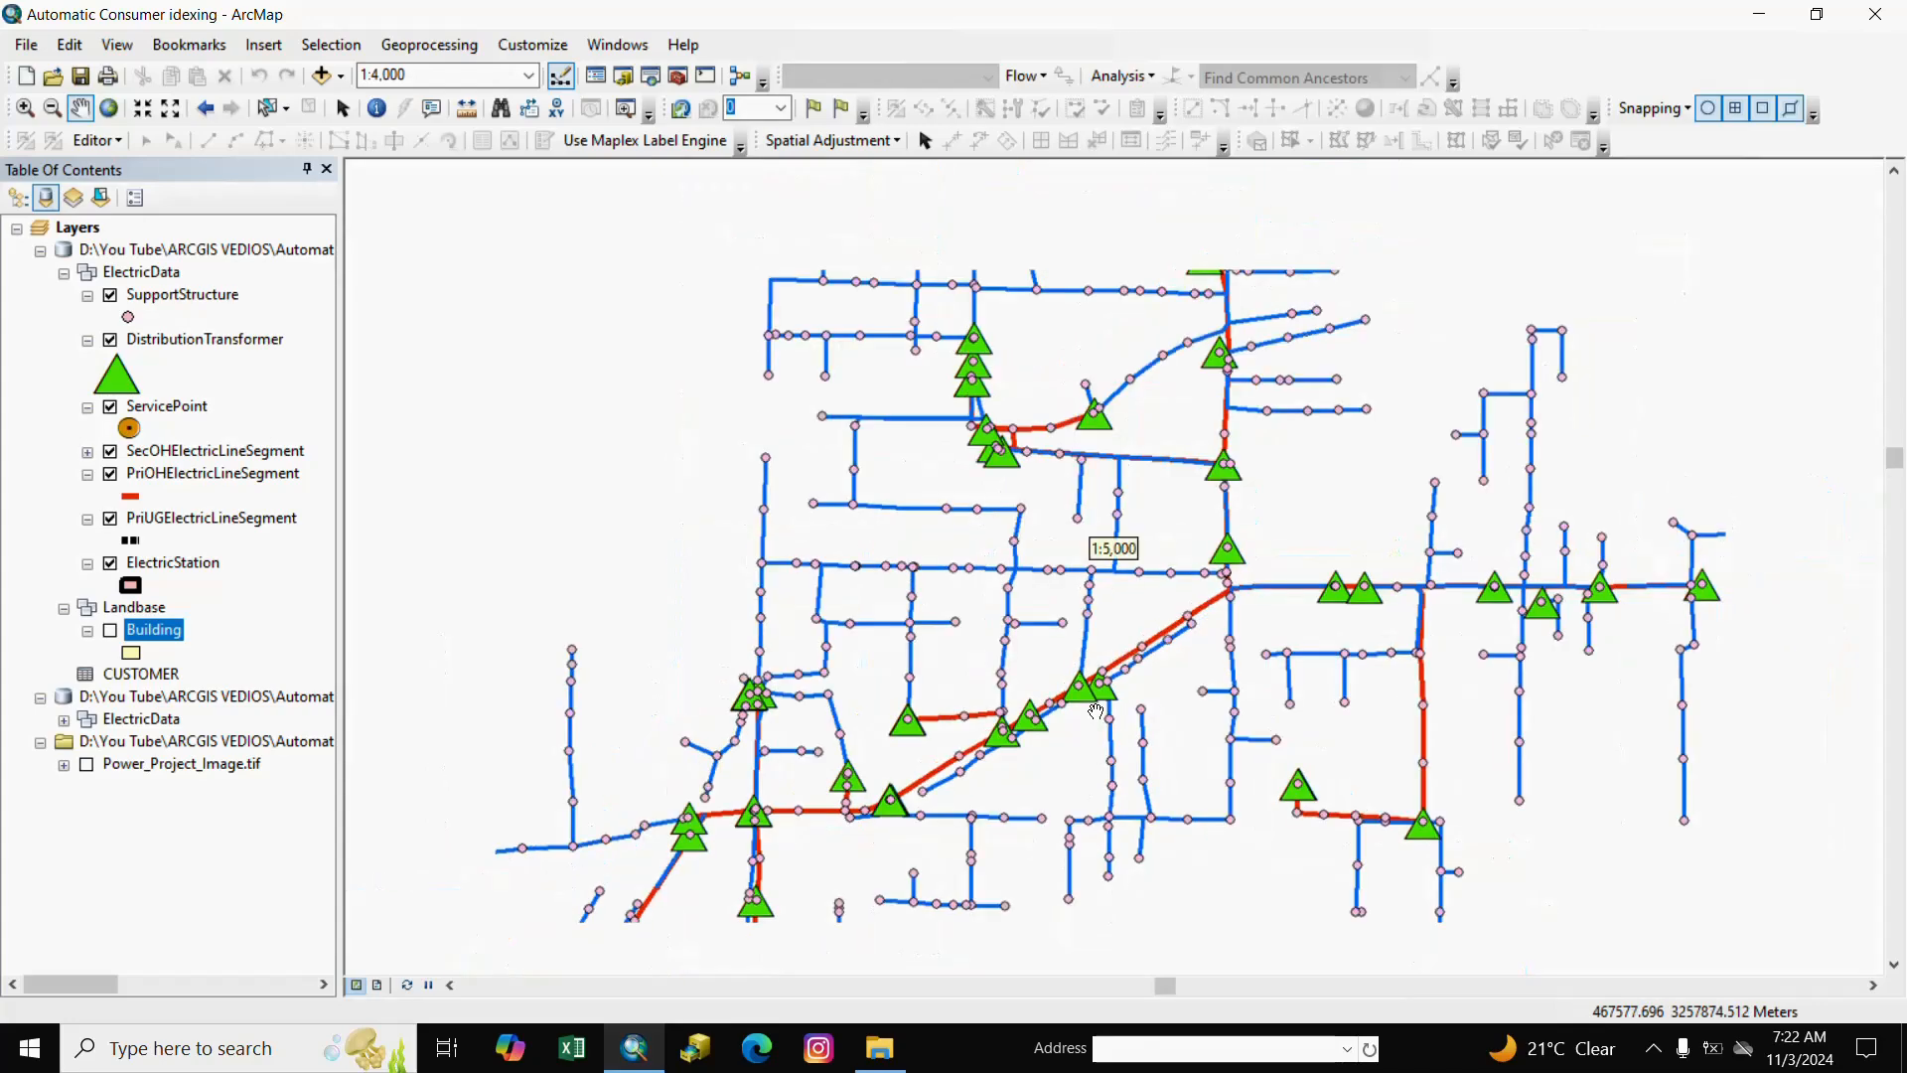
pyautogui.moveTo(1281, 529); pyautogui.dragTo(1129, 623)
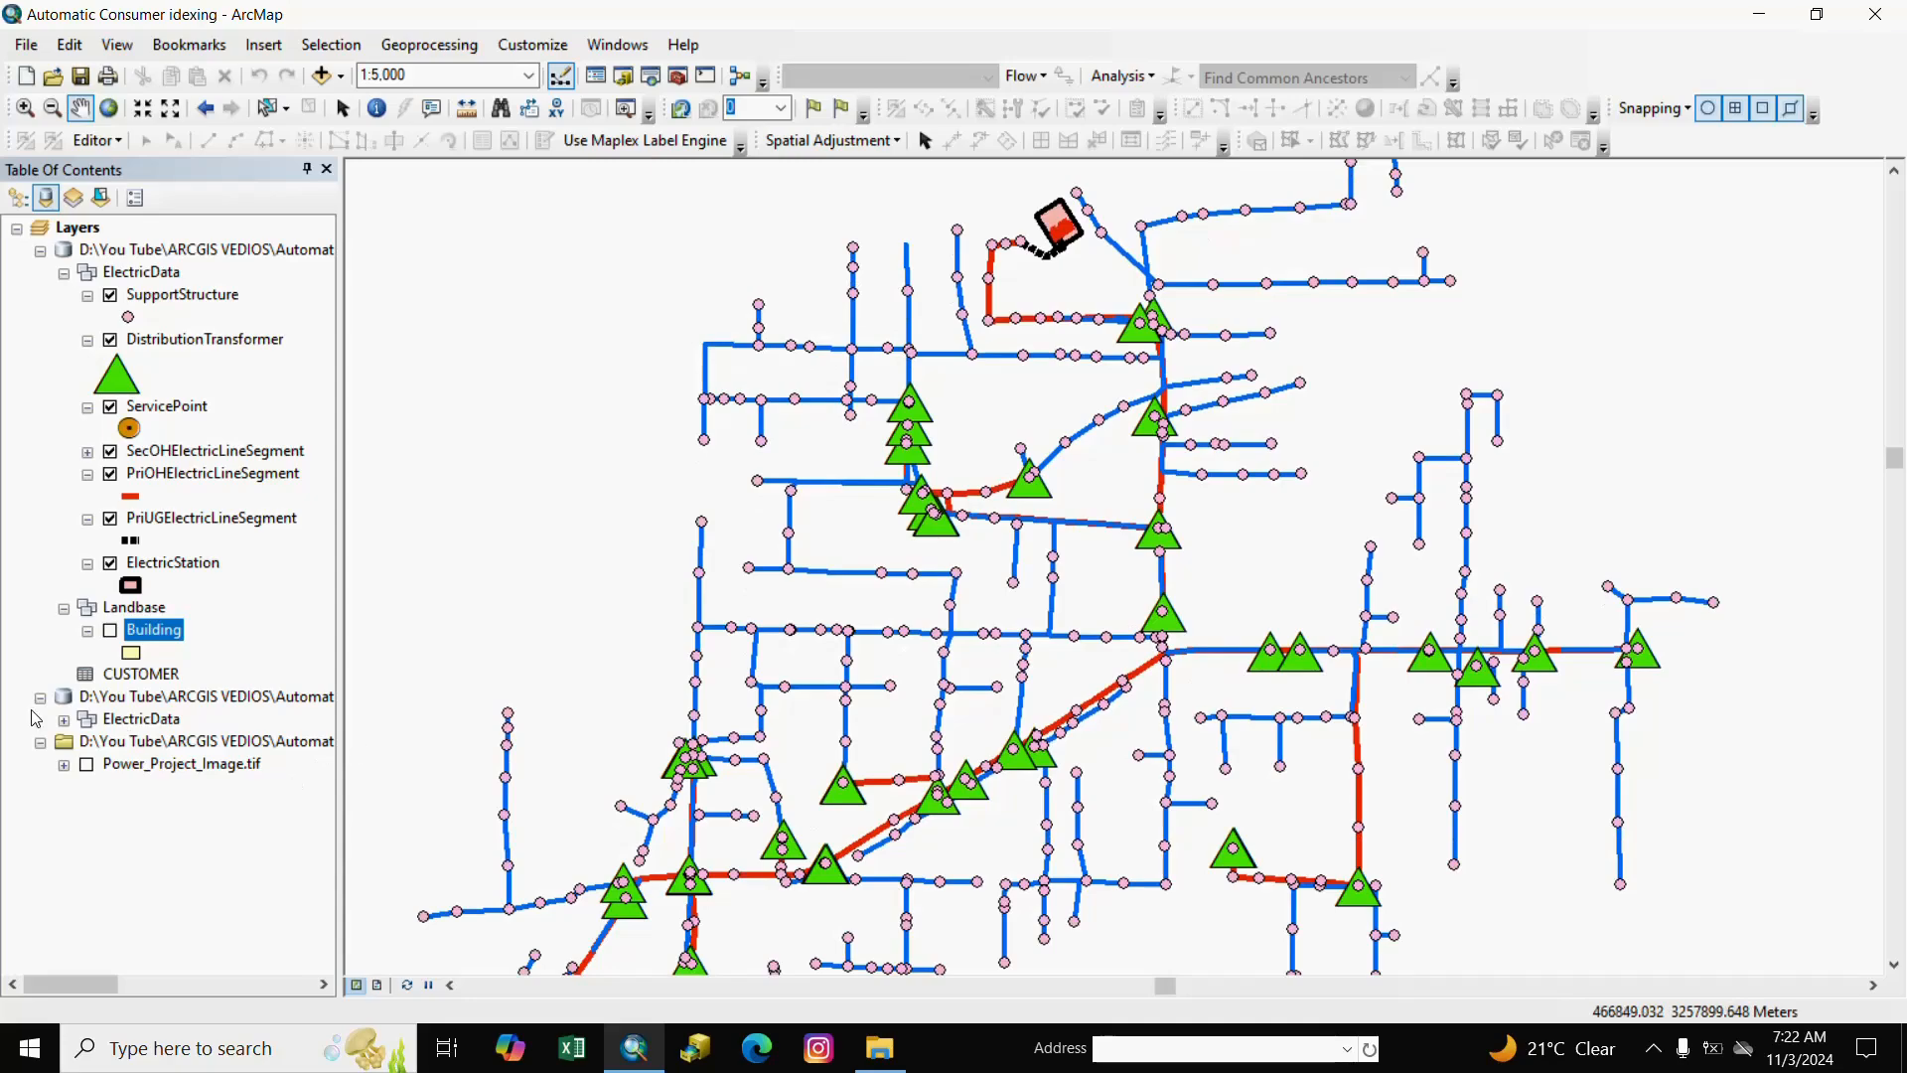
pyautogui.click(110, 630)
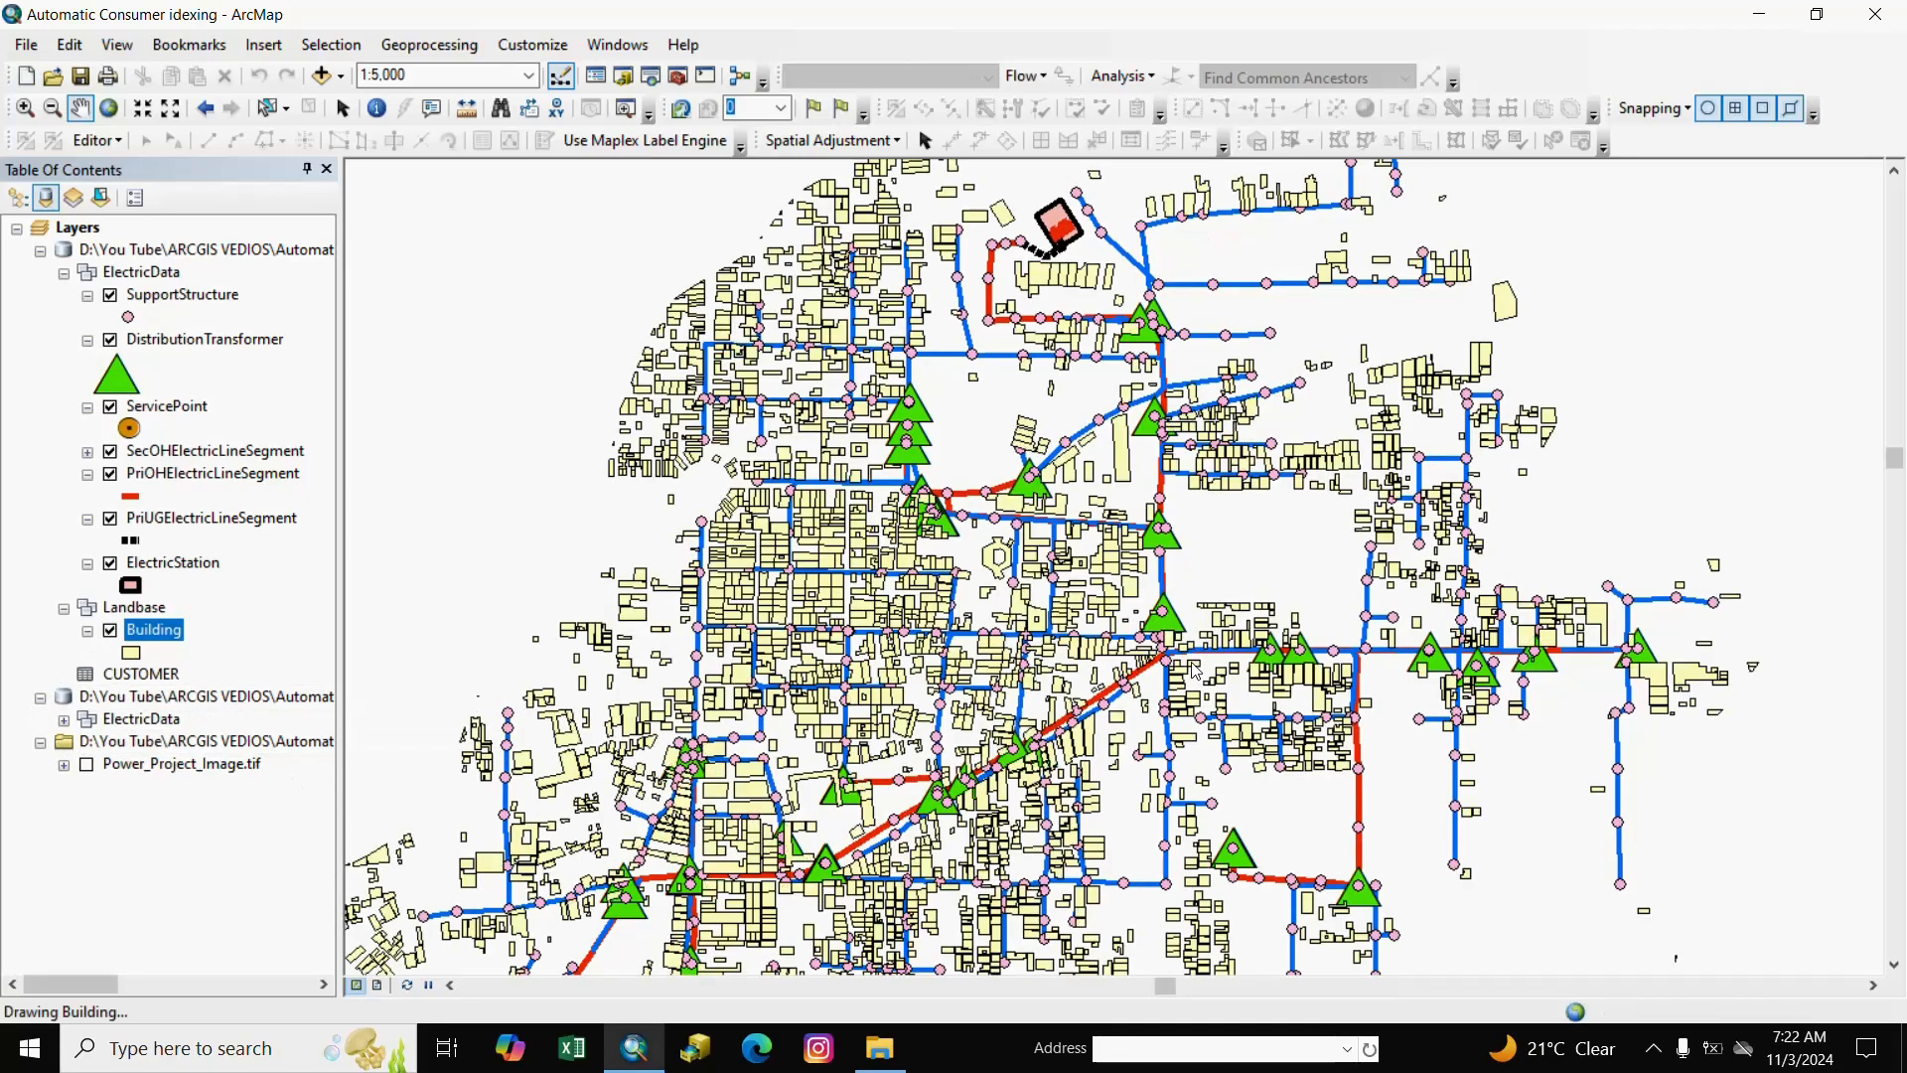
pyautogui.scroll(2, 962, 695)
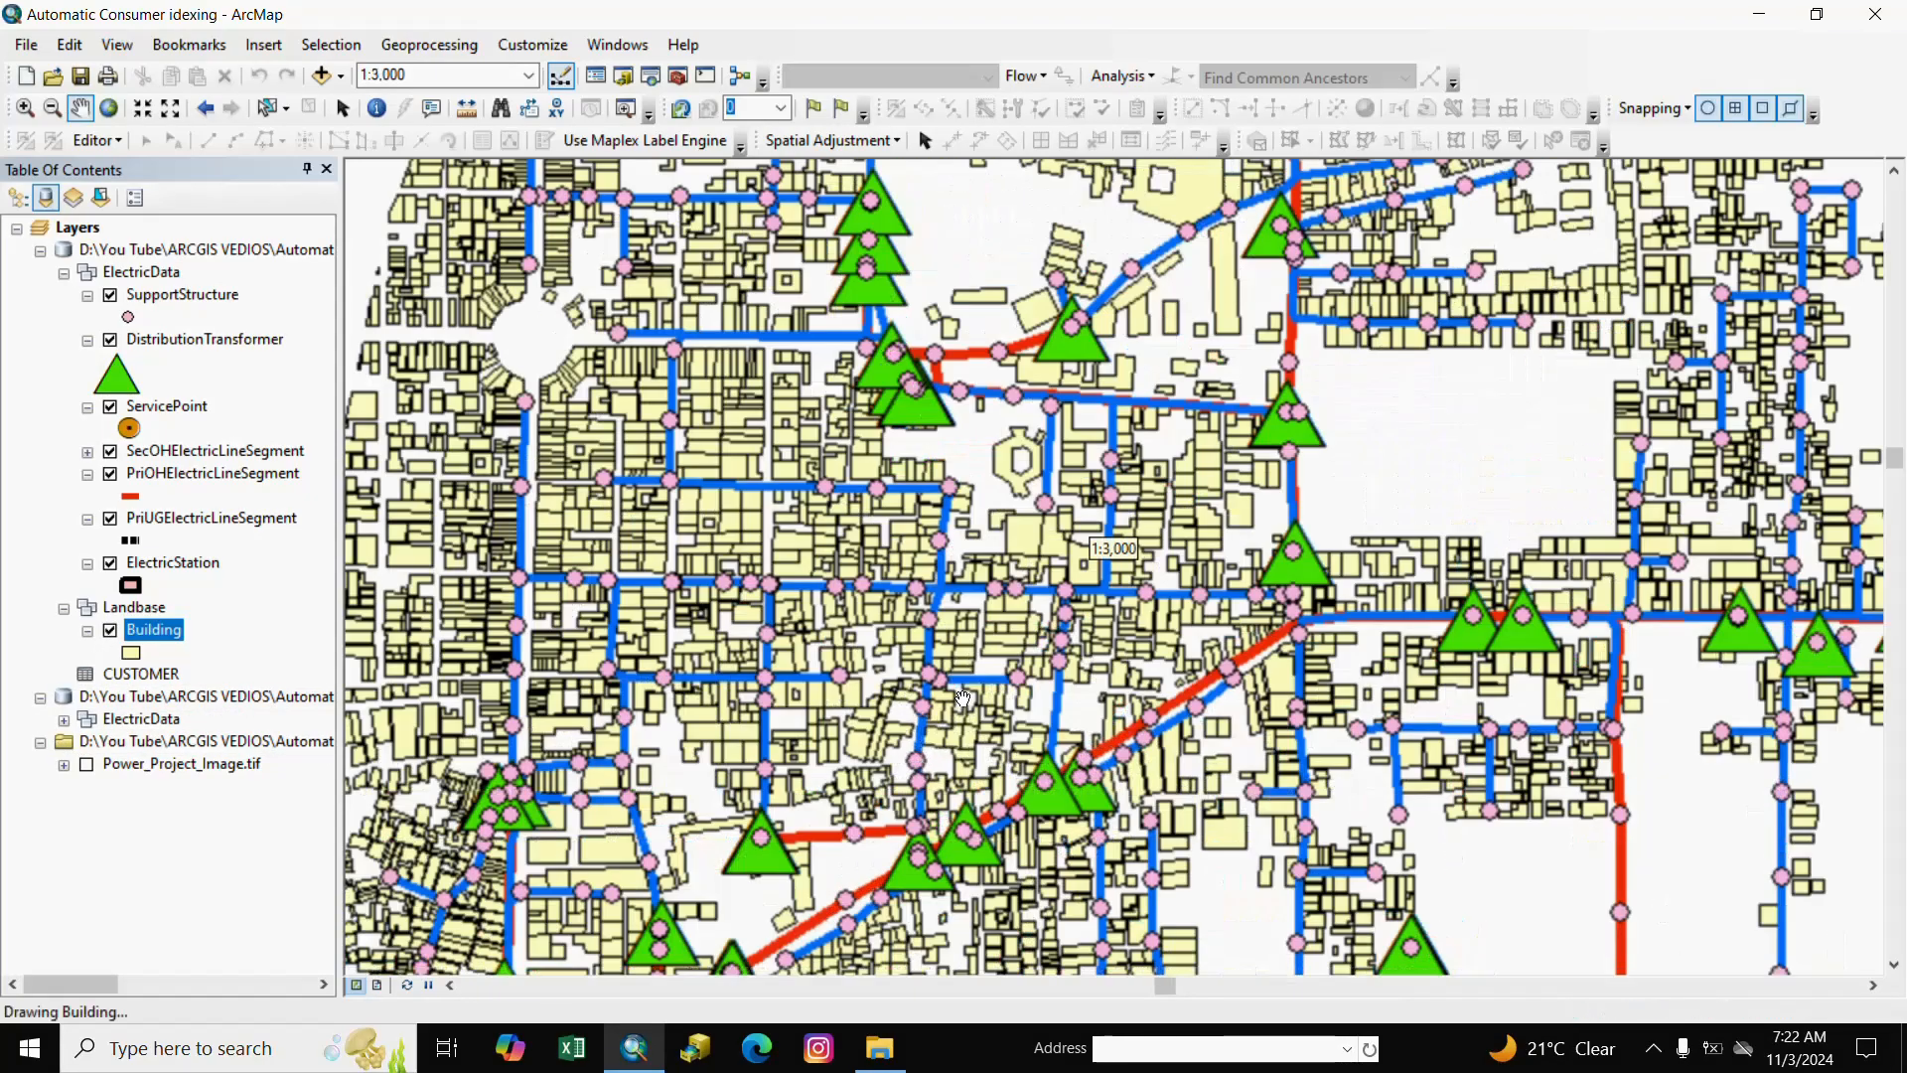
pyautogui.scroll(3, 960, 686)
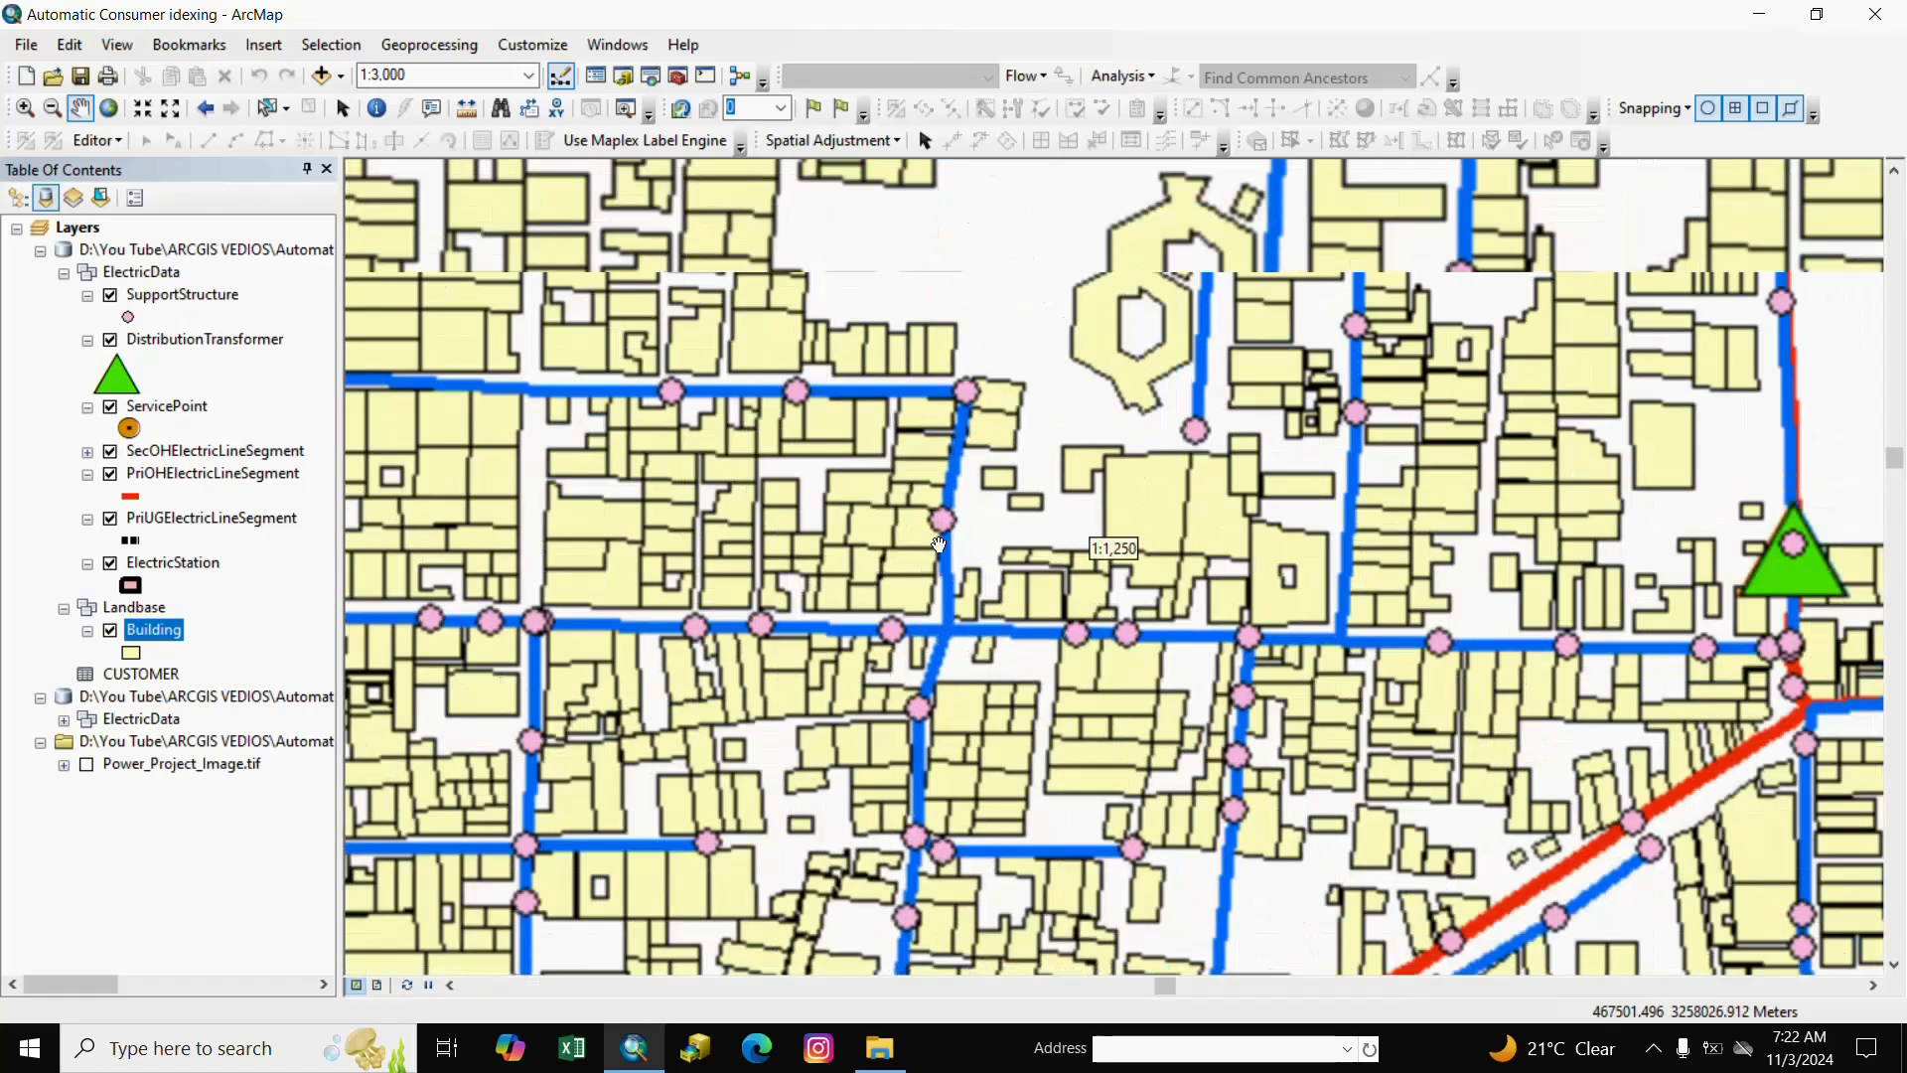
pyautogui.scroll(2, 953, 545)
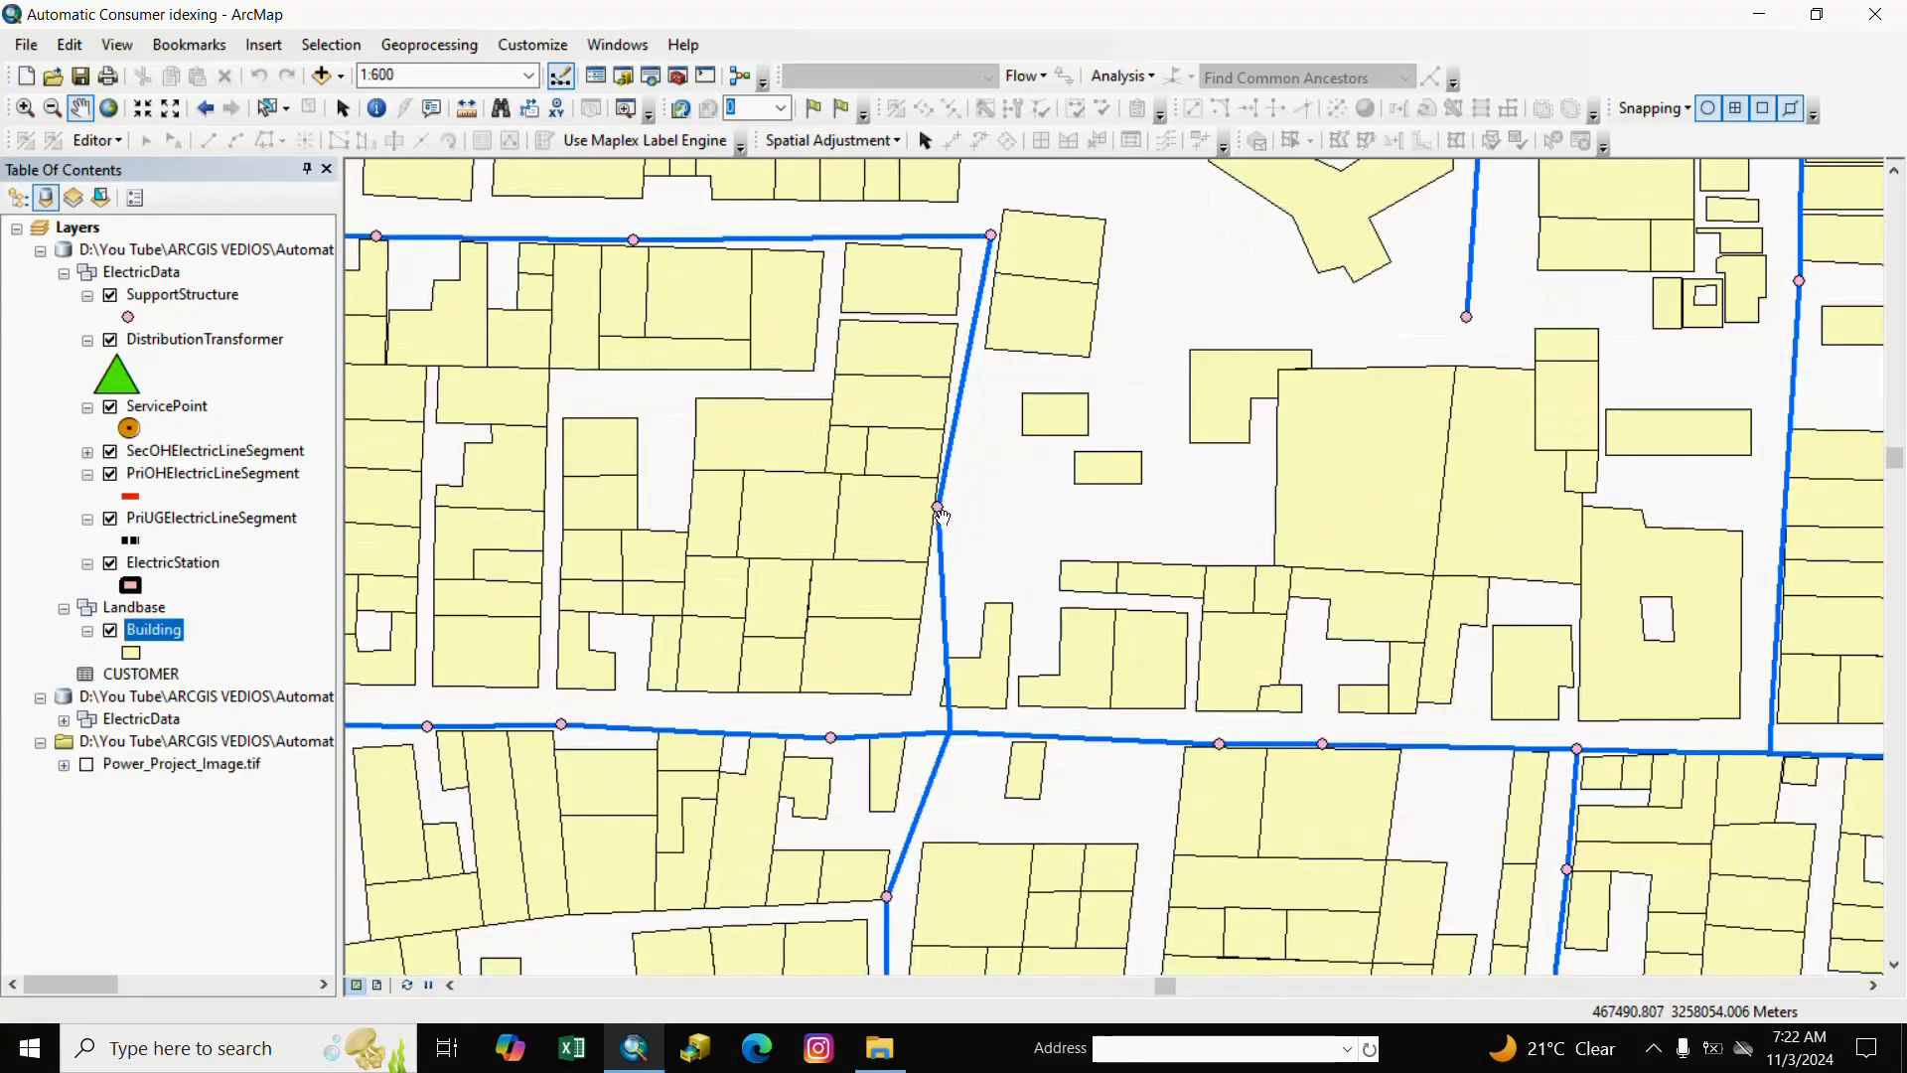
pyautogui.scroll(2, 940, 516)
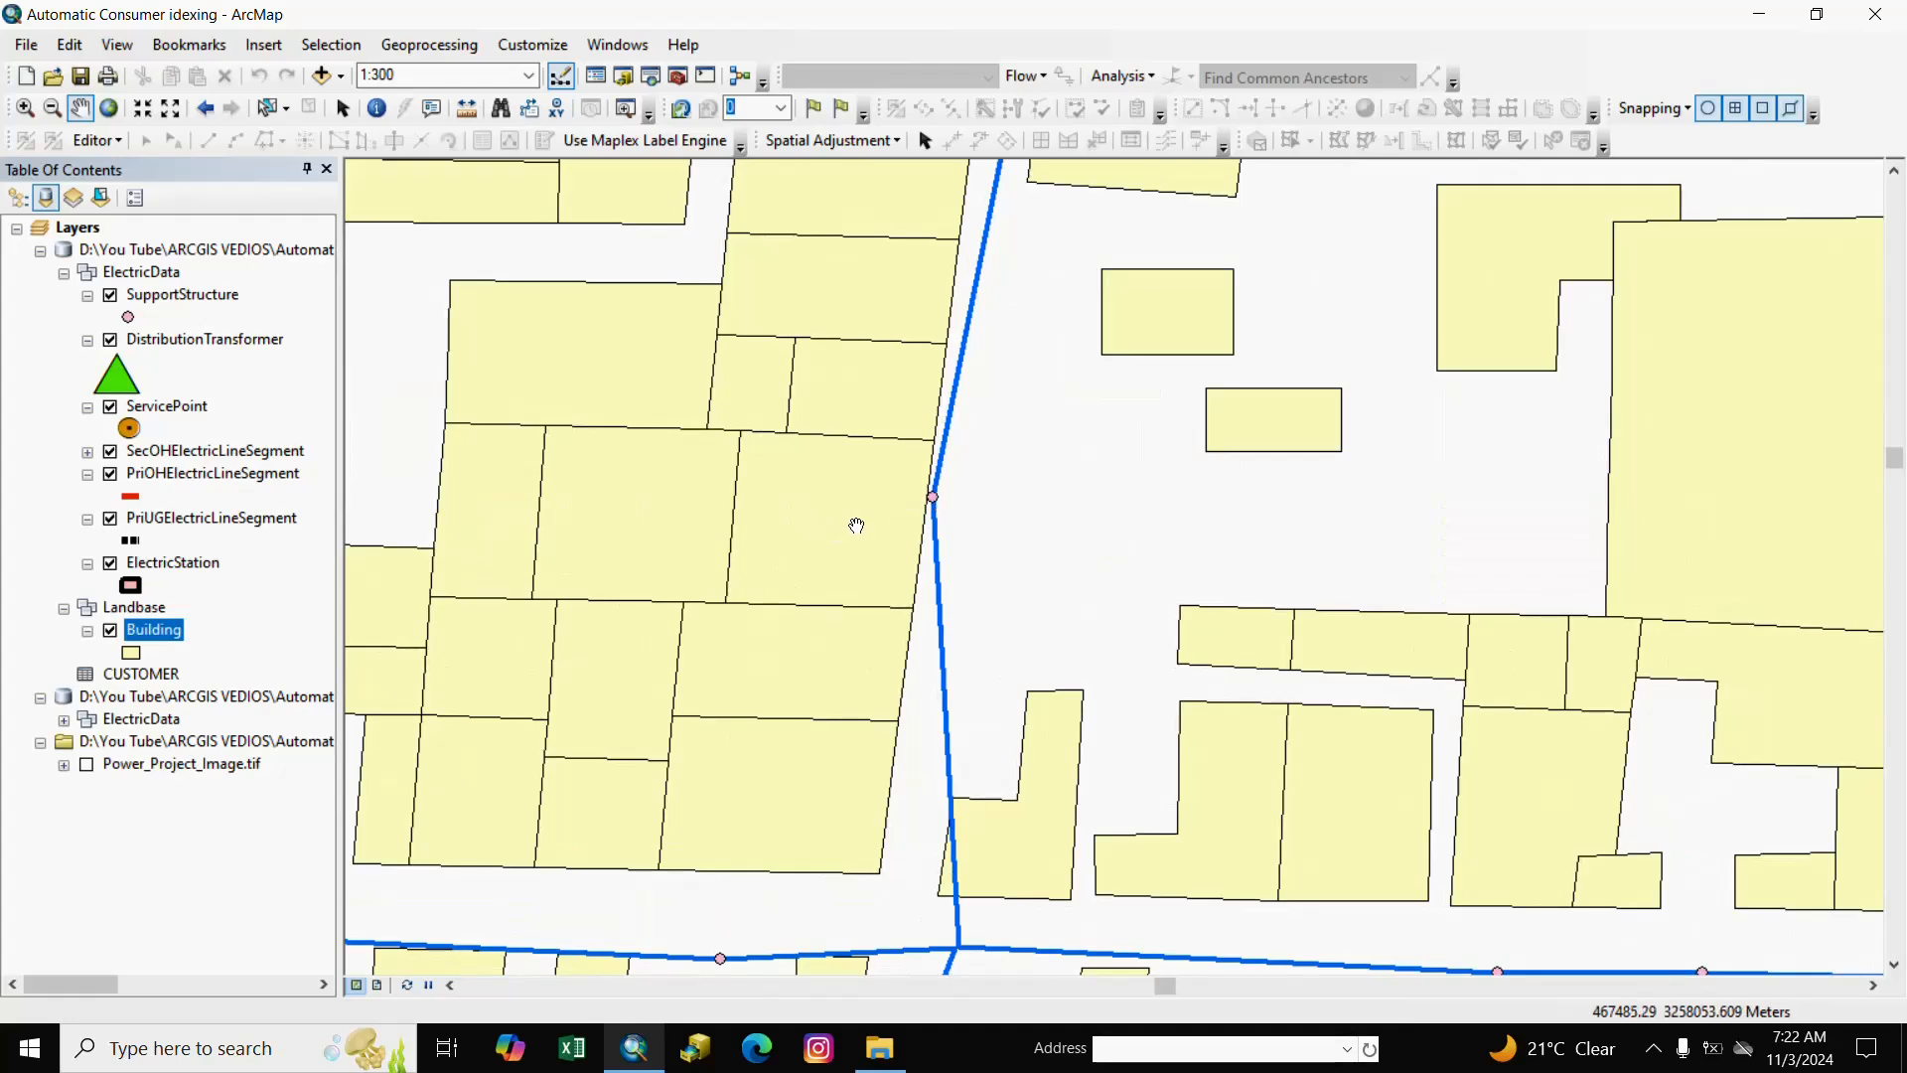
# Zoom back out to 1:4,000 and switch to the Consumer workbook in Excel.
pyautogui.scroll(-2, 854, 525)
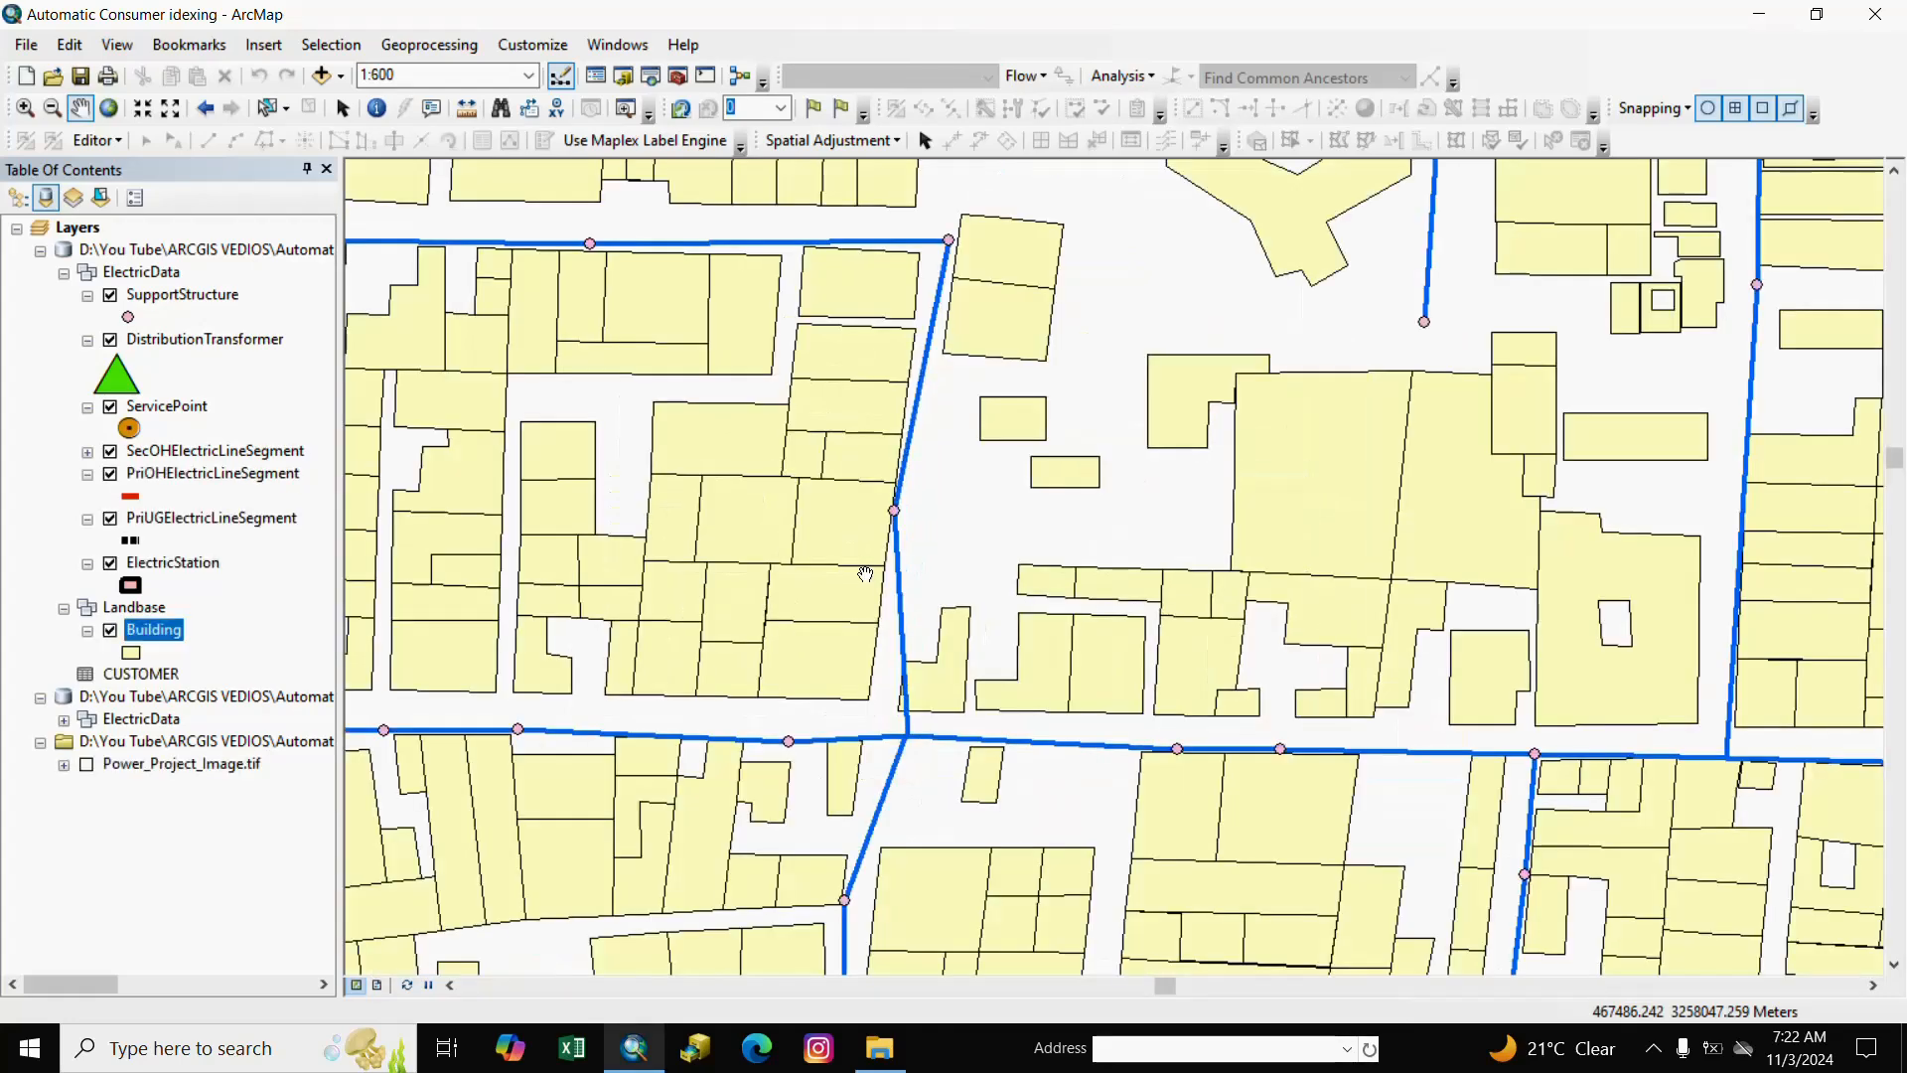
pyautogui.scroll(-3, 865, 574)
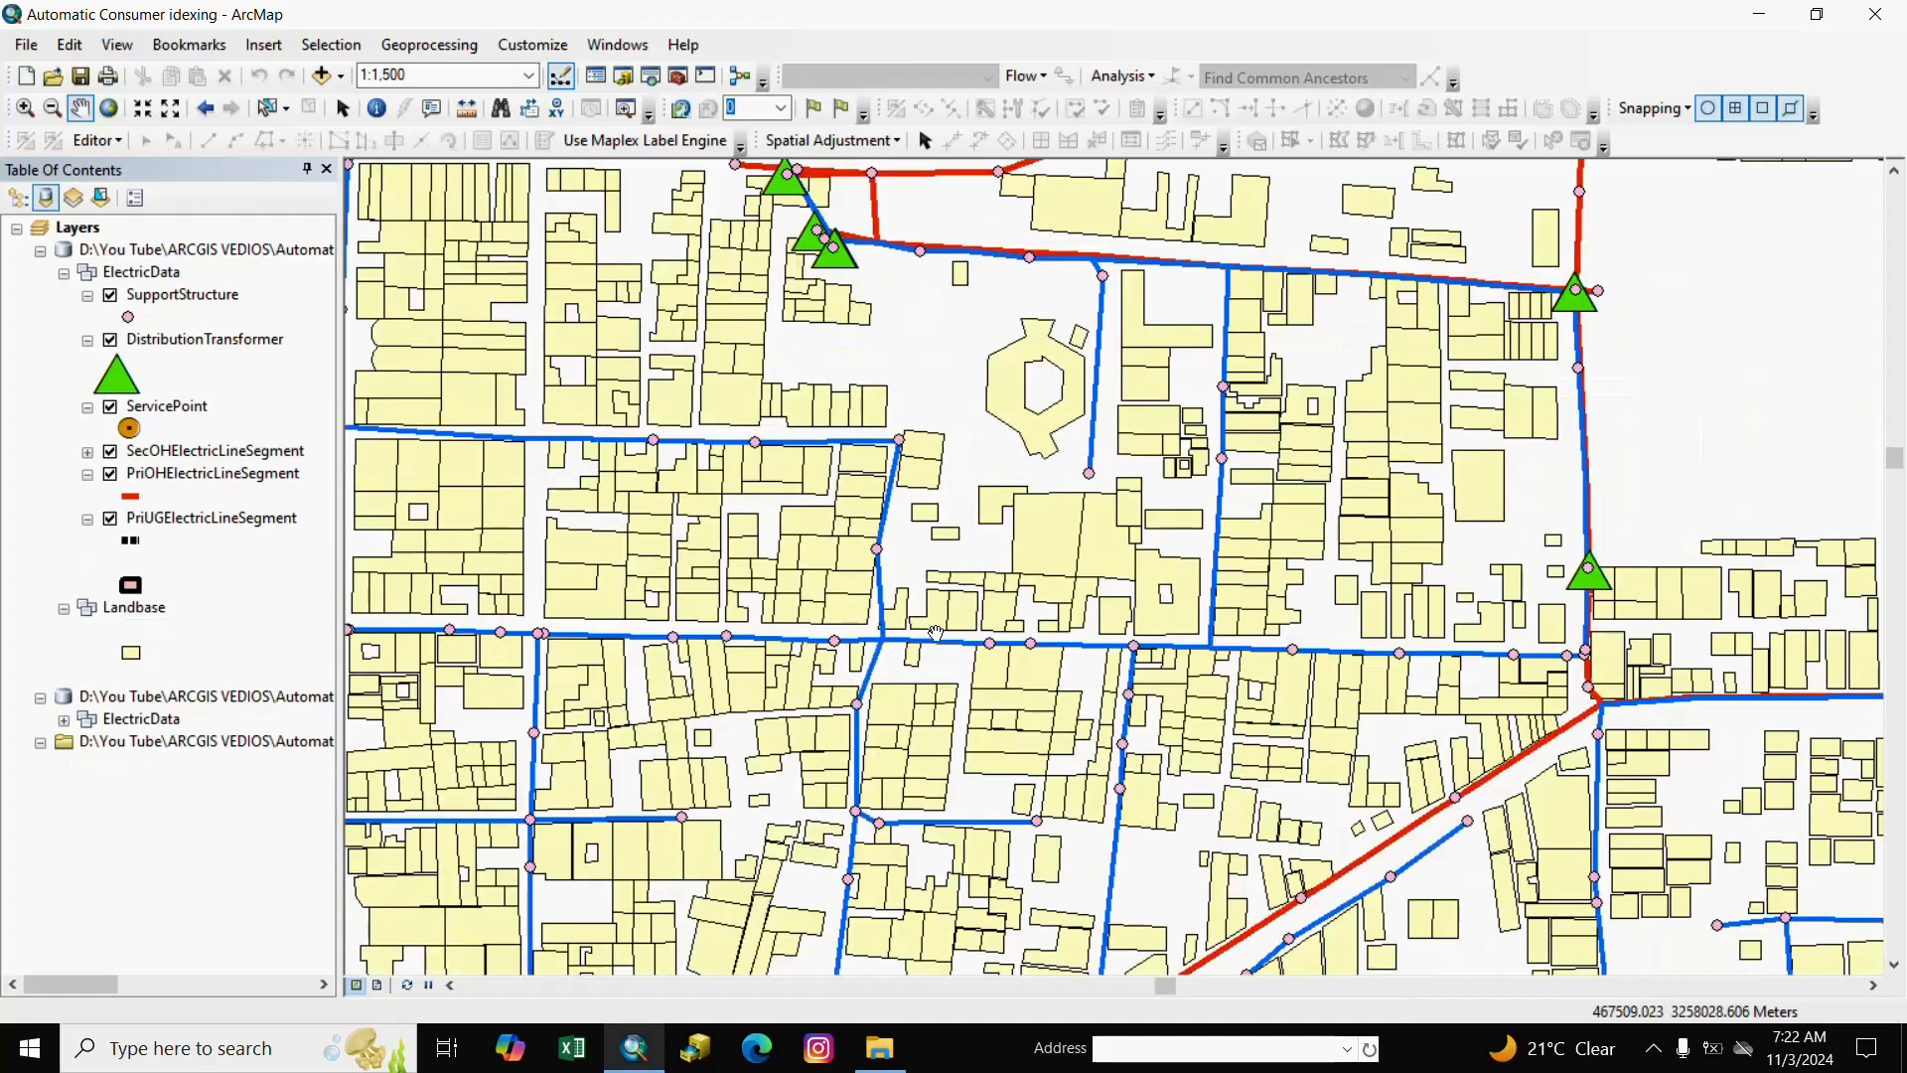
pyautogui.scroll(-2, 936, 632)
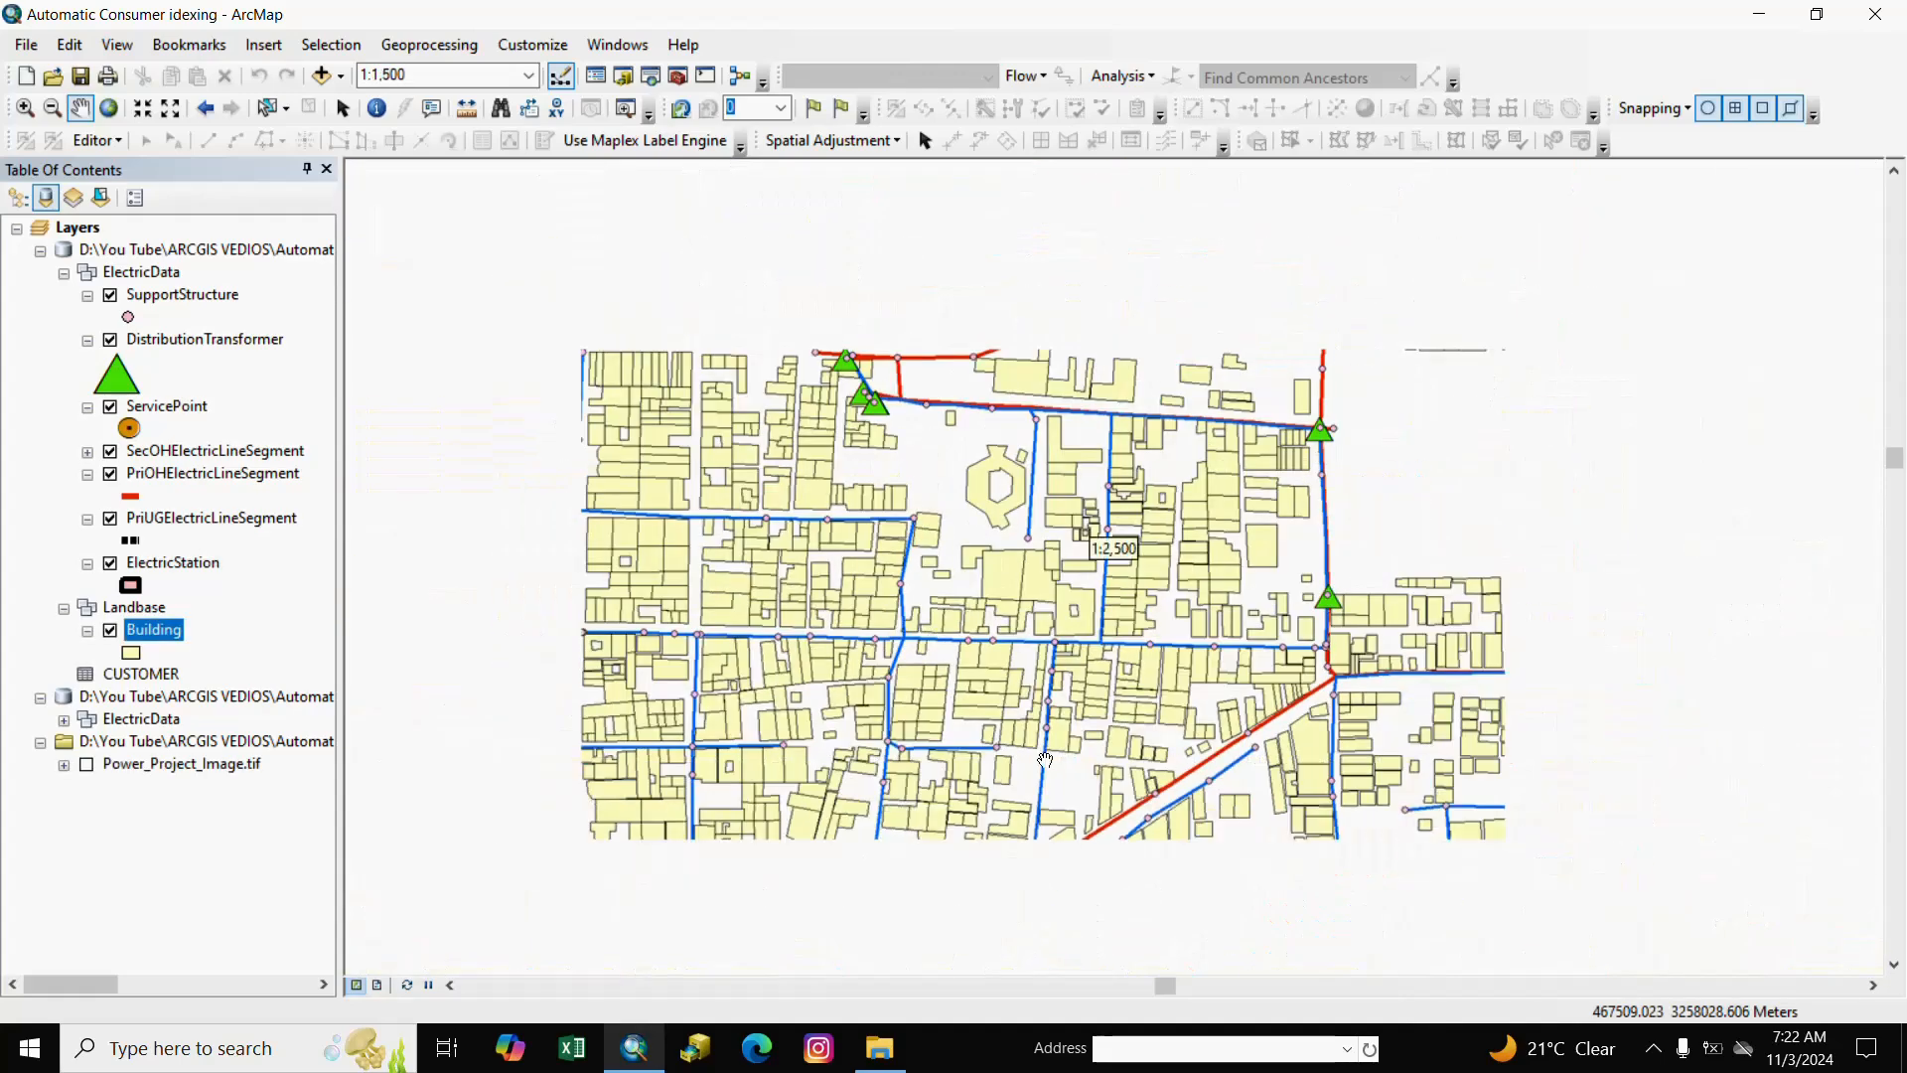
pyautogui.scroll(-2, 1038, 763)
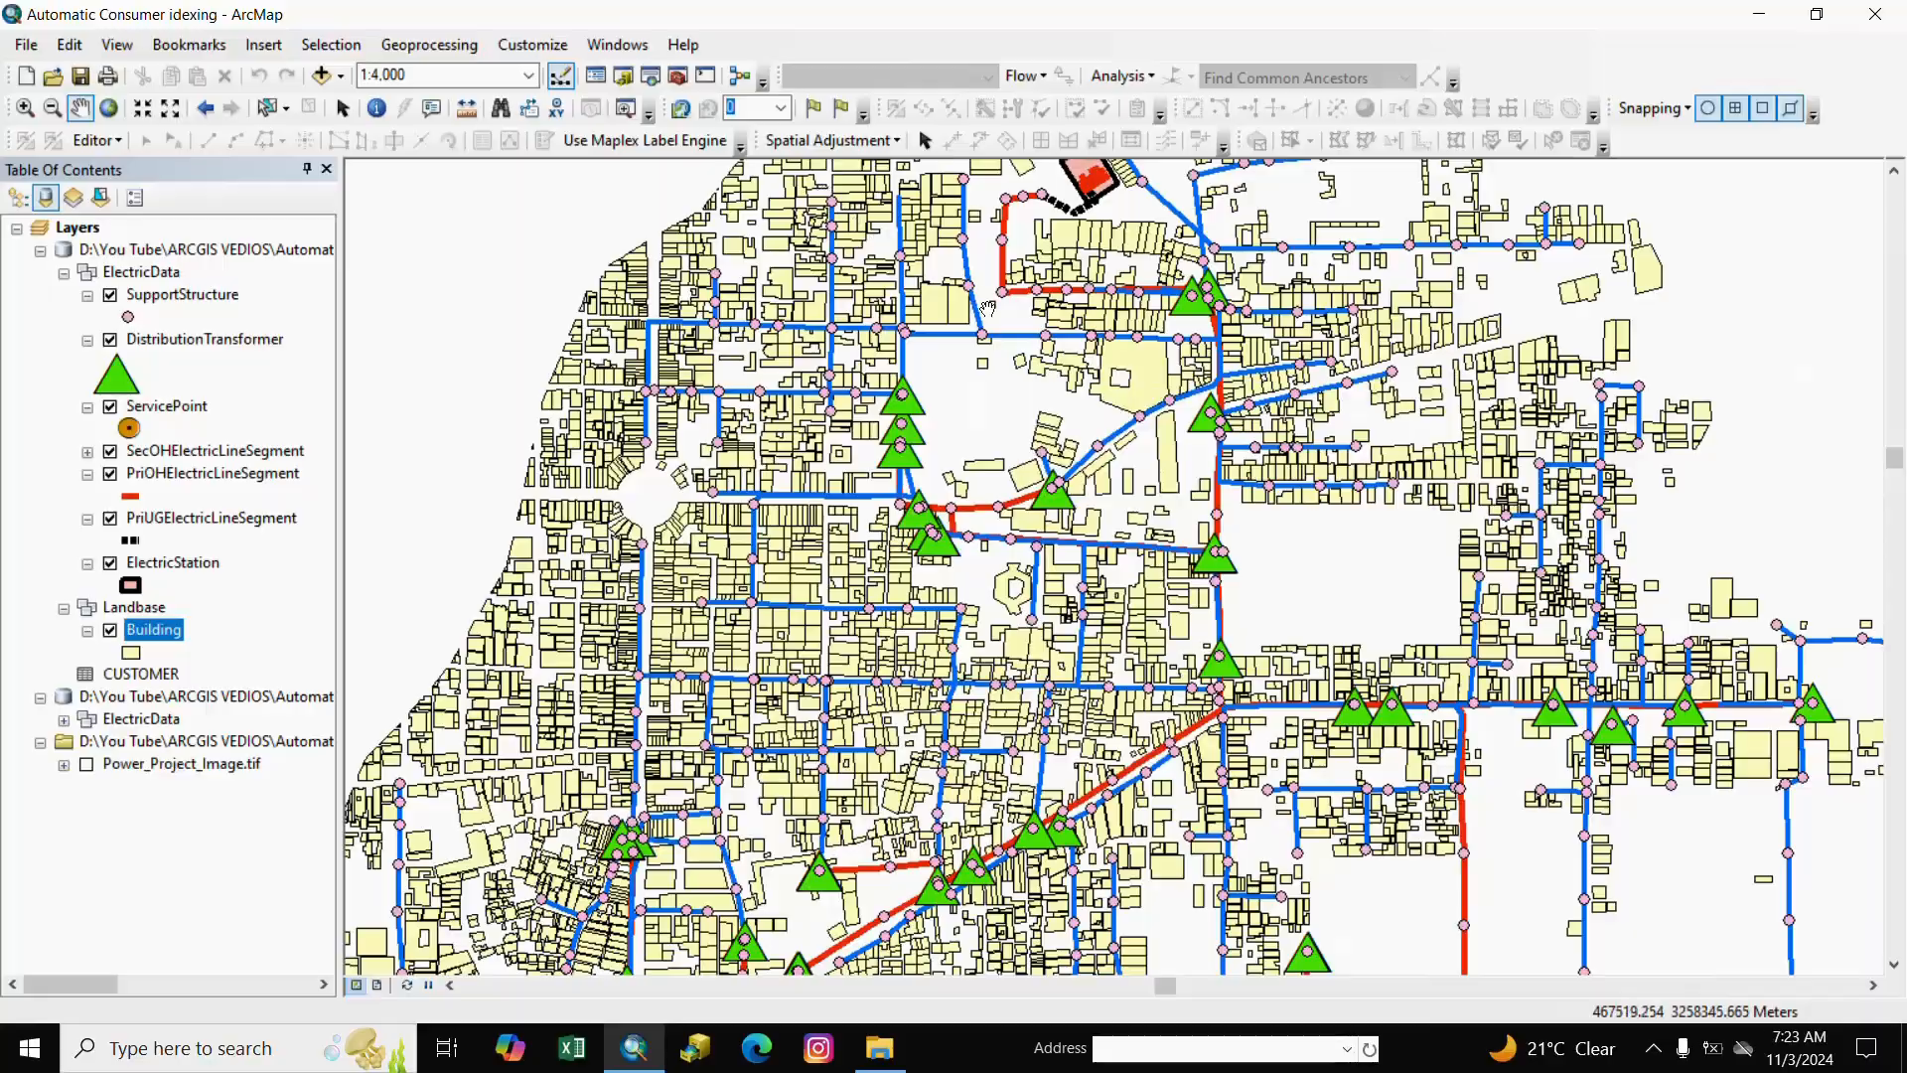
pyautogui.hotkey('alt', 'Tab')
# Check the RELBUILDINGGISID, RELSERVICEPOINTGISID and RELSUPSTRGISID columns in the Consumer sheet.
pyautogui.click(615, 260)
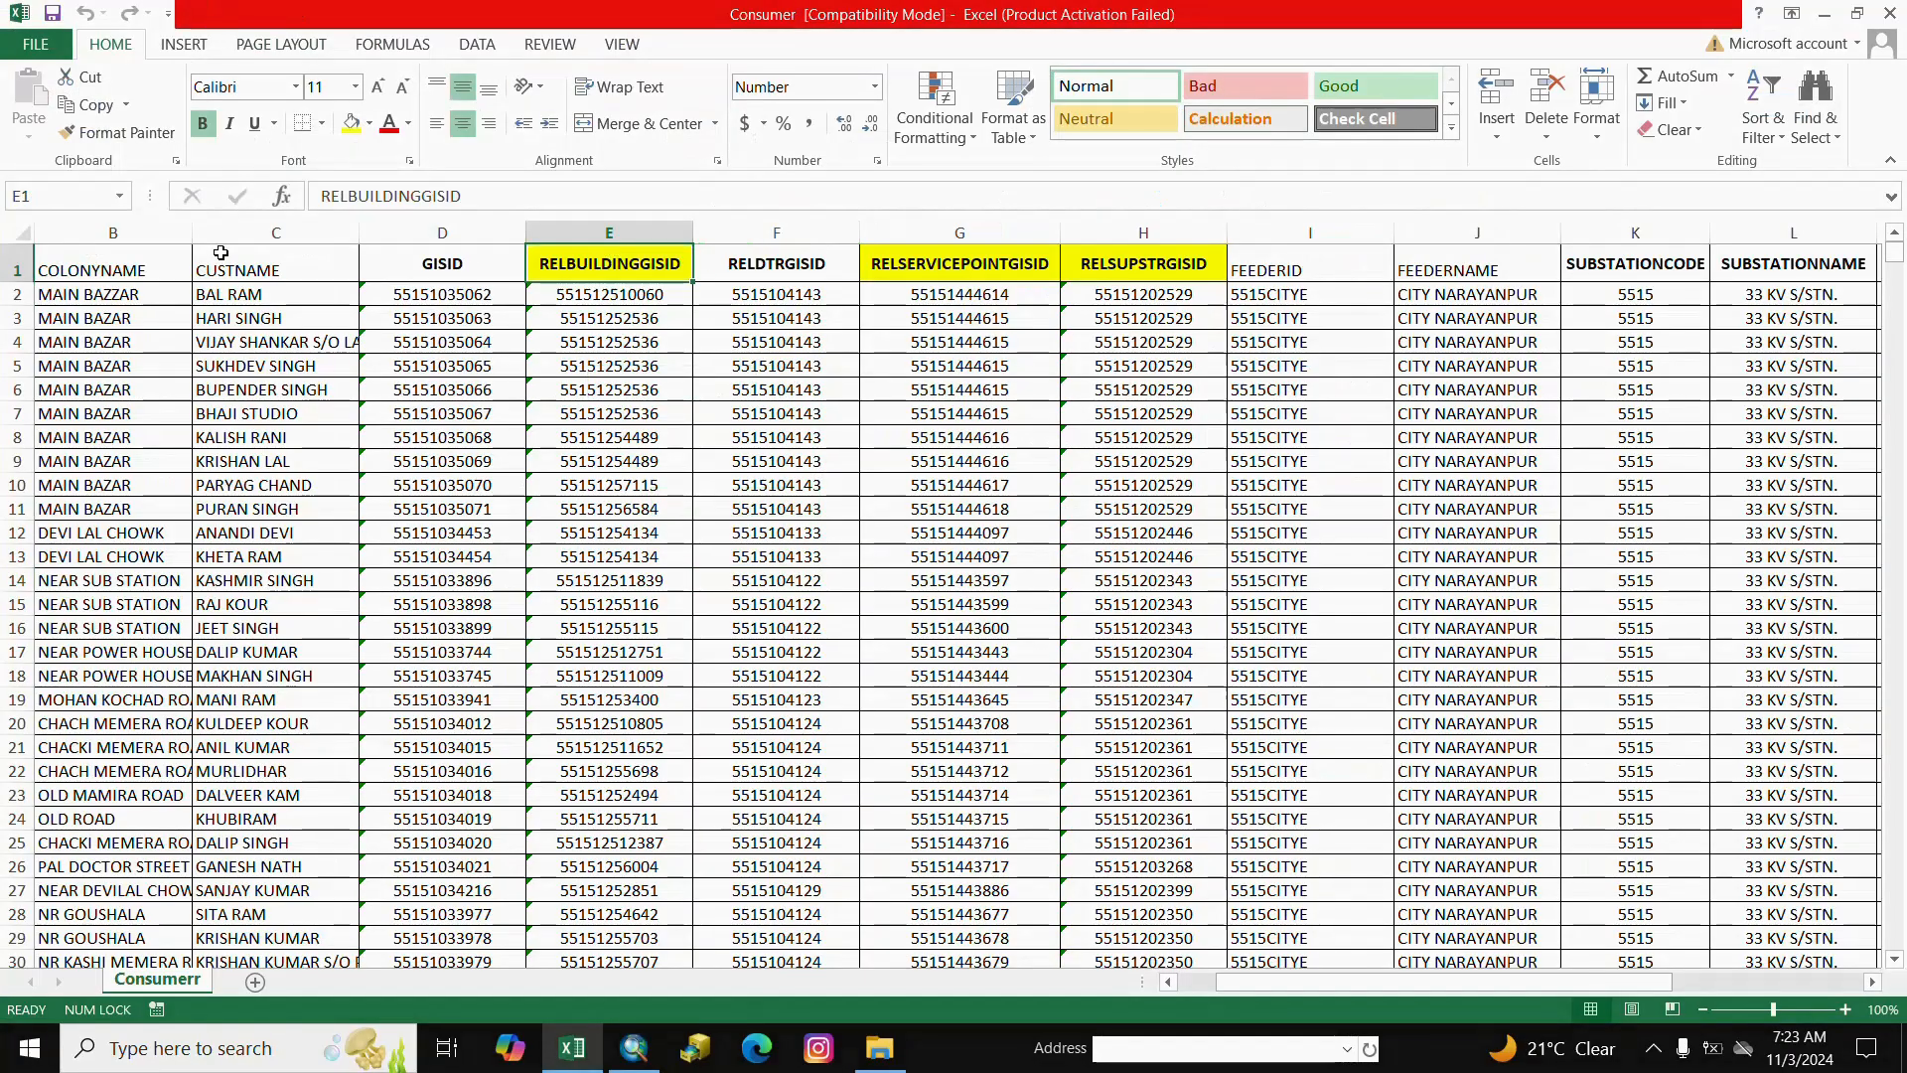
pyautogui.moveTo(1555, 981); pyautogui.dragTo(1508, 959)
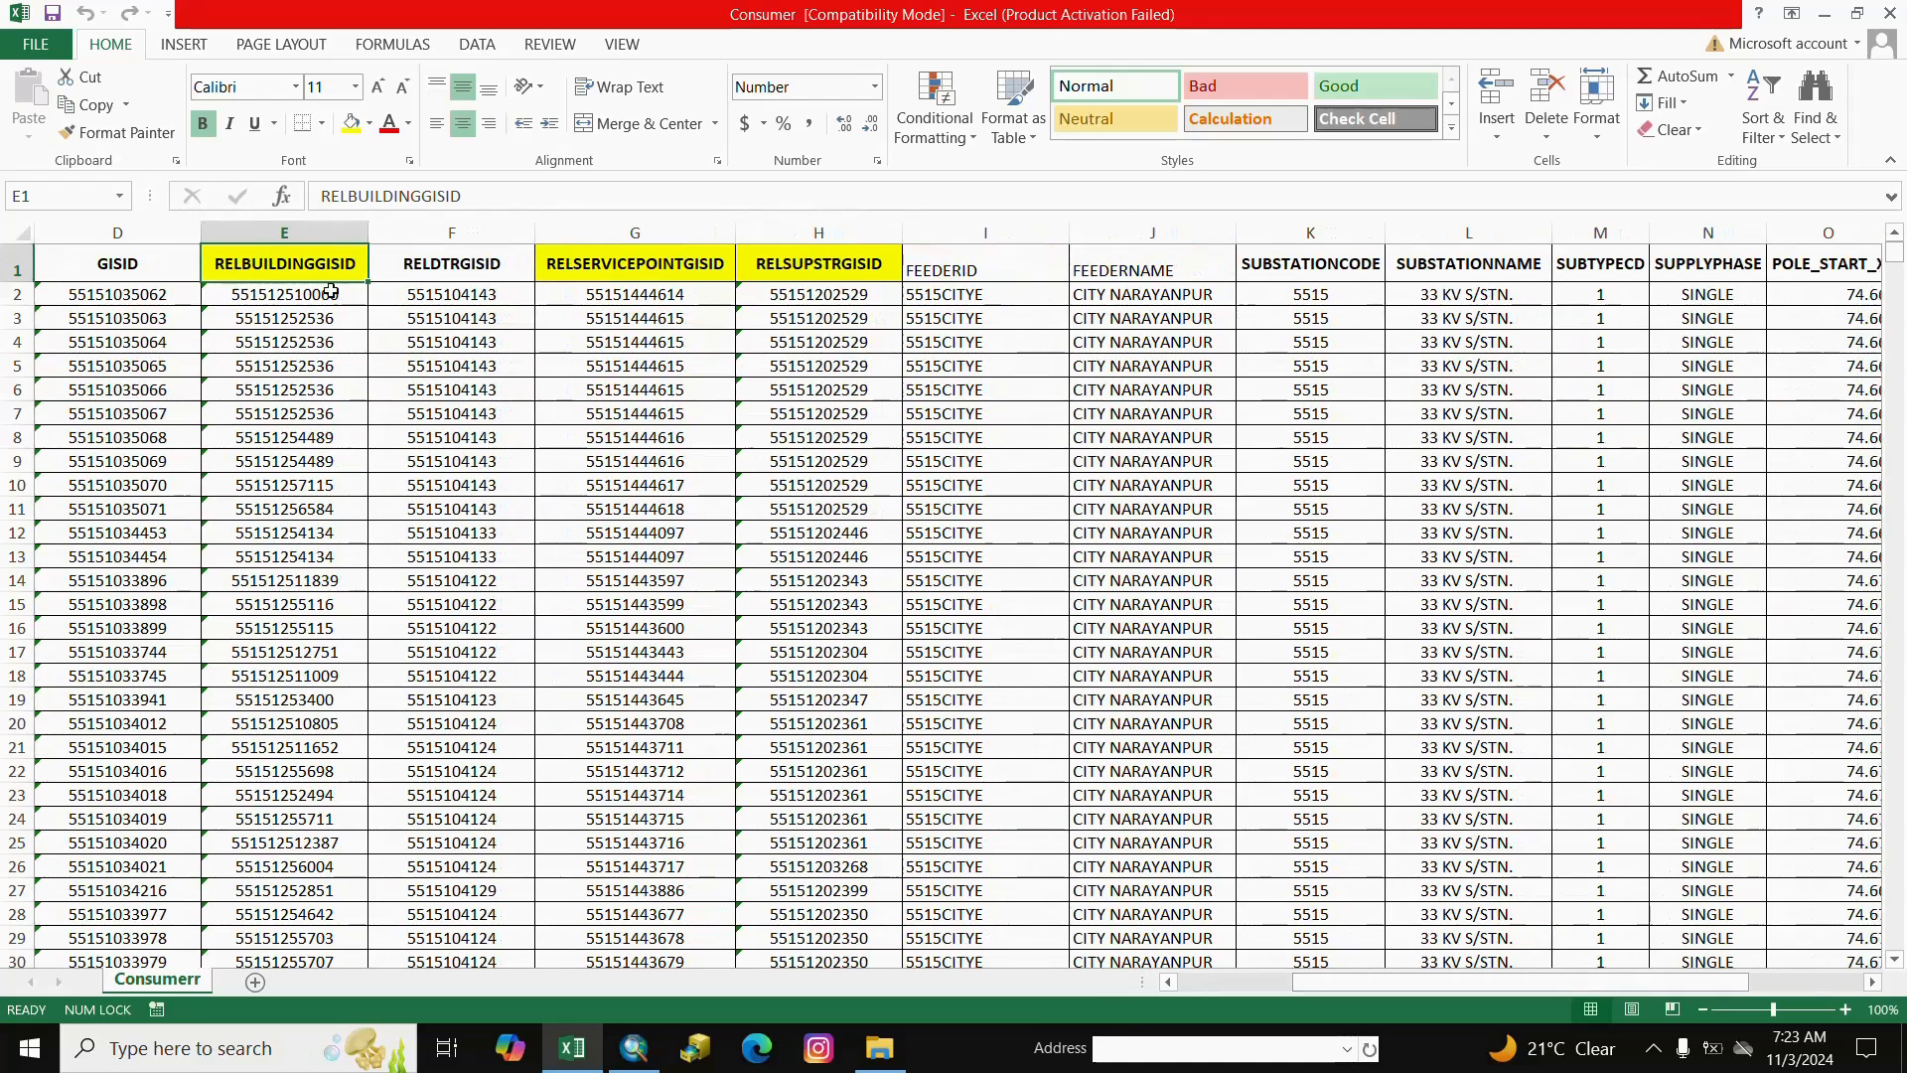
pyautogui.click(617, 268)
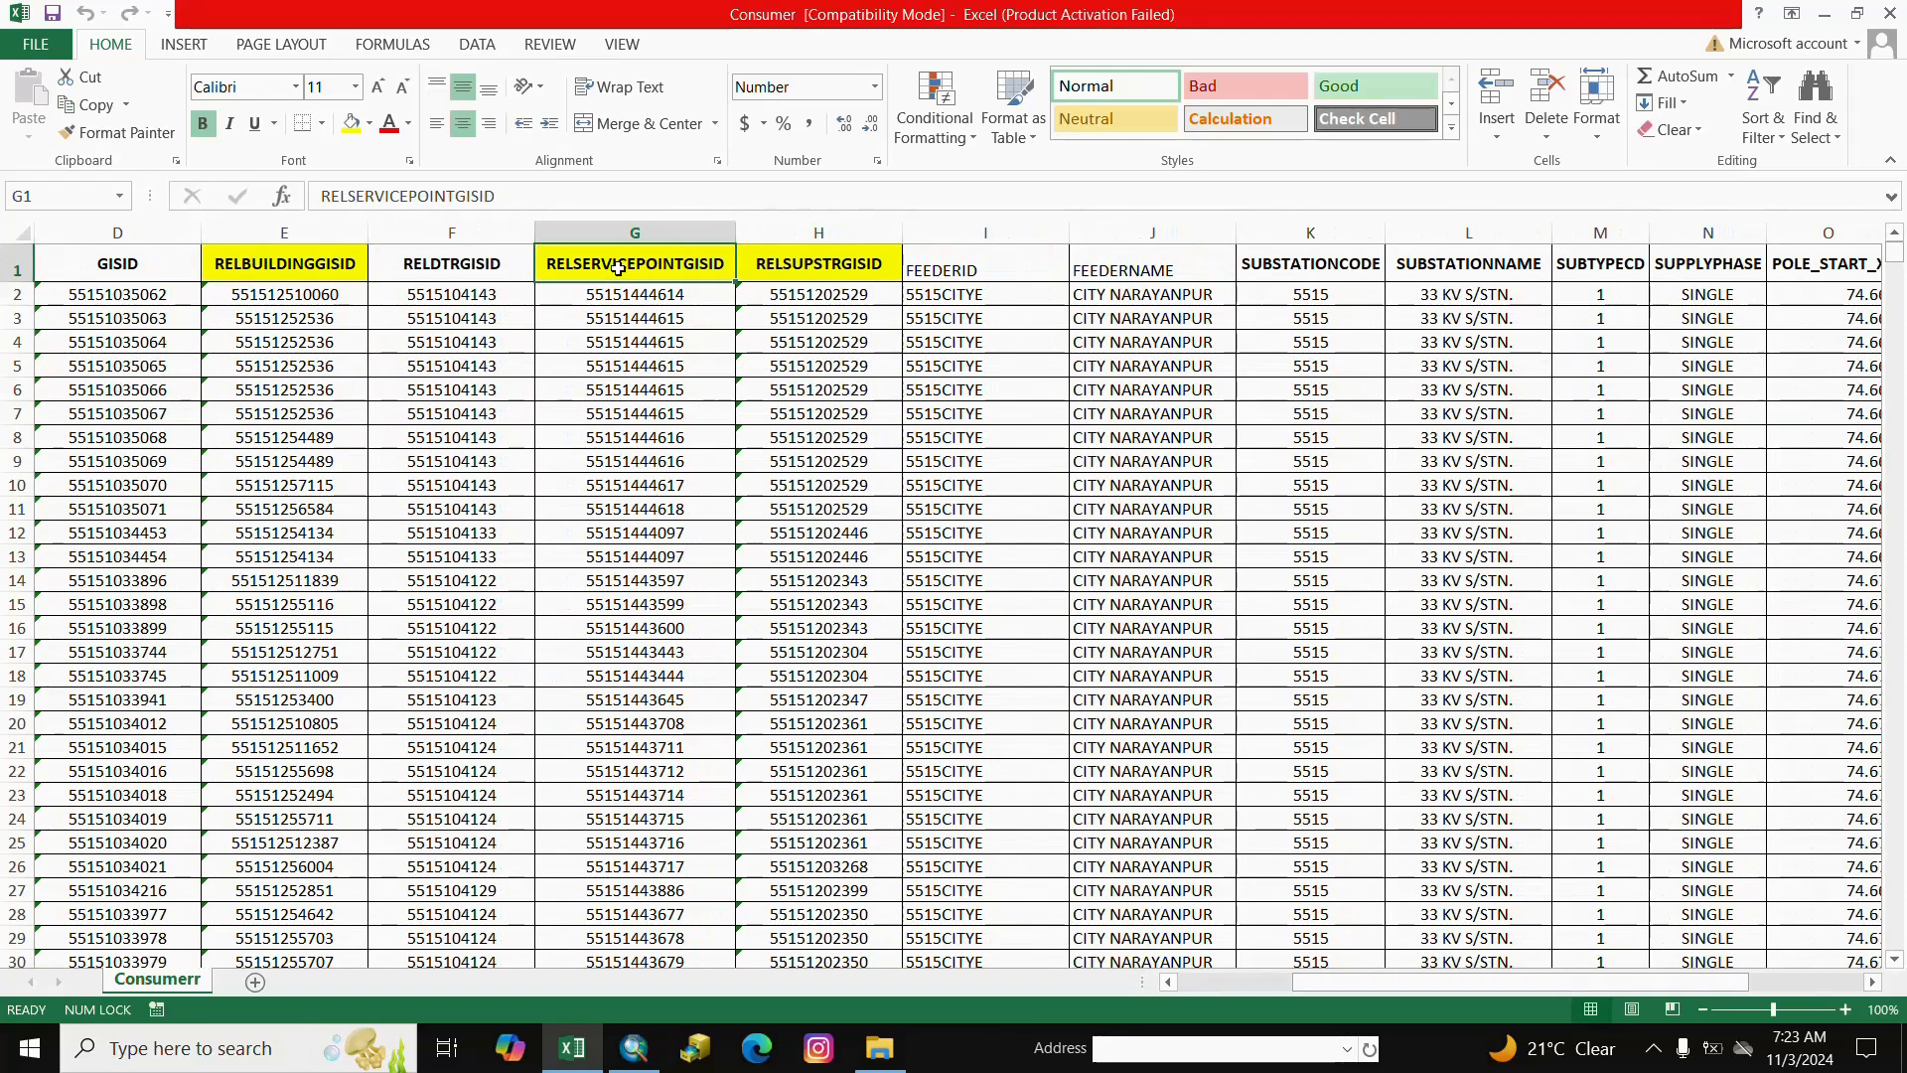
pyautogui.click(822, 277)
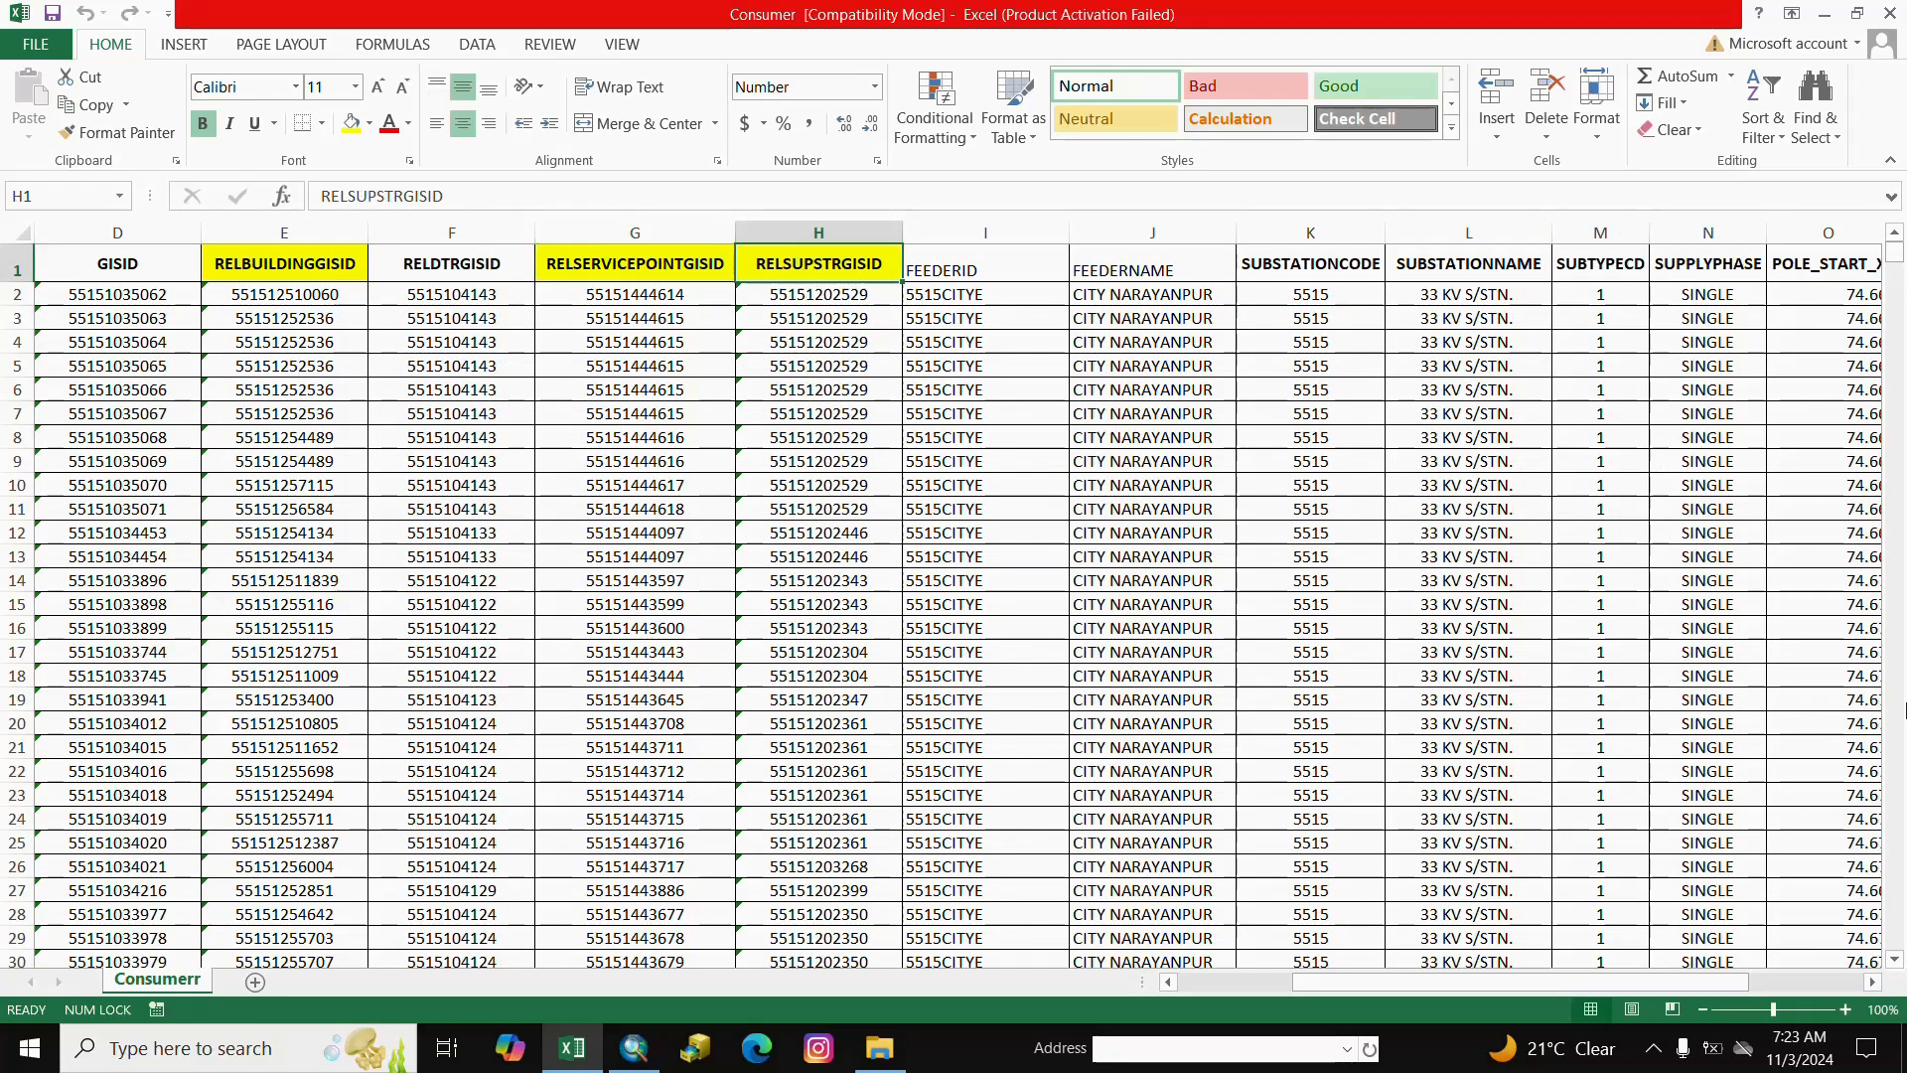
pyautogui.moveTo(1599, 981); pyautogui.dragTo(1743, 980)
# Mark the POLE_START_X/Y and BUILDING_END_X/Y columns, then close Excel and return to ArcMap.
pyautogui.click(1361, 362)
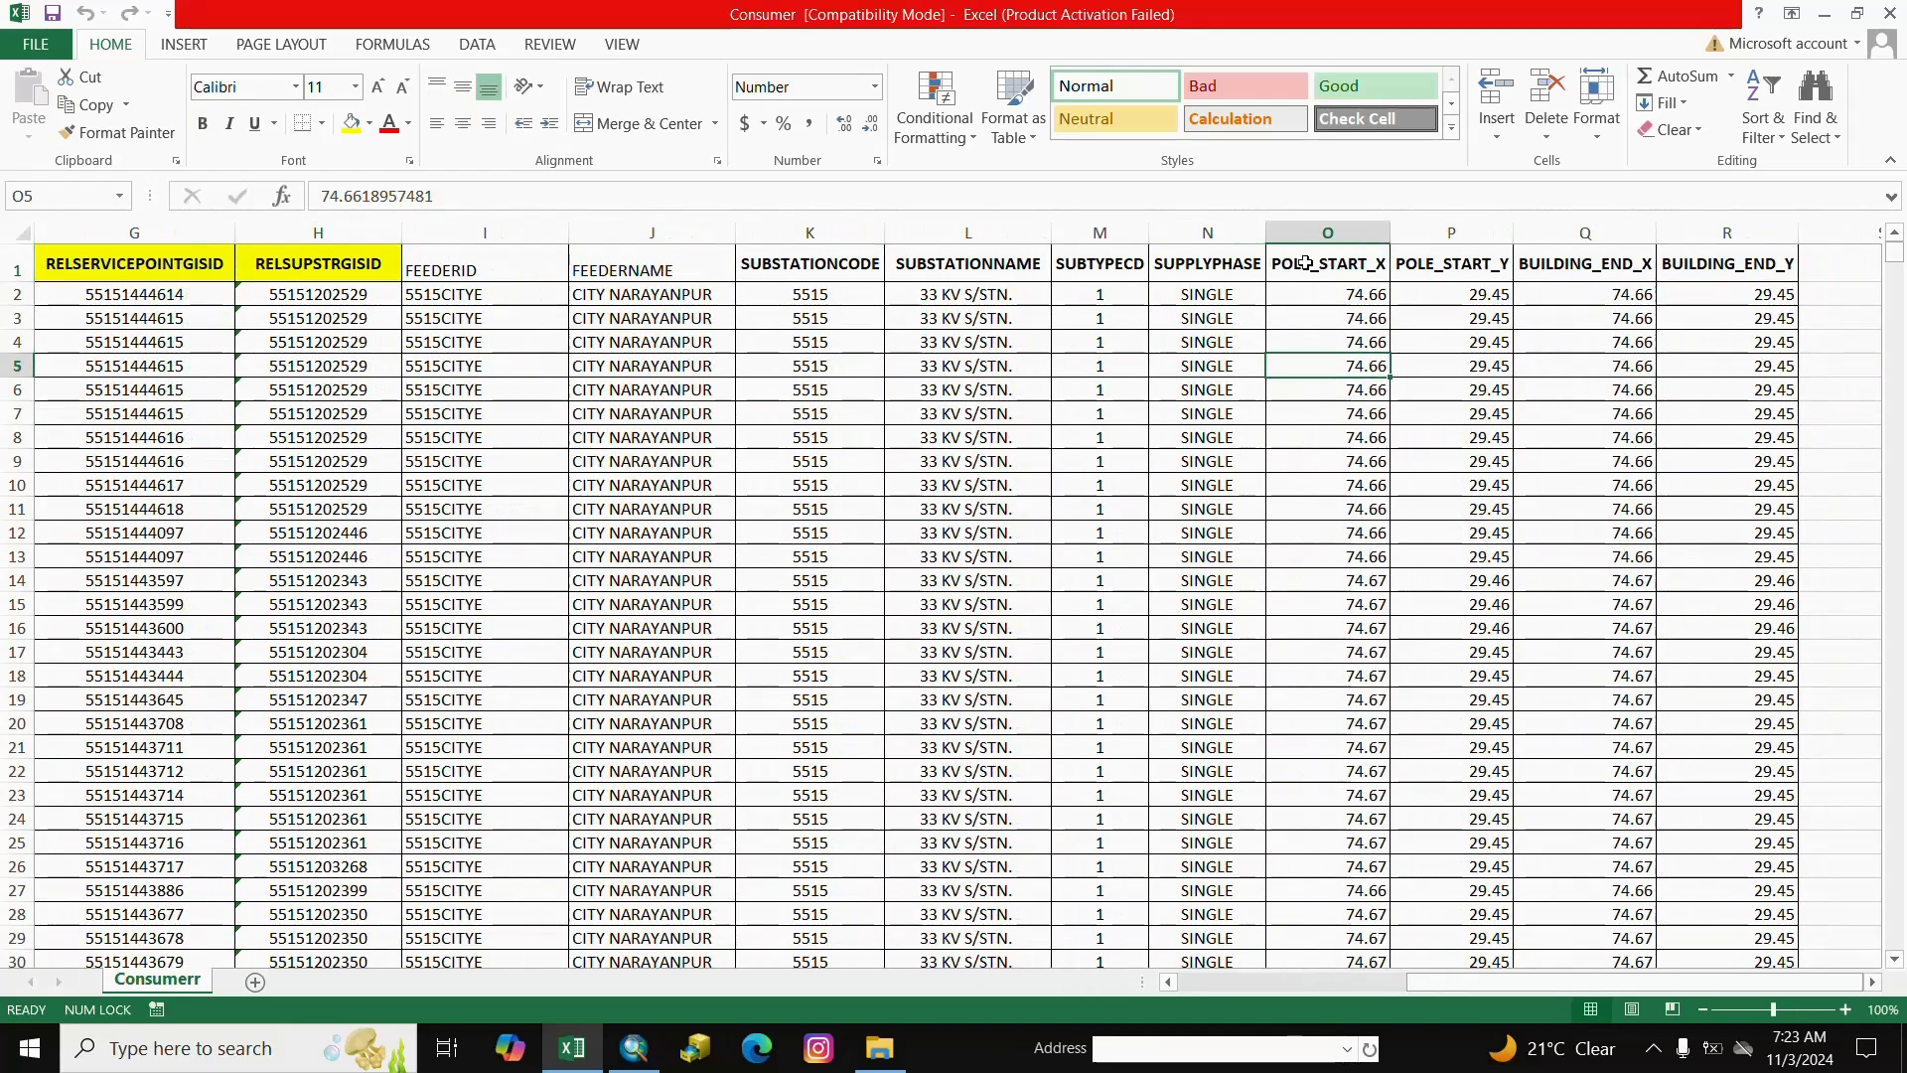
pyautogui.moveTo(1305, 262); pyautogui.dragTo(1416, 260)
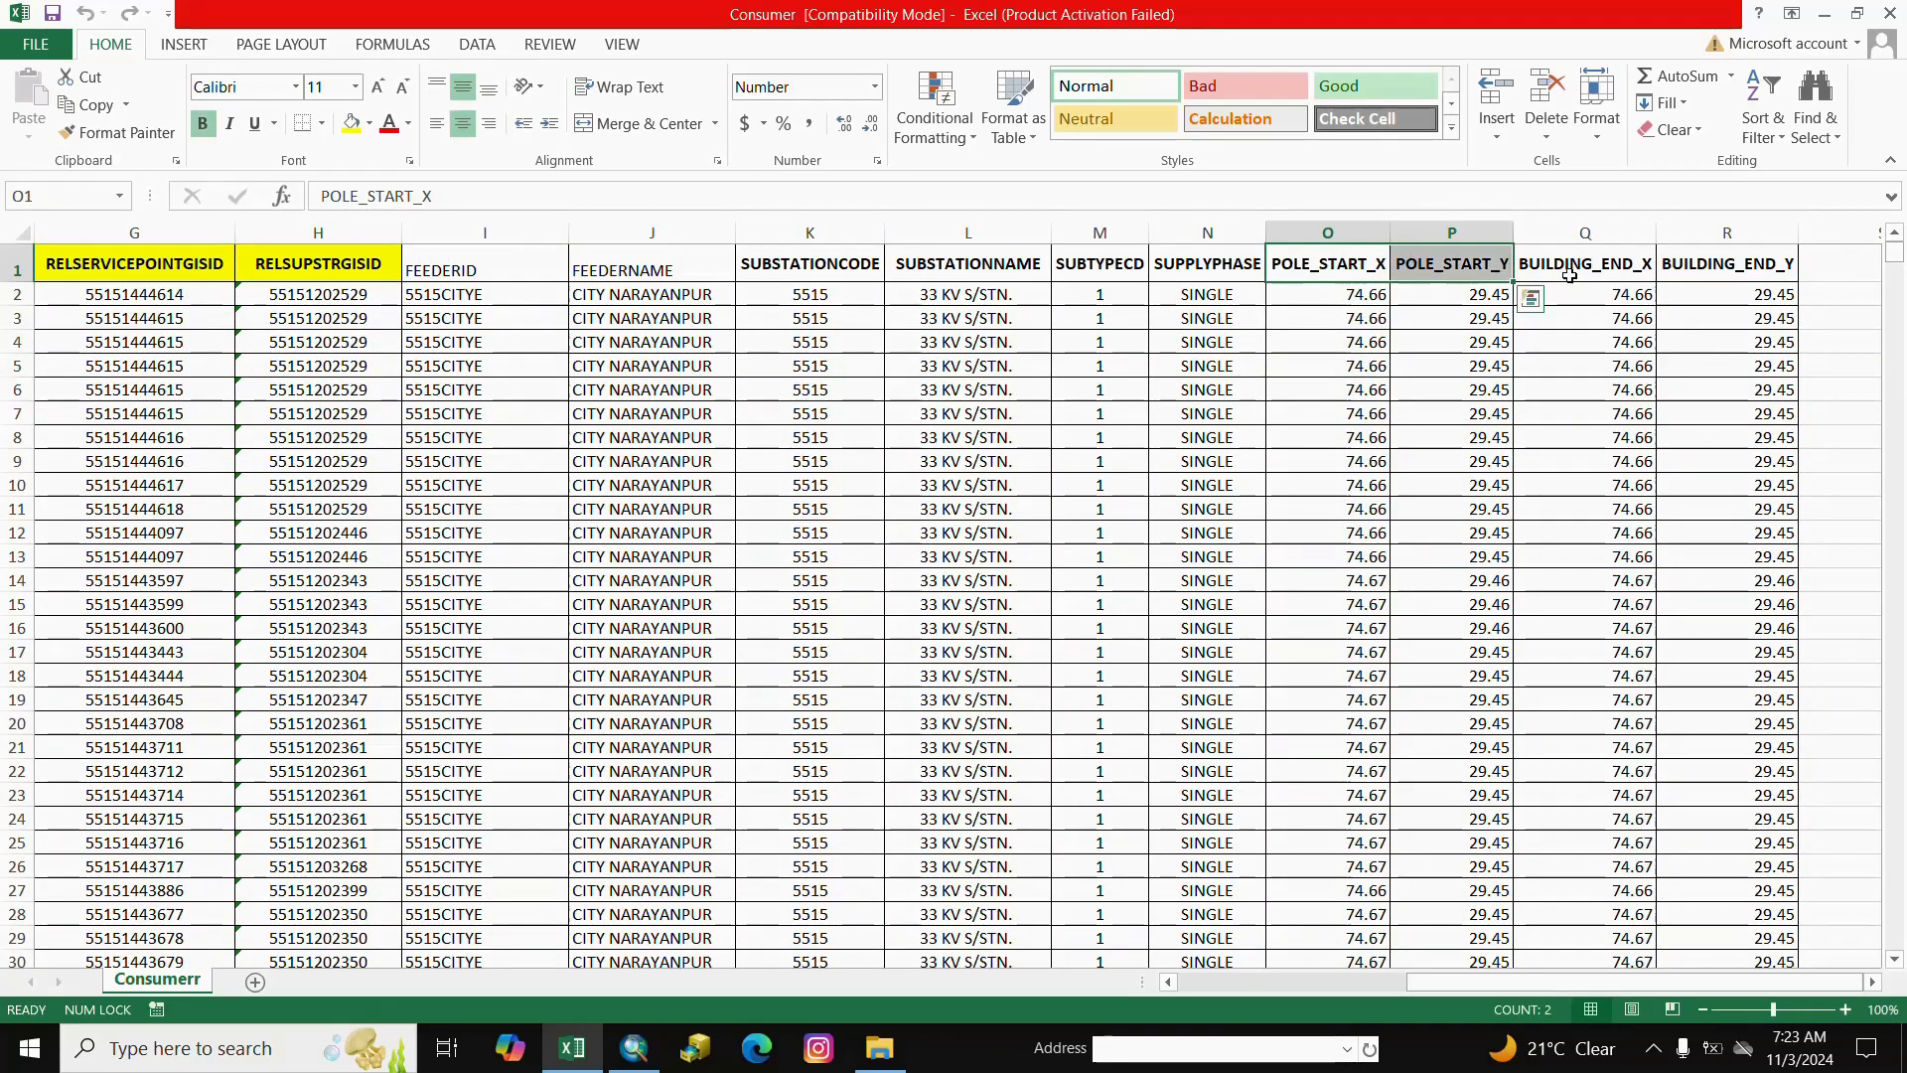
pyautogui.moveTo(1580, 263); pyautogui.dragTo(1725, 263)
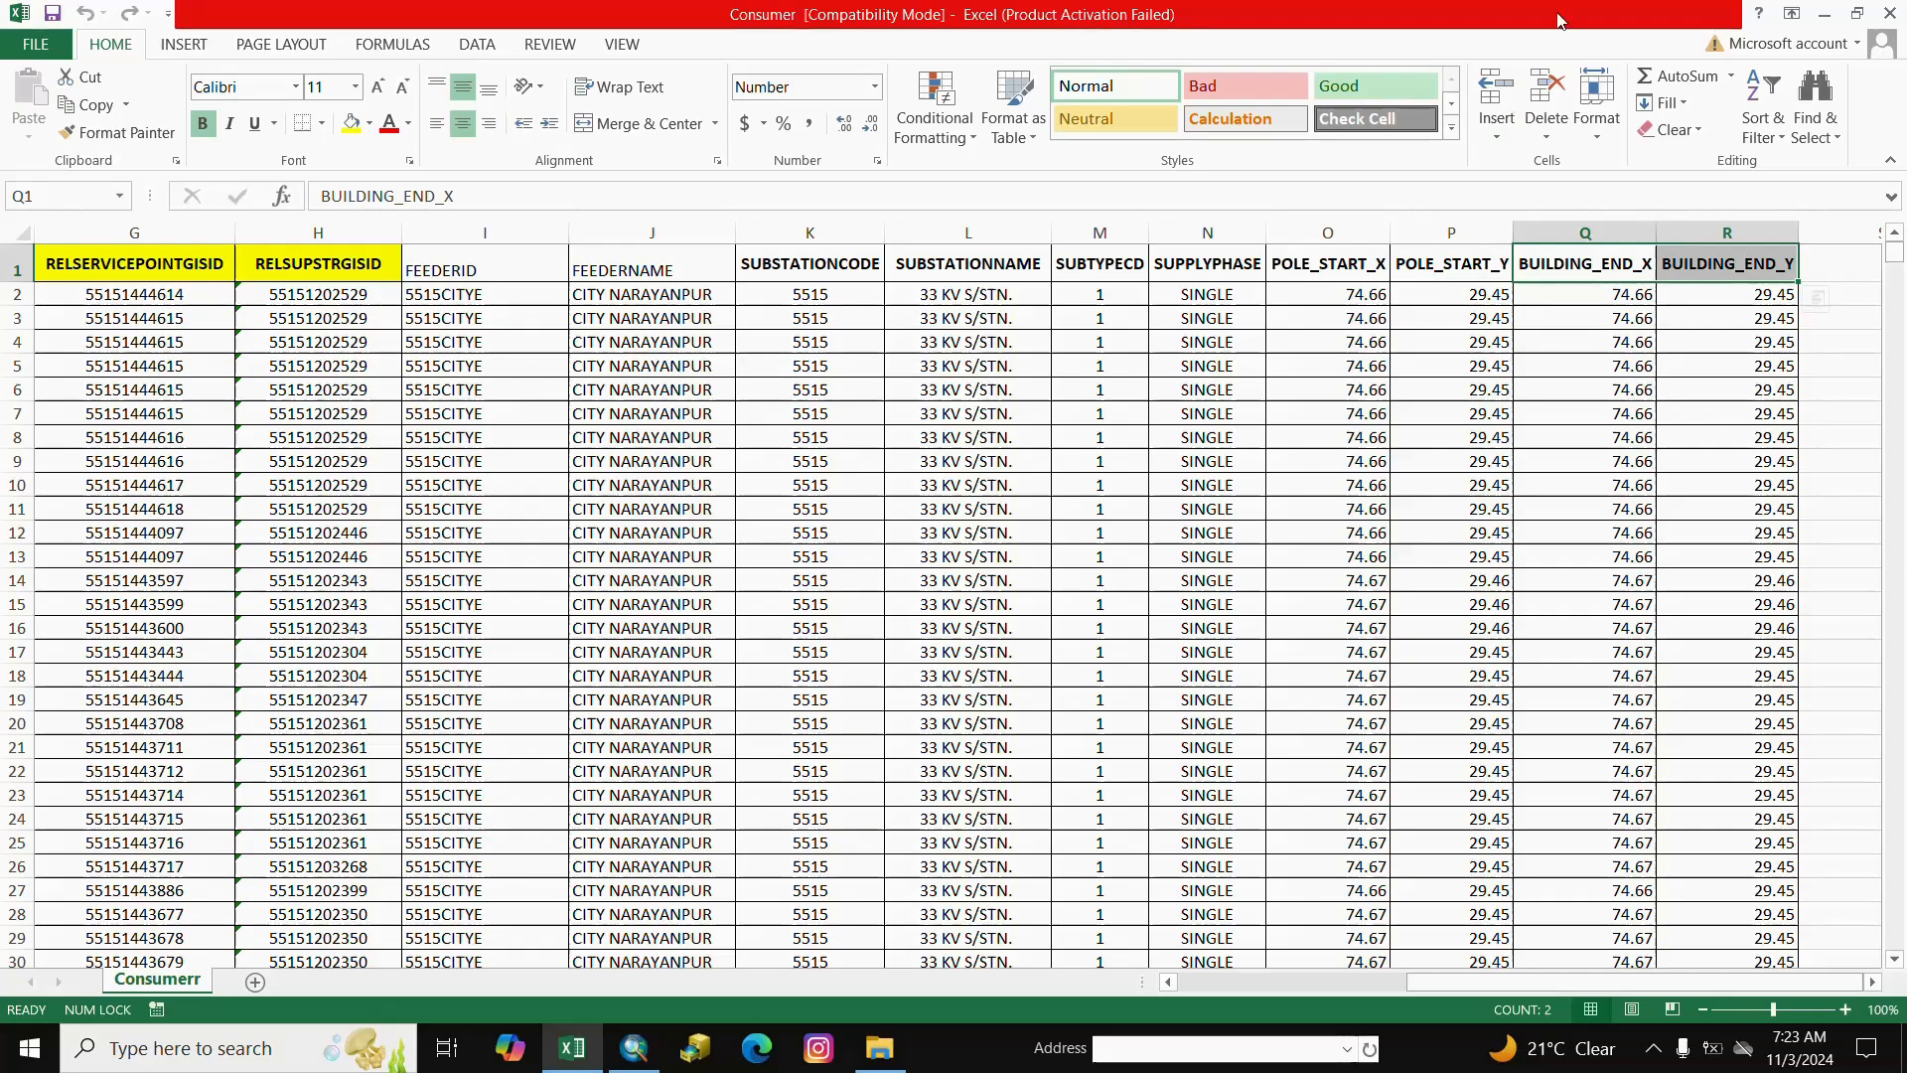
pyautogui.click(1889, 11)
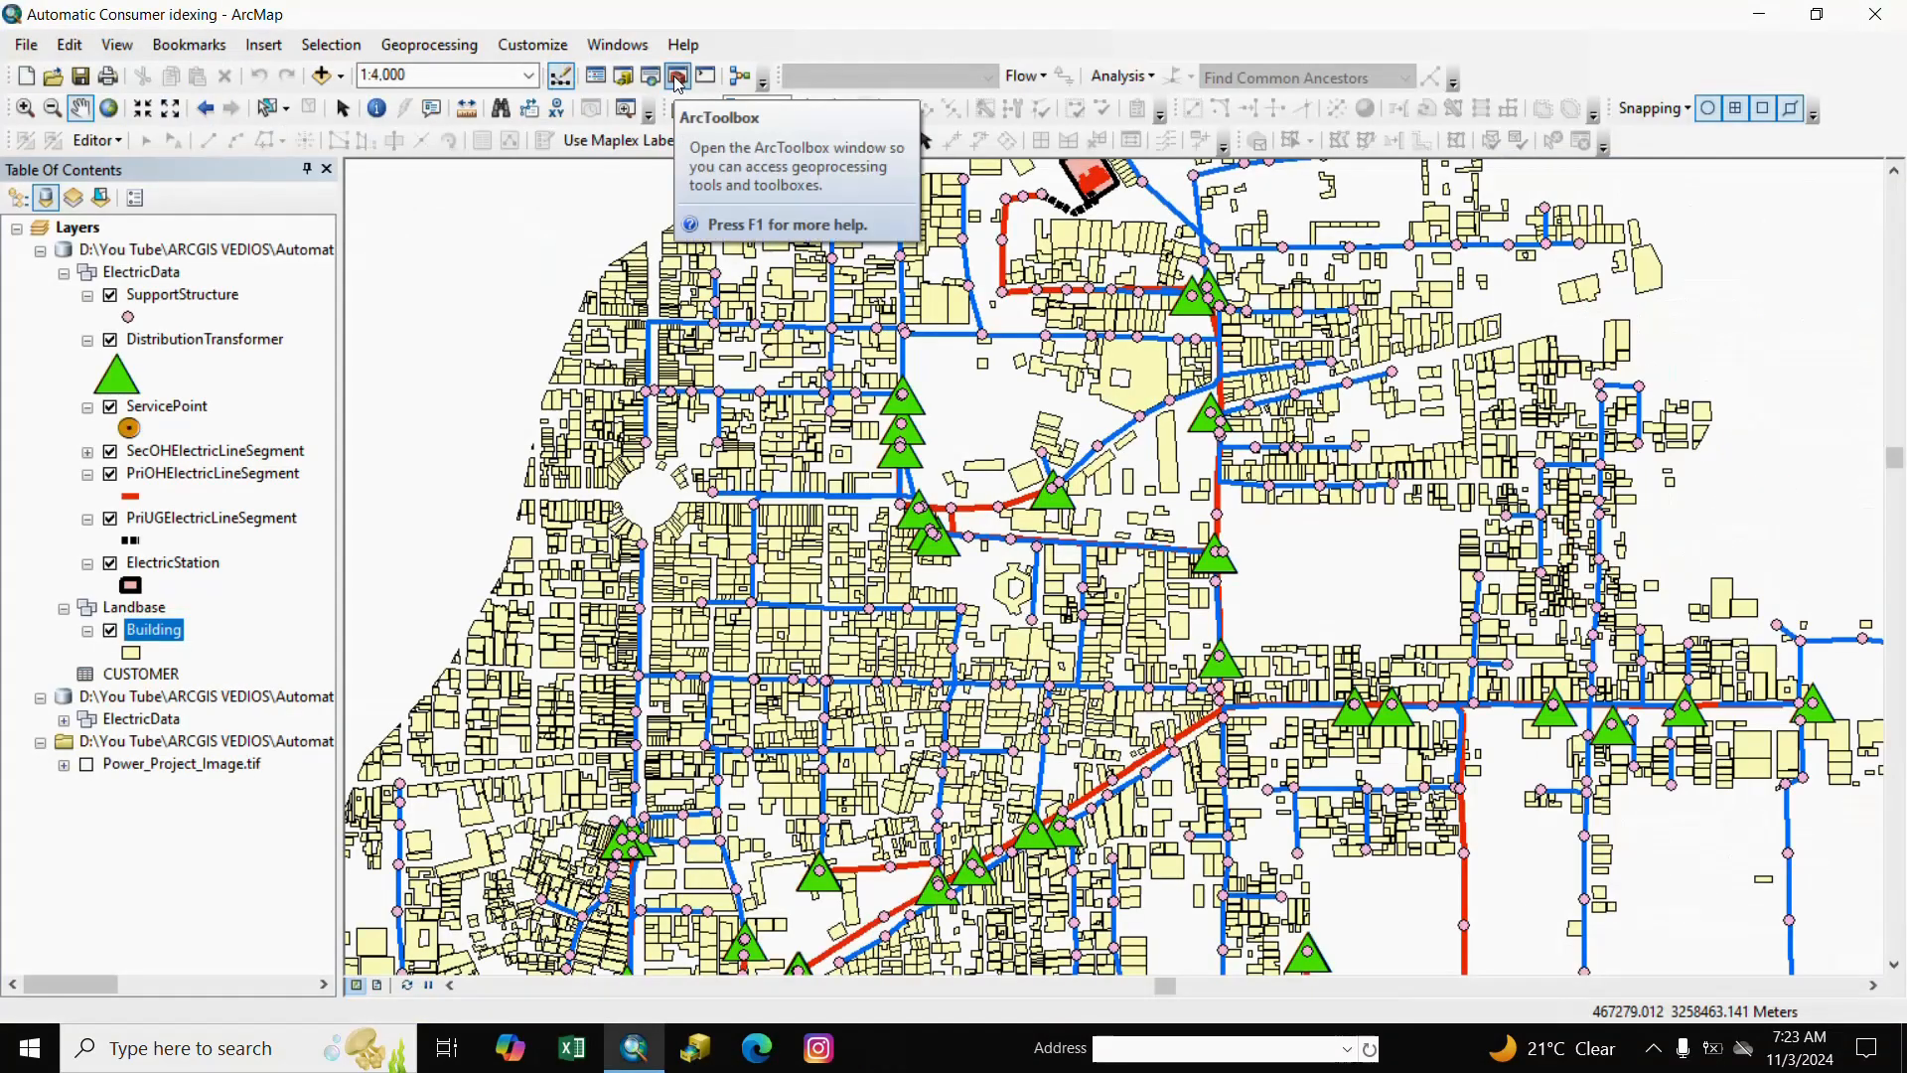
pyautogui.click(678, 76)
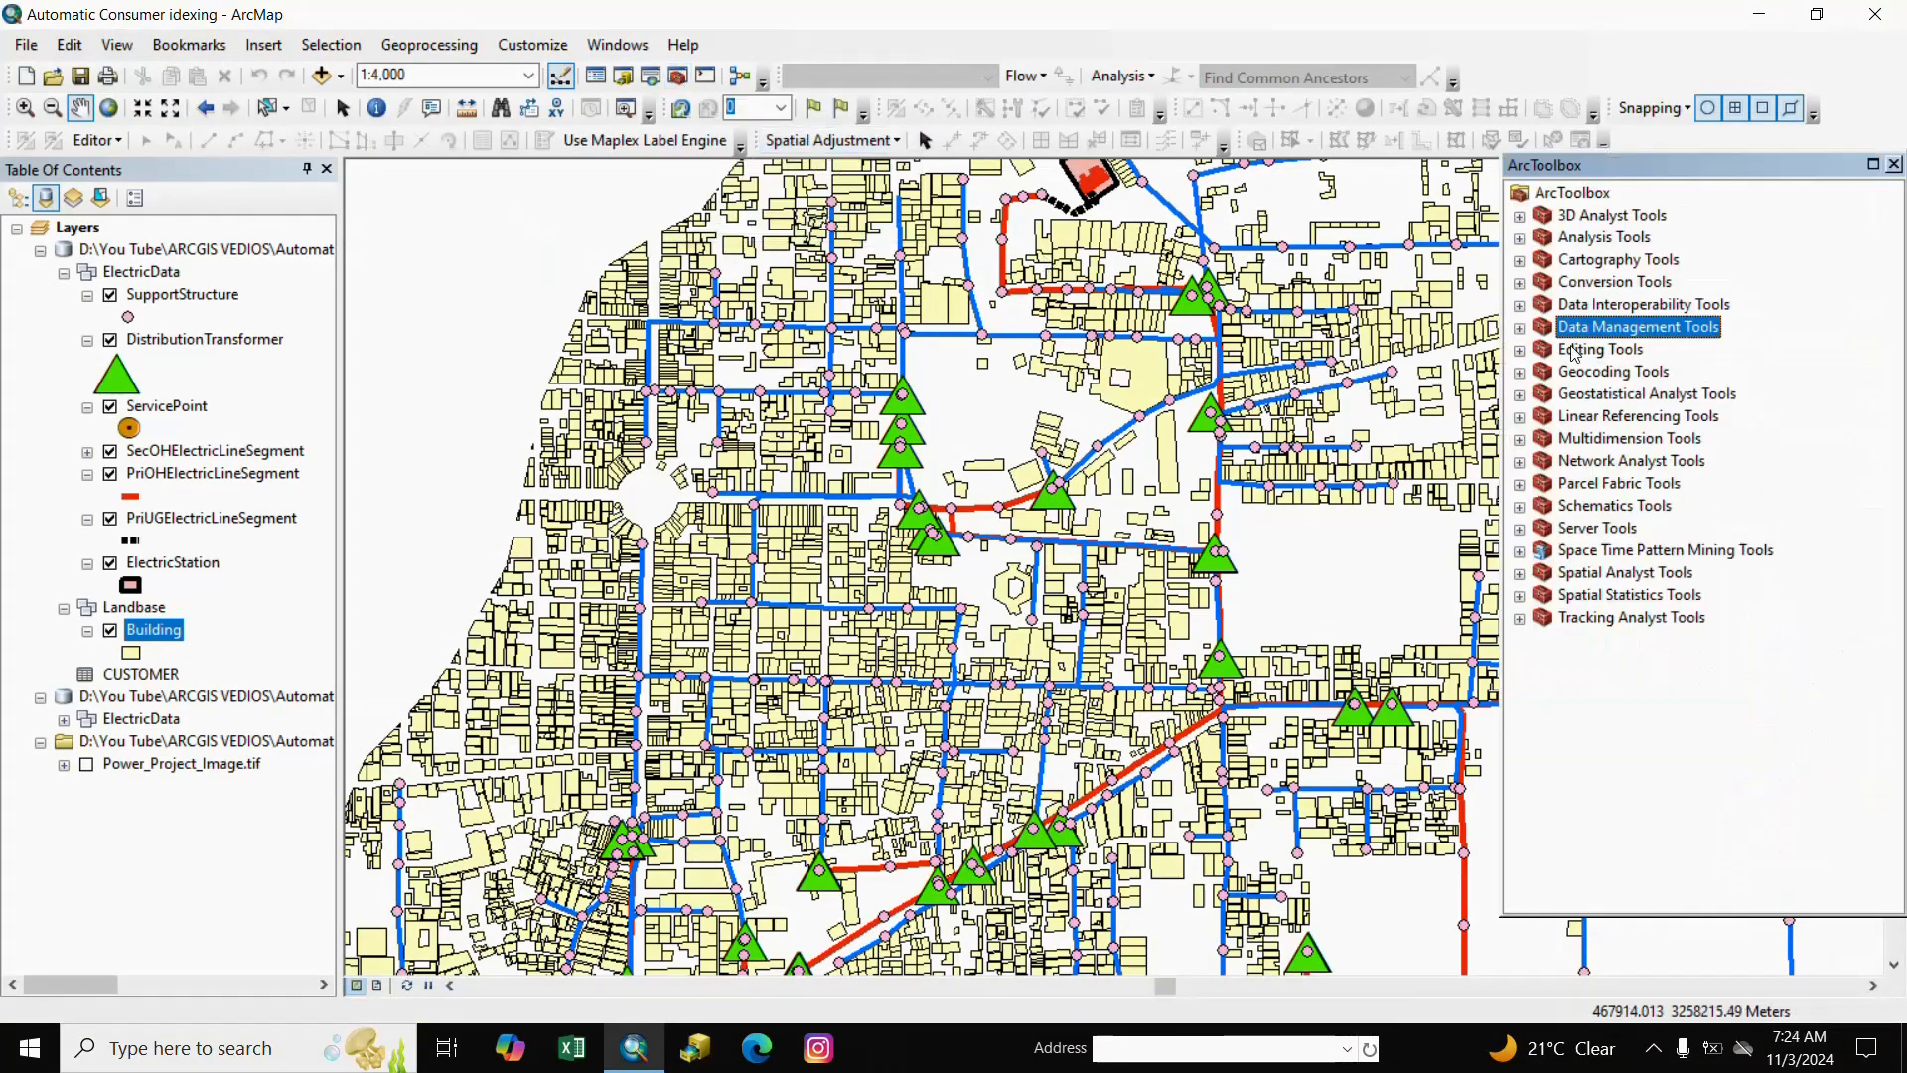
# Run Conversion Tools > Excel > Excel To Table on the Consumer workbook.
pyautogui.click(1521, 285)
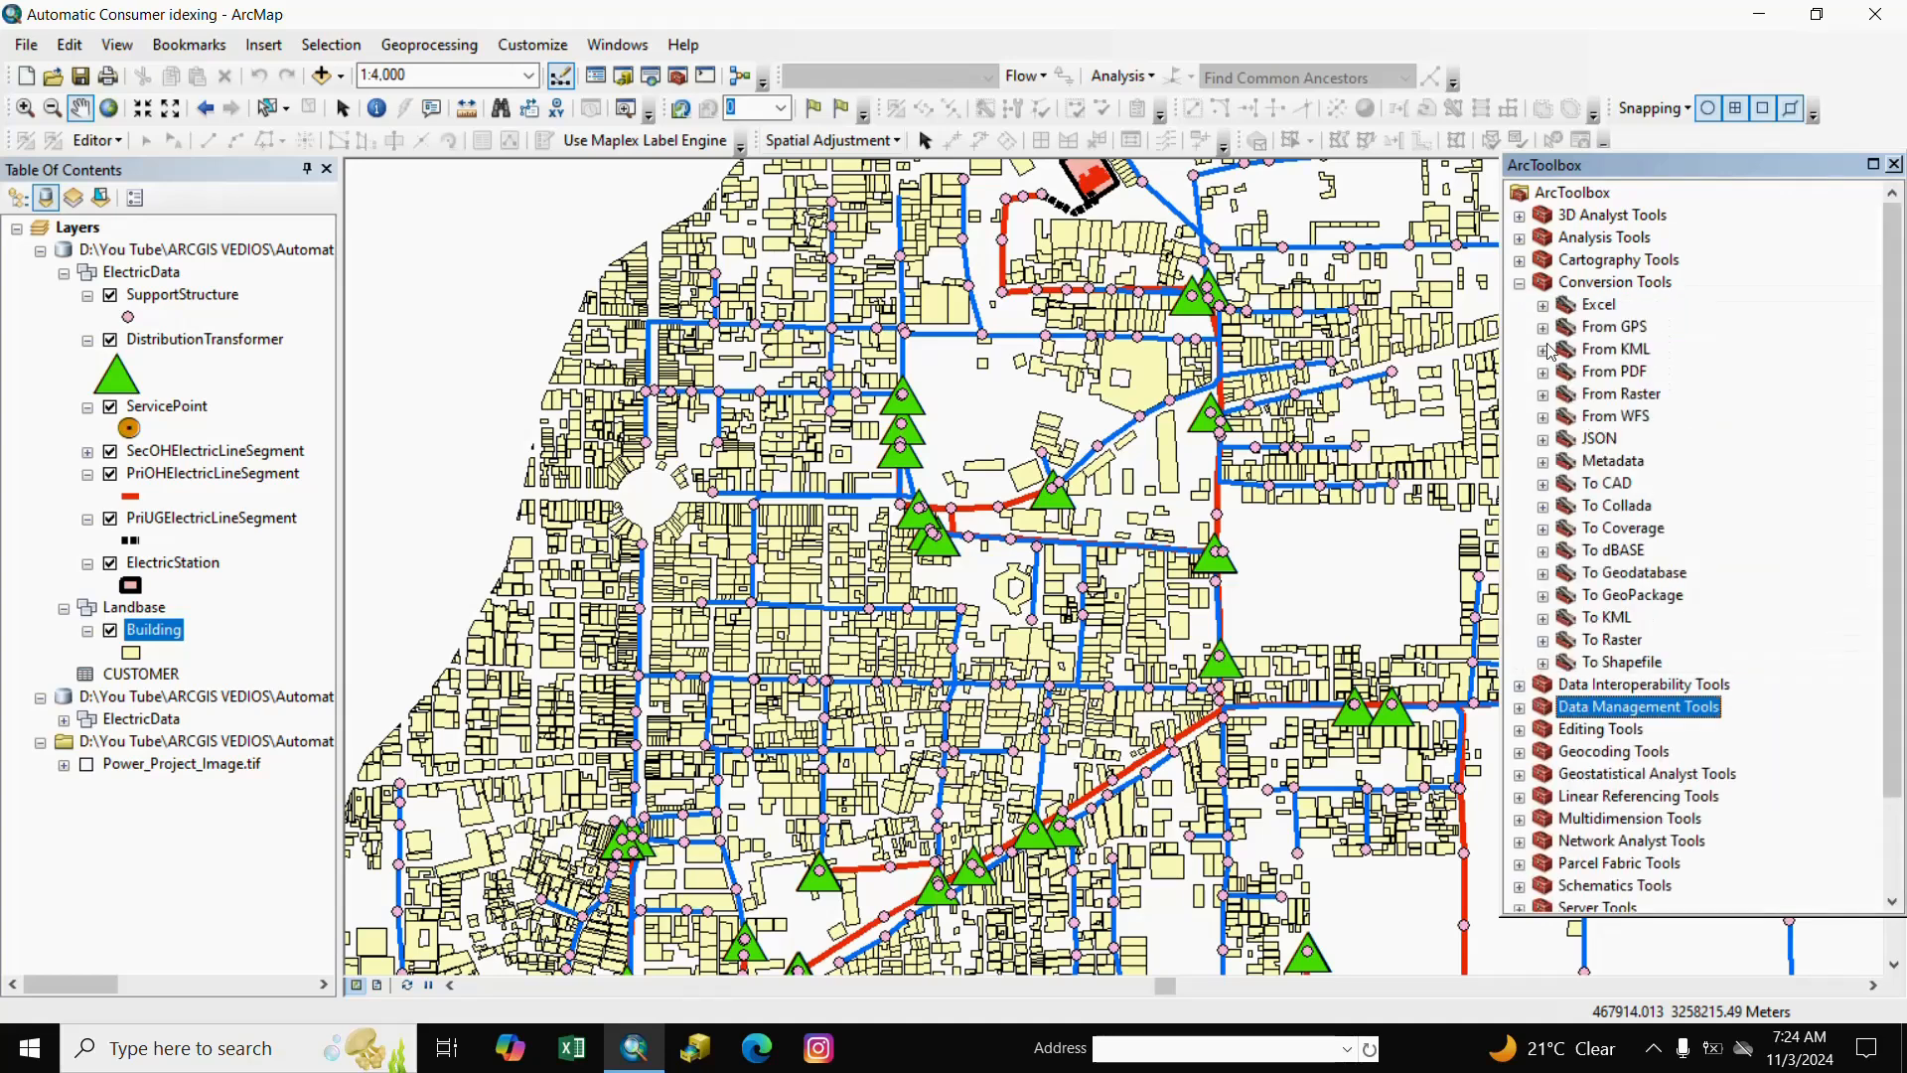
pyautogui.click(1545, 307)
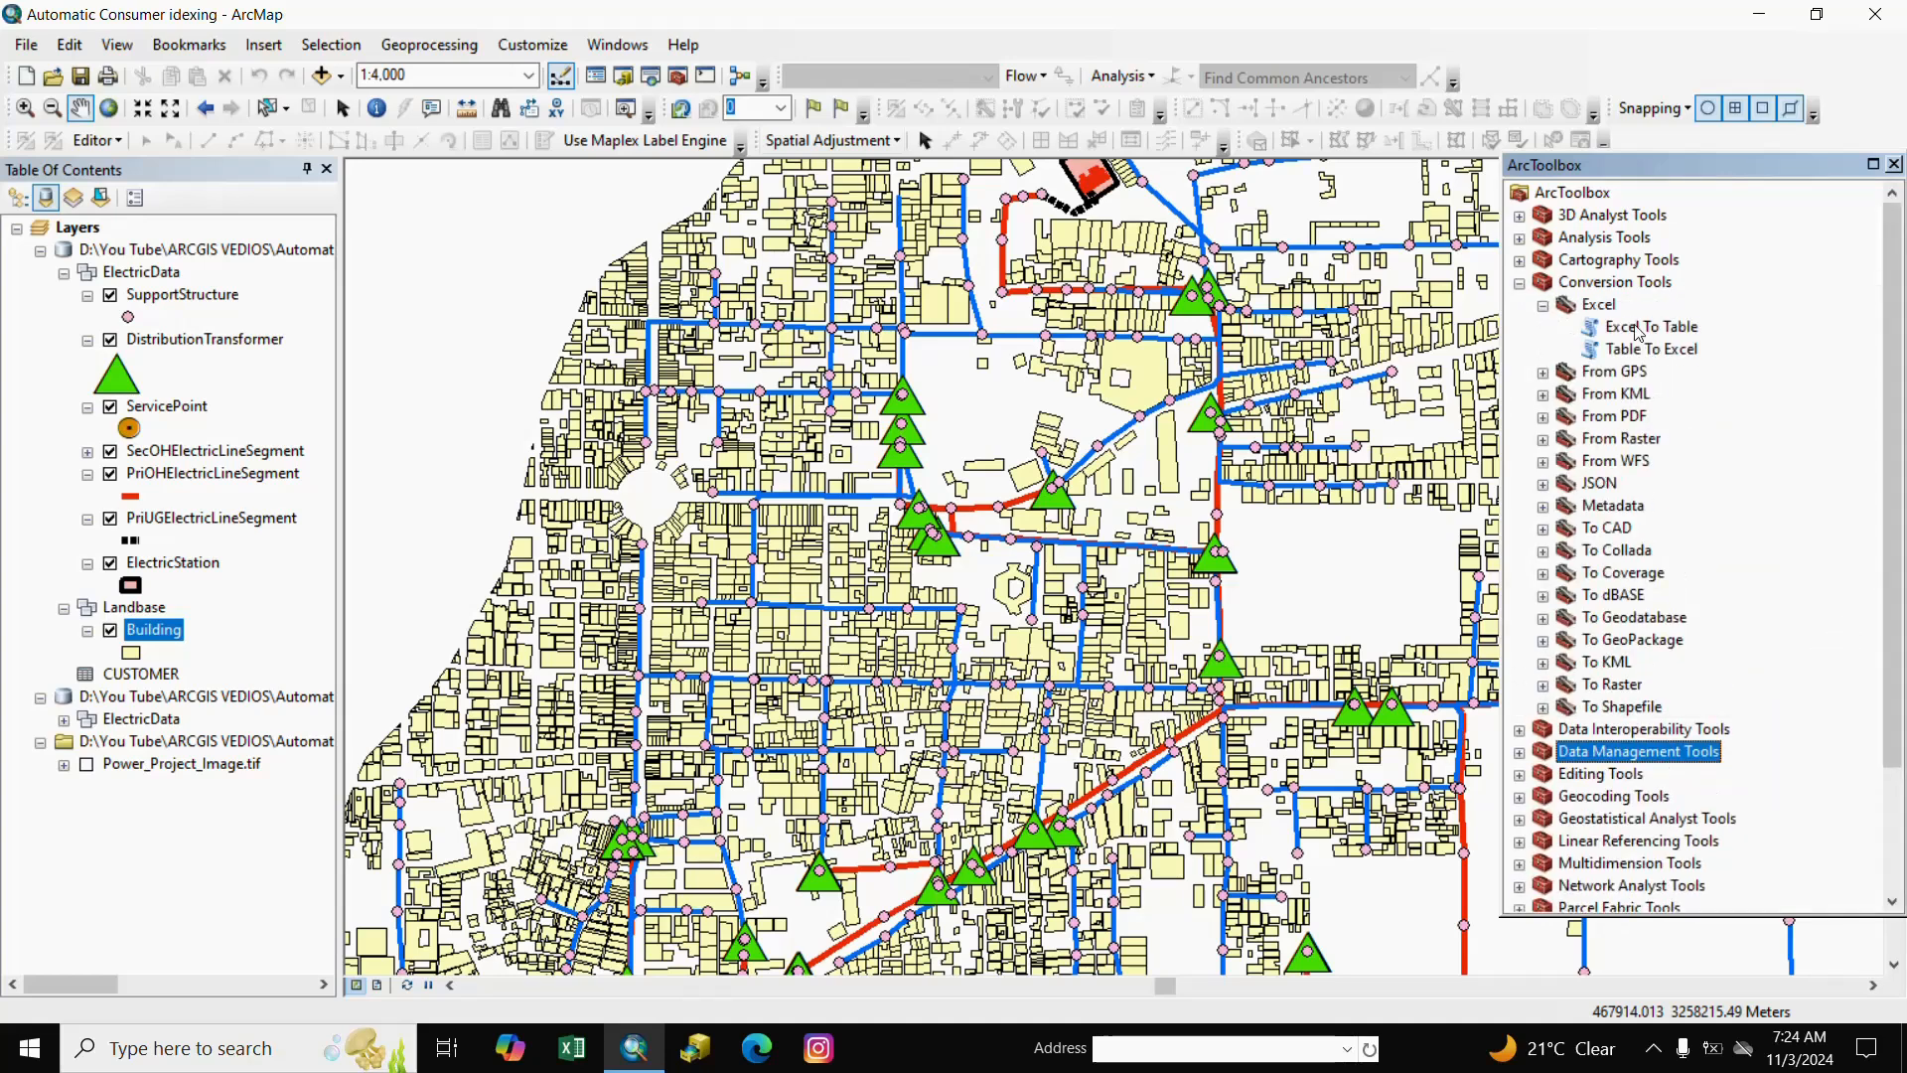
pyautogui.click(1636, 327)
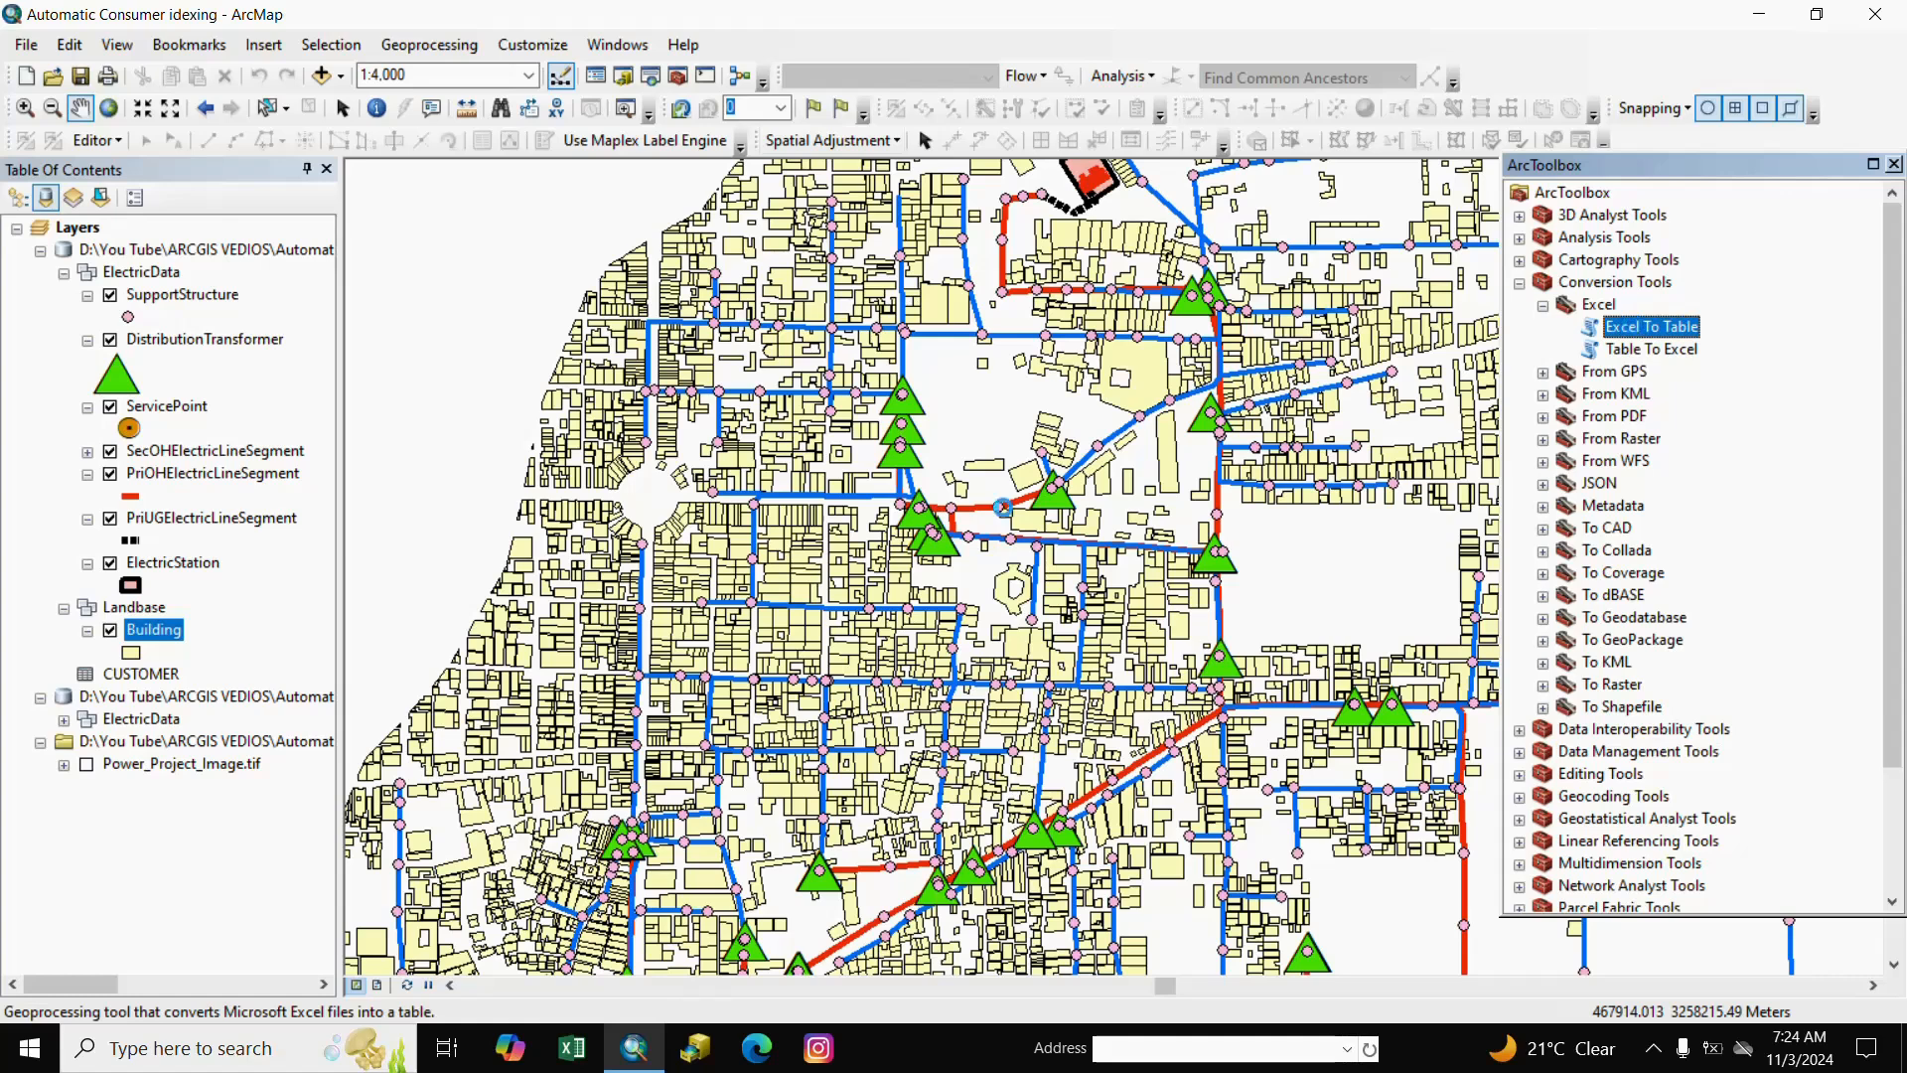
pyautogui.doubleClick(1652, 327)
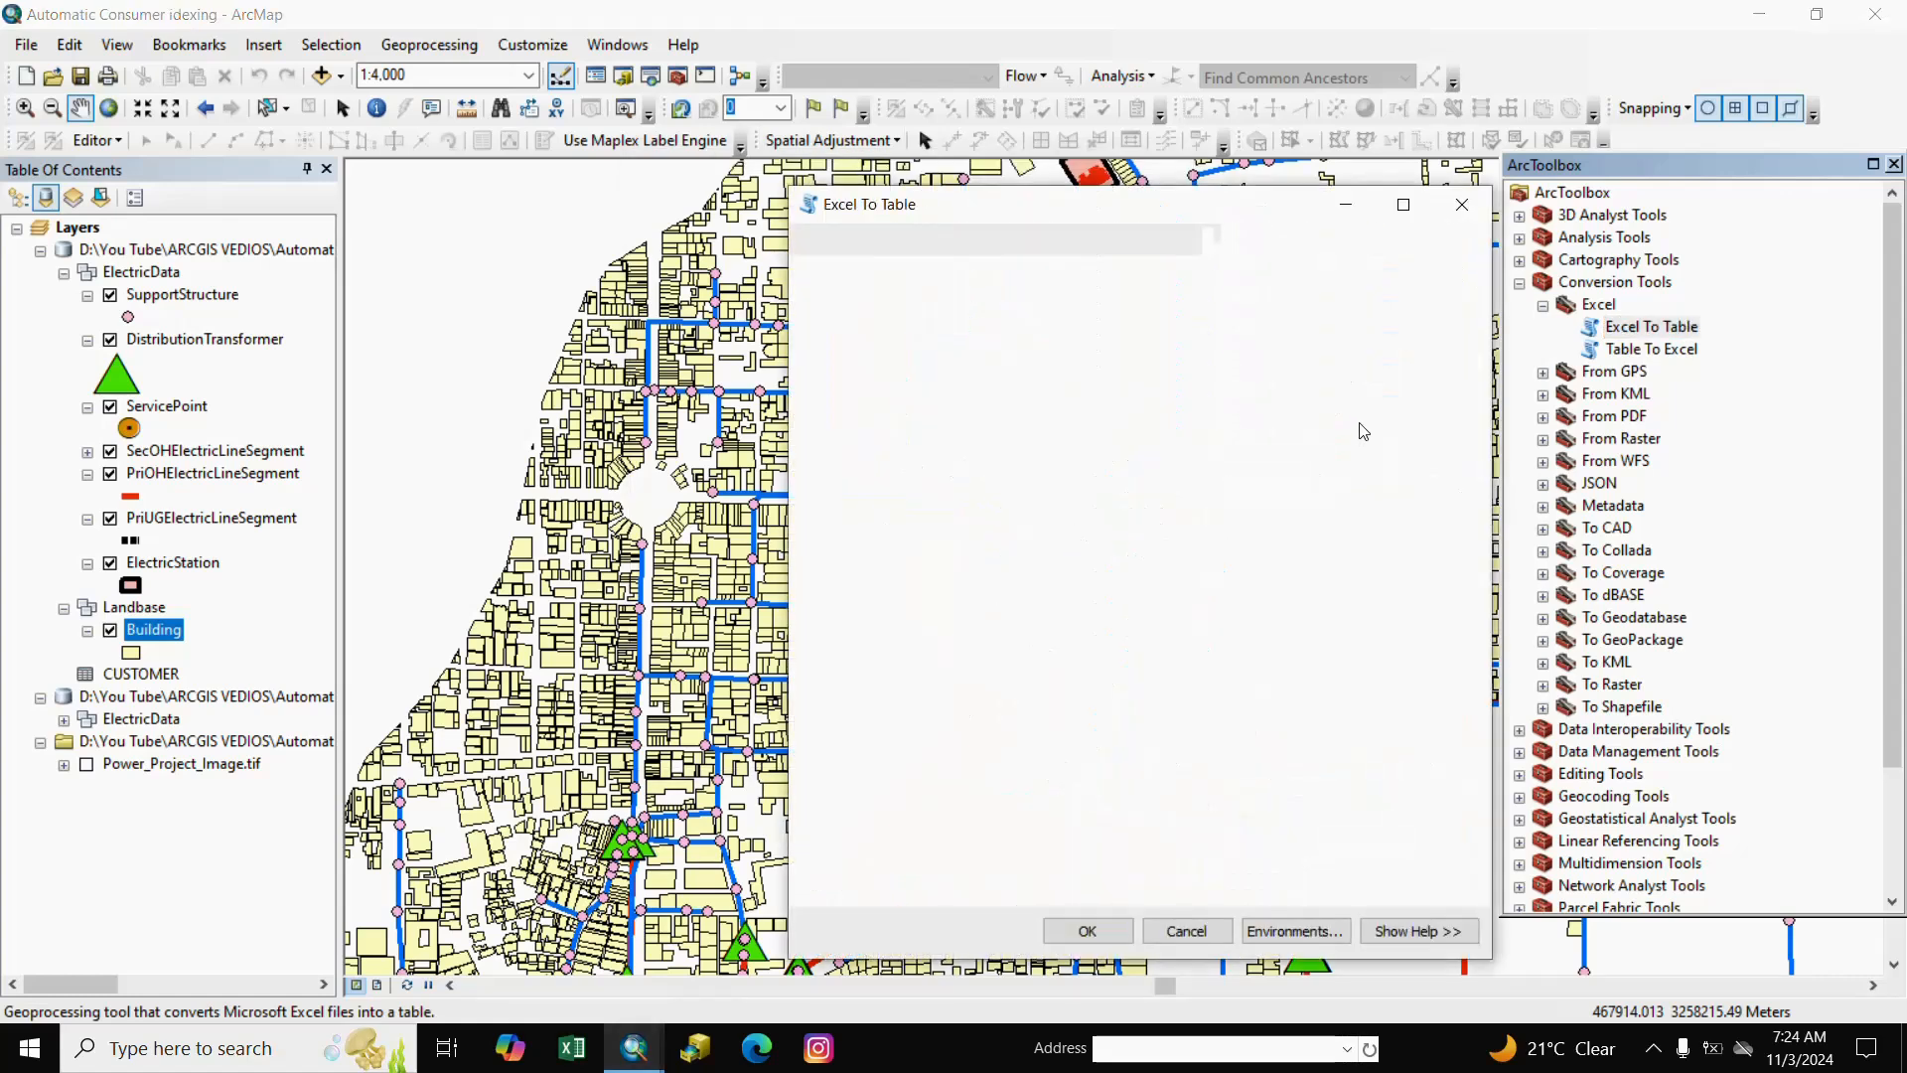
pyautogui.click(1427, 330)
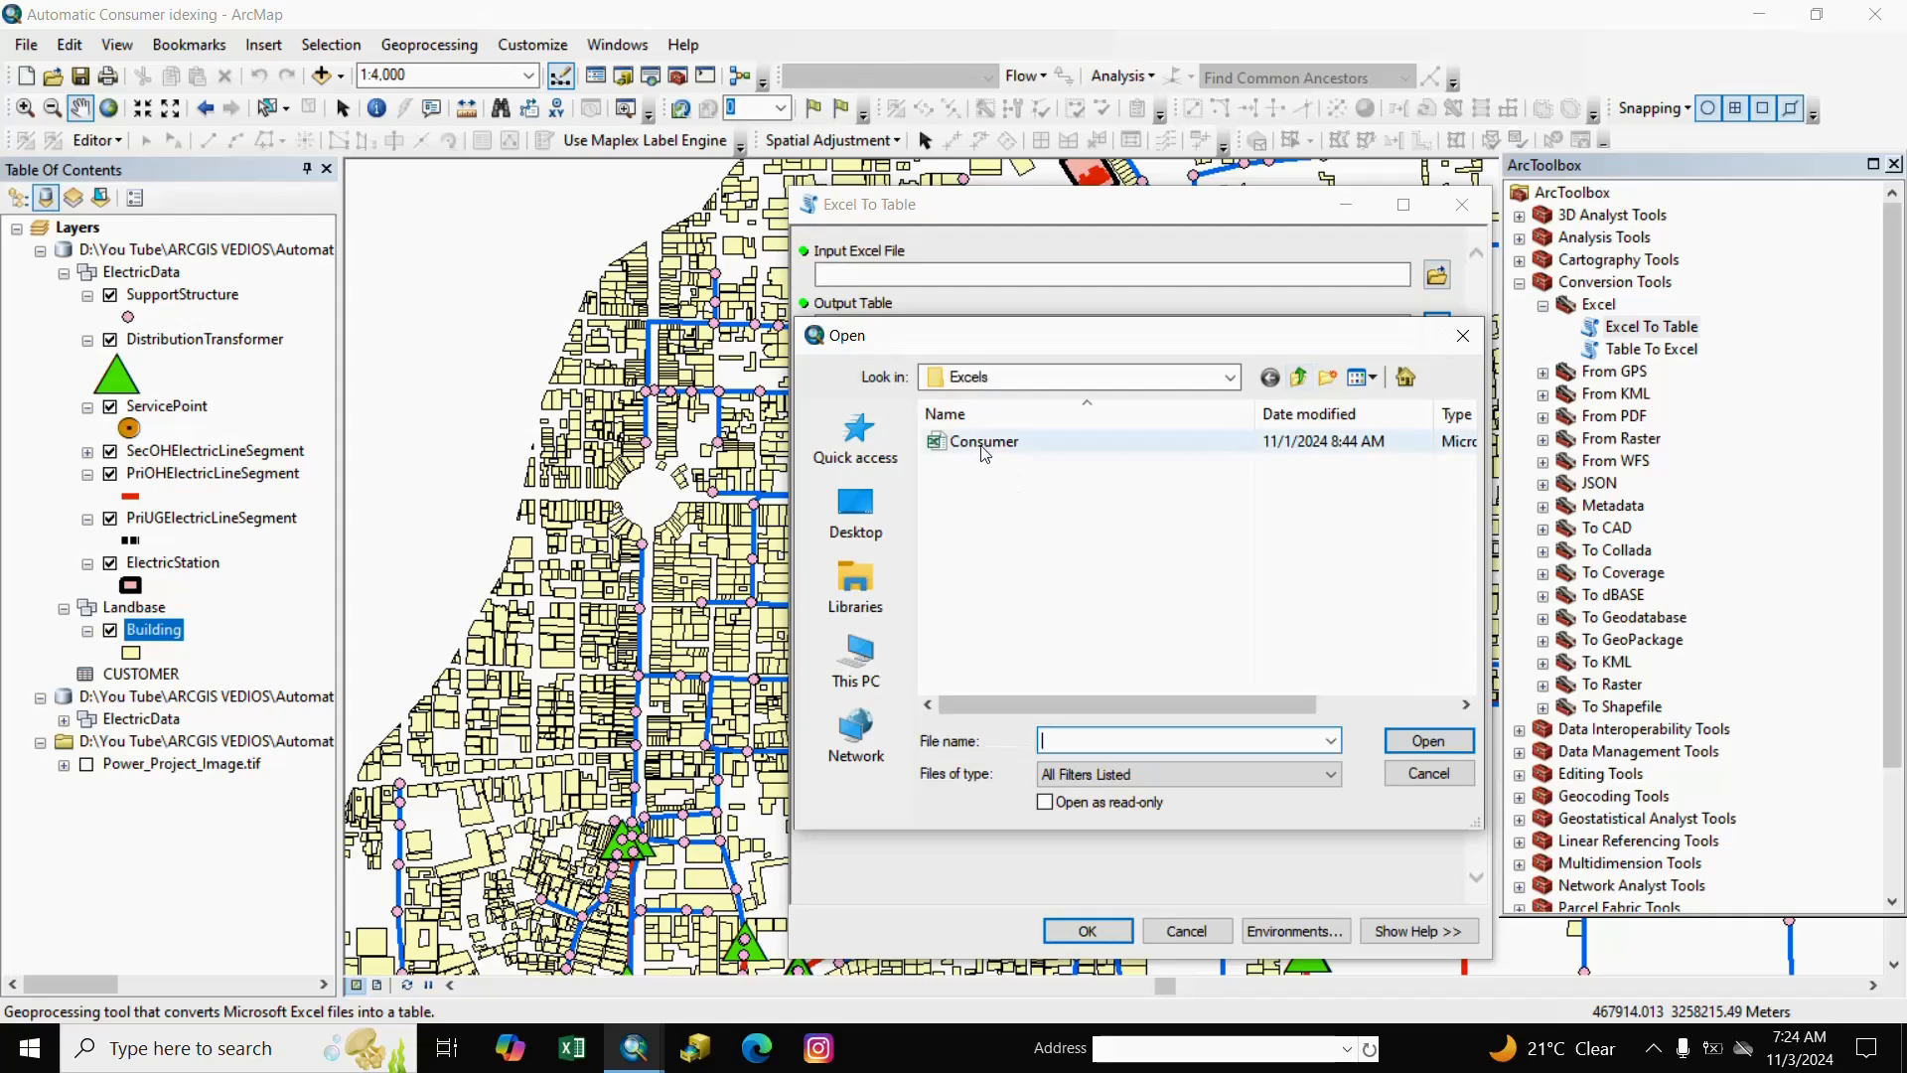
pyautogui.click(983, 441)
pyautogui.click(1427, 741)
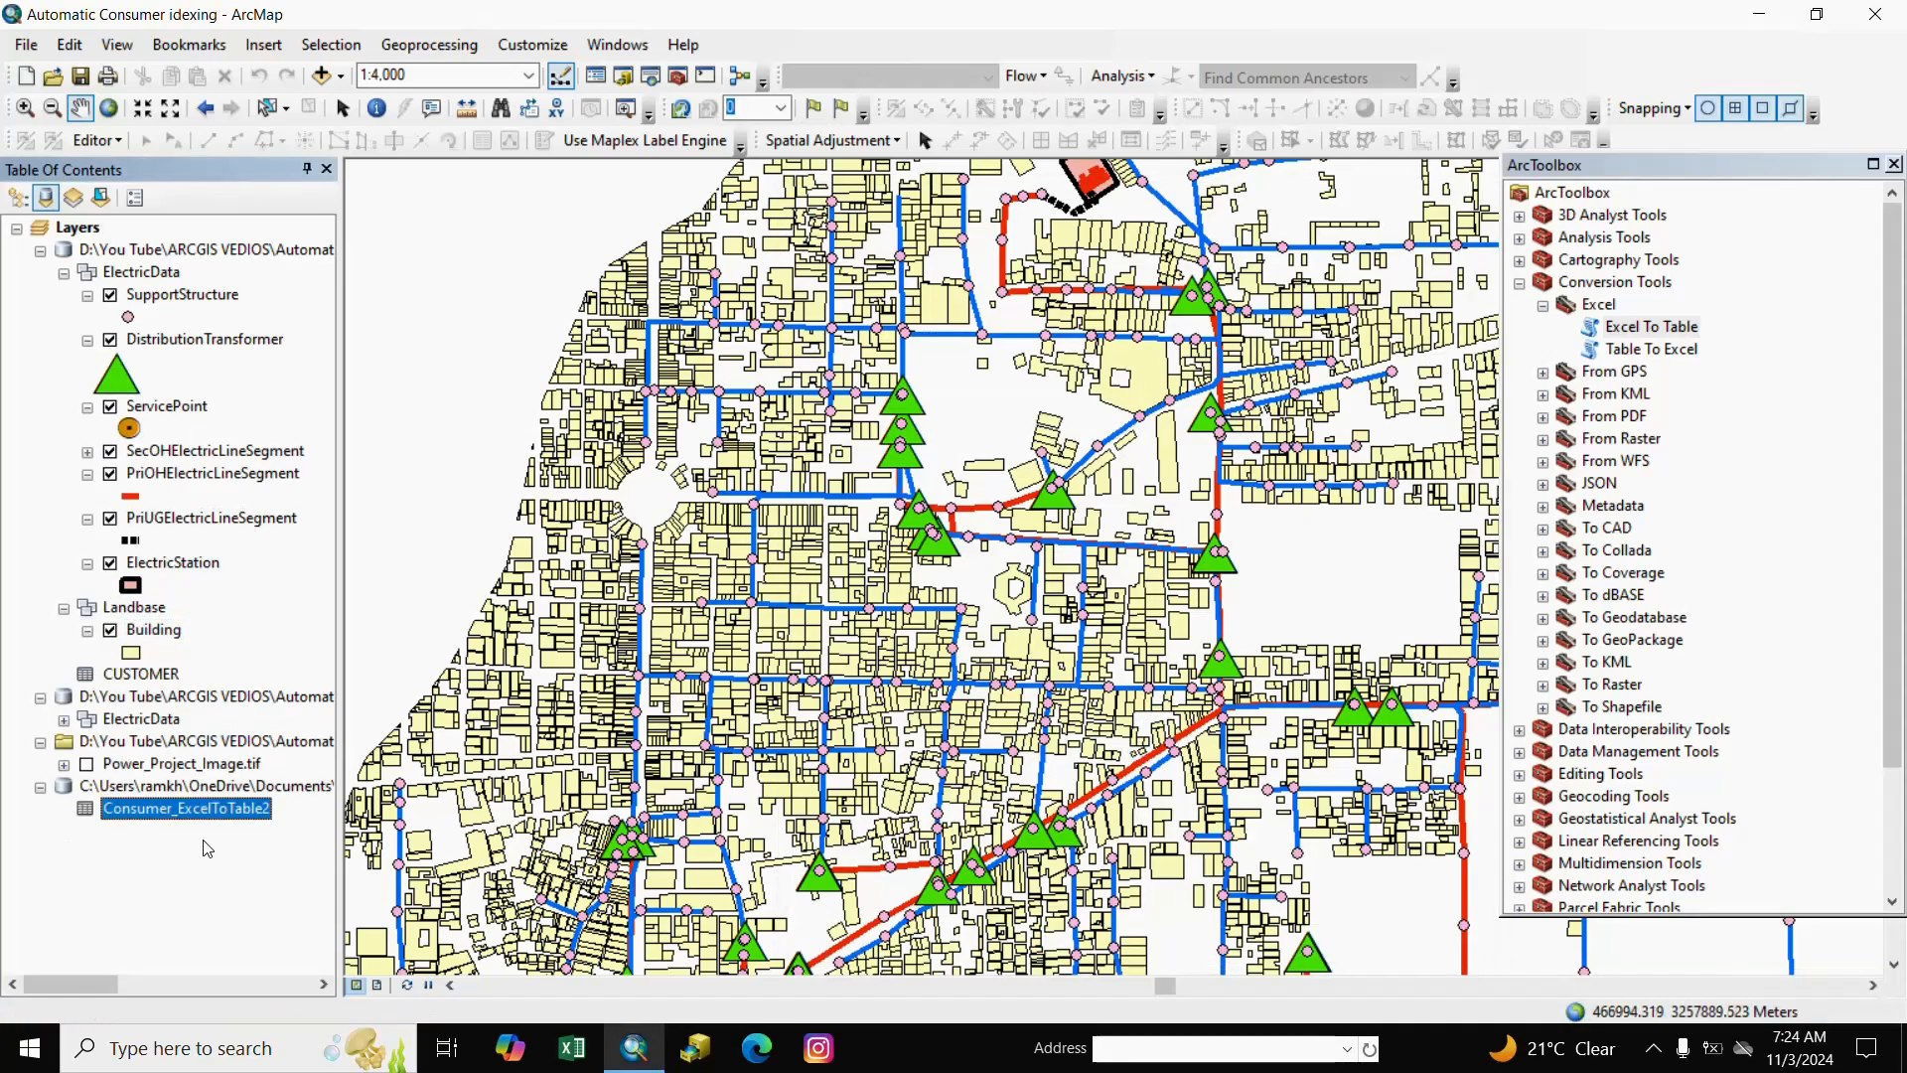
# Open and review the Consumer_ExcelToTable2 attribute table.
pyautogui.rightClick(239, 818)
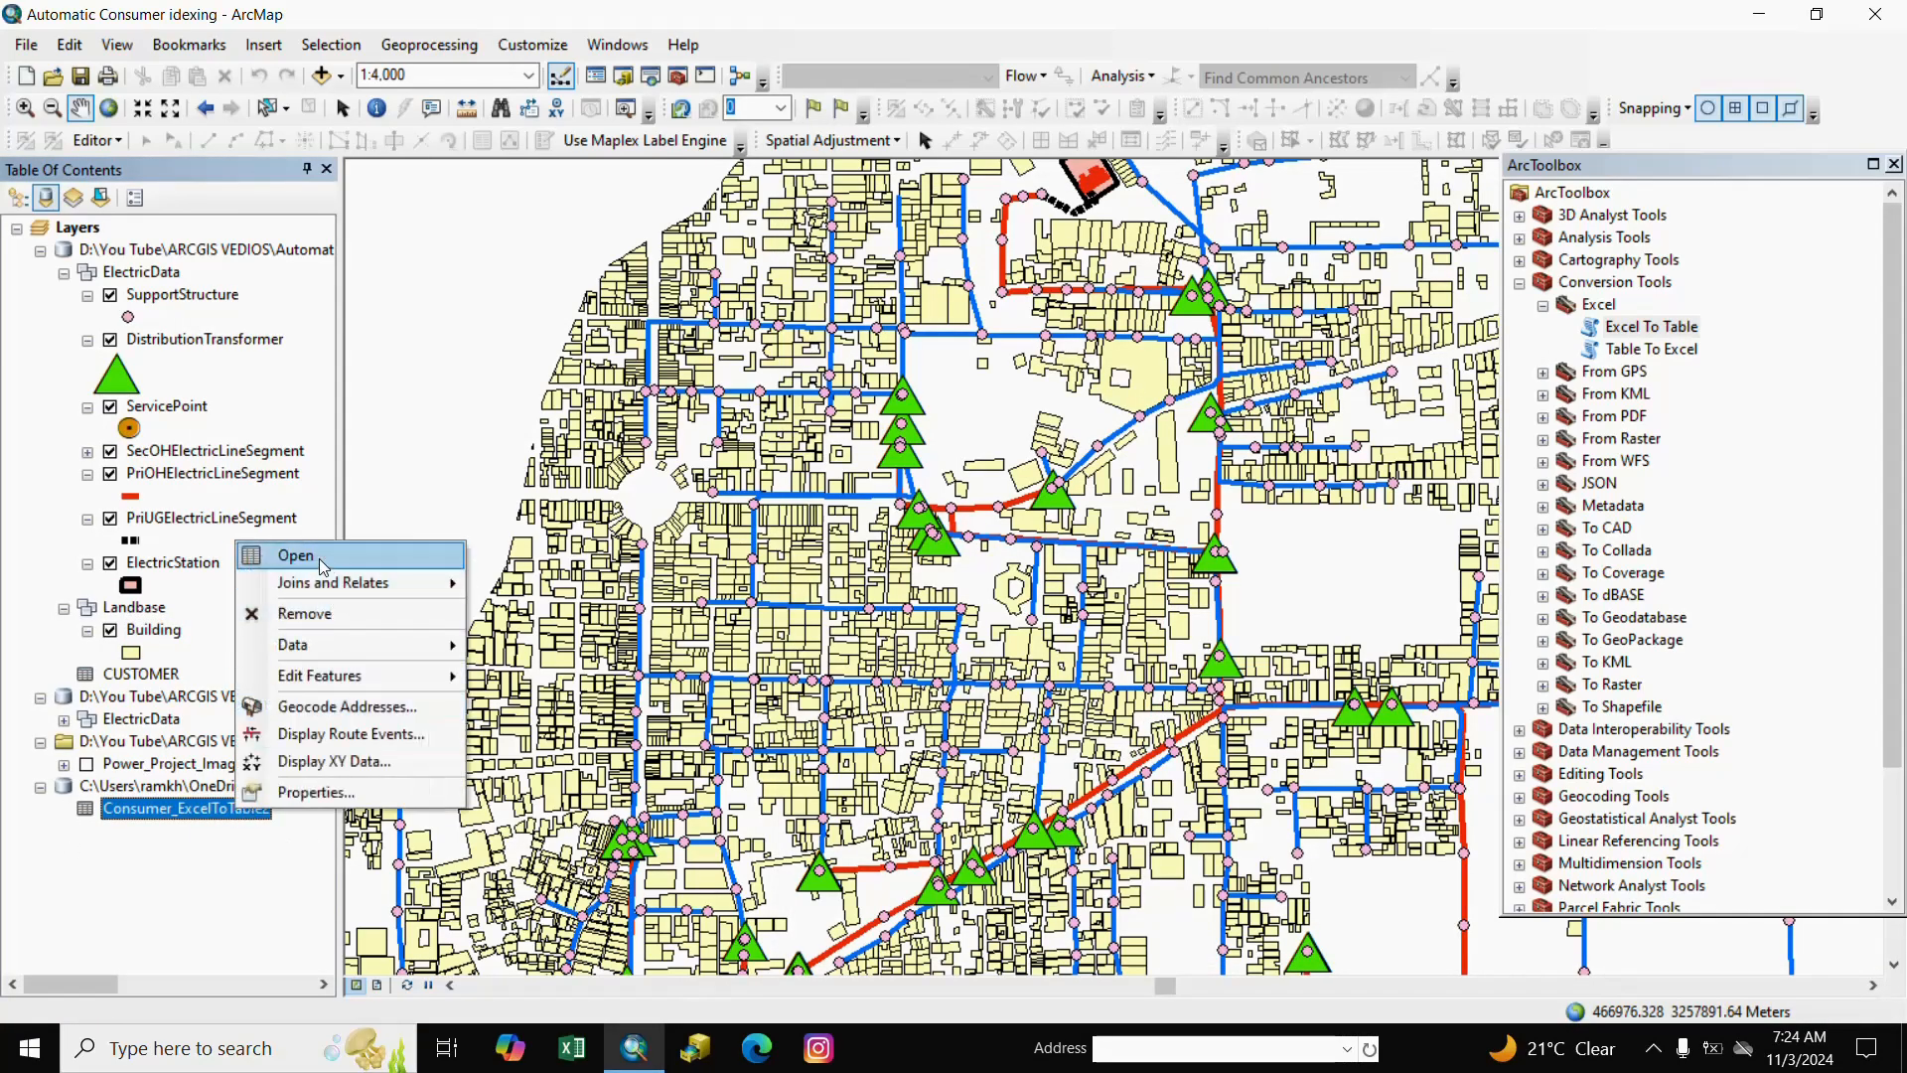
pyautogui.click(294, 553)
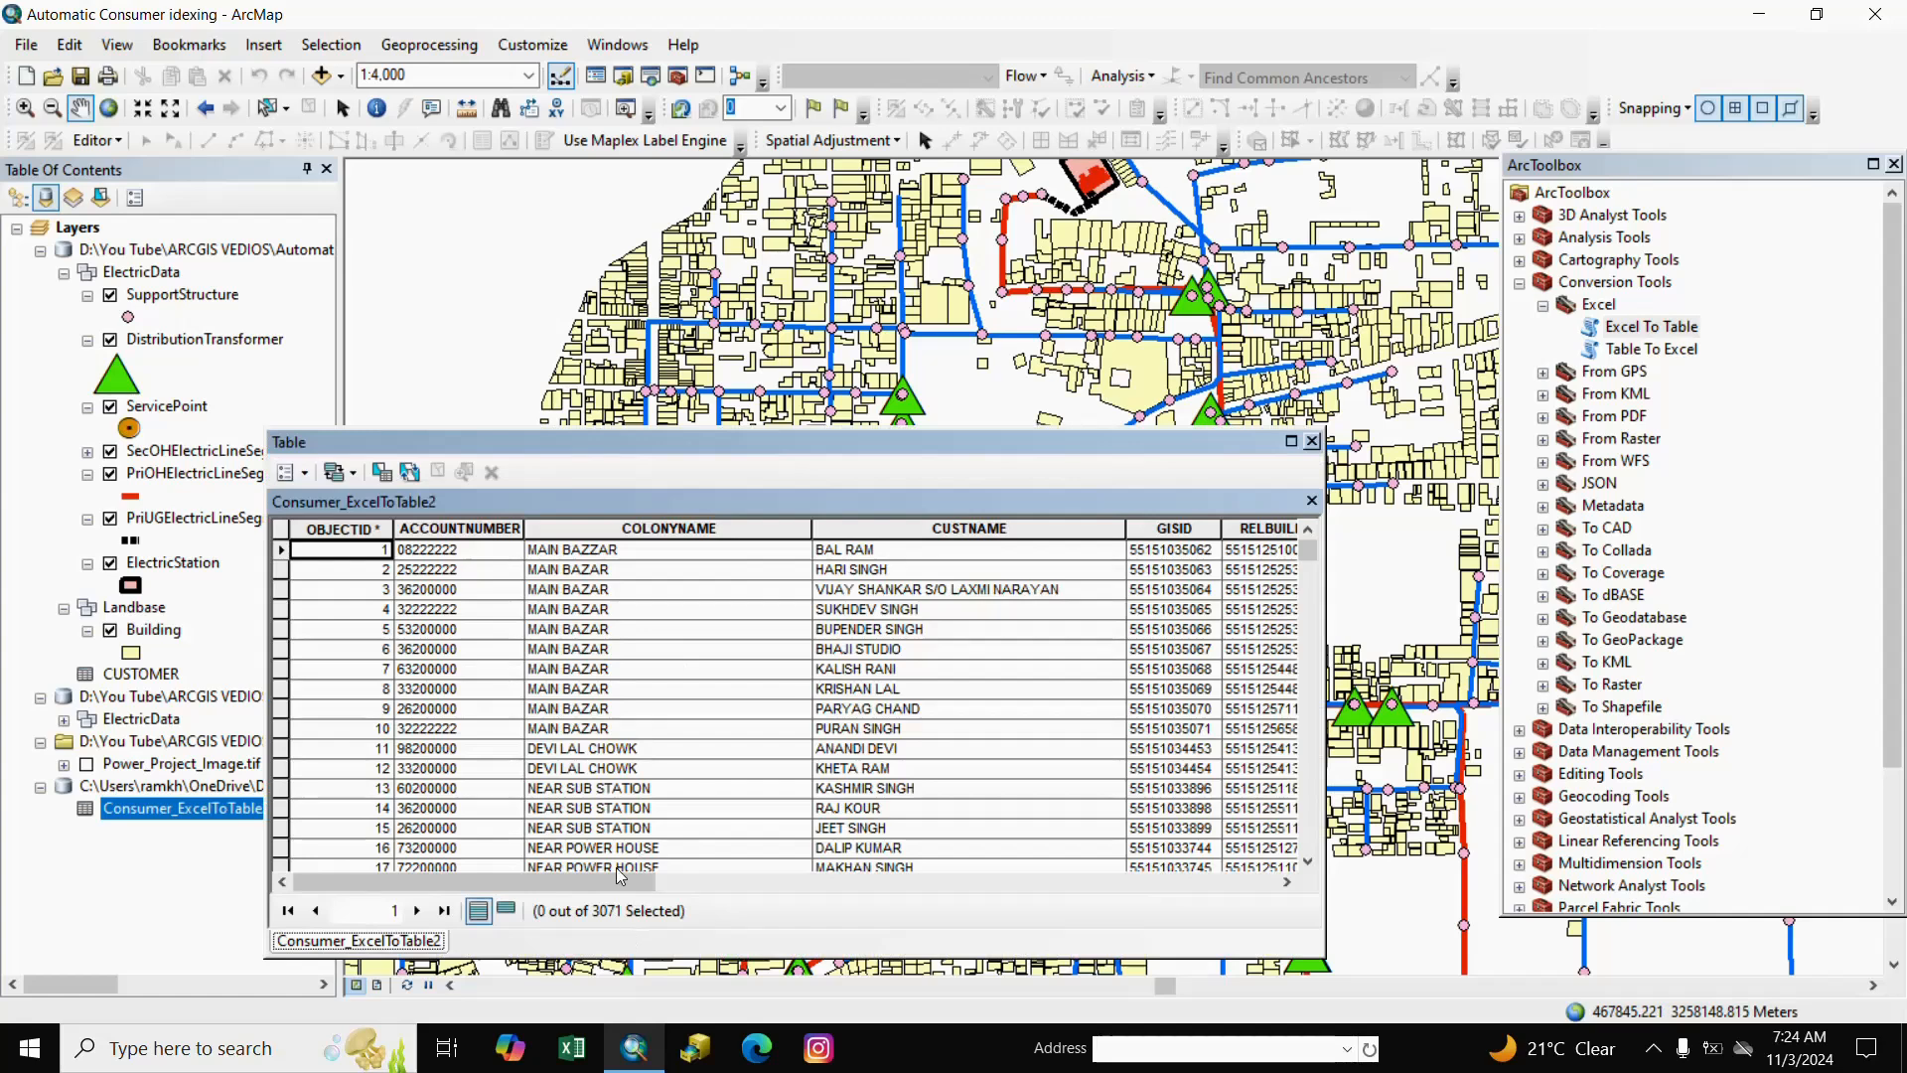
pyautogui.moveTo(606, 883); pyautogui.dragTo(434, 825)
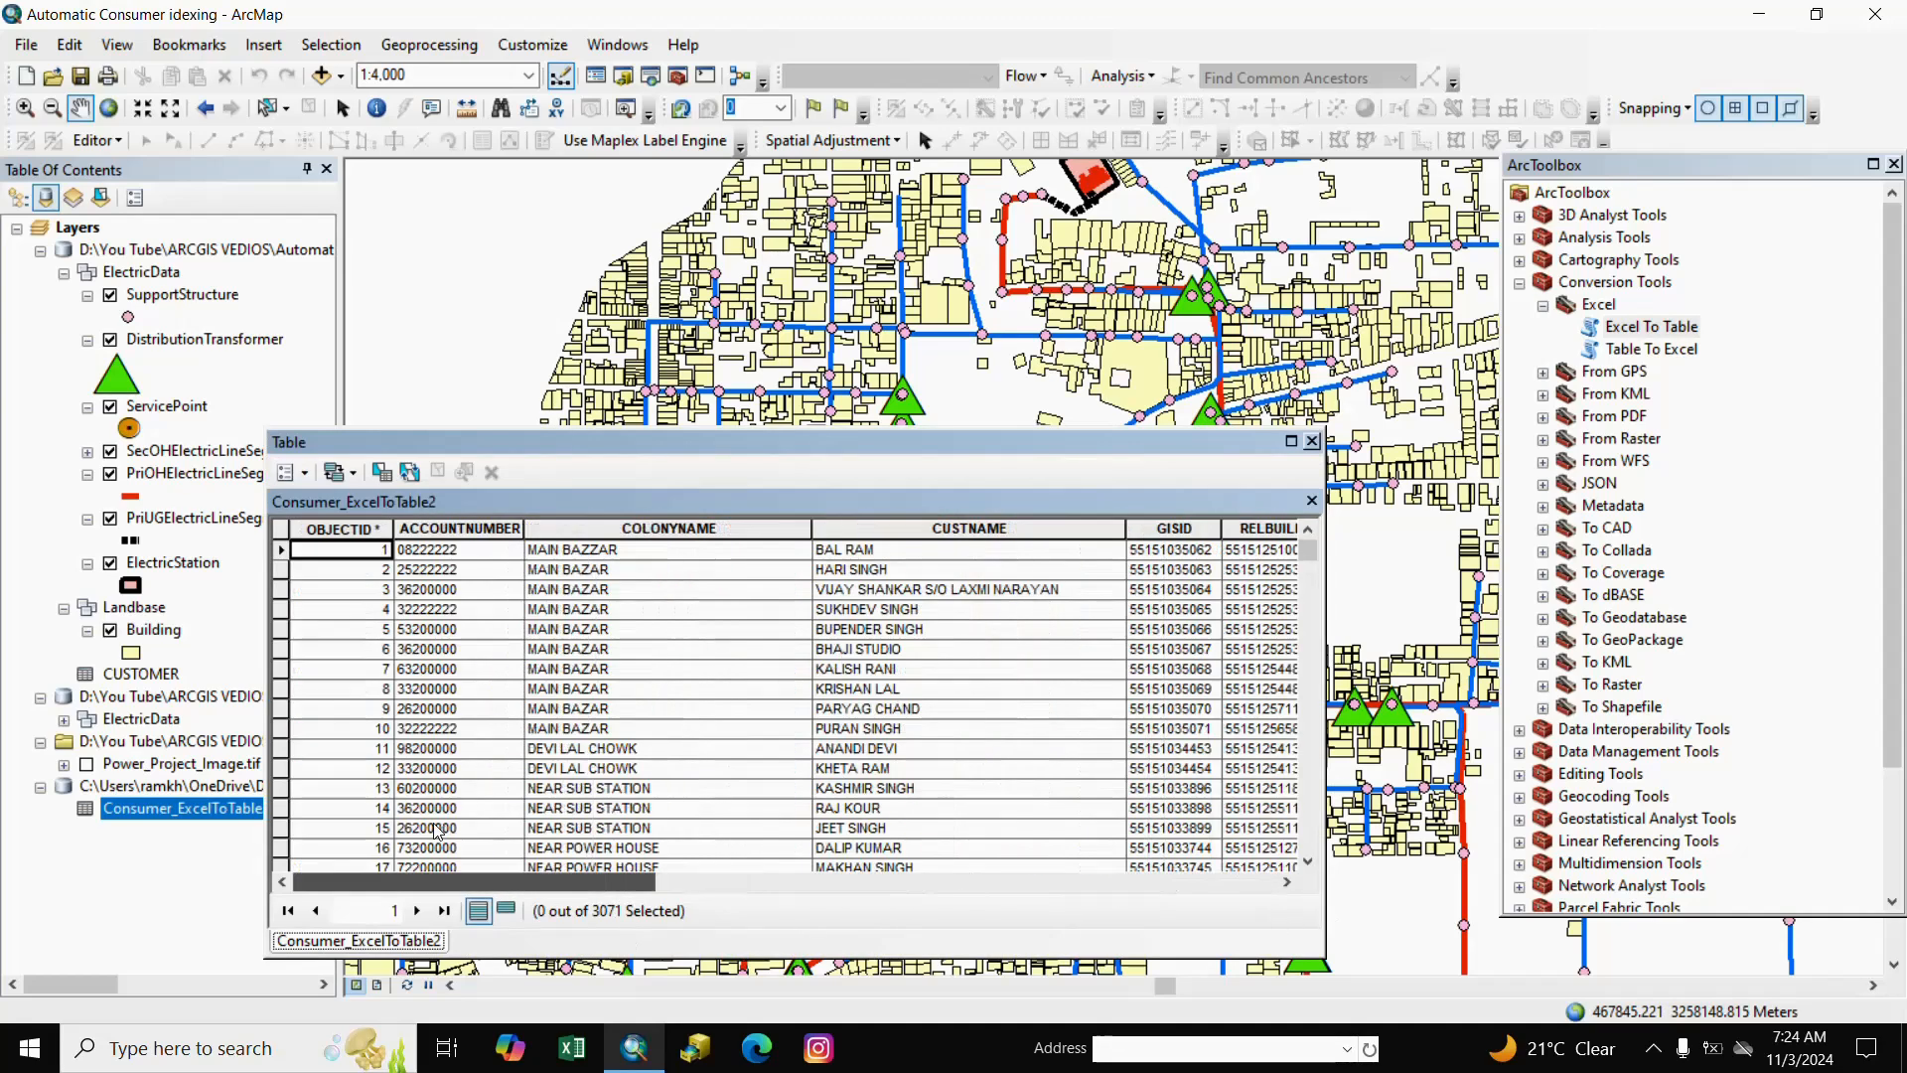
pyautogui.click(1311, 440)
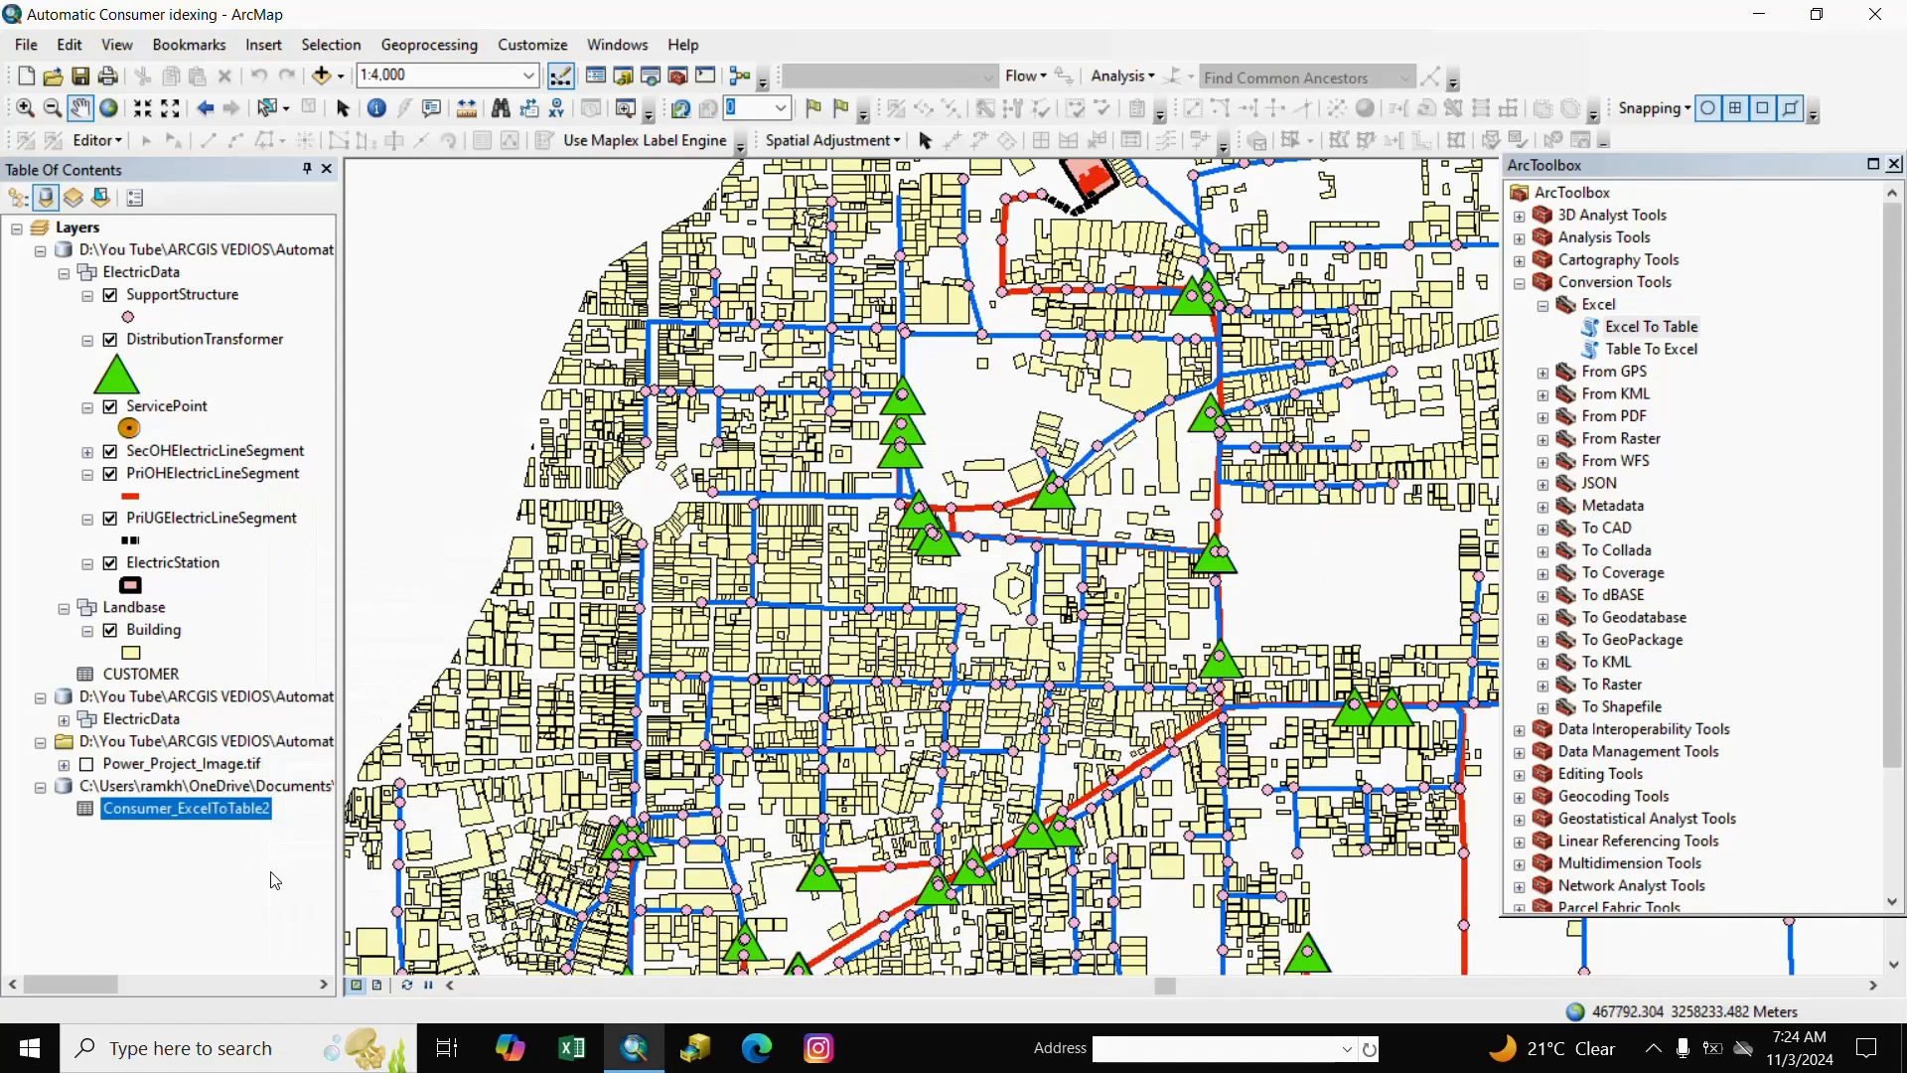
# Export all records of Consumer_ExcelToTable2 as dBASE table Export_Output and add it to the map.
pyautogui.rightClick(218, 808)
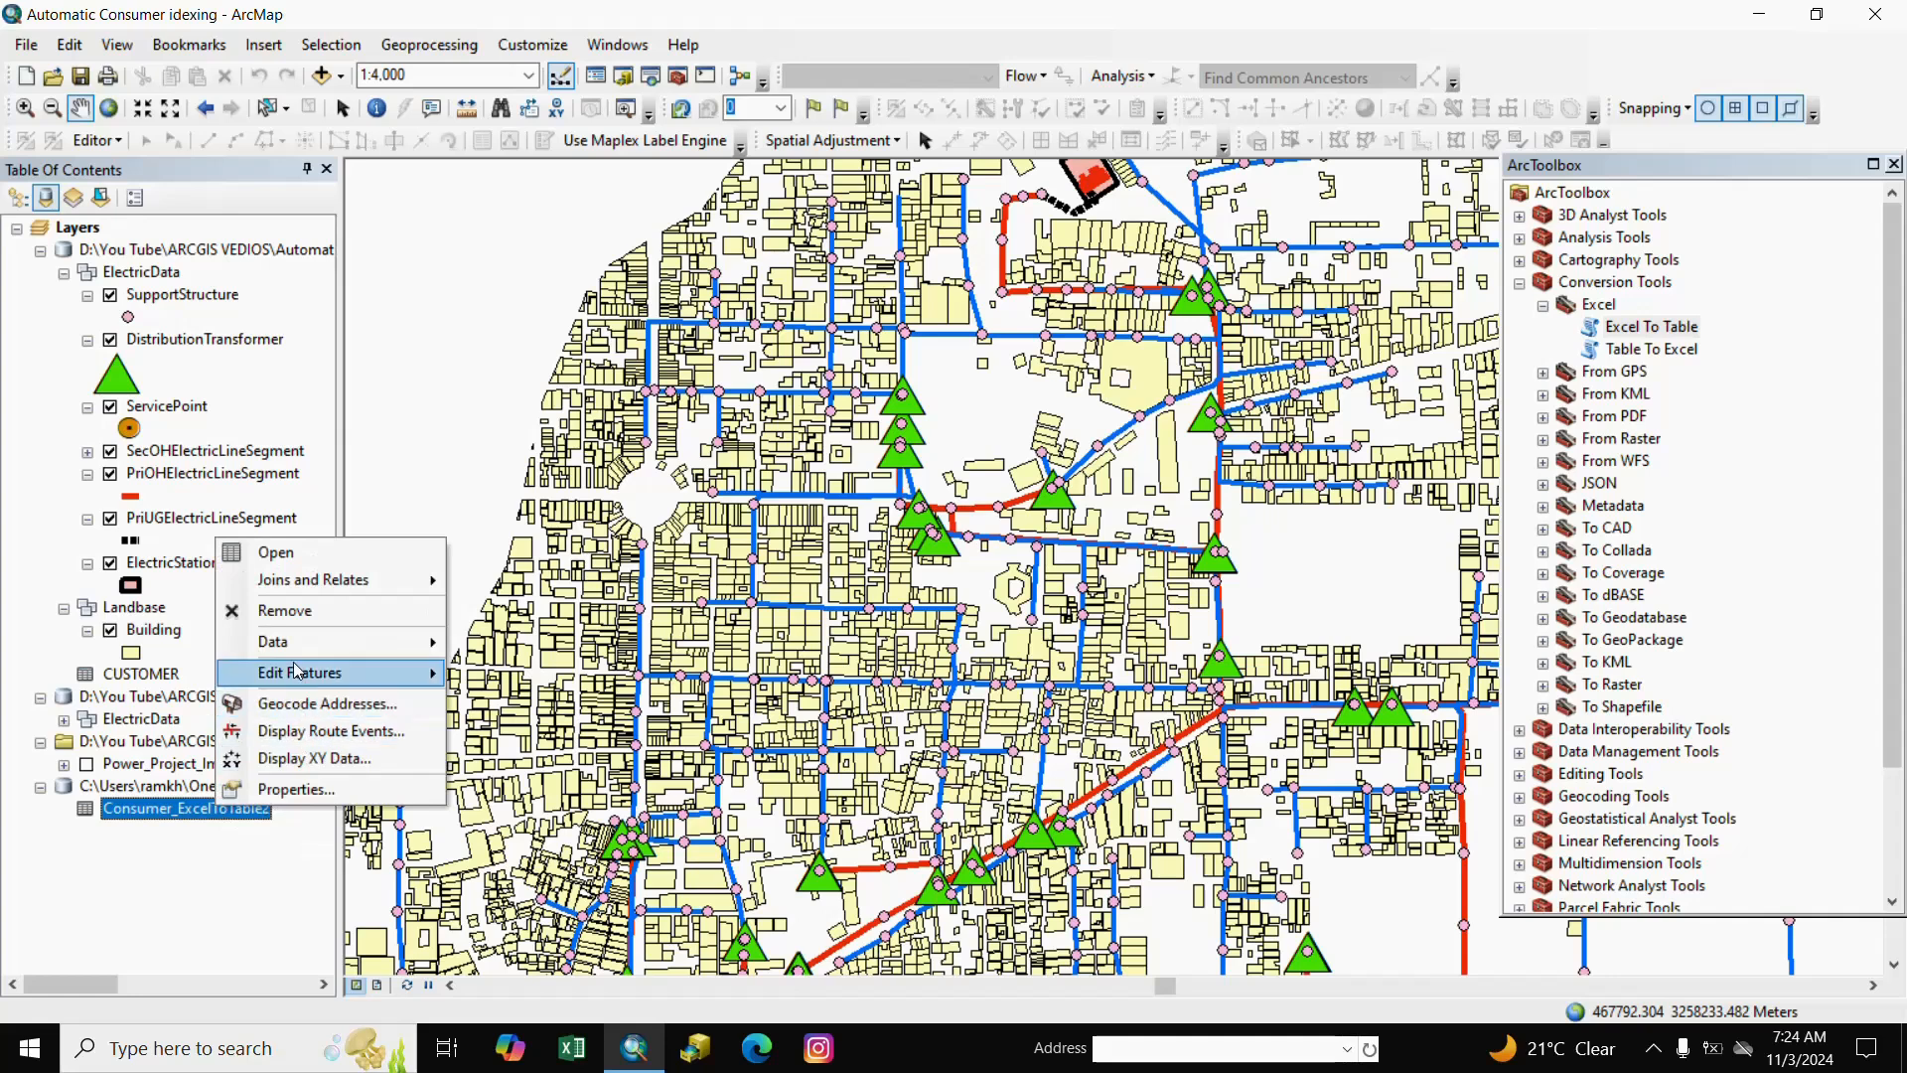
pyautogui.moveTo(298, 642)
pyautogui.click(529, 671)
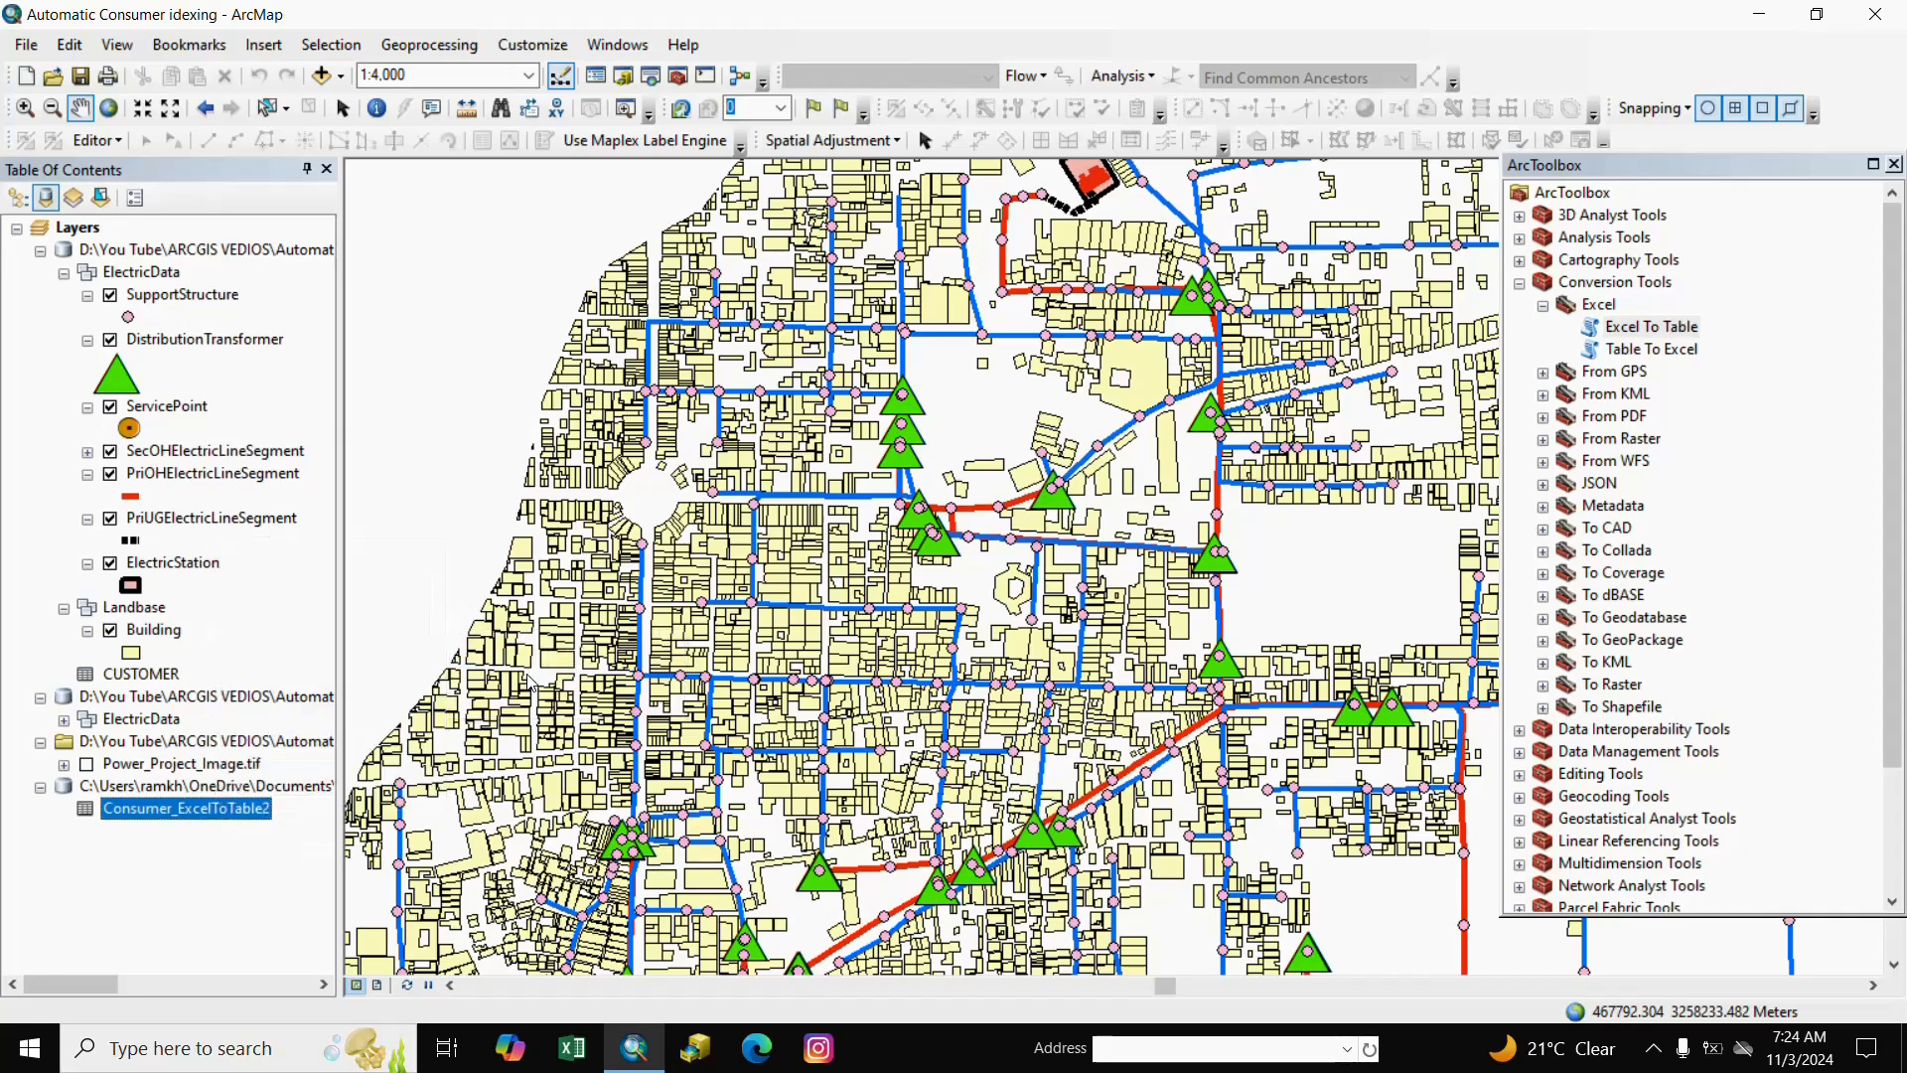
pyautogui.click(1187, 566)
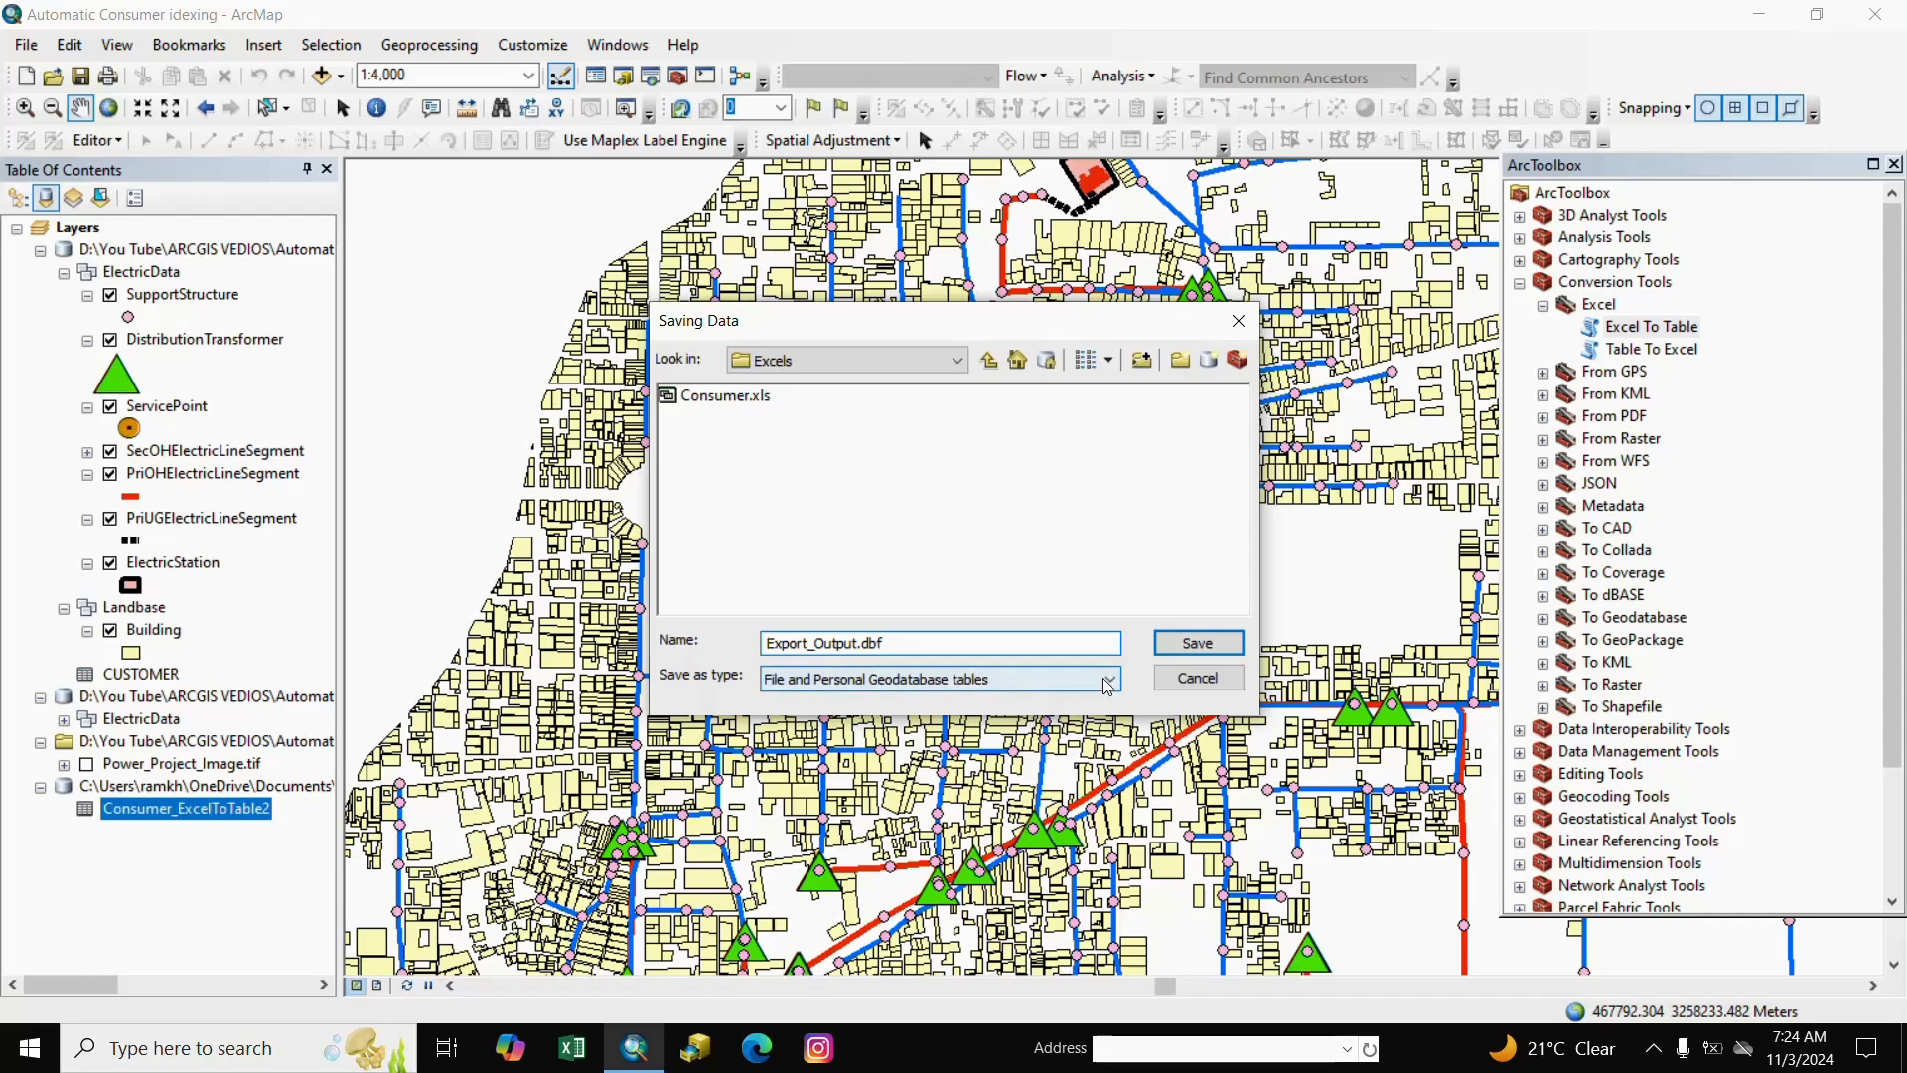
pyautogui.click(1108, 680)
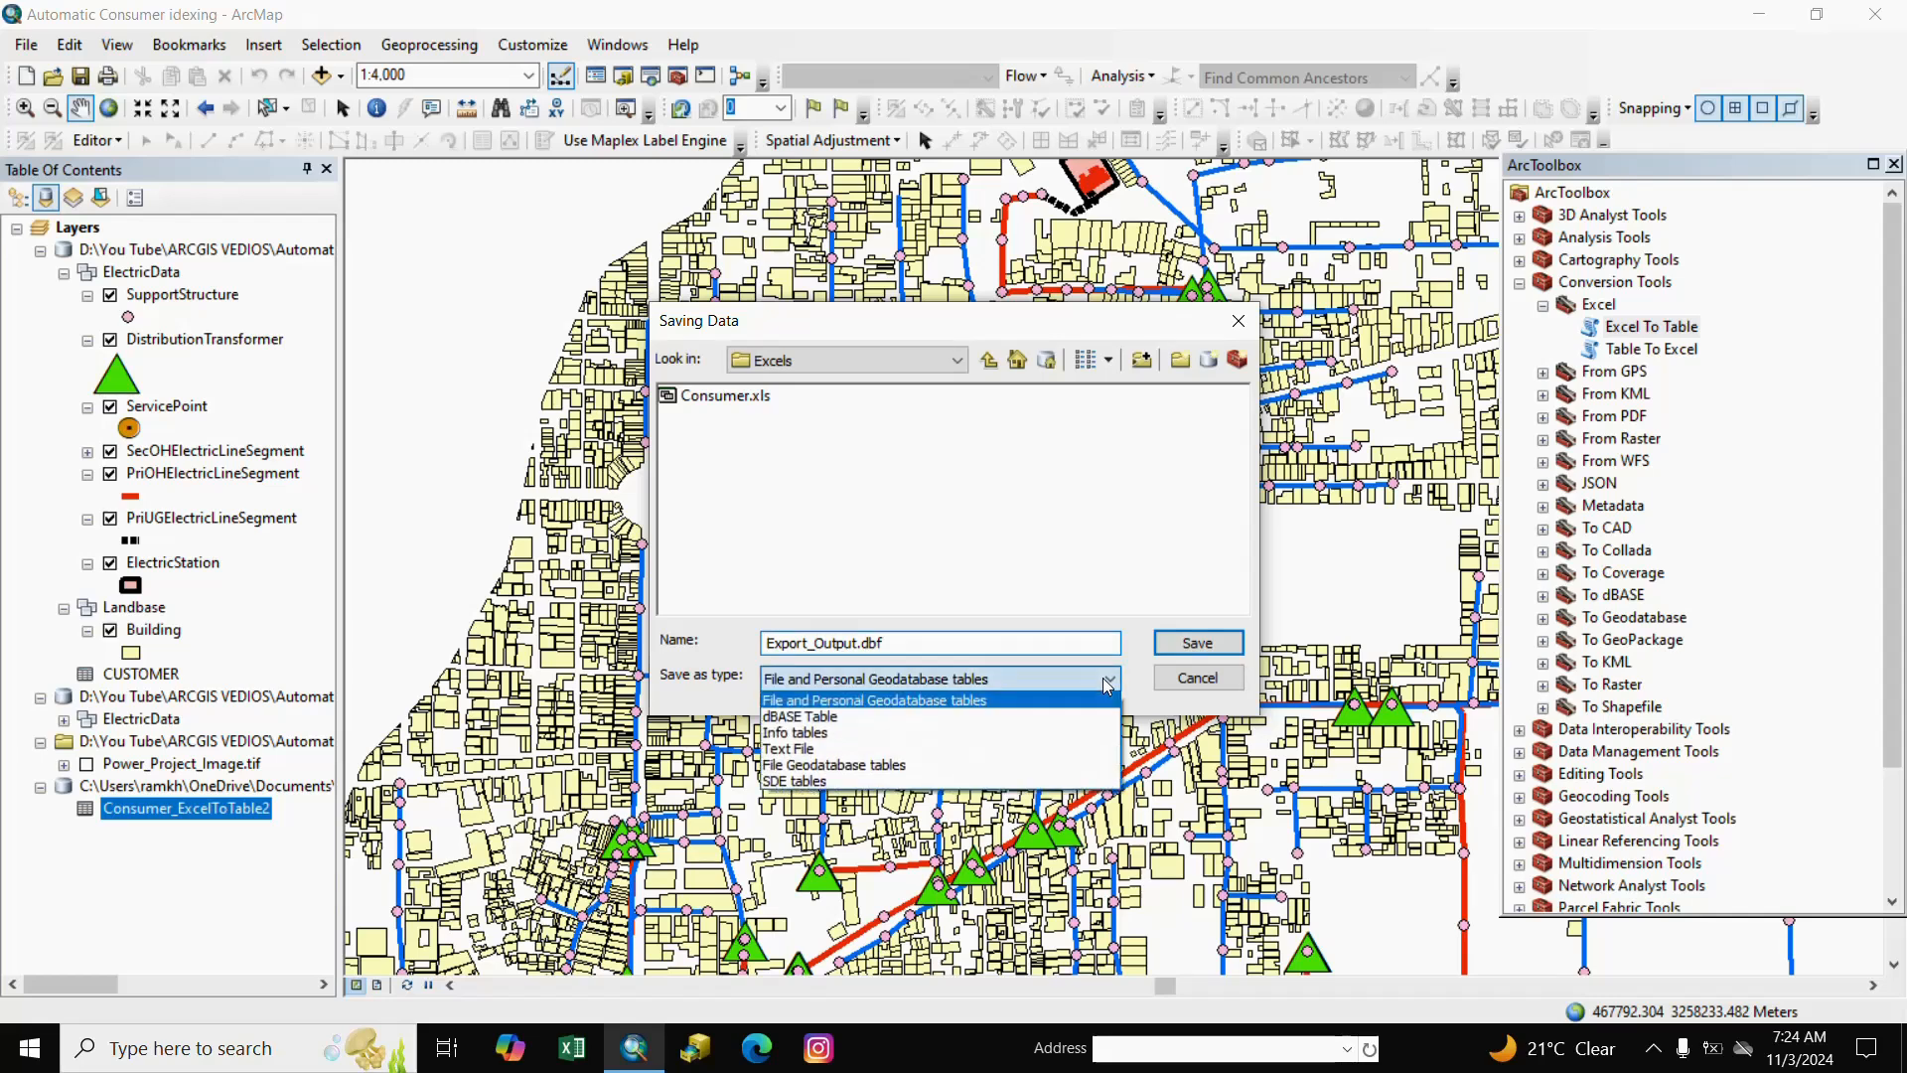
pyautogui.click(833, 717)
pyautogui.click(1197, 644)
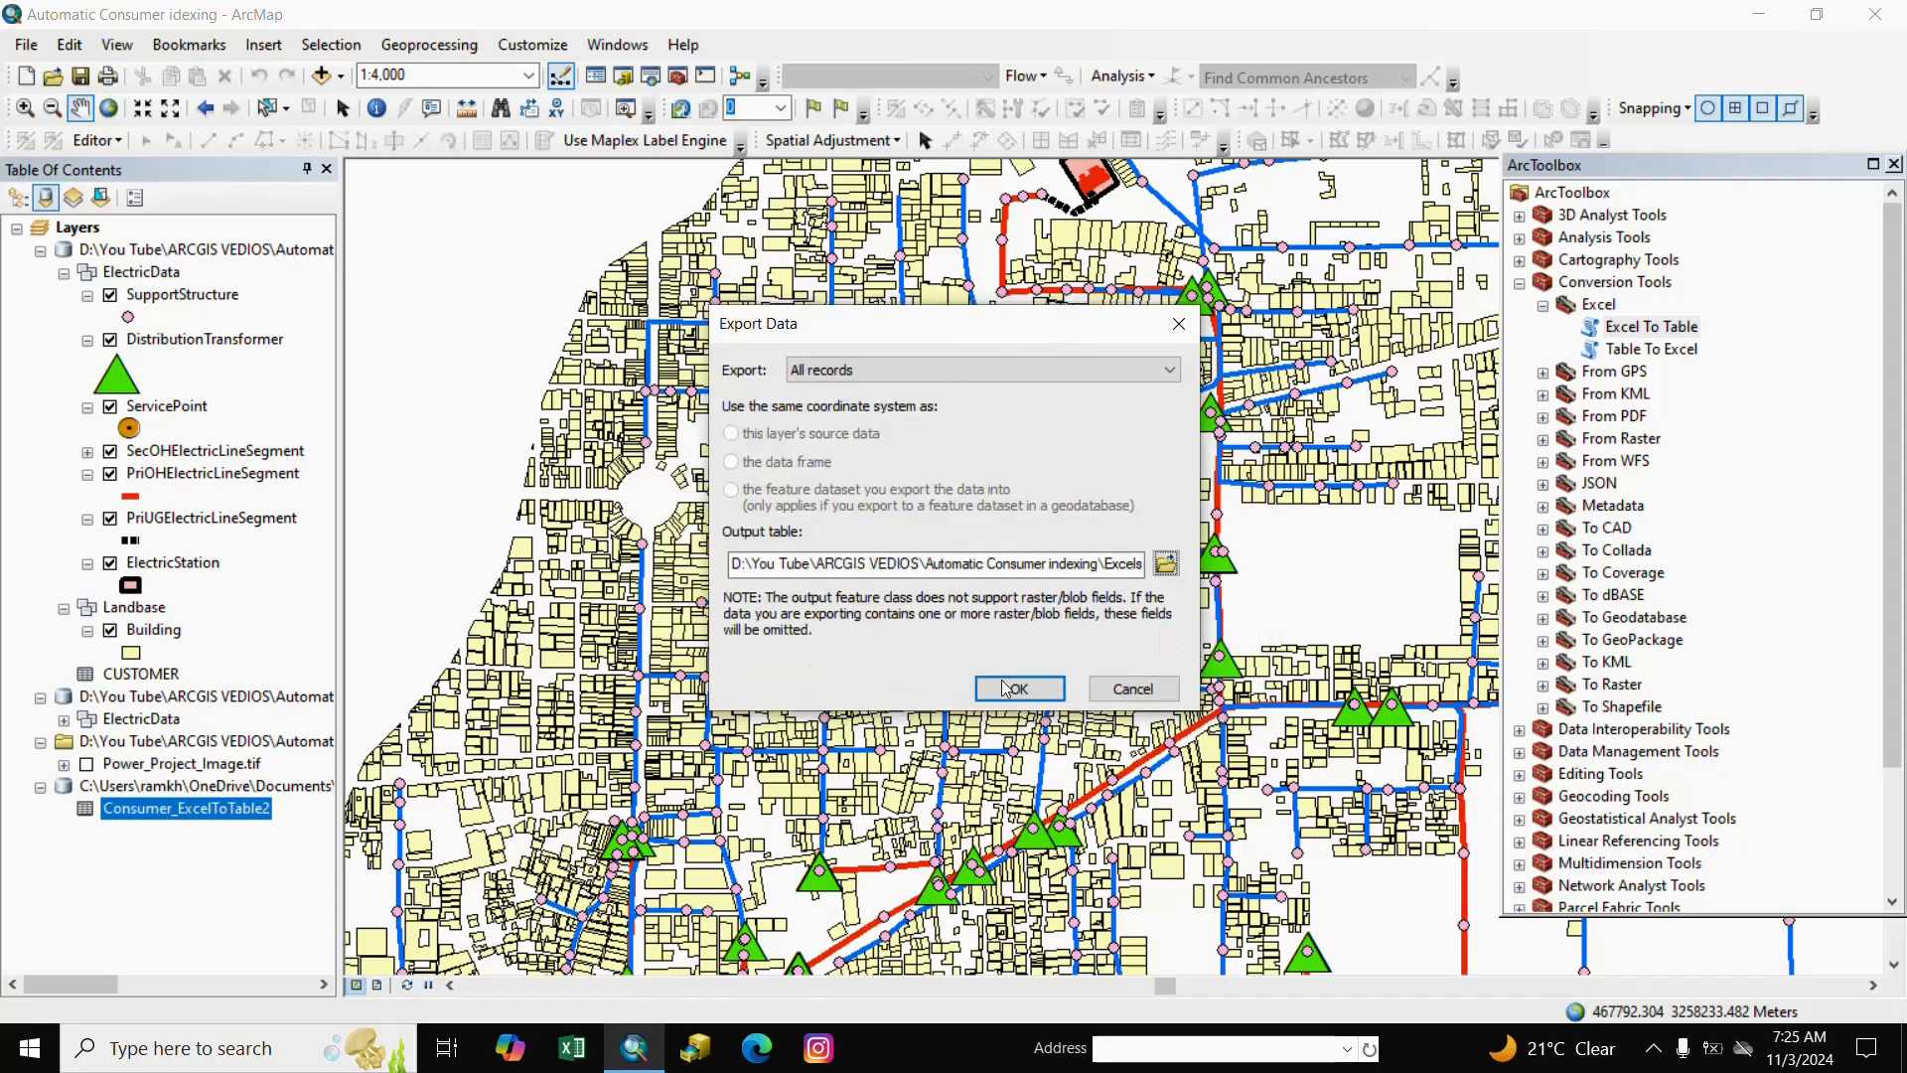
pyautogui.click(1006, 688)
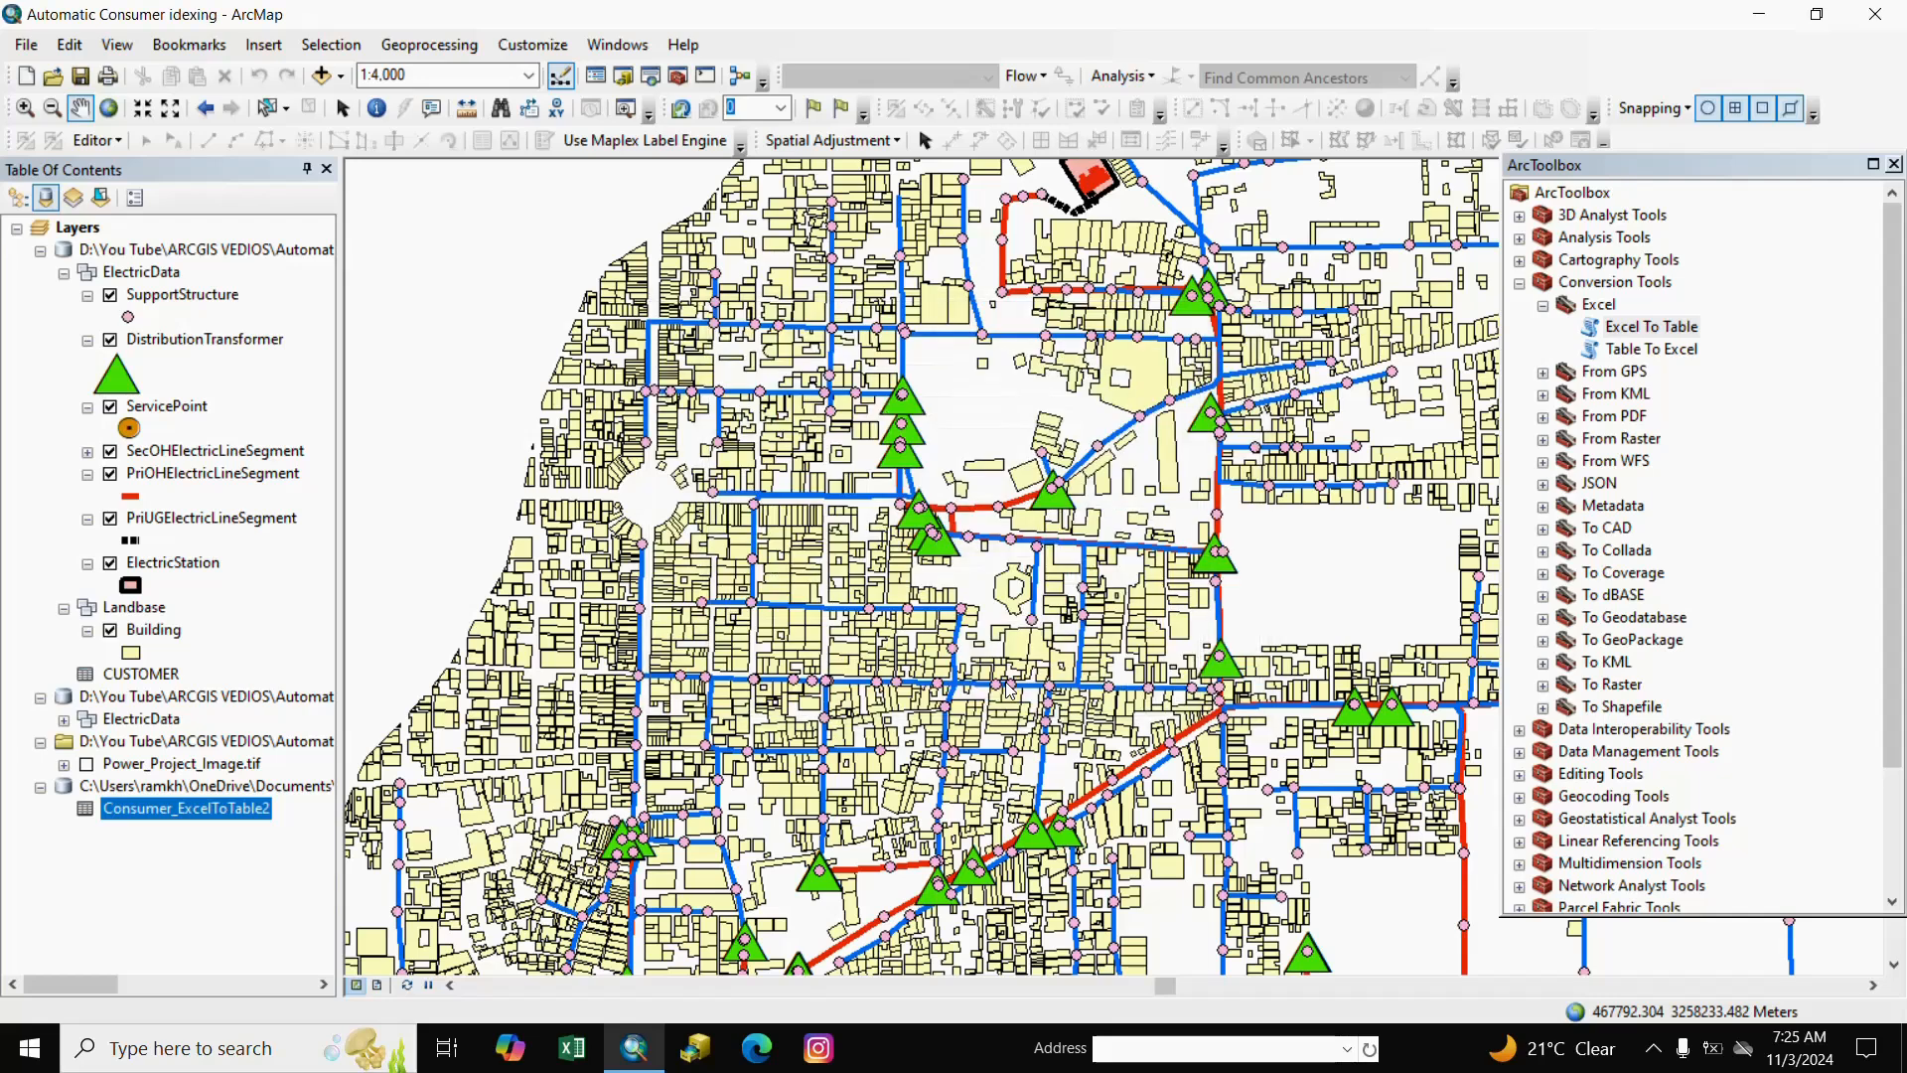
pyautogui.click(1026, 609)
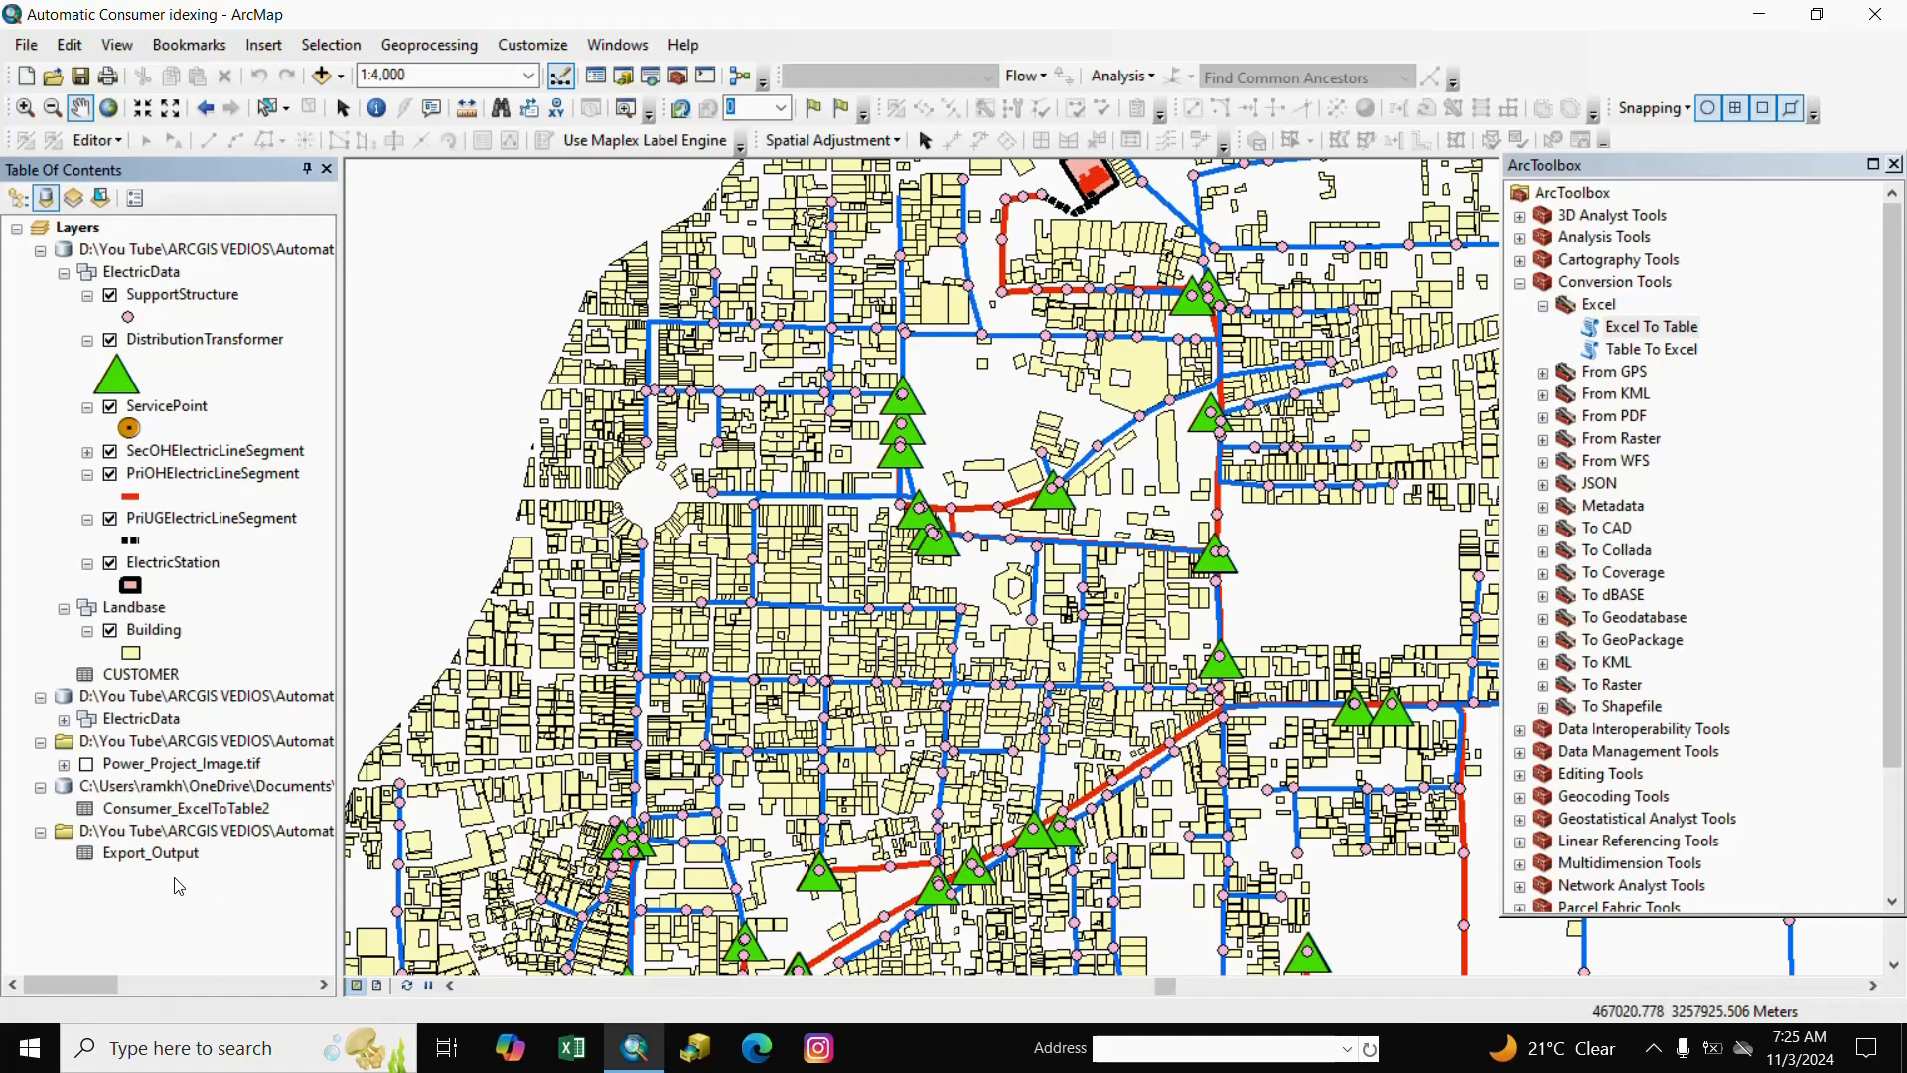
# Open the Export_Output table to review its records, then close it.
pyautogui.rightClick(157, 860)
pyautogui.click(200, 604)
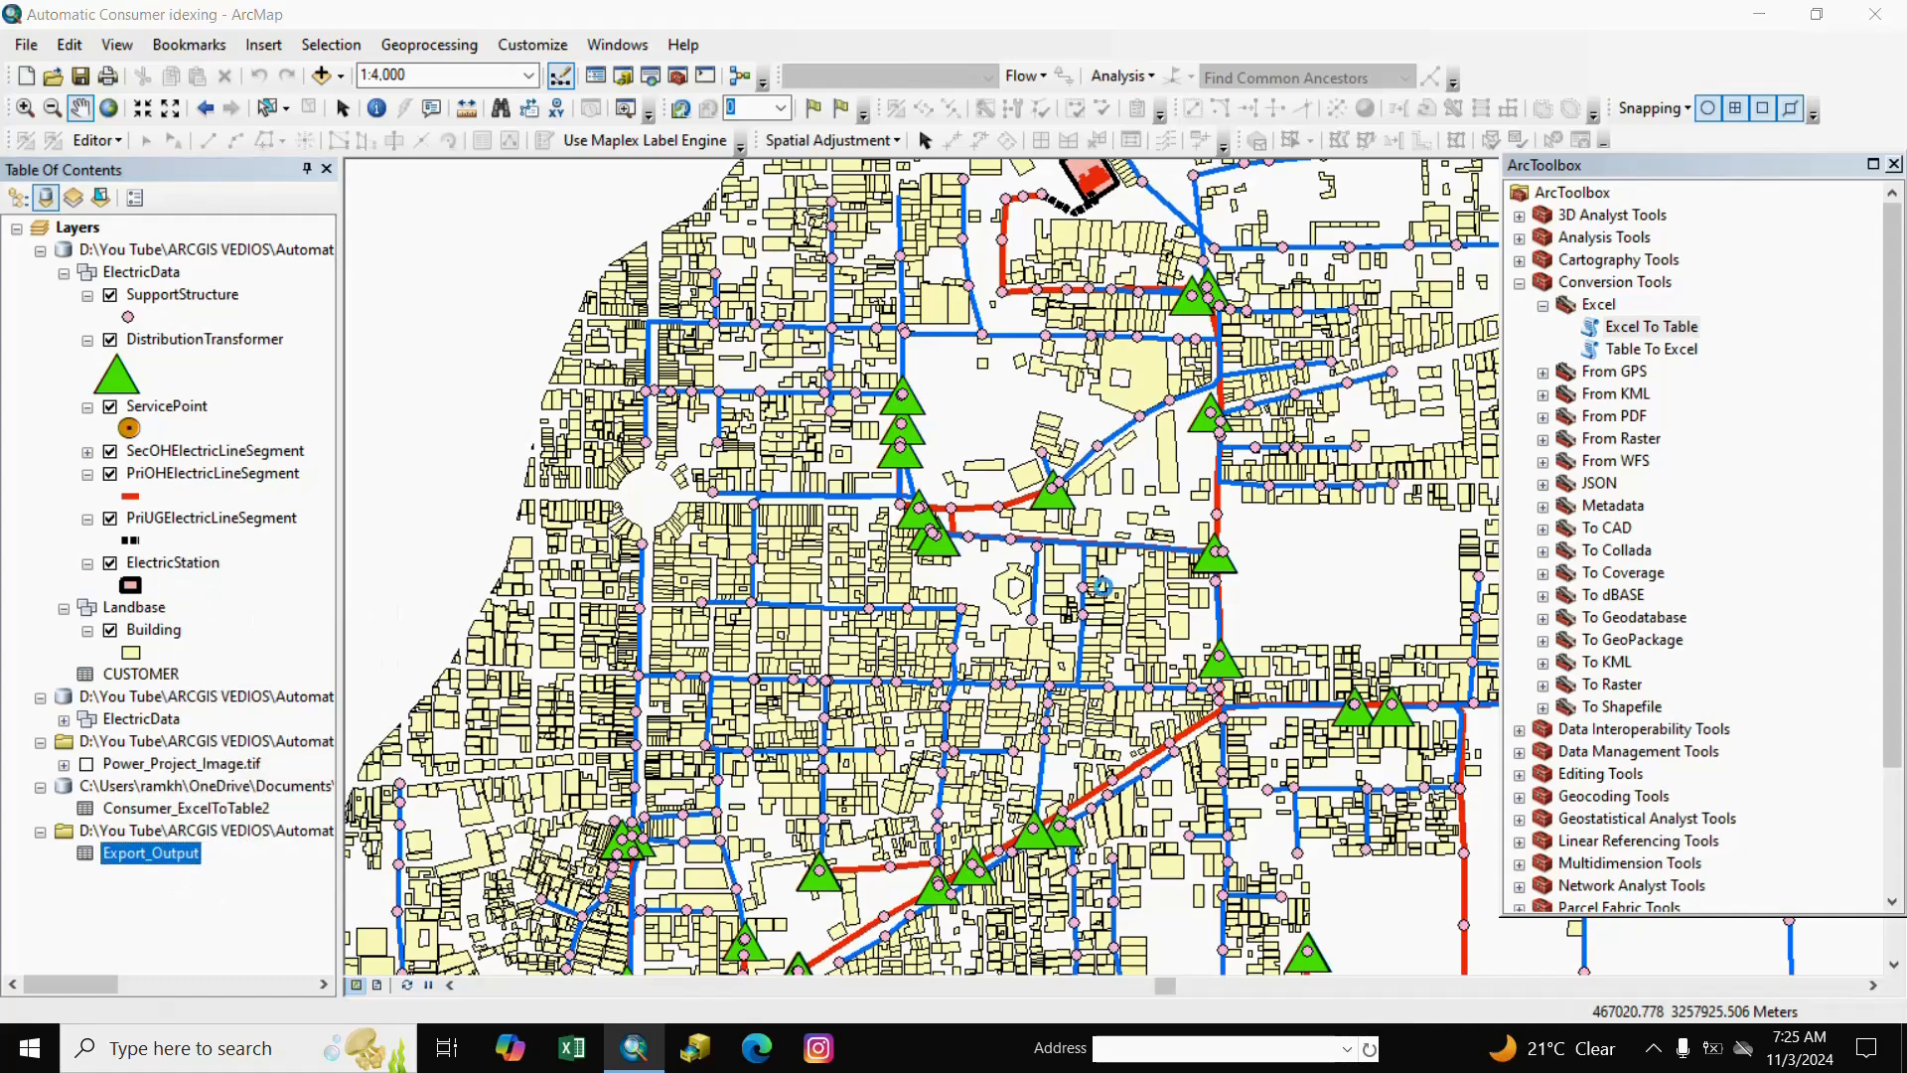
pyautogui.click(1312, 442)
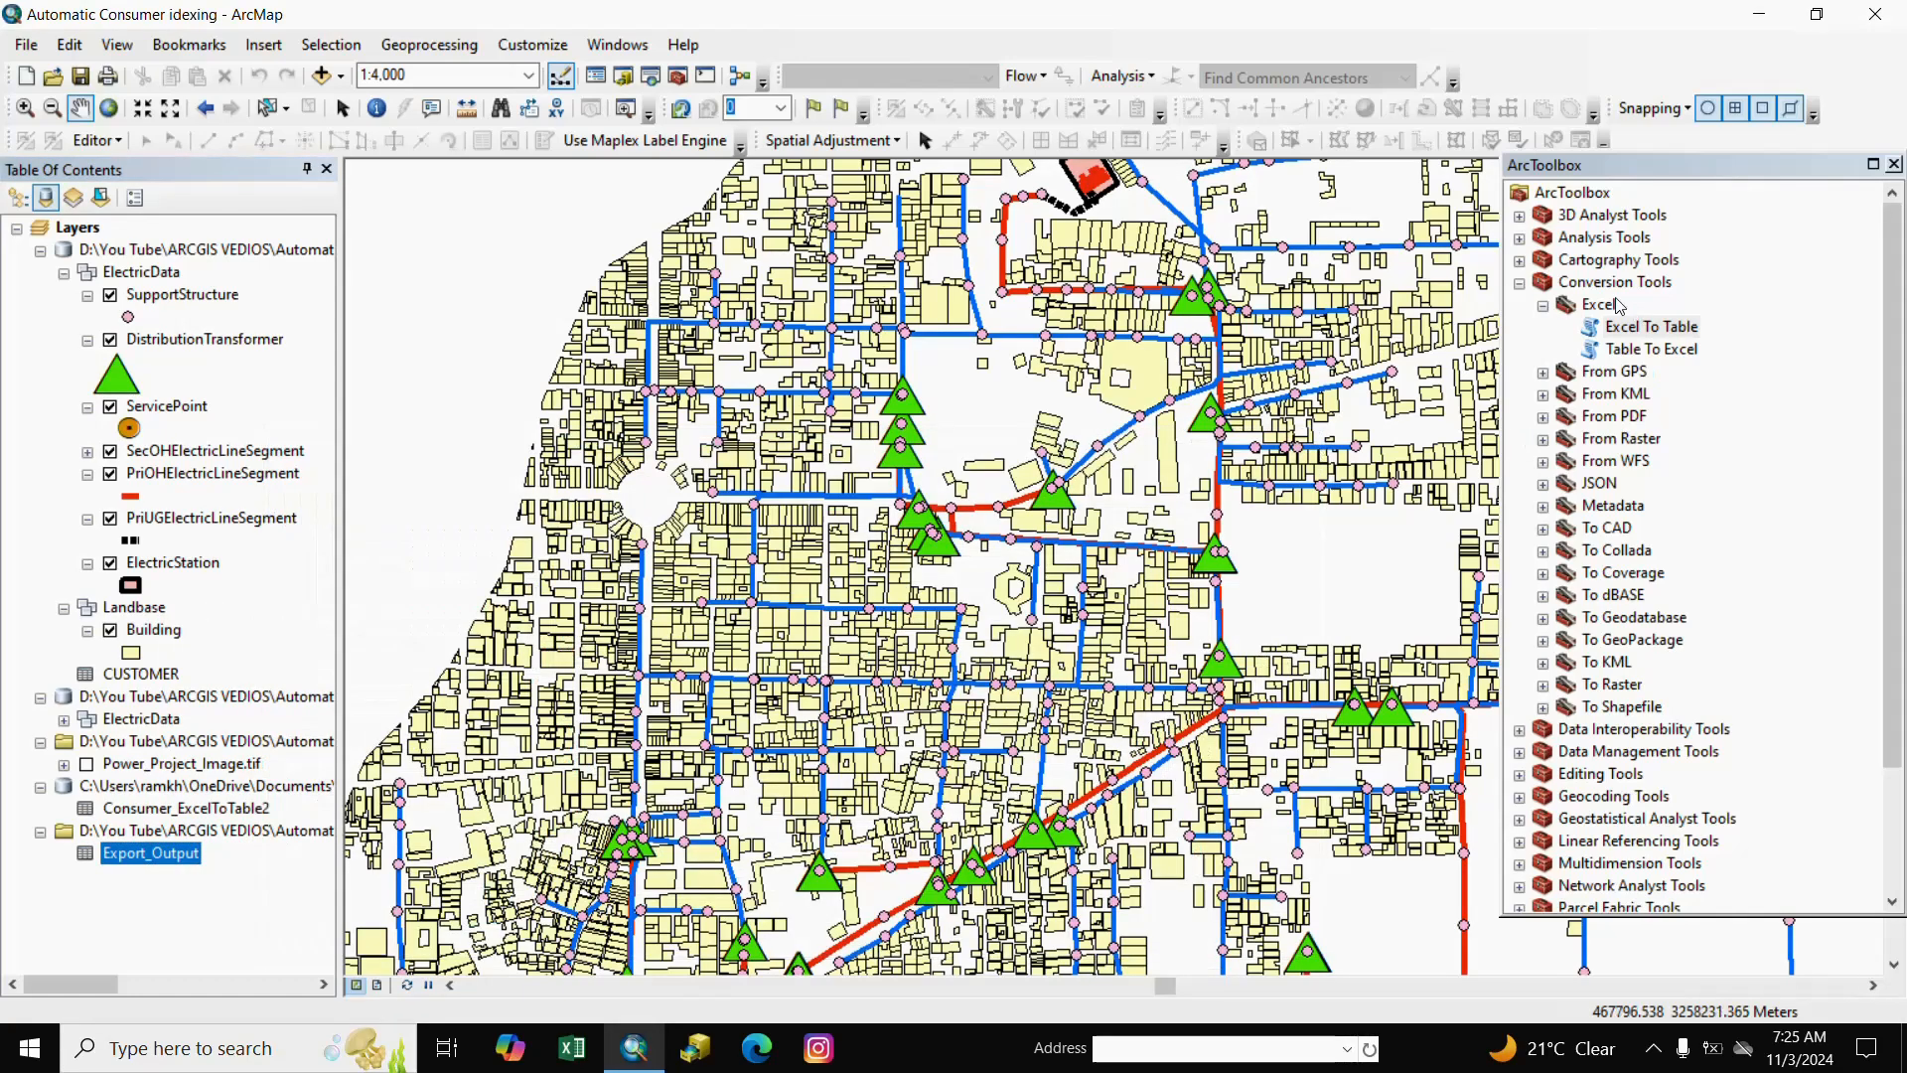
# Launch XY To Line from Data Management Tools > Features.
pyautogui.click(1521, 286)
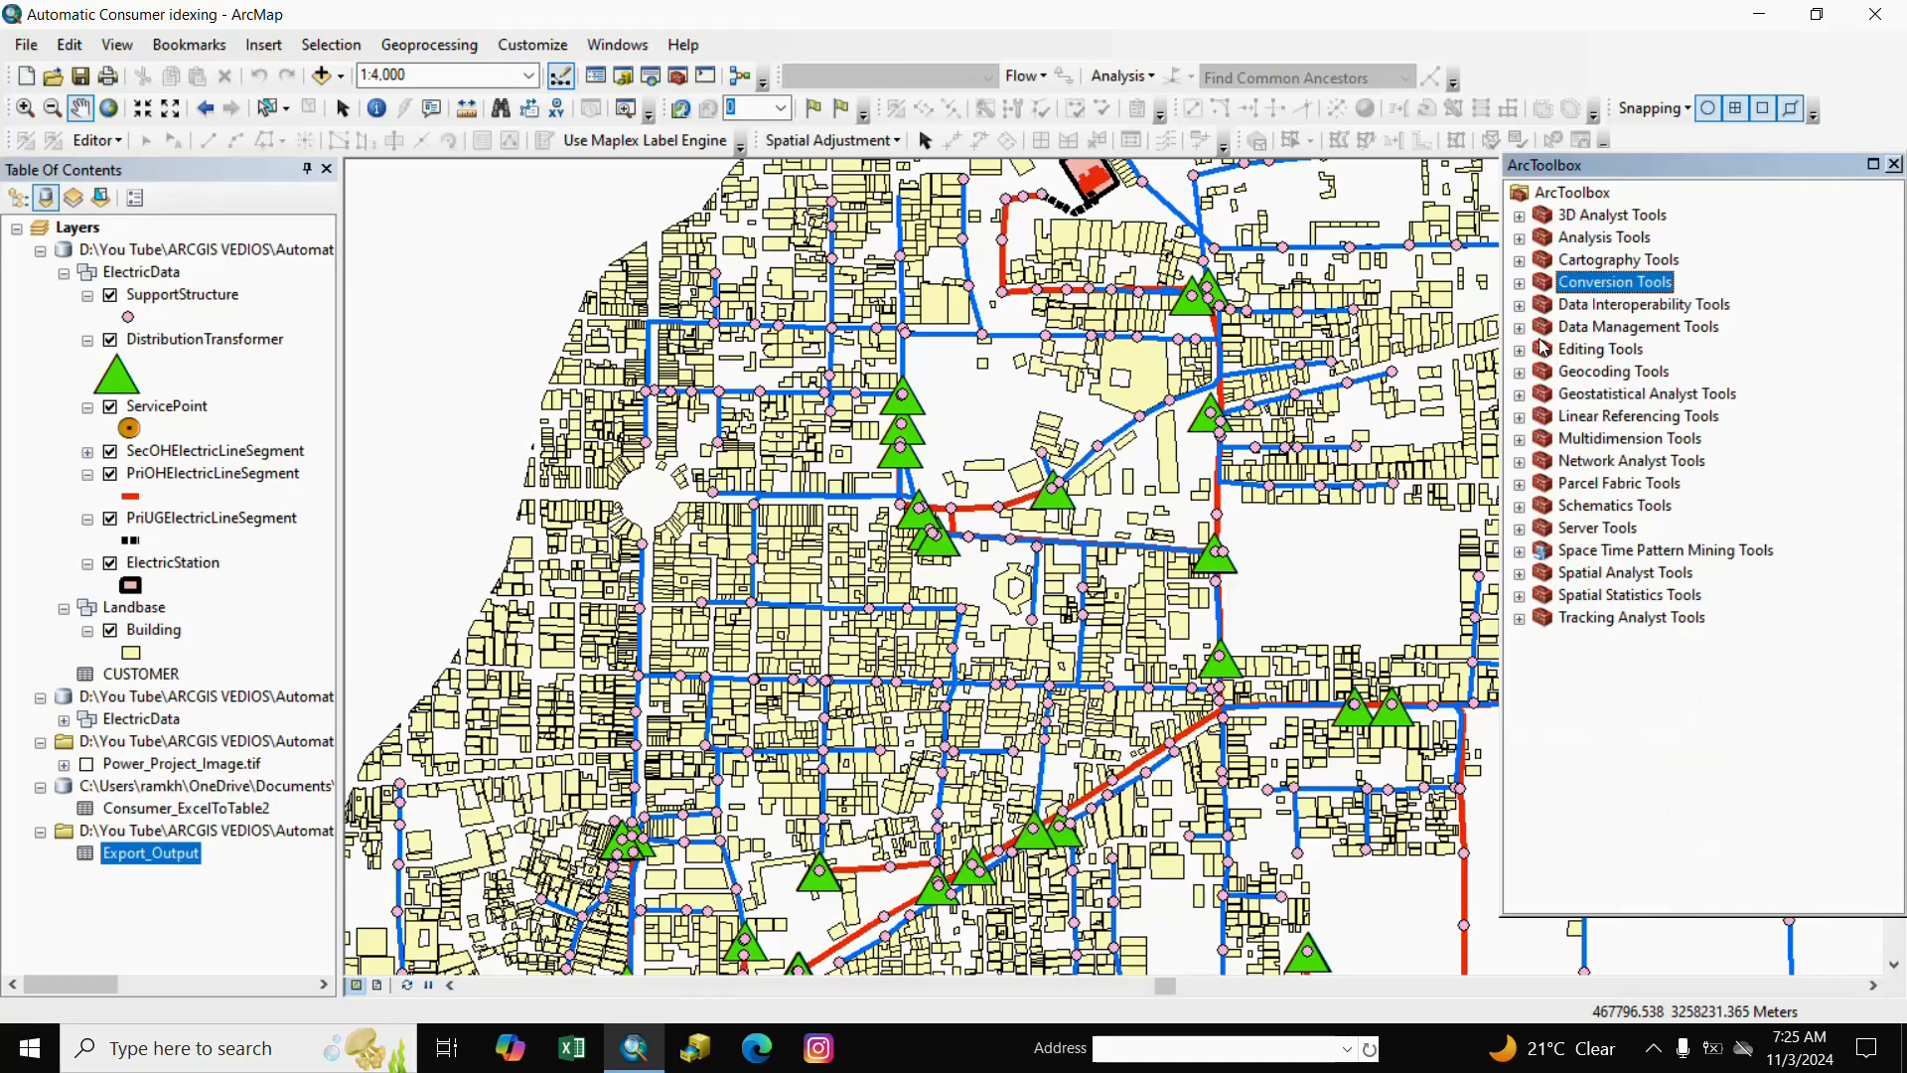
pyautogui.click(1519, 328)
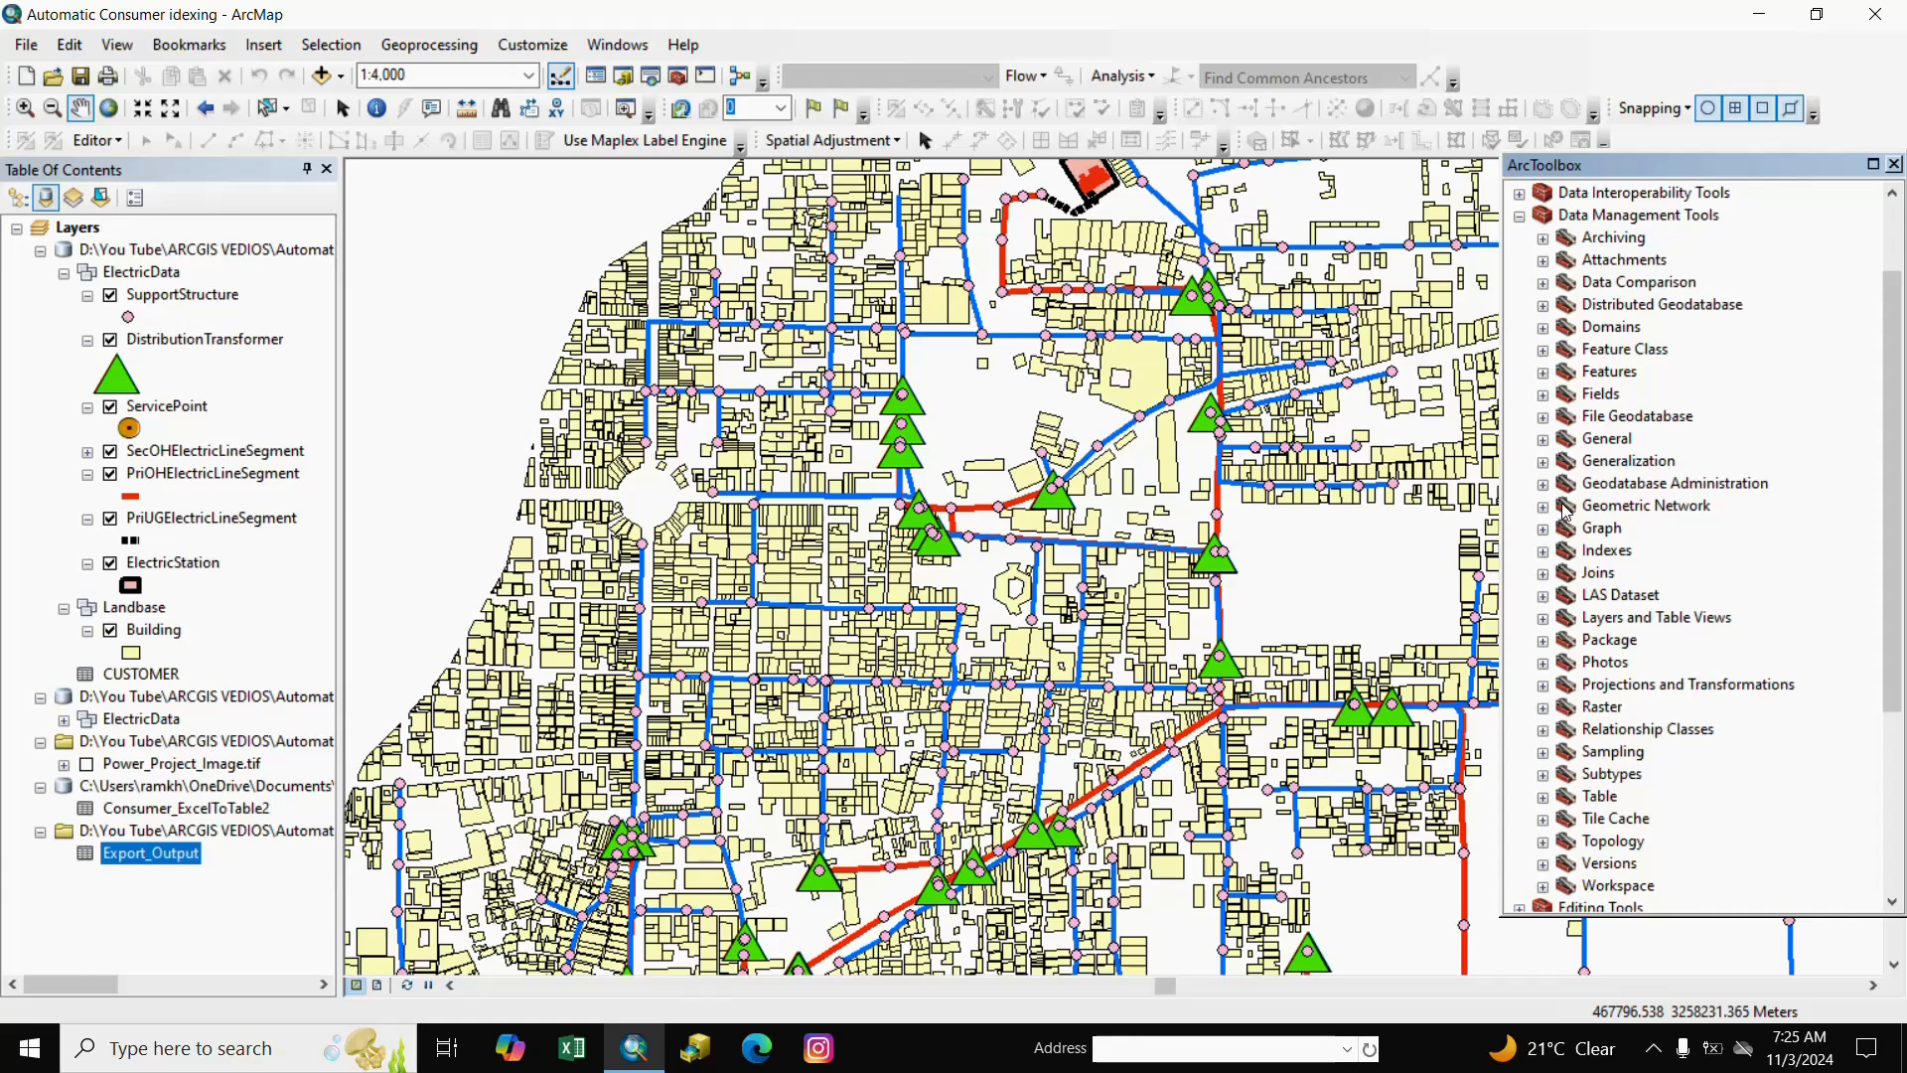
pyautogui.click(1542, 372)
pyautogui.scroll(-3, 1627, 695)
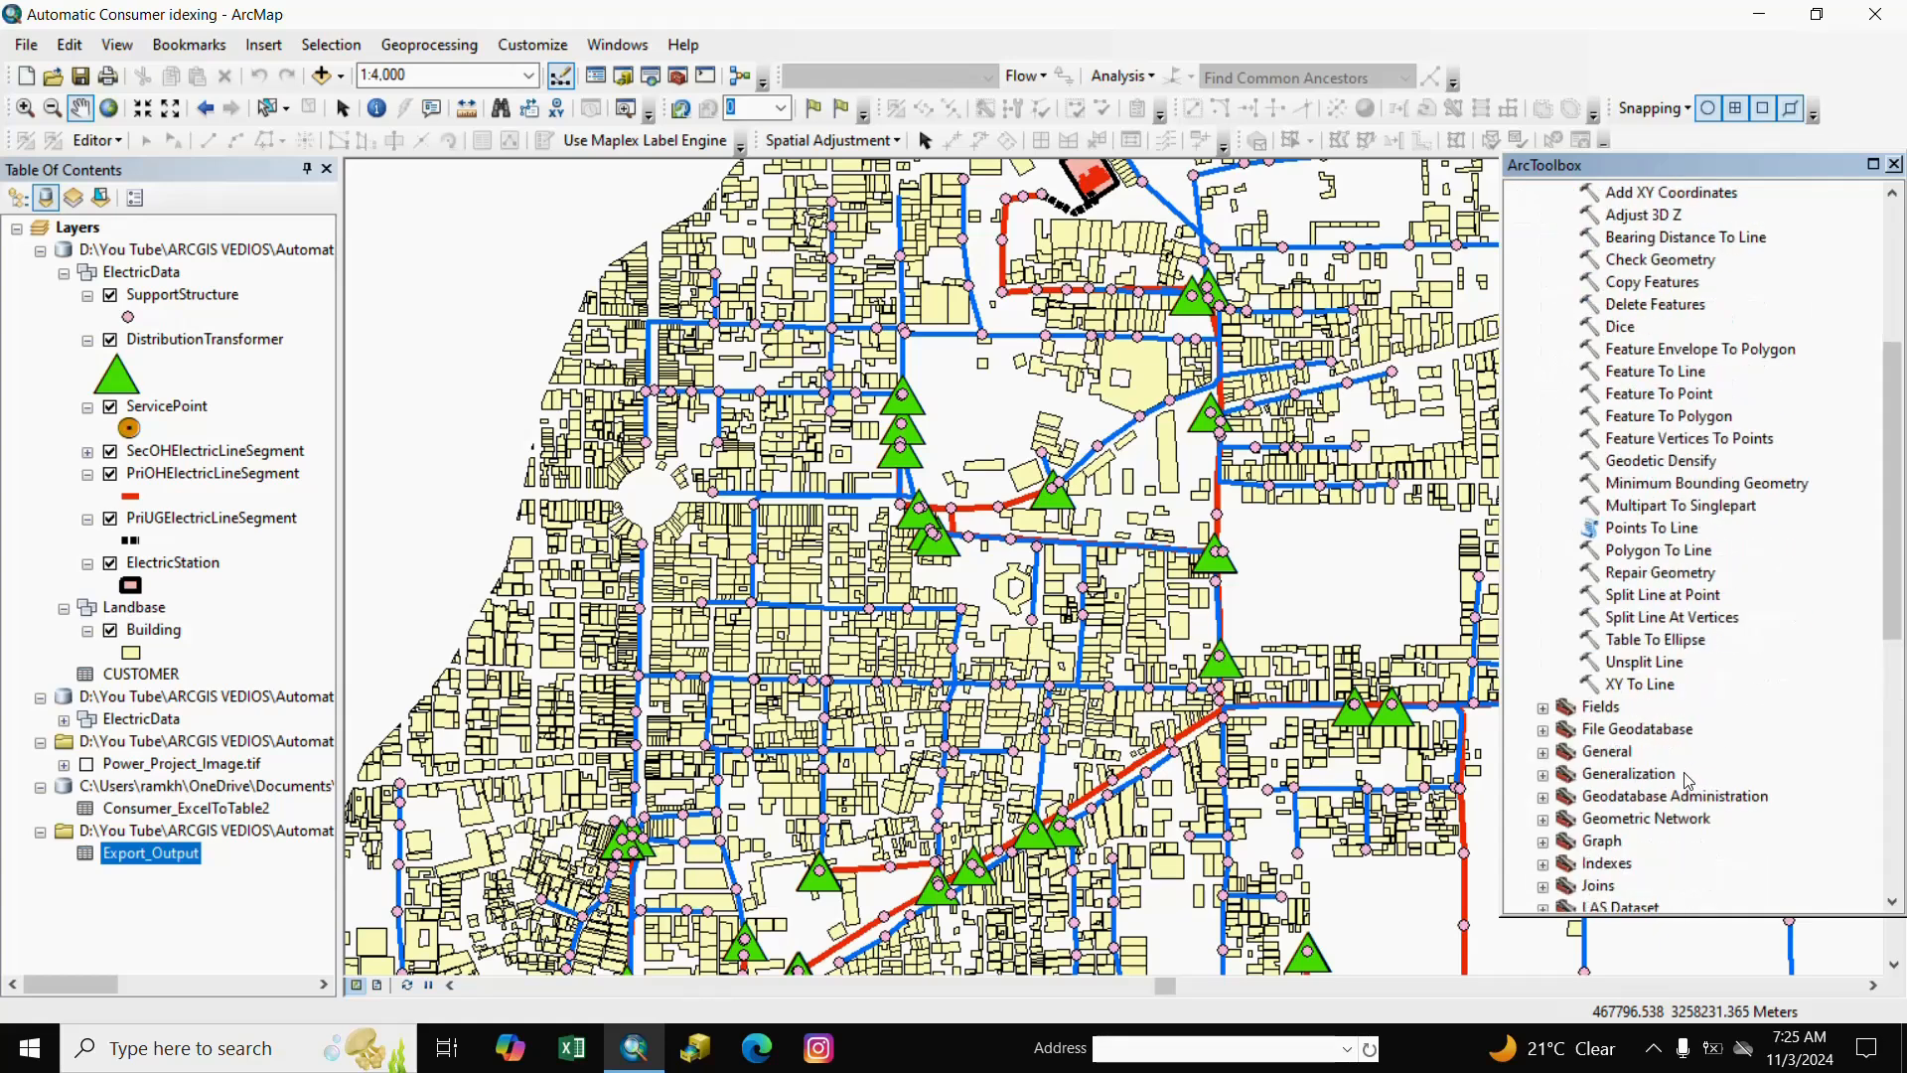
pyautogui.click(1629, 685)
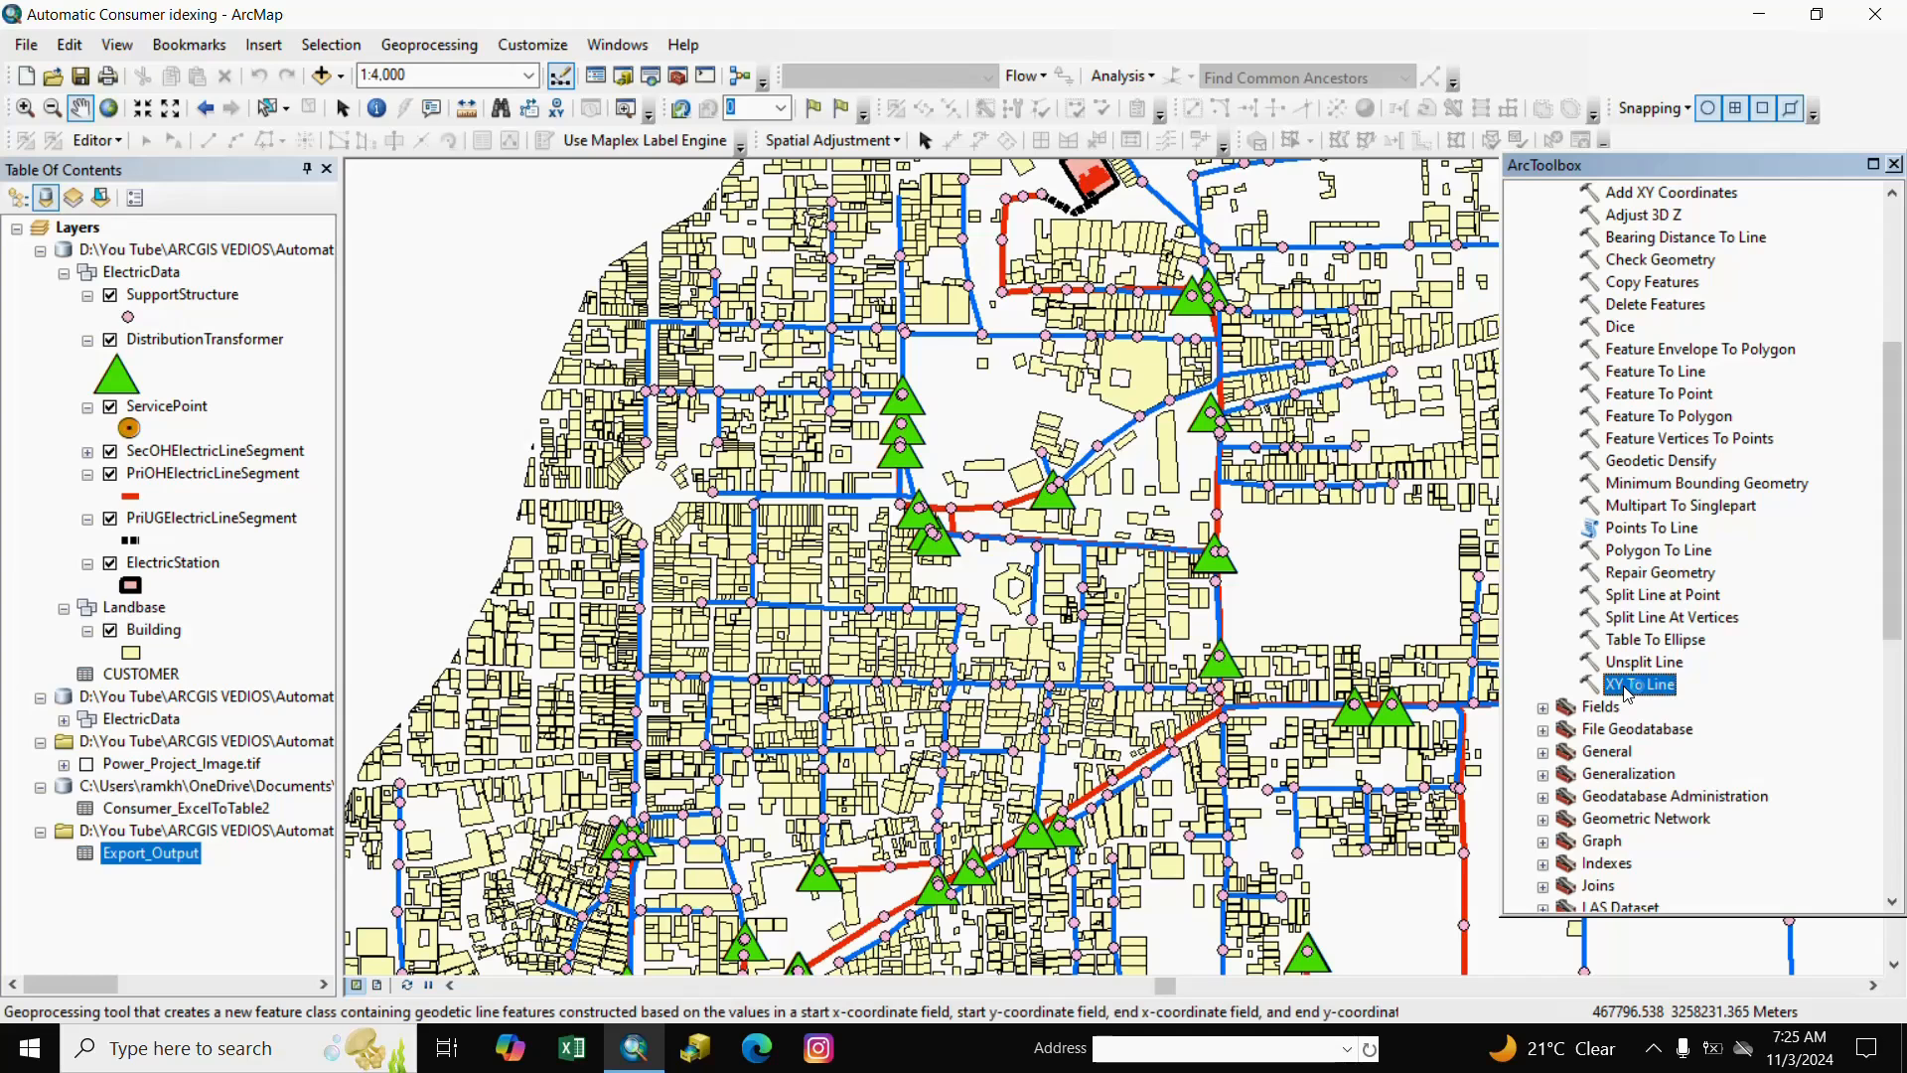
pyautogui.doubleClick(1629, 686)
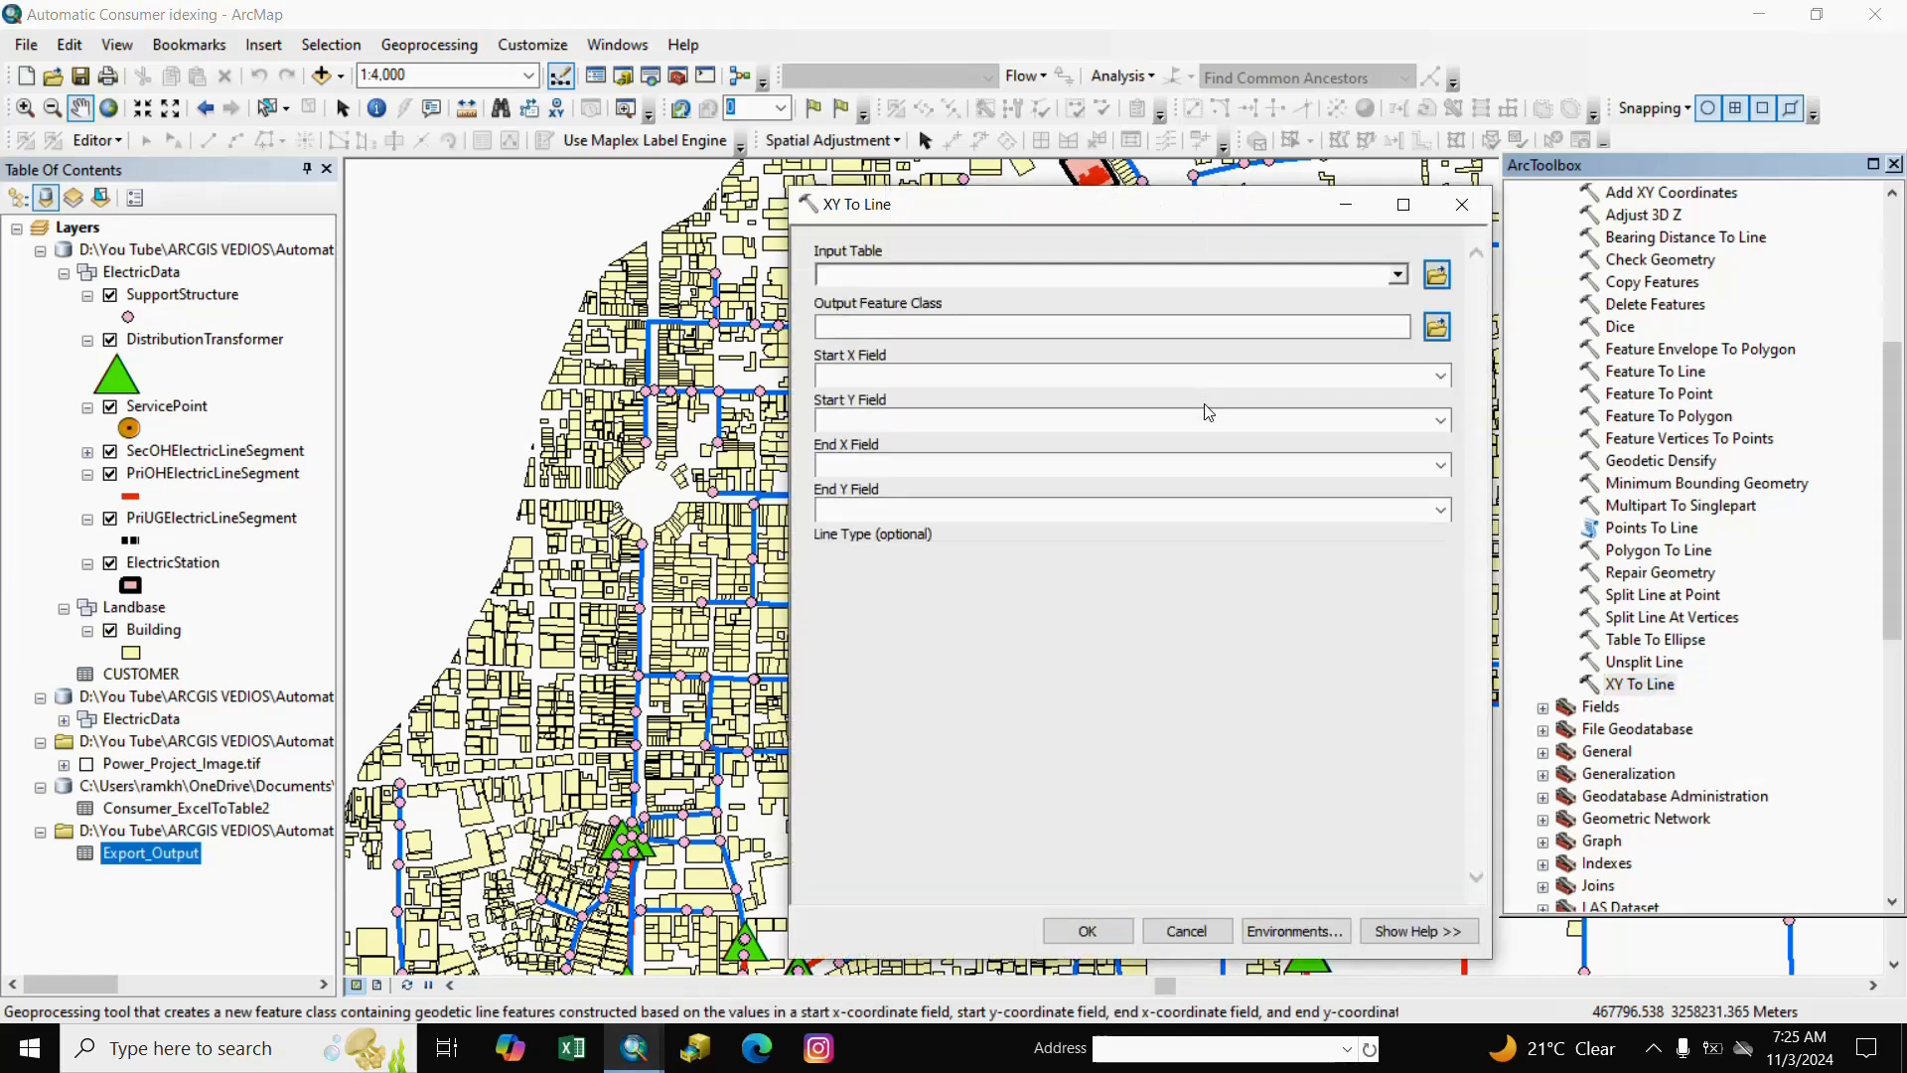
# Use Export_Output as input, with Start X POLE_START and Start Y POLE_STA_1.
pyautogui.click(1397, 276)
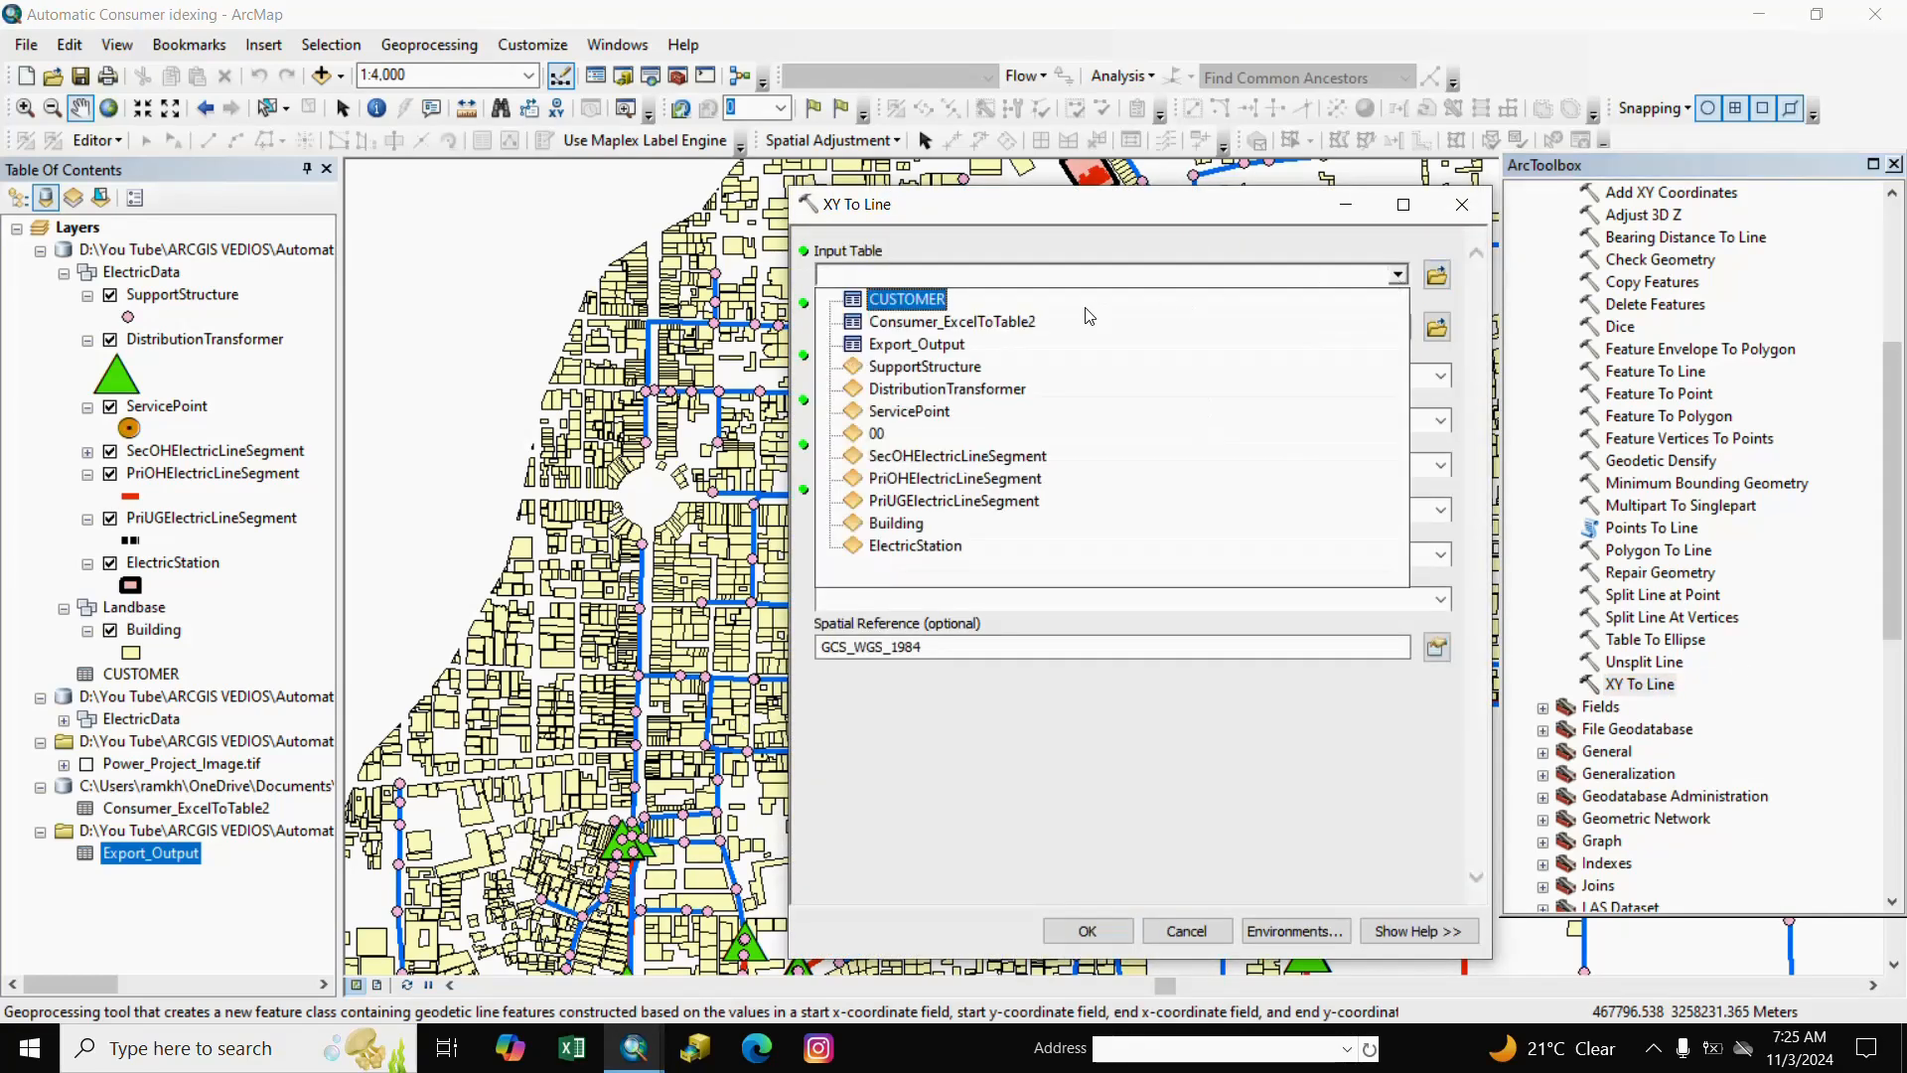
pyautogui.click(908, 346)
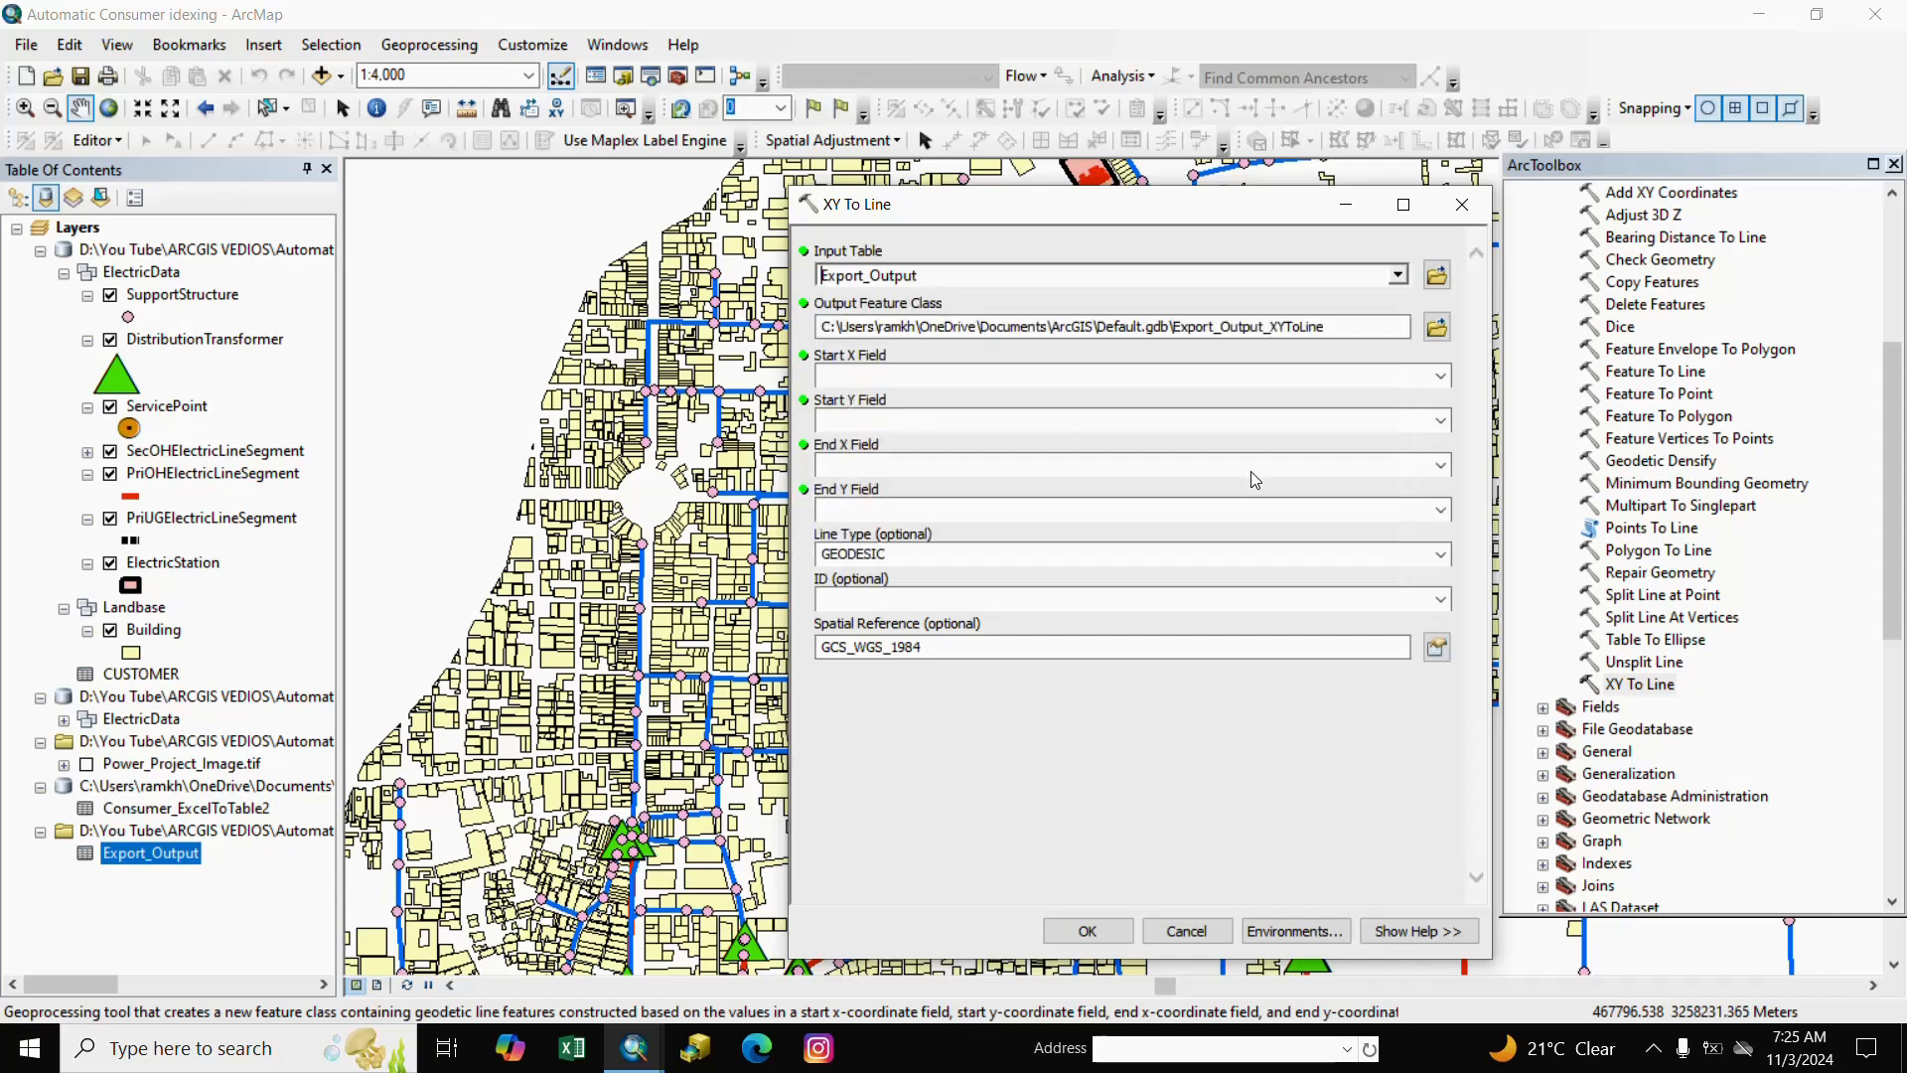
pyautogui.click(1440, 377)
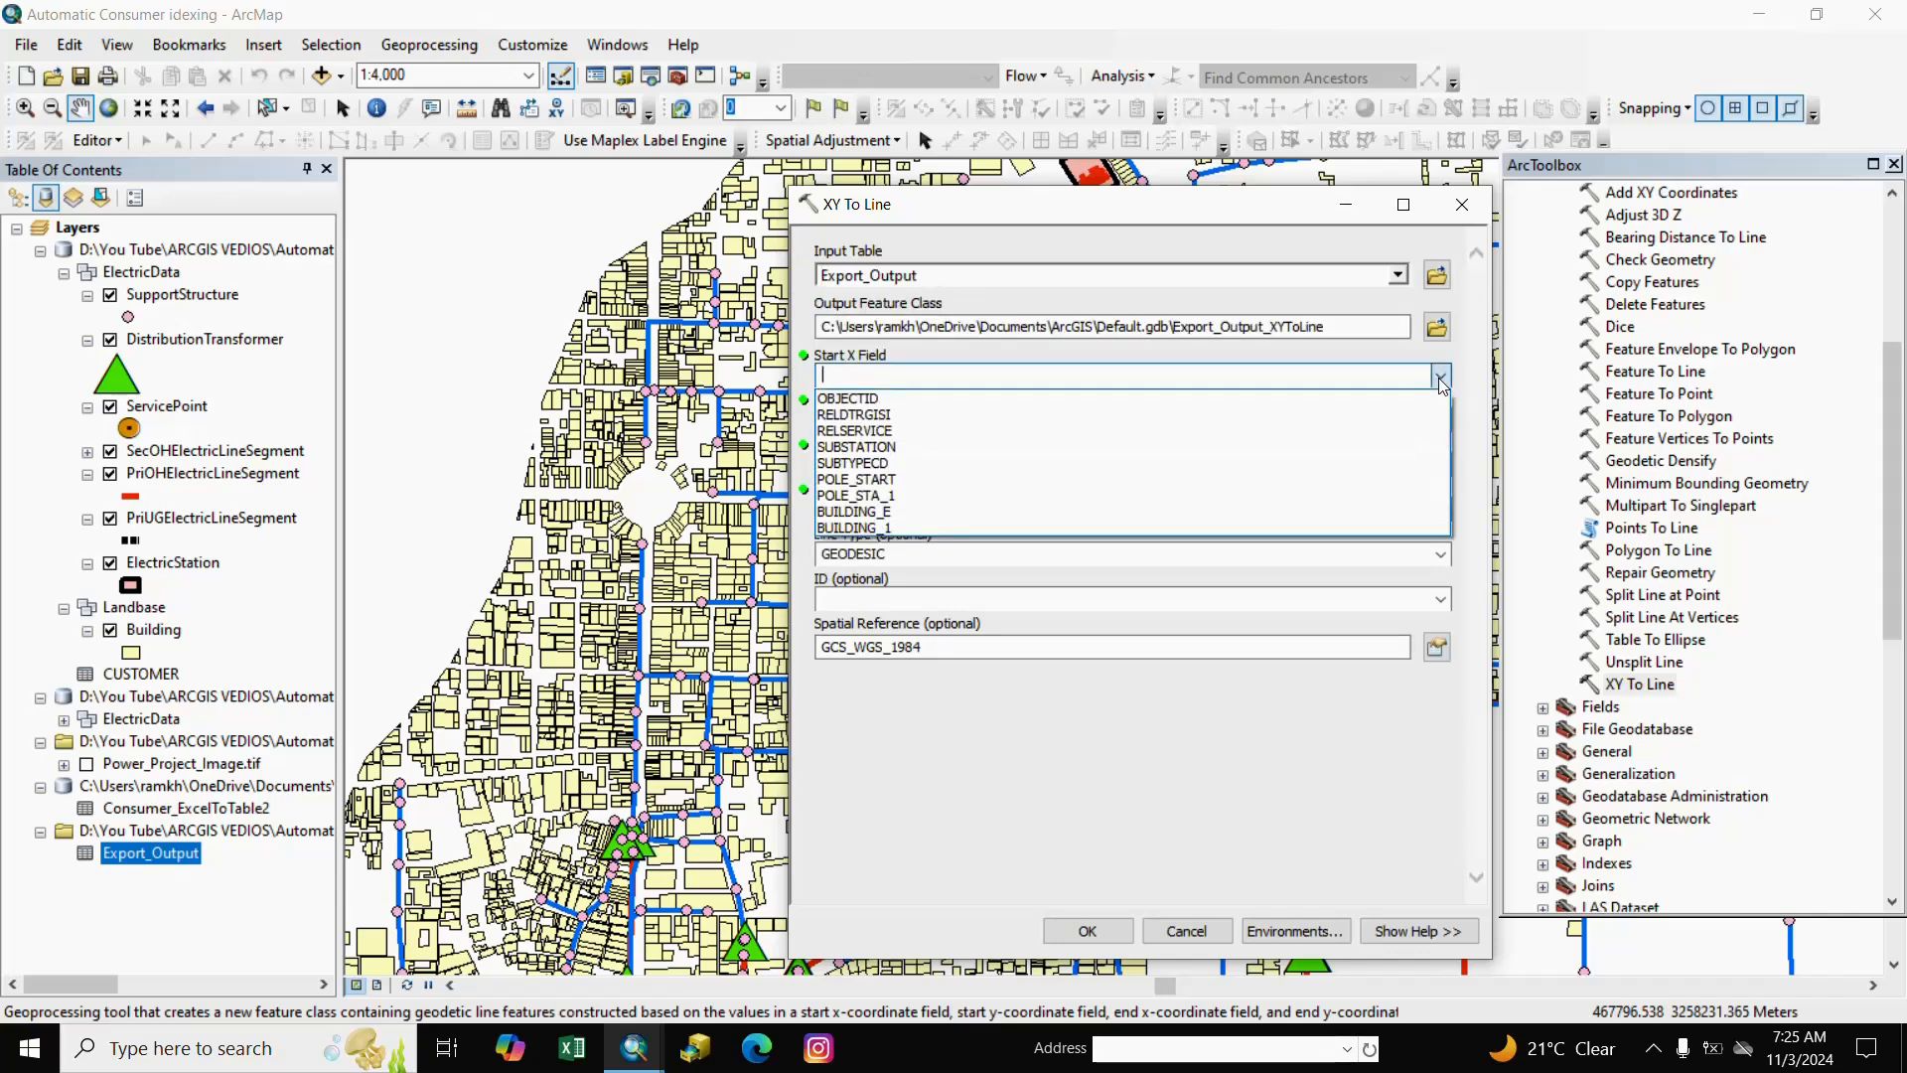
pyautogui.click(1448, 358)
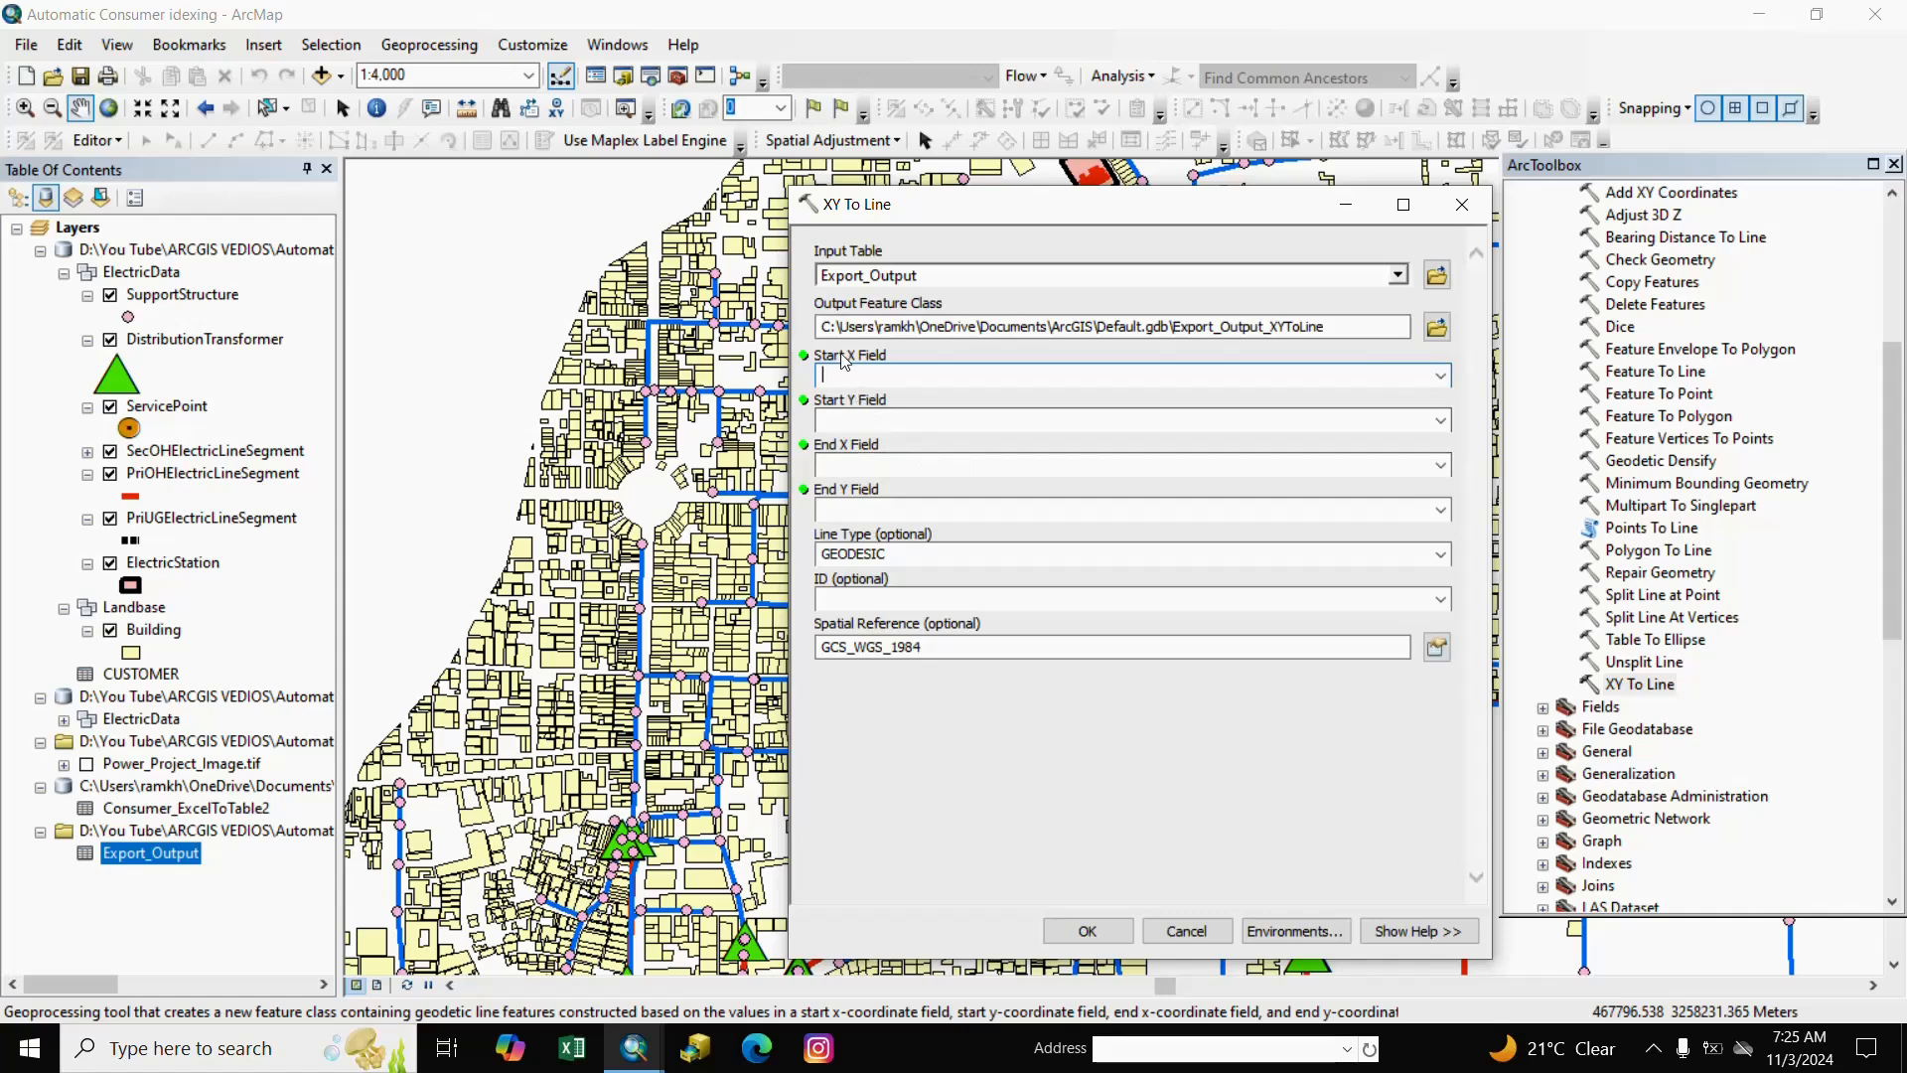
pyautogui.click(1442, 380)
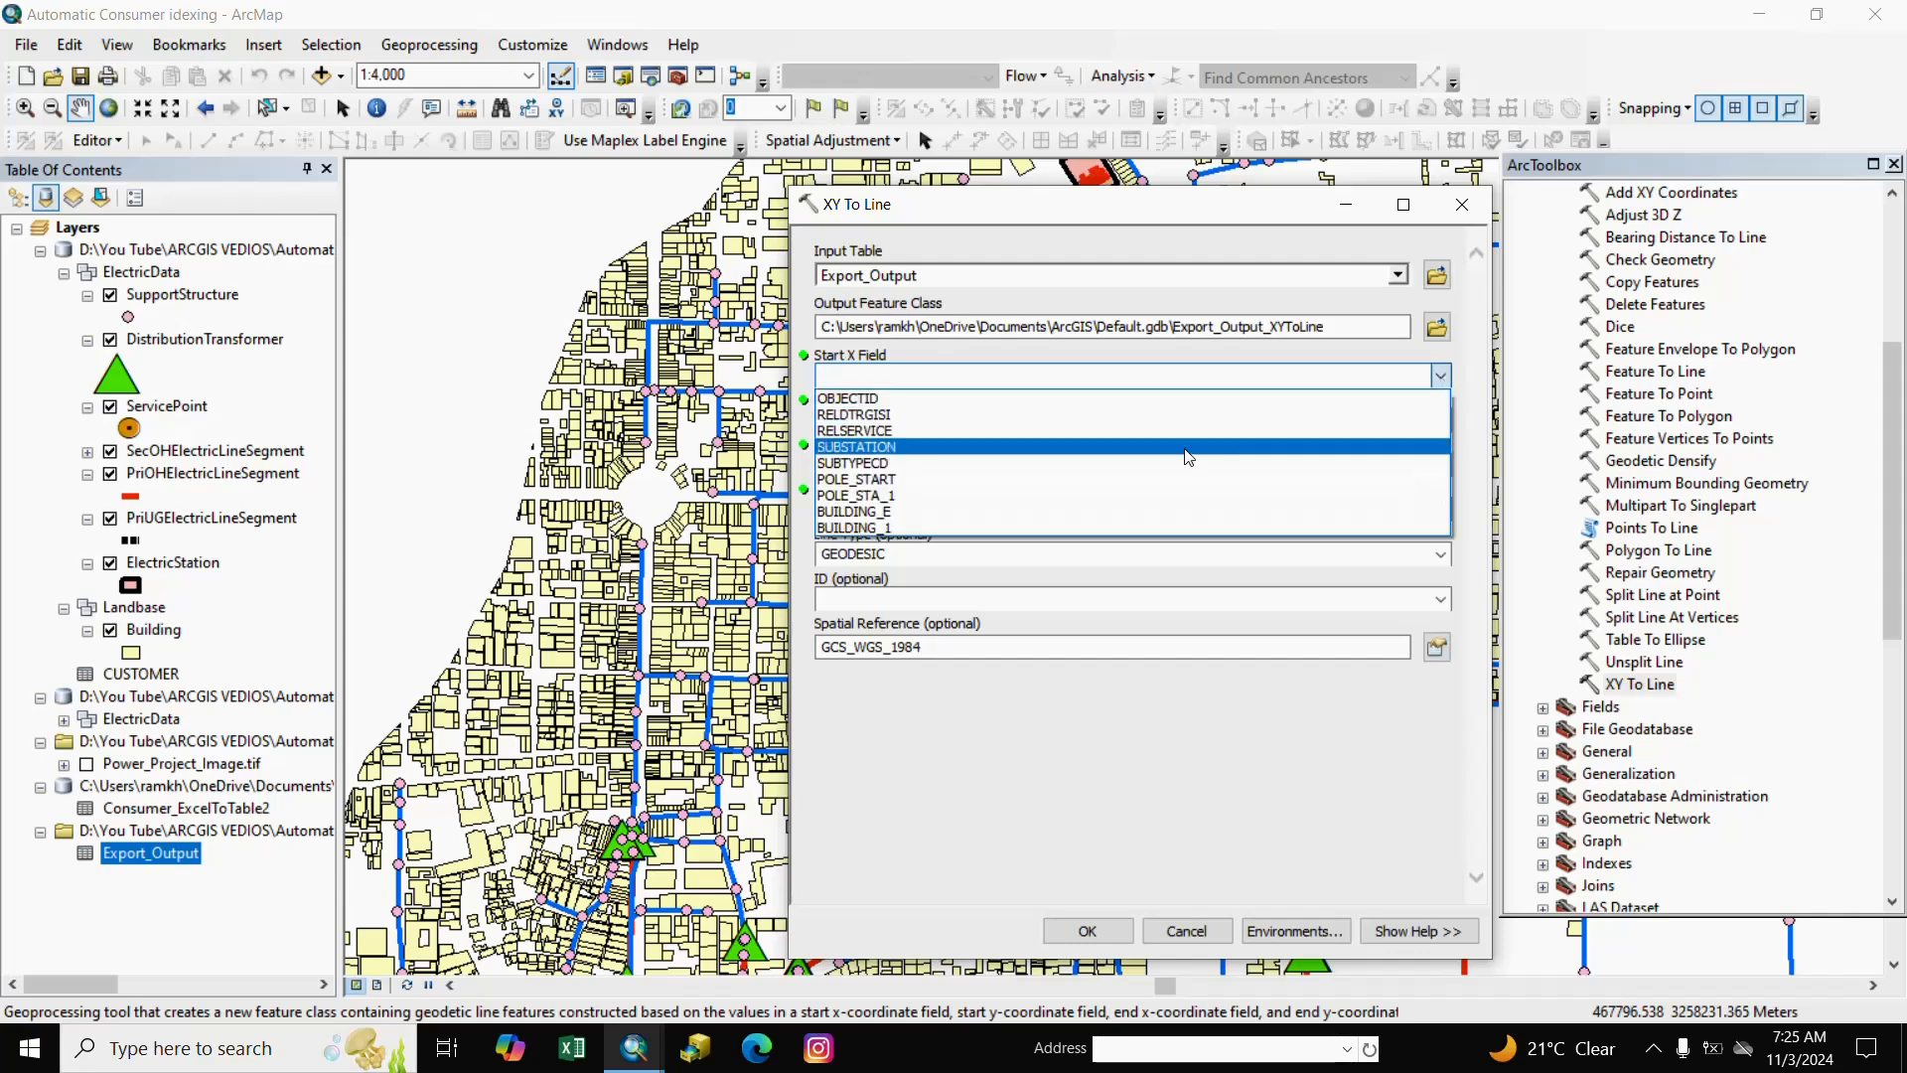
pyautogui.click(879, 479)
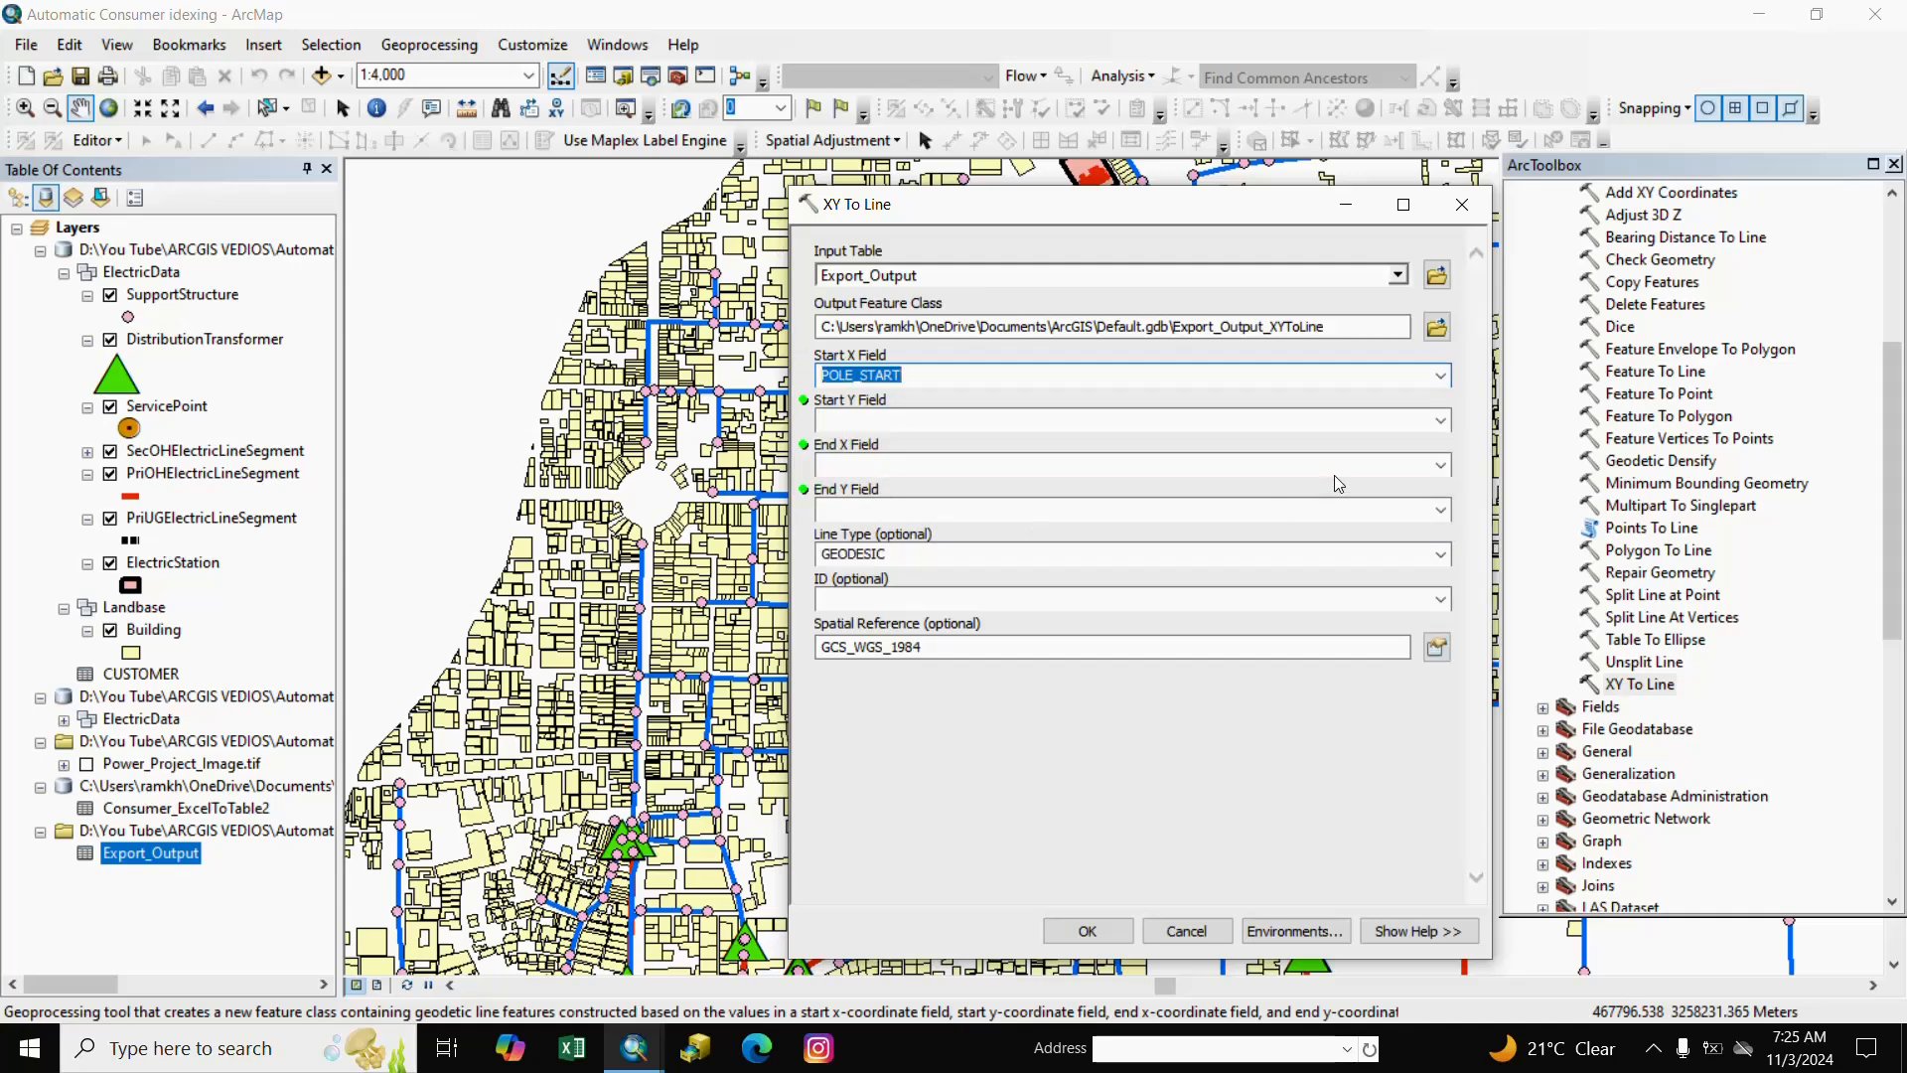
pyautogui.click(1434, 418)
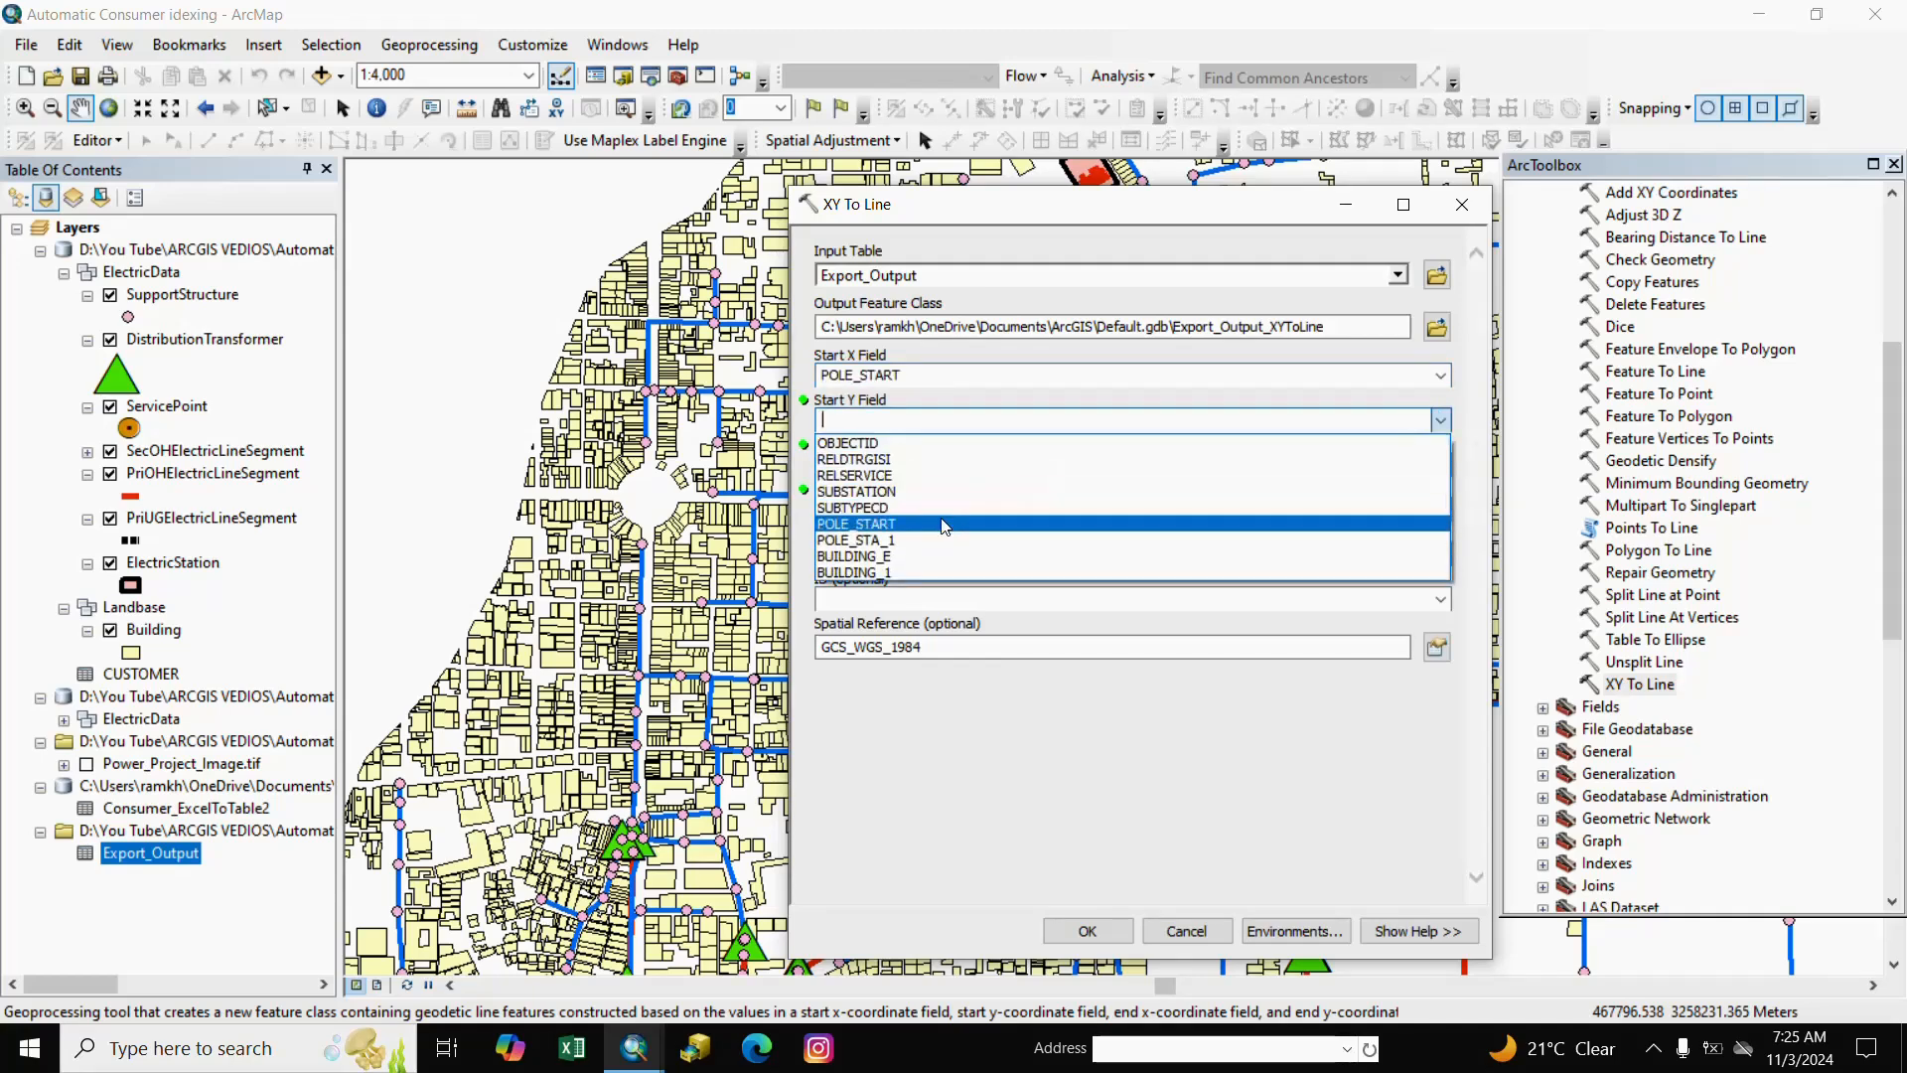
pyautogui.click(877, 549)
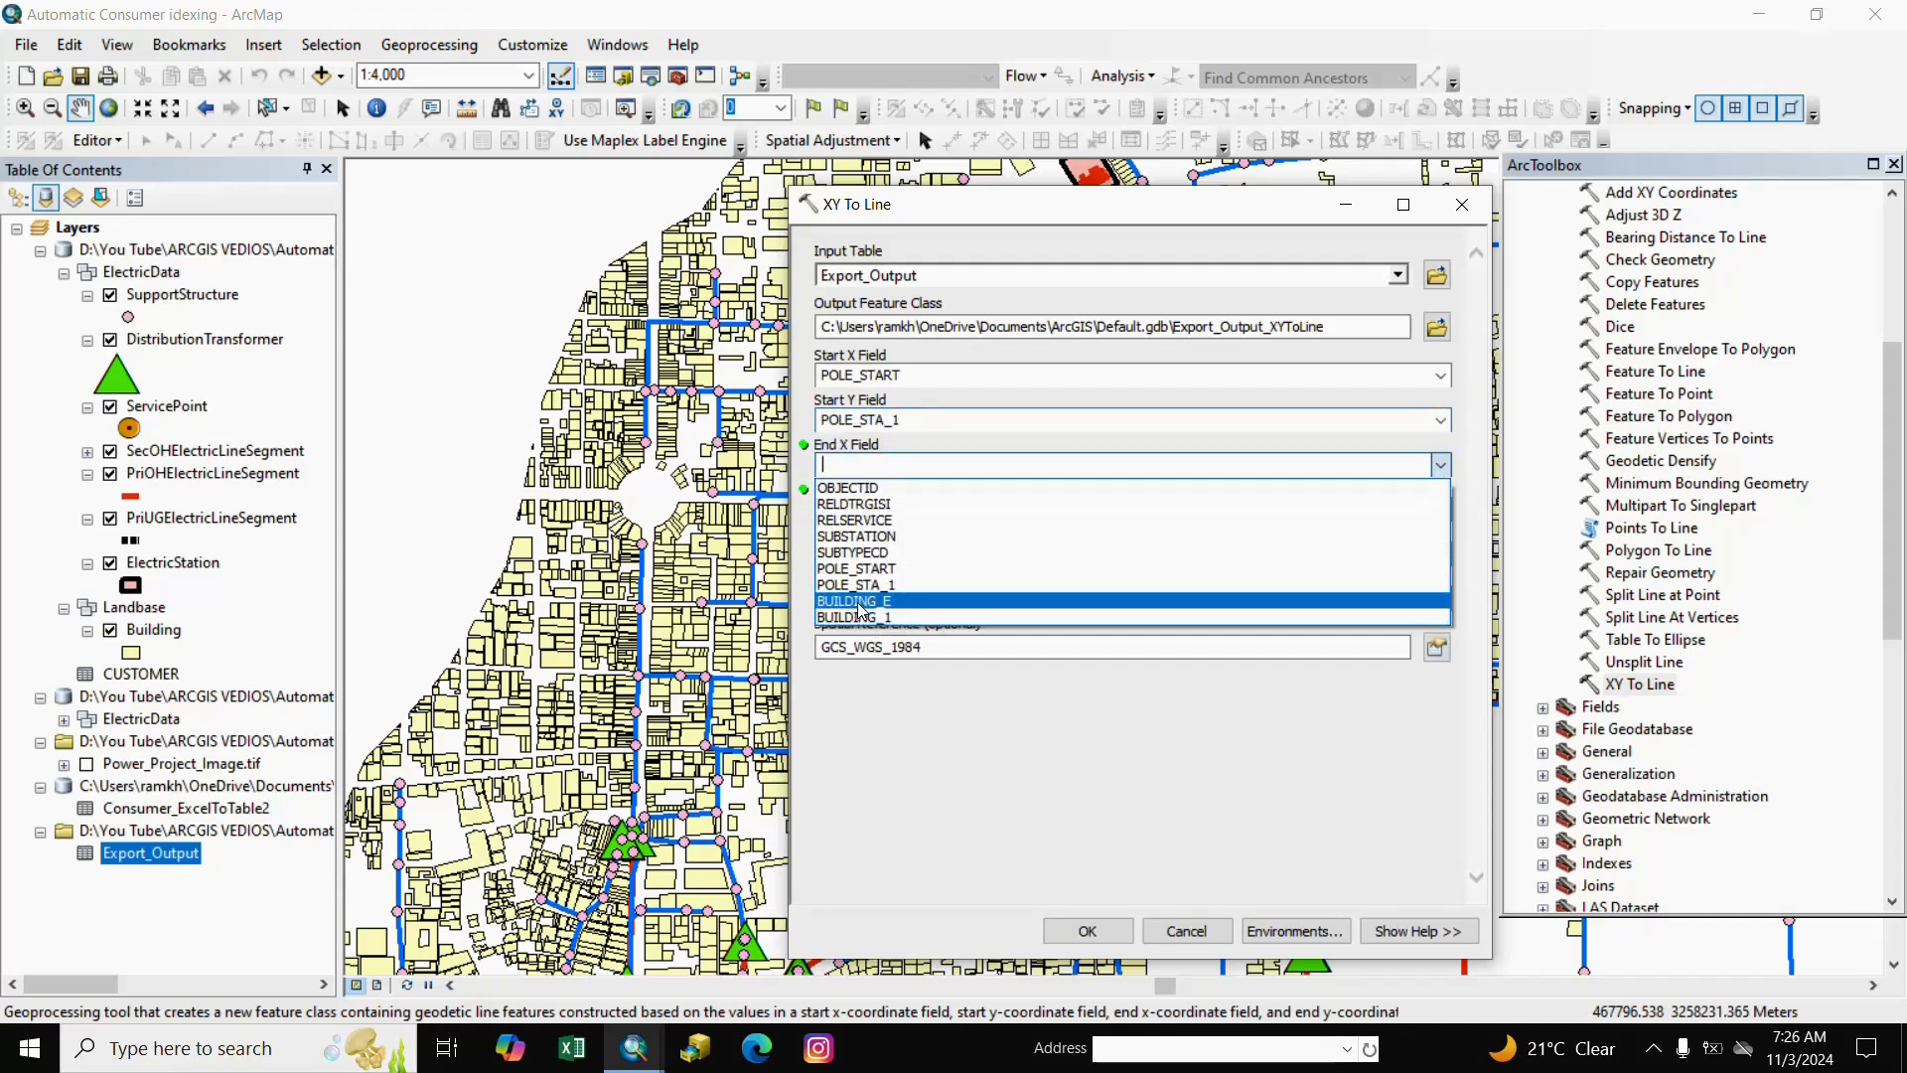
# Set End X to BUILDING_E and End Y to BUILDING_1, then run XY To Line.
pyautogui.click(860, 601)
pyautogui.click(1441, 465)
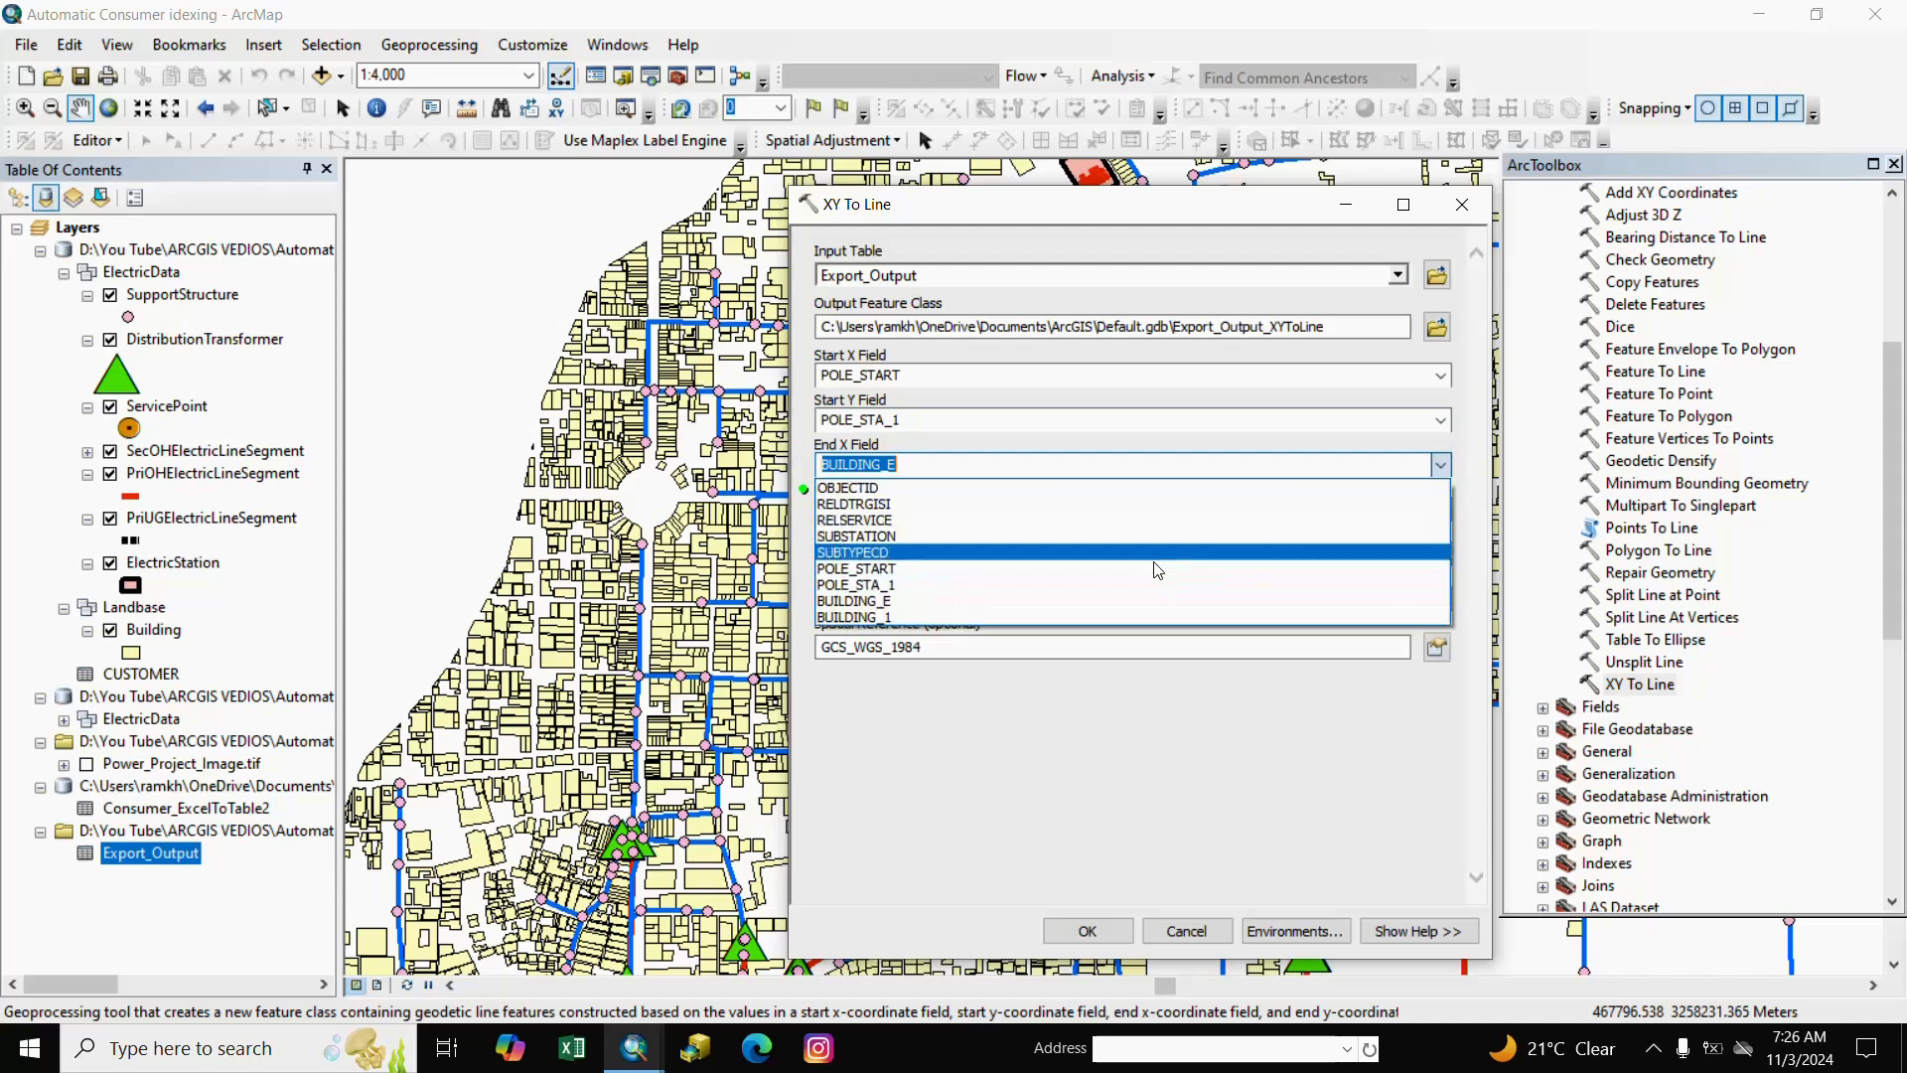
pyautogui.click(870, 618)
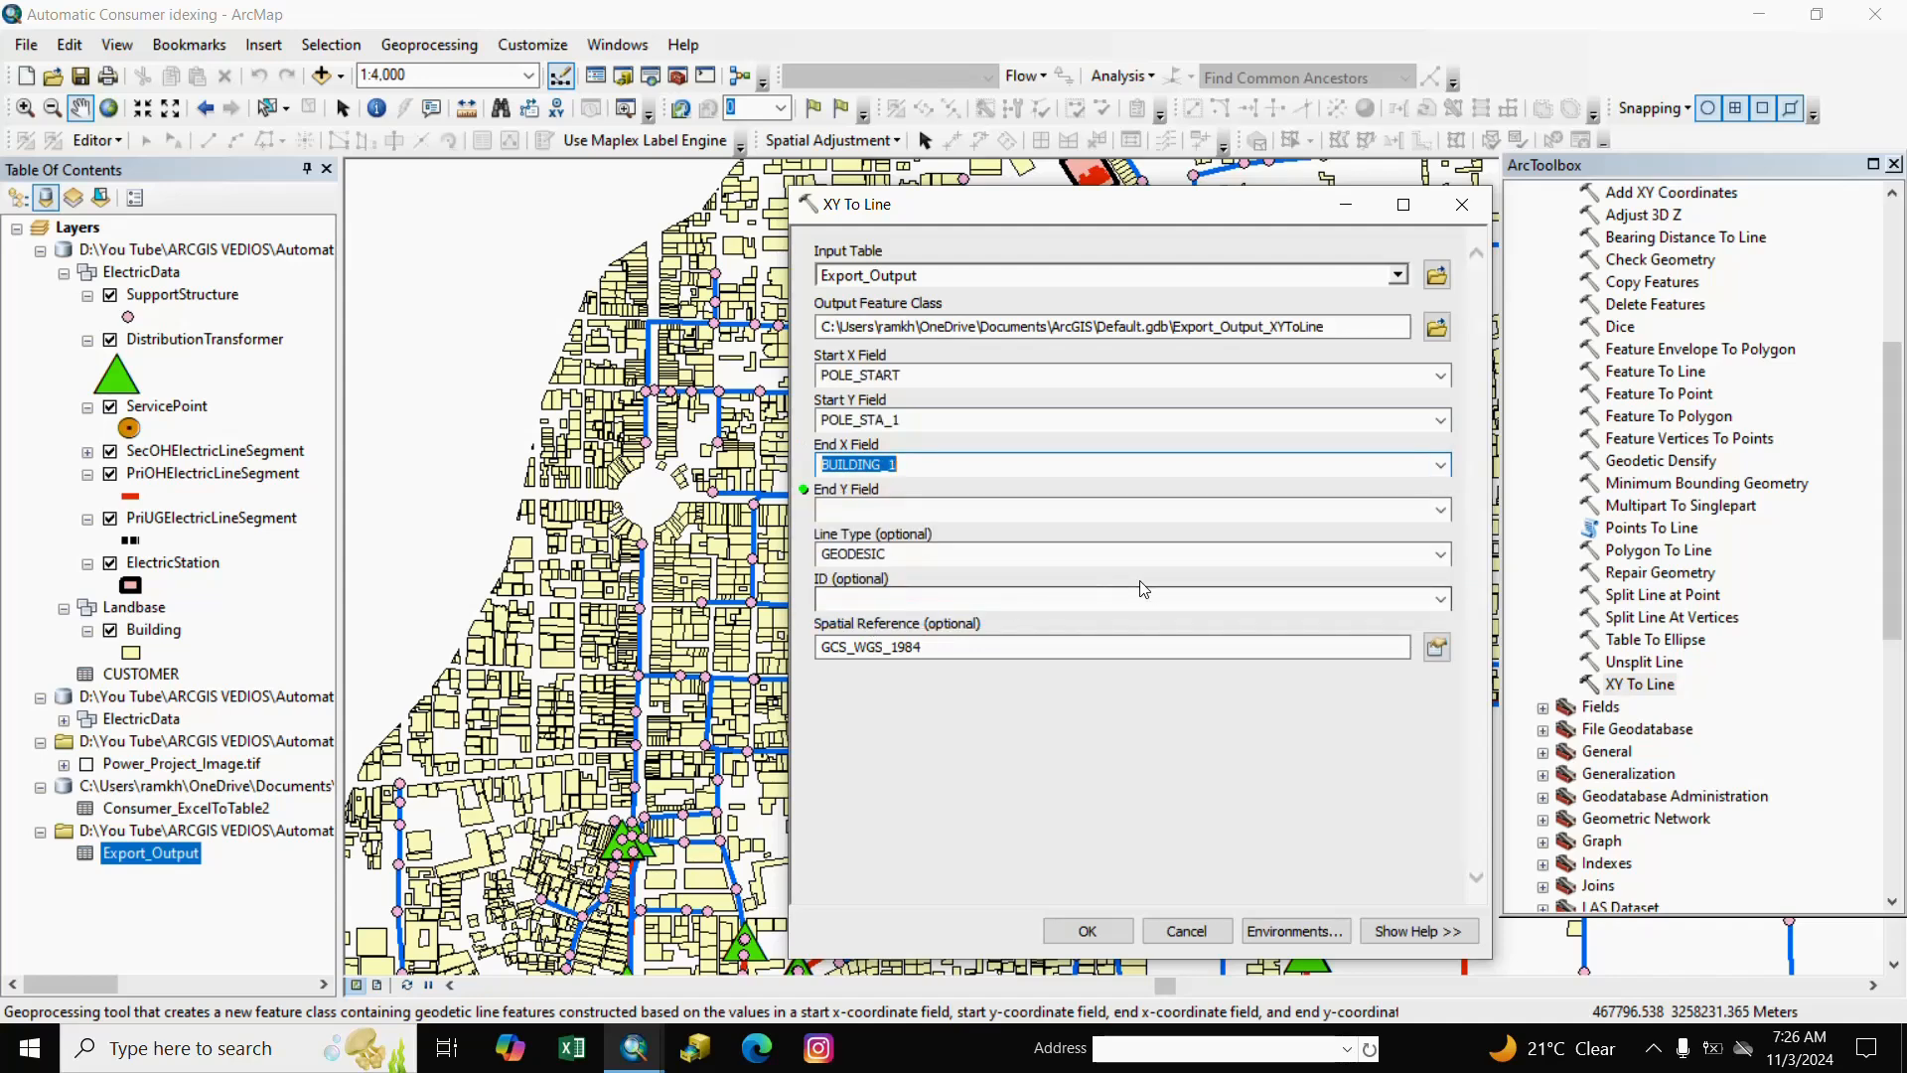
pyautogui.click(1440, 465)
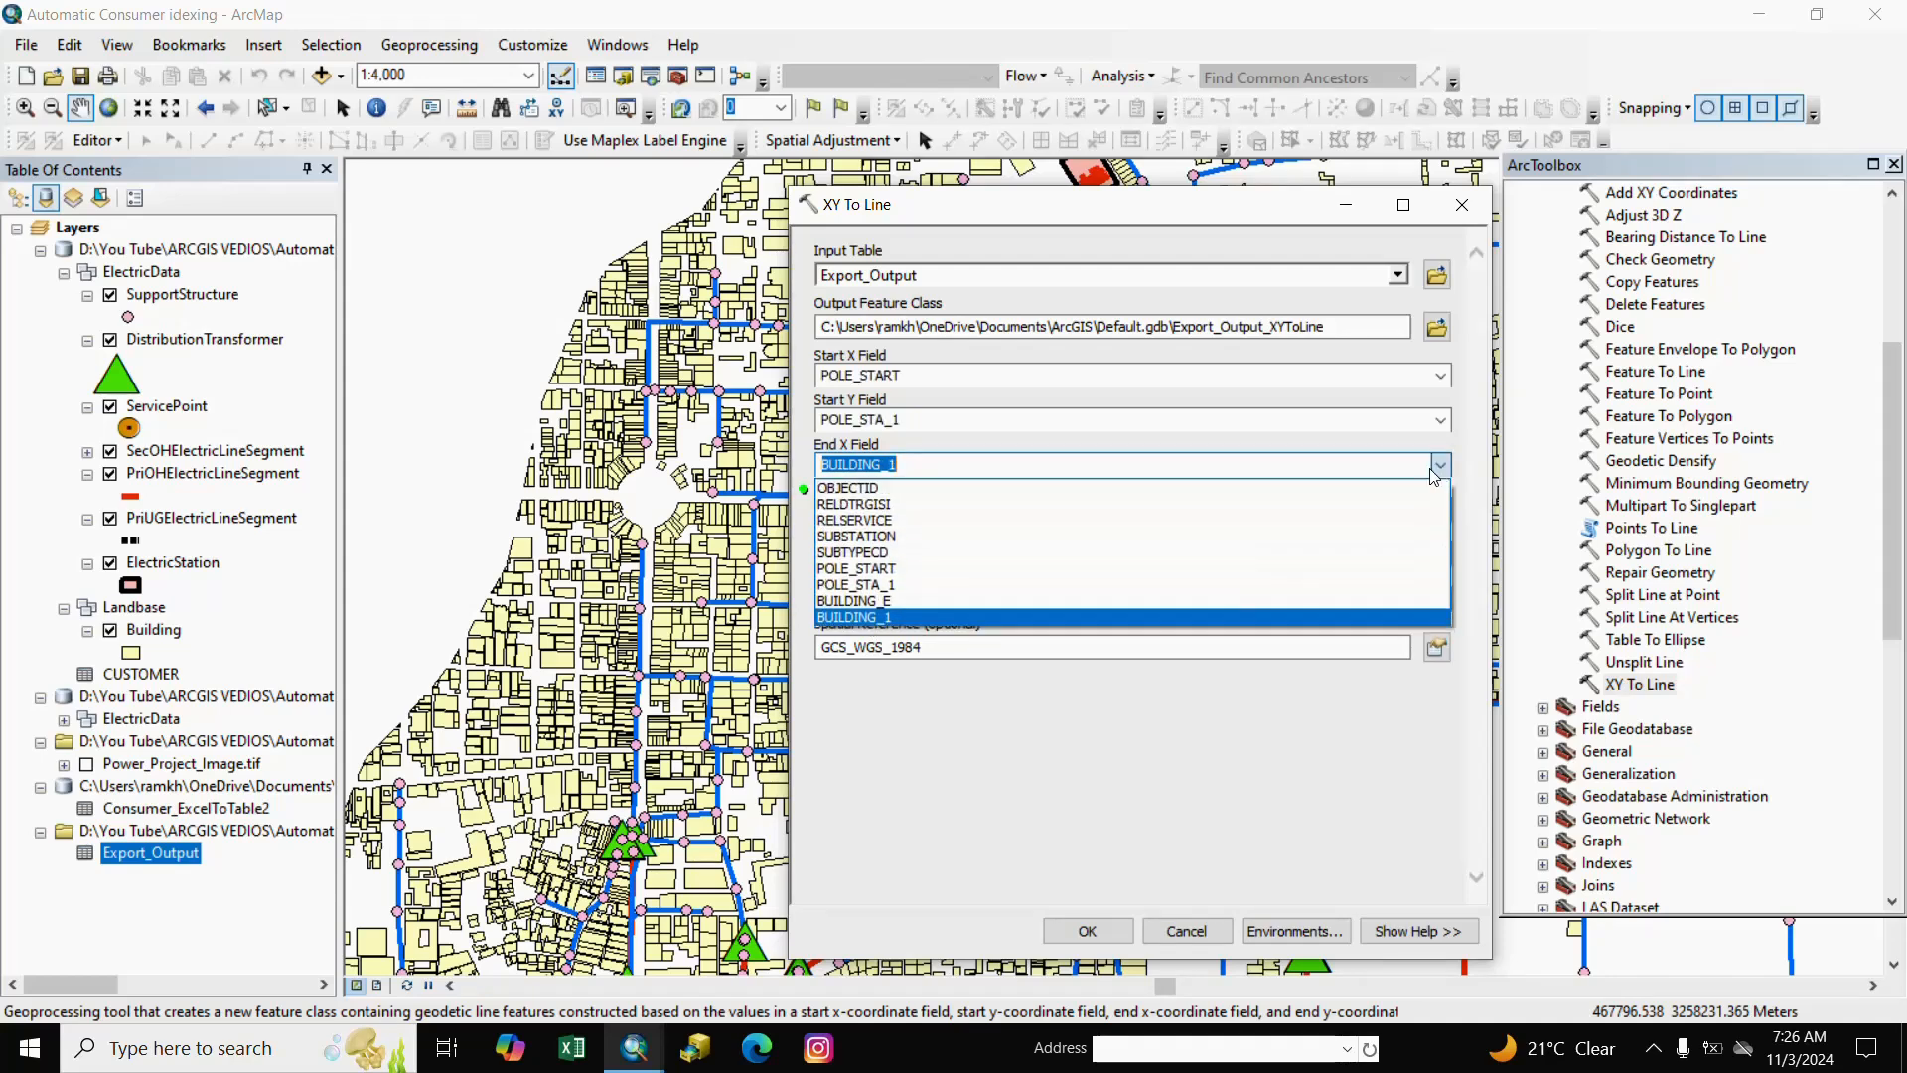
pyautogui.click(860, 601)
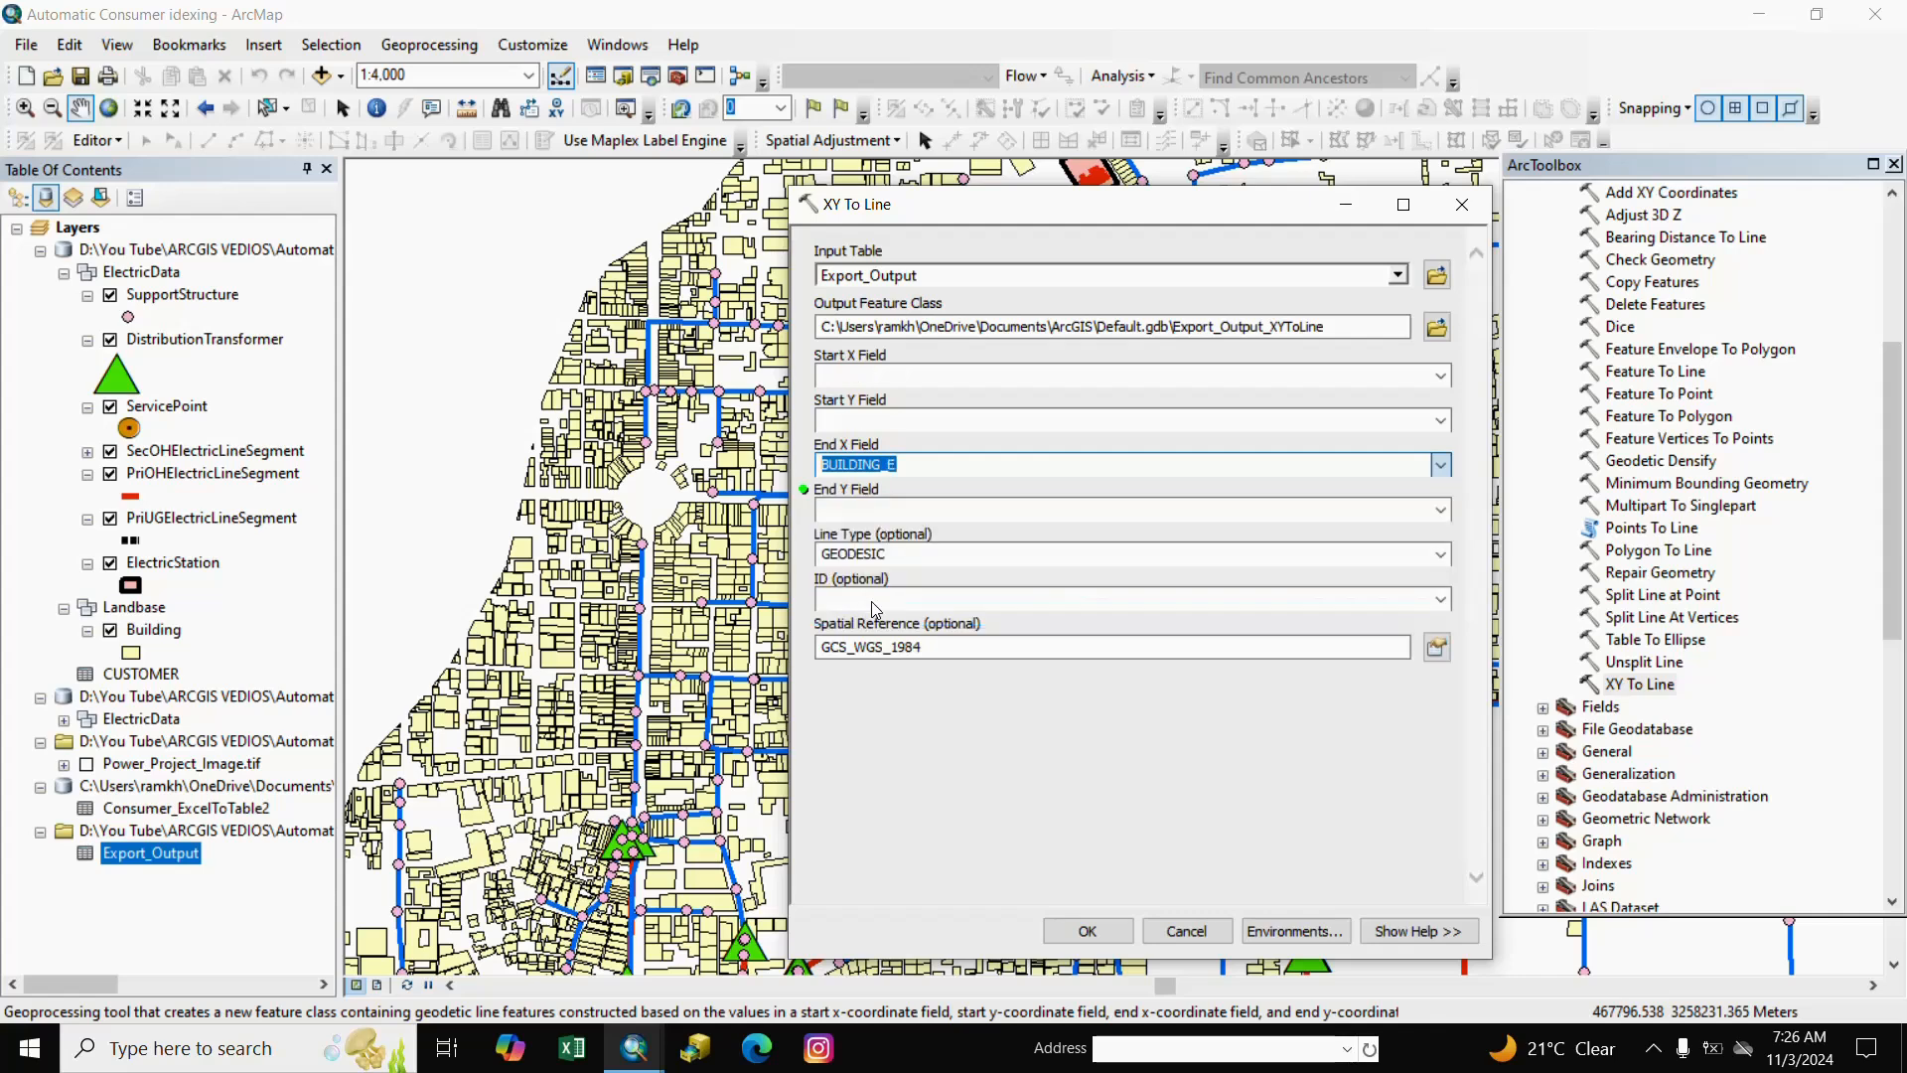
pyautogui.click(1440, 510)
pyautogui.click(860, 661)
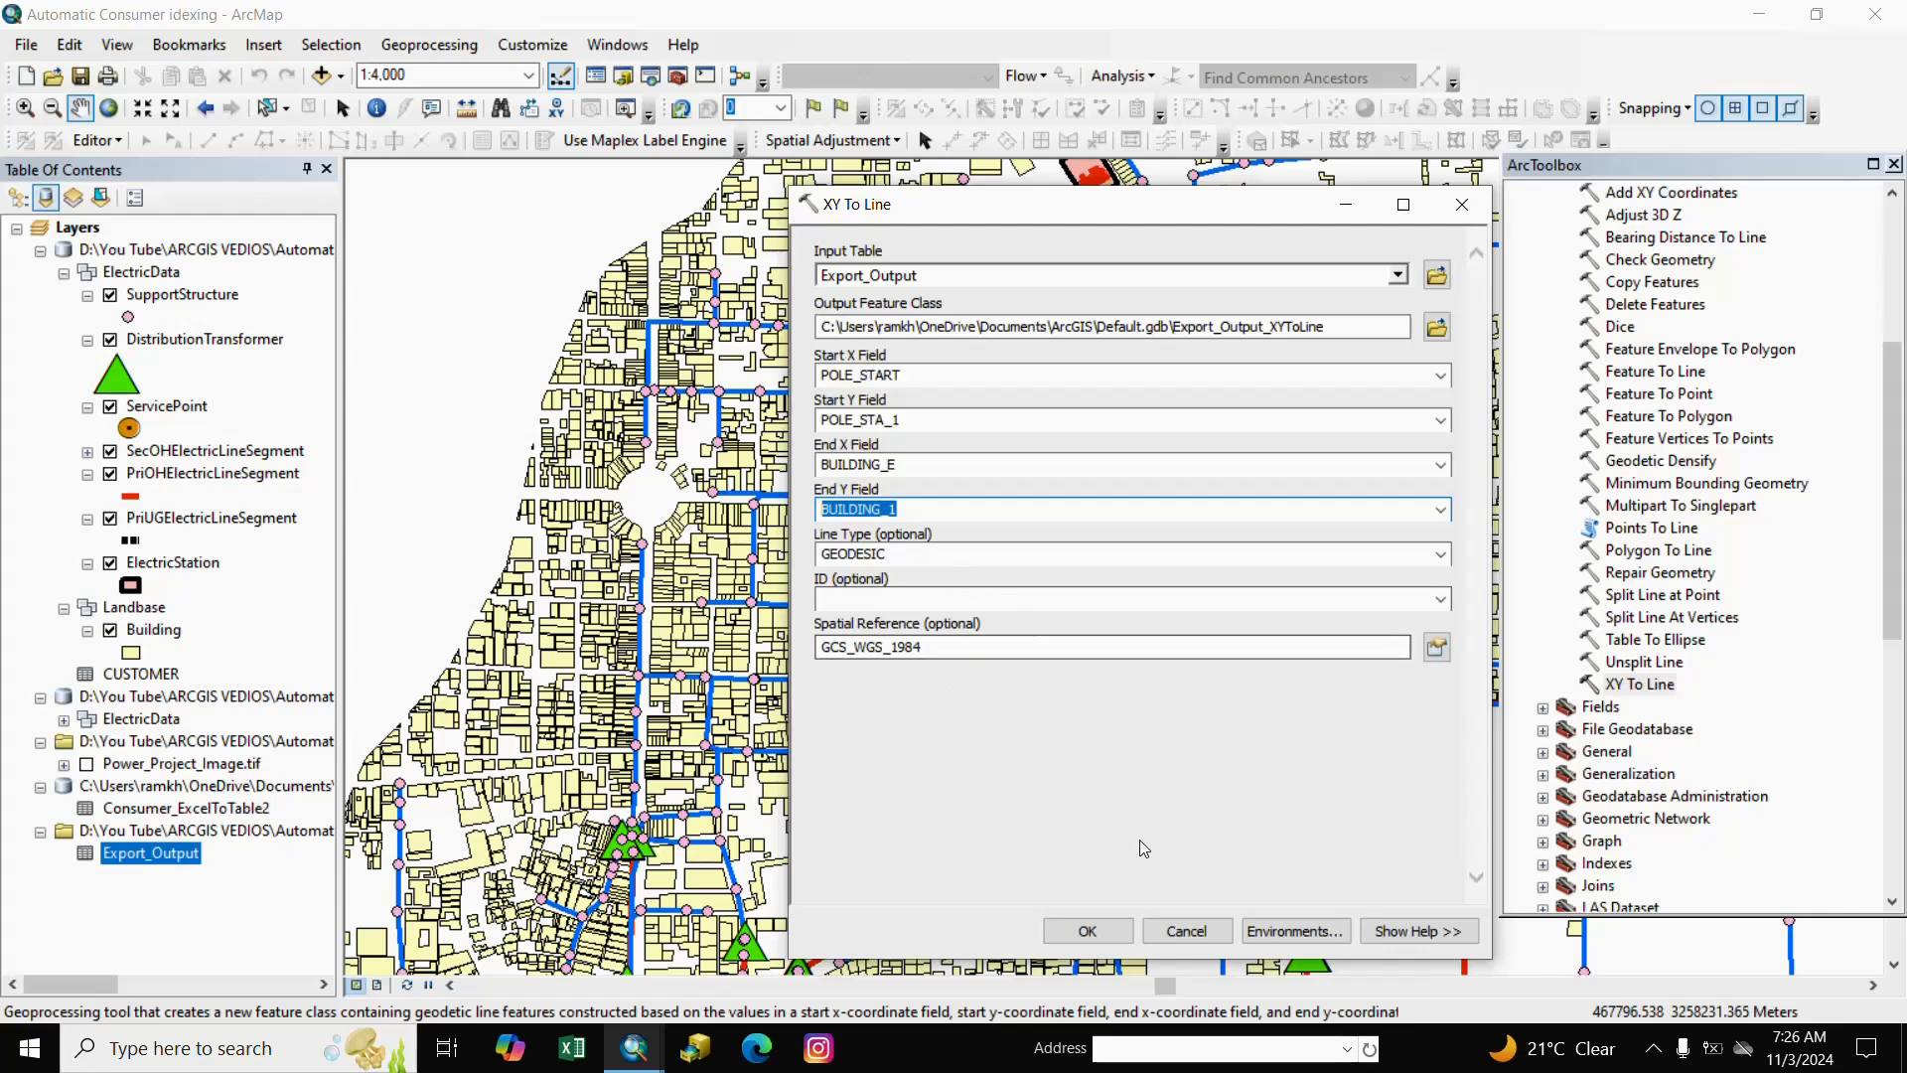
pyautogui.click(1086, 931)
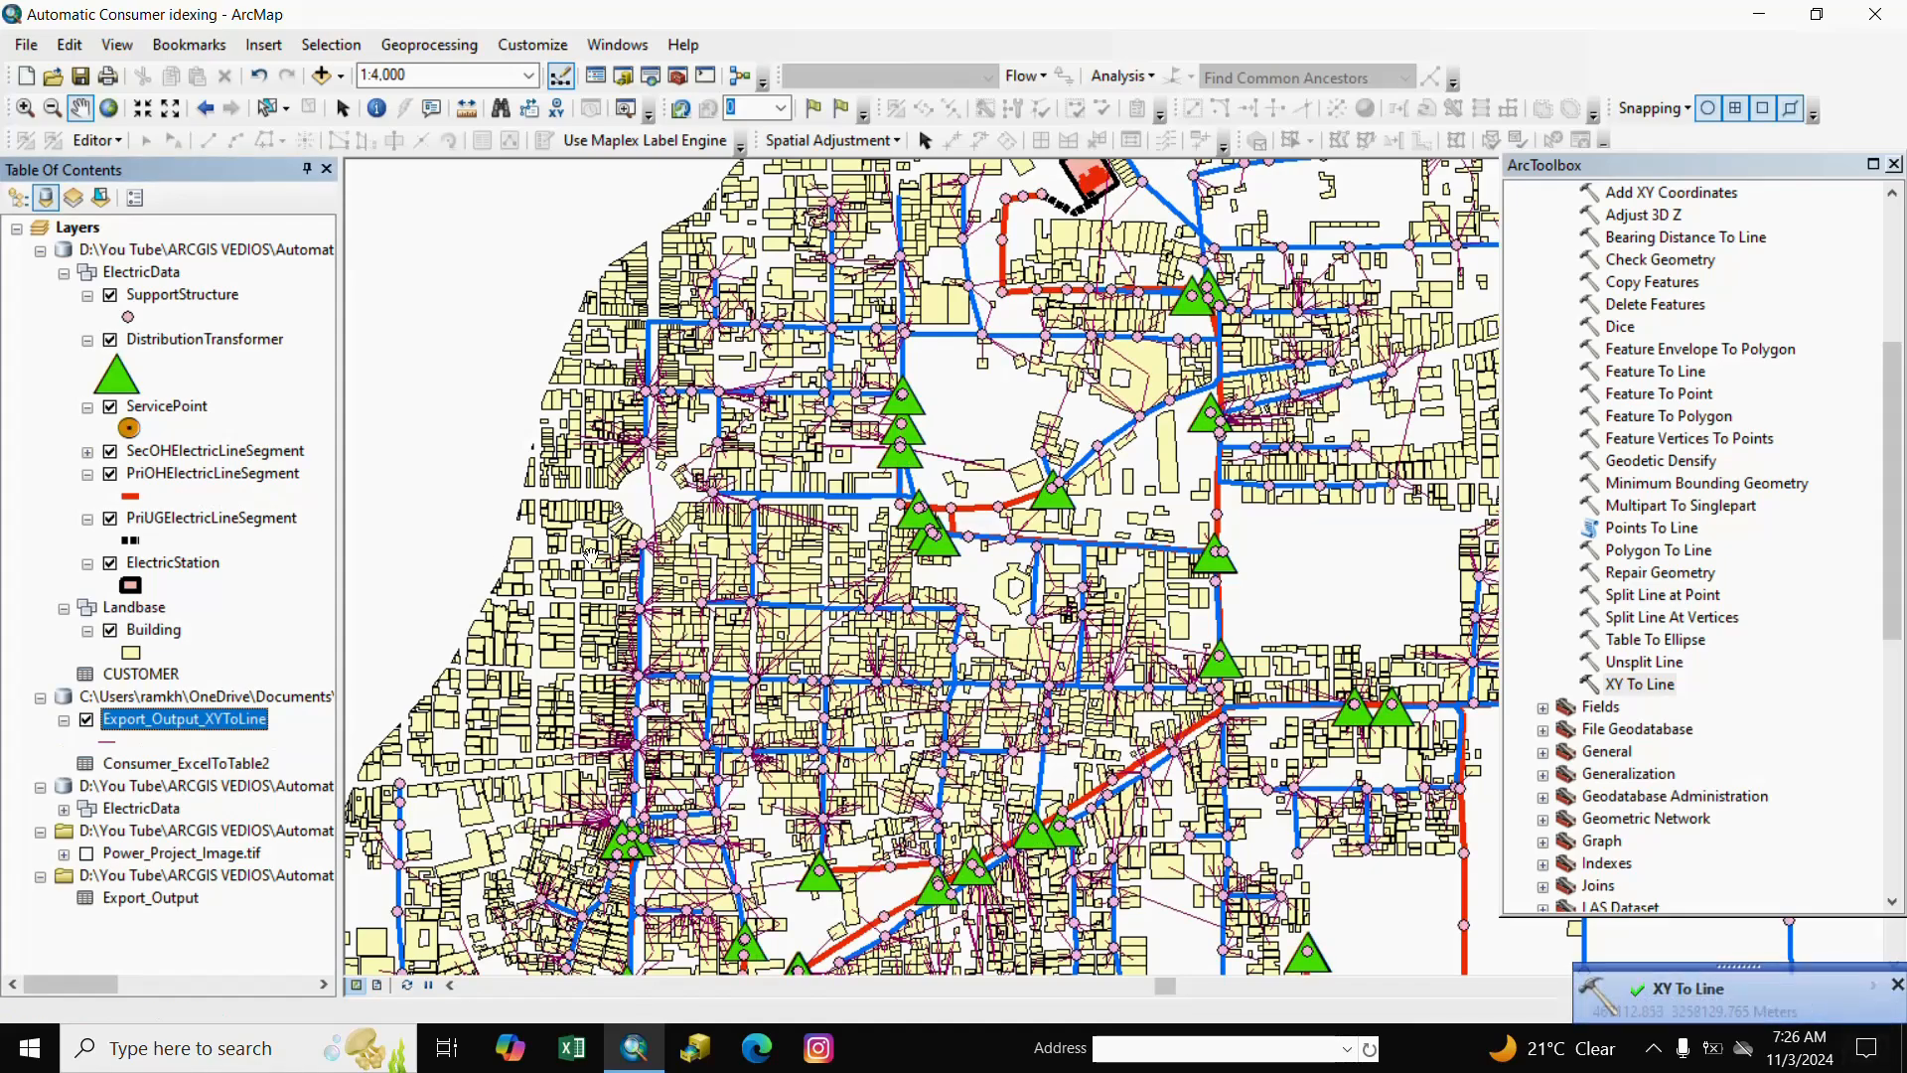
# Zoom in on a pole-to-building line junction, then close the ArcToolbox panel.
pyautogui.scroll(8, 857, 722)
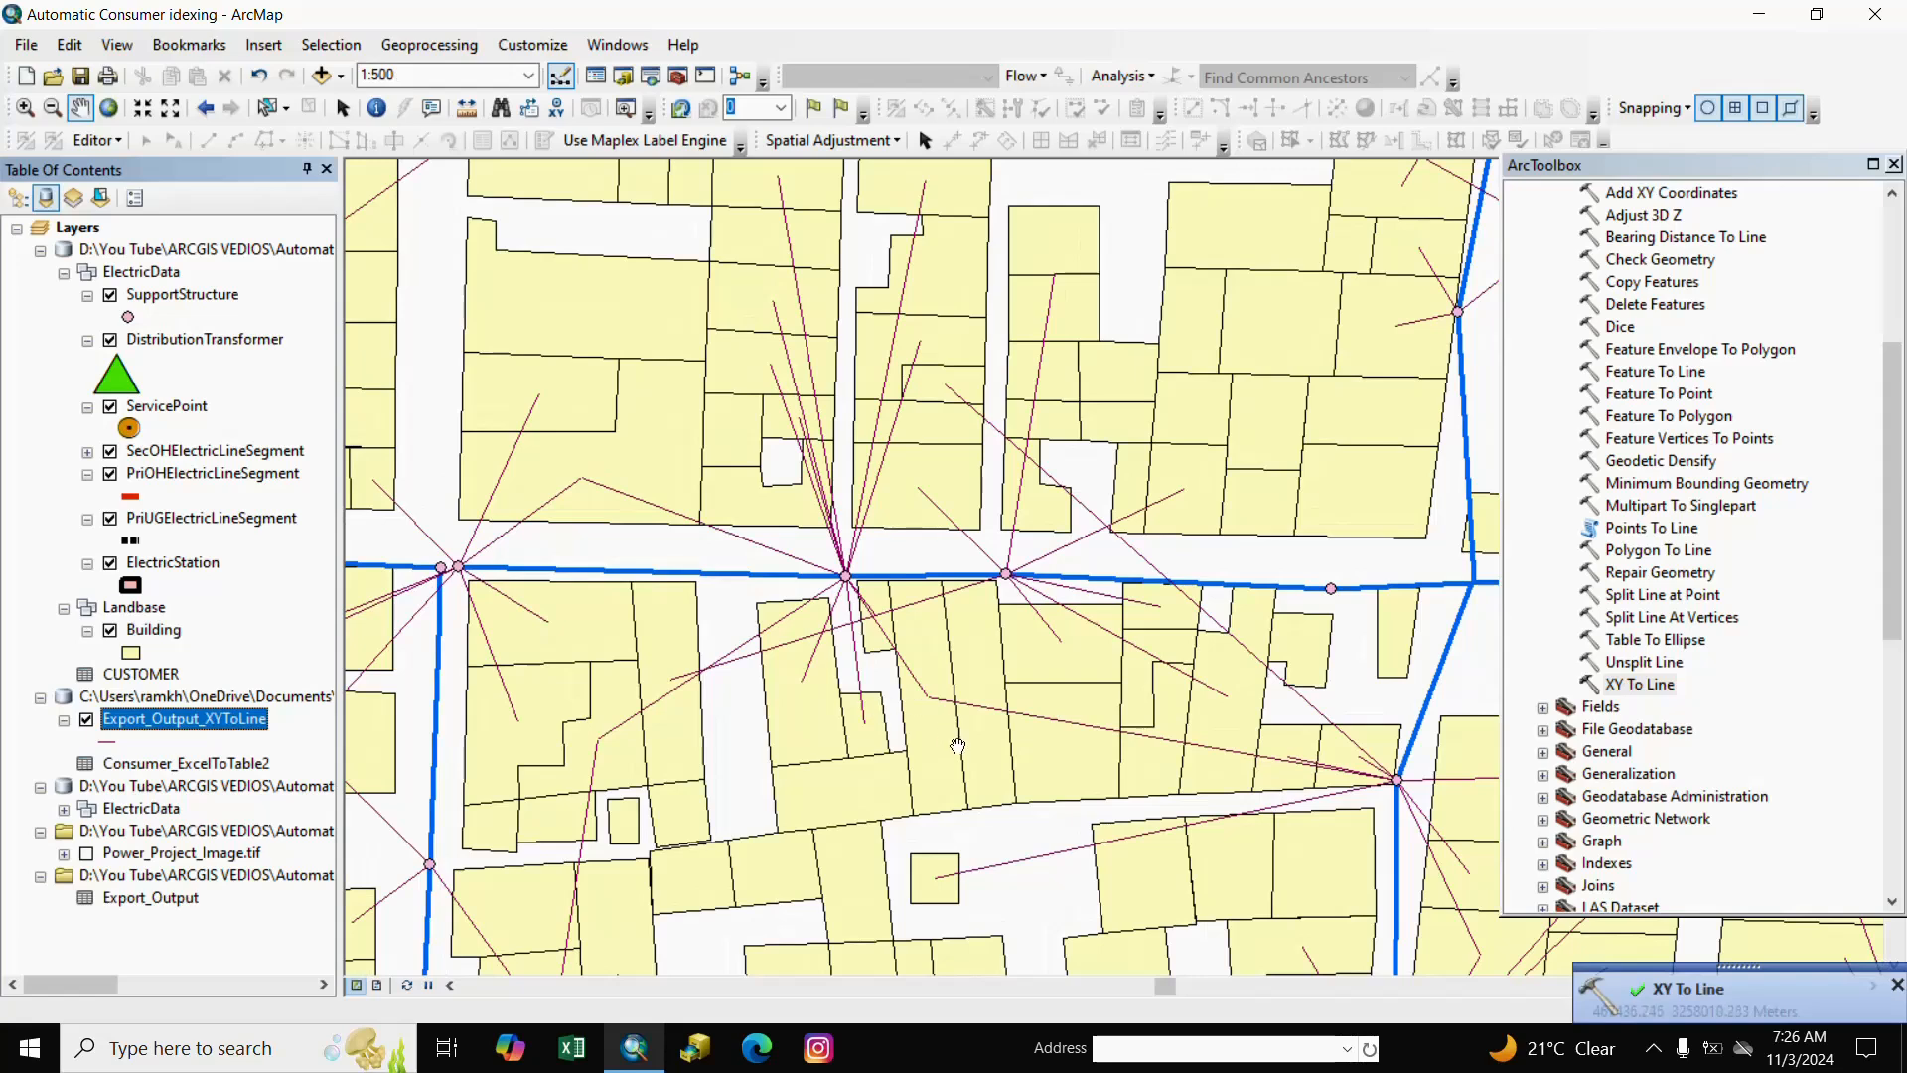
pyautogui.scroll(1, 865, 660)
pyautogui.scroll(1, 943, 616)
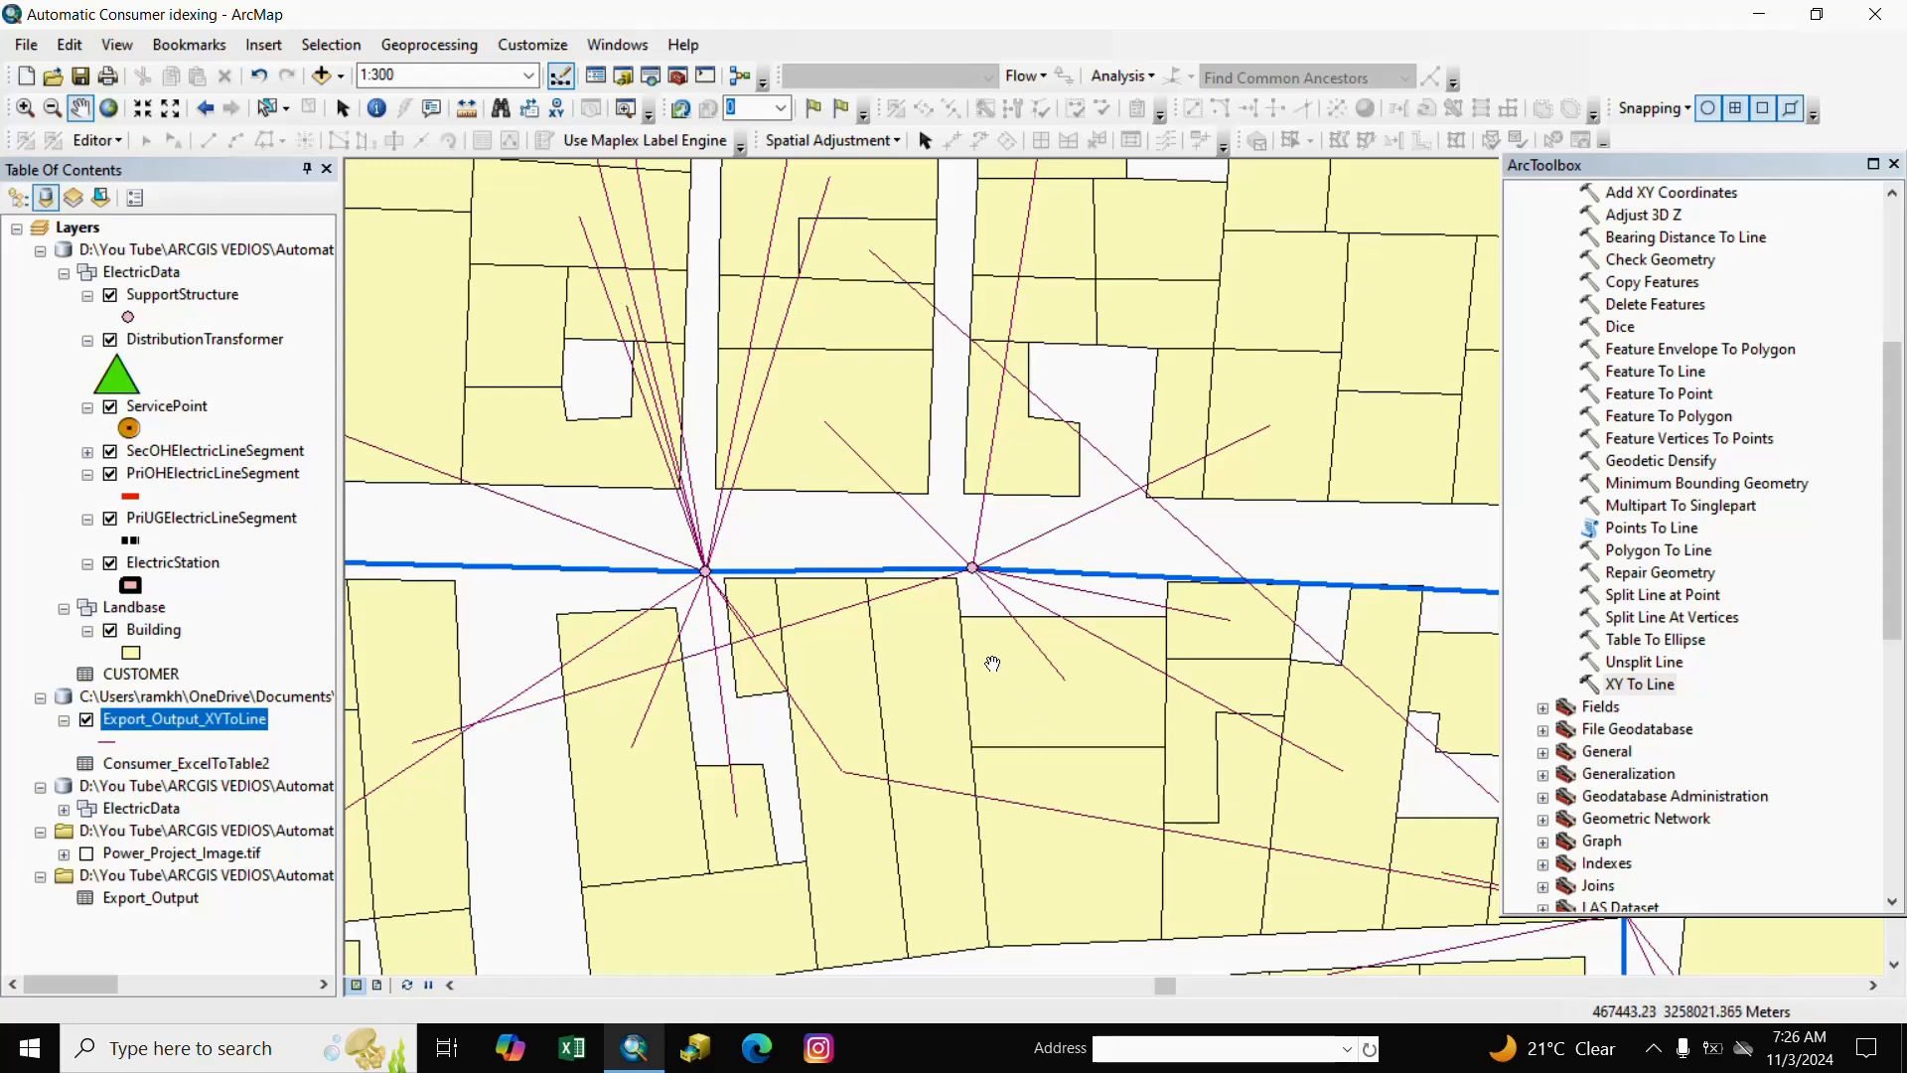
pyautogui.scroll(1, 984, 606)
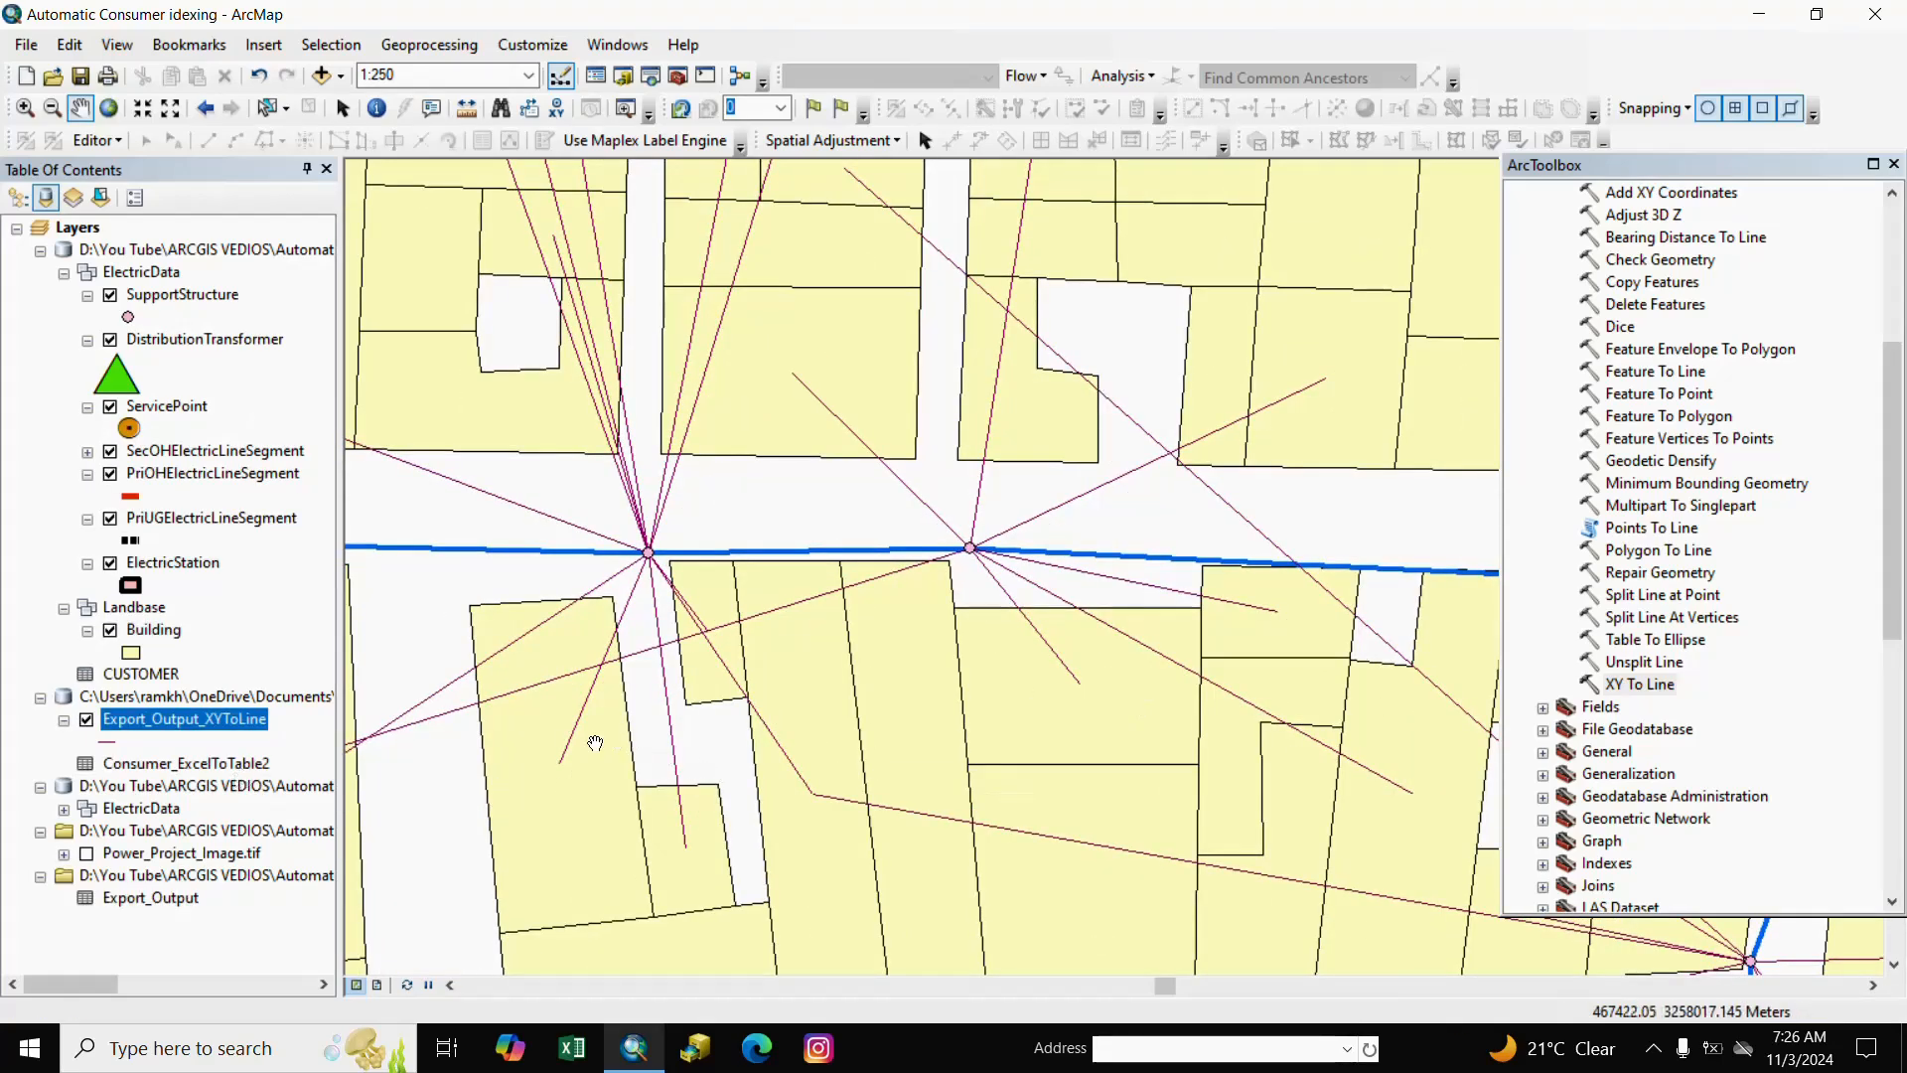
pyautogui.click(1893, 165)
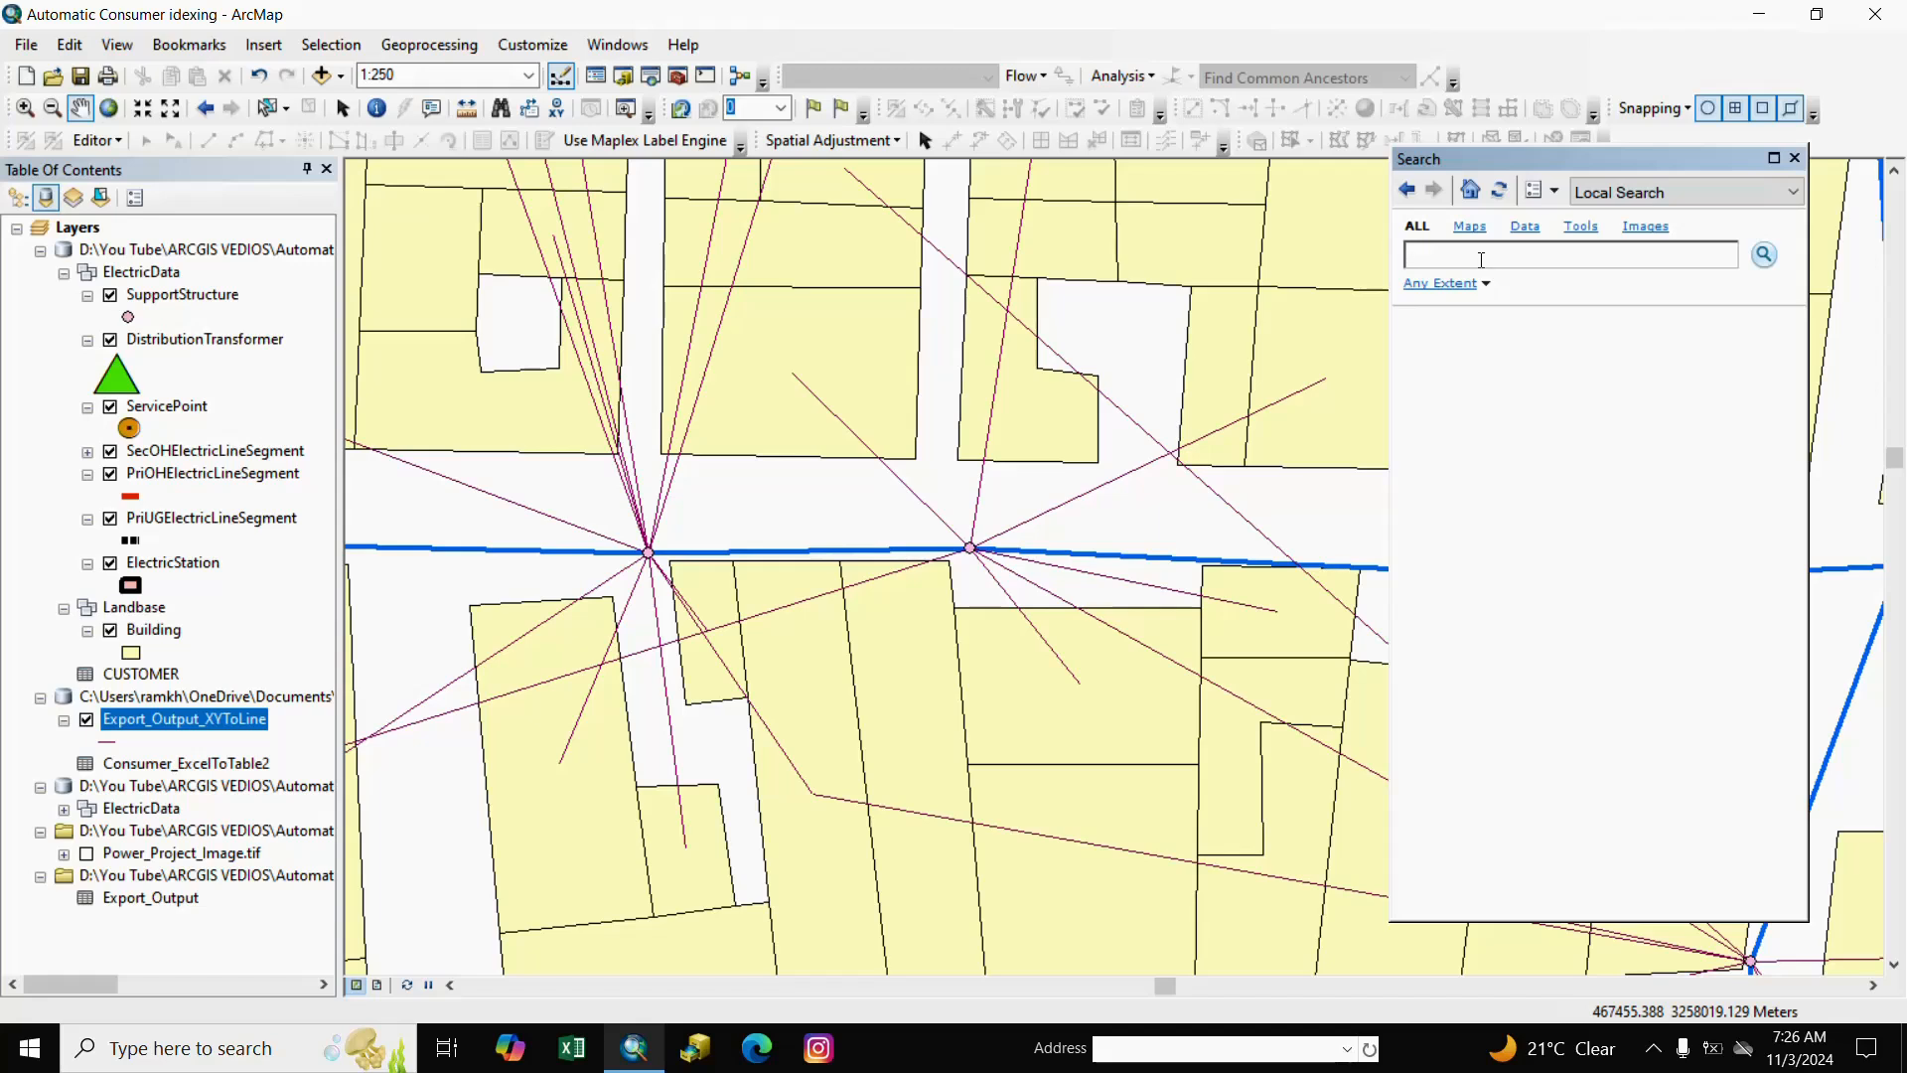
# Search tools for 'feature end point' and open Feature Vertices To Points.
pyautogui.write('eature end point')
pyautogui.press('Return')
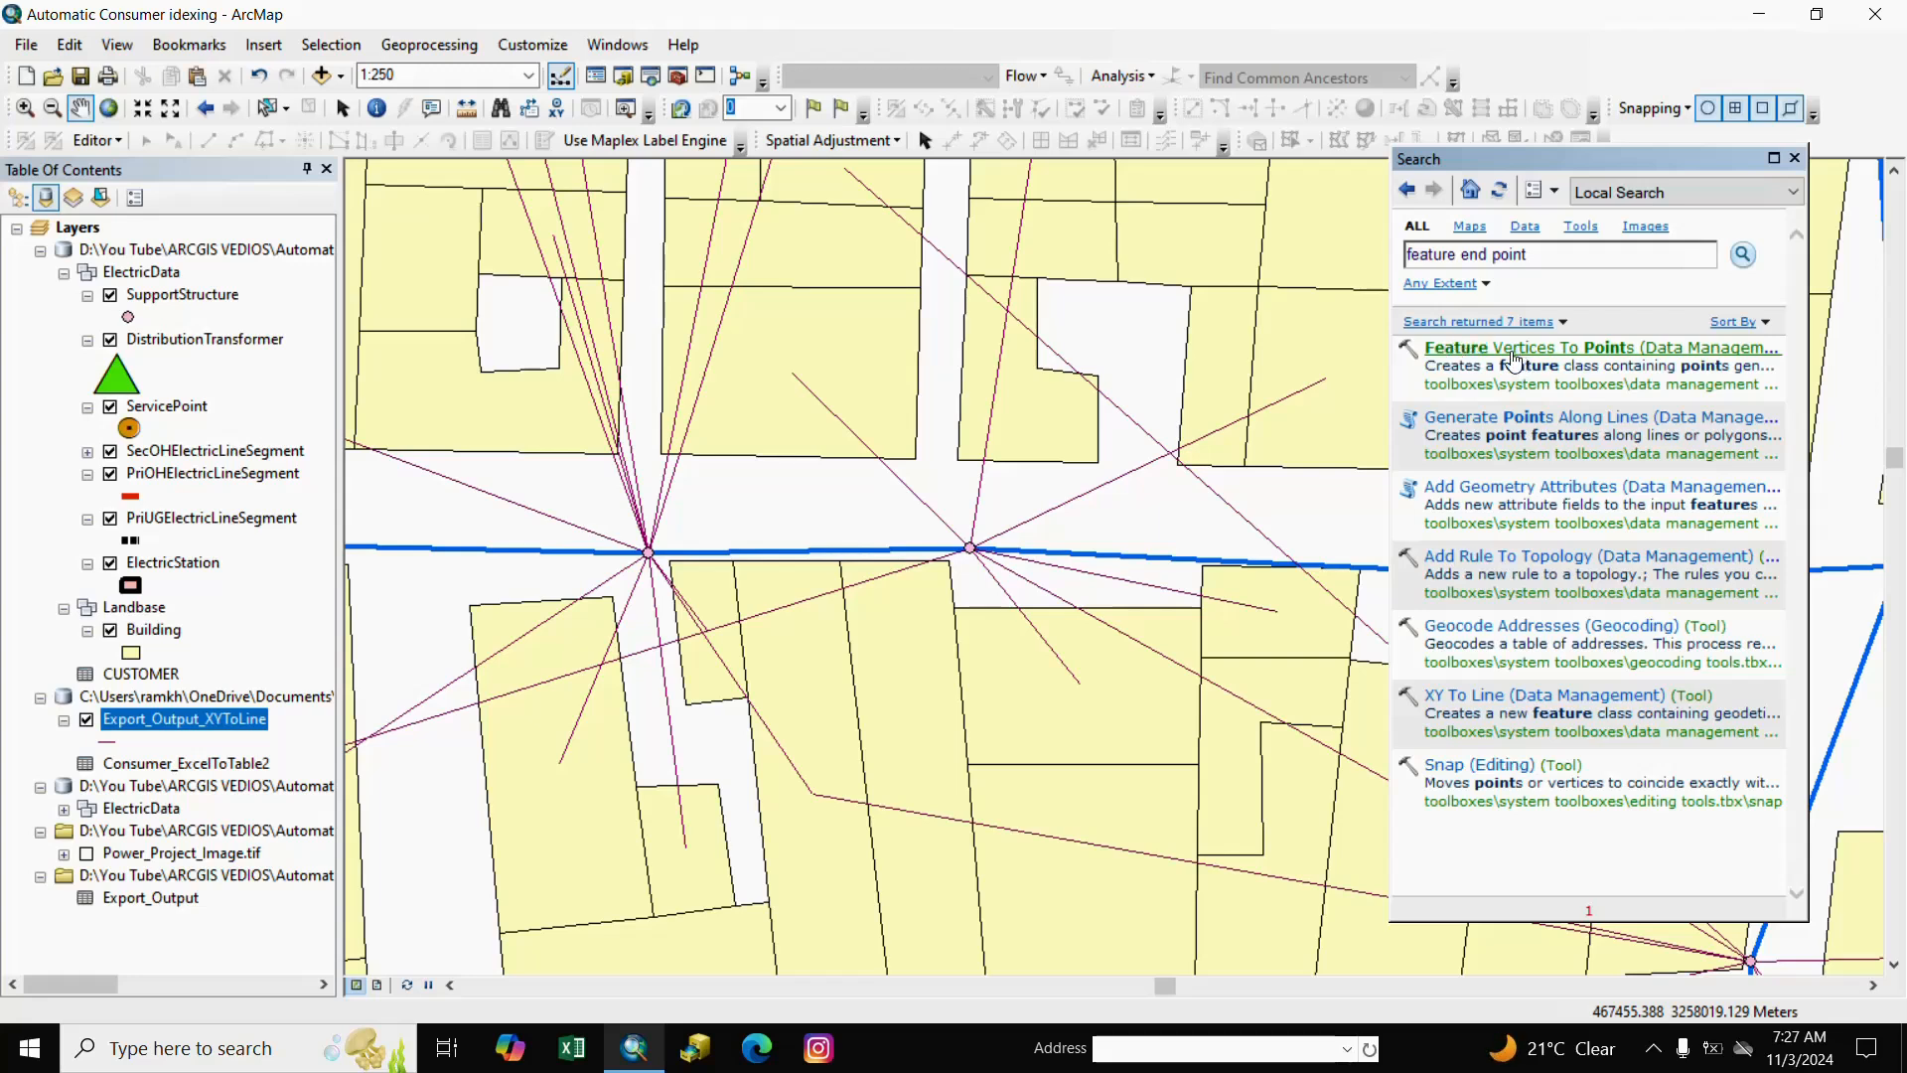
pyautogui.click(1461, 350)
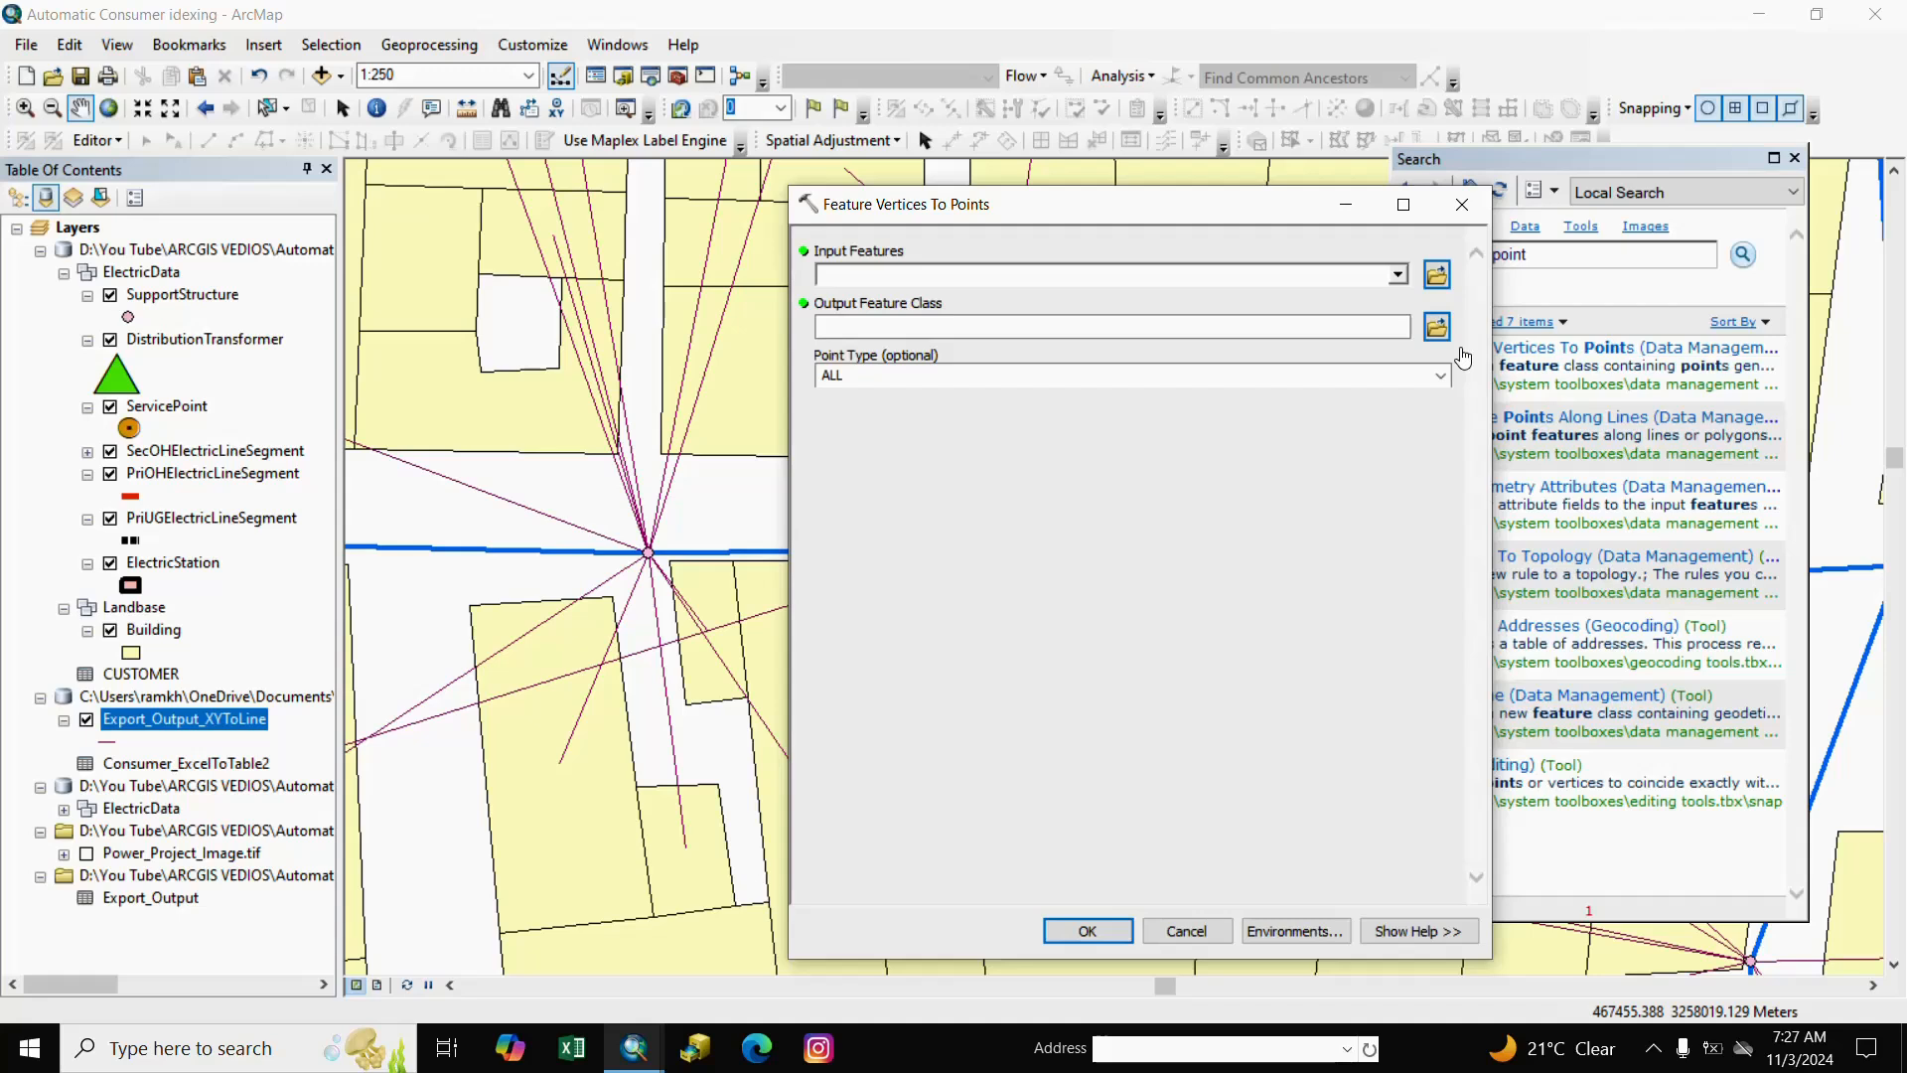
# Run Feature Vertices To Points on Export_Output_XYToLine with point type END.
pyautogui.click(1398, 277)
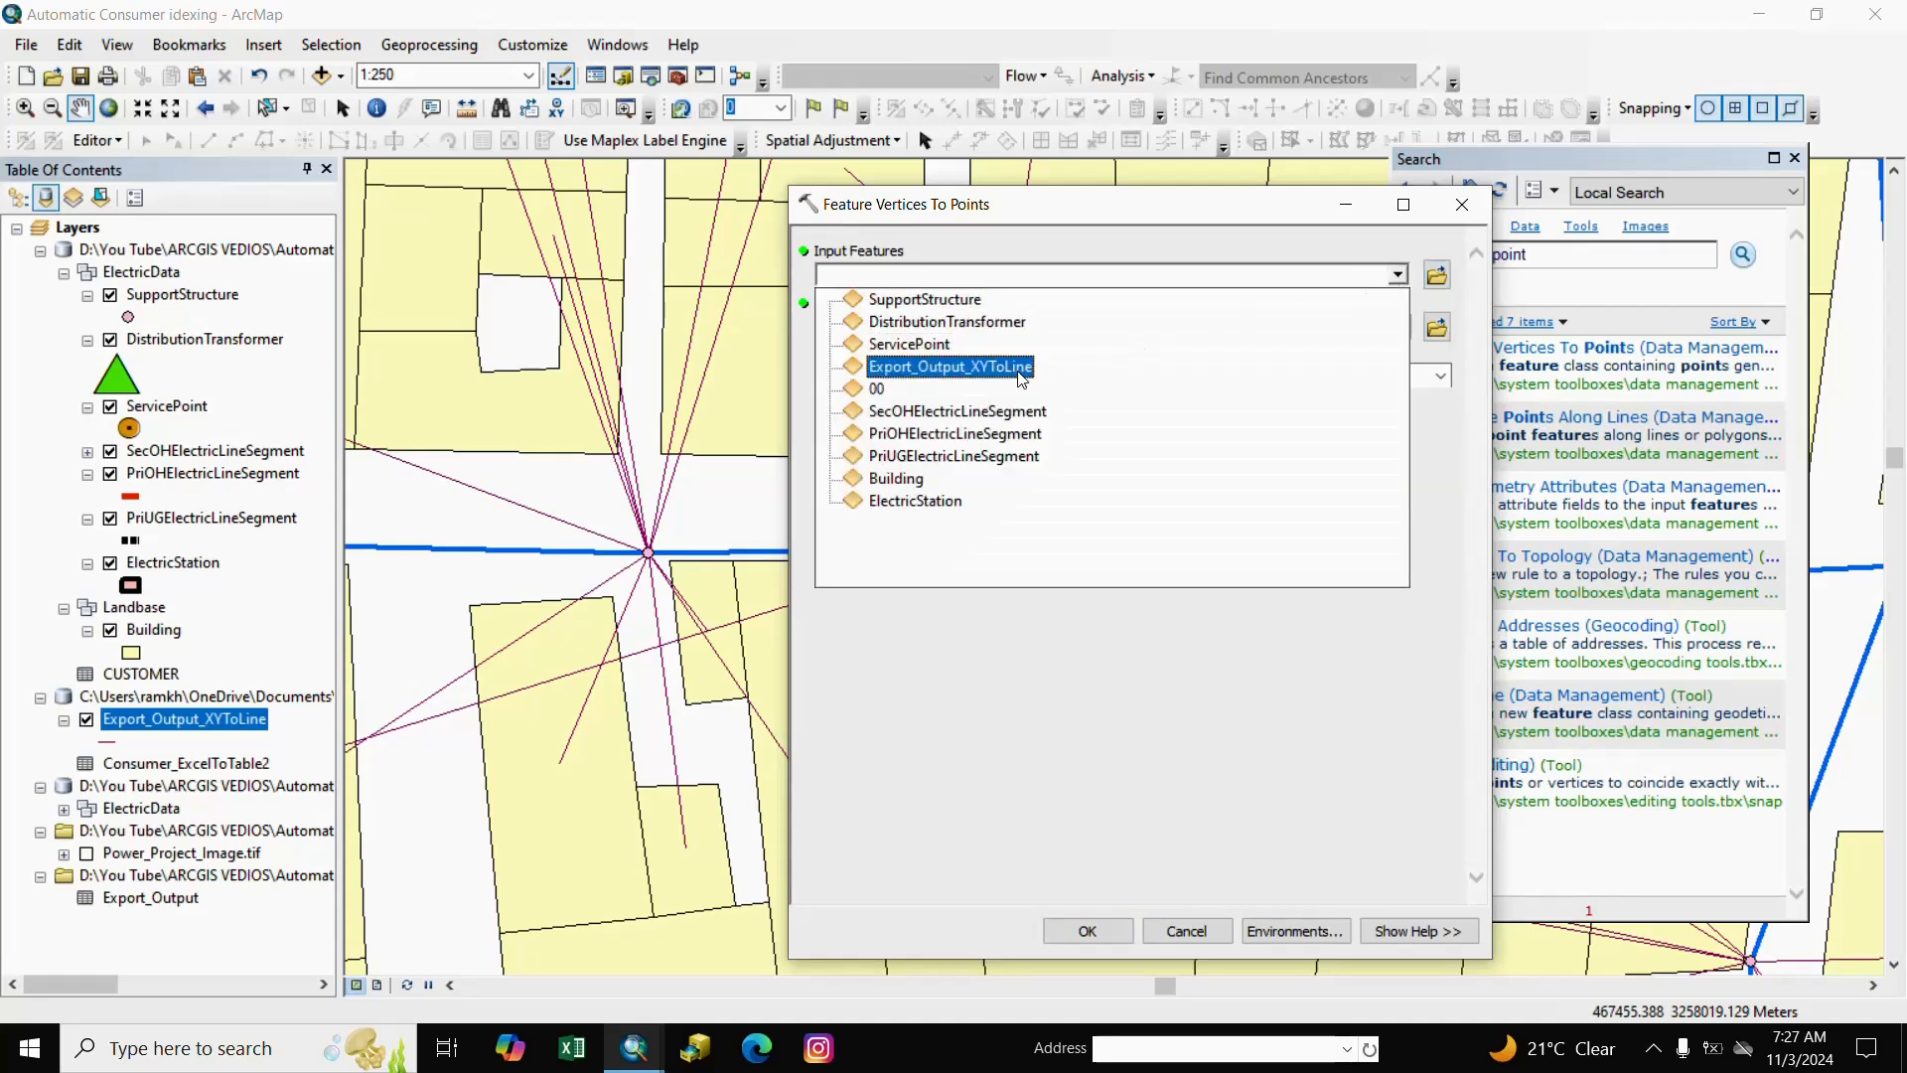
pyautogui.click(961, 368)
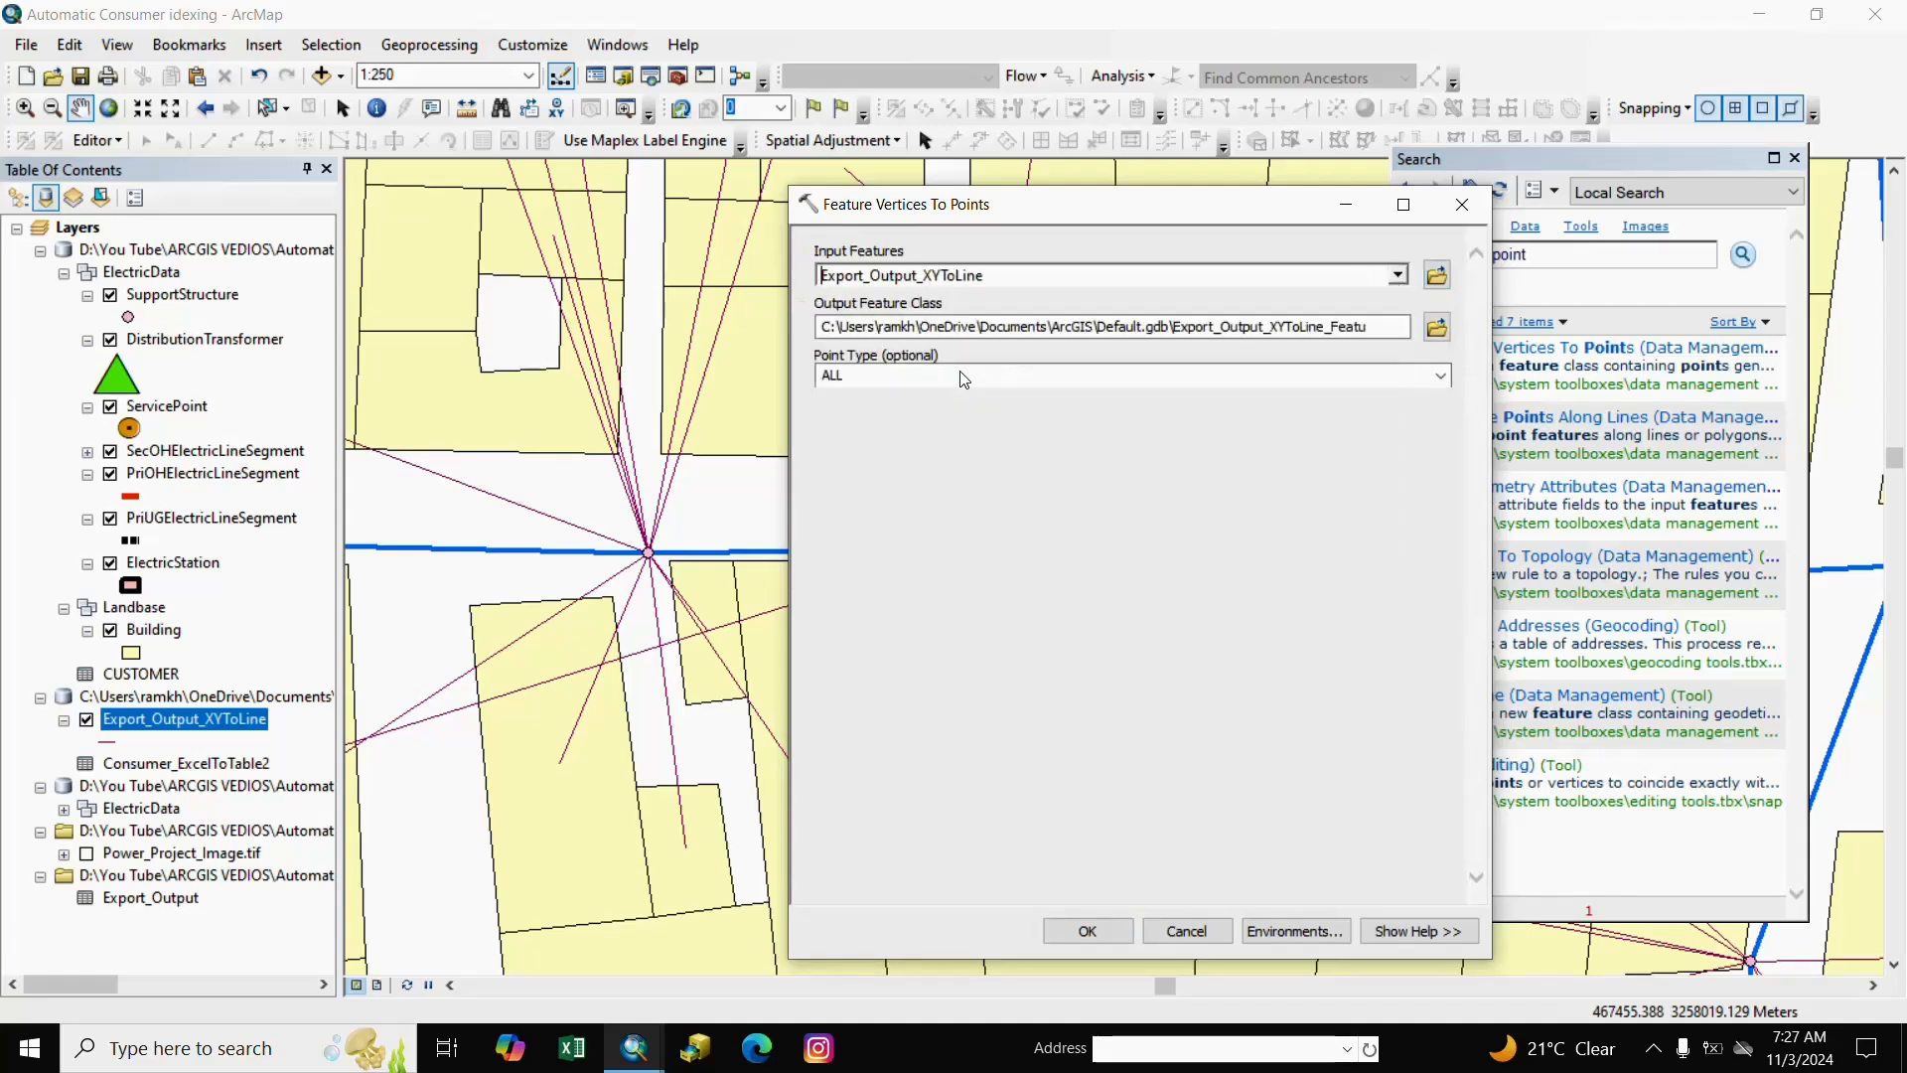
pyautogui.click(1440, 376)
pyautogui.click(828, 446)
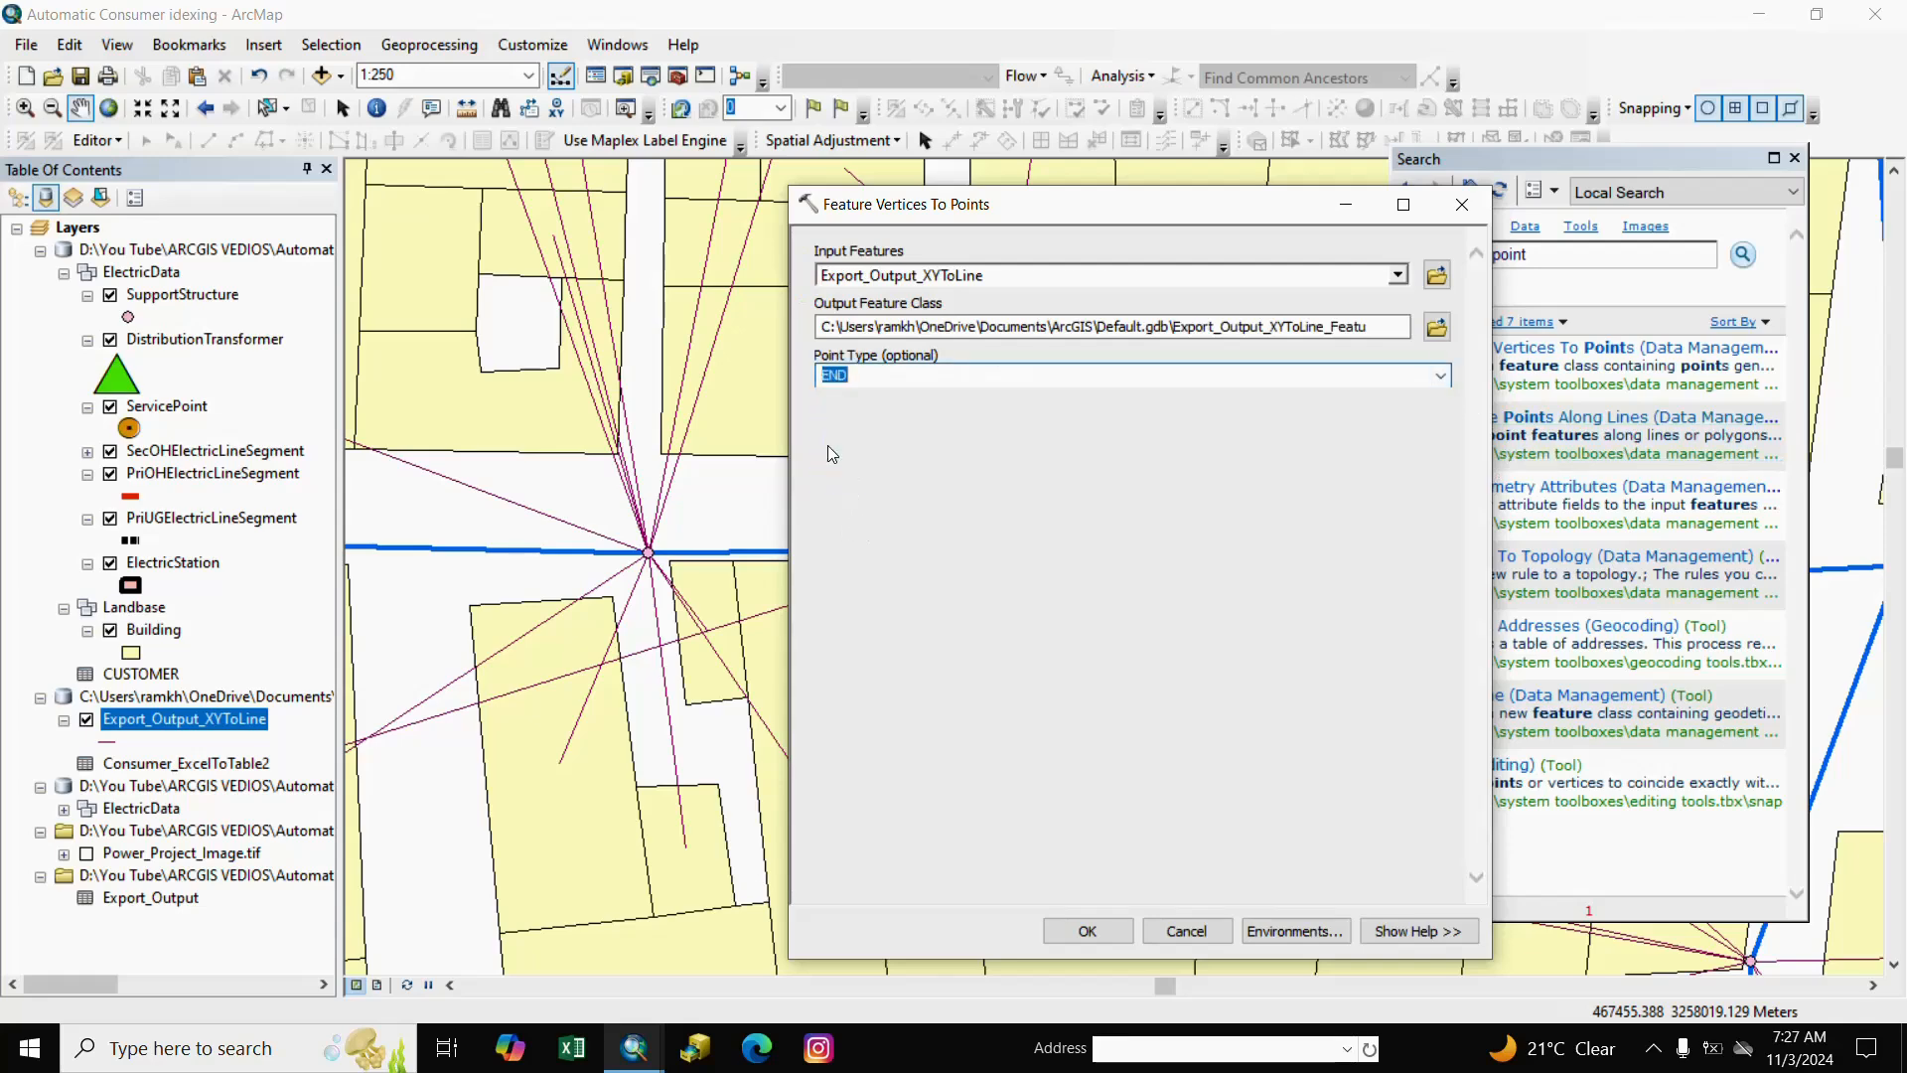
pyautogui.click(1086, 931)
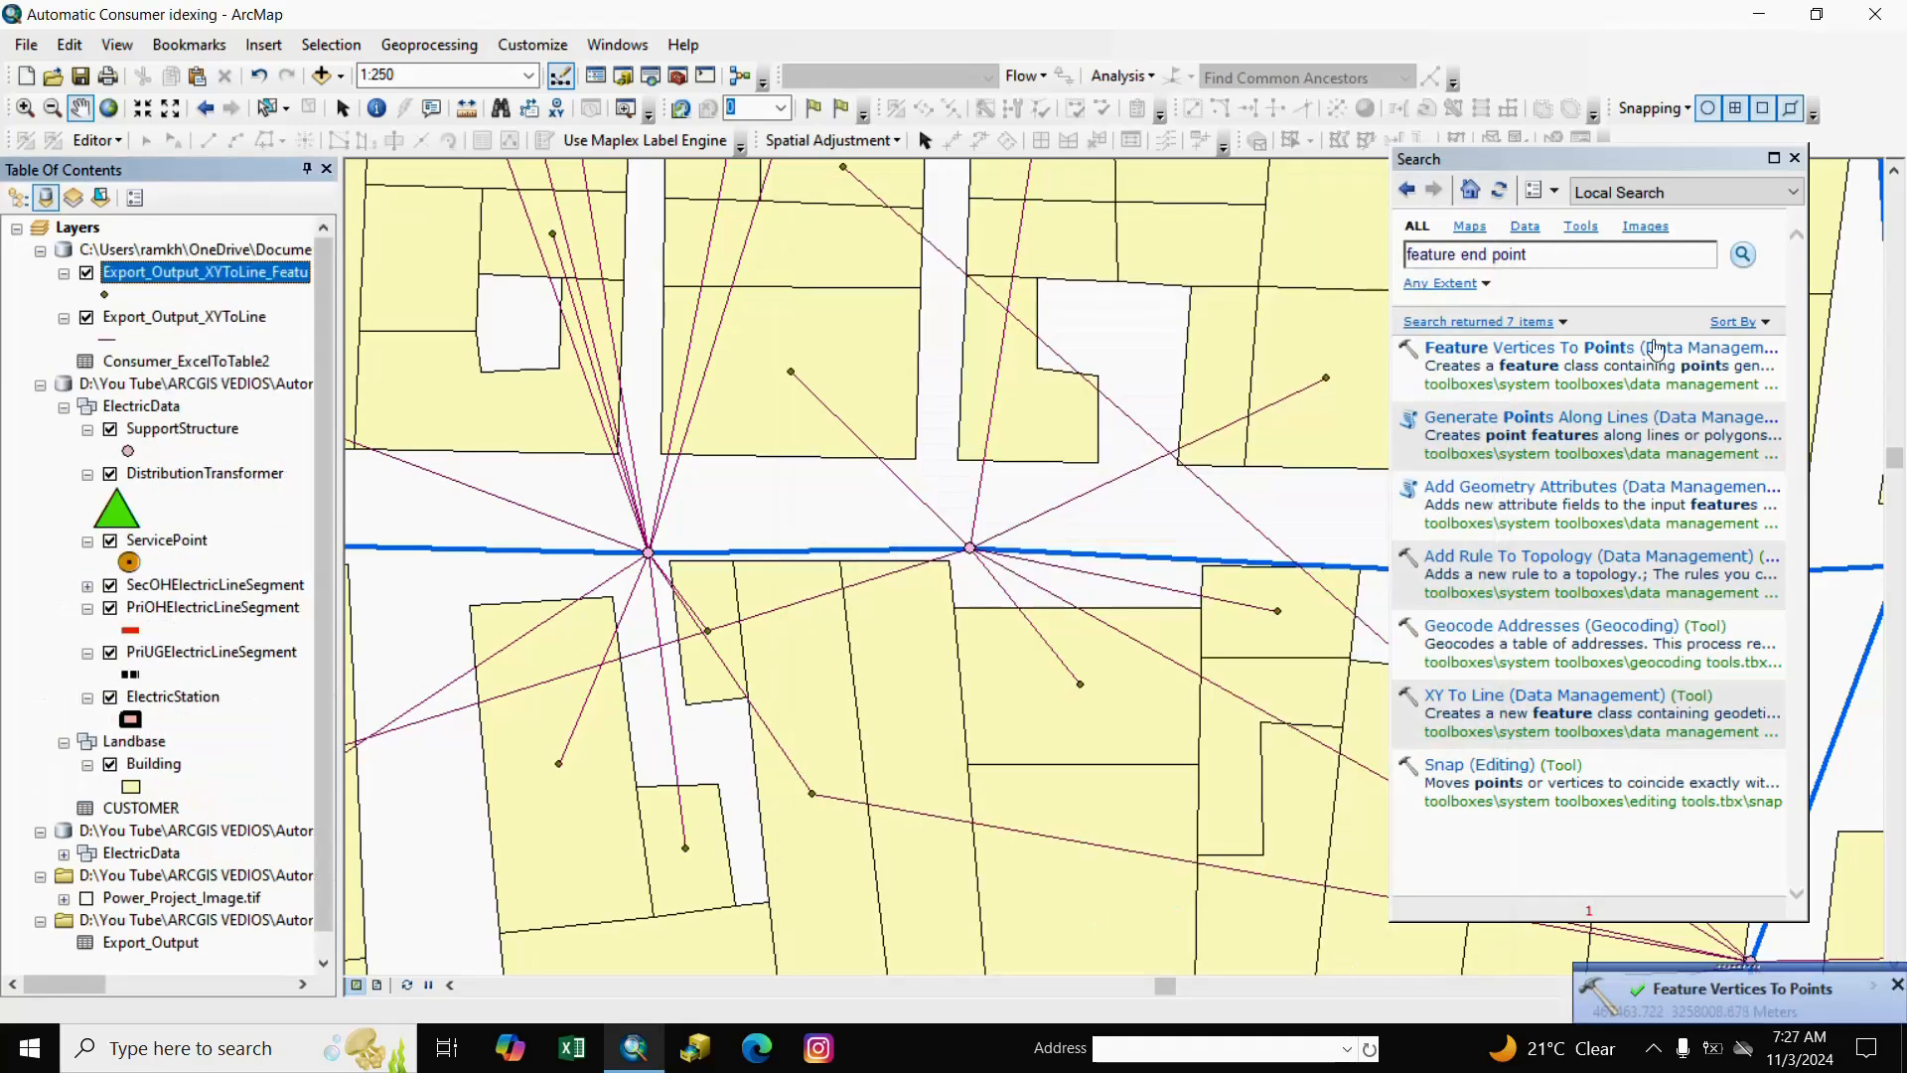
# Close Search, pan the map, widen the Table Of Contents, and choose Editor > Start Editing.
pyautogui.click(1794, 158)
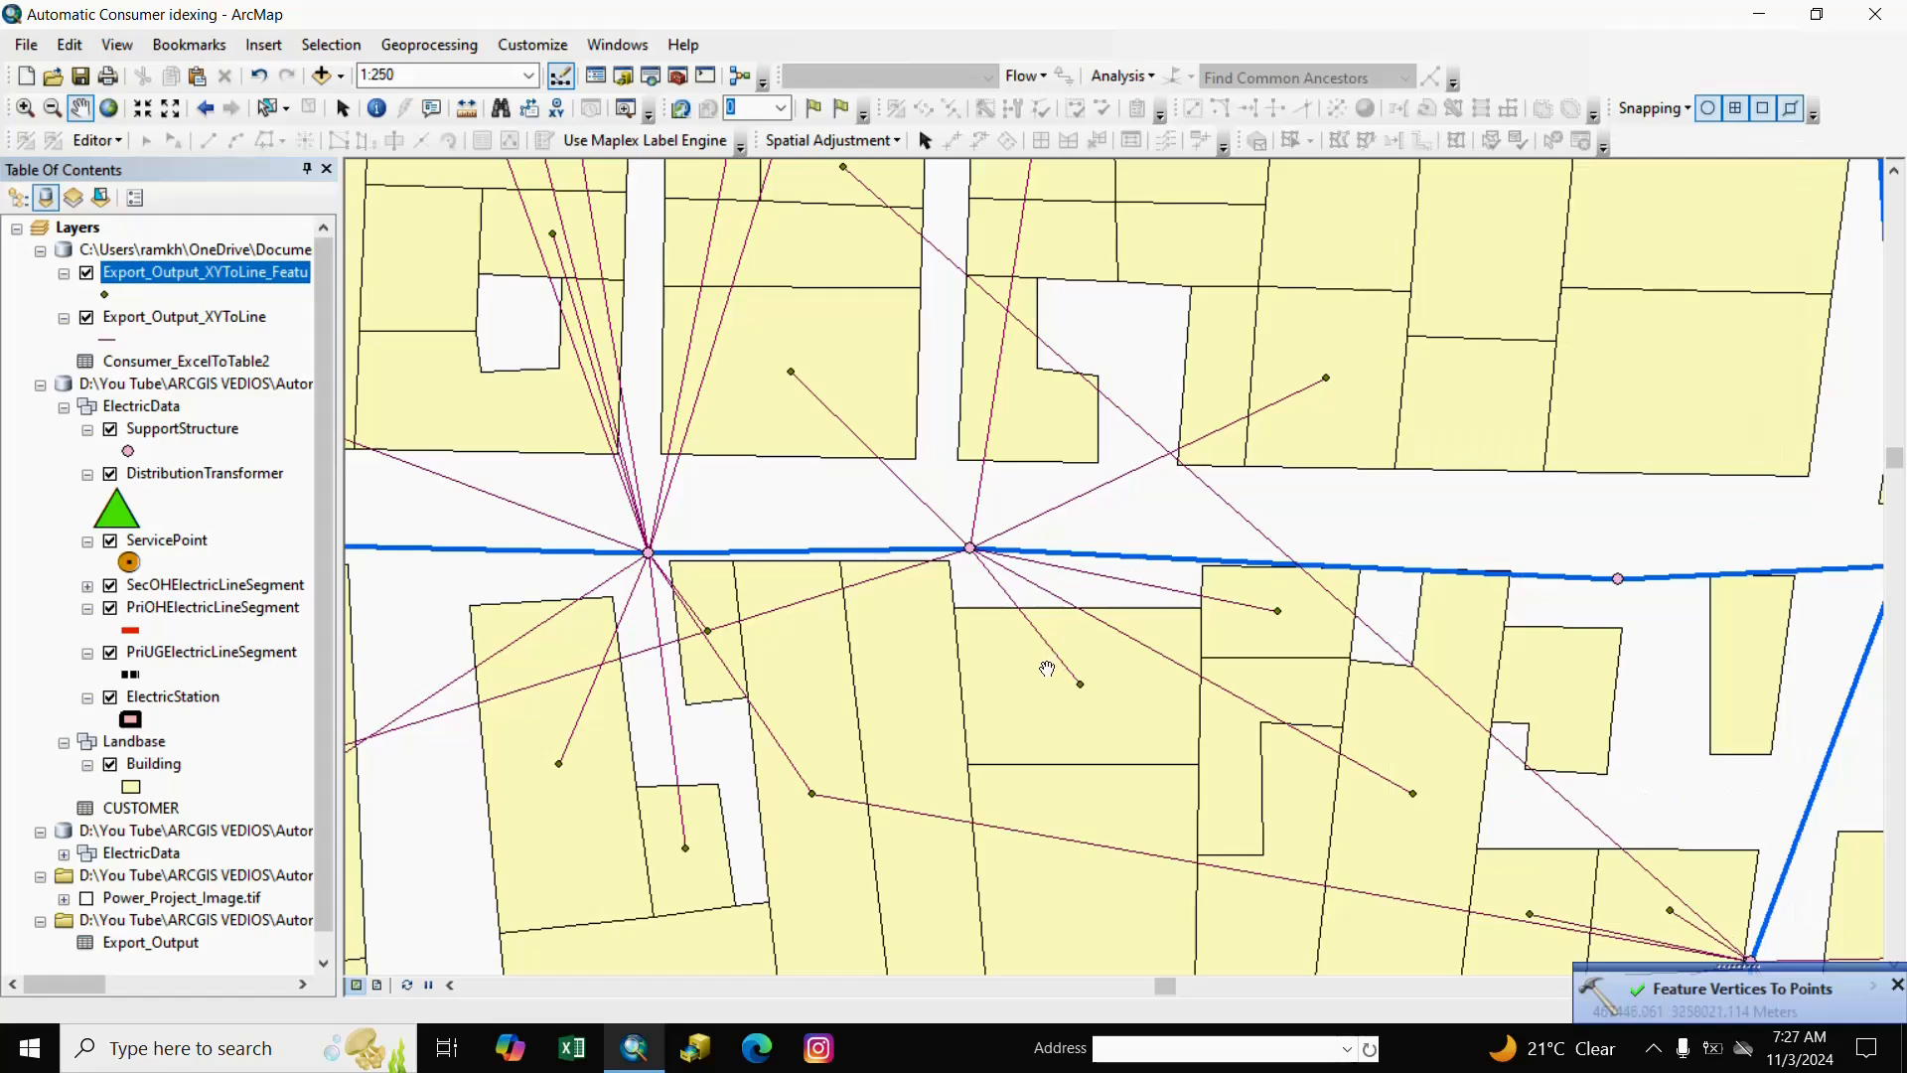
pyautogui.moveTo(1096, 695); pyautogui.dragTo(1199, 640)
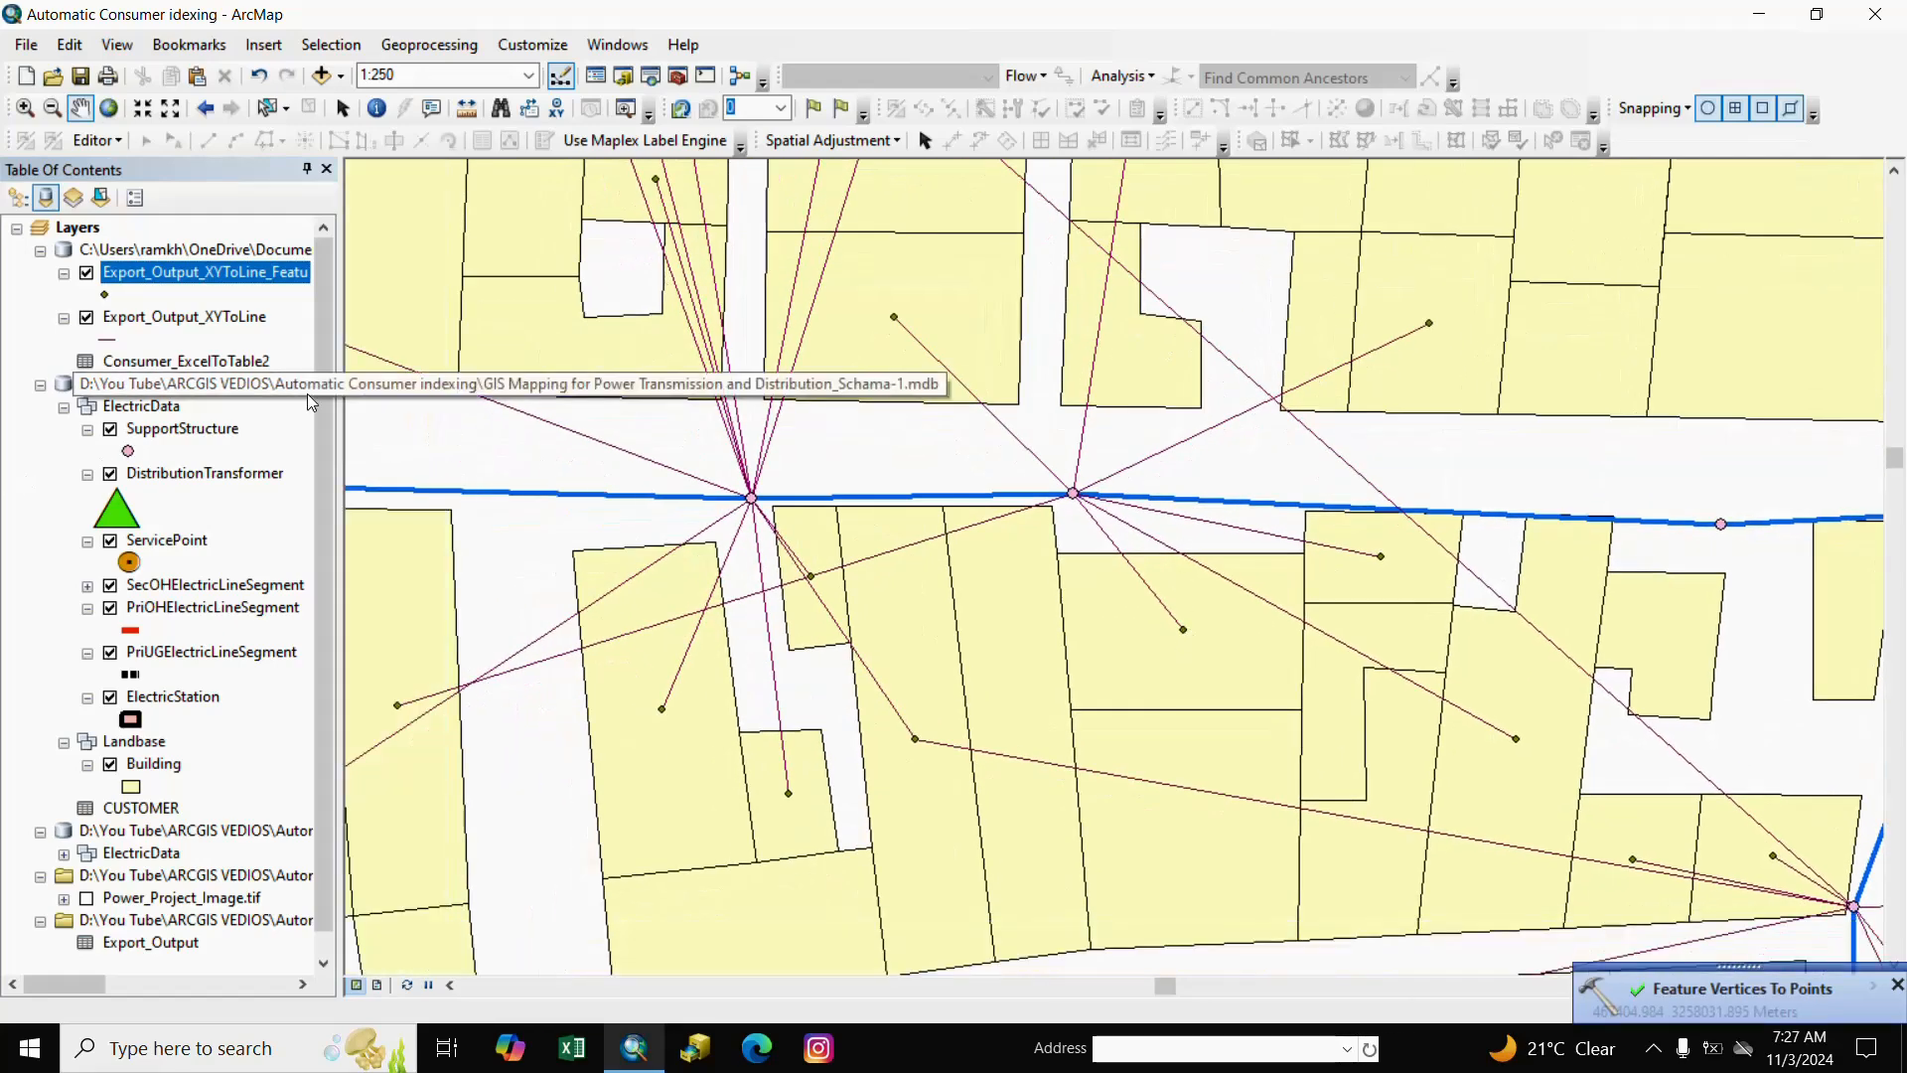
pyautogui.moveTo(341, 430); pyautogui.dragTo(368, 431)
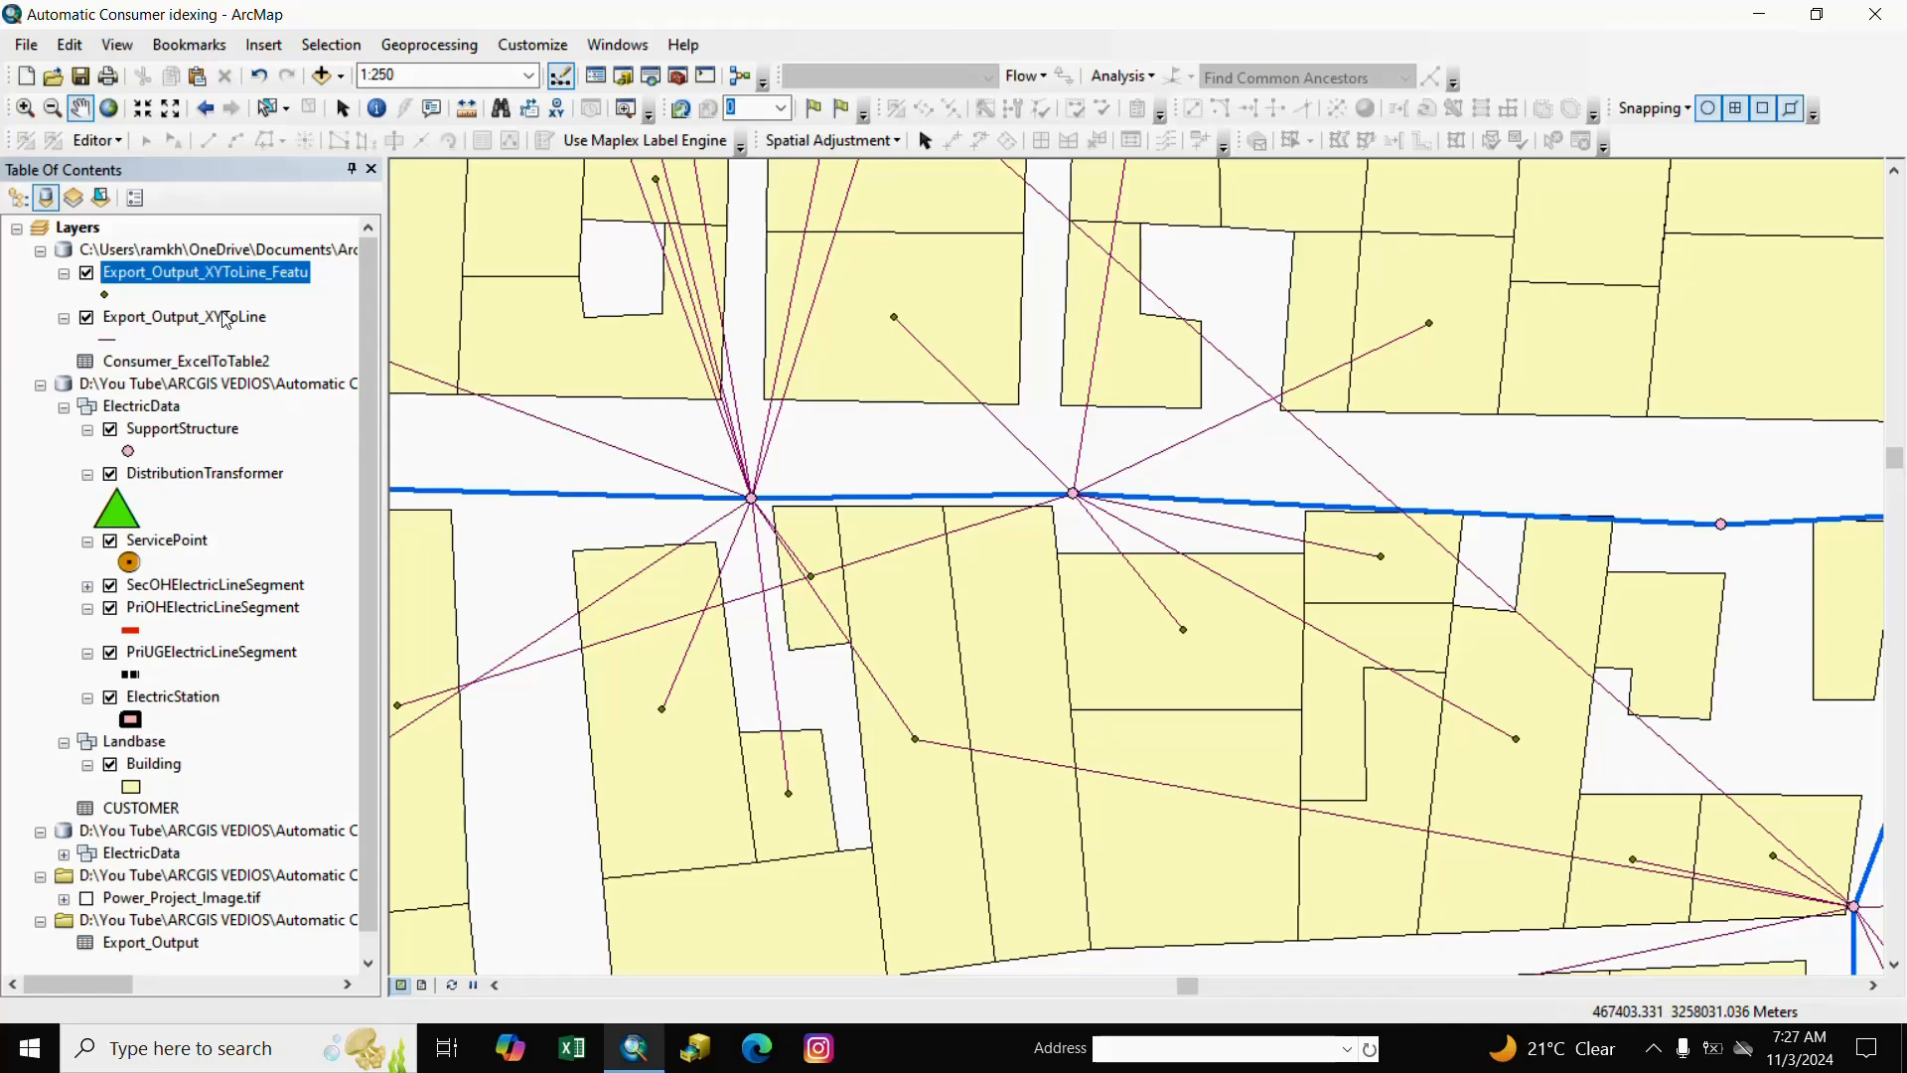
pyautogui.click(226, 318)
pyautogui.click(211, 277)
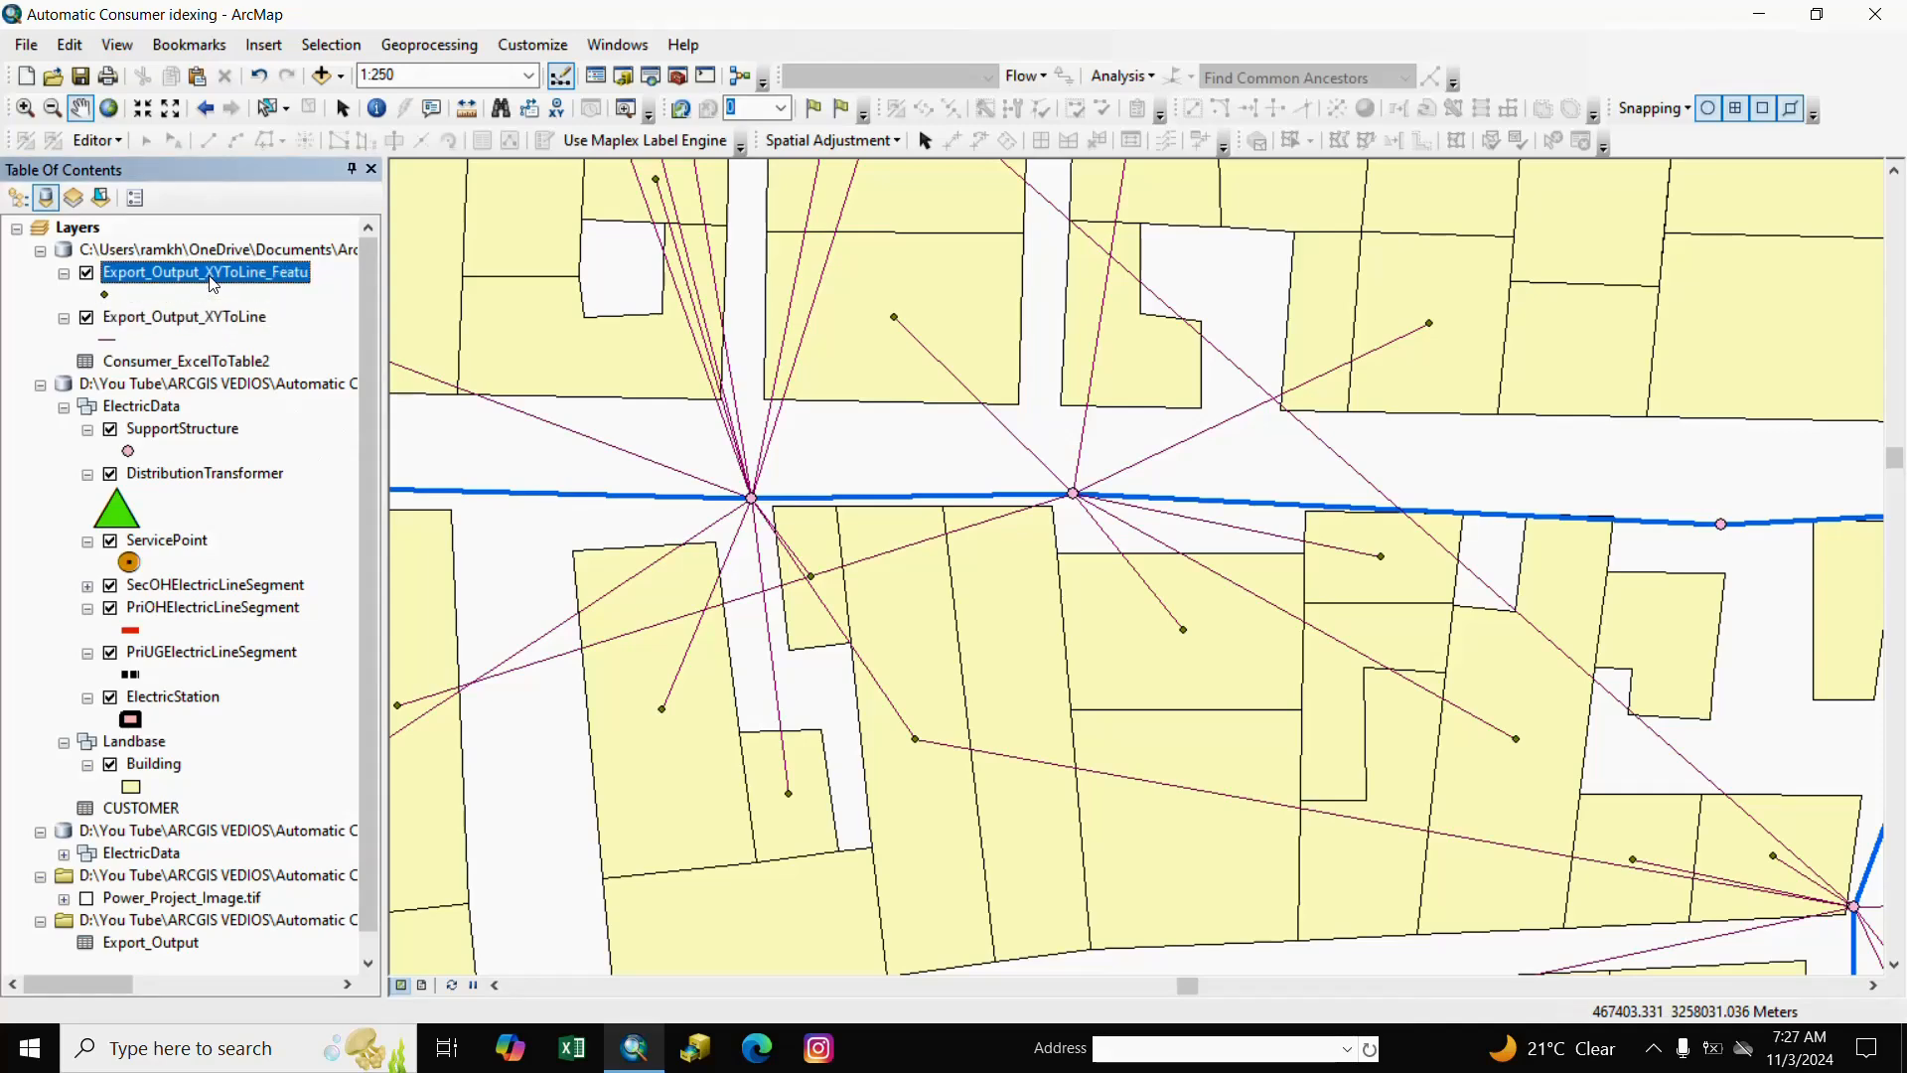
pyautogui.click(97, 140)
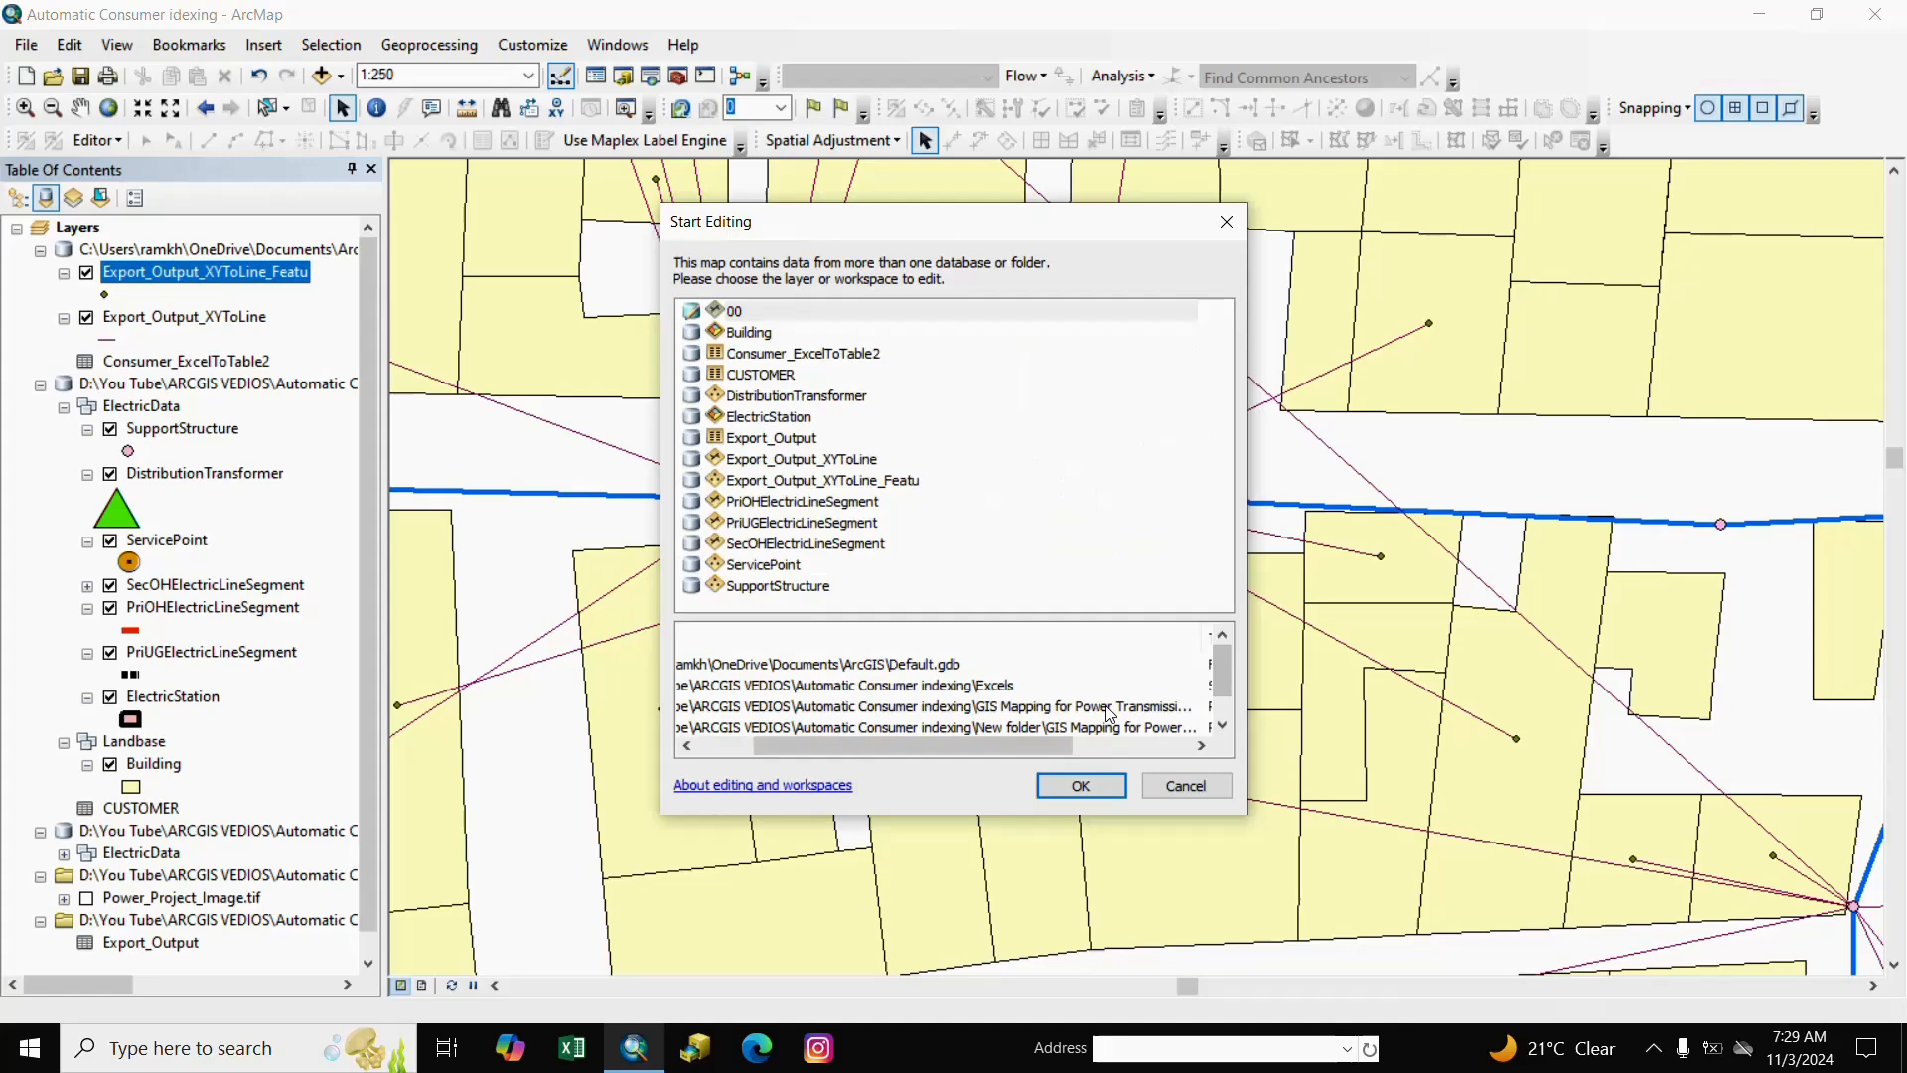
# Start editing the power transmission database and select all 3071 points in the end-point layer.
pyautogui.click(1110, 707)
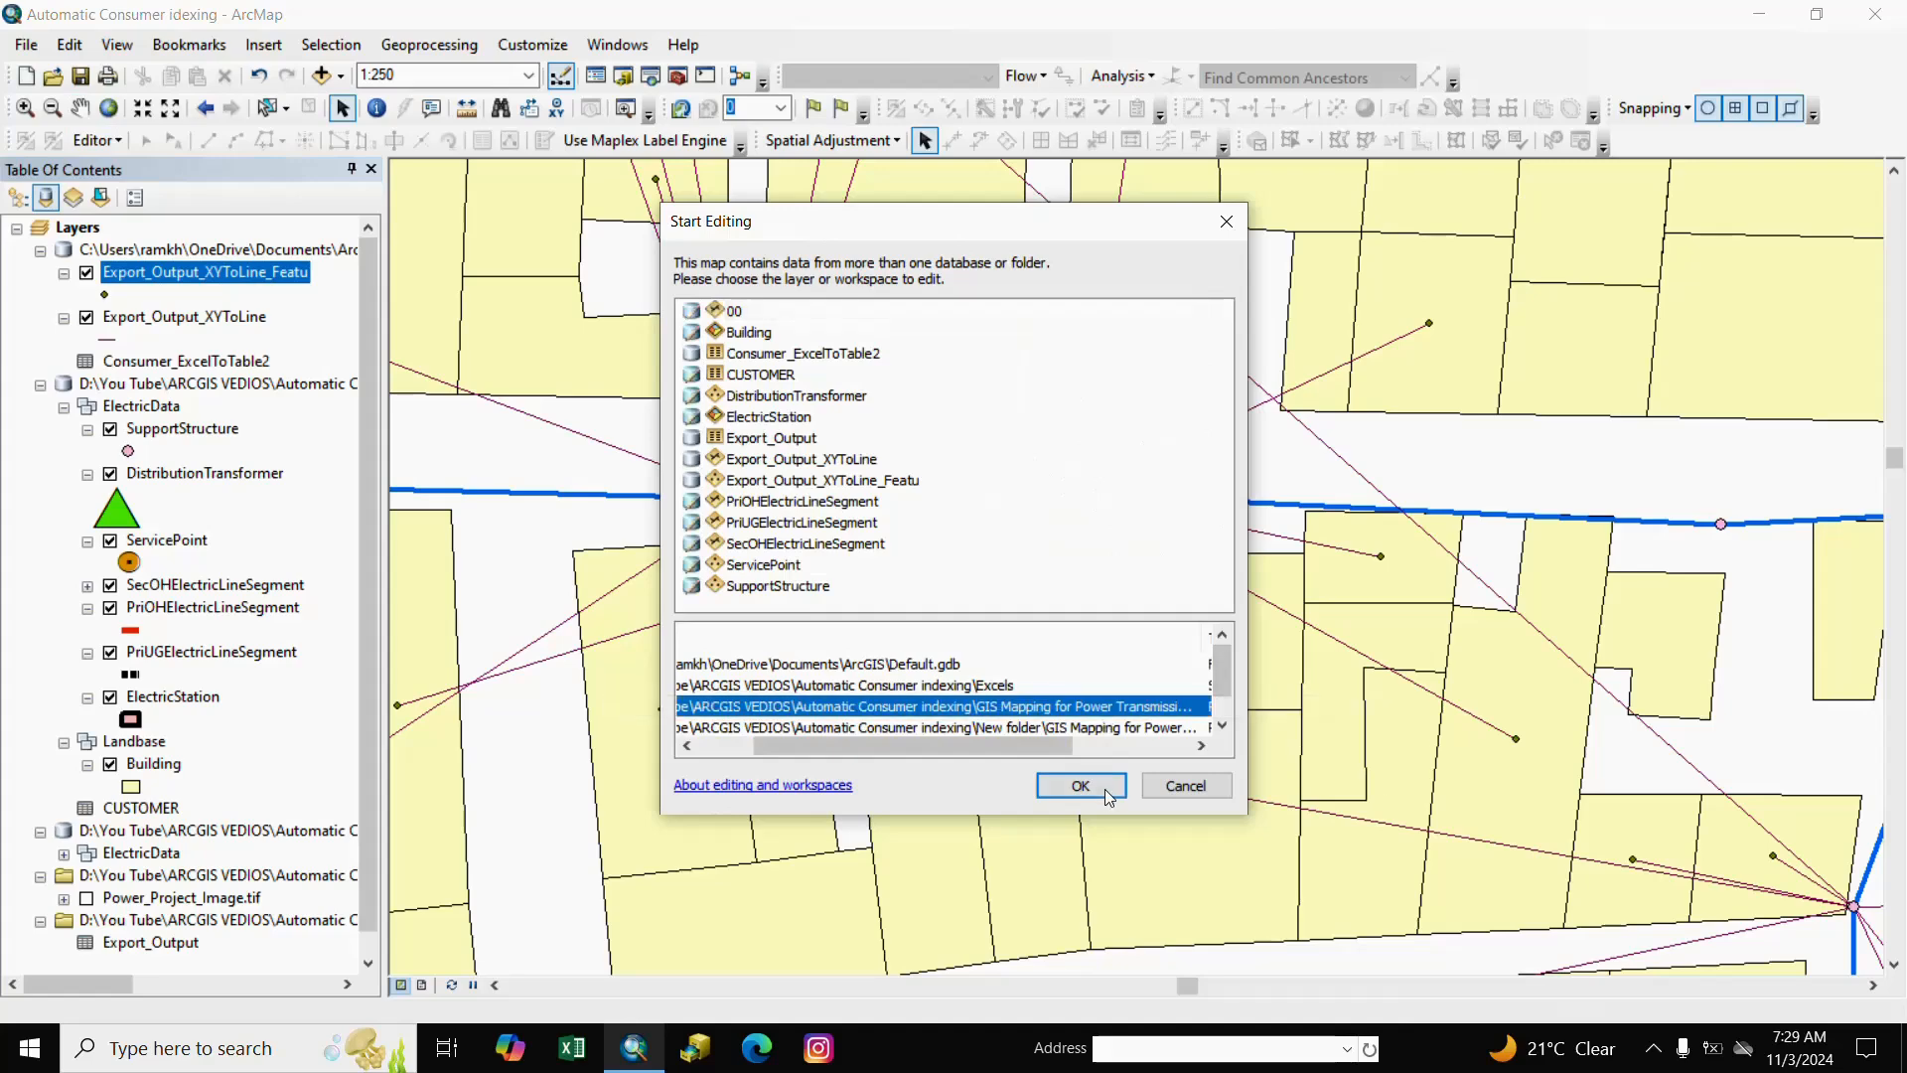
pyautogui.click(1086, 793)
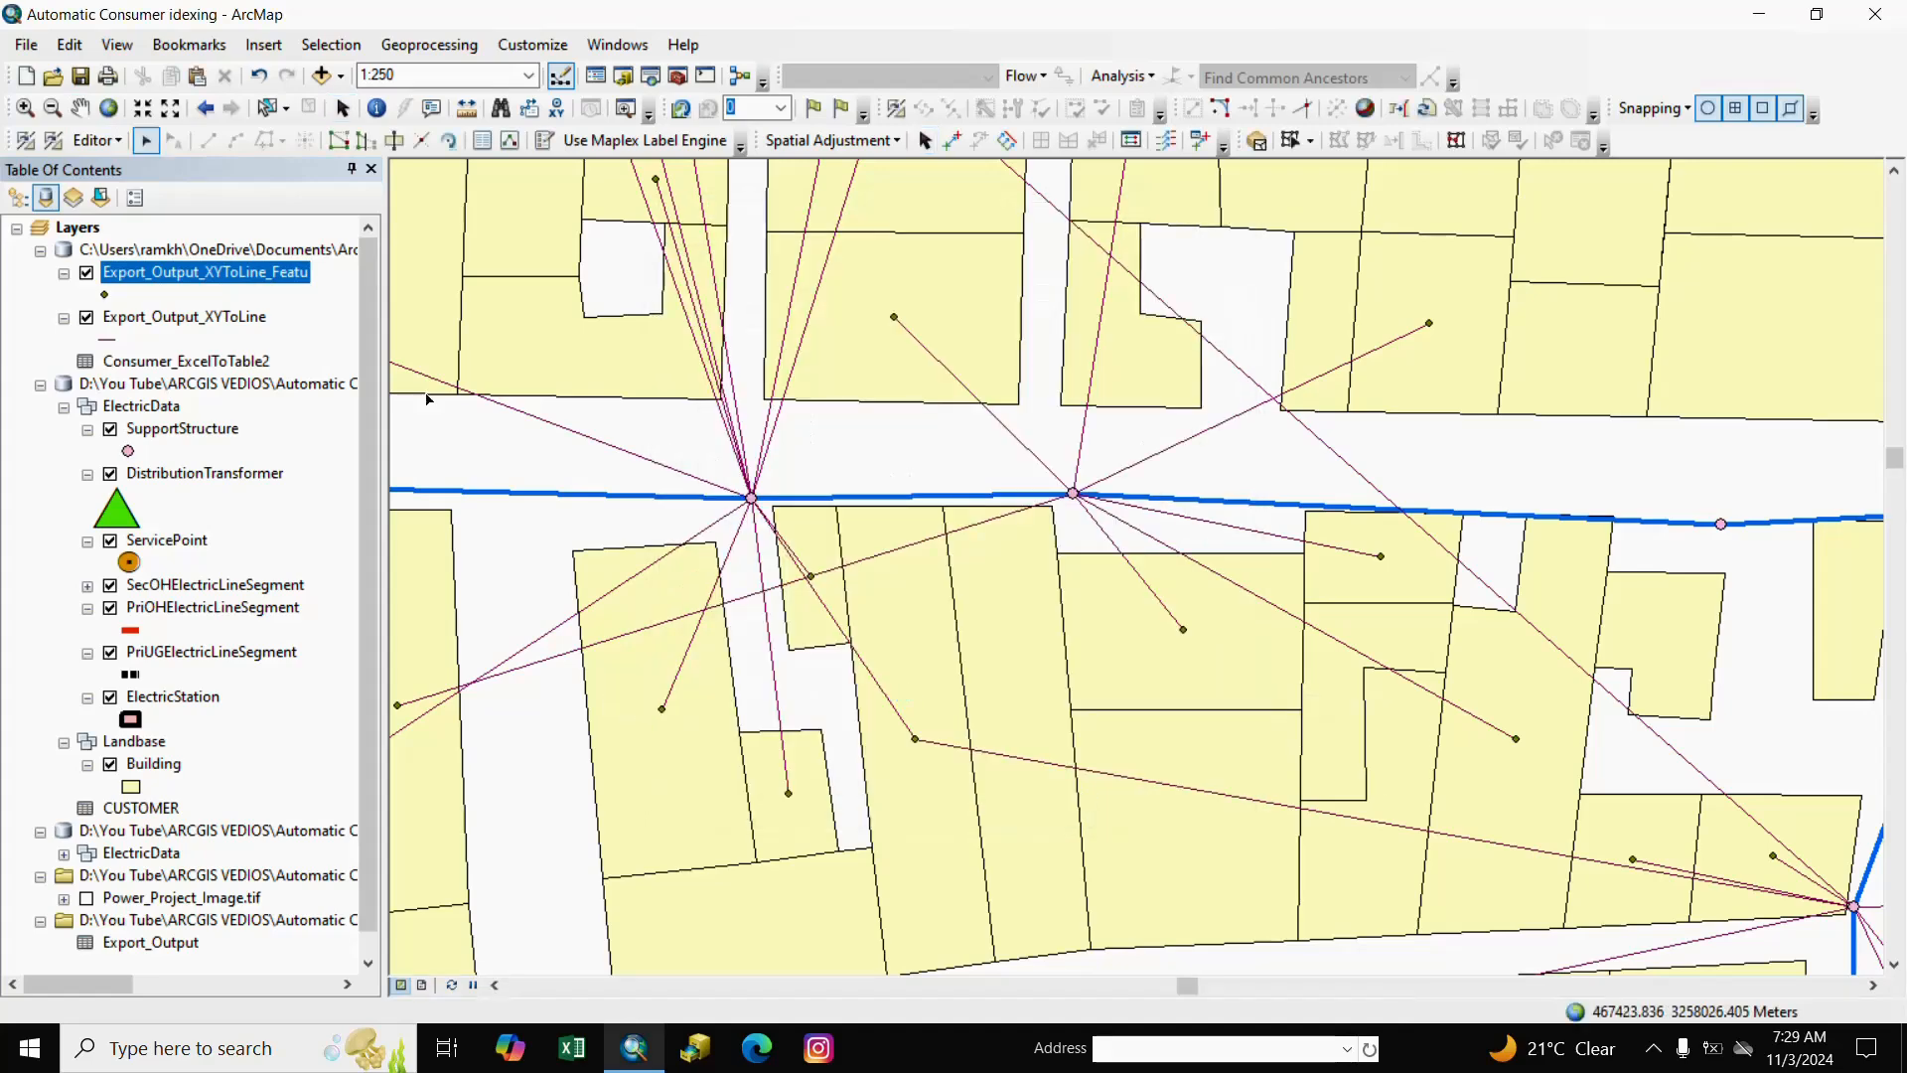
pyautogui.rightClick(167, 273)
pyautogui.click(244, 349)
pyautogui.click(293, 474)
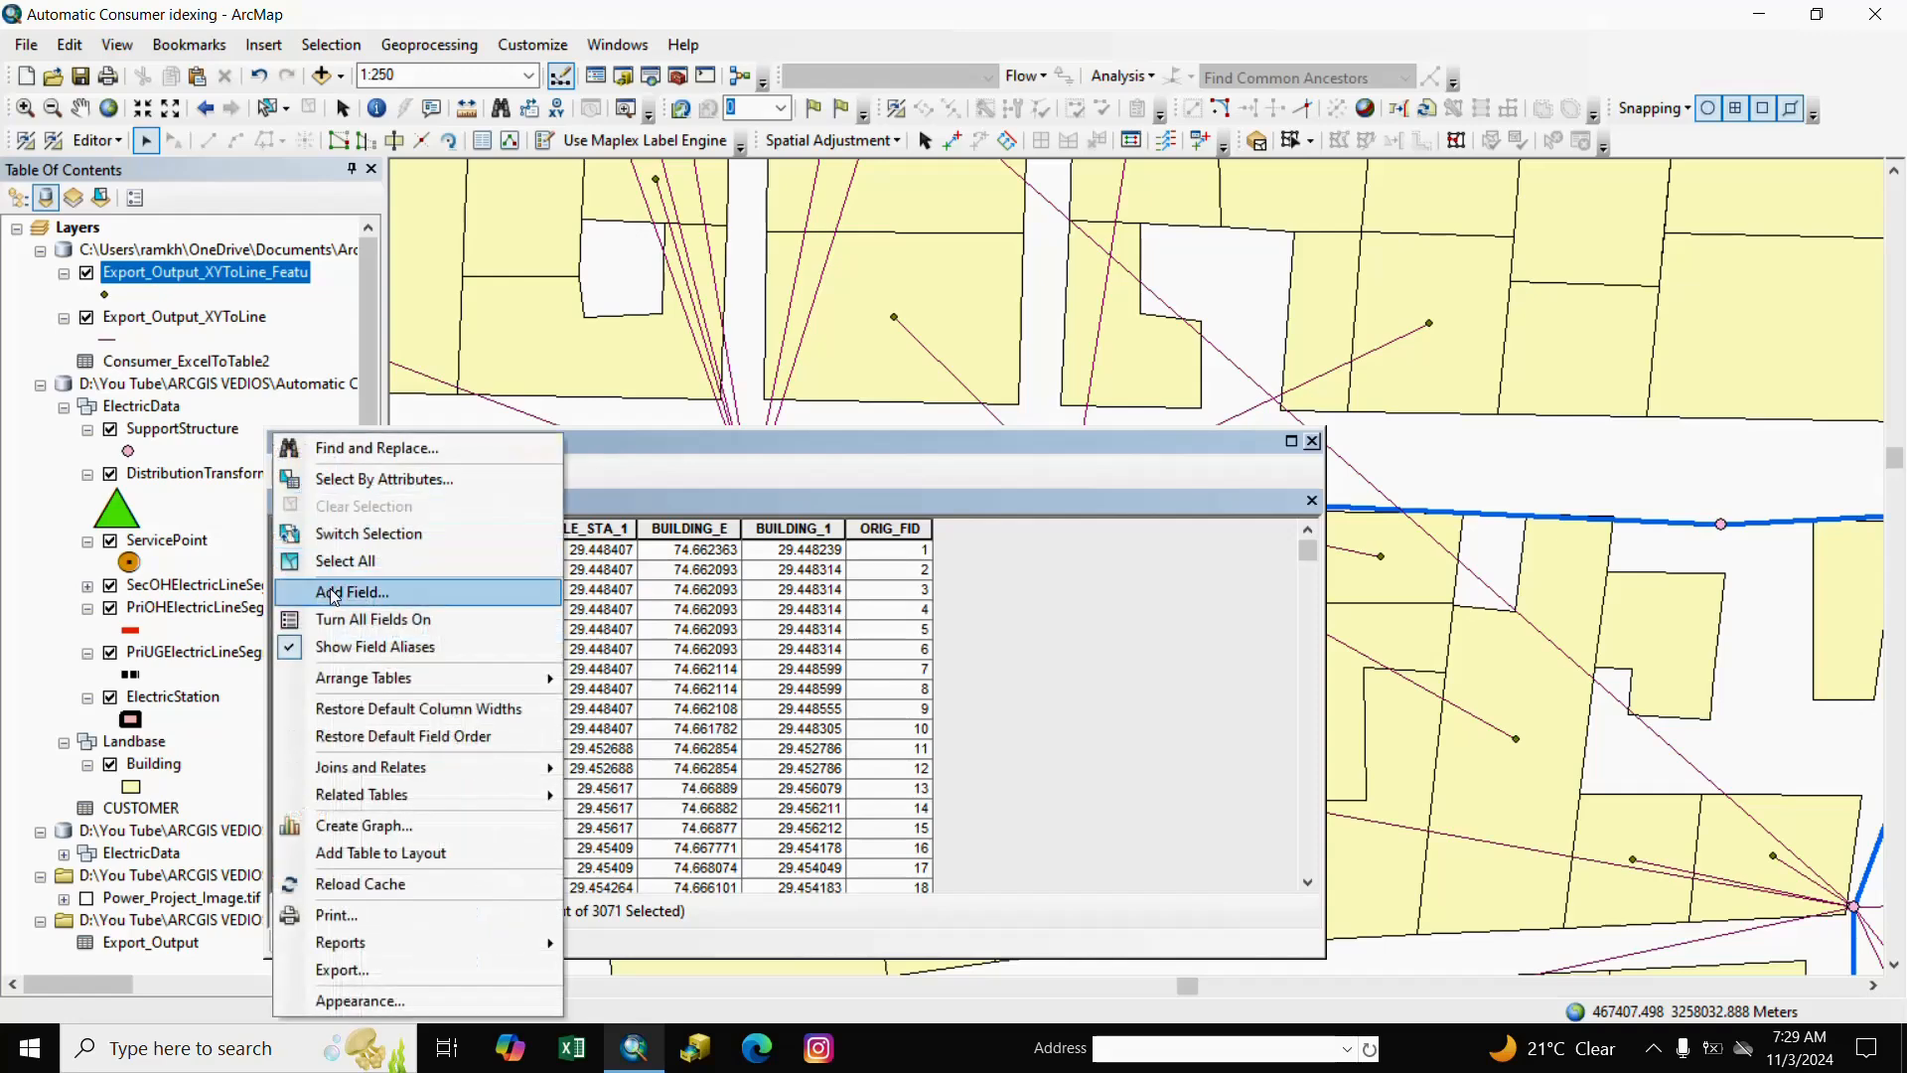
pyautogui.click(334, 562)
pyautogui.click(1048, 624)
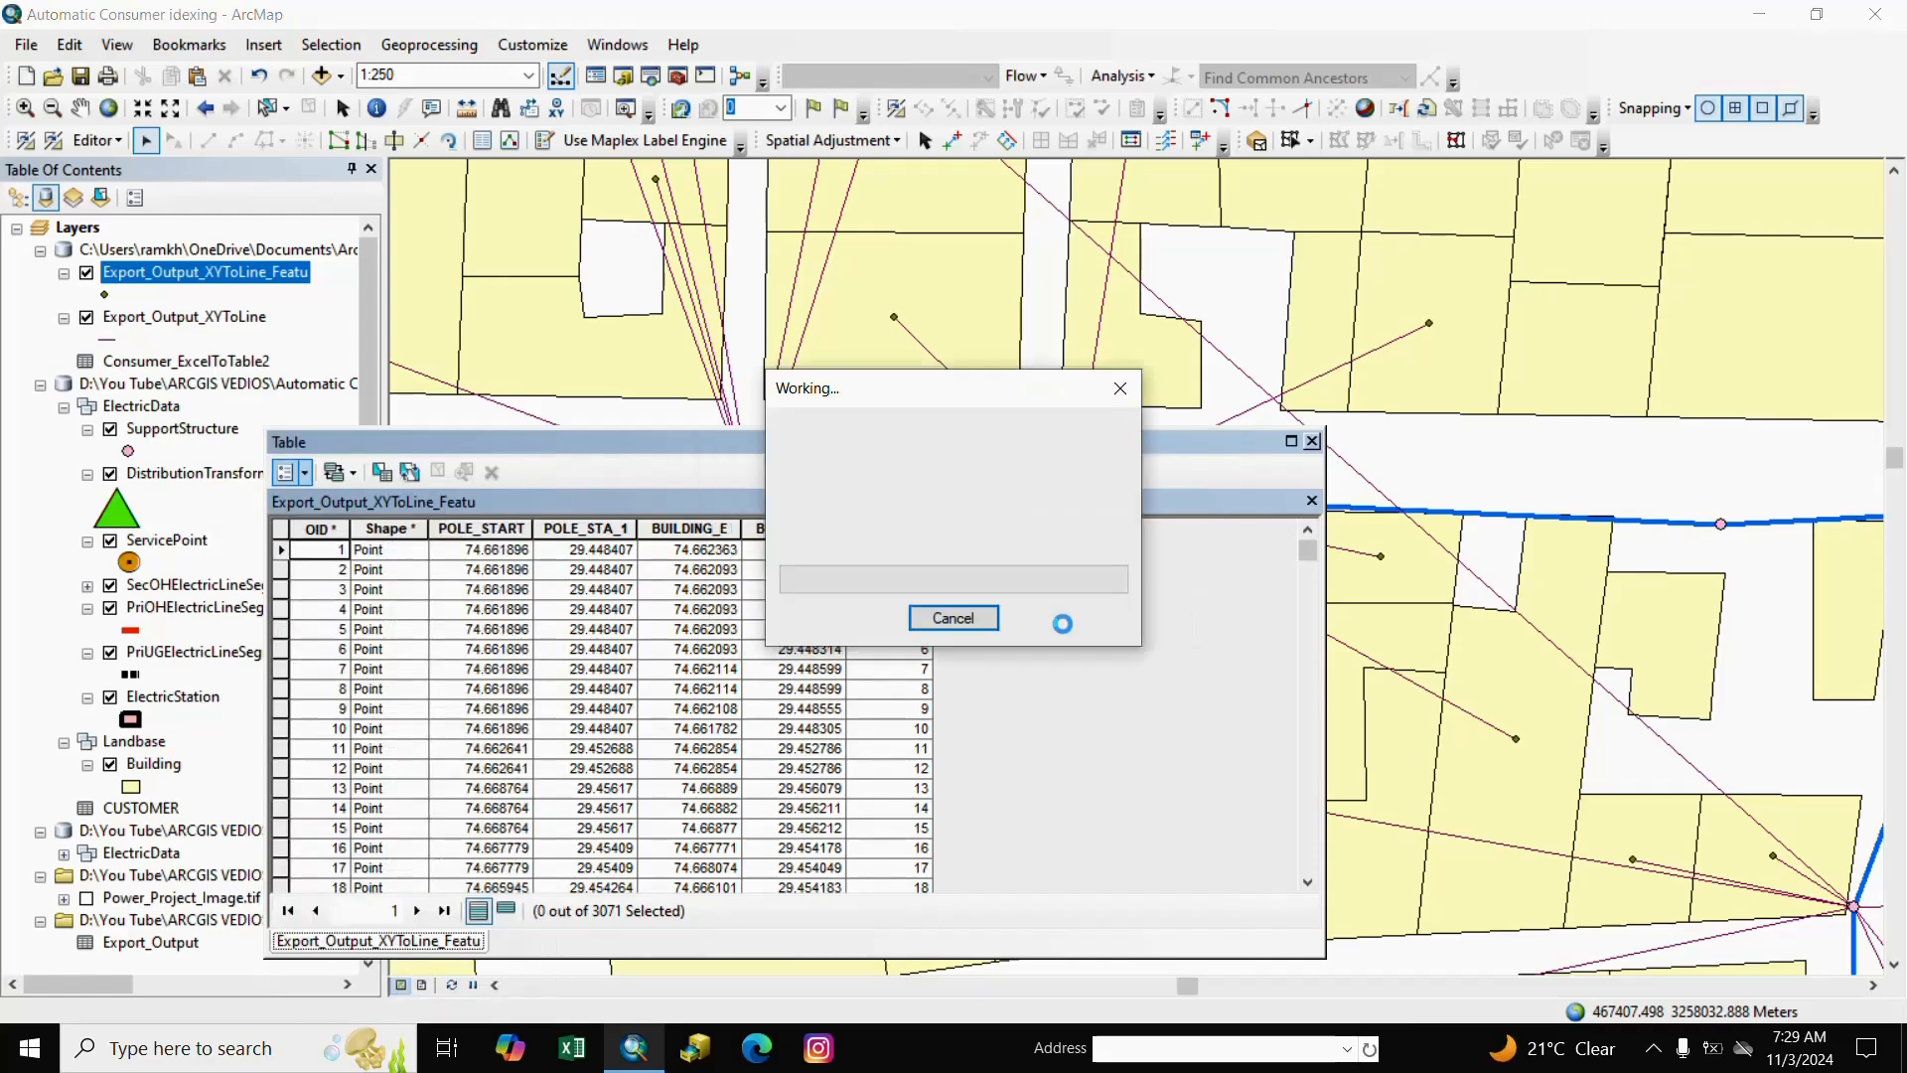
pyautogui.click(1311, 441)
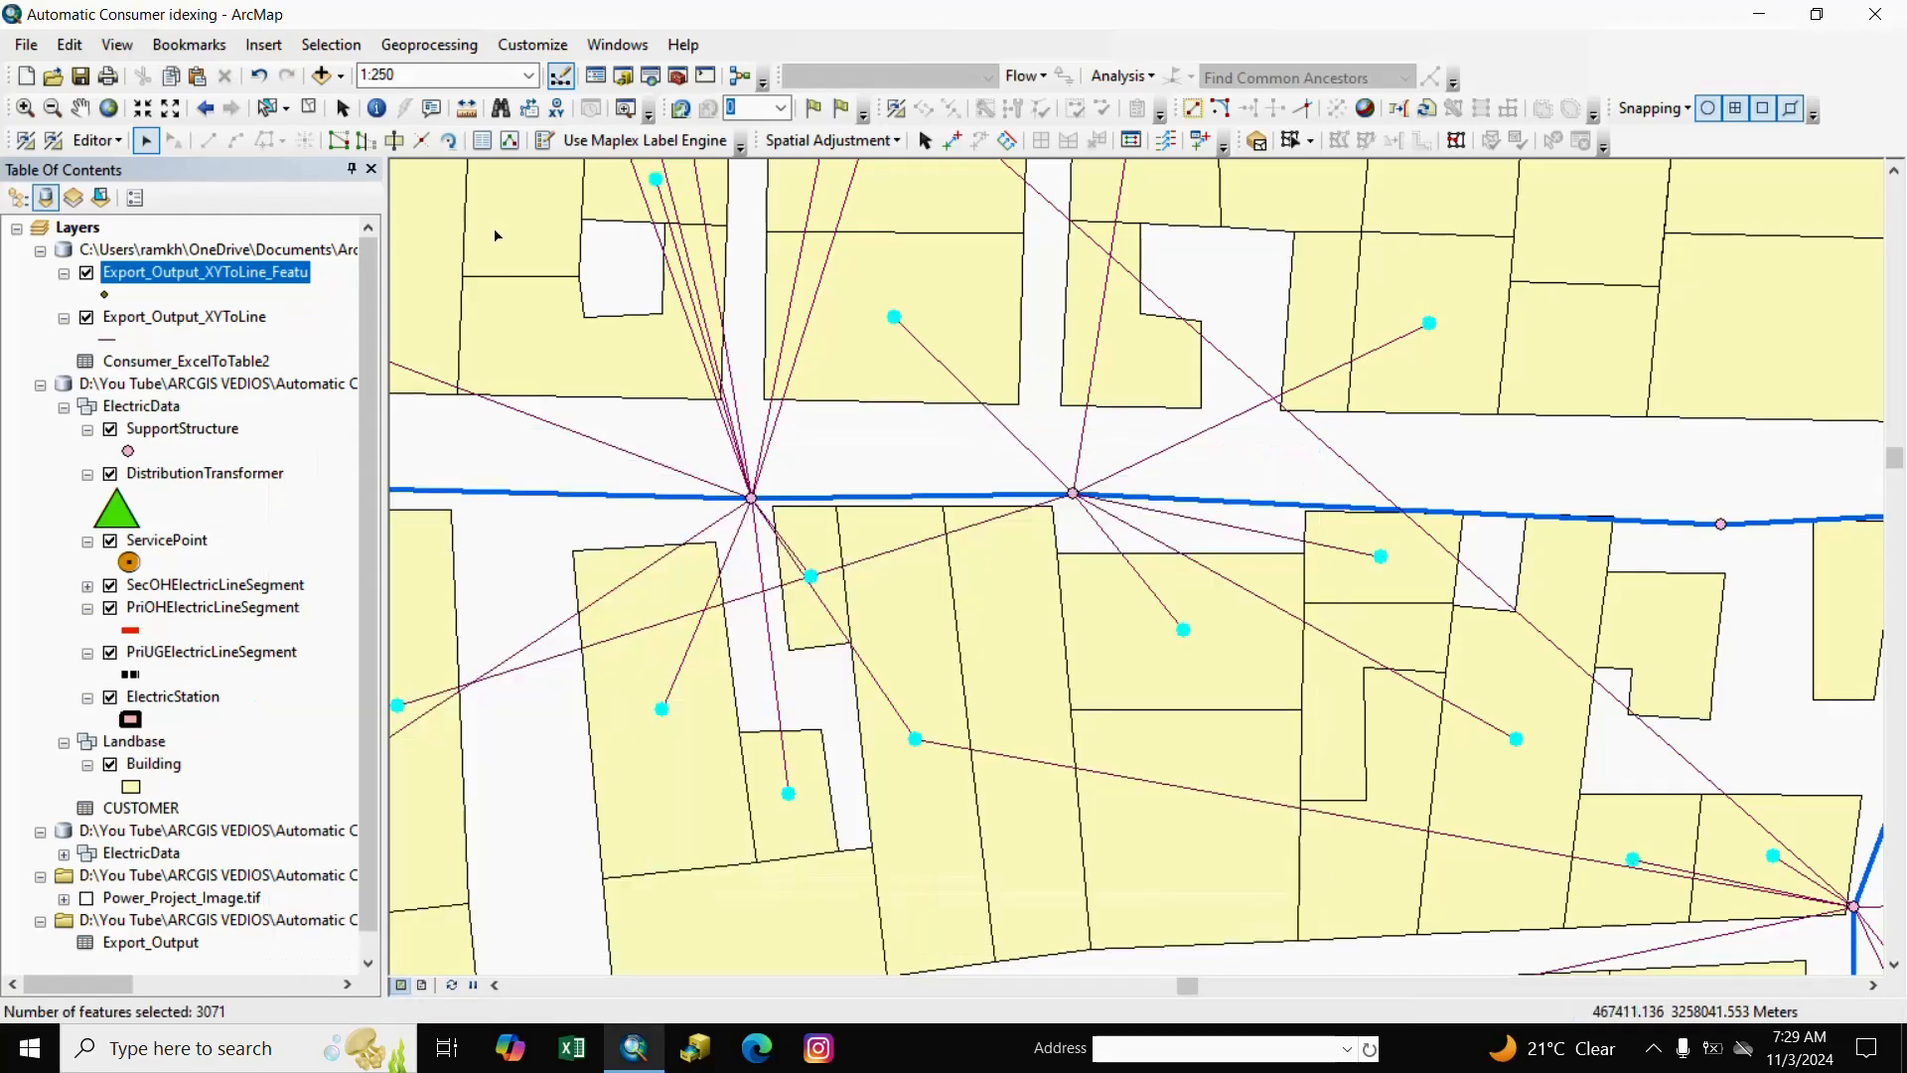
# Copy the selected end points, paste them into ServicePoint as LT Service Point features, and clear the selection.
pyautogui.click(172, 75)
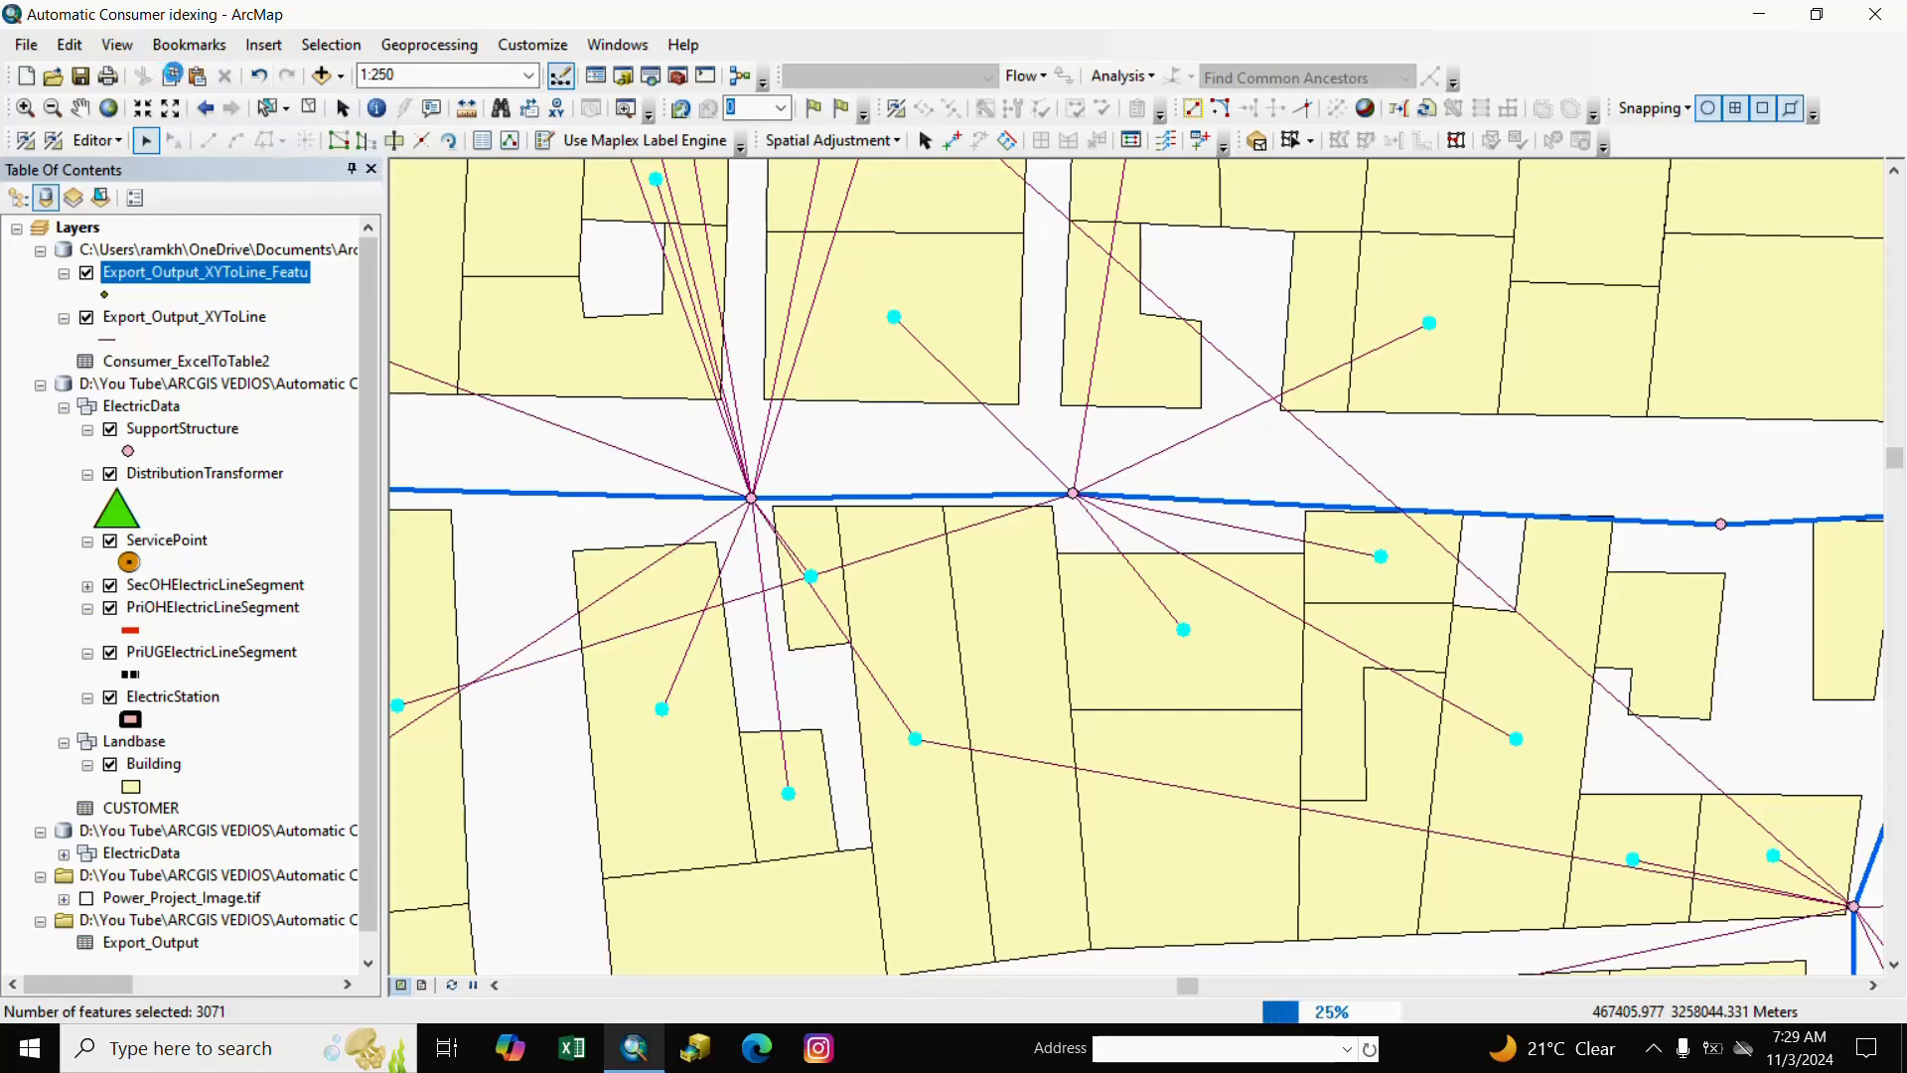
pyautogui.click(197, 79)
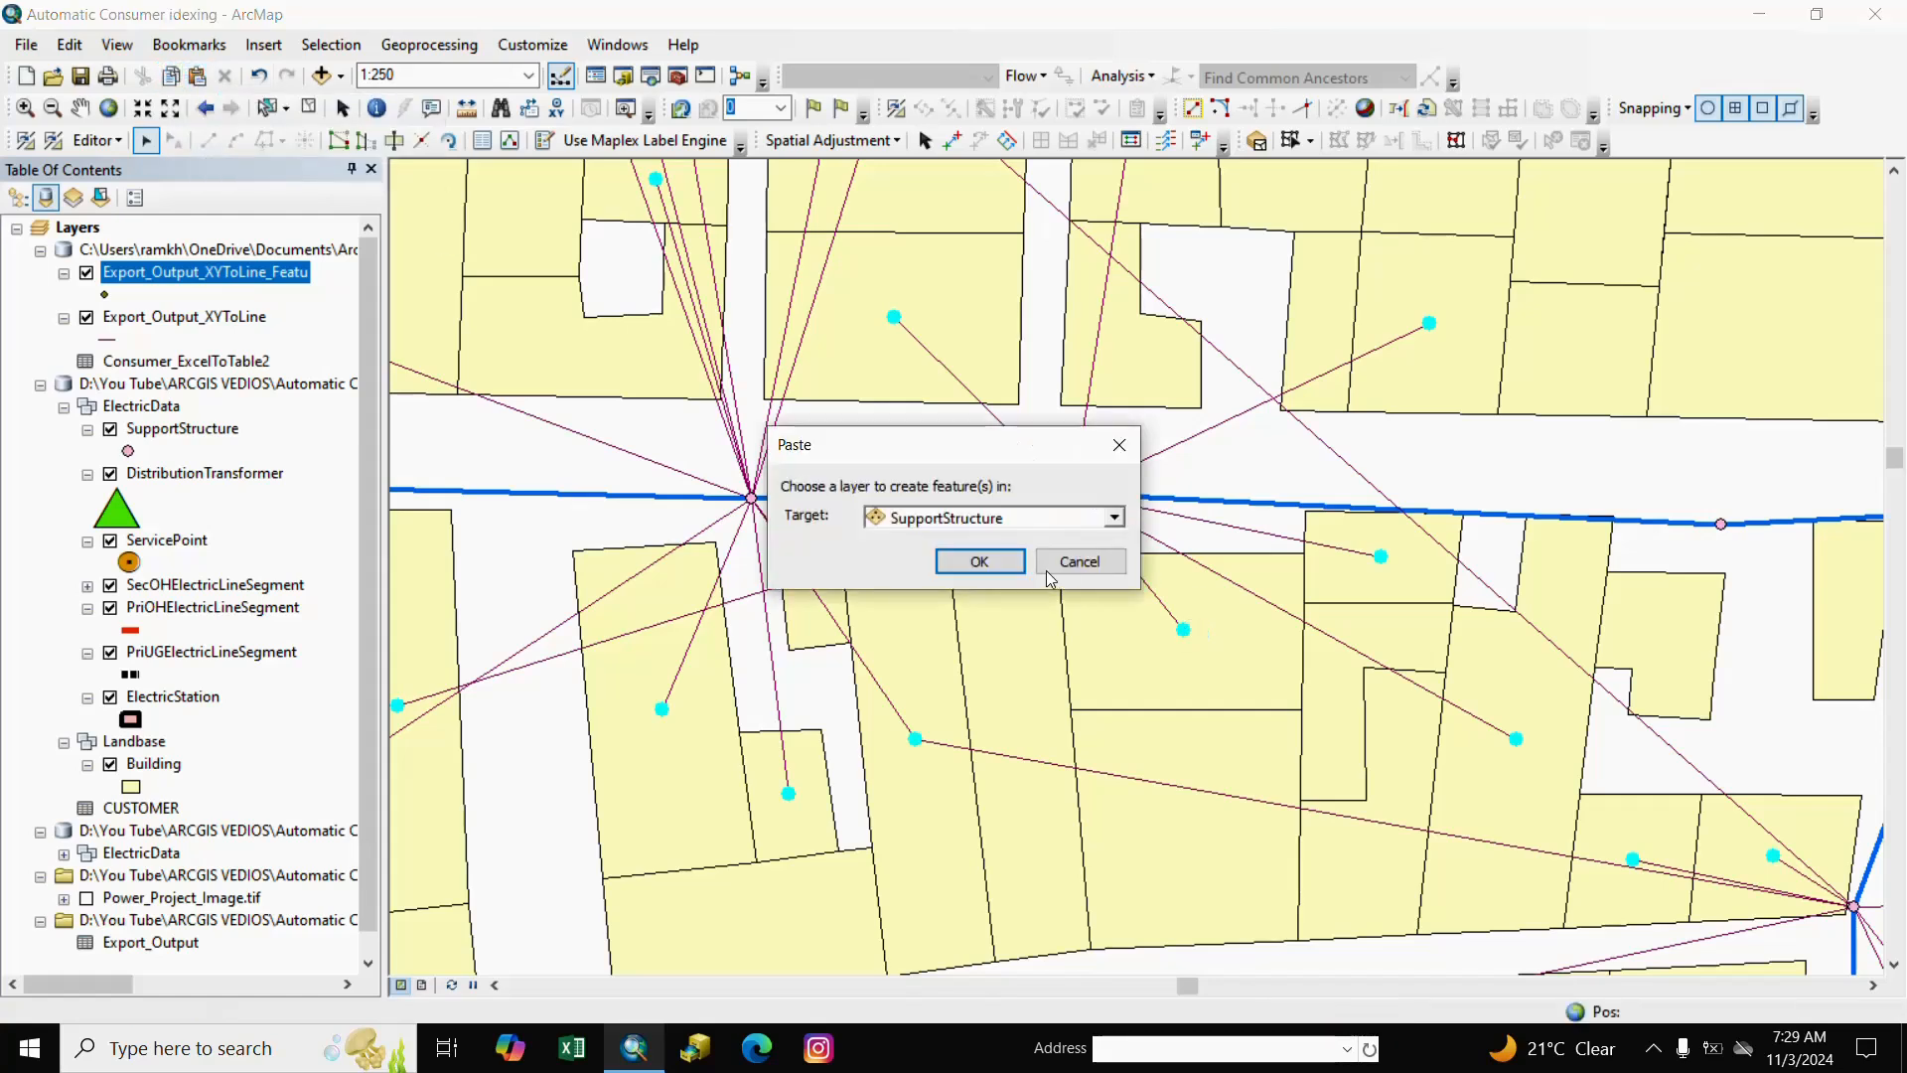
pyautogui.click(1115, 517)
pyautogui.scroll(-2, 1059, 613)
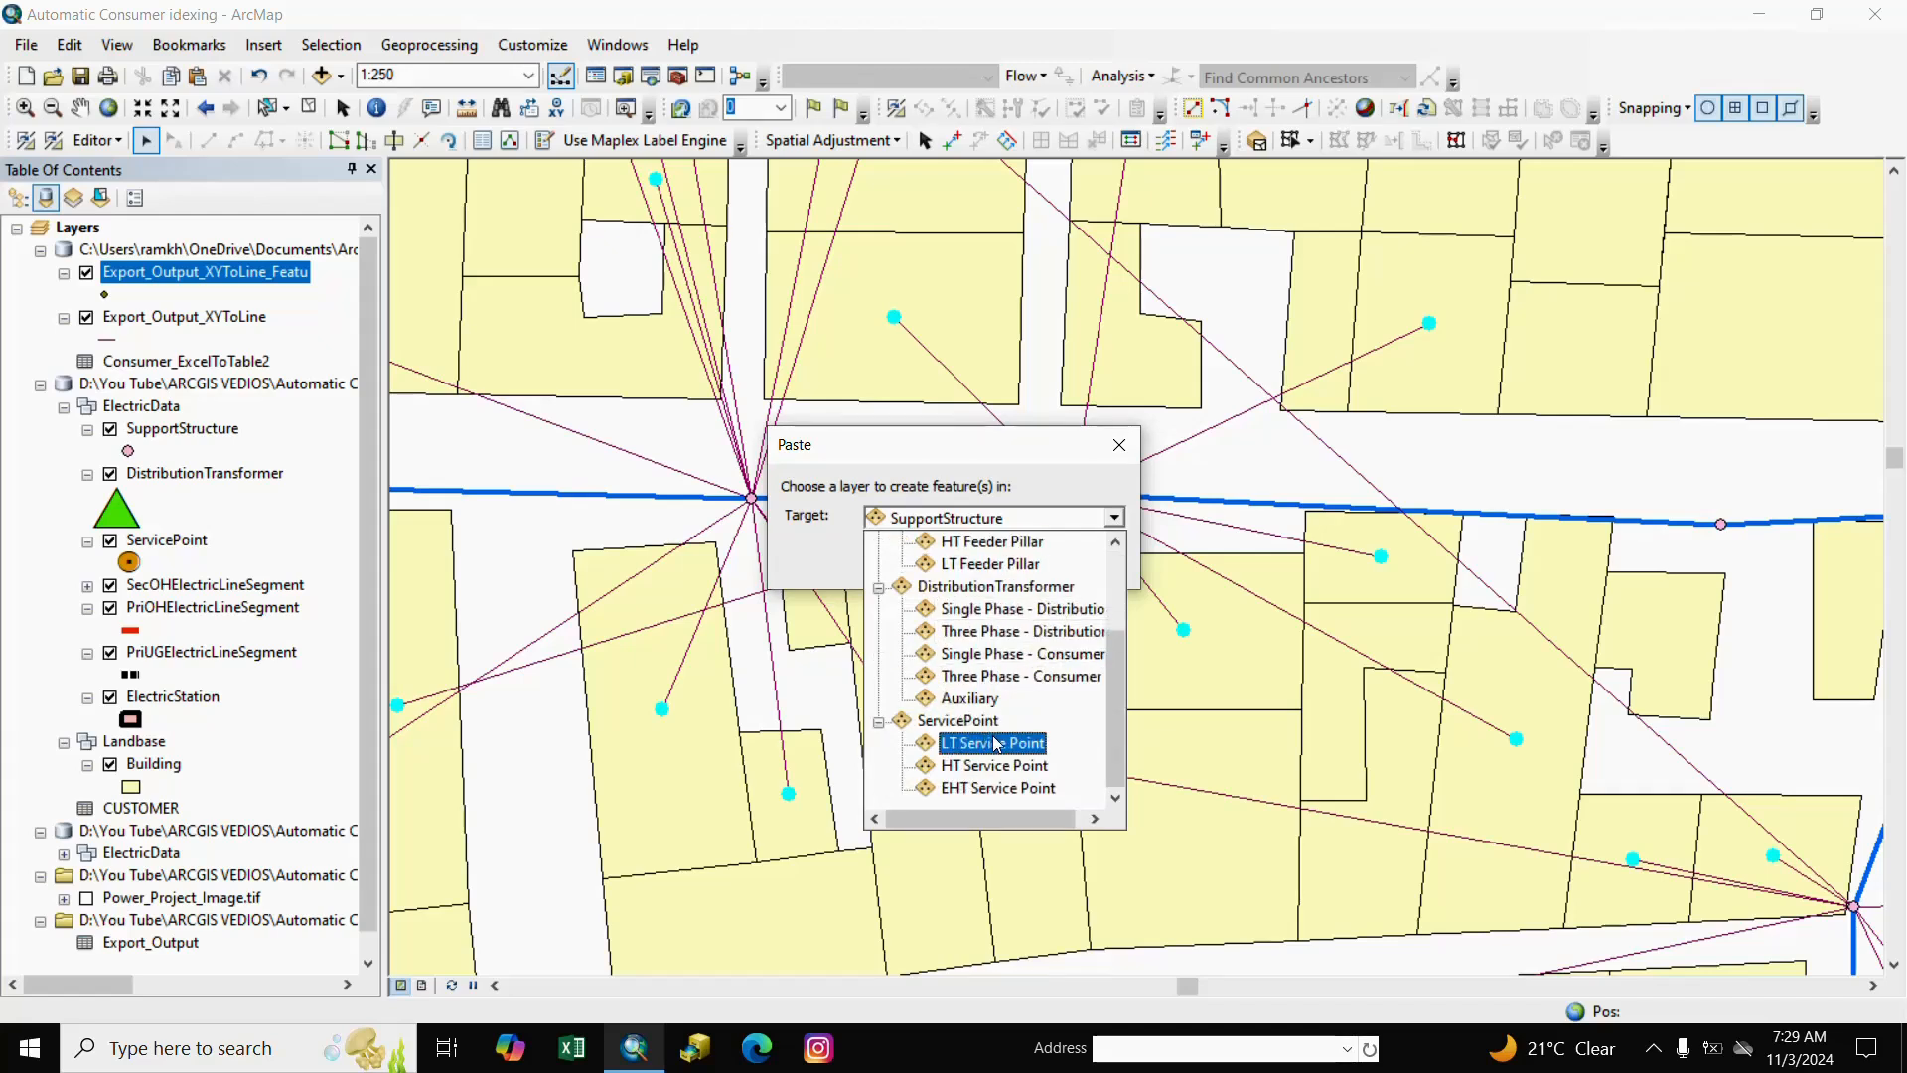
pyautogui.click(993, 743)
pyautogui.click(978, 562)
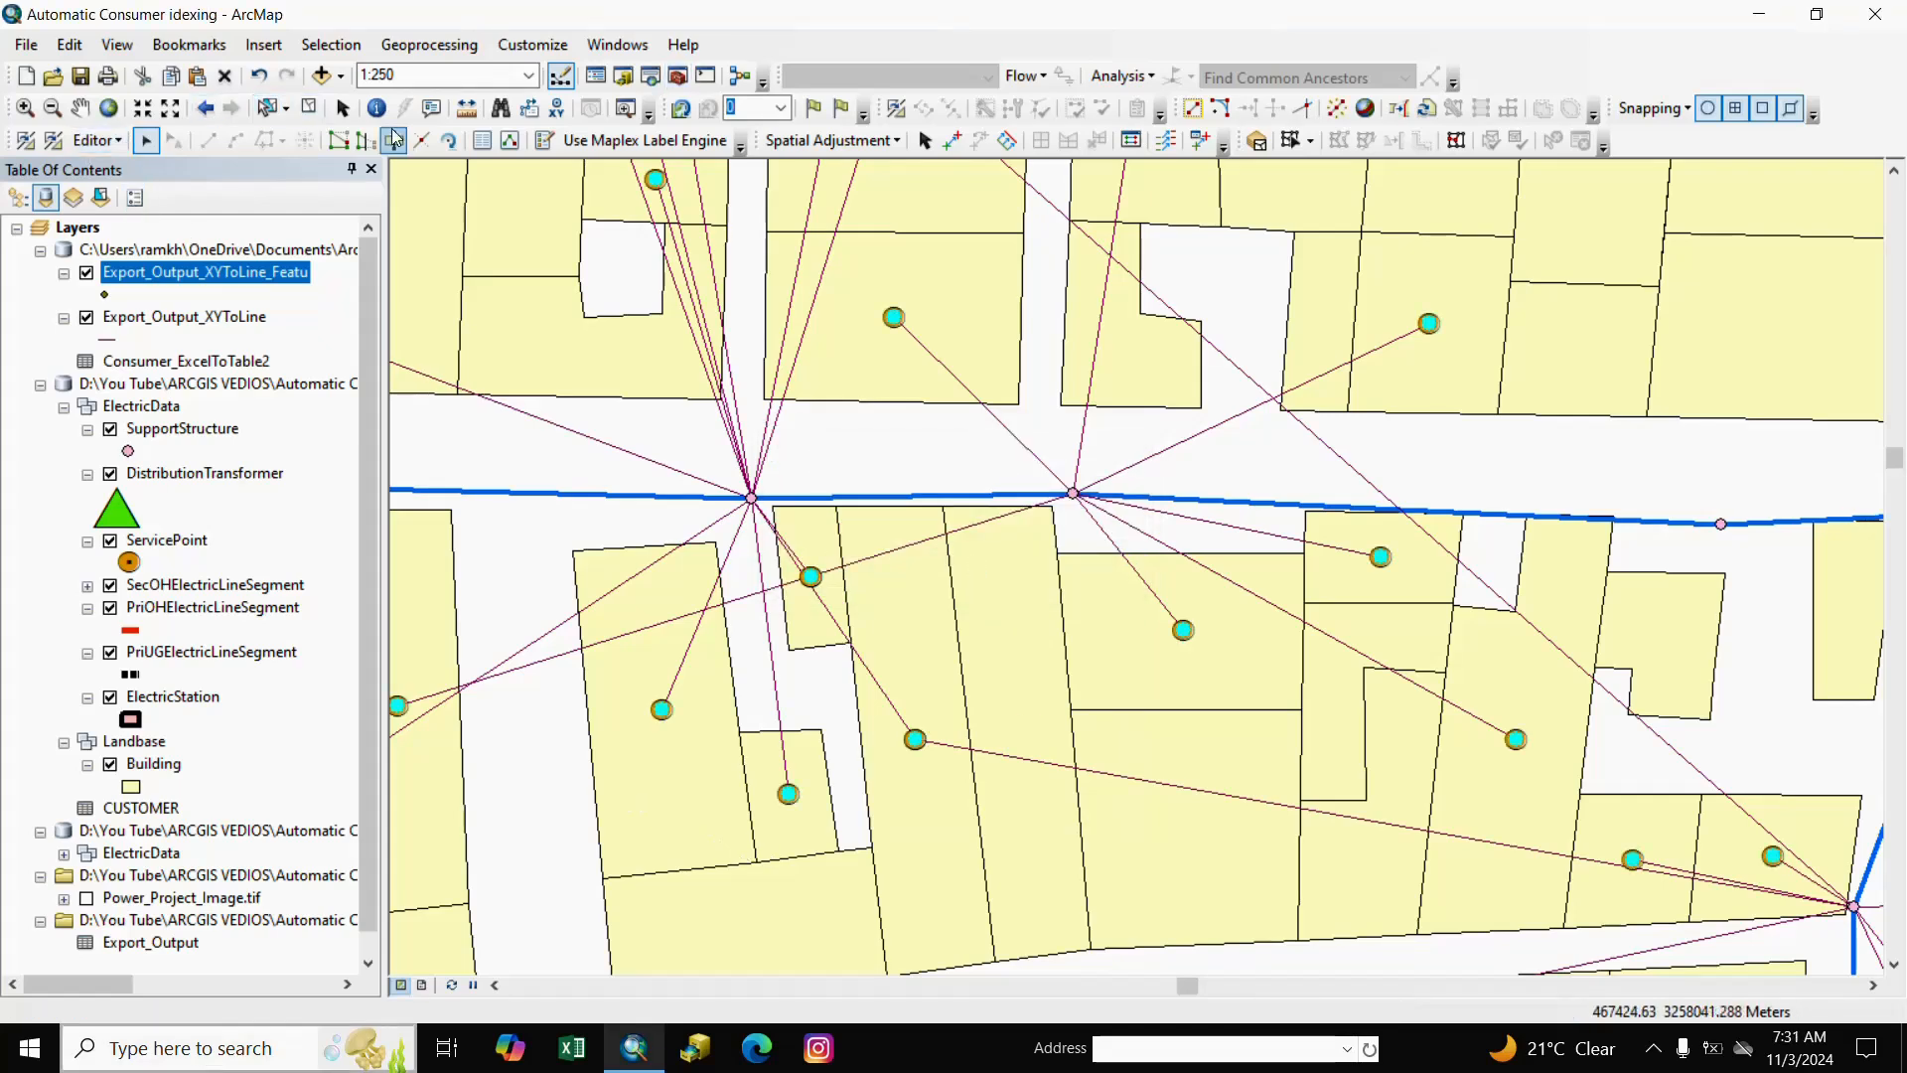
pyautogui.click(309, 109)
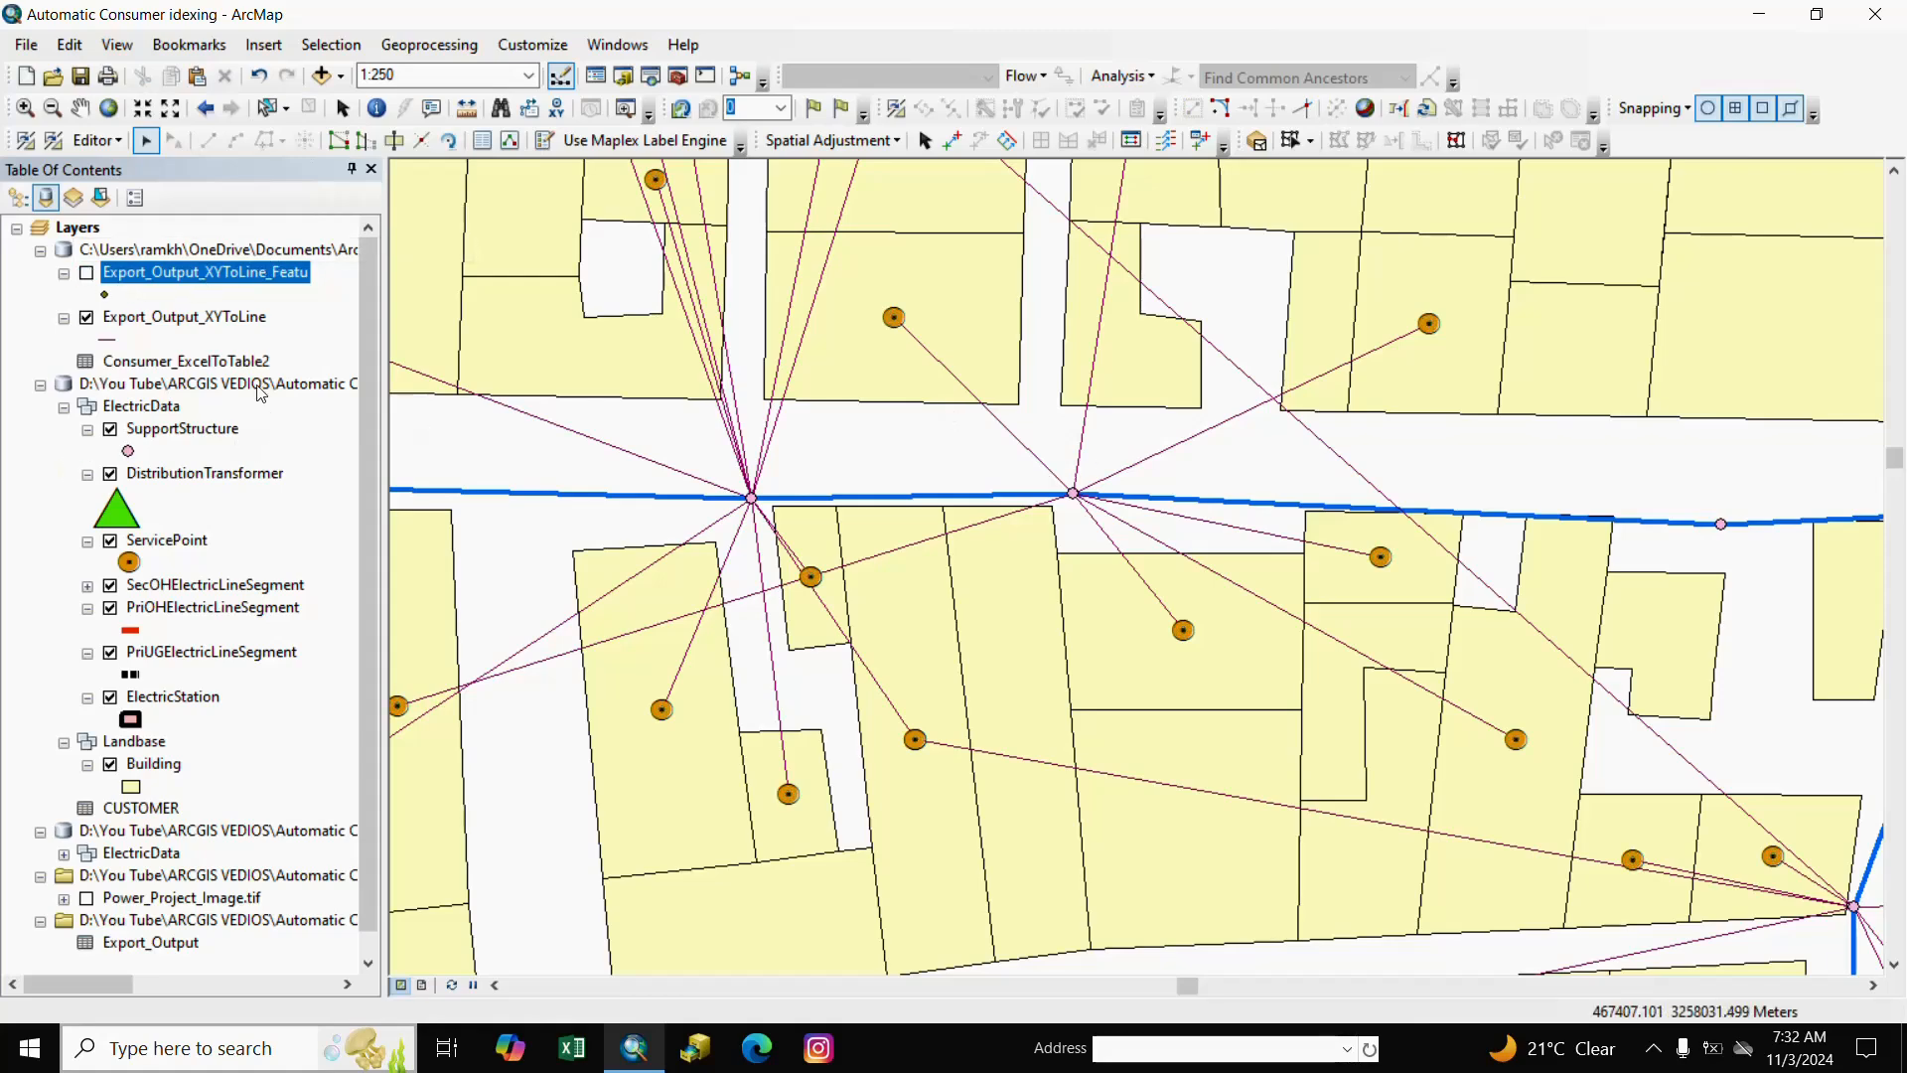
# Select all 3071 records in the Export_Output_XYToLine attribute table.
pyautogui.rightClick(229, 317)
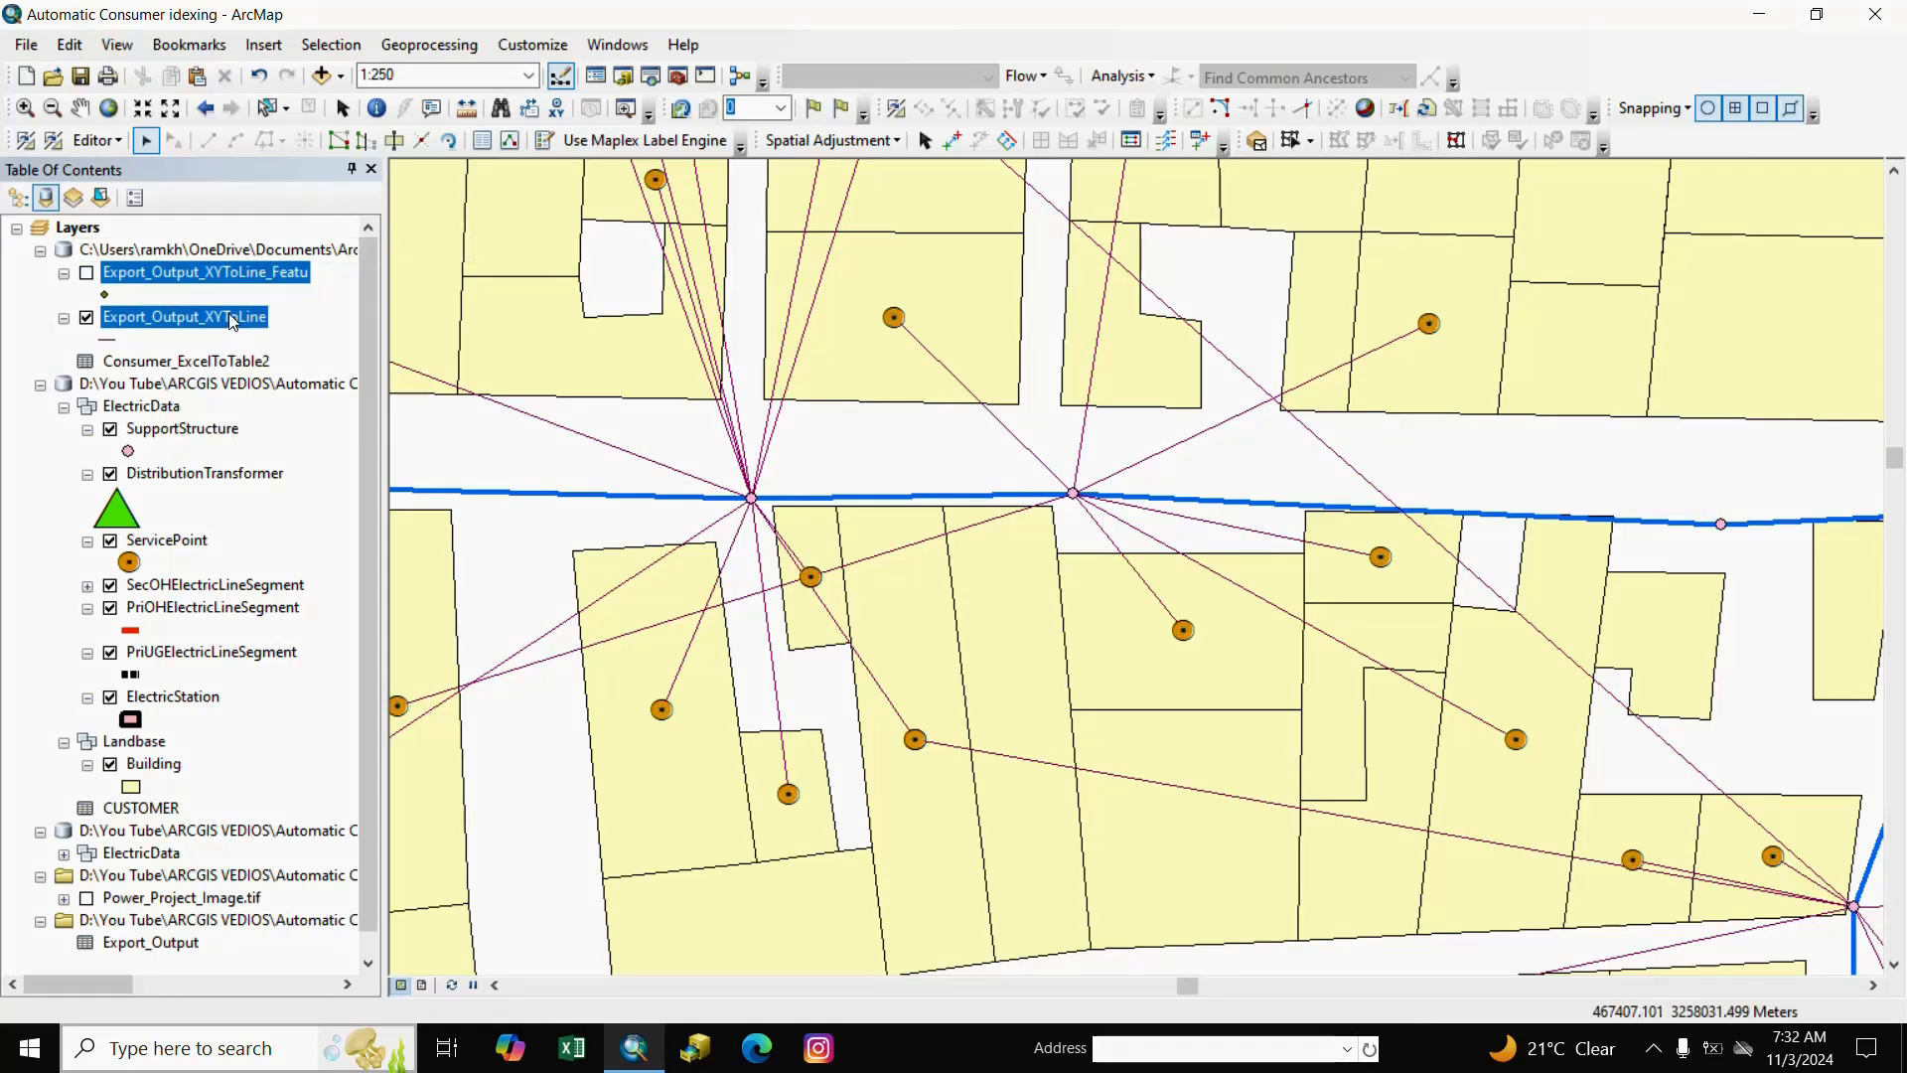
pyautogui.click(309, 390)
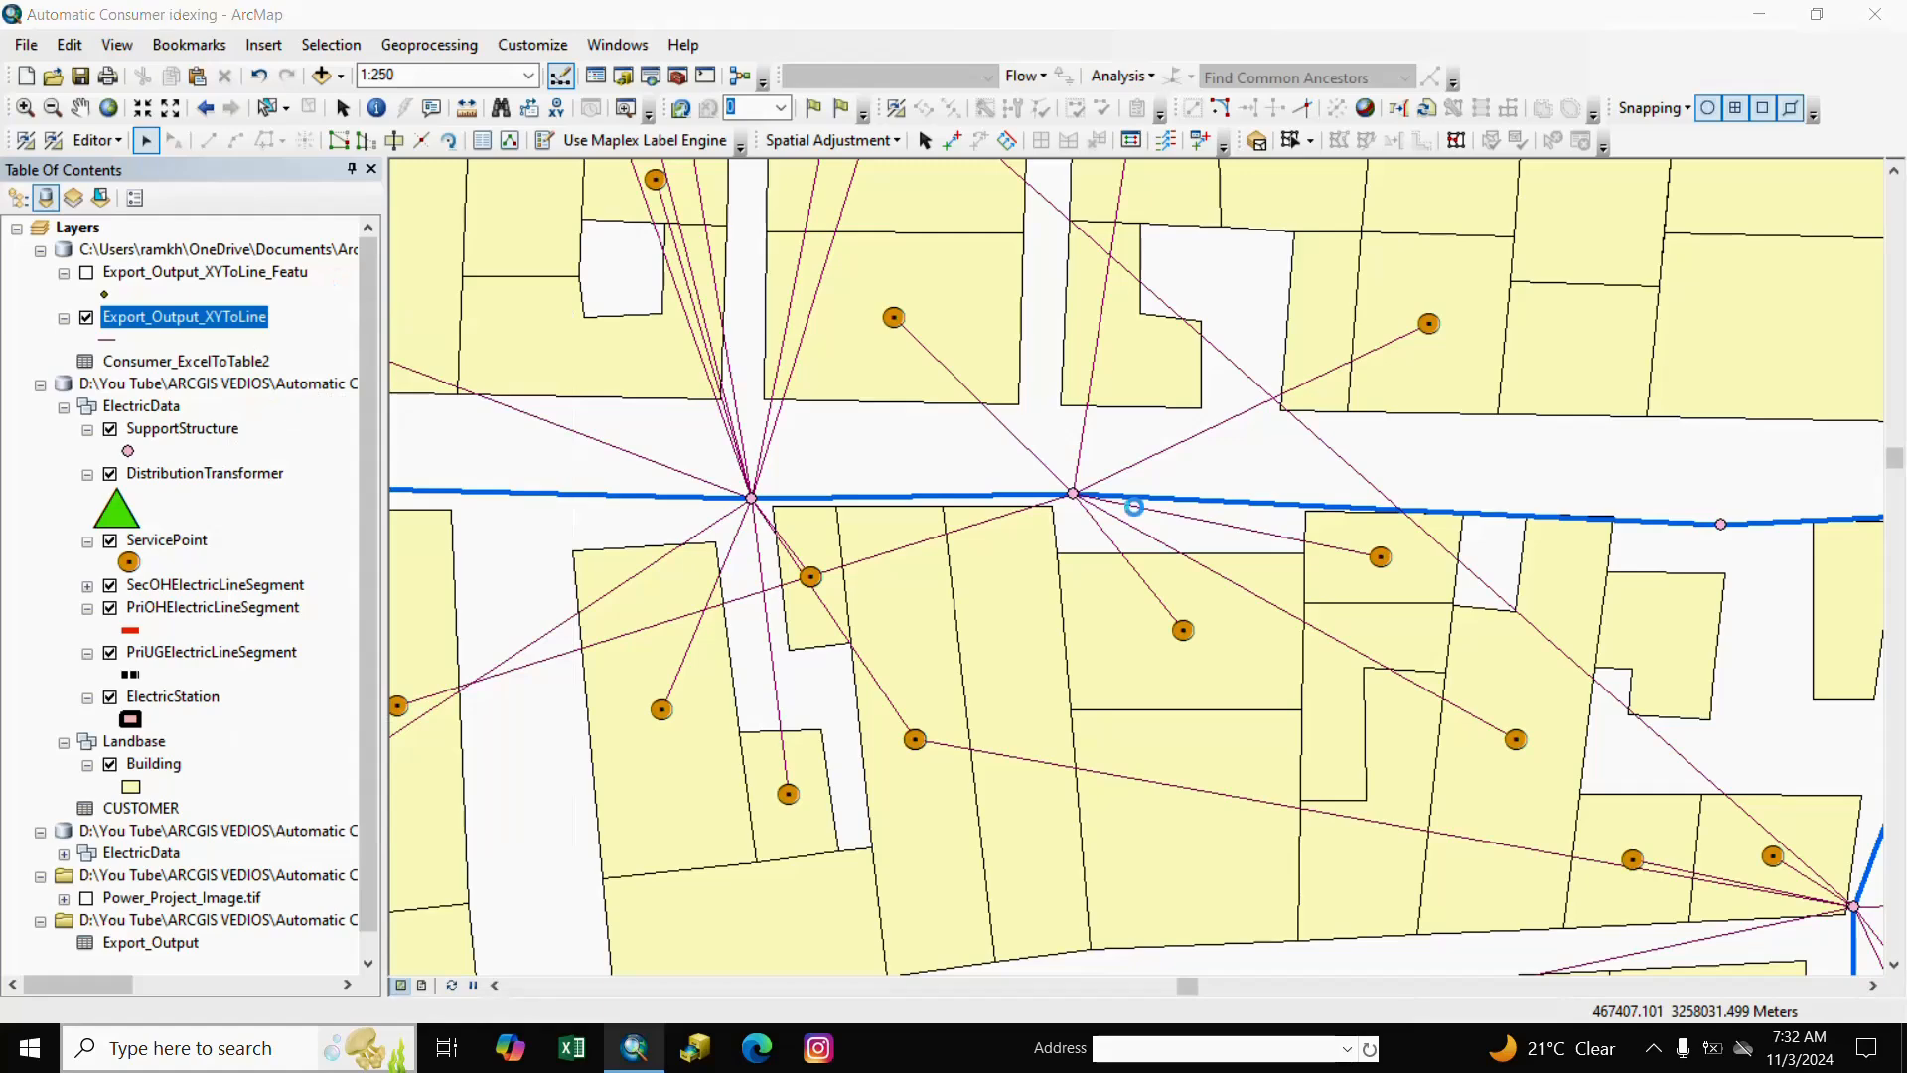
pyautogui.click(287, 472)
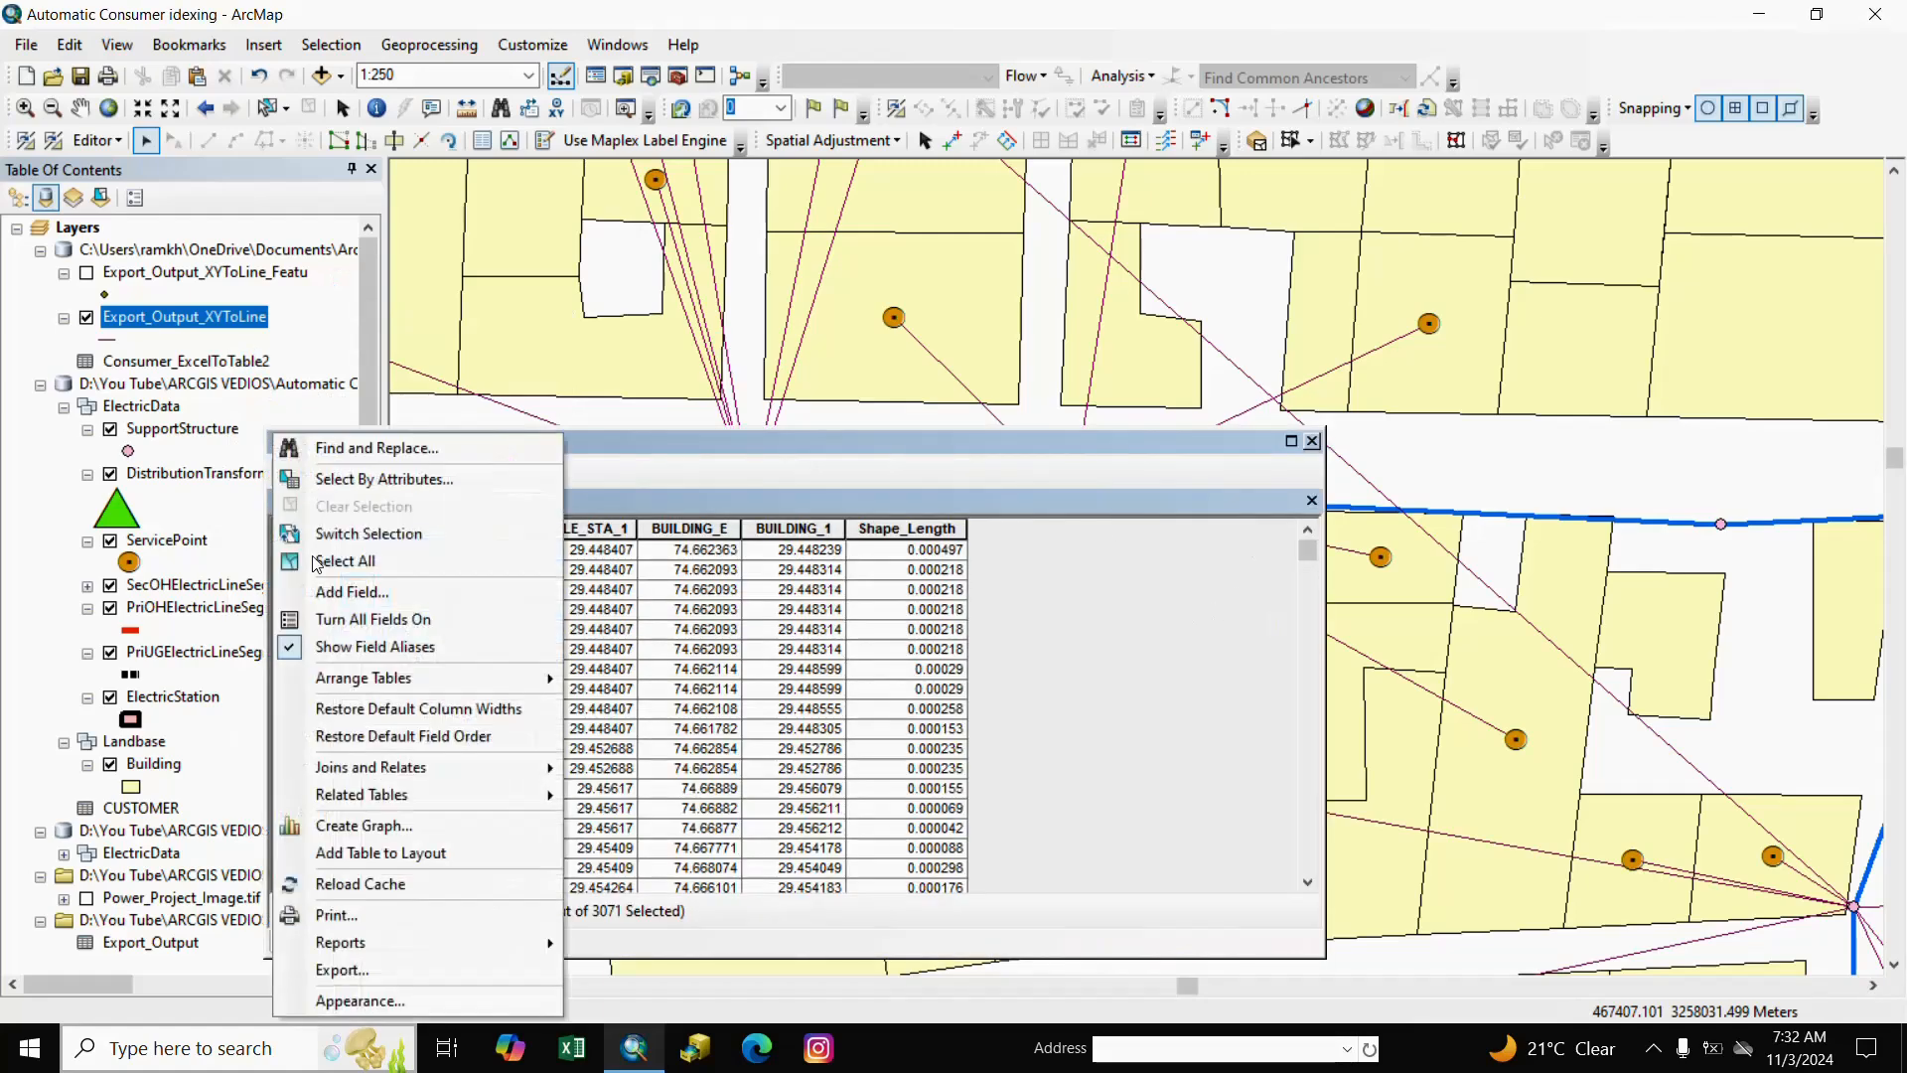
pyautogui.click(338, 562)
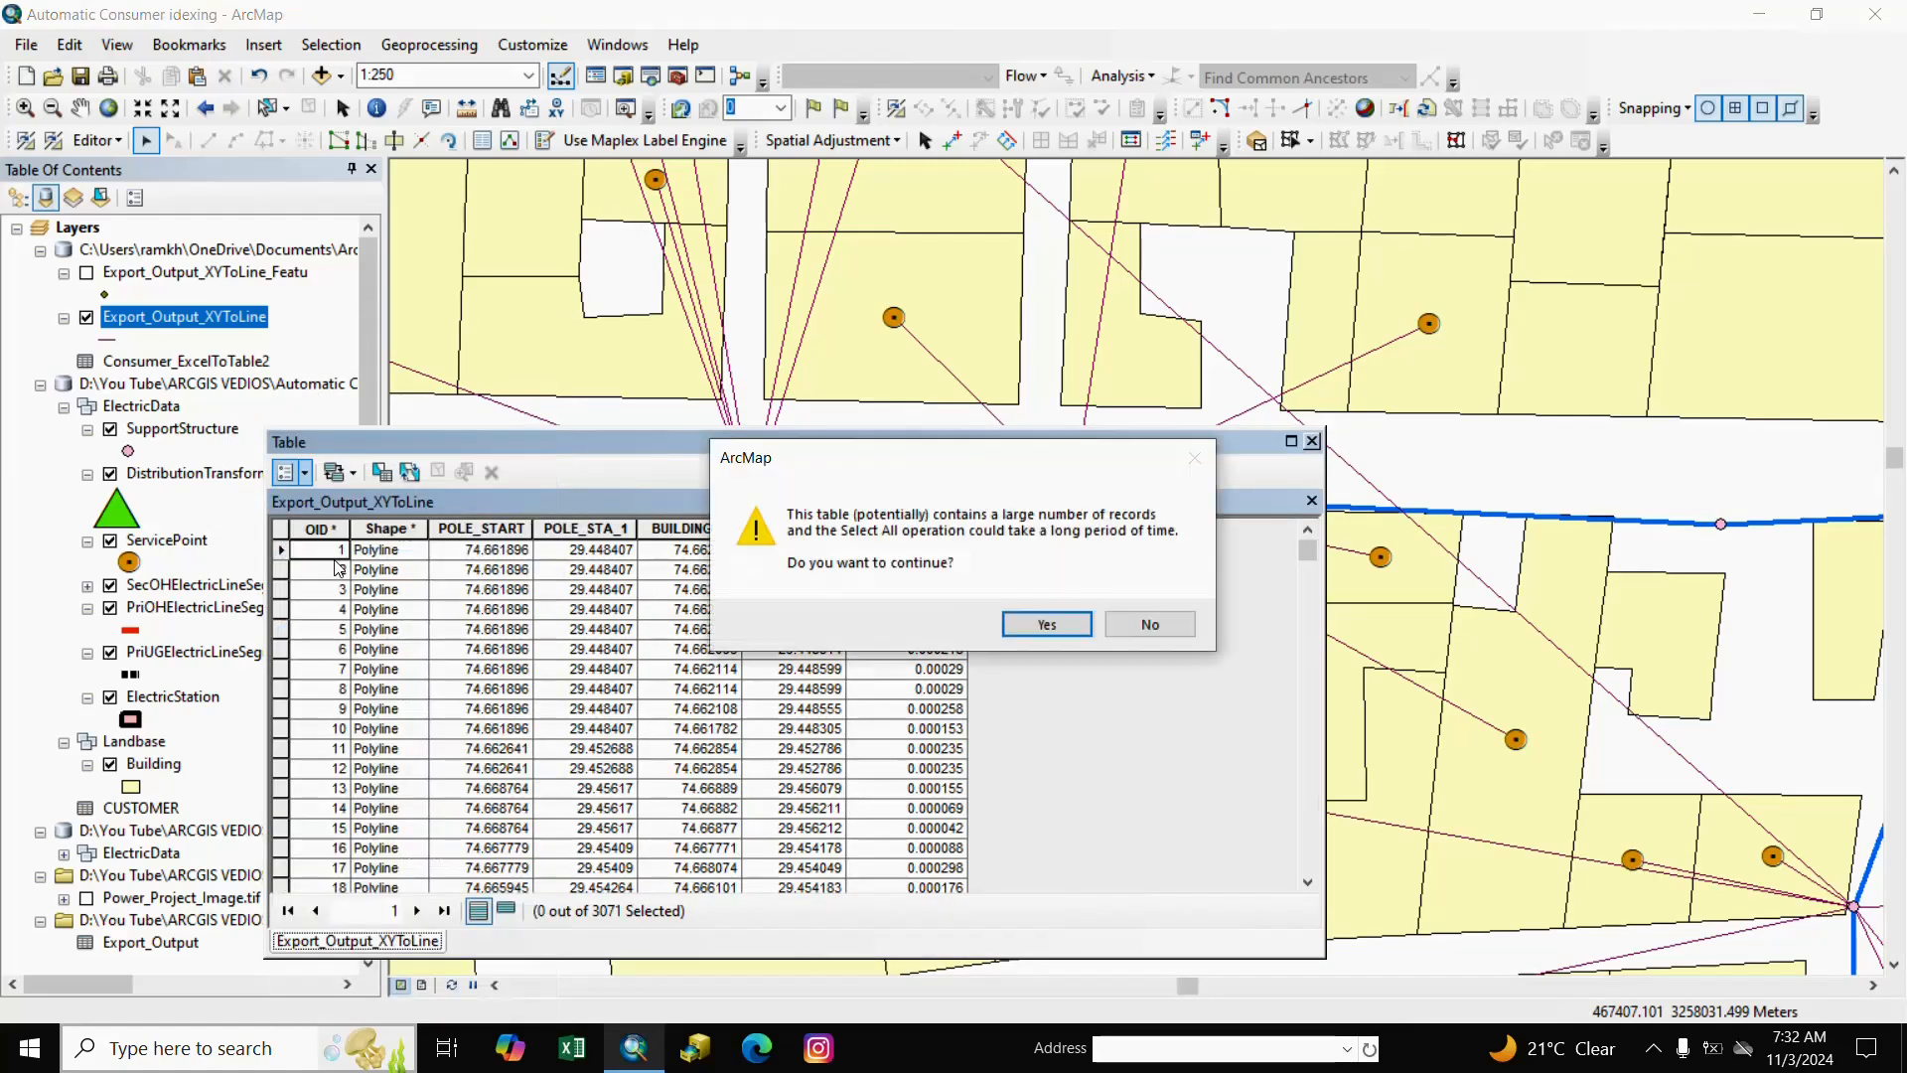
pyautogui.click(1049, 625)
pyautogui.click(1312, 443)
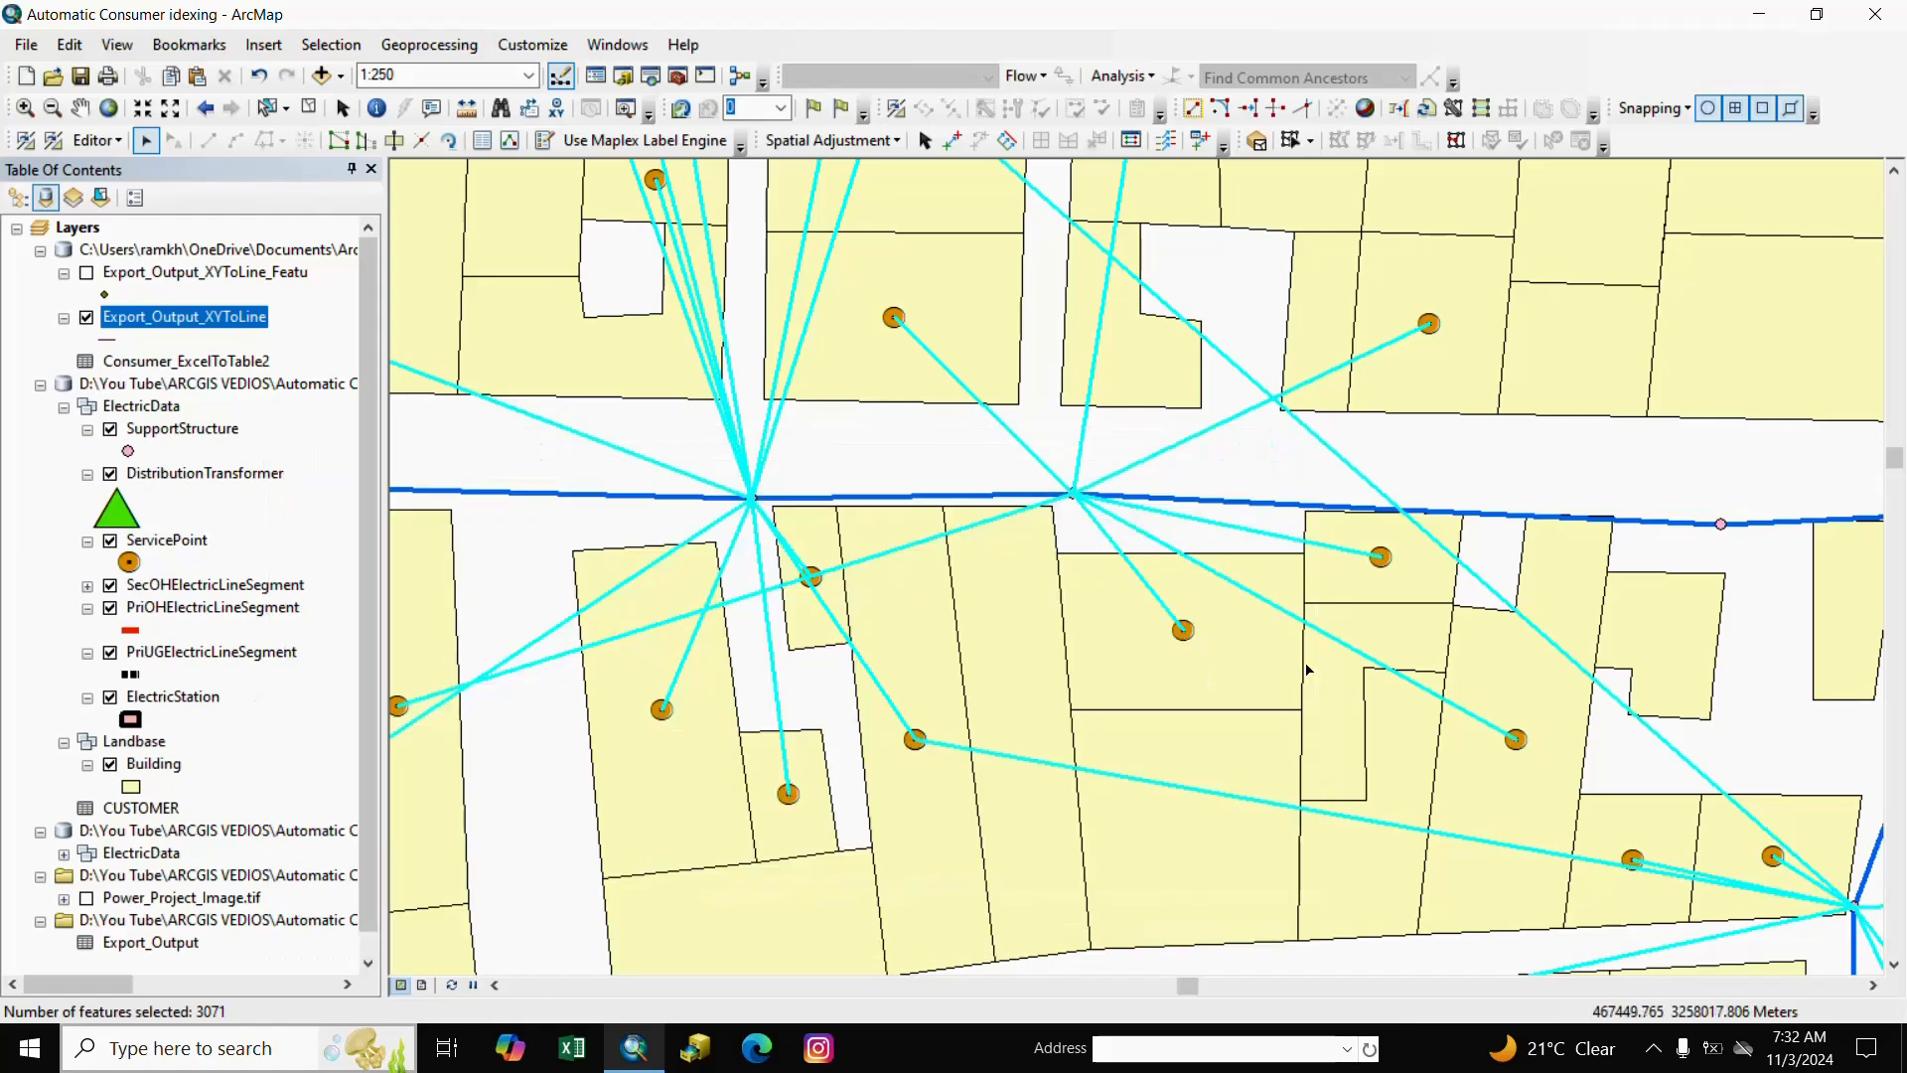
# Copy the selected lines into the network line layer, hide the original XY line layer, and clear the selection.
pyautogui.click(173, 79)
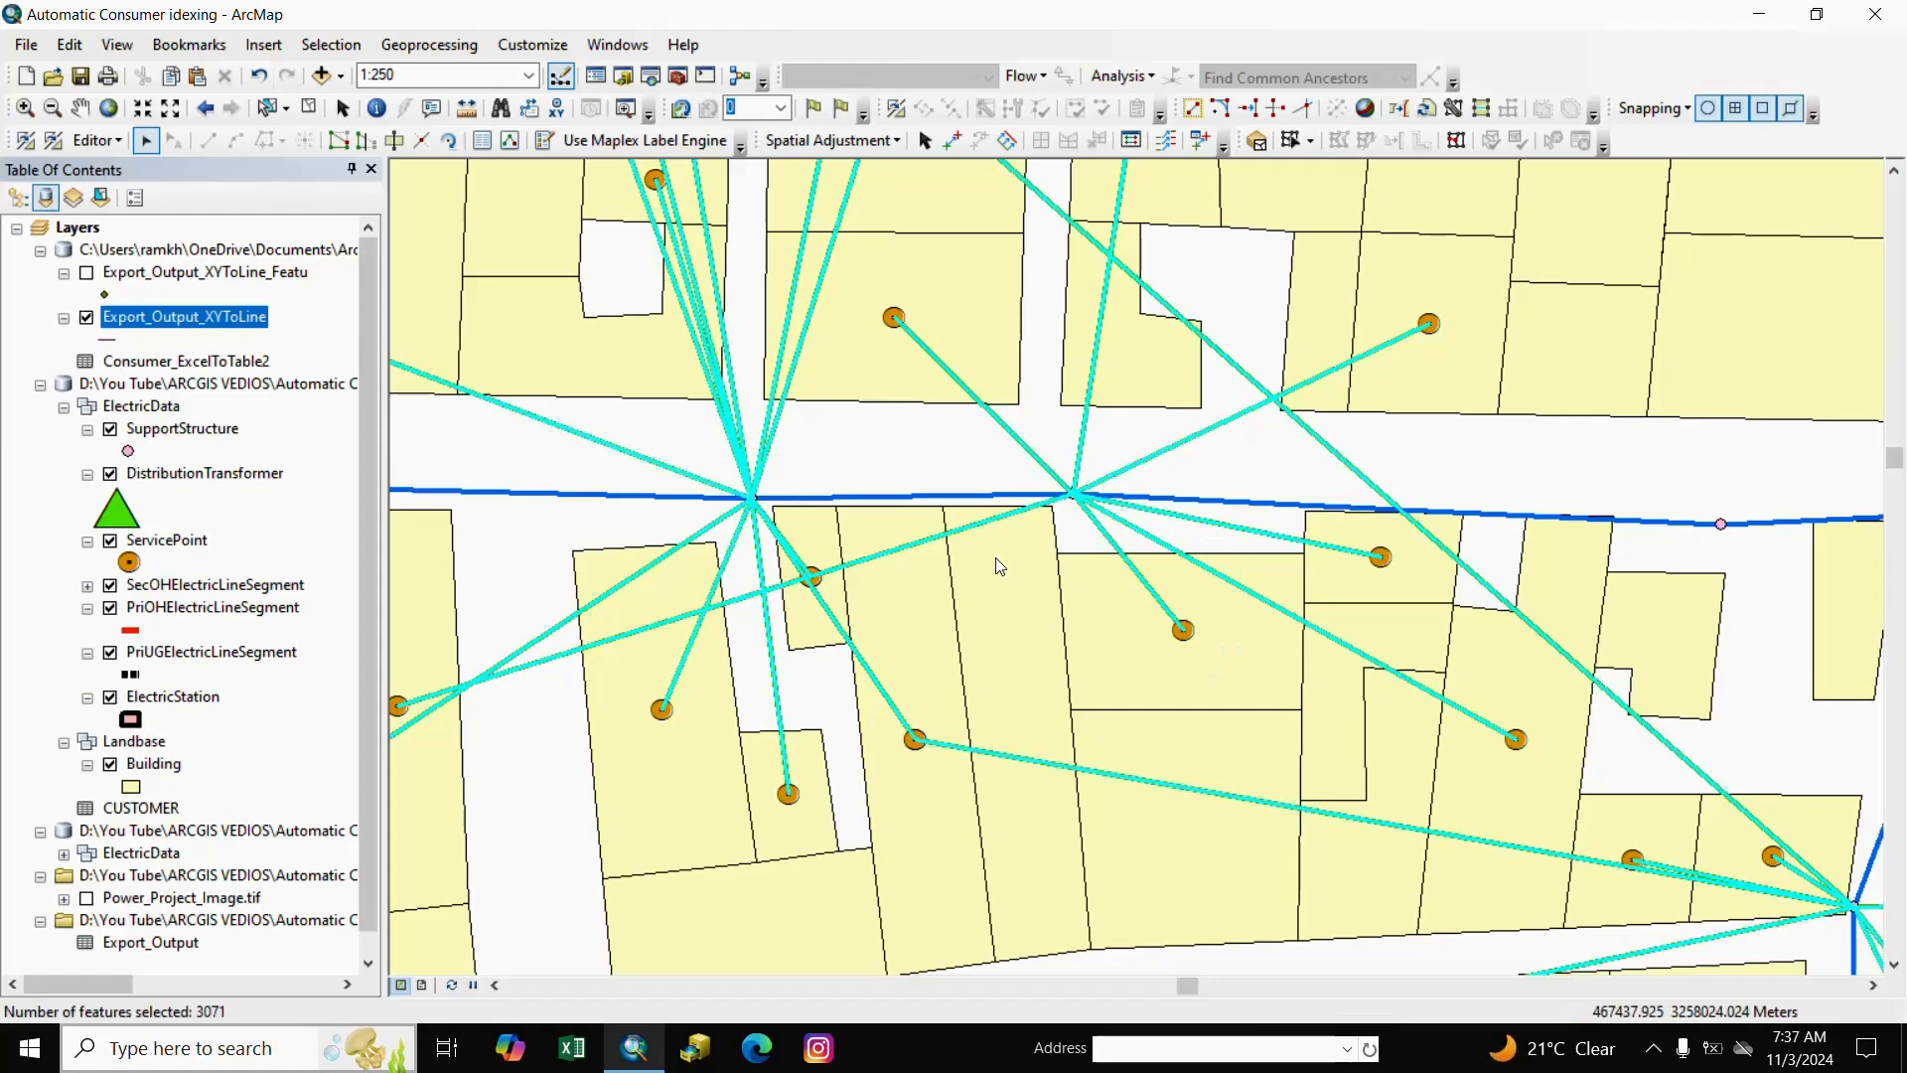
pyautogui.rightClick(90, 318)
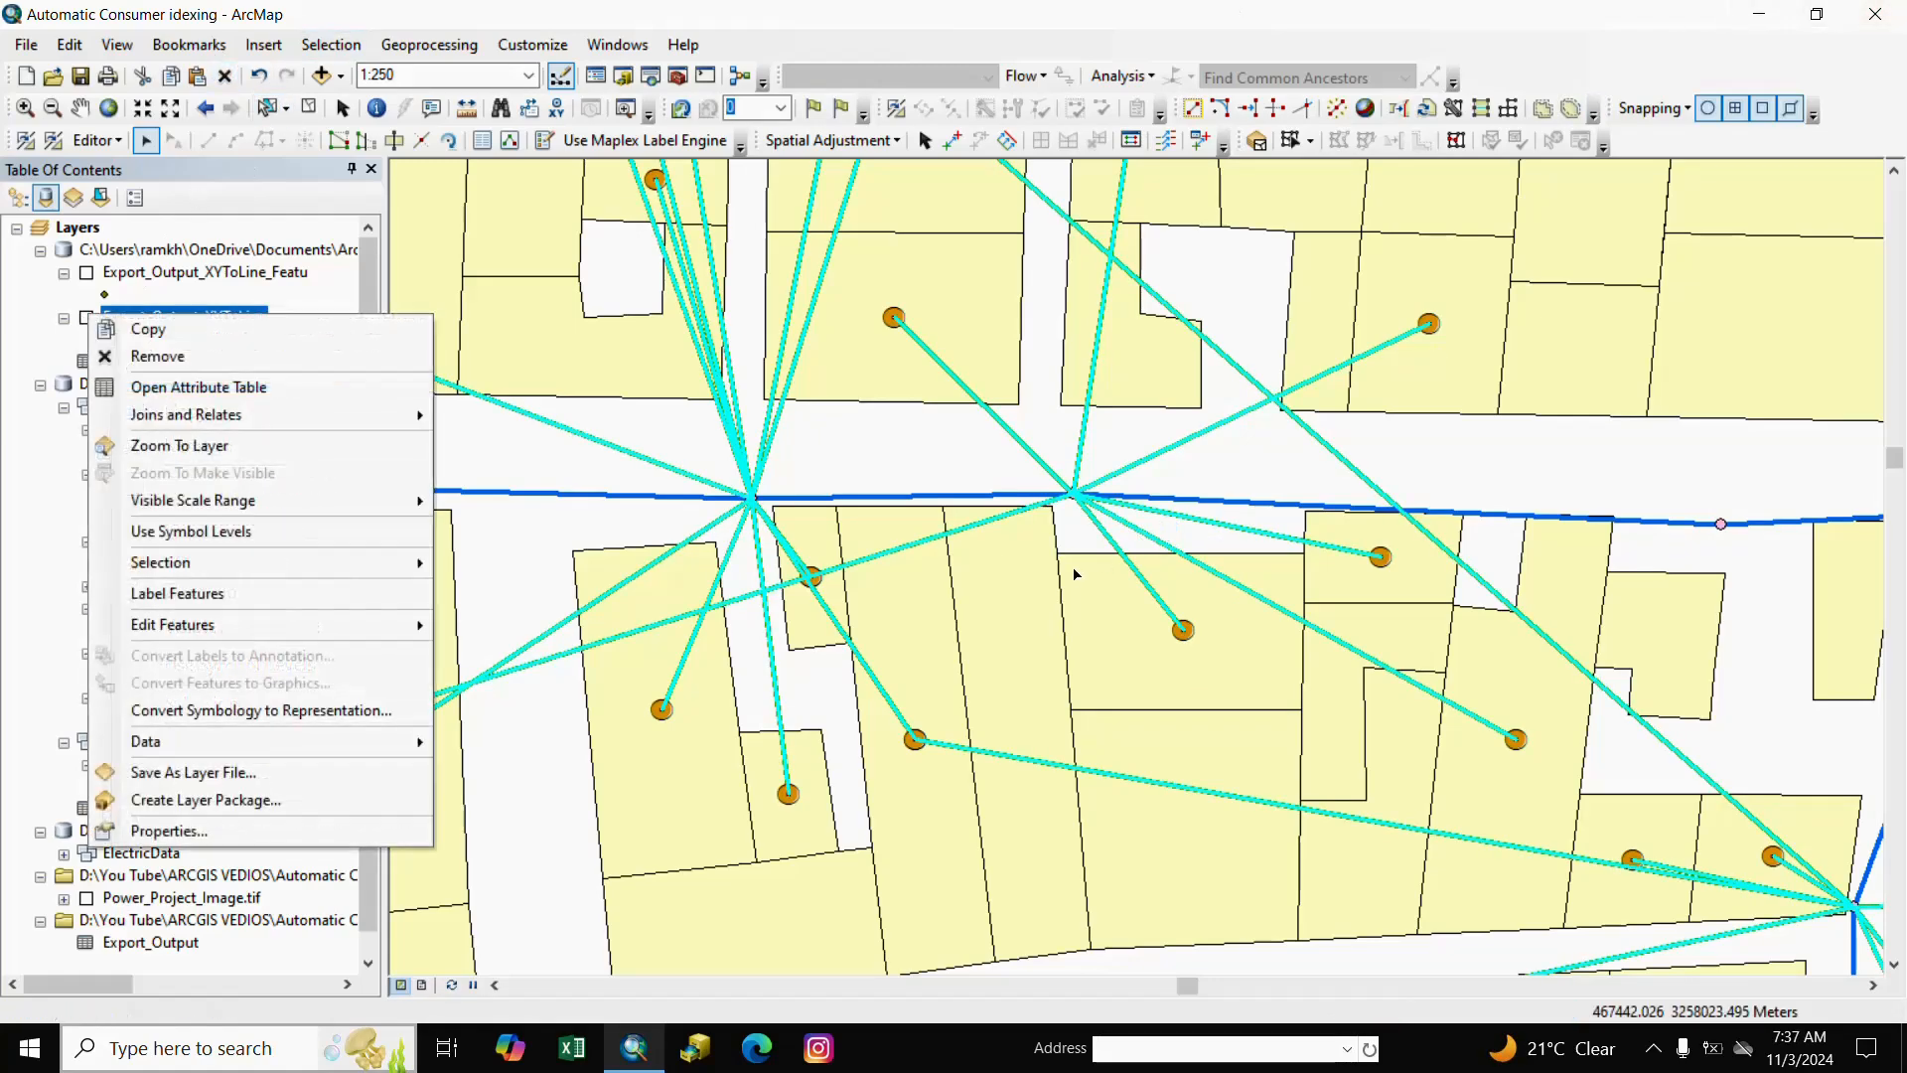
pyautogui.click(264, 298)
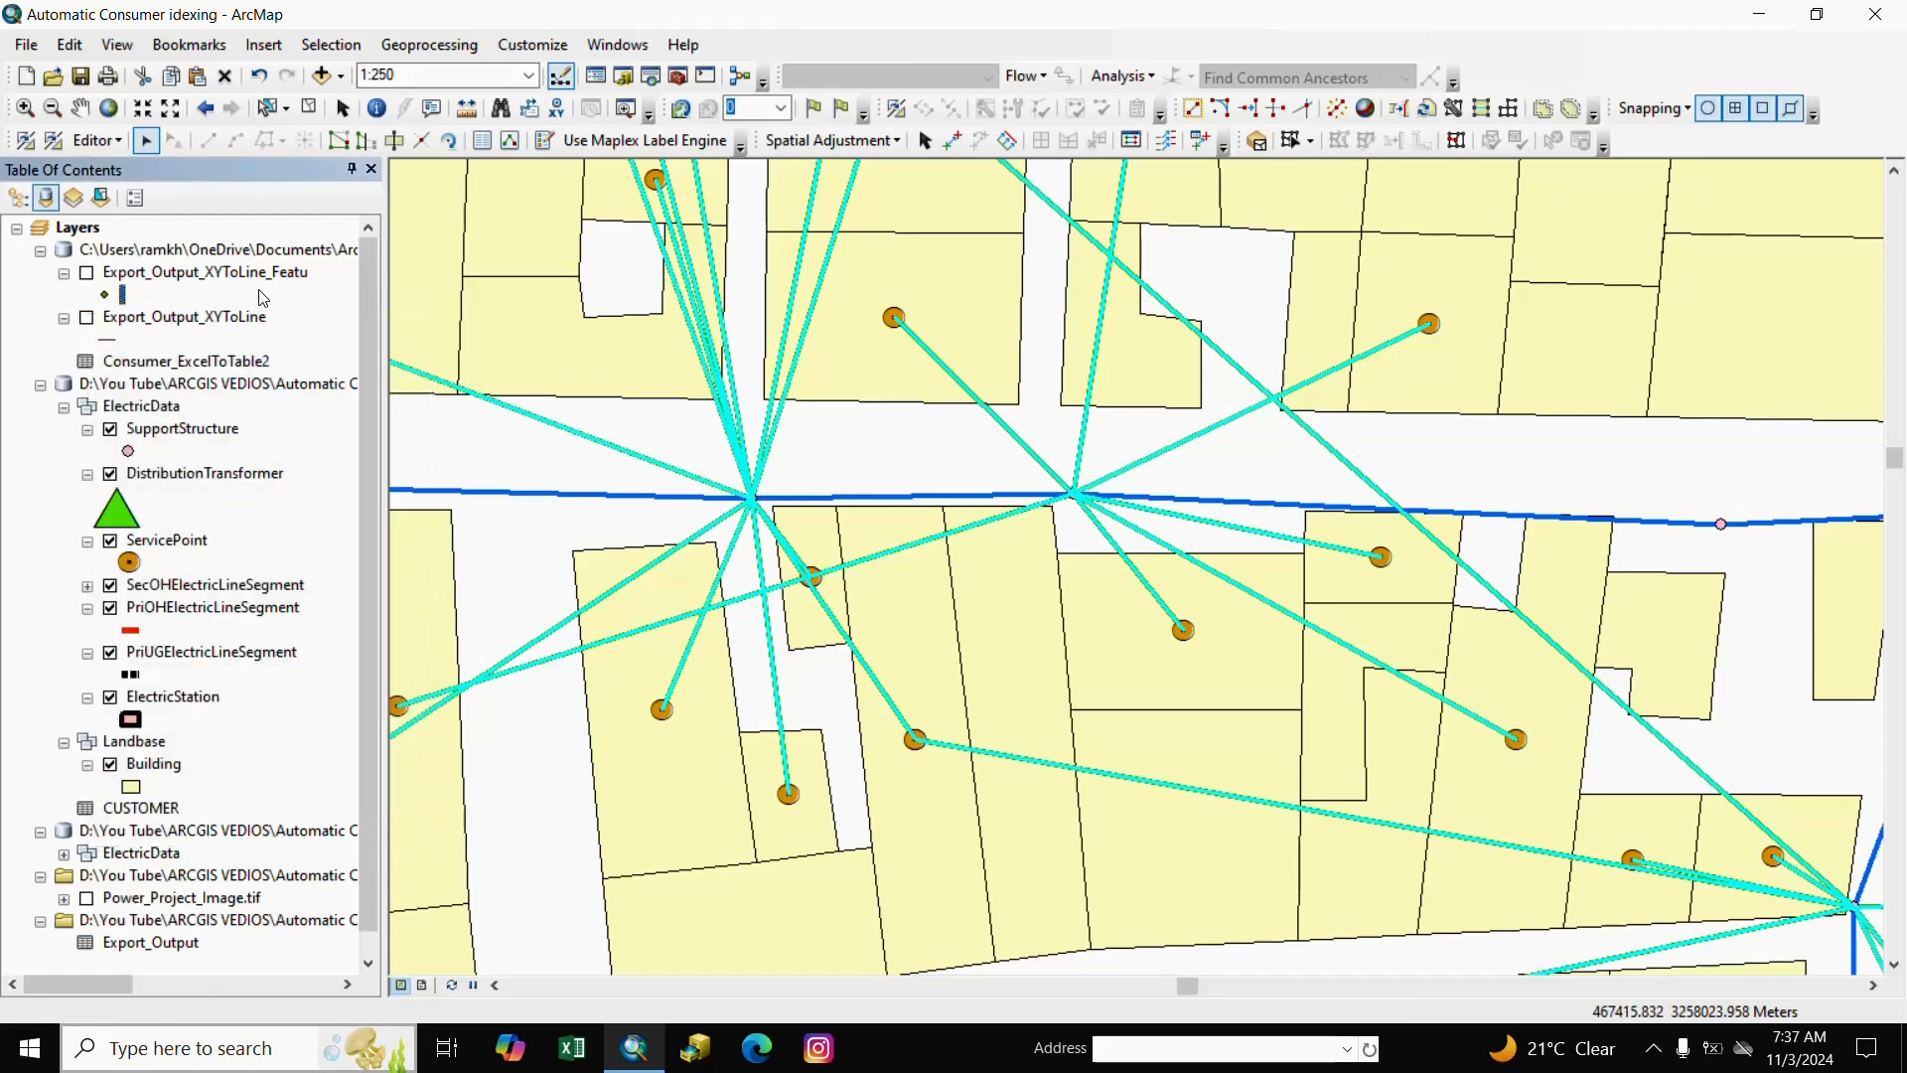
pyautogui.click(308, 110)
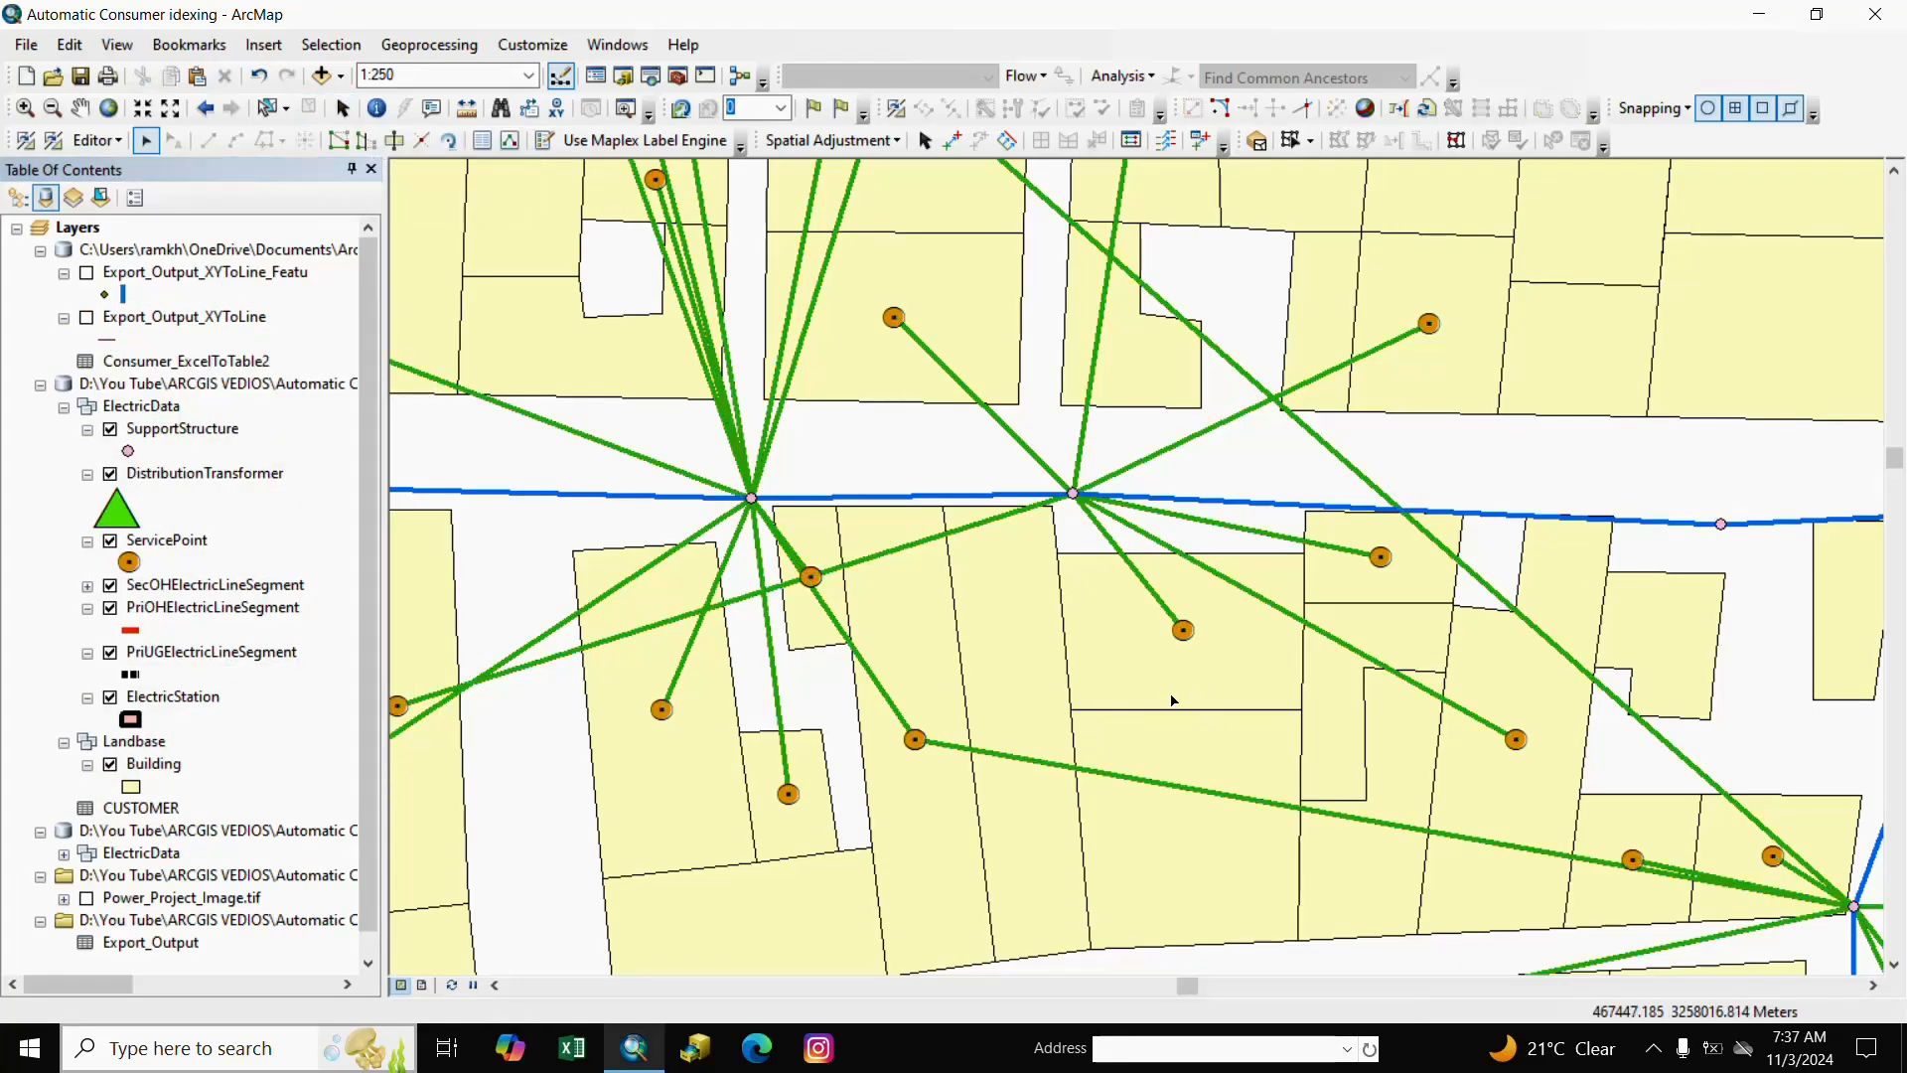
pyautogui.click(79, 107)
pyautogui.moveTo(823, 586); pyautogui.dragTo(894, 613)
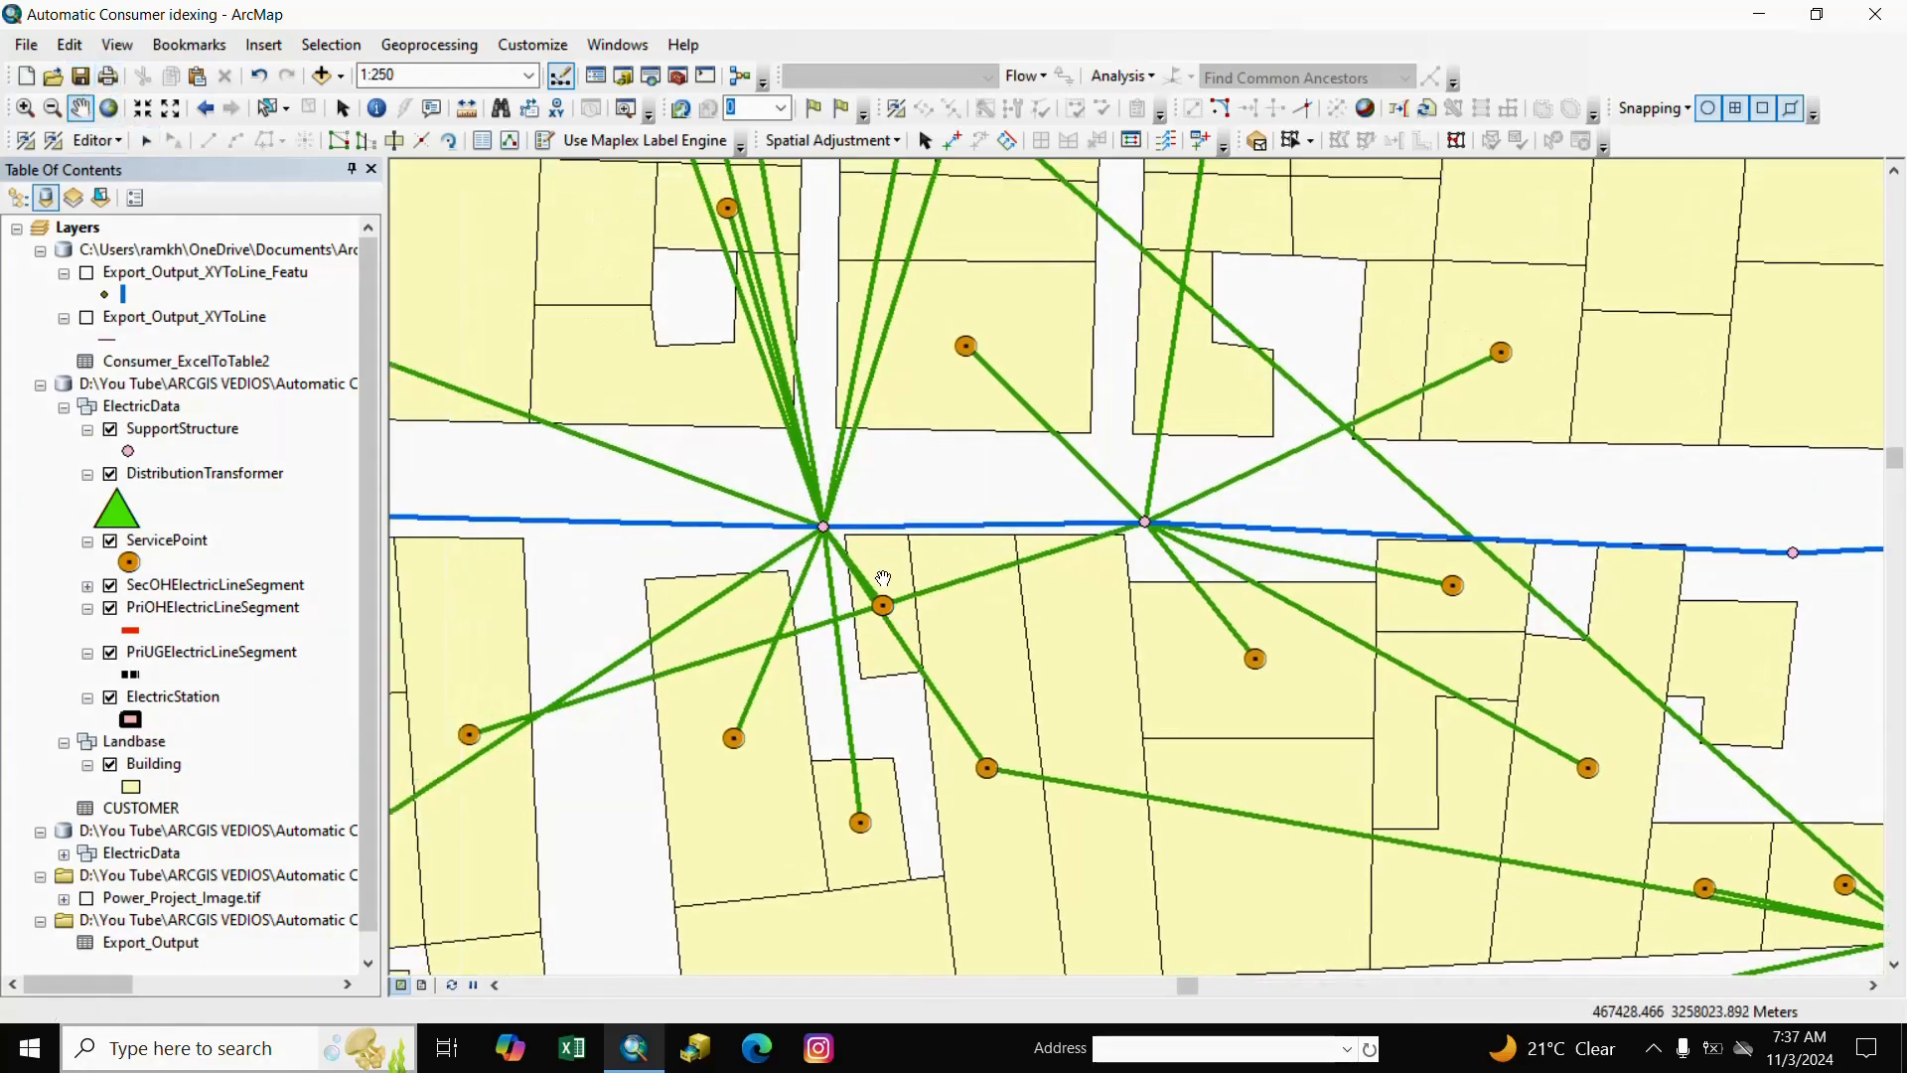
# Remove the C:\Users default geodatabase group from the Table of Contents.
pyautogui.scroll(2, 869, 603)
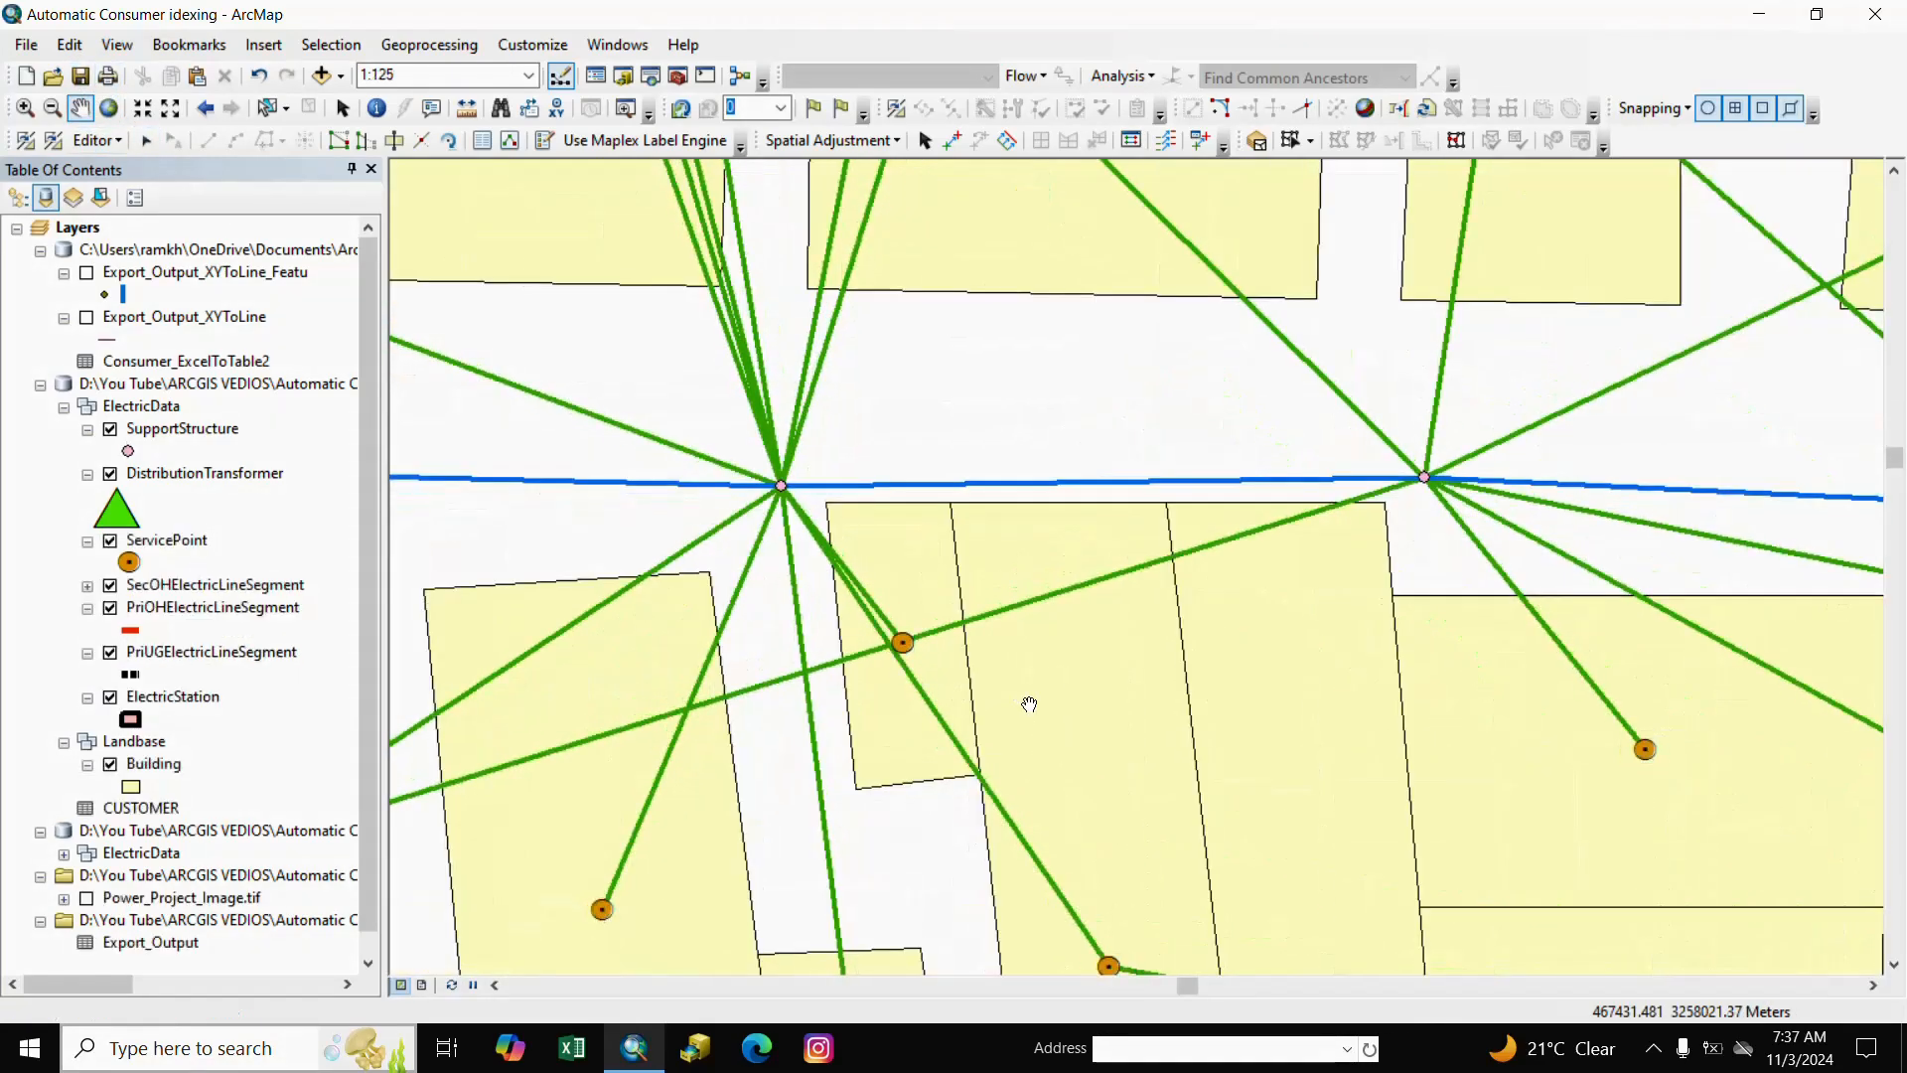
pyautogui.moveTo(1030, 694); pyautogui.dragTo(1035, 618)
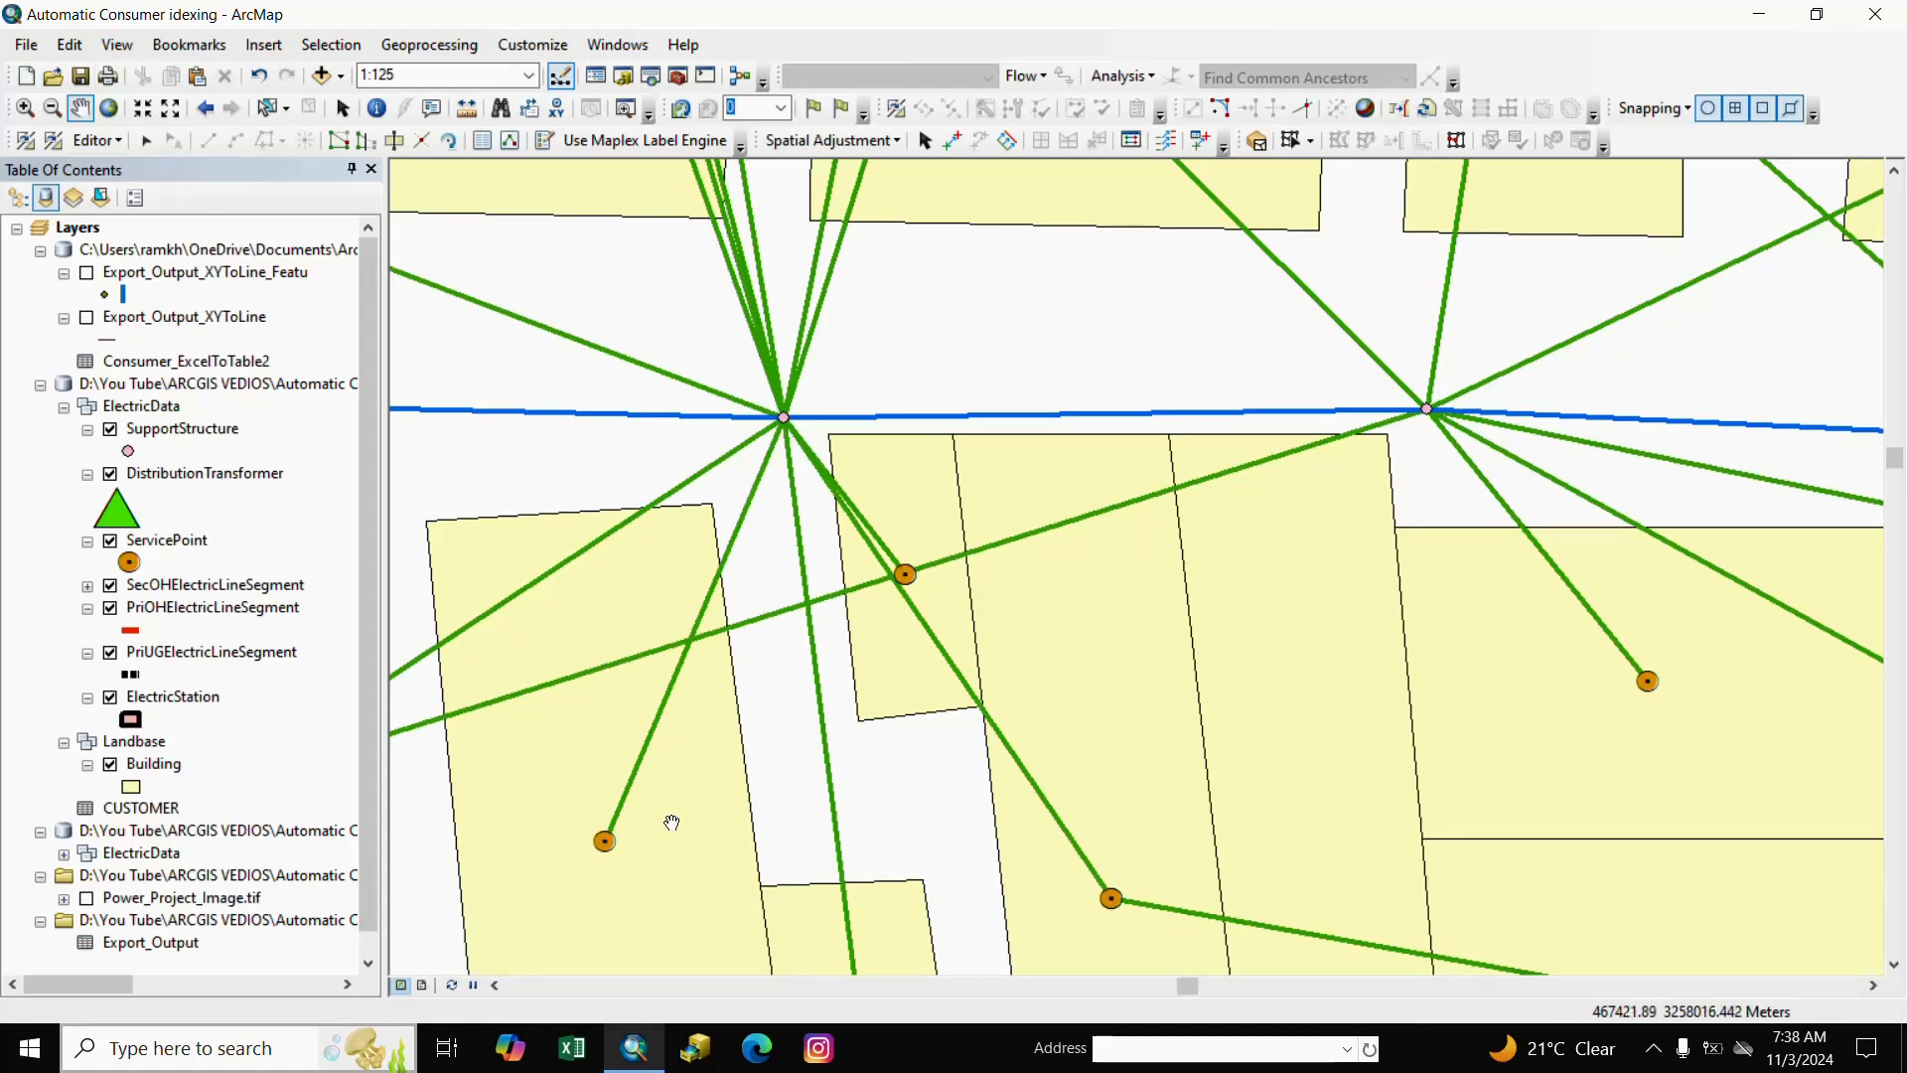
pyautogui.moveTo(774, 852); pyautogui.dragTo(773, 785)
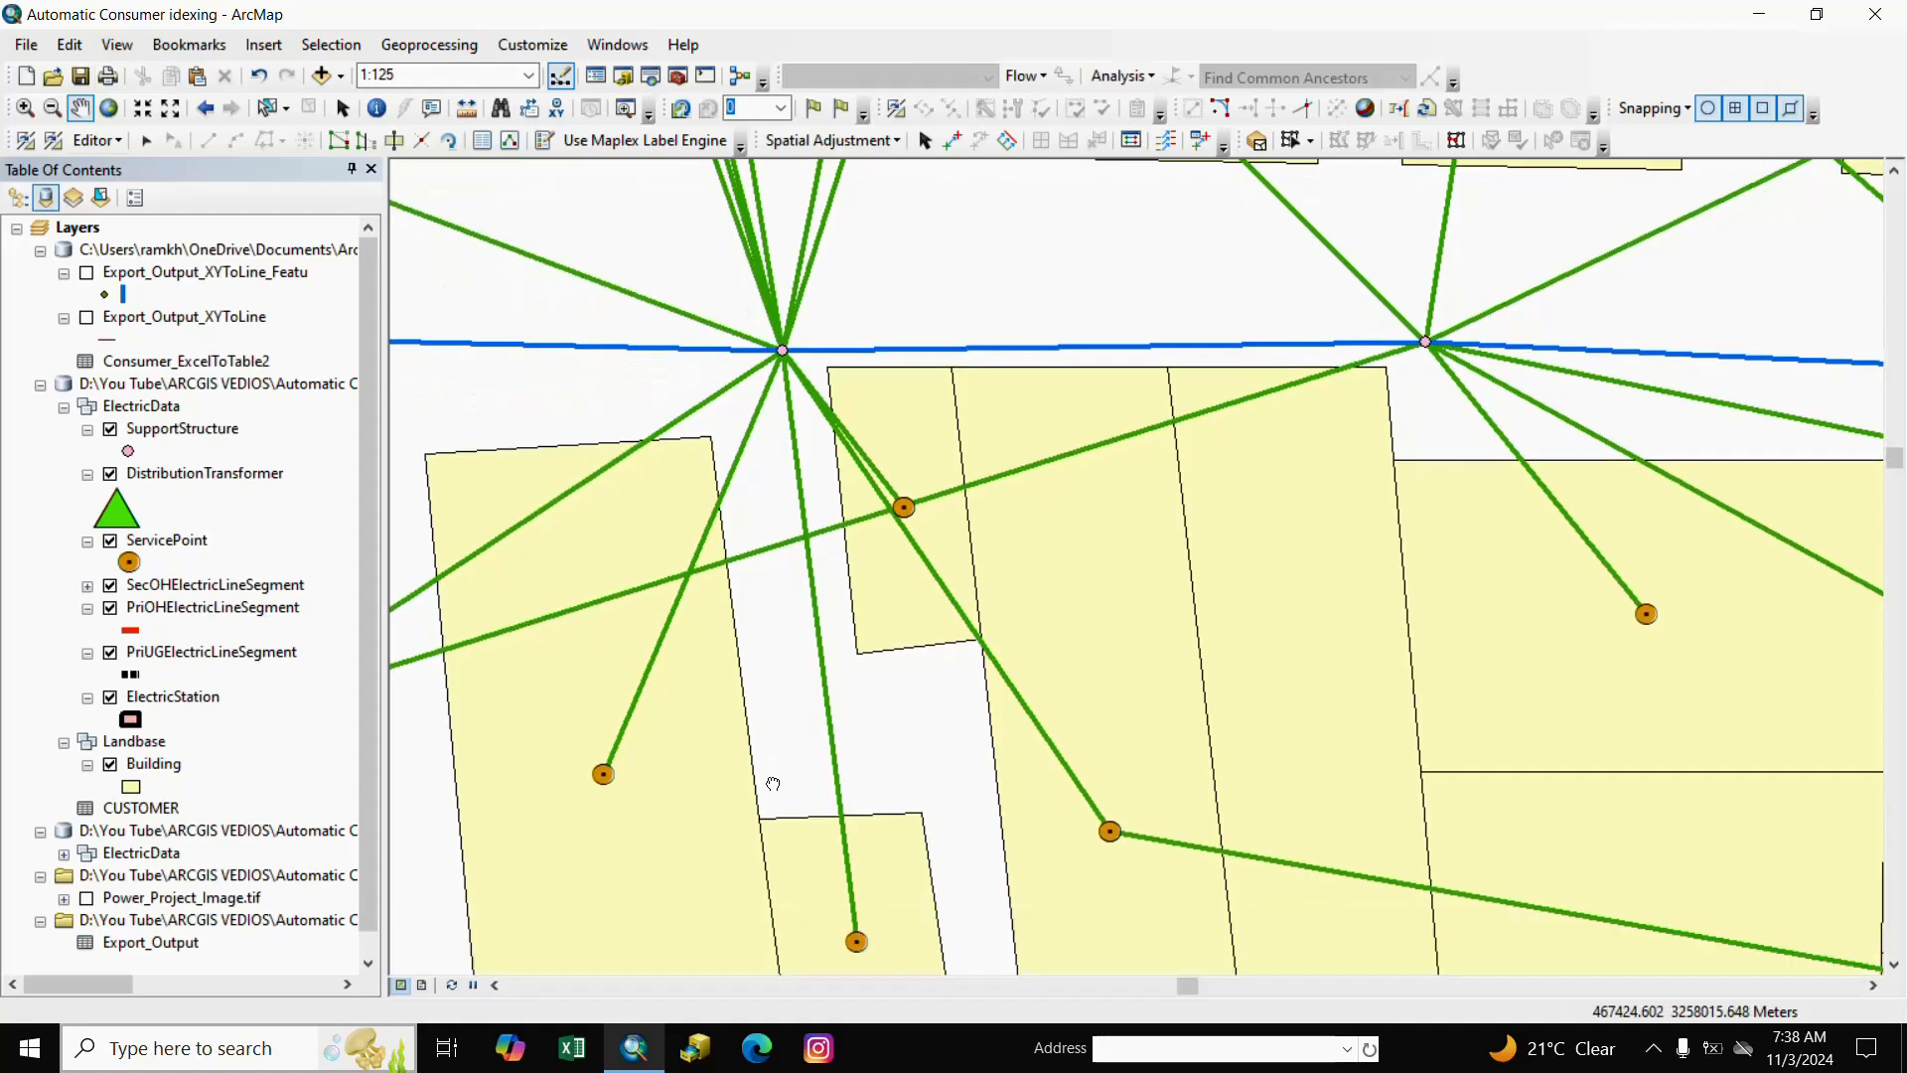
pyautogui.rightClick(145, 253)
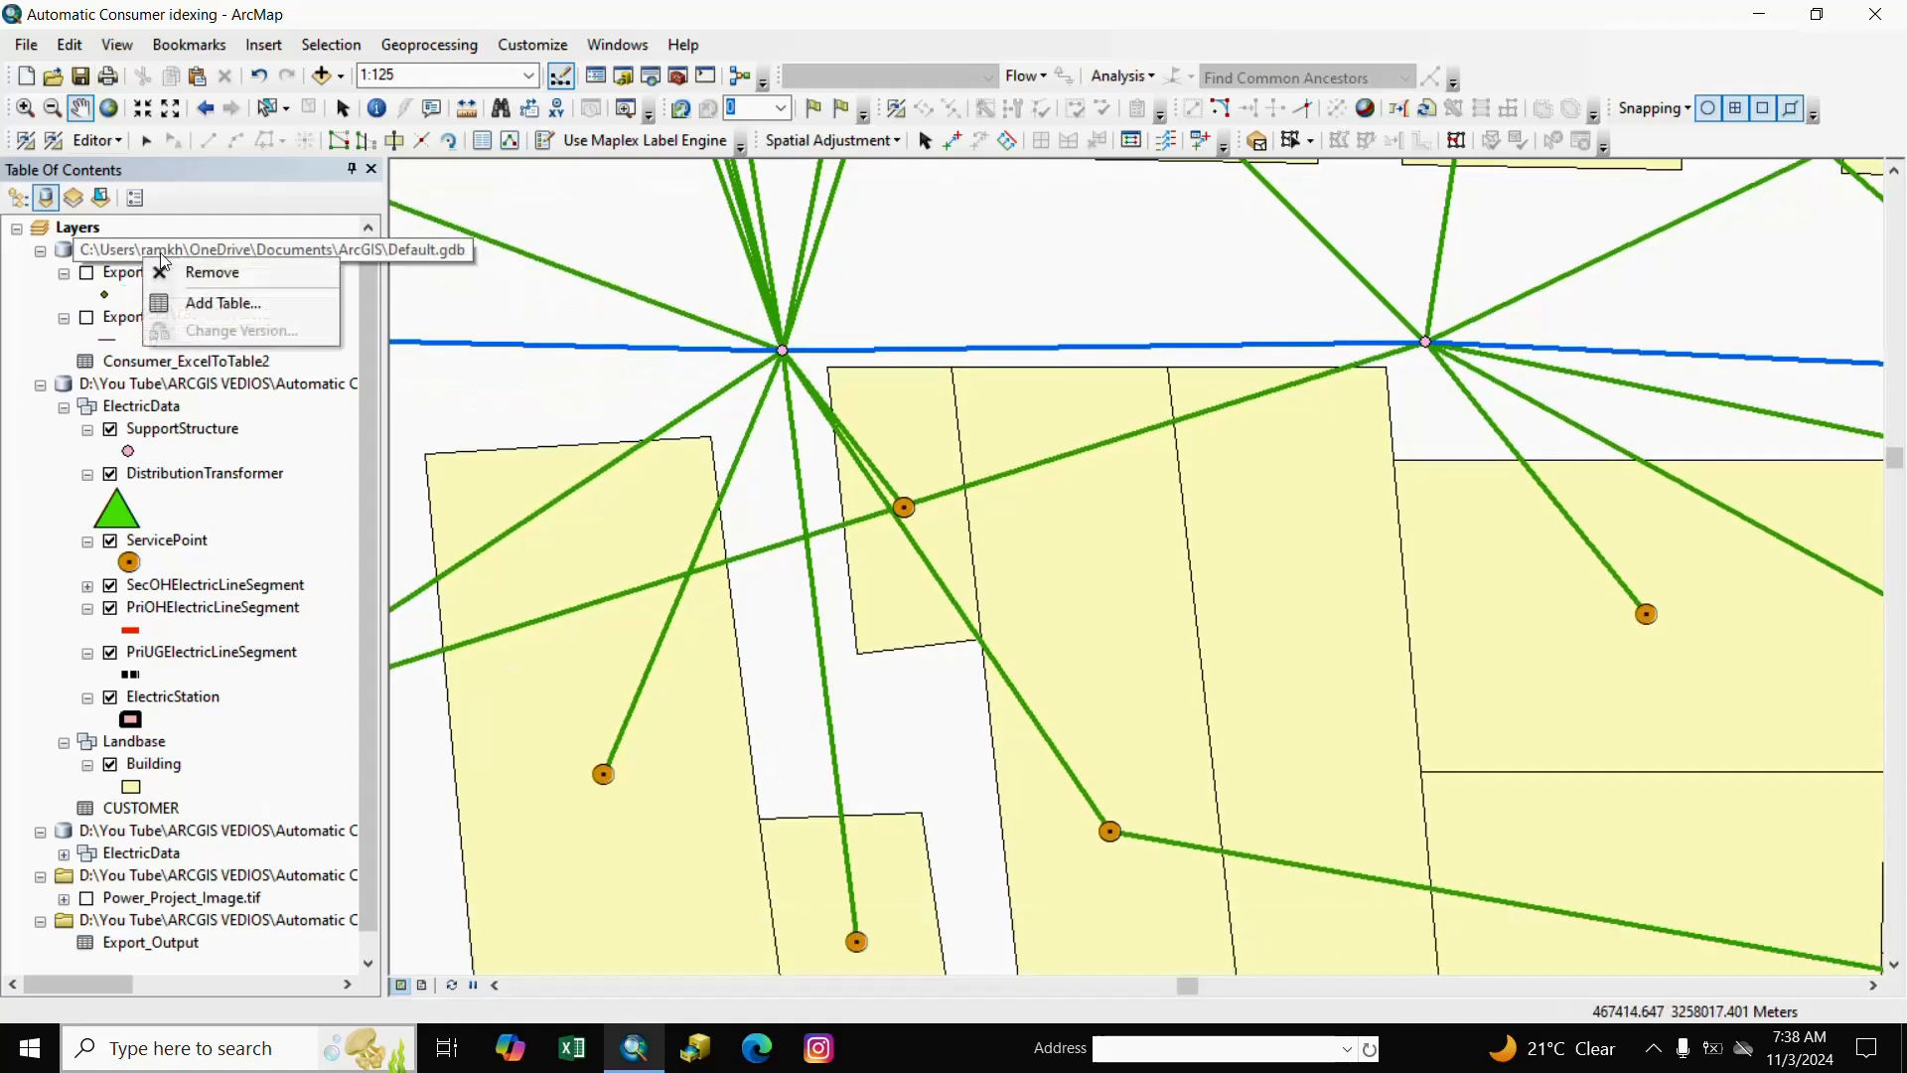
pyautogui.click(207, 271)
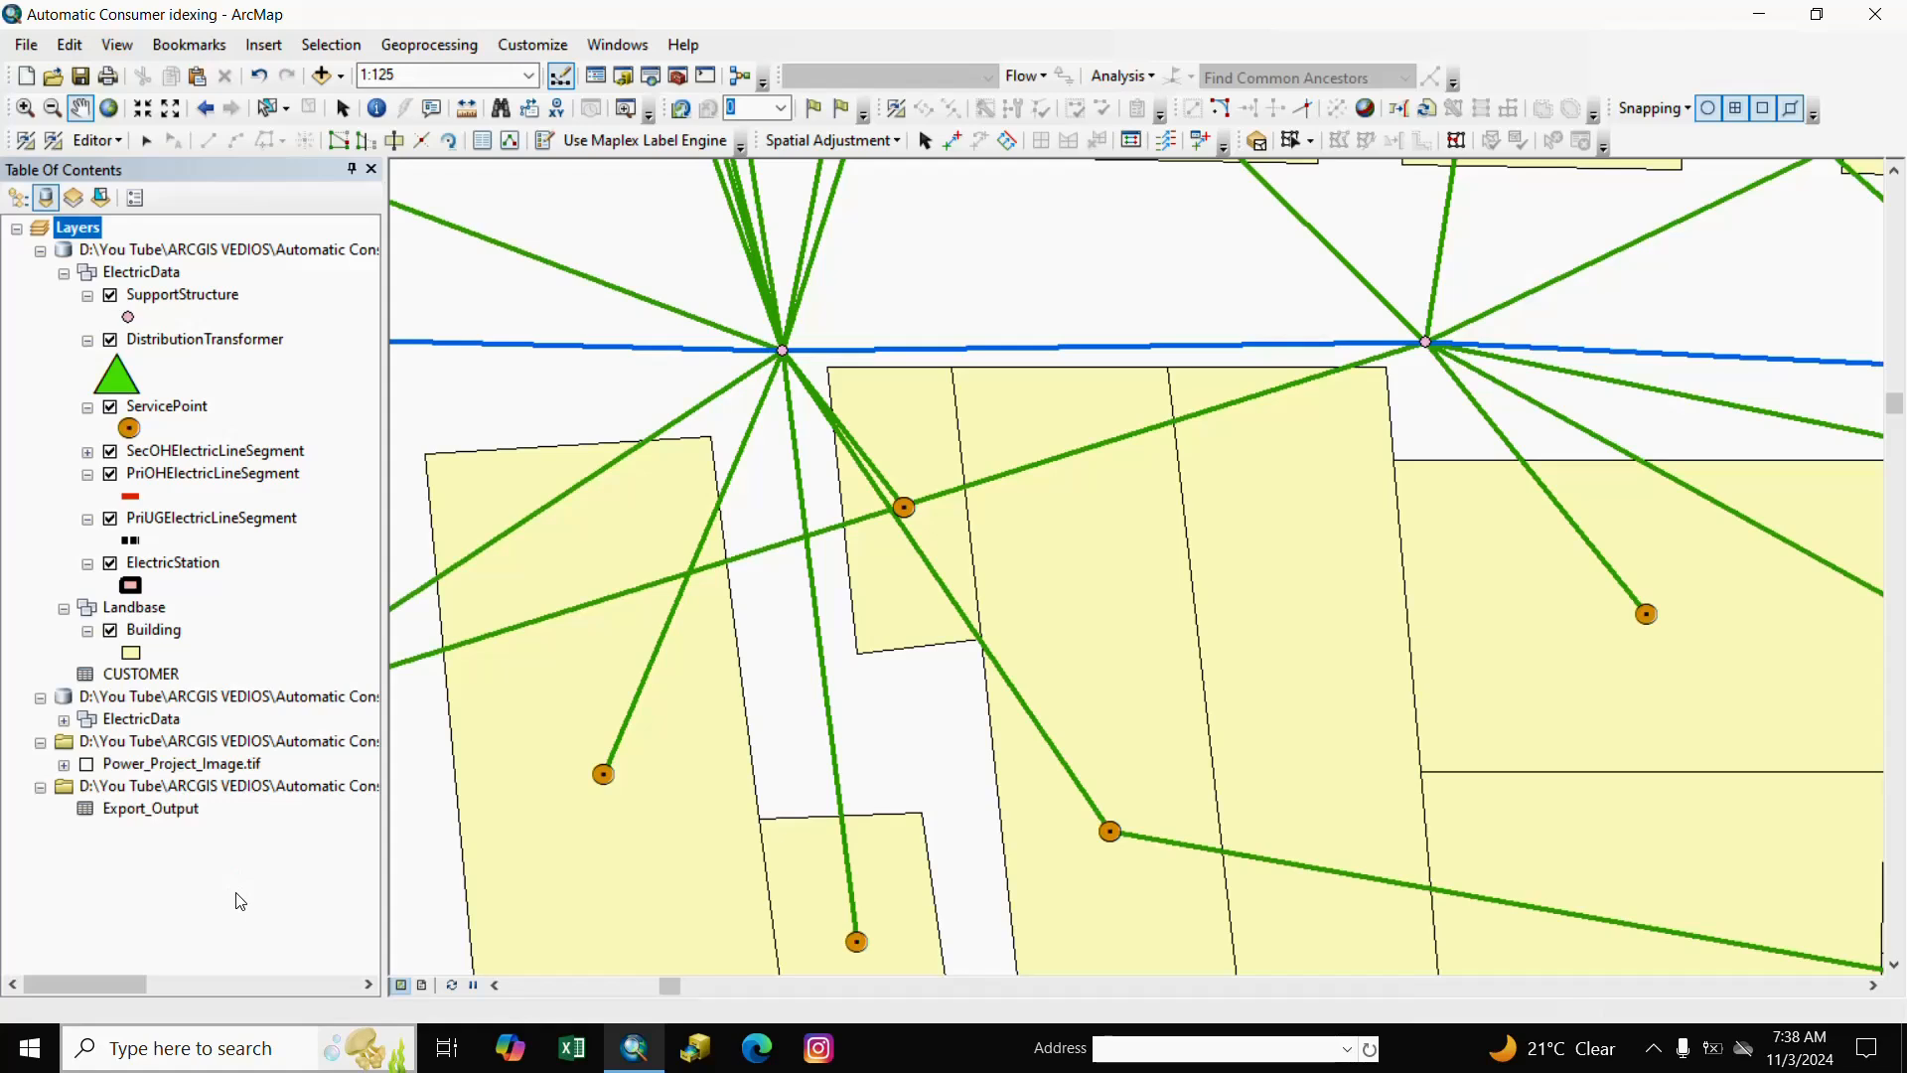
# Save the edits and pan across the buildings to check the green connectors.
pyautogui.click(119, 141)
pyautogui.click(129, 220)
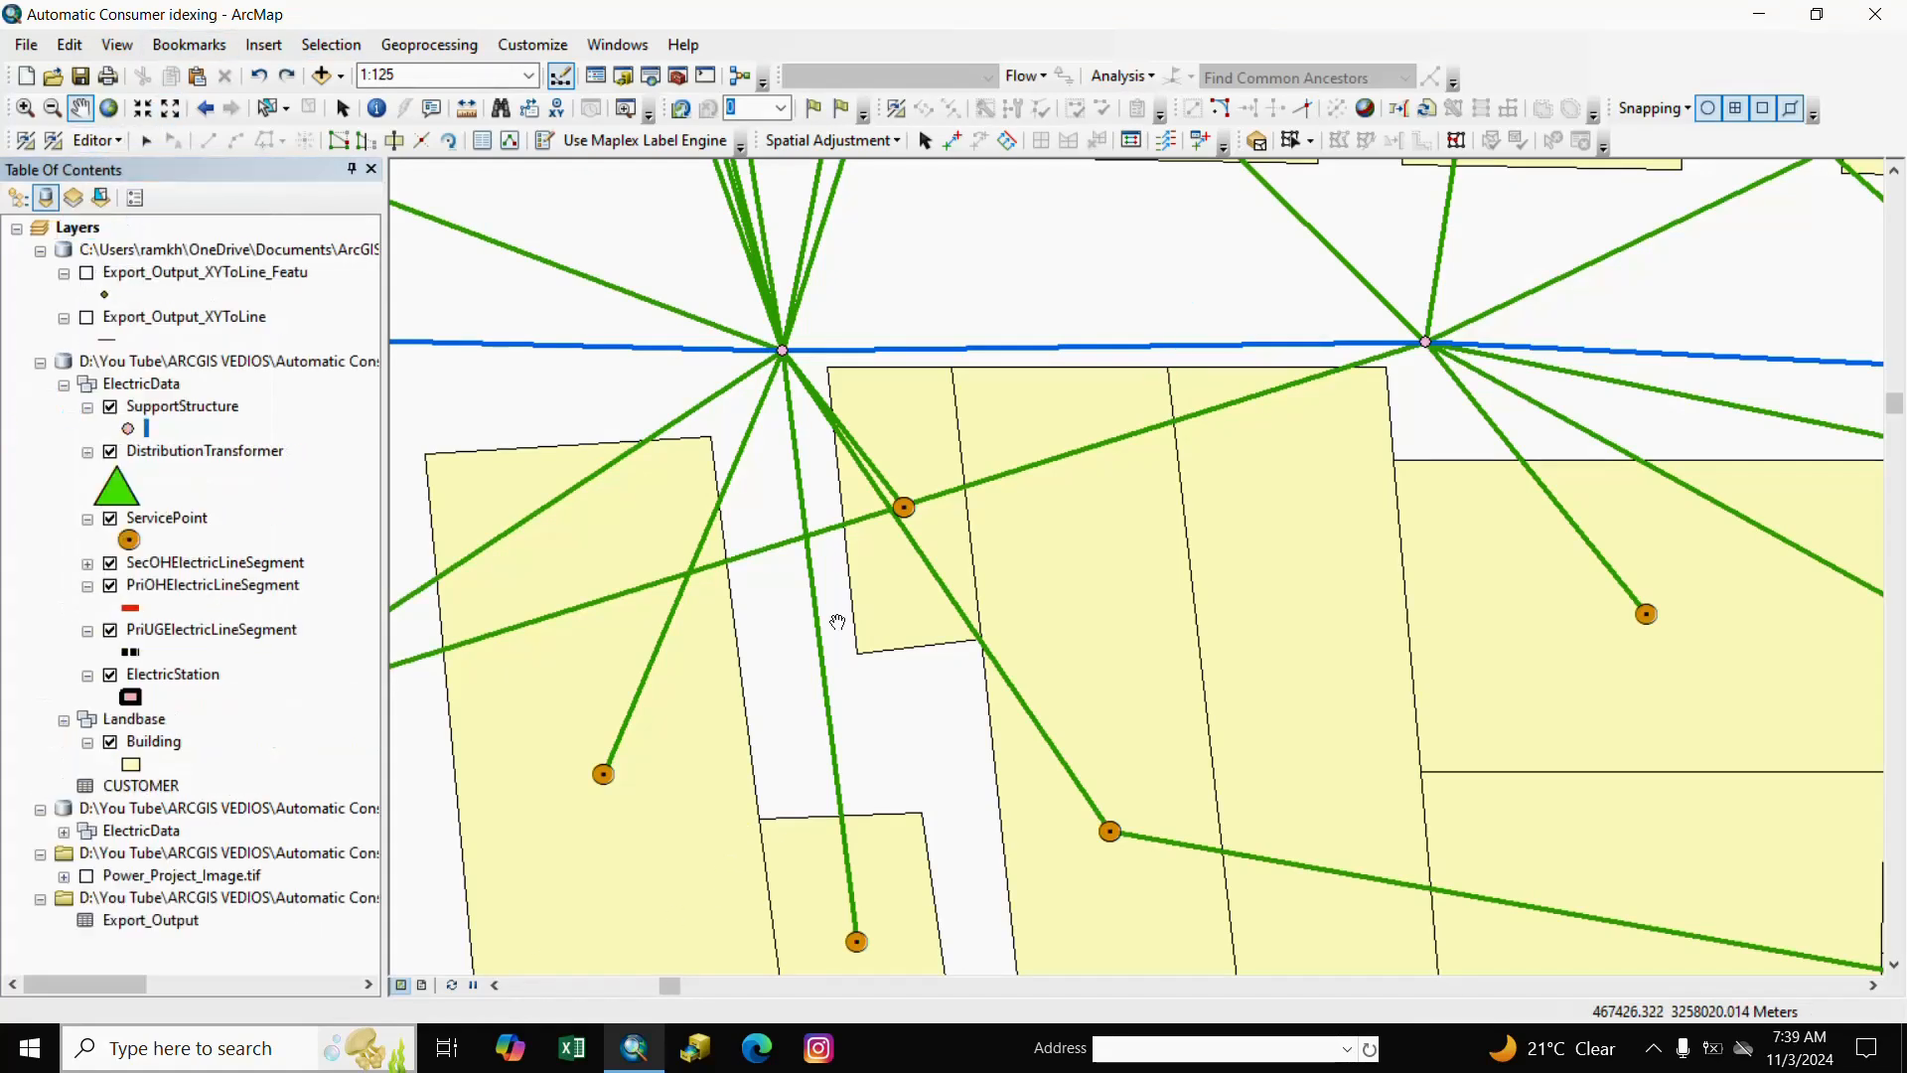
pyautogui.moveTo(781, 579); pyautogui.dragTo(803, 599)
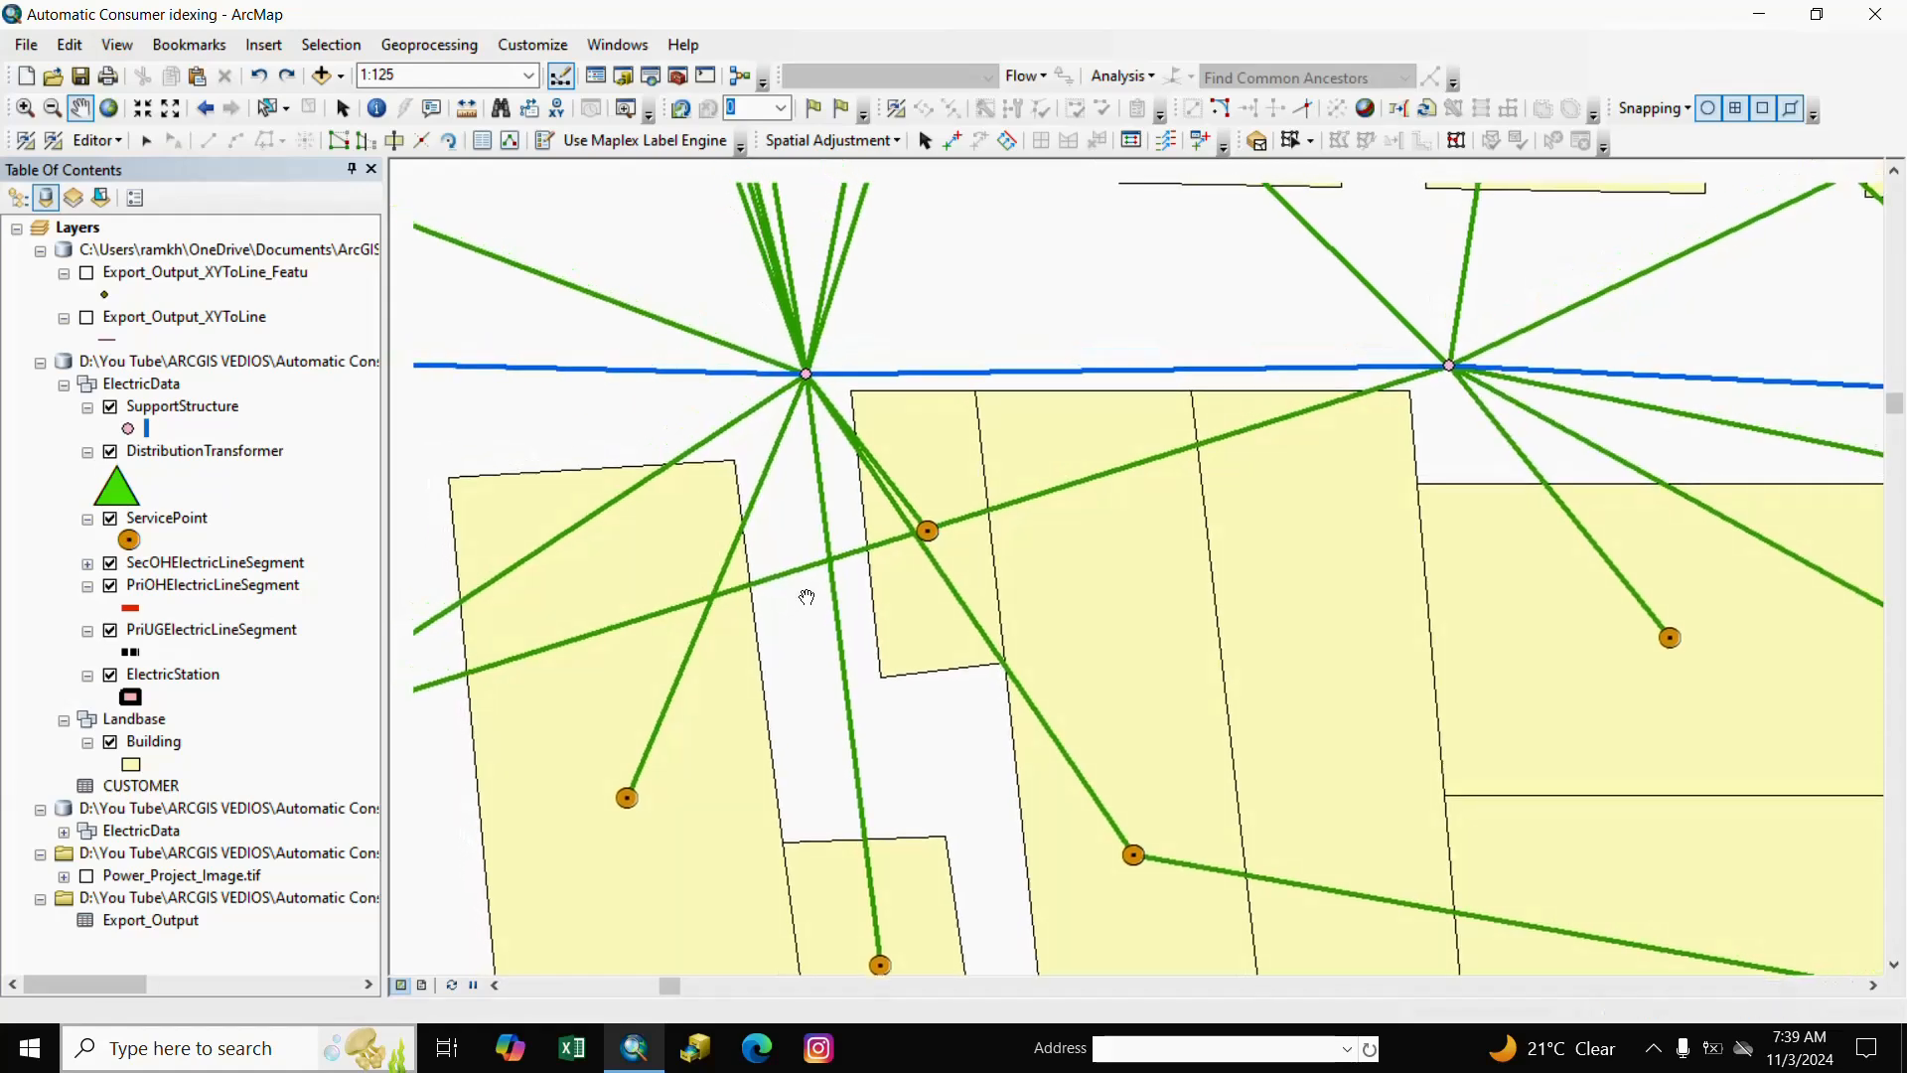
pyautogui.moveTo(473, 588); pyautogui.dragTo(804, 579)
pyautogui.moveTo(994, 687); pyautogui.dragTo(763, 641)
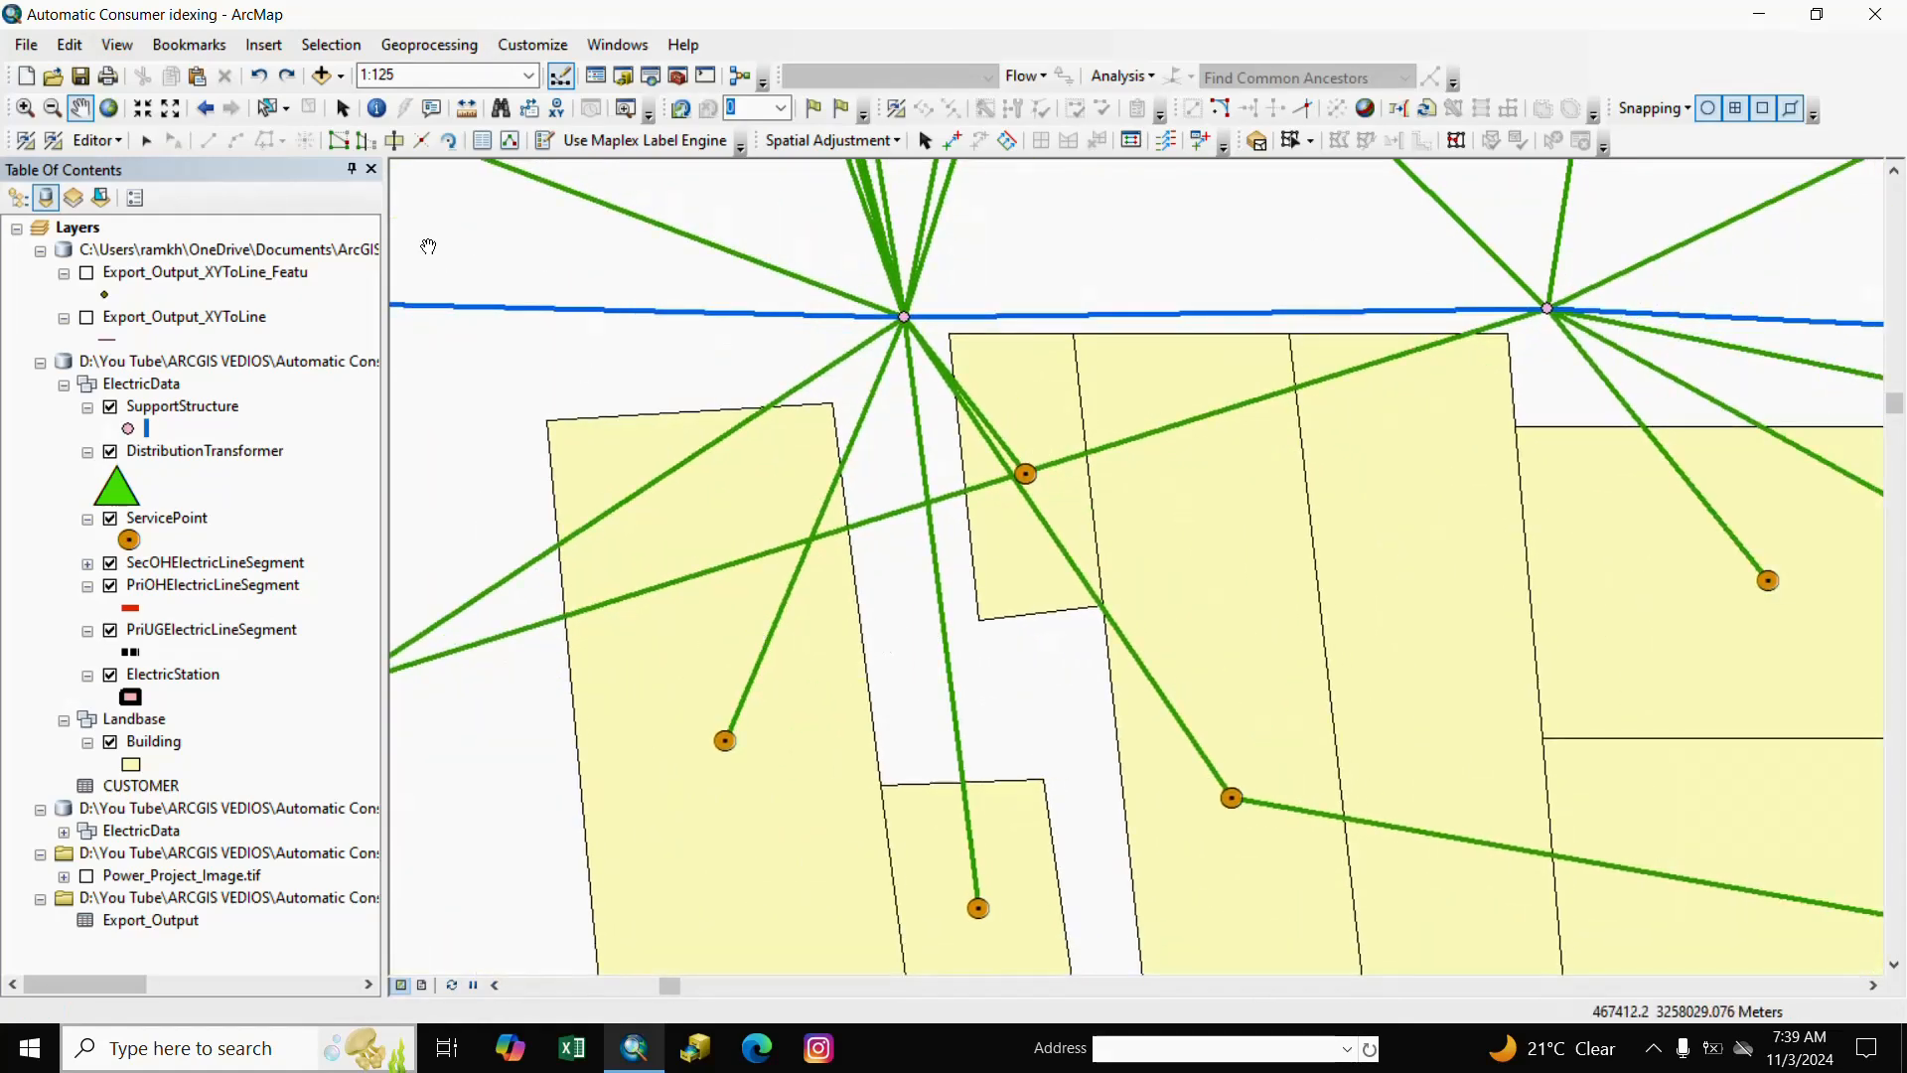
# Launch the Append tool from ArcToolbox's Data Management > General toolset.
pyautogui.click(682, 85)
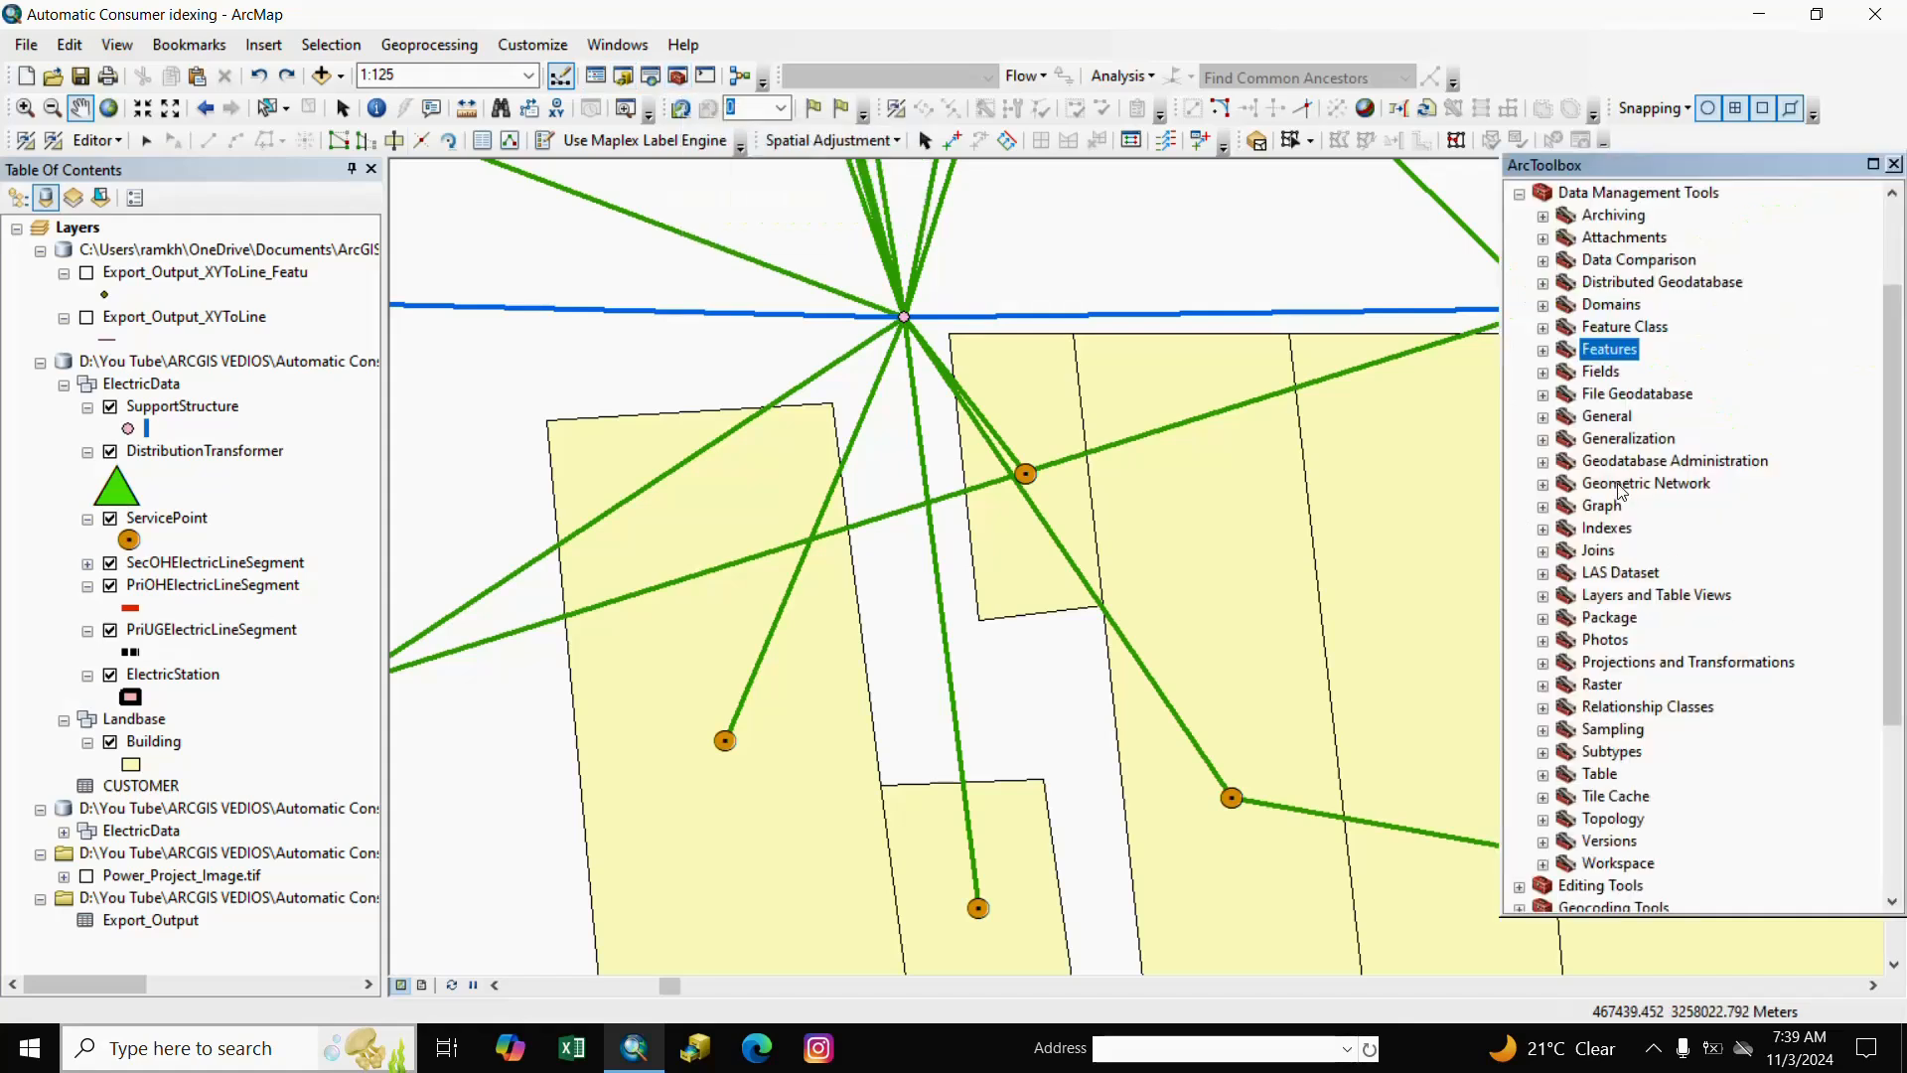
pyautogui.click(1542, 417)
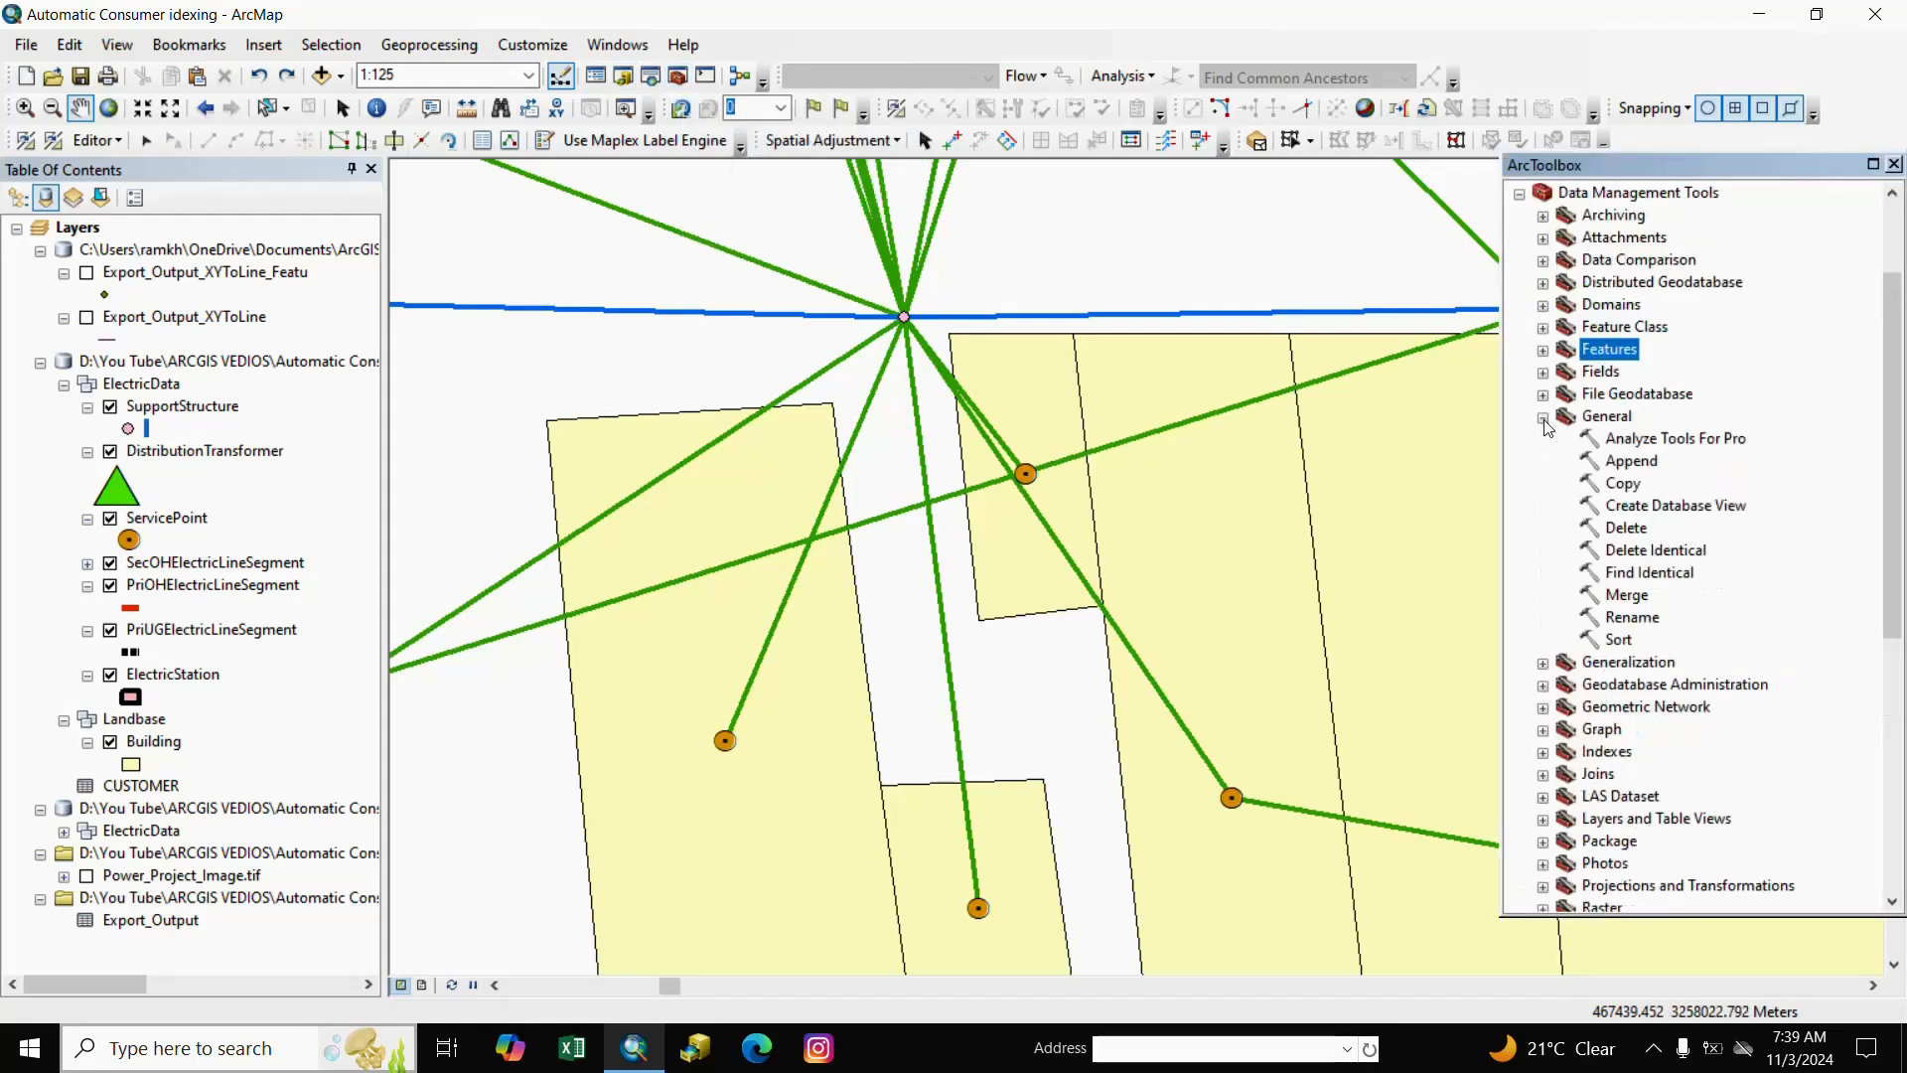
pyautogui.click(1623, 463)
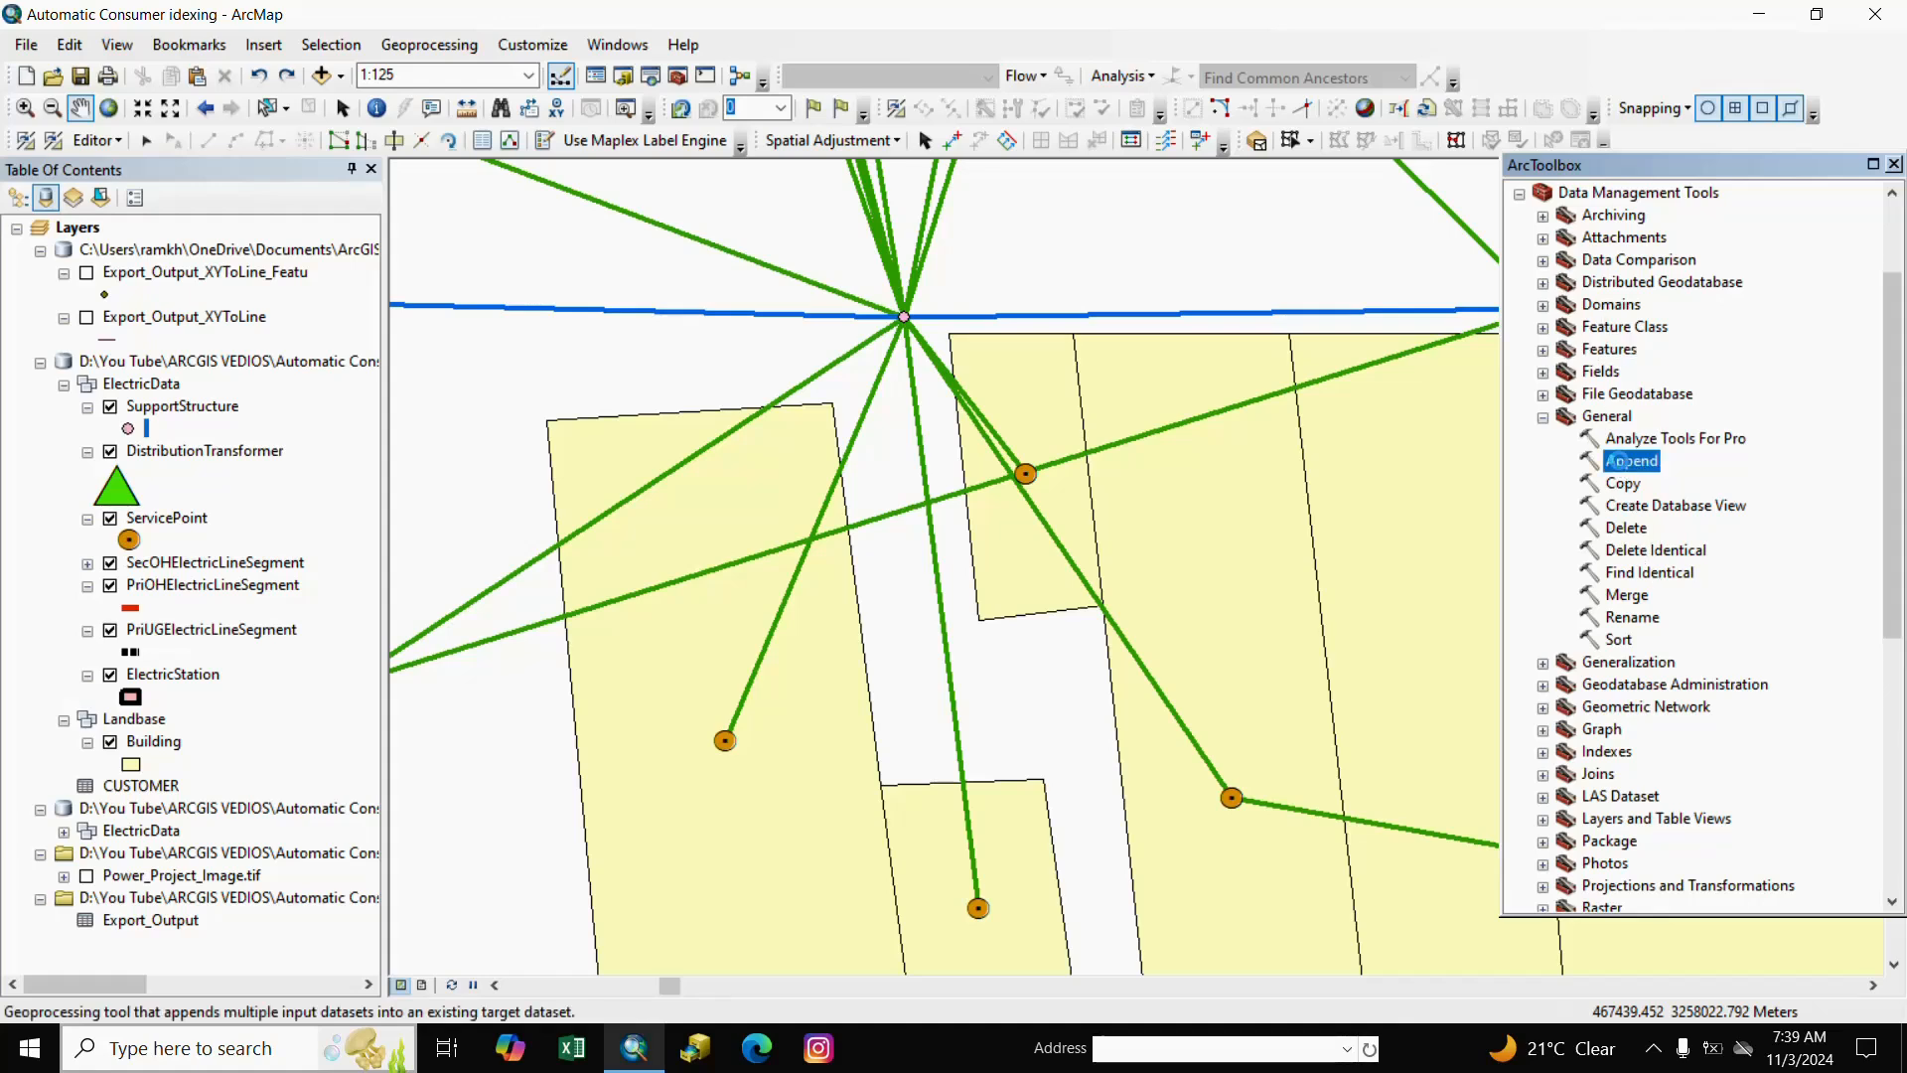
pyautogui.doubleClick(1616, 462)
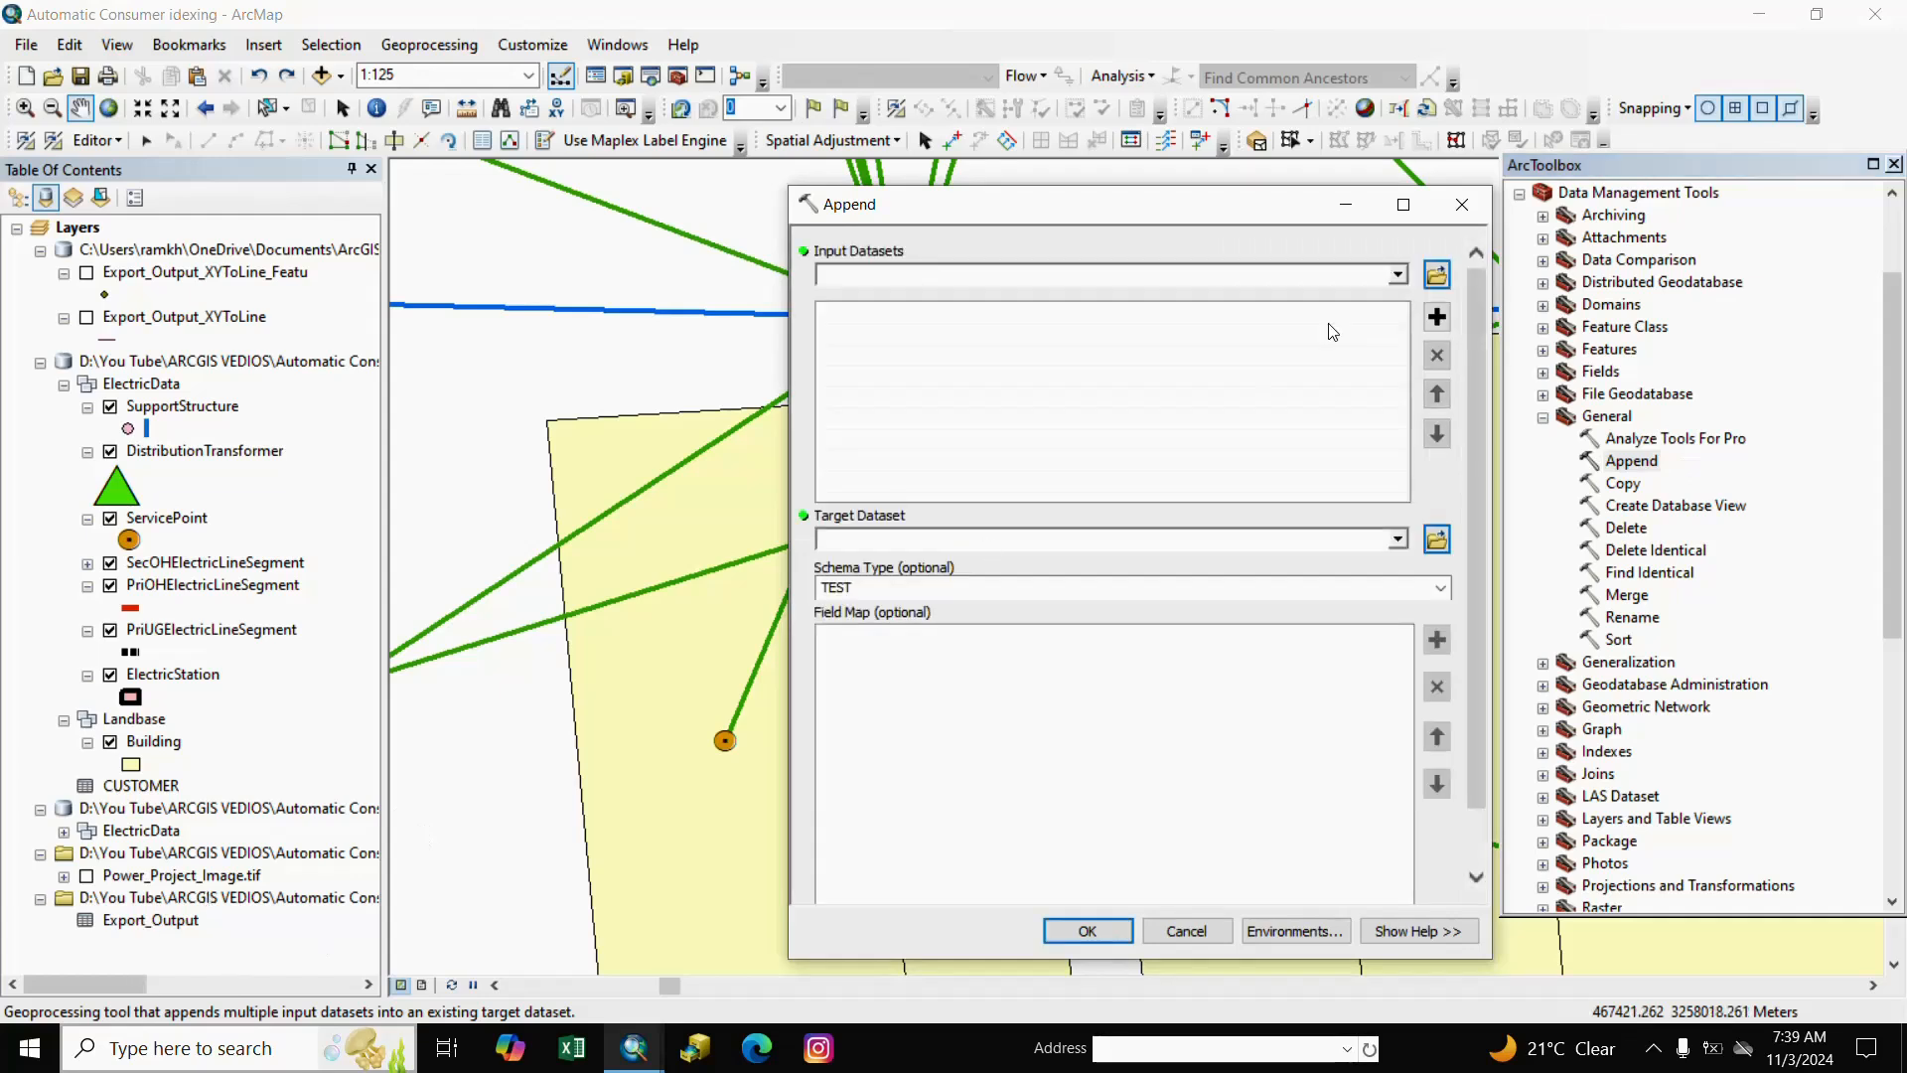
# Append Export_Output into the CUSTOMER target with schema type NO_TEST.
pyautogui.click(1398, 276)
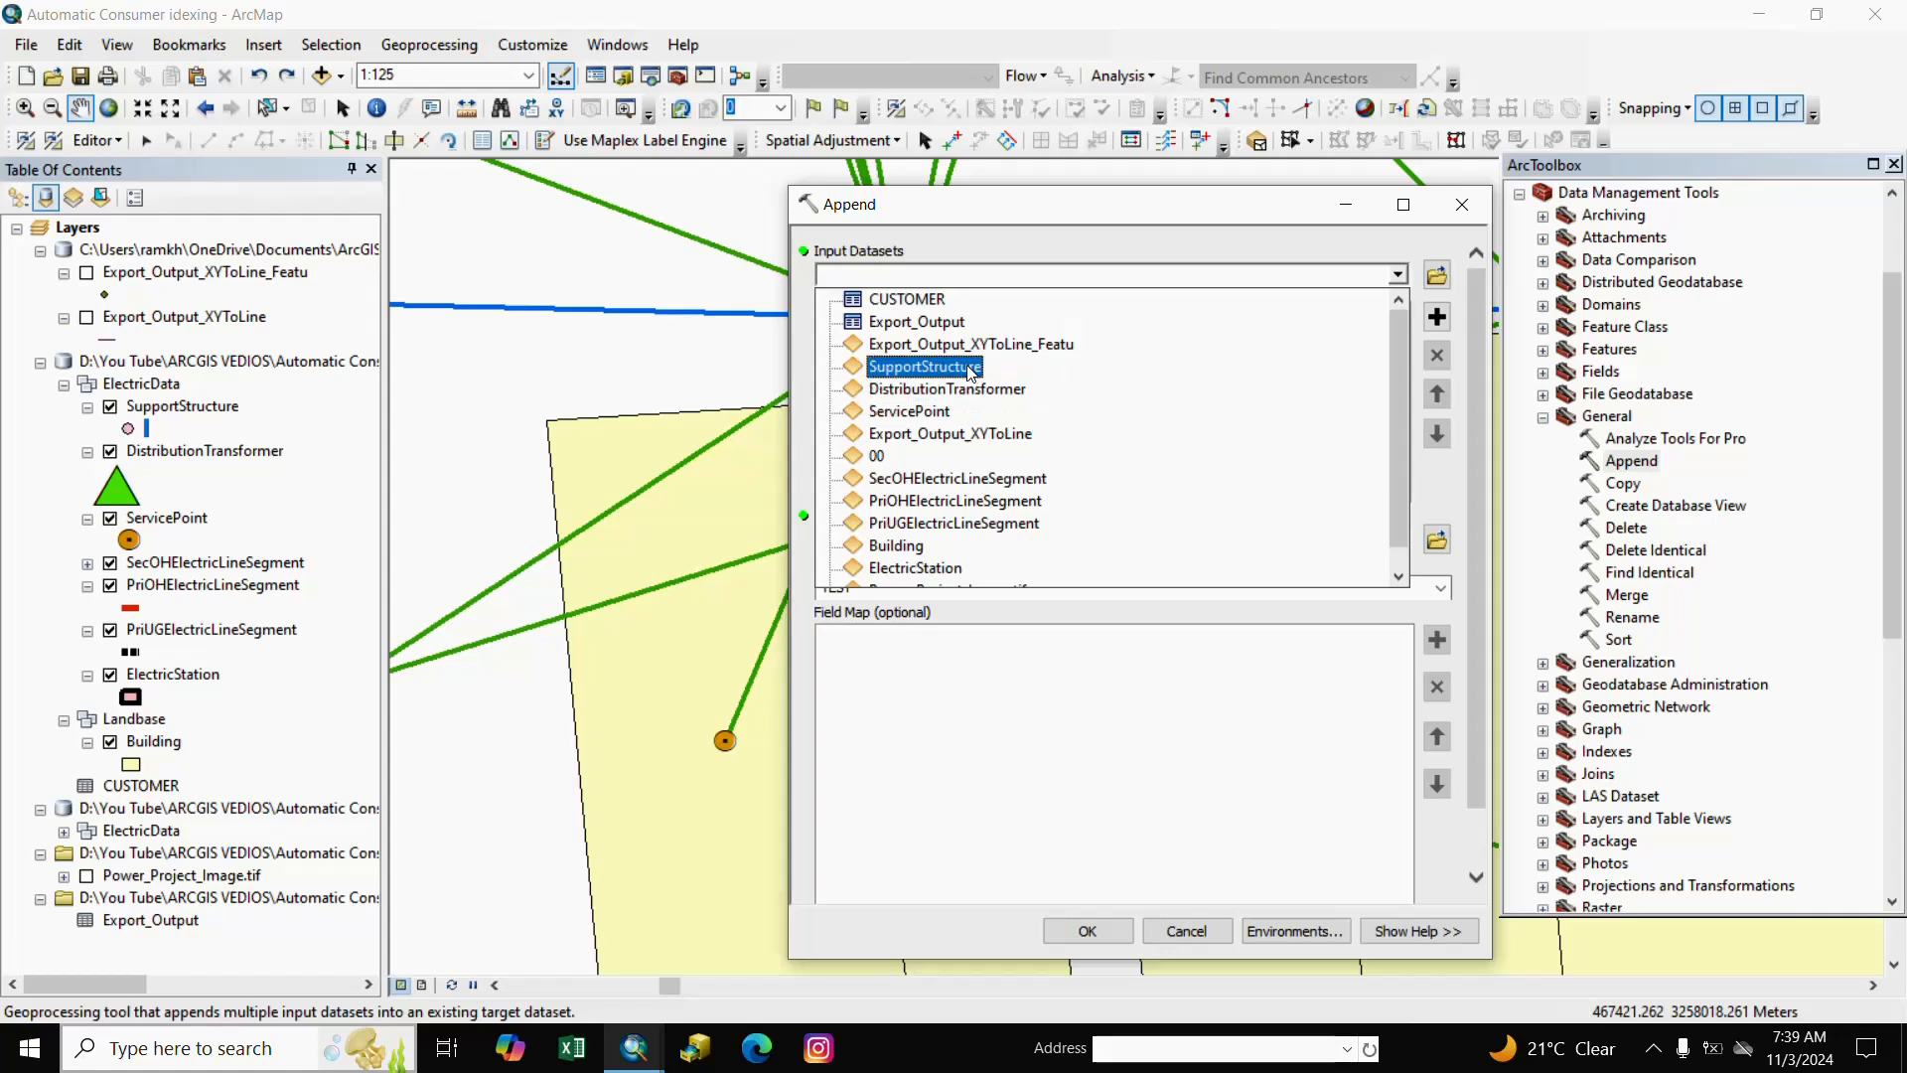
pyautogui.click(914, 324)
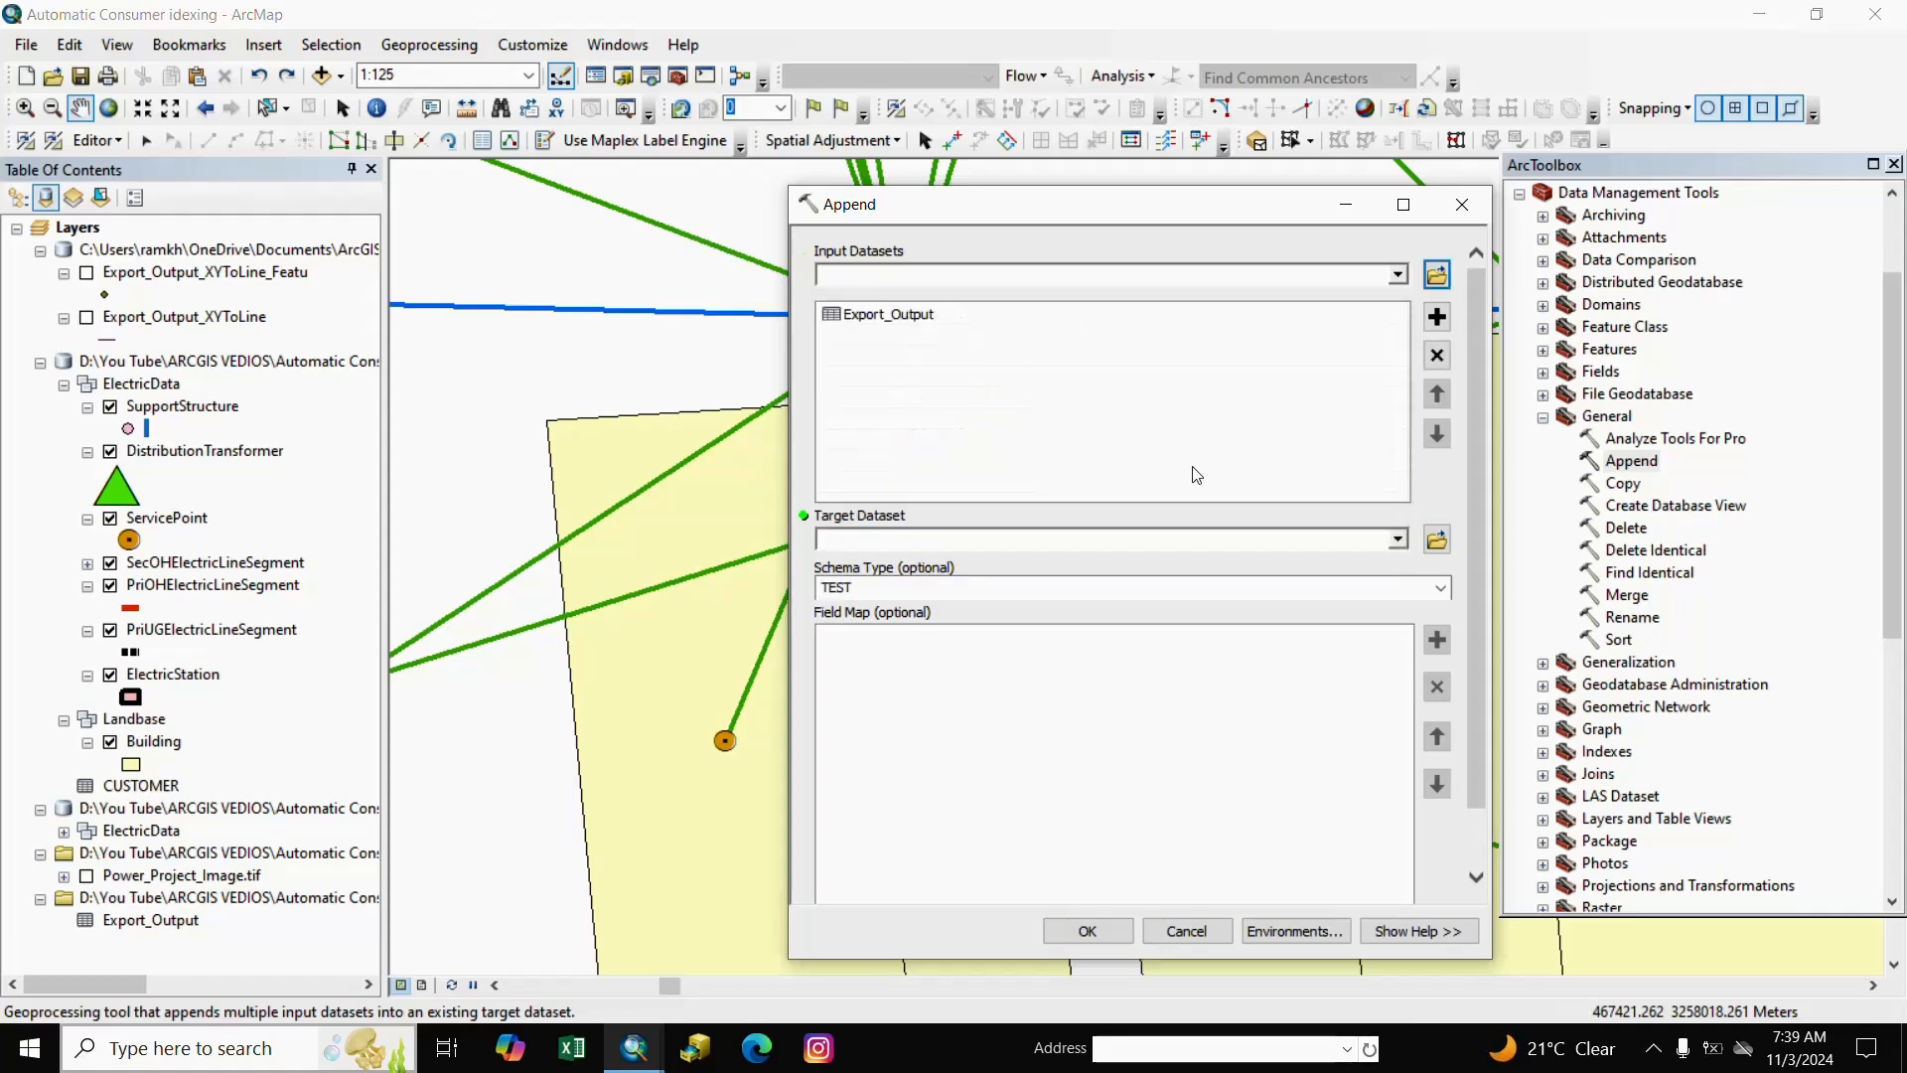
pyautogui.click(1398, 541)
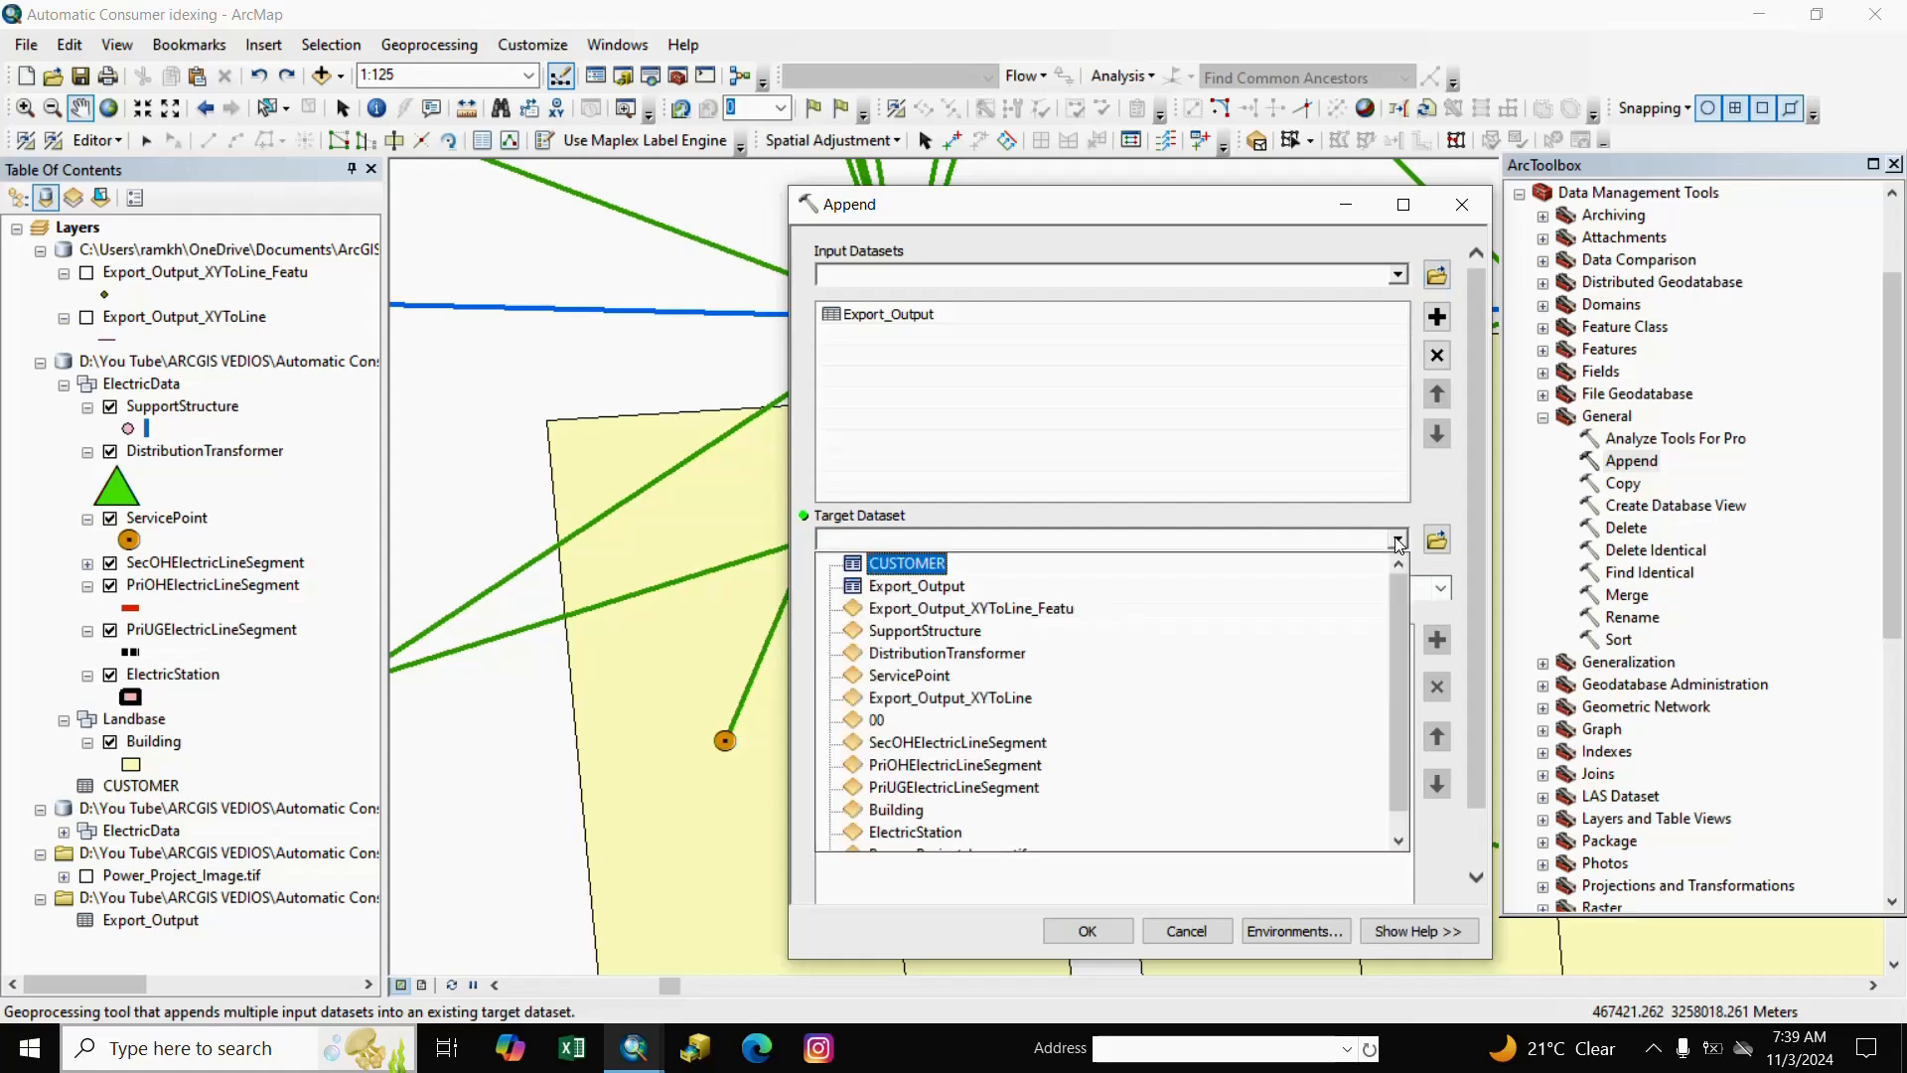
pyautogui.click(900, 567)
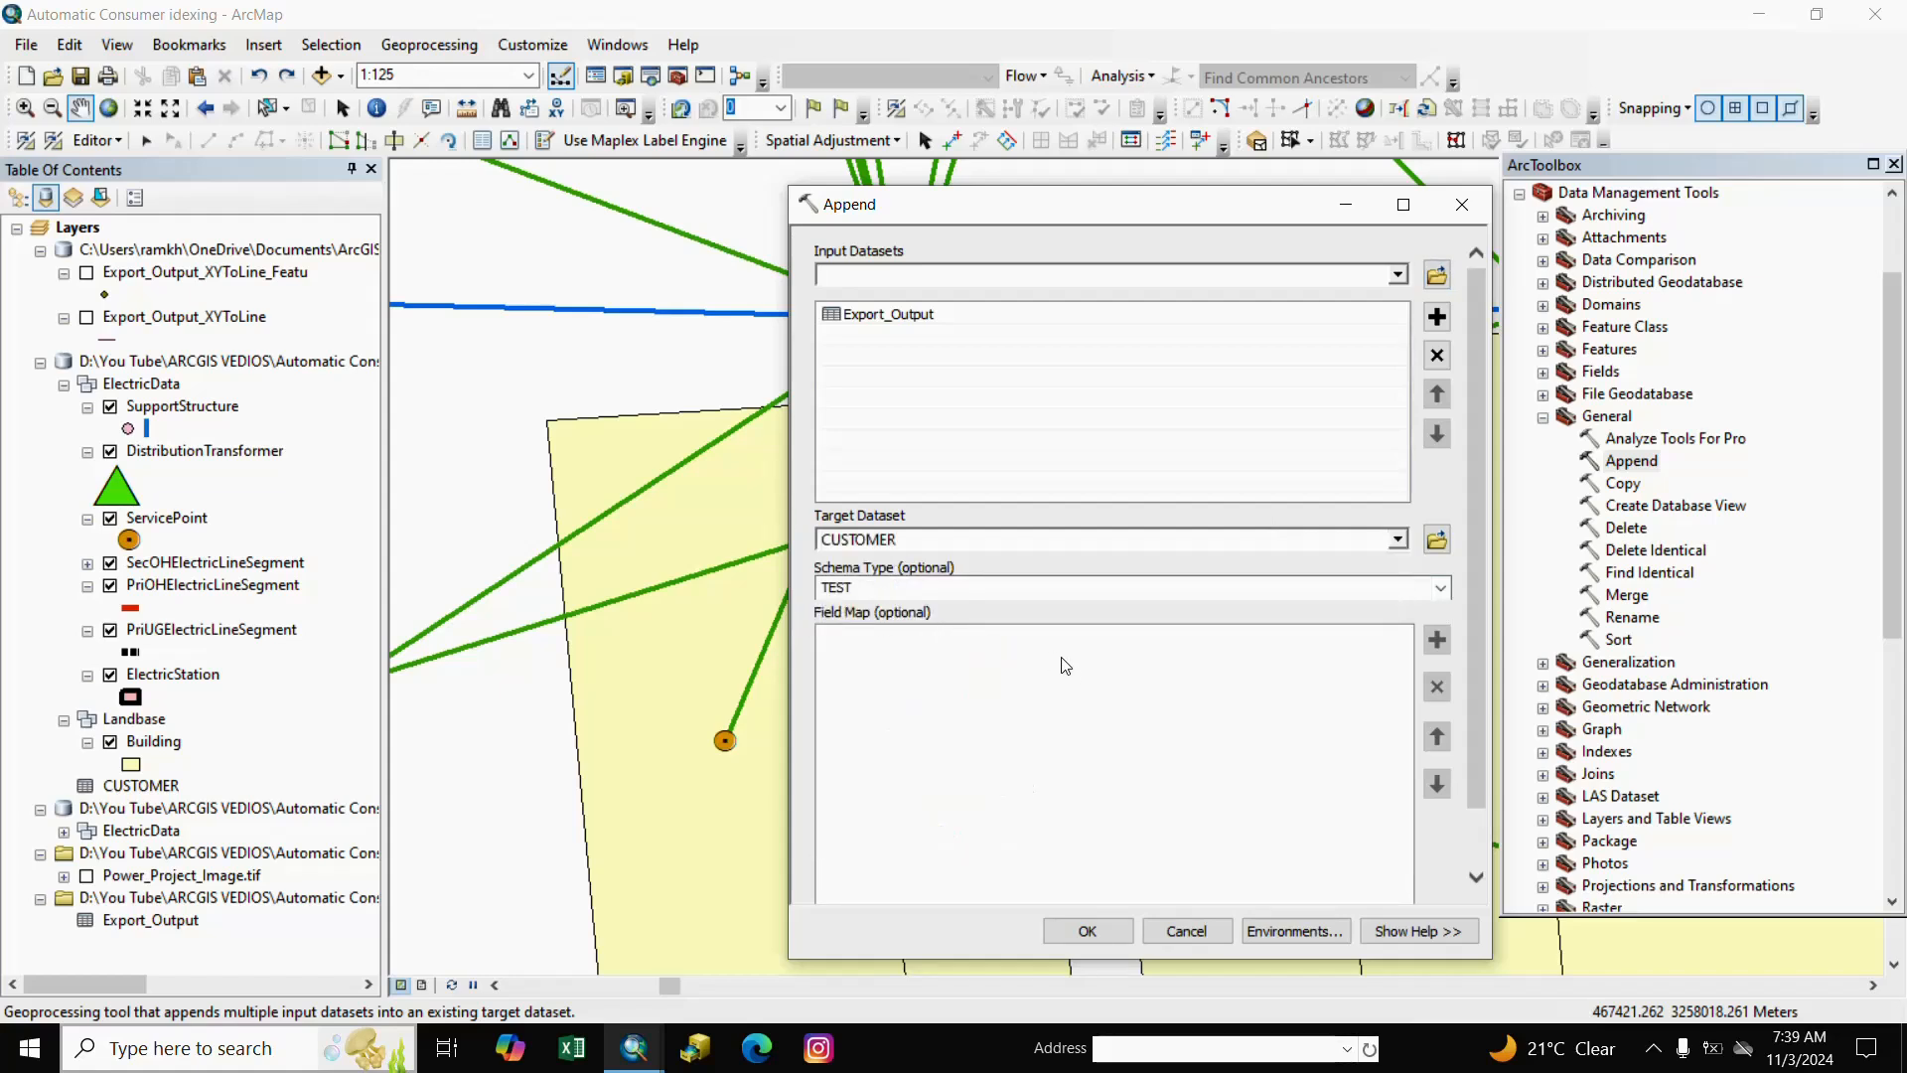
pyautogui.click(1441, 590)
pyautogui.click(861, 673)
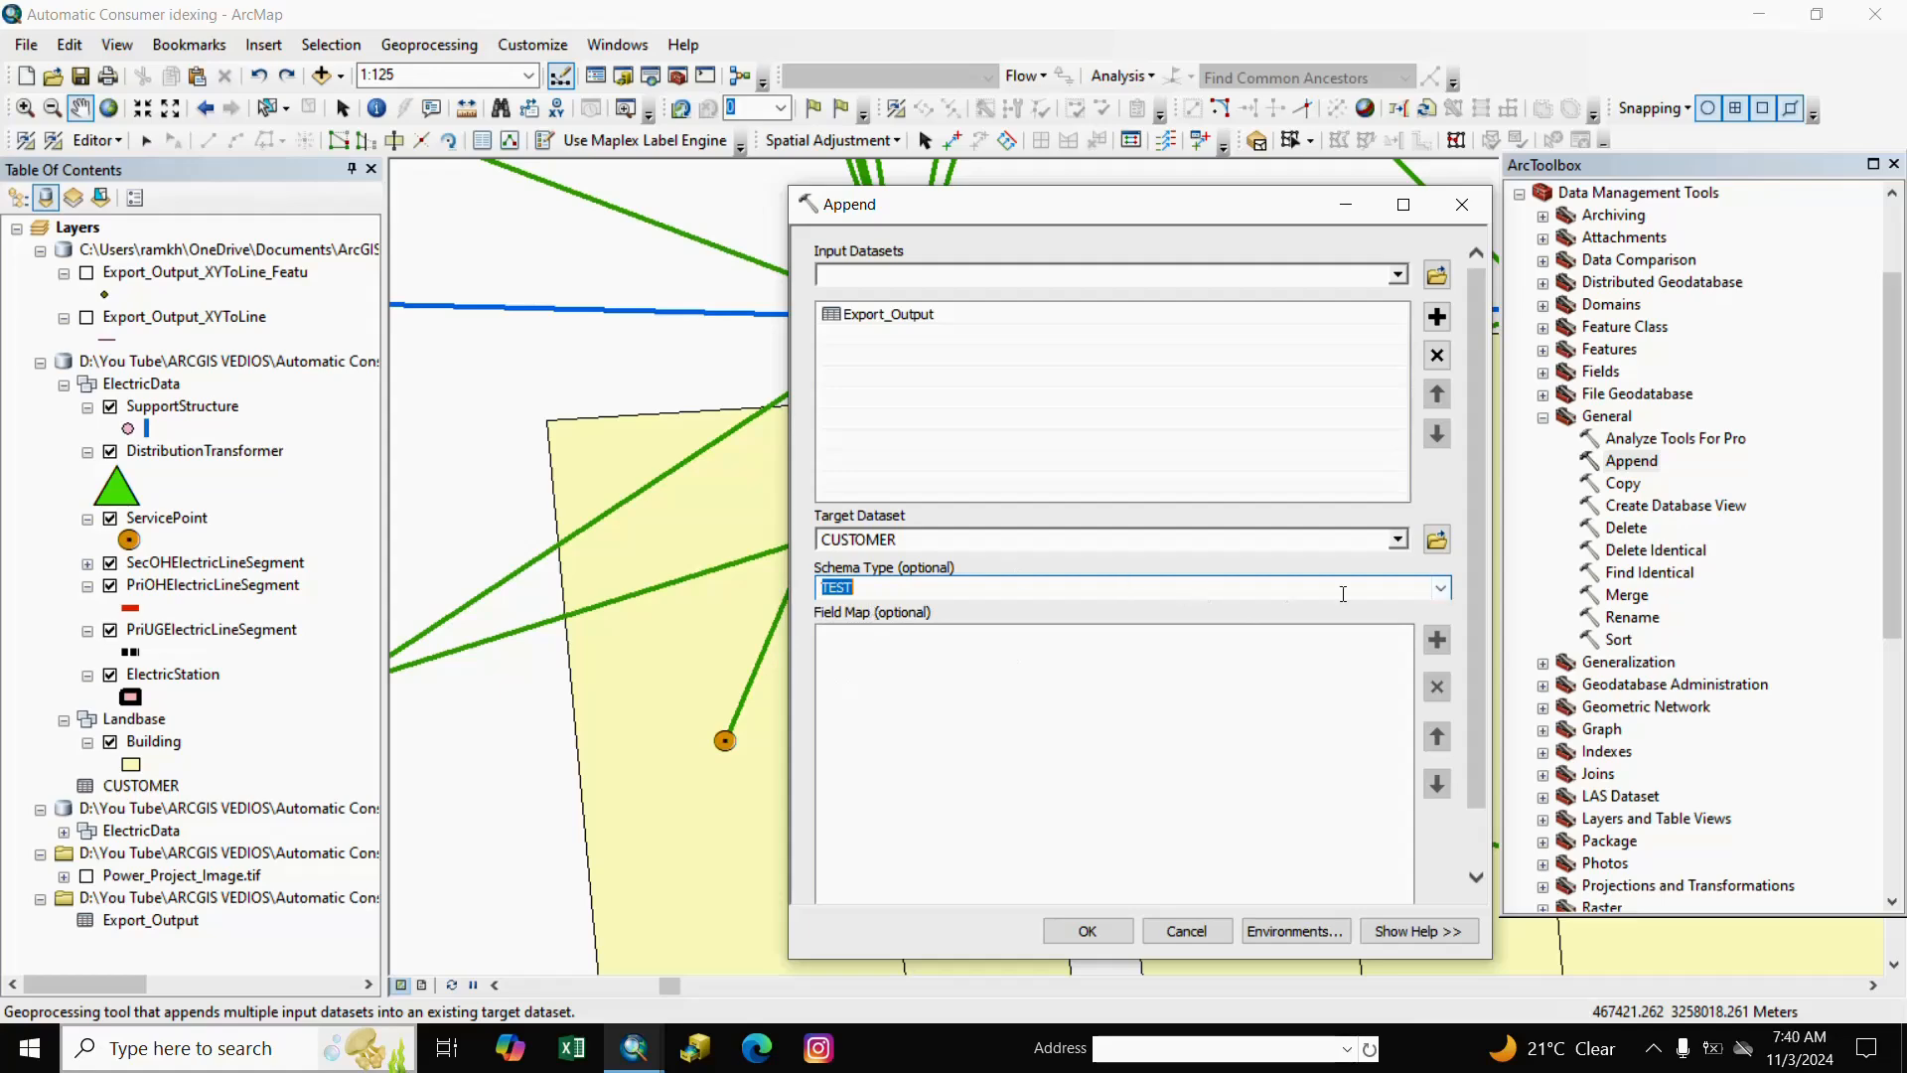
pyautogui.click(1441, 588)
pyautogui.click(857, 626)
pyautogui.click(1089, 928)
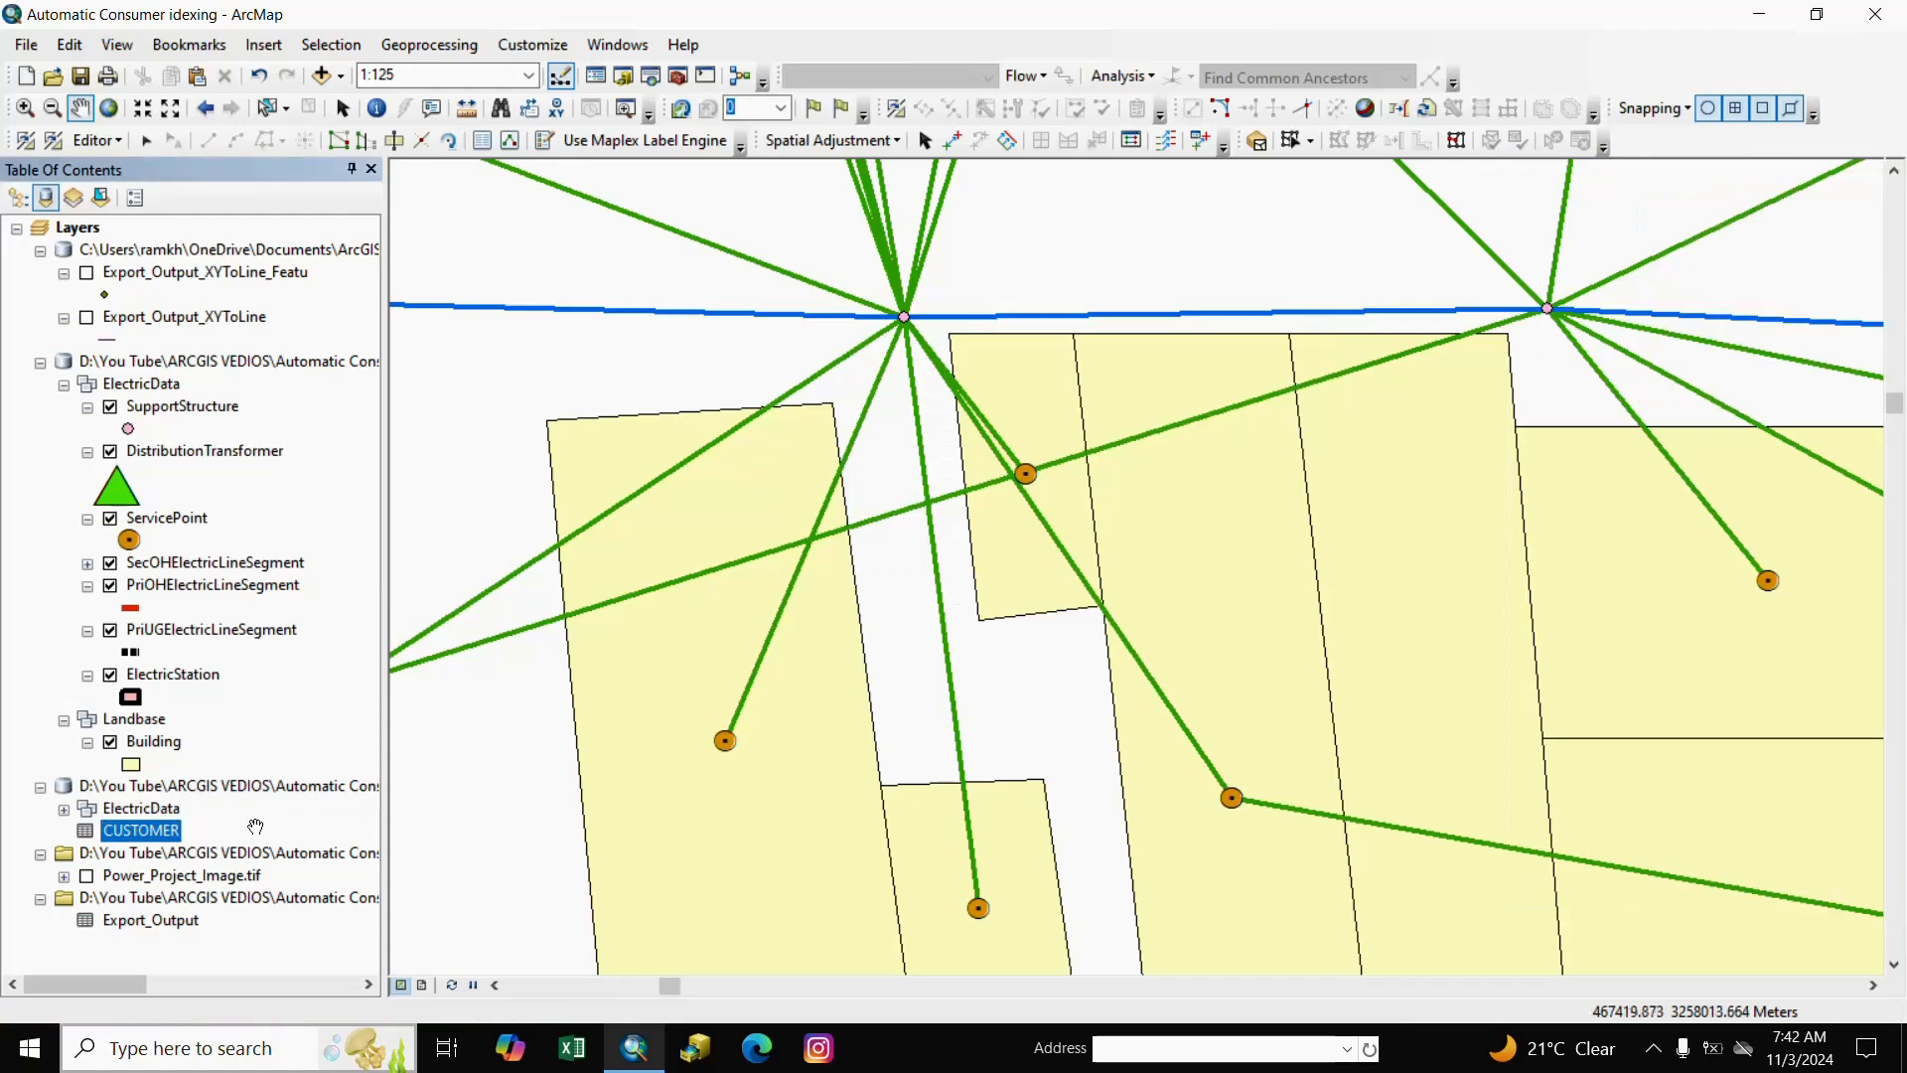
# Open the CUSTOMER table's records, scroll across its columns, and close it.
pyautogui.click(280, 944)
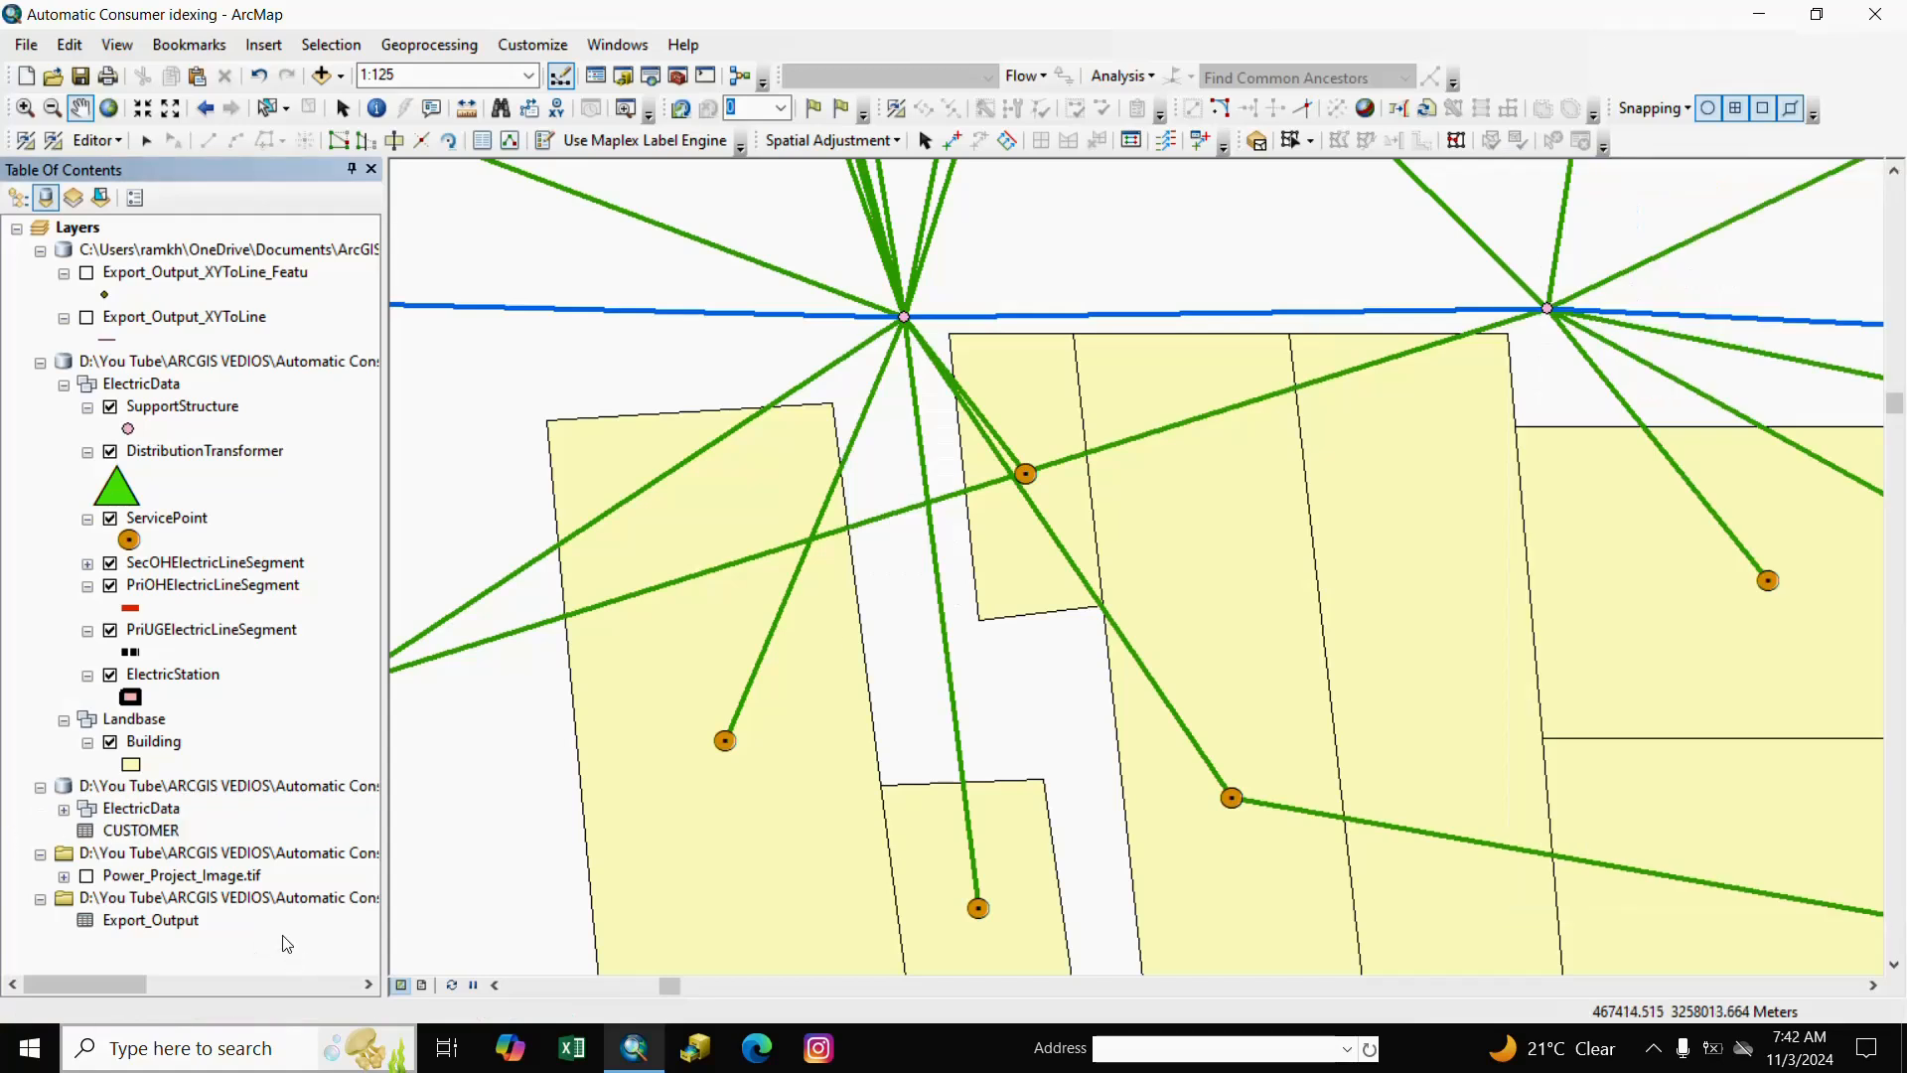
pyautogui.rightClick(156, 838)
pyautogui.click(203, 576)
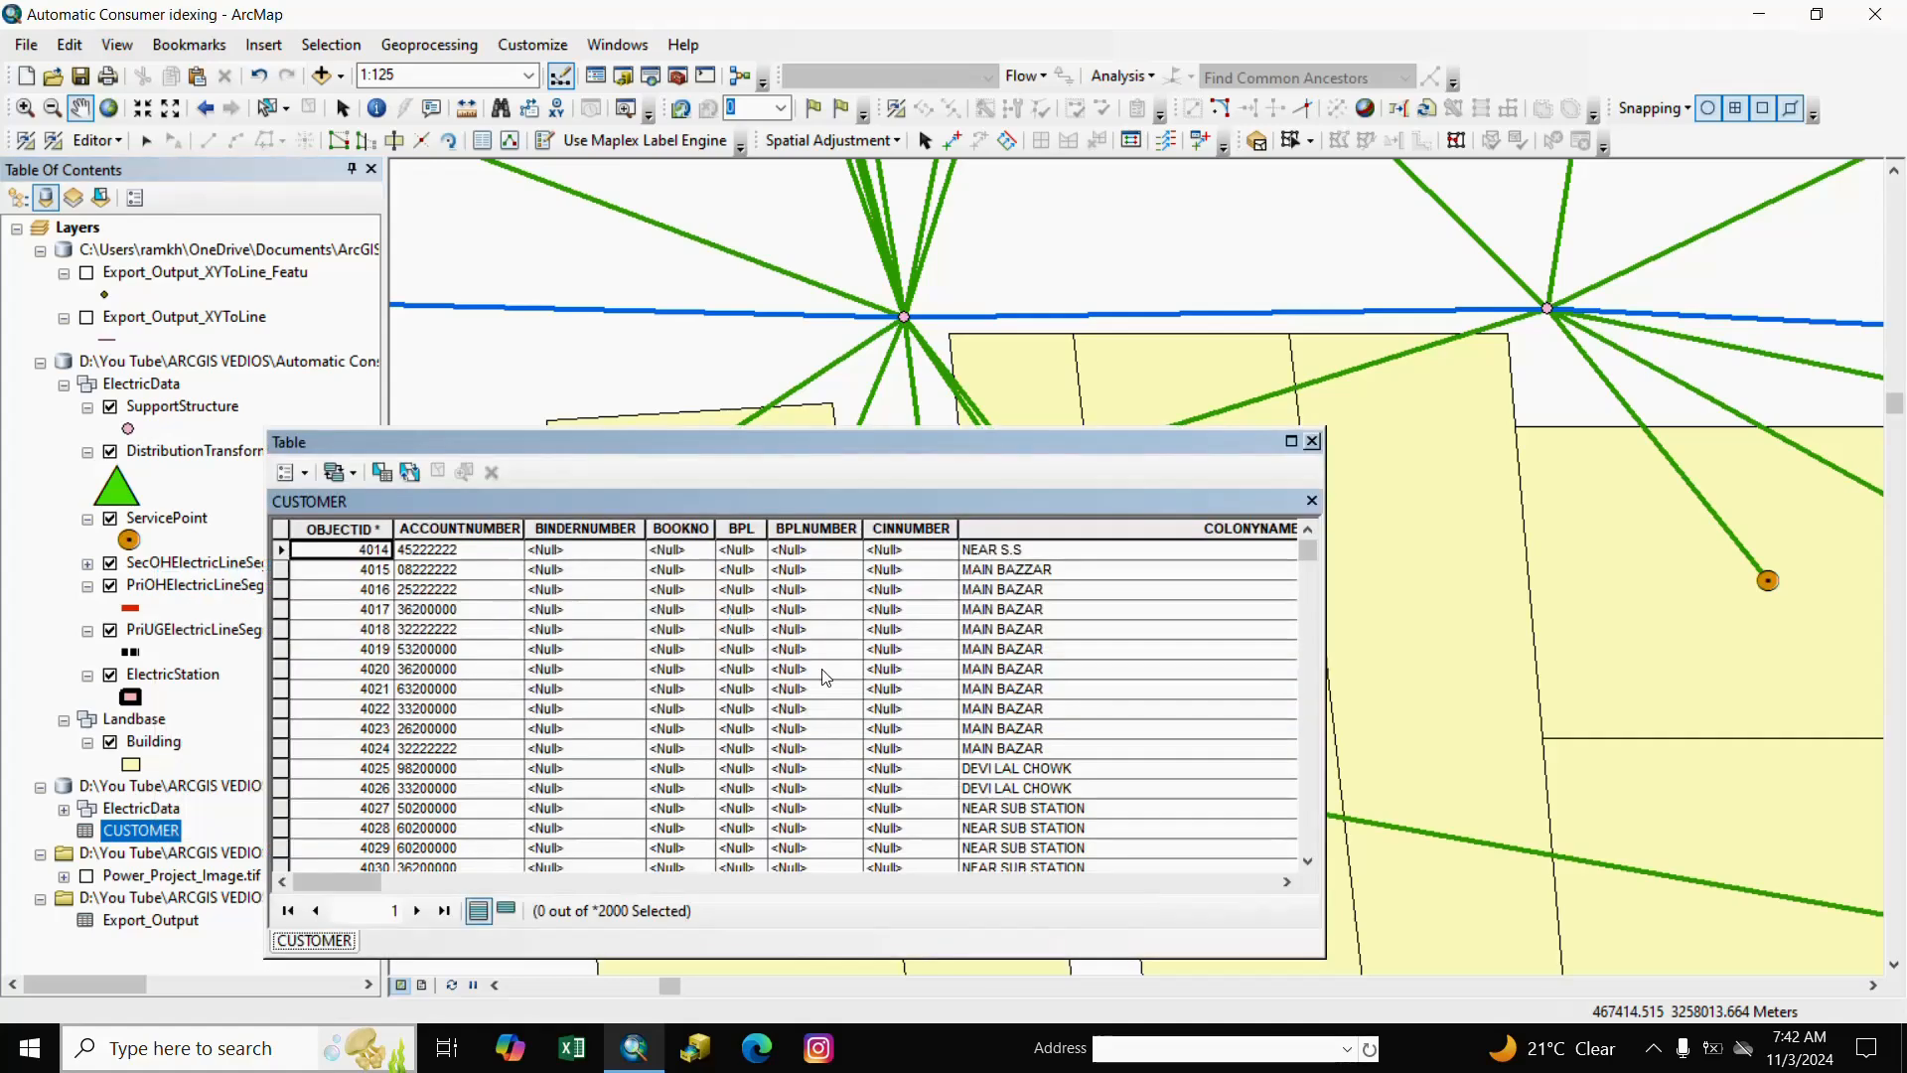
pyautogui.moveTo(382, 891); pyautogui.dragTo(331, 885)
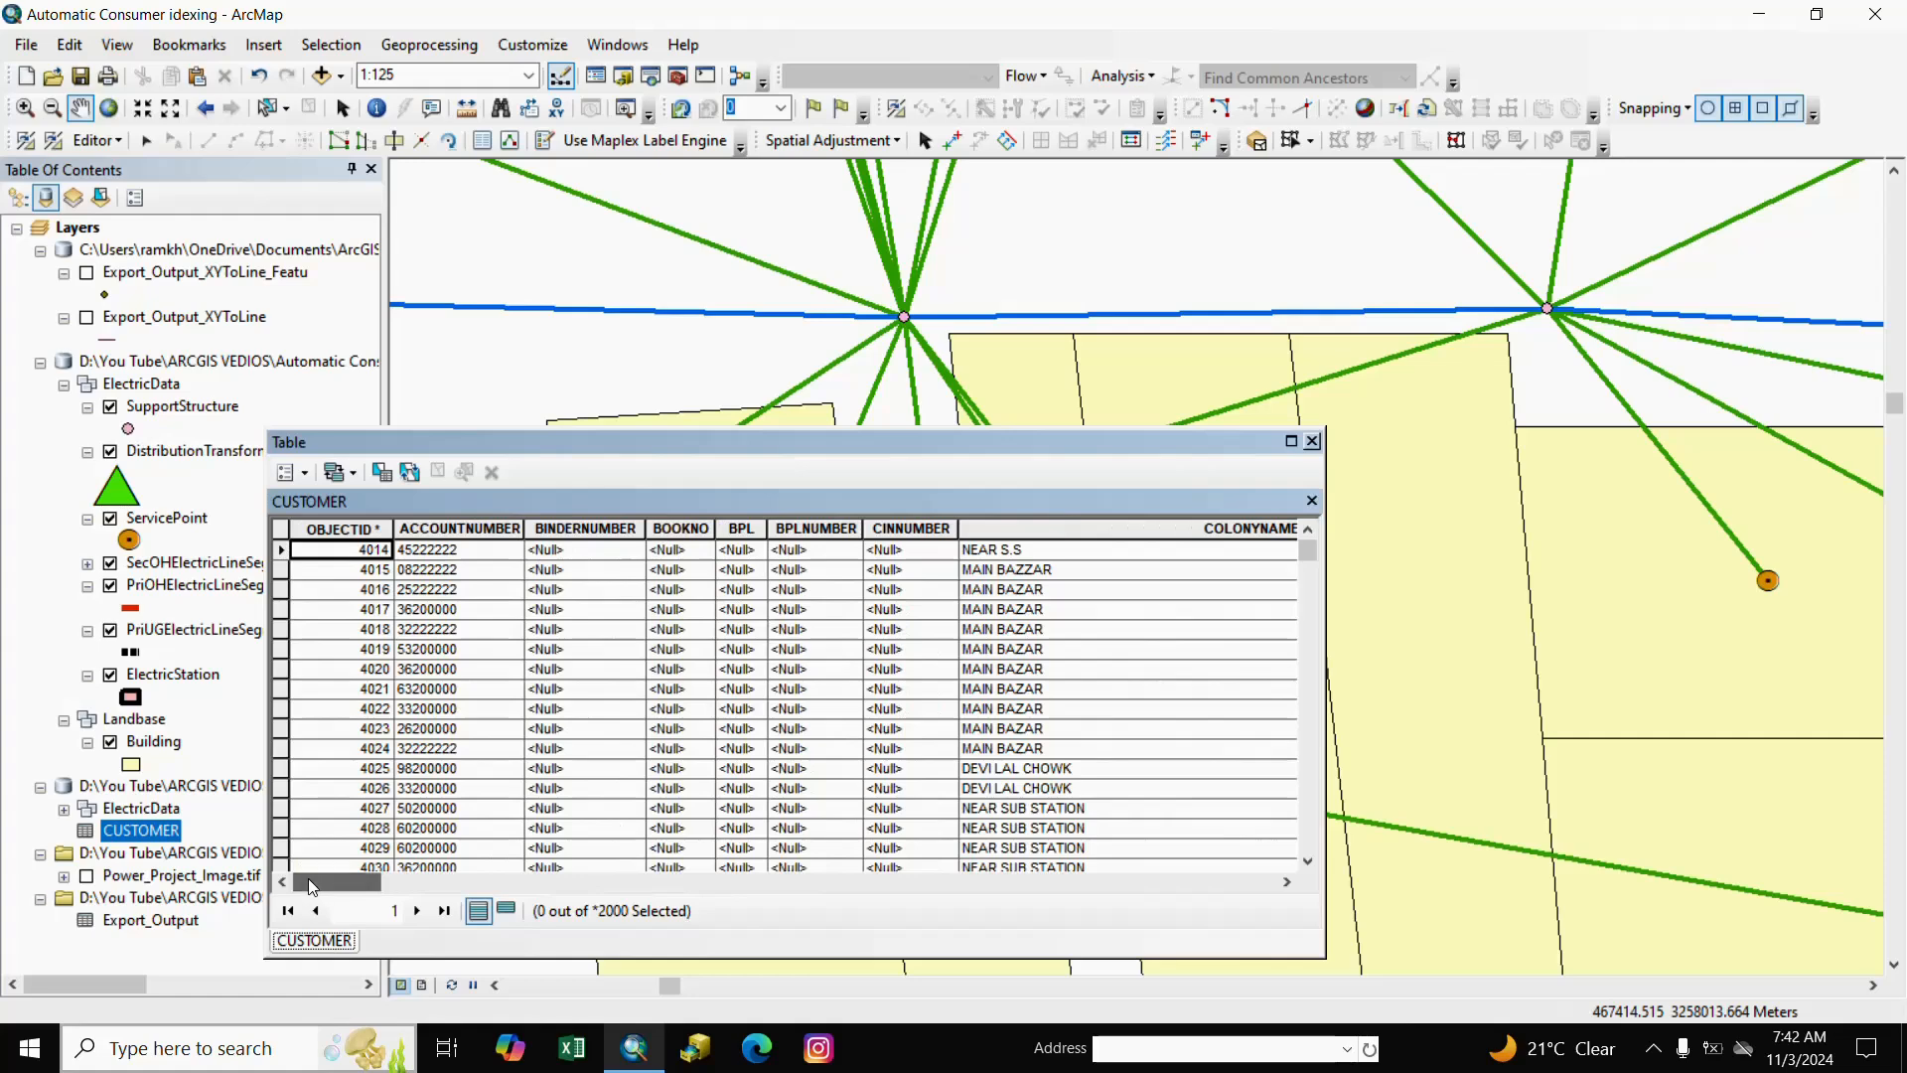
pyautogui.click(1312, 441)
# Pan around the buildings, then reopen the CUSTOMER table and scroll its columns.
pyautogui.moveTo(1051, 899); pyautogui.dragTo(1042, 809)
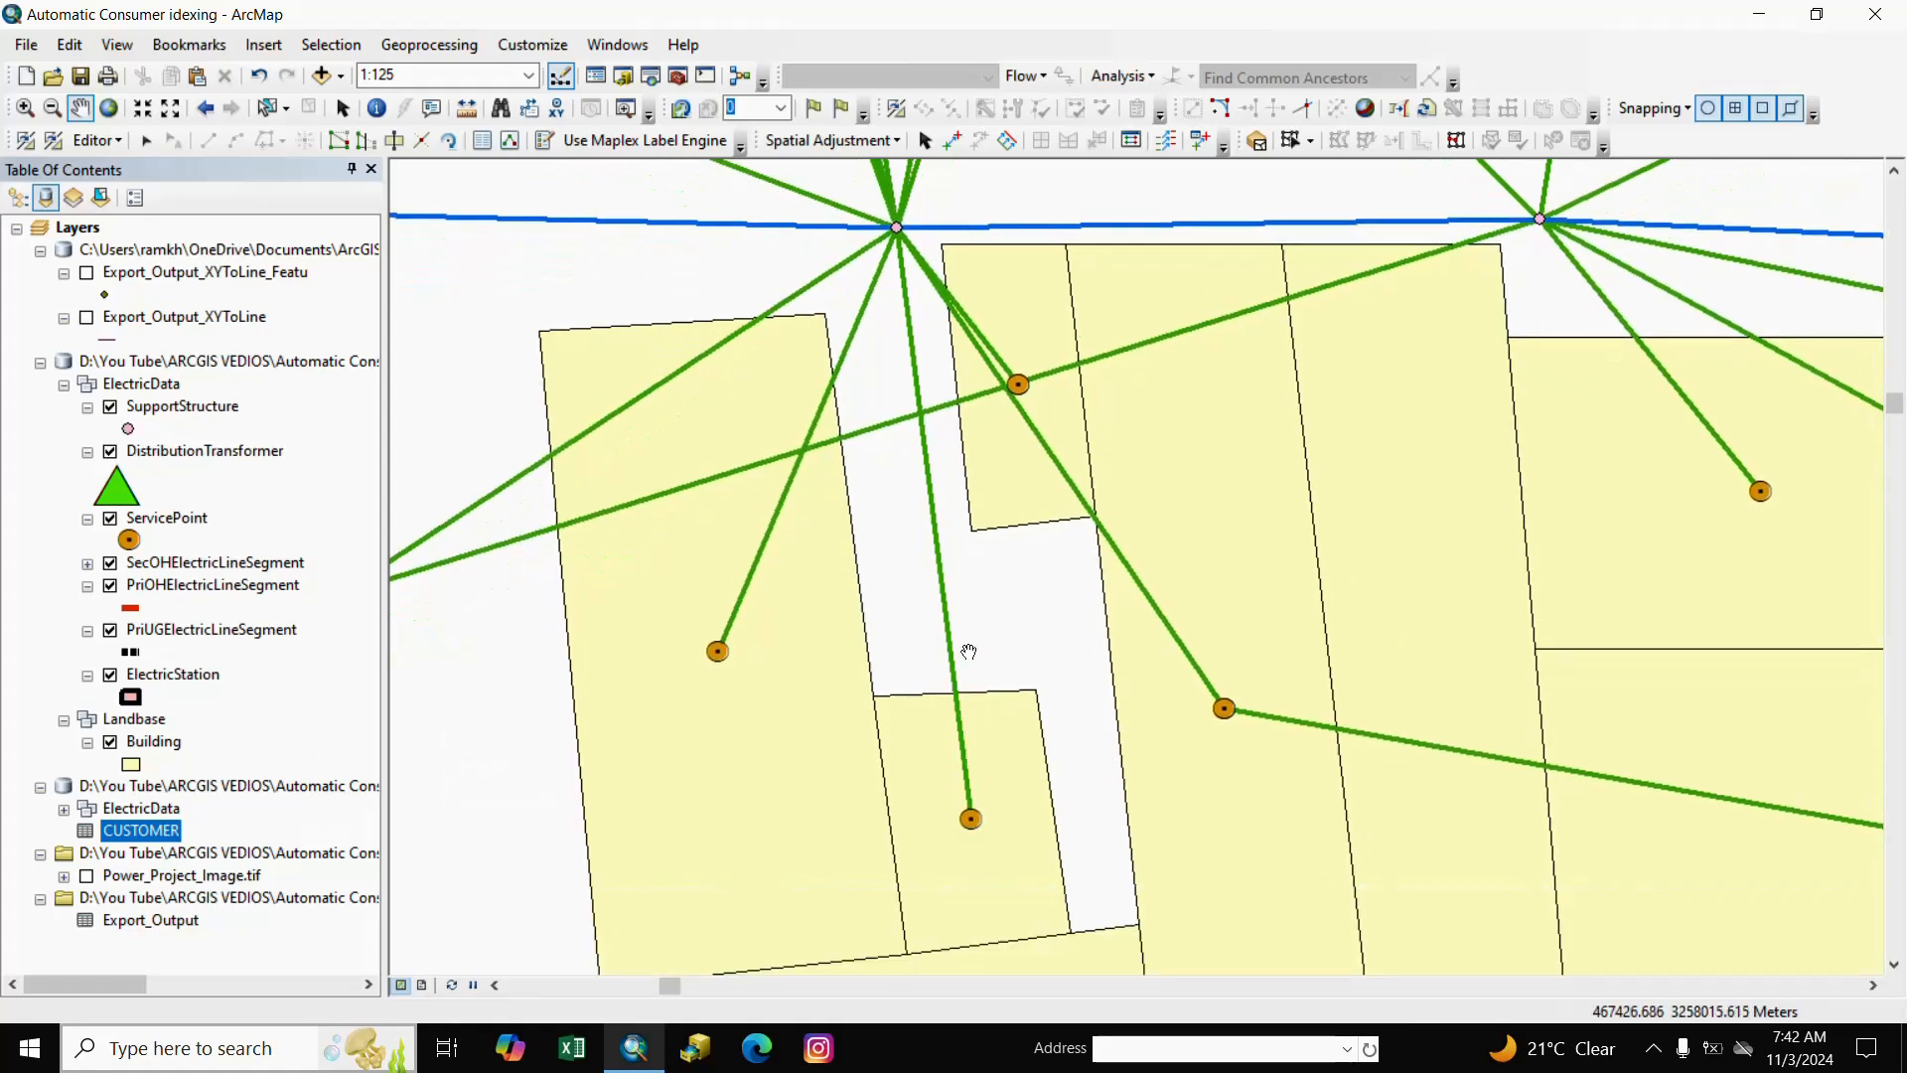
pyautogui.moveTo(968, 653); pyautogui.dragTo(977, 691)
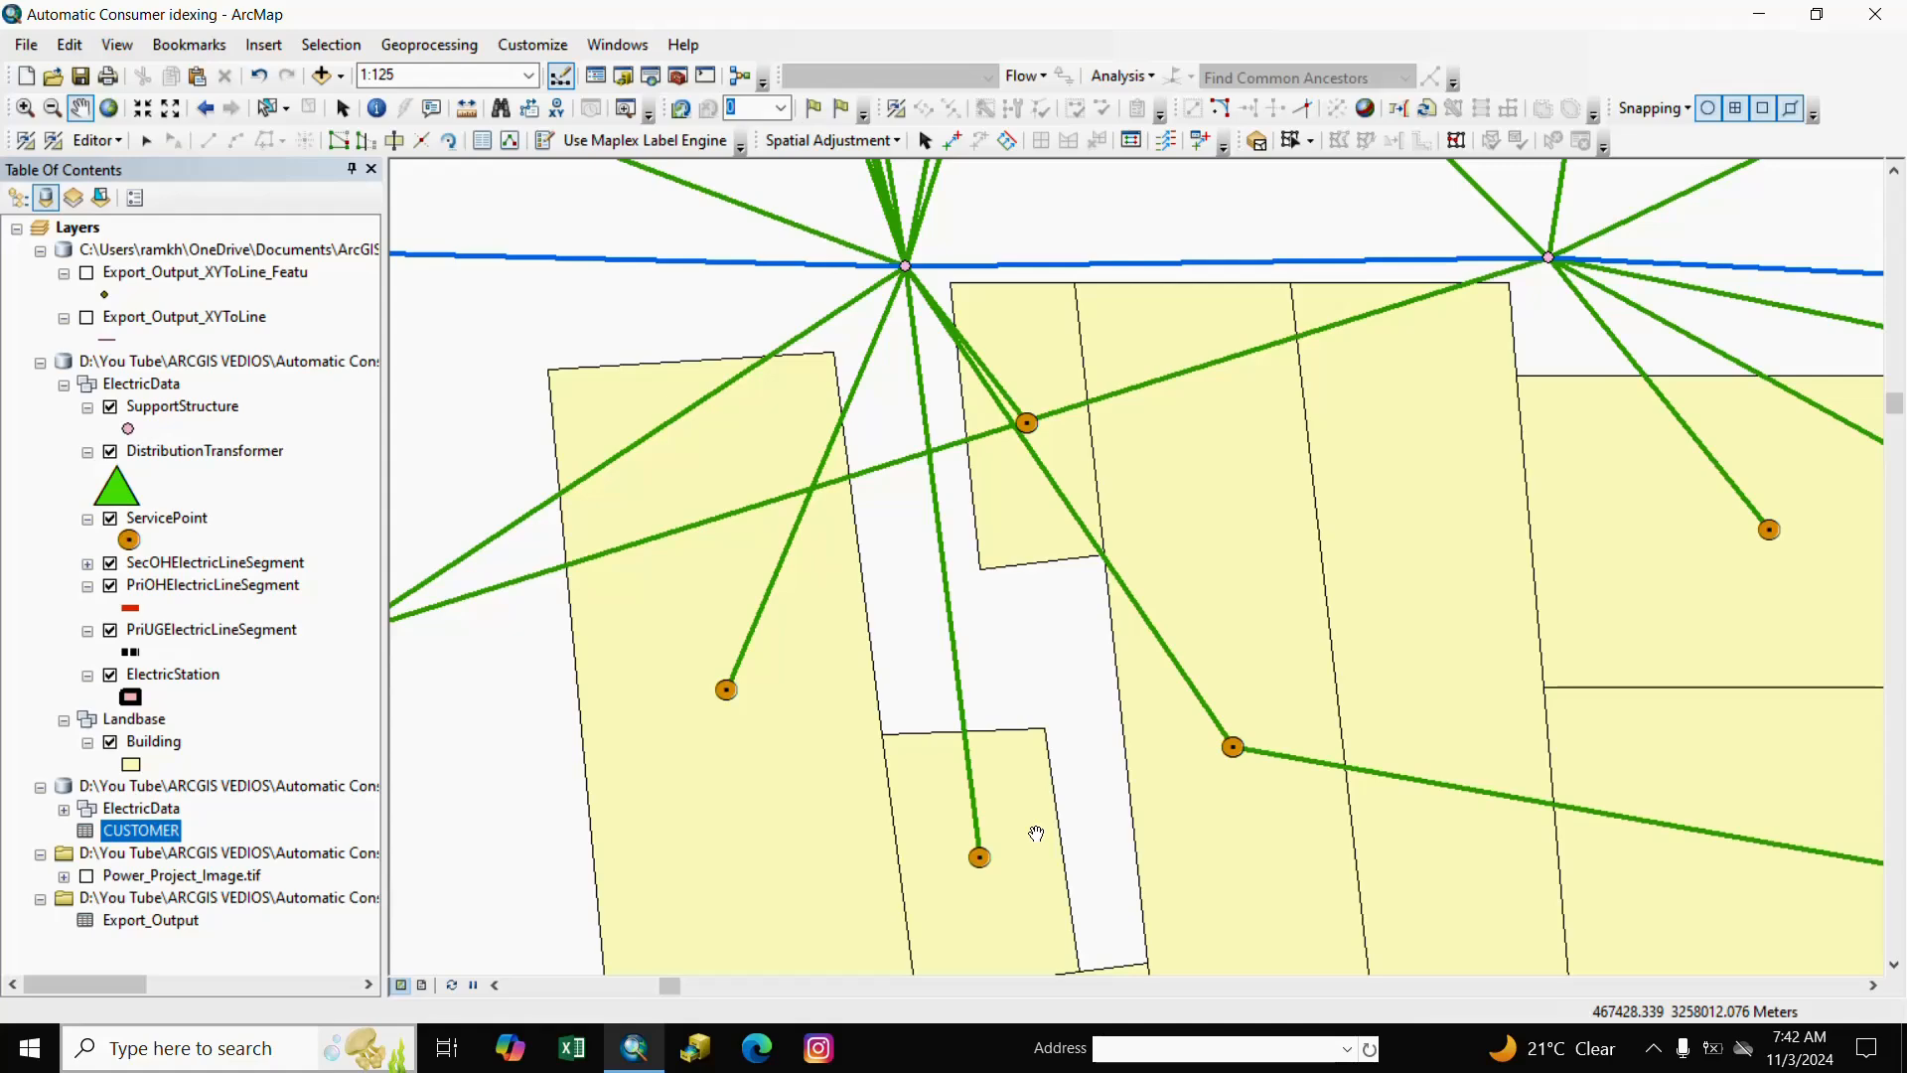
pyautogui.moveTo(1036, 833); pyautogui.dragTo(1135, 572)
pyautogui.moveTo(1103, 672); pyautogui.dragTo(983, 865)
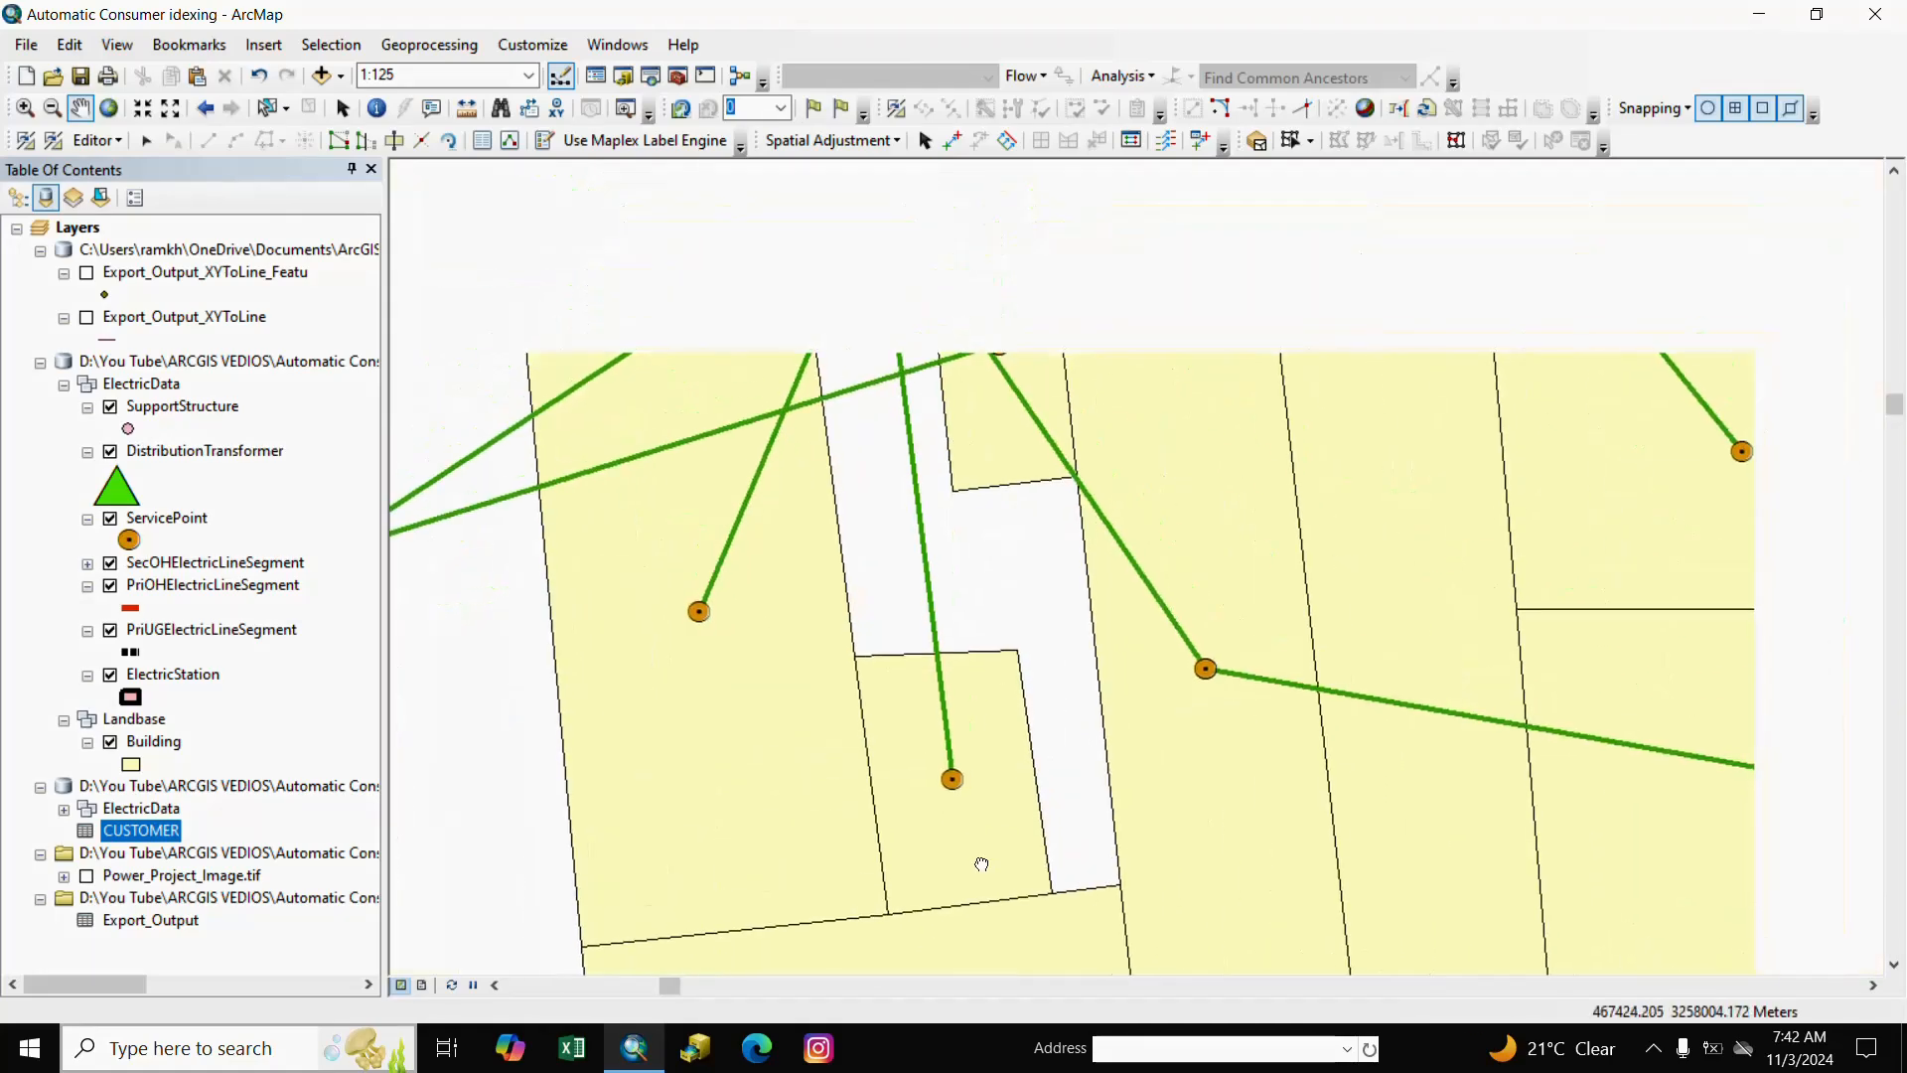
pyautogui.rightClick(146, 838)
pyautogui.click(250, 573)
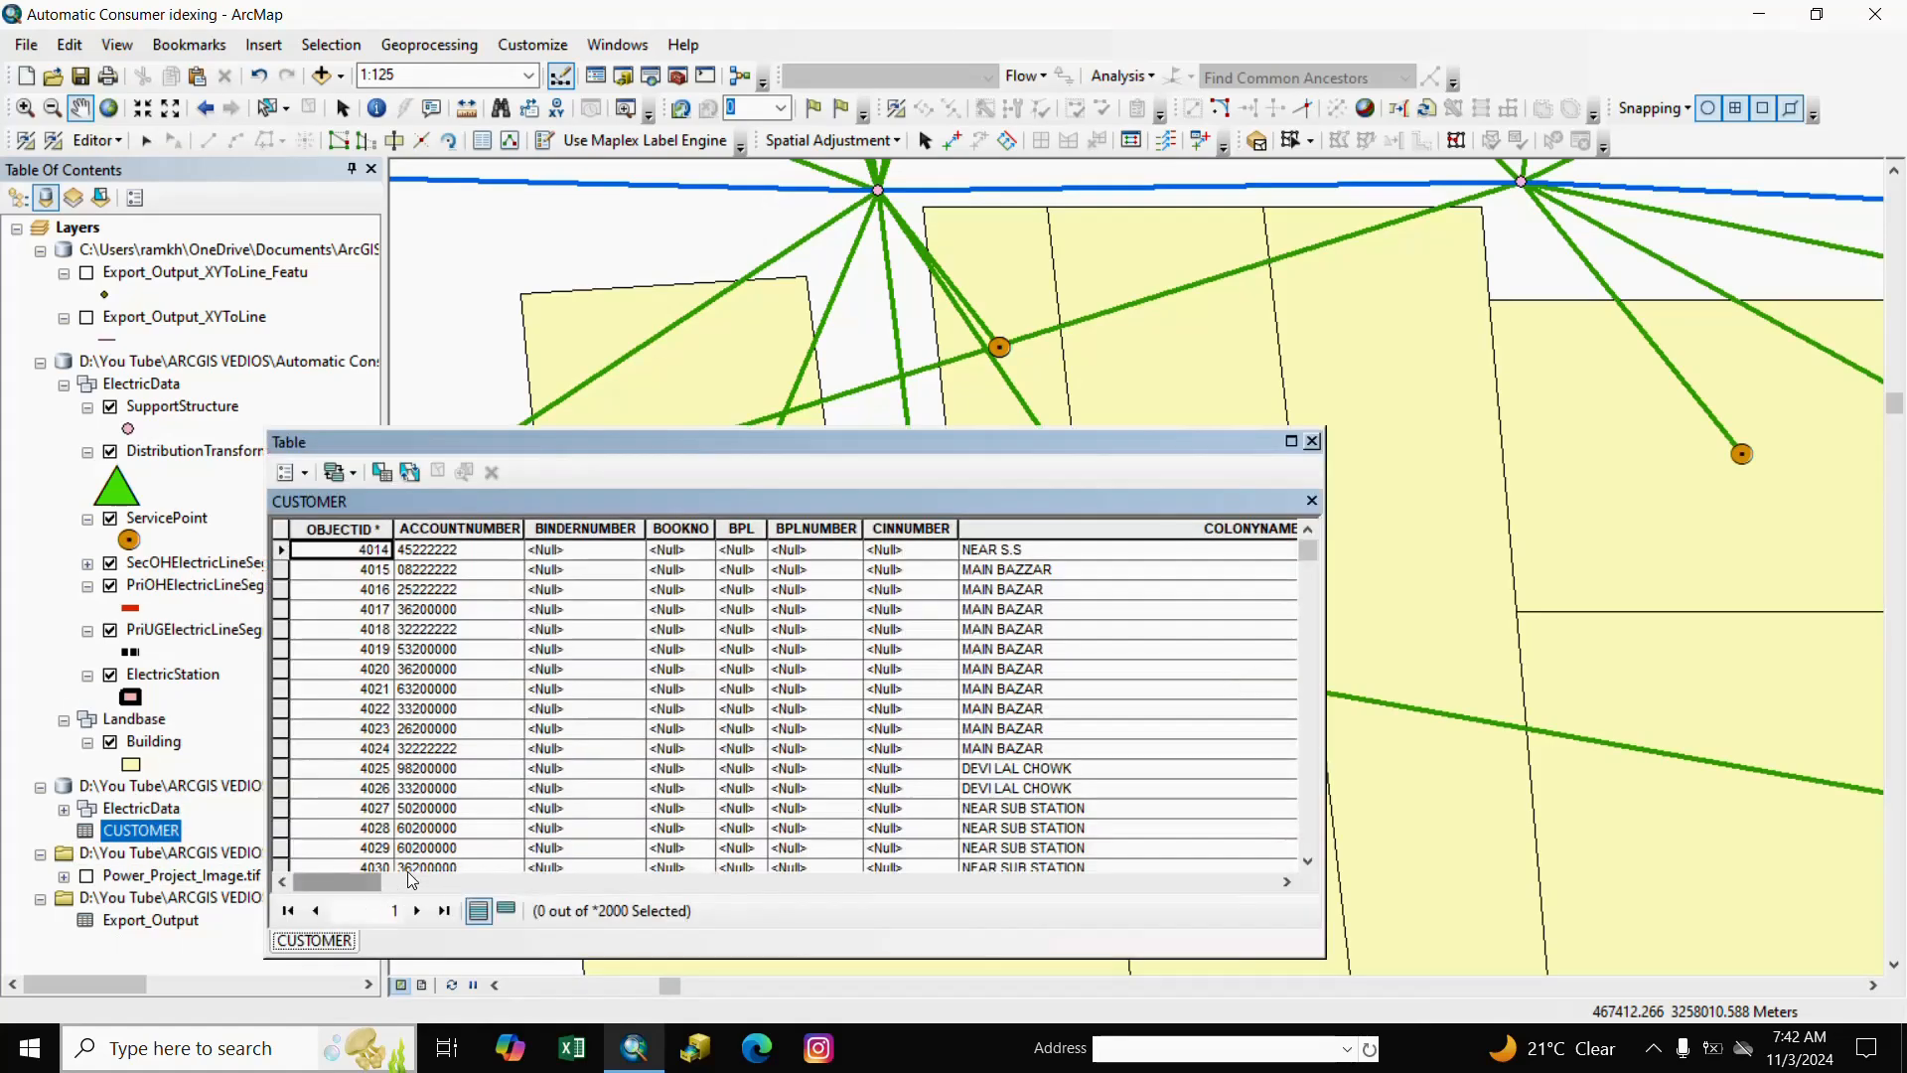
pyautogui.moveTo(368, 882); pyautogui.dragTo(805, 911)
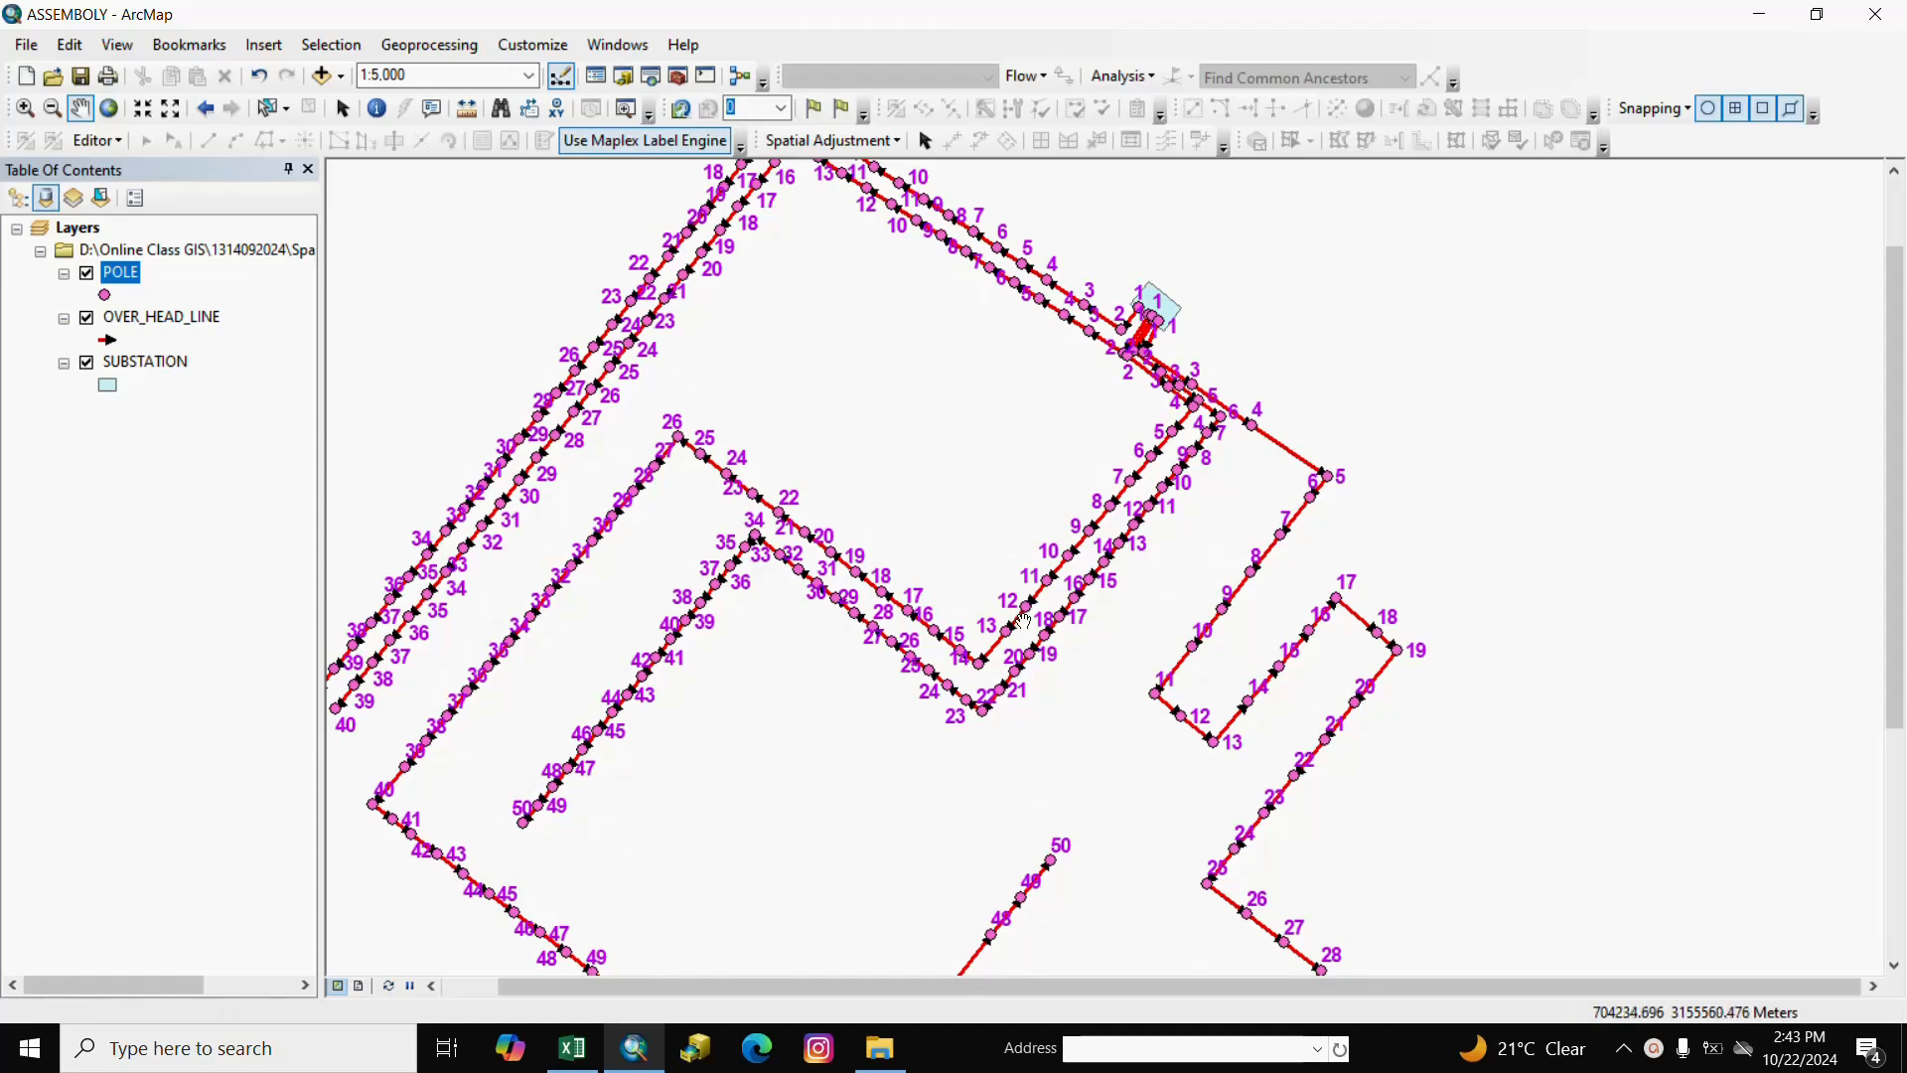
pyautogui.scroll(1, 1023, 621)
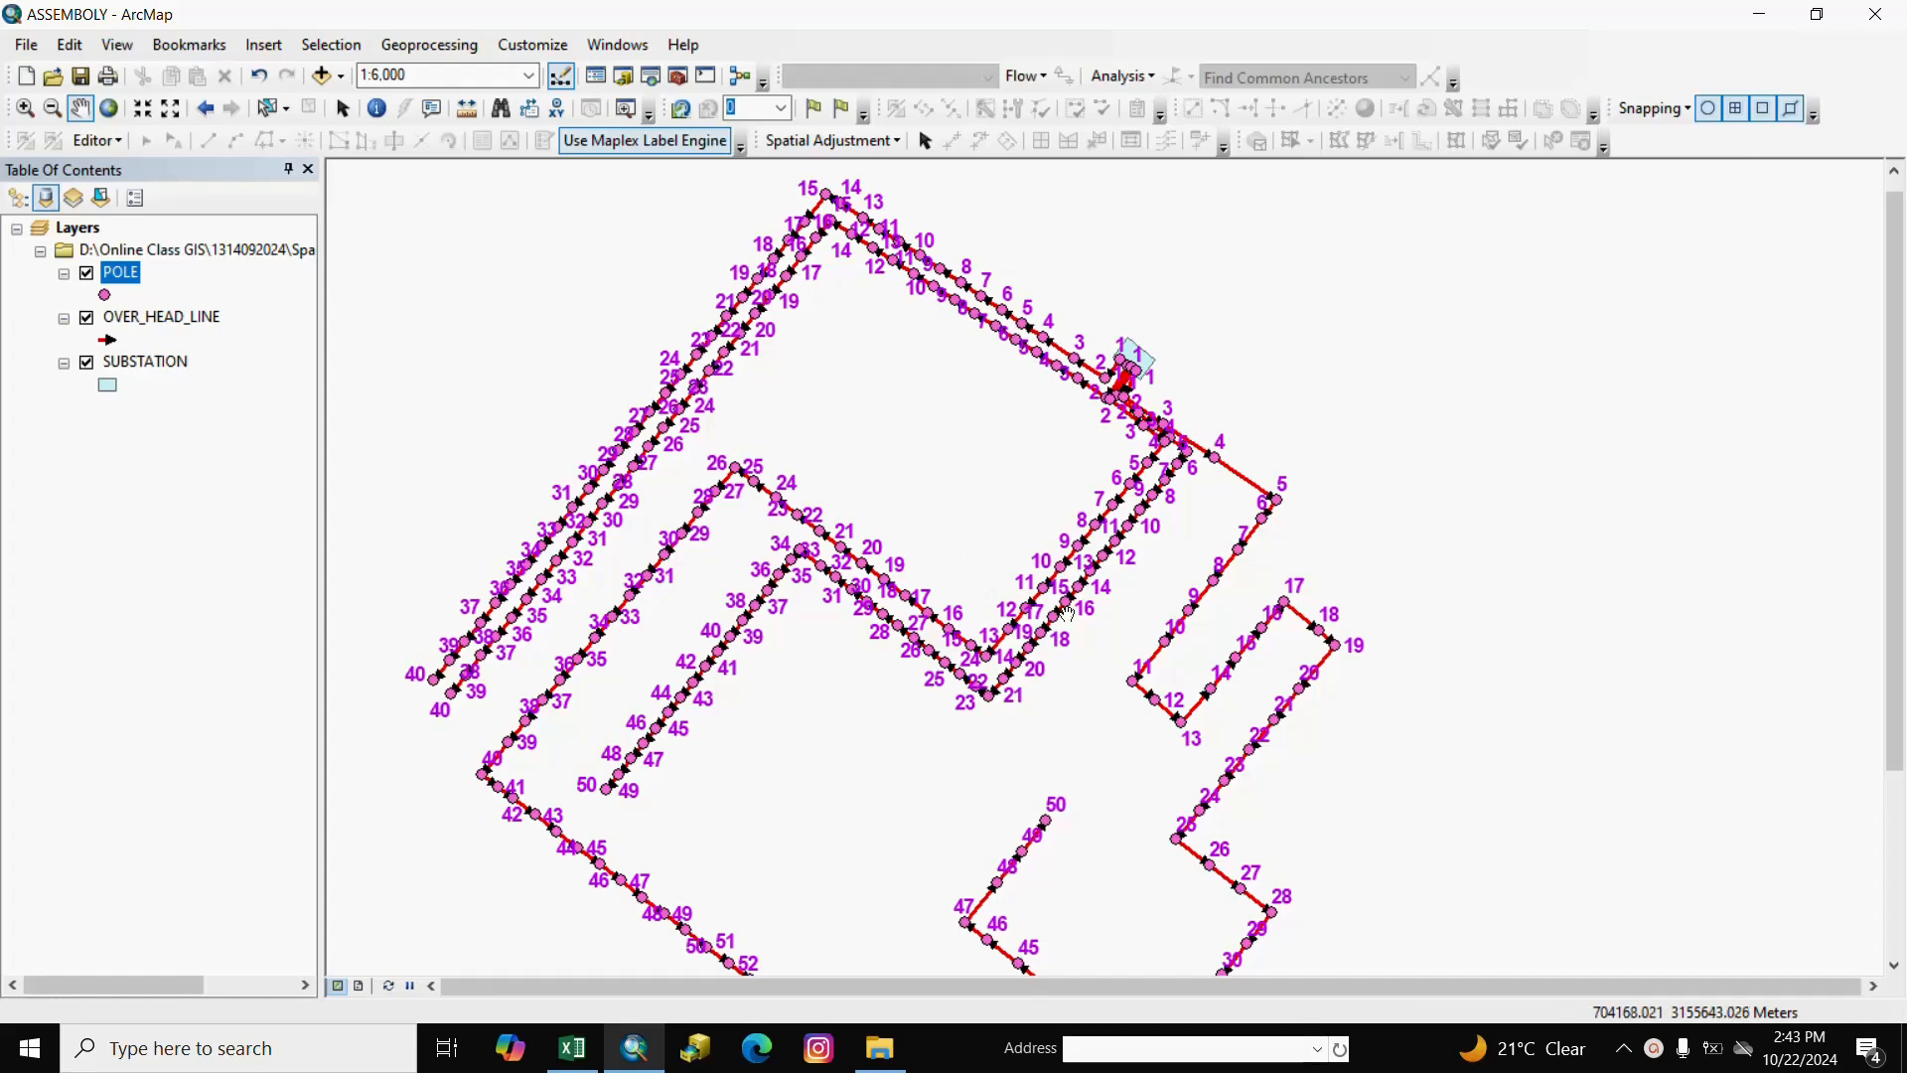
pyautogui.moveTo(1105, 672)
pyautogui.mouseDown()
pyautogui.moveTo(970, 598)
pyautogui.moveTo(1112, 569)
pyautogui.moveTo(992, 635)
pyautogui.moveTo(975, 608)
pyautogui.mouseUp()
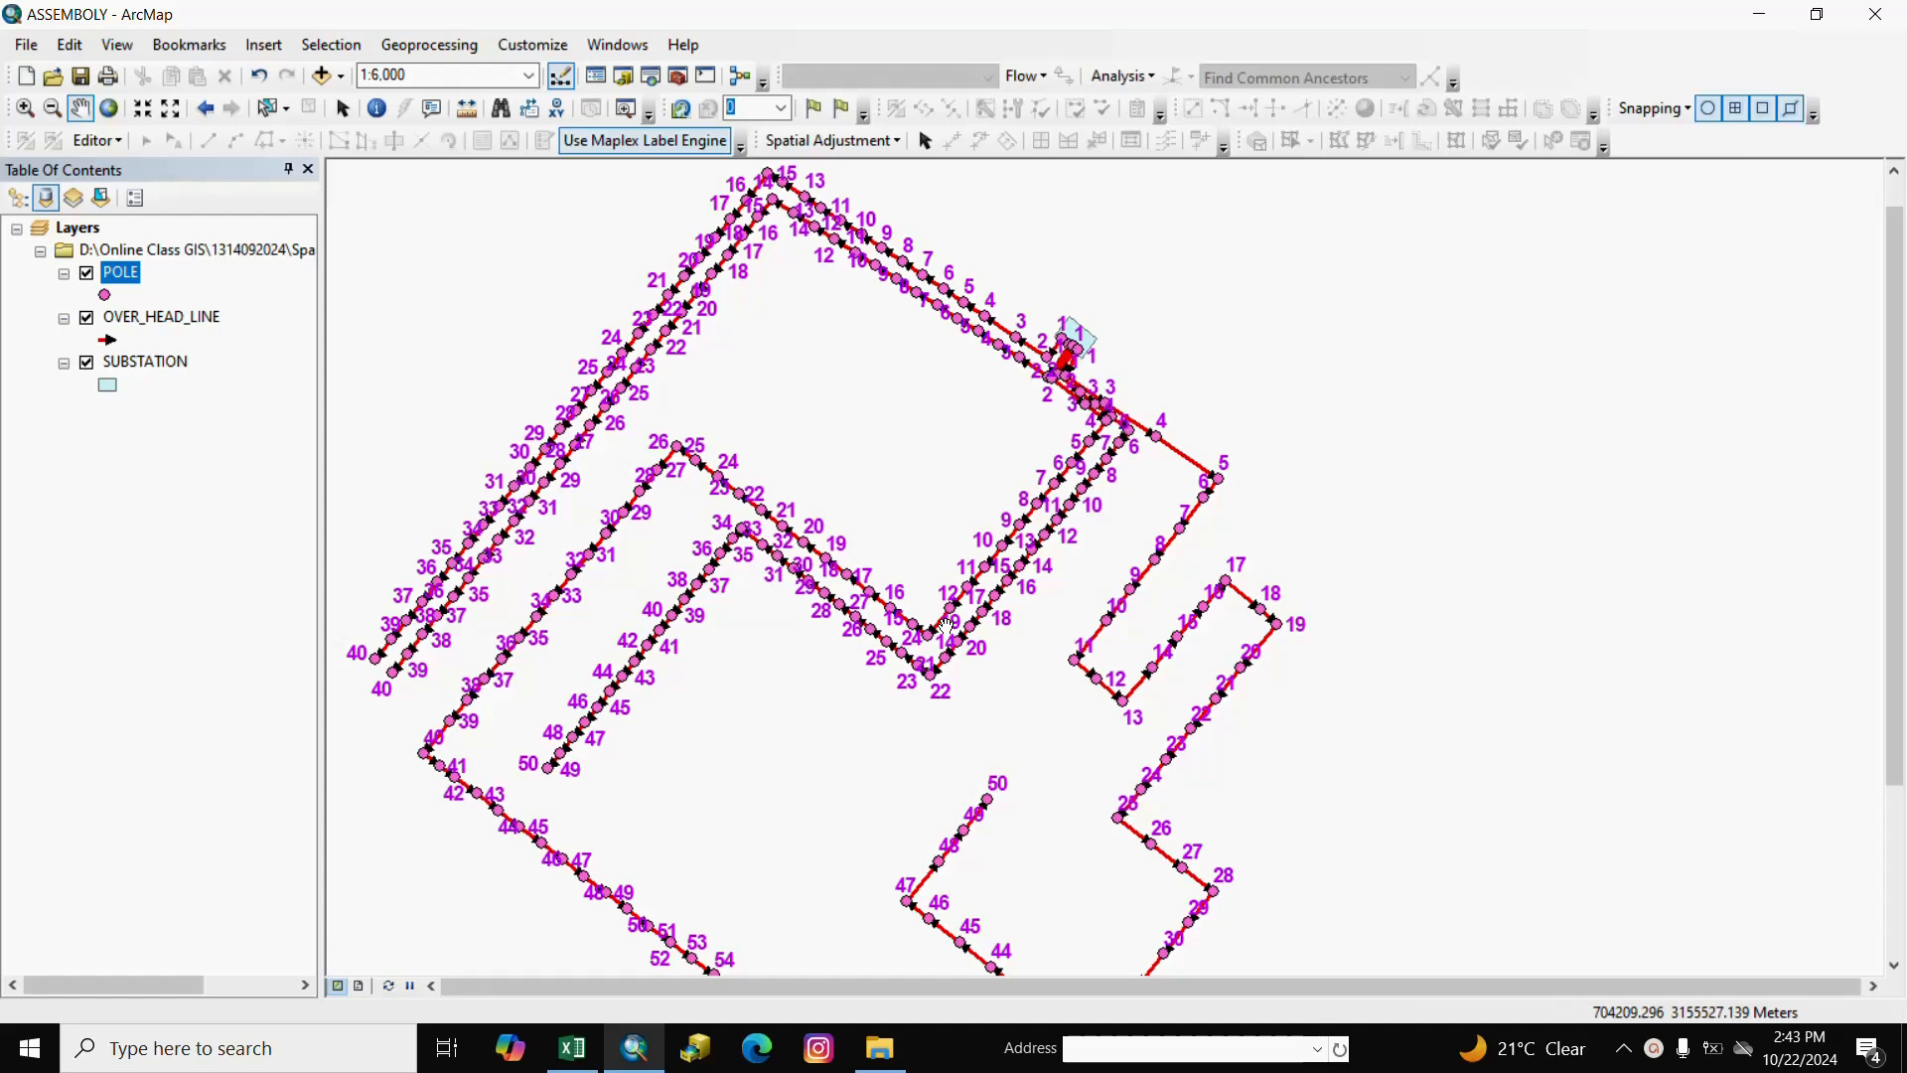
pyautogui.moveTo(1043, 735); pyautogui.dragTo(1008, 606)
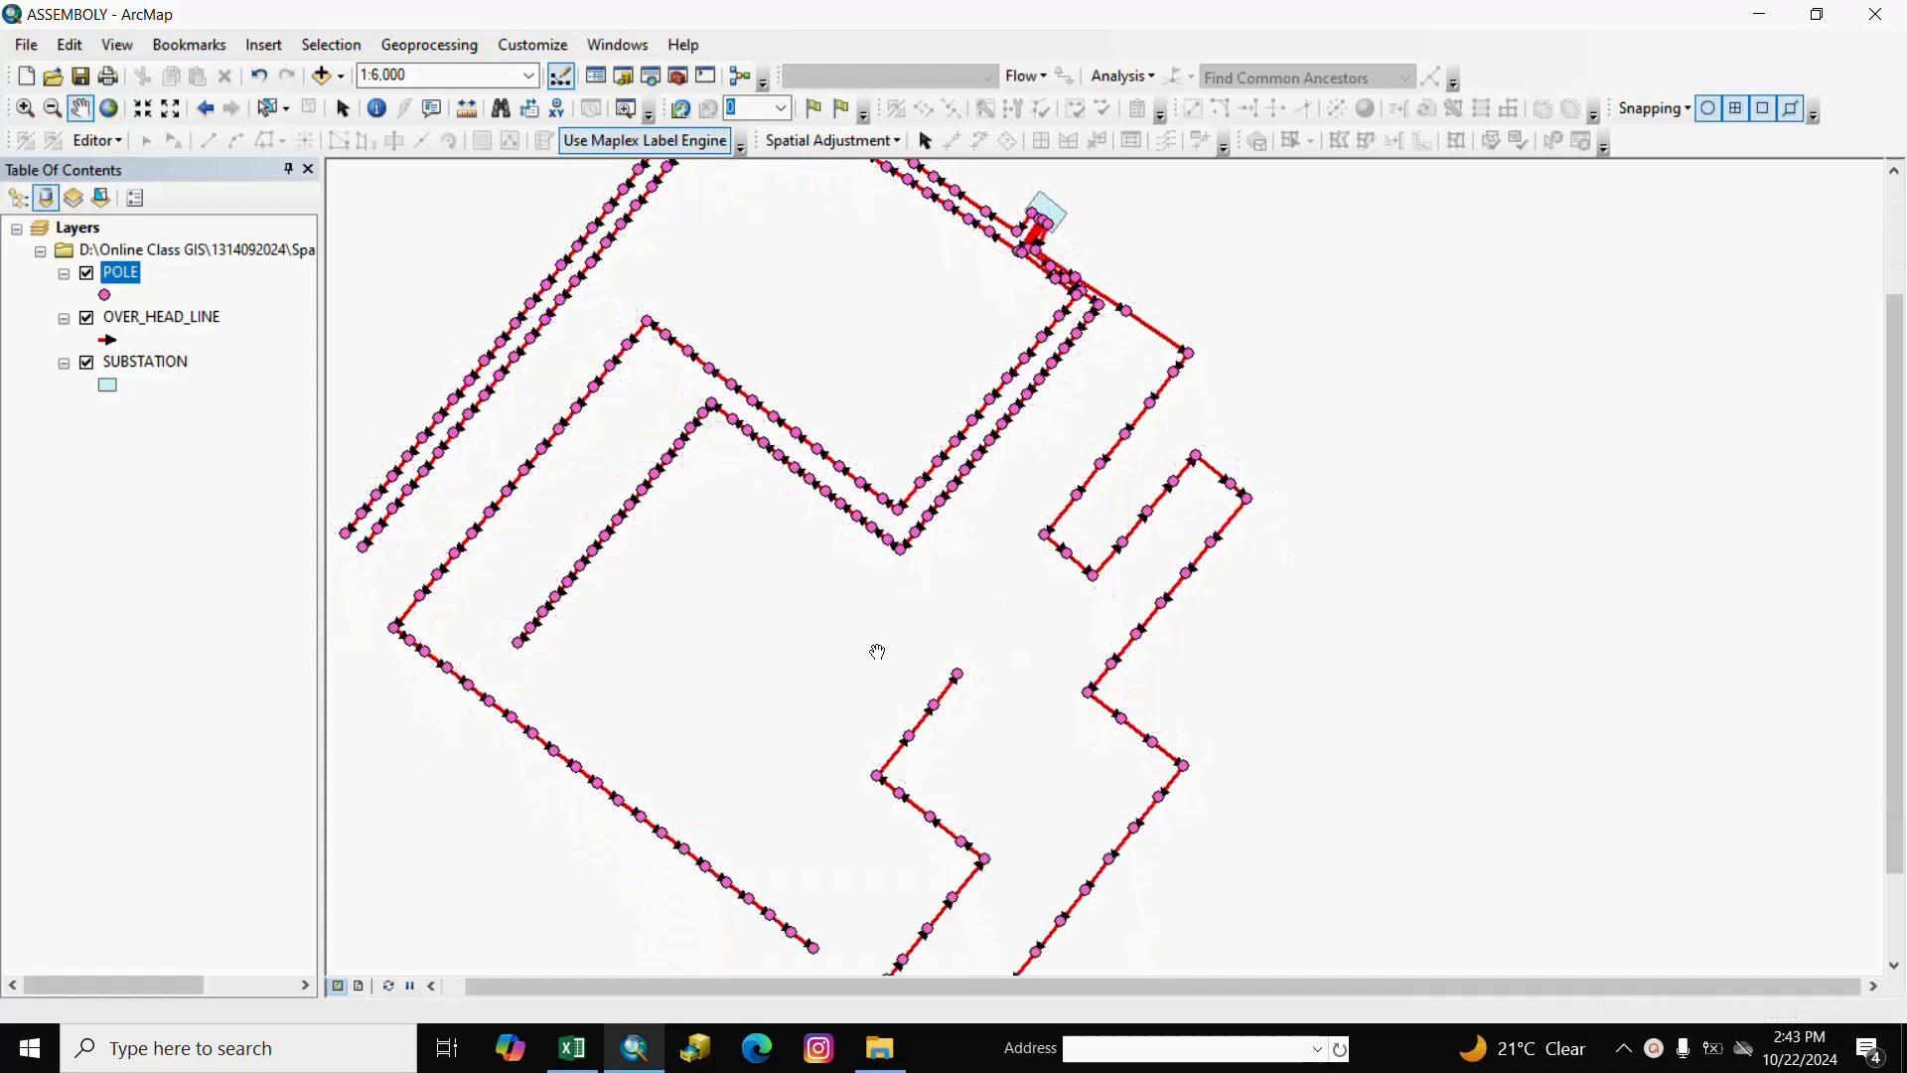
pyautogui.moveTo(890, 604); pyautogui.dragTo(971, 724)
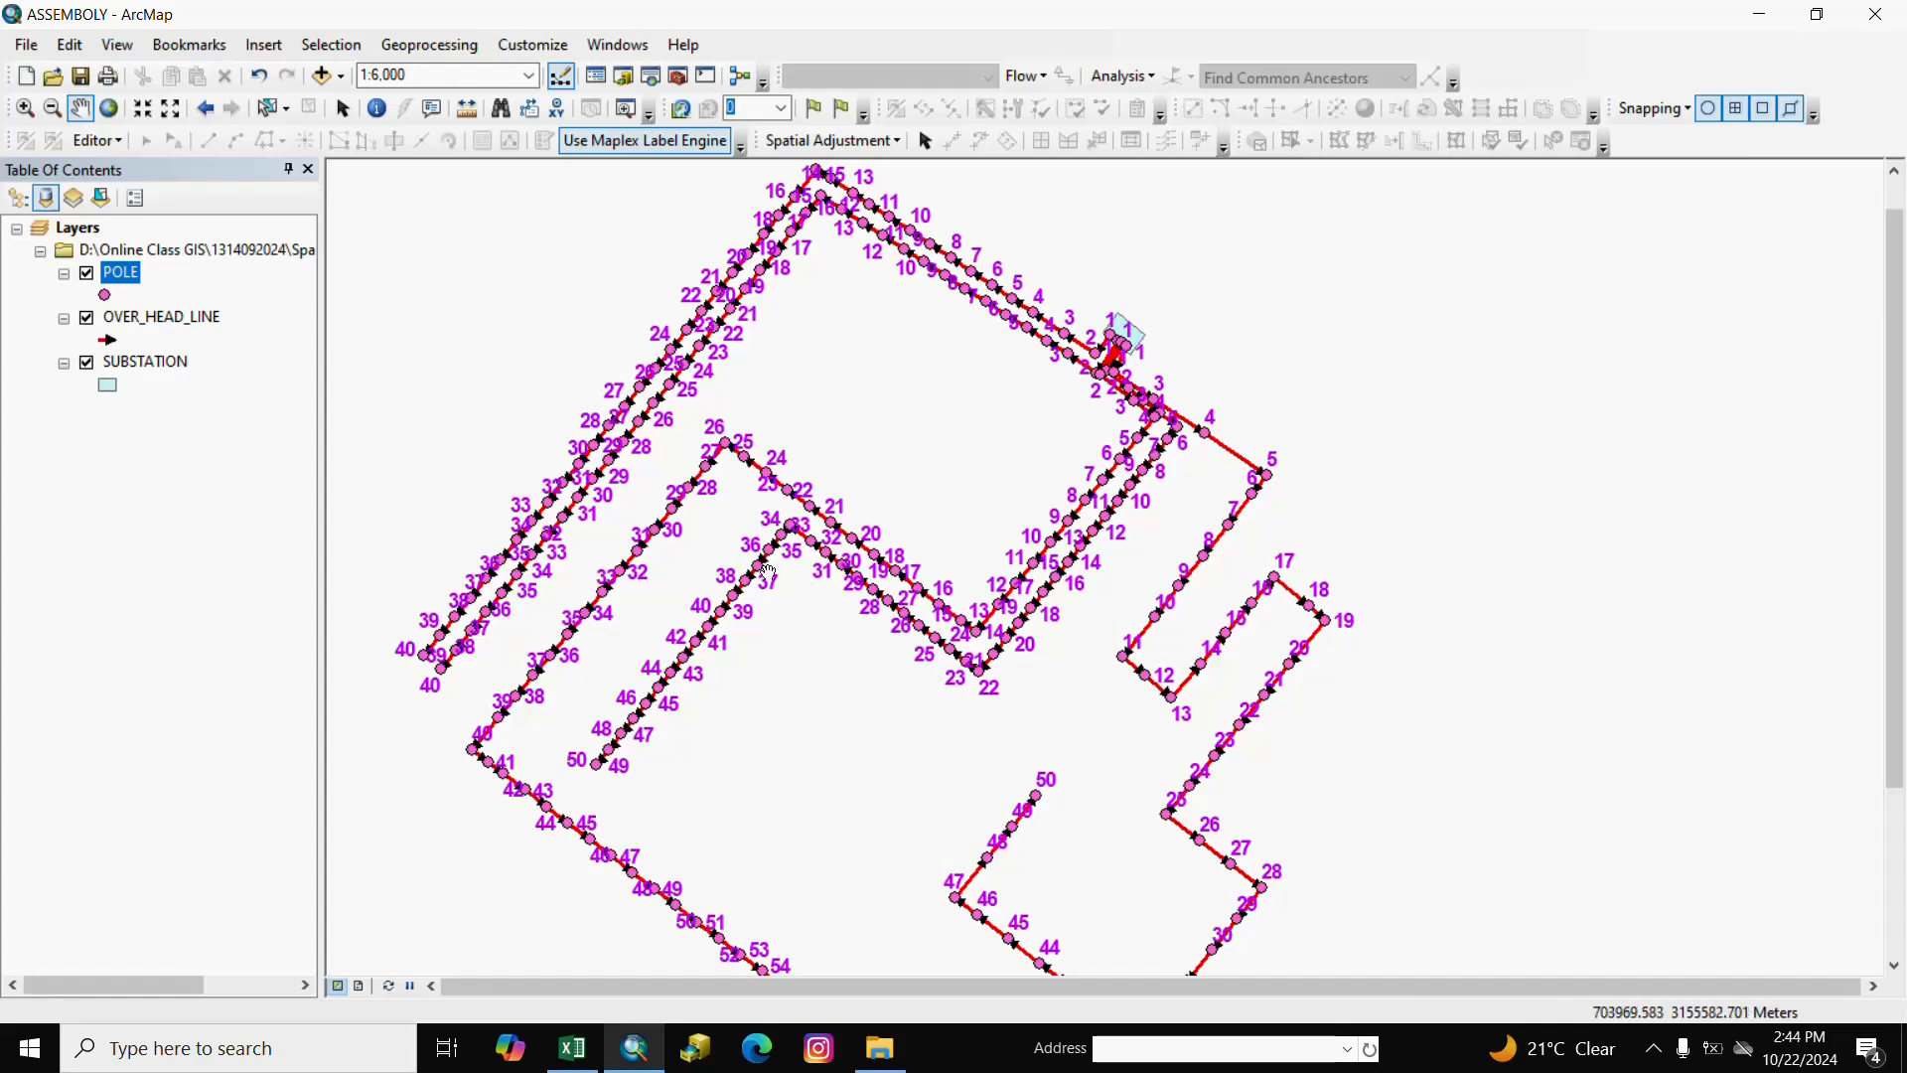
pyautogui.moveTo(813, 545); pyautogui.dragTo(840, 578)
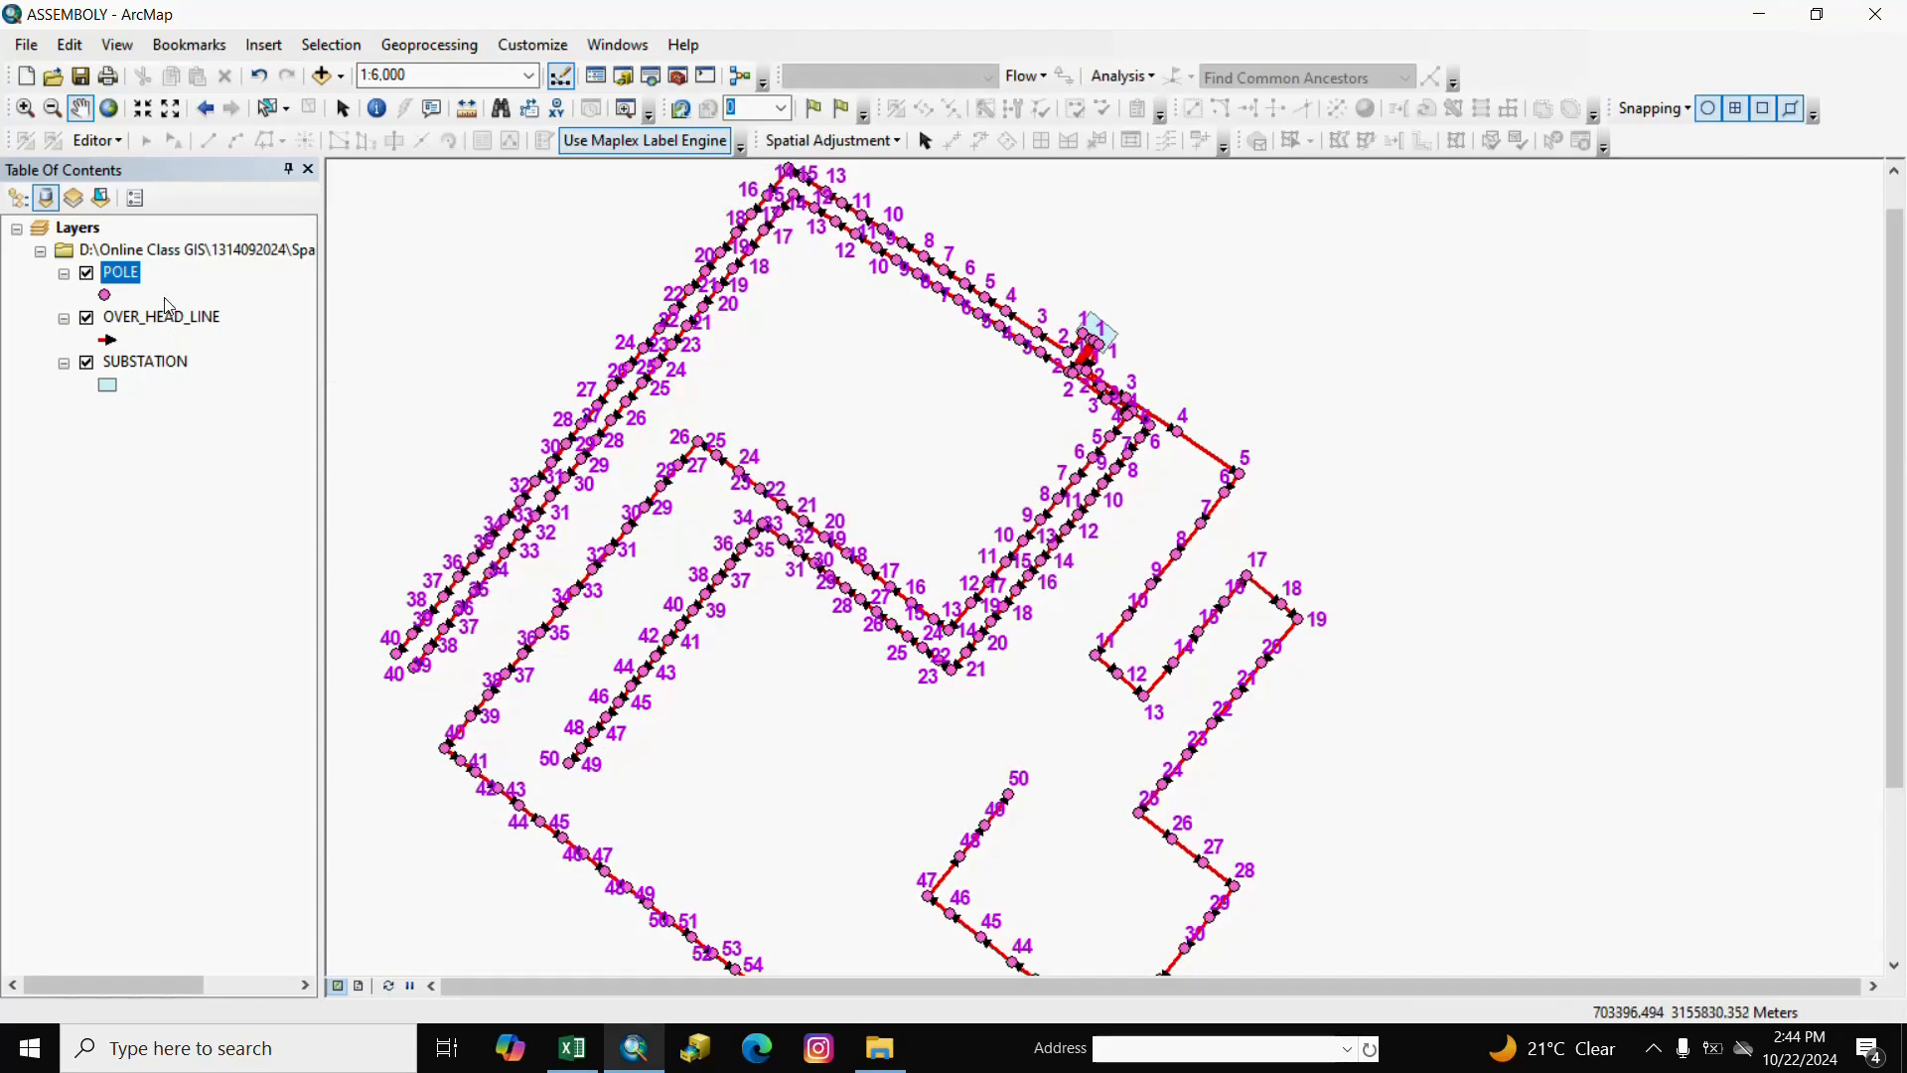
# Open the POLE attribute table showing all 240 records and scroll through the WEBEDITOR values.
pyautogui.rightClick(134, 278)
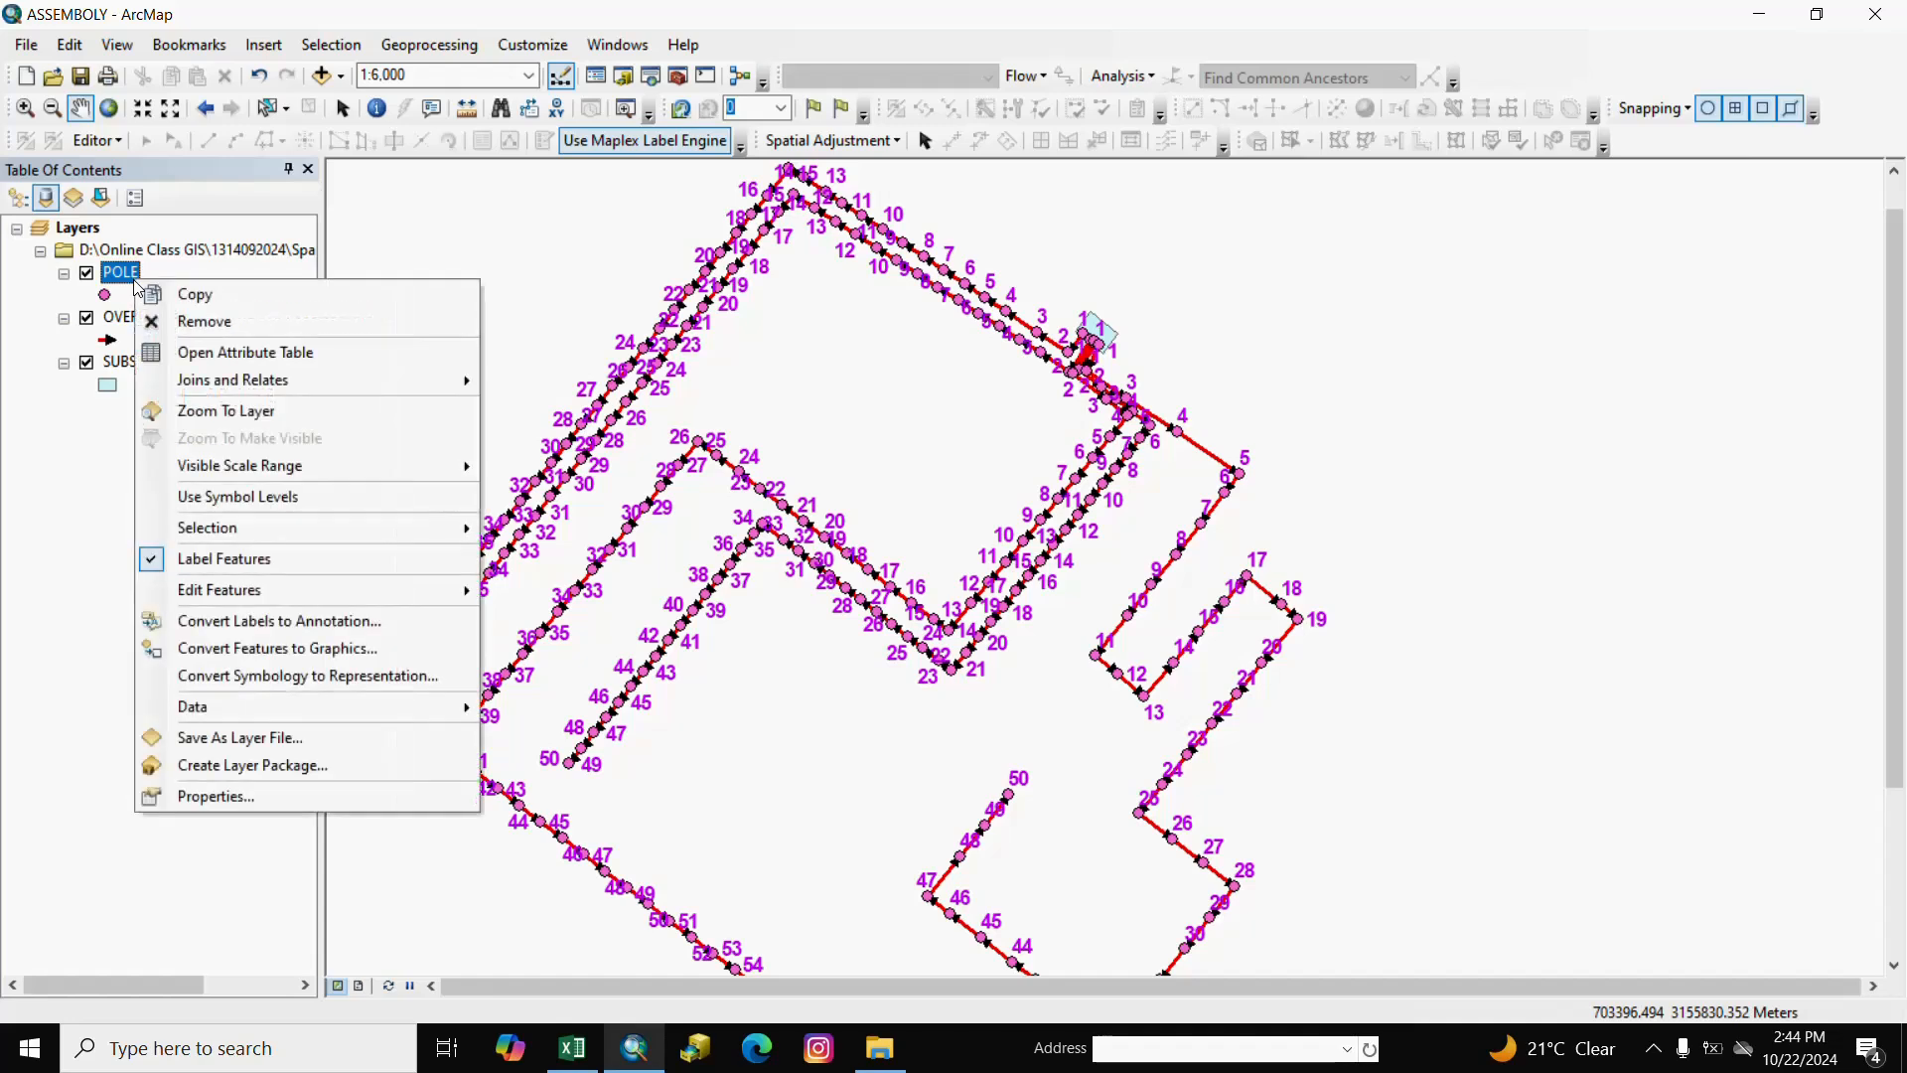
pyautogui.click(229, 356)
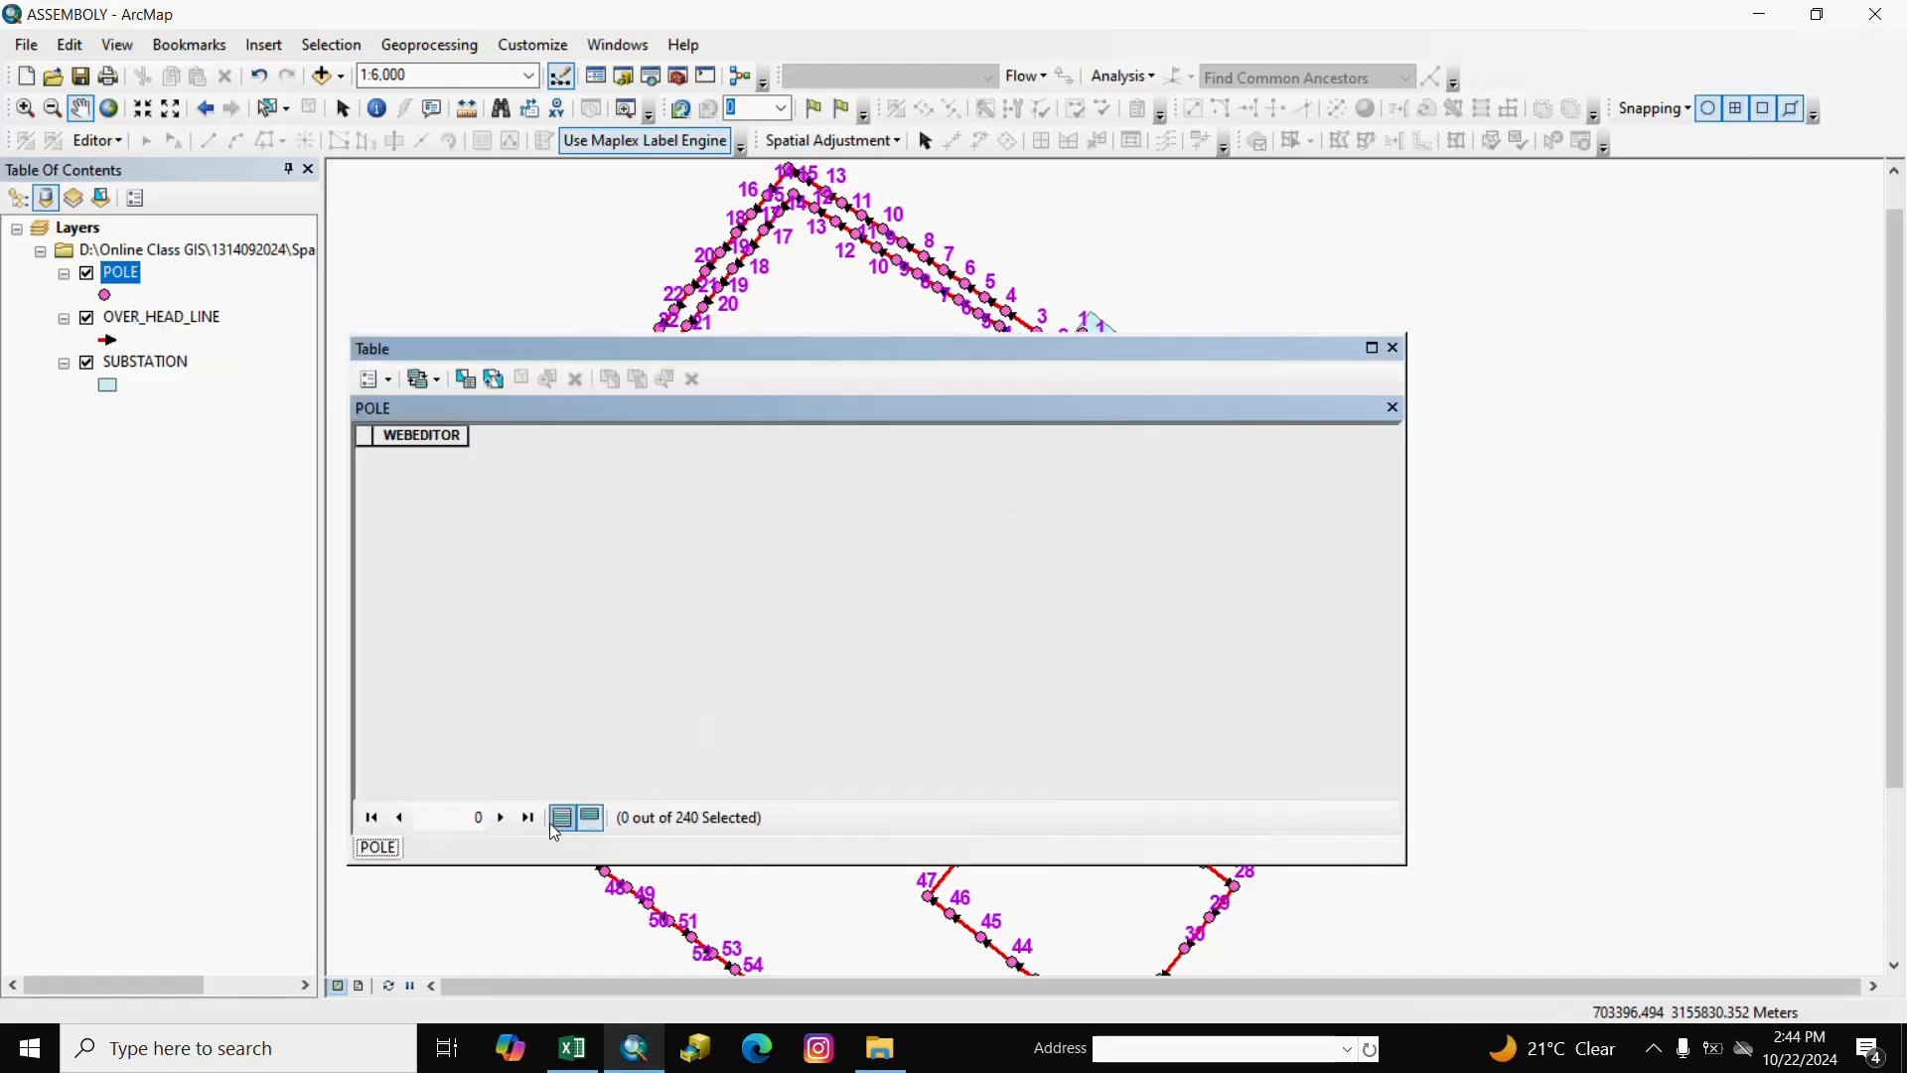
pyautogui.click(562, 817)
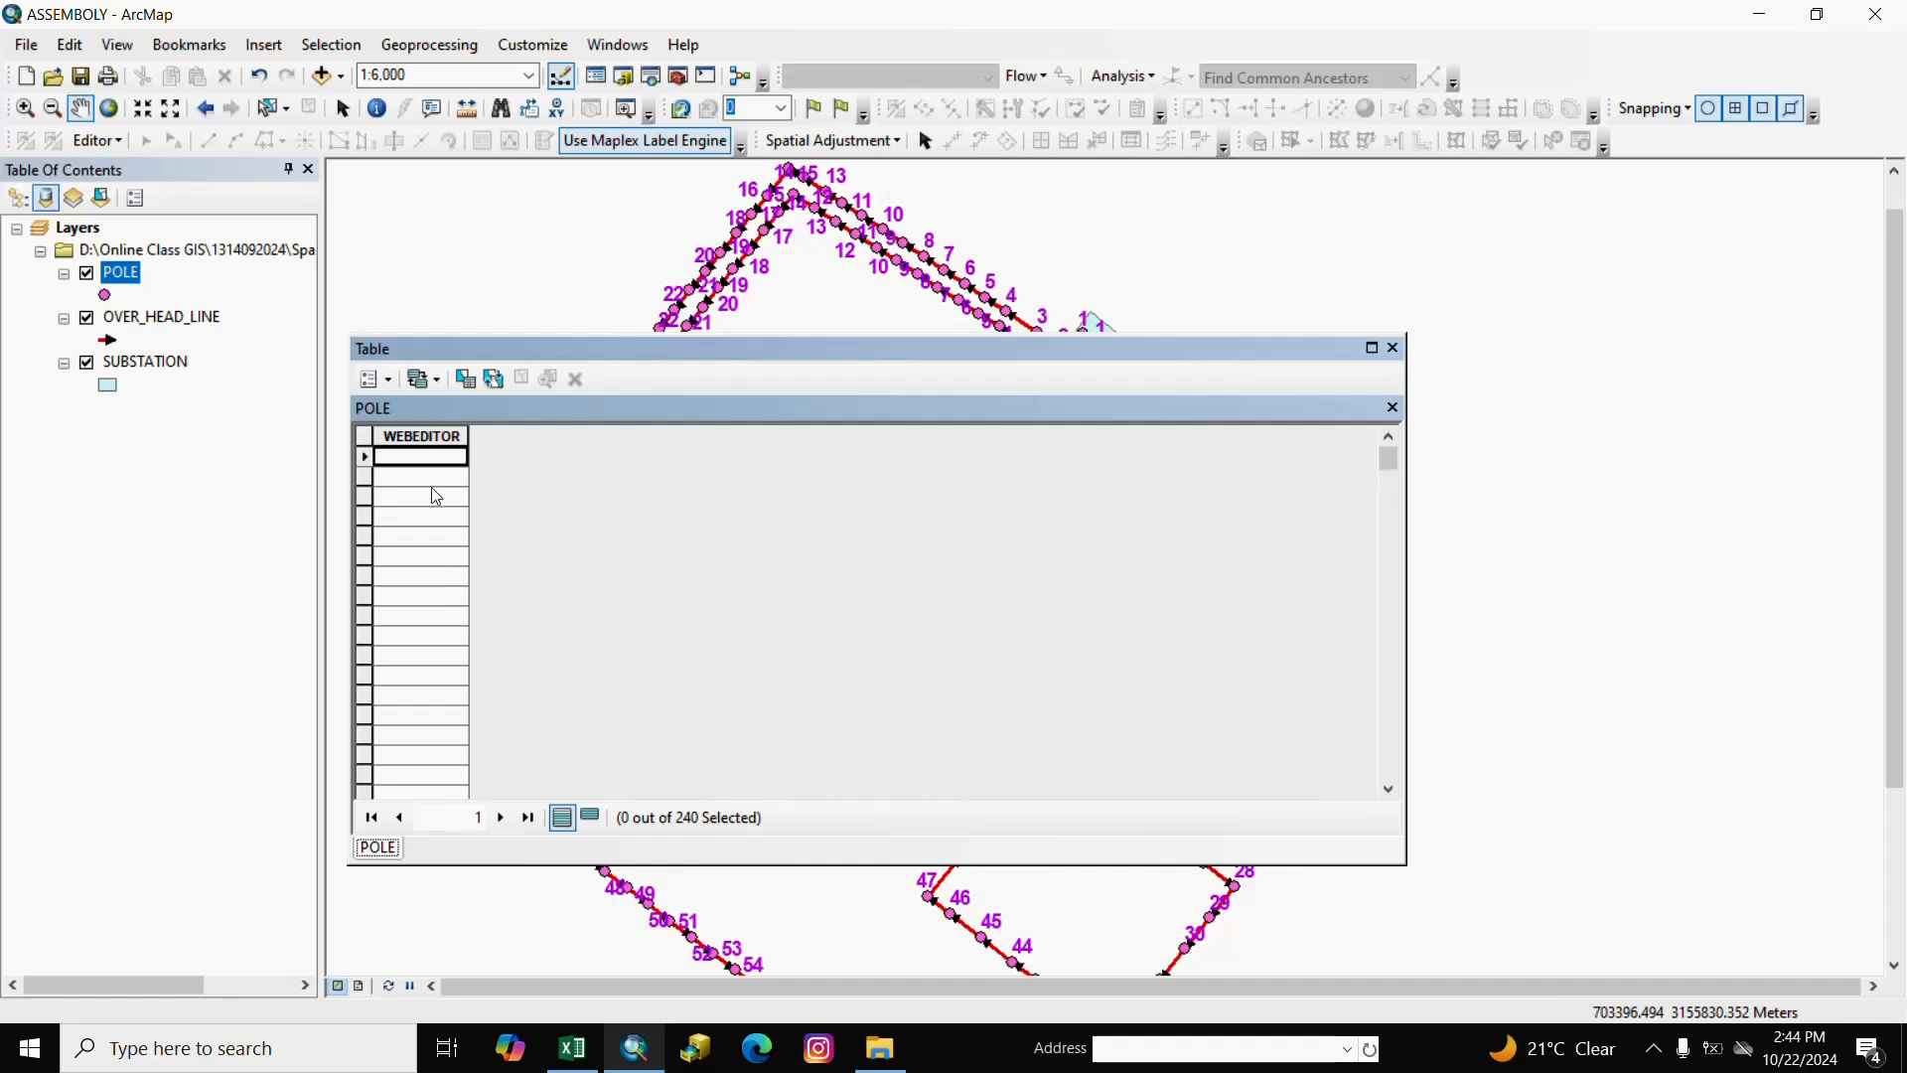
pyautogui.click(424, 437)
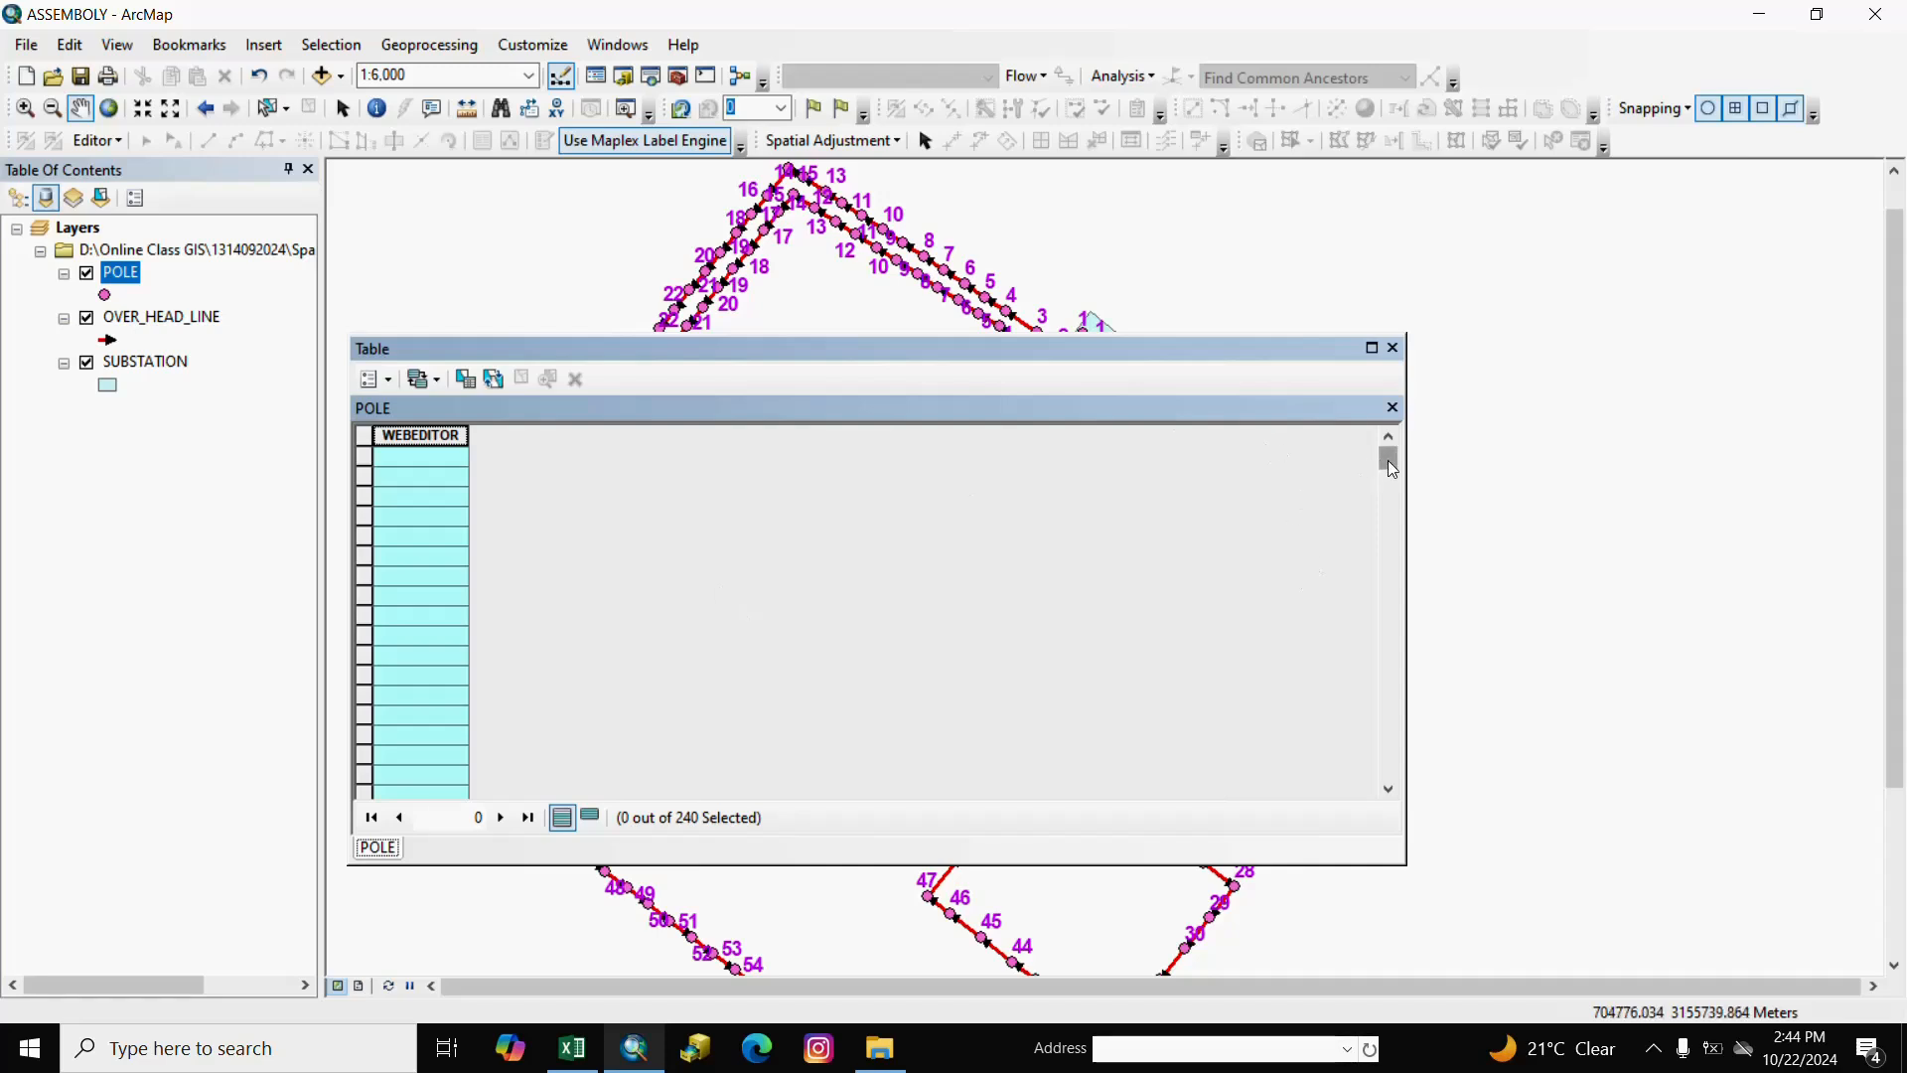
pyautogui.moveTo(1386, 460); pyautogui.dragTo(1381, 767)
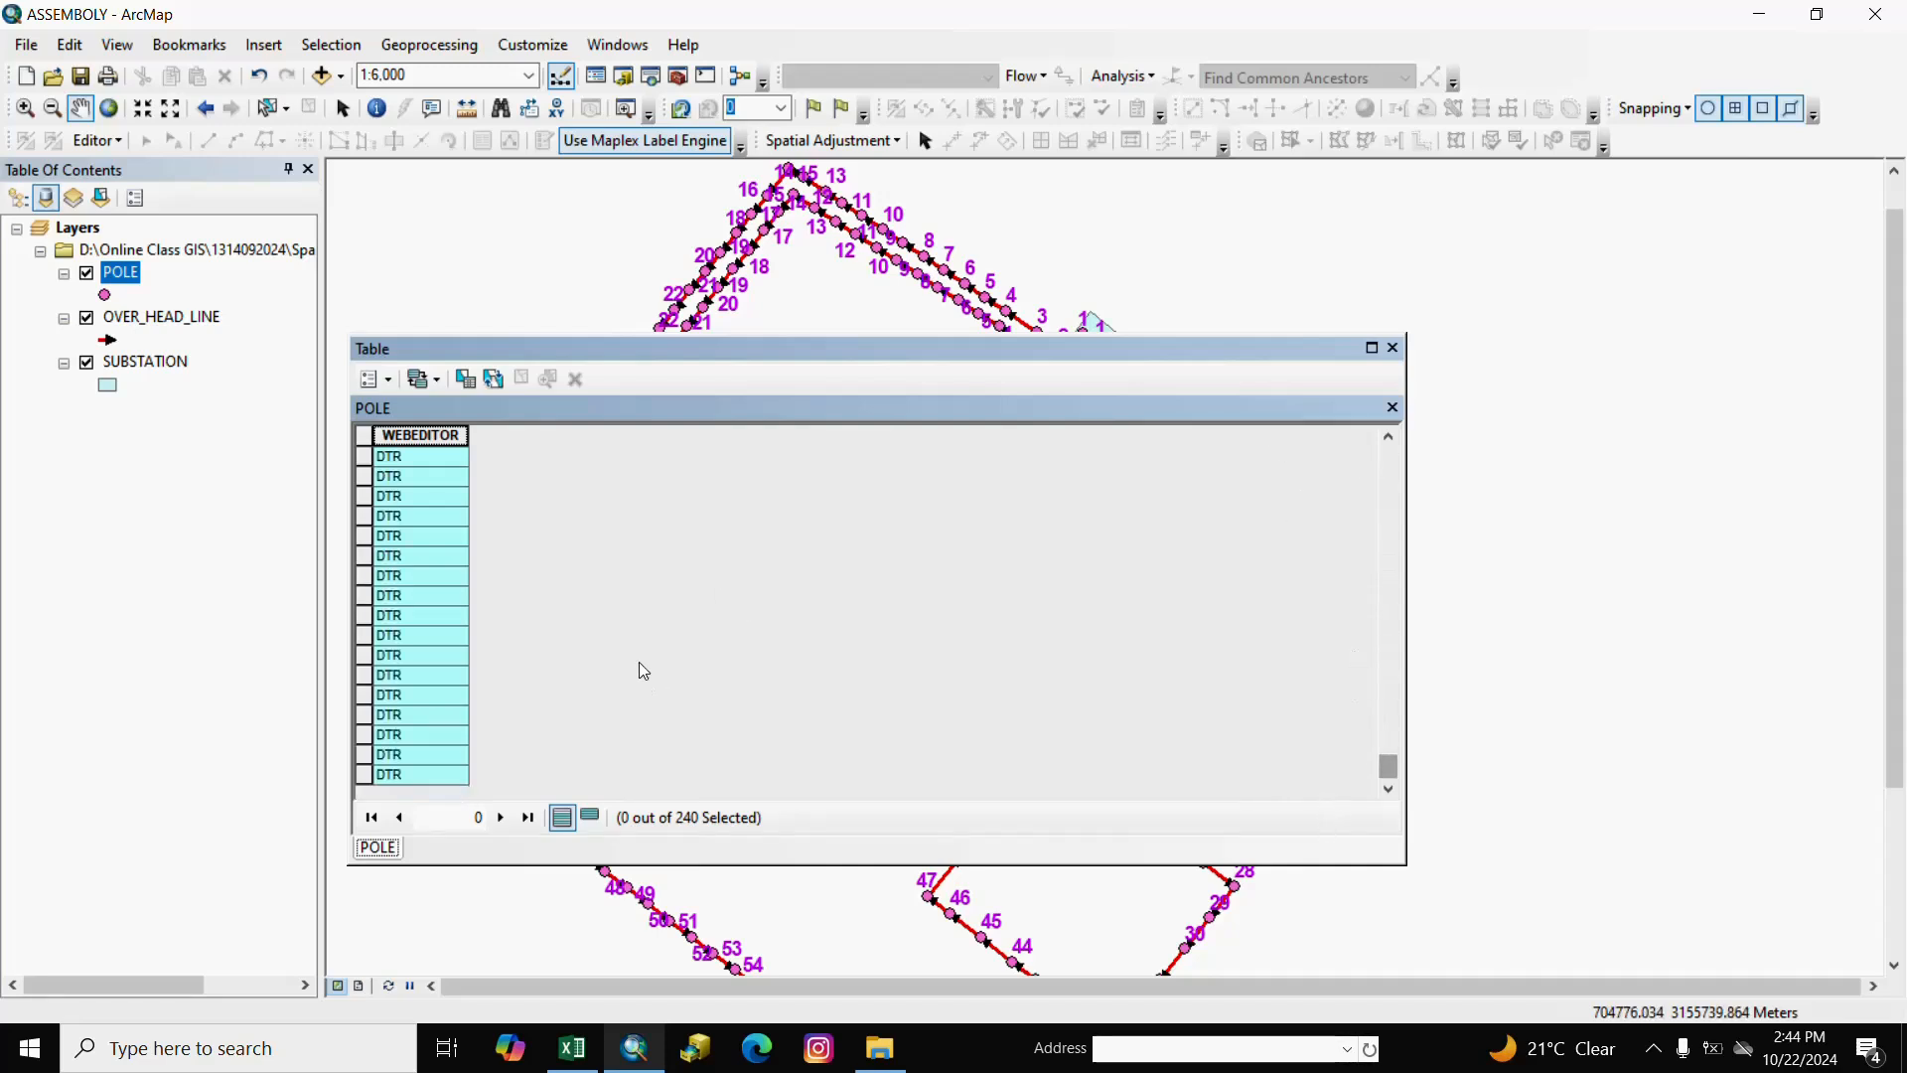
pyautogui.scroll(5, 415, 557)
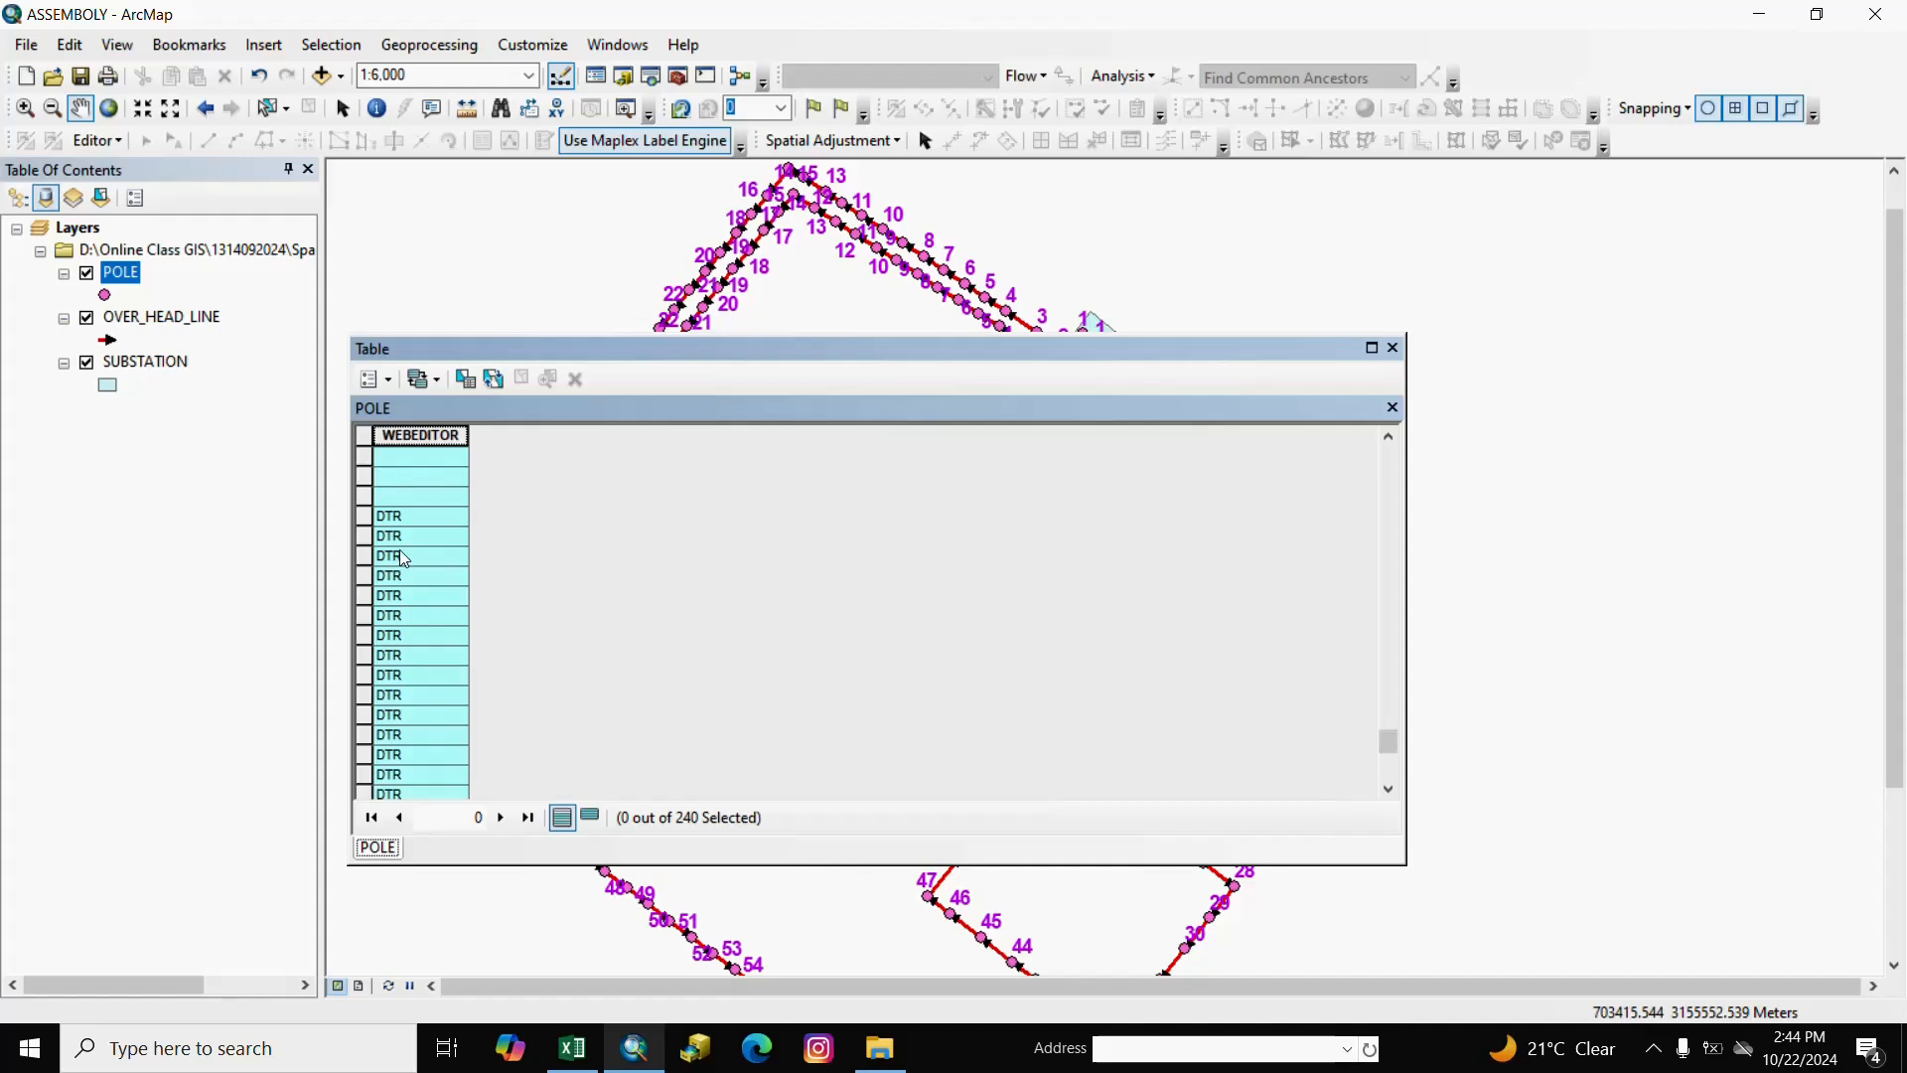
# Apply the query "WEBEDITOR" = 'DTR' to select 32 poles and show only the selected records.
pyautogui.click(466, 378)
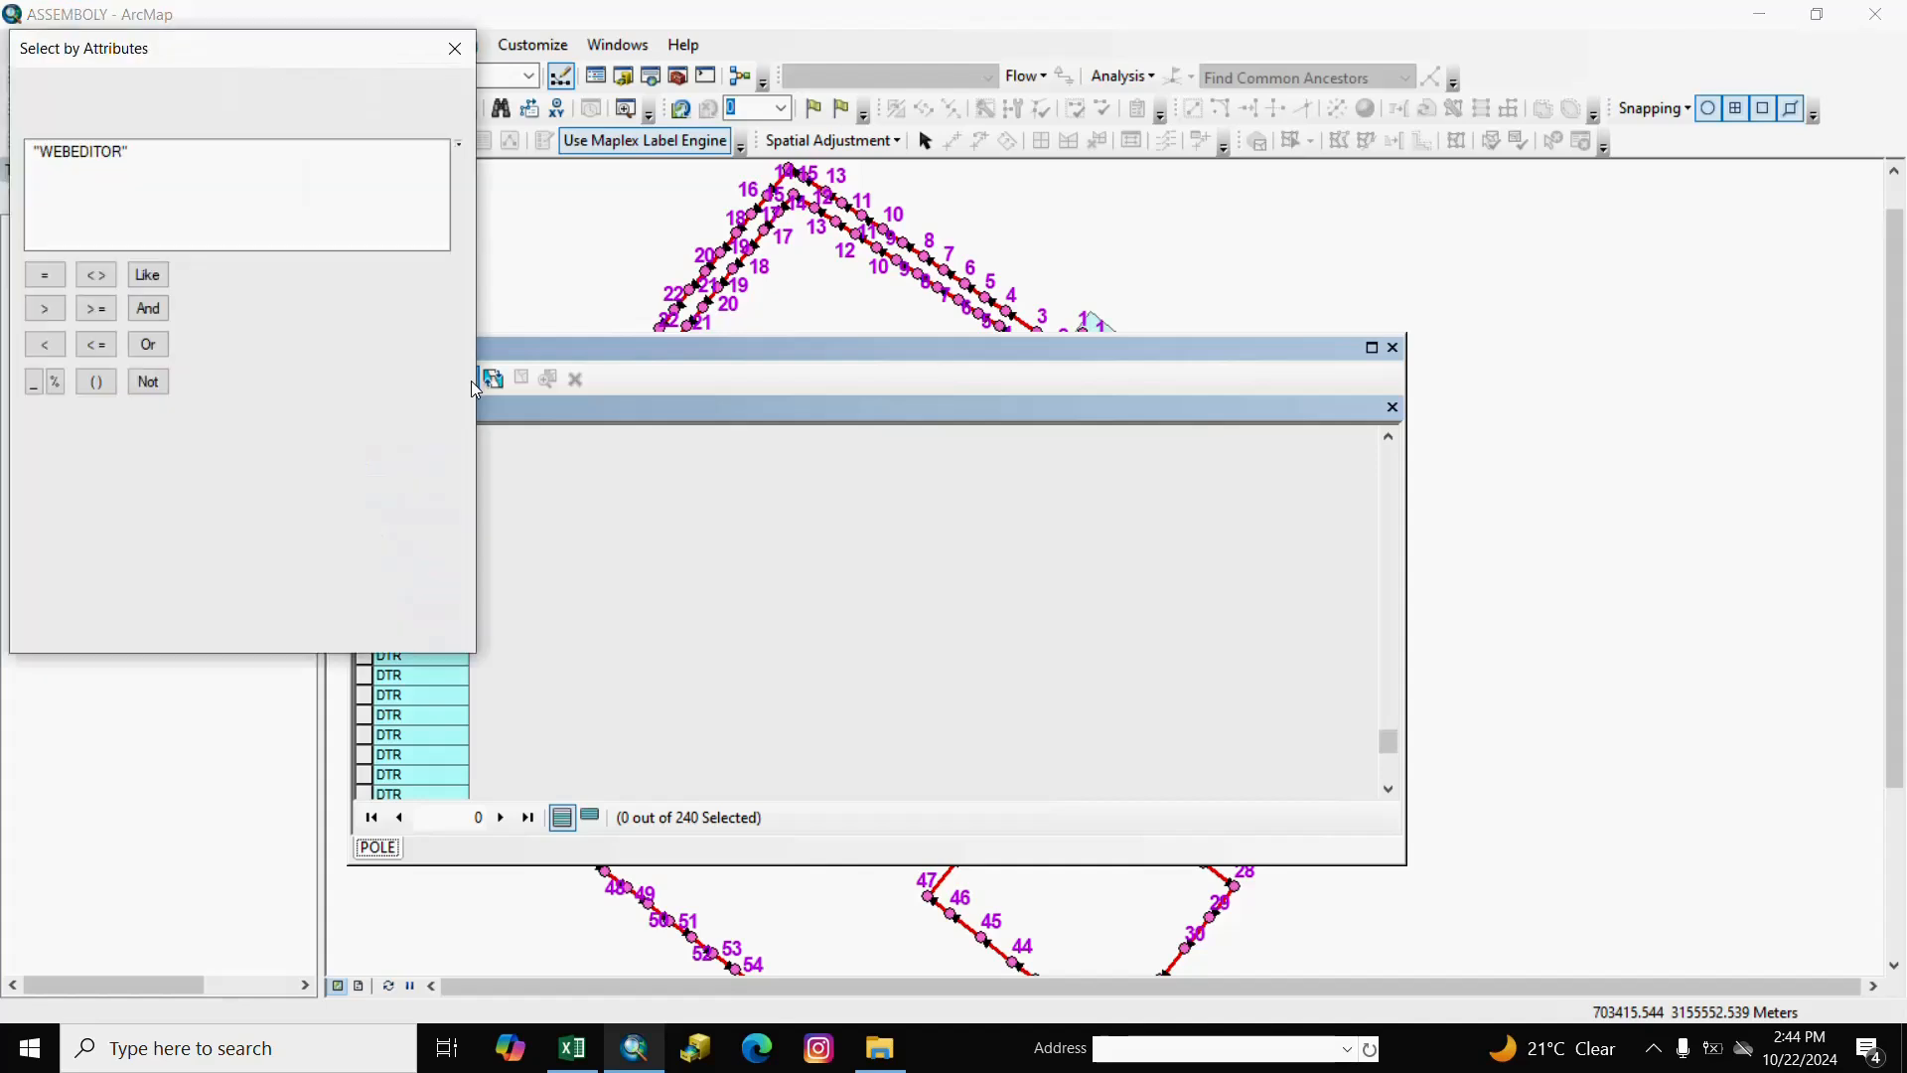
pyautogui.moveTo(275, 58); pyautogui.dragTo(895, 188)
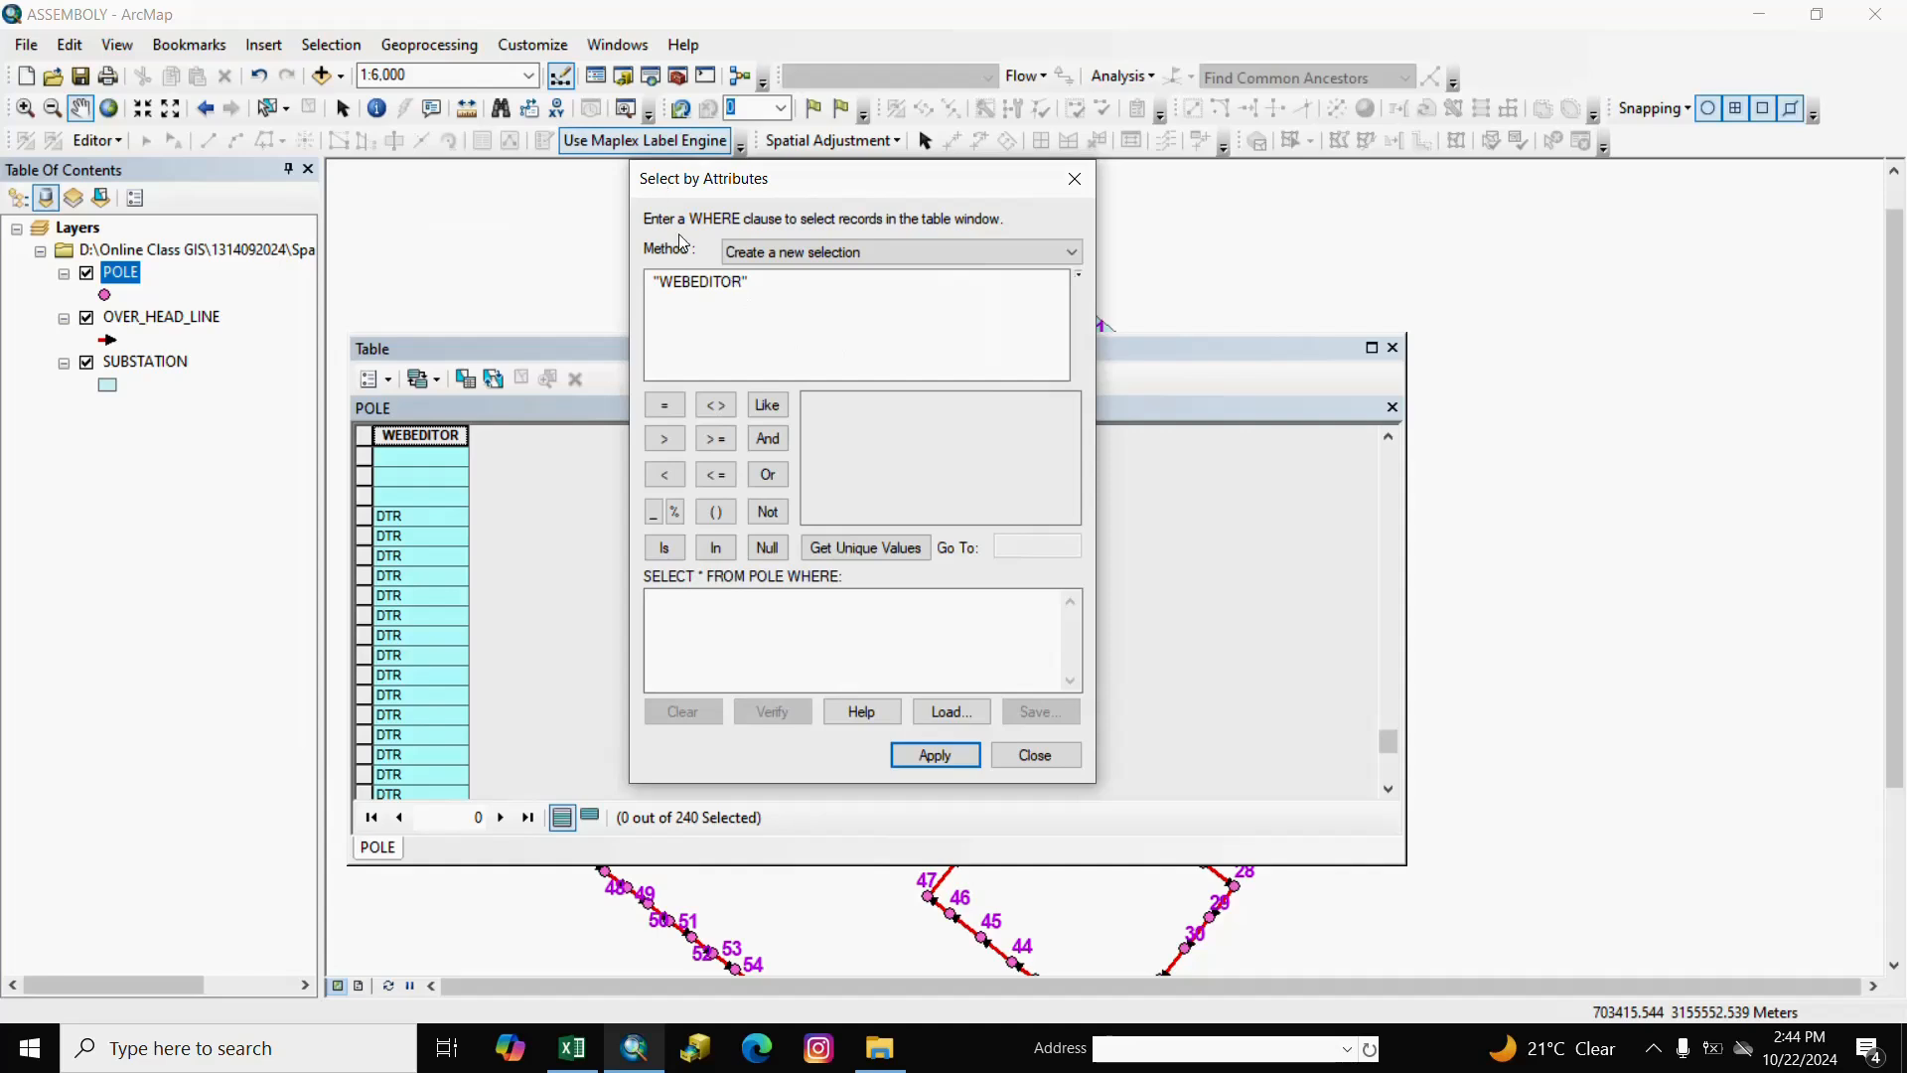
pyautogui.doubleClick(703, 282)
pyautogui.click(664, 406)
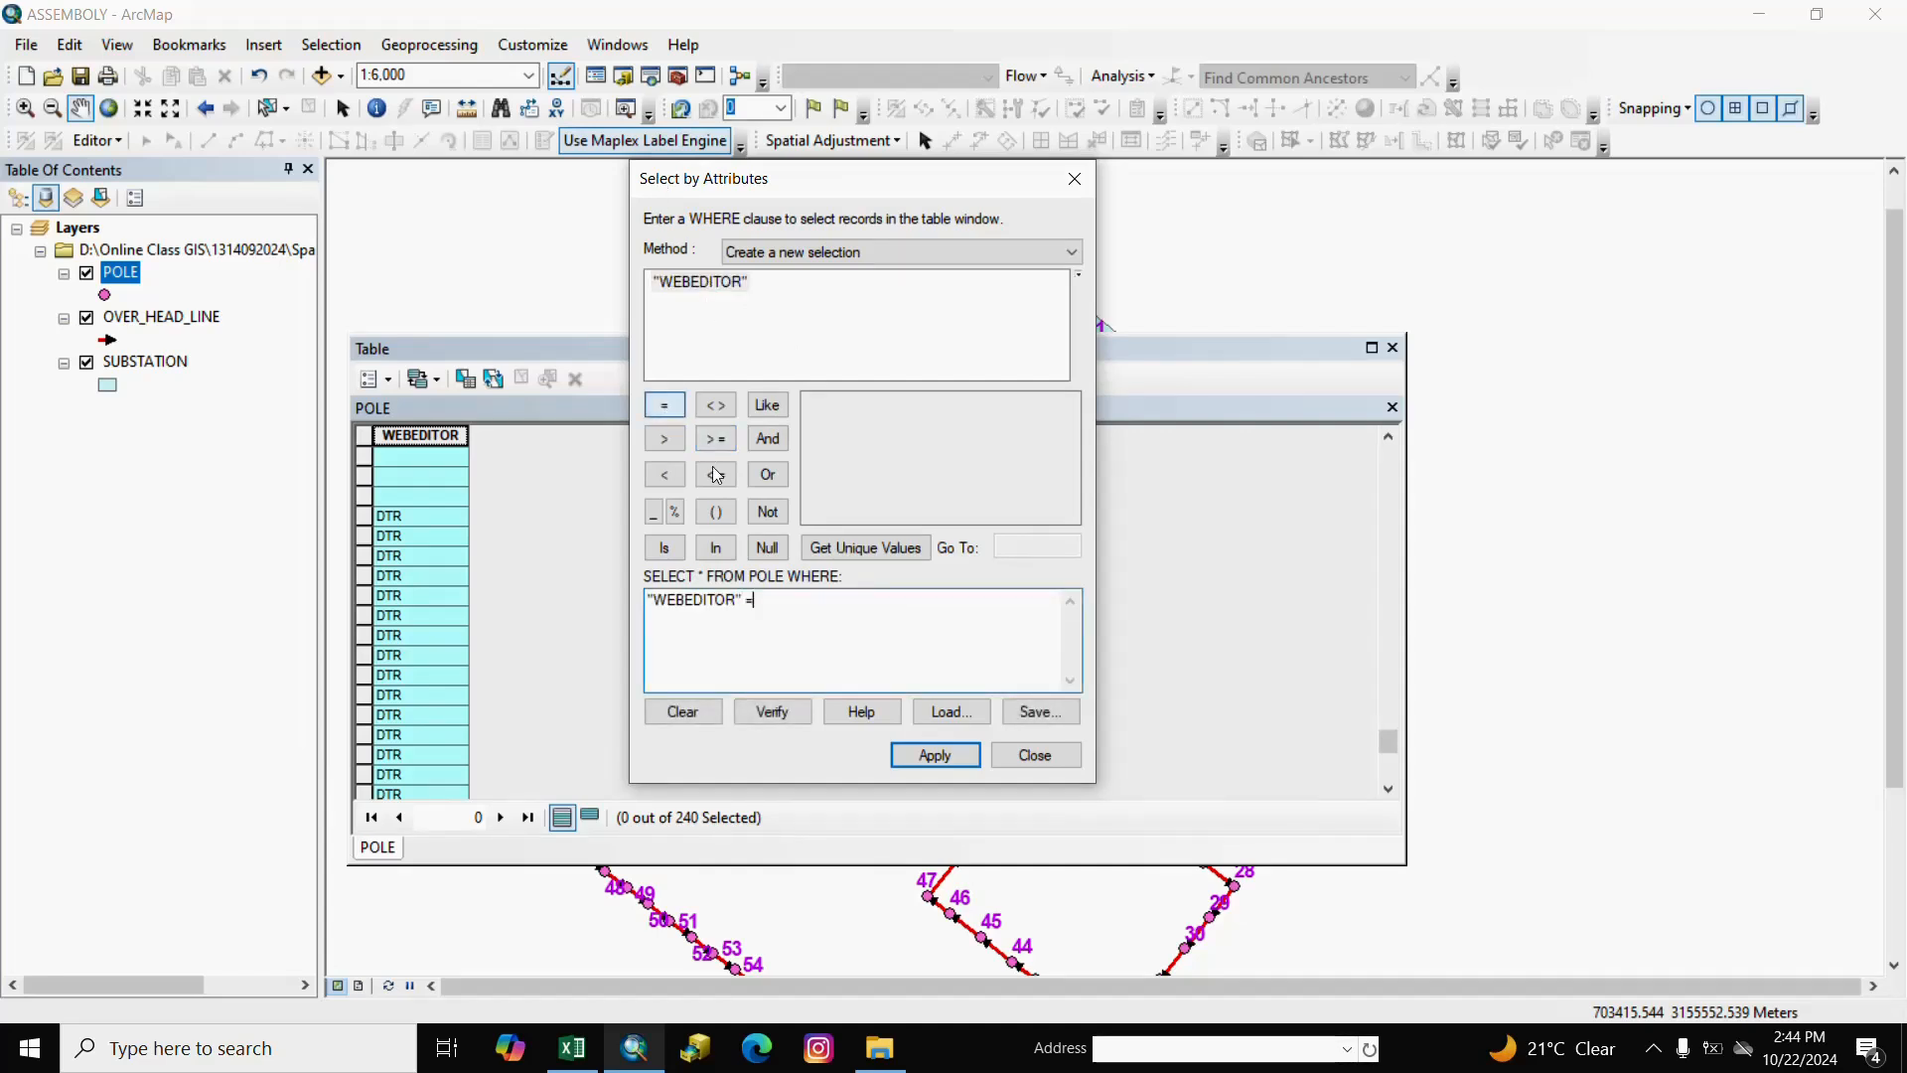
pyautogui.click(864, 547)
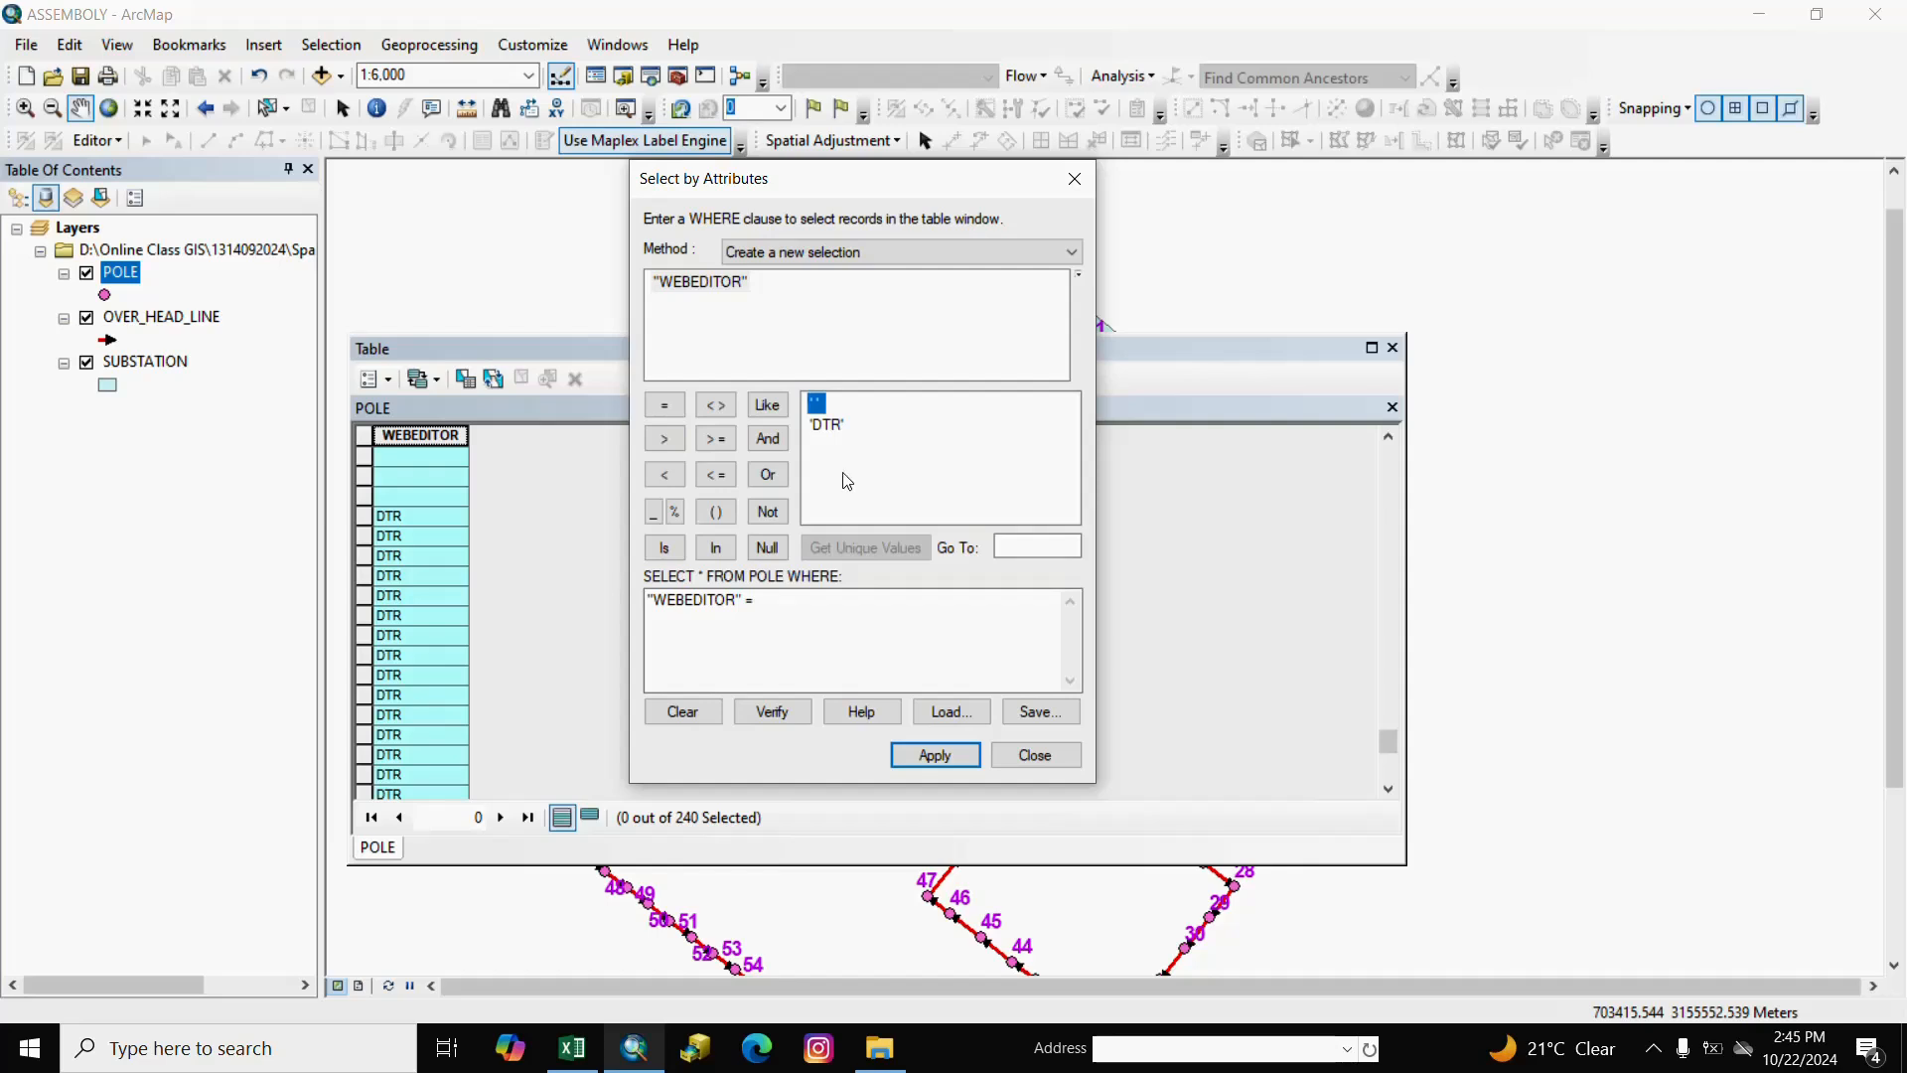
pyautogui.doubleClick(829, 425)
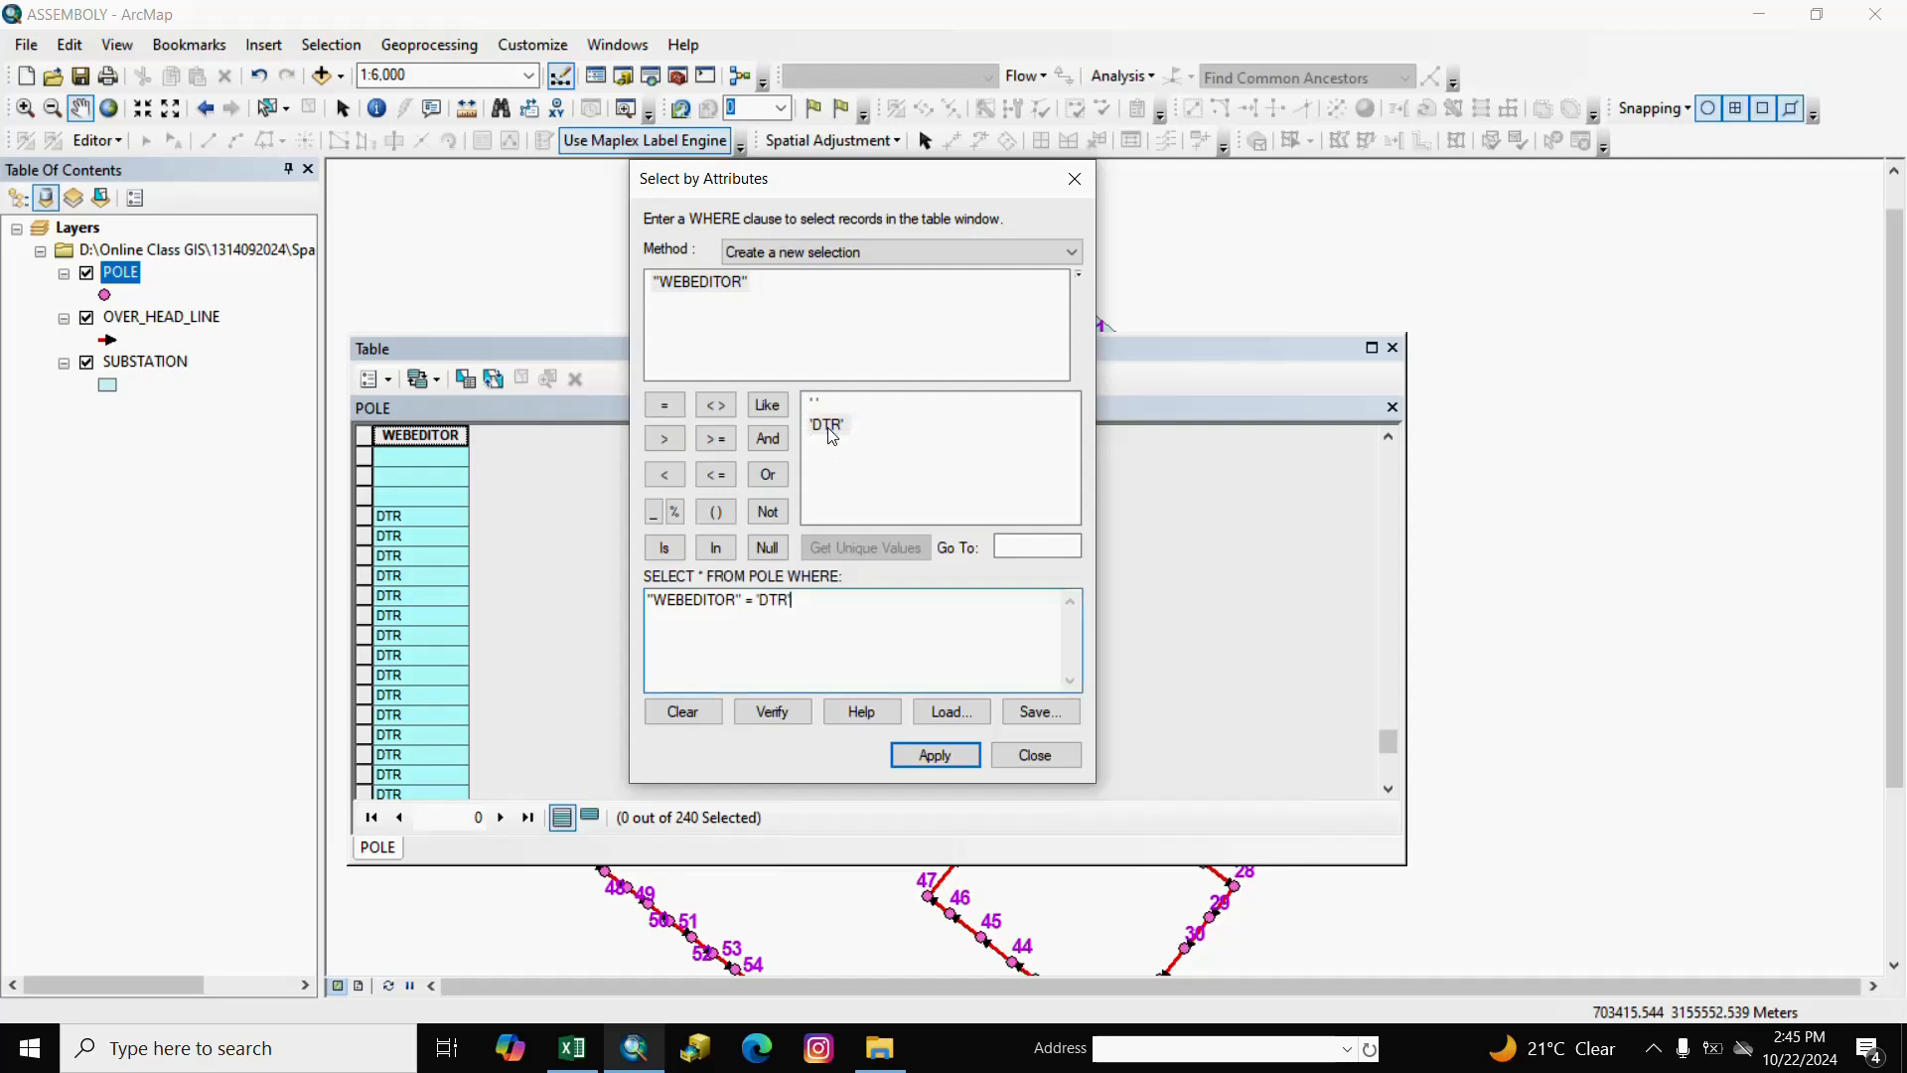
pyautogui.click(944, 751)
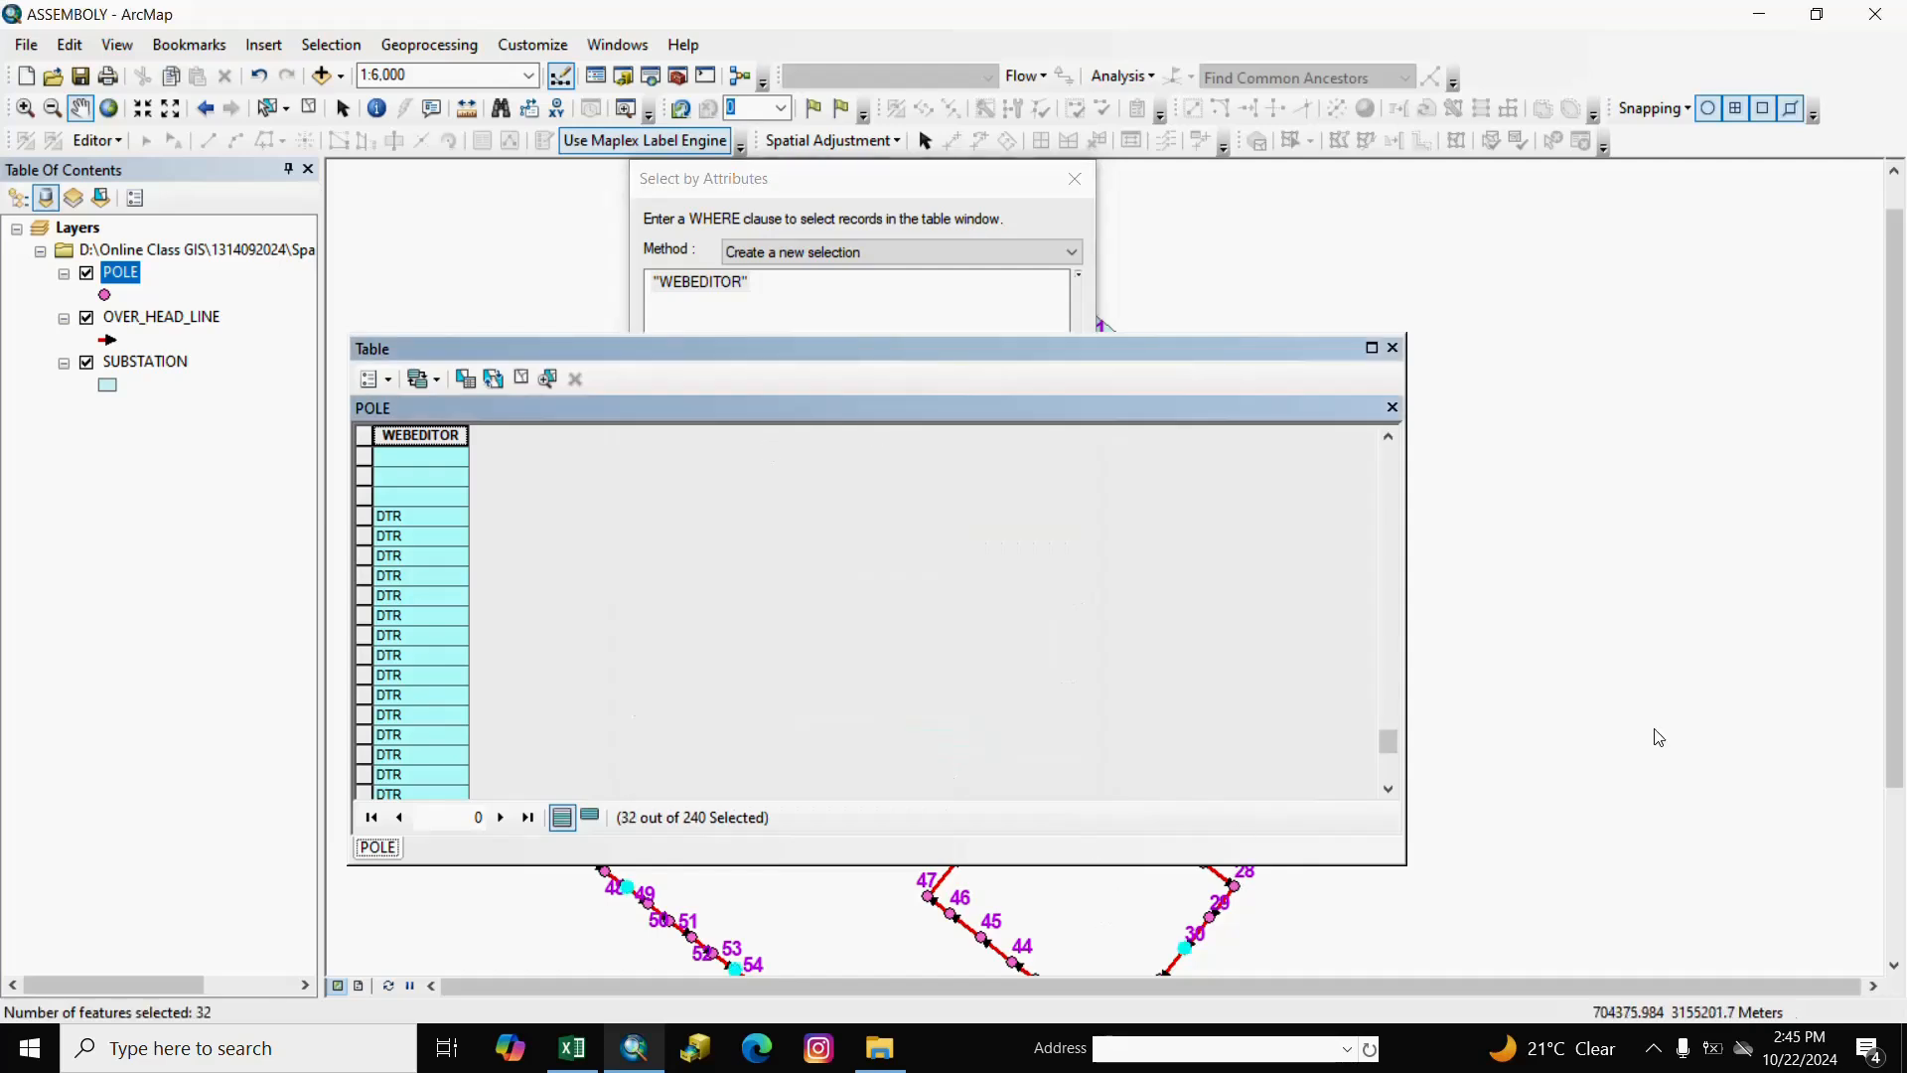
pyautogui.click(596, 818)
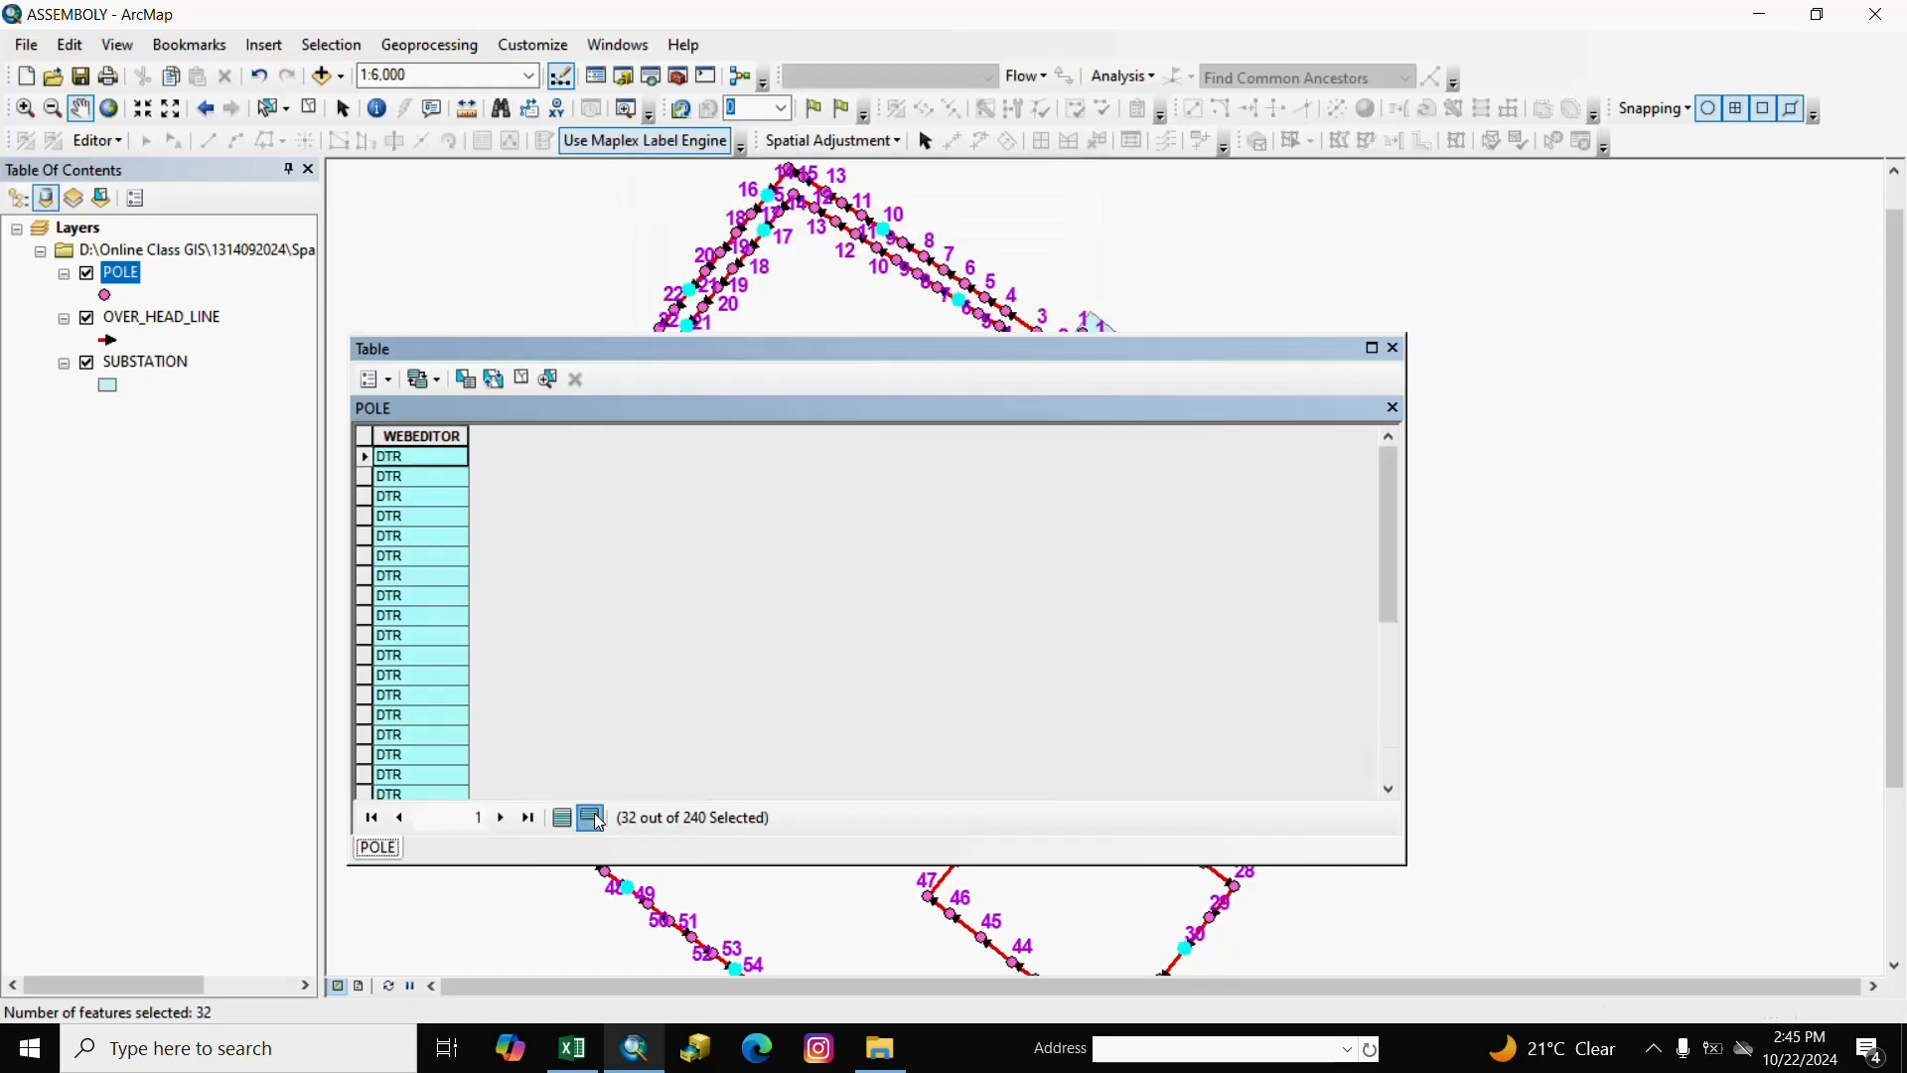
# Close the POLE table and pan and zoom across the map to inspect the 32 selected DTR poles.
pyautogui.click(1392, 348)
pyautogui.moveTo(1094, 787); pyautogui.dragTo(1111, 566)
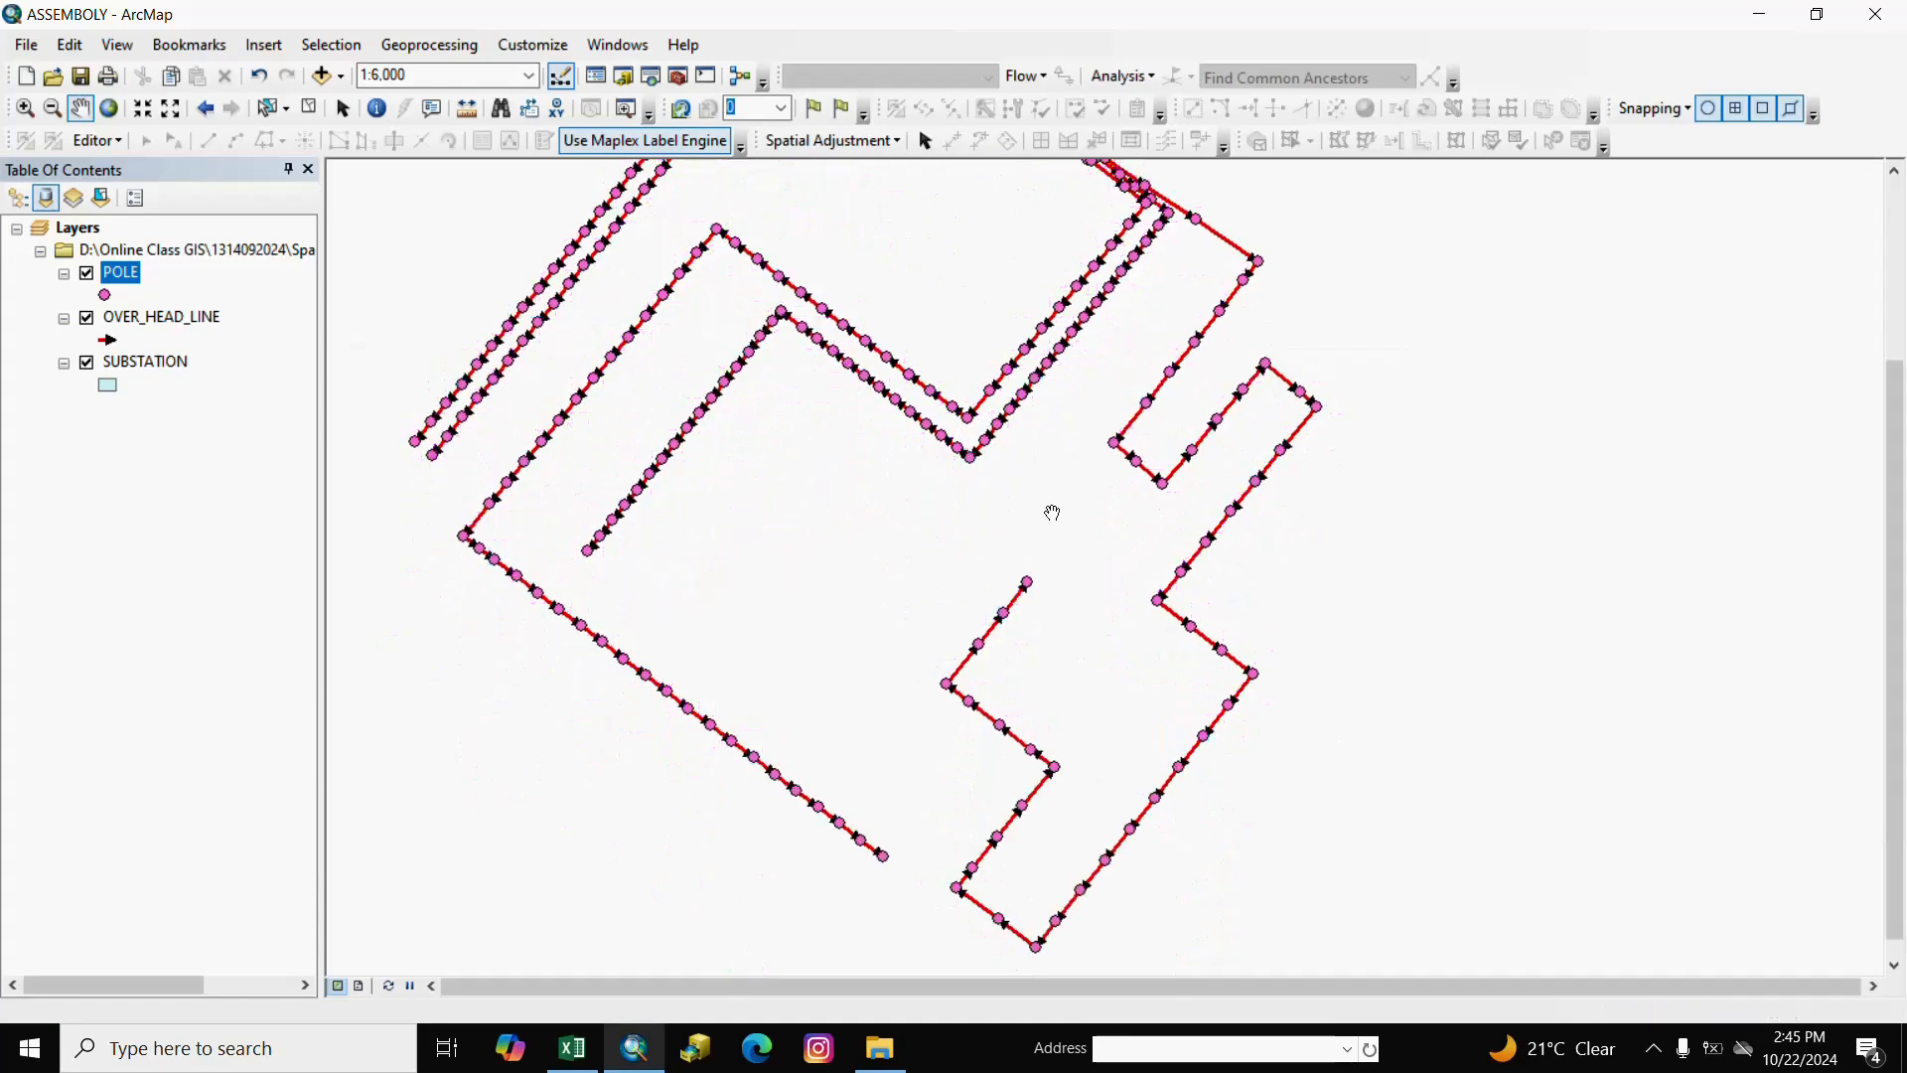
pyautogui.moveTo(1053, 508); pyautogui.dragTo(1138, 784)
pyautogui.moveTo(984, 438); pyautogui.dragTo(878, 582)
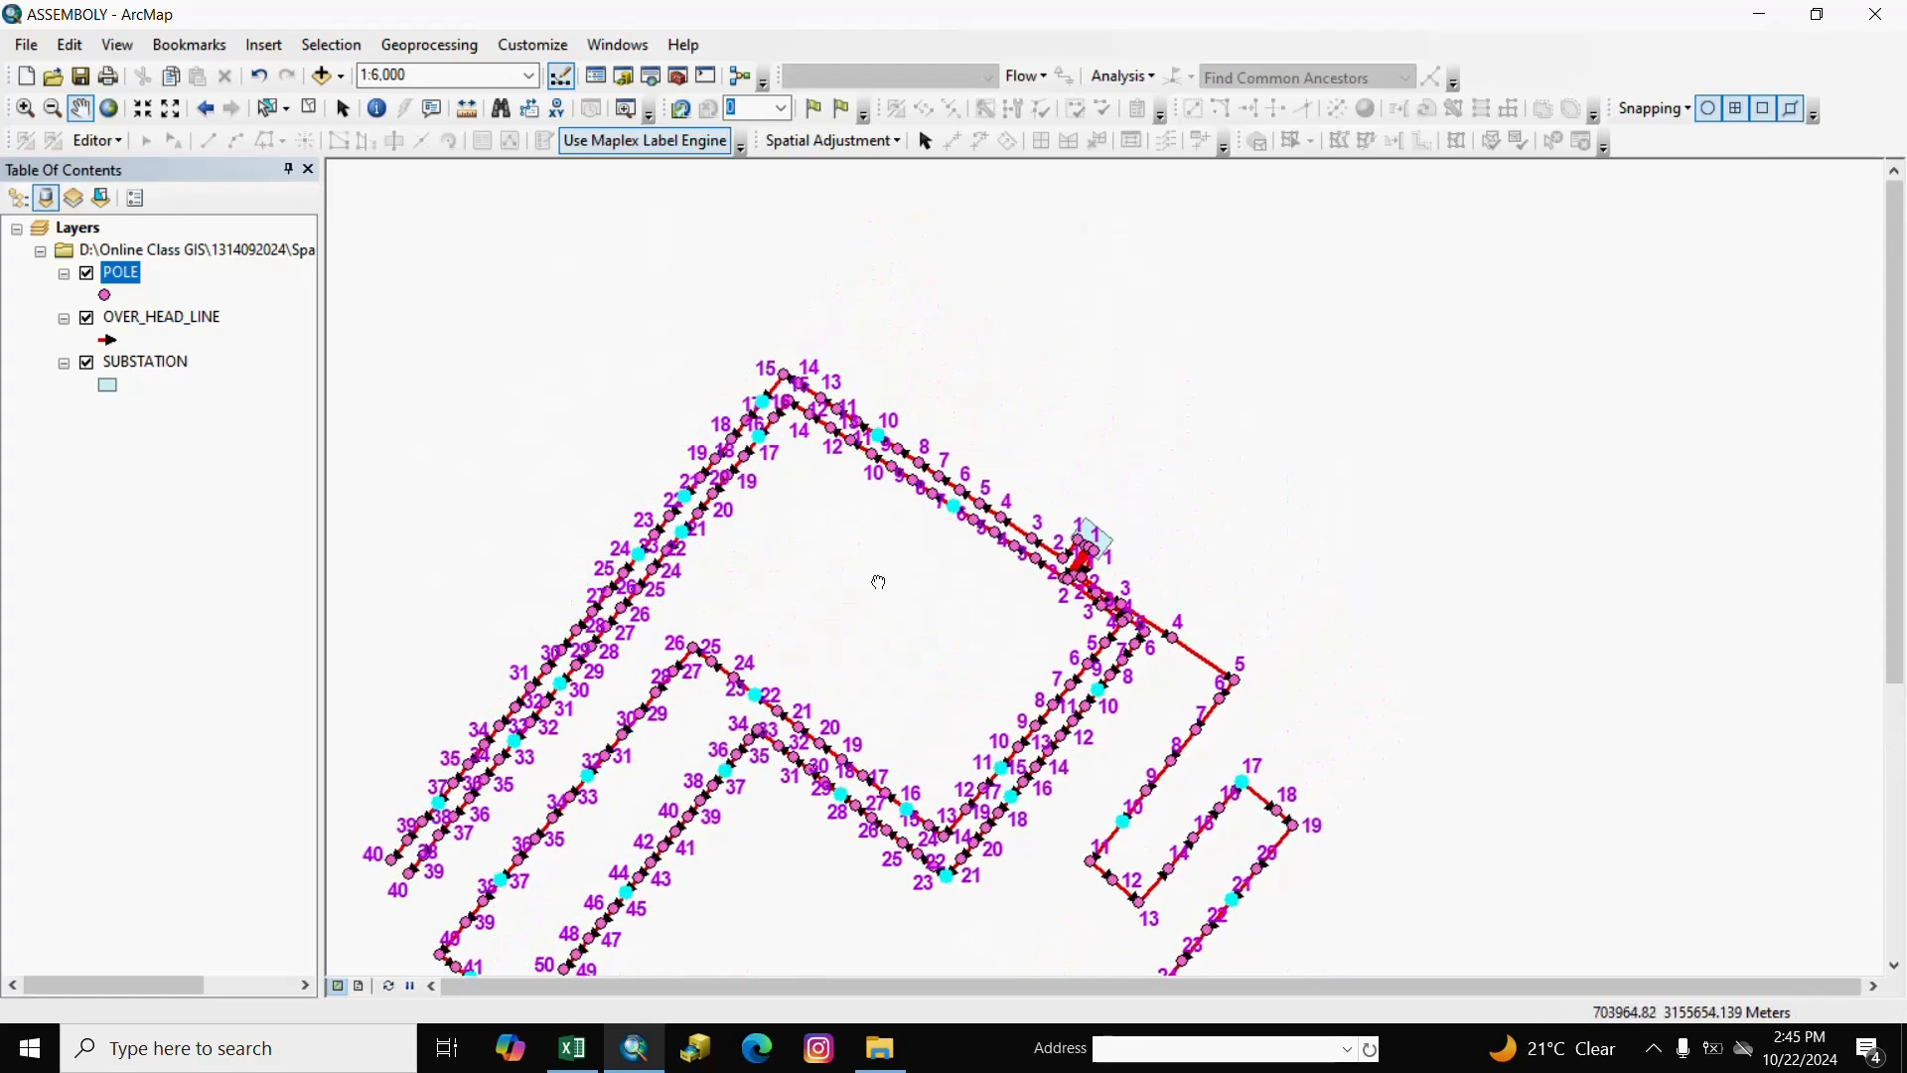
pyautogui.moveTo(1077, 723); pyautogui.dragTo(1209, 479)
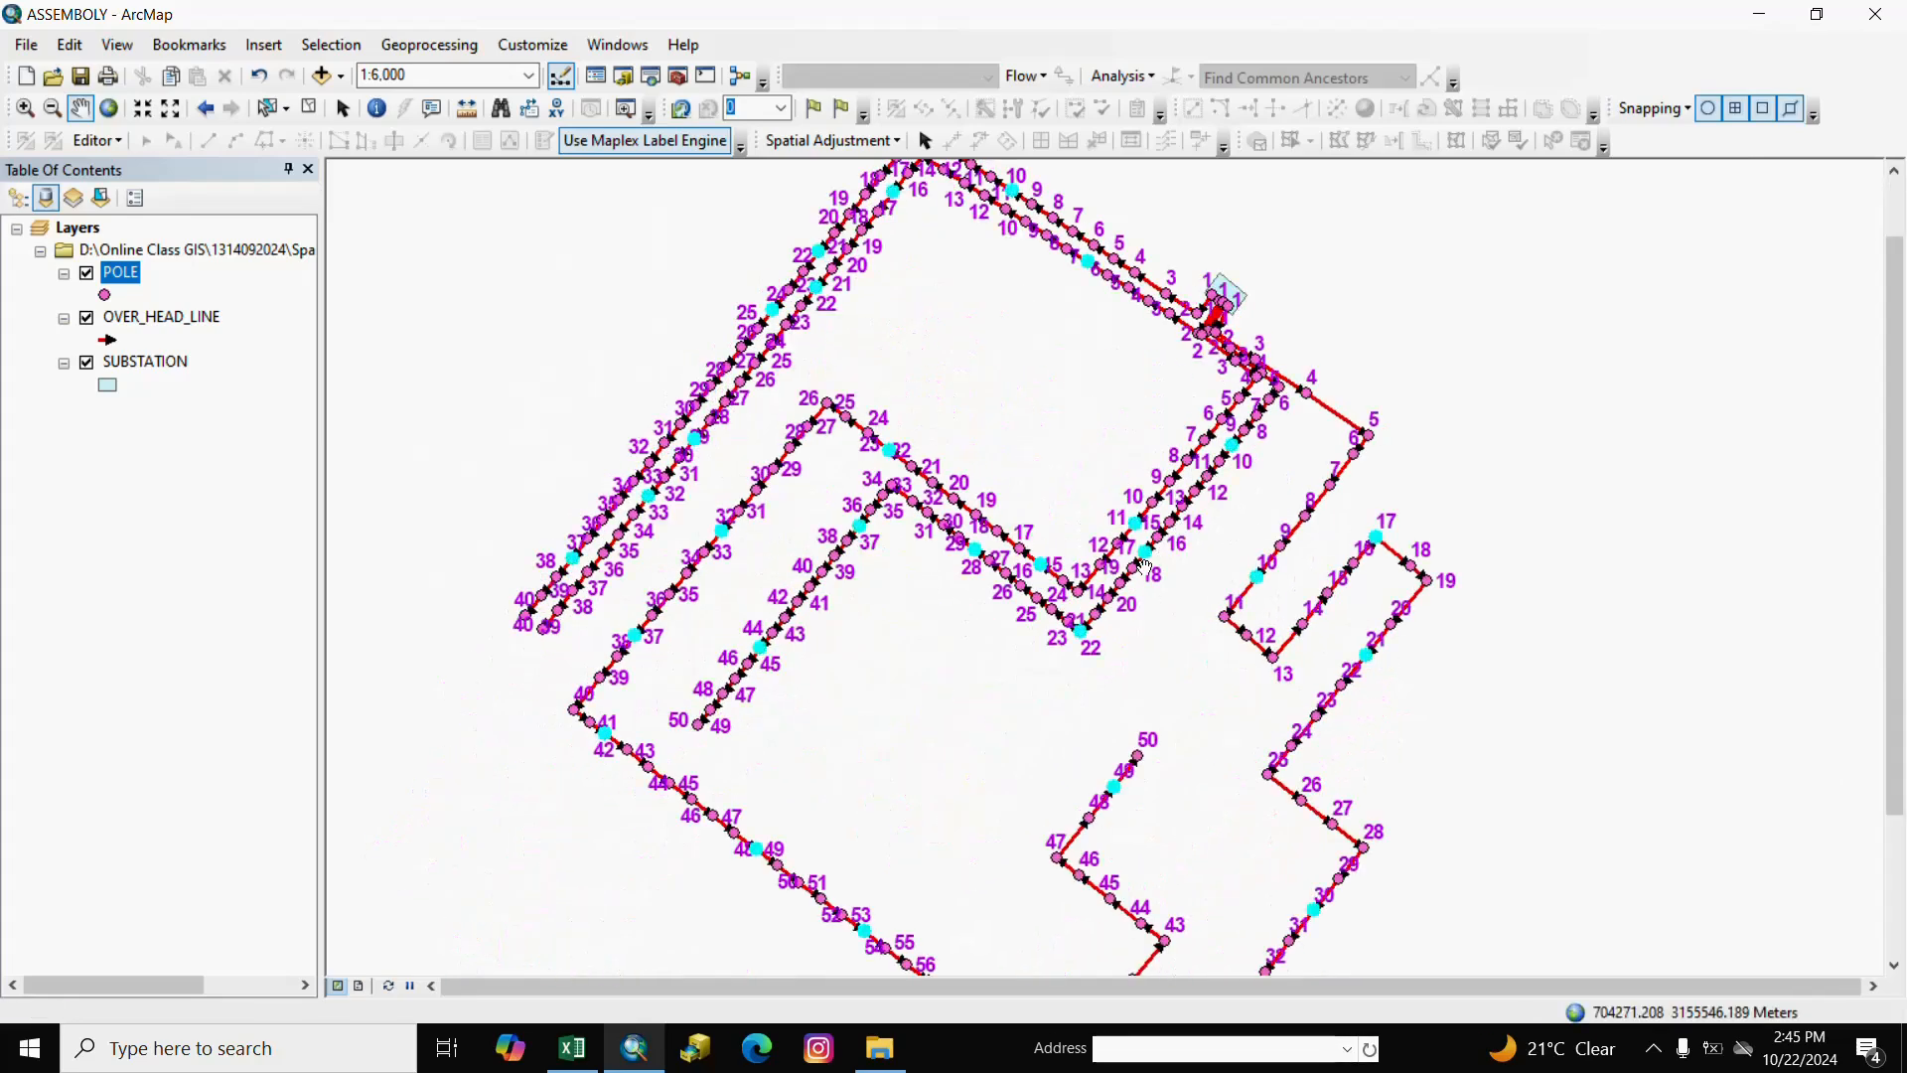
pyautogui.scroll(-3, 1145, 566)
pyautogui.scroll(2, 1142, 565)
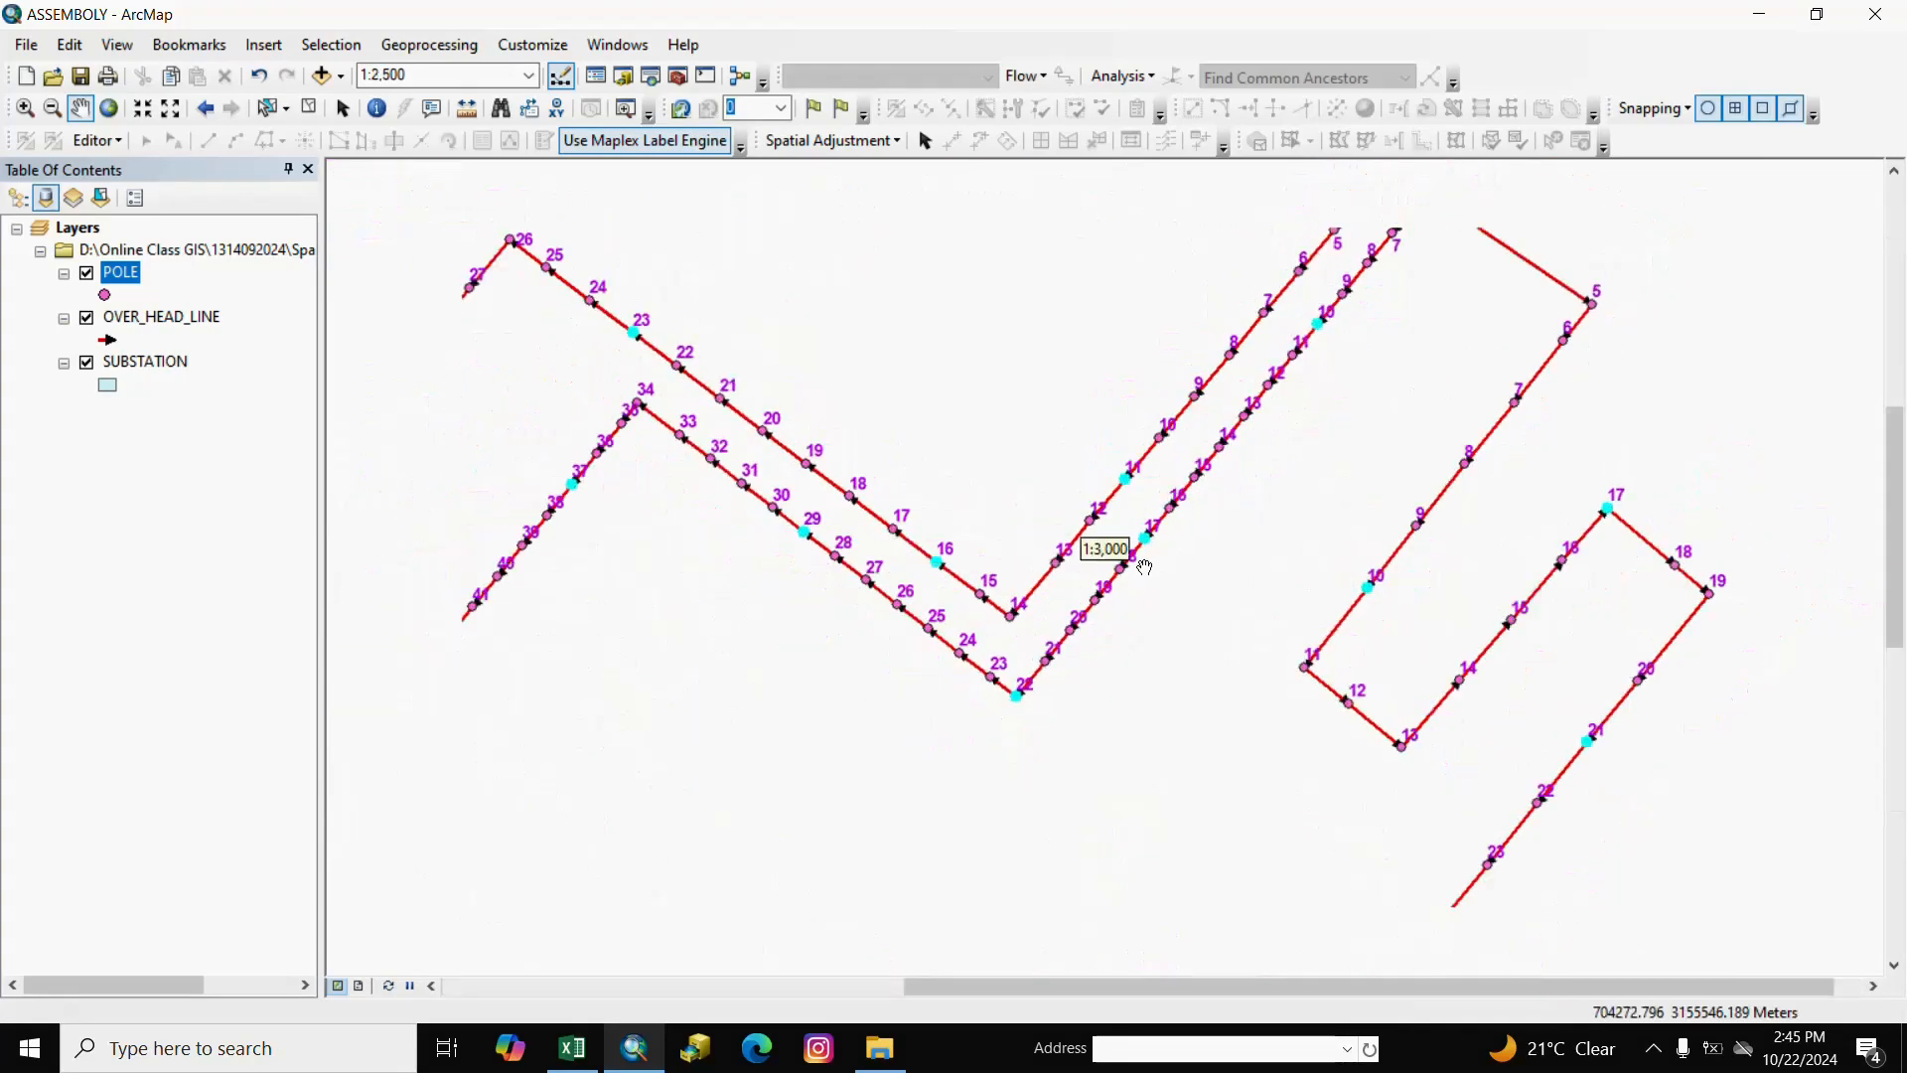
pyautogui.scroll(-2, 1137, 563)
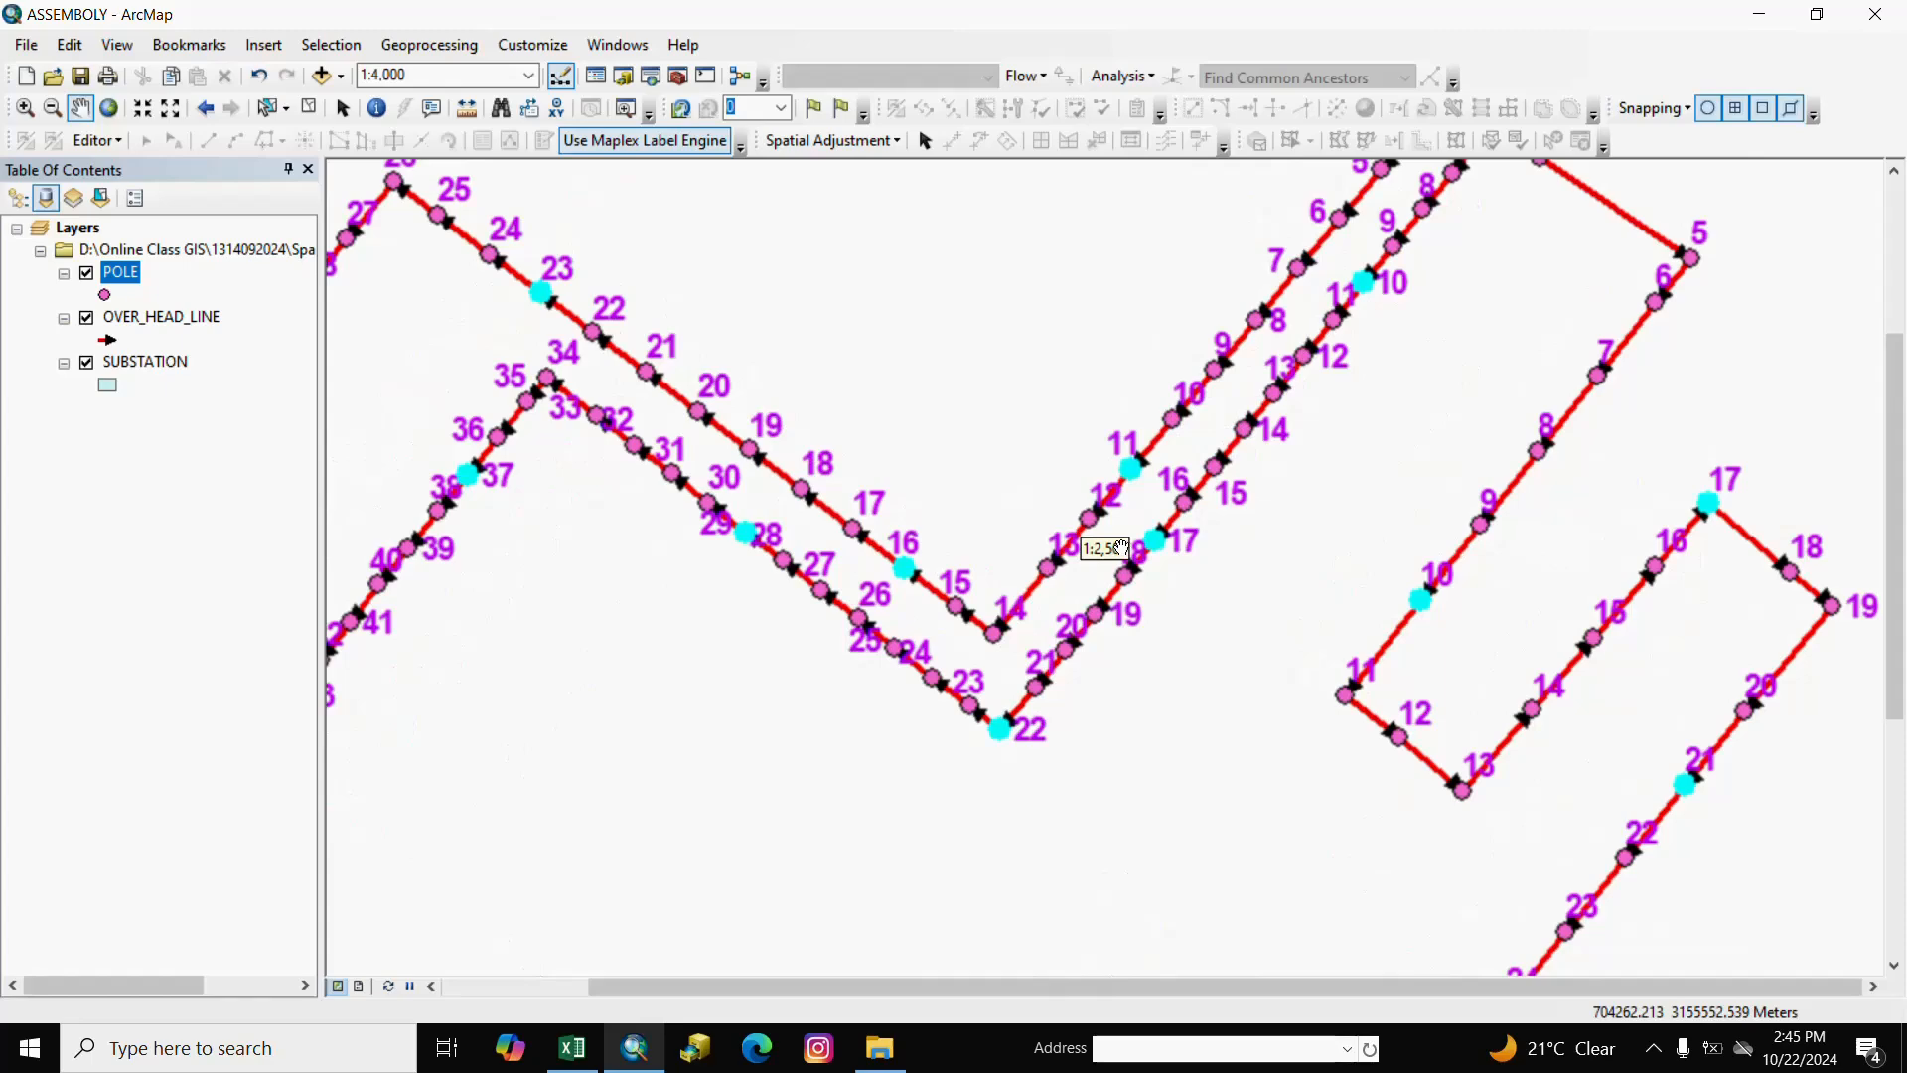
pyautogui.moveTo(1764, 791); pyautogui.dragTo(1443, 653)
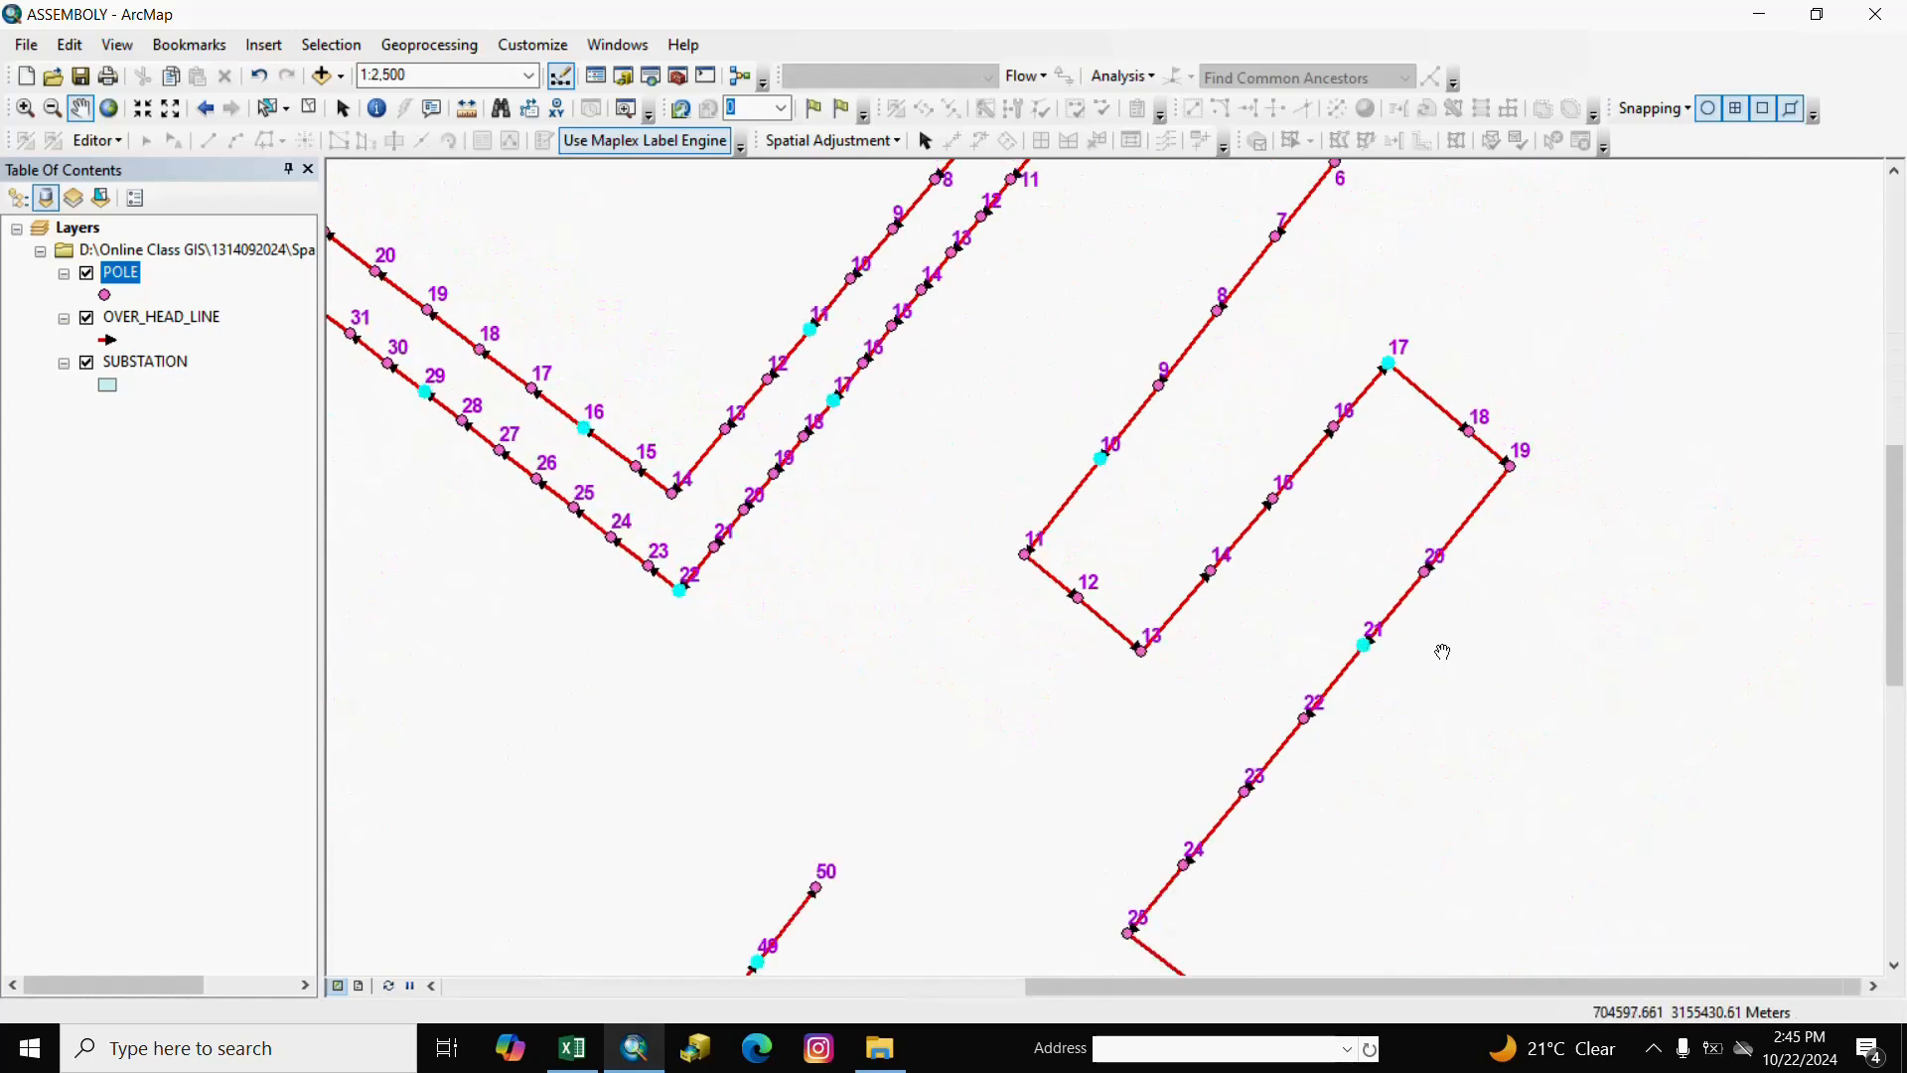
pyautogui.moveTo(790, 745); pyautogui.dragTo(979, 612)
pyautogui.scroll(2, 1091, 699)
pyautogui.scroll(1, 1091, 699)
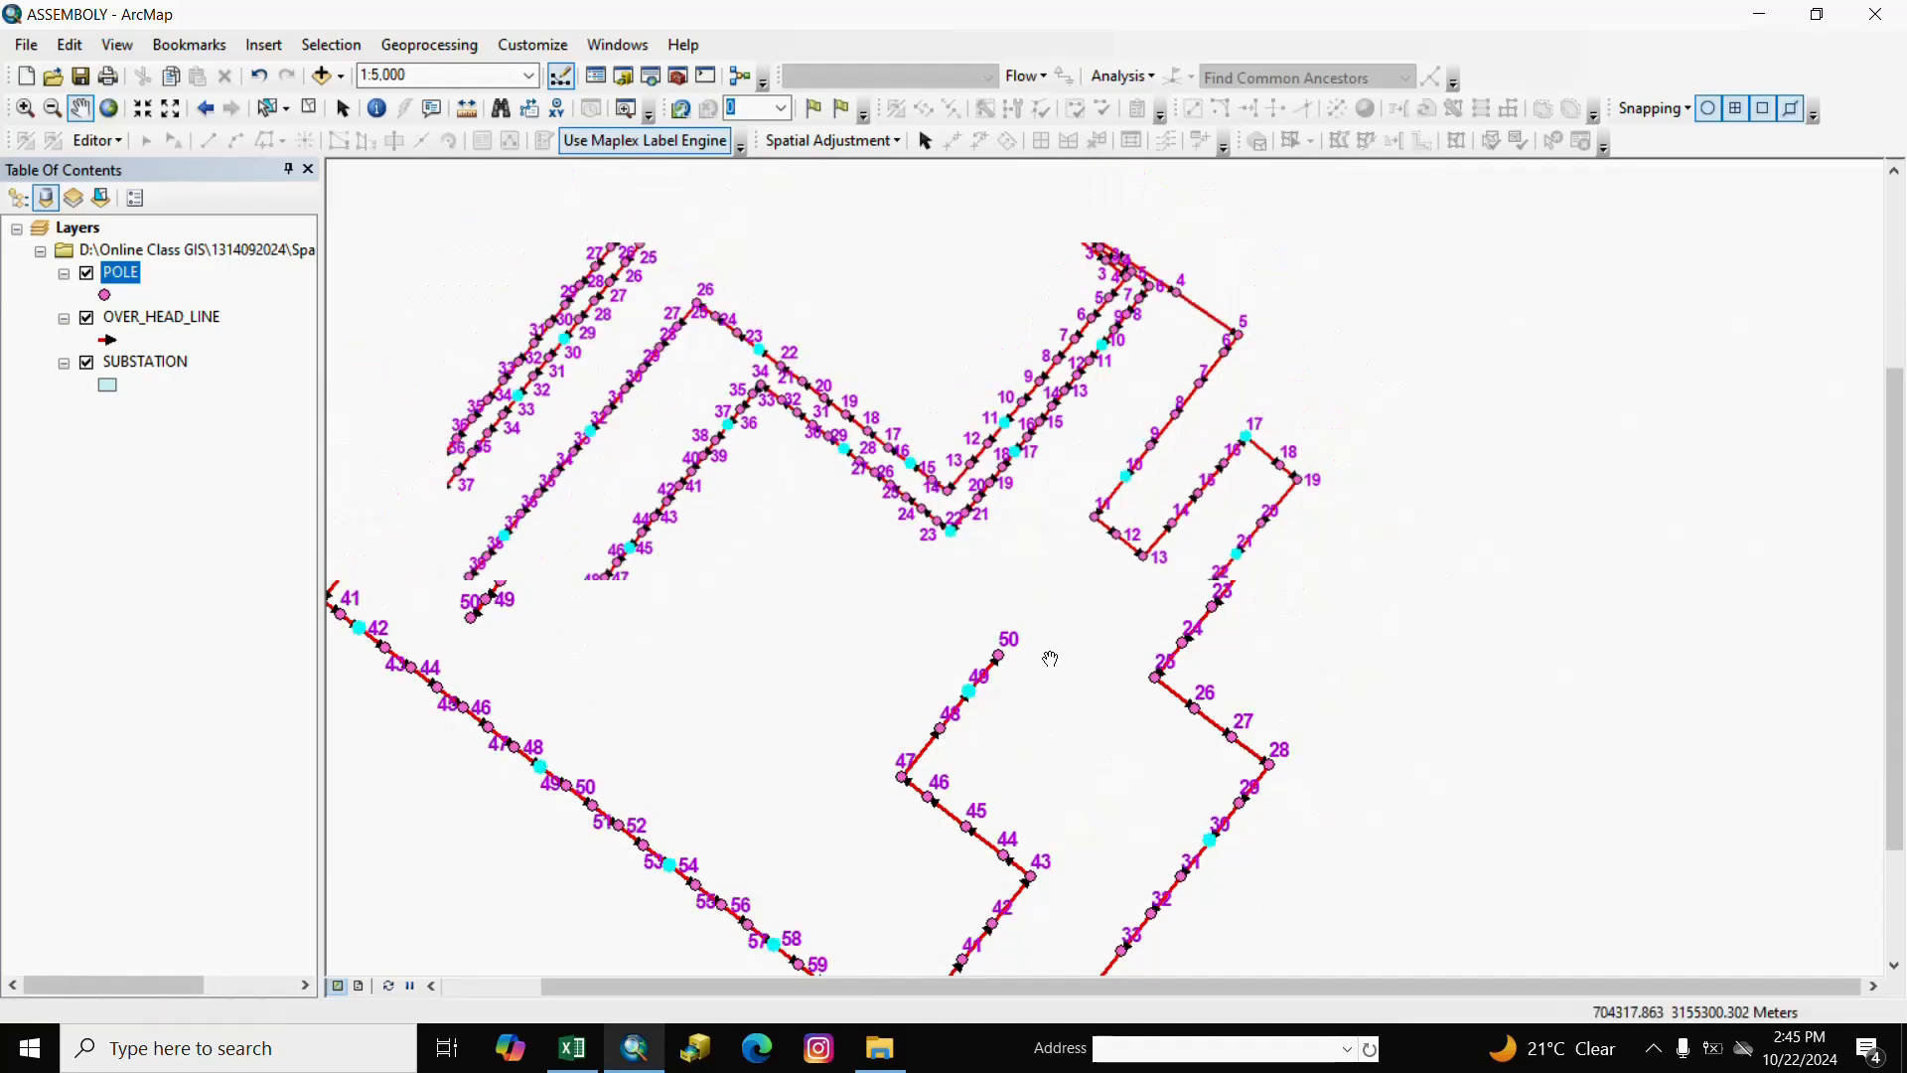
pyautogui.scroll(2, 1050, 658)
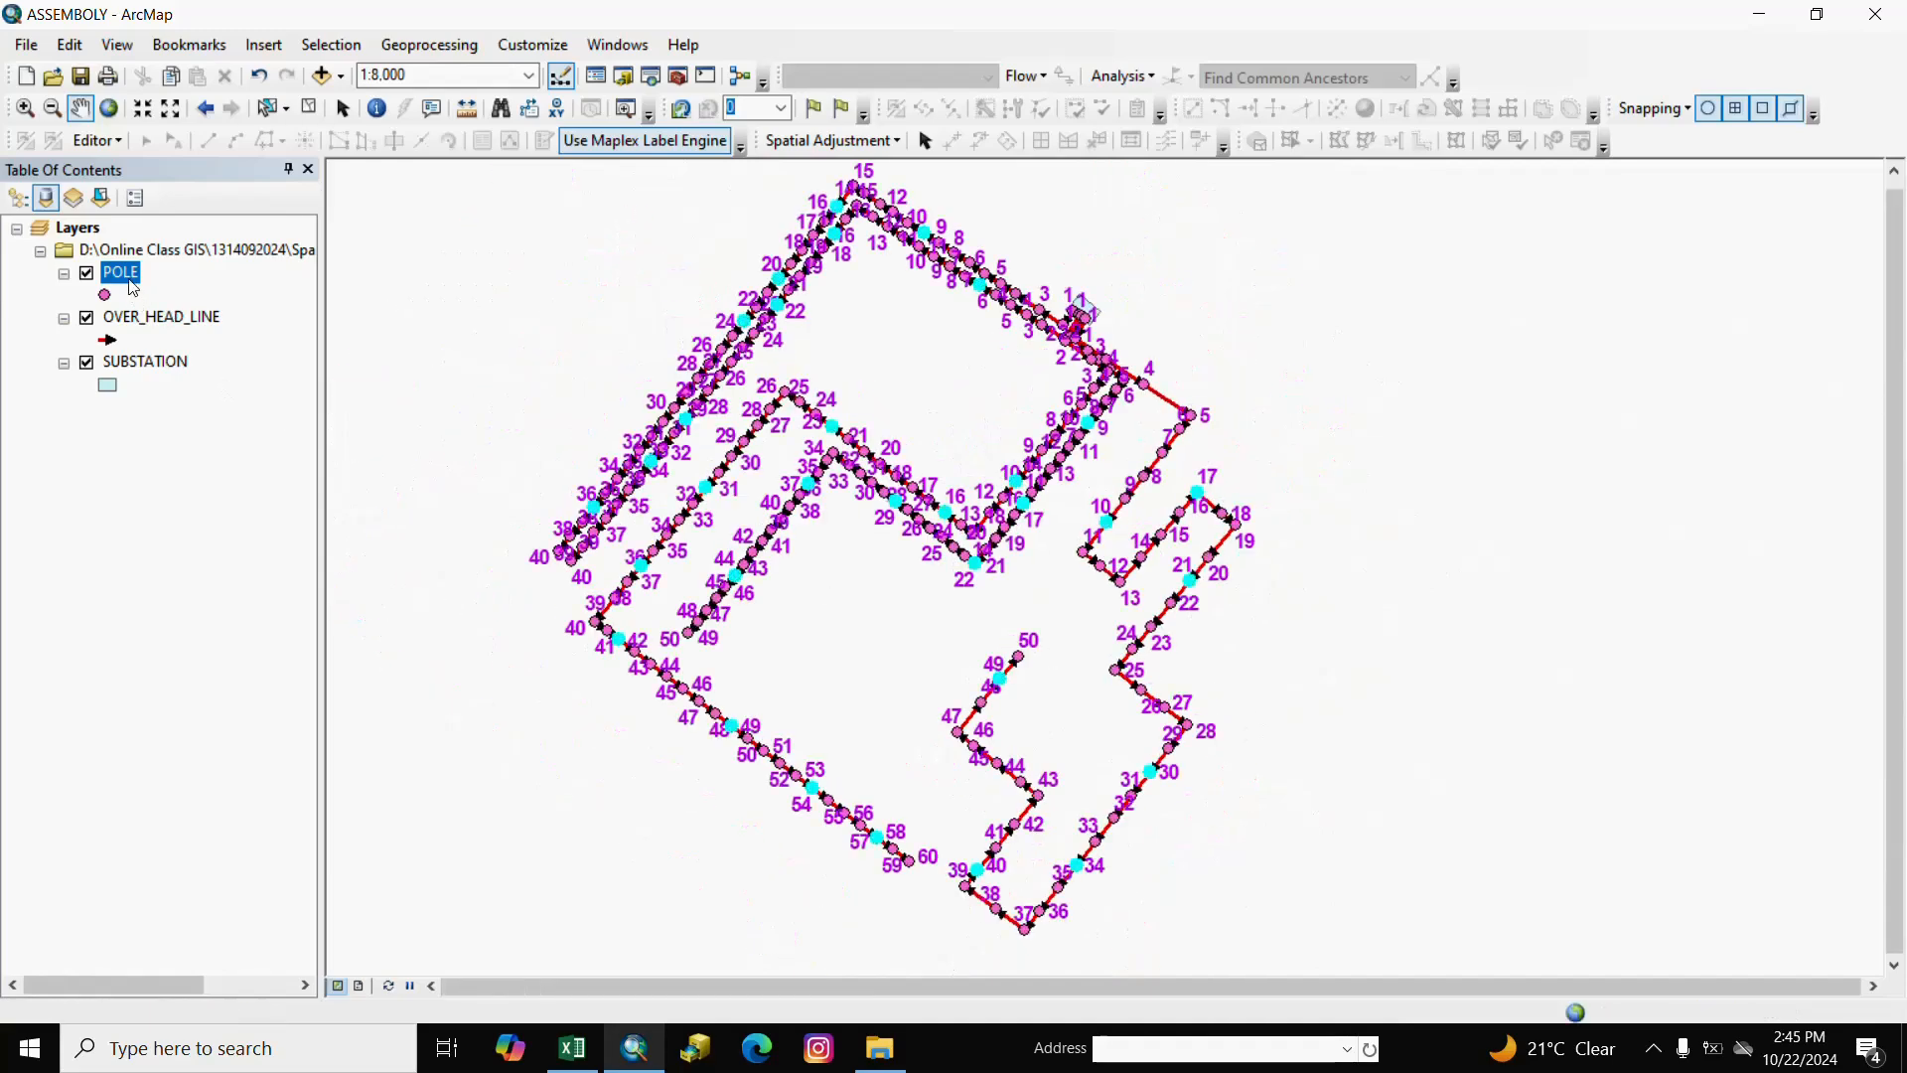
# Start exporting the selected POLE features and choose a new folder, New Folder (3), on D:\ as the output location.
pyautogui.rightClick(131, 279)
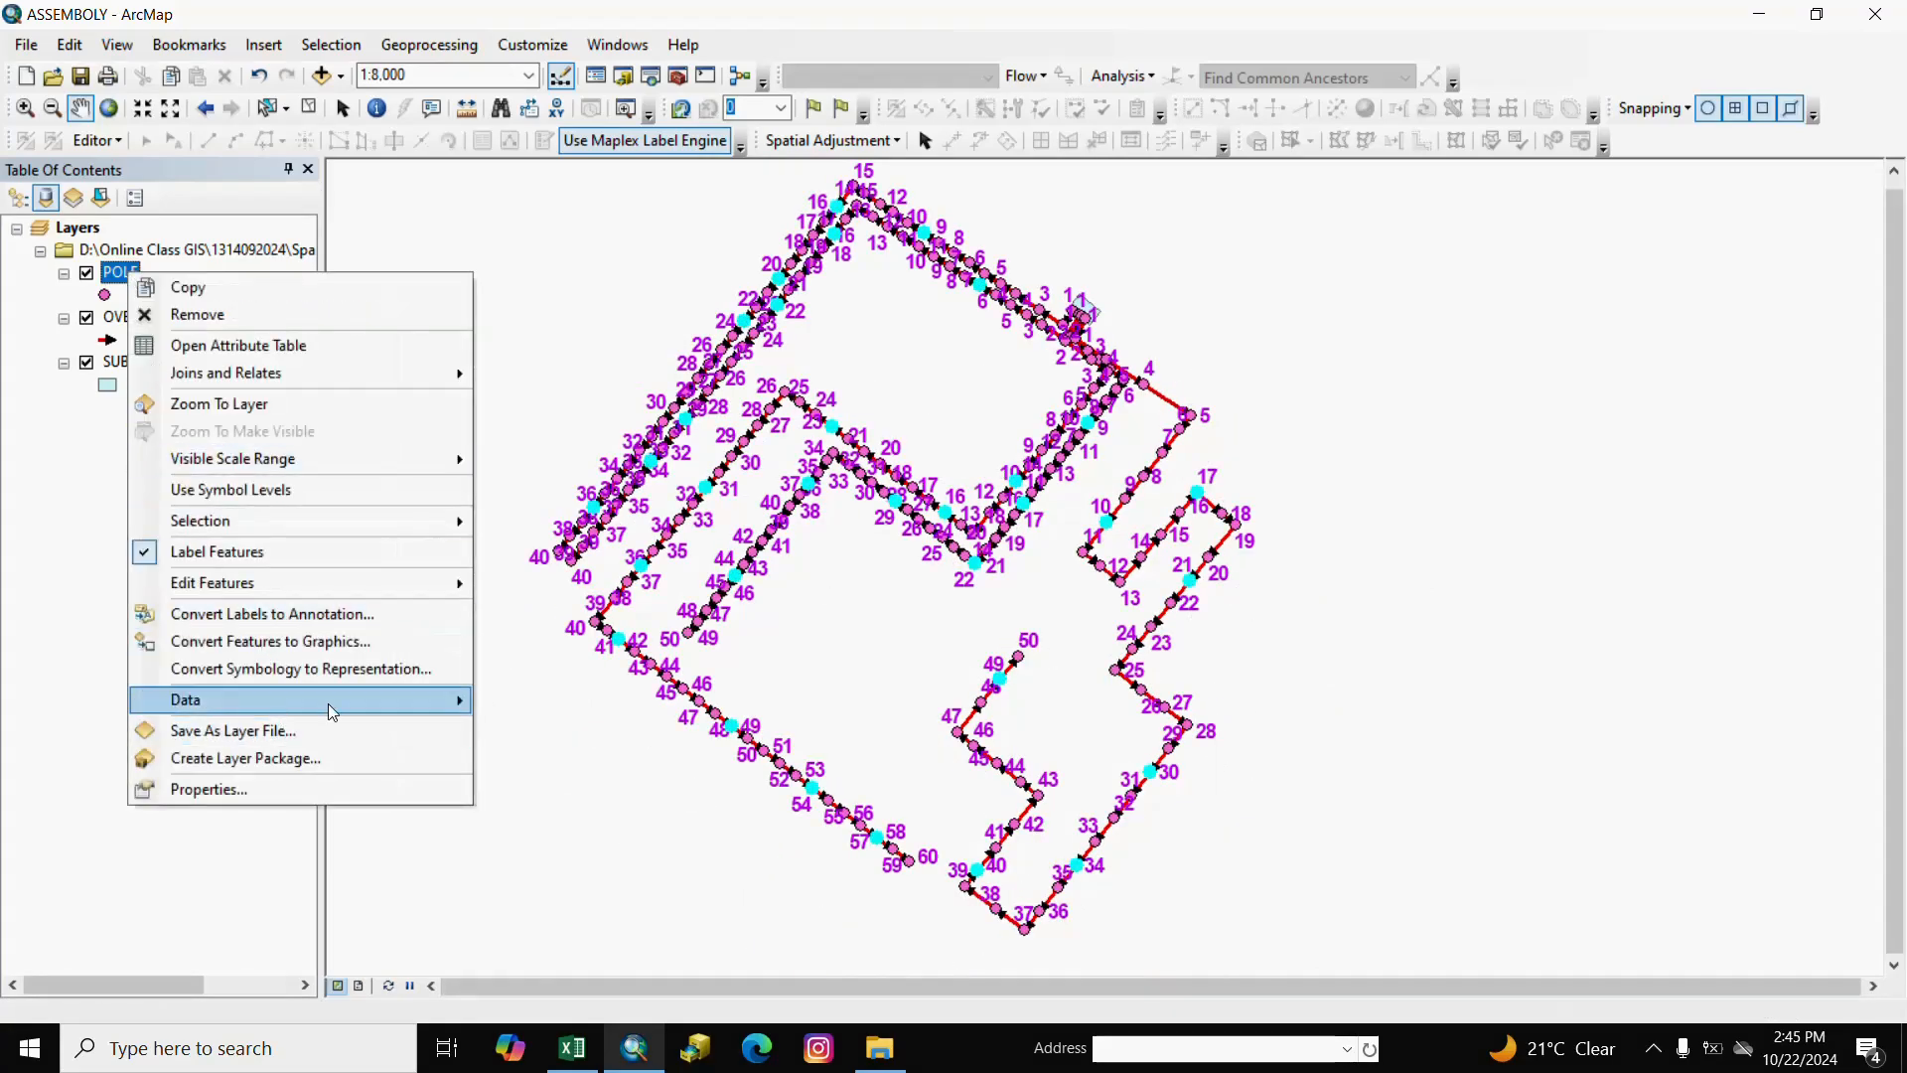
pyautogui.moveTo(332, 711)
pyautogui.click(536, 727)
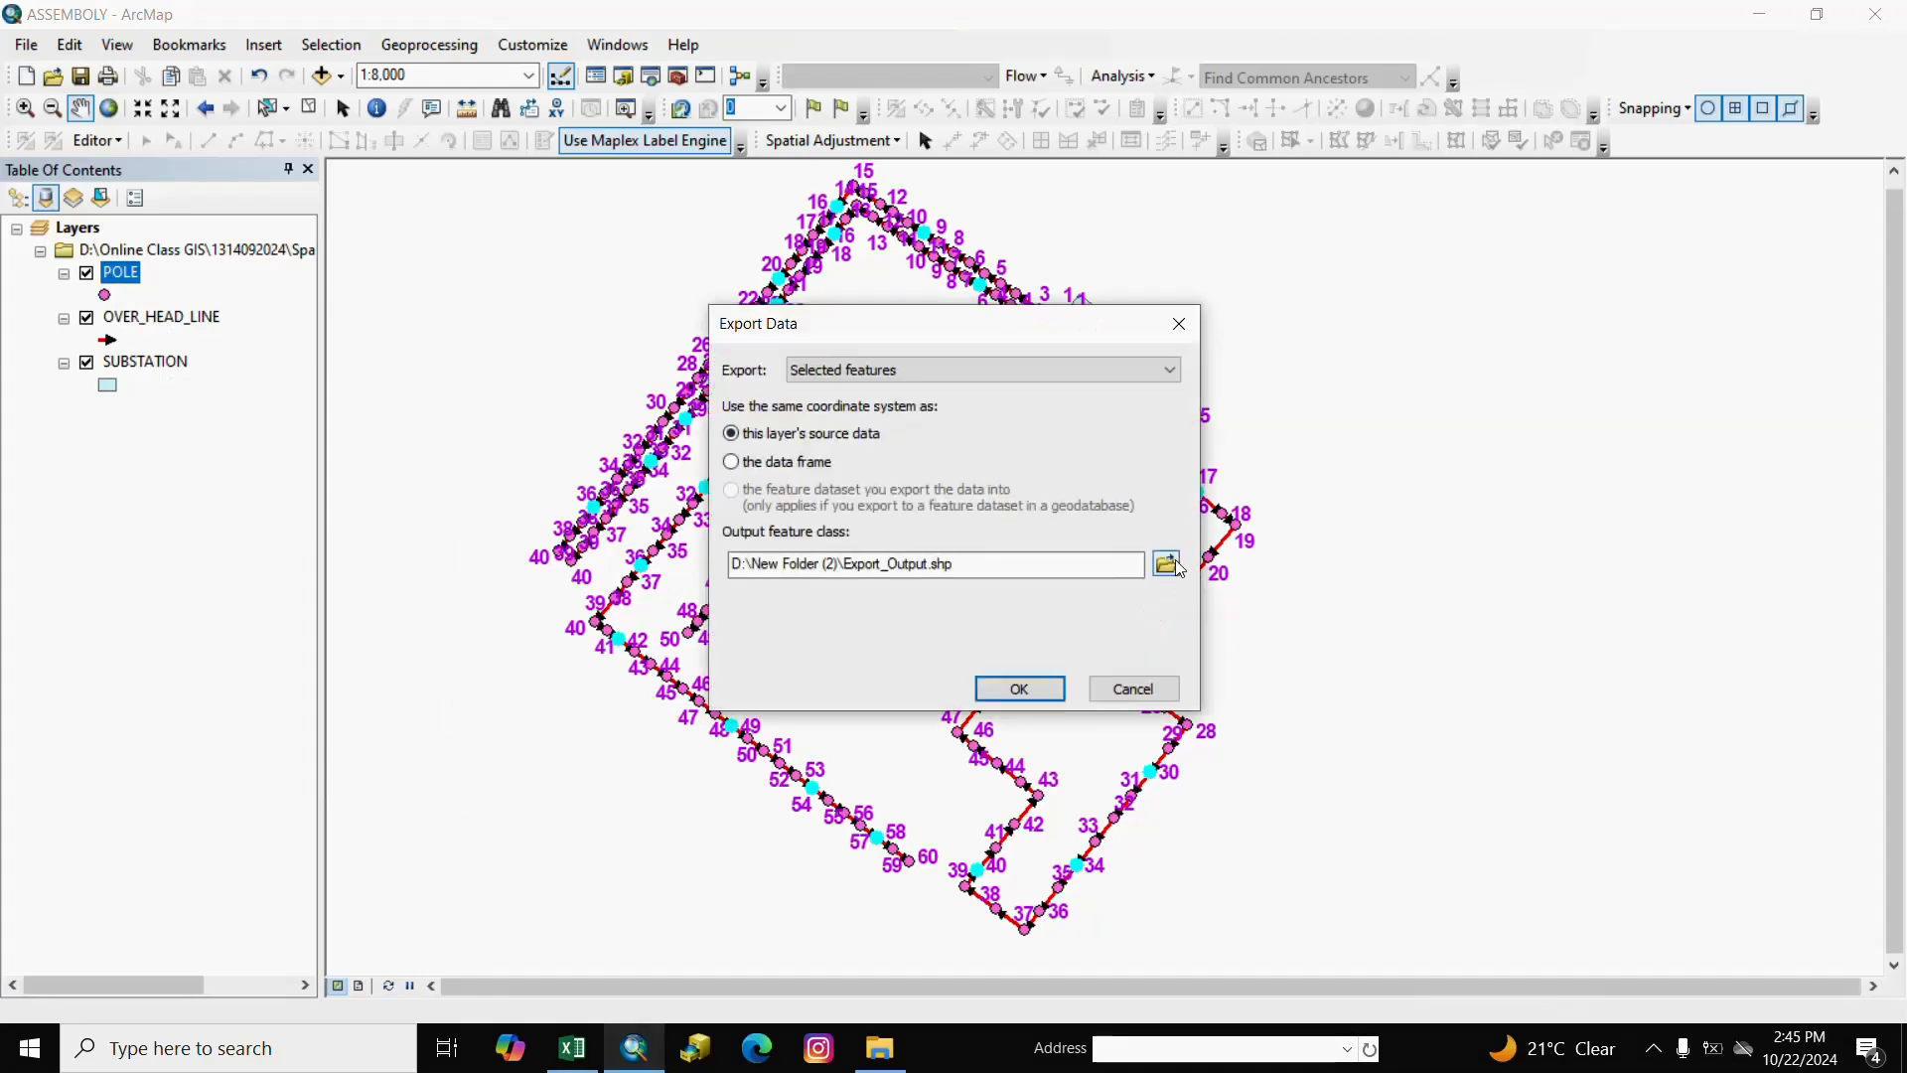
pyautogui.click(1167, 563)
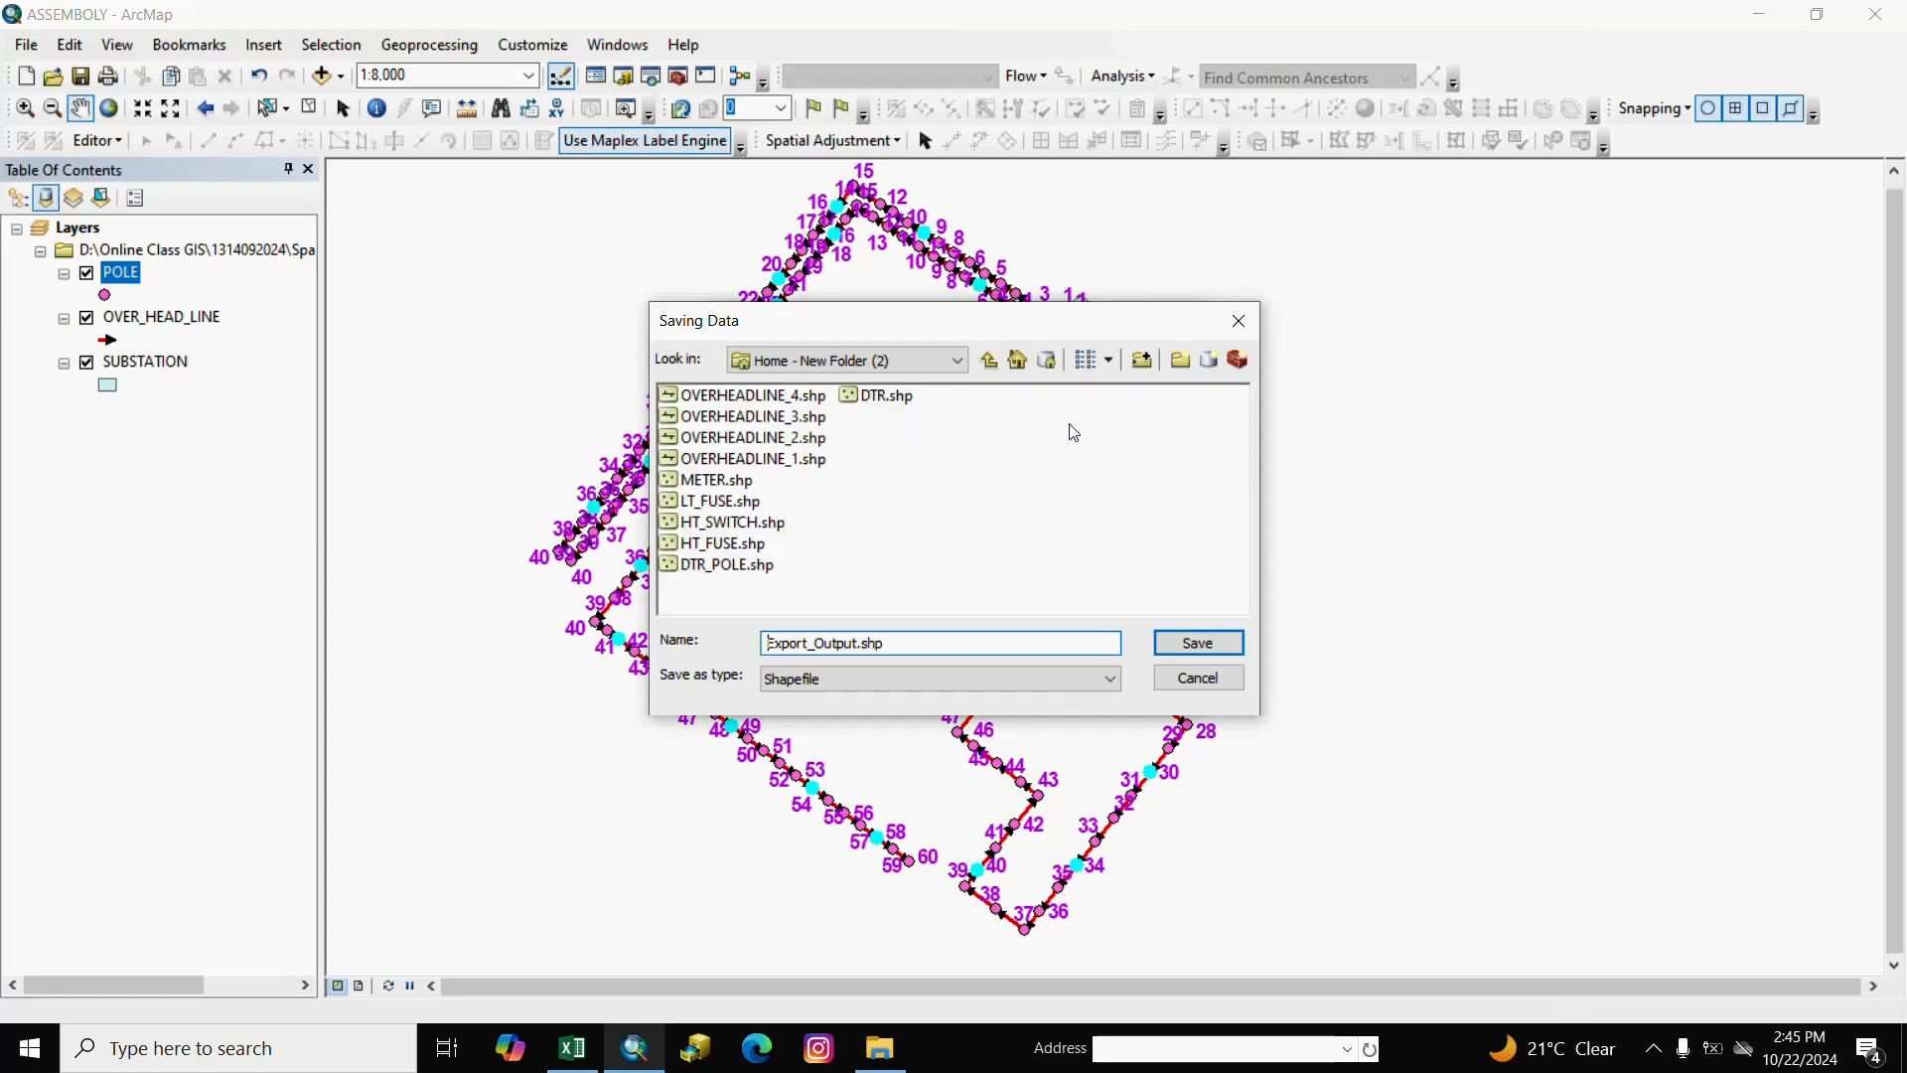
pyautogui.click(990, 359)
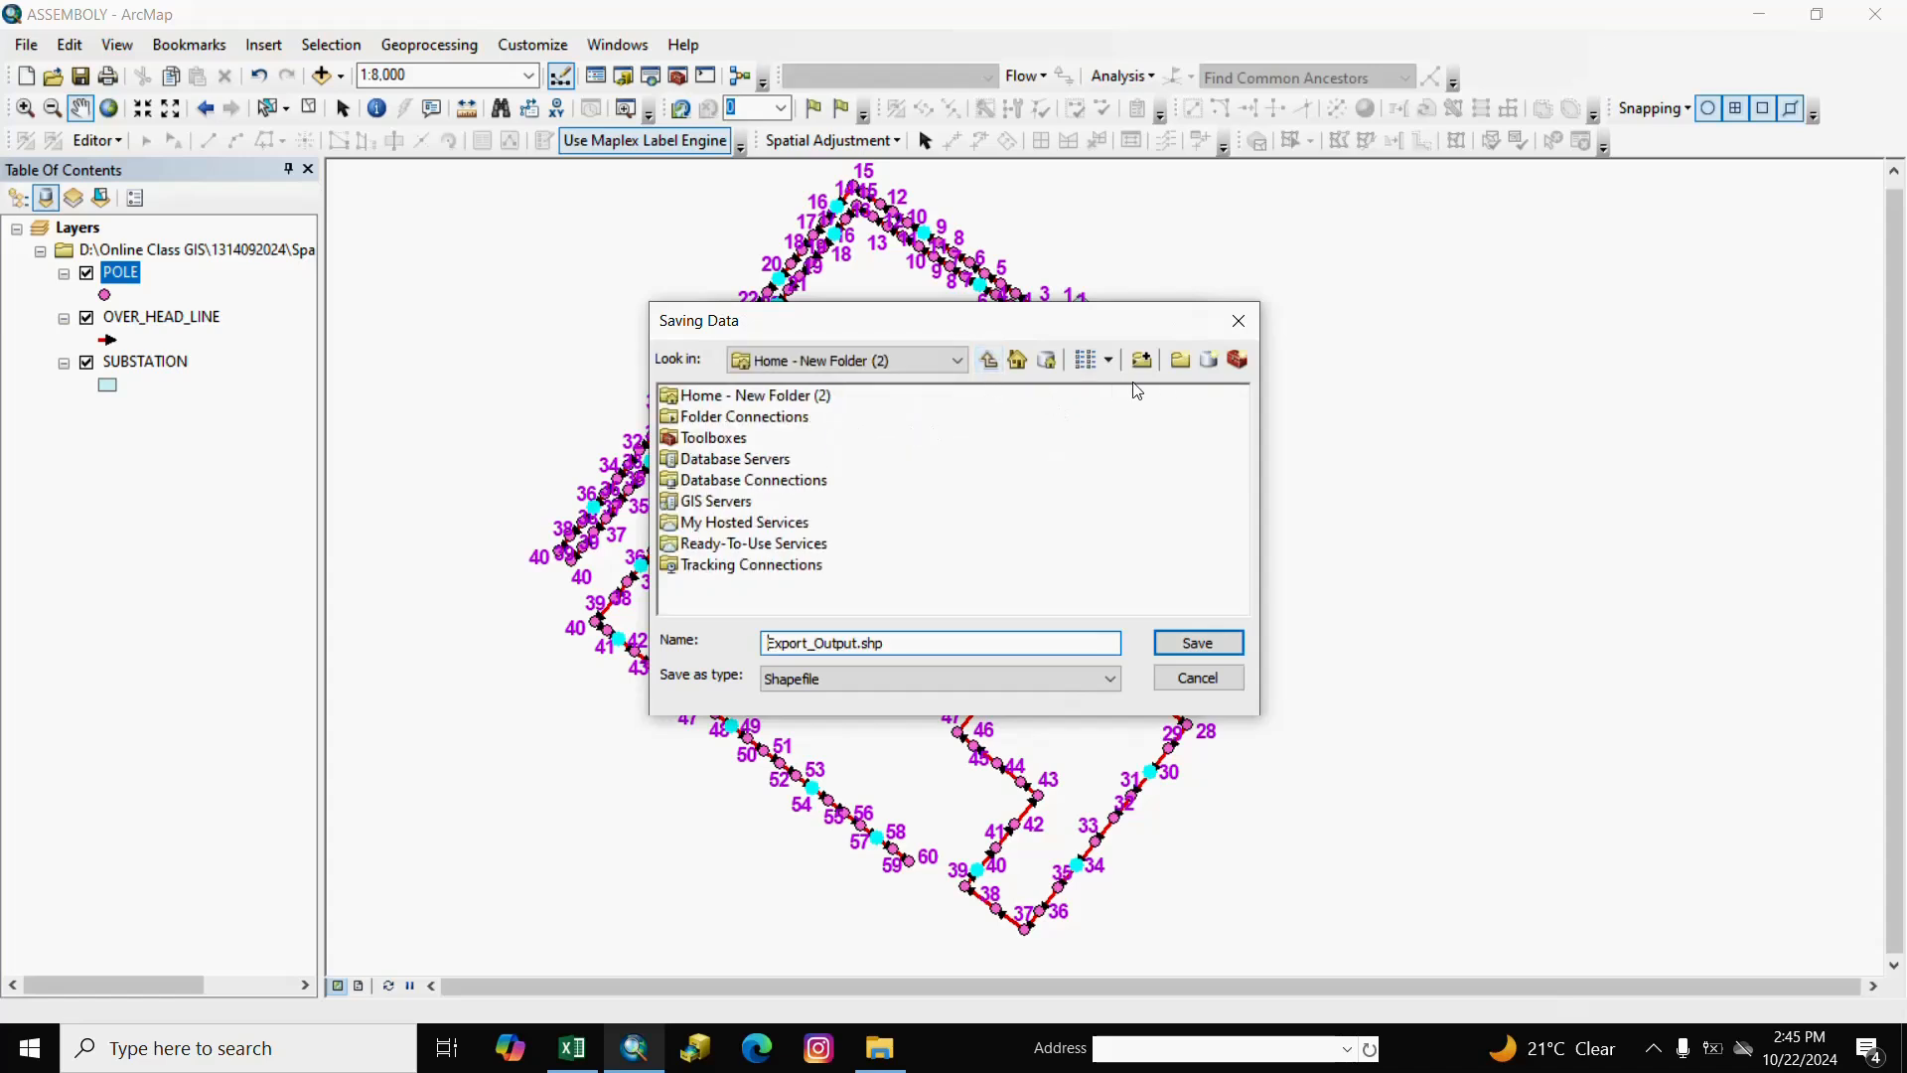
pyautogui.click(963, 357)
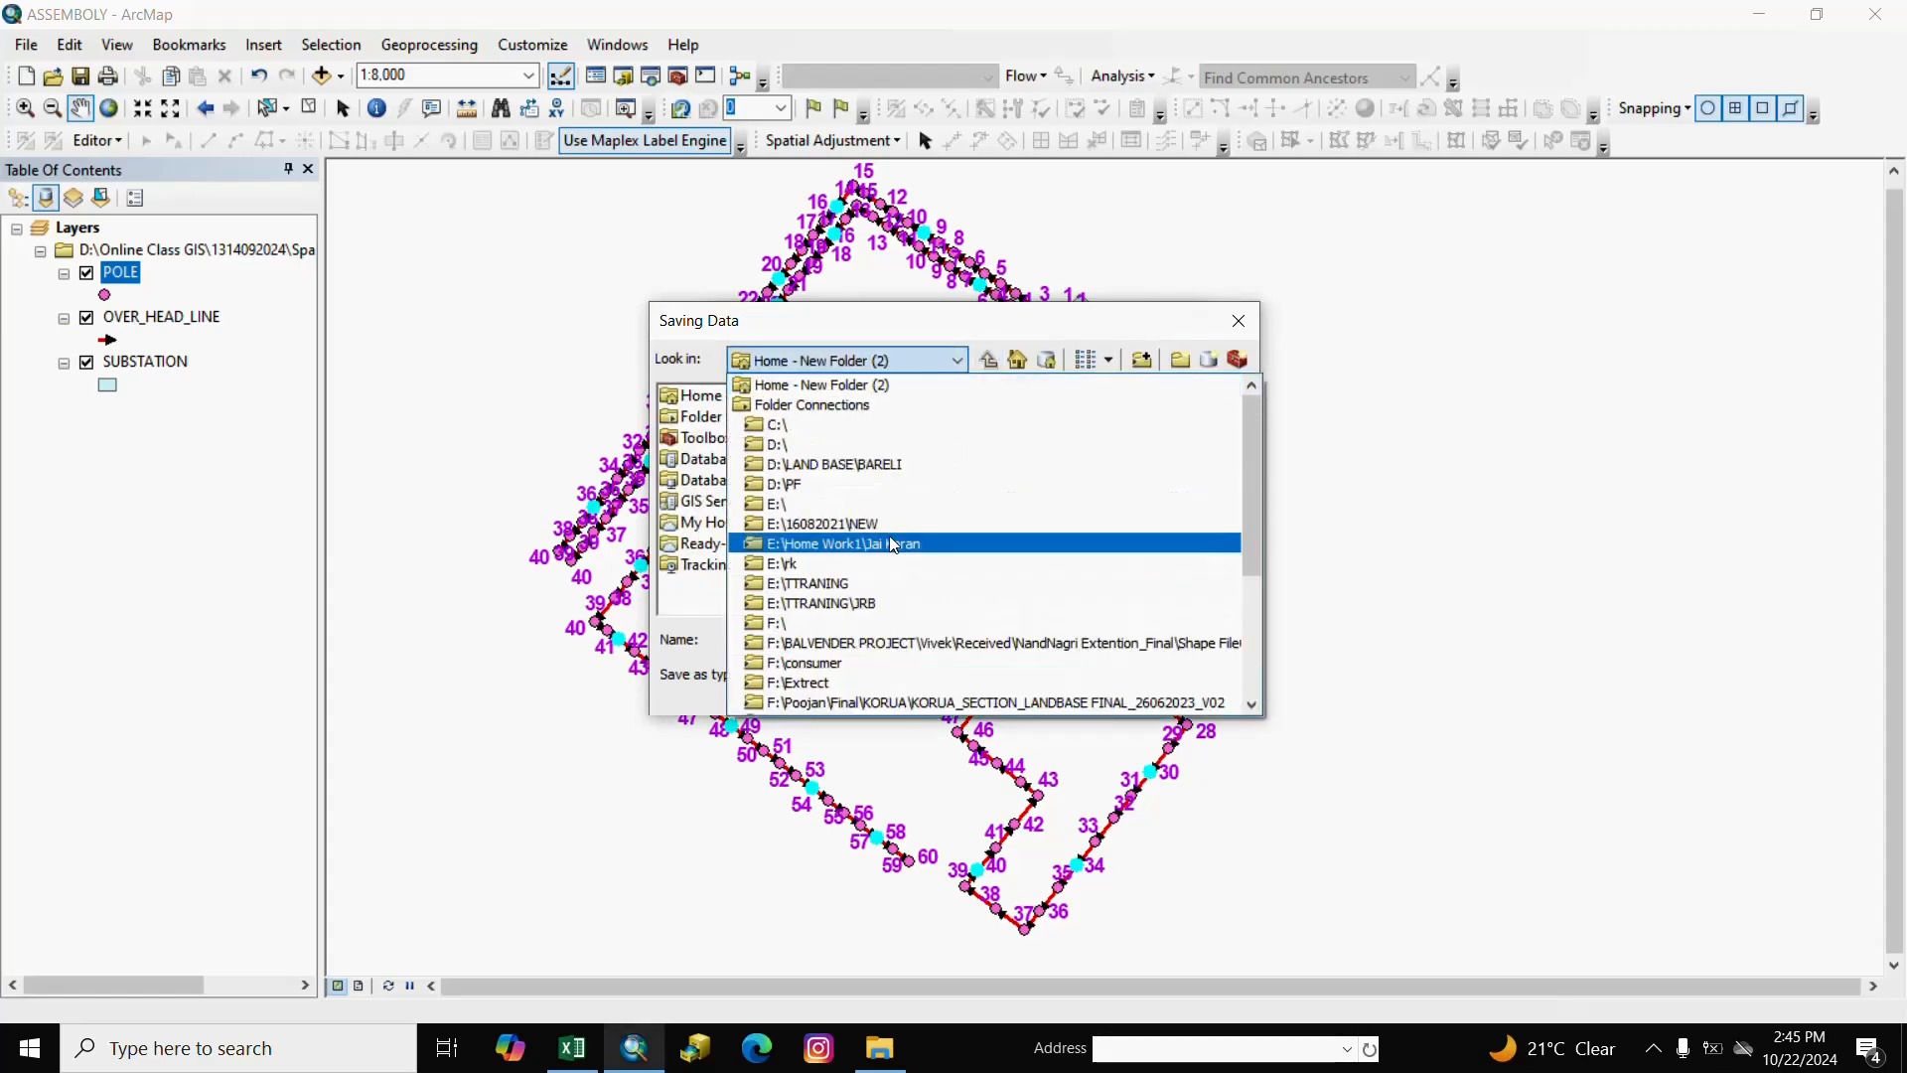
pyautogui.click(795, 445)
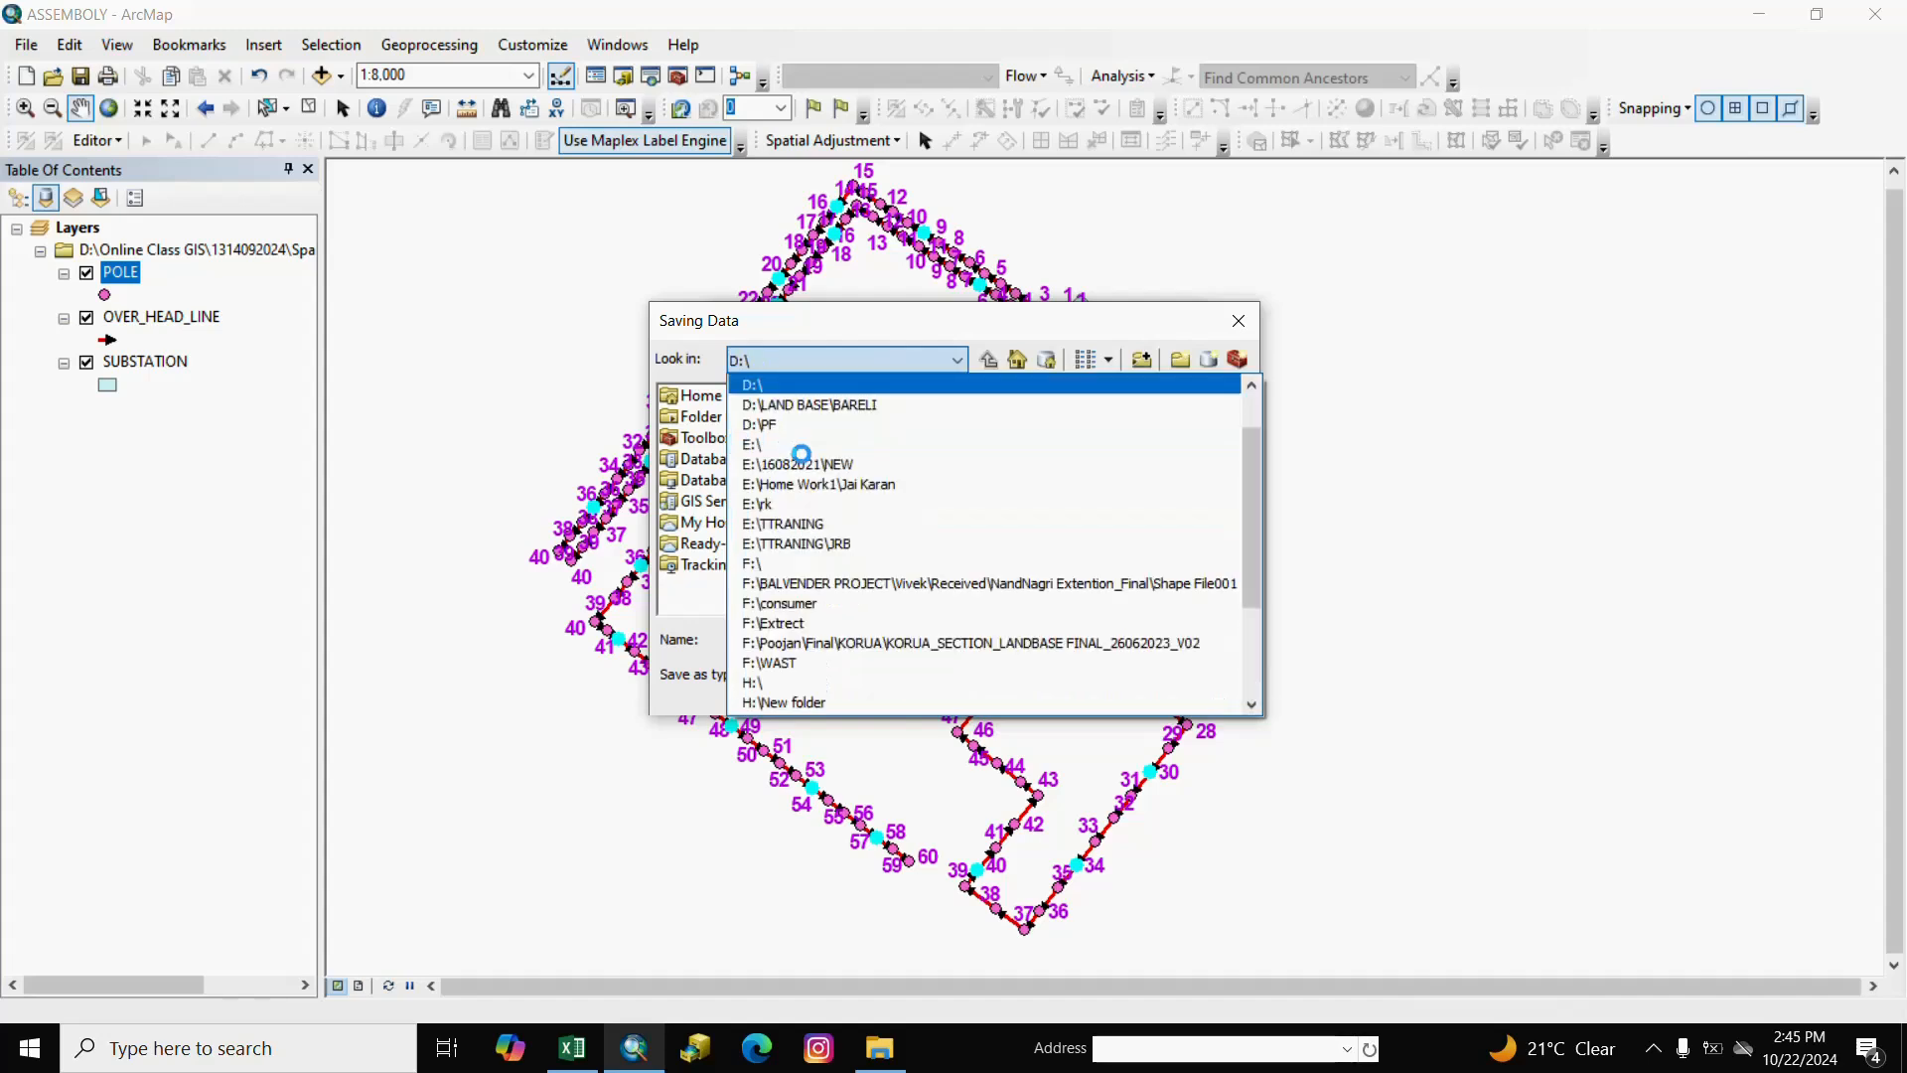
pyautogui.click(1180, 359)
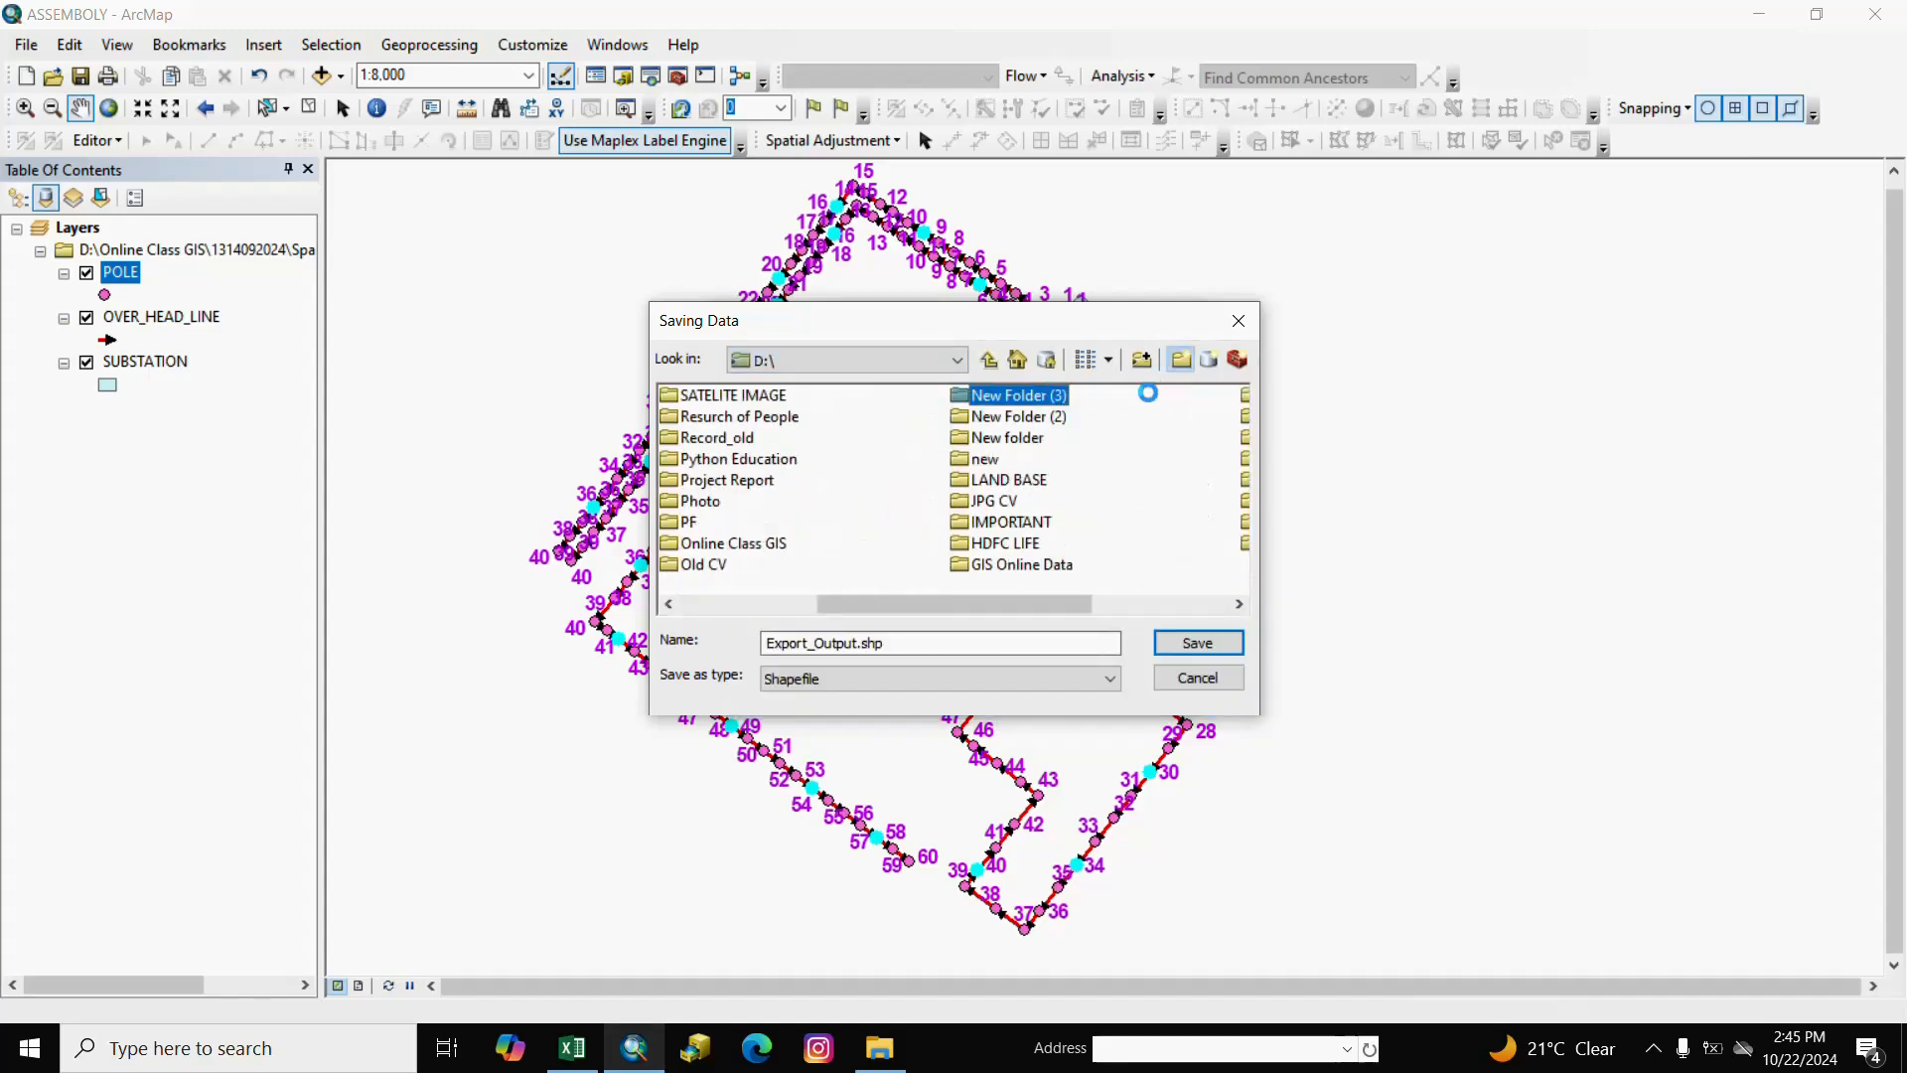
pyautogui.doubleClick(981, 395)
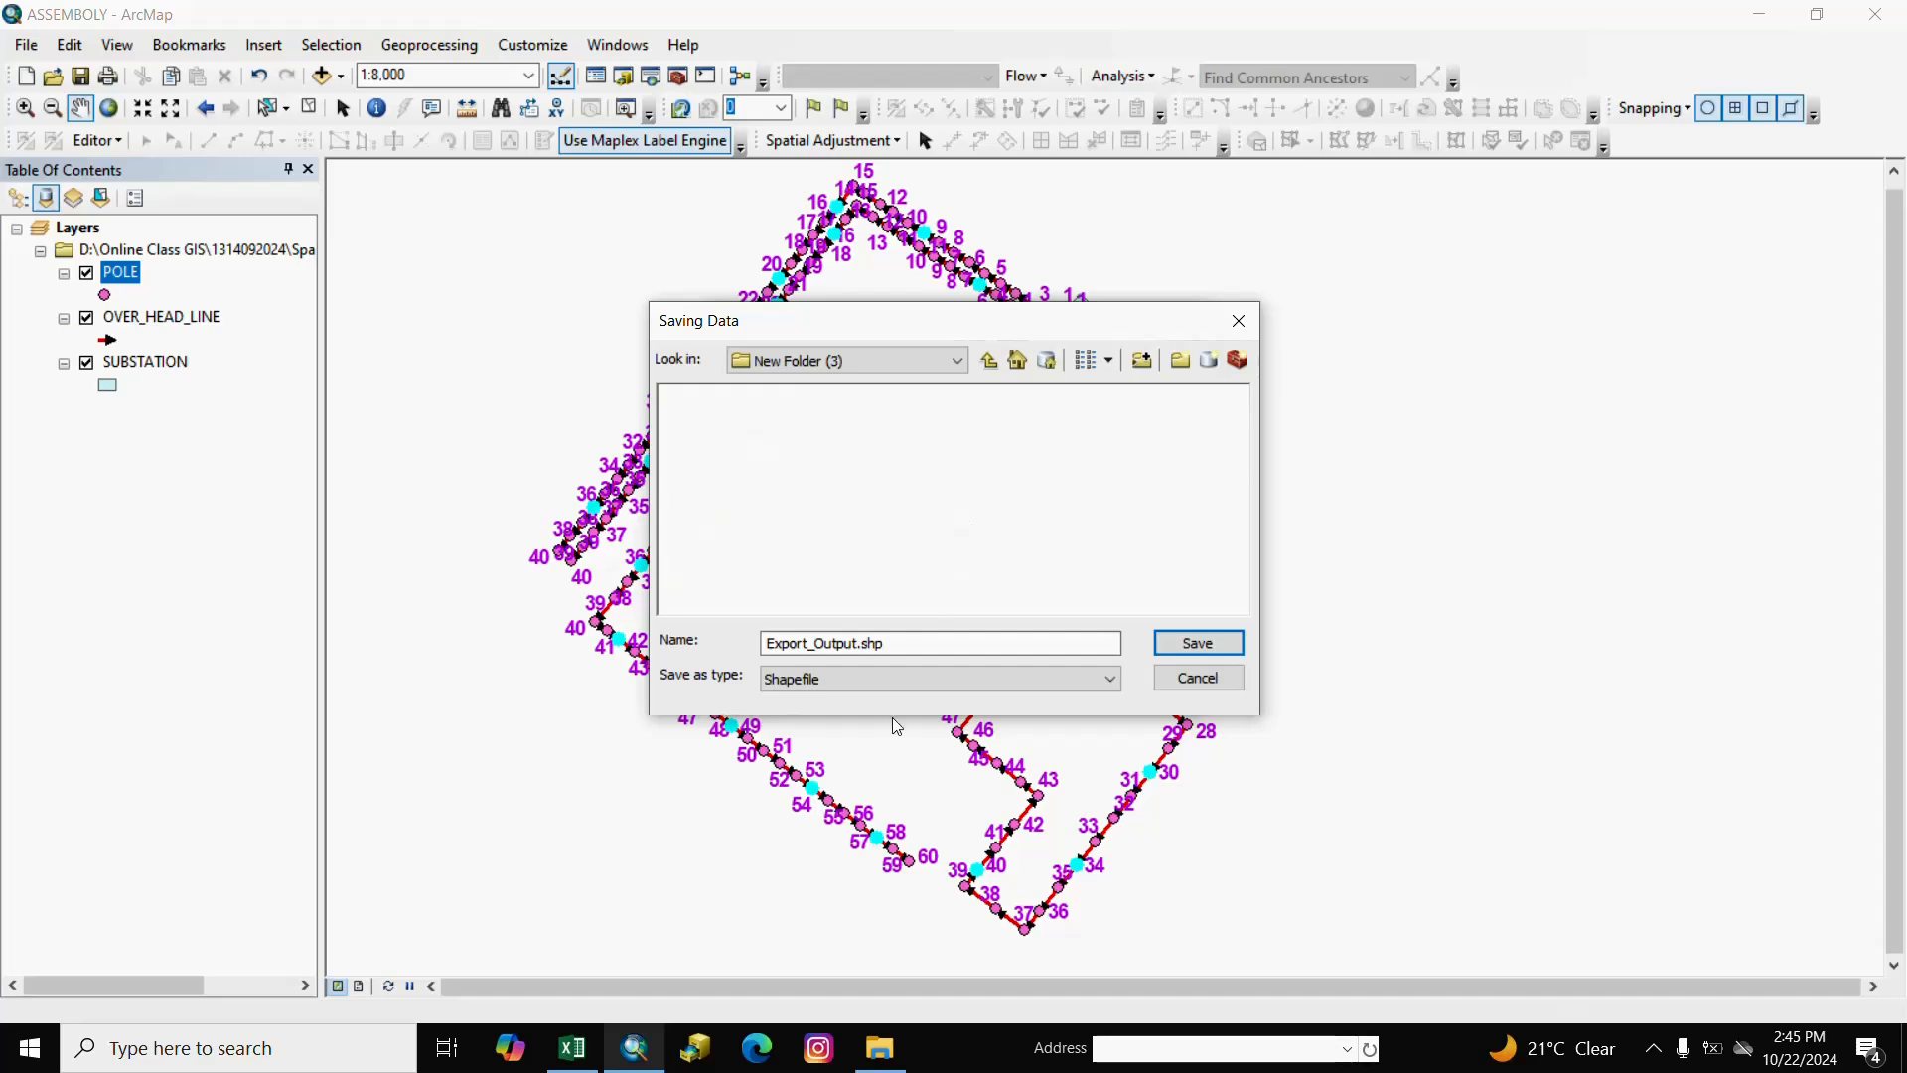
# Name the output DTR_POLE.shp, run the export, and add the result as a layer.
pyautogui.click(934, 643)
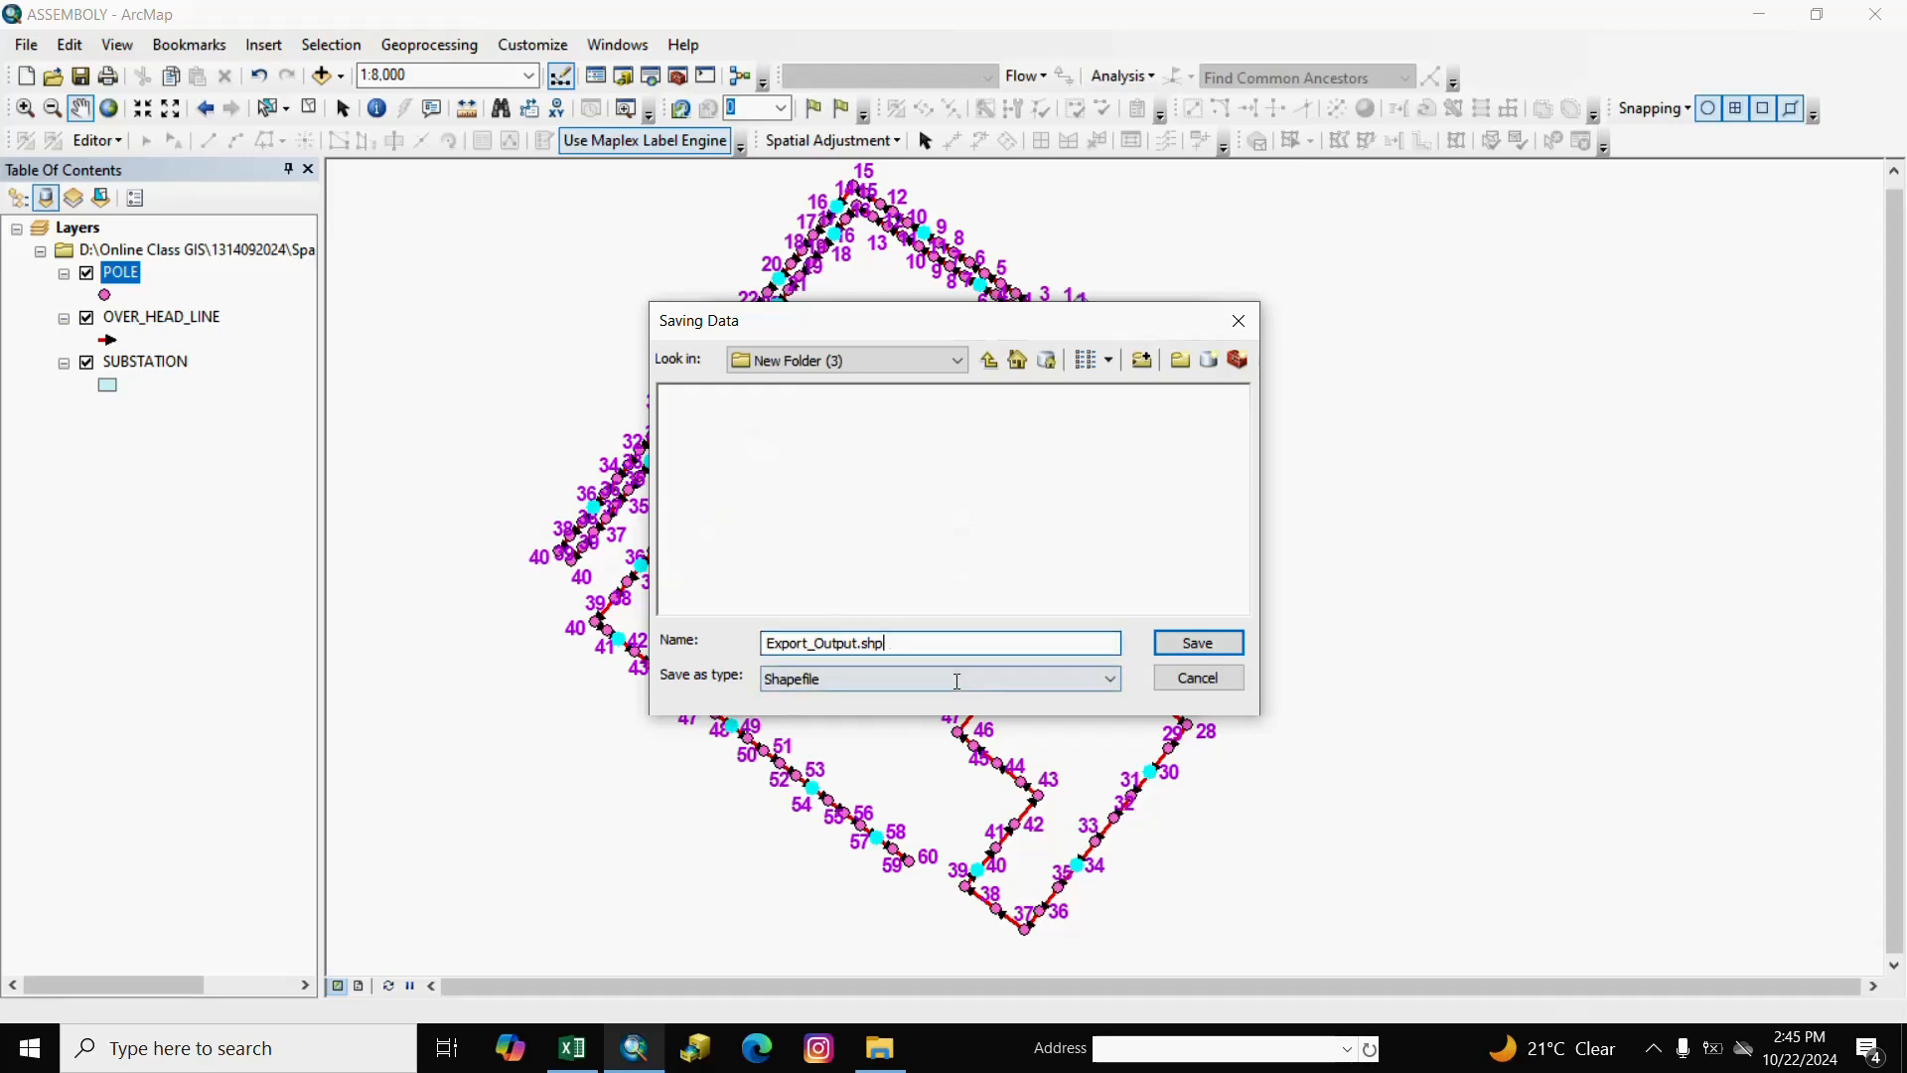
pyautogui.moveTo(915, 644); pyautogui.dragTo(555, 609)
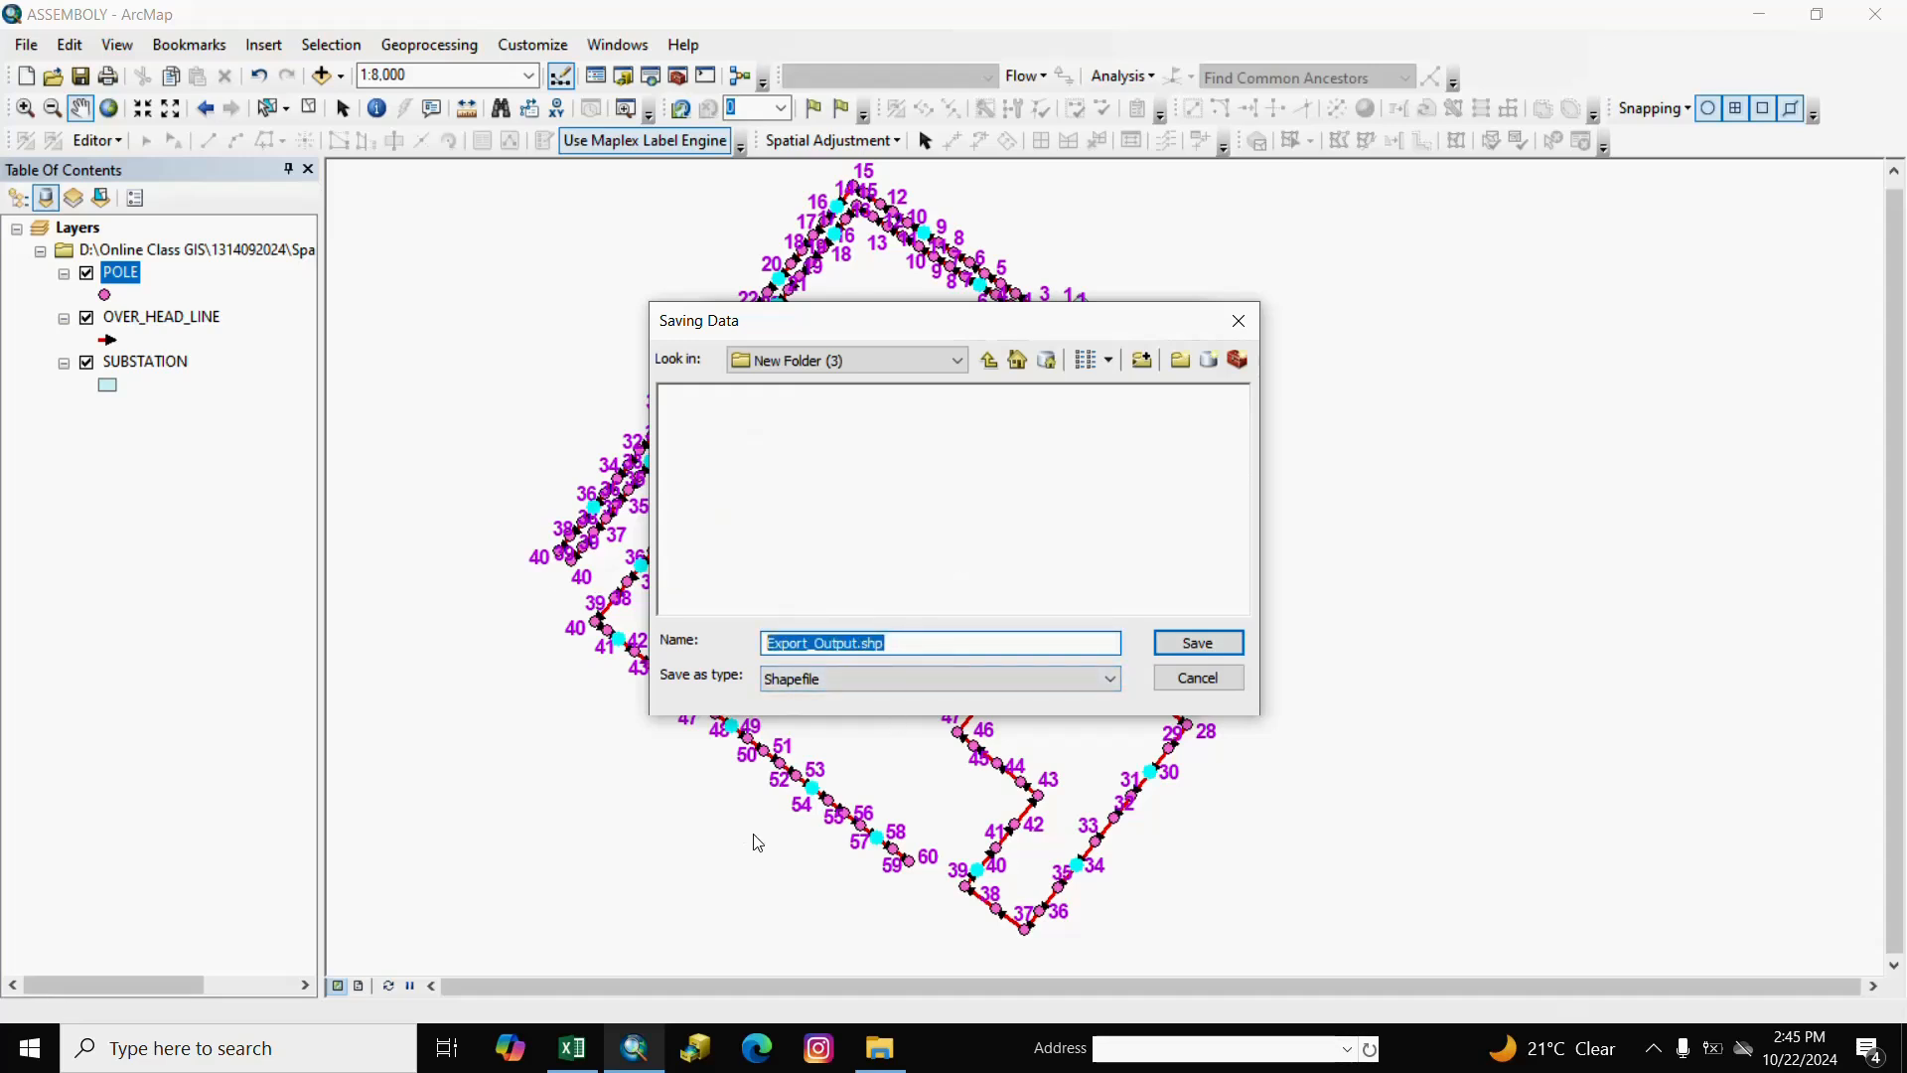
pyautogui.write('dt')
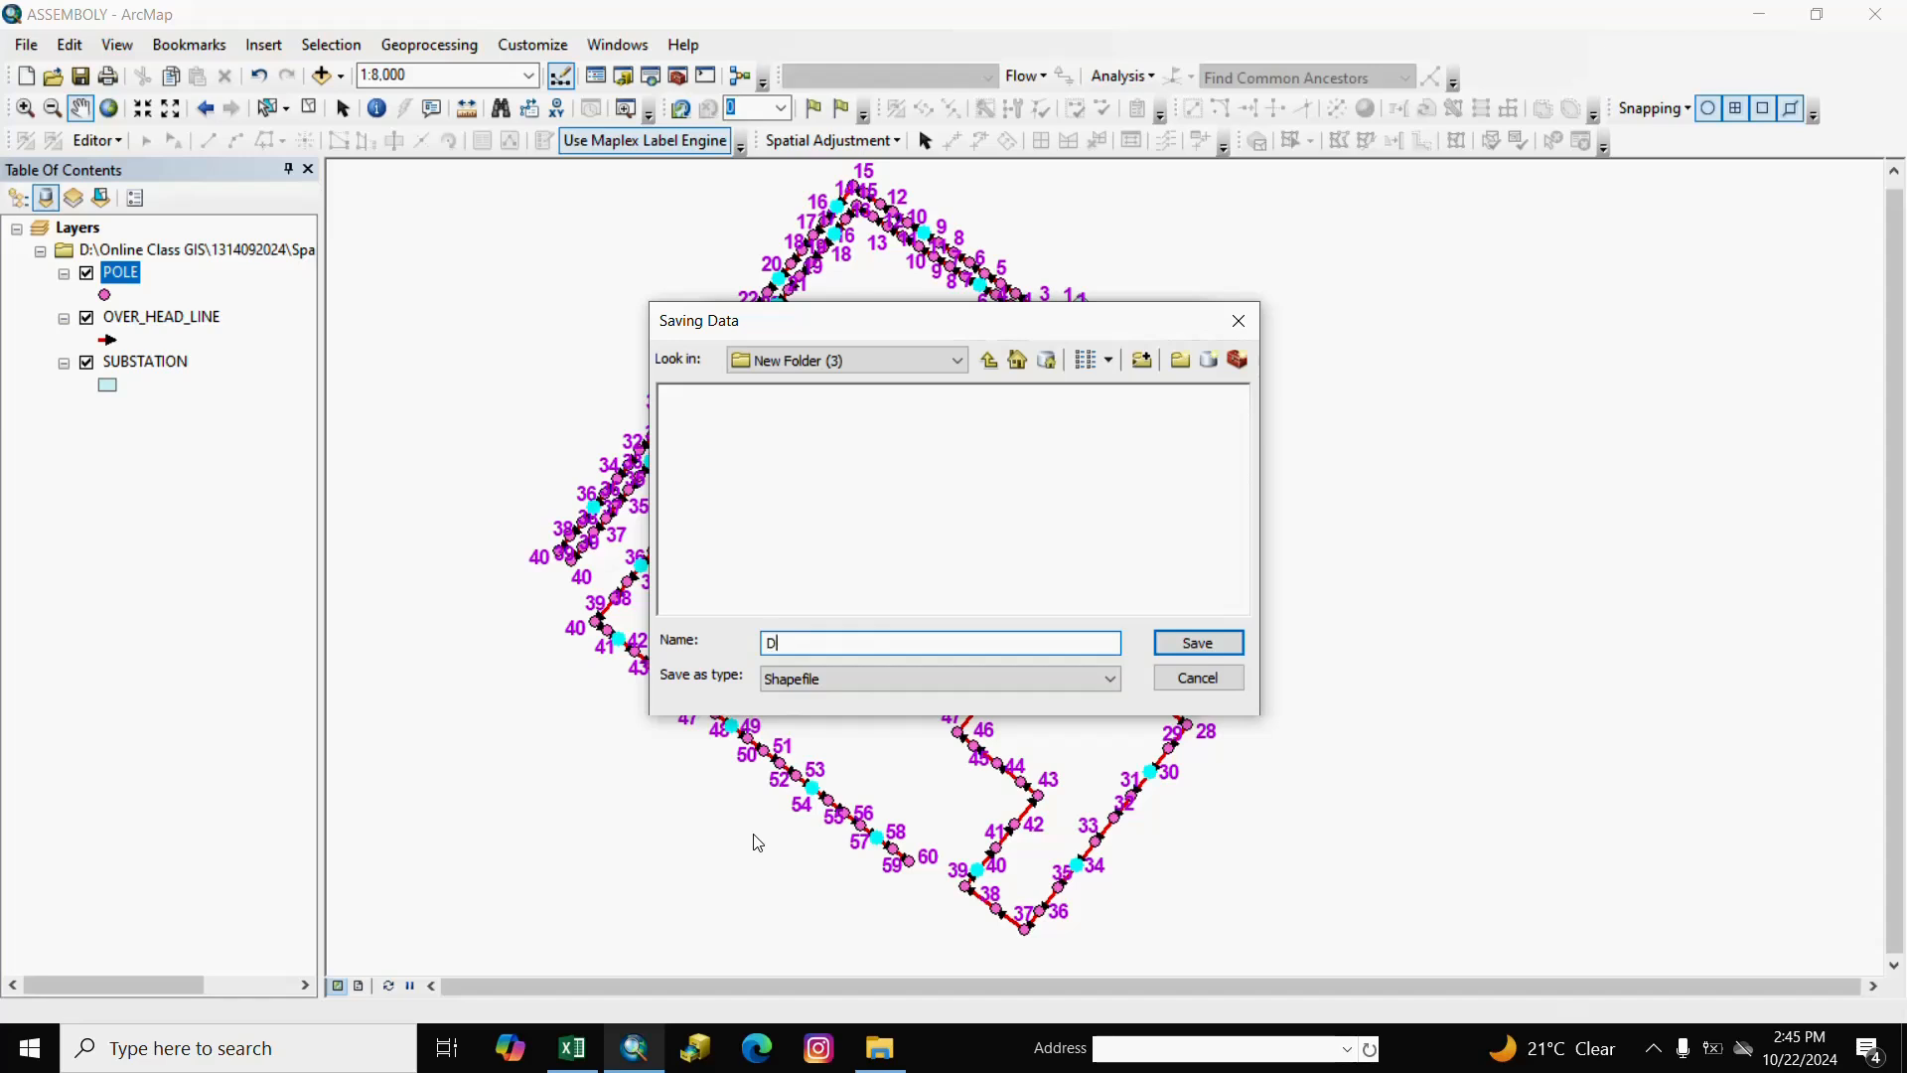
pyautogui.write('TR')
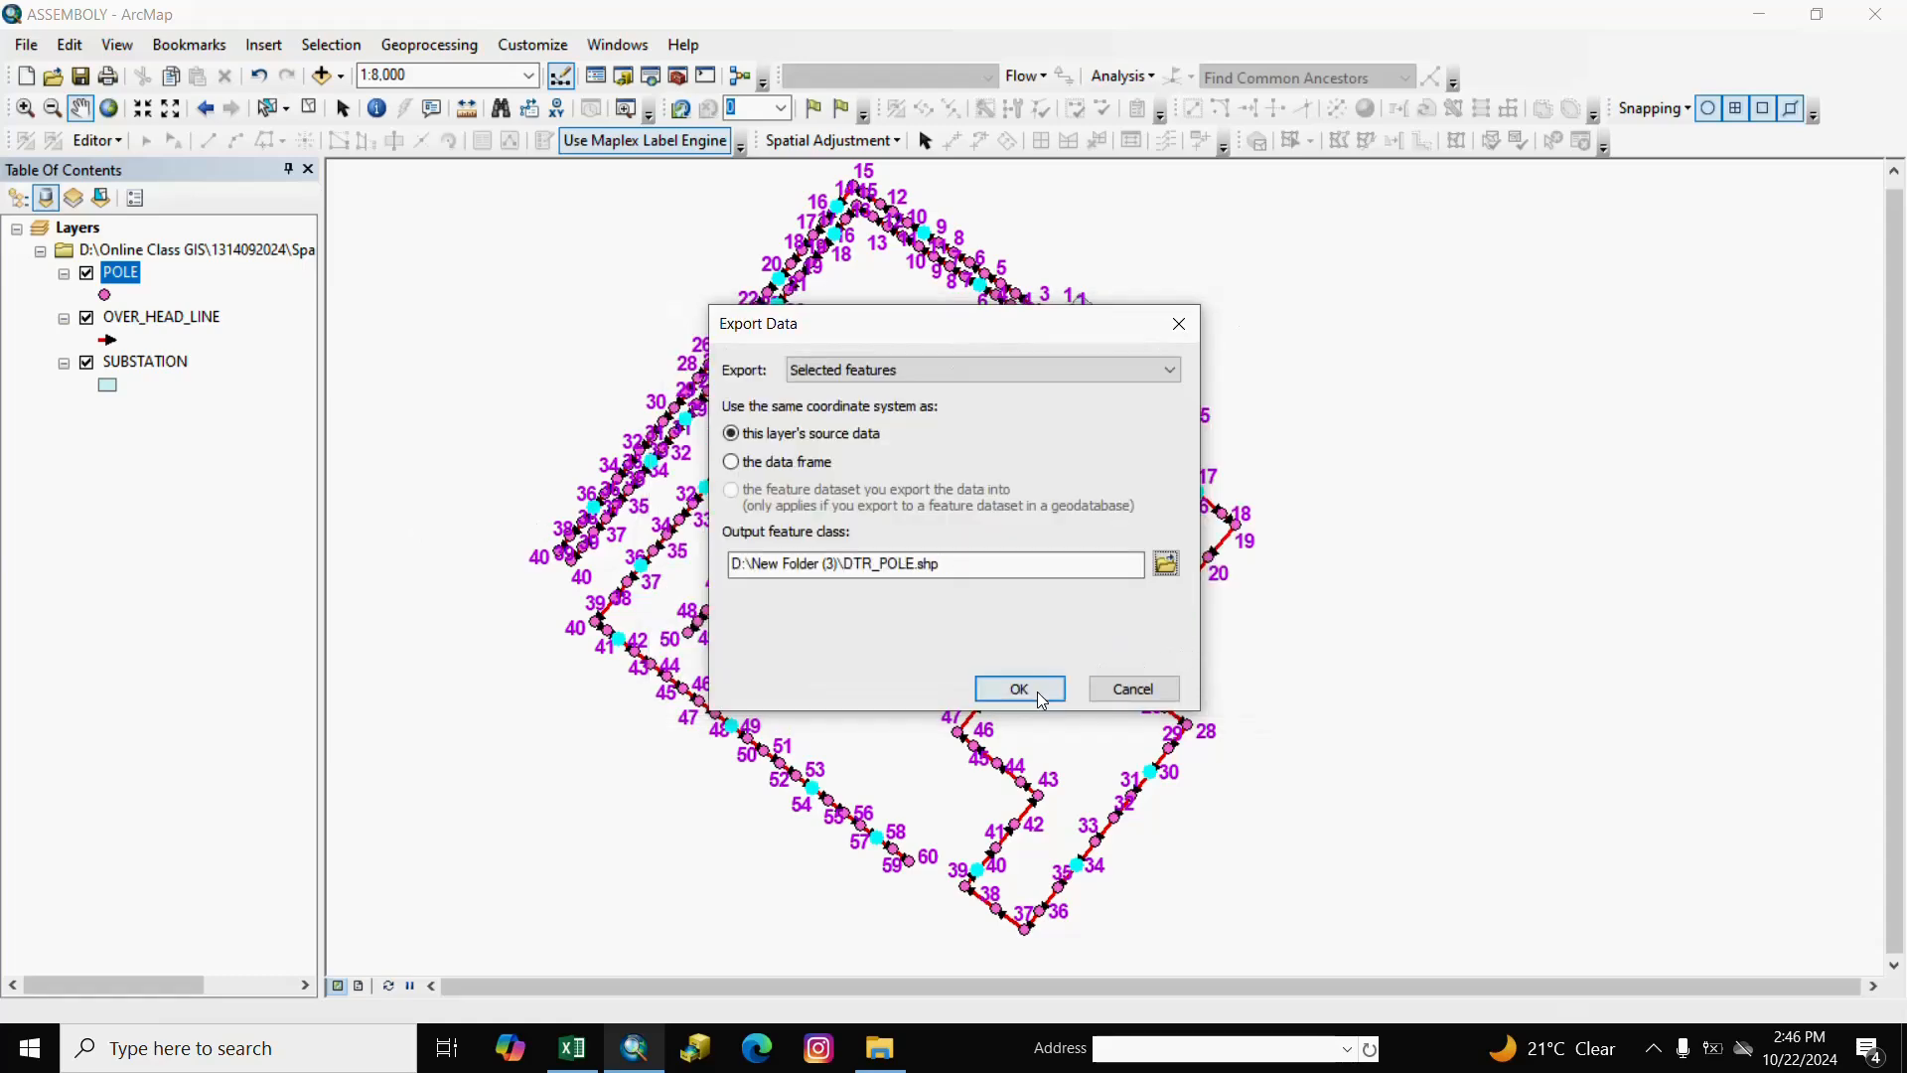
pyautogui.click(1037, 691)
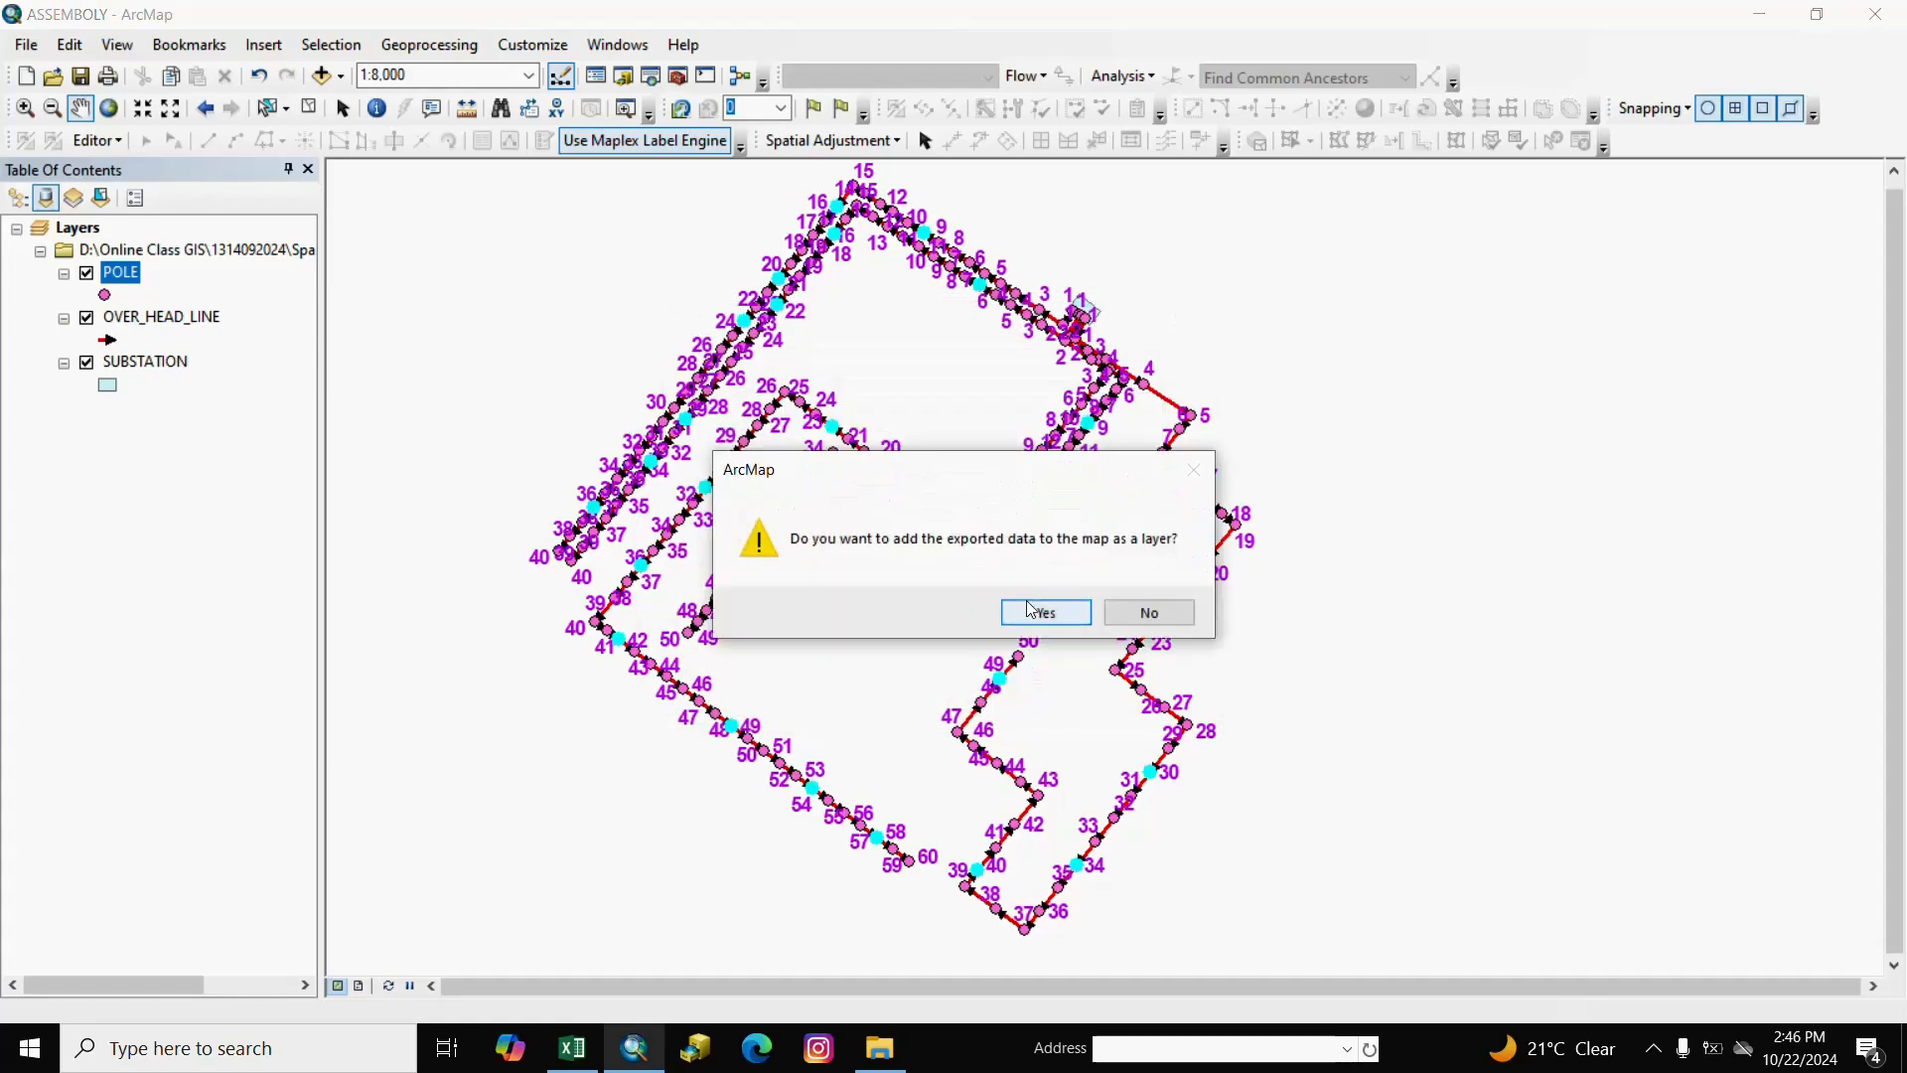
pyautogui.click(1033, 610)
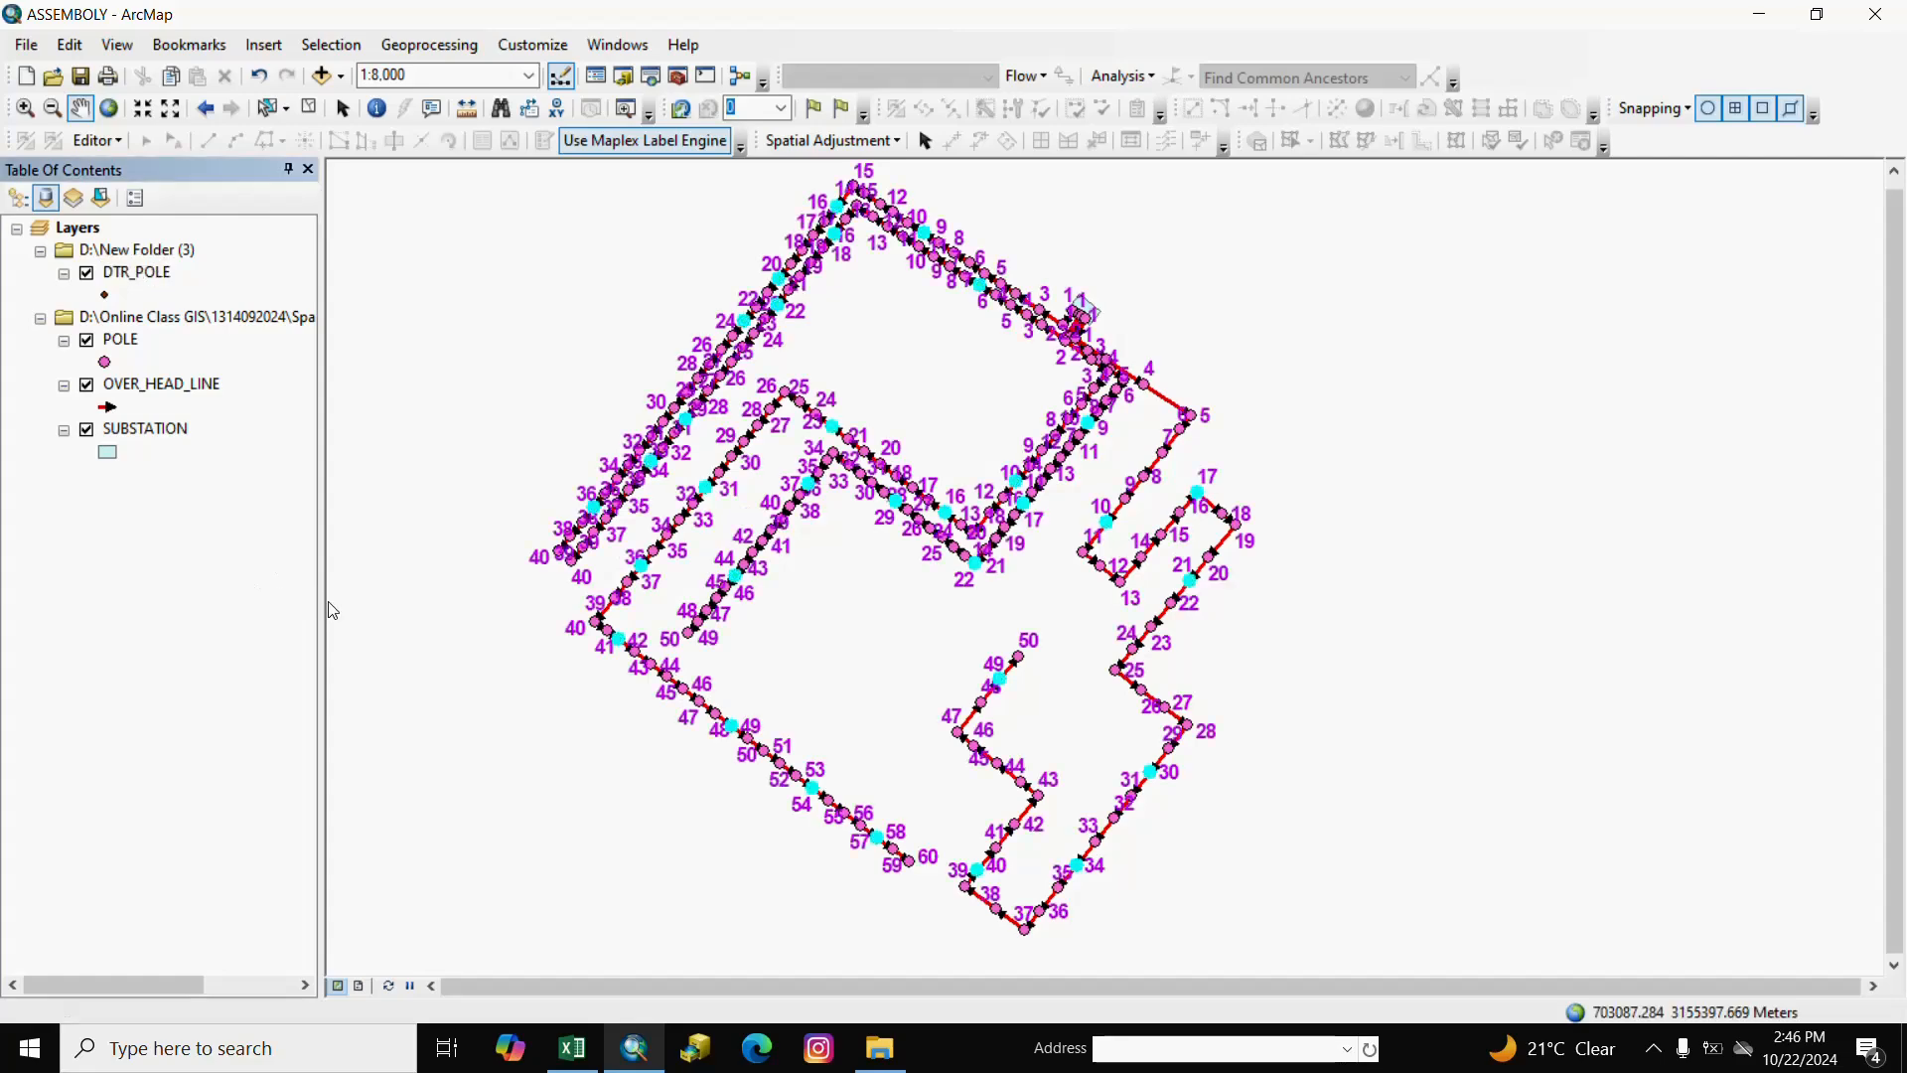
# Clear the pole selection and hide the SUBSTATION, OVER_HEAD_LINE and POLE layers.
pyautogui.click(309, 107)
pyautogui.click(170, 595)
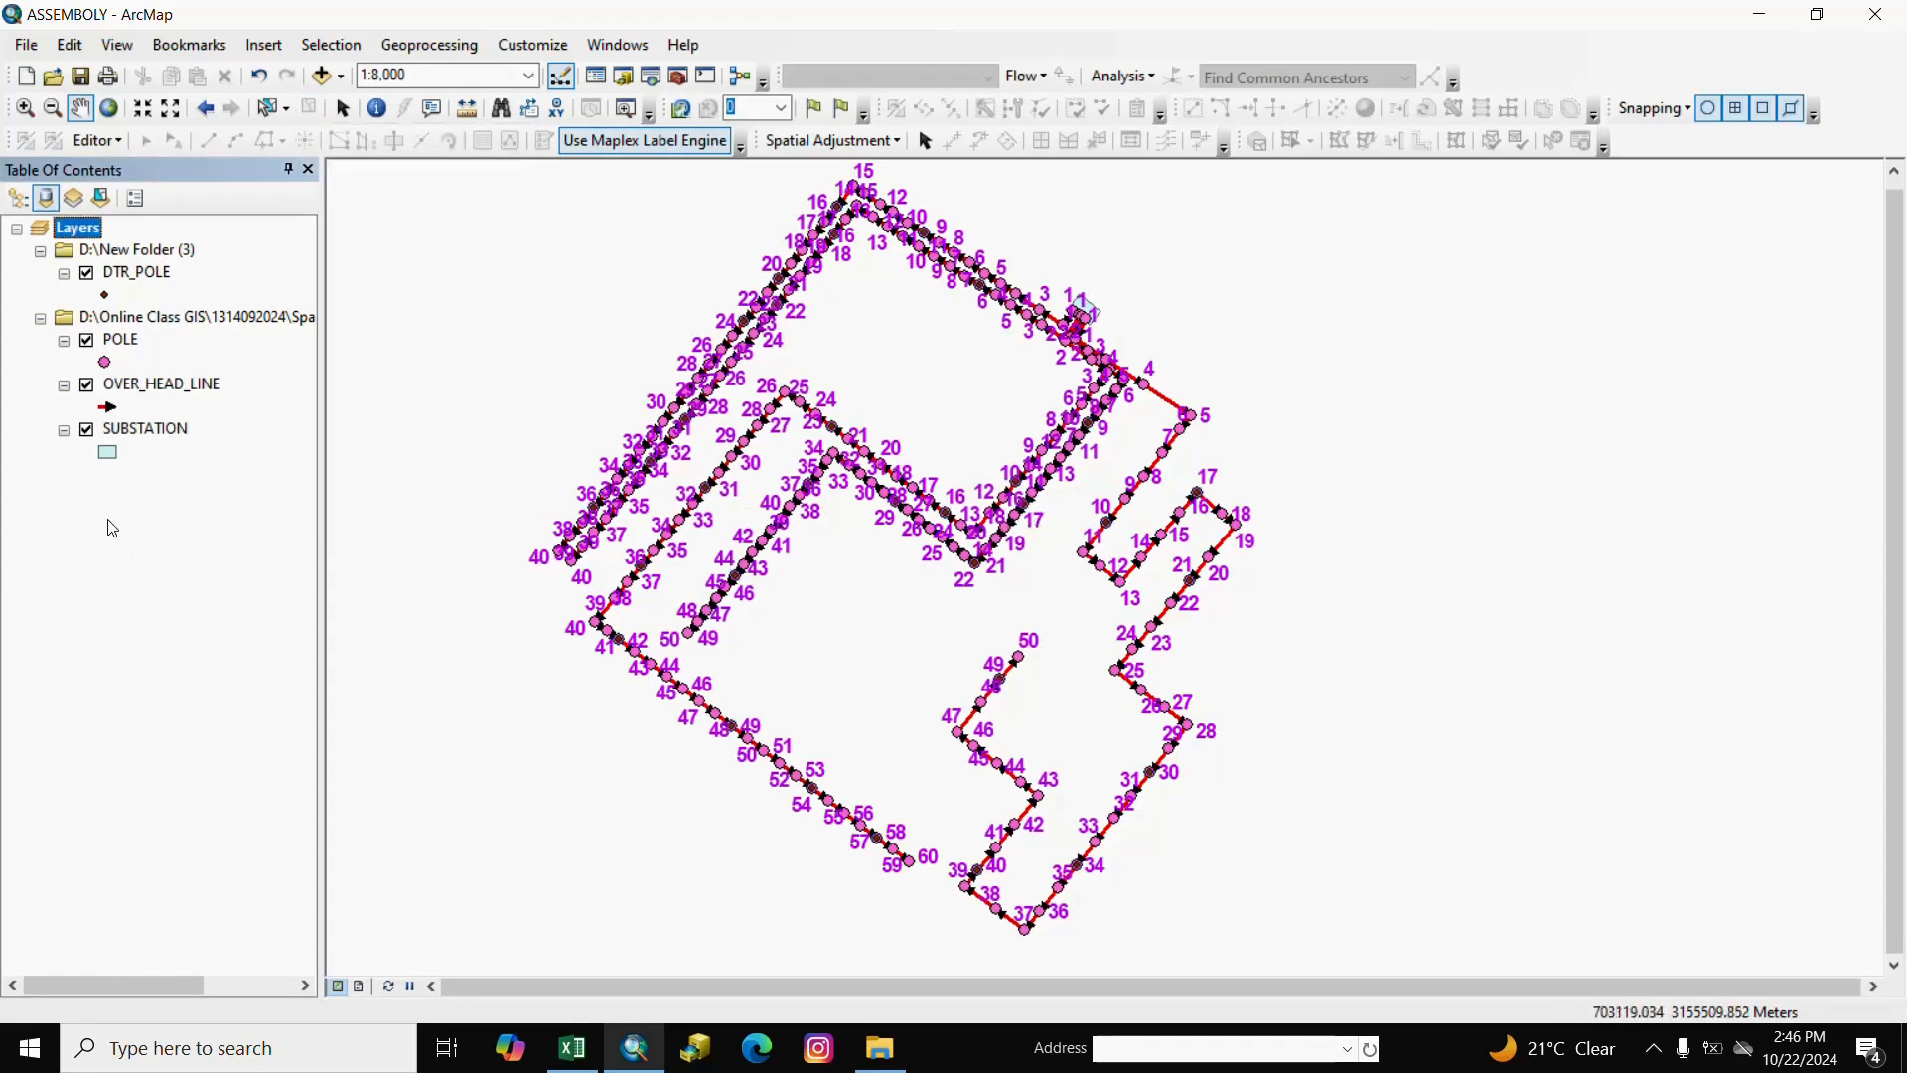
pyautogui.click(87, 386)
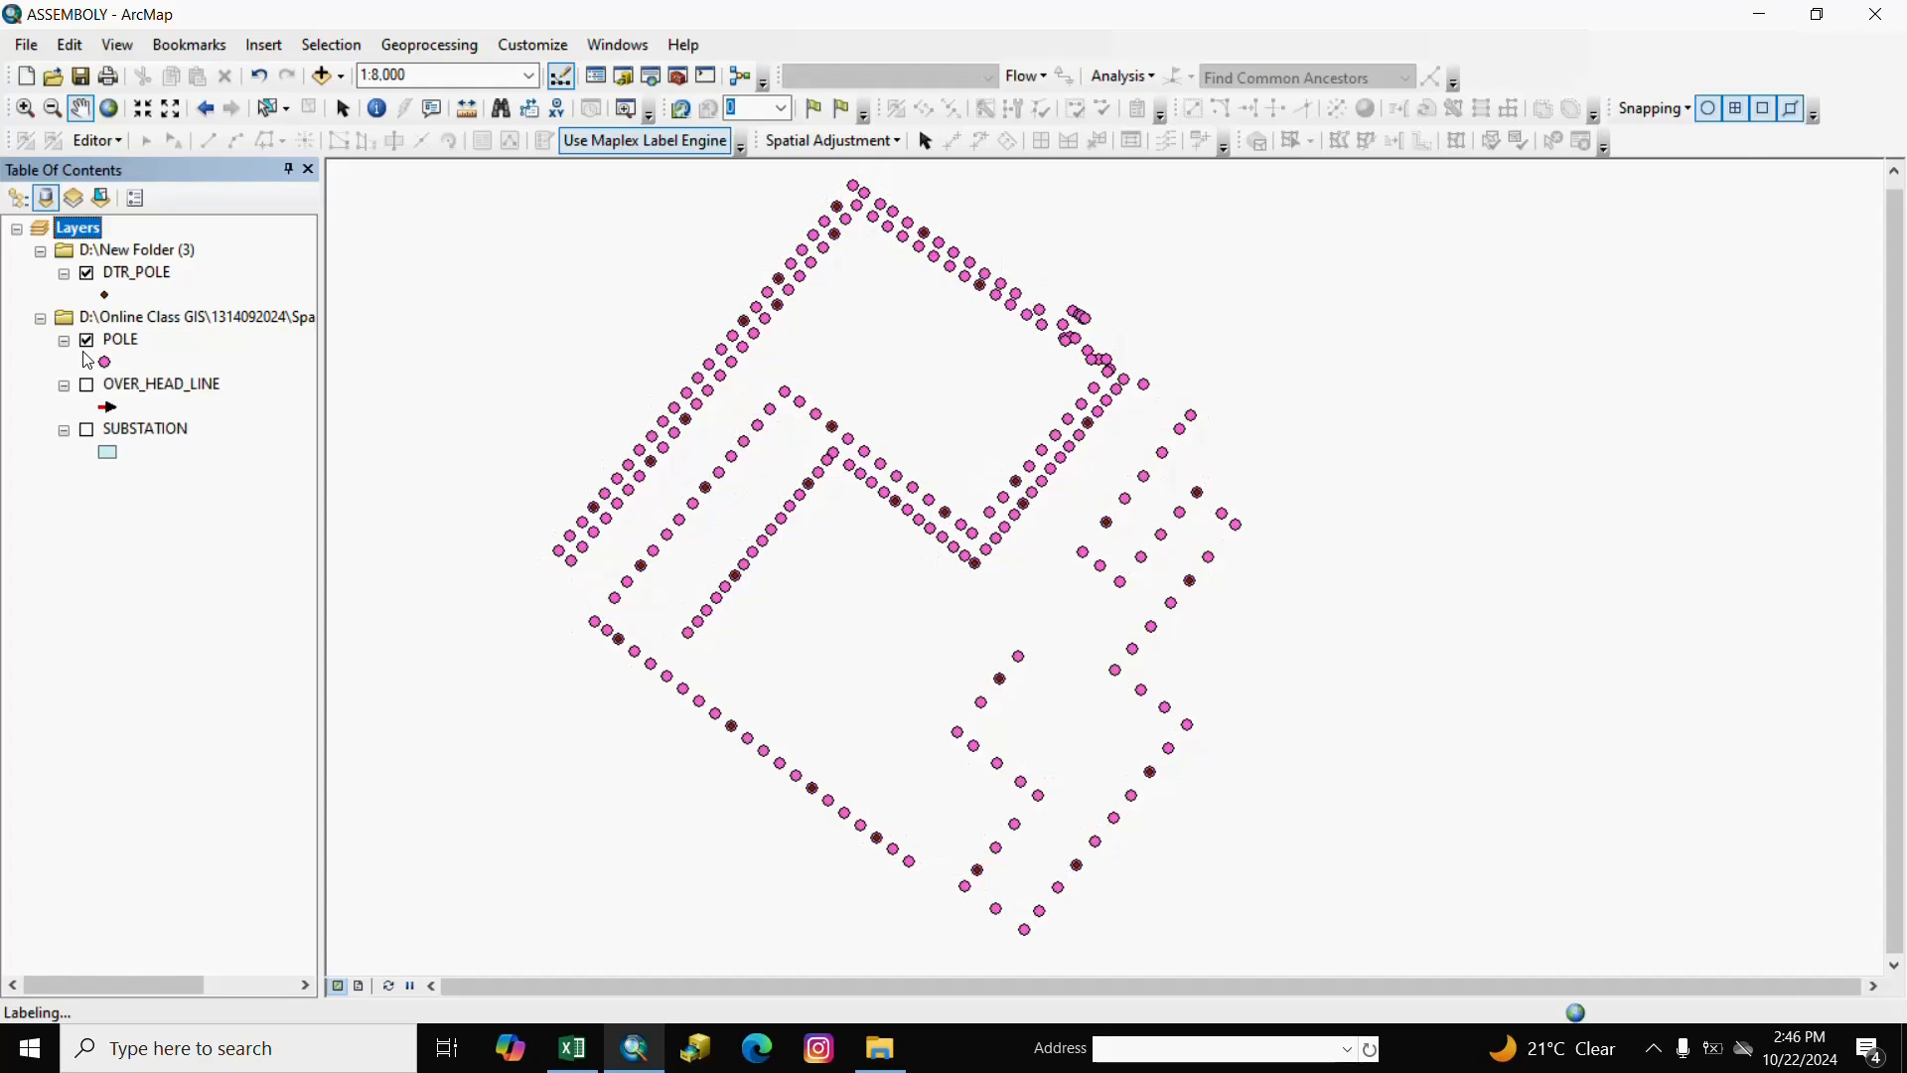
pyautogui.click(87, 340)
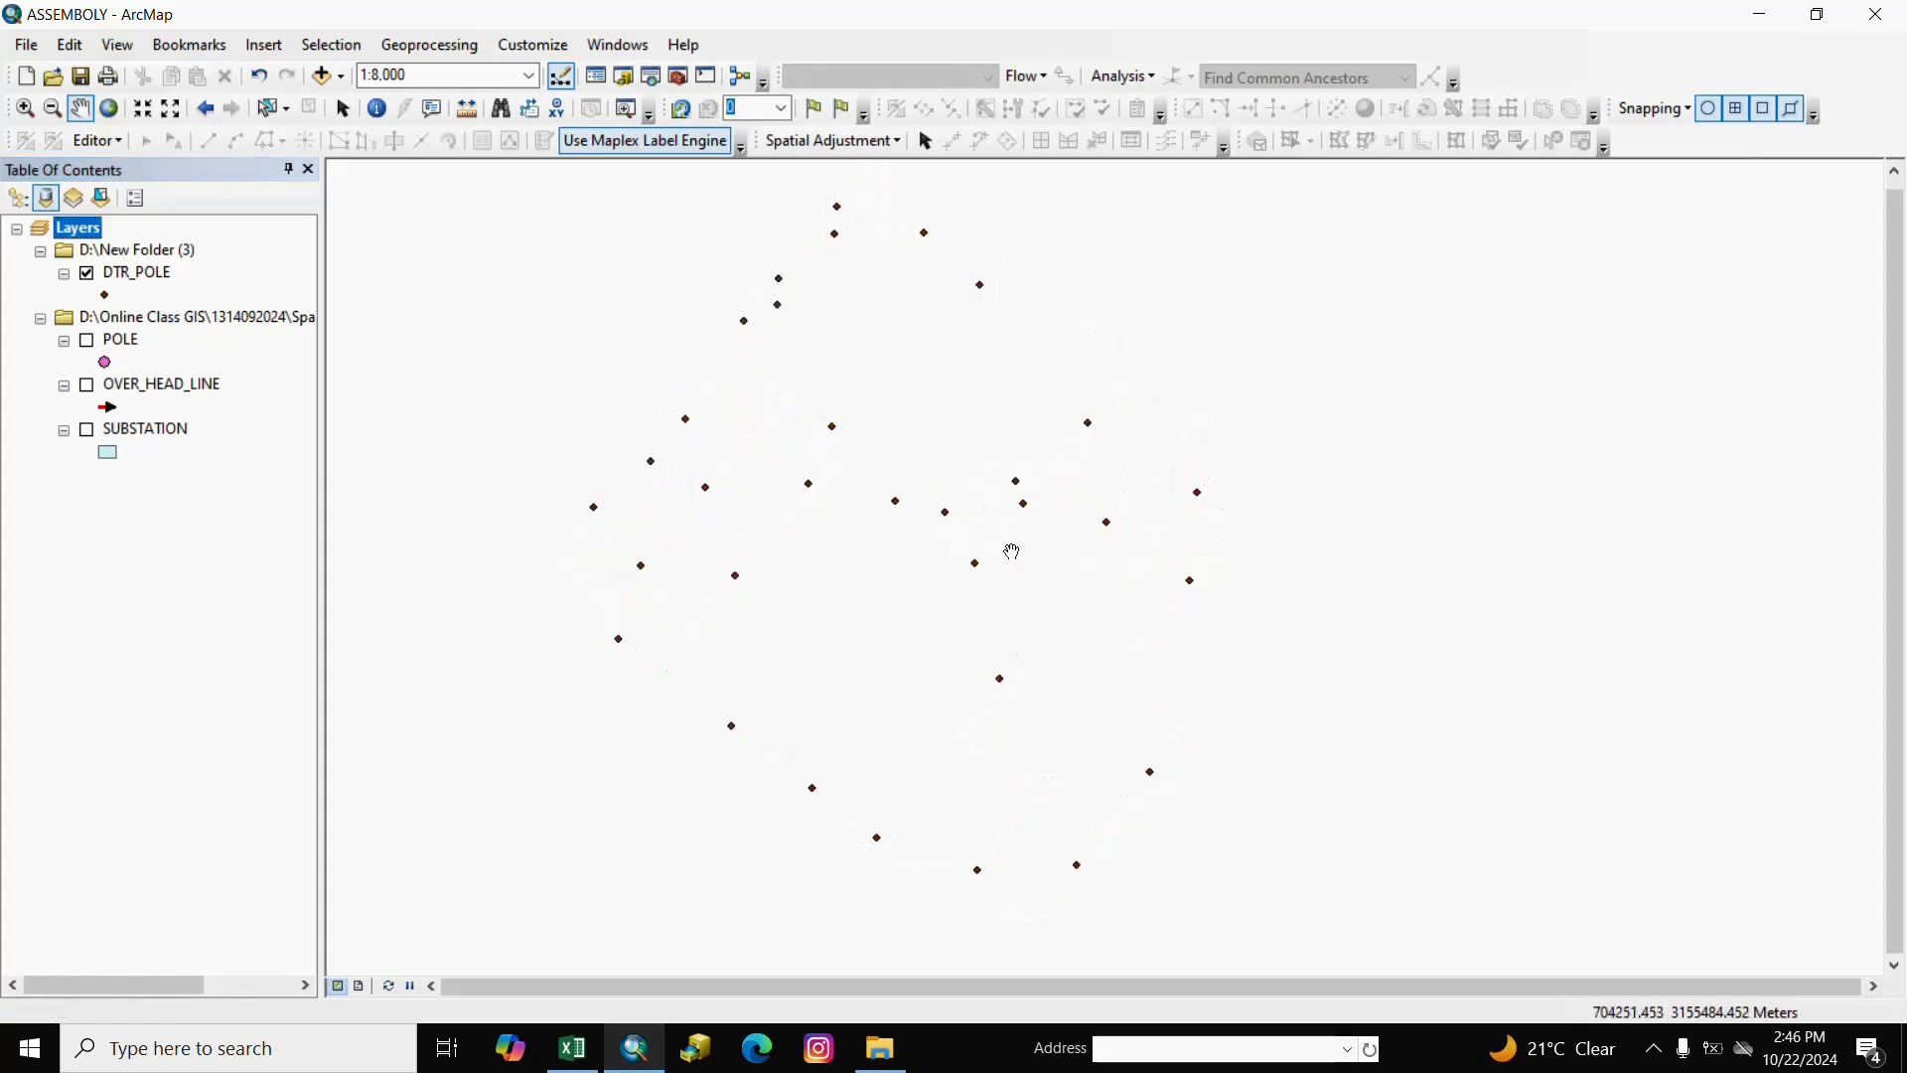
pyautogui.moveTo(1013, 549); pyautogui.dragTo(1044, 633)
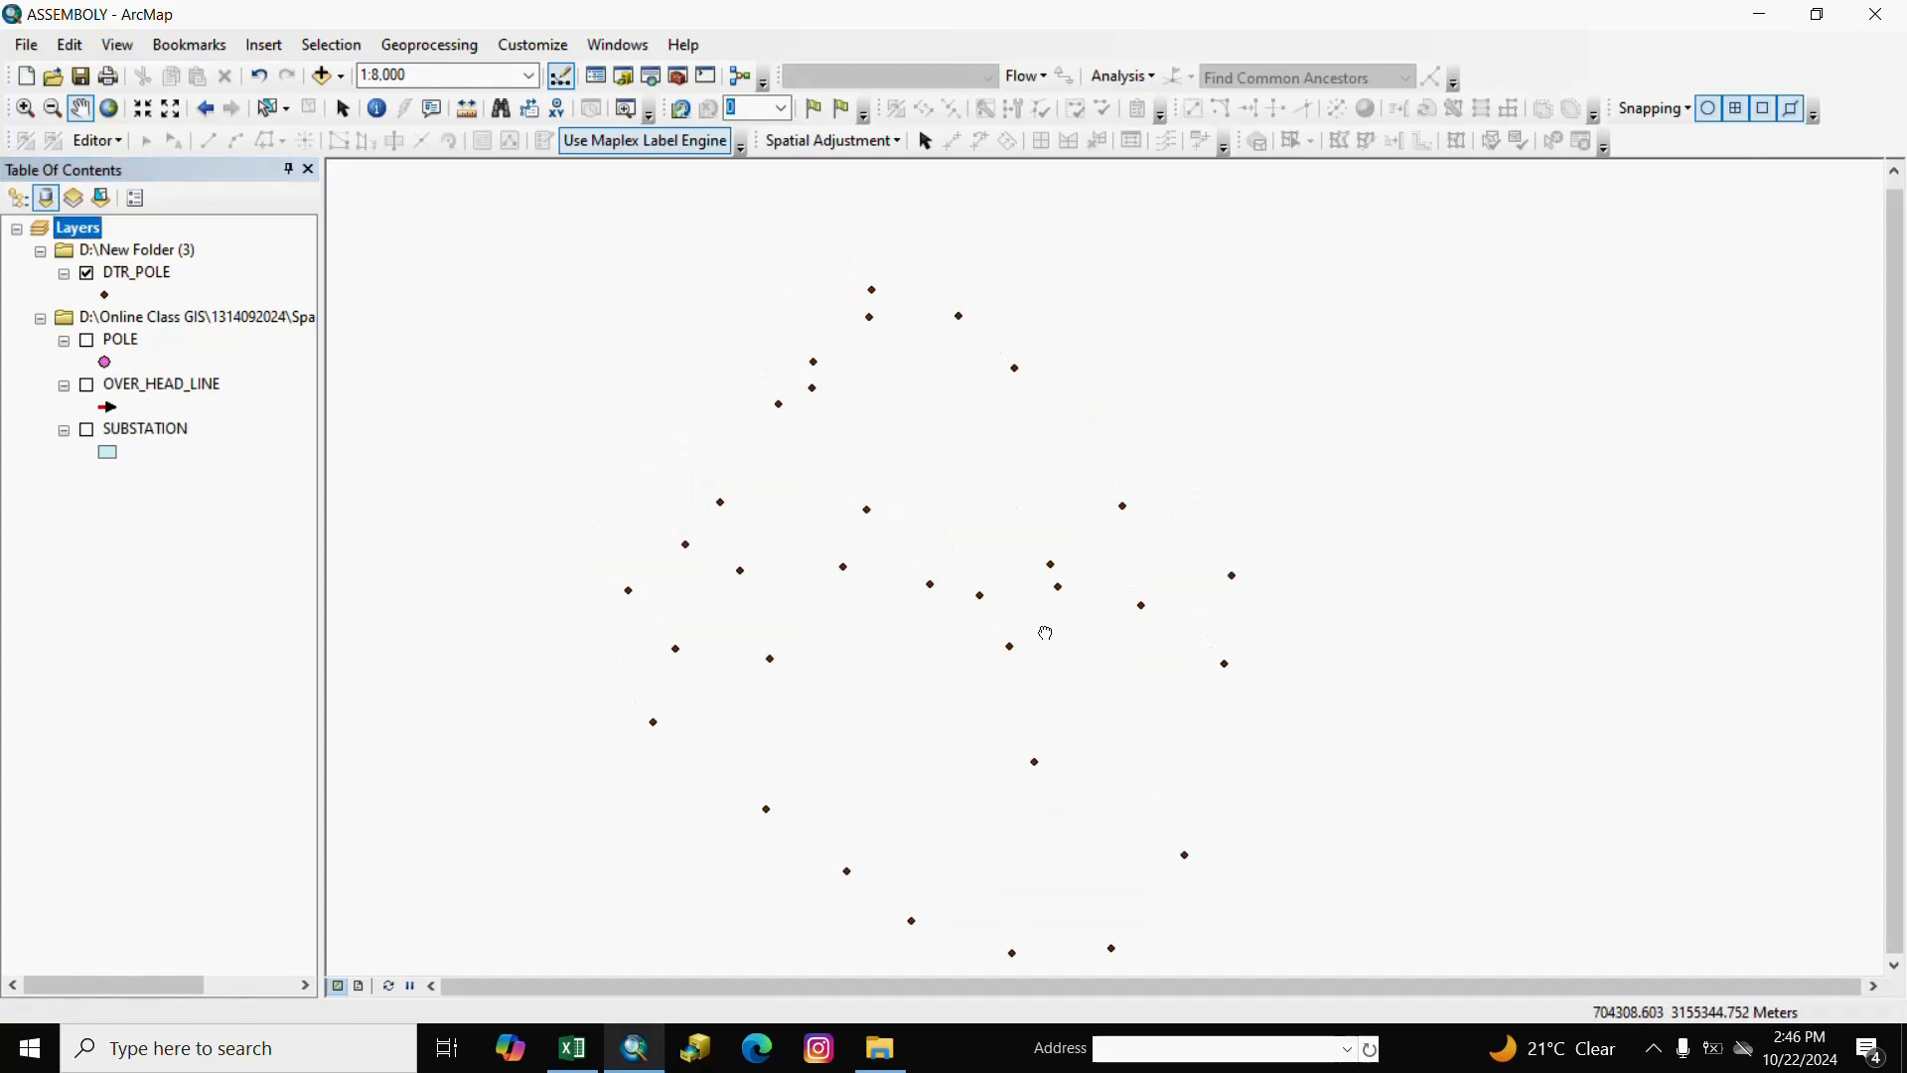
pyautogui.click(116, 296)
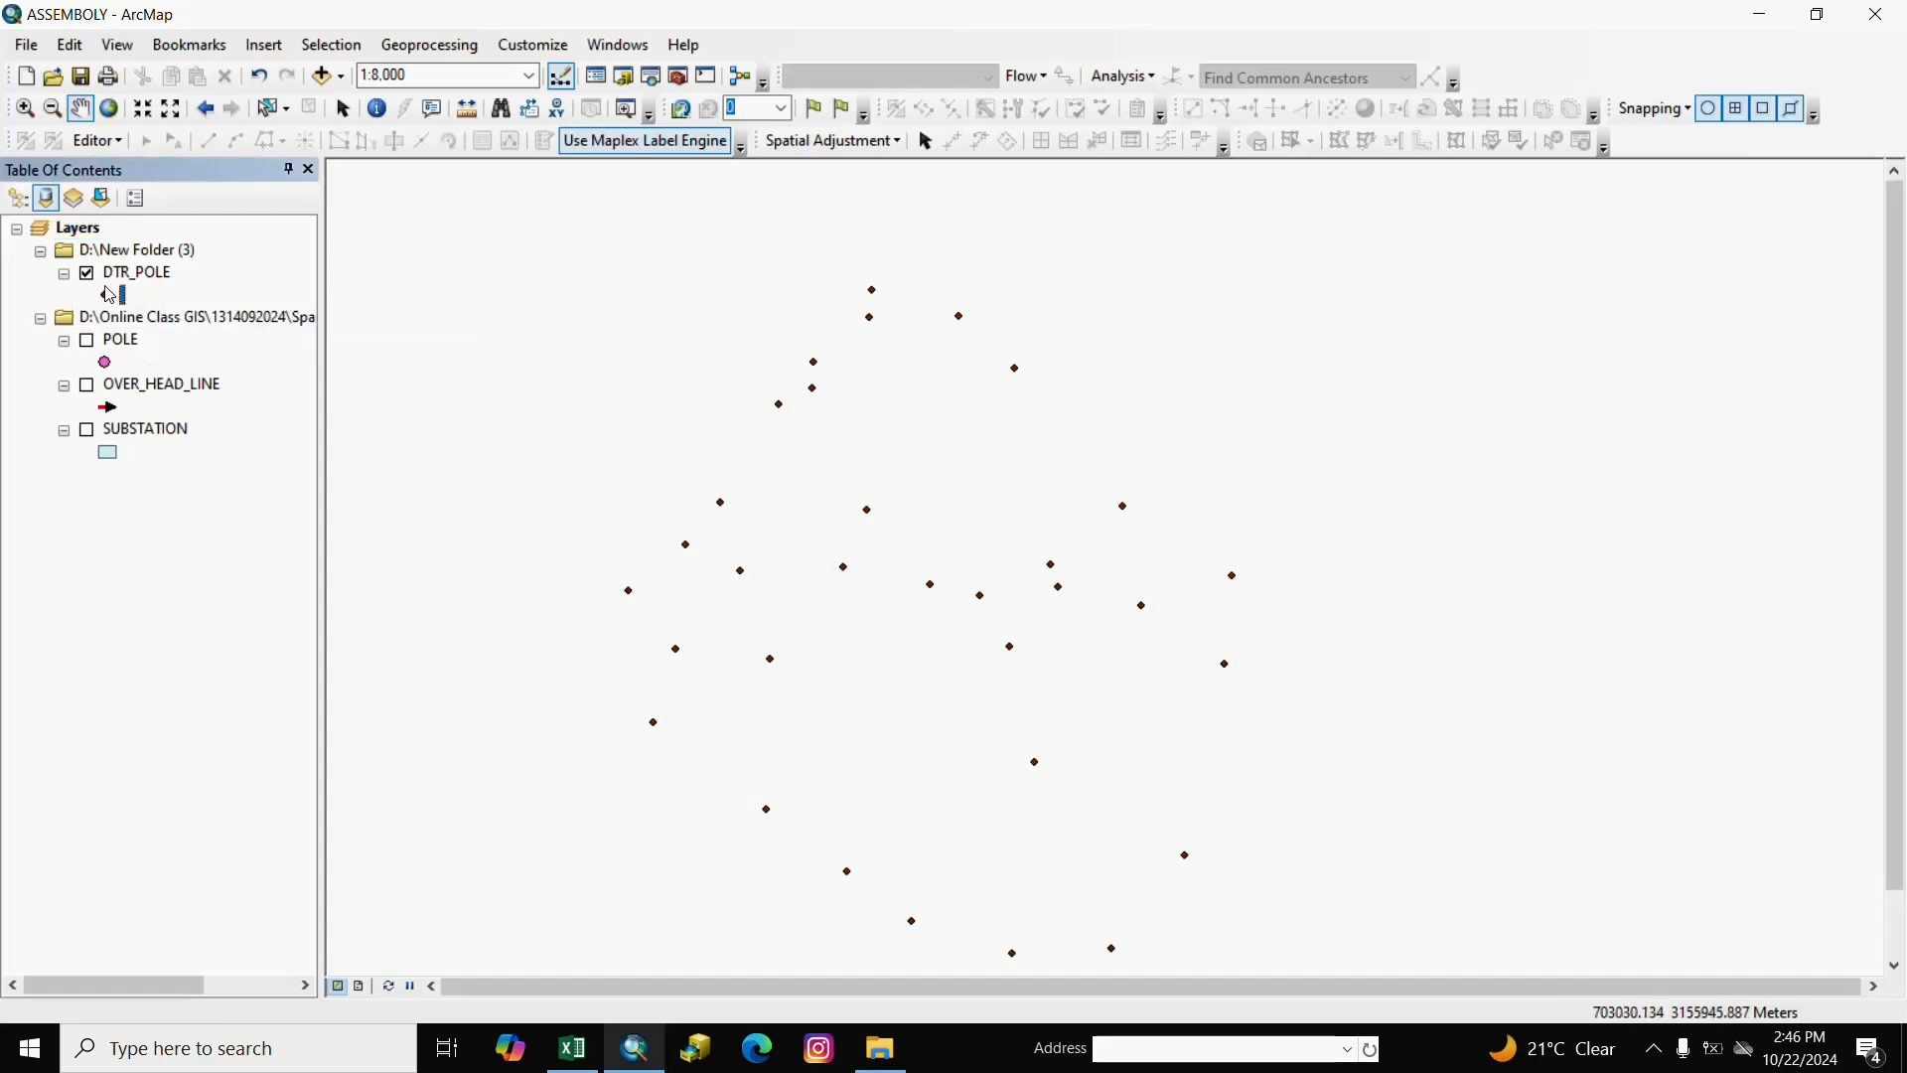
# Give DTR_POLE points the SupportStructure symbol in Cretan Blue at size 6.
pyautogui.click(107, 294)
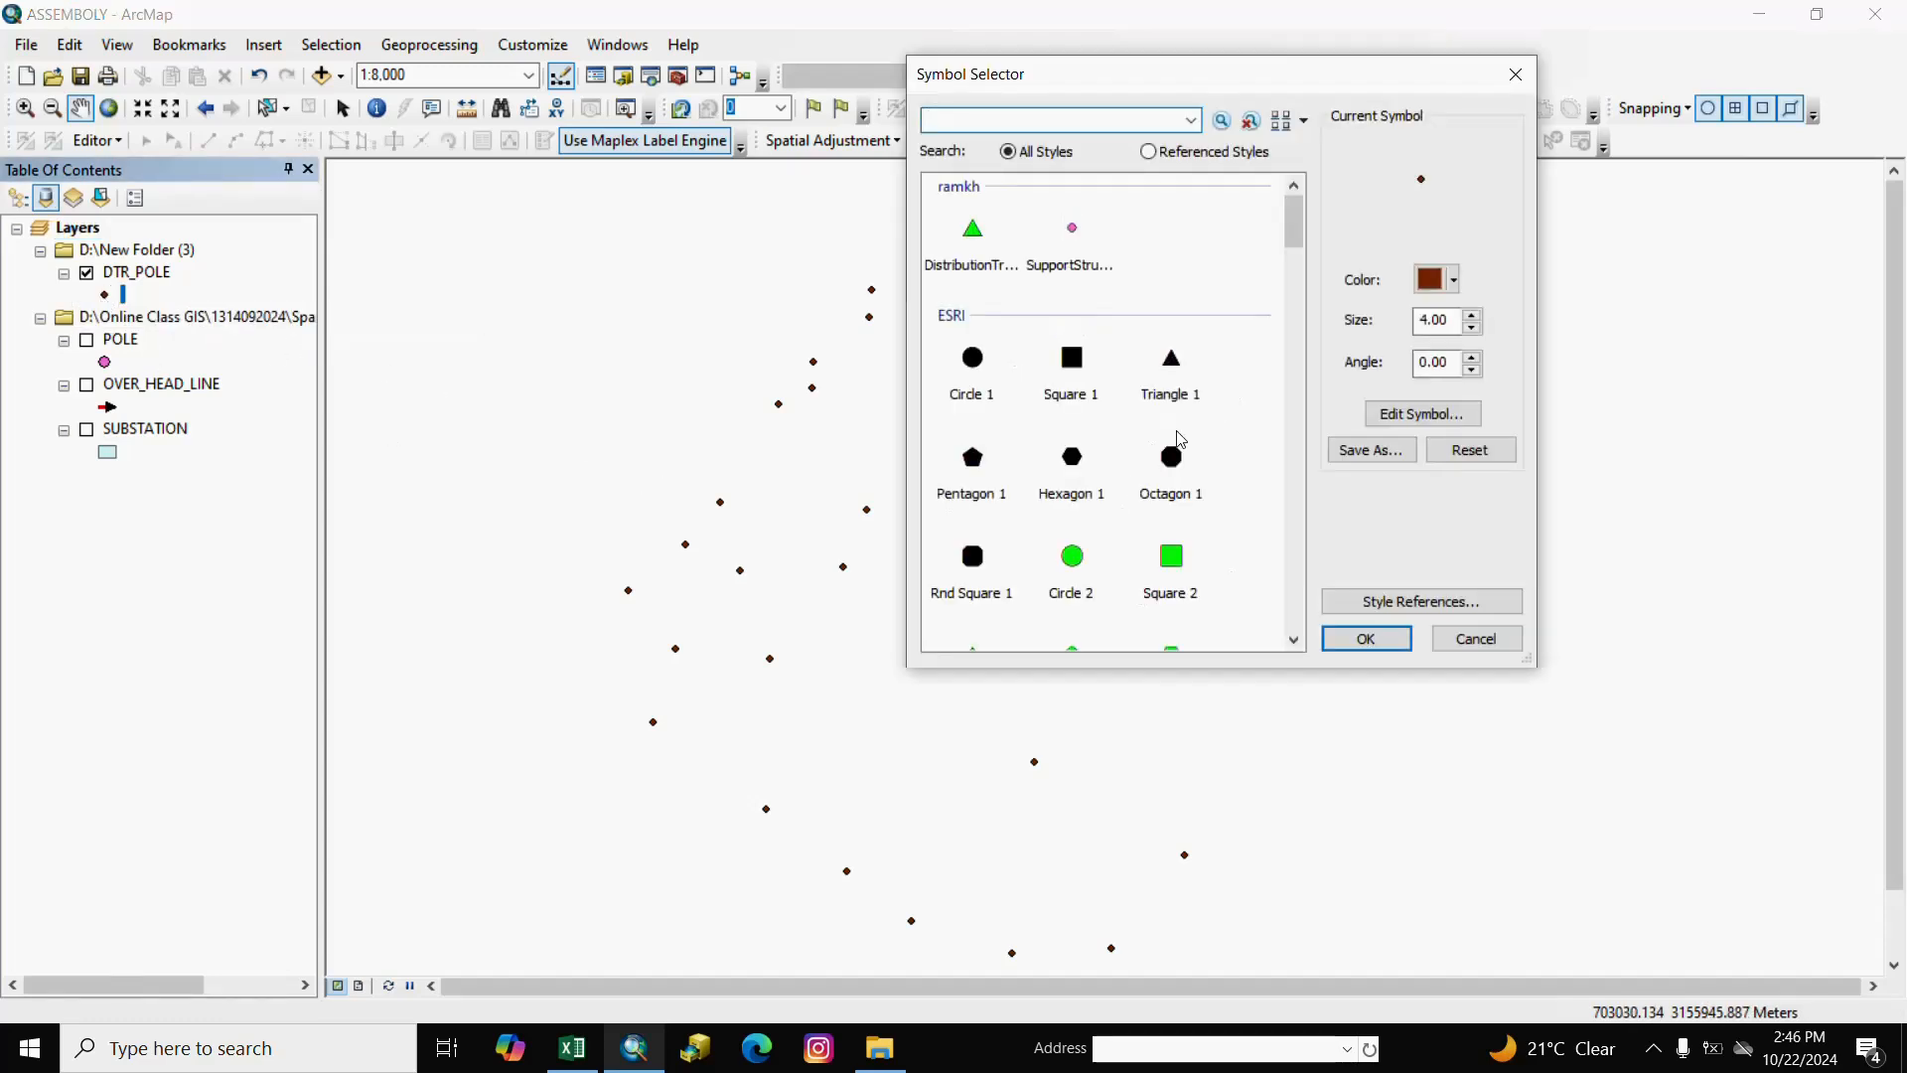
pyautogui.click(1081, 237)
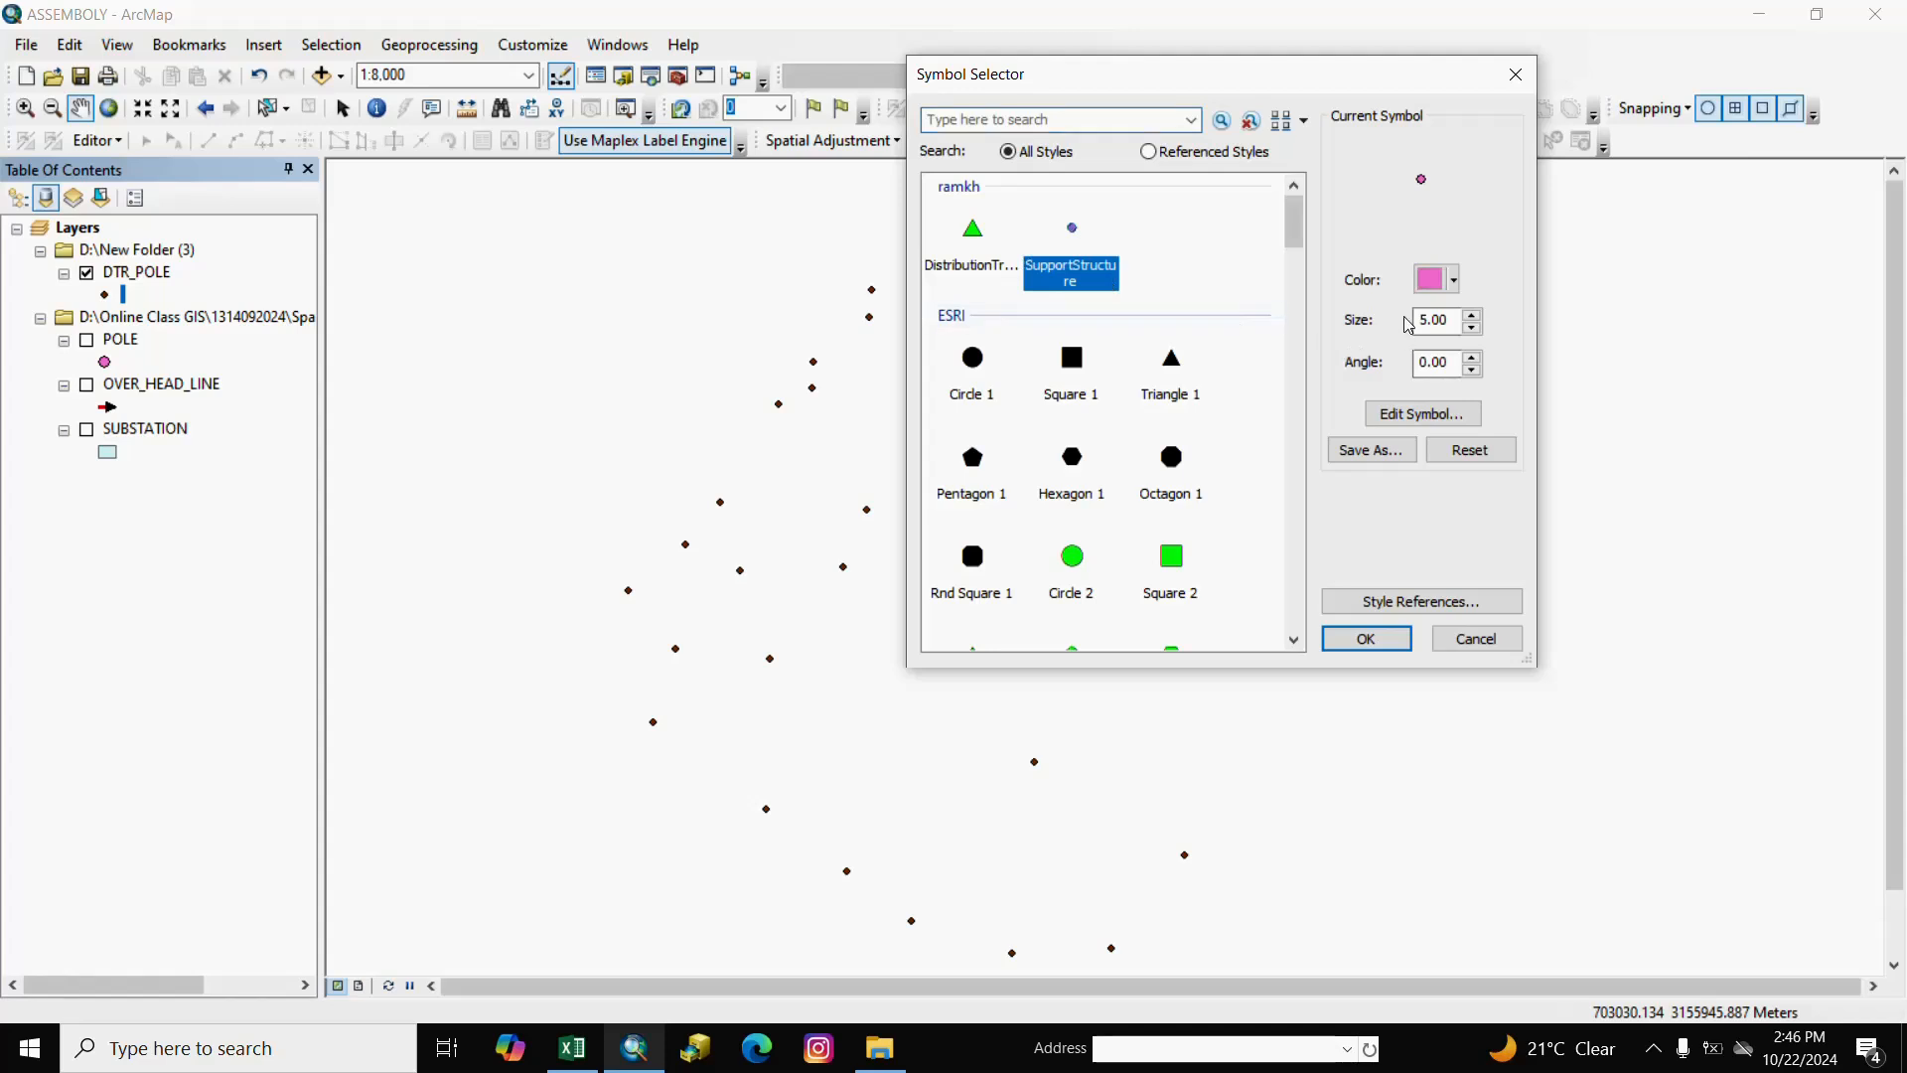
pyautogui.click(1439, 279)
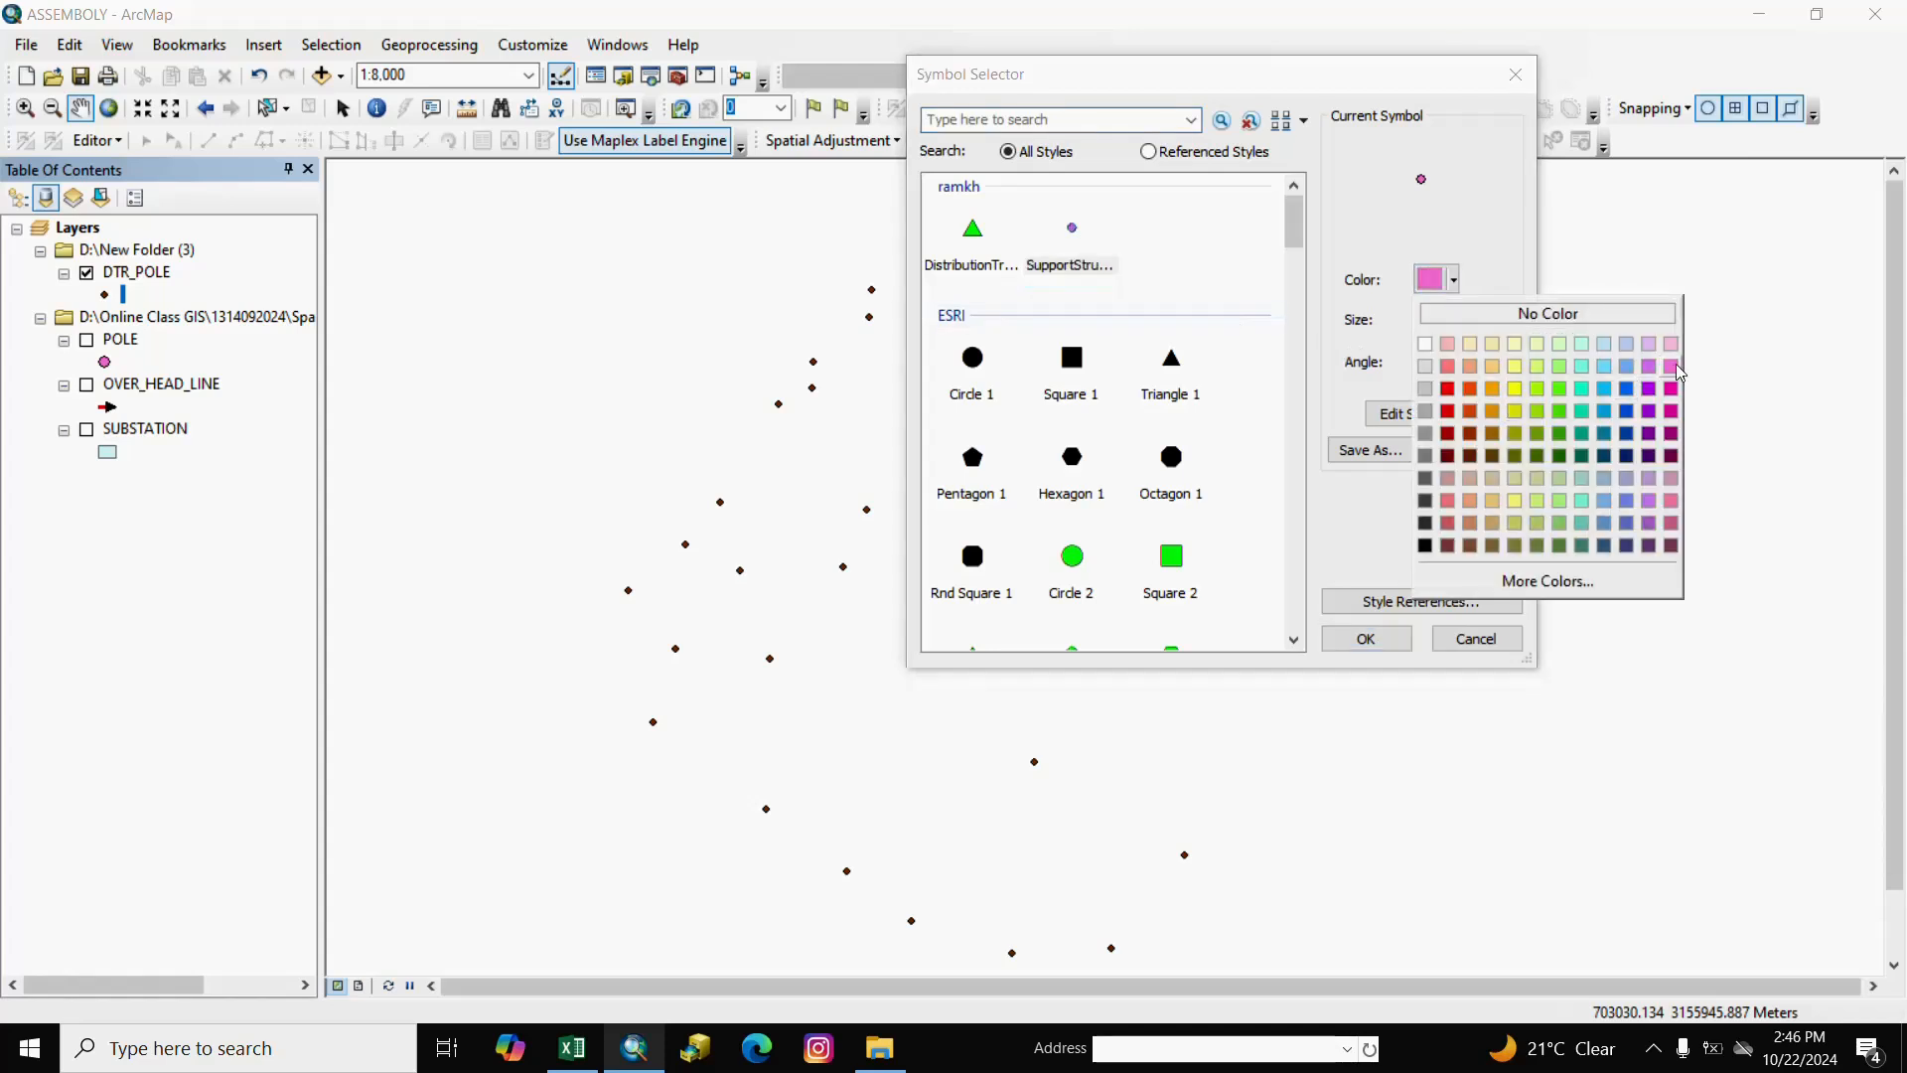
pyautogui.click(1626, 400)
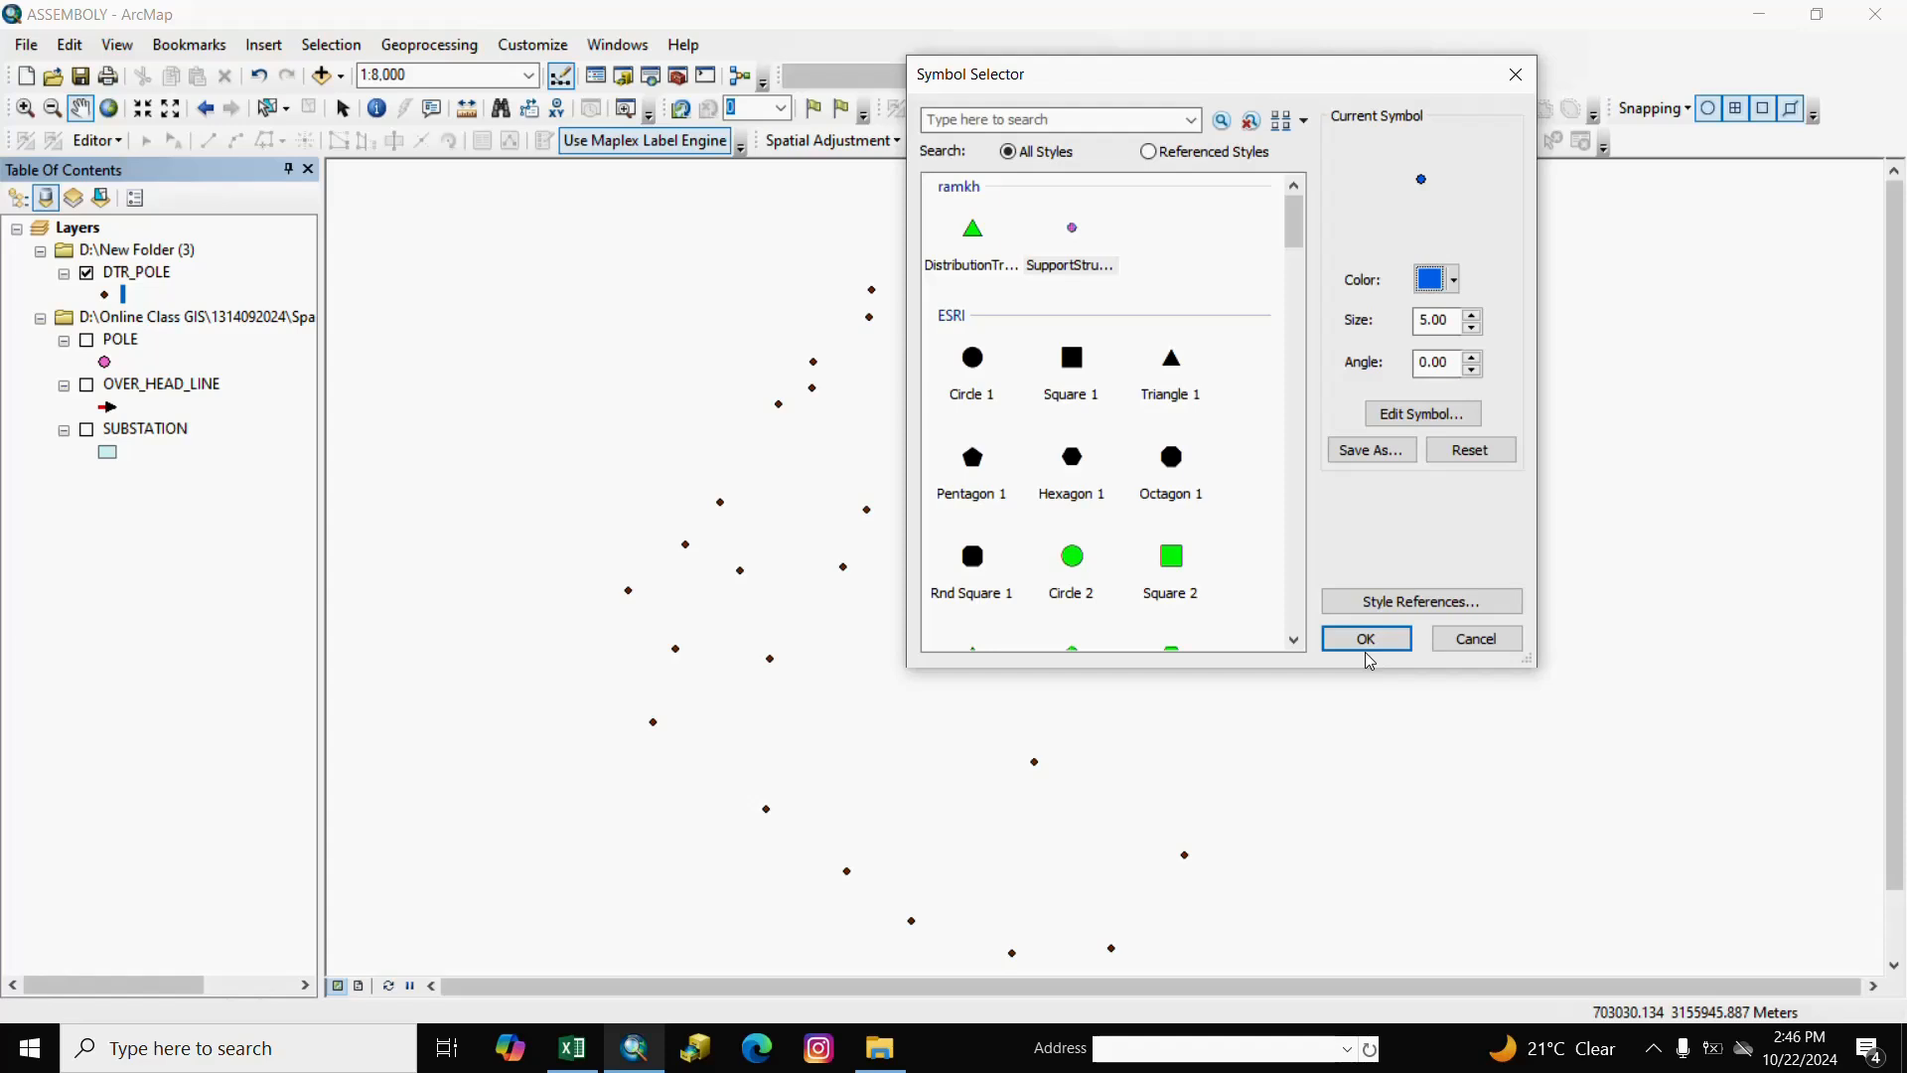
pyautogui.click(1477, 316)
# Apply the blue symbol and browse ArcToolbox to Data Management Tools > Features.
pyautogui.click(1366, 638)
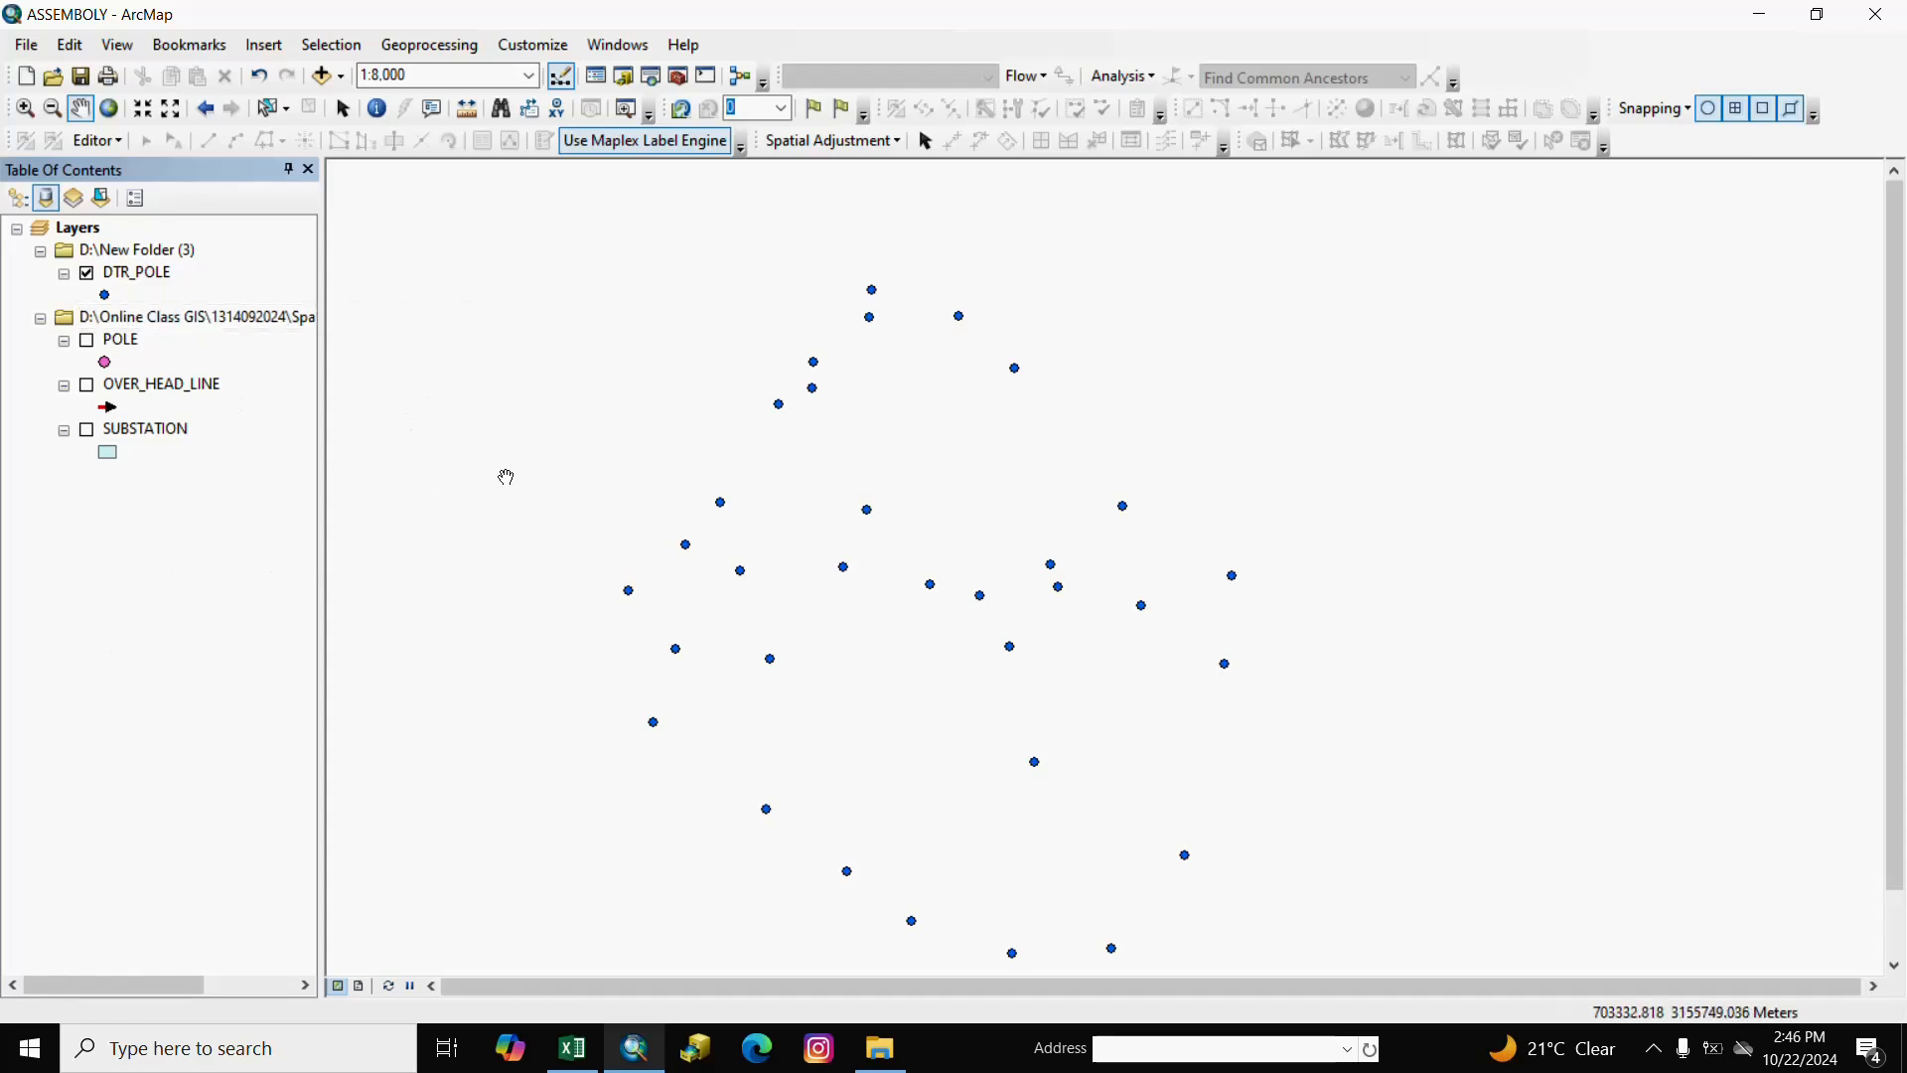
pyautogui.click(680, 80)
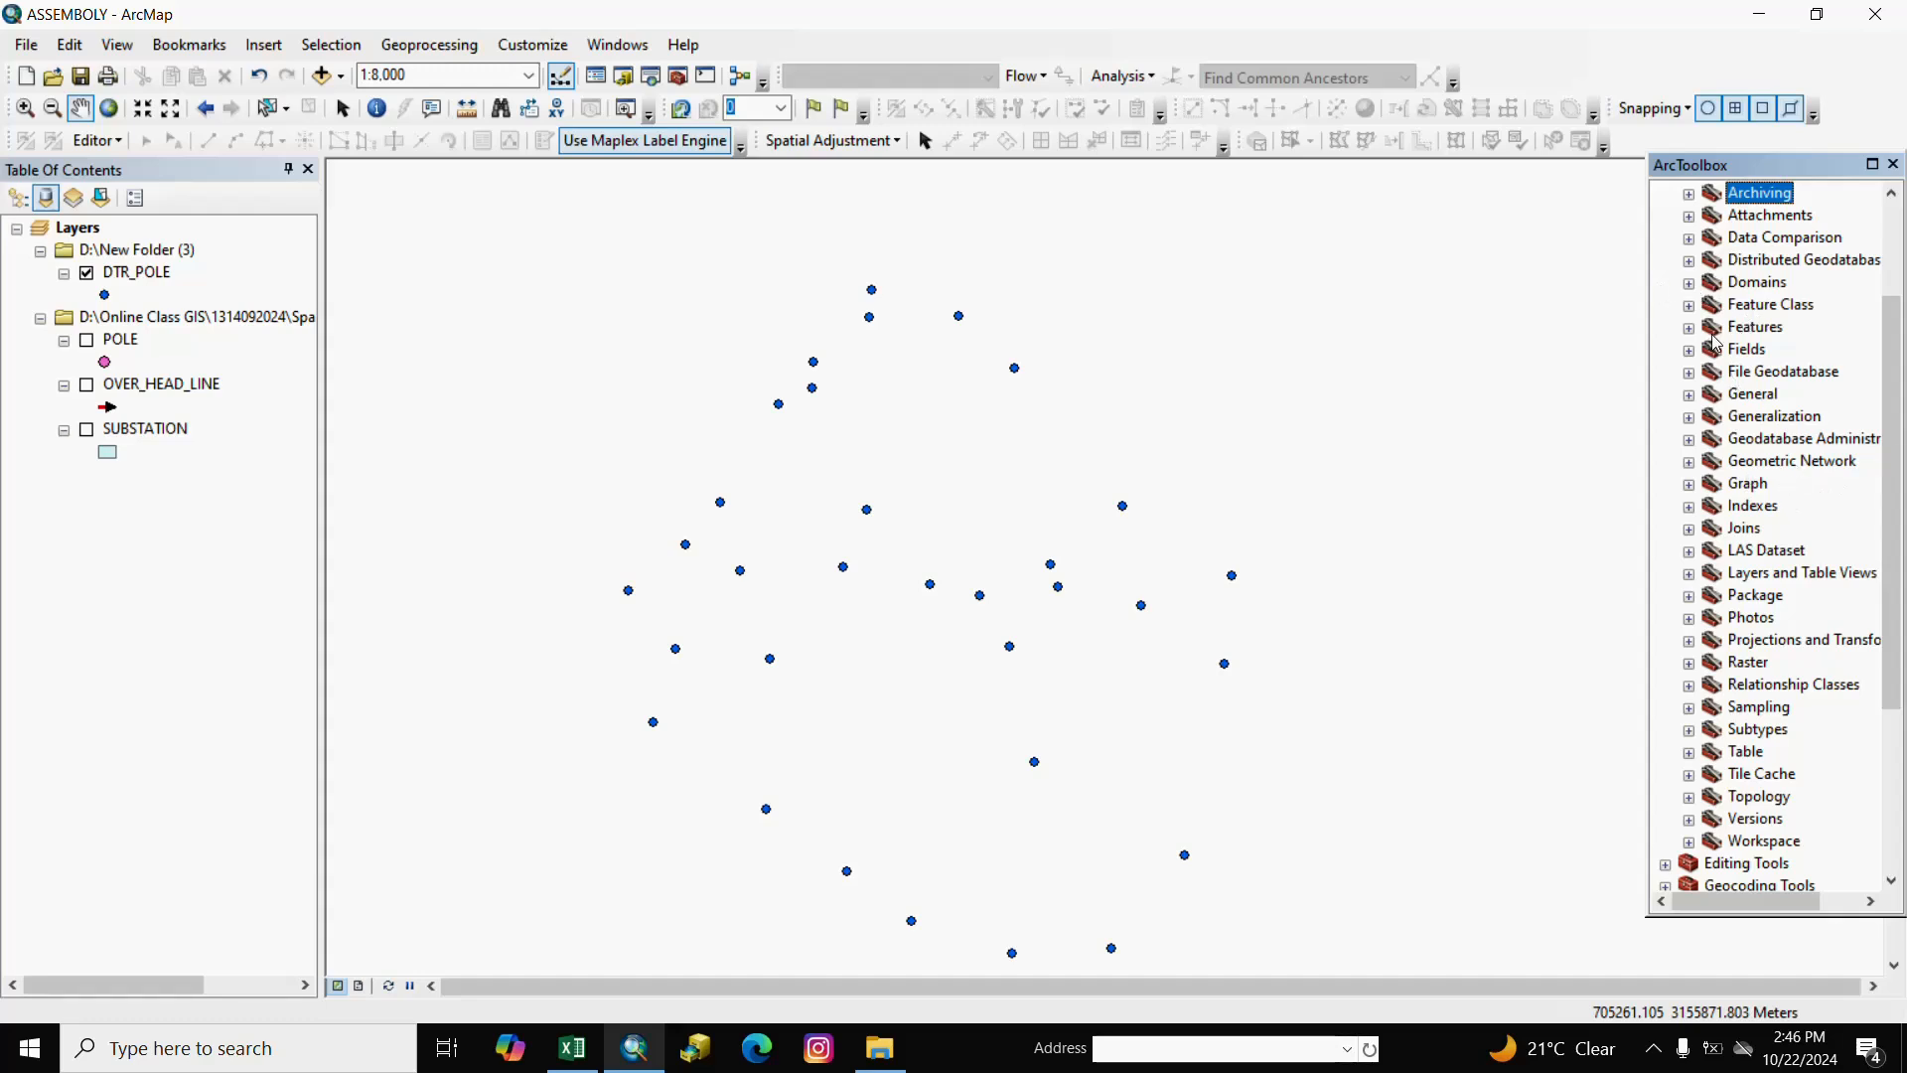
pyautogui.scroll(2, 1726, 380)
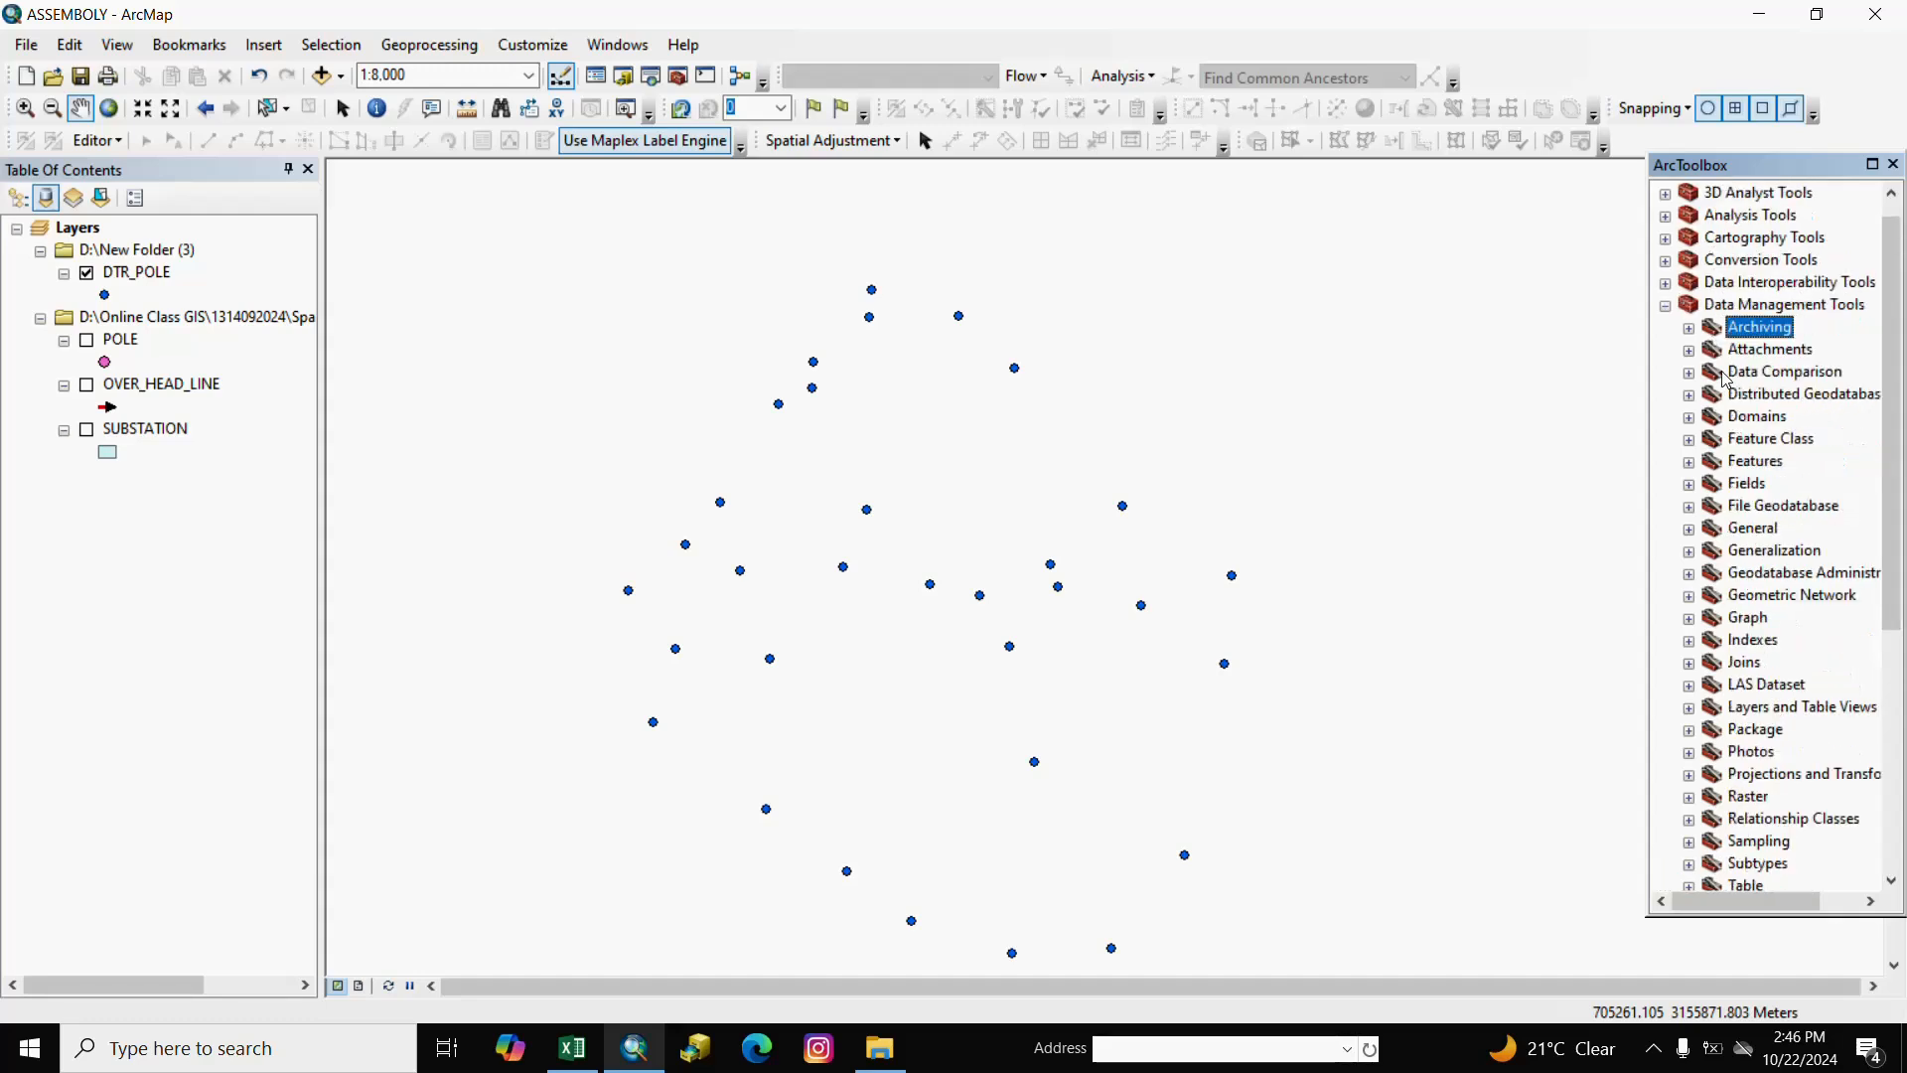
pyautogui.click(1666, 305)
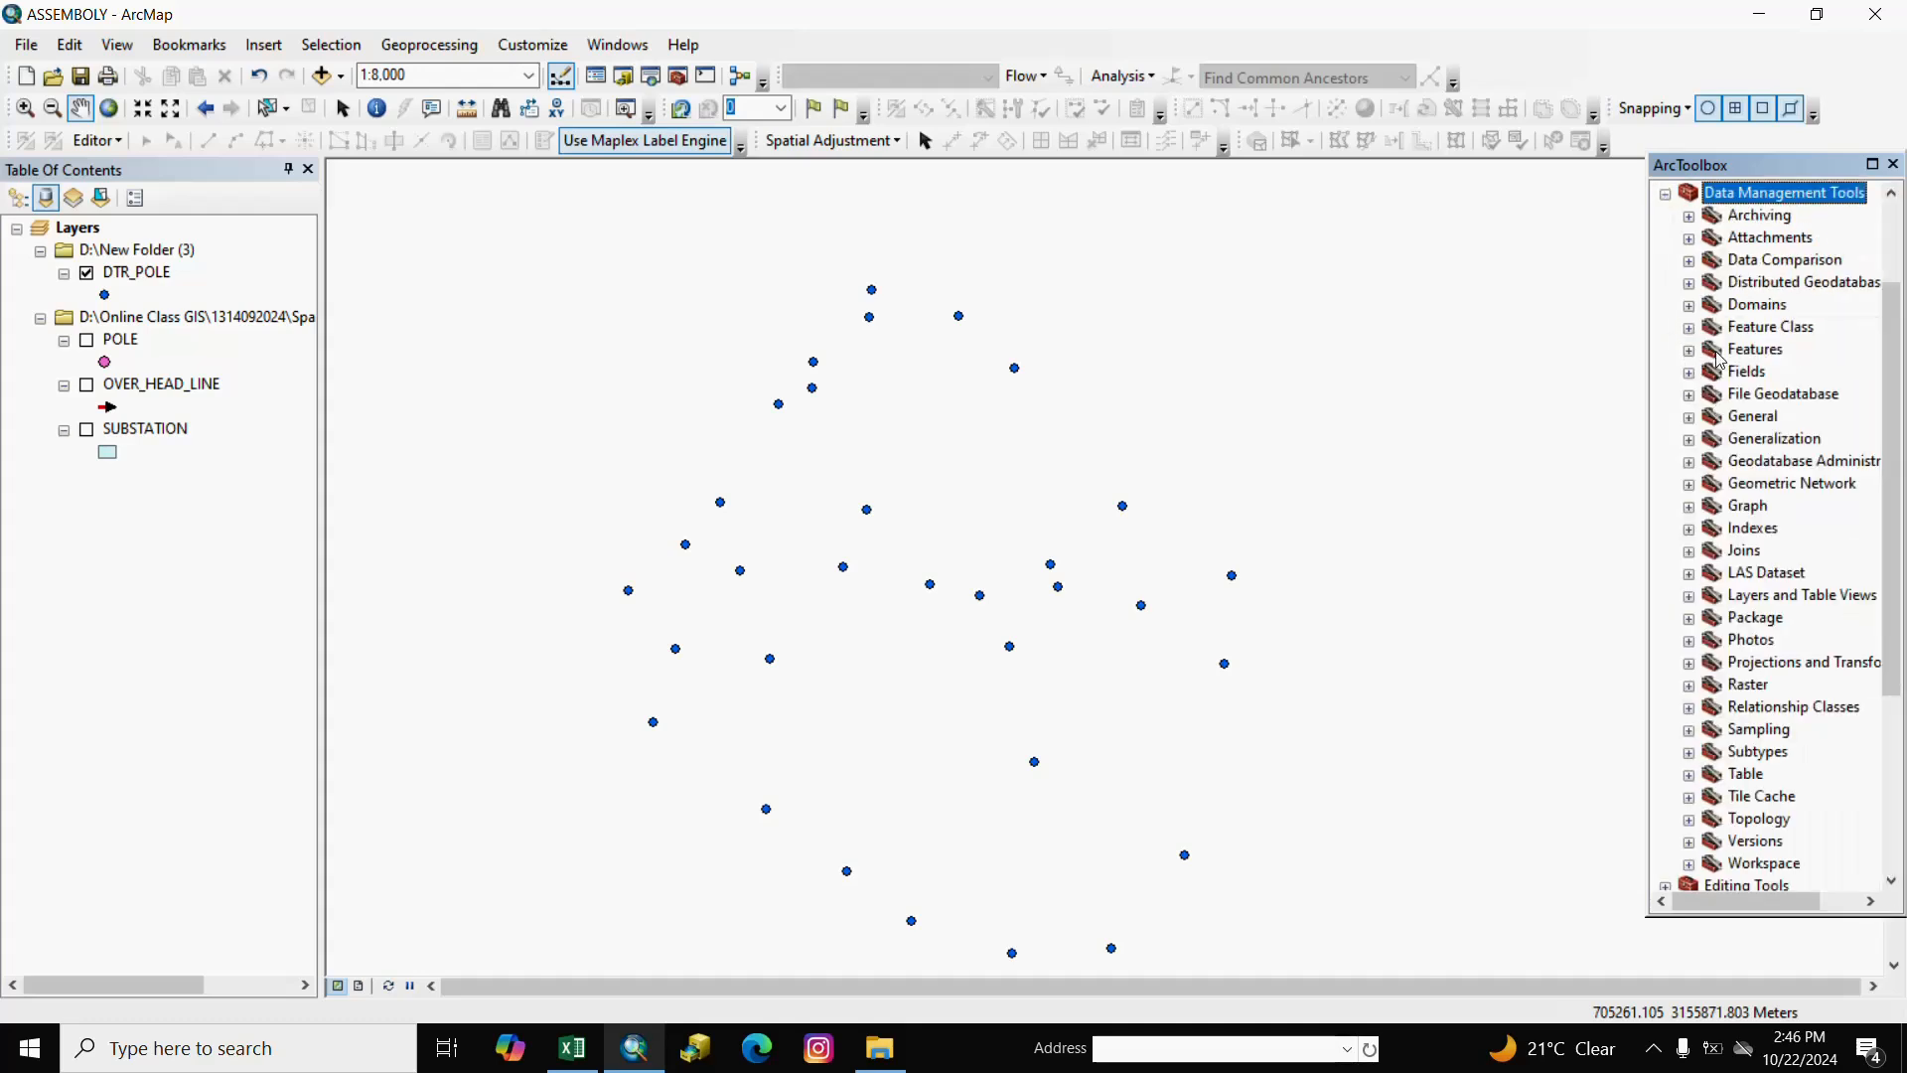
pyautogui.click(1689, 349)
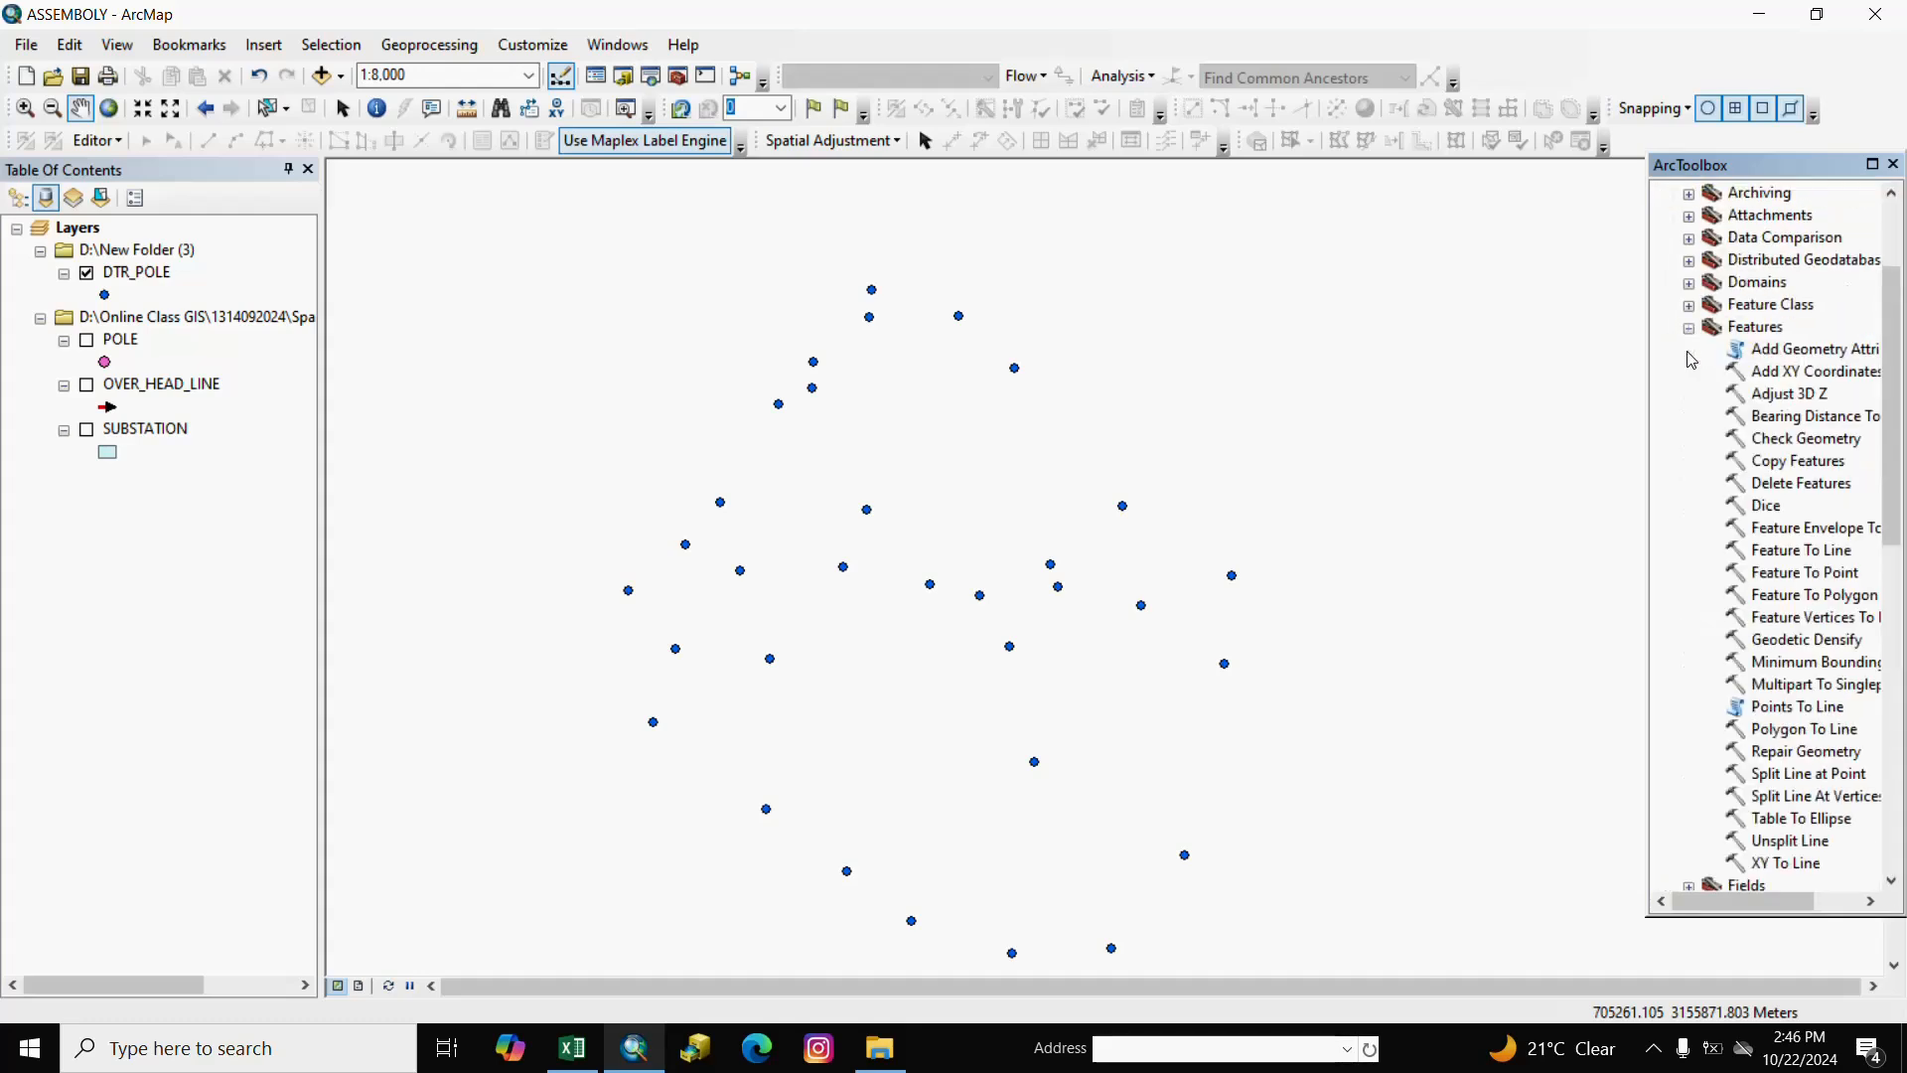
# Run Add XY Coordinates with DTR_POLE as the input features.
pyautogui.rightClick(1754, 375)
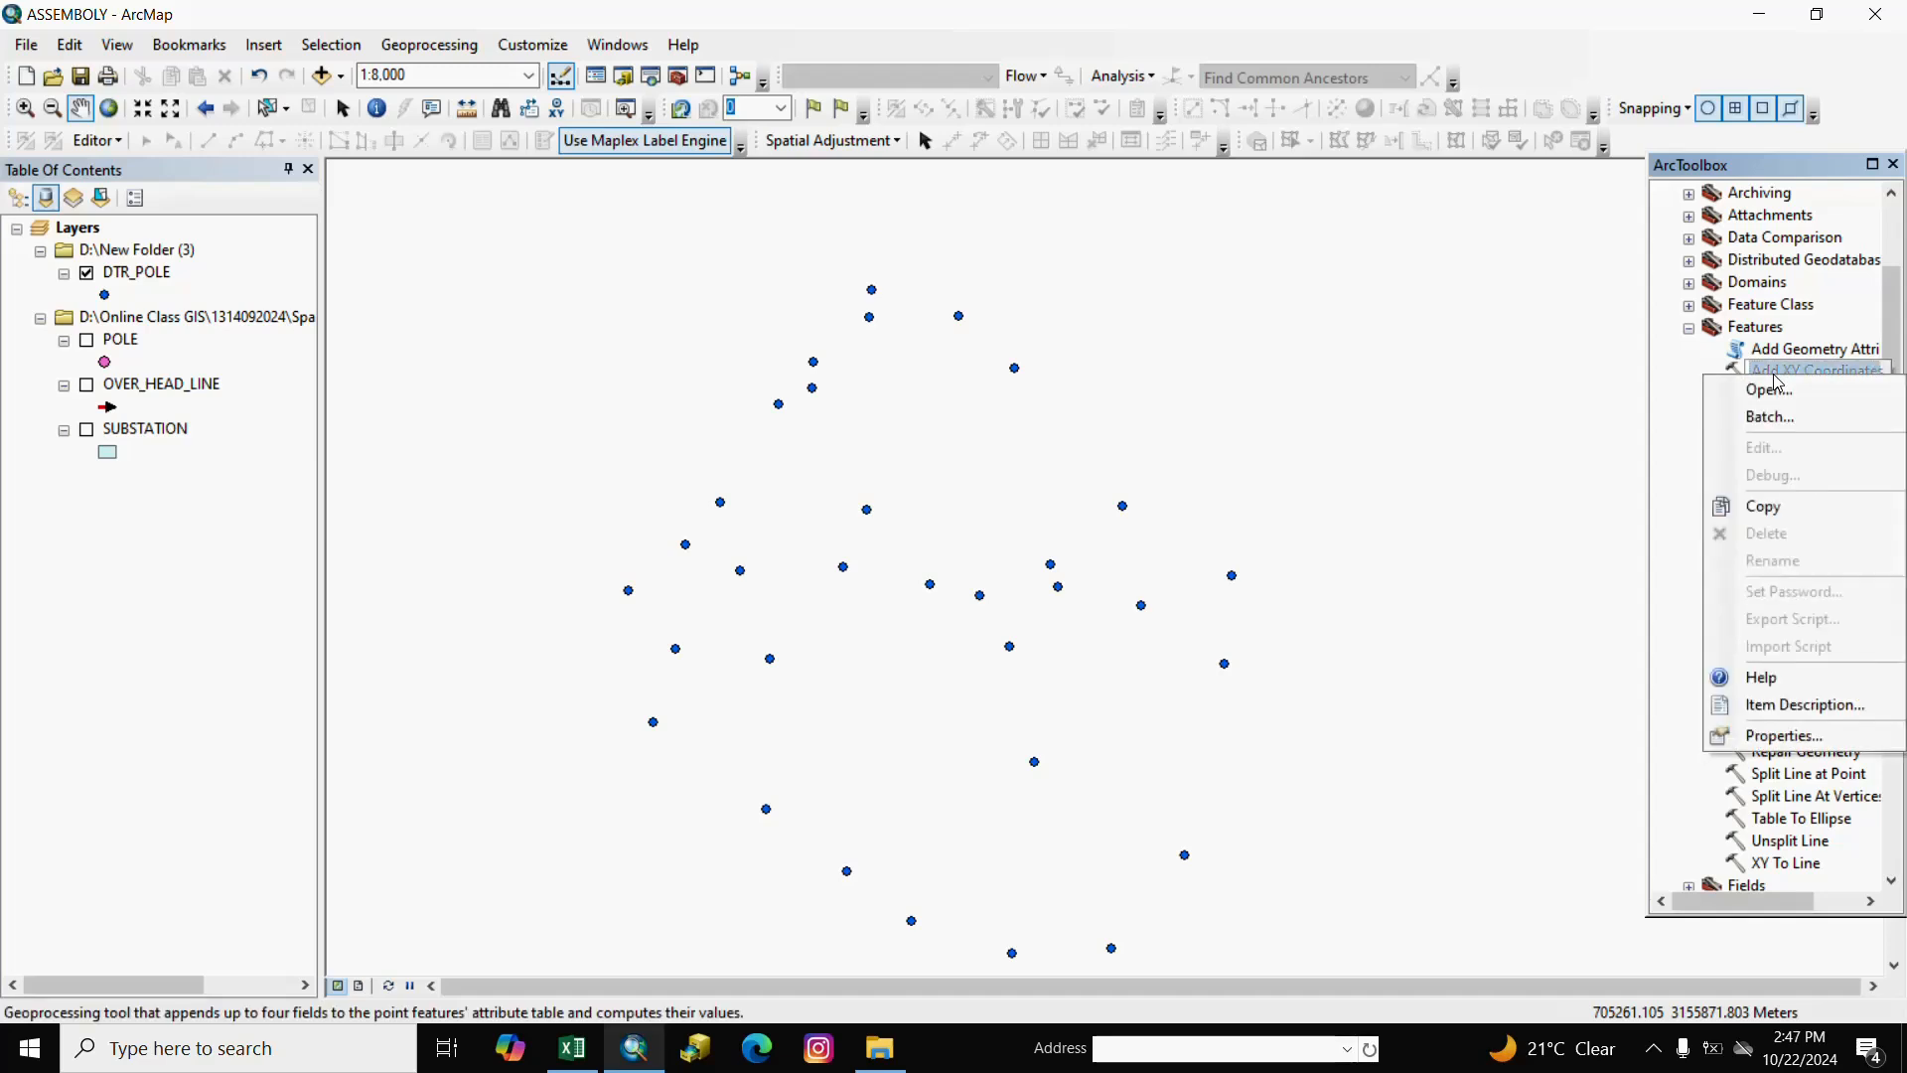
pyautogui.press('Escape')
pyautogui.doubleClick(1751, 380)
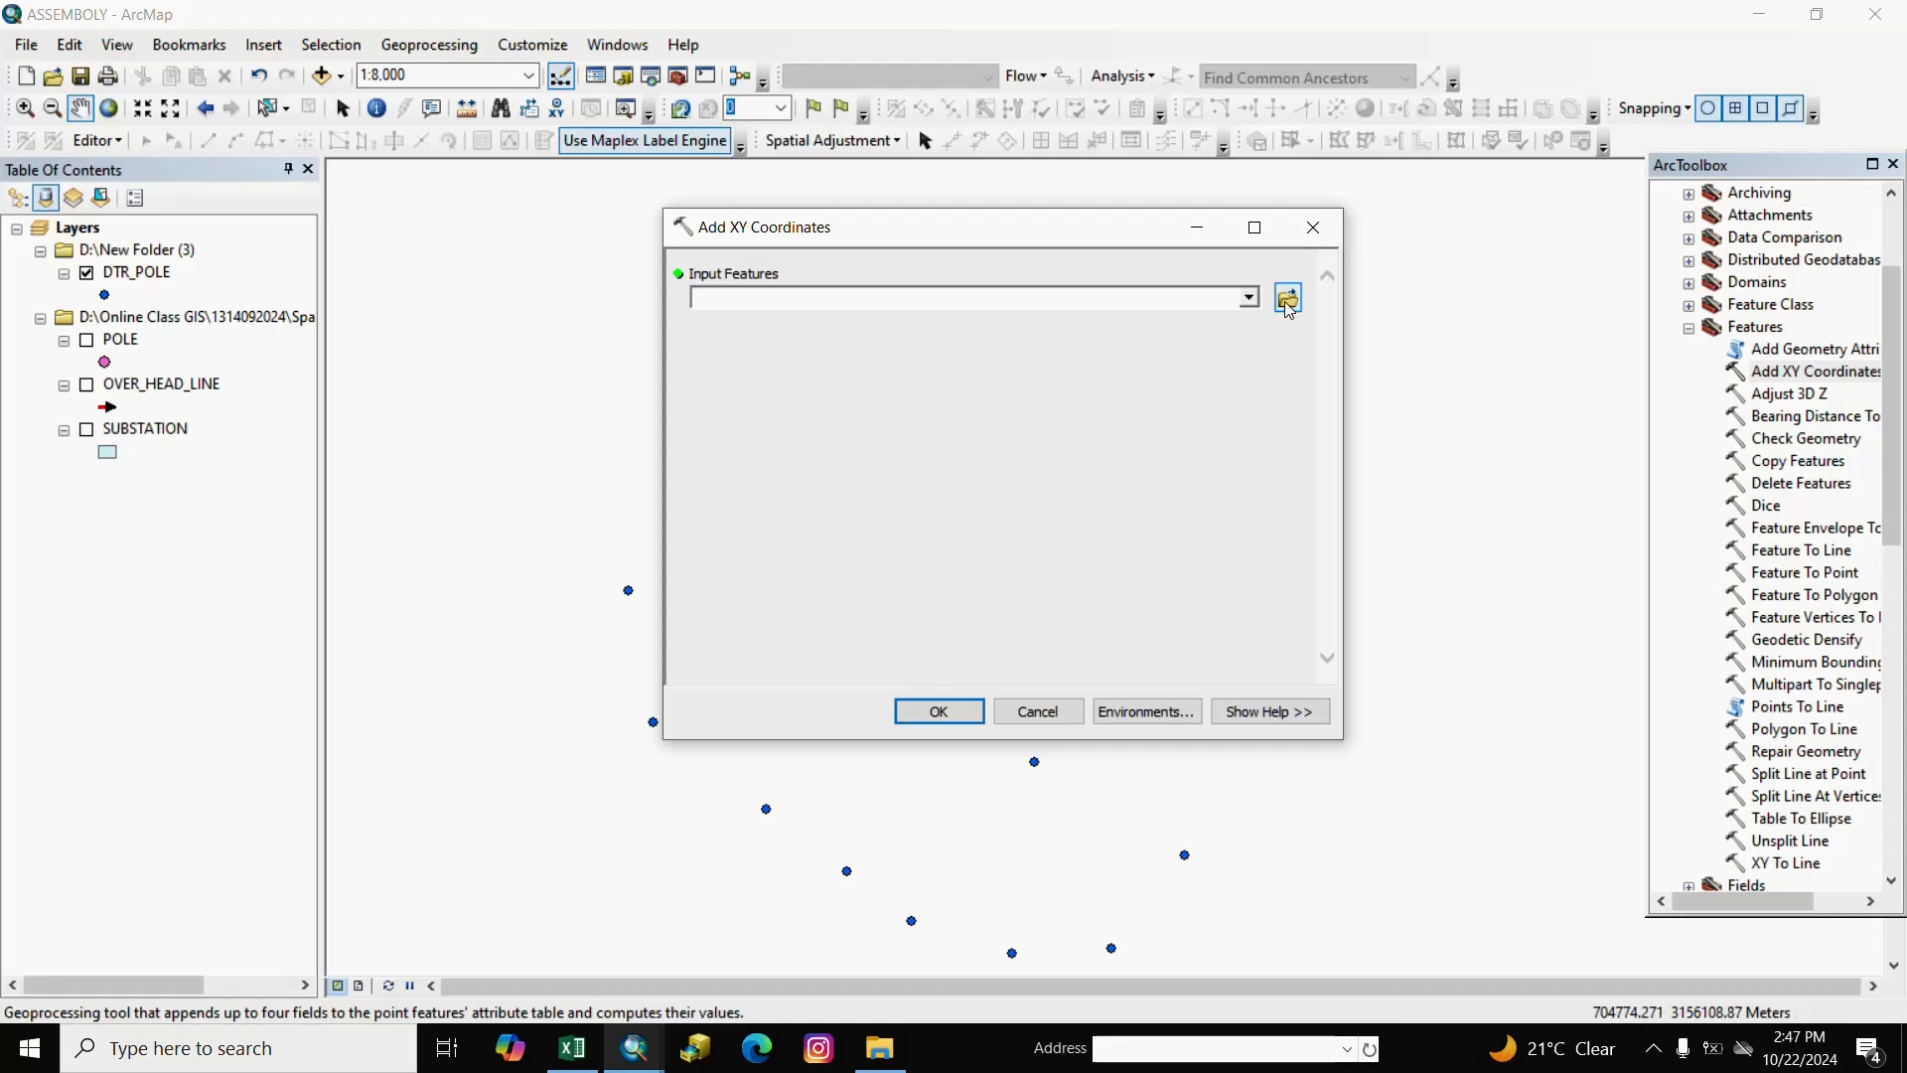
pyautogui.click(1250, 301)
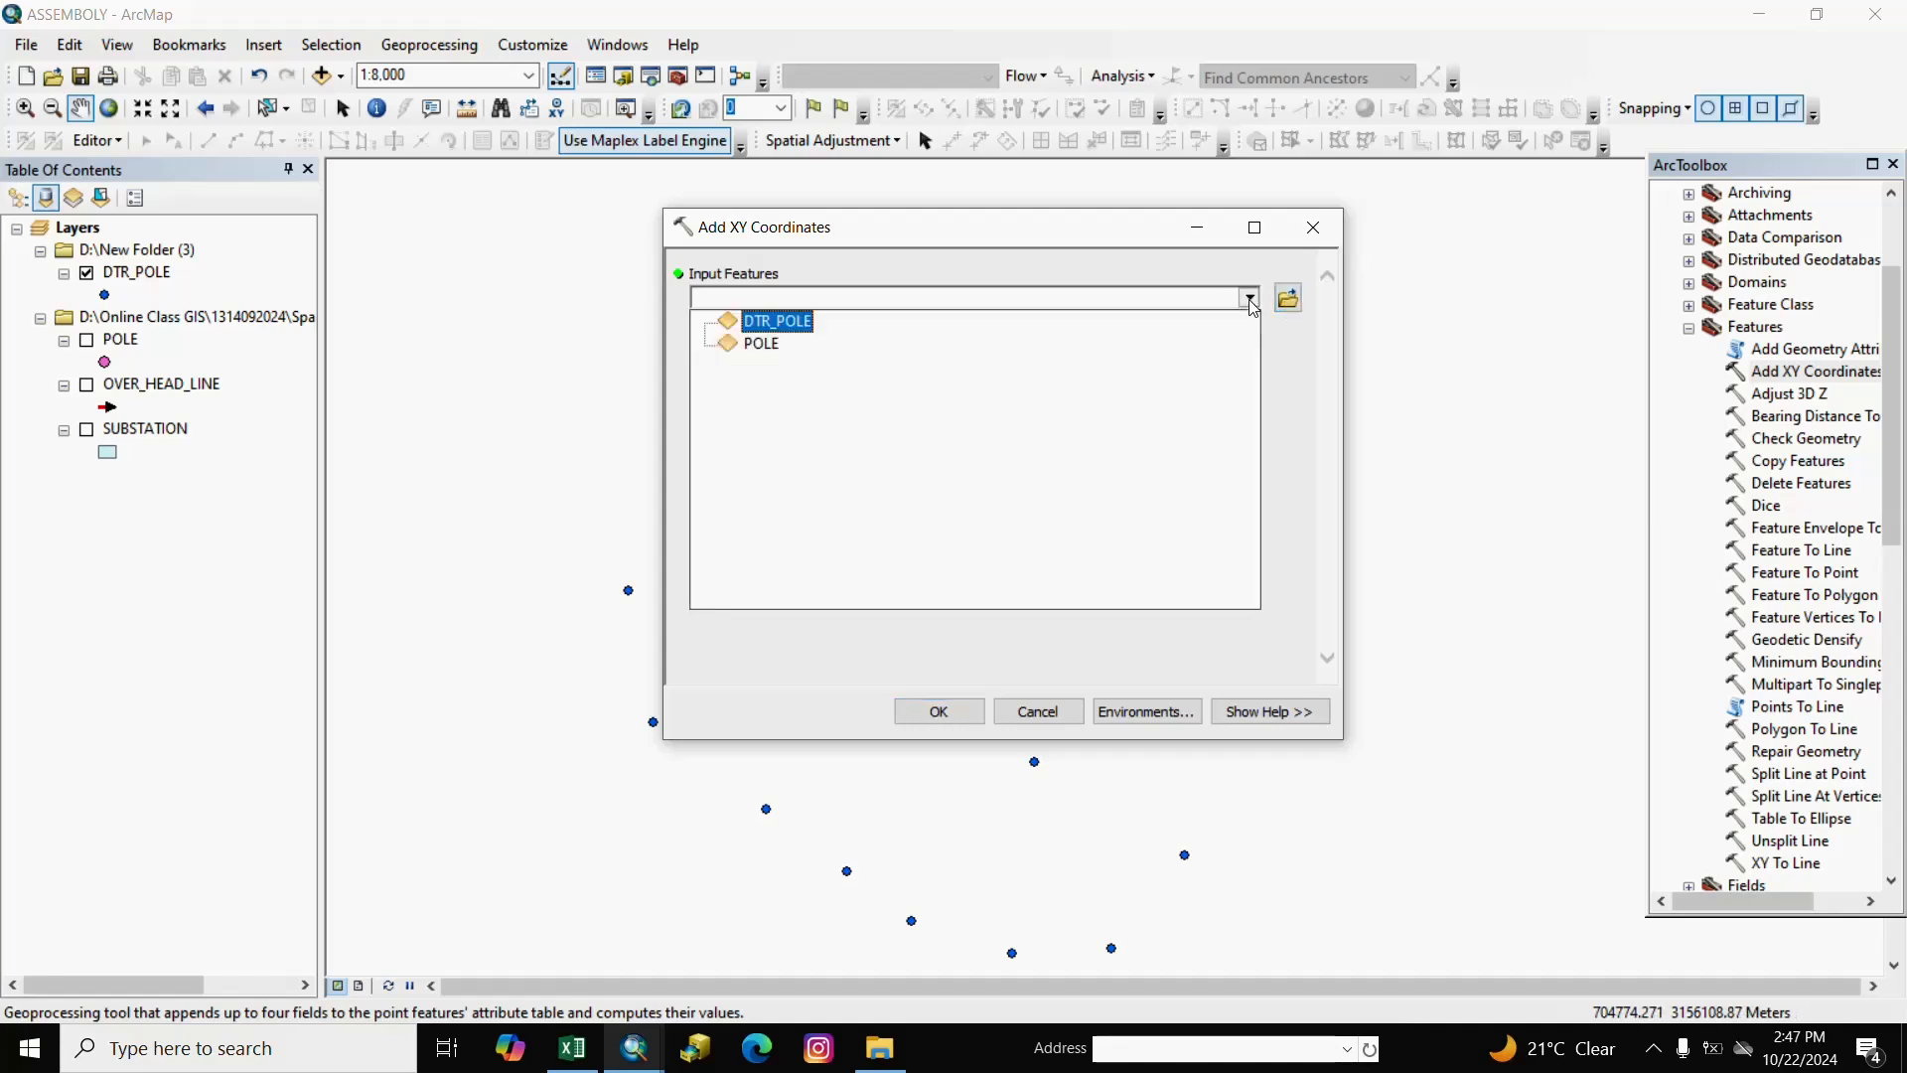
pyautogui.click(776, 325)
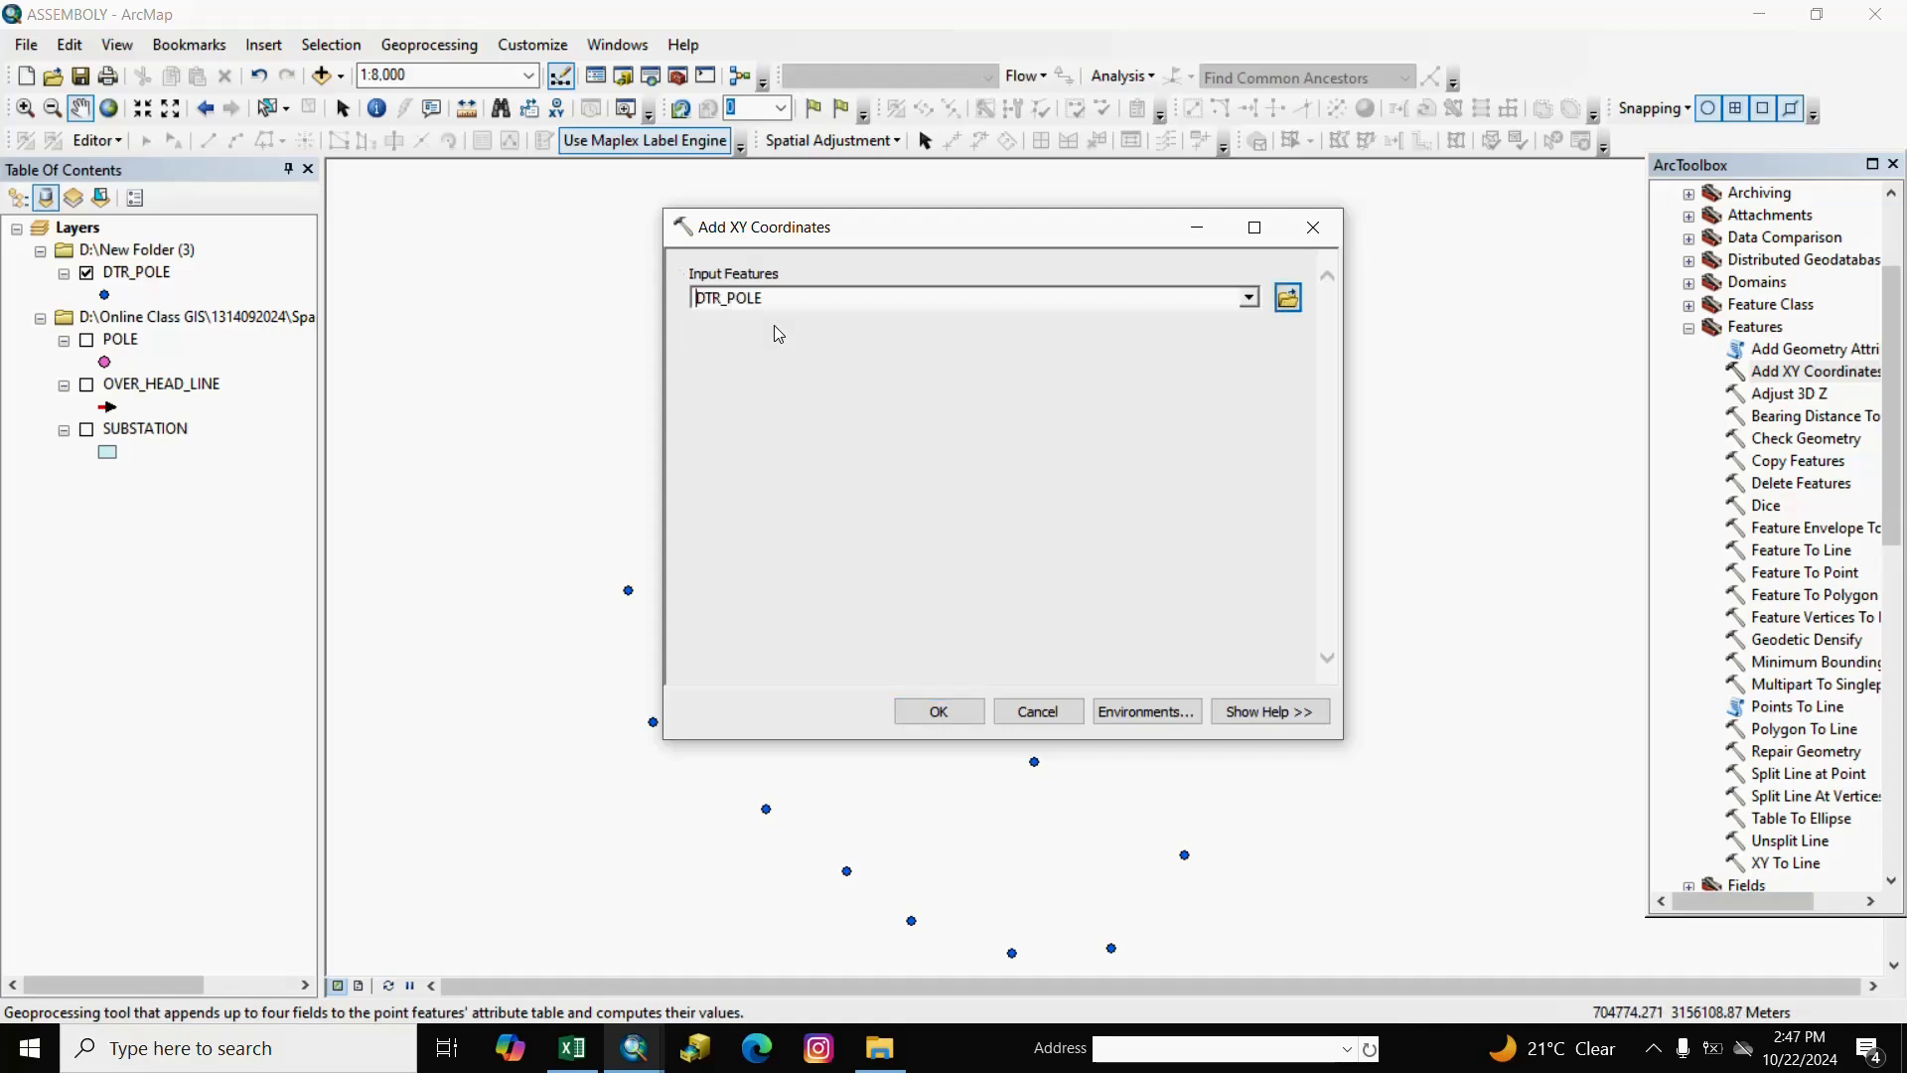
pyautogui.click(929, 711)
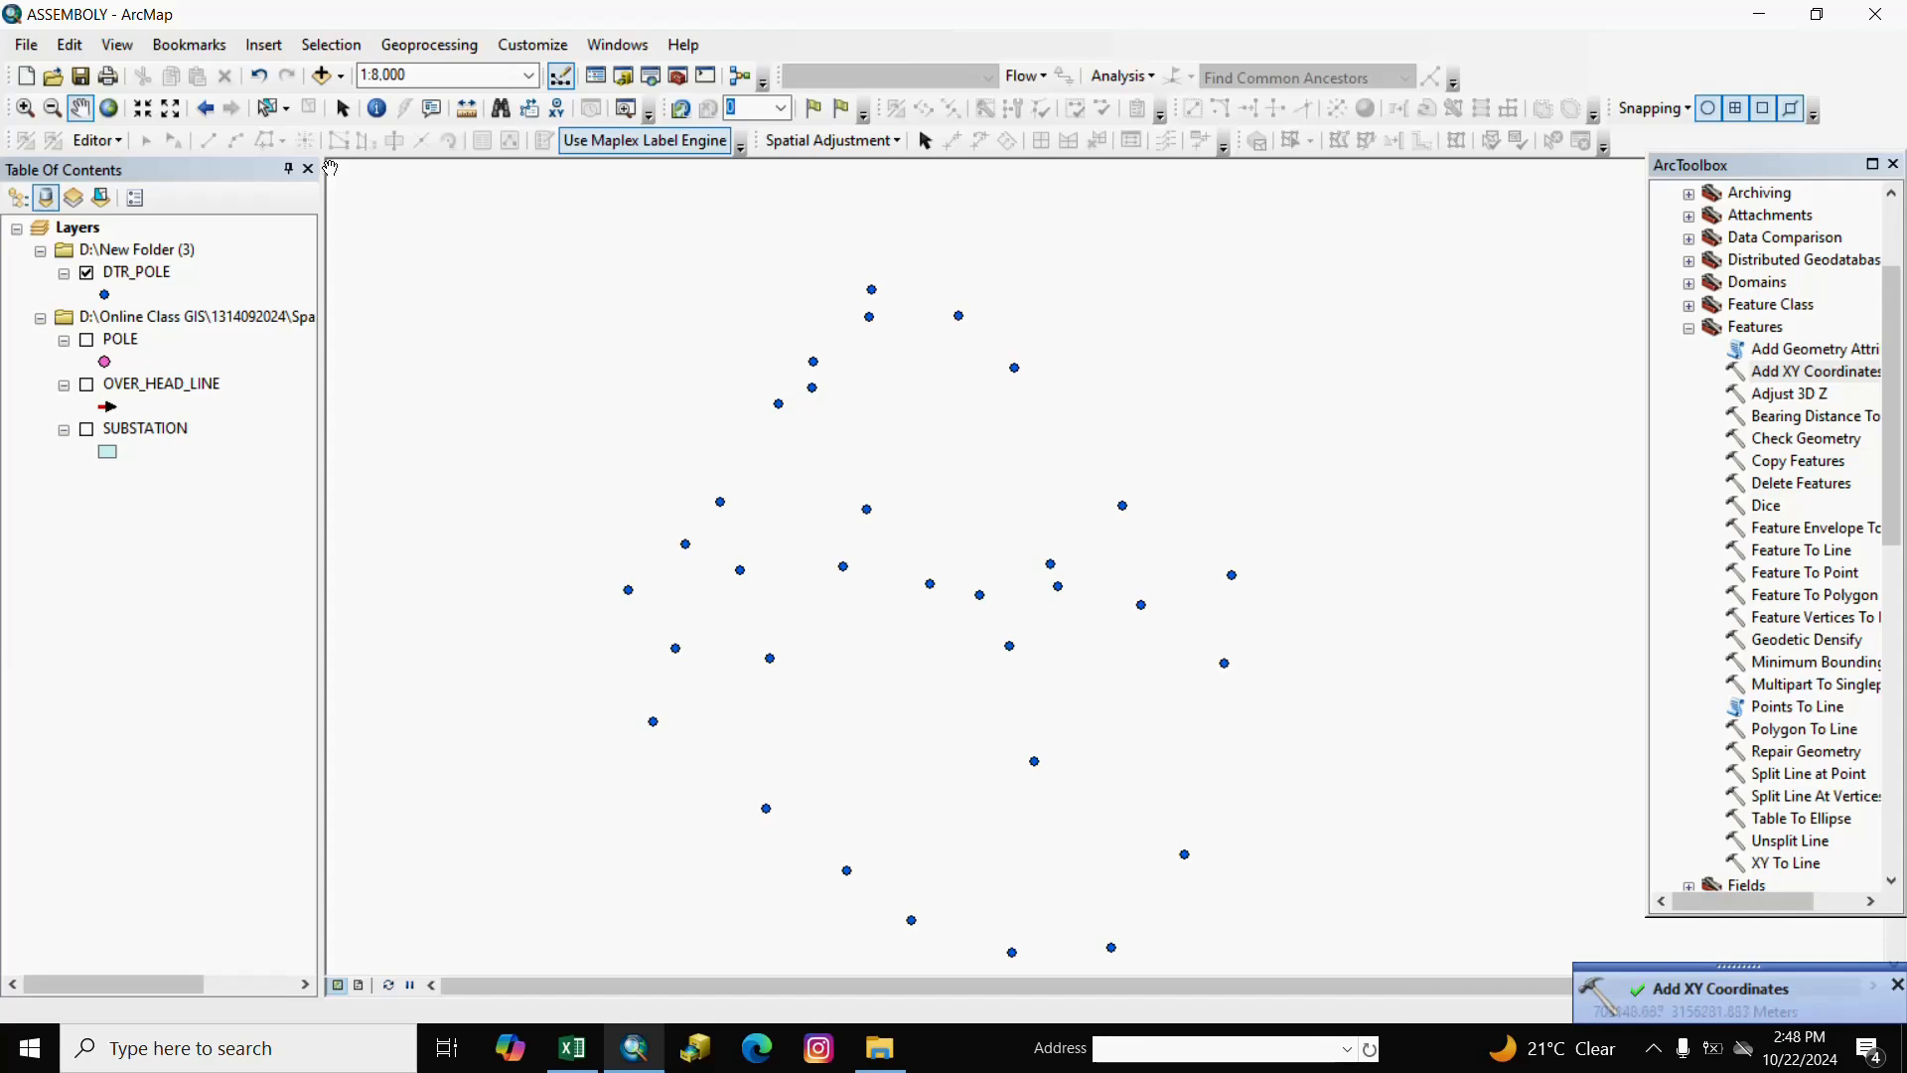
pyautogui.rightClick(154, 283)
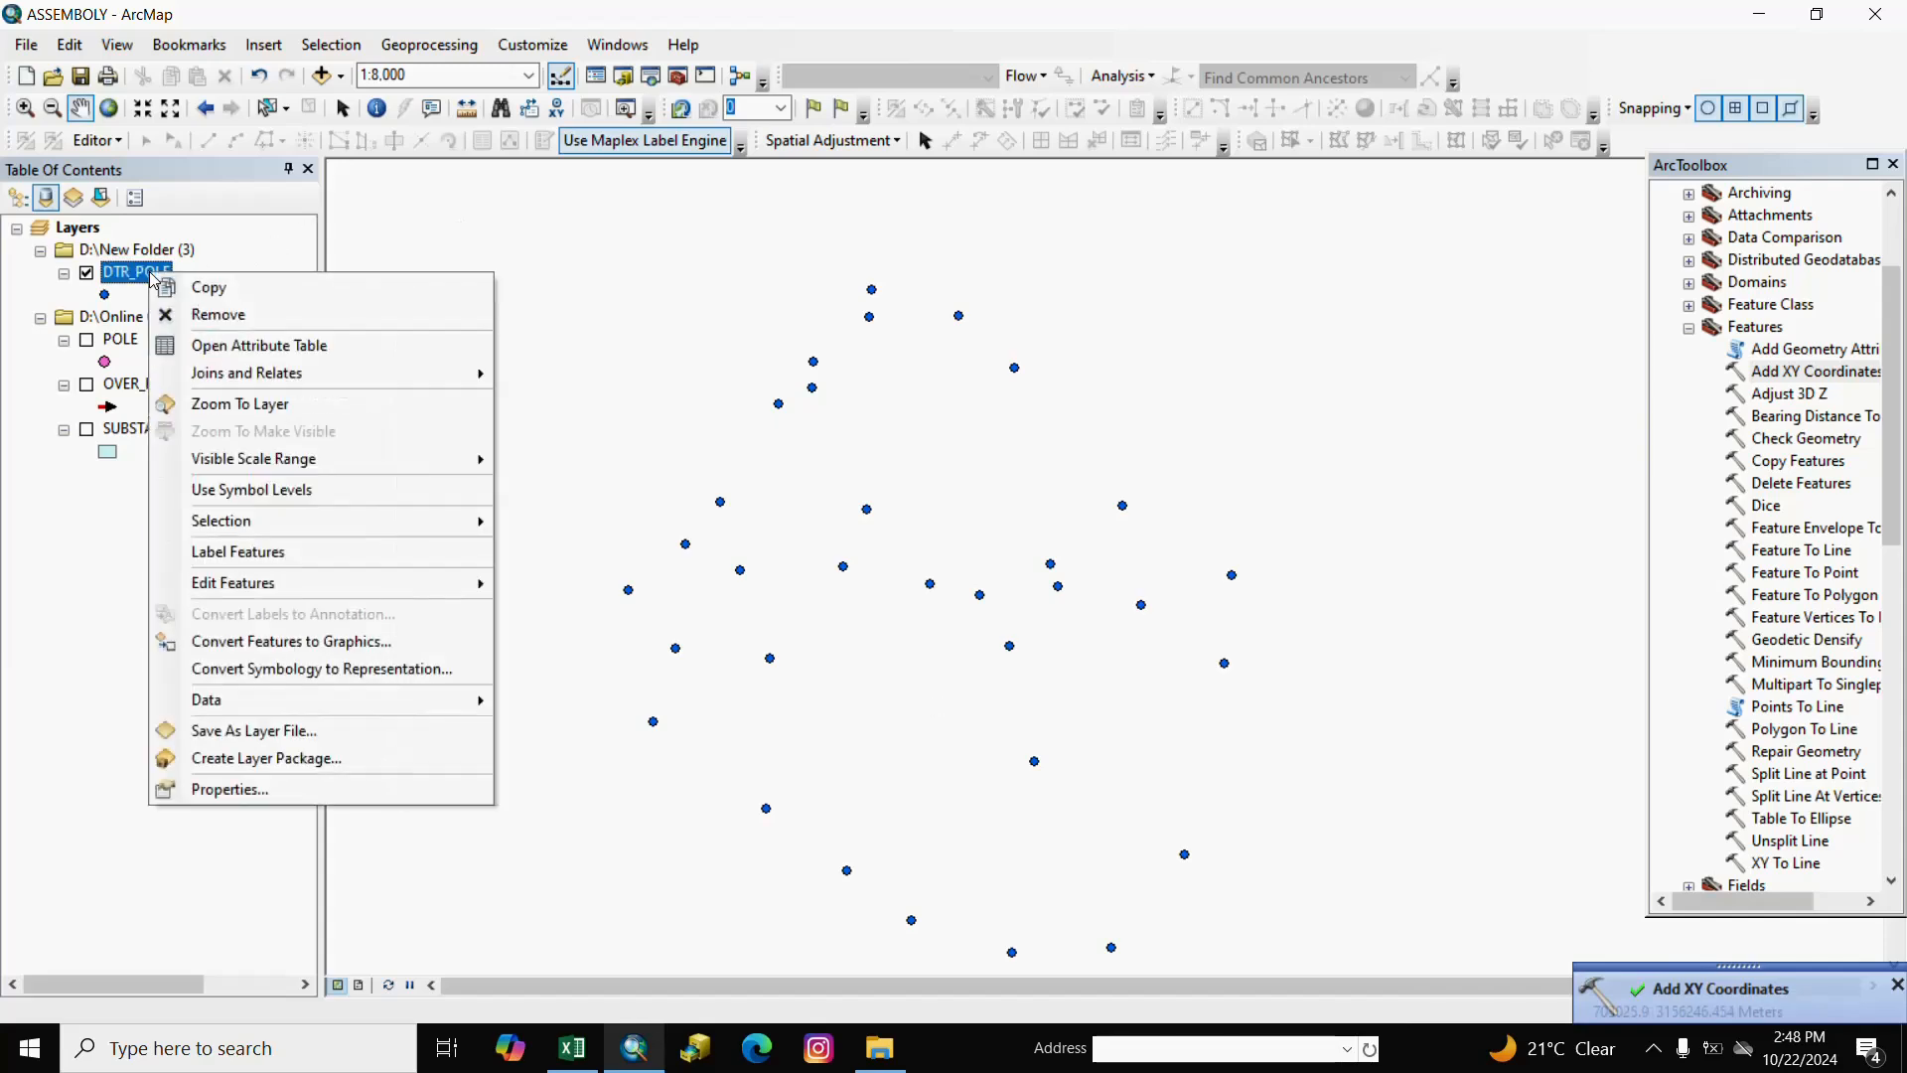
pyautogui.click(244, 345)
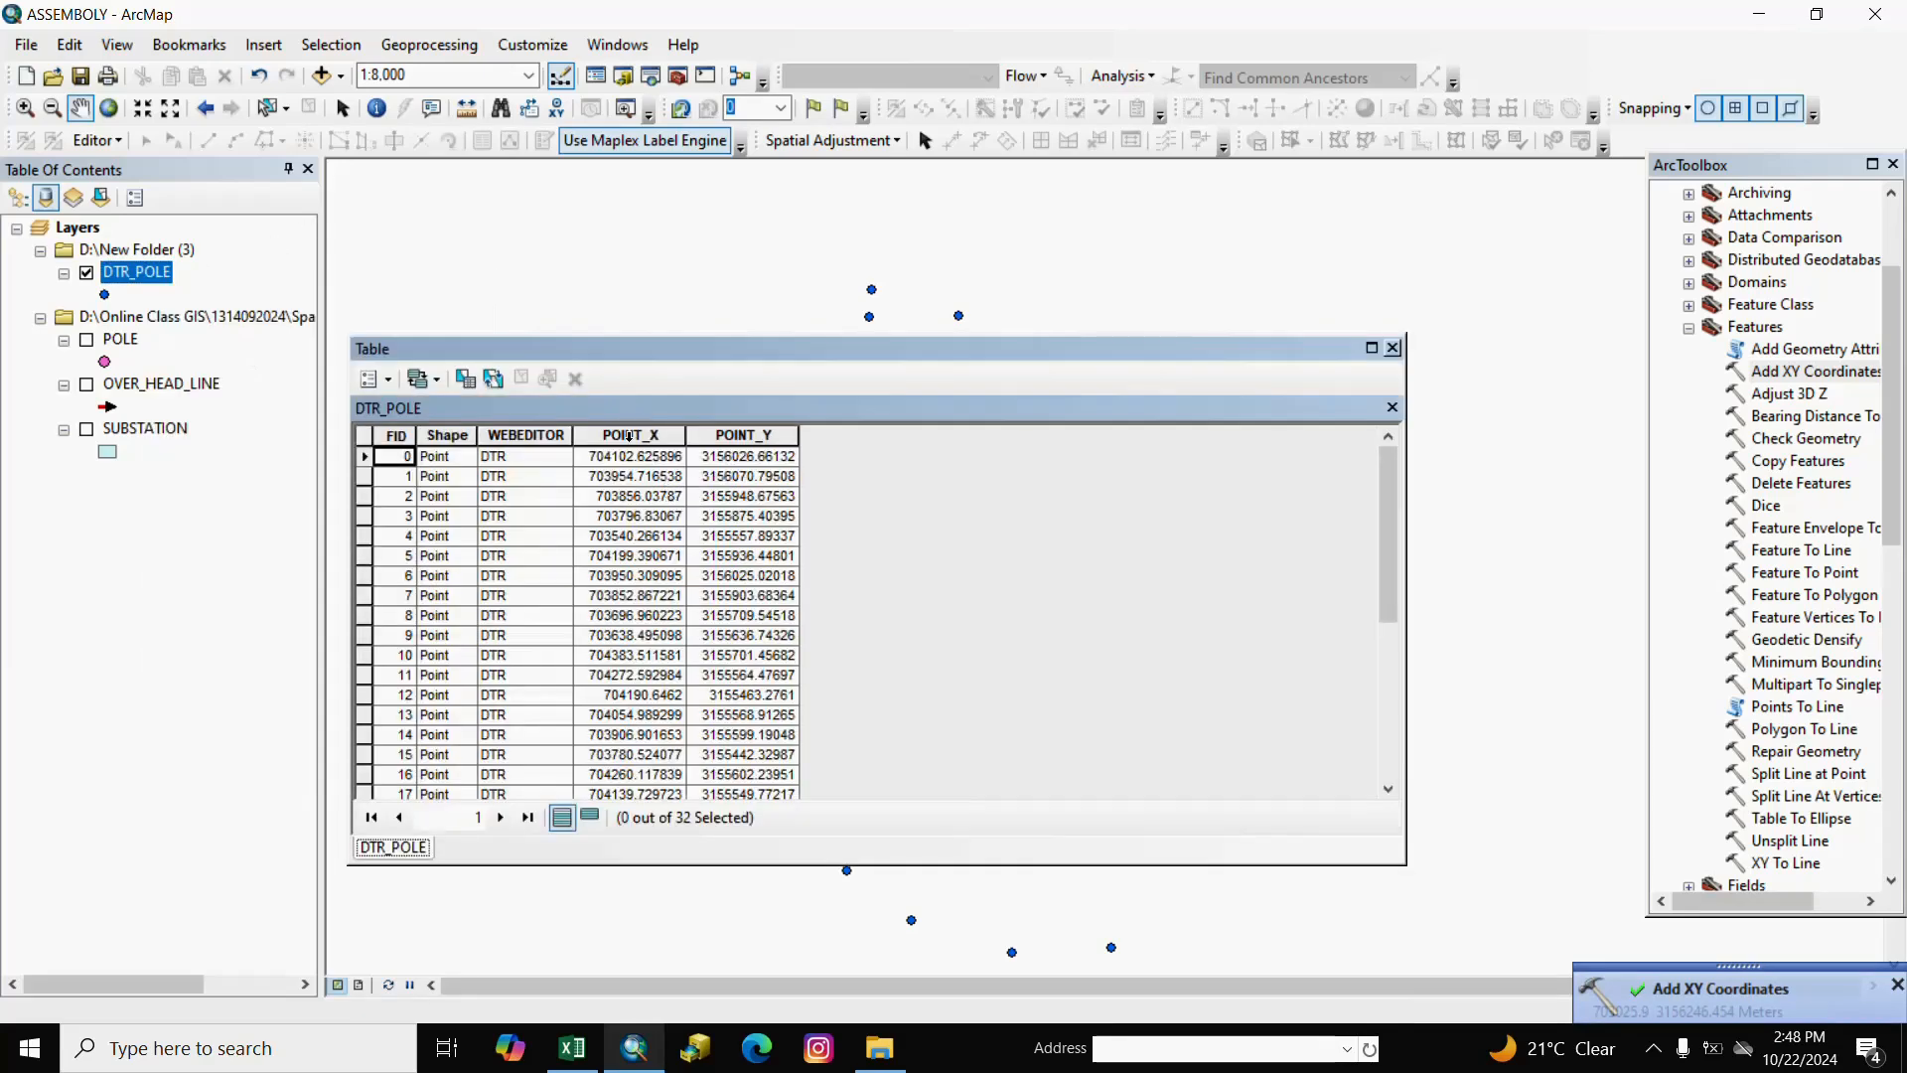
pyautogui.click(629, 437)
pyautogui.click(743, 440)
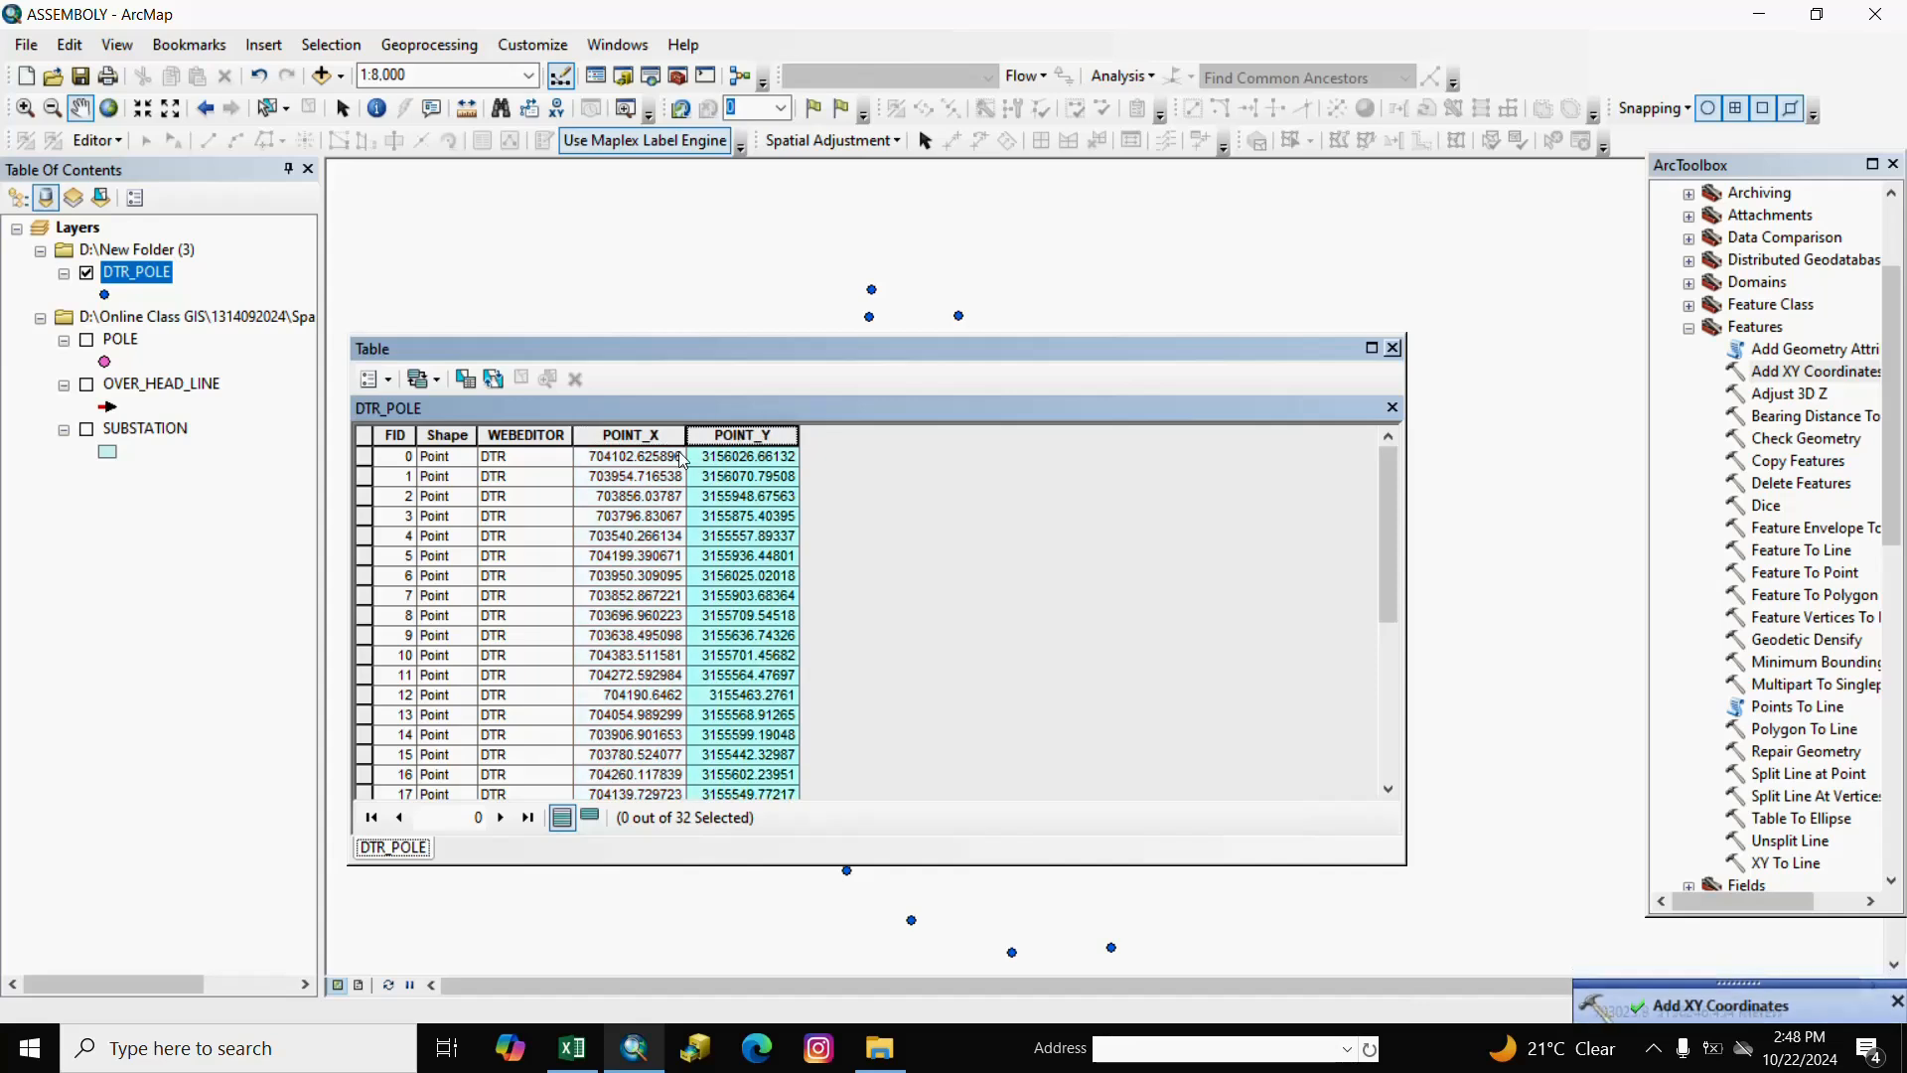
pyautogui.click(648, 440)
pyautogui.click(730, 437)
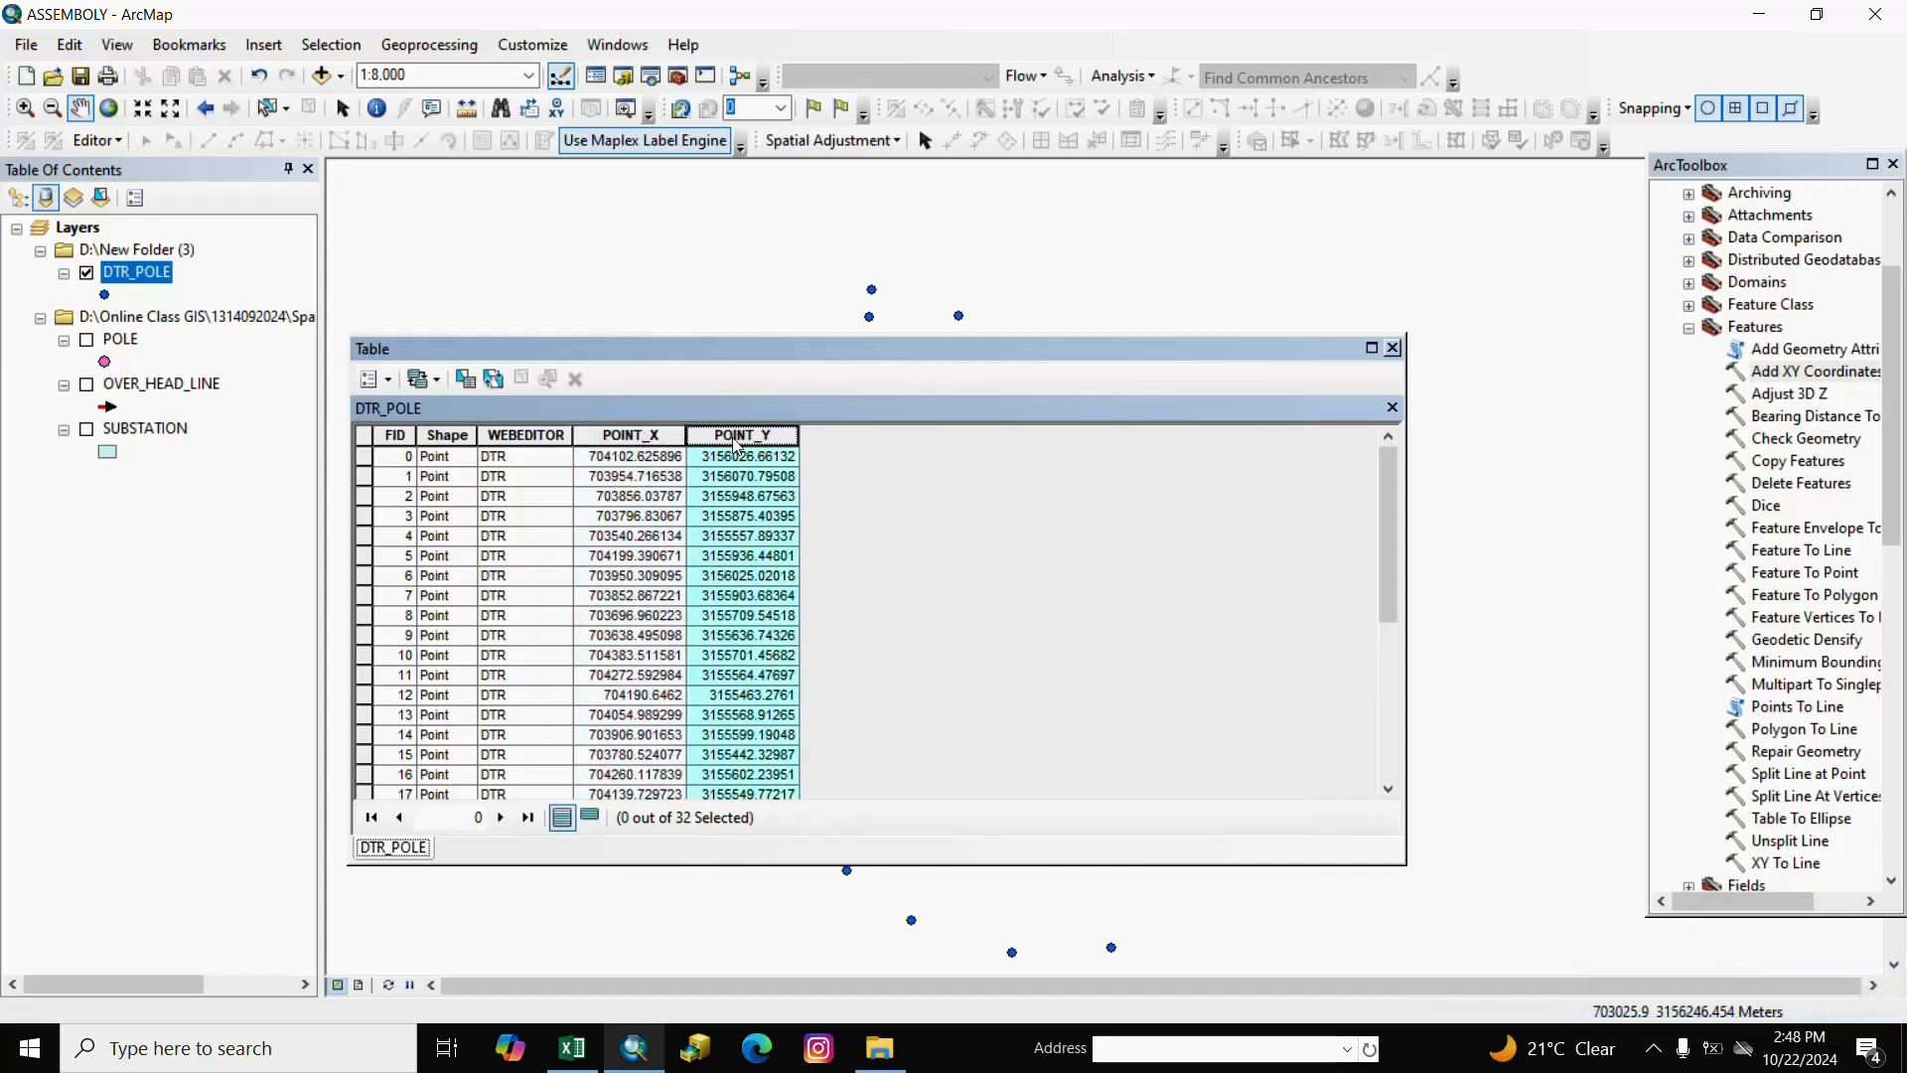
pyautogui.click(1392, 348)
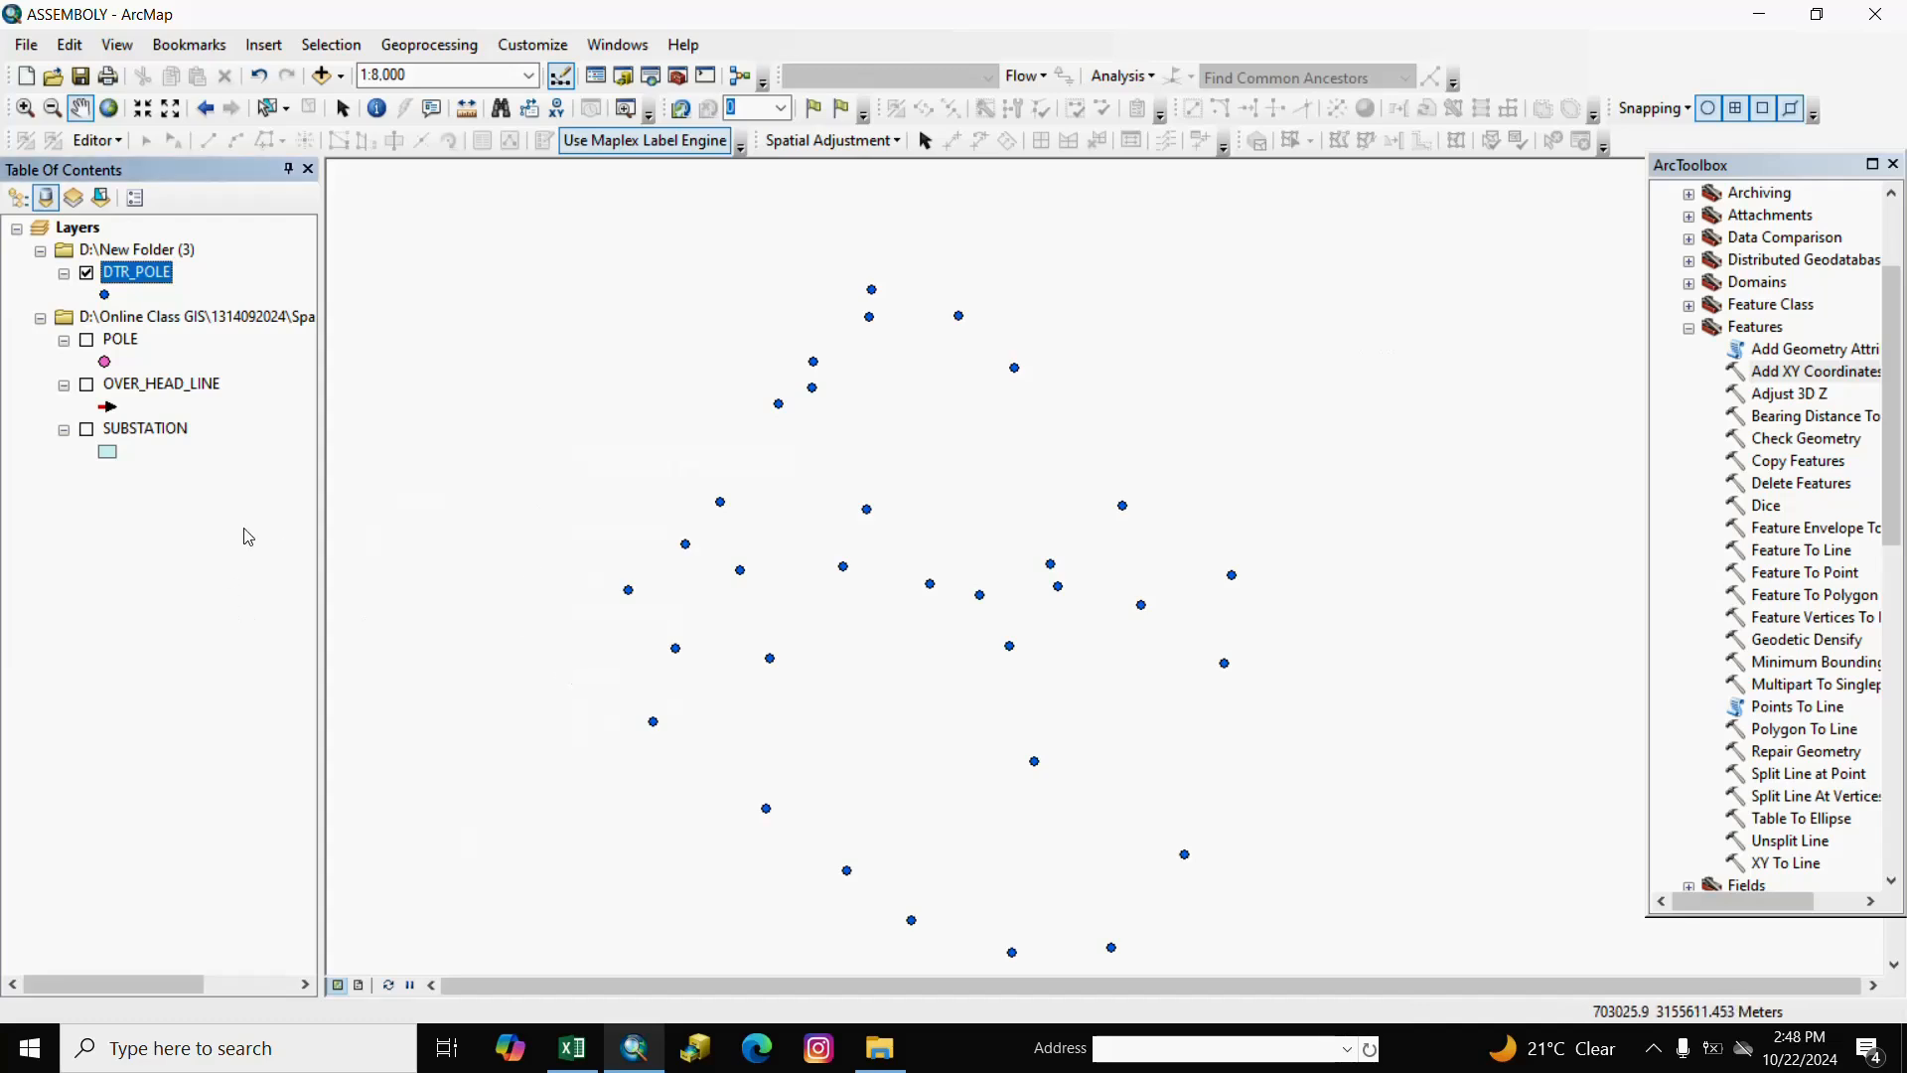
pyautogui.click(232, 367)
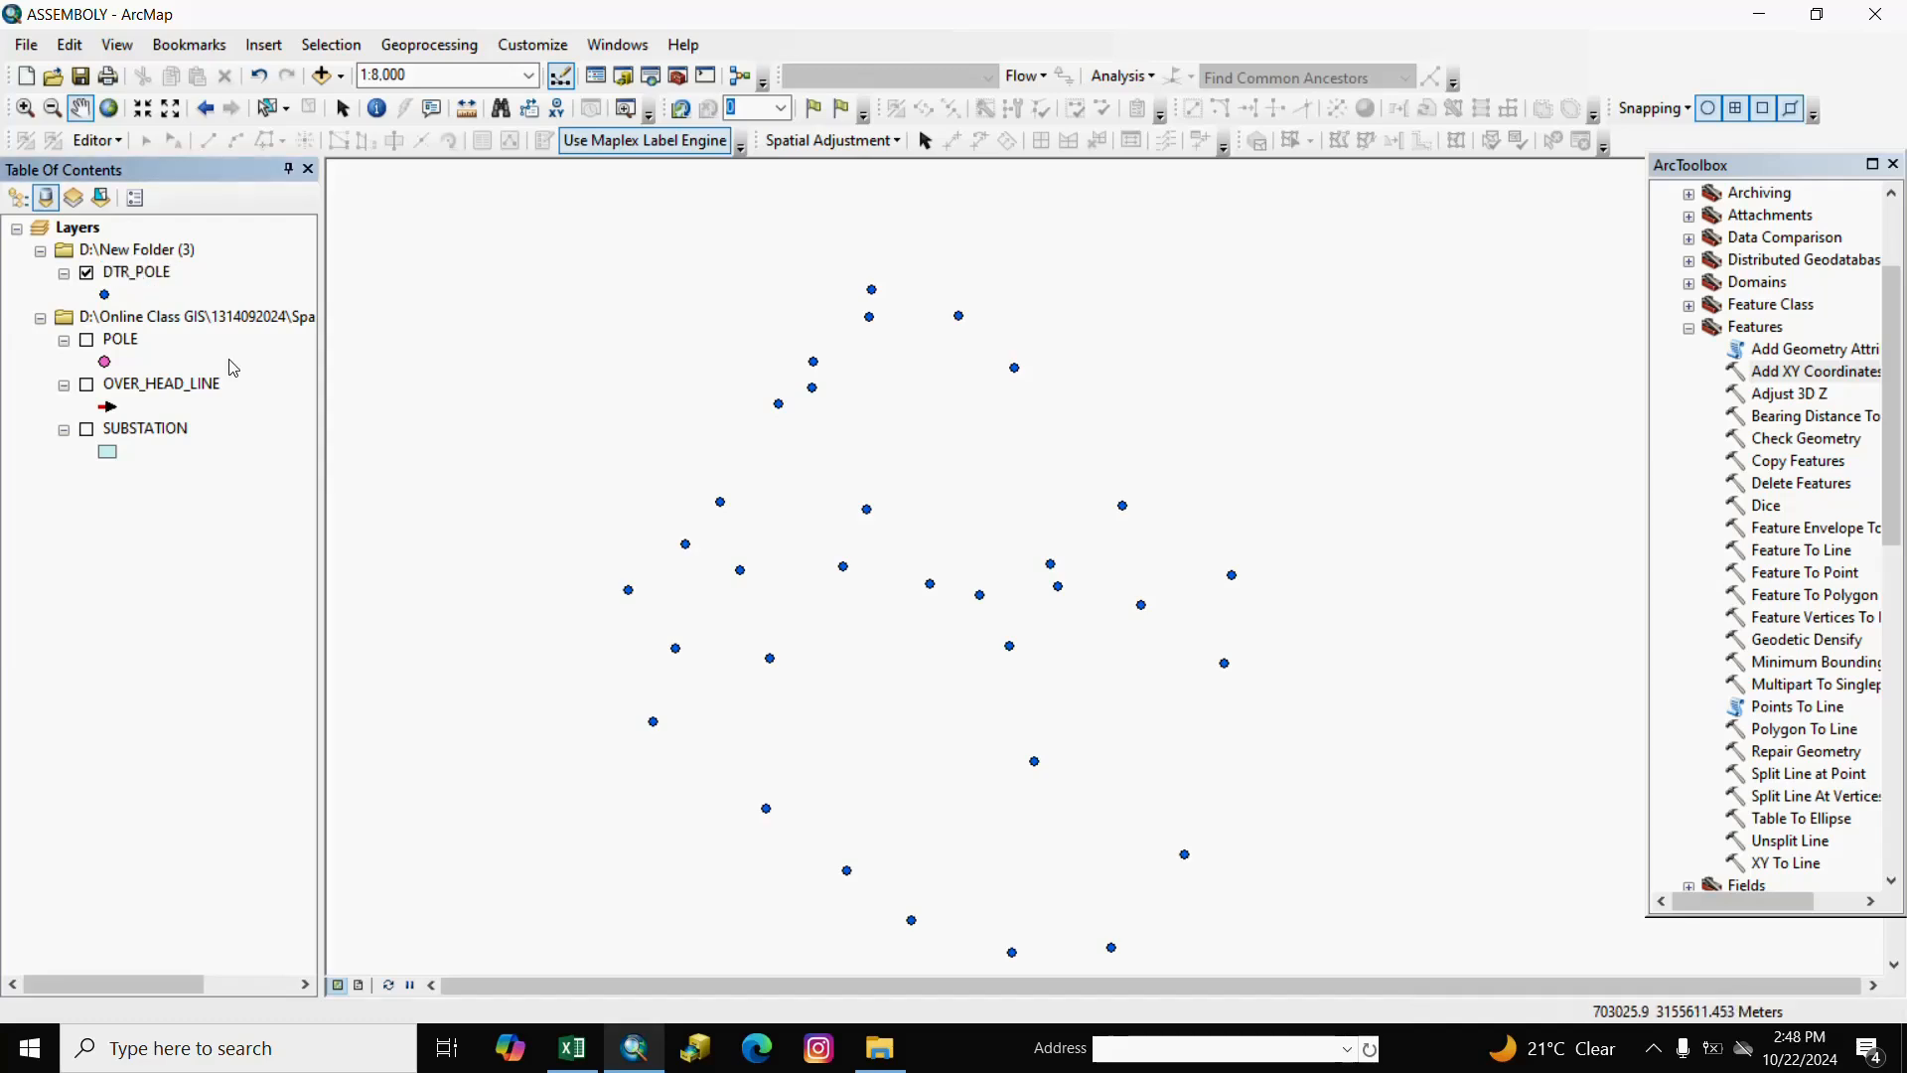
# Export all DTR_POLE features to an HT_SWITCH shapefile in New Folder (3) and add it as a layer.
pyautogui.rightClick(146, 276)
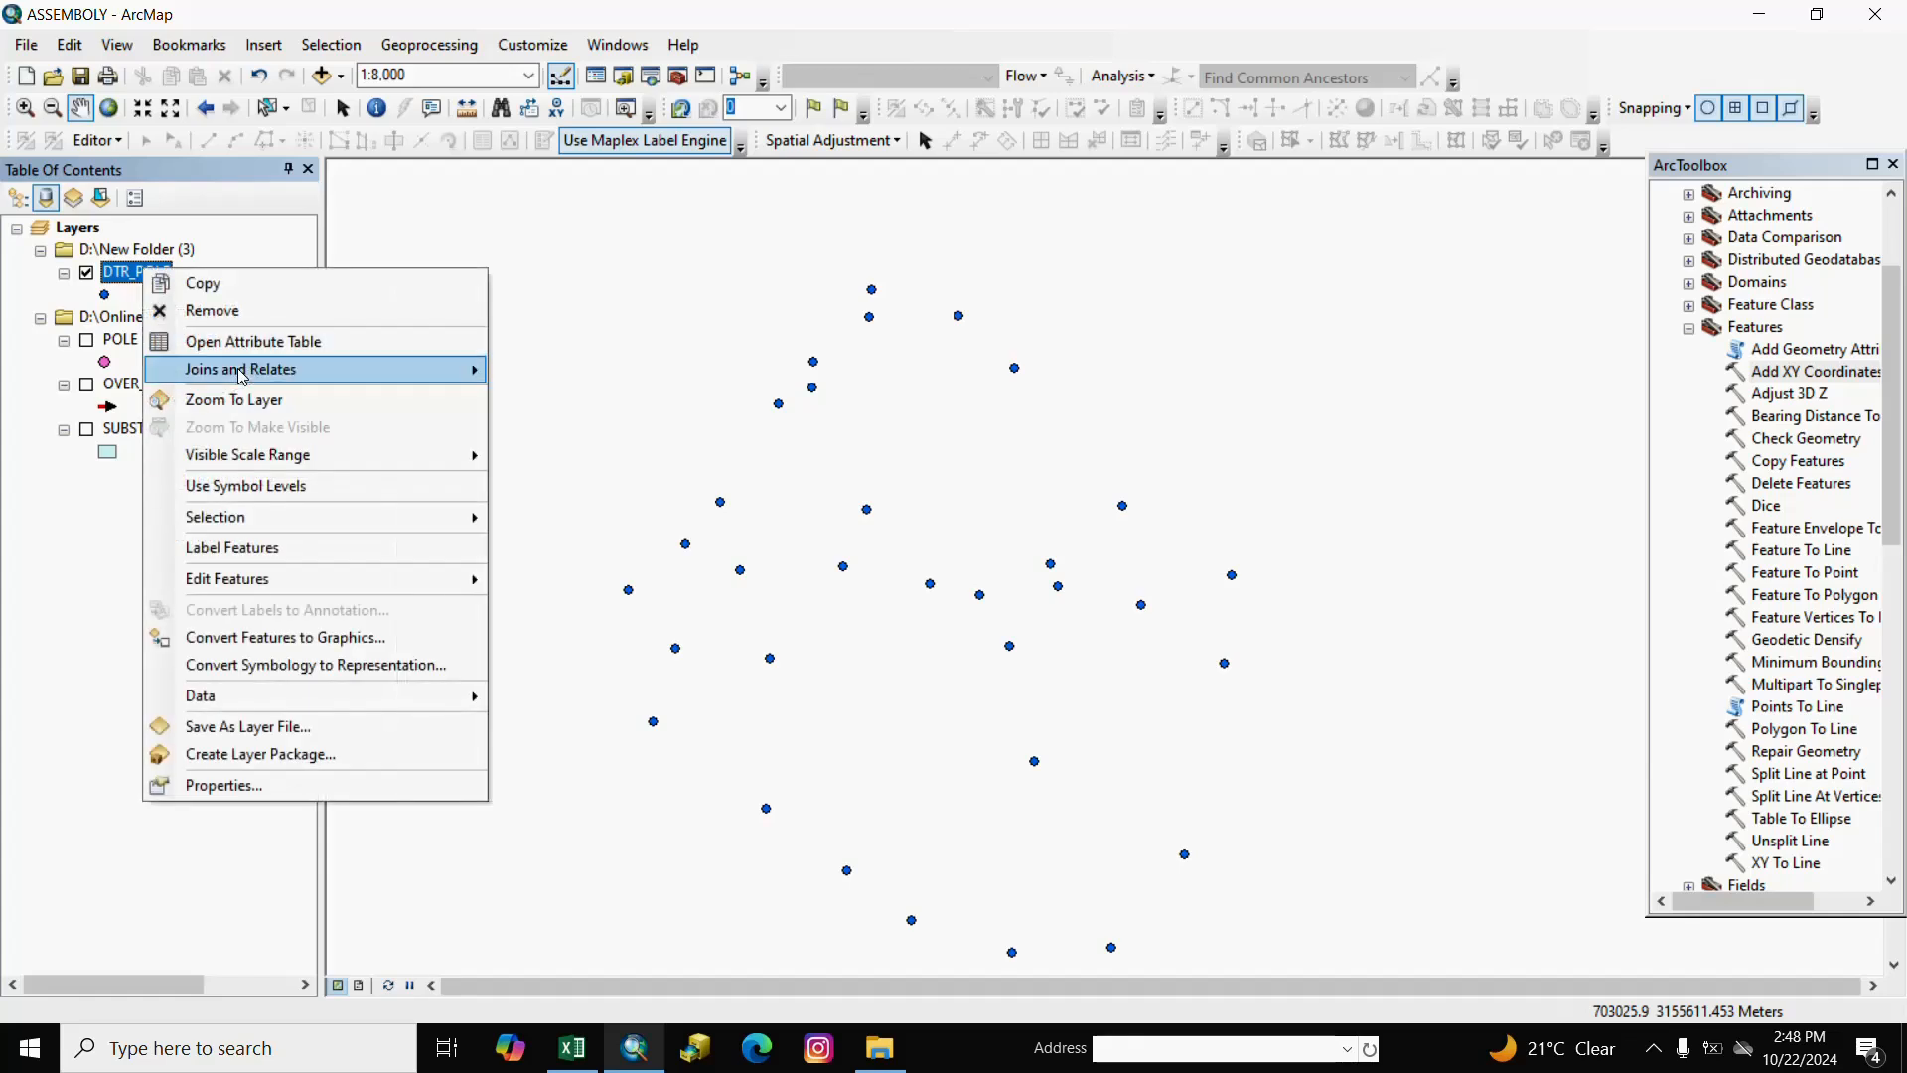
pyautogui.moveTo(249, 694)
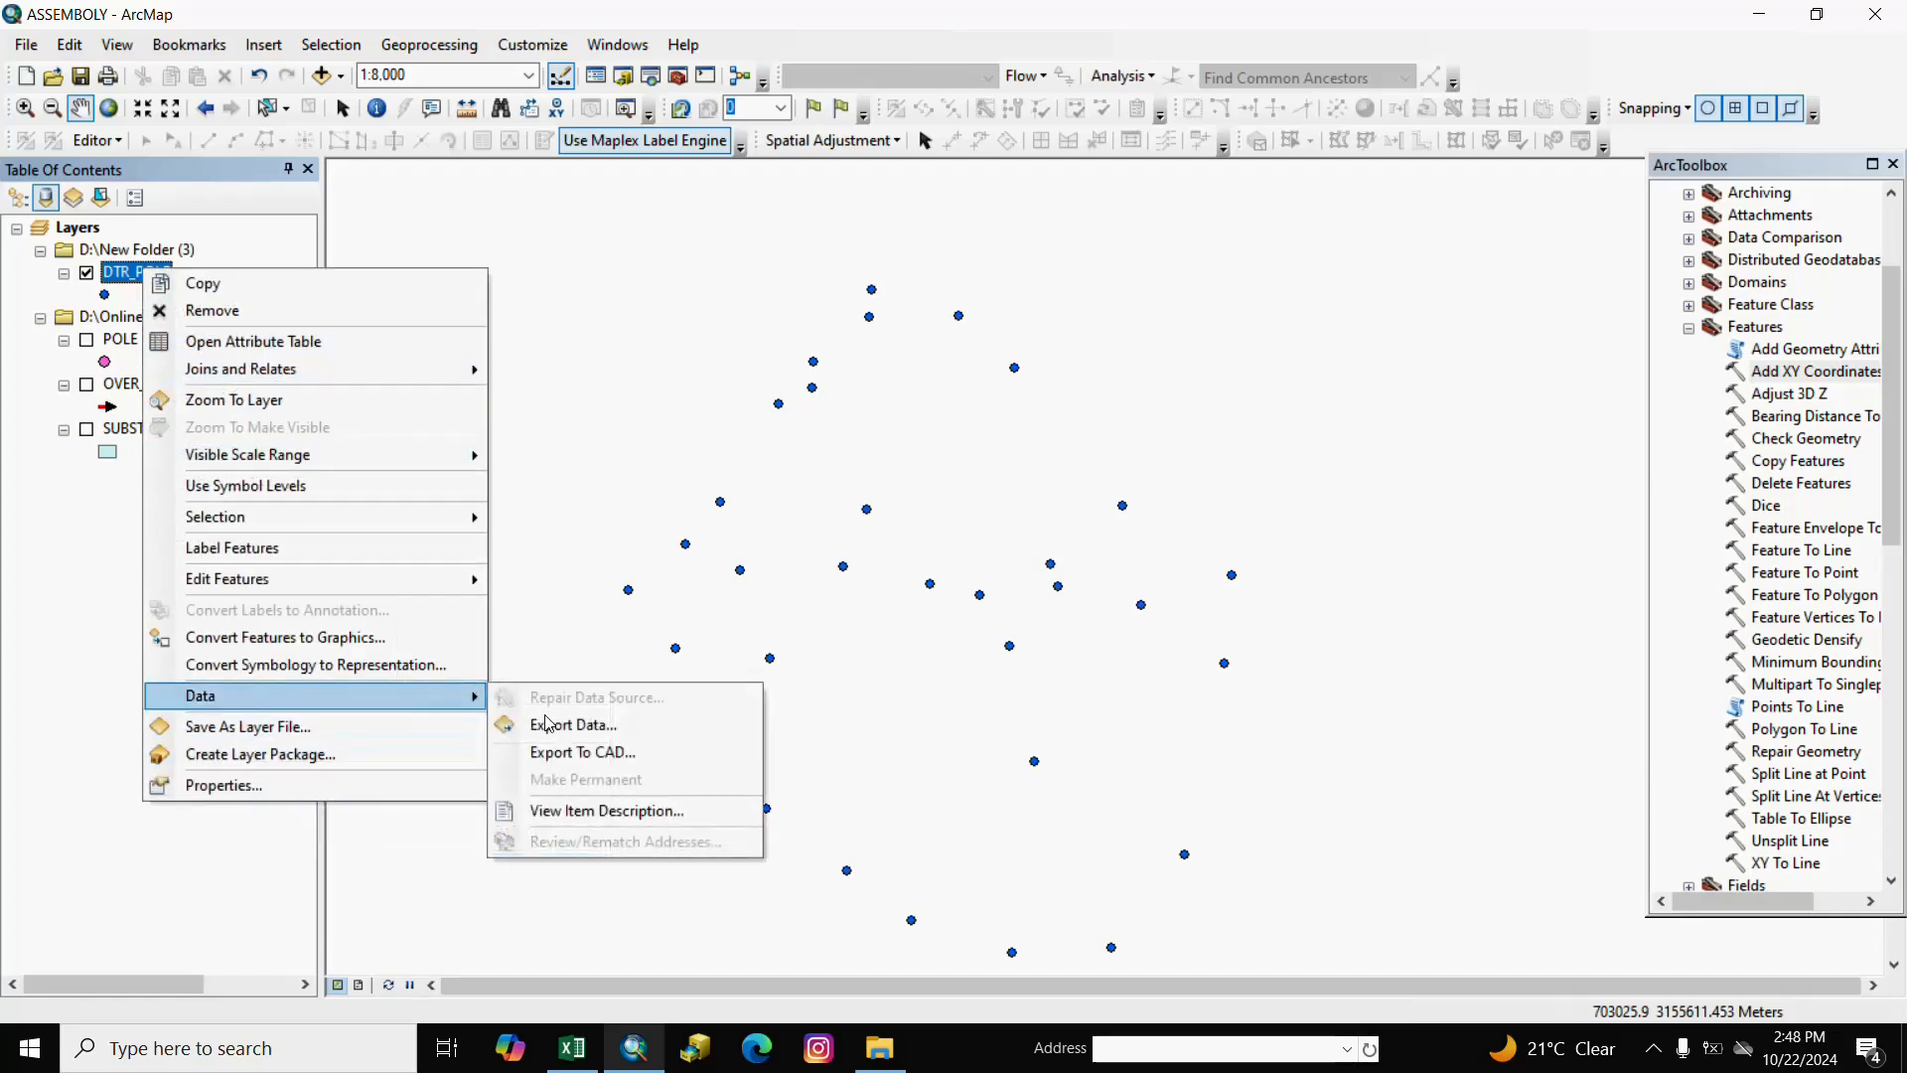
pyautogui.click(547, 724)
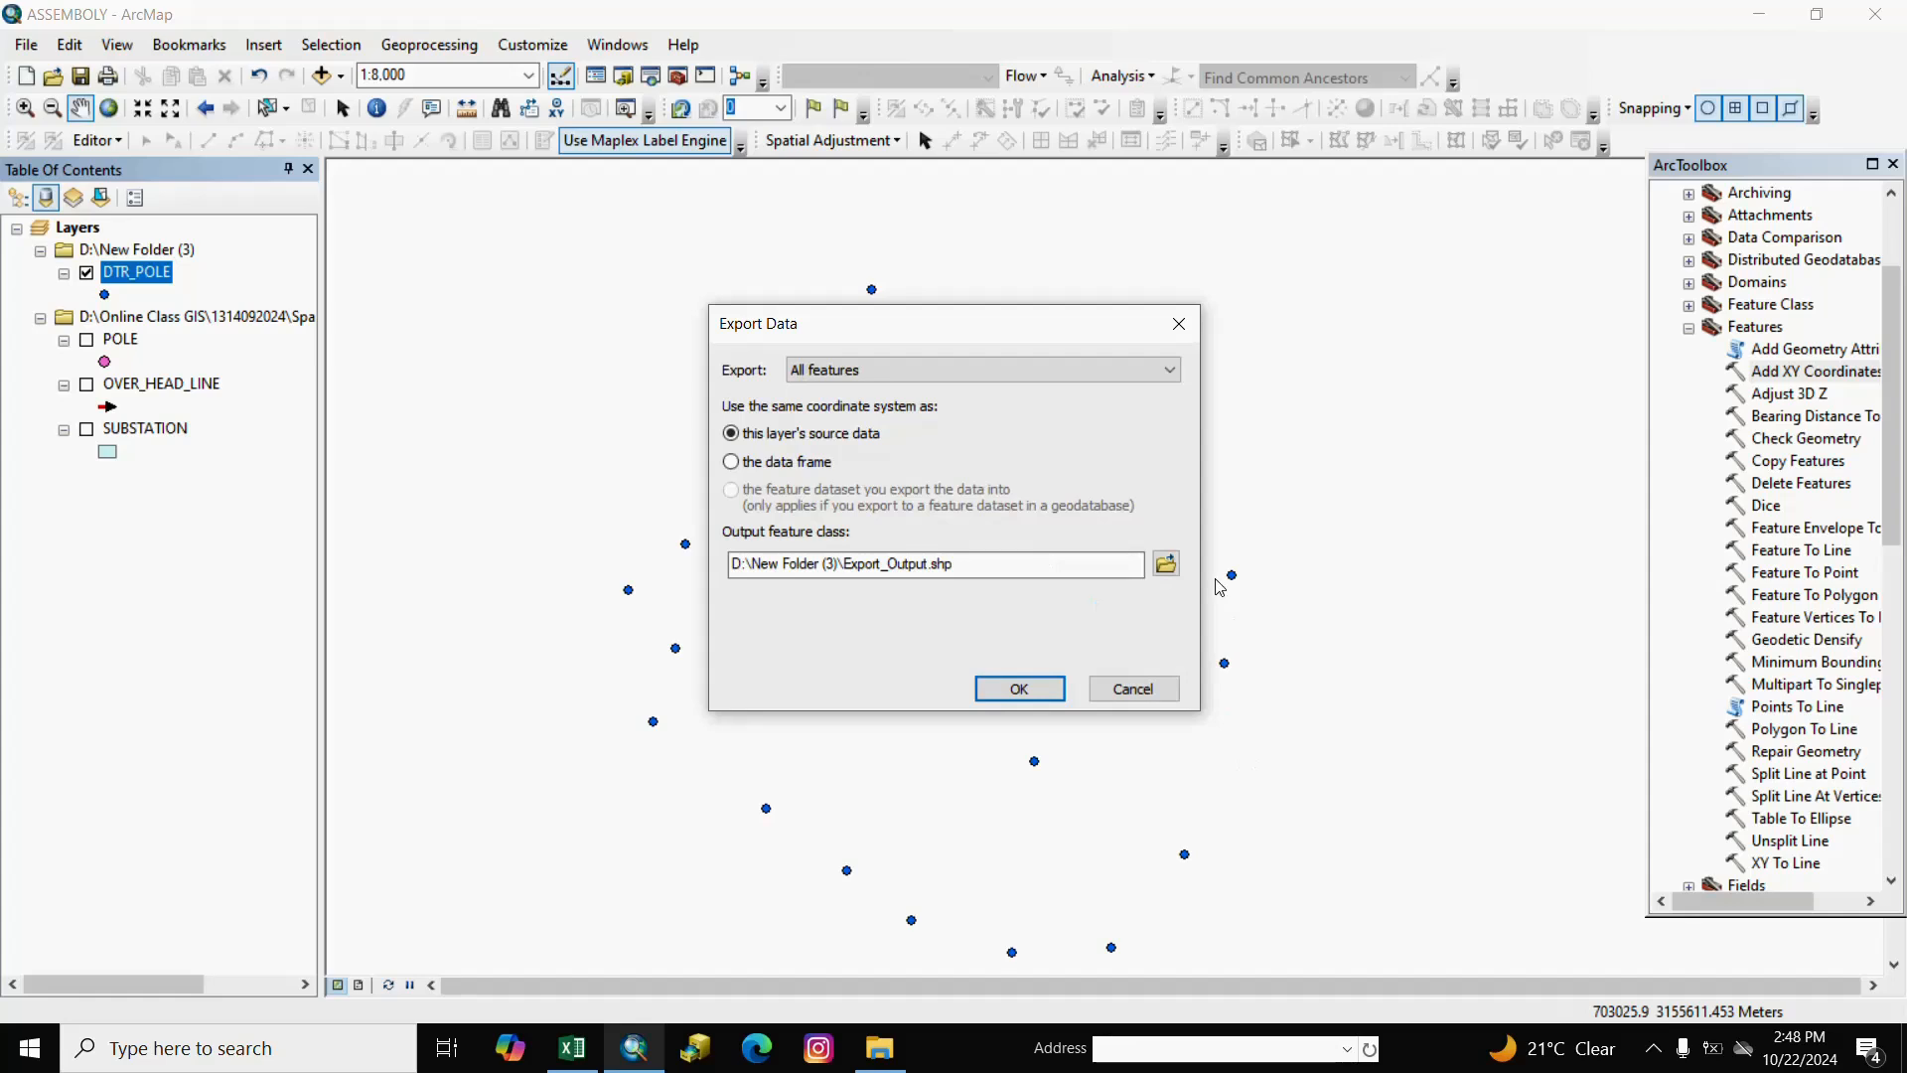
pyautogui.click(1166, 563)
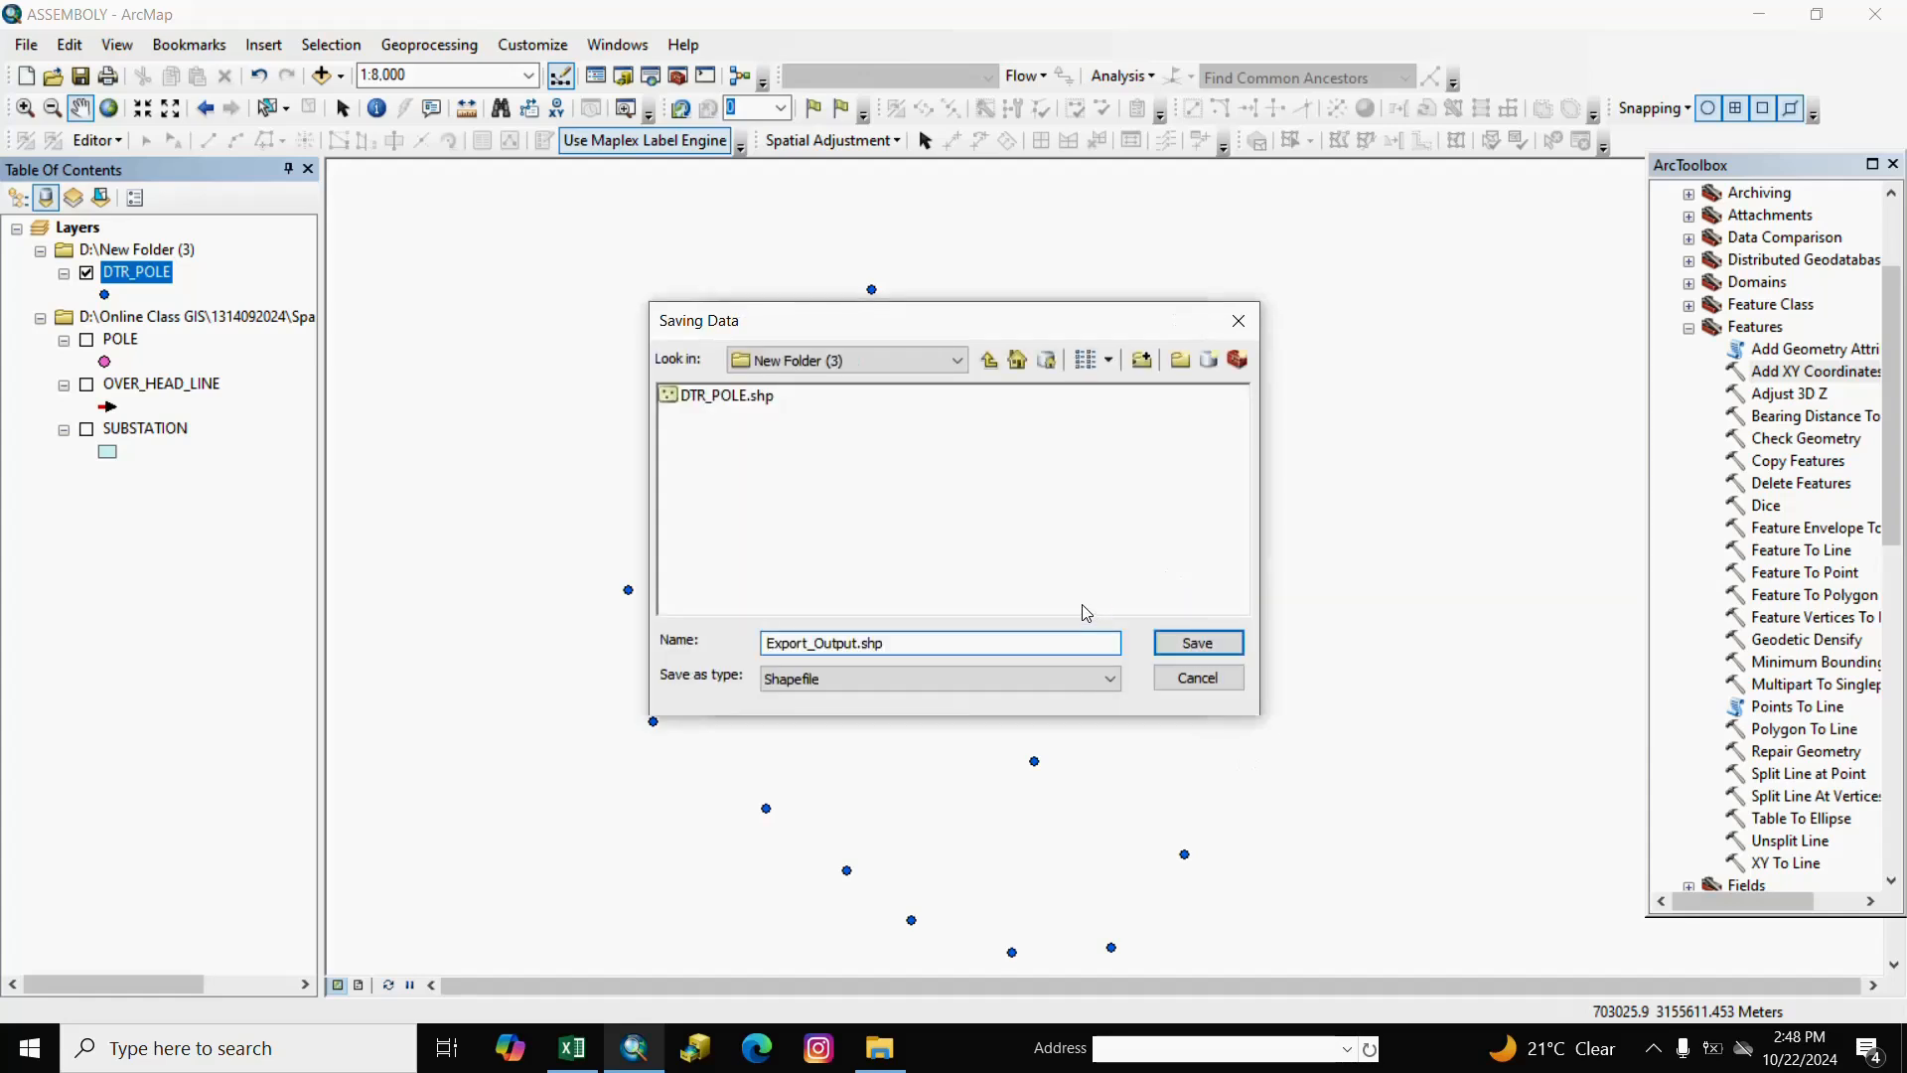
pyautogui.moveTo(942, 643); pyautogui.dragTo(714, 643)
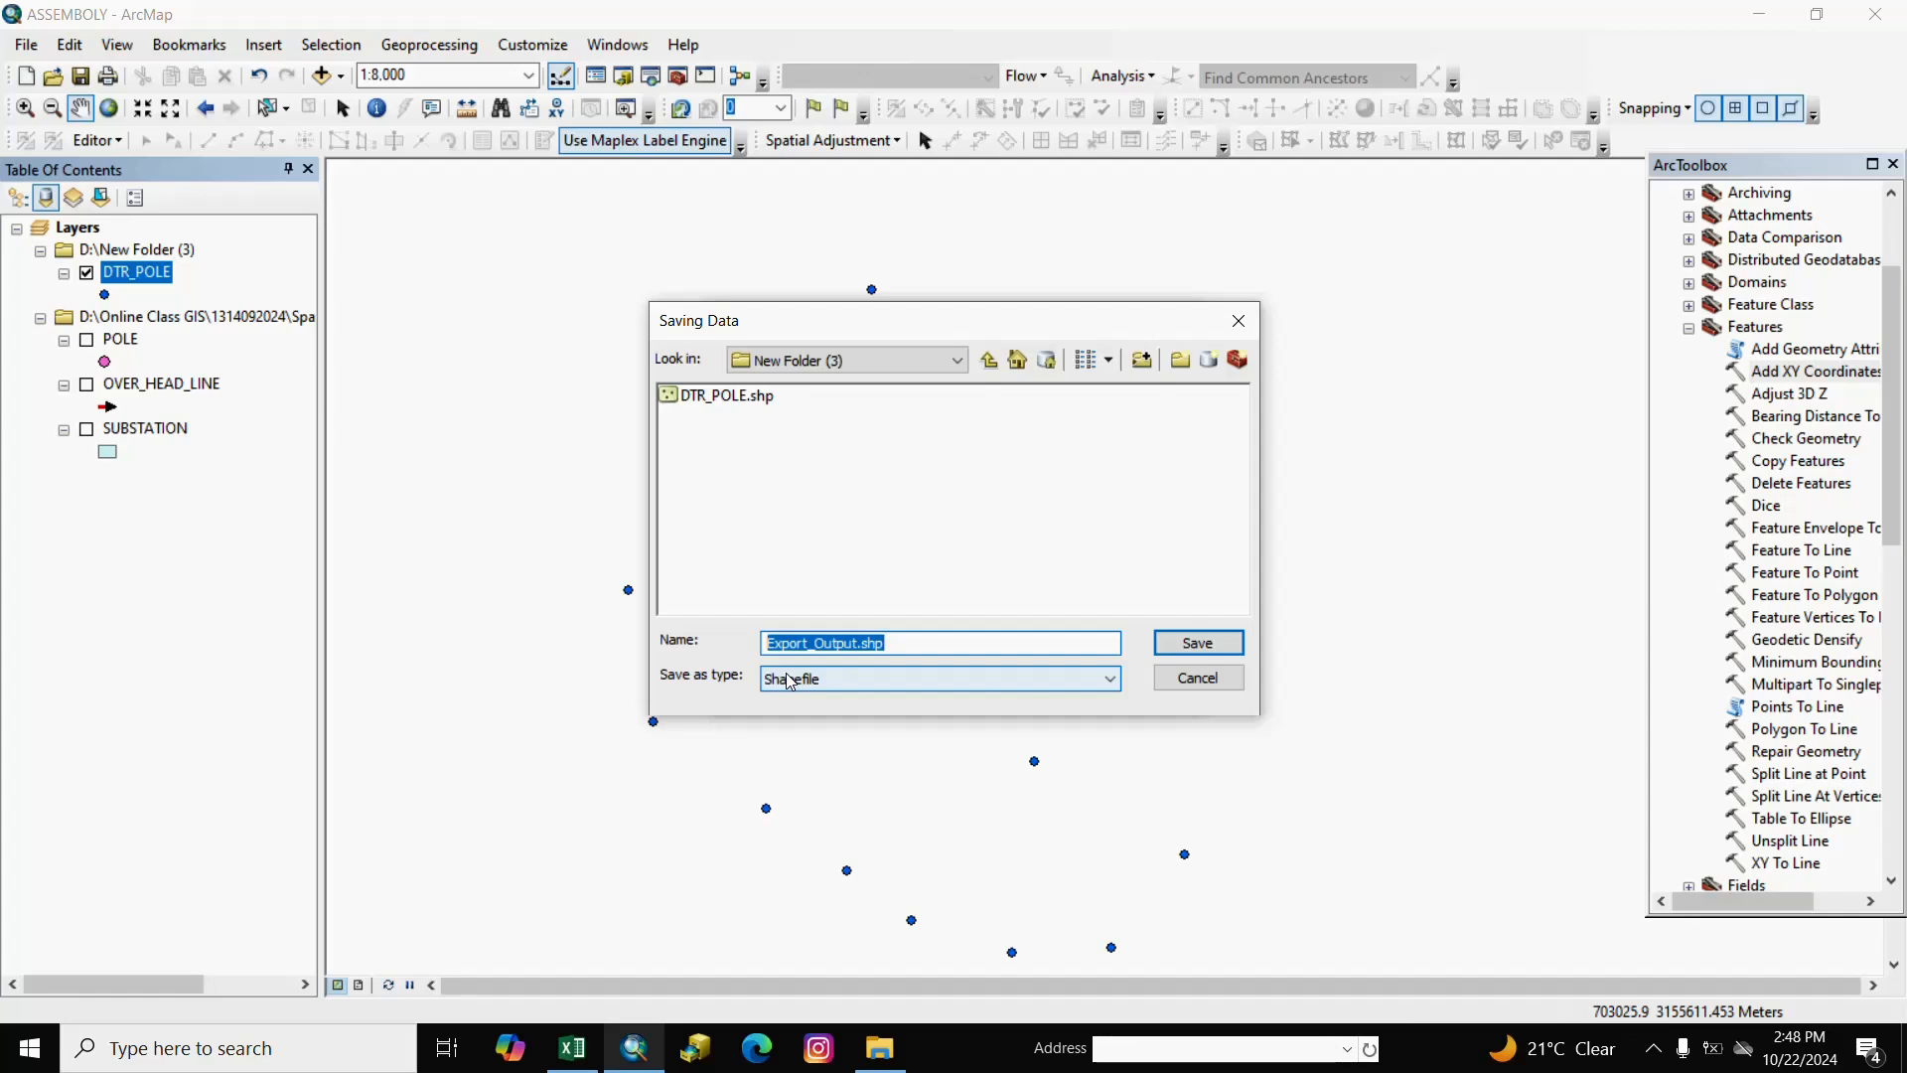
pyautogui.write('HT_SWITCH')
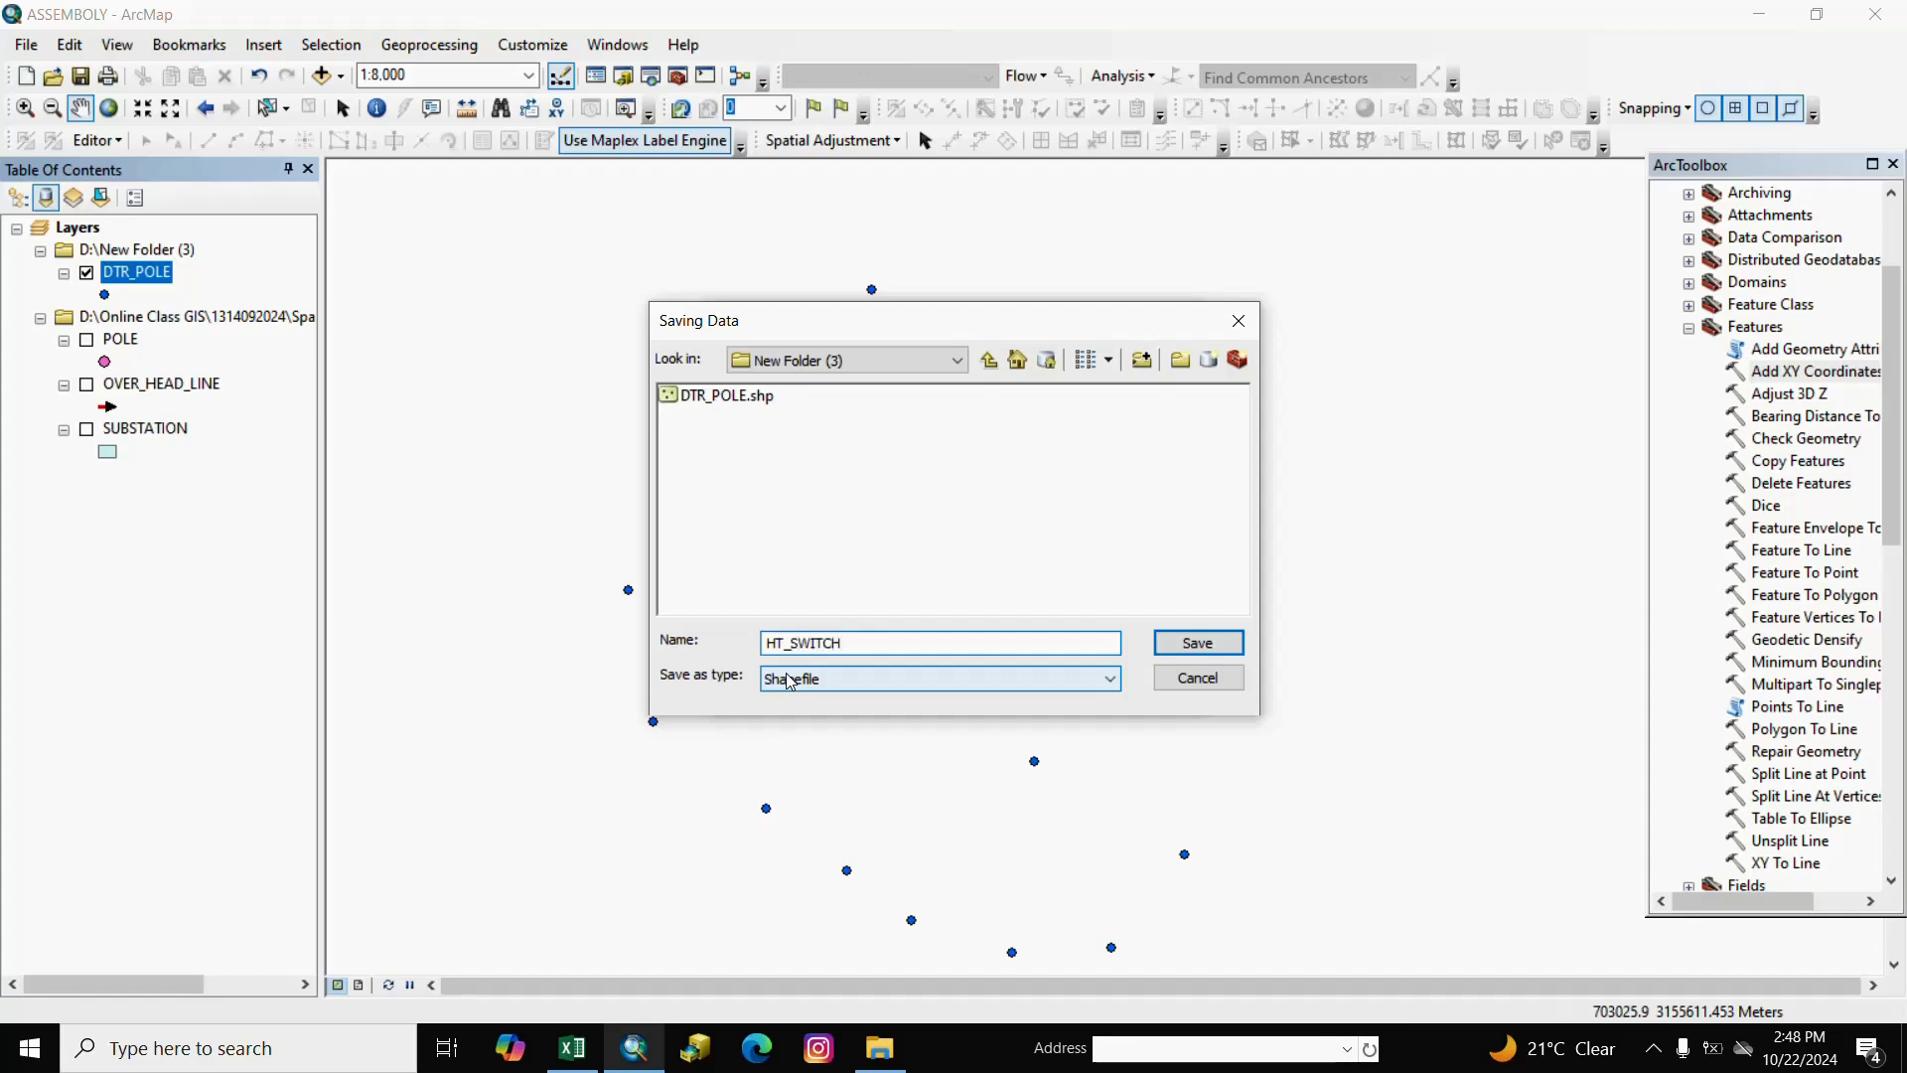
pyautogui.click(1178, 646)
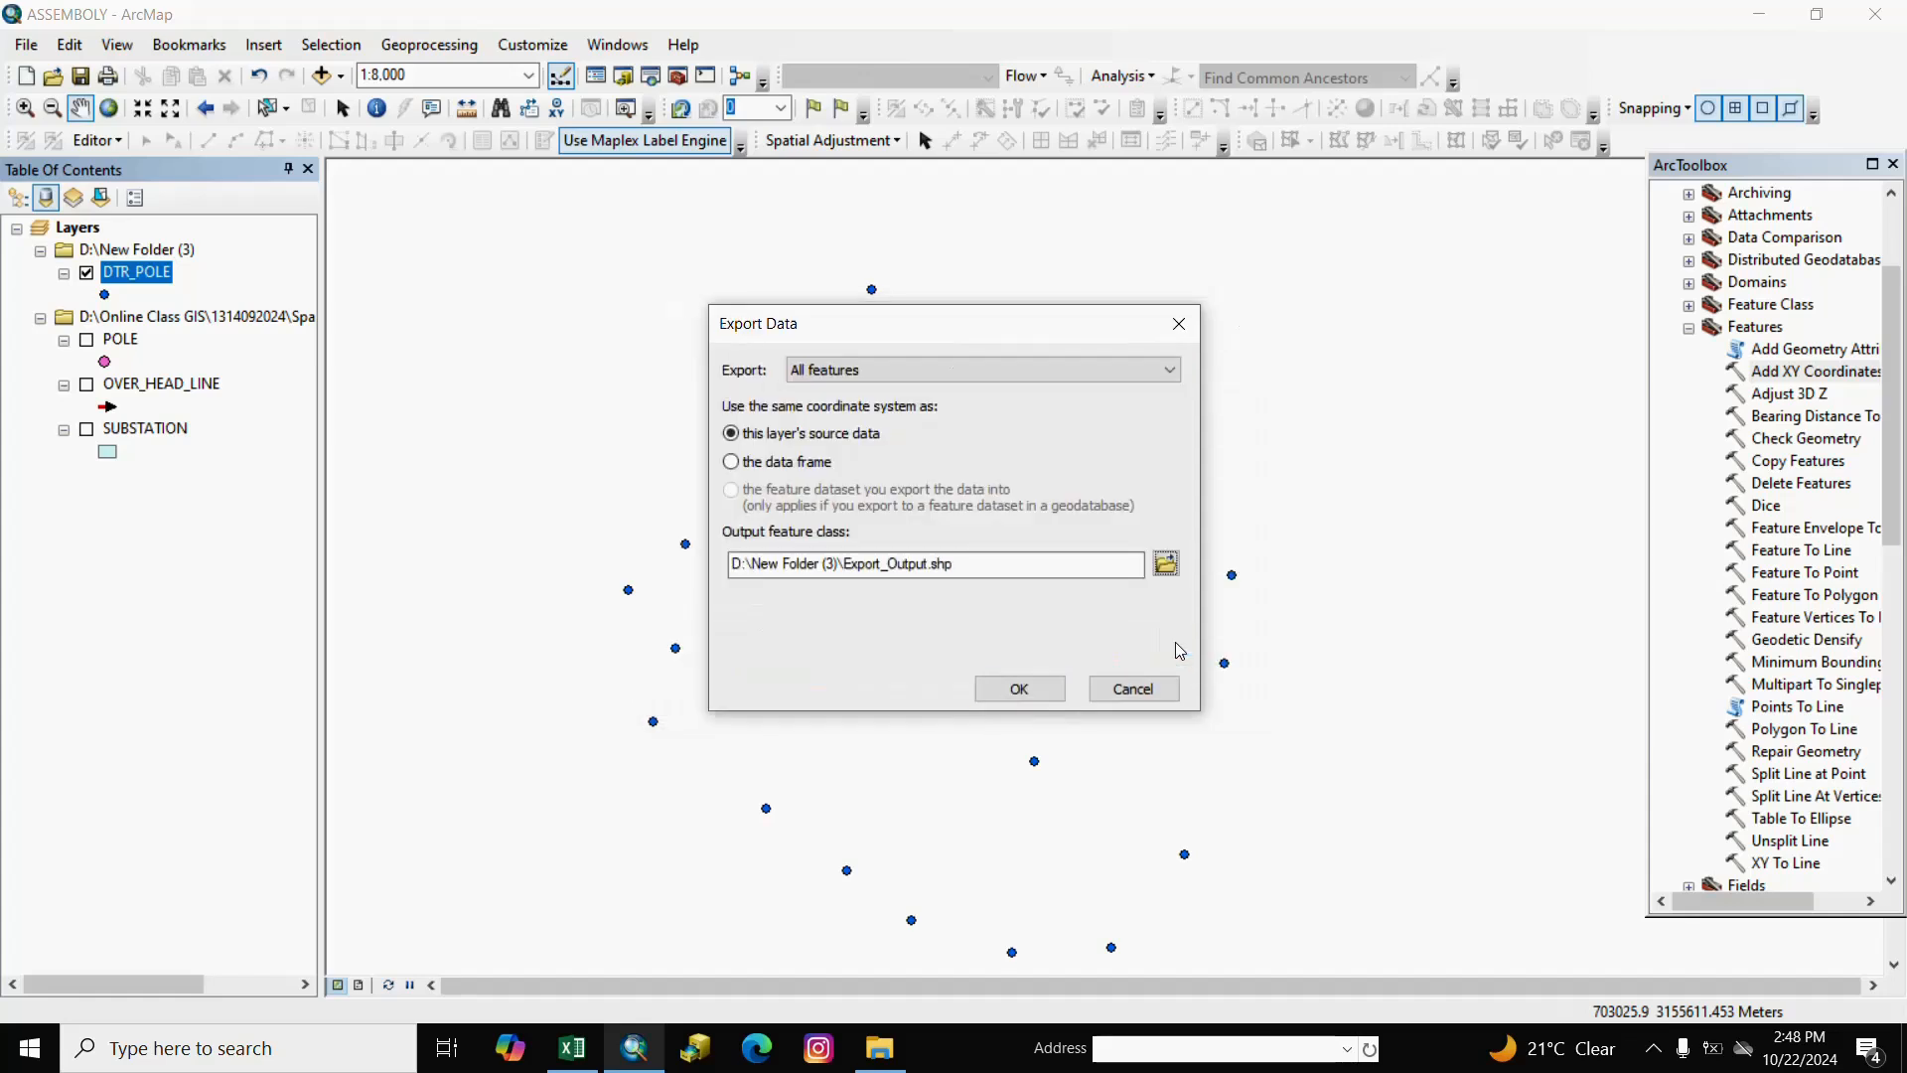
pyautogui.click(1023, 689)
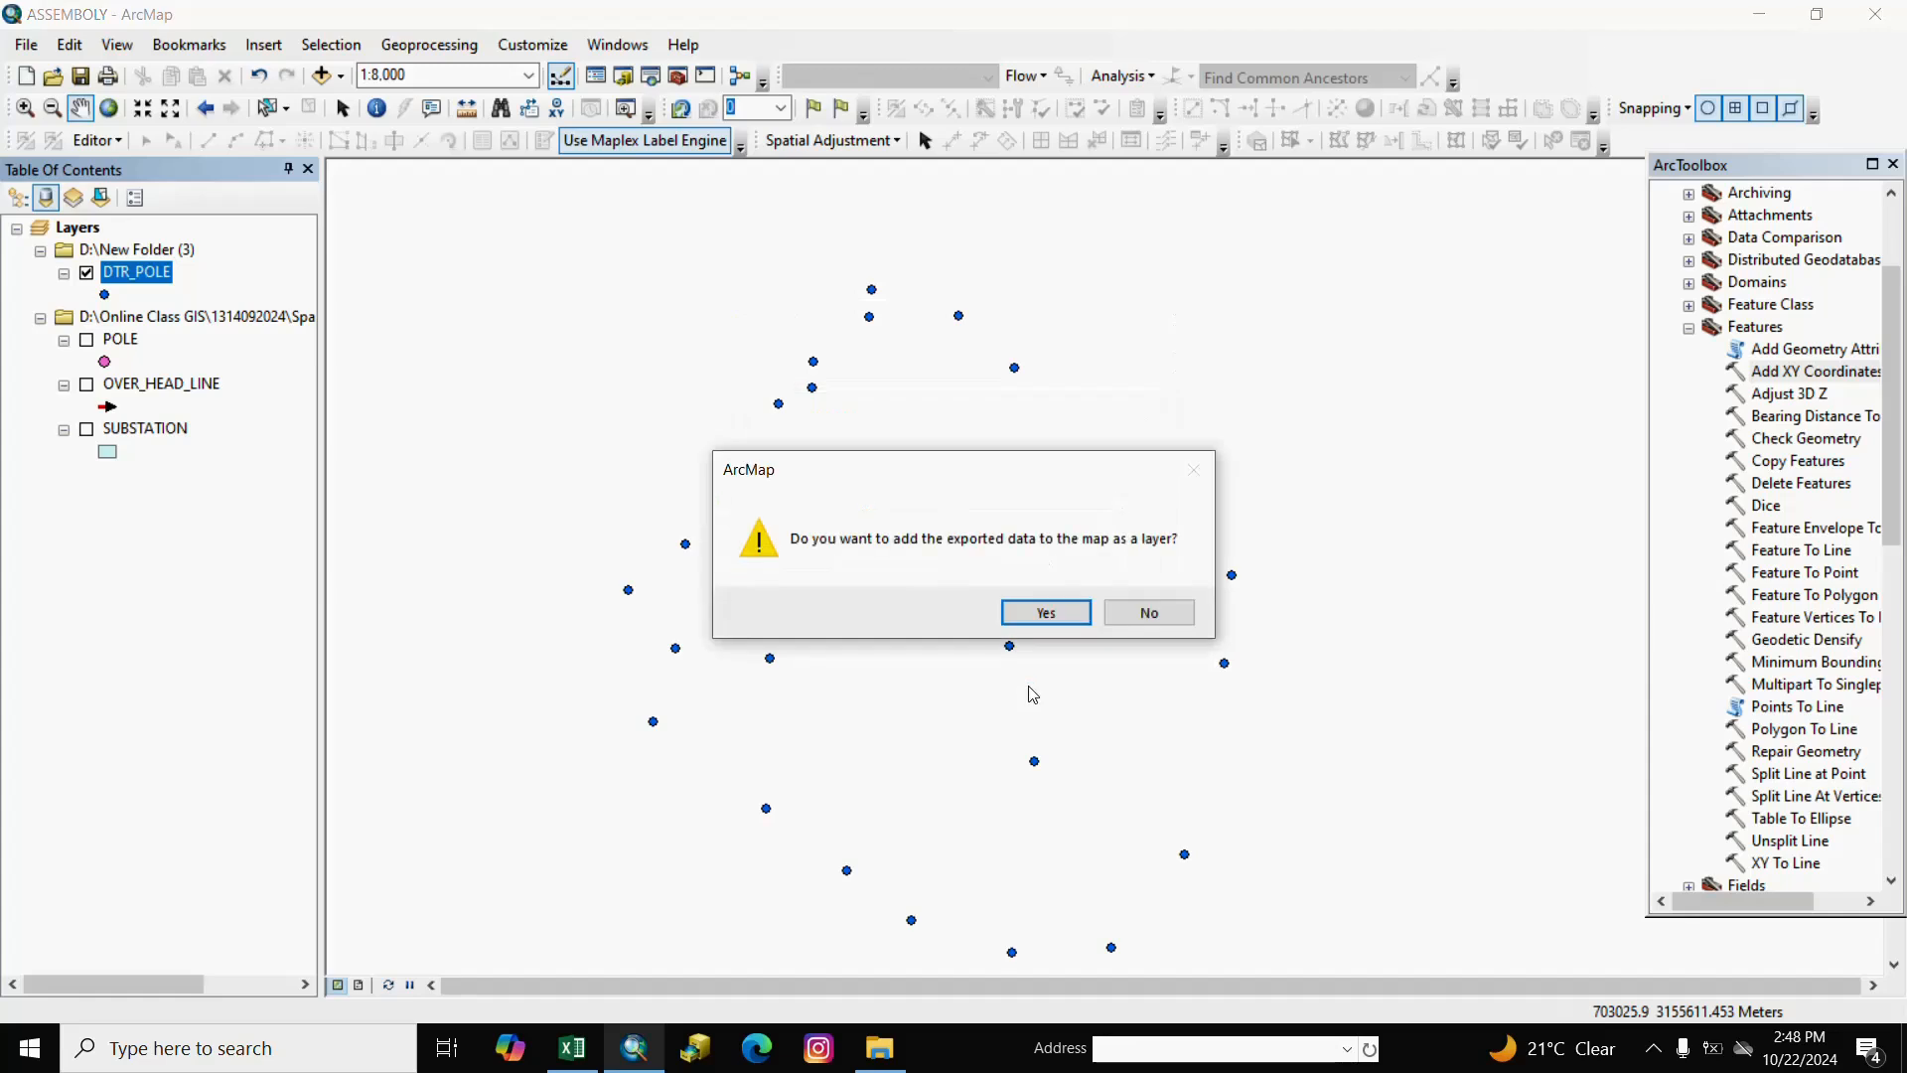
pyautogui.click(1048, 614)
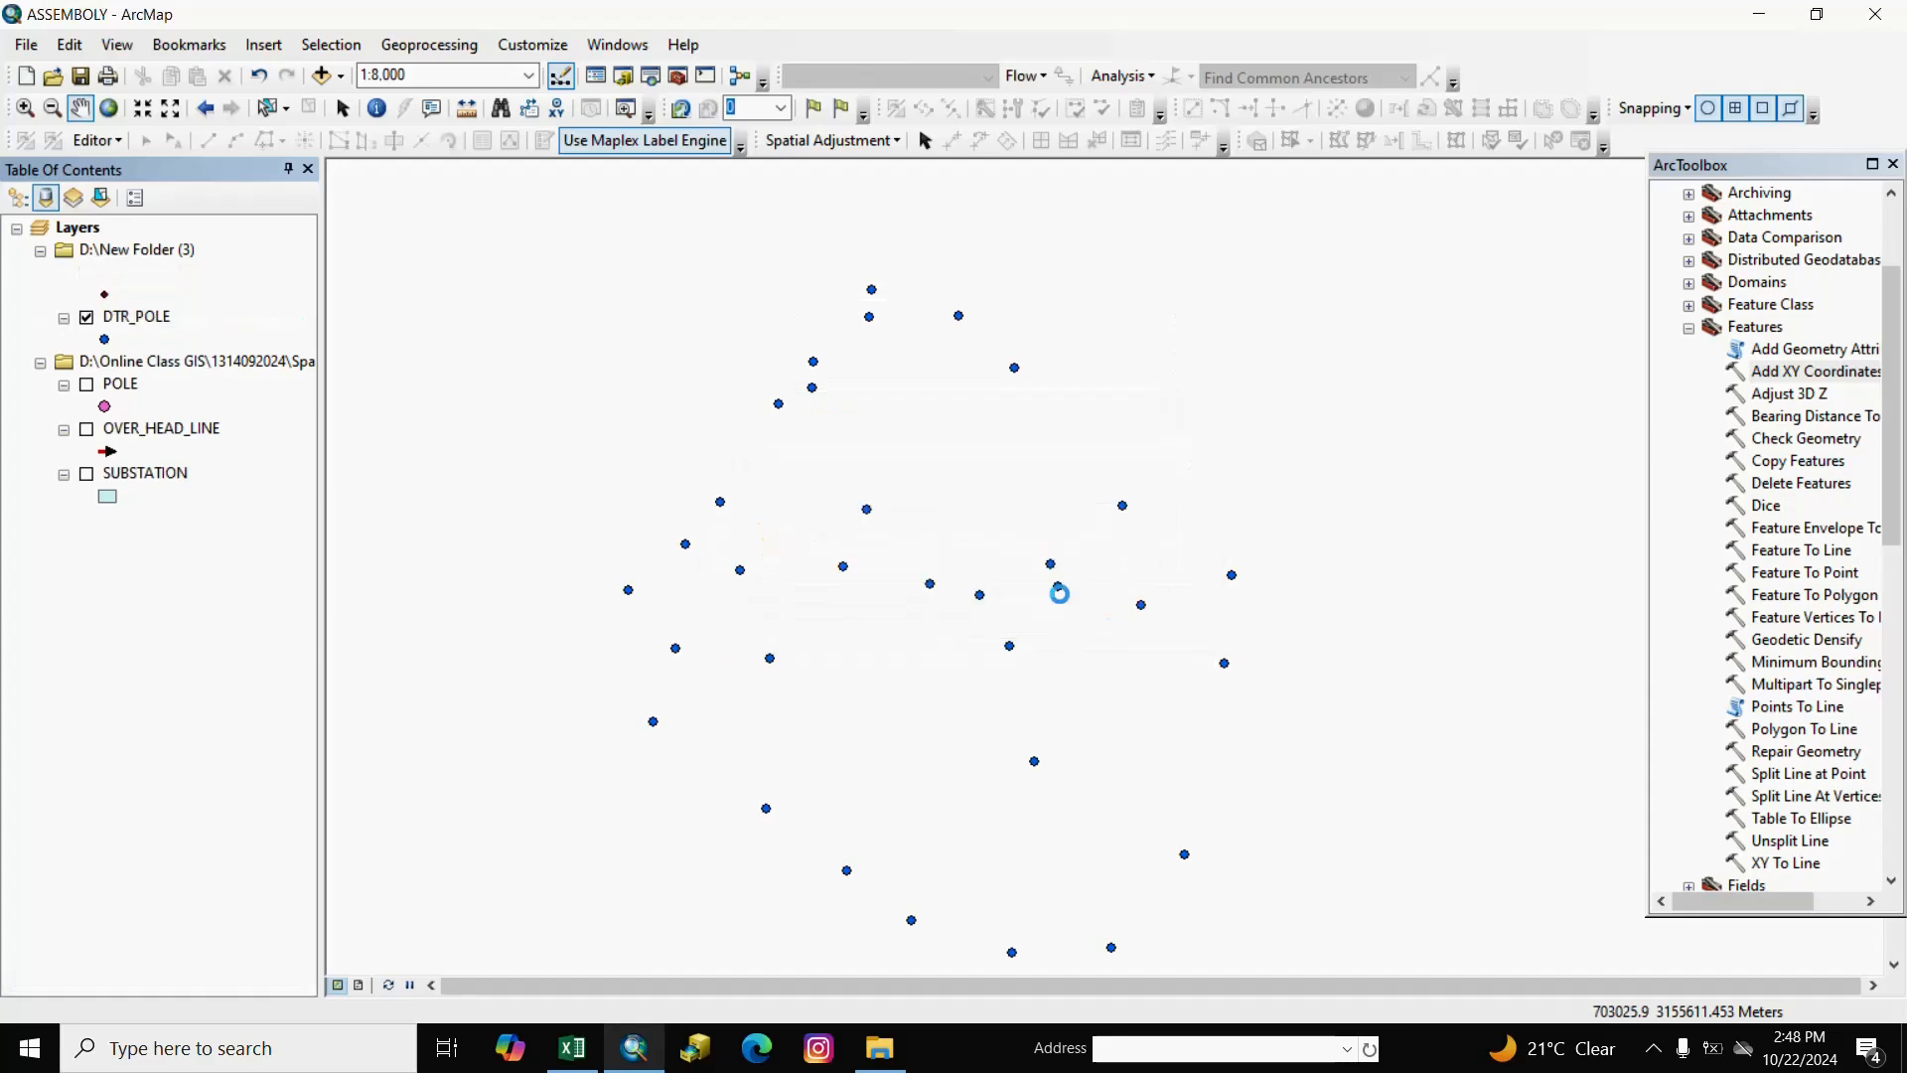
# Open the HT_SWITCH attribute table.
pyautogui.click(214, 621)
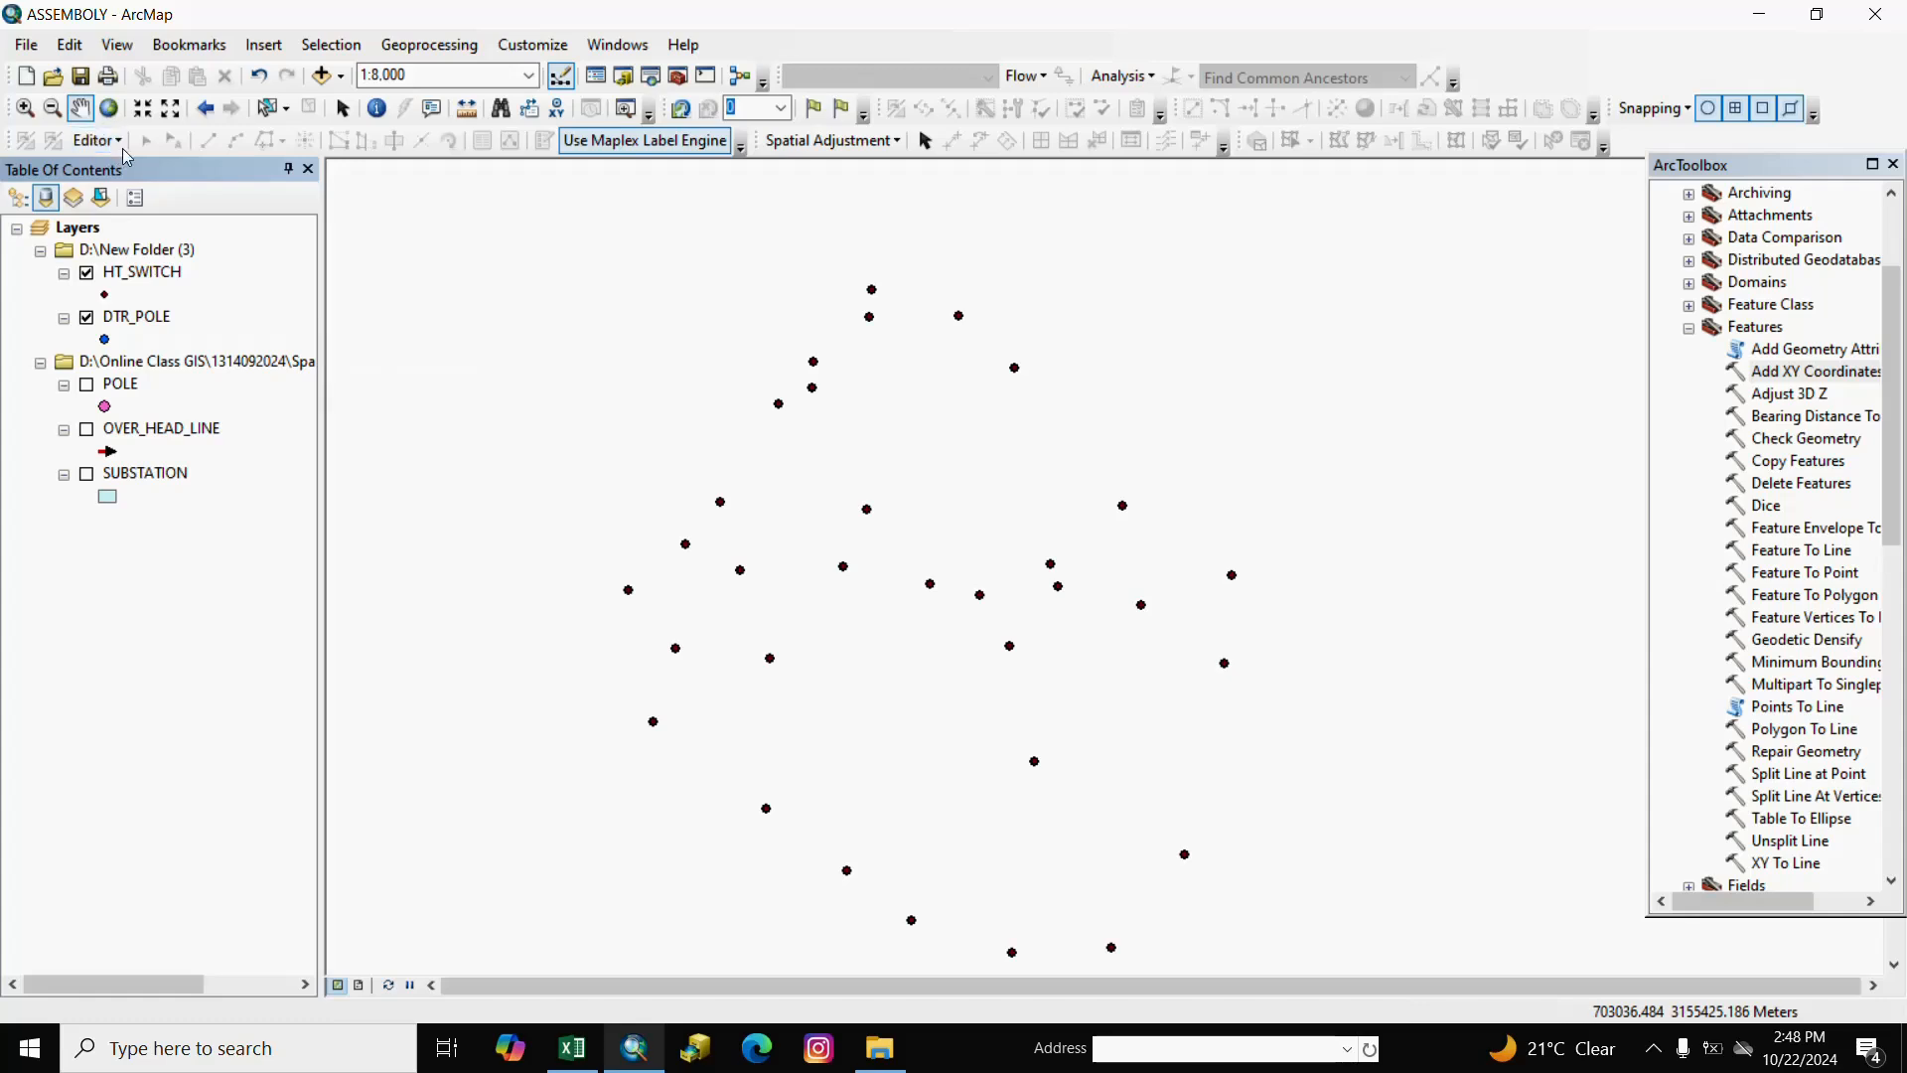
pyautogui.click(131, 274)
pyautogui.rightClick(132, 274)
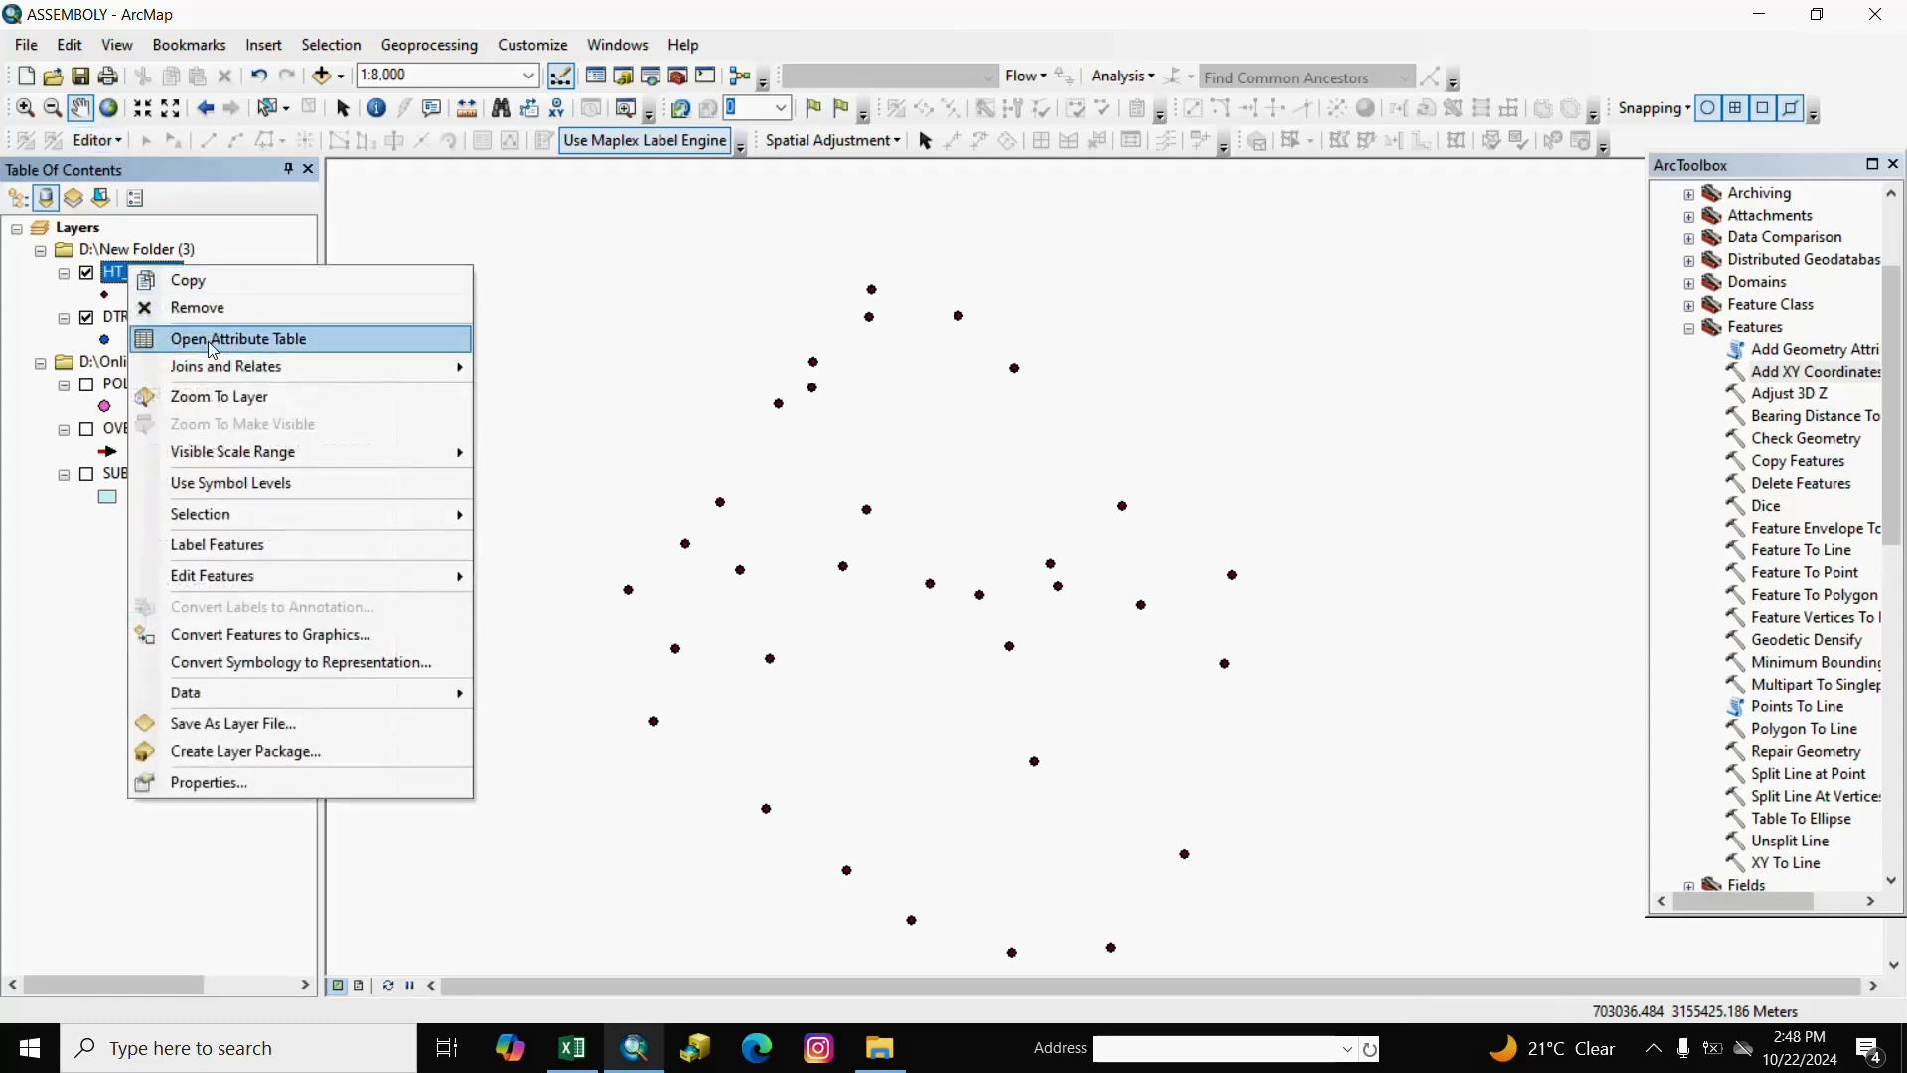
pyautogui.click(210, 343)
# Delete the POINT_X and POINT_Y fields from HT_SWITCH.
pyautogui.click(673, 436)
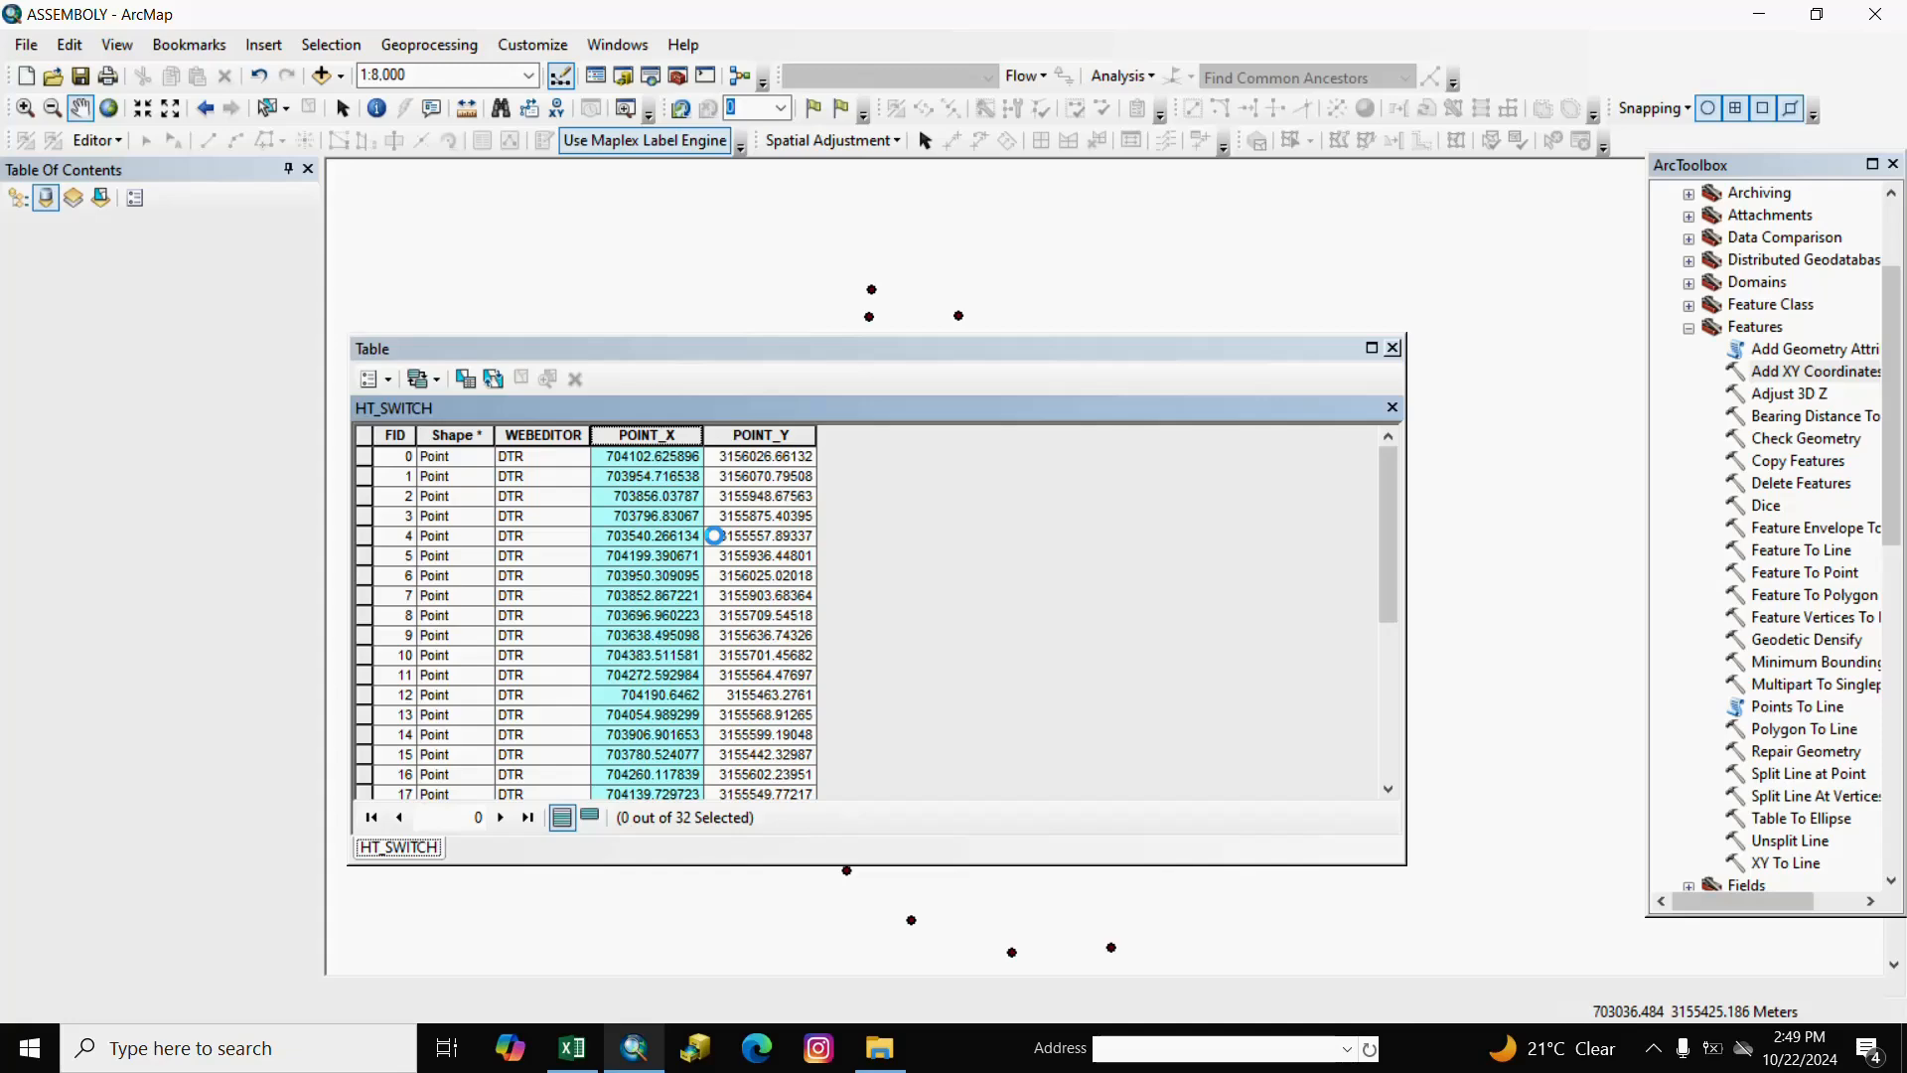
pyautogui.rightClick(713, 519)
pyautogui.click(659, 441)
pyautogui.rightClick(661, 437)
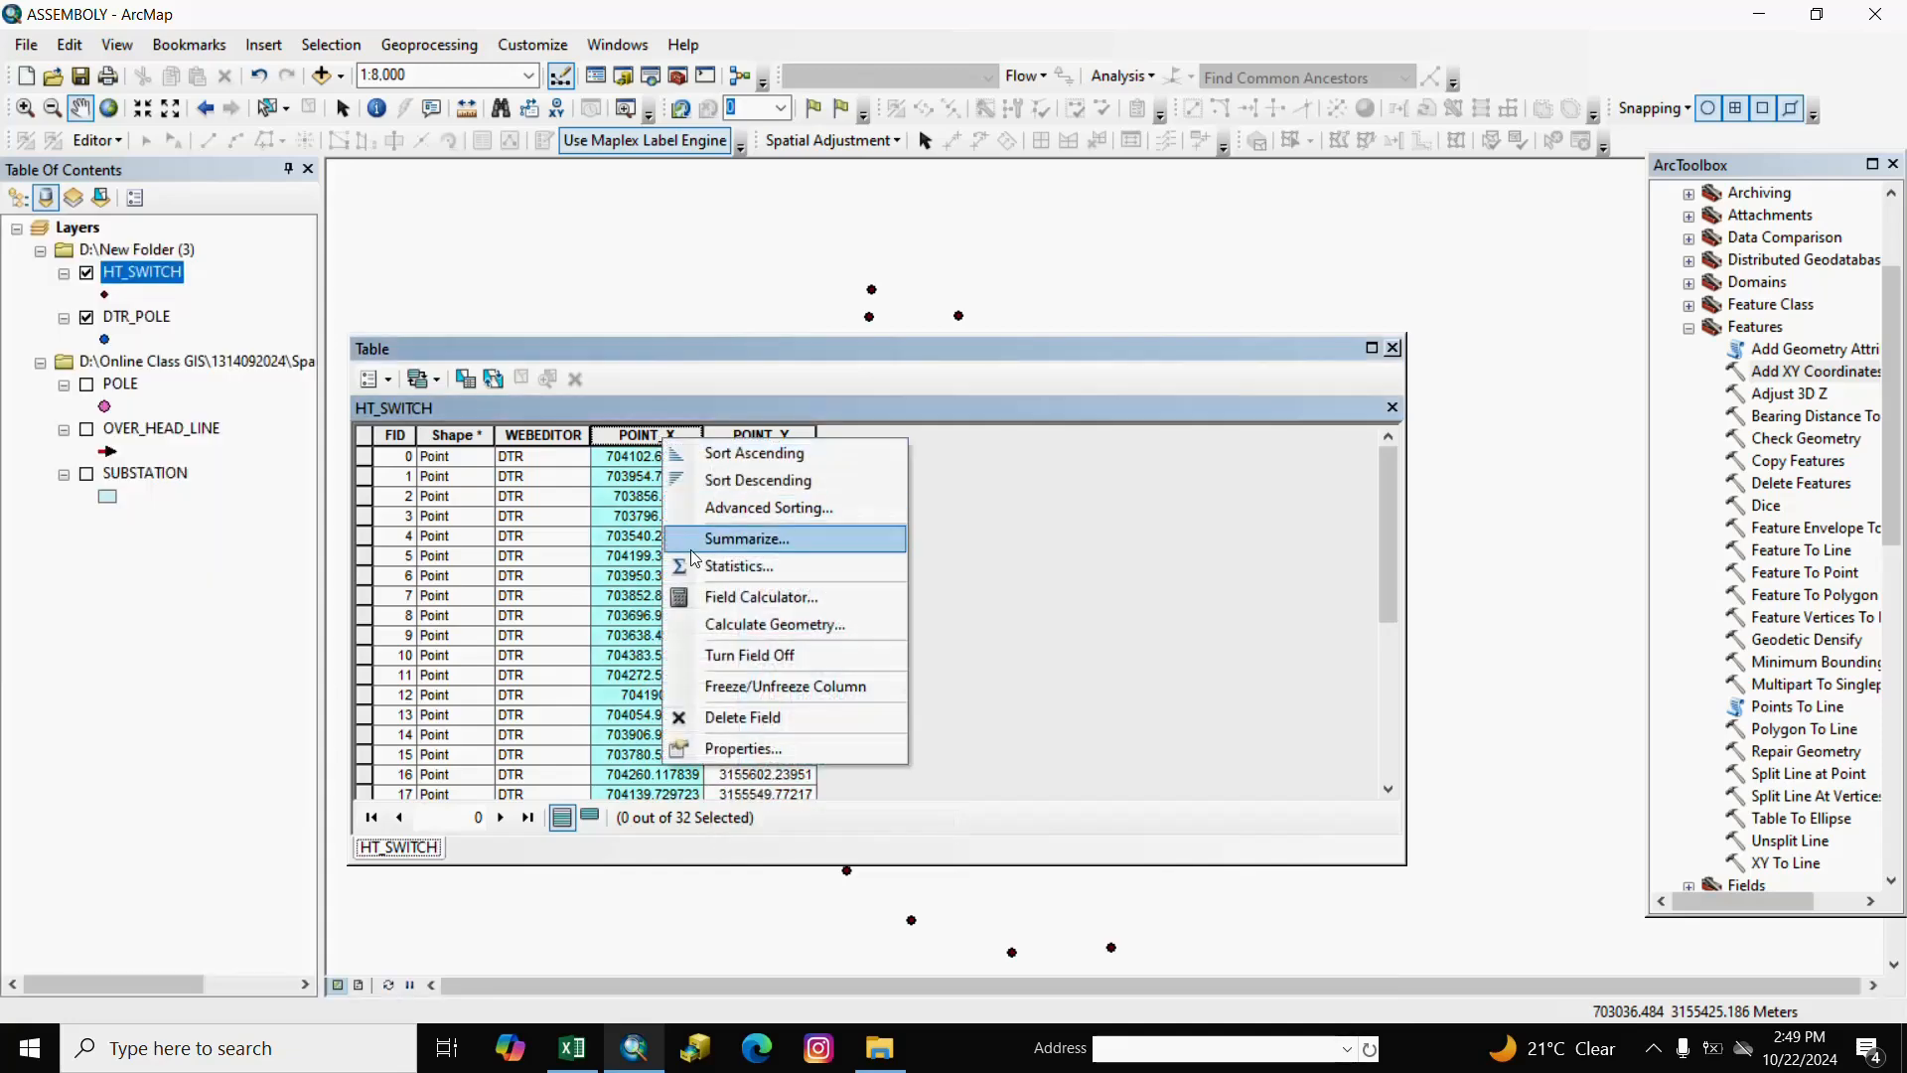
pyautogui.click(744, 718)
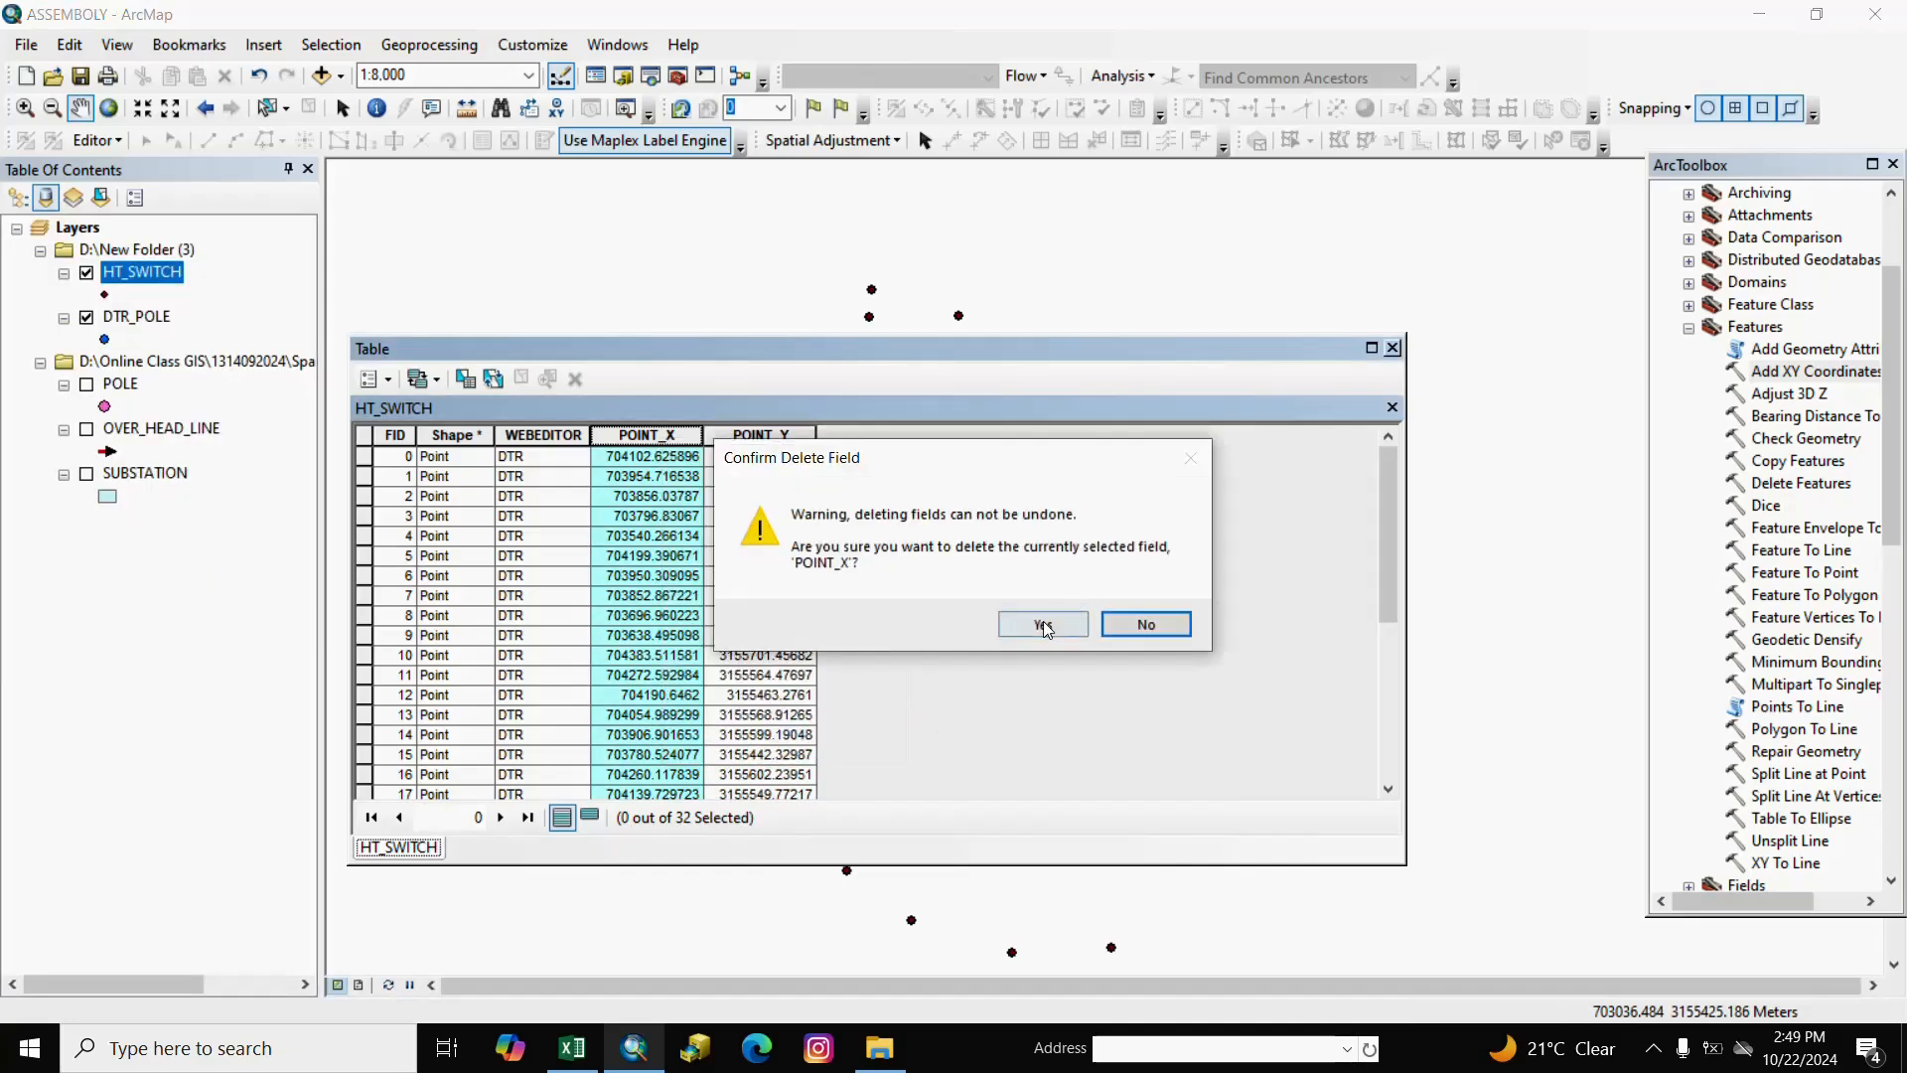
pyautogui.click(1040, 622)
pyautogui.click(636, 435)
pyautogui.rightClick(634, 434)
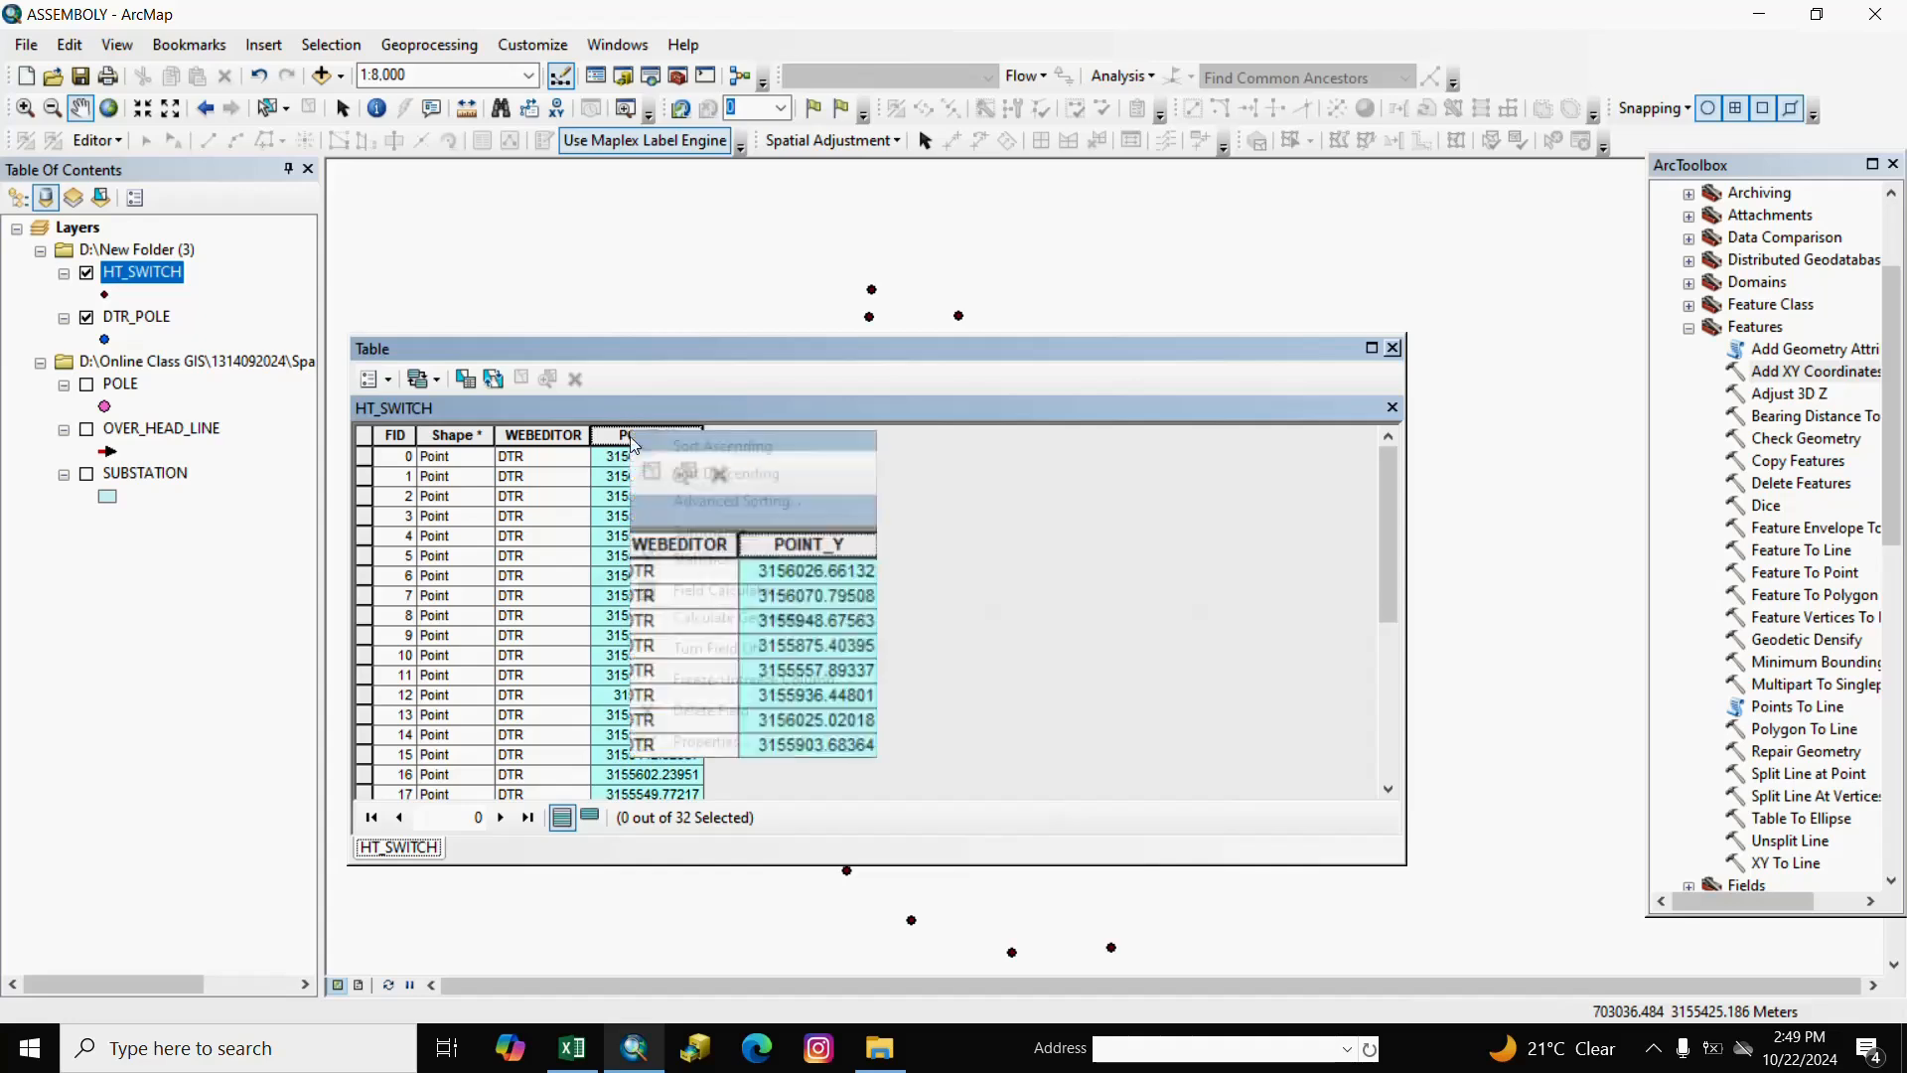
pyautogui.click(736, 717)
pyautogui.click(1042, 624)
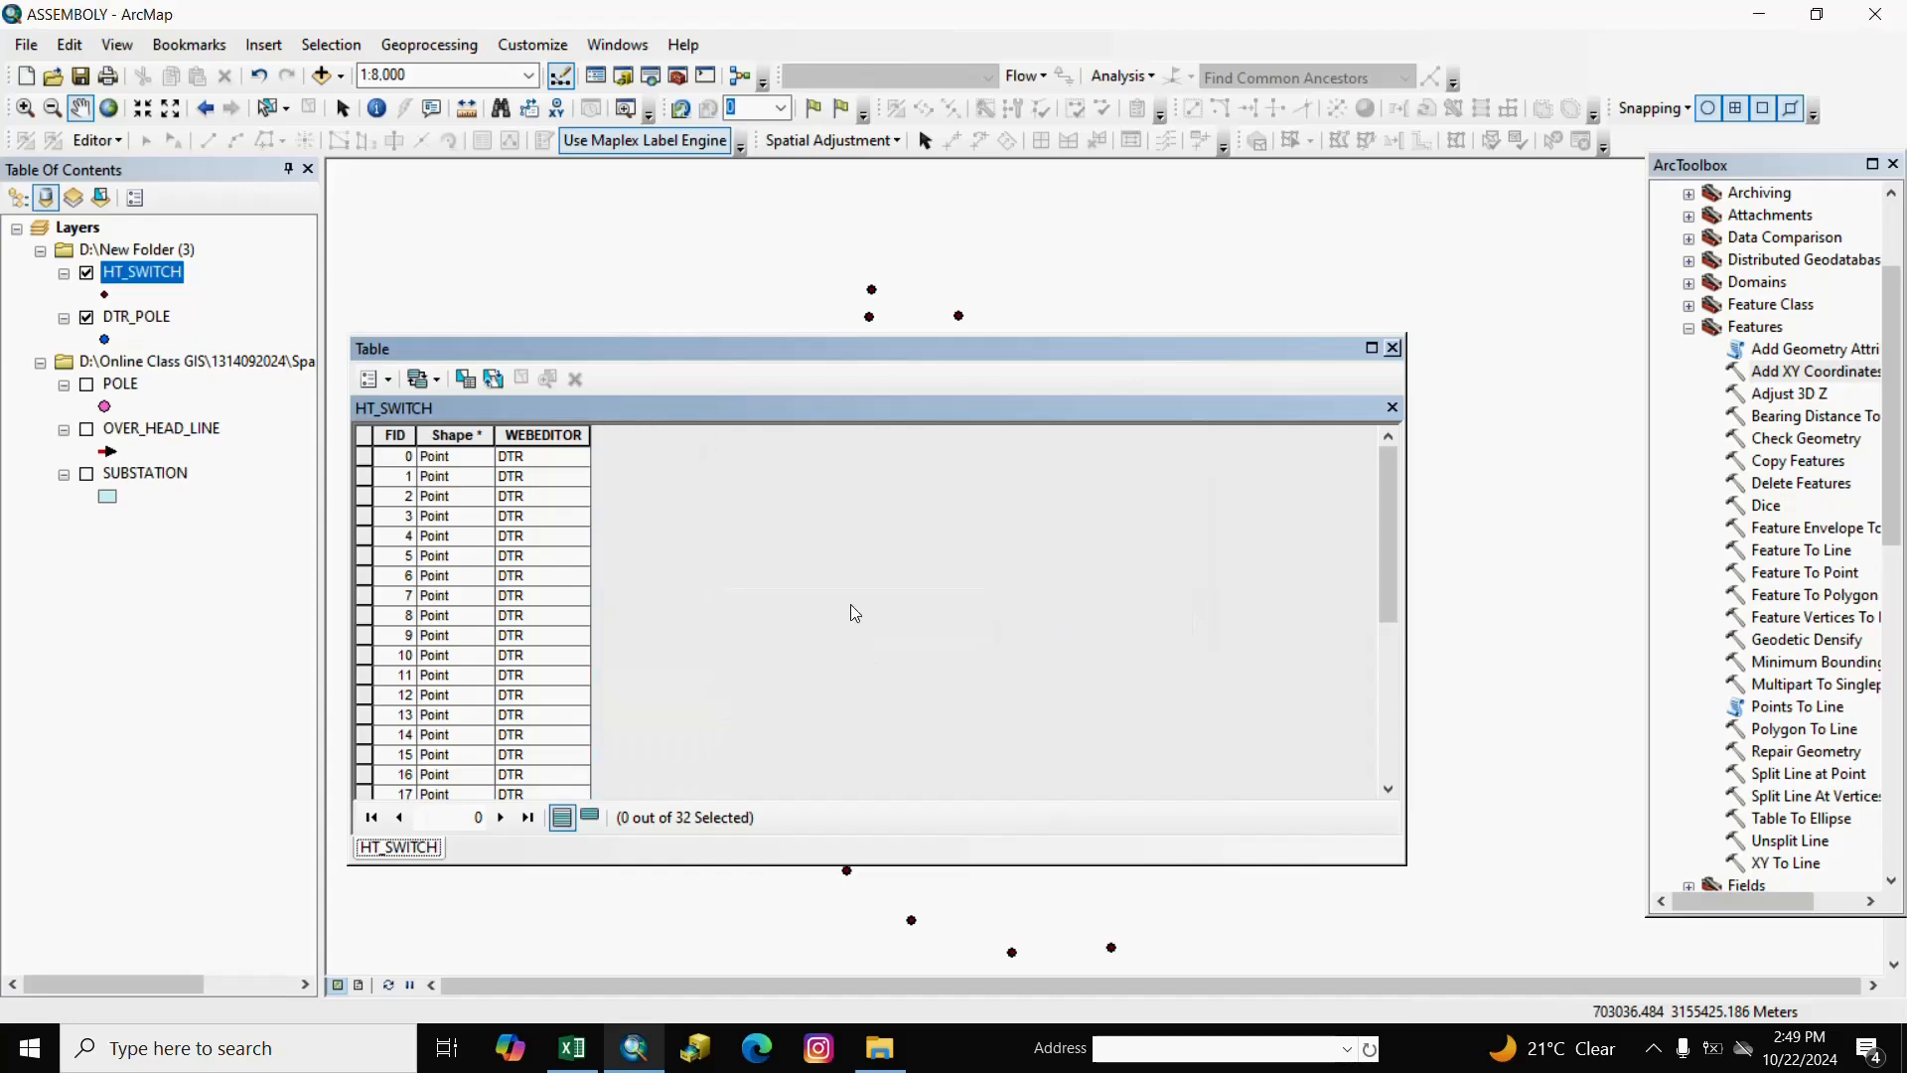
# Start an editing session on the New Folder (3) workspace.
pyautogui.click(1393, 347)
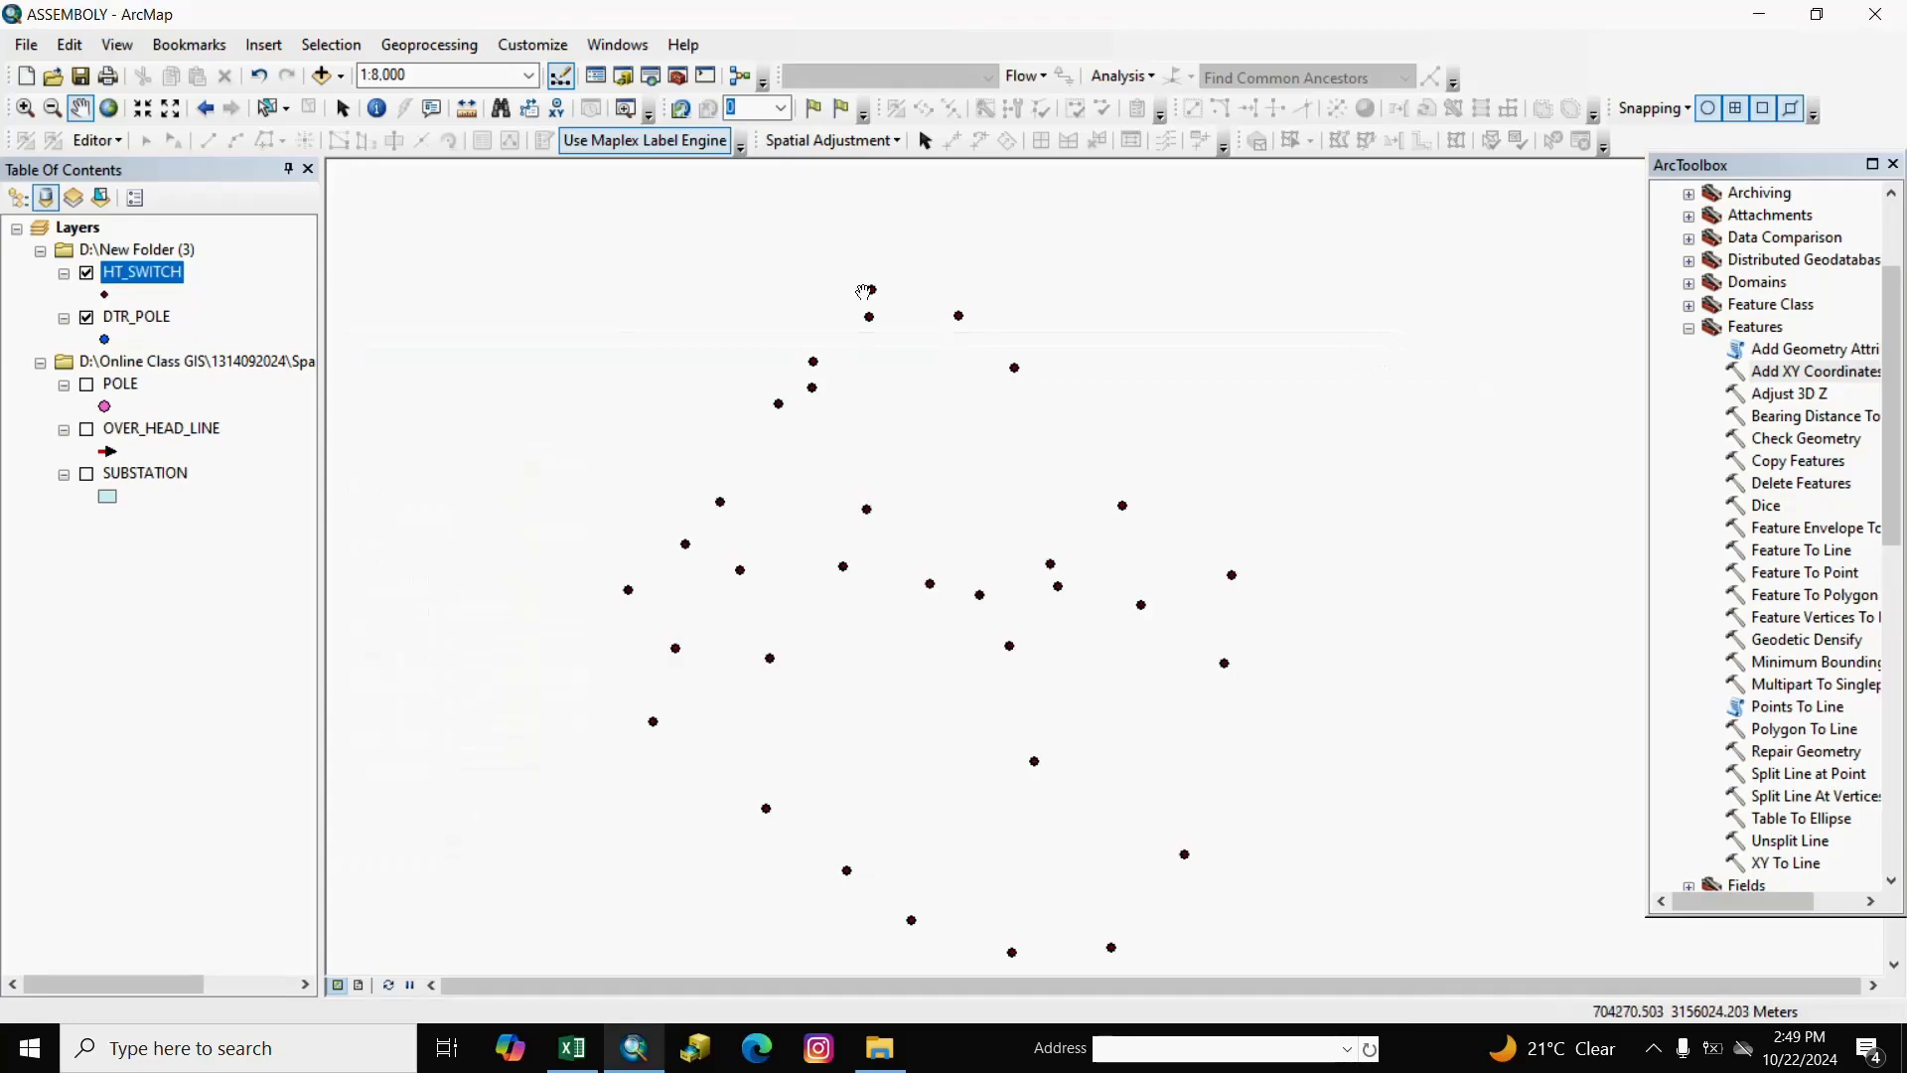
pyautogui.click(126, 147)
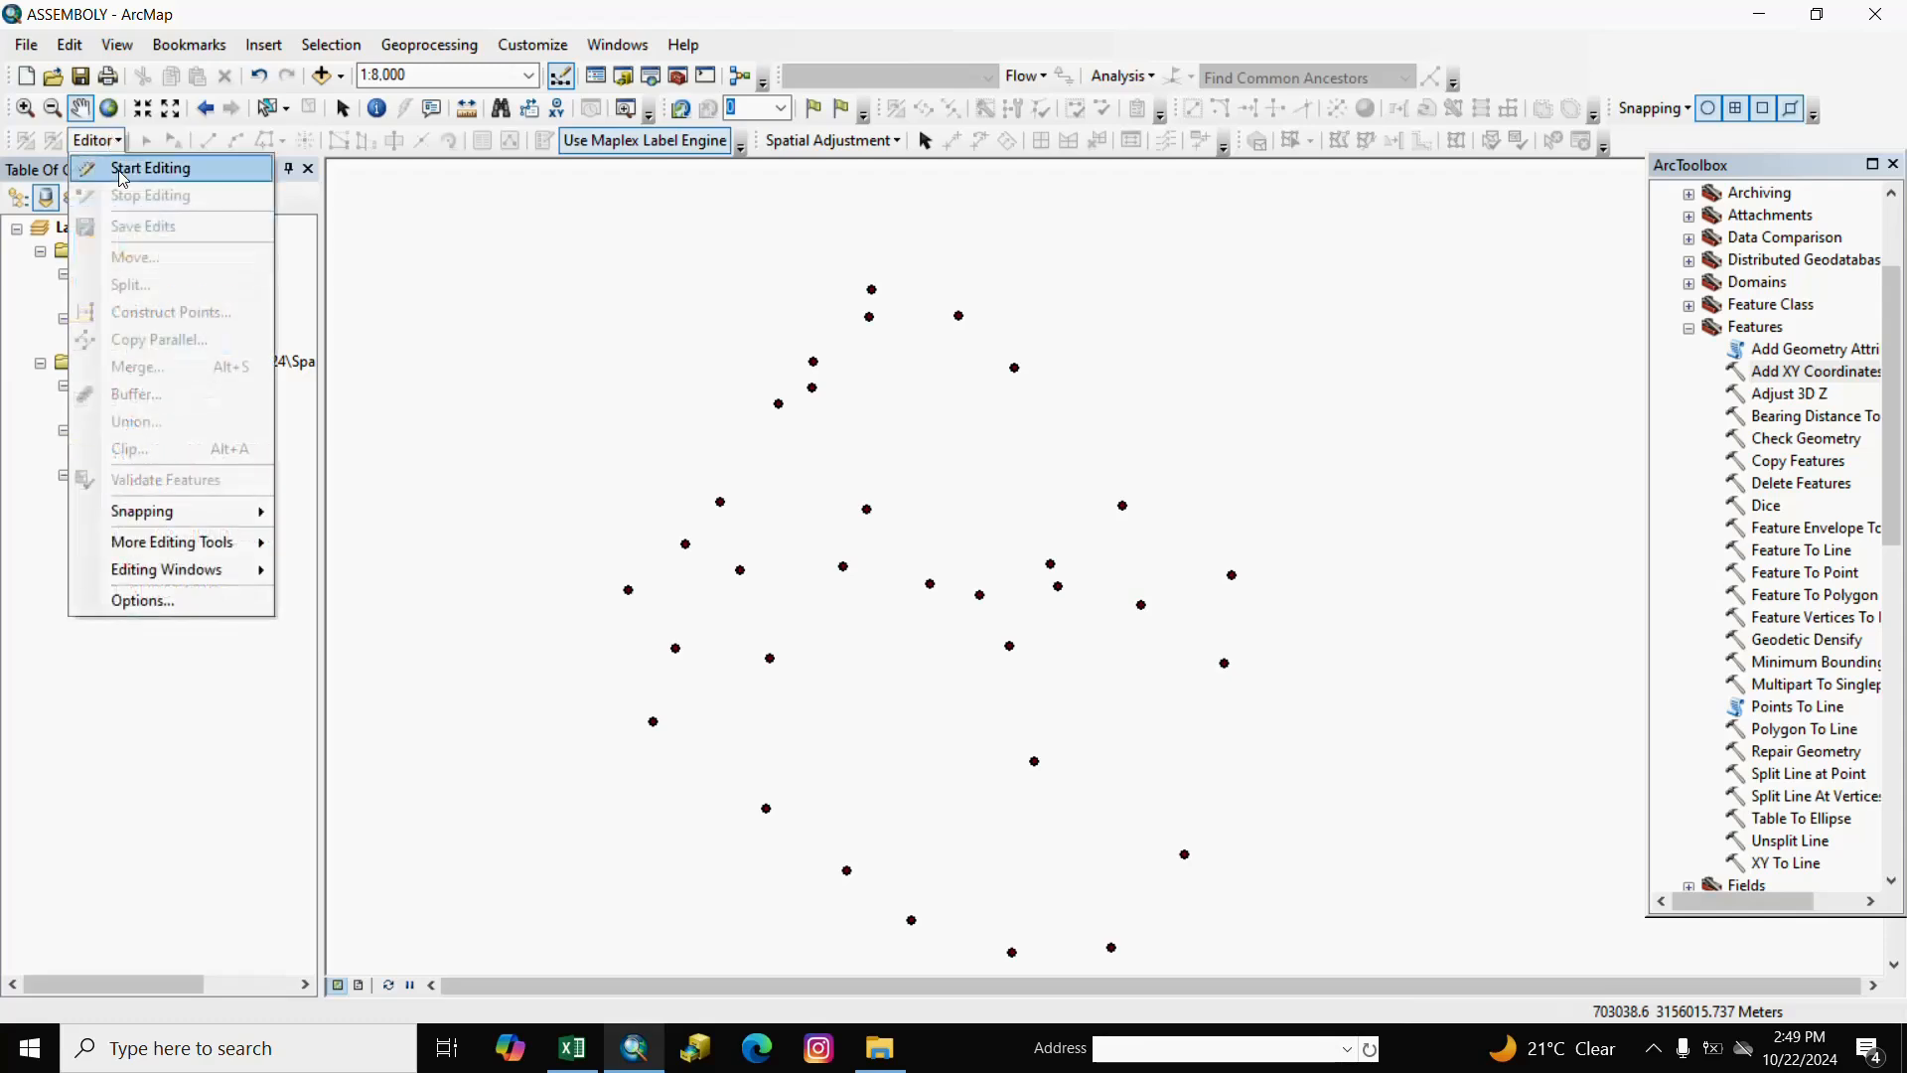
pyautogui.click(121, 174)
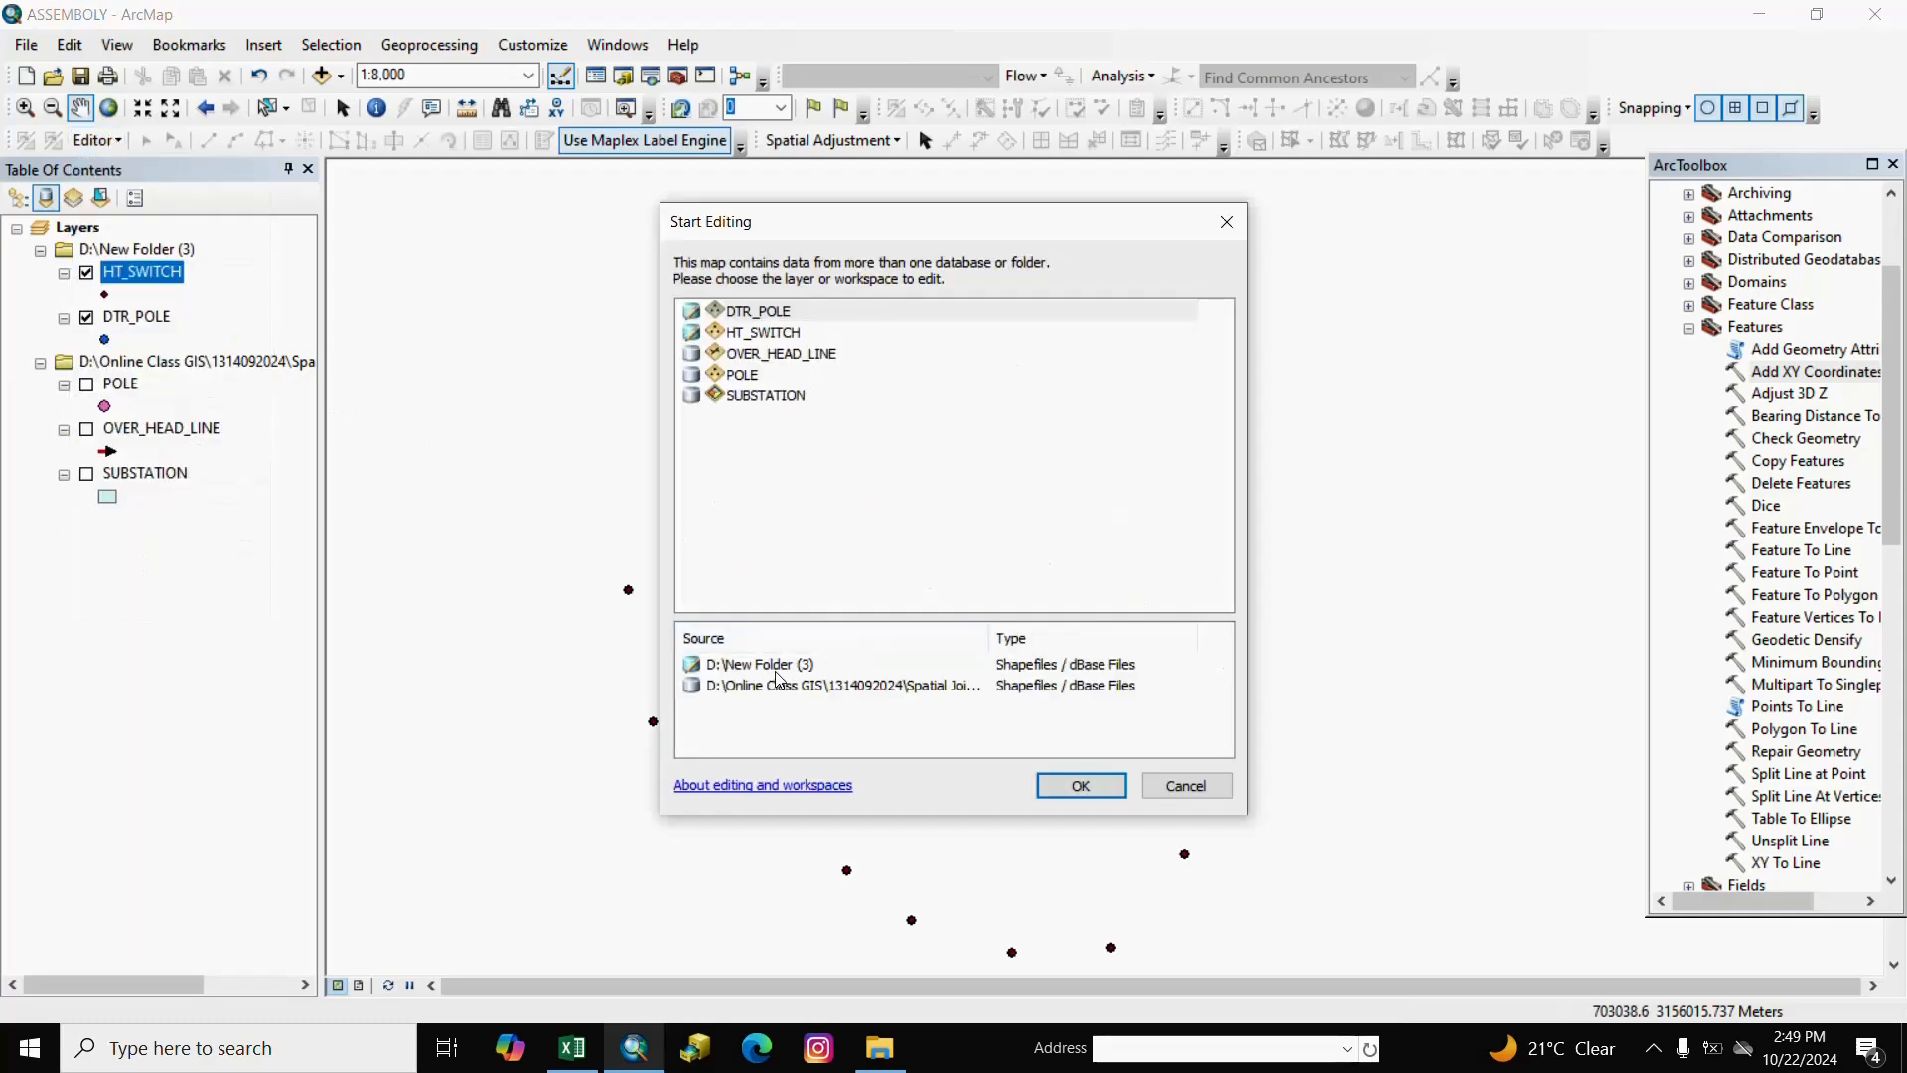
pyautogui.click(777, 671)
pyautogui.click(1045, 785)
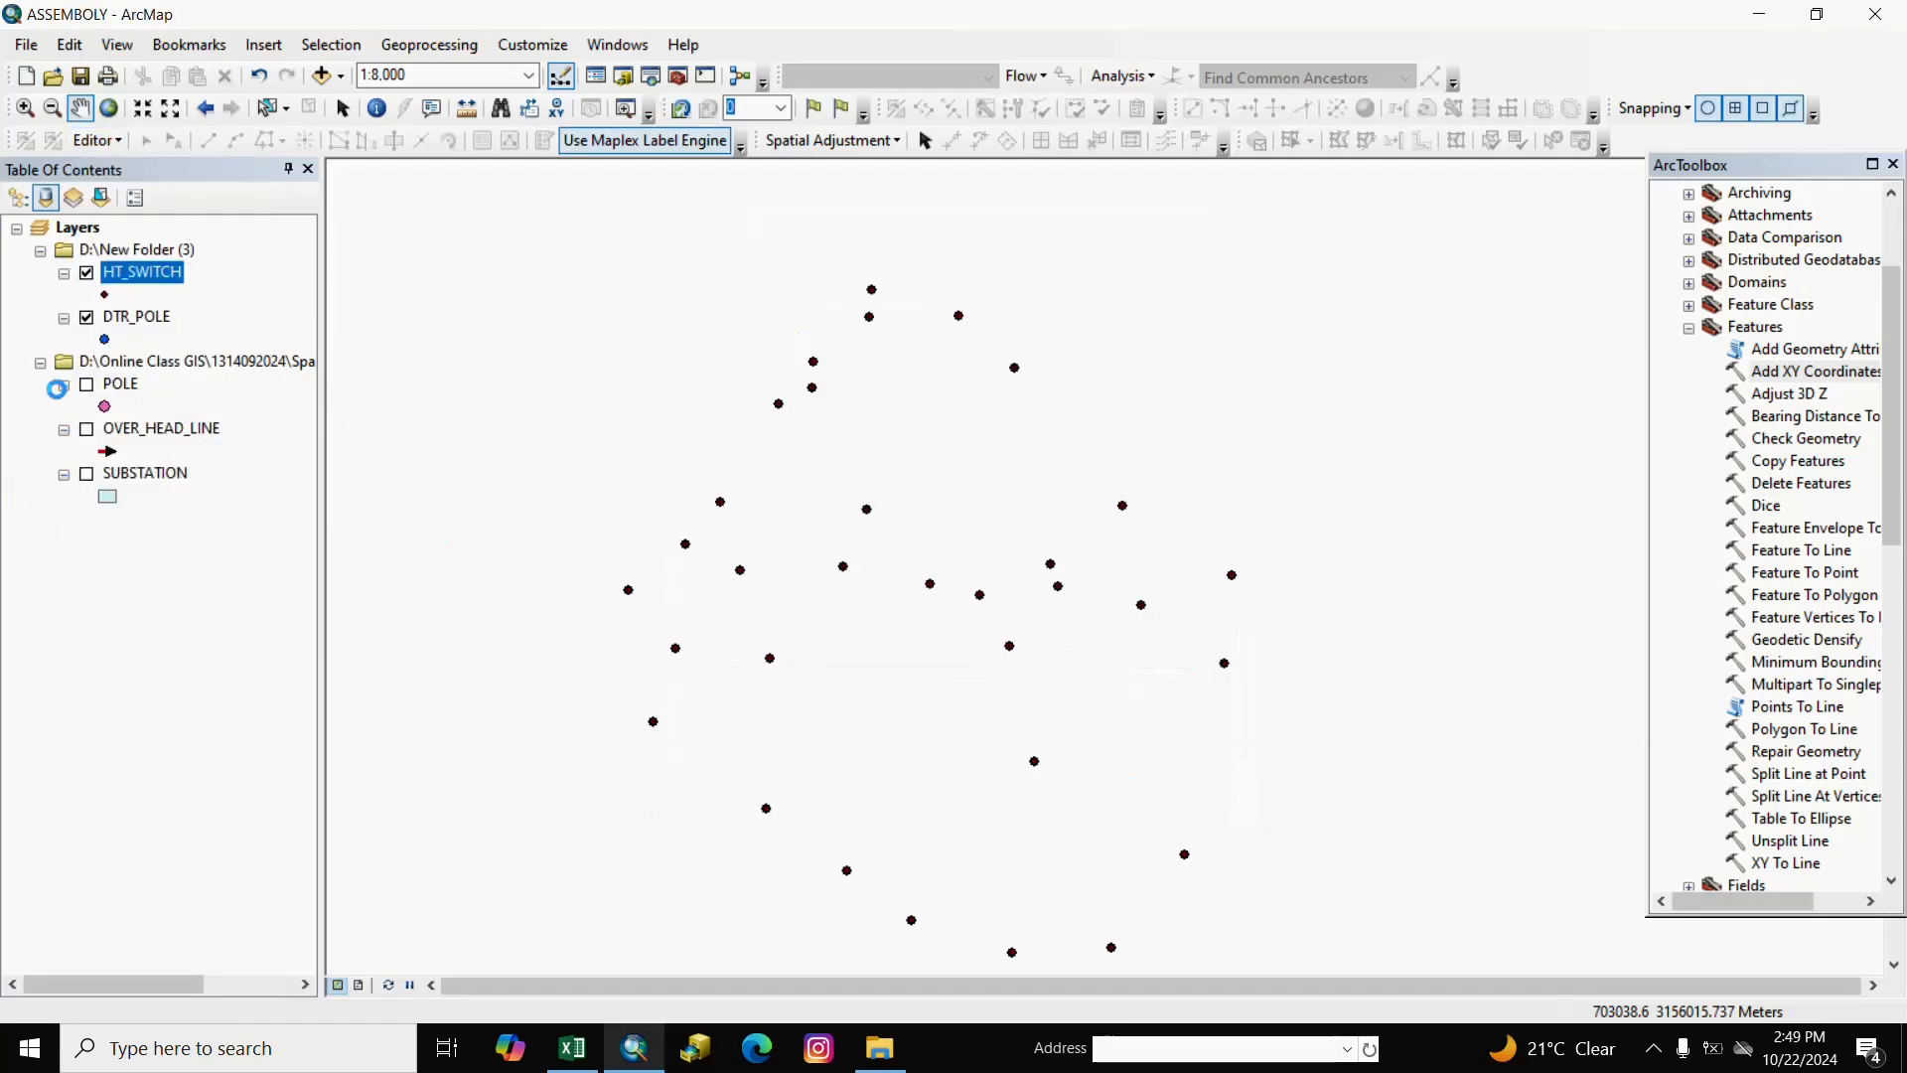
# Select all 32 HT_SWITCH records from its attribute table.
pyautogui.rightClick(170, 277)
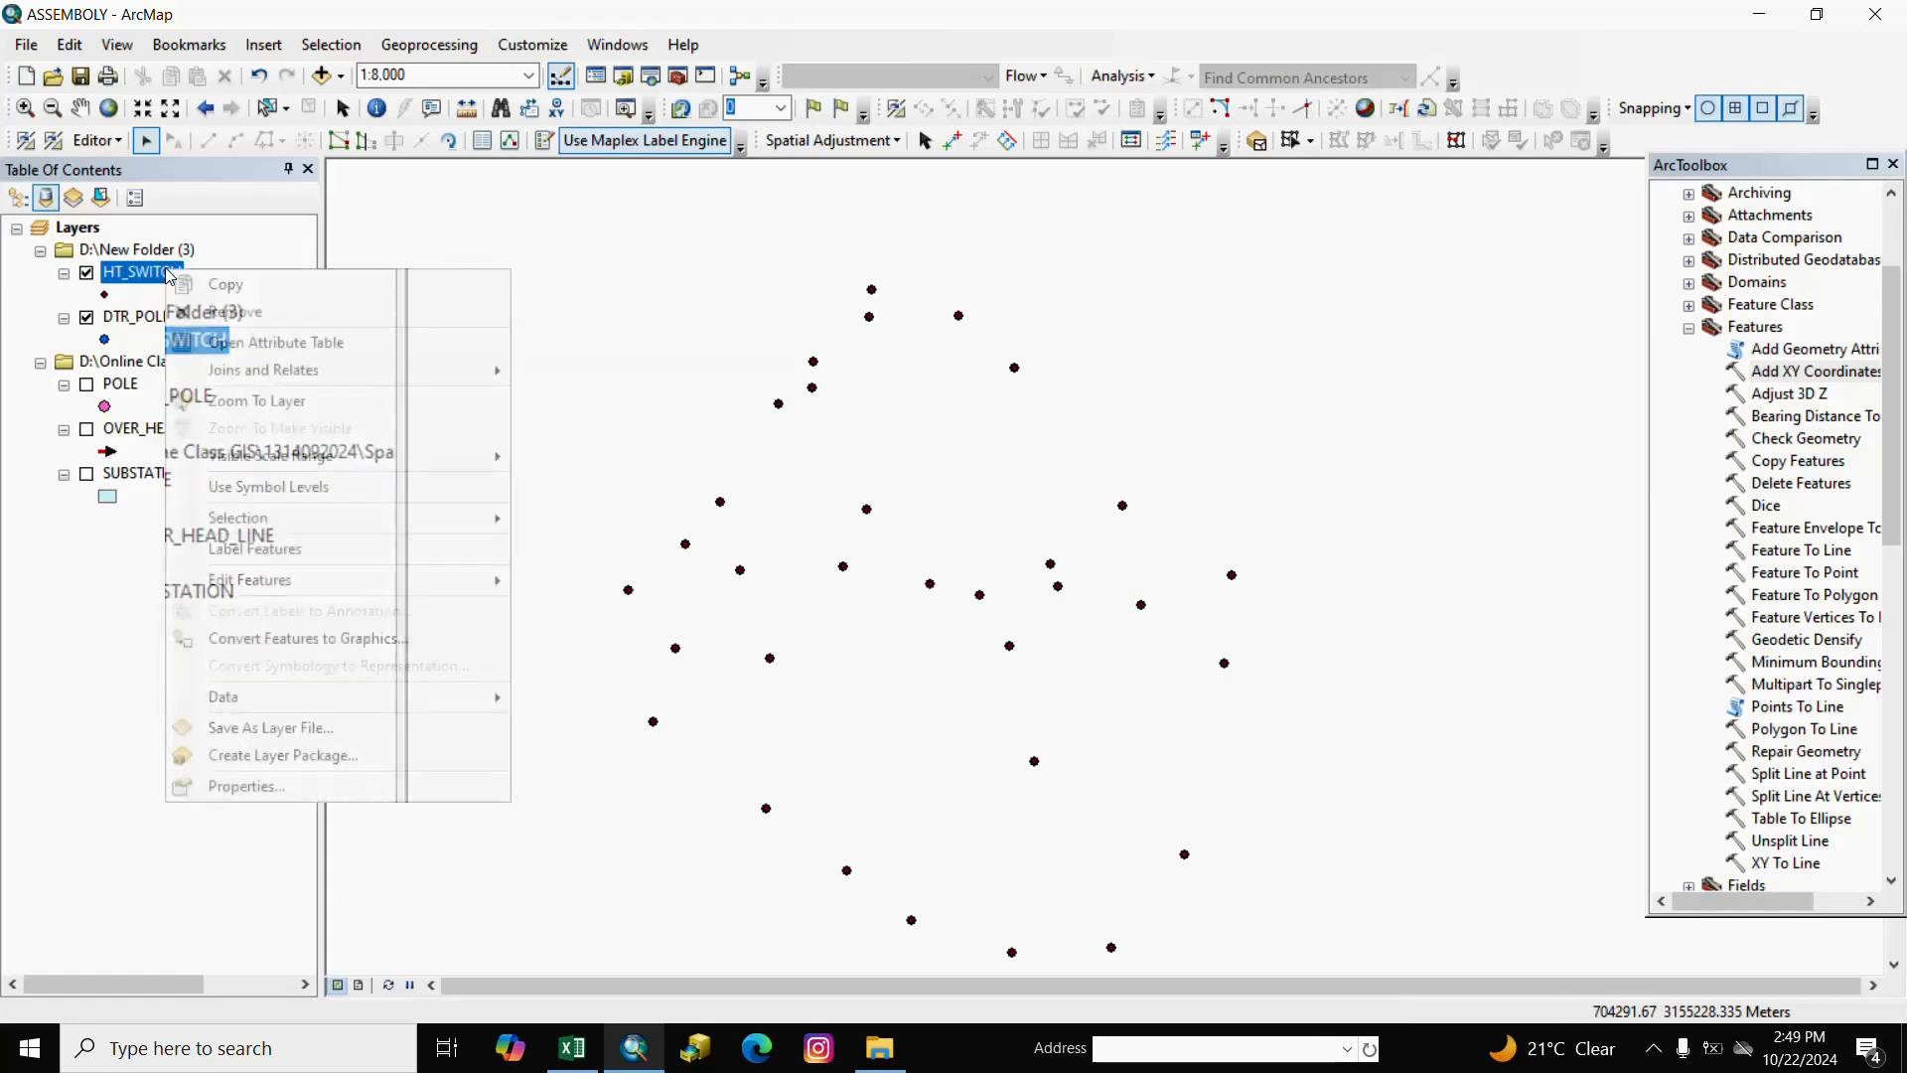
pyautogui.click(245, 343)
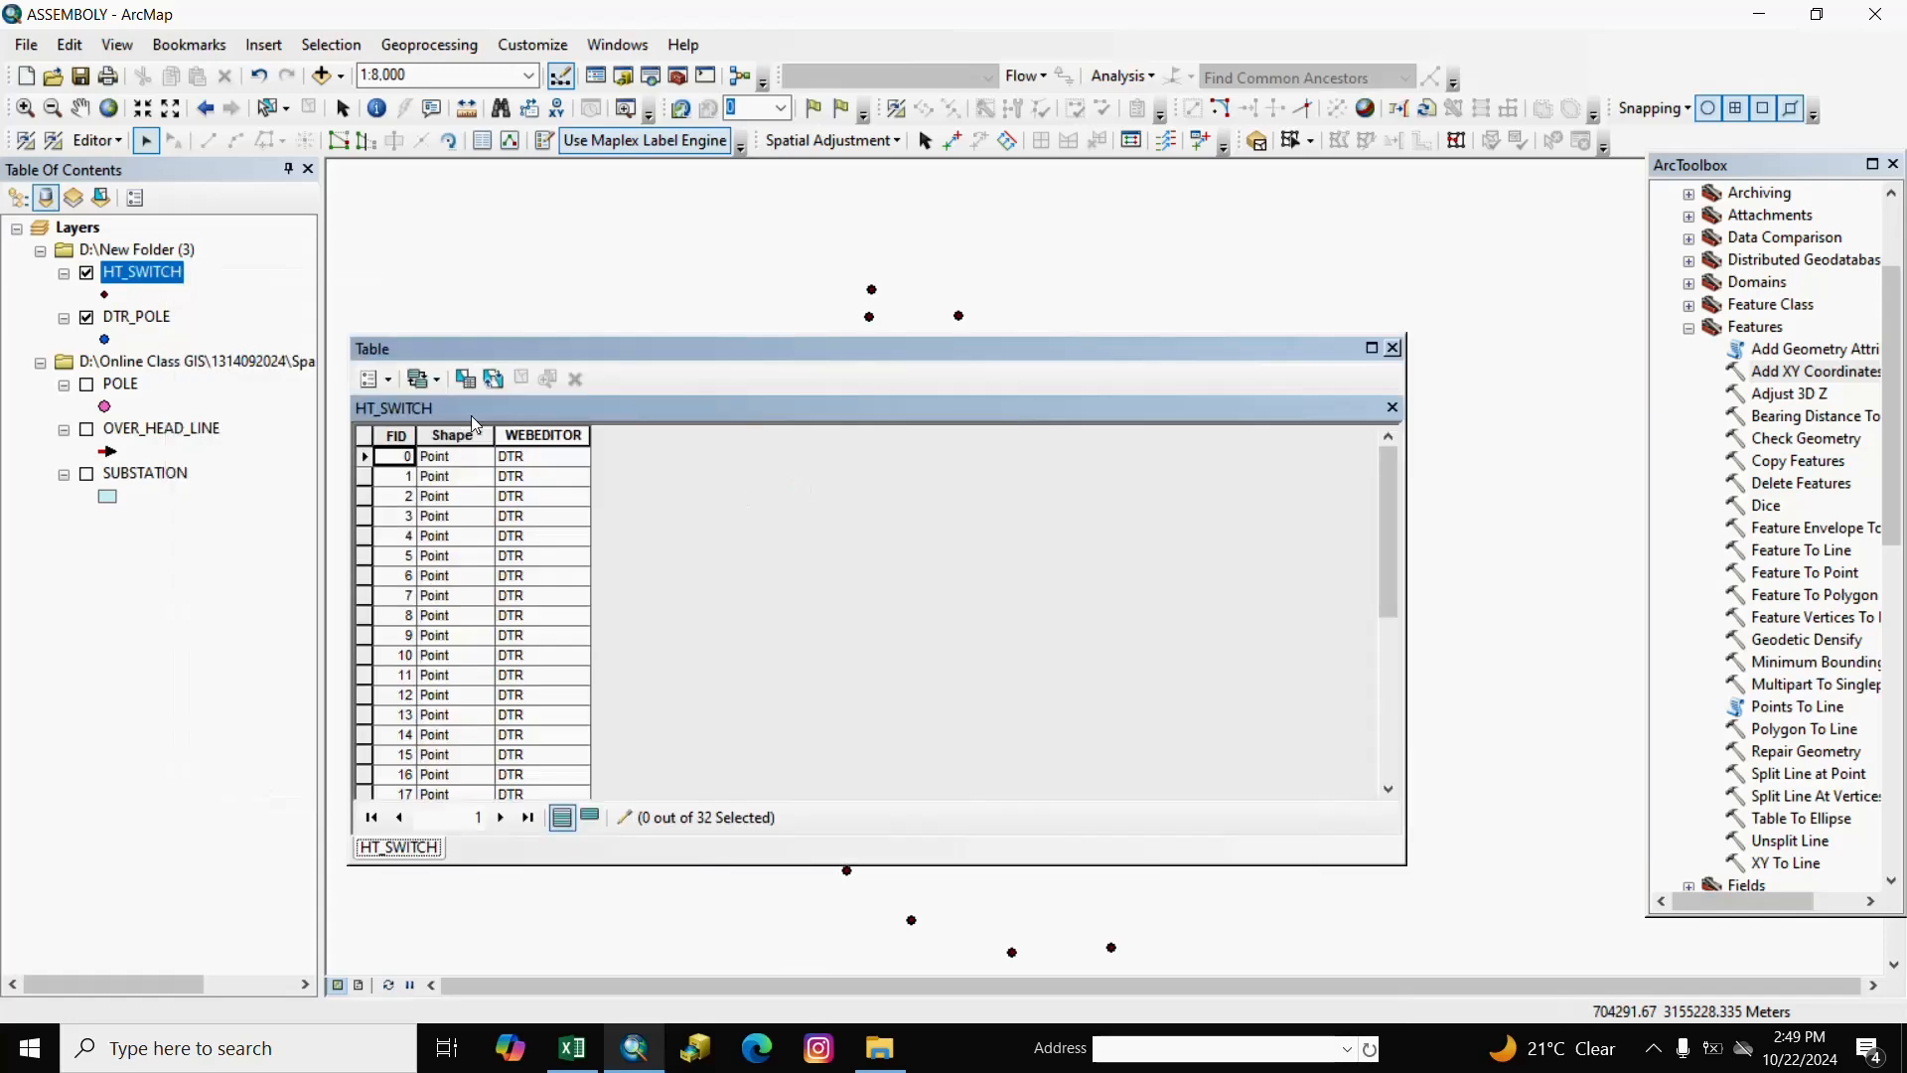
pyautogui.click(386, 380)
pyautogui.click(435, 524)
pyautogui.click(1393, 348)
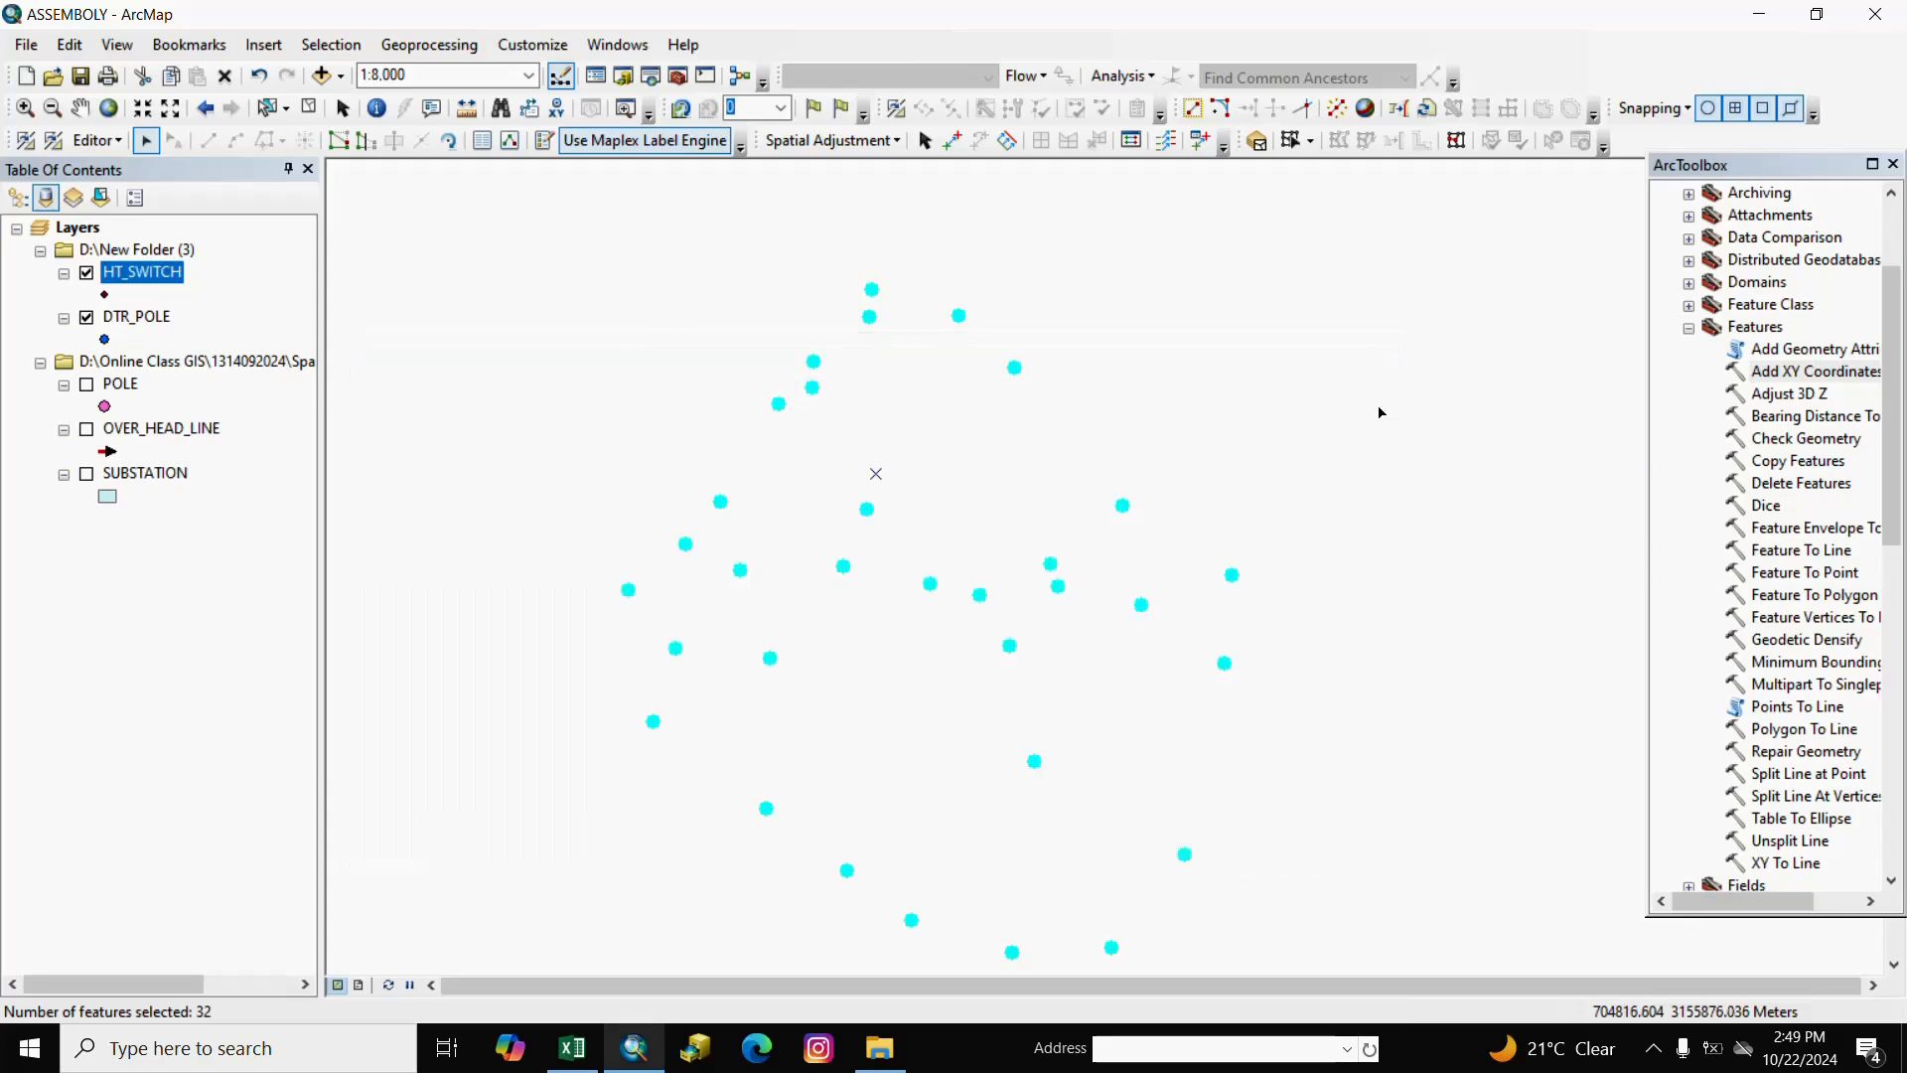
# Open Editor Move and enter a 0.177 X offset, starting the Y offset.
pyautogui.click(121, 142)
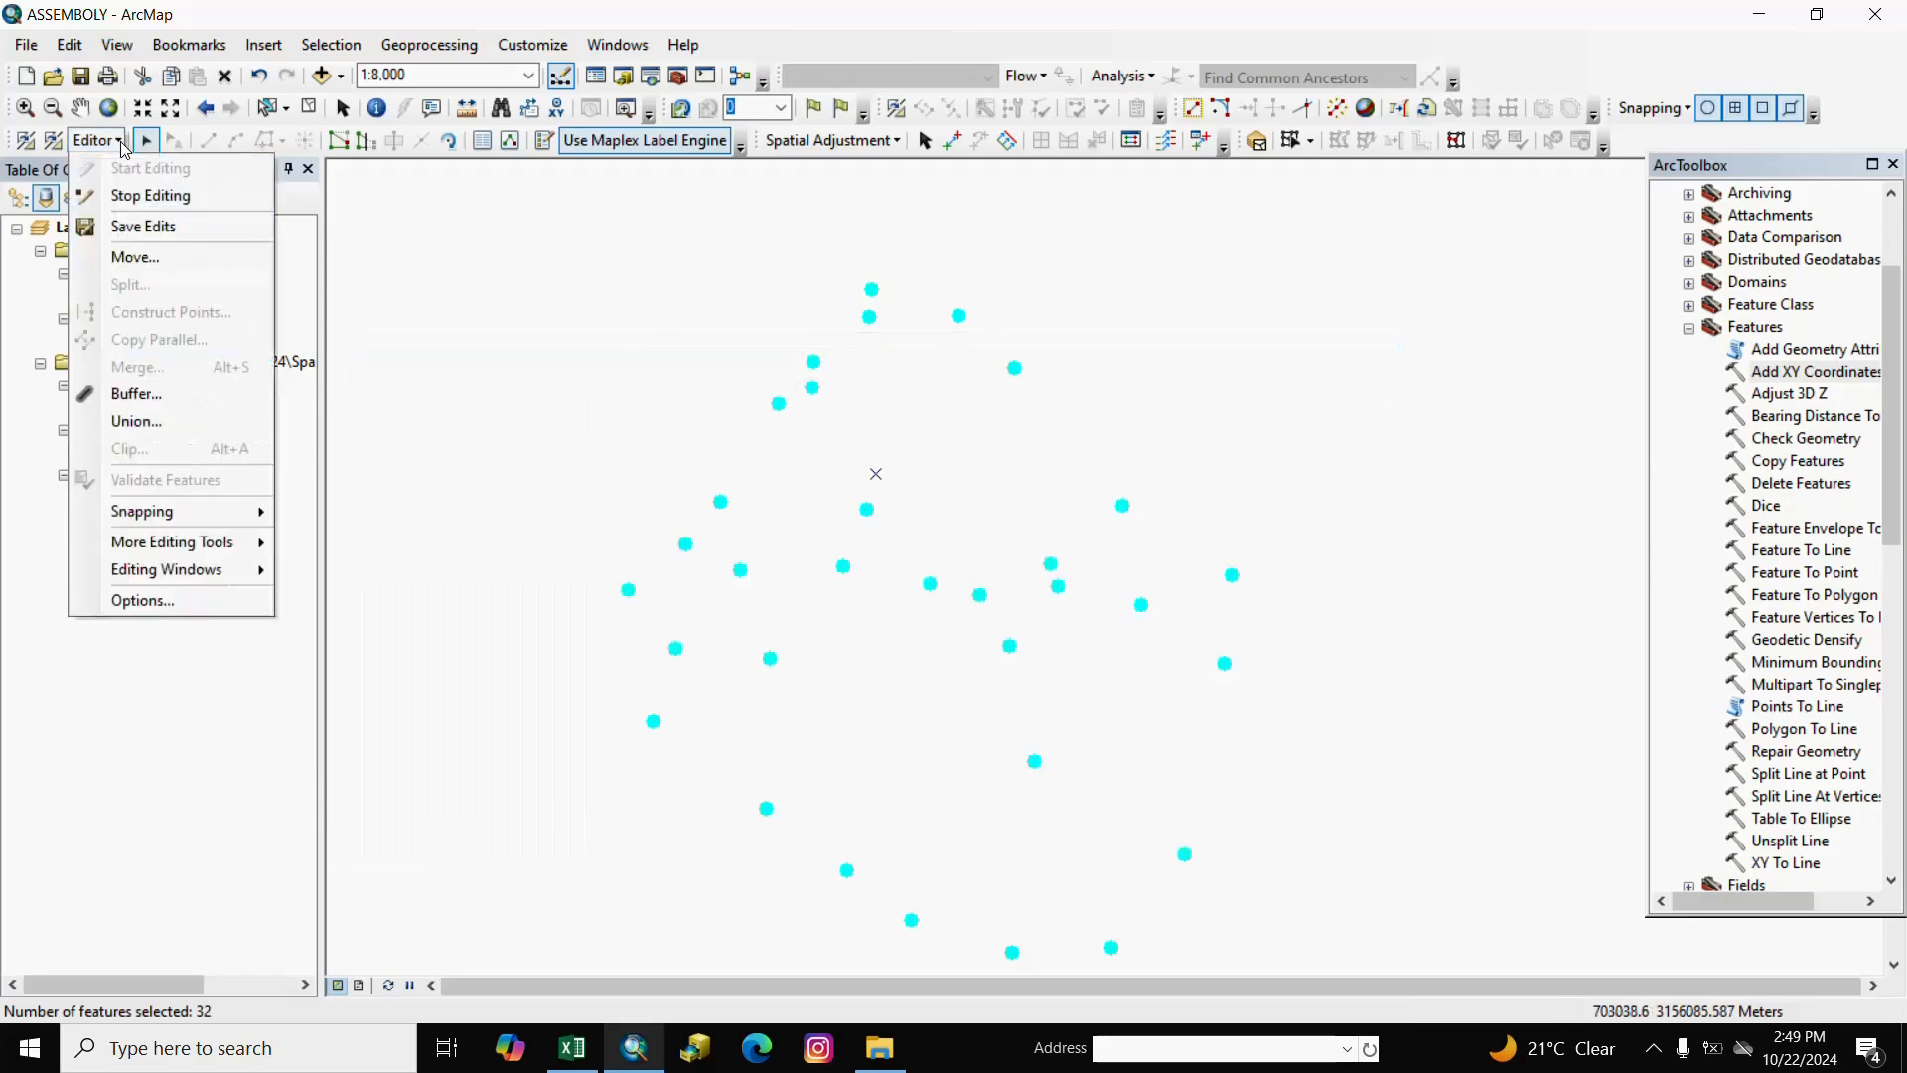
pyautogui.click(148, 260)
pyautogui.click(65, 277)
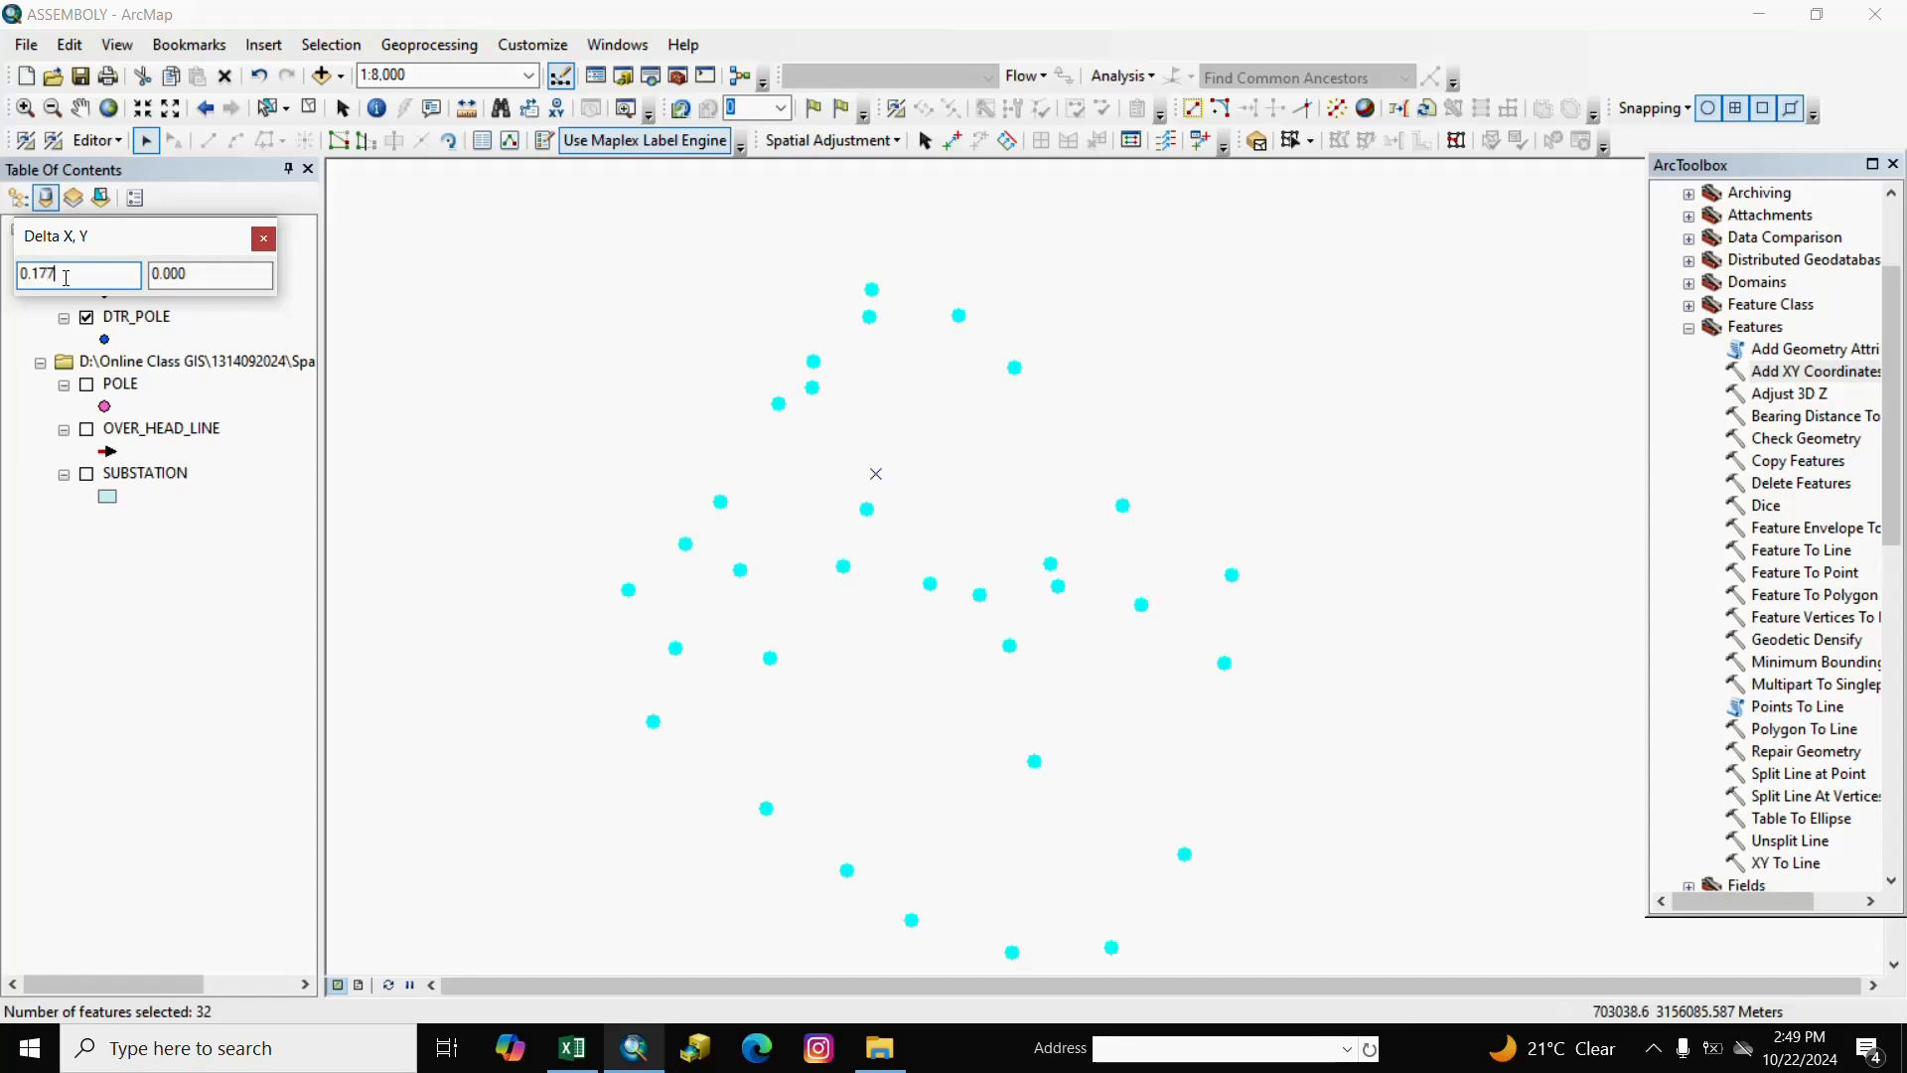
pyautogui.click(203, 277)
pyautogui.write('.177')
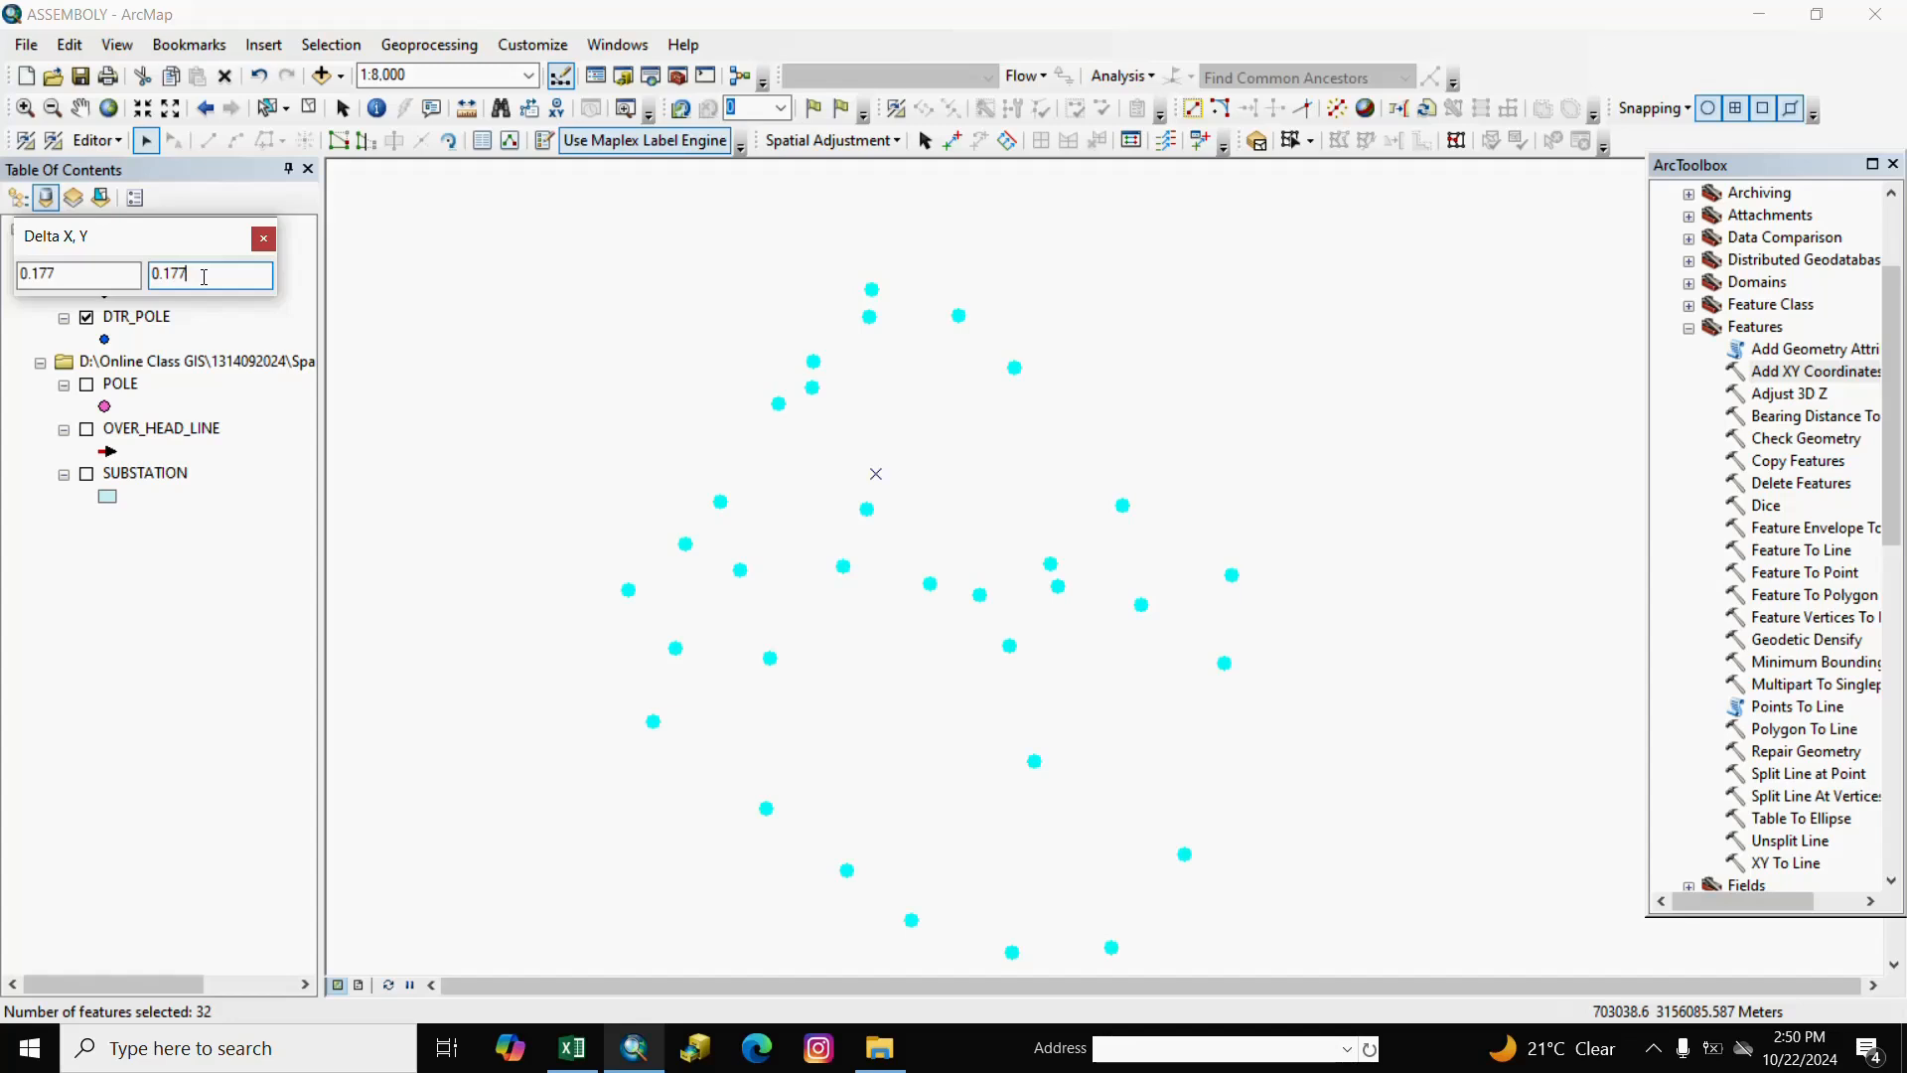
# Move the selected switch points by 0.177, 0.177, zoom in on them, and clear the selection.
pyautogui.press('Return')
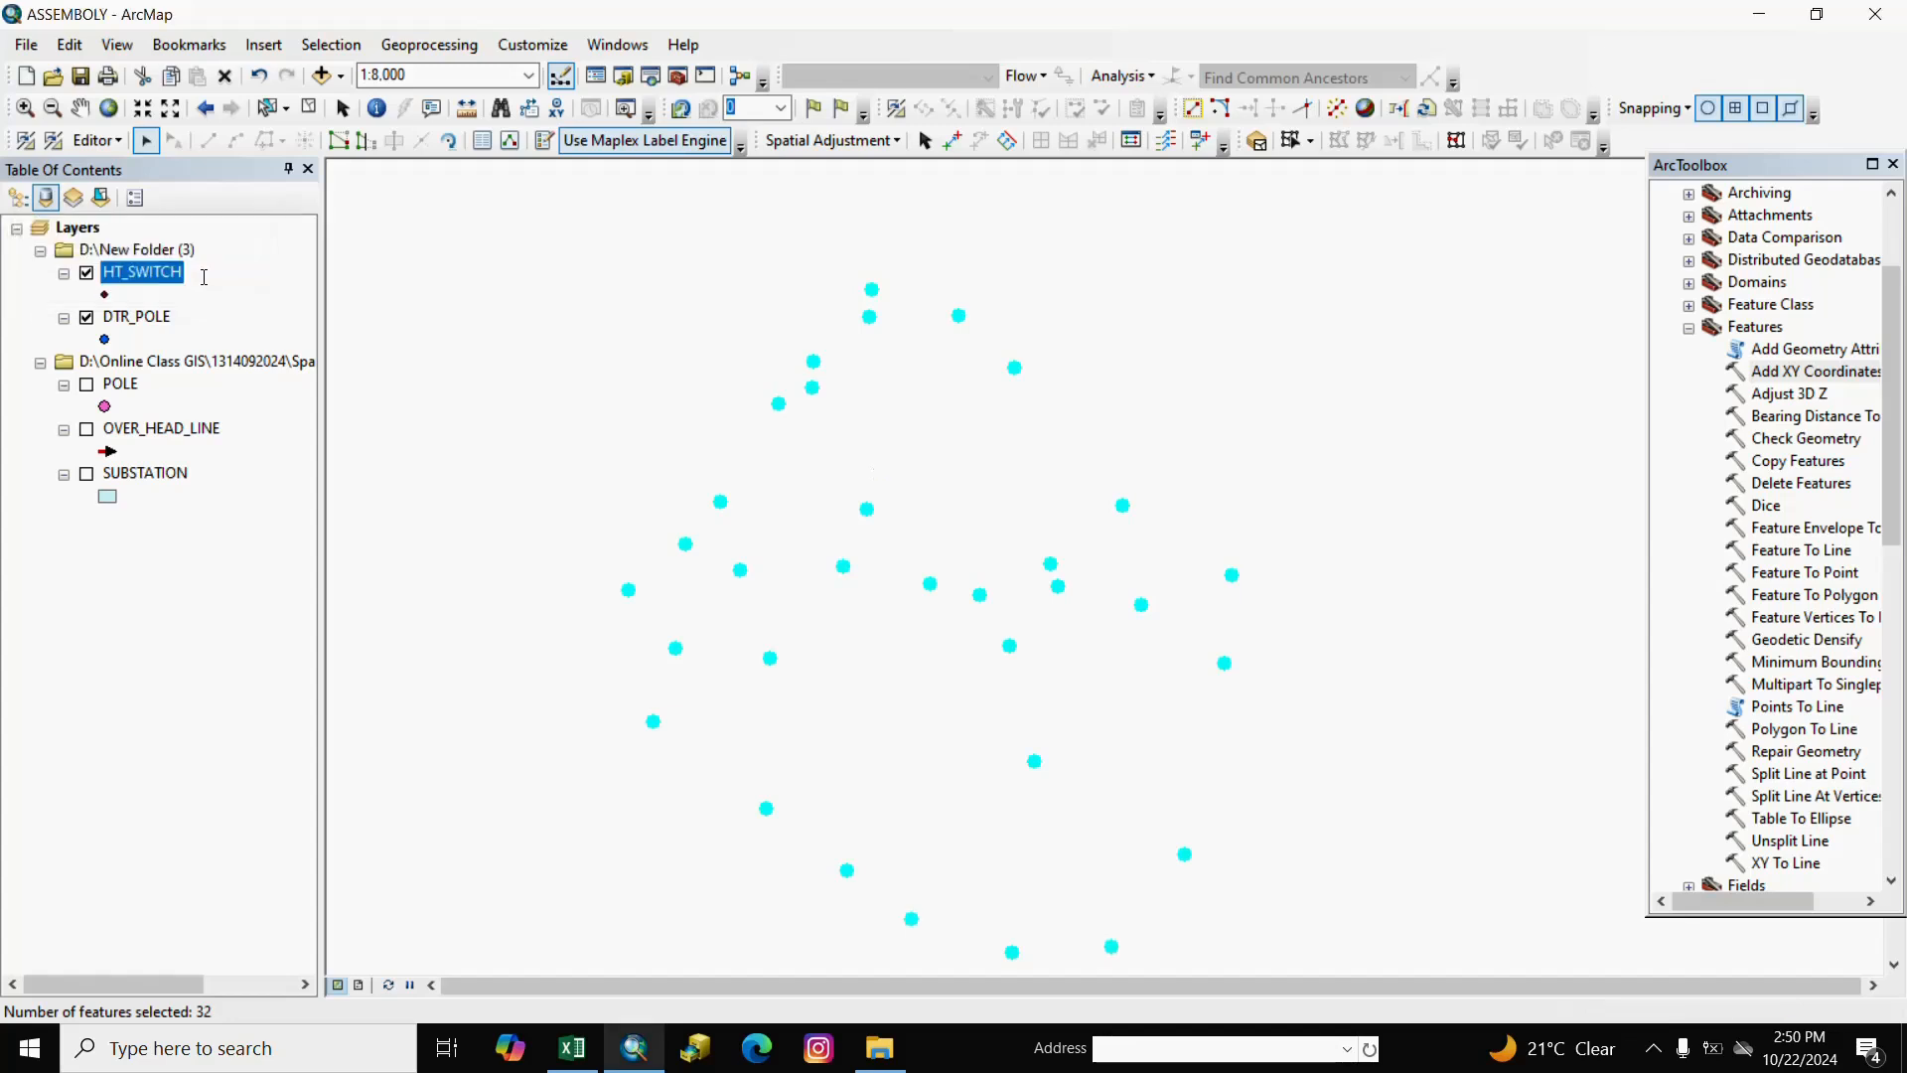
pyautogui.scroll(-2, 737, 566)
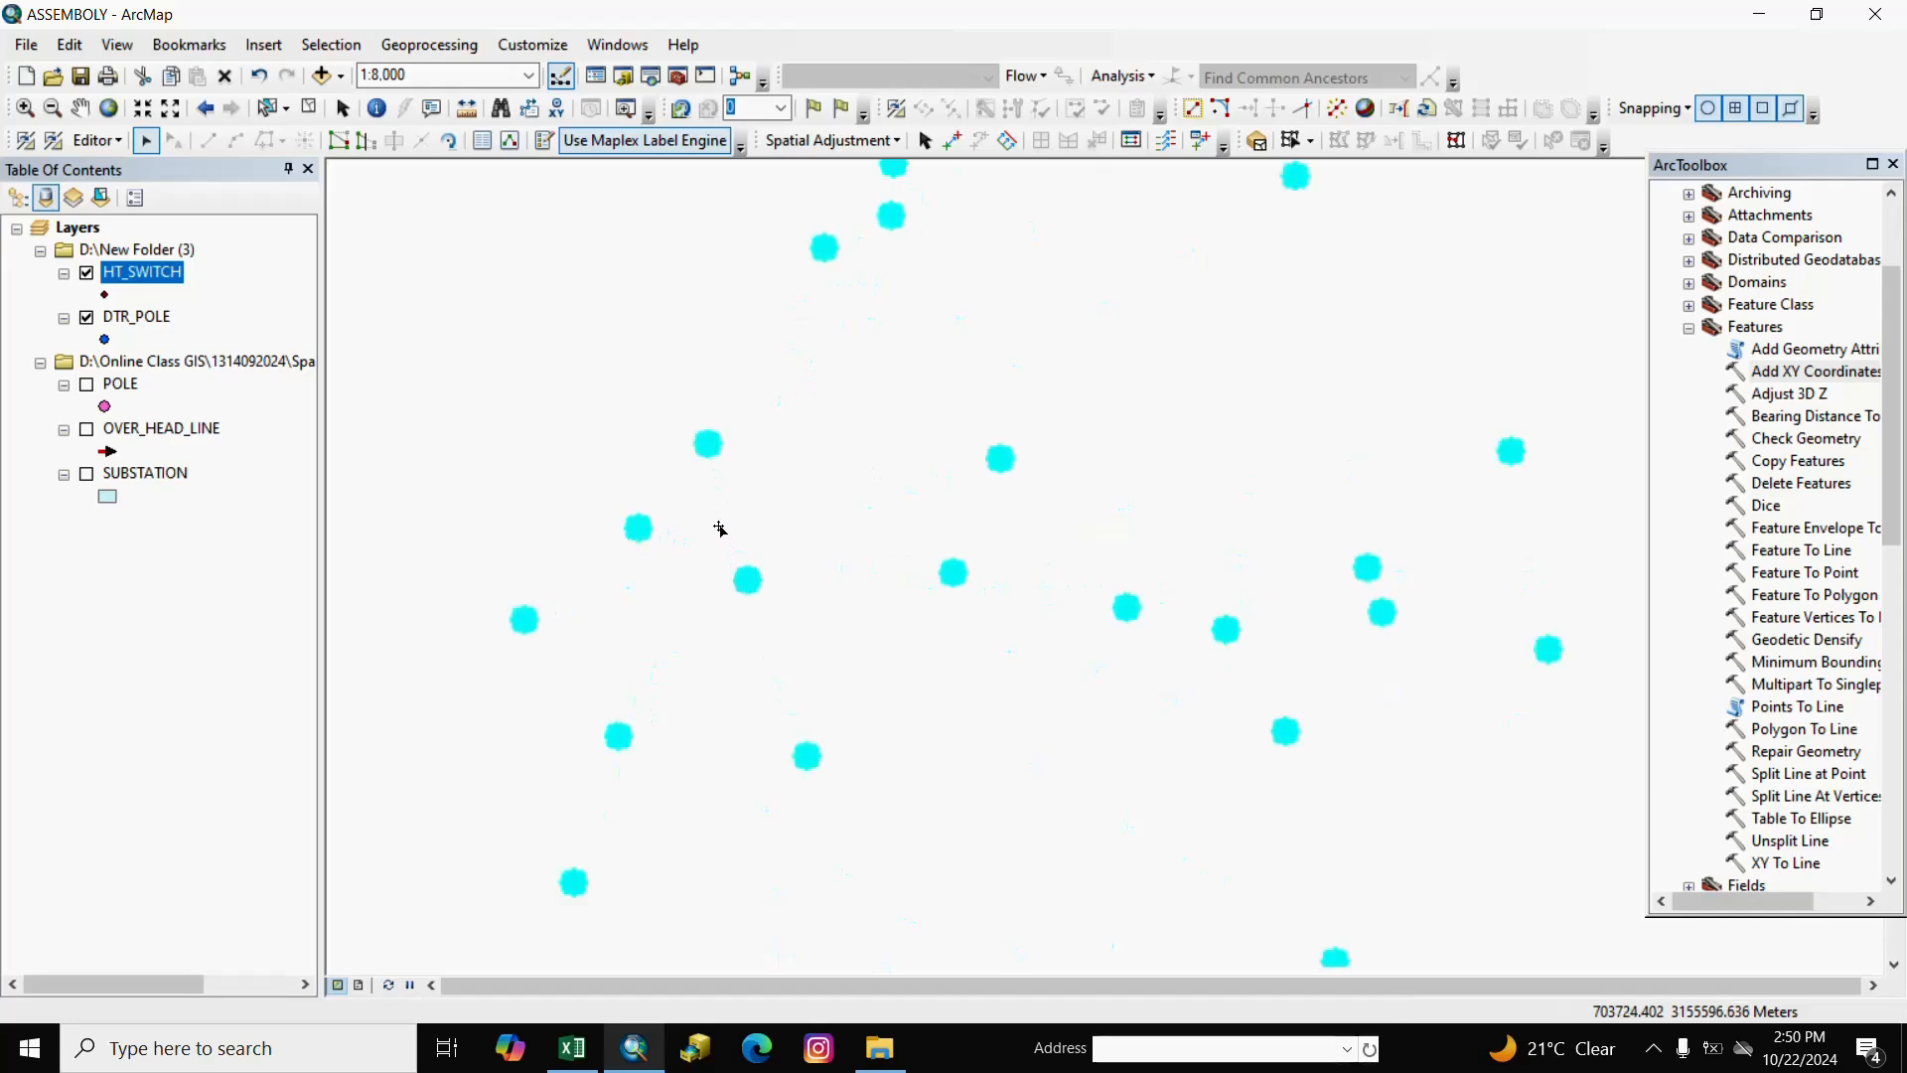
pyautogui.scroll(-5, 719, 529)
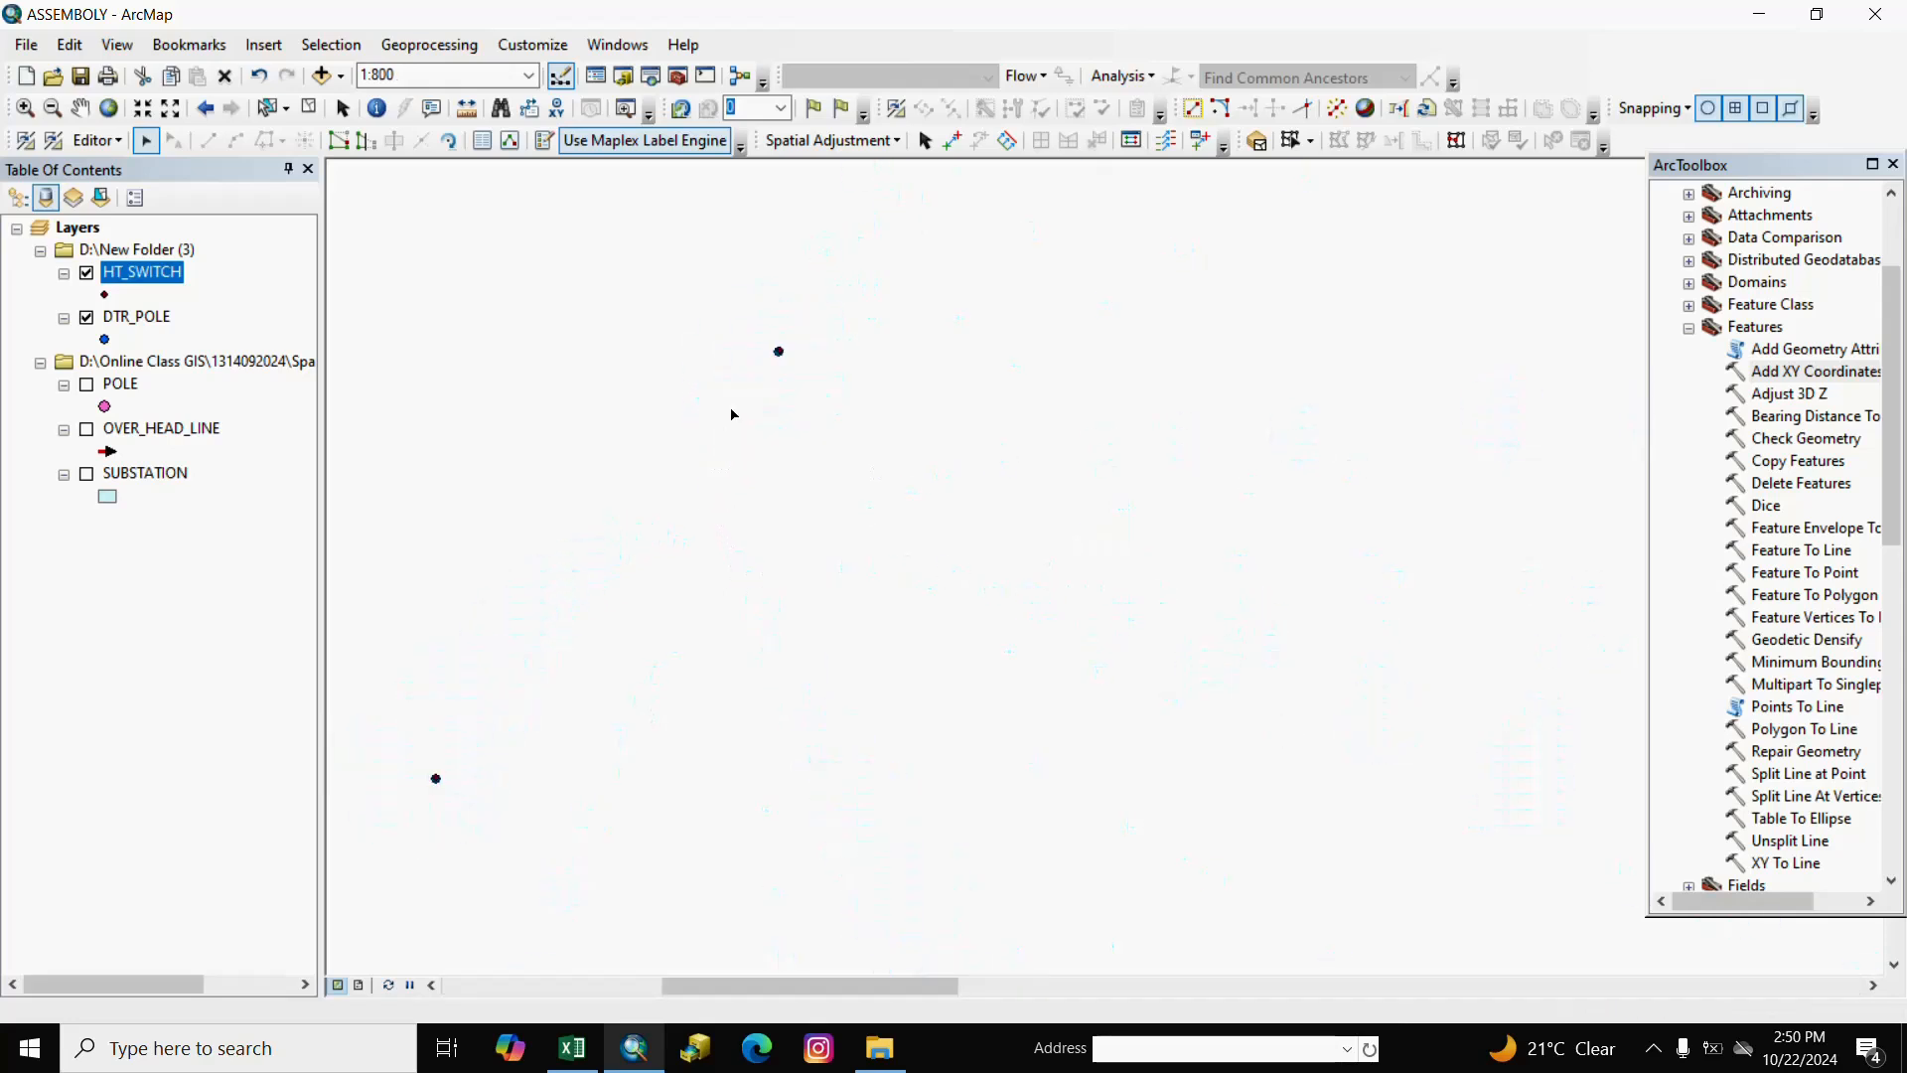
pyautogui.scroll(-6, 775, 352)
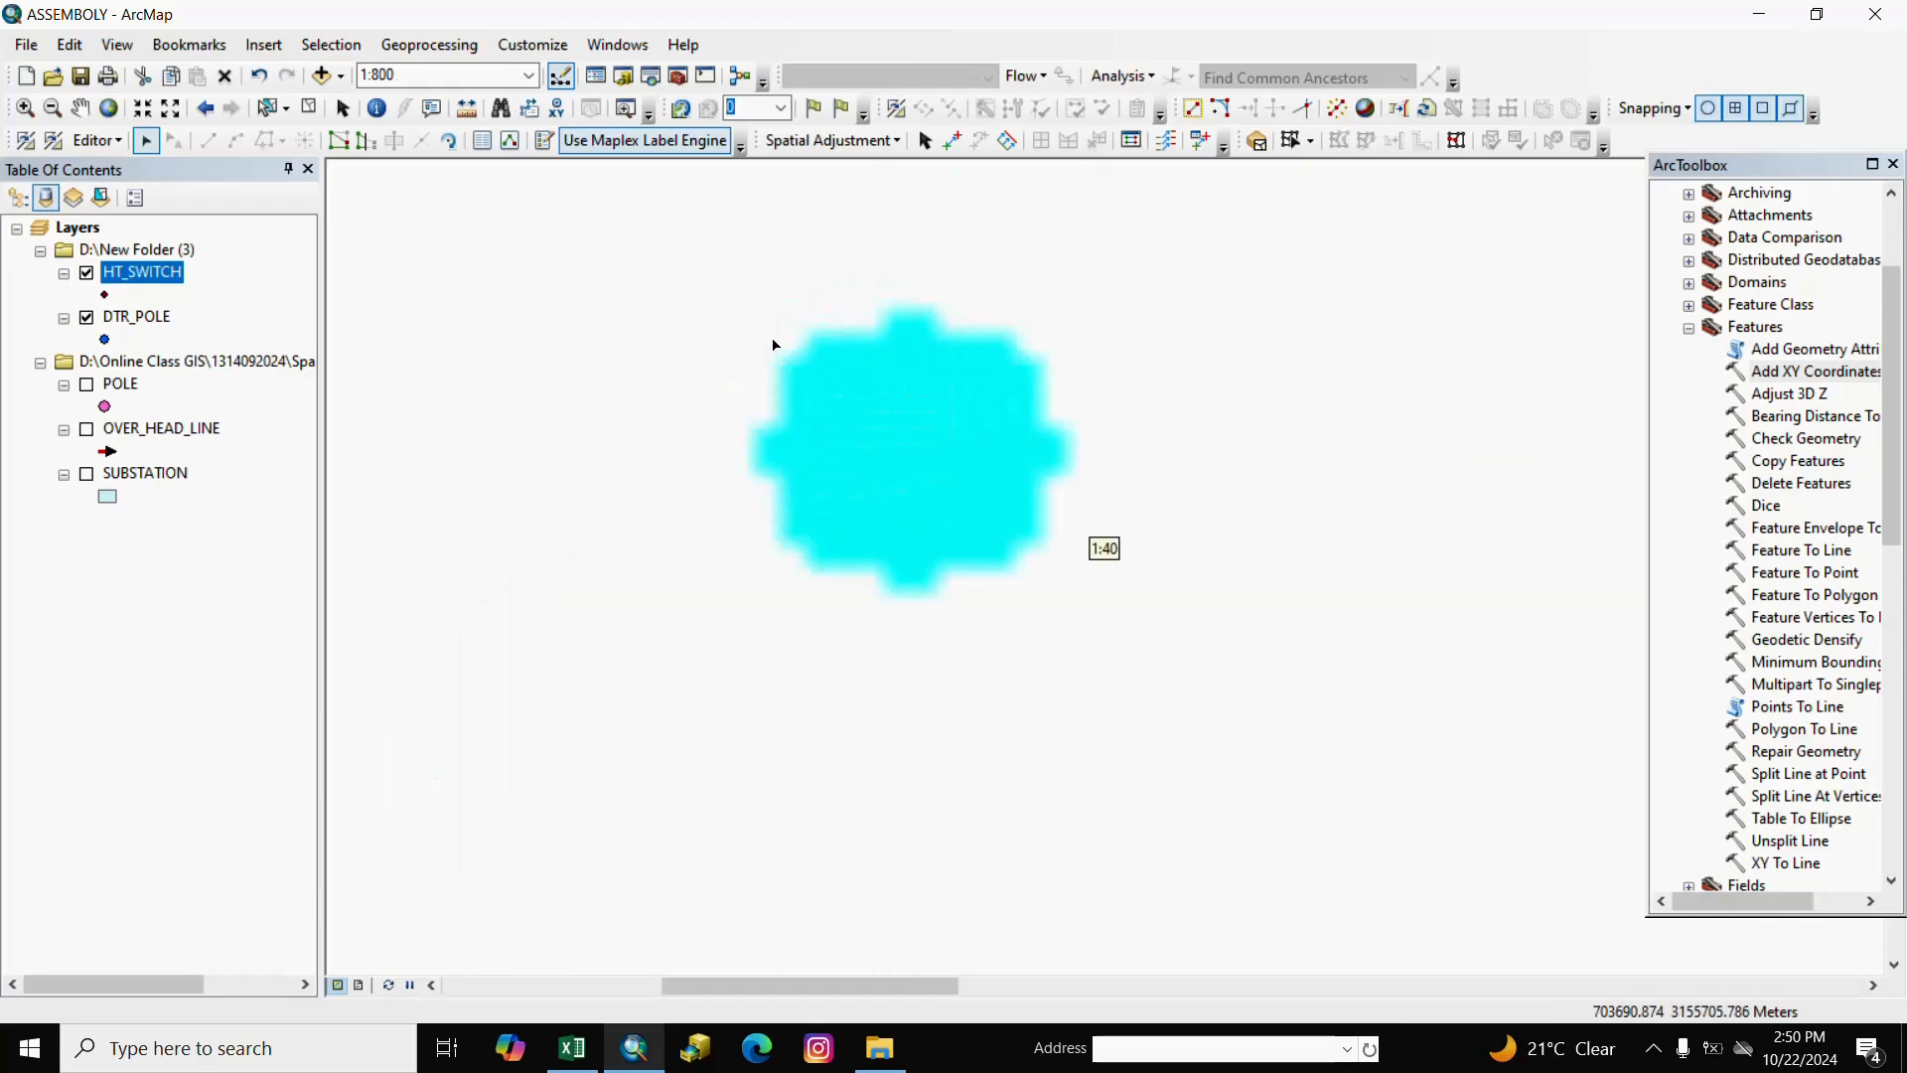
pyautogui.scroll(-3, 852, 396)
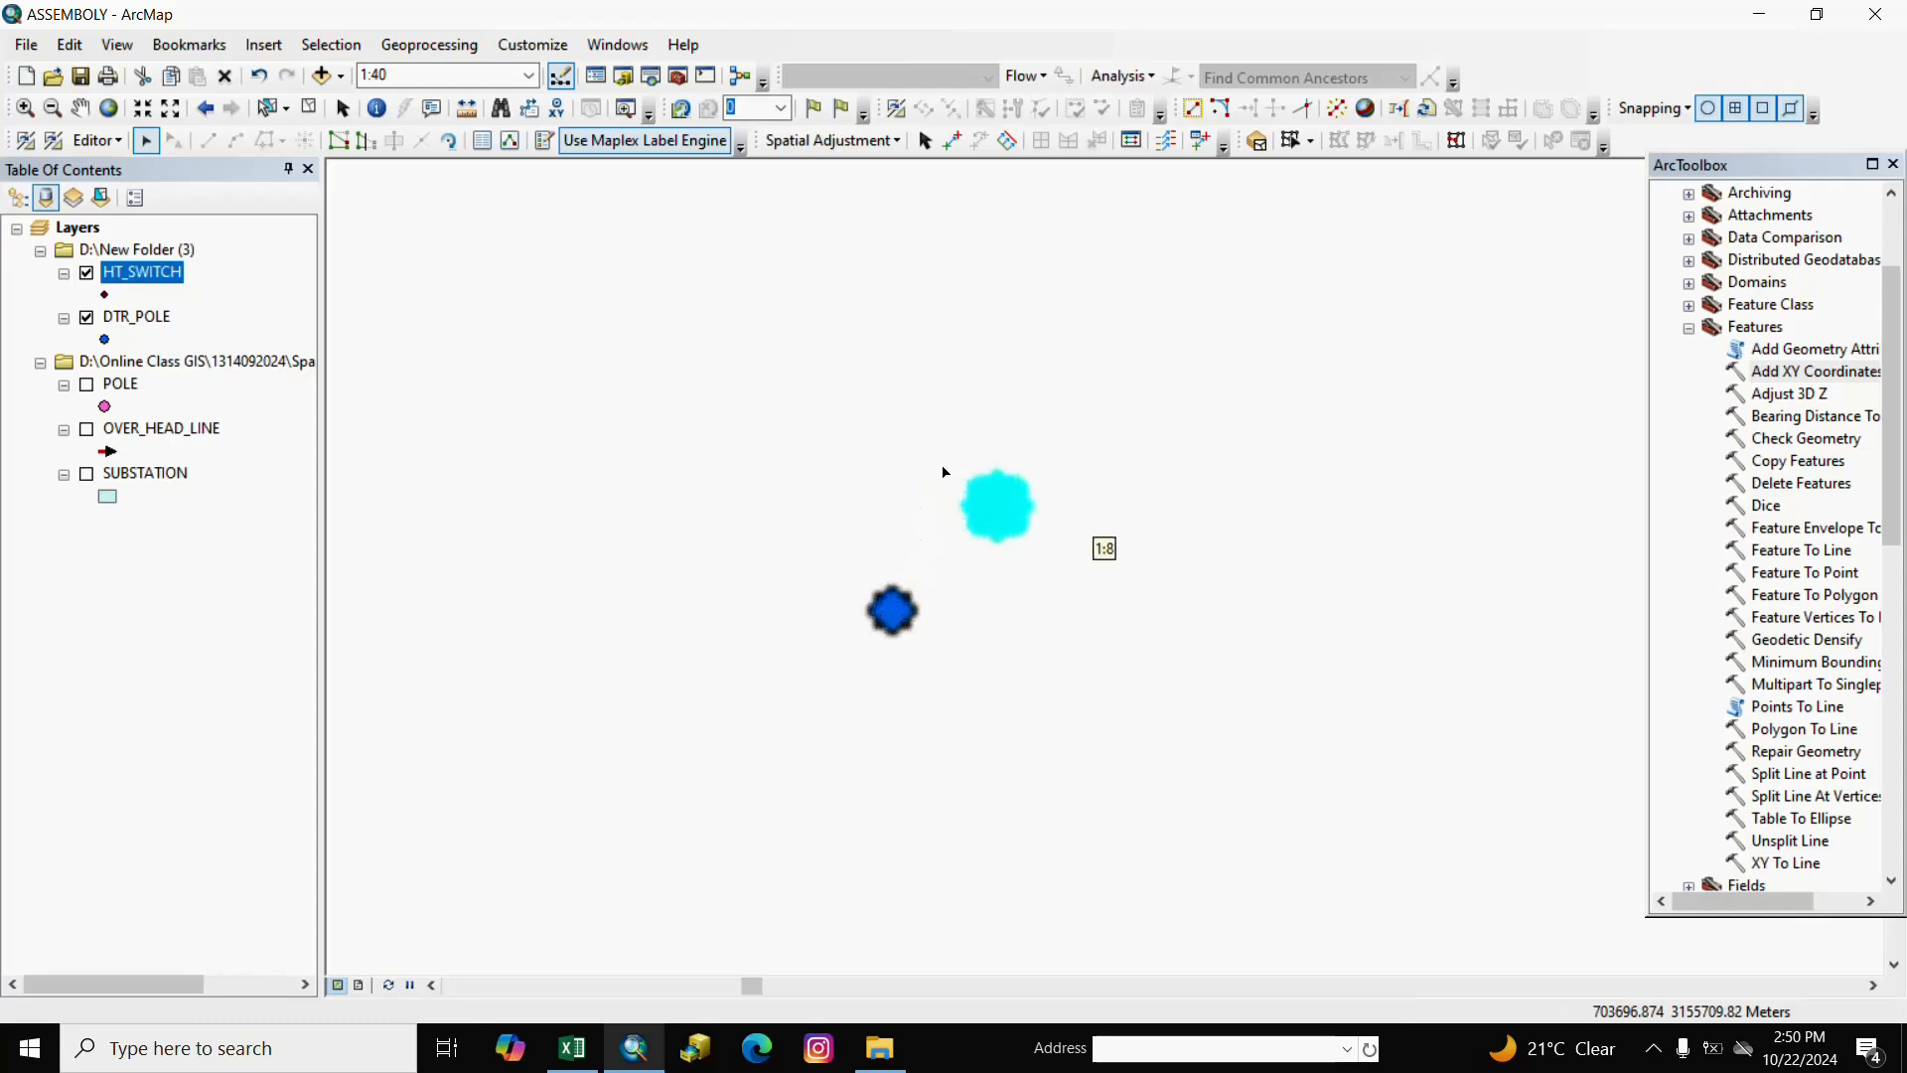
pyautogui.click(309, 111)
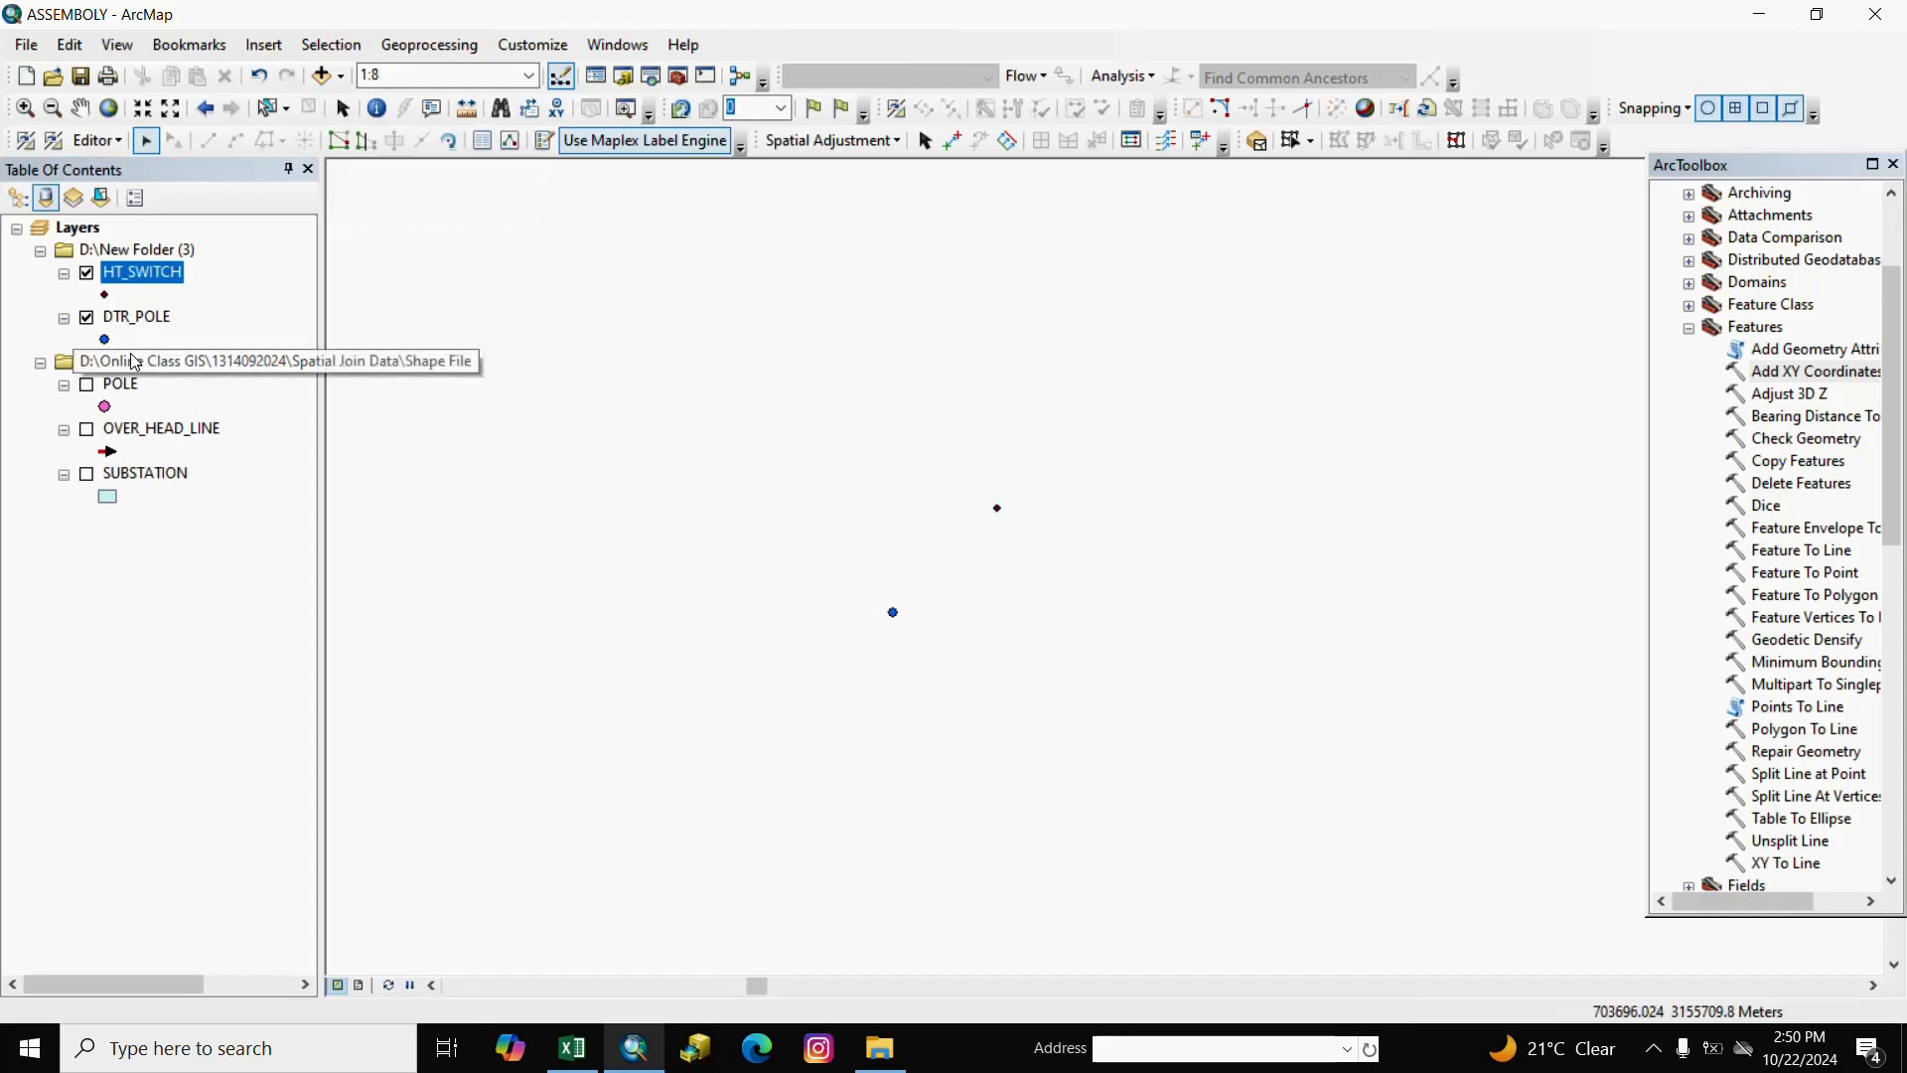
# Symbolize HT_SWITCH with a green Star 3 marker.
pyautogui.click(110, 296)
pyautogui.scroll(-3, 1148, 421)
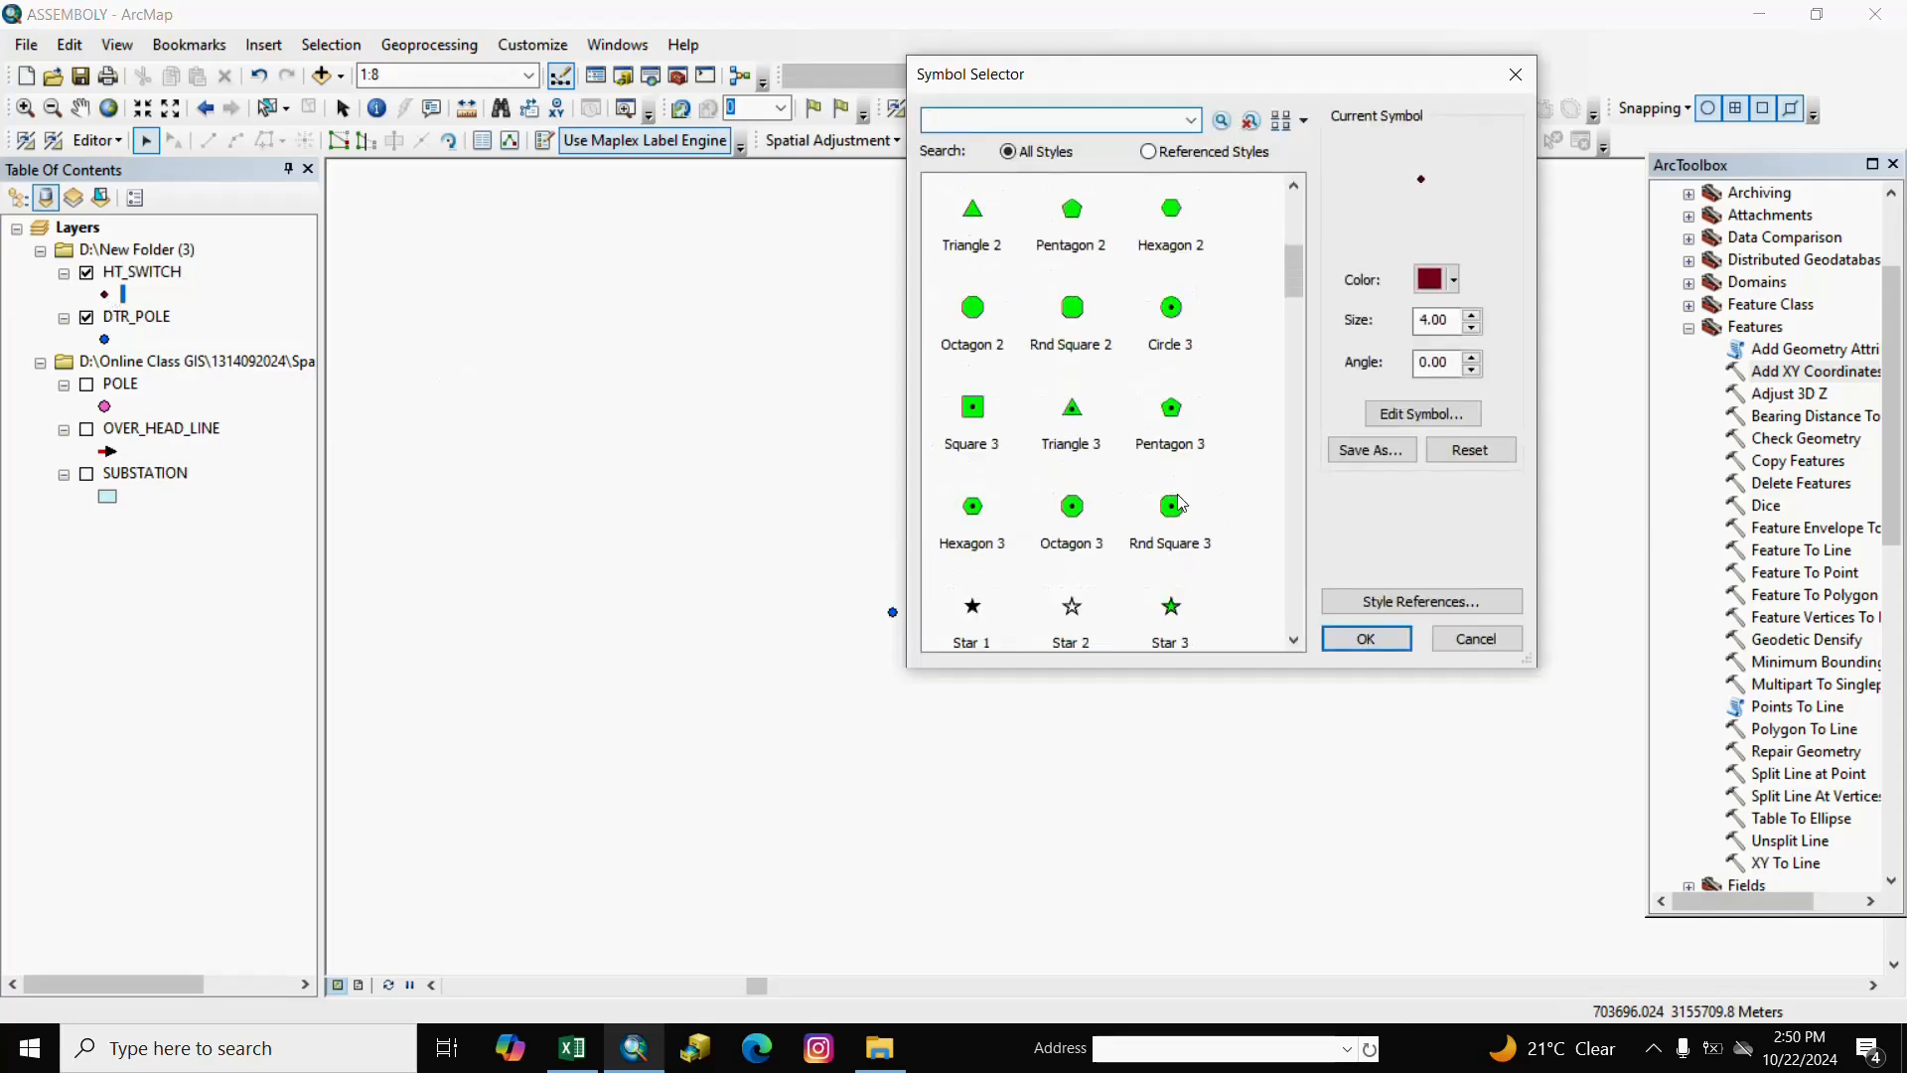
pyautogui.click(1173, 616)
pyautogui.click(1361, 638)
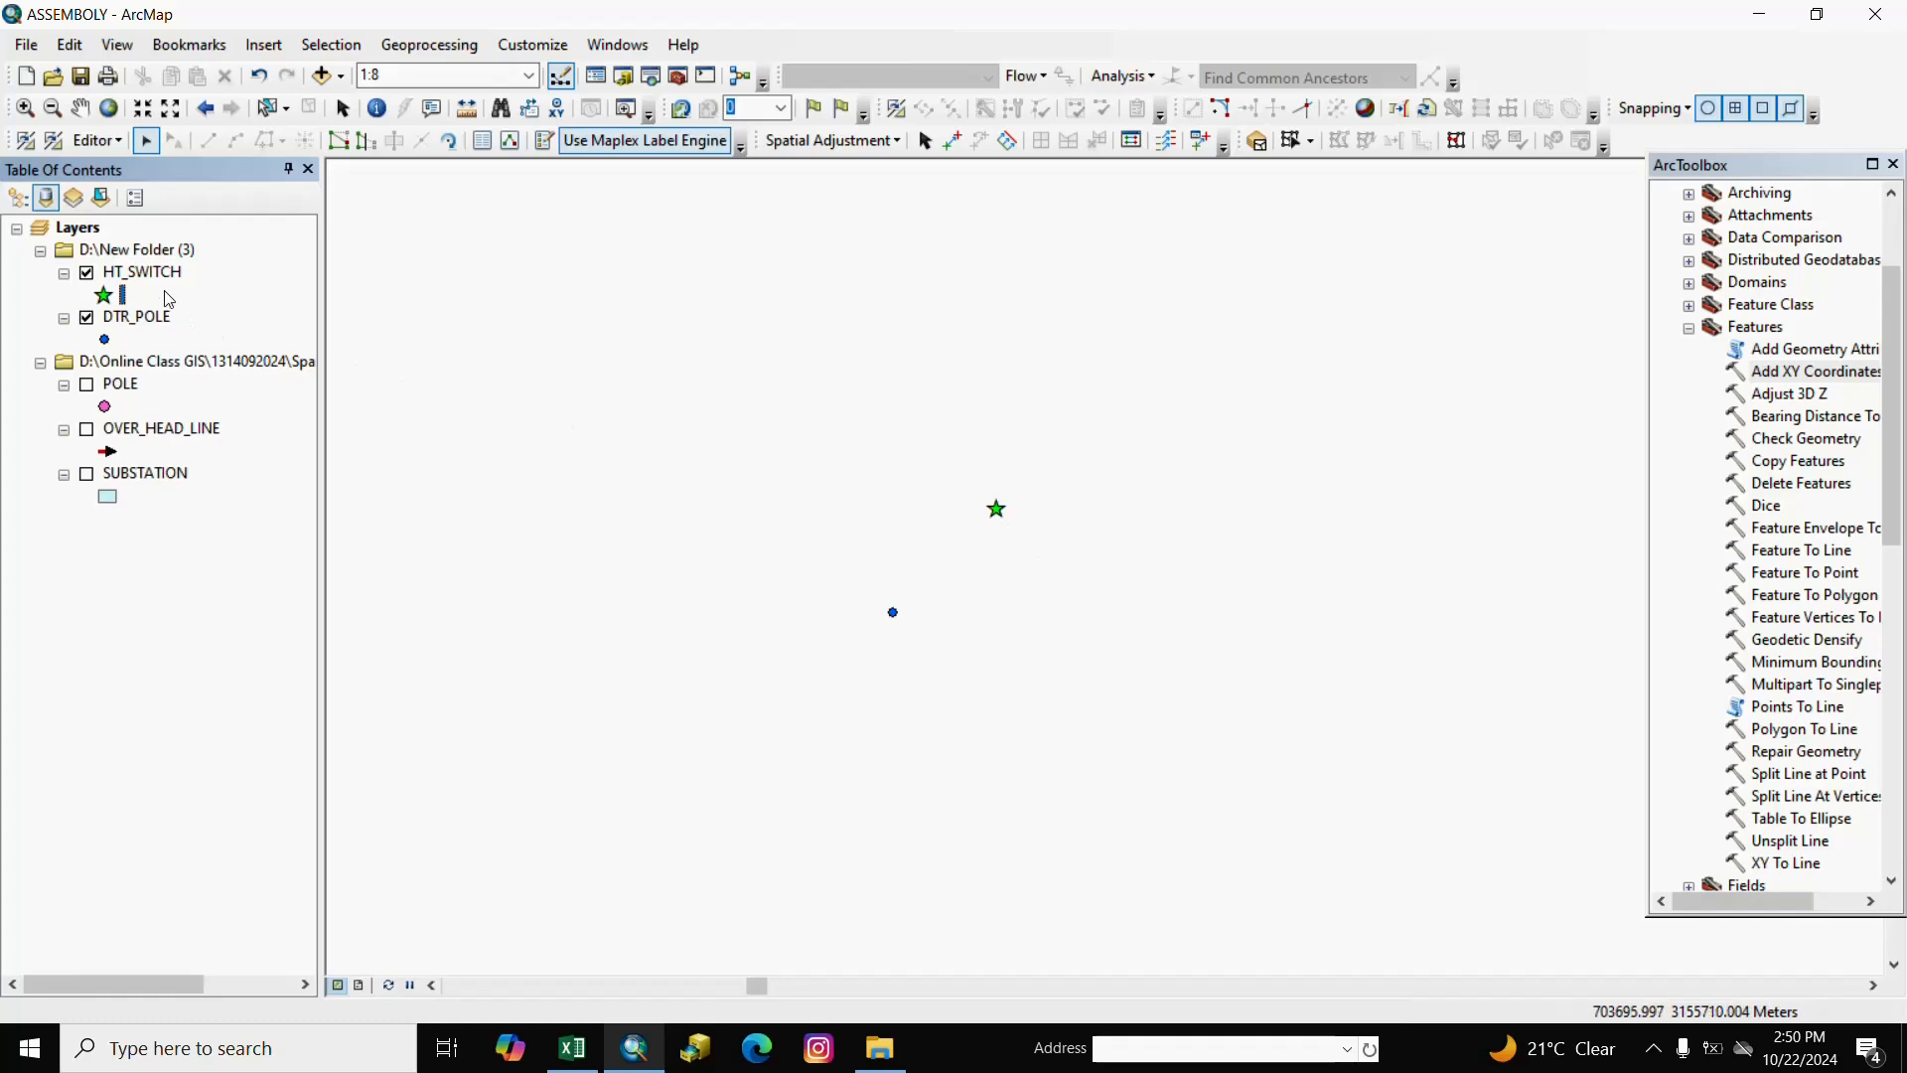
# Save the moved-point edits and stop editing.
pyautogui.click(97, 140)
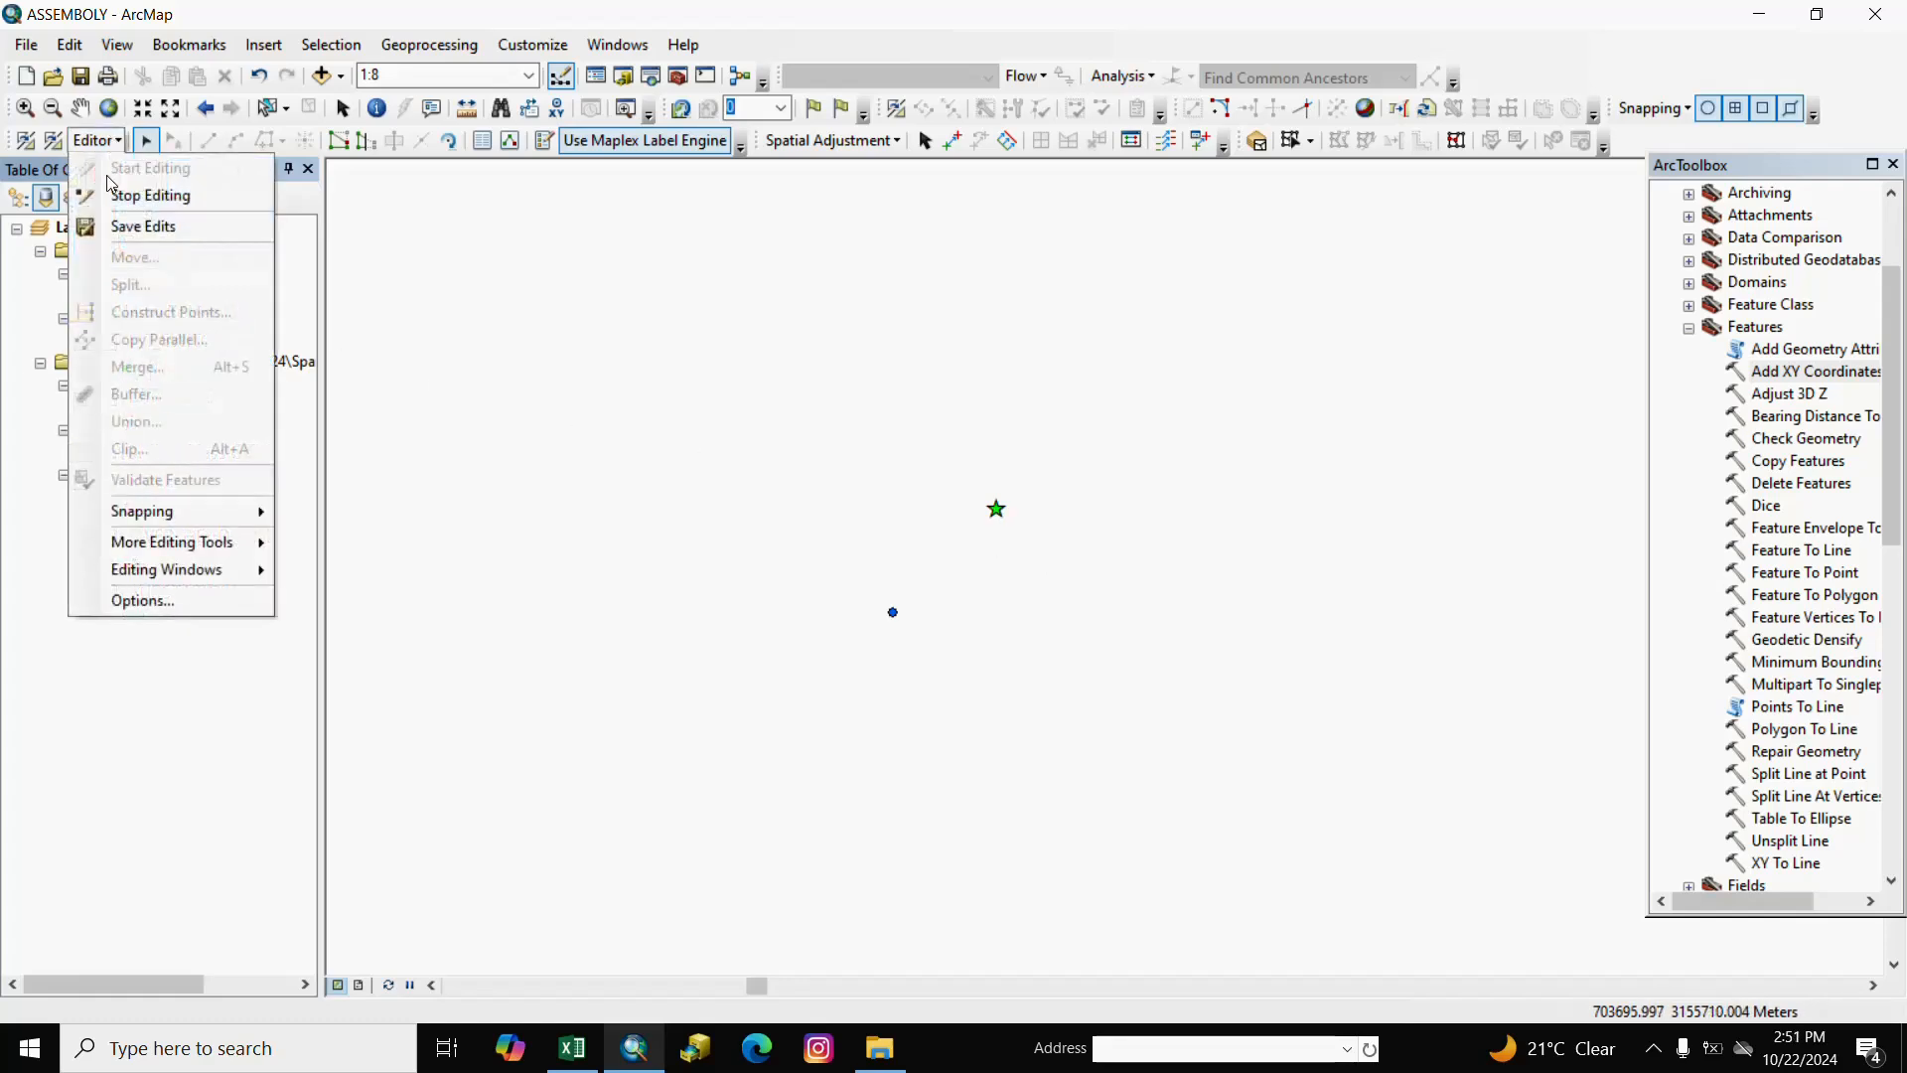
pyautogui.click(130, 236)
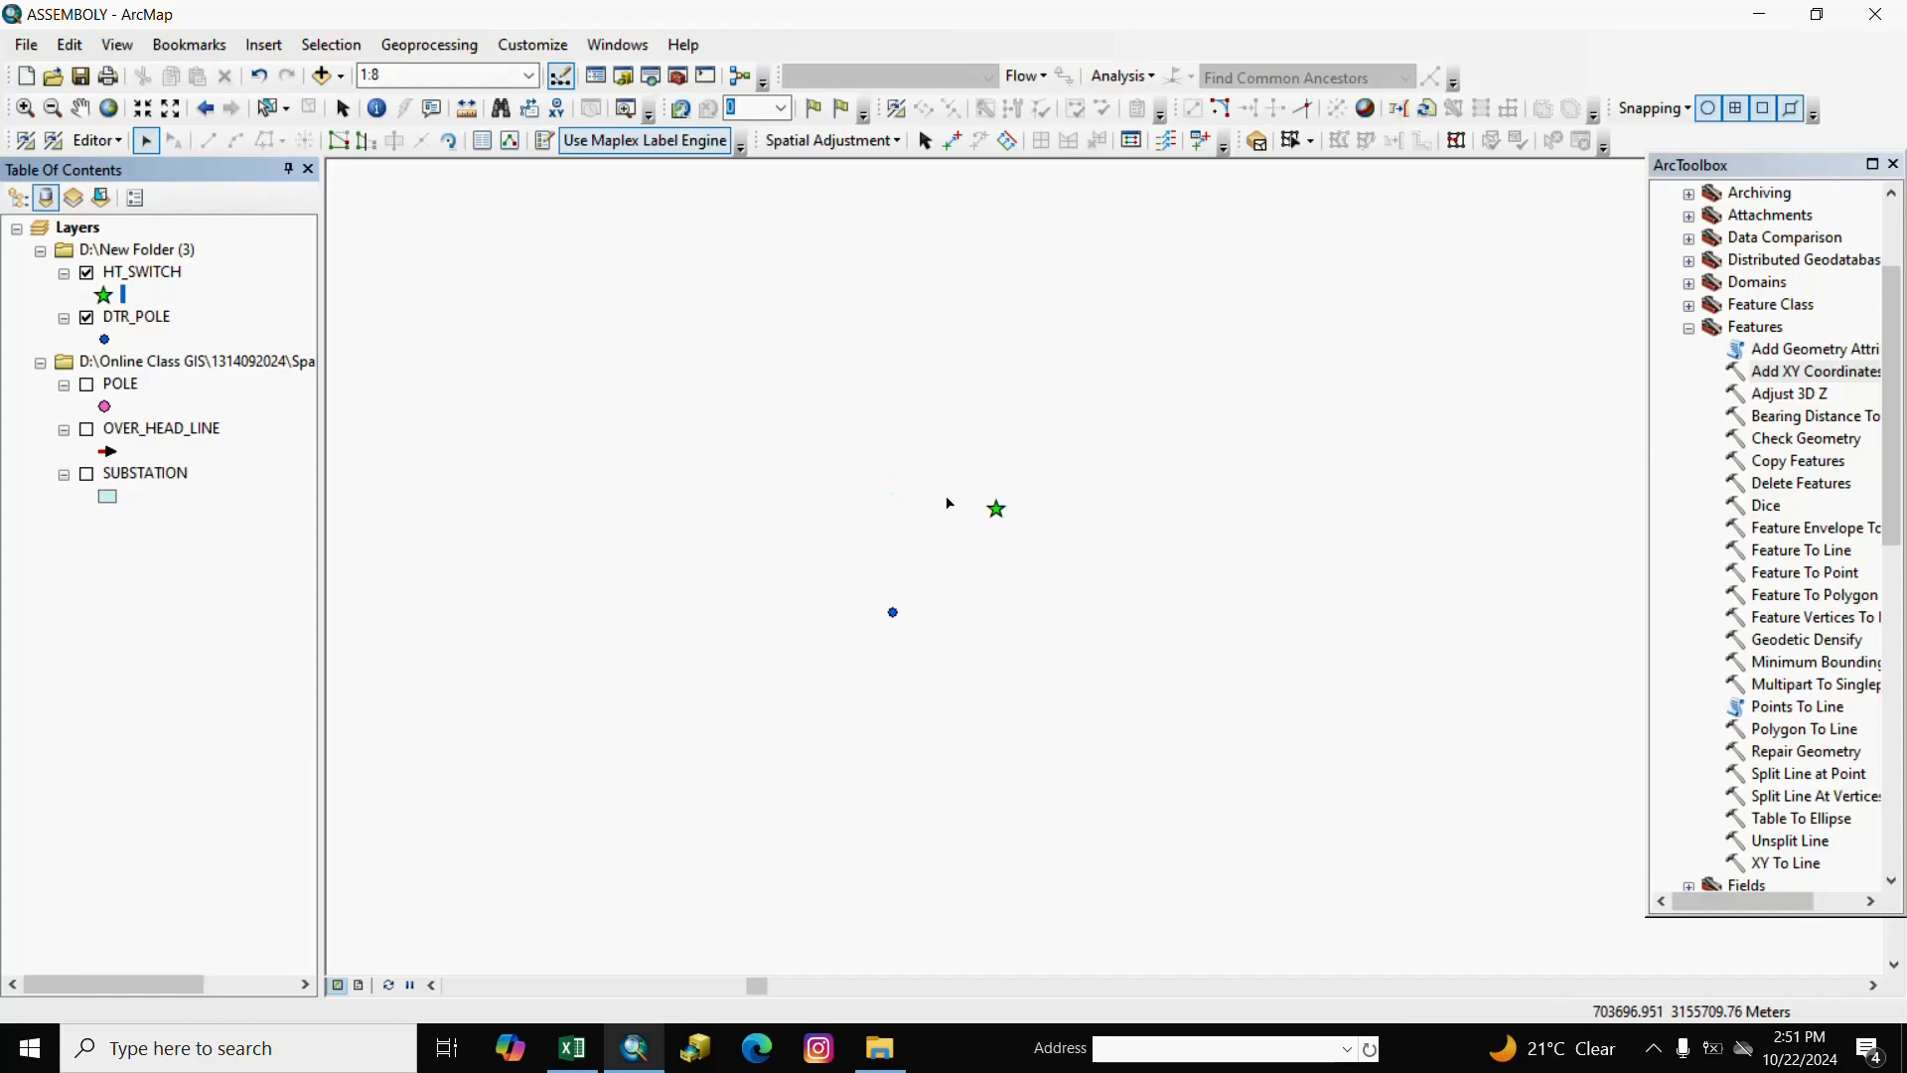
pyautogui.click(118, 144)
pyautogui.click(137, 228)
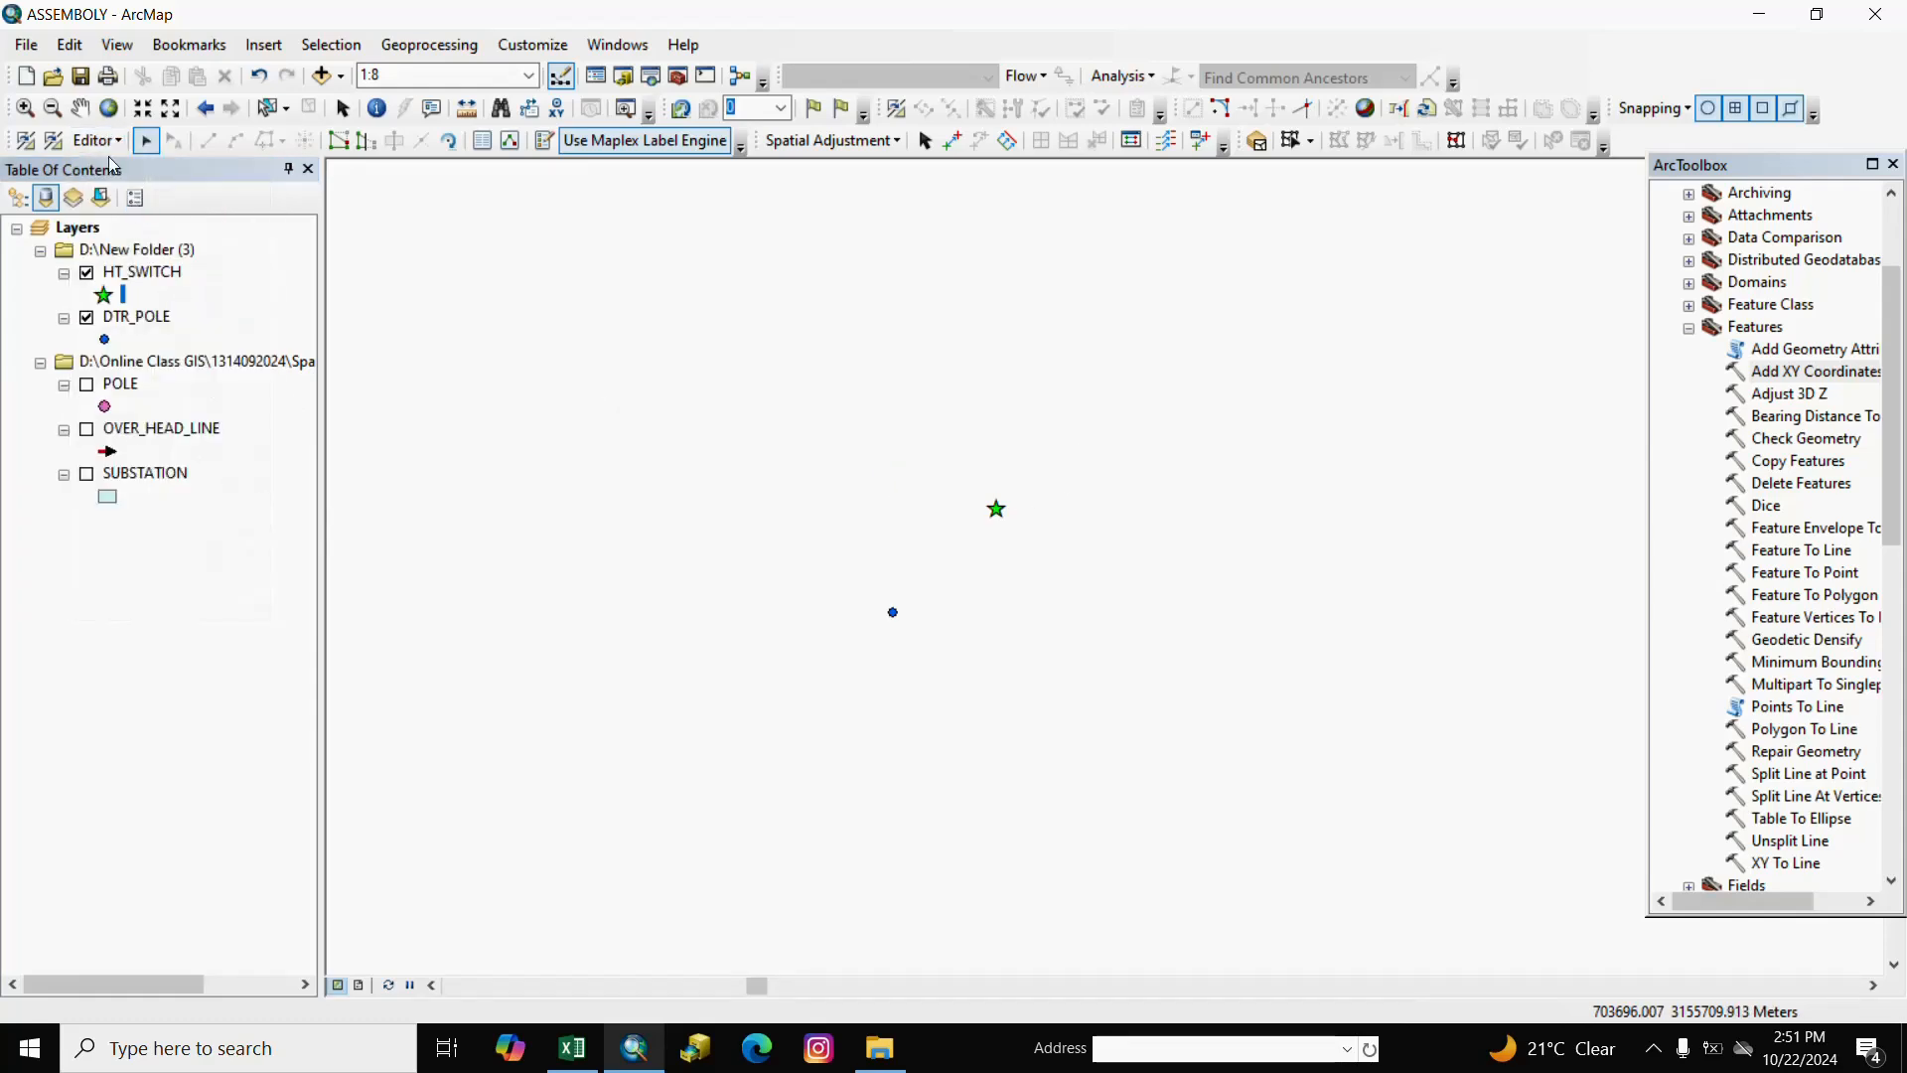
pyautogui.click(97, 140)
pyautogui.click(119, 191)
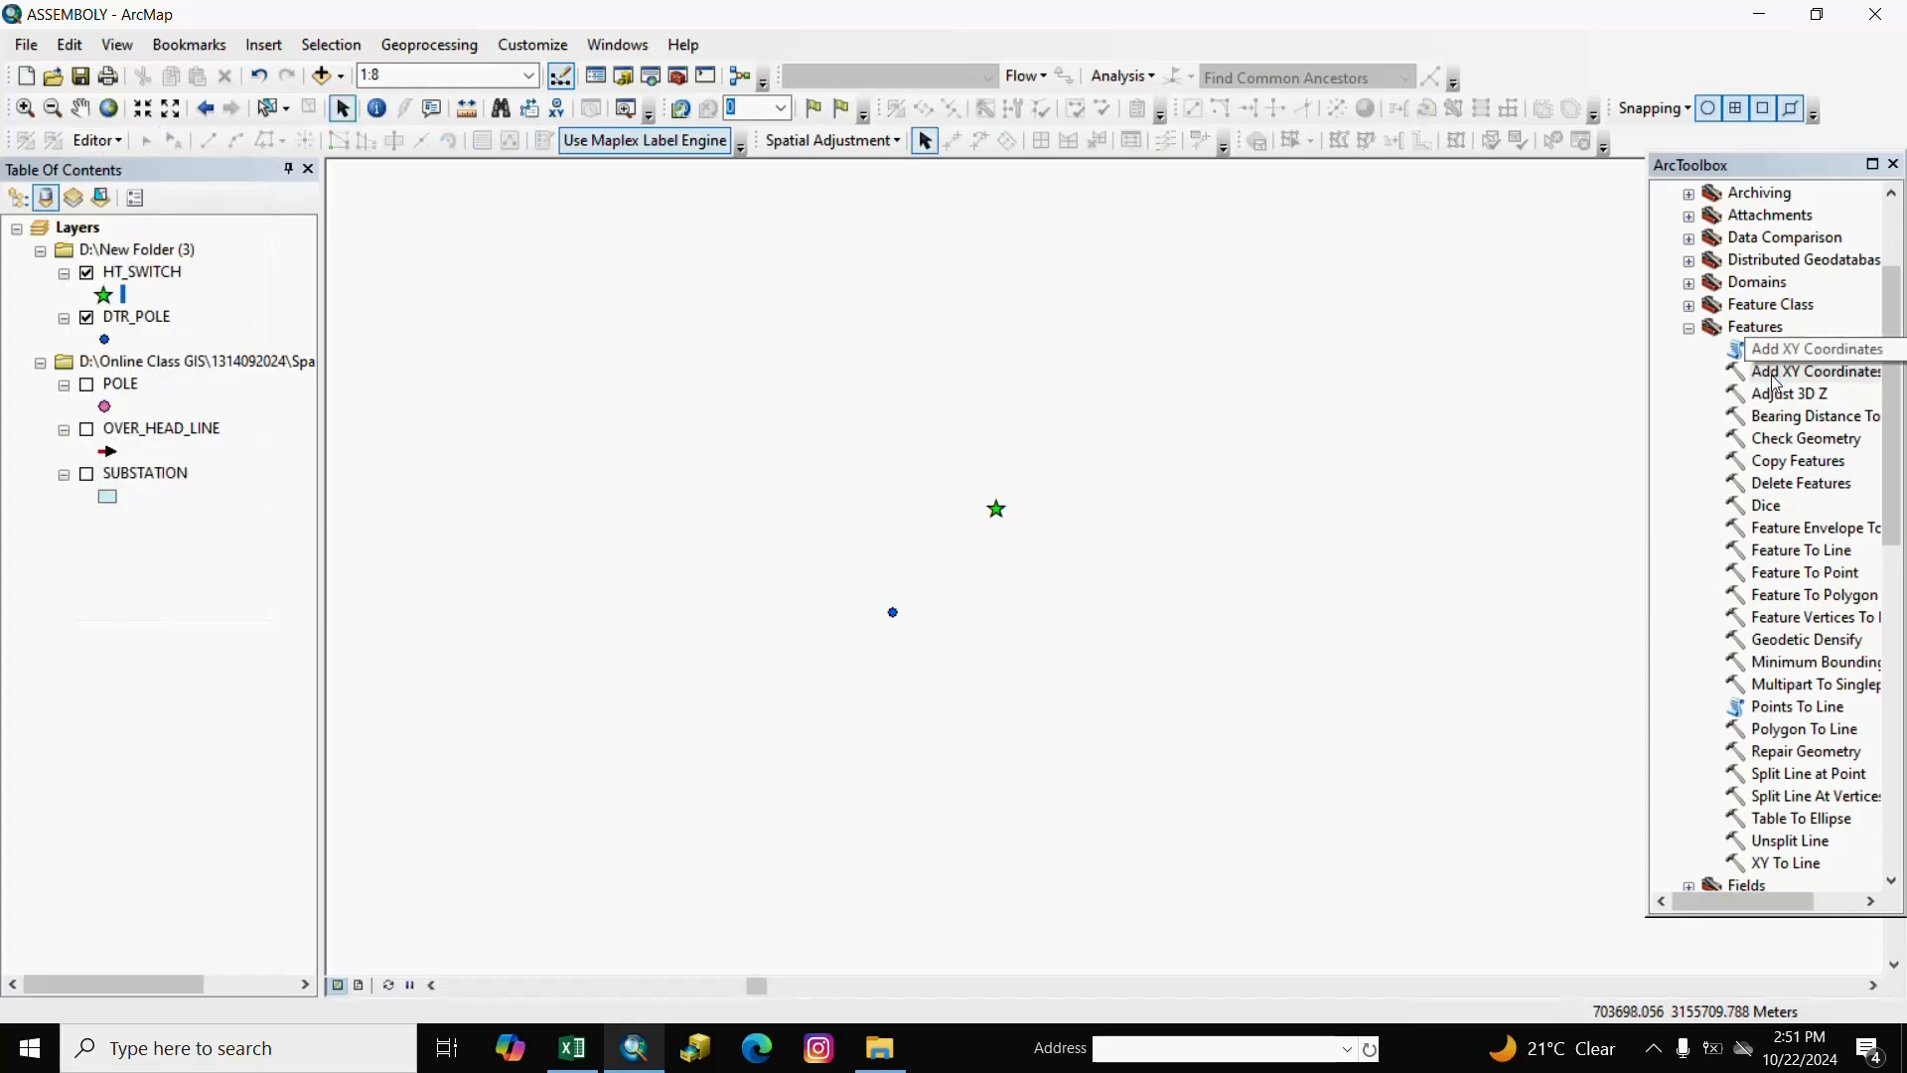
# Run Add XY Coordinates on the HT_SWITCH layer to give each switch POINT_X and POINT_Y values.
pyautogui.doubleClick(1777, 374)
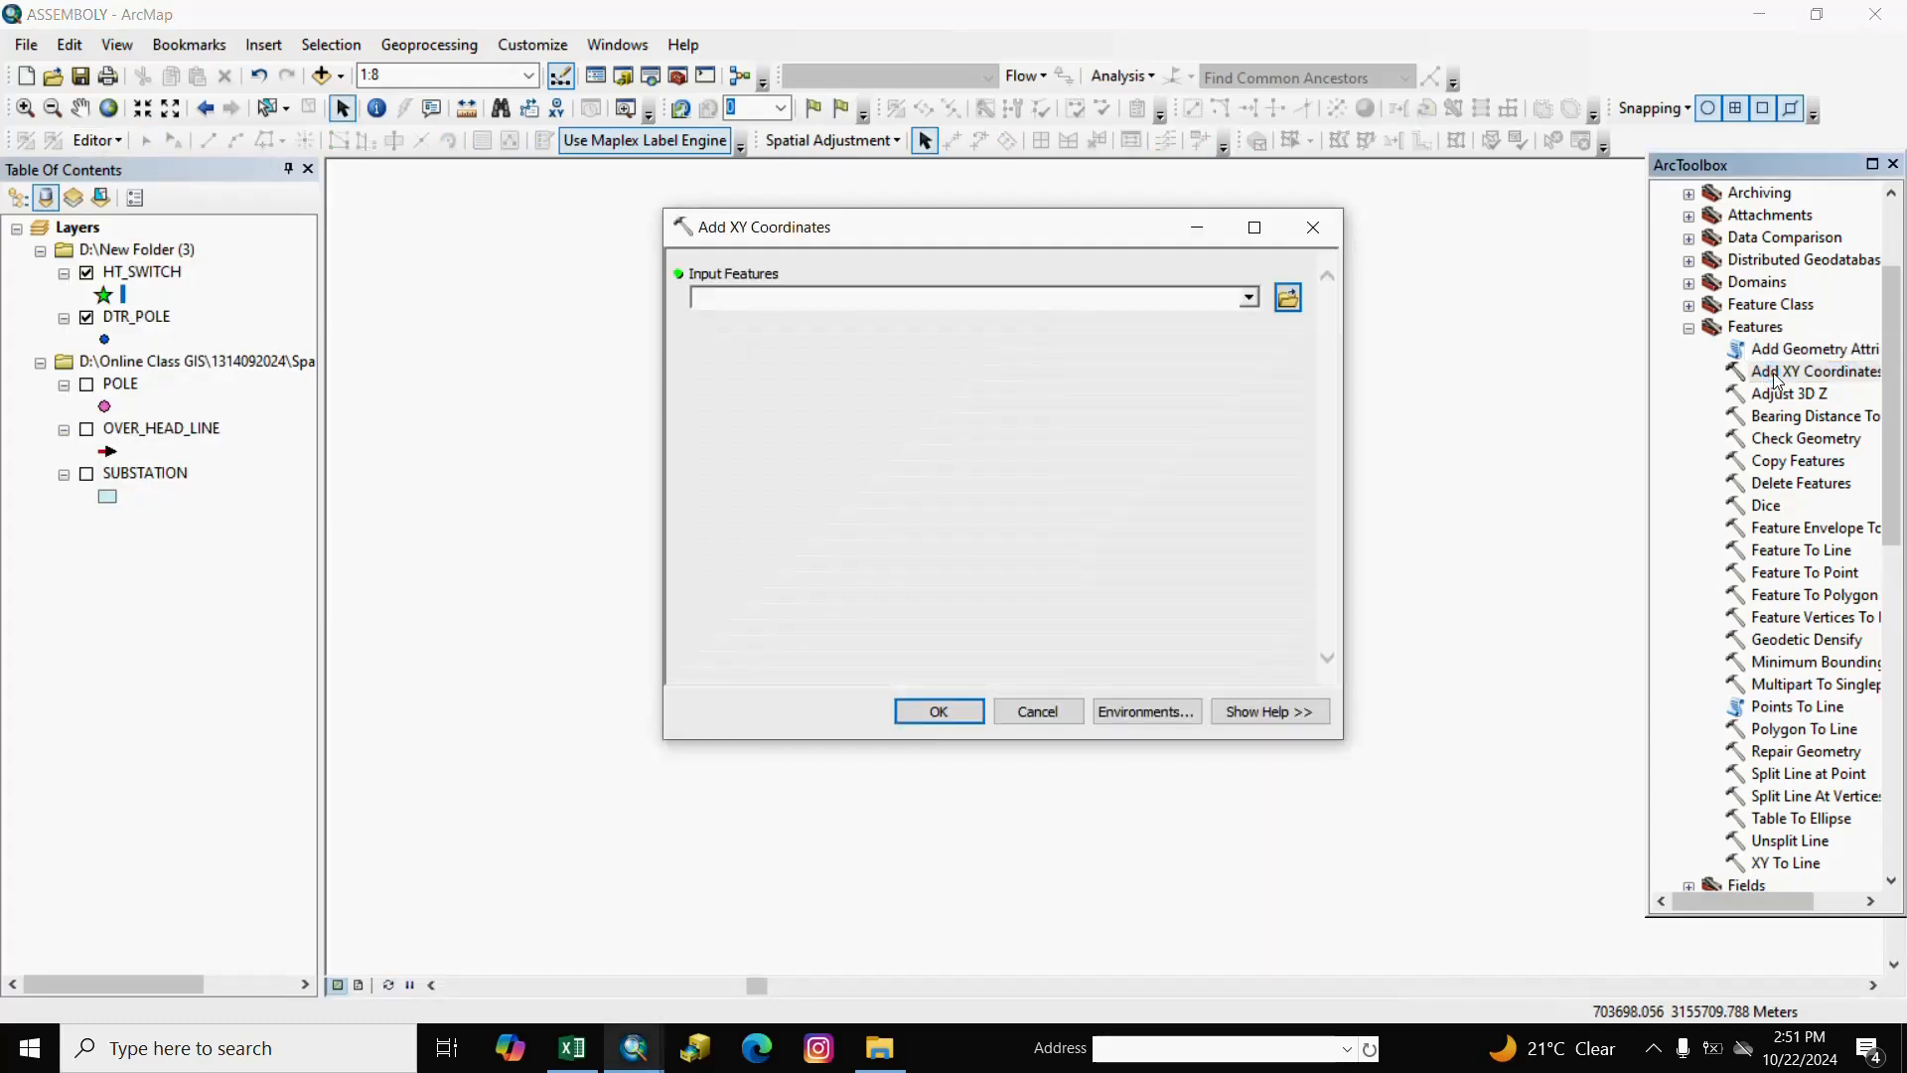
pyautogui.click(1250, 299)
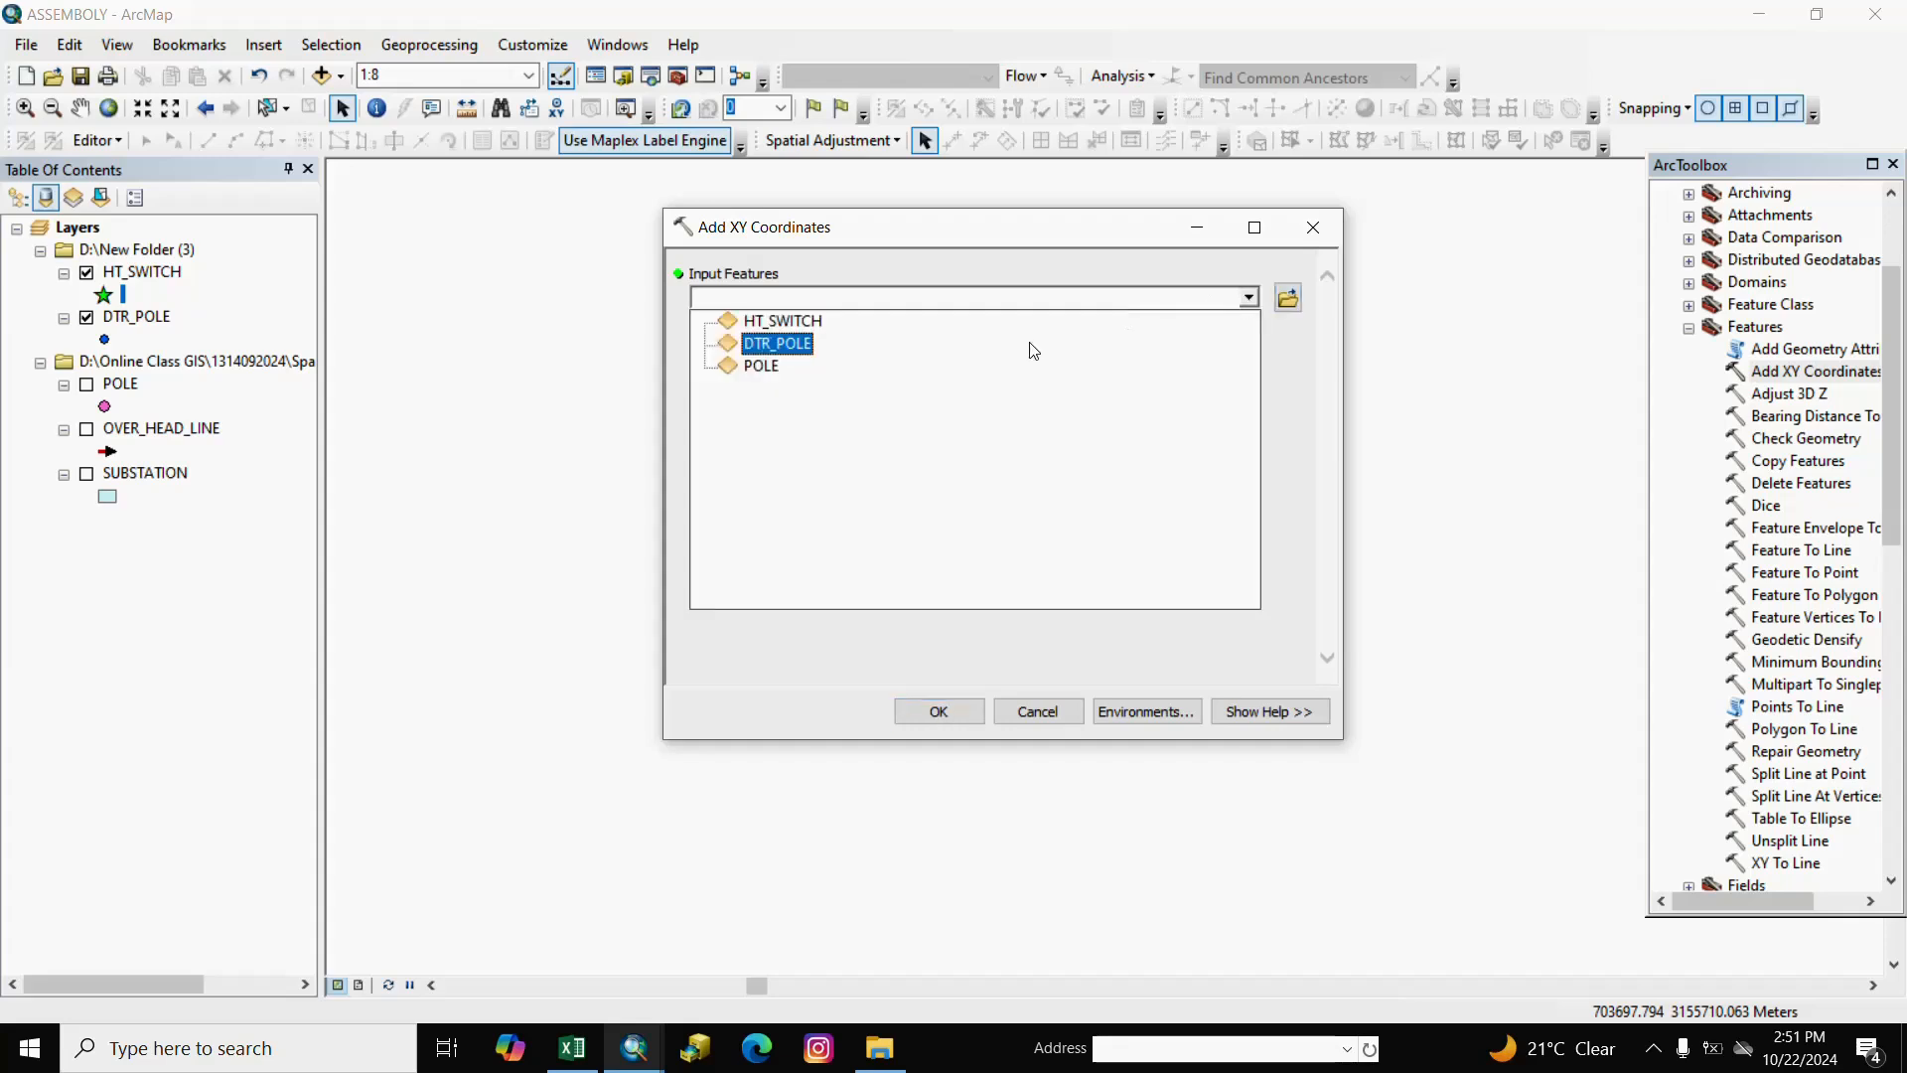
pyautogui.click(773, 323)
pyautogui.click(938, 712)
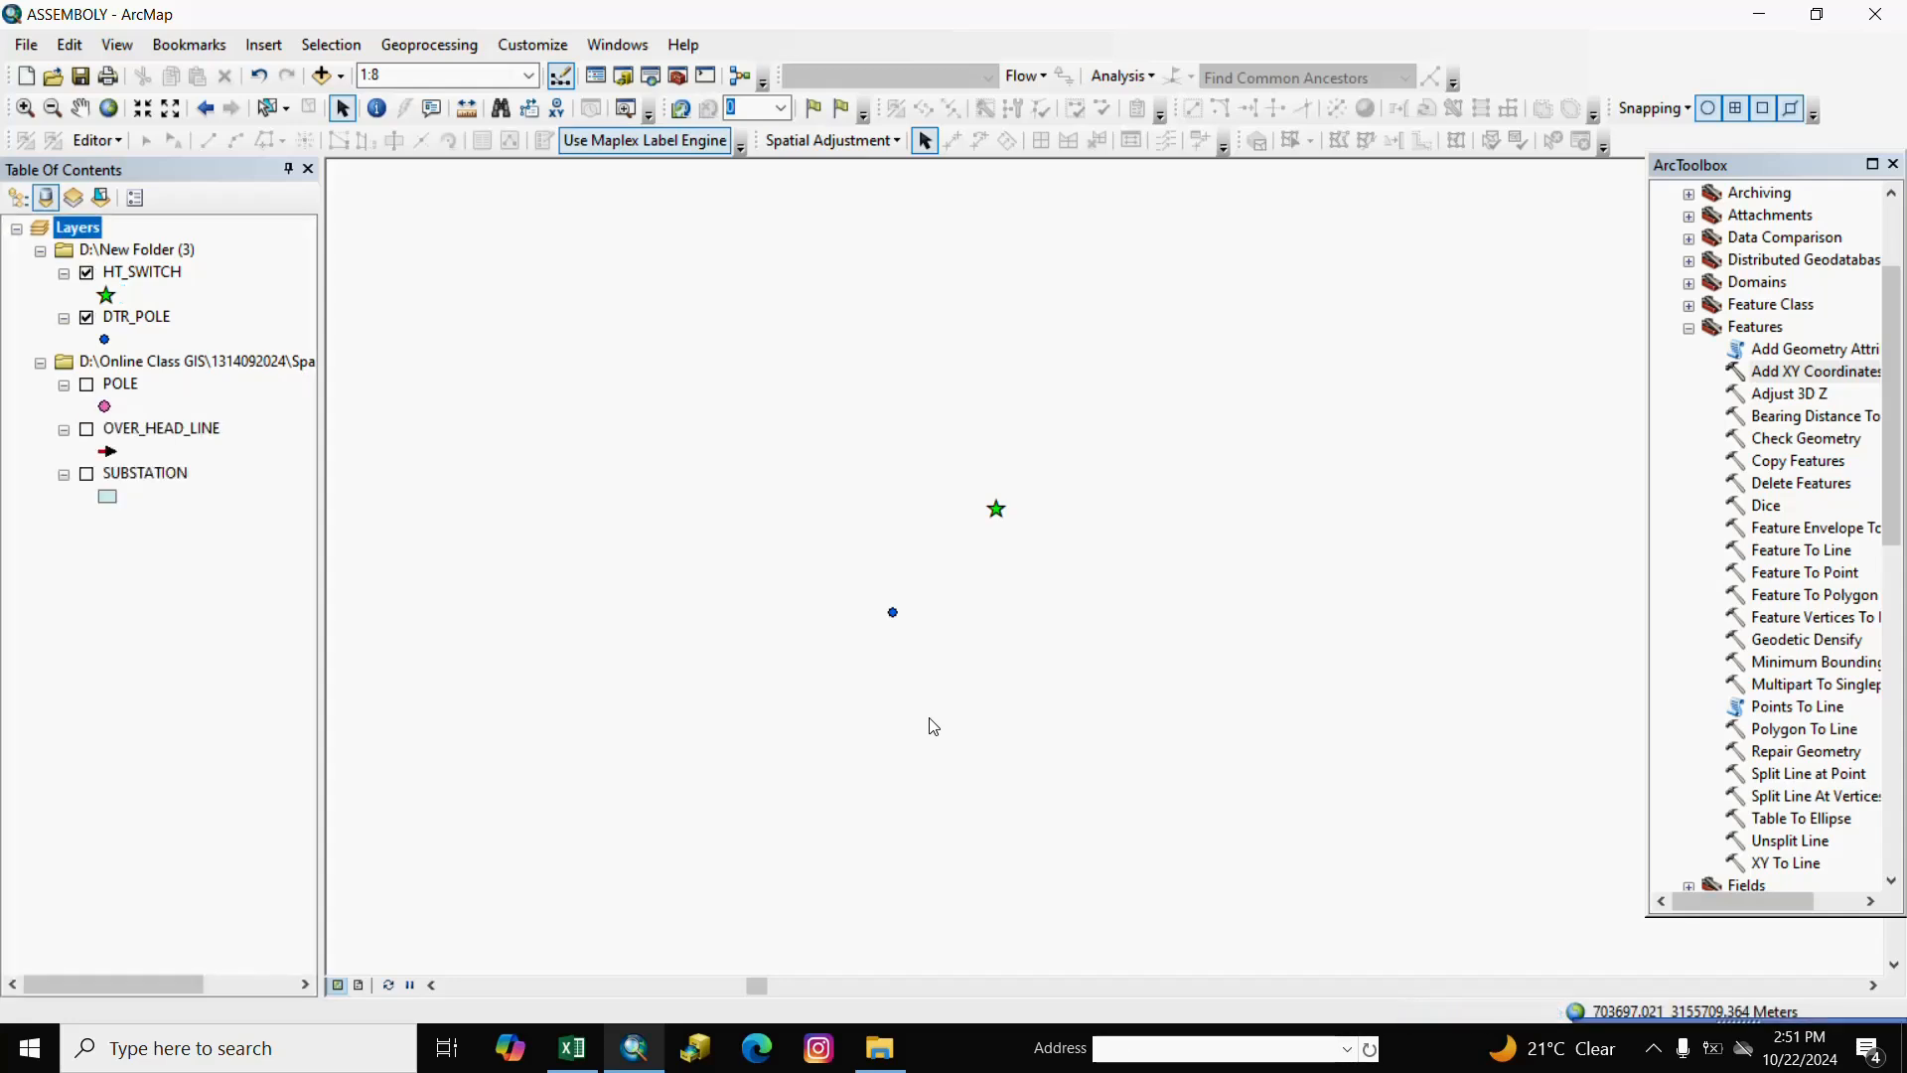
# Open the HT_SWITCH attribute table and give POINT_X the alias POINT_X_A.
pyautogui.rightClick(160, 278)
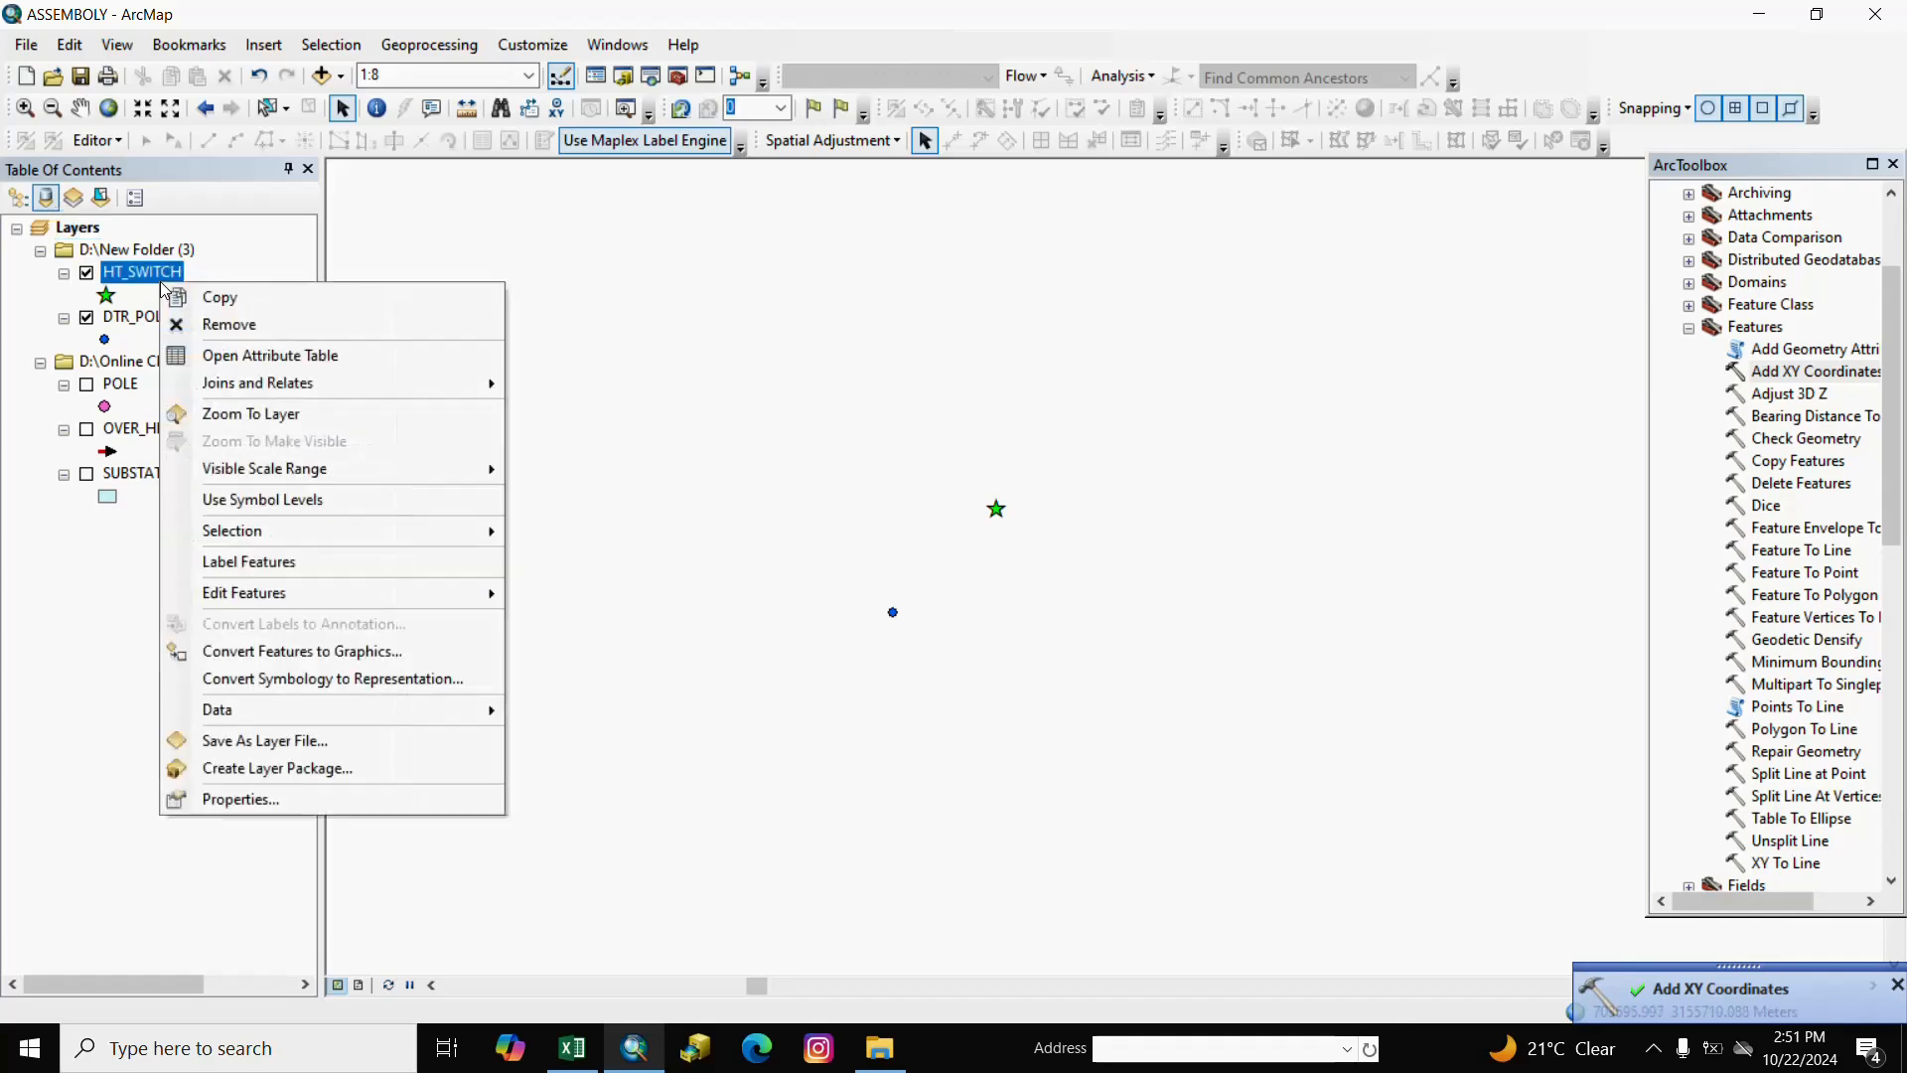
pyautogui.click(239, 350)
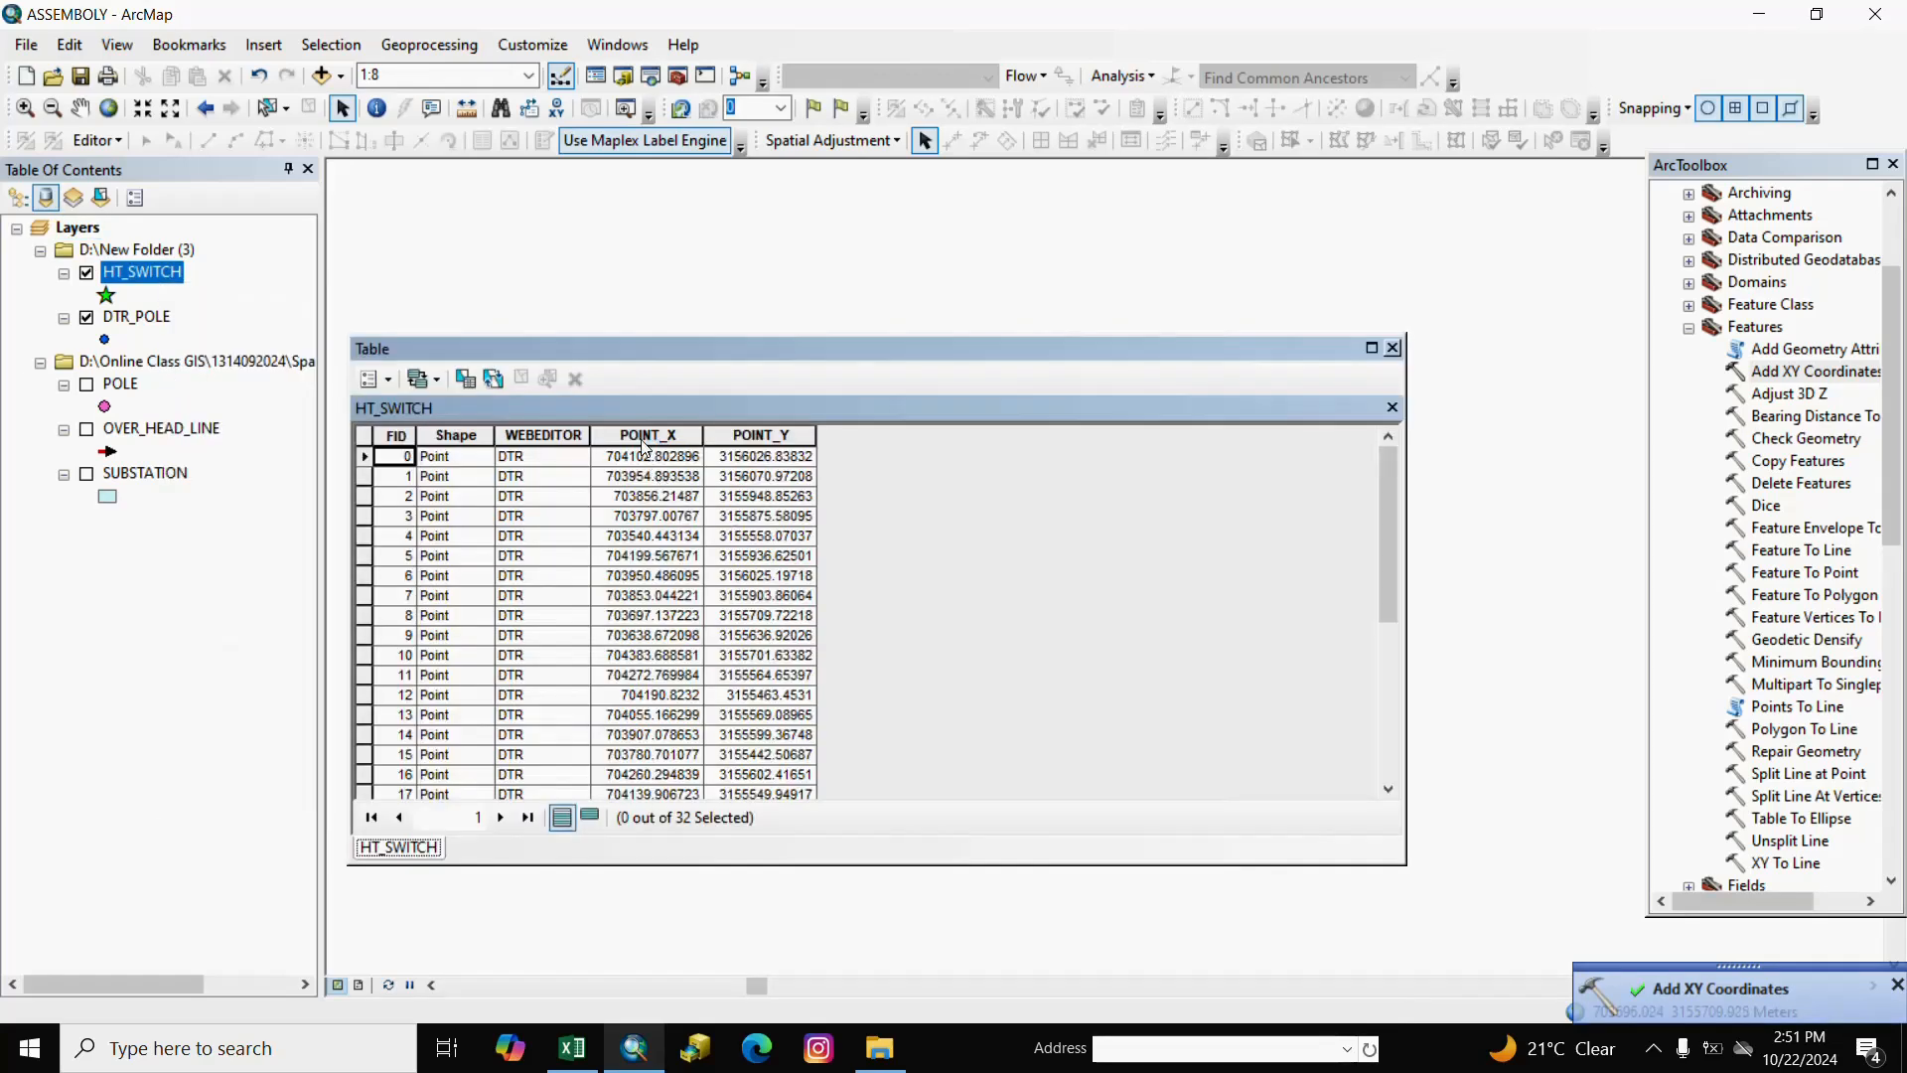
pyautogui.click(643, 437)
pyautogui.click(754, 437)
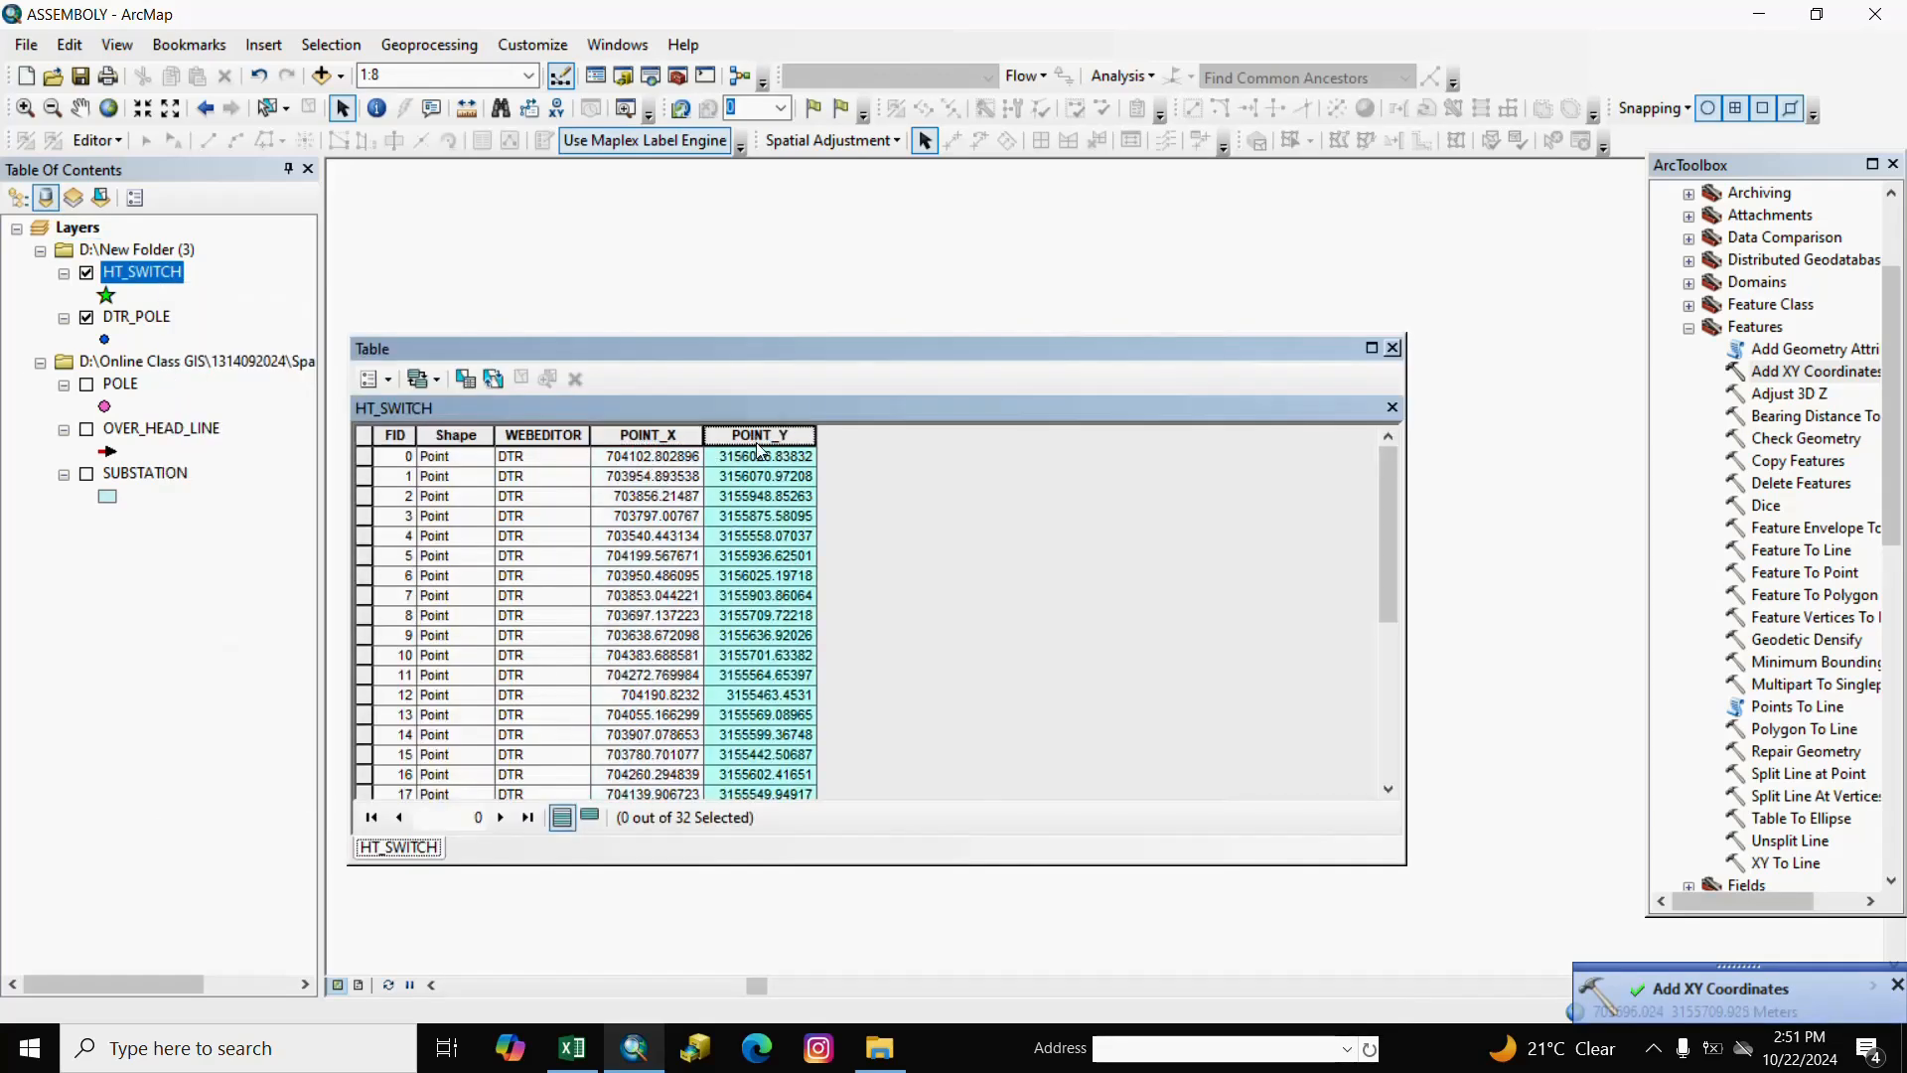
pyautogui.click(656, 443)
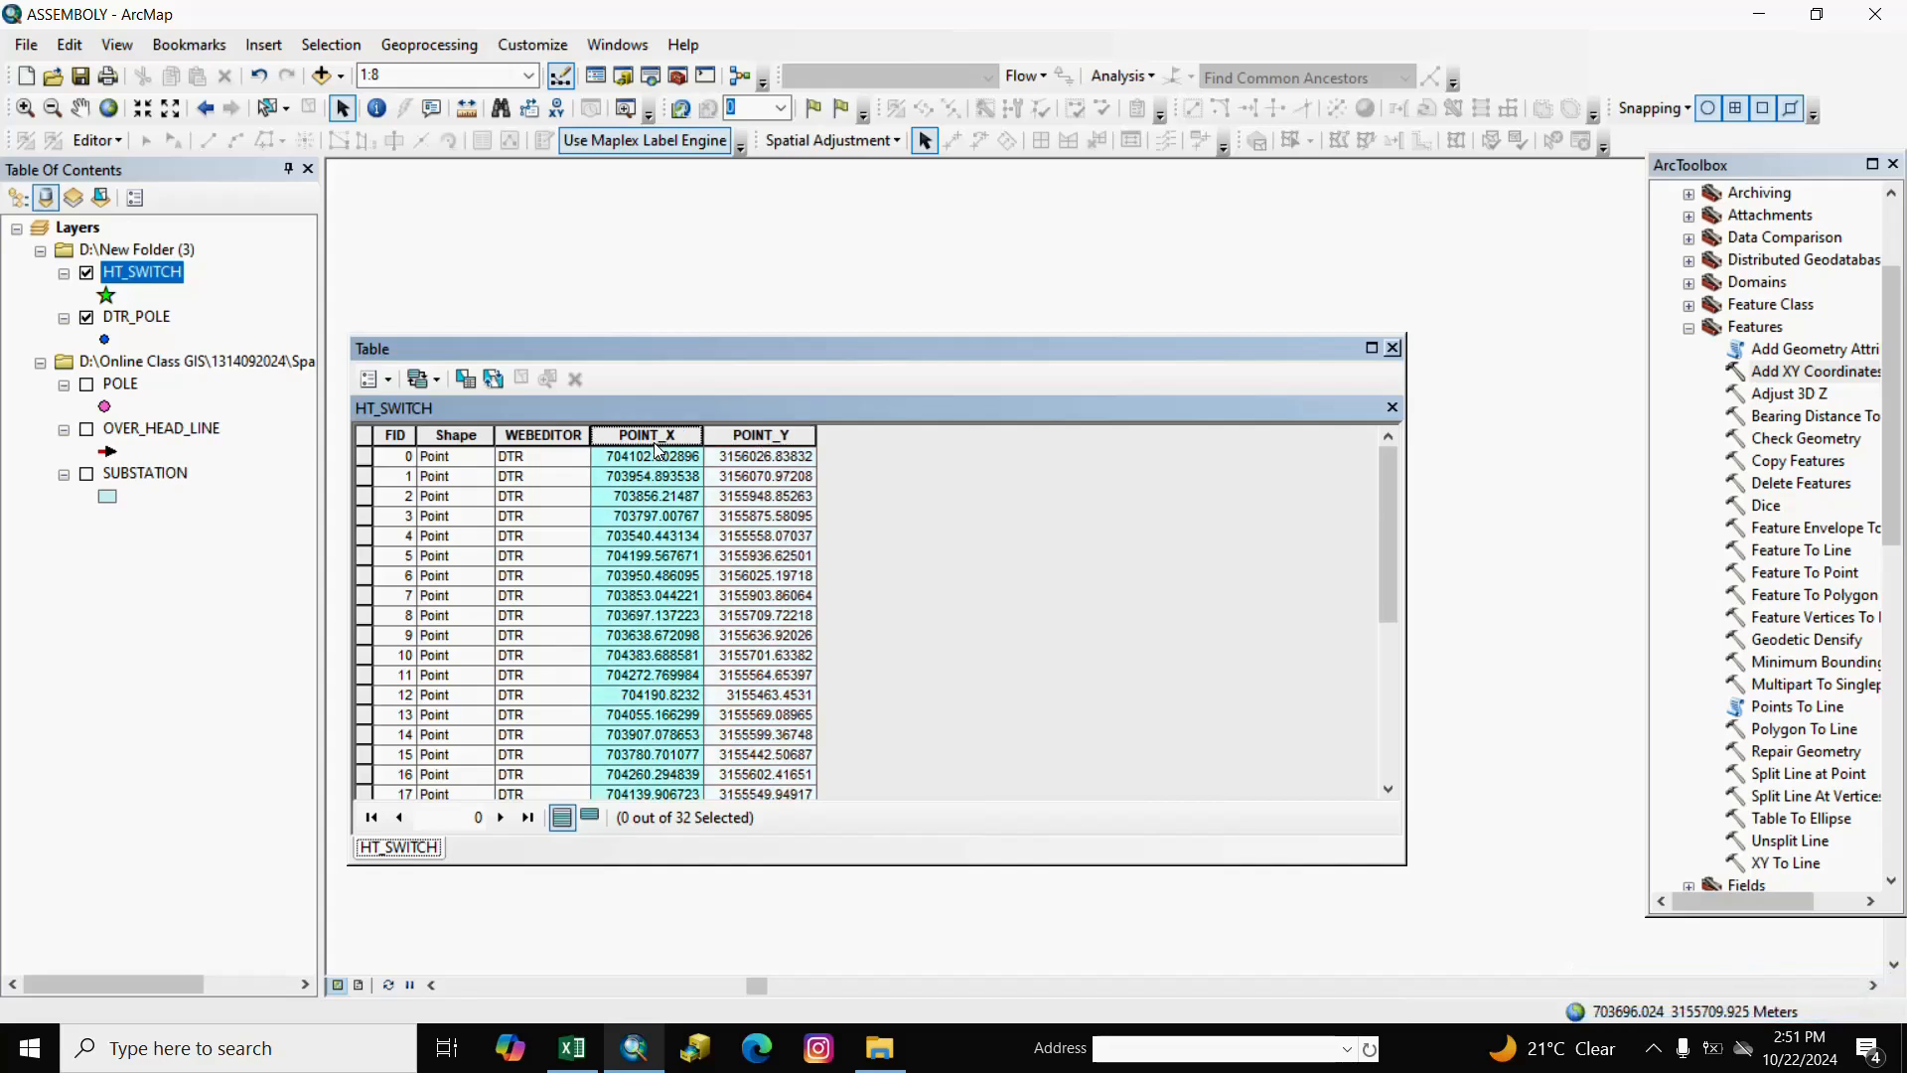
pyautogui.rightClick(657, 443)
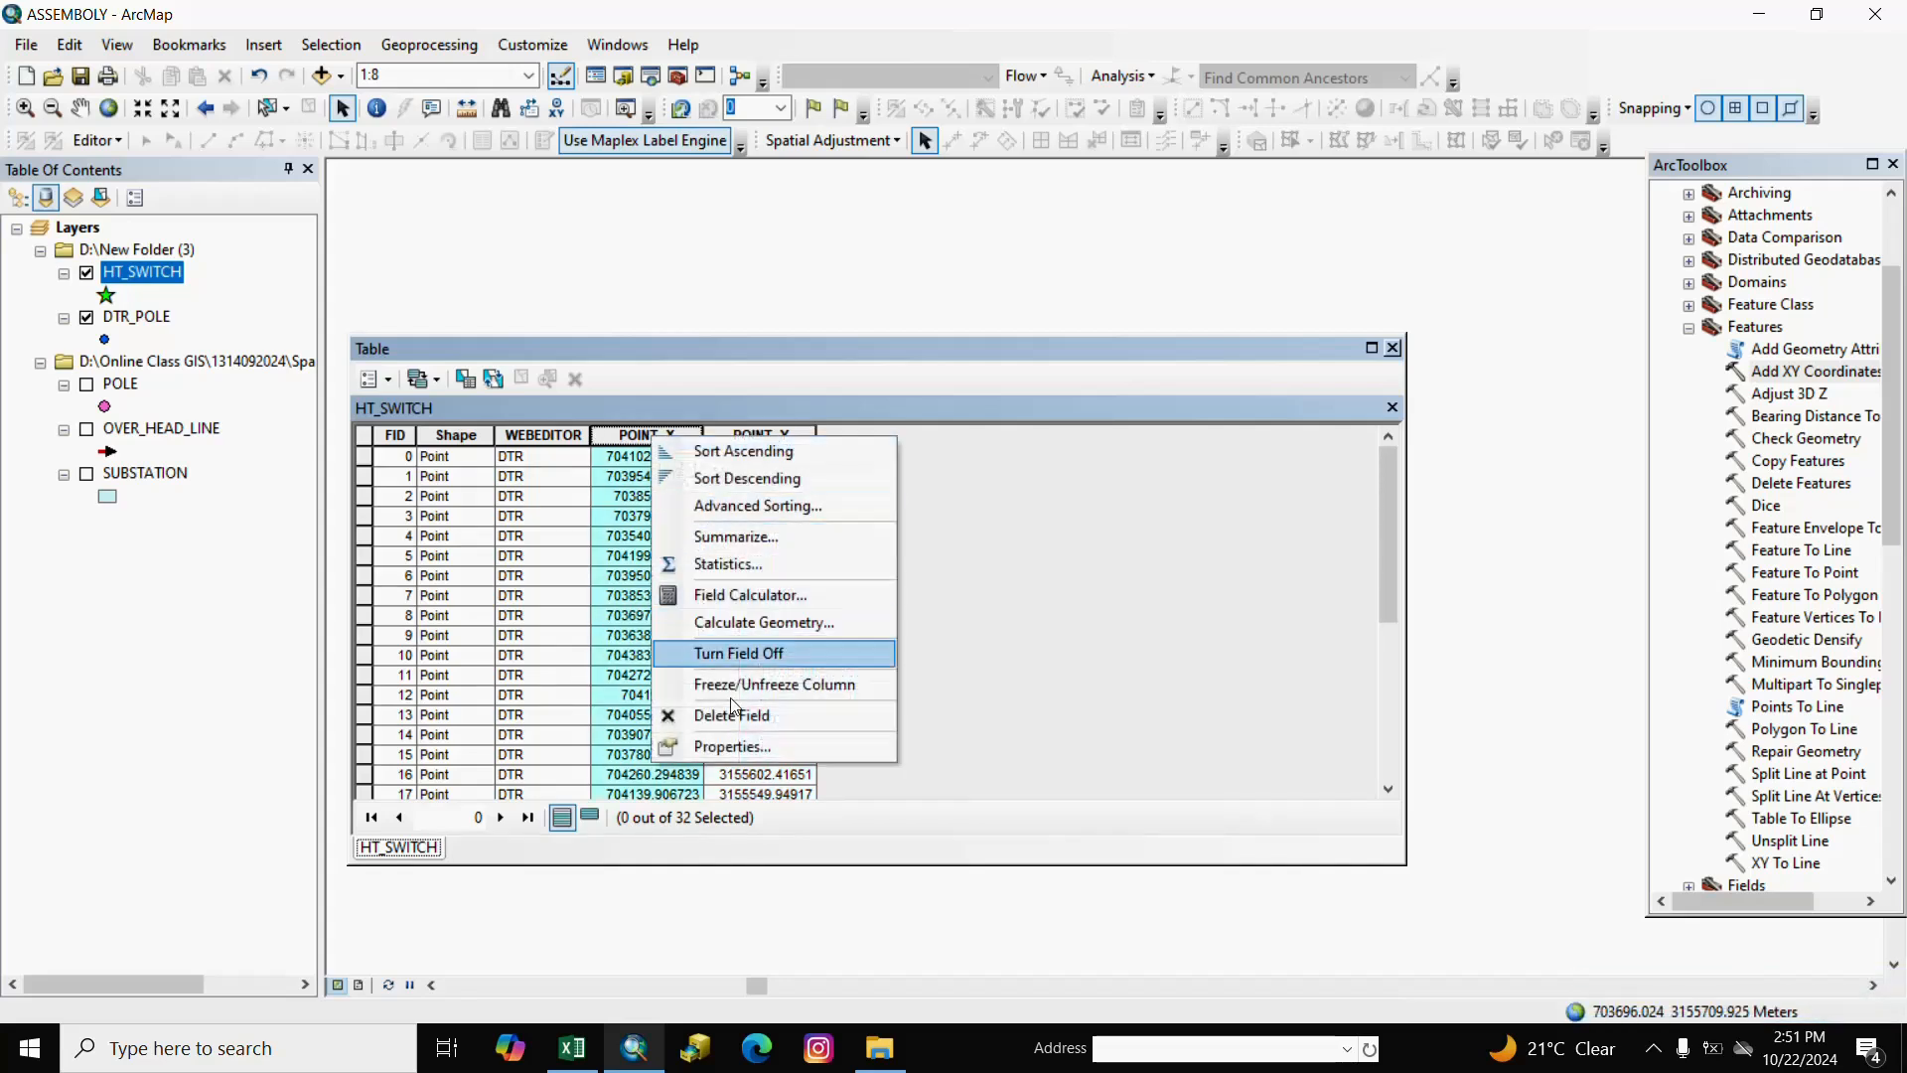
pyautogui.click(751, 753)
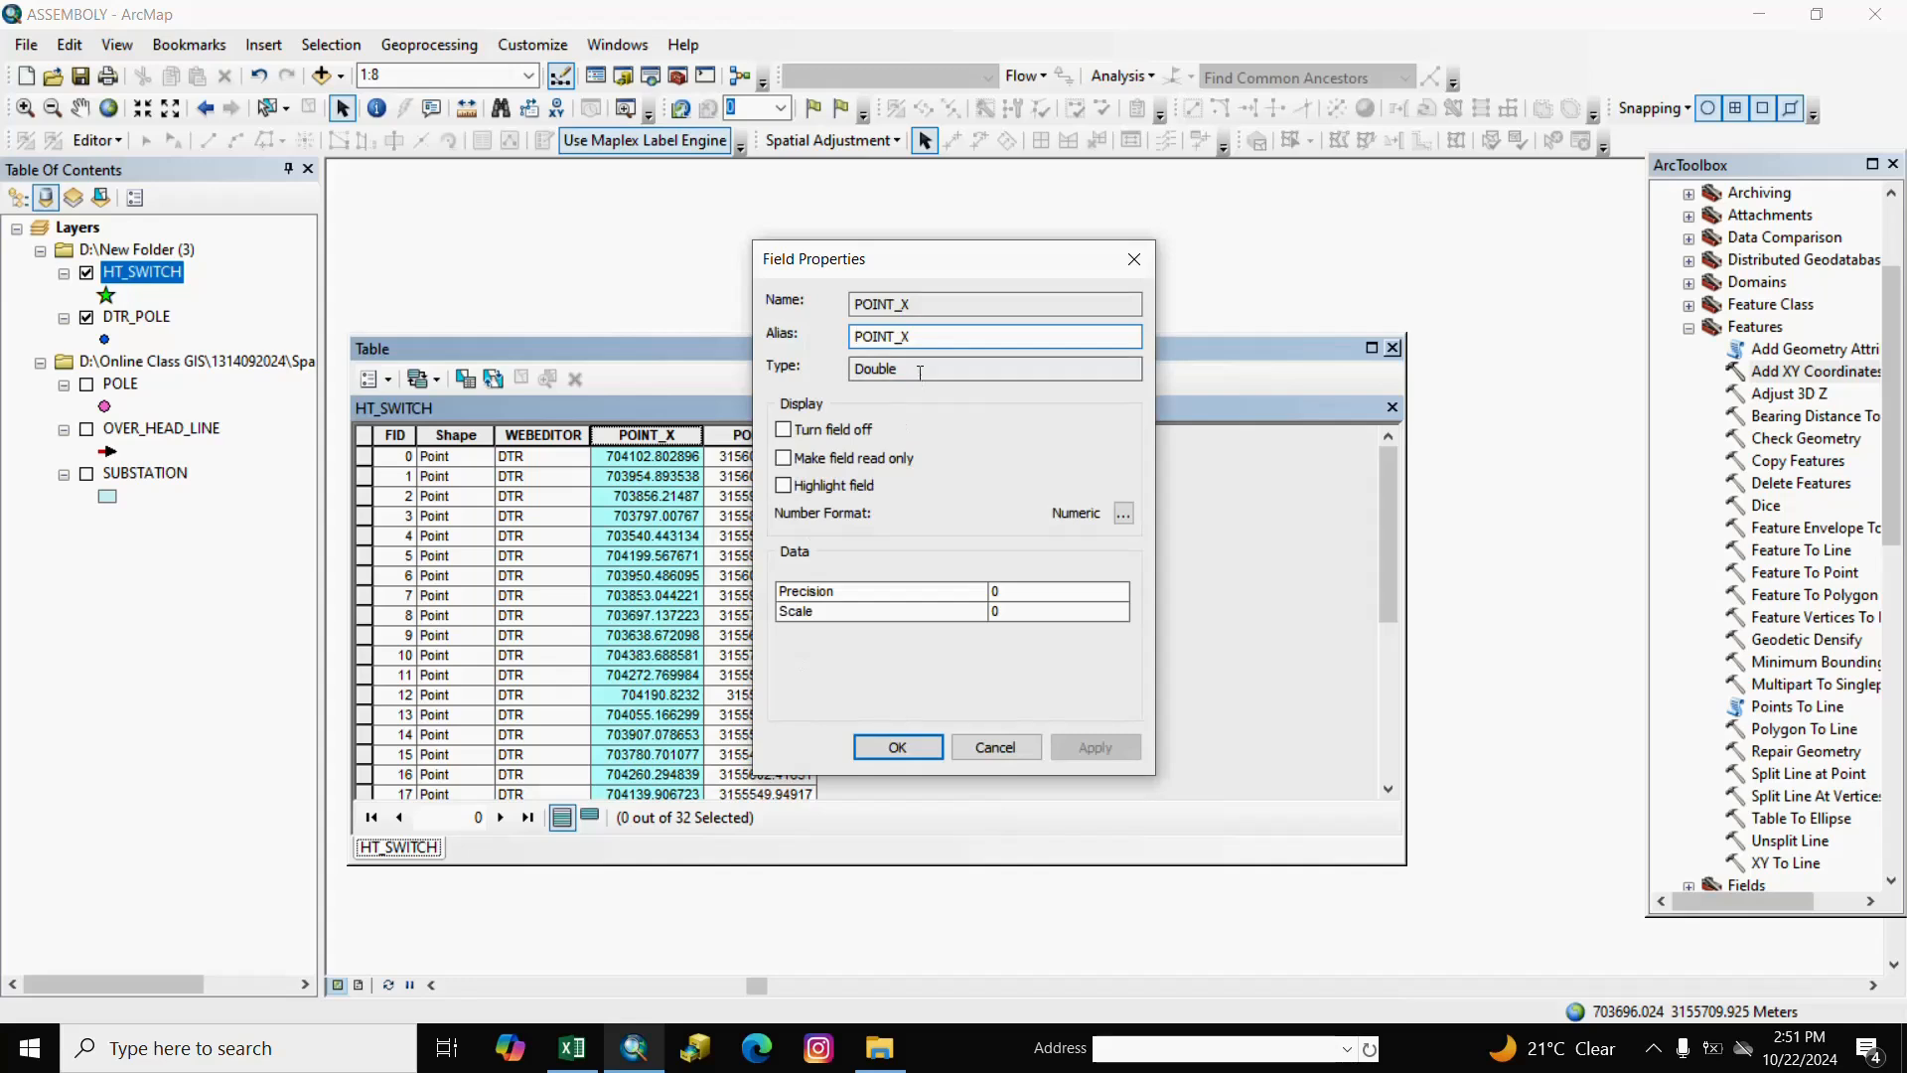
pyautogui.click(930, 338)
pyautogui.write('_A')
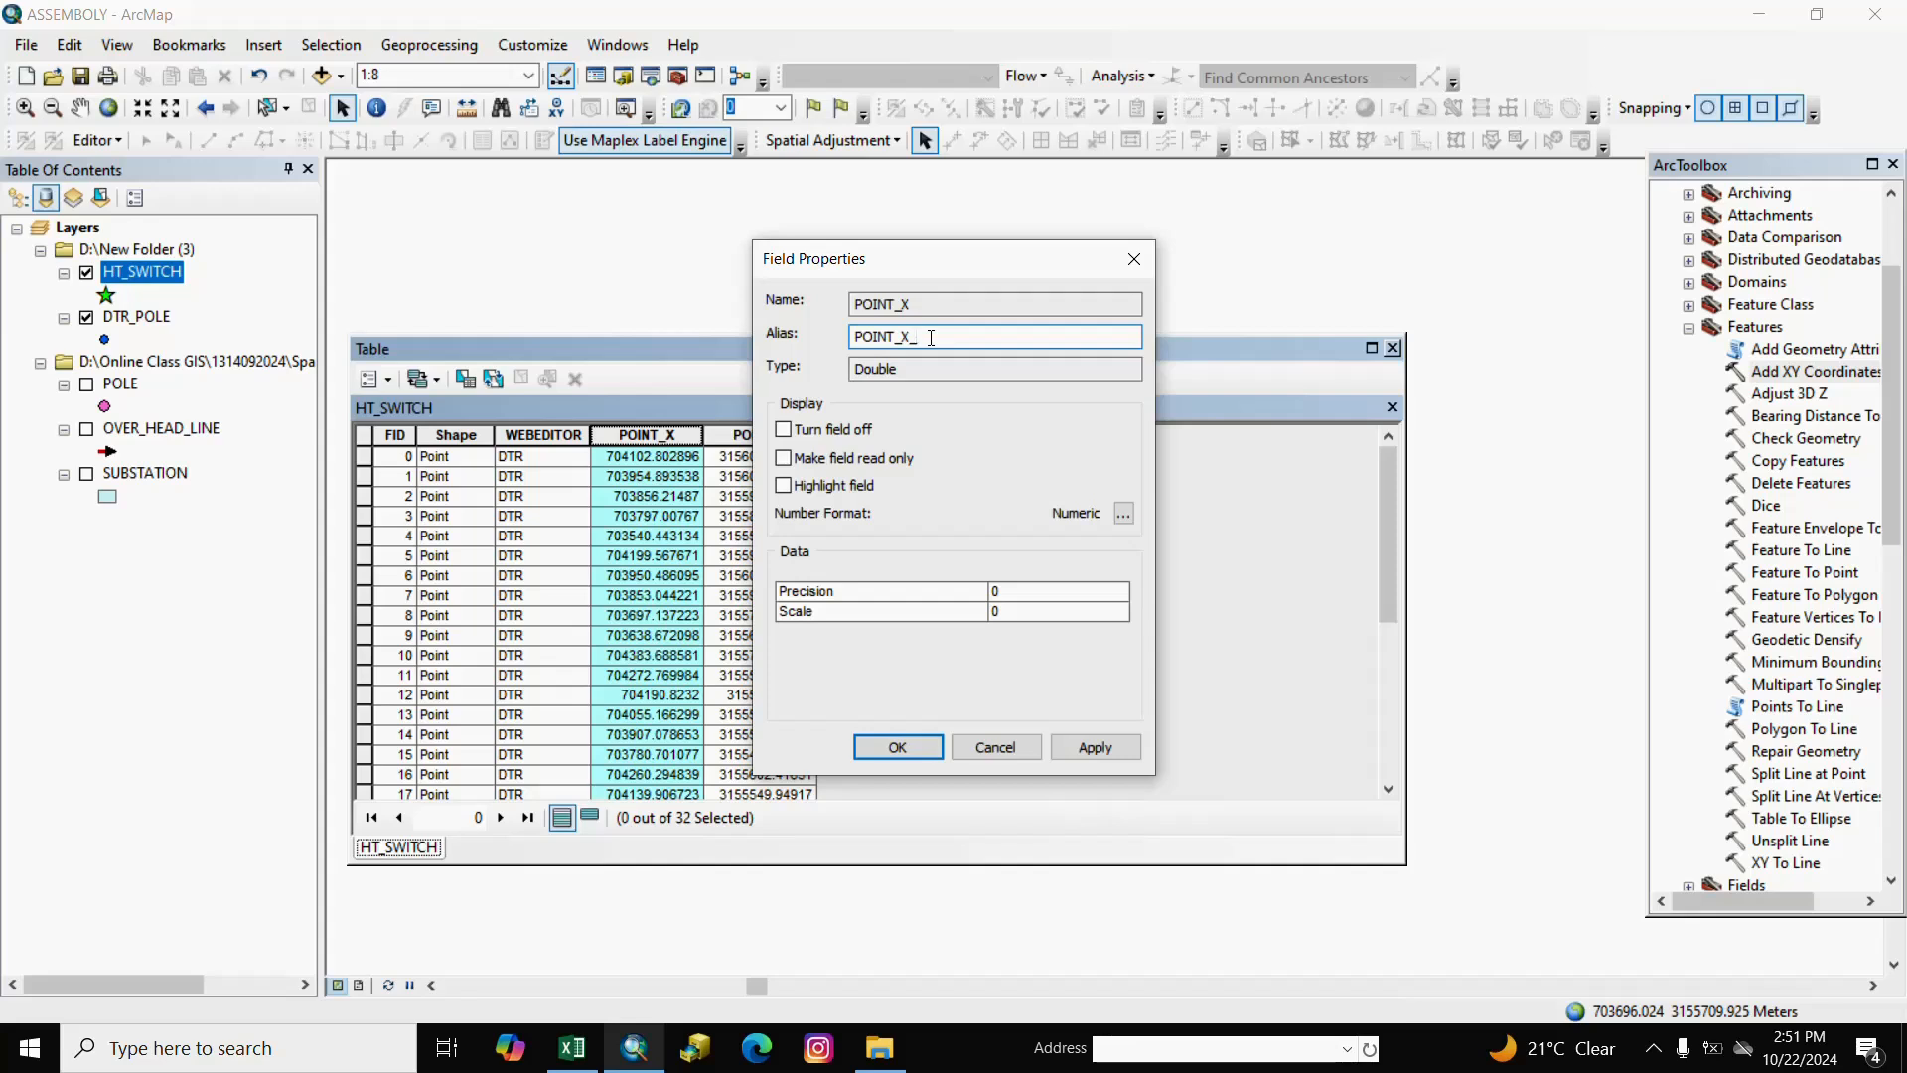
pyautogui.click(897, 747)
# Give POINT_Y the alias POINT_Y_A and close the table.
pyautogui.click(752, 444)
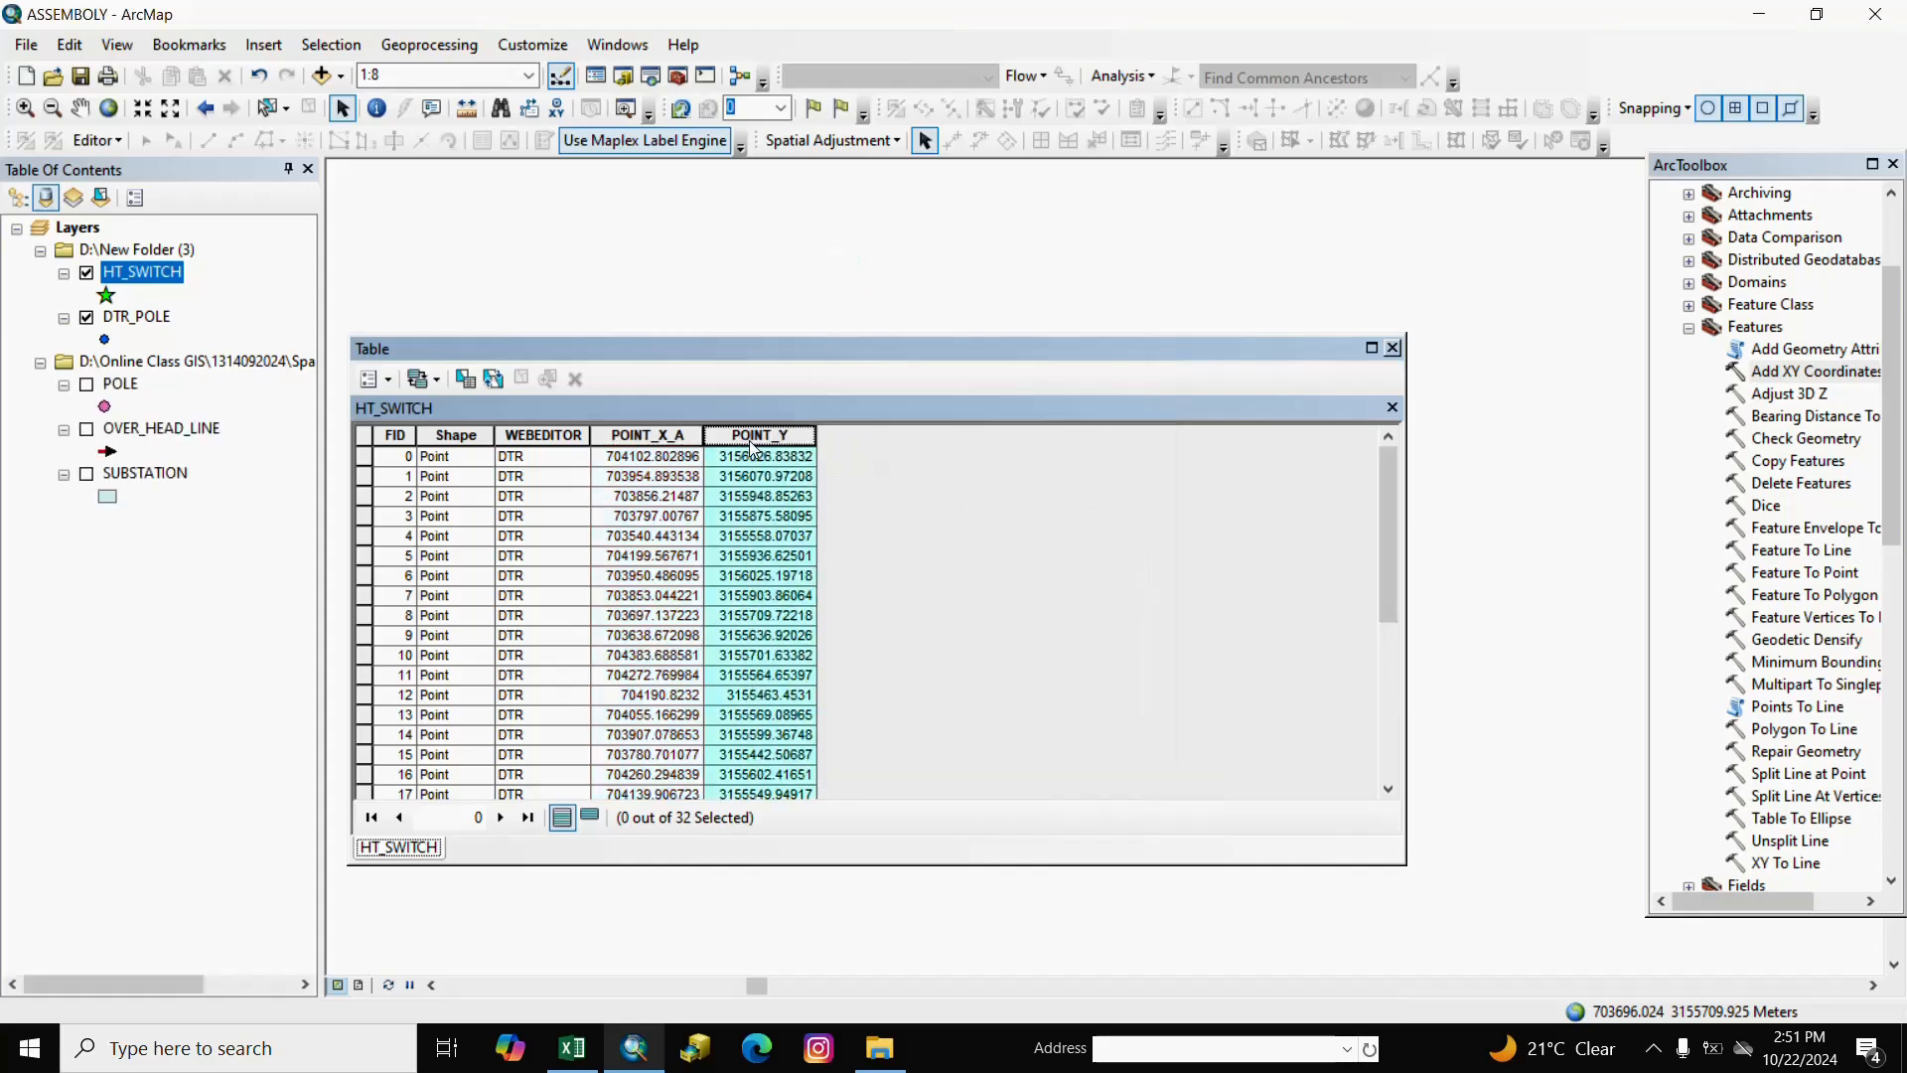
pyautogui.rightClick(752, 444)
pyautogui.click(825, 753)
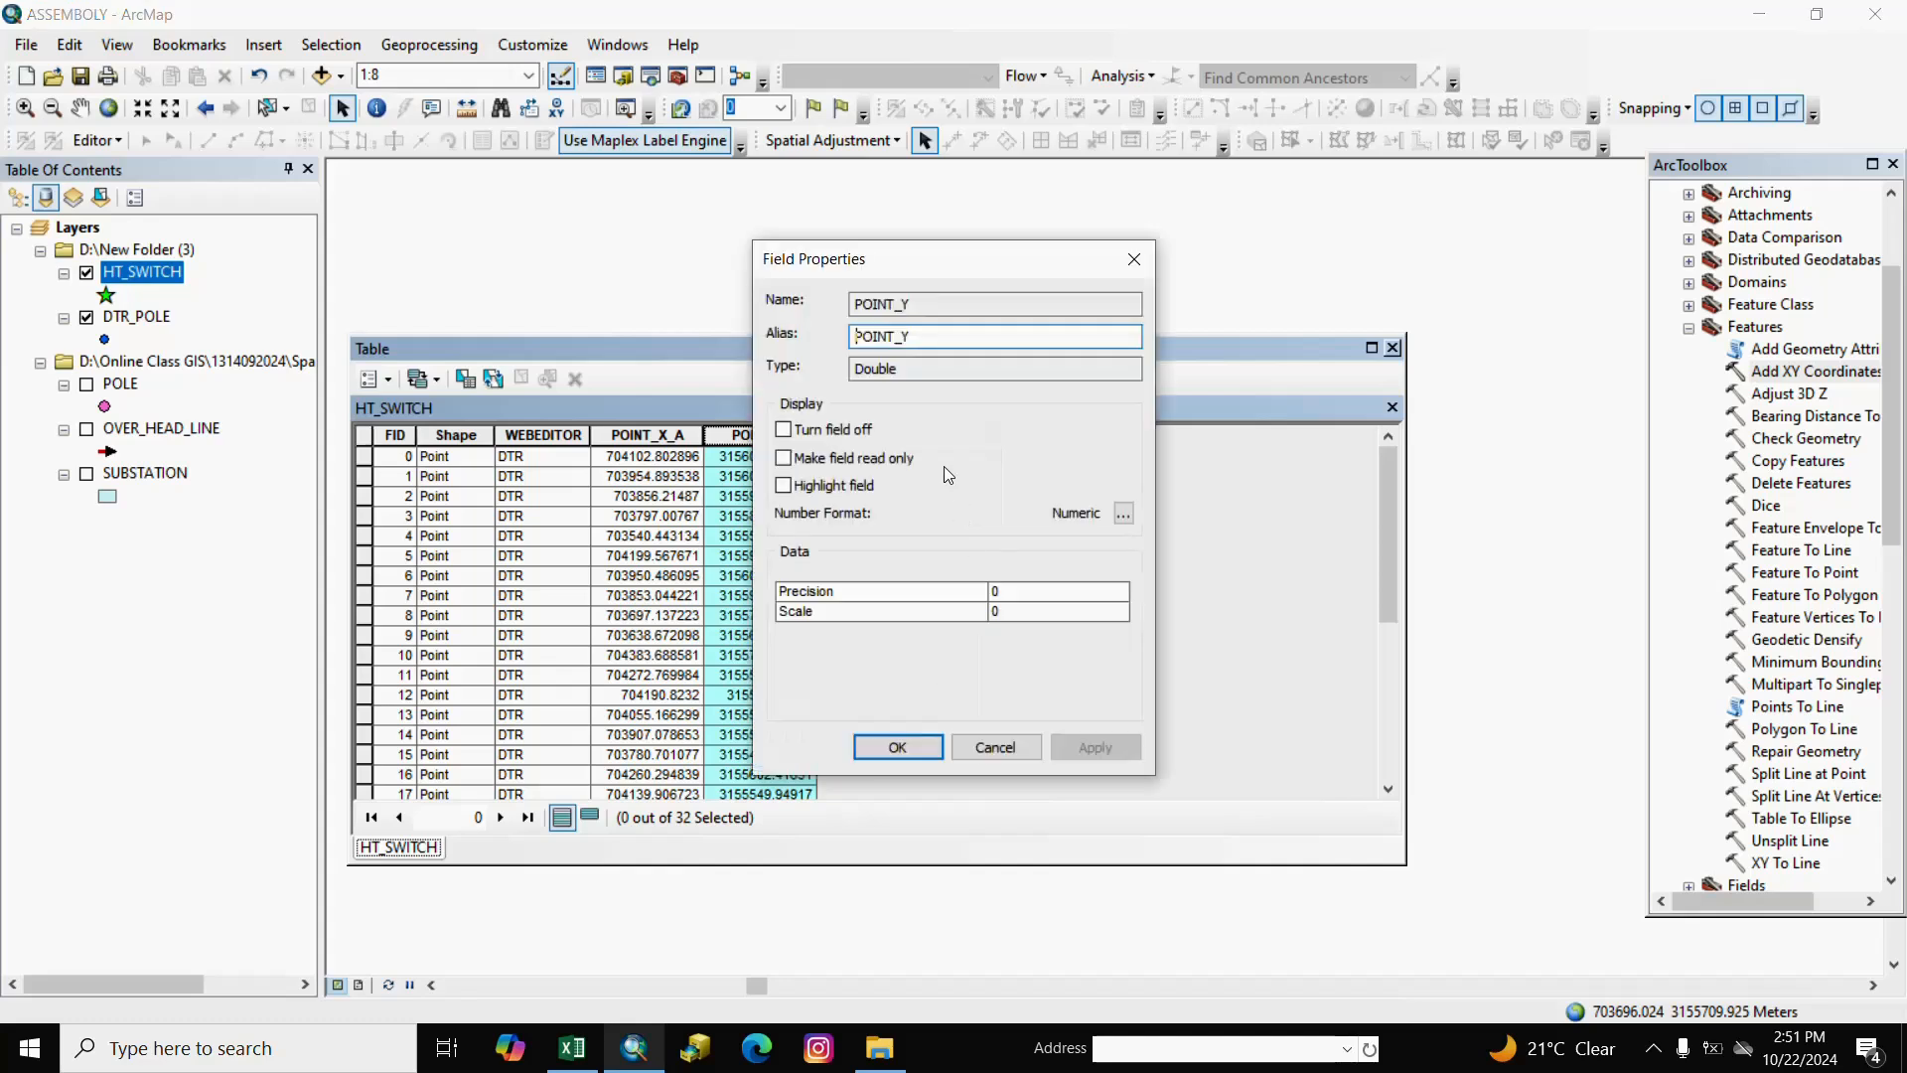
pyautogui.click(933, 337)
pyautogui.write('_A')
pyautogui.click(904, 754)
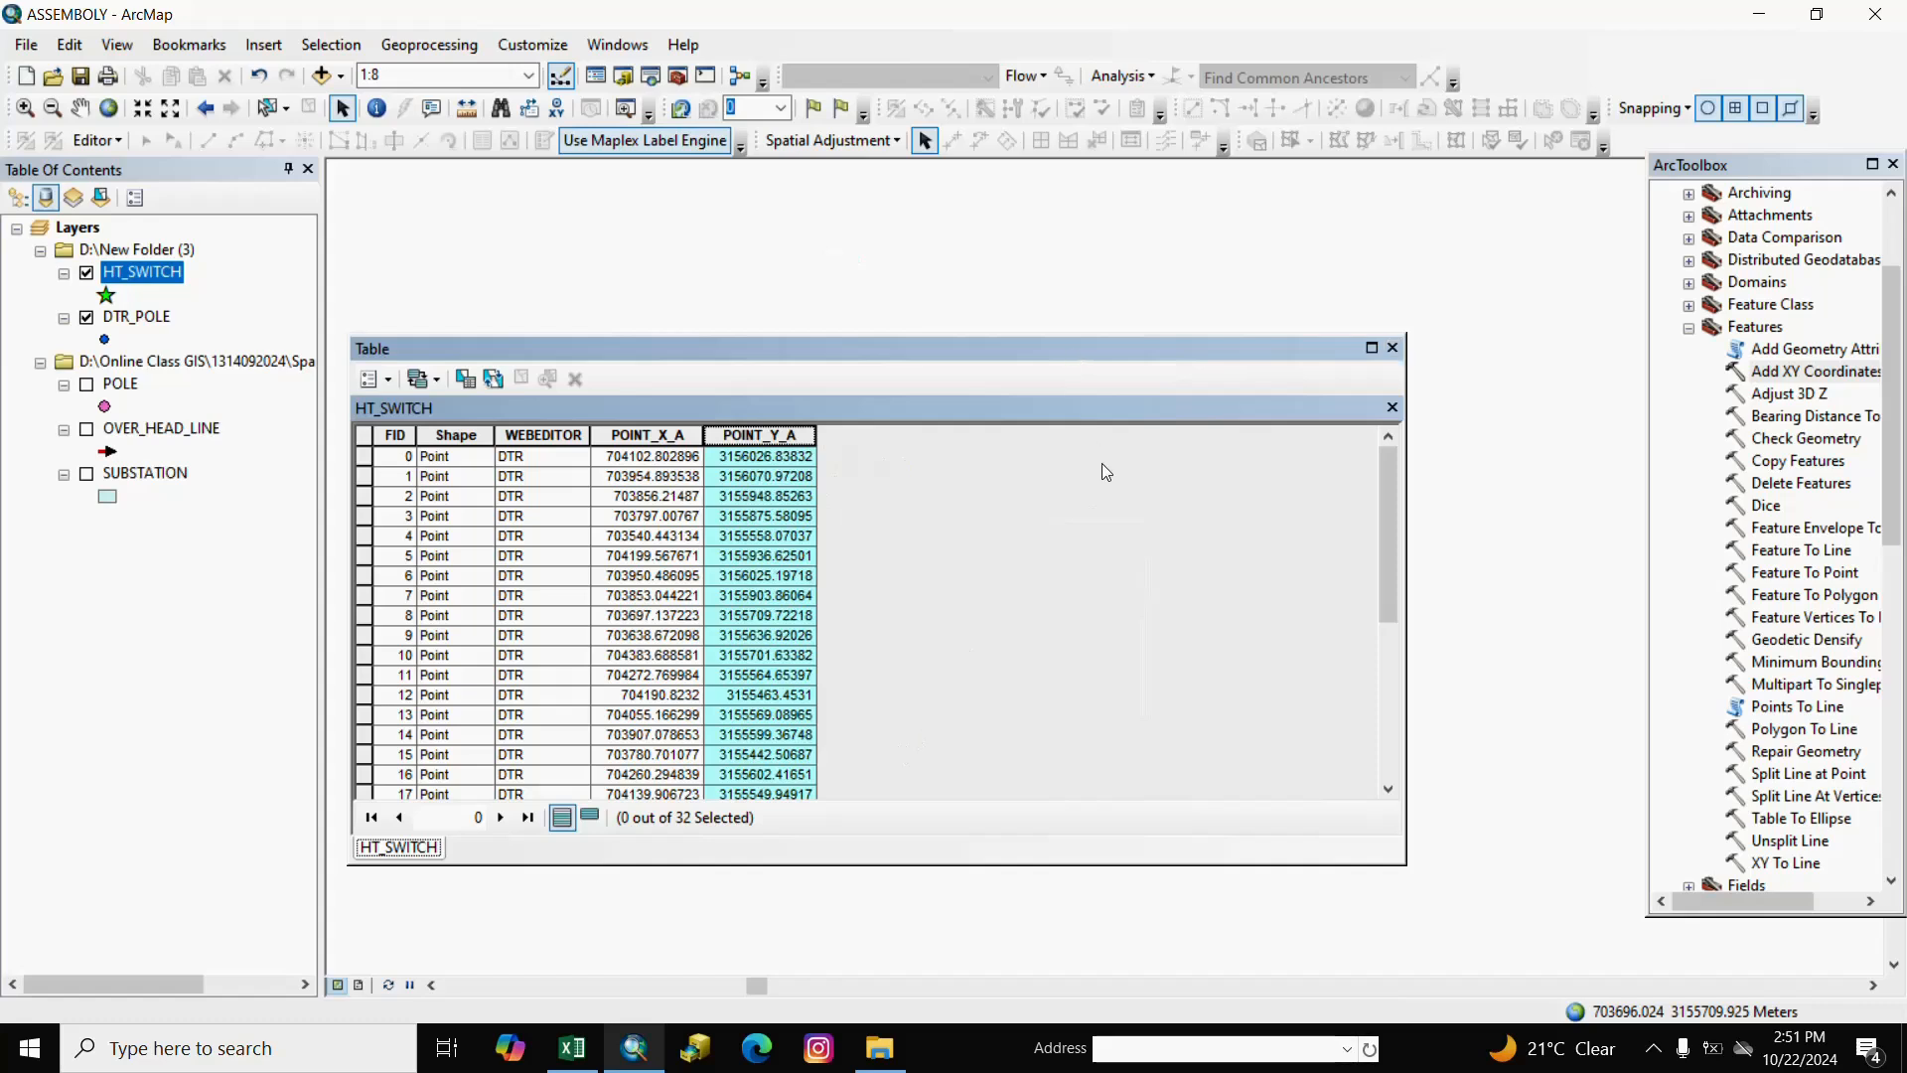
pyautogui.click(1393, 350)
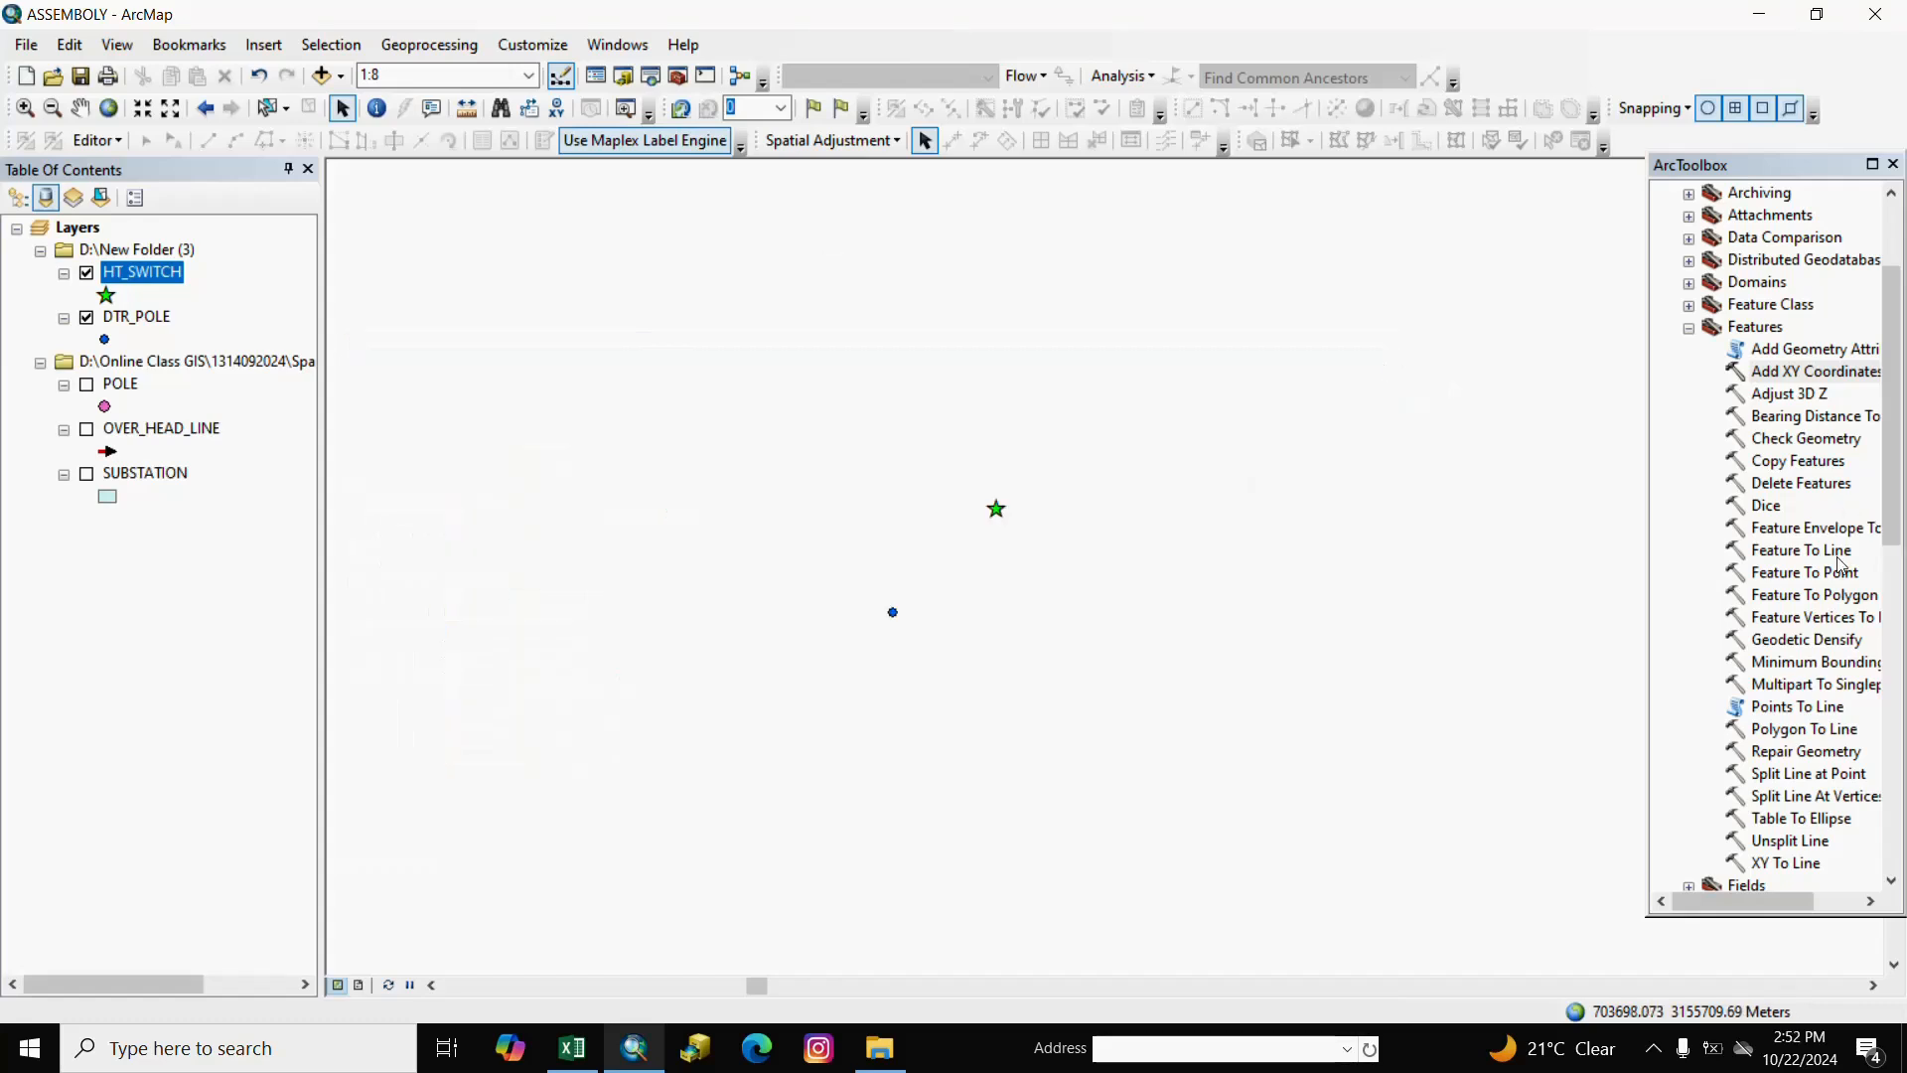
pyautogui.moveTo(1891, 442); pyautogui.dragTo(1891, 596)
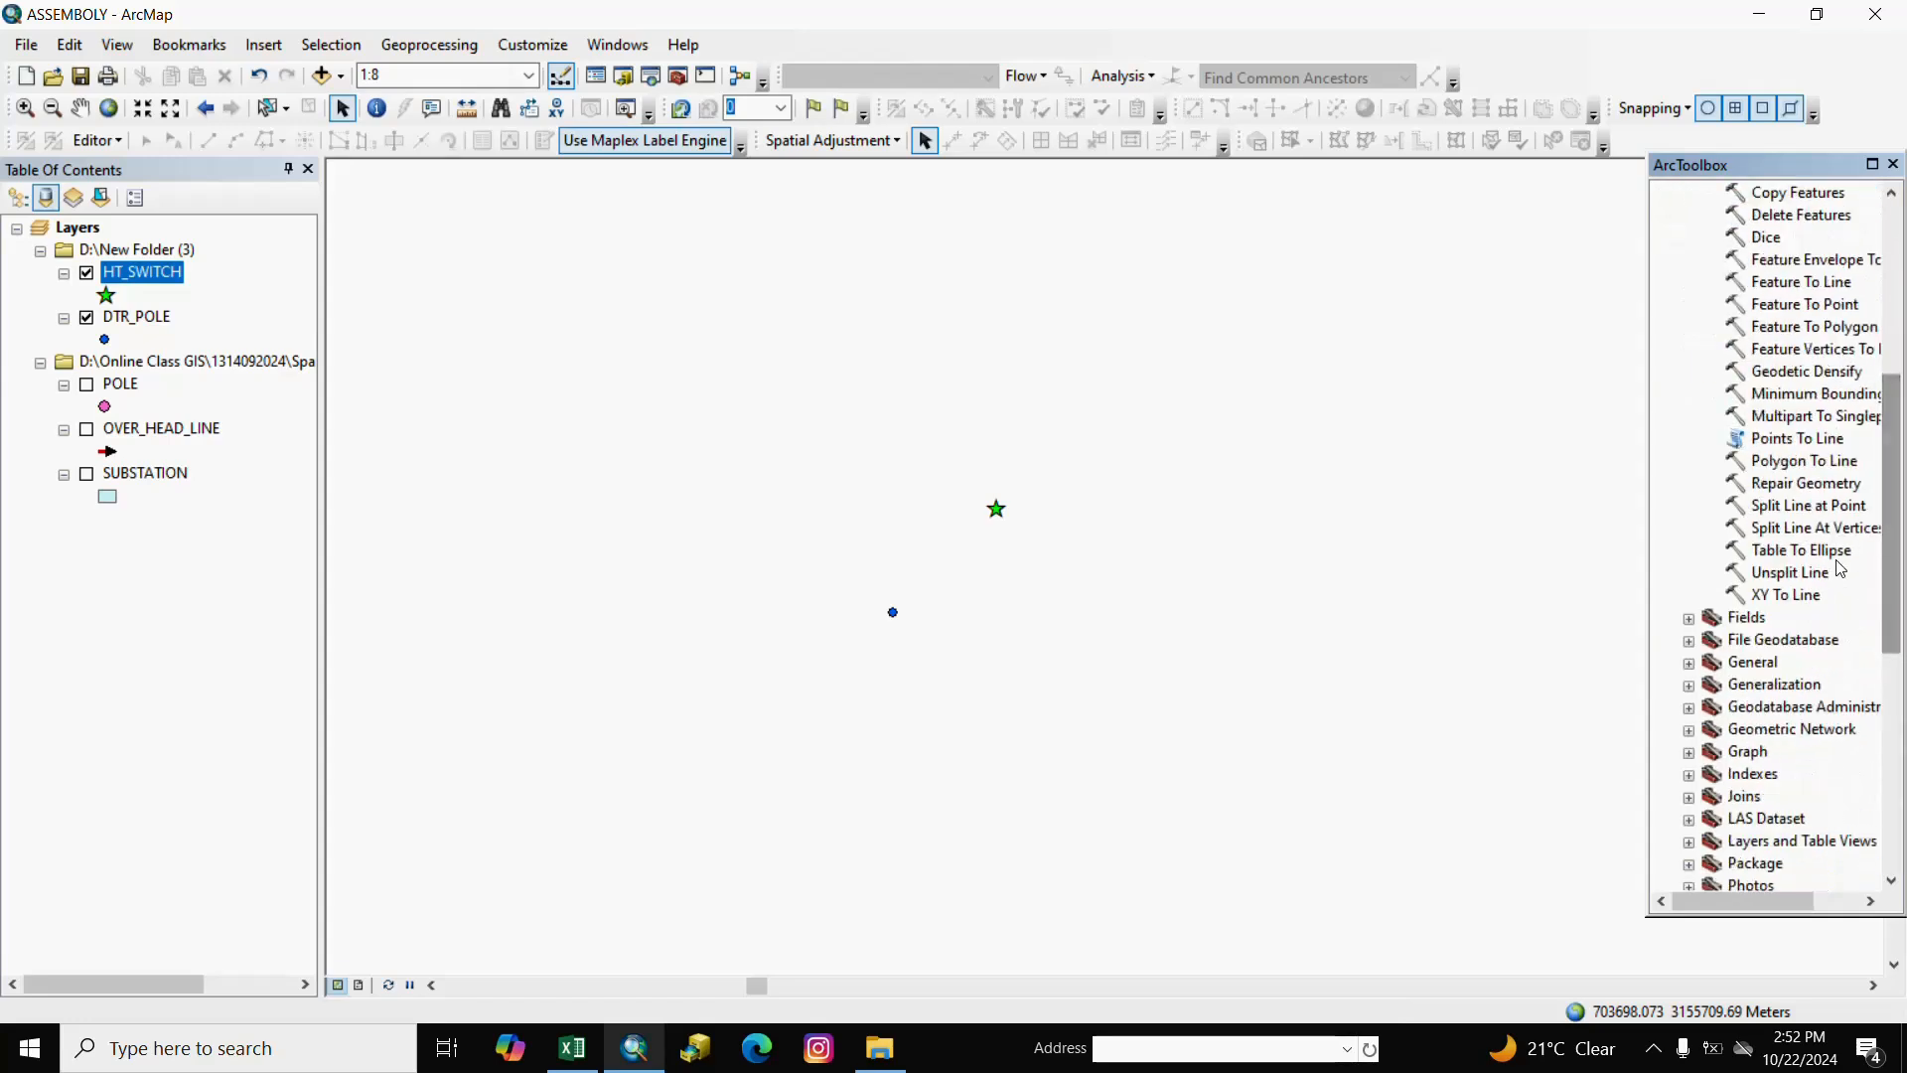
pyautogui.click(1770, 600)
pyautogui.rightClick(1768, 598)
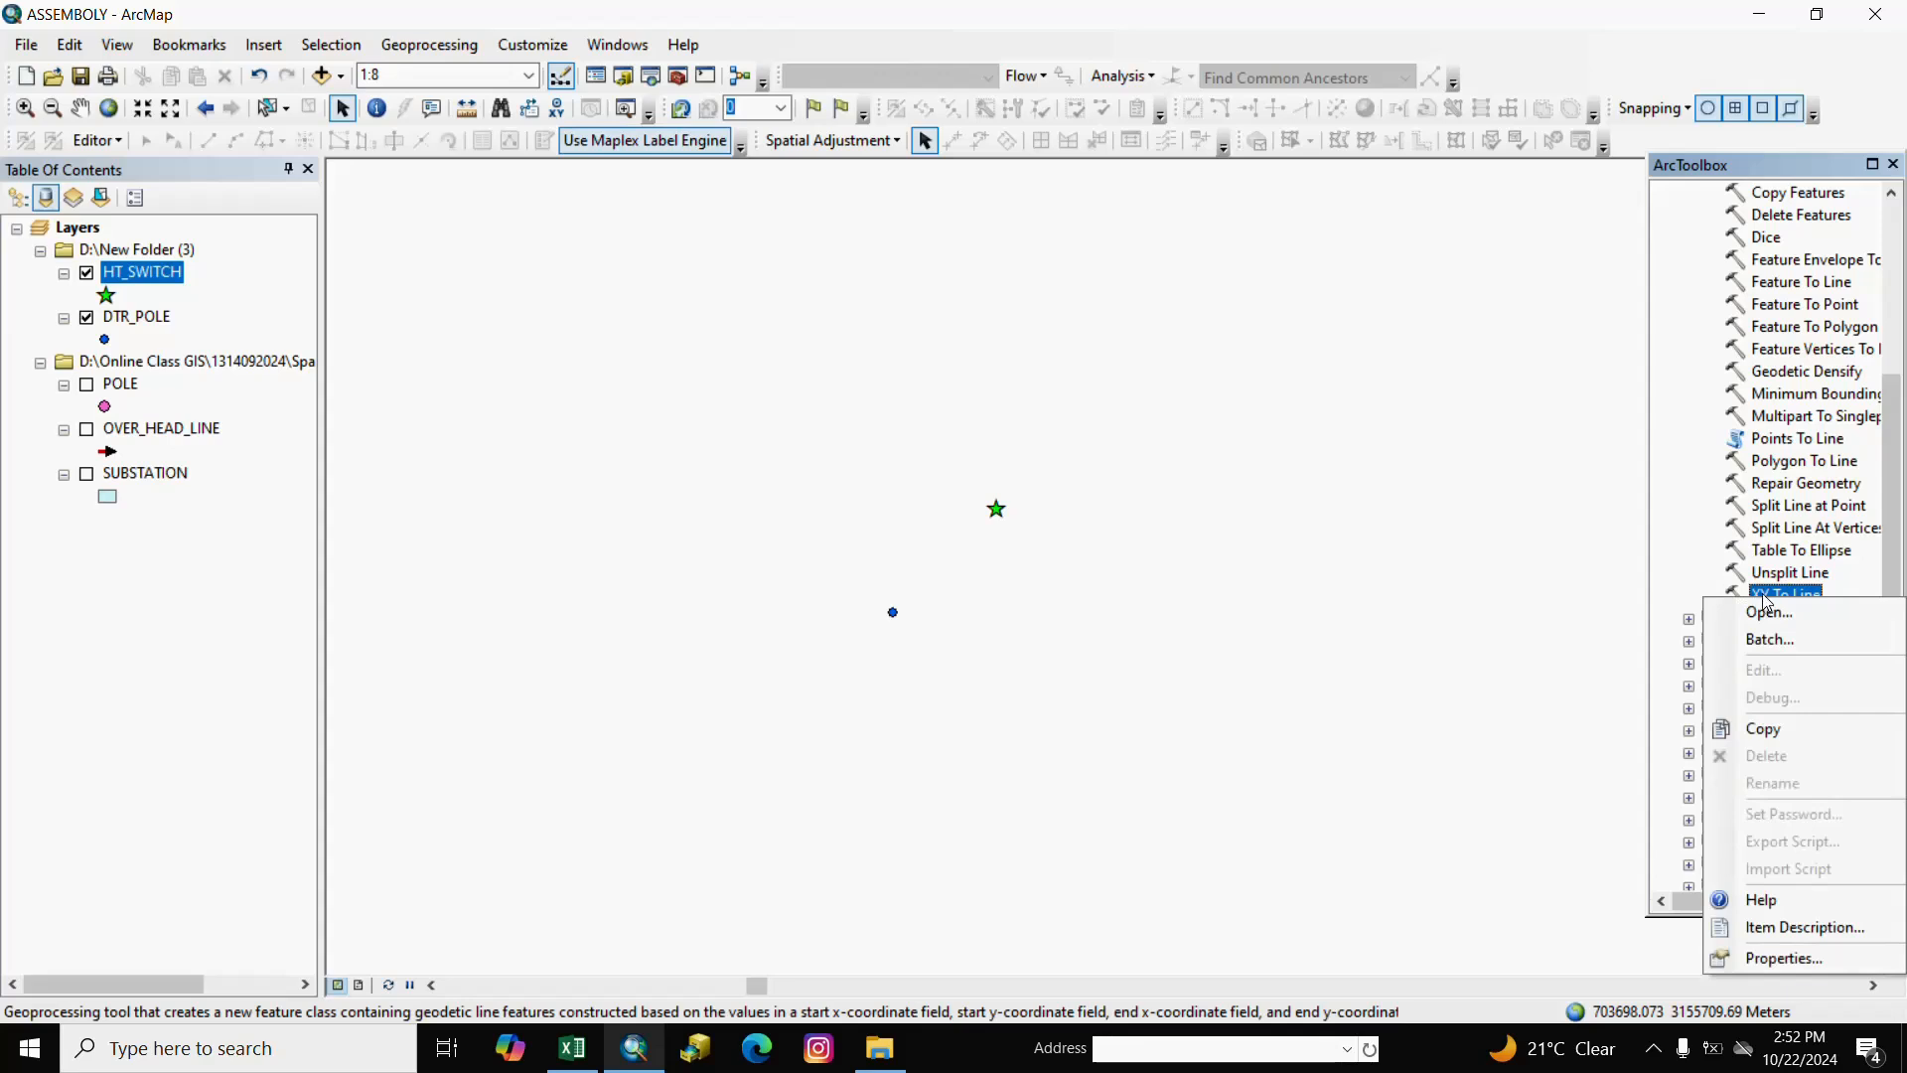
pyautogui.click(1666, 568)
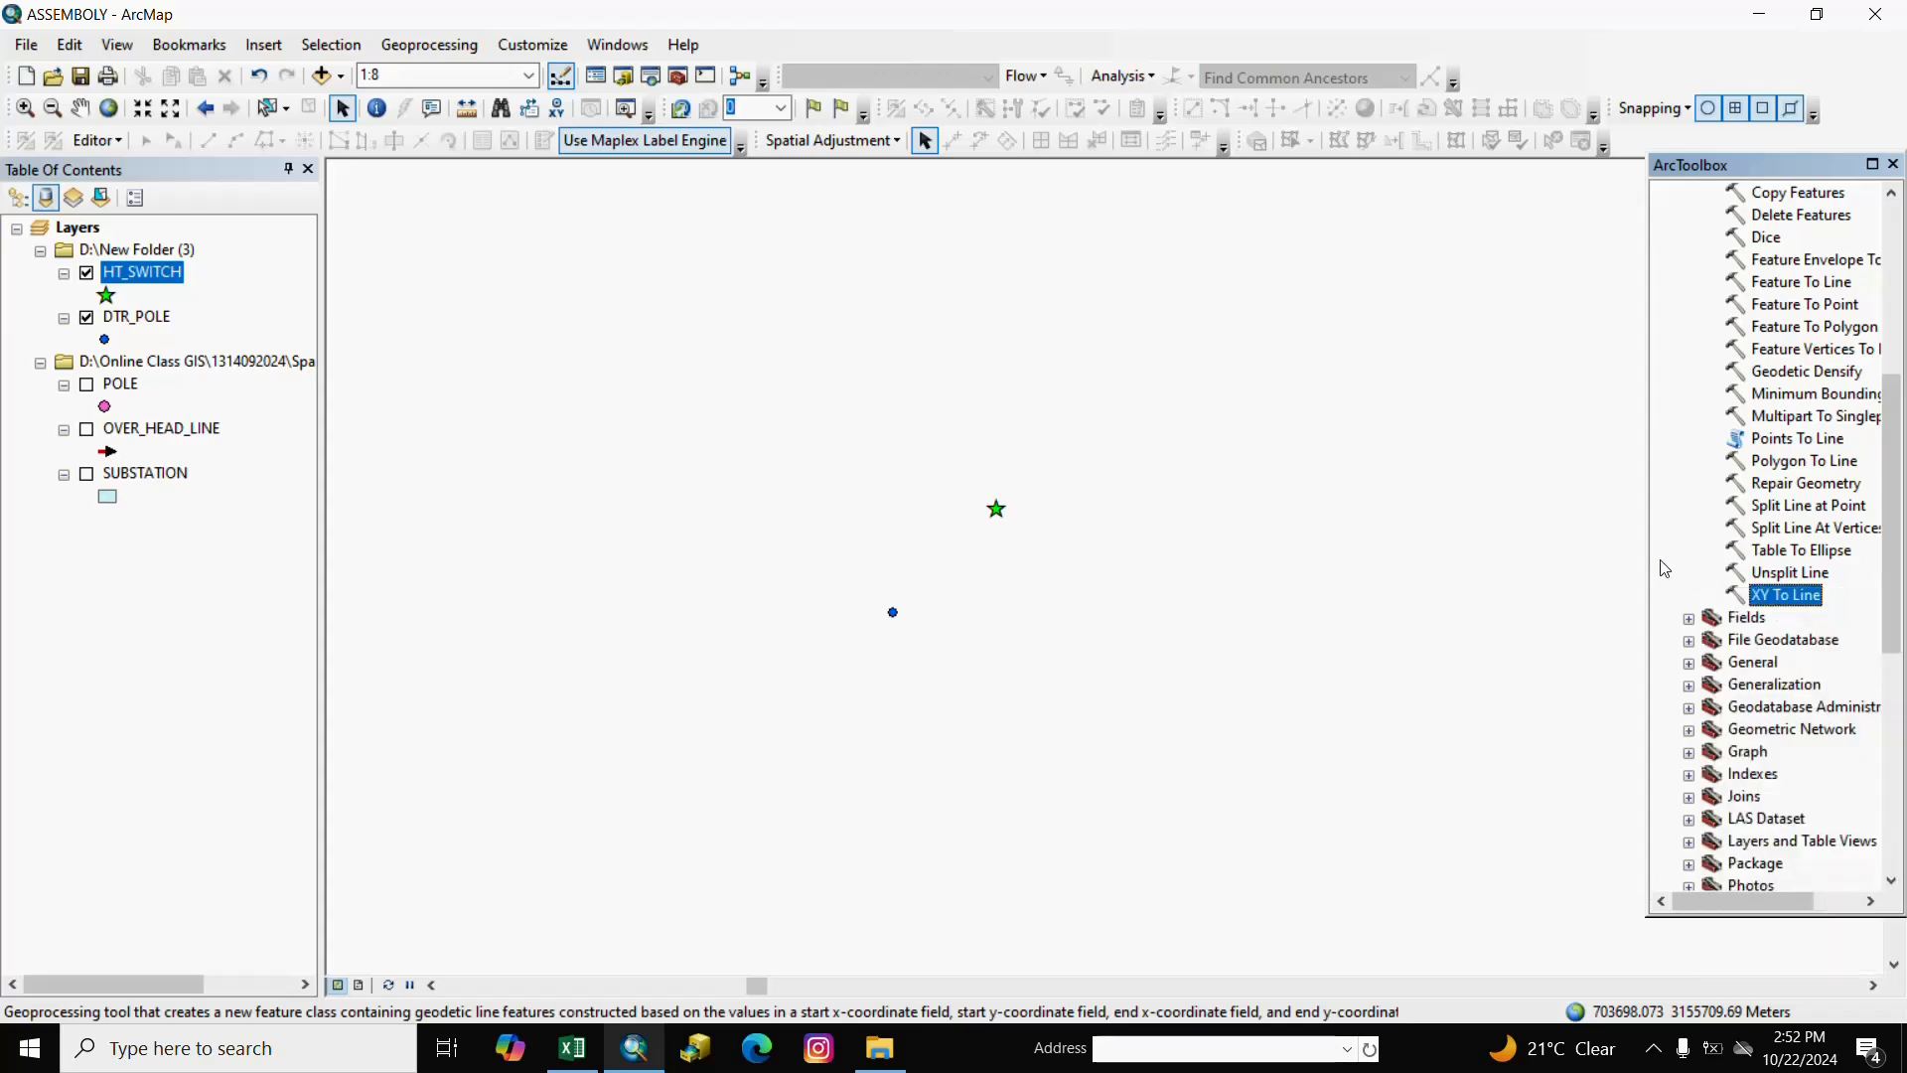
pyautogui.doubleClick(1768, 596)
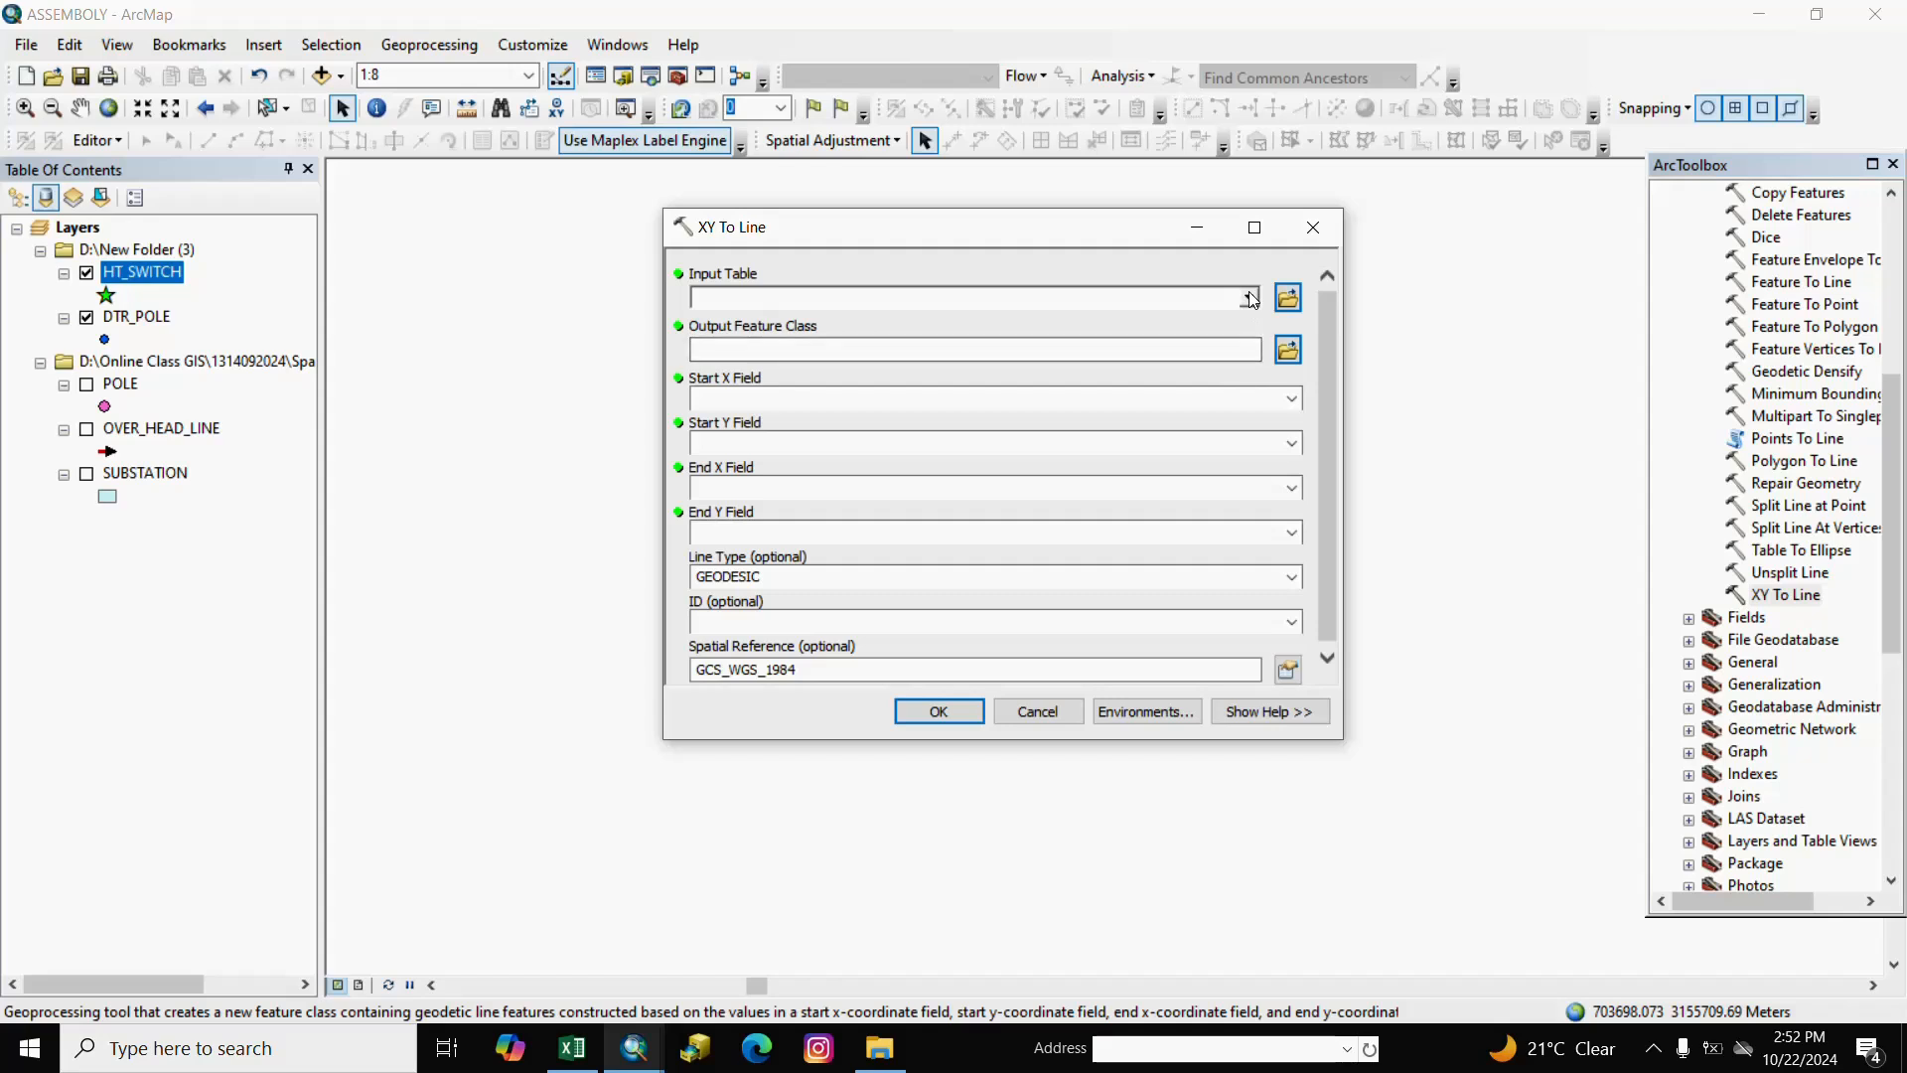
pyautogui.click(1250, 298)
pyautogui.click(1250, 298)
pyautogui.click(1313, 227)
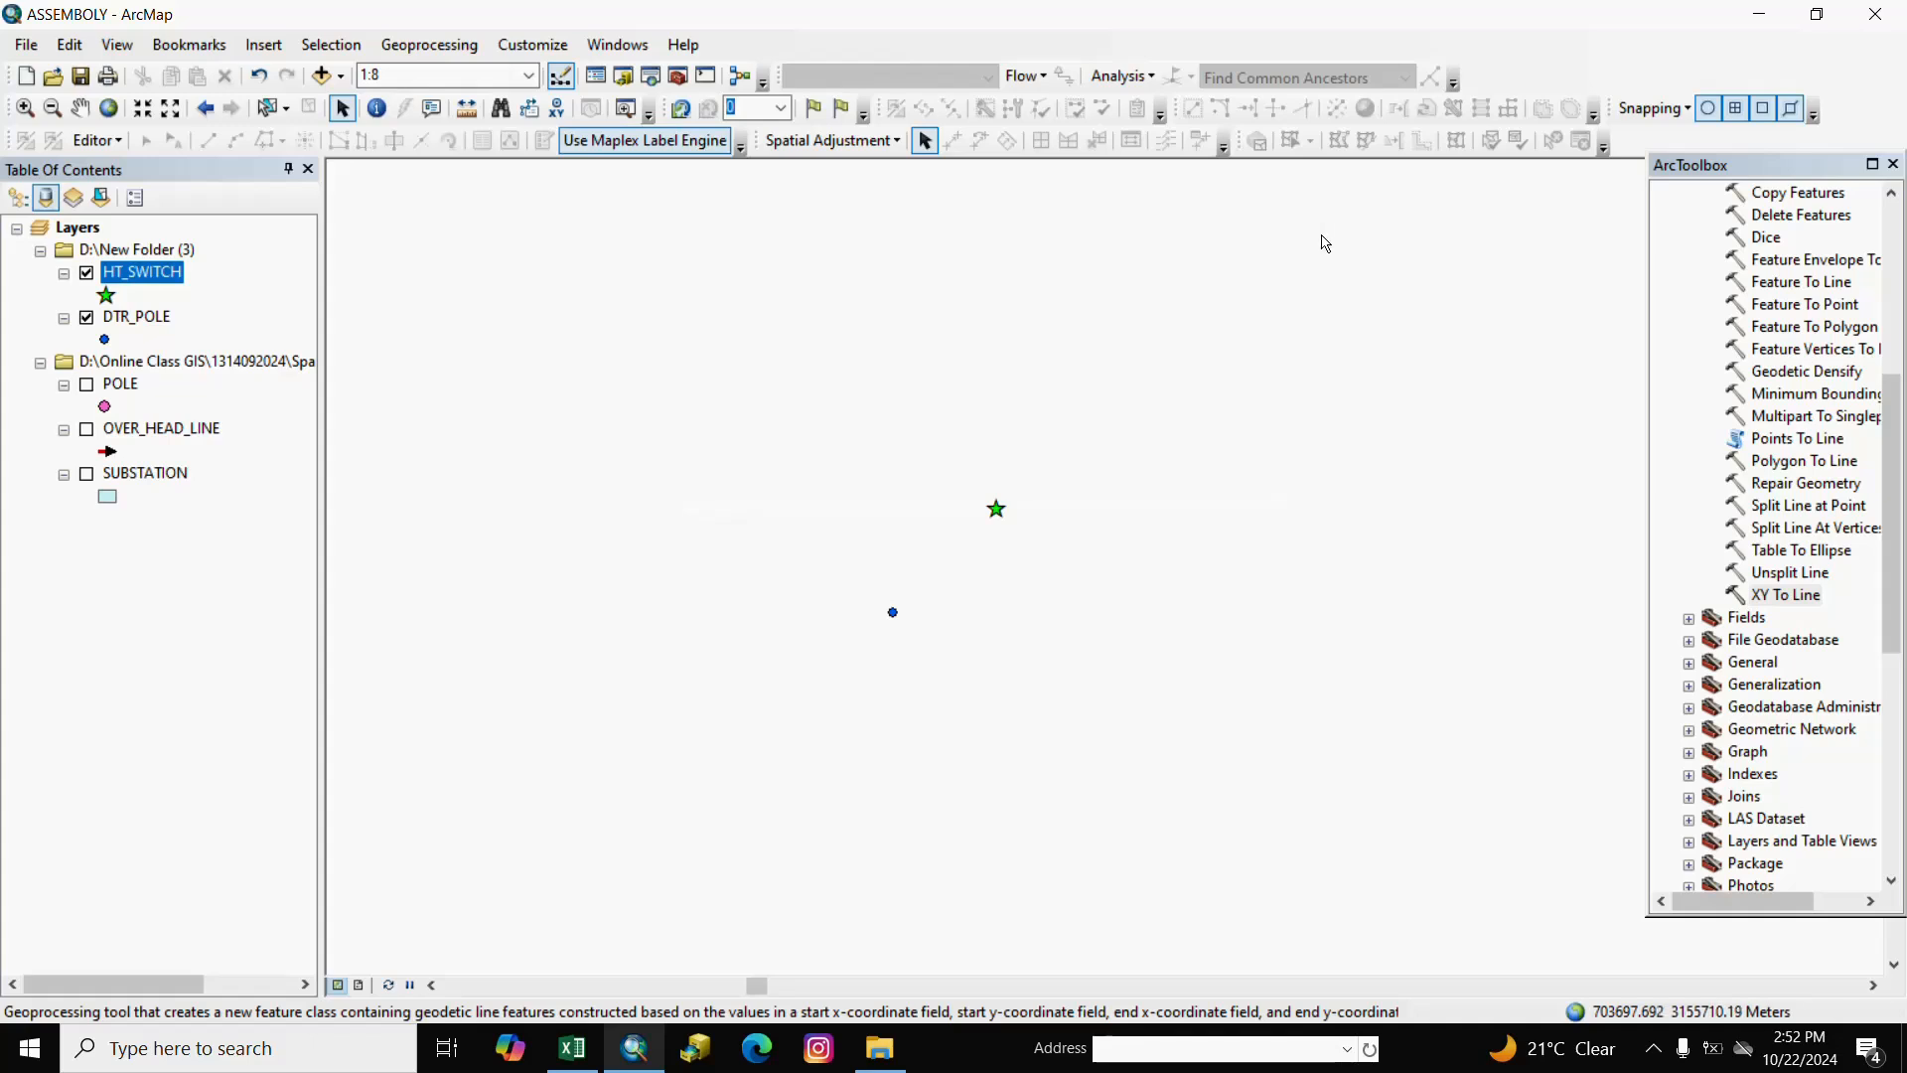
# Spatially join HT_SWITCH to DTR_POLE with all closest-point attributes as Join_Output_12, then open its table.
pyautogui.rightClick(159, 320)
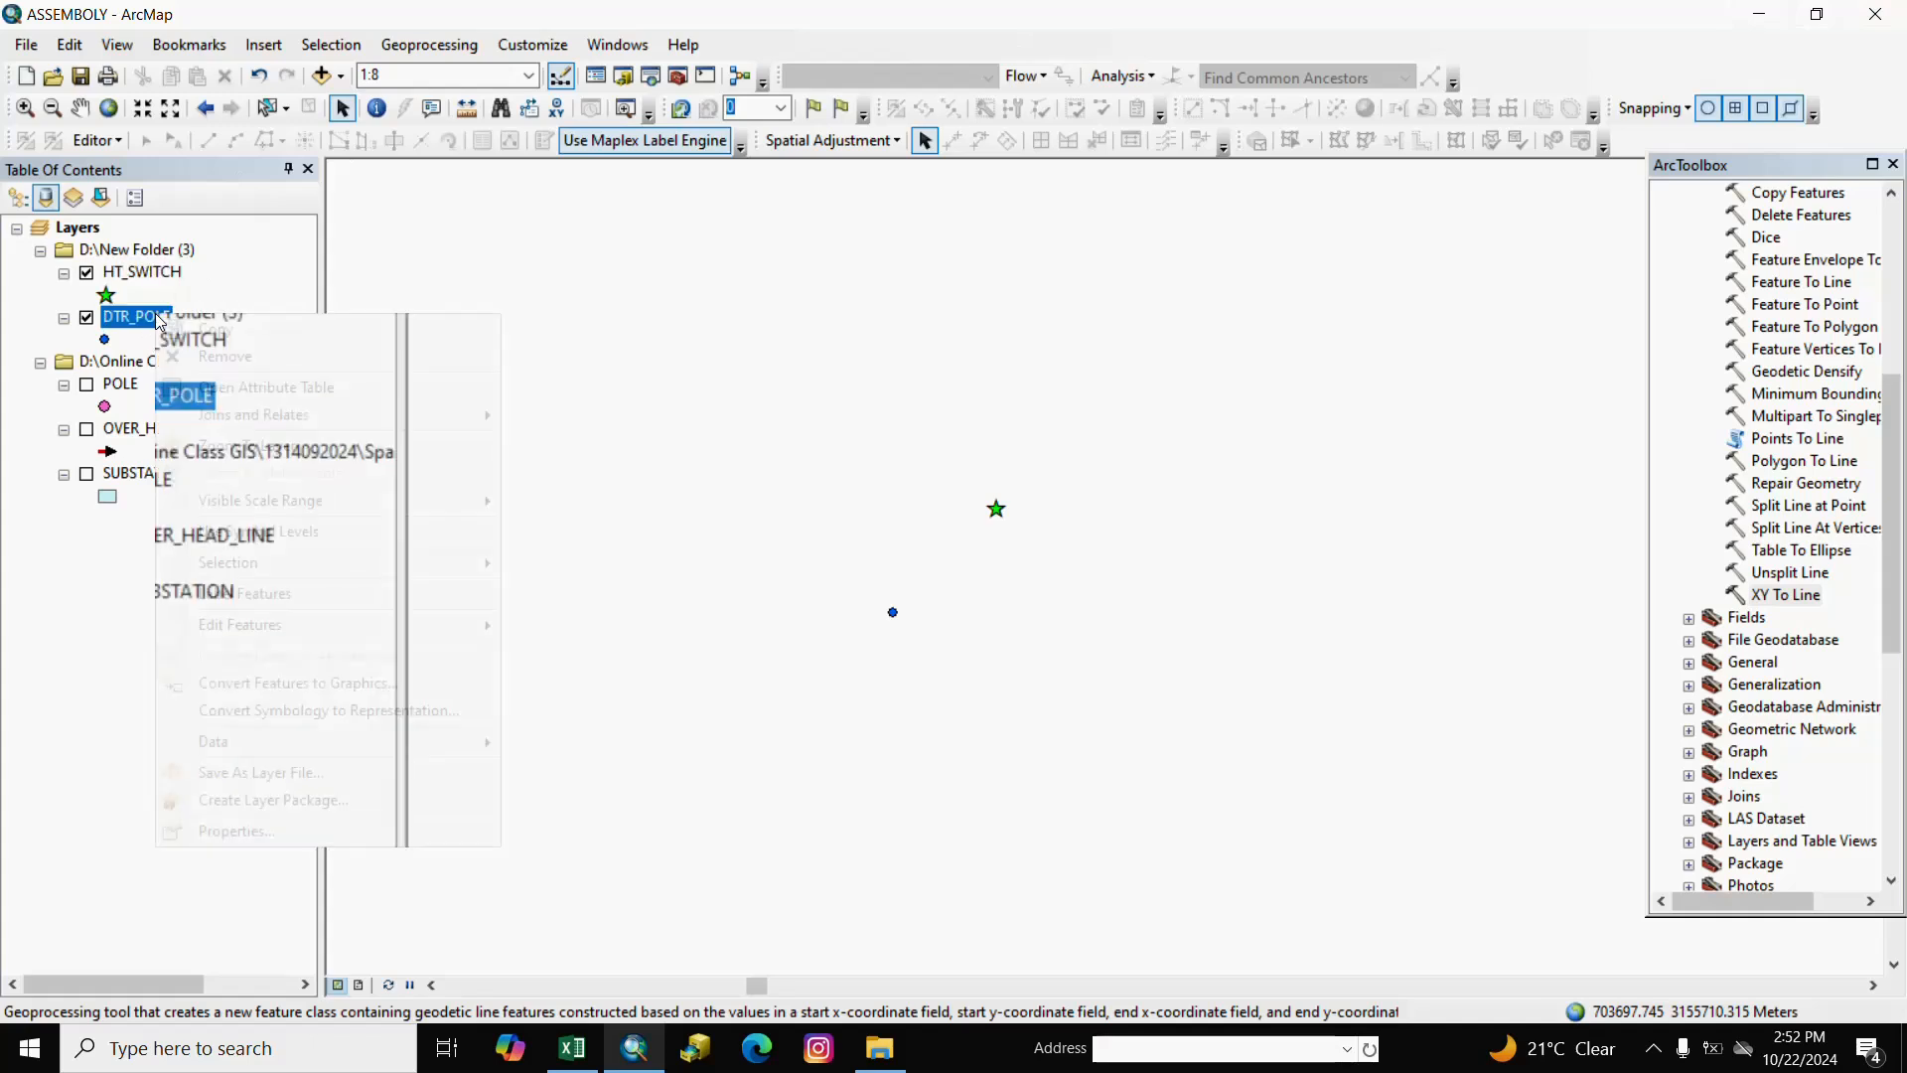
pyautogui.moveTo(217, 426)
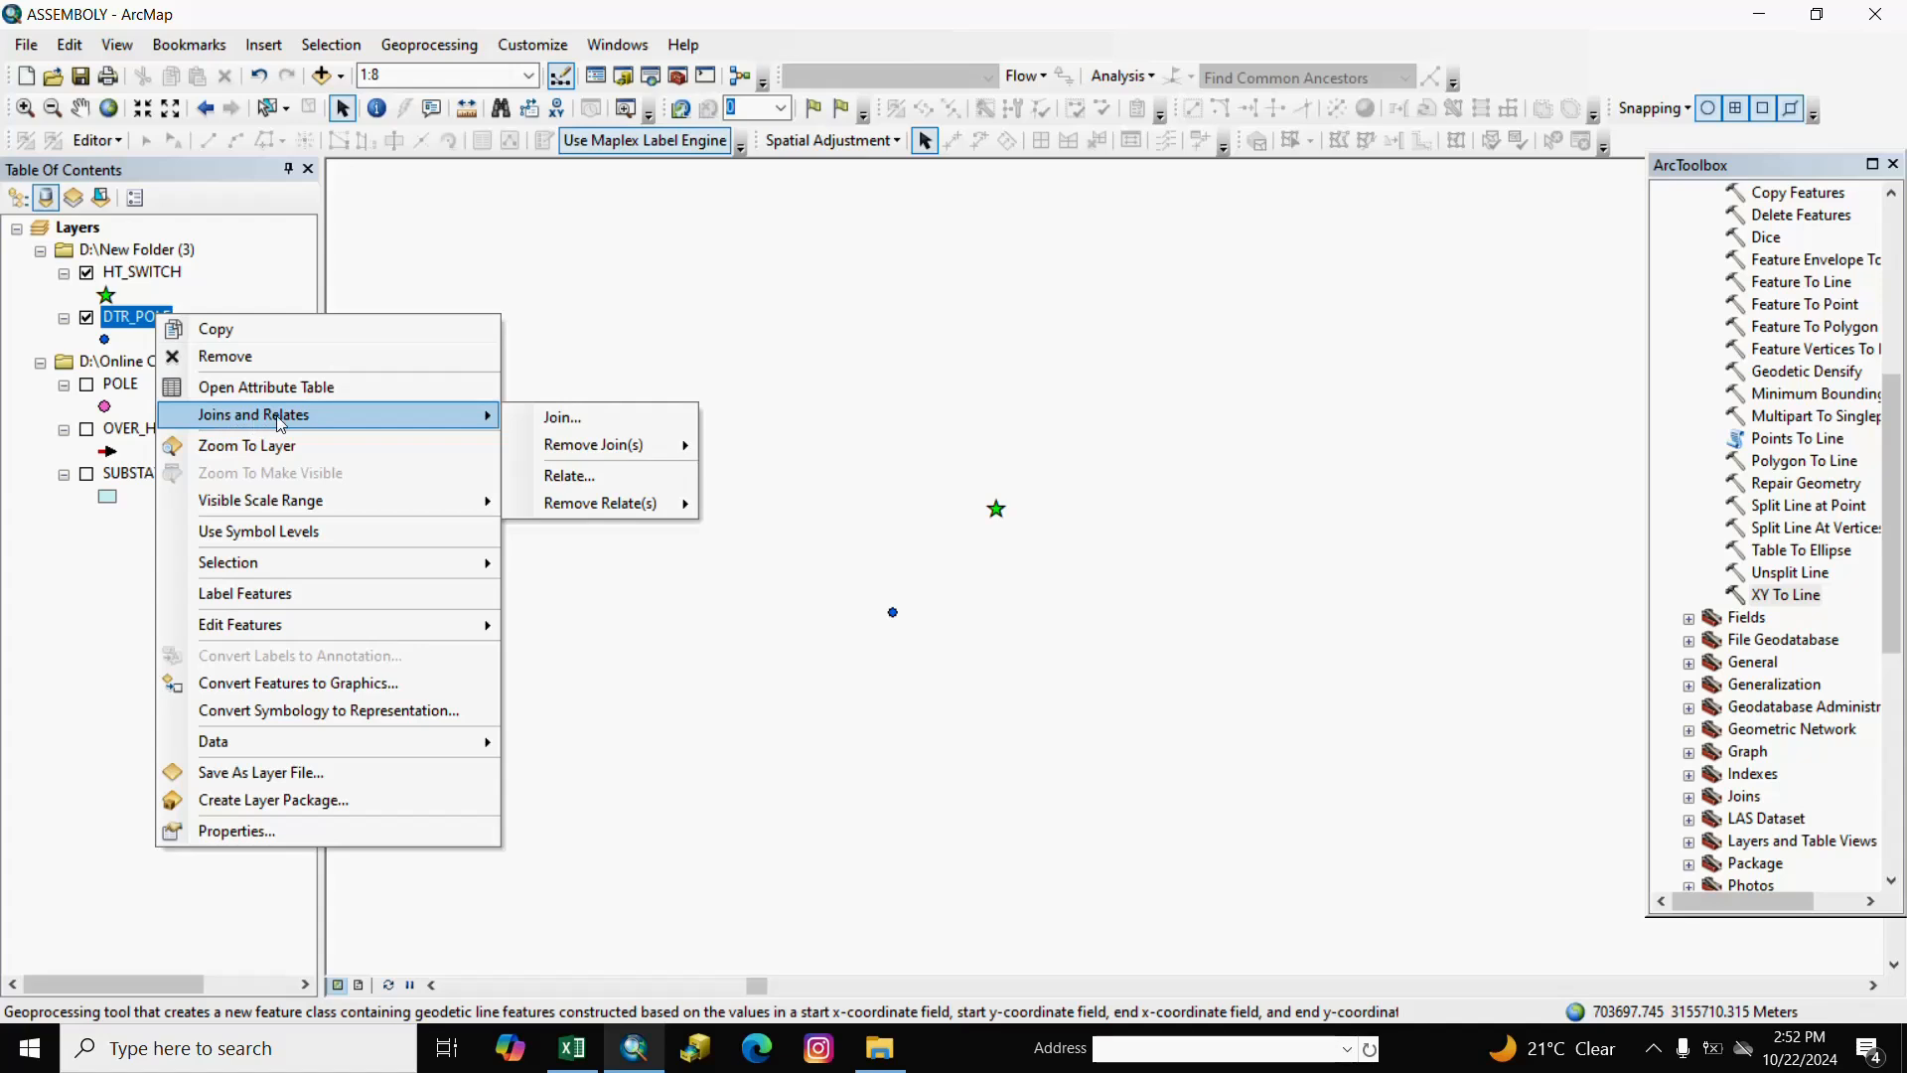
pyautogui.click(594, 423)
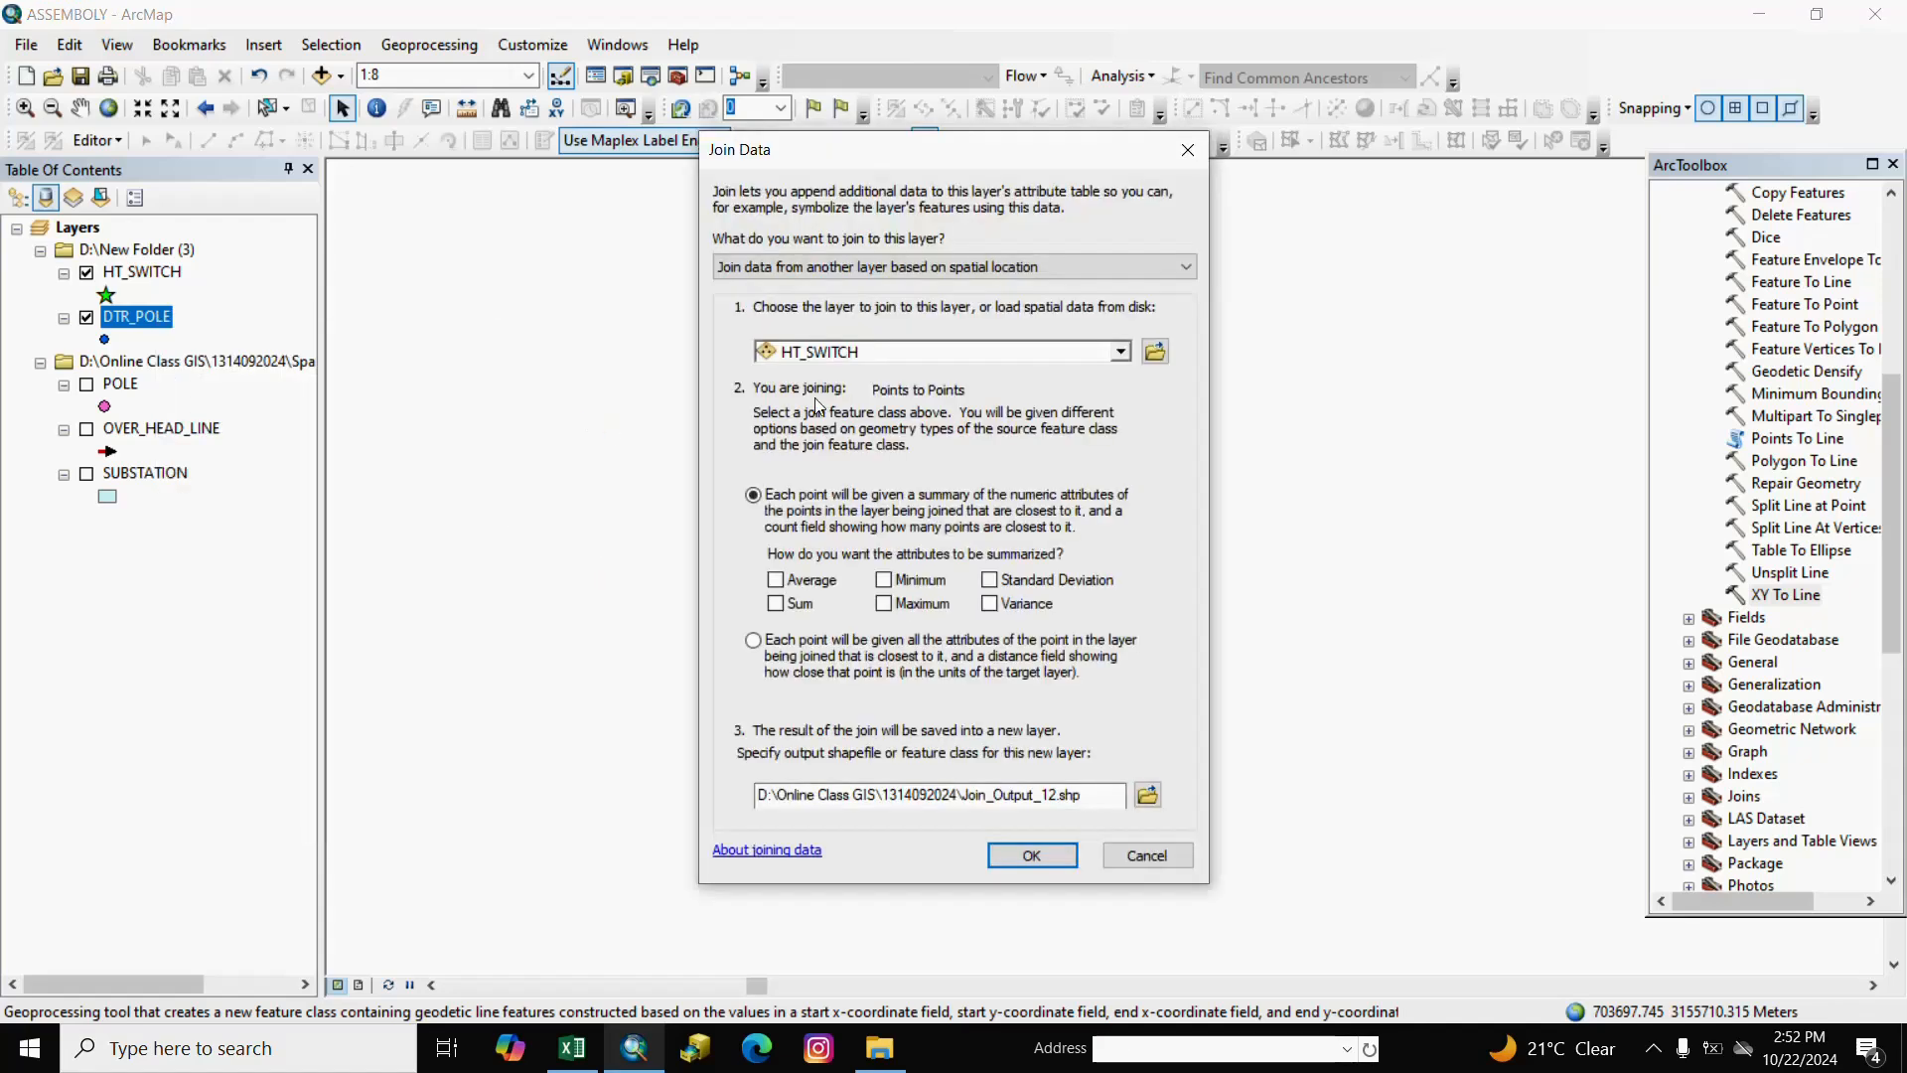
pyautogui.click(1166, 266)
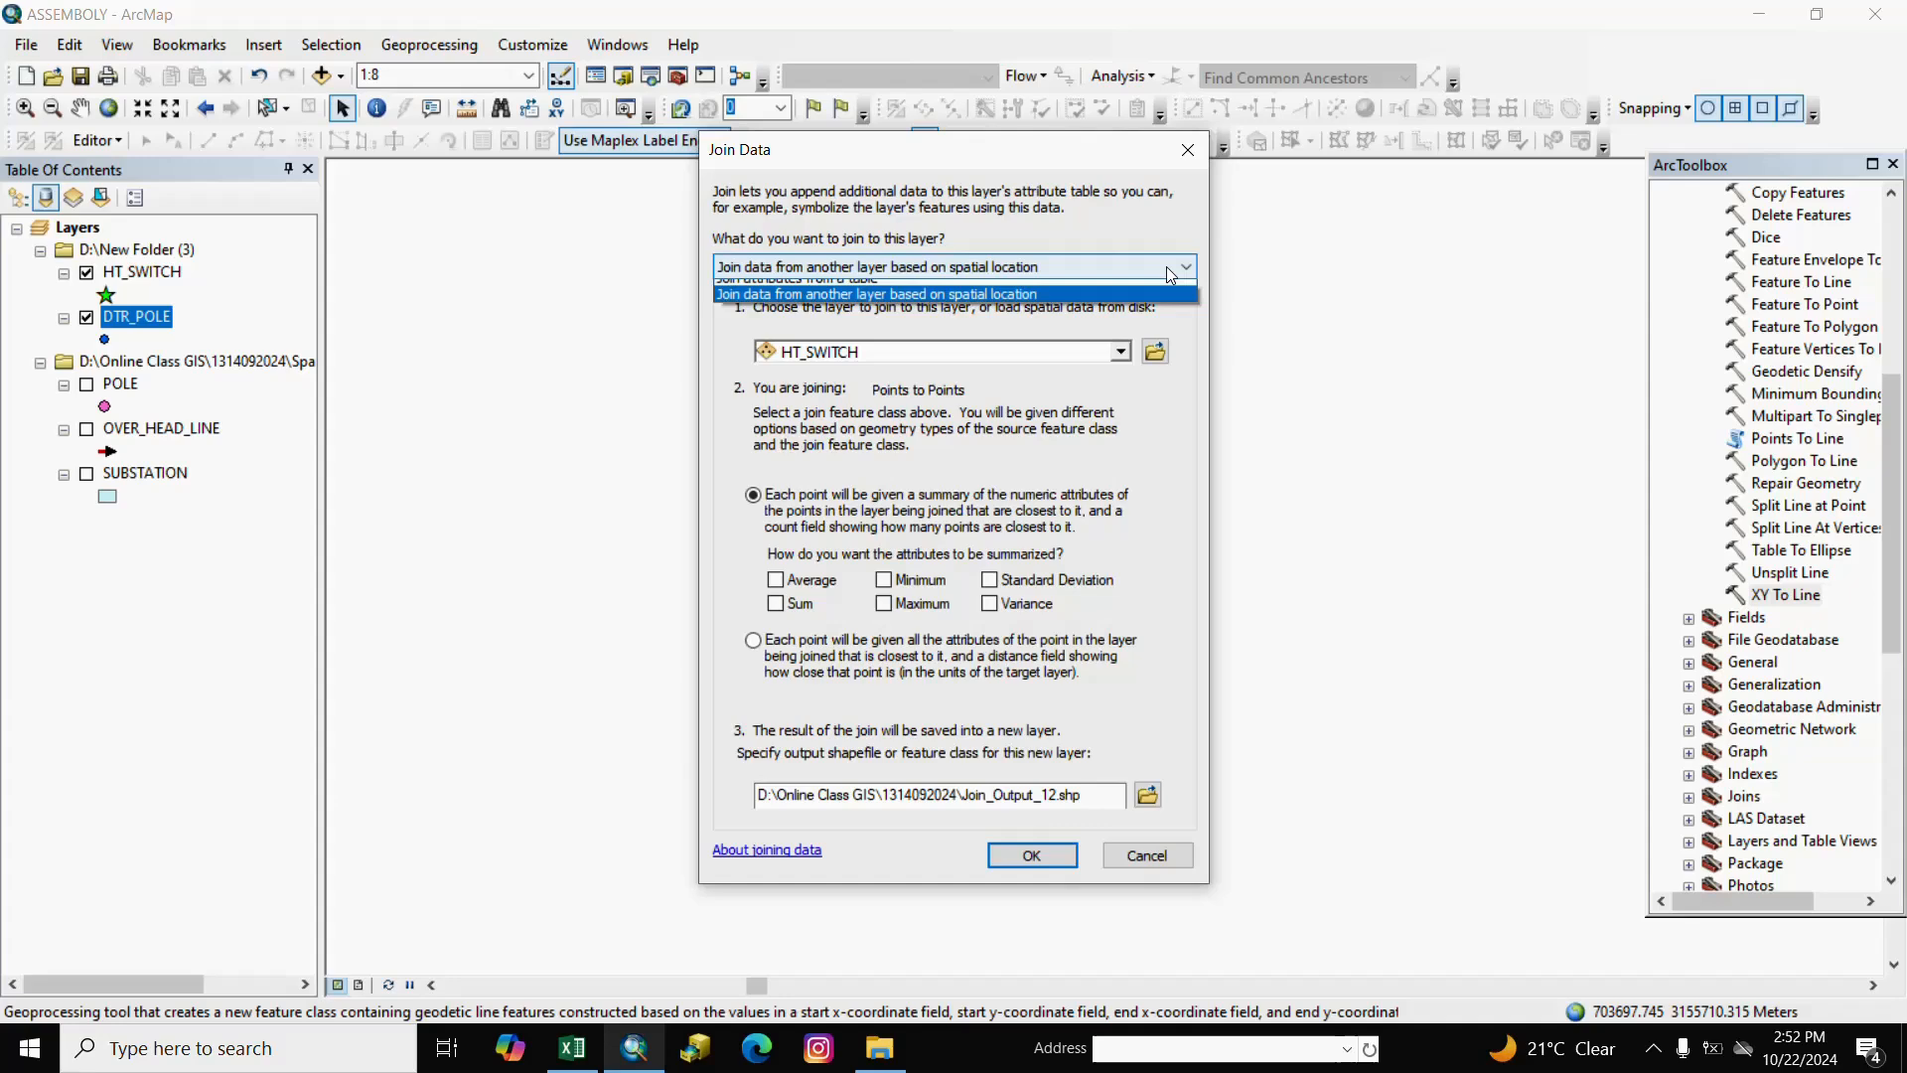
pyautogui.click(888, 307)
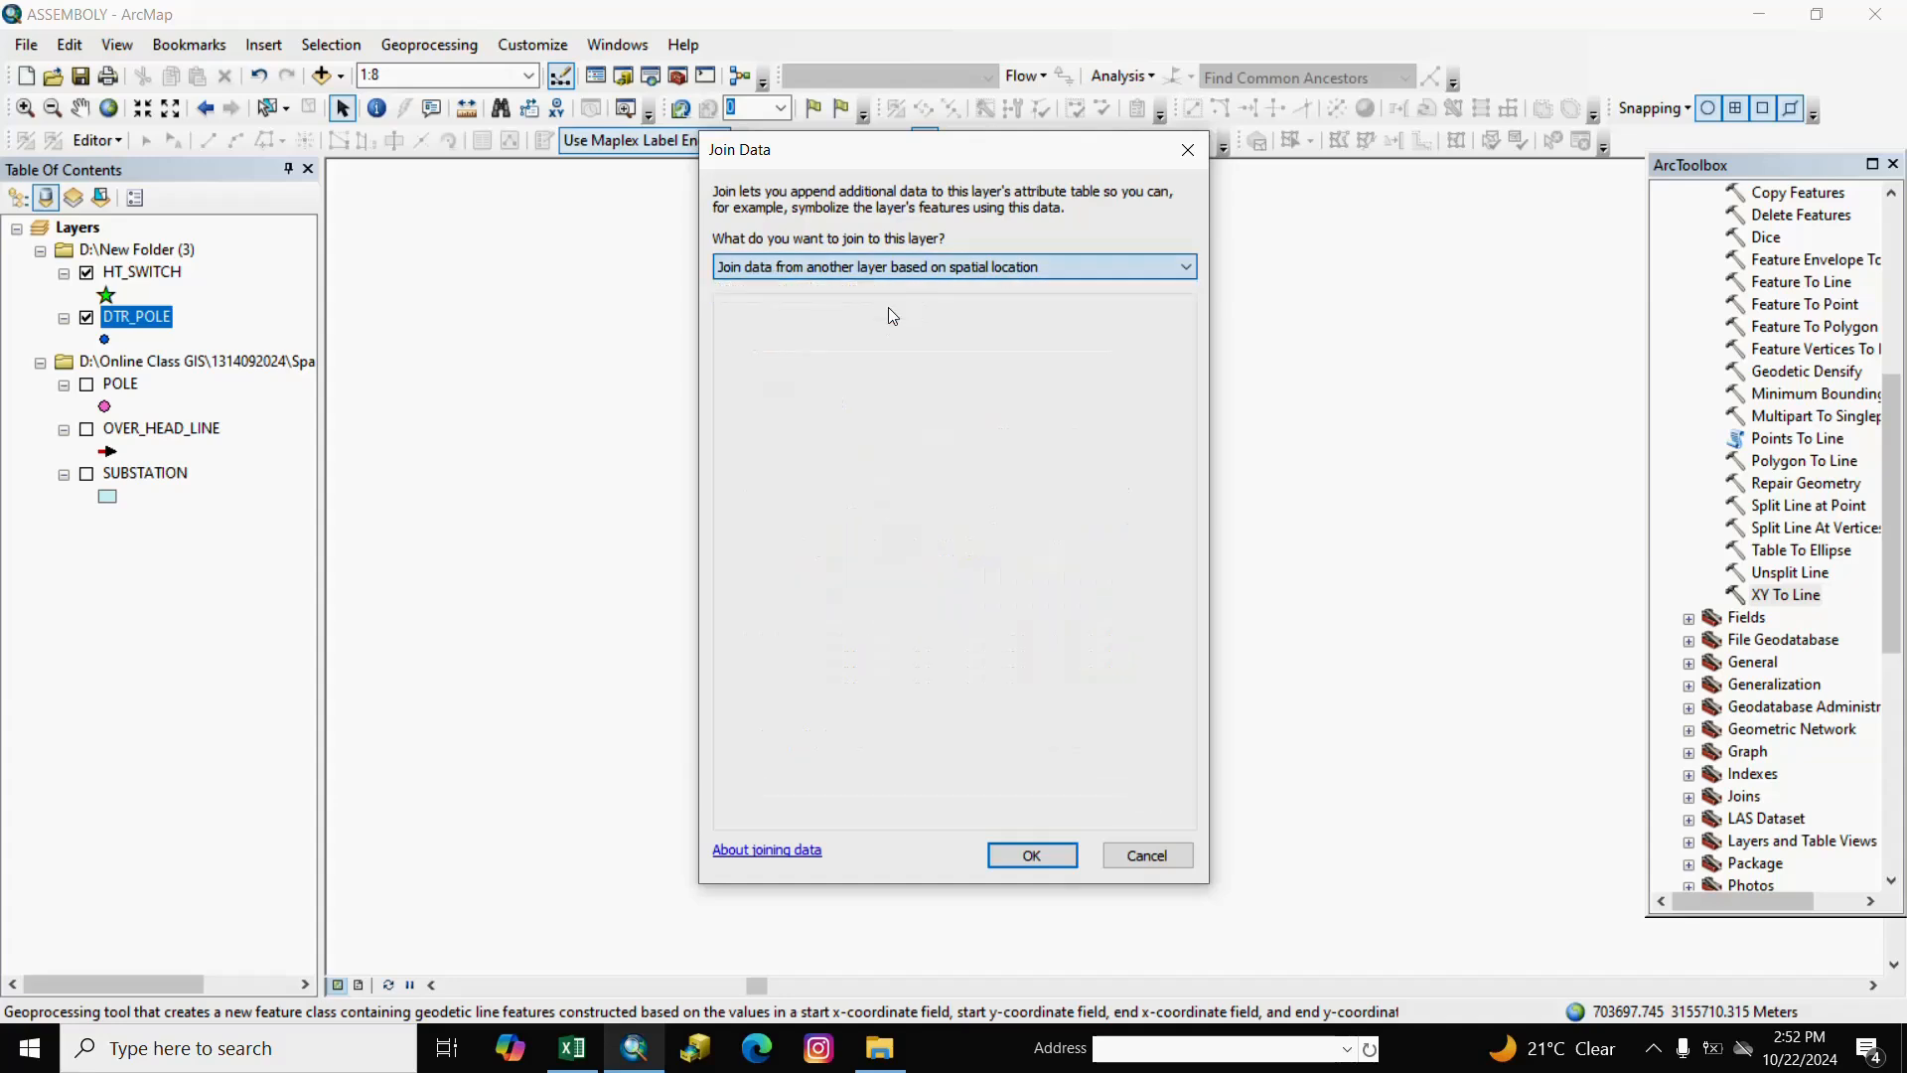
pyautogui.click(1121, 352)
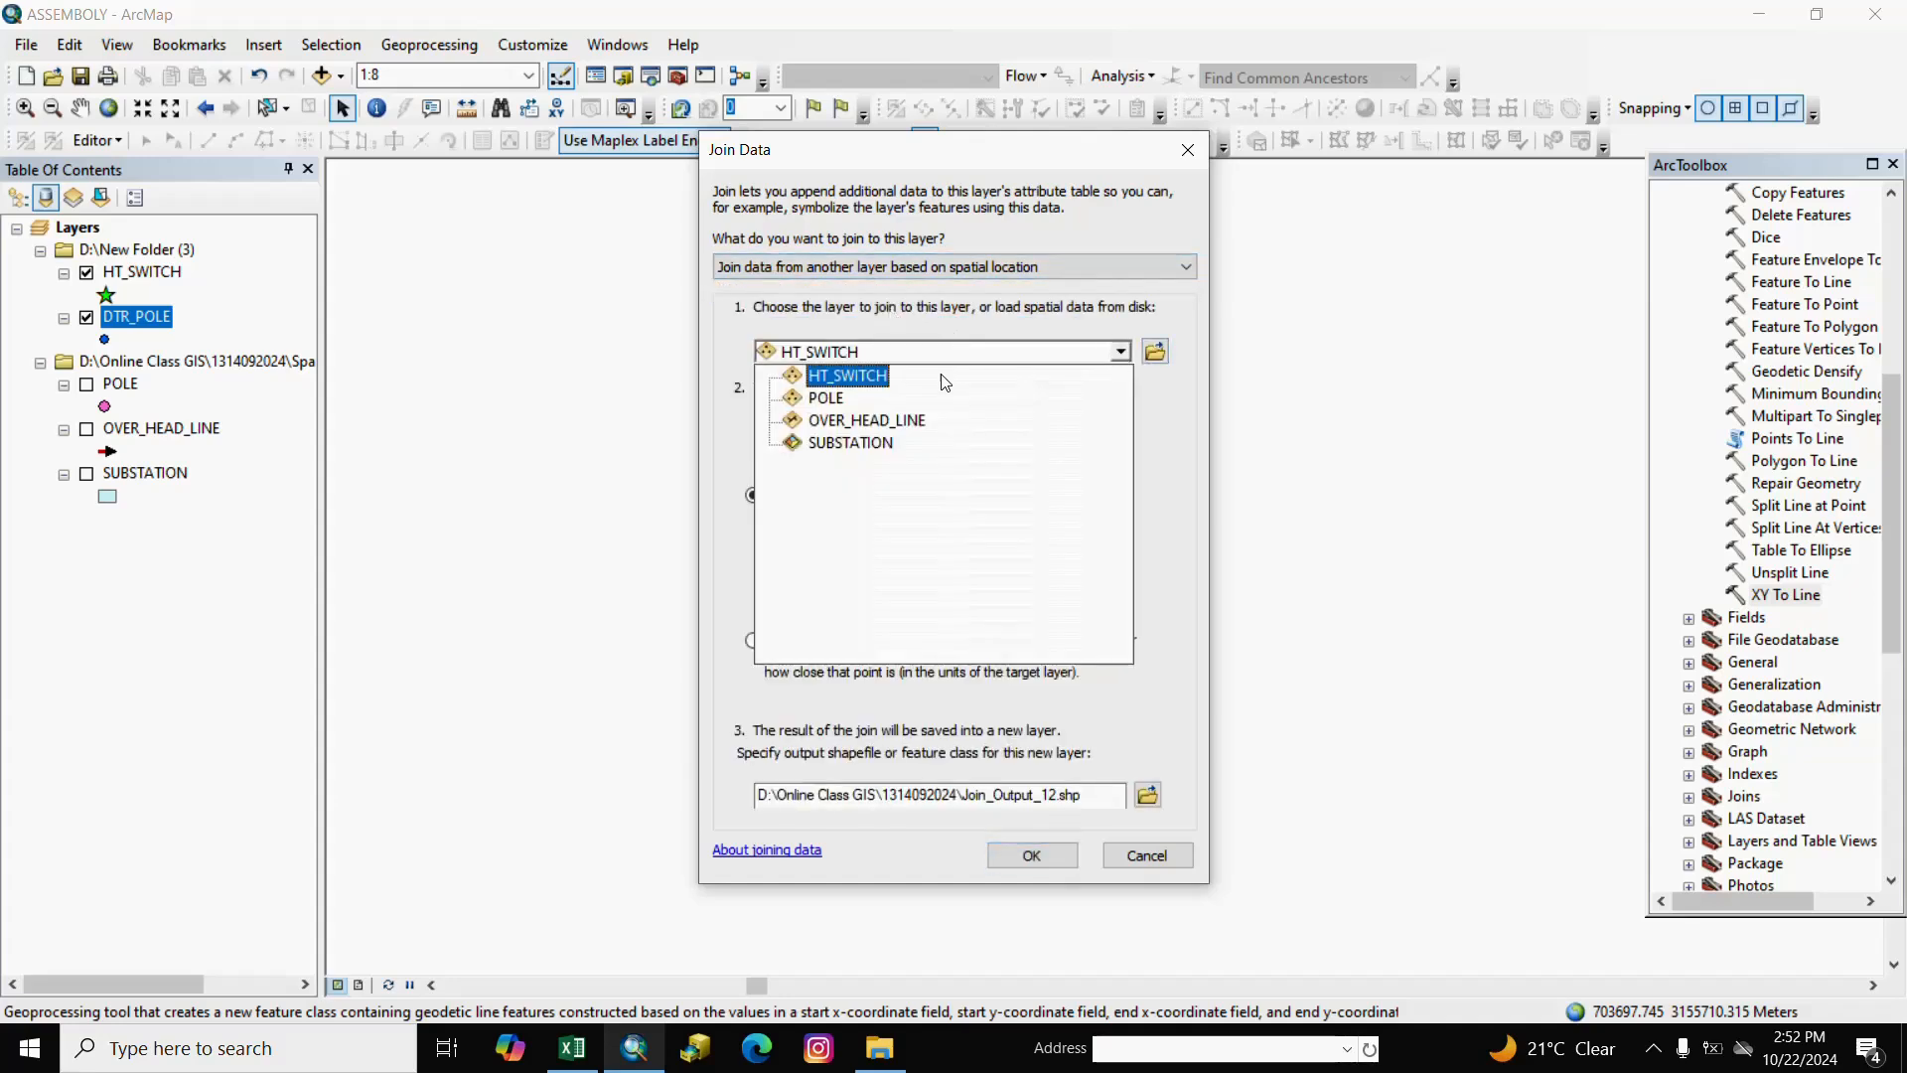
pyautogui.click(887, 378)
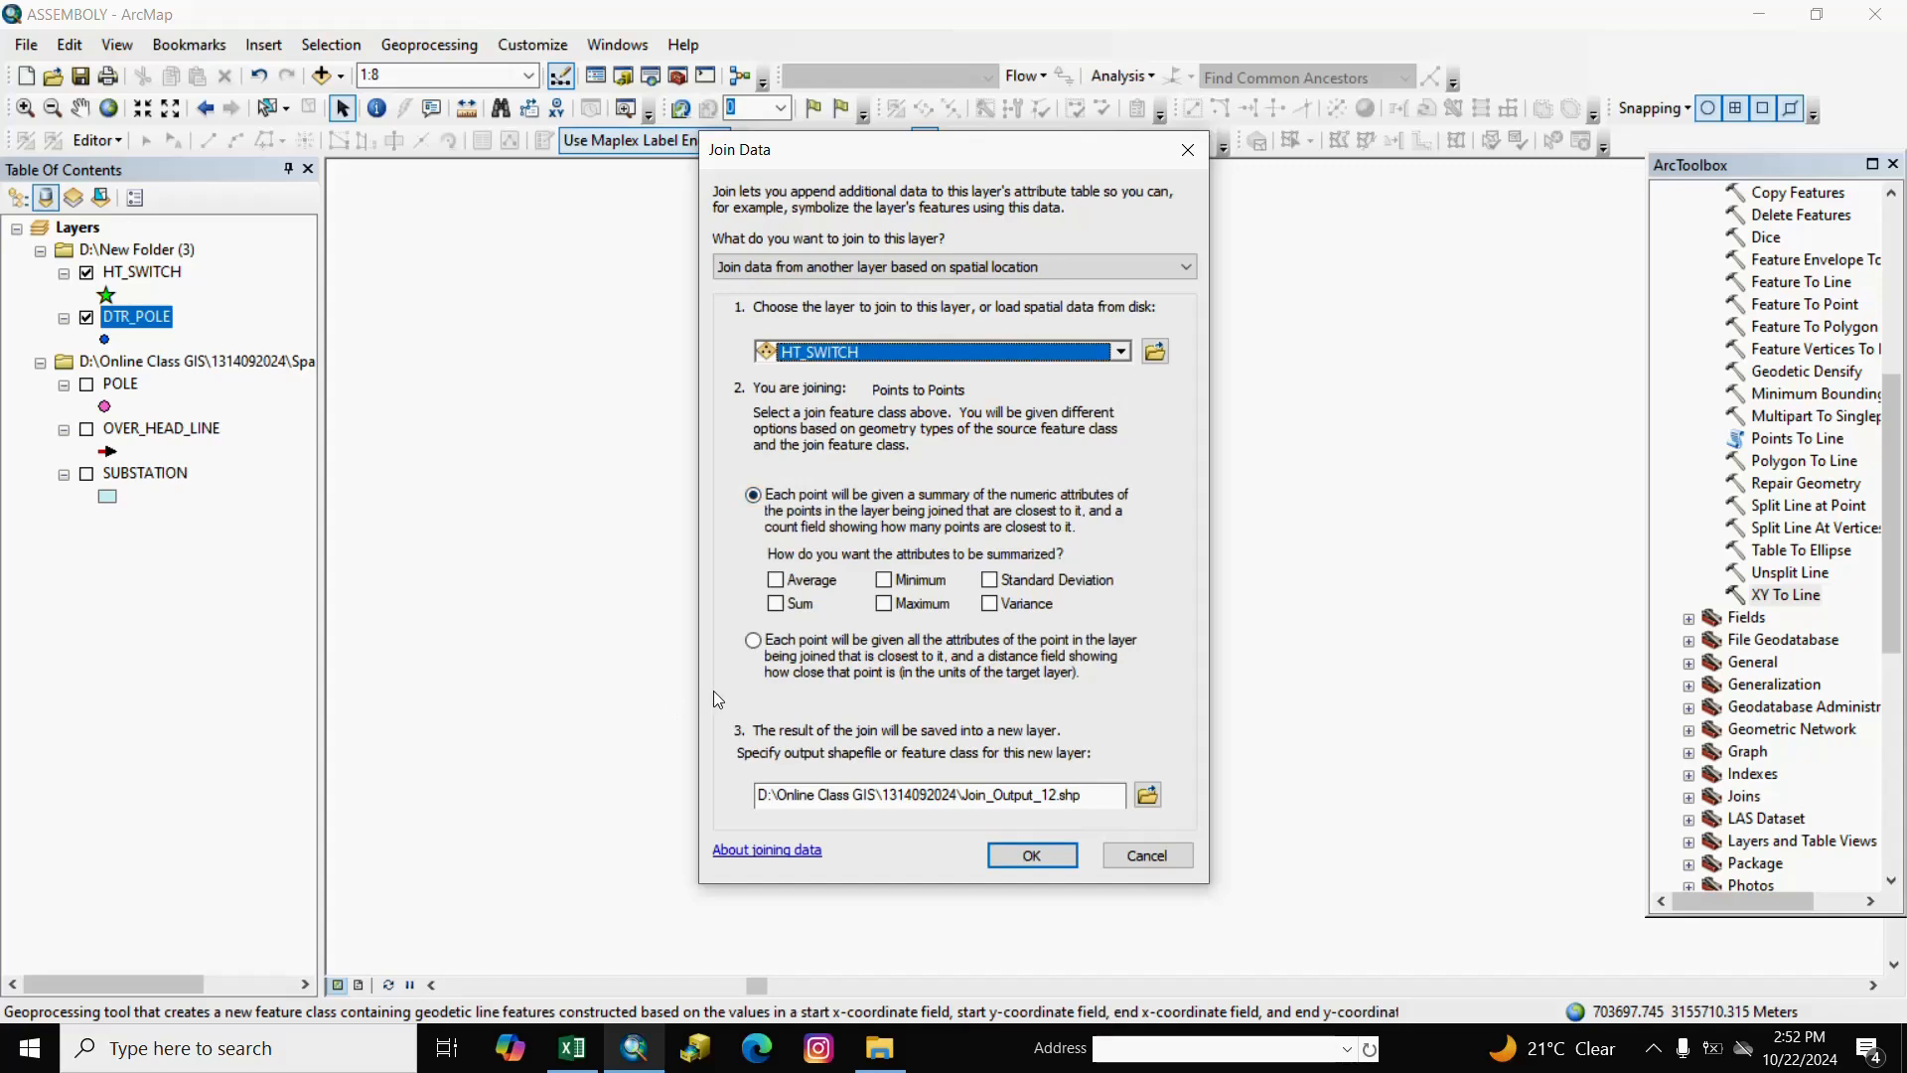
pyautogui.click(755, 643)
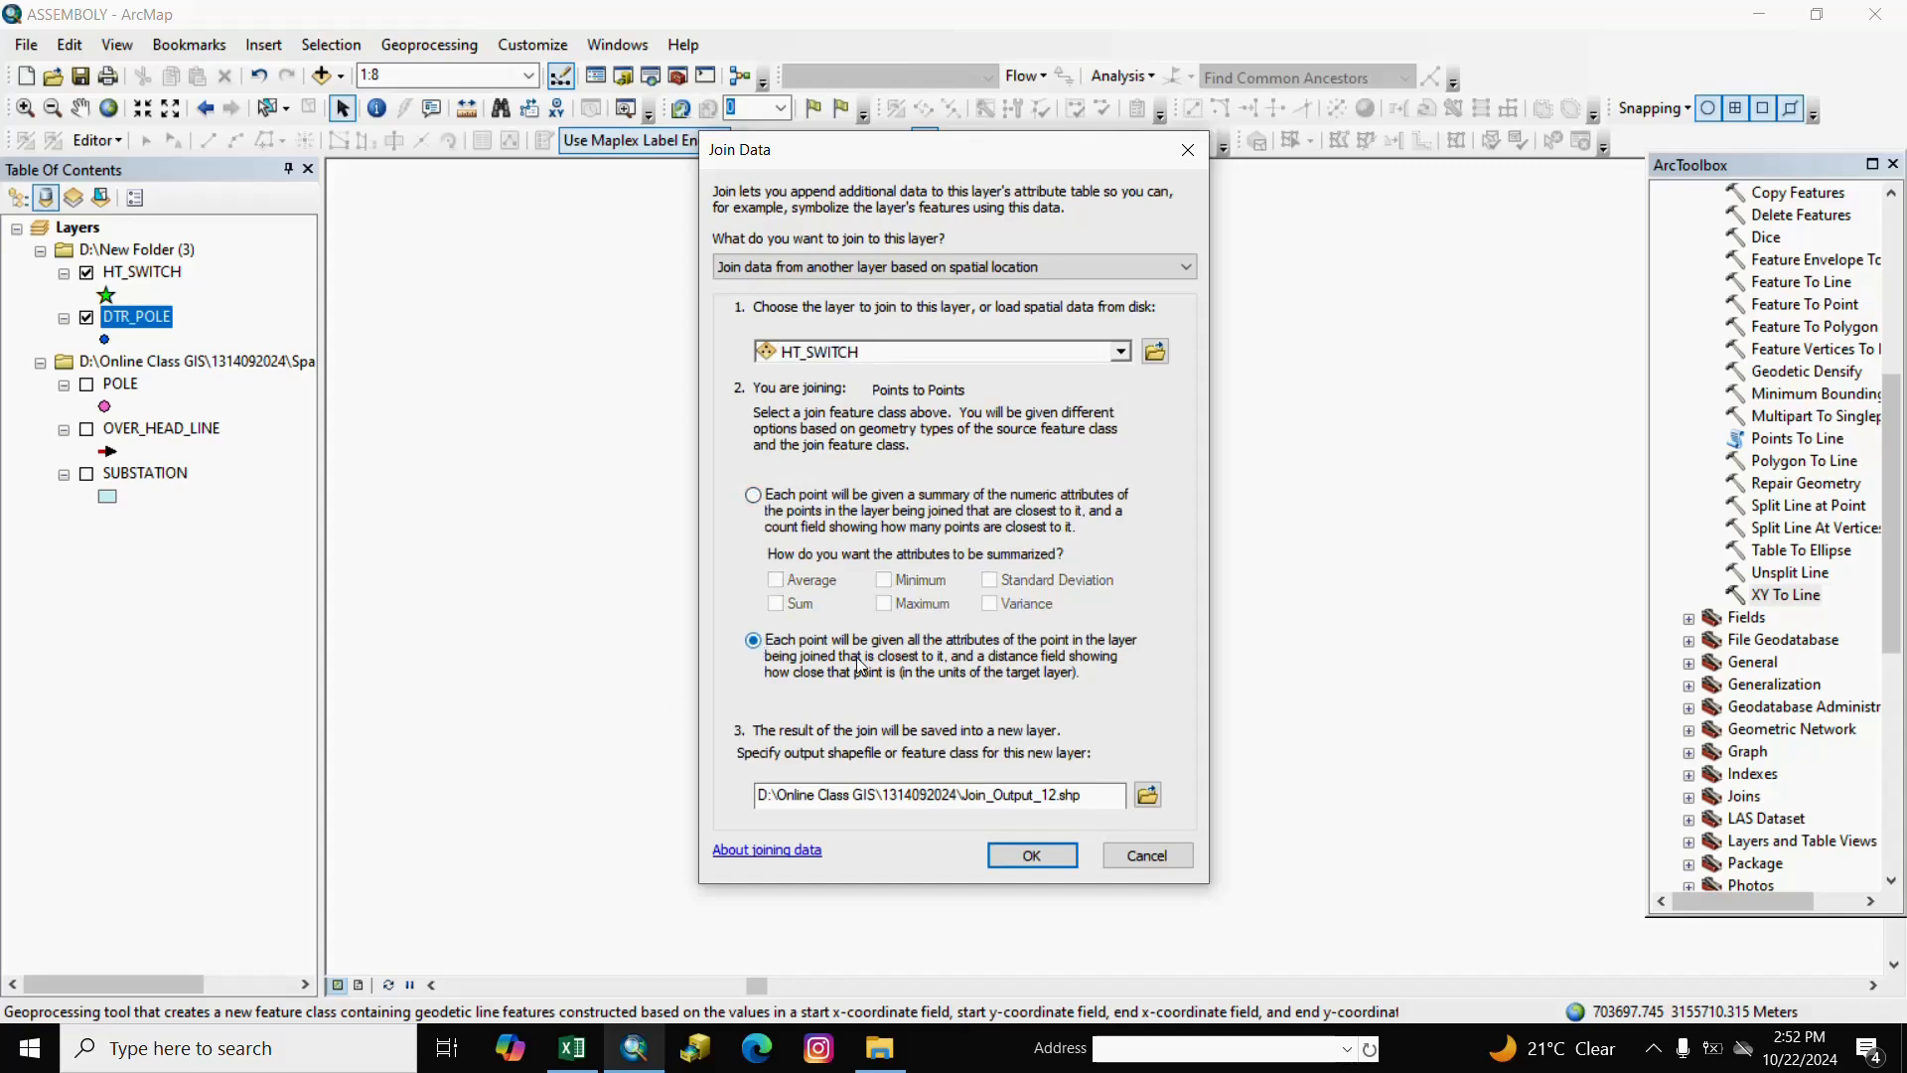
pyautogui.click(1025, 869)
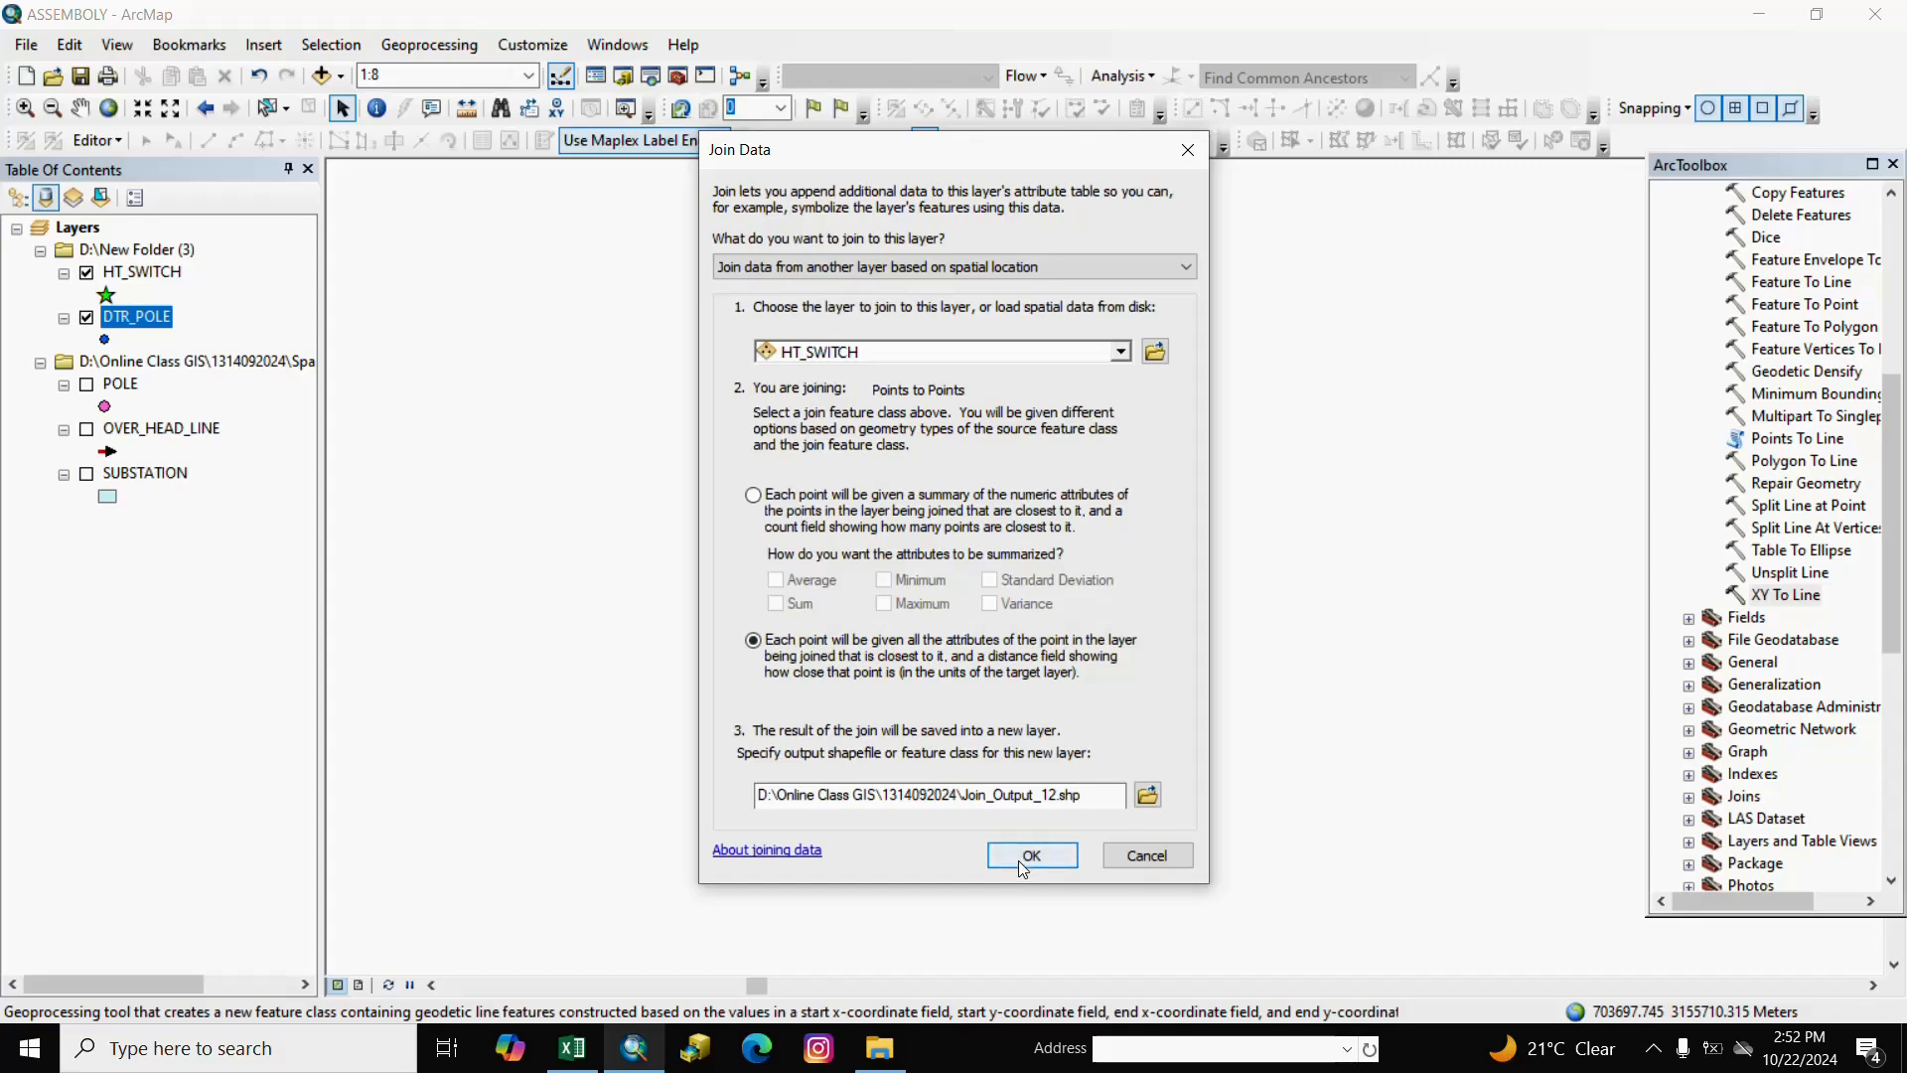
pyautogui.click(1024, 858)
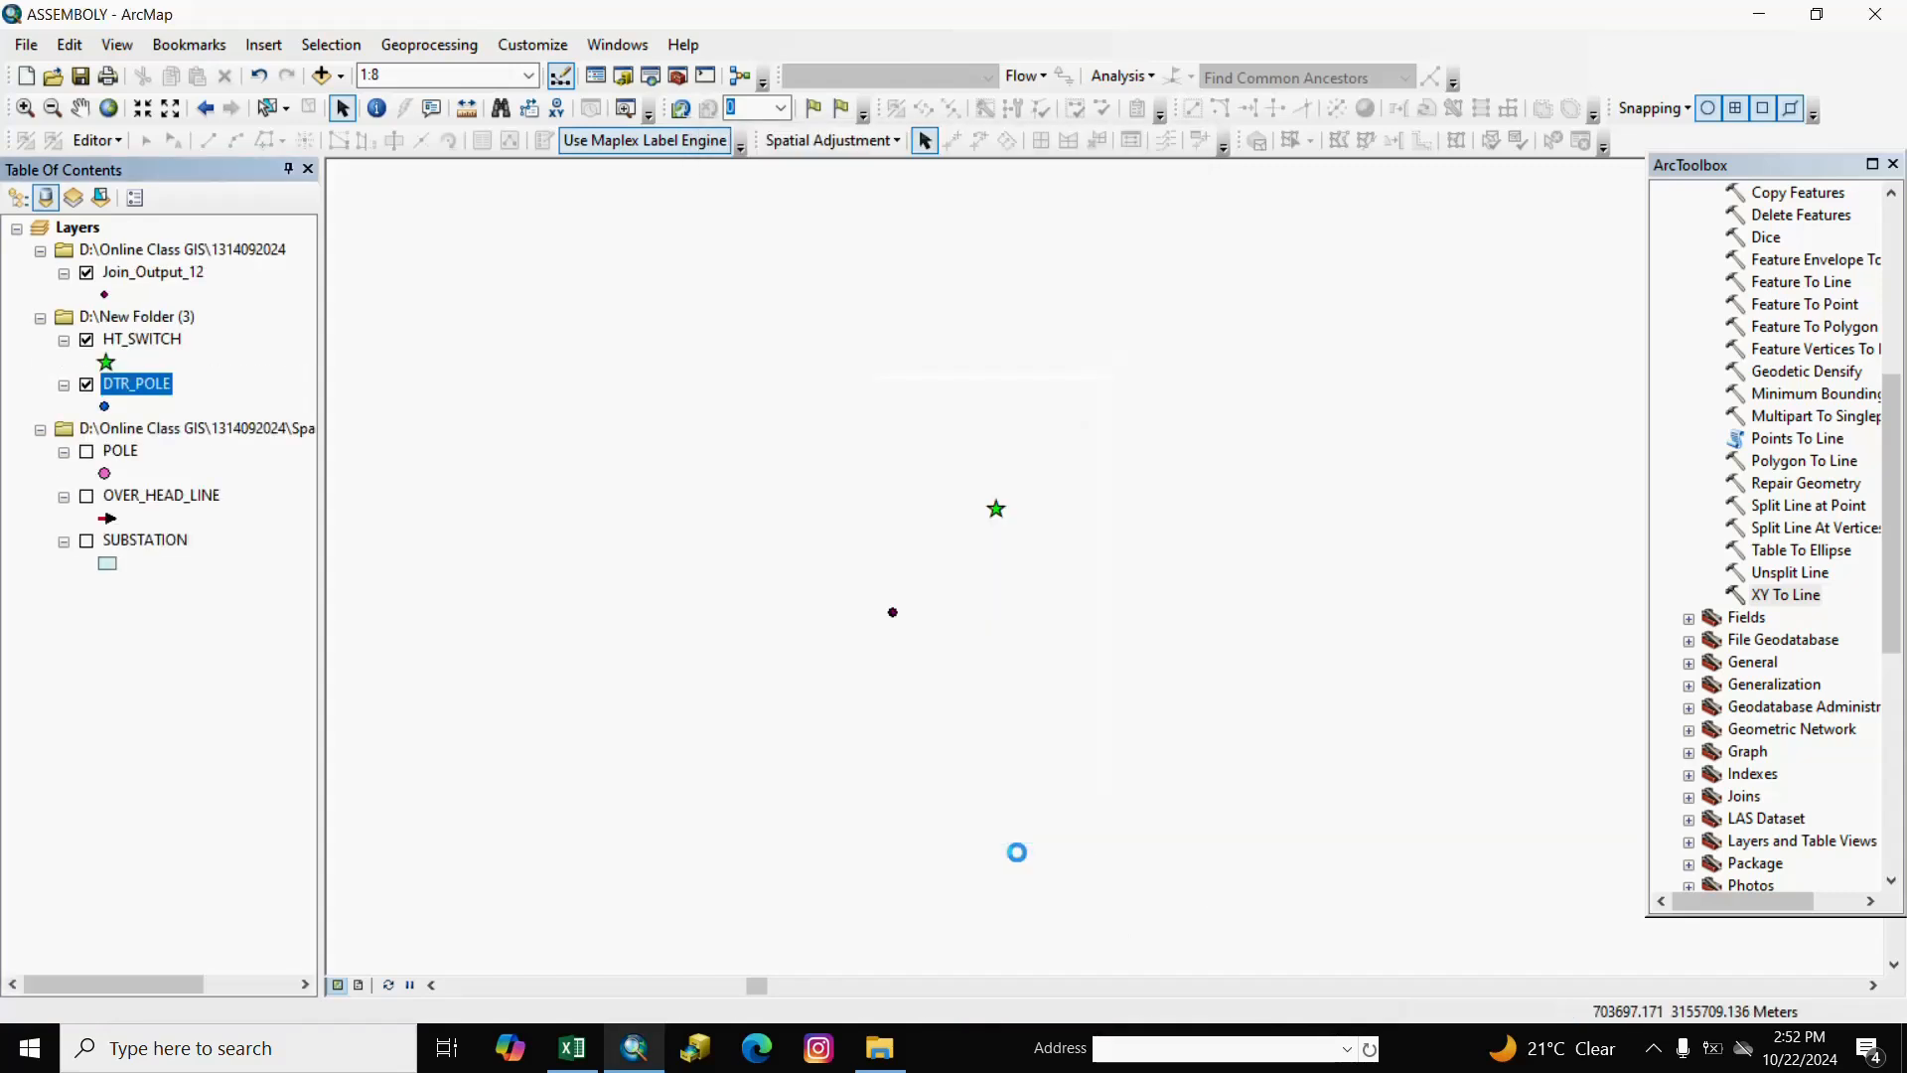
pyautogui.rightClick(145, 273)
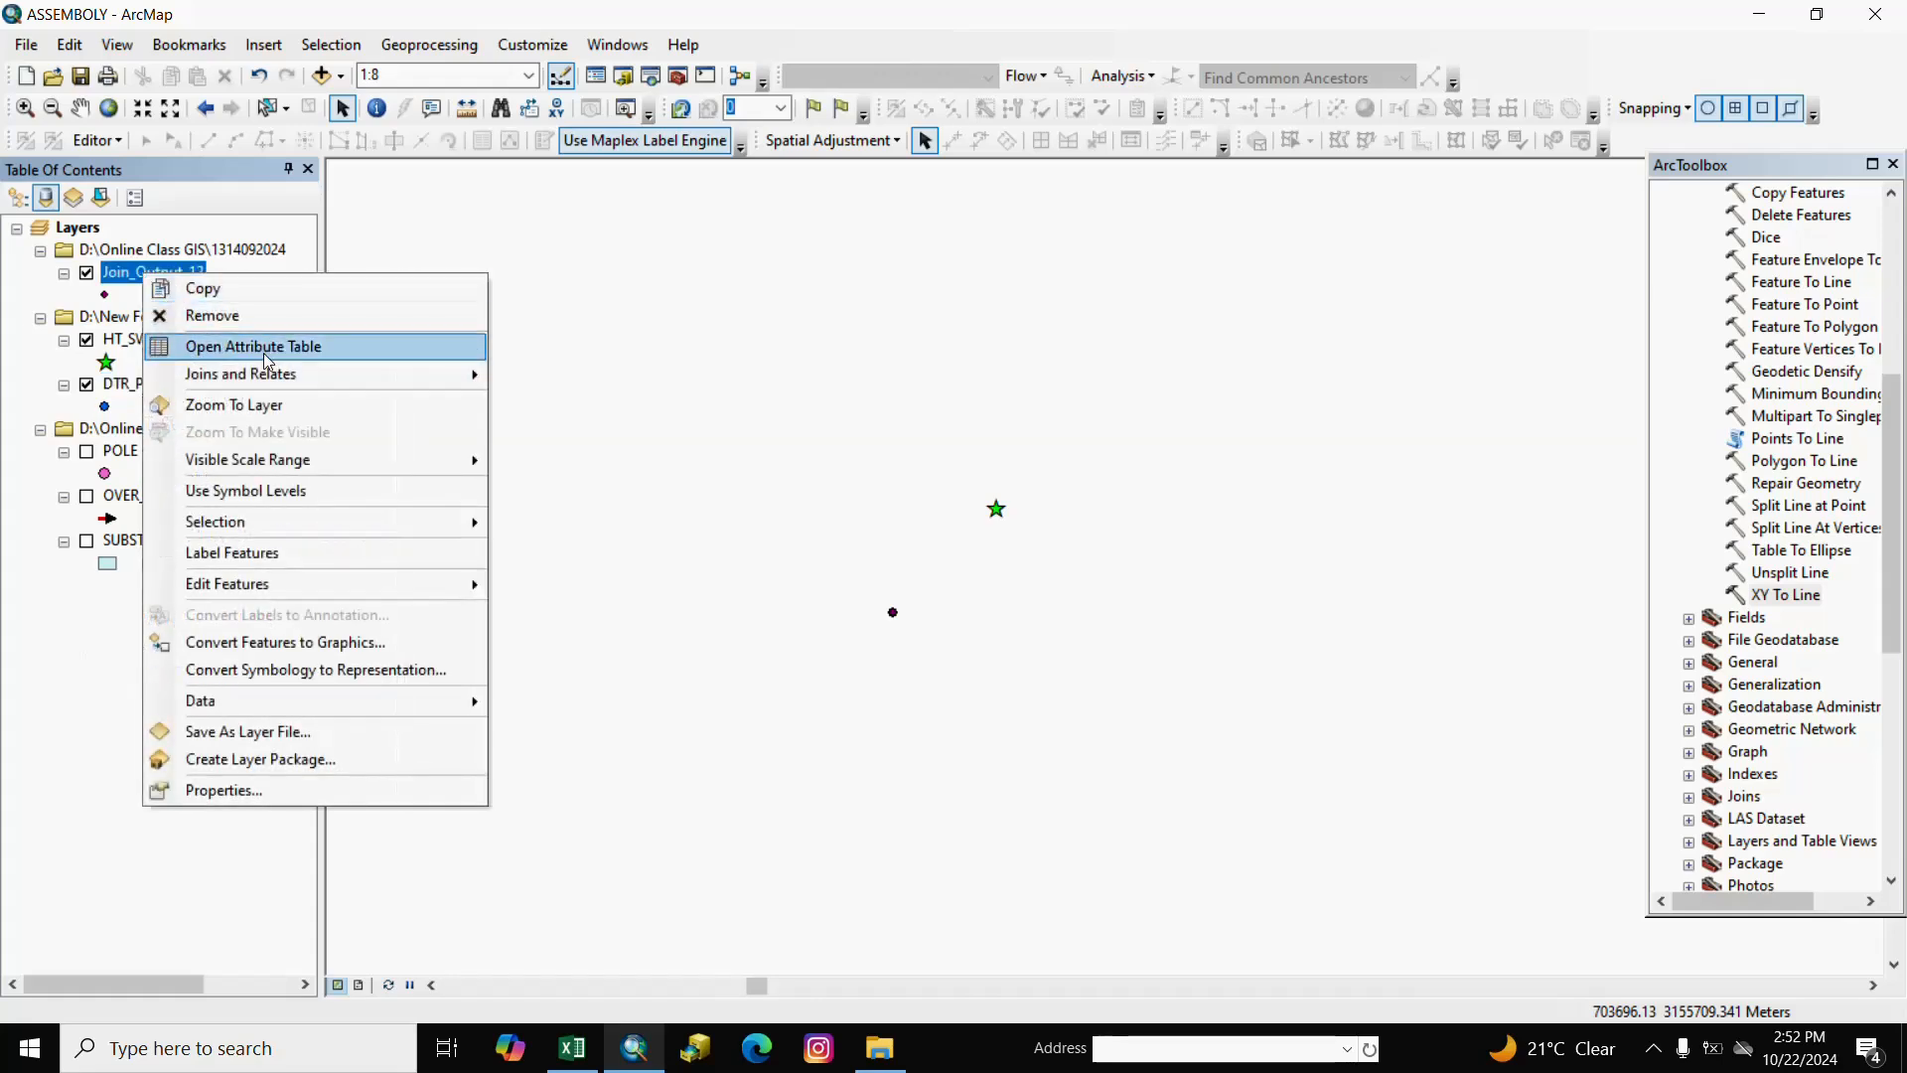
pyautogui.click(267, 347)
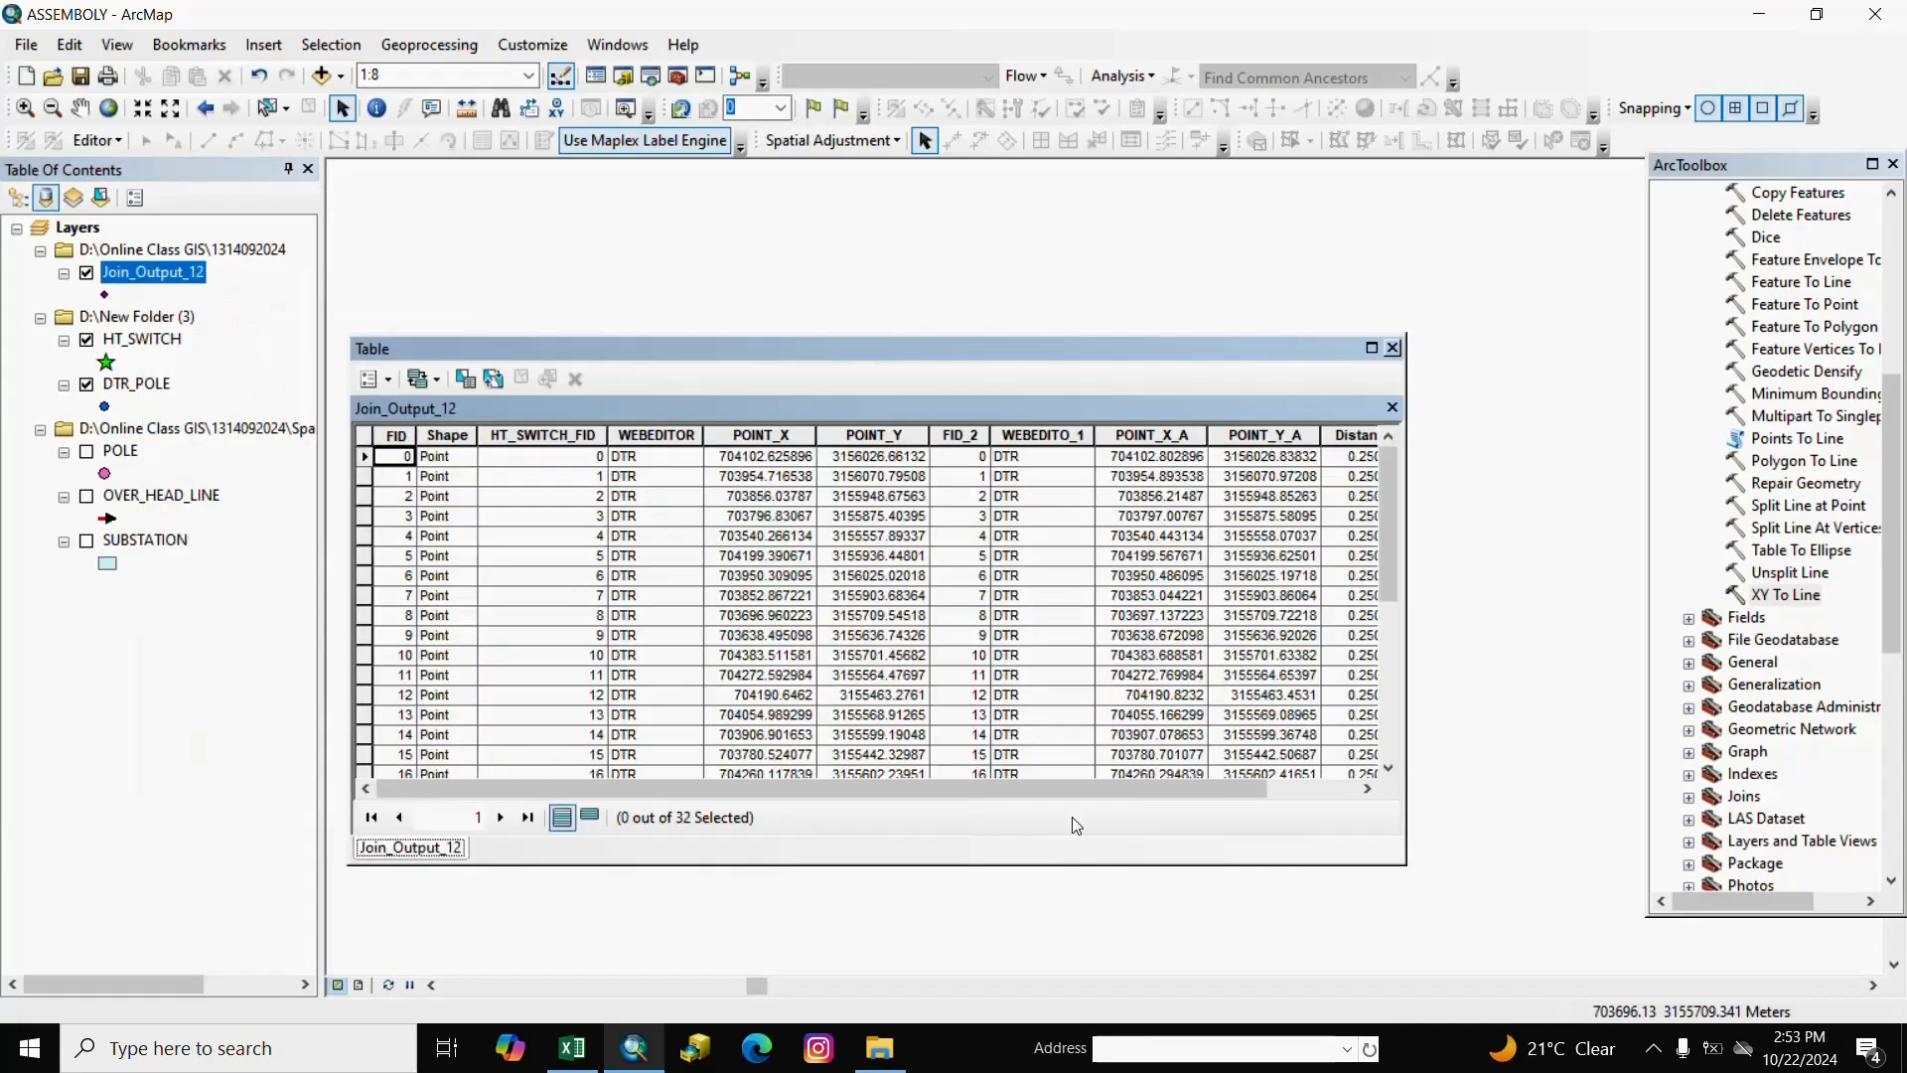
# Inspect Join_Output_12's POINT_Y, POINT_X_A and POINT_Y_A columns, then close the table.
pyautogui.moveTo(1103, 789); pyautogui.dragTo(1192, 788)
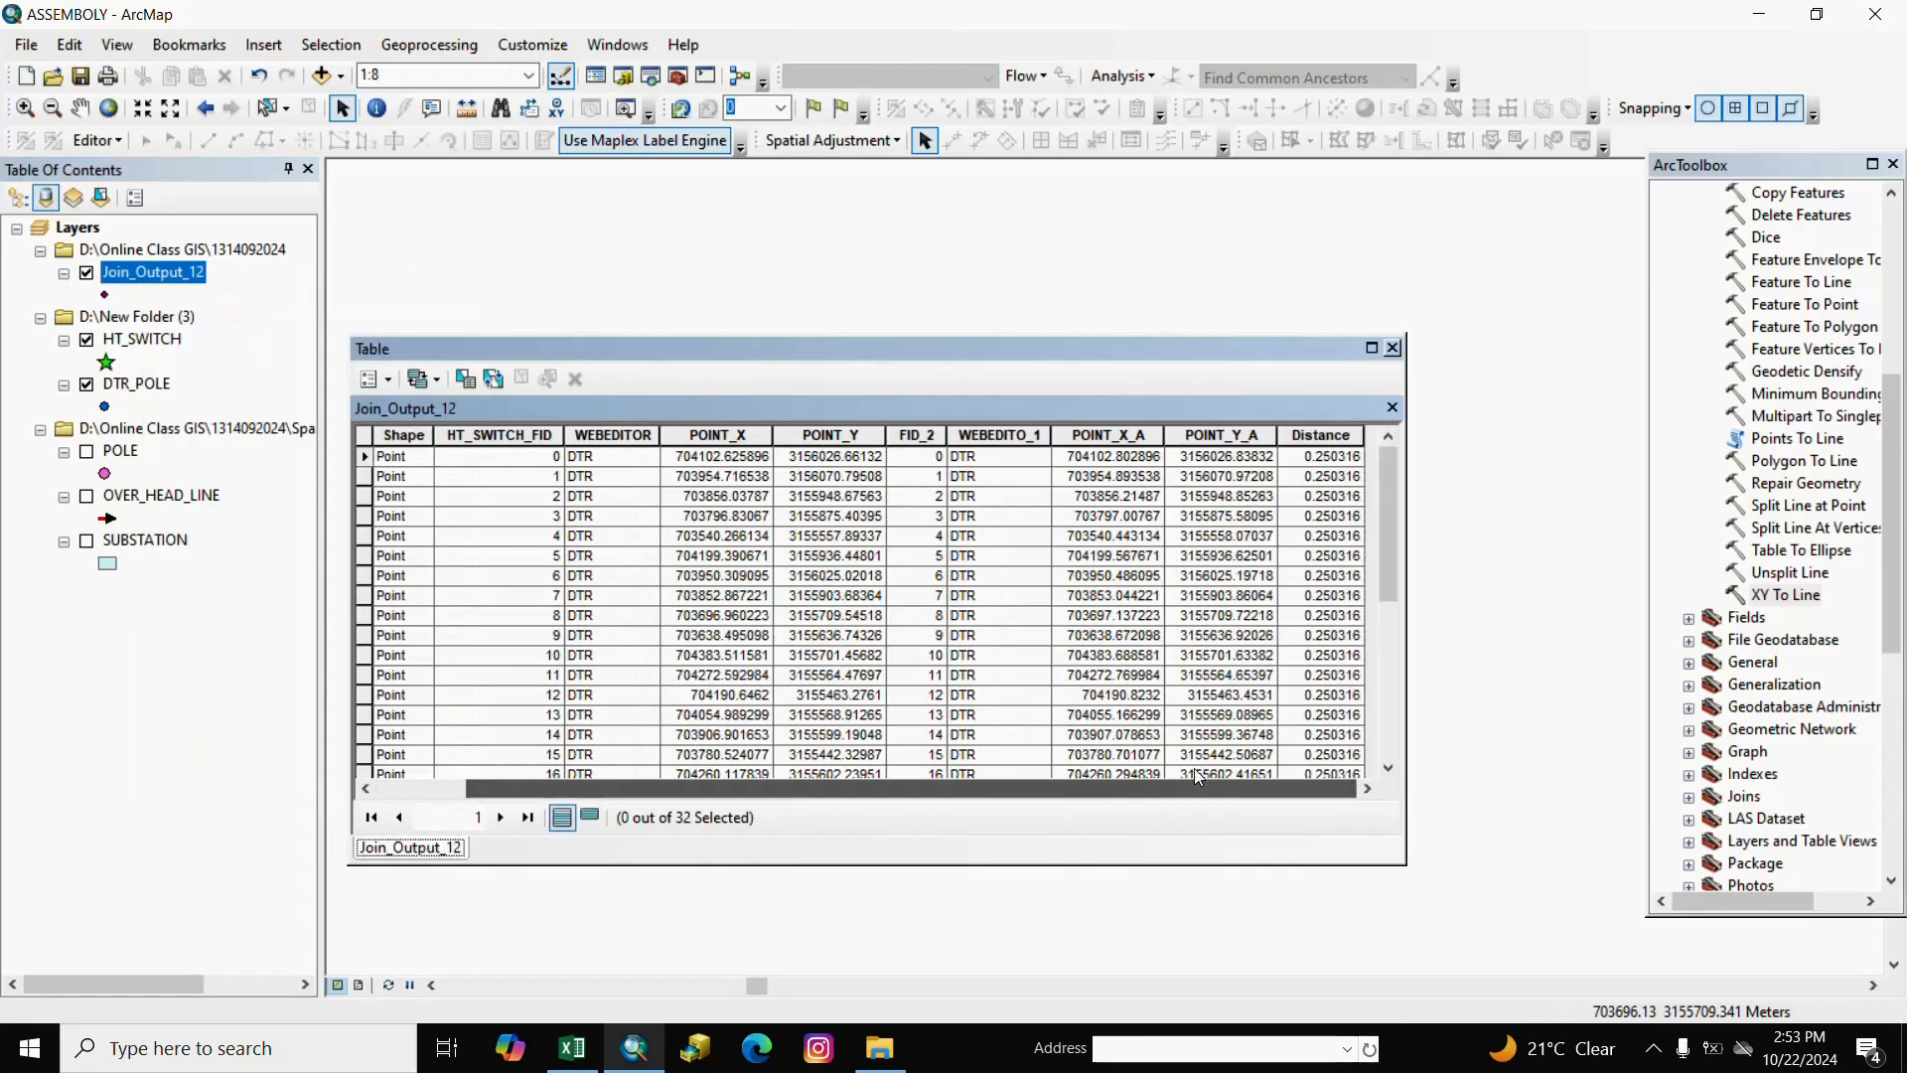
pyautogui.click(732, 435)
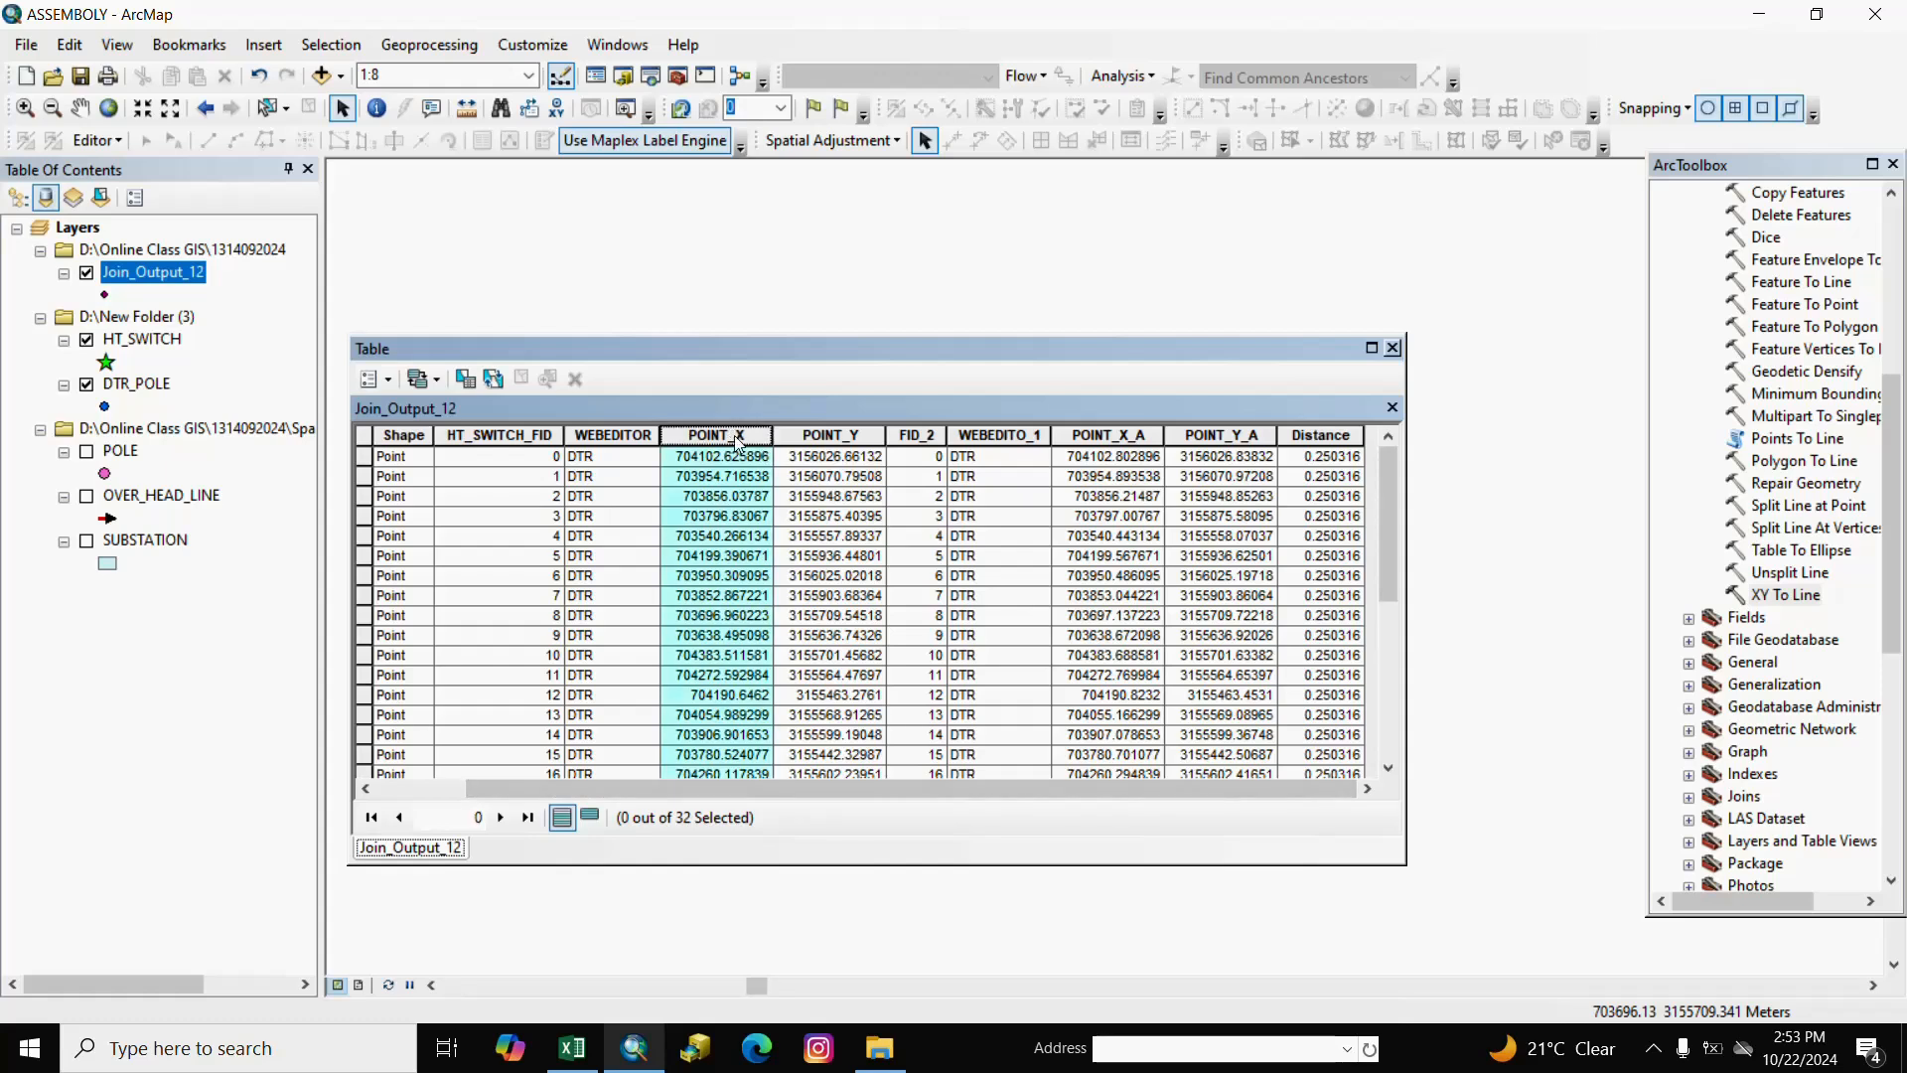
pyautogui.click(1108, 435)
pyautogui.click(1204, 437)
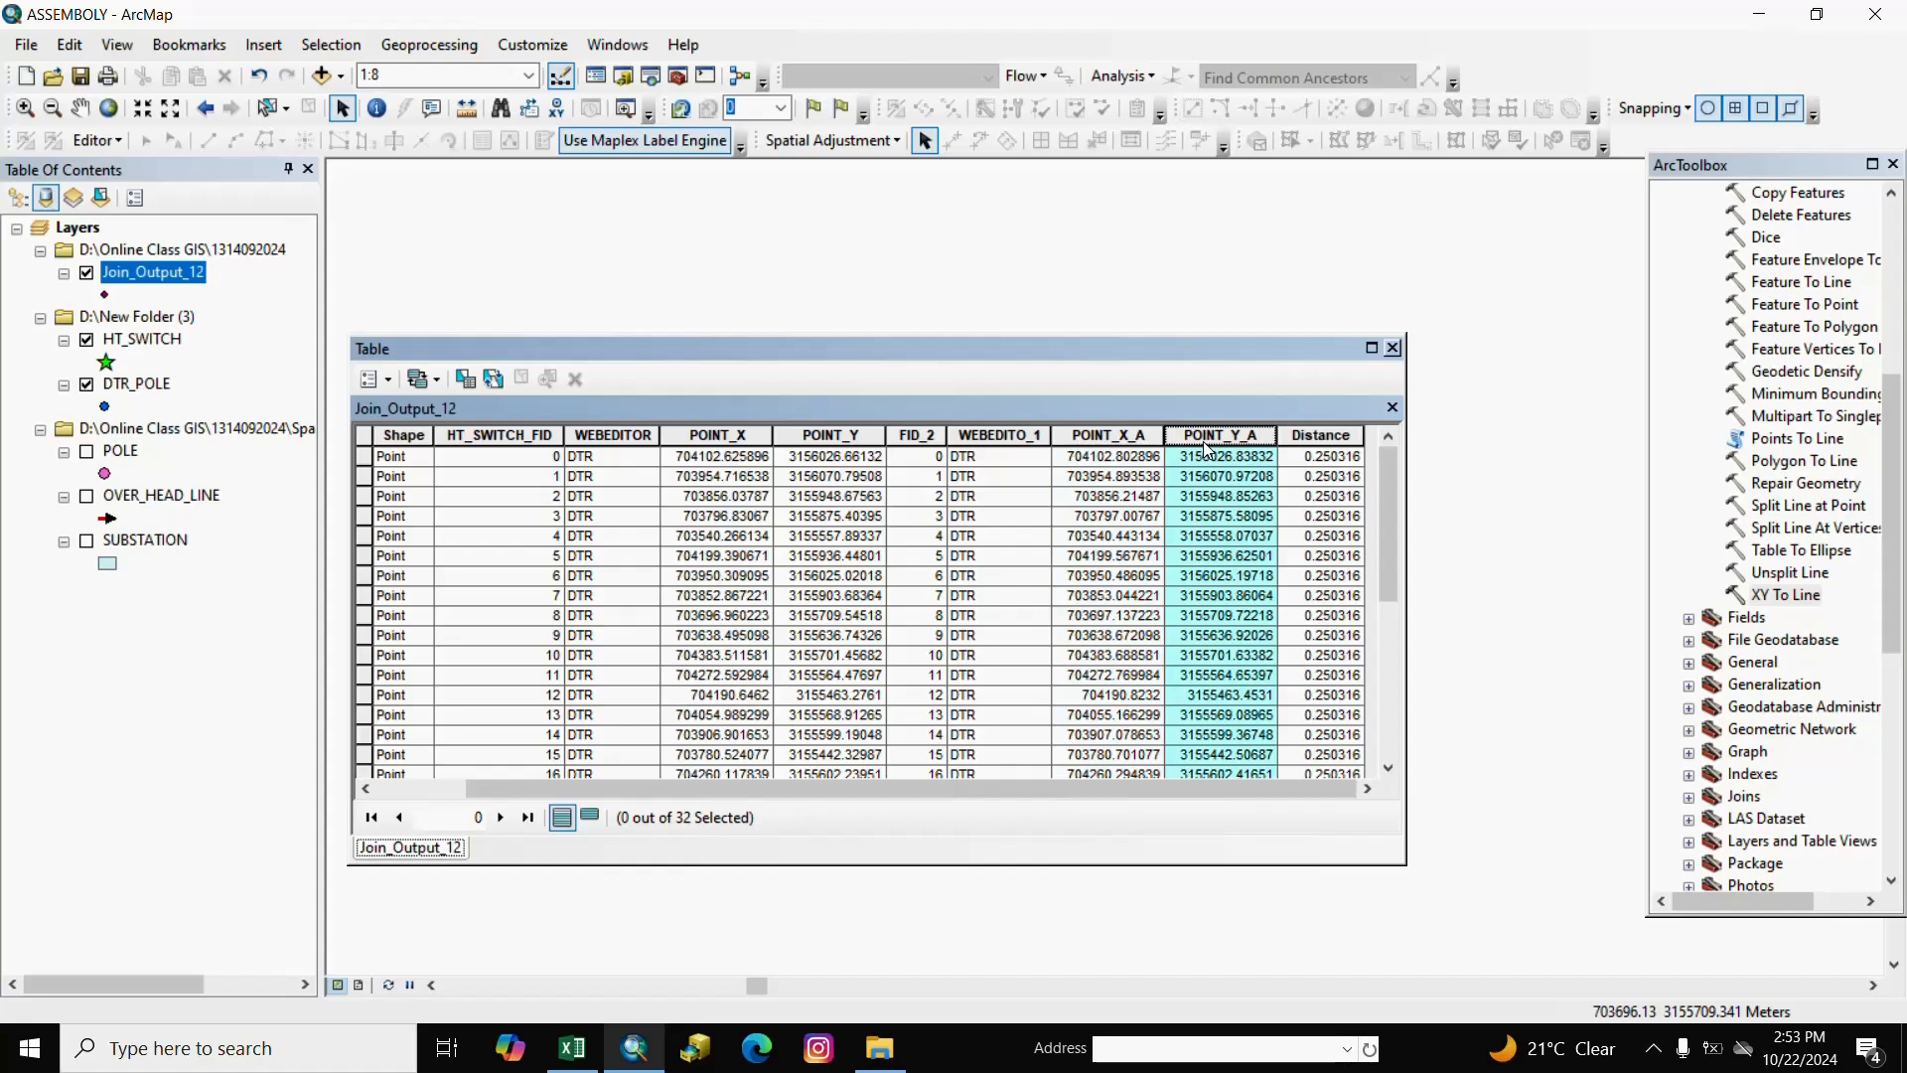
pyautogui.click(1393, 348)
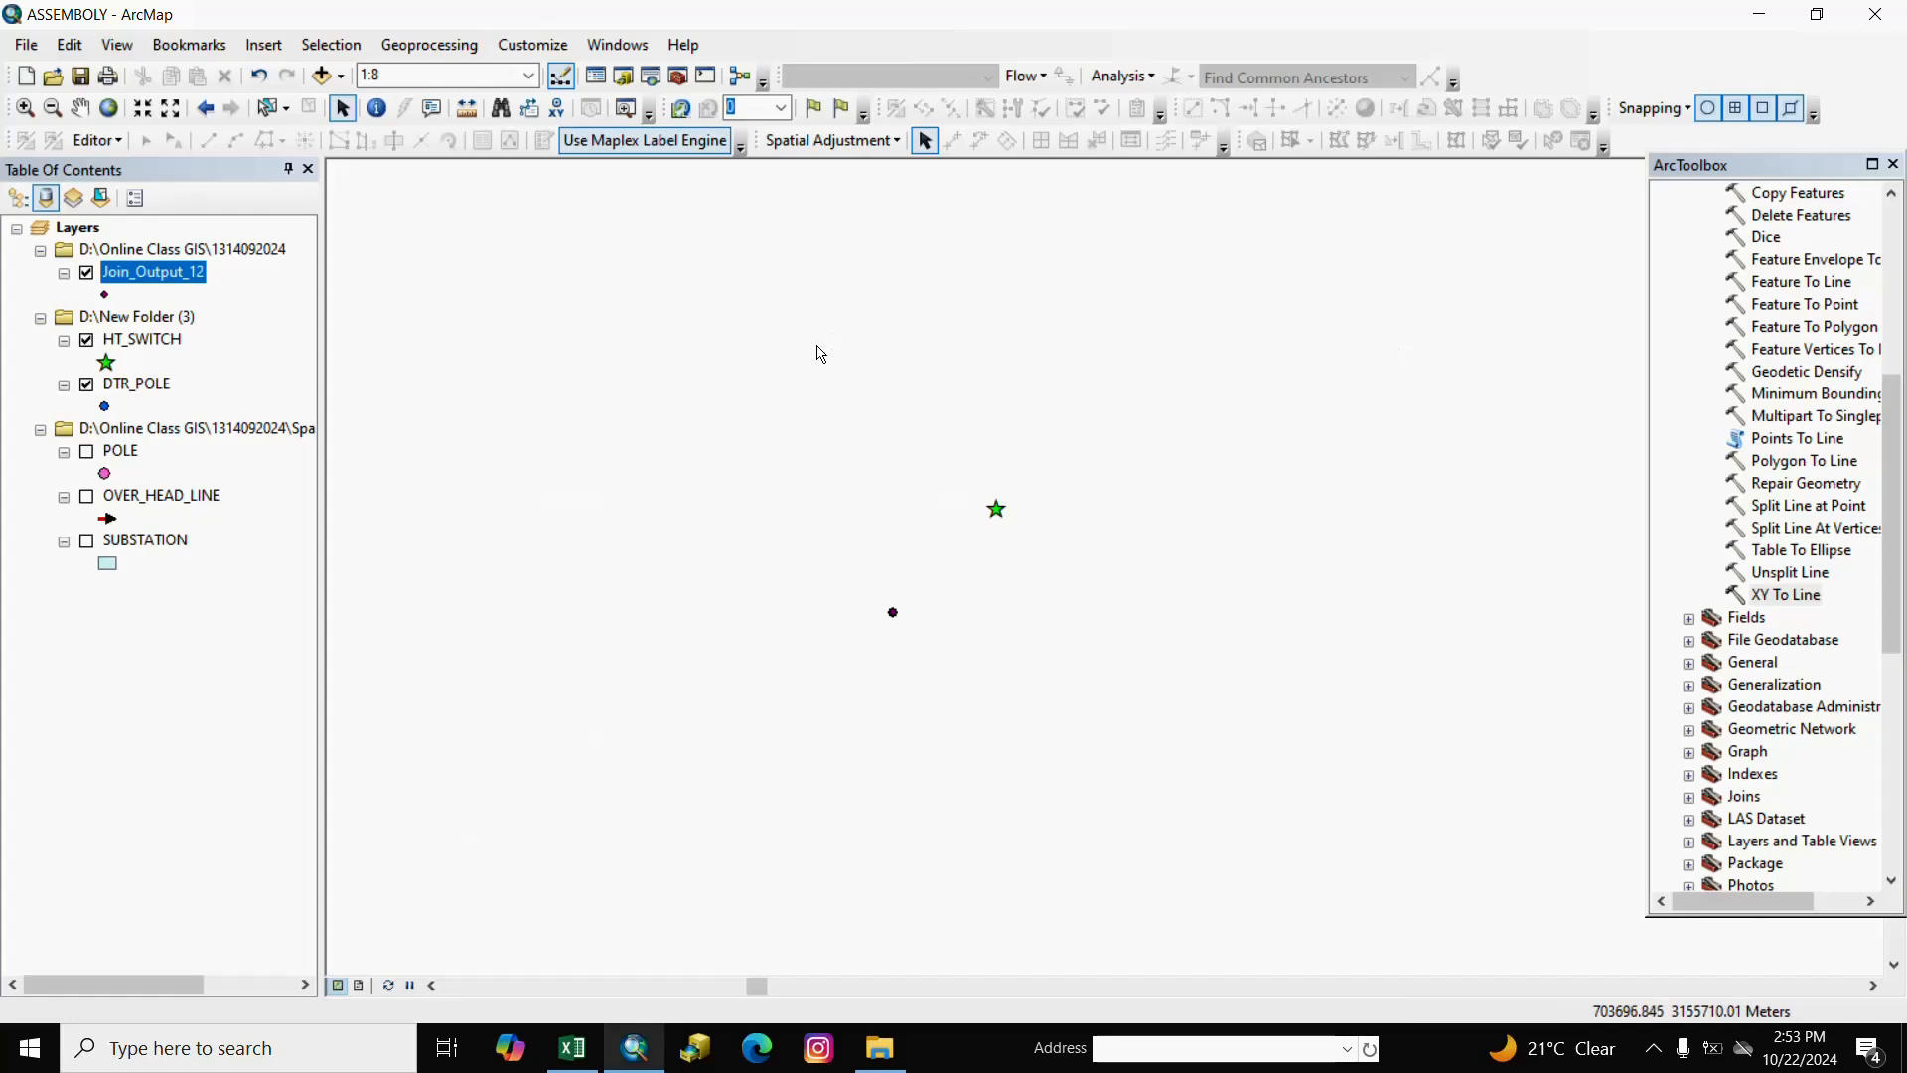
# Run XY To Line on Join_Output_12, from POINT_X/POINT_Y to POINT_X_1/POINT_Y_1.
pyautogui.doubleClick(1778, 596)
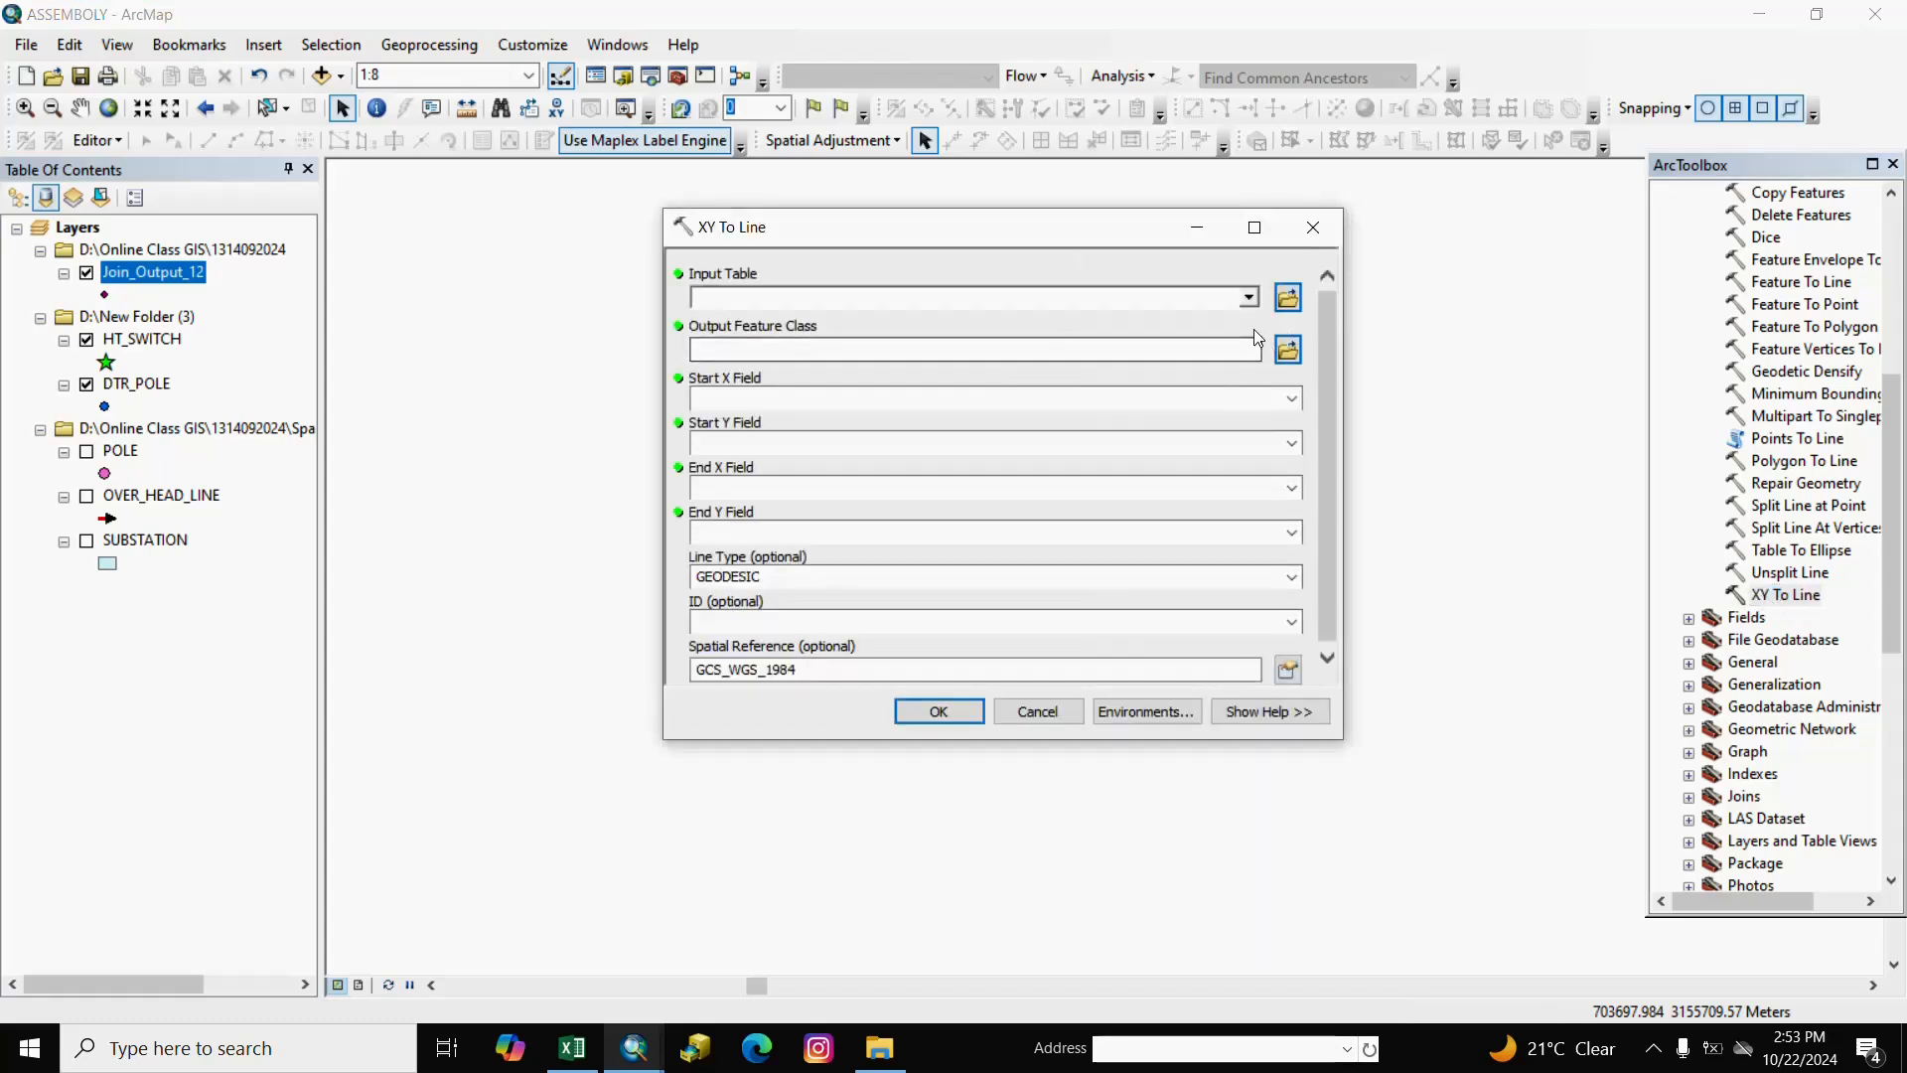
pyautogui.click(1247, 299)
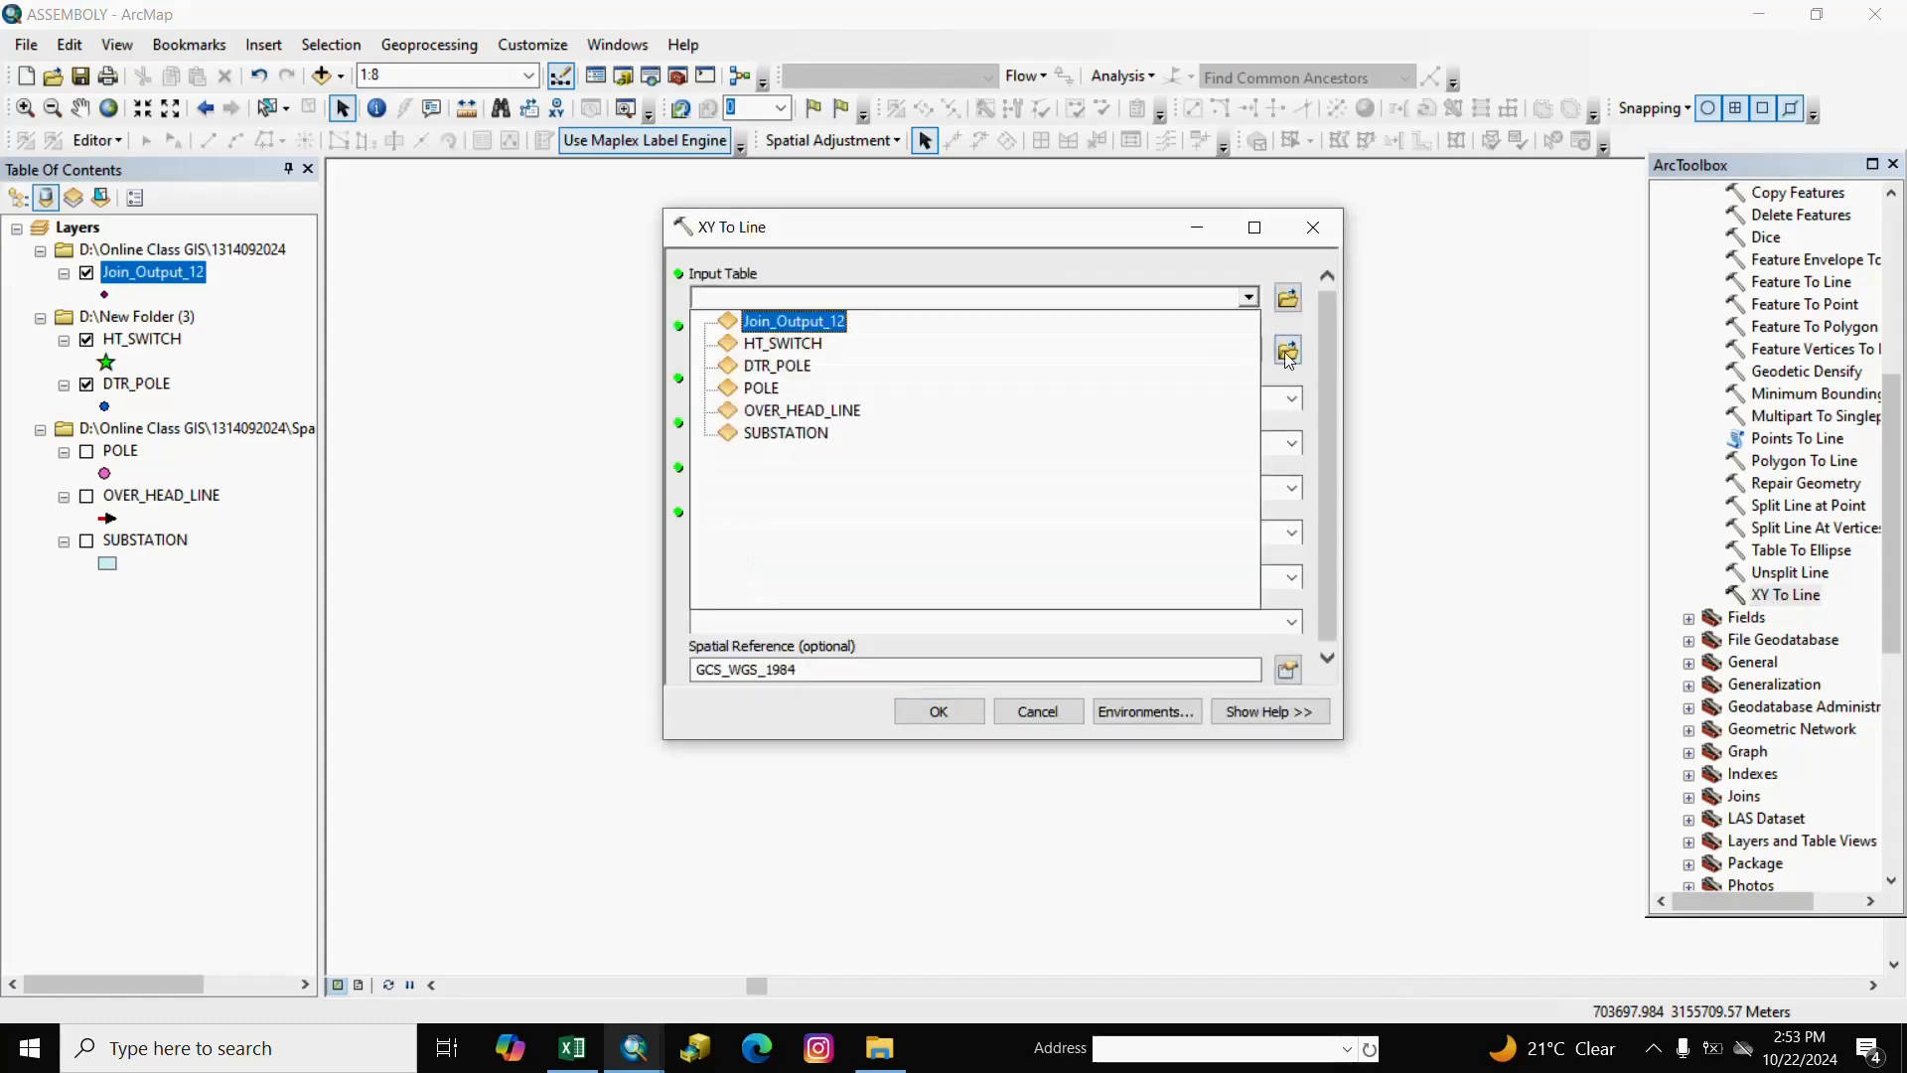
pyautogui.click(816, 324)
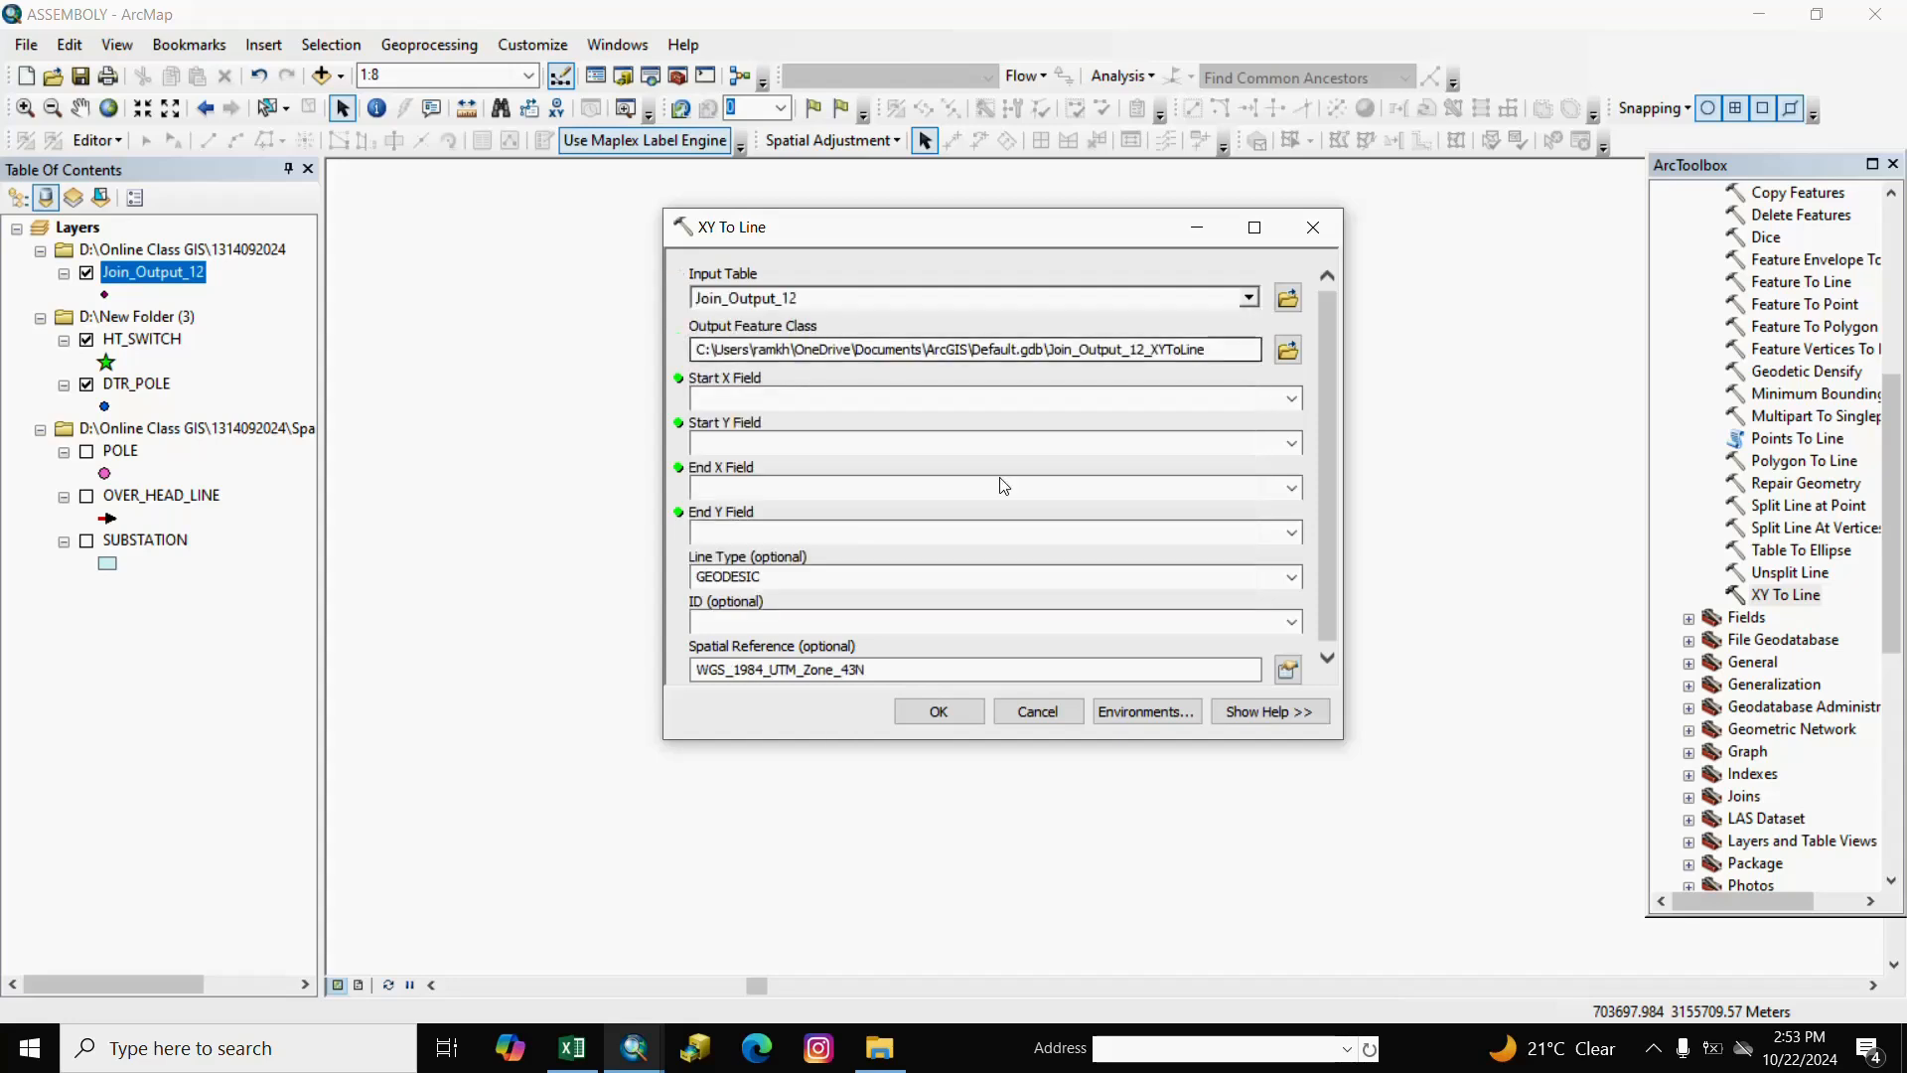
pyautogui.click(1293, 399)
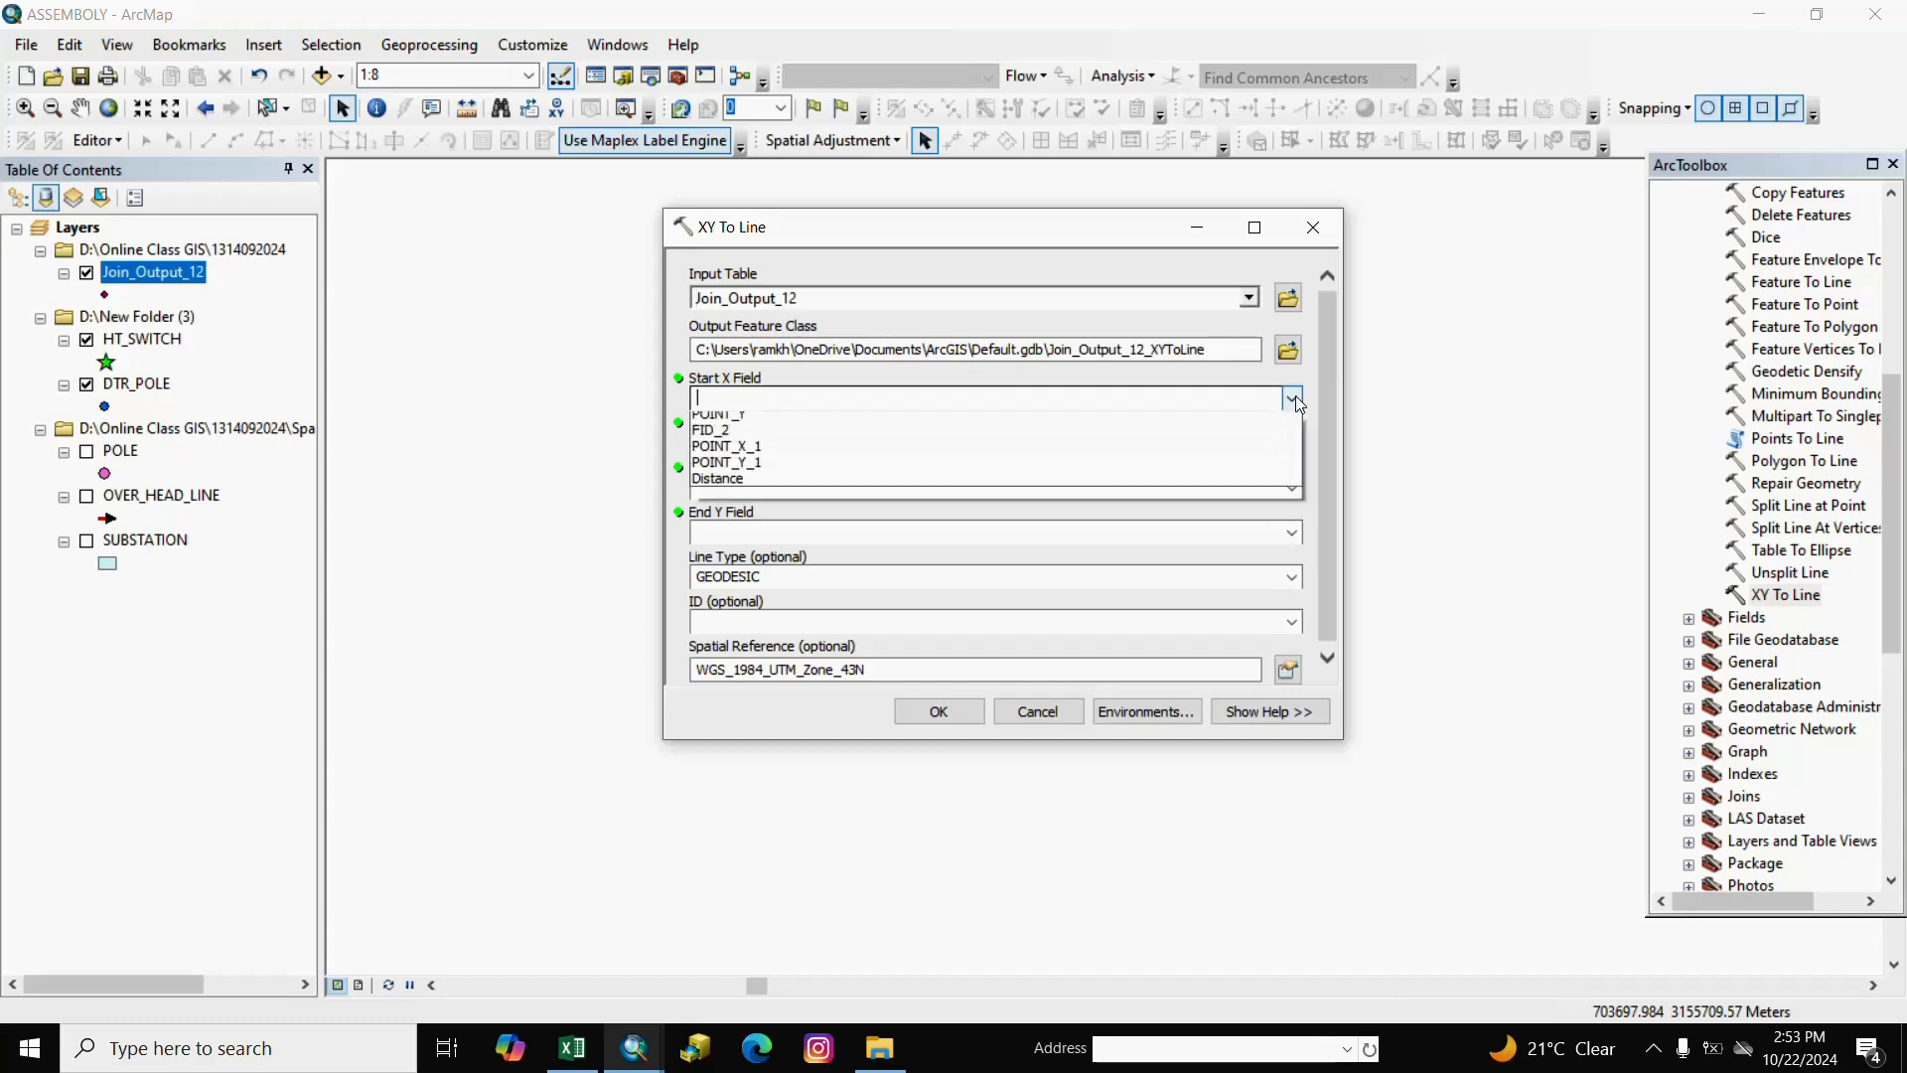
pyautogui.click(739, 439)
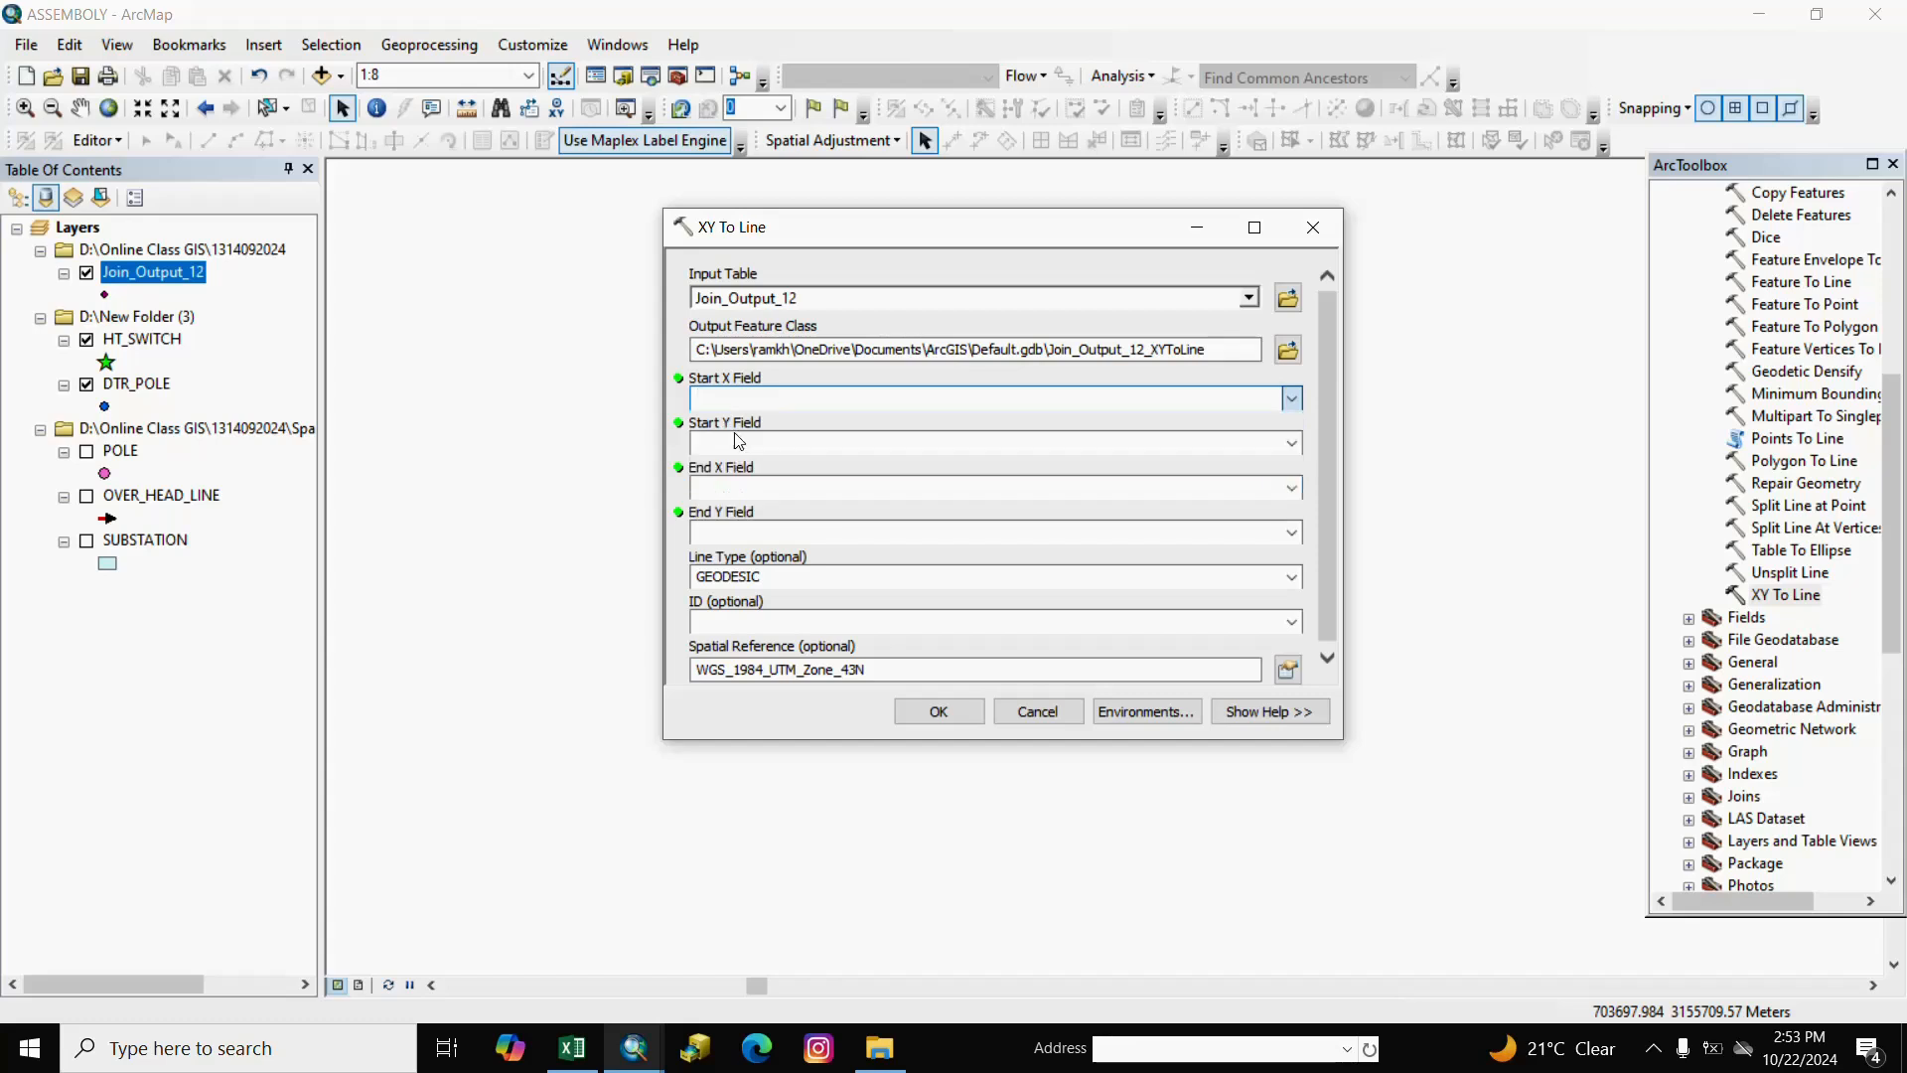
pyautogui.click(1291, 444)
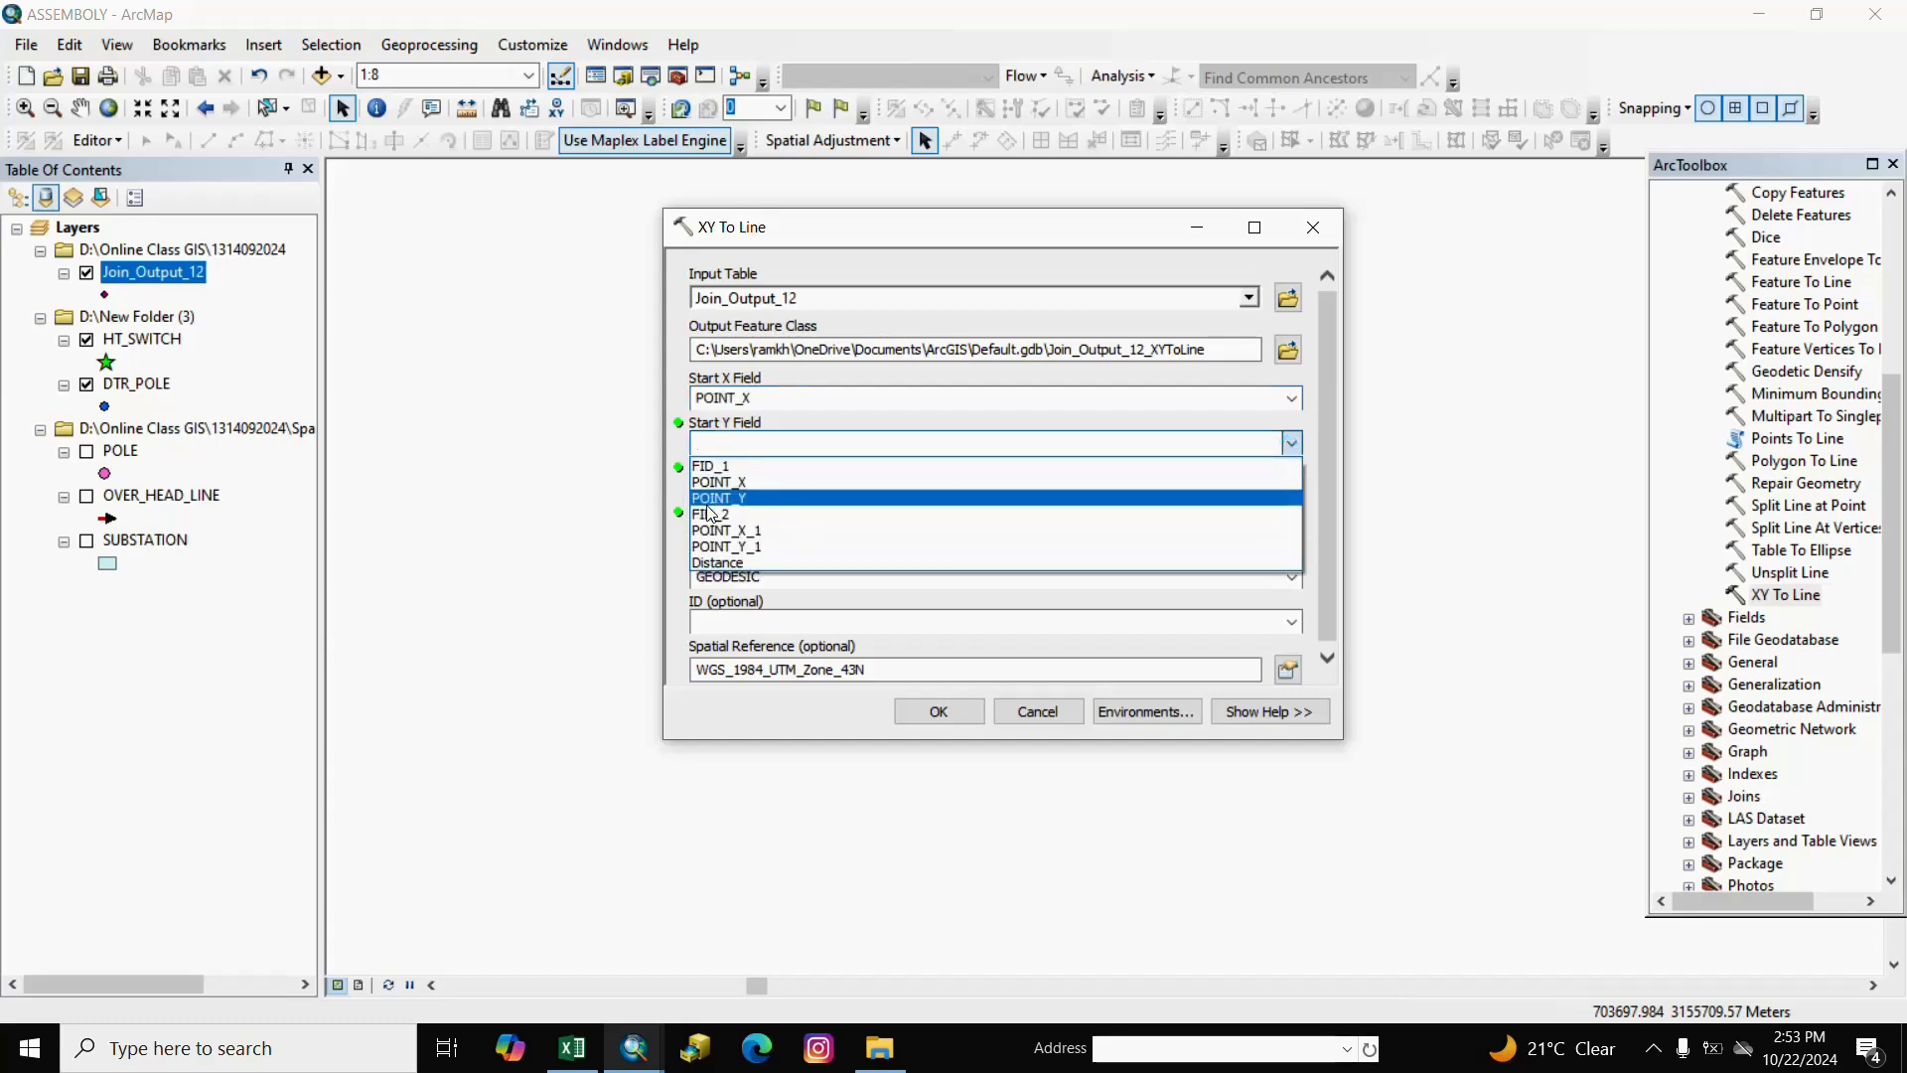
pyautogui.click(717, 498)
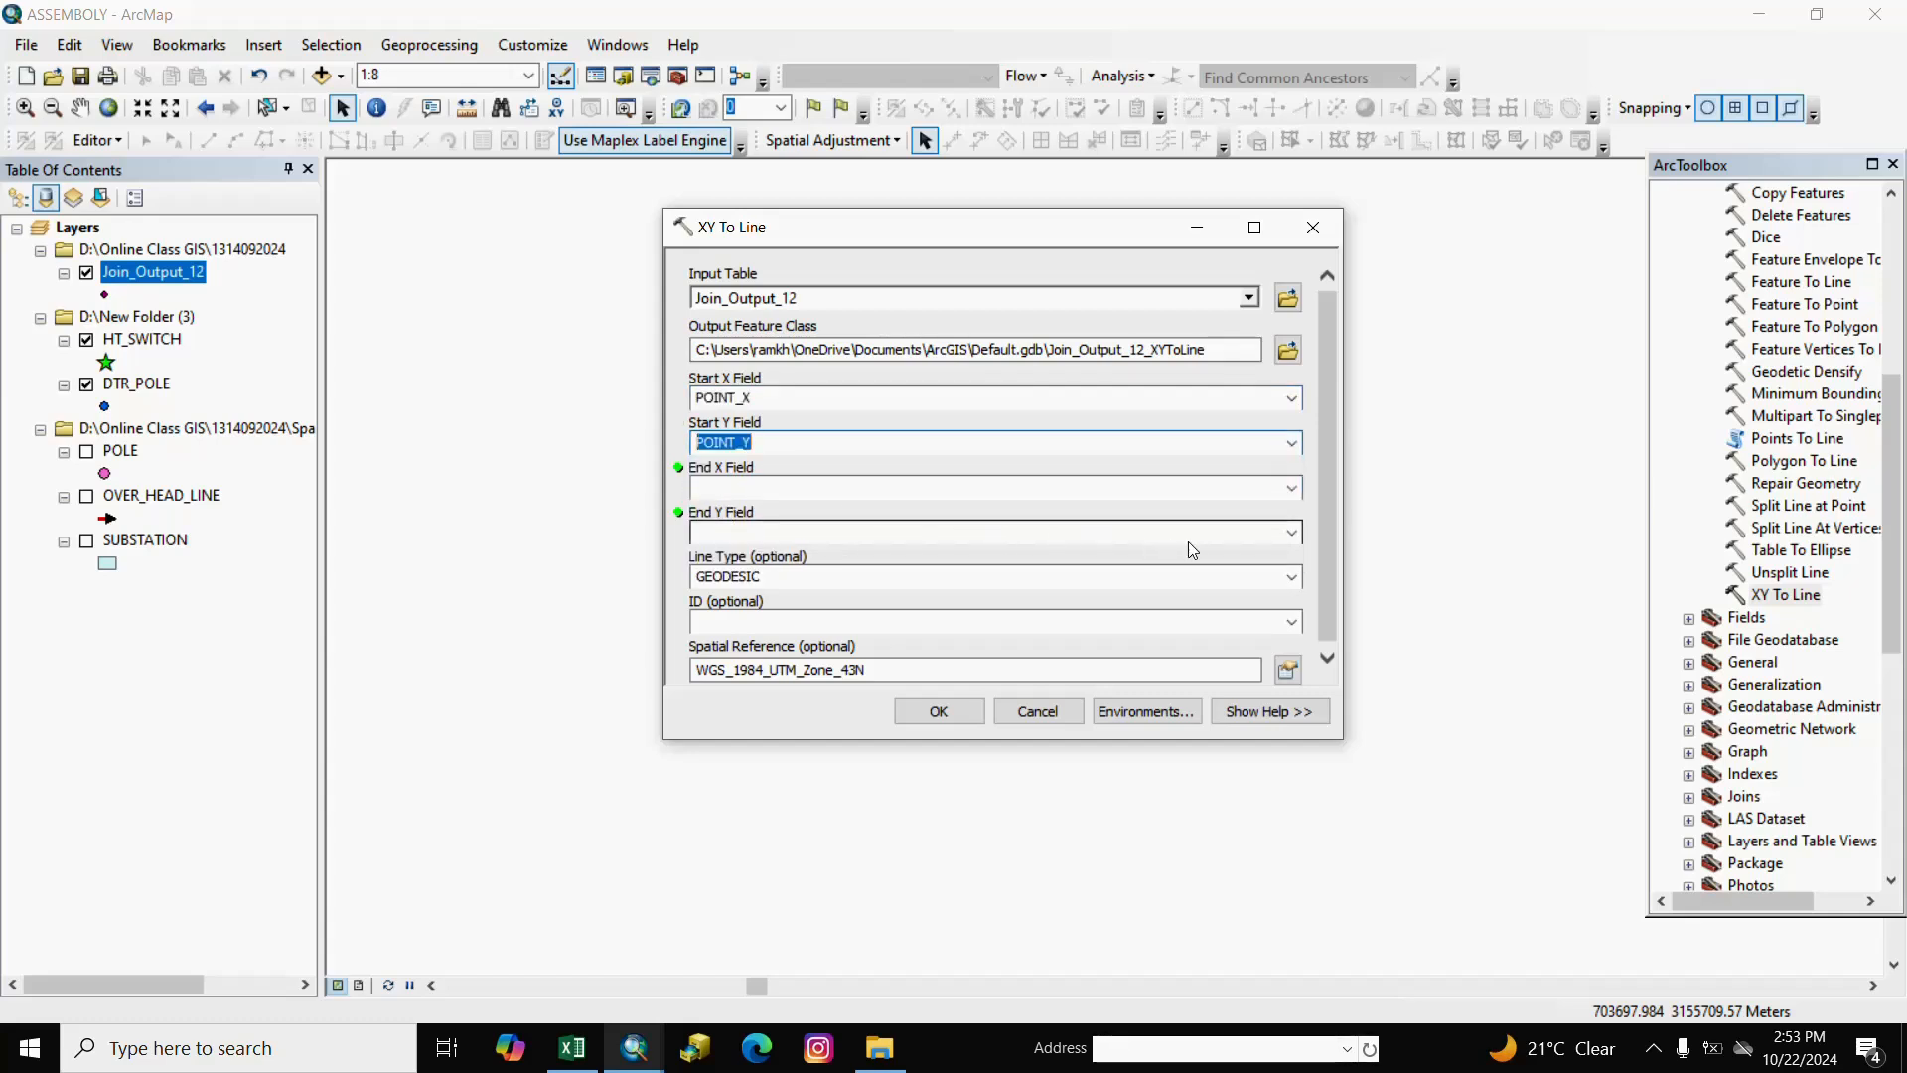
pyautogui.click(1293, 489)
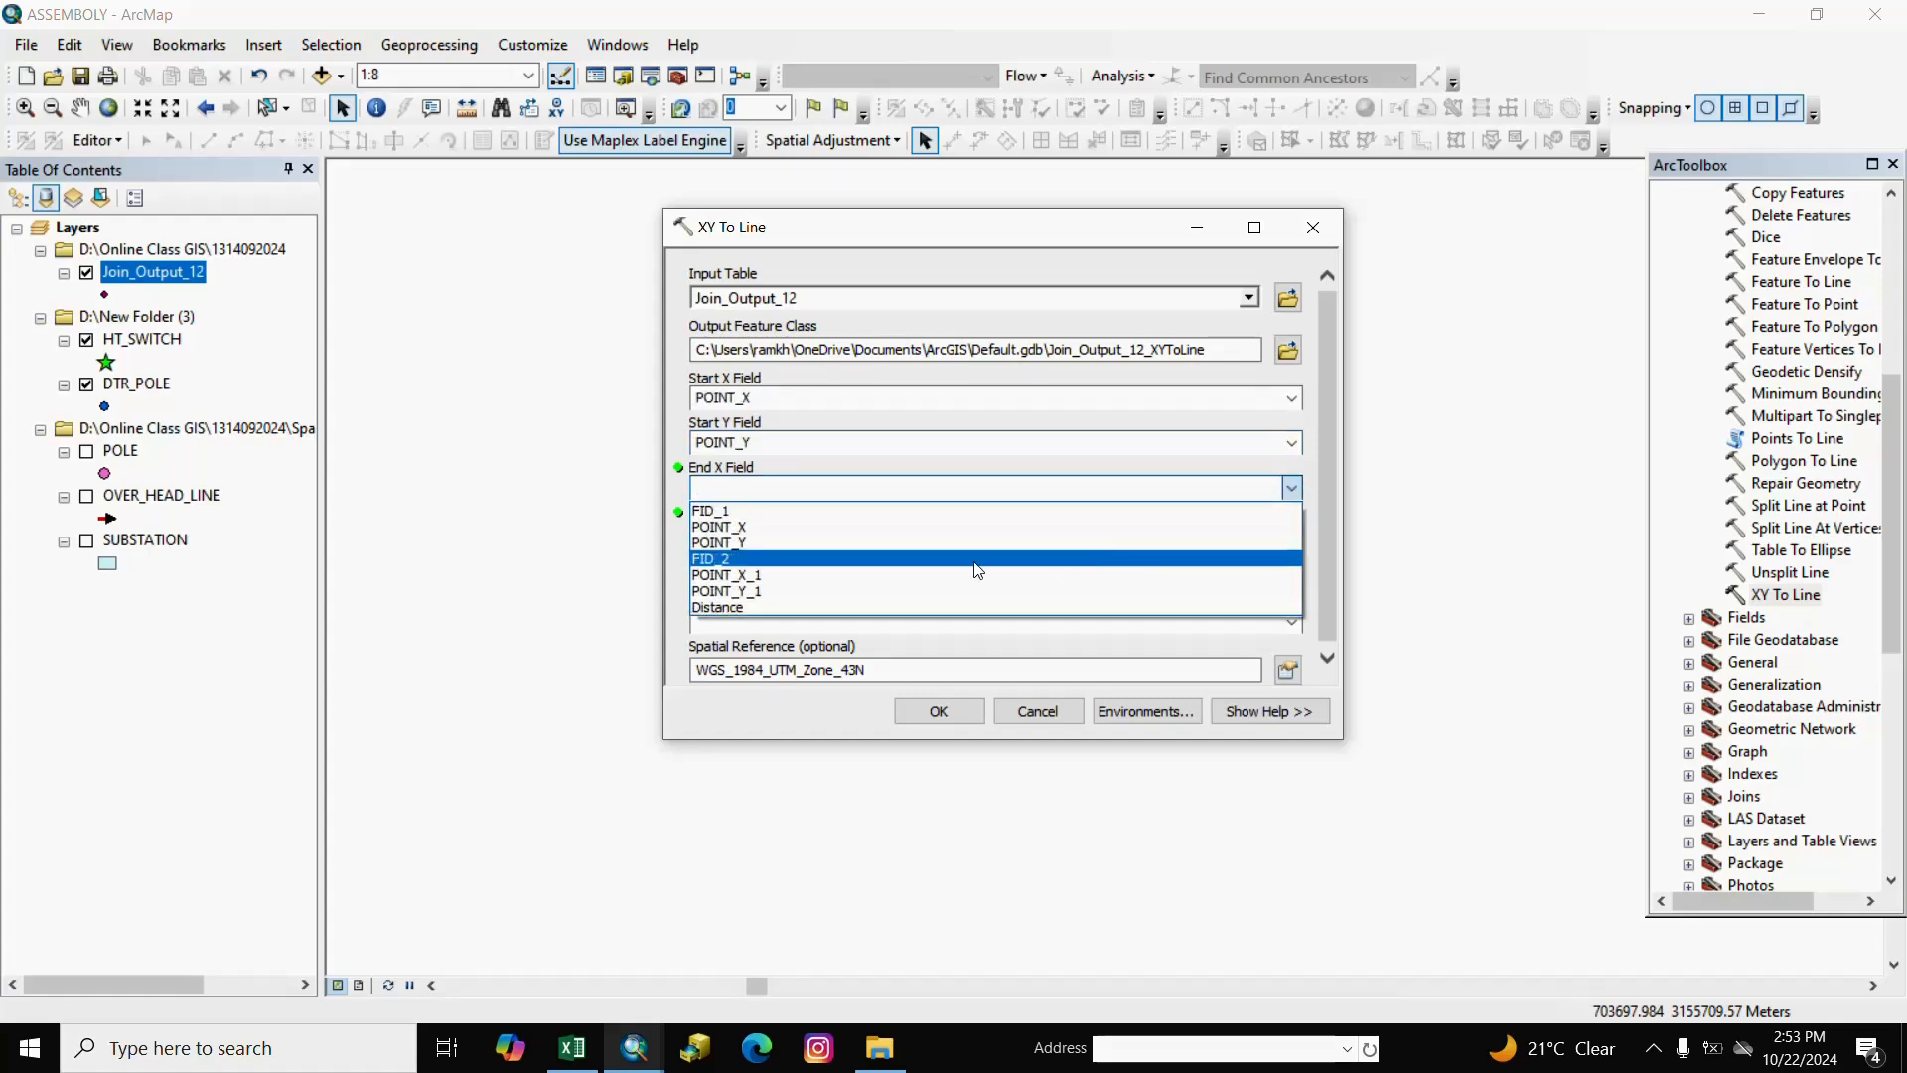
pyautogui.click(754, 575)
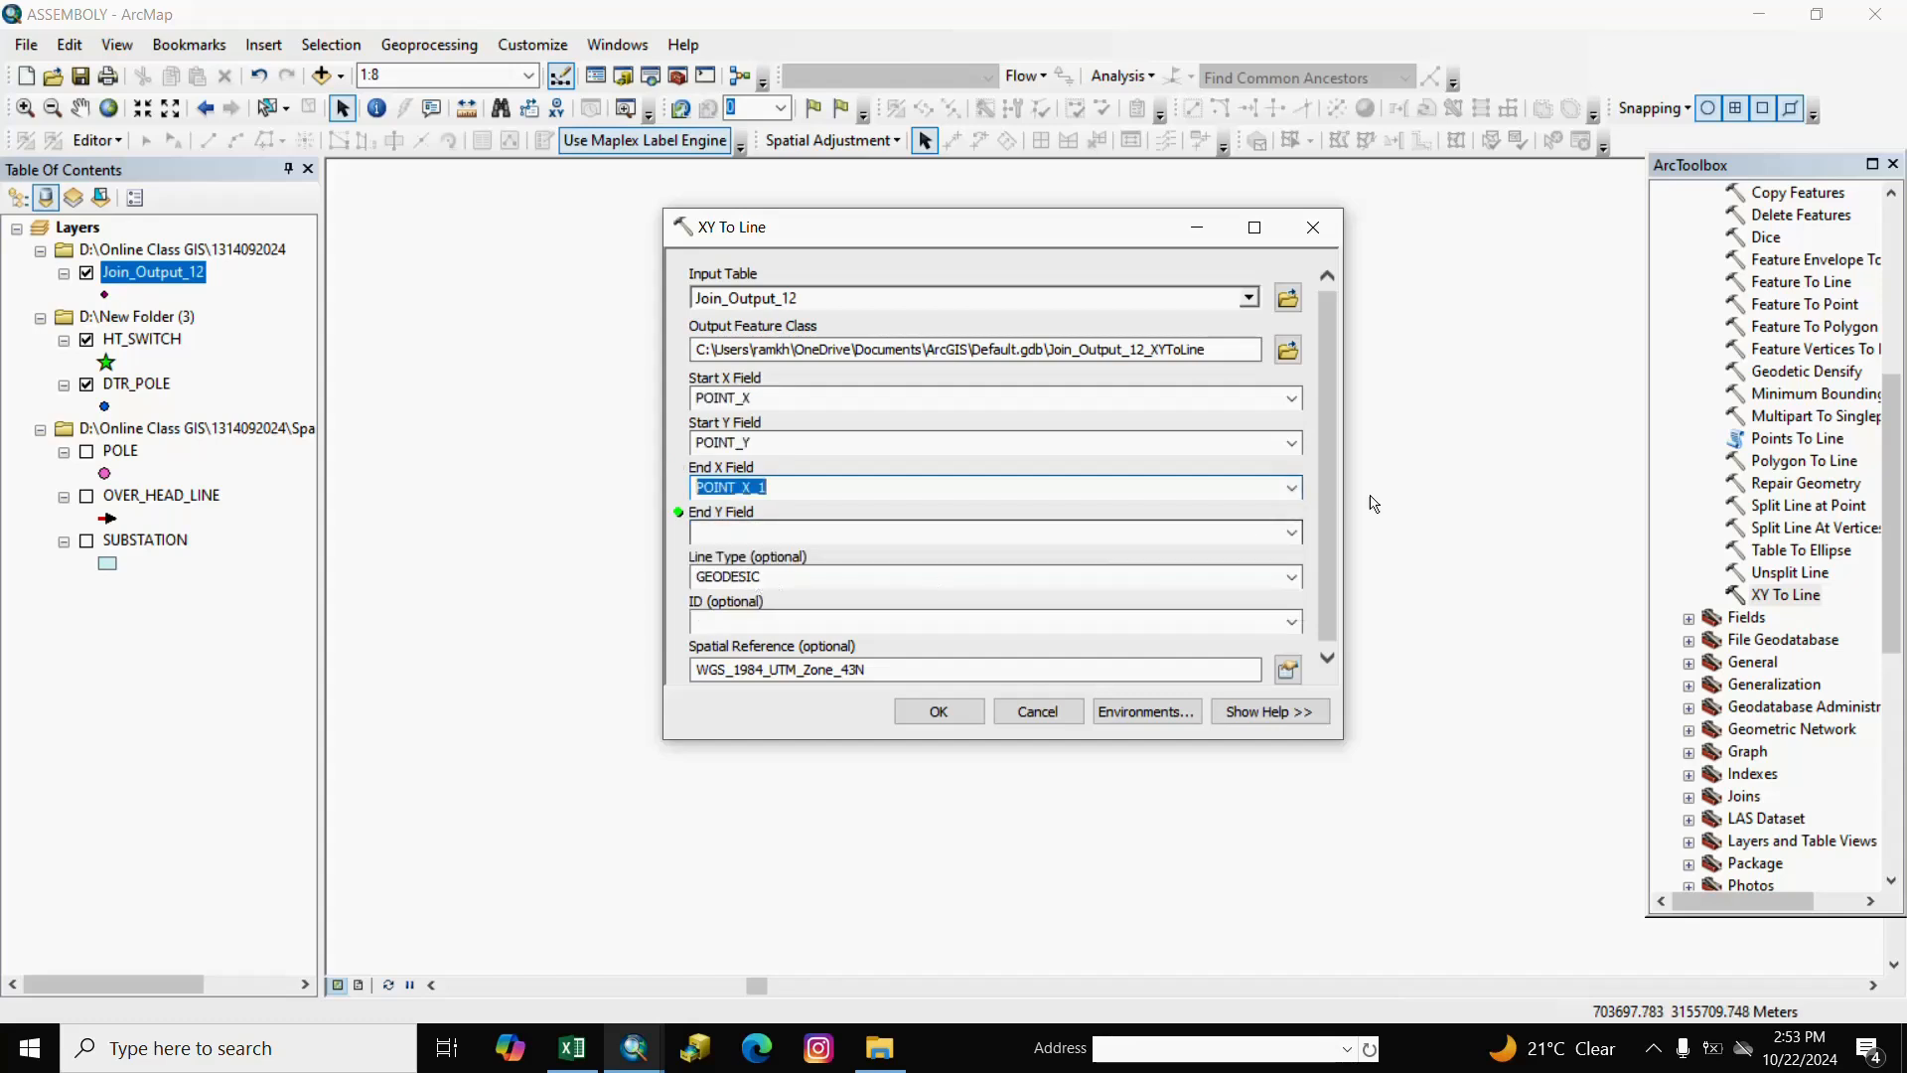
pyautogui.click(1292, 536)
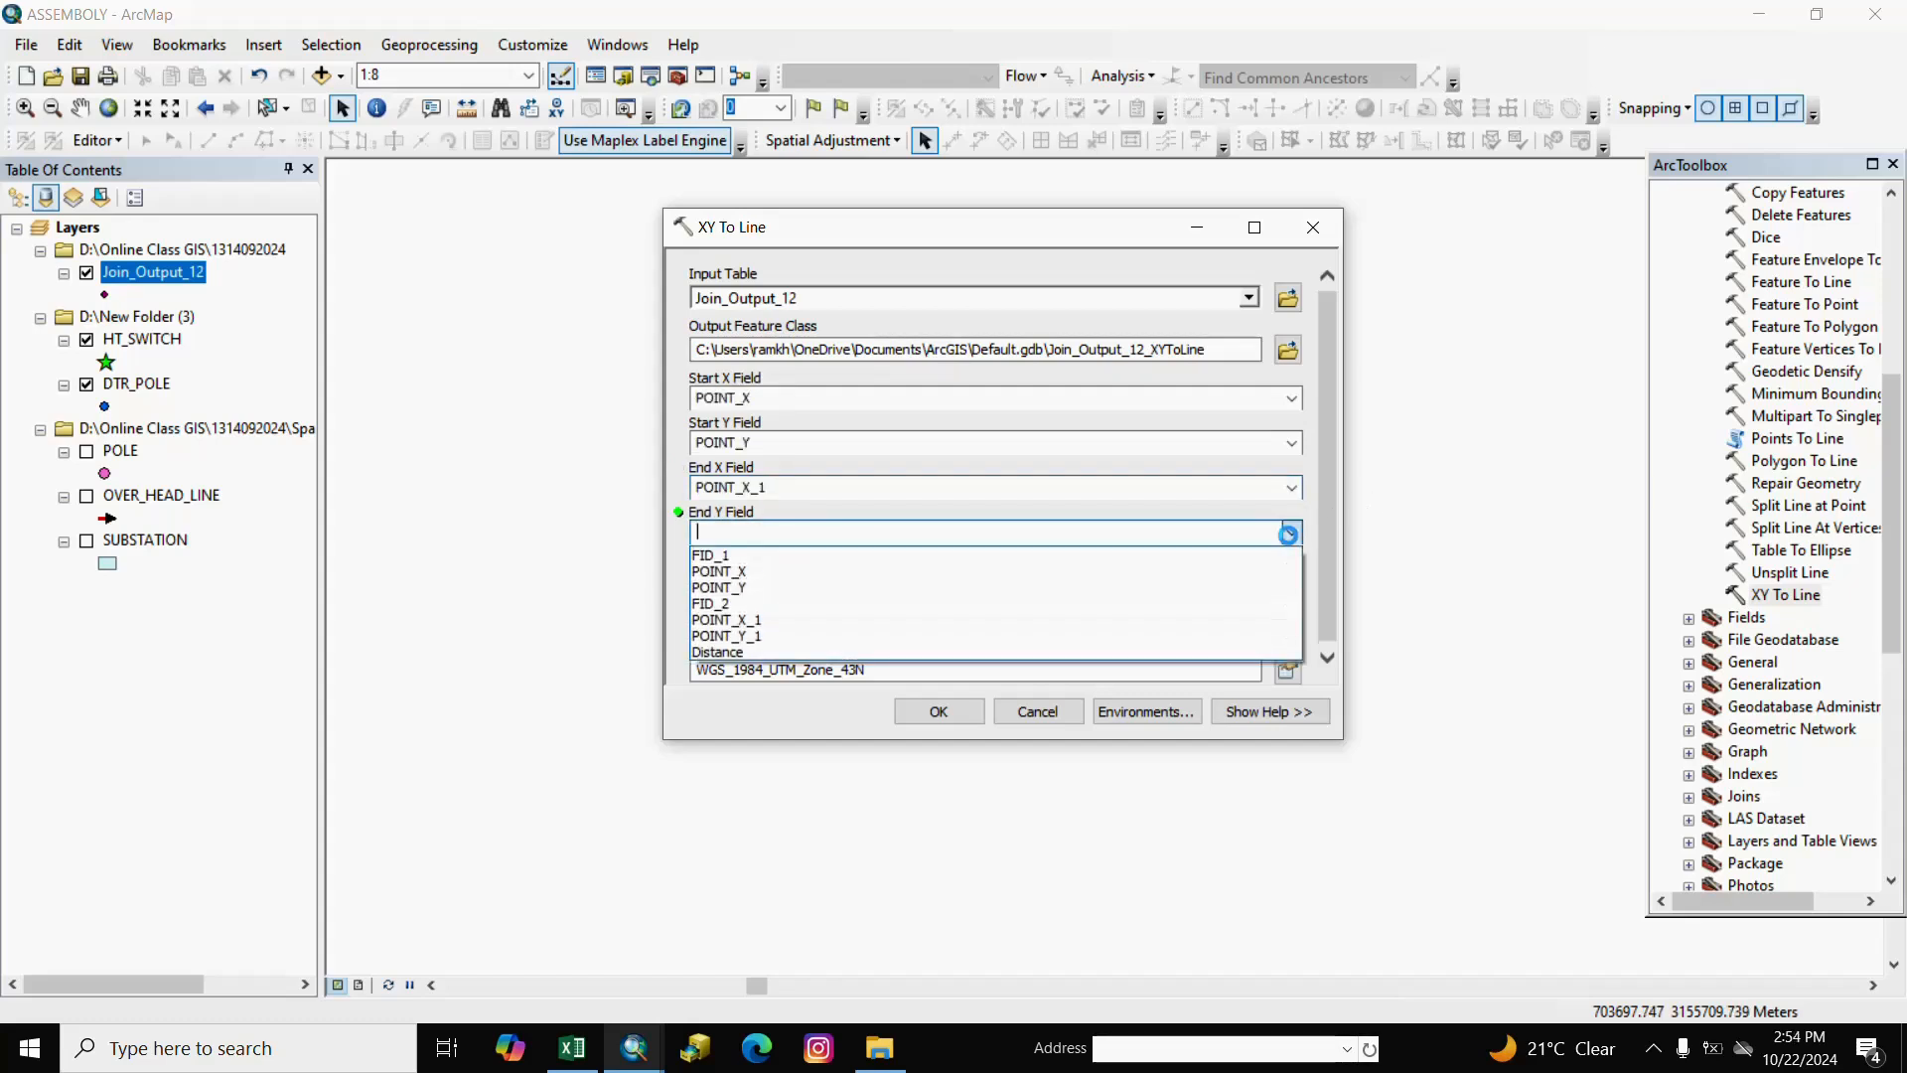
pyautogui.click(767, 636)
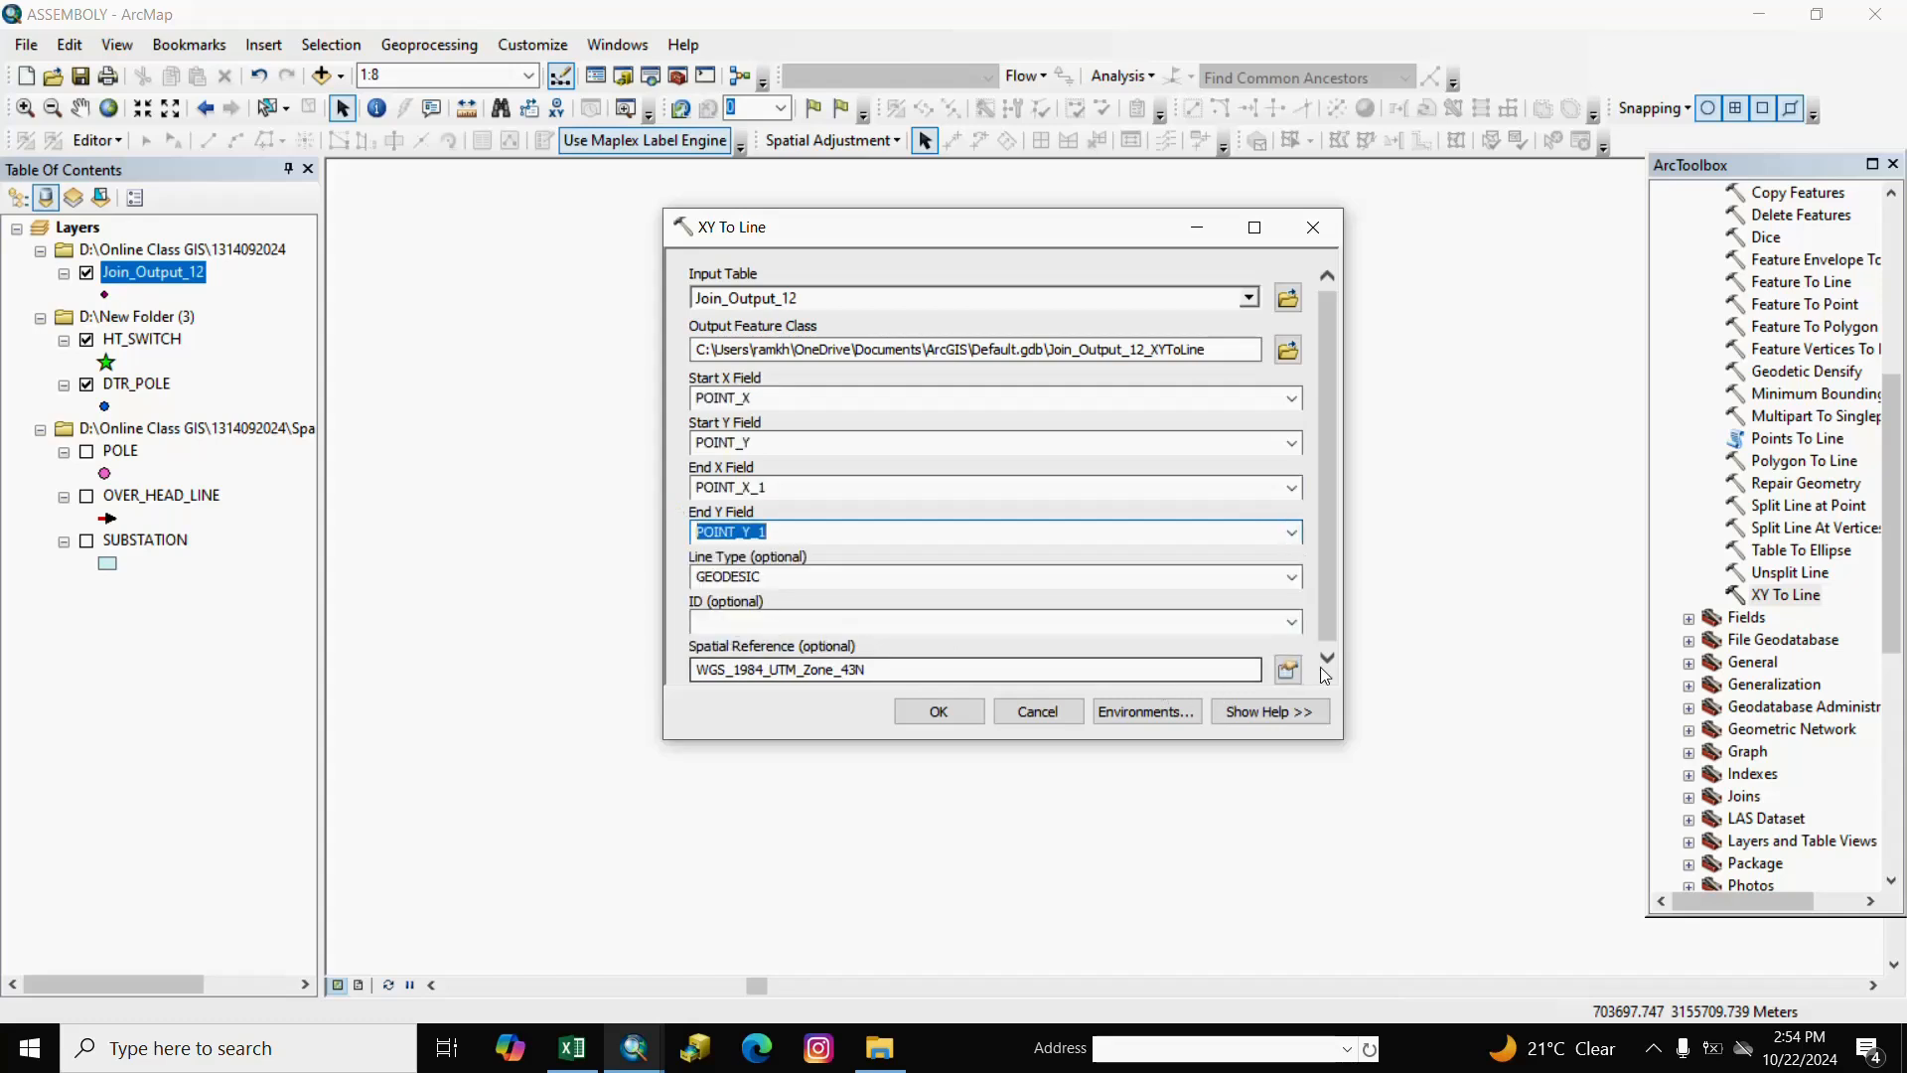
pyautogui.click(944, 711)
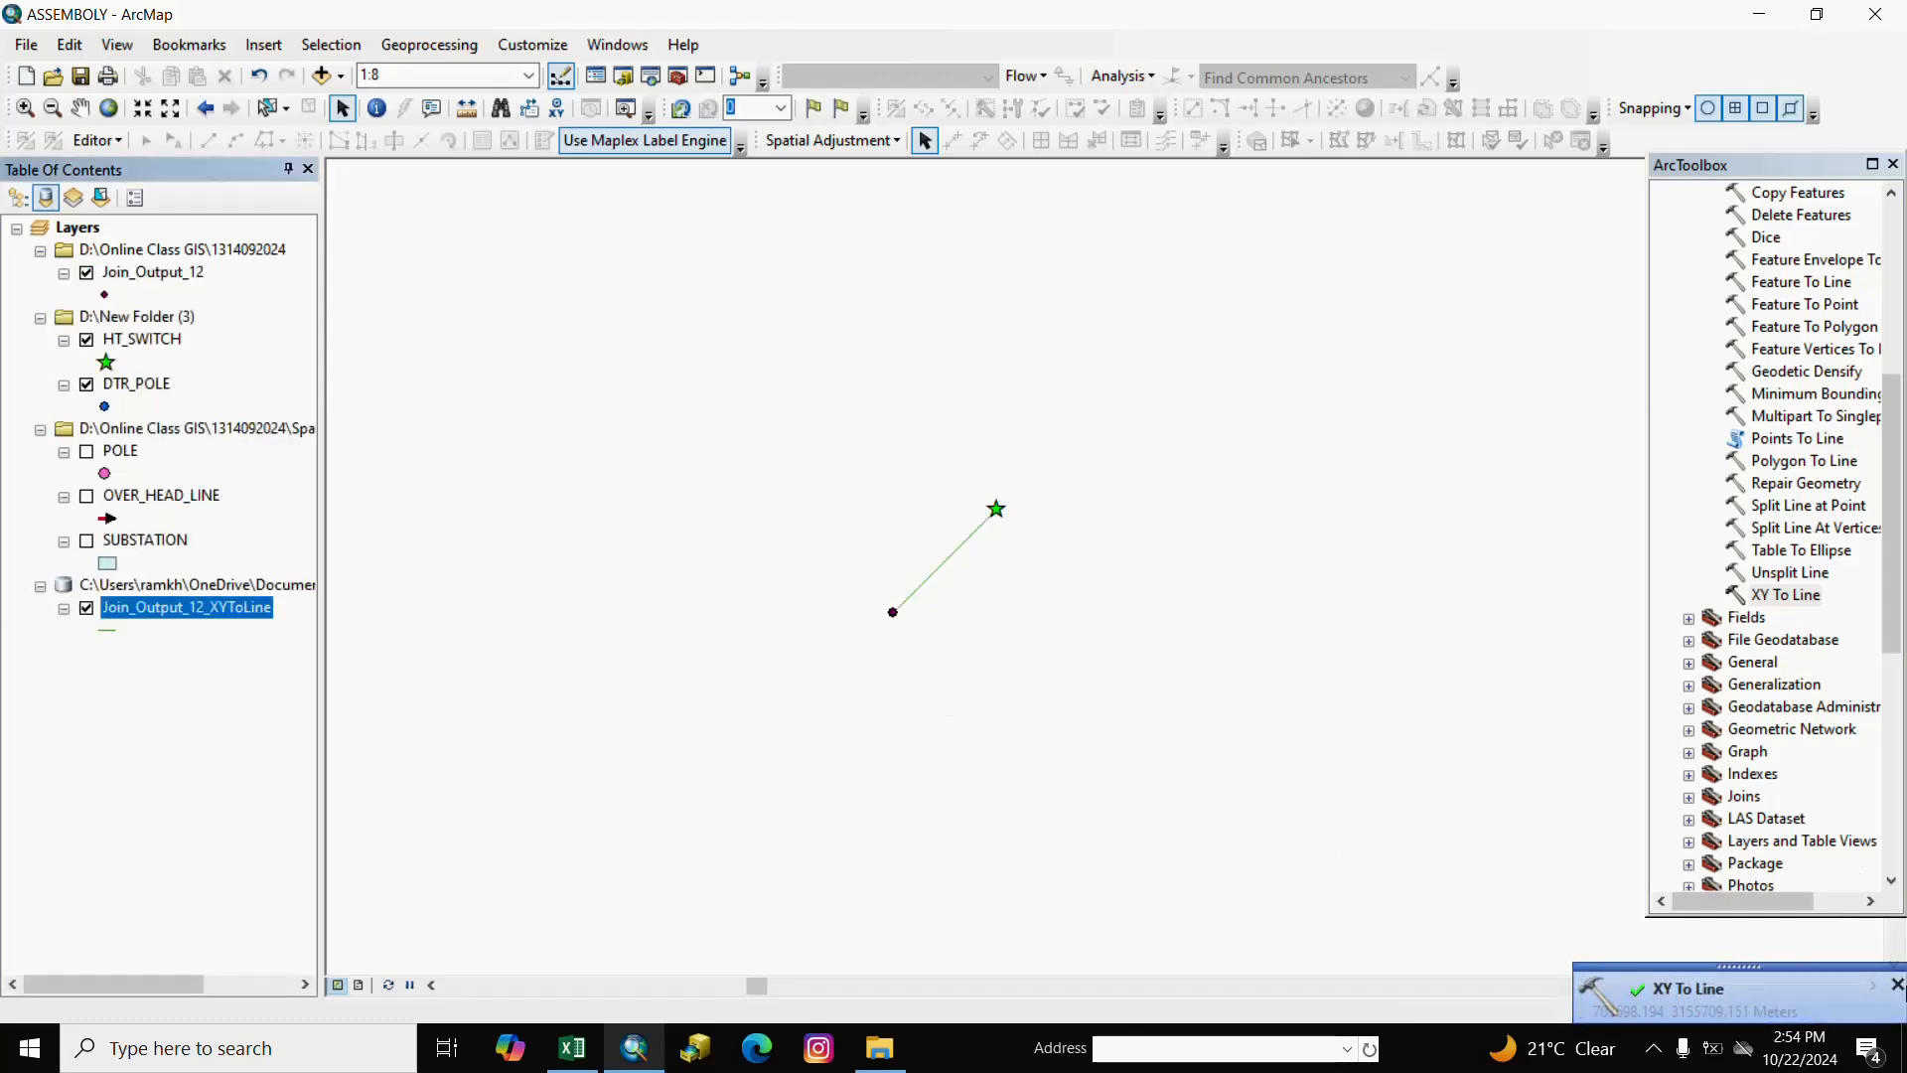
# Export the Join_Output_12_XYToLine layer as the OVER_HEAD_LINE_1 shapefile in New Folder (3).
pyautogui.click(1897, 986)
pyautogui.scroll(3, 980, 559)
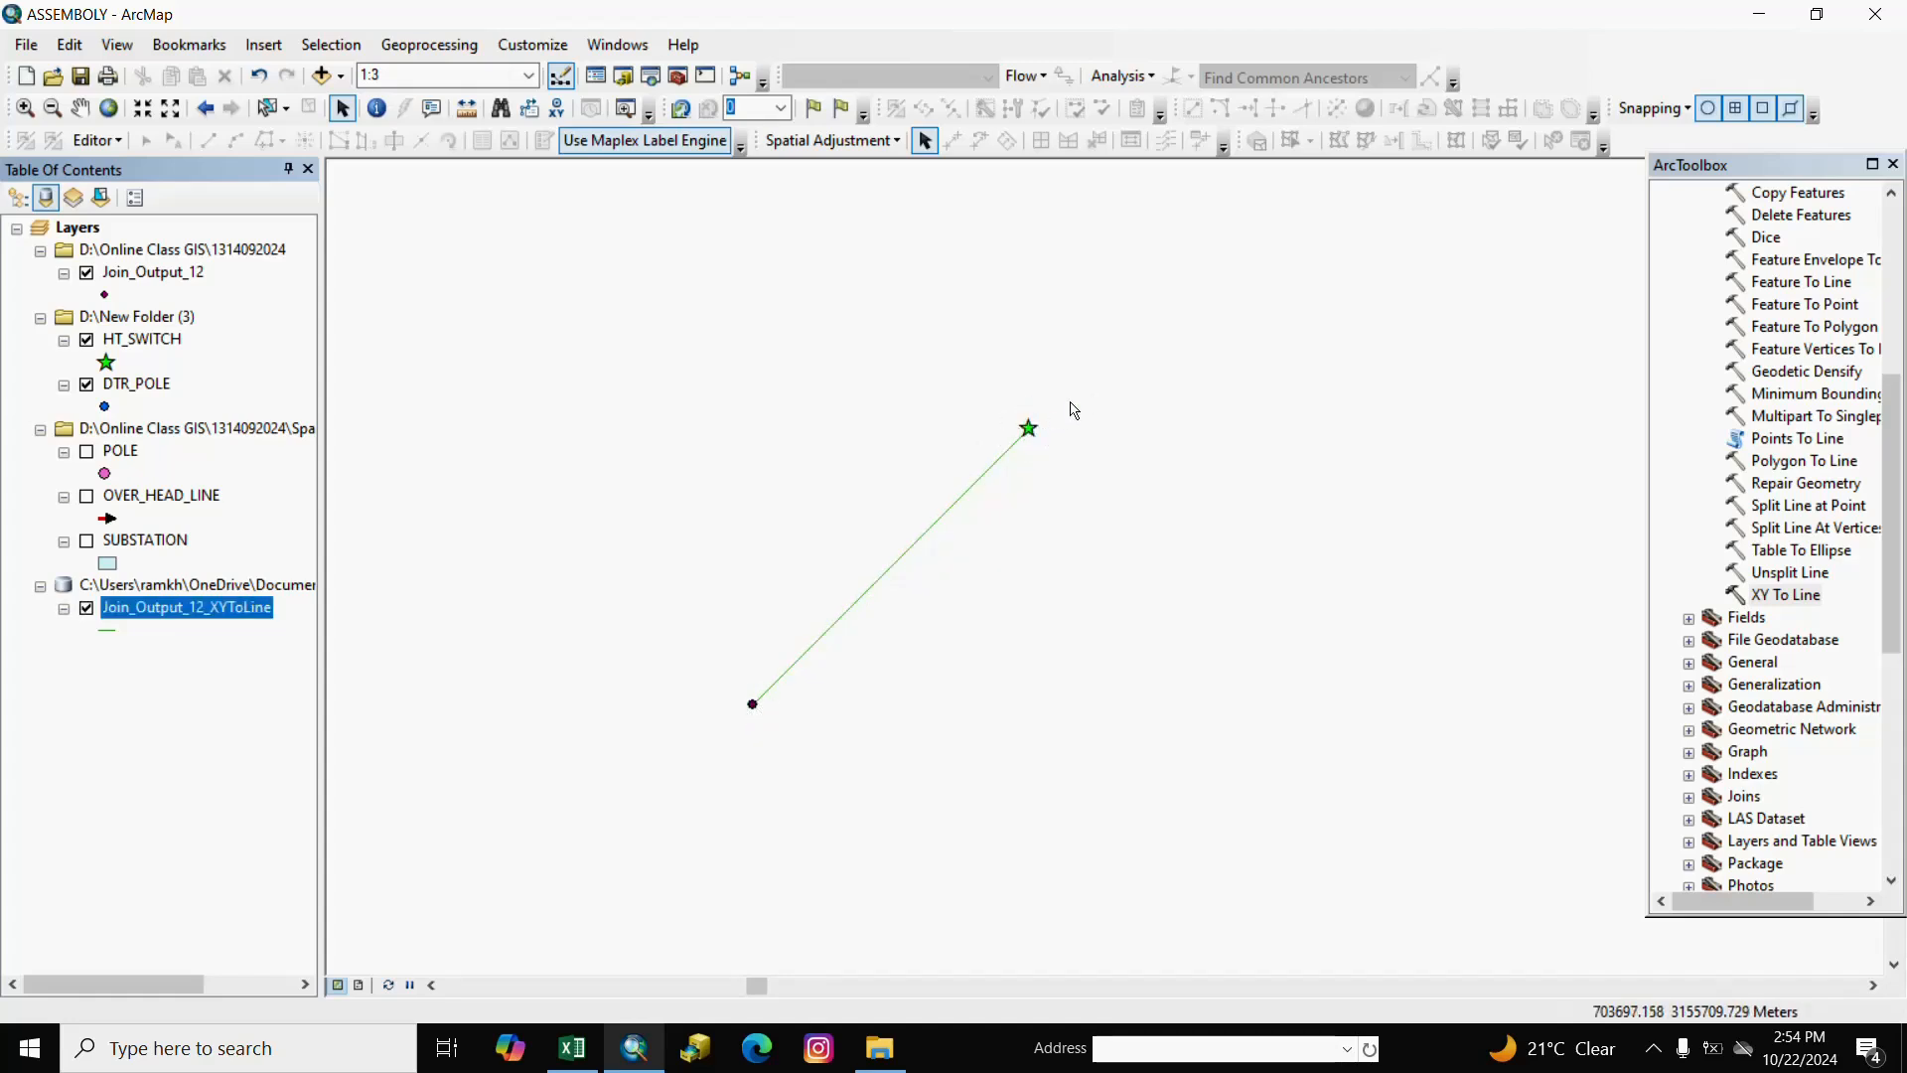
pyautogui.click(86, 774)
pyautogui.click(191, 610)
pyautogui.rightClick(194, 618)
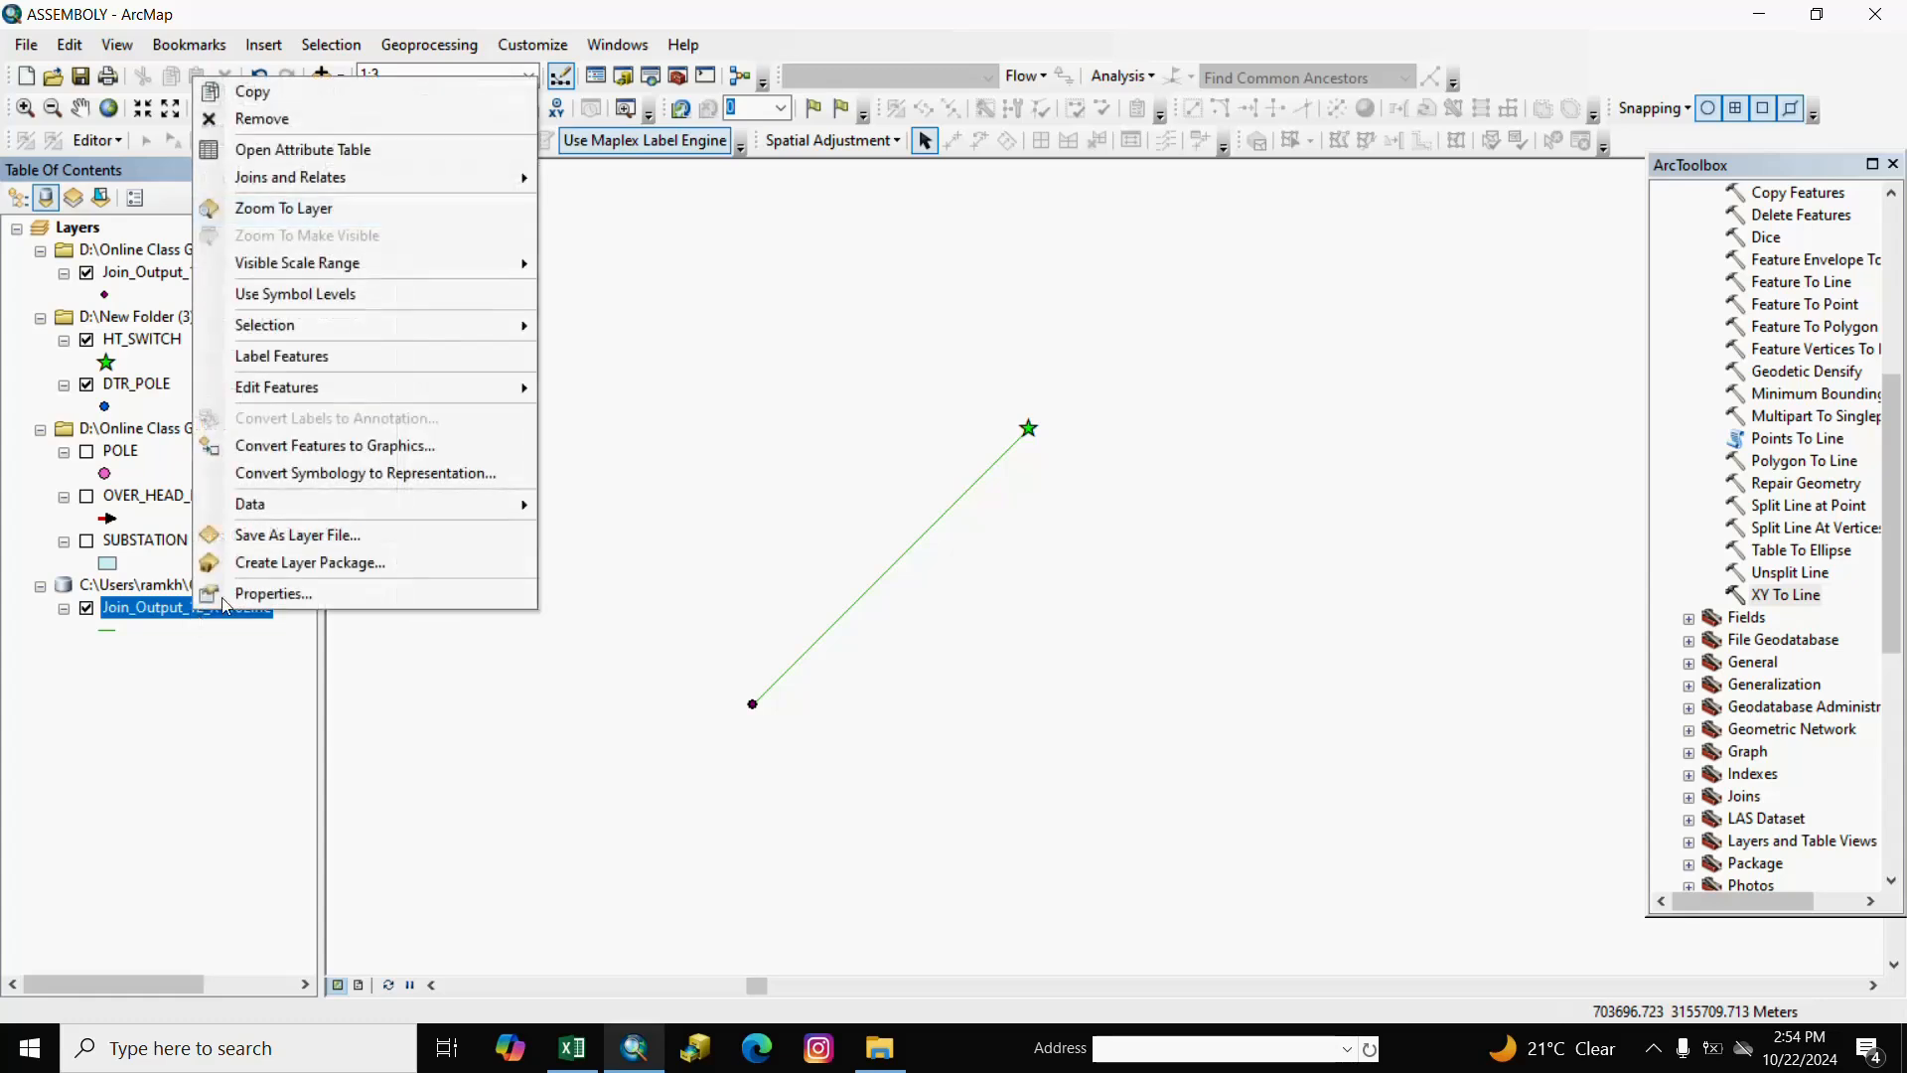
pyautogui.moveTo(487, 504)
pyautogui.click(619, 539)
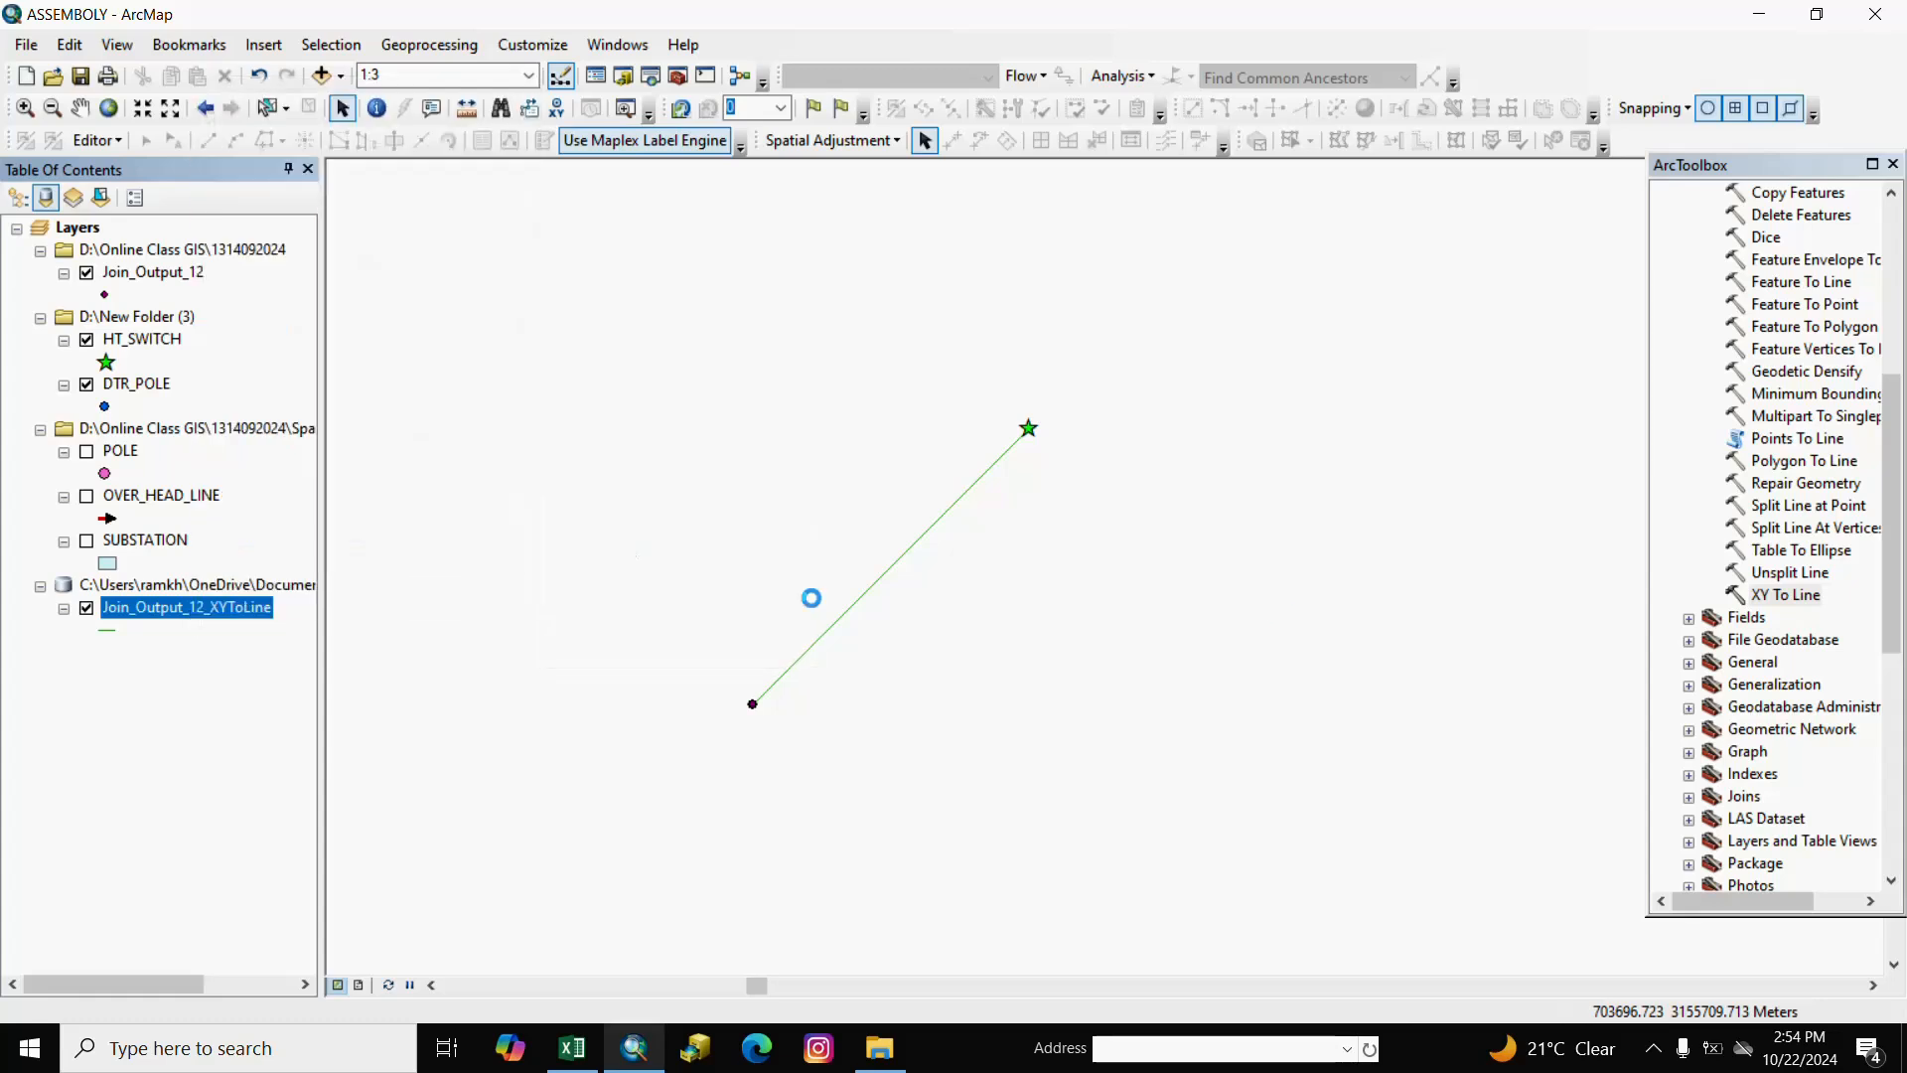
pyautogui.click(1164, 562)
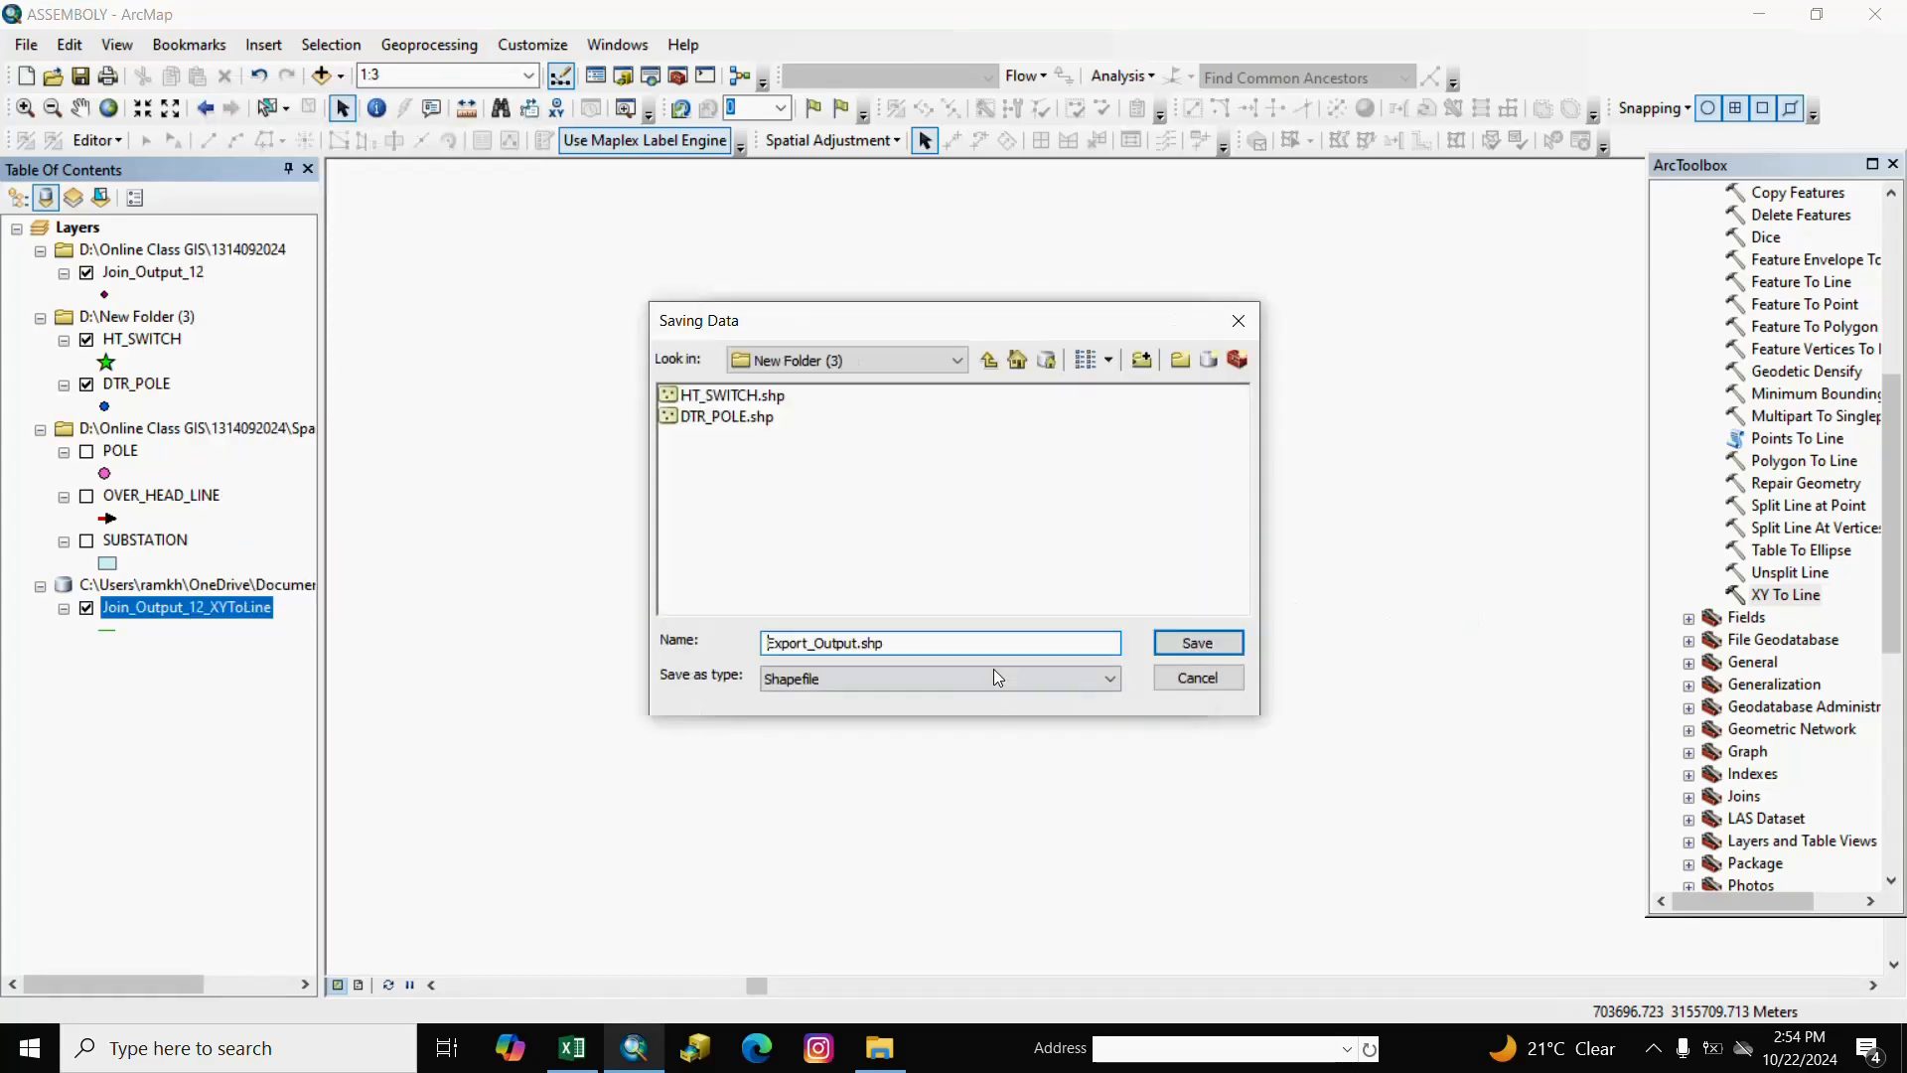
pyautogui.doubleClick(905, 643)
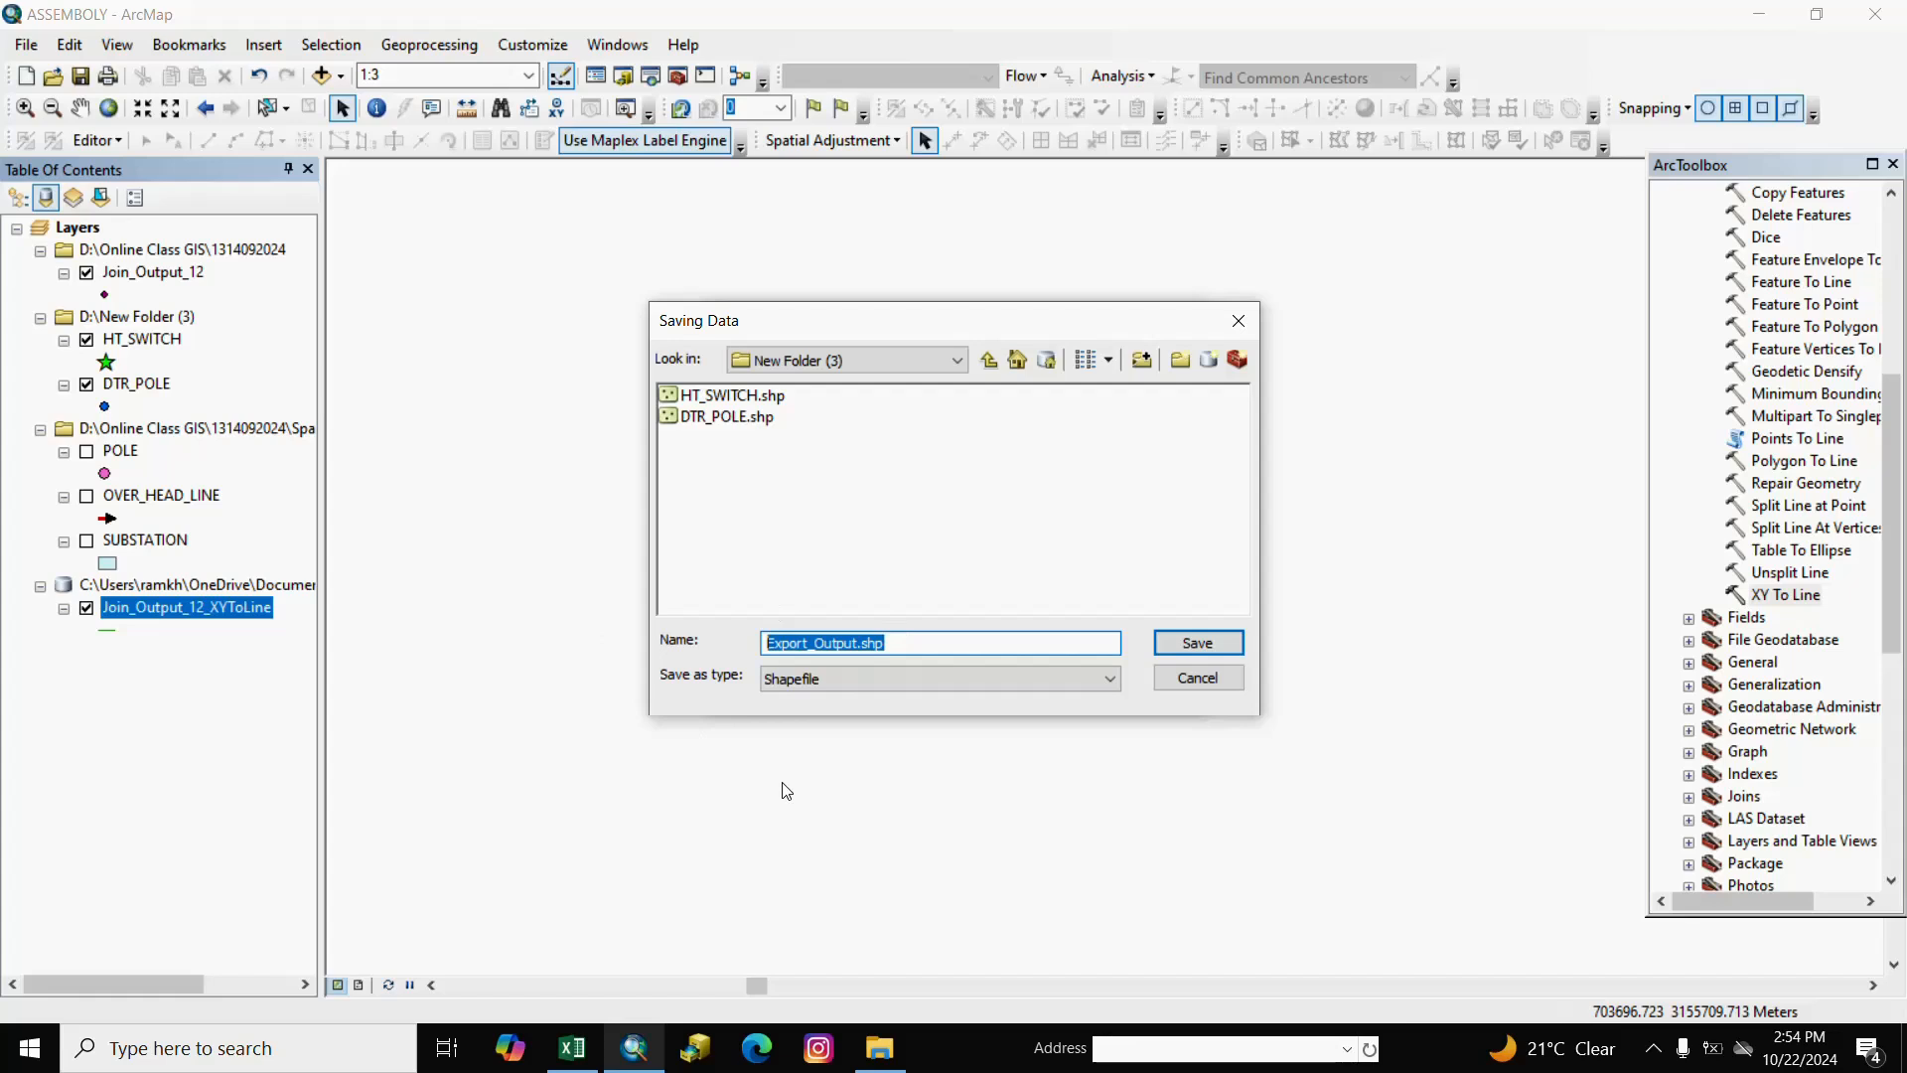
pyautogui.write('OVER_HEAD_LINE_1')
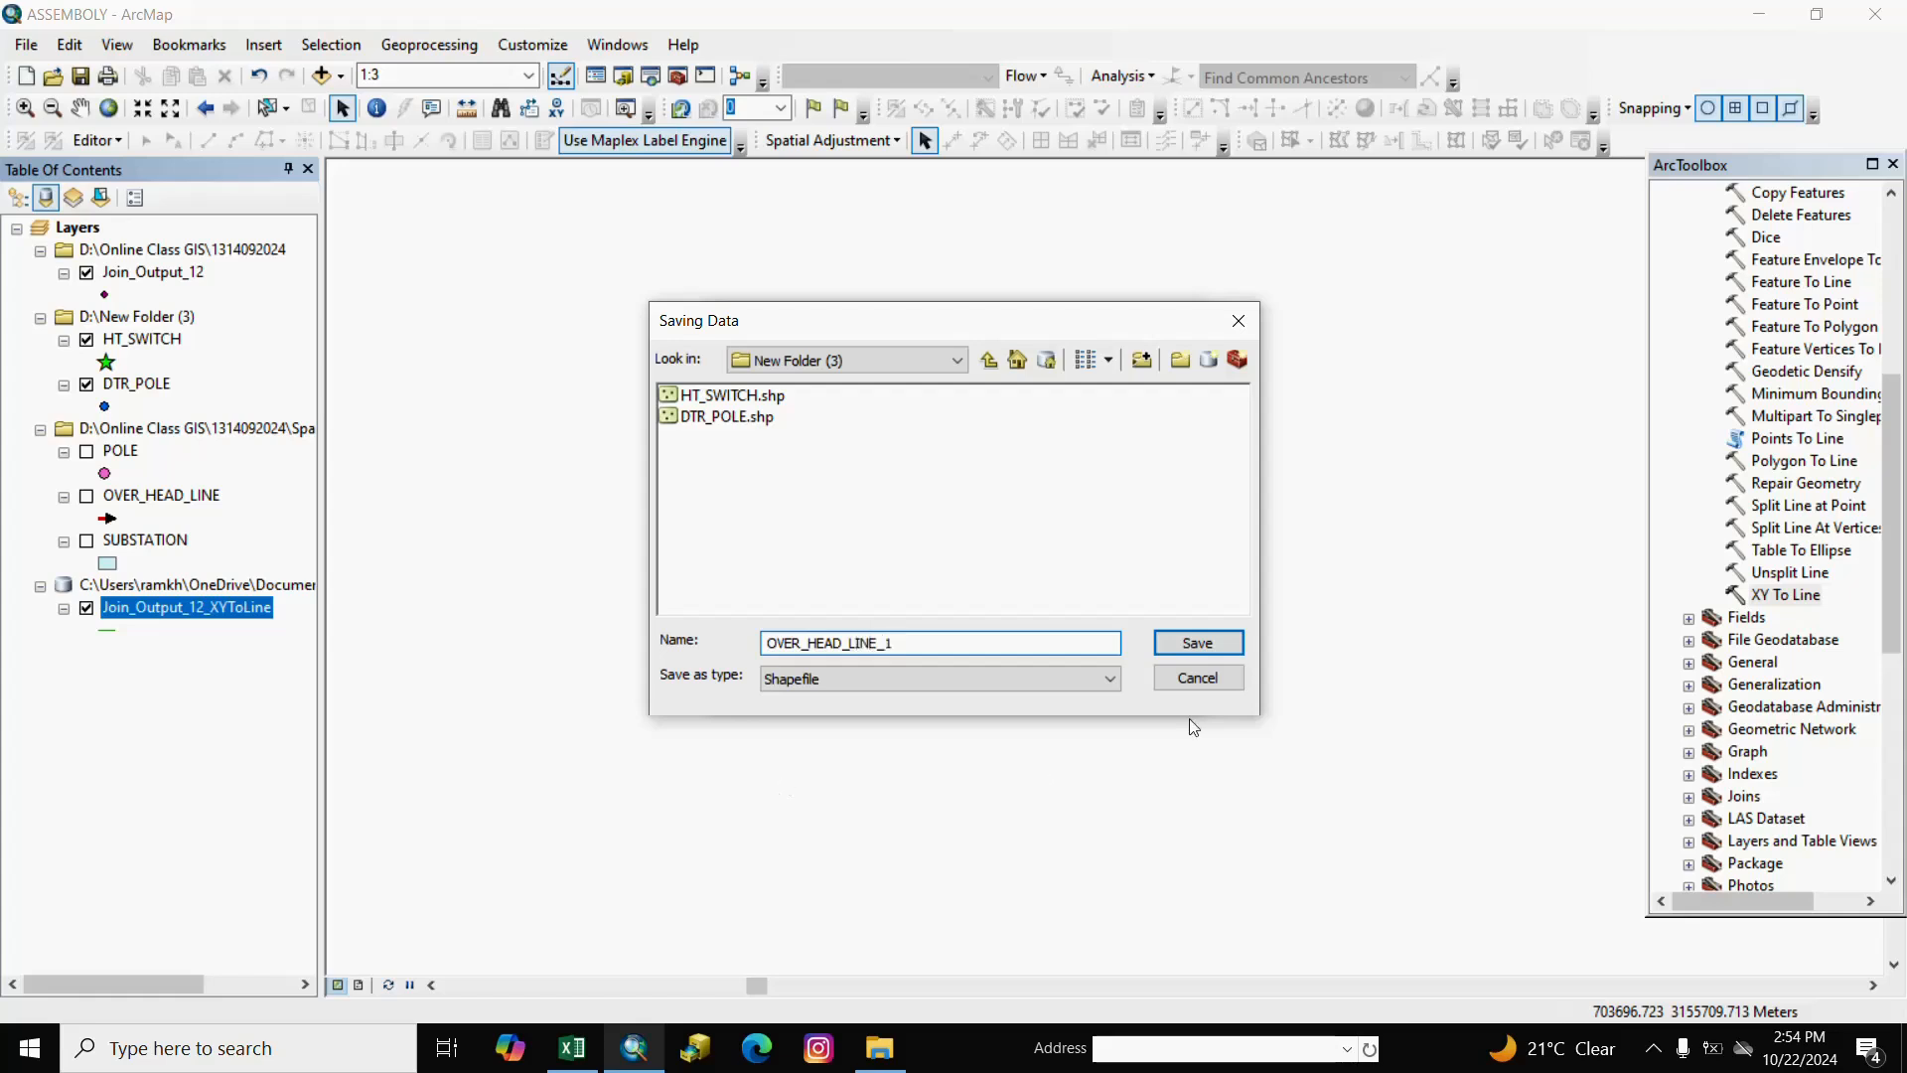
pyautogui.click(1201, 644)
pyautogui.click(1047, 698)
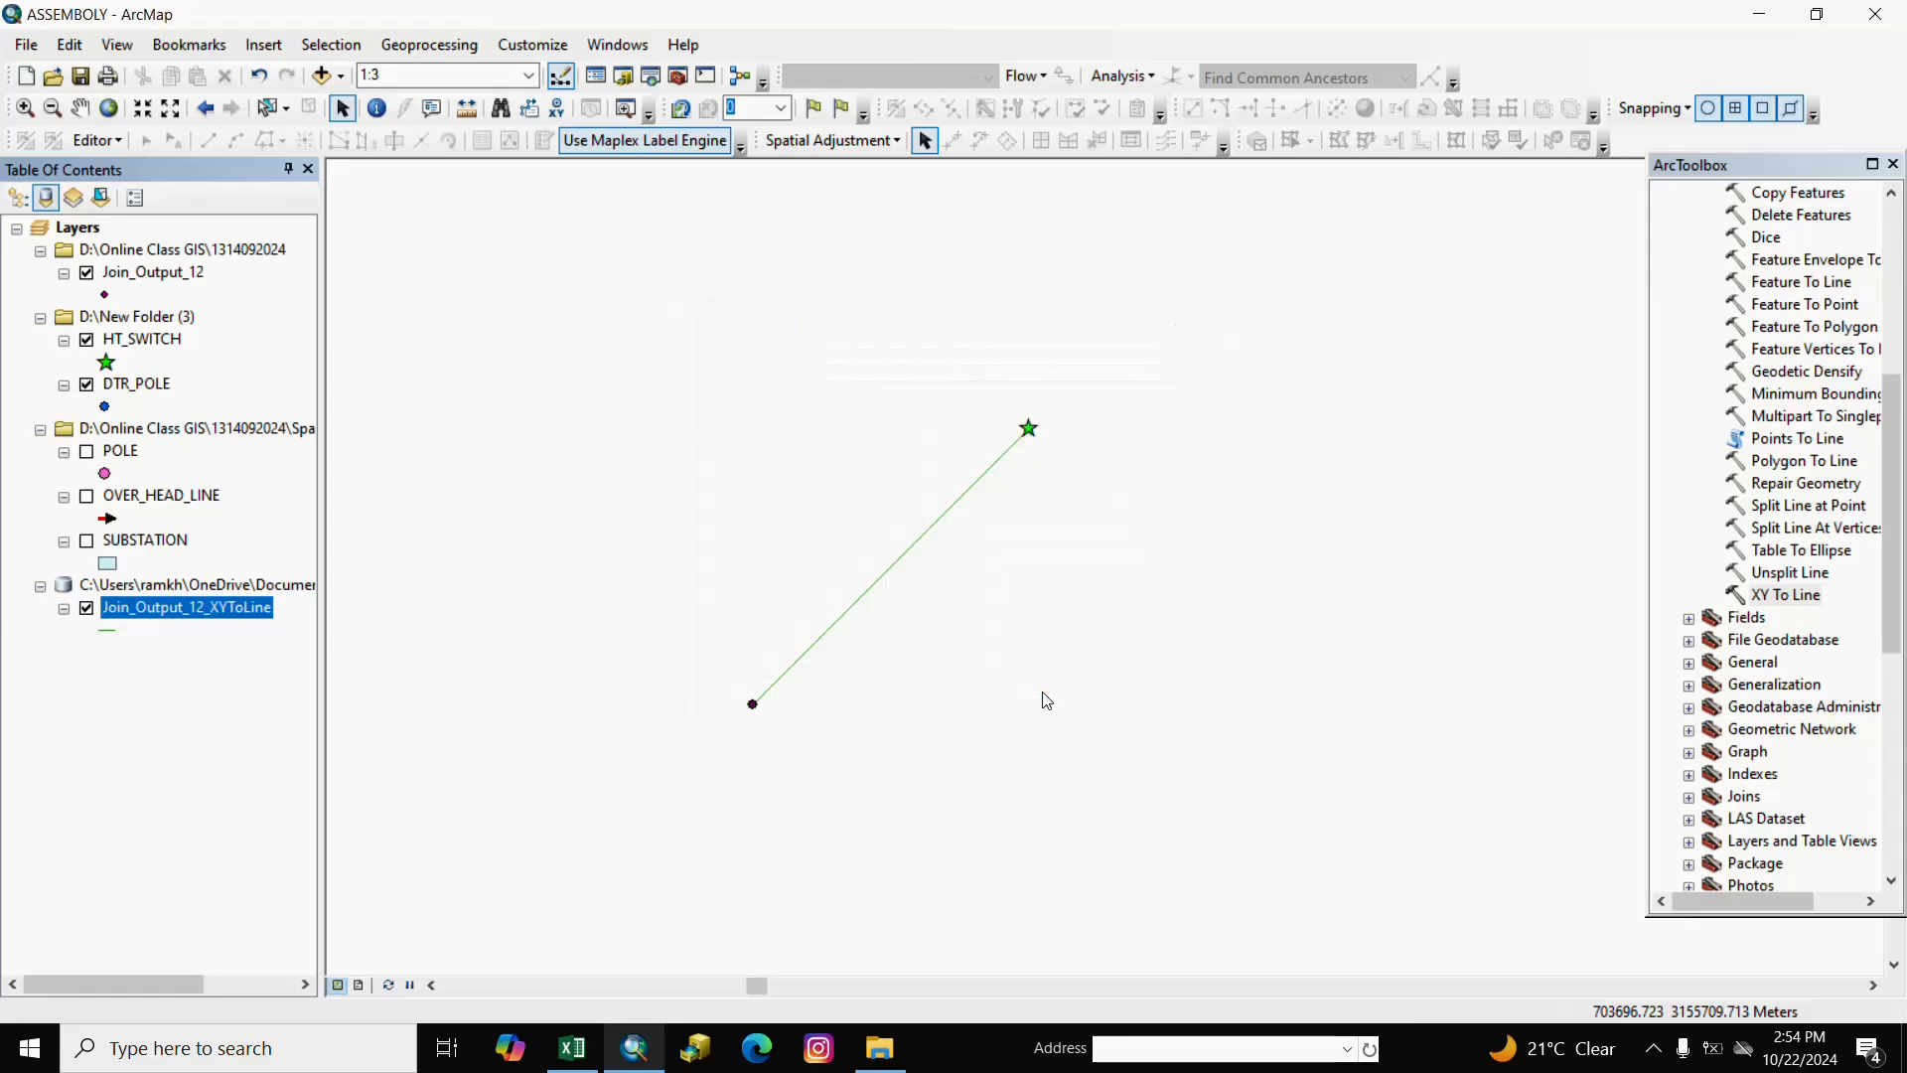
# Add the exported OVER_HEAD_LINE_1 lines to the map.
pyautogui.click(1029, 612)
pyautogui.rightClick(1030, 612)
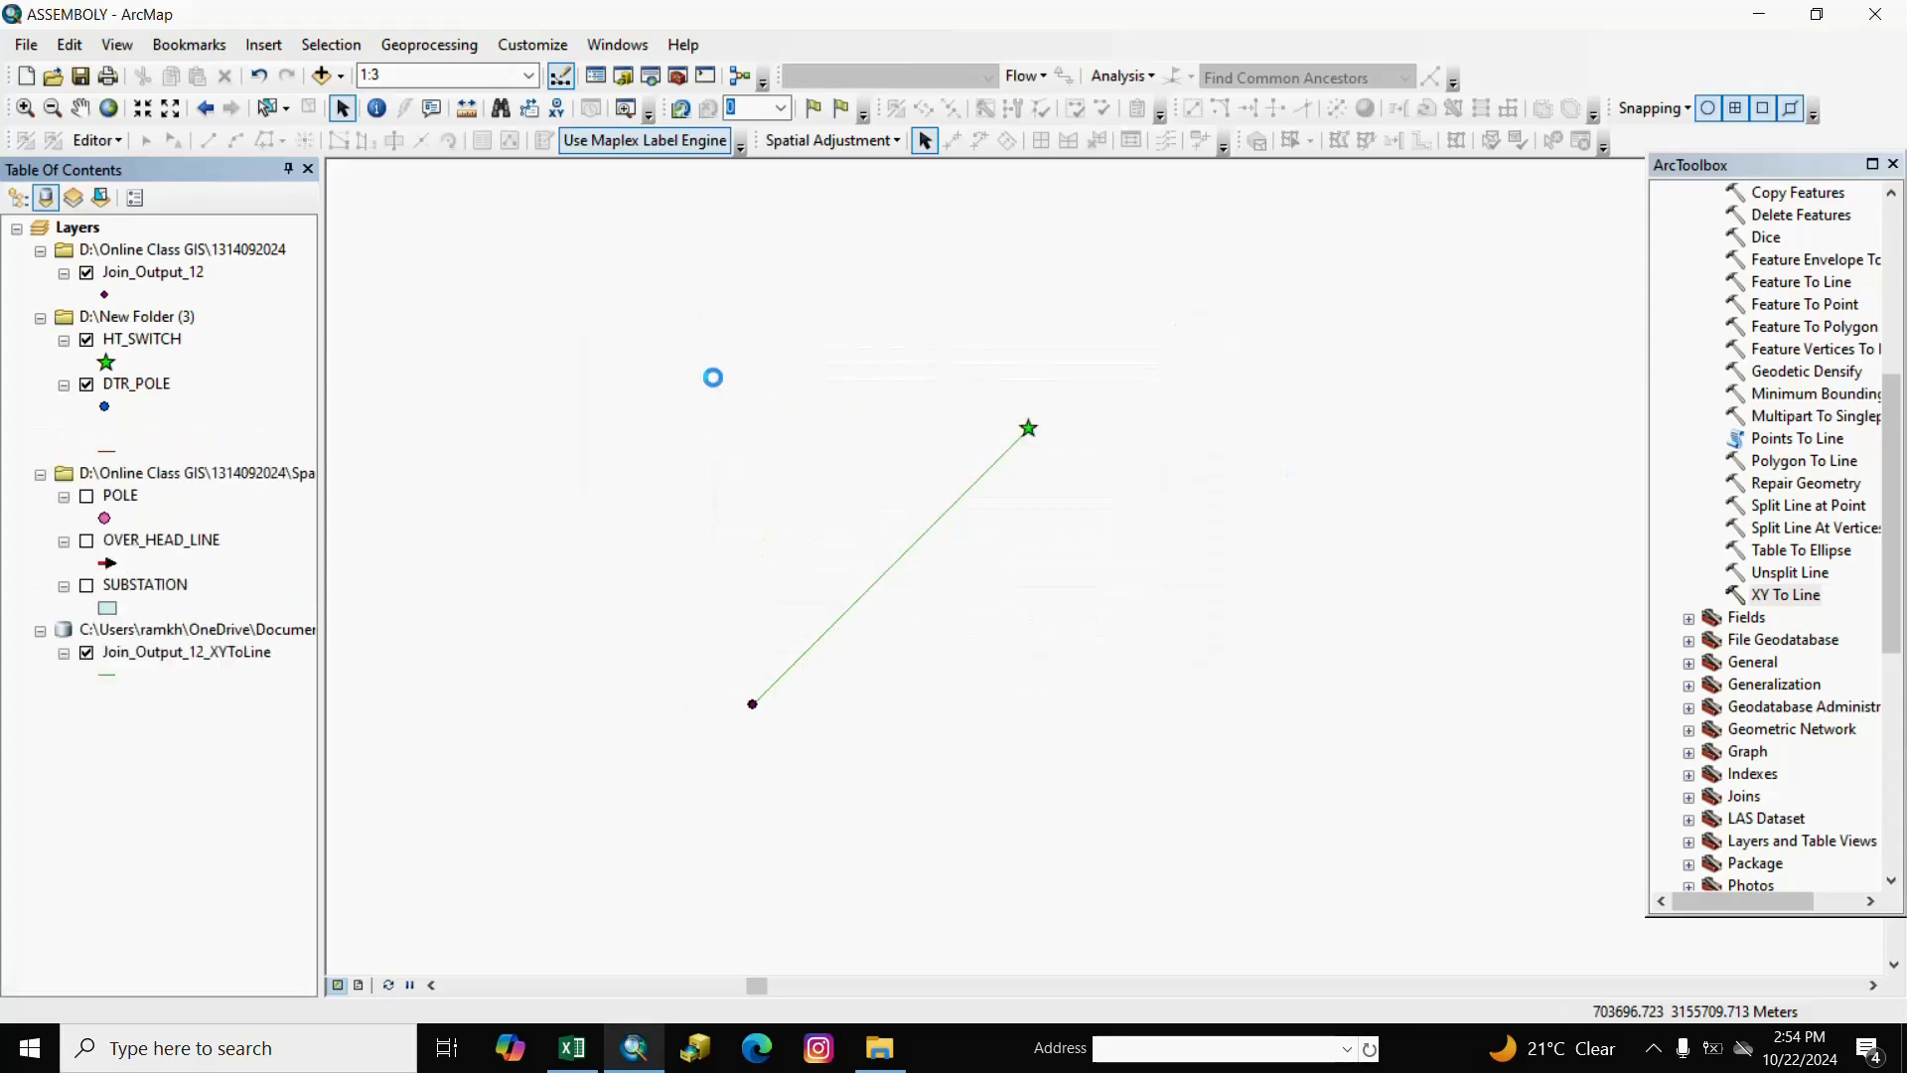
pyautogui.click(80, 804)
# Remove the Join_Output_12_XYToLine and Join_Output_12 group layers from the table of contents.
pyautogui.rightClick(154, 632)
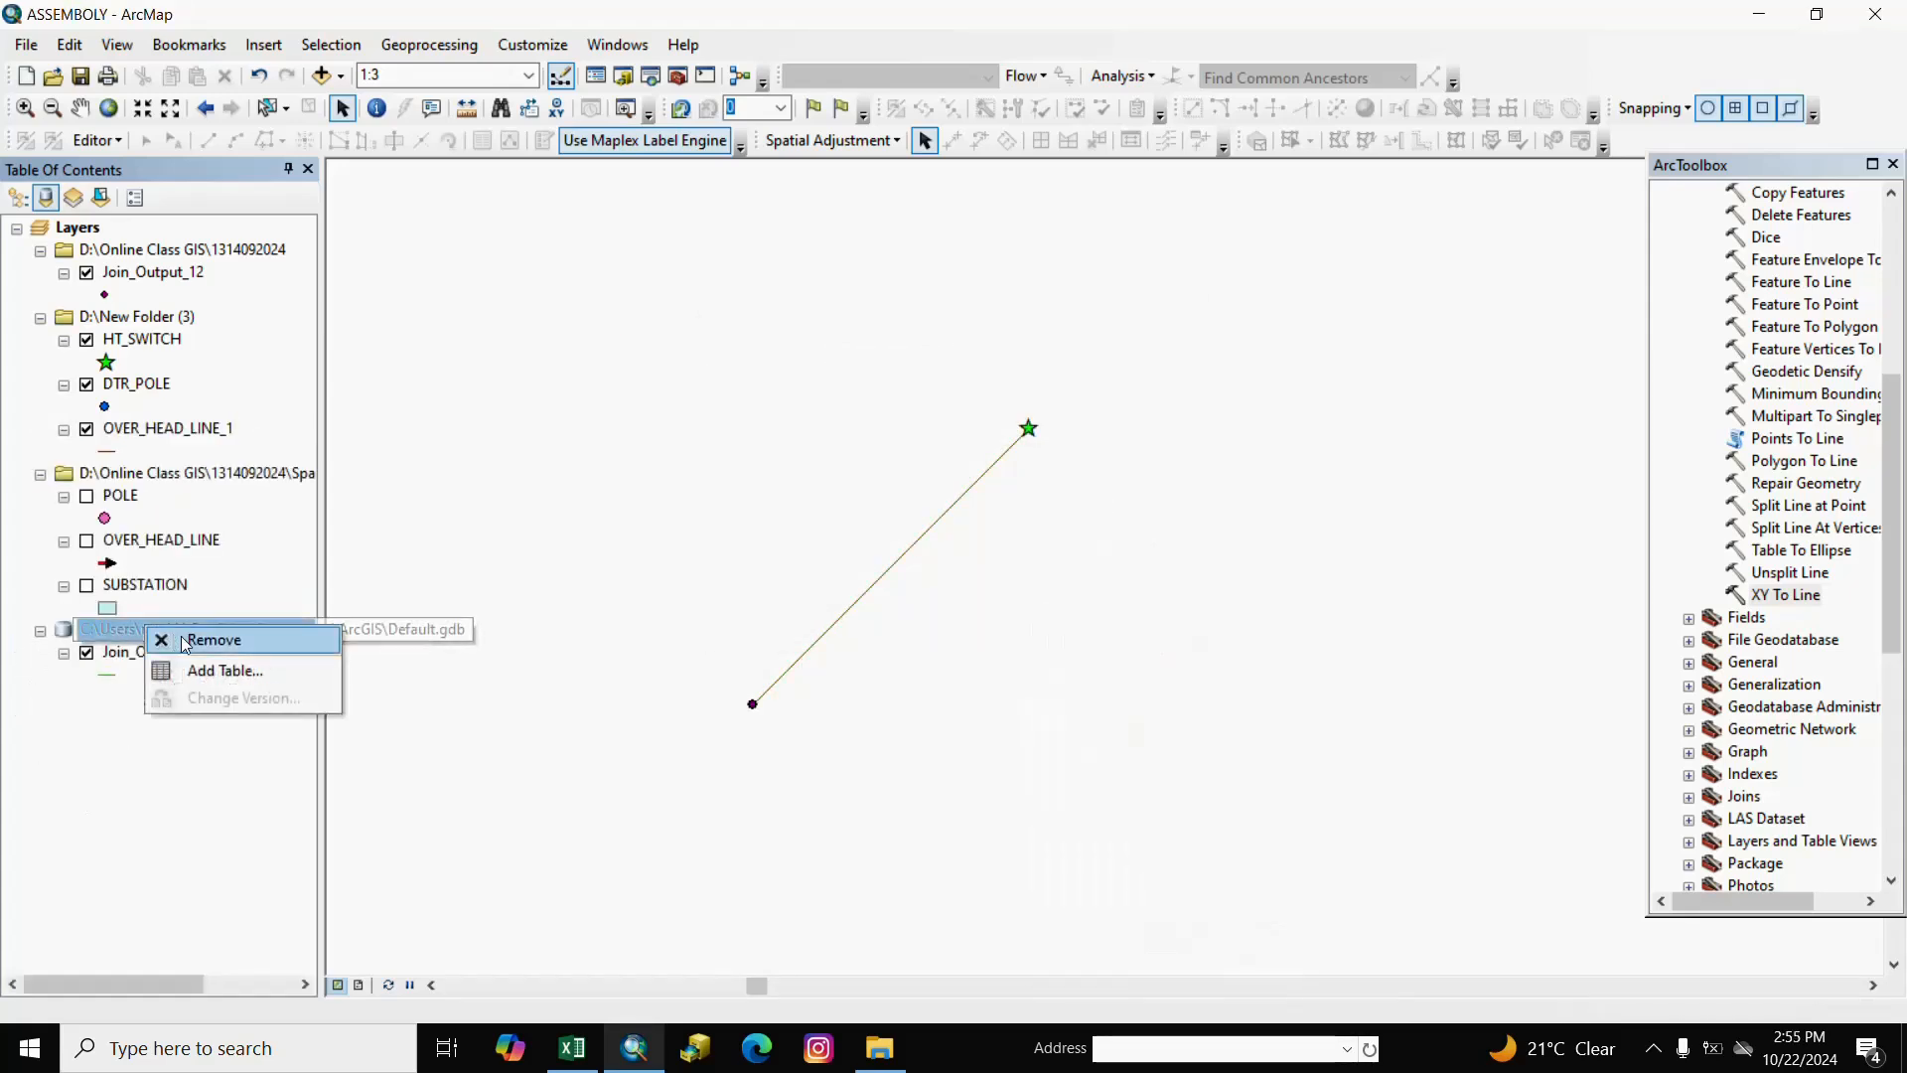
pyautogui.click(182, 638)
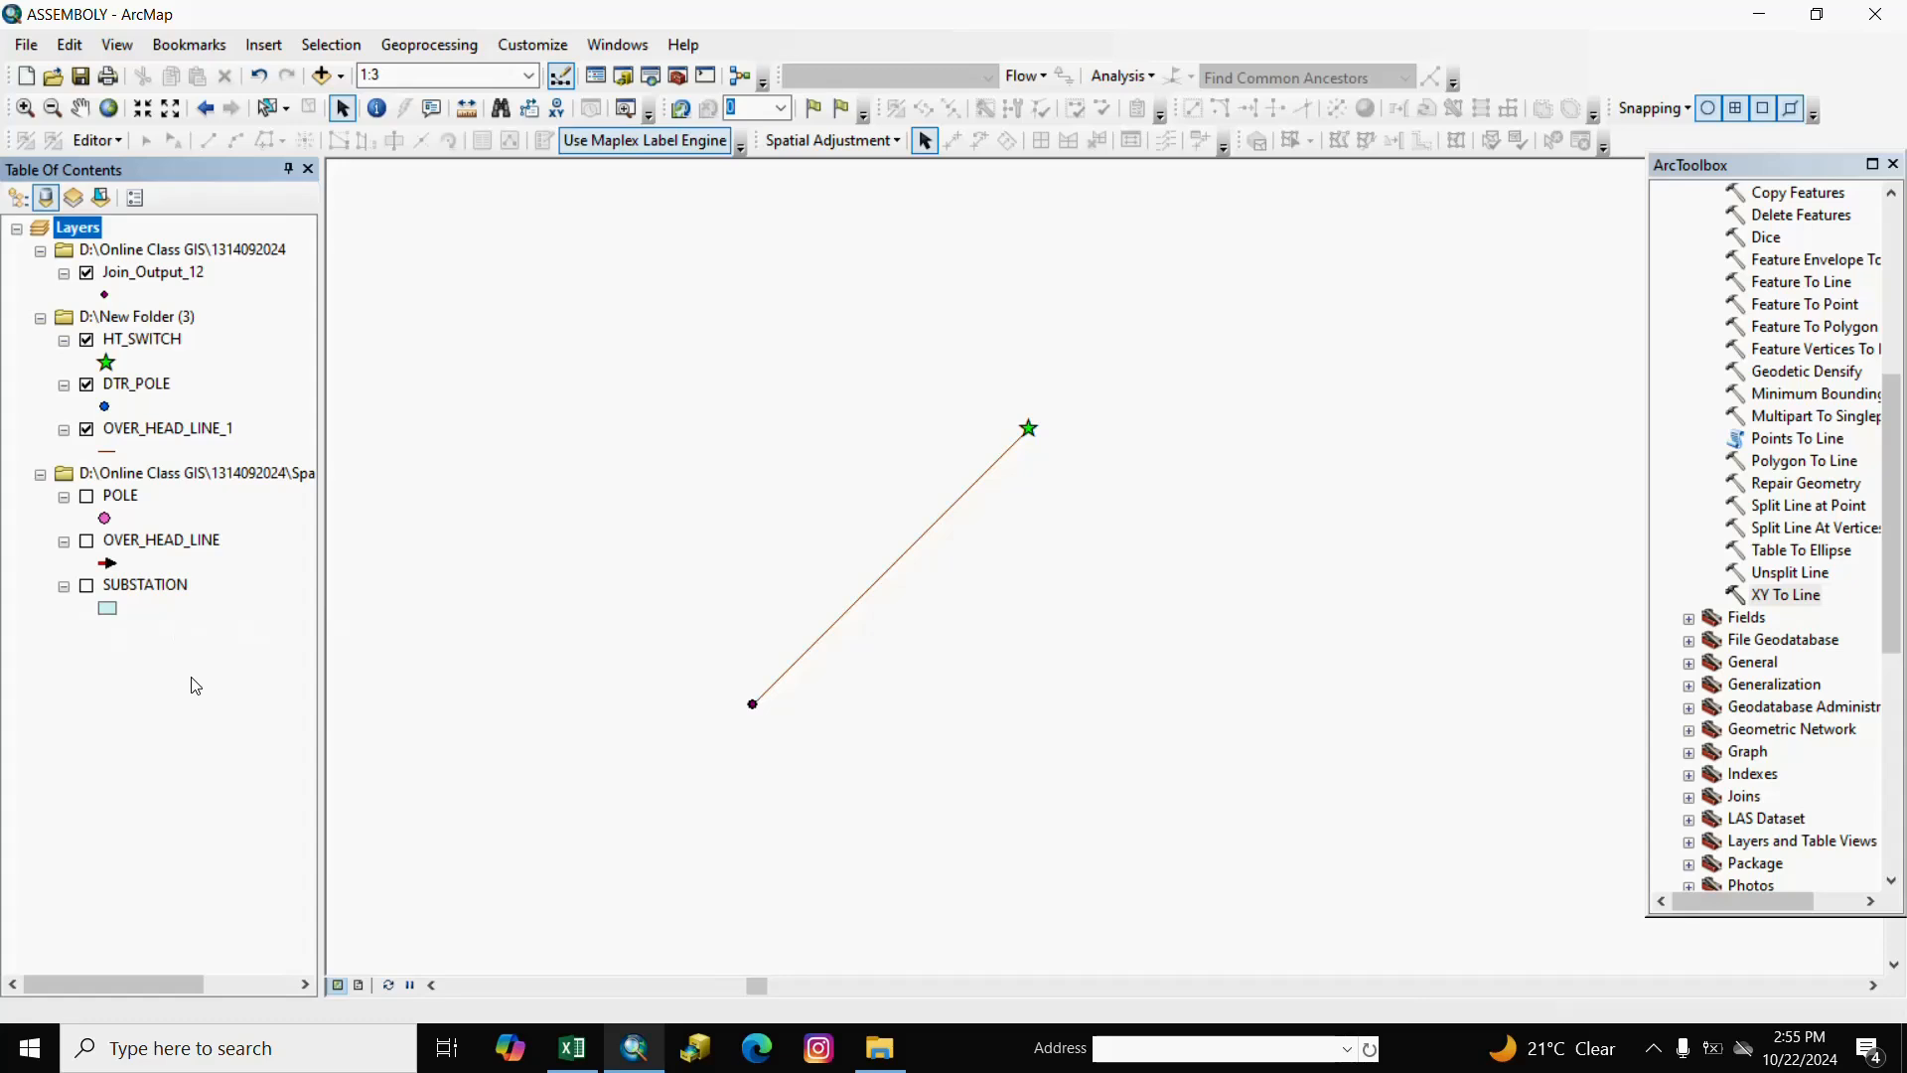
pyautogui.click(192, 678)
pyautogui.rightClick(167, 249)
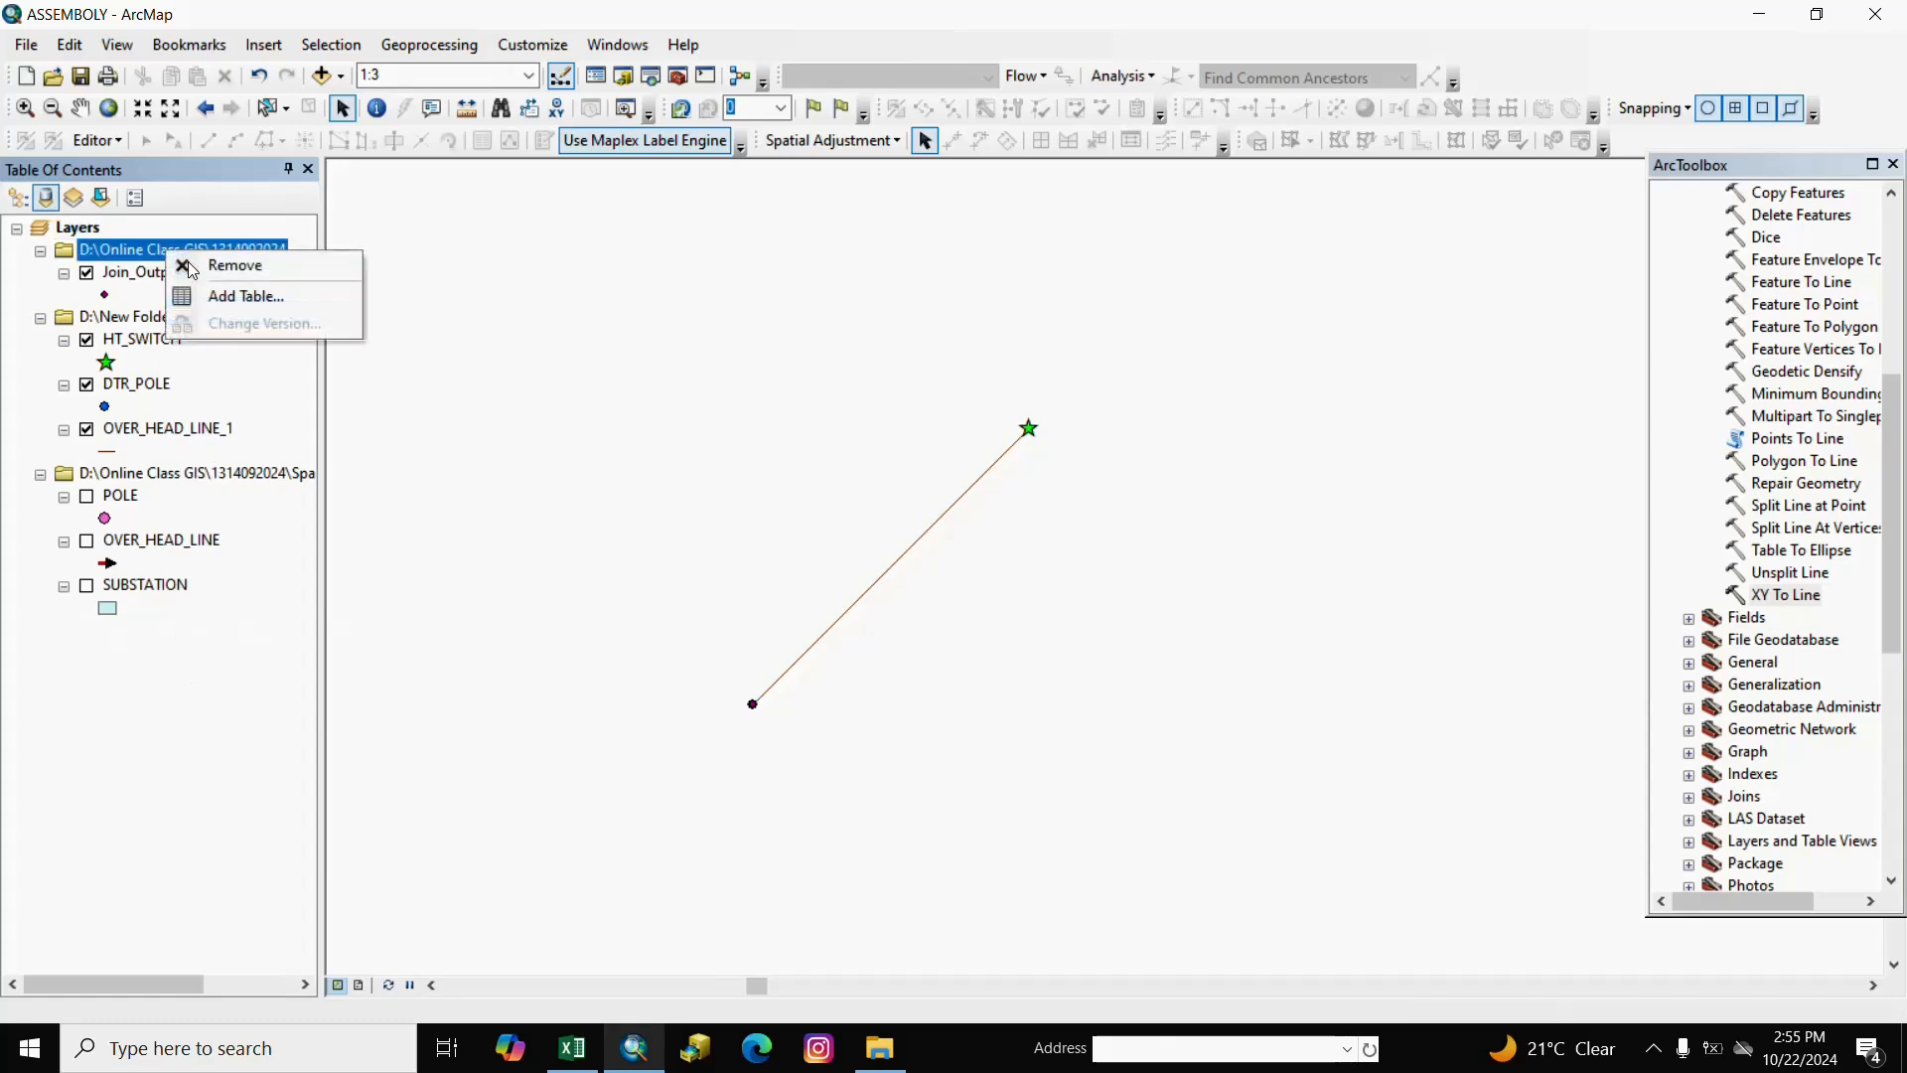
pyautogui.click(203, 264)
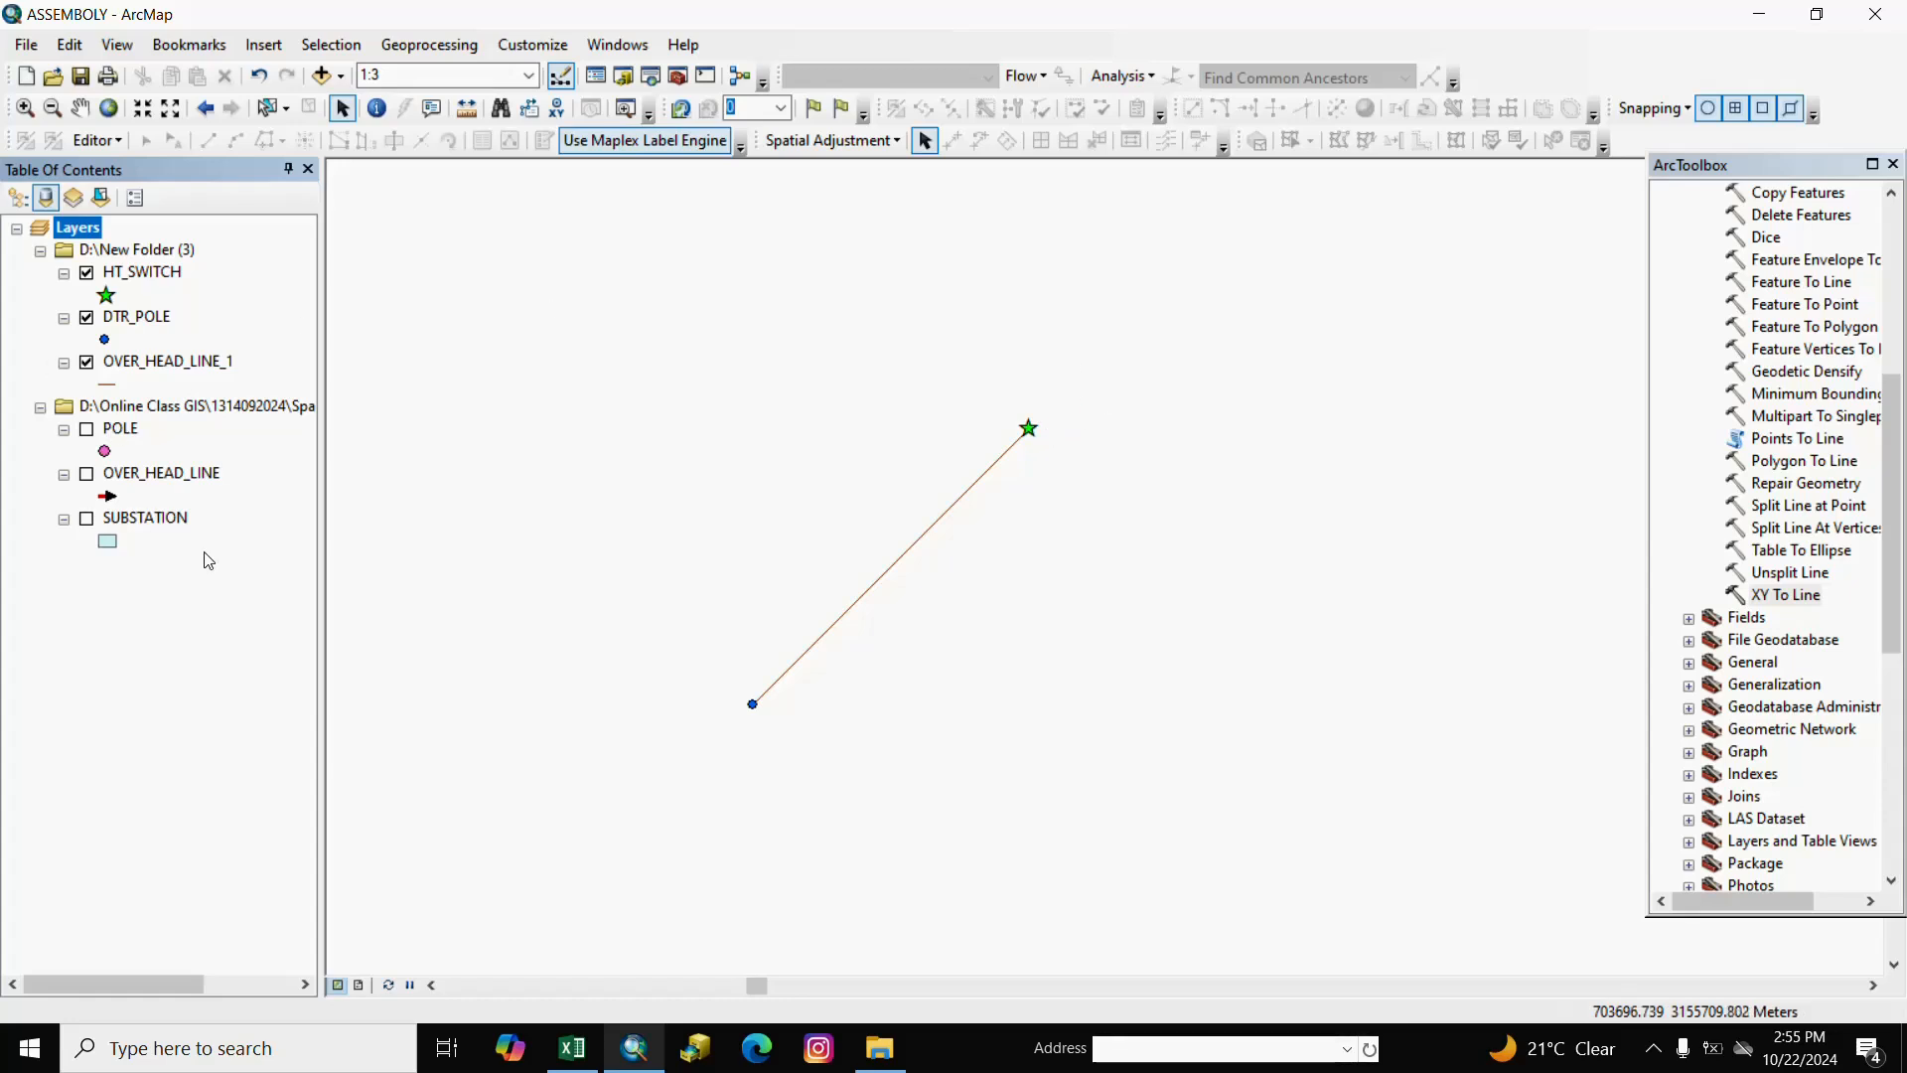
pyautogui.click(200, 585)
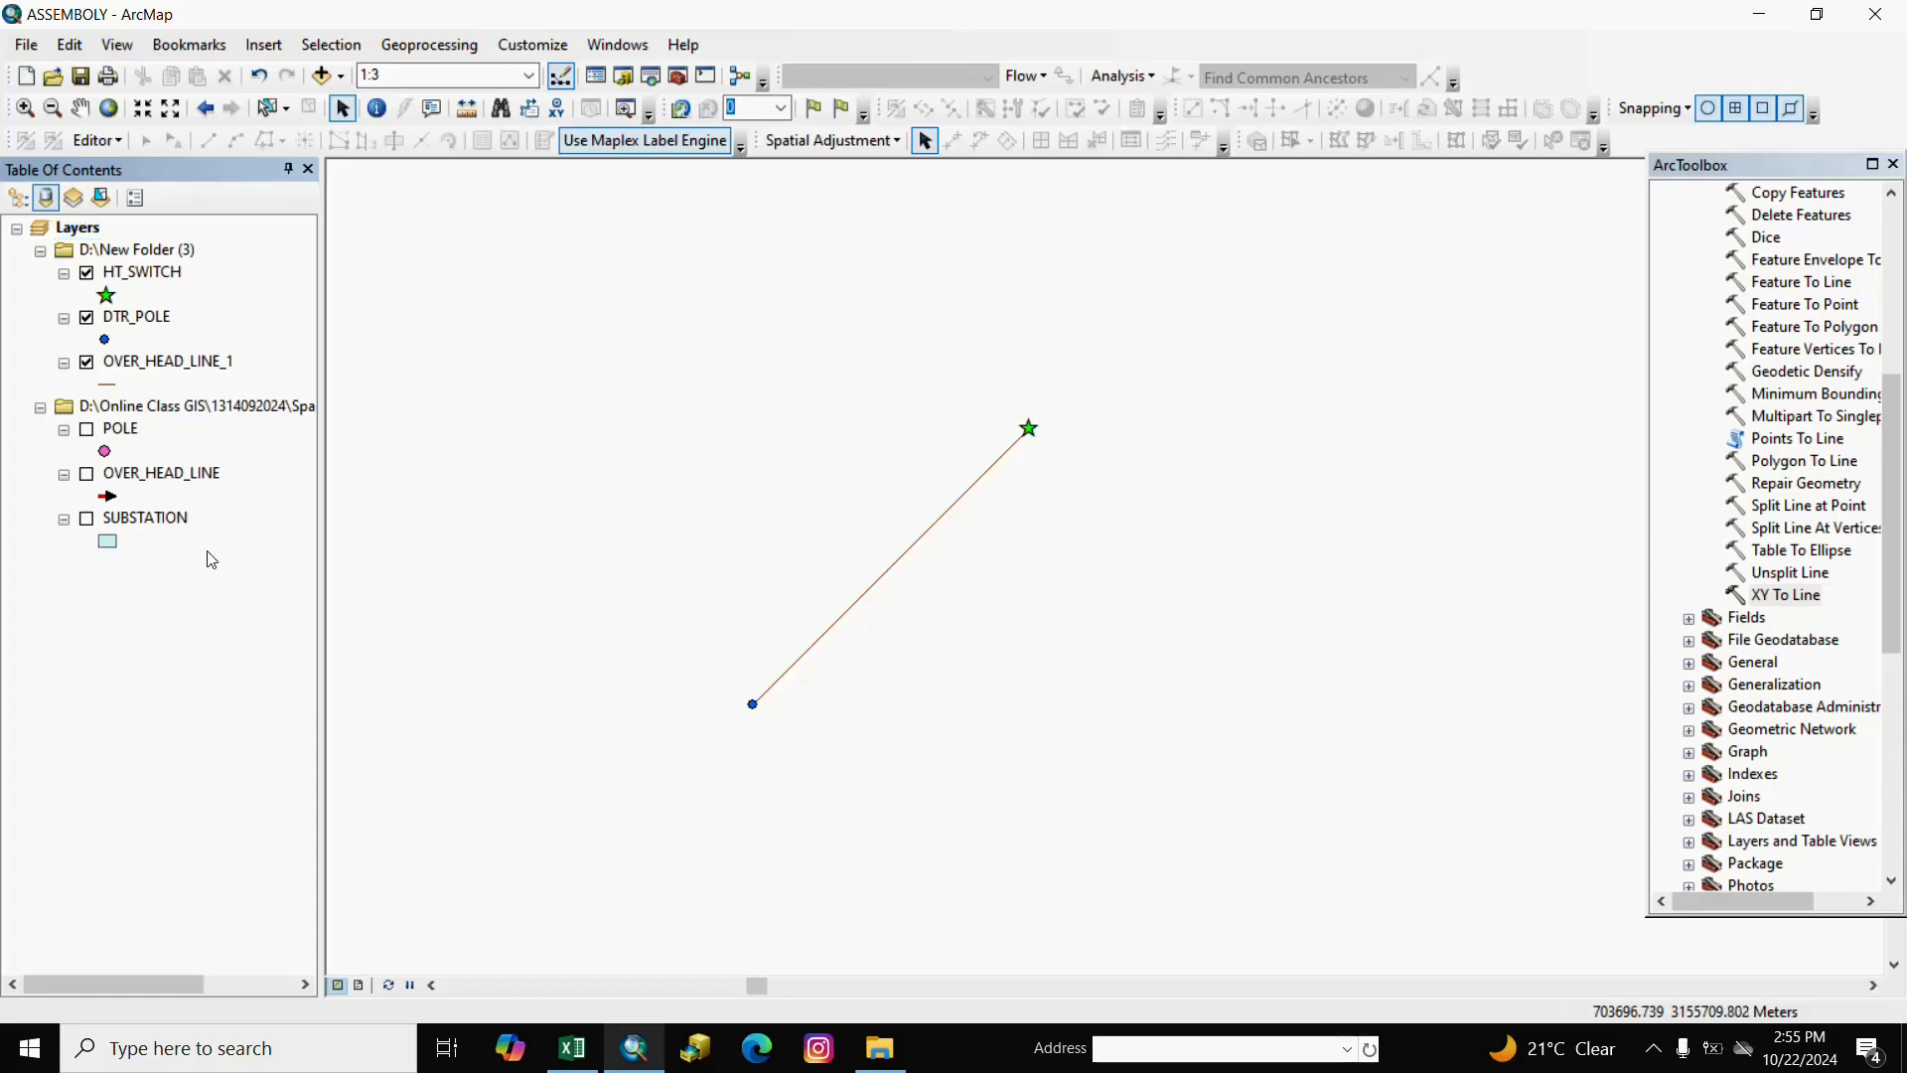
# Save a copy of HT_SWITCH as HT_FUSE in New Folder (3) and load it into the map.
pyautogui.rightClick(147, 279)
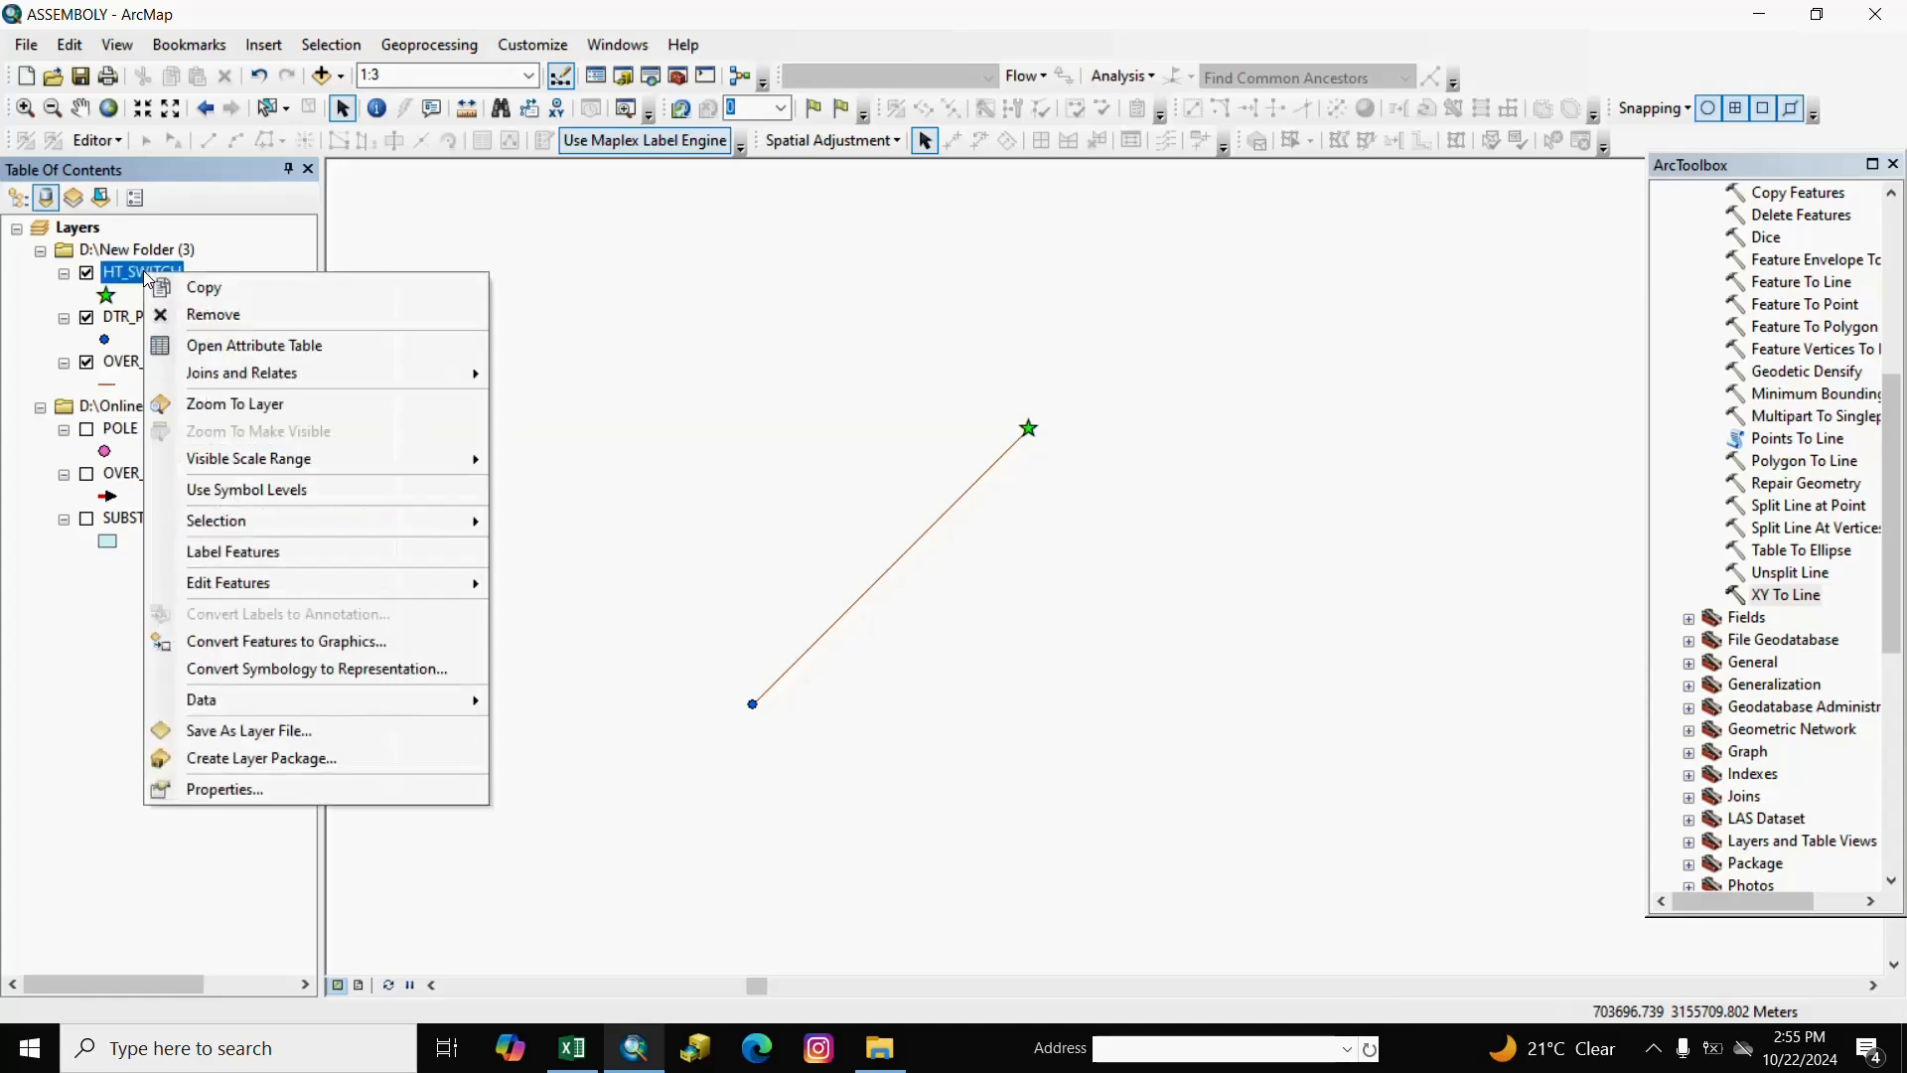
pyautogui.moveTo(452, 700)
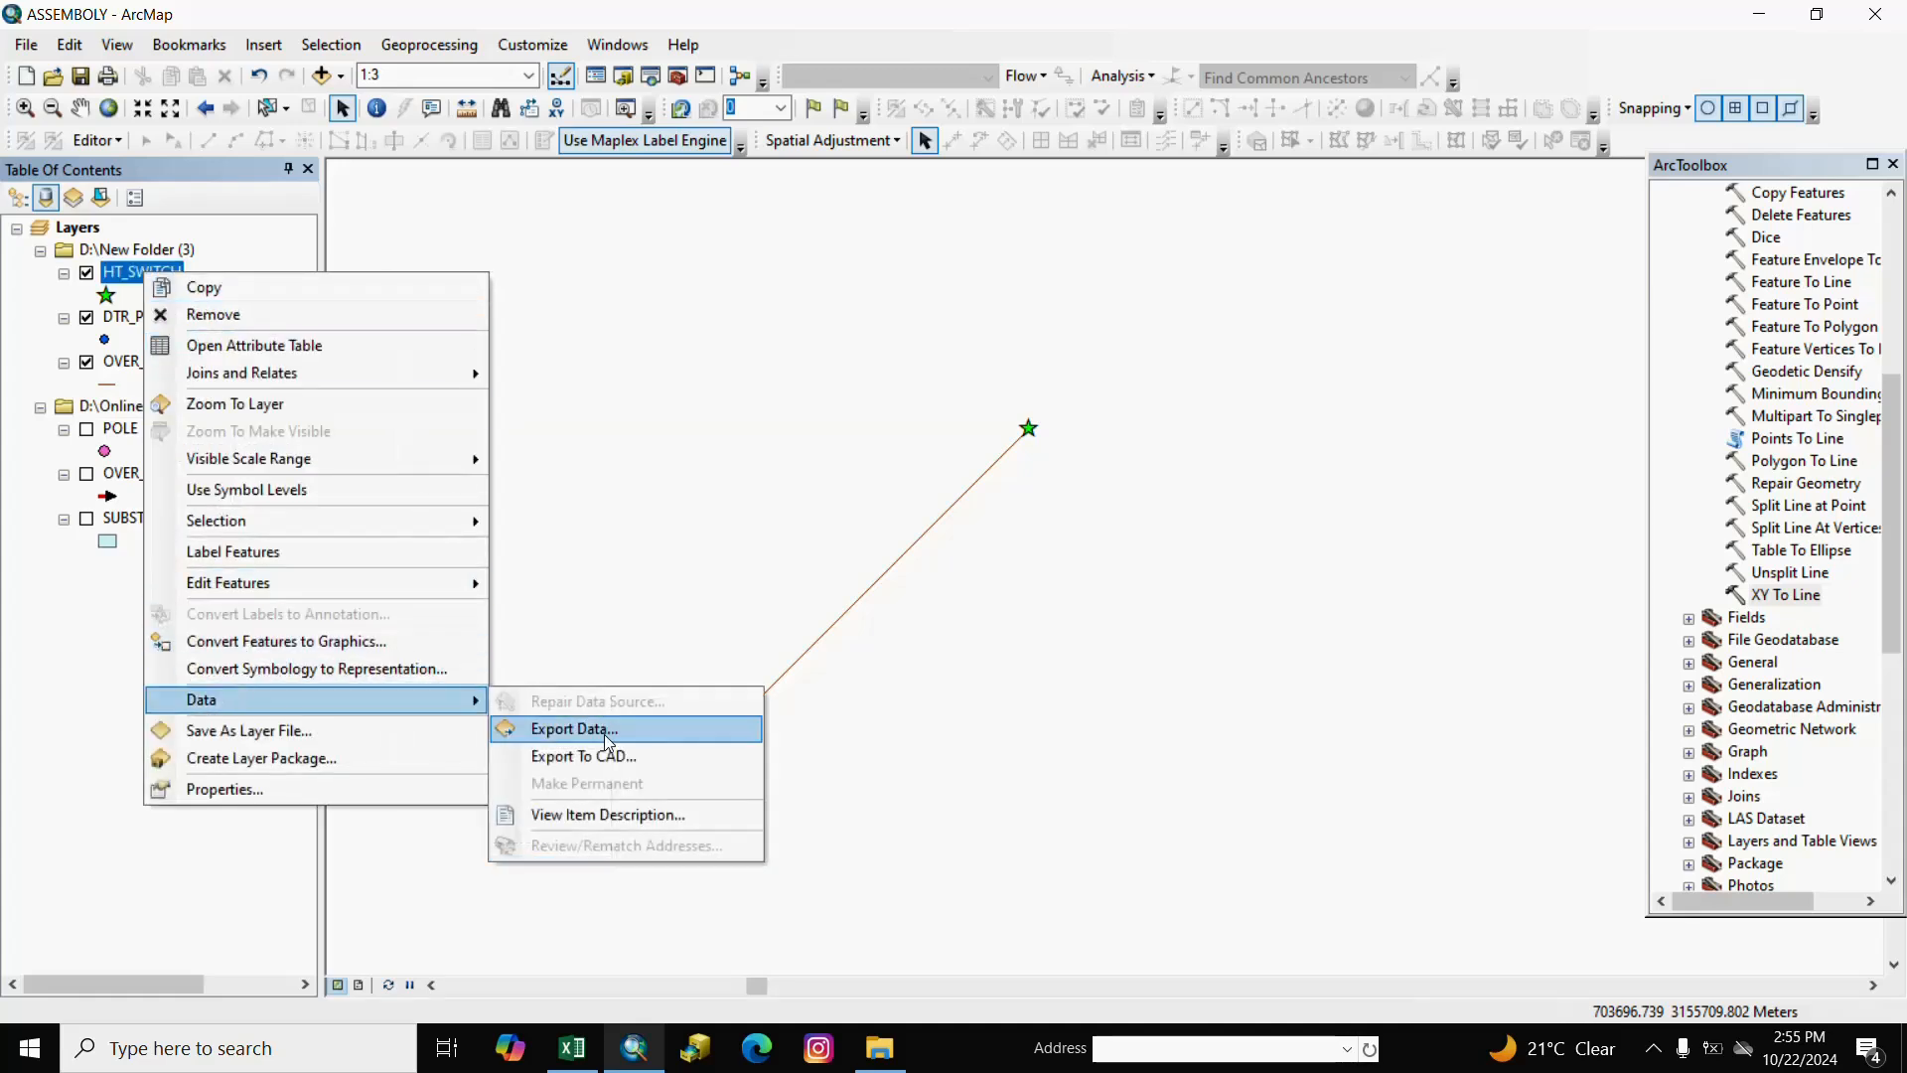
pyautogui.click(604, 732)
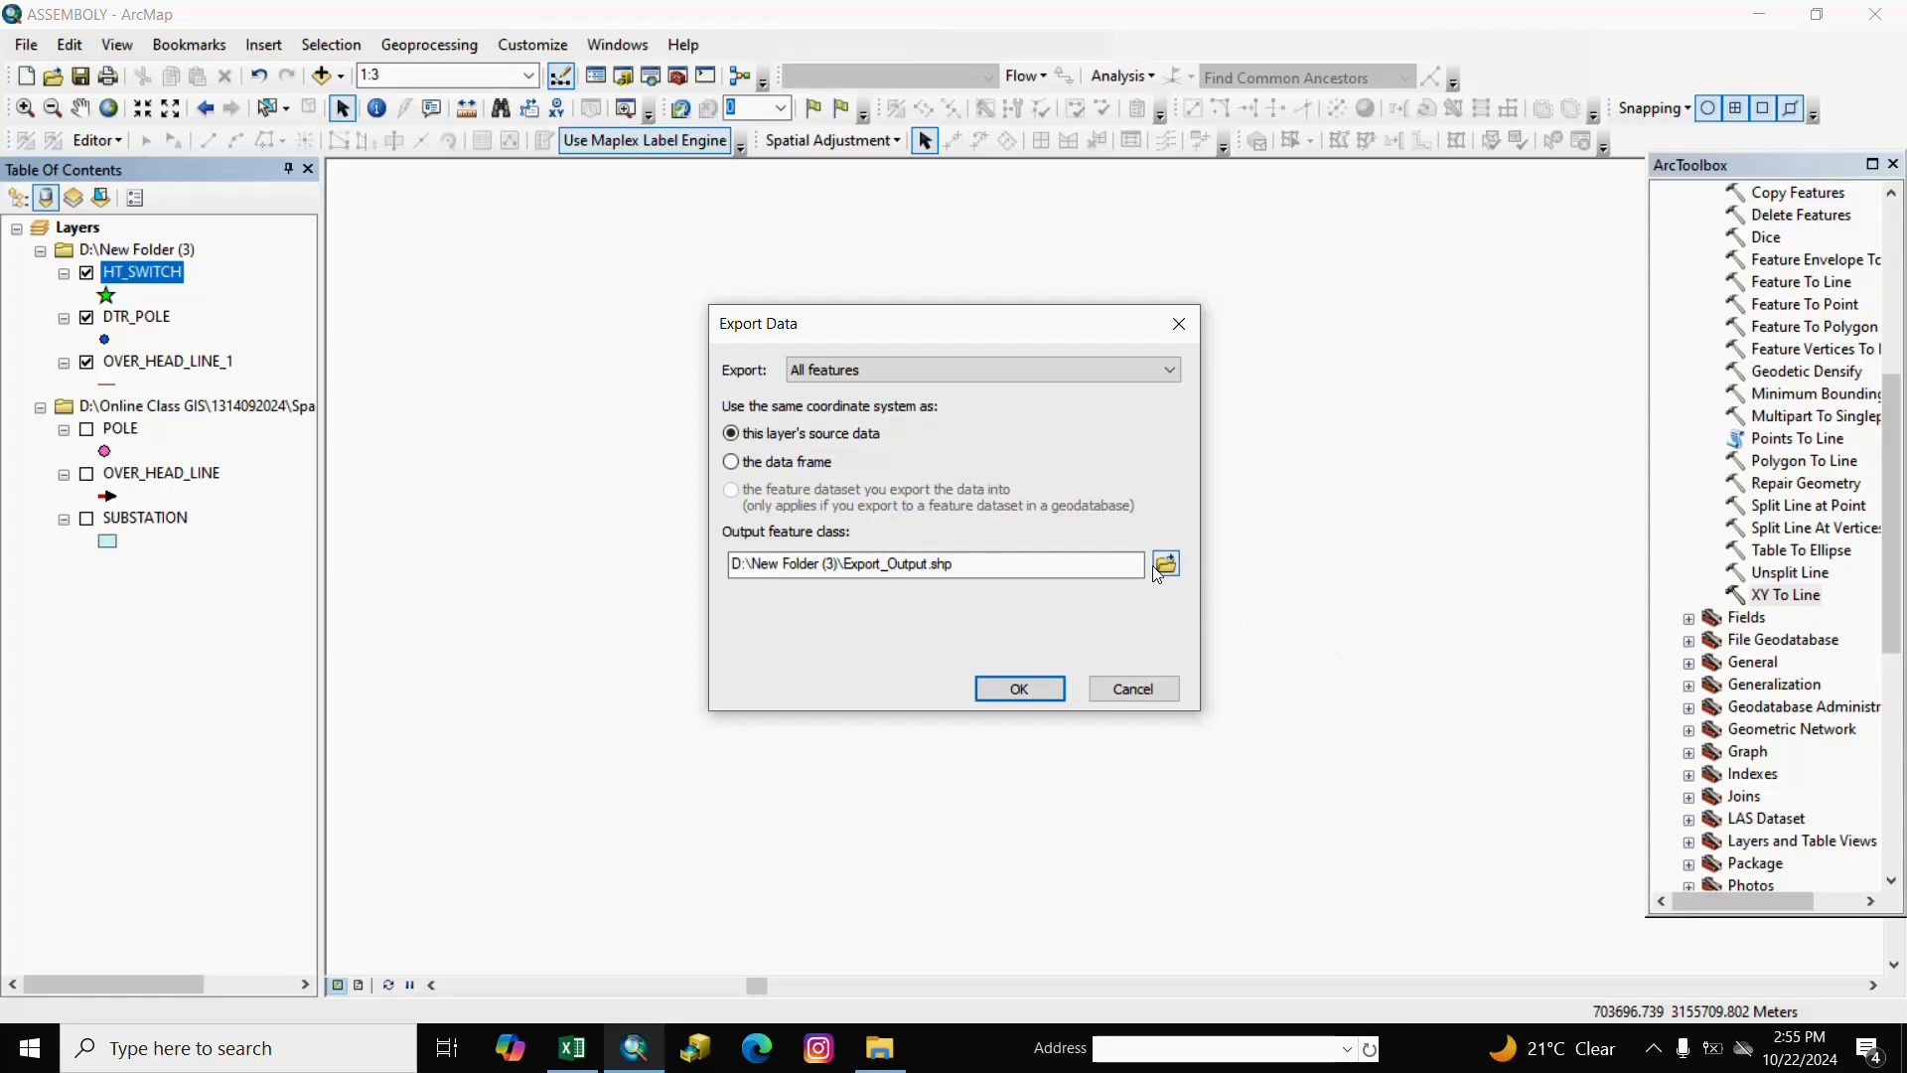
pyautogui.click(1167, 565)
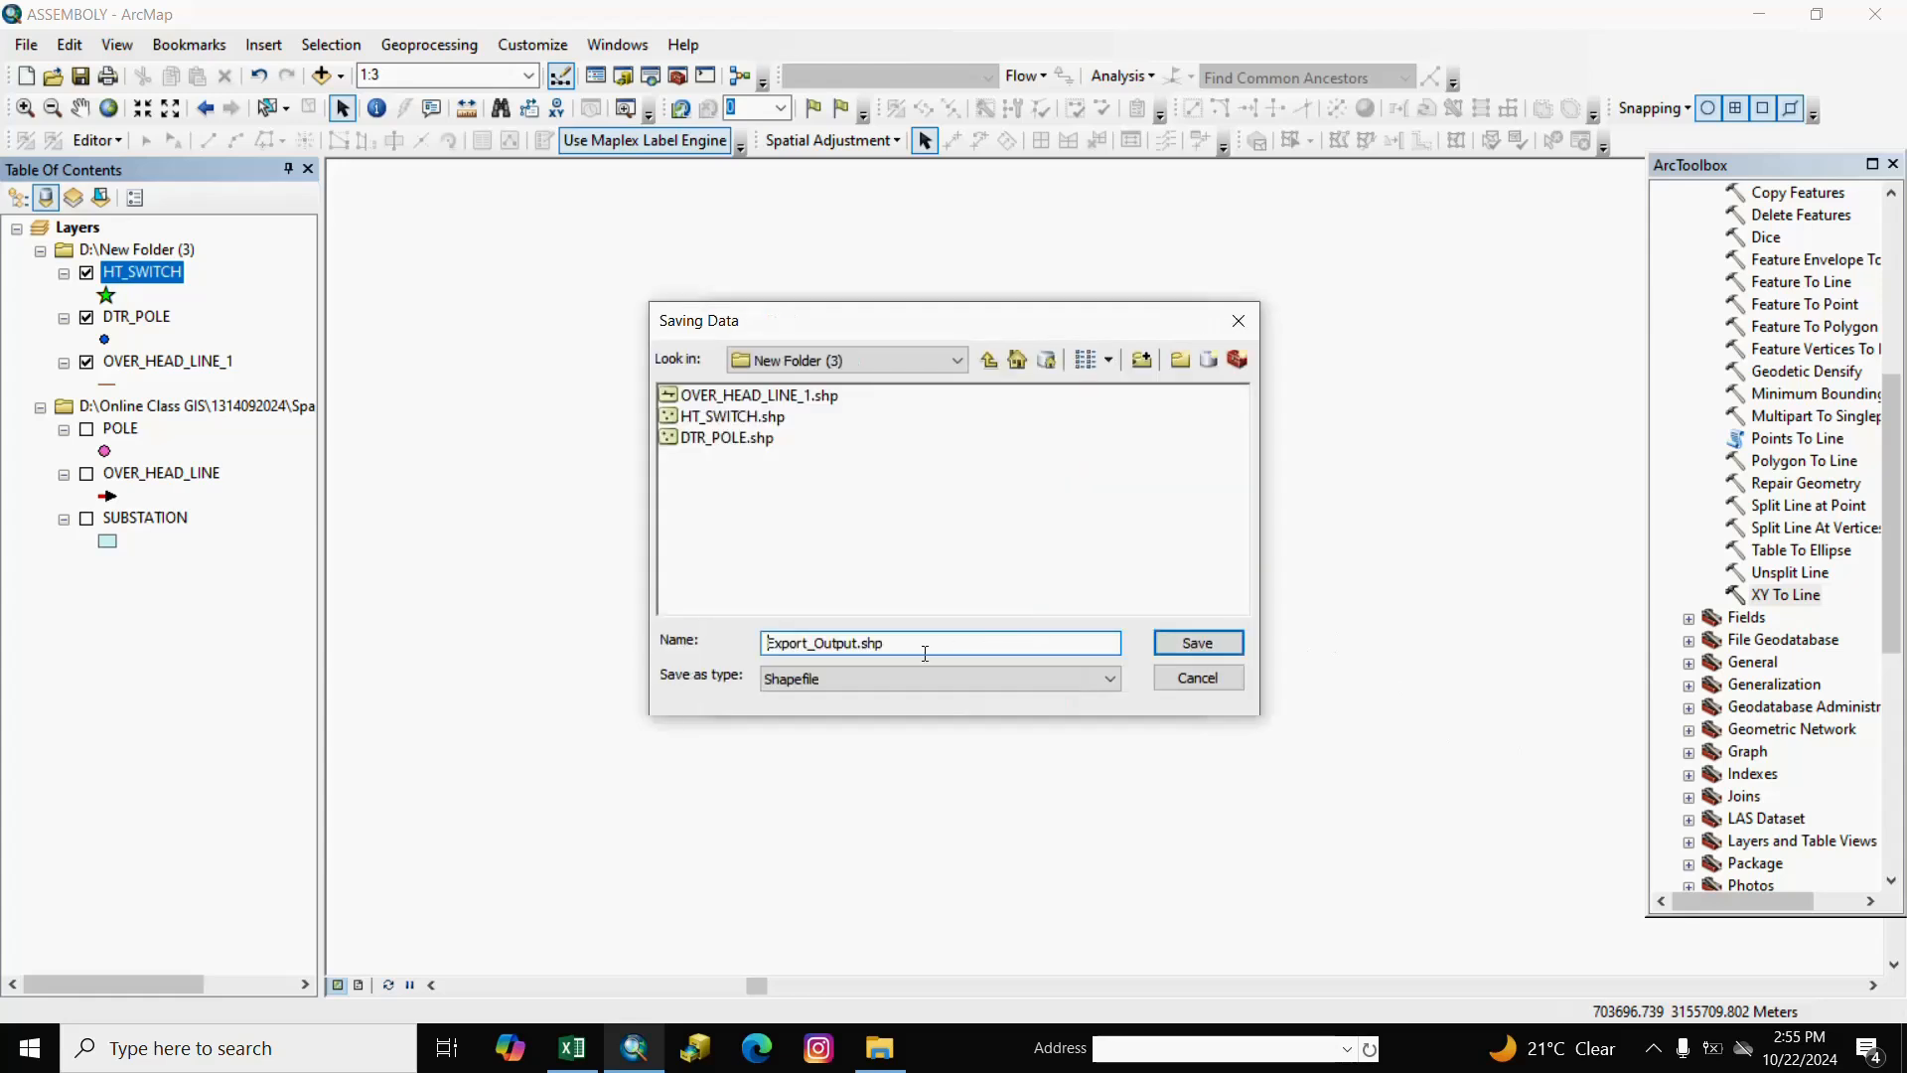
pyautogui.moveTo(911, 653); pyautogui.dragTo(758, 627)
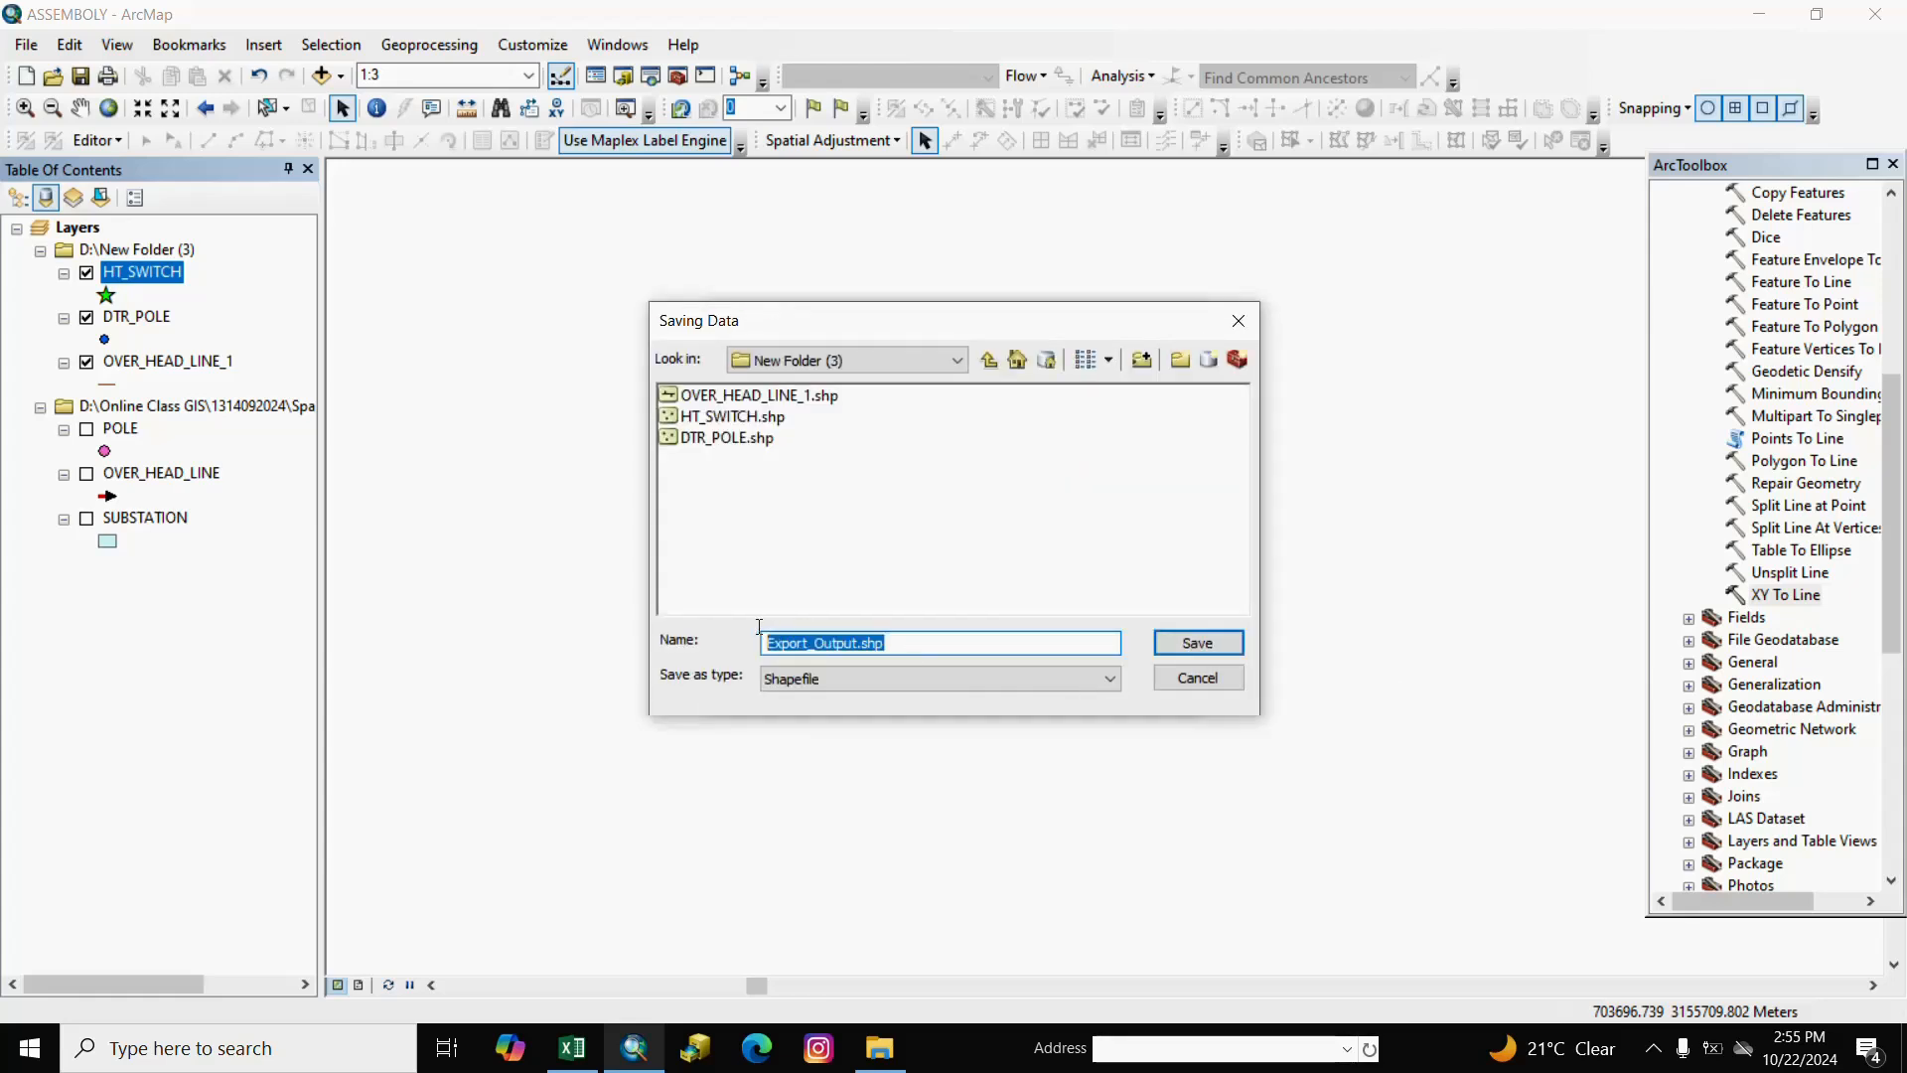
pyautogui.write('HT')
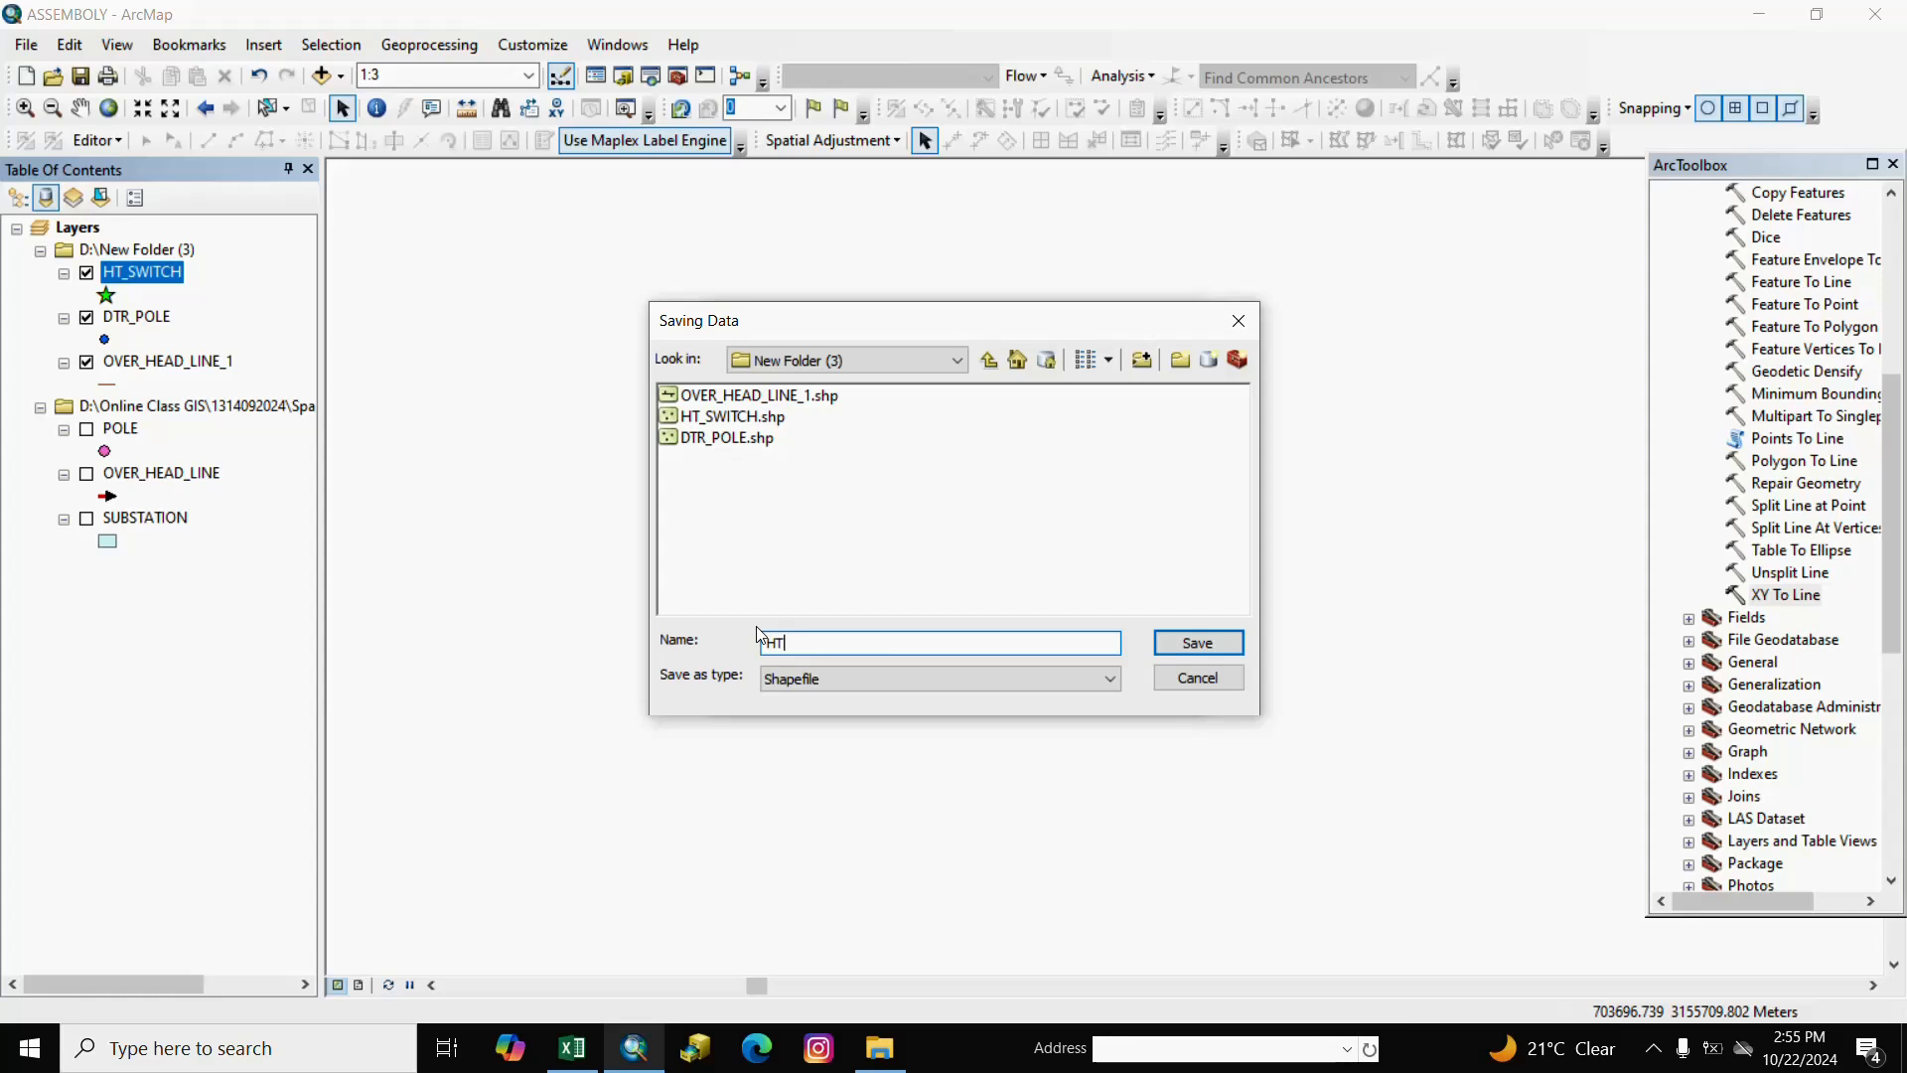
pyautogui.write('_FUSE')
pyautogui.click(1192, 648)
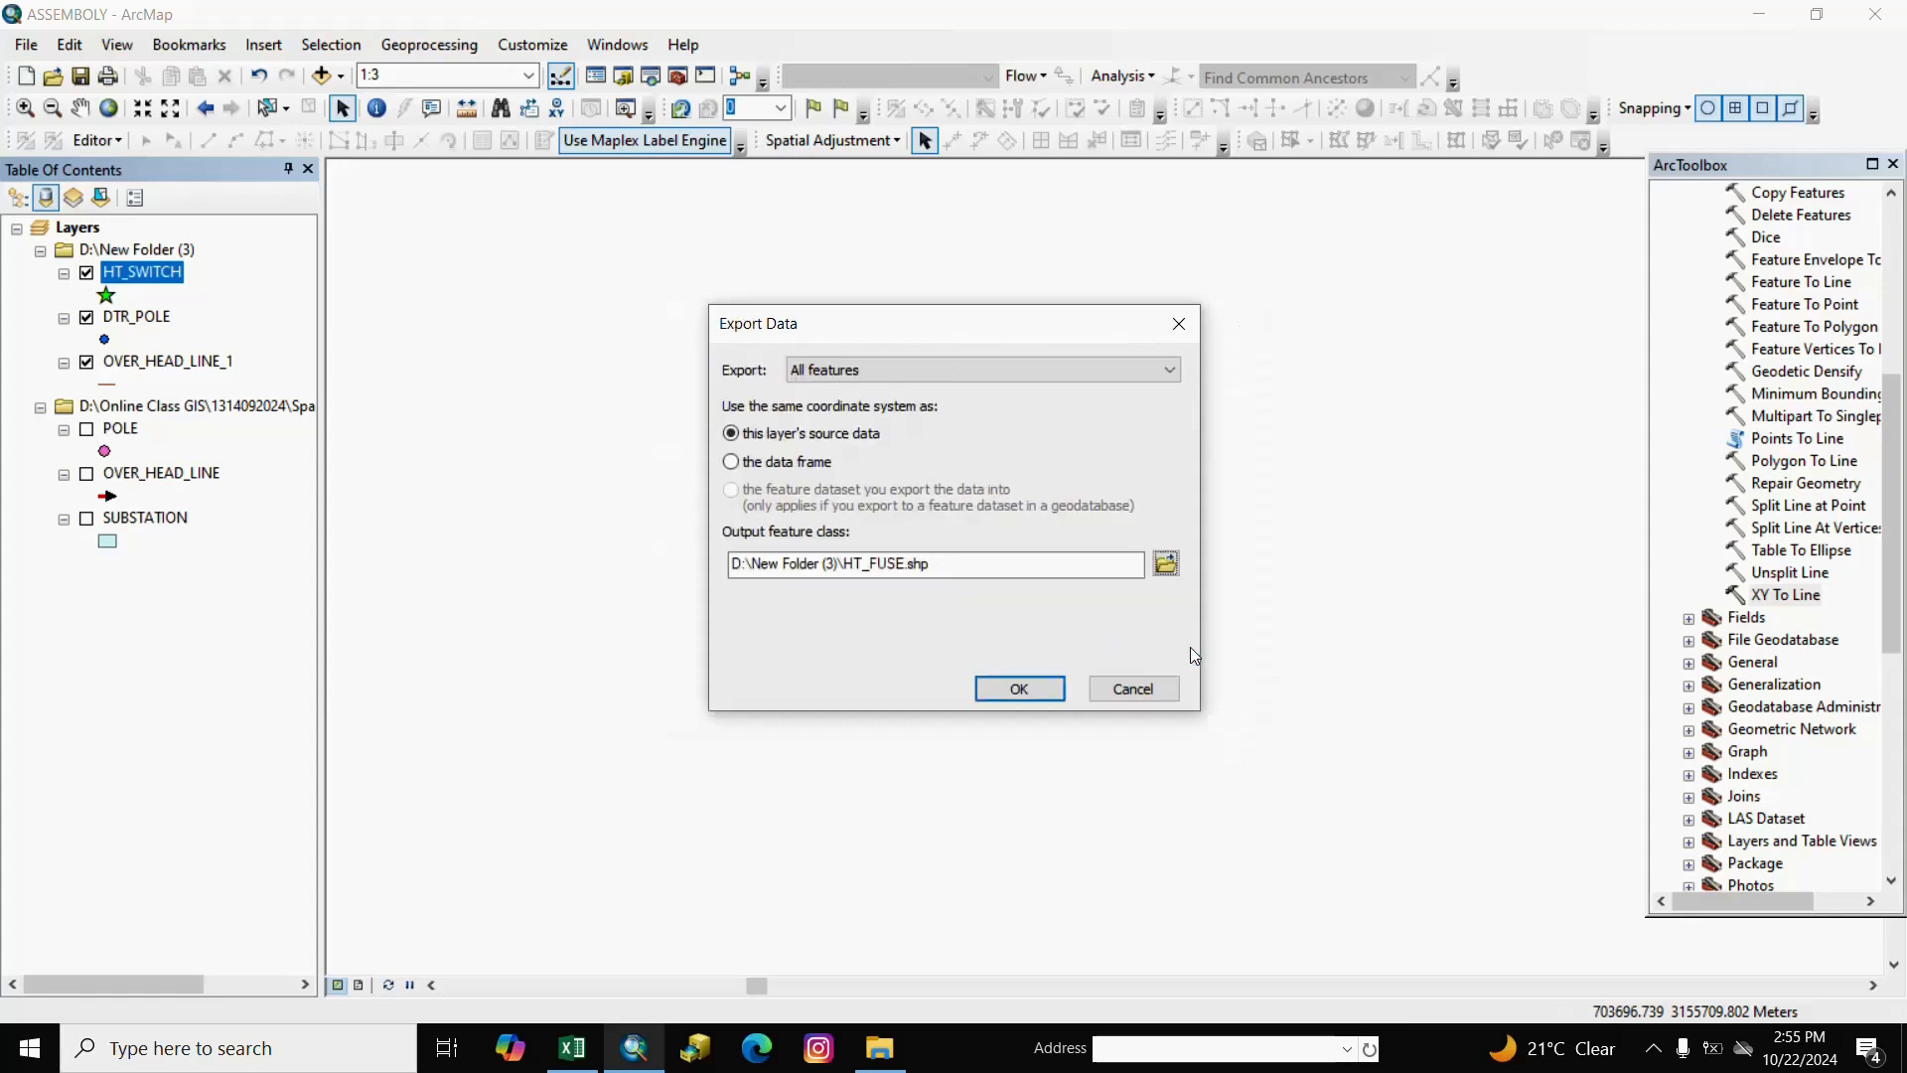
pyautogui.click(1020, 689)
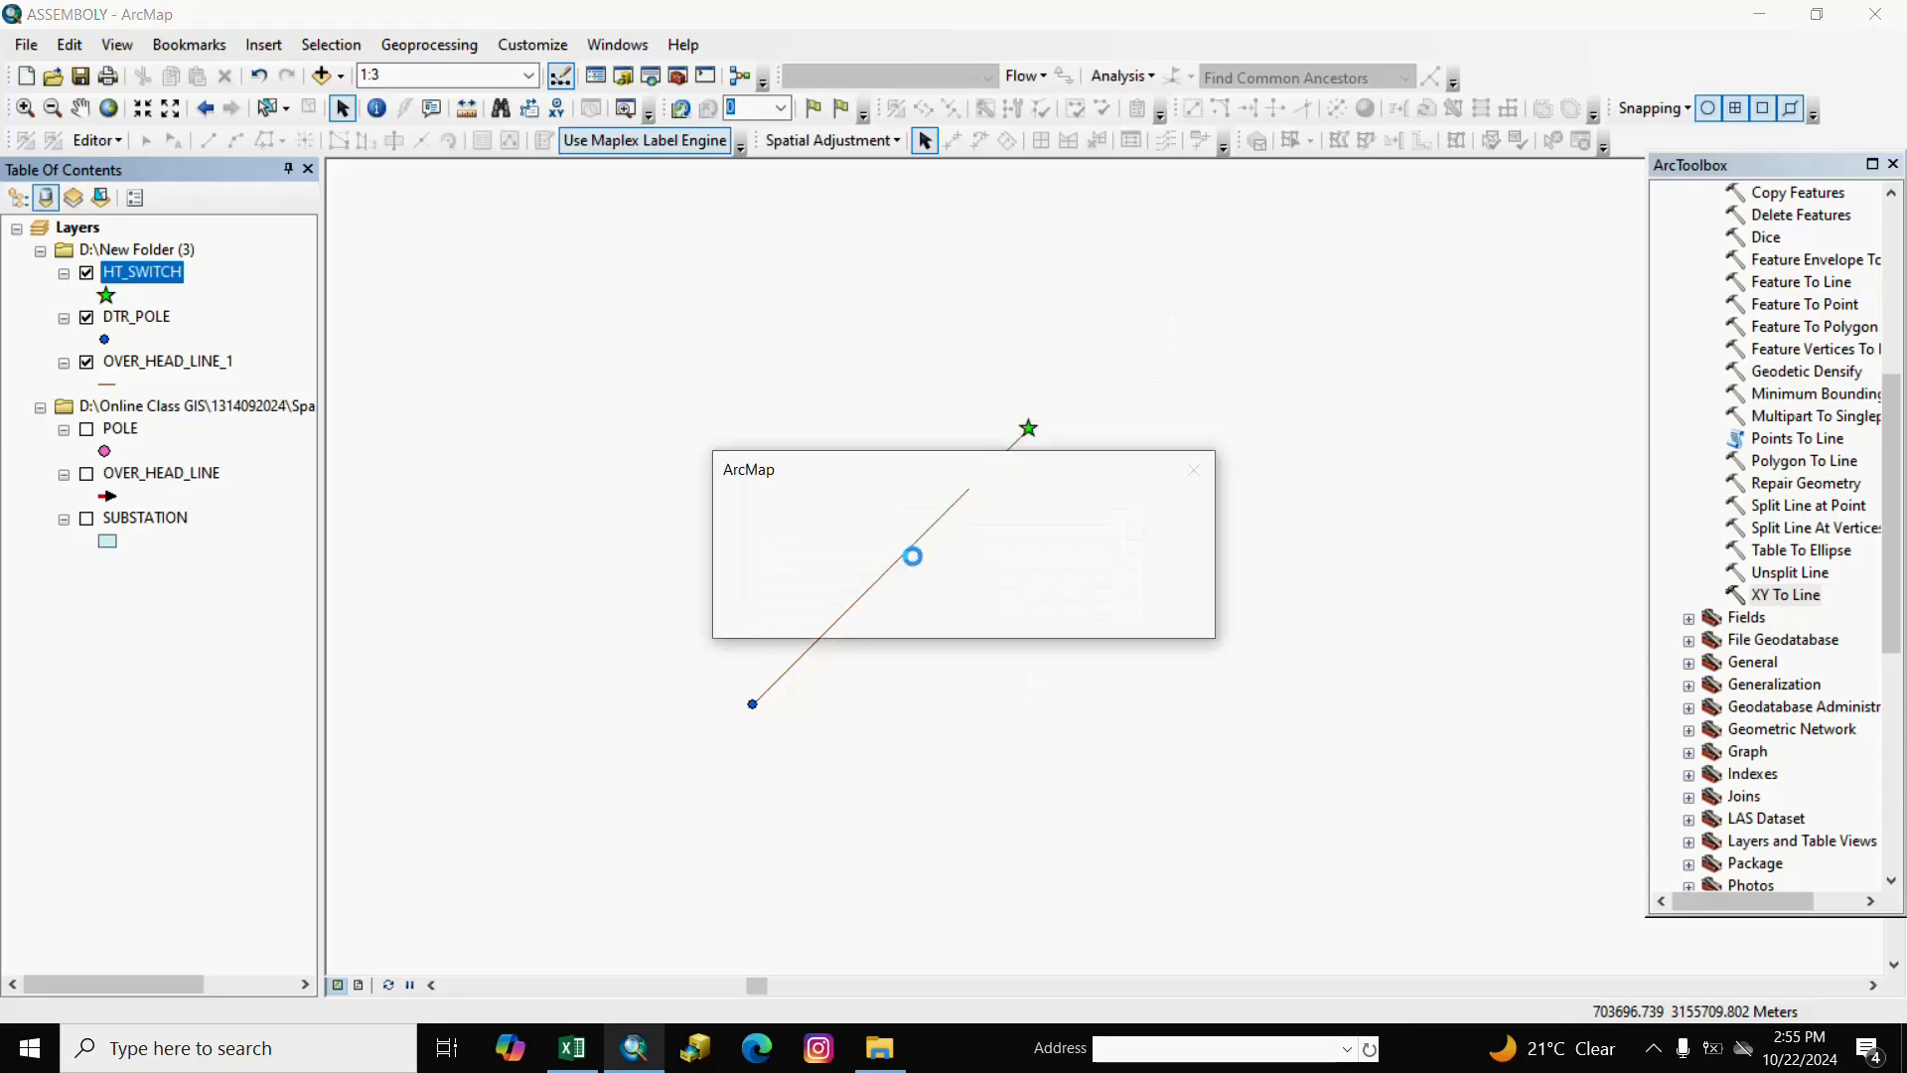
pyautogui.click(1043, 614)
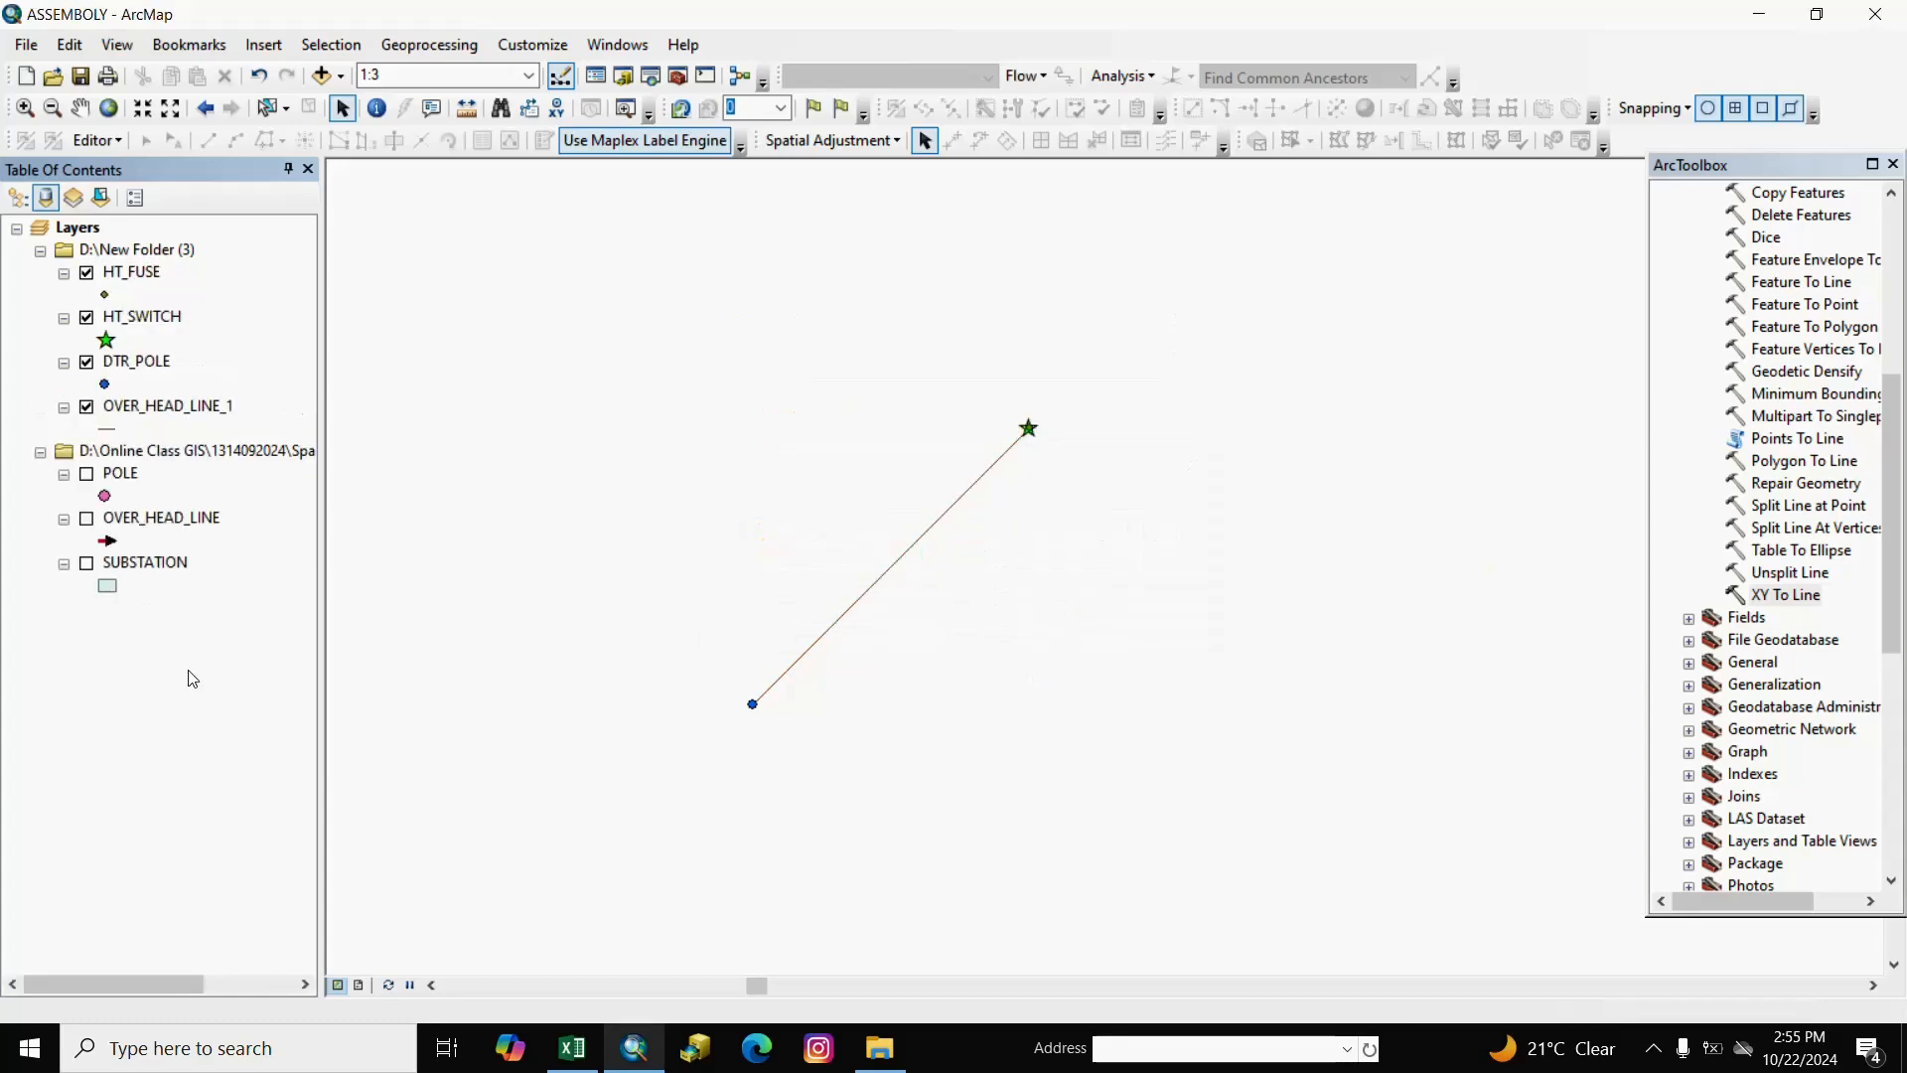
# In HT_FUSE's attribute table, delete the POINT_X field and then the POINT_Y field, confirming each.
pyautogui.rightClick(139, 274)
pyautogui.click(220, 348)
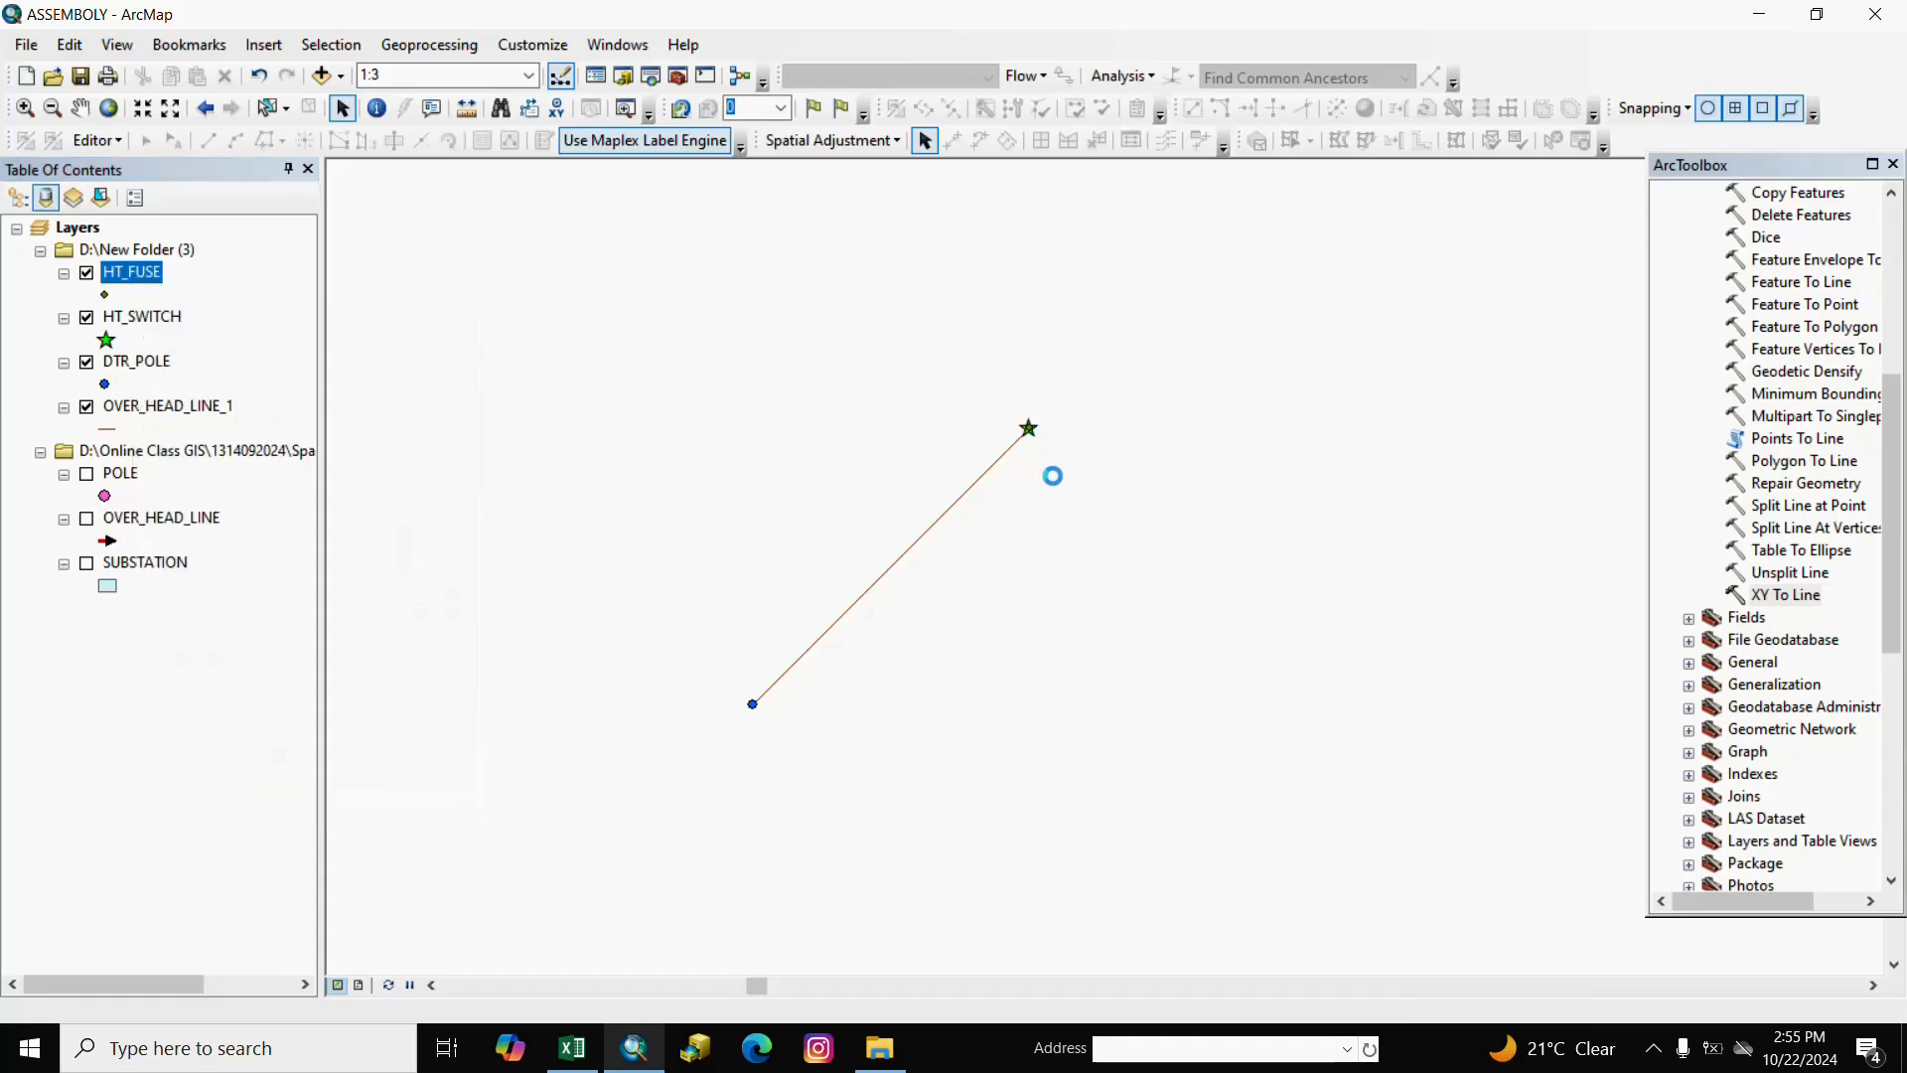
pyautogui.click(647, 438)
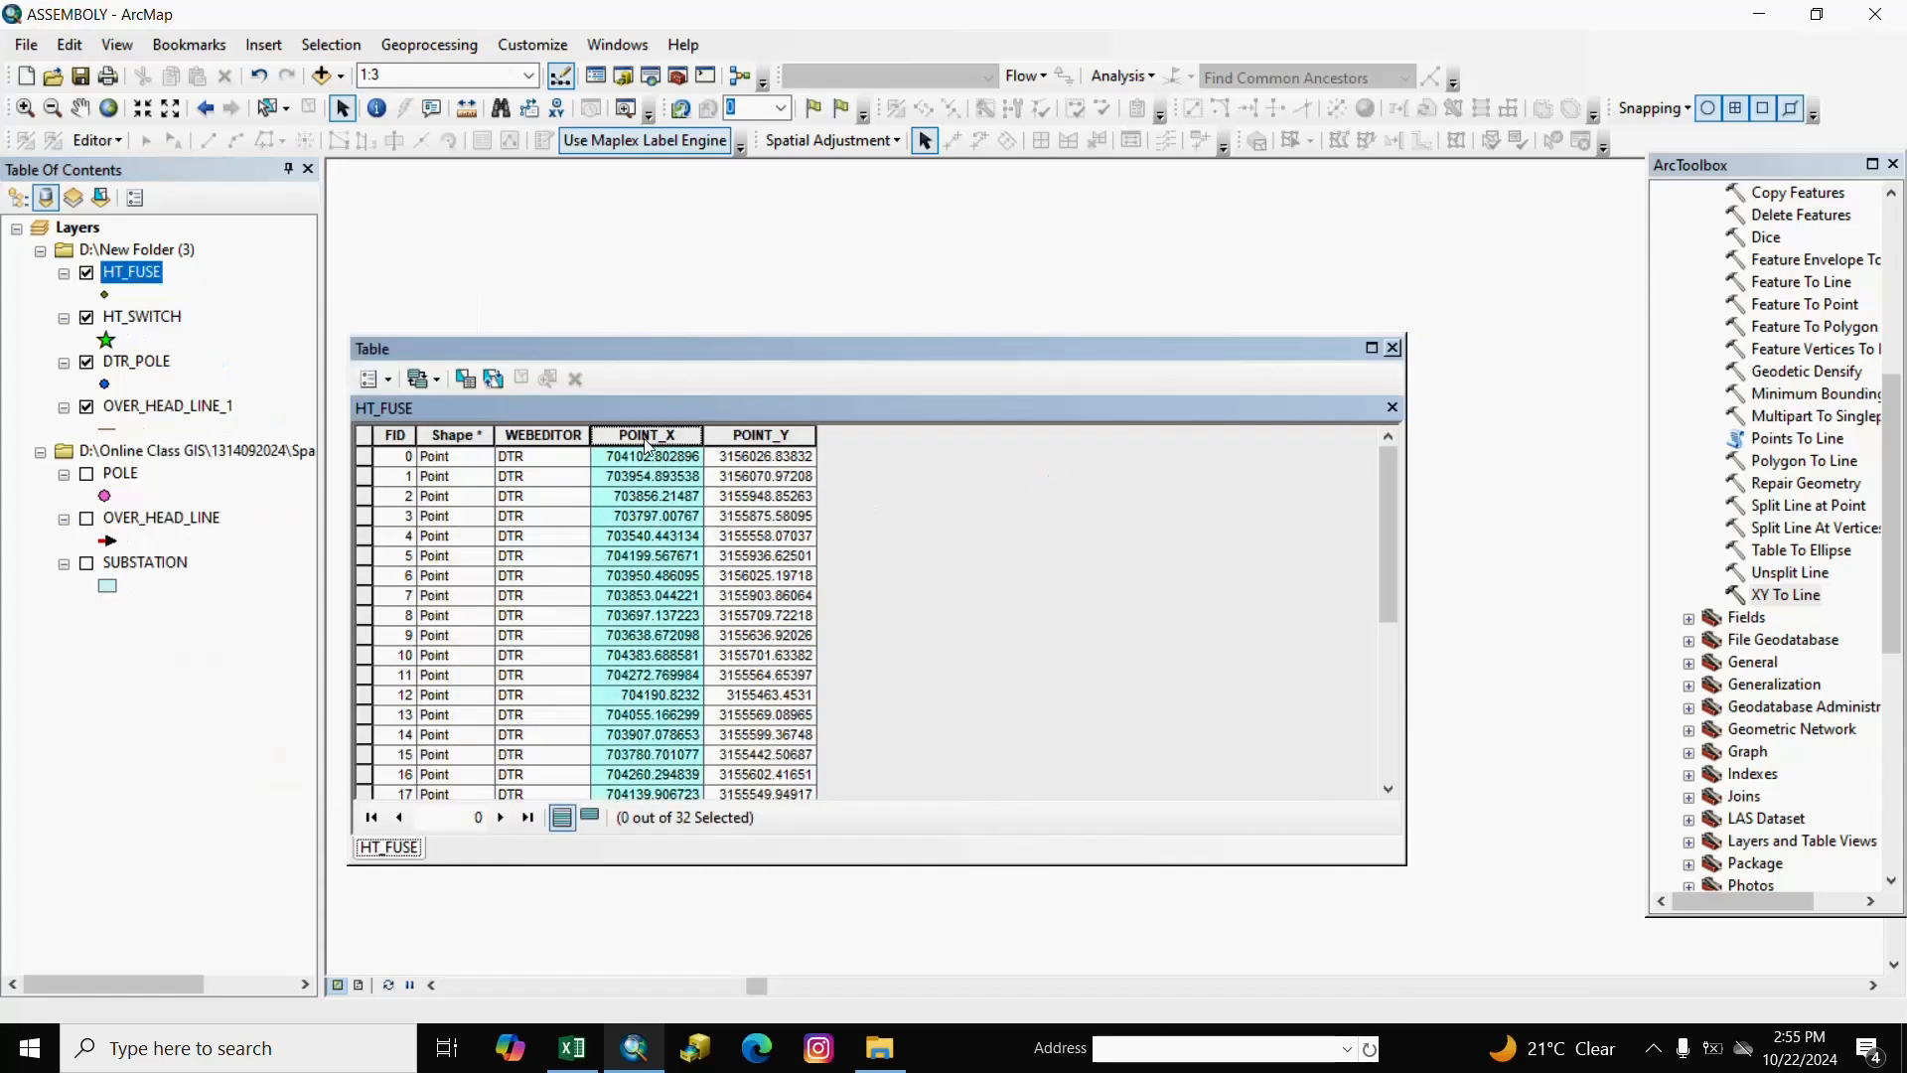
pyautogui.rightClick(644, 439)
pyautogui.click(731, 718)
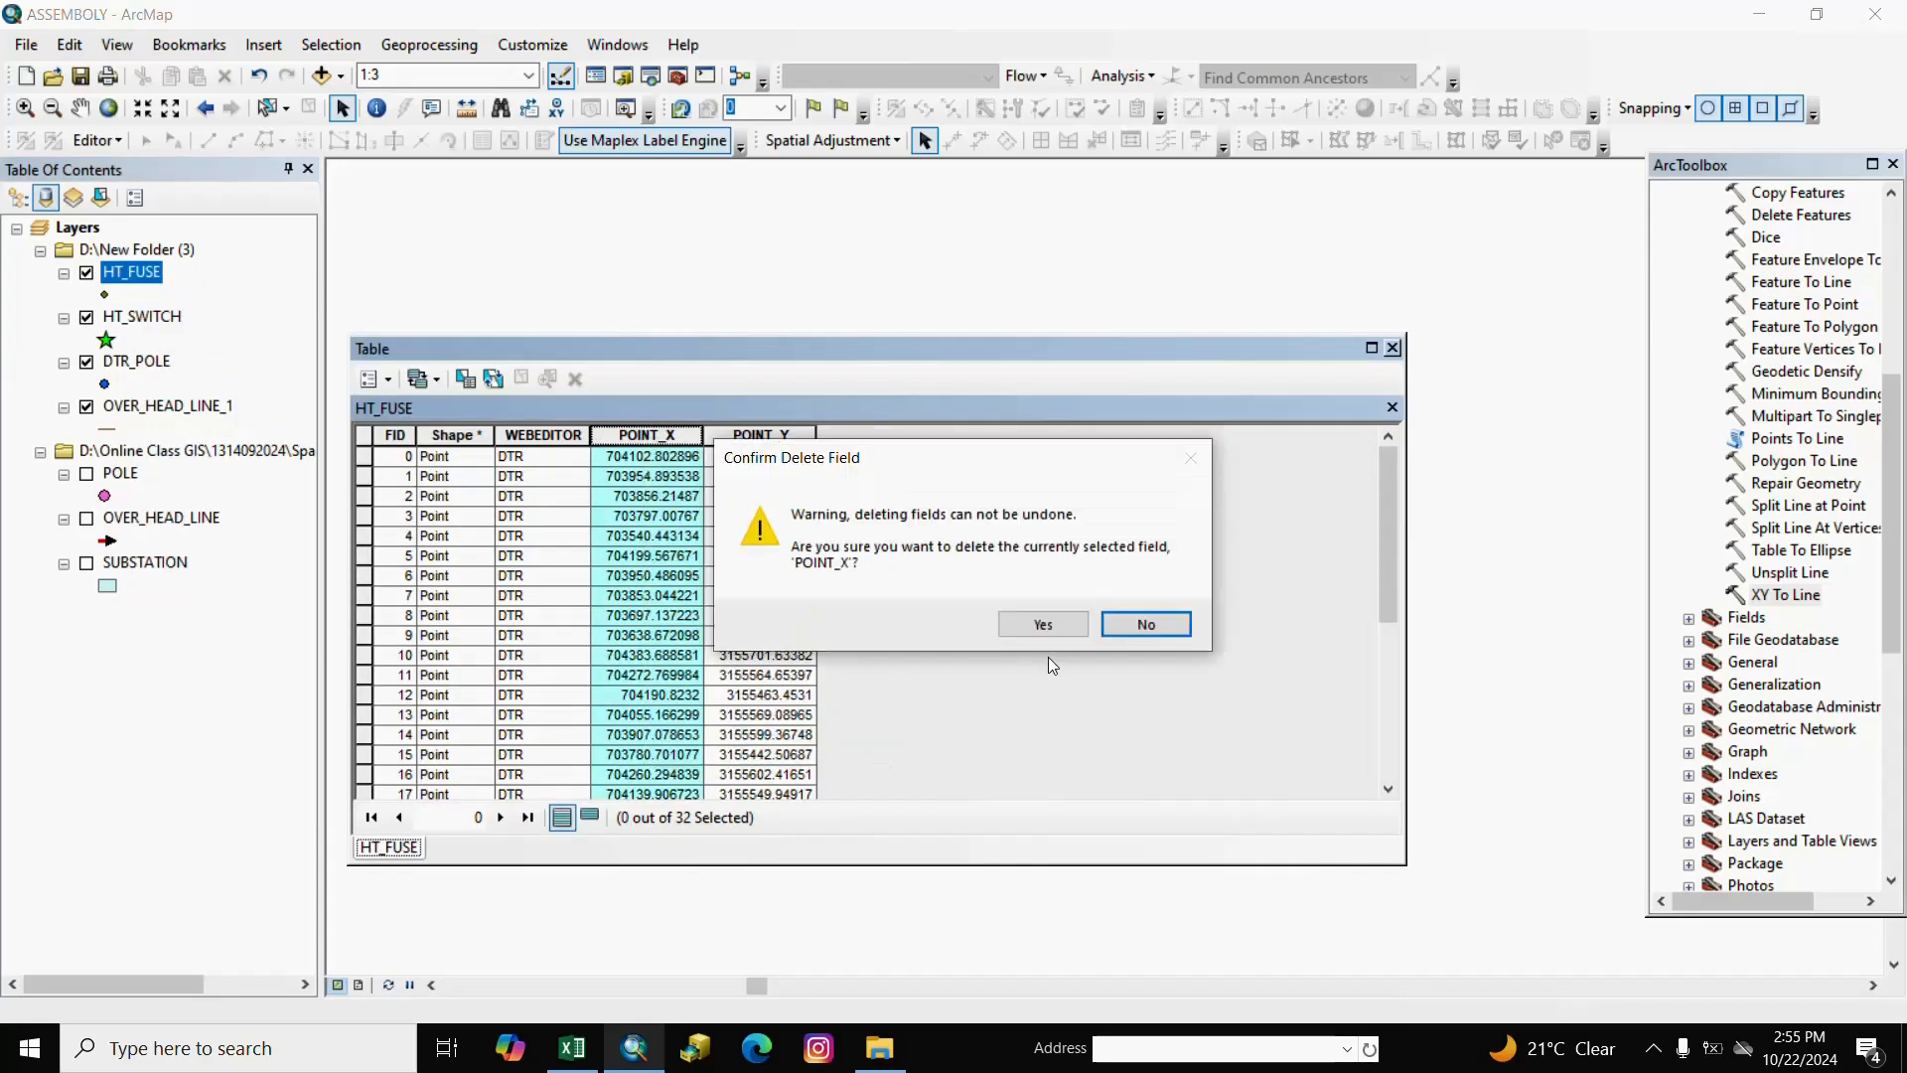
pyautogui.click(1043, 624)
pyautogui.click(651, 435)
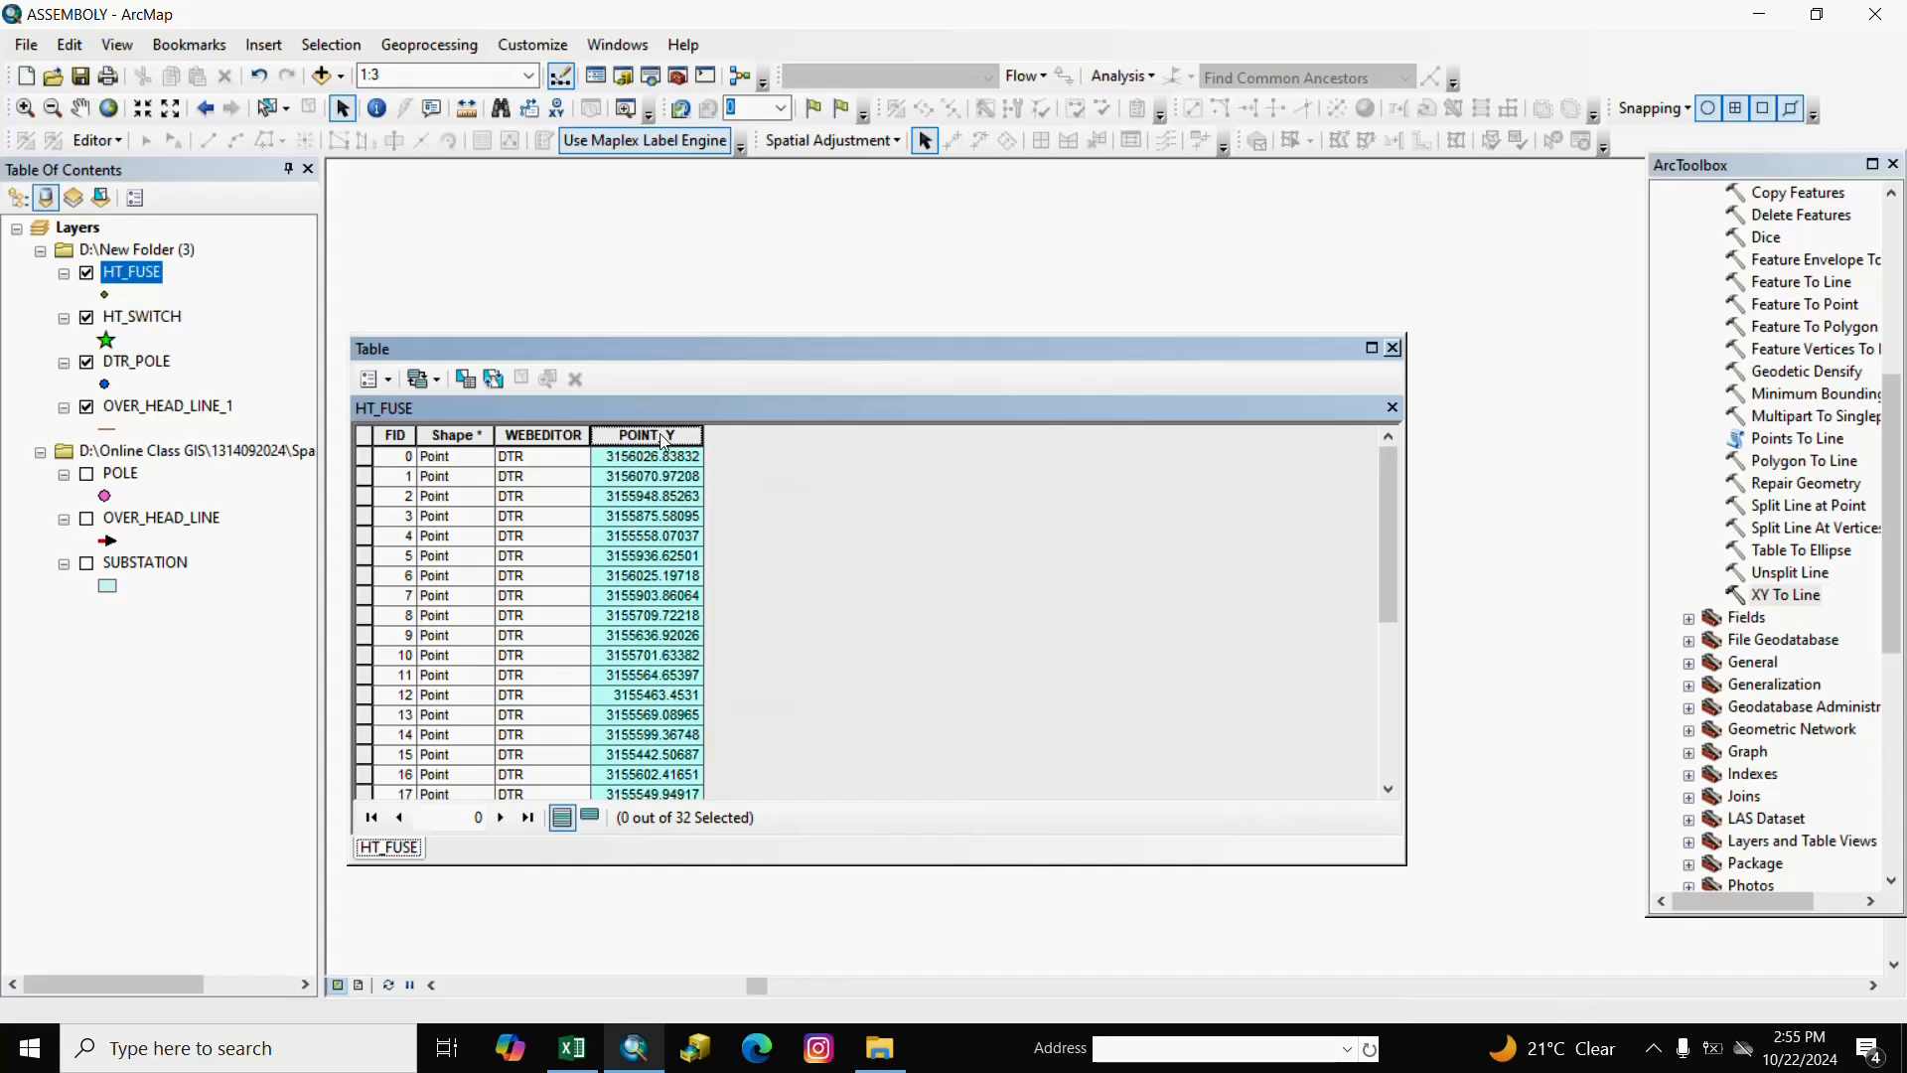
pyautogui.rightClick(660, 435)
pyautogui.click(761, 711)
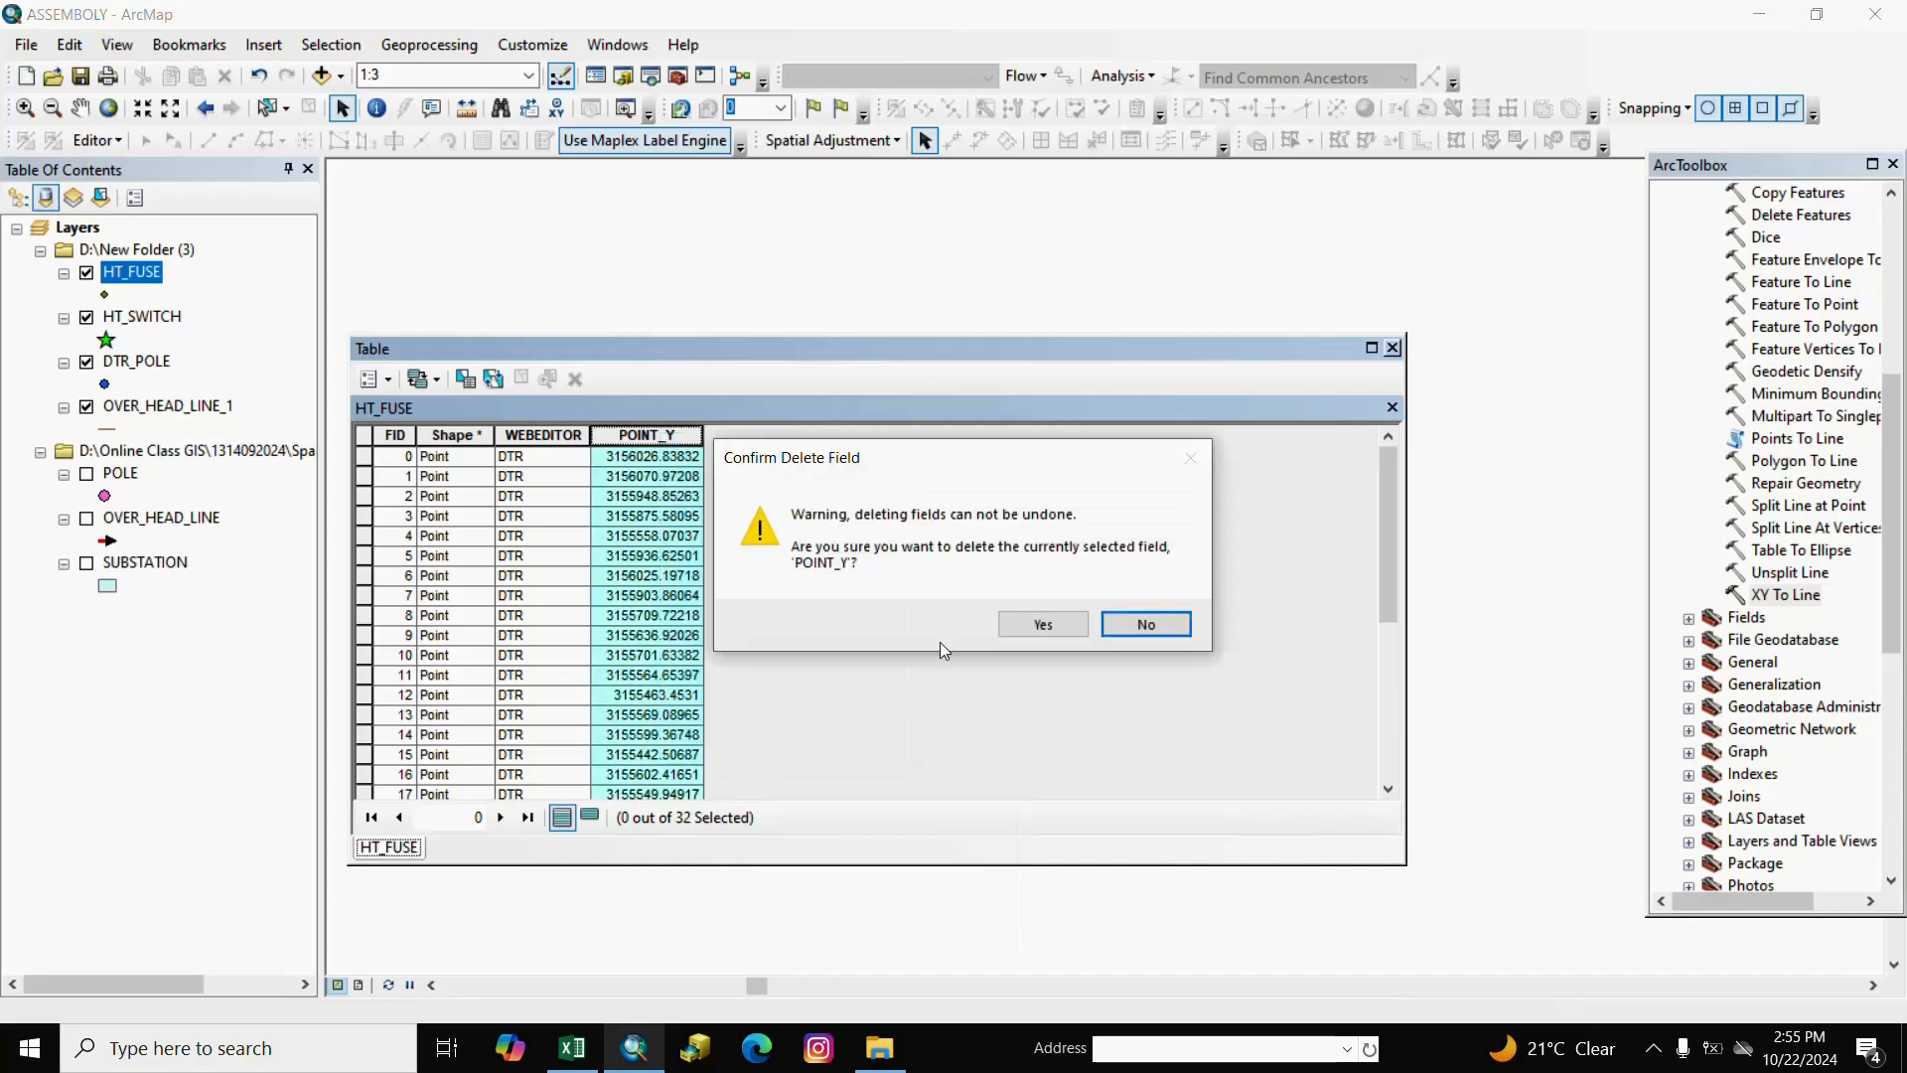
pyautogui.click(1043, 623)
# Close the table and start an edit session on the D:\New Folder (3) data.
pyautogui.click(1392, 348)
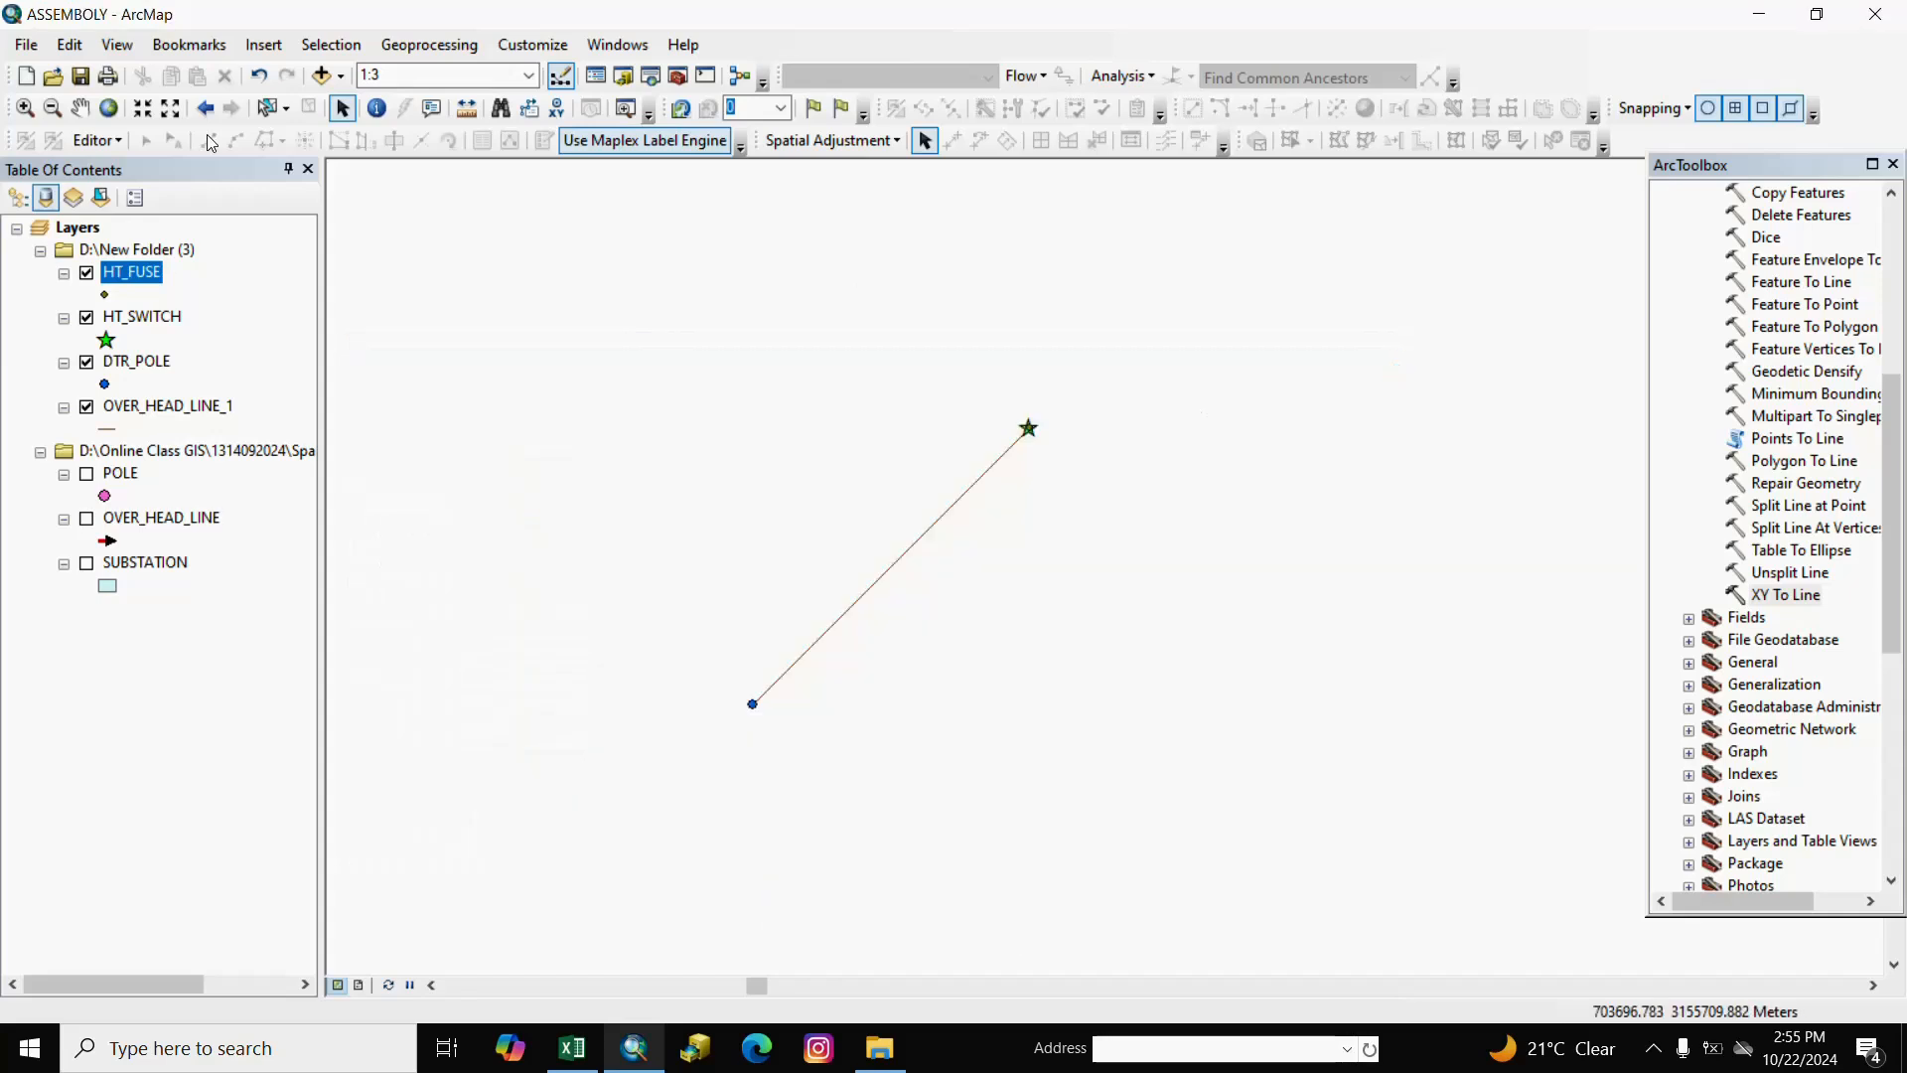
pyautogui.click(122, 141)
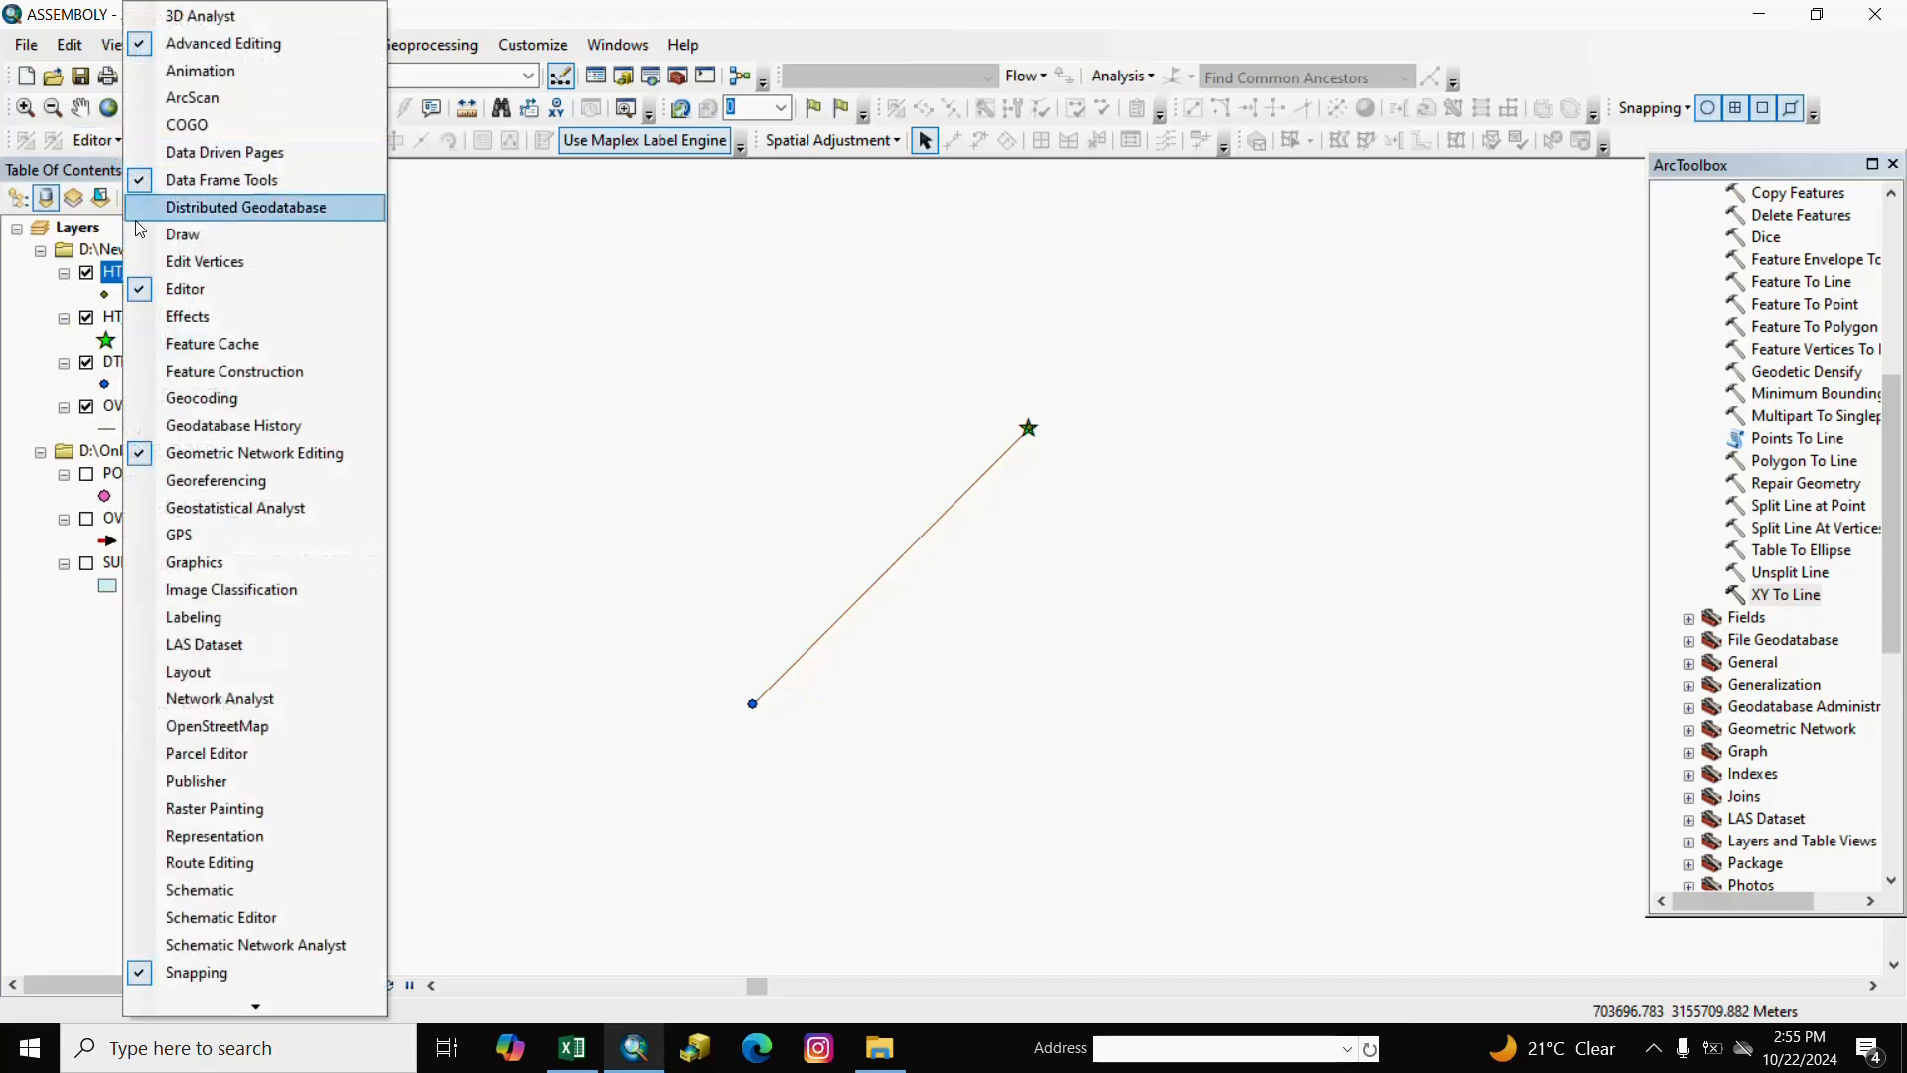
pyautogui.click(91, 145)
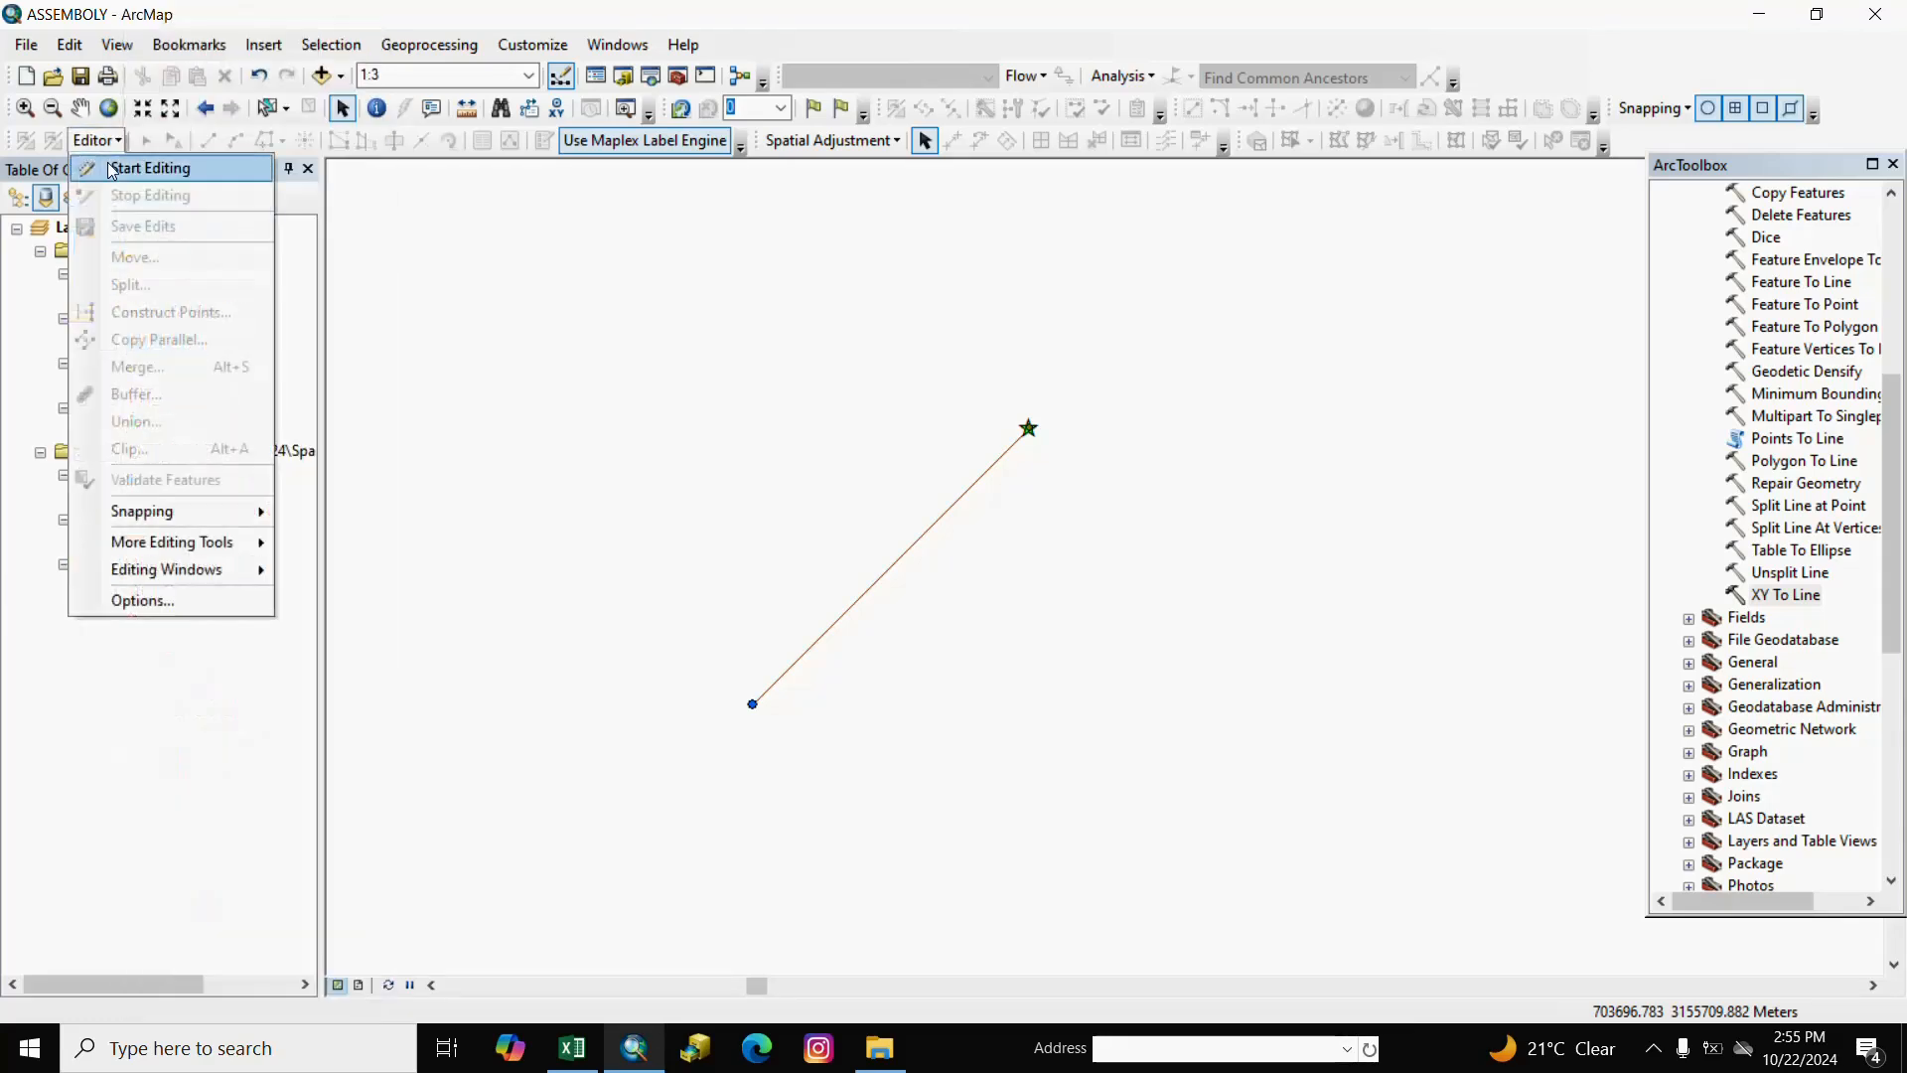
pyautogui.click(111, 167)
pyautogui.click(821, 665)
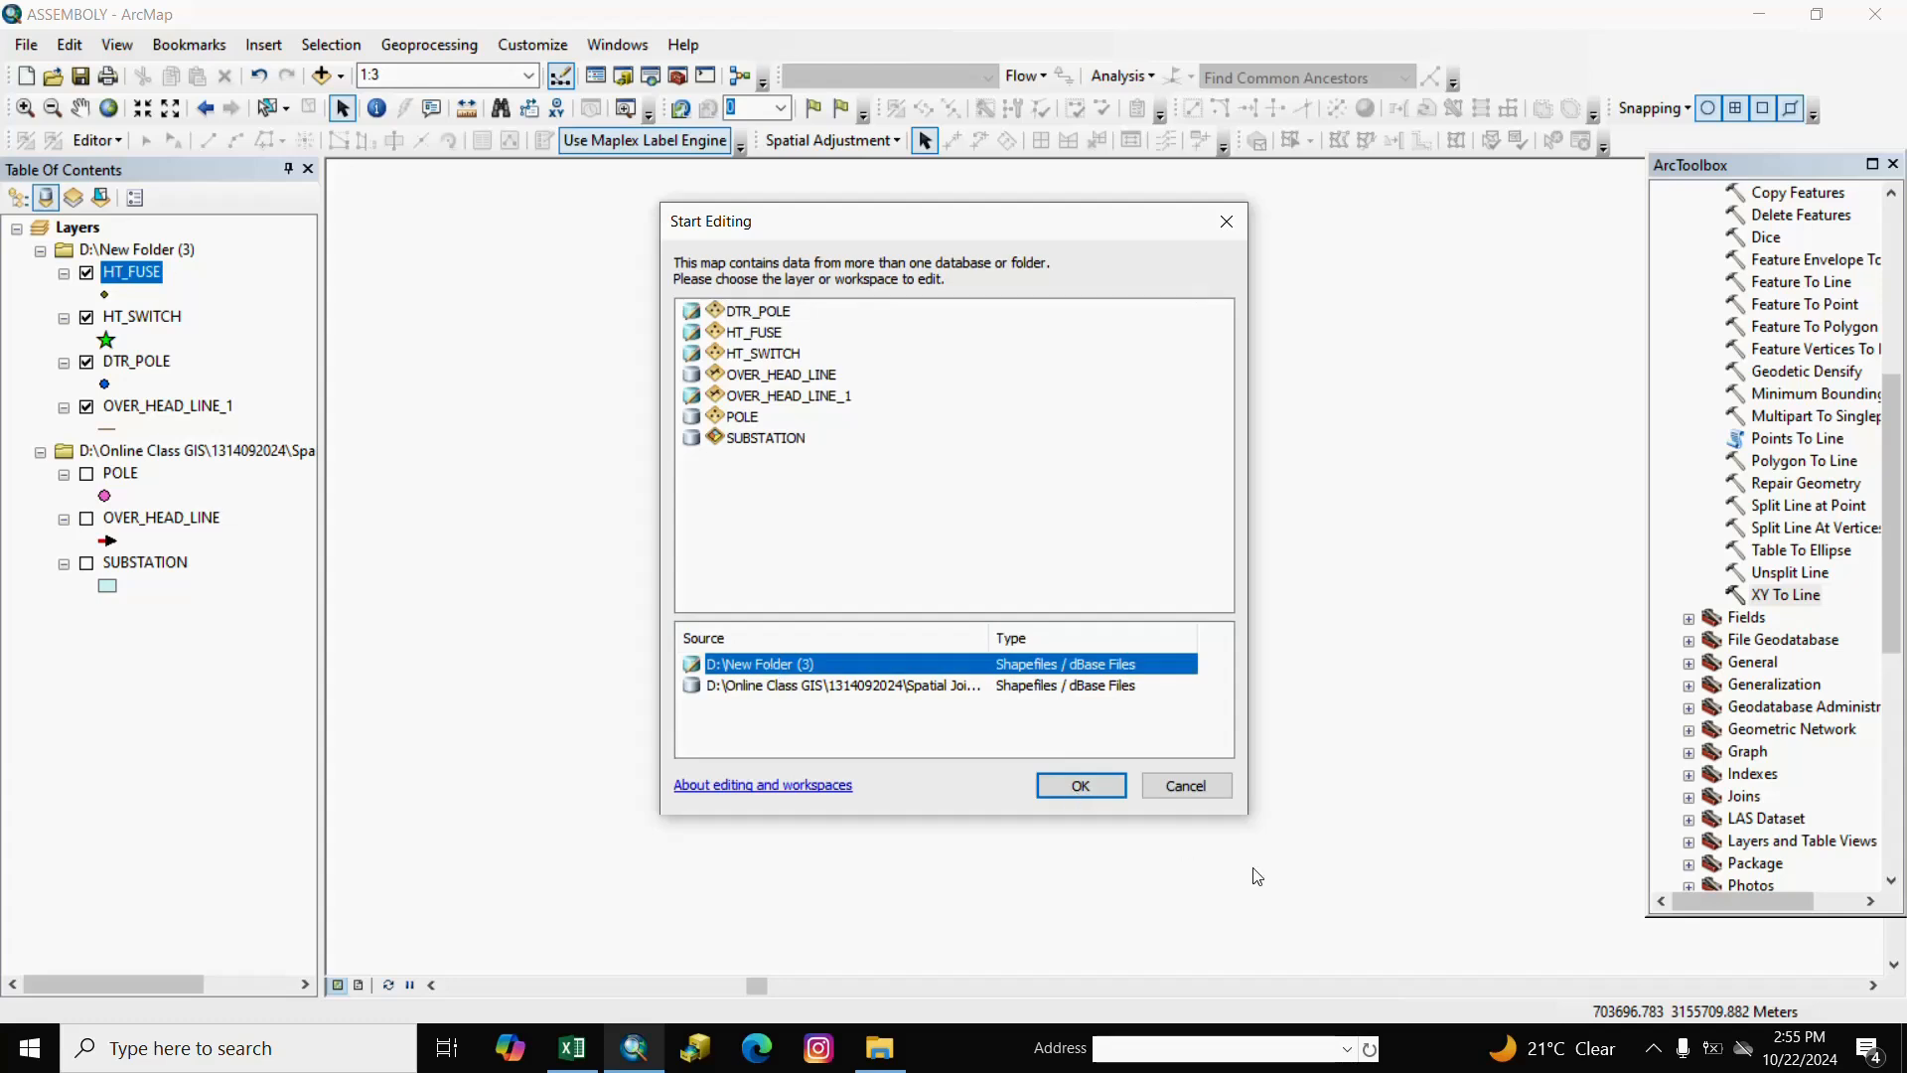
pyautogui.click(1082, 786)
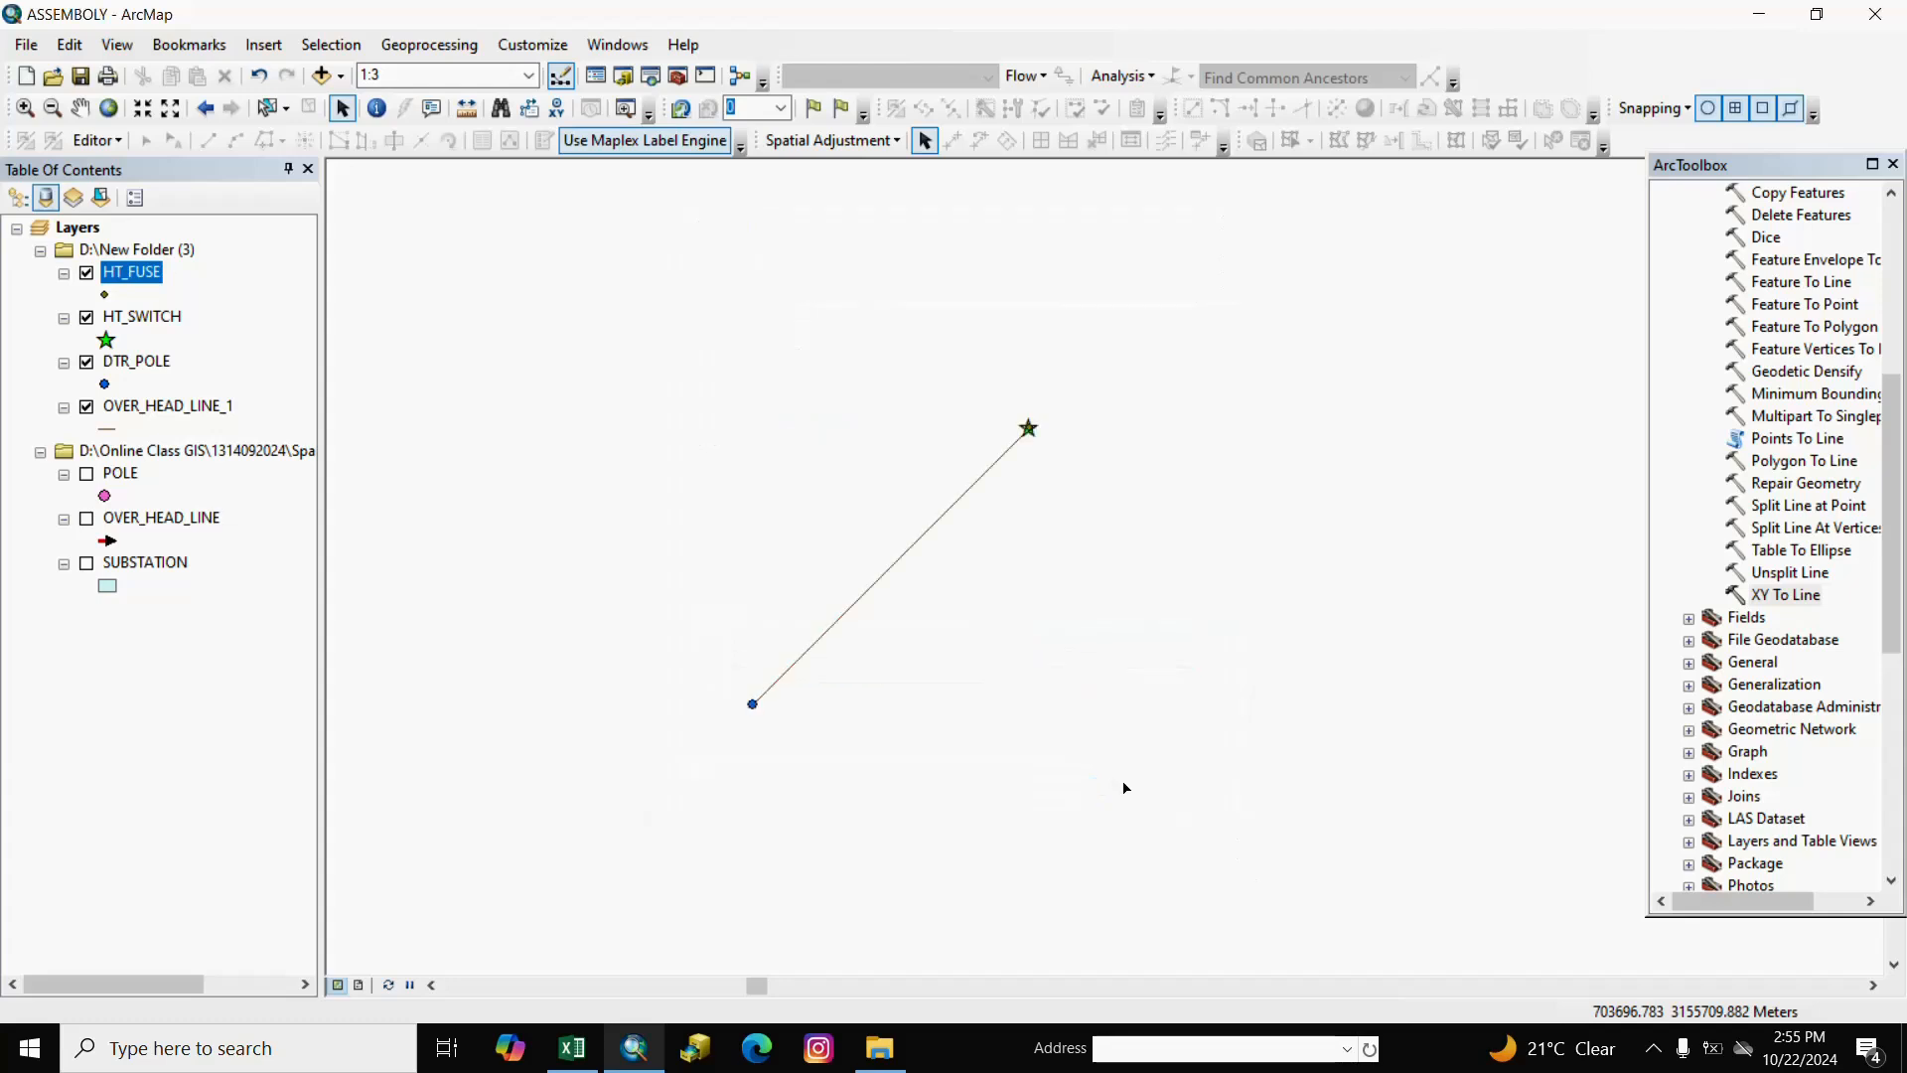
# Select all 32 HT_FUSE features from its attribute table, then close the table.
pyautogui.rightClick(144, 282)
pyautogui.click(231, 345)
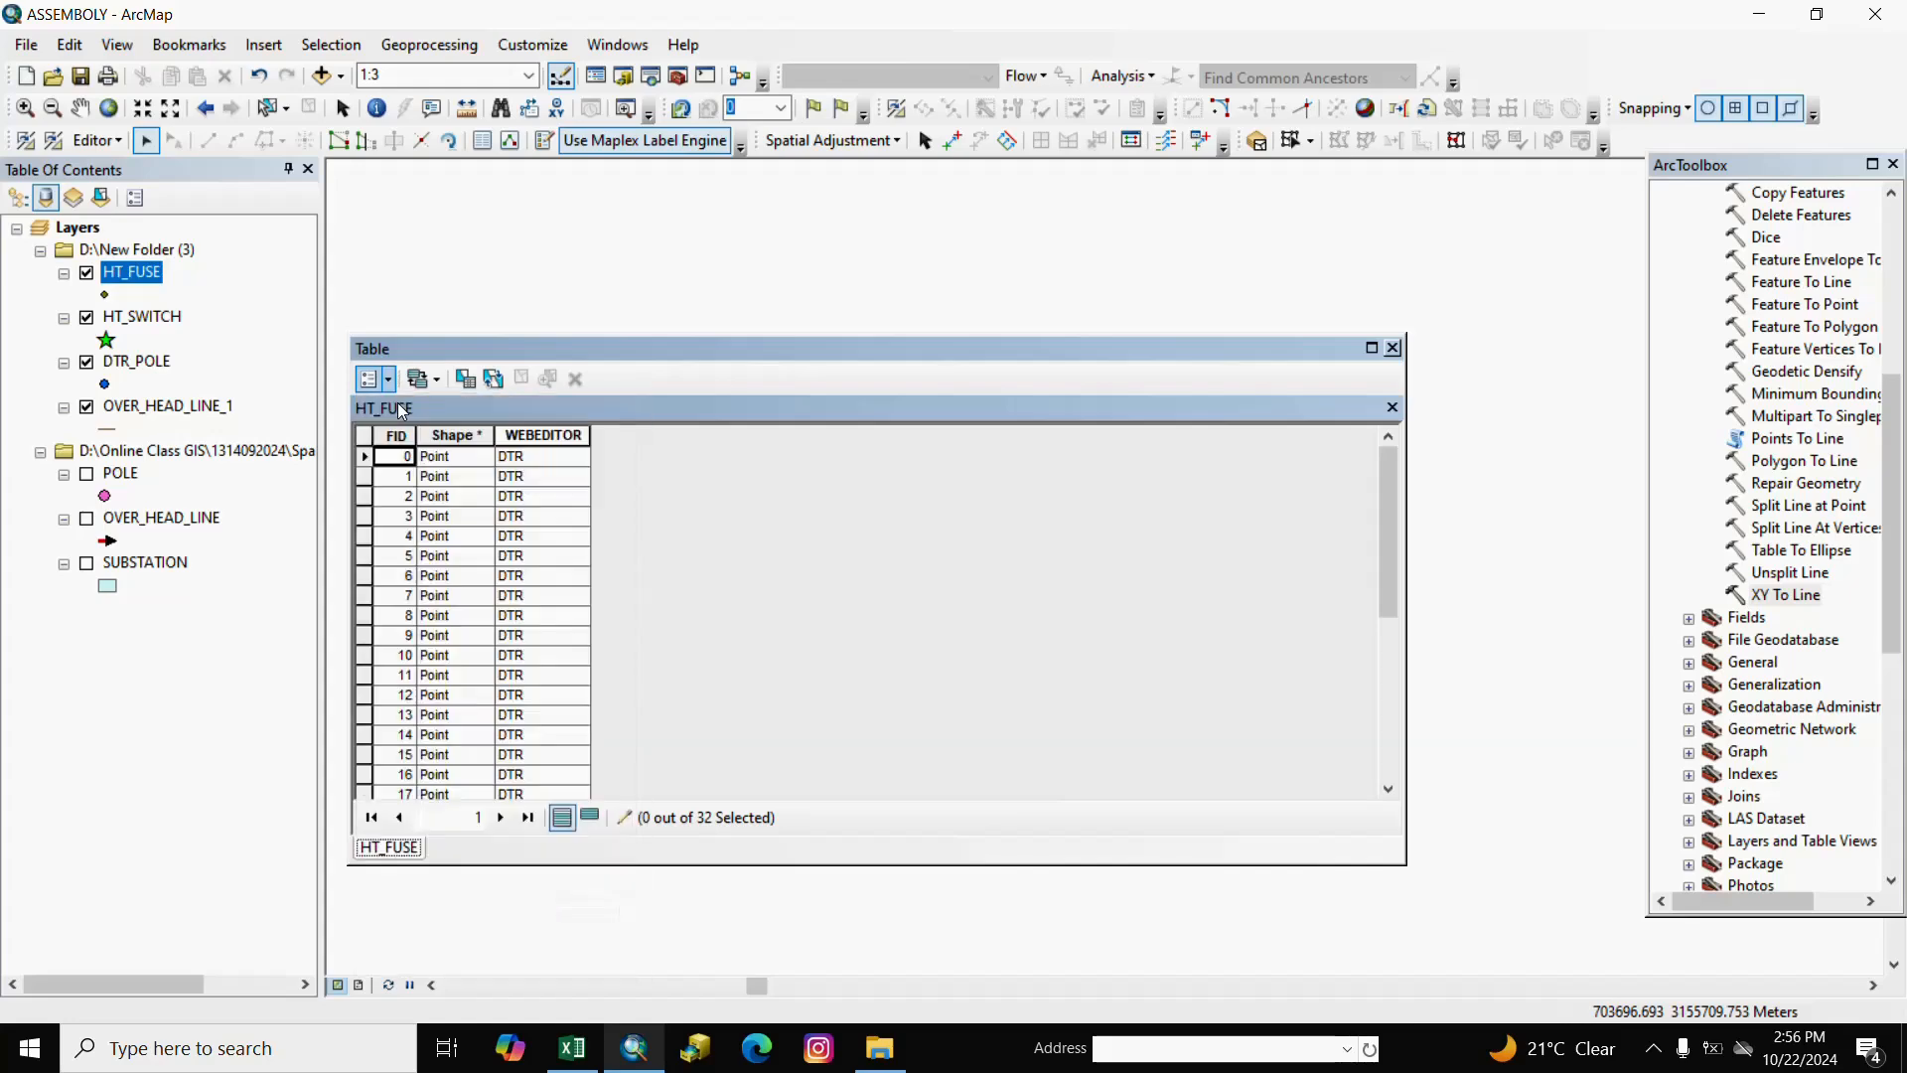
pyautogui.click(373, 379)
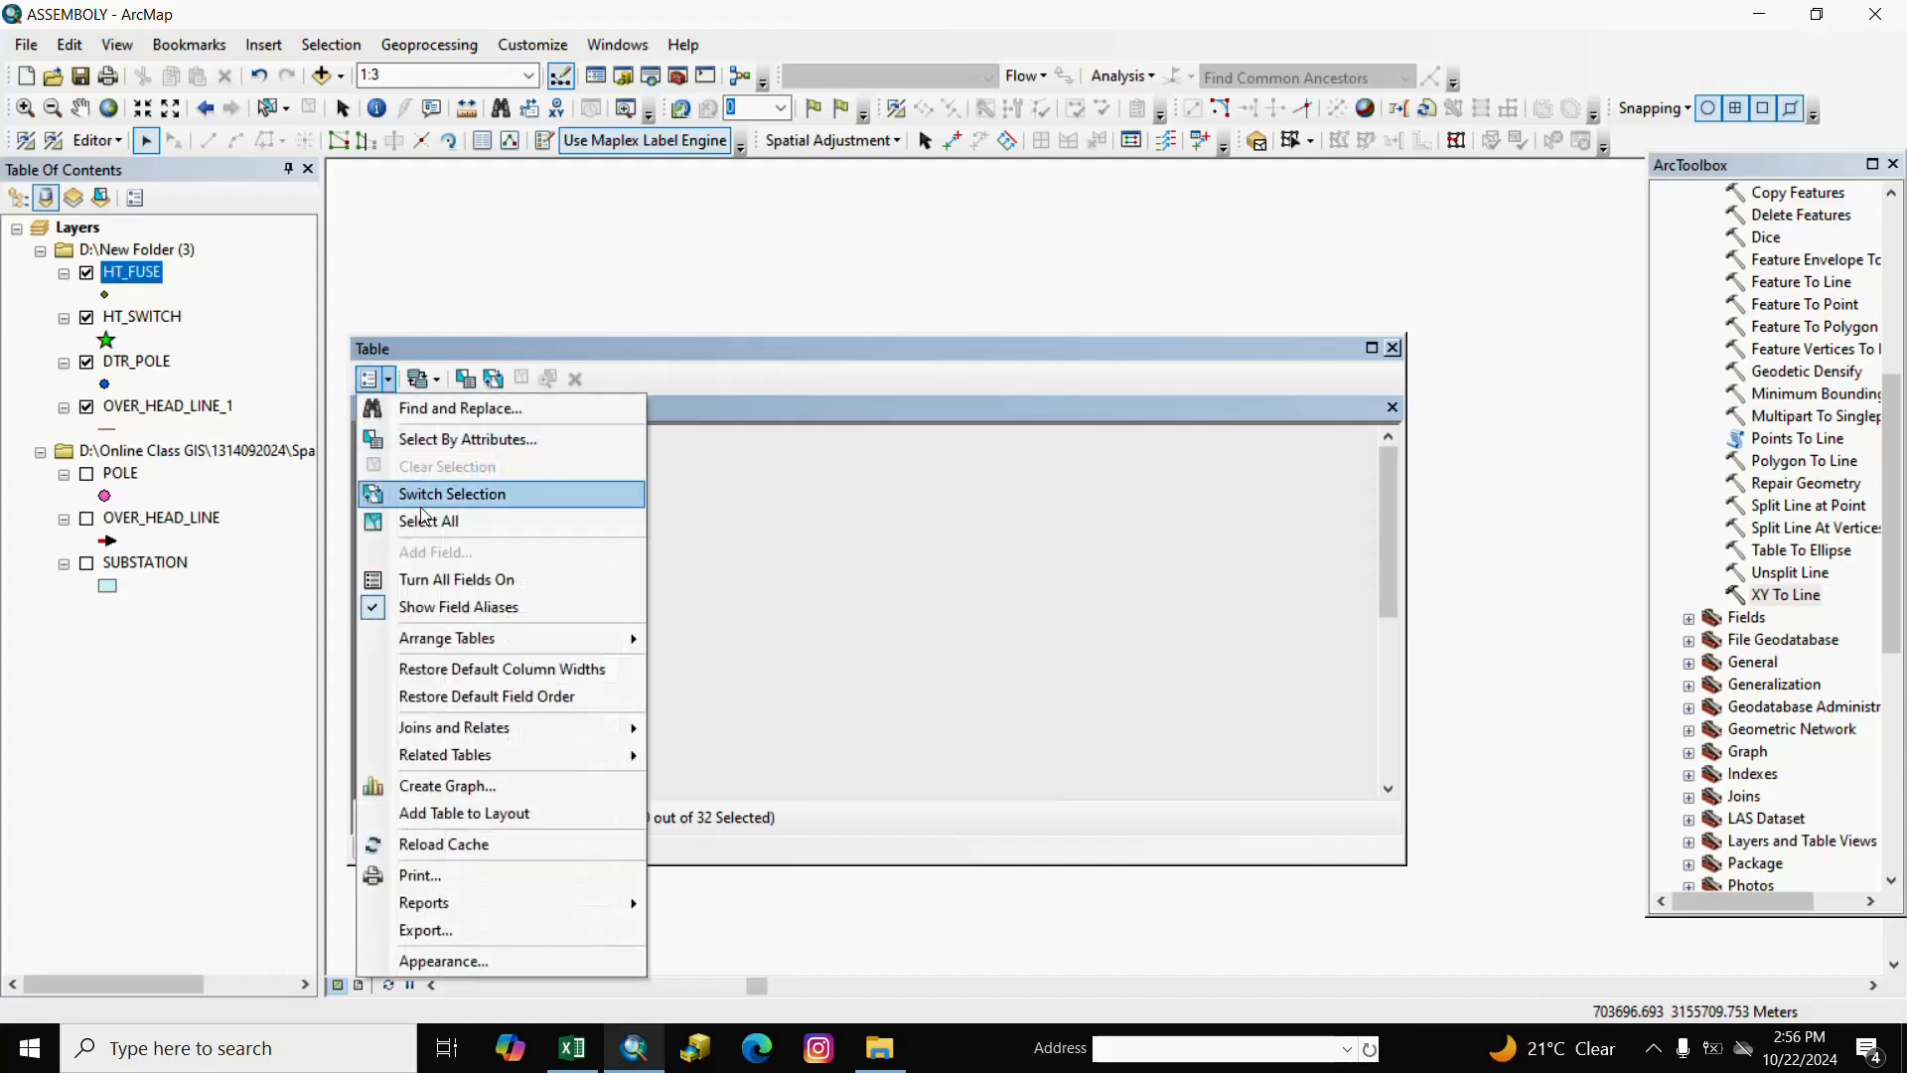
pyautogui.click(424, 523)
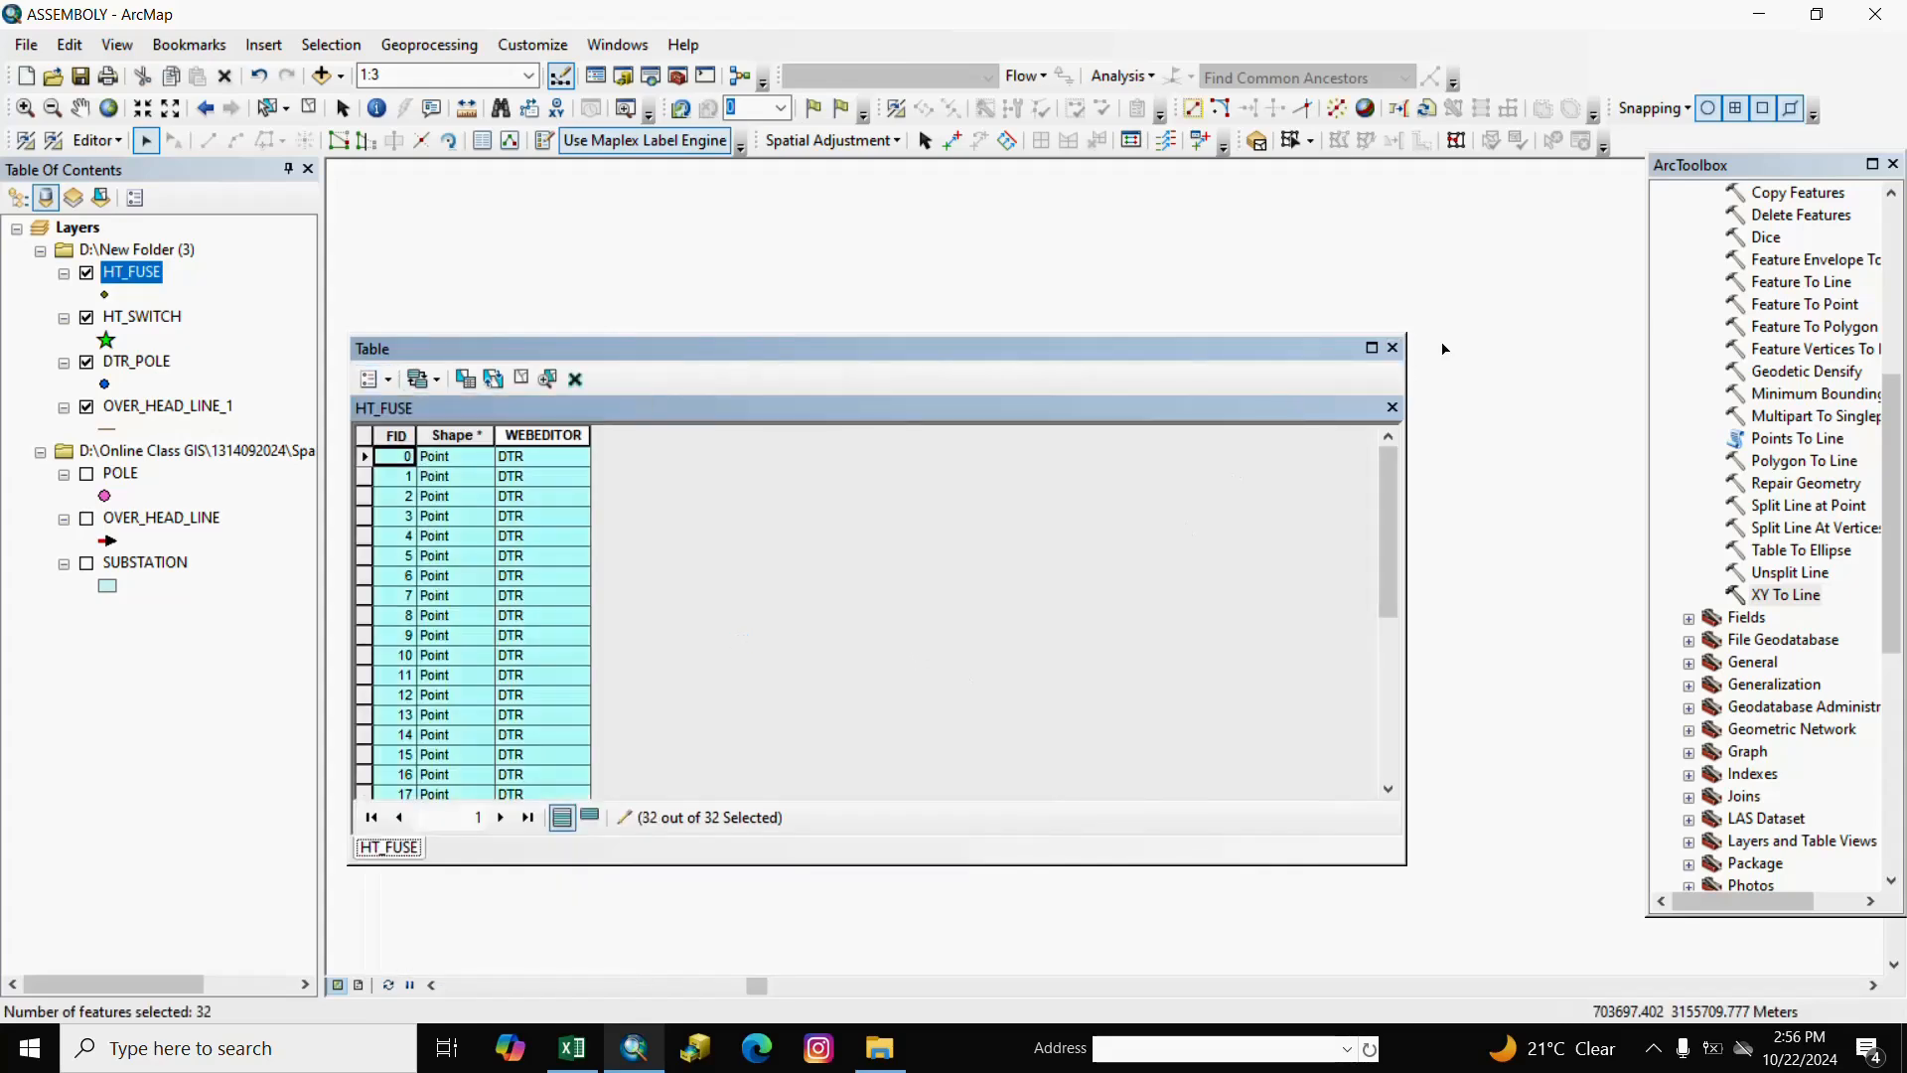
pyautogui.click(1391, 349)
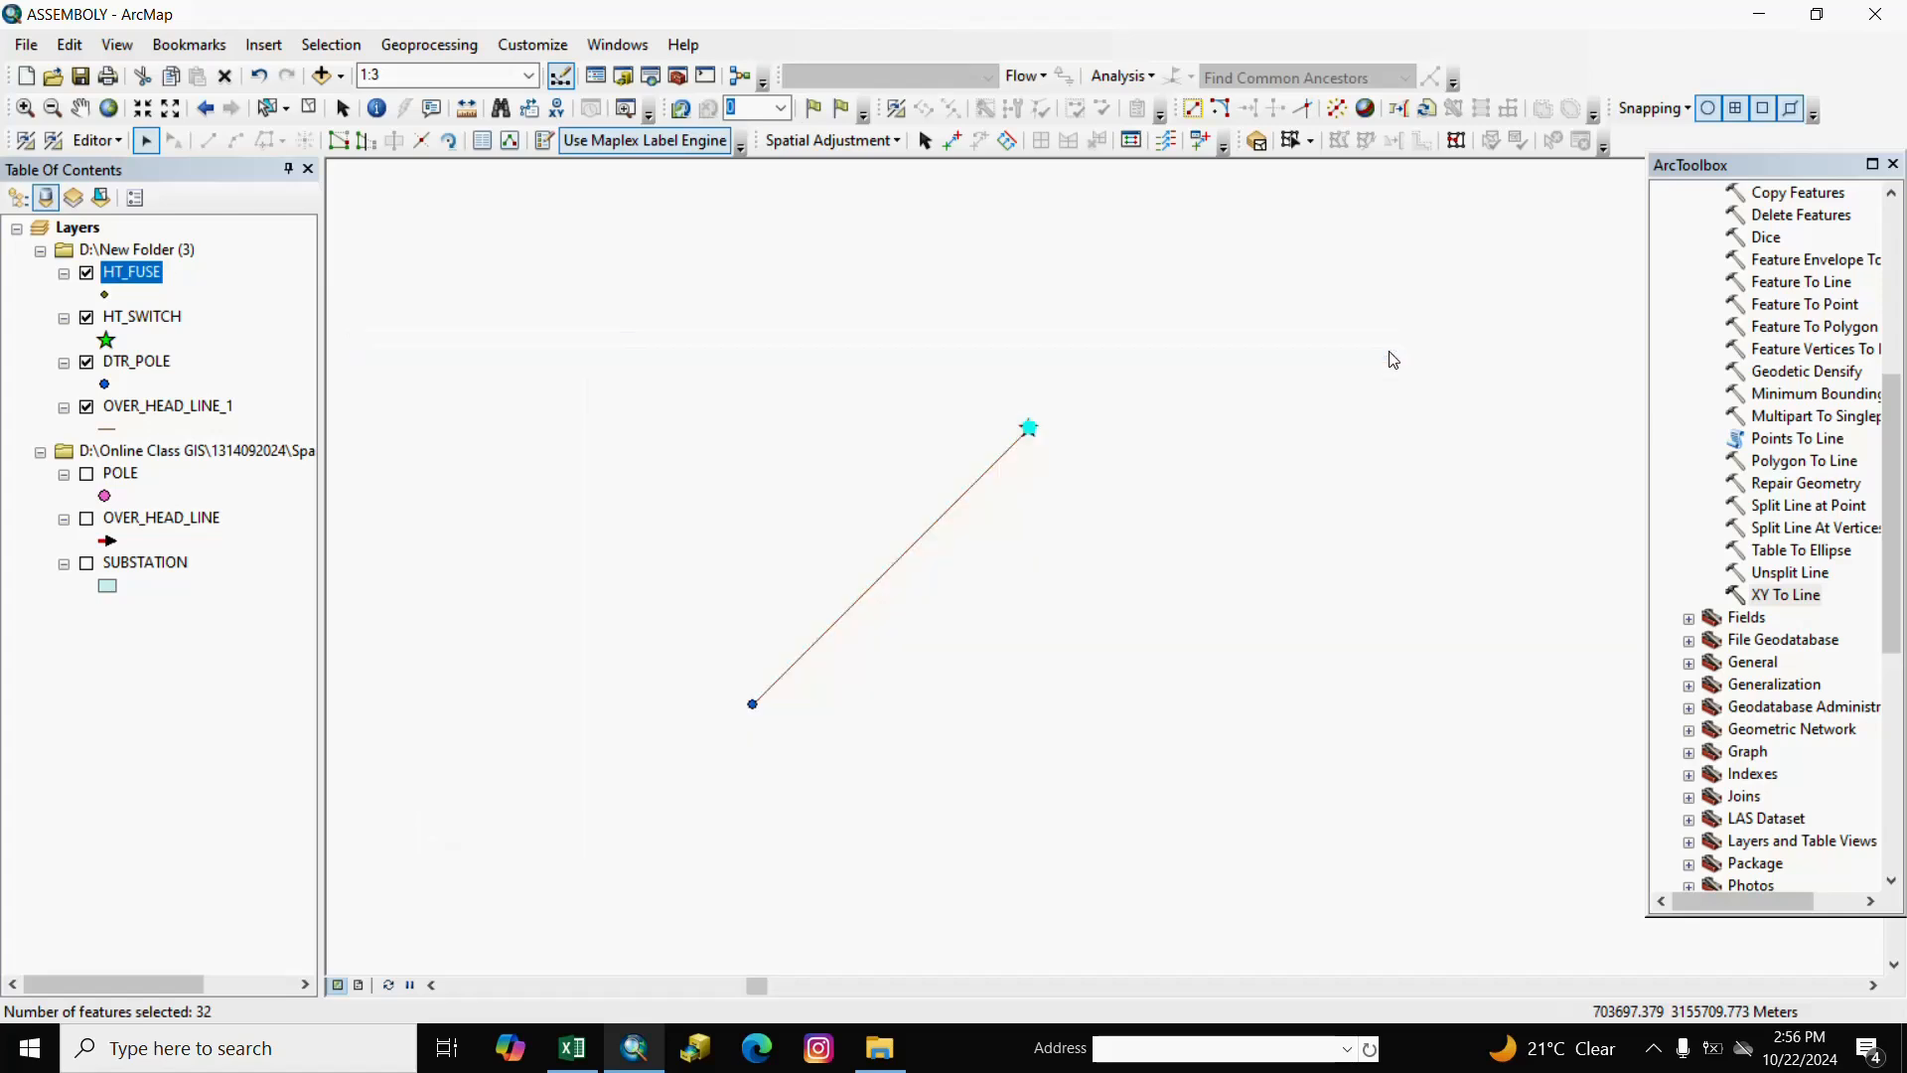
# Move the selected HT_FUSE points with a Delta X of 0.177, leaving Delta Y at zero.
pyautogui.click(97, 140)
pyautogui.click(124, 255)
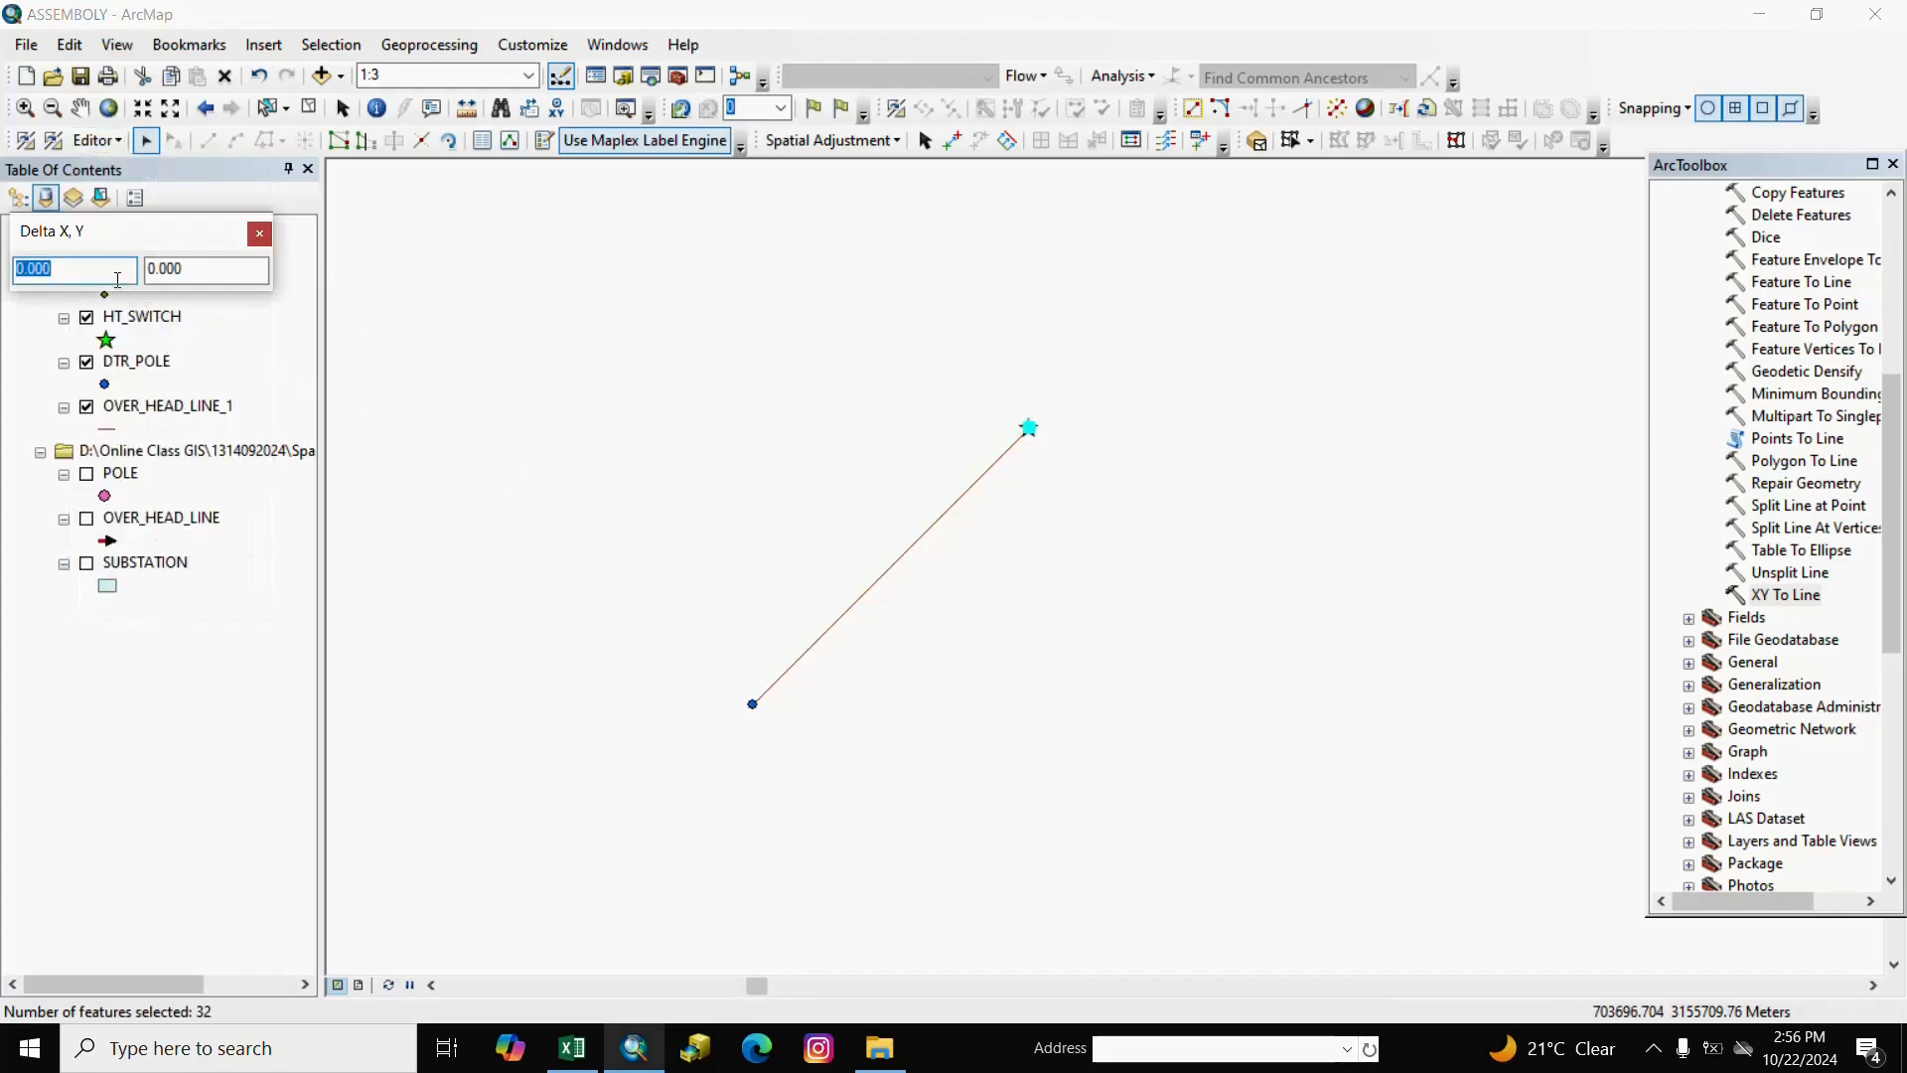
pyautogui.click(107, 276)
pyautogui.write('177')
pyautogui.rightClick(196, 269)
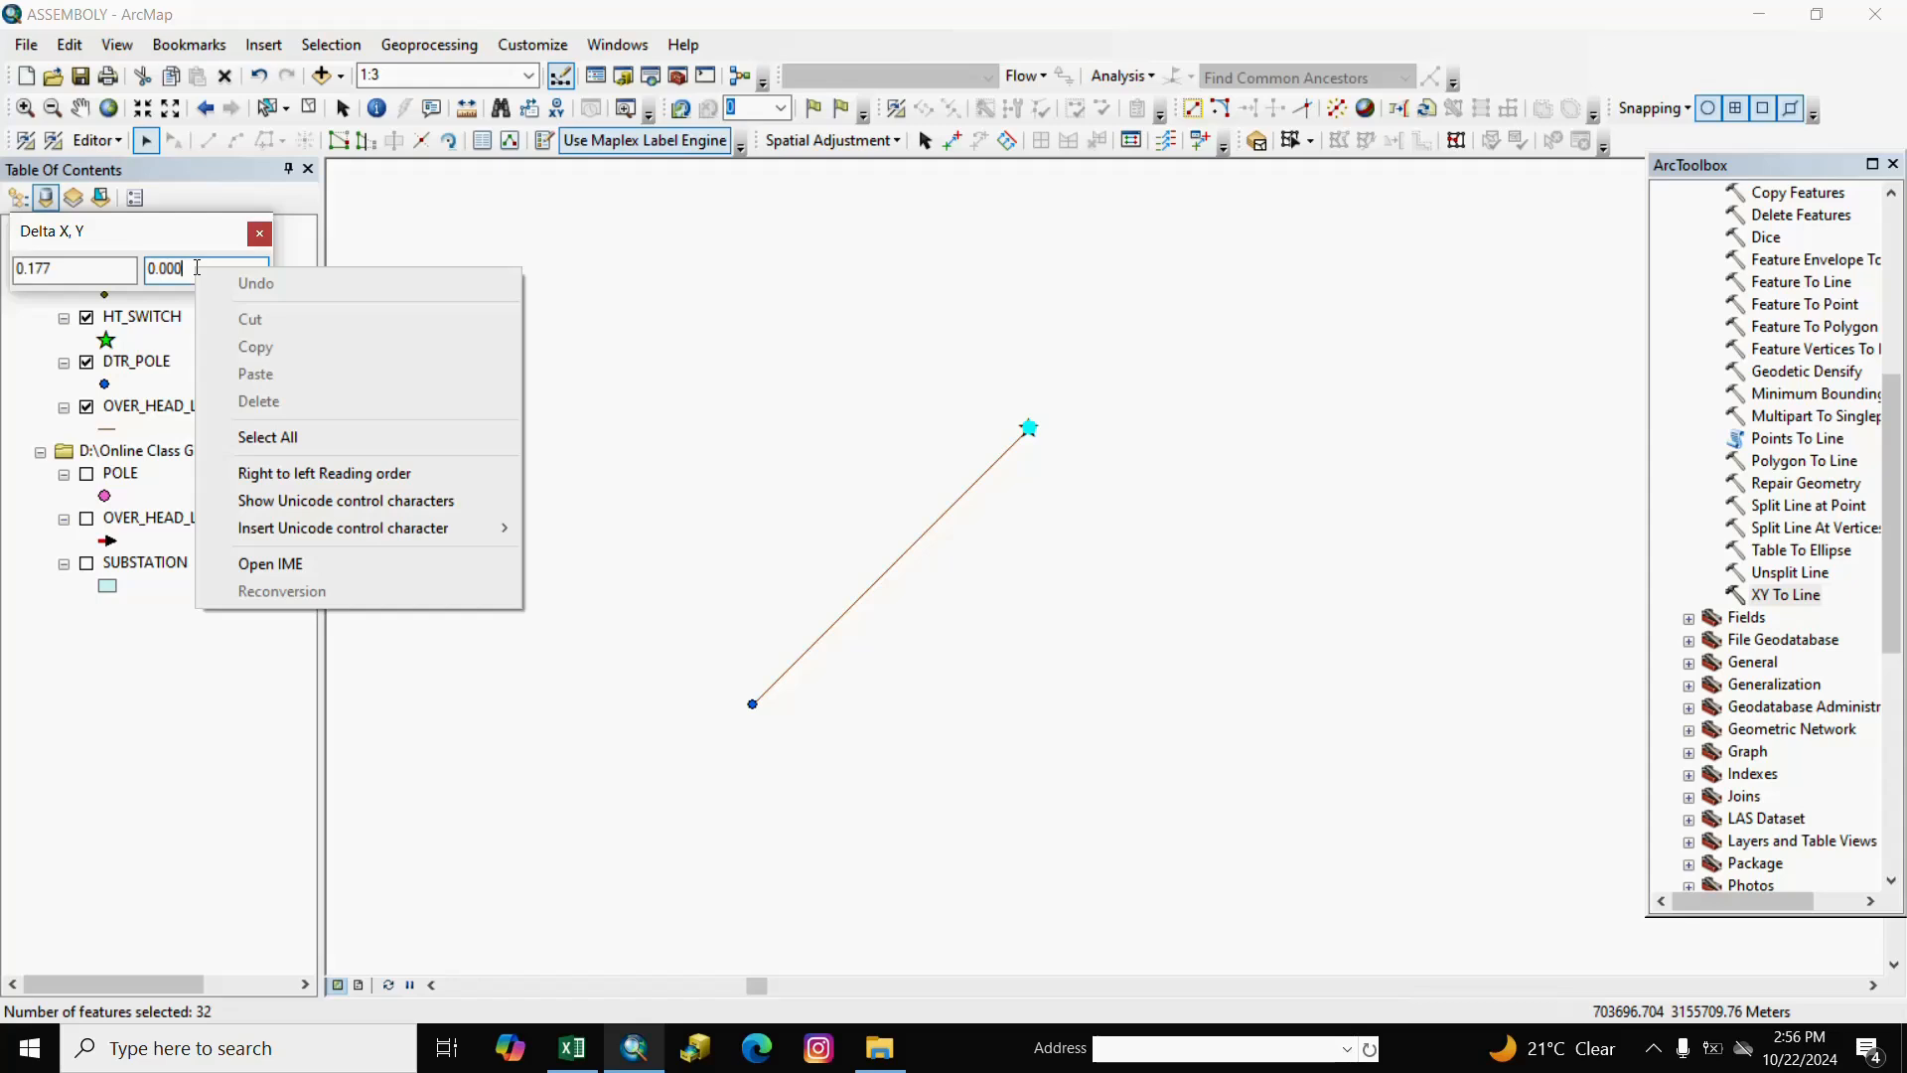
pyautogui.click(187, 273)
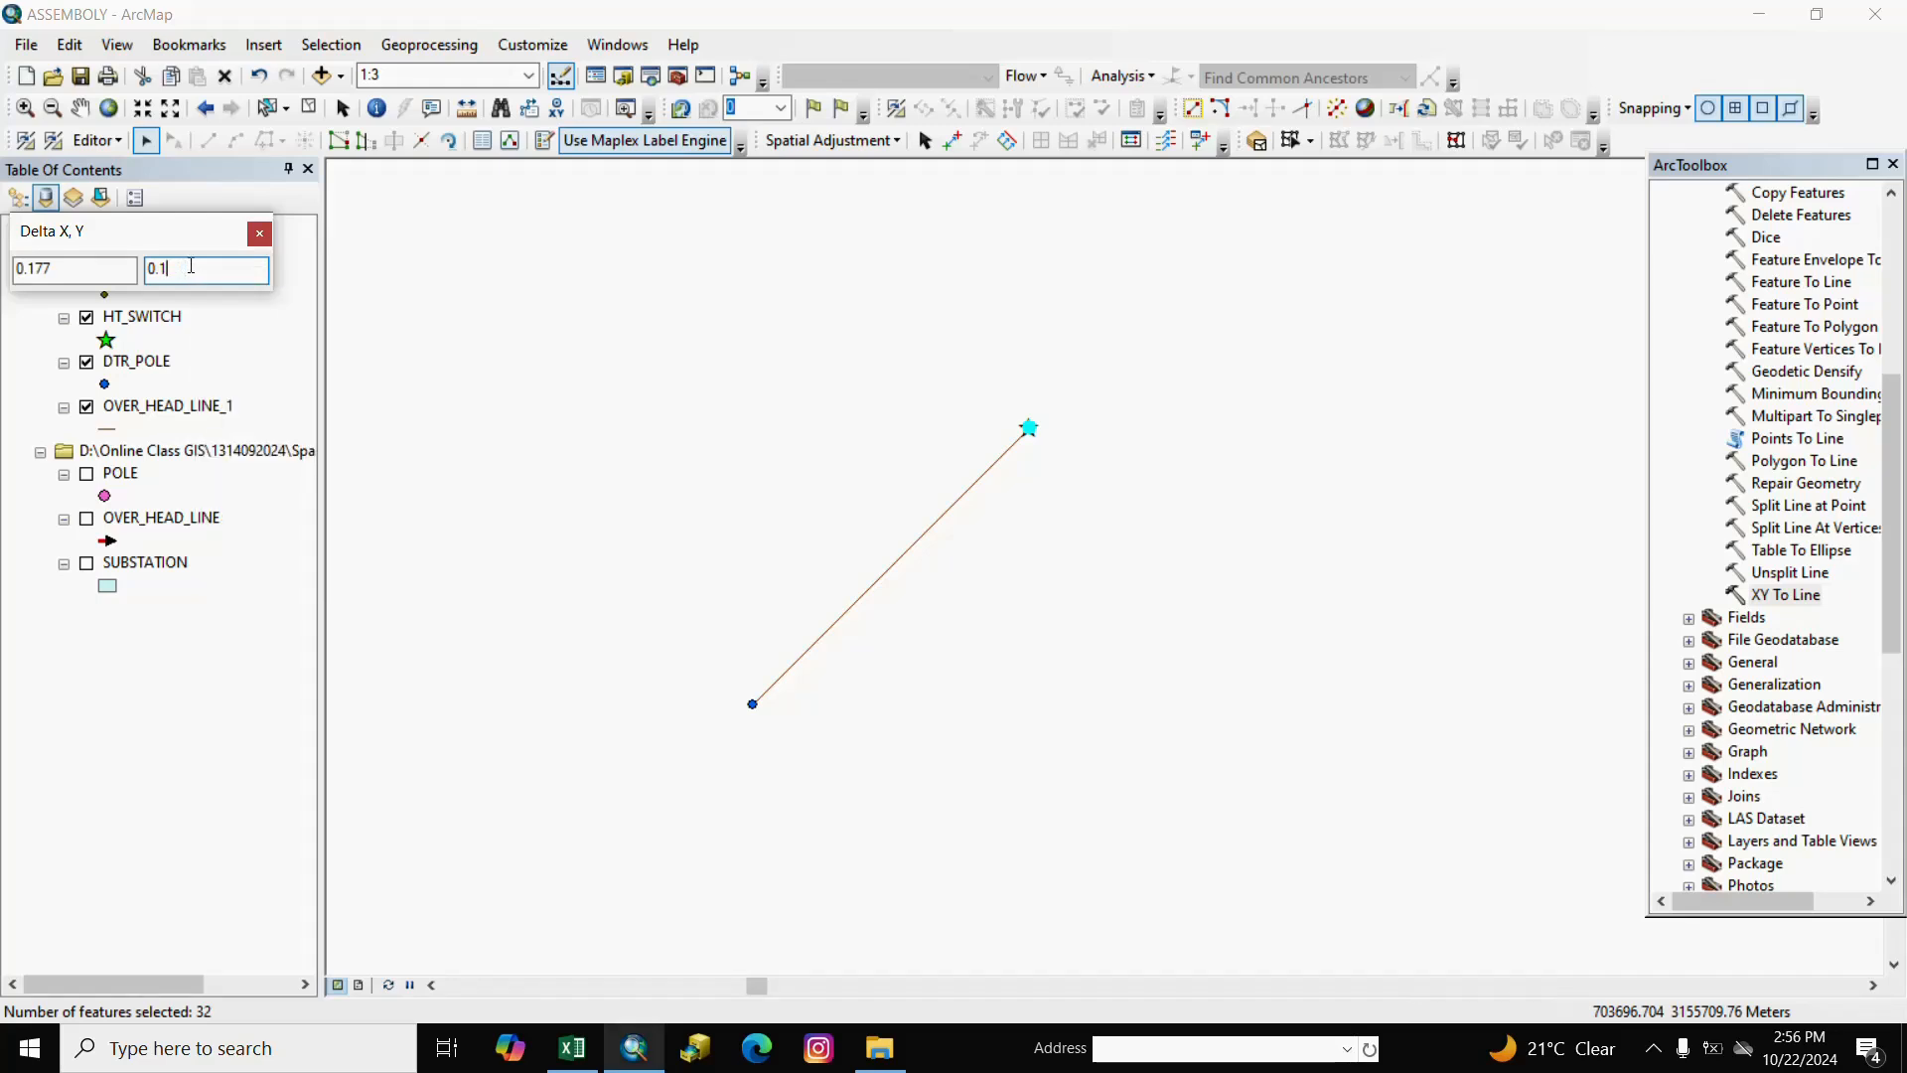
pyautogui.press('Return')
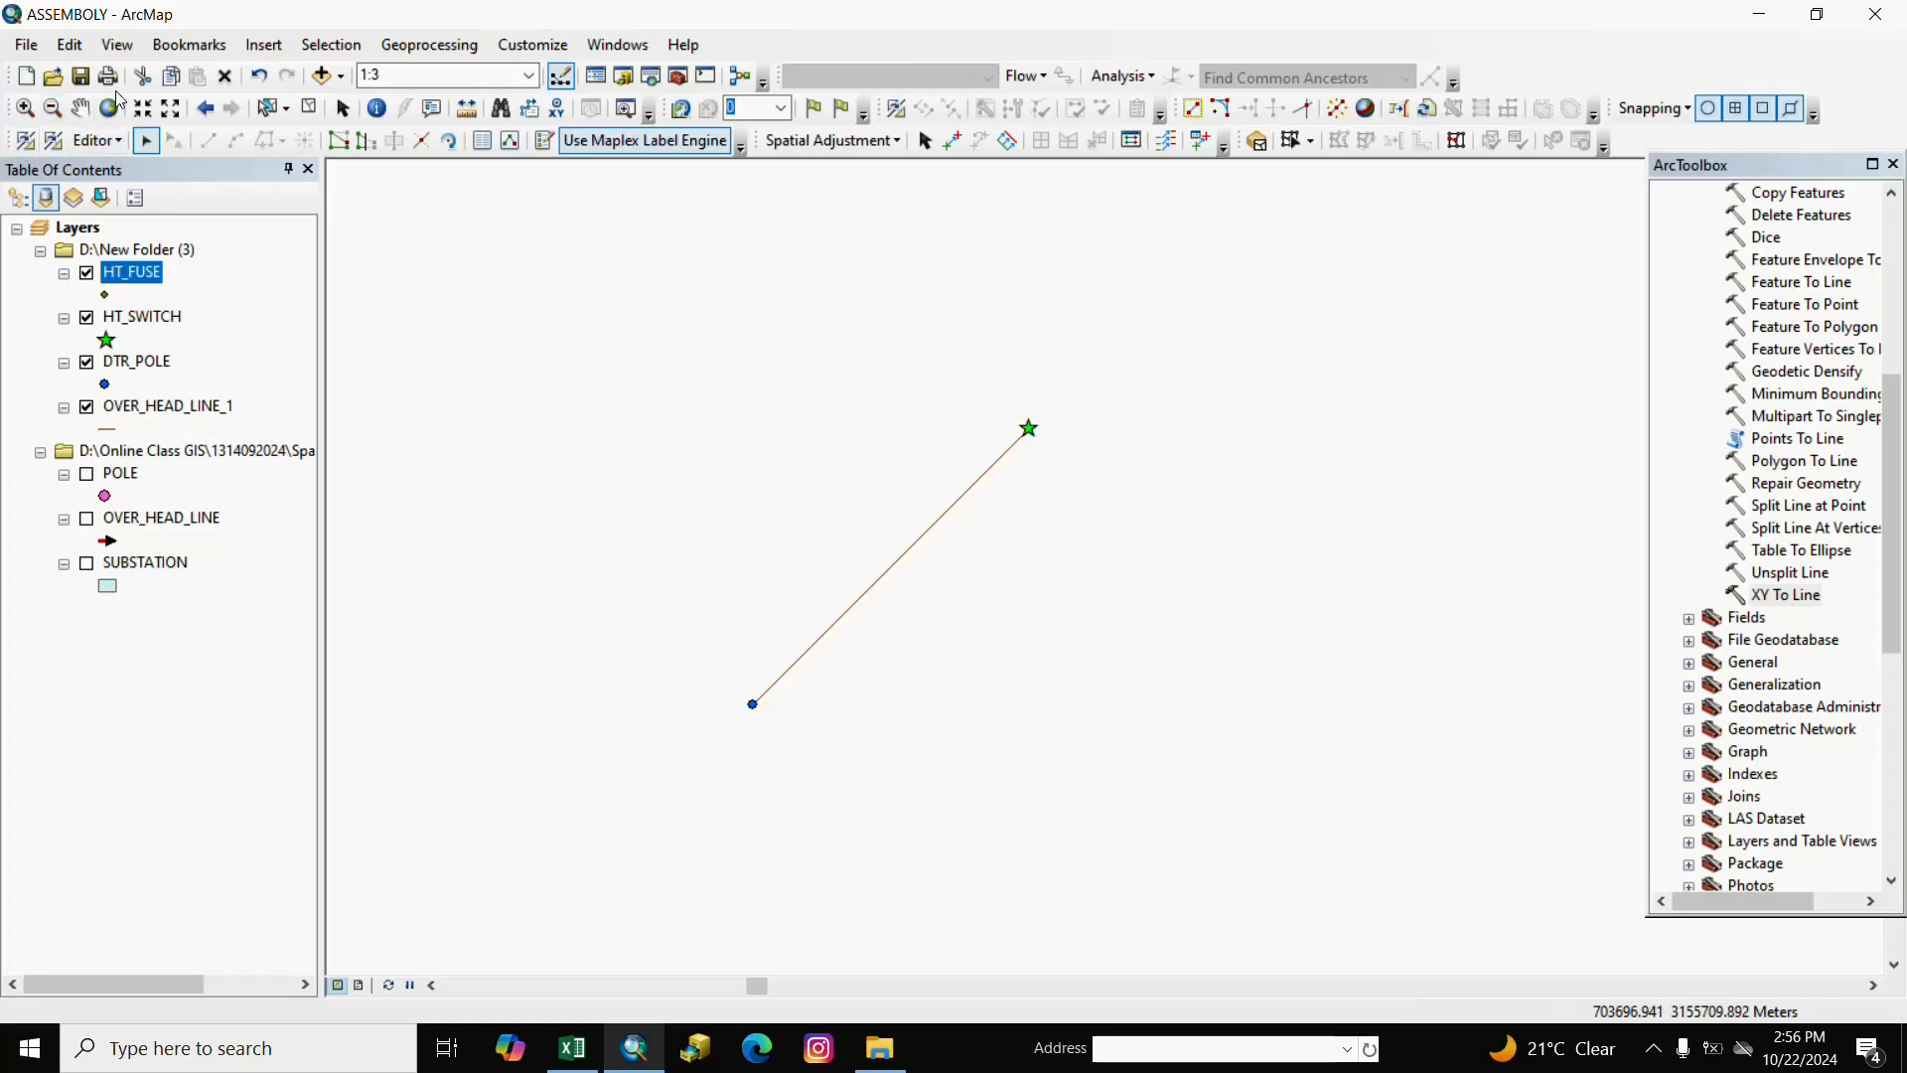
# Pan and zoom the map to show a shifted point beside its original green star.
pyautogui.rightClick(77, 107)
pyautogui.click(1210, 496)
pyautogui.click(79, 108)
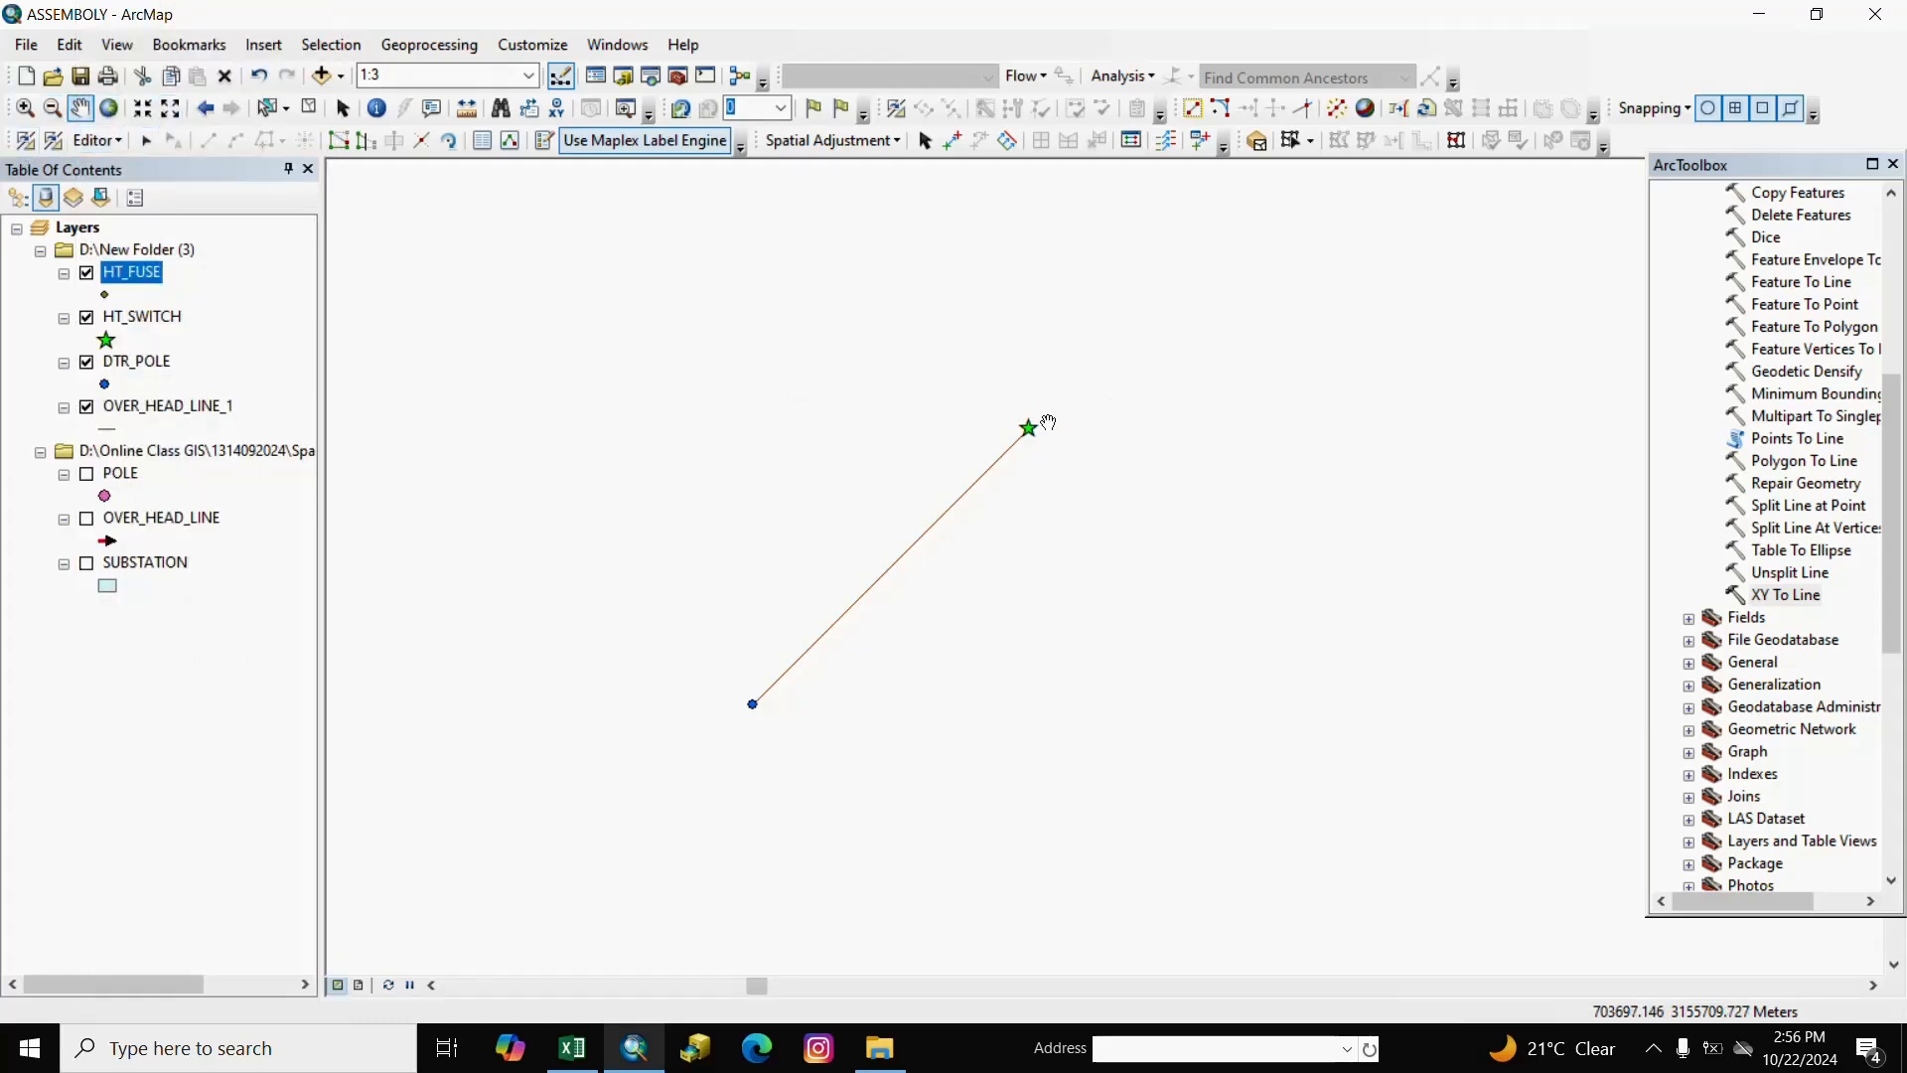
pyautogui.moveTo(1048, 422); pyautogui.dragTo(943, 581)
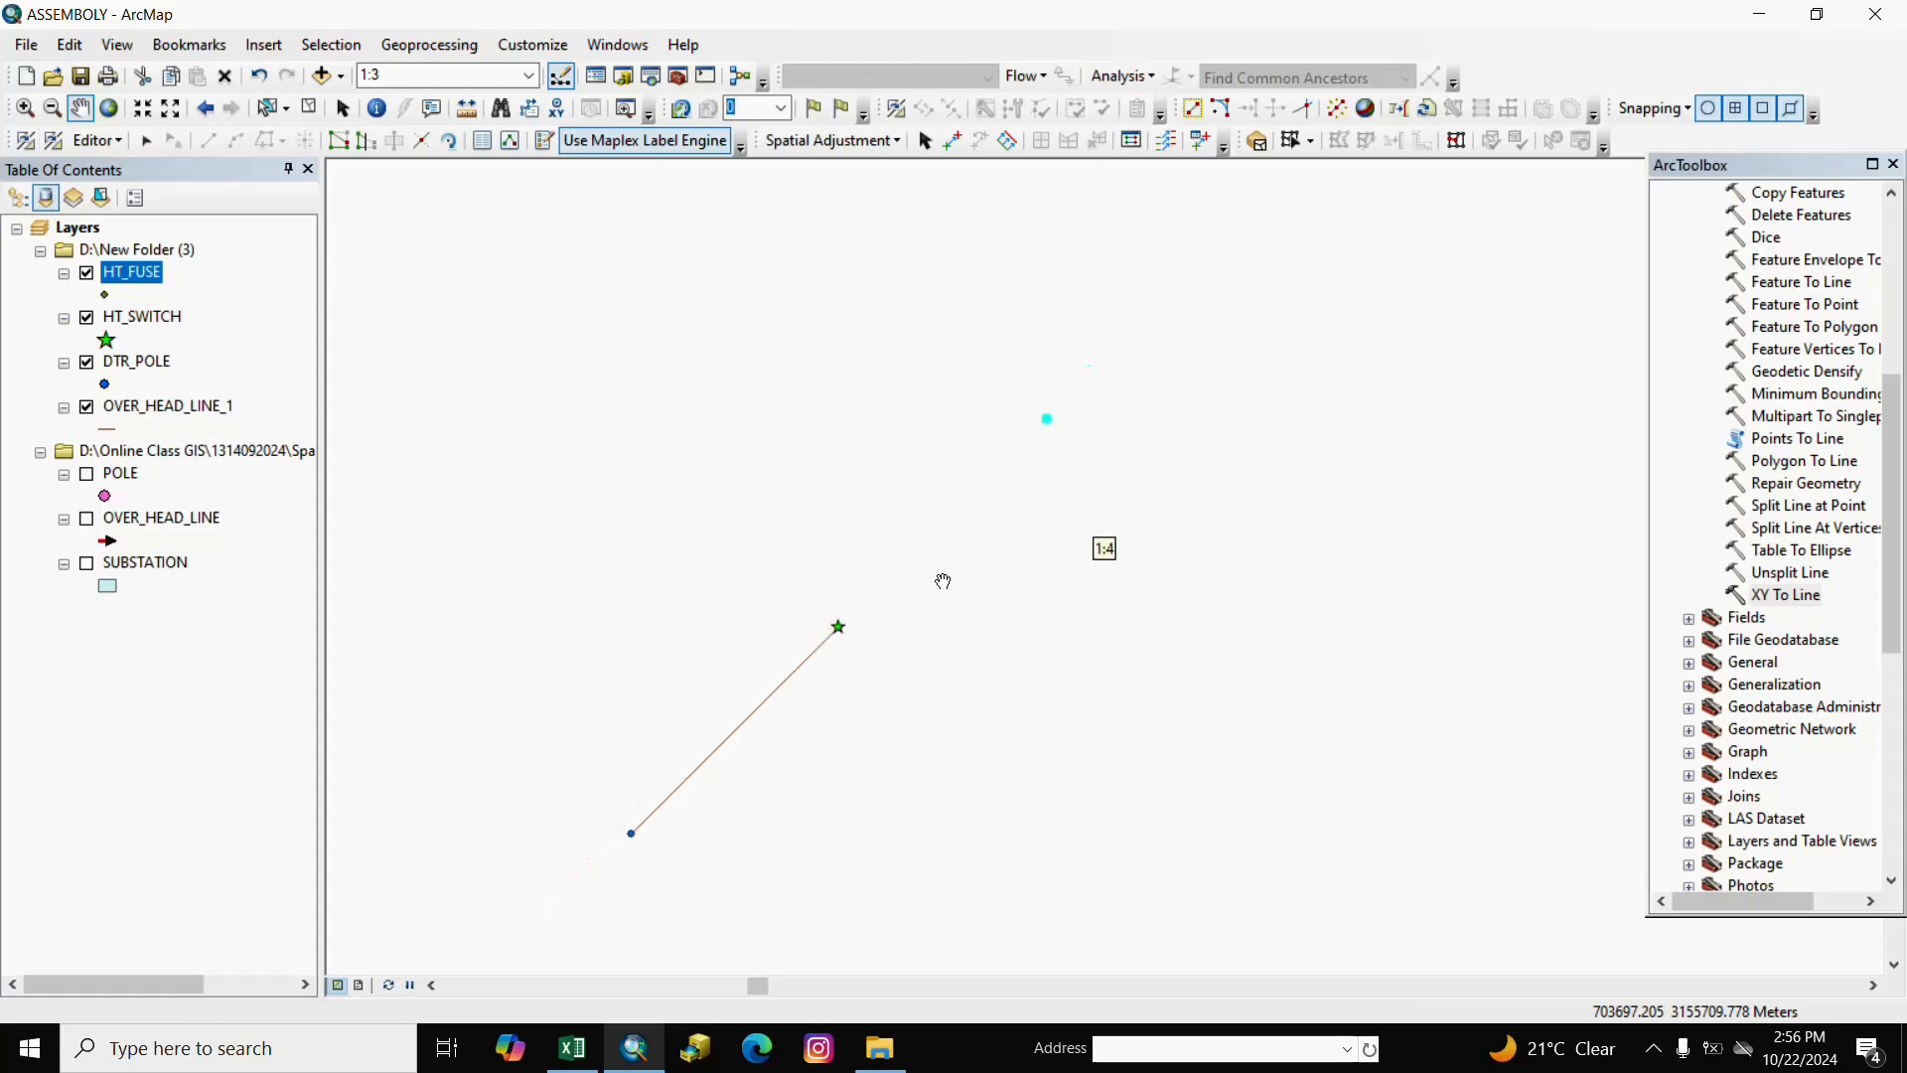
pyautogui.moveTo(996, 511); pyautogui.dragTo(1108, 559)
pyautogui.rightClick(993, 520)
pyautogui.rightClick(904, 610)
pyautogui.moveTo(1263, 500); pyautogui.dragTo(1106, 546)
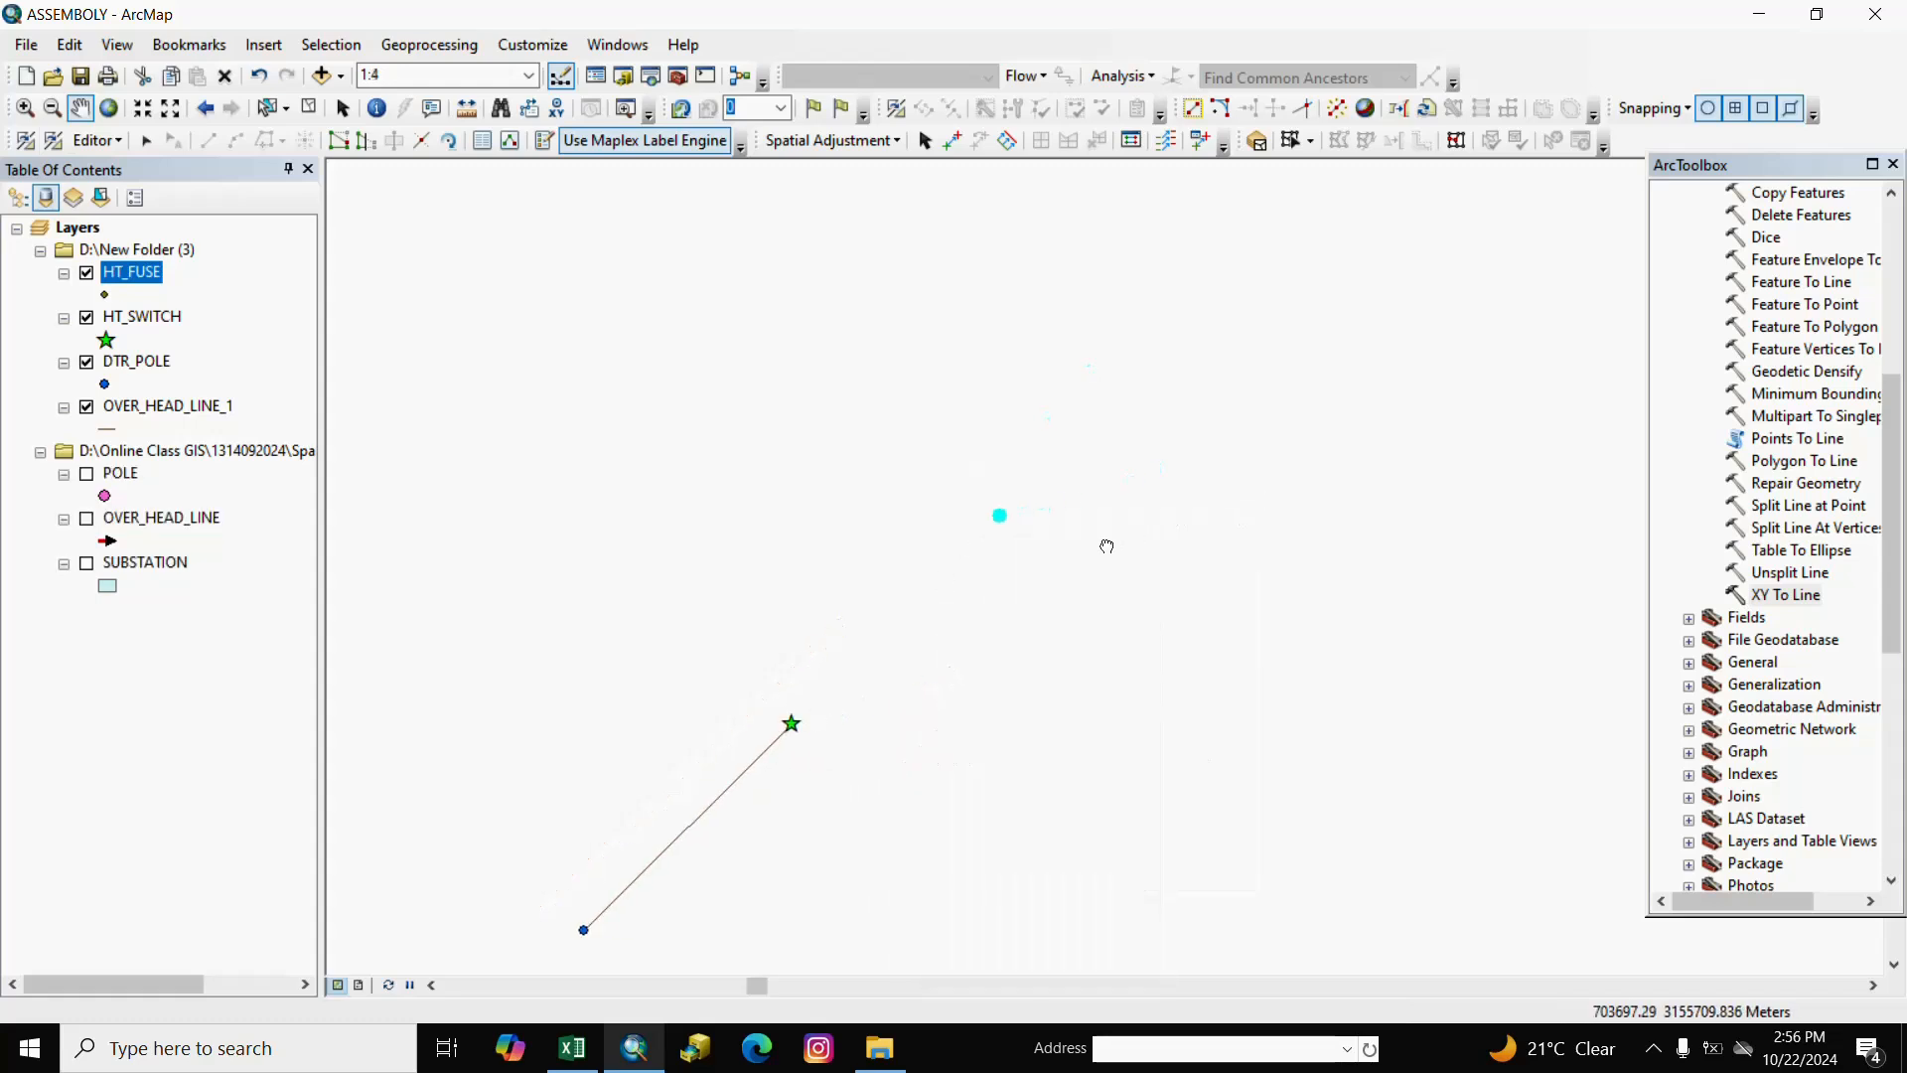
pyautogui.scroll(-1, 851, 689)
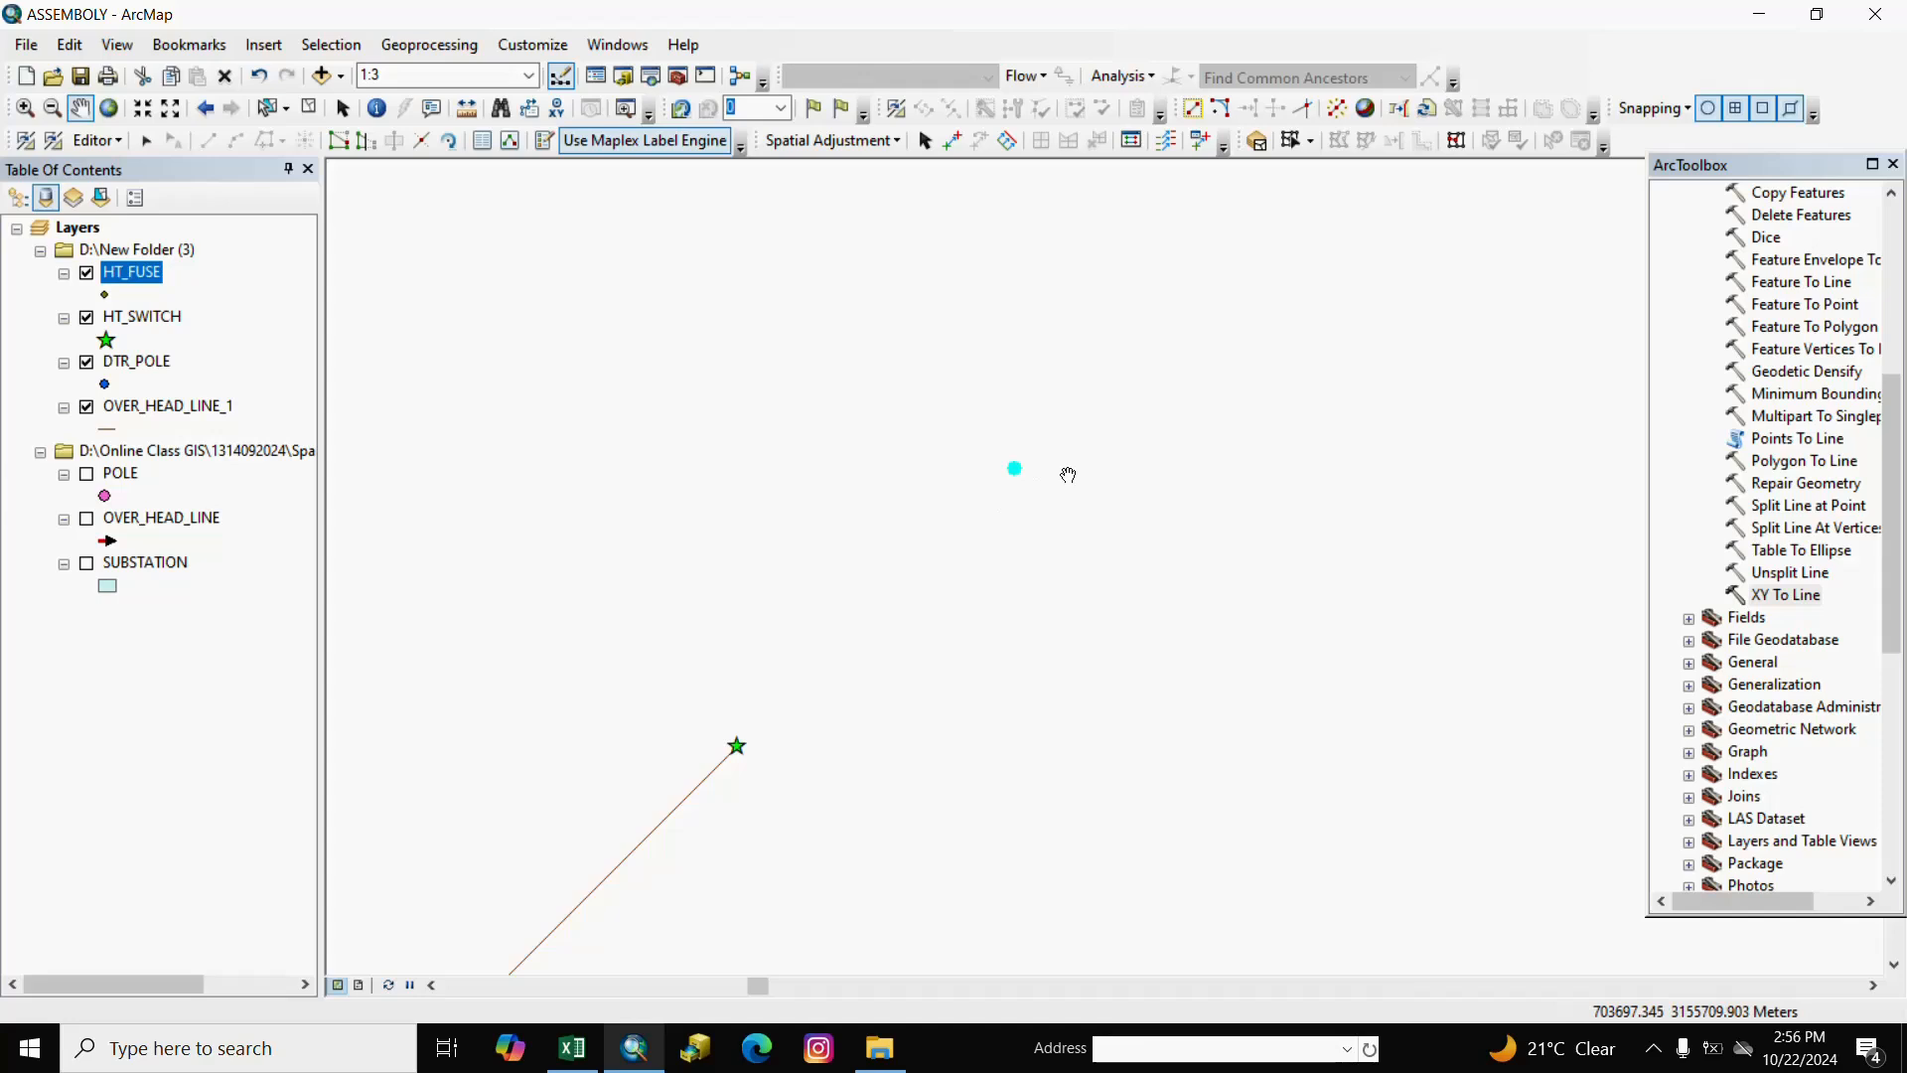
# Clear the HT_FUSE feature selection.
pyautogui.rightClick(317, 125)
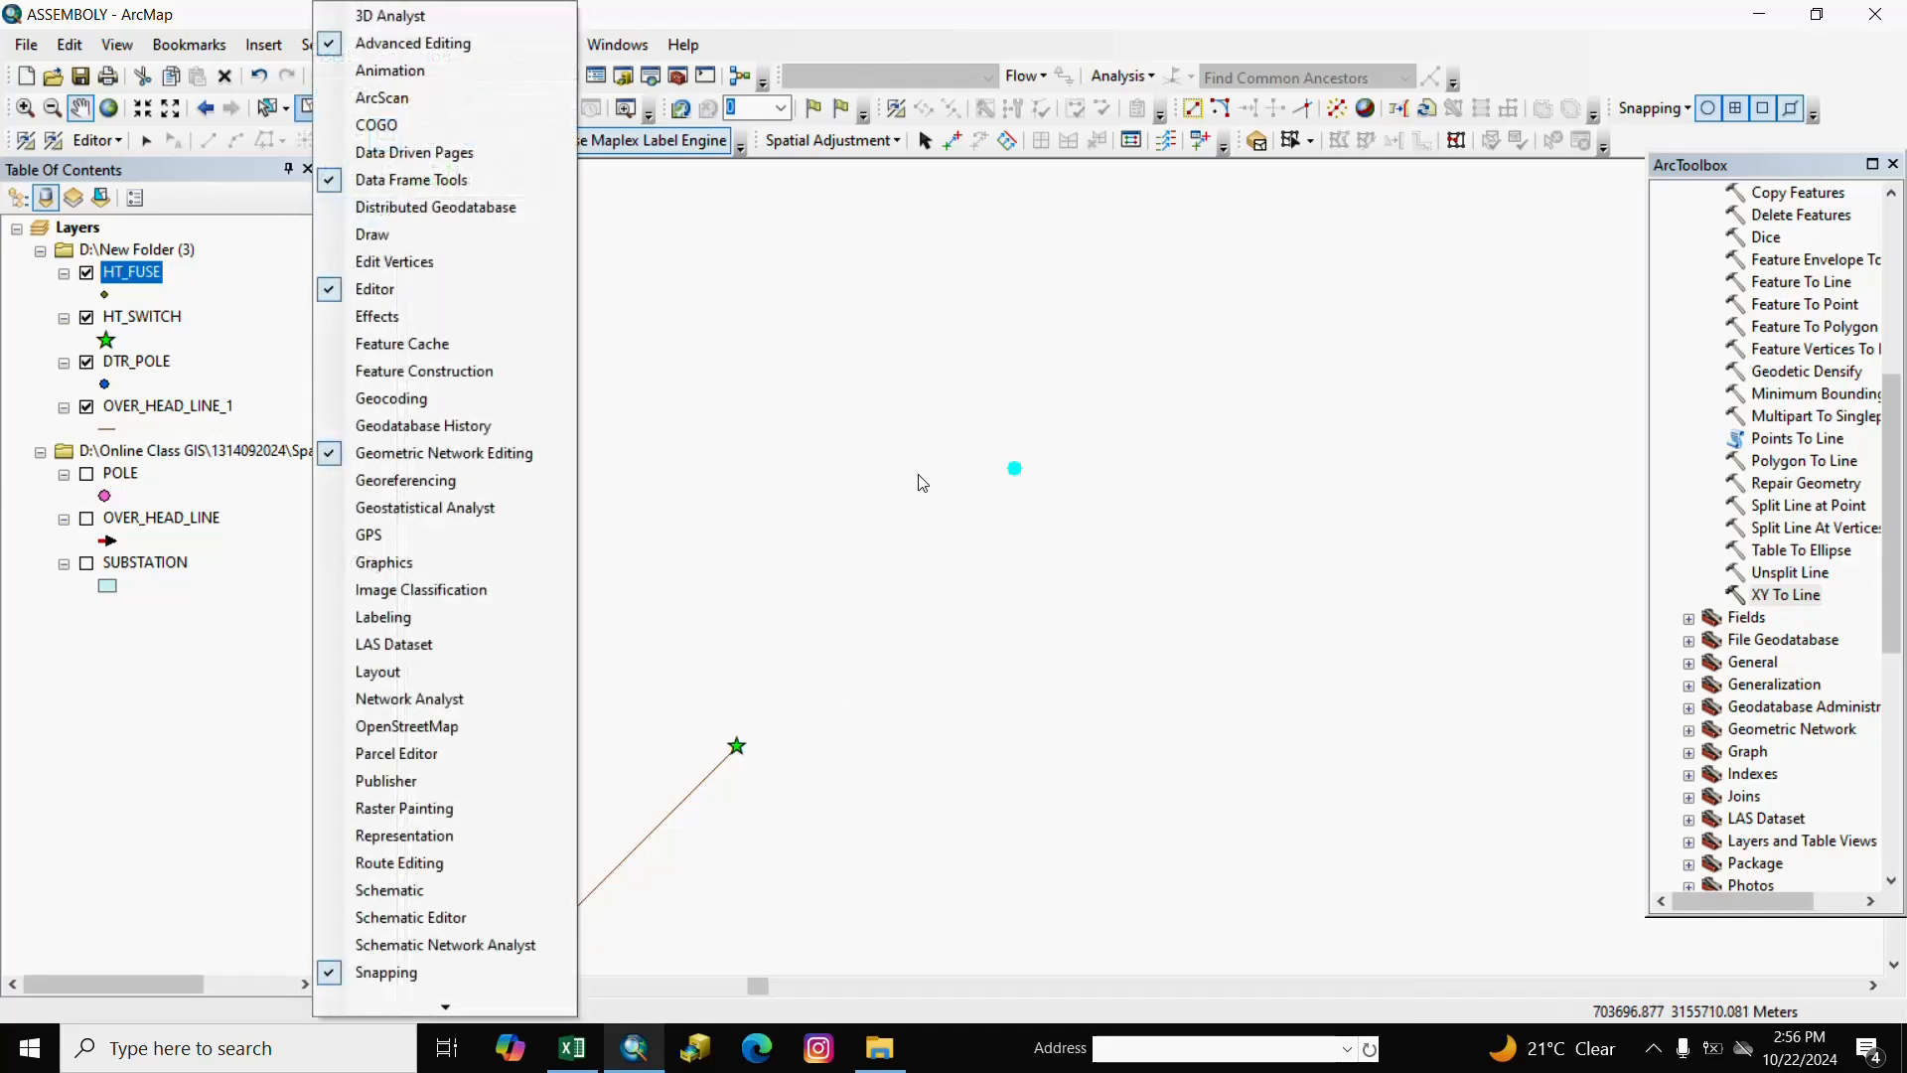
pyautogui.click(995, 484)
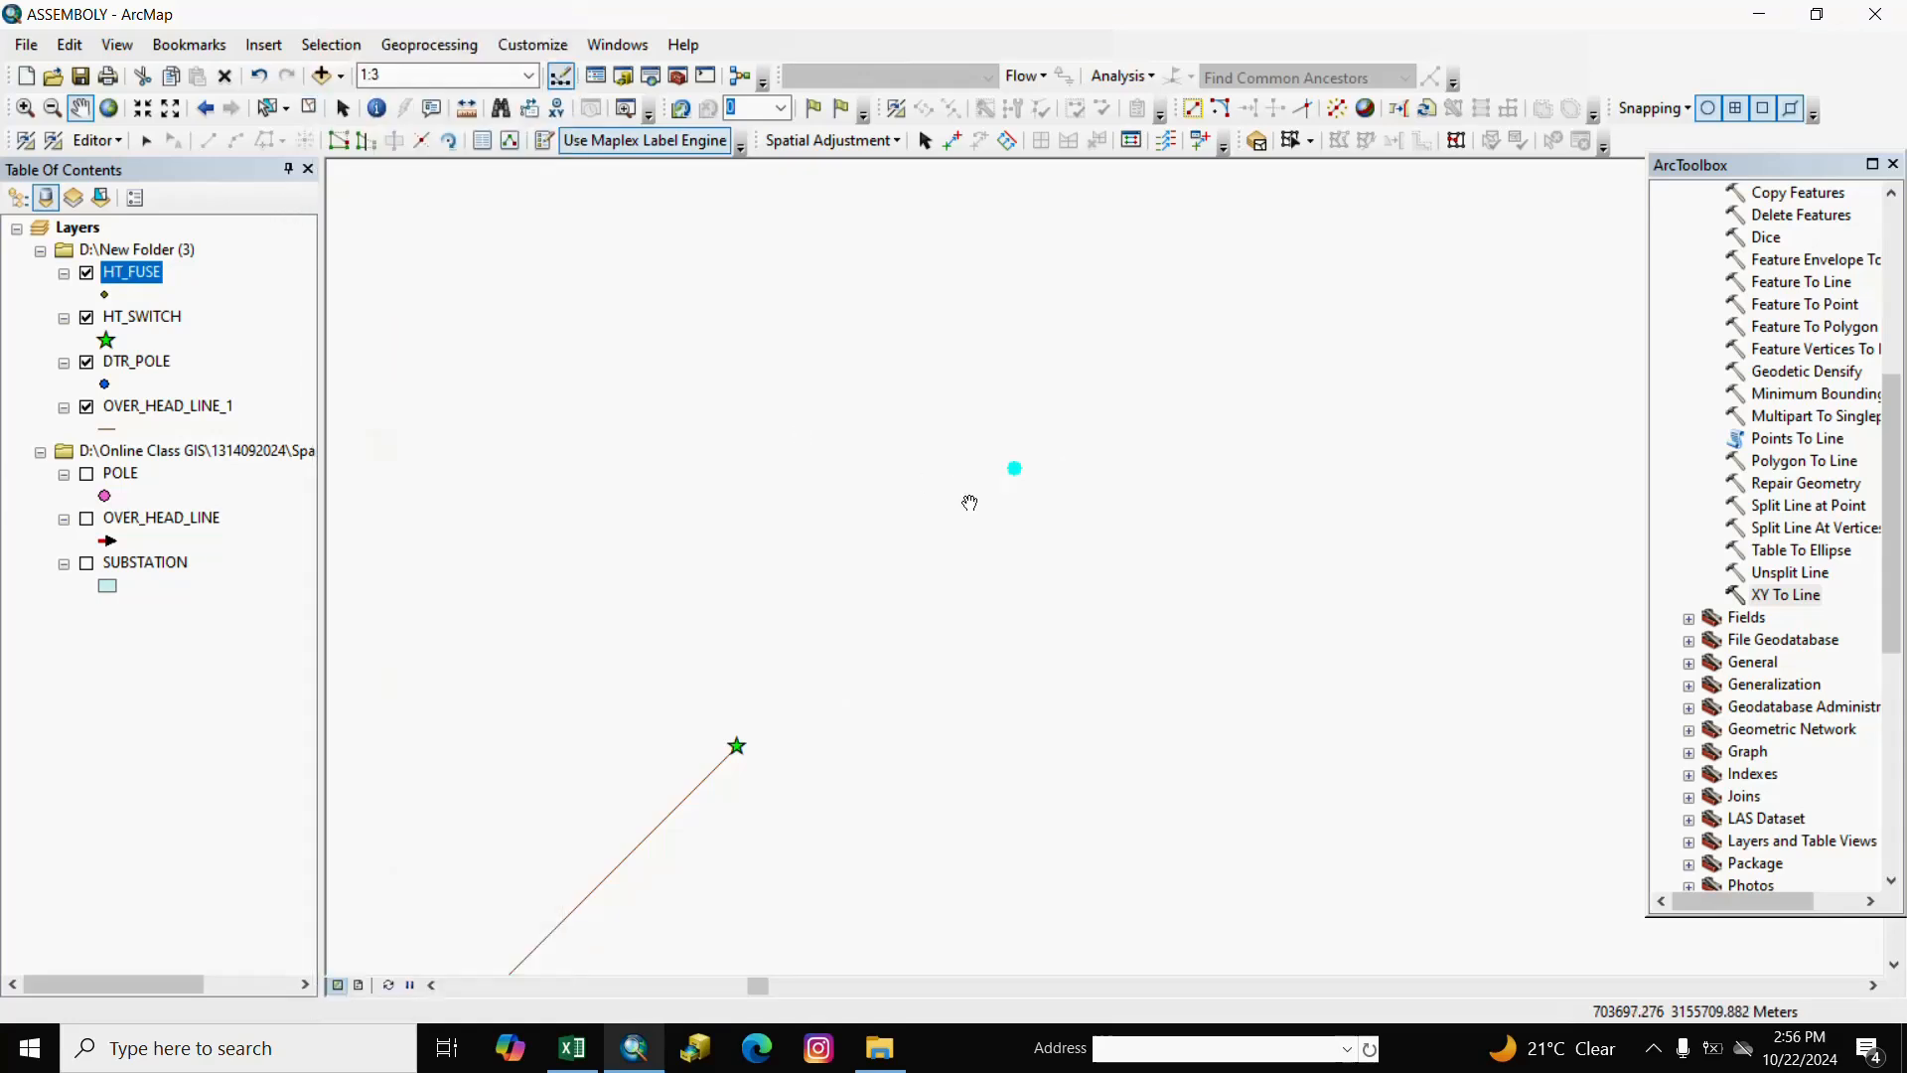
pyautogui.rightClick(120, 189)
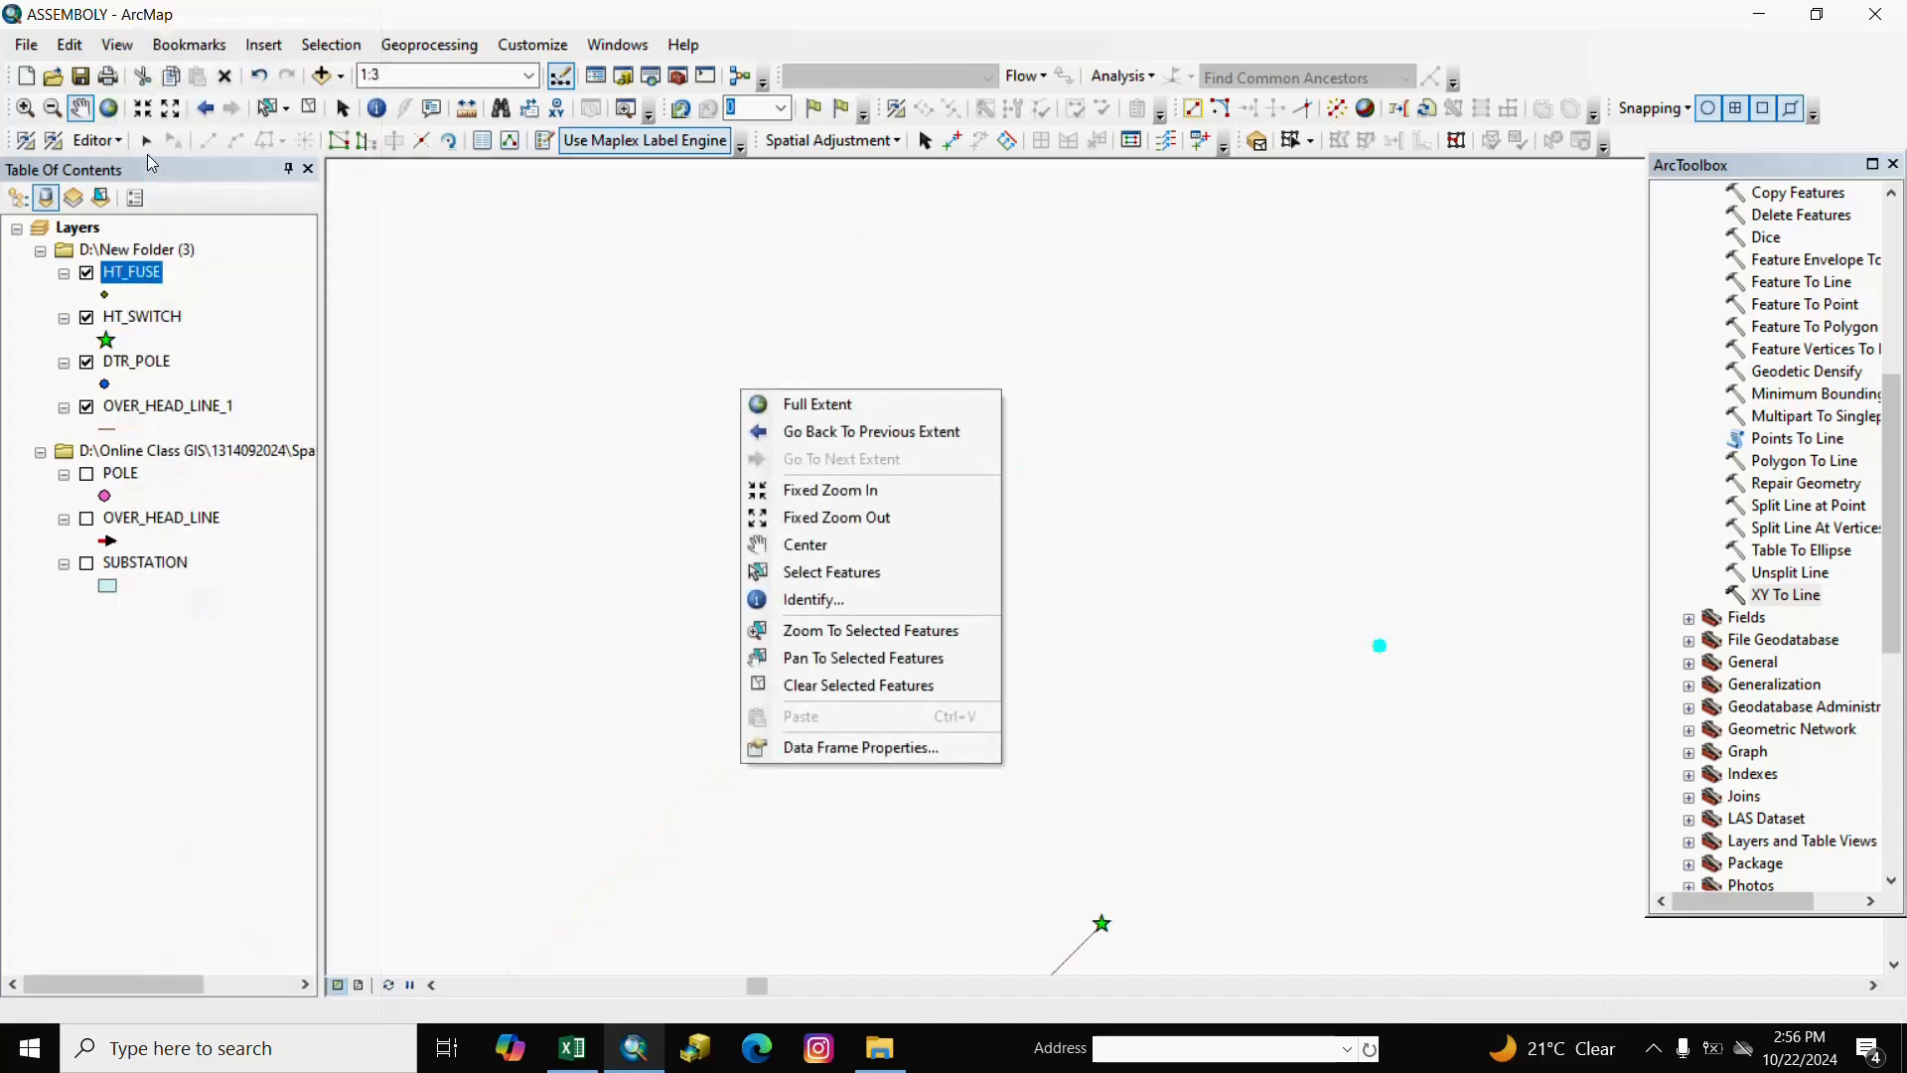
pyautogui.click(95, 140)
pyautogui.click(130, 224)
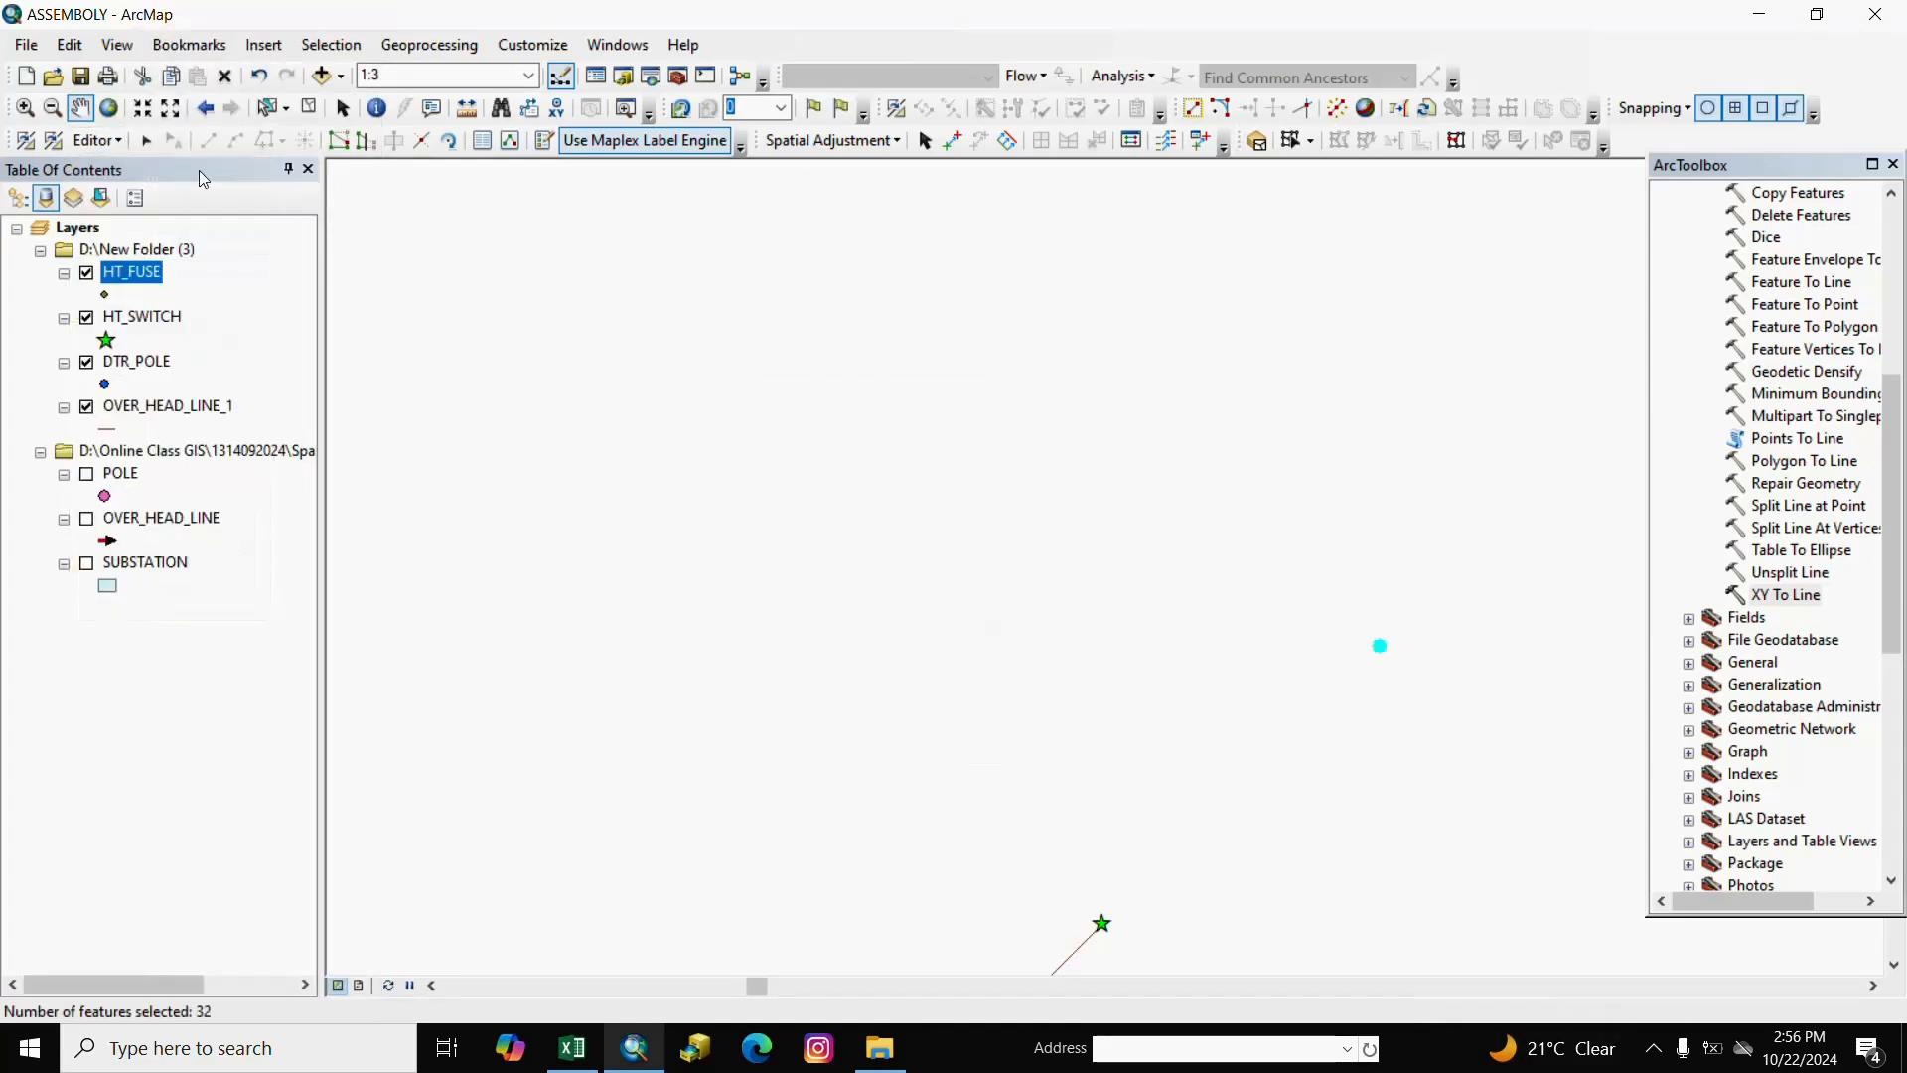
pyautogui.rightClick(308, 125)
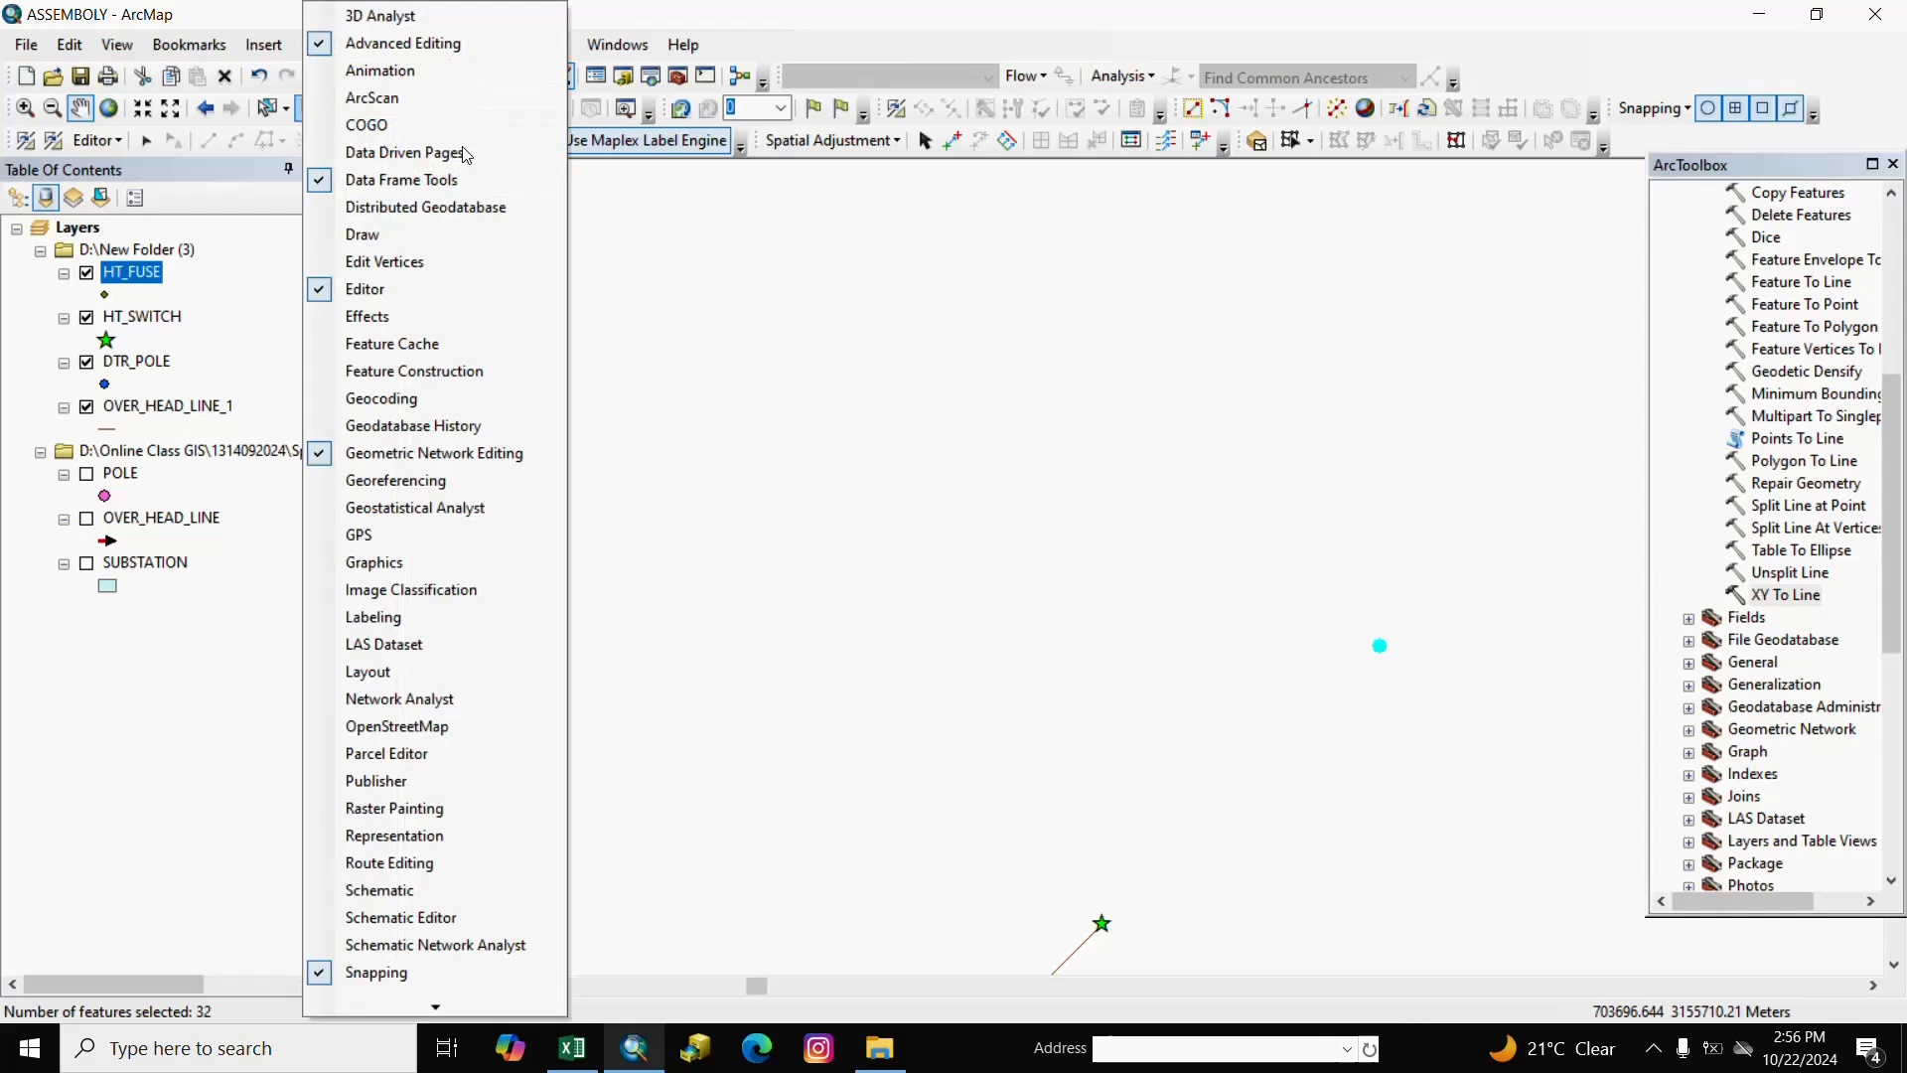
pyautogui.click(466, 204)
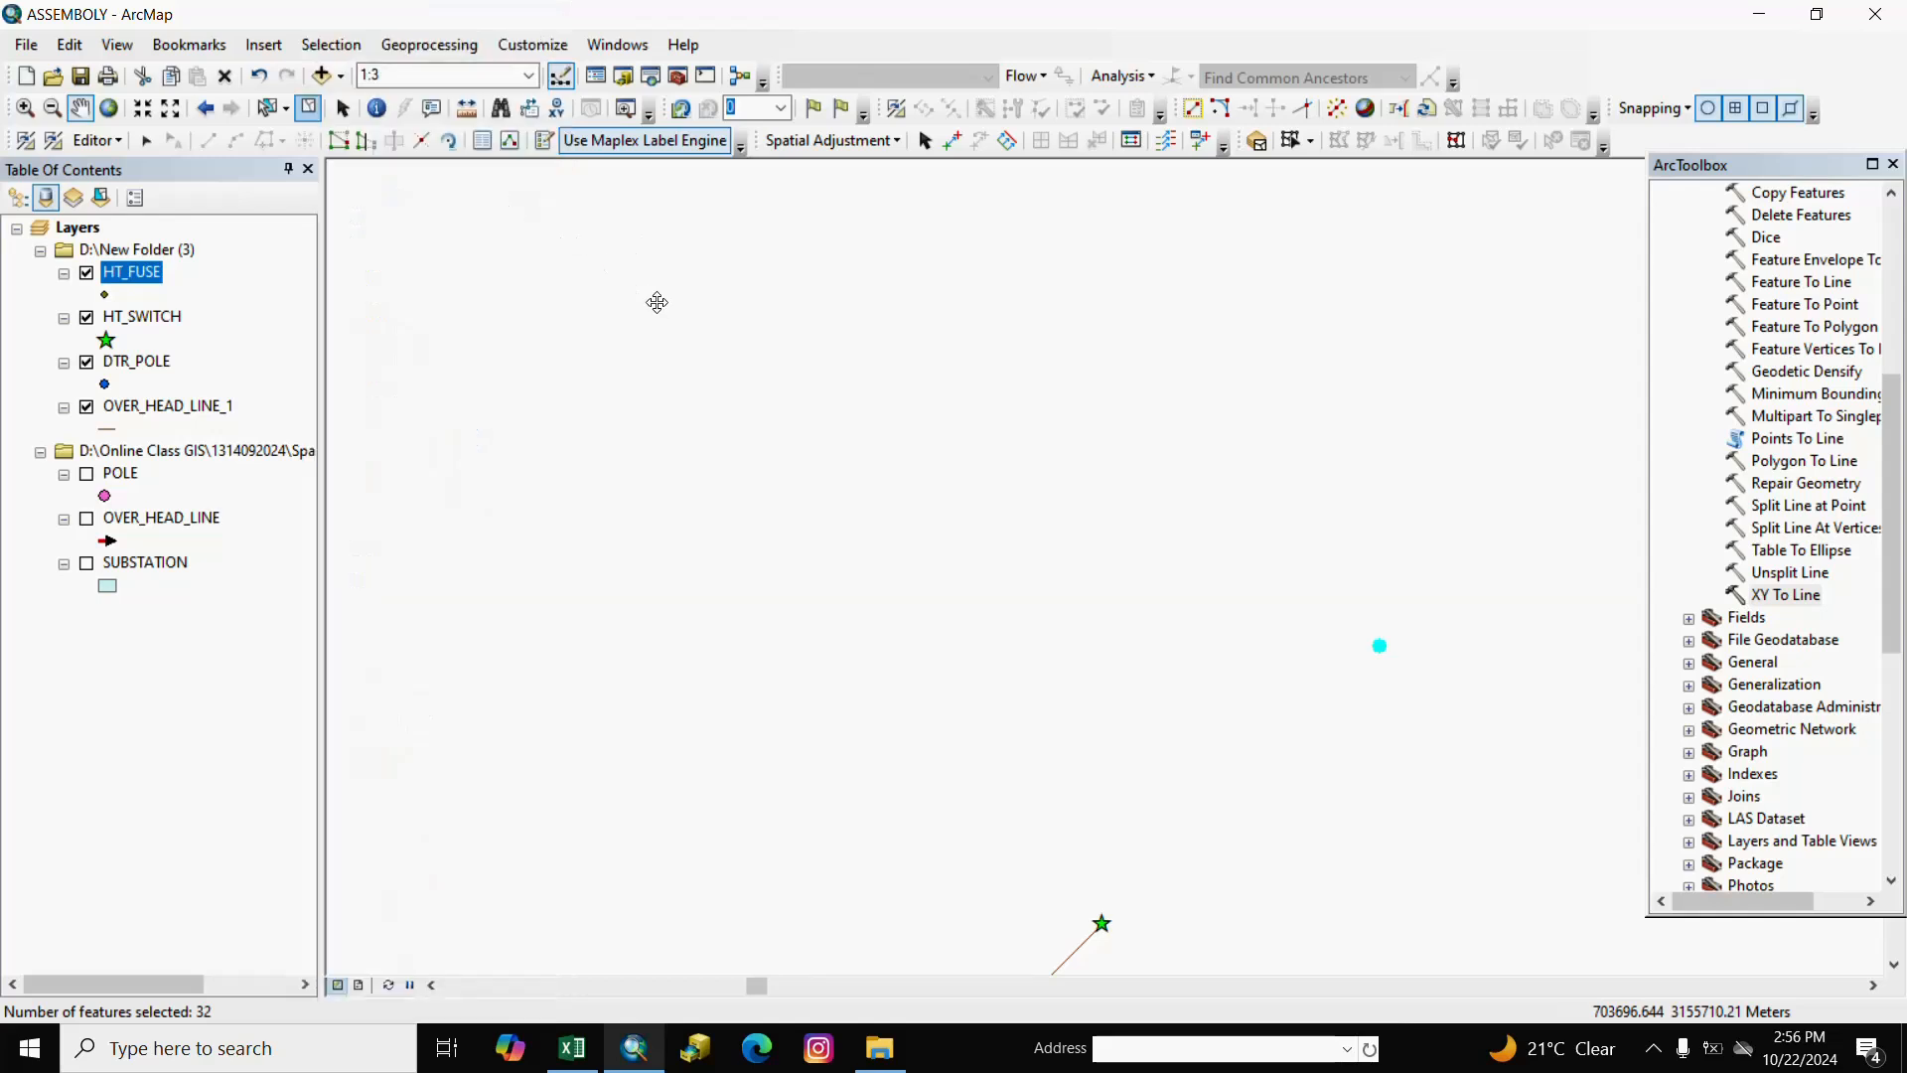
pyautogui.click(311, 105)
# Stop editing from the Editor menu.
pyautogui.click(123, 145)
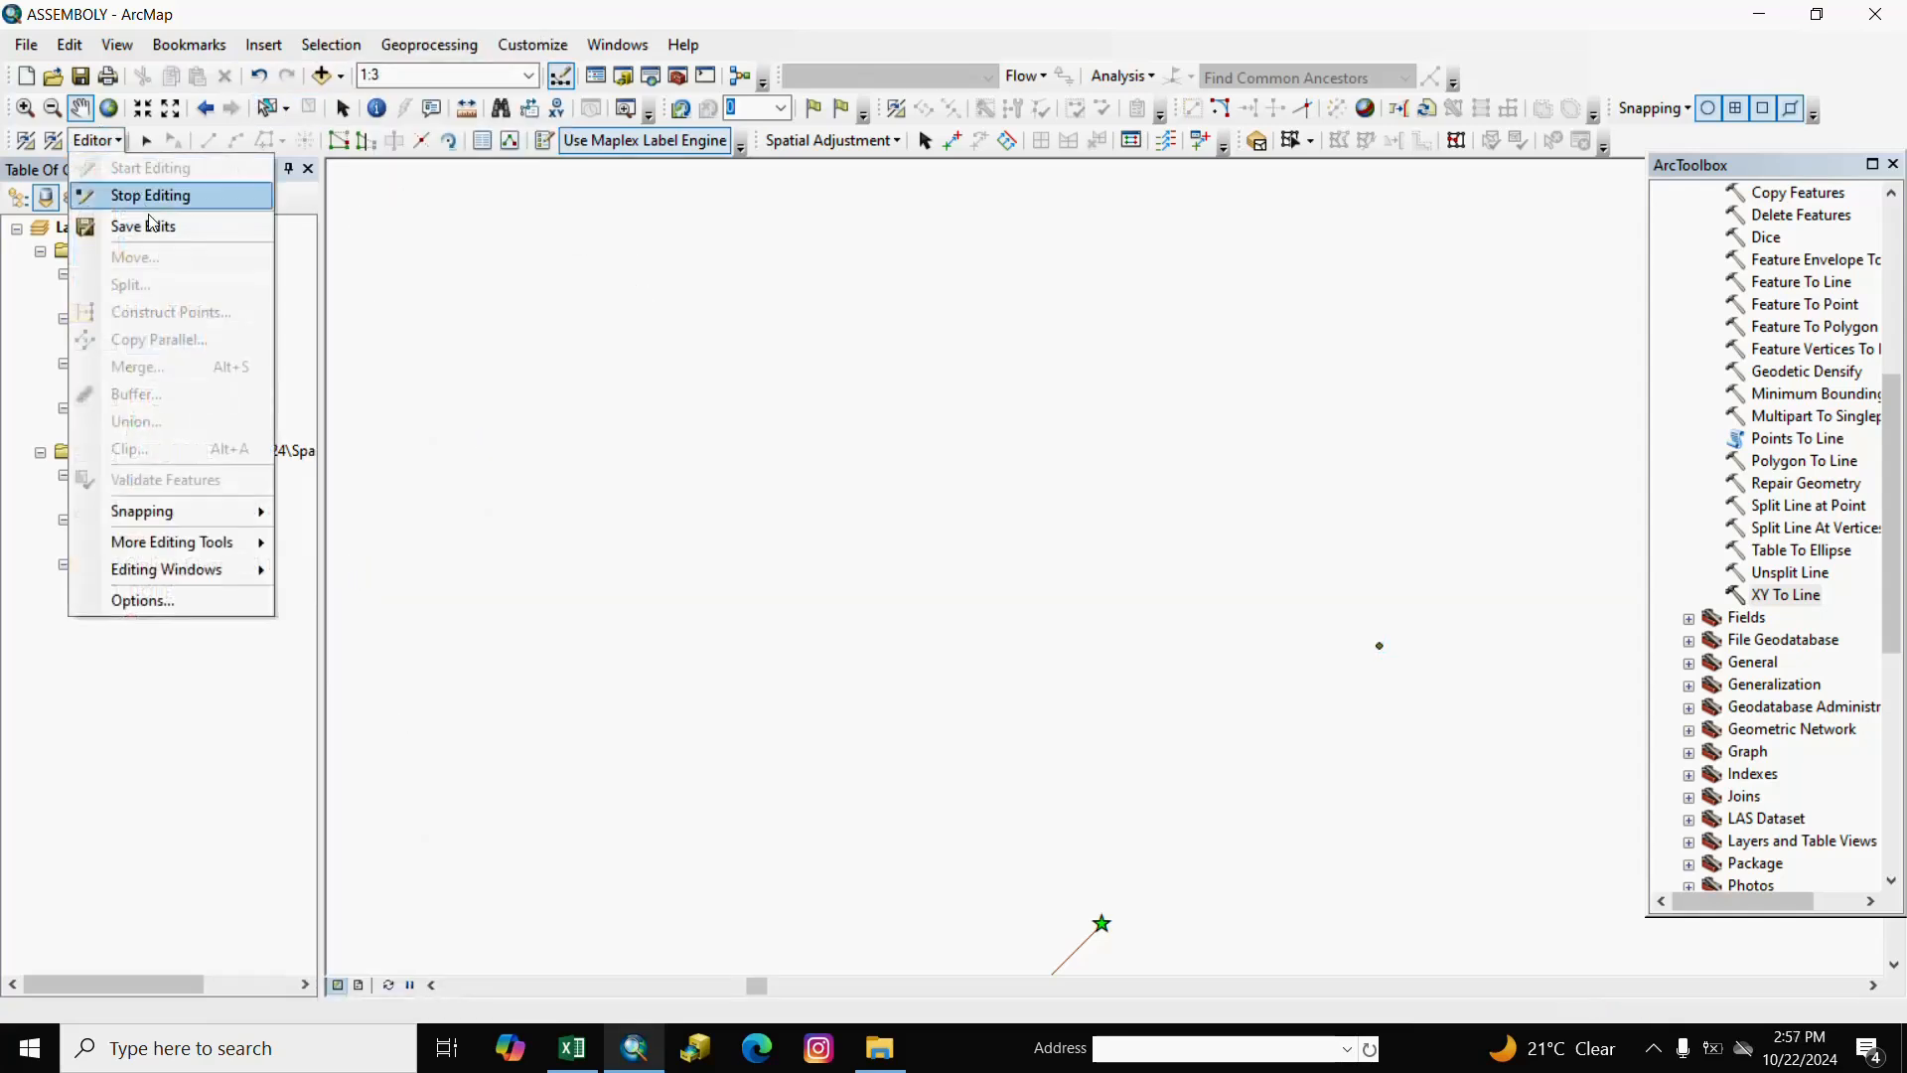
pyautogui.click(119, 145)
pyautogui.click(119, 145)
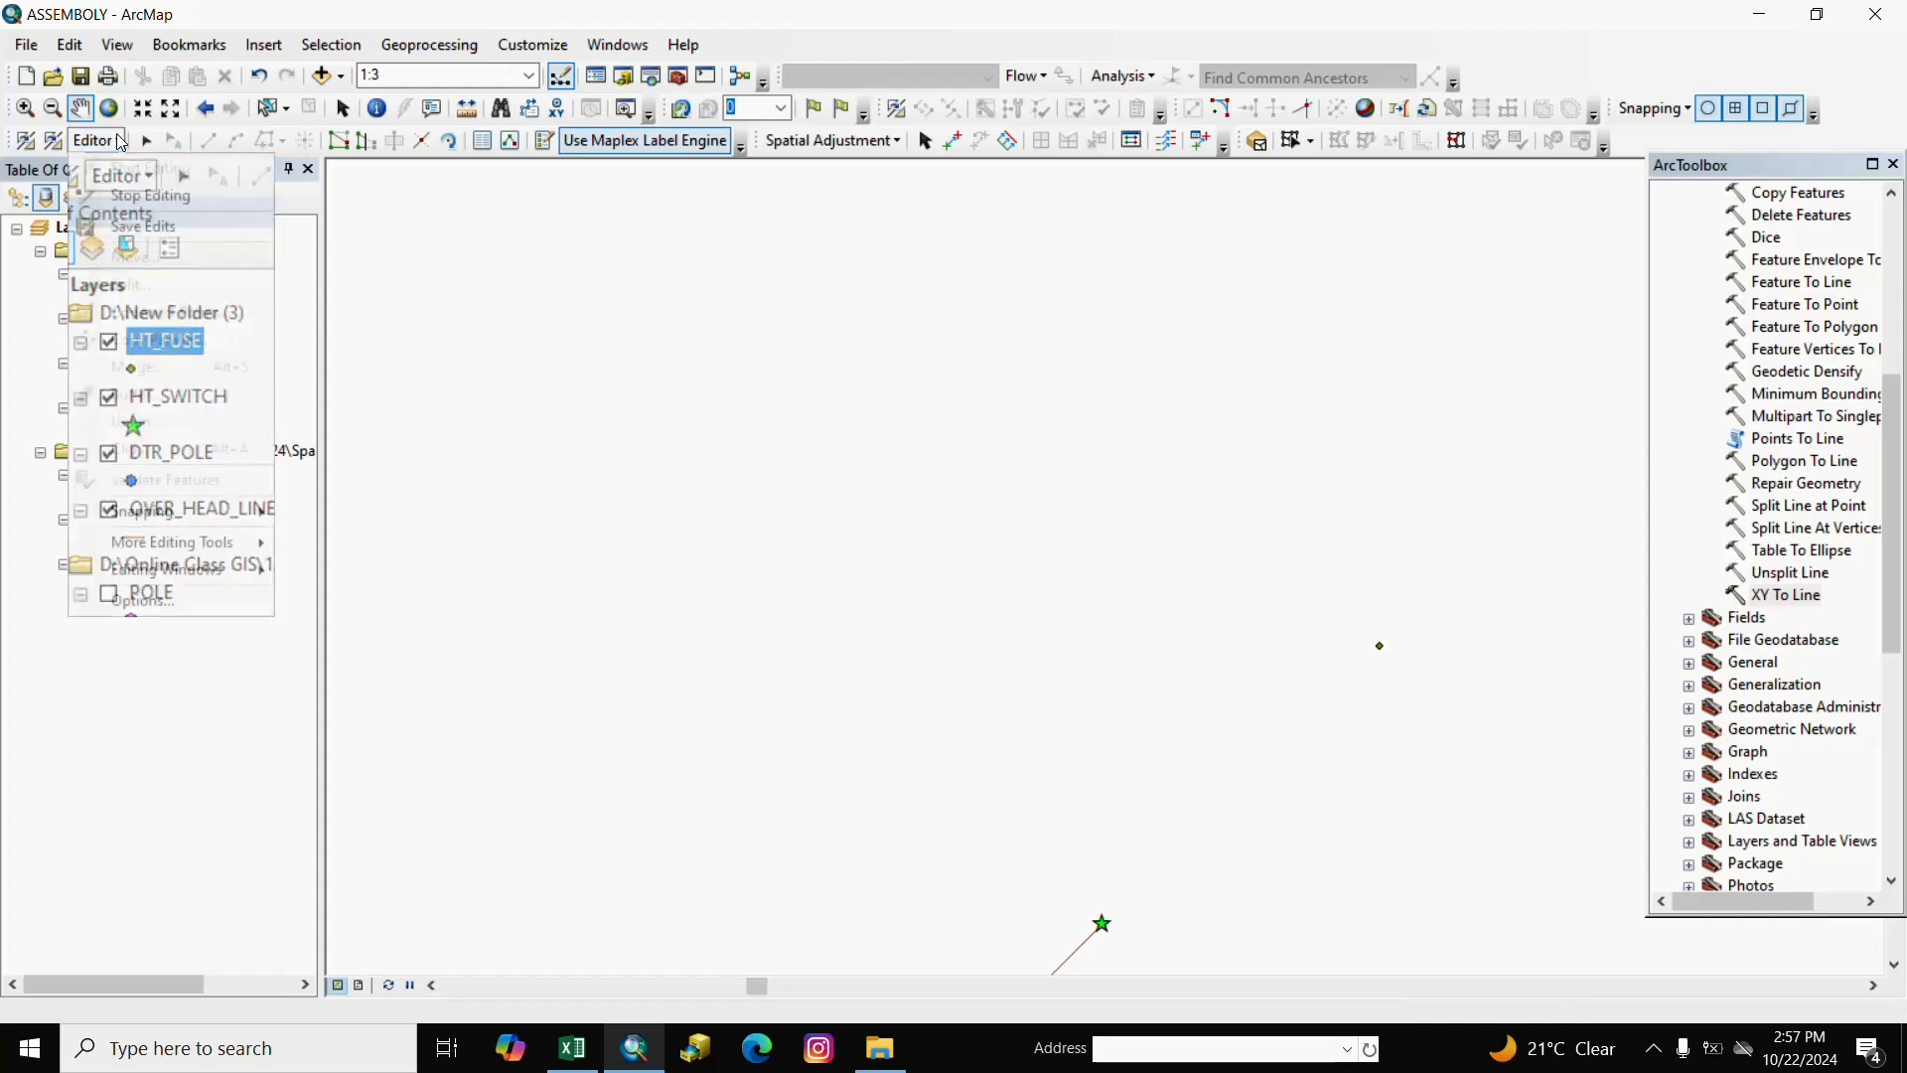
pyautogui.click(139, 192)
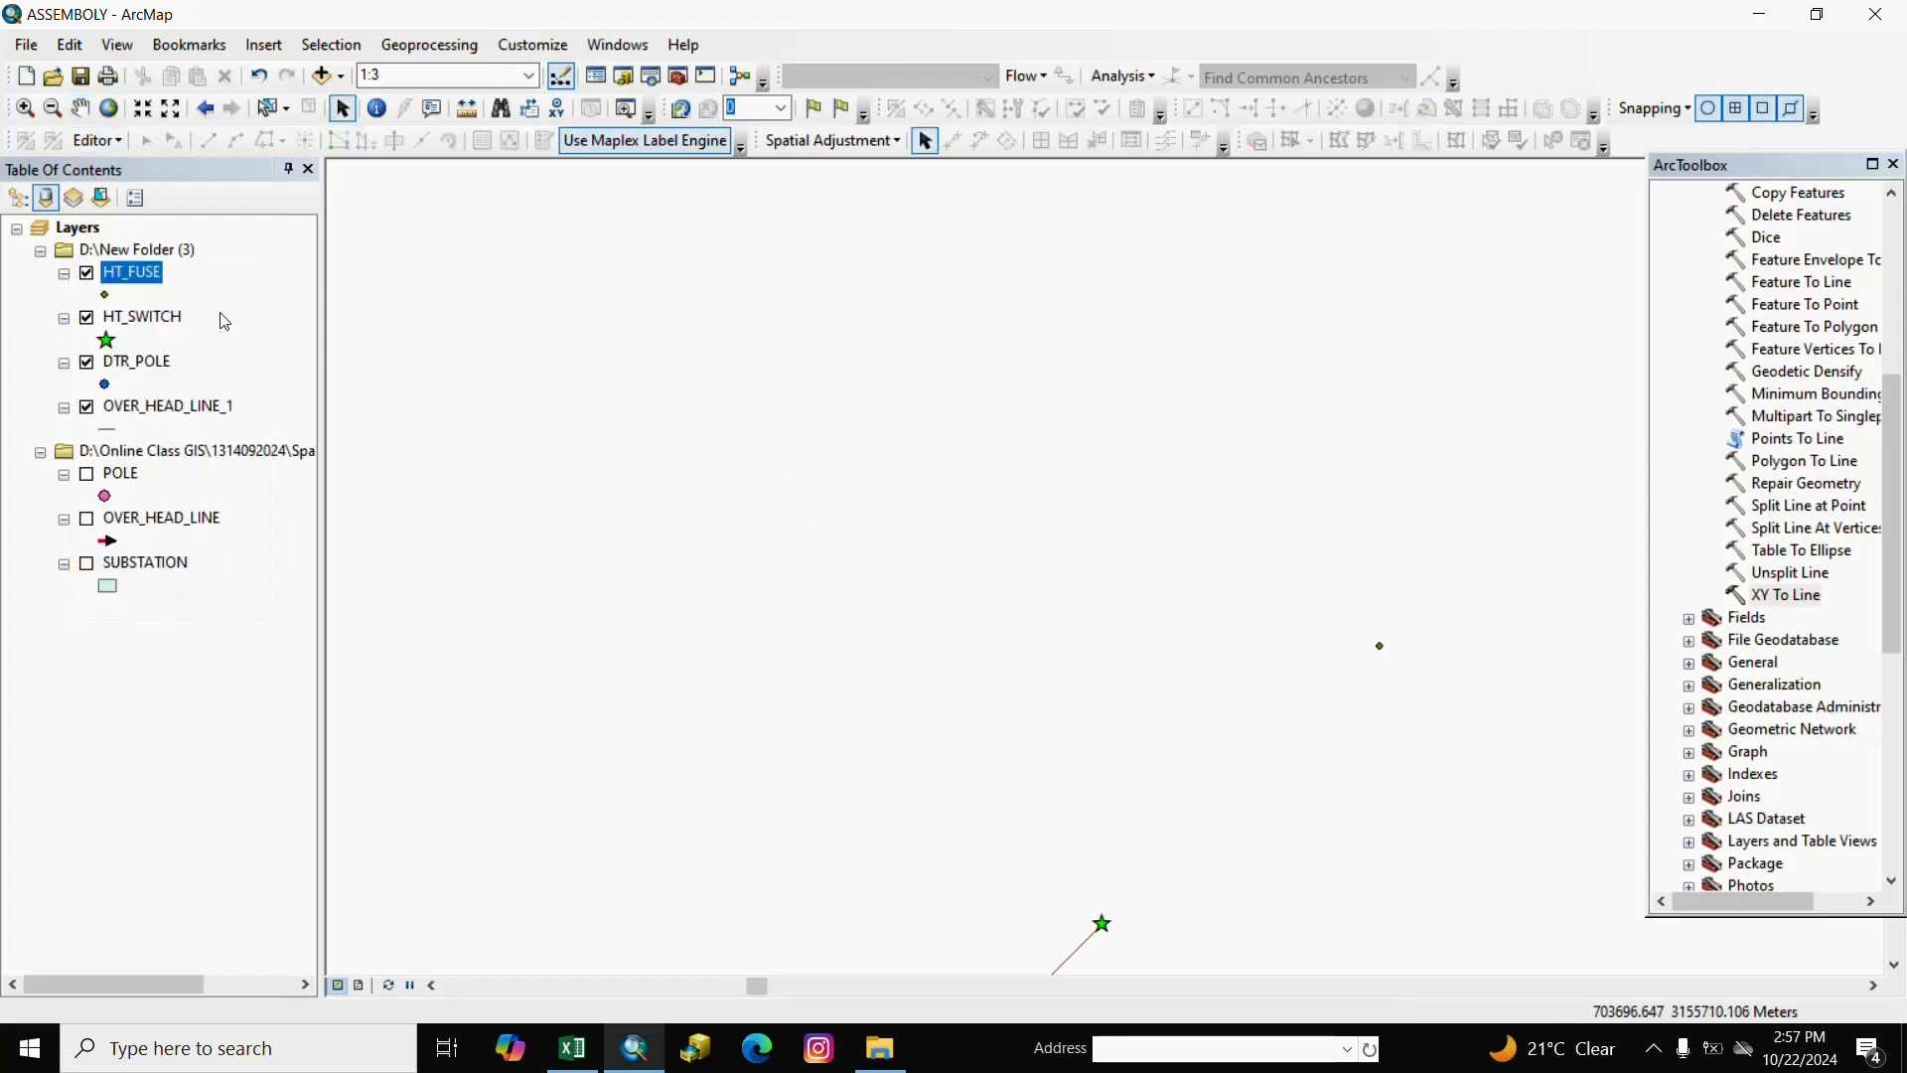
# Review HT_FUSE's attribute table, then scroll ArcToolbox up to the Features toolset.
pyautogui.rightClick(156, 279)
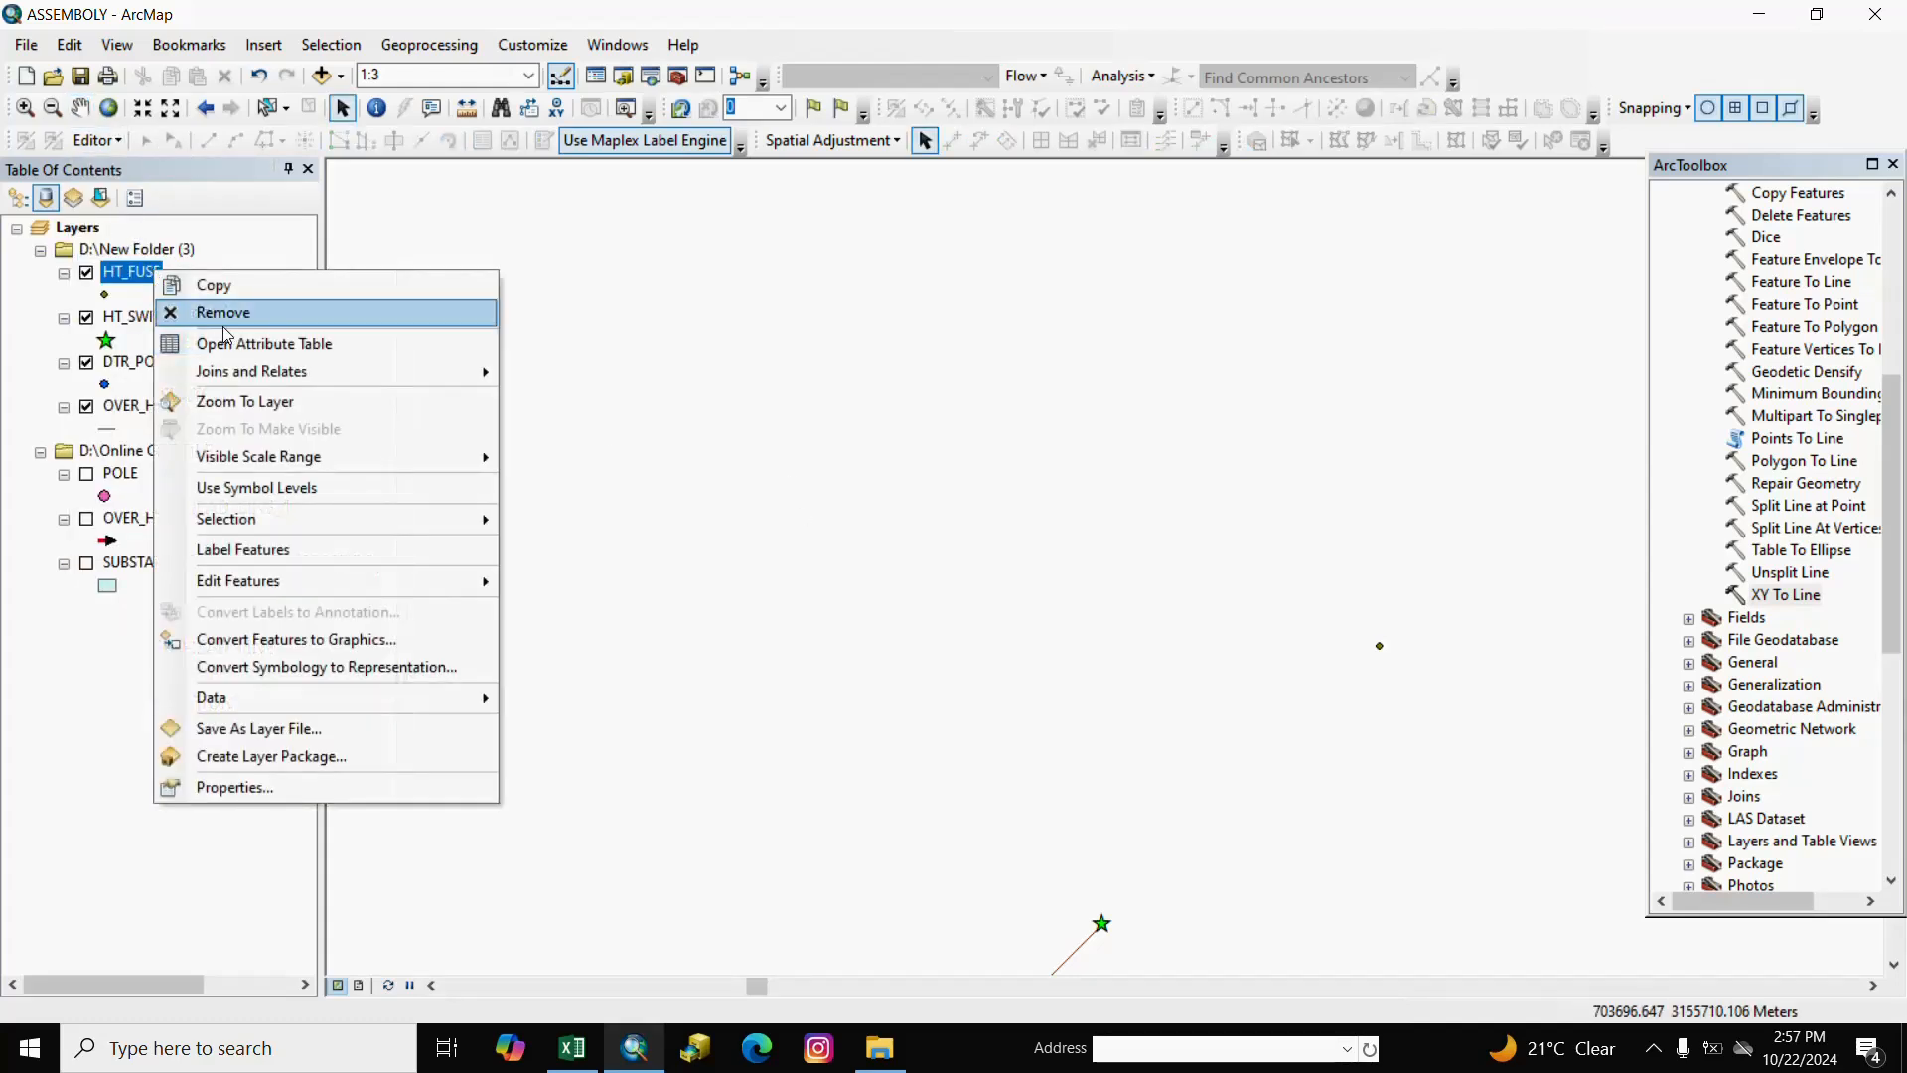
pyautogui.click(272, 343)
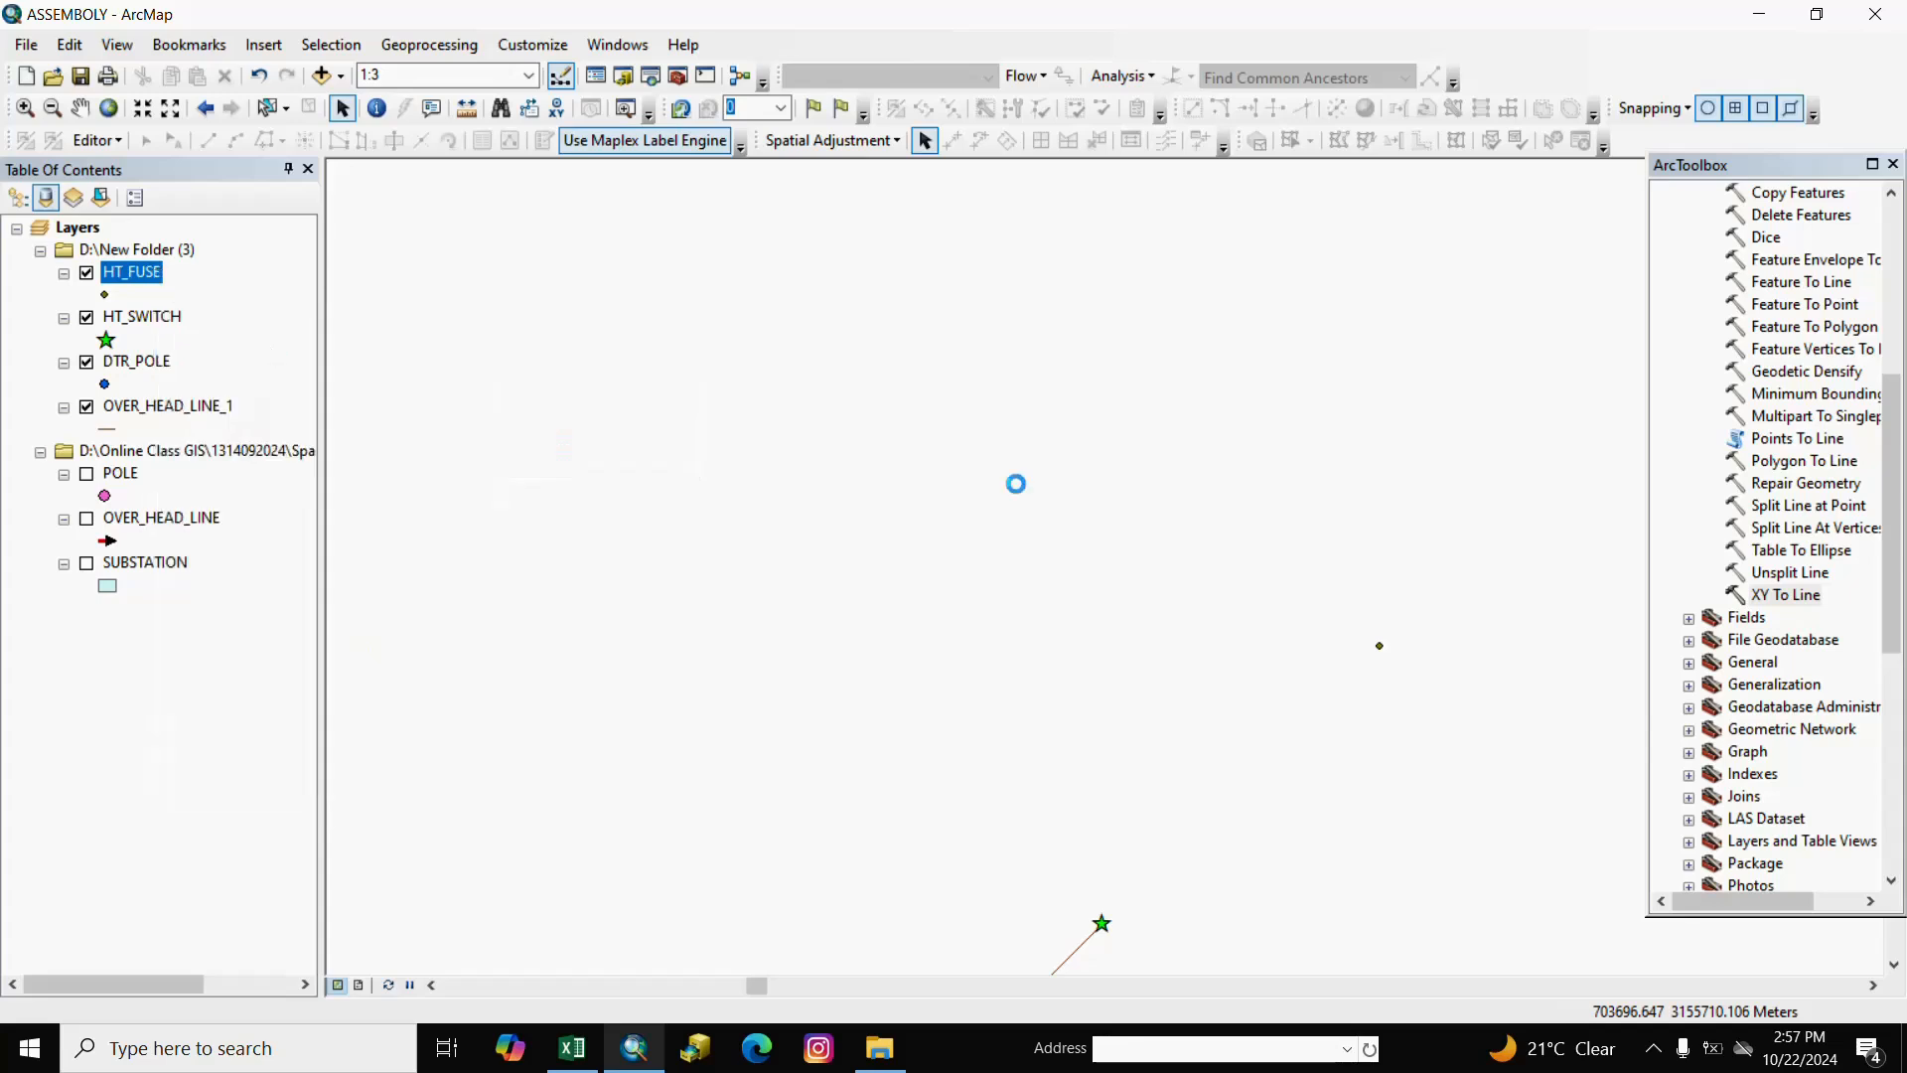
pyautogui.click(1393, 349)
pyautogui.scroll(3, 1814, 336)
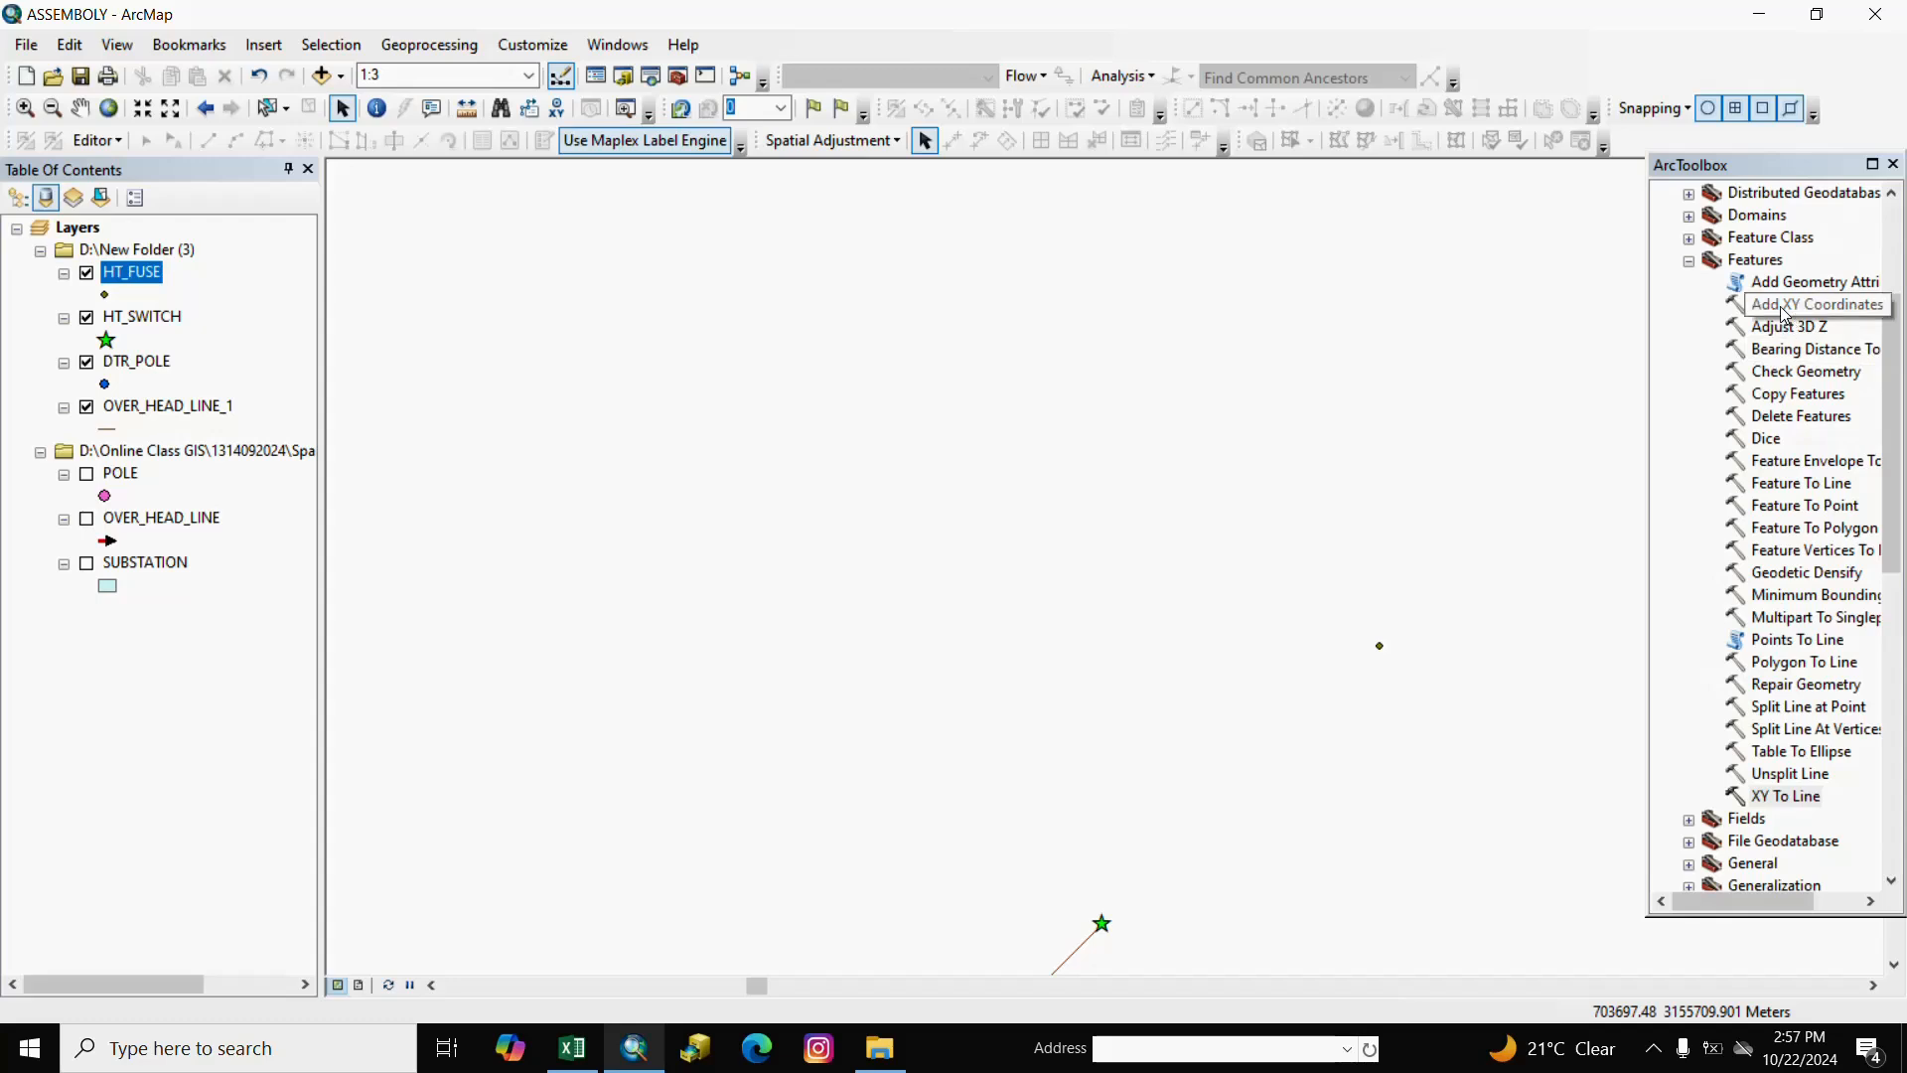
# Run Add XY Coordinates with HT_FUSE as the input features.
pyautogui.rightClick(1785, 310)
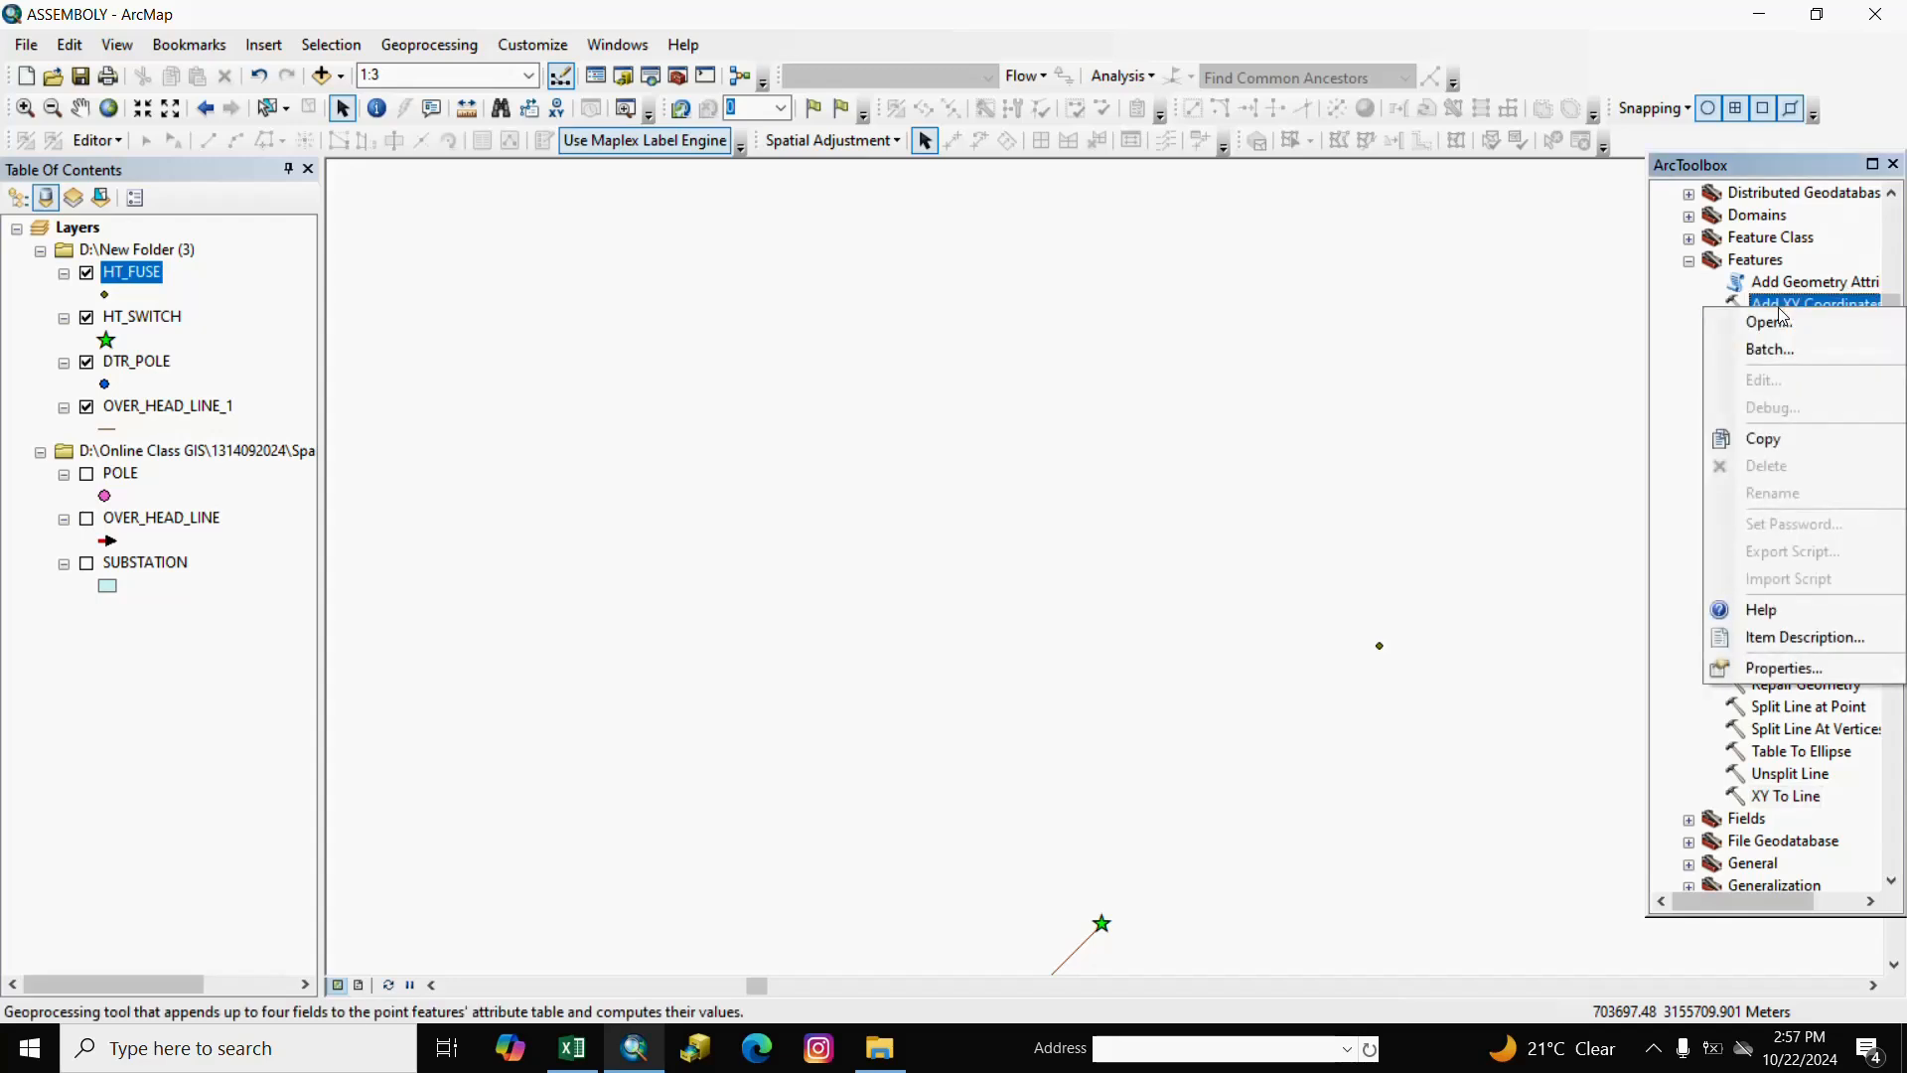
pyautogui.rightClick(1665, 304)
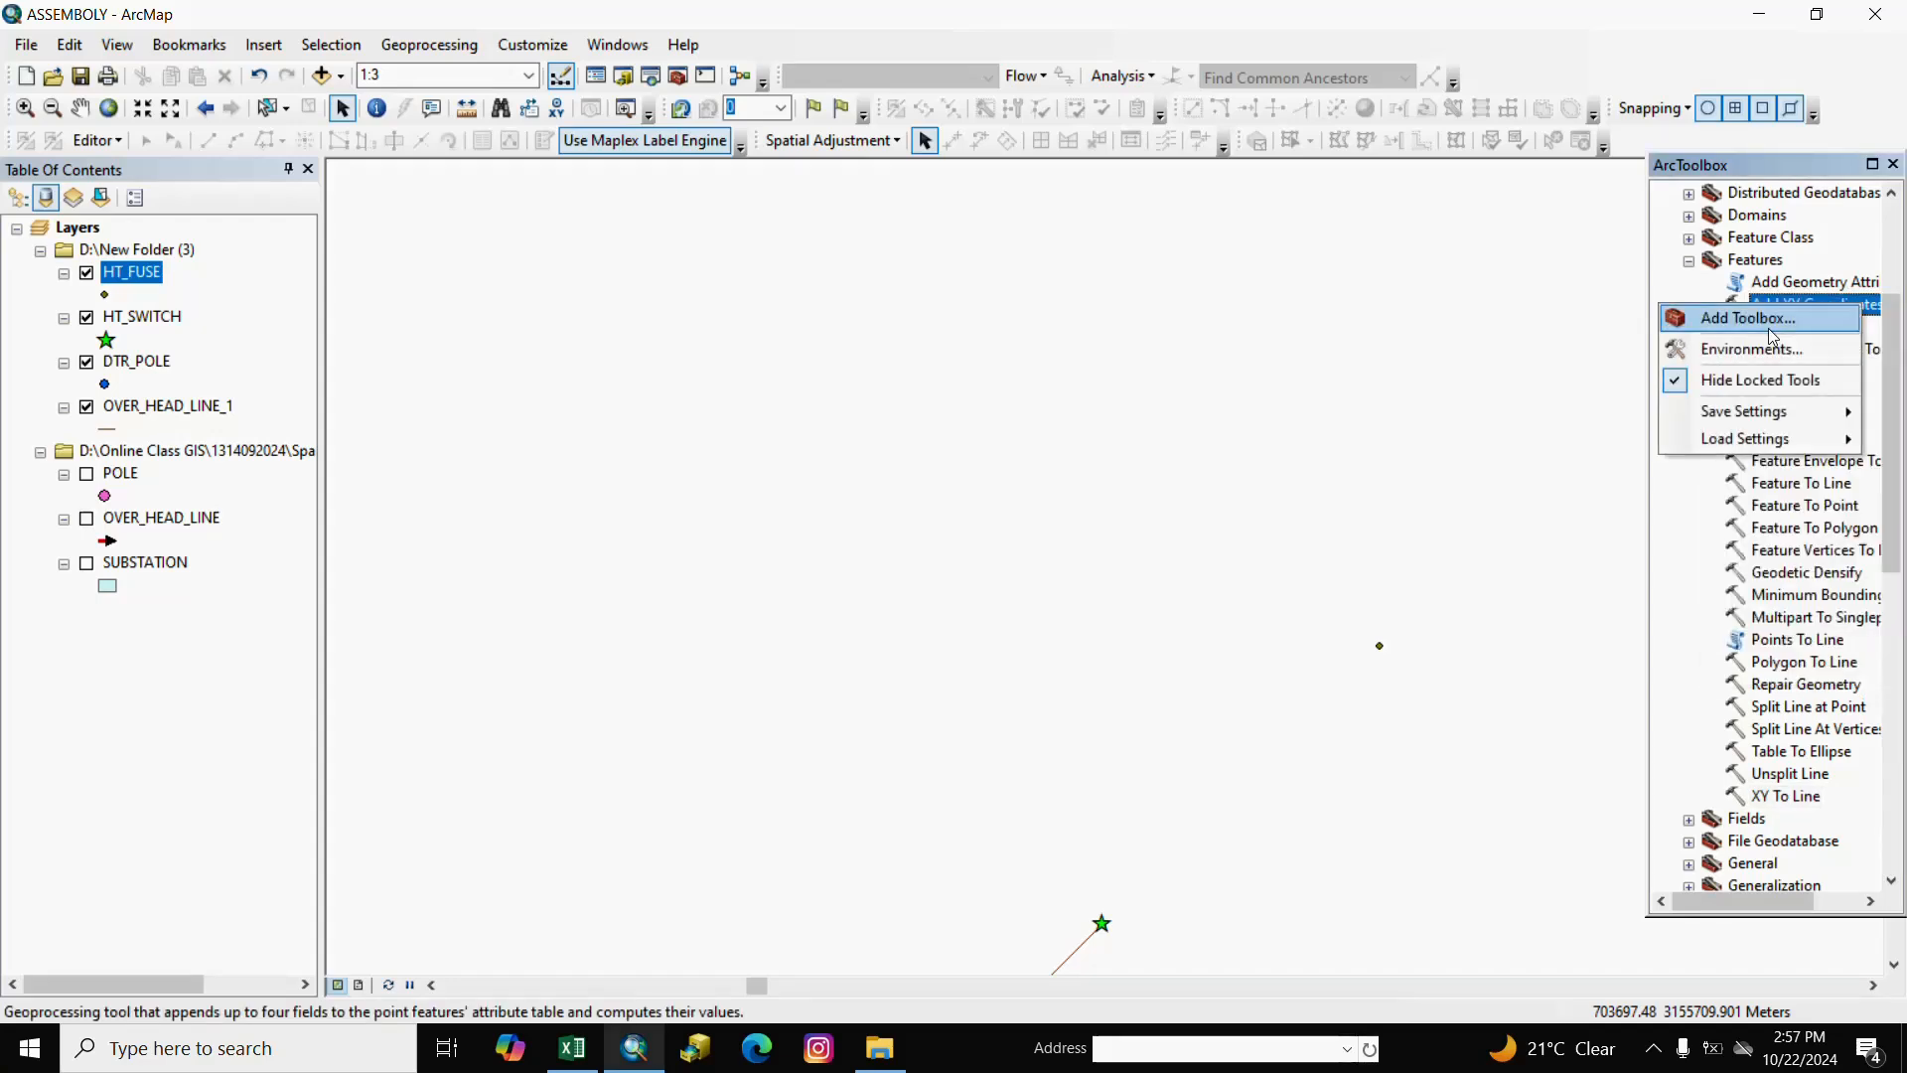
pyautogui.click(1778, 309)
pyautogui.rightClick(1777, 309)
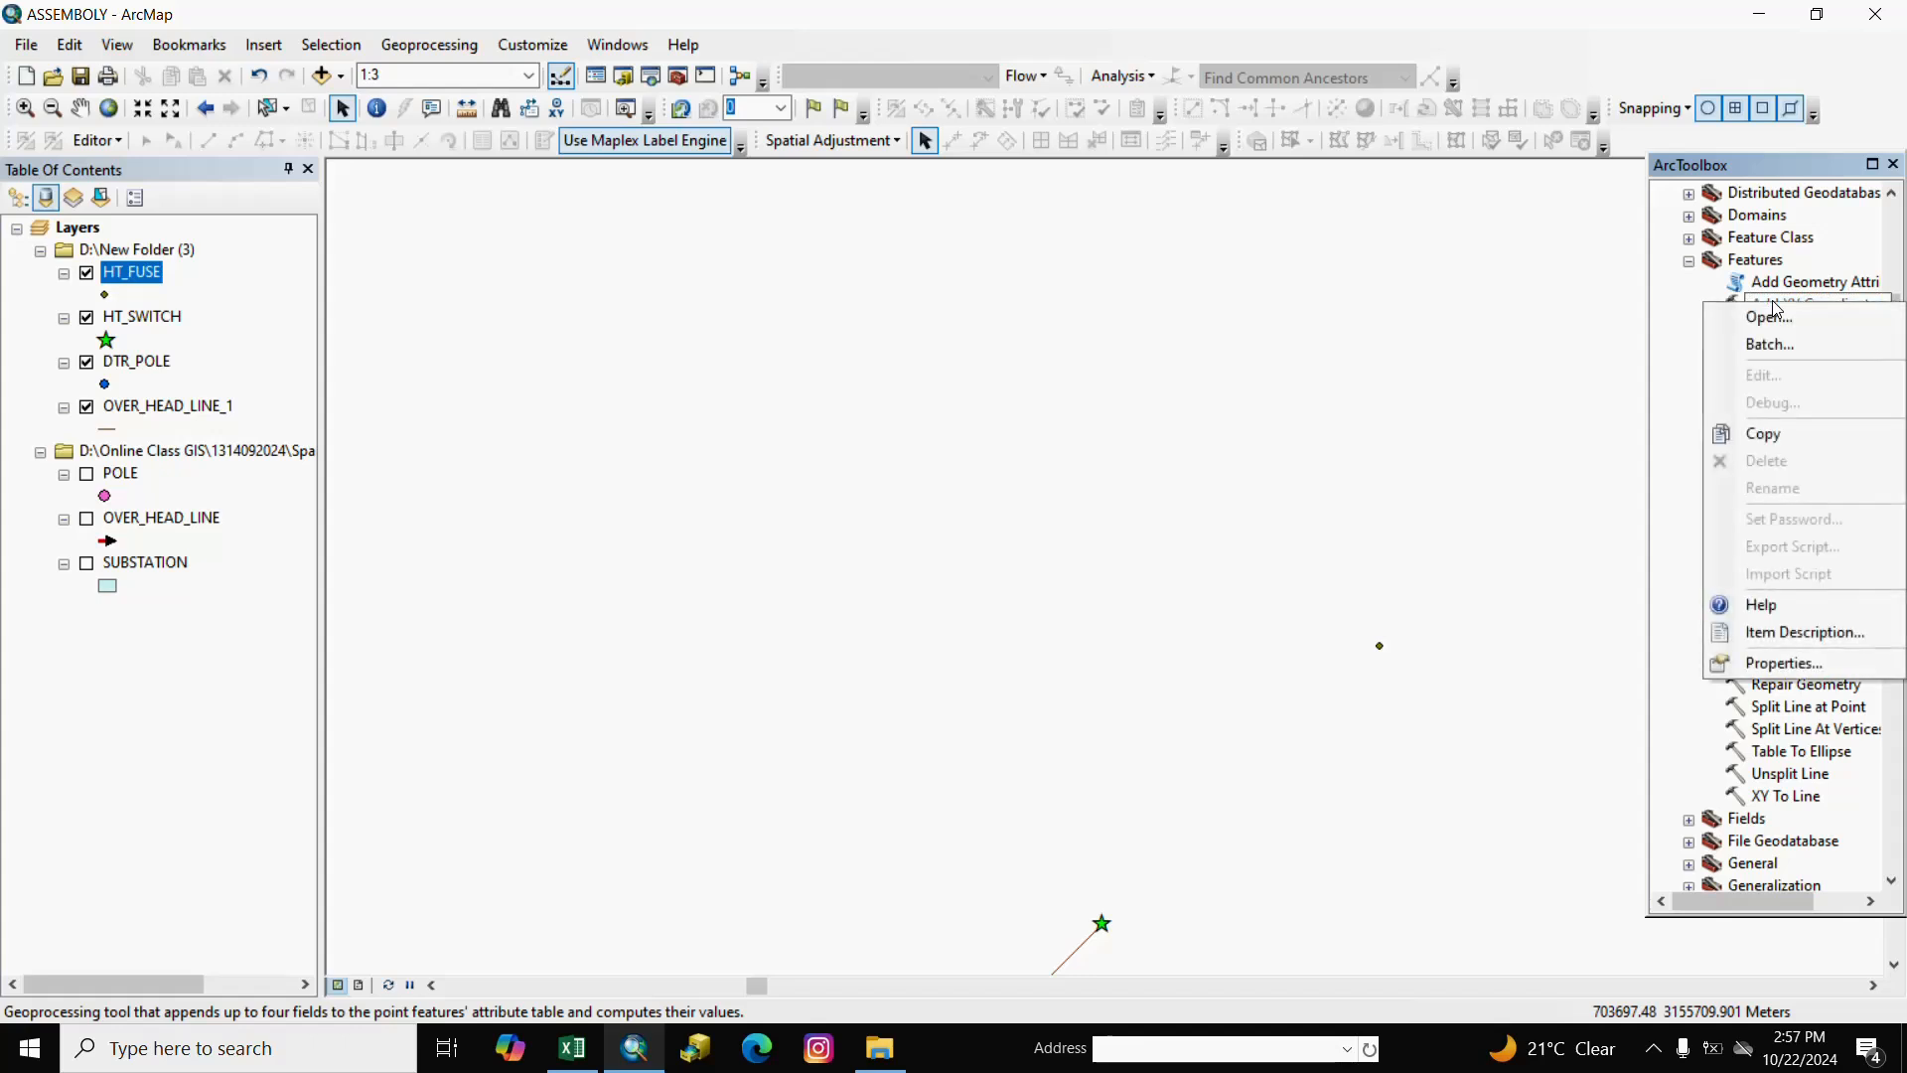
pyautogui.click(1773, 304)
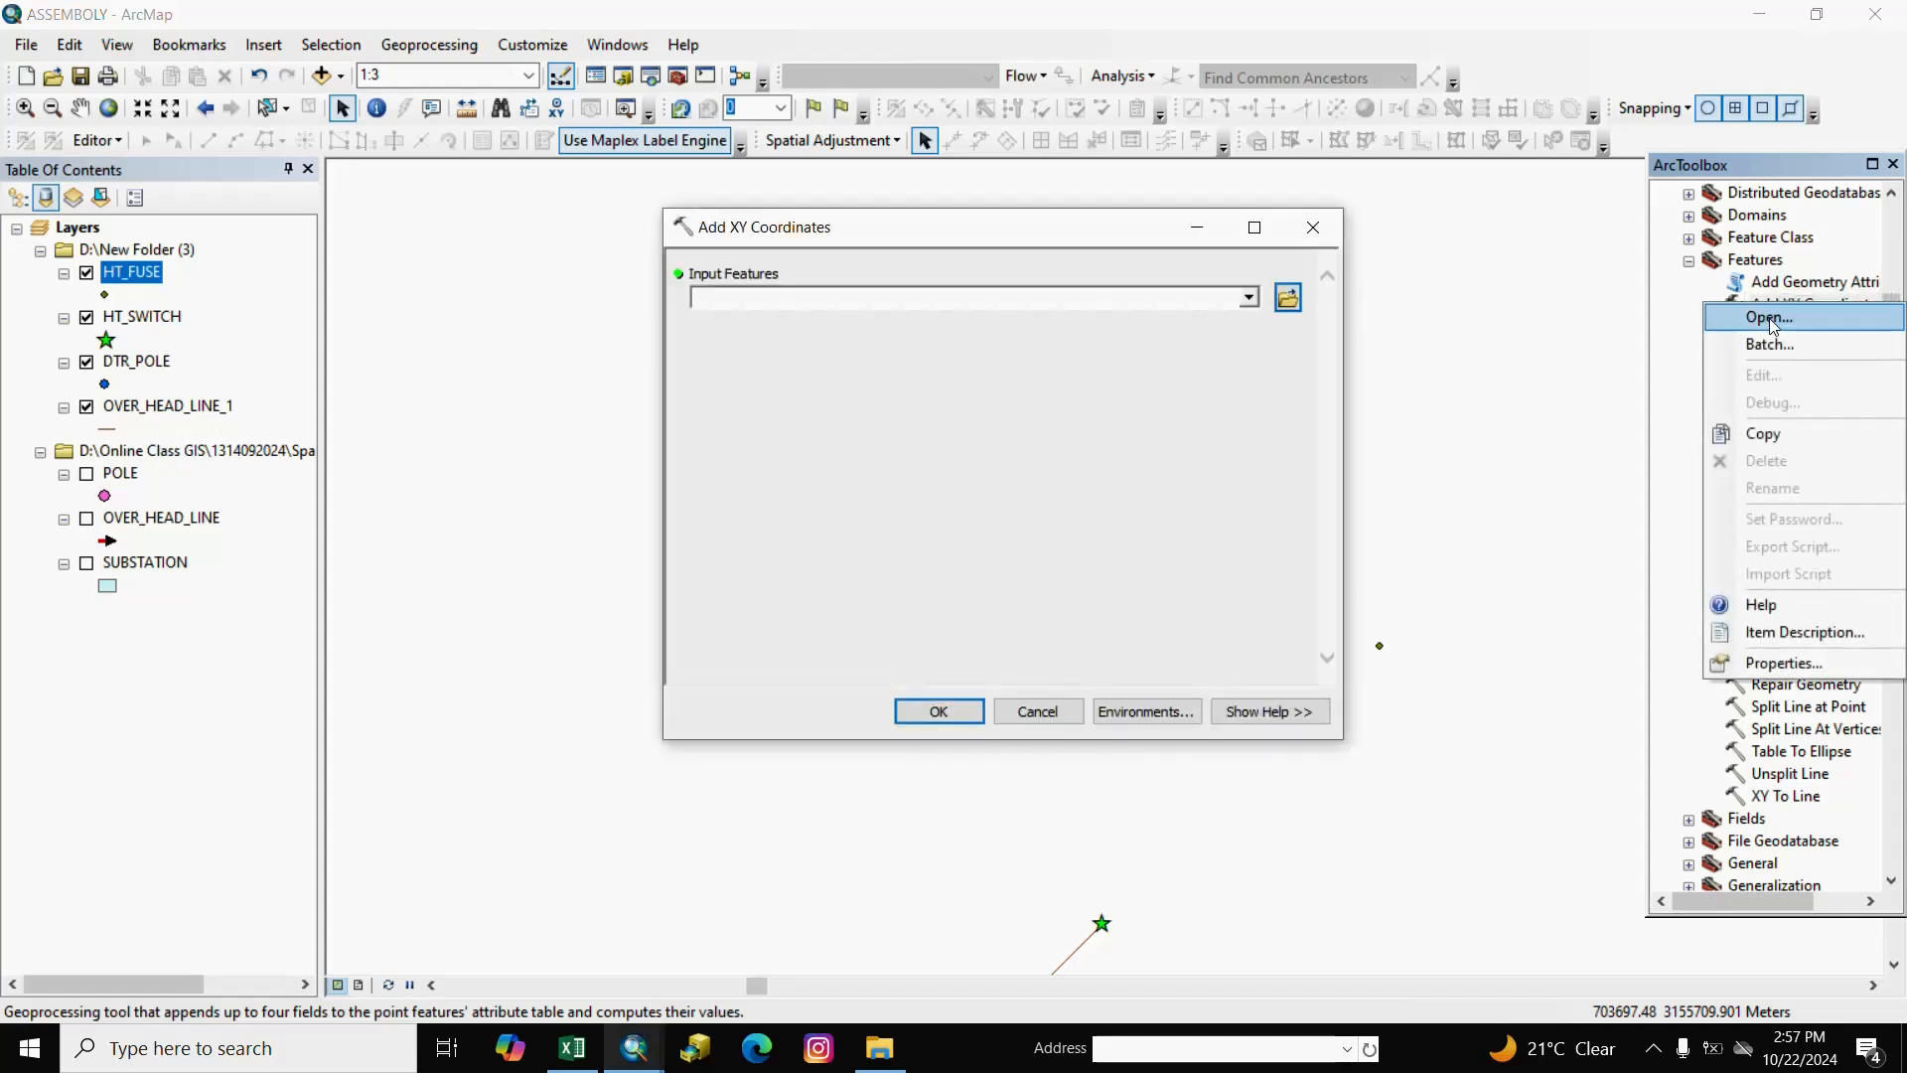
pyautogui.click(1249, 299)
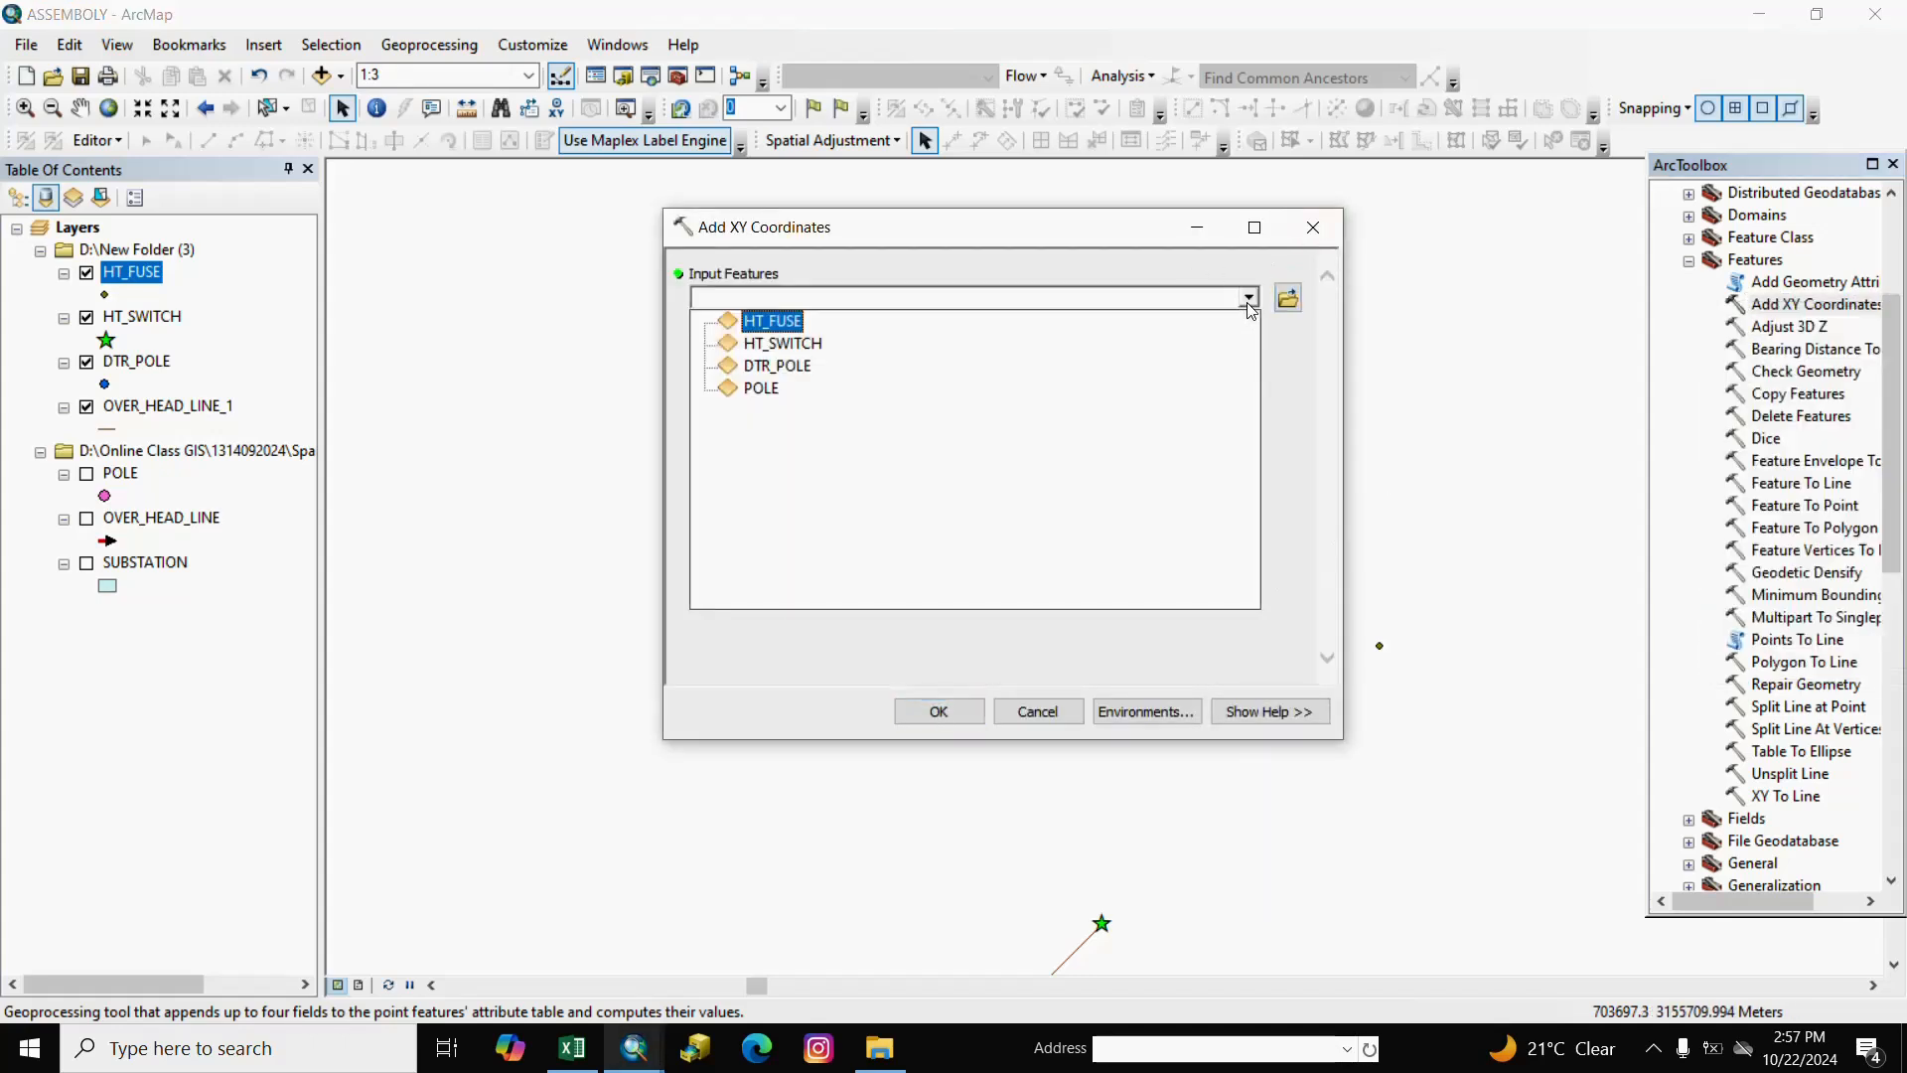
pyautogui.click(774, 323)
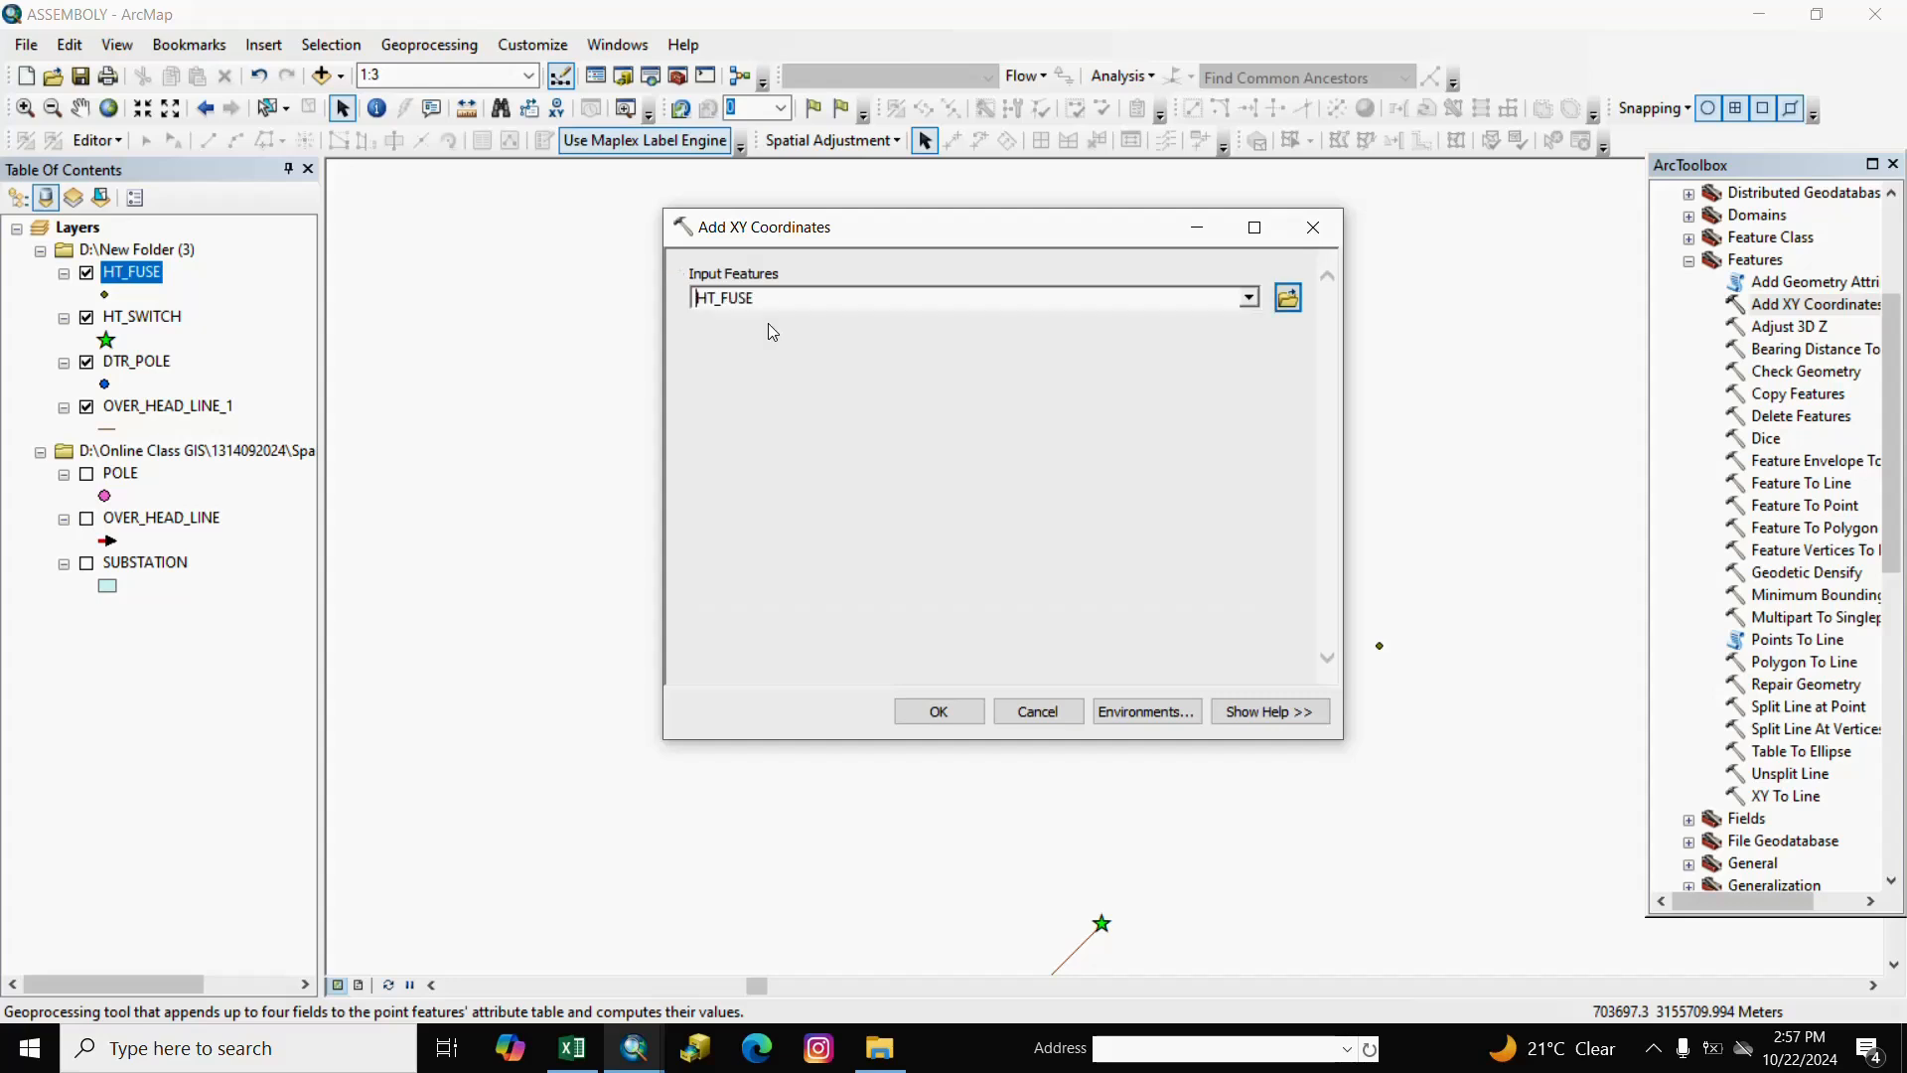
pyautogui.click(926, 712)
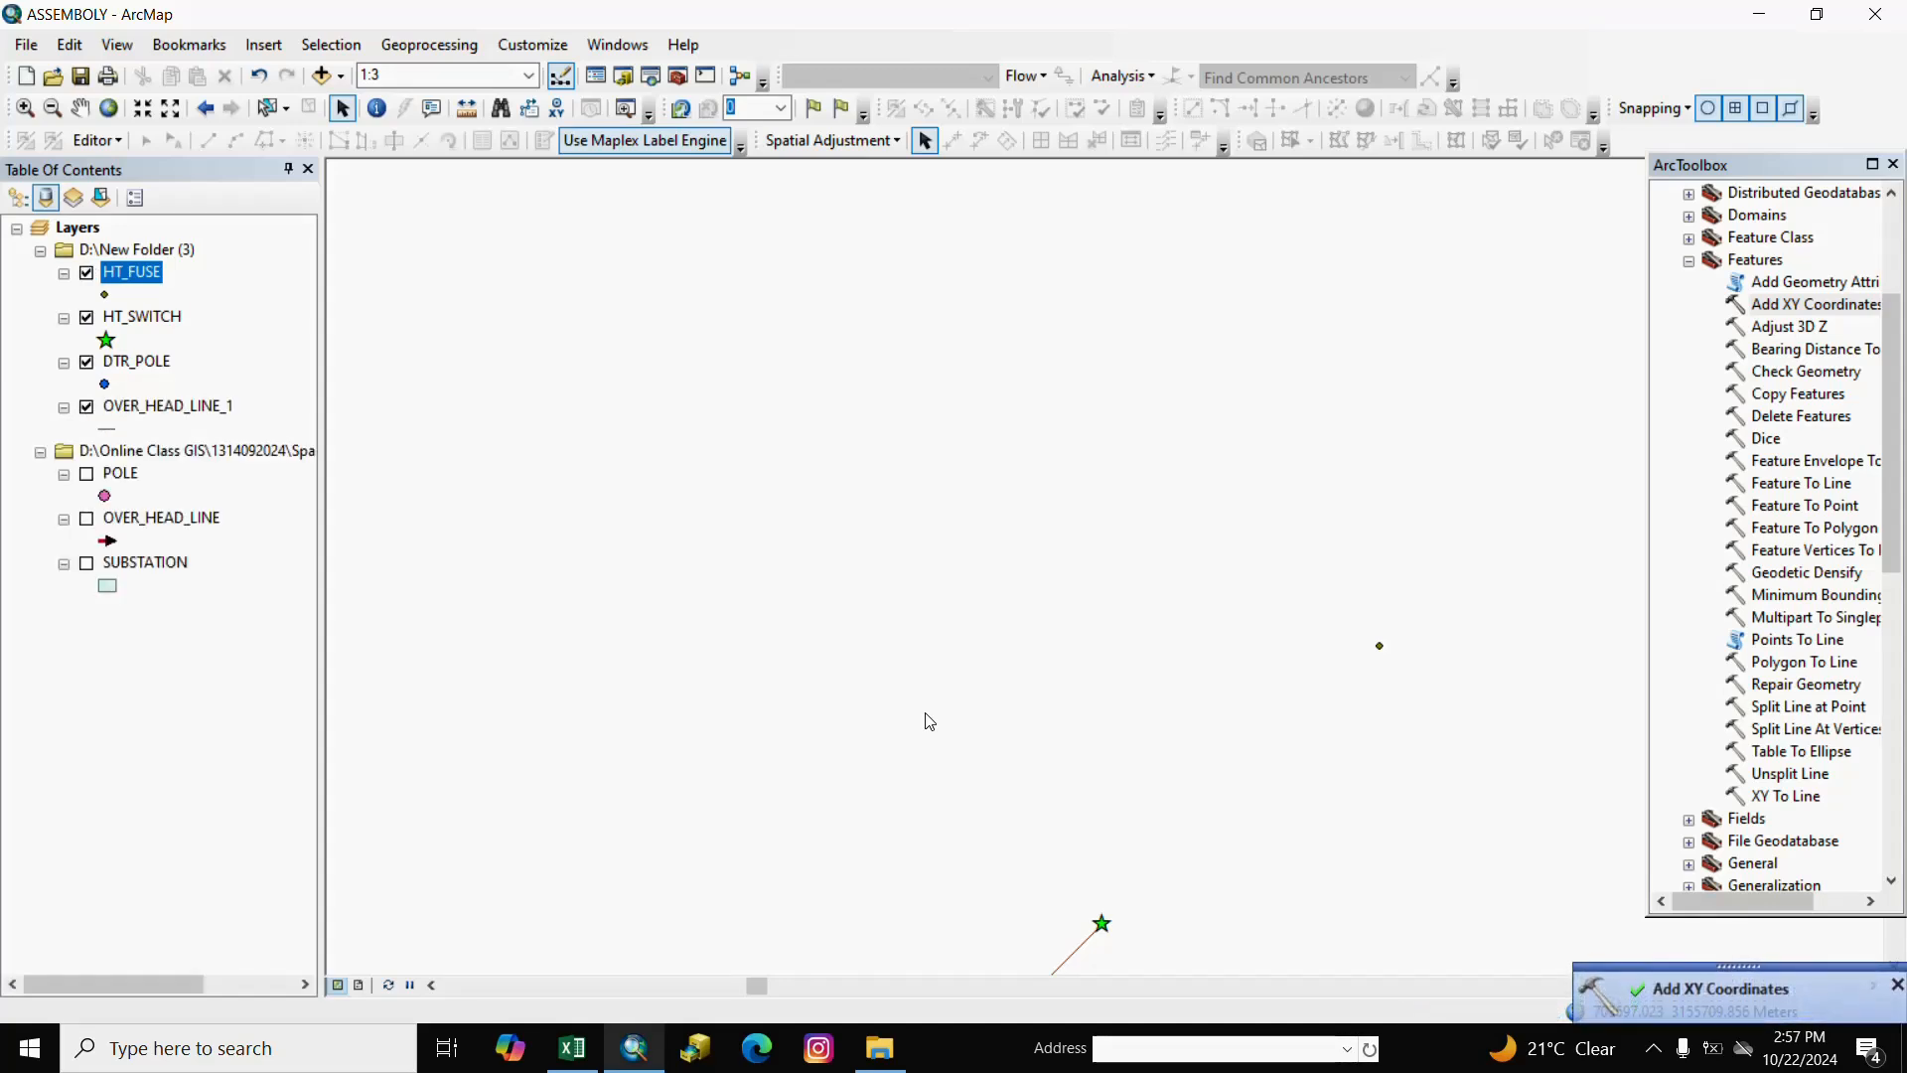
# In HT_FUSE's attribute table, set the POINT_X field's alias to POINT_X_B.
pyautogui.rightClick(160, 282)
pyautogui.click(234, 349)
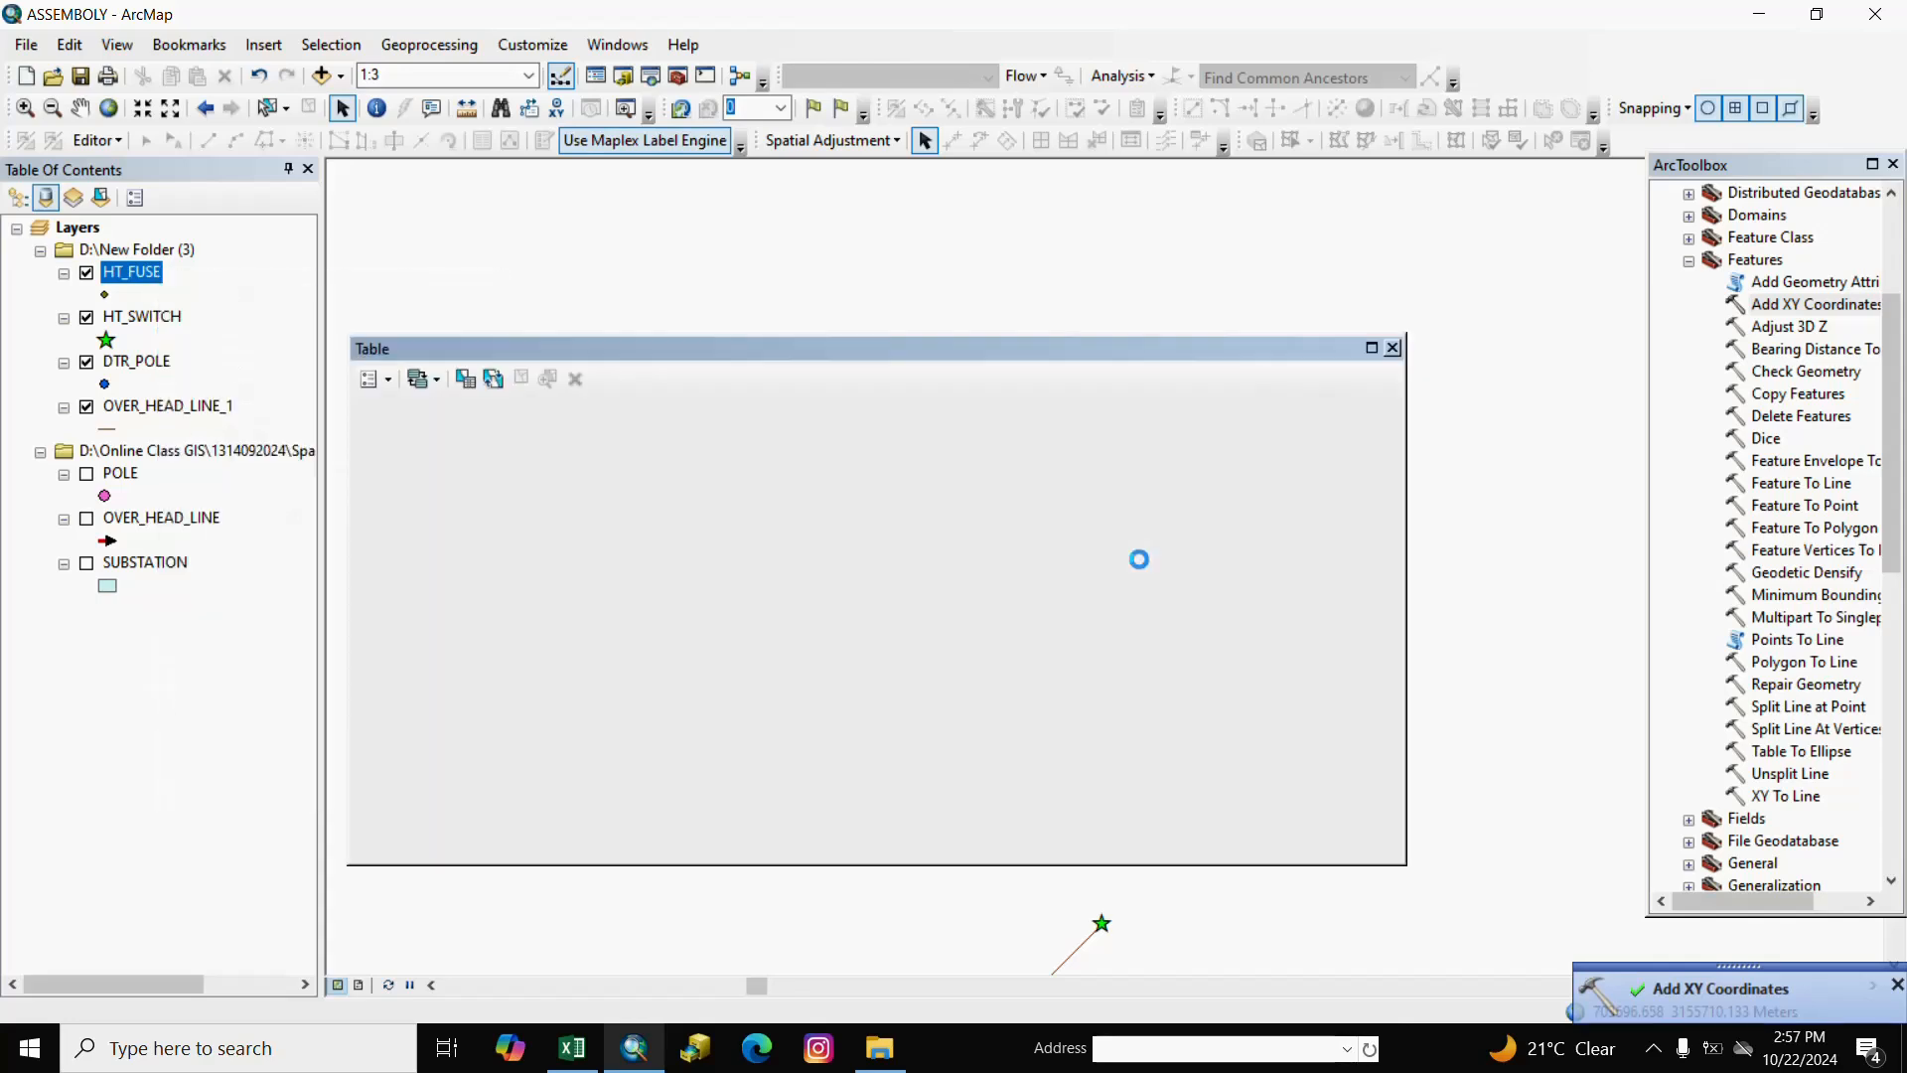
pyautogui.click(676, 434)
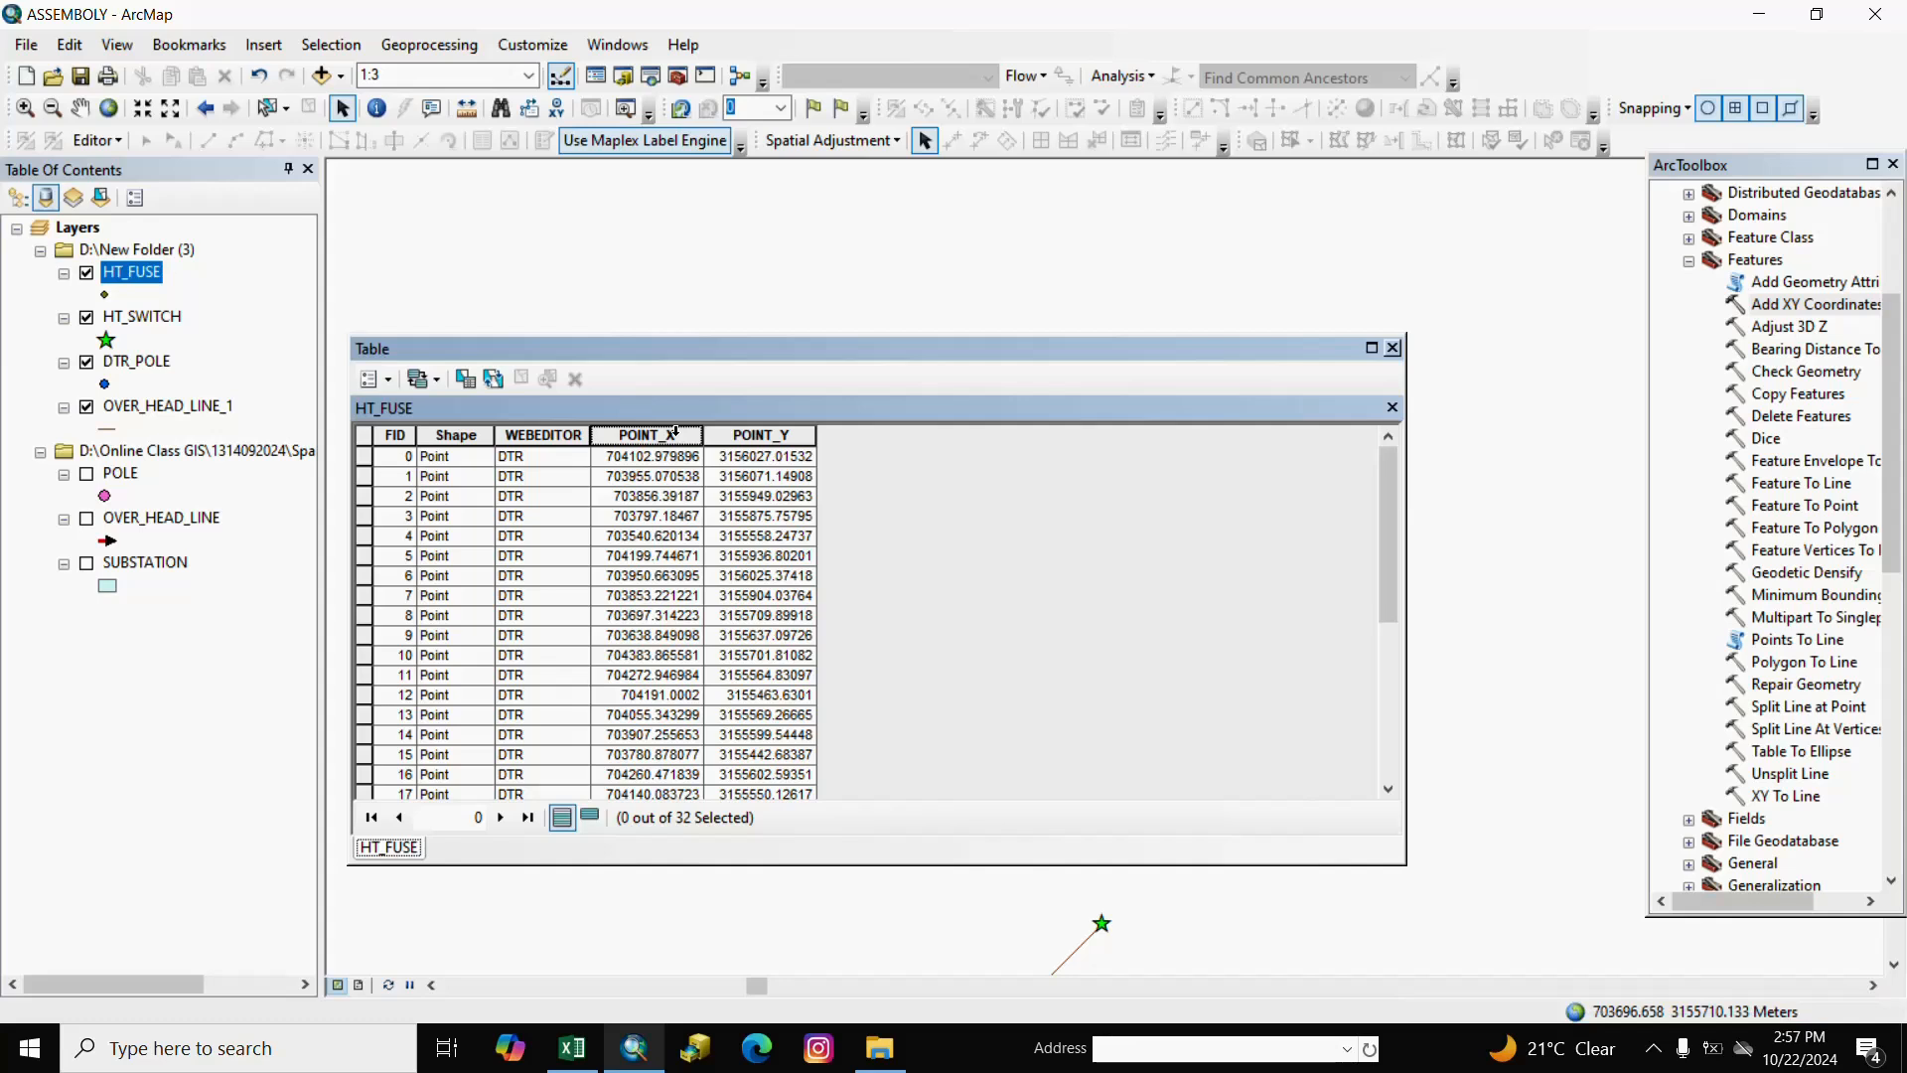
pyautogui.click(675, 434)
pyautogui.rightClick(685, 435)
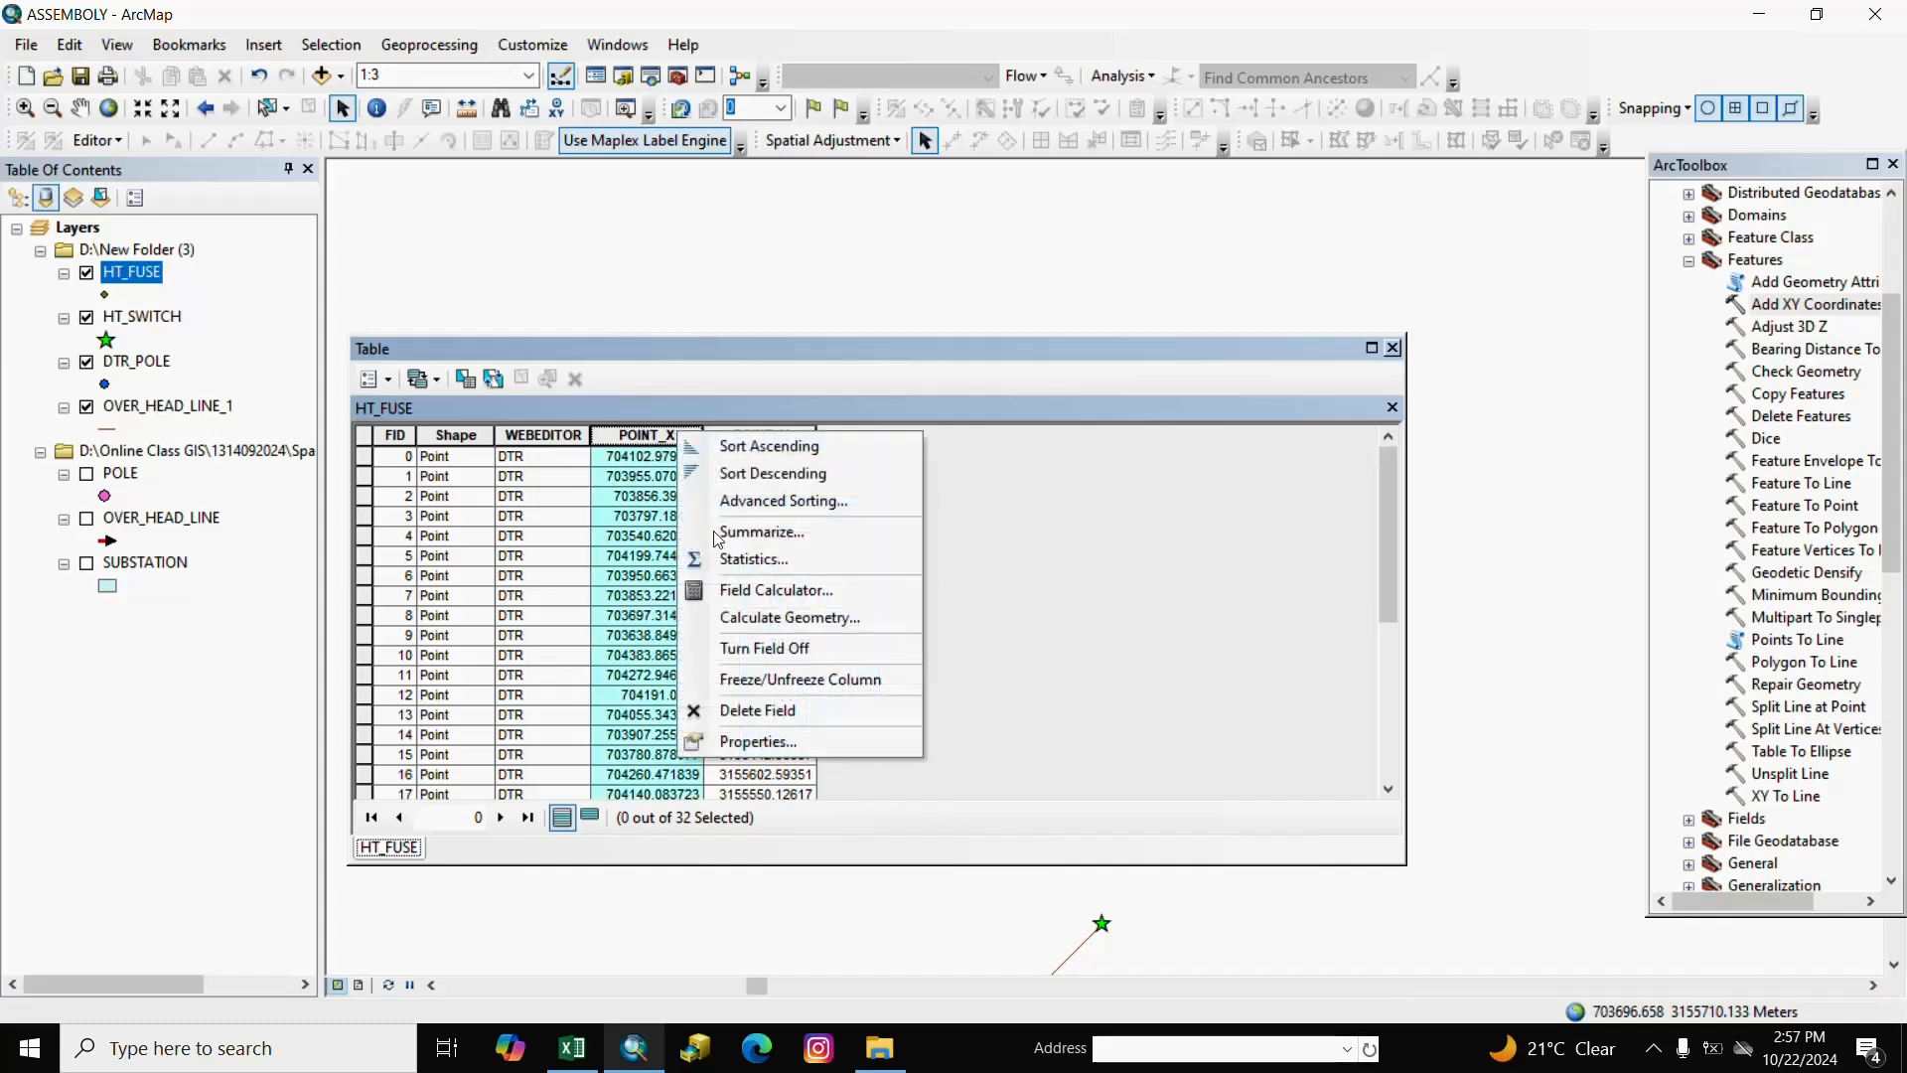
pyautogui.click(779, 740)
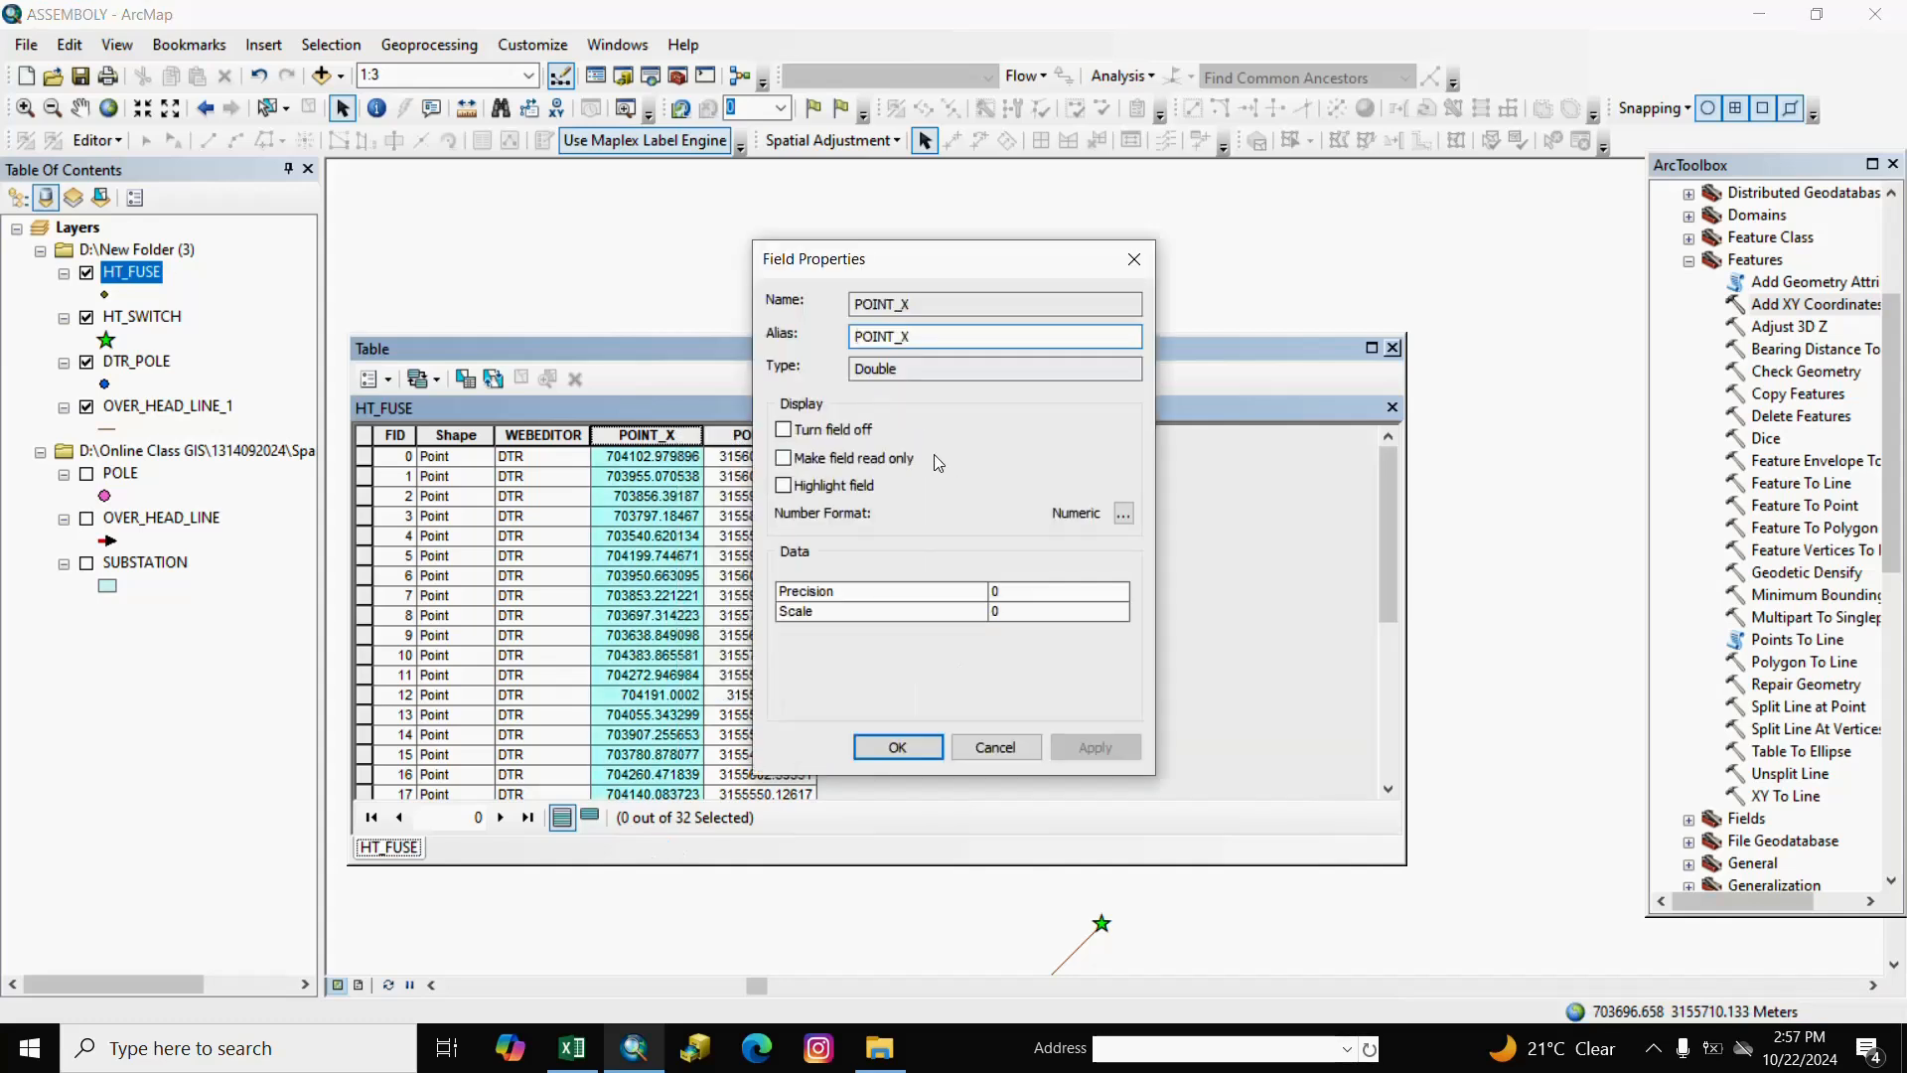
pyautogui.click(928, 336)
pyautogui.write('_B')
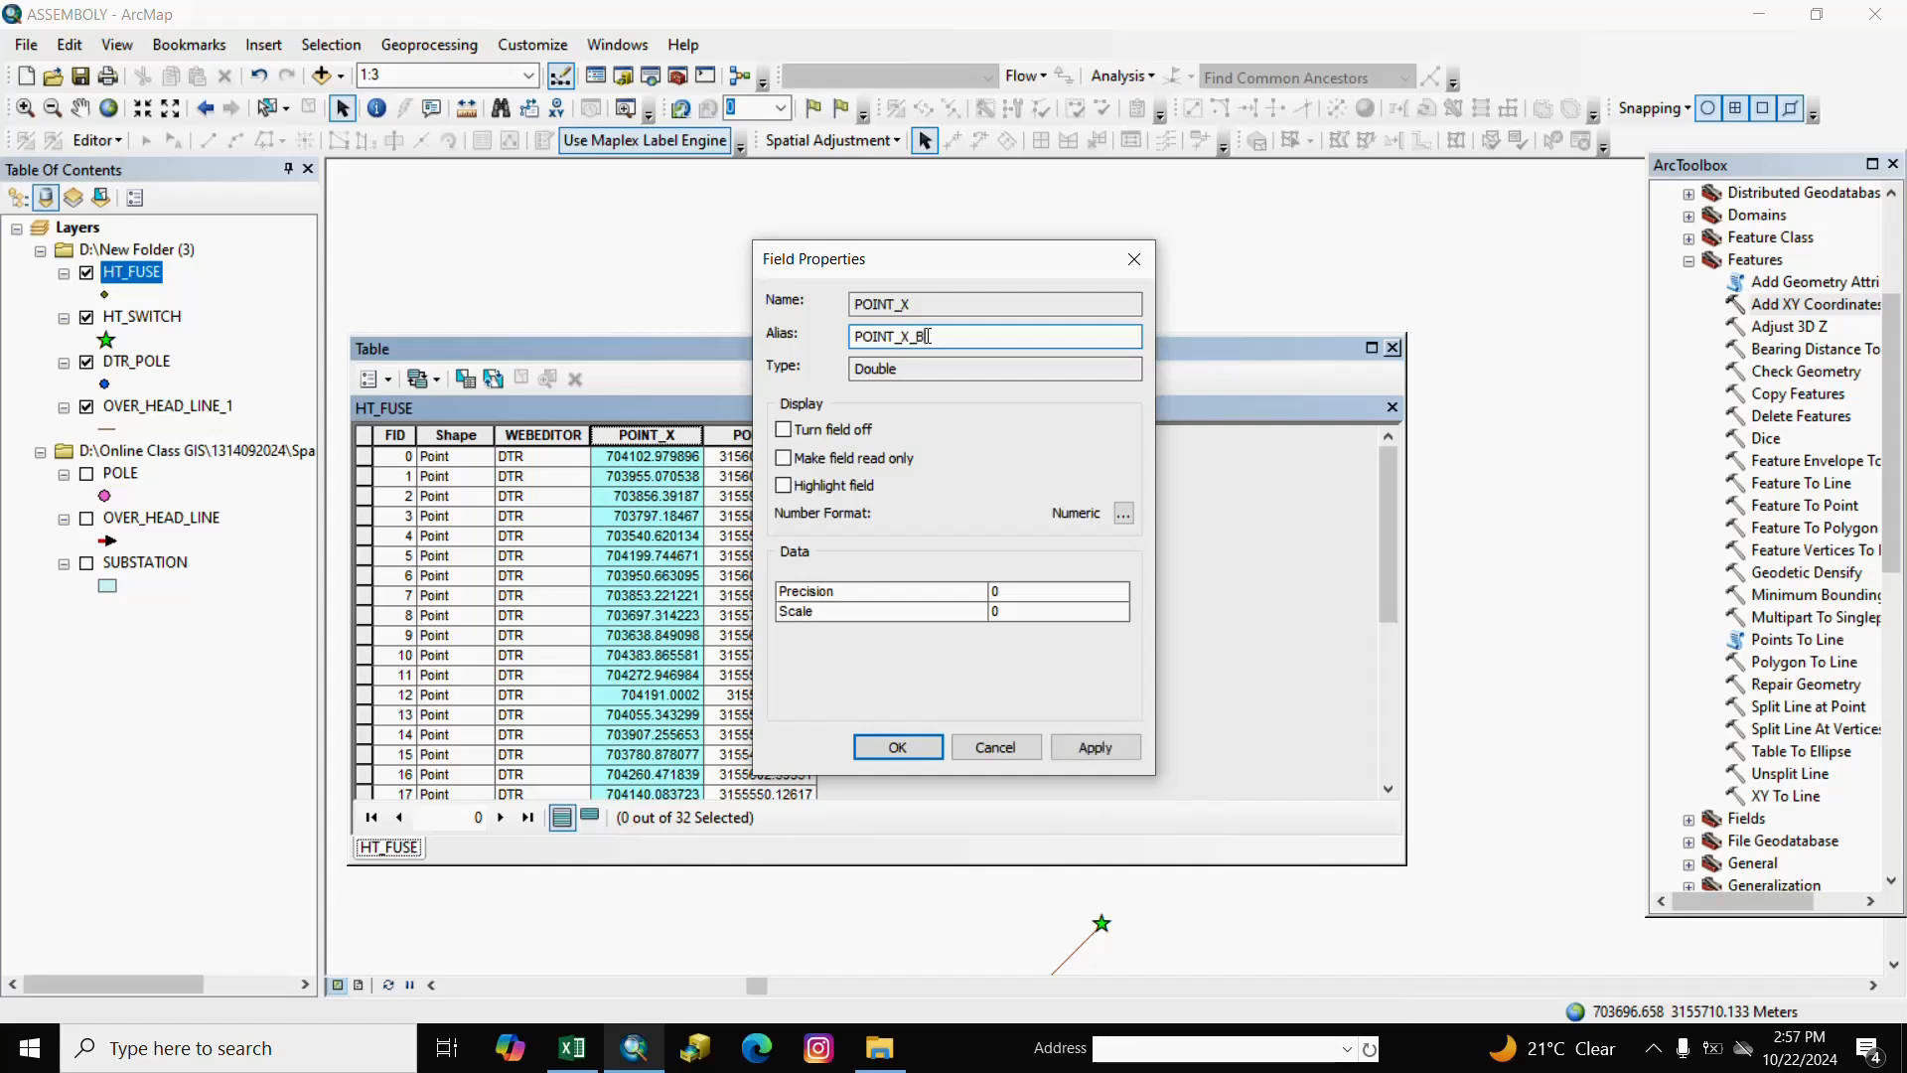
pyautogui.click(894, 749)
# Set the POINT_Y field's alias to POINT_Y_B and close the table.
pyautogui.click(778, 440)
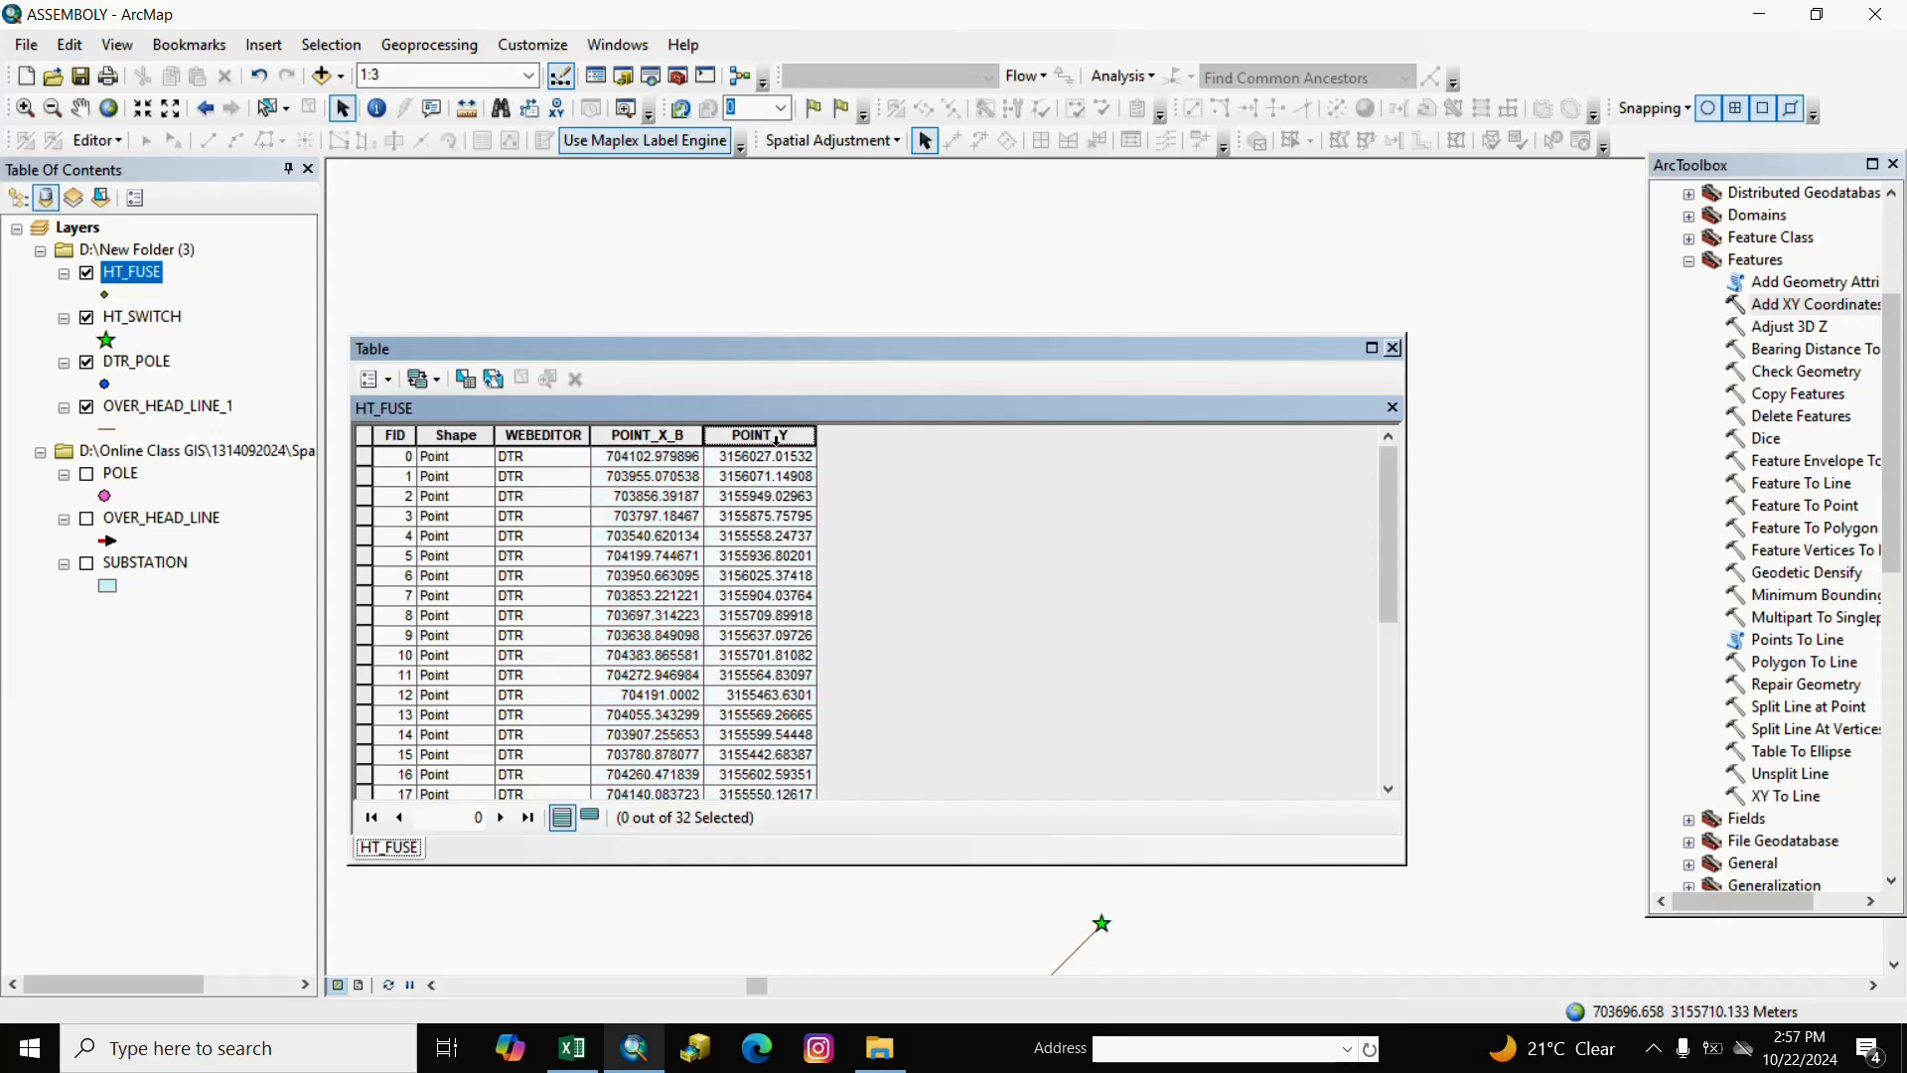
pyautogui.rightClick(778, 440)
pyautogui.click(757, 440)
pyautogui.rightClick(757, 440)
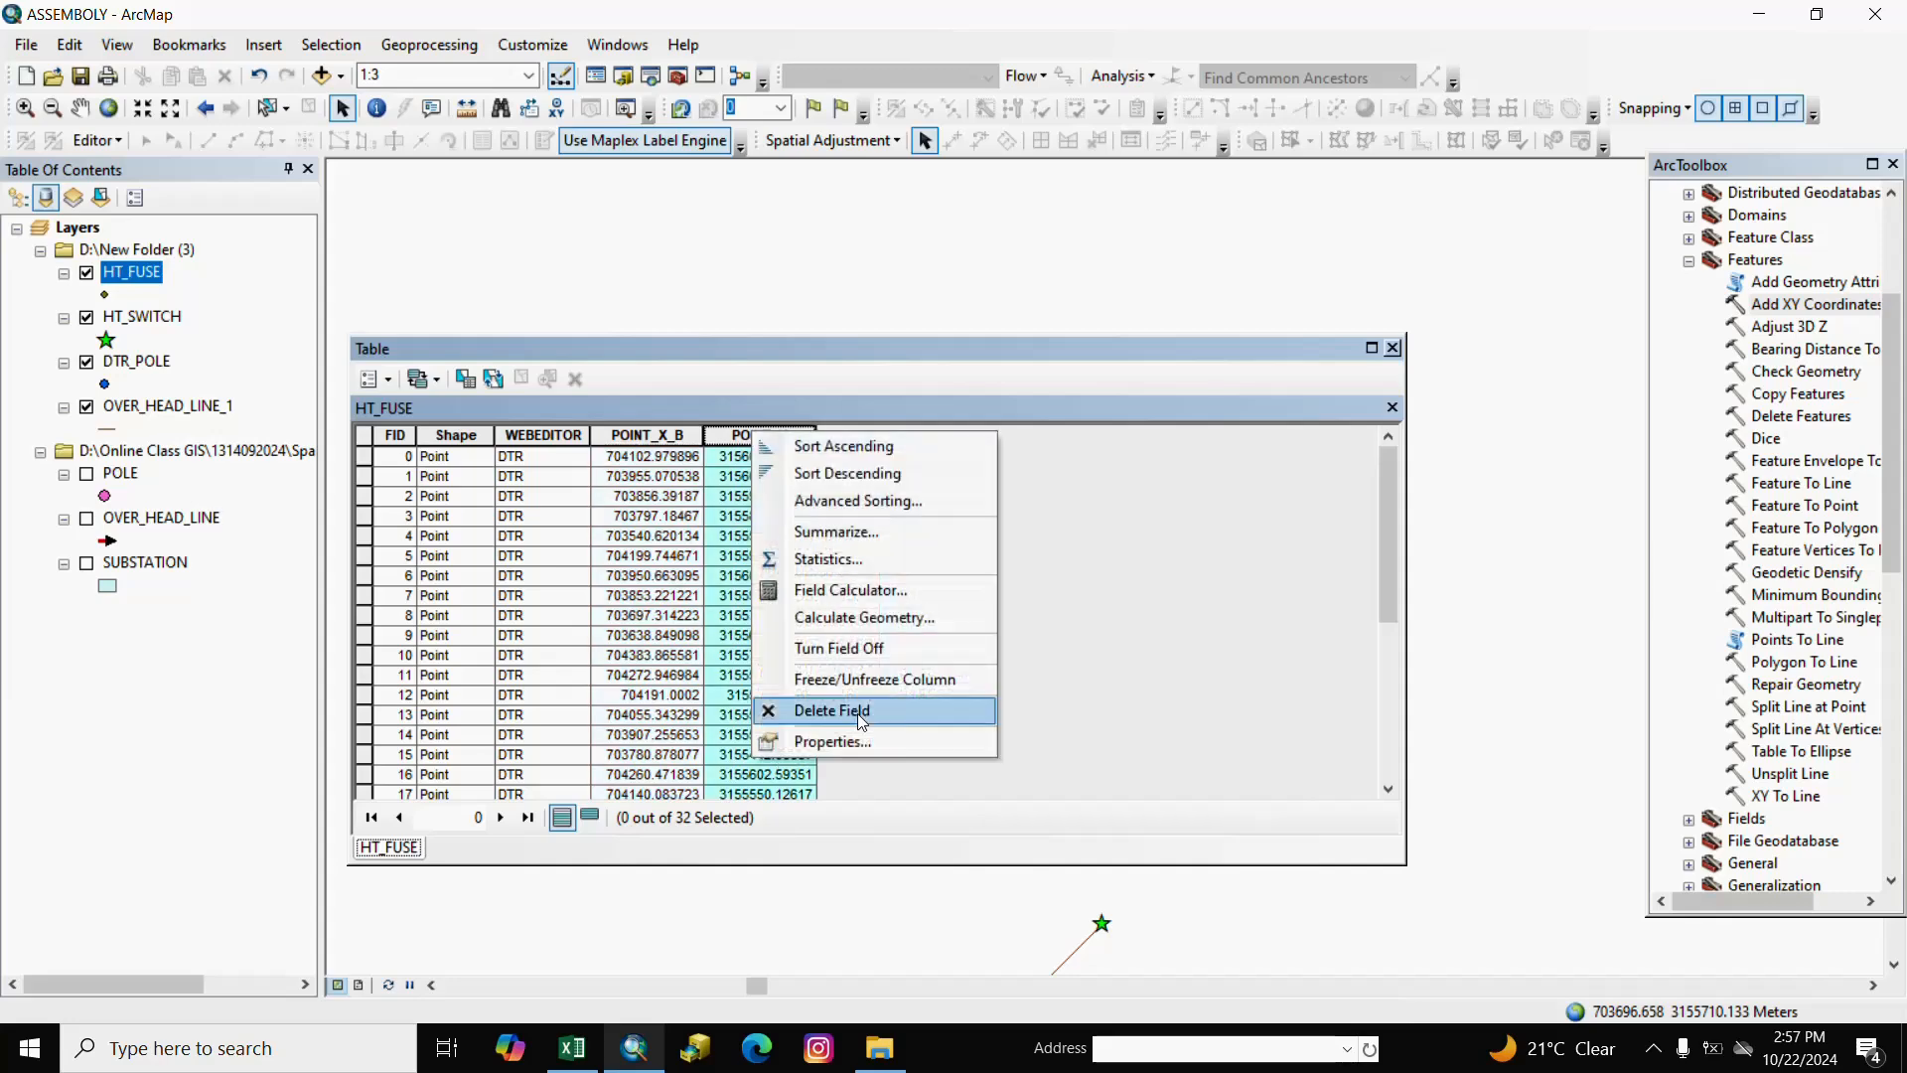
pyautogui.click(860, 739)
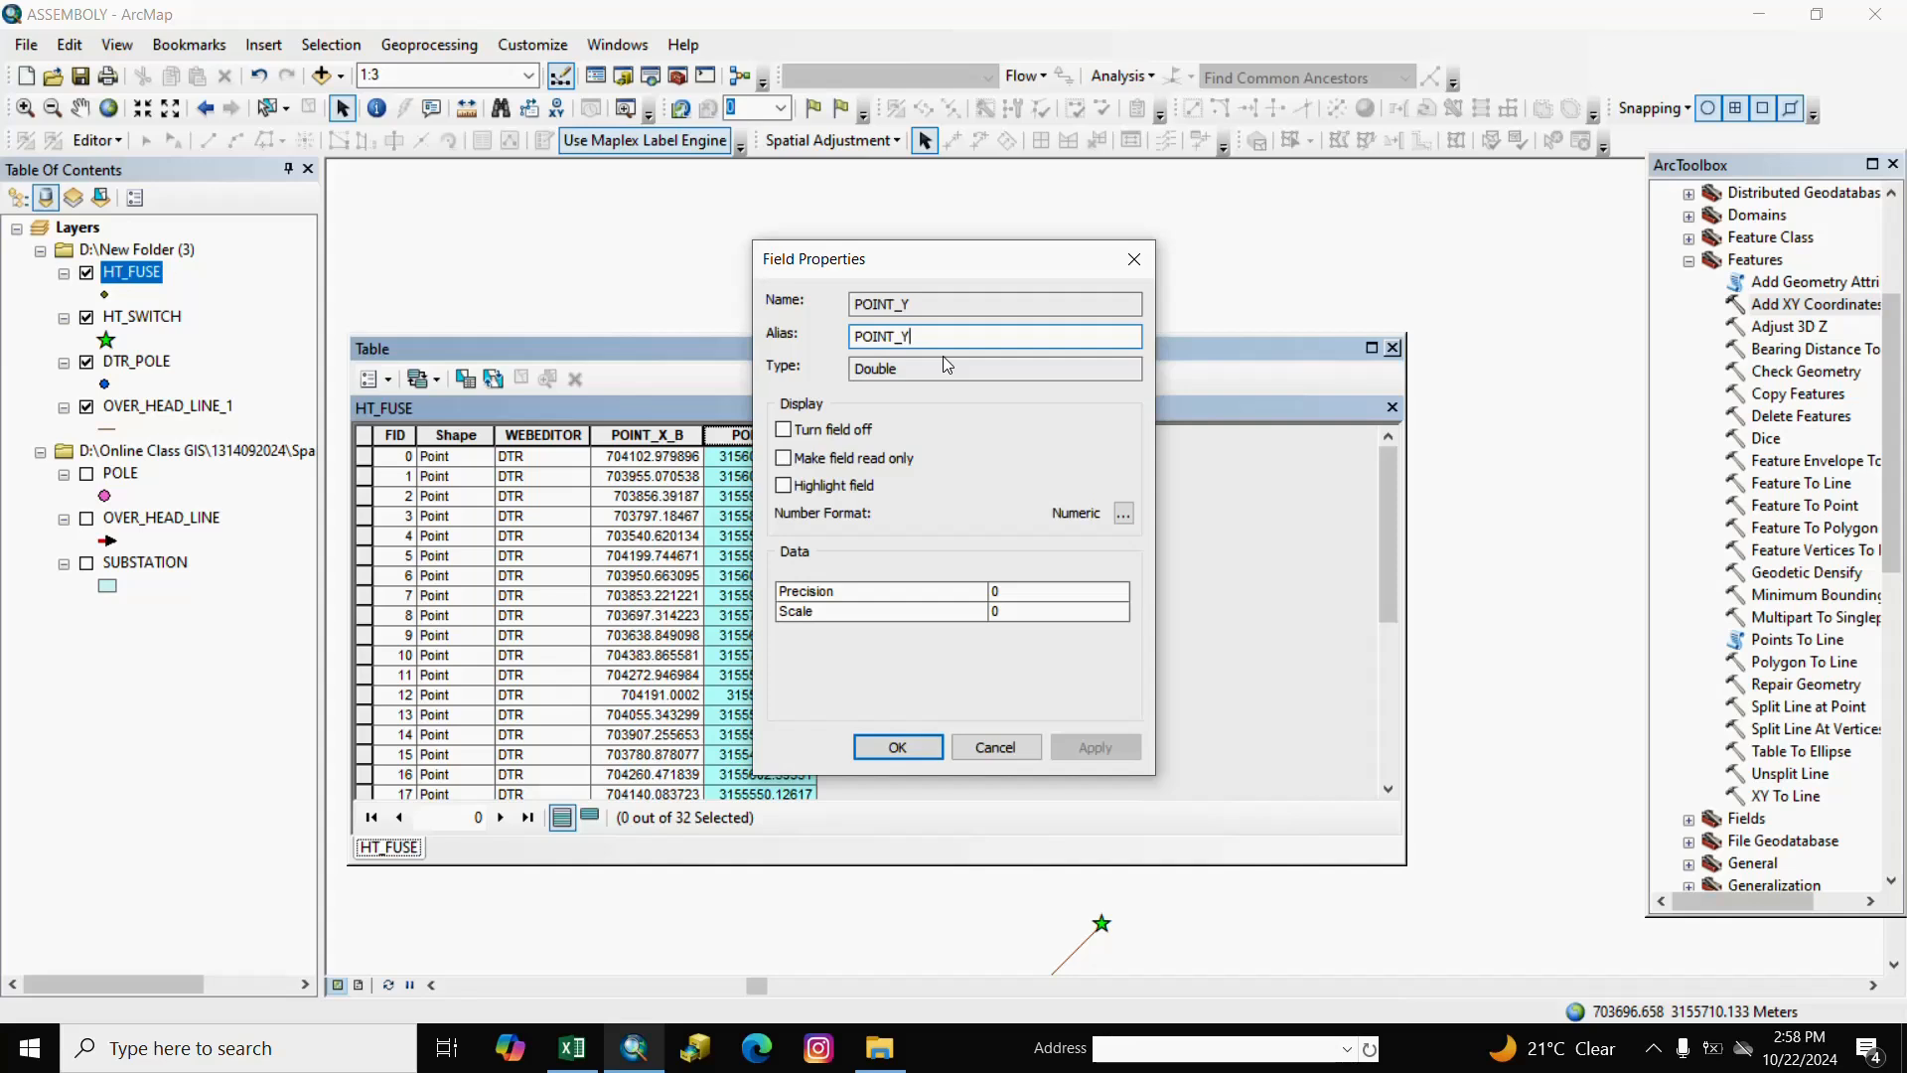
pyautogui.write('_B')
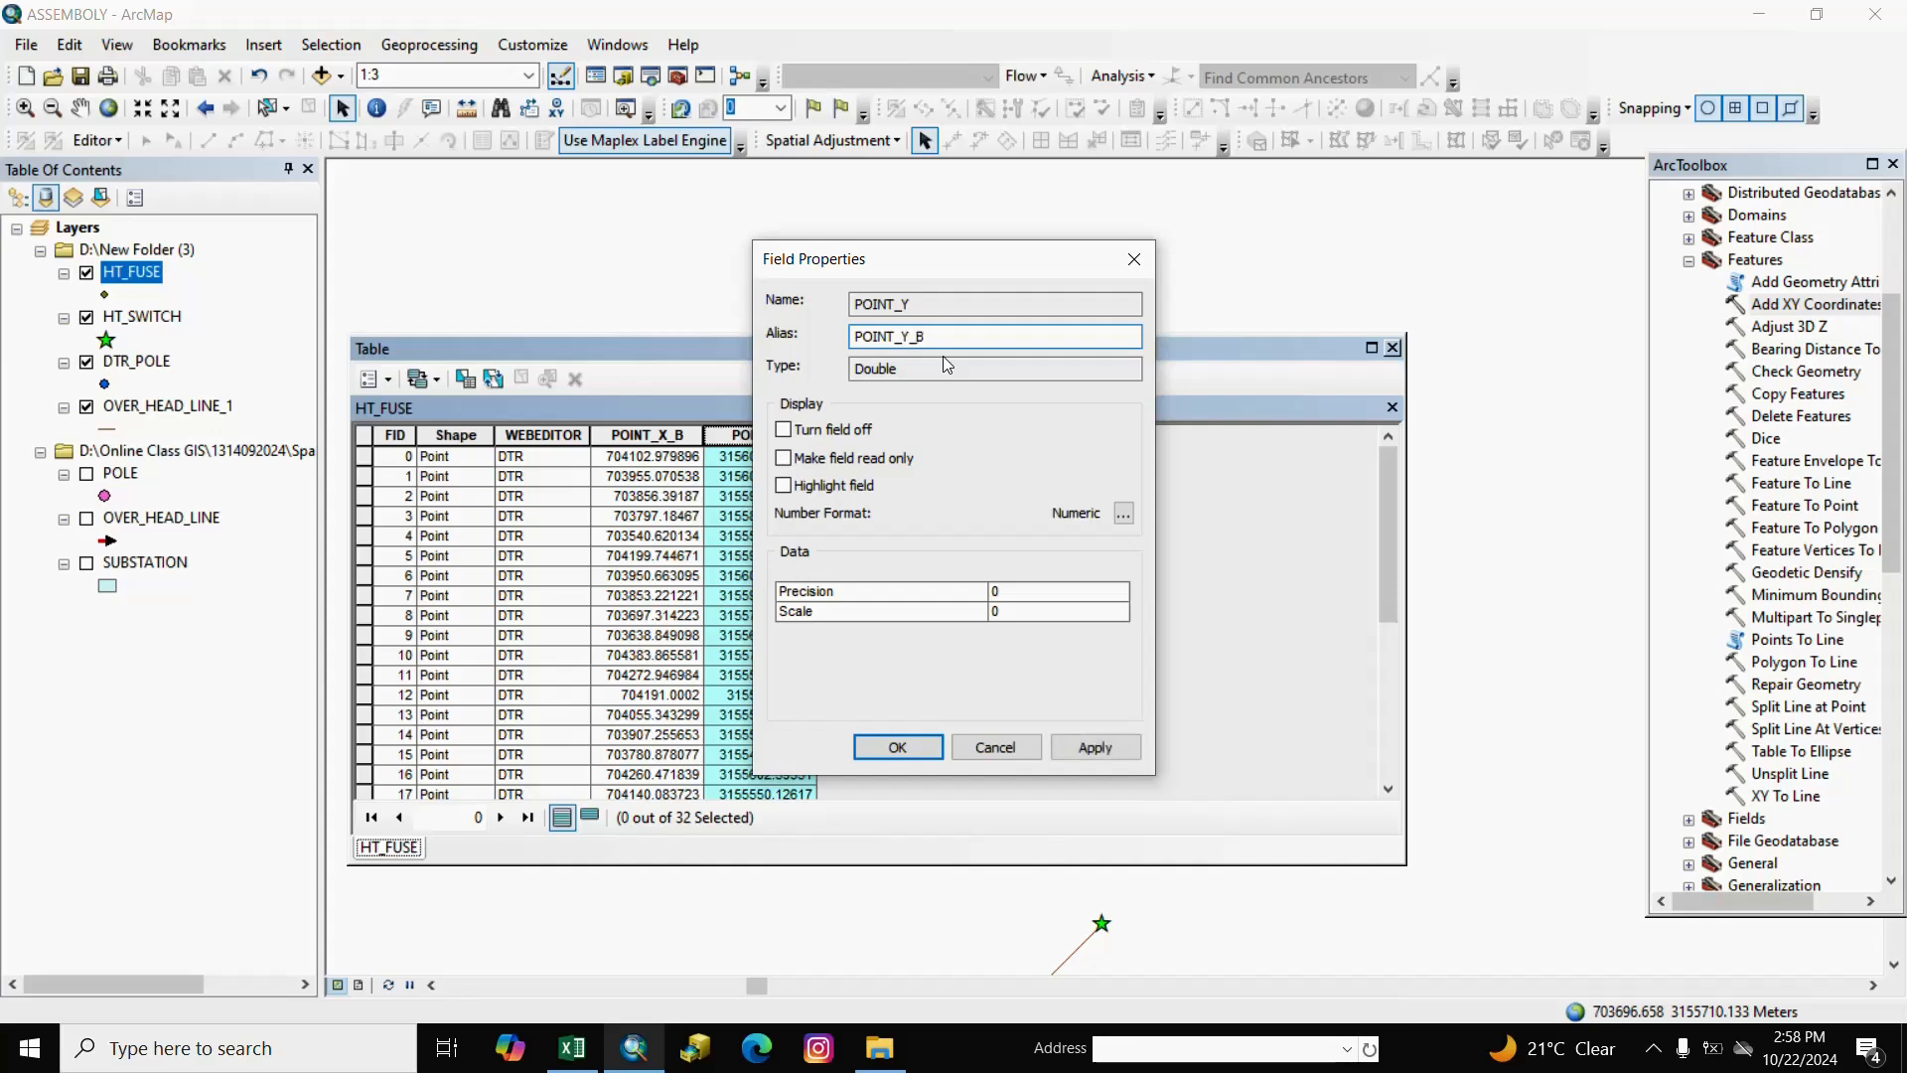
pyautogui.click(896, 745)
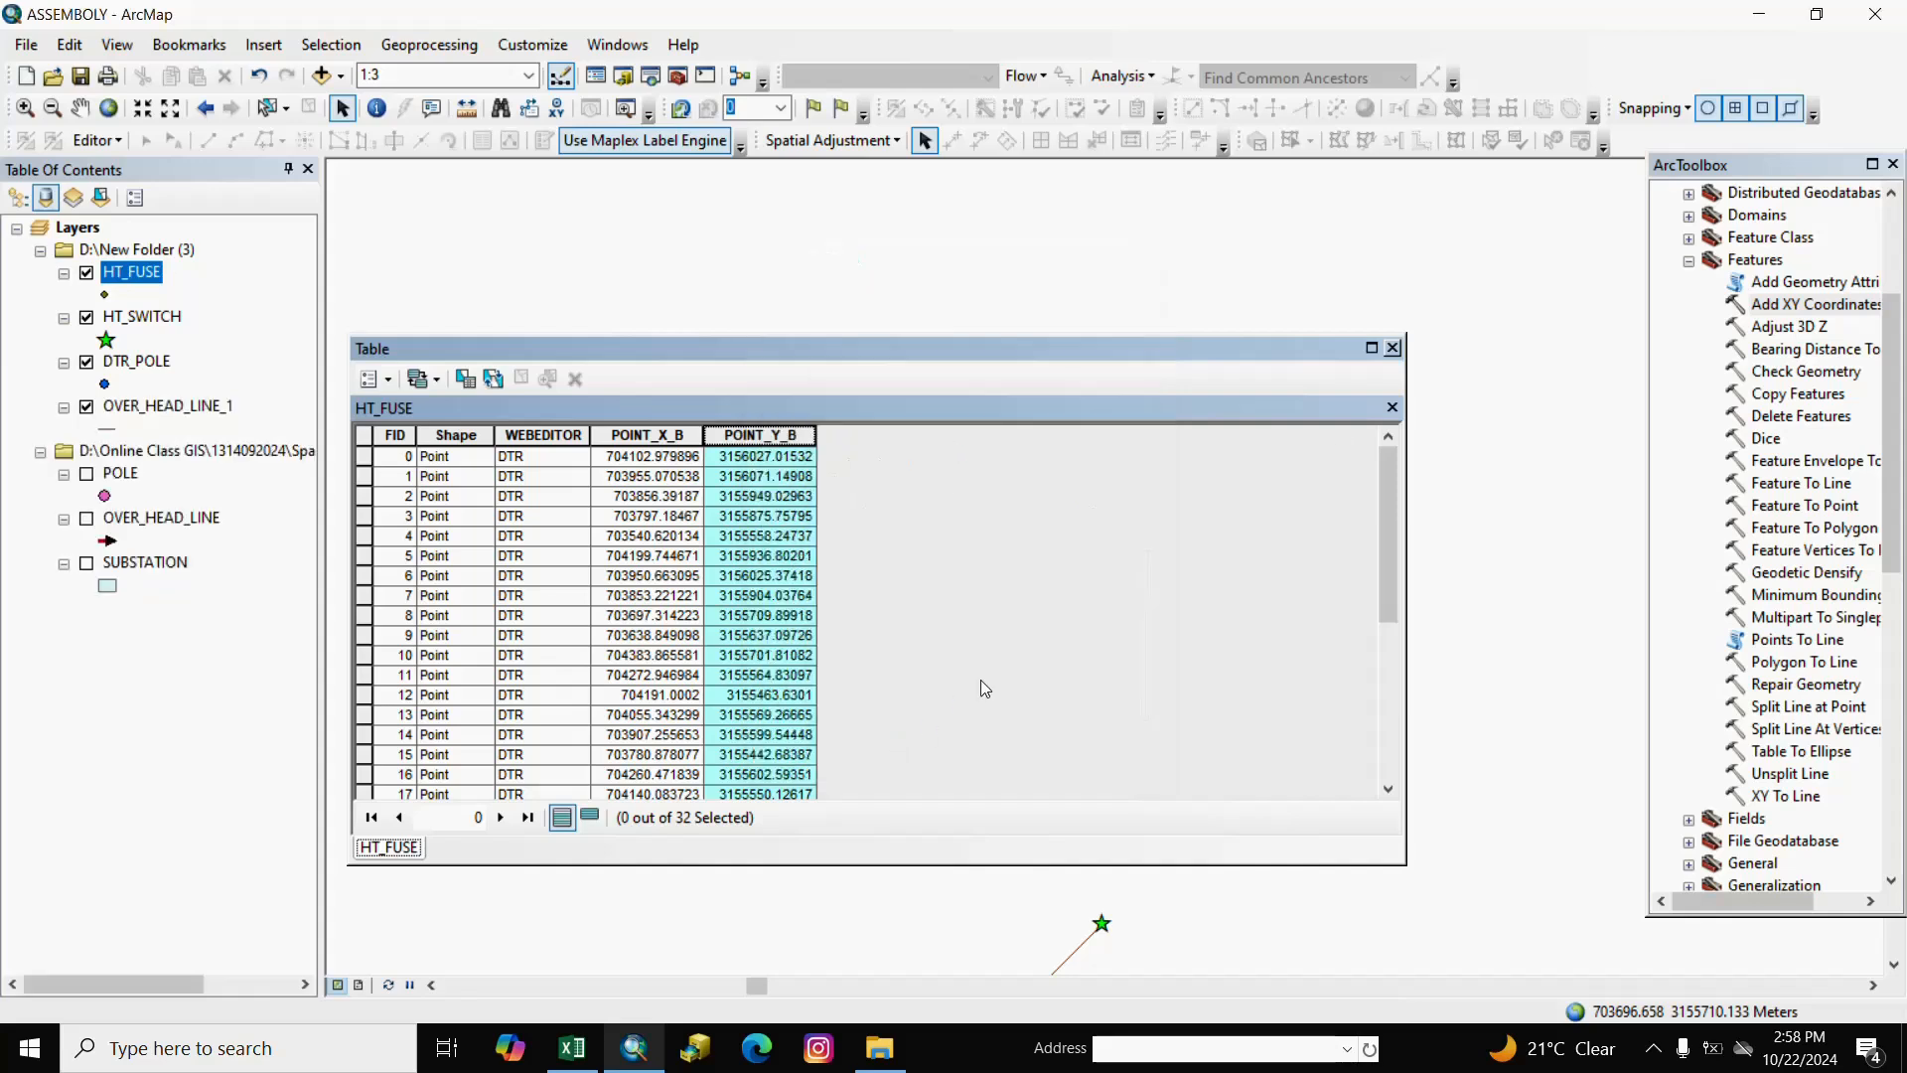
pyautogui.click(1392, 349)
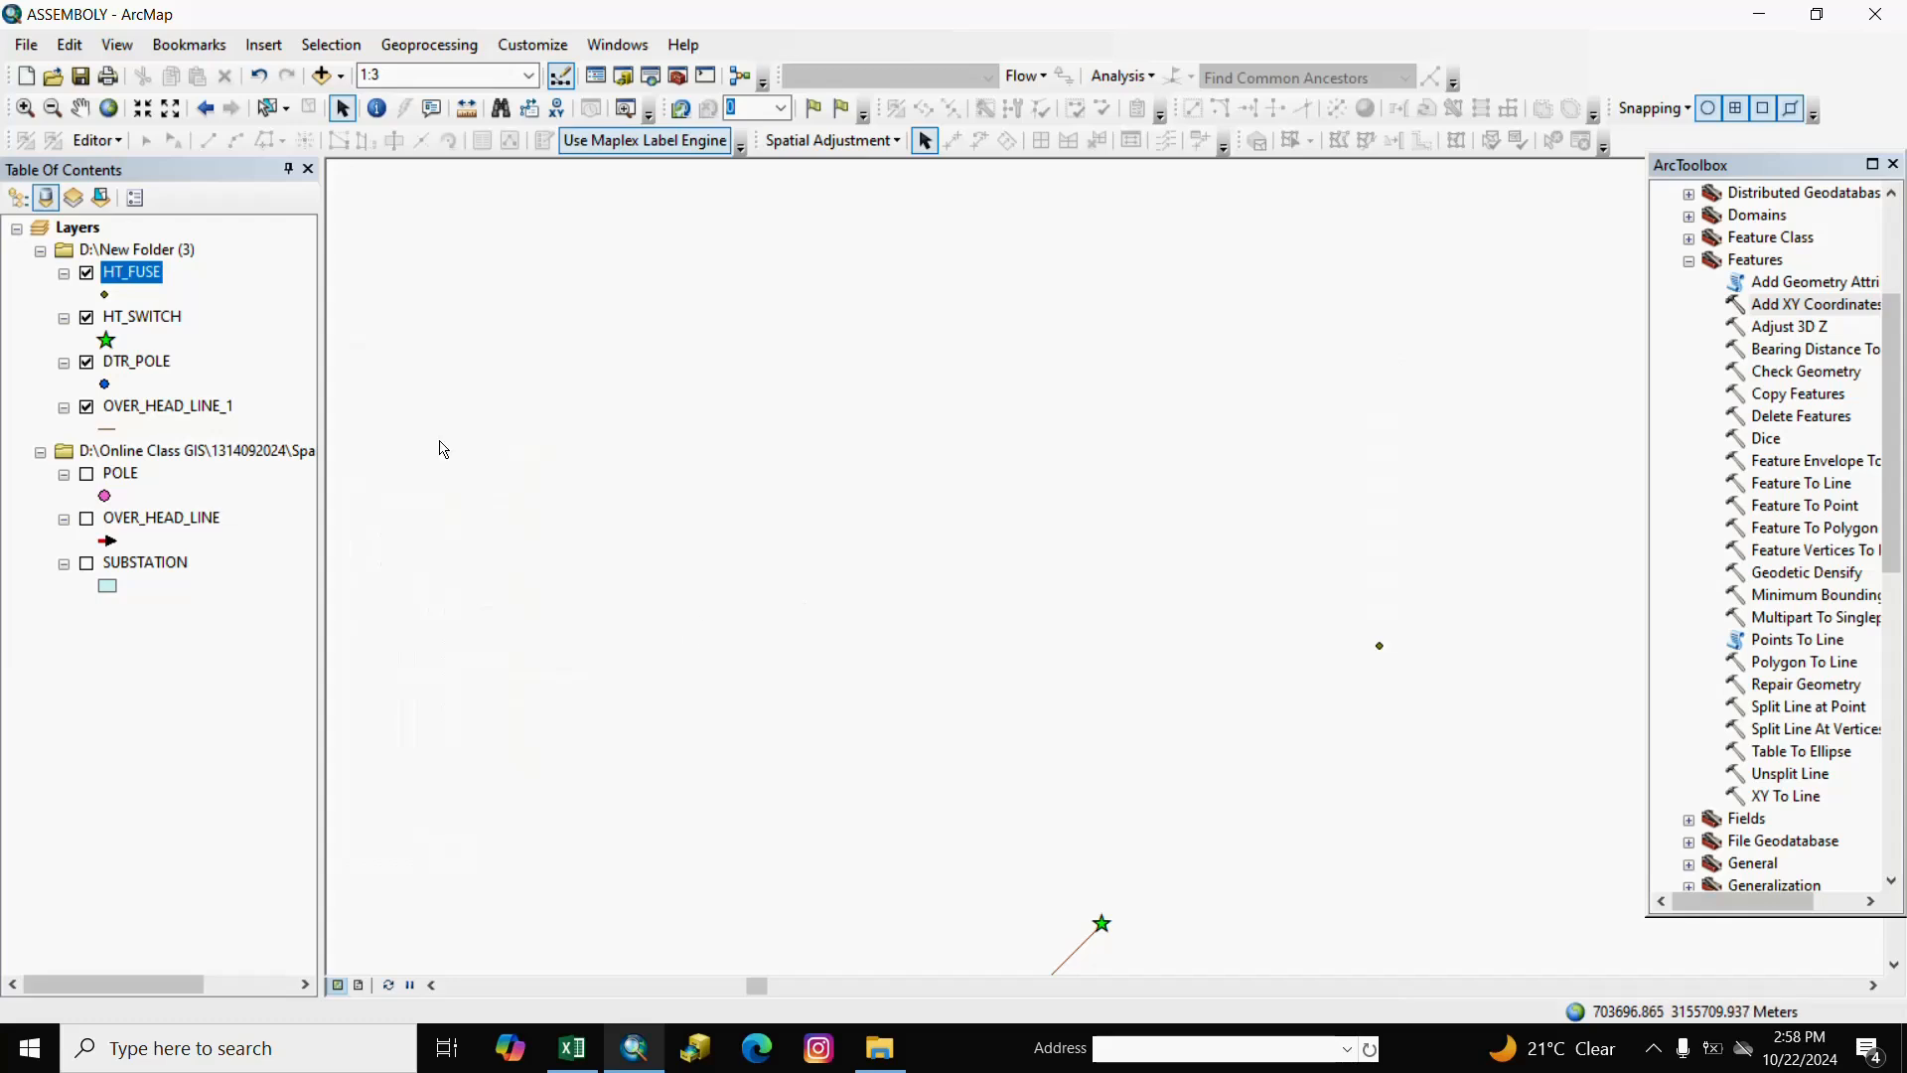
# Join HT_FUSE to HT_SWITCH by location, taking all attributes of the closest point into Join_Output_13.
pyautogui.click(232, 331)
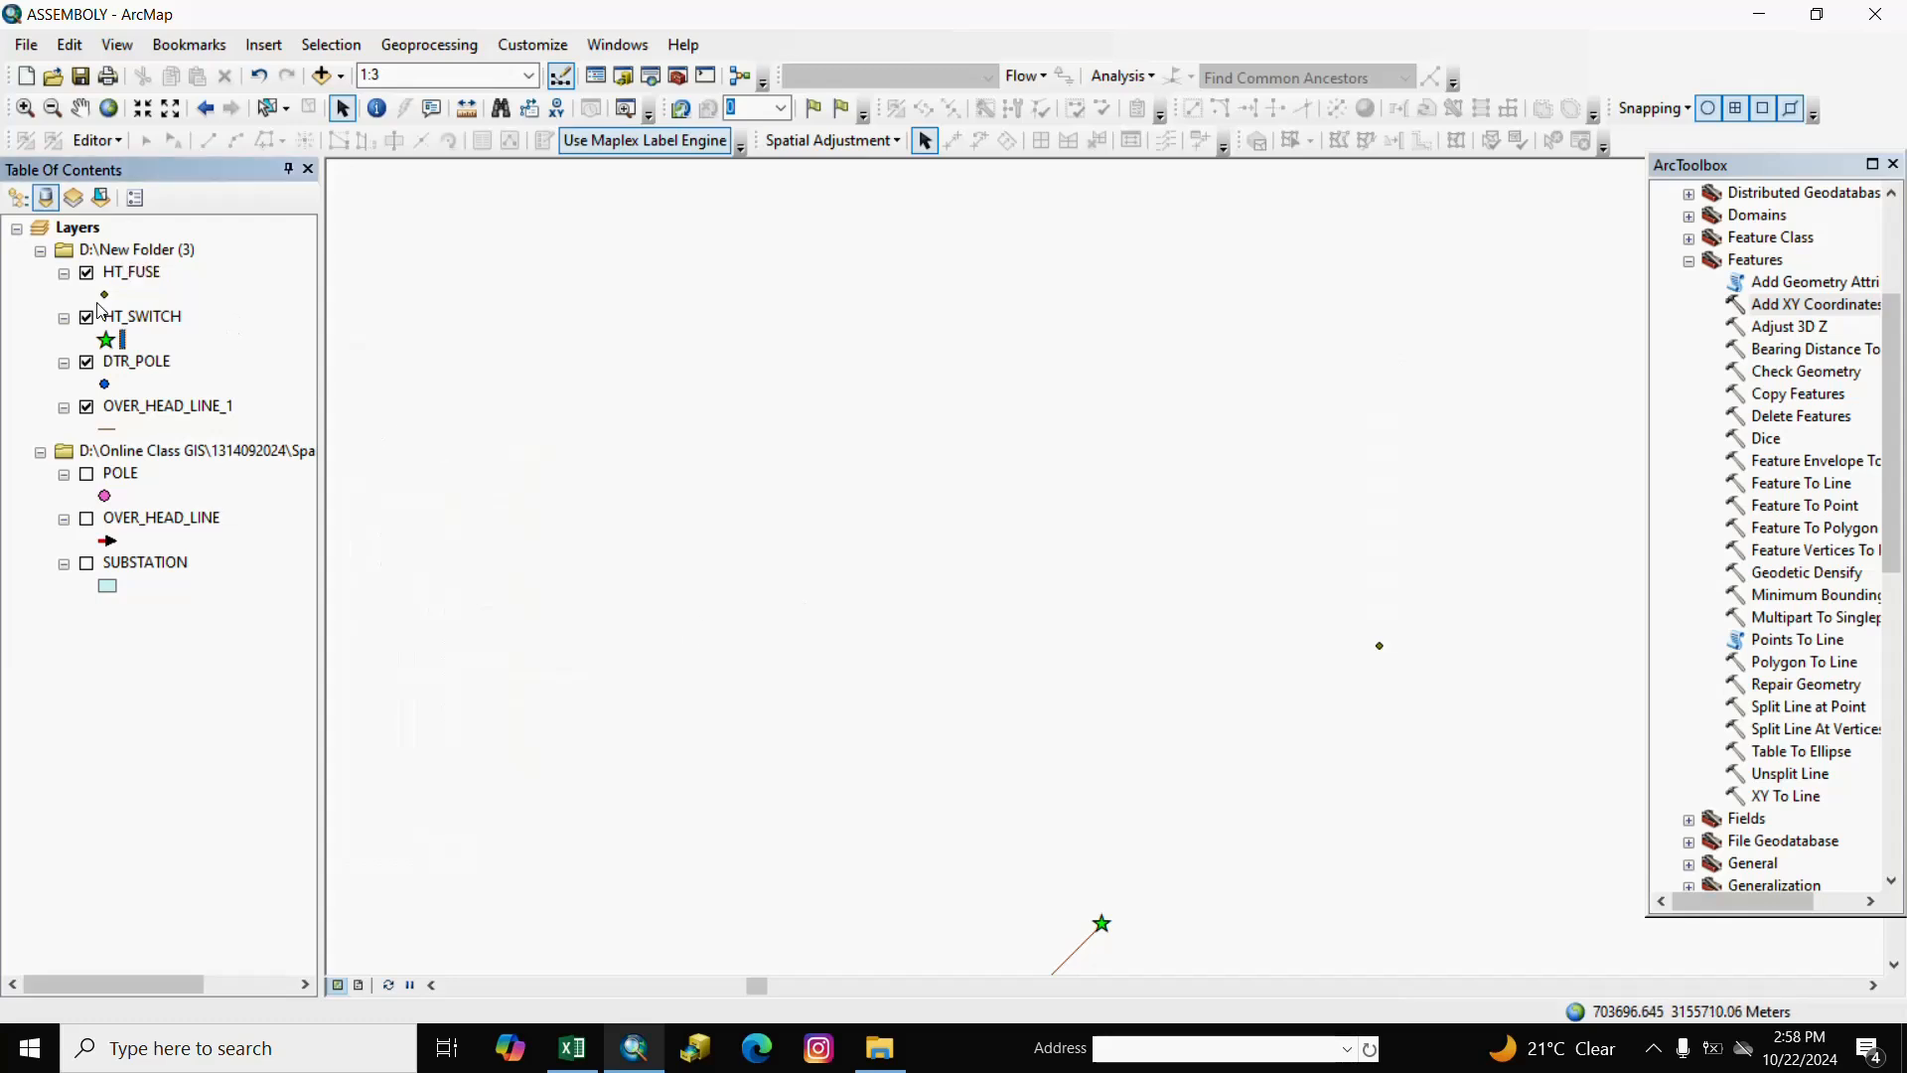
pyautogui.click(168, 319)
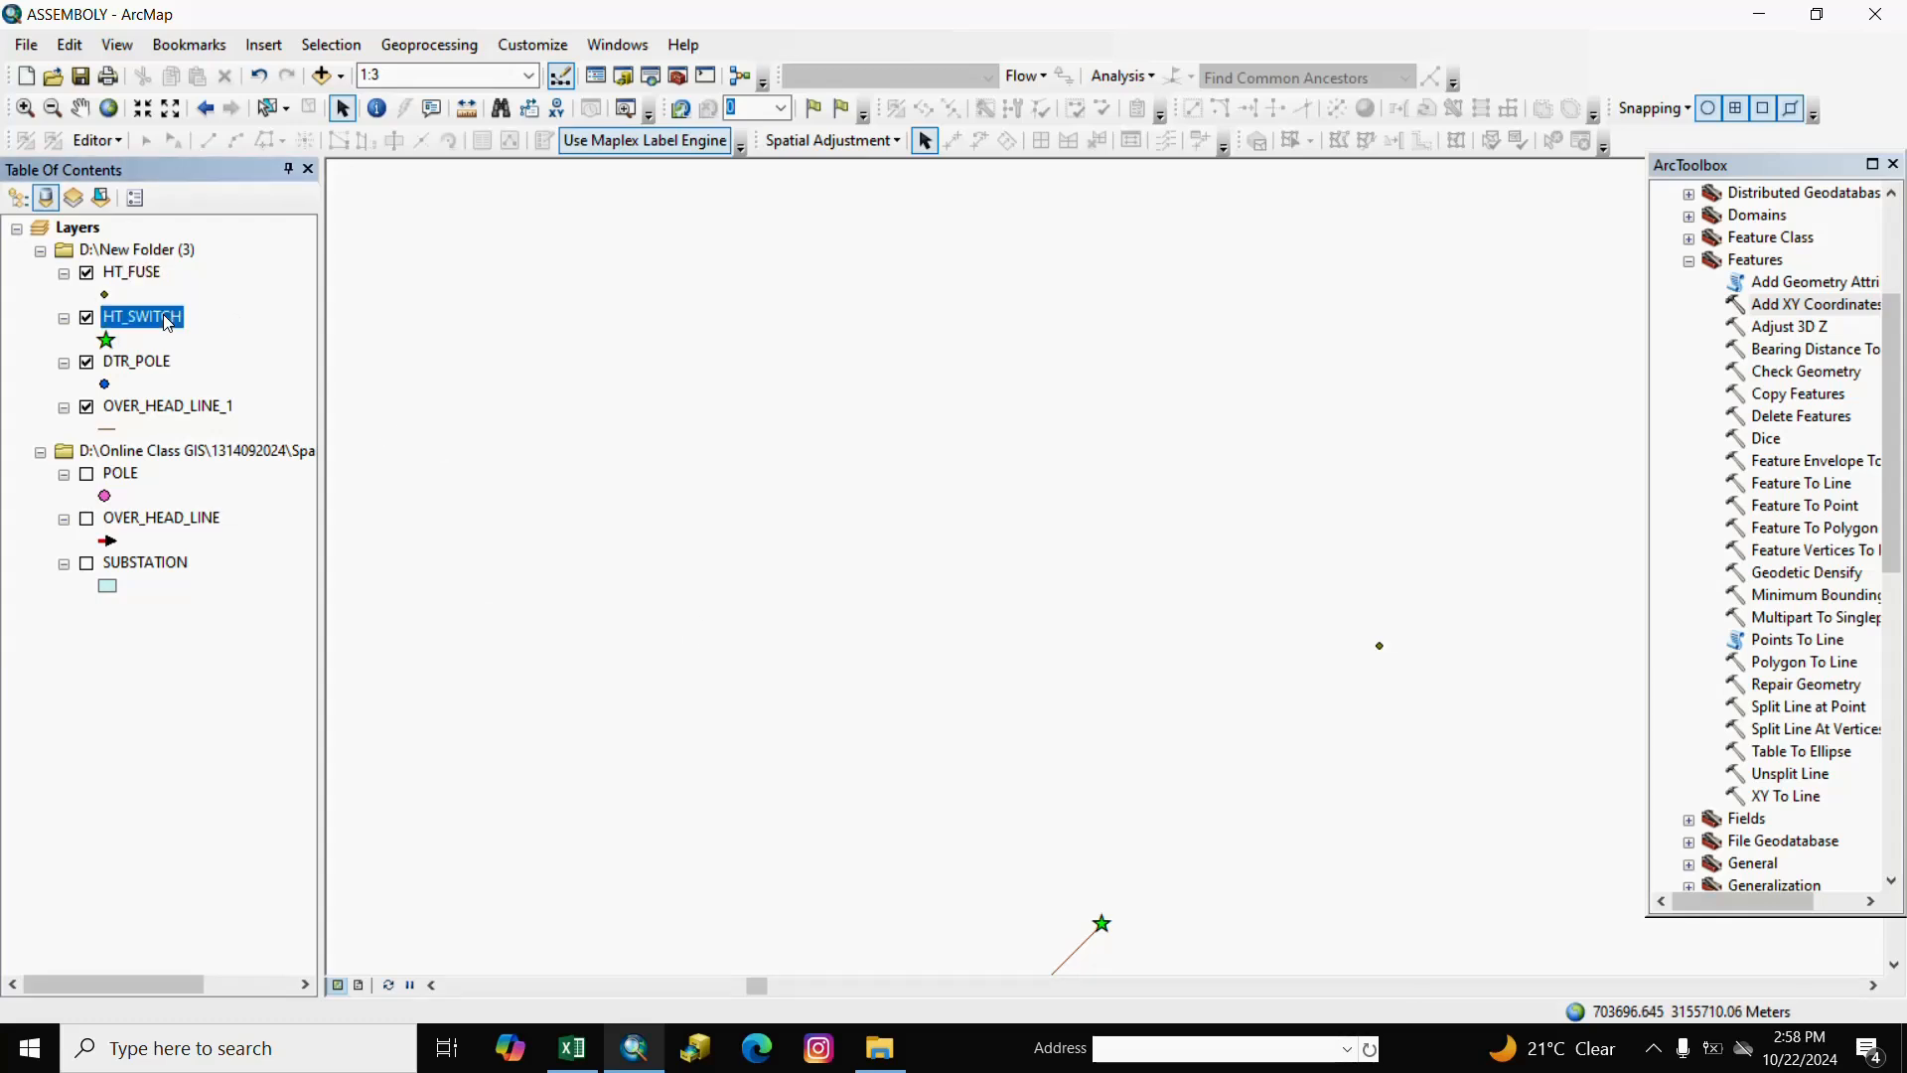
pyautogui.rightClick(168, 319)
pyautogui.moveTo(300, 421)
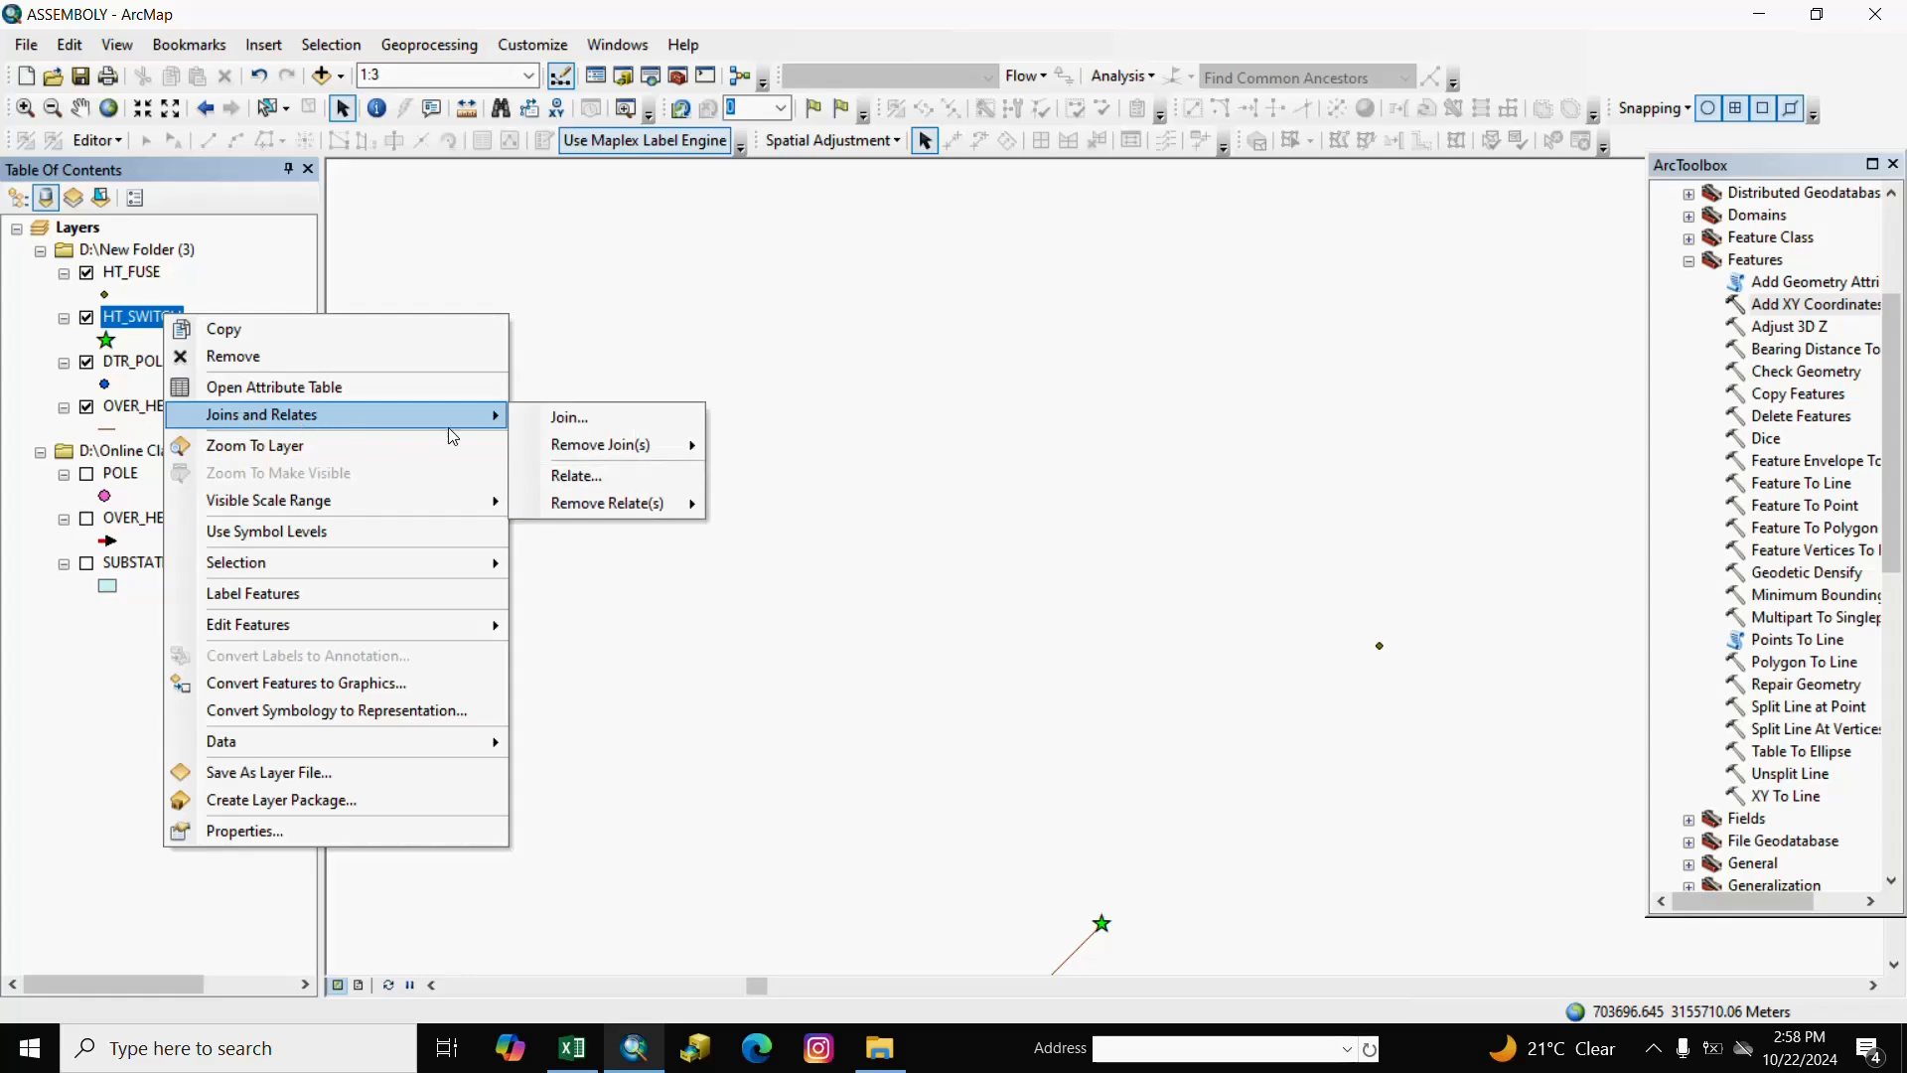
pyautogui.click(571, 417)
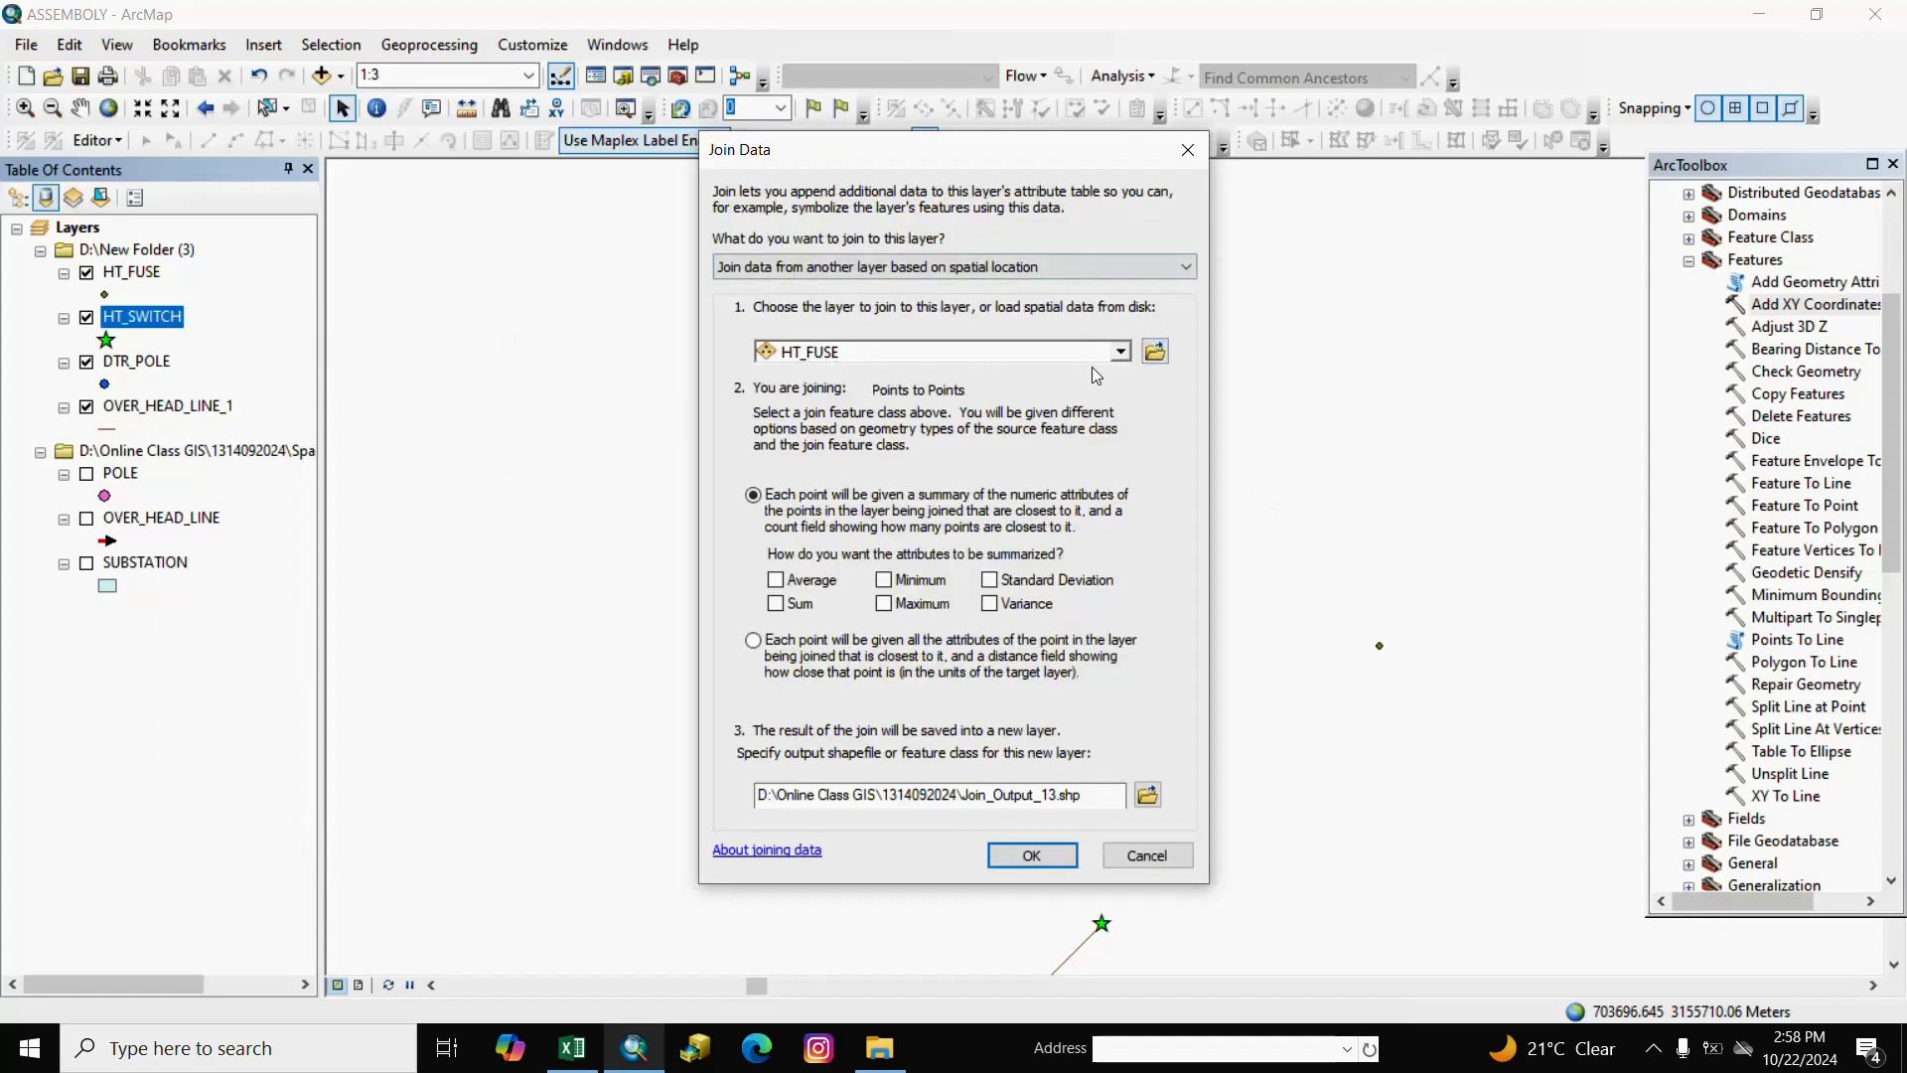
pyautogui.click(1119, 353)
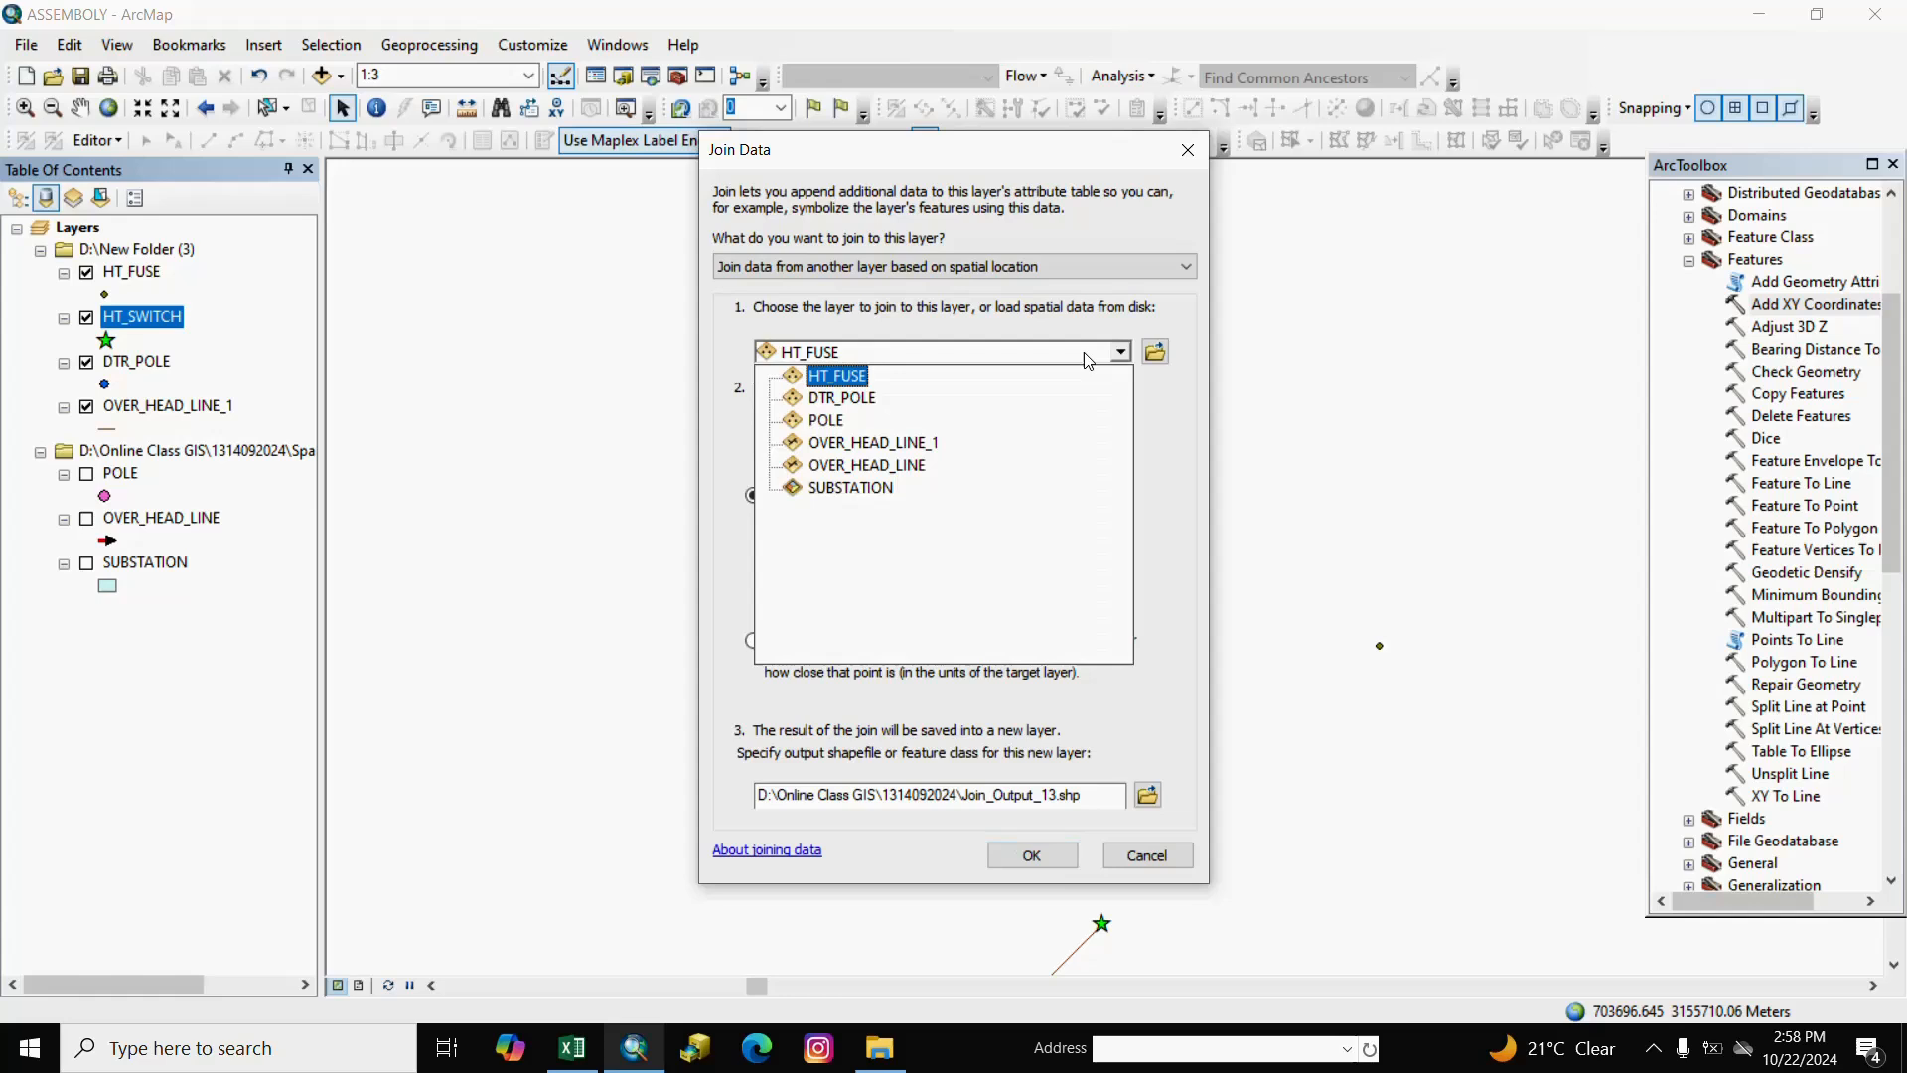
pyautogui.click(879, 378)
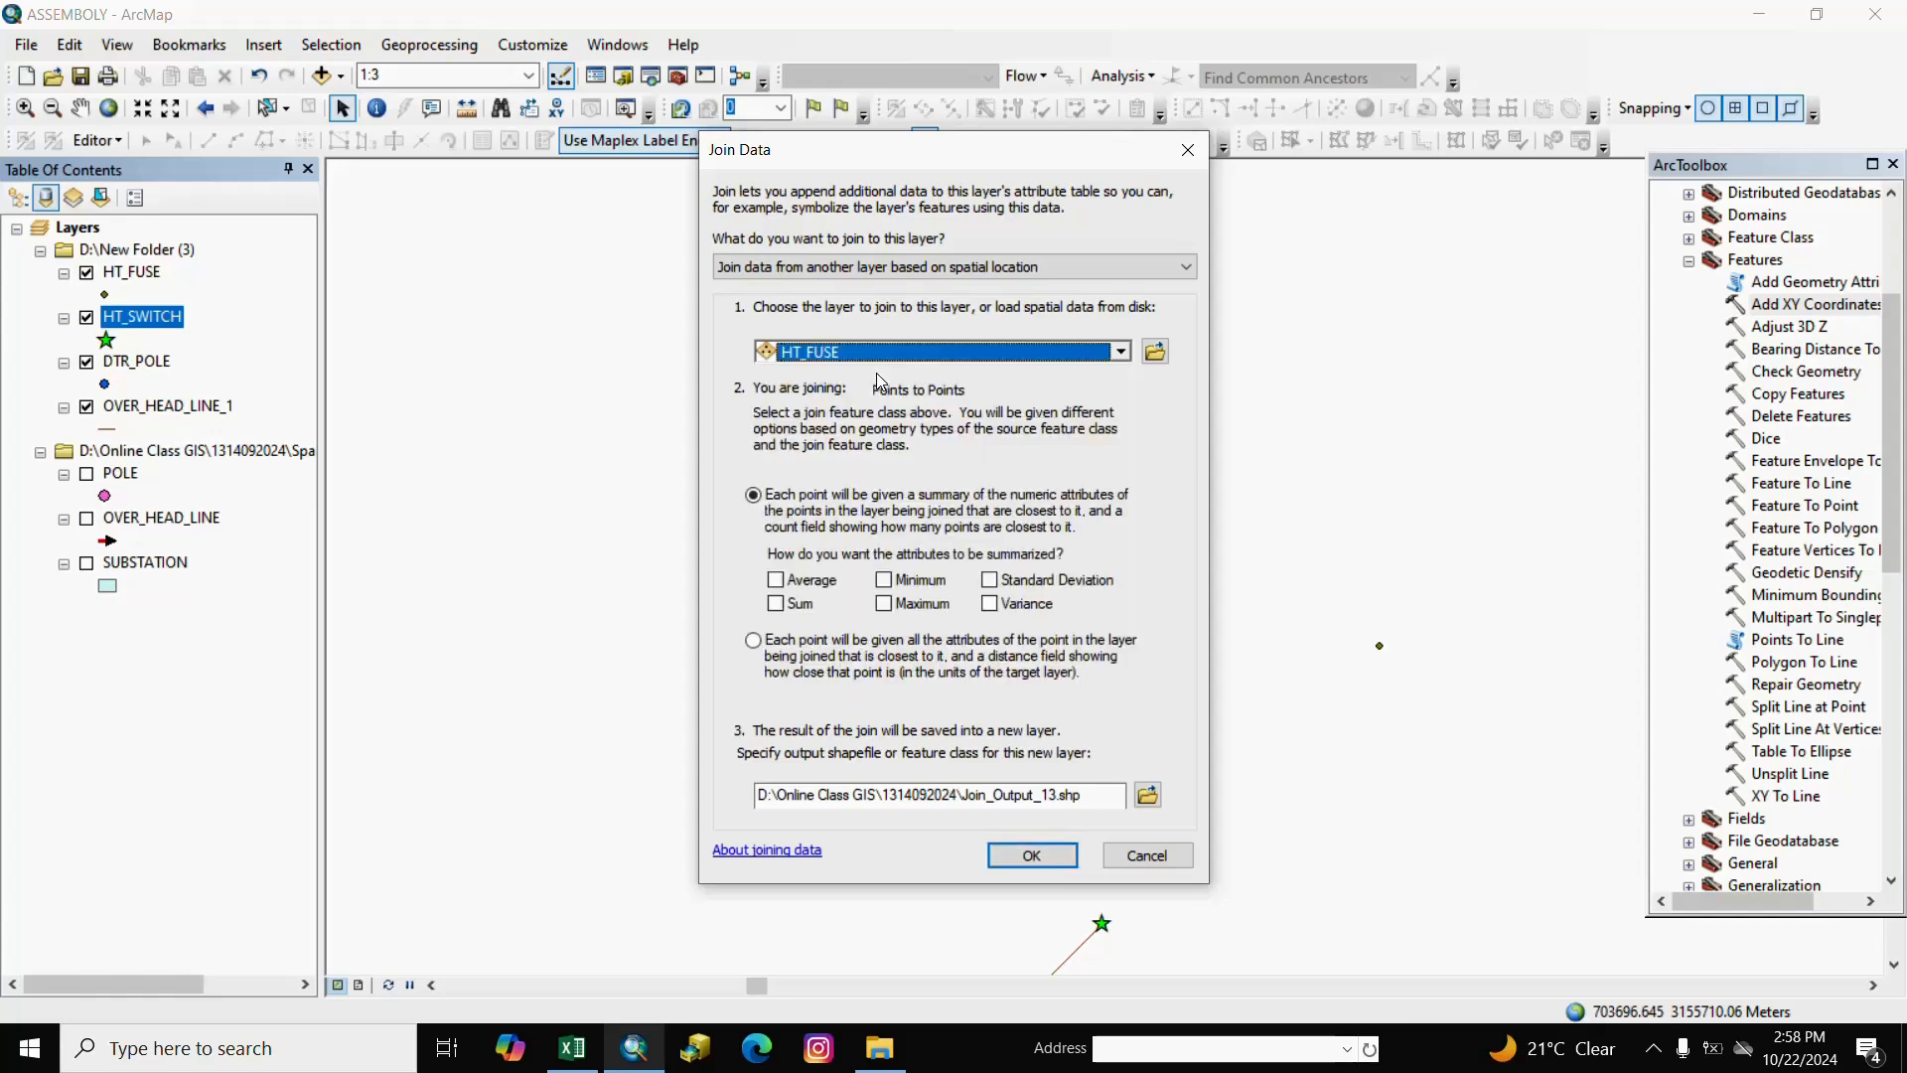
pyautogui.click(754, 641)
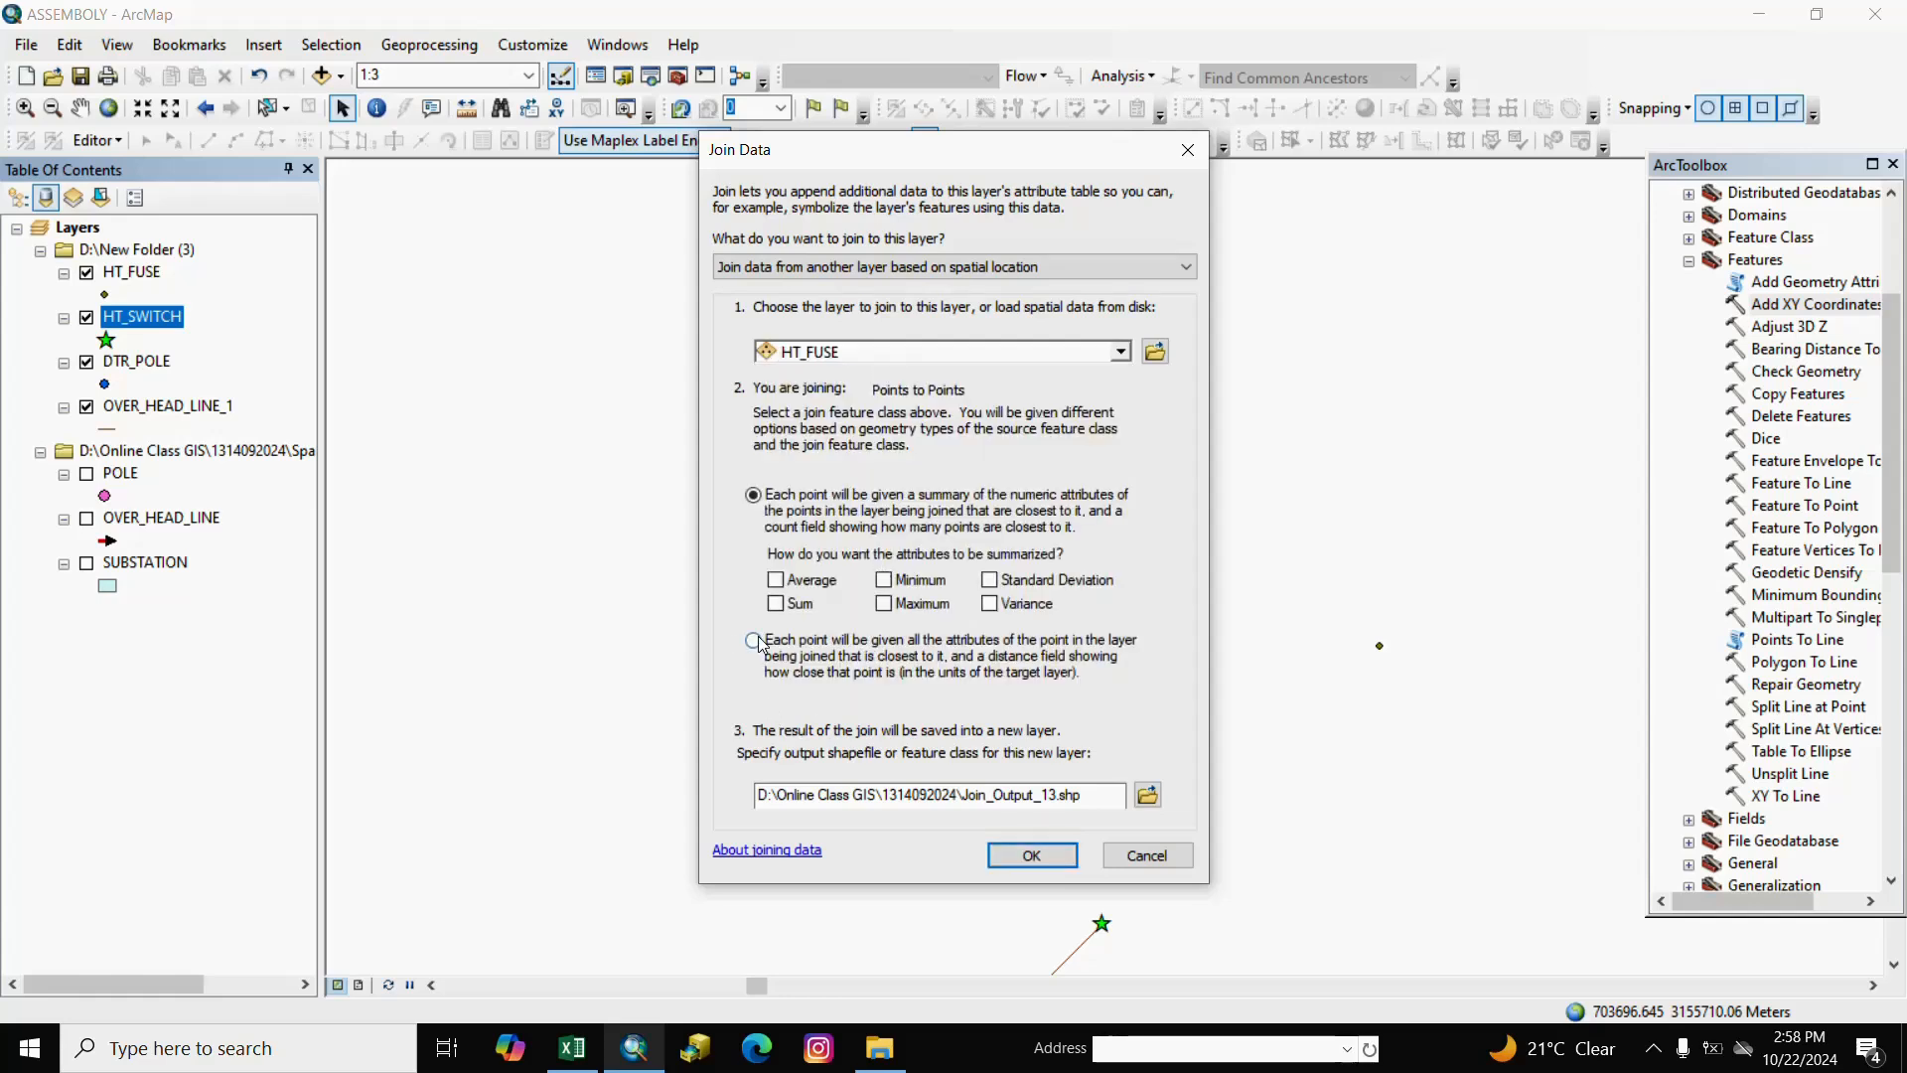
pyautogui.click(1020, 856)
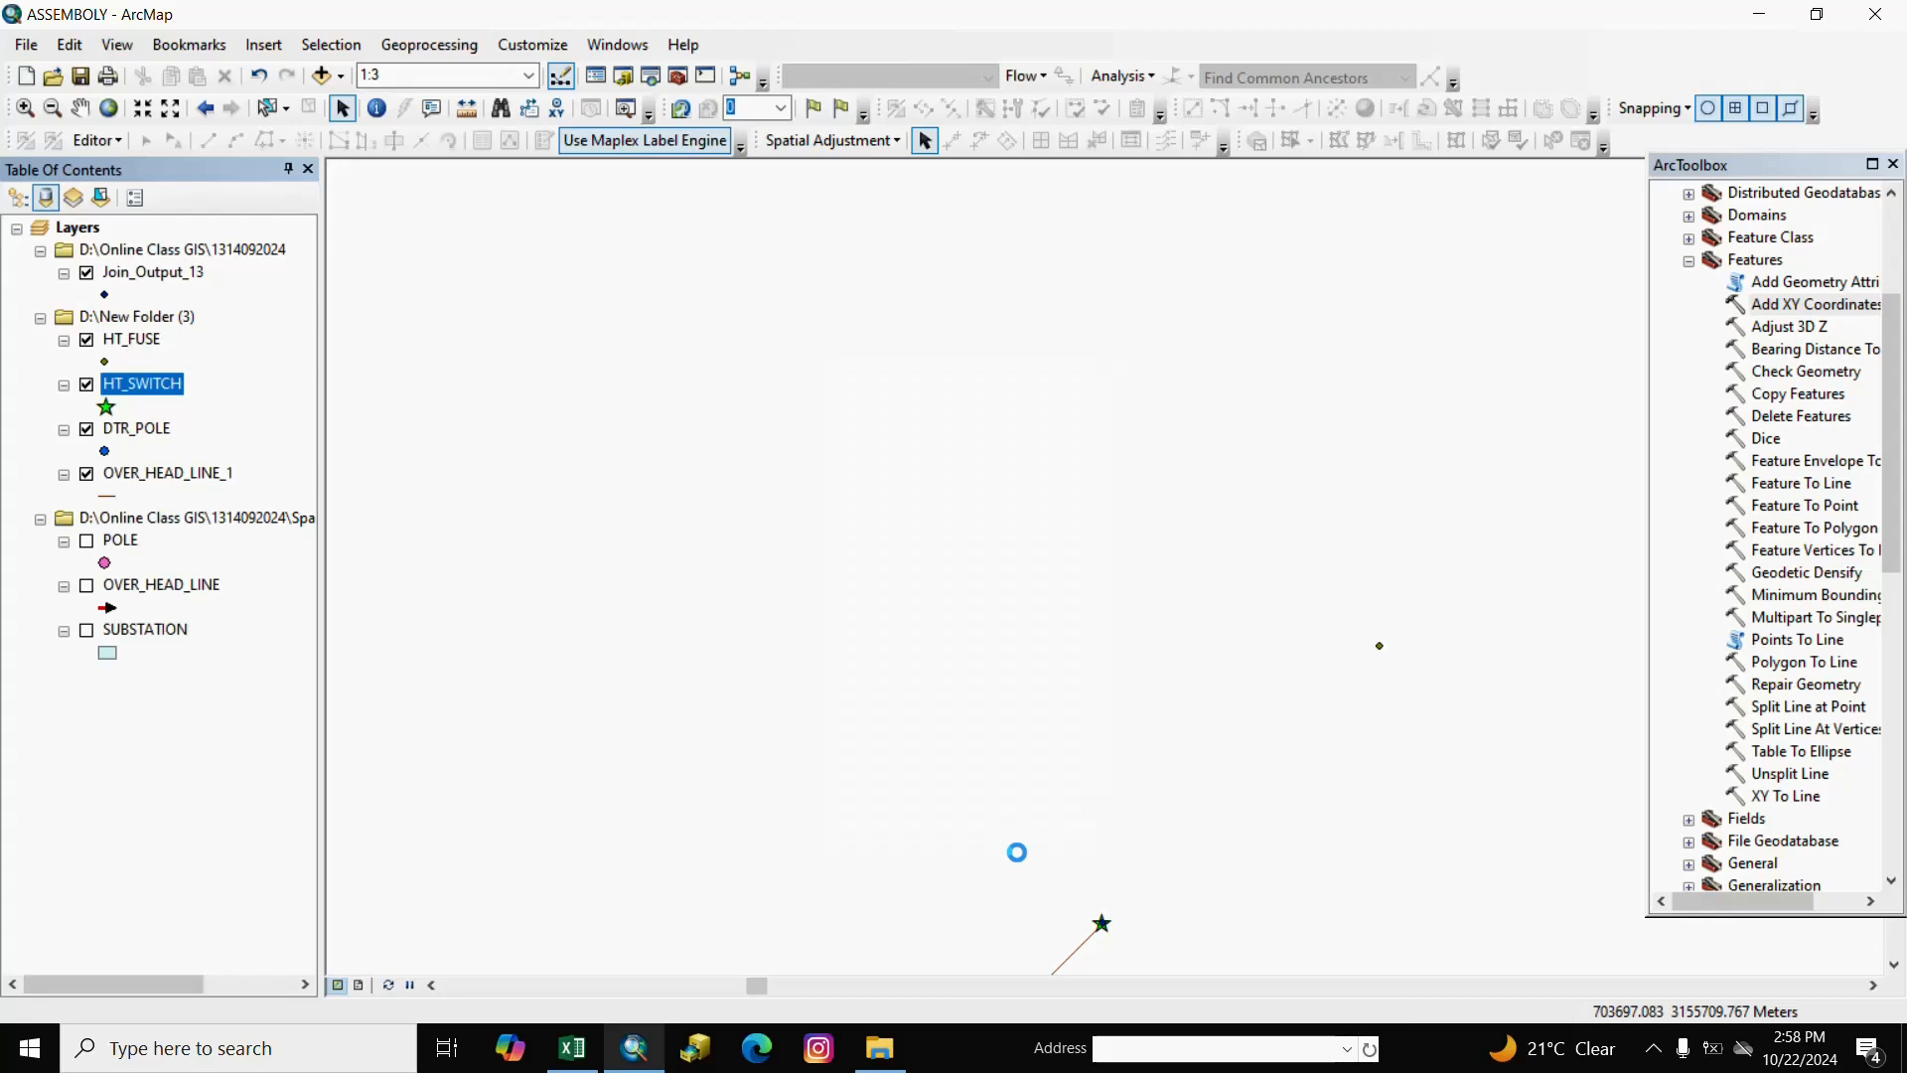
pyautogui.rightClick(154, 272)
pyautogui.click(244, 356)
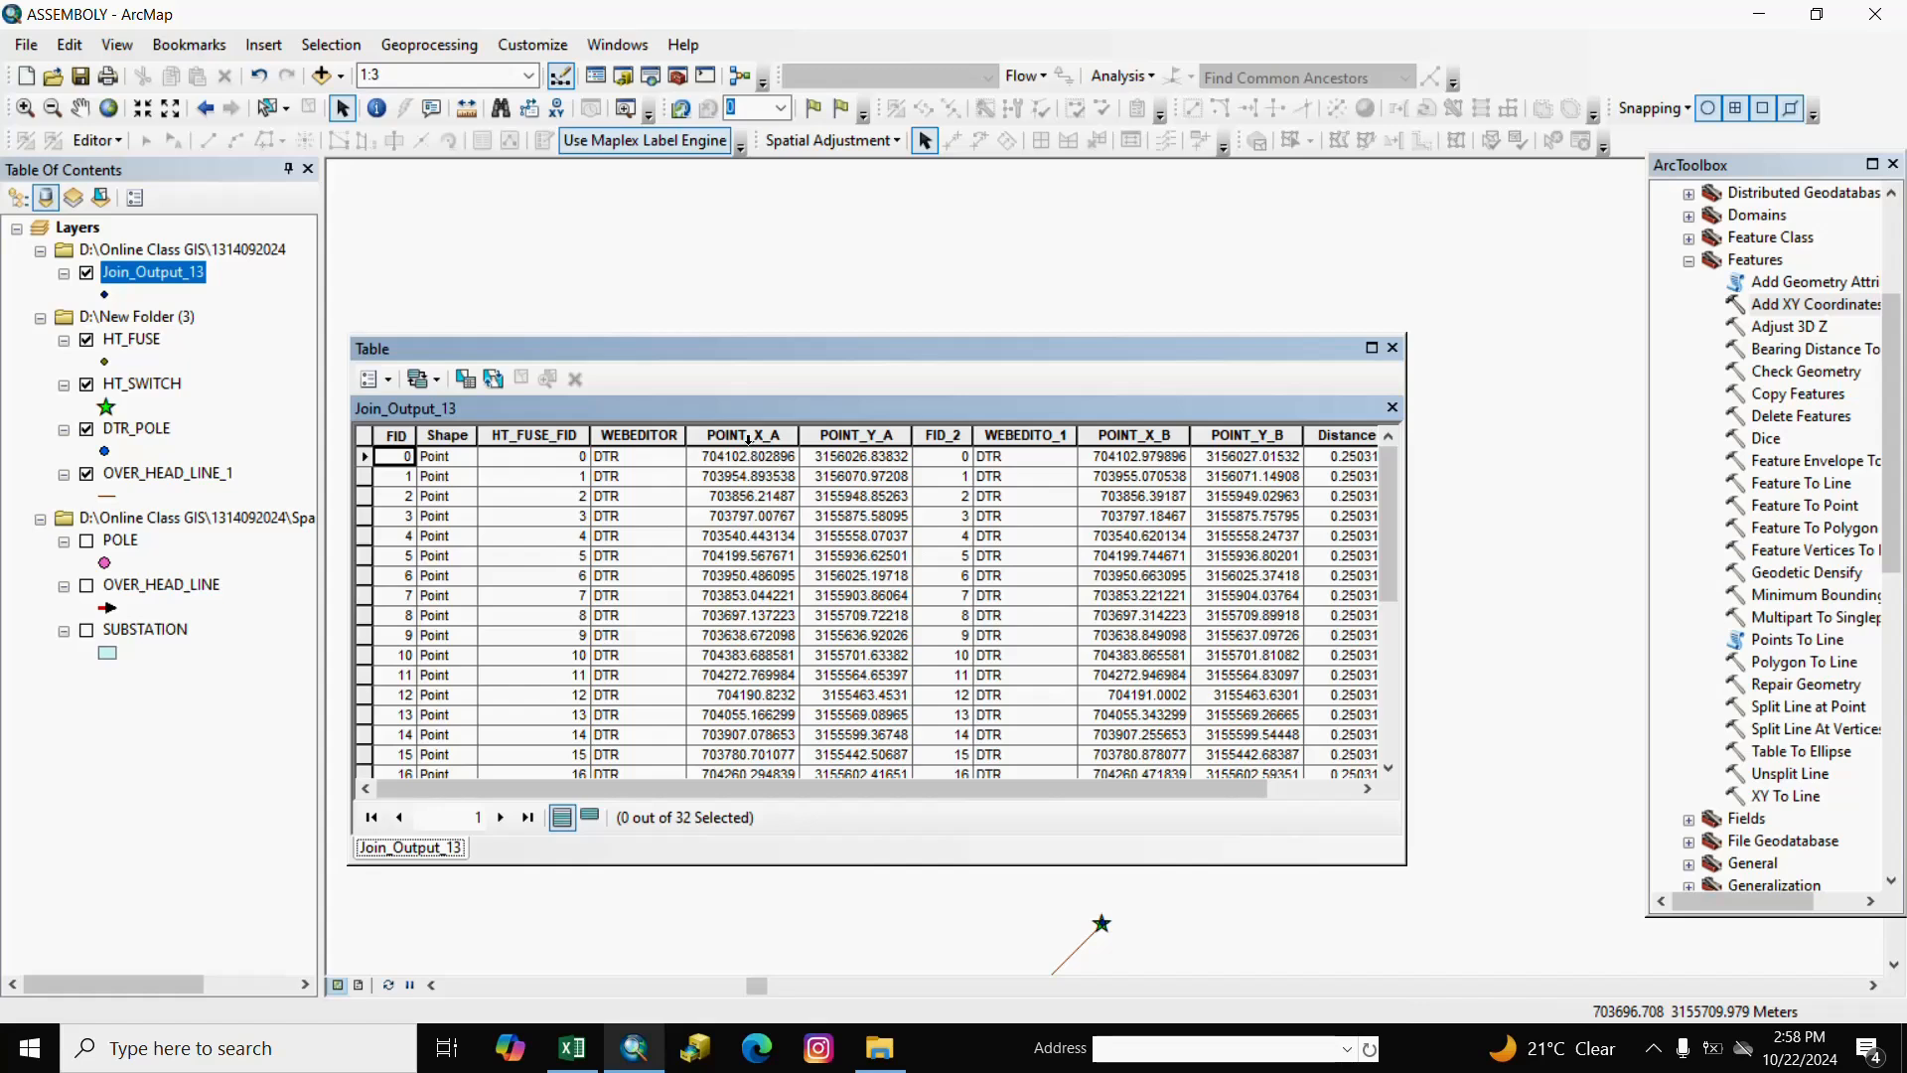
pyautogui.click(747, 439)
pyautogui.click(849, 438)
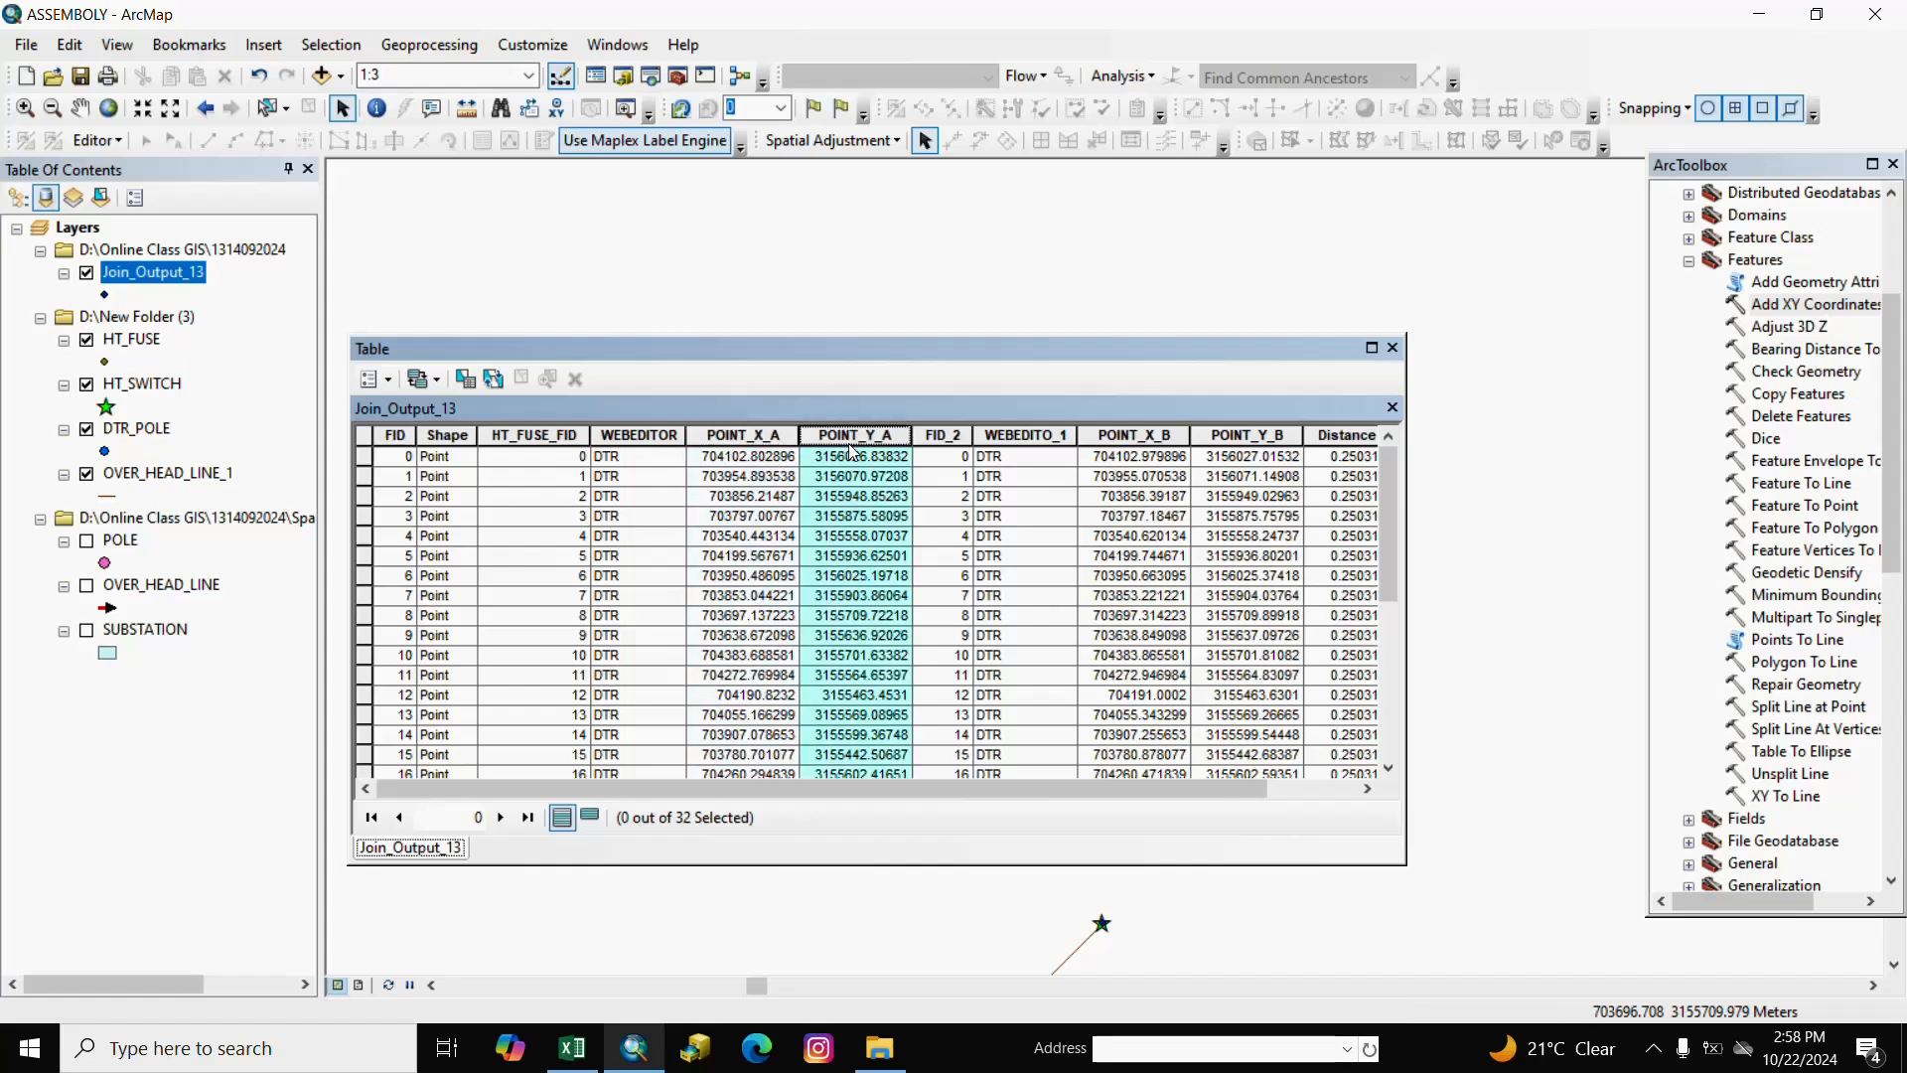
pyautogui.click(1138, 438)
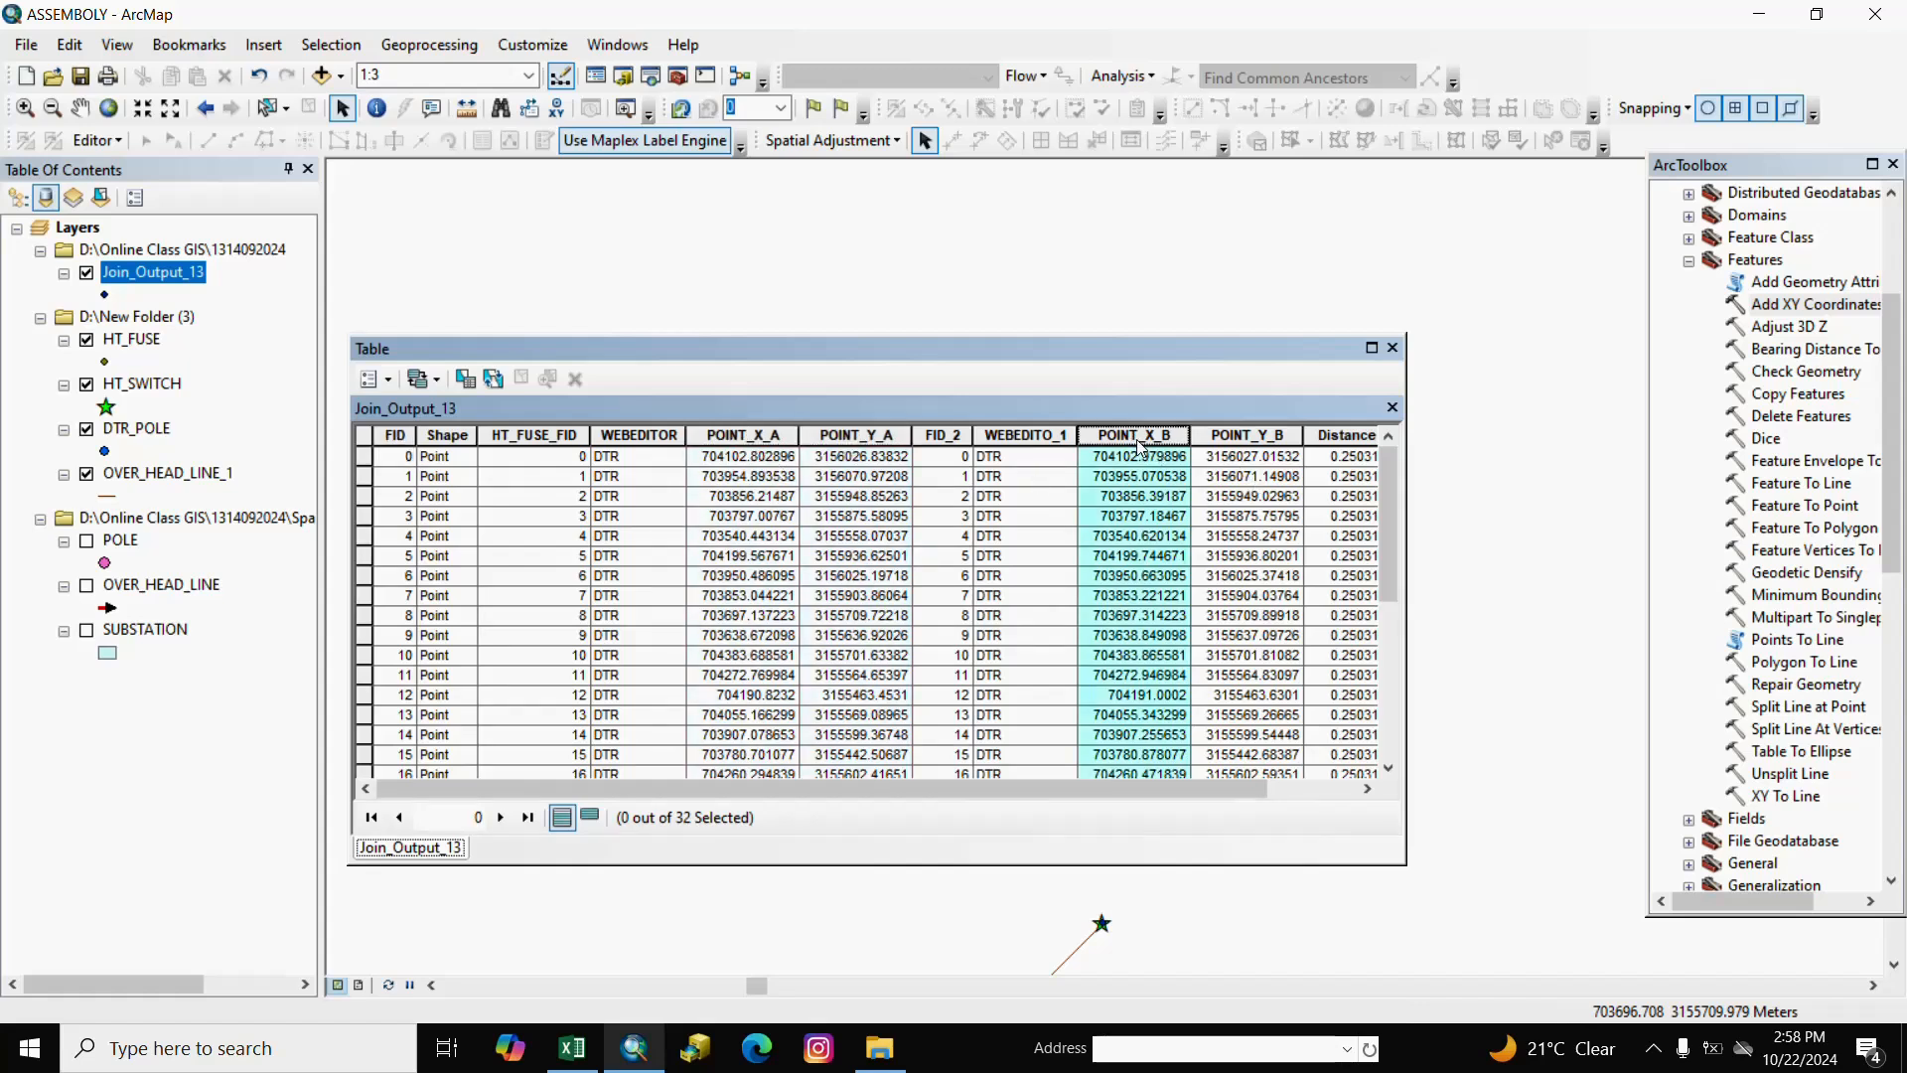
pyautogui.click(1222, 438)
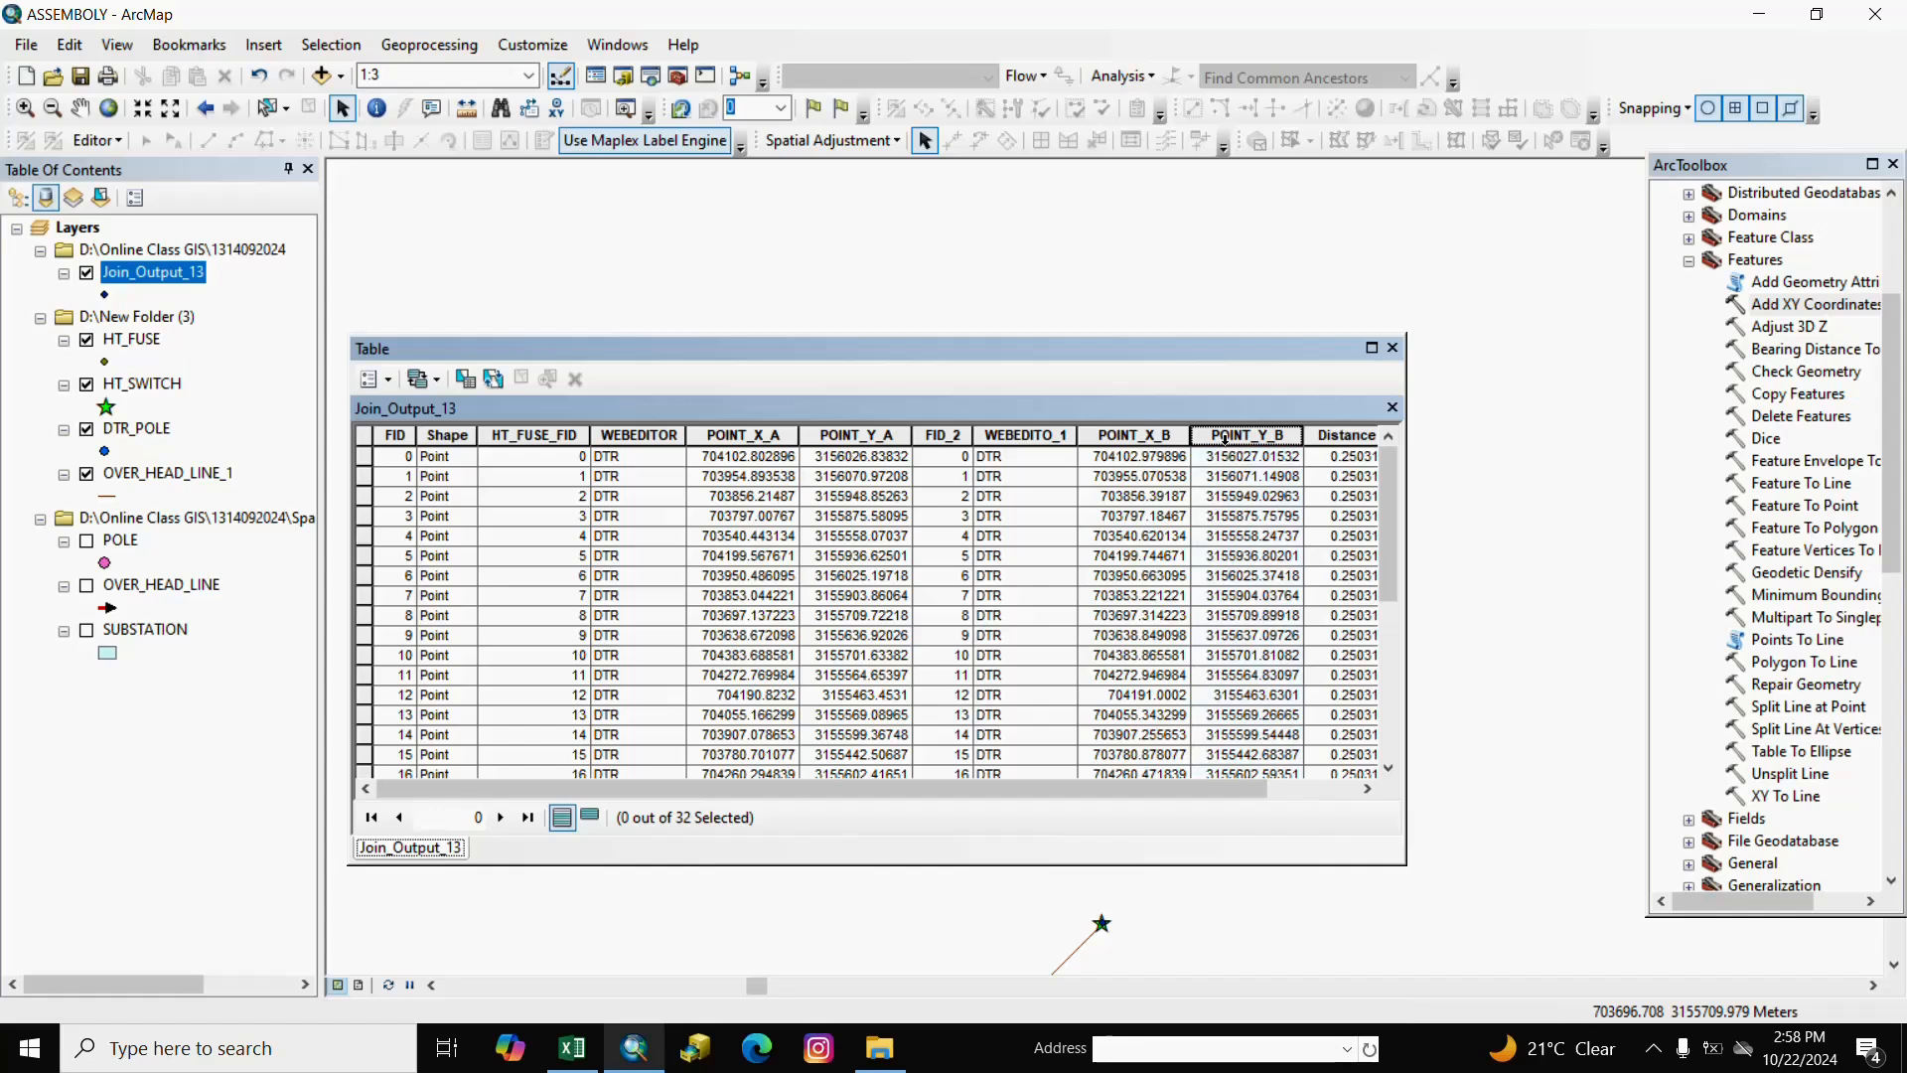
pyautogui.click(1393, 350)
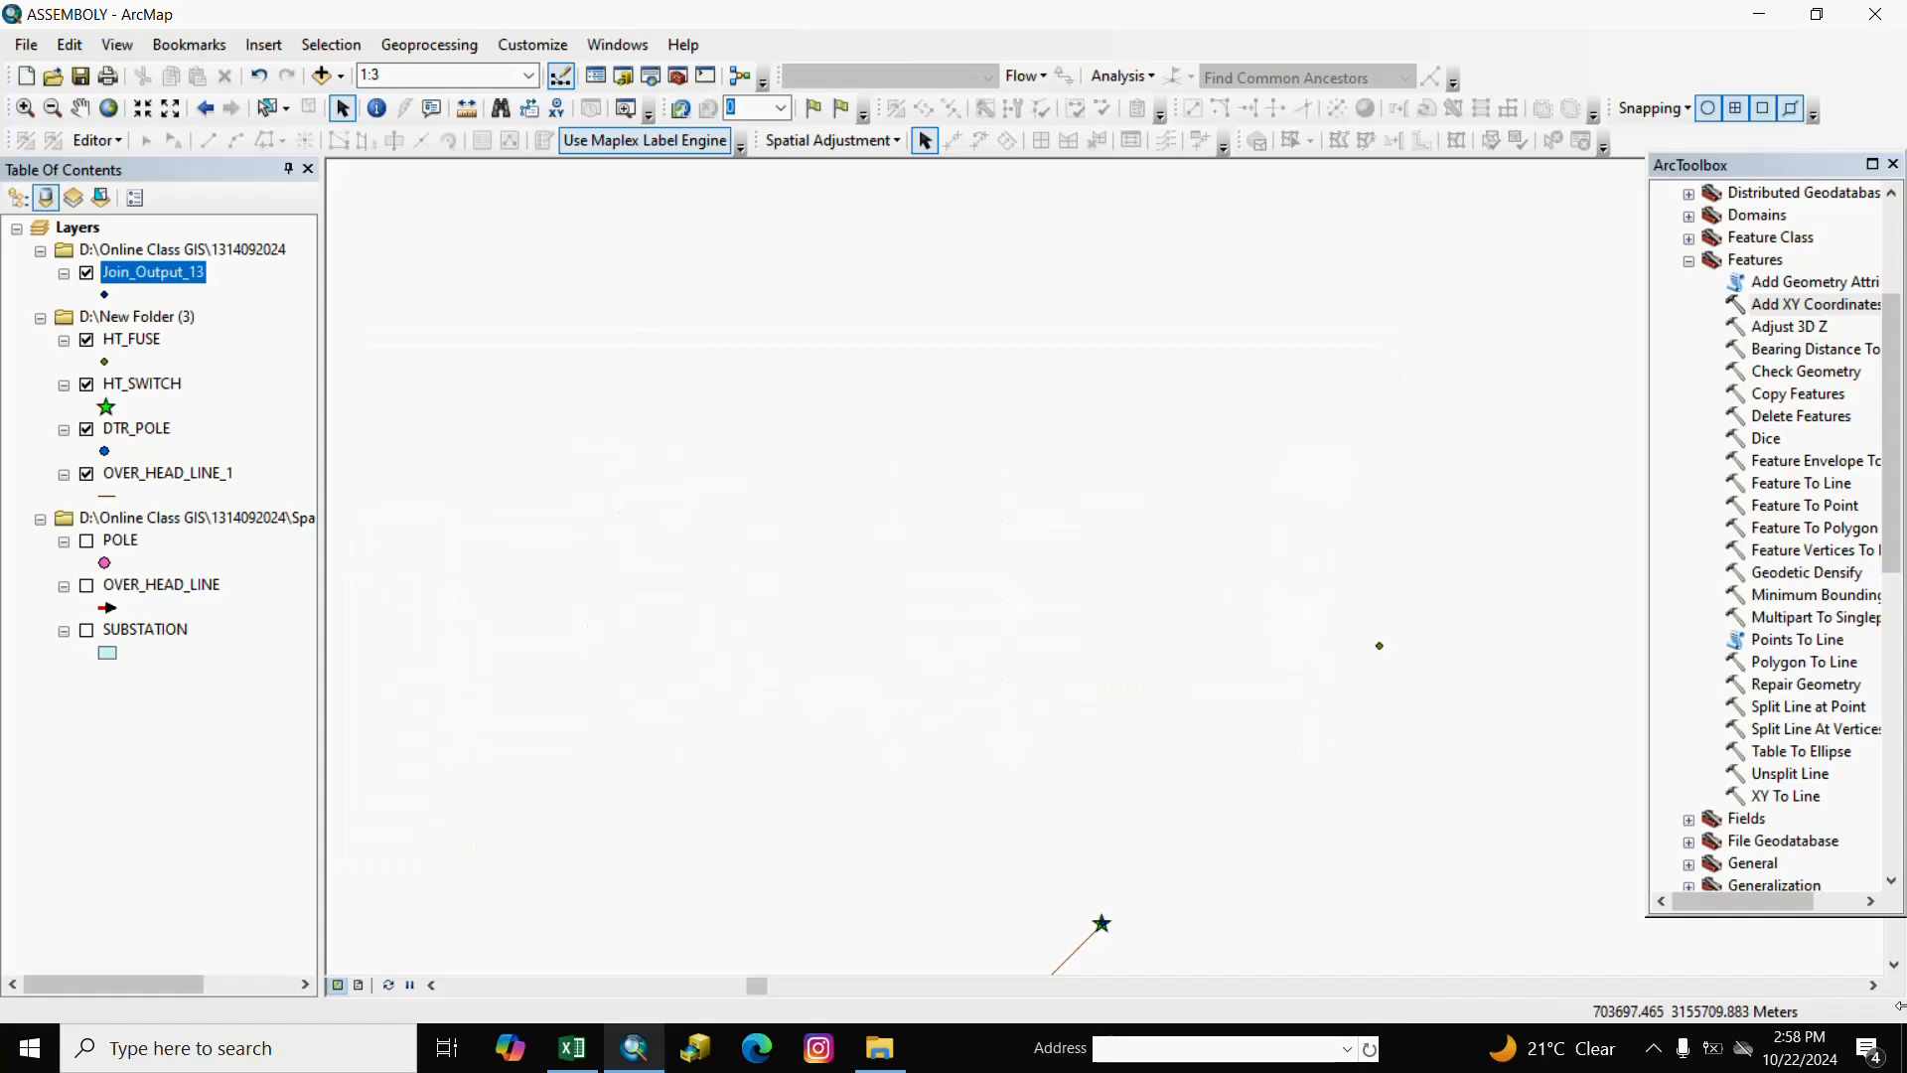
# Run XY To Line on Join_Output_13: start POINT_X/POINT_Y, end POINT_X_1/POINT_Y_1.
pyautogui.doubleClick(1780, 795)
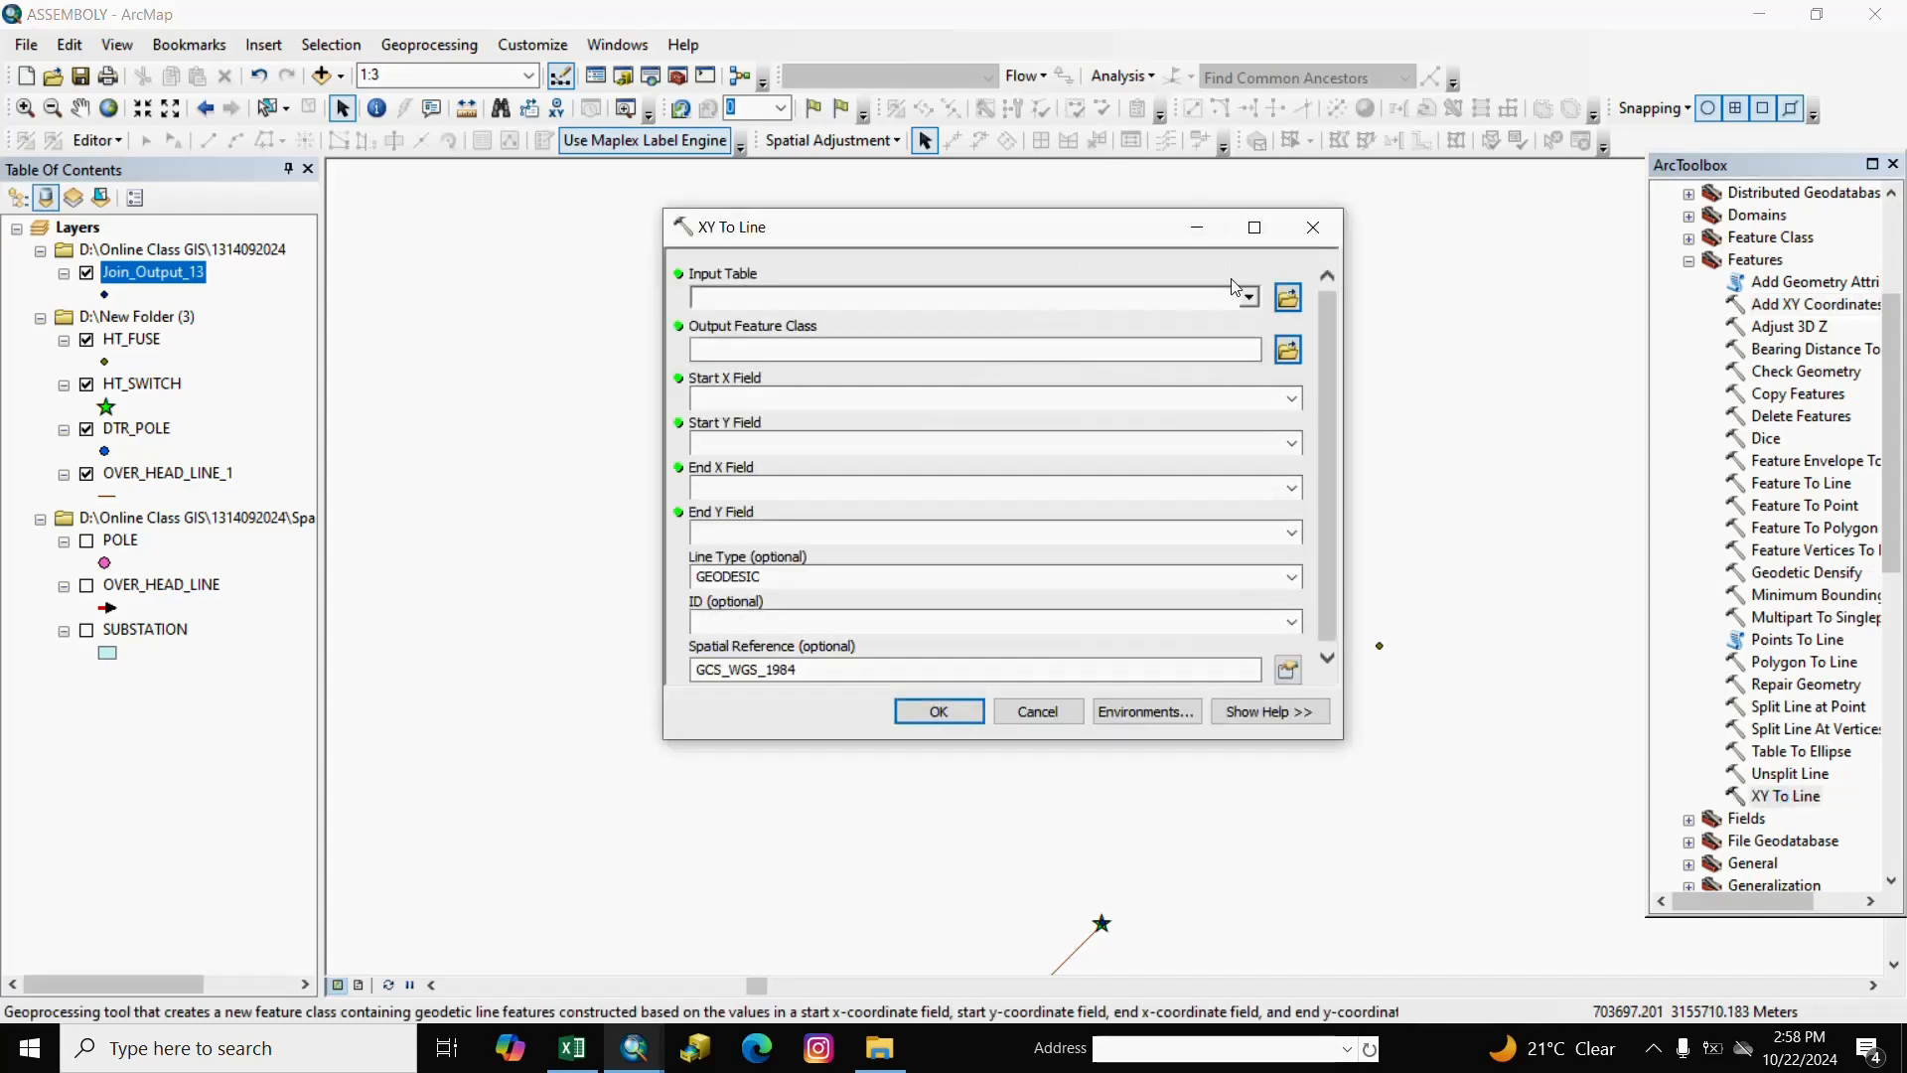
pyautogui.click(1250, 299)
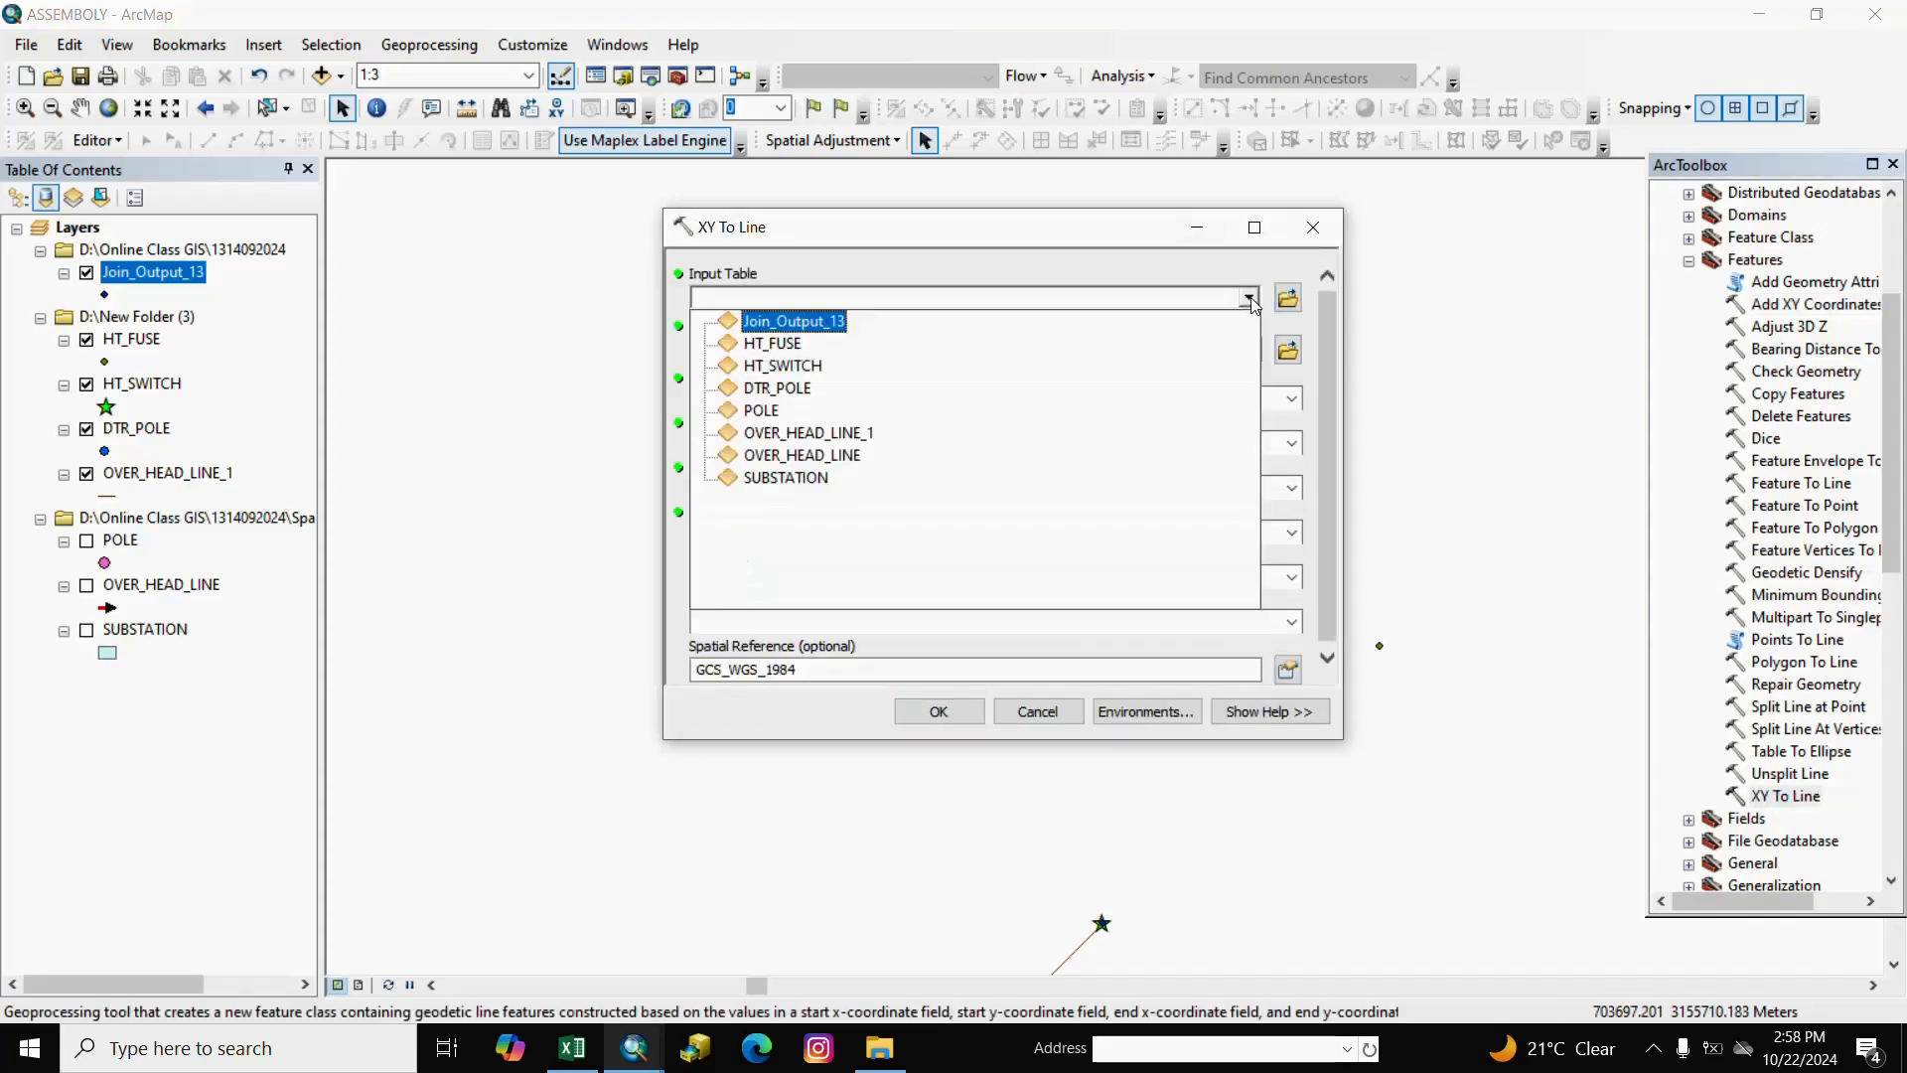
pyautogui.click(781, 328)
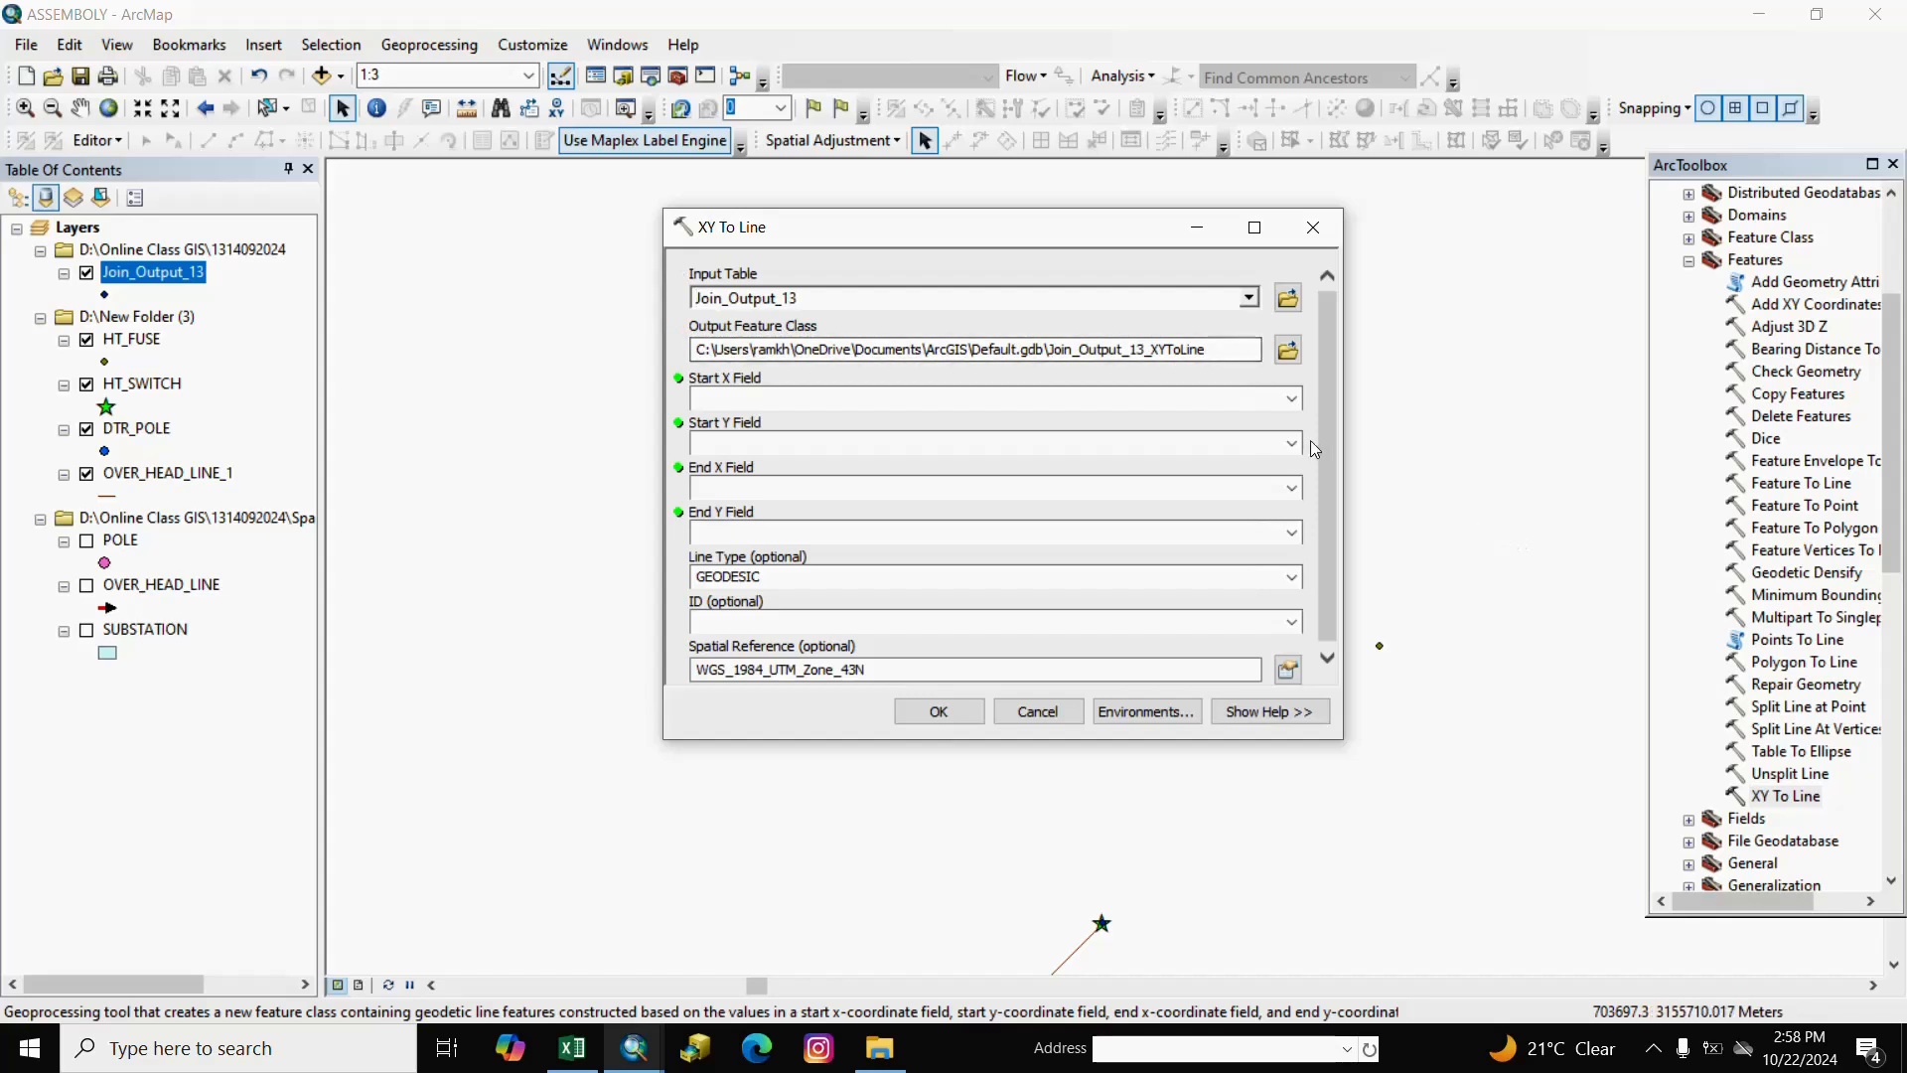
pyautogui.click(1291, 399)
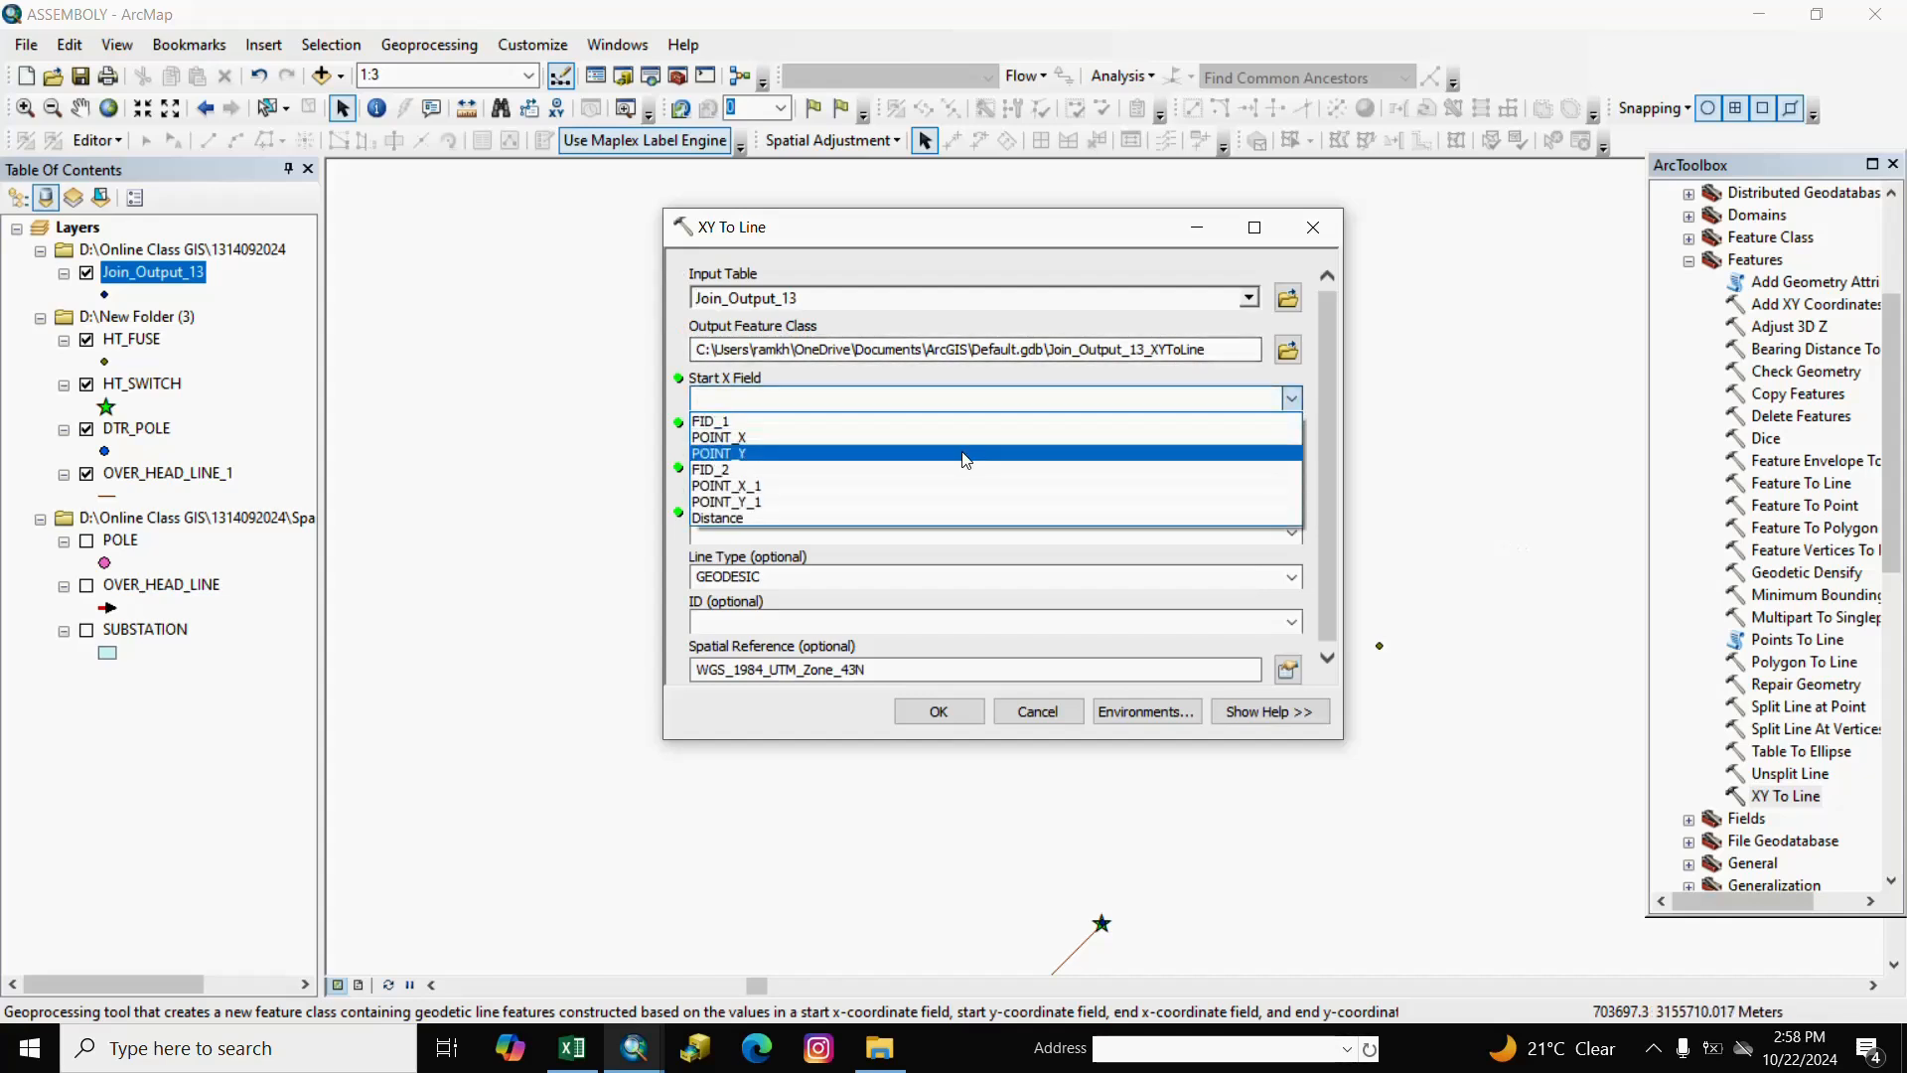
pyautogui.click(724, 438)
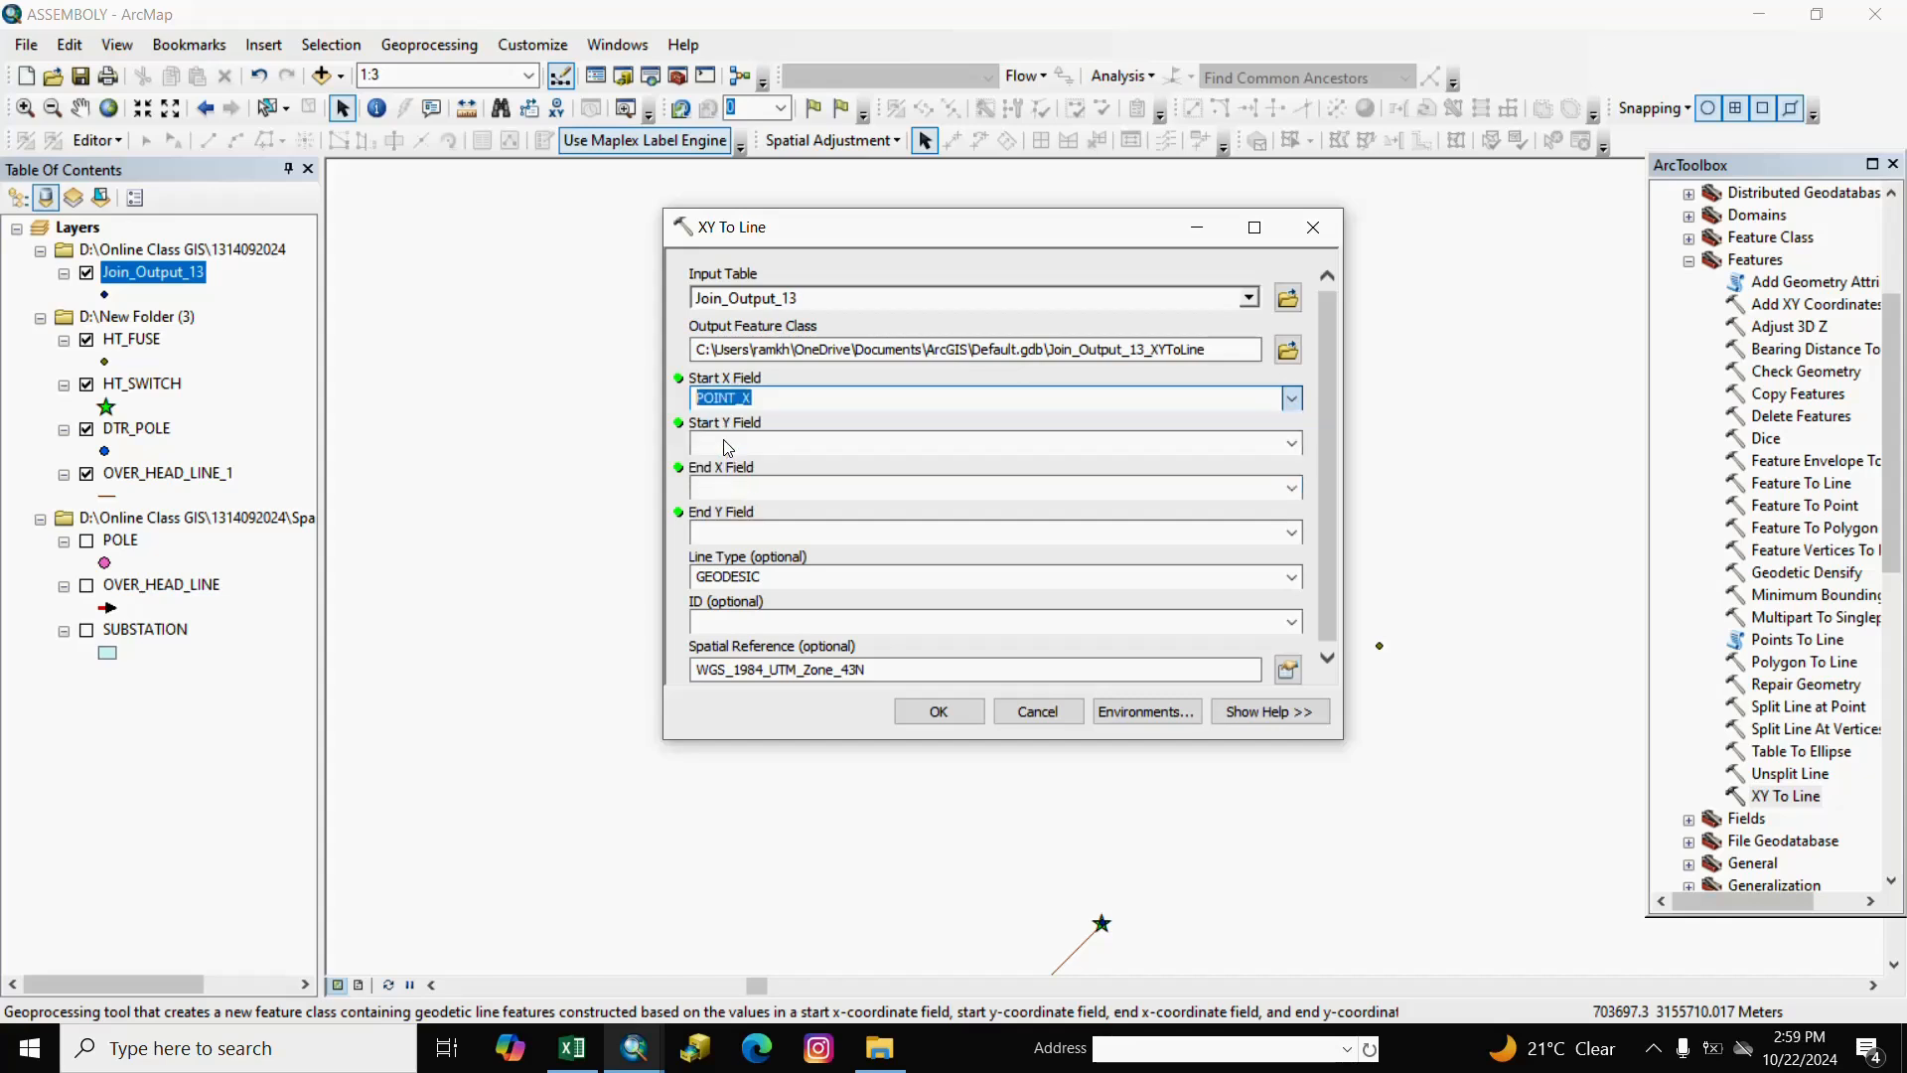
pyautogui.click(1292, 443)
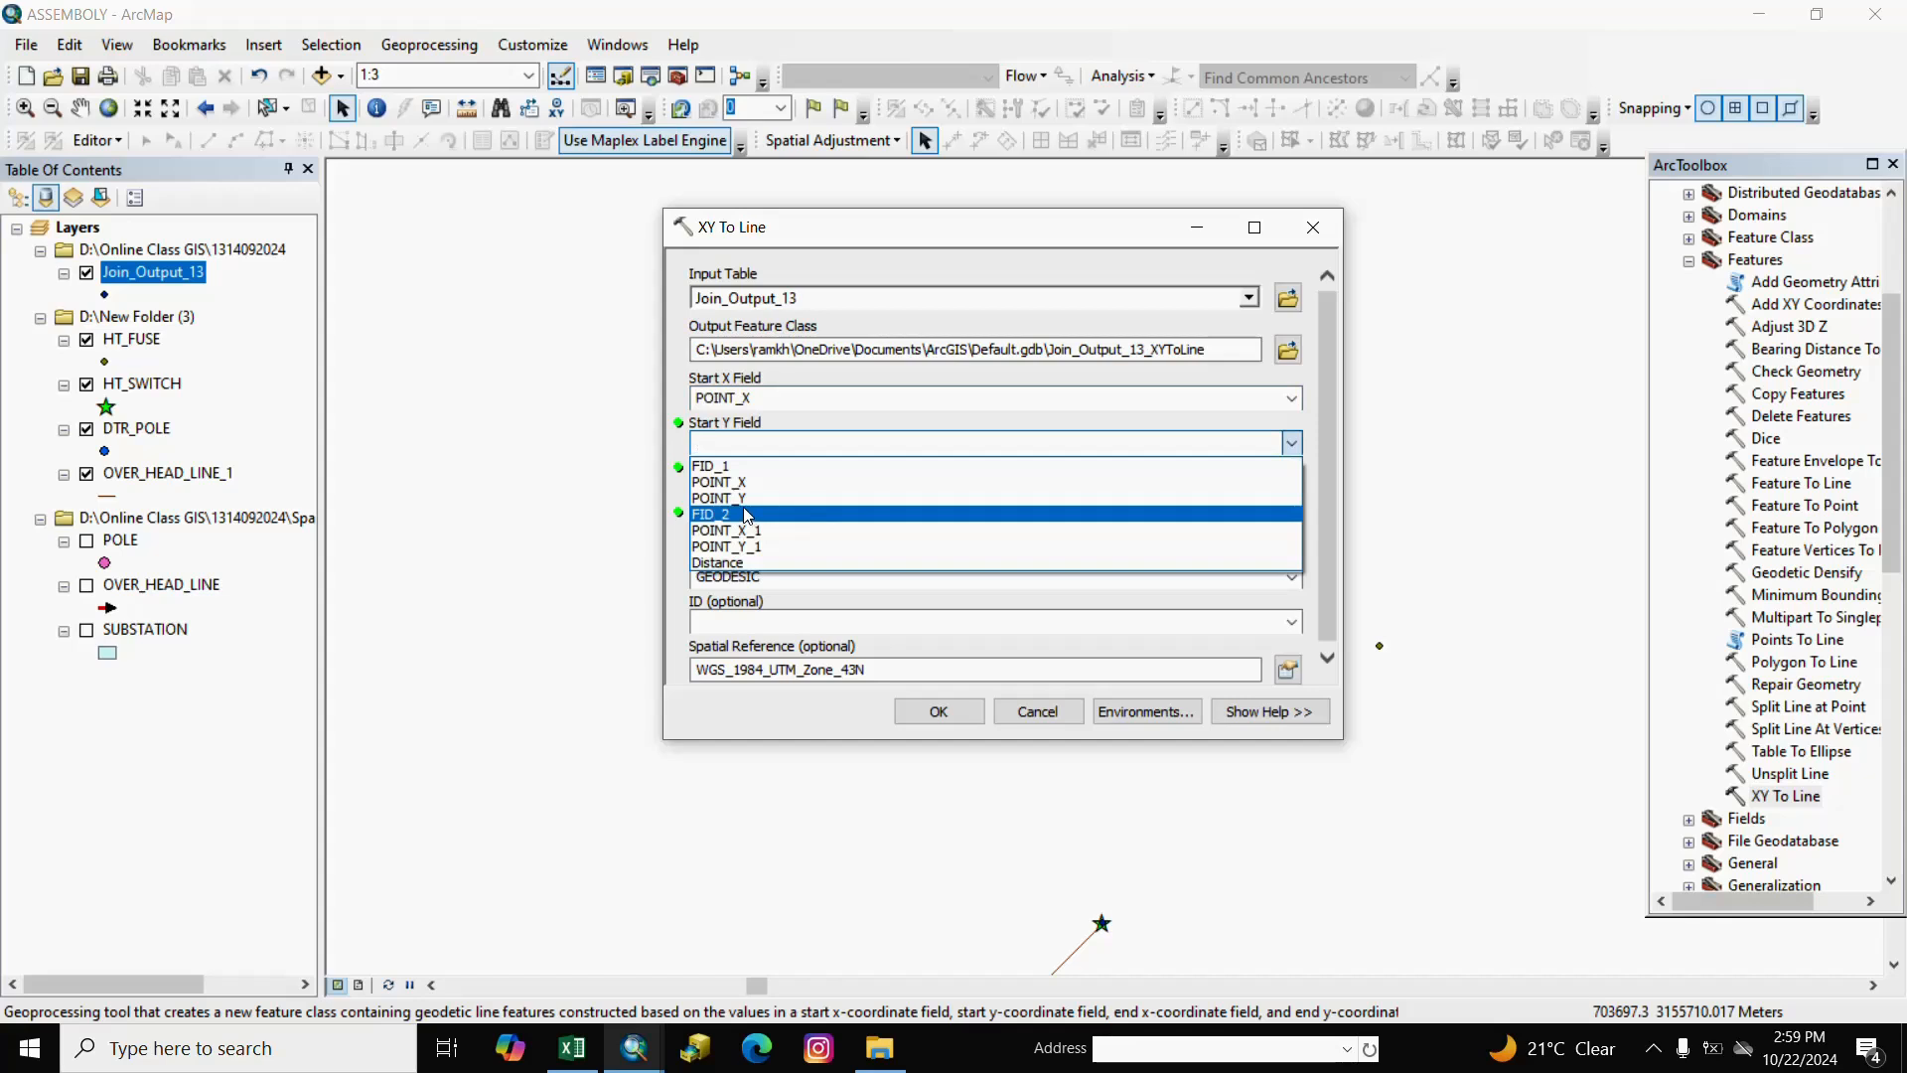
pyautogui.click(729, 499)
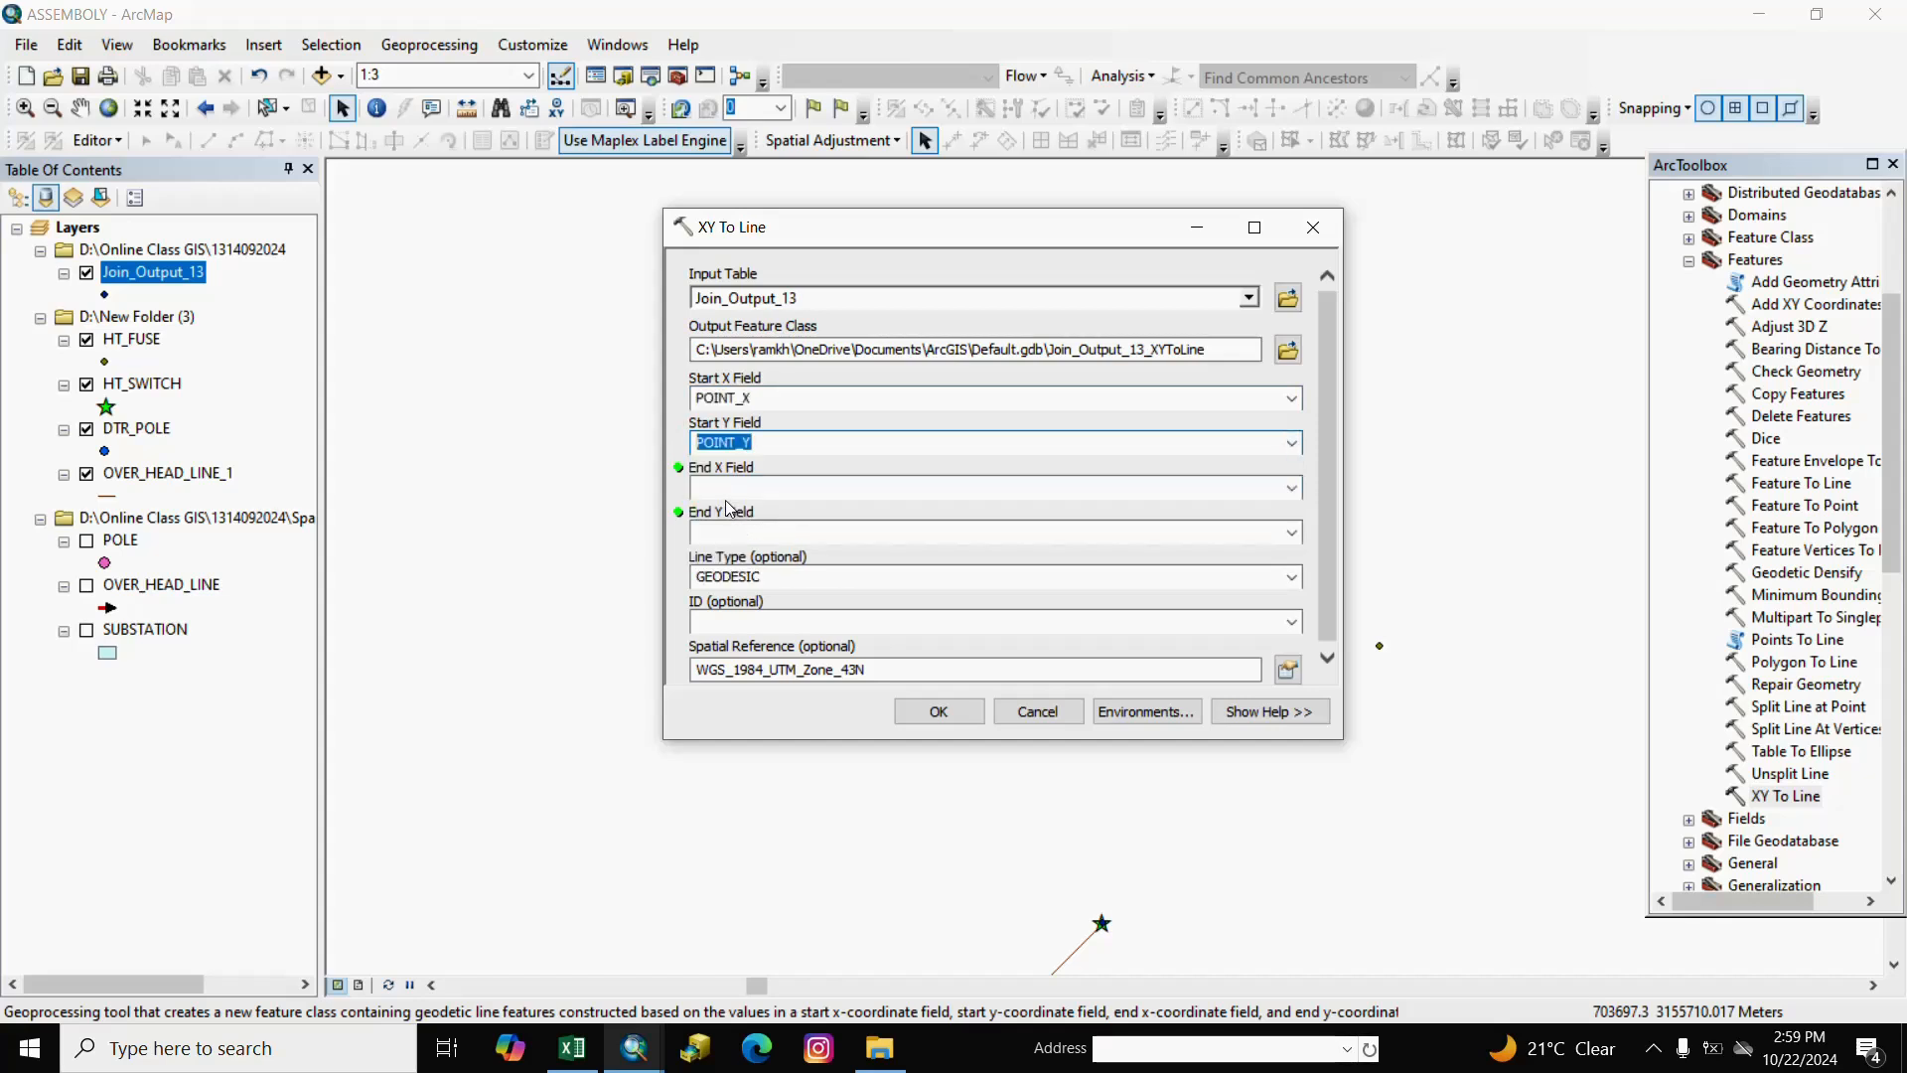
pyautogui.click(1291, 488)
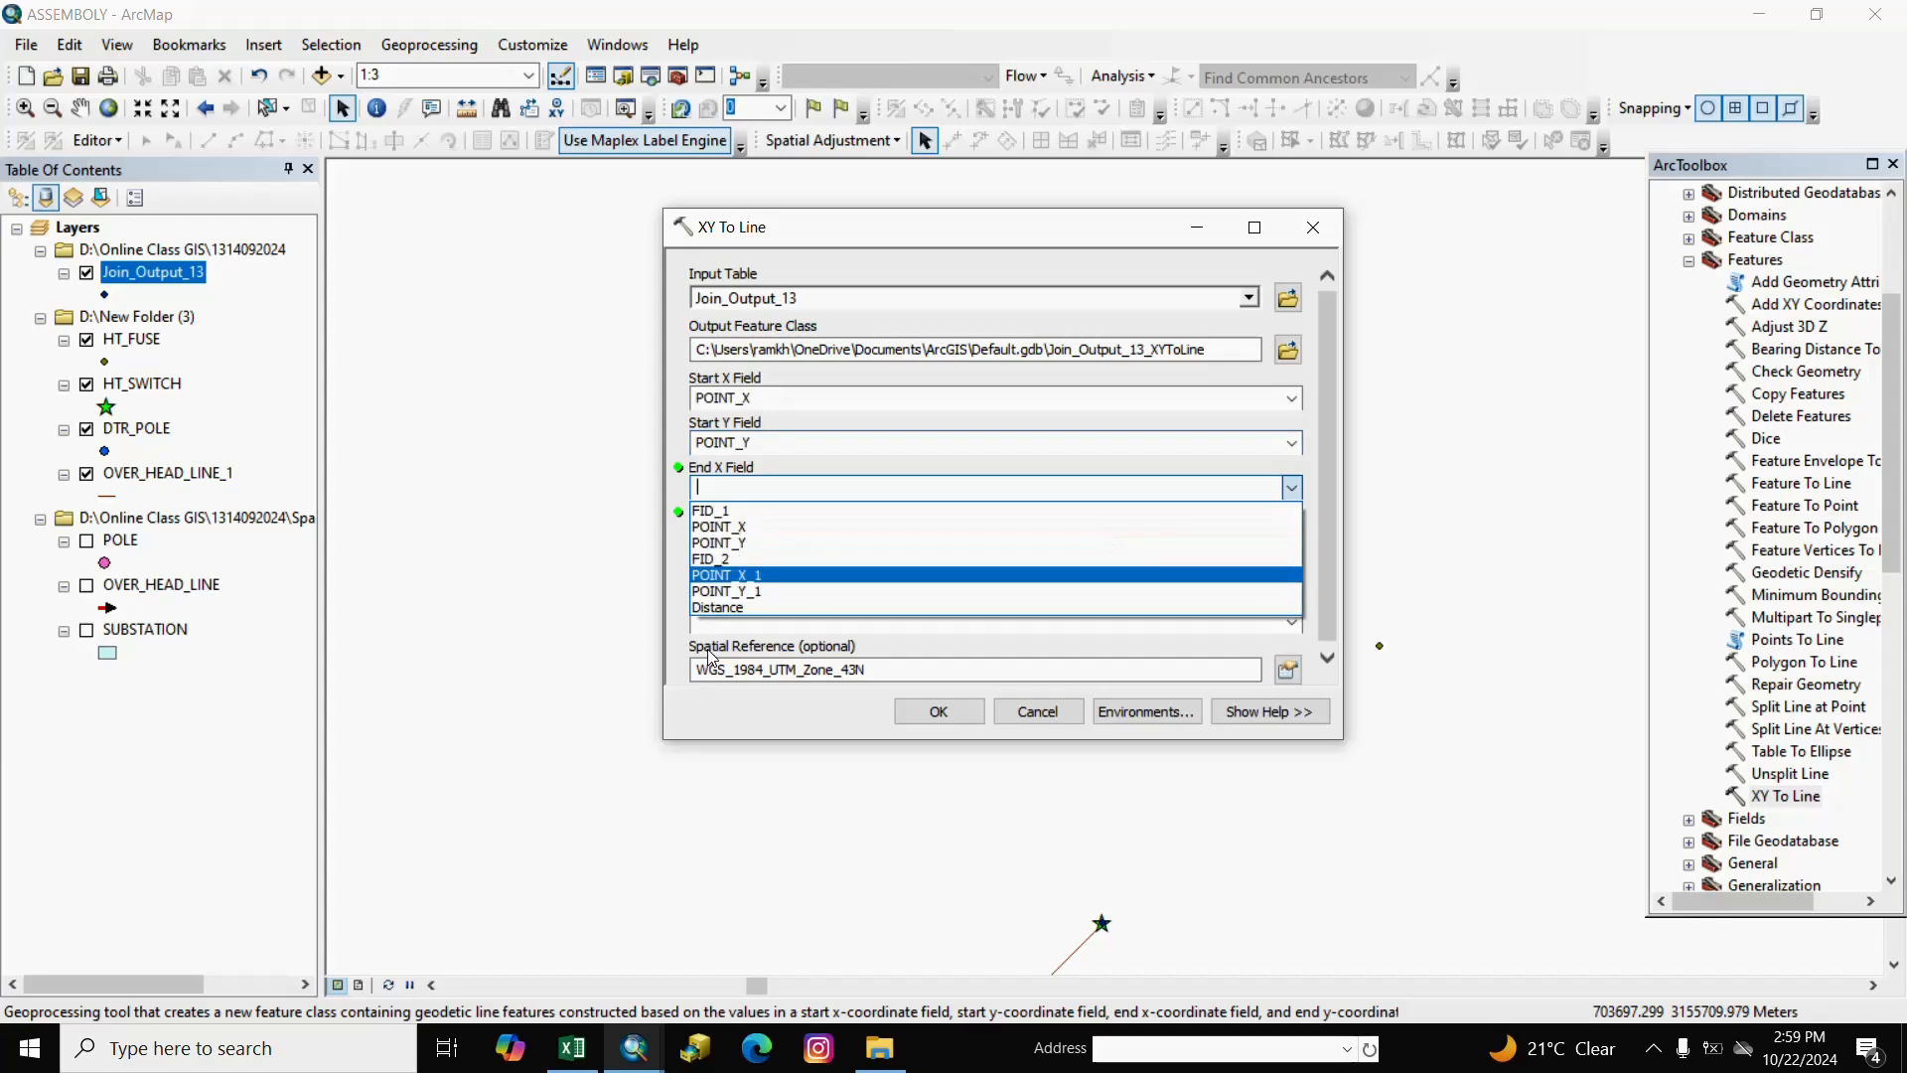
pyautogui.click(730, 576)
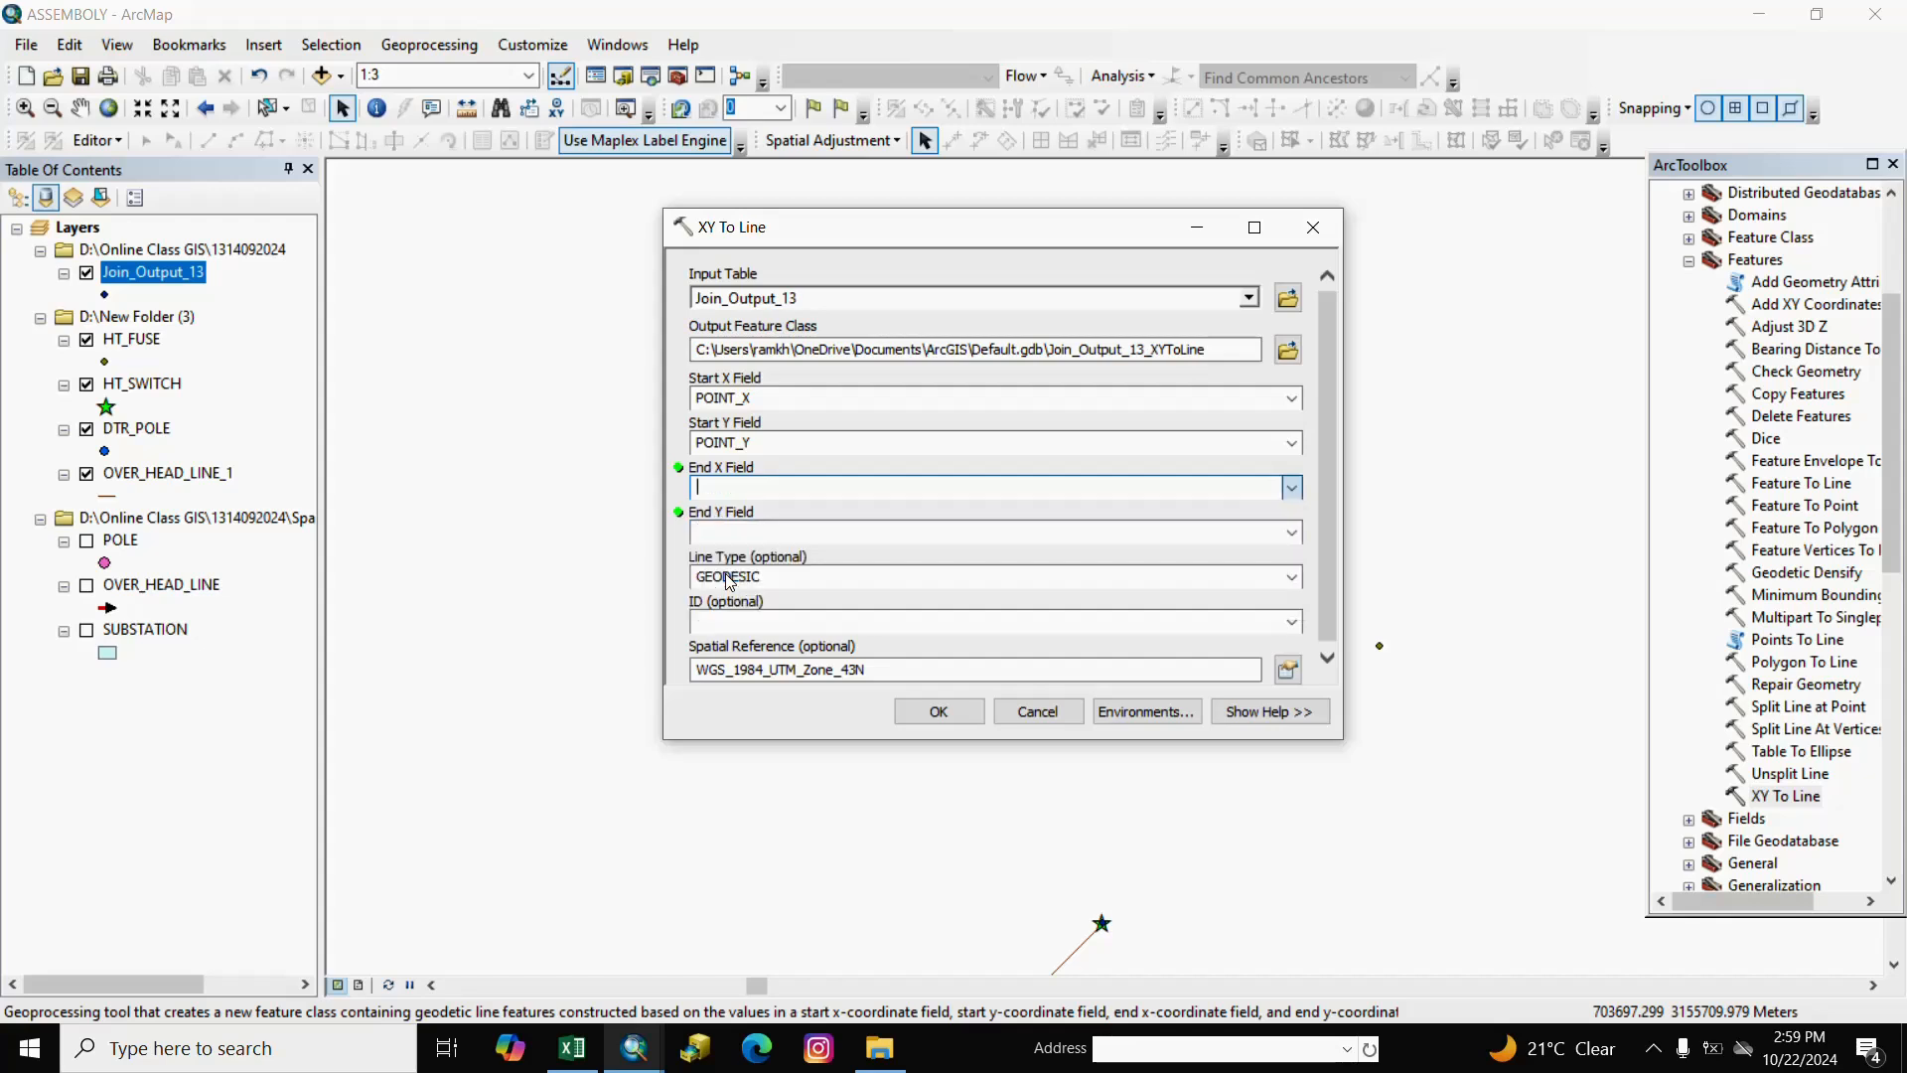
pyautogui.click(1291, 532)
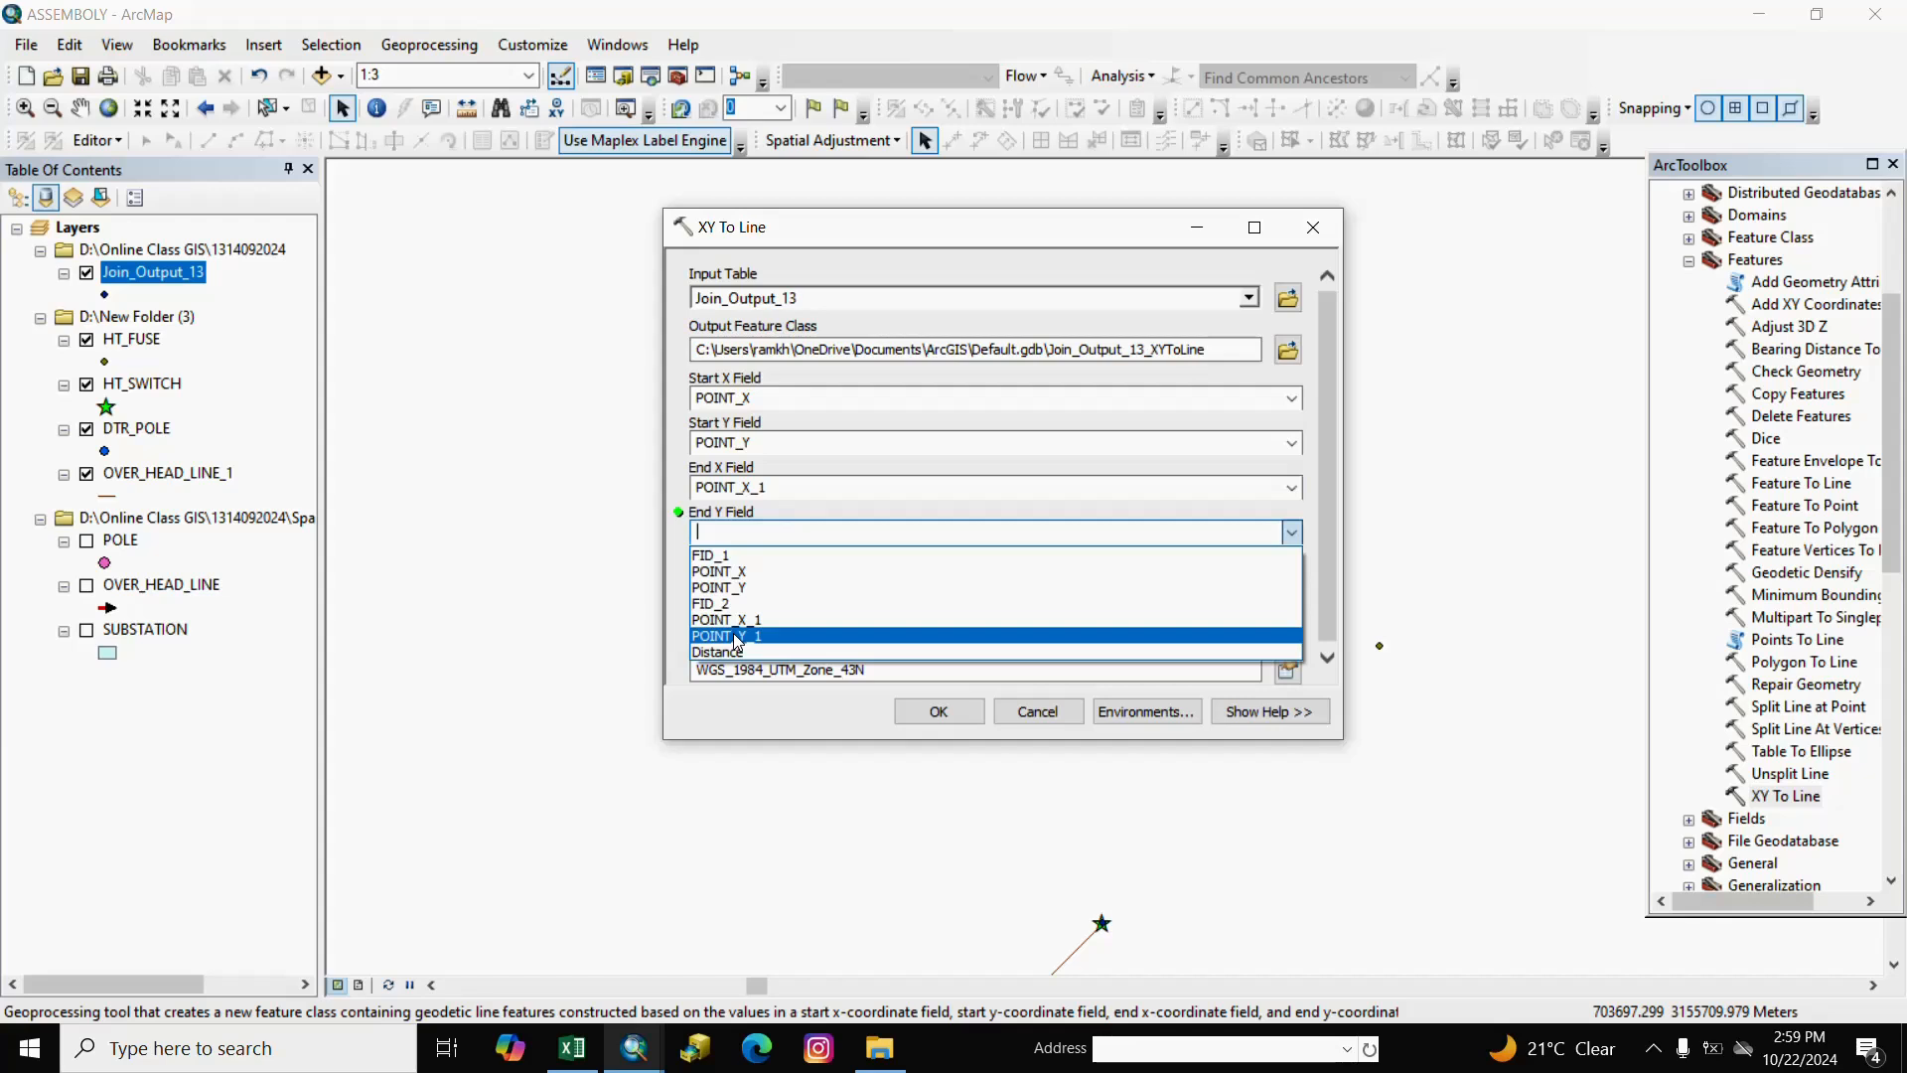
pyautogui.click(737, 638)
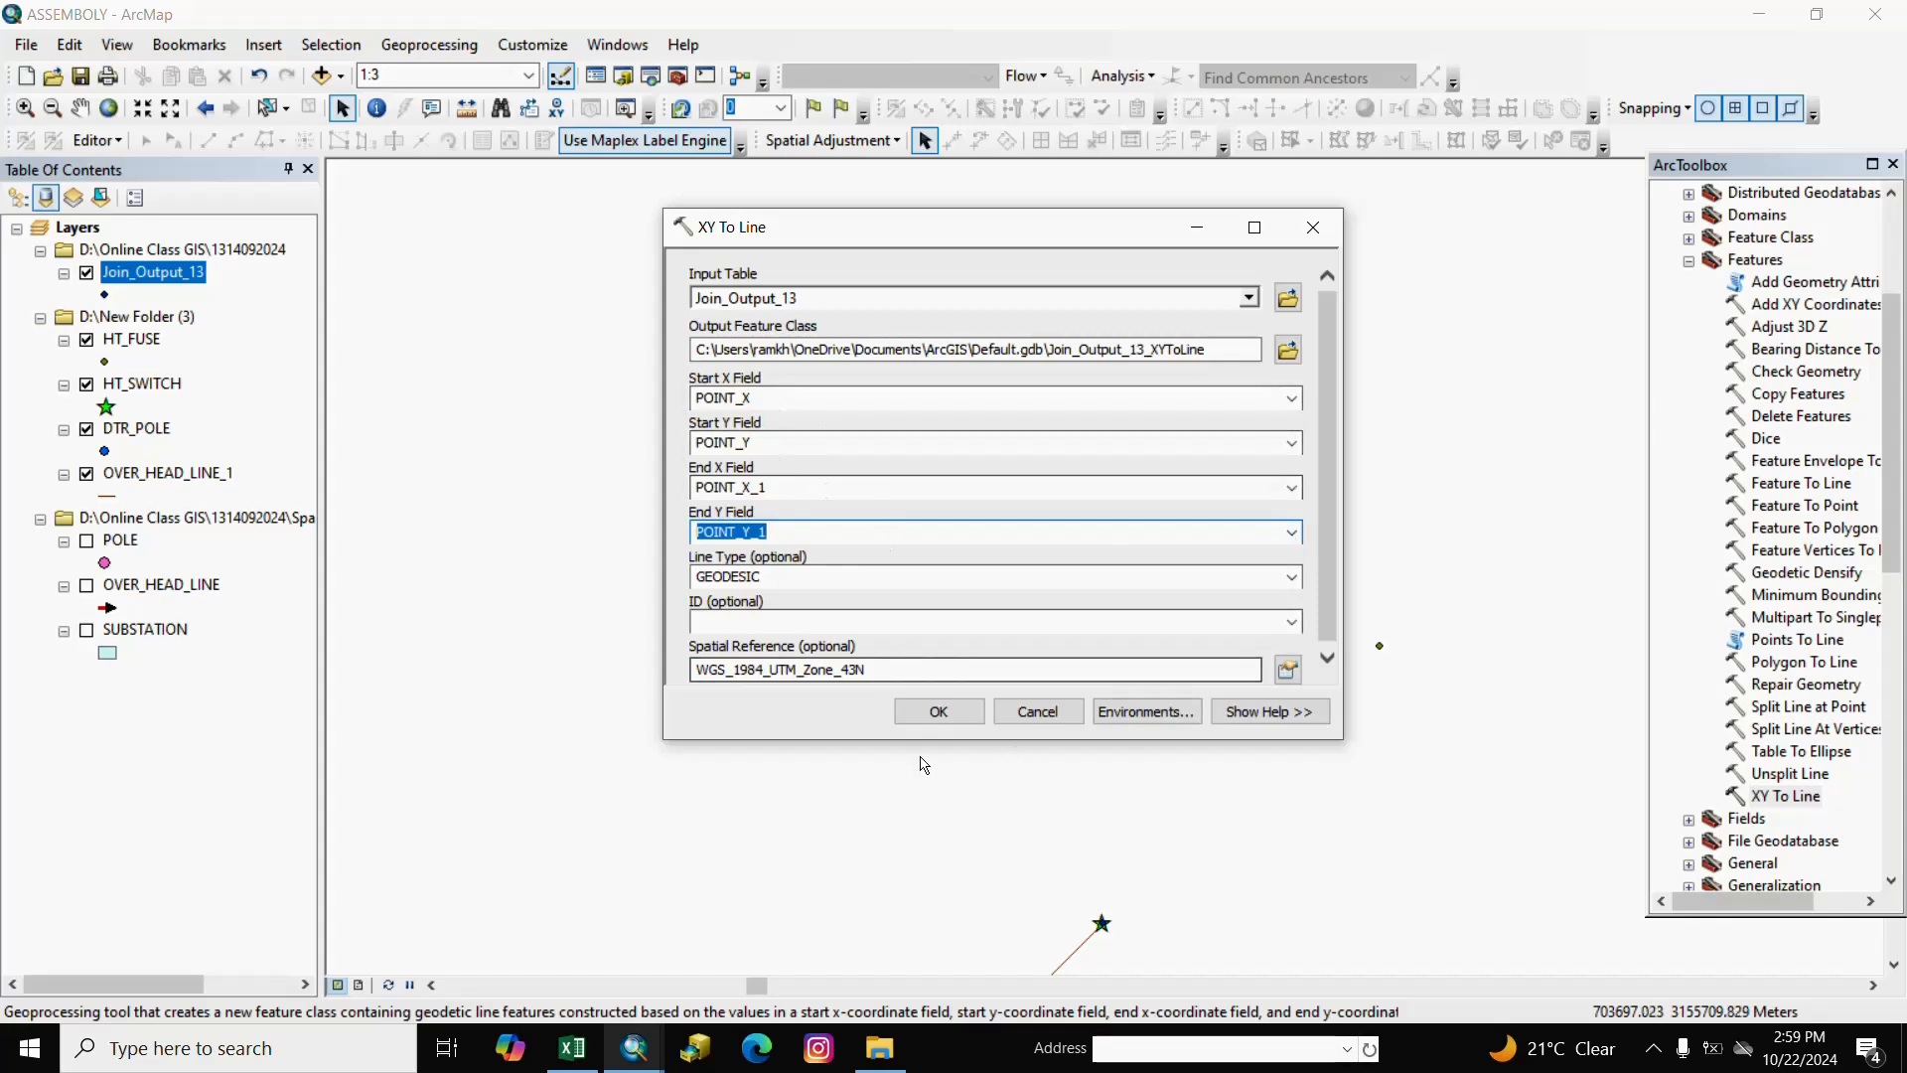
pyautogui.click(942, 713)
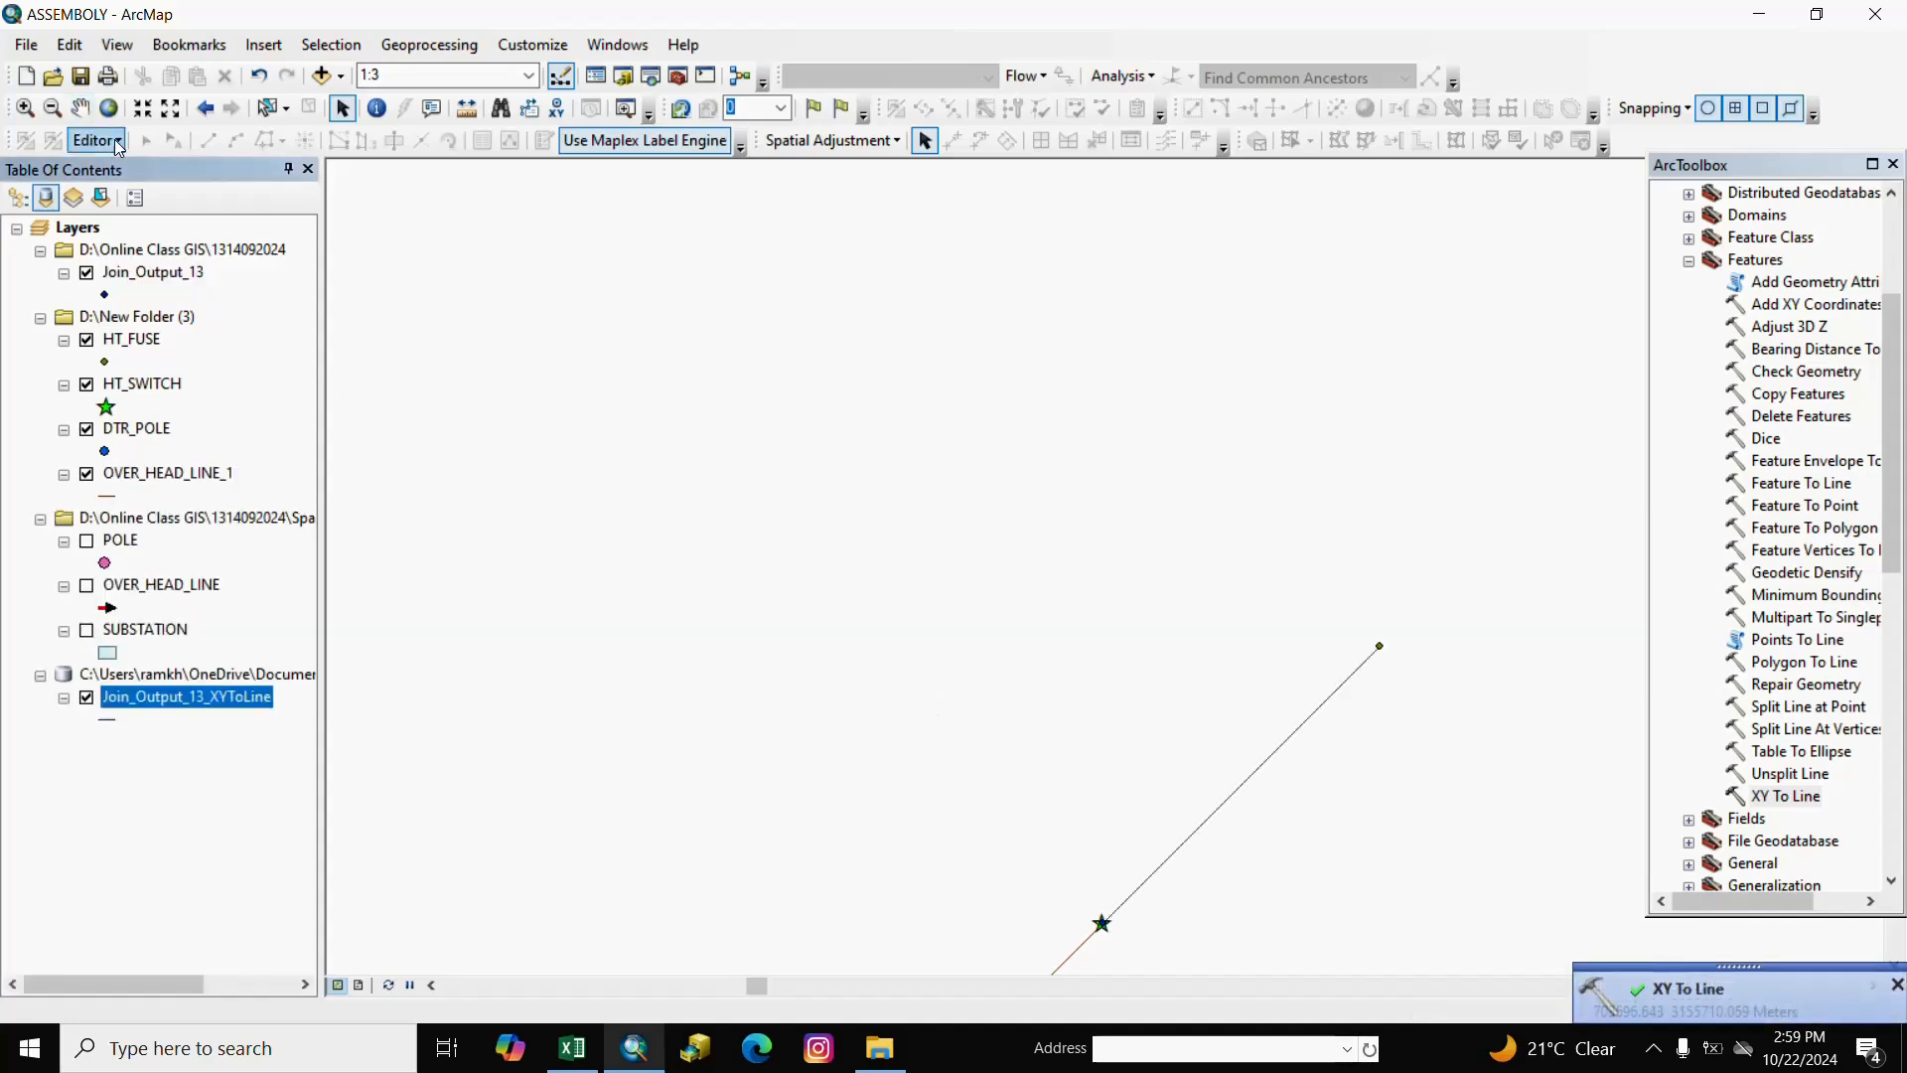
# Pan the map to bring the new connecting lines fully into view.
pyautogui.click(80, 107)
pyautogui.moveTo(1061, 686); pyautogui.dragTo(851, 505)
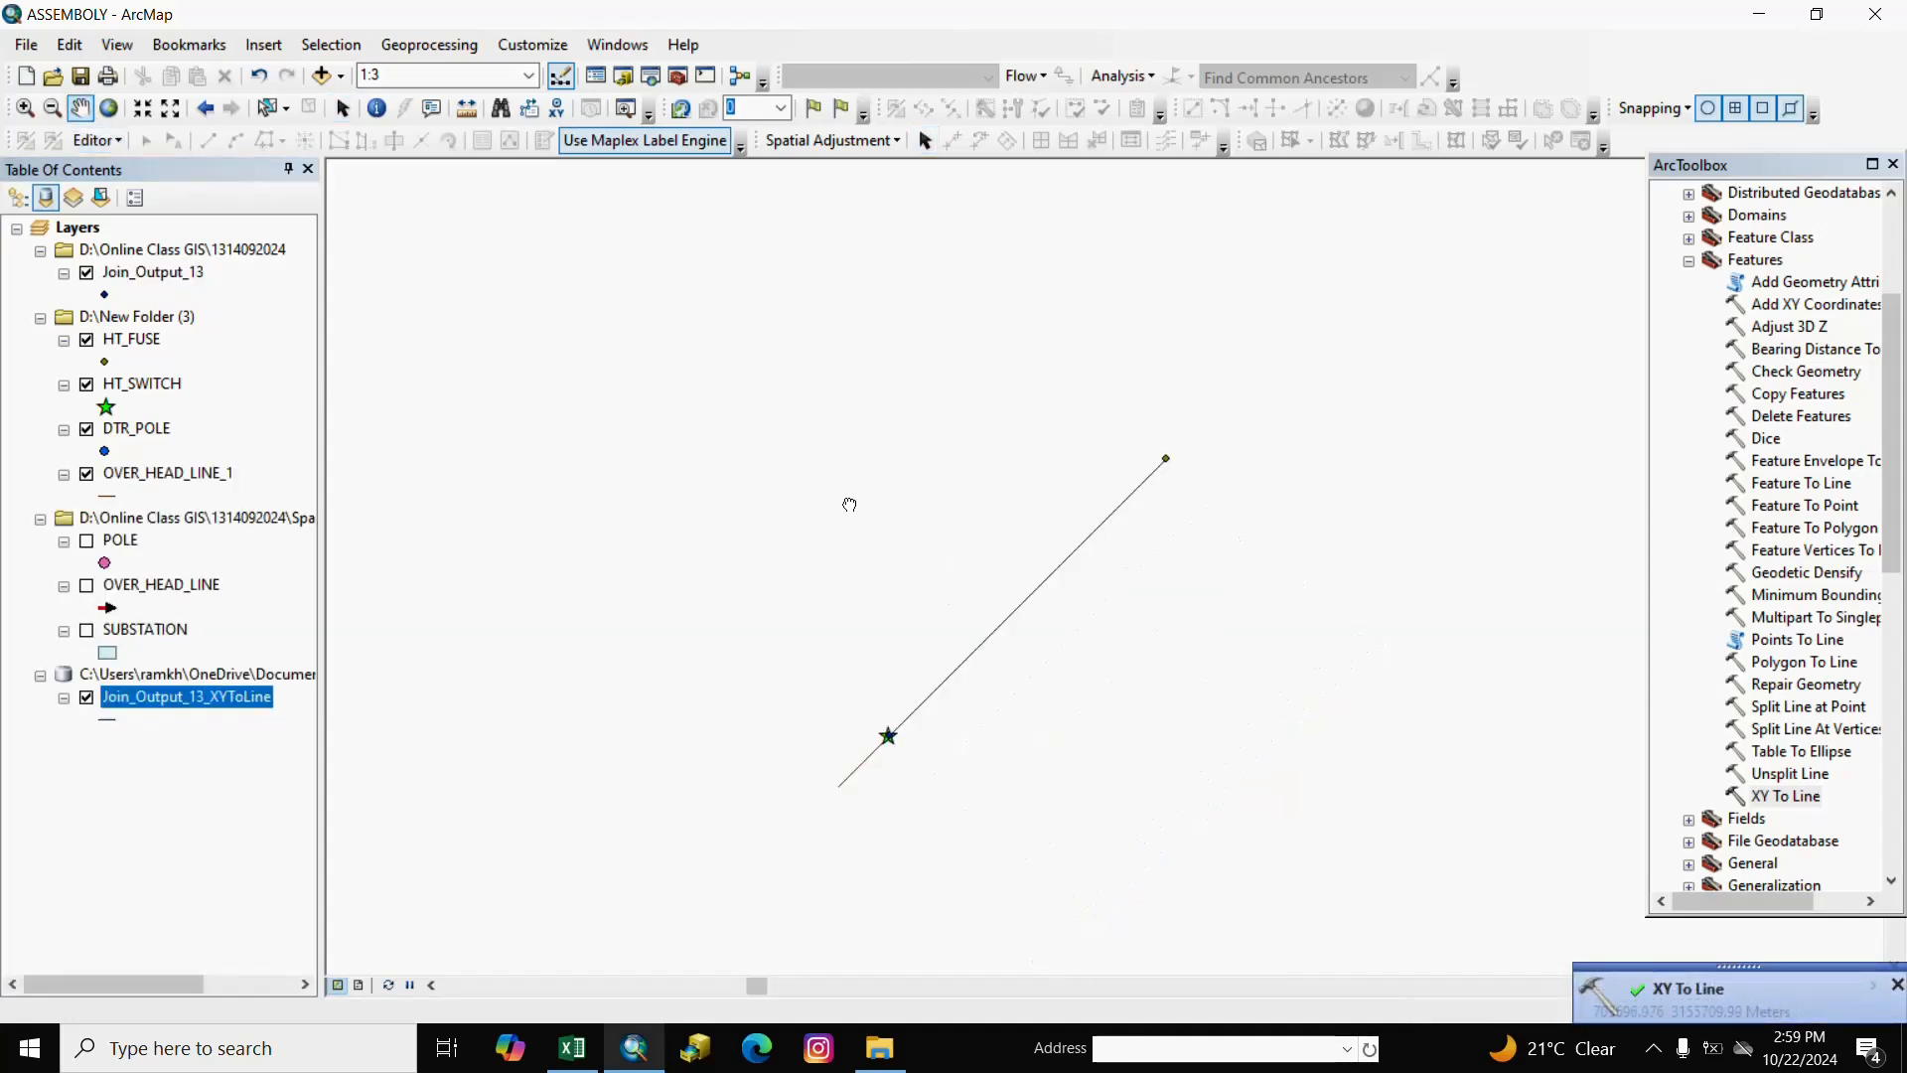
pyautogui.rightClick(851, 505)
pyautogui.moveTo(1376, 719); pyautogui.dragTo(1105, 568)
pyautogui.moveTo(866, 643); pyautogui.dragTo(1031, 691)
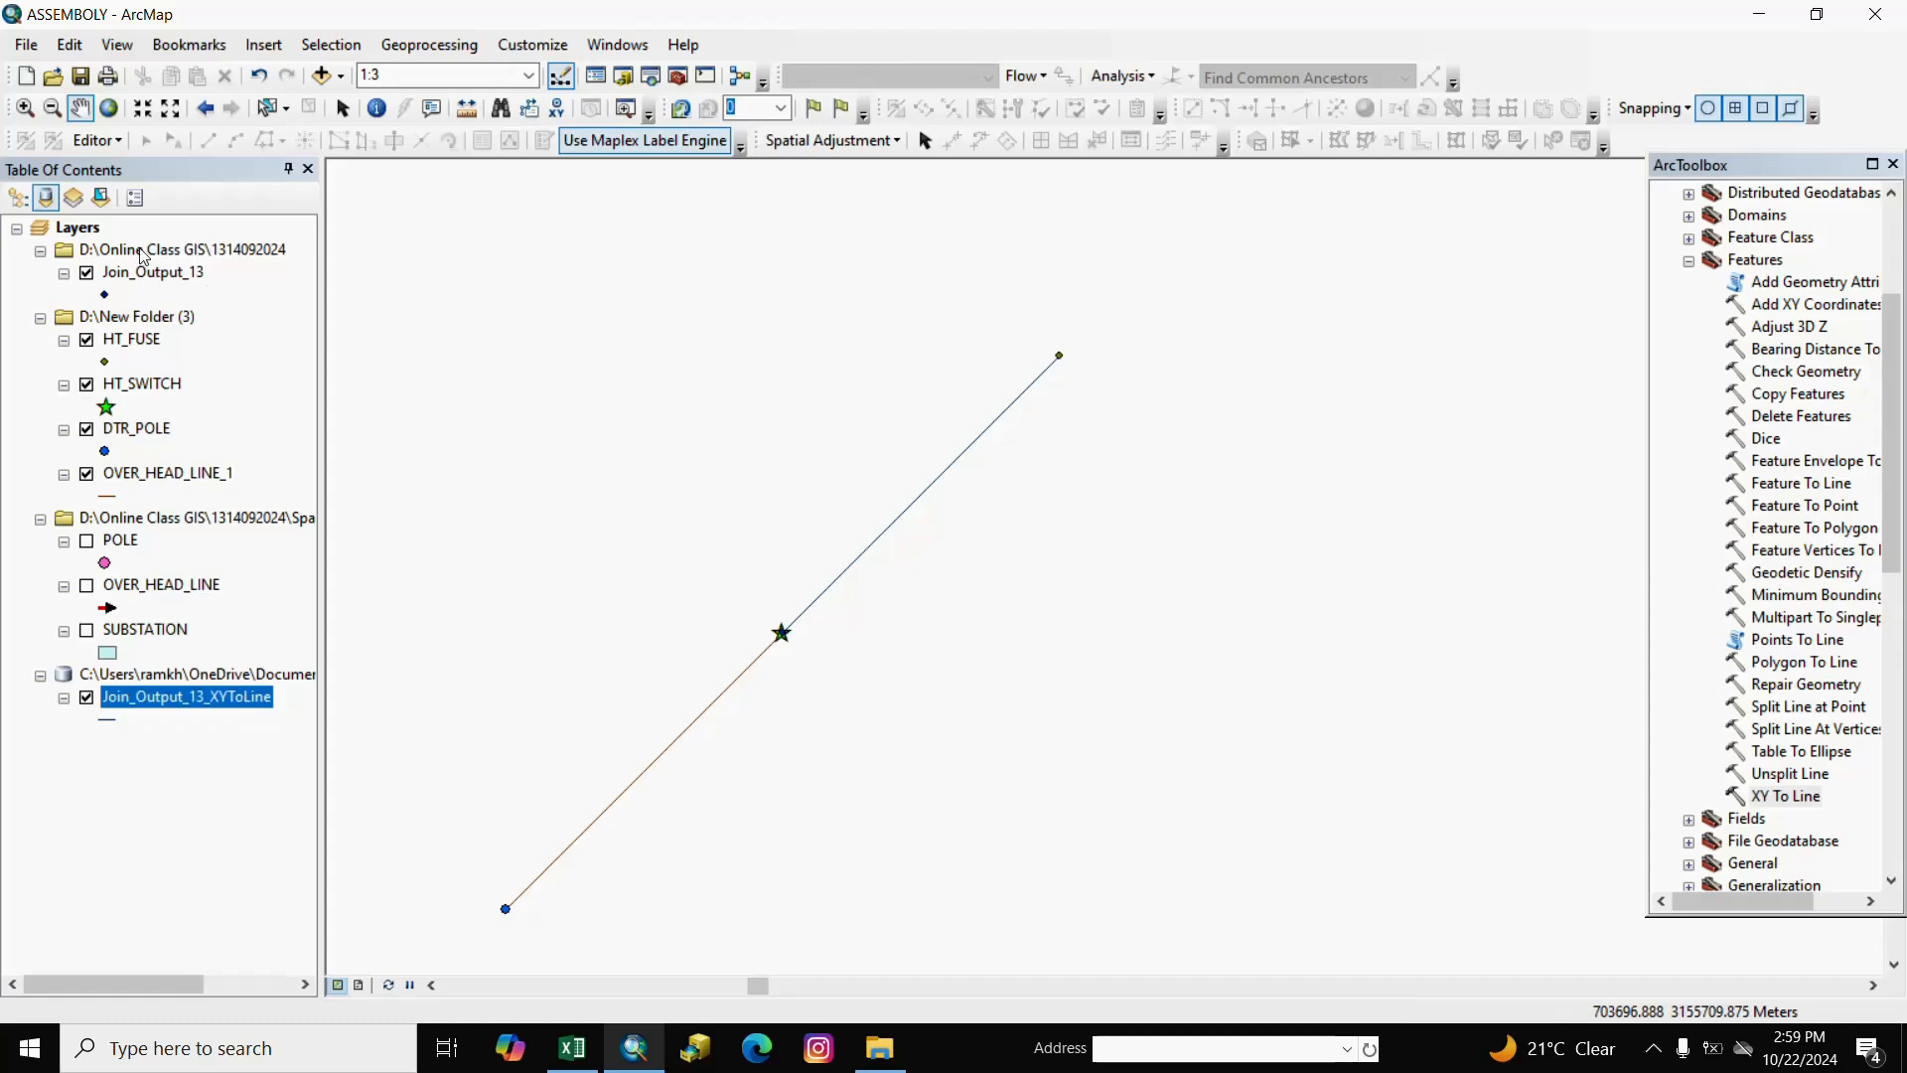
# Hide Join_Output_13 and remove its D:\Online Class GIS folder group from the map.
pyautogui.click(88, 272)
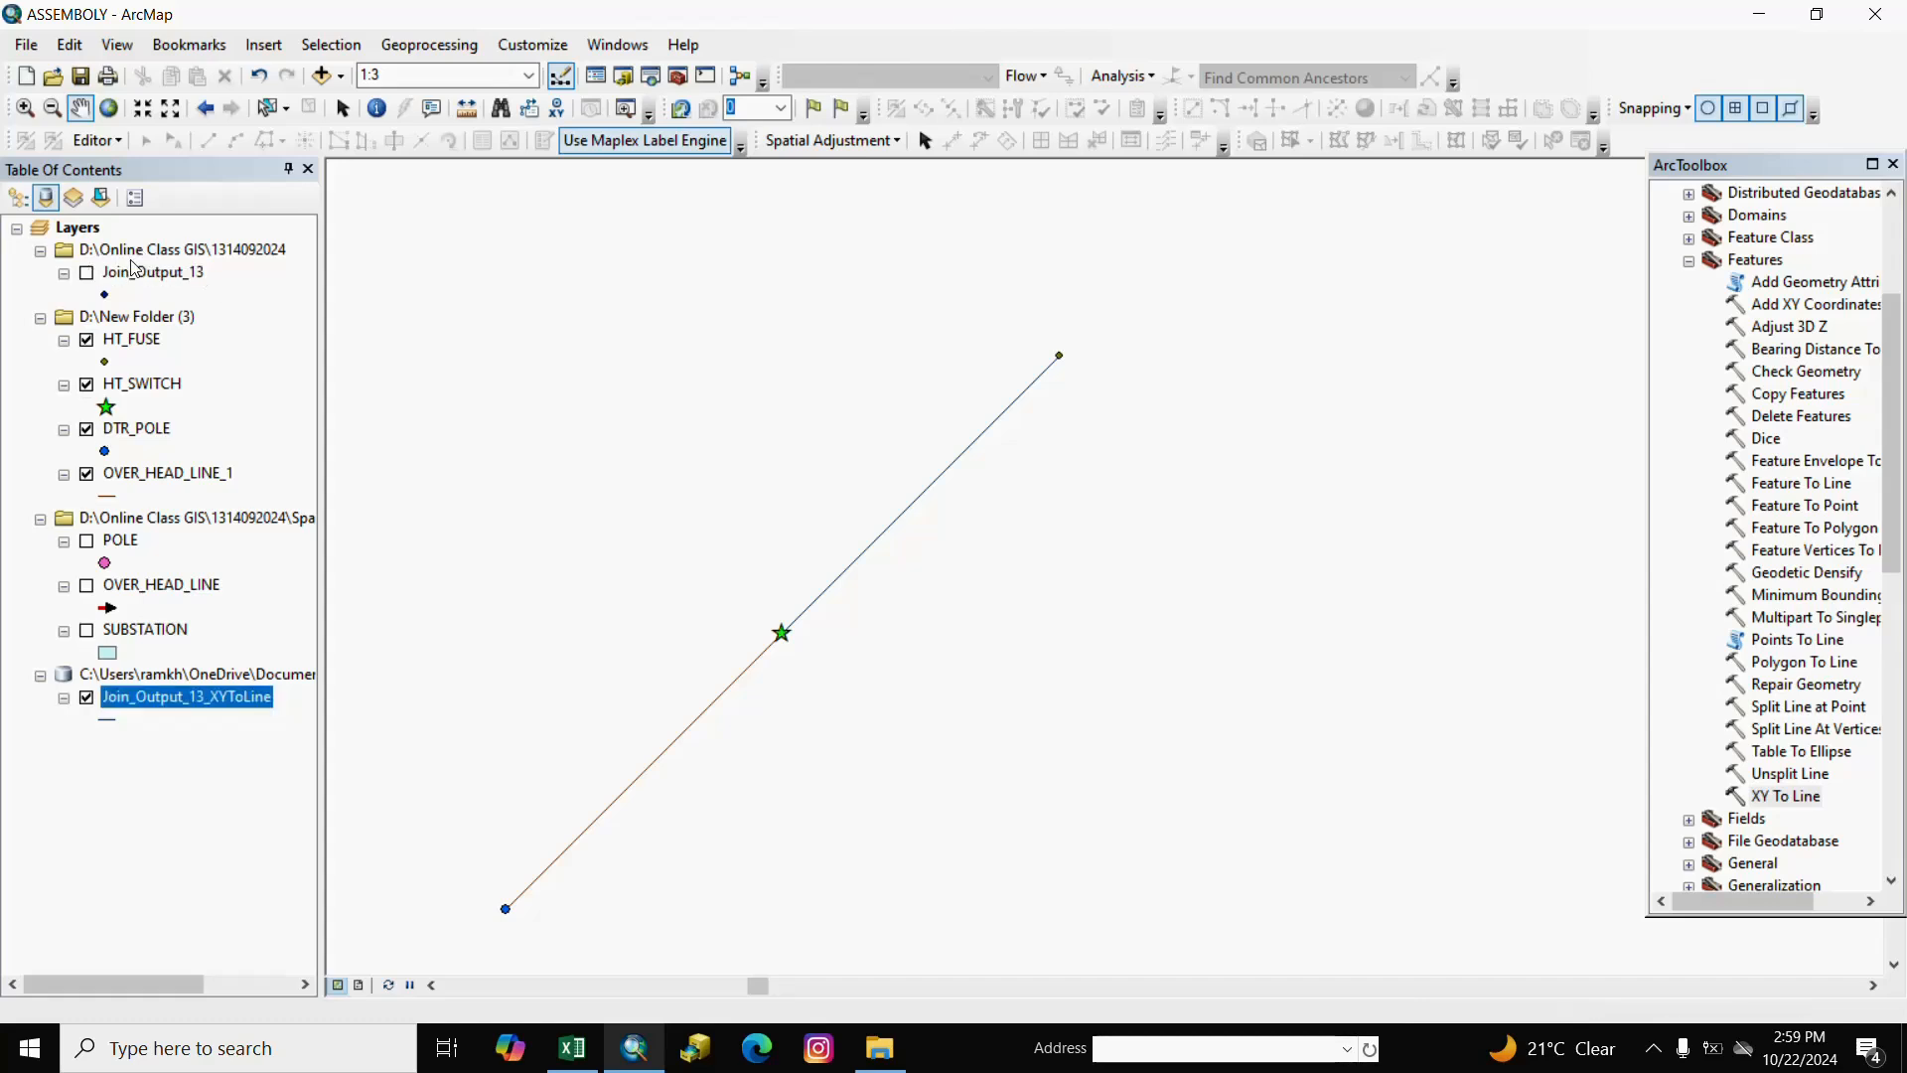
pyautogui.rightClick(128, 251)
pyautogui.click(179, 263)
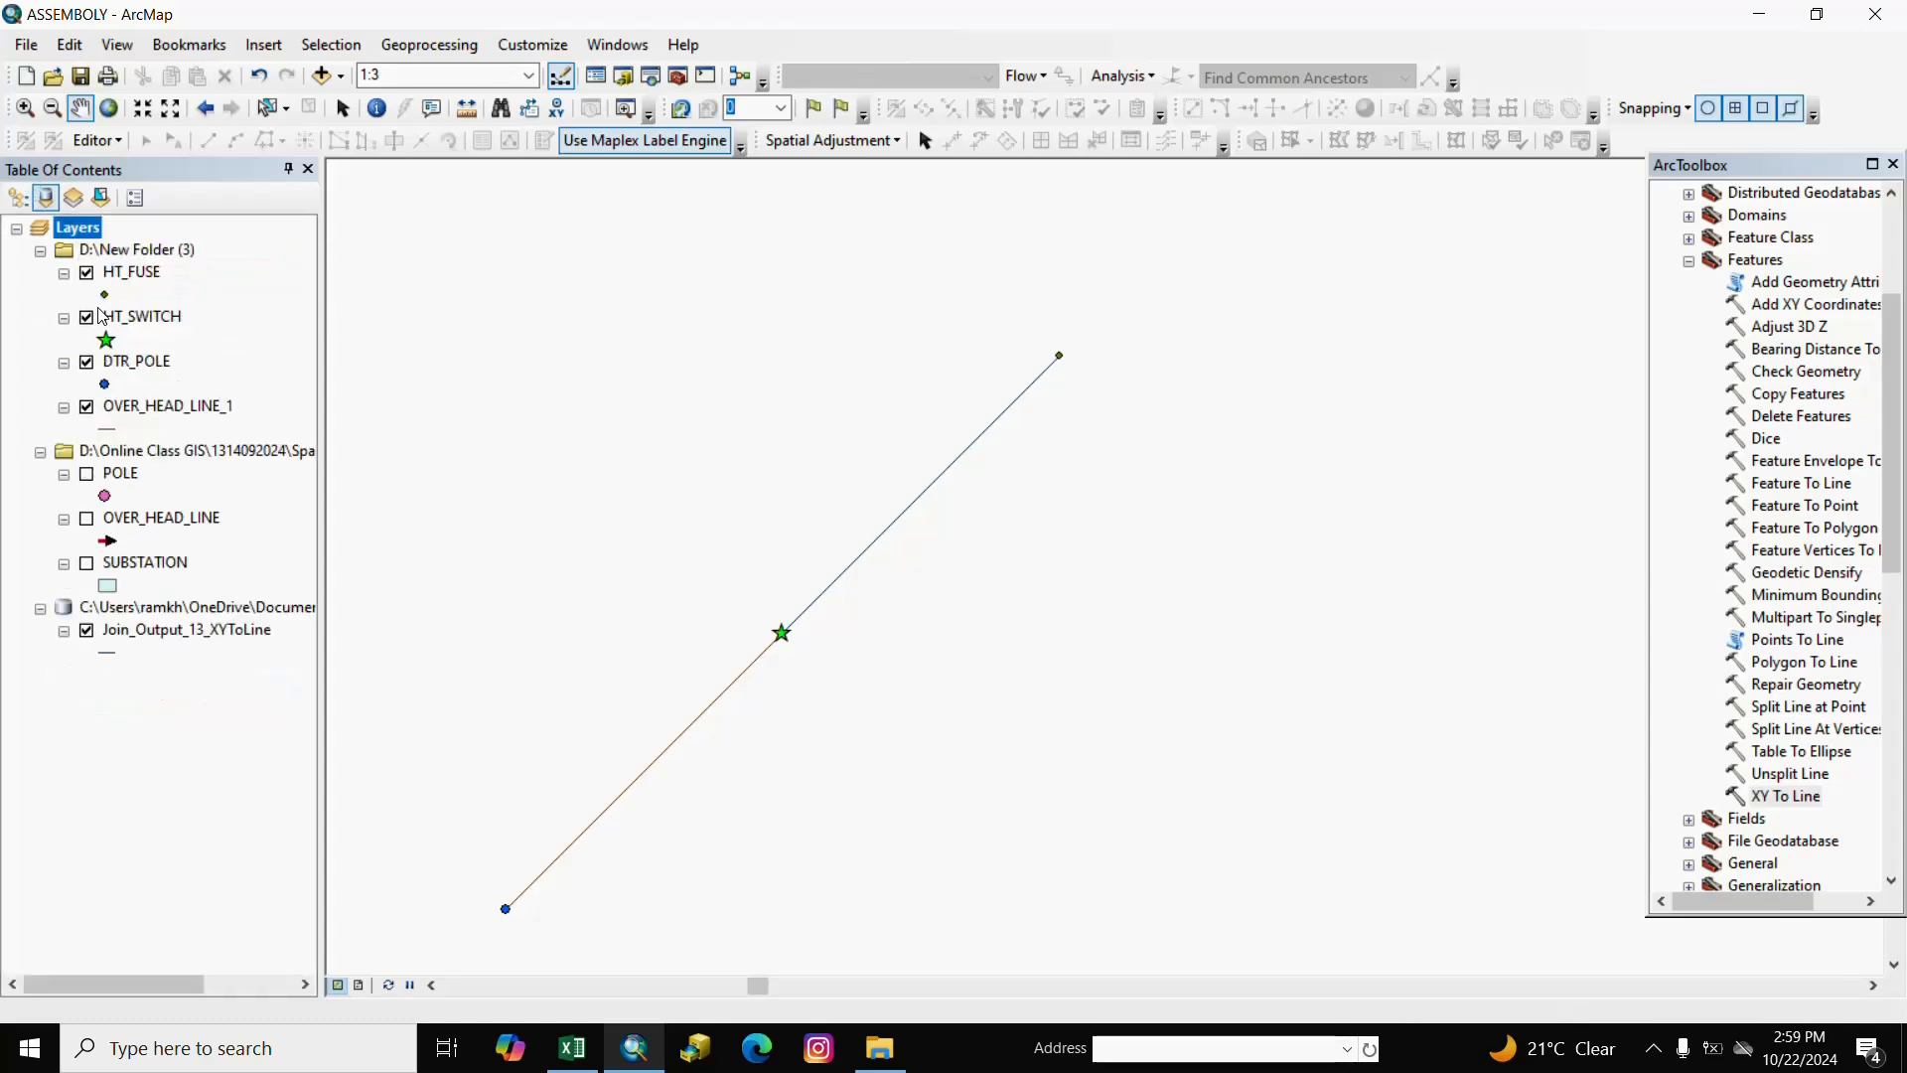
pyautogui.click(110, 297)
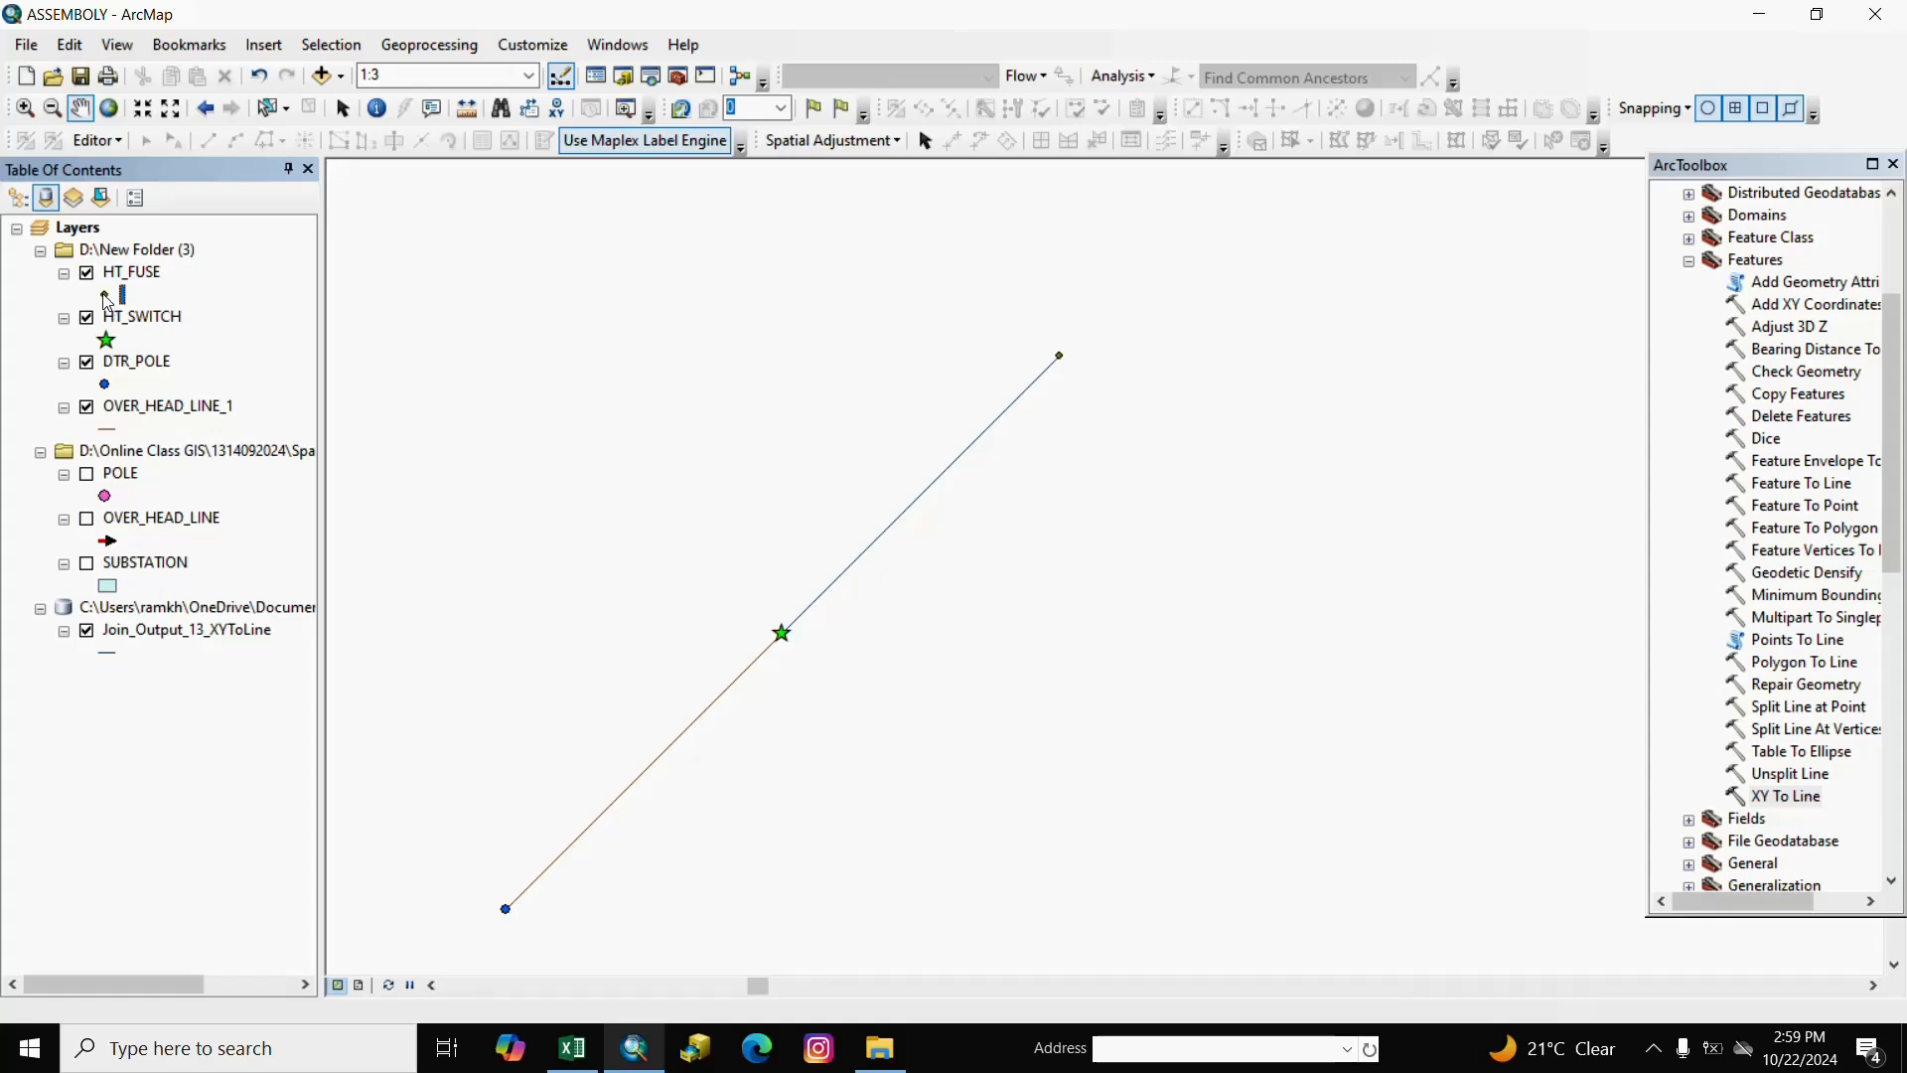
# Draw the HT_FUSE points with the black Bolt symbol and pan the map to show them.
pyautogui.click(107, 298)
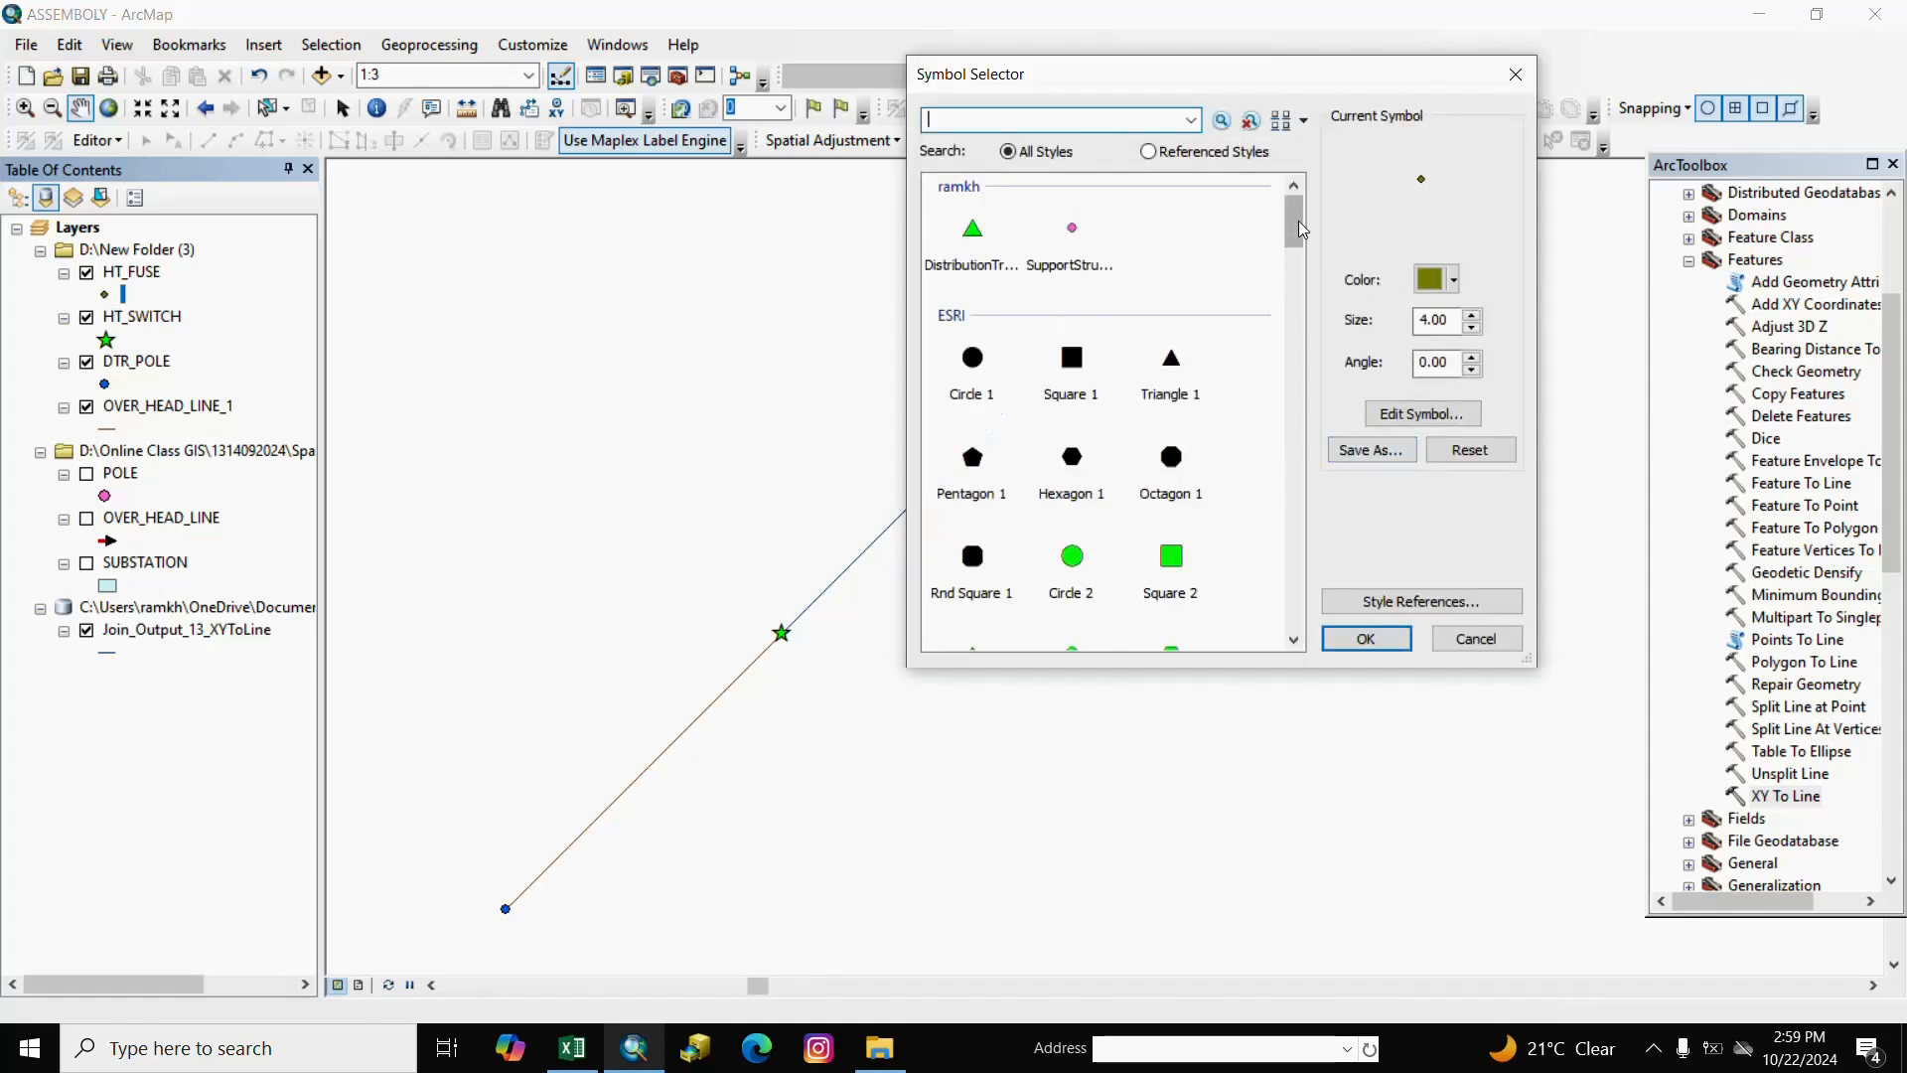
pyautogui.moveTo(1296, 217); pyautogui.dragTo(1287, 348)
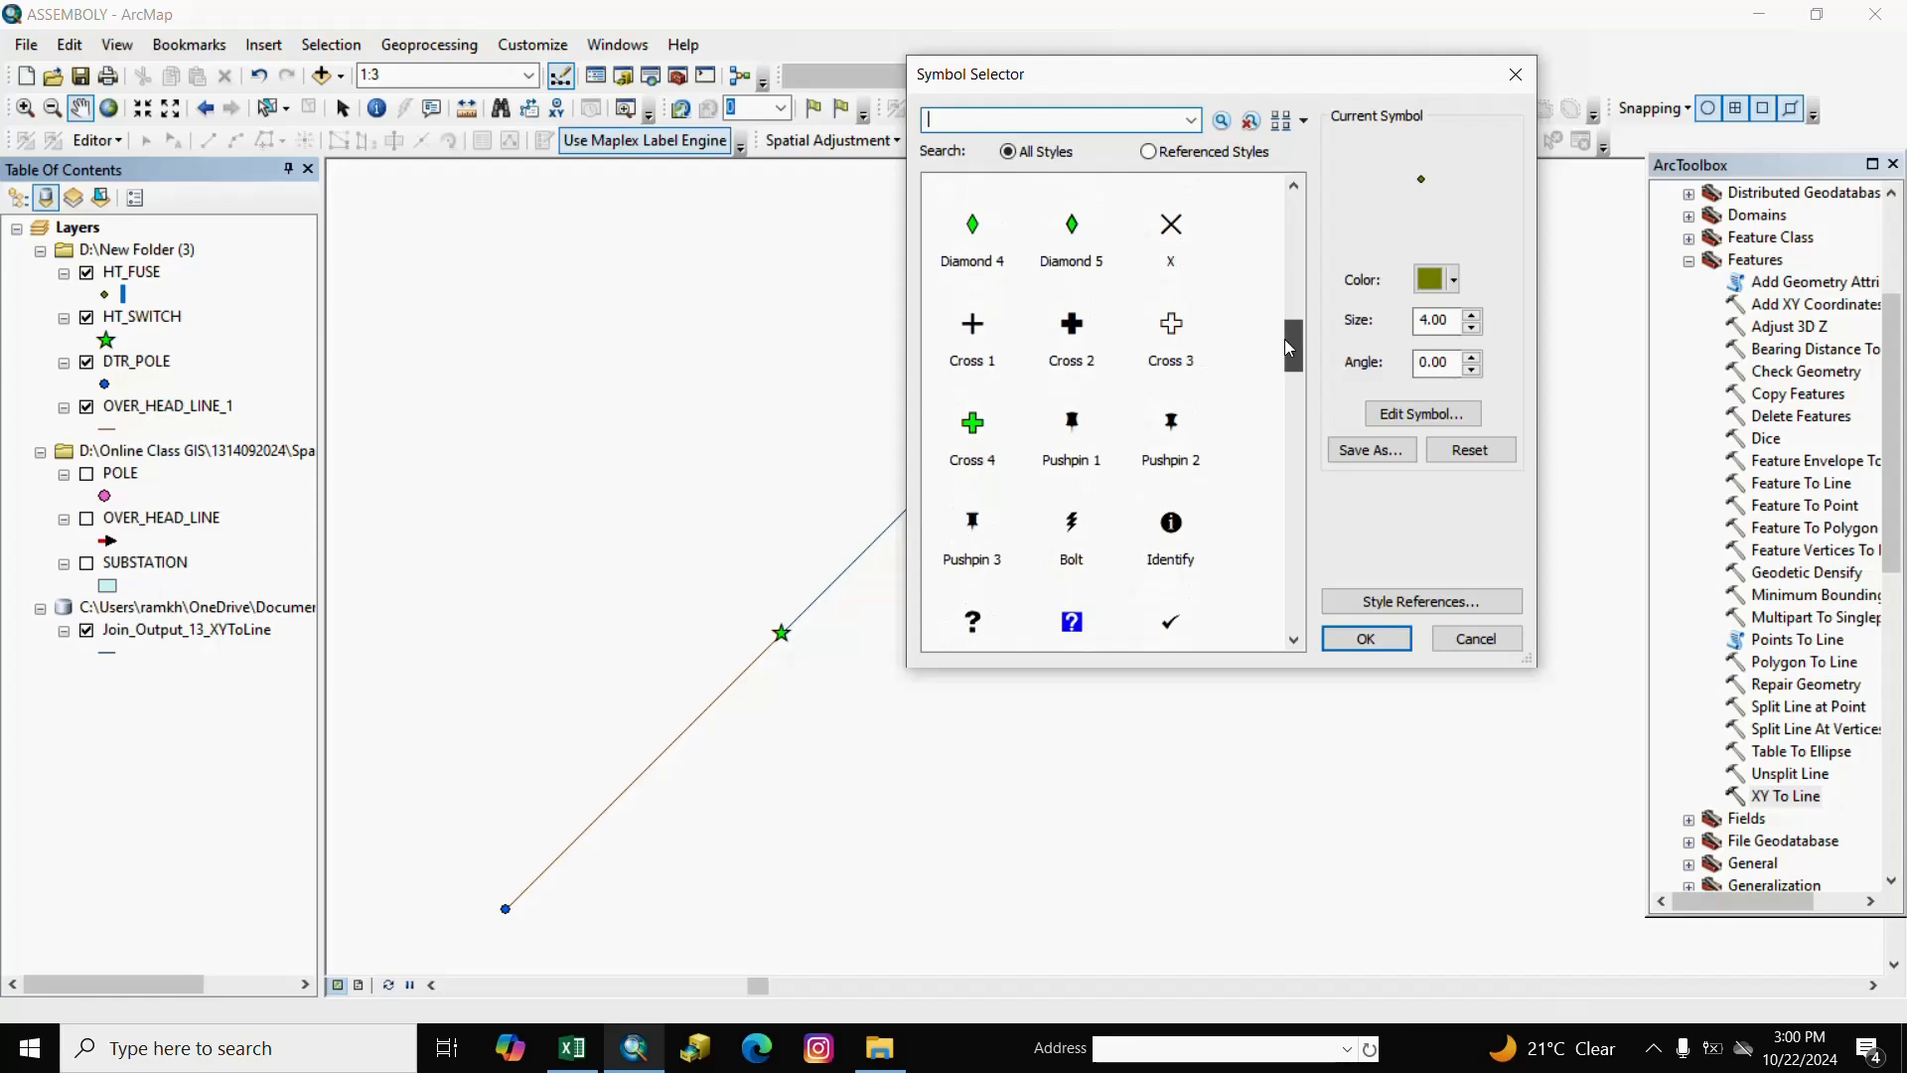
pyautogui.click(1072, 524)
pyautogui.click(1369, 638)
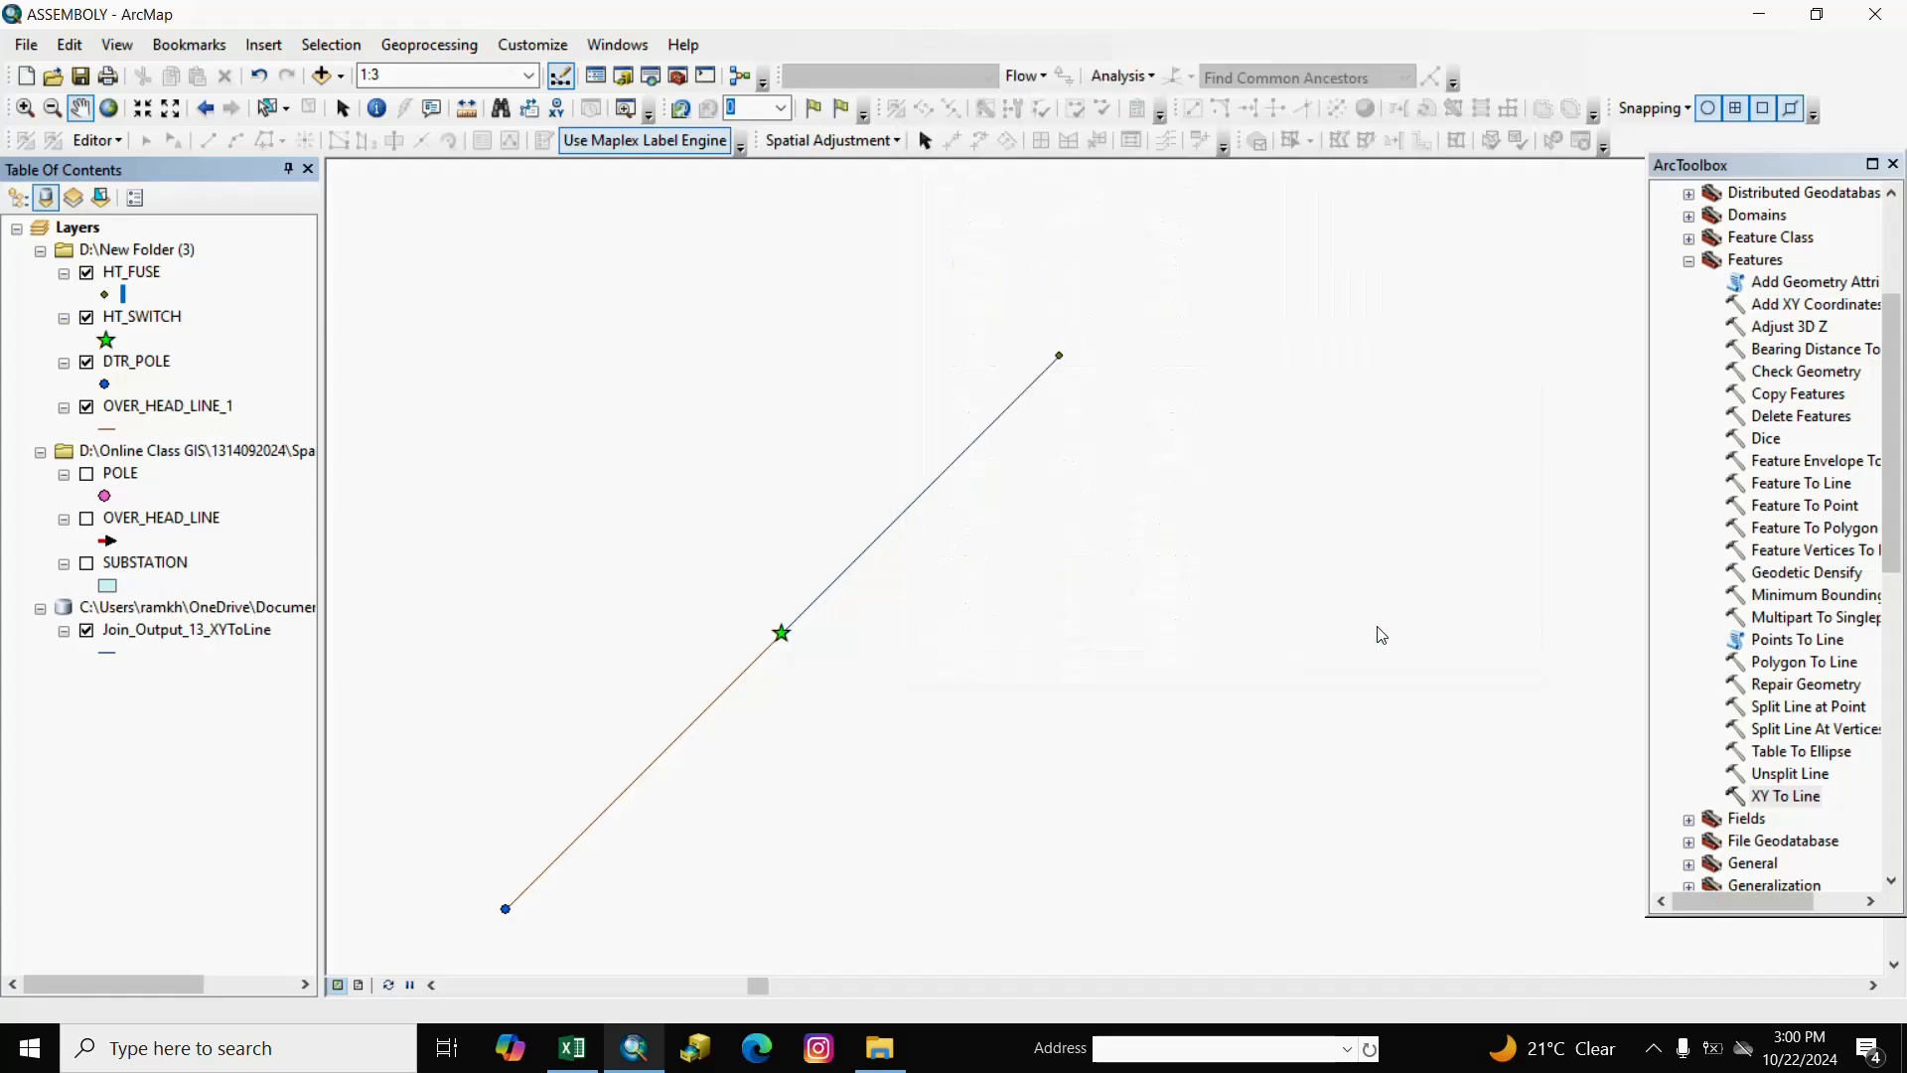
pyautogui.moveTo(1082, 473); pyautogui.dragTo(1081, 524)
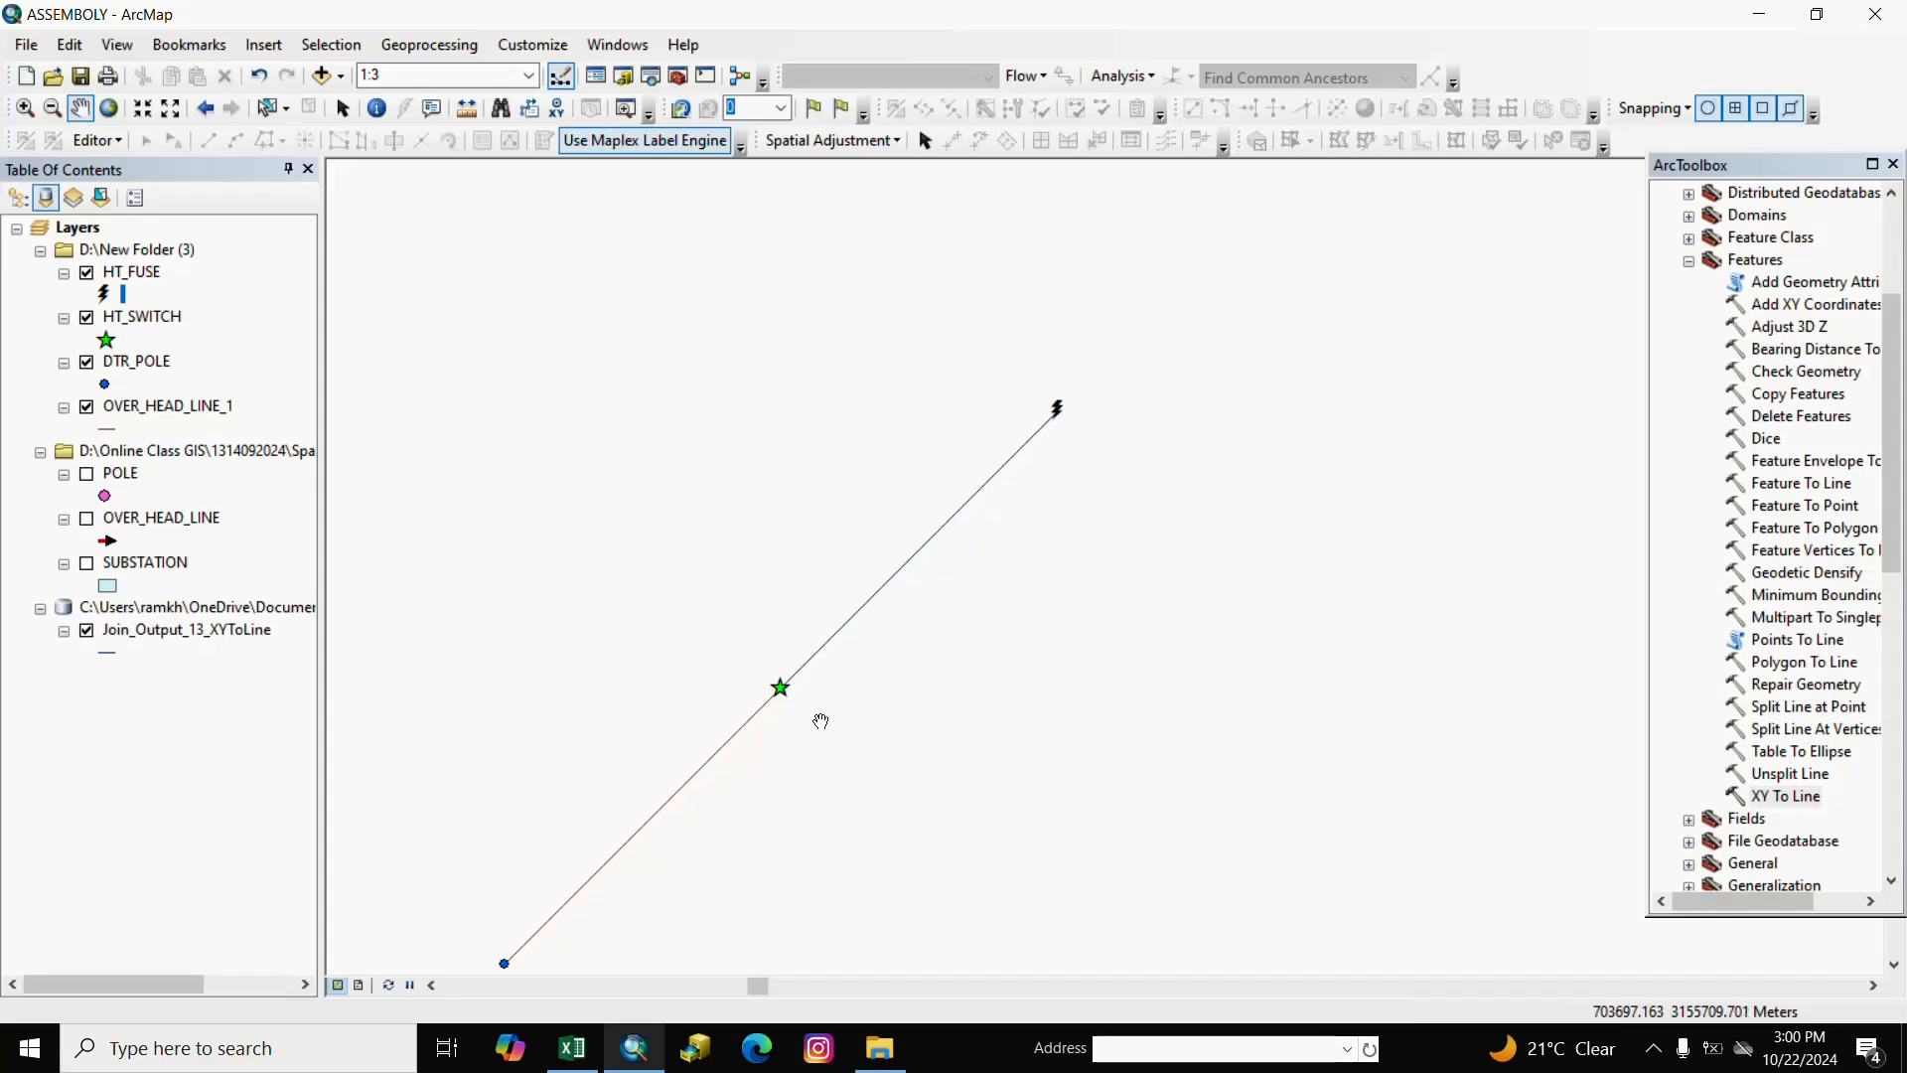
pyautogui.moveTo(1070, 510); pyautogui.dragTo(956, 616)
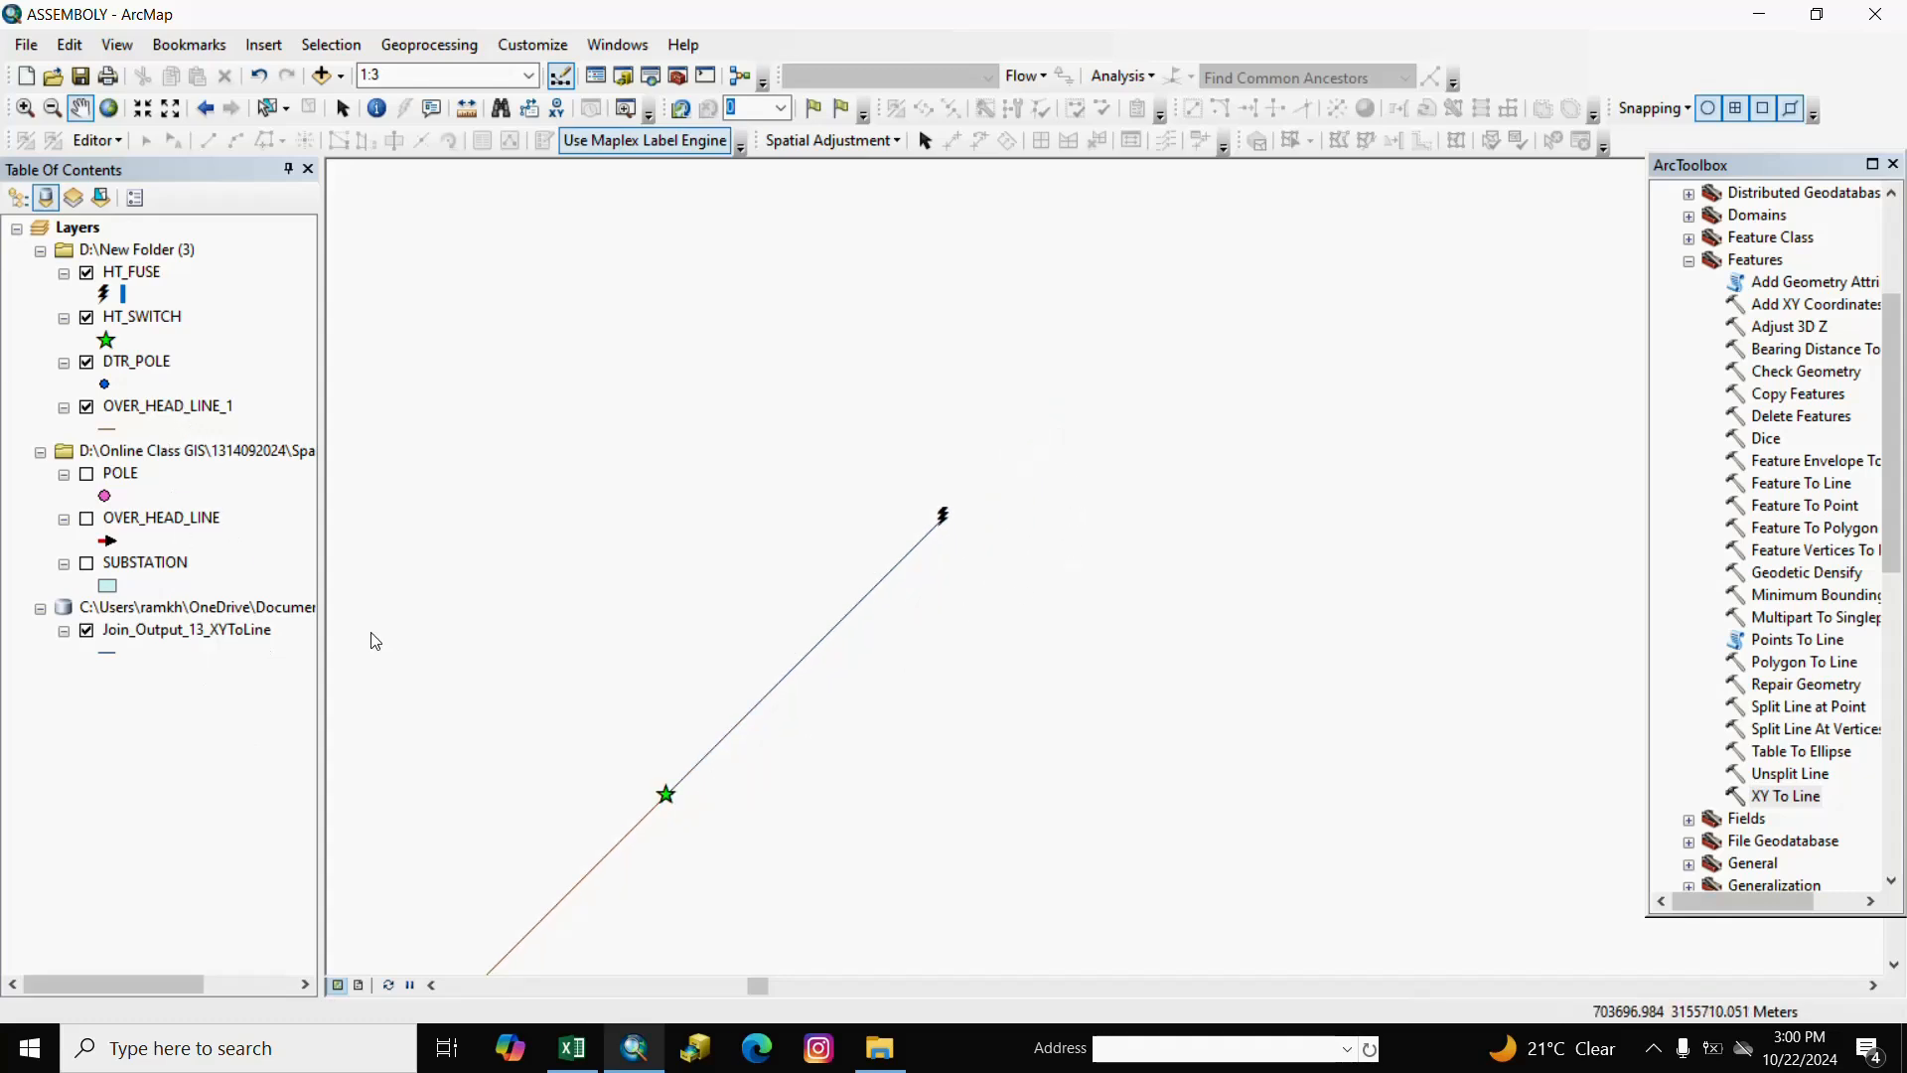
# Export Join_Output_13_XYToLine as OVER_HEAD_LINE_2.shp in New Folder (3) and add it as a layer.
pyautogui.rightClick(186, 632)
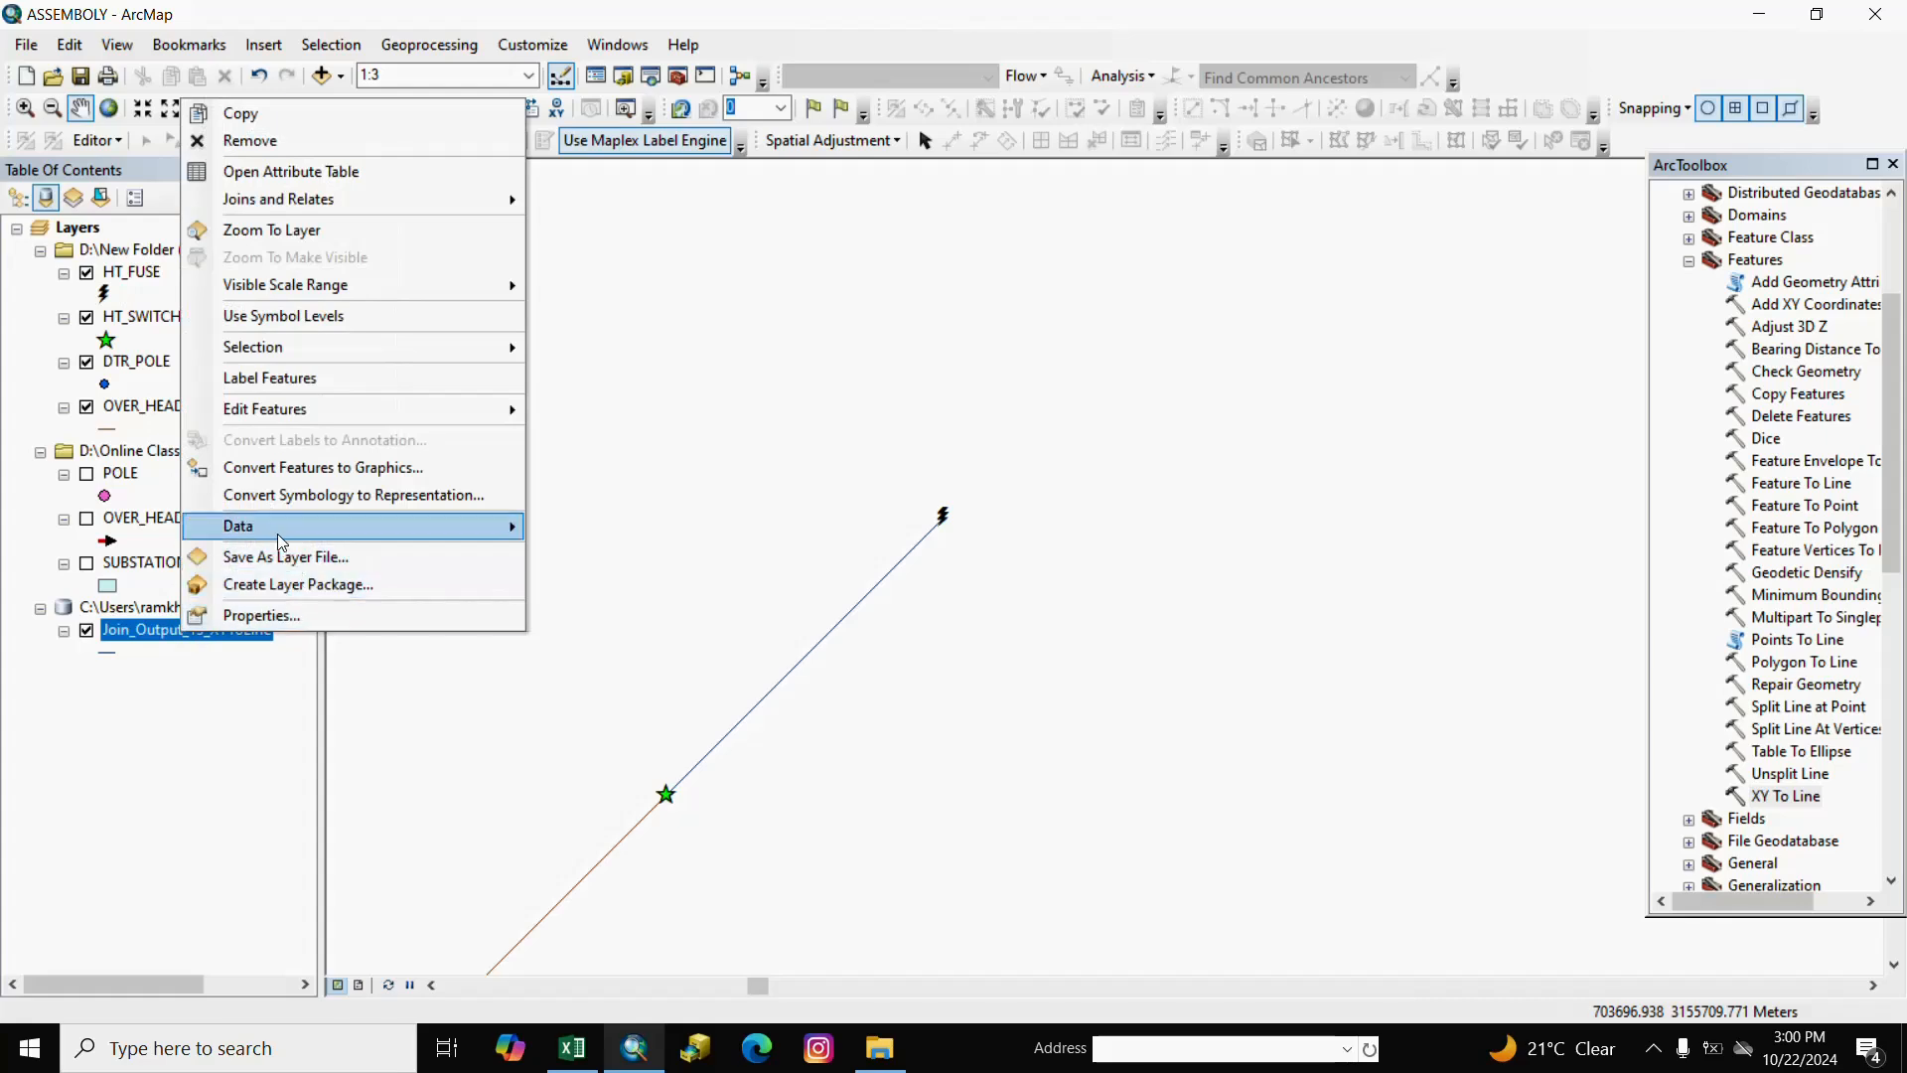
pyautogui.moveTo(476, 525)
pyautogui.click(642, 555)
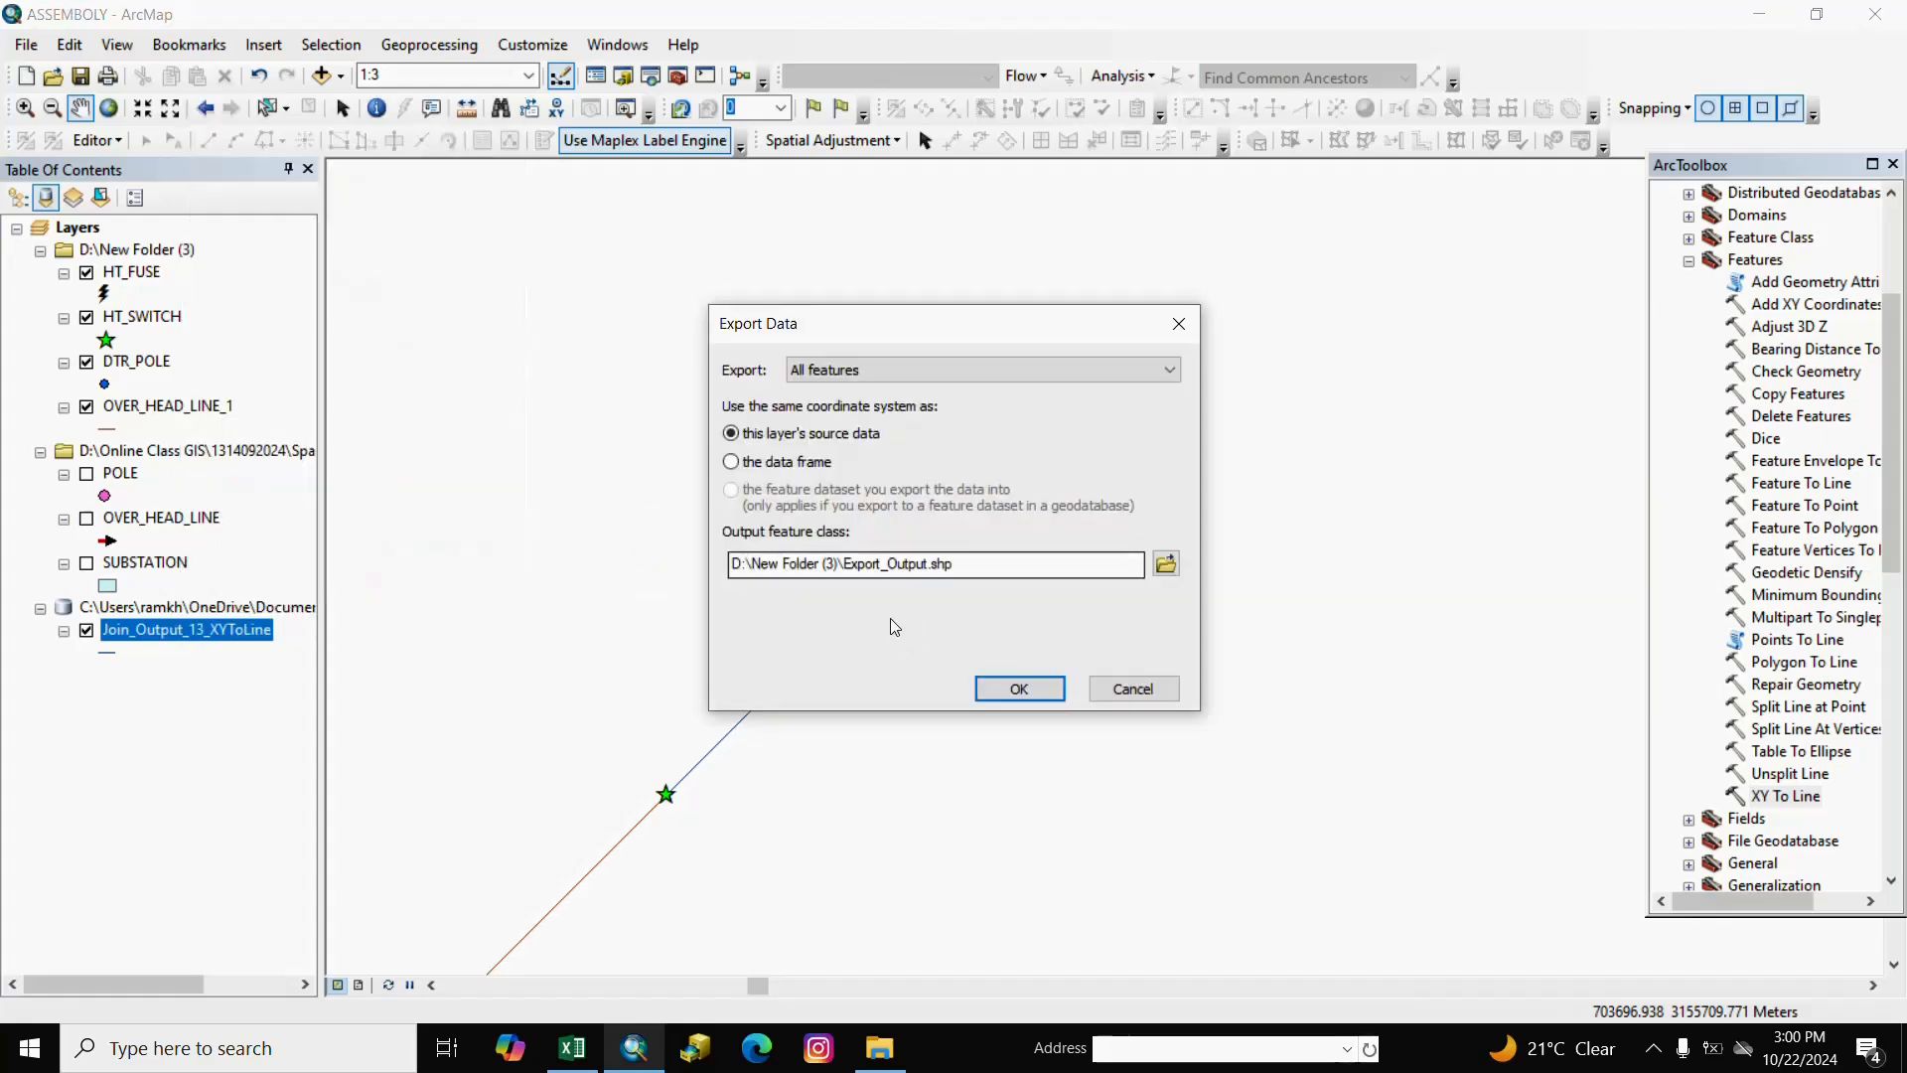
pyautogui.click(1164, 564)
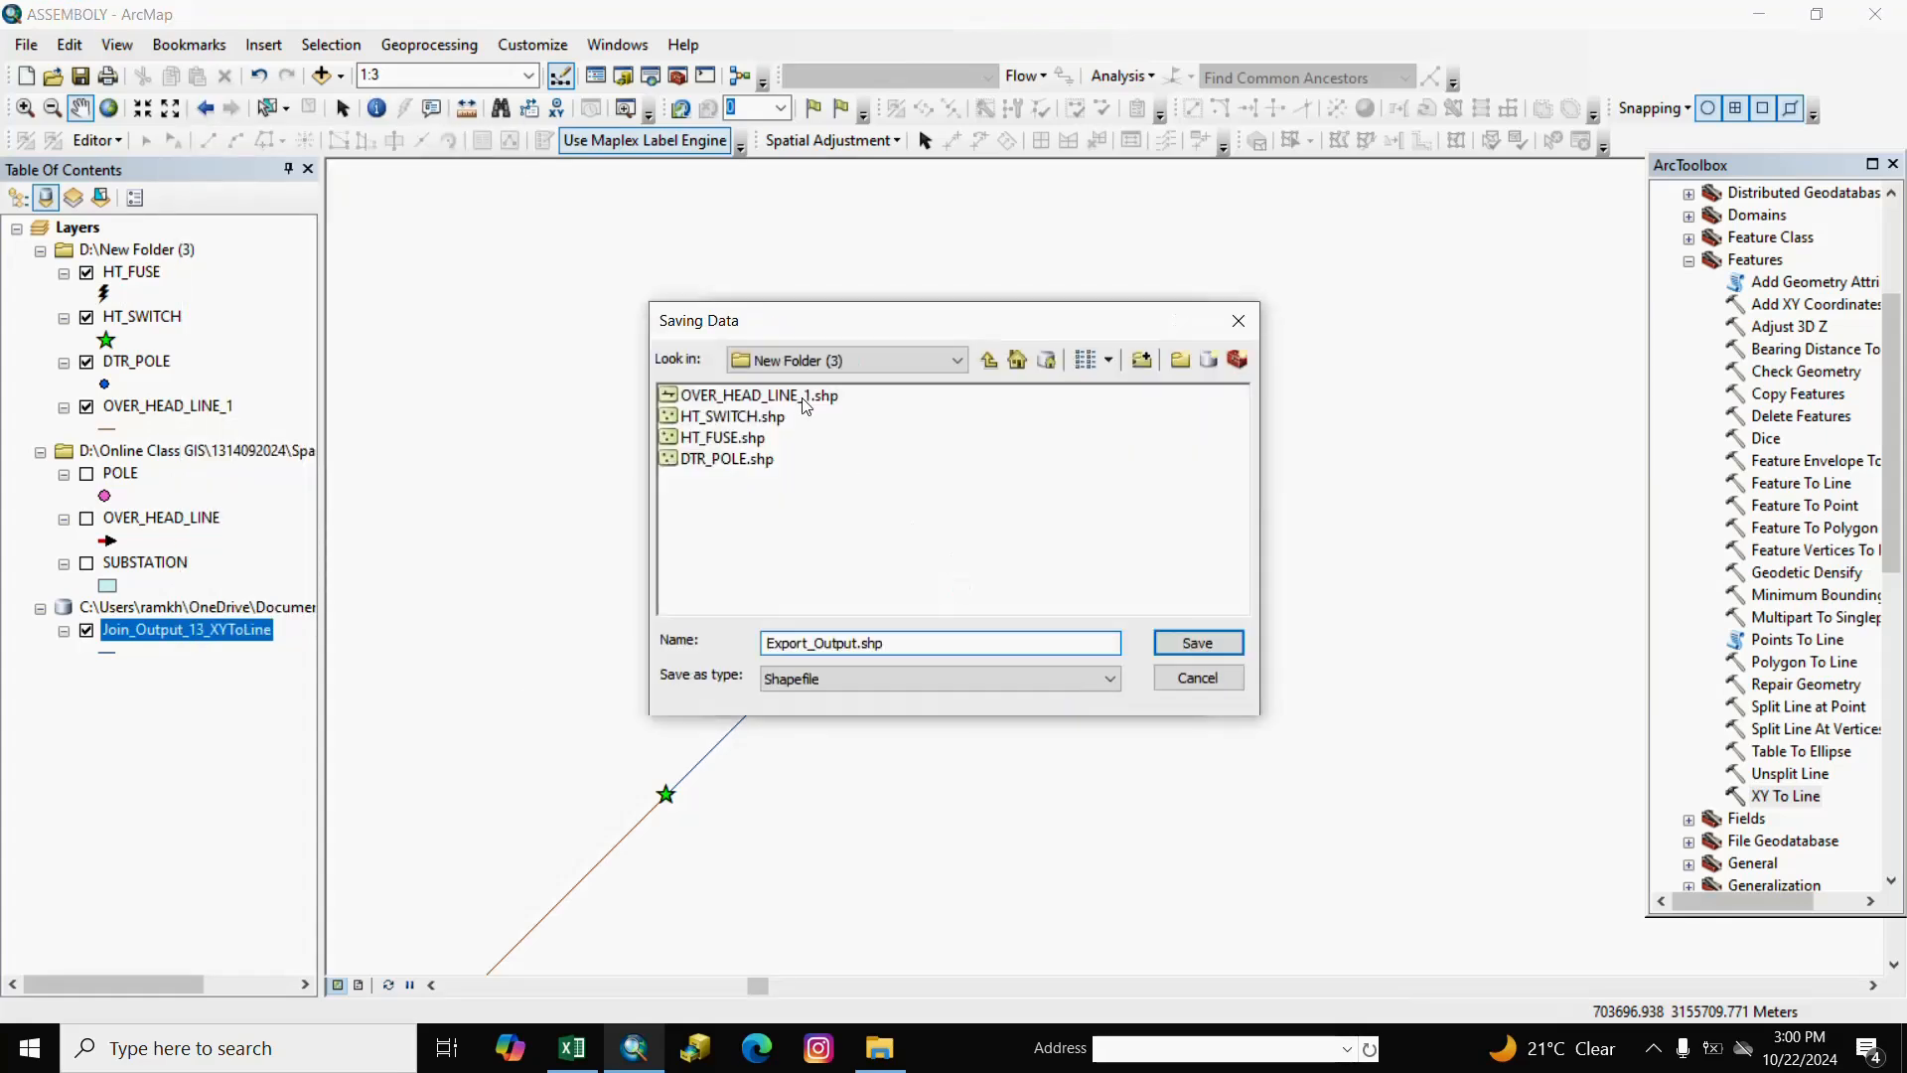
pyautogui.click(762, 395)
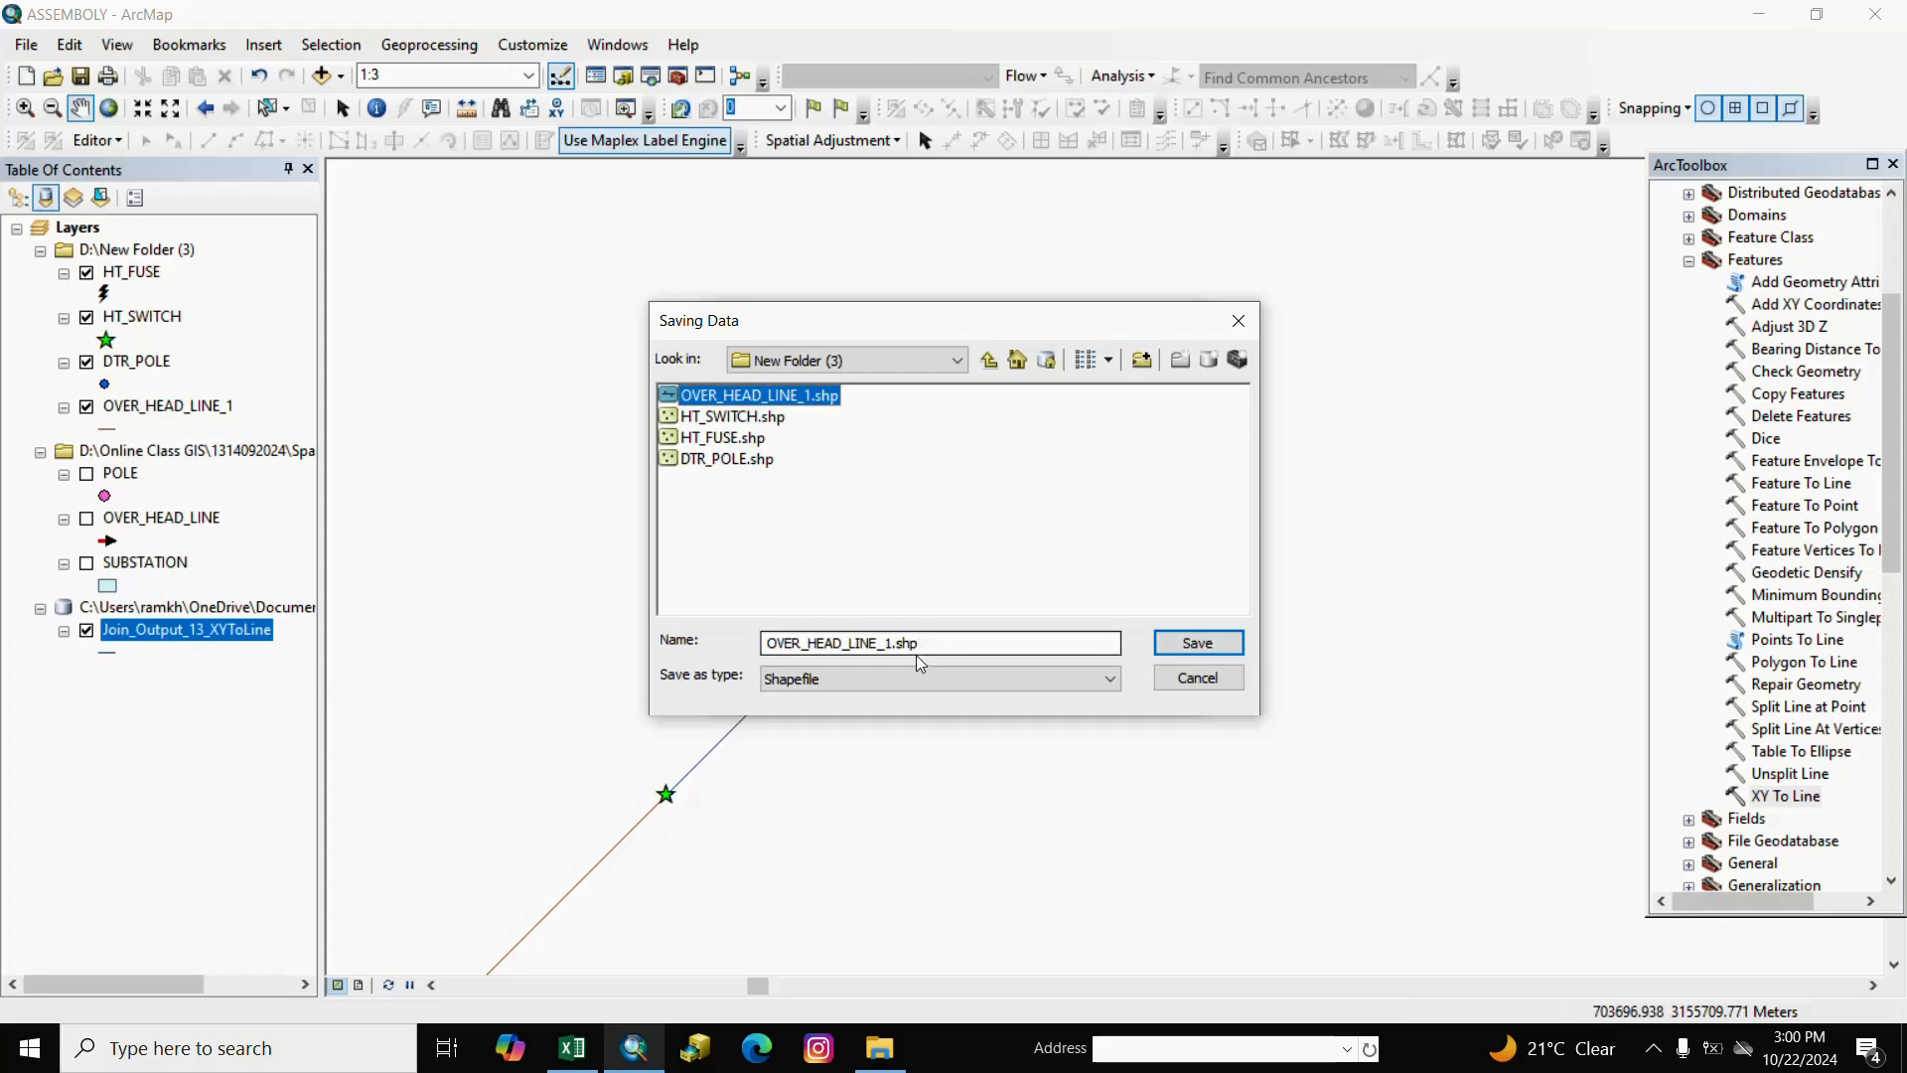
pyautogui.click(887, 648)
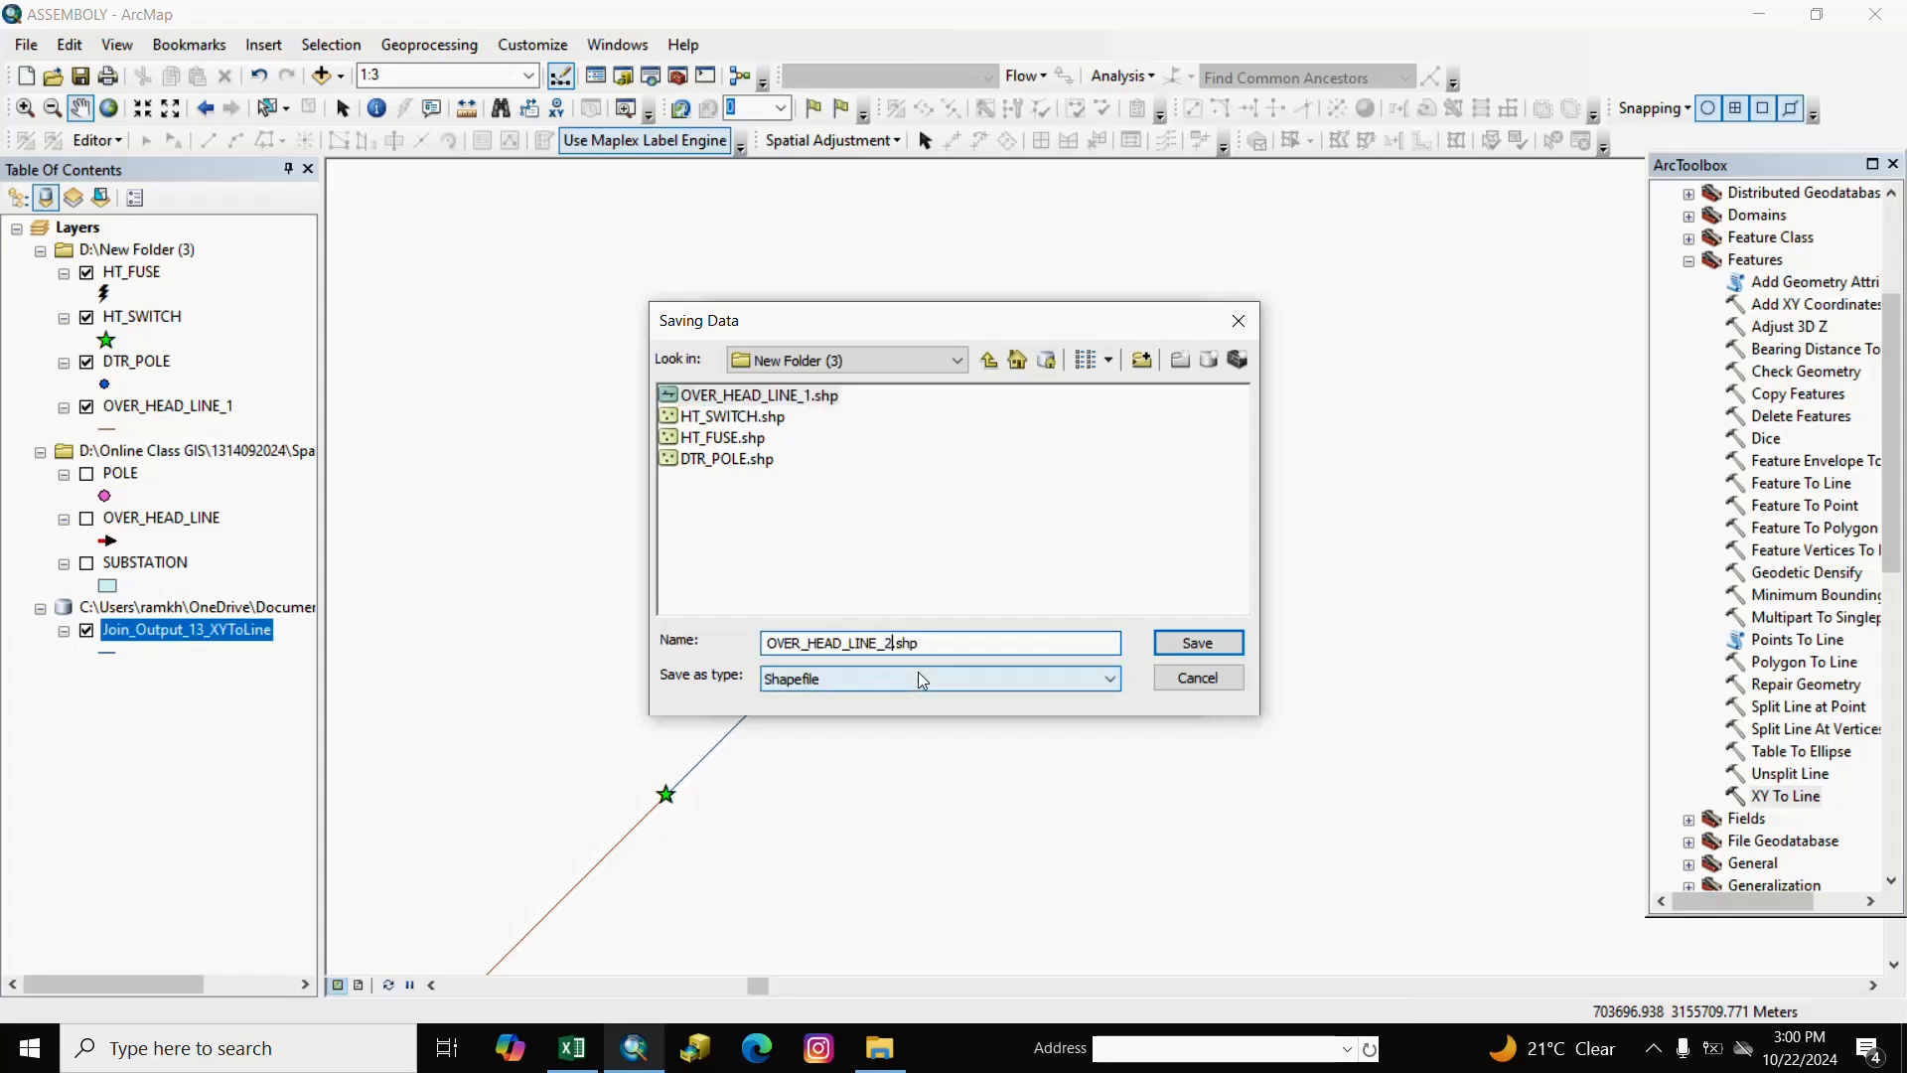
pyautogui.click(1182, 644)
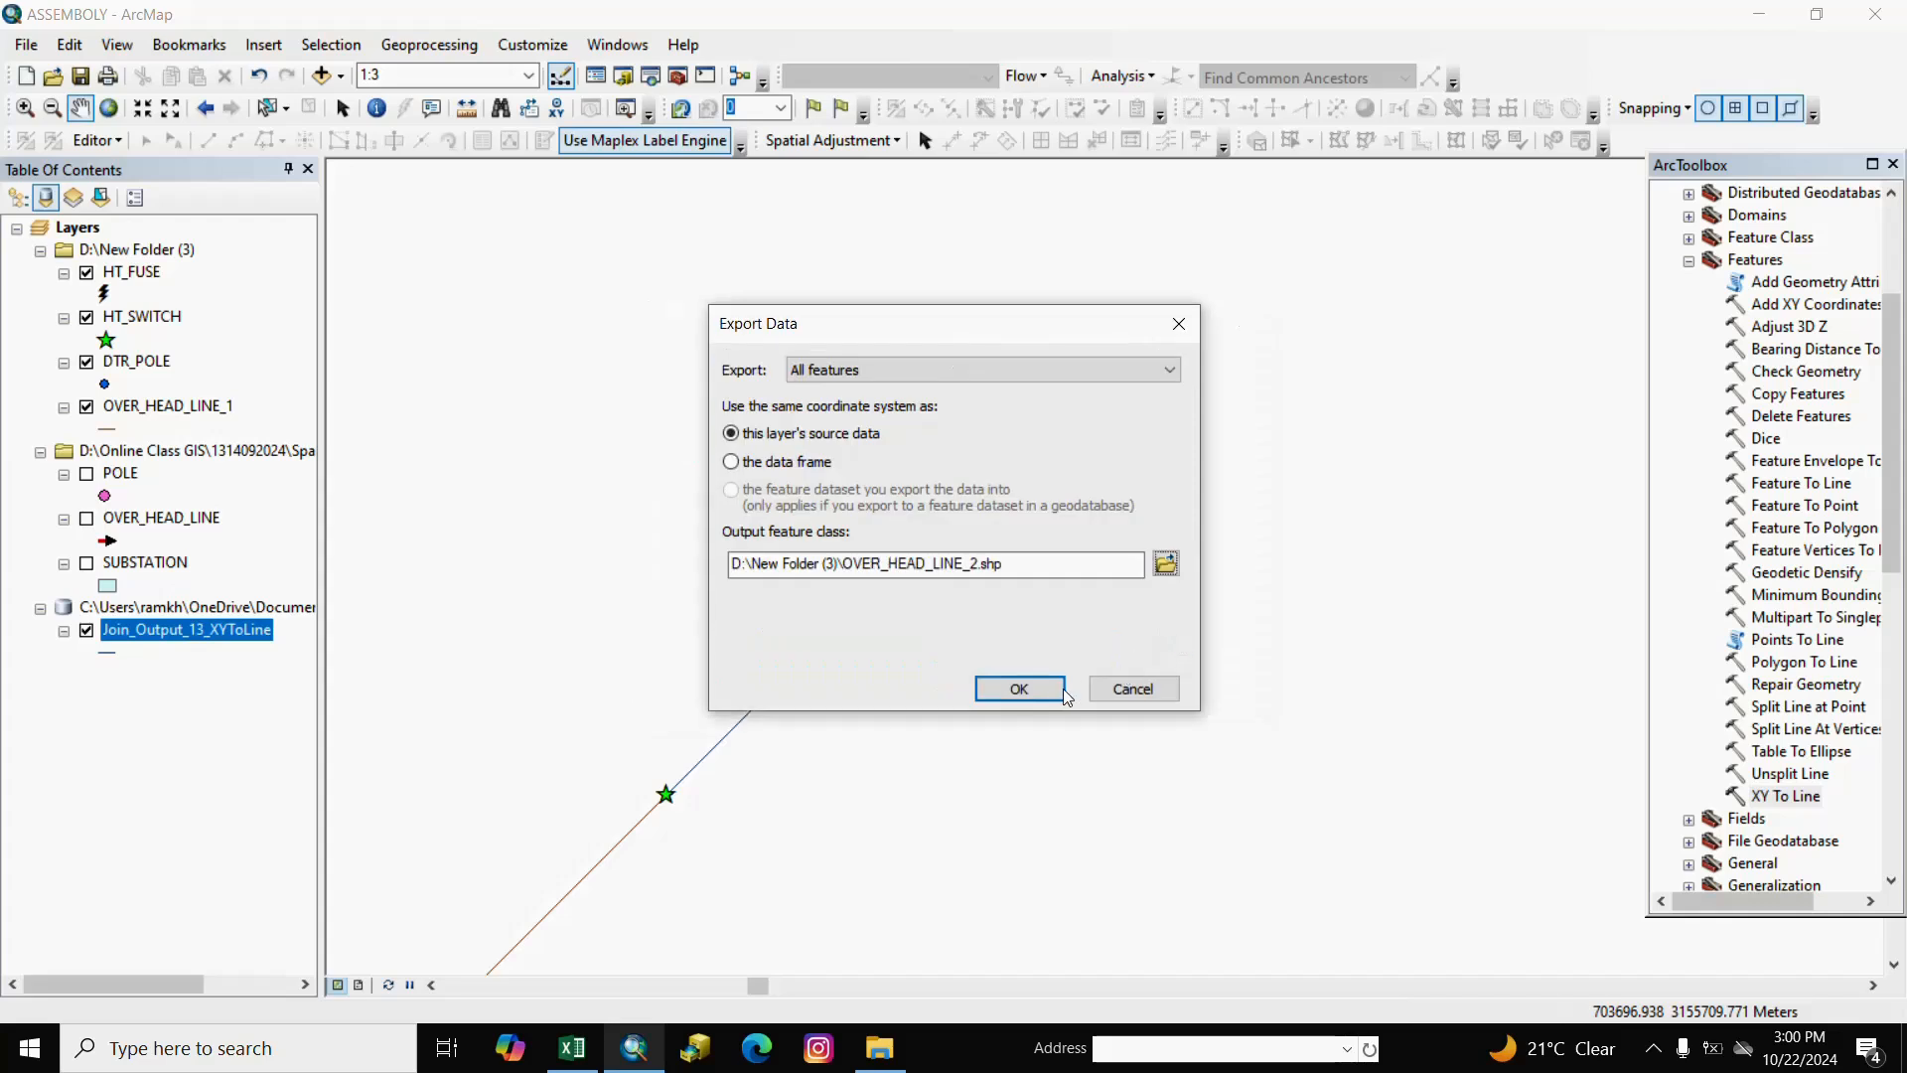
pyautogui.click(1036, 694)
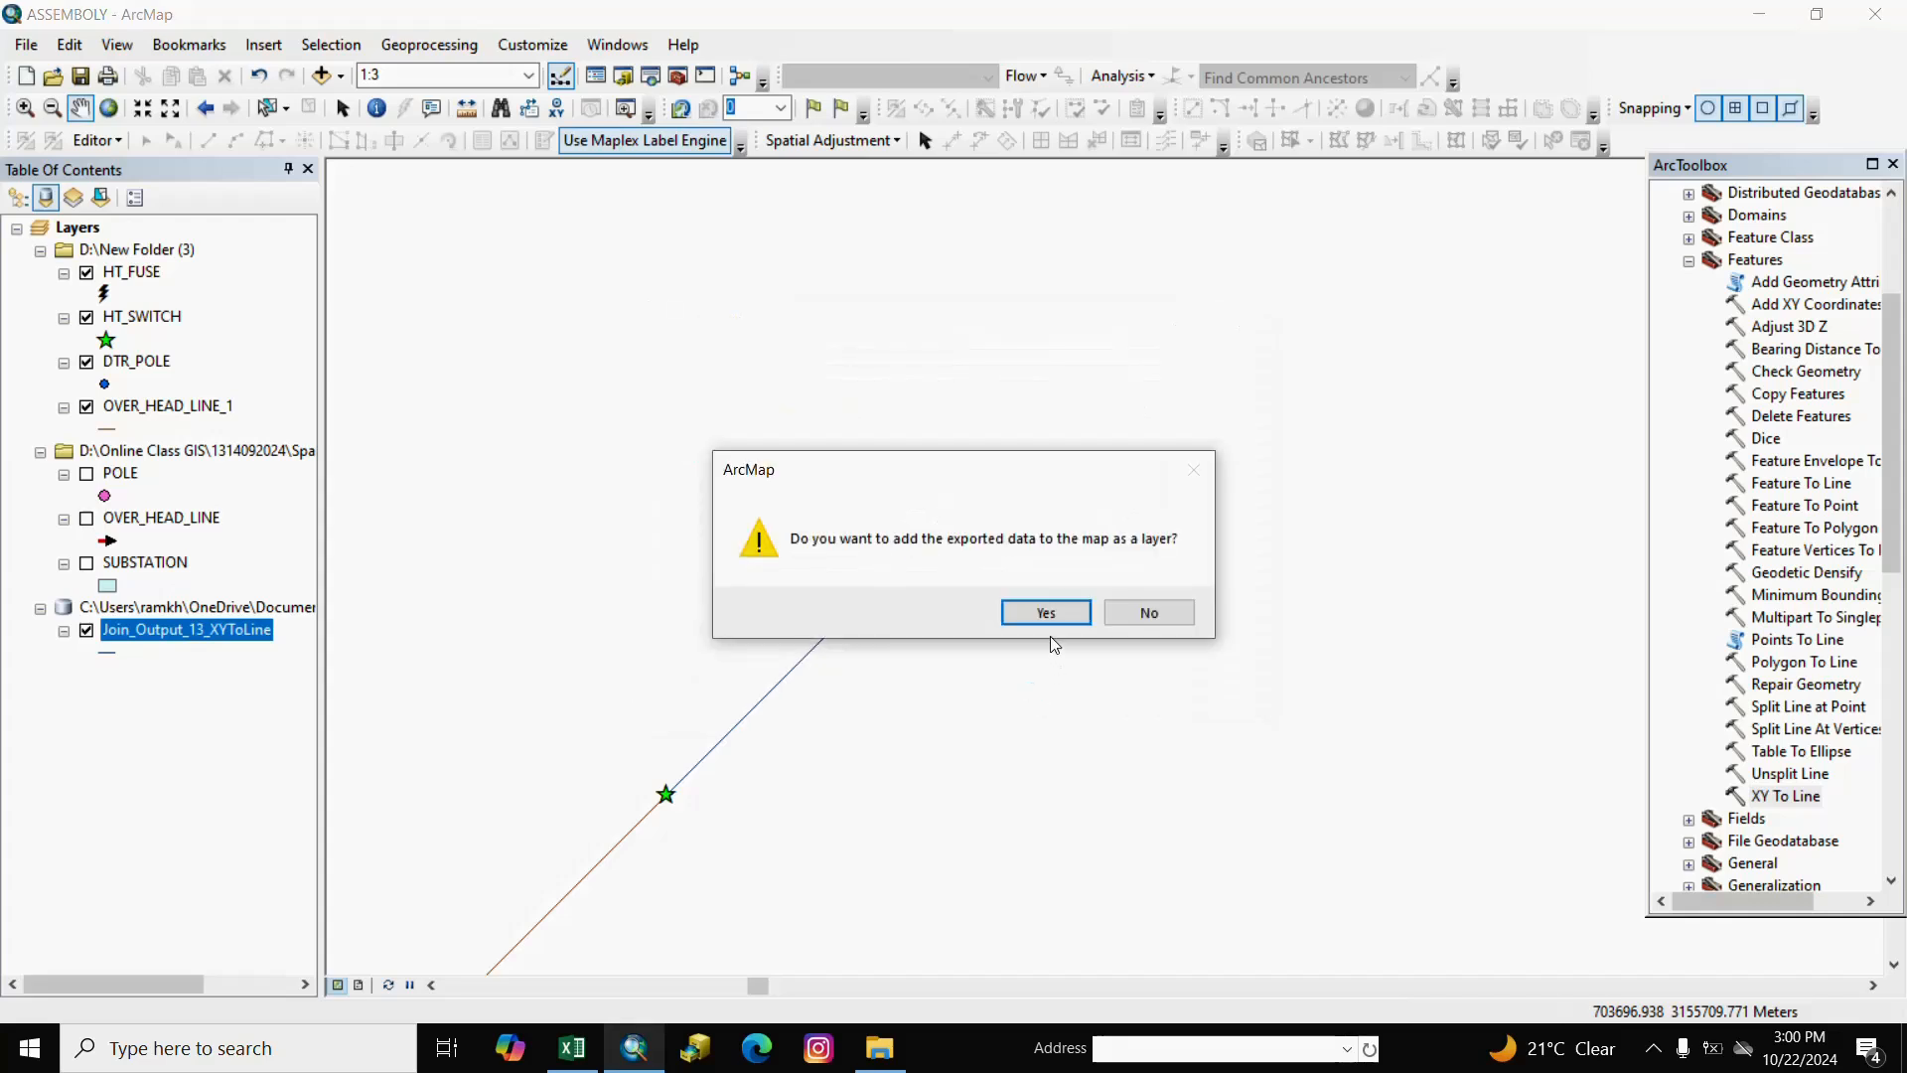
pyautogui.click(1043, 624)
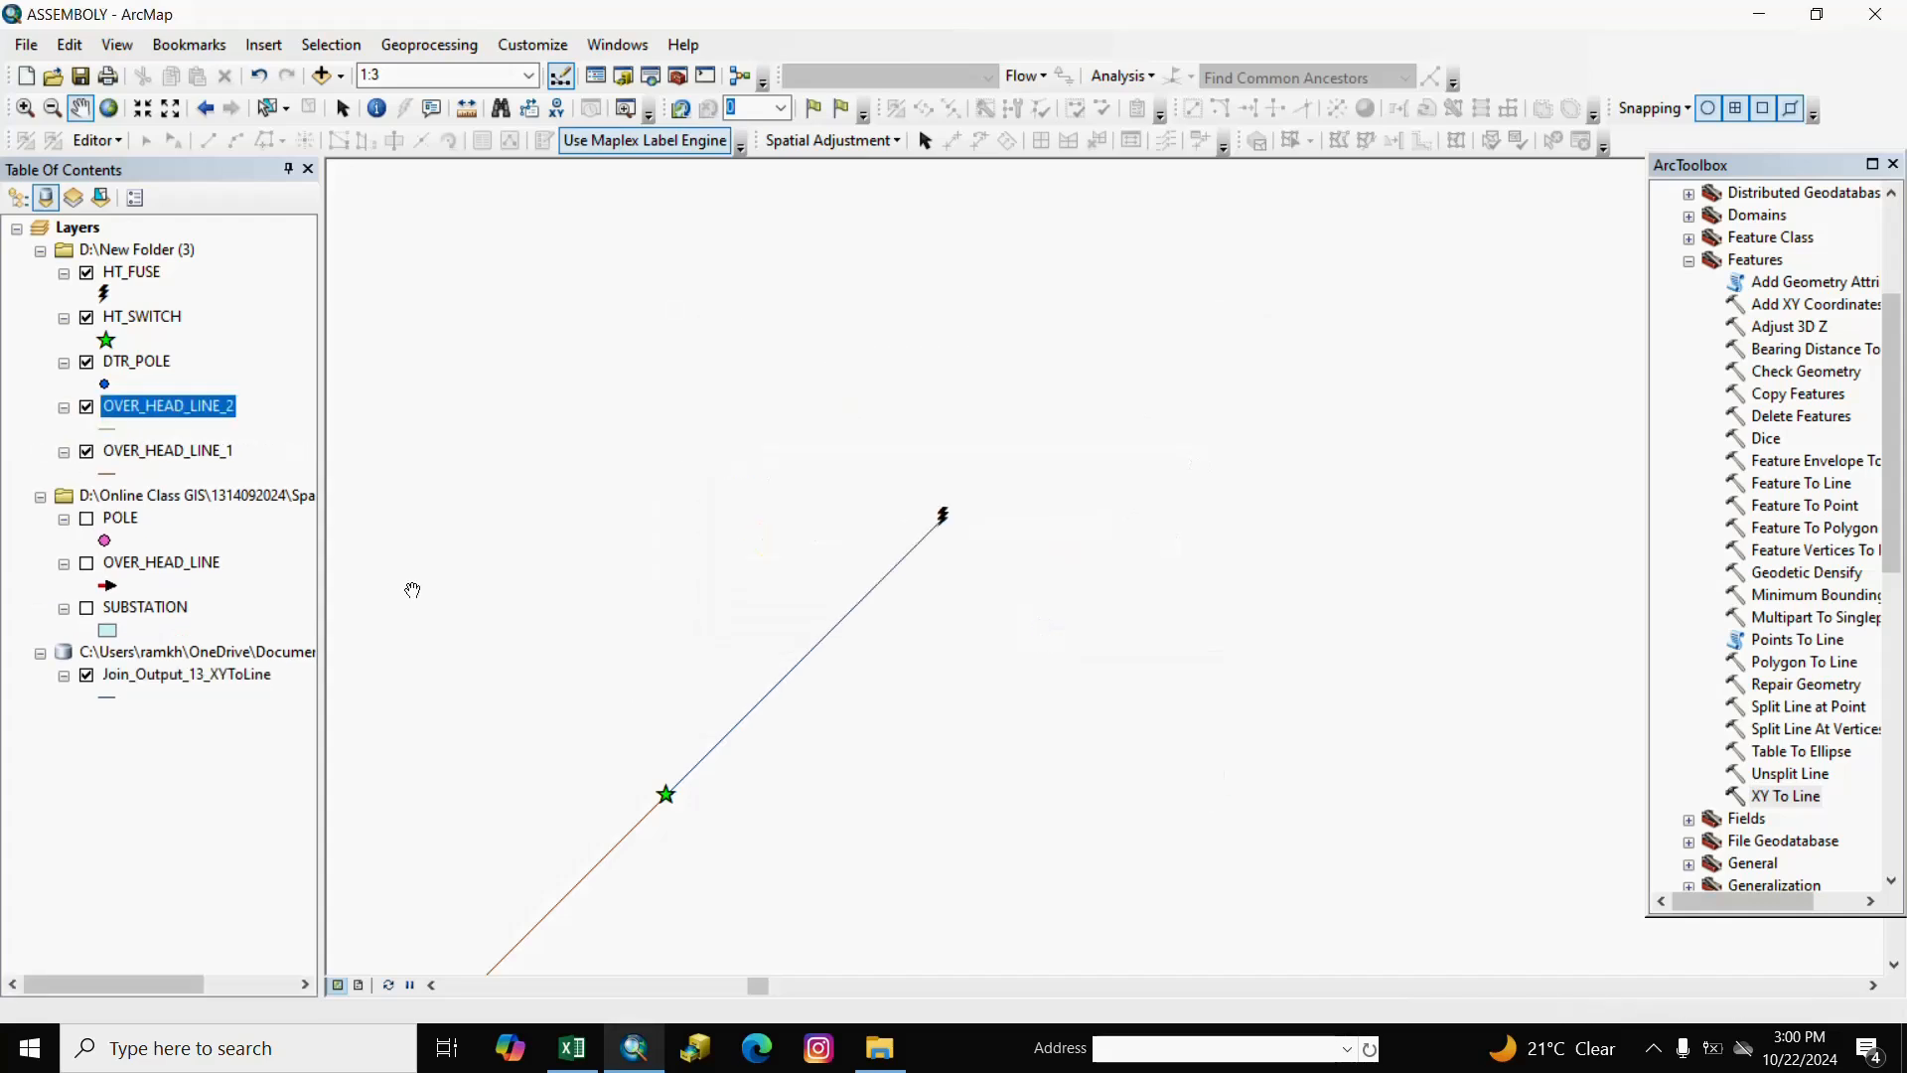
pyautogui.click(174, 812)
# Remove the old XY-to-line layer group from the map and recenter the view.
pyautogui.rightClick(168, 653)
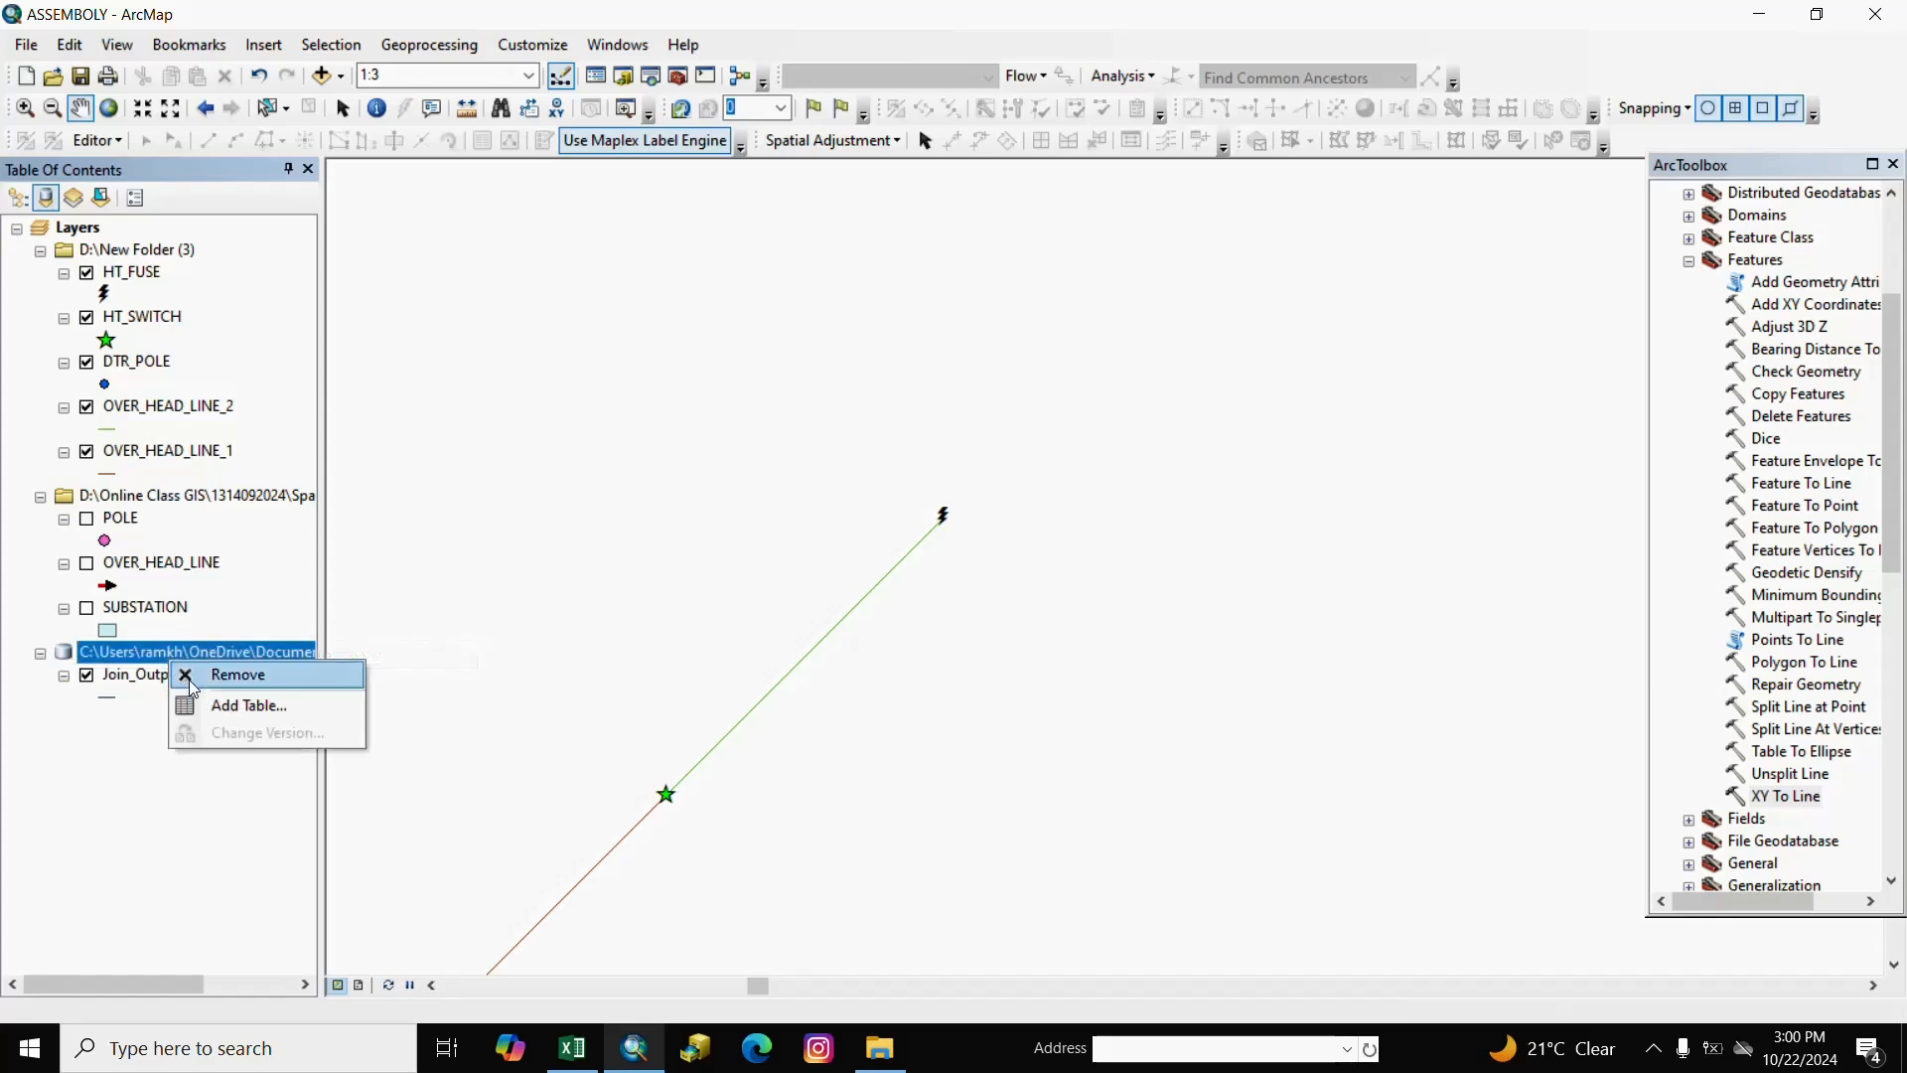
pyautogui.click(223, 669)
pyautogui.click(212, 790)
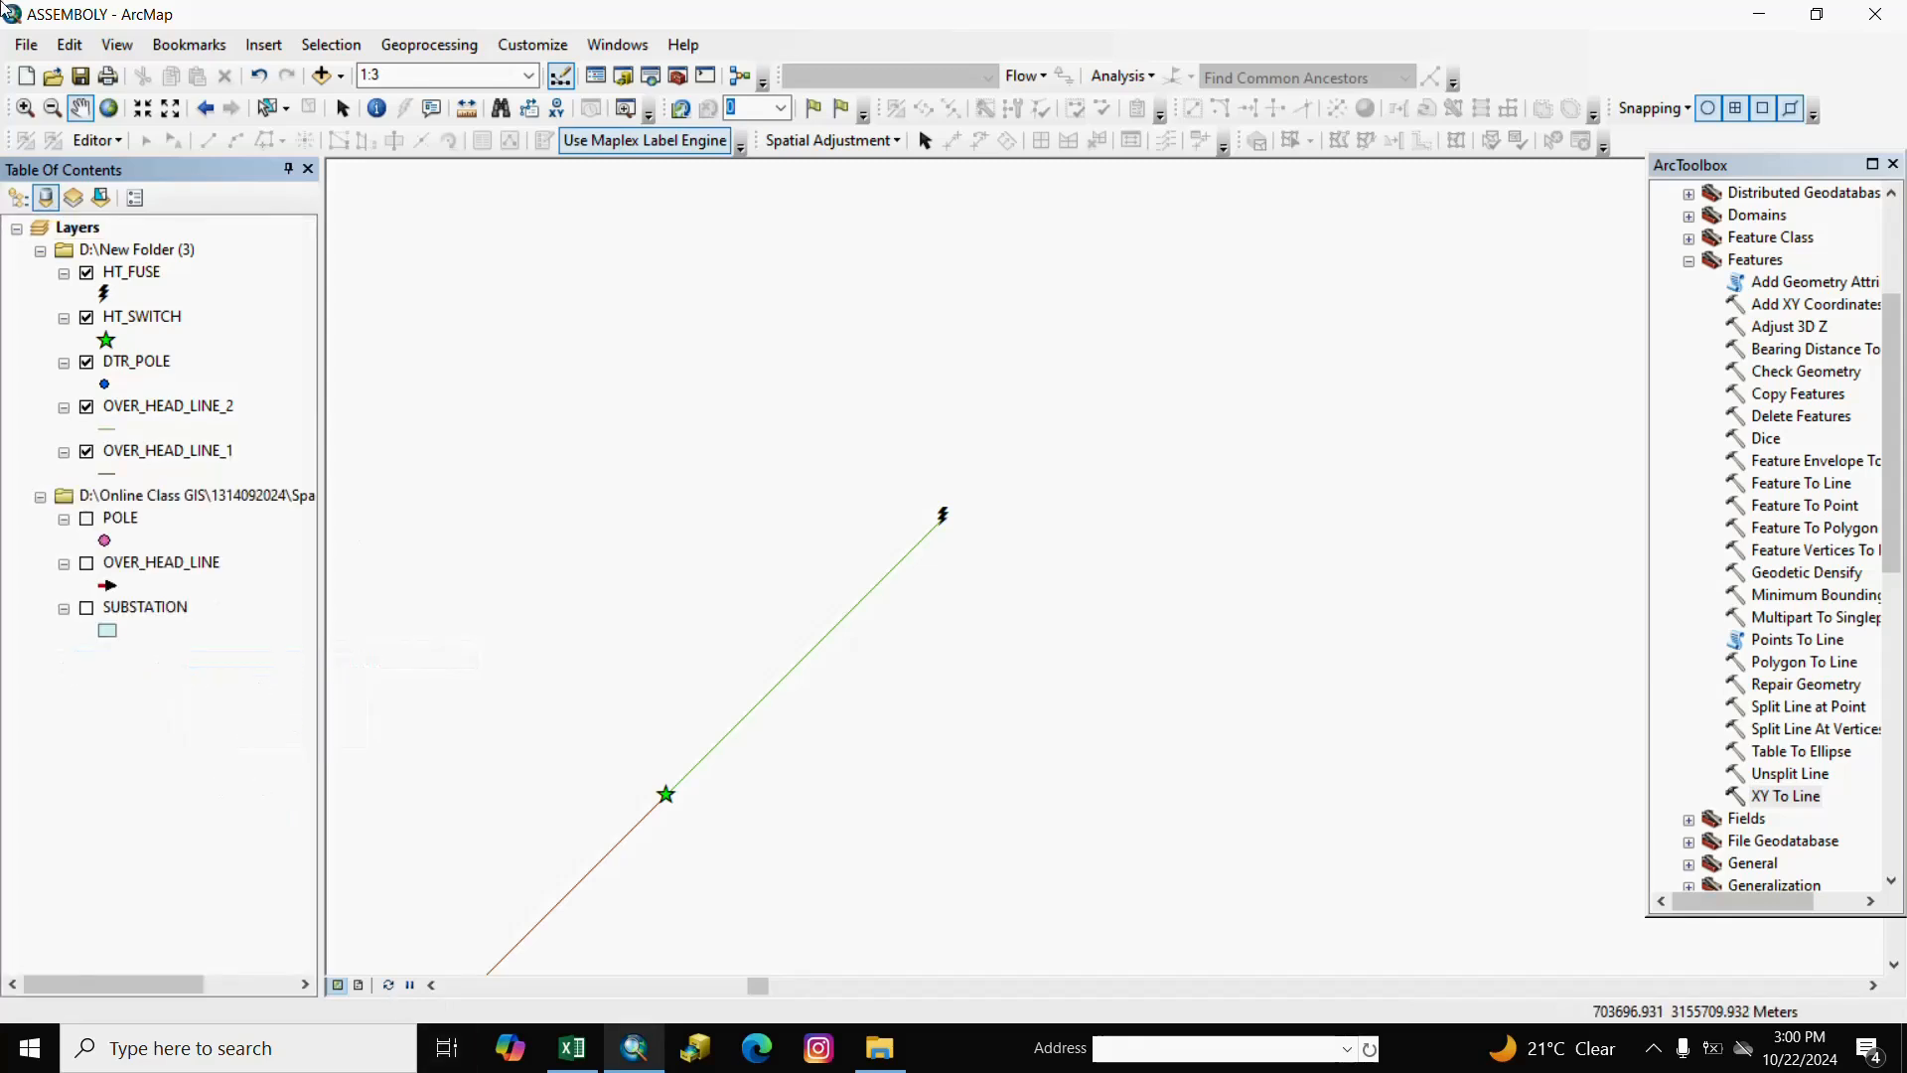
pyautogui.click(124, 140)
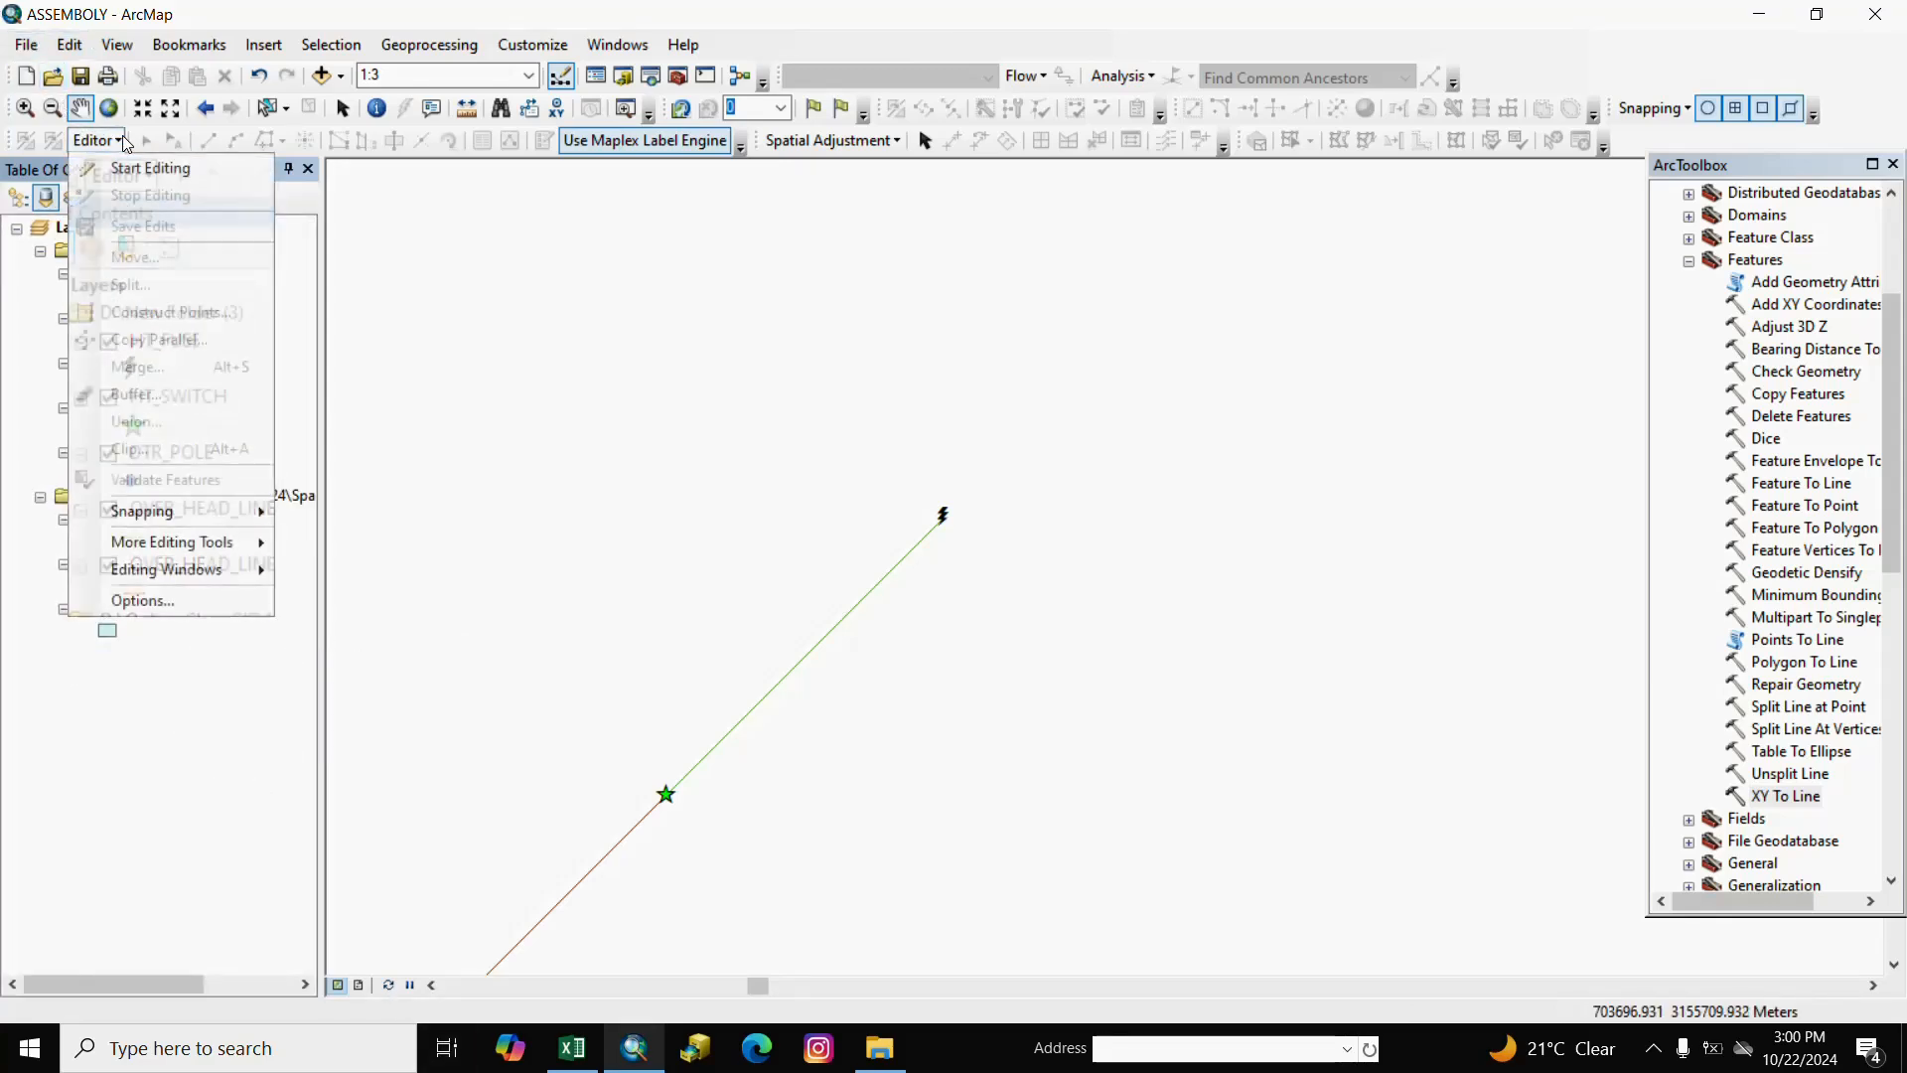
pyautogui.click(213, 807)
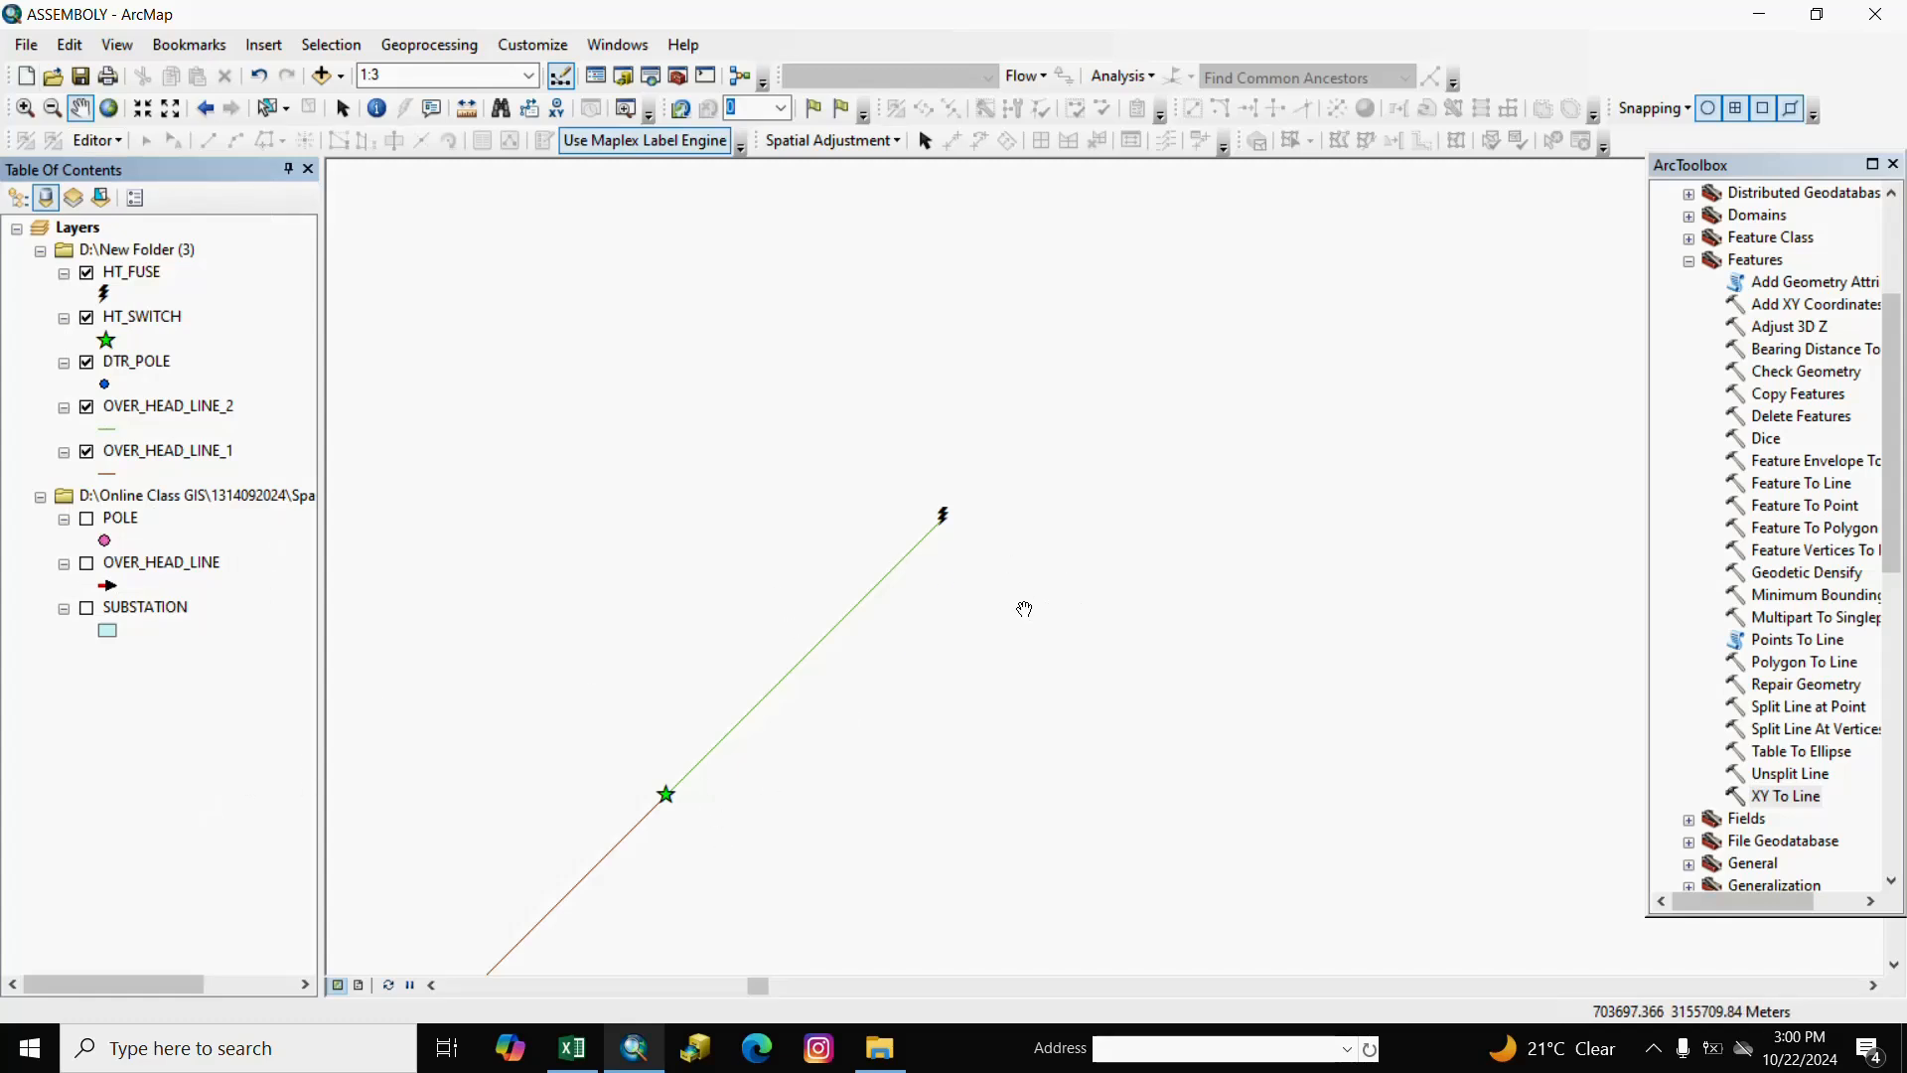
pyautogui.moveTo(1027, 606); pyautogui.dragTo(932, 685)
pyautogui.rightClick(920, 686)
pyautogui.click(692, 837)
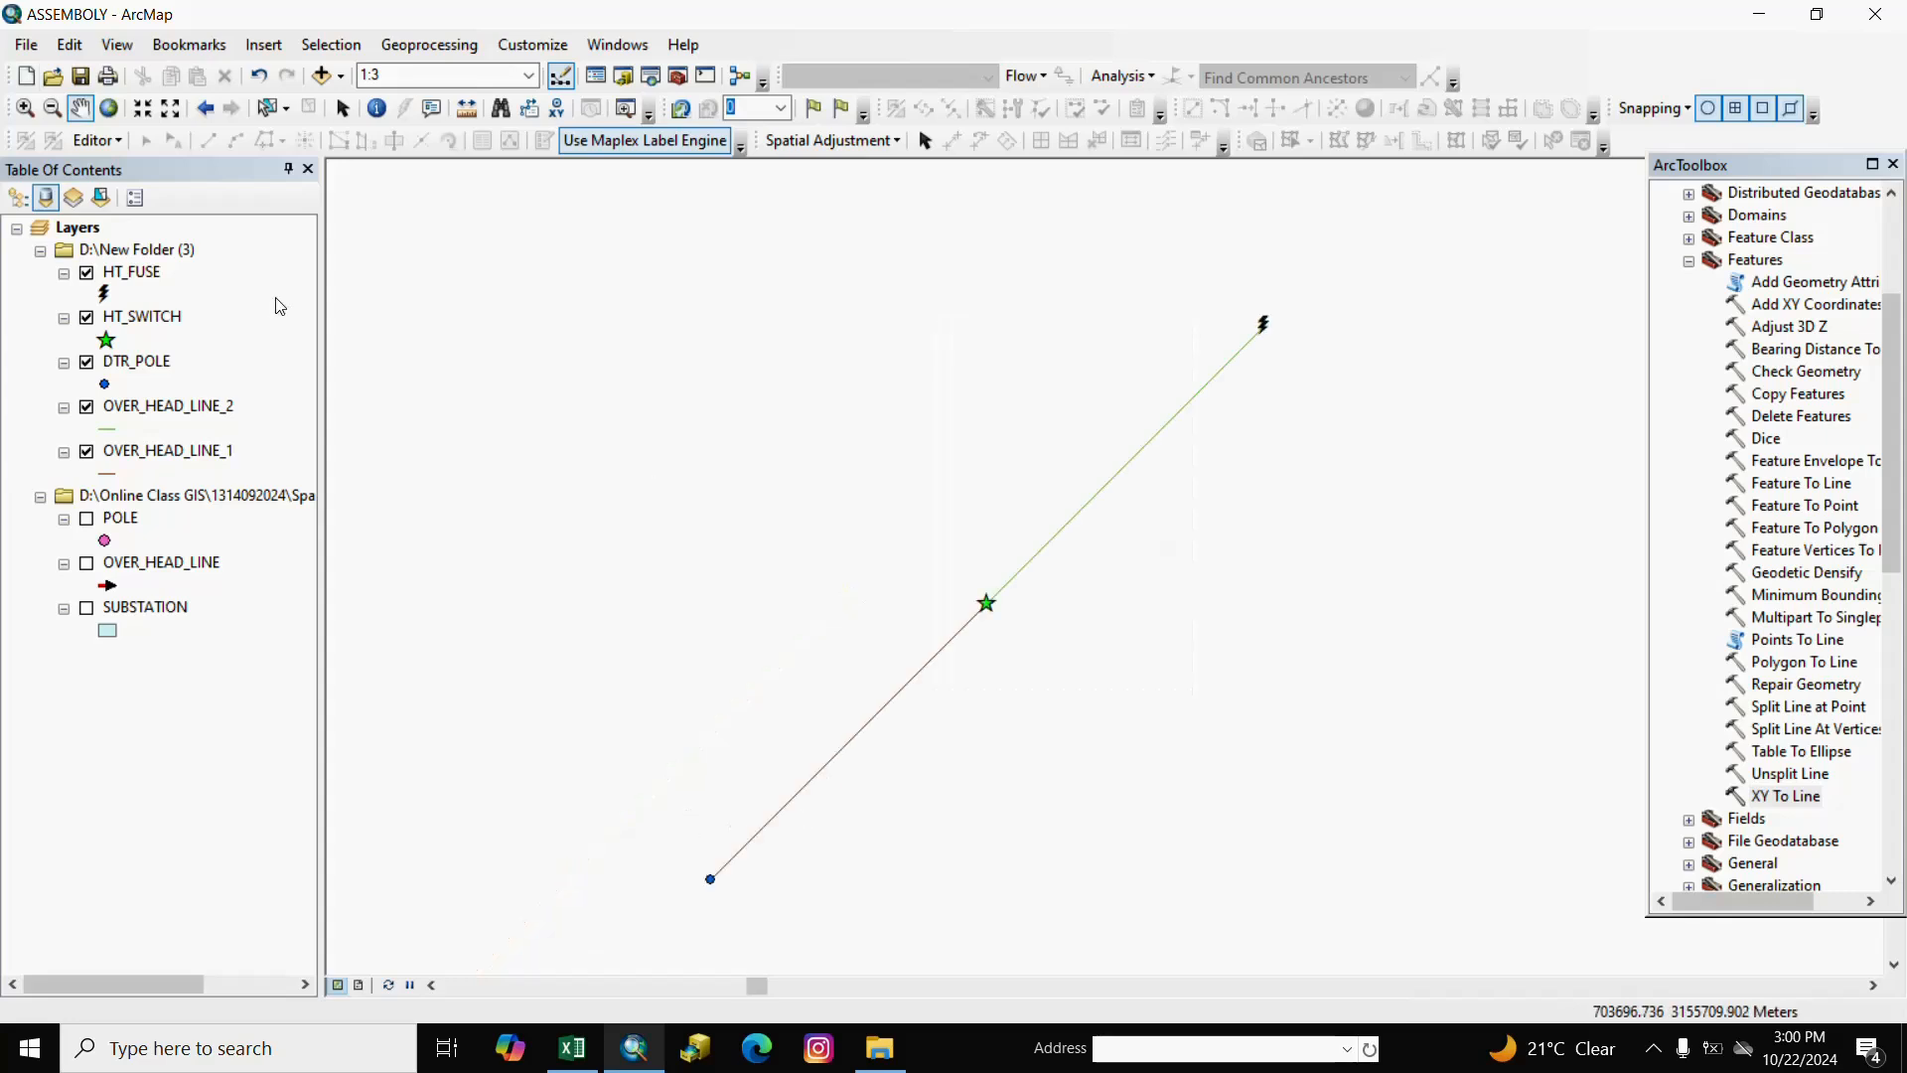
pyautogui.moveTo(897, 449); pyautogui.dragTo(602, 588)
pyautogui.rightClick(602, 588)
pyautogui.moveTo(1055, 523); pyautogui.dragTo(899, 668)
# Export the HT_FUSE points as DTR.shp and add the DTR layer to the map.
pyautogui.rightClick(147, 273)
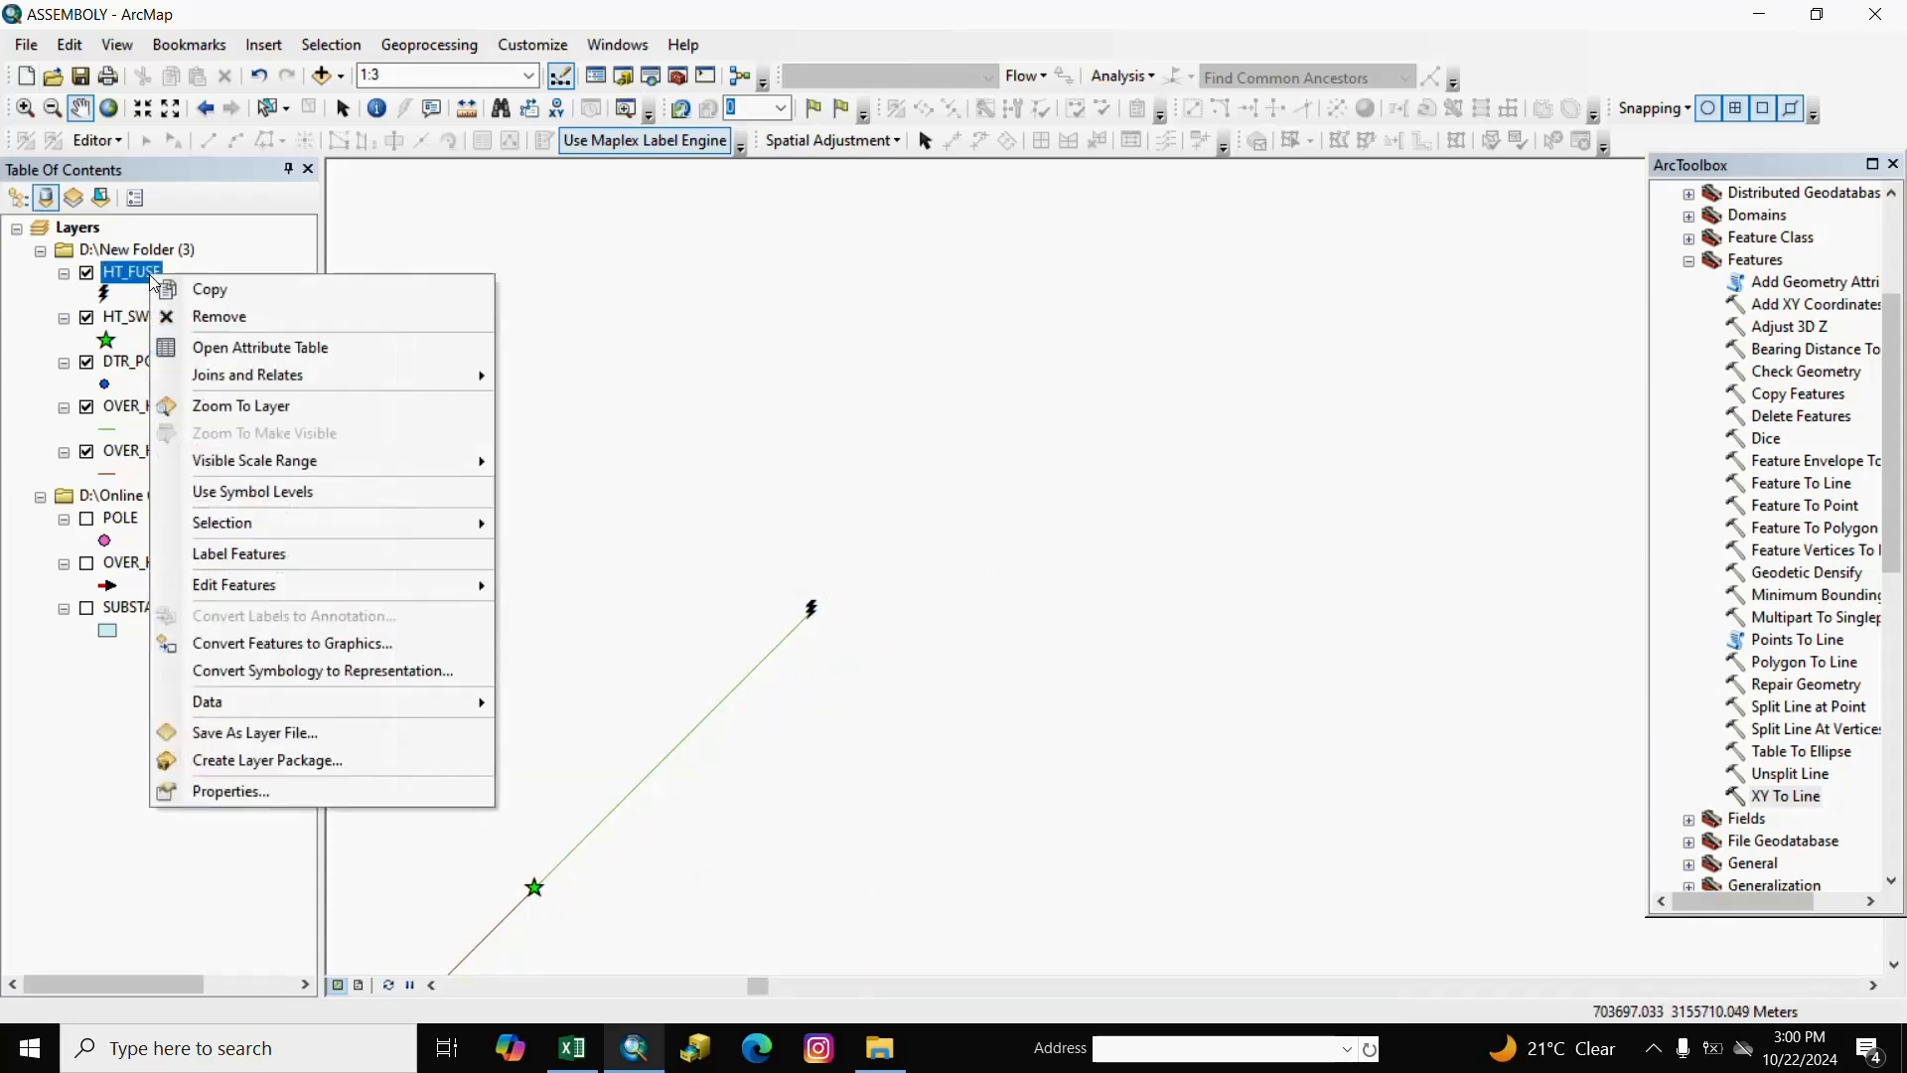
pyautogui.moveTo(304, 719)
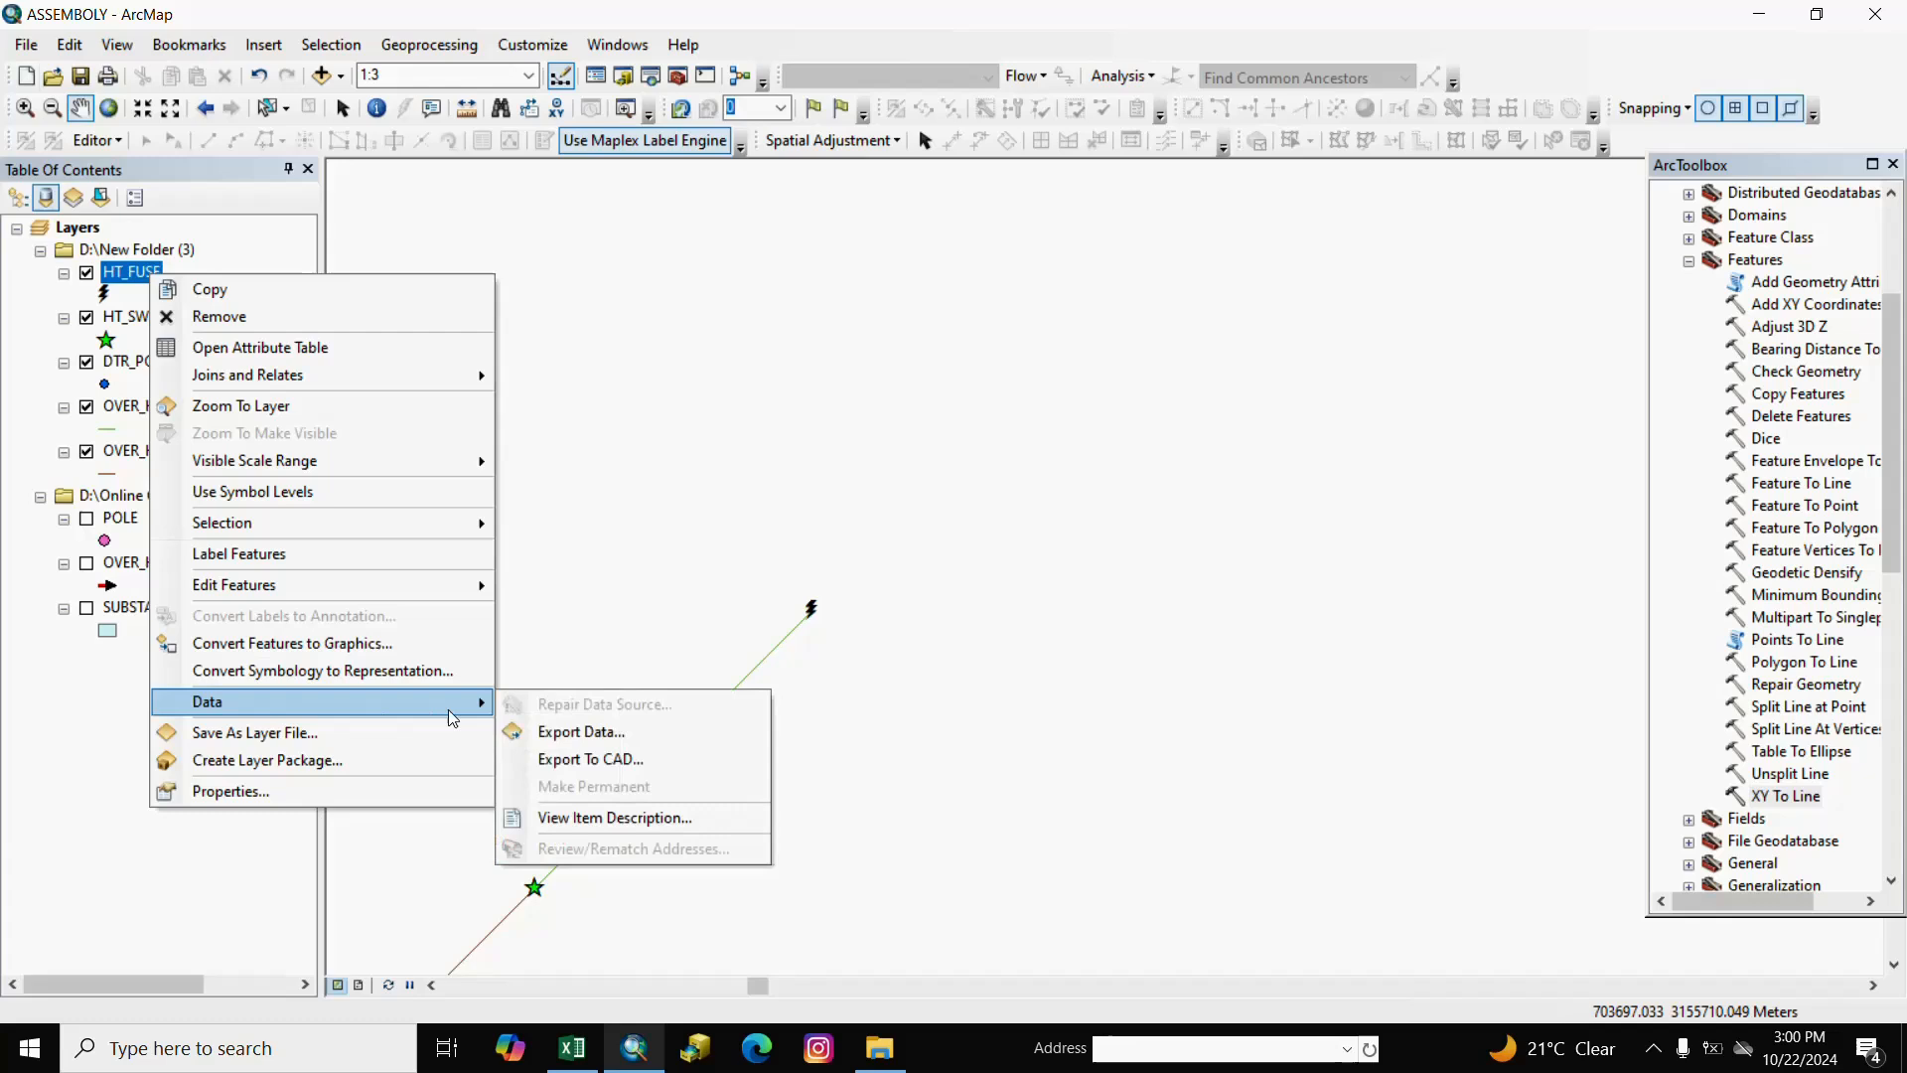
pyautogui.click(549, 731)
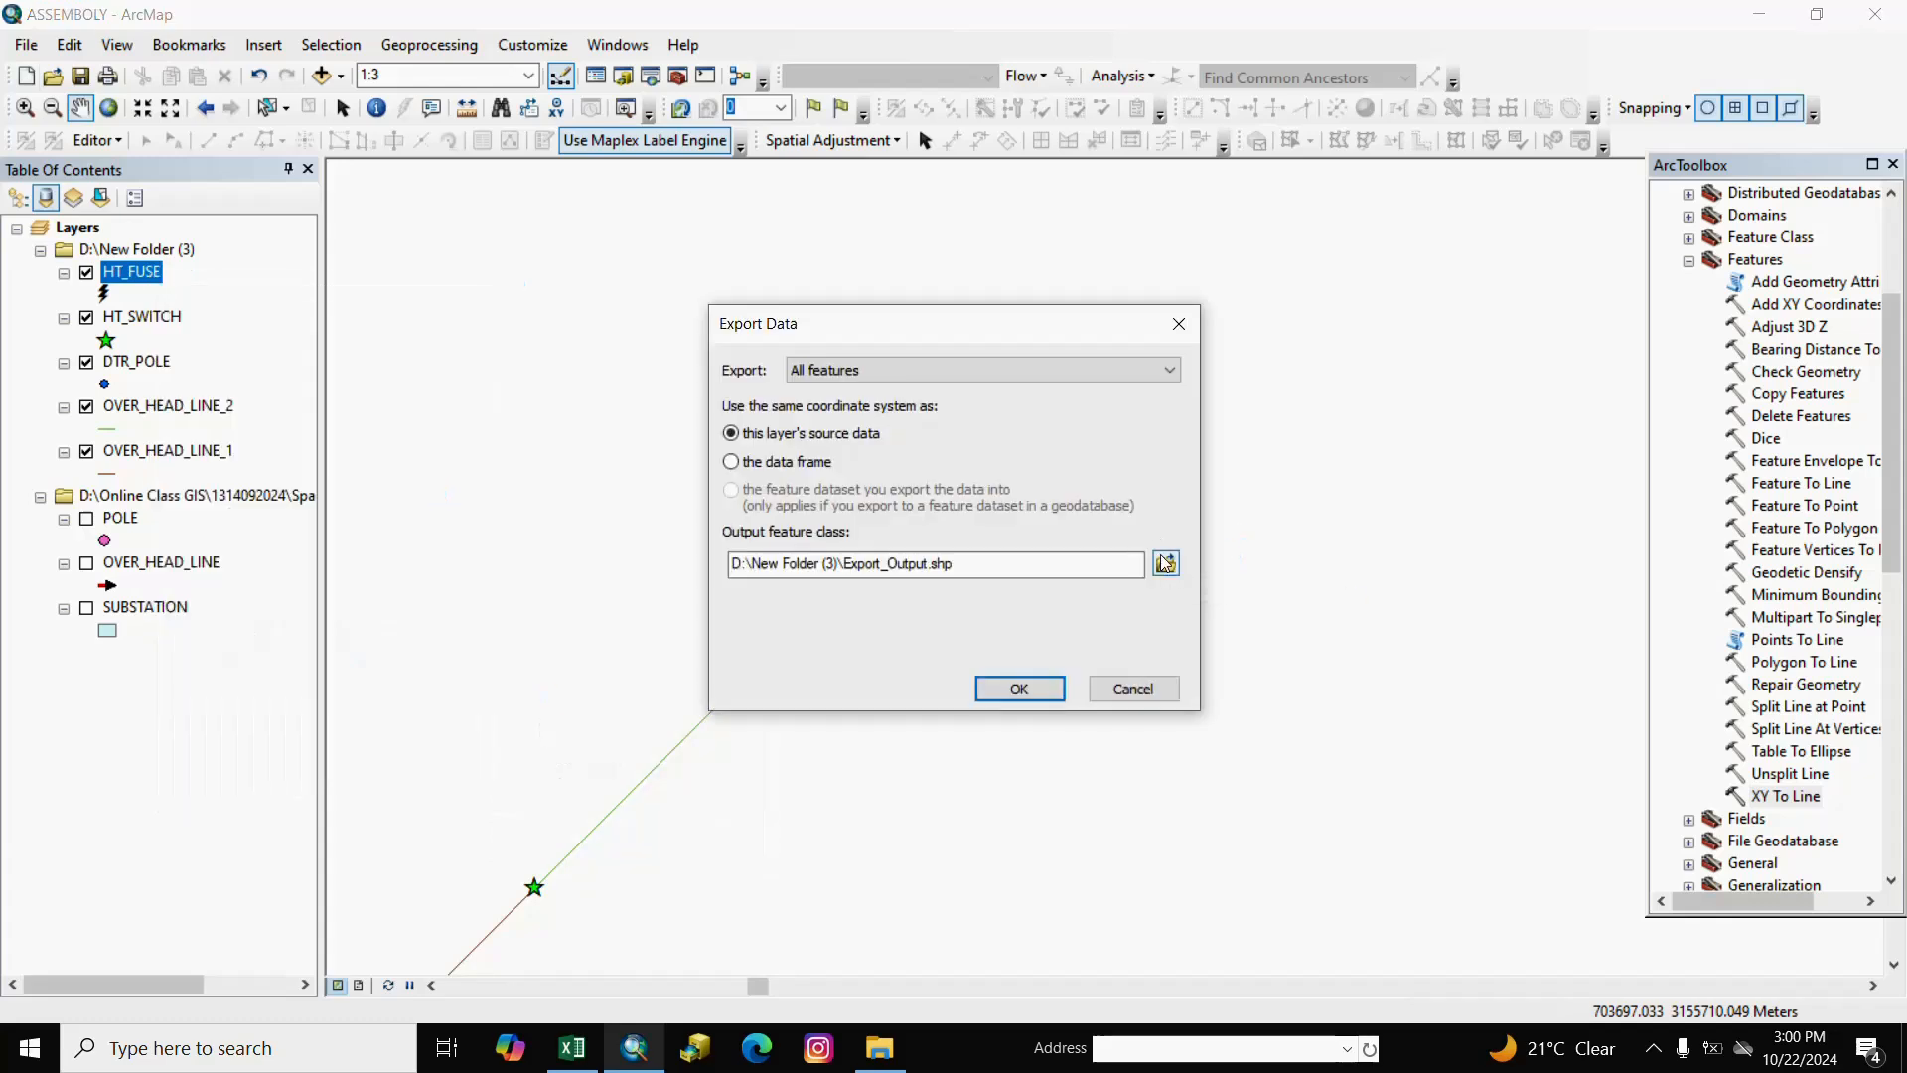
pyautogui.click(1165, 563)
pyautogui.moveTo(925, 644); pyautogui.dragTo(653, 648)
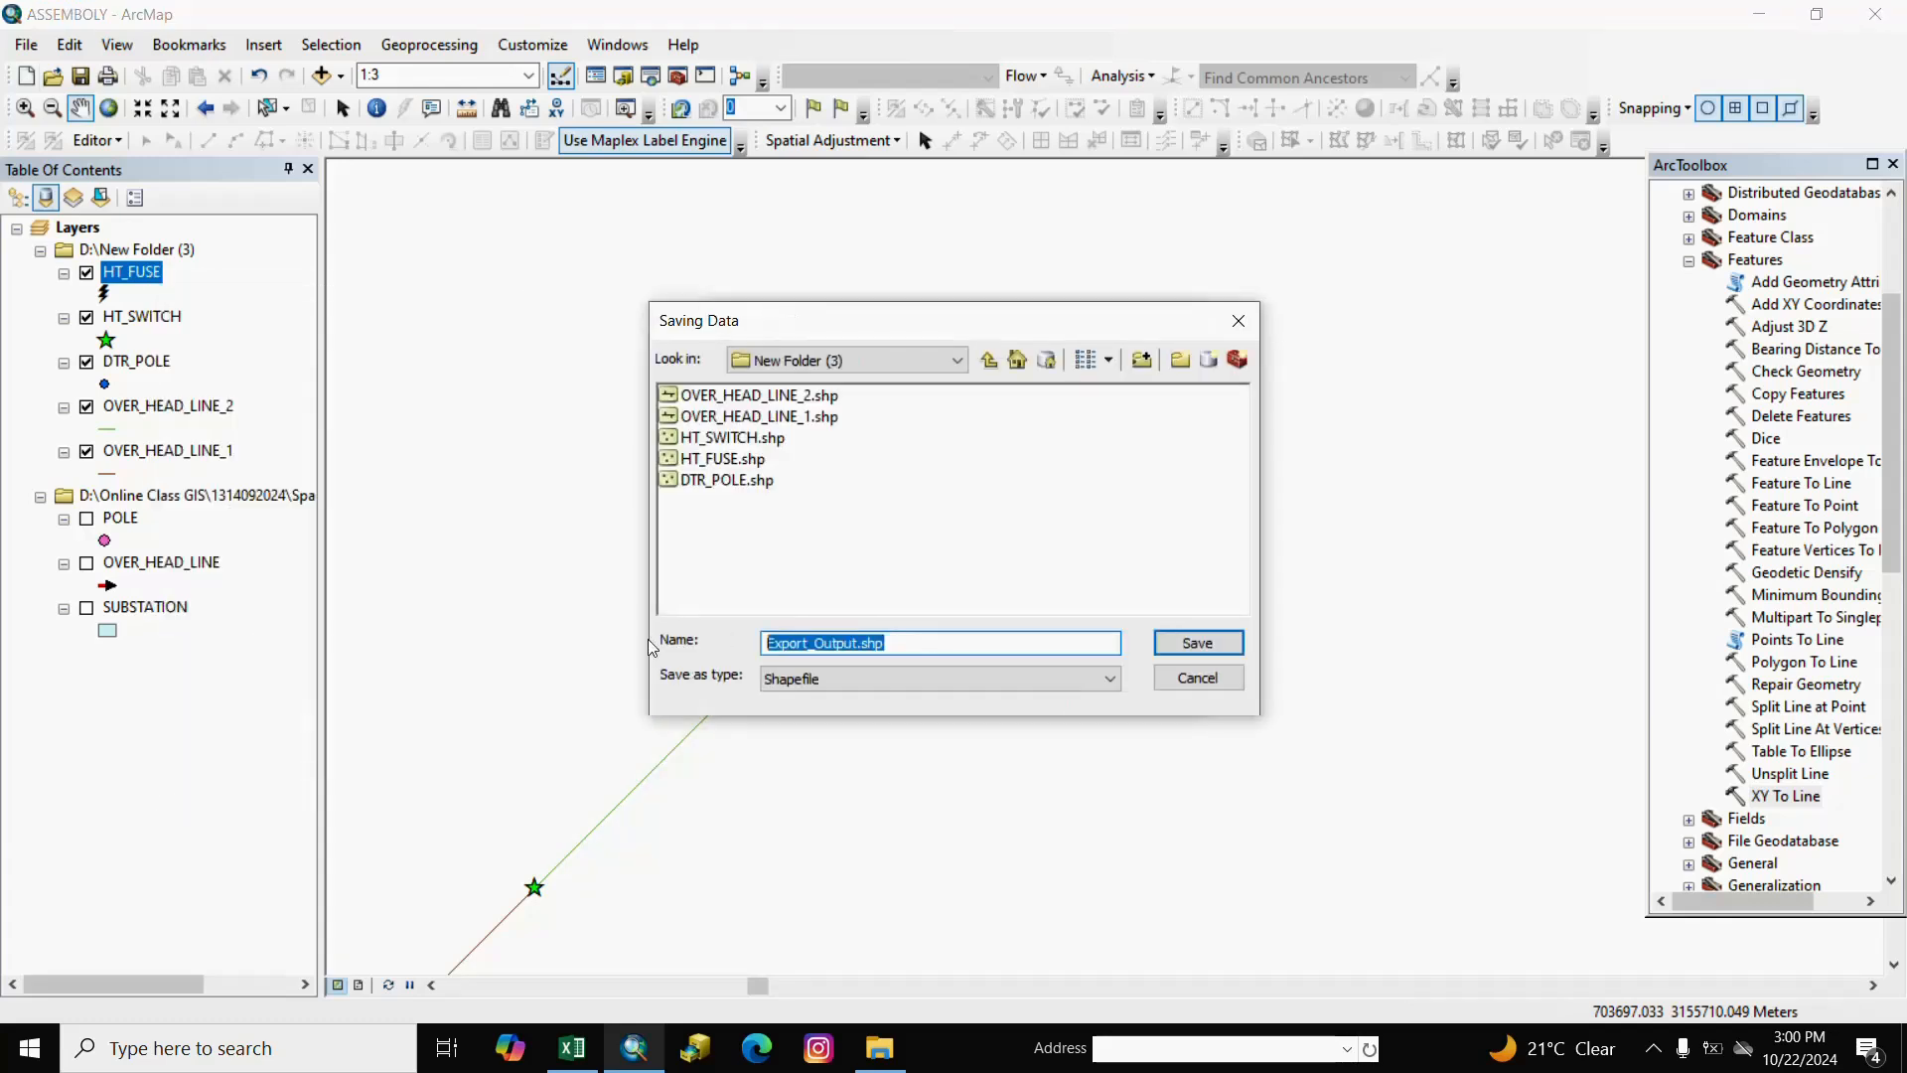
pyautogui.write('DTR')
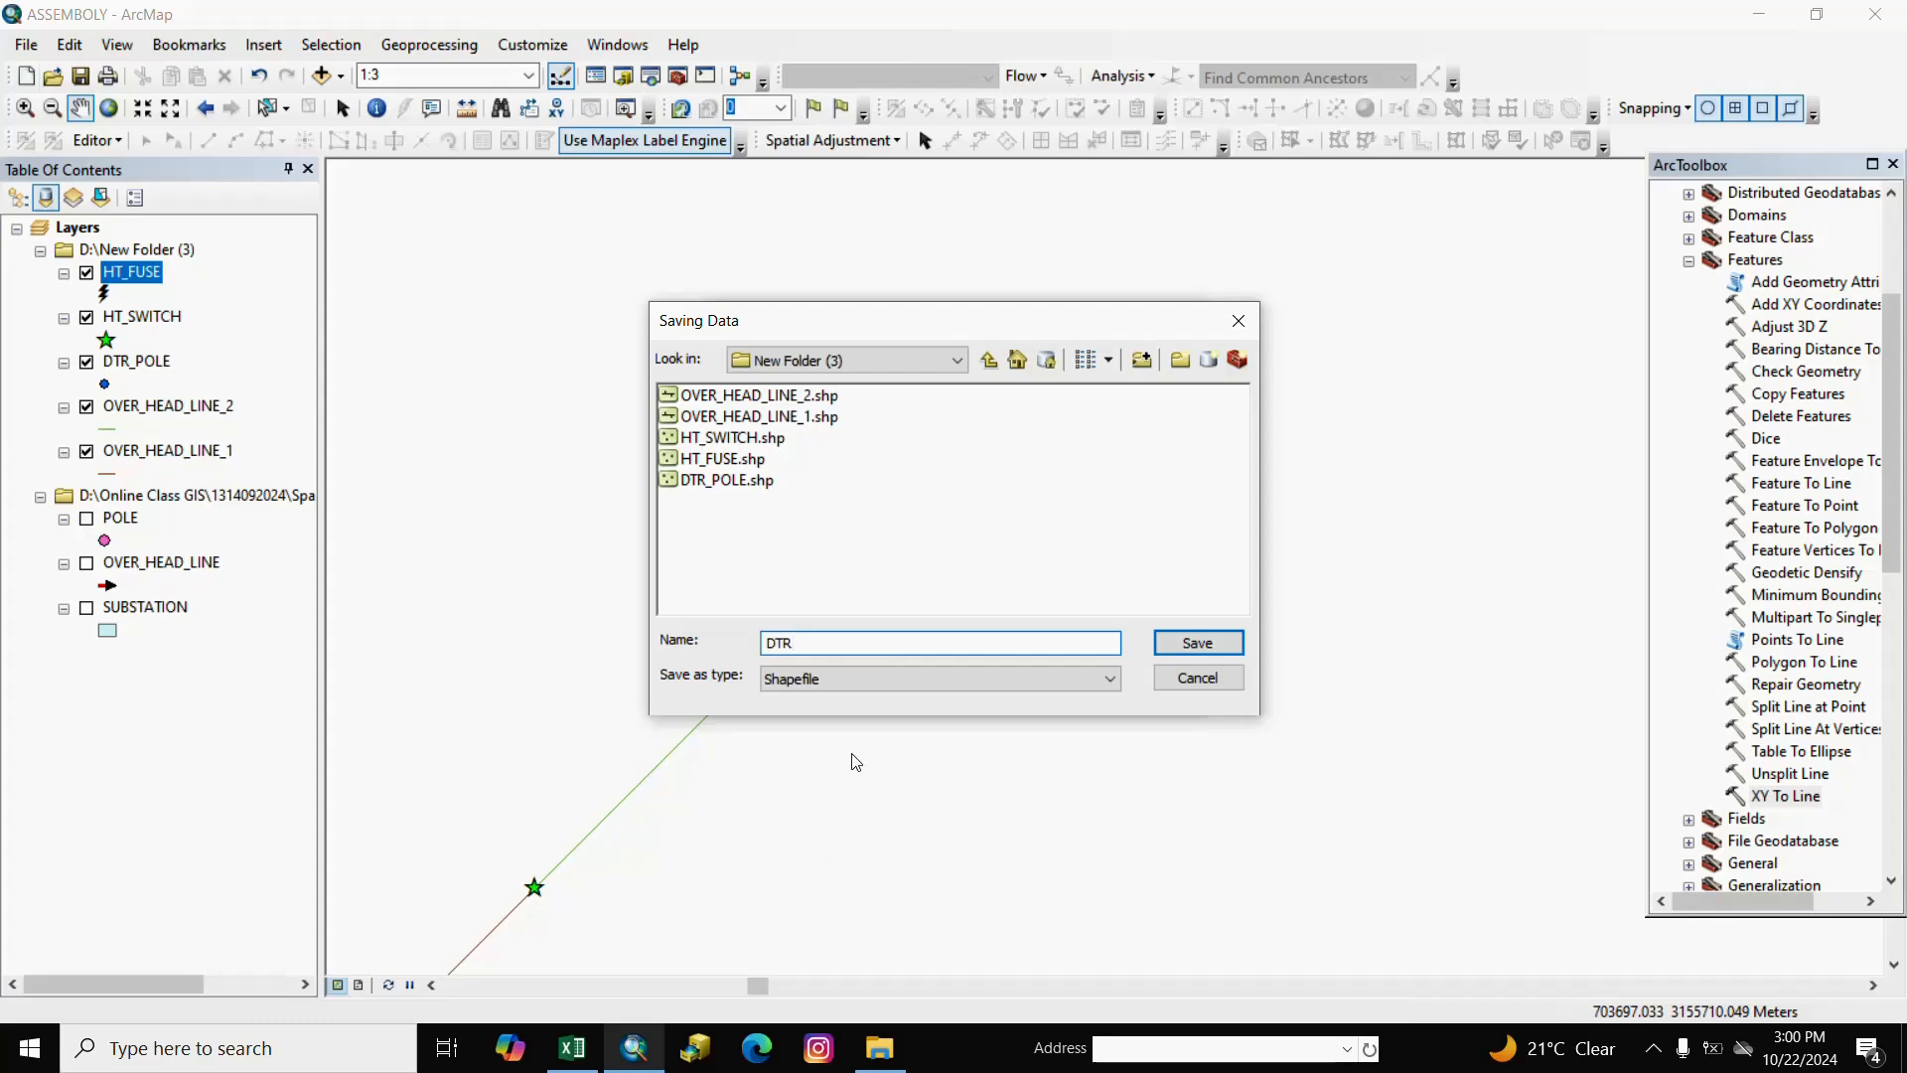
pyautogui.click(1197, 644)
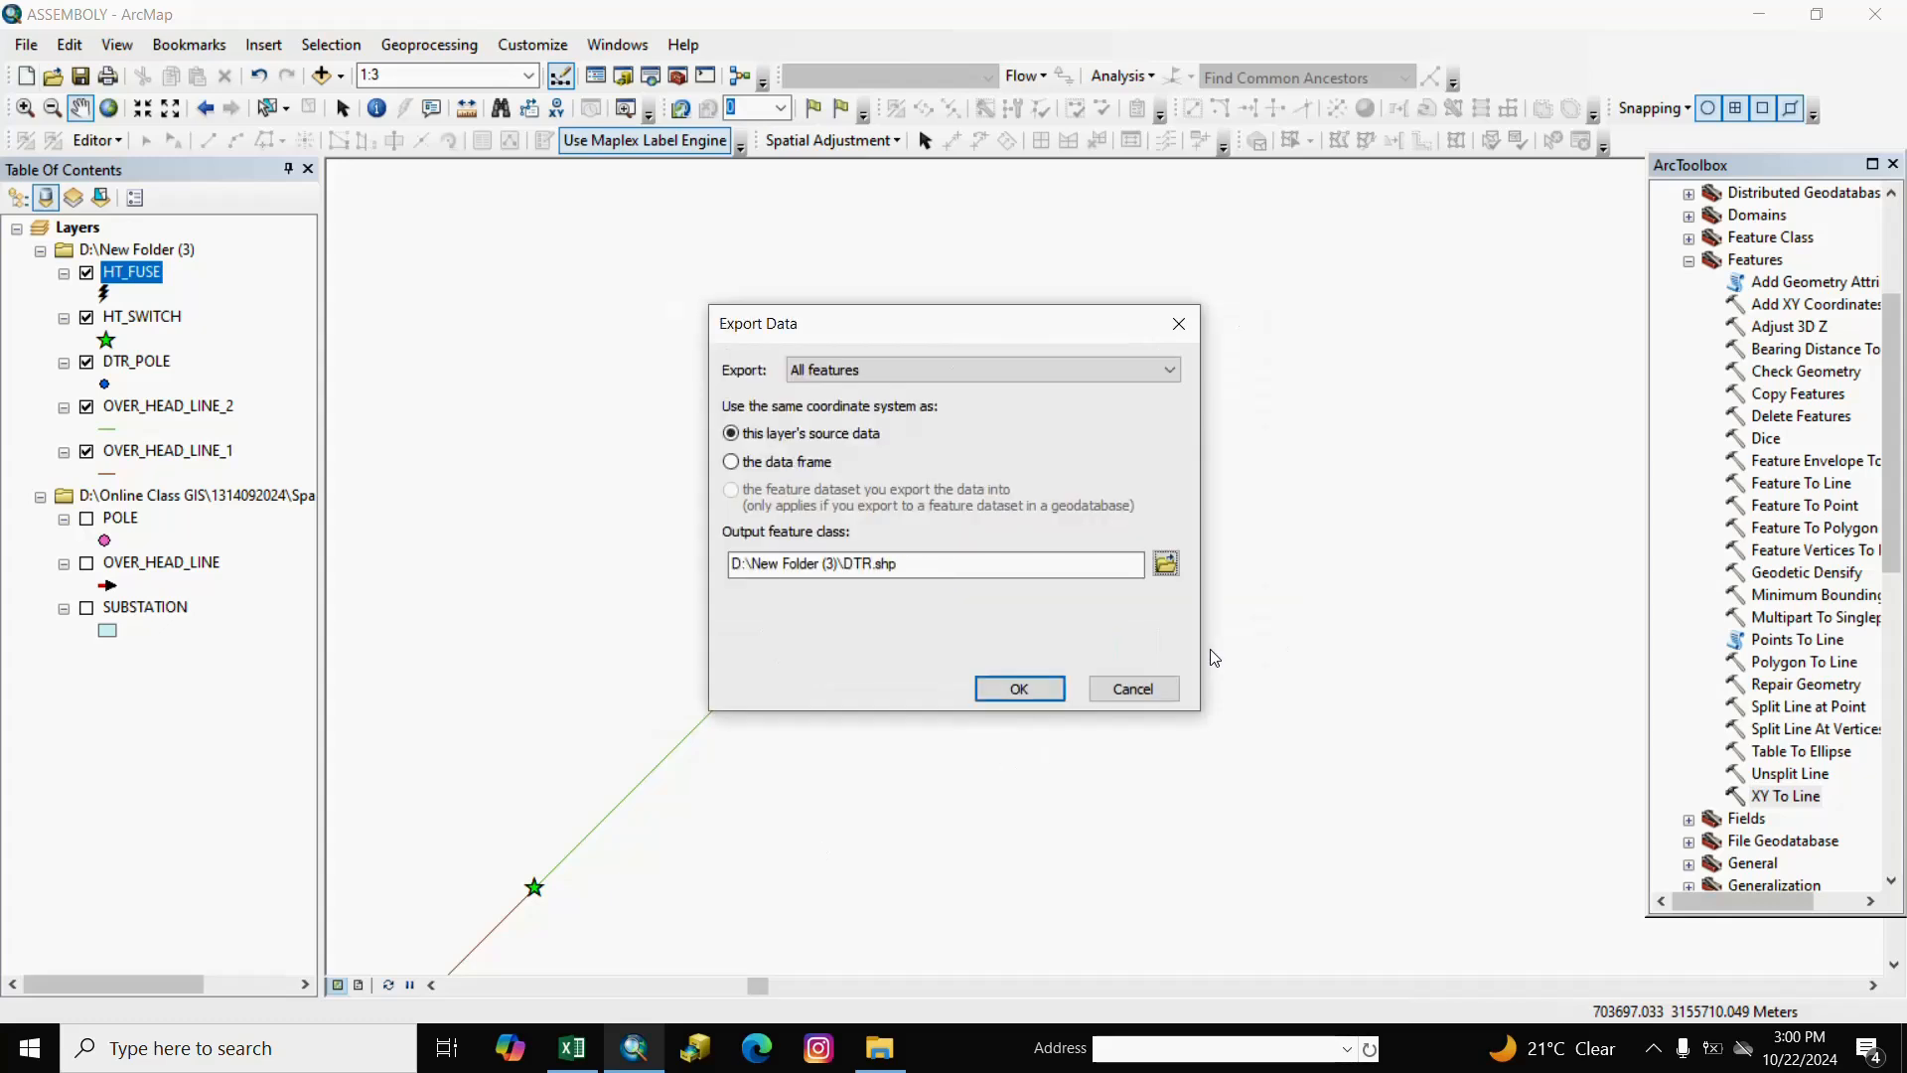
pyautogui.click(1021, 688)
pyautogui.click(1041, 613)
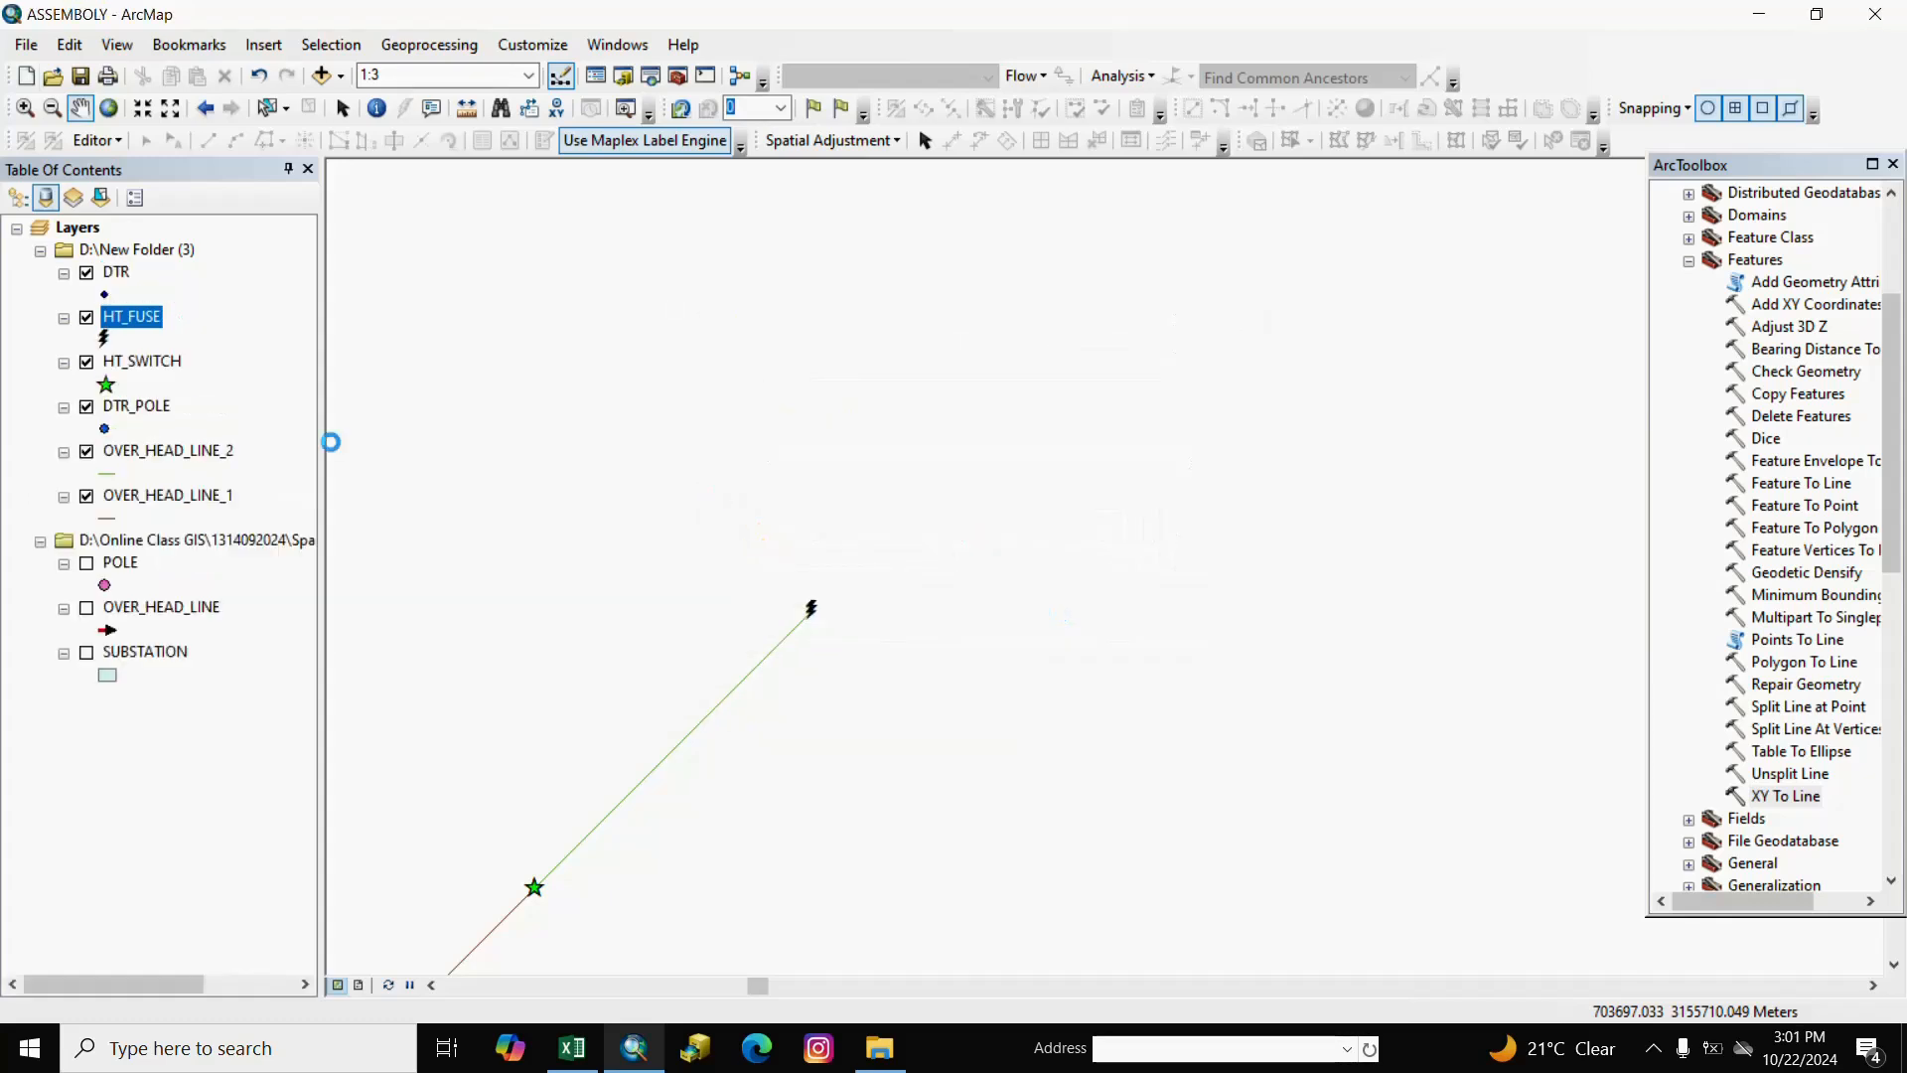
pyautogui.click(219, 813)
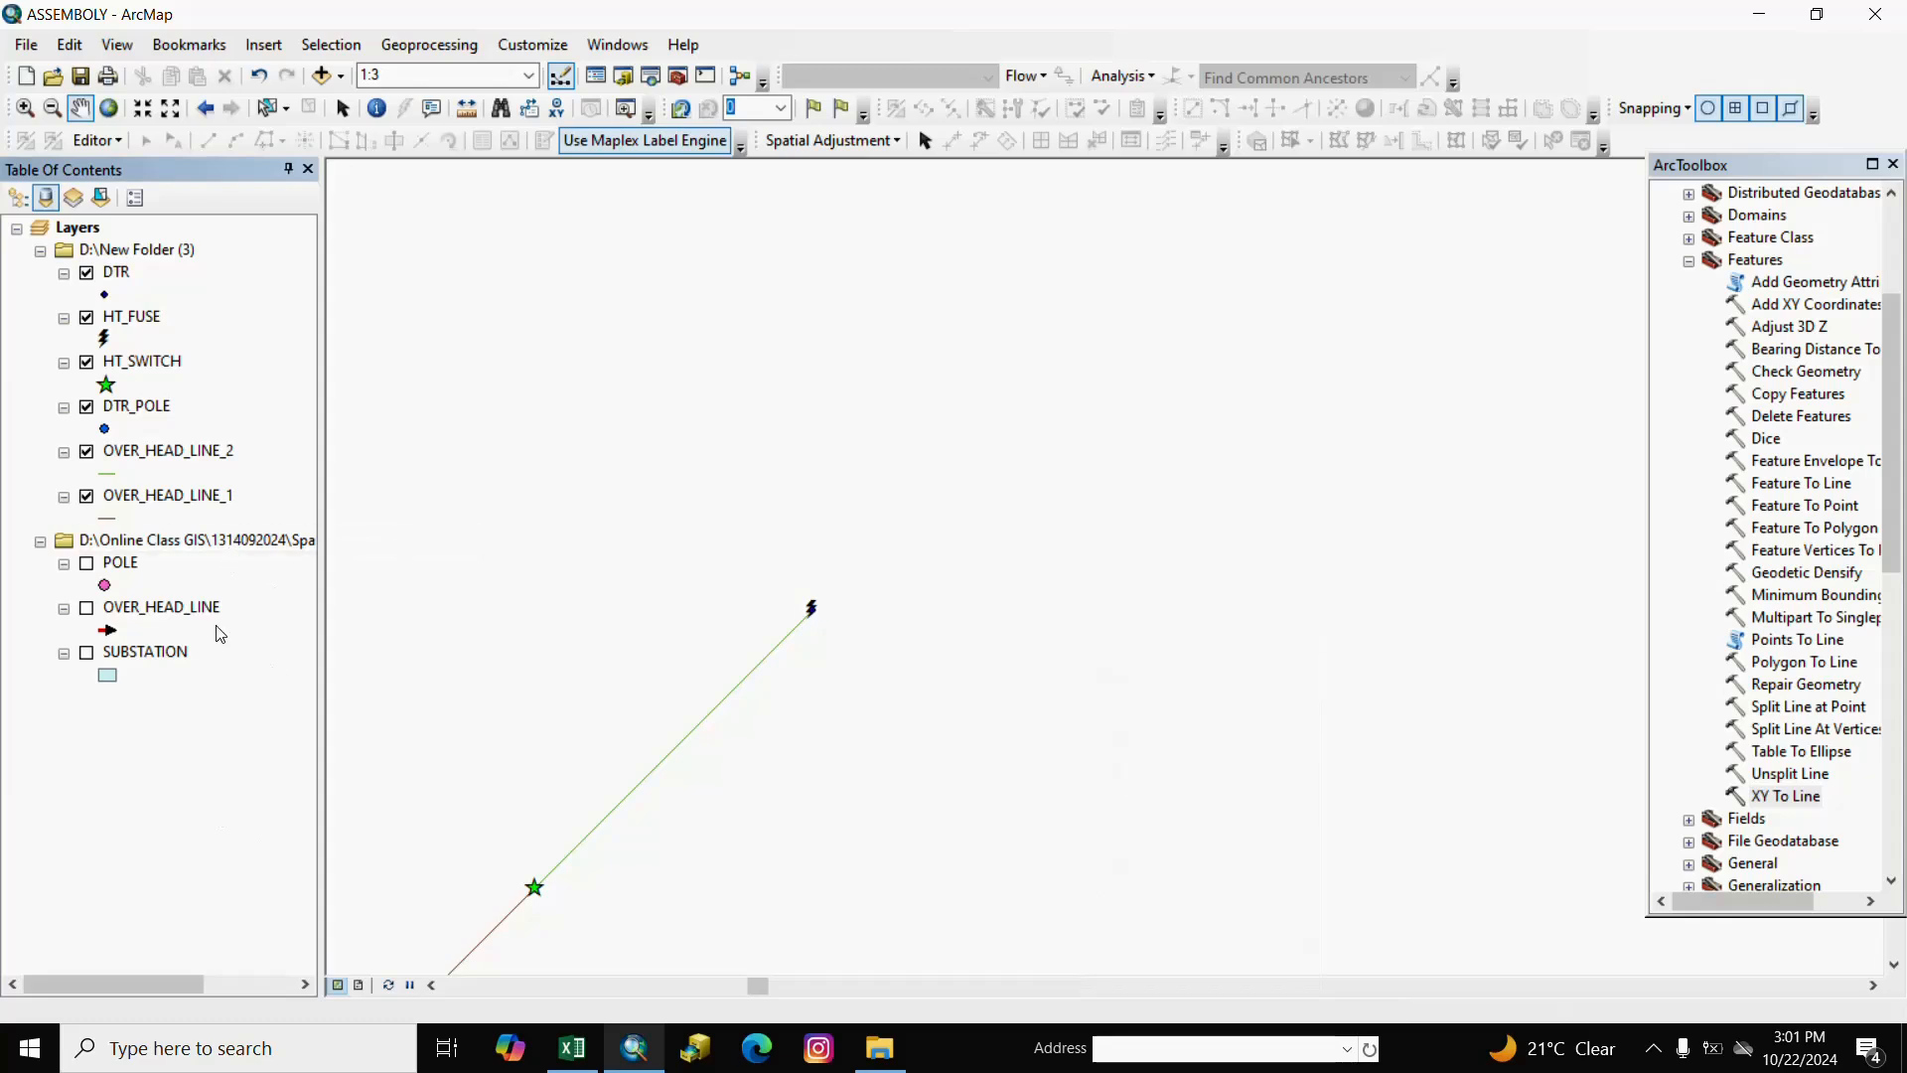
# Delete the POINT_X field from the DTR attribute table.
pyautogui.rightClick(119, 273)
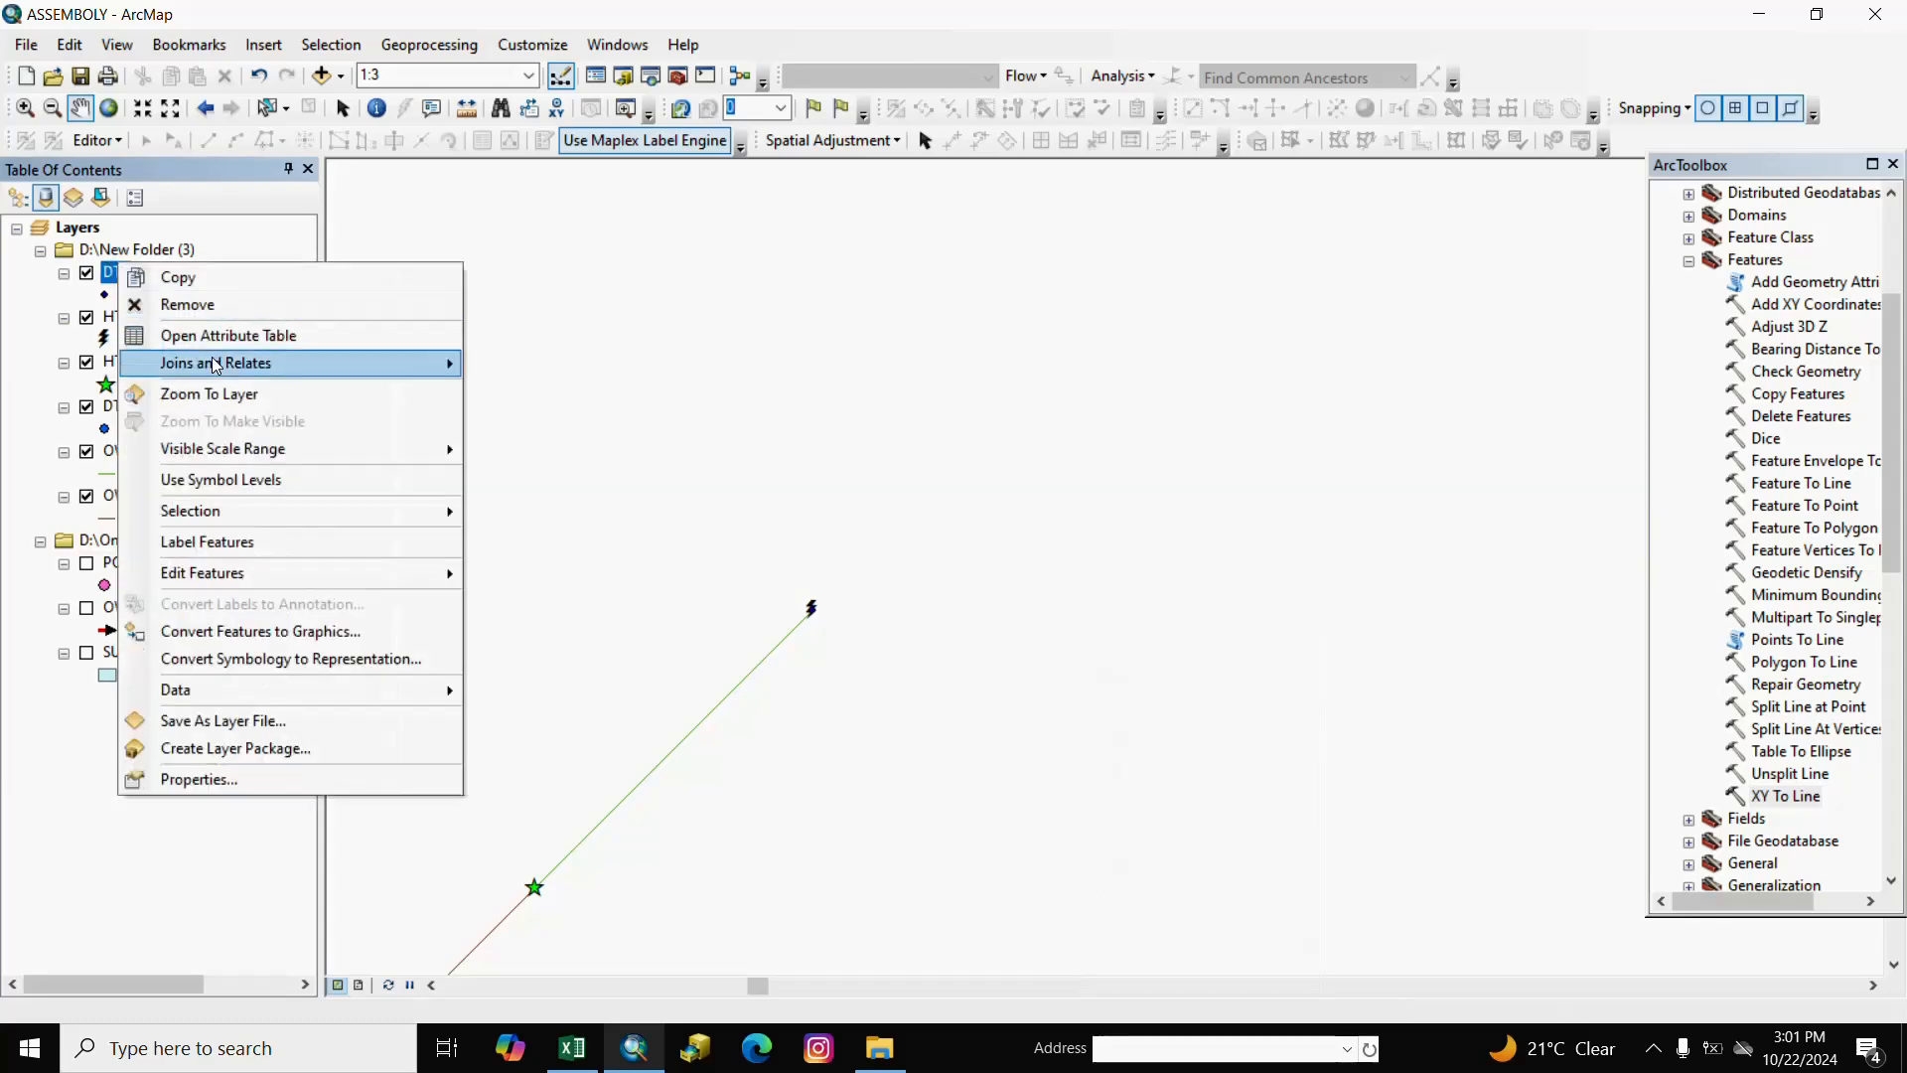
pyautogui.click(214, 328)
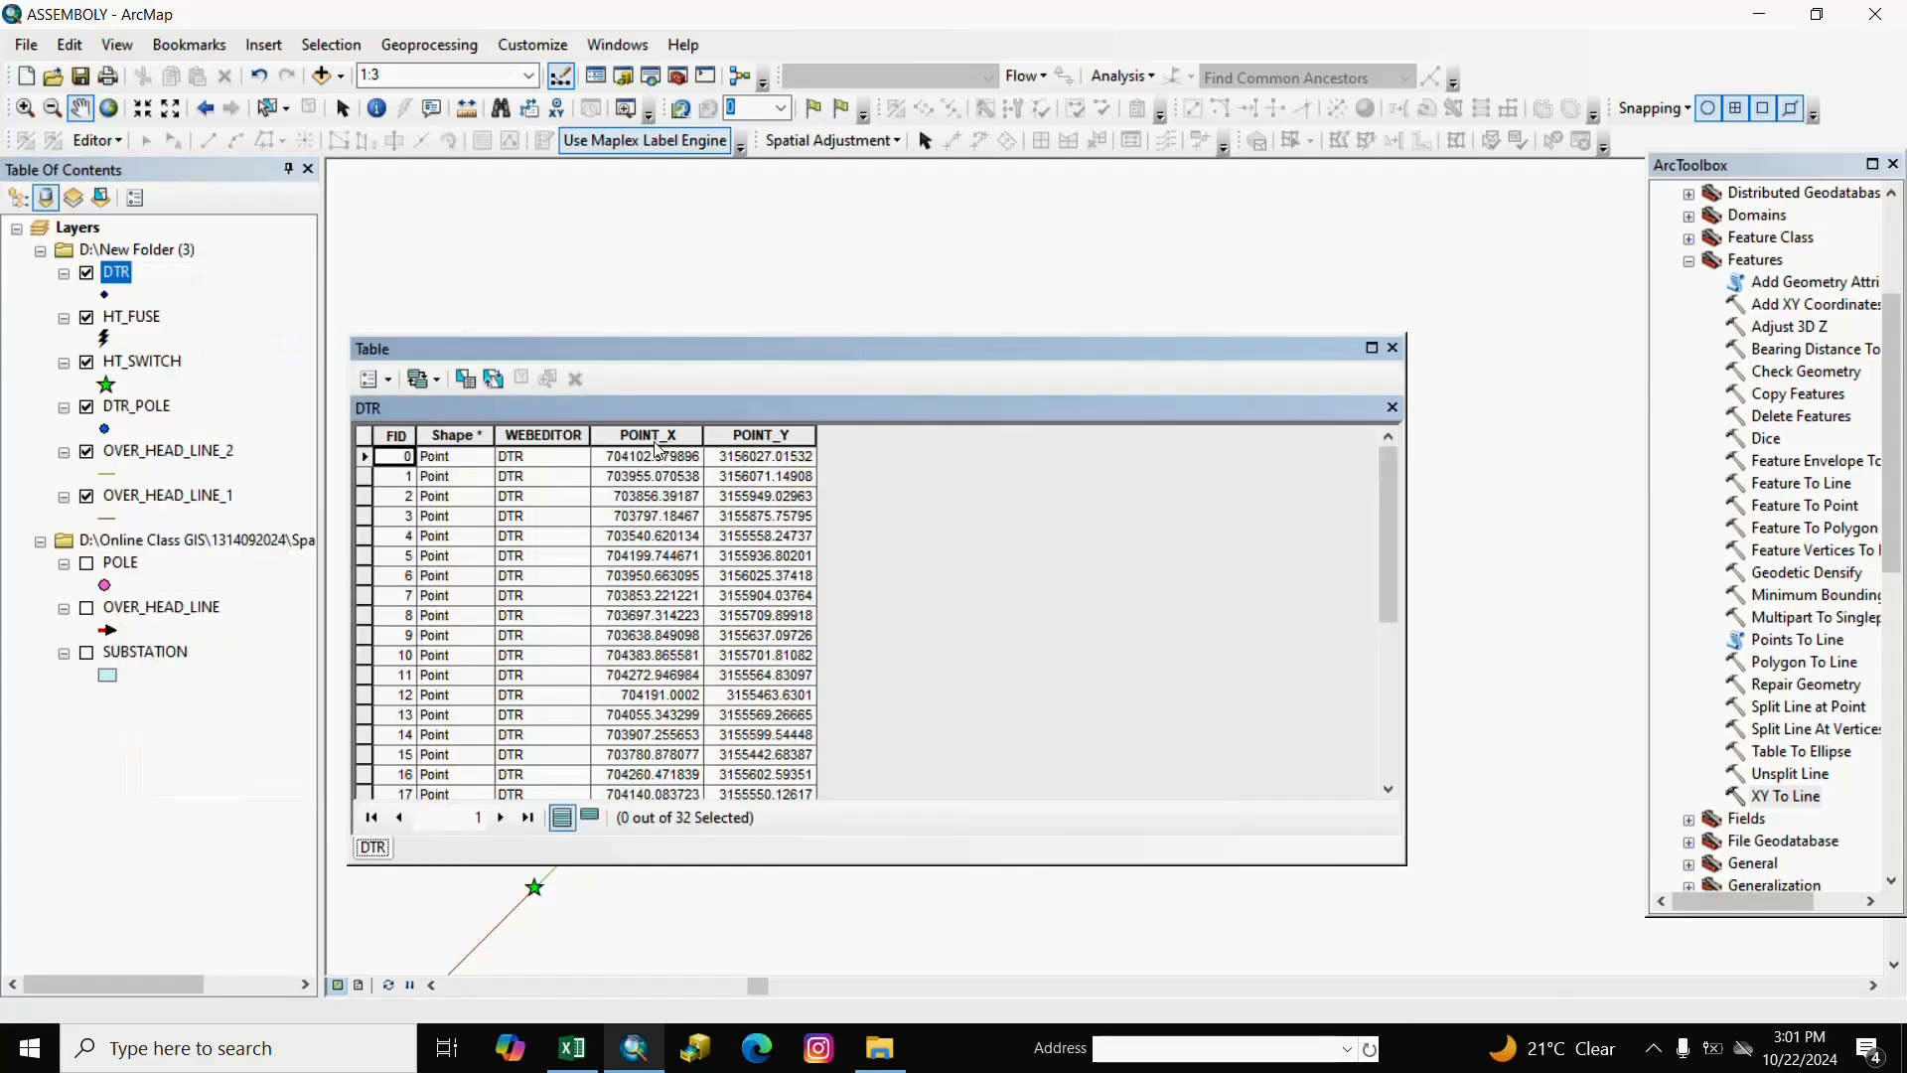
pyautogui.rightClick(641, 437)
pyautogui.click(636, 437)
pyautogui.rightClick(635, 437)
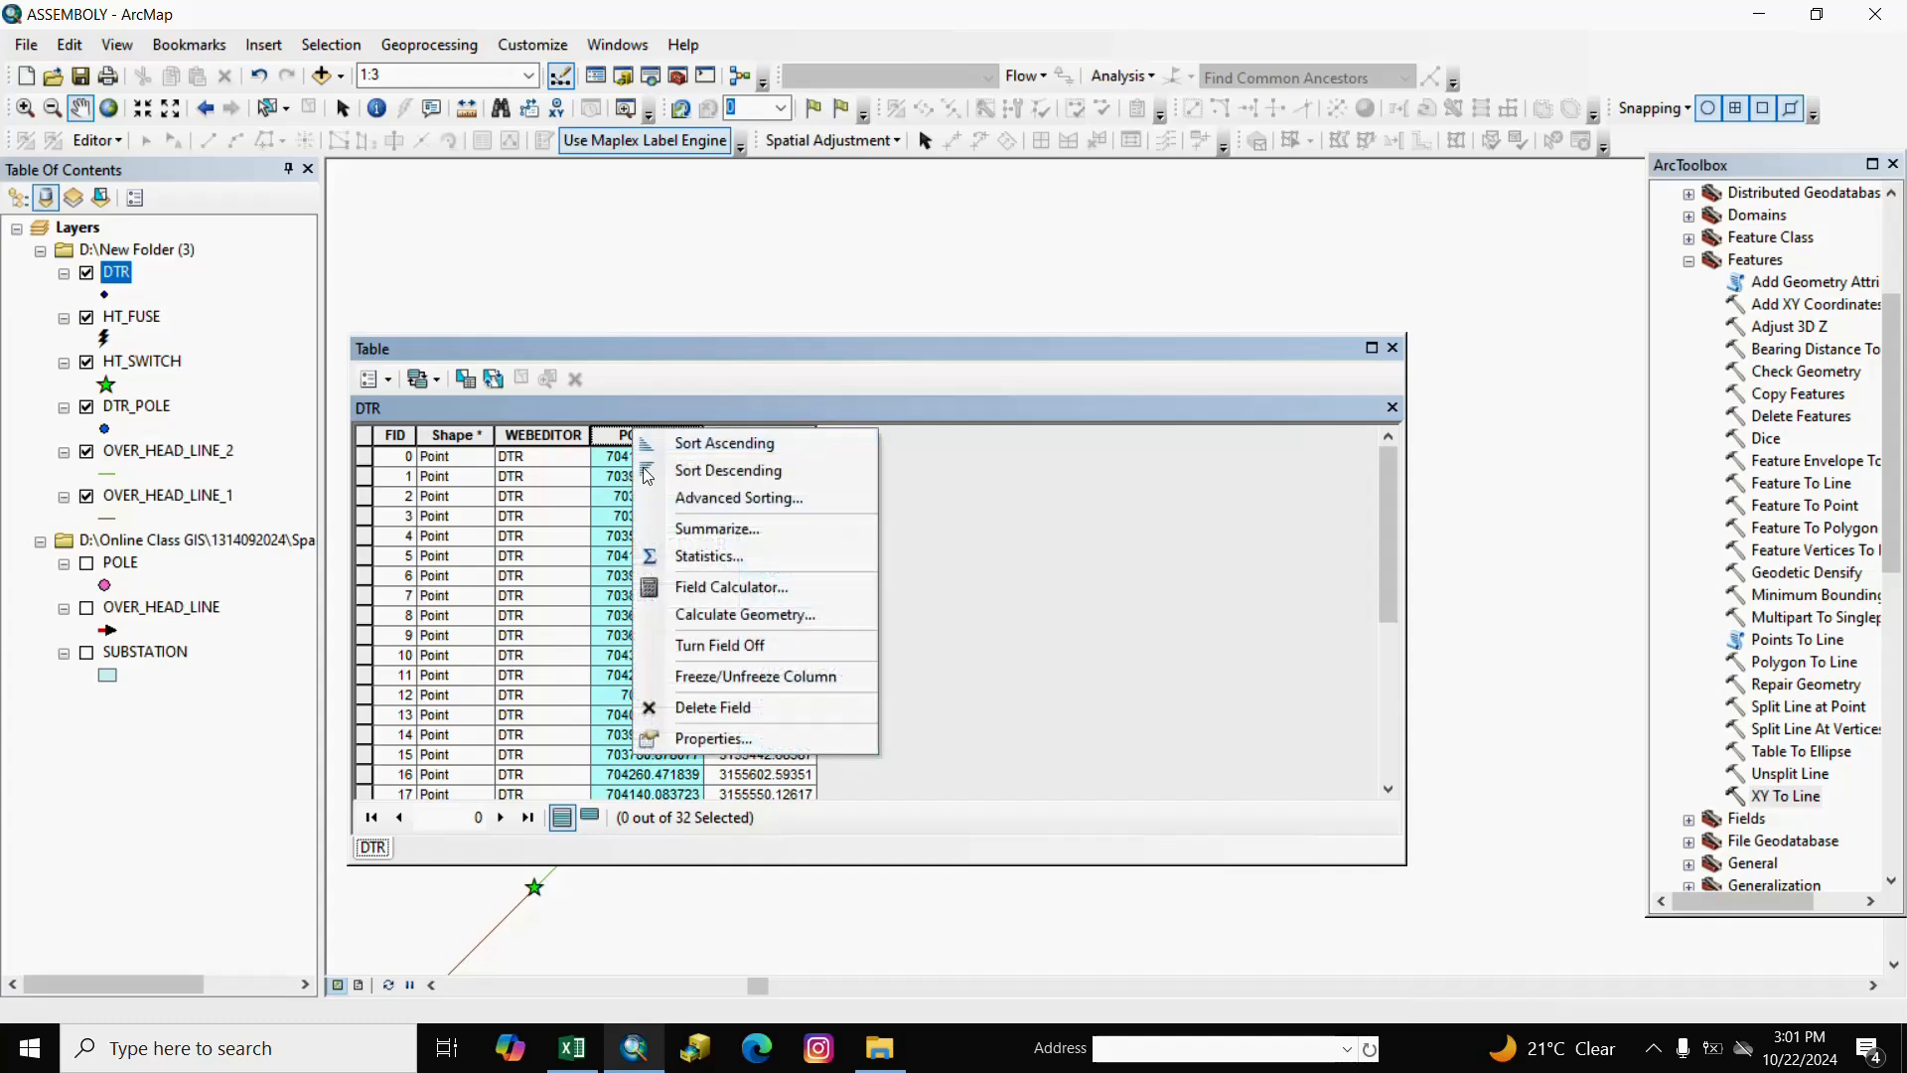
pyautogui.click(713, 707)
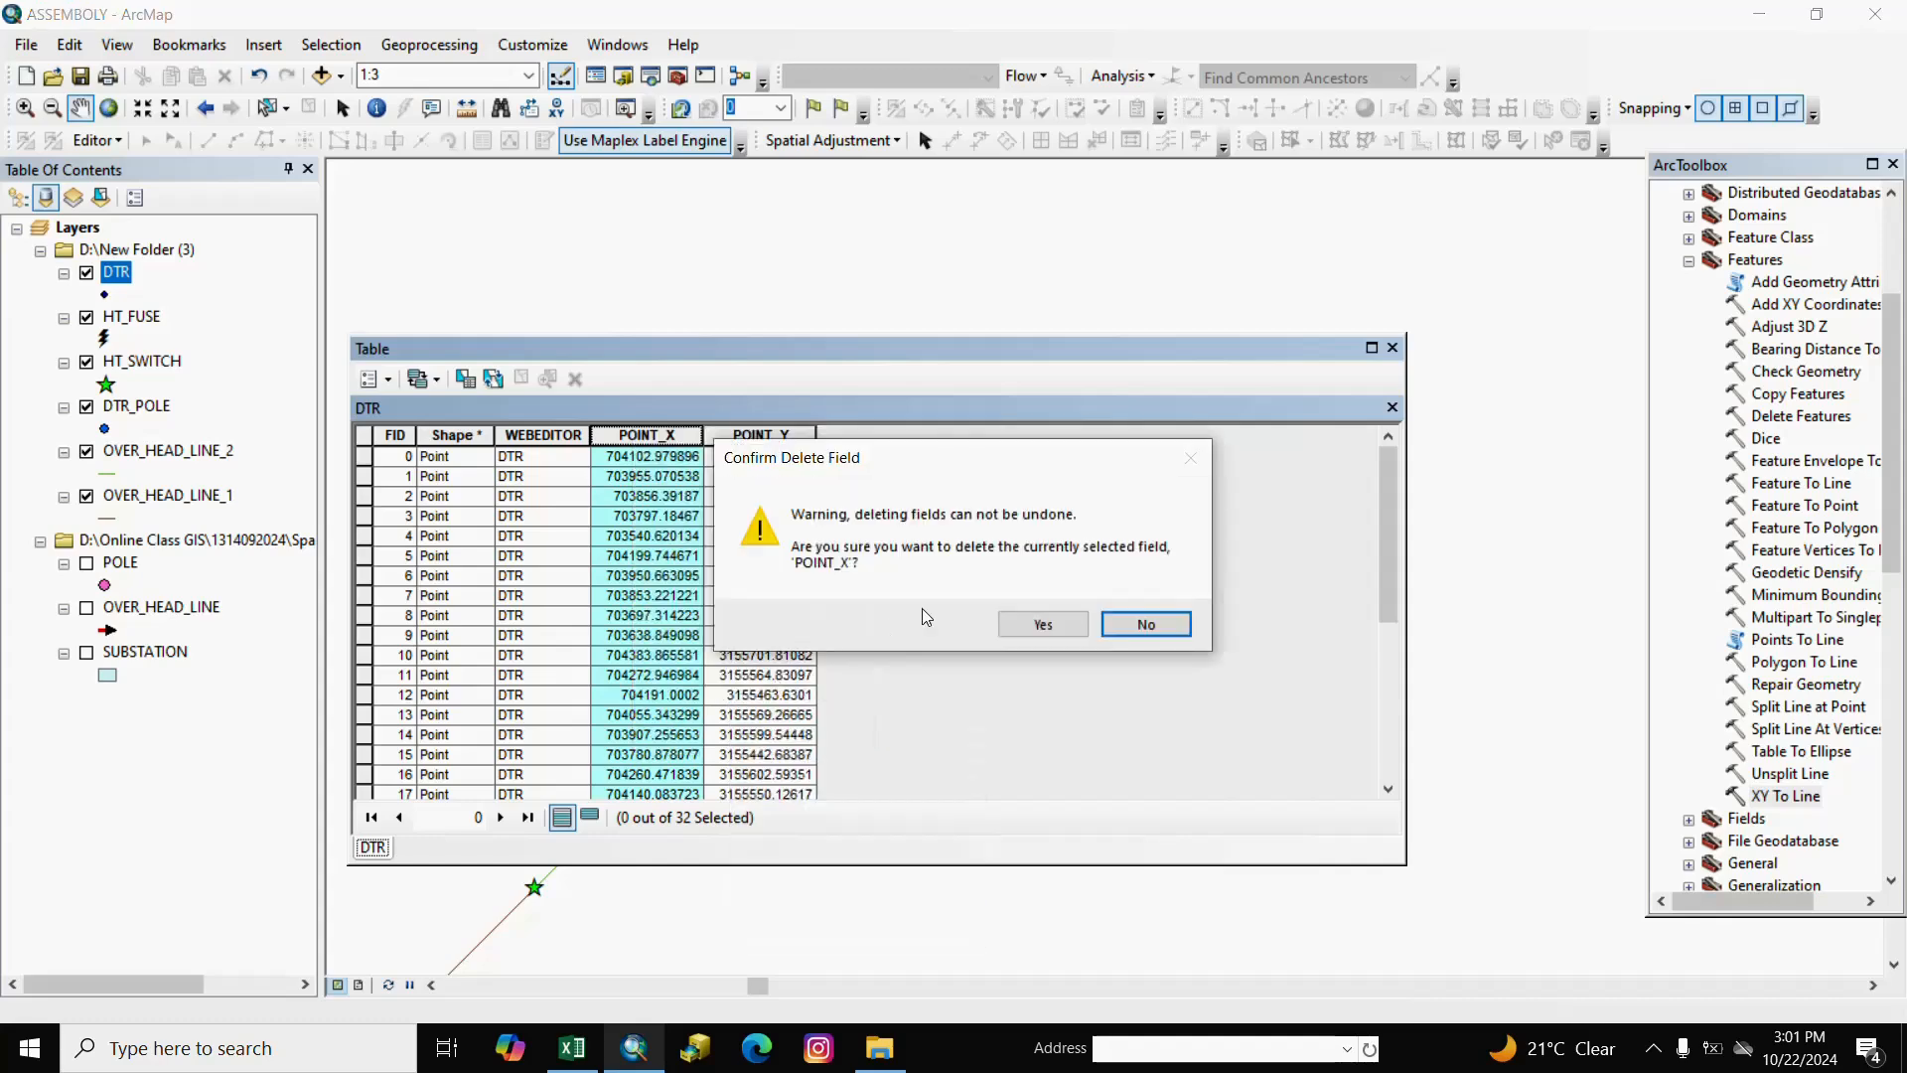
pyautogui.click(1003, 626)
# Delete the POINT_Y field as well and close the DTR table.
pyautogui.click(648, 434)
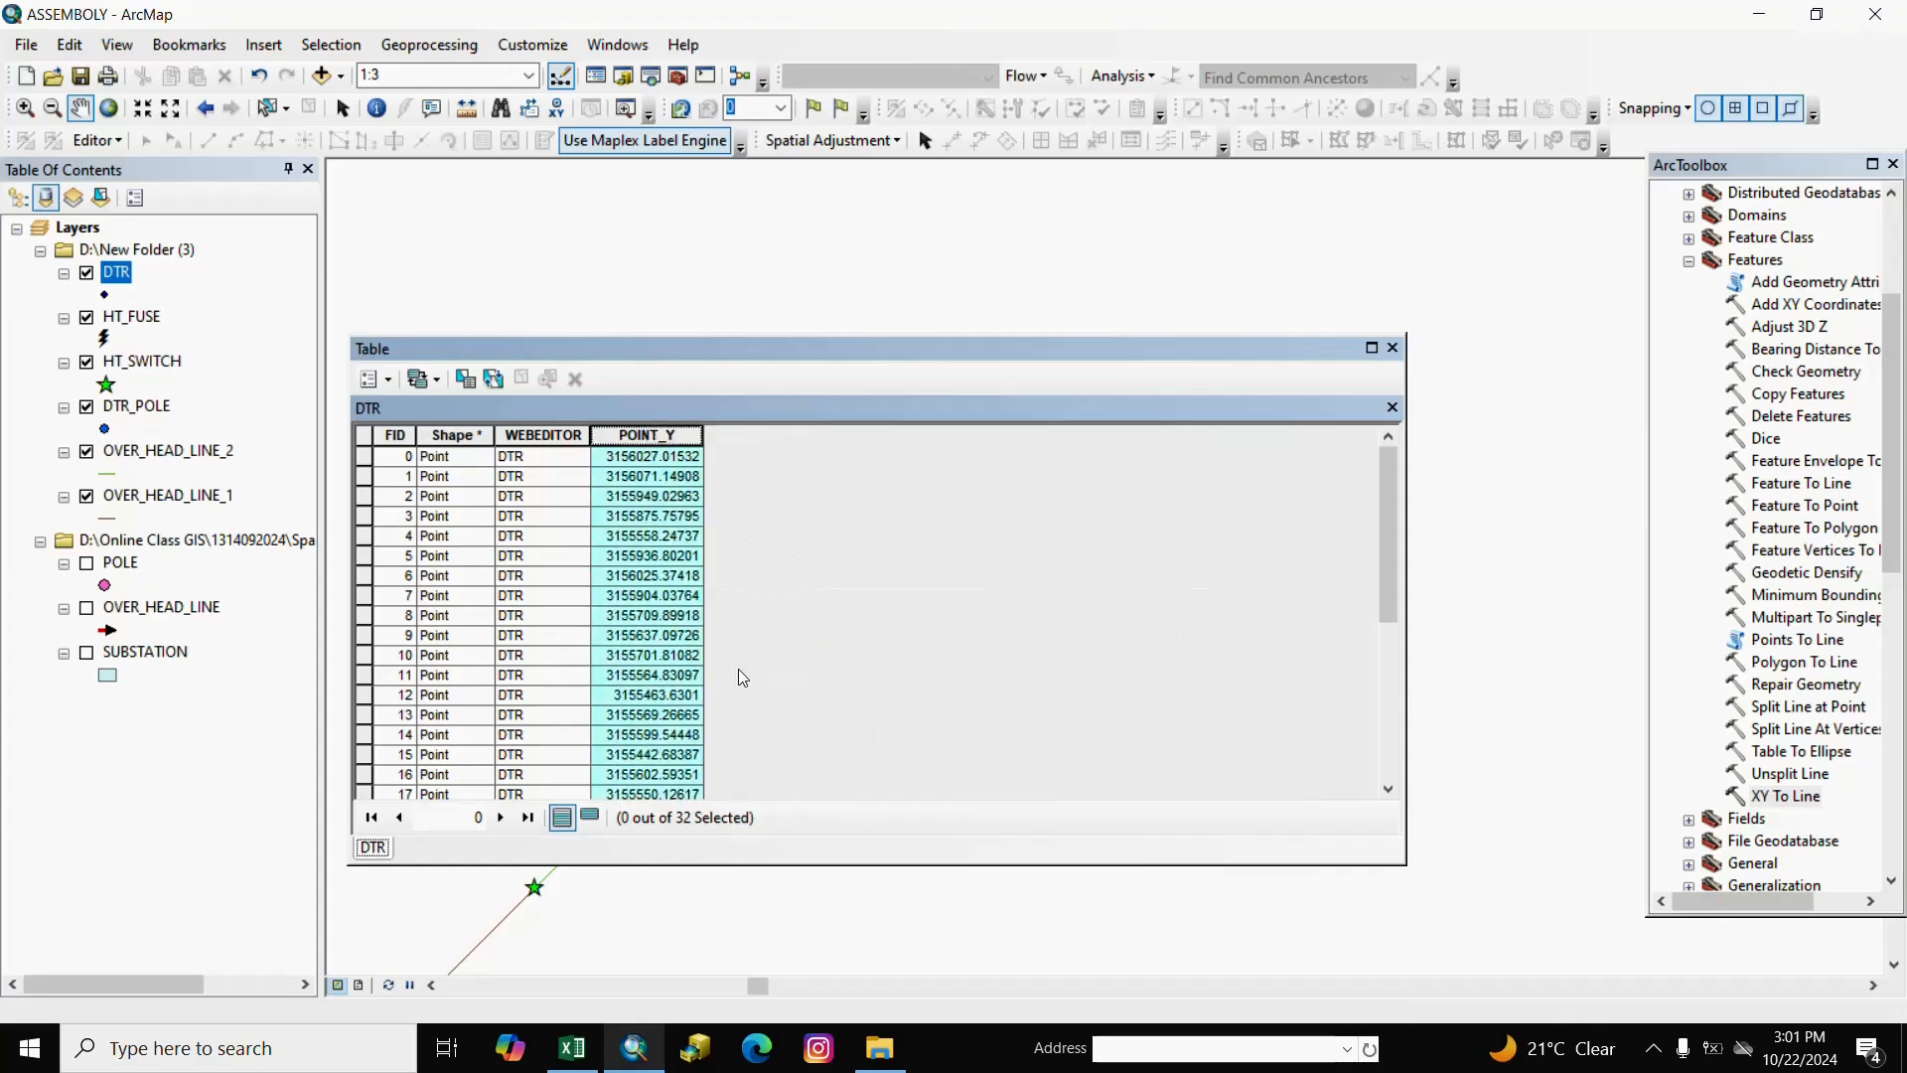
pyautogui.rightClick(630, 438)
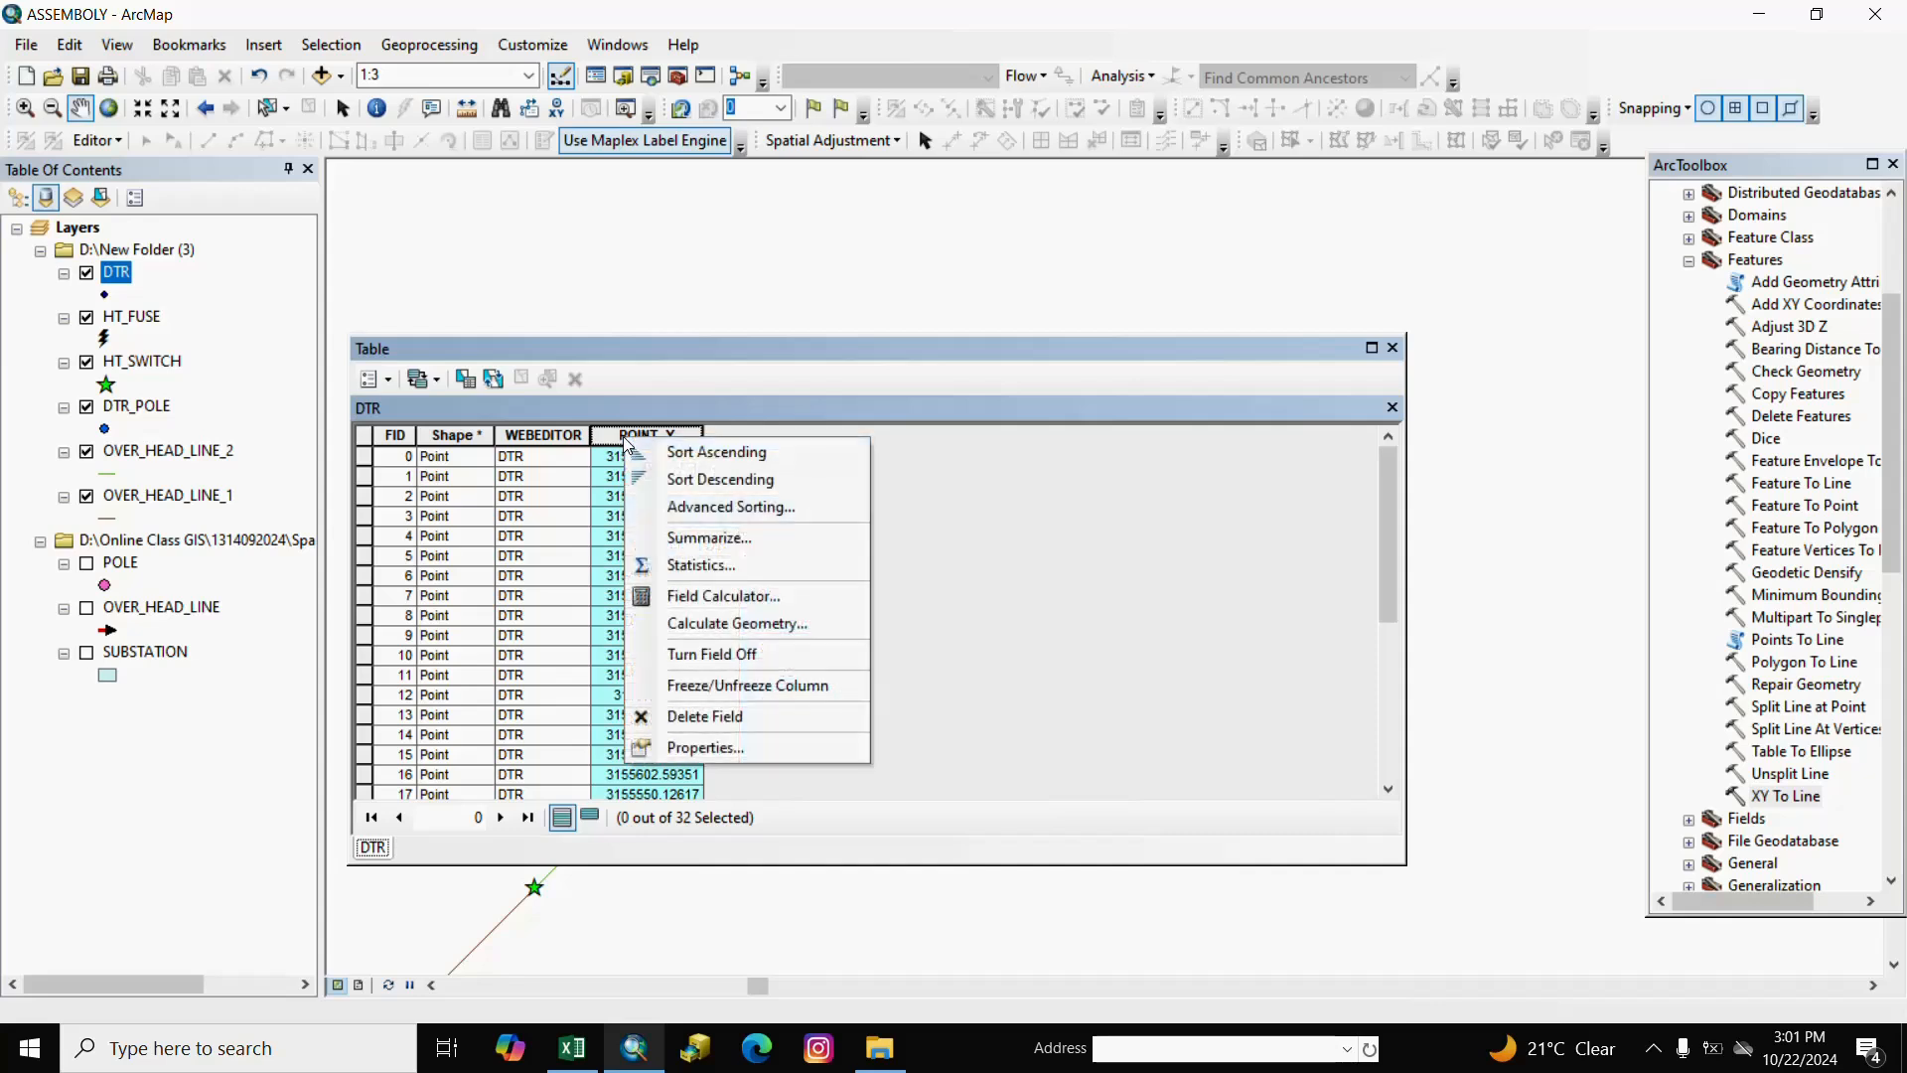
pyautogui.click(711, 717)
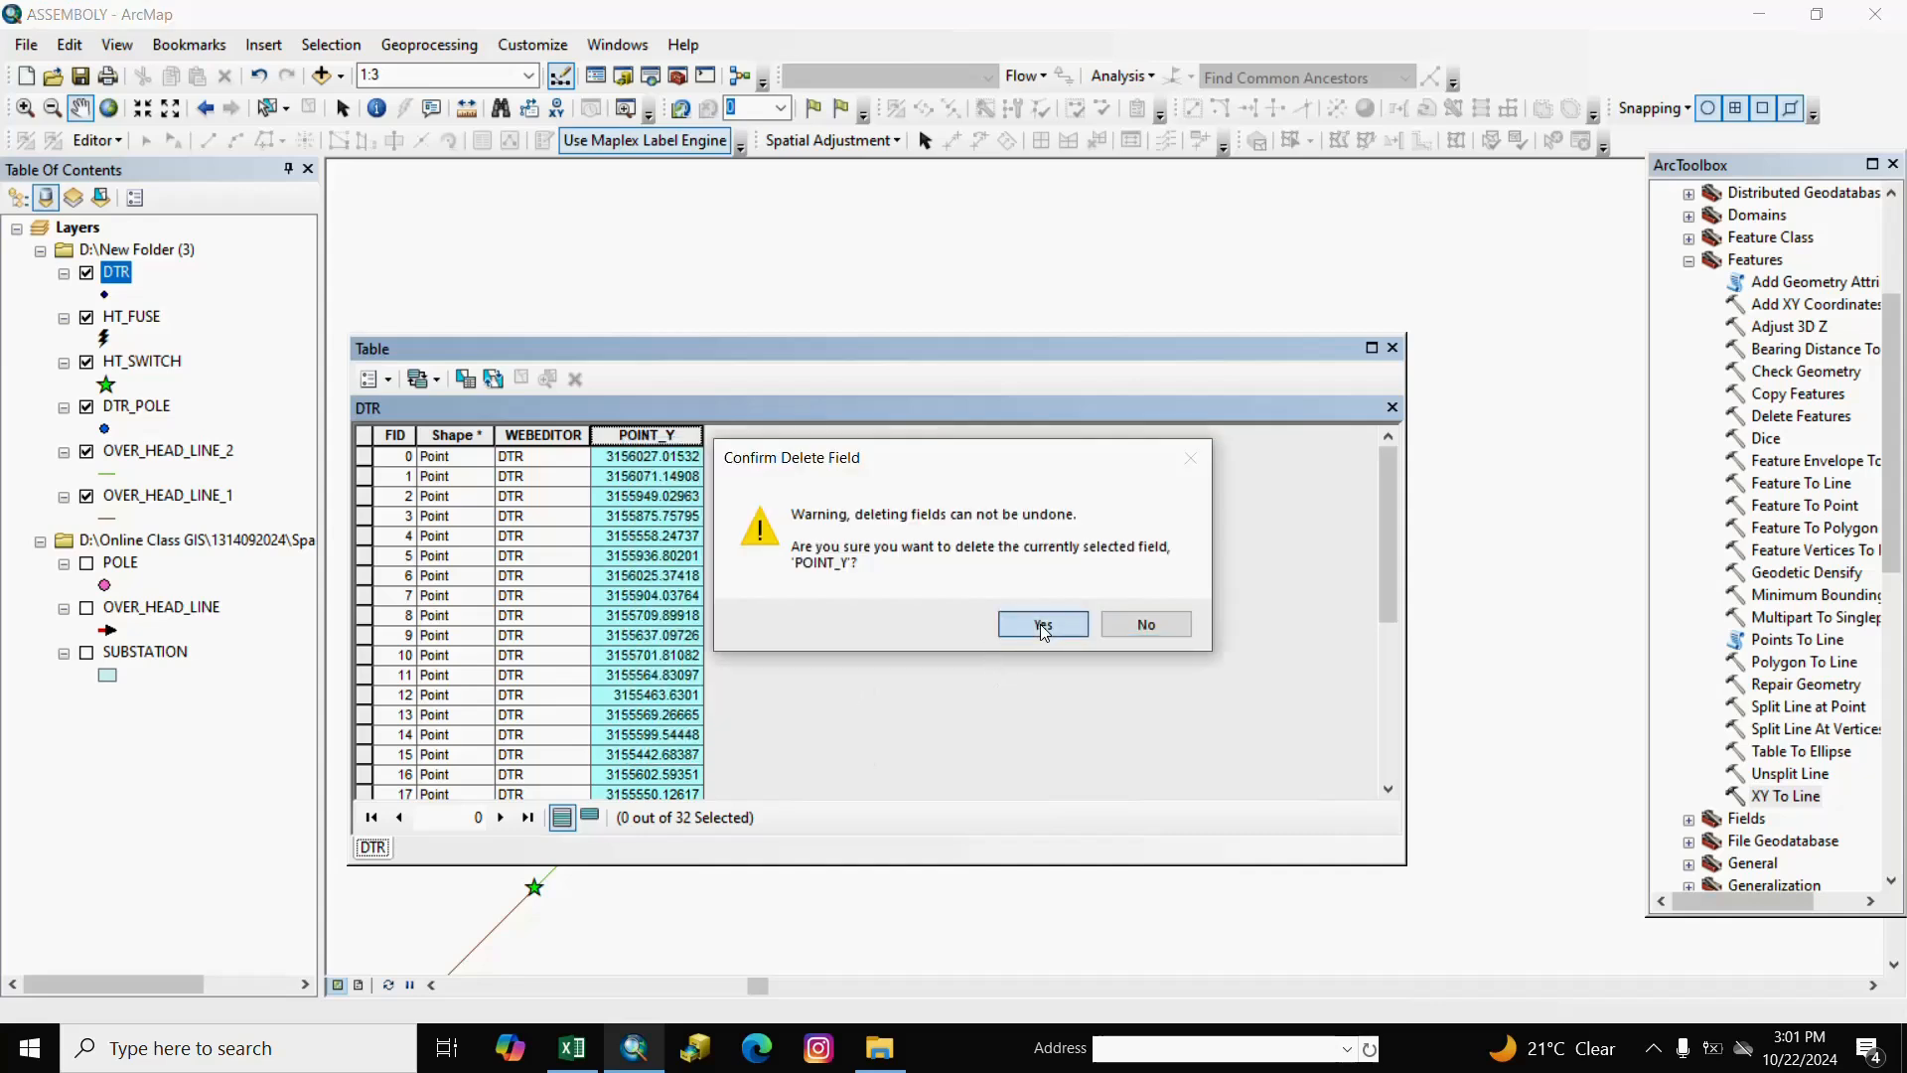
pyautogui.click(1015, 630)
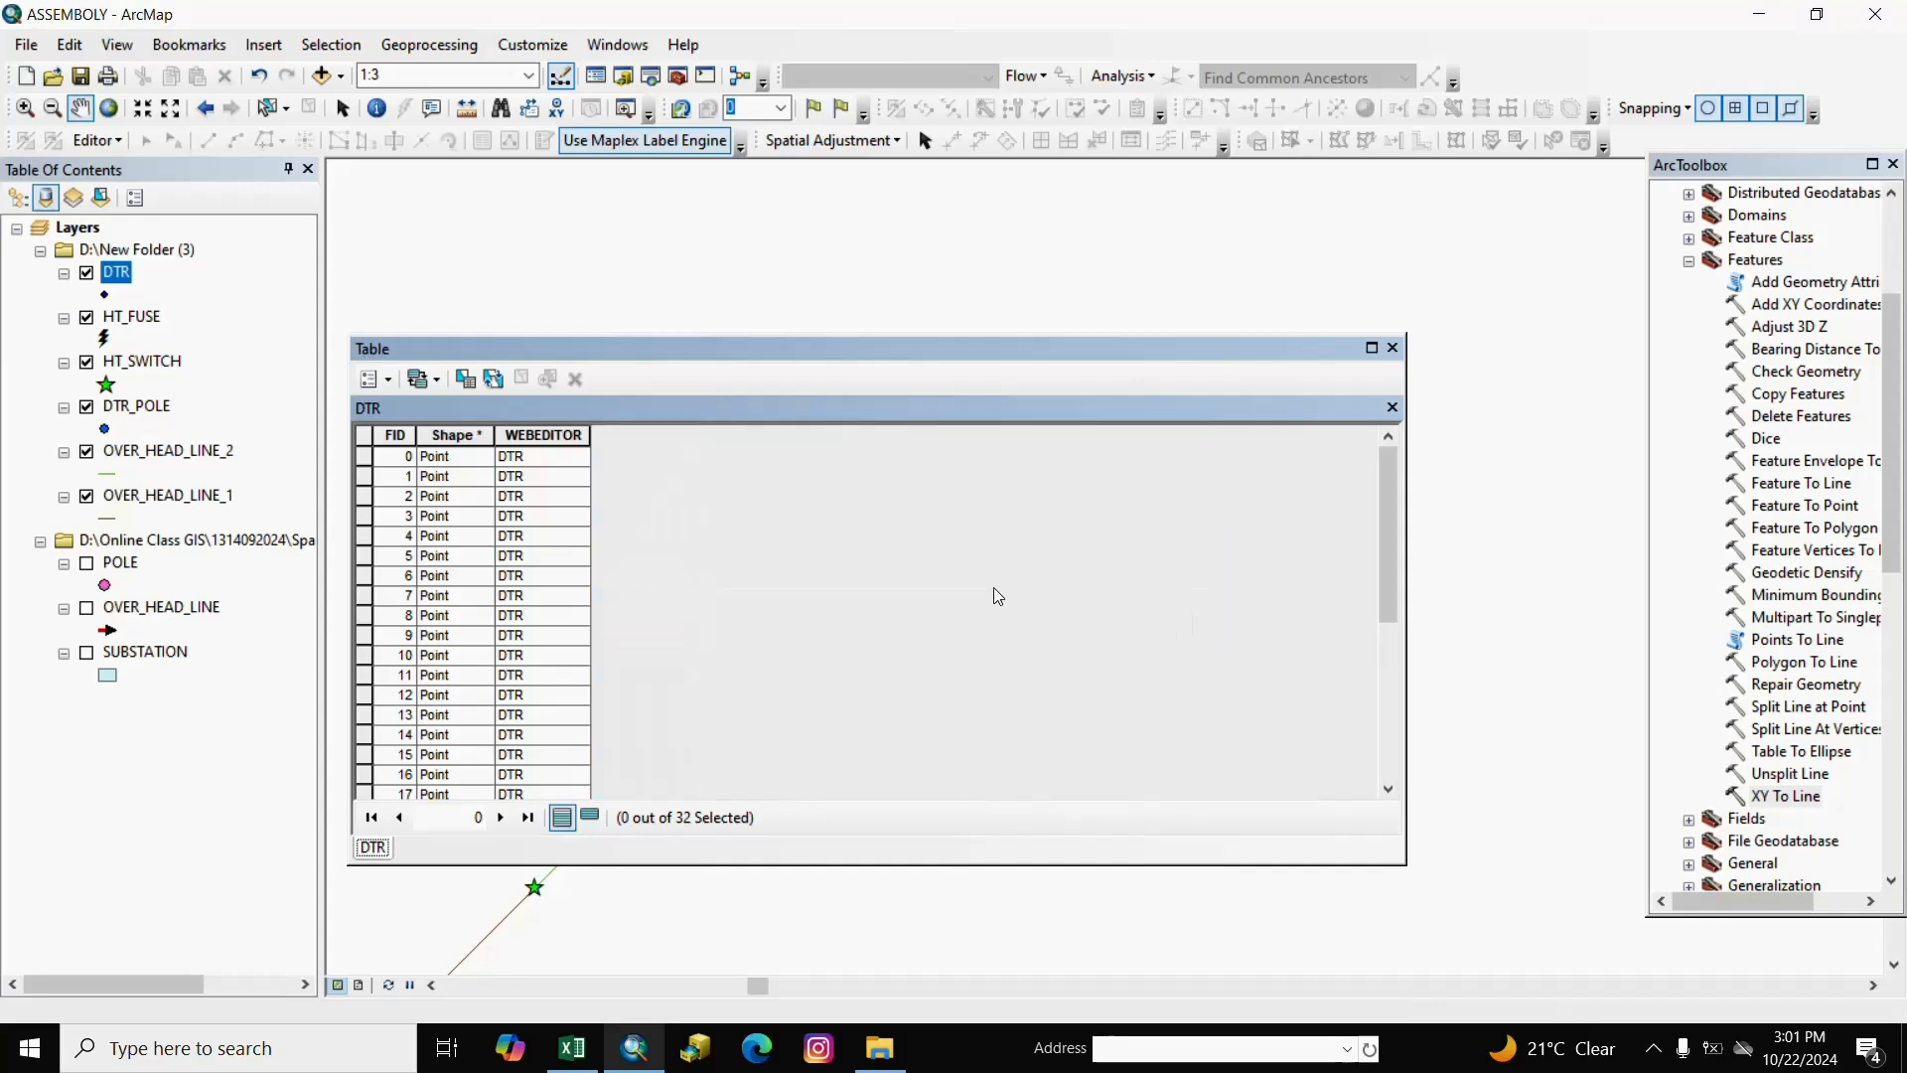
pyautogui.click(1392, 348)
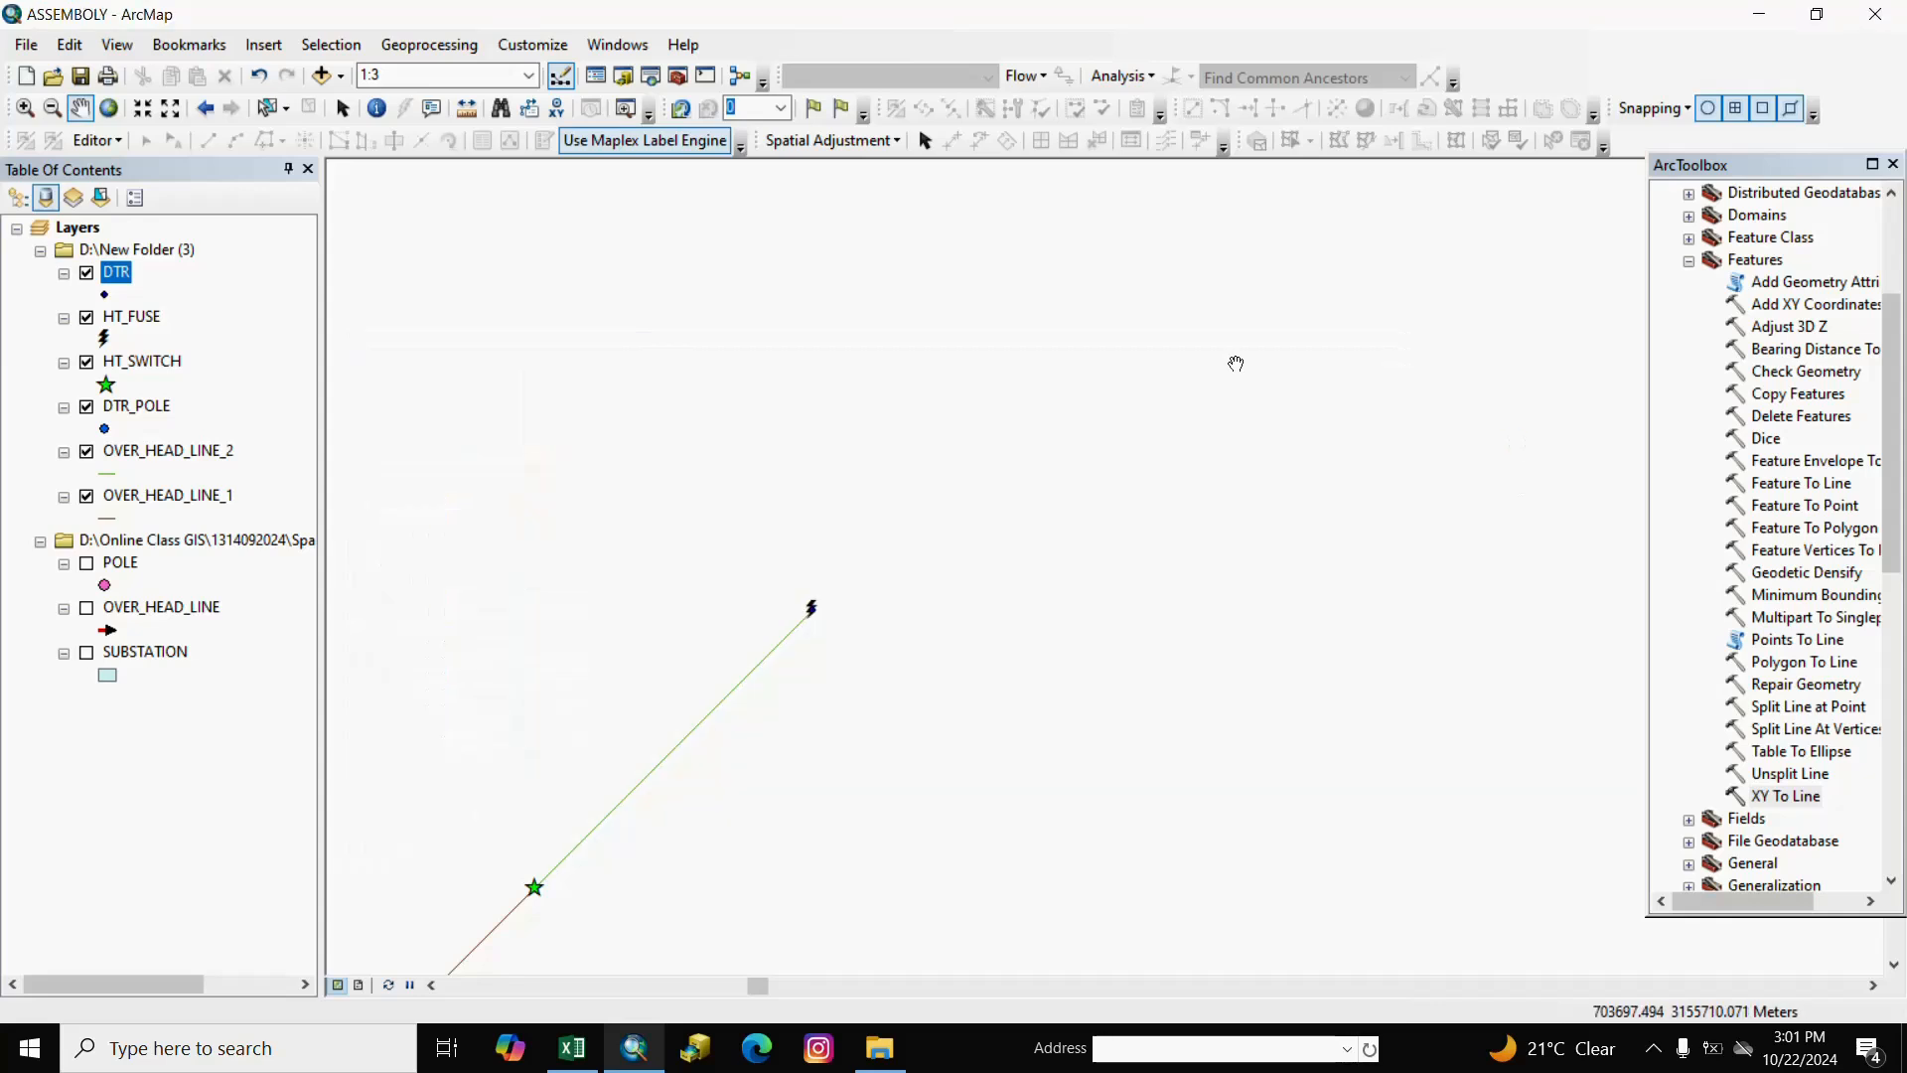
# Start an editing session on the D:\New Folder (3) workspace.
pyautogui.click(118, 139)
pyautogui.rightClick(110, 140)
pyautogui.click(93, 144)
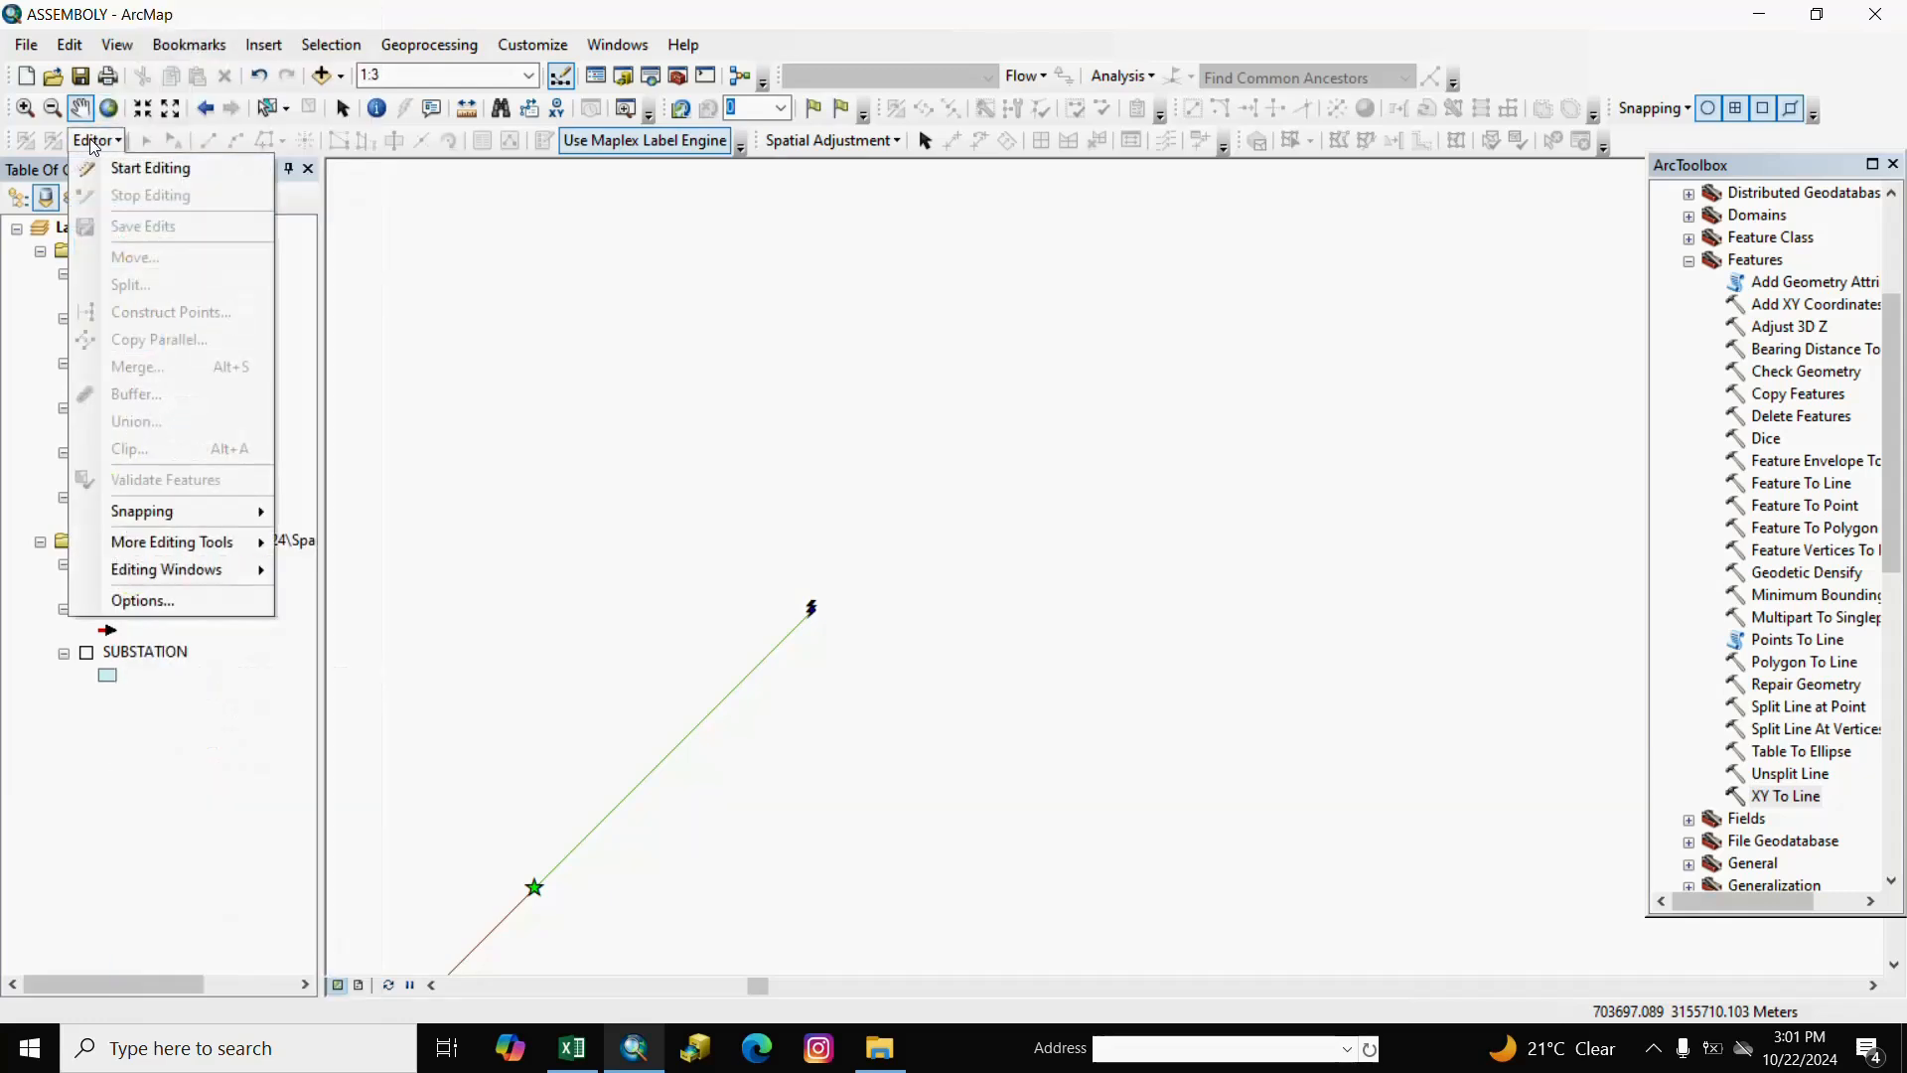
pyautogui.click(151, 168)
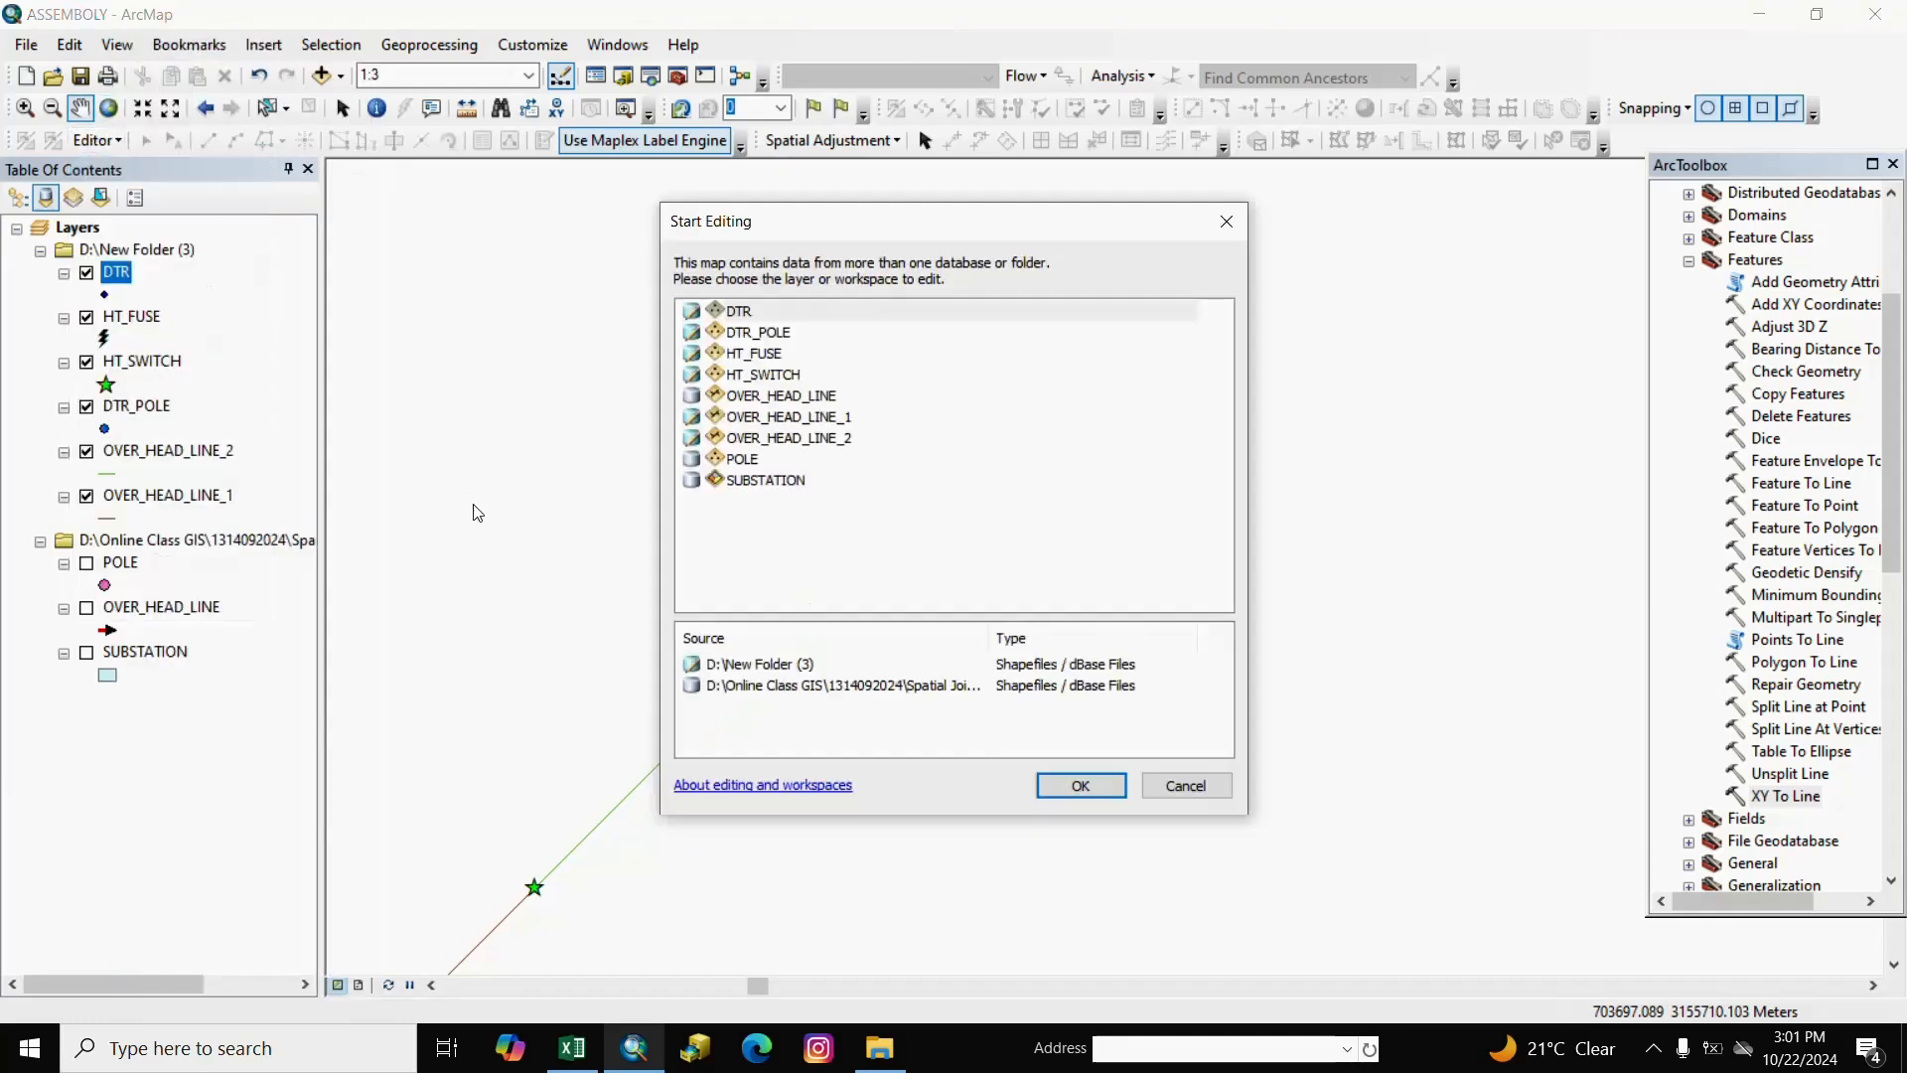
pyautogui.click(787, 664)
pyautogui.click(1080, 786)
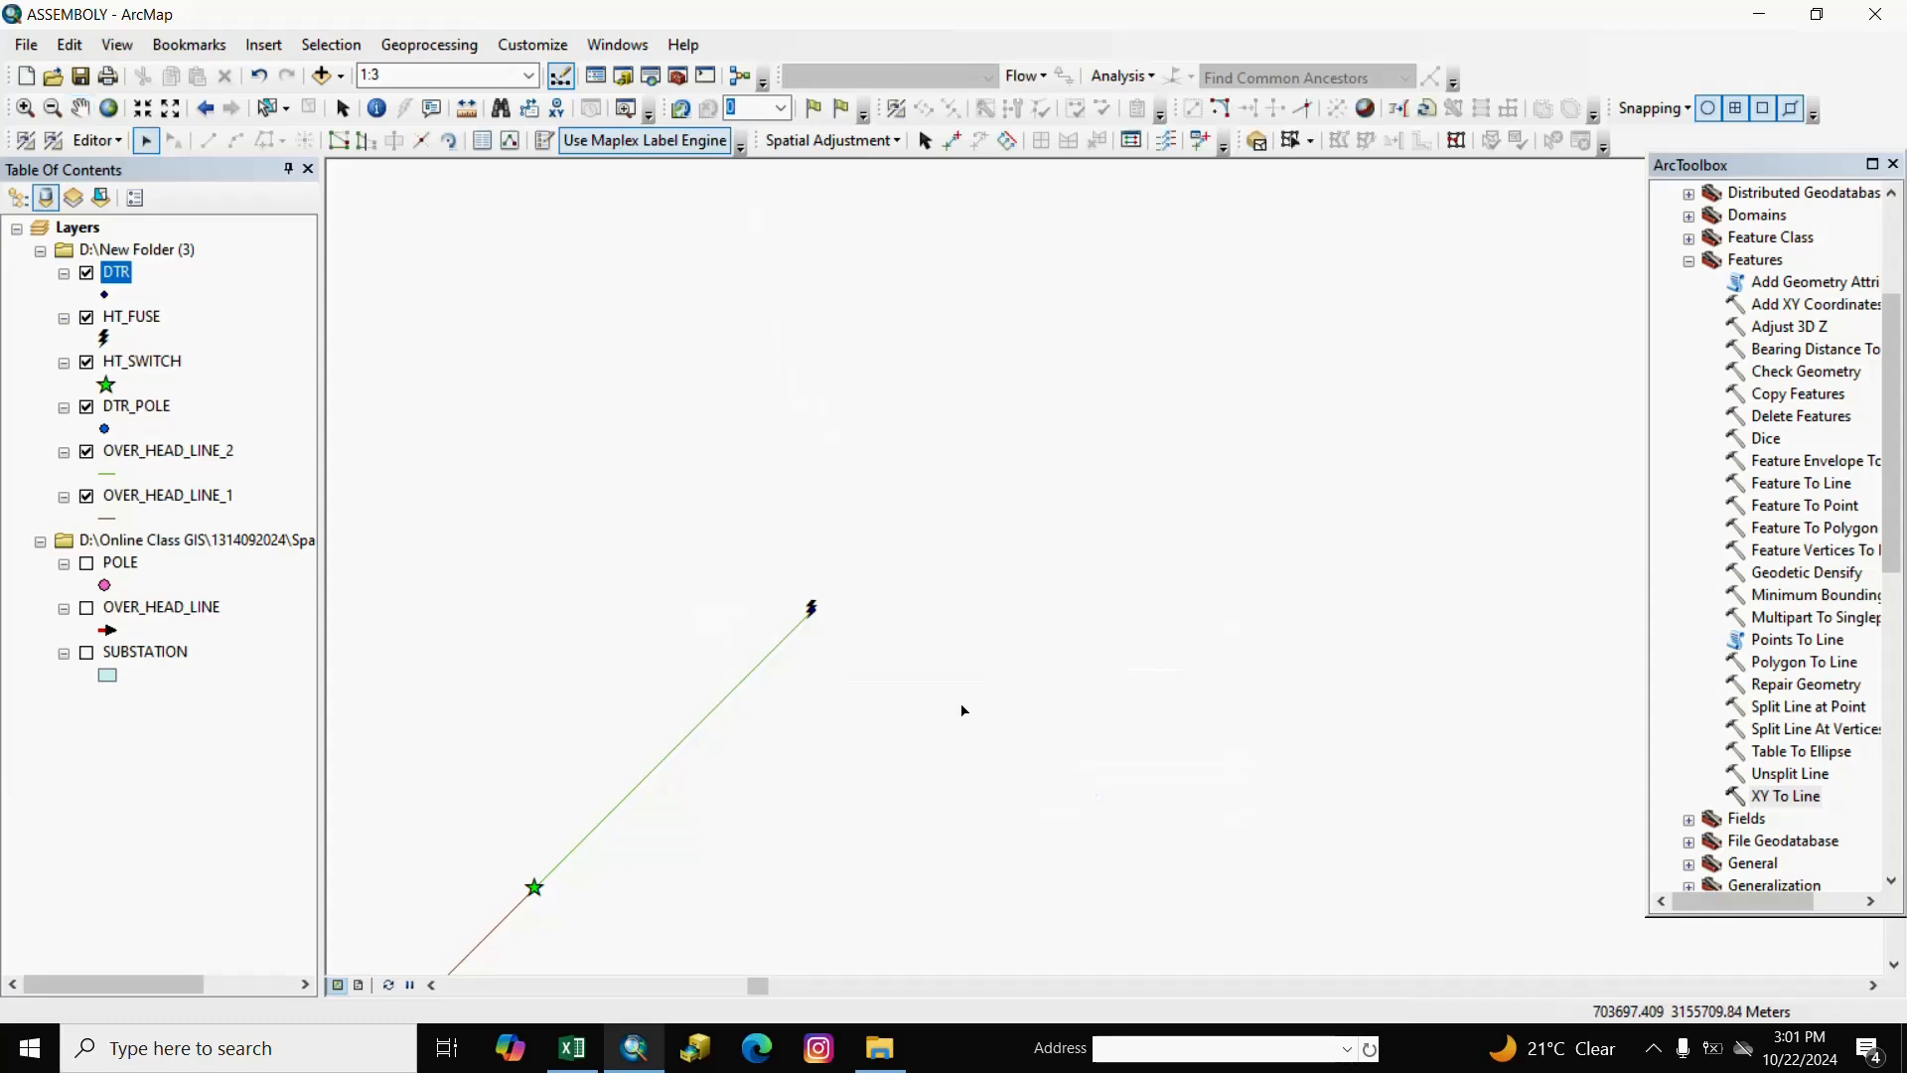
# Select all 32 DTR records through the attribute table's Select All option.
pyautogui.rightClick(119, 272)
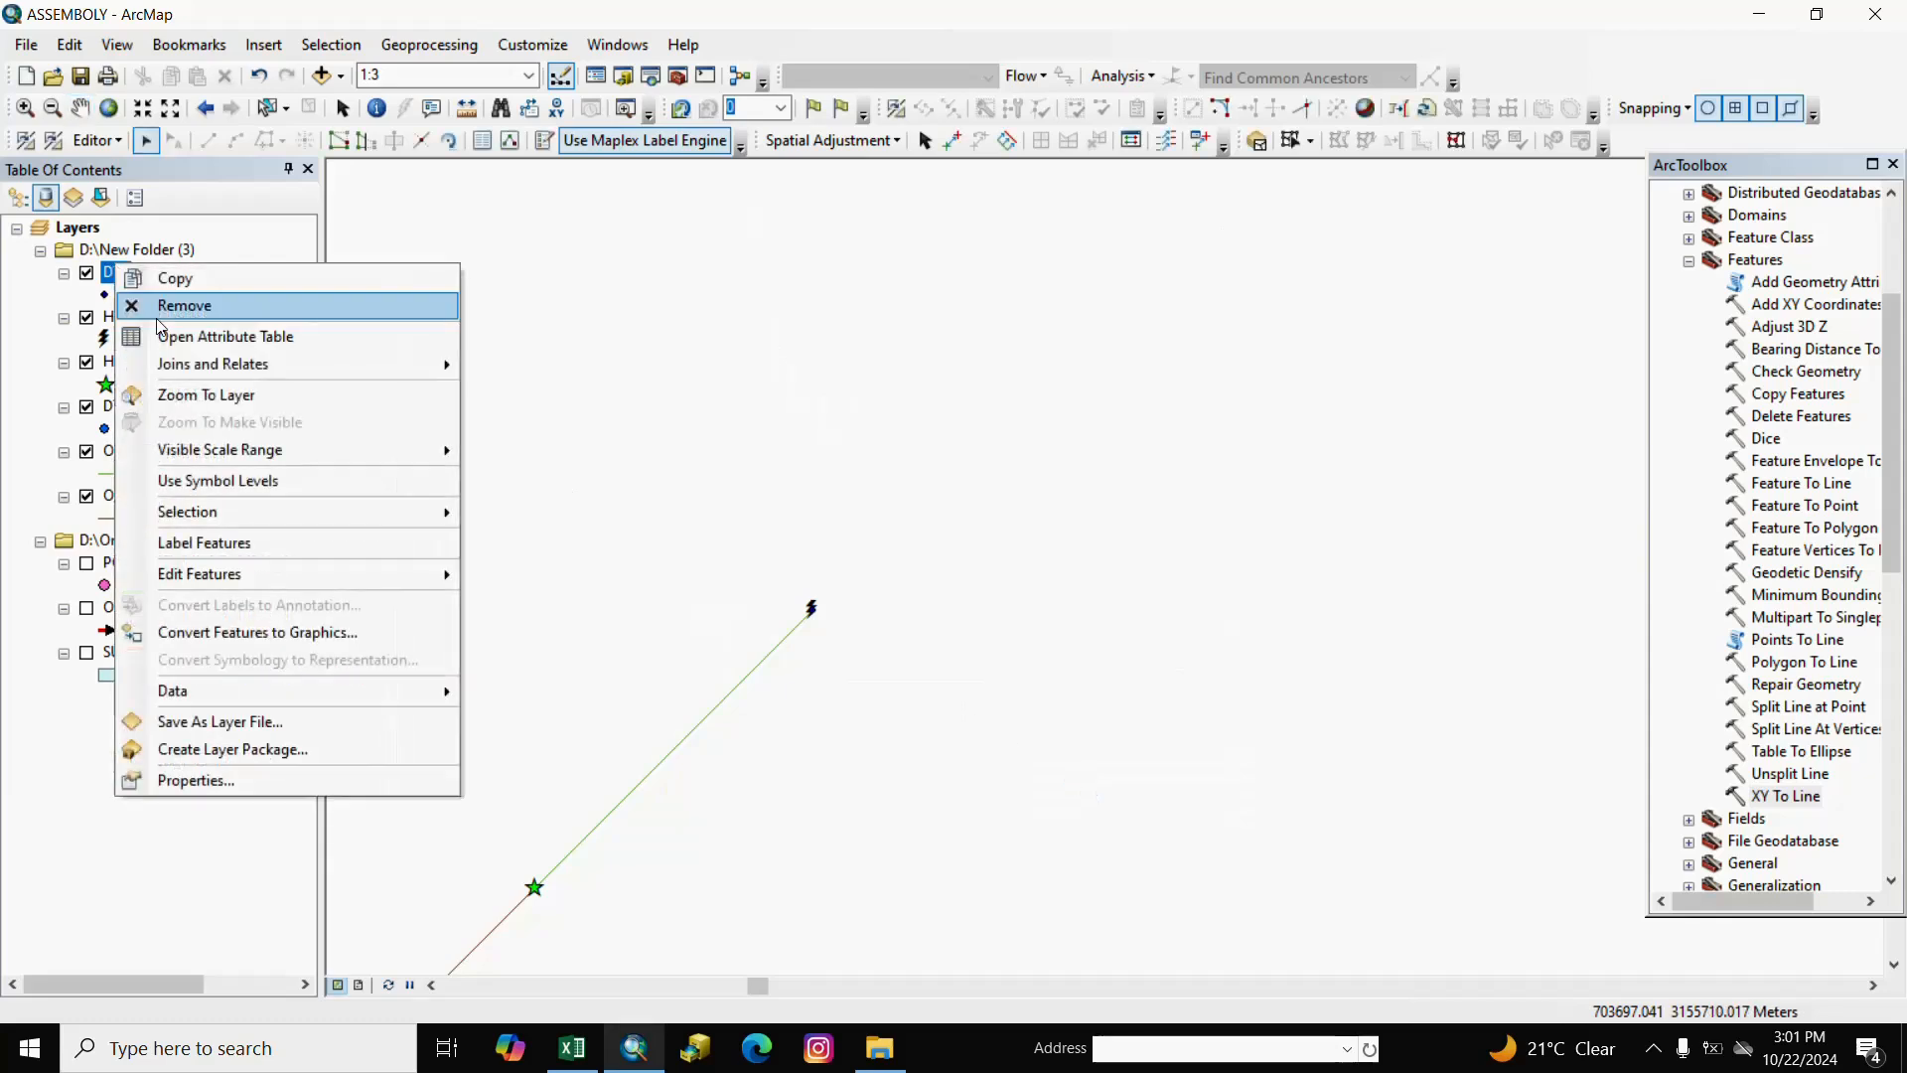
pyautogui.click(249, 330)
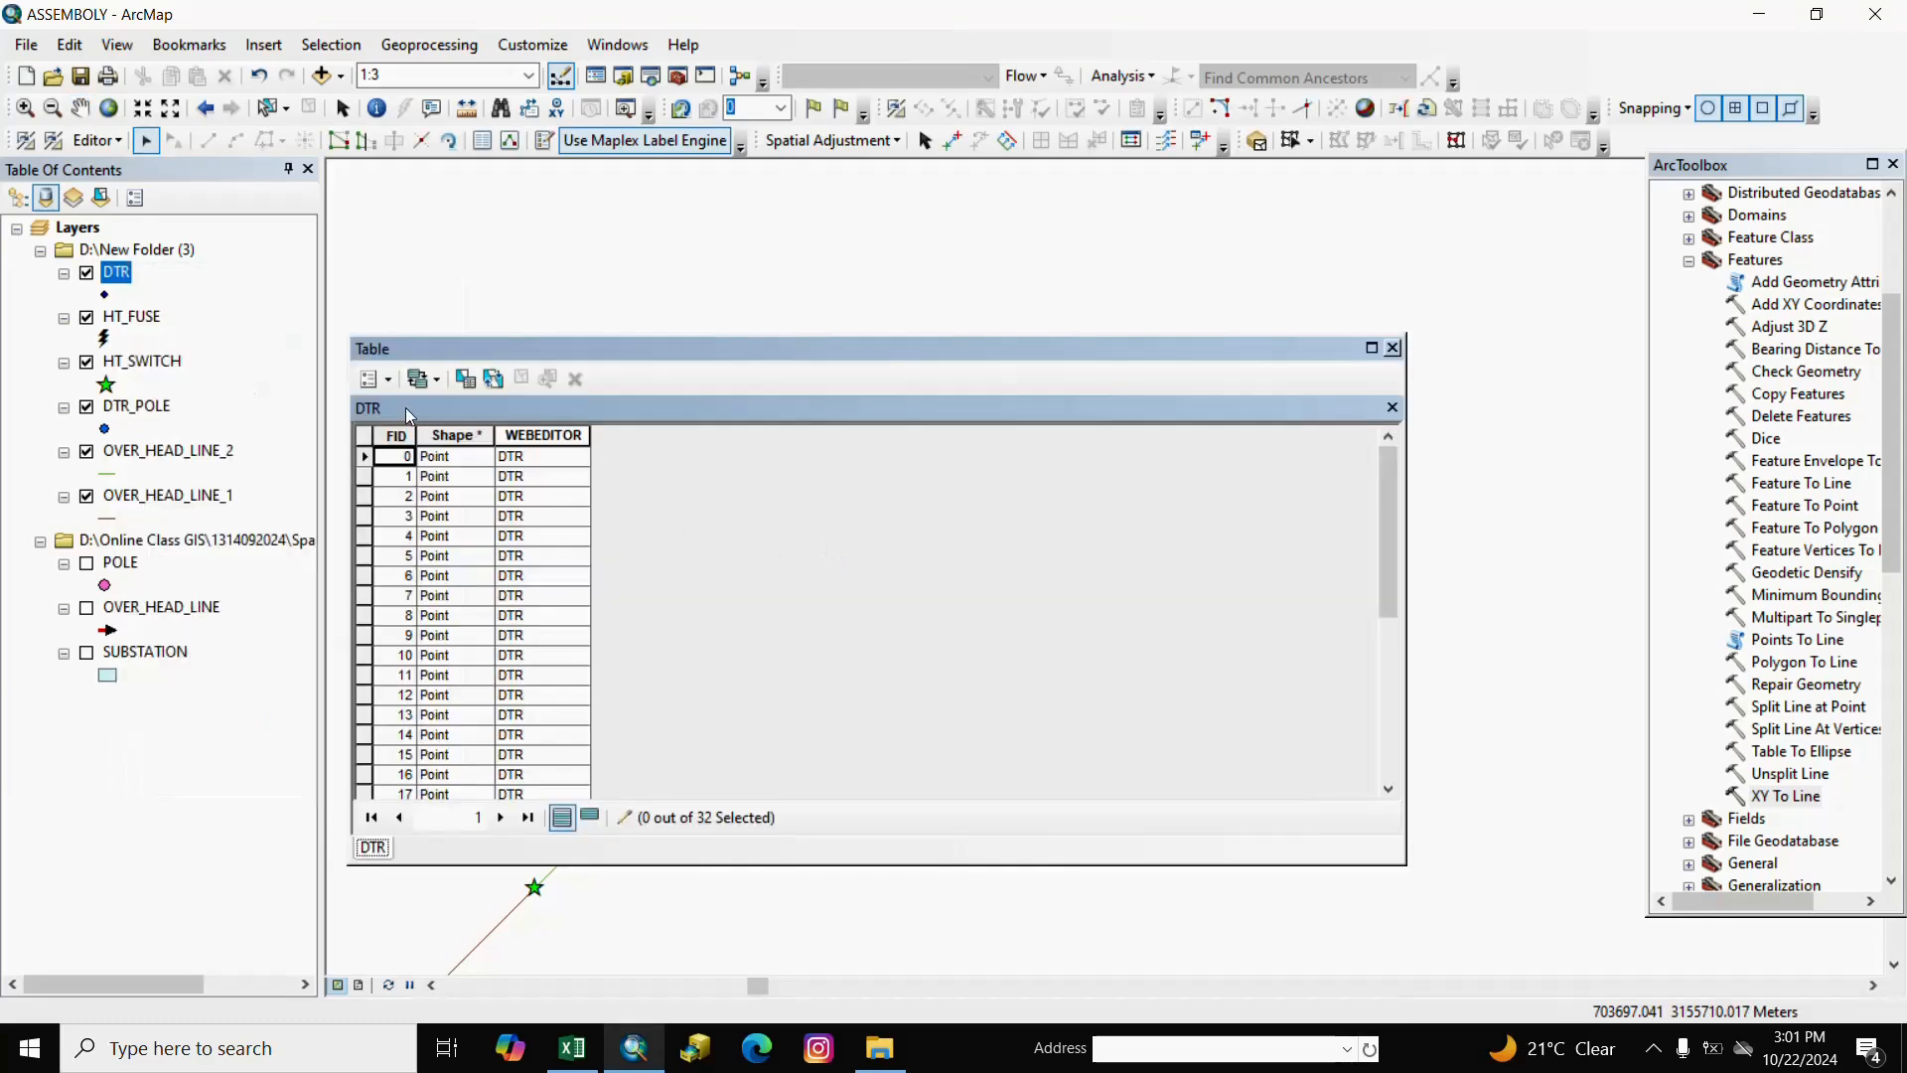
pyautogui.click(375, 379)
pyautogui.click(452, 520)
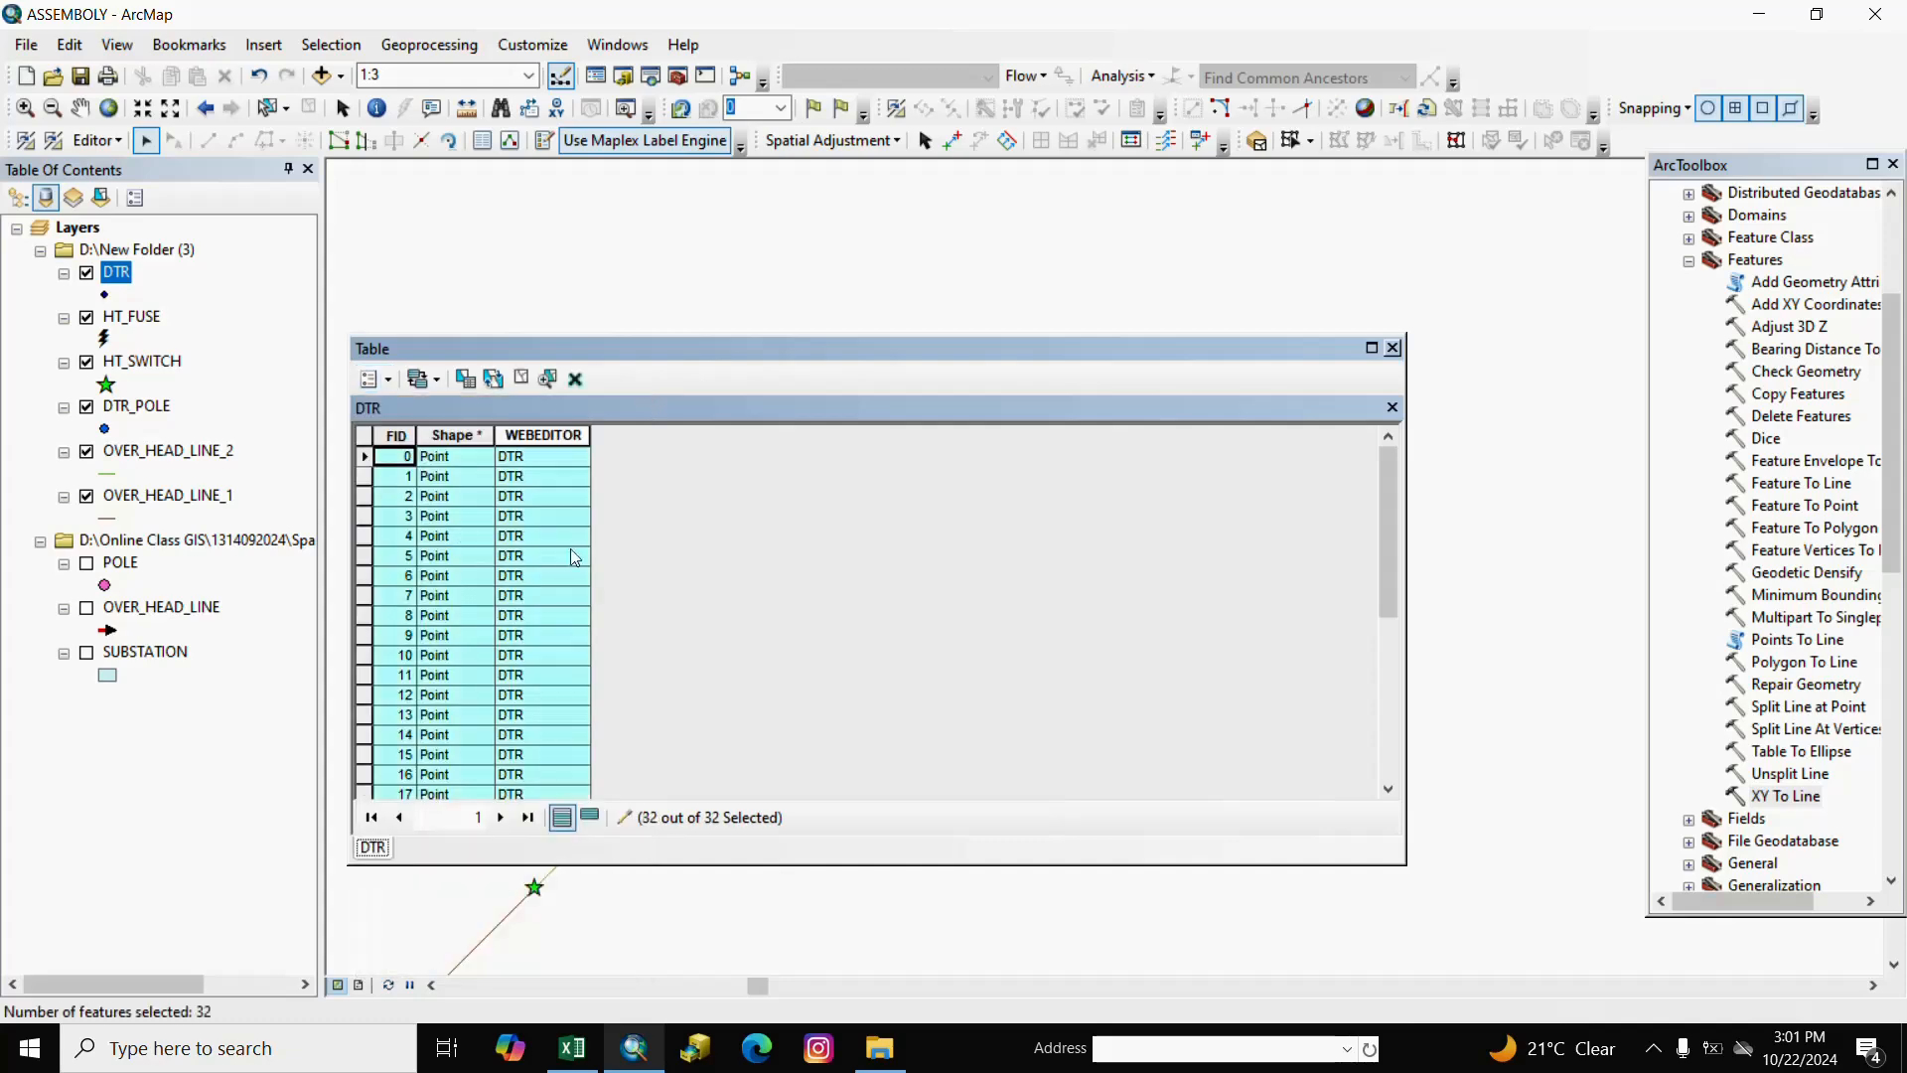
pyautogui.click(1390, 349)
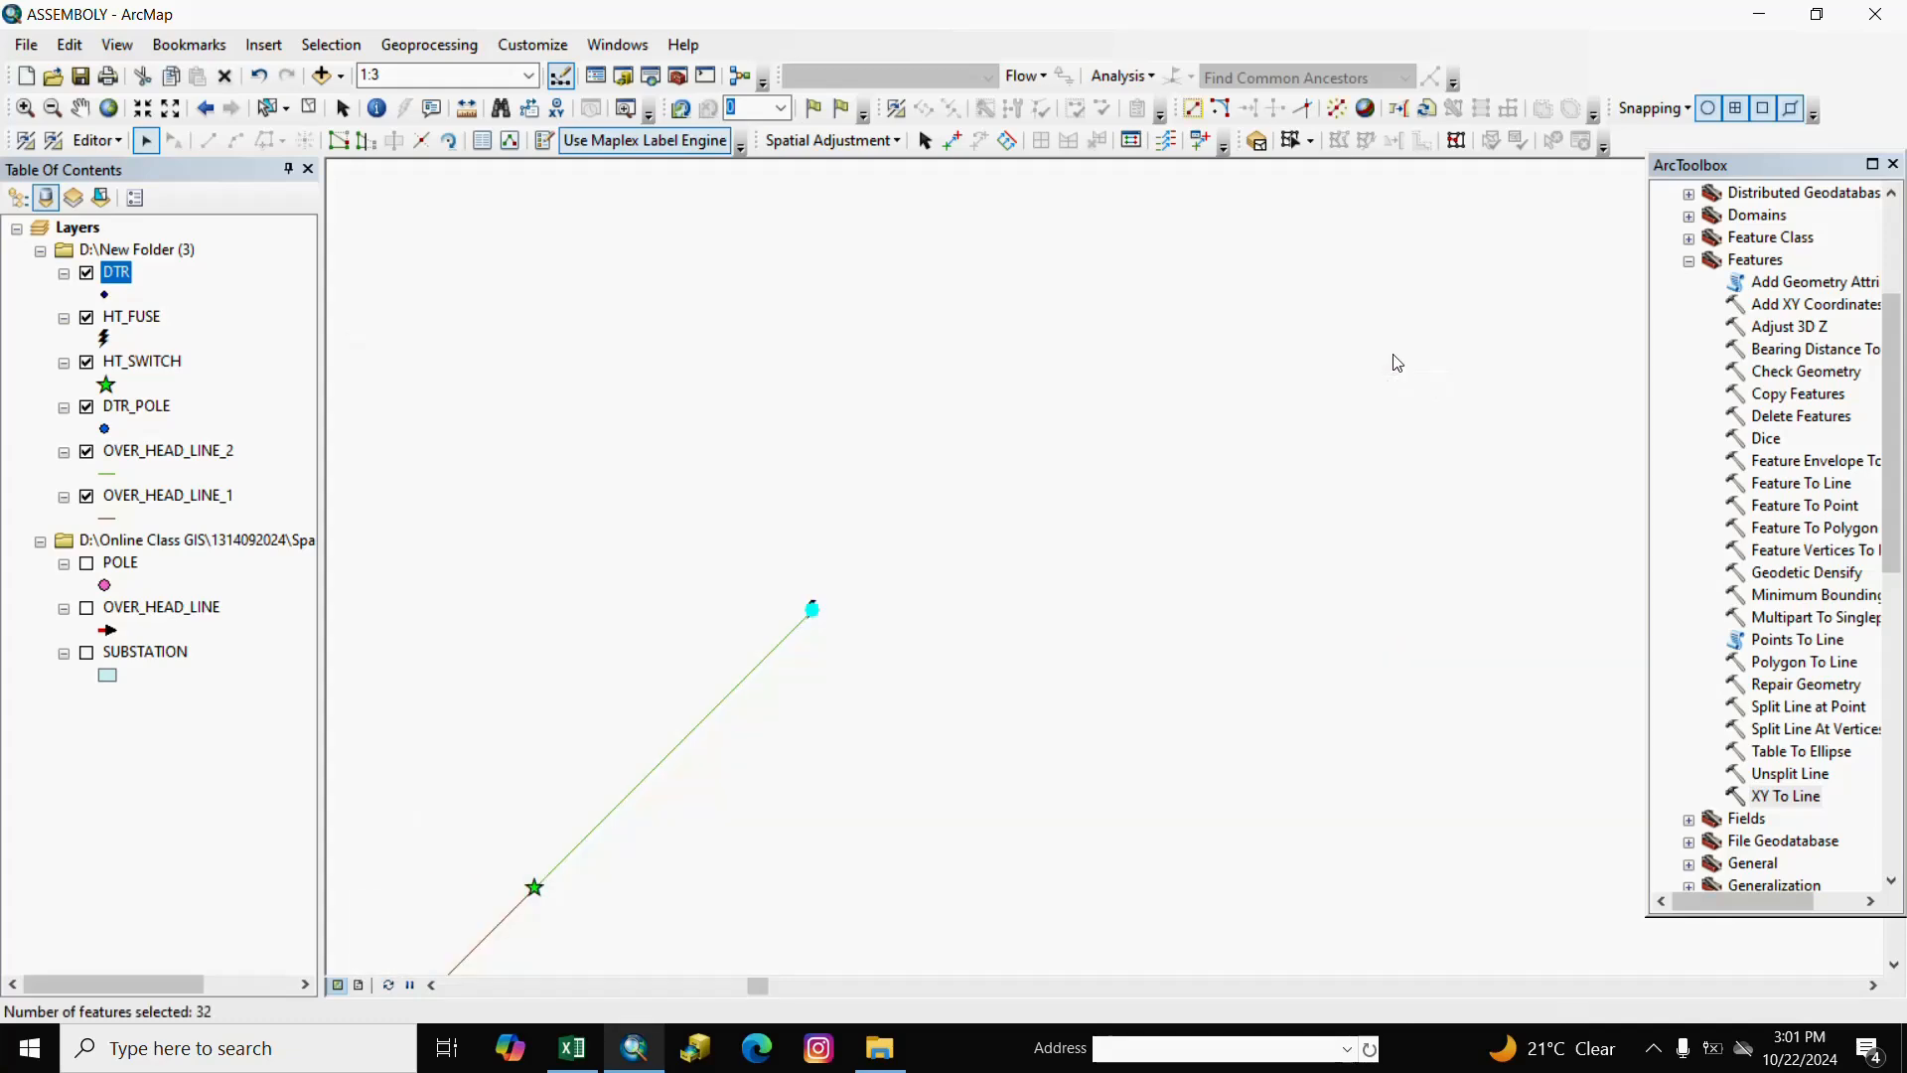
pyautogui.click(127, 142)
pyautogui.rightClick(126, 144)
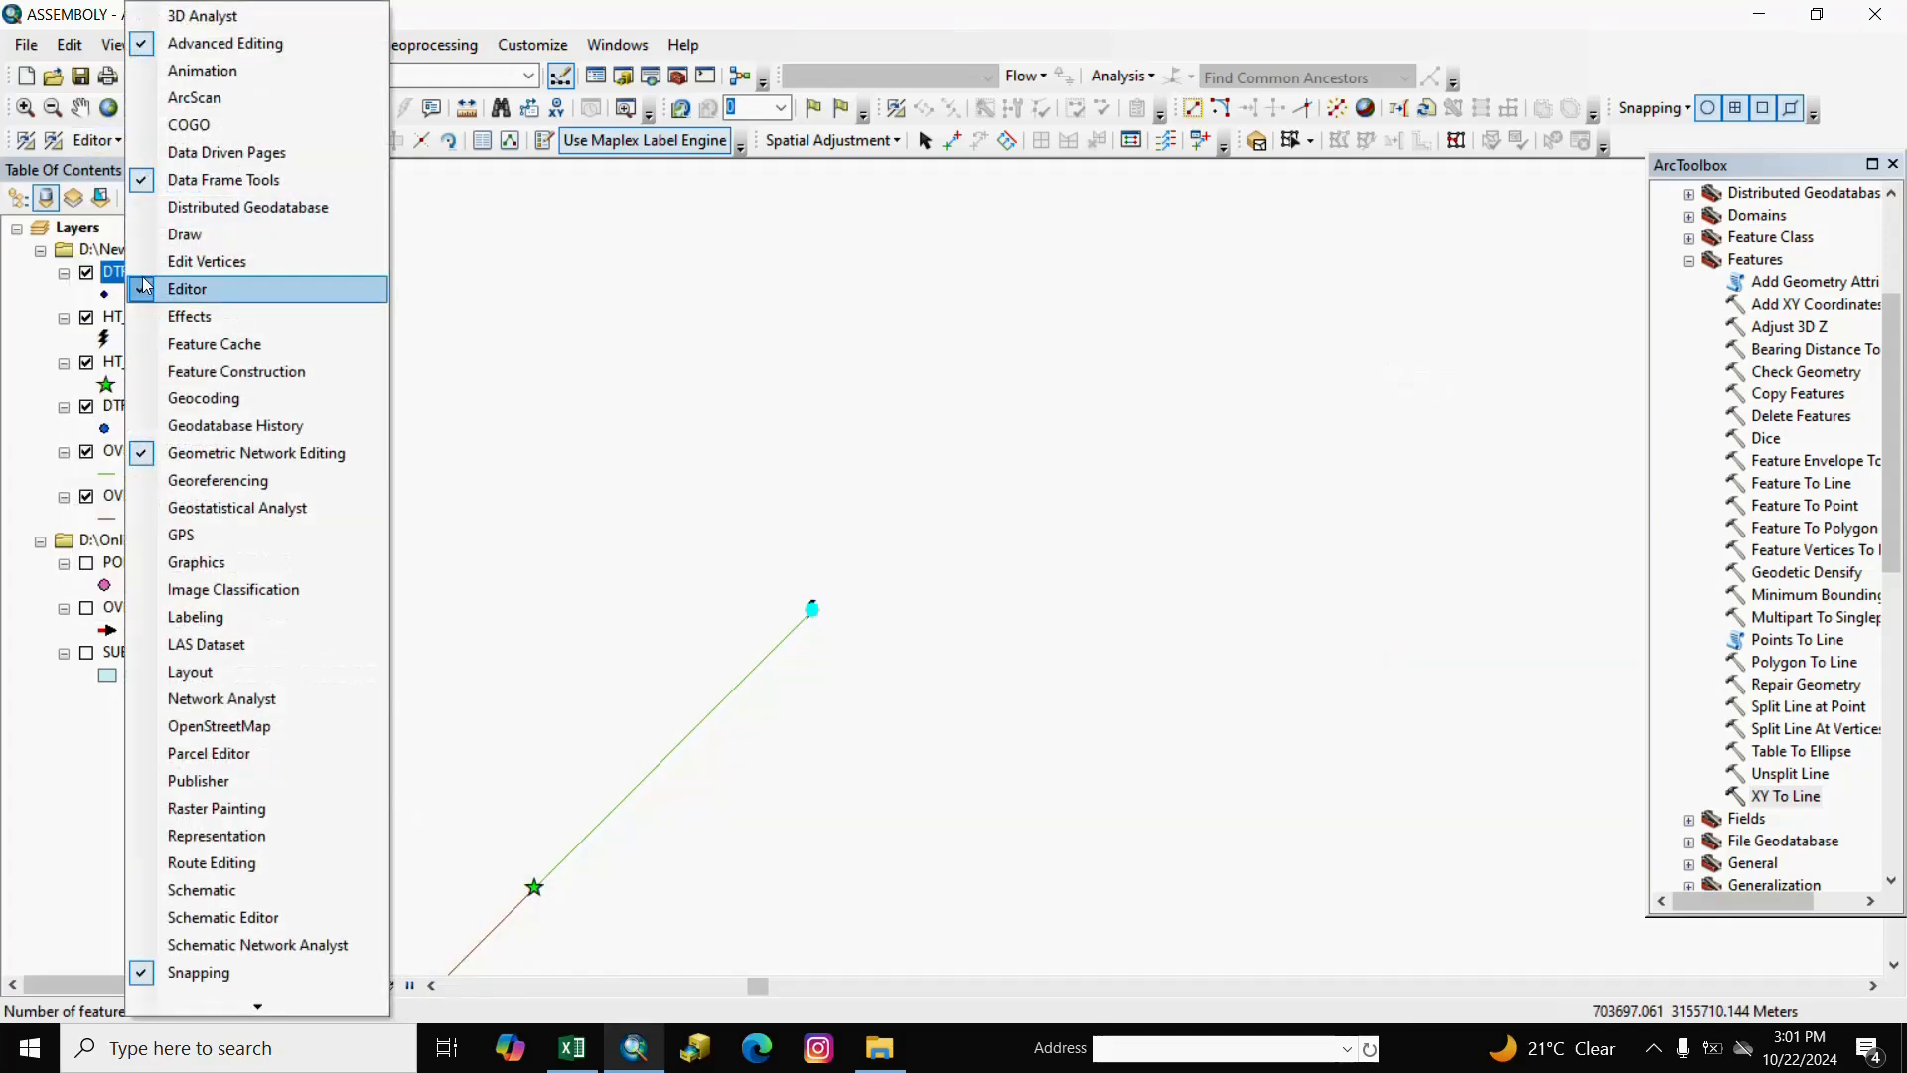
pyautogui.click(100, 144)
pyautogui.rightClick(100, 144)
pyautogui.click(100, 142)
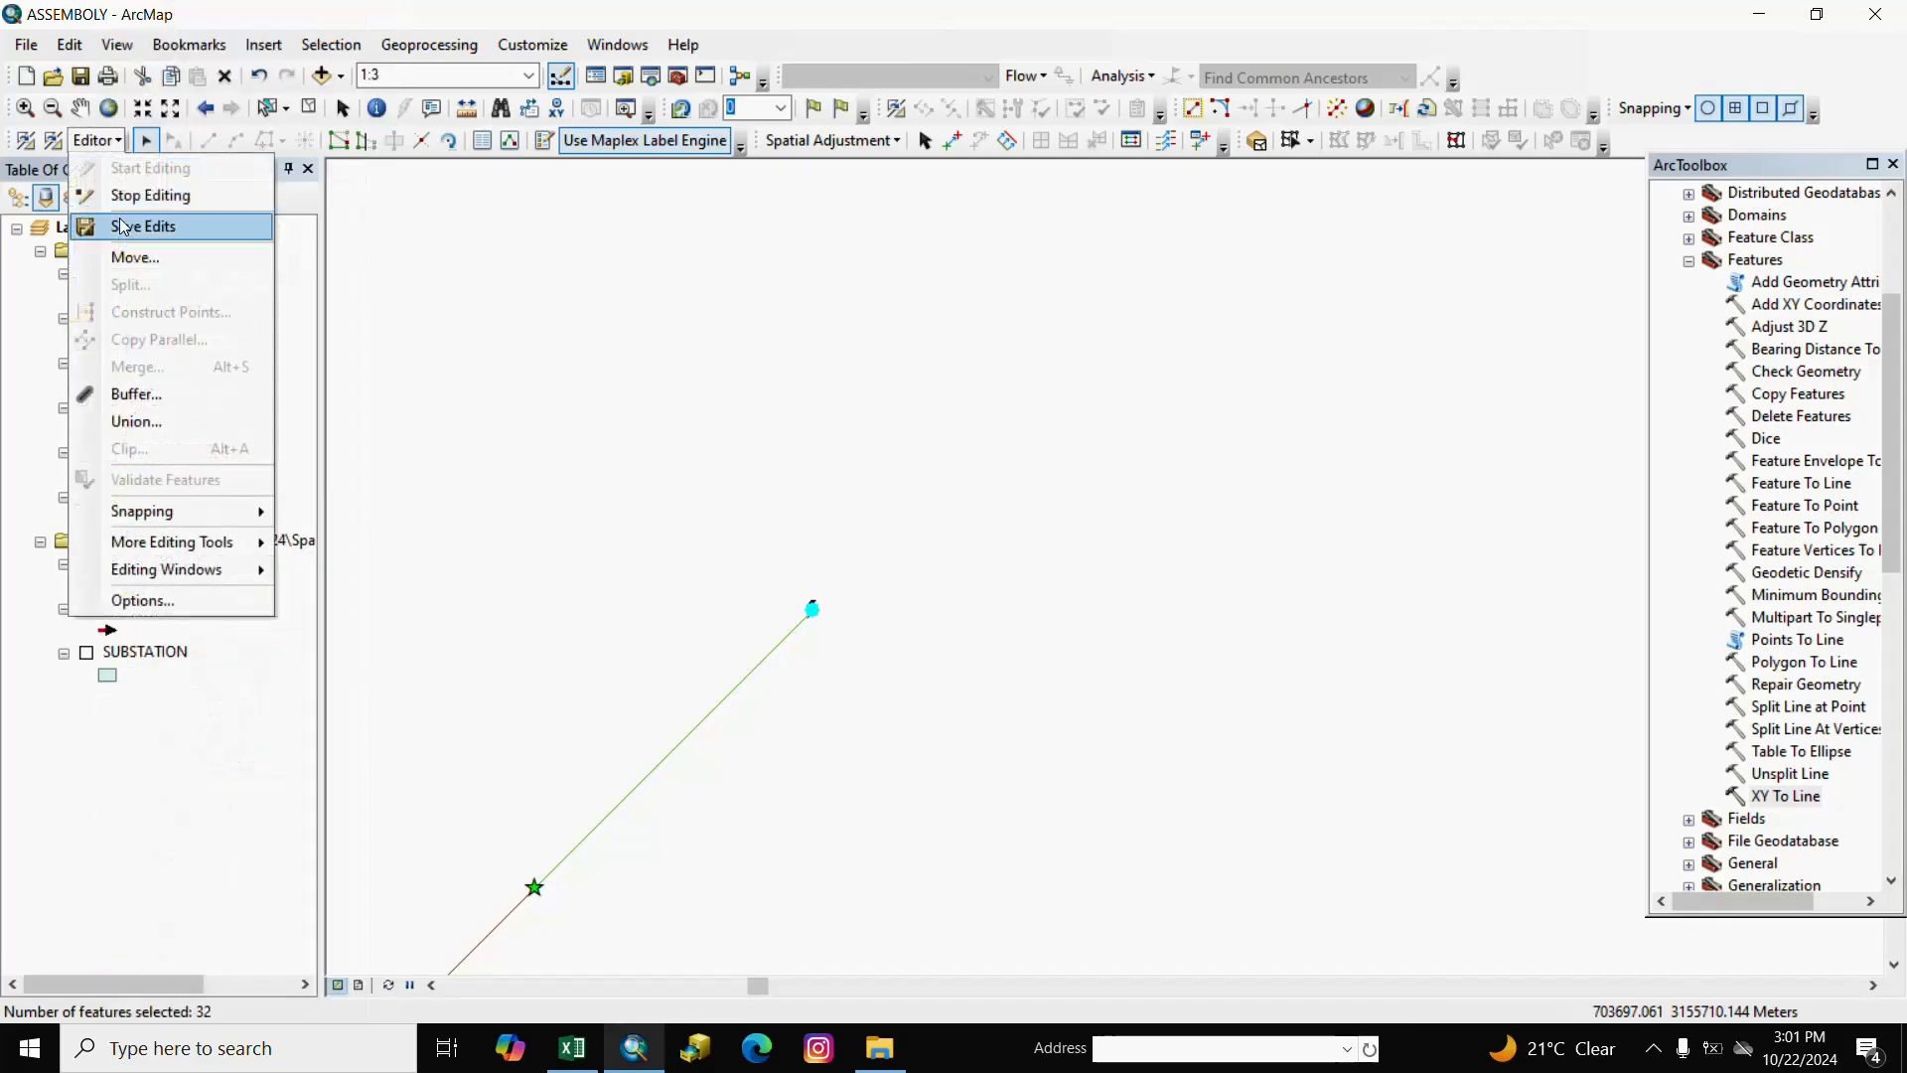
# Move the selected DTR points by Delta X 0.177 and Delta Y 0.
pyautogui.click(124, 256)
pyautogui.rightClick(91, 264)
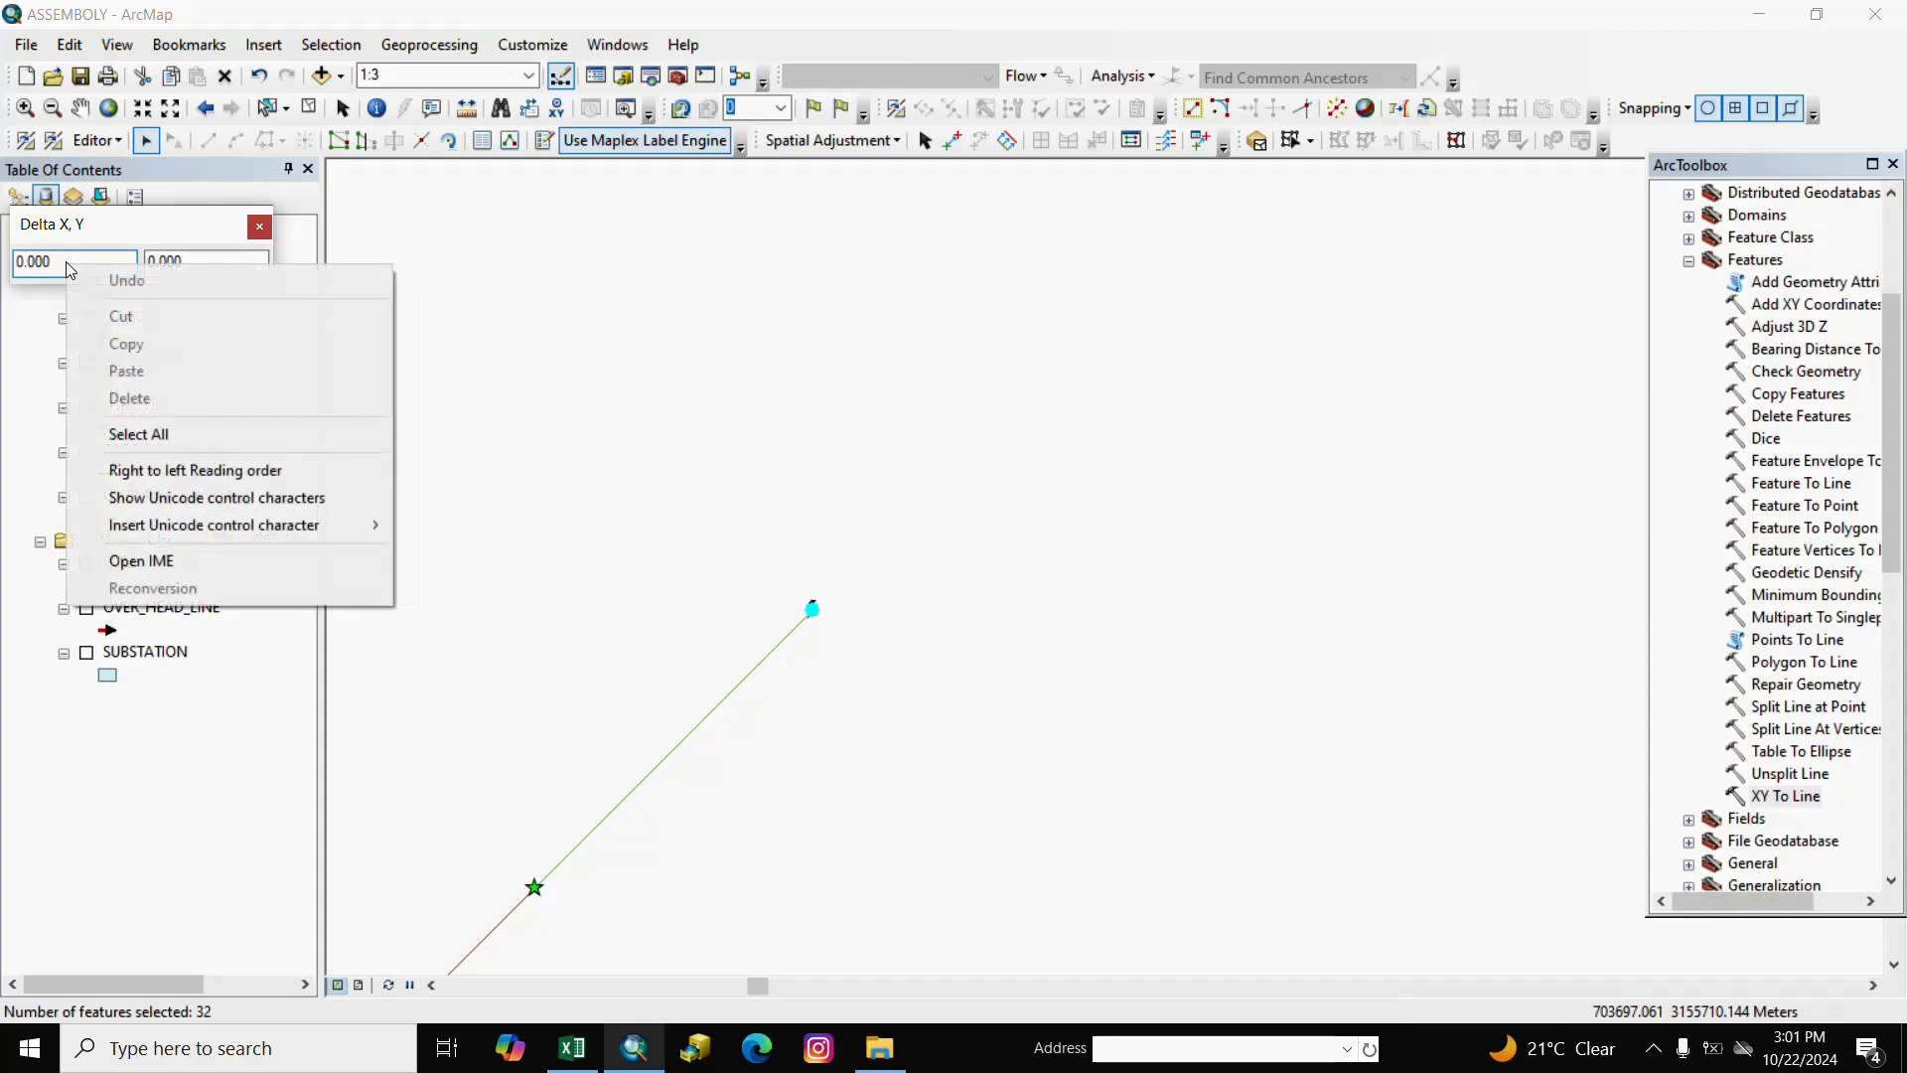
pyautogui.click(63, 265)
pyautogui.rightClick(53, 260)
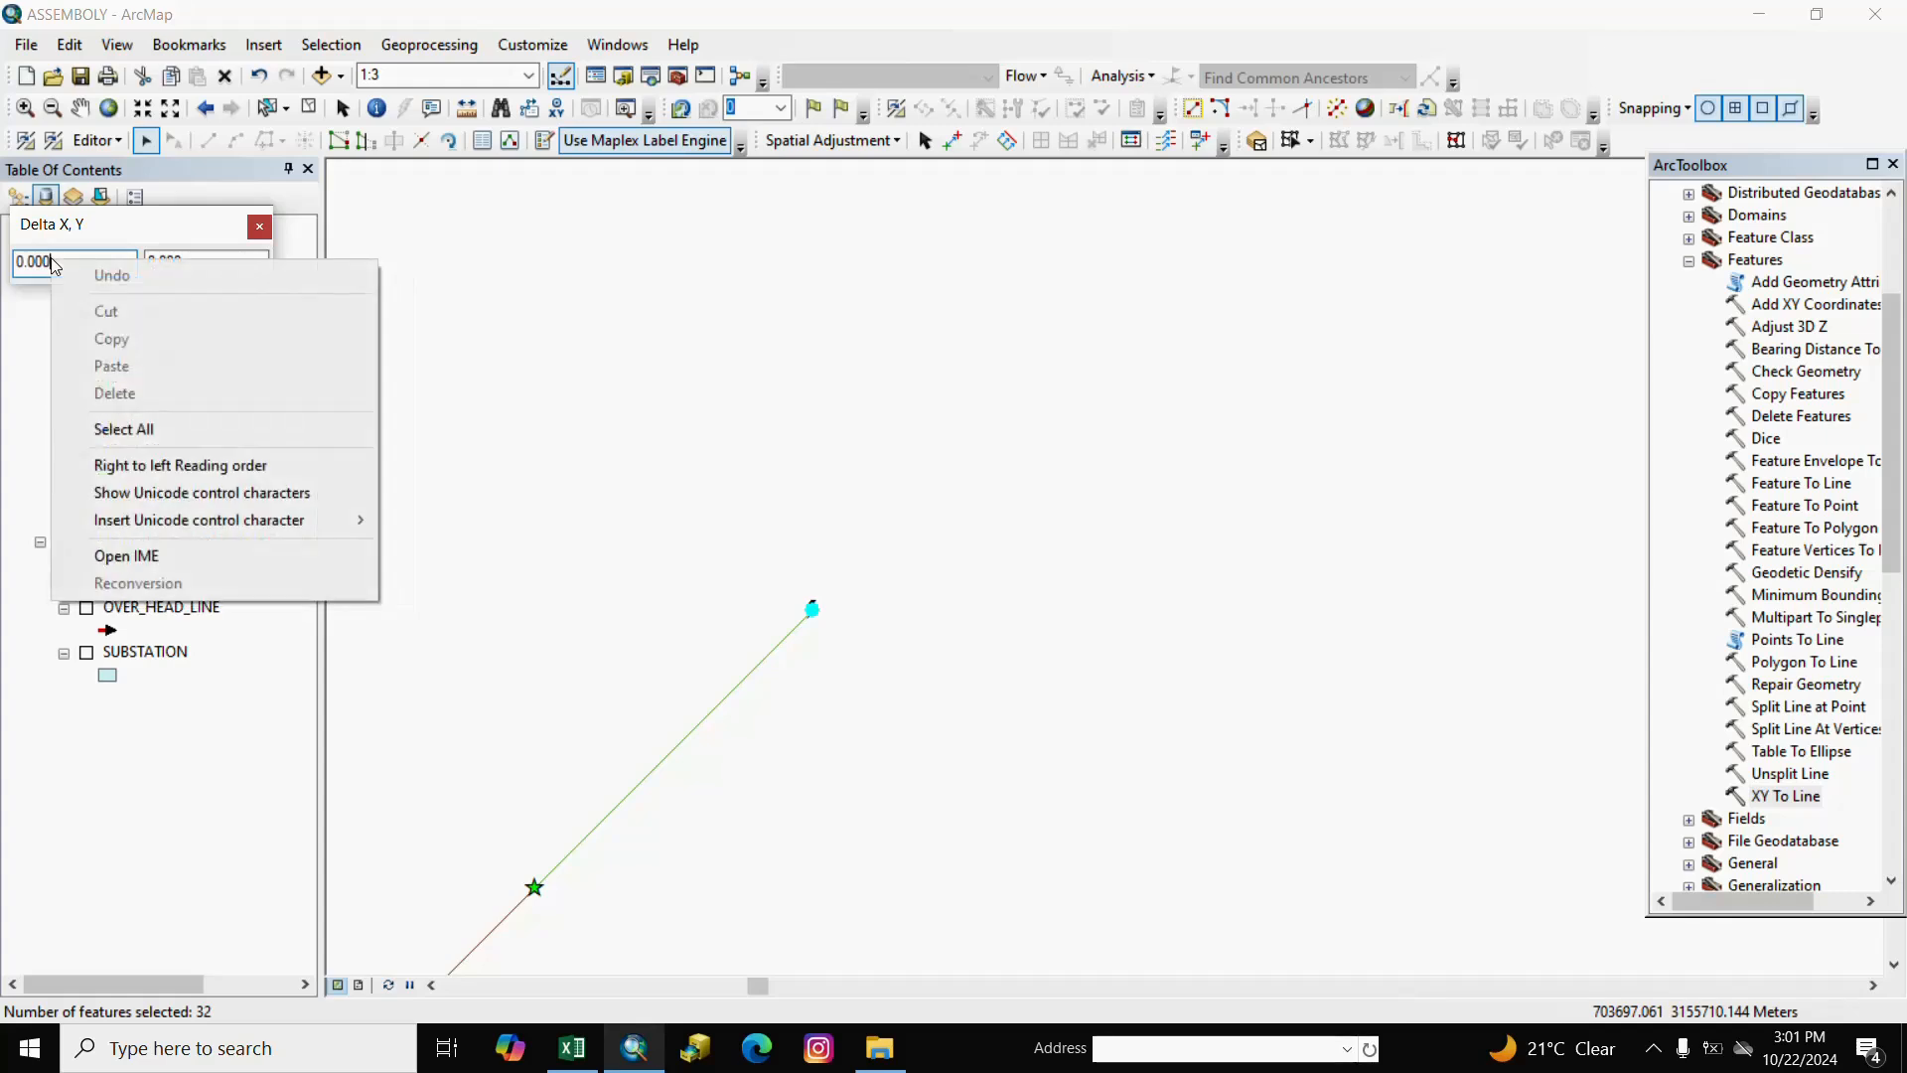
pyautogui.rightClick(33, 266)
pyautogui.click(79, 262)
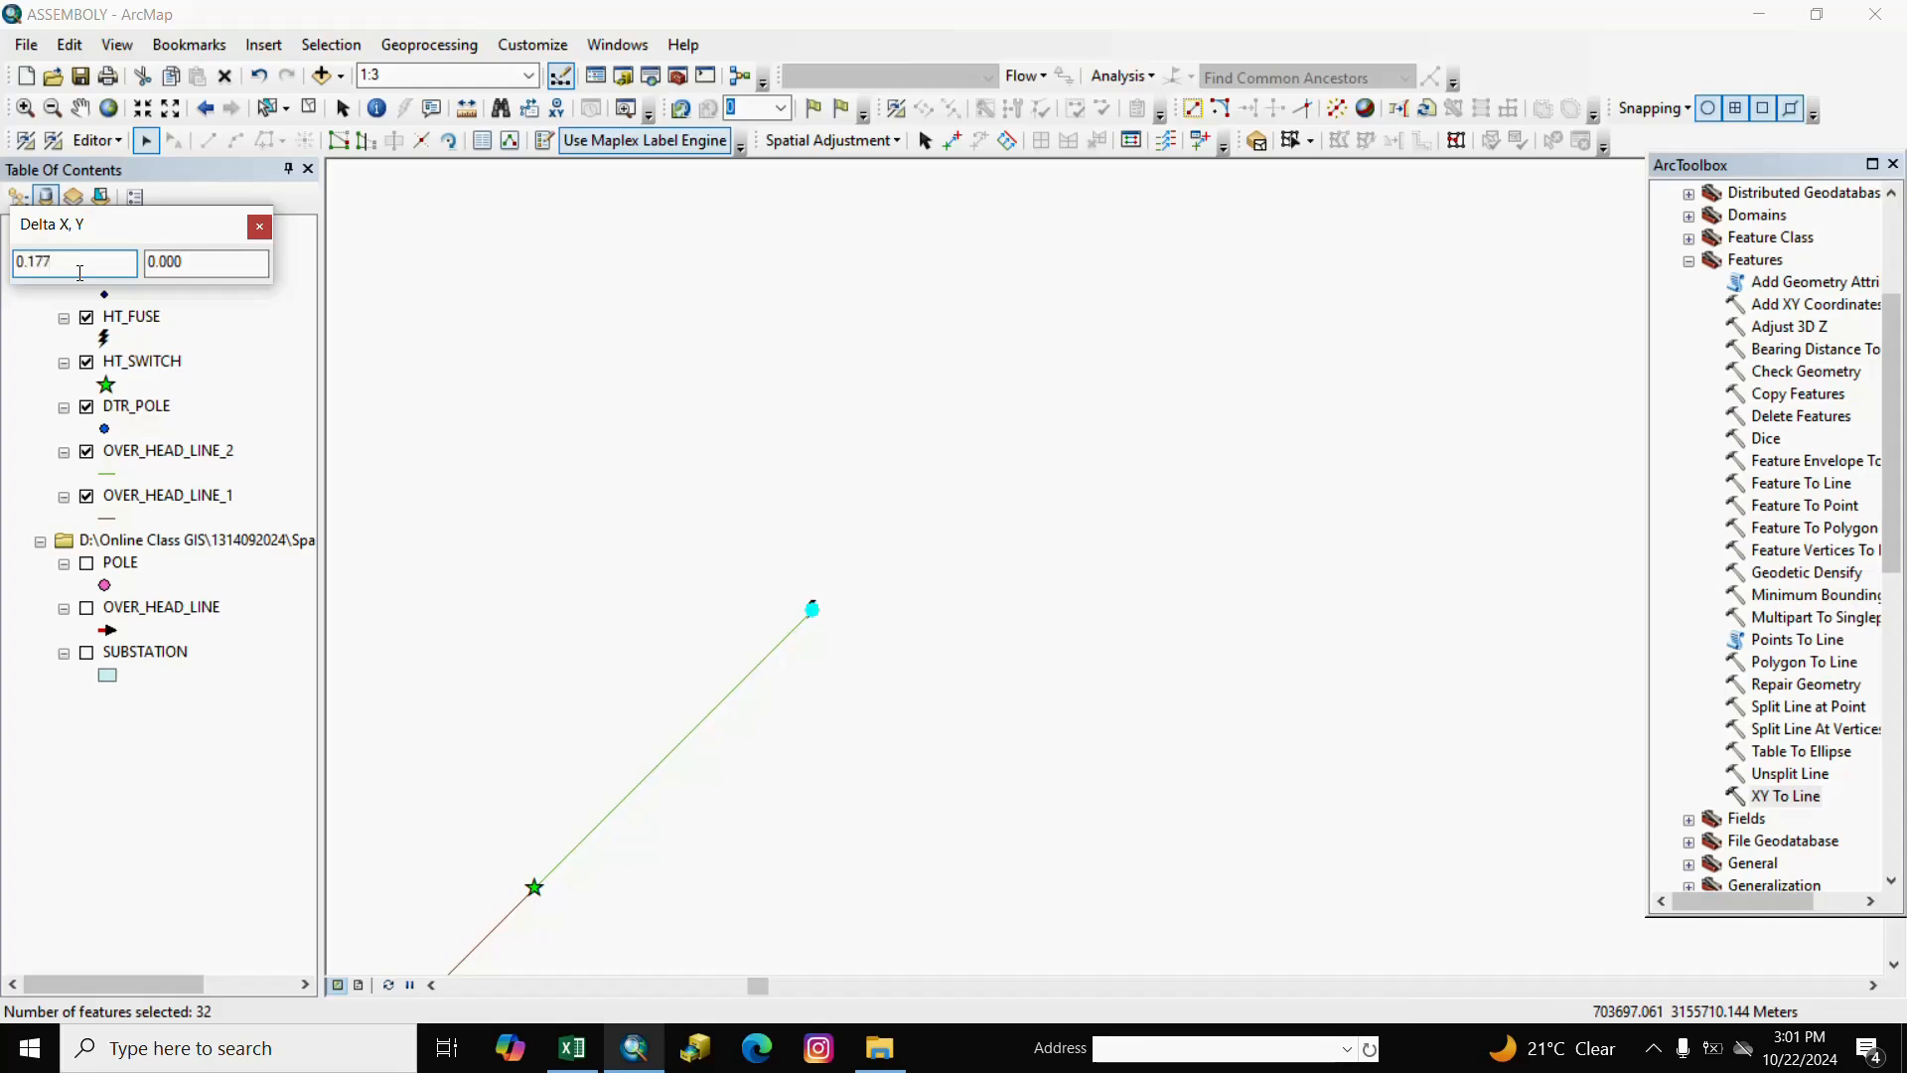
pyautogui.rightClick(185, 264)
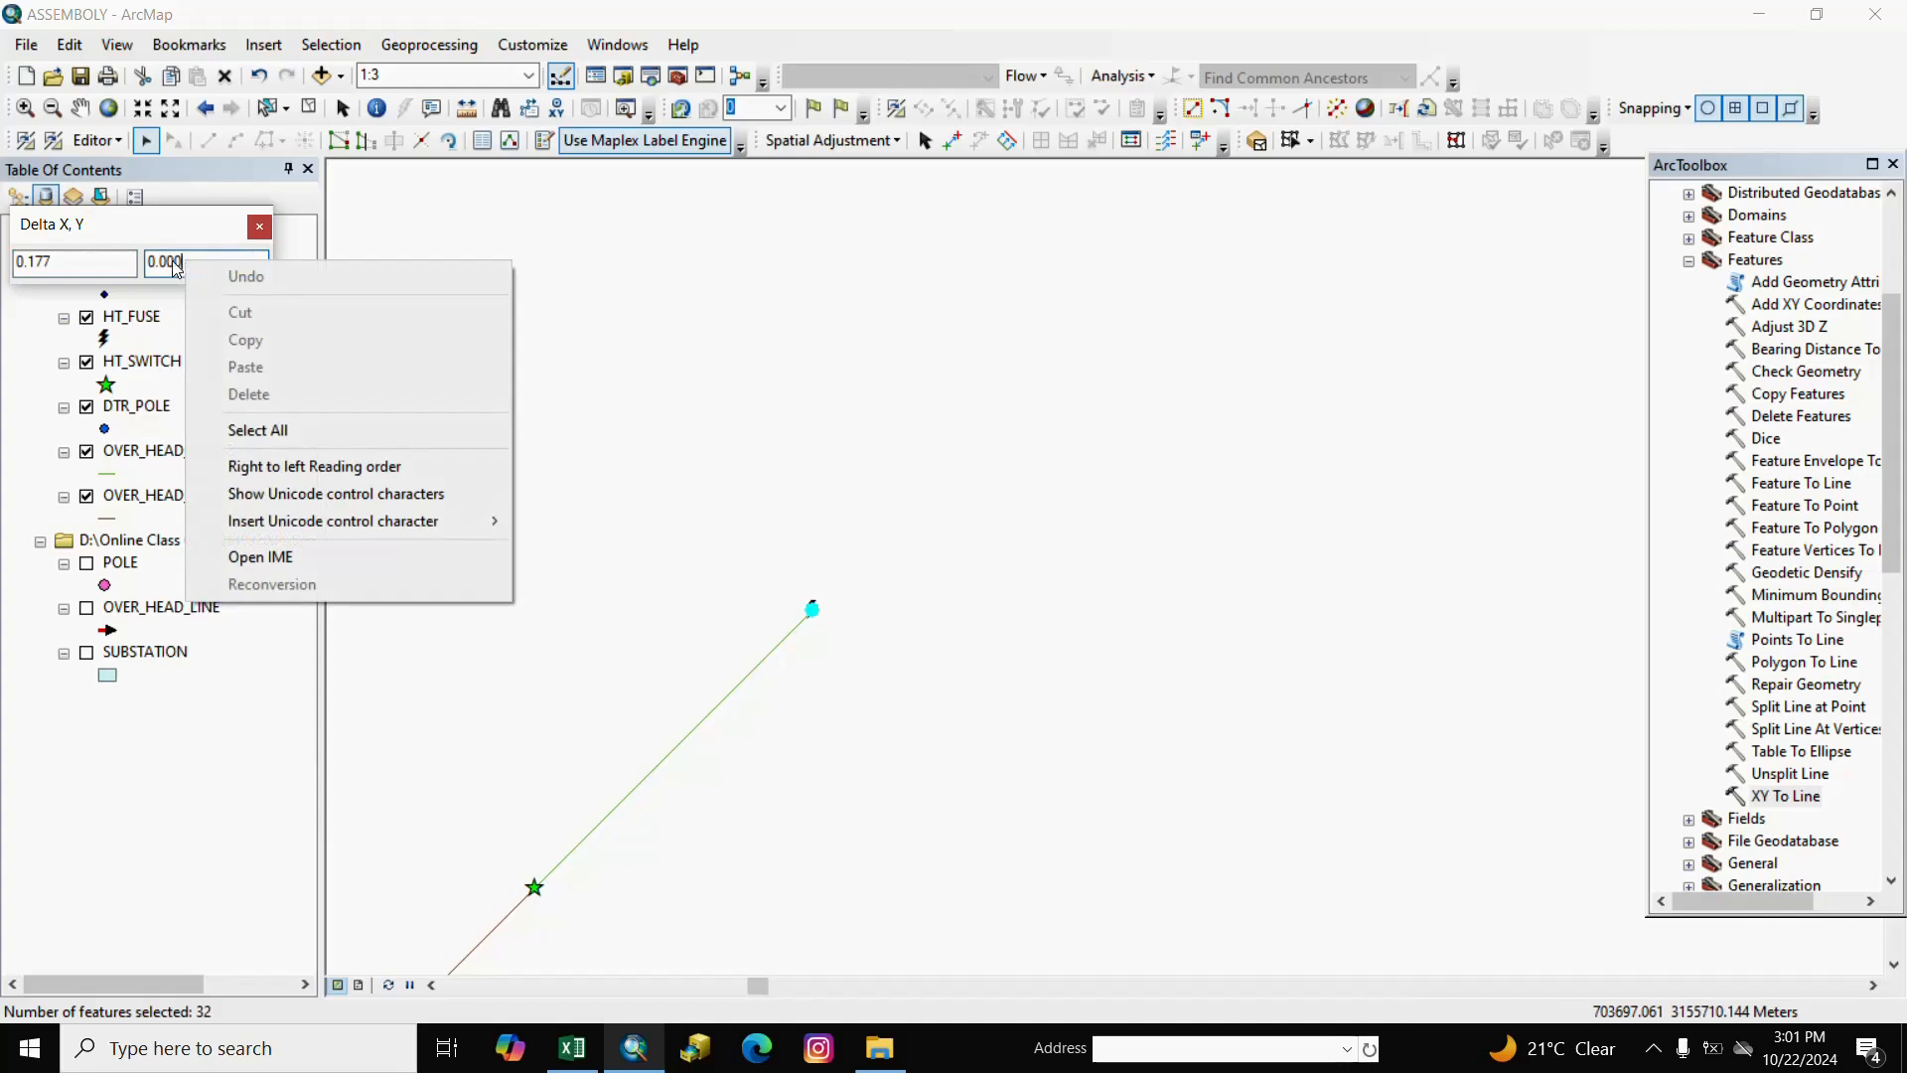
pyautogui.click(179, 267)
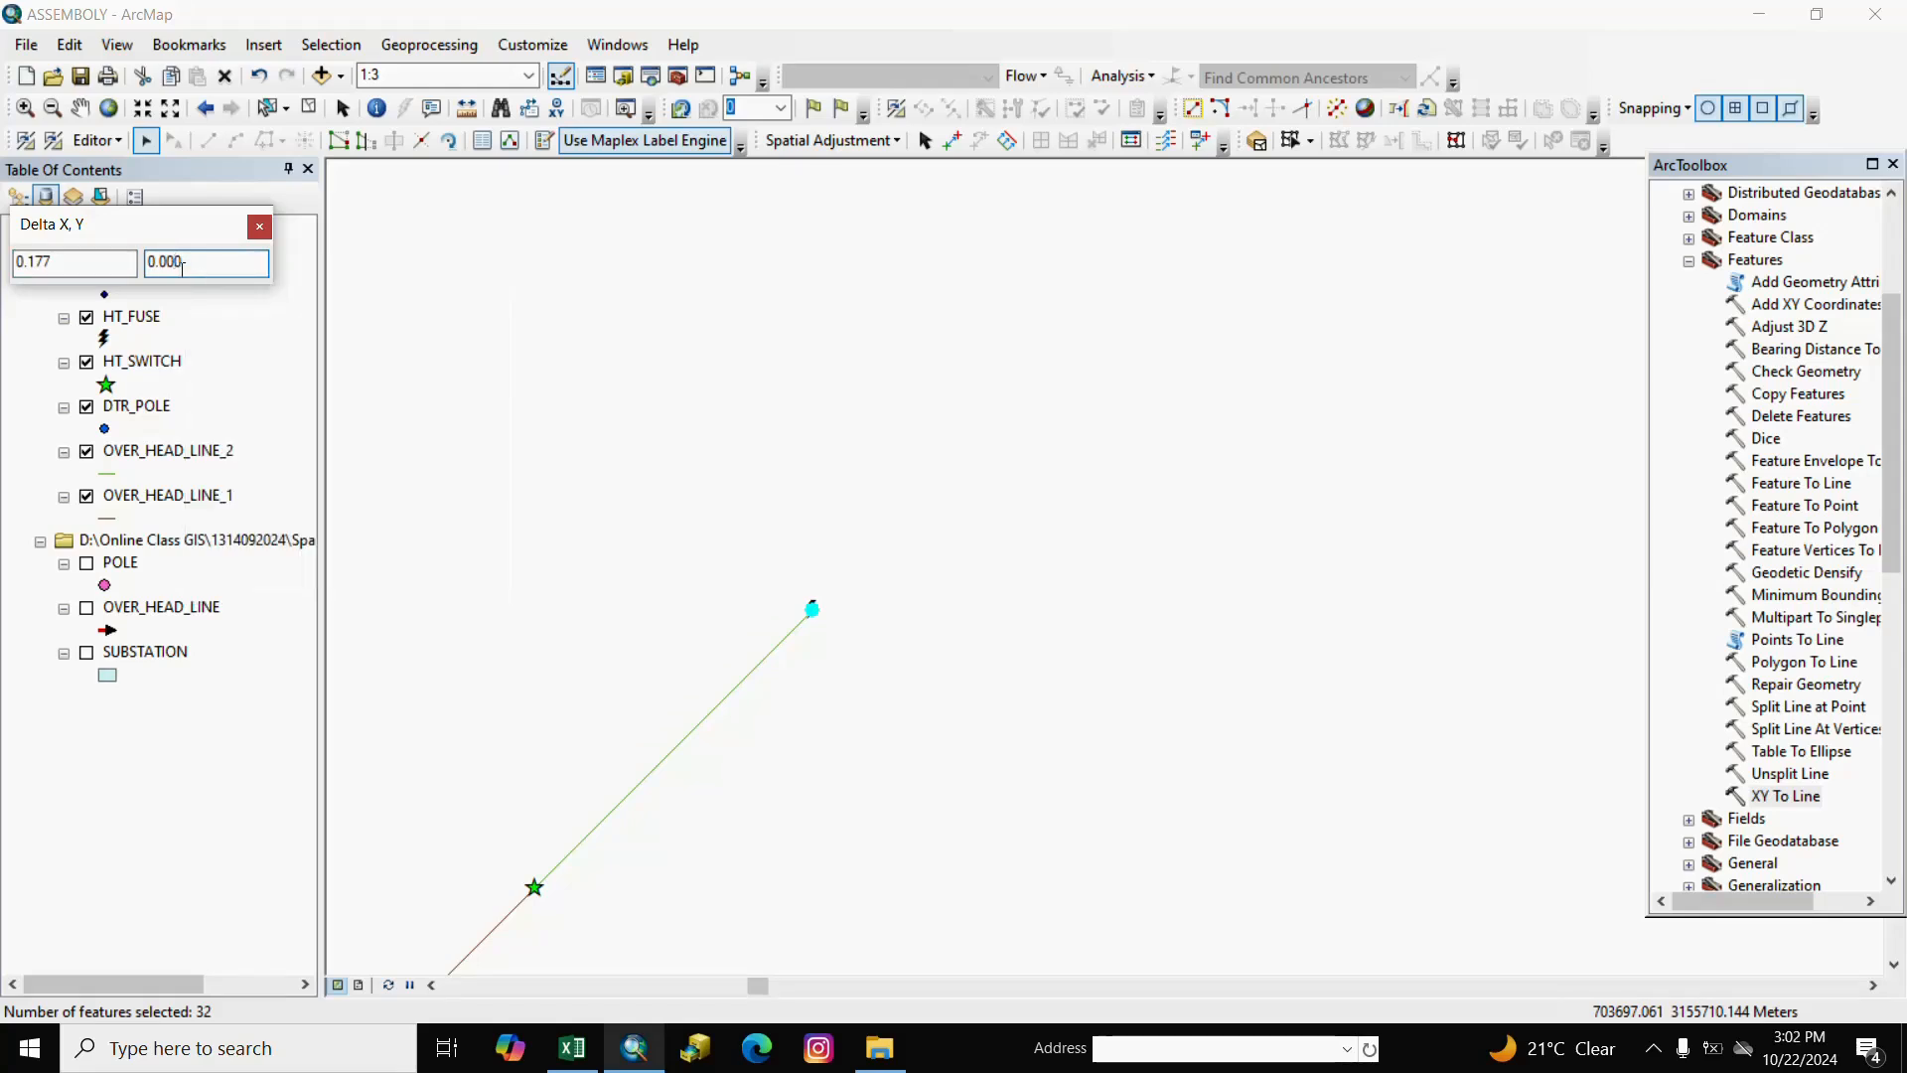
pyautogui.press('BackSpace')
pyautogui.press('BackSpace')
pyautogui.press('Return')
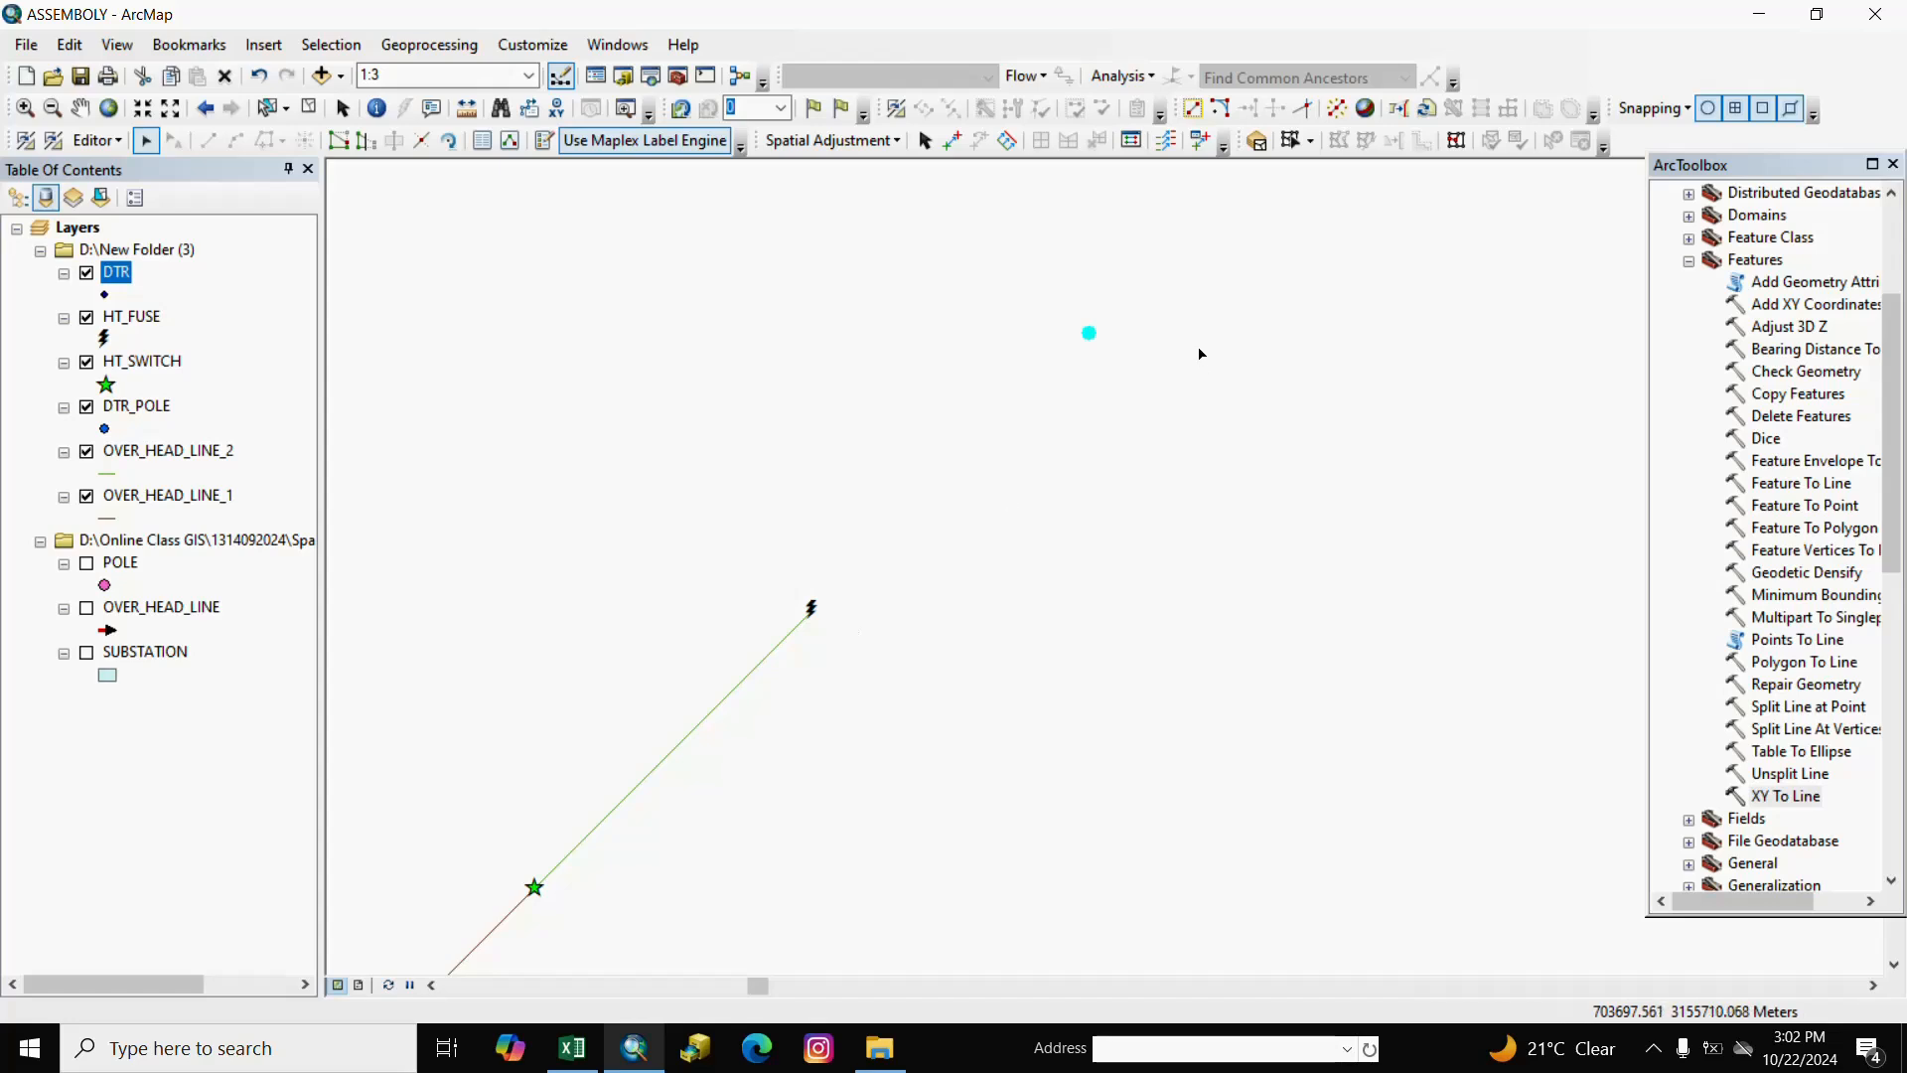
# Pan the map to inspect the shifted DTR points.
pyautogui.click(79, 108)
pyautogui.moveTo(1015, 602); pyautogui.dragTo(940, 667)
pyautogui.moveTo(579, 820); pyautogui.dragTo(749, 719)
pyautogui.rightClick(927, 680)
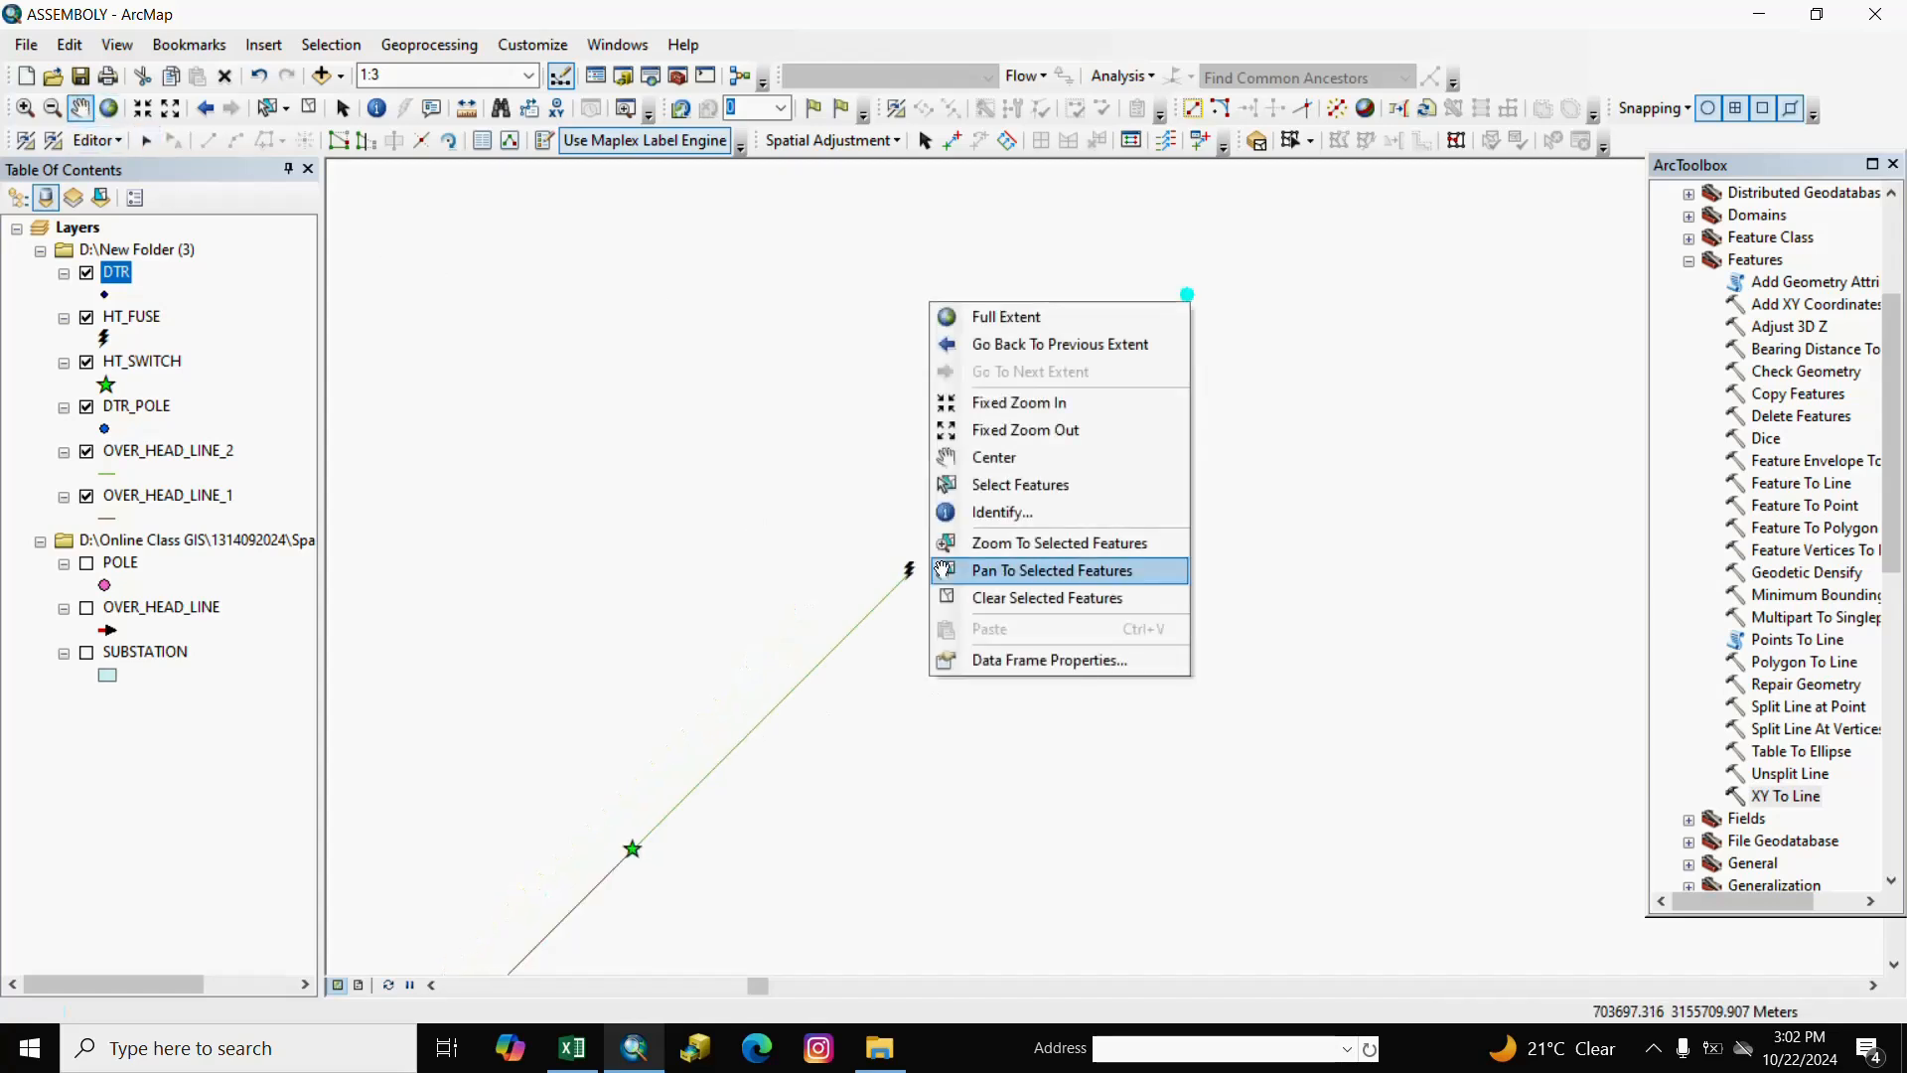
pyautogui.click(1312, 492)
pyautogui.moveTo(1312, 491); pyautogui.dragTo(1105, 568)
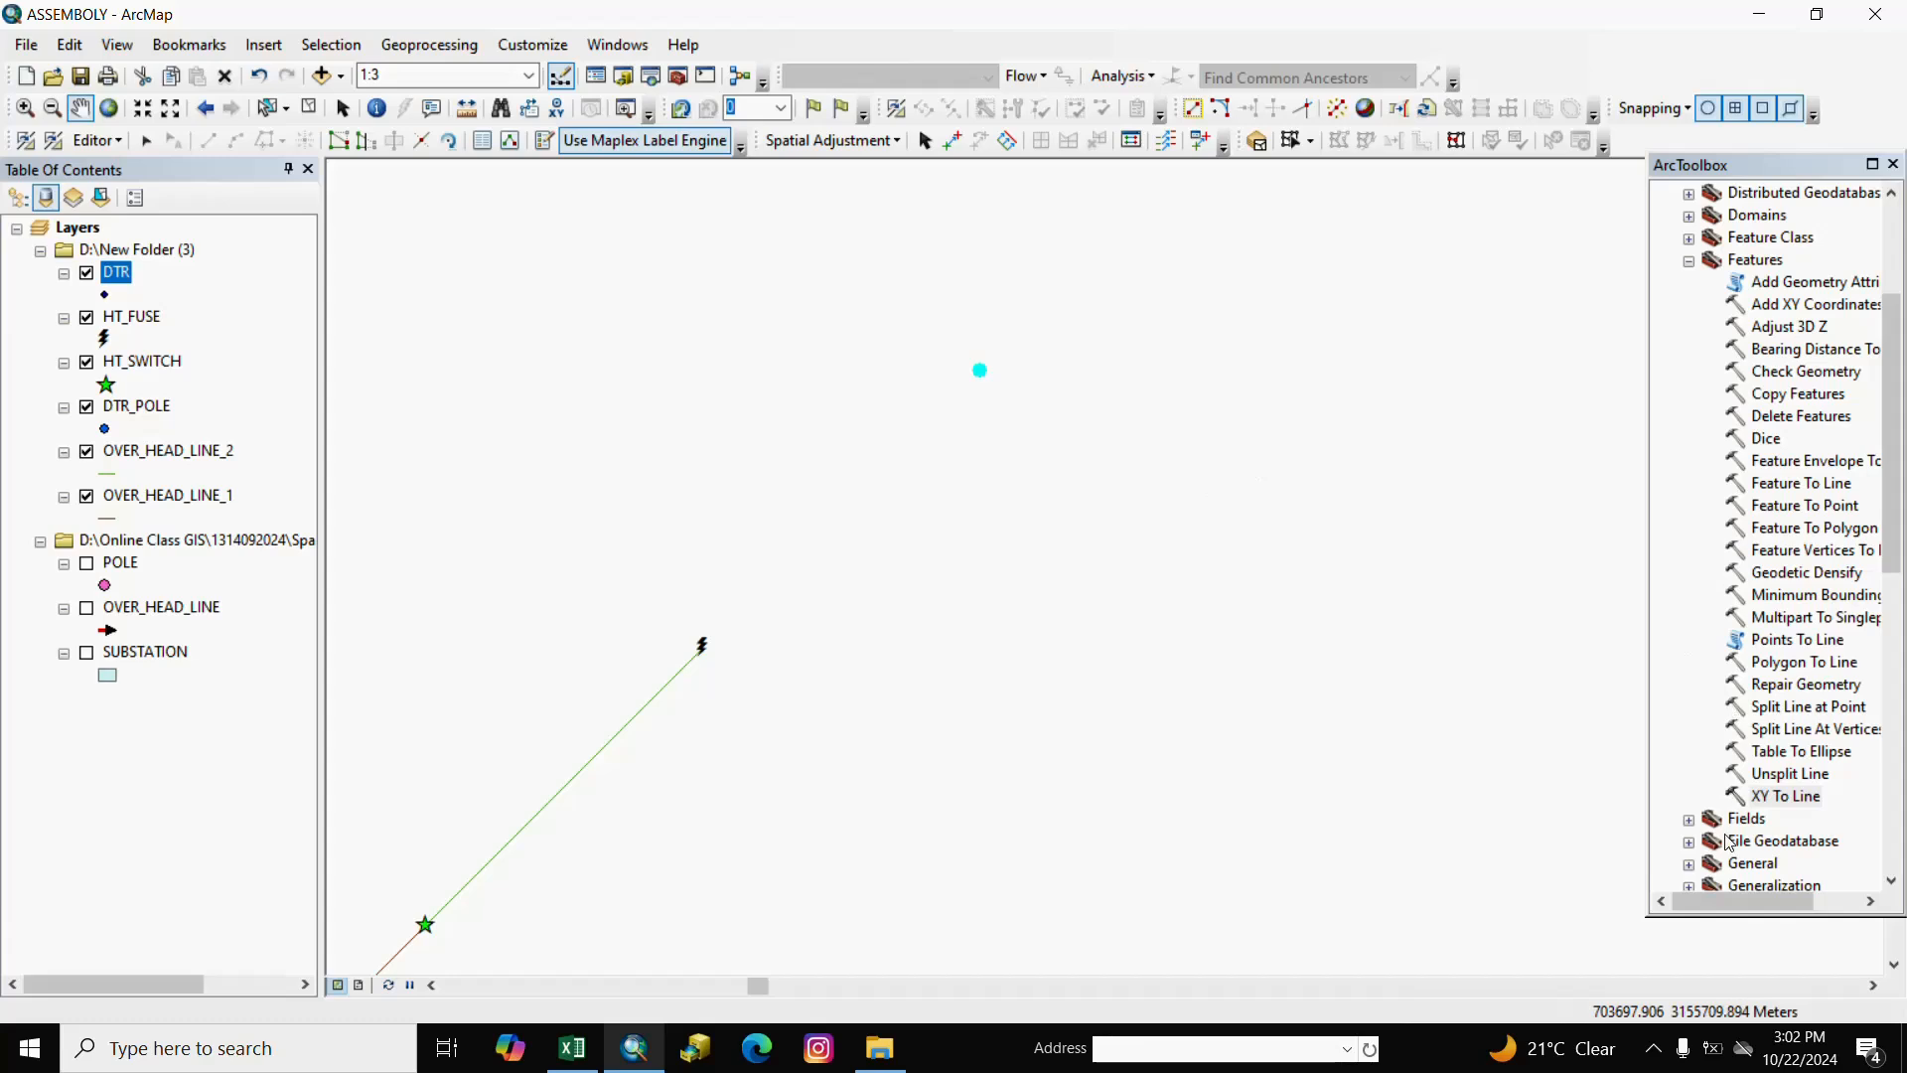
# Clear the selection, save the edits and stop editing.
pyautogui.click(309, 107)
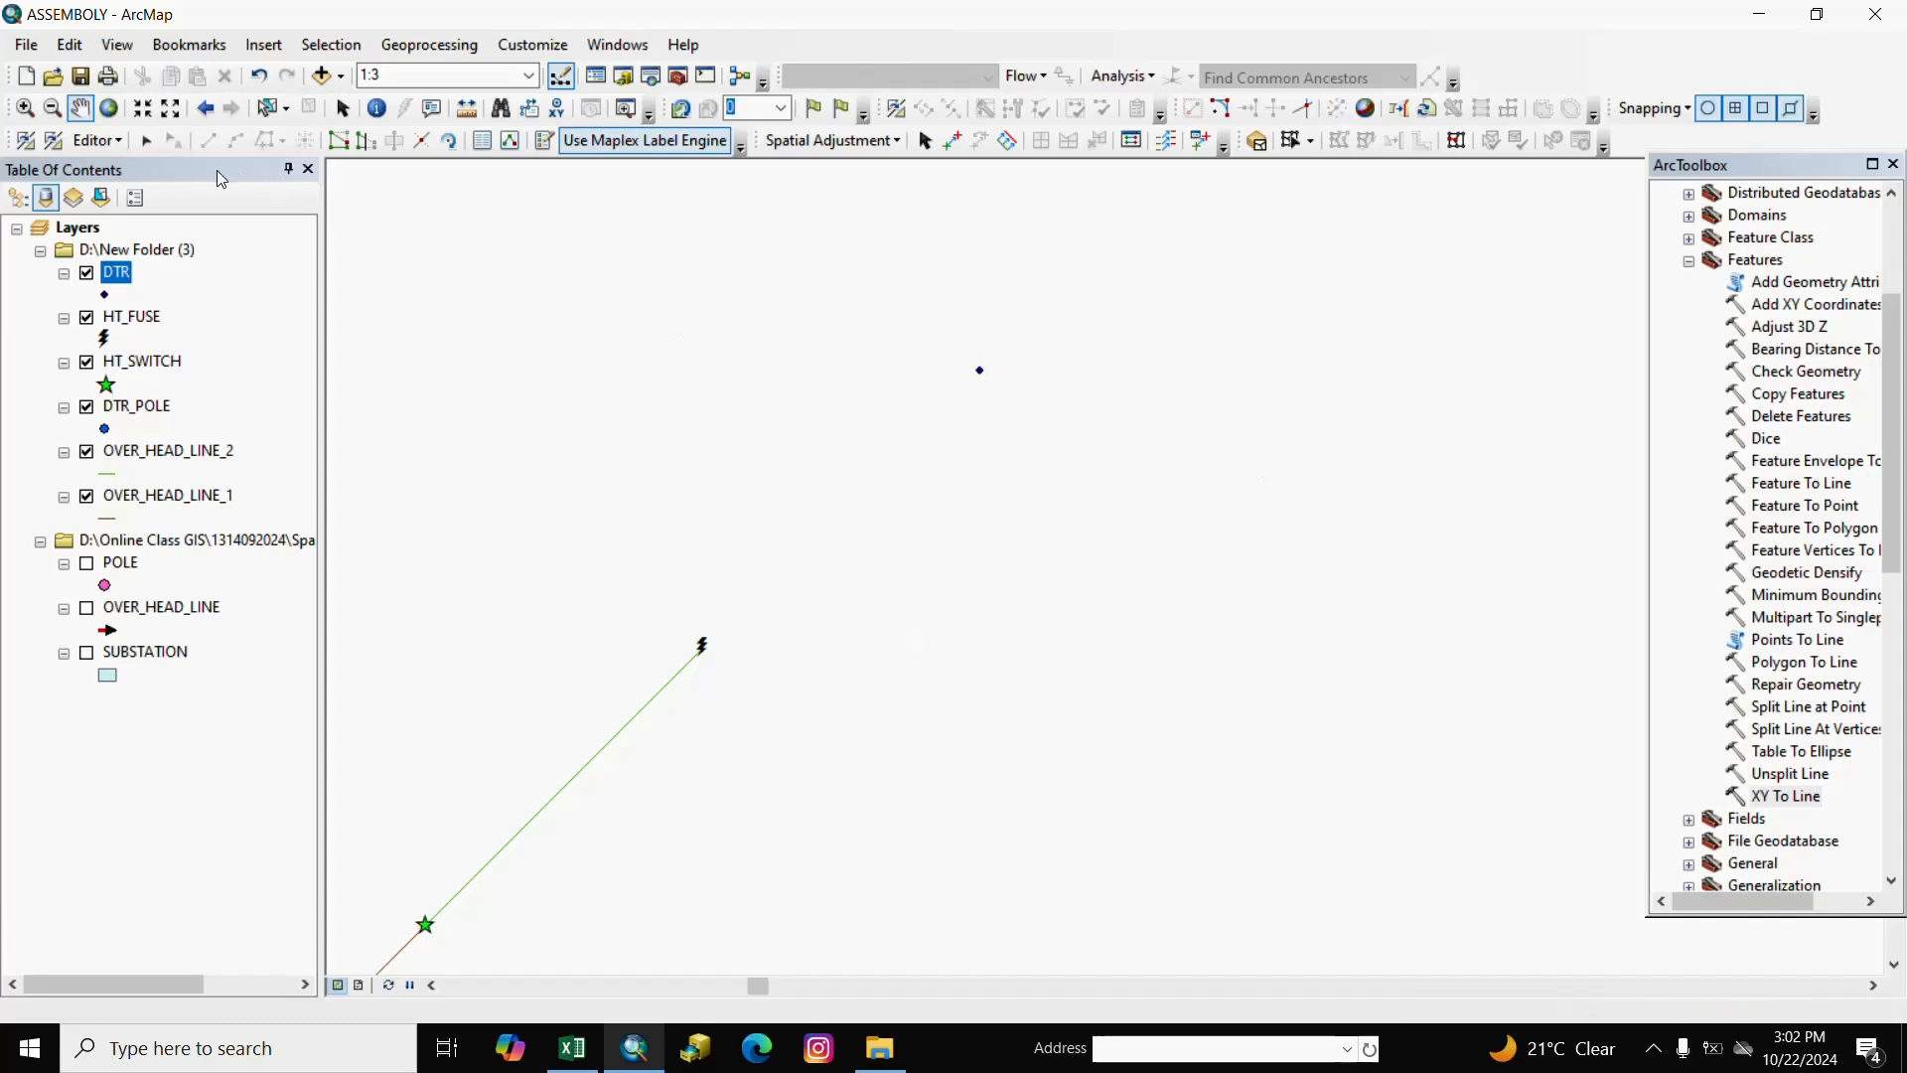
pyautogui.click(109, 140)
pyautogui.click(140, 222)
pyautogui.click(96, 140)
pyautogui.click(129, 195)
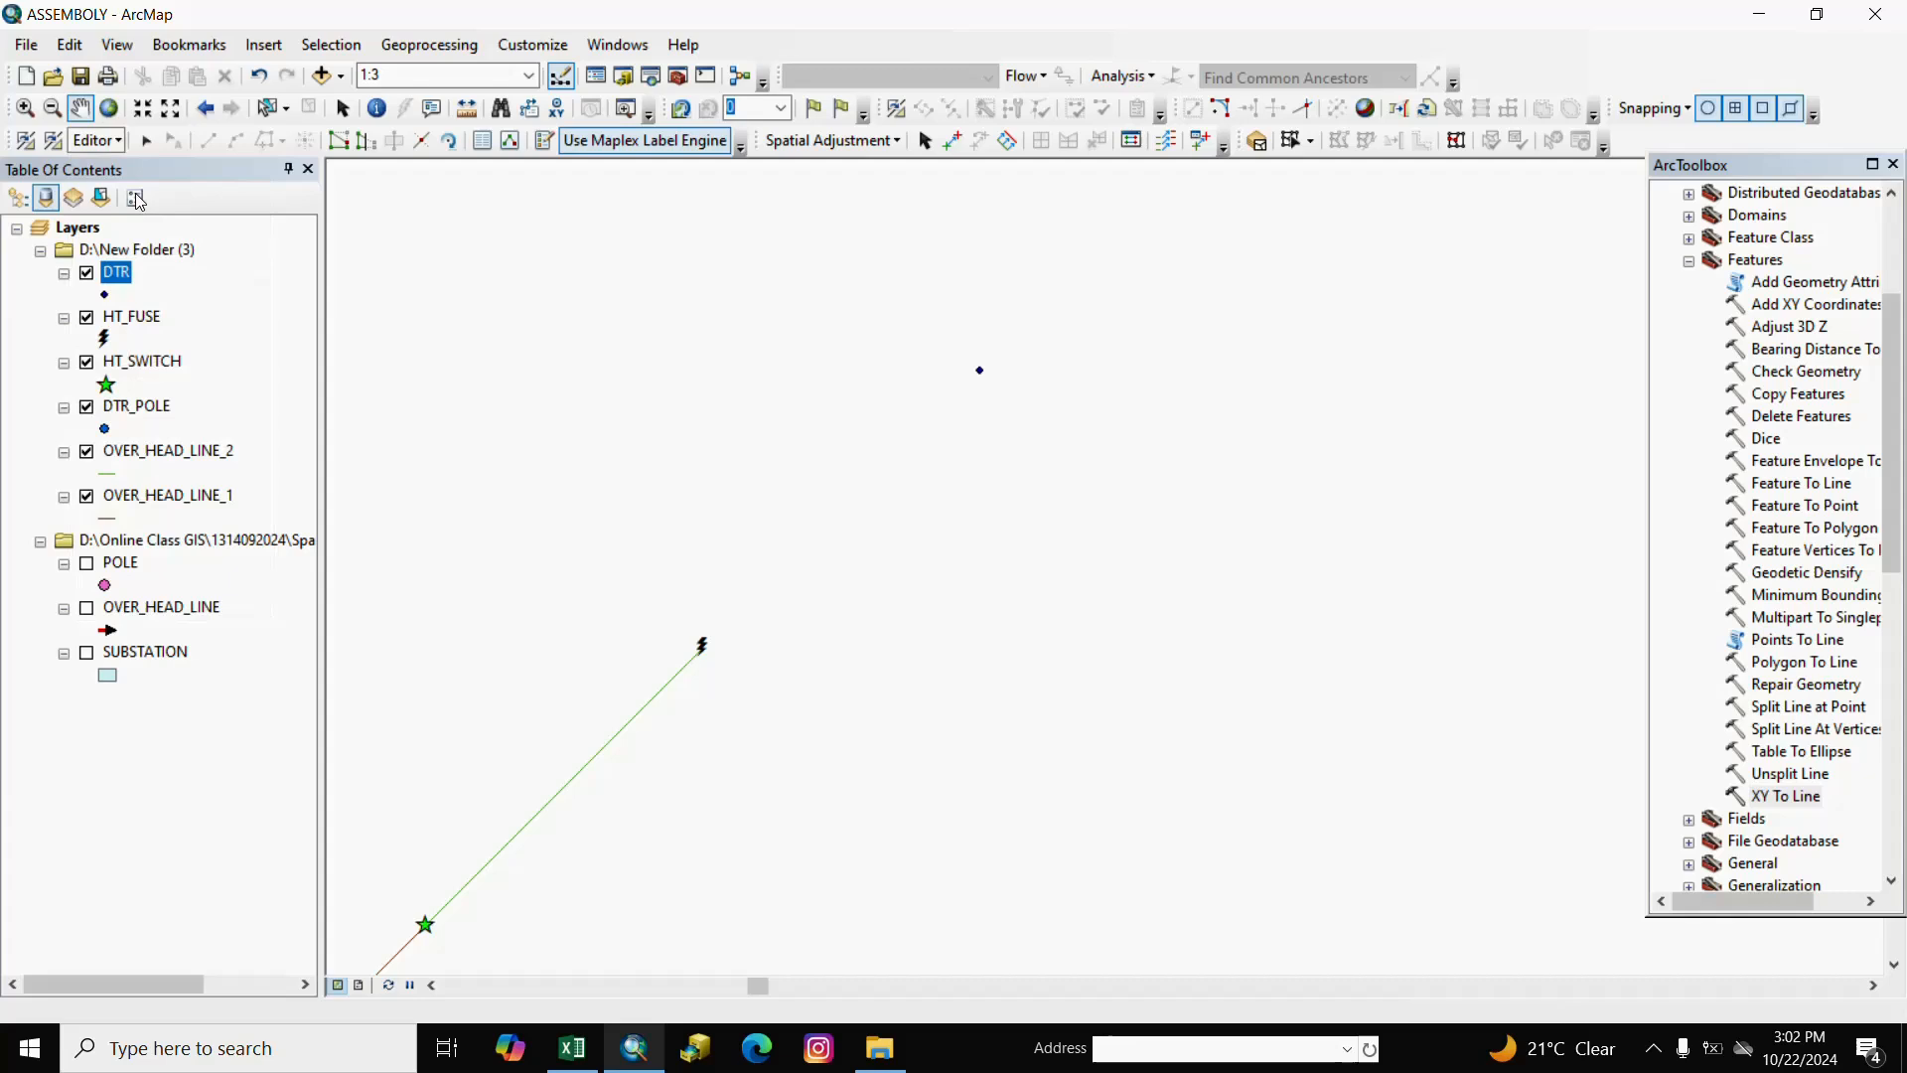
# Run Add XY Coordinates on the DTR layer.
pyautogui.rightClick(126, 278)
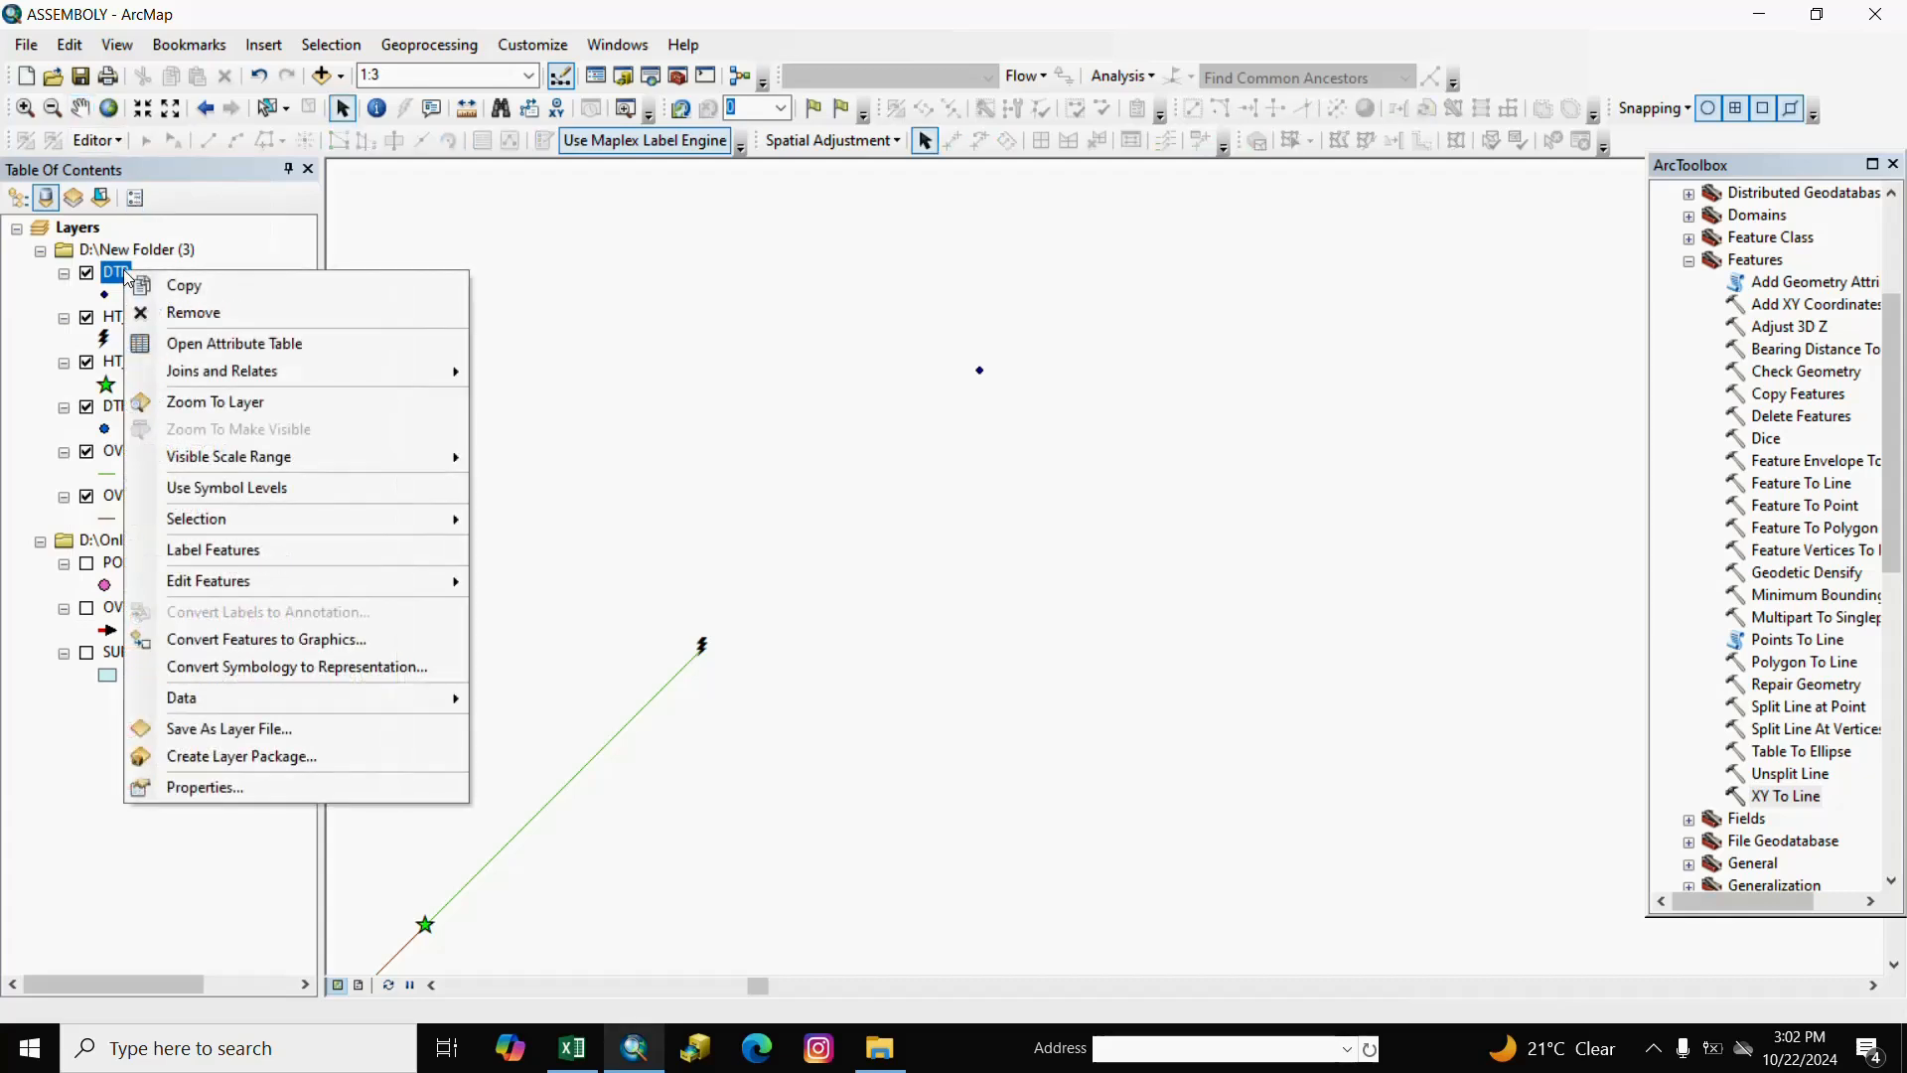
pyautogui.click(1897, 350)
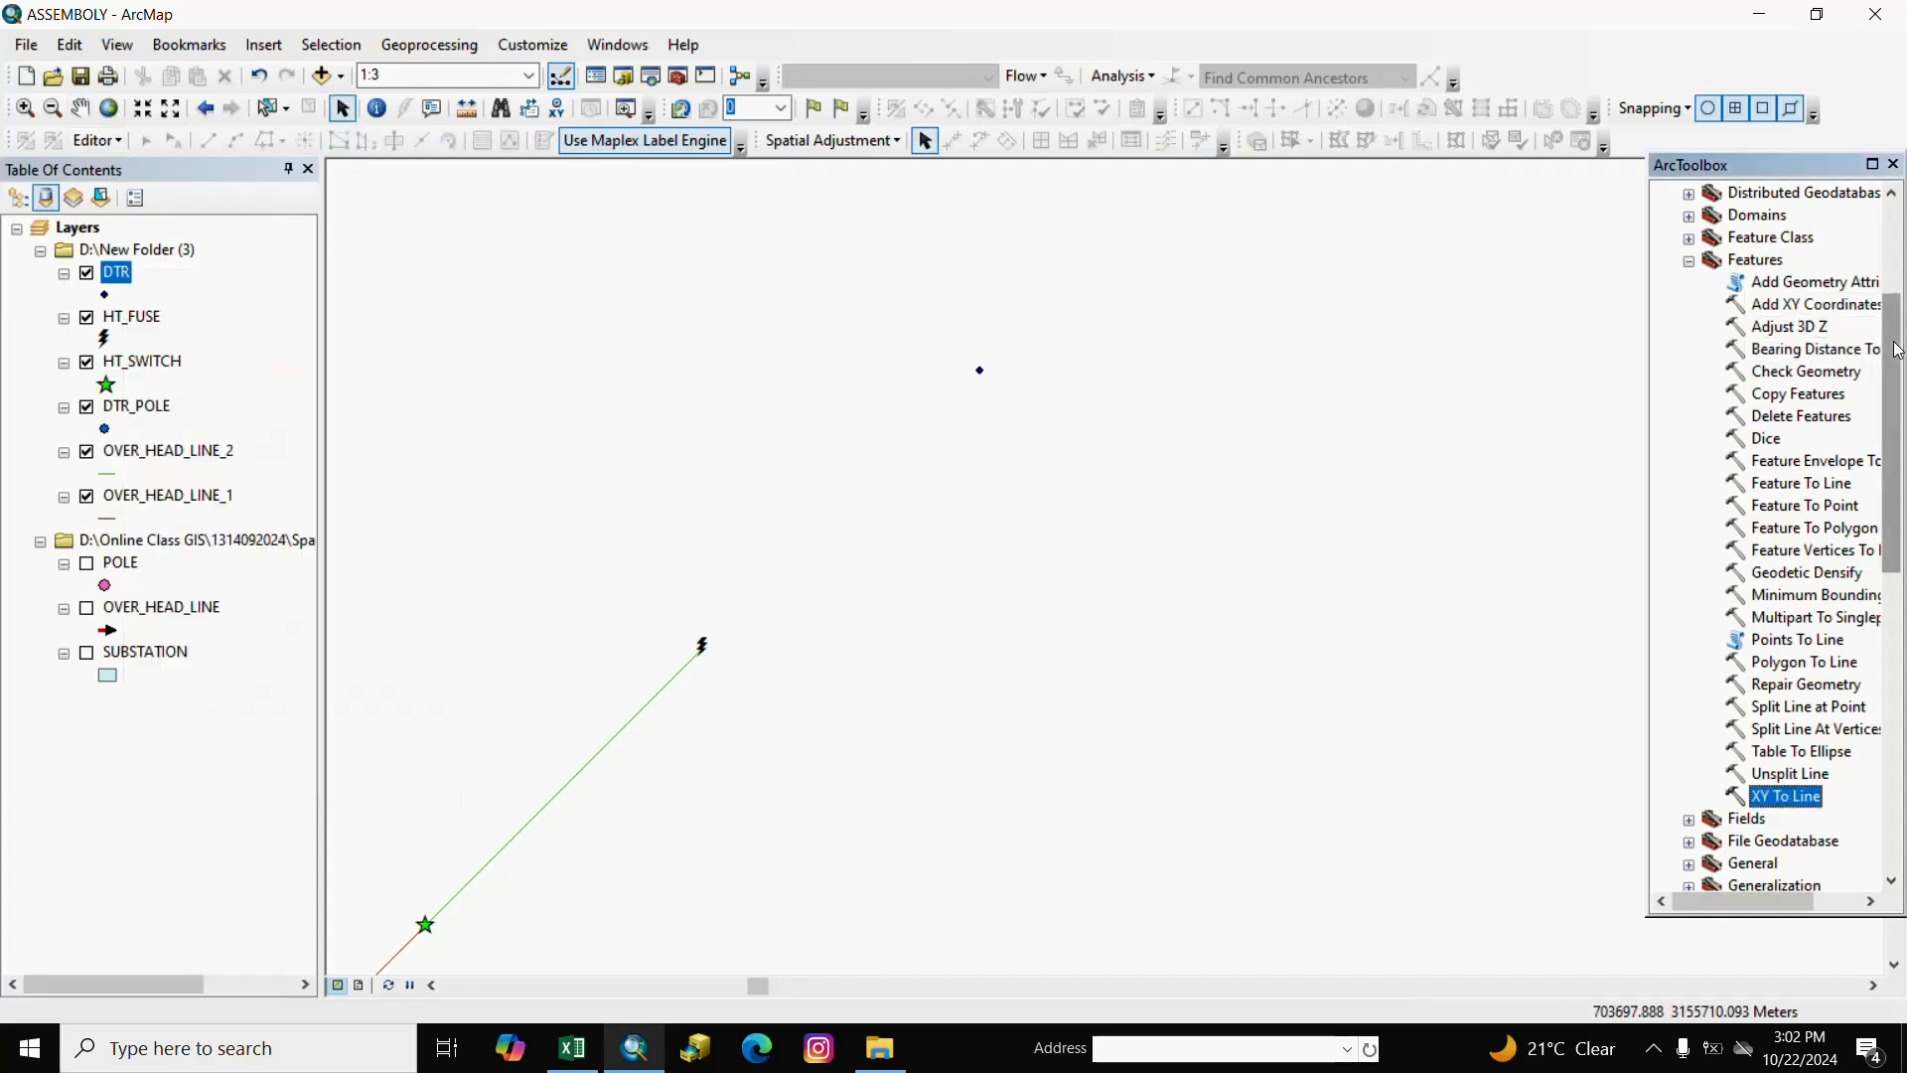
pyautogui.doubleClick(1778, 304)
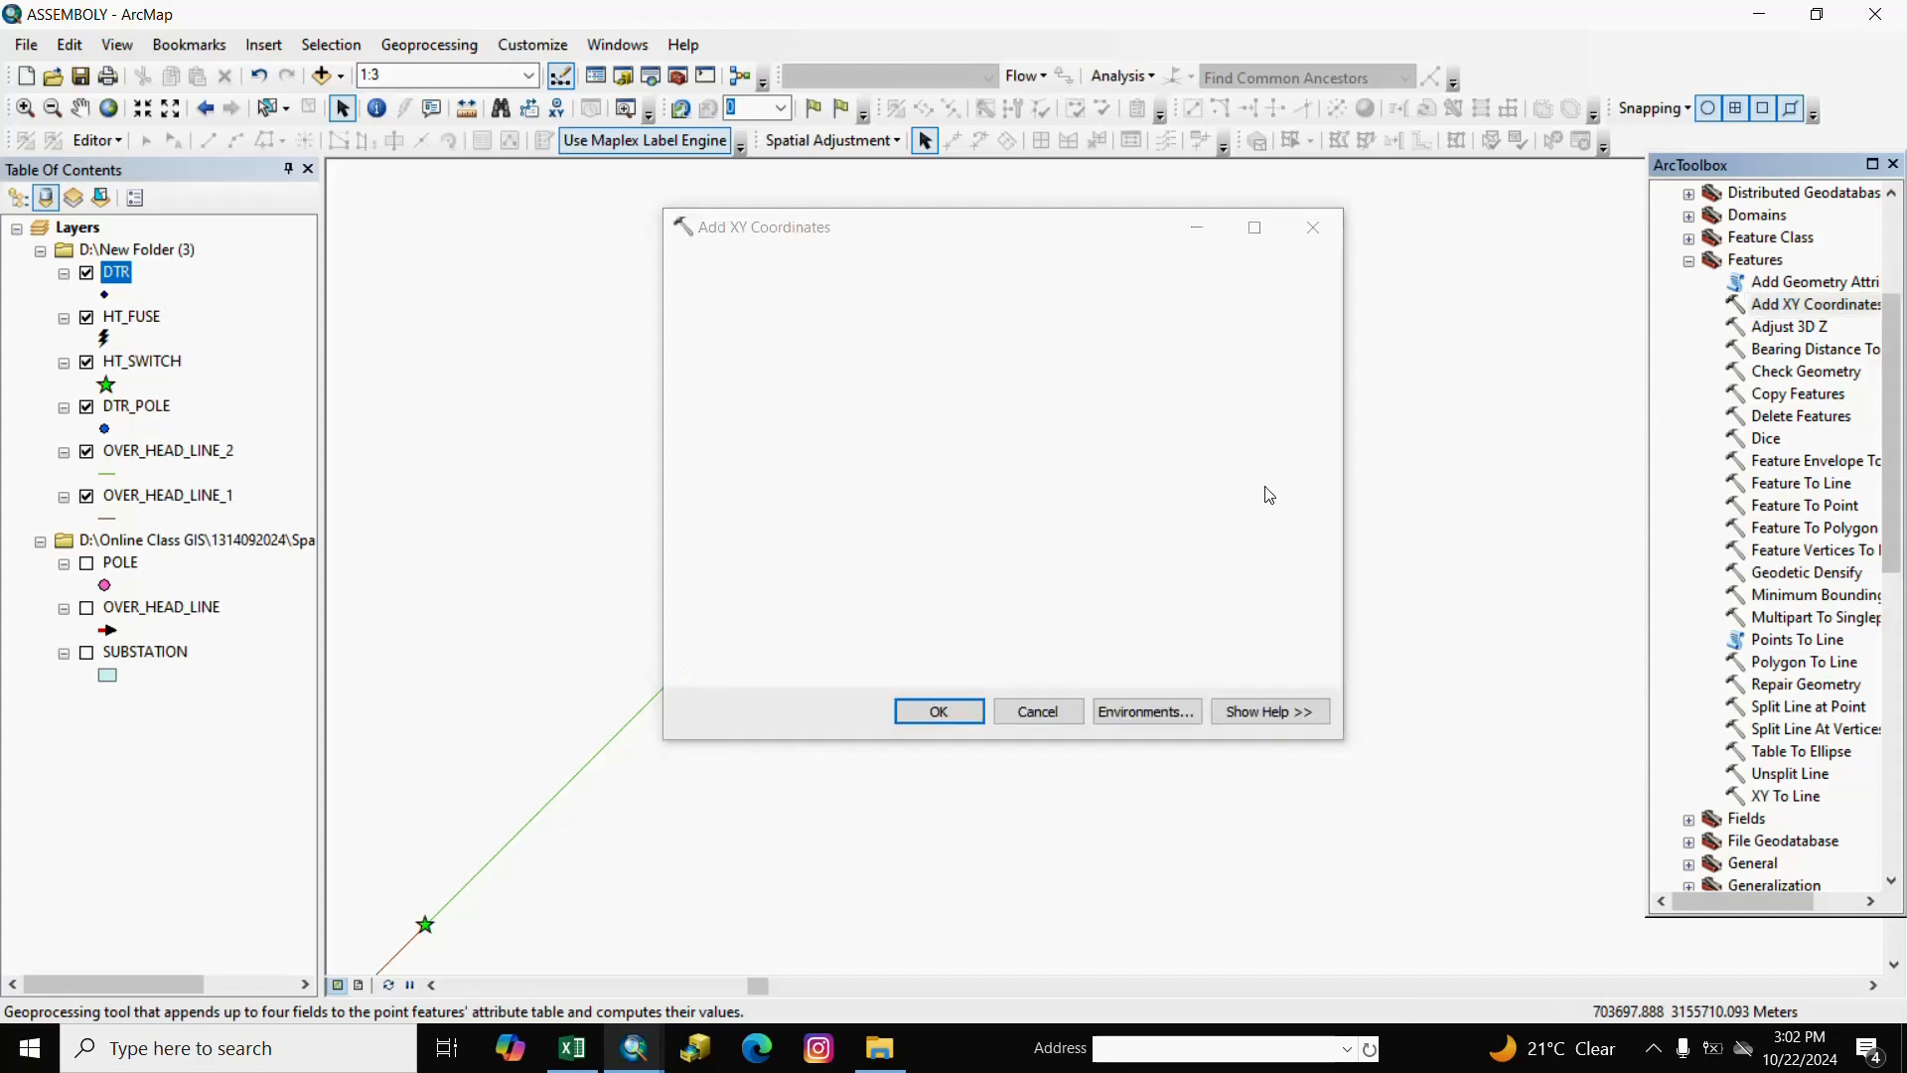
pyautogui.click(1248, 298)
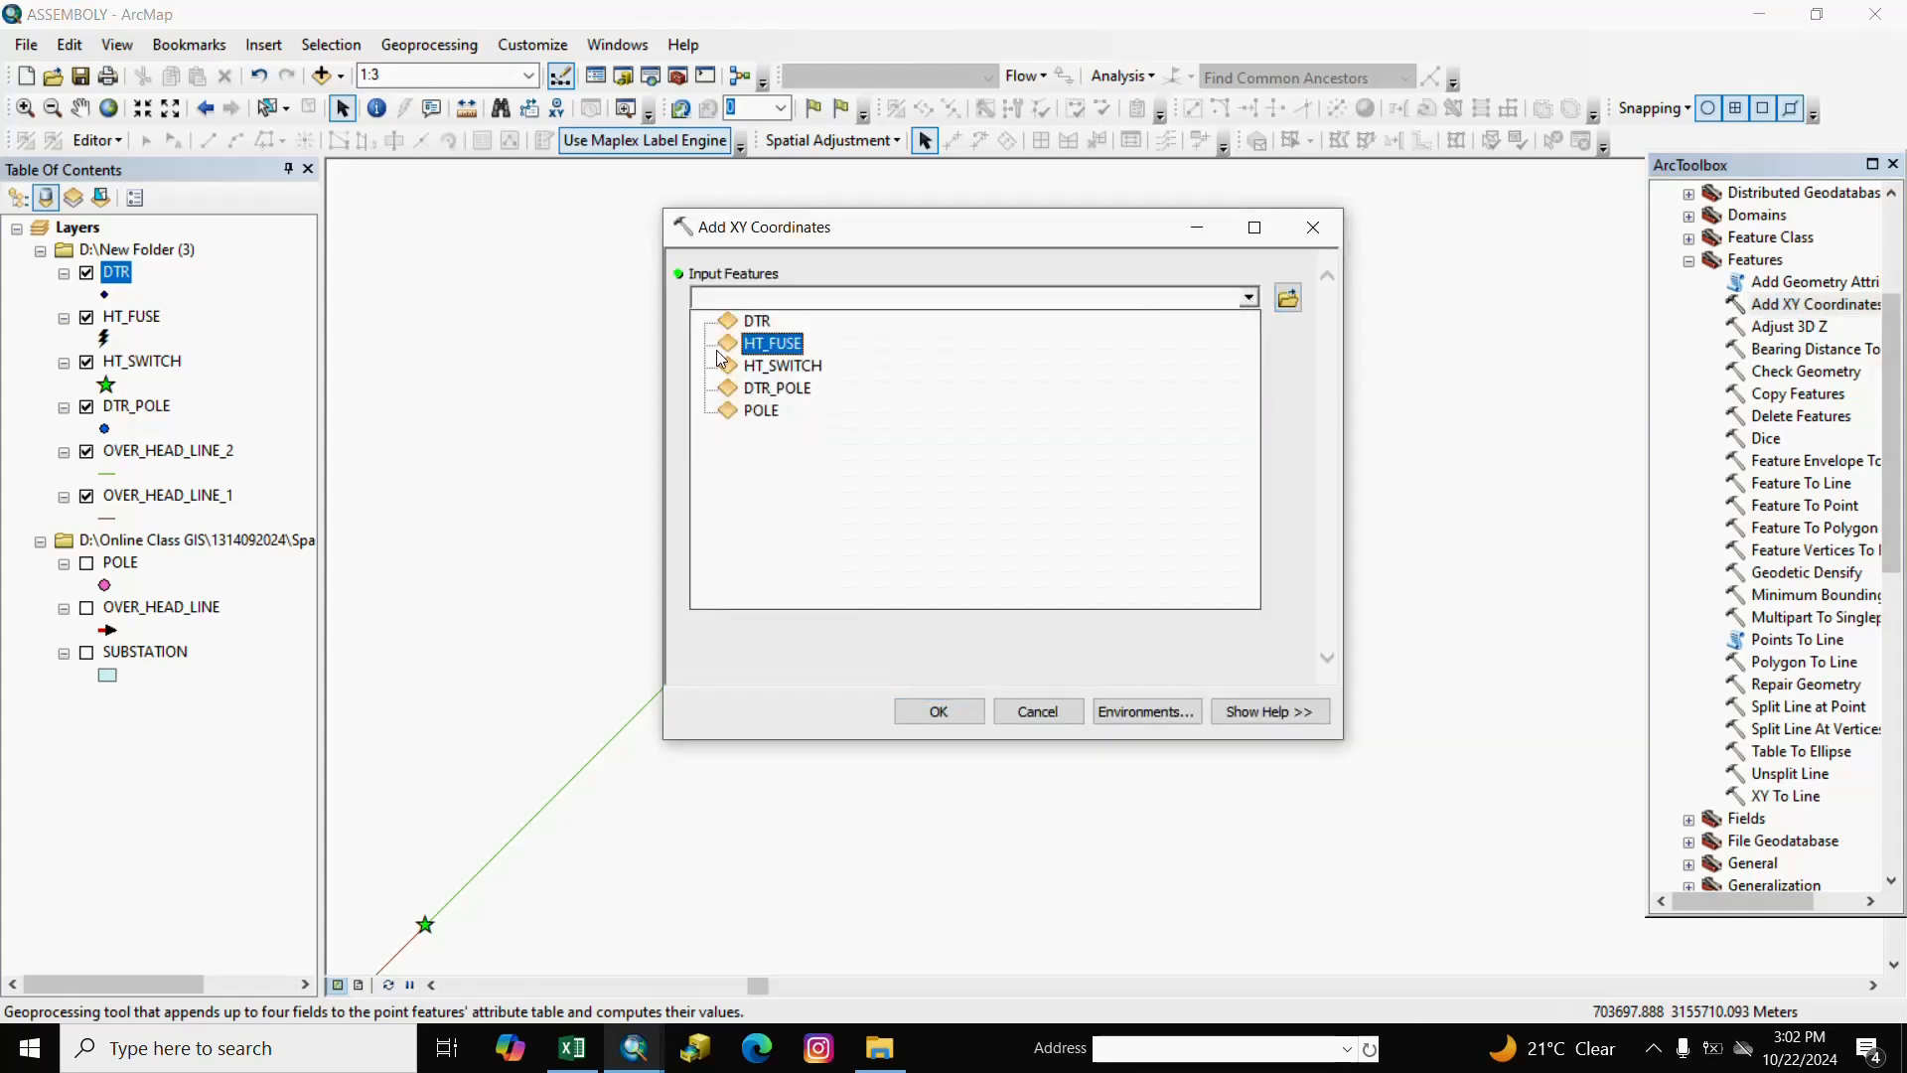
pyautogui.click(766, 317)
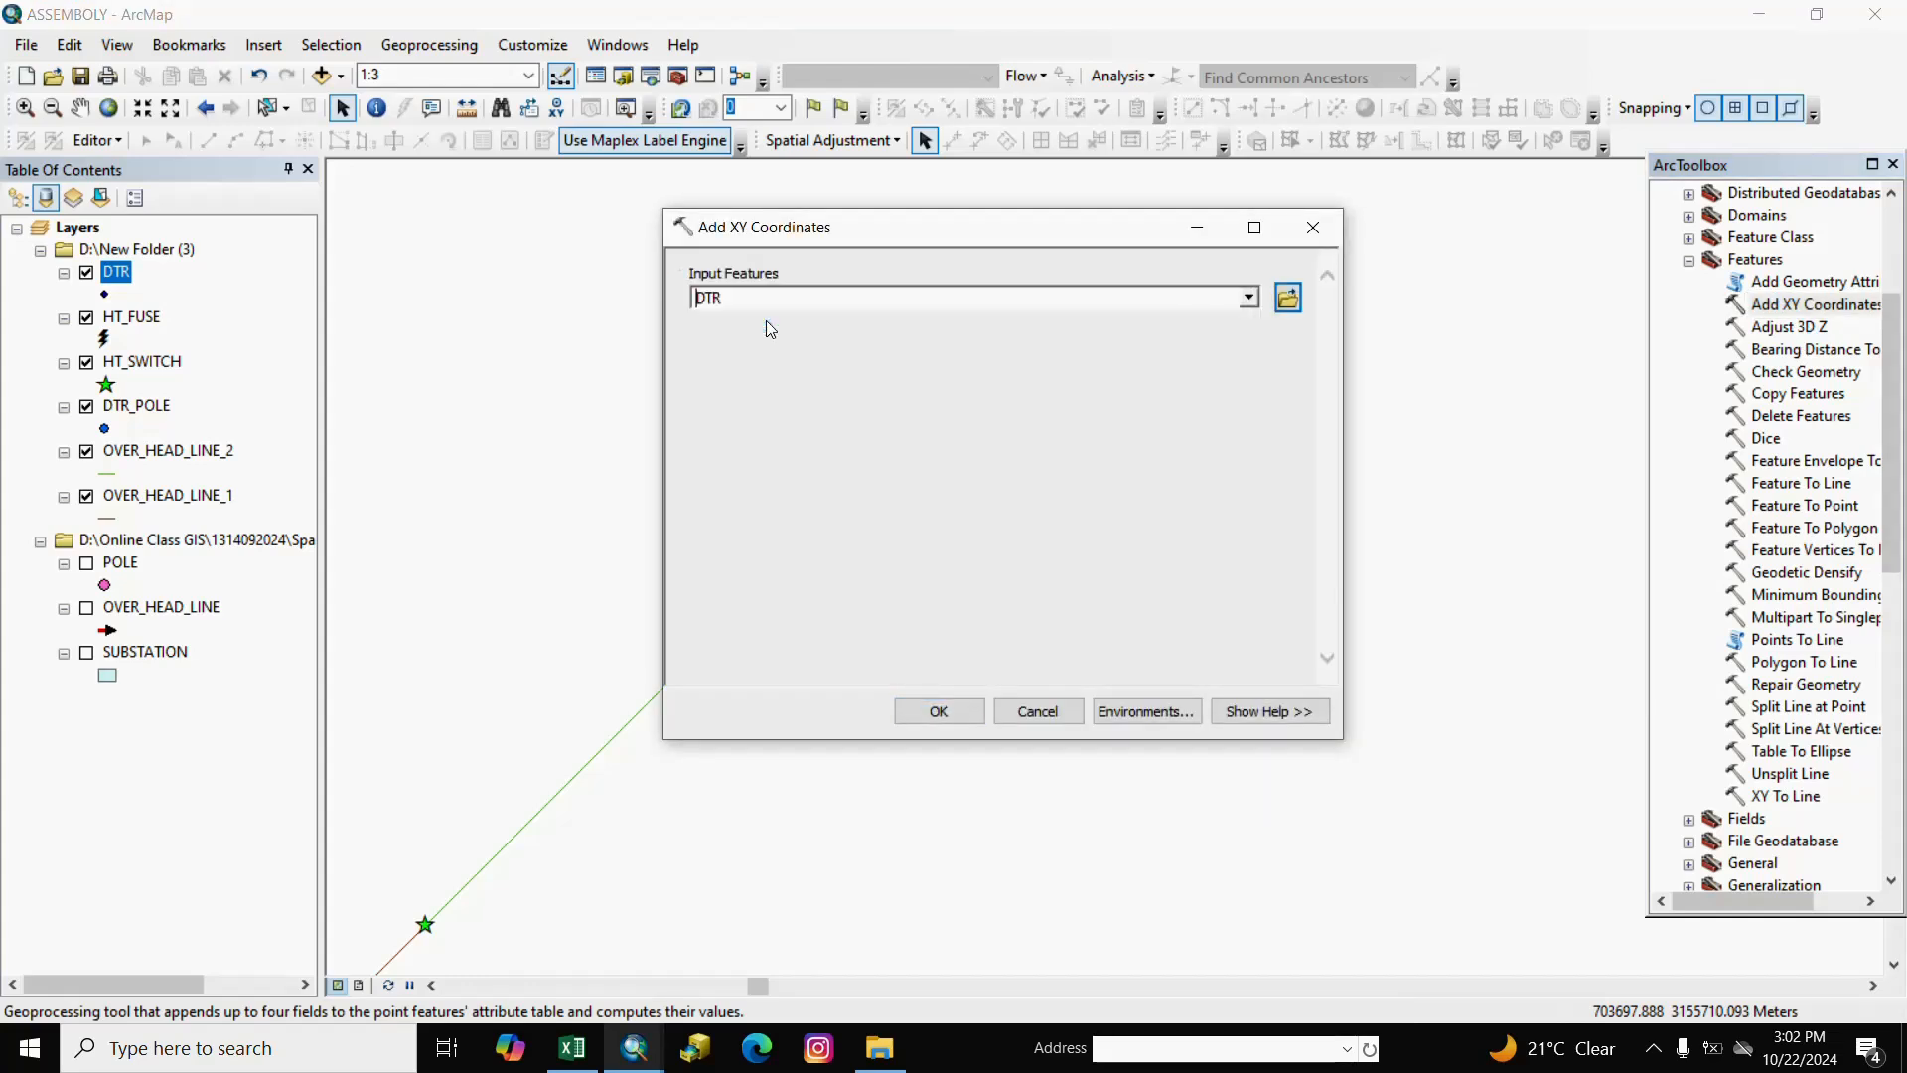
pyautogui.click(939, 711)
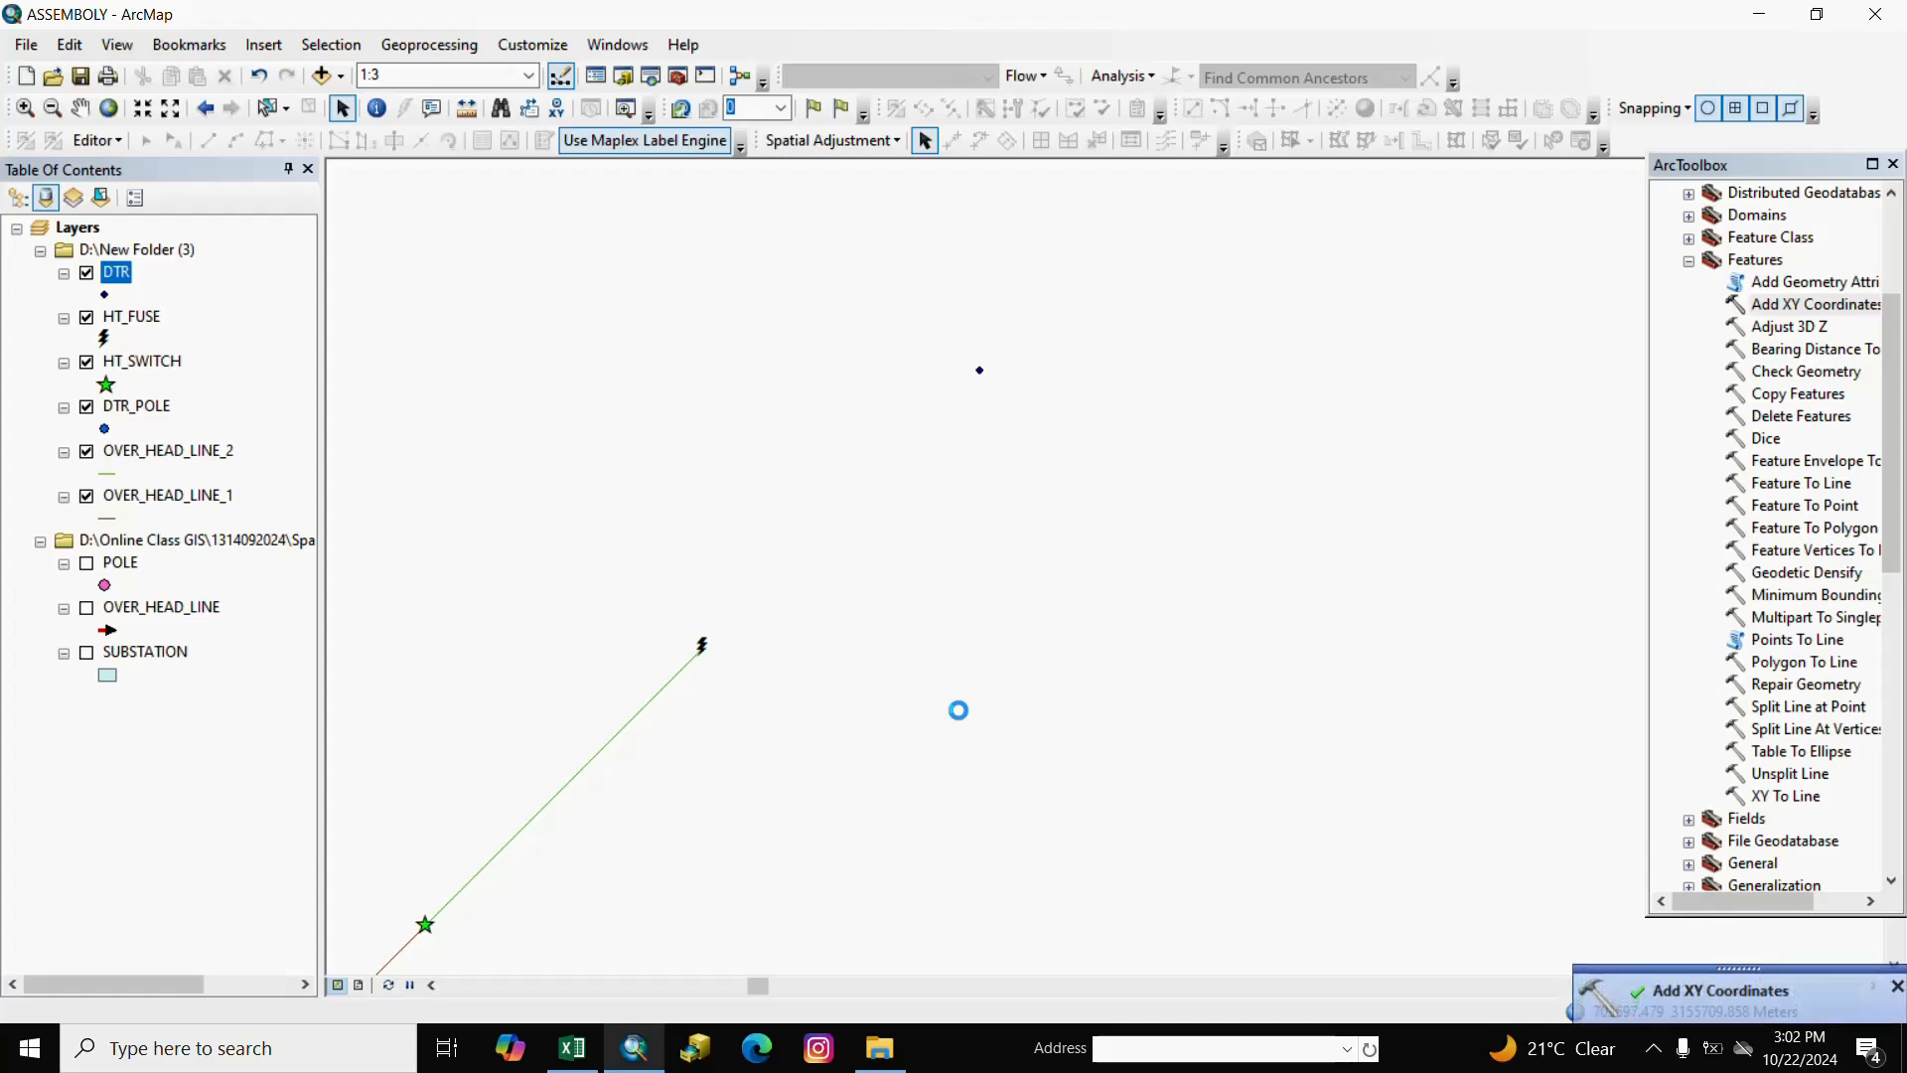
# Give DTR's POINT_X field the alias POINT_X_C.
pyautogui.rightClick(132, 281)
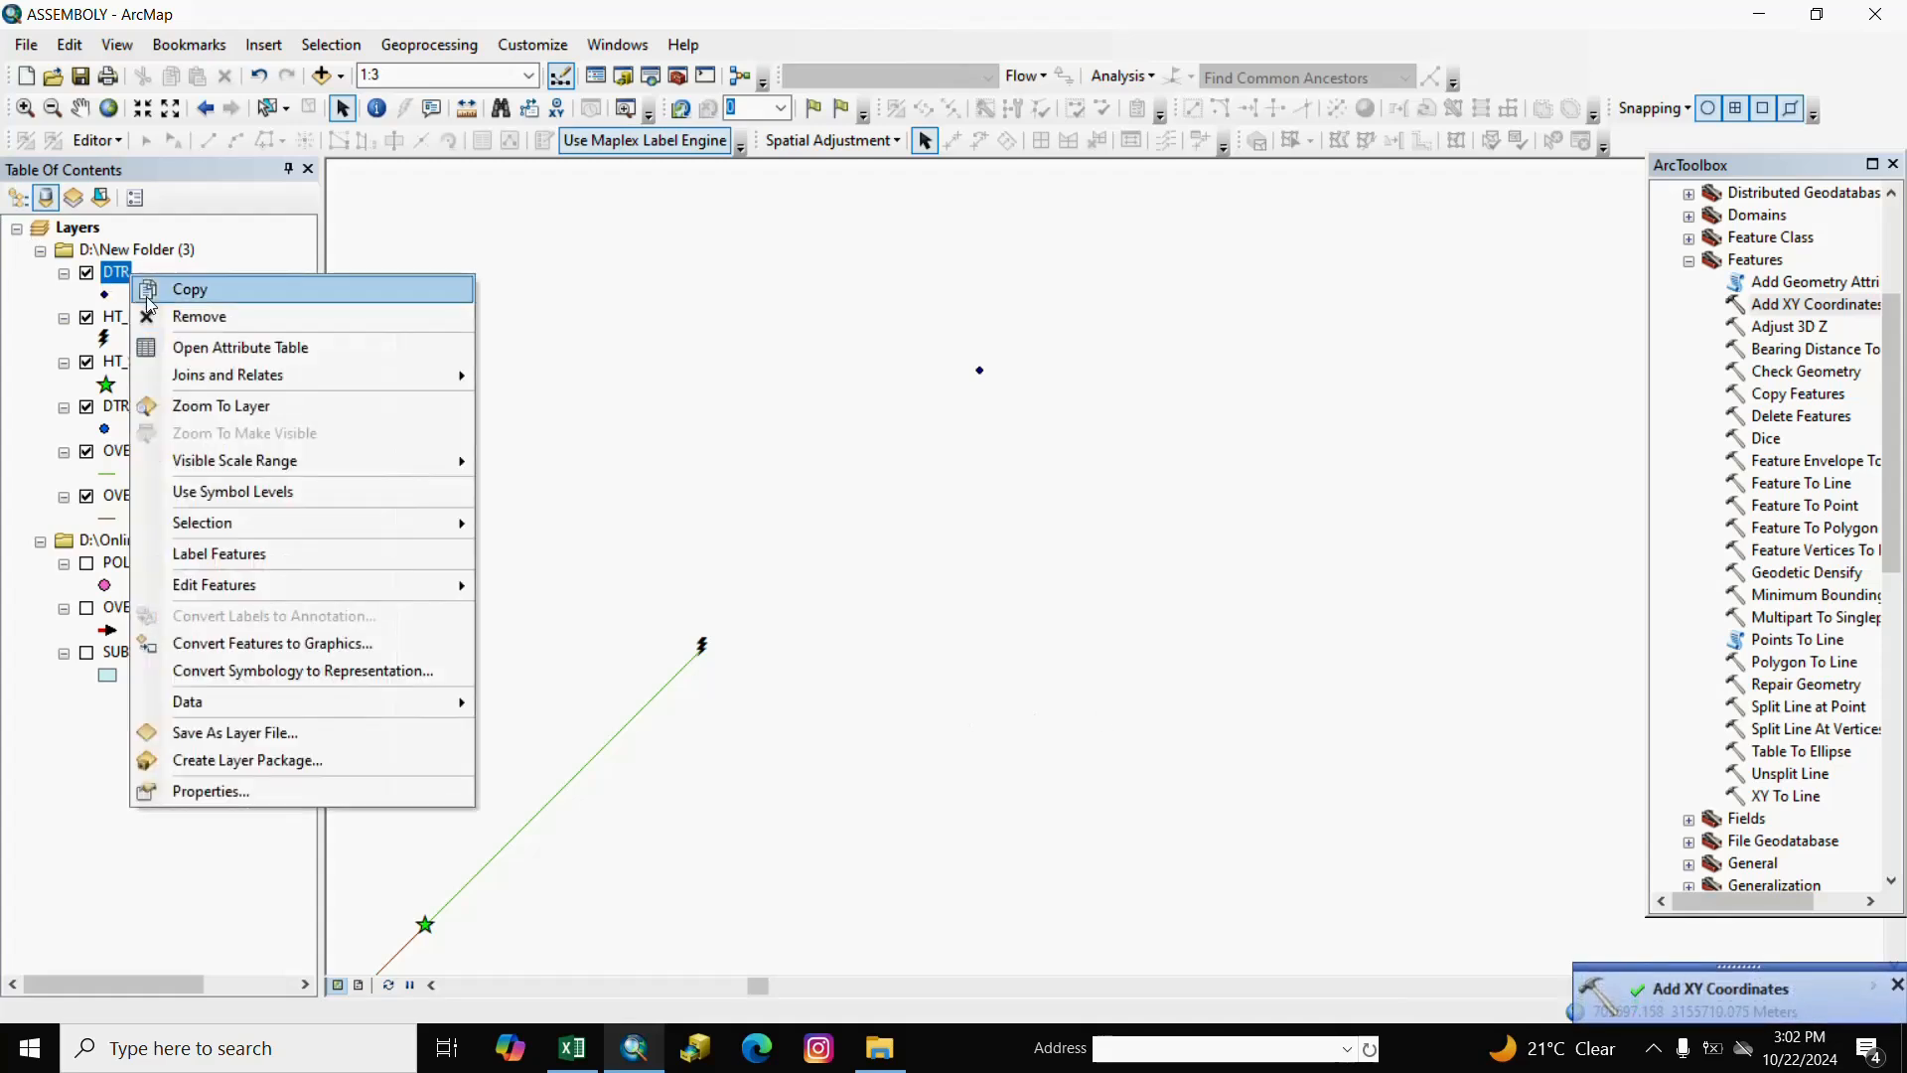
pyautogui.click(208, 344)
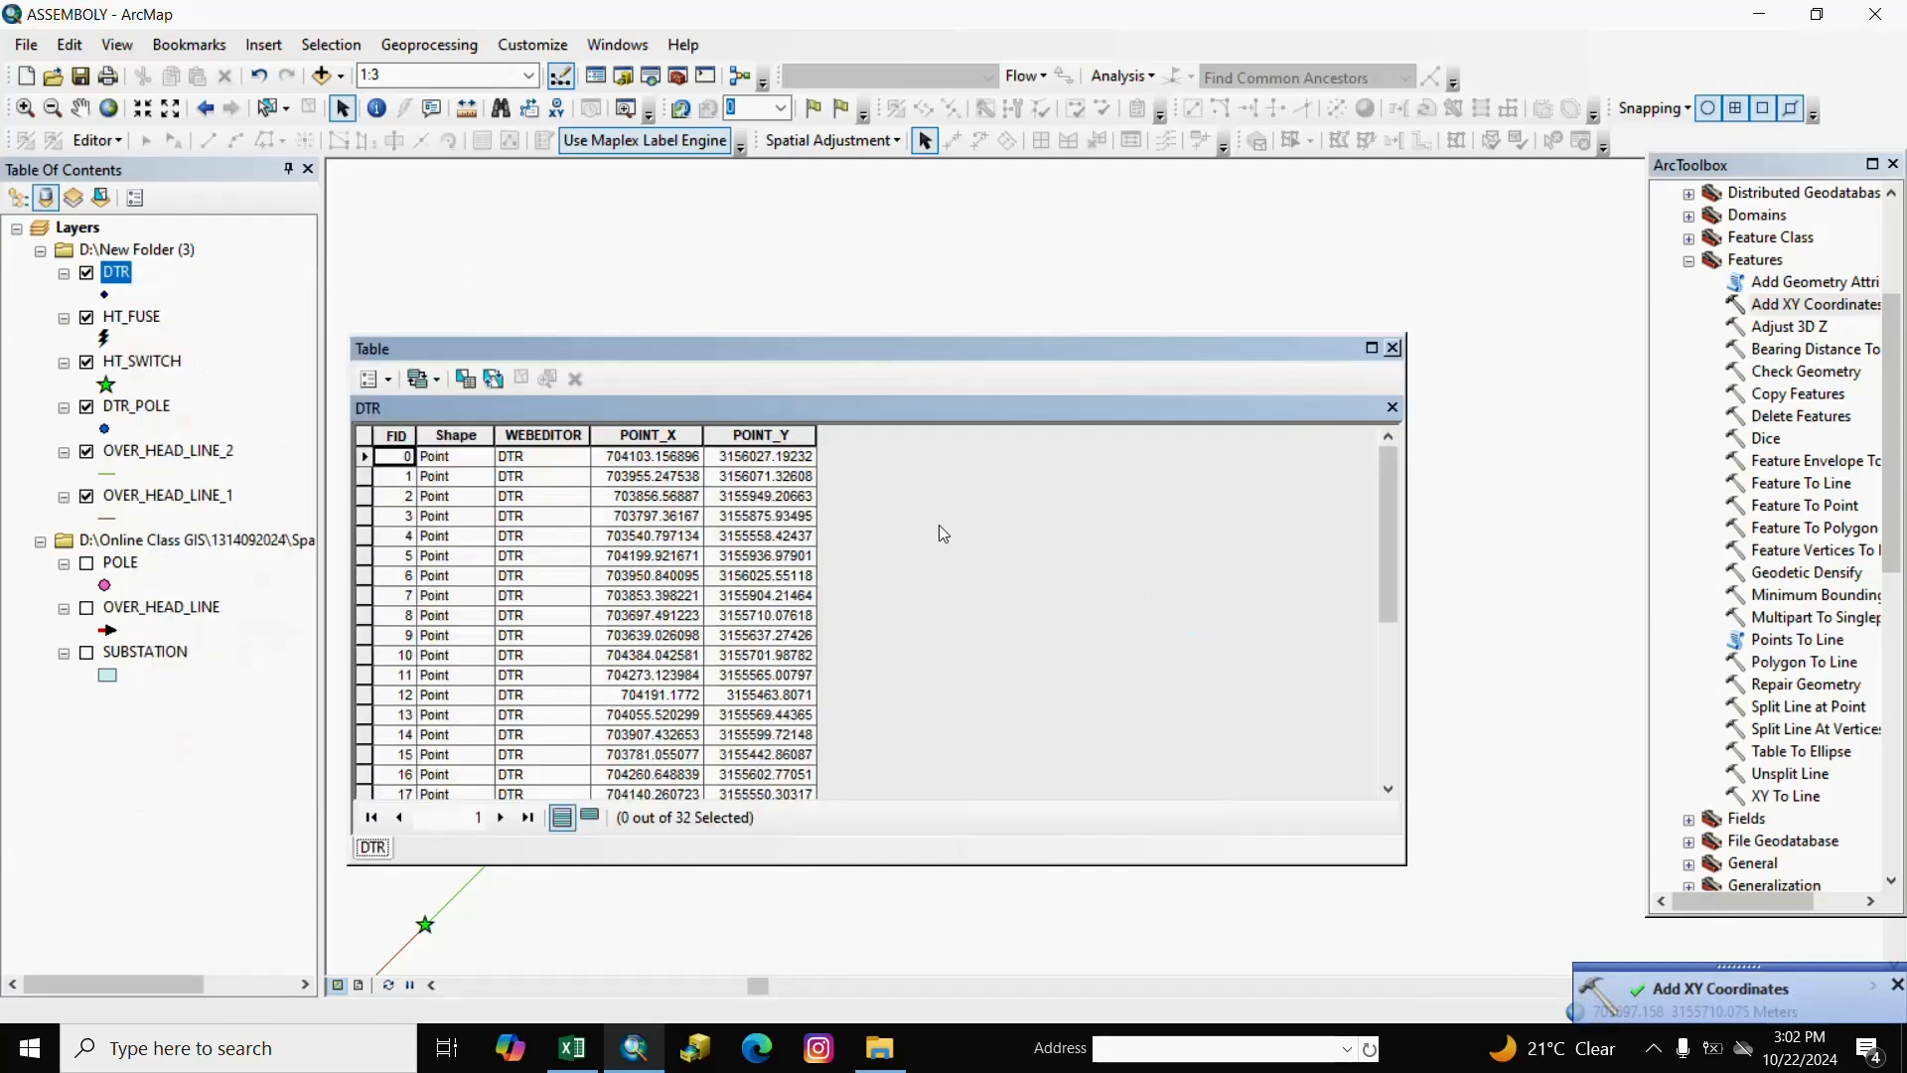
pyautogui.click(650, 437)
pyautogui.click(764, 438)
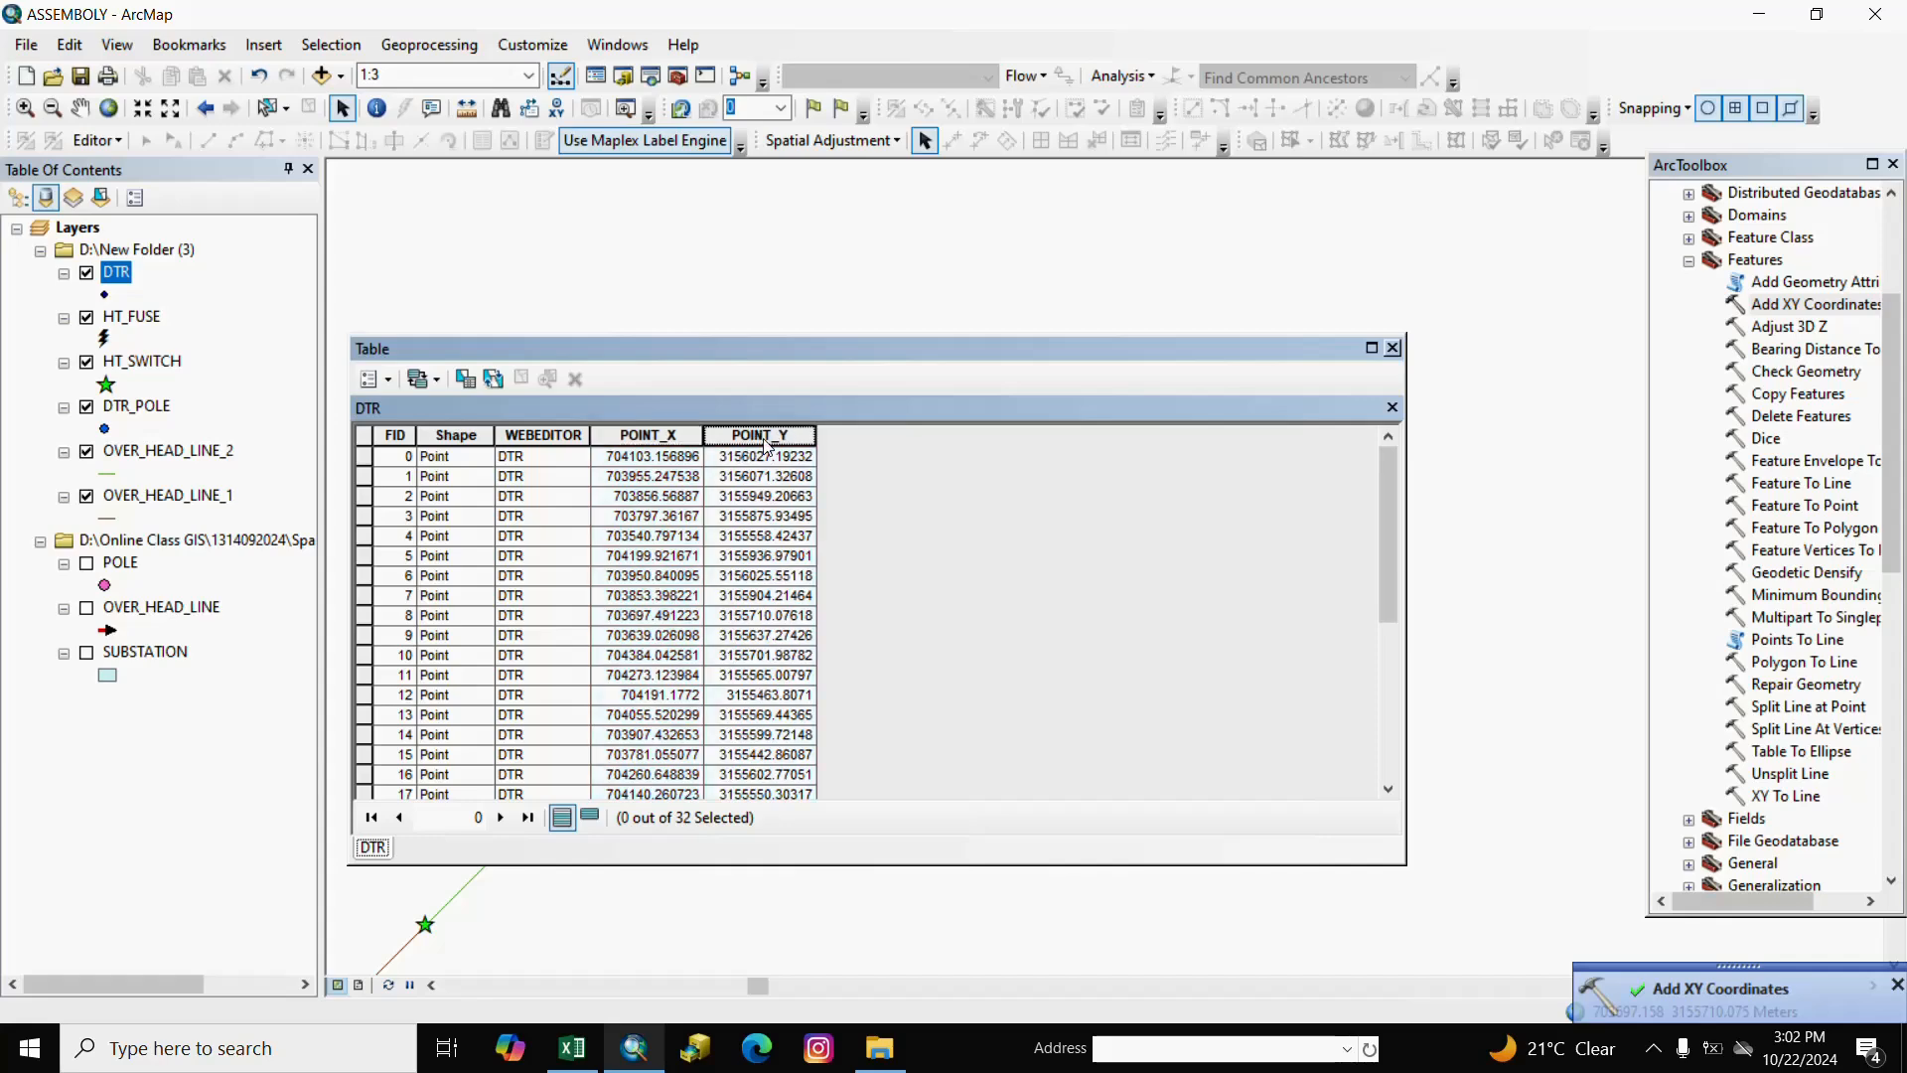
pyautogui.click(689, 435)
pyautogui.rightClick(692, 437)
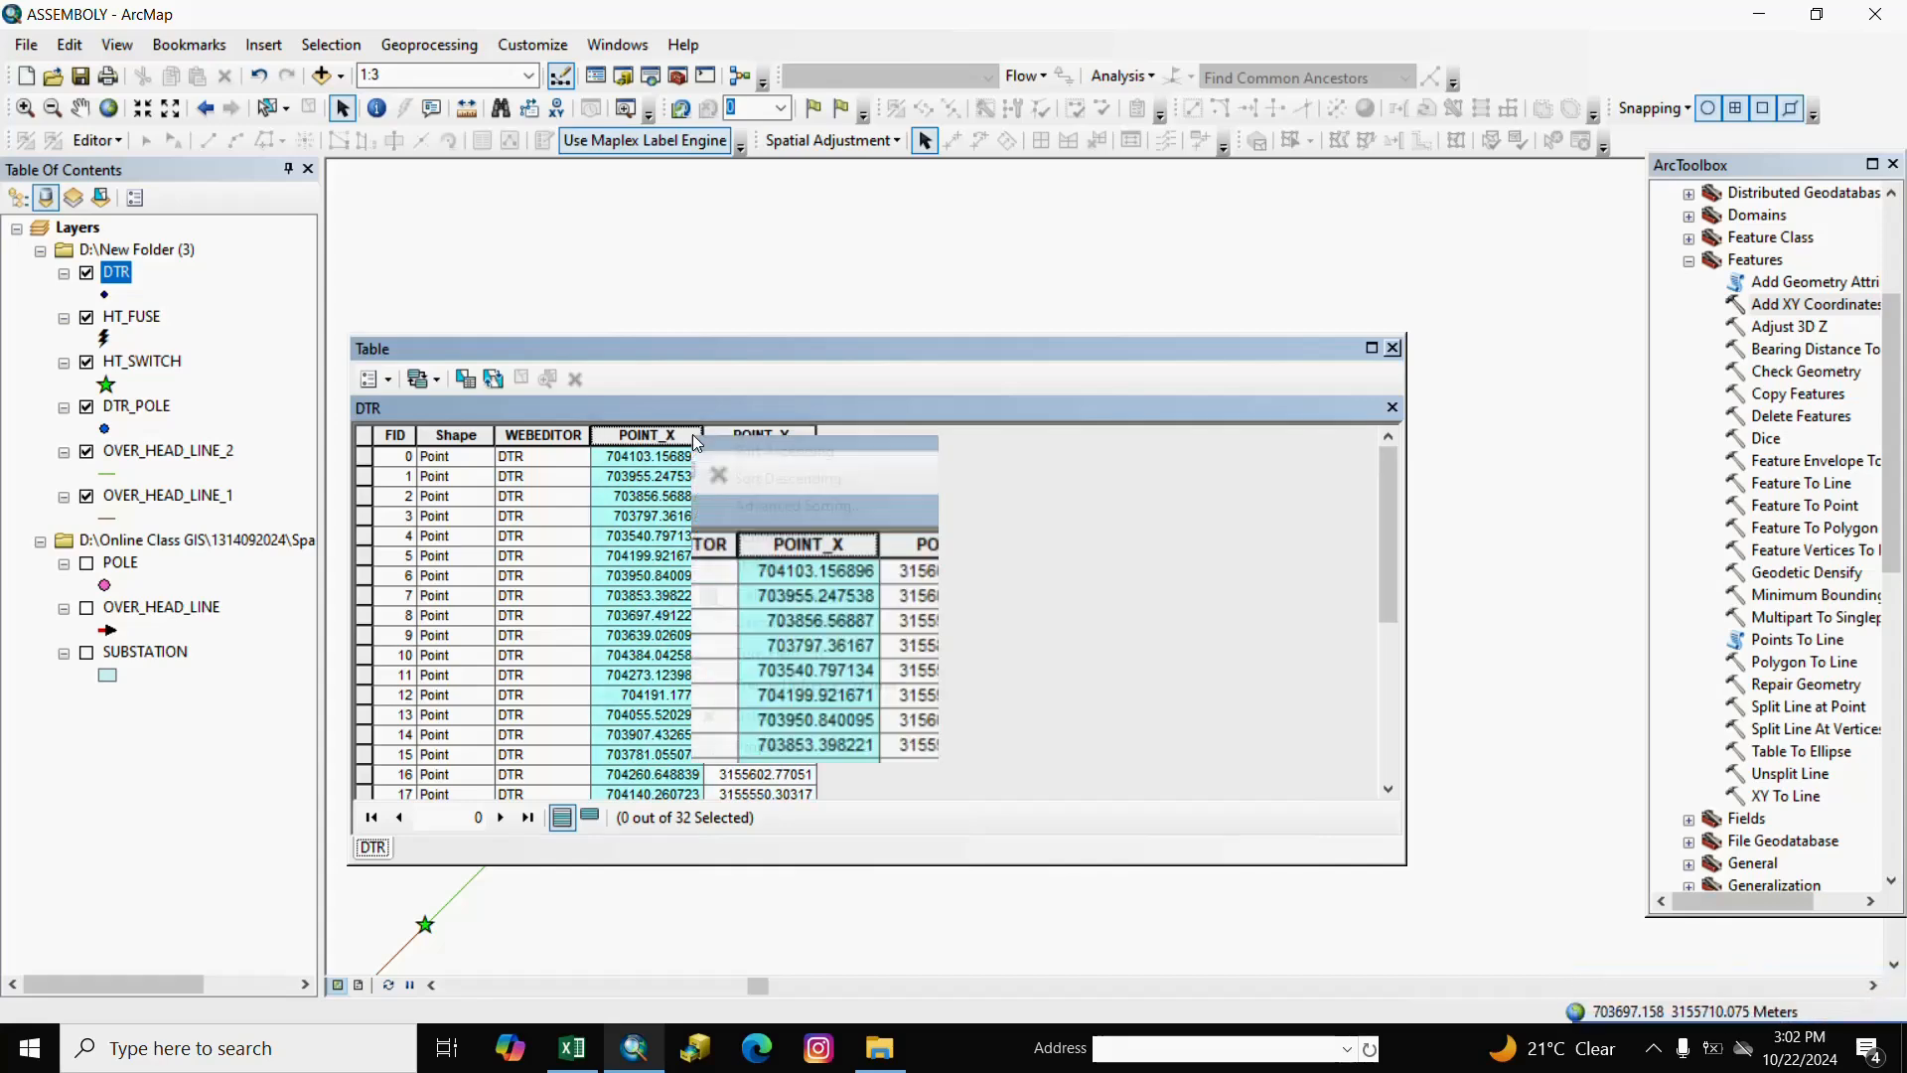
pyautogui.click(761, 745)
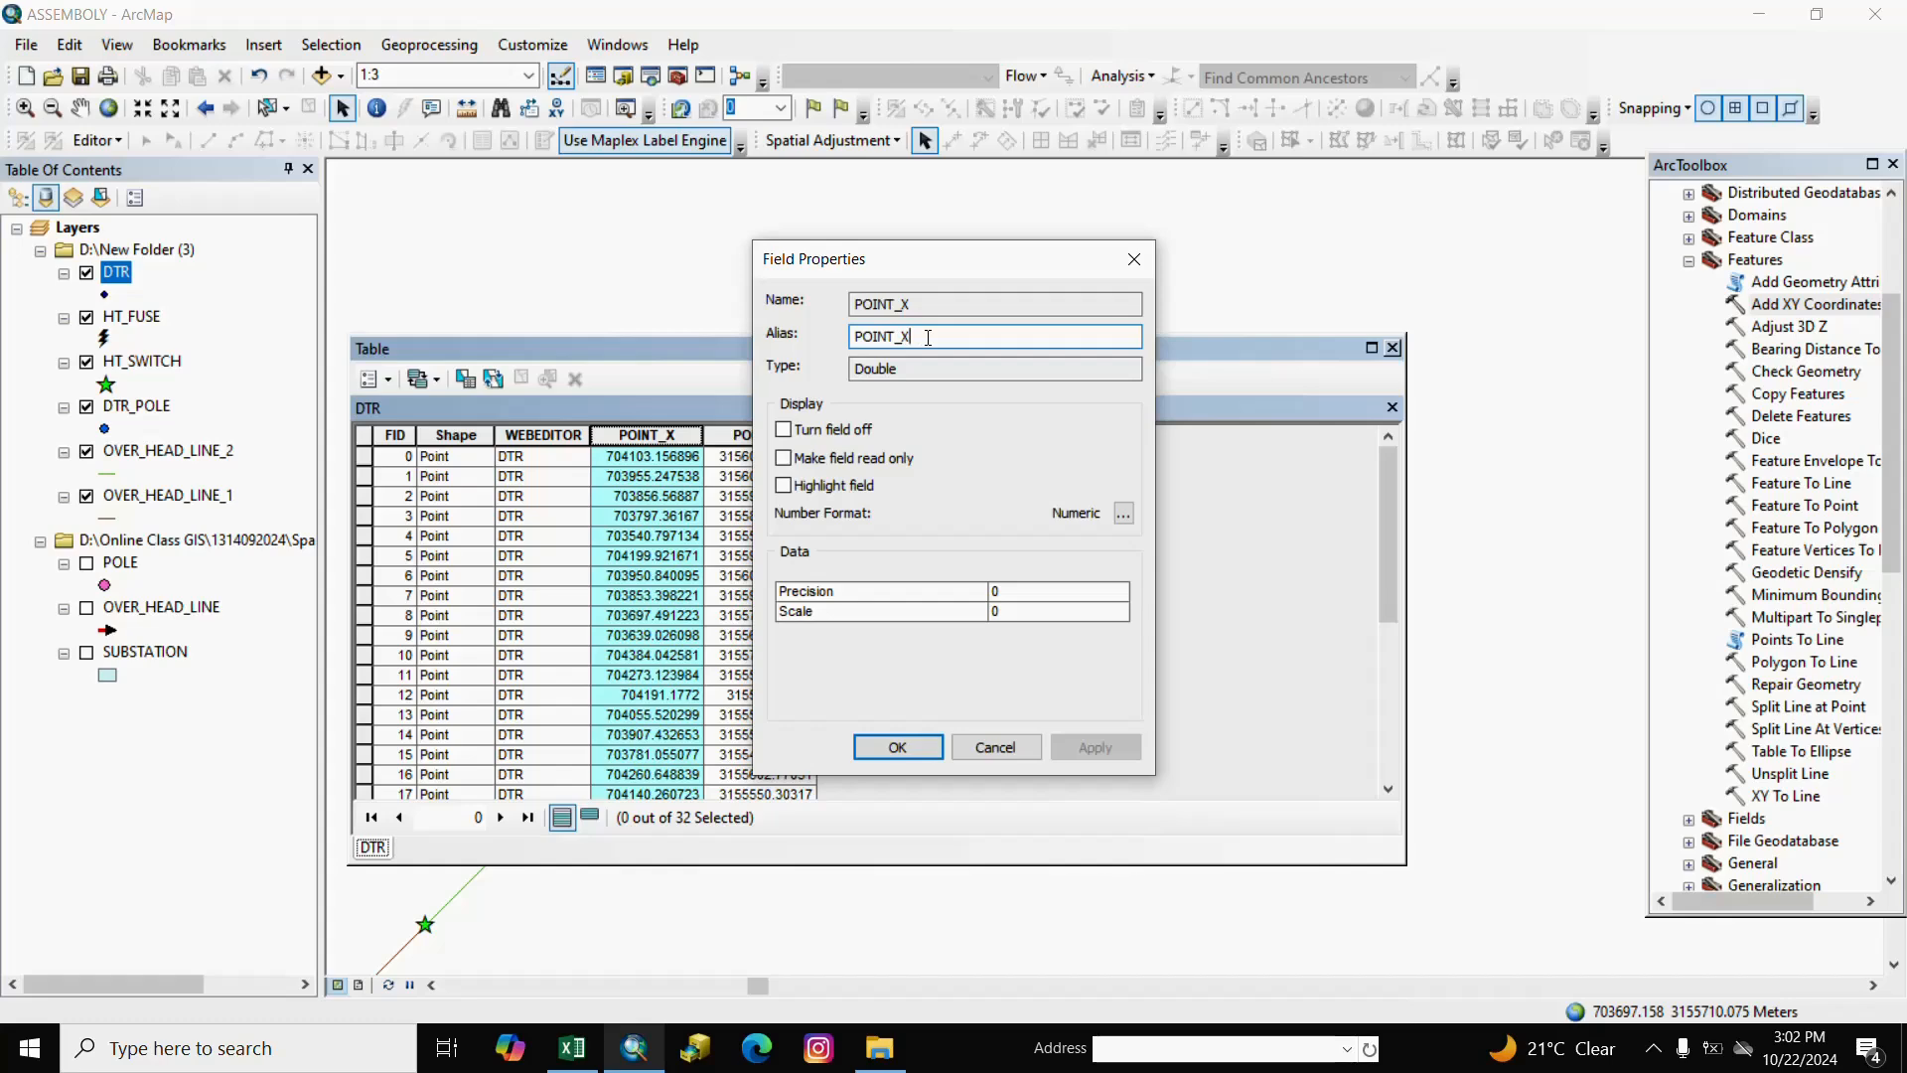
pyautogui.write('_C')
pyautogui.click(896, 747)
# Give the POINT_Y field the alias POINT_Y_C and close the attribute table.
pyautogui.rightClick(733, 427)
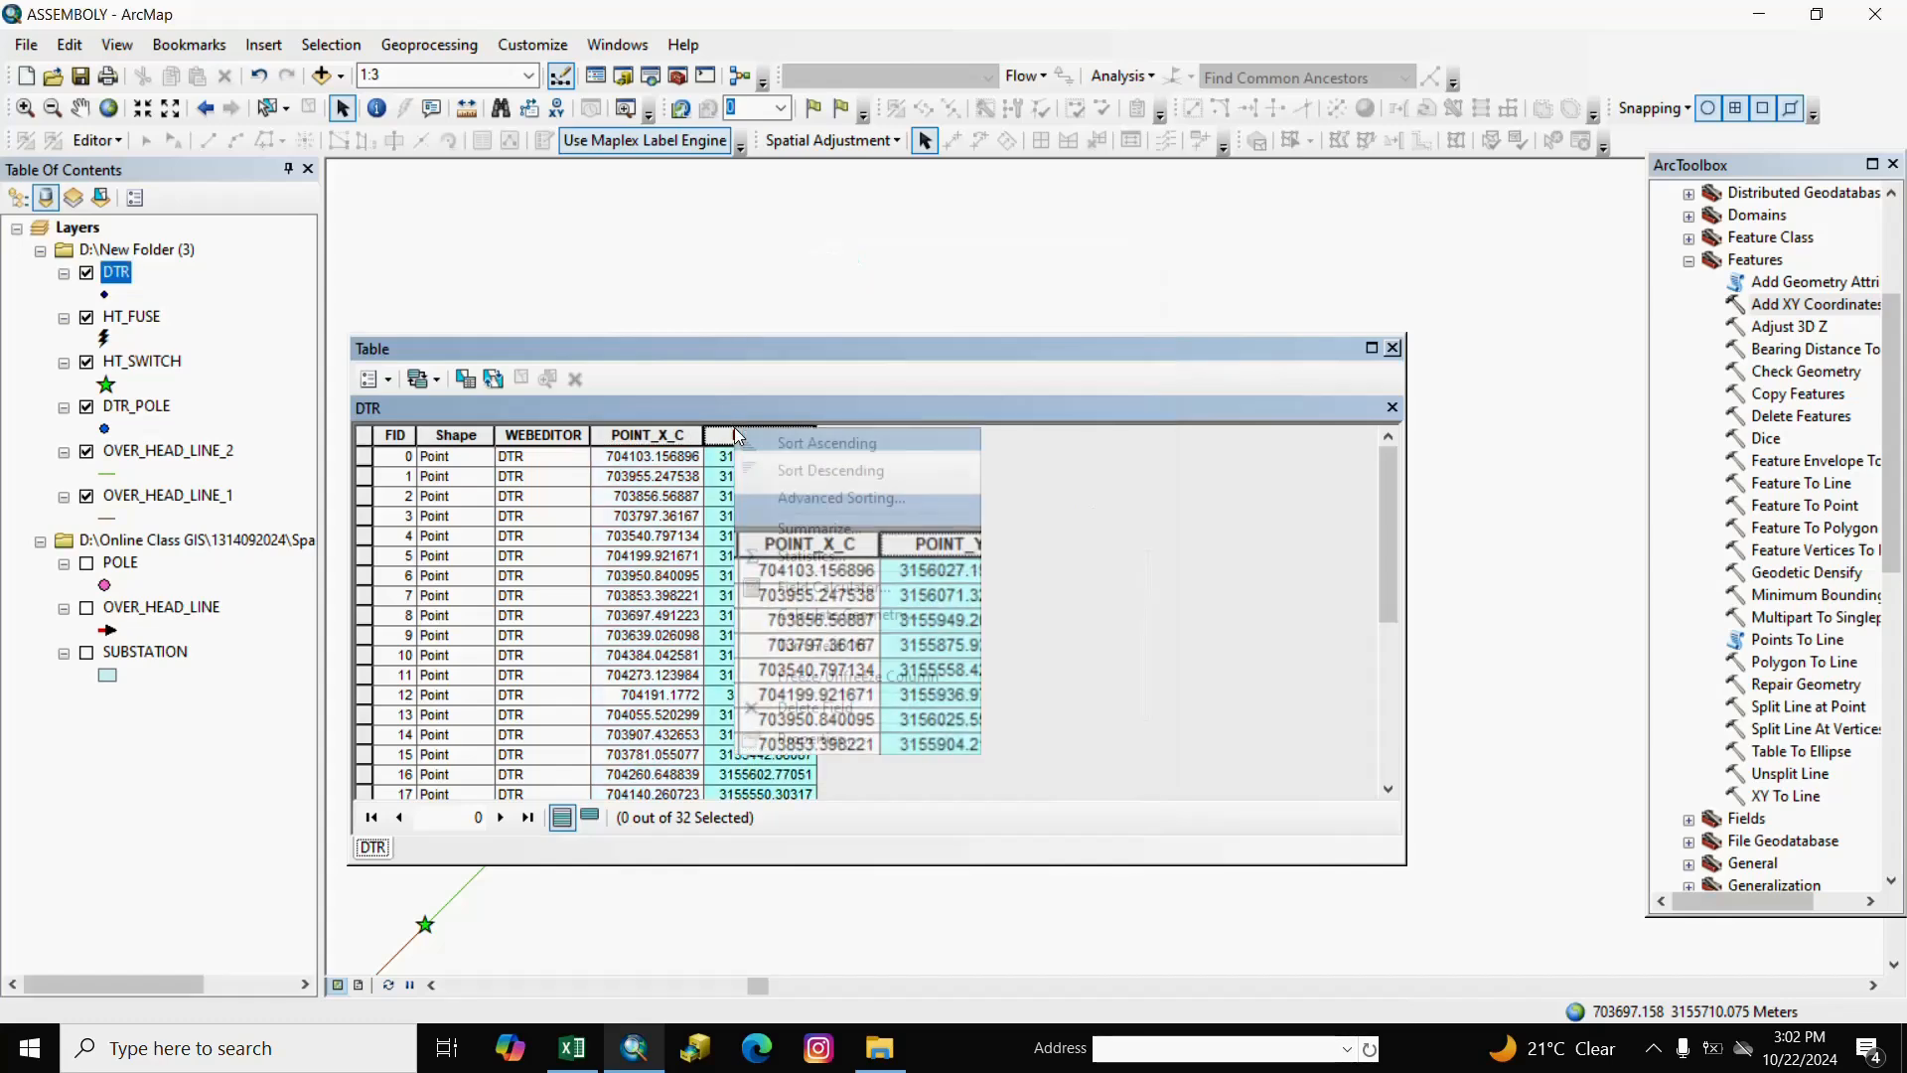
pyautogui.click(825, 743)
pyautogui.click(943, 338)
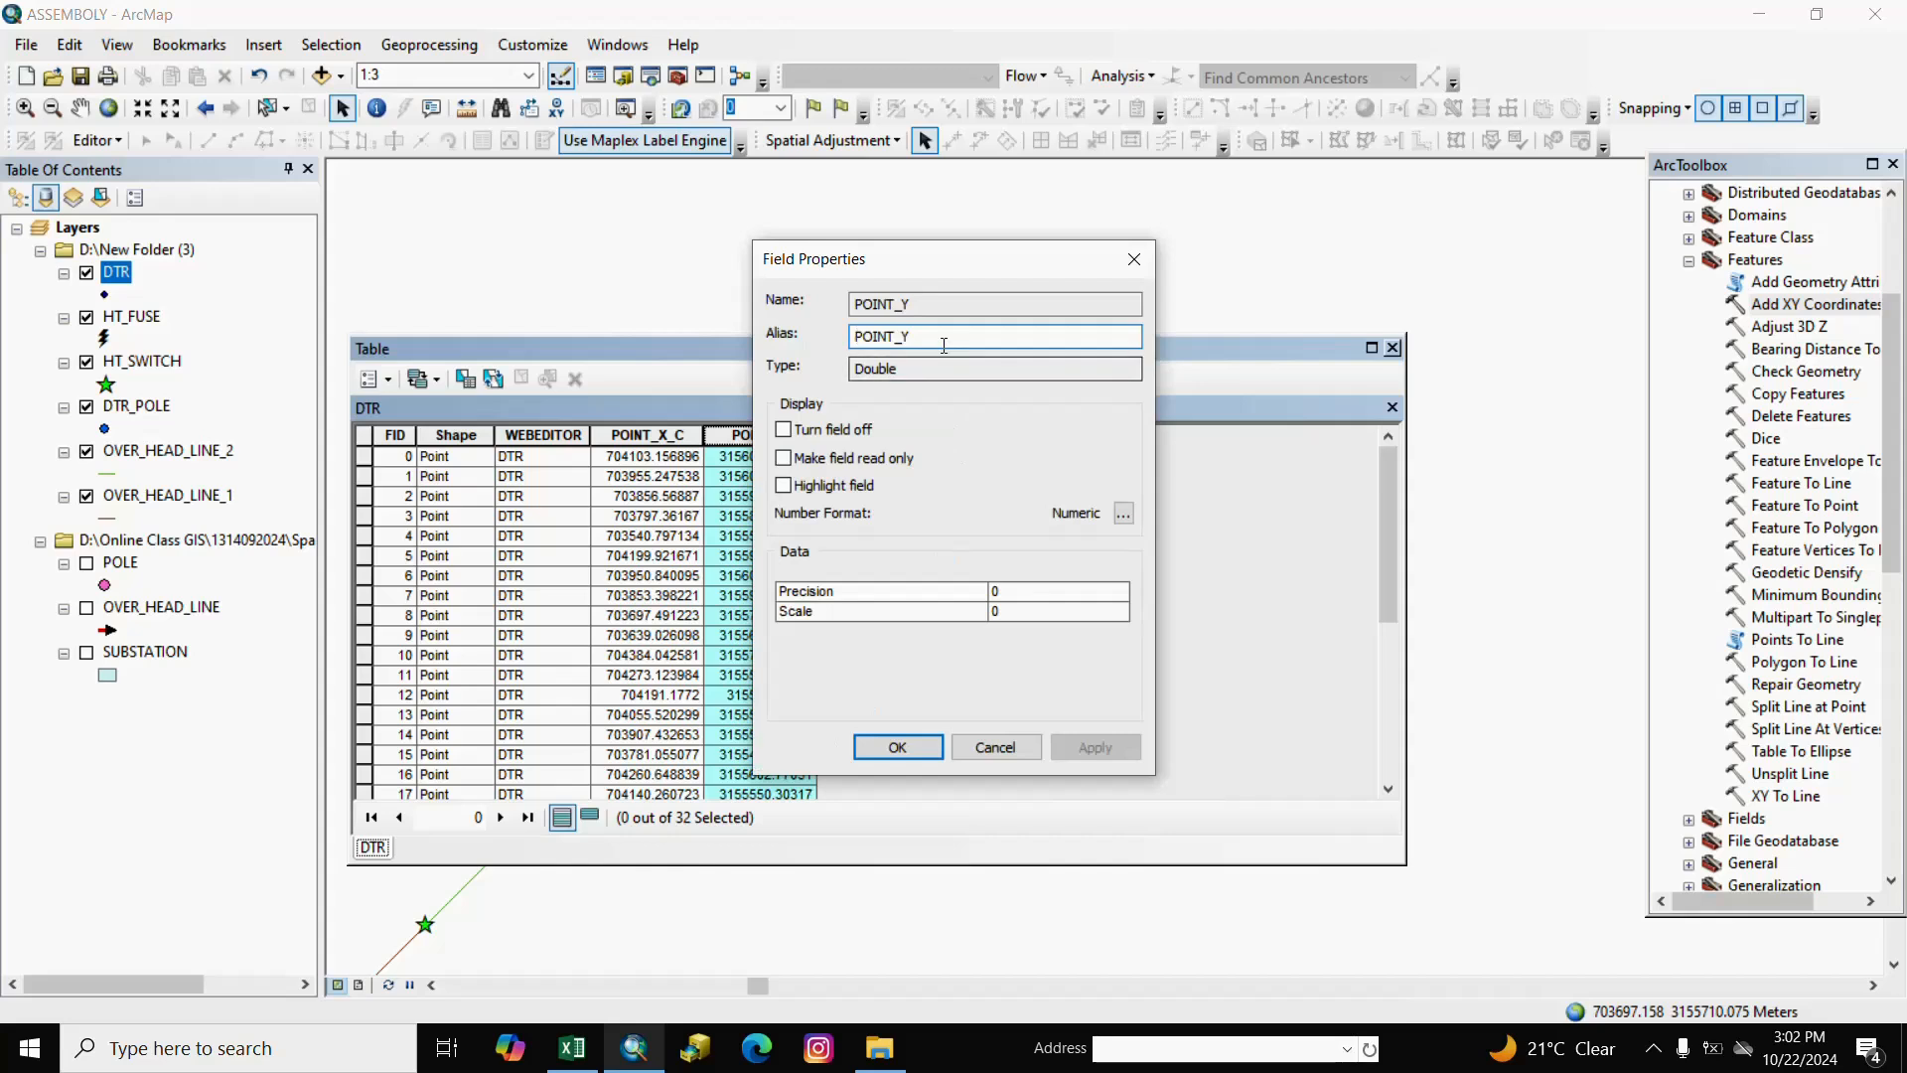
pyautogui.write('_')
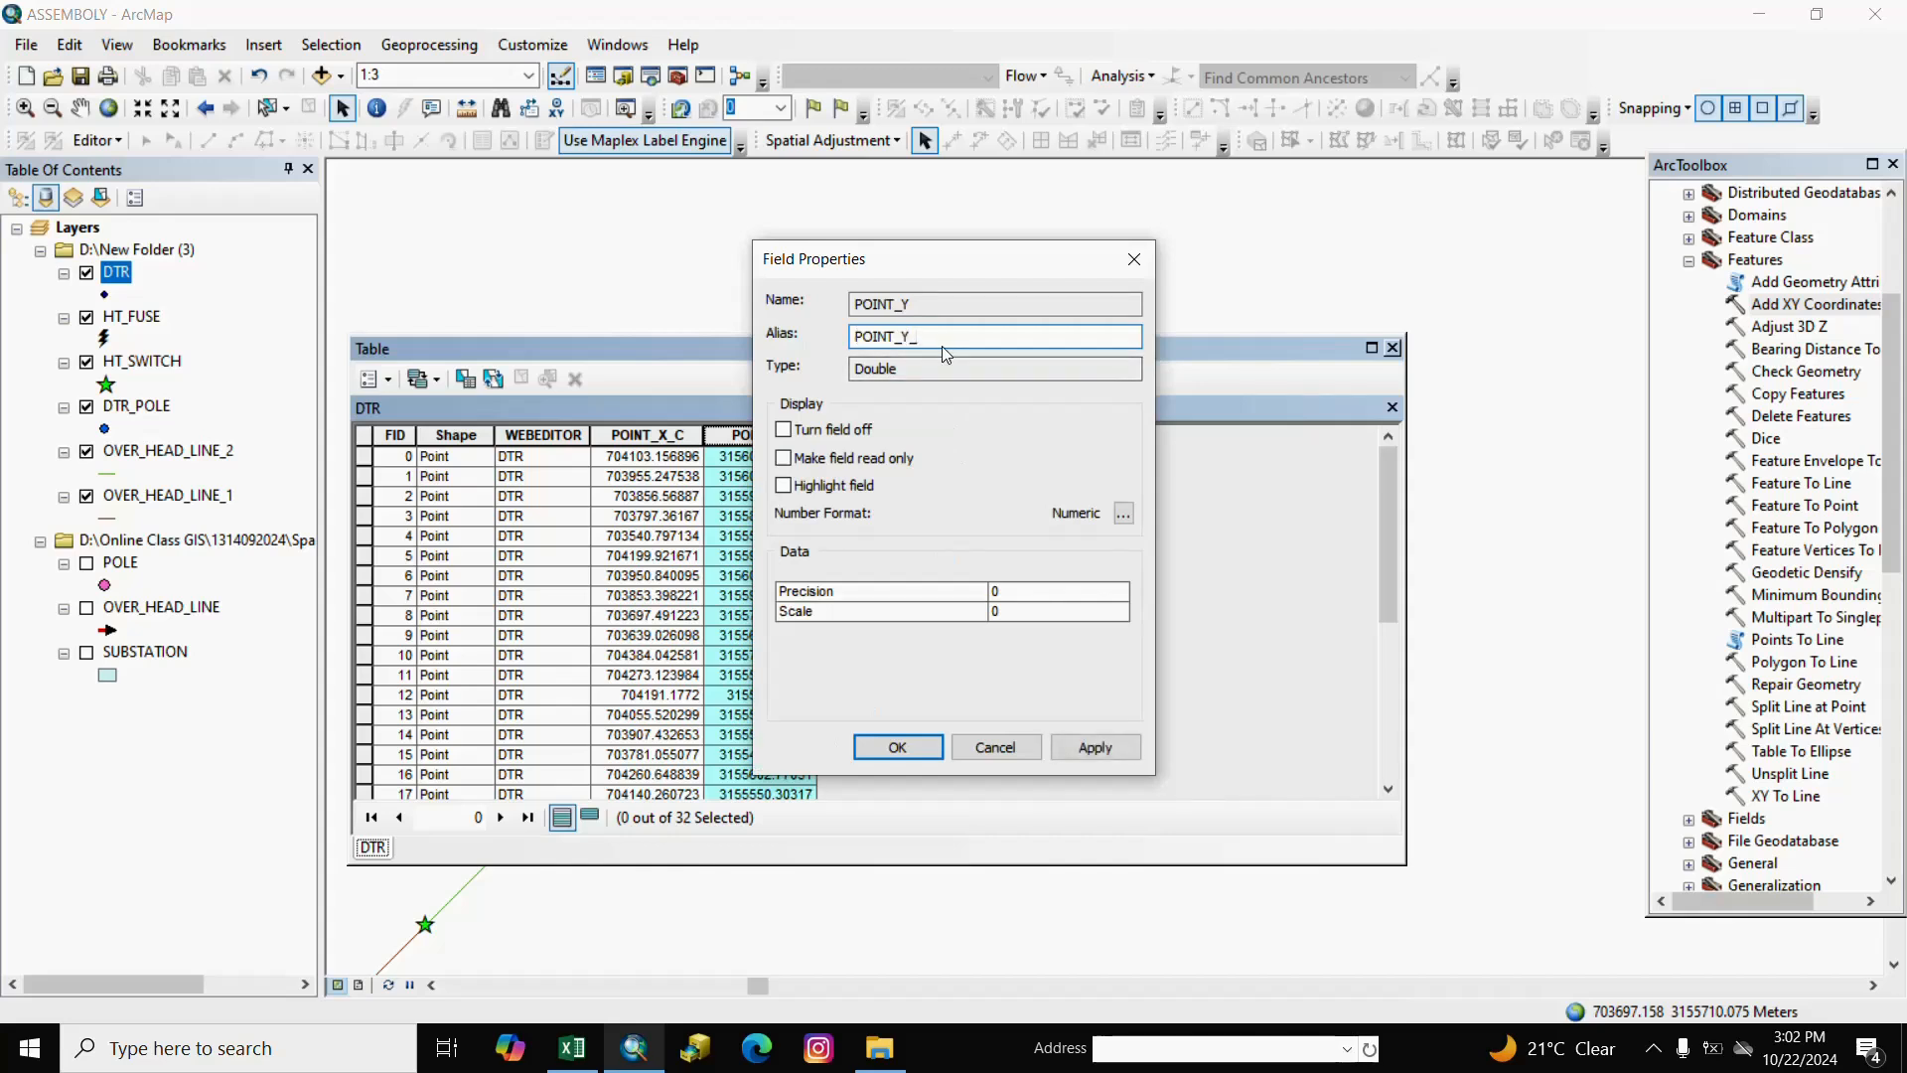
pyautogui.write('C')
pyautogui.click(898, 747)
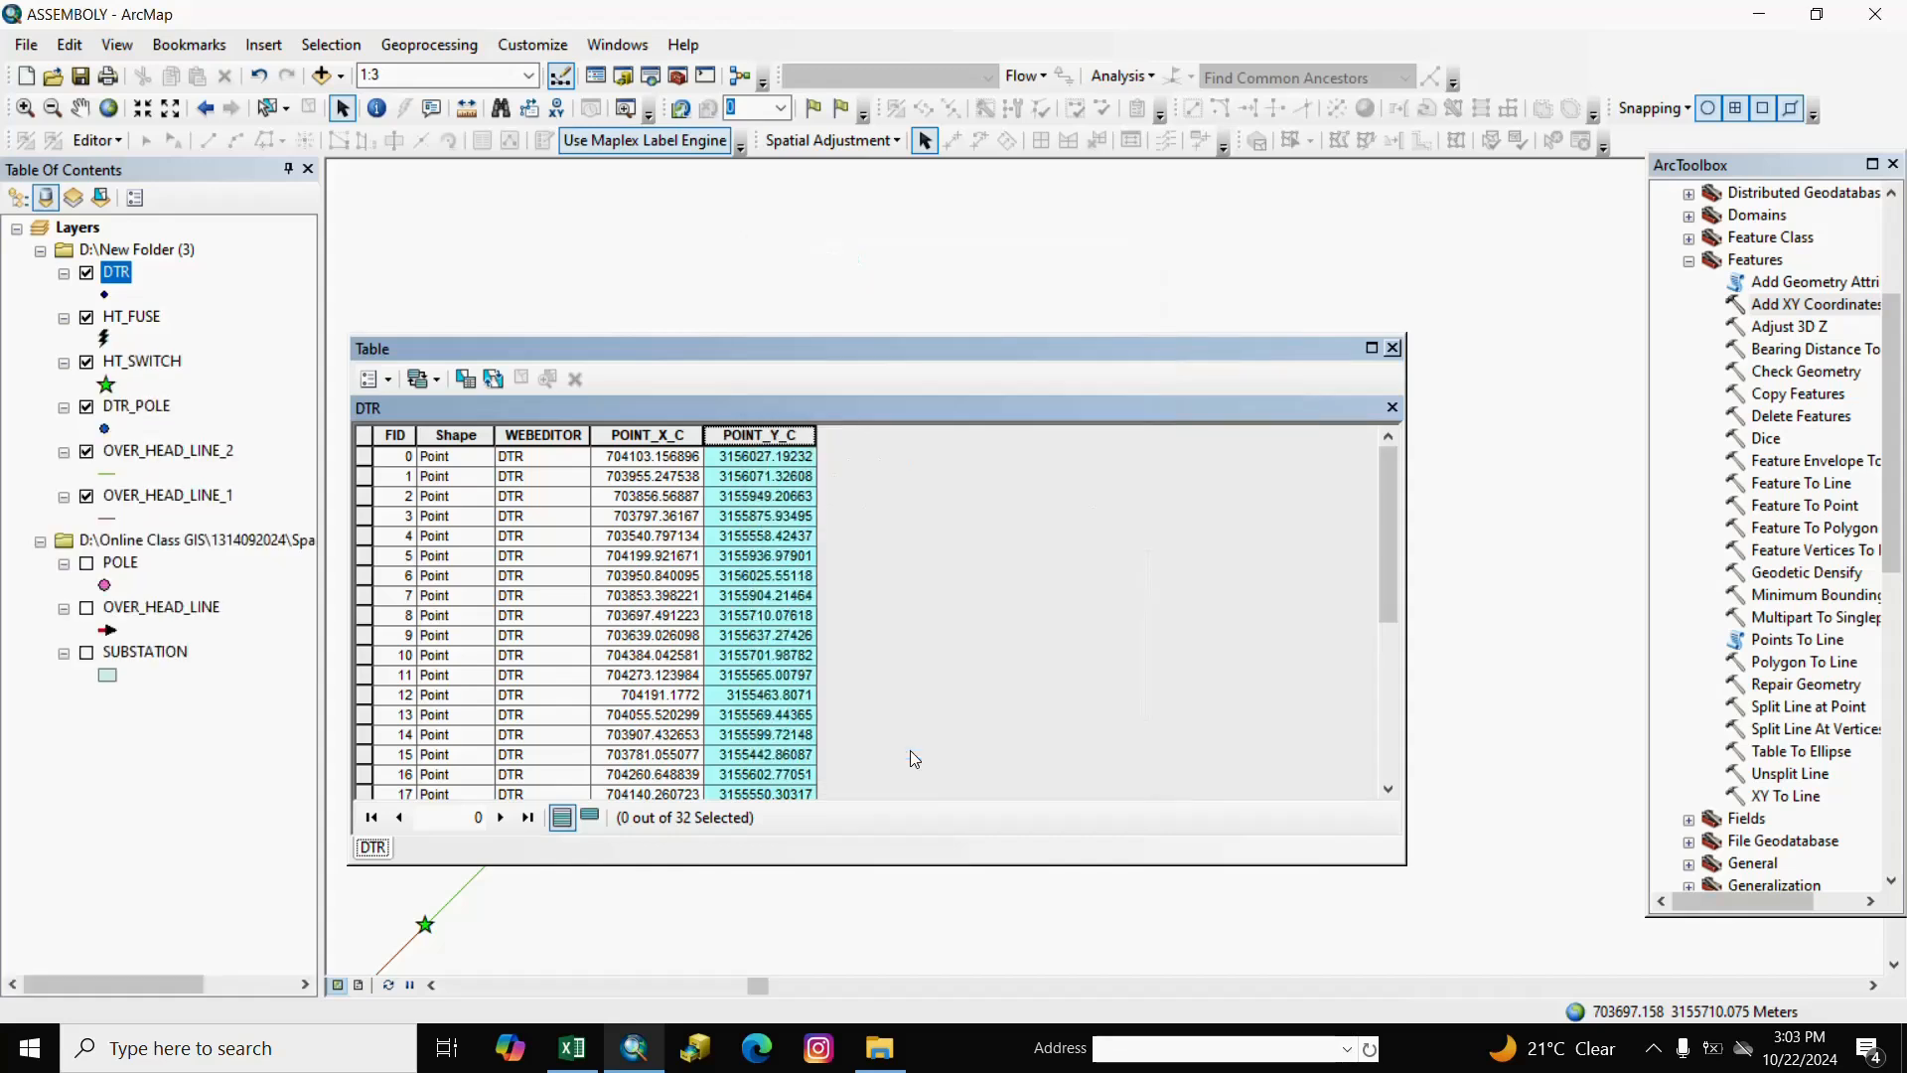
pyautogui.click(1392, 348)
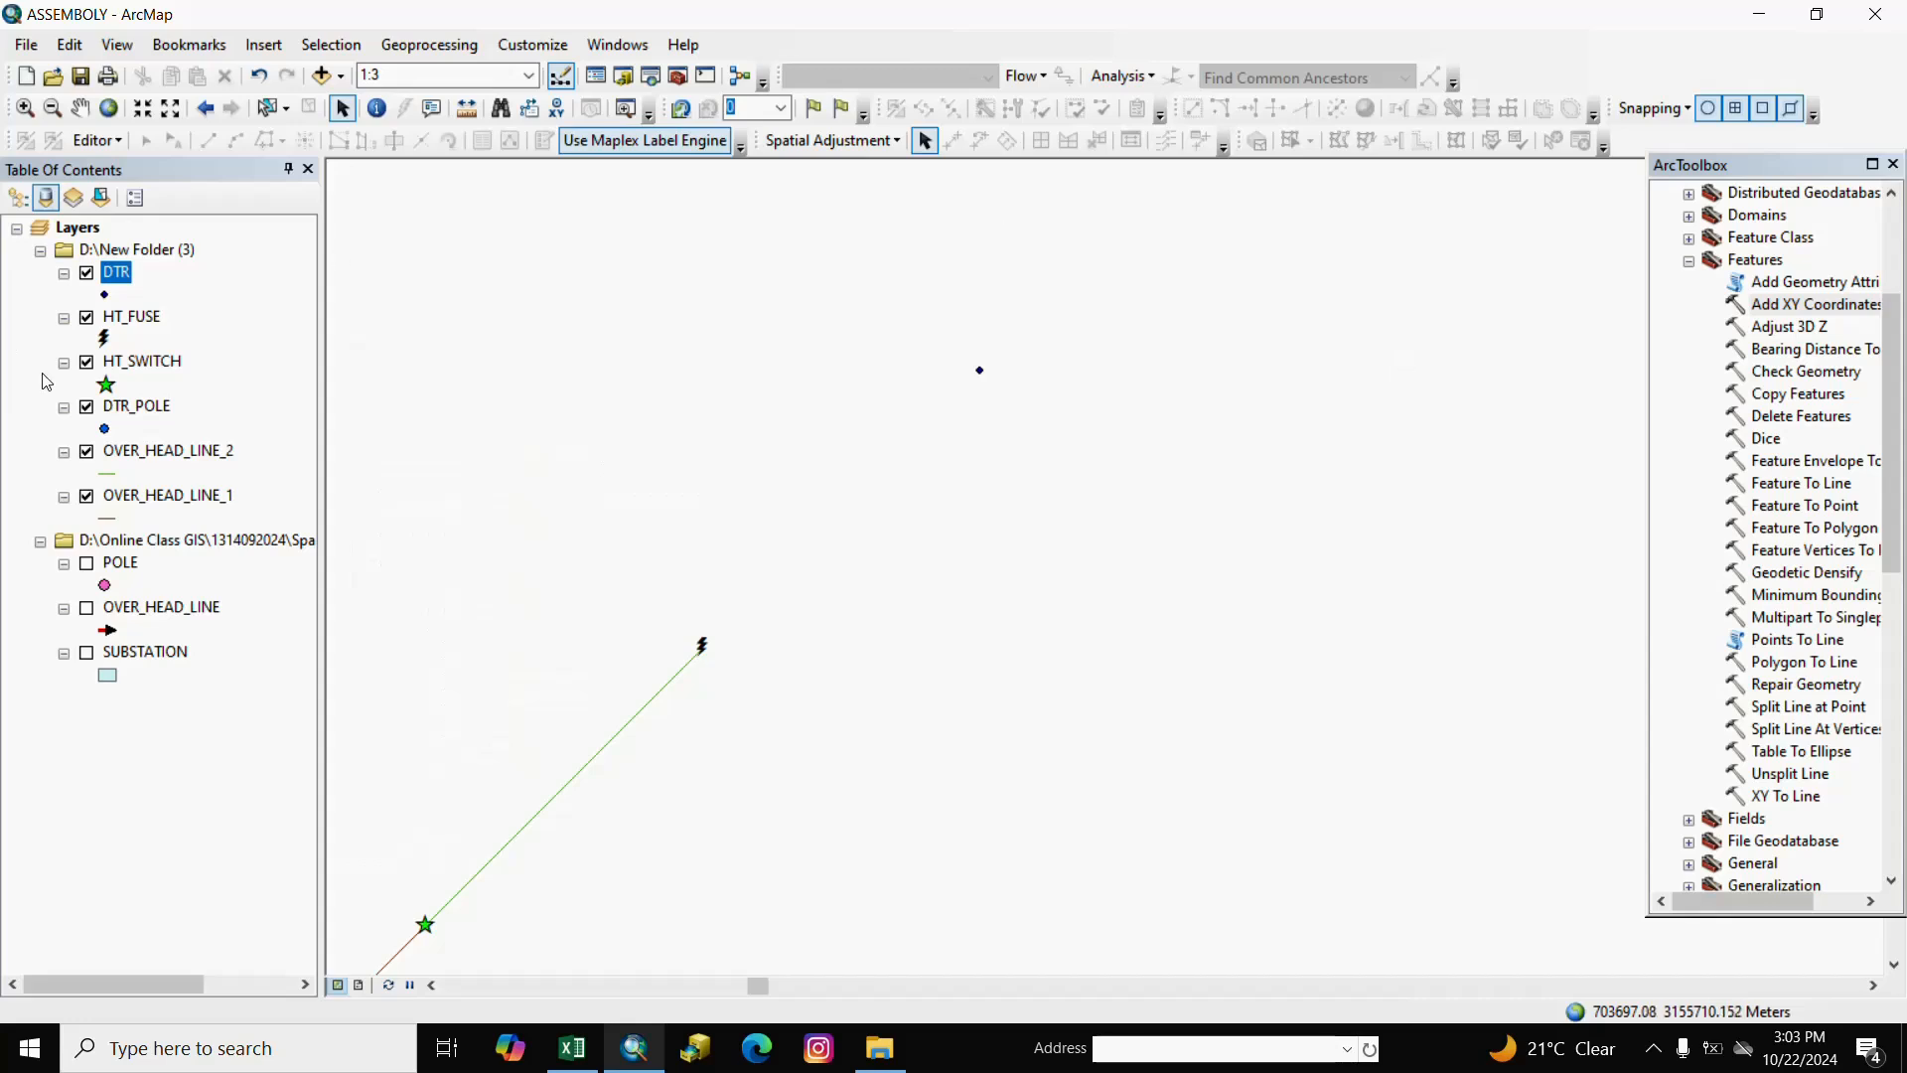
# Spatially join DTR onto HT_FUSE, keeping all attributes of the closest point.
pyautogui.rightClick(137, 320)
pyautogui.moveTo(424, 422)
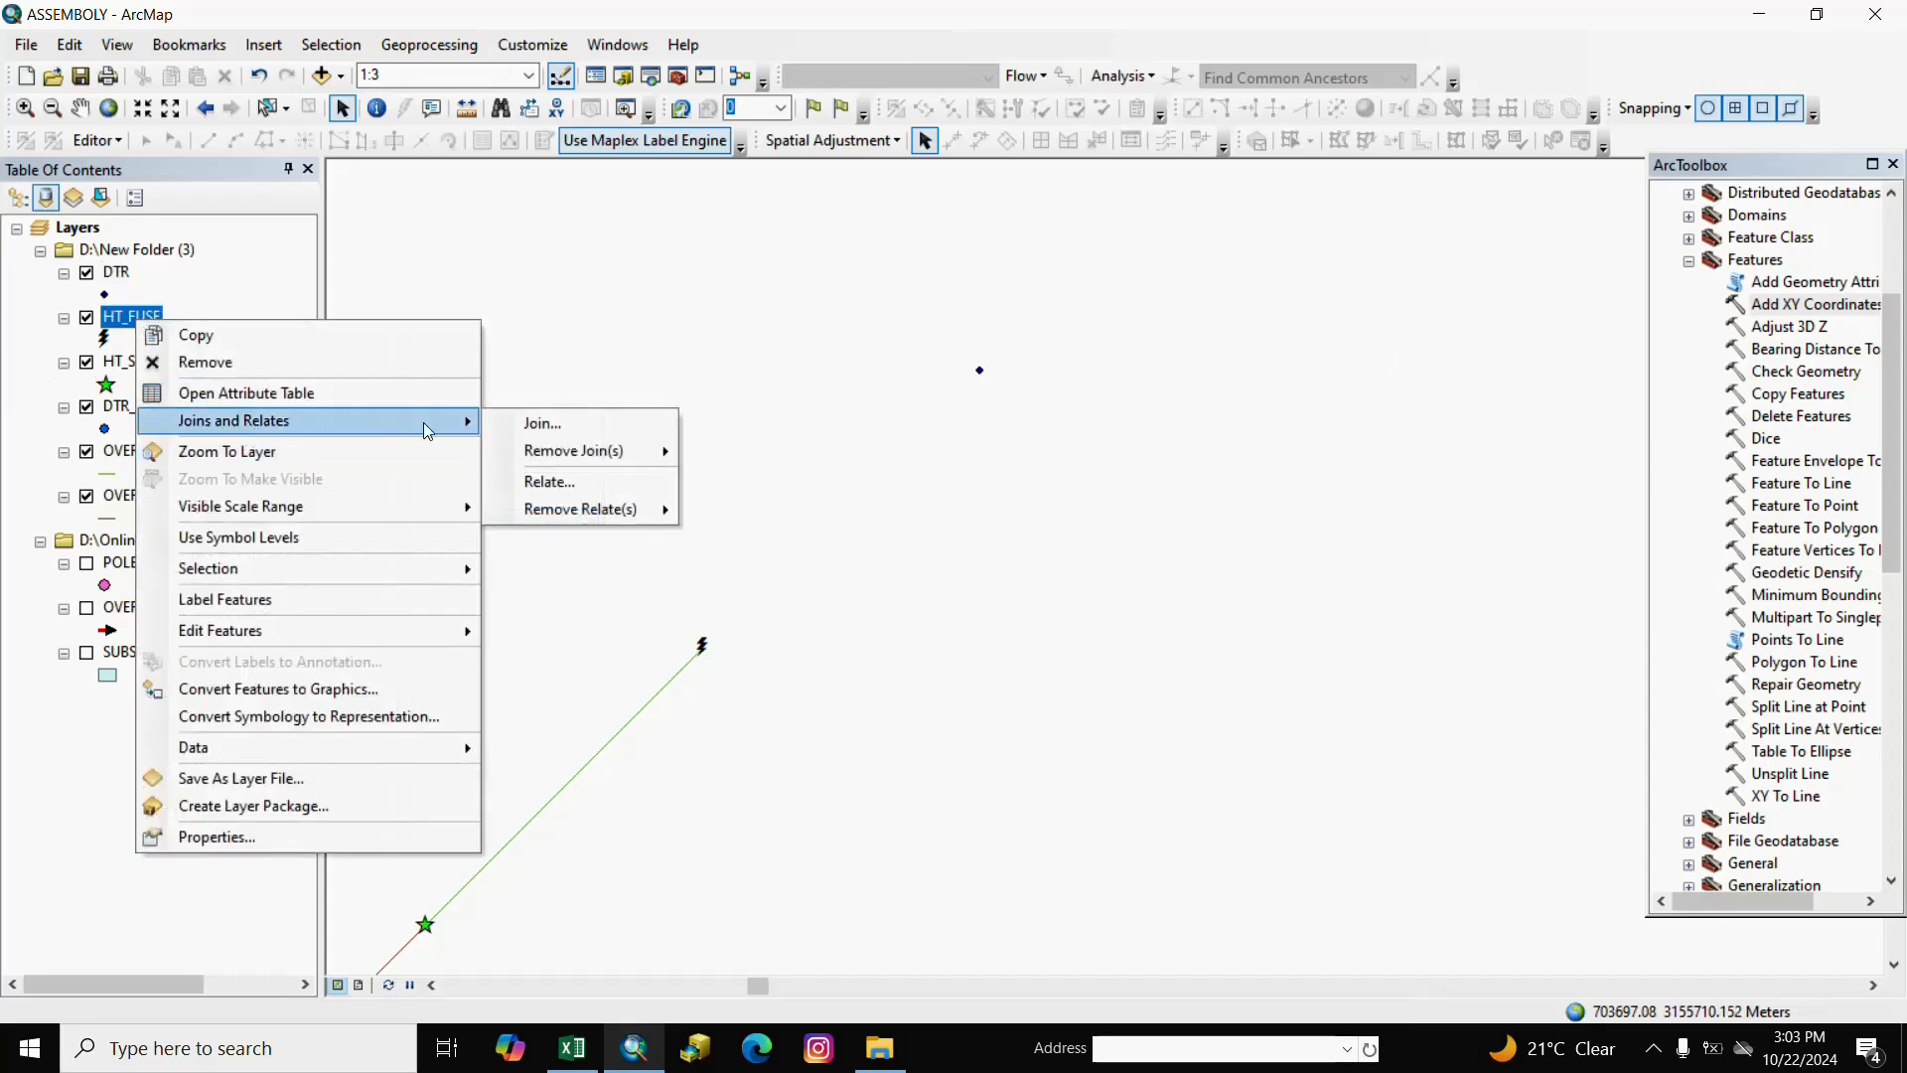
pyautogui.click(551, 421)
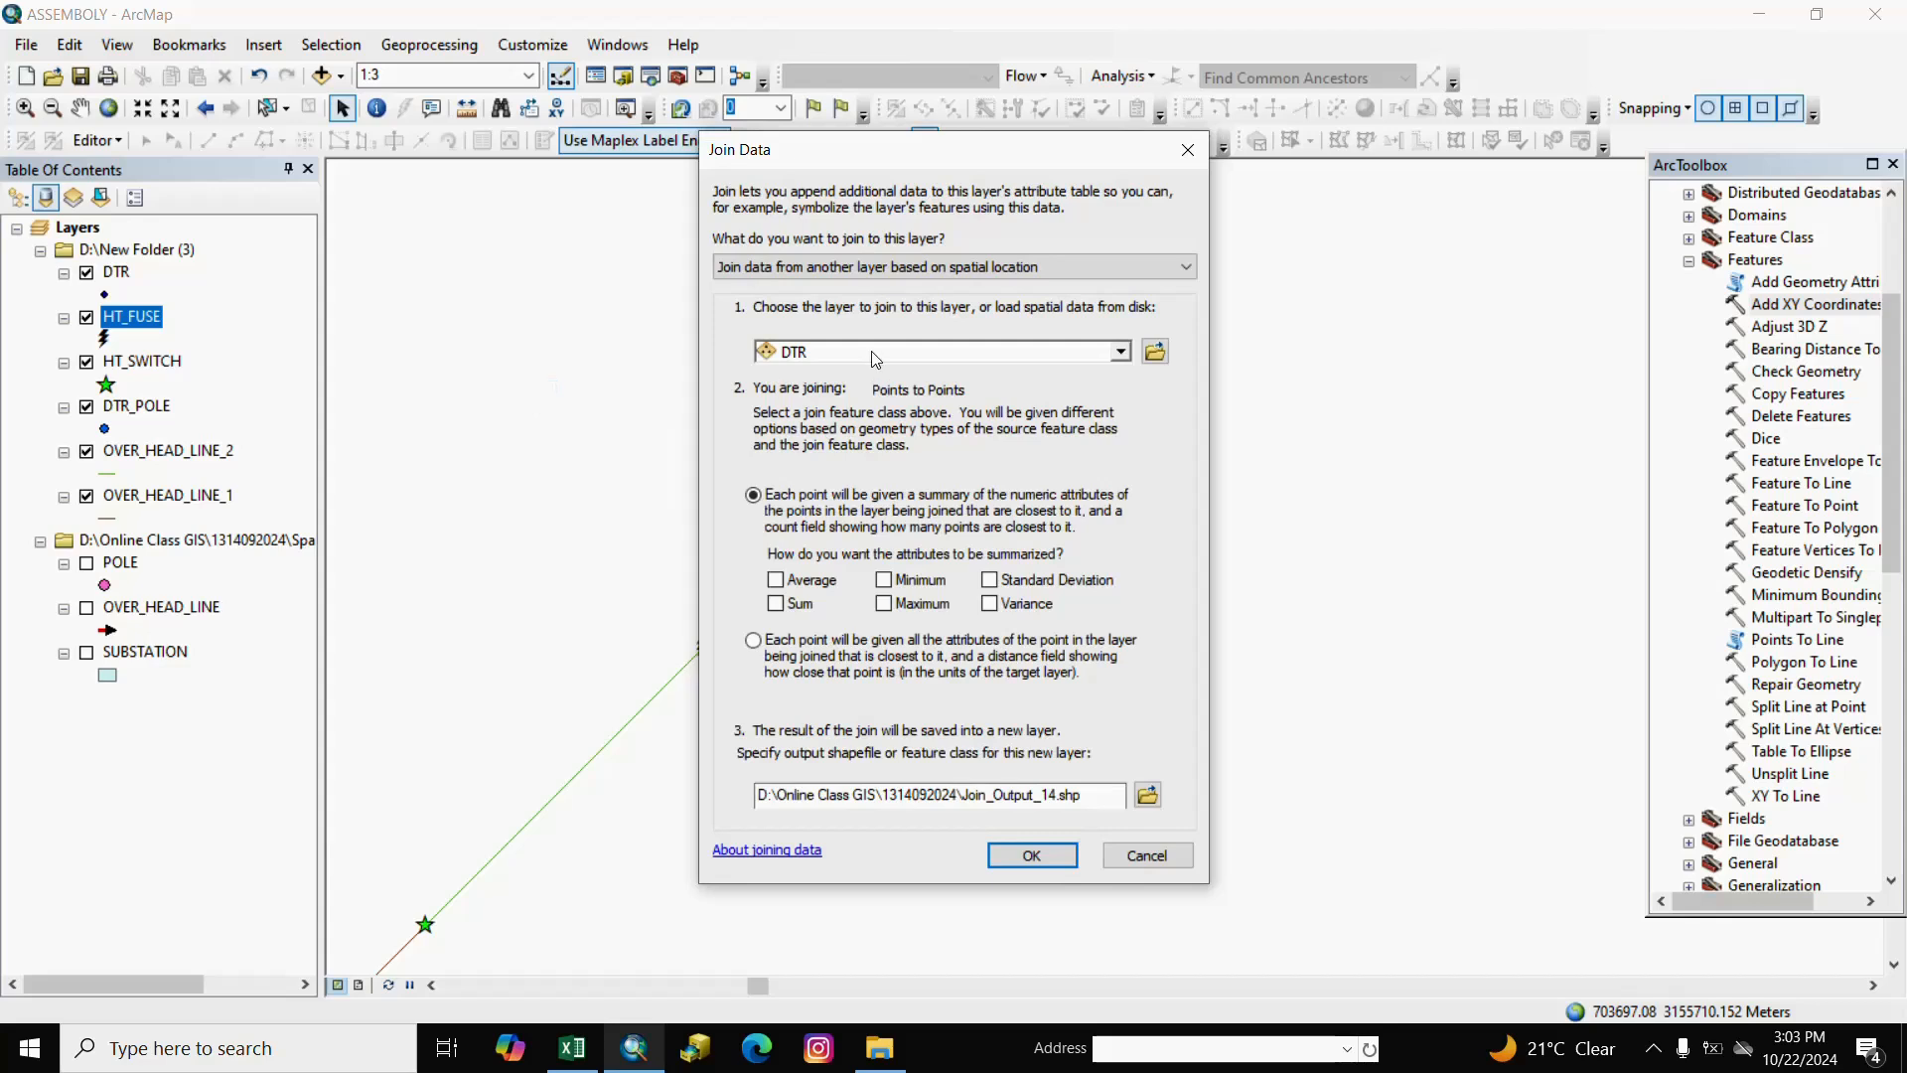
pyautogui.click(1118, 354)
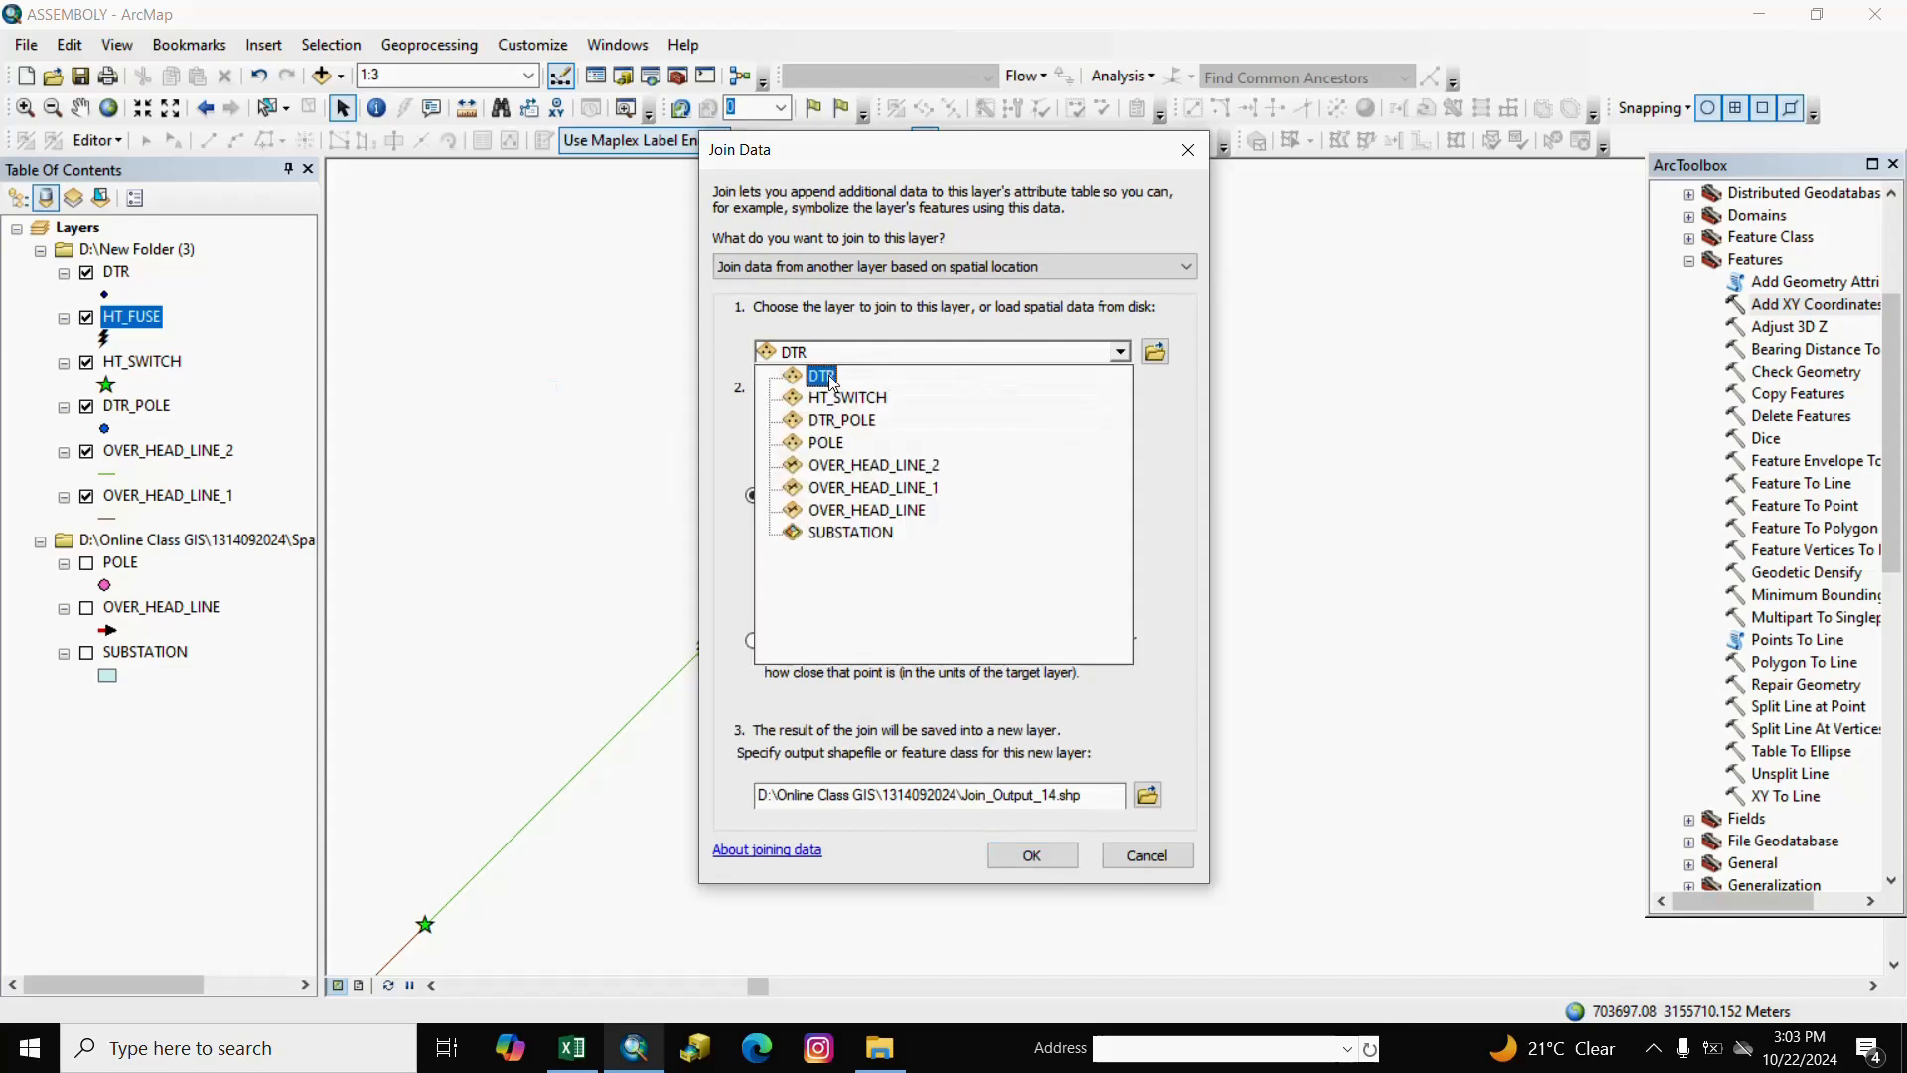
pyautogui.click(825, 375)
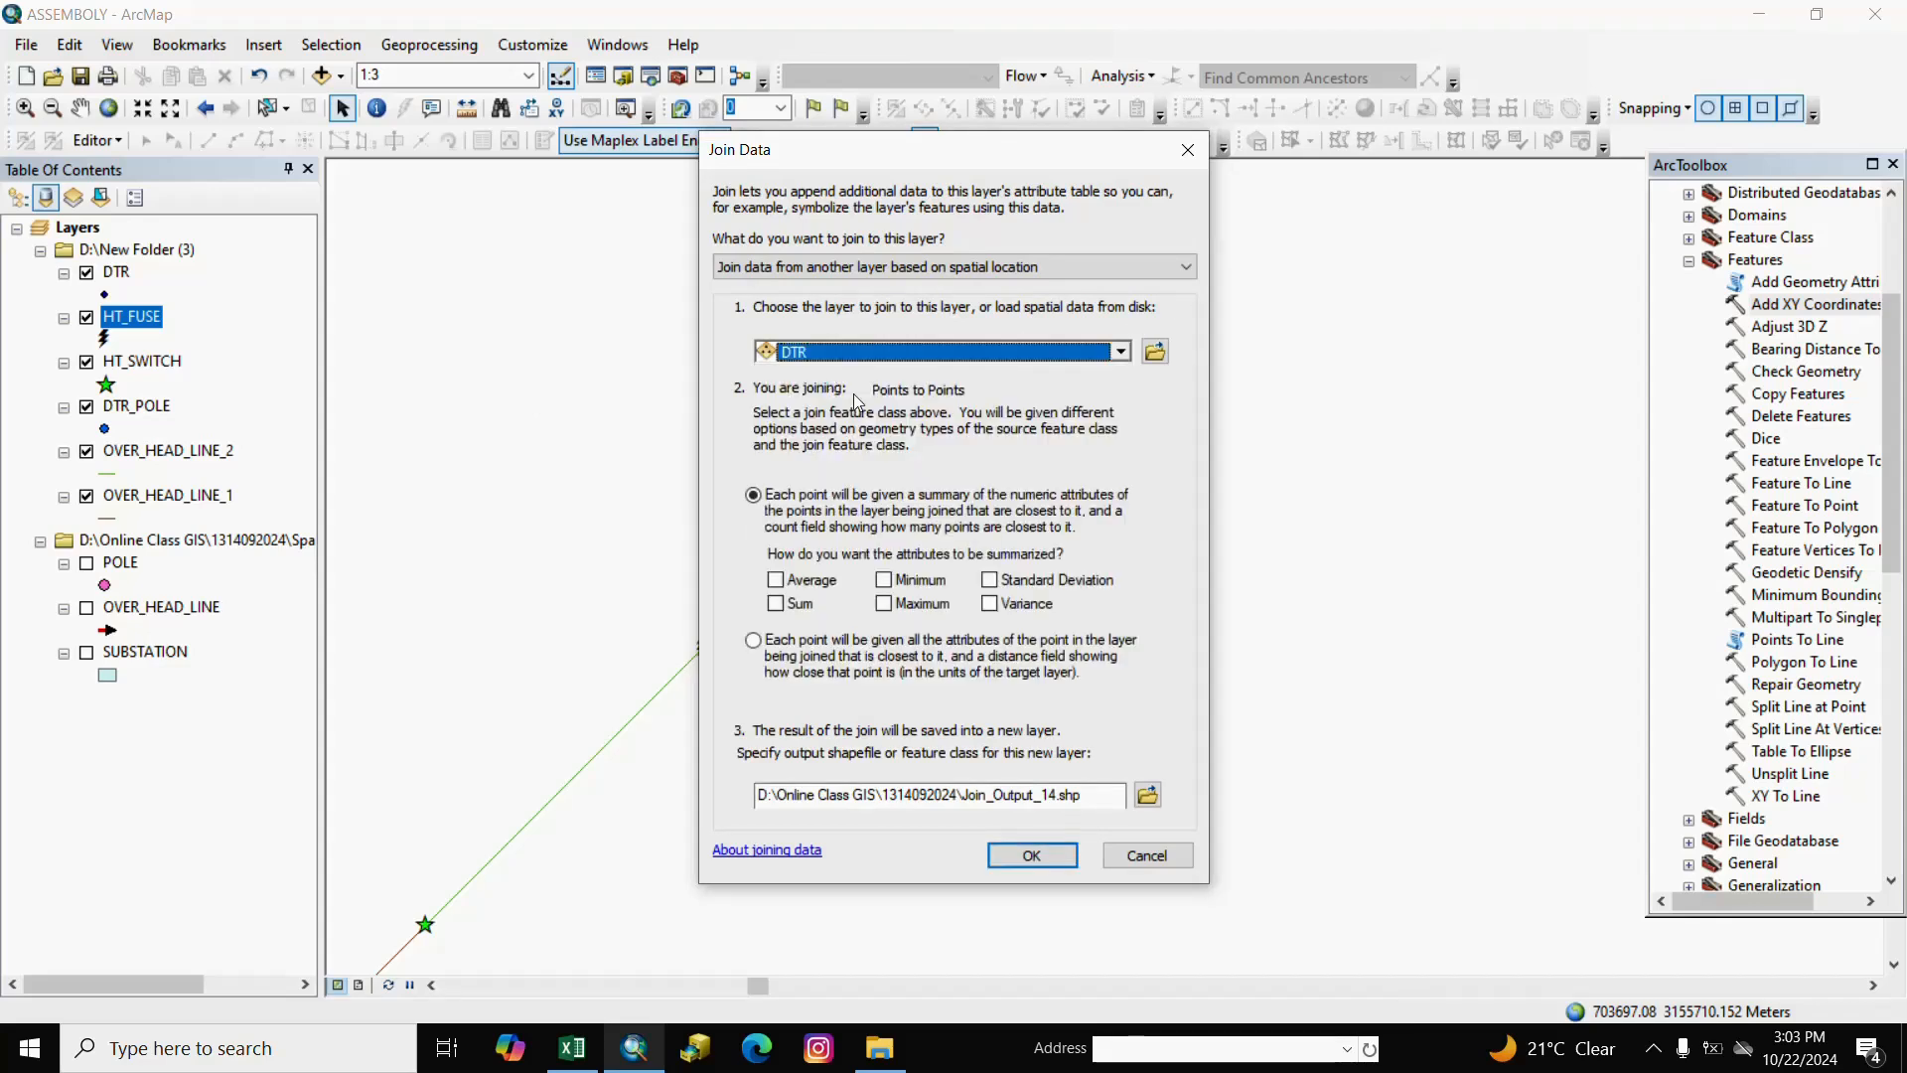
pyautogui.click(761, 648)
pyautogui.click(1028, 853)
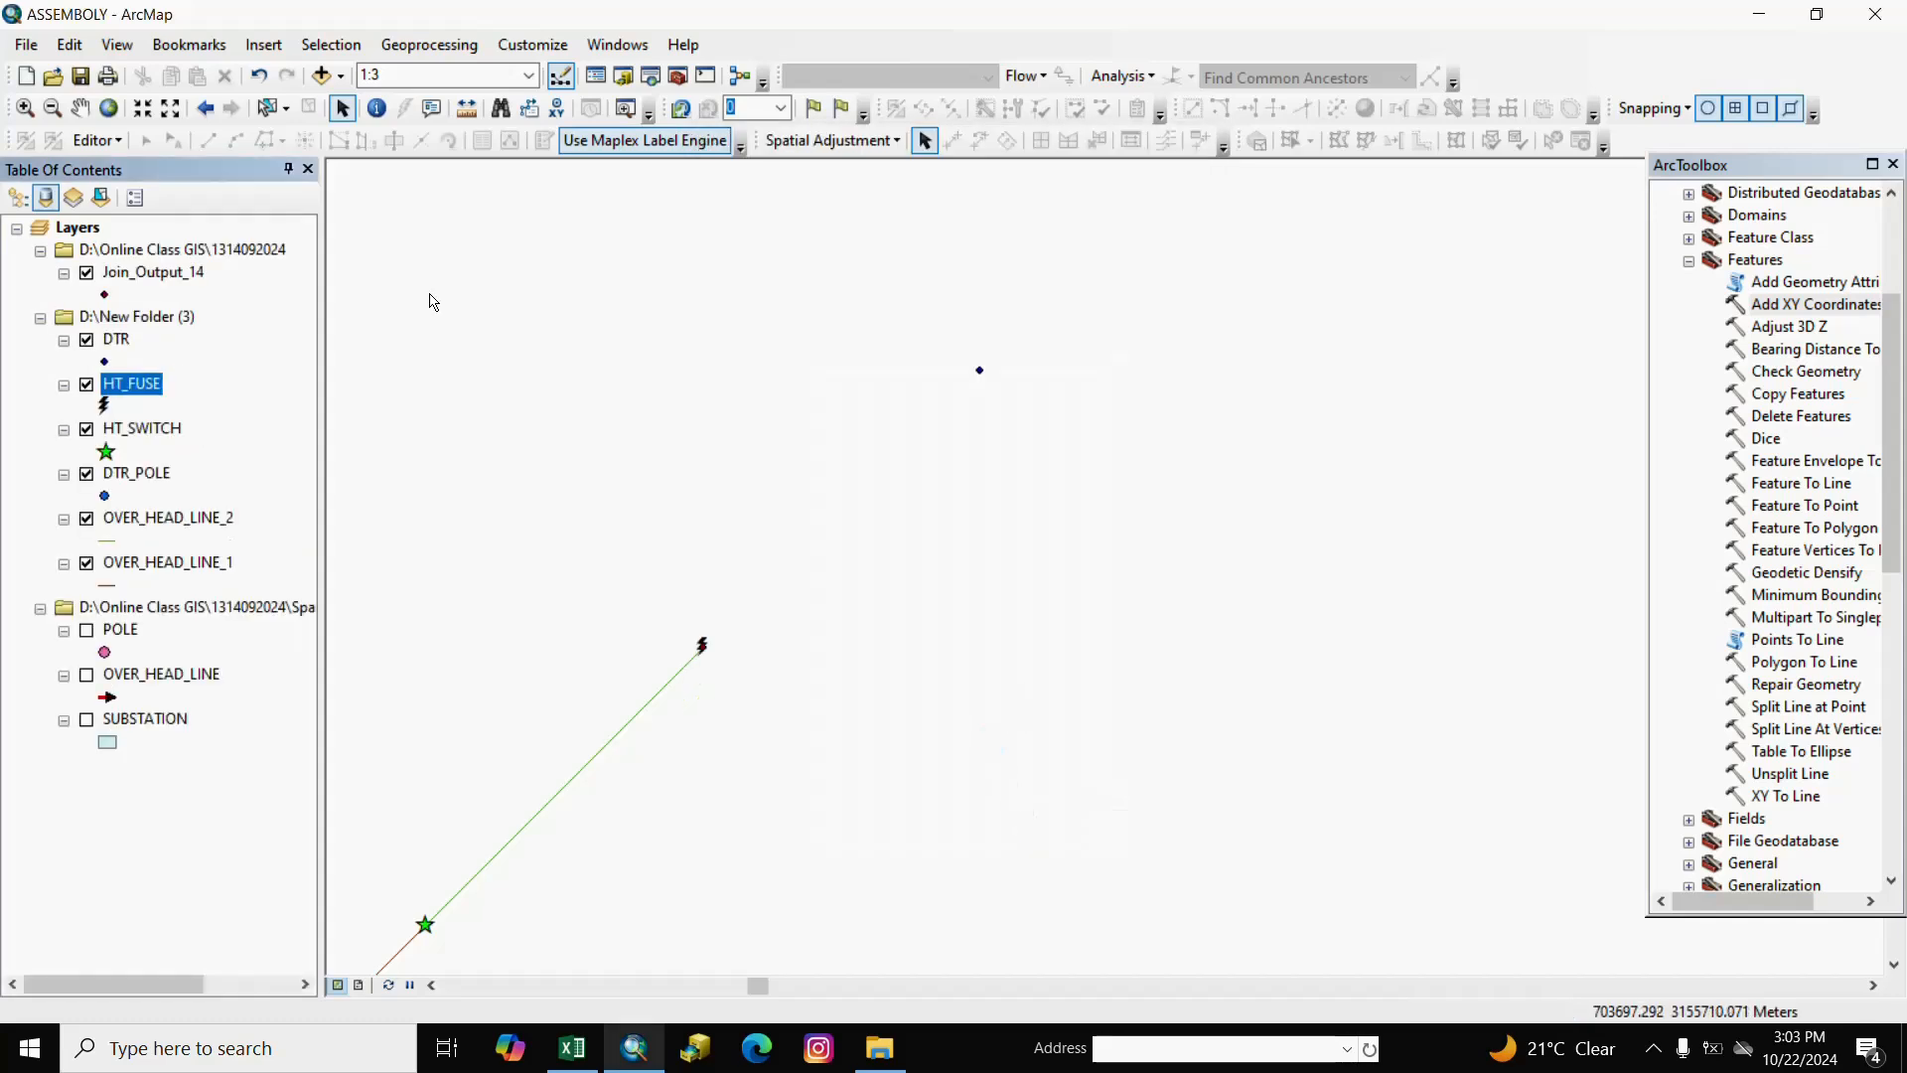
# Review the POINT_X_B/Y_B and POINT_X_C/Y_C columns in Join_Output_14's attribute table.
pyautogui.click(166, 274)
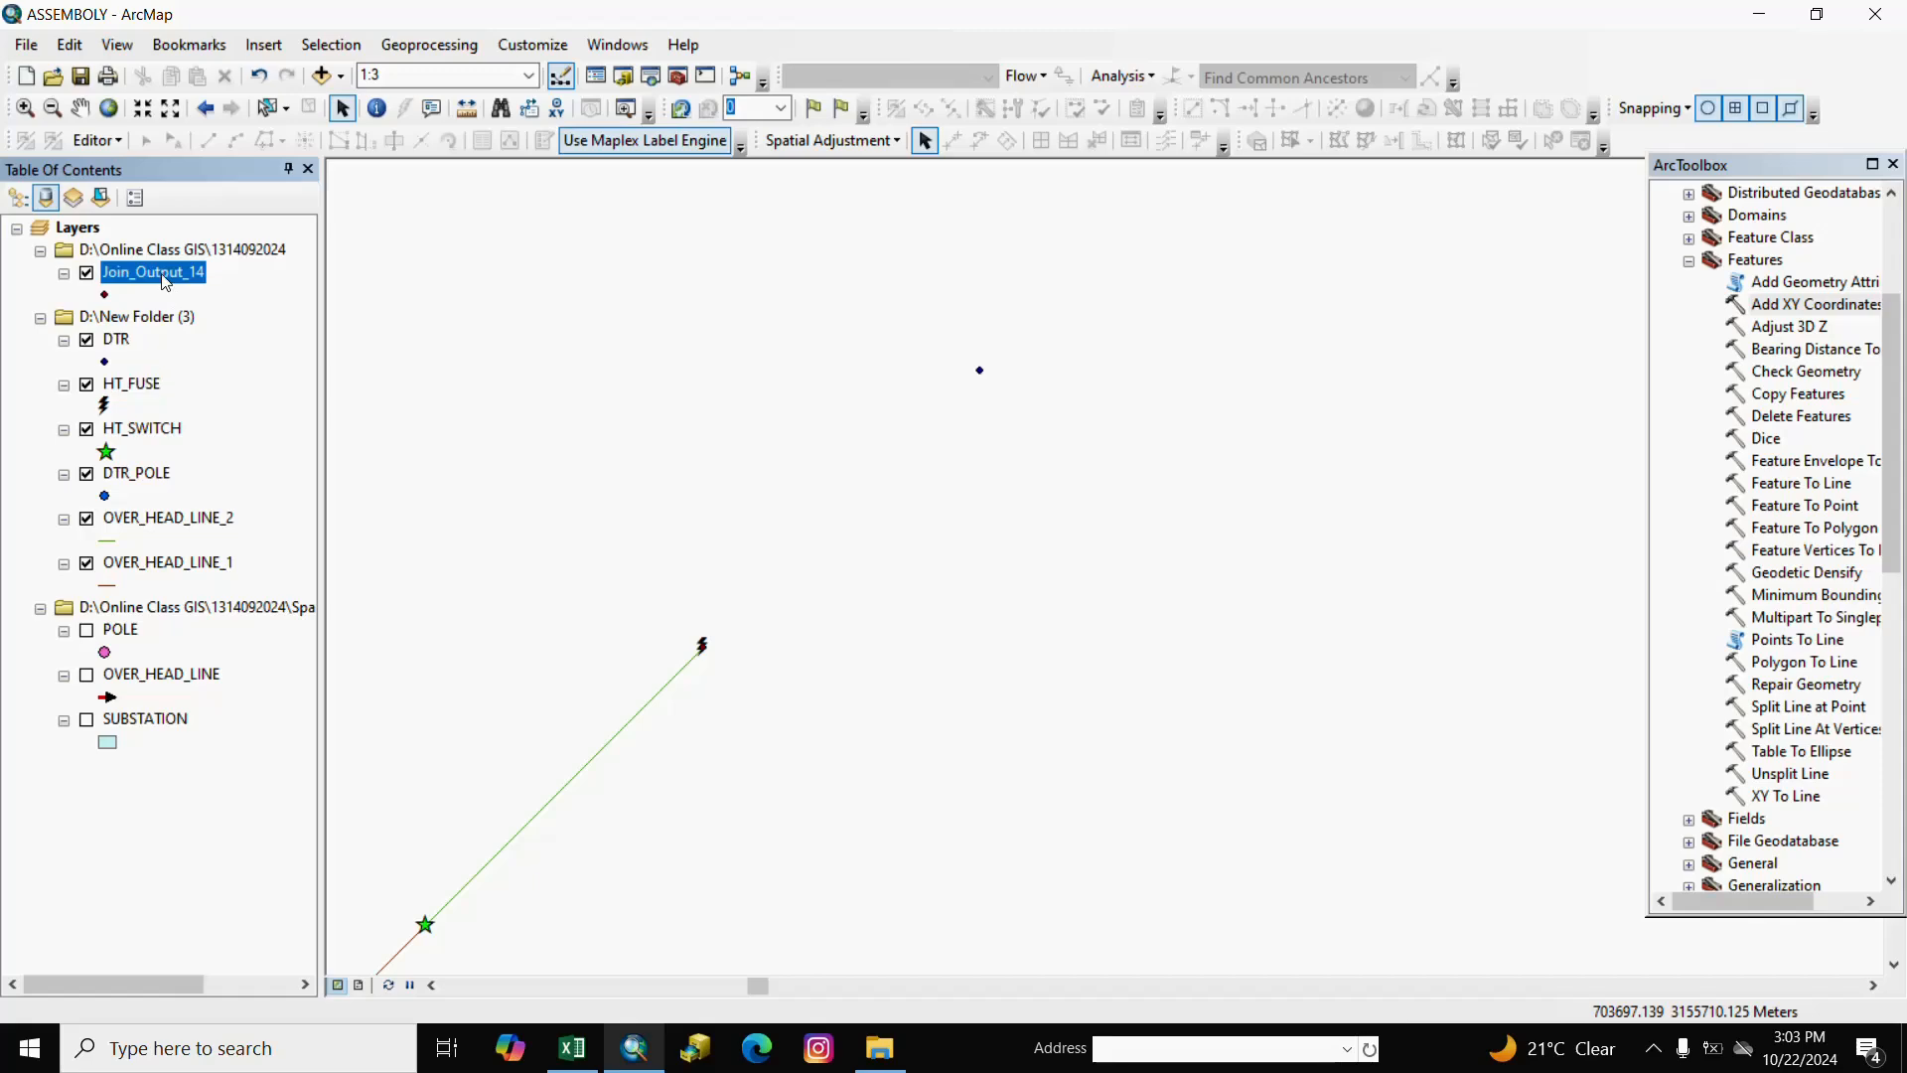
pyautogui.rightClick(166, 274)
pyautogui.click(221, 346)
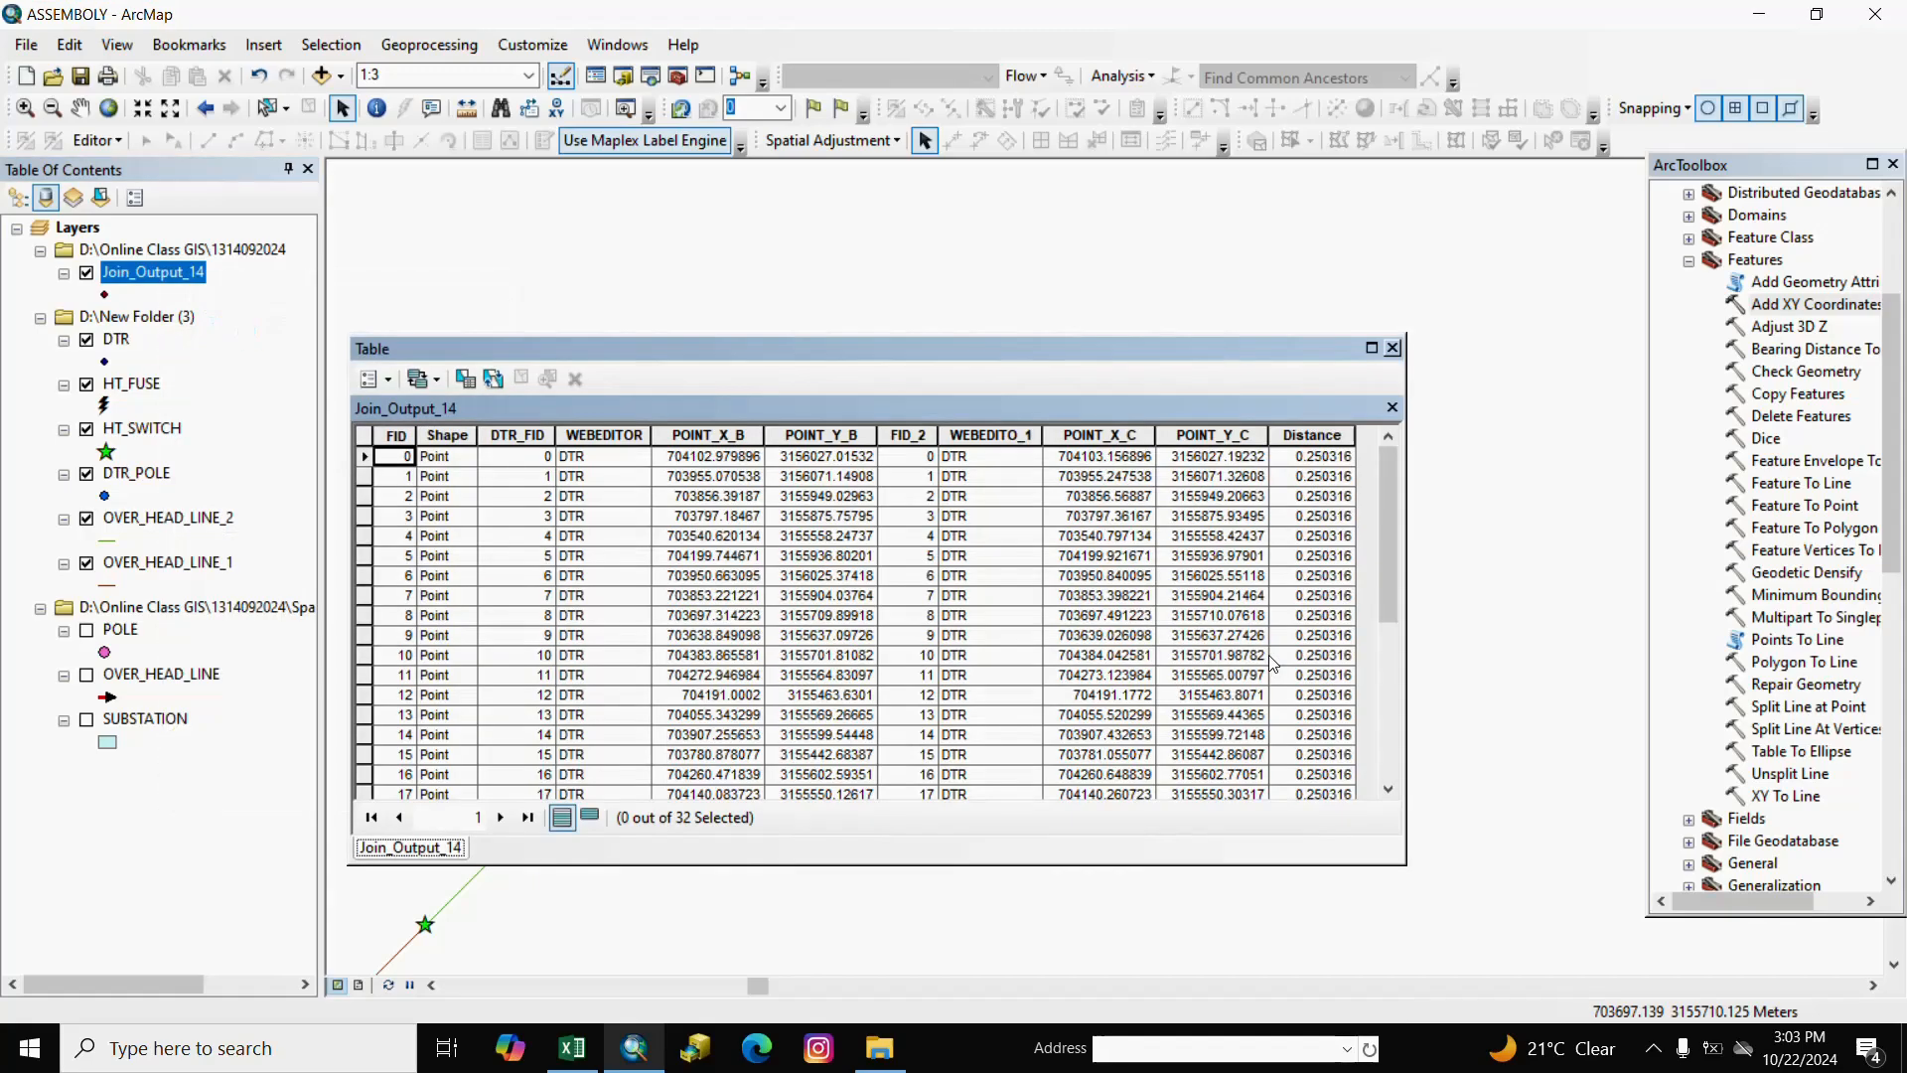
pyautogui.click(740, 434)
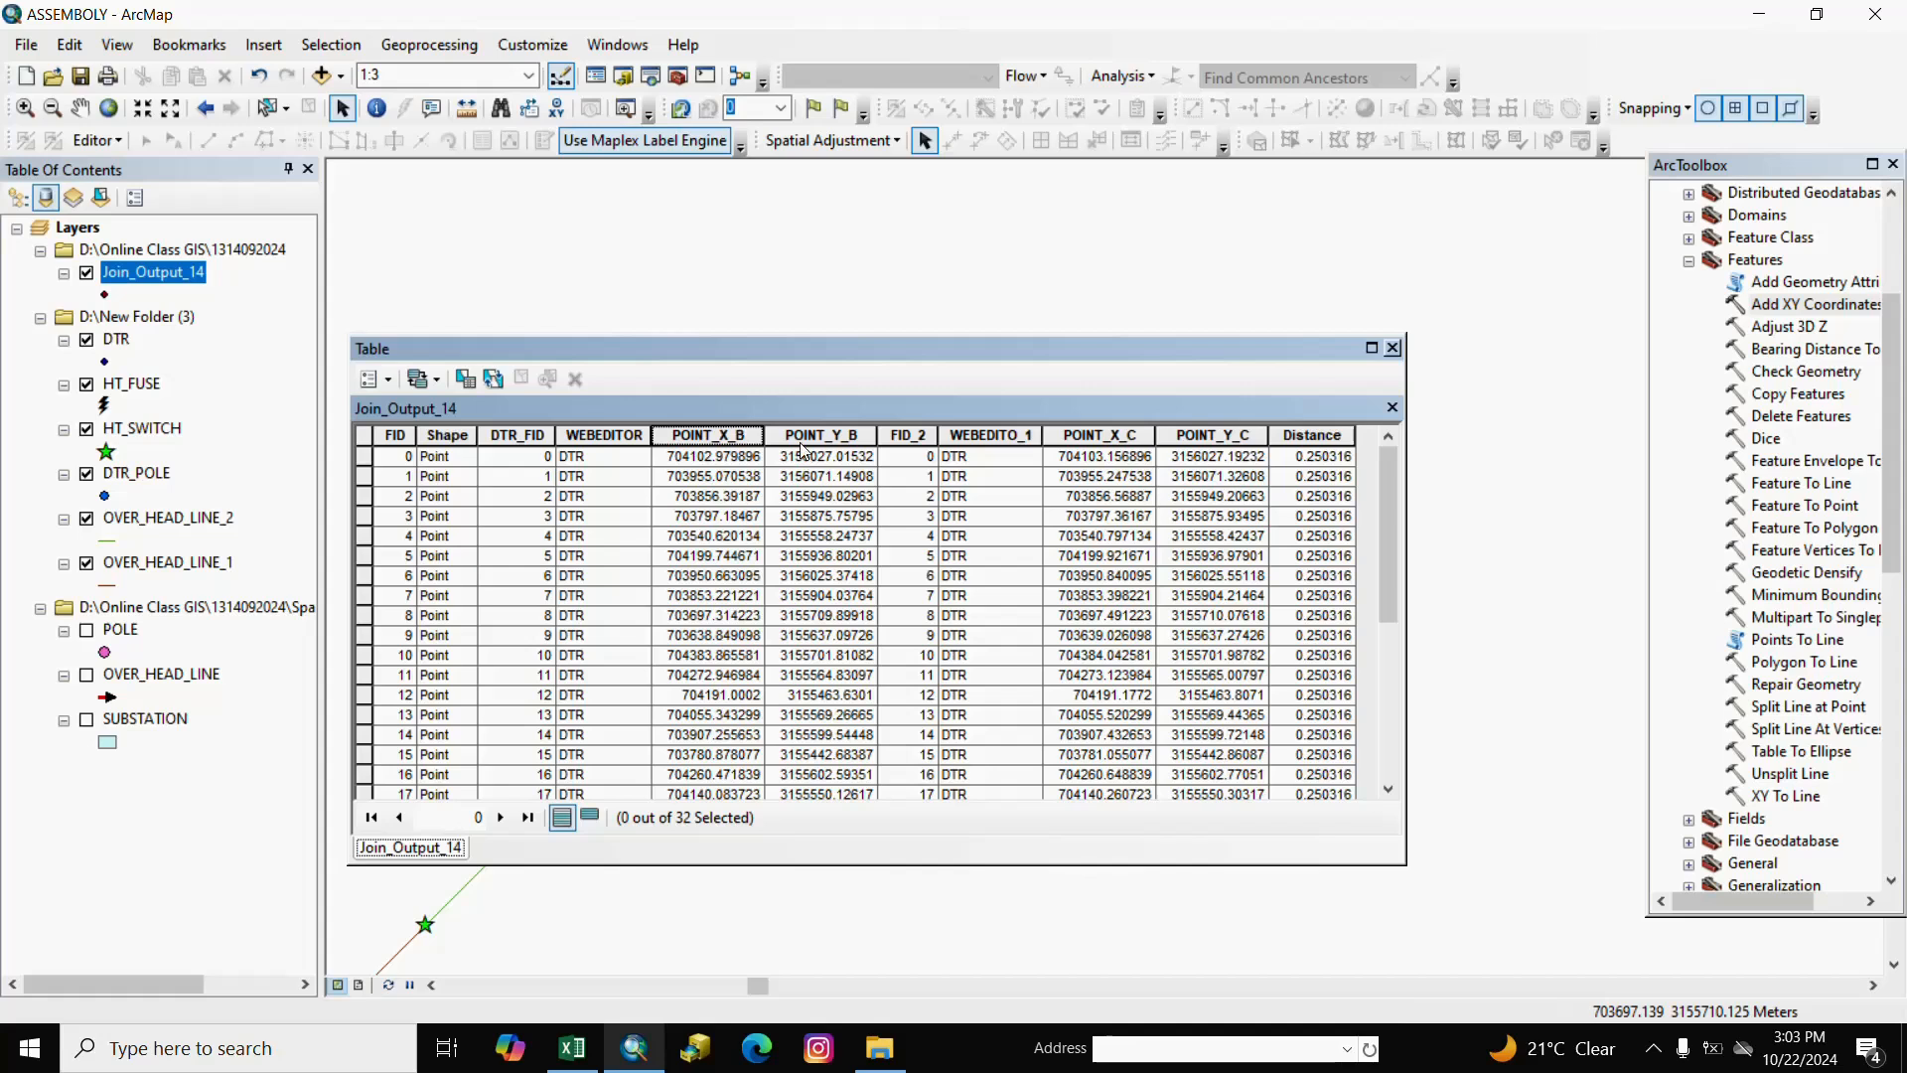
pyautogui.click(798, 435)
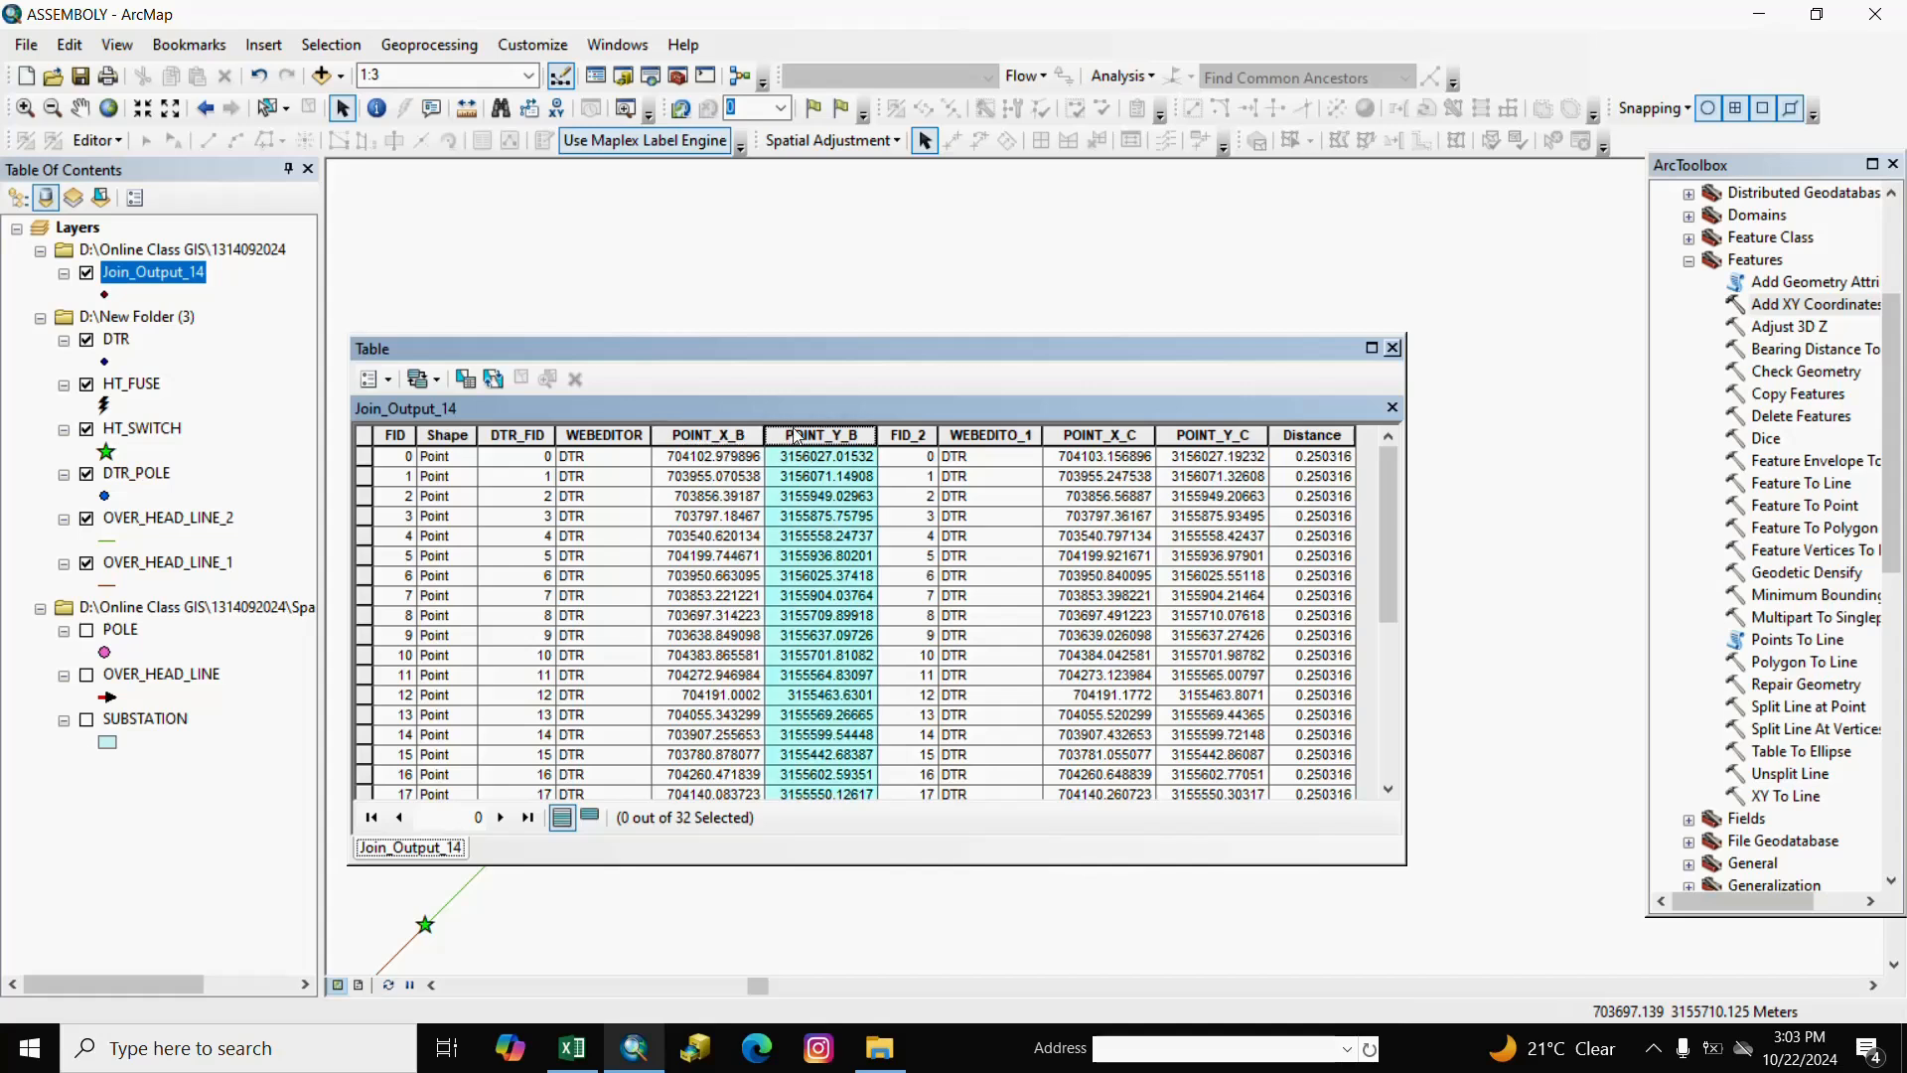
pyautogui.click(1130, 437)
pyautogui.click(1197, 437)
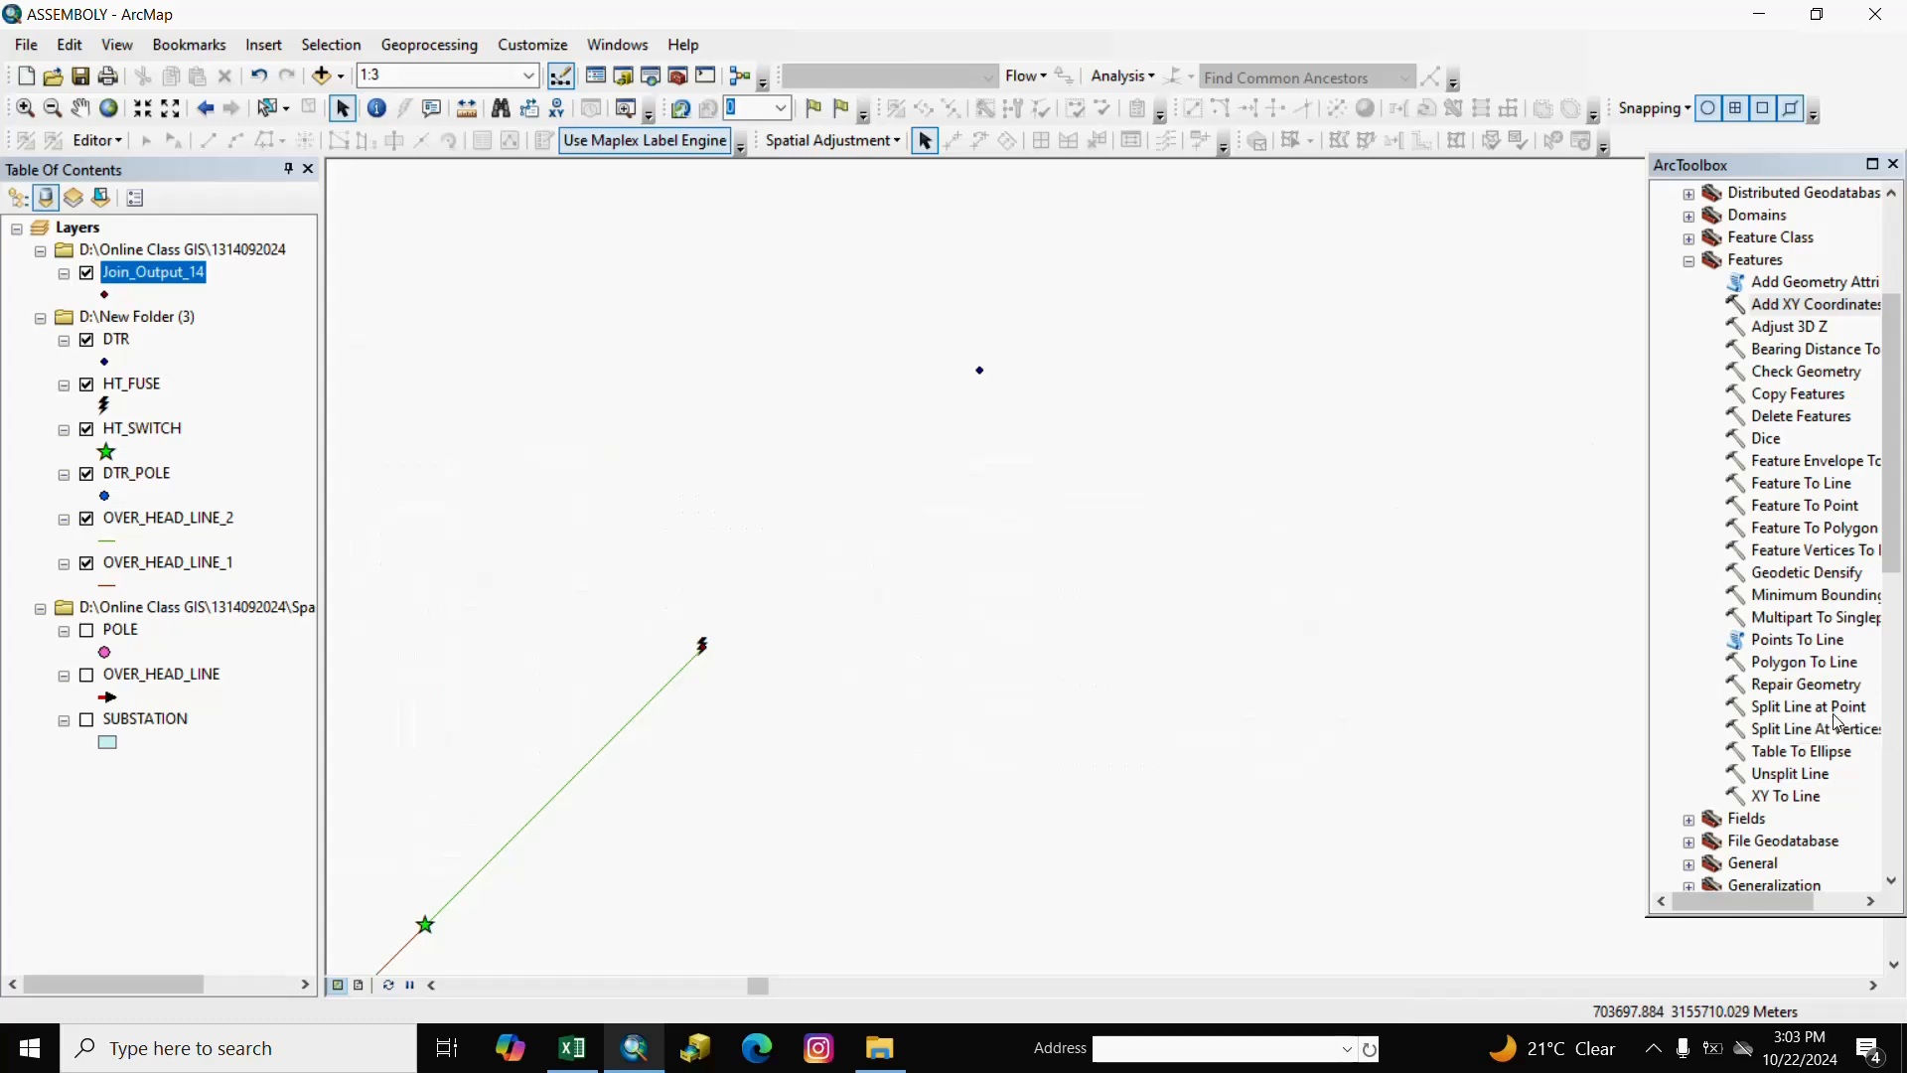
# Run XY To Line on Join_Output_14 from POINT_X/POINT_Y to POINT_X_1/POINT_Y_1.
pyautogui.doubleClick(1767, 799)
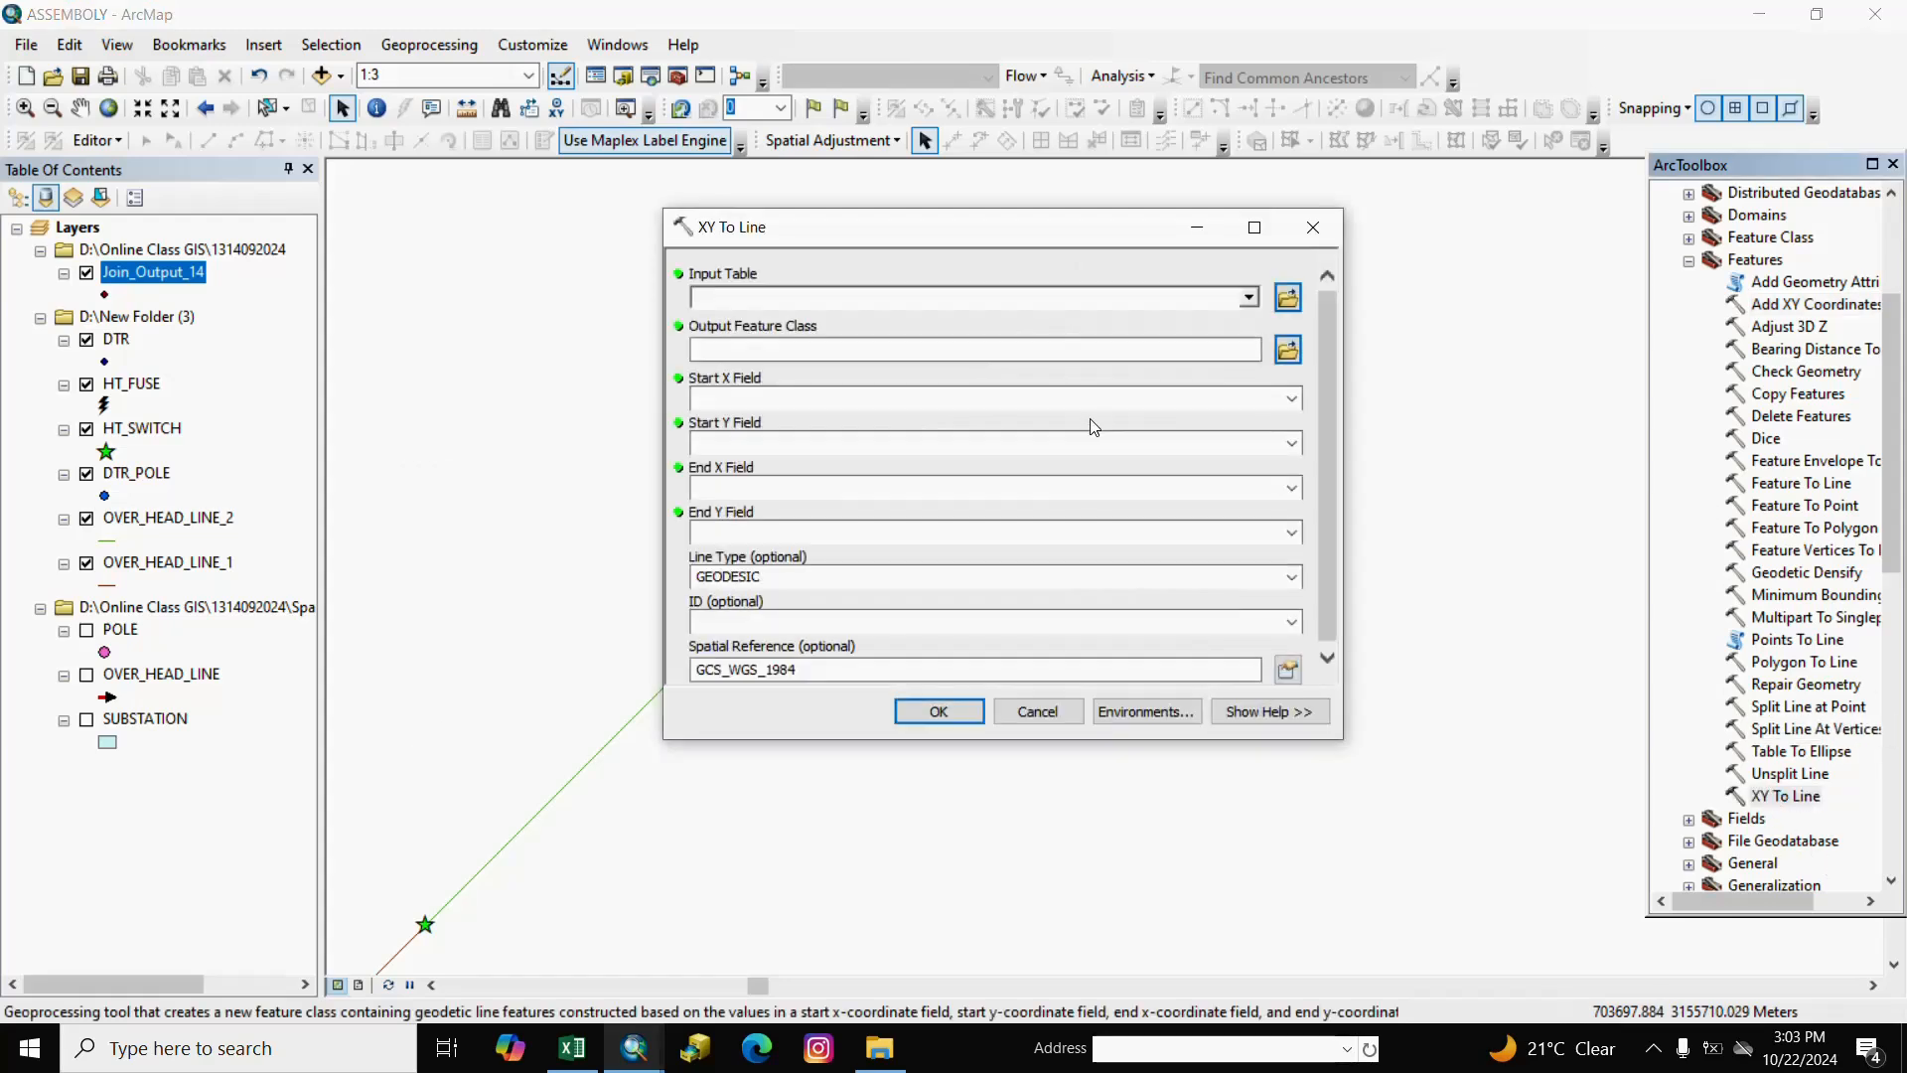
pyautogui.click(1249, 298)
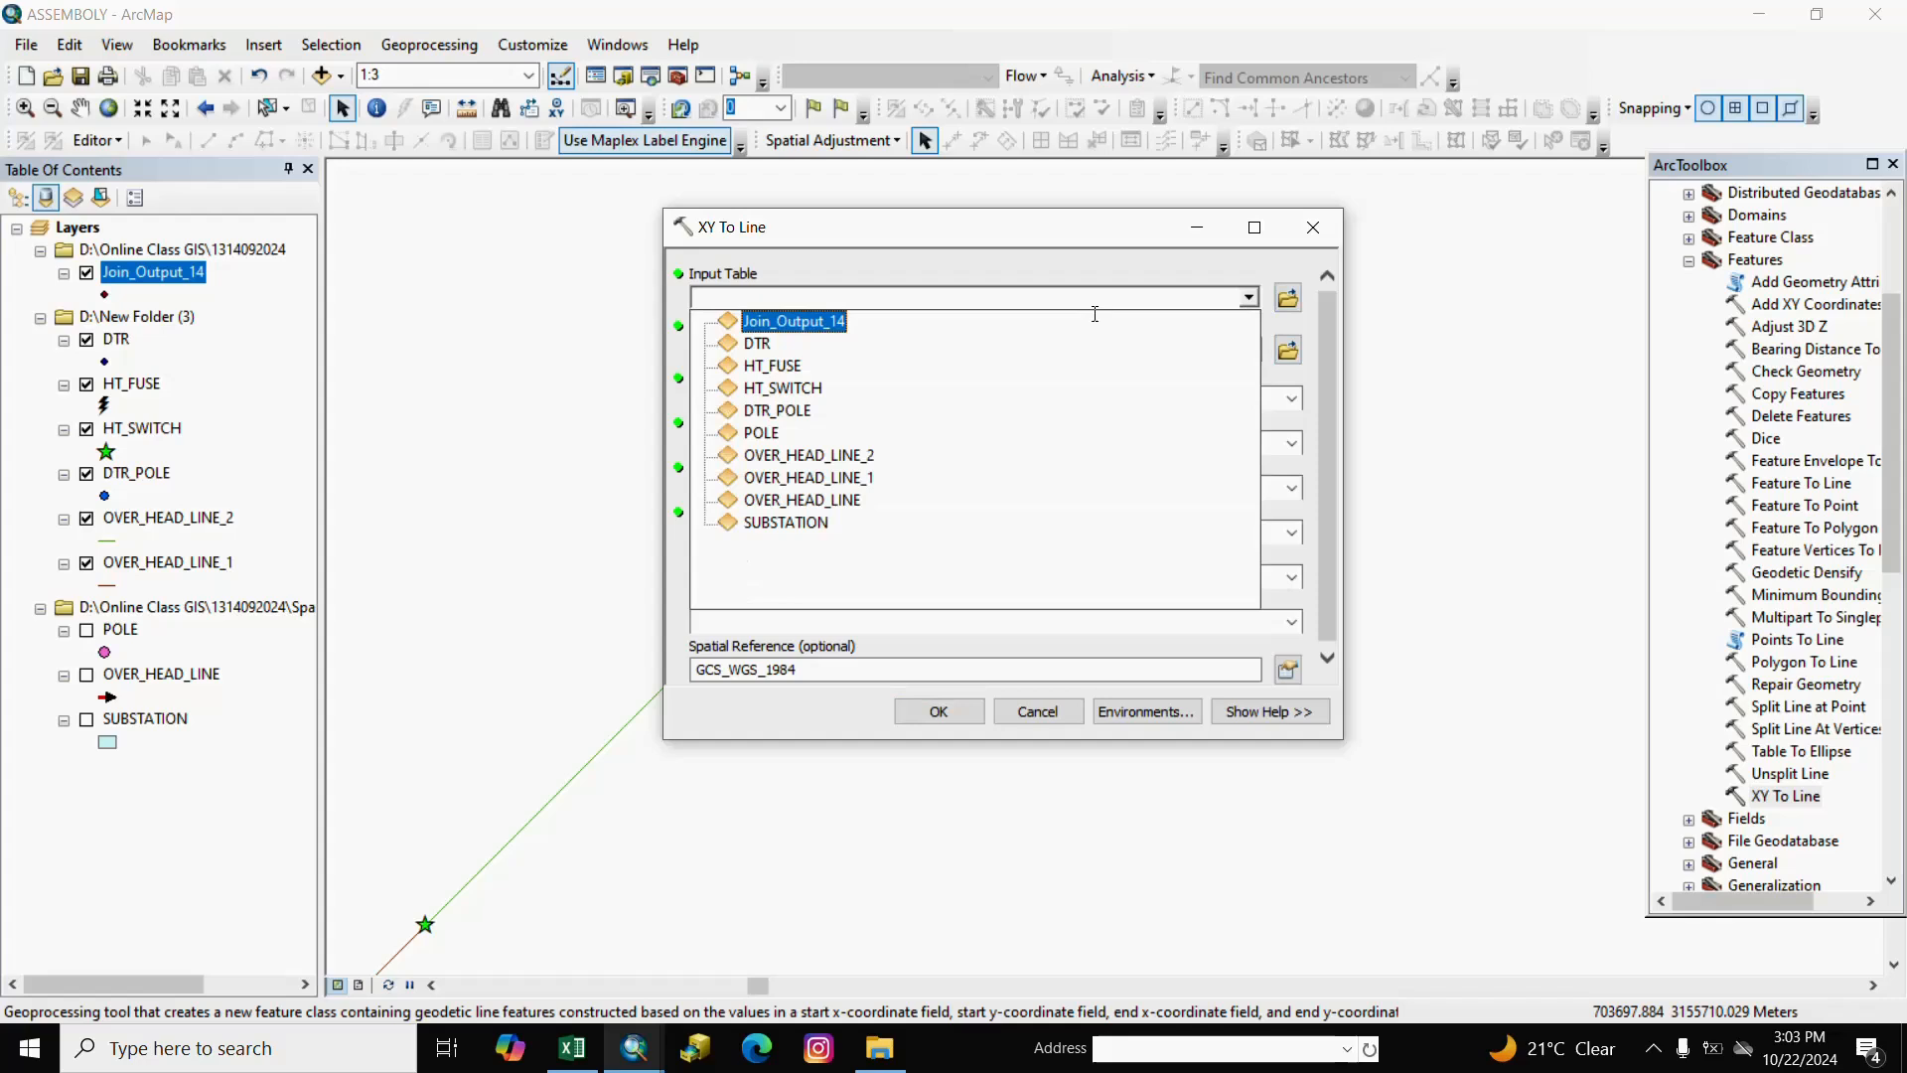
pyautogui.click(771, 319)
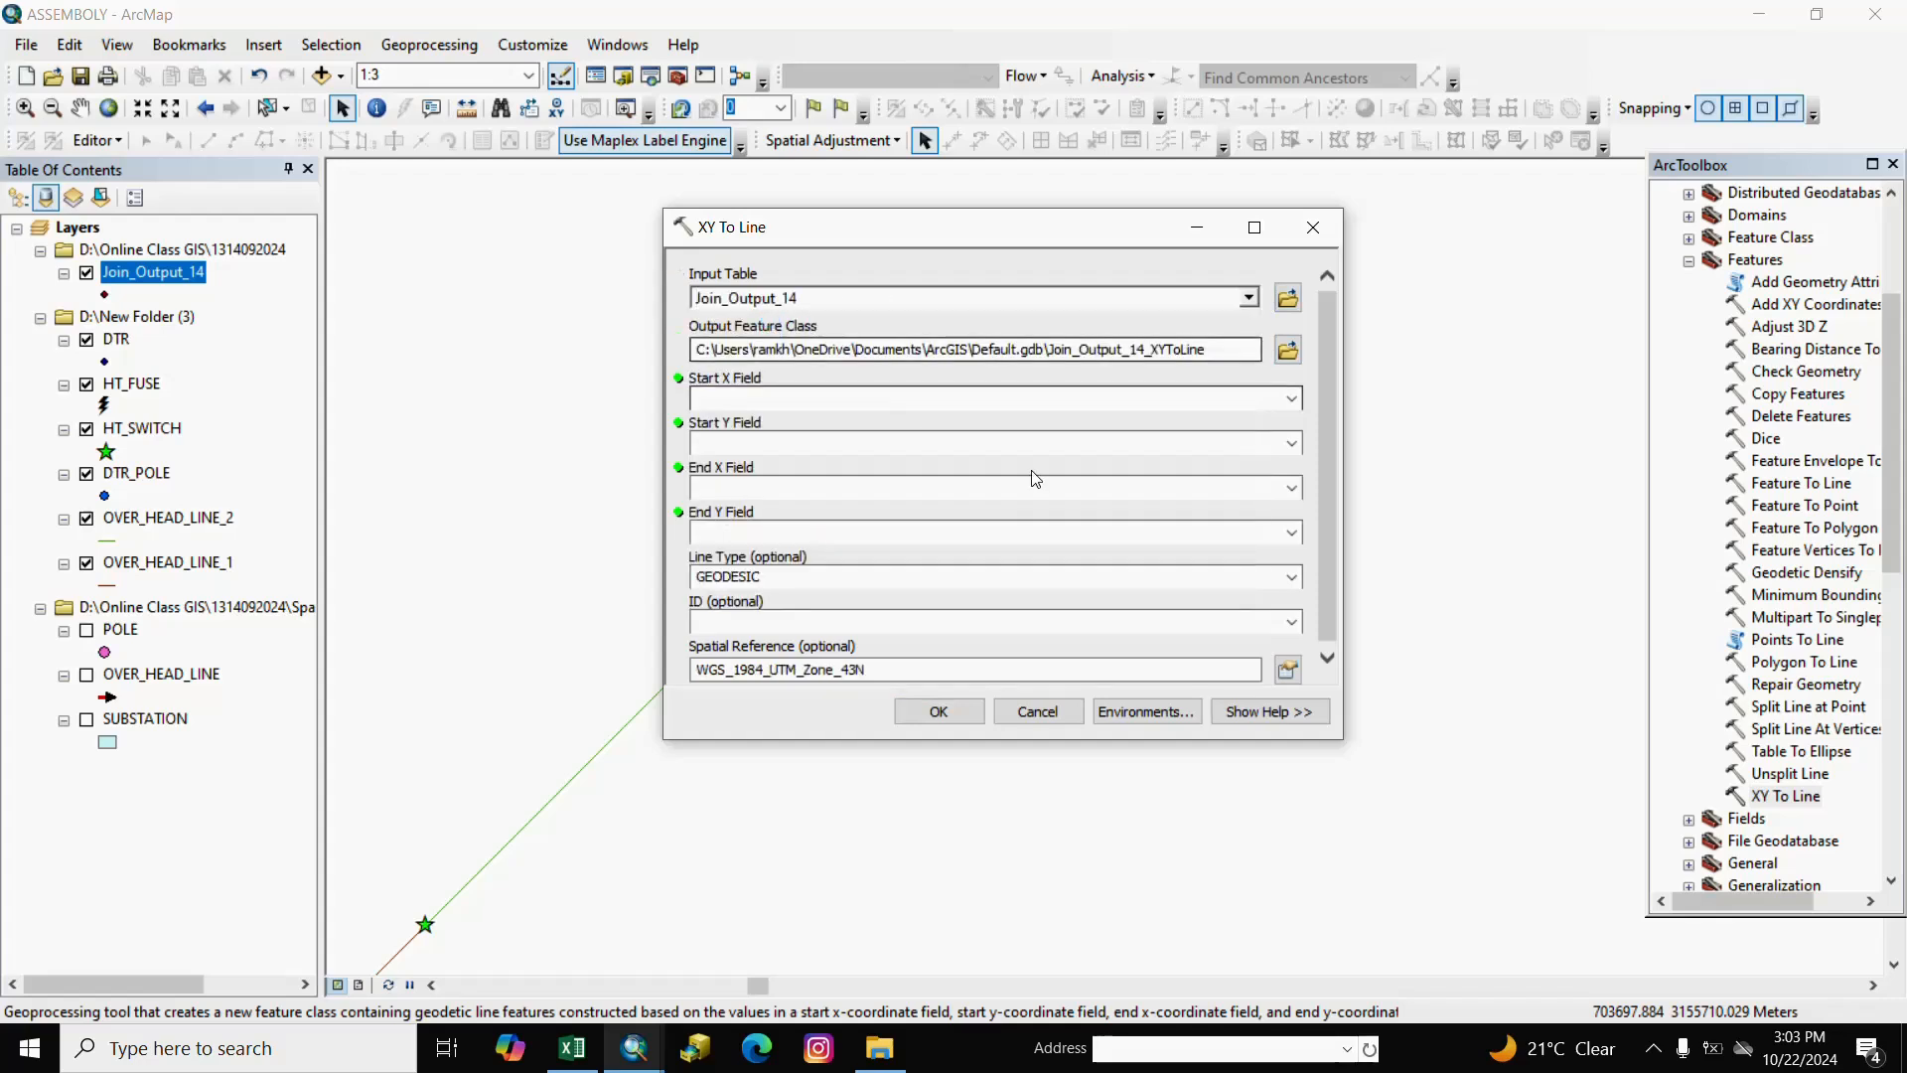
pyautogui.click(1293, 400)
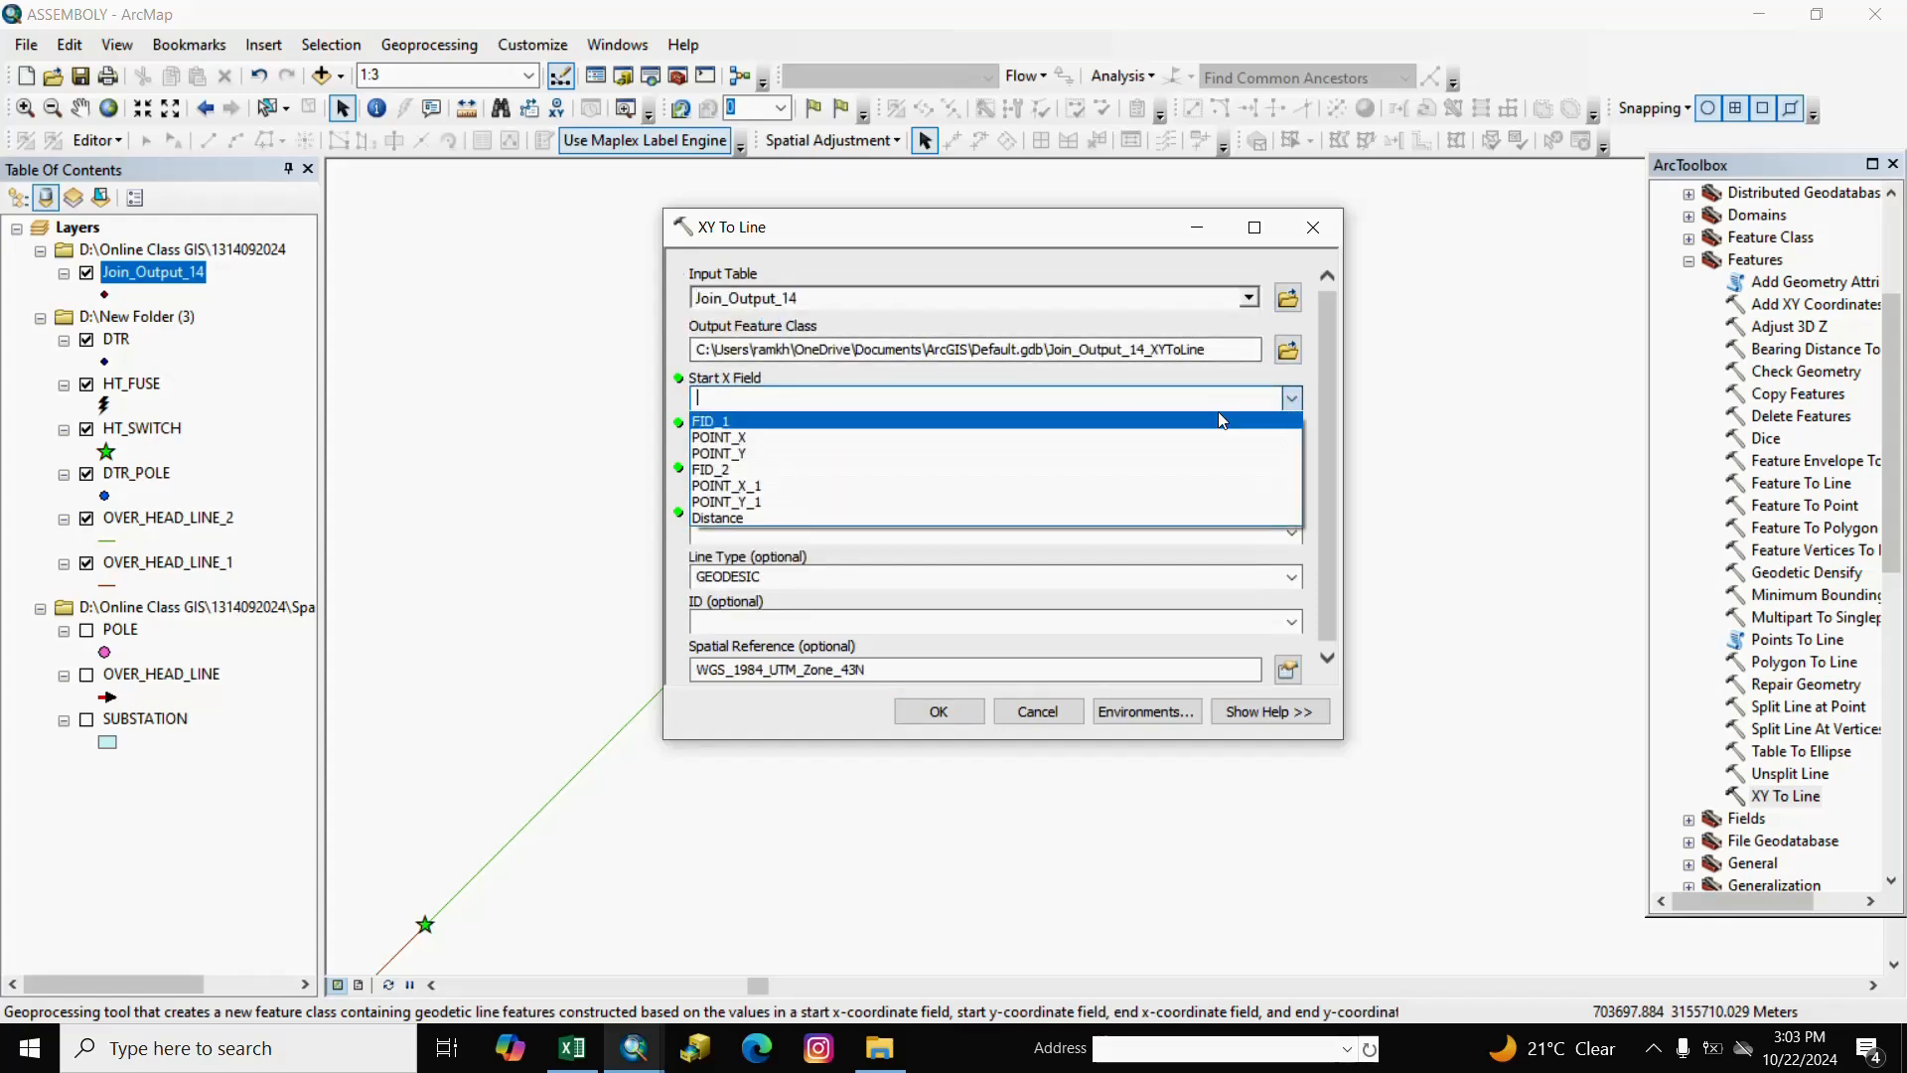
pyautogui.click(738, 438)
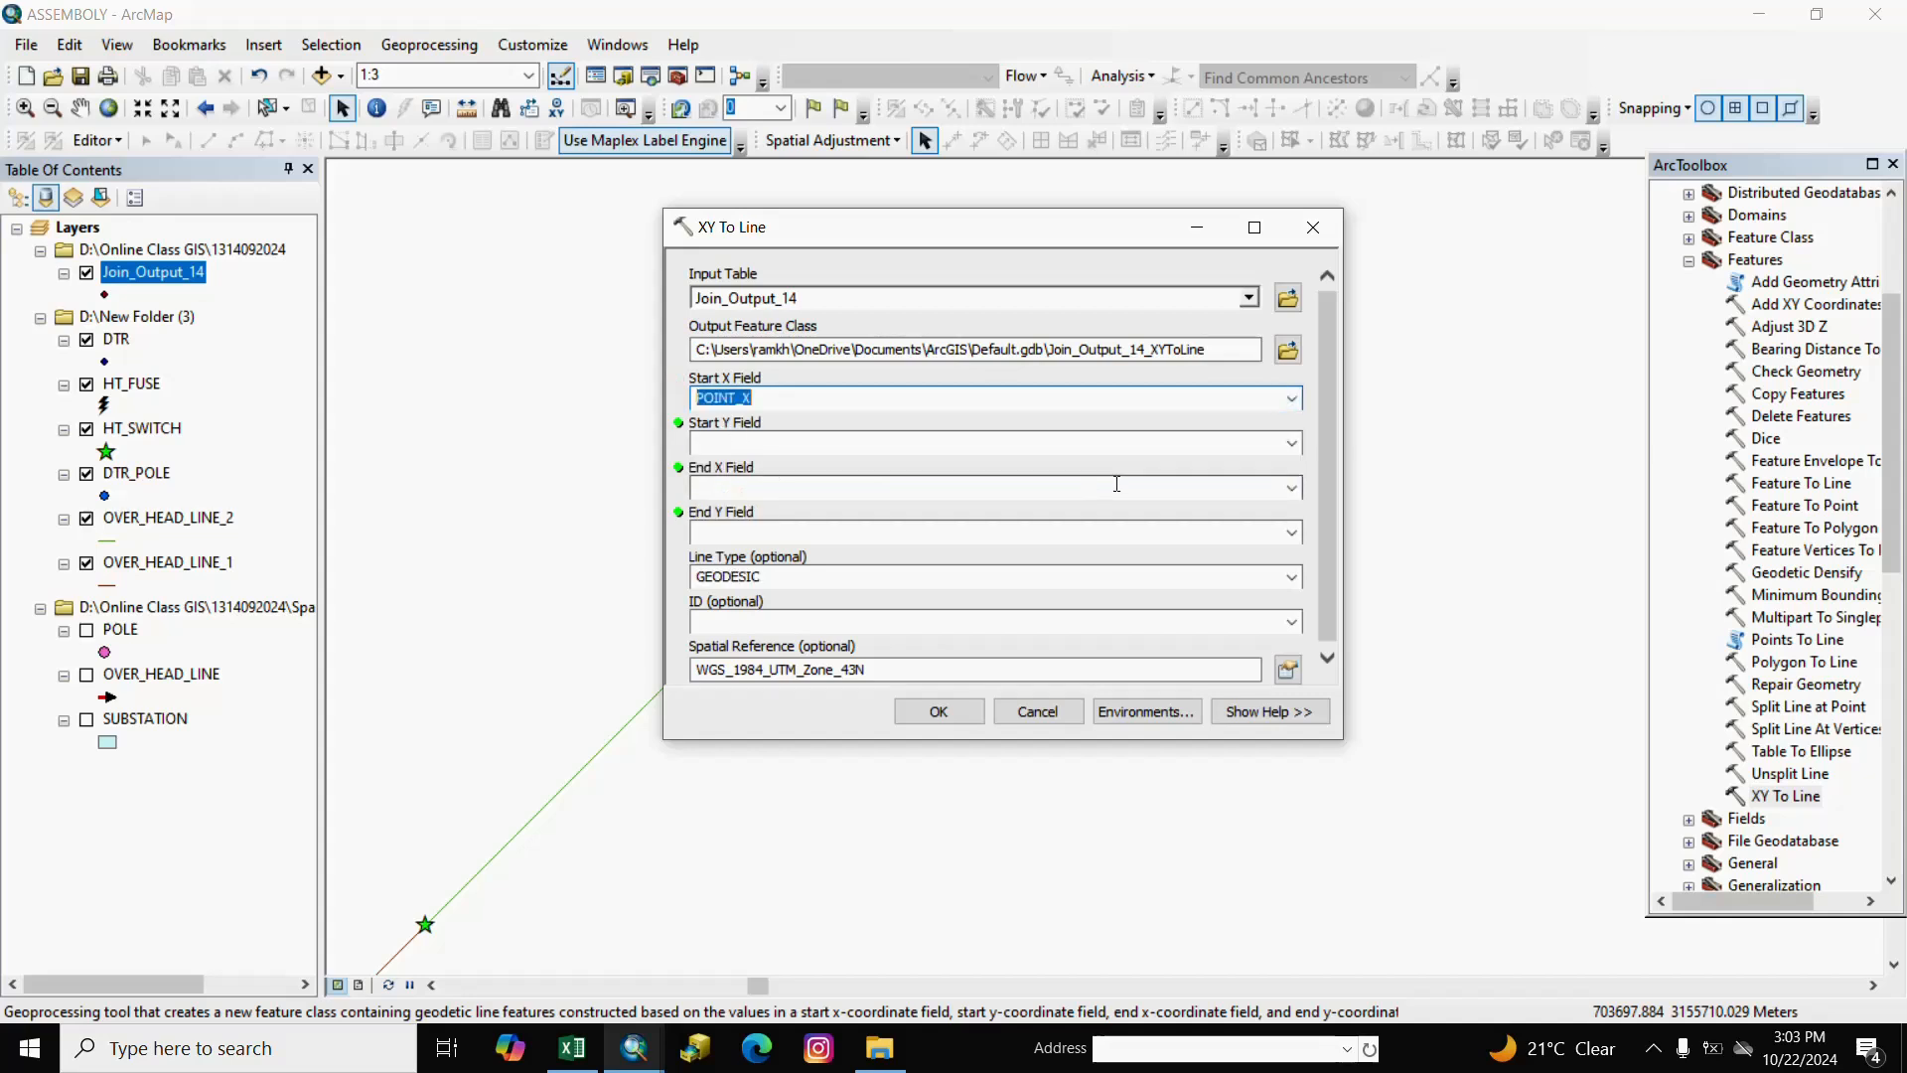
pyautogui.click(1291, 447)
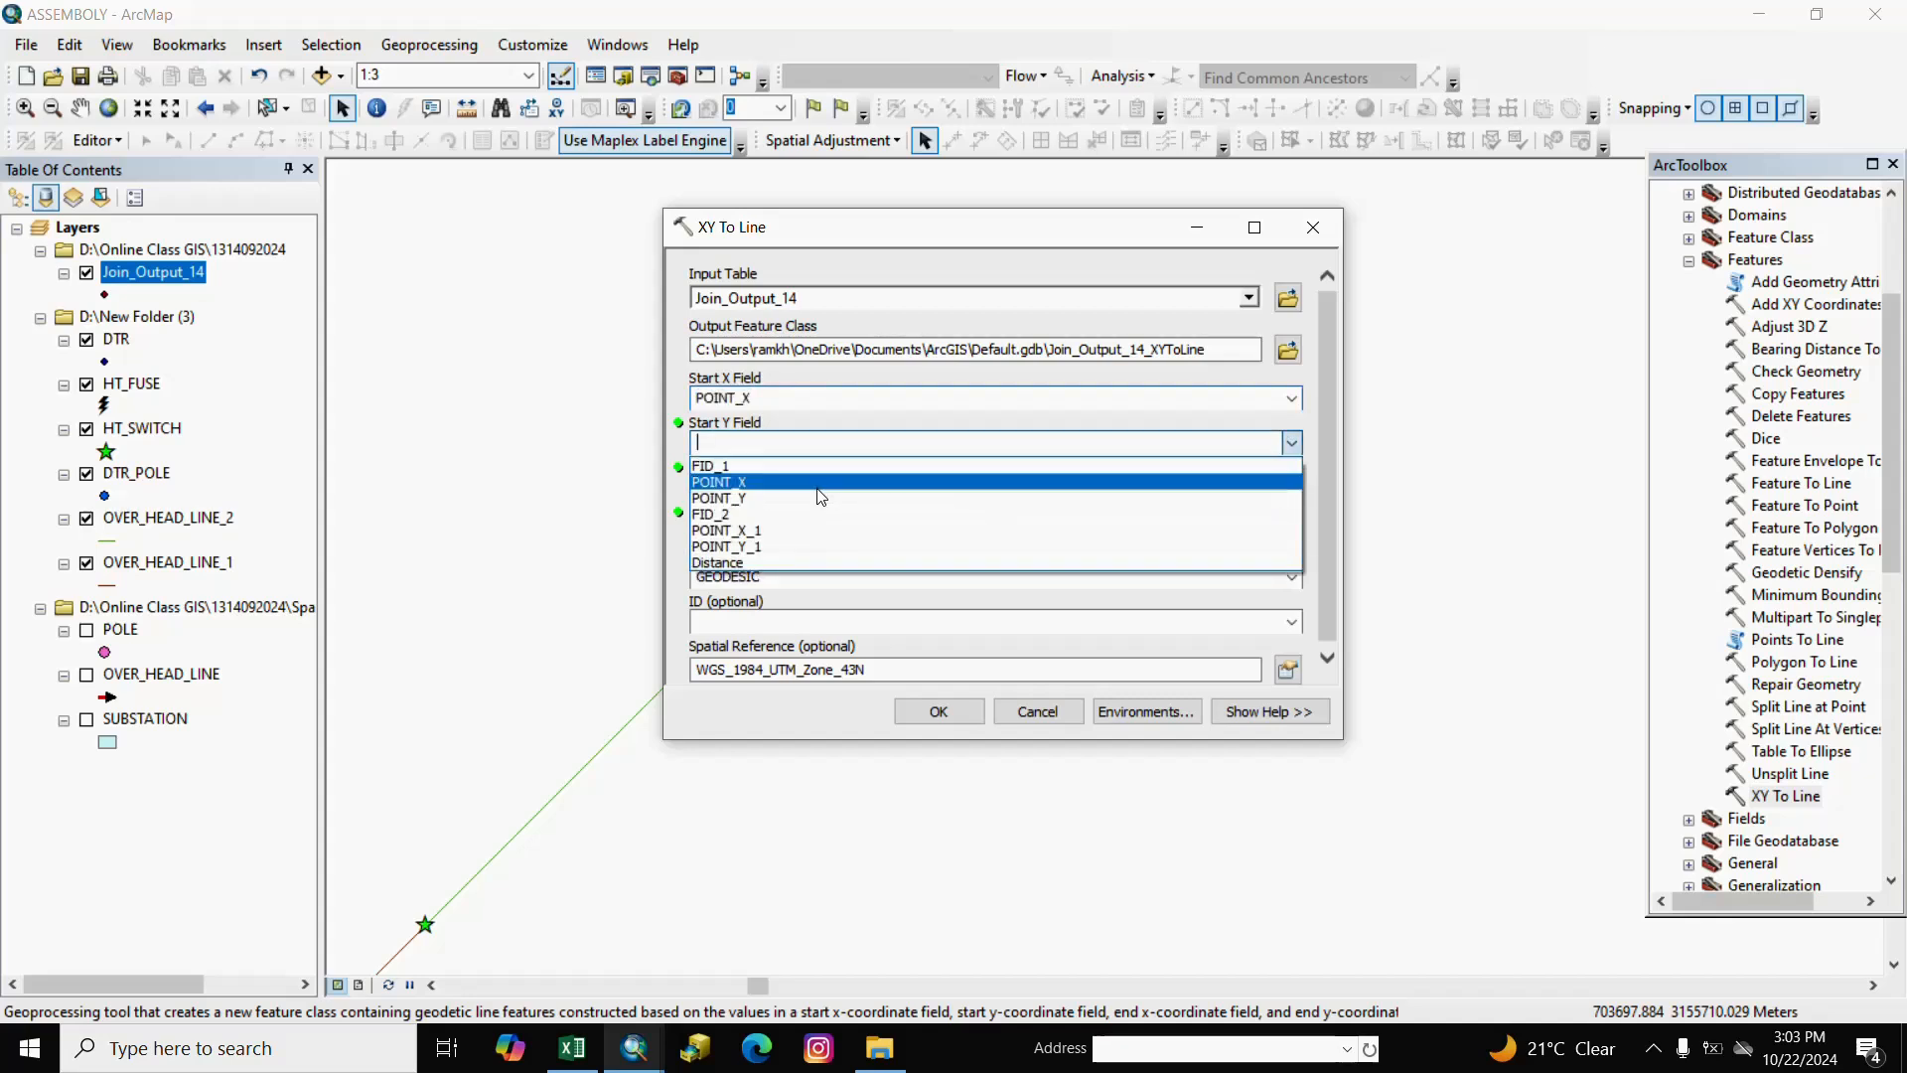
pyautogui.click(729, 499)
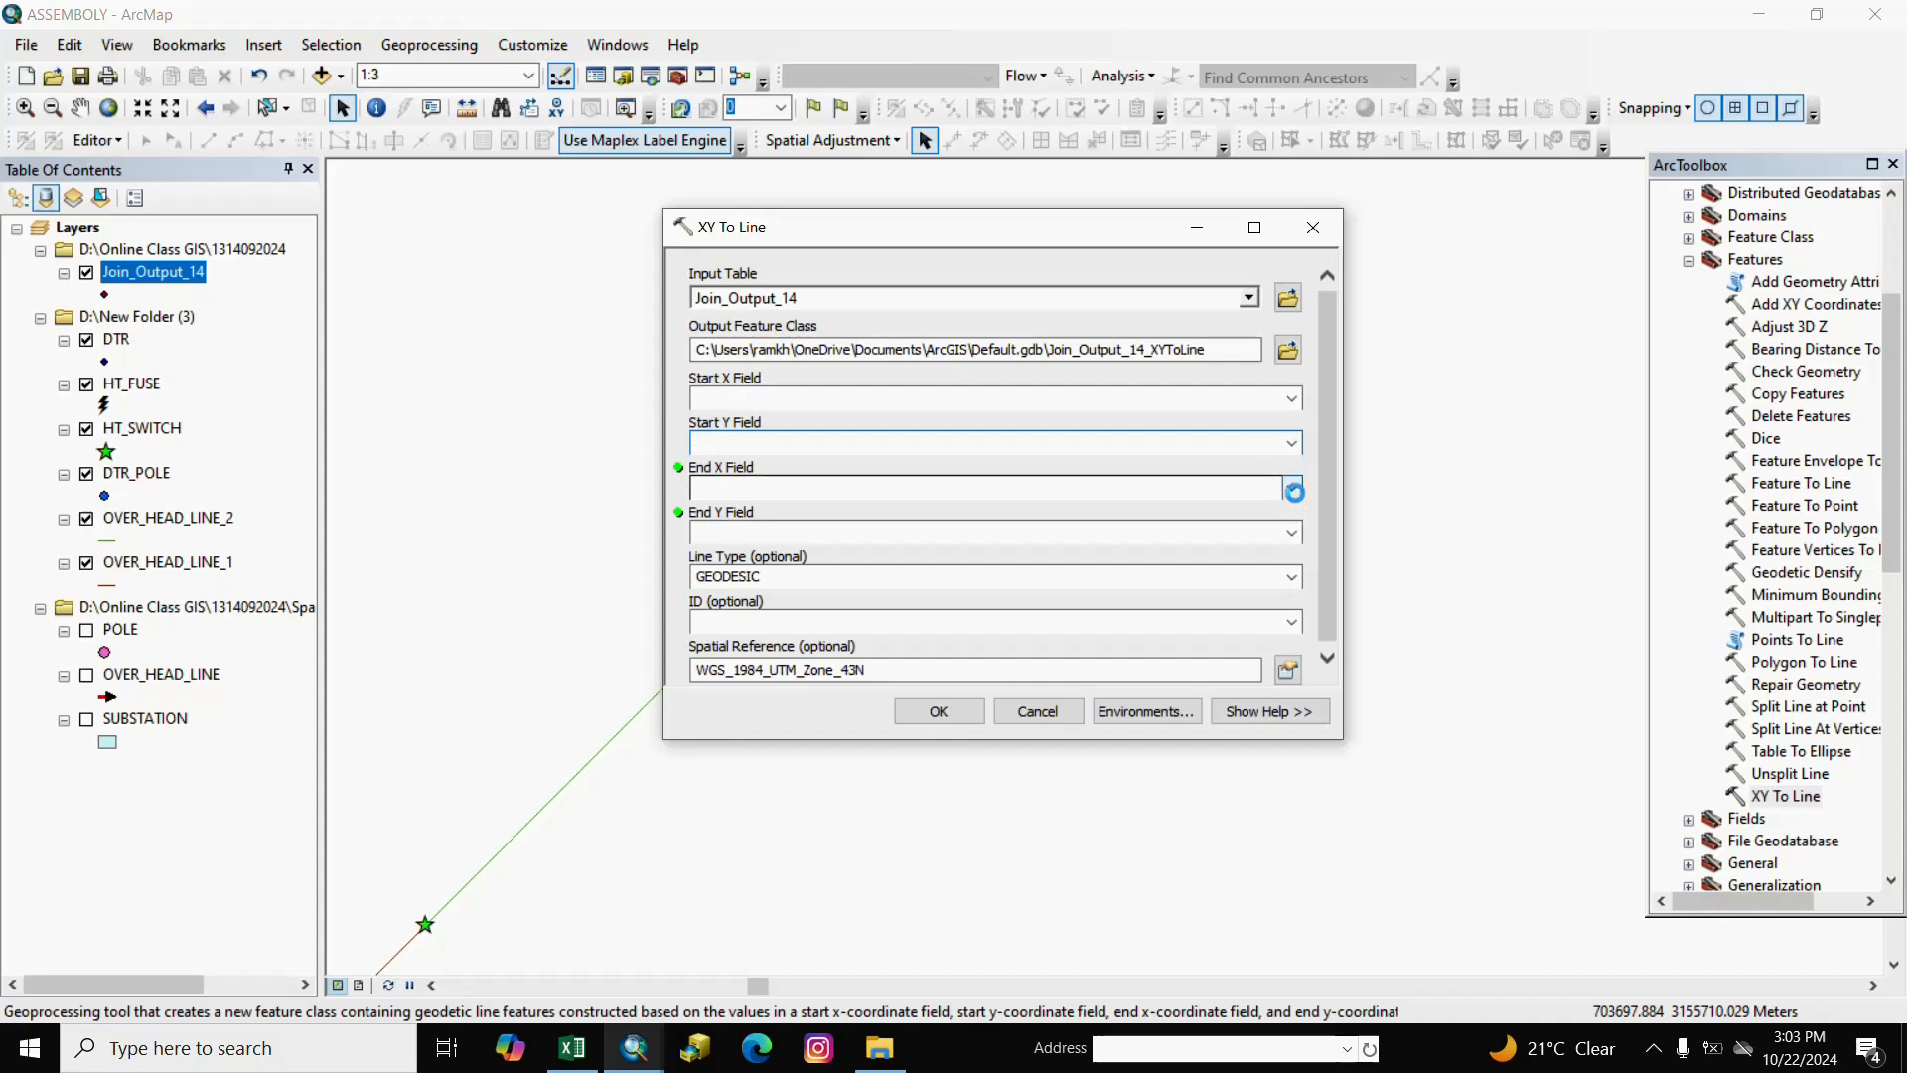
pyautogui.click(1294, 490)
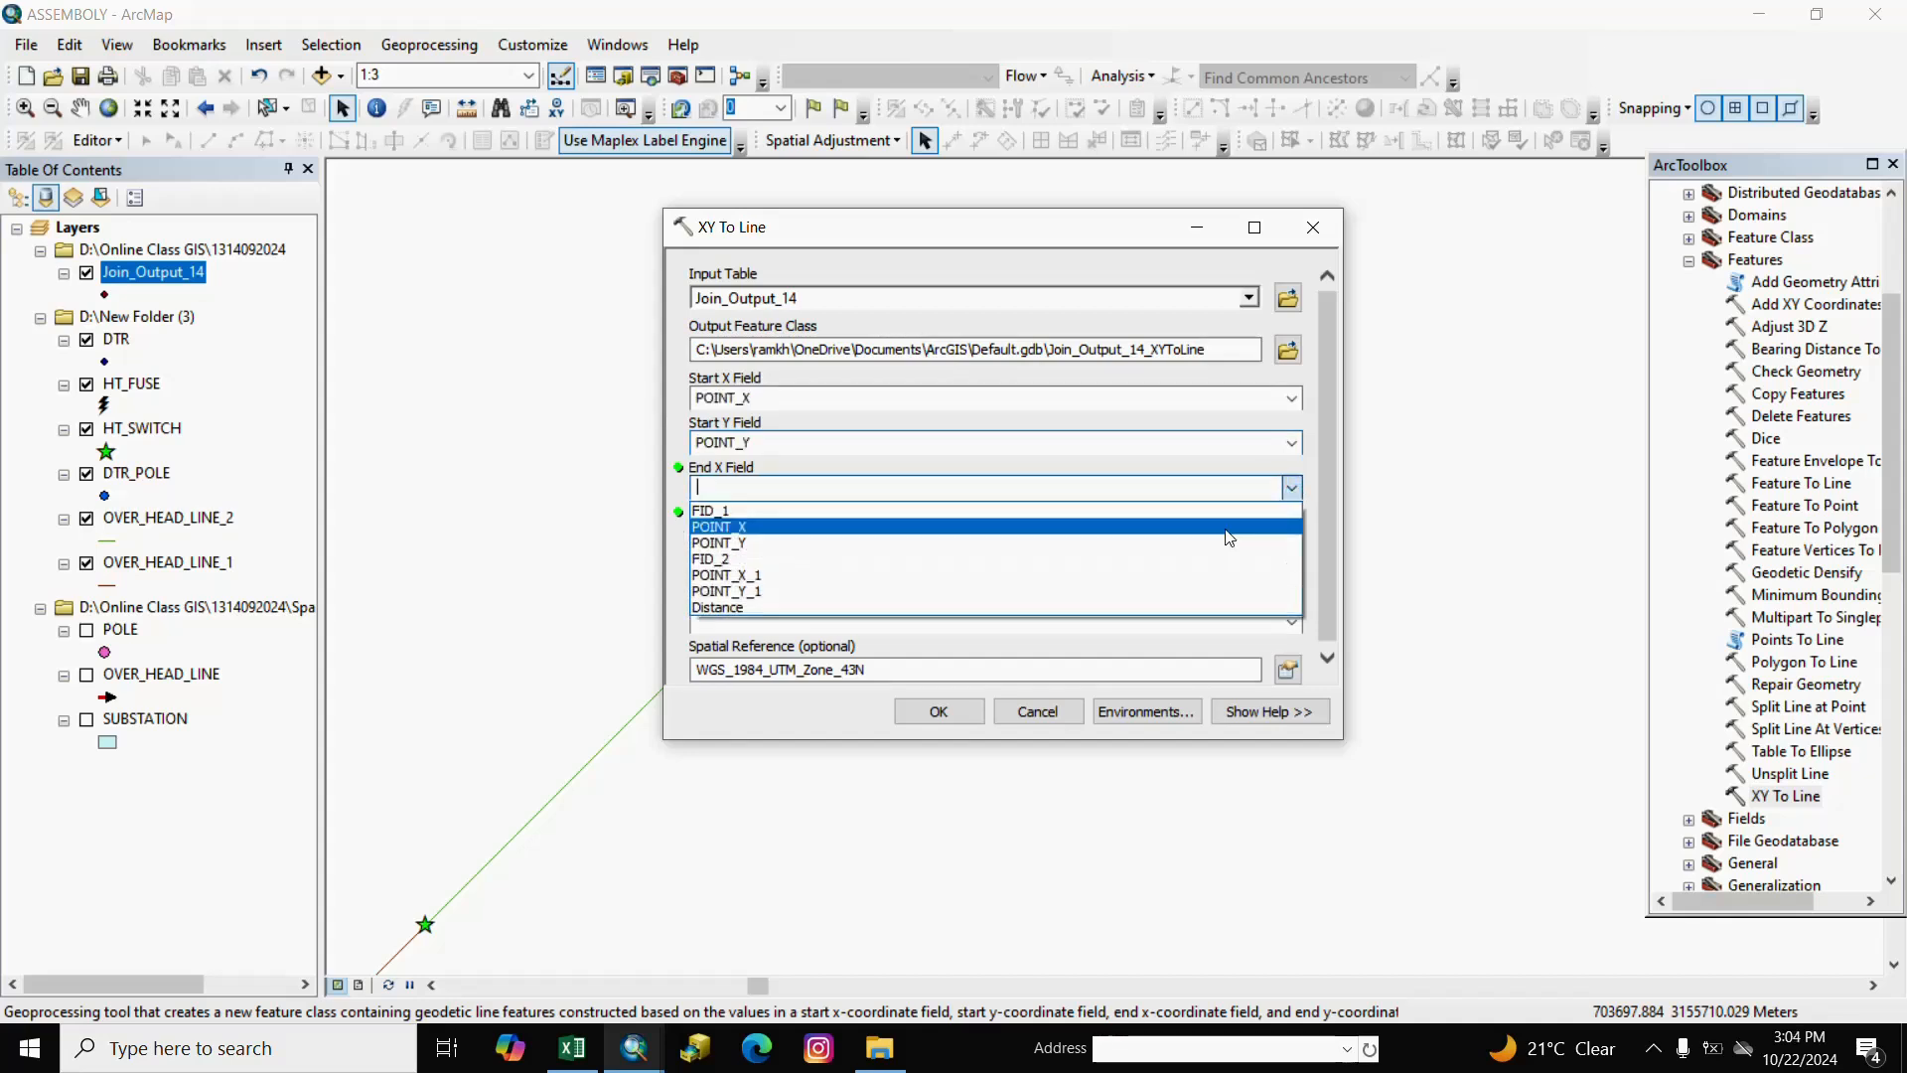
pyautogui.click(736, 581)
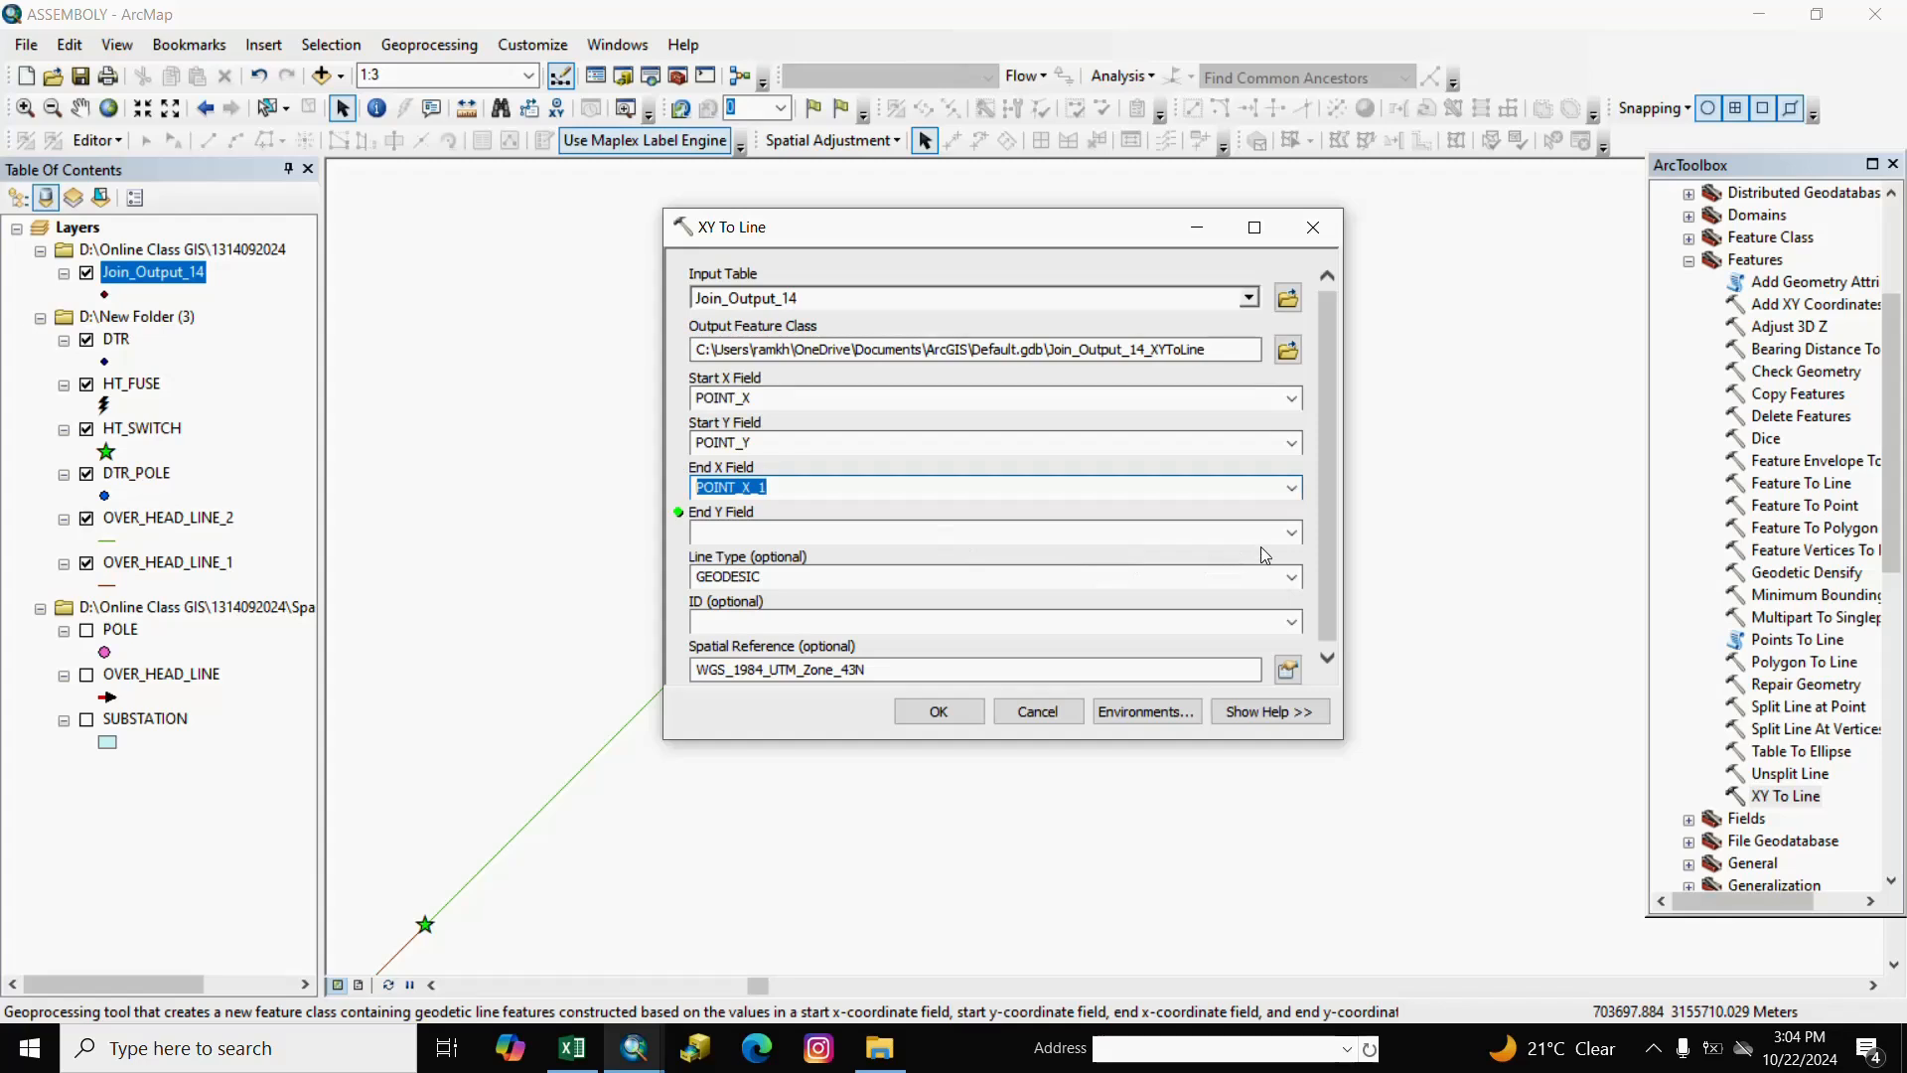
pyautogui.click(1295, 534)
pyautogui.click(1291, 533)
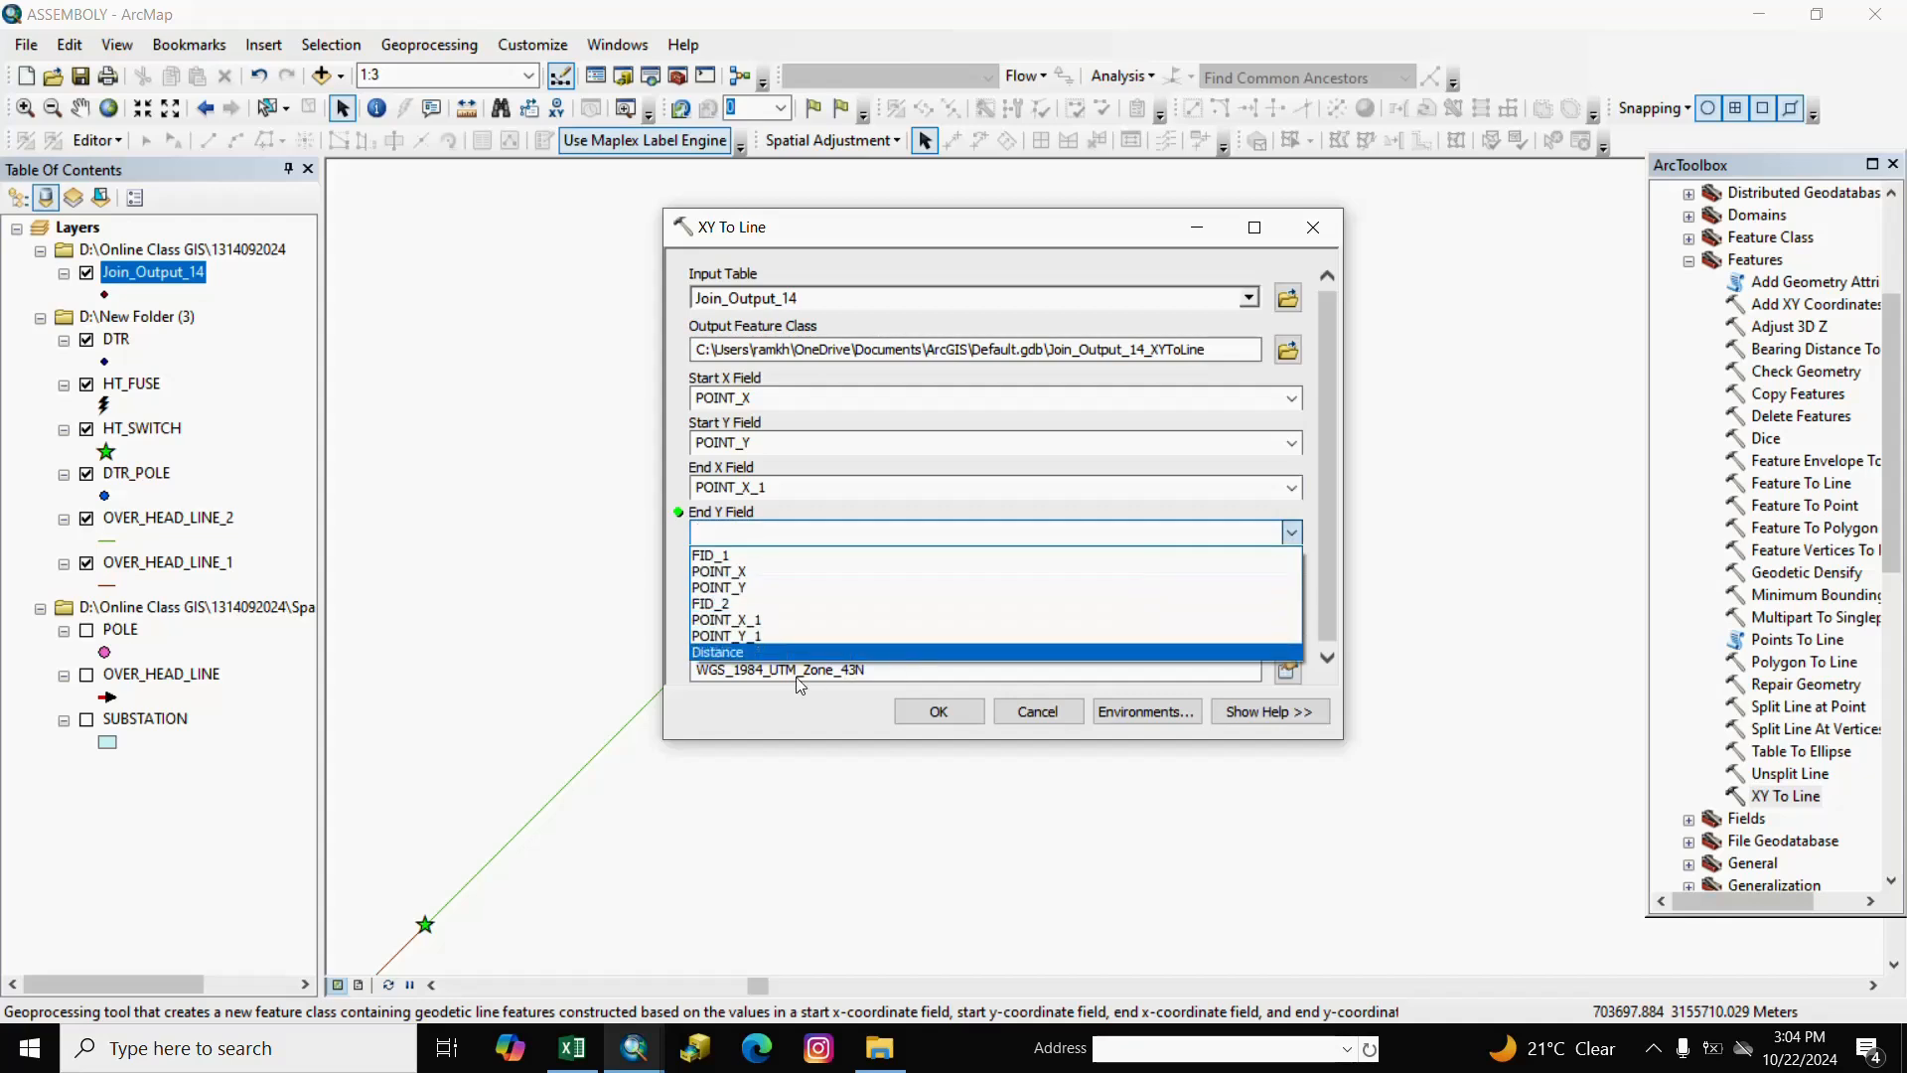
pyautogui.click(730, 638)
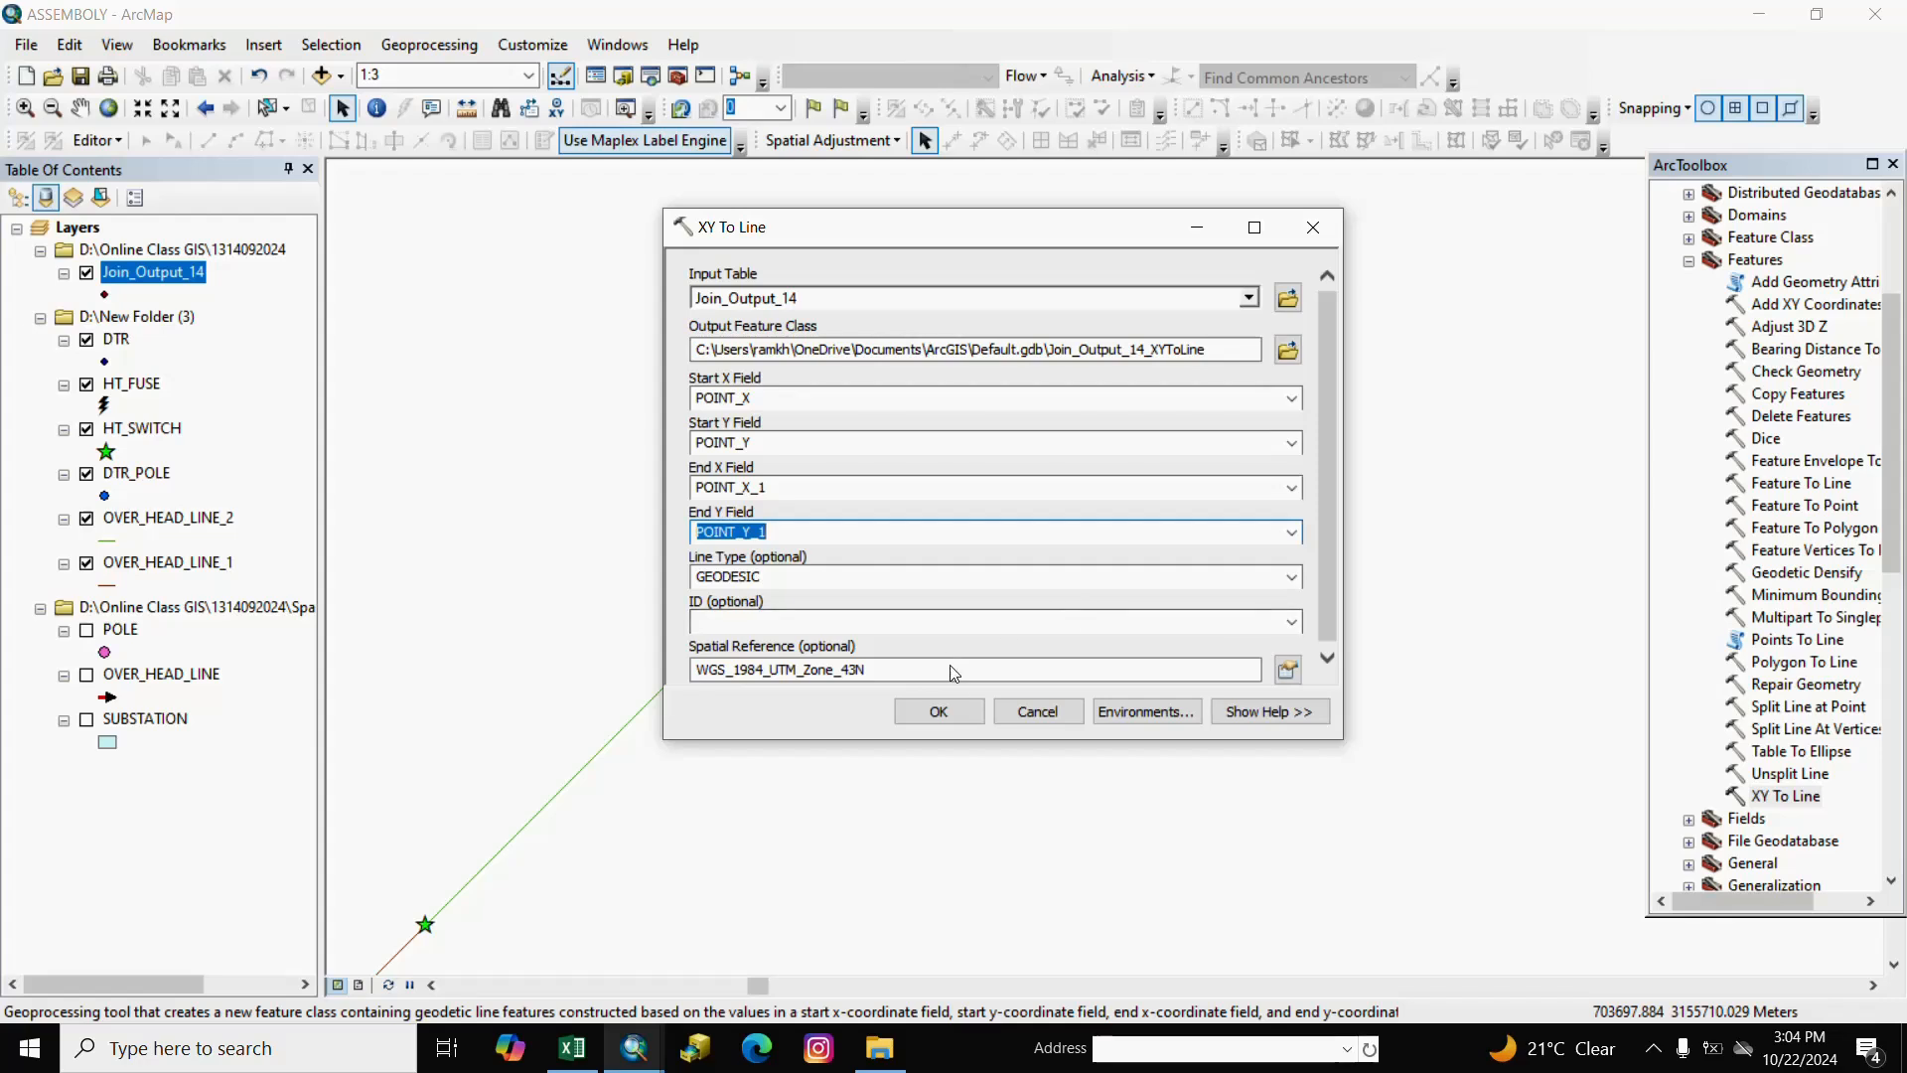
pyautogui.click(938, 712)
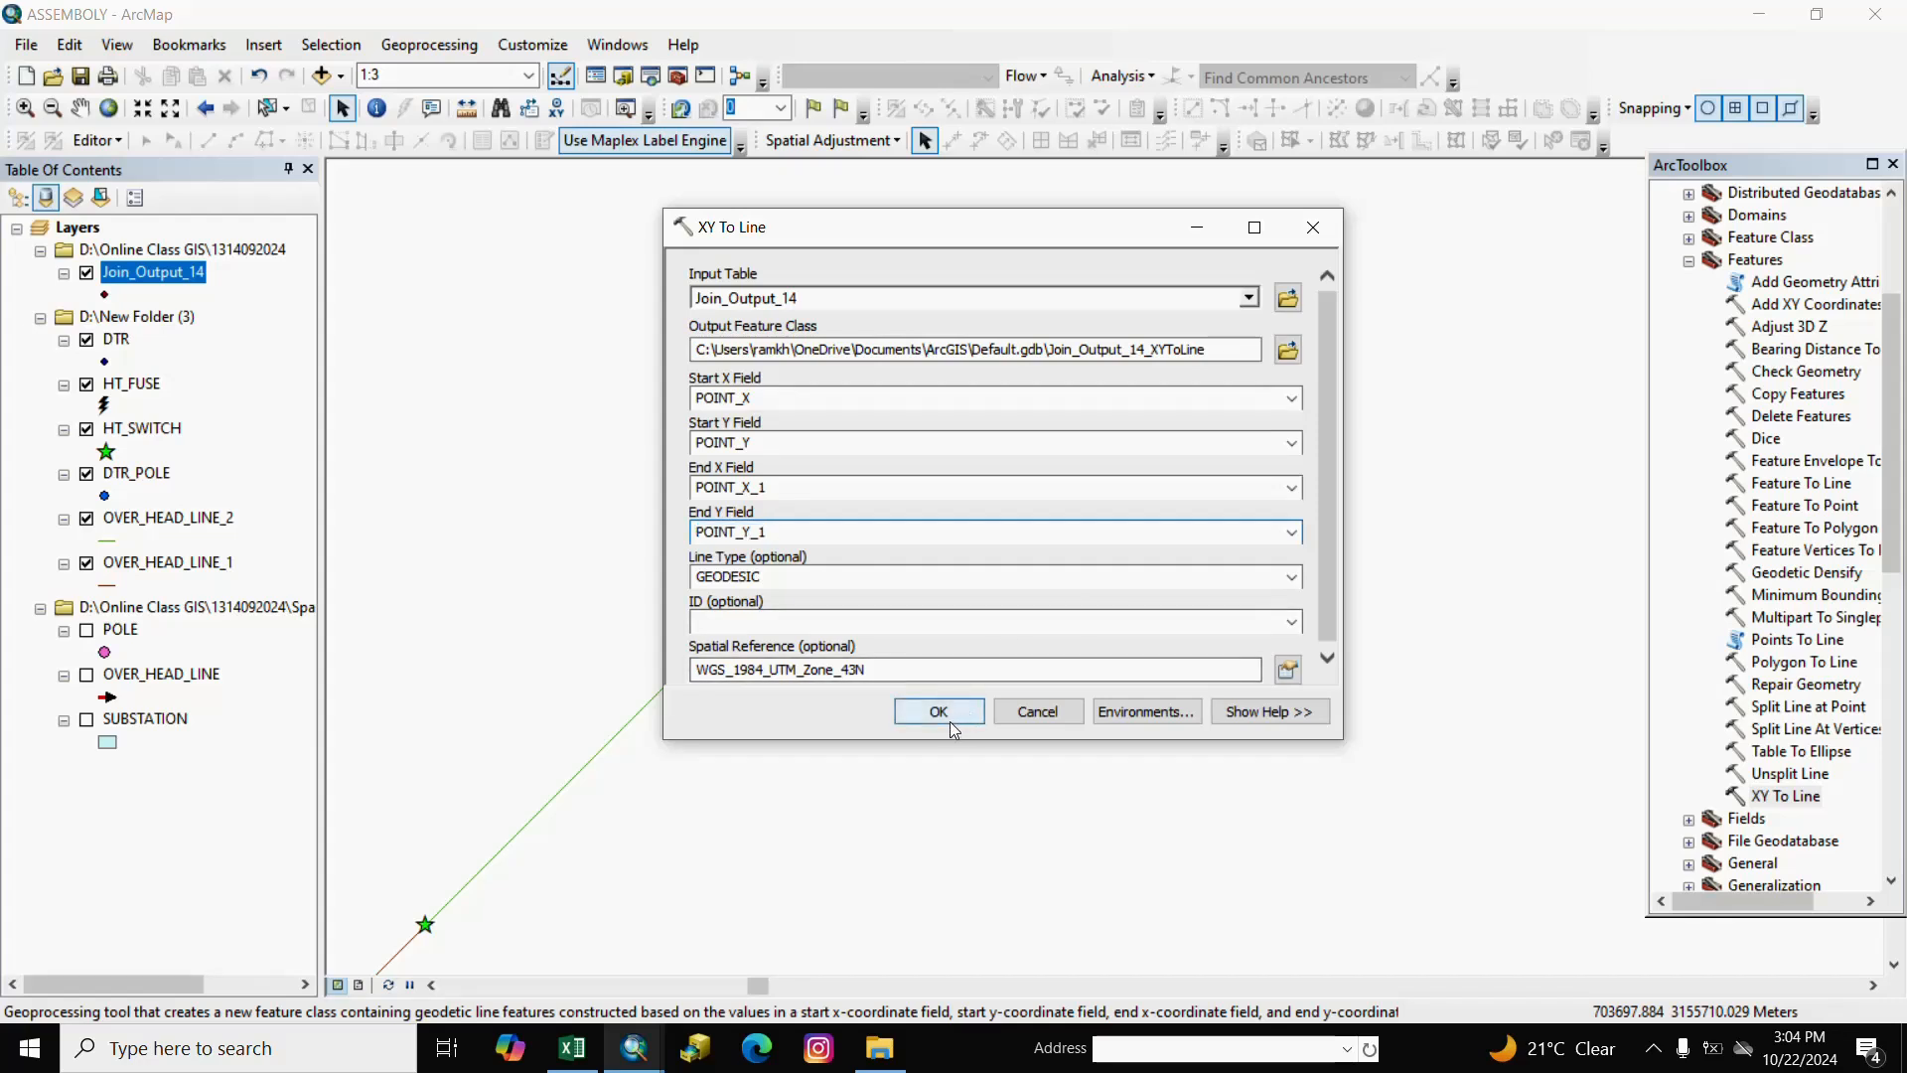
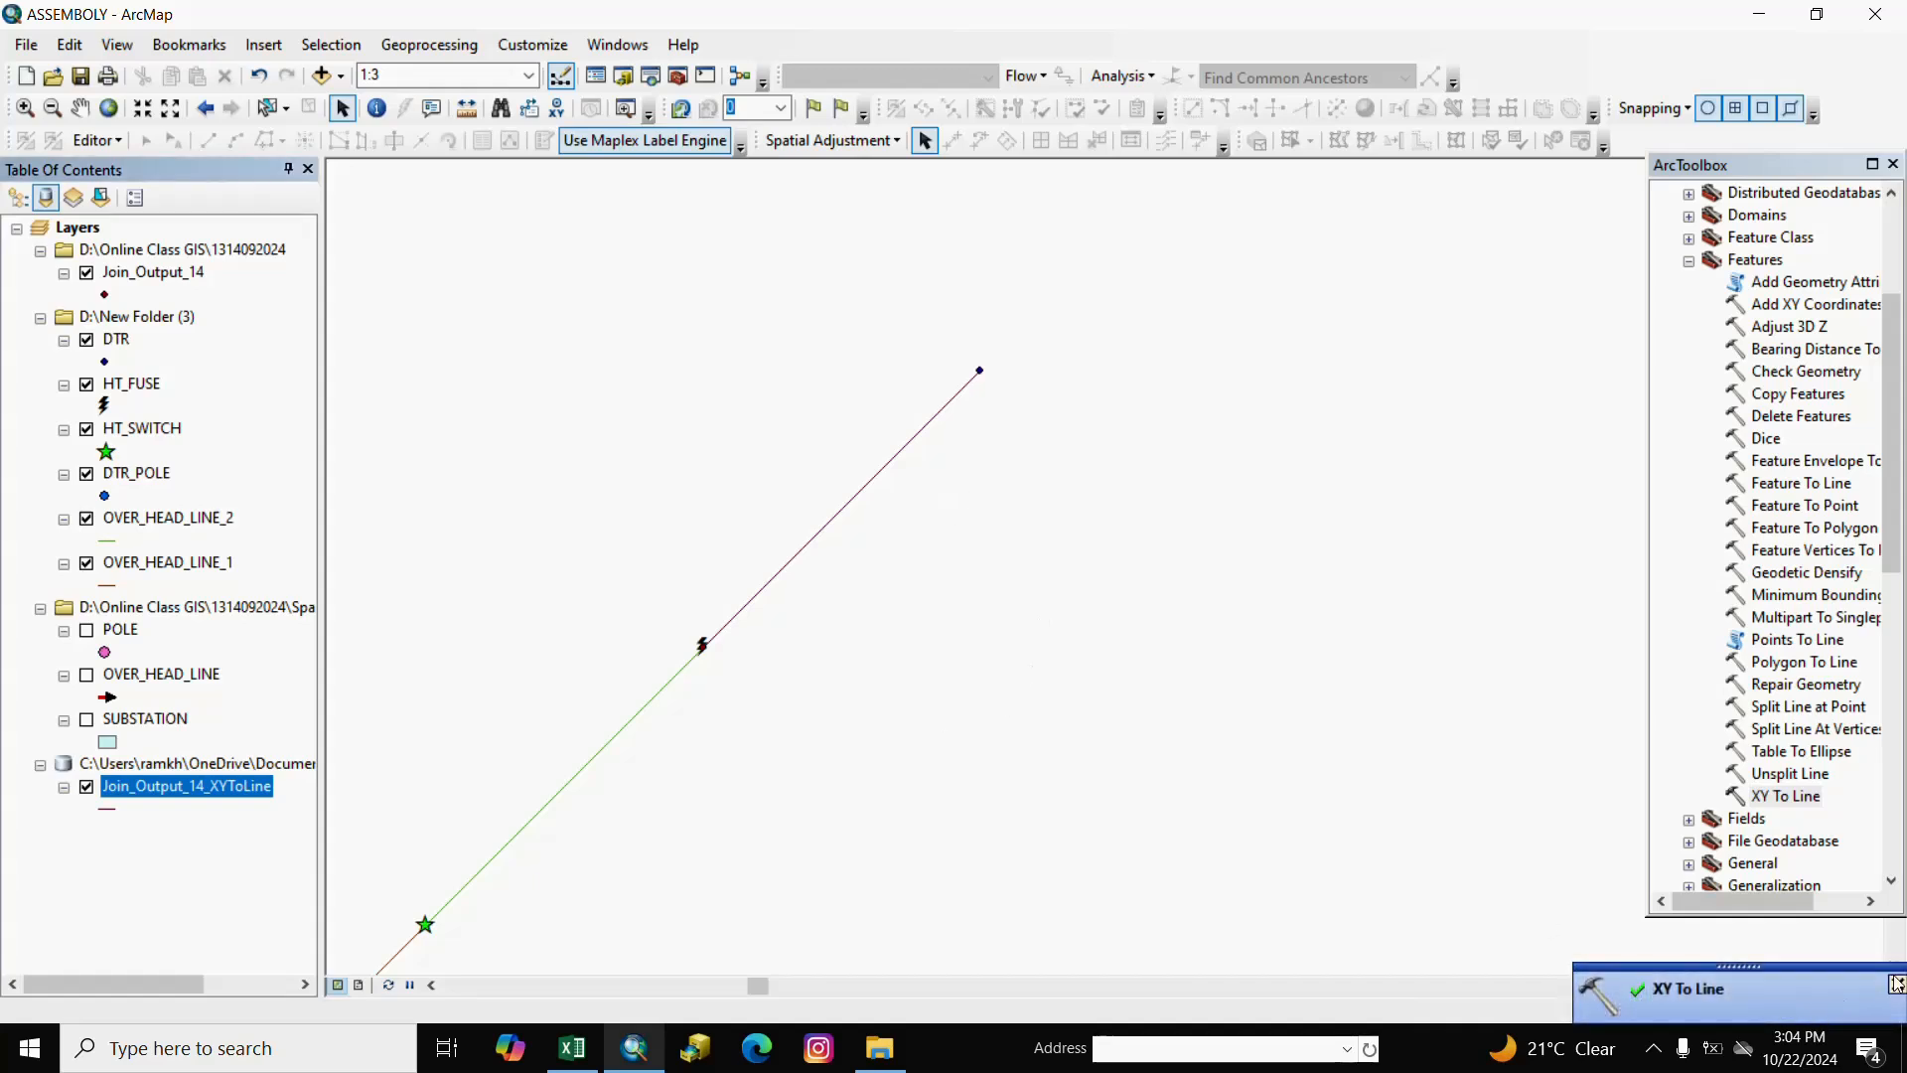
# Export Join_Output_14_XYToLine as OVER_HEAD_LINE_3.shp and add it to the map.
pyautogui.click(190, 870)
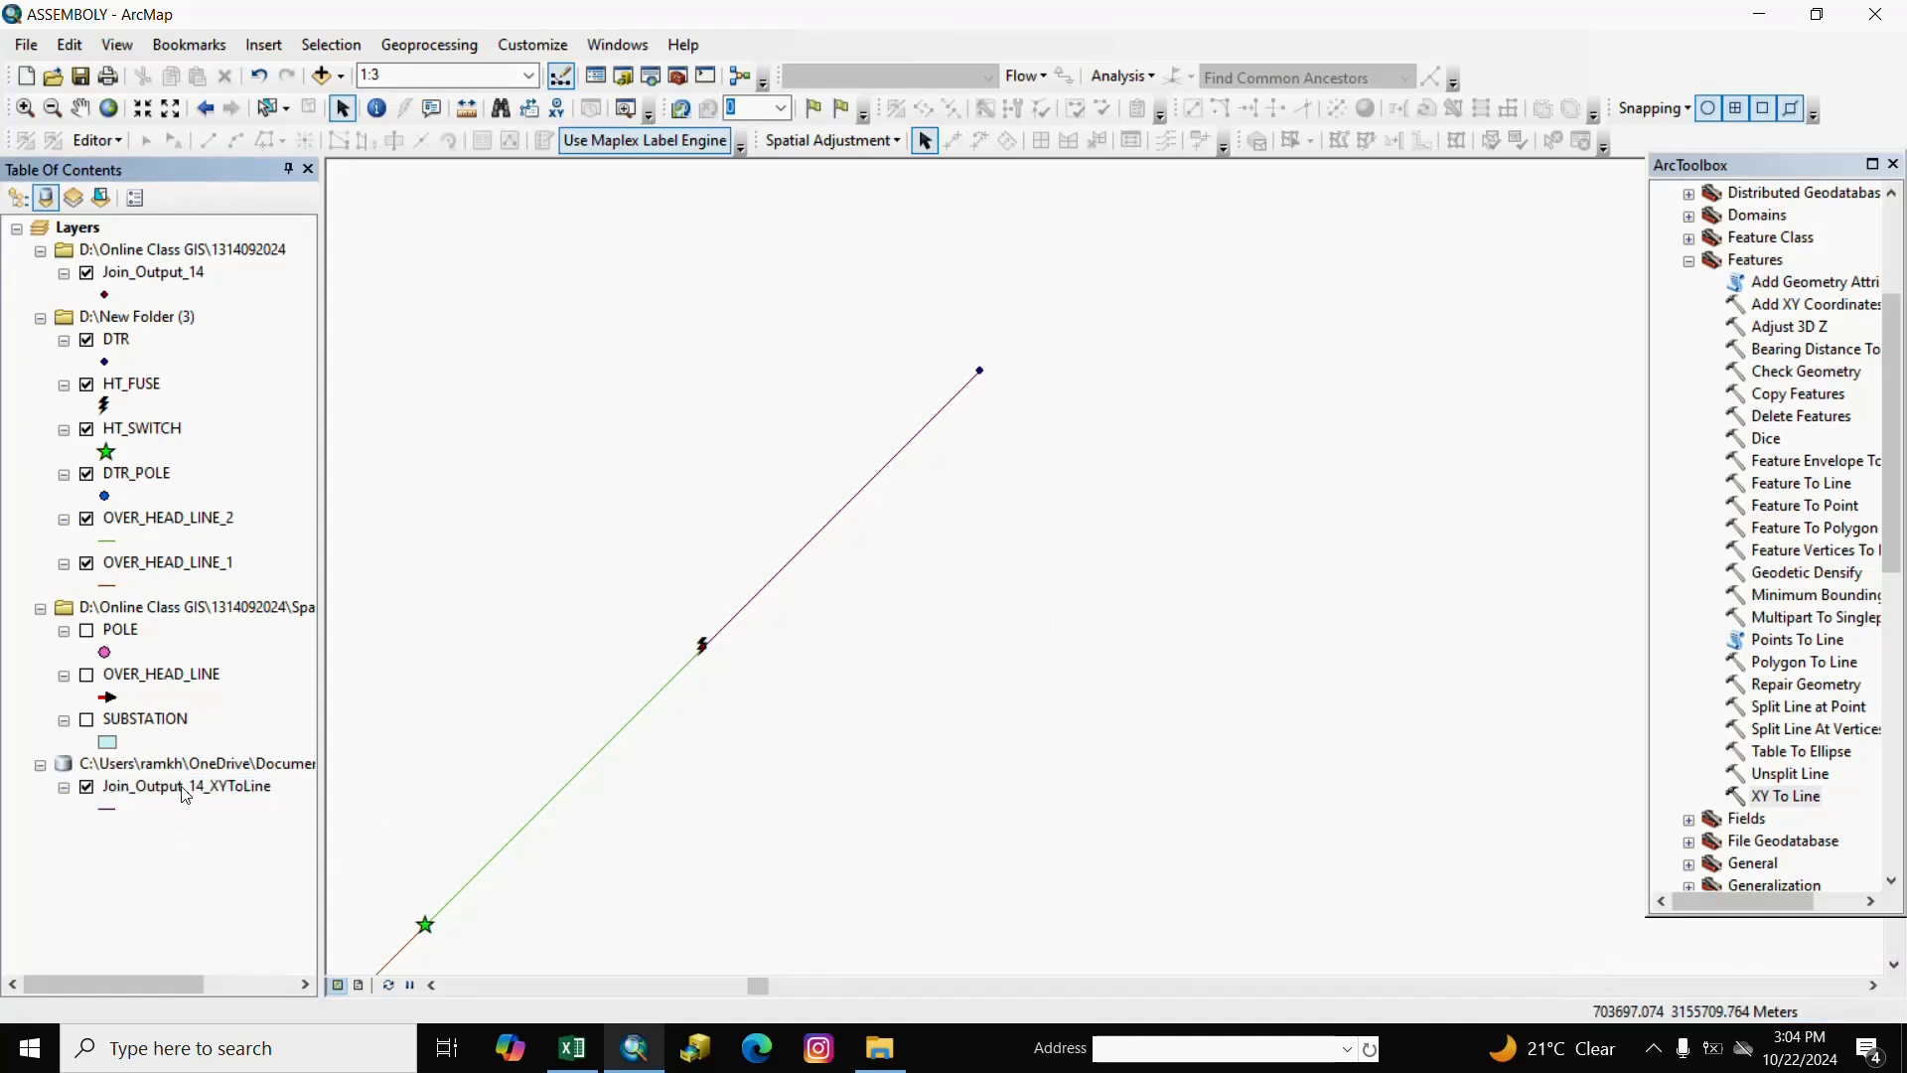
pyautogui.rightClick(184, 791)
pyautogui.moveTo(480, 686)
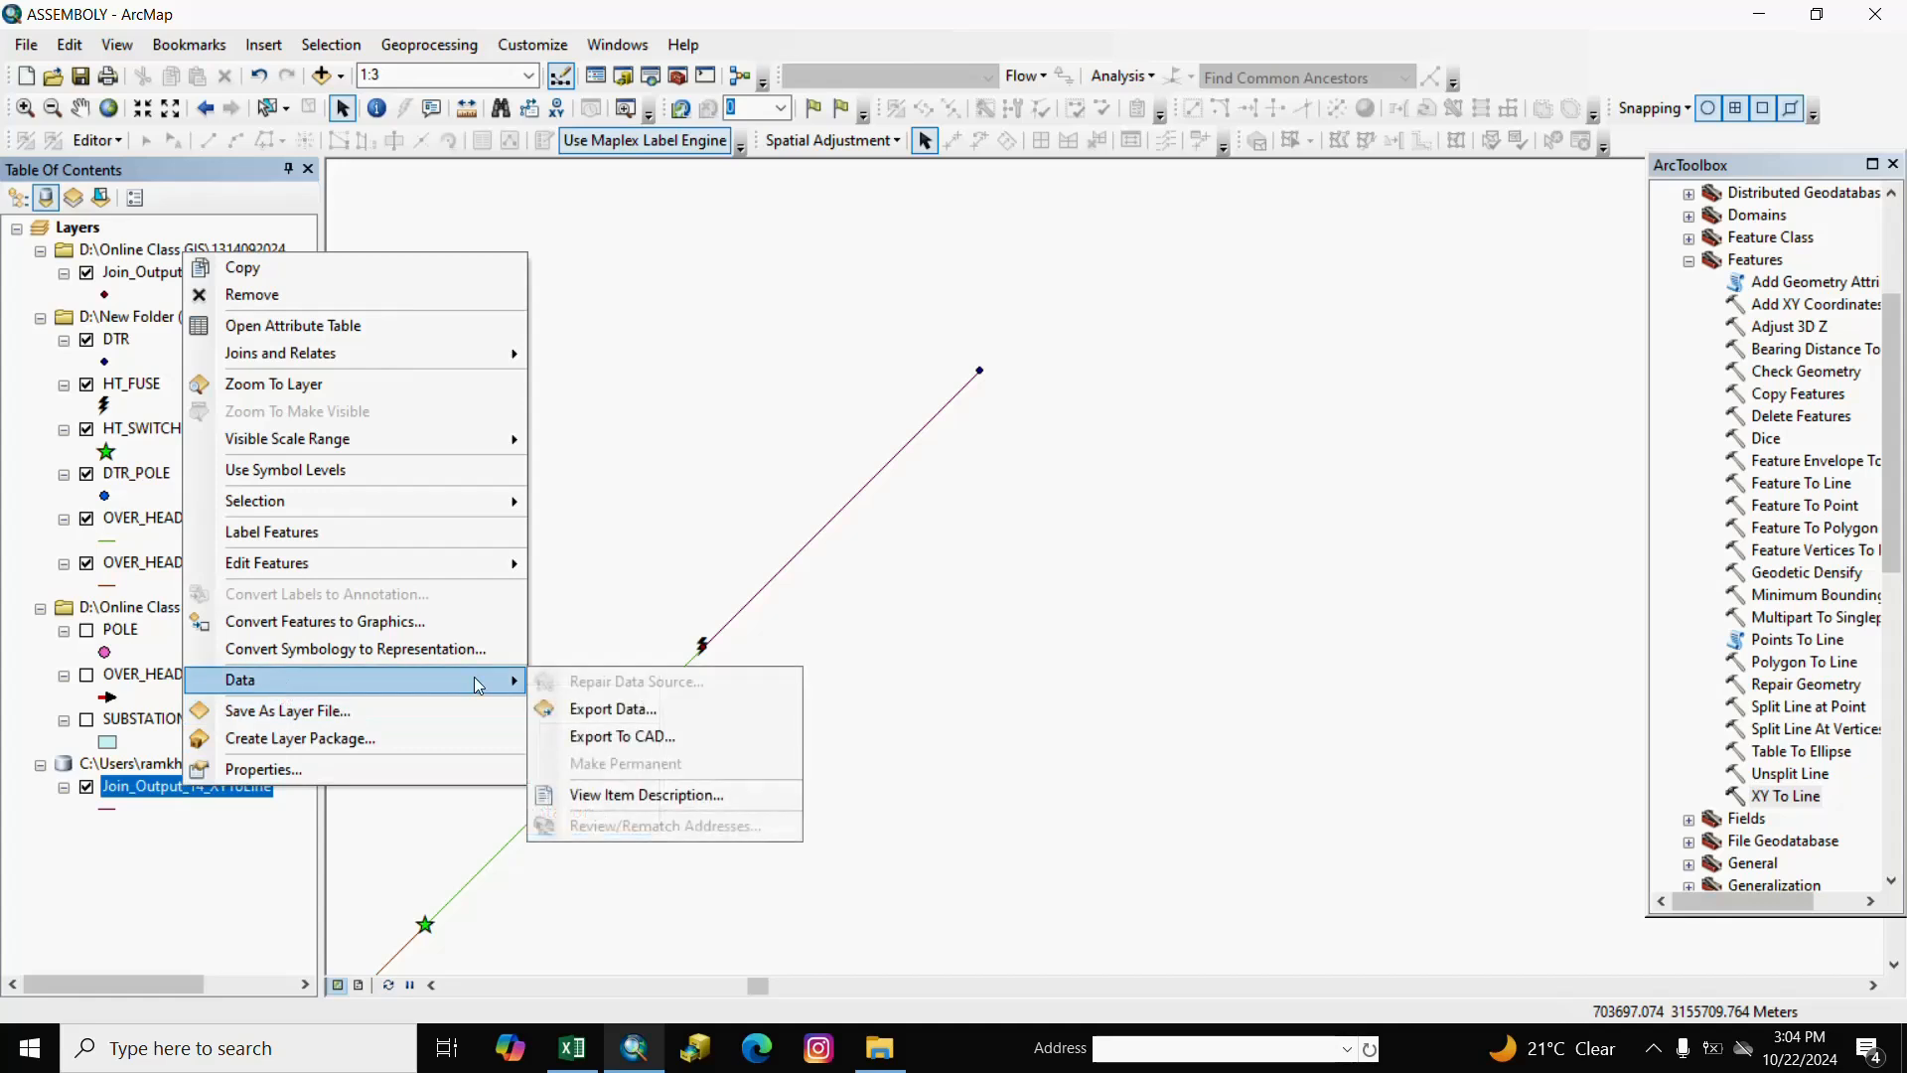
pyautogui.click(592, 707)
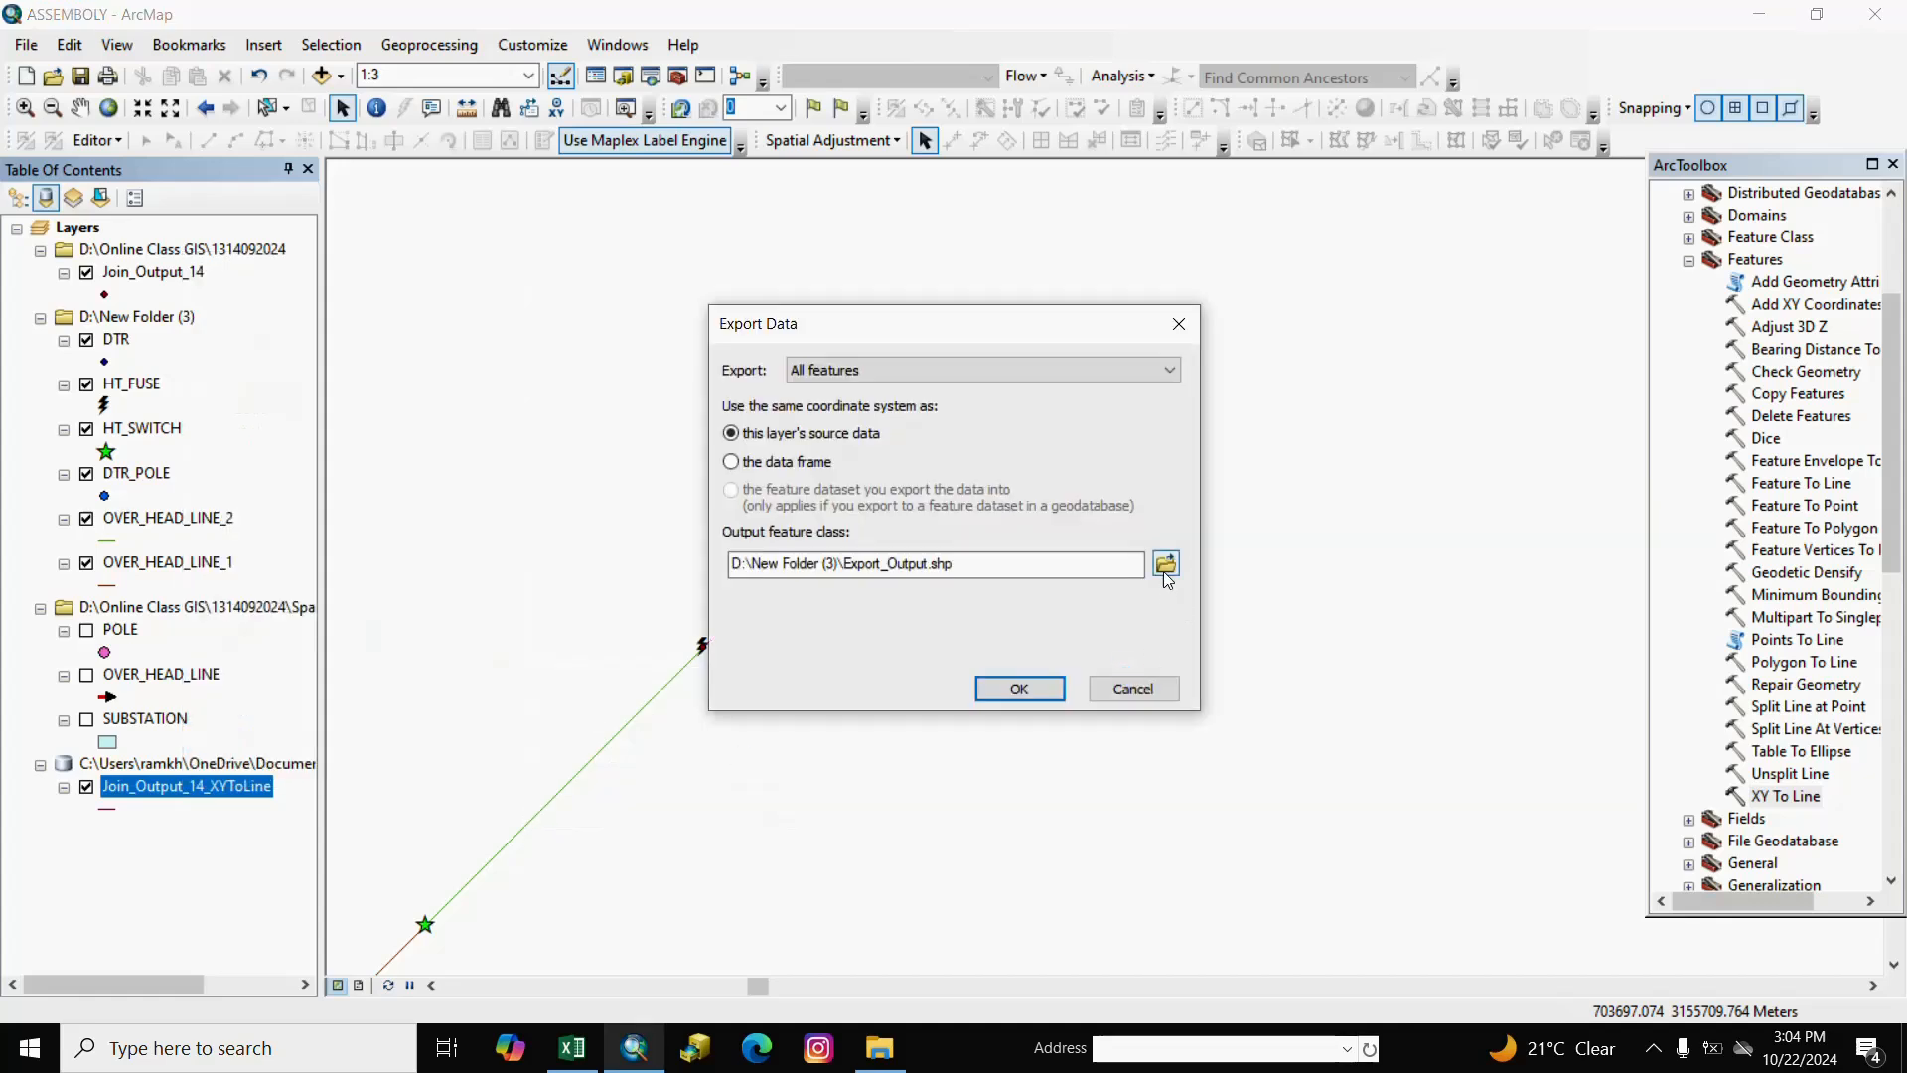
pyautogui.click(1164, 566)
pyautogui.click(719, 398)
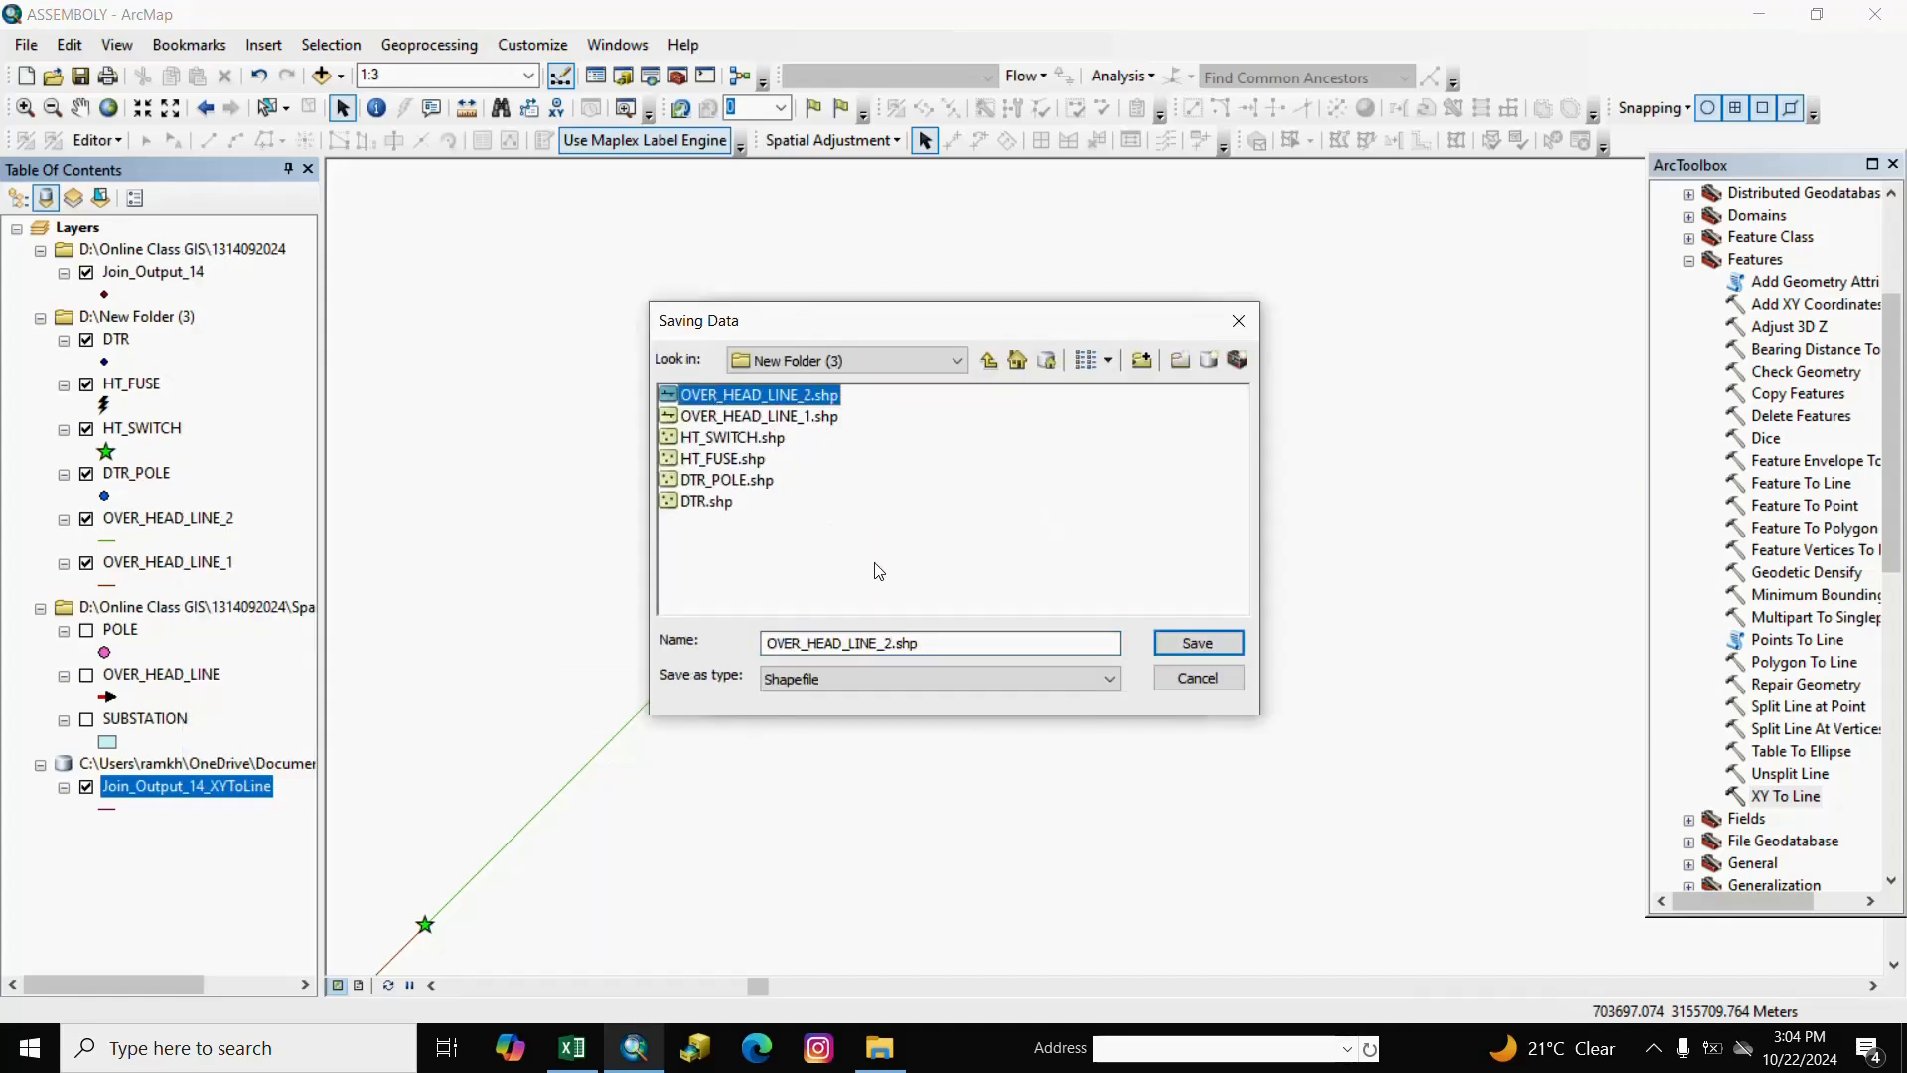
pyautogui.click(892, 642)
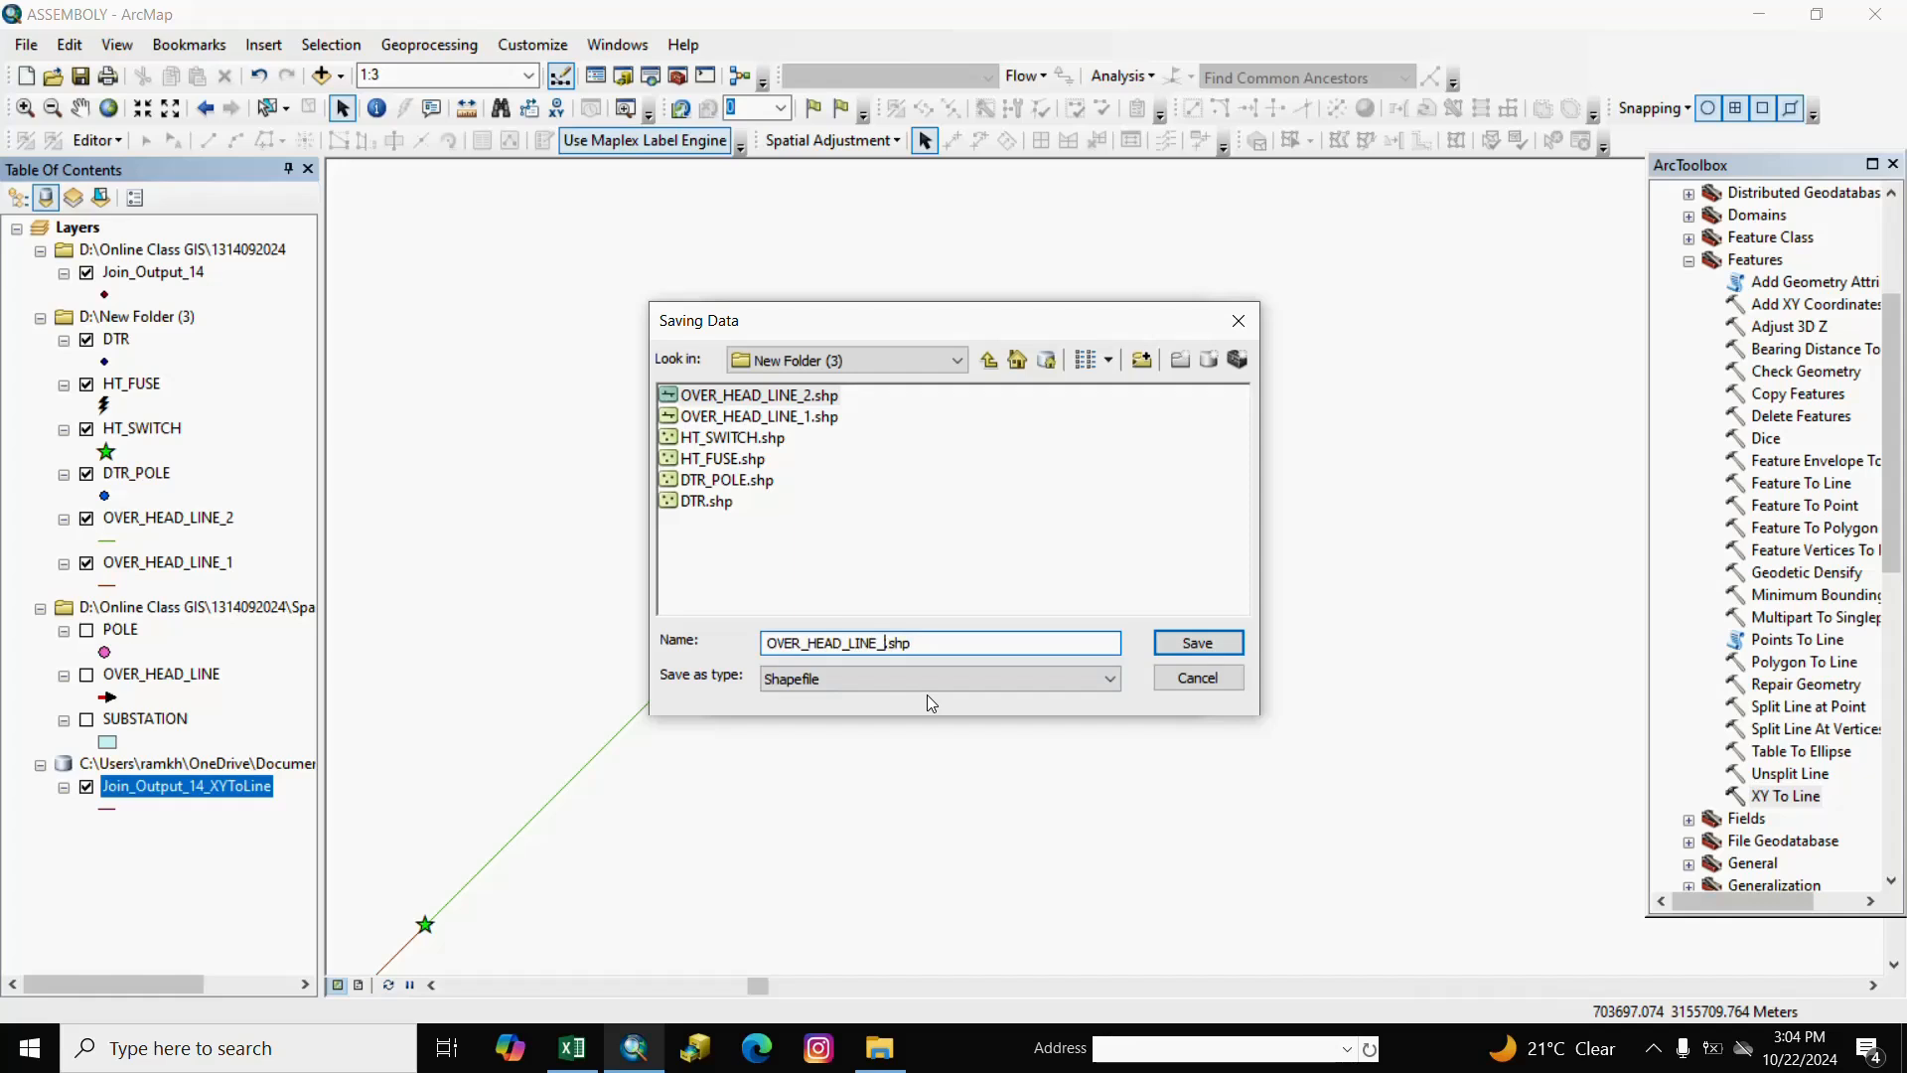
pyautogui.write('3')
pyautogui.click(1182, 641)
pyautogui.click(1031, 695)
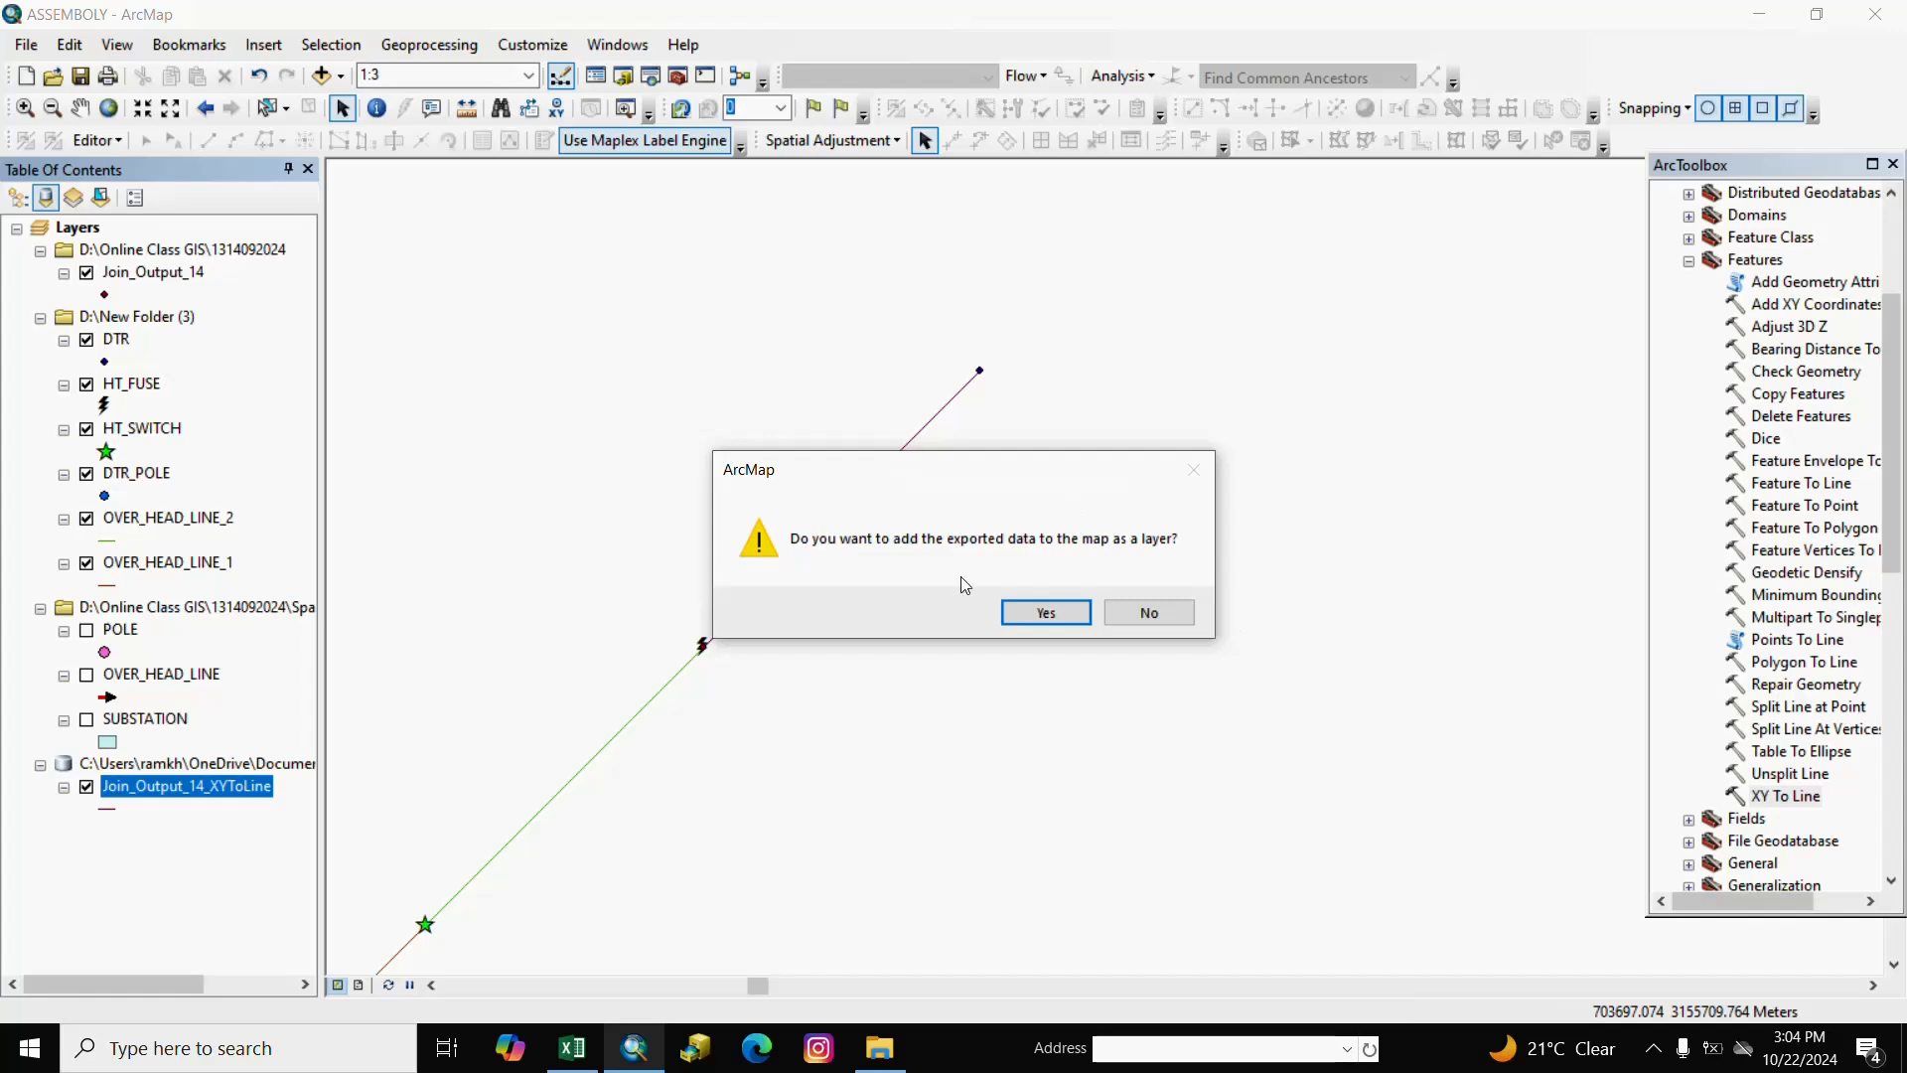
pyautogui.click(1046, 613)
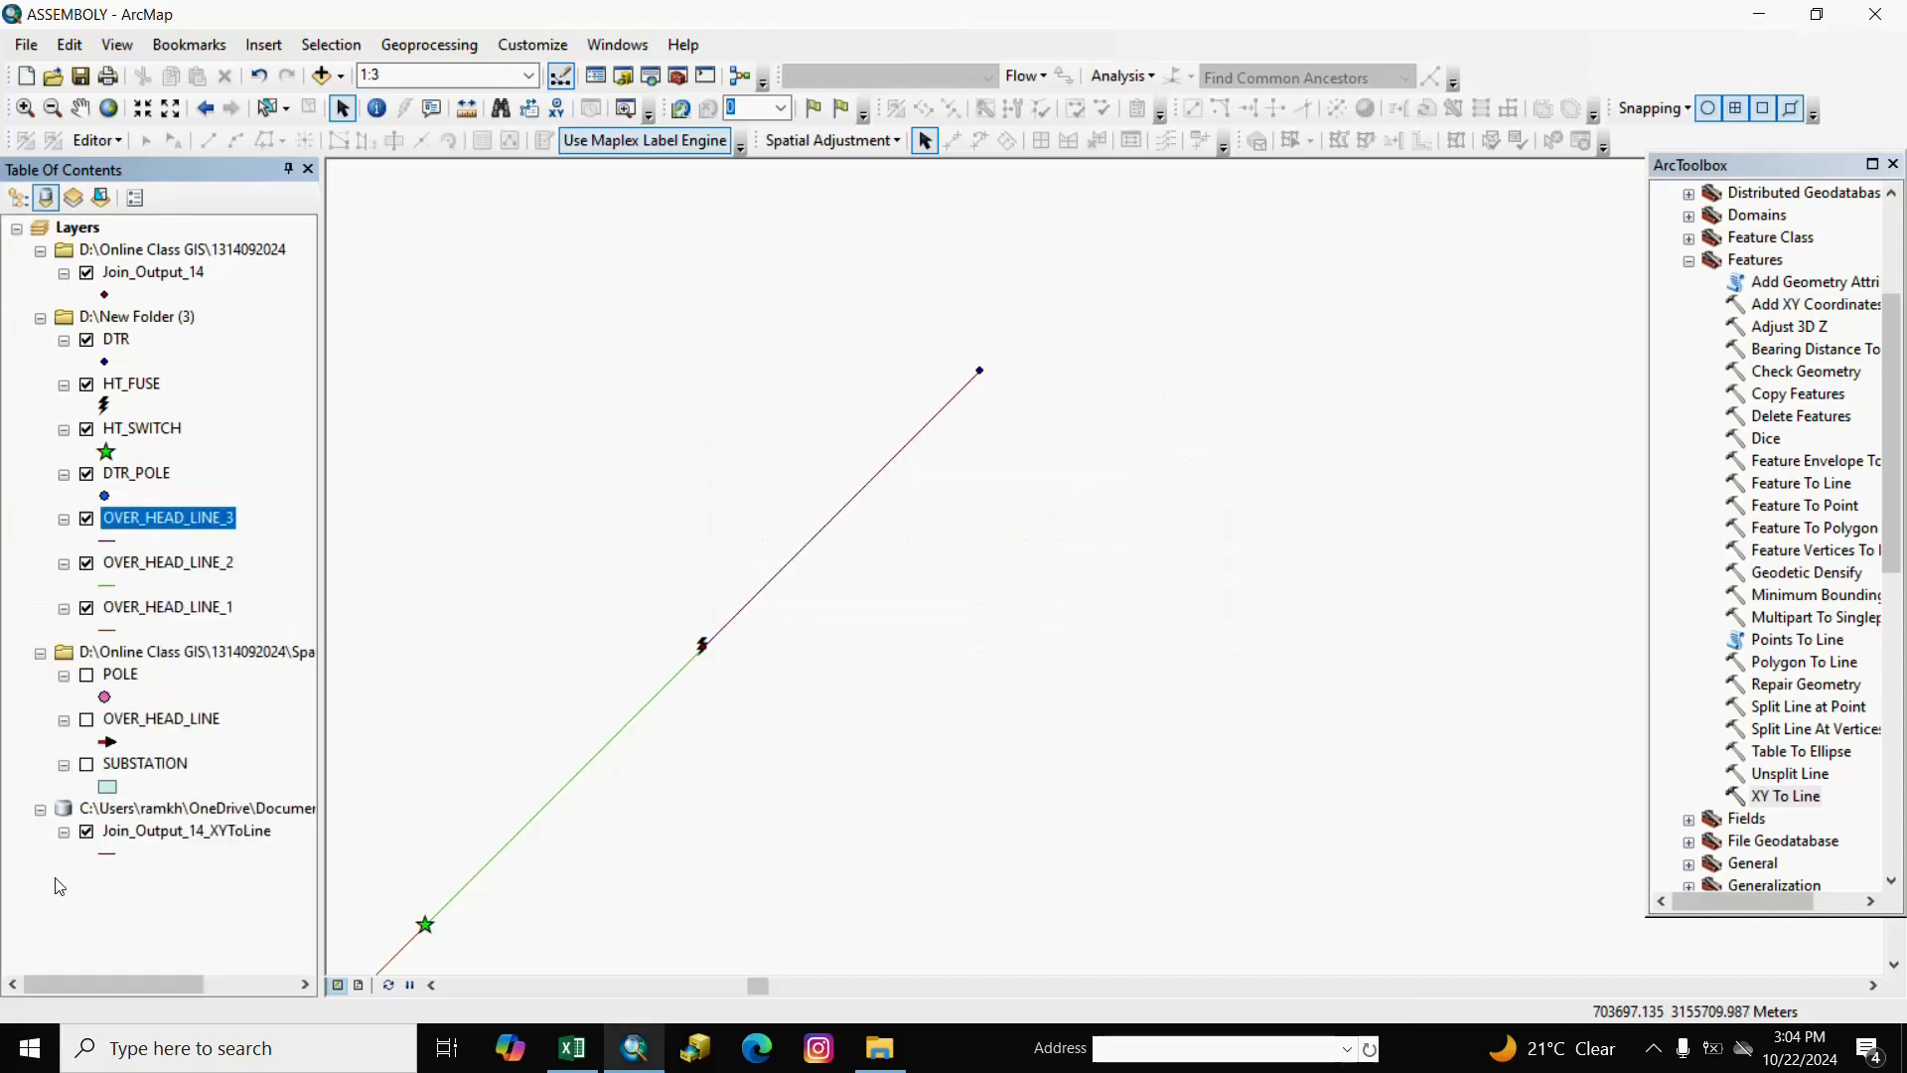
# Remove the temporary geodatabase group and the Join_Output_14 group from the map.
pyautogui.click(159, 810)
pyautogui.rightClick(159, 810)
pyautogui.click(194, 827)
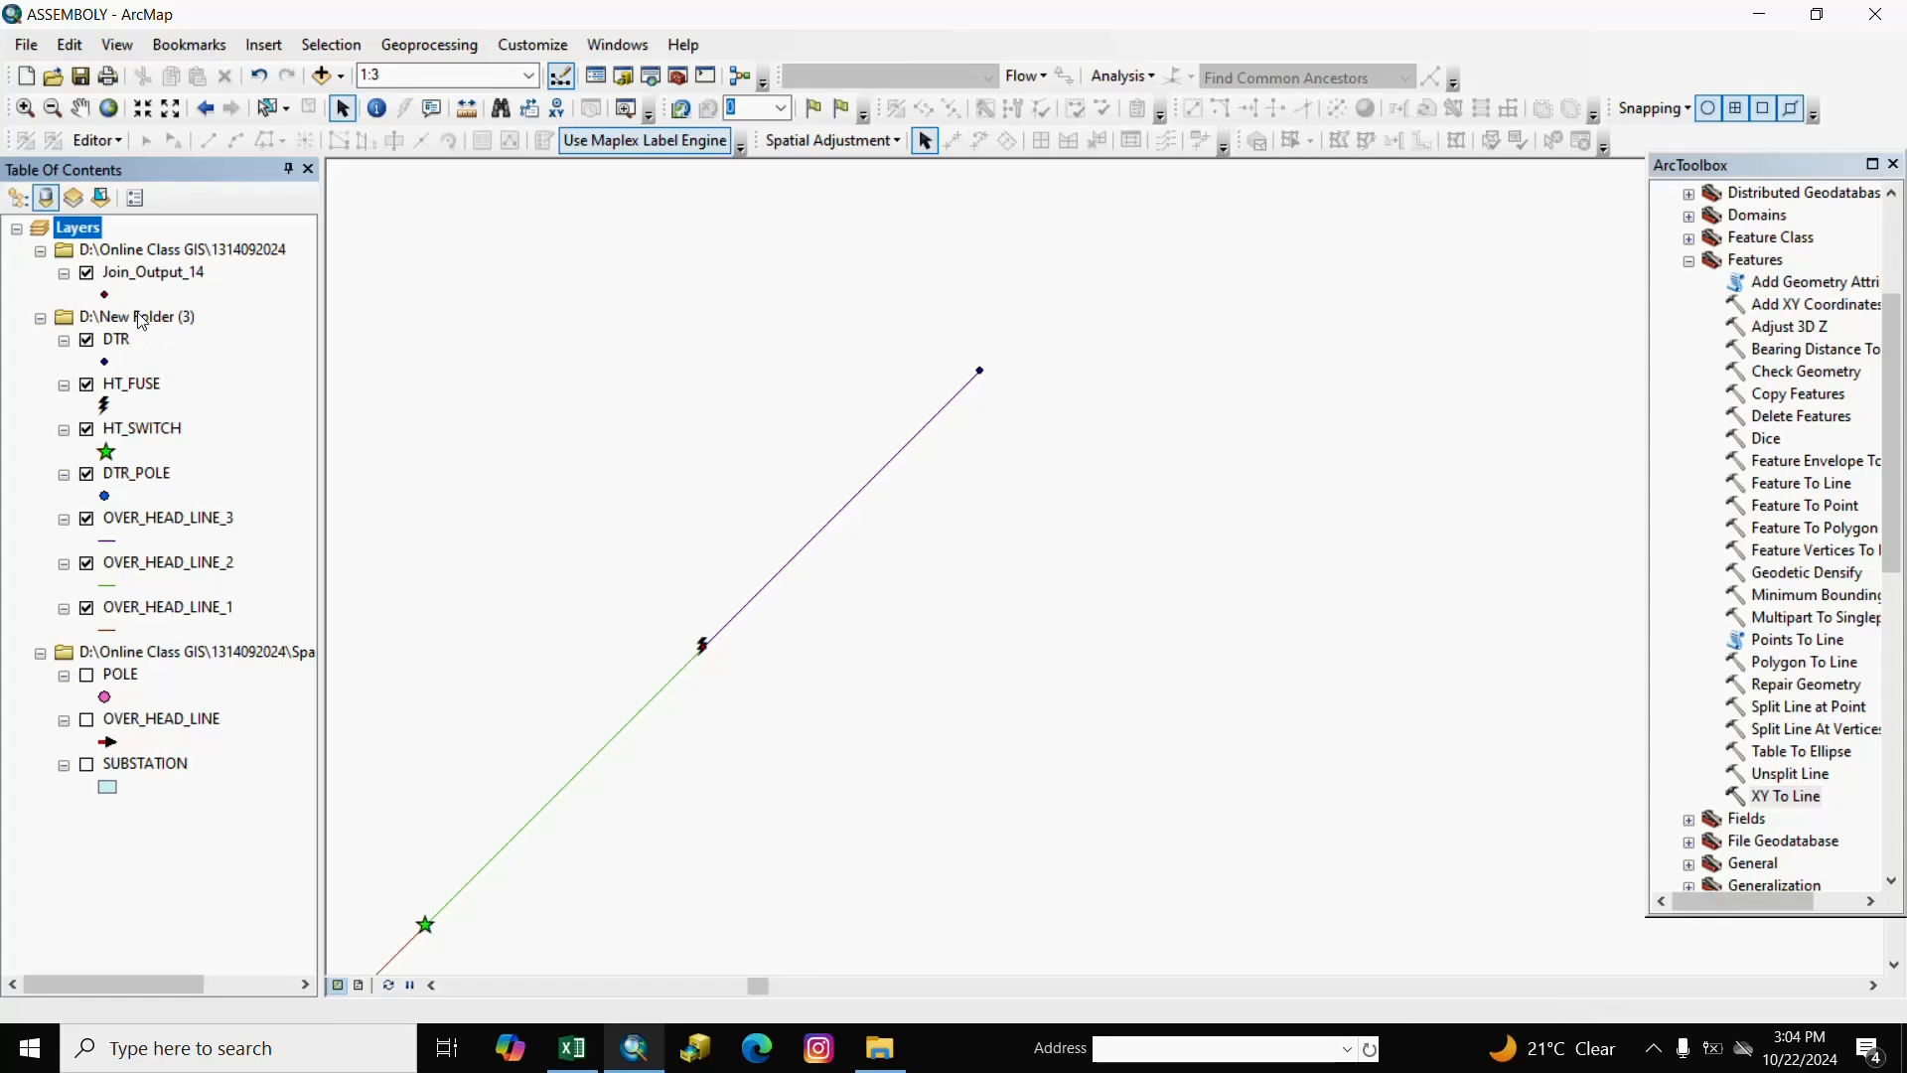
pyautogui.click(159, 251)
pyautogui.rightClick(159, 250)
pyautogui.click(198, 260)
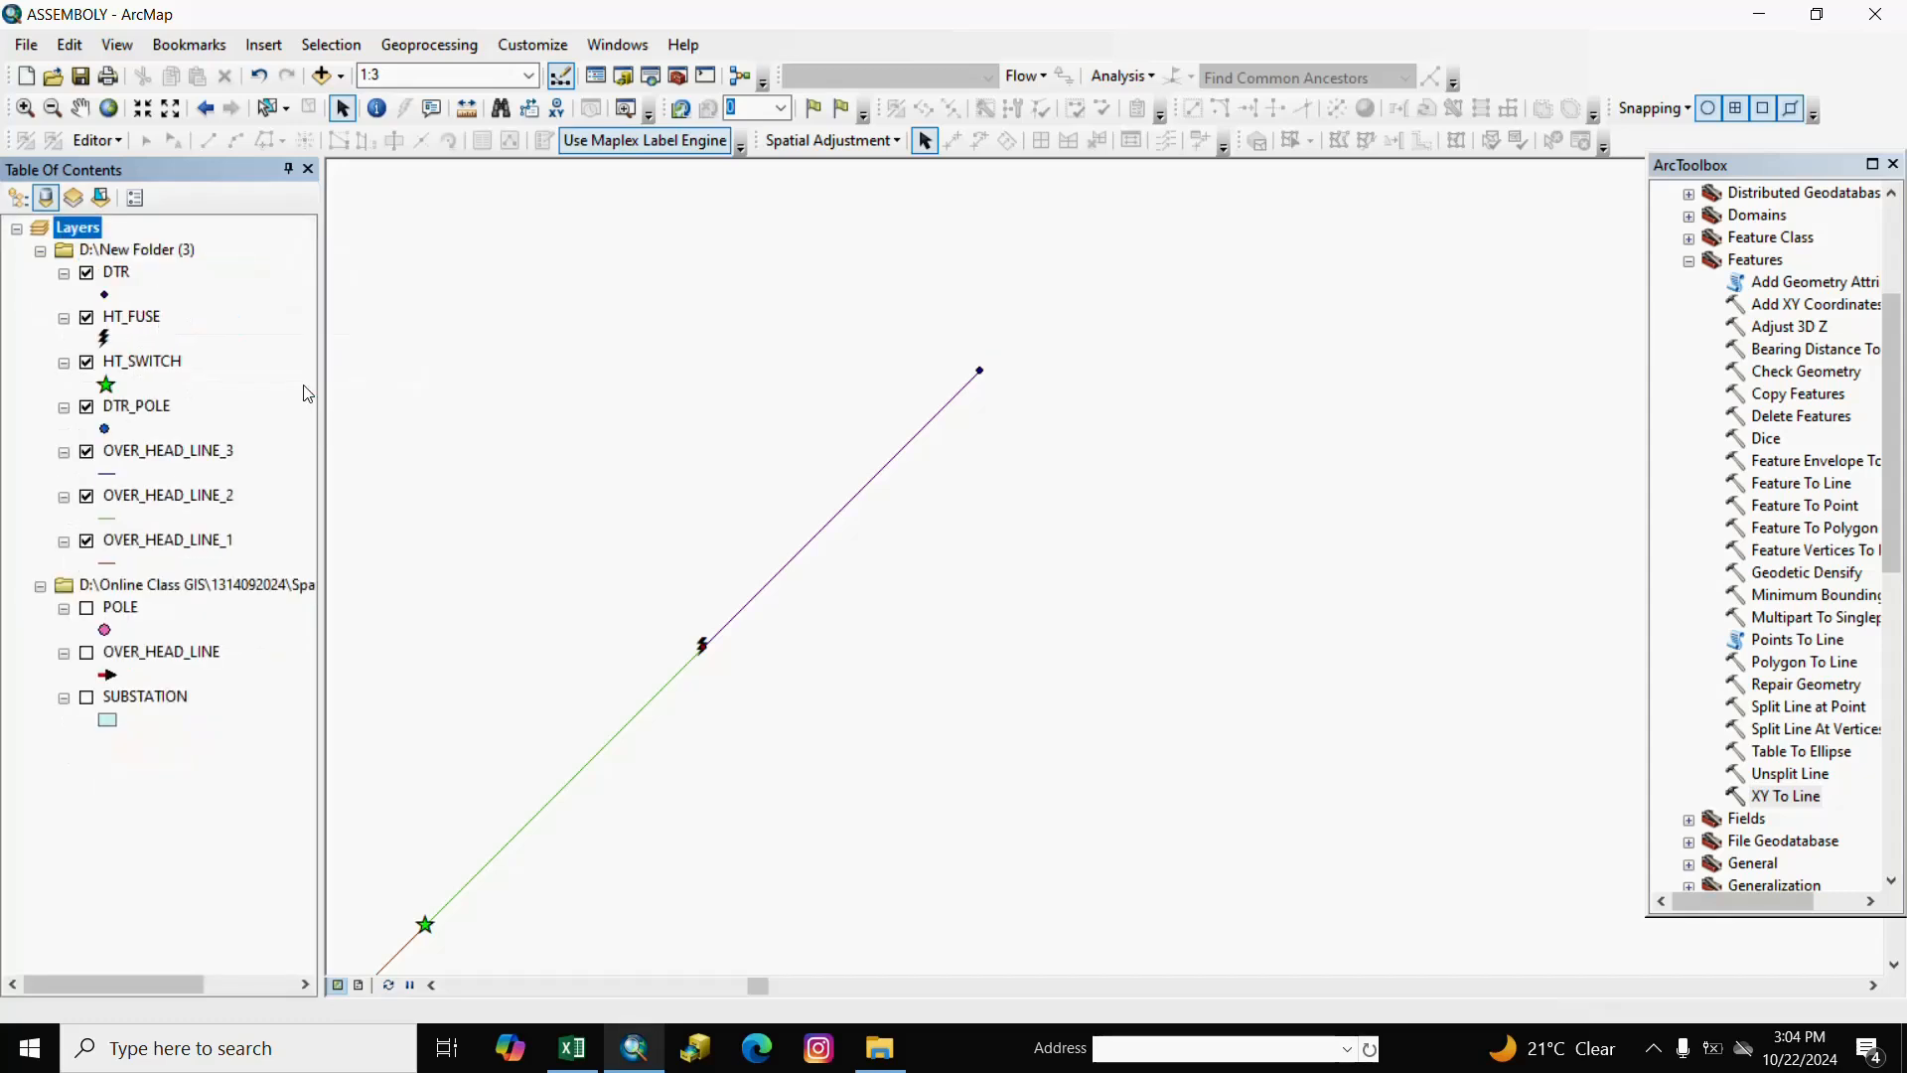
# Symbolize DTR with an enlarged green DistributionTransformer triangle.
pyautogui.click(104, 296)
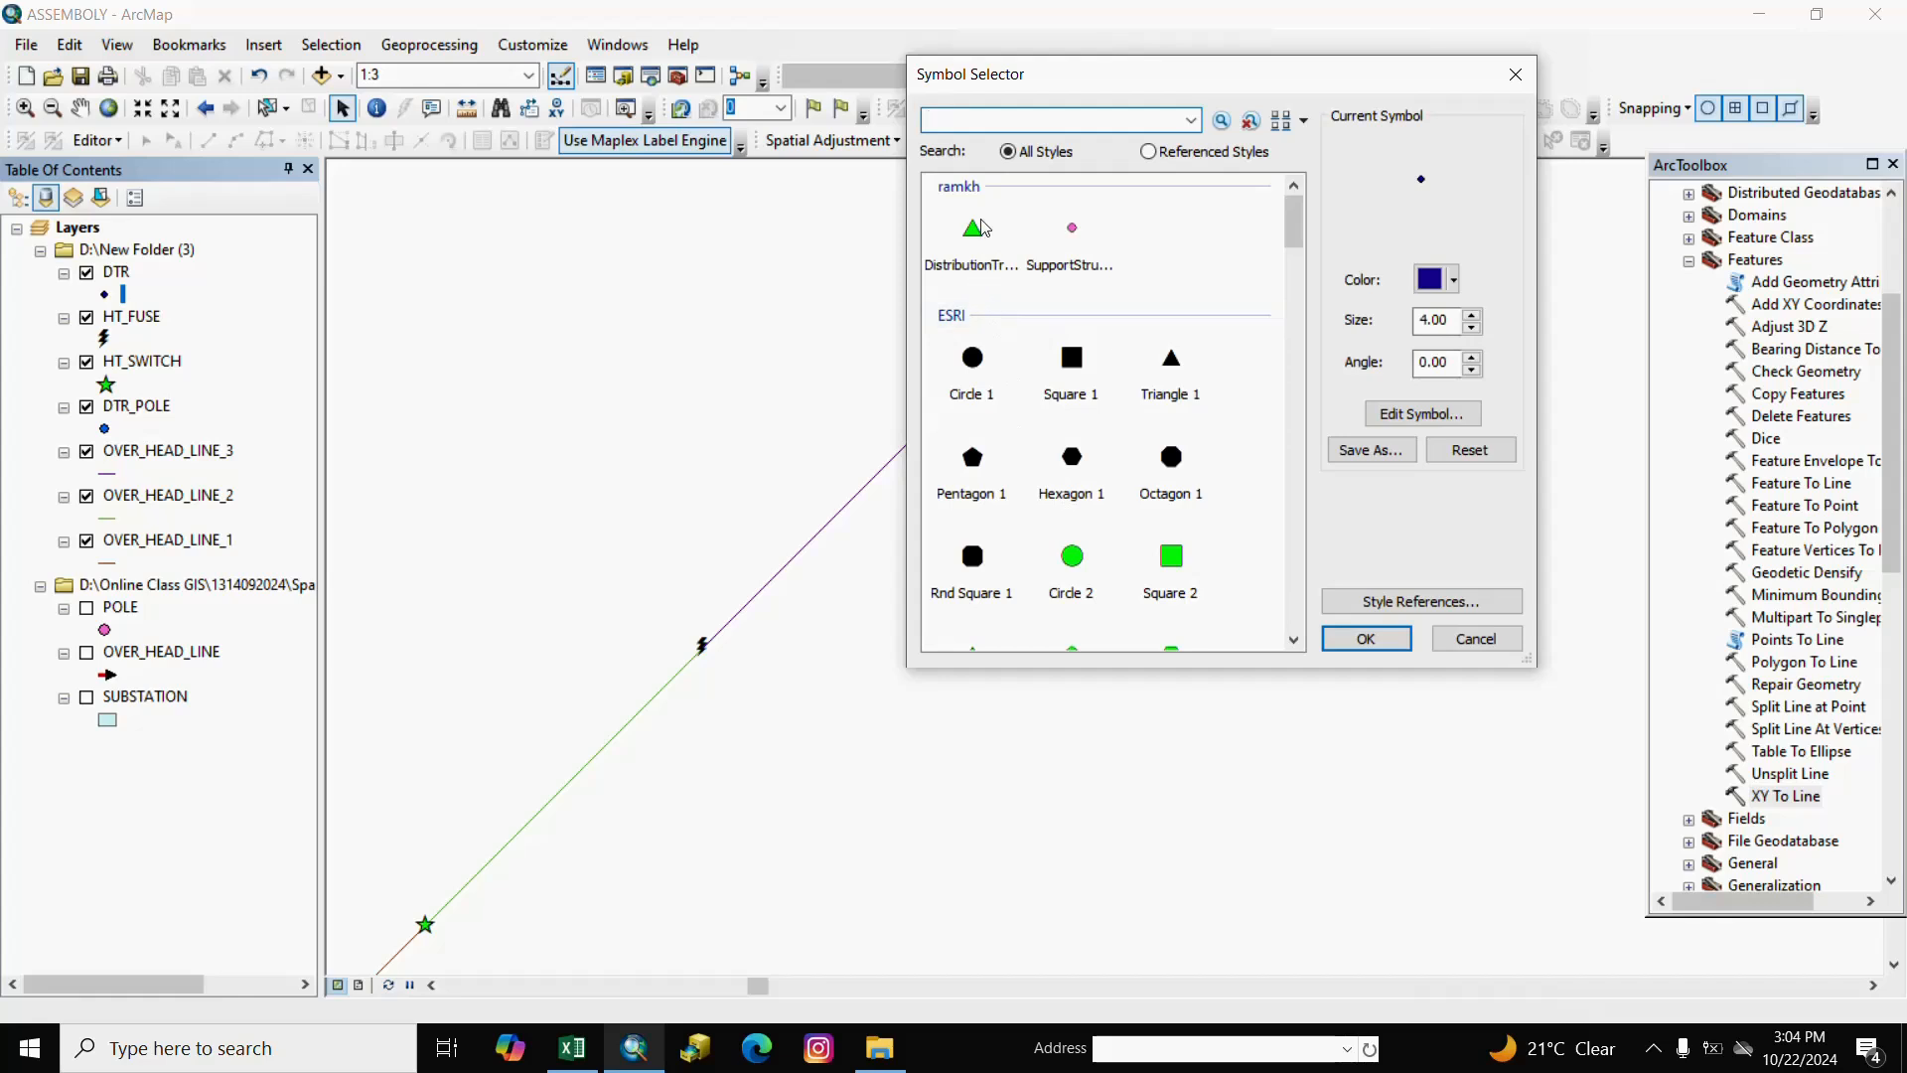
pyautogui.click(974, 233)
pyautogui.click(1470, 315)
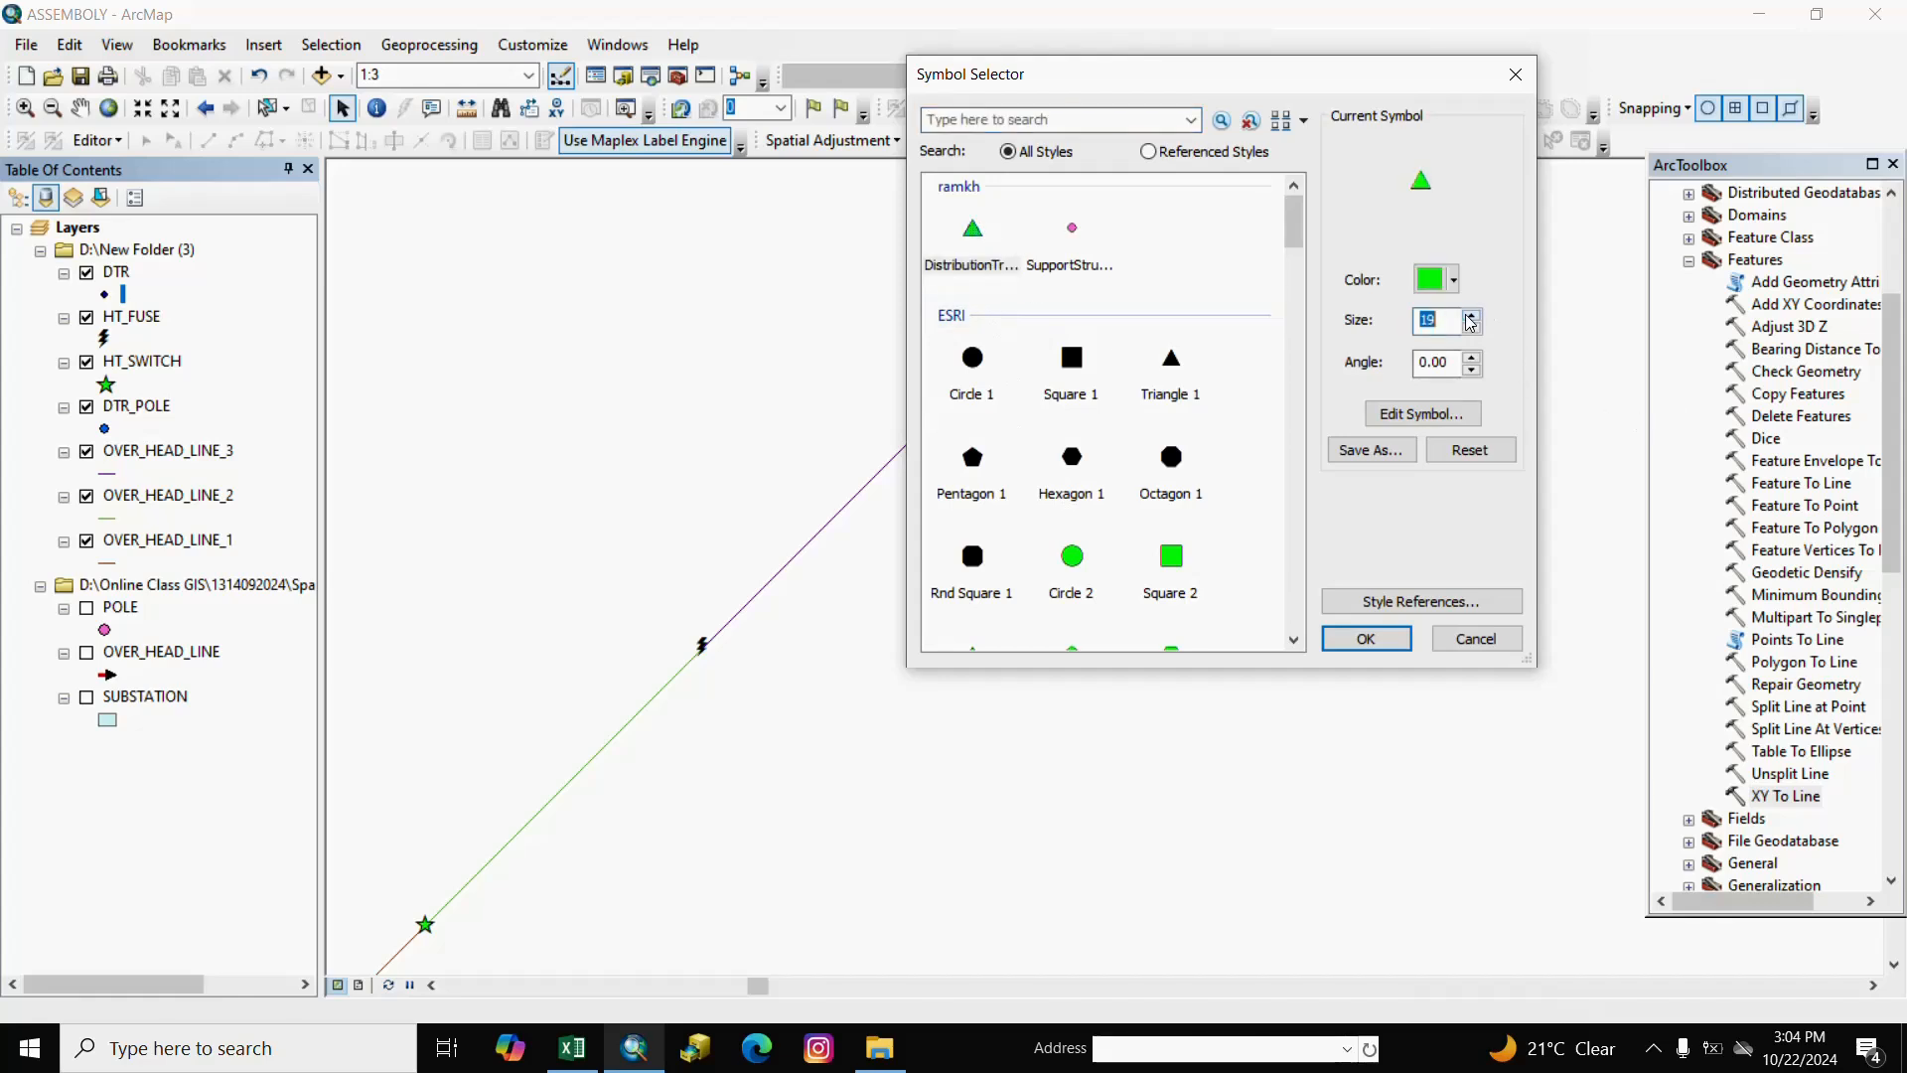
pyautogui.click(1470, 315)
pyautogui.click(1470, 315)
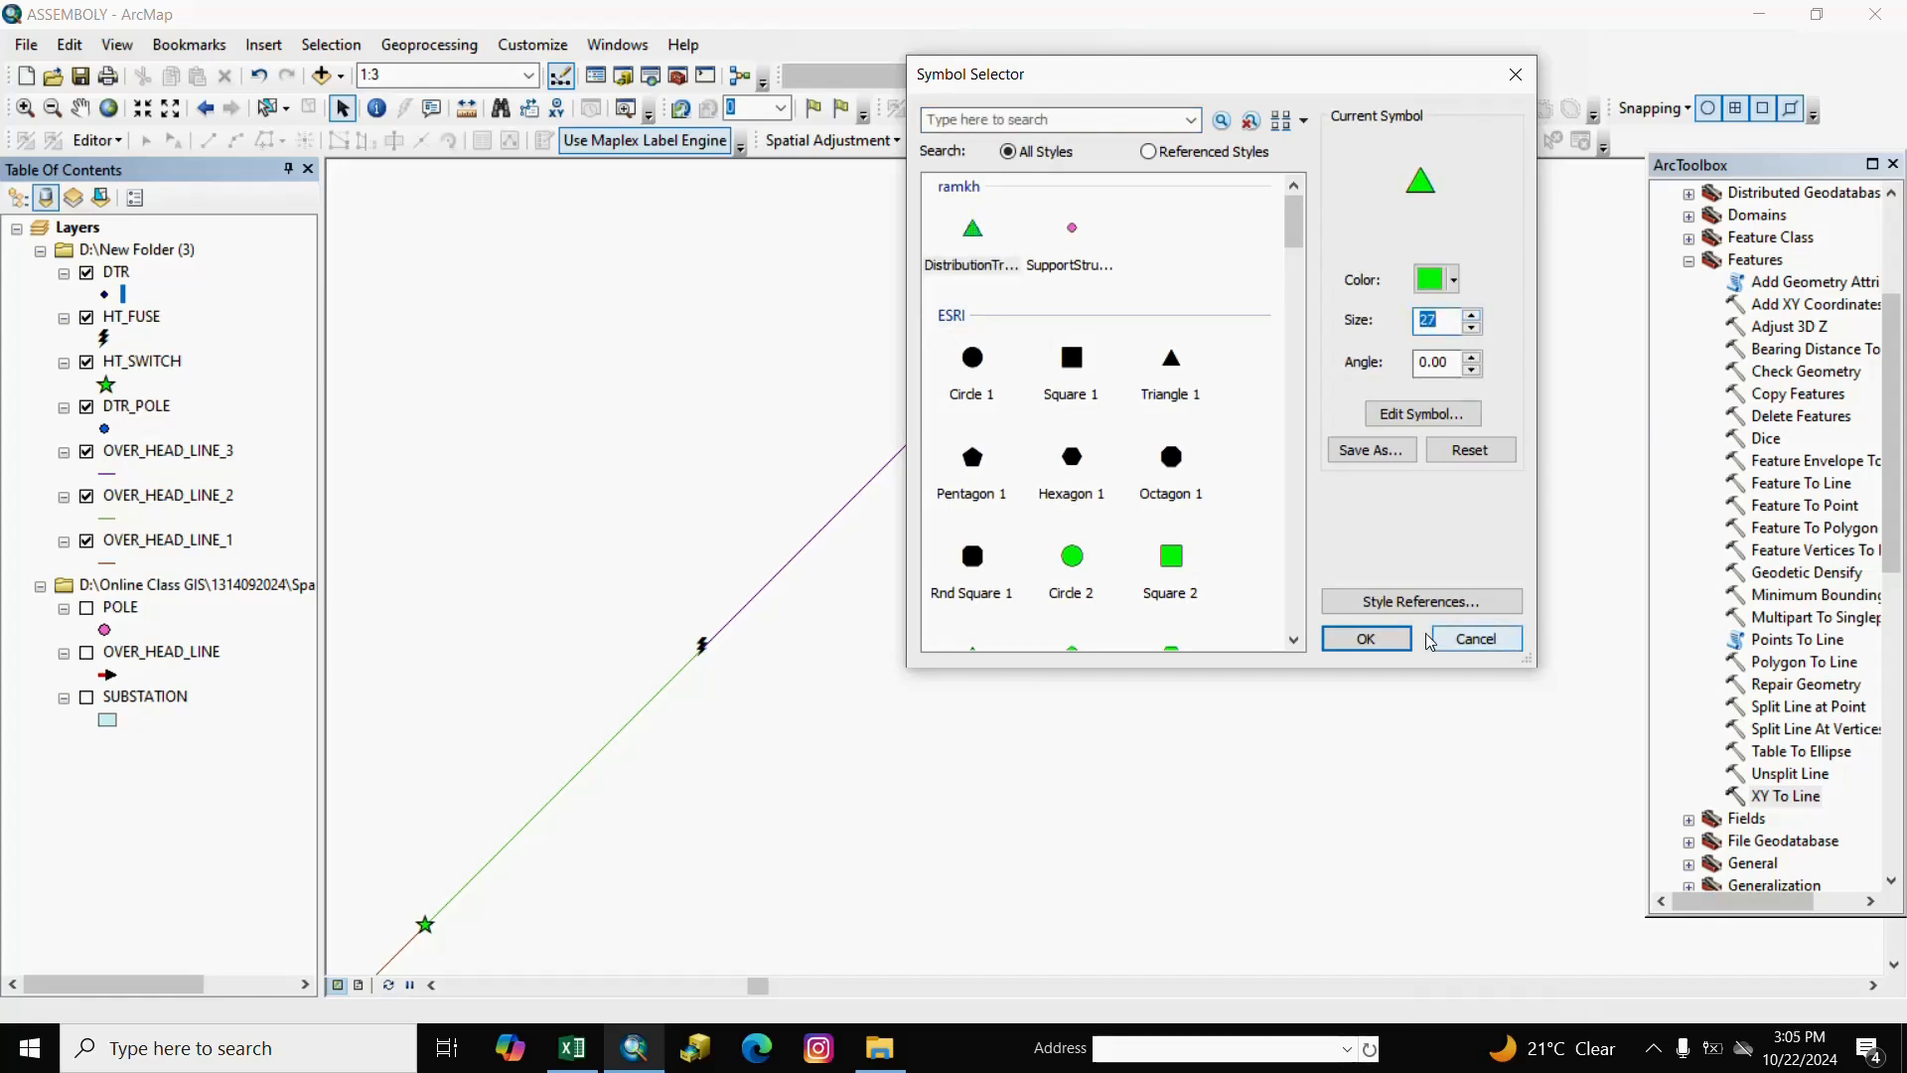
pyautogui.click(1366, 639)
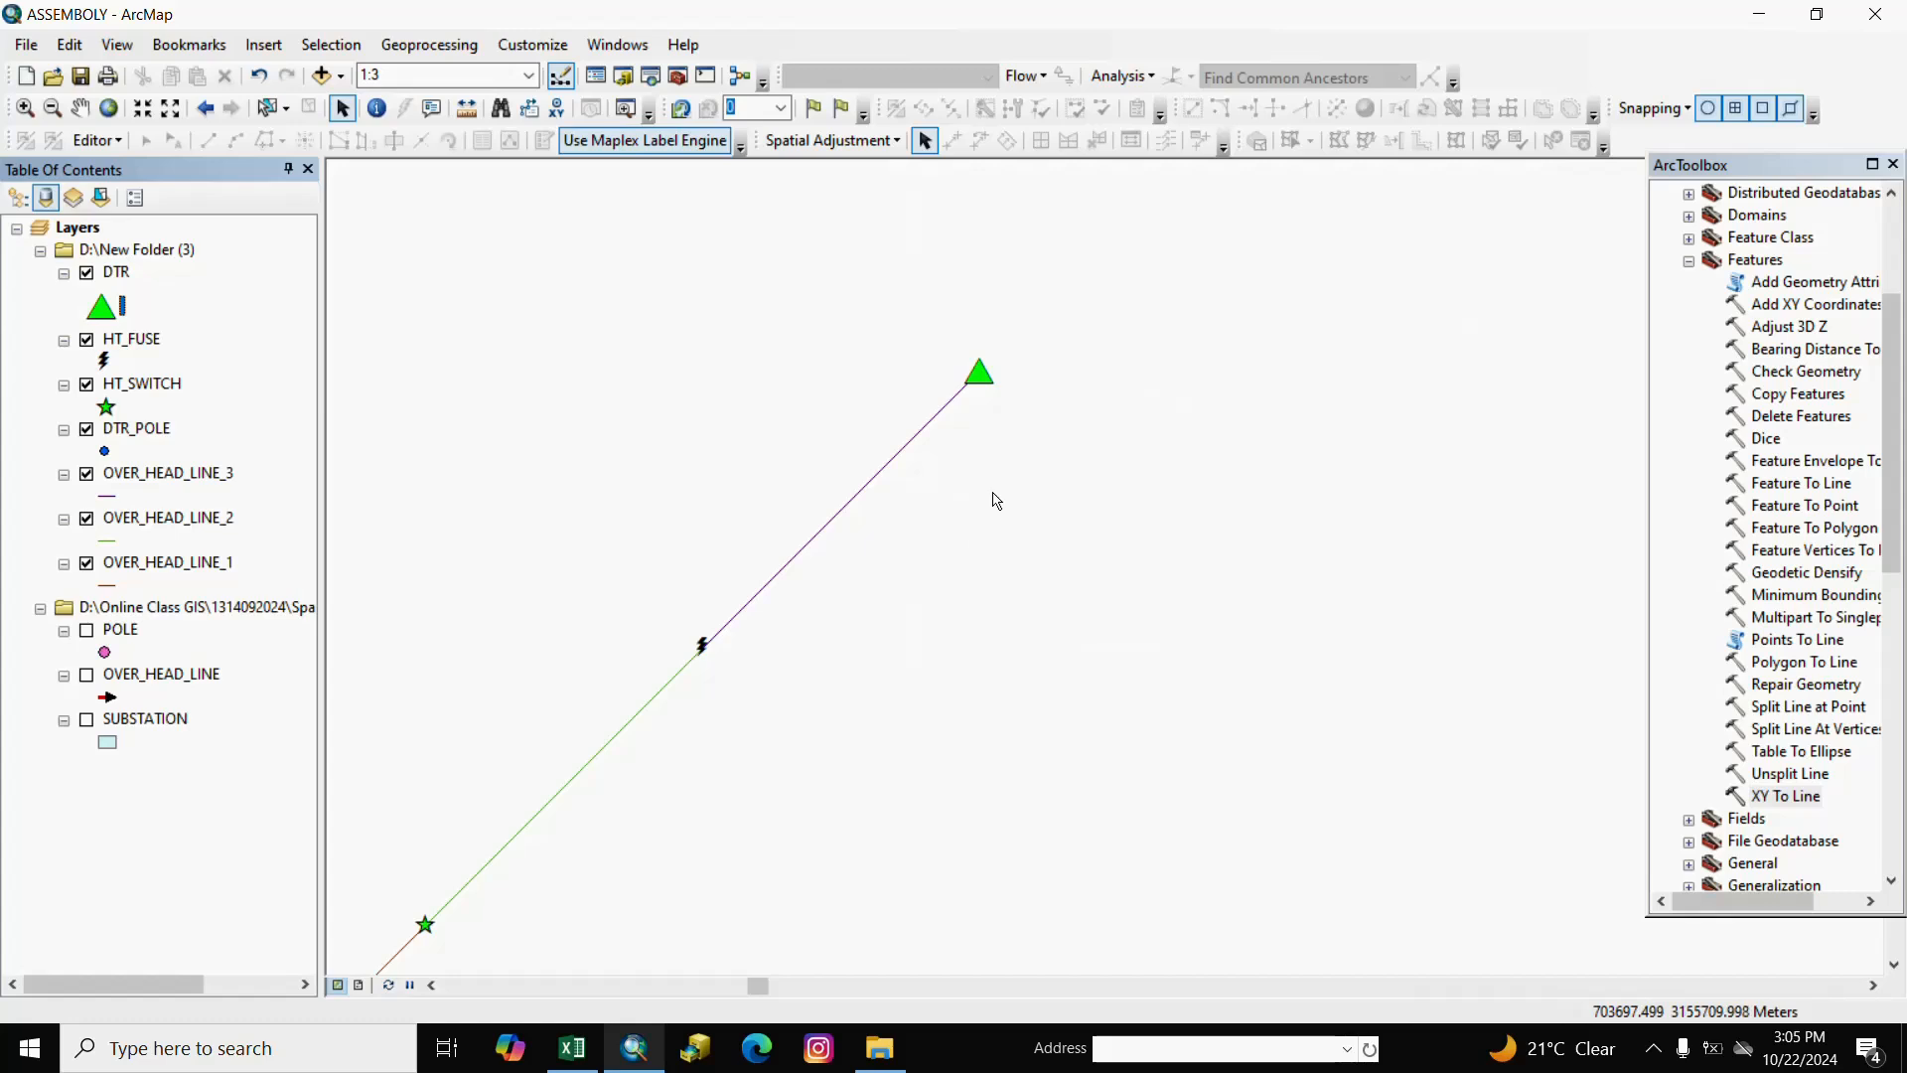
# Increase the symbol sizes of HT_FUSE and the HT_SWITCH star.
pyautogui.scroll(2, 936, 540)
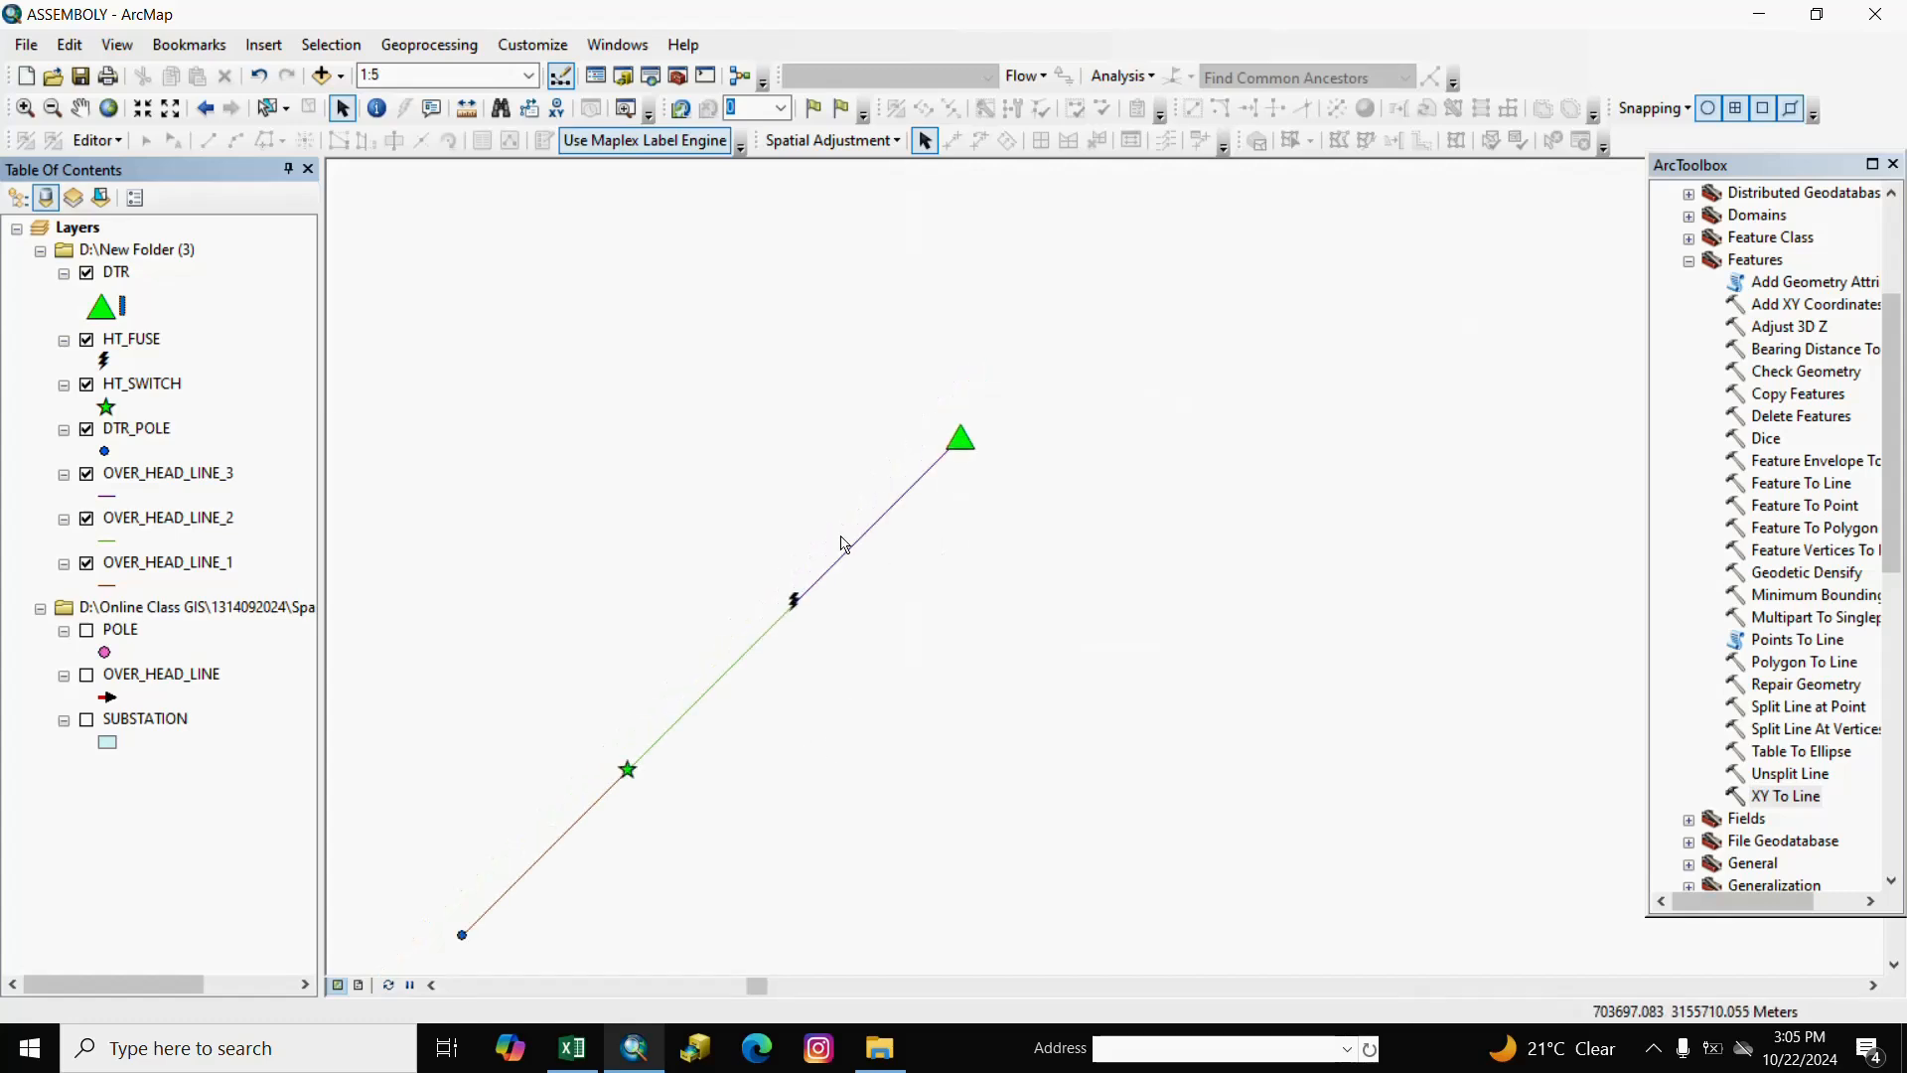
pyautogui.click(109, 363)
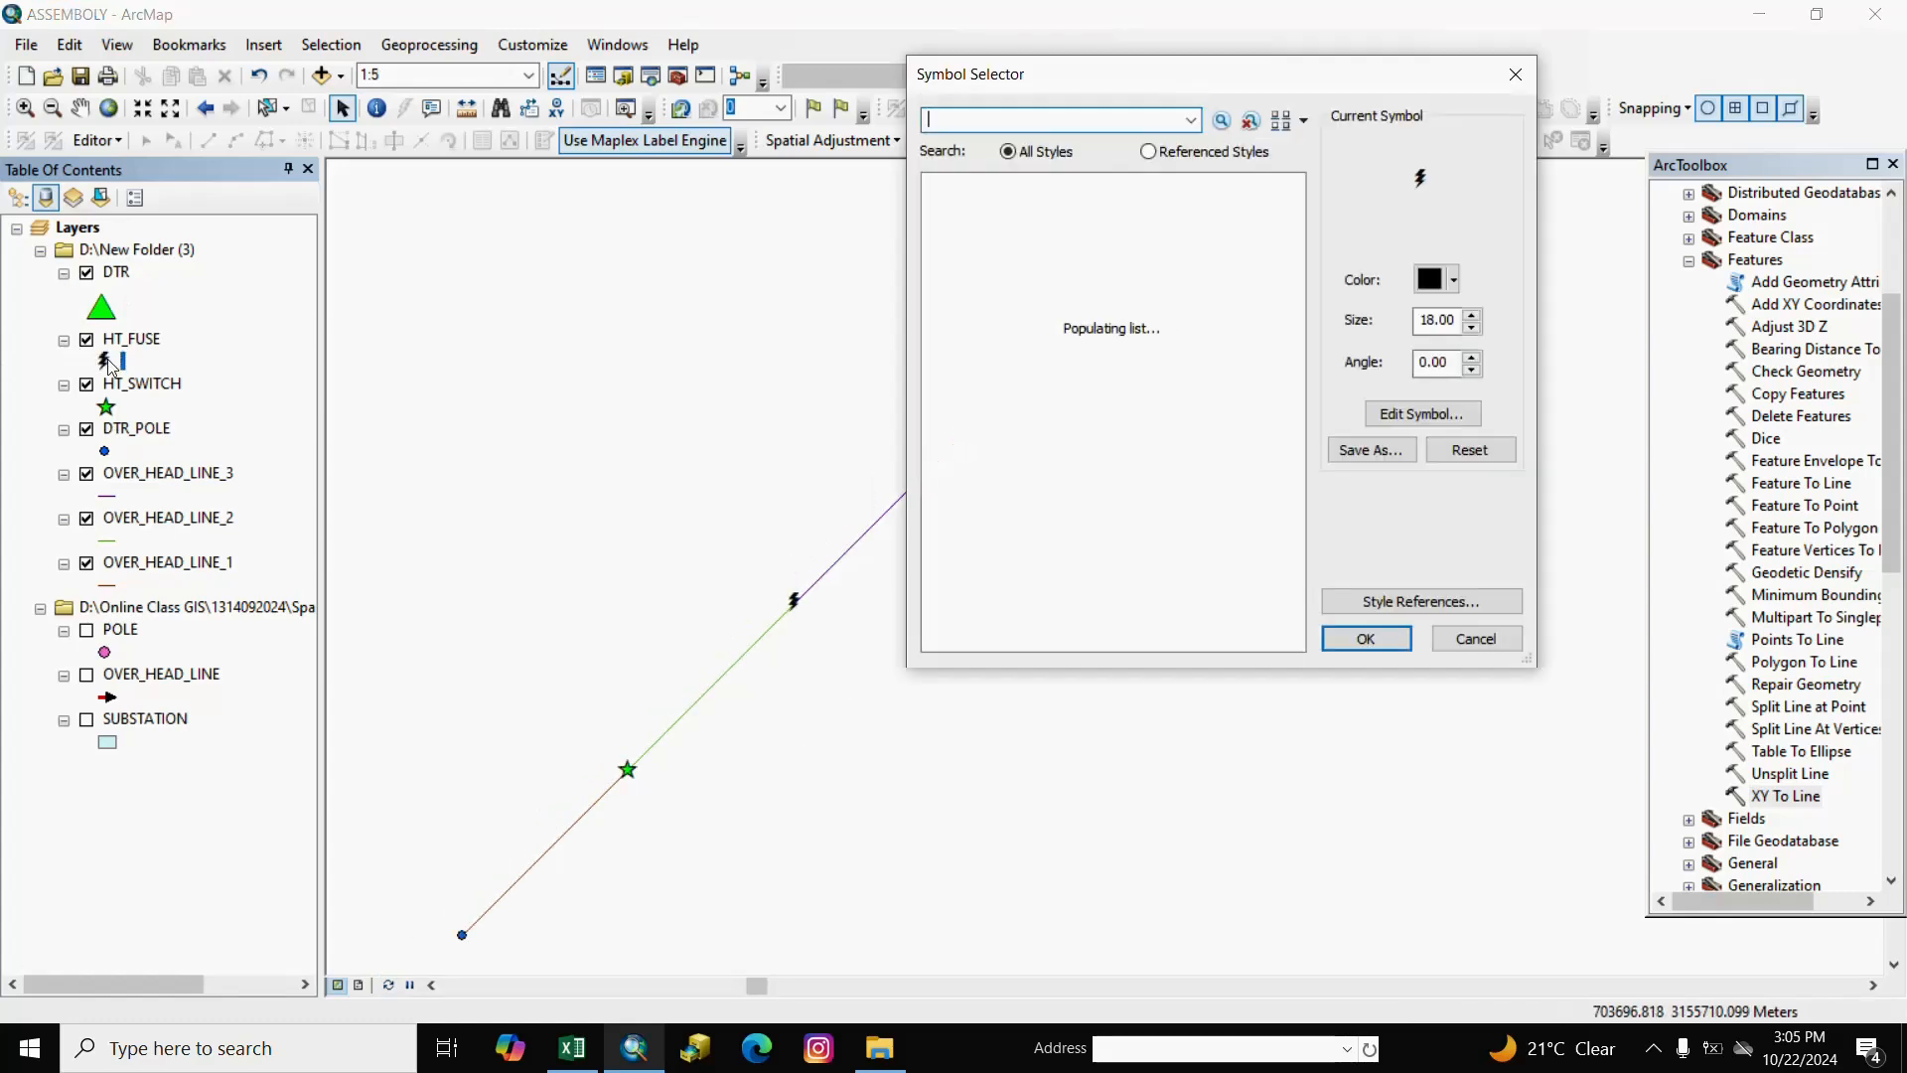
pyautogui.click(1470, 315)
pyautogui.click(1470, 316)
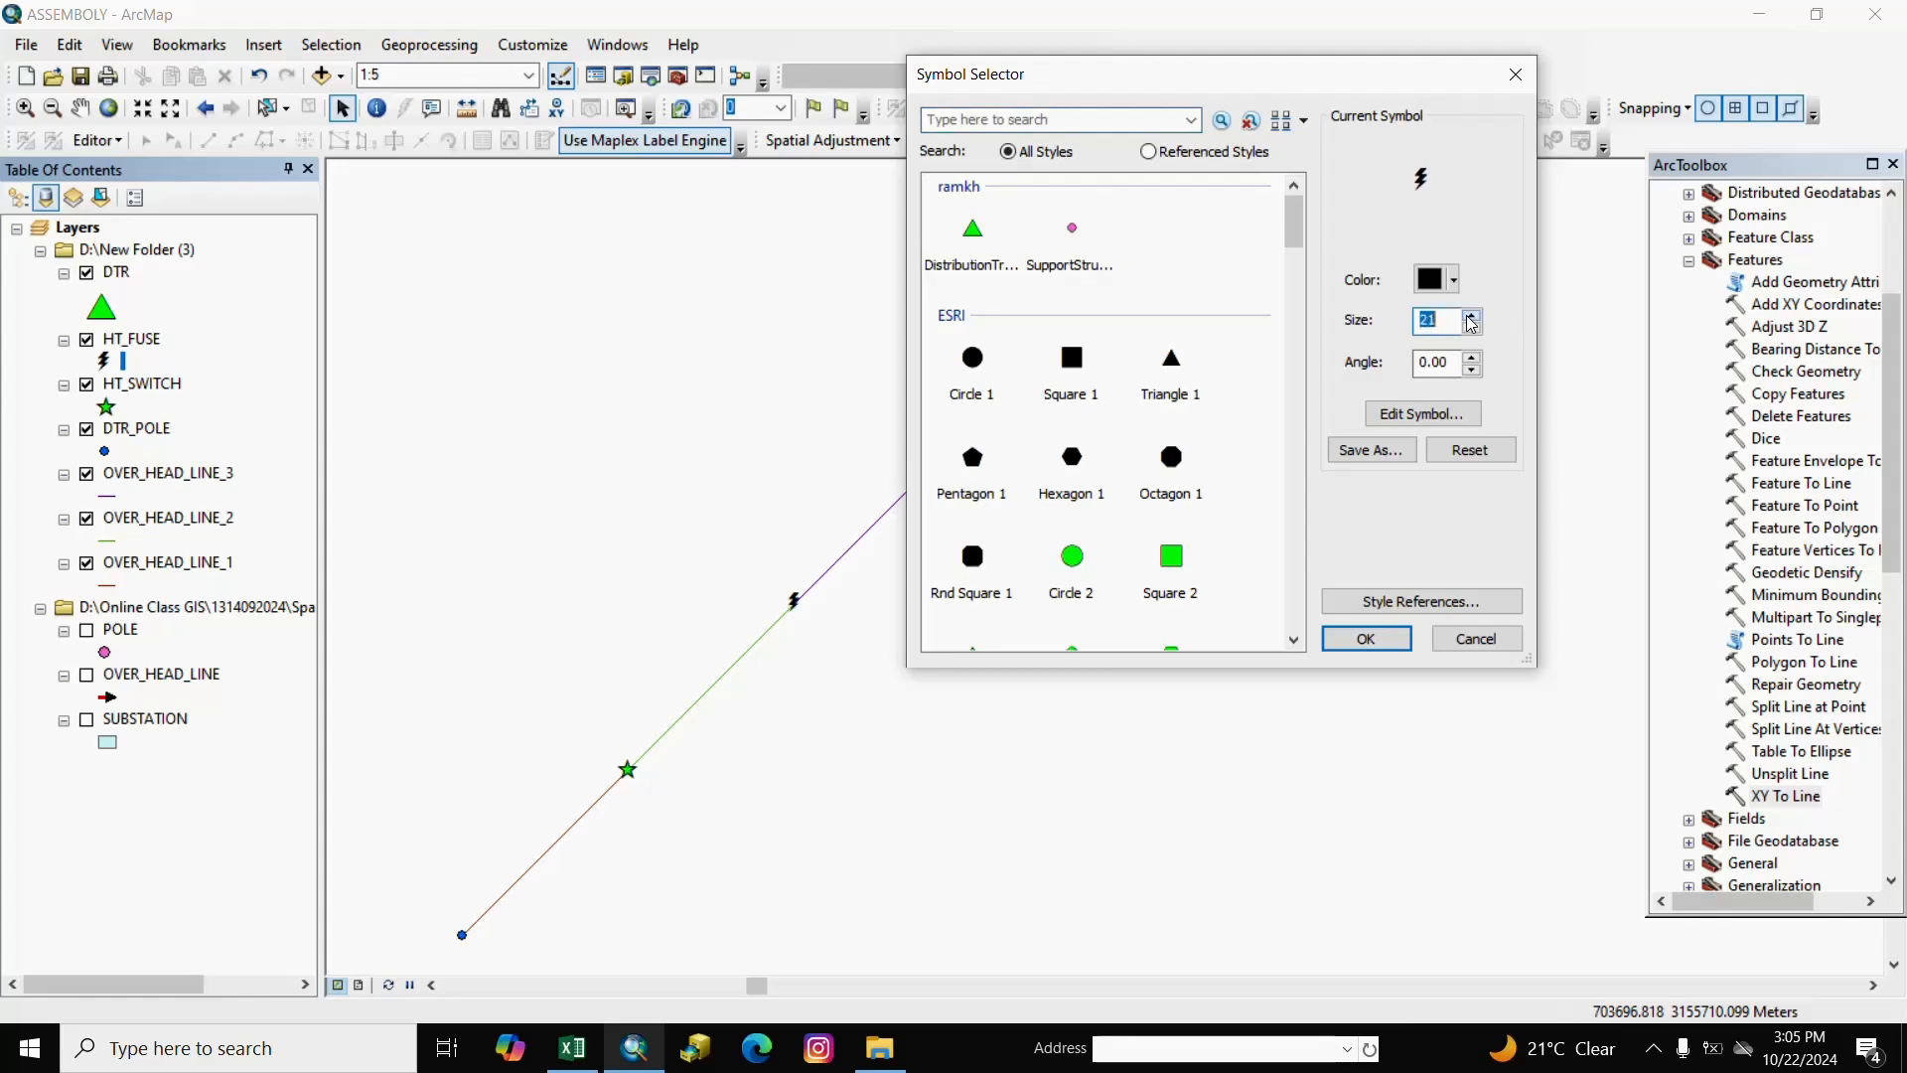
pyautogui.click(1367, 639)
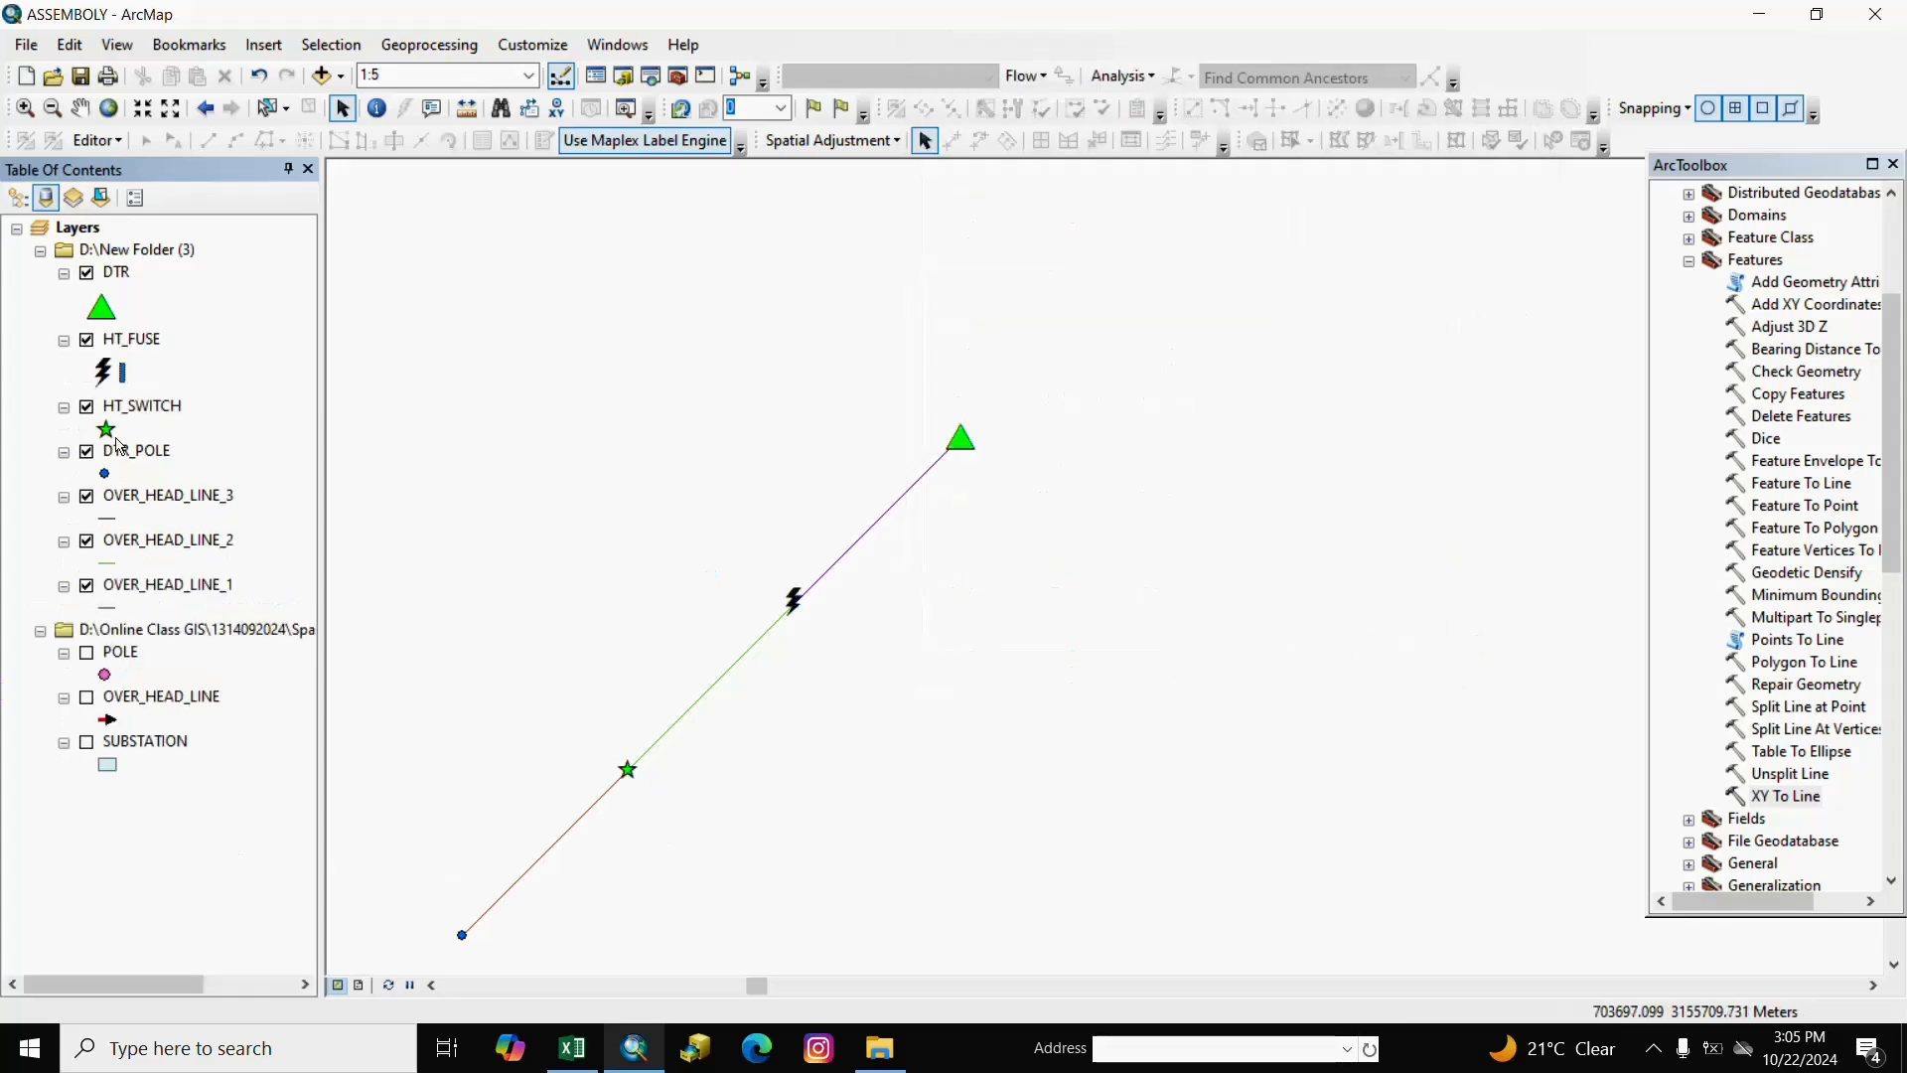
pyautogui.click(106, 433)
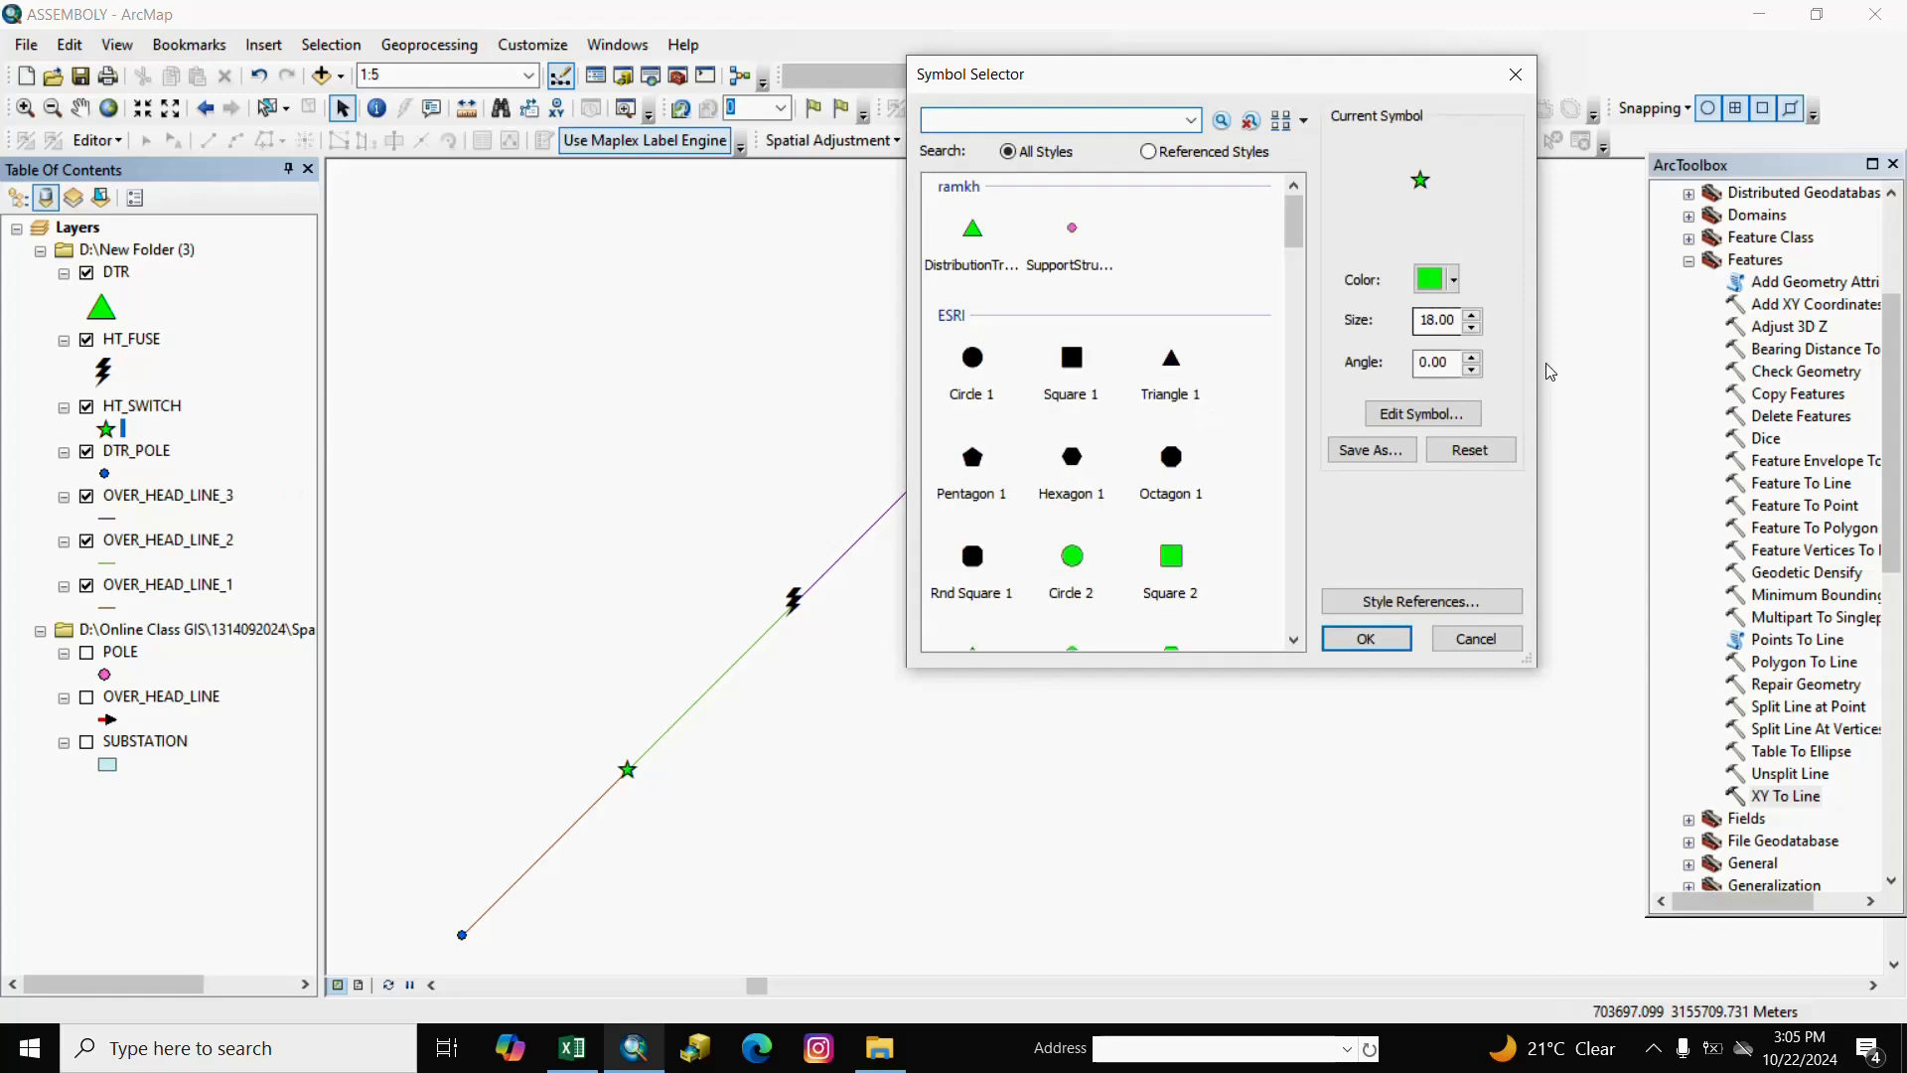
pyautogui.click(1470, 317)
pyautogui.click(1470, 316)
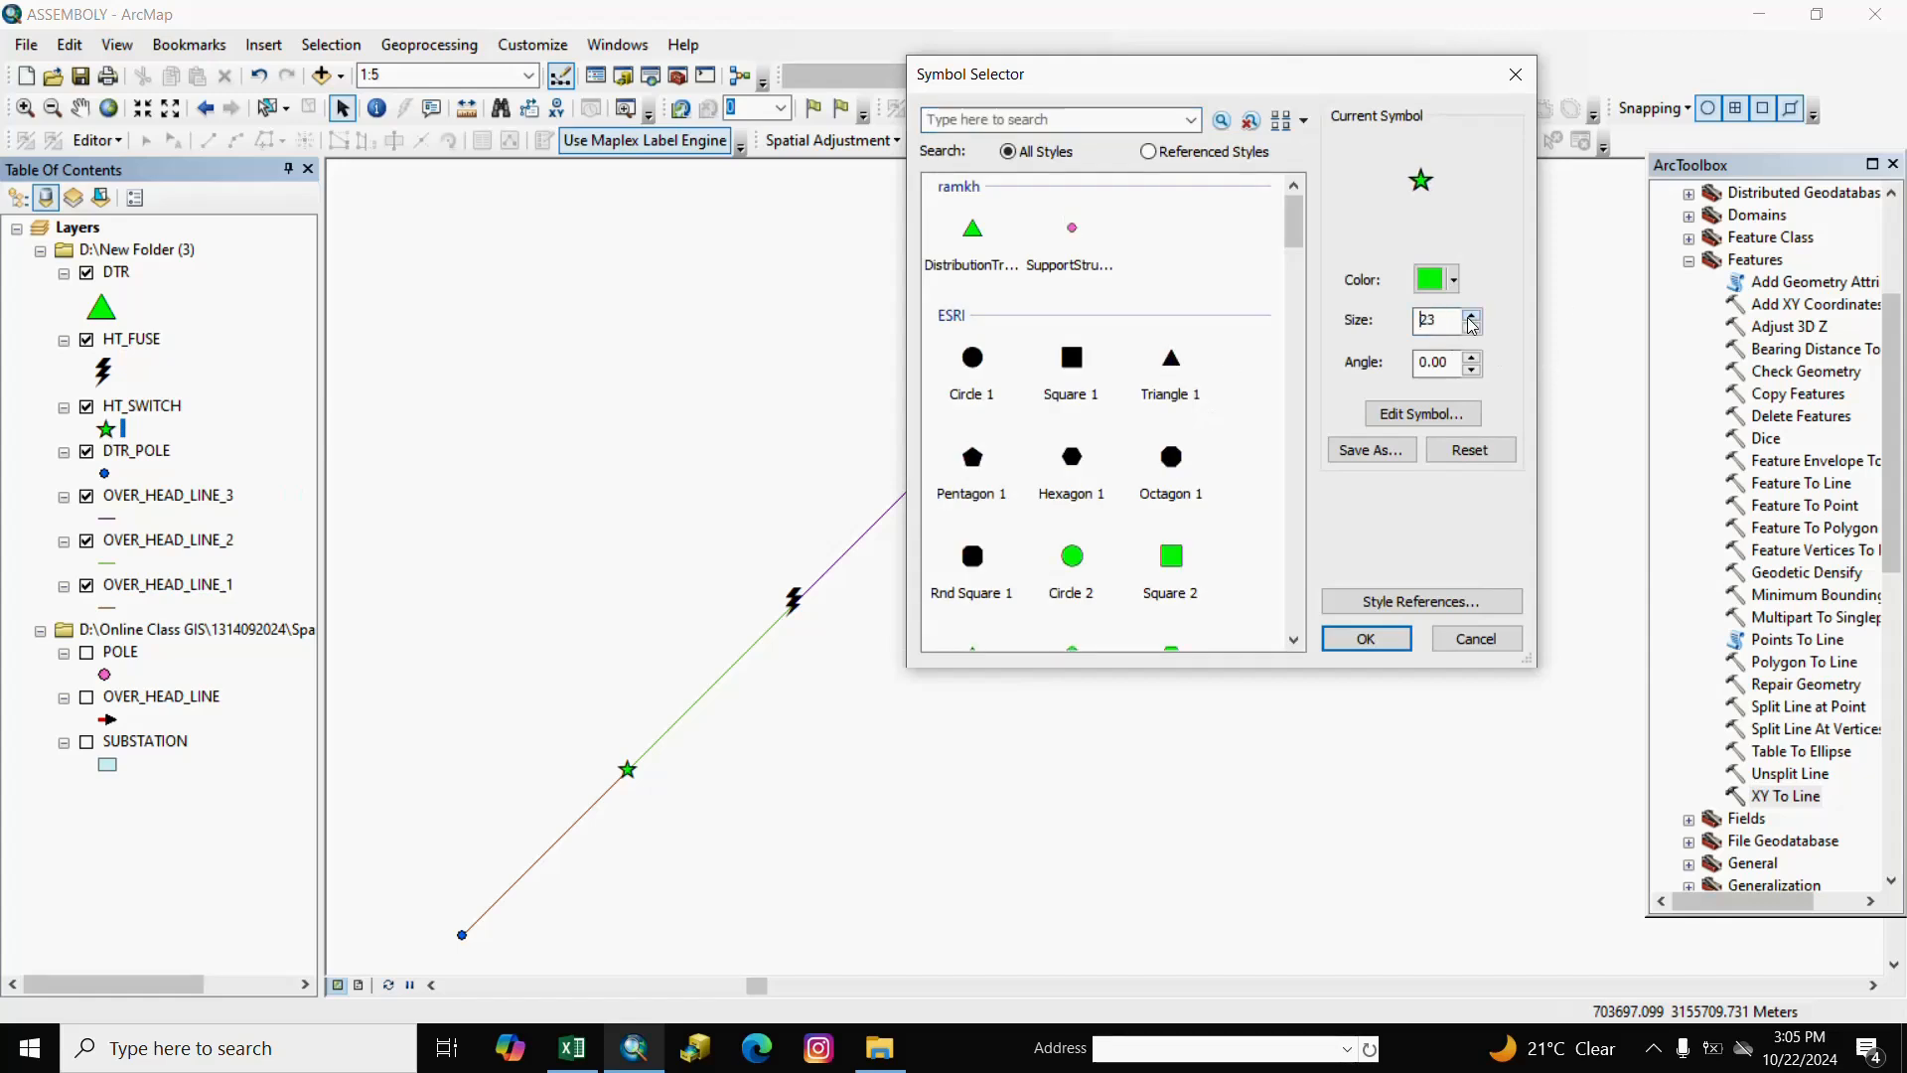
pyautogui.click(1470, 317)
pyautogui.click(1471, 317)
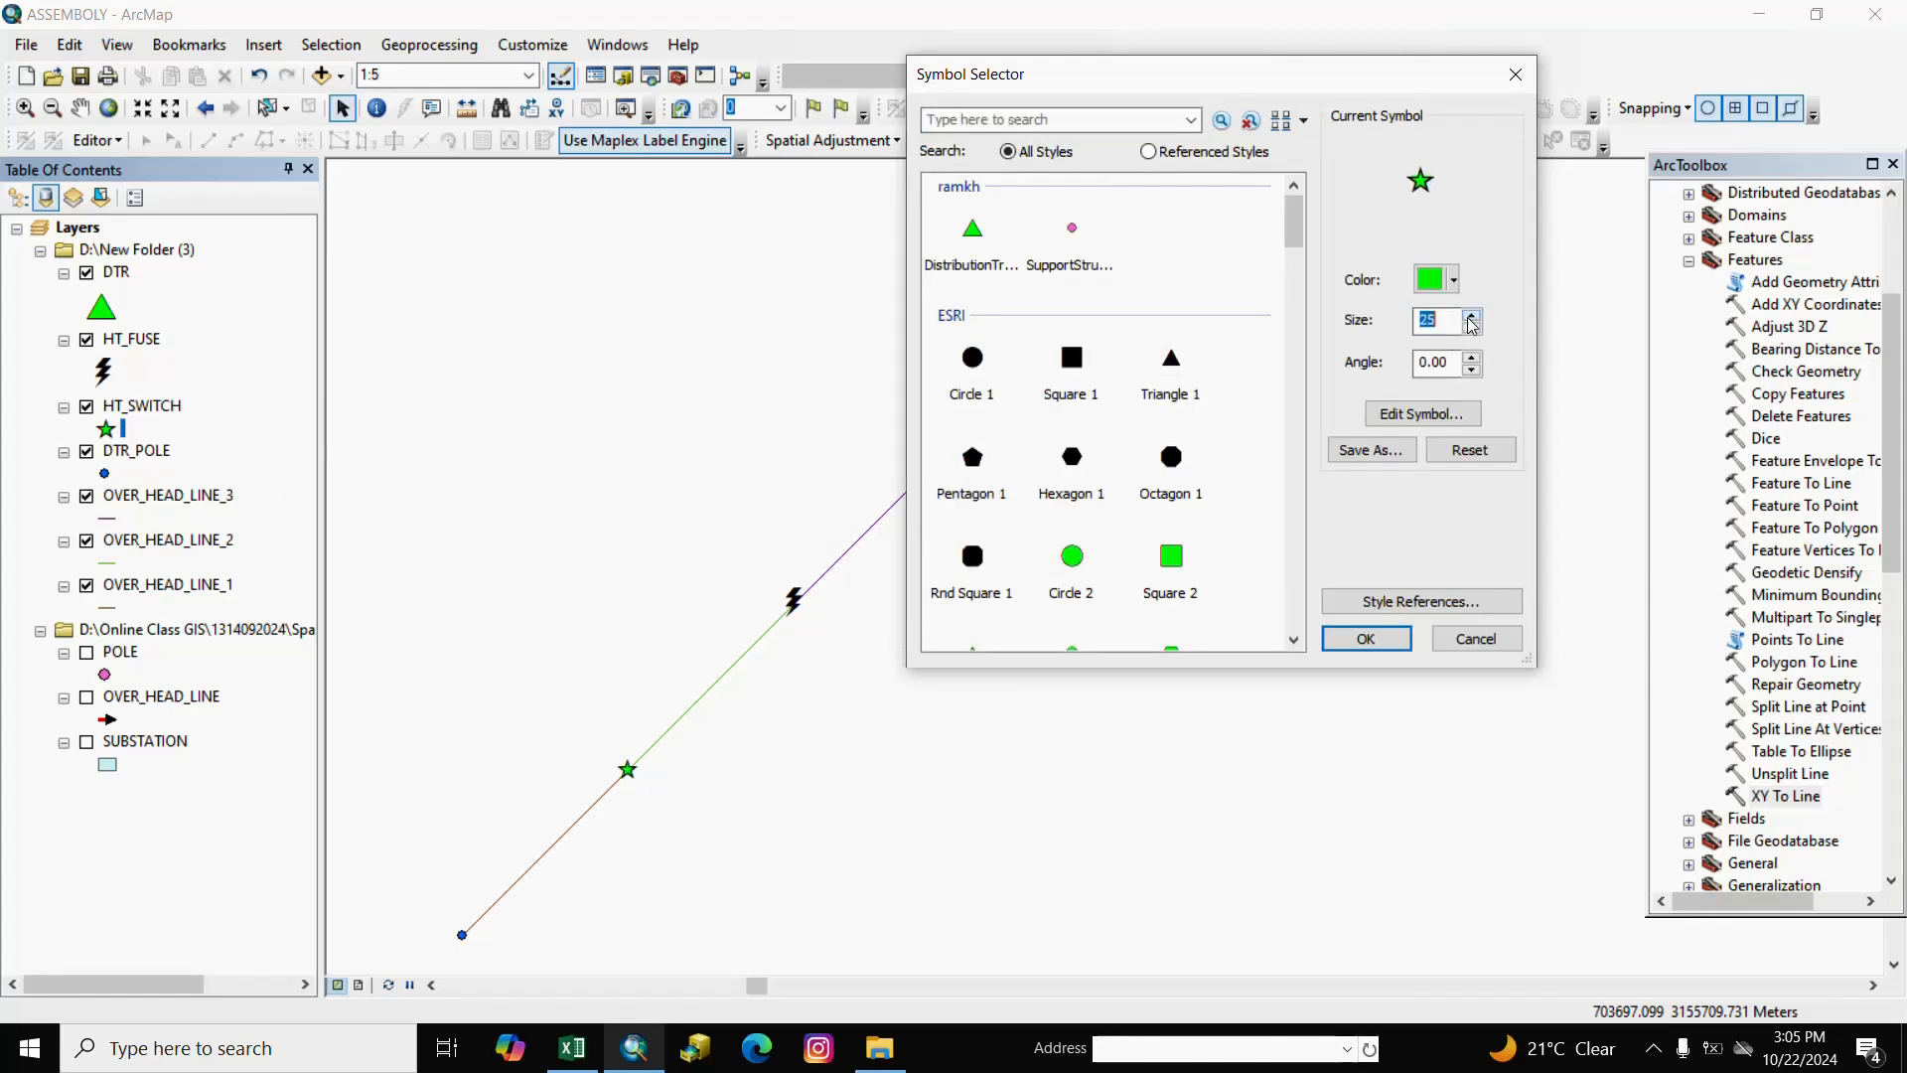
pyautogui.click(1366, 638)
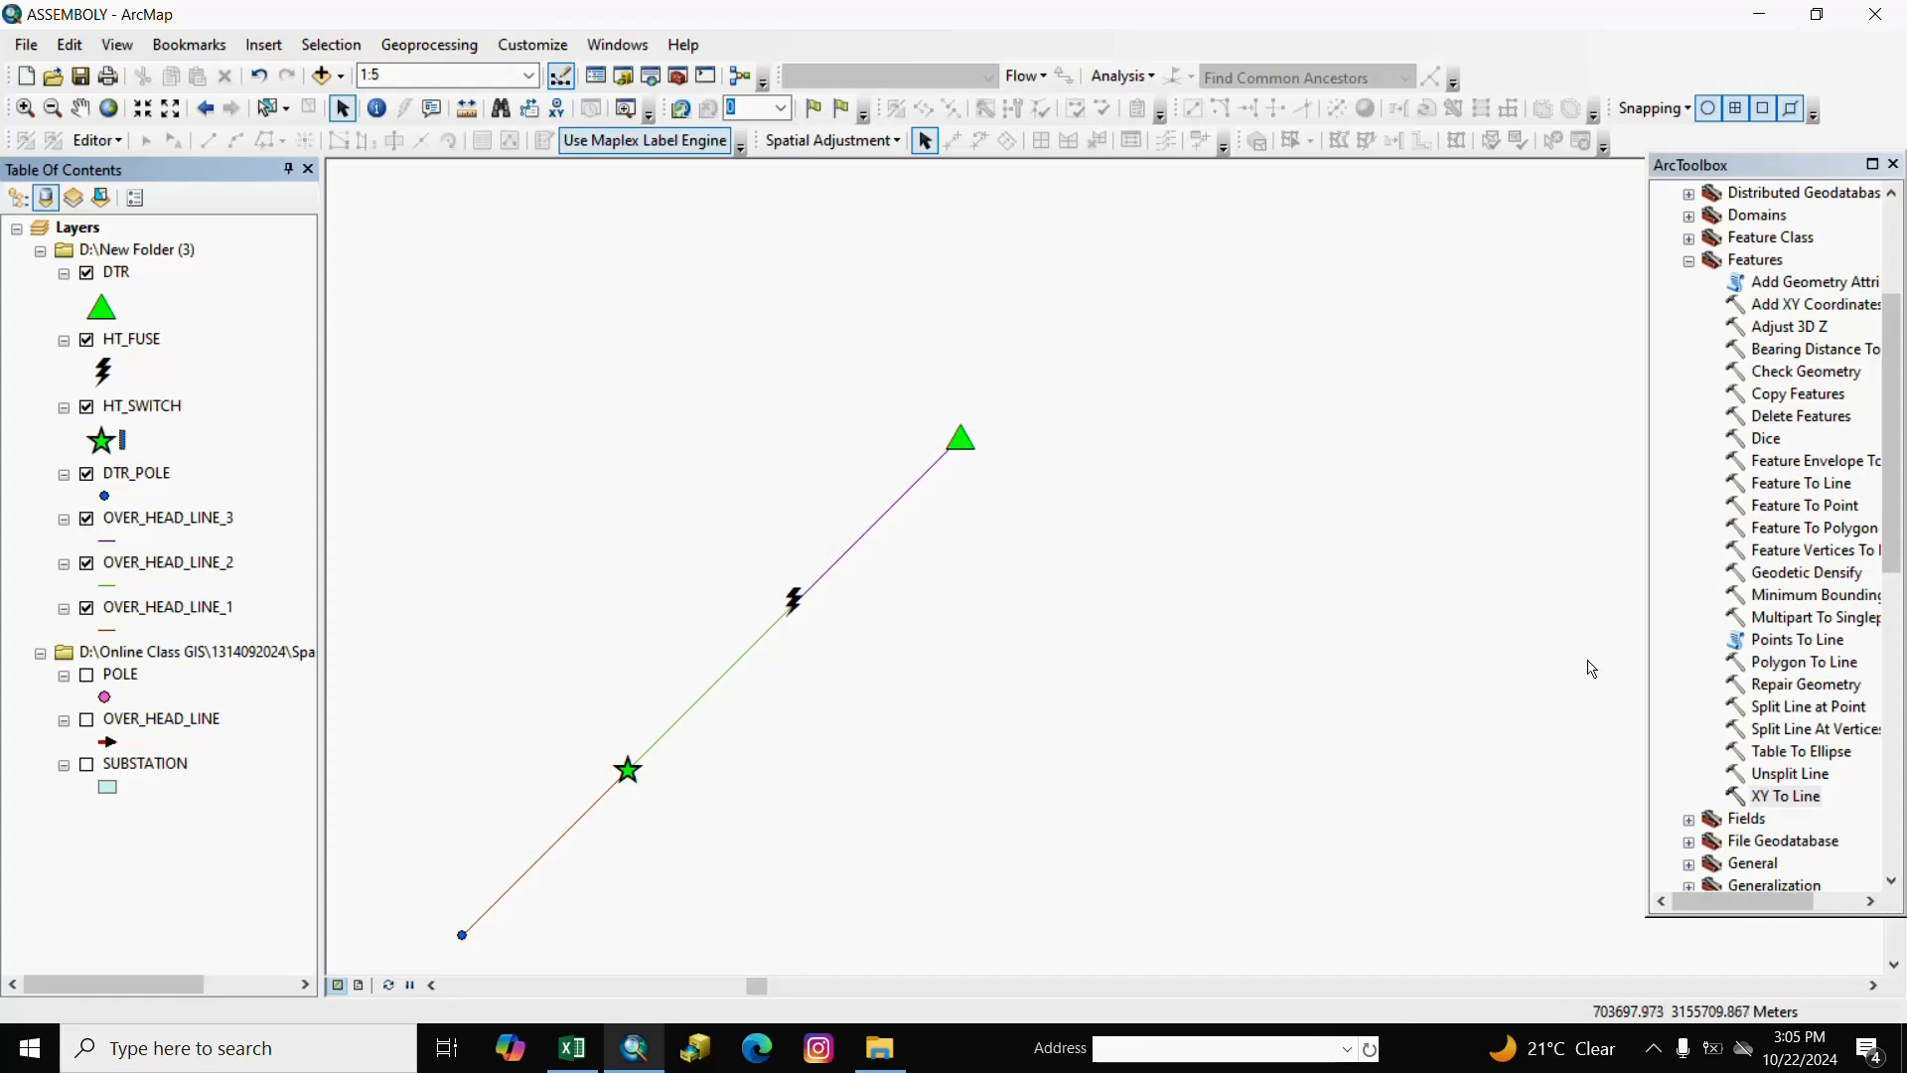
# Export the DTR points to a new LT_FUSE shapefile and add it as a layer.
pyautogui.rightClick(120, 279)
pyautogui.moveTo(452, 702)
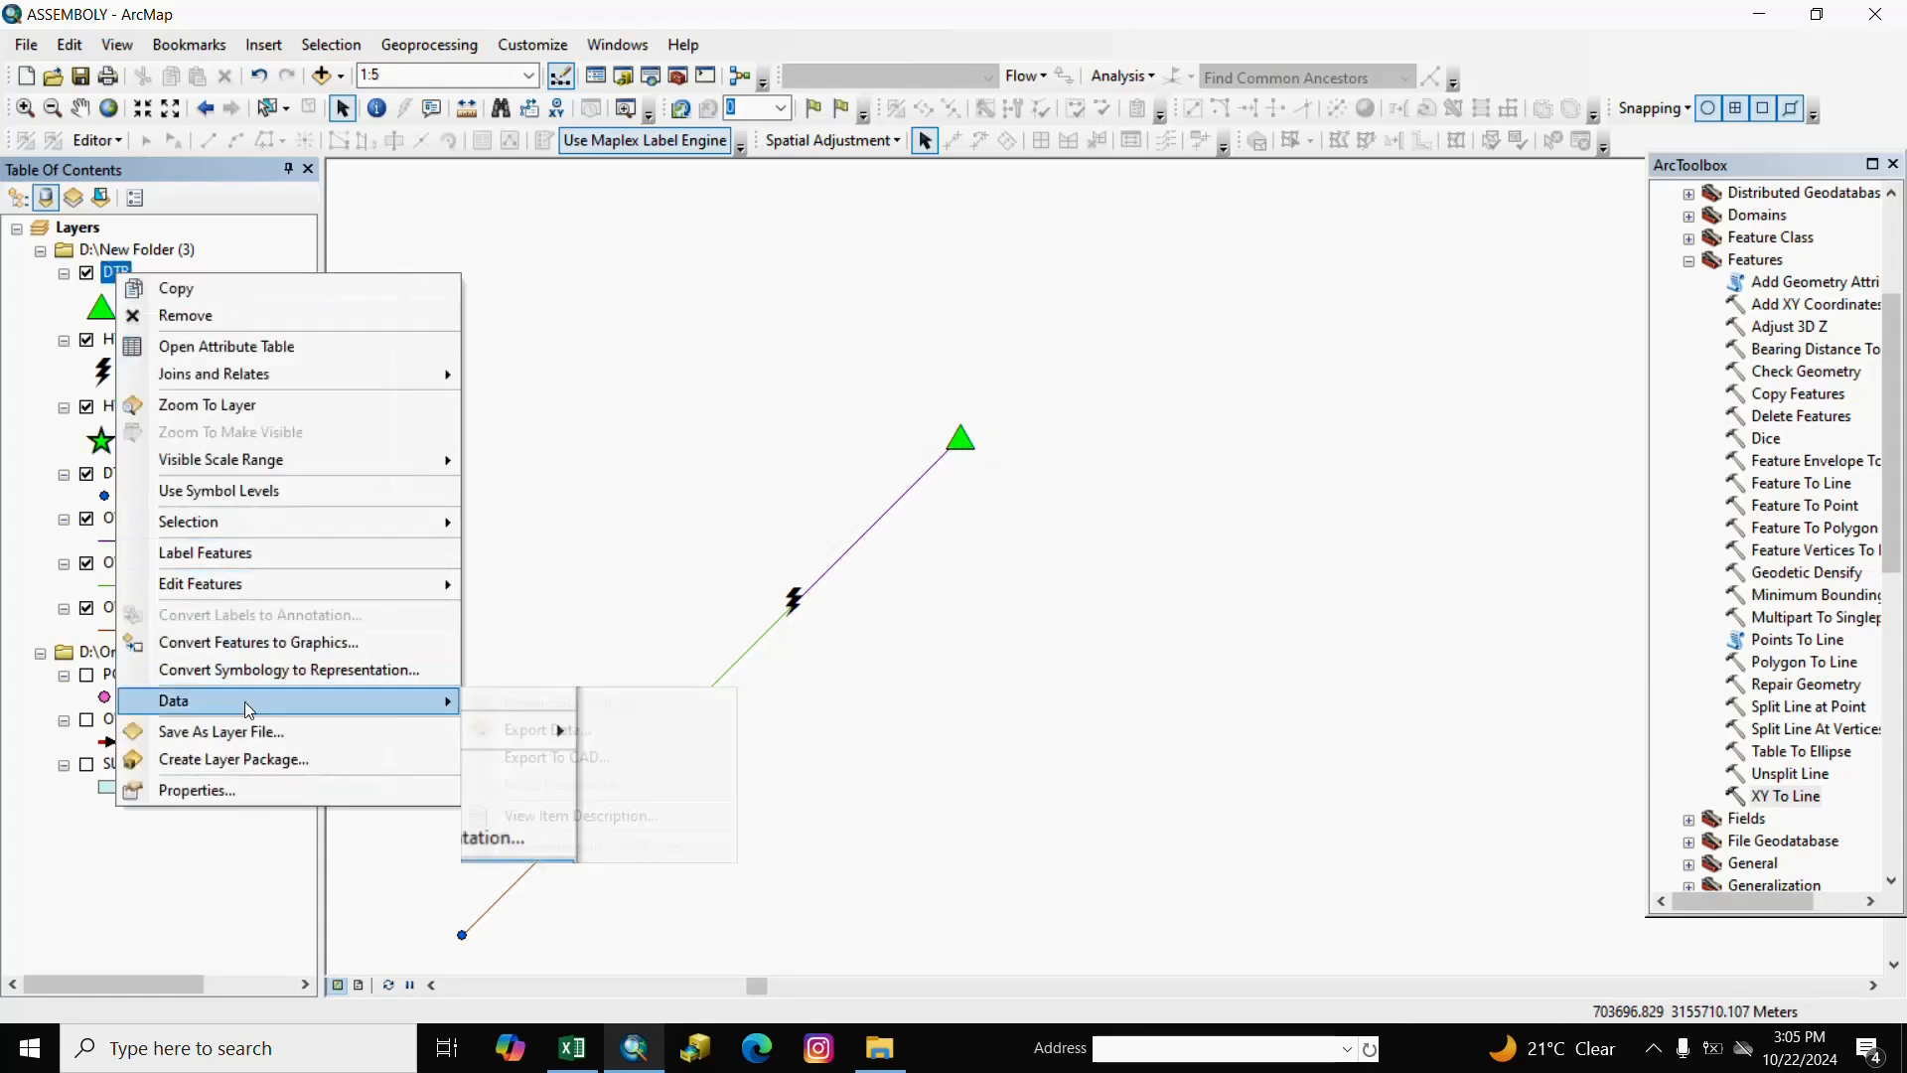
pyautogui.click(530, 722)
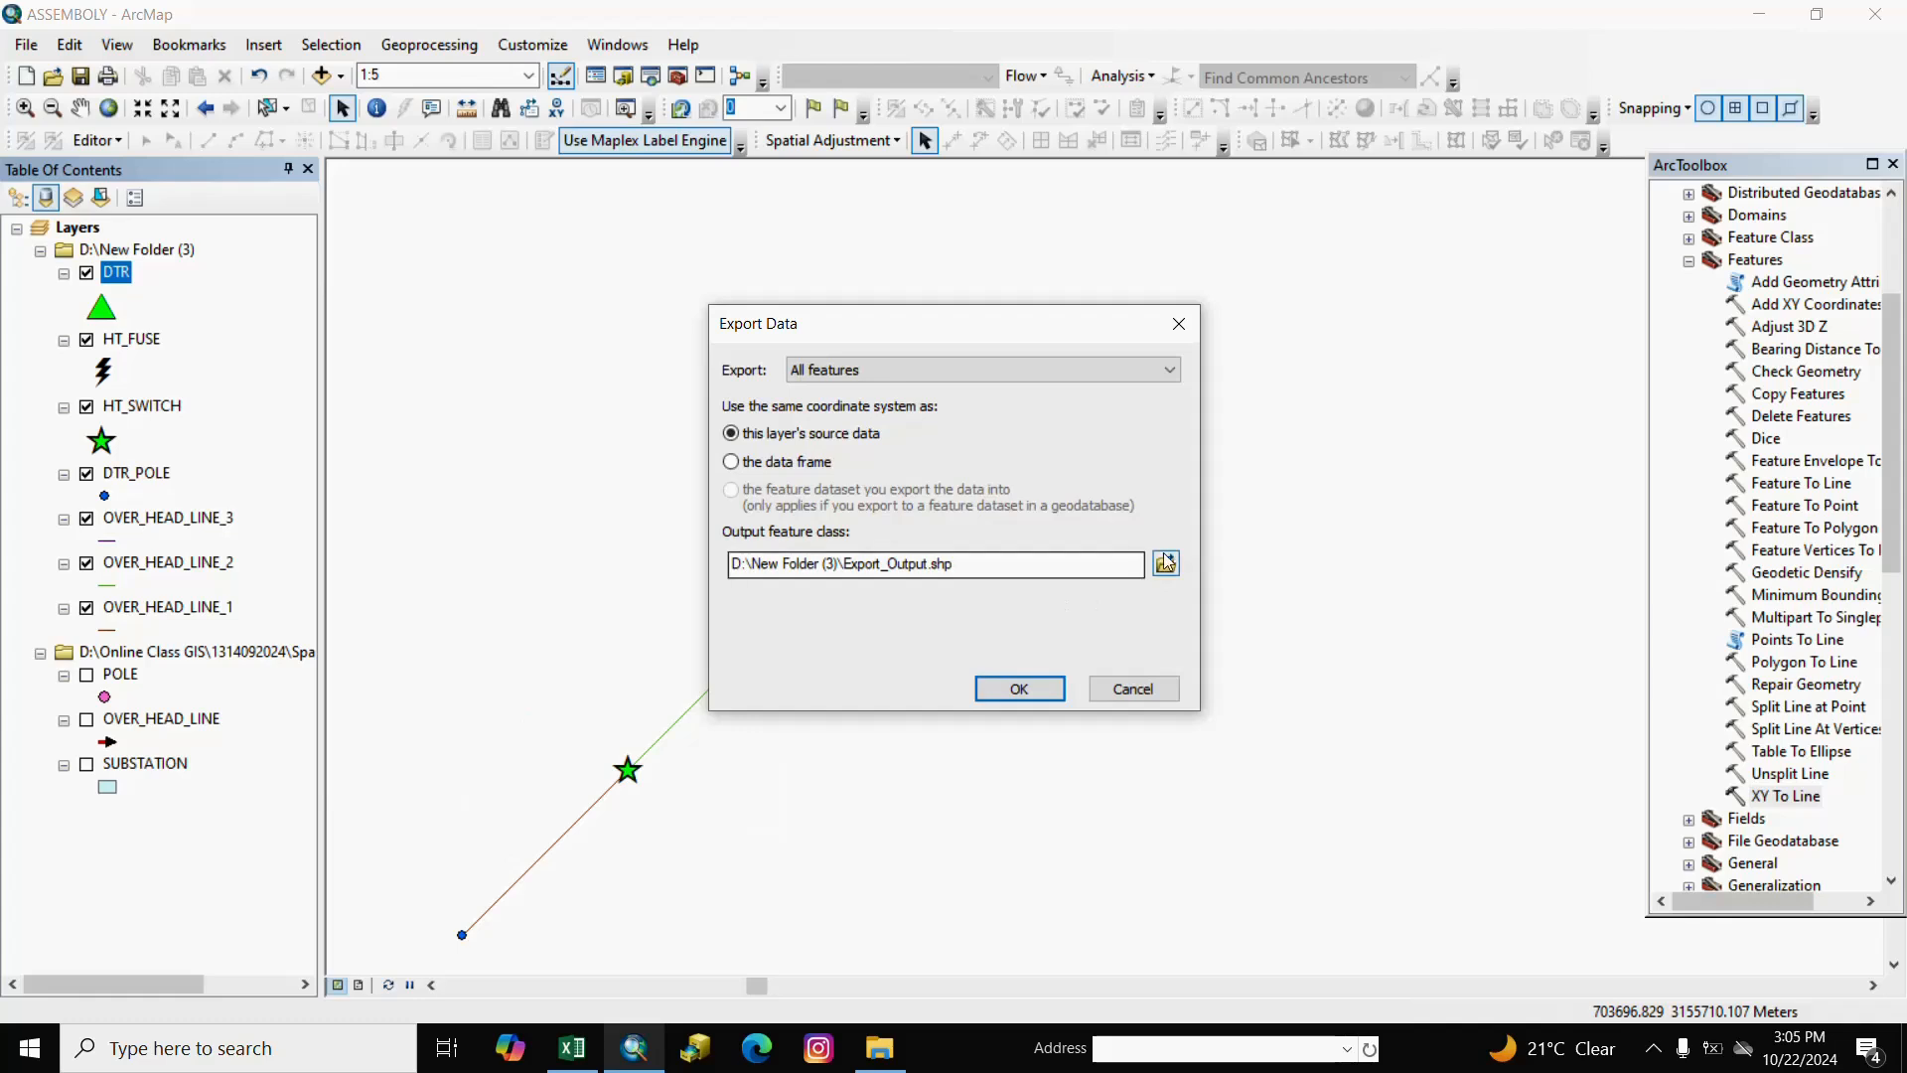
pyautogui.click(1166, 563)
pyautogui.moveTo(973, 653); pyautogui.dragTo(755, 657)
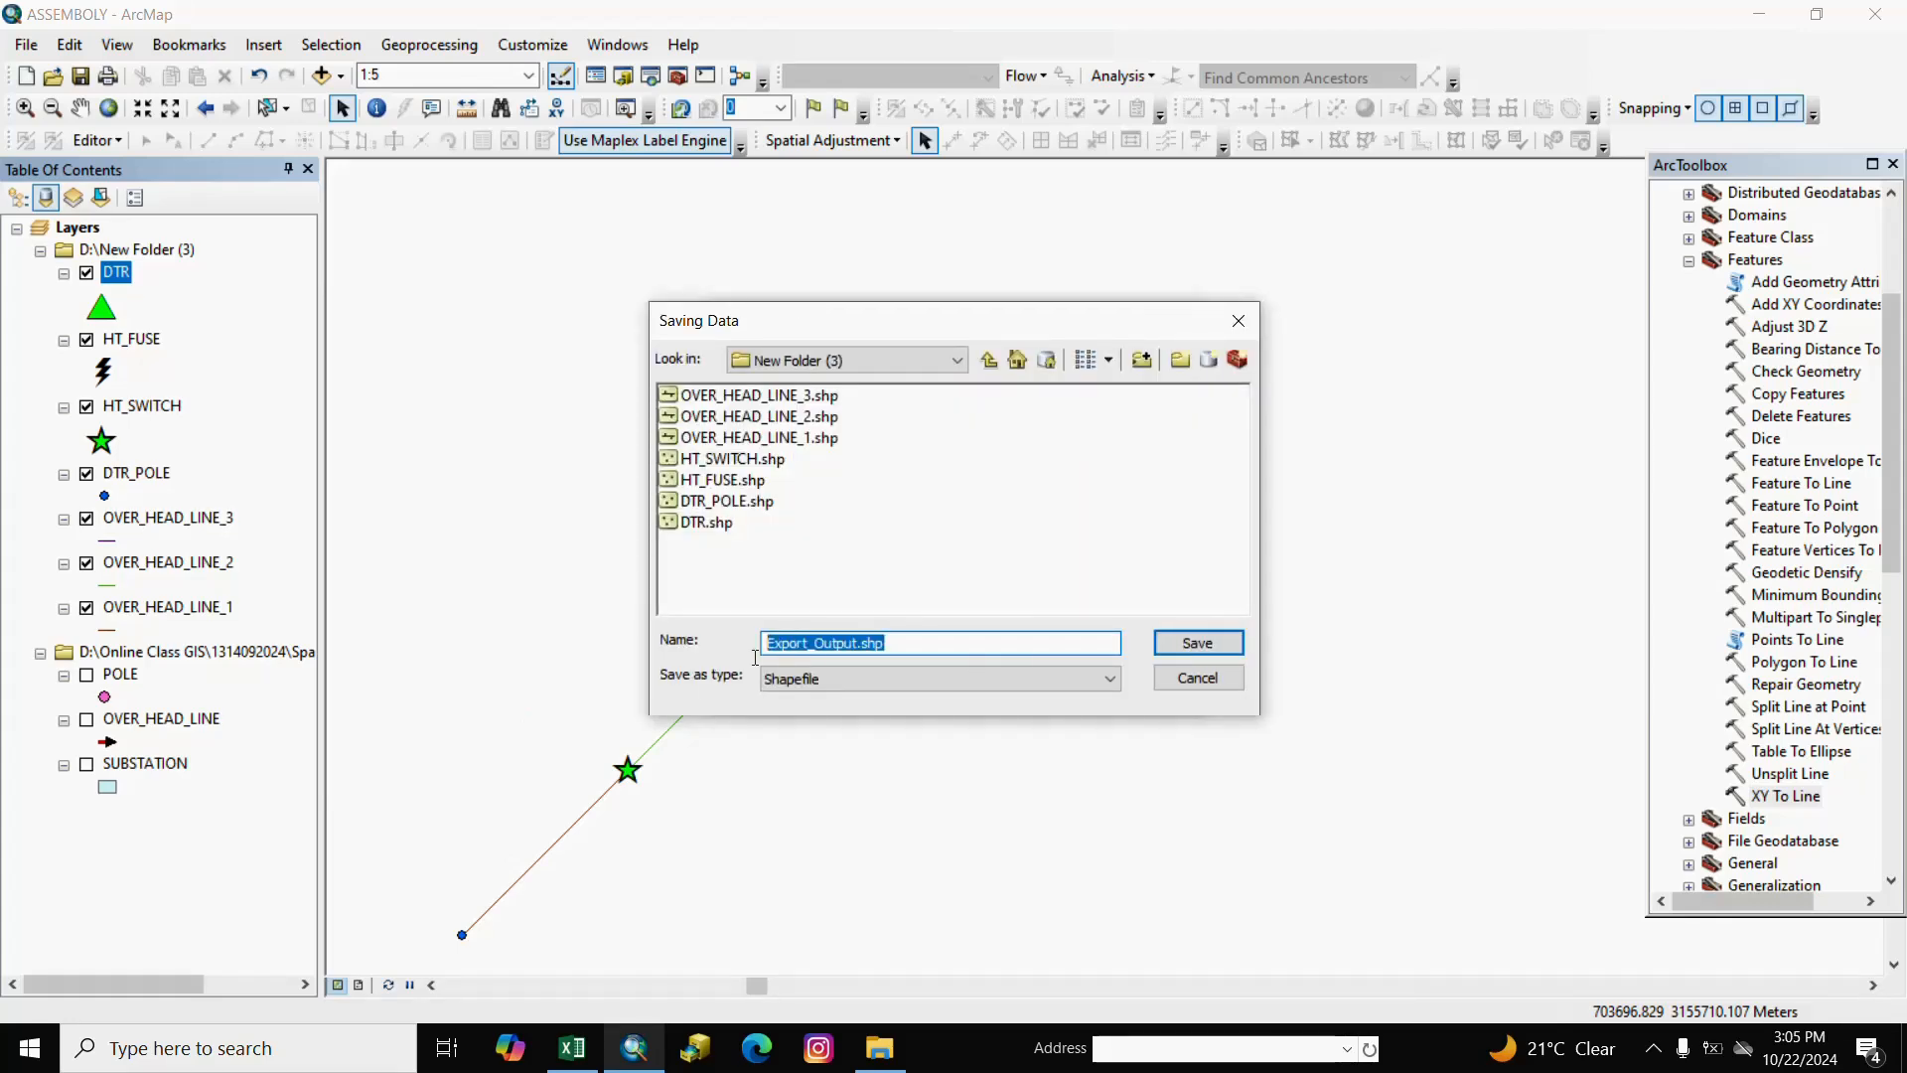
pyautogui.write('LT')
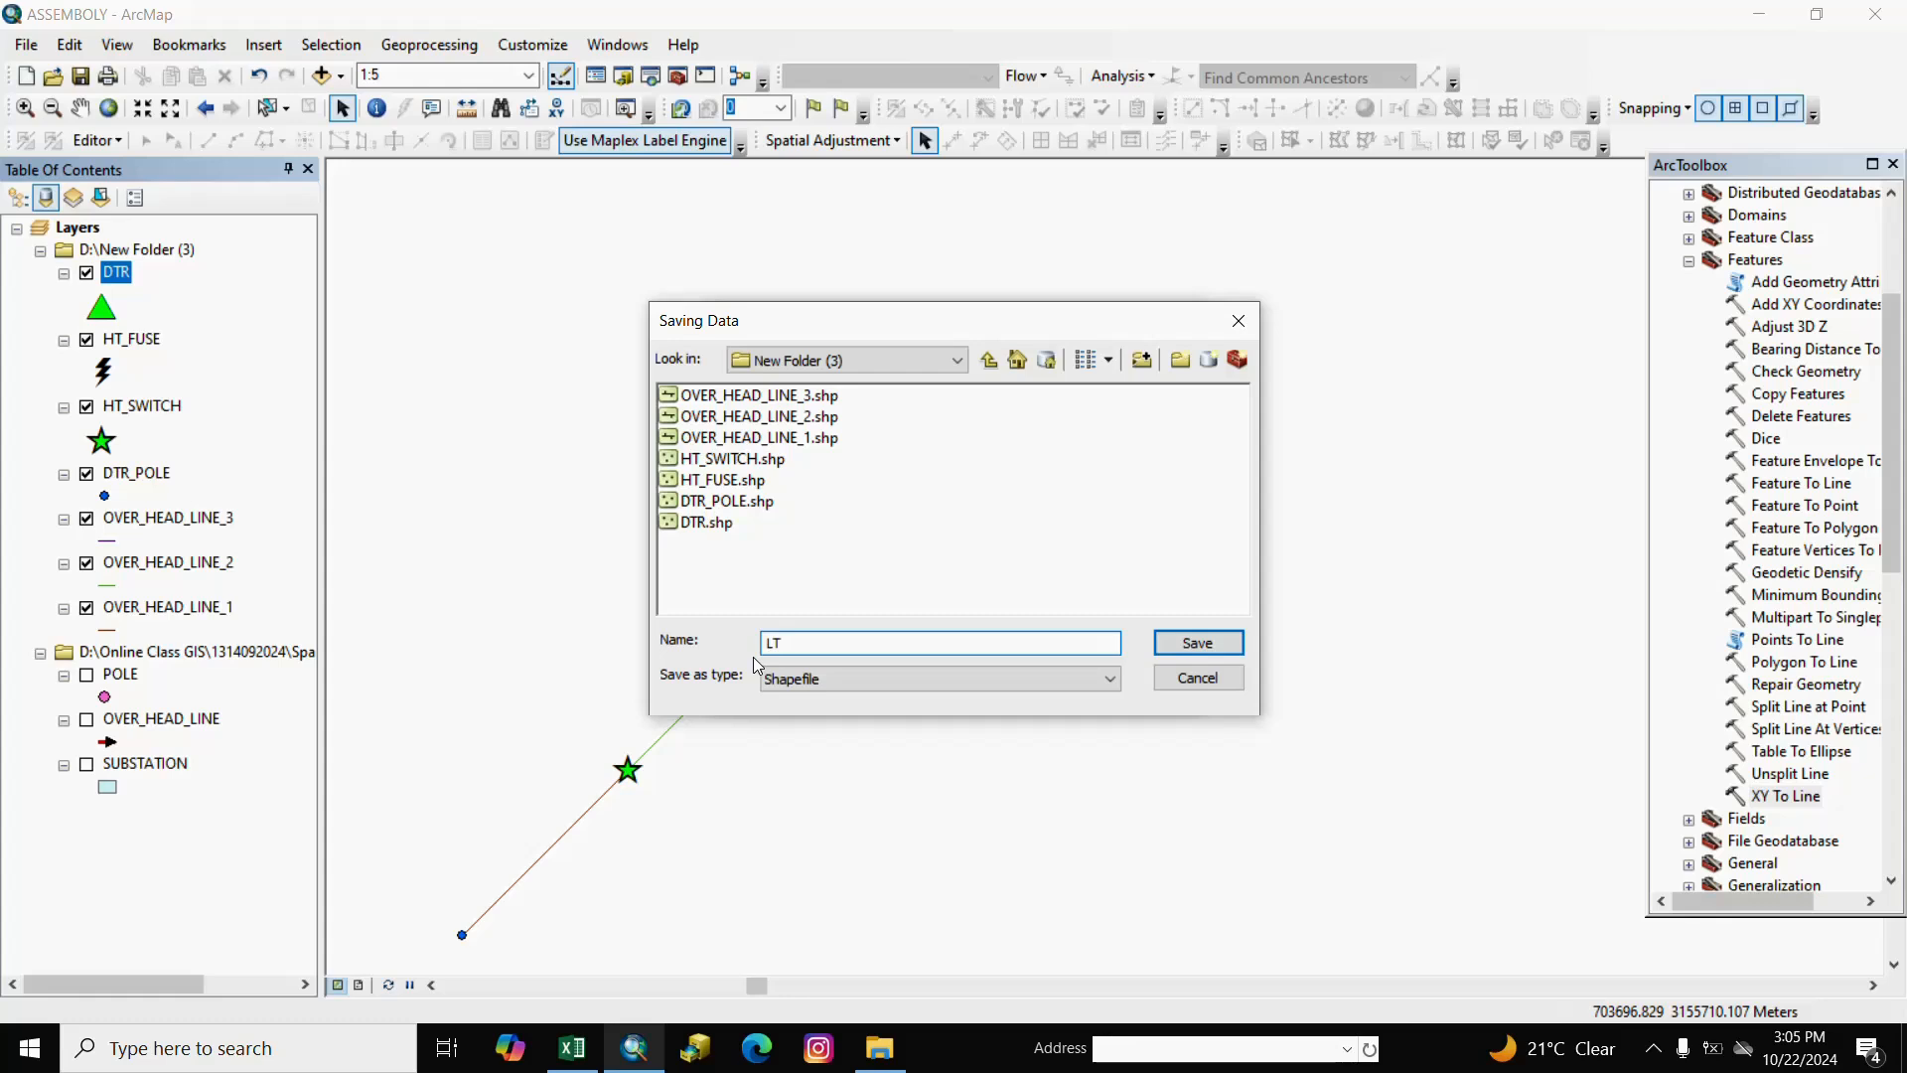
pyautogui.write('_FUSE')
pyautogui.click(1194, 657)
pyautogui.click(1013, 686)
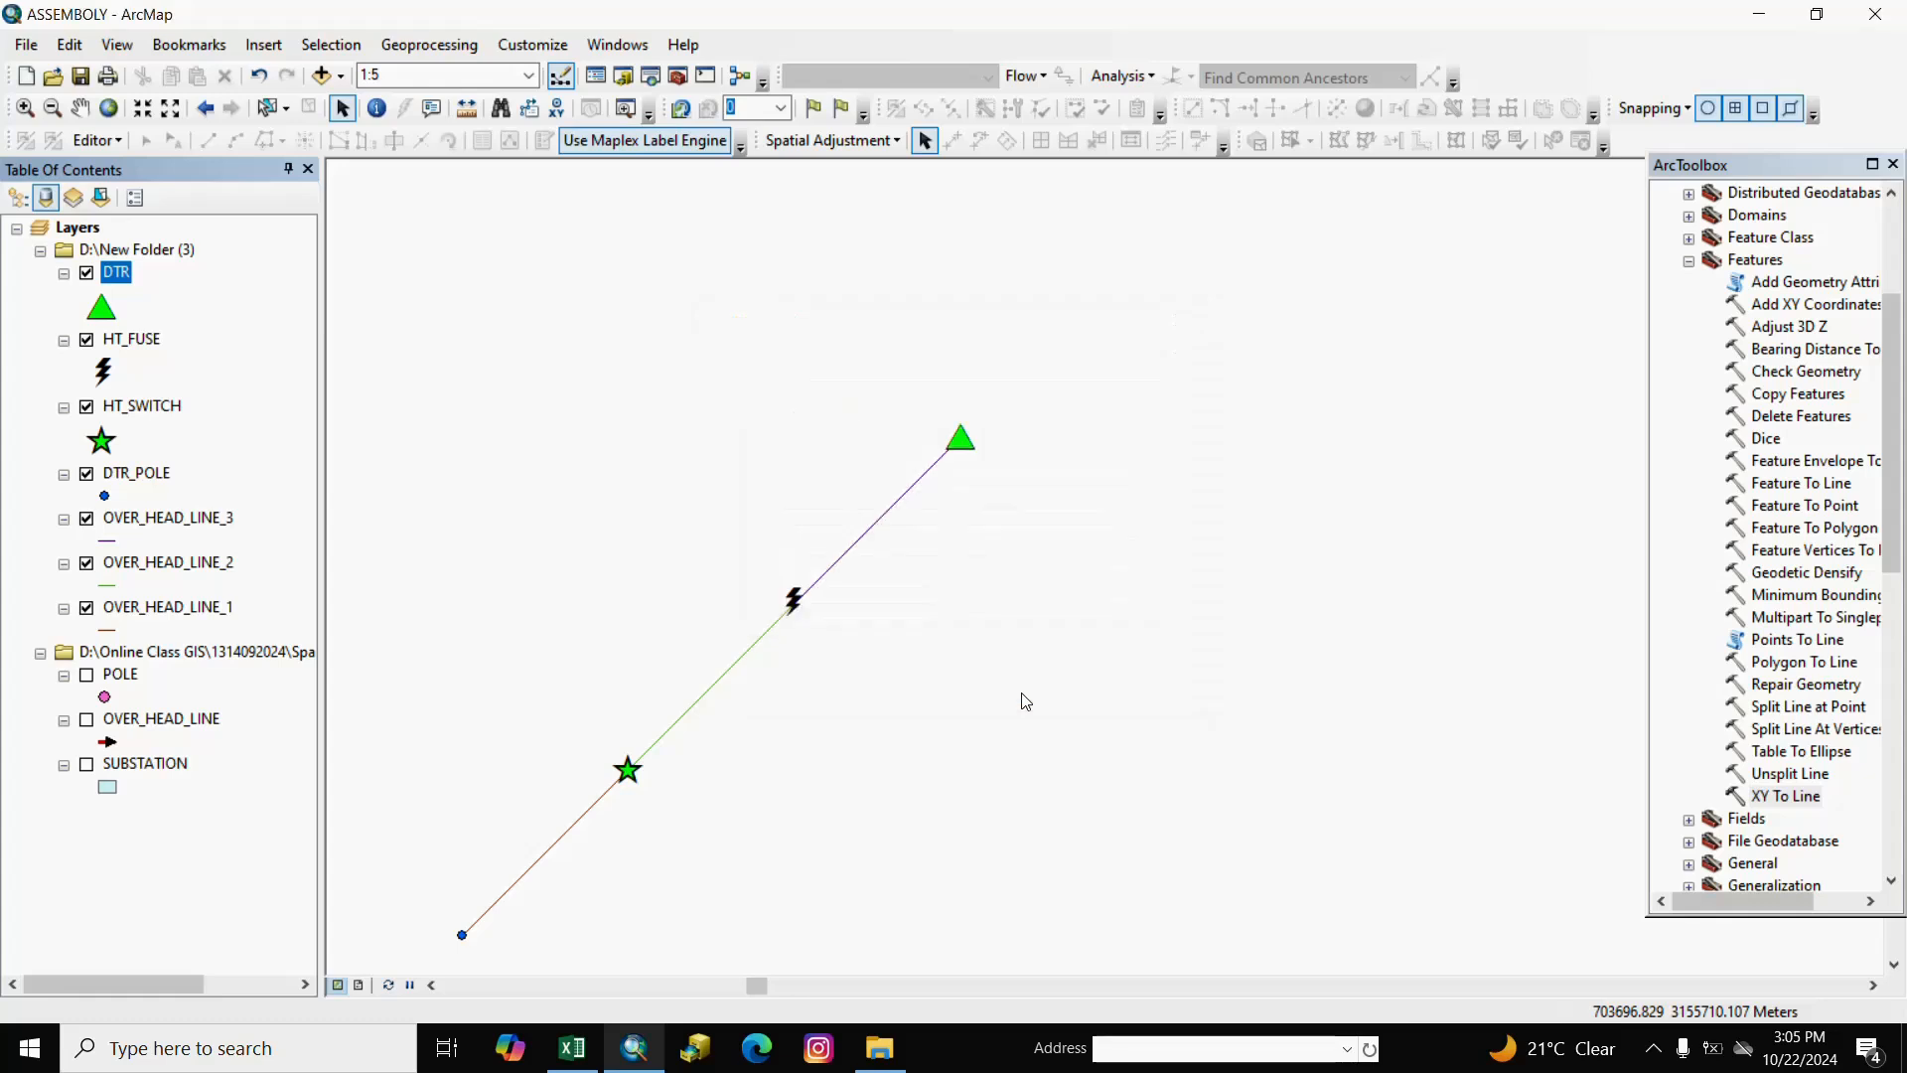
pyautogui.click(1038, 609)
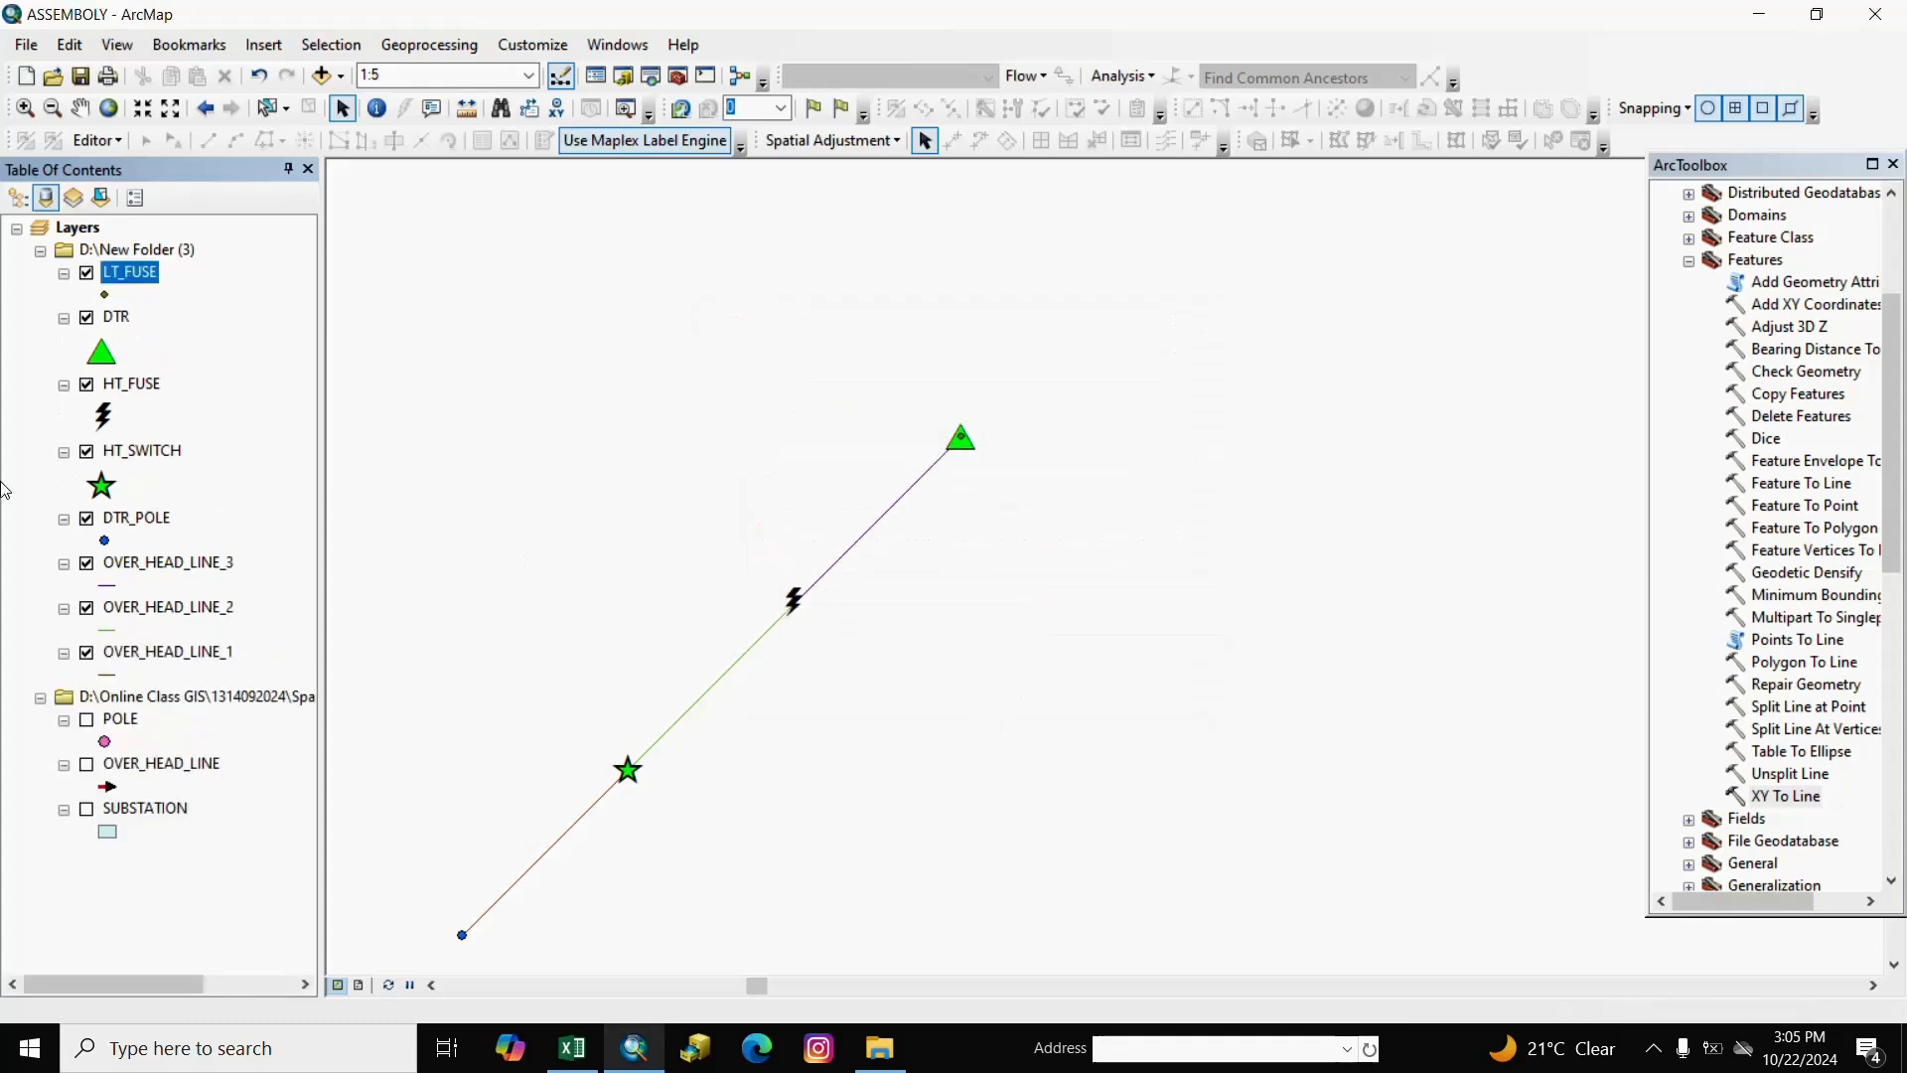
pyautogui.click(118, 295)
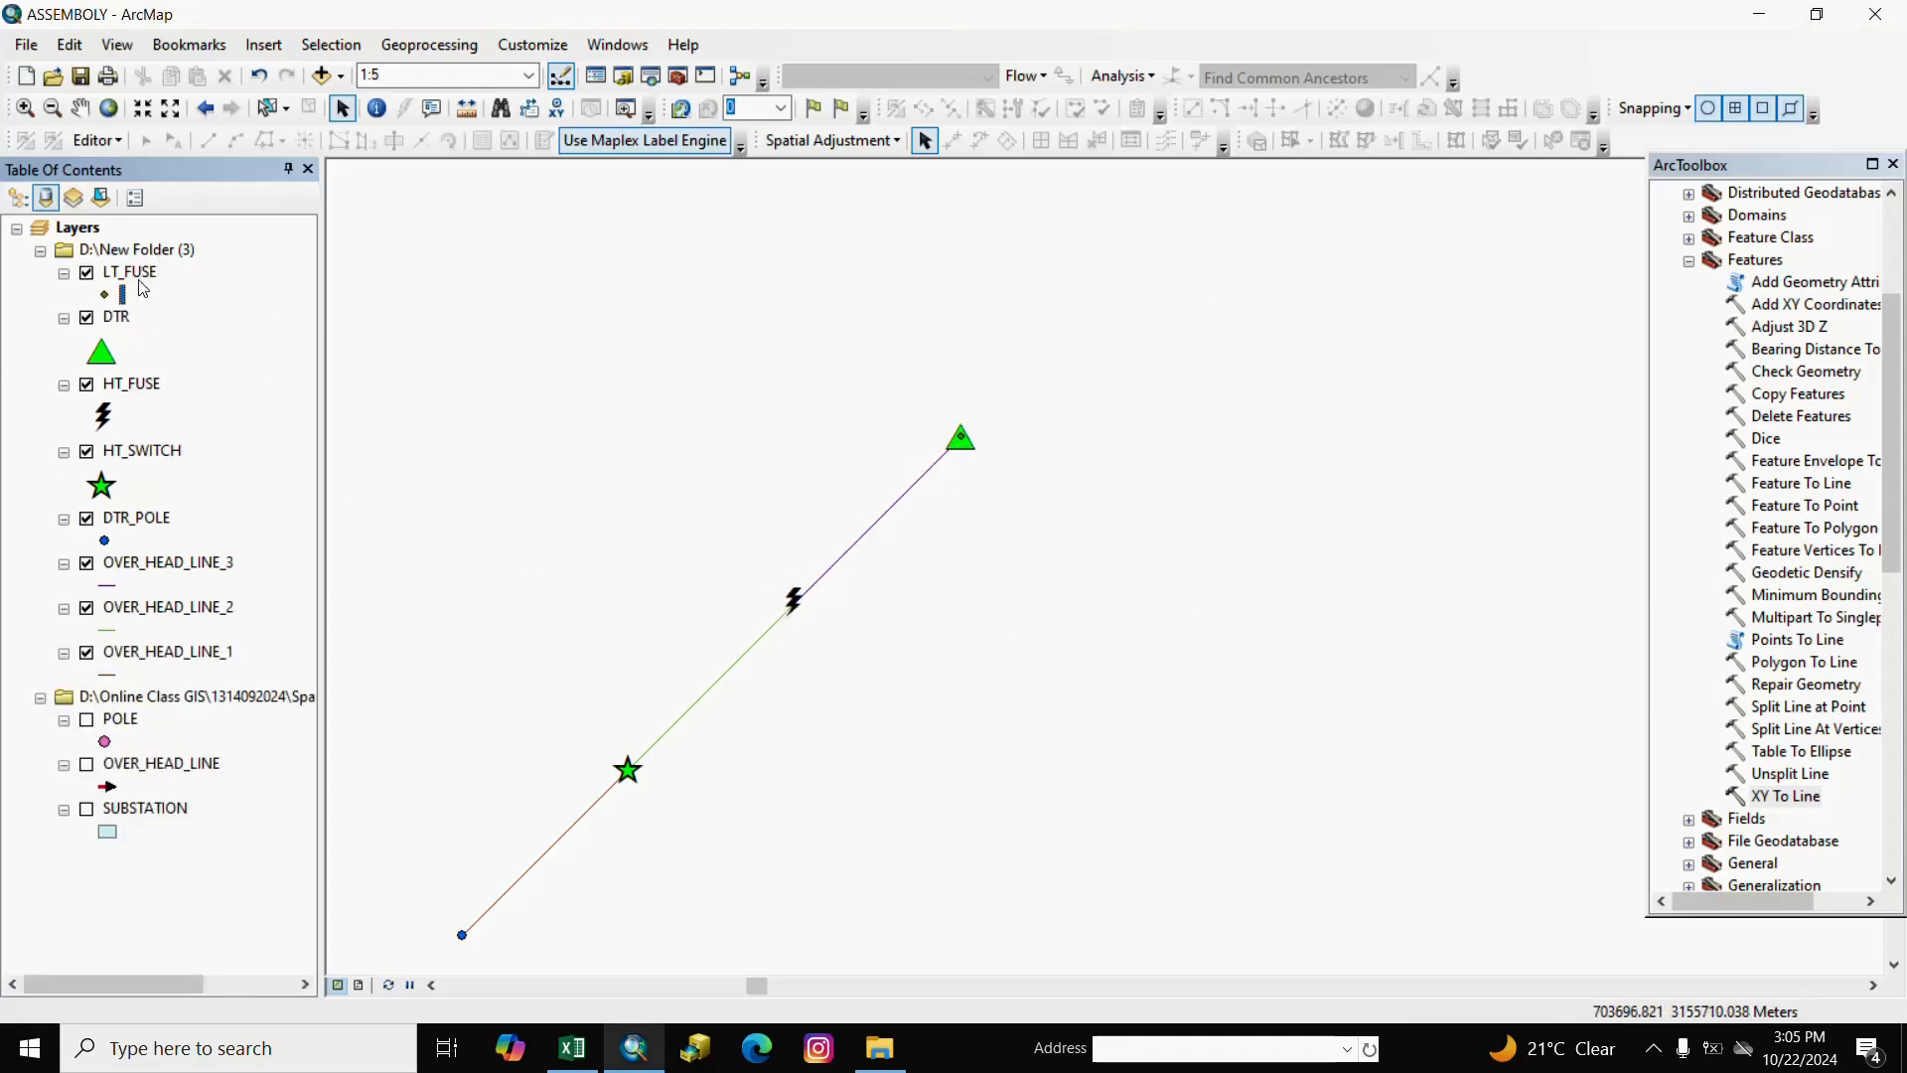
# Delete the POINT_X and POINT_Y fields from LT_FUSE's attribute table, leaving FID, Shape and WEBEDITOR.
pyautogui.rightClick(139, 278)
pyautogui.click(238, 352)
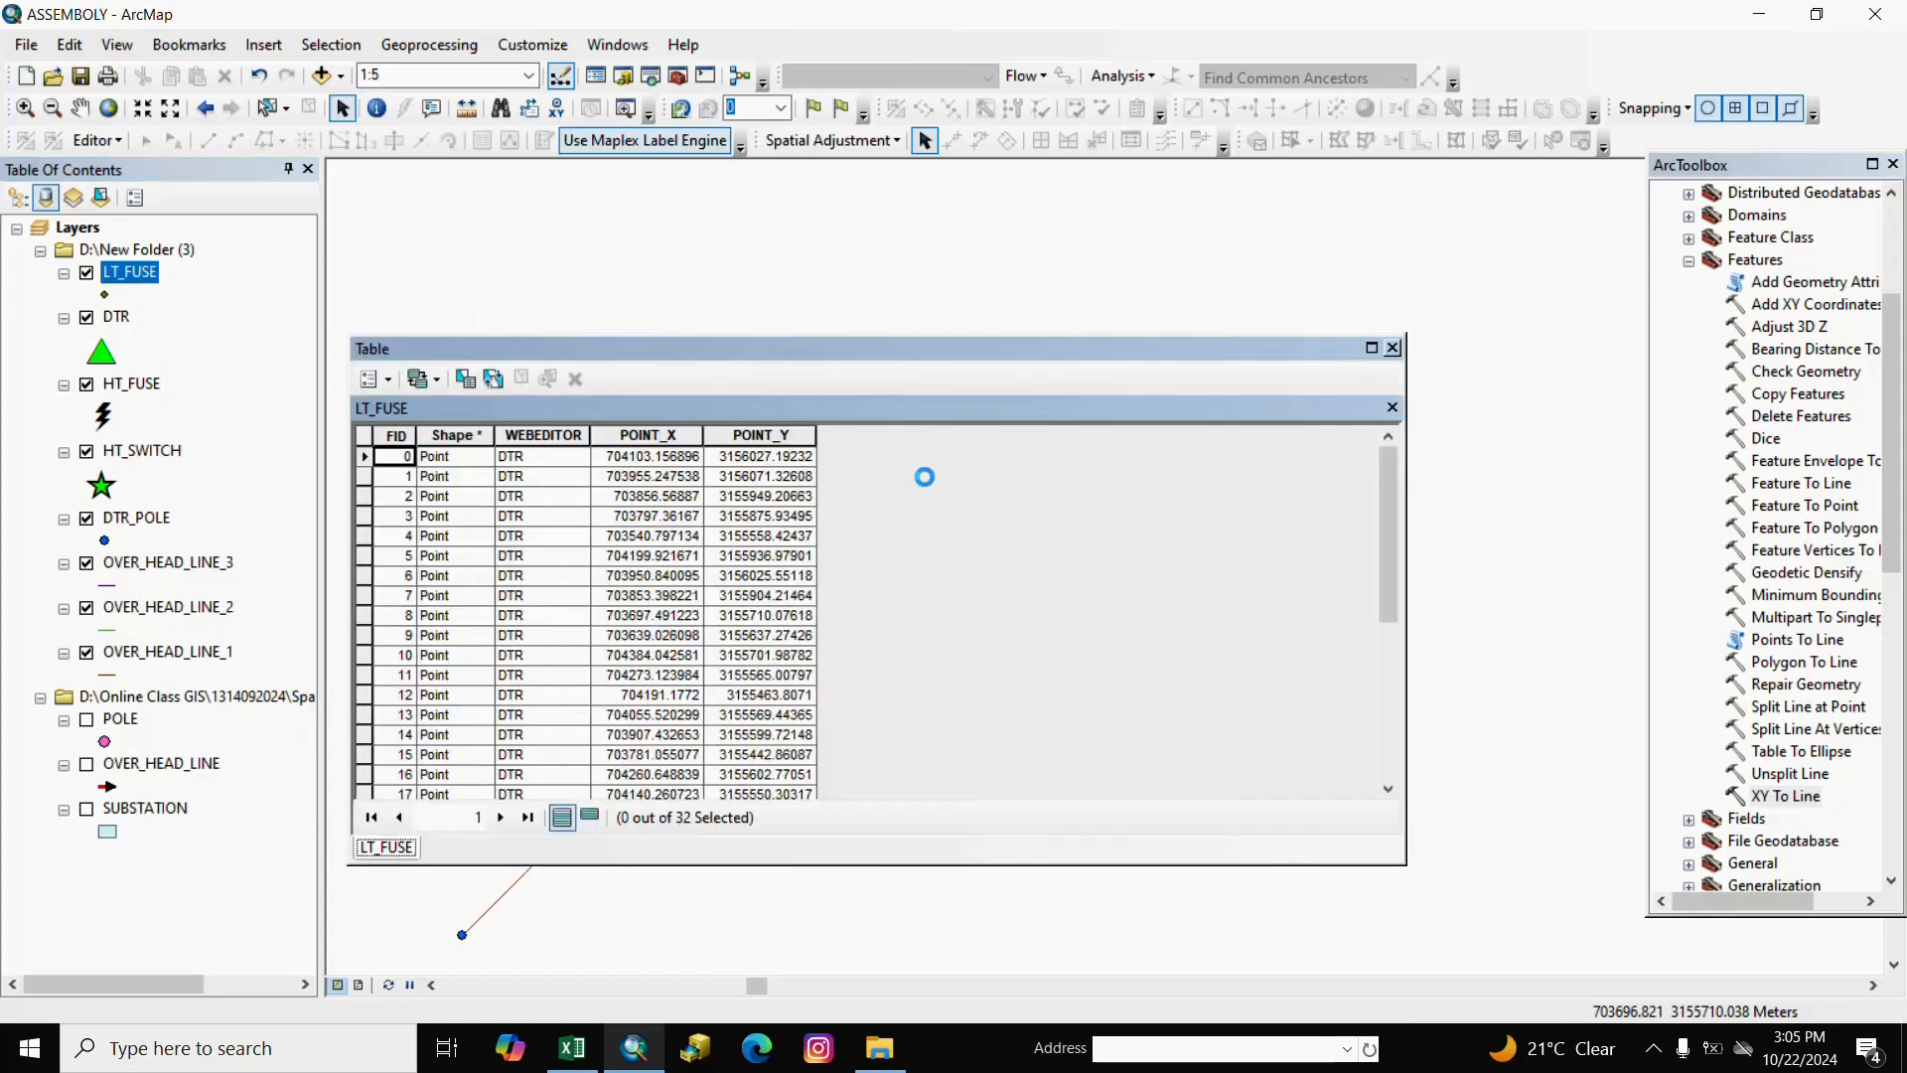
pyautogui.rightClick(637, 435)
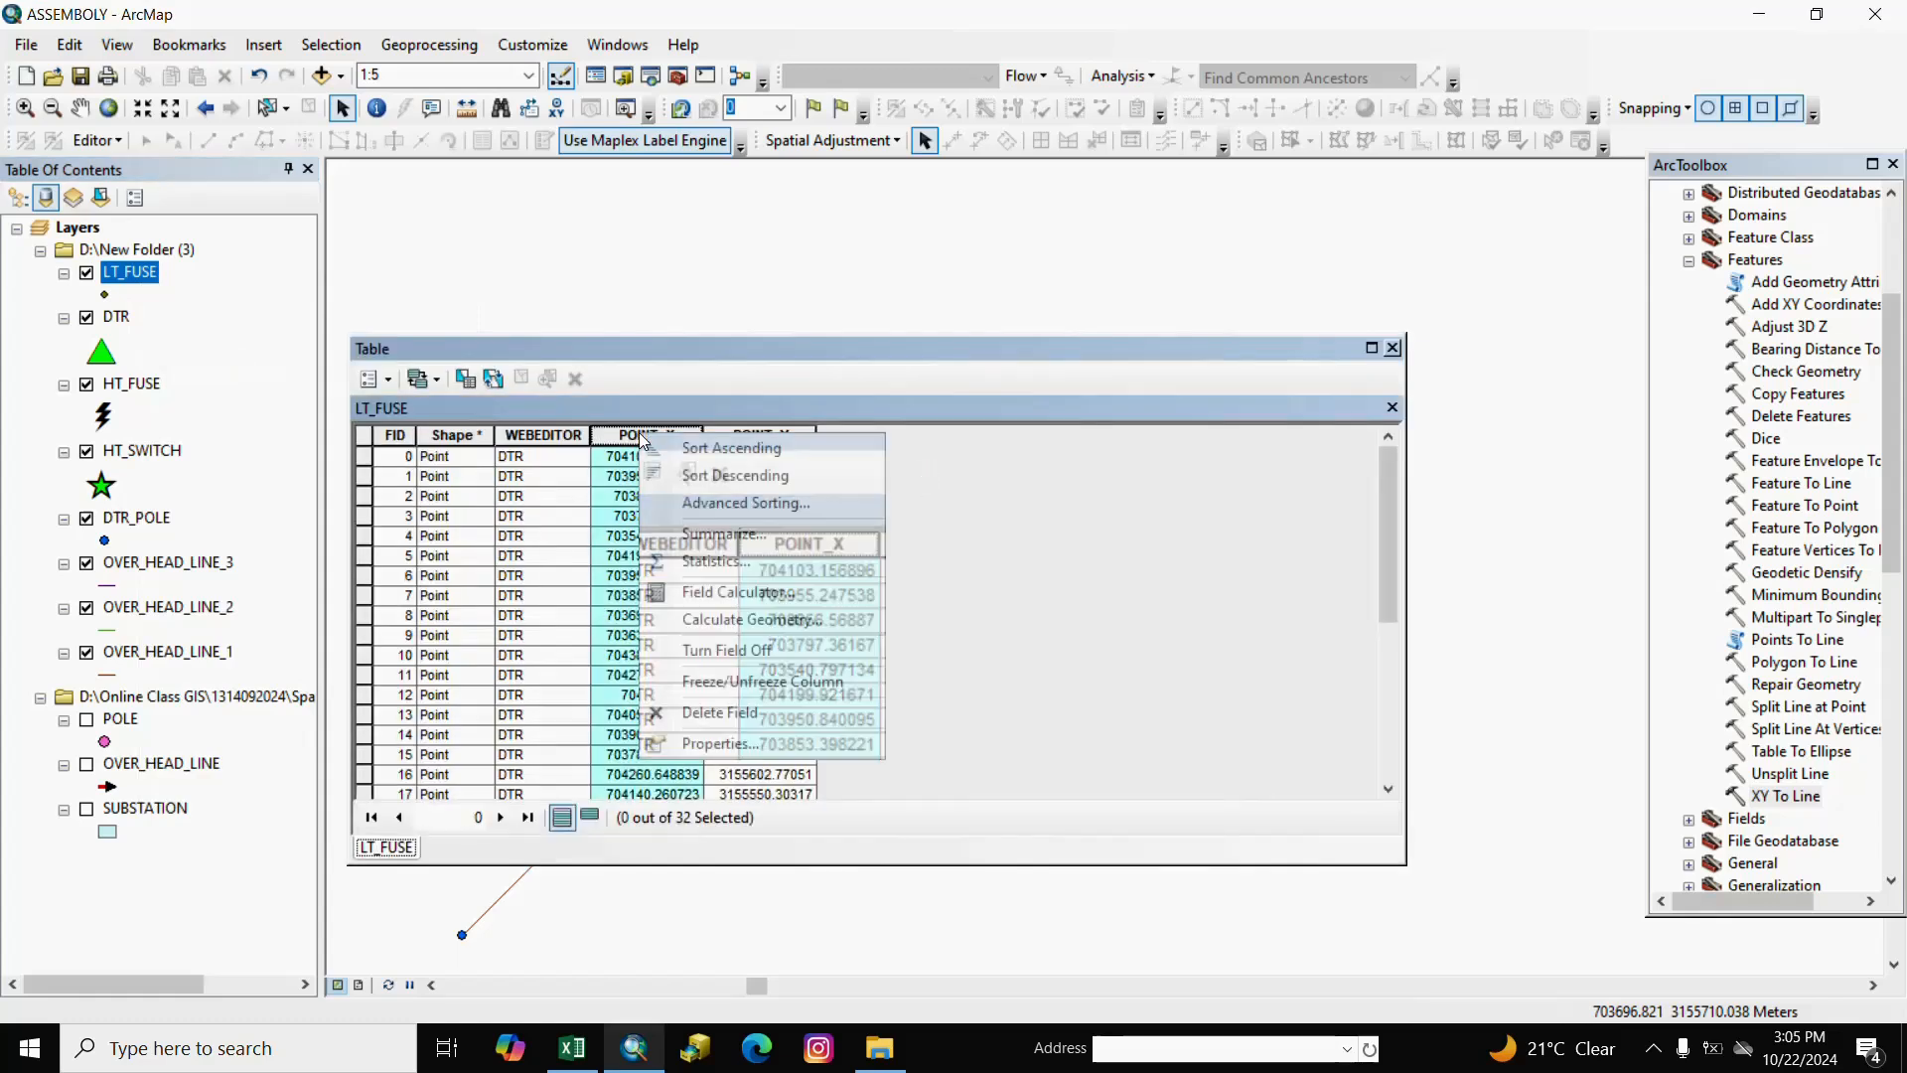
pyautogui.click(725, 707)
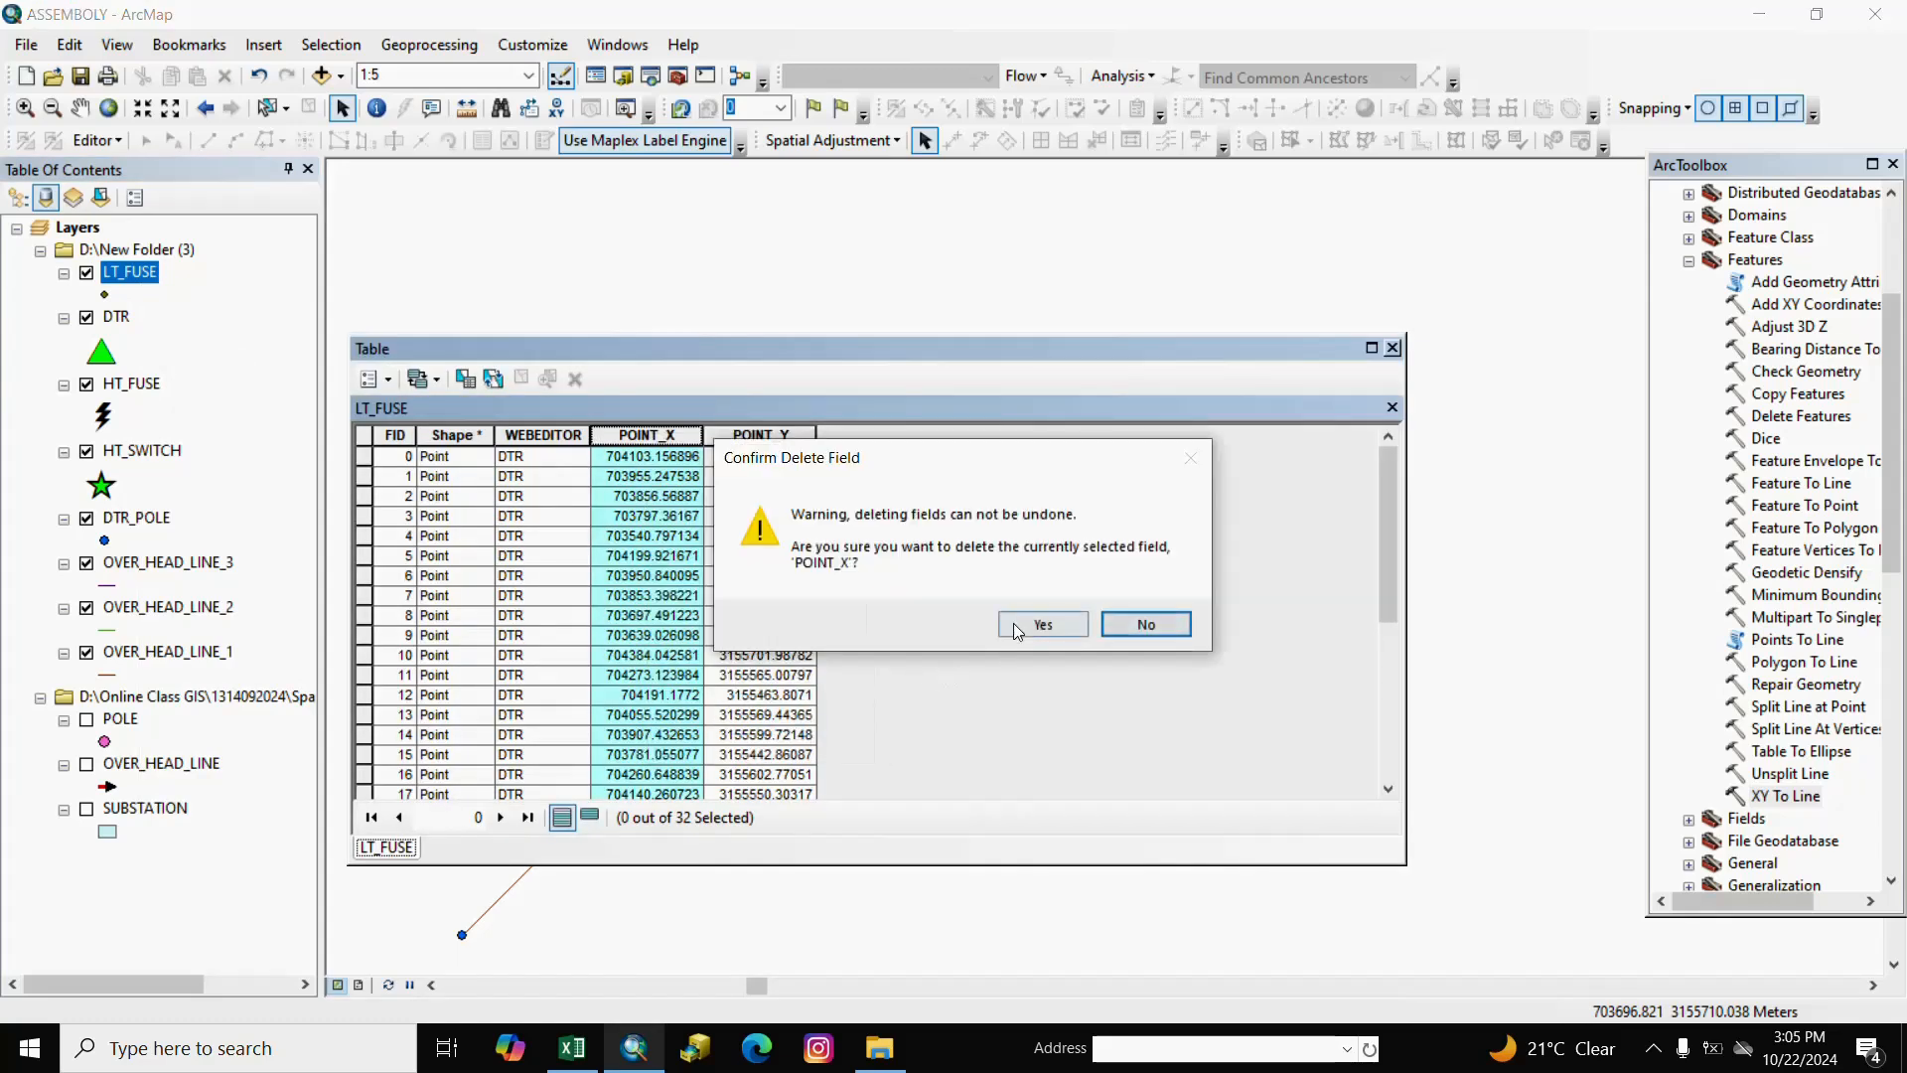
pyautogui.click(1043, 624)
pyautogui.click(666, 436)
pyautogui.rightClick(666, 435)
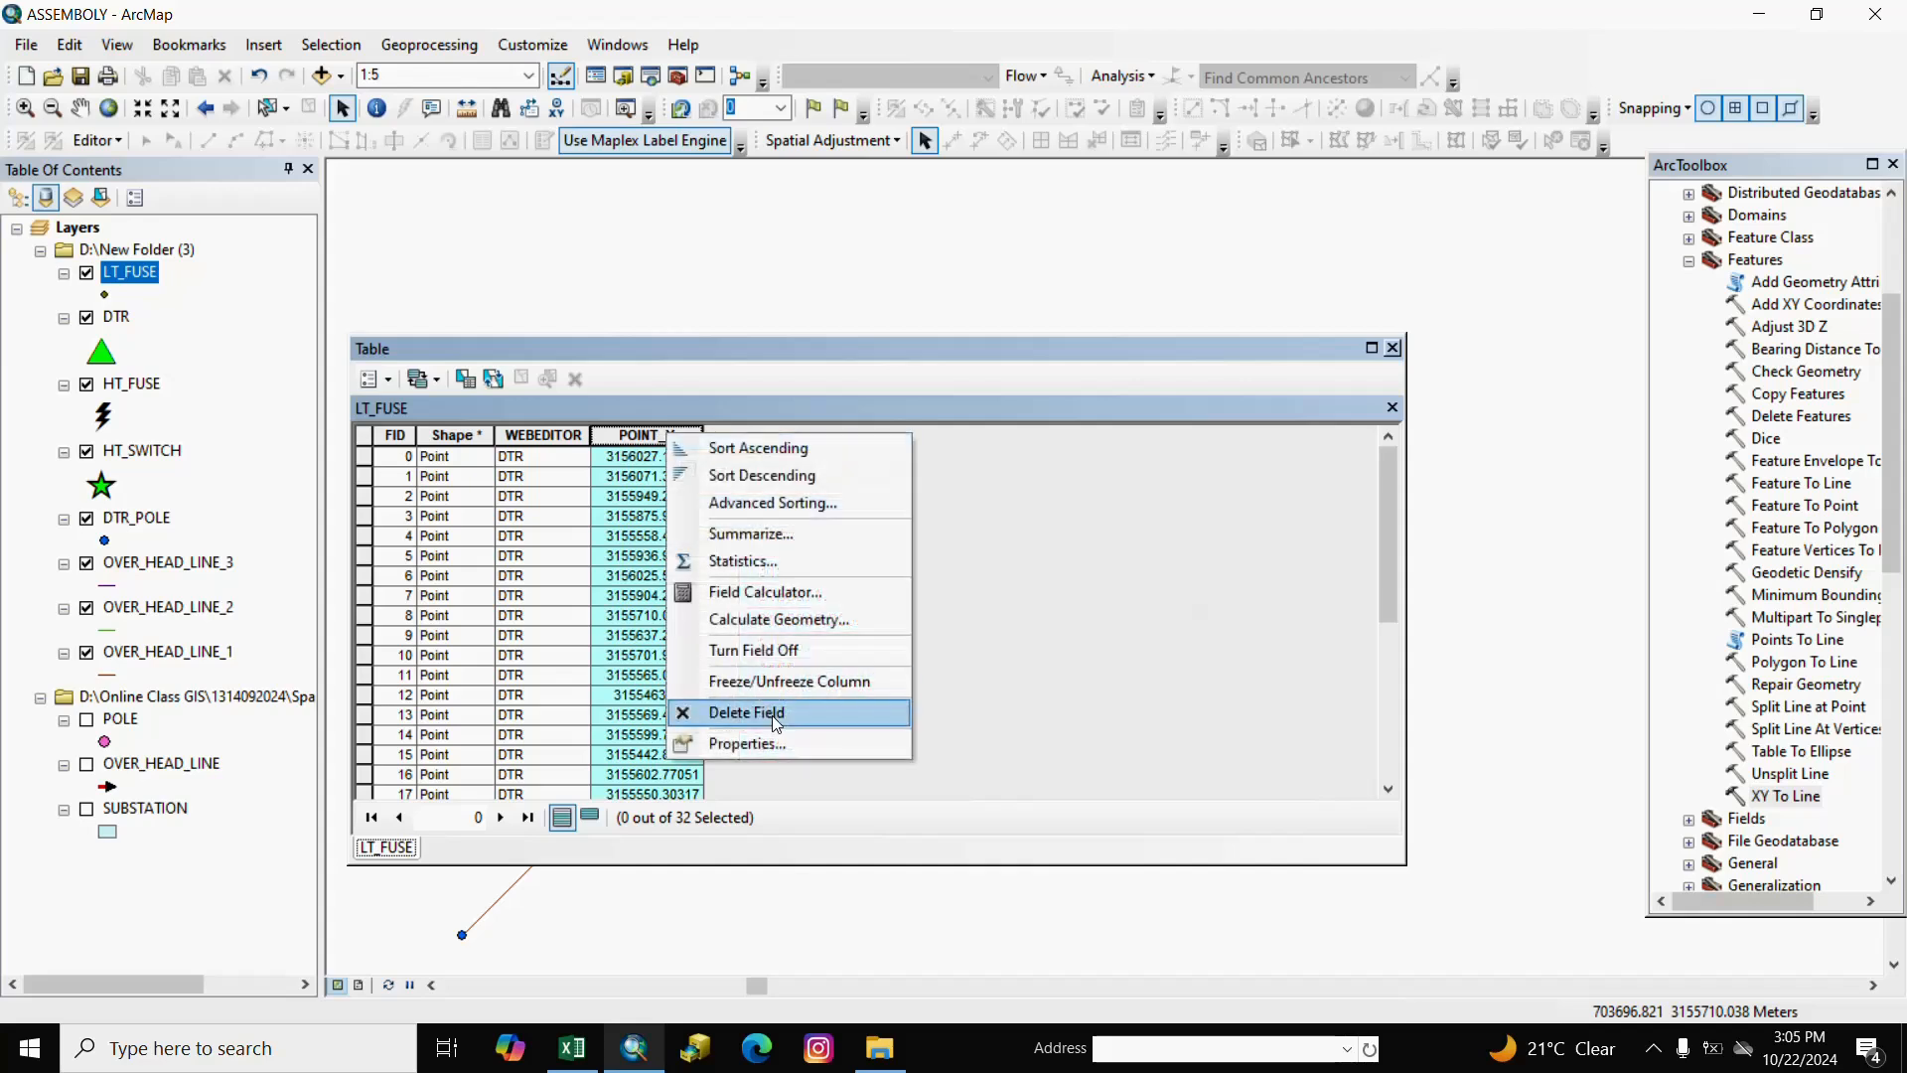
pyautogui.click(750, 706)
pyautogui.click(1042, 626)
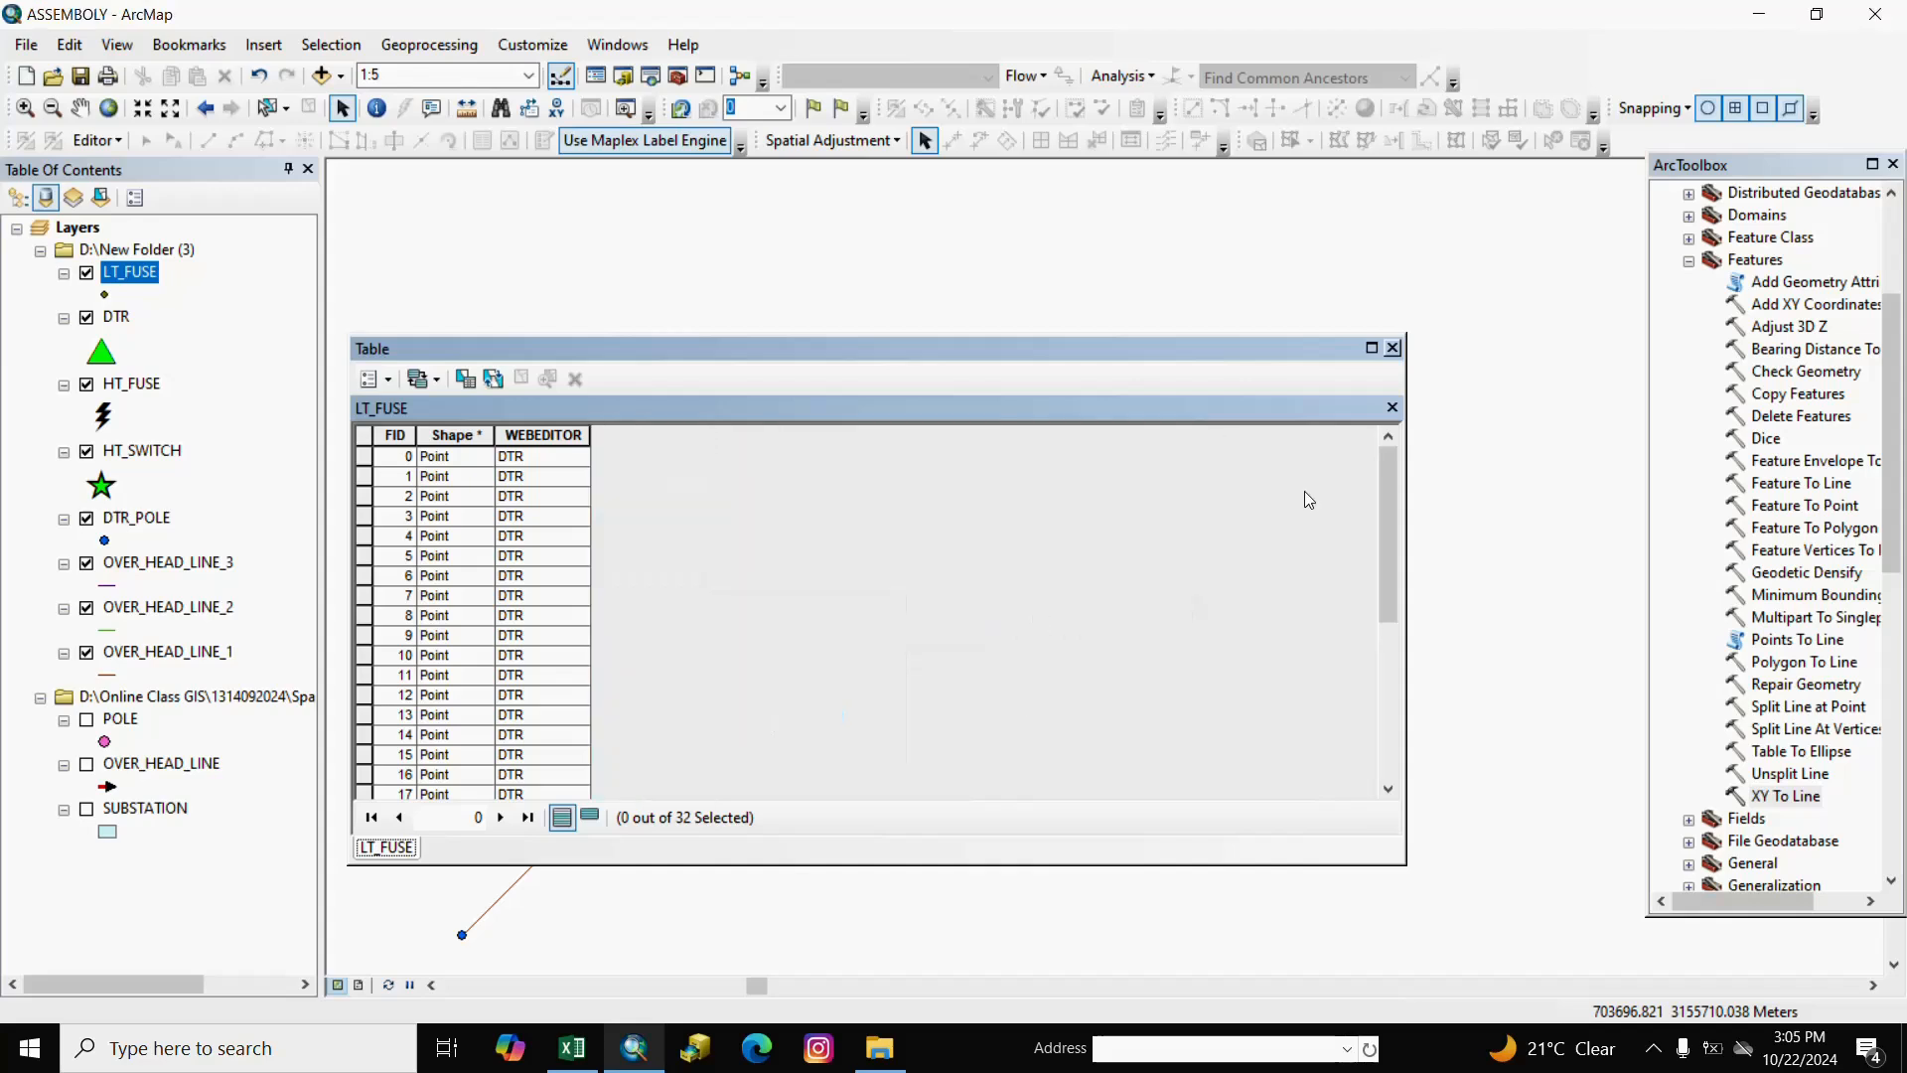
pyautogui.click(1394, 350)
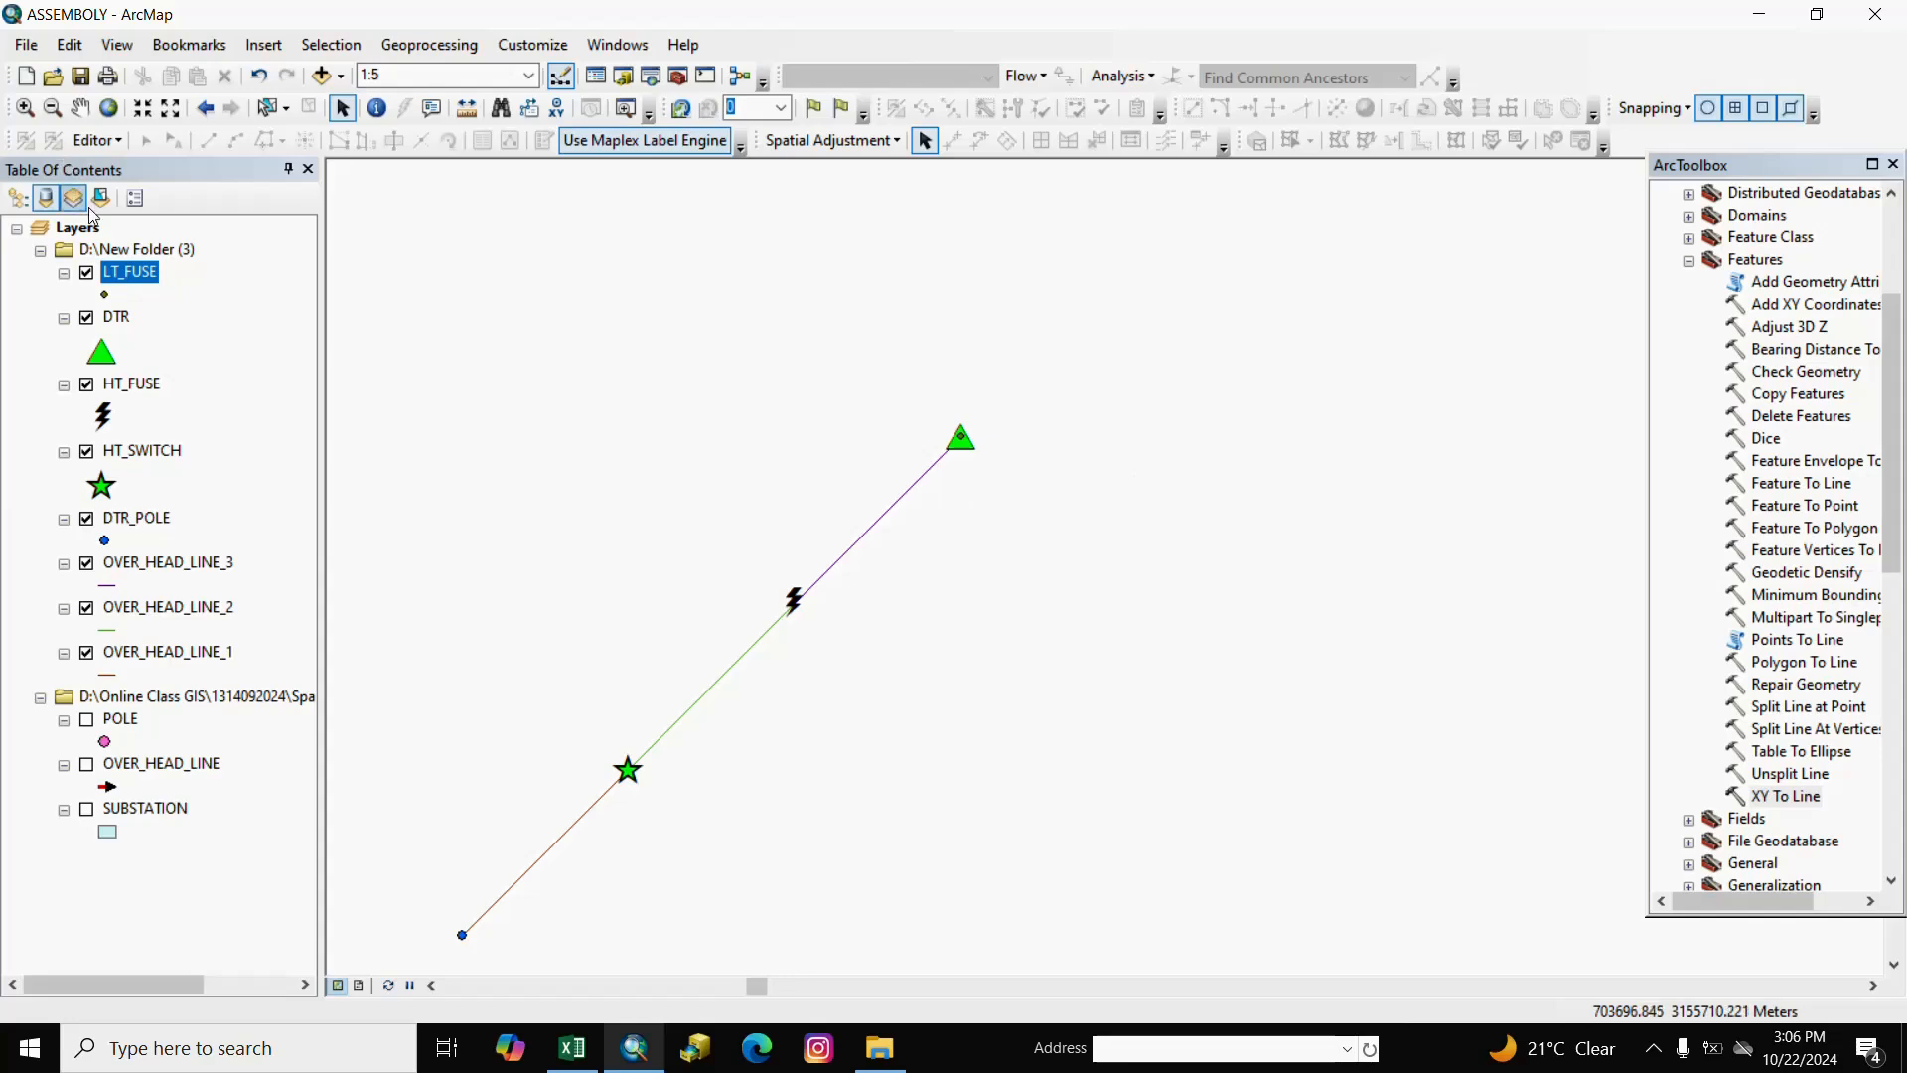
# Start an edit session on the D:\New Folder (3) workspace.
pyautogui.click(120, 138)
pyautogui.rightClick(119, 140)
pyautogui.click(97, 138)
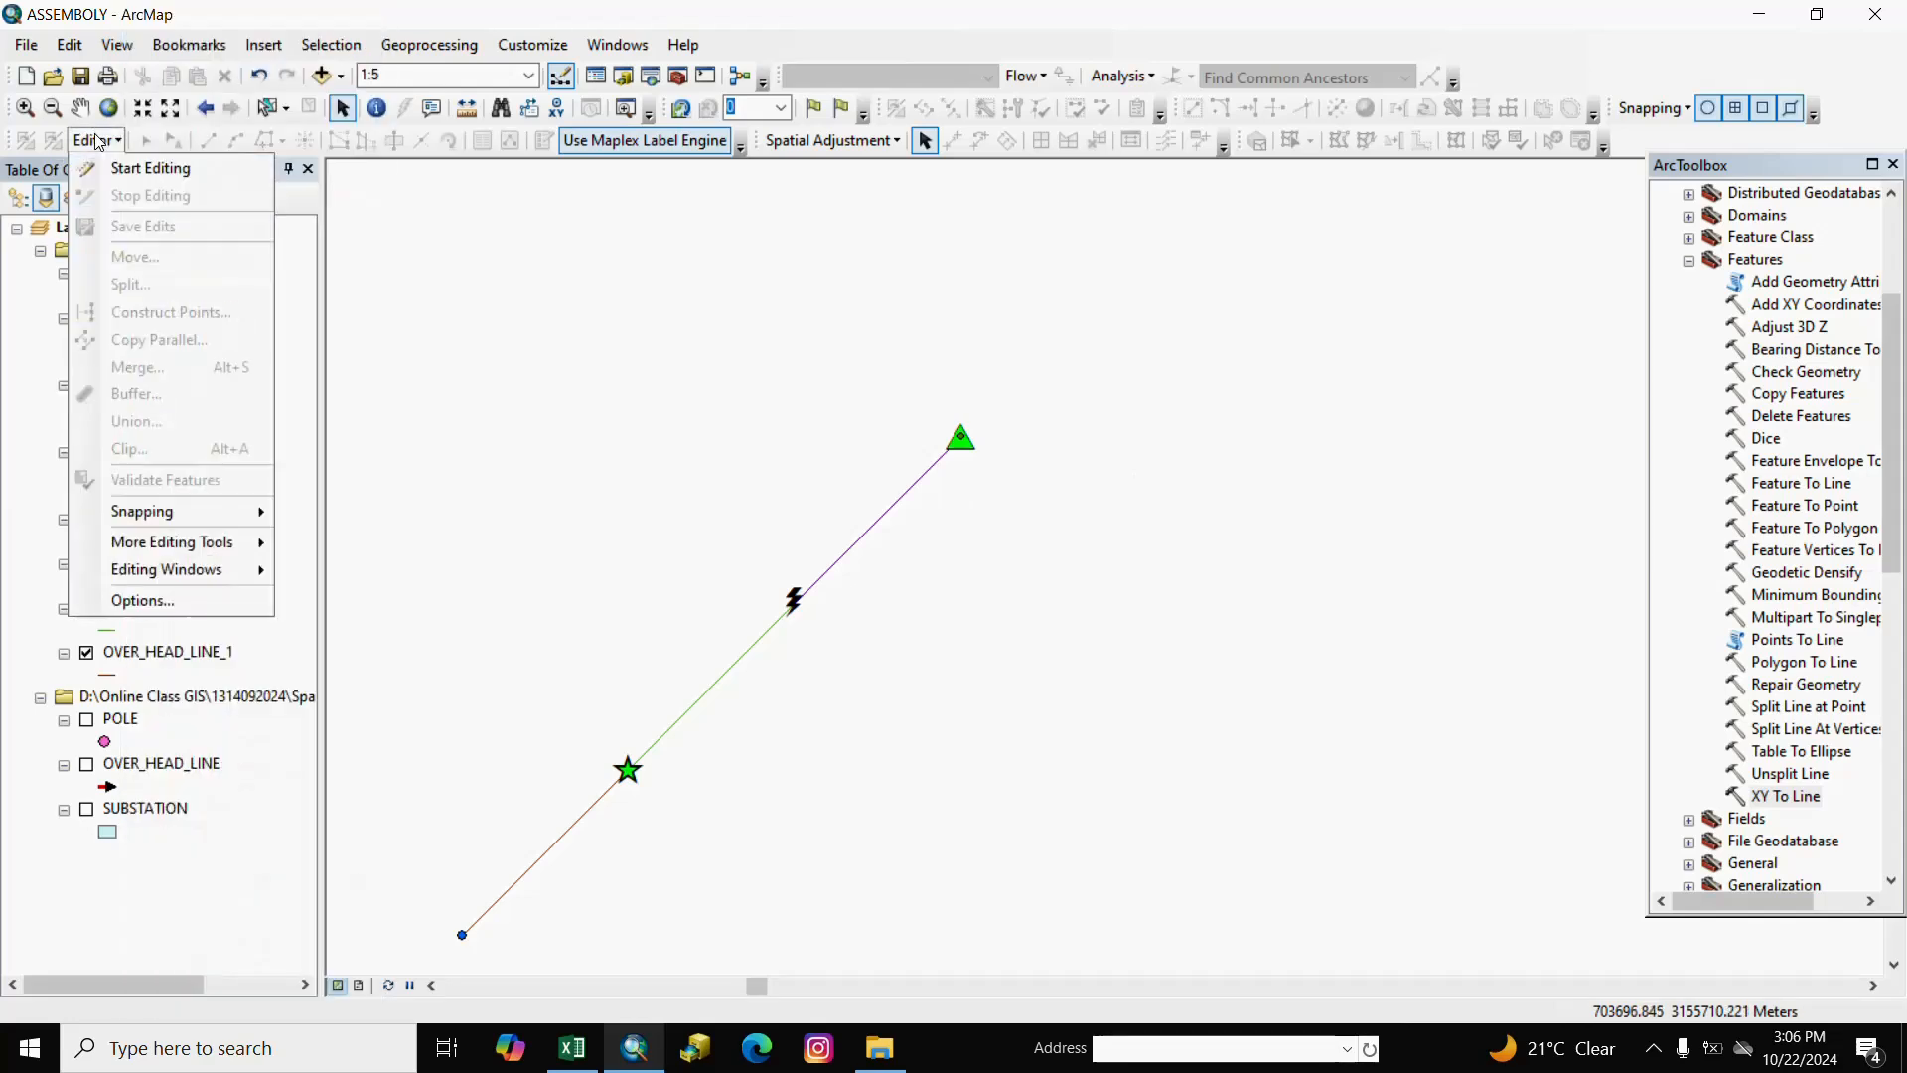
pyautogui.click(130, 171)
pyautogui.click(805, 665)
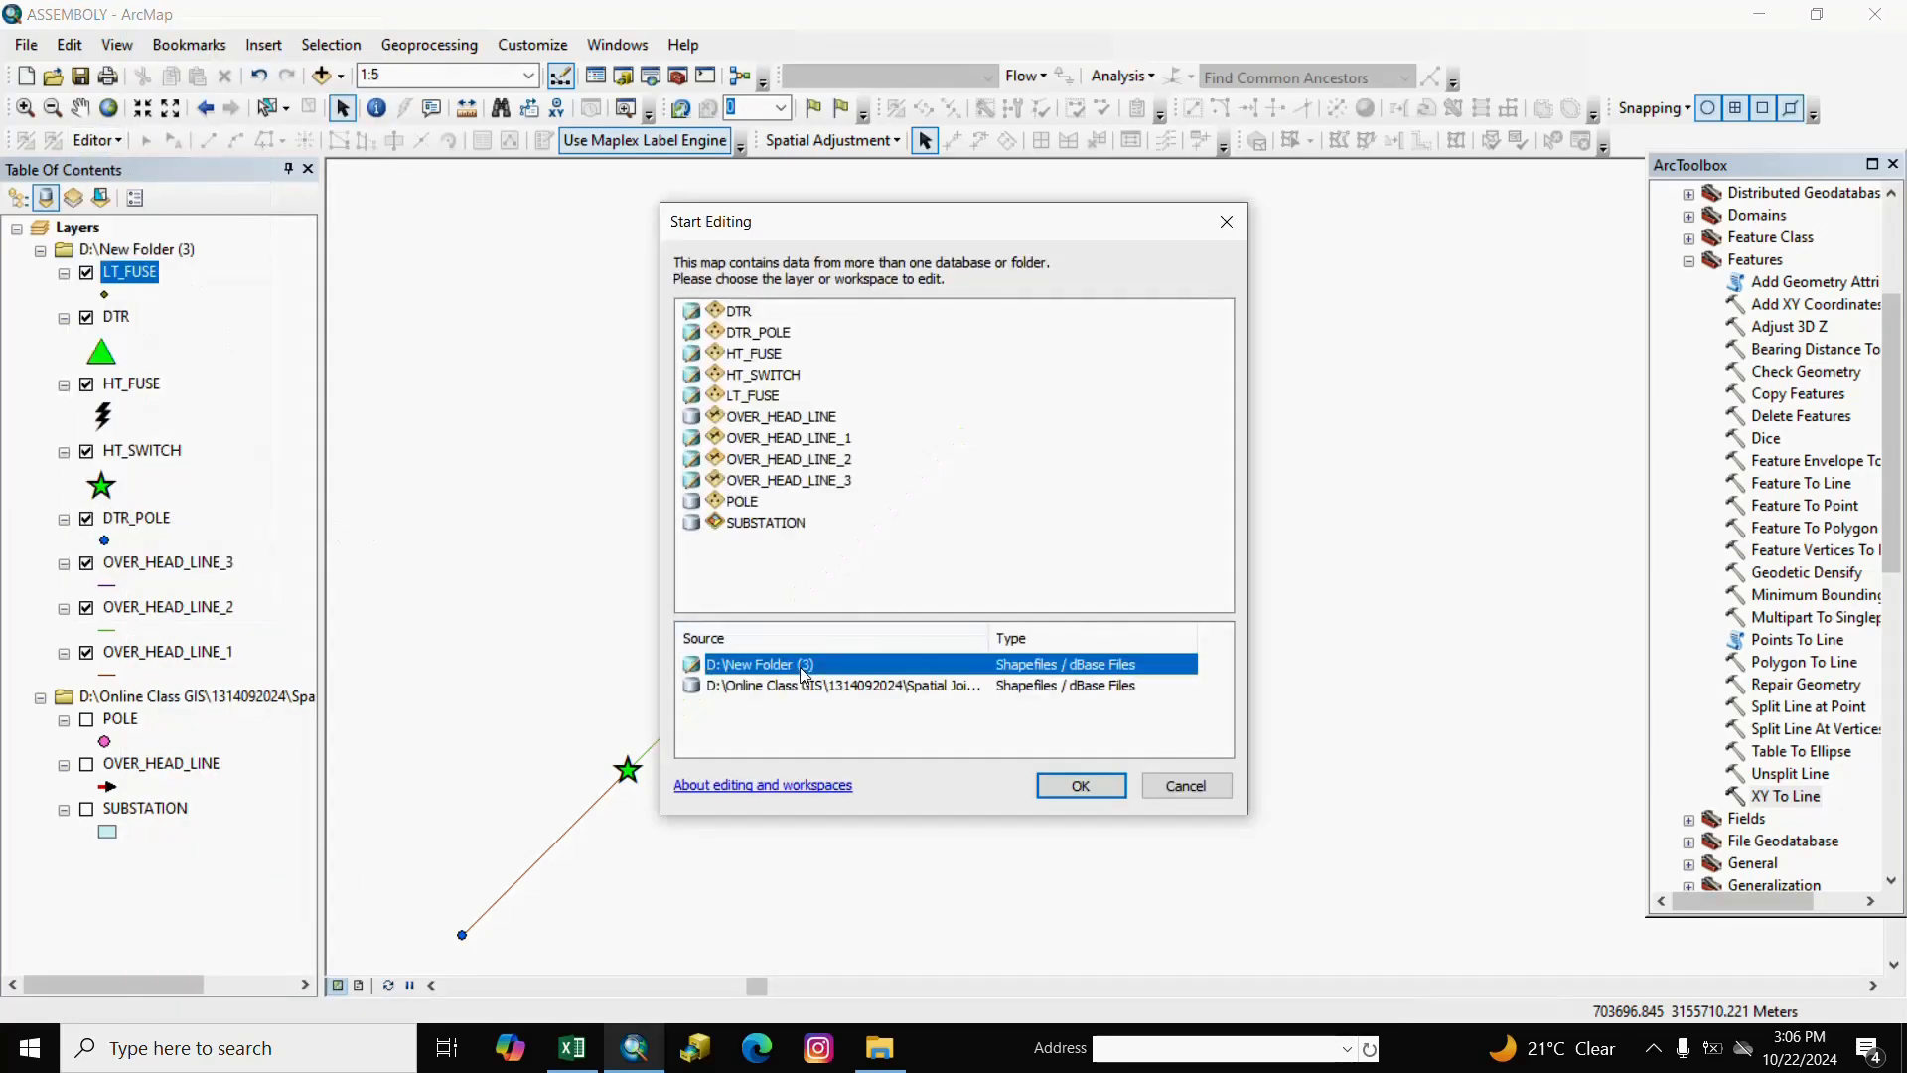
pyautogui.click(1080, 785)
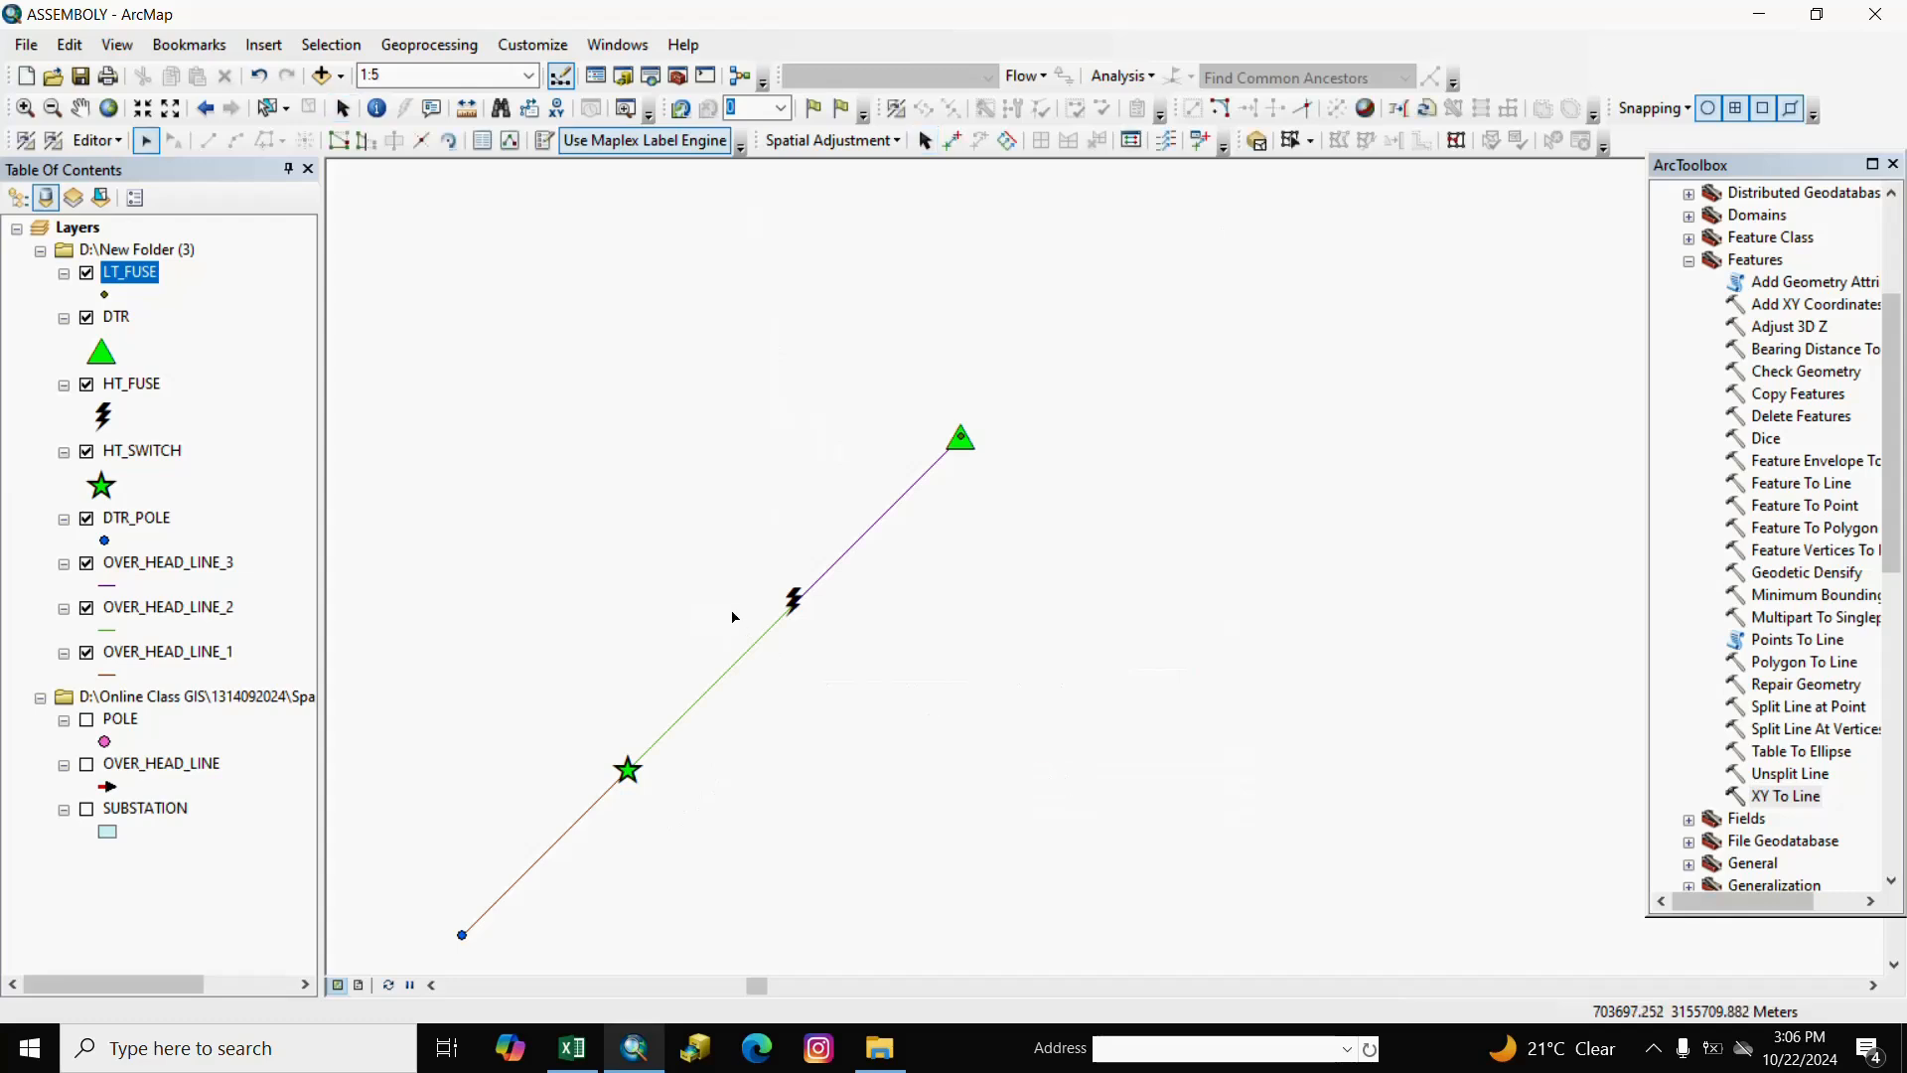
# Select all 32 LT_FUSE records from its attribute table.
pyautogui.rightClick(164, 277)
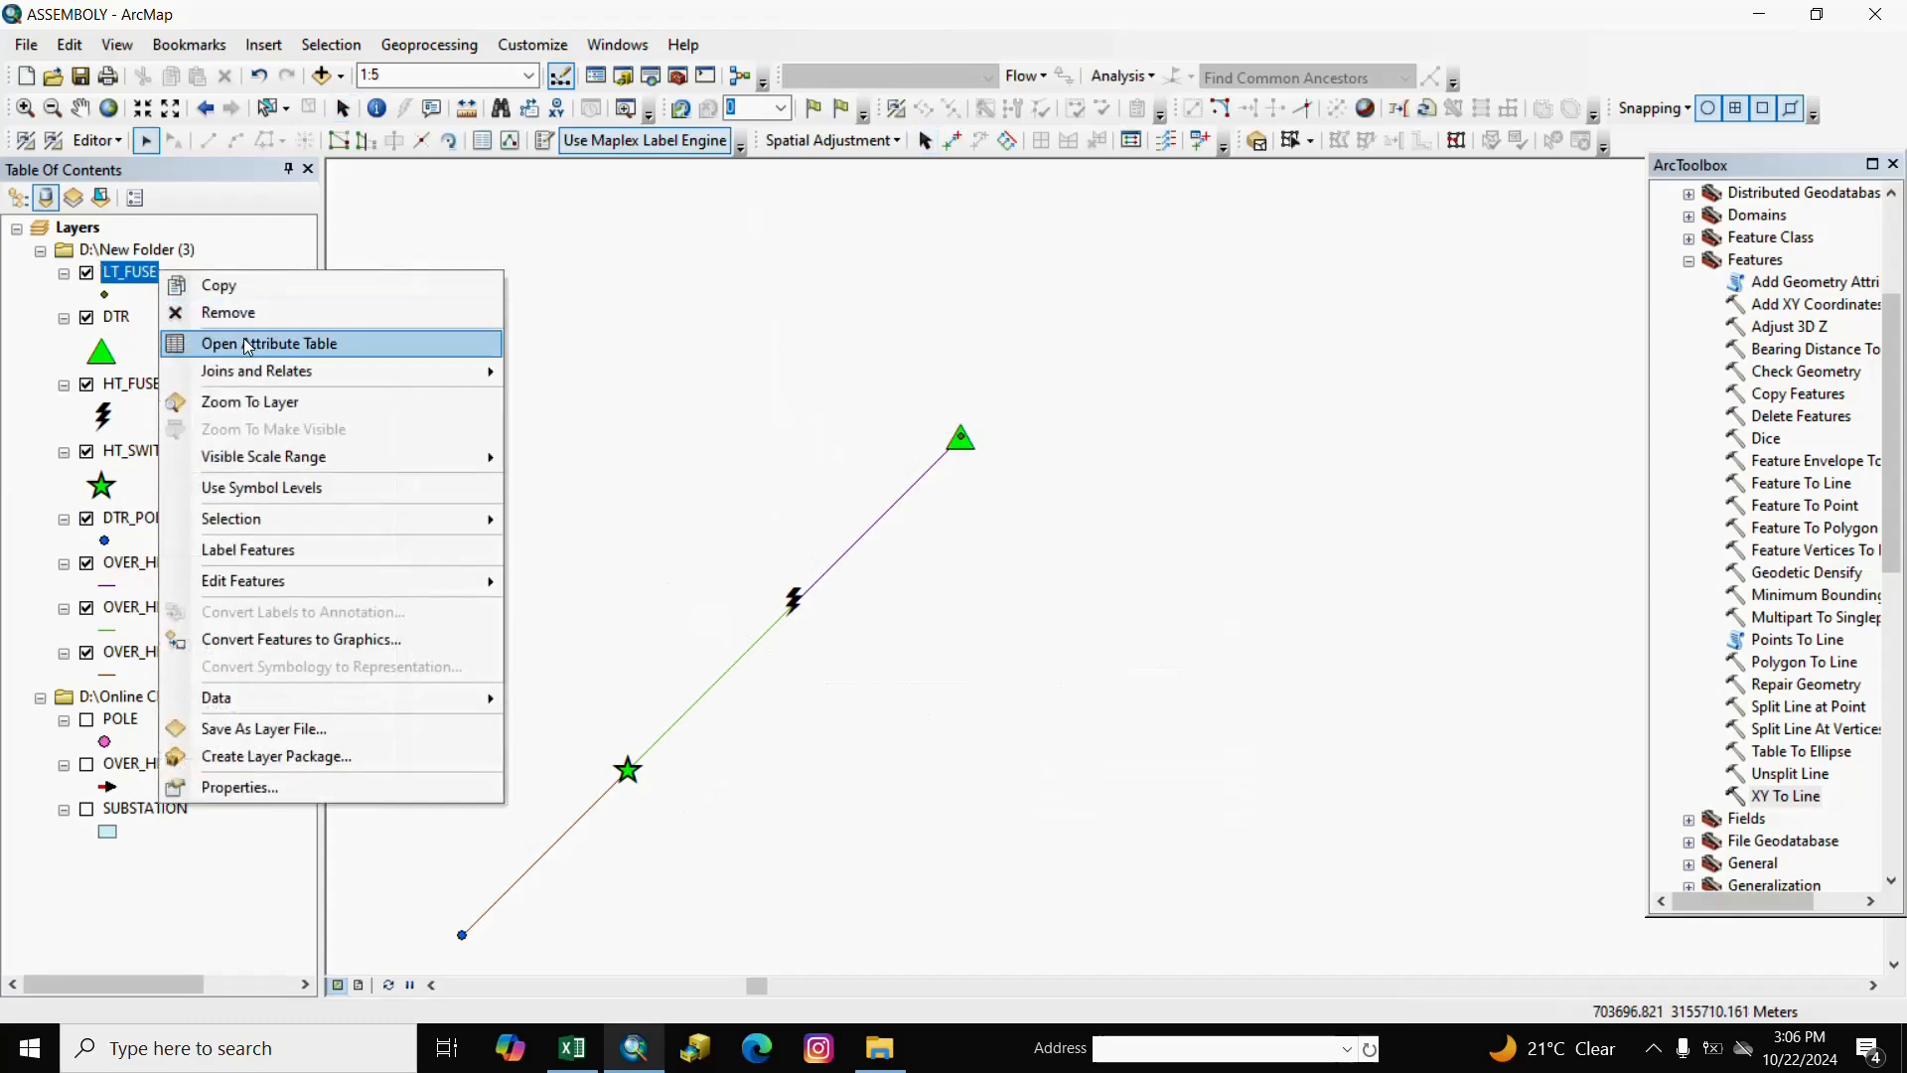
pyautogui.click(250, 342)
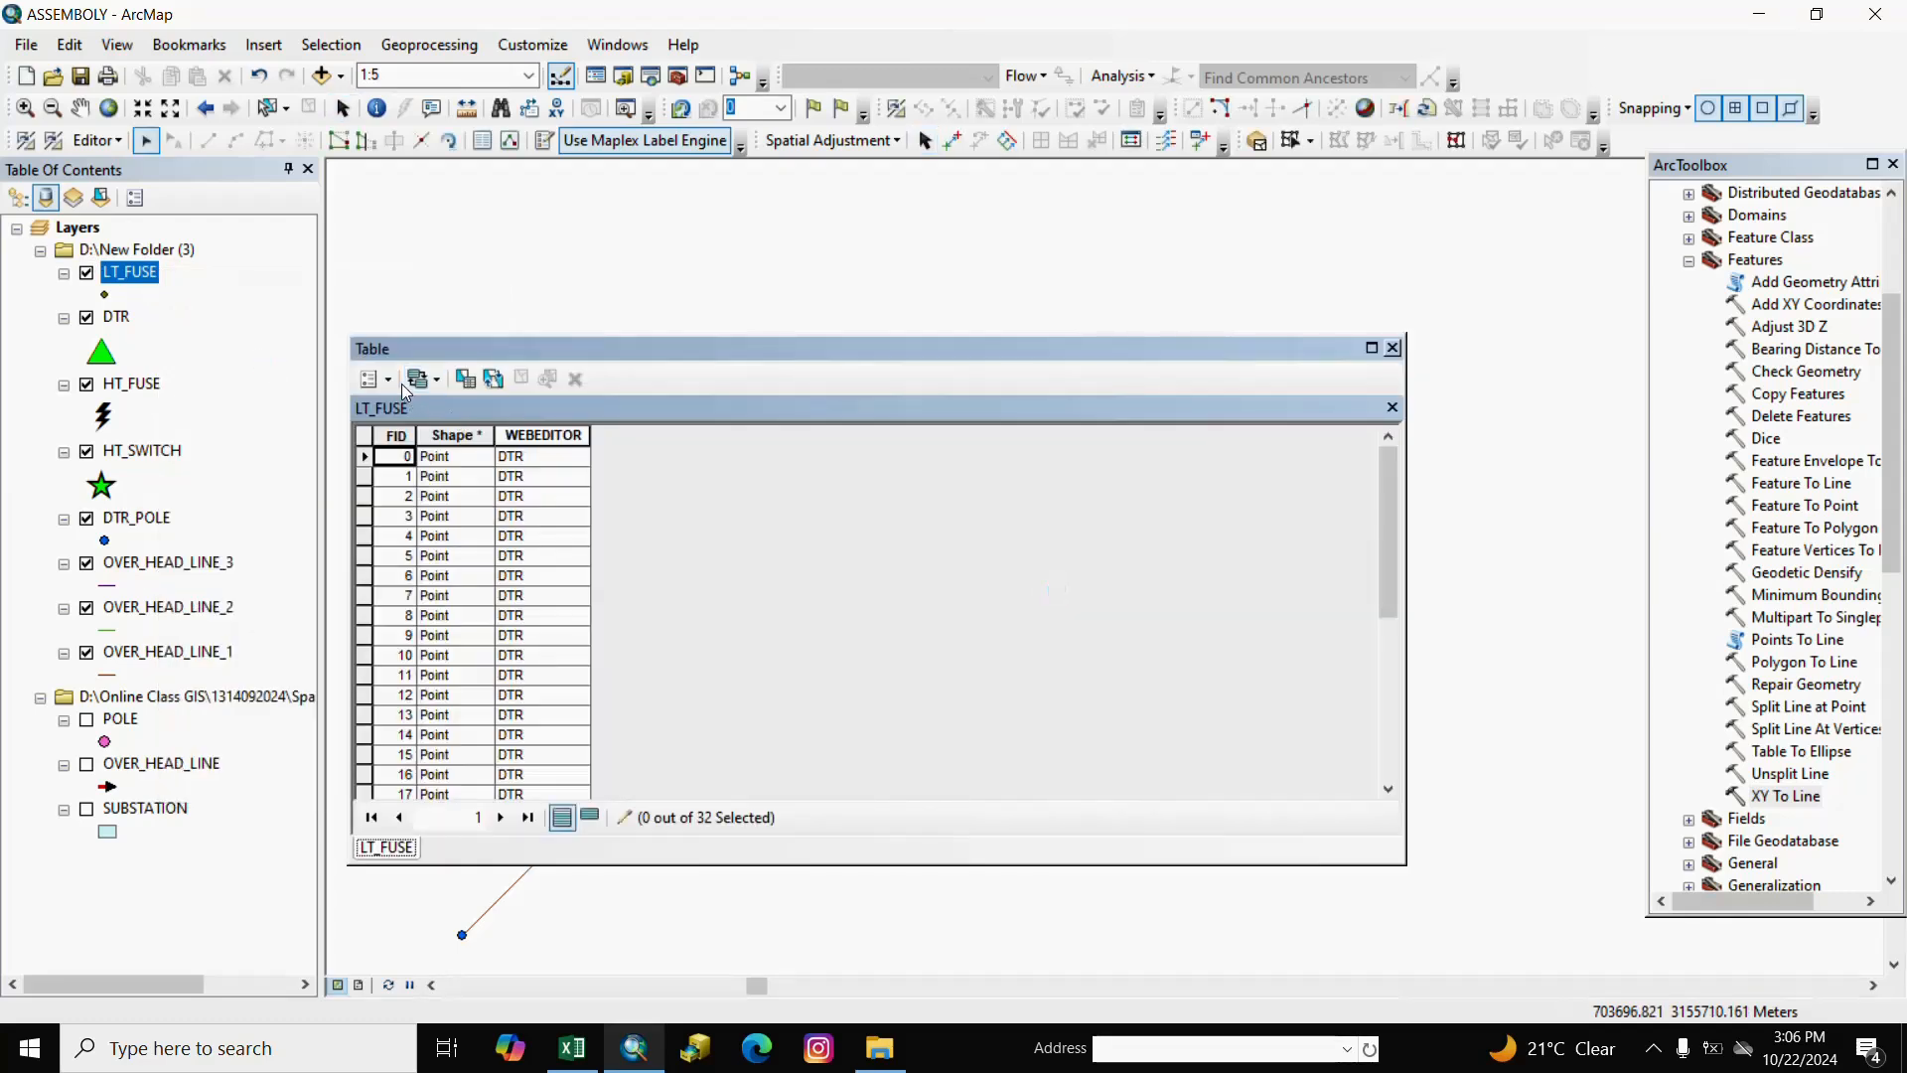
pyautogui.click(376, 379)
pyautogui.click(433, 519)
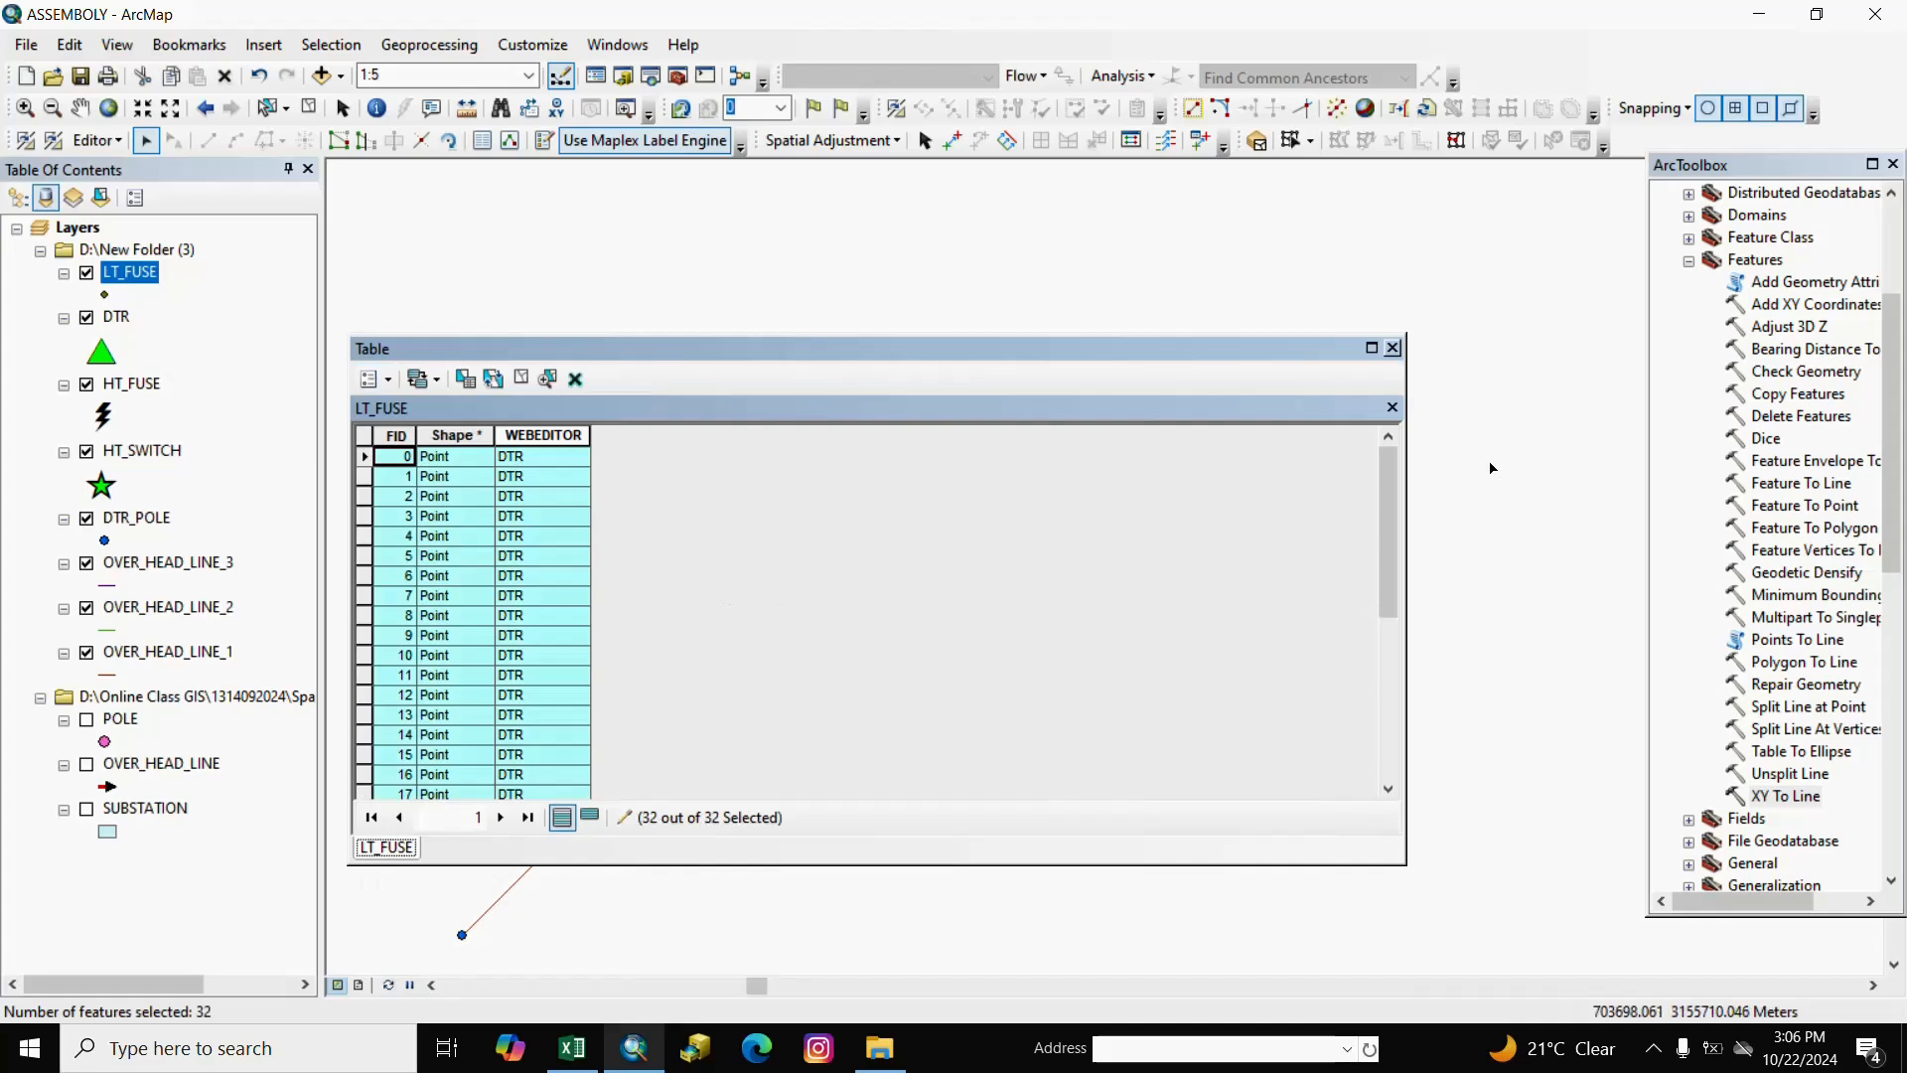
pyautogui.click(1392, 348)
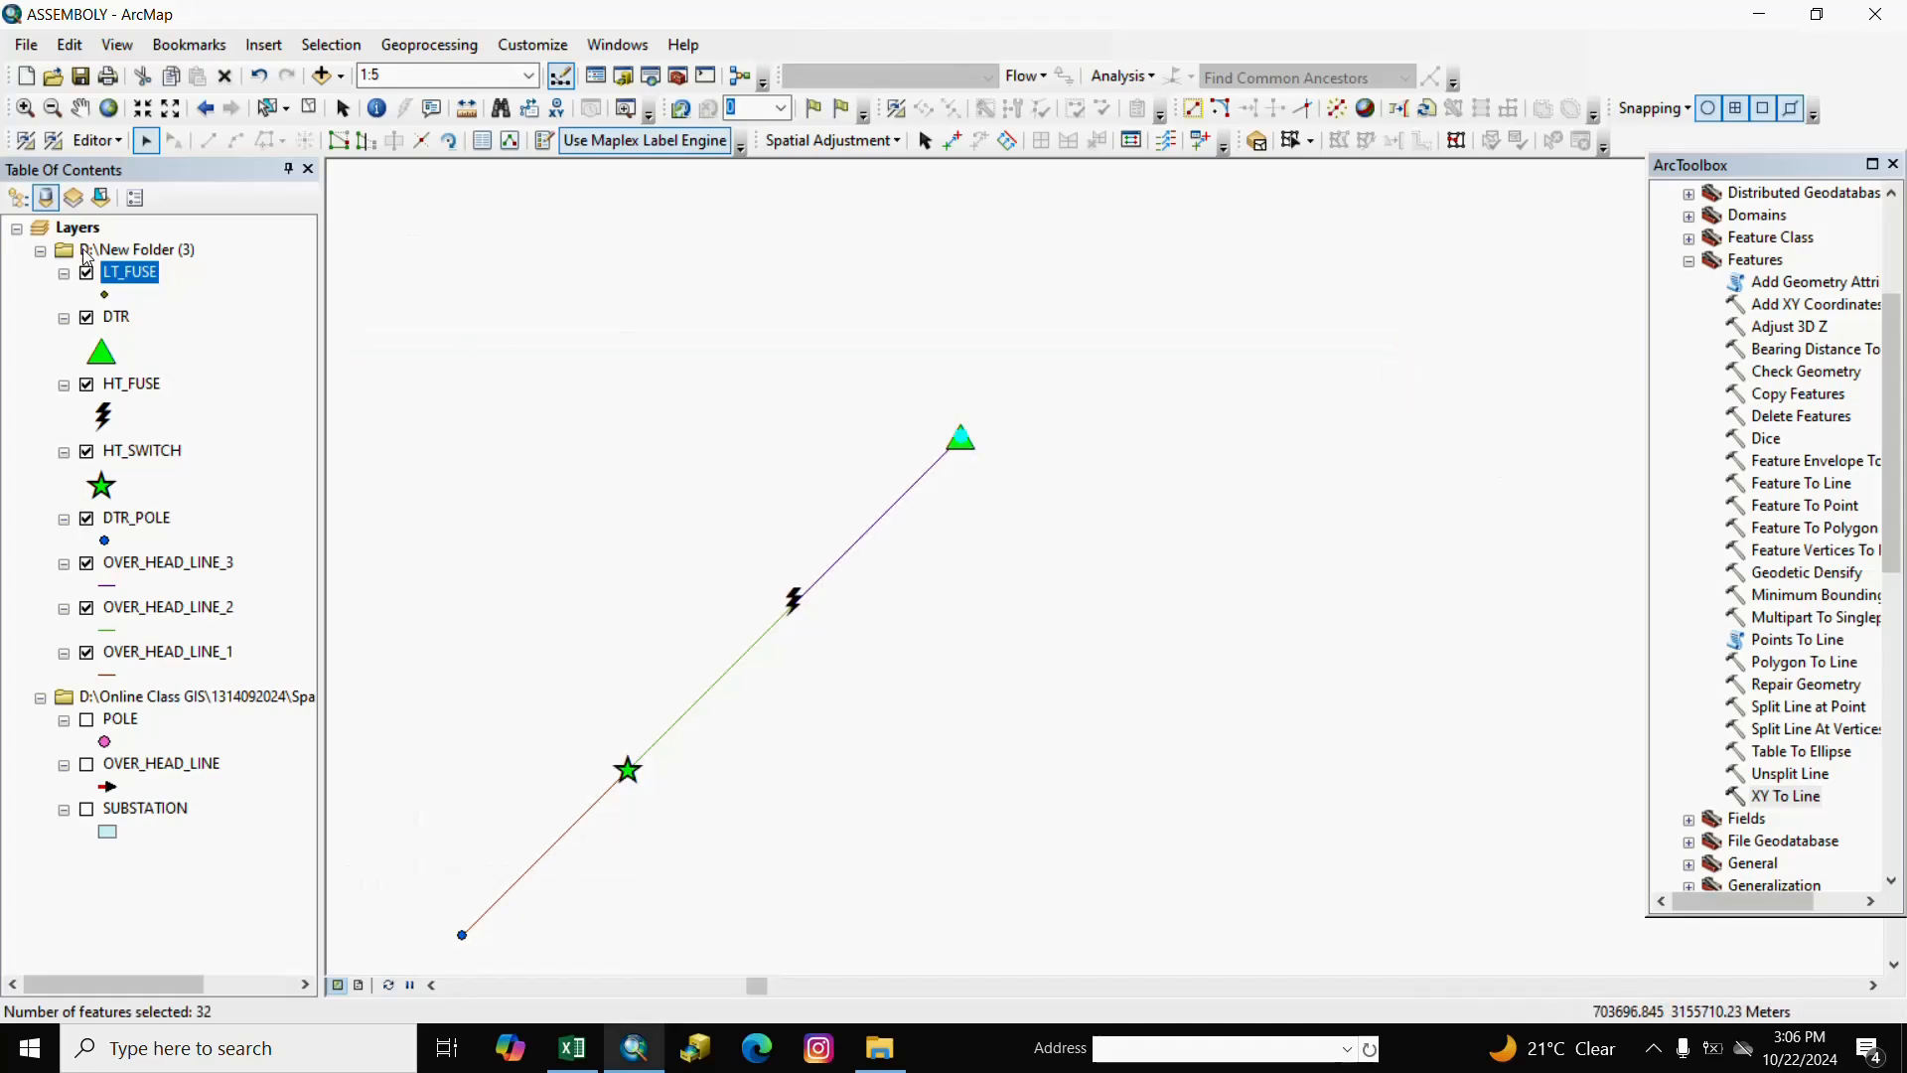
# Move the selected LT_FUSE points by a Y offset of 0.177 and check the shifted point.
pyautogui.click(97, 140)
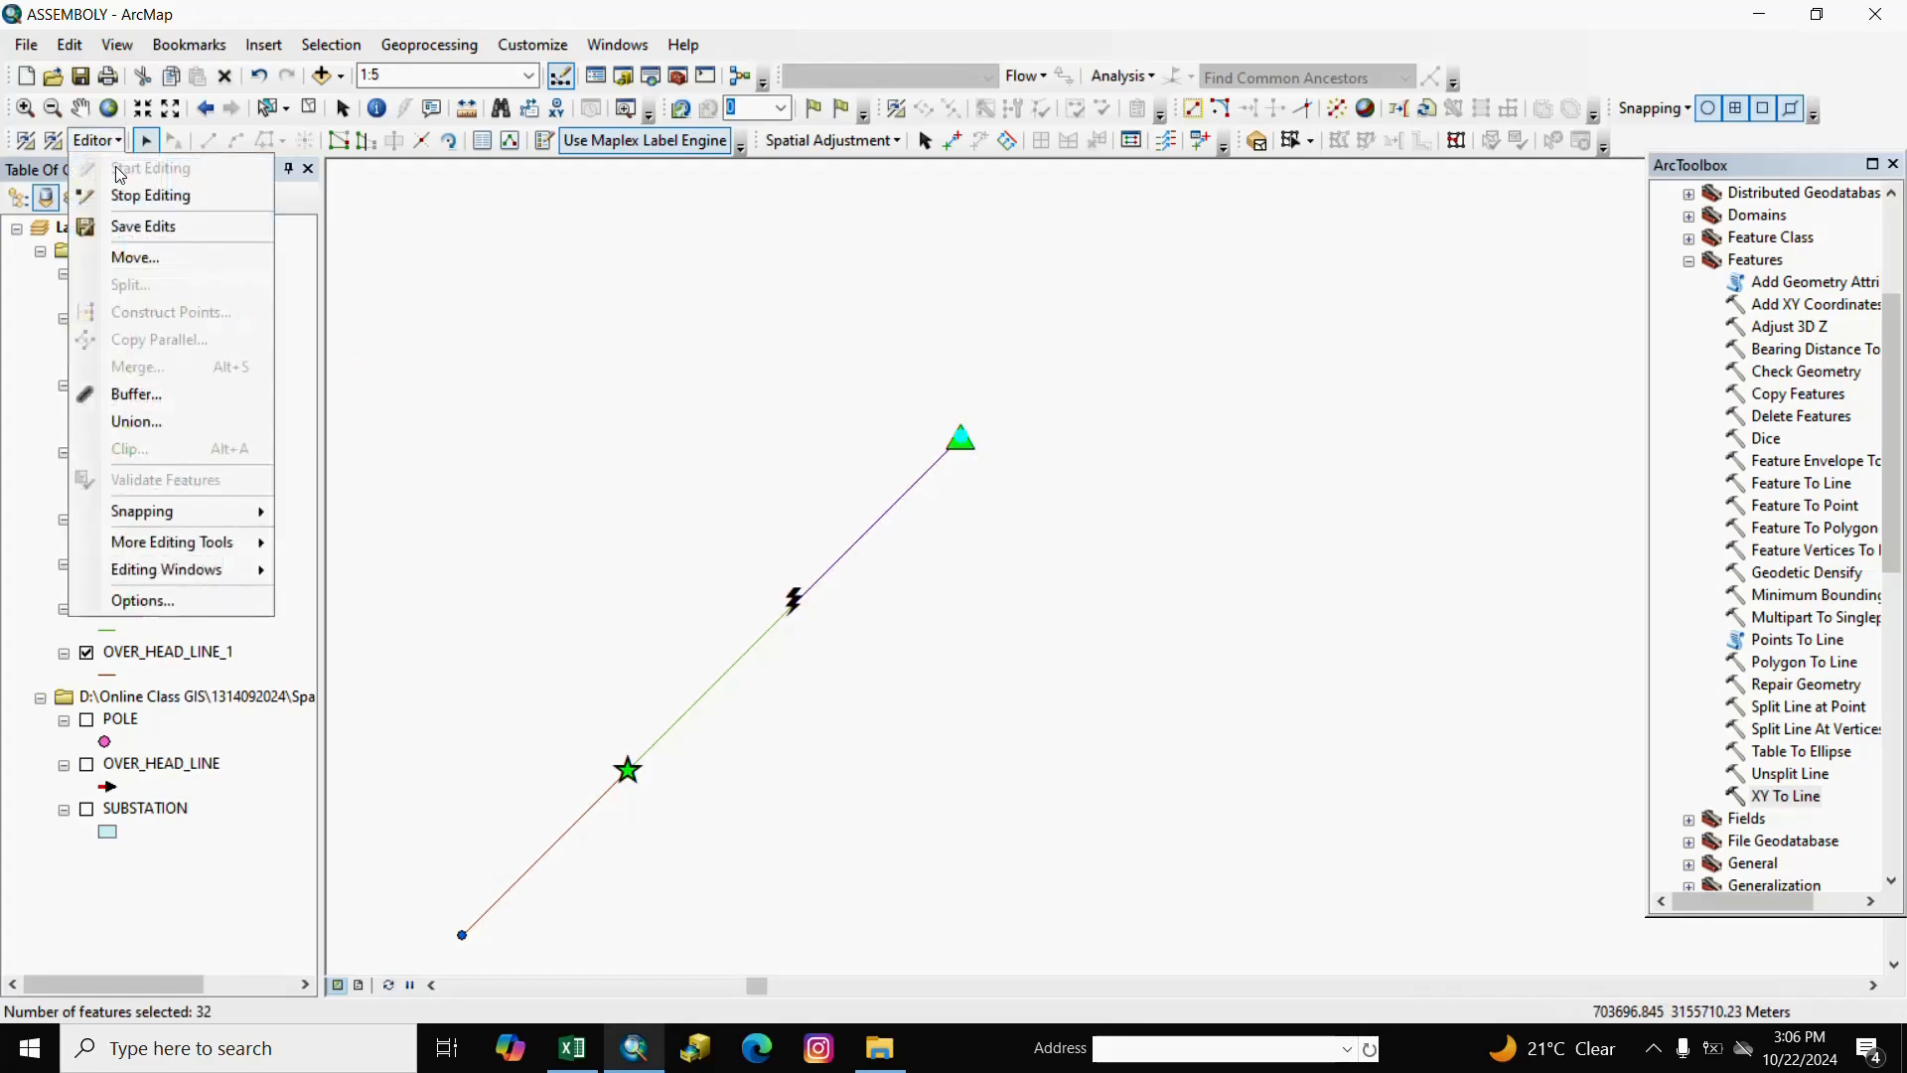
pyautogui.click(129, 257)
pyautogui.click(81, 262)
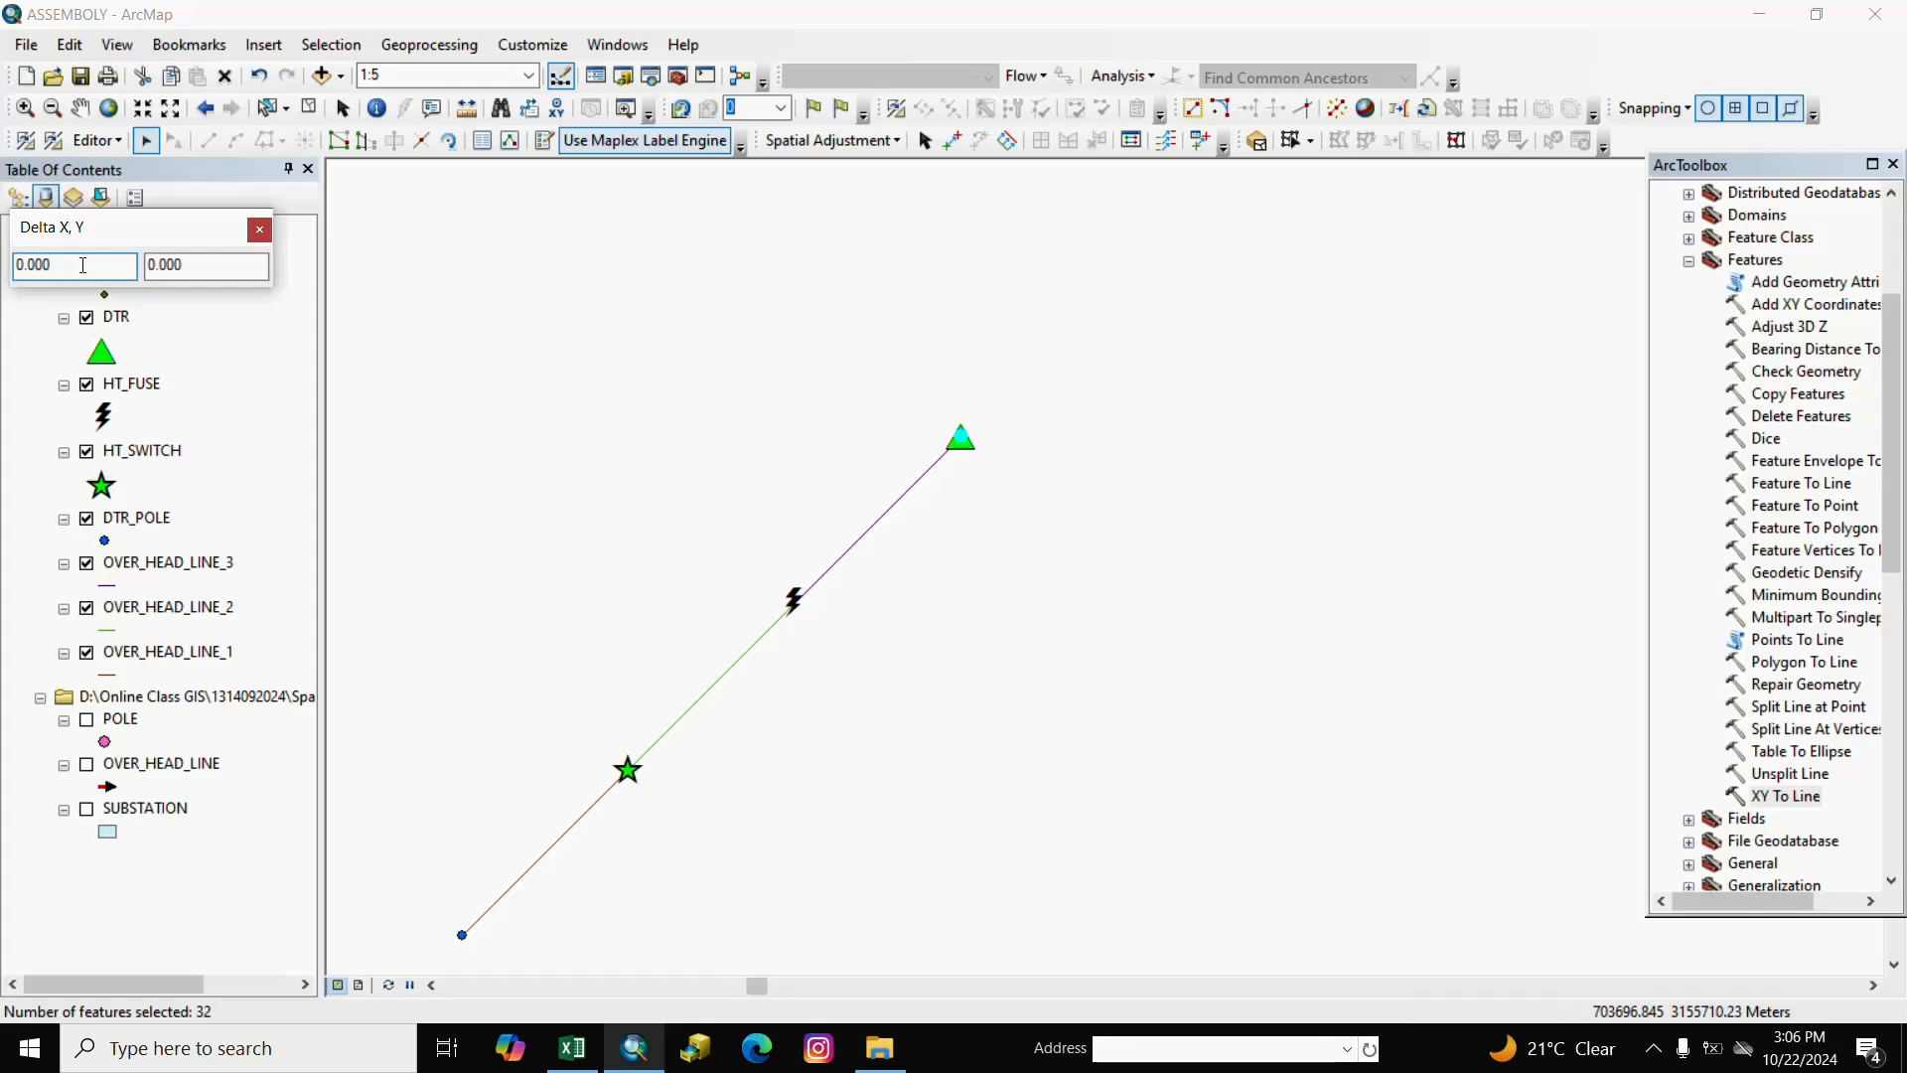
pyautogui.press('BackSpace')
pyautogui.press('BackSpace')
pyautogui.click(194, 264)
pyautogui.press('Return')
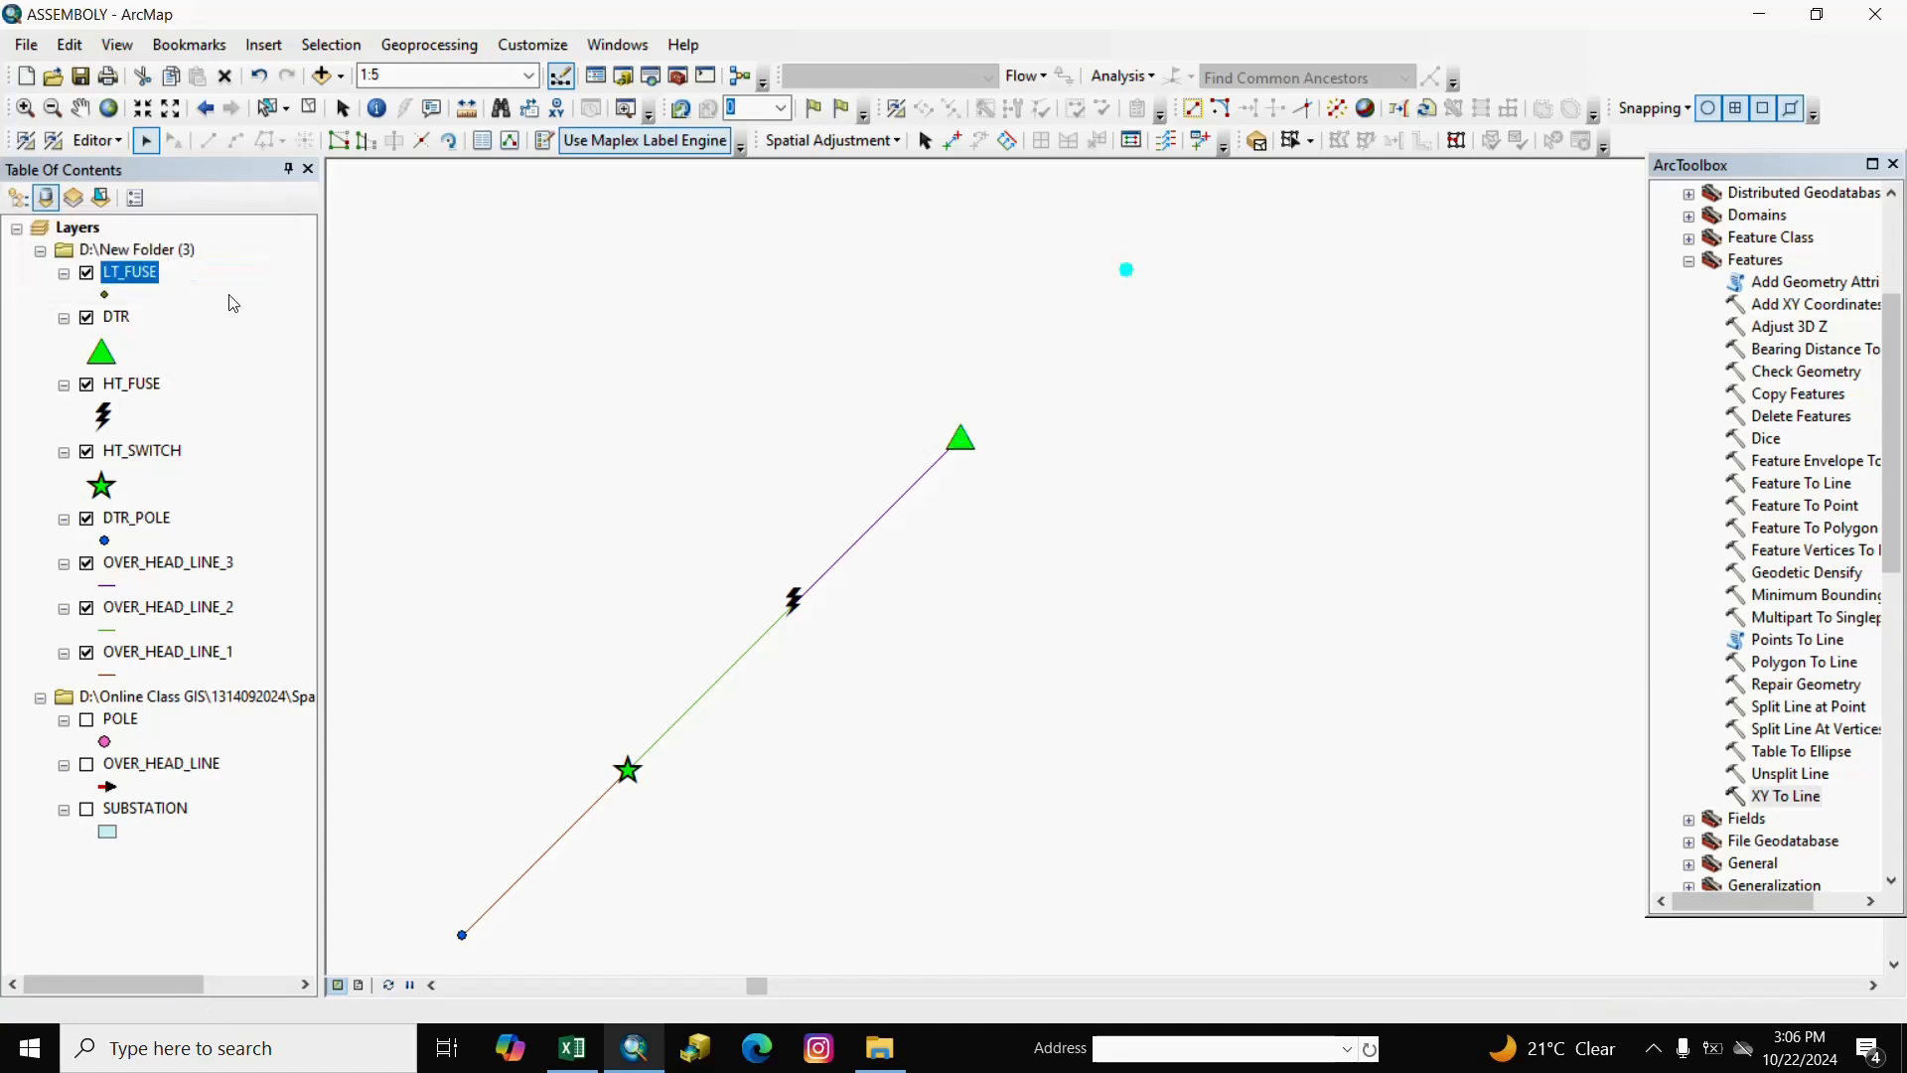
pyautogui.click(81, 108)
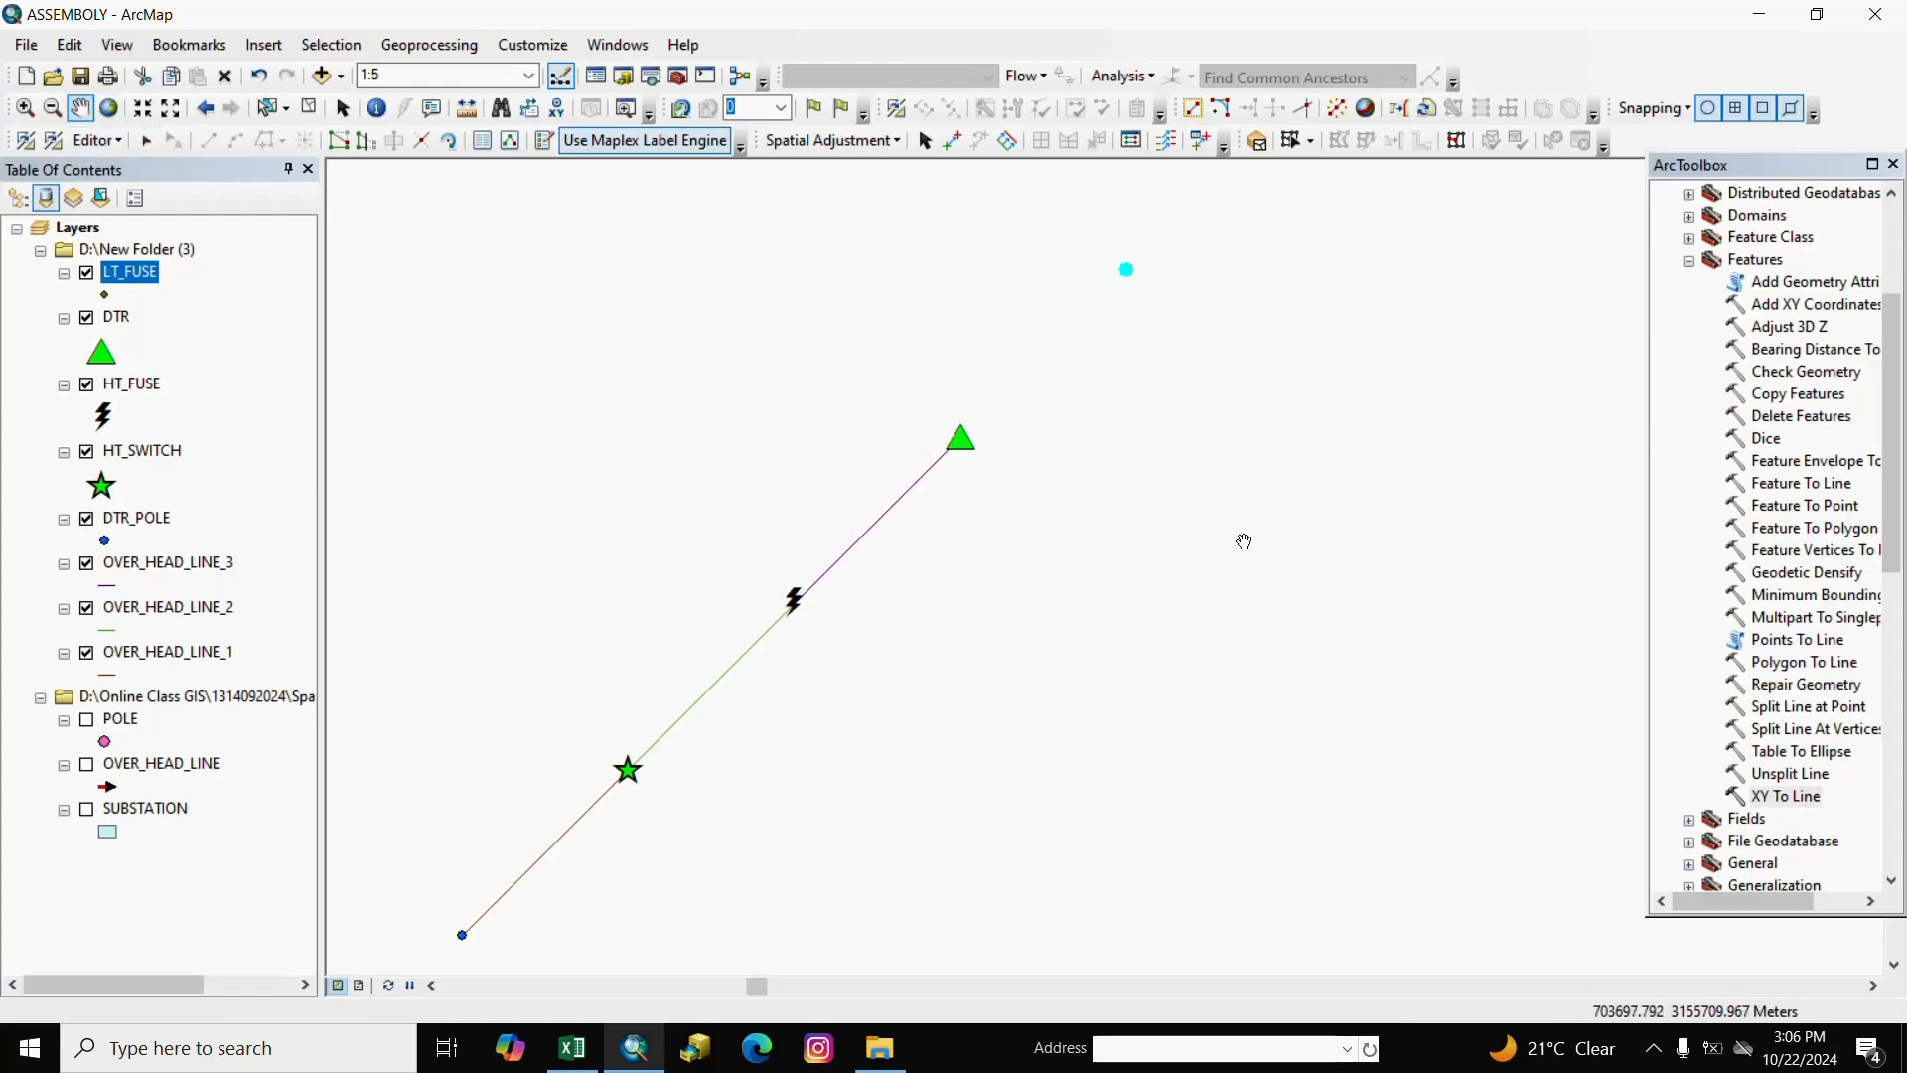
pyautogui.moveTo(1232, 538); pyautogui.dragTo(1158, 645)
pyautogui.rightClick(1125, 667)
pyautogui.moveTo(1052, 530); pyautogui.dragTo(1109, 561)
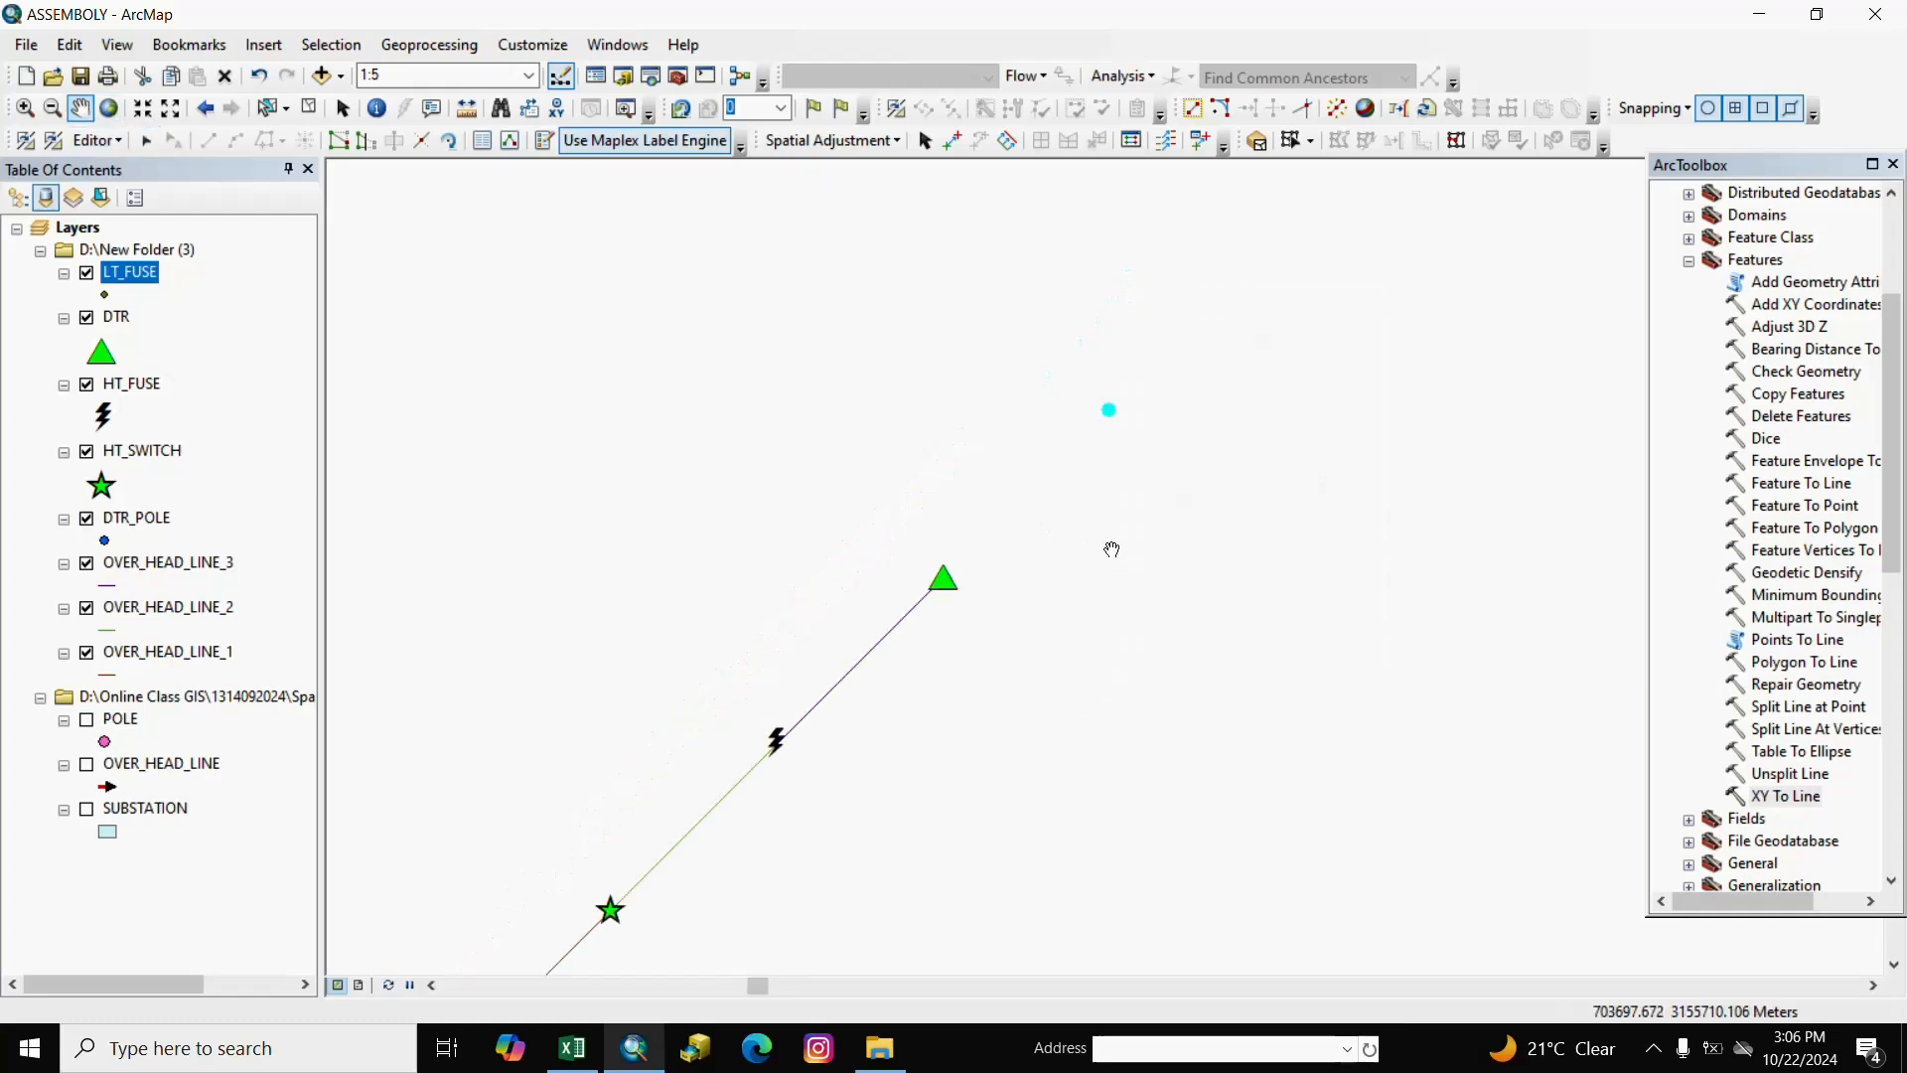
pyautogui.click(116, 145)
# Save the edits and stop editing.
pyautogui.click(145, 227)
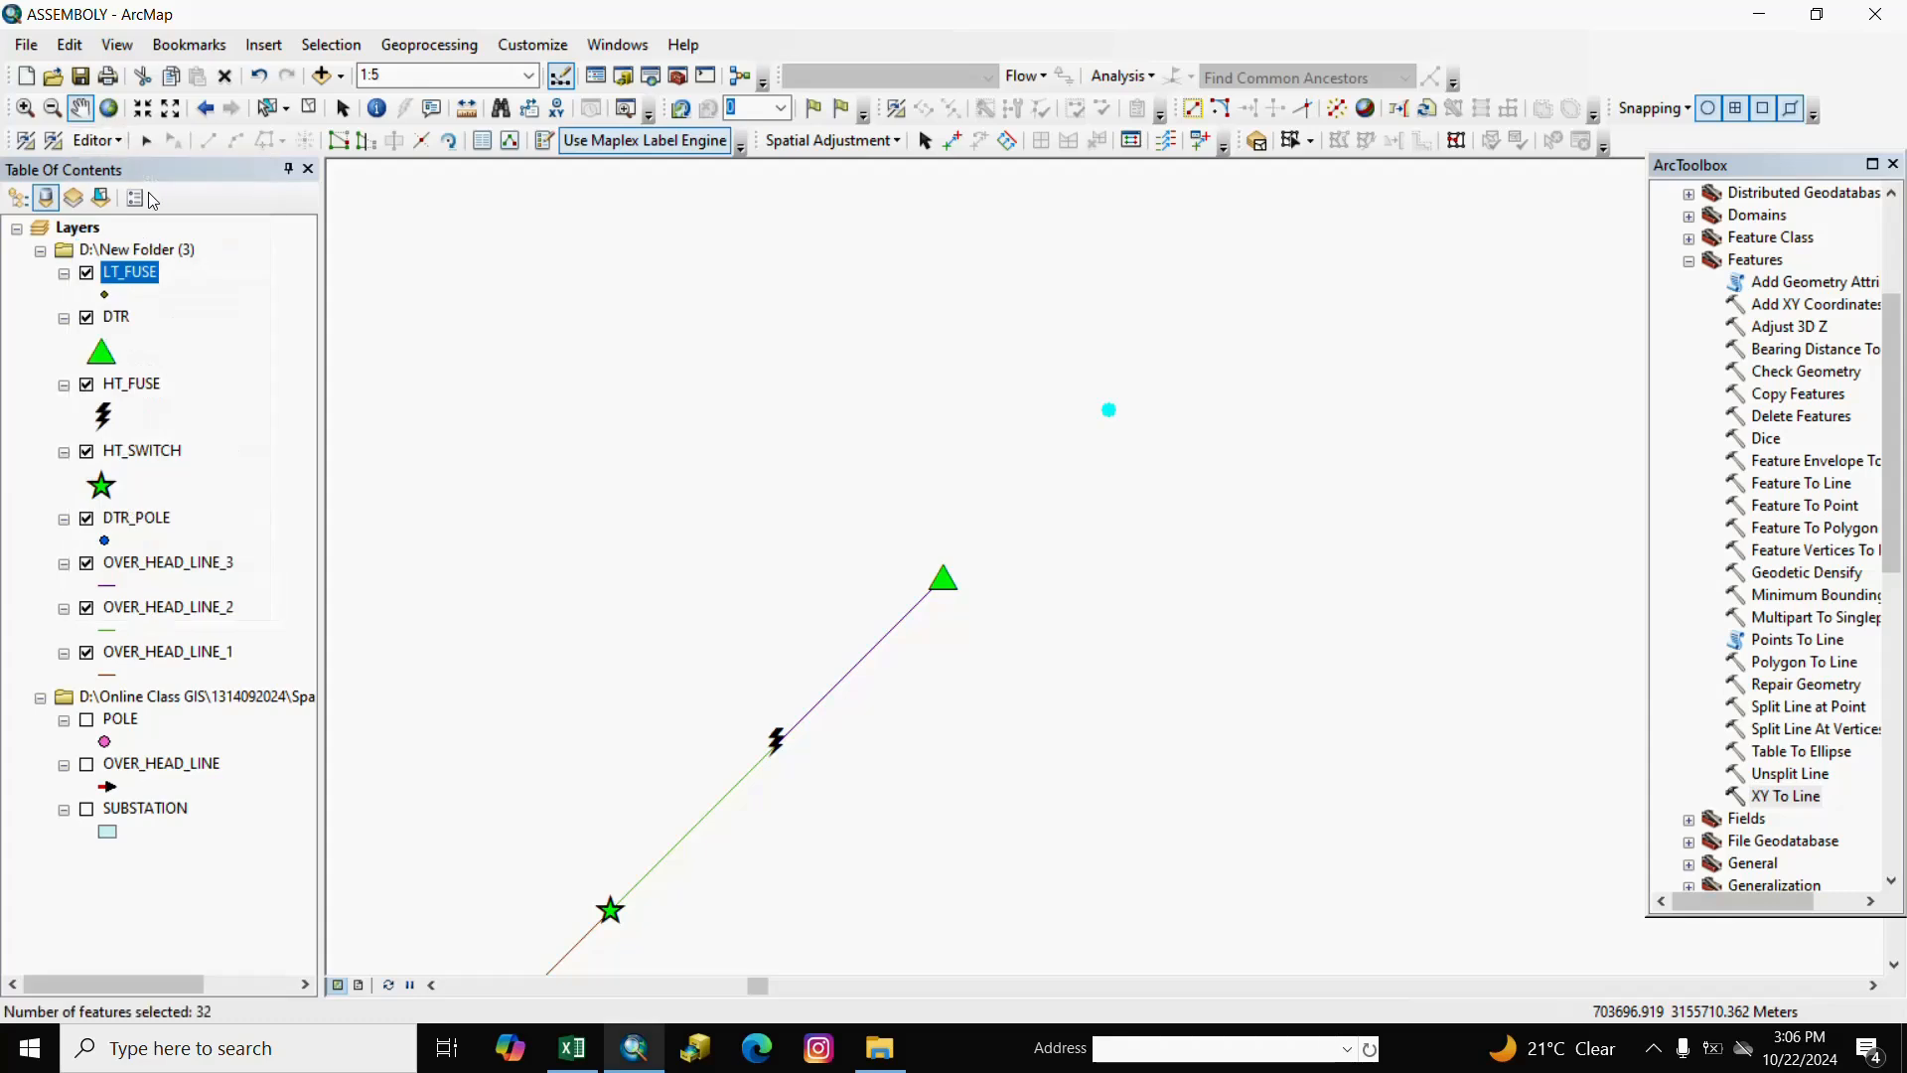
pyautogui.click(116, 145)
pyautogui.click(139, 206)
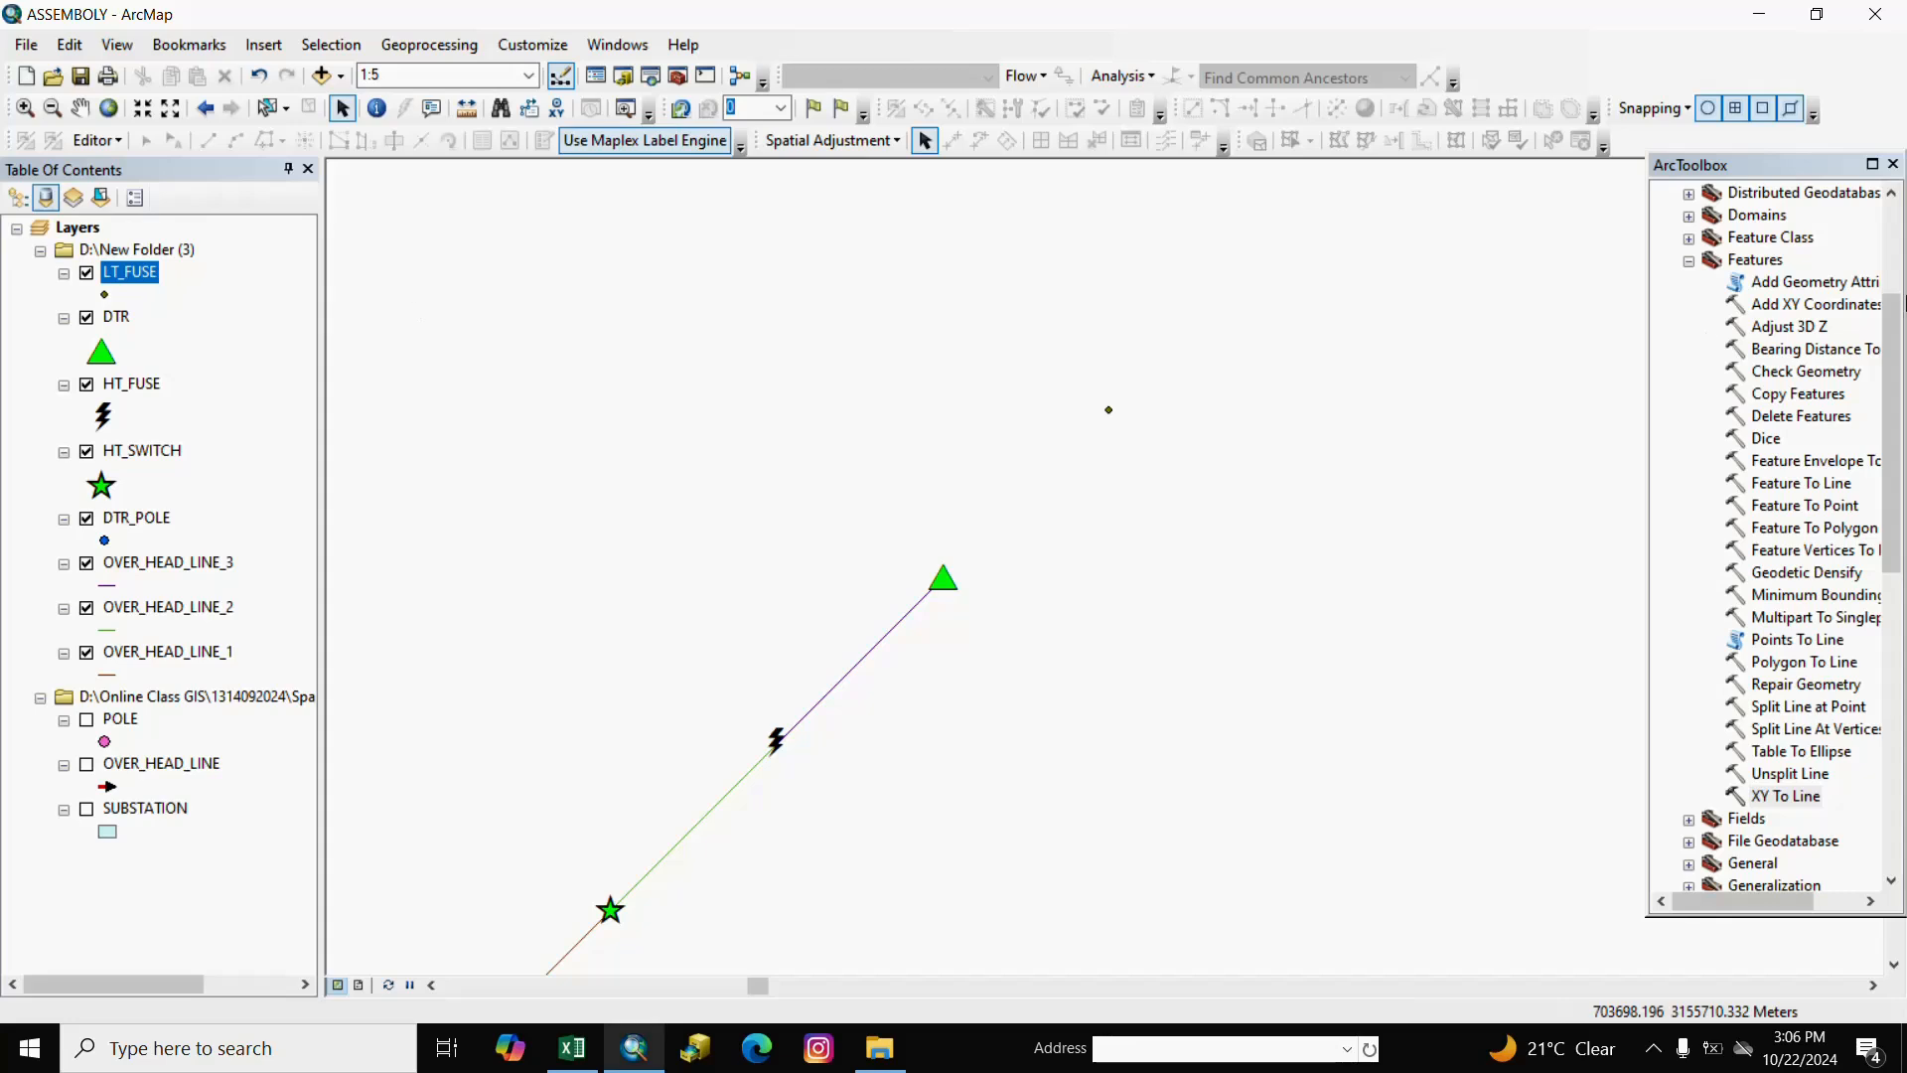
# Run Add XY Coordinates on the LT_FUSE layer.
pyautogui.doubleClick(1794, 306)
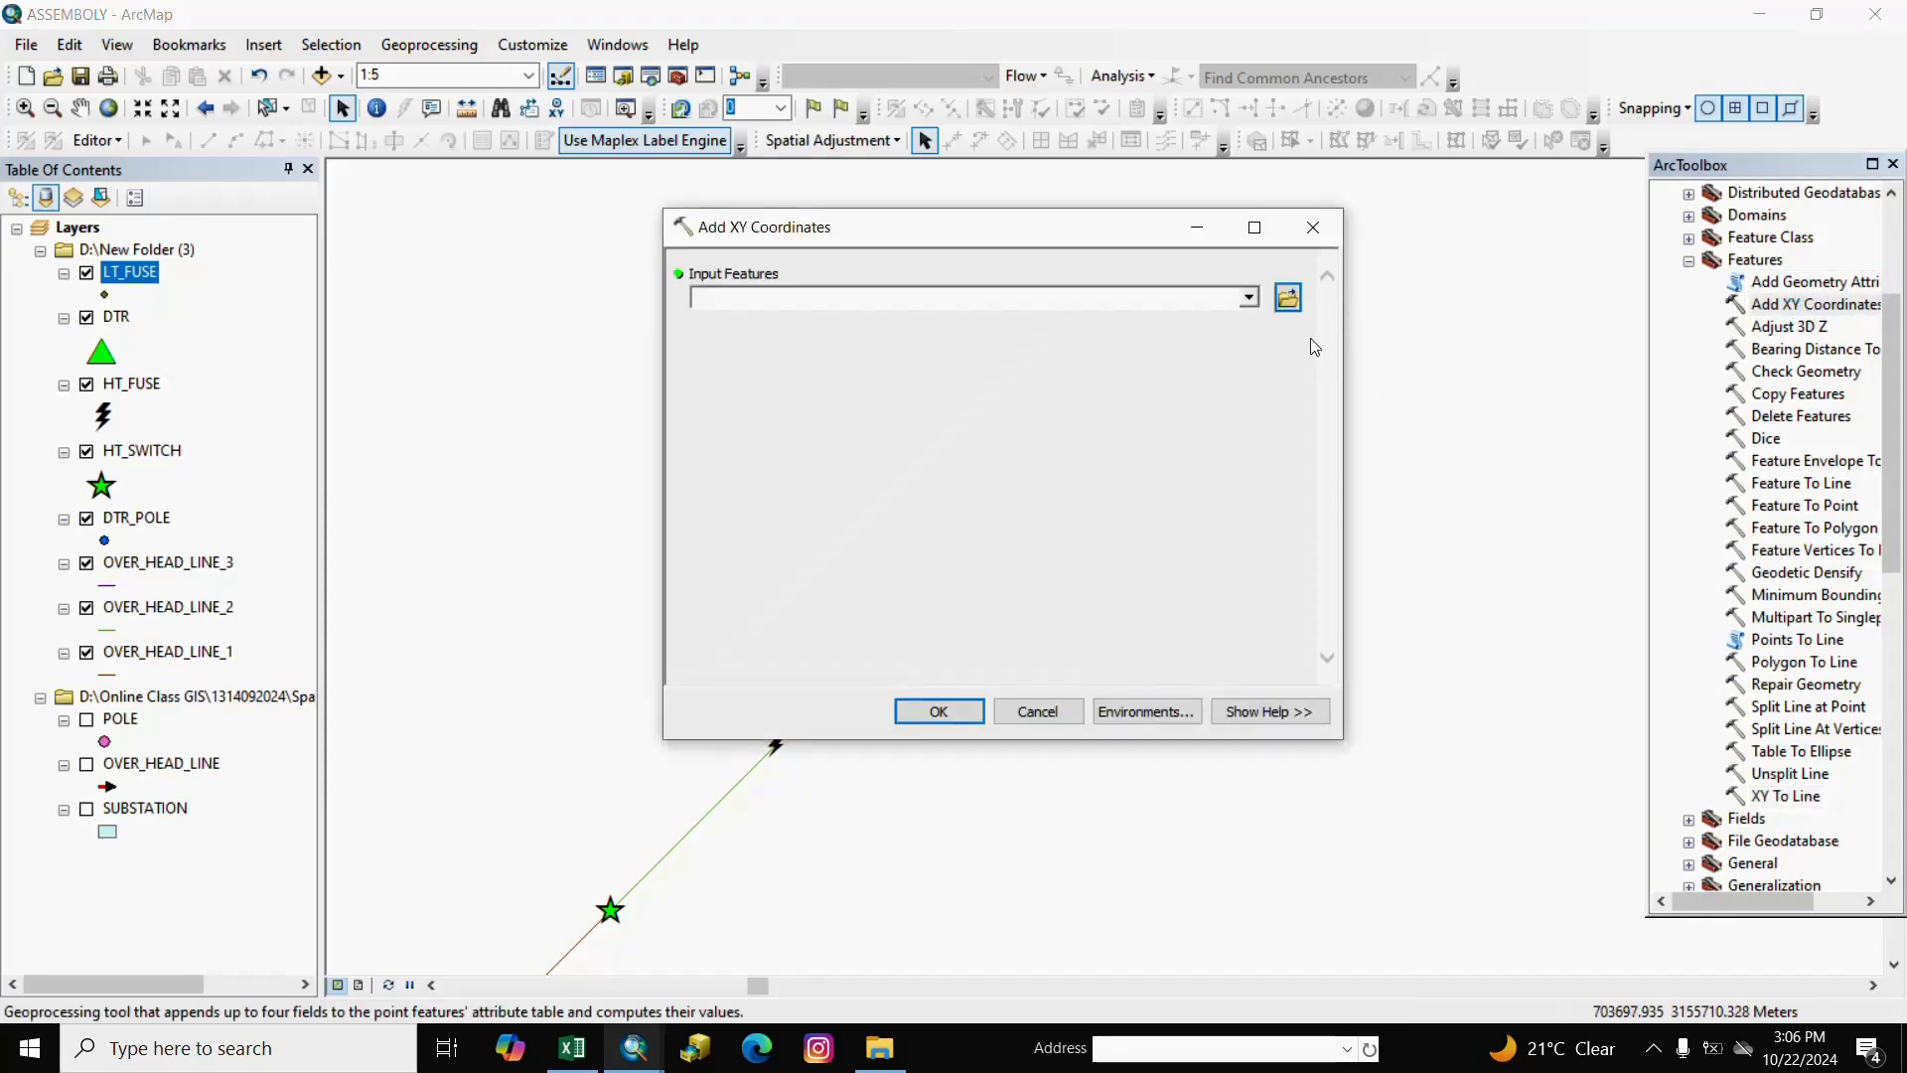
pyautogui.click(1249, 299)
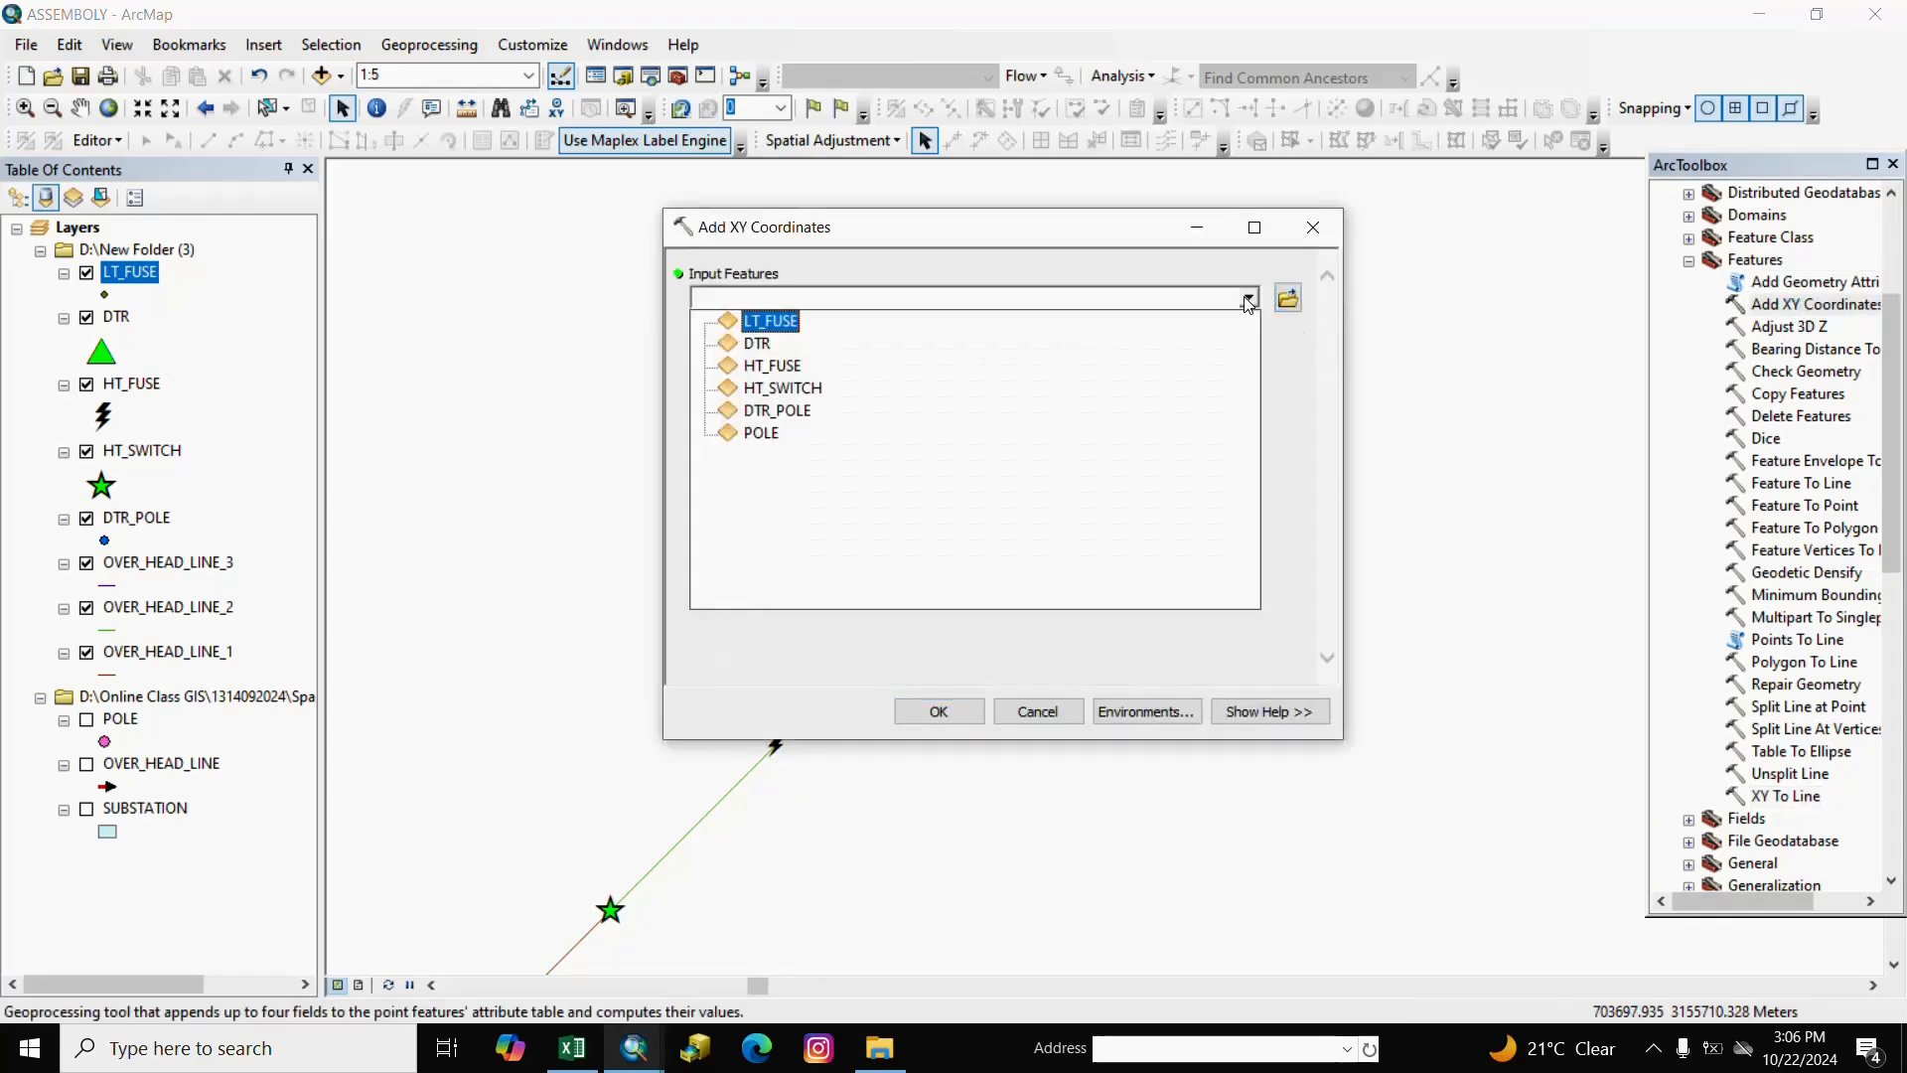
pyautogui.click(773, 330)
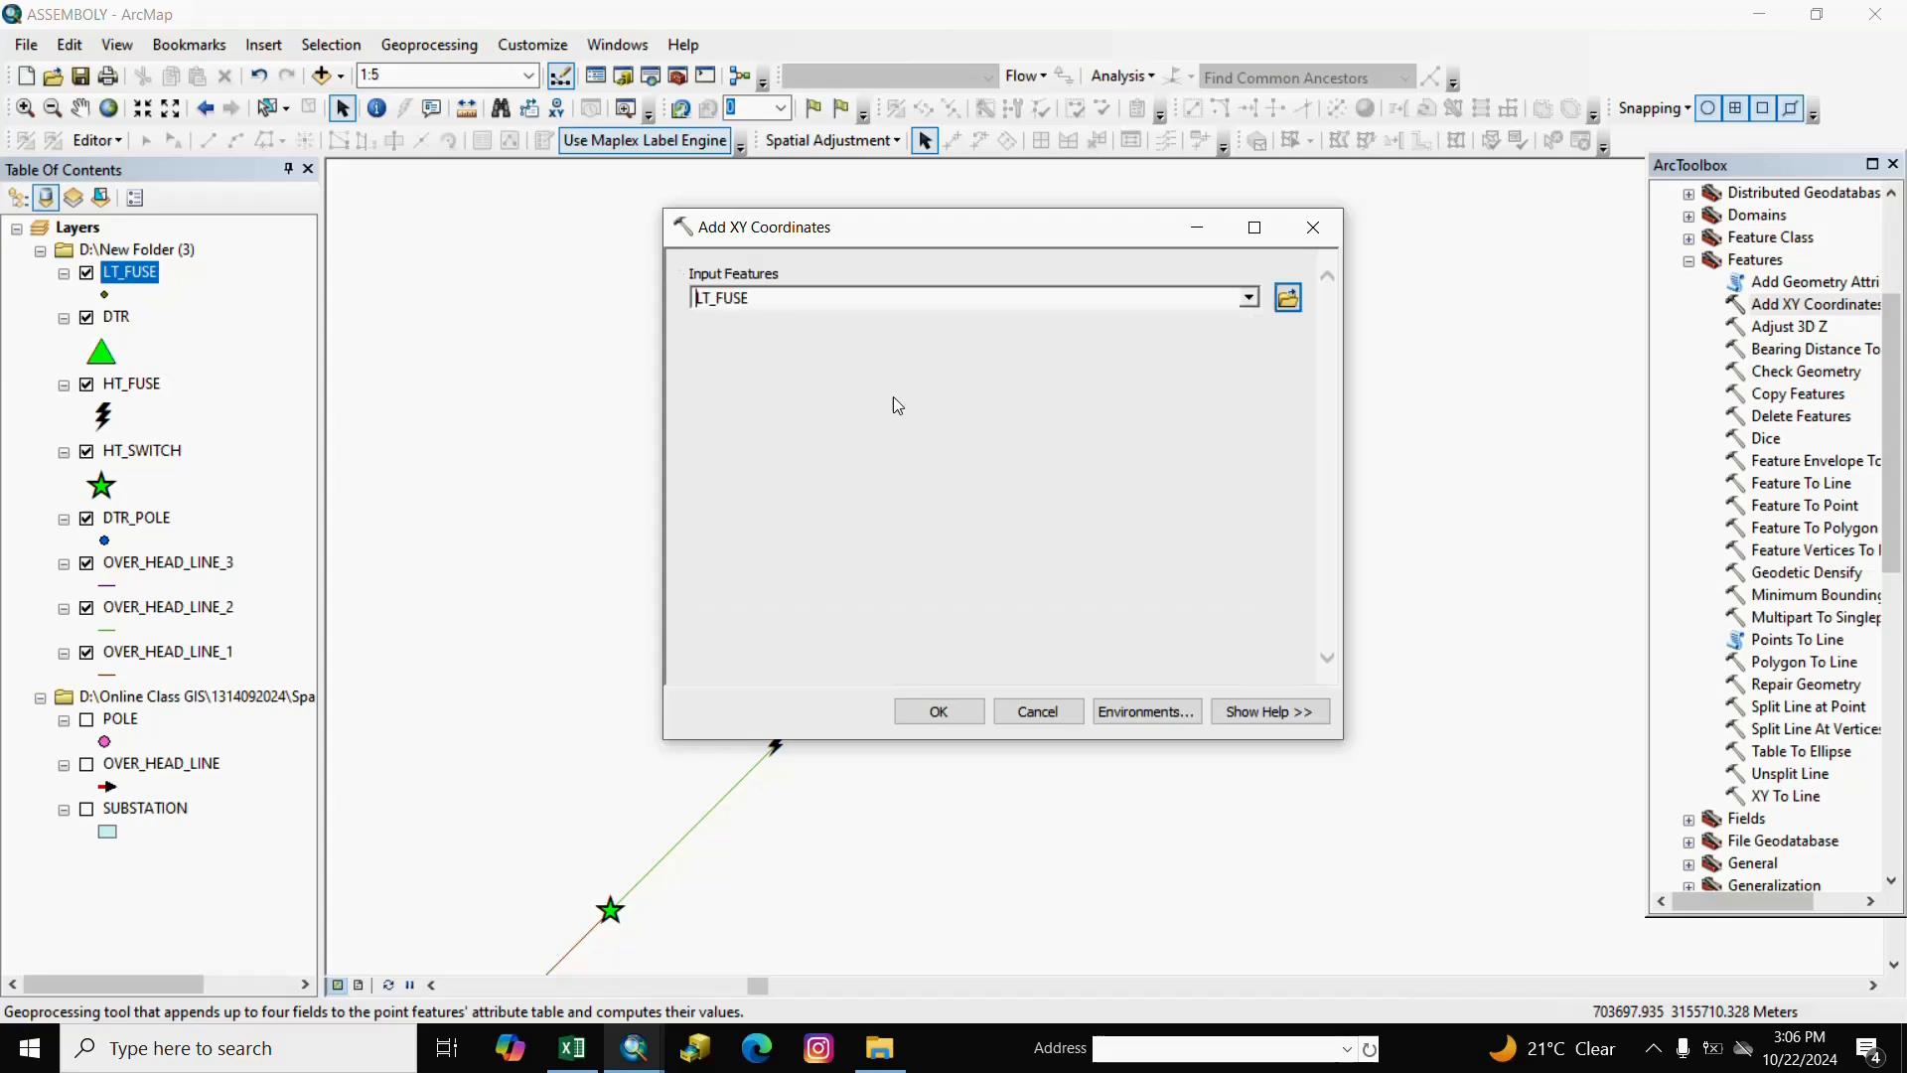
pyautogui.click(931, 711)
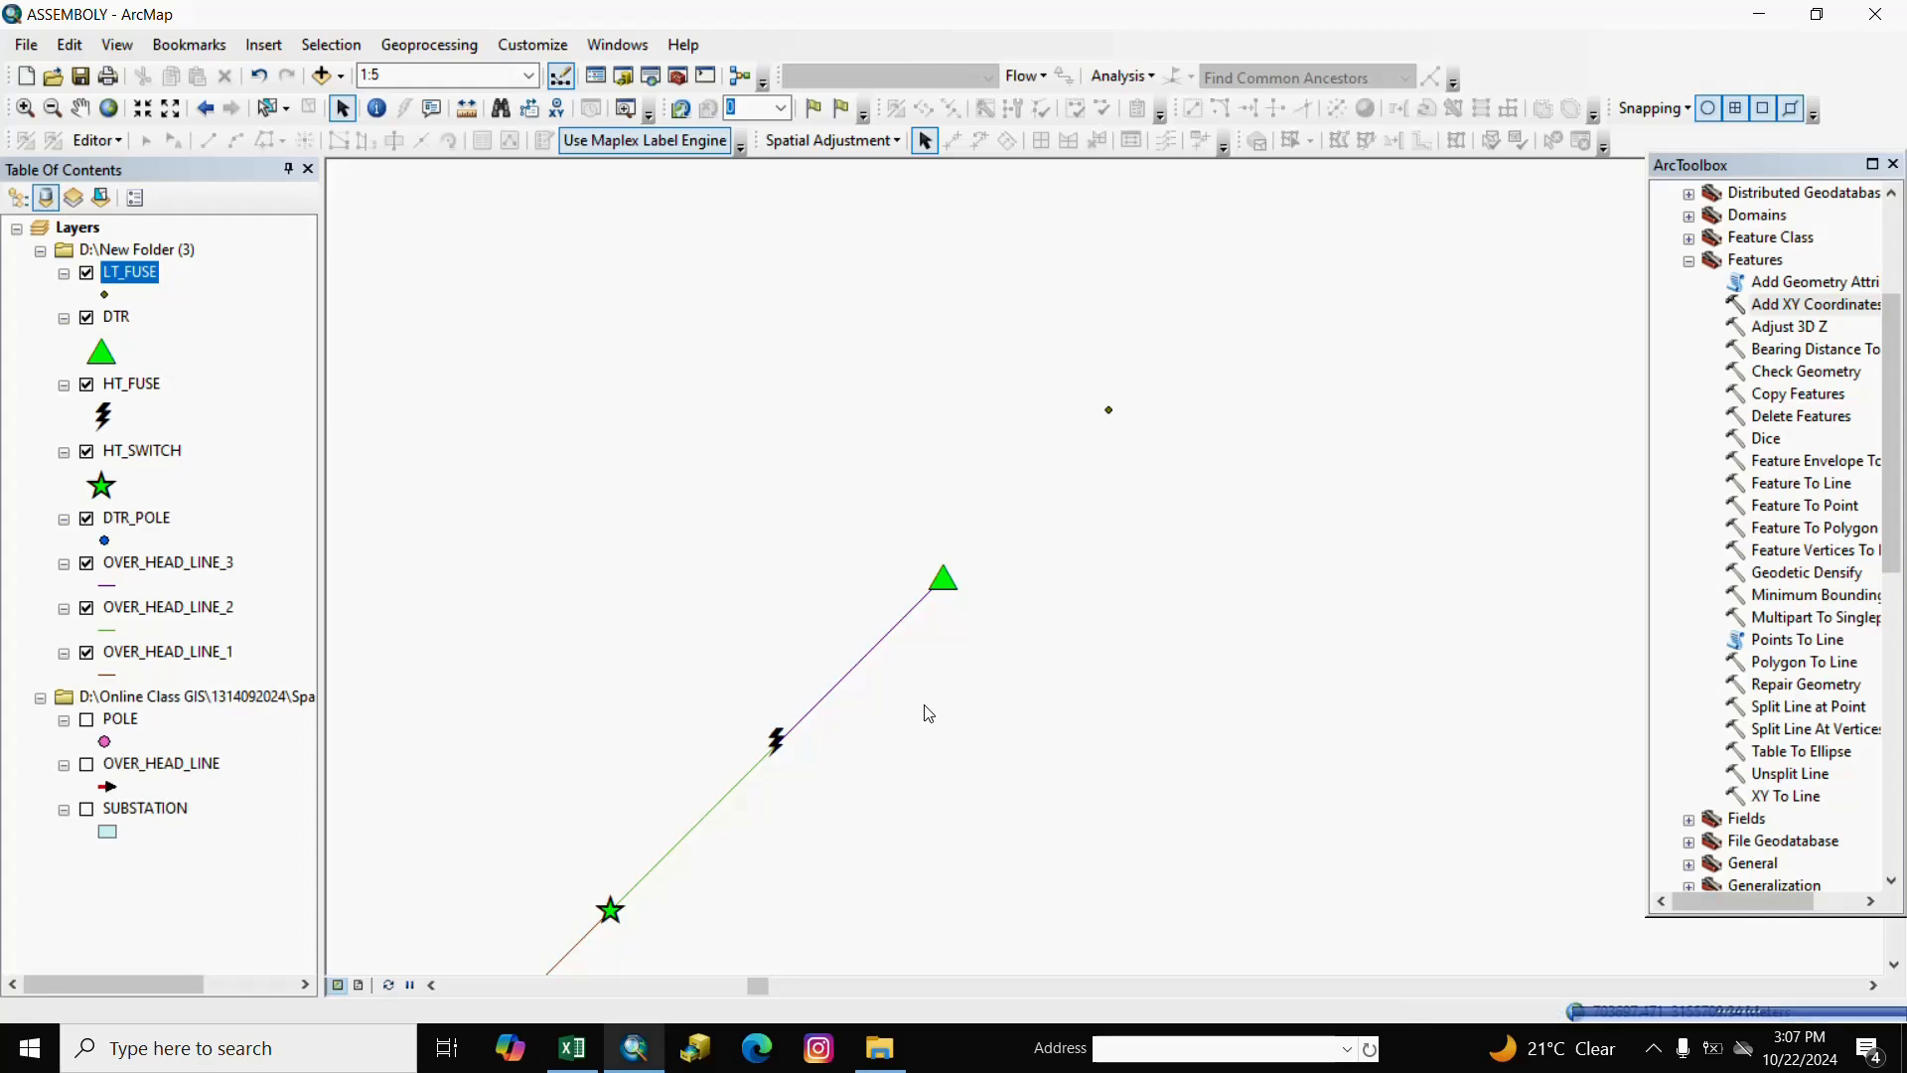
# Give LT_FUSE's POINT_X field the alias POINT_X_D.
pyautogui.rightClick(149, 277)
pyautogui.click(298, 341)
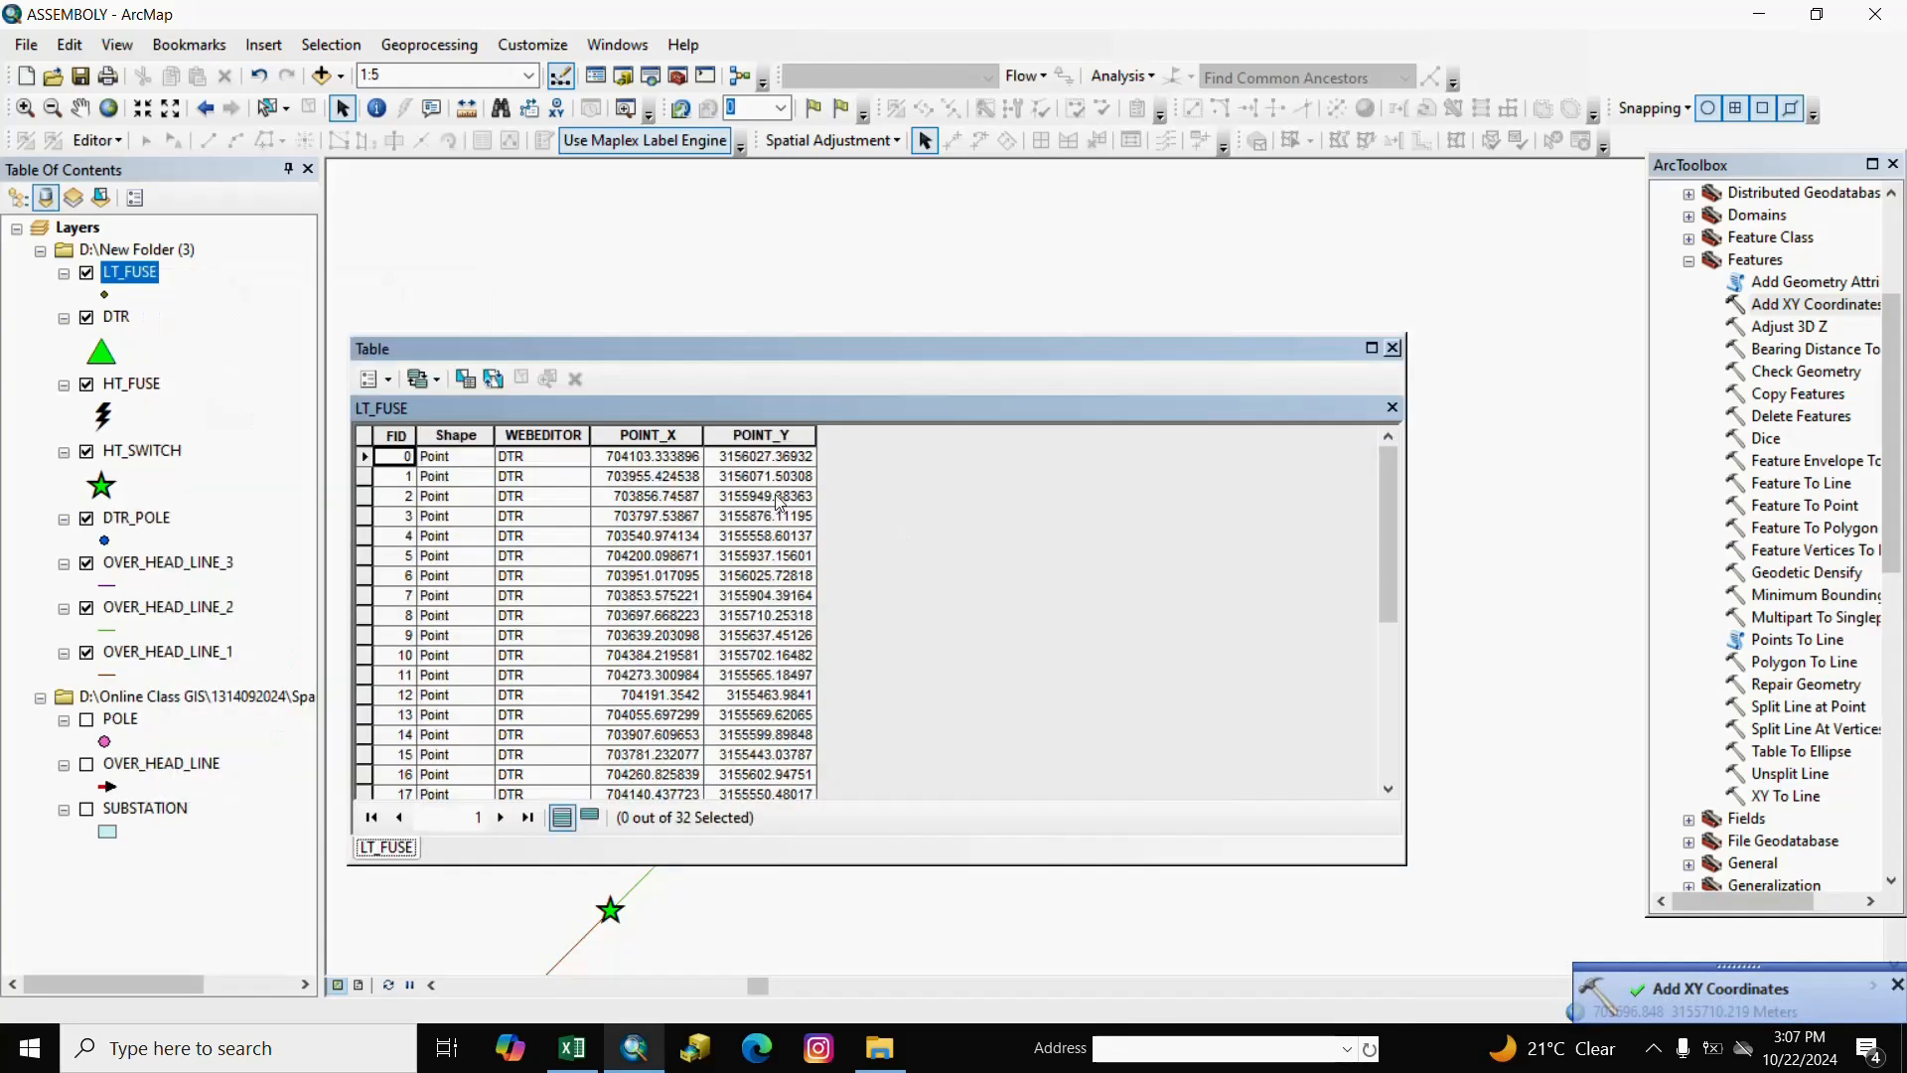
pyautogui.click(647, 433)
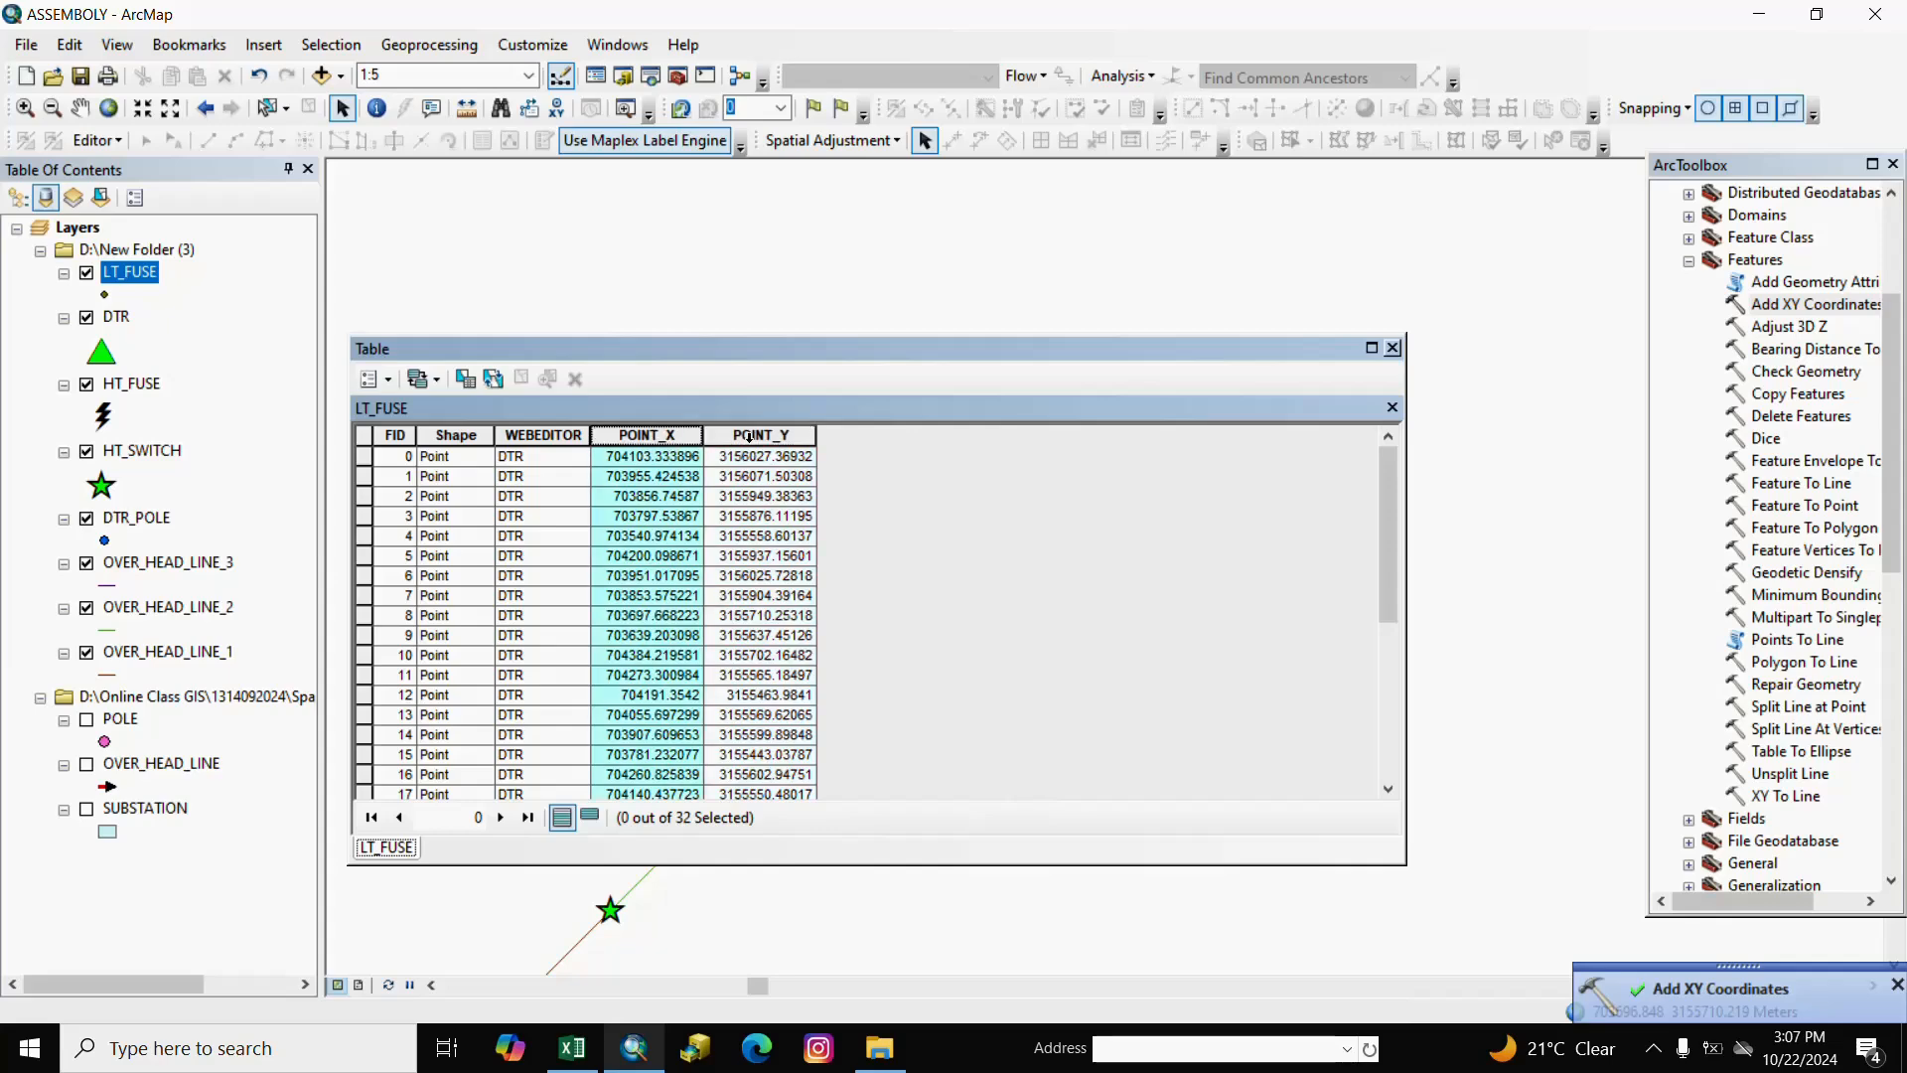
pyautogui.click(763, 435)
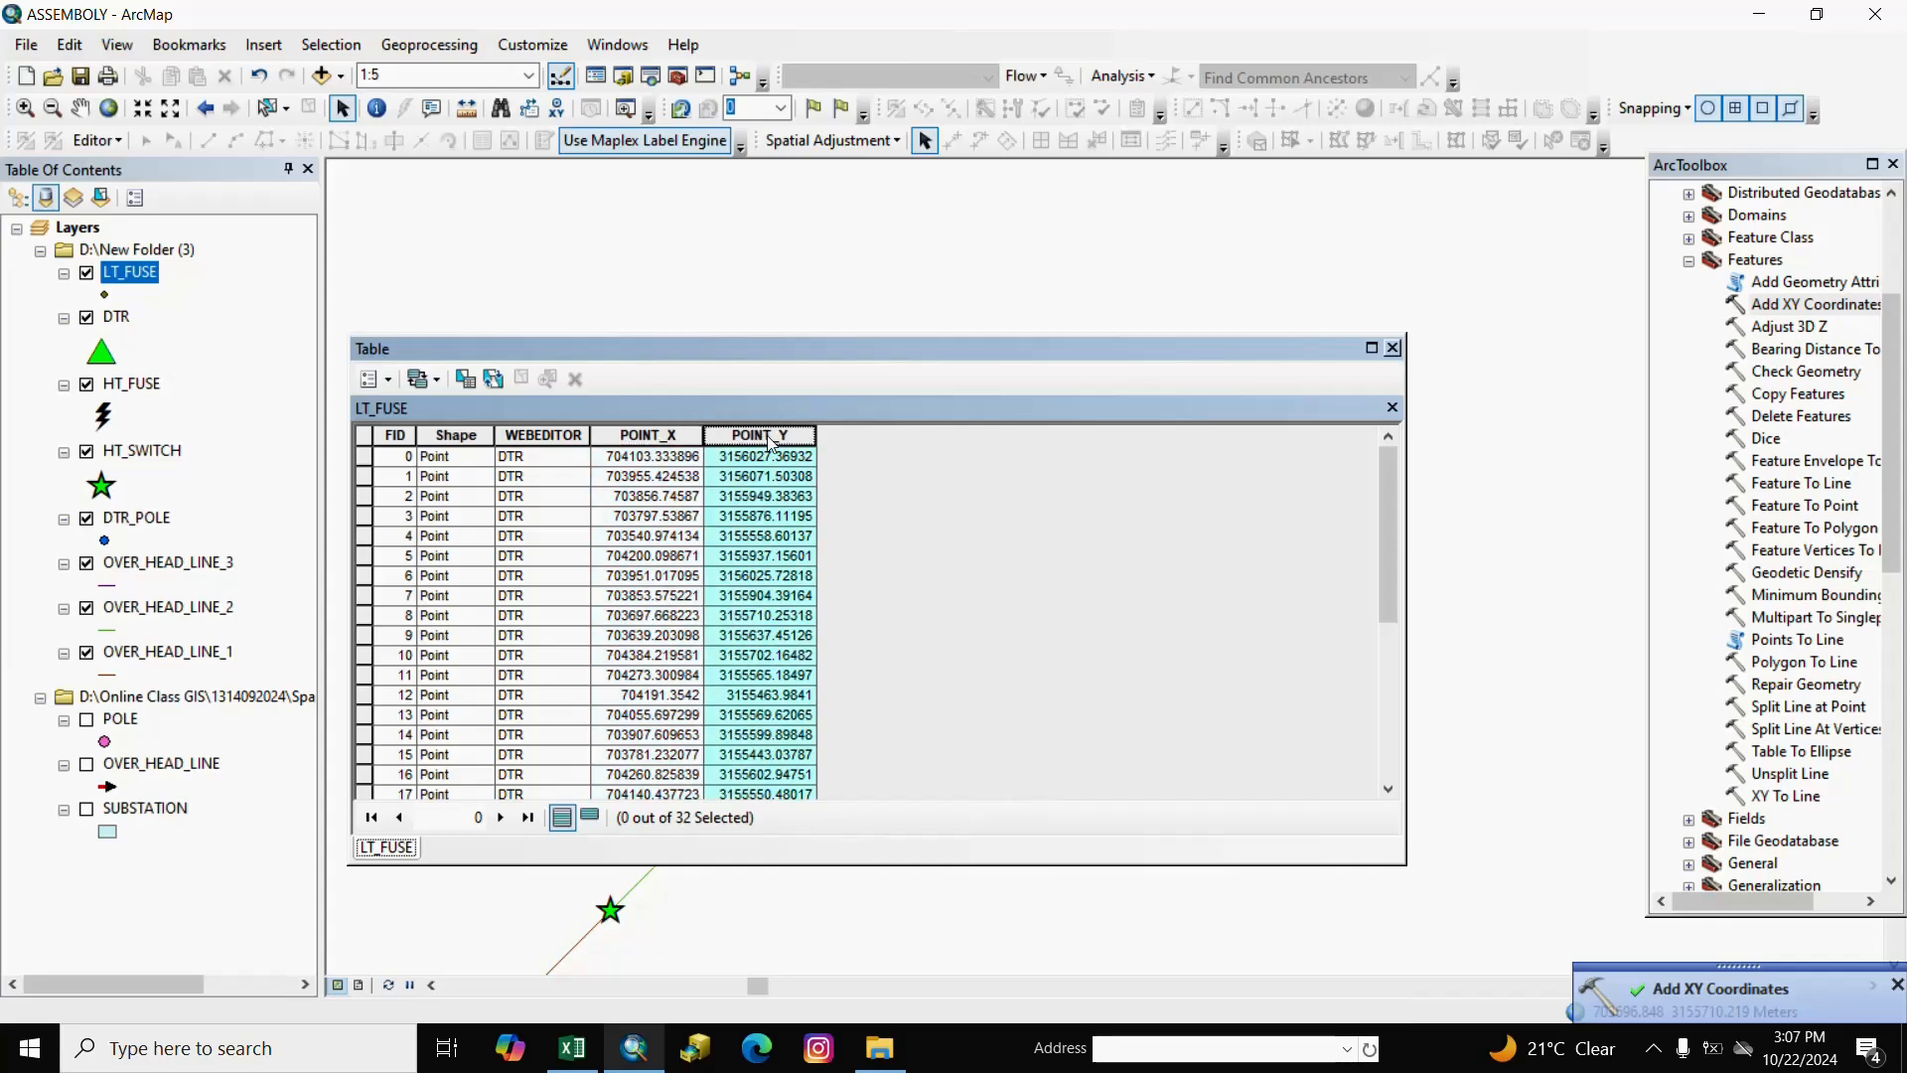
pyautogui.click(675, 436)
pyautogui.rightClick(678, 437)
pyautogui.click(782, 751)
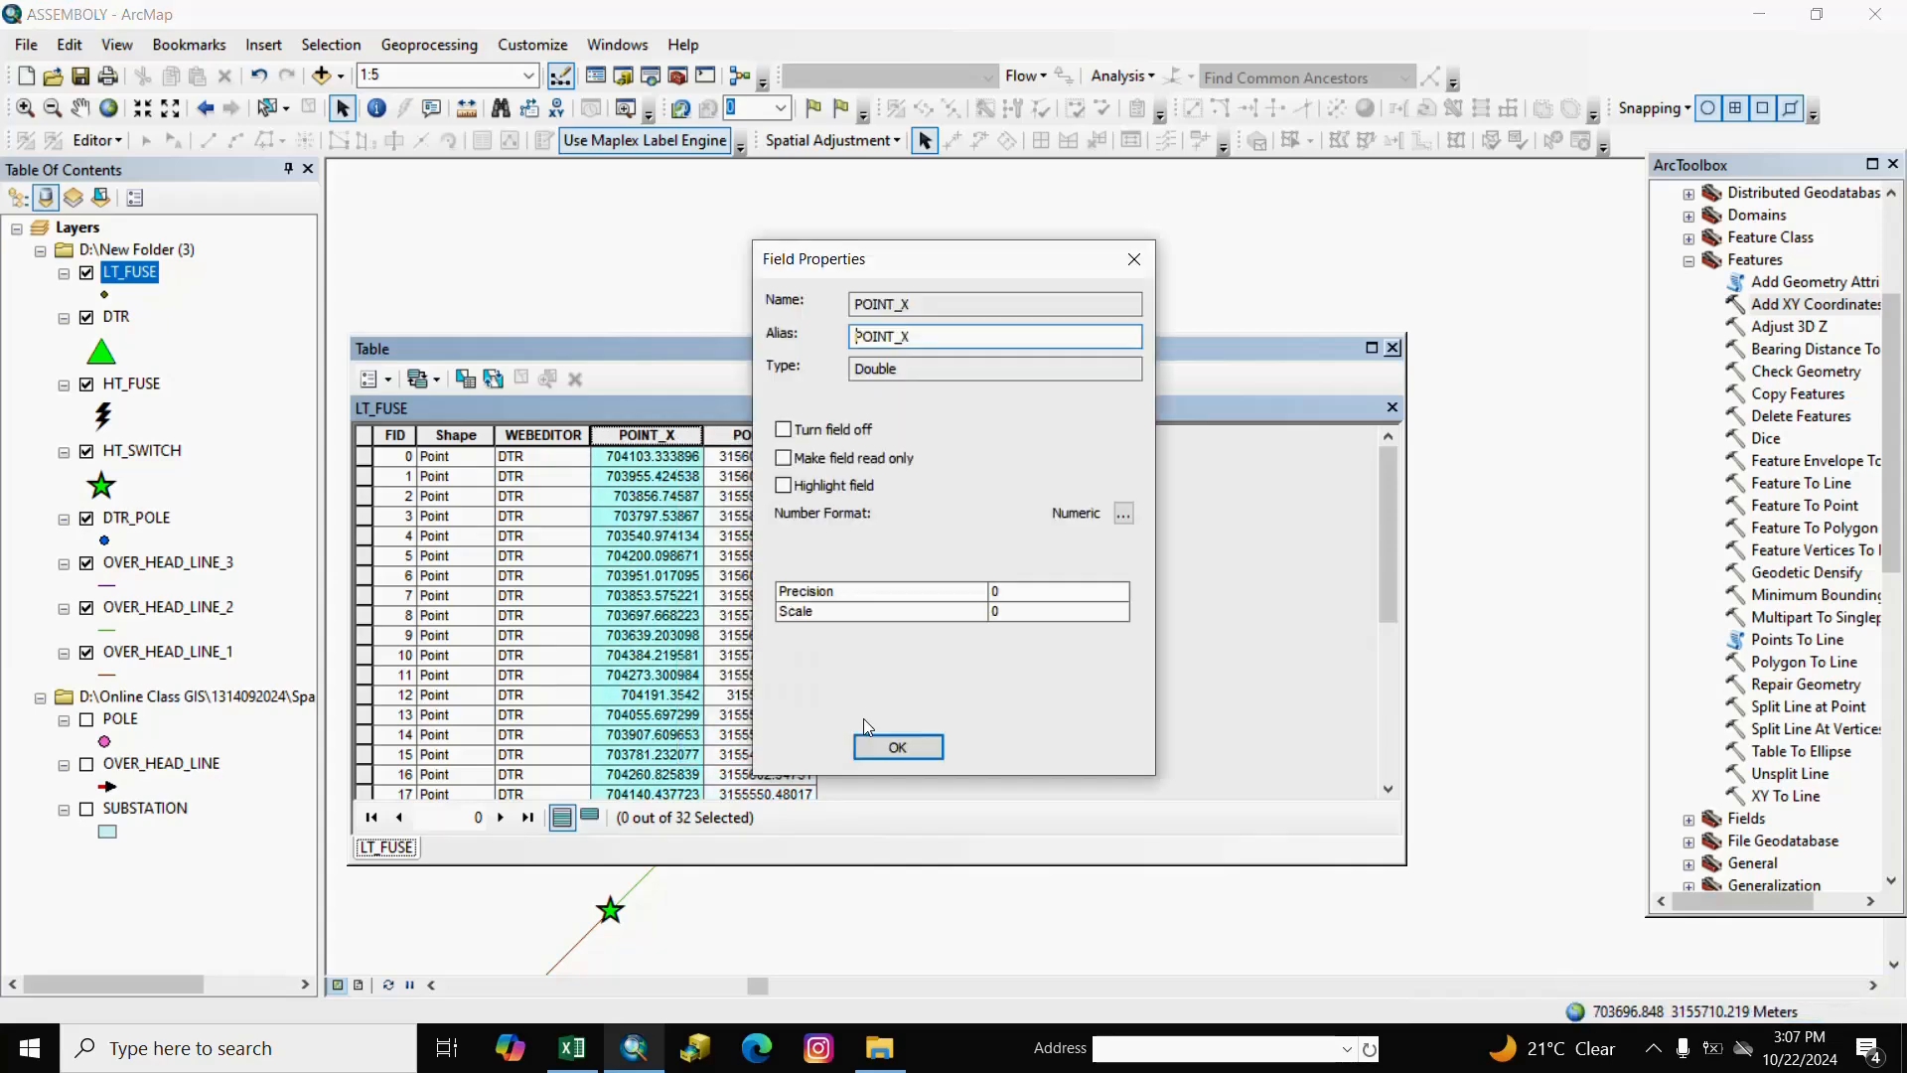
pyautogui.click(946, 337)
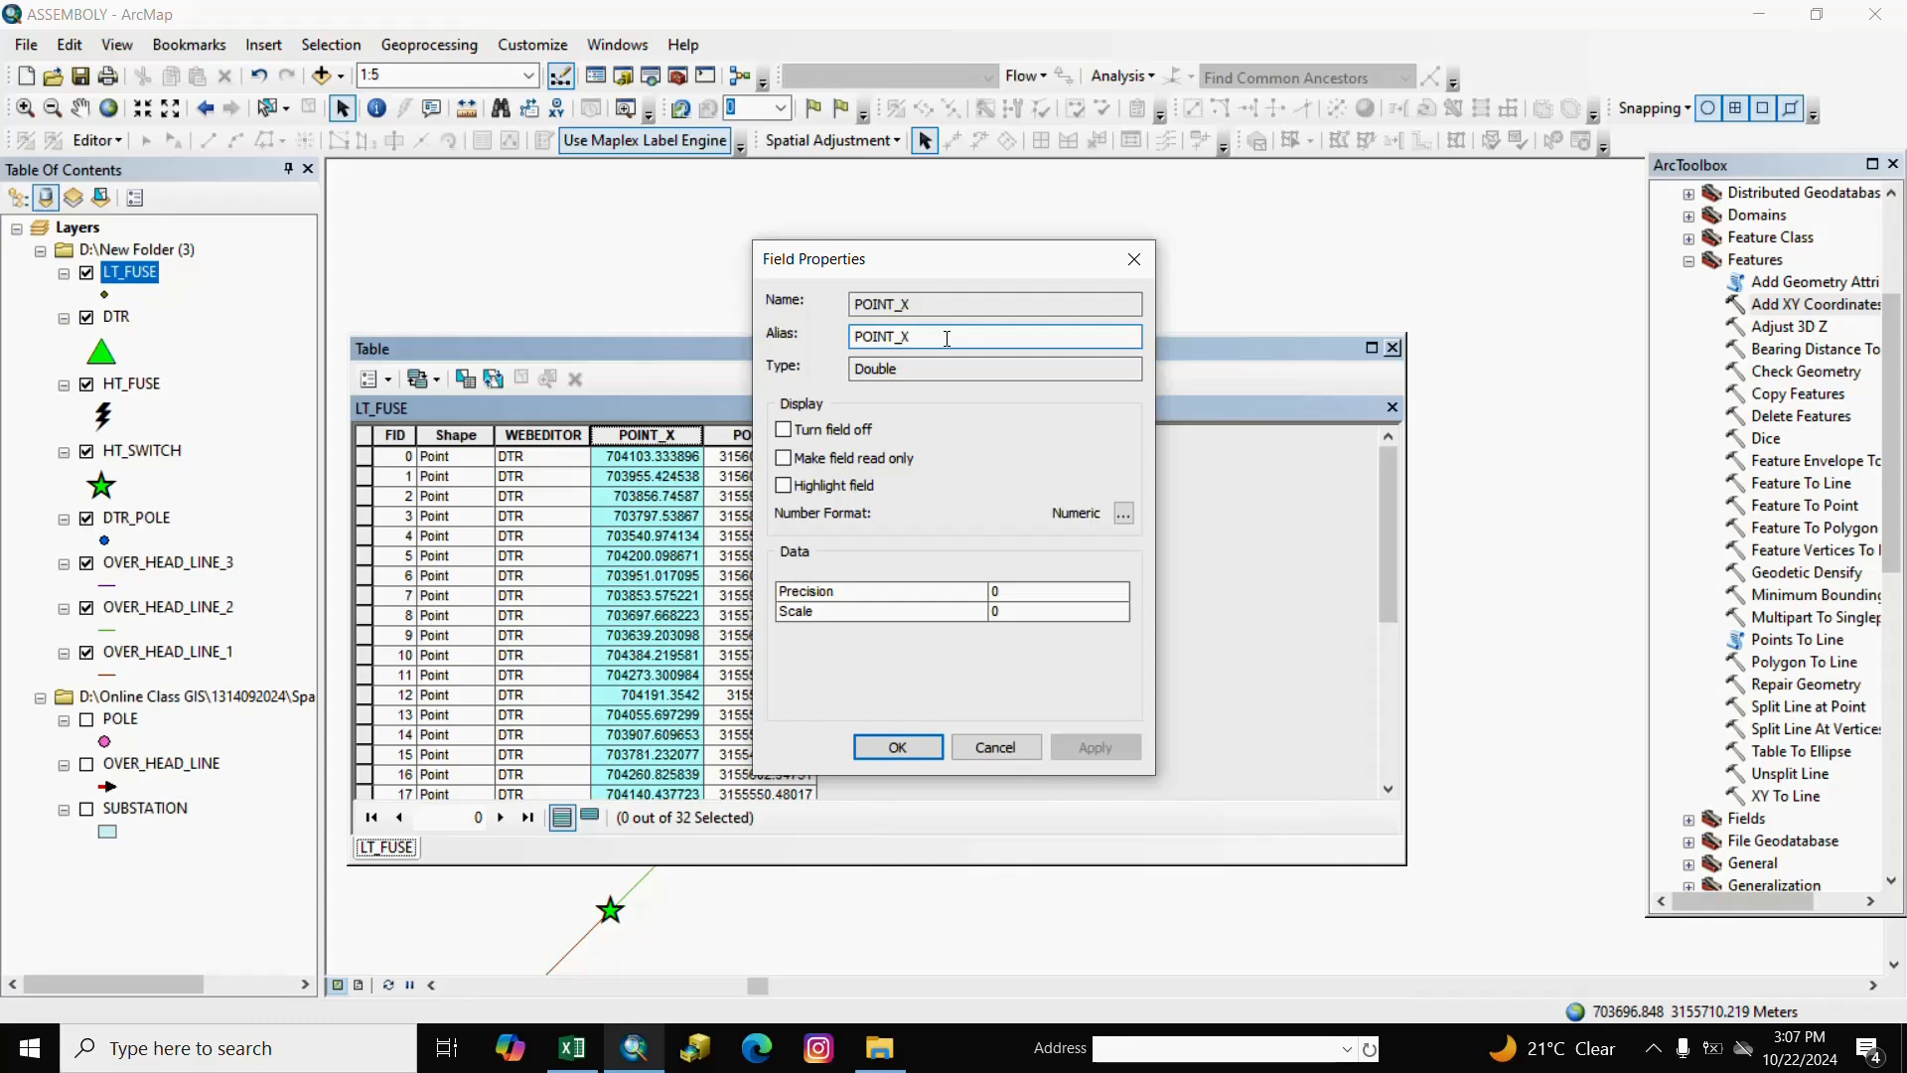
pyautogui.write('_D')
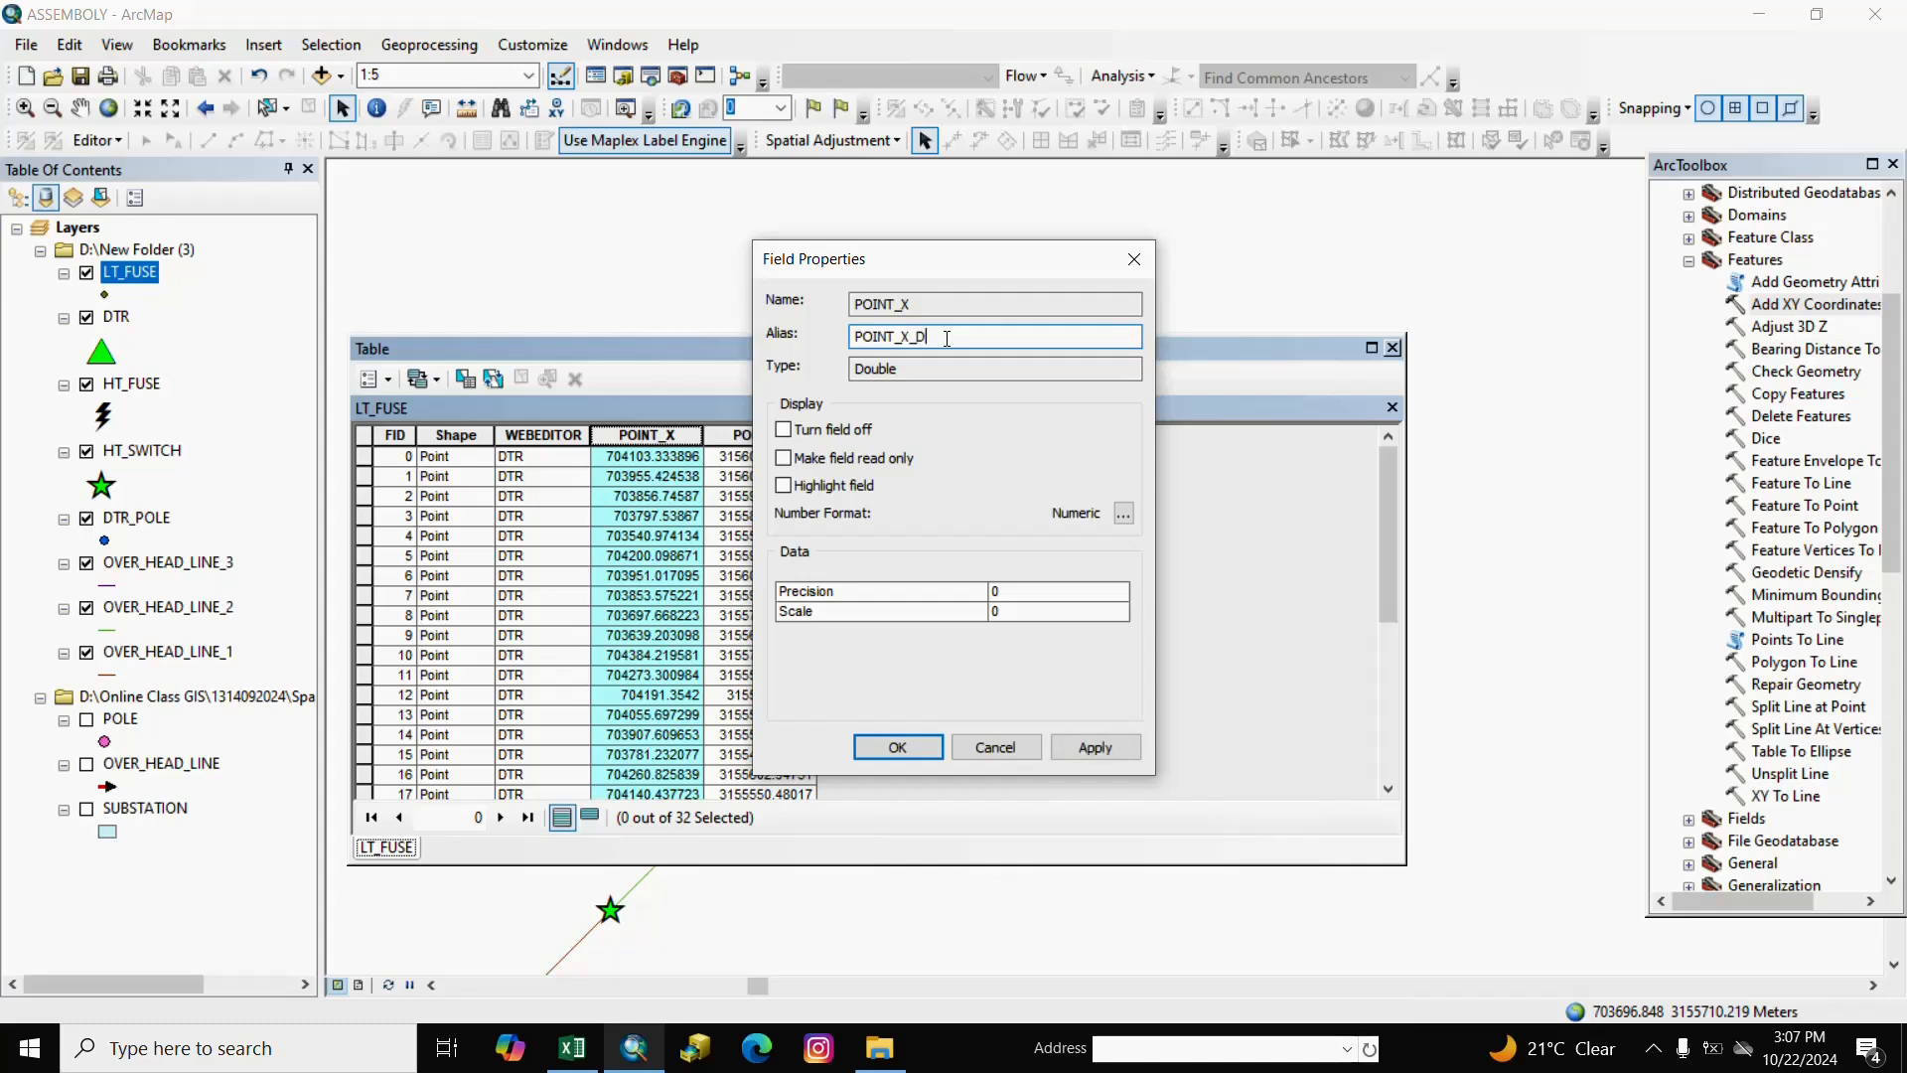
pyautogui.click(897, 757)
# Give the POINT_Y field the alias POINT_Y_D and close the table.
pyautogui.click(747, 437)
pyautogui.rightClick(741, 438)
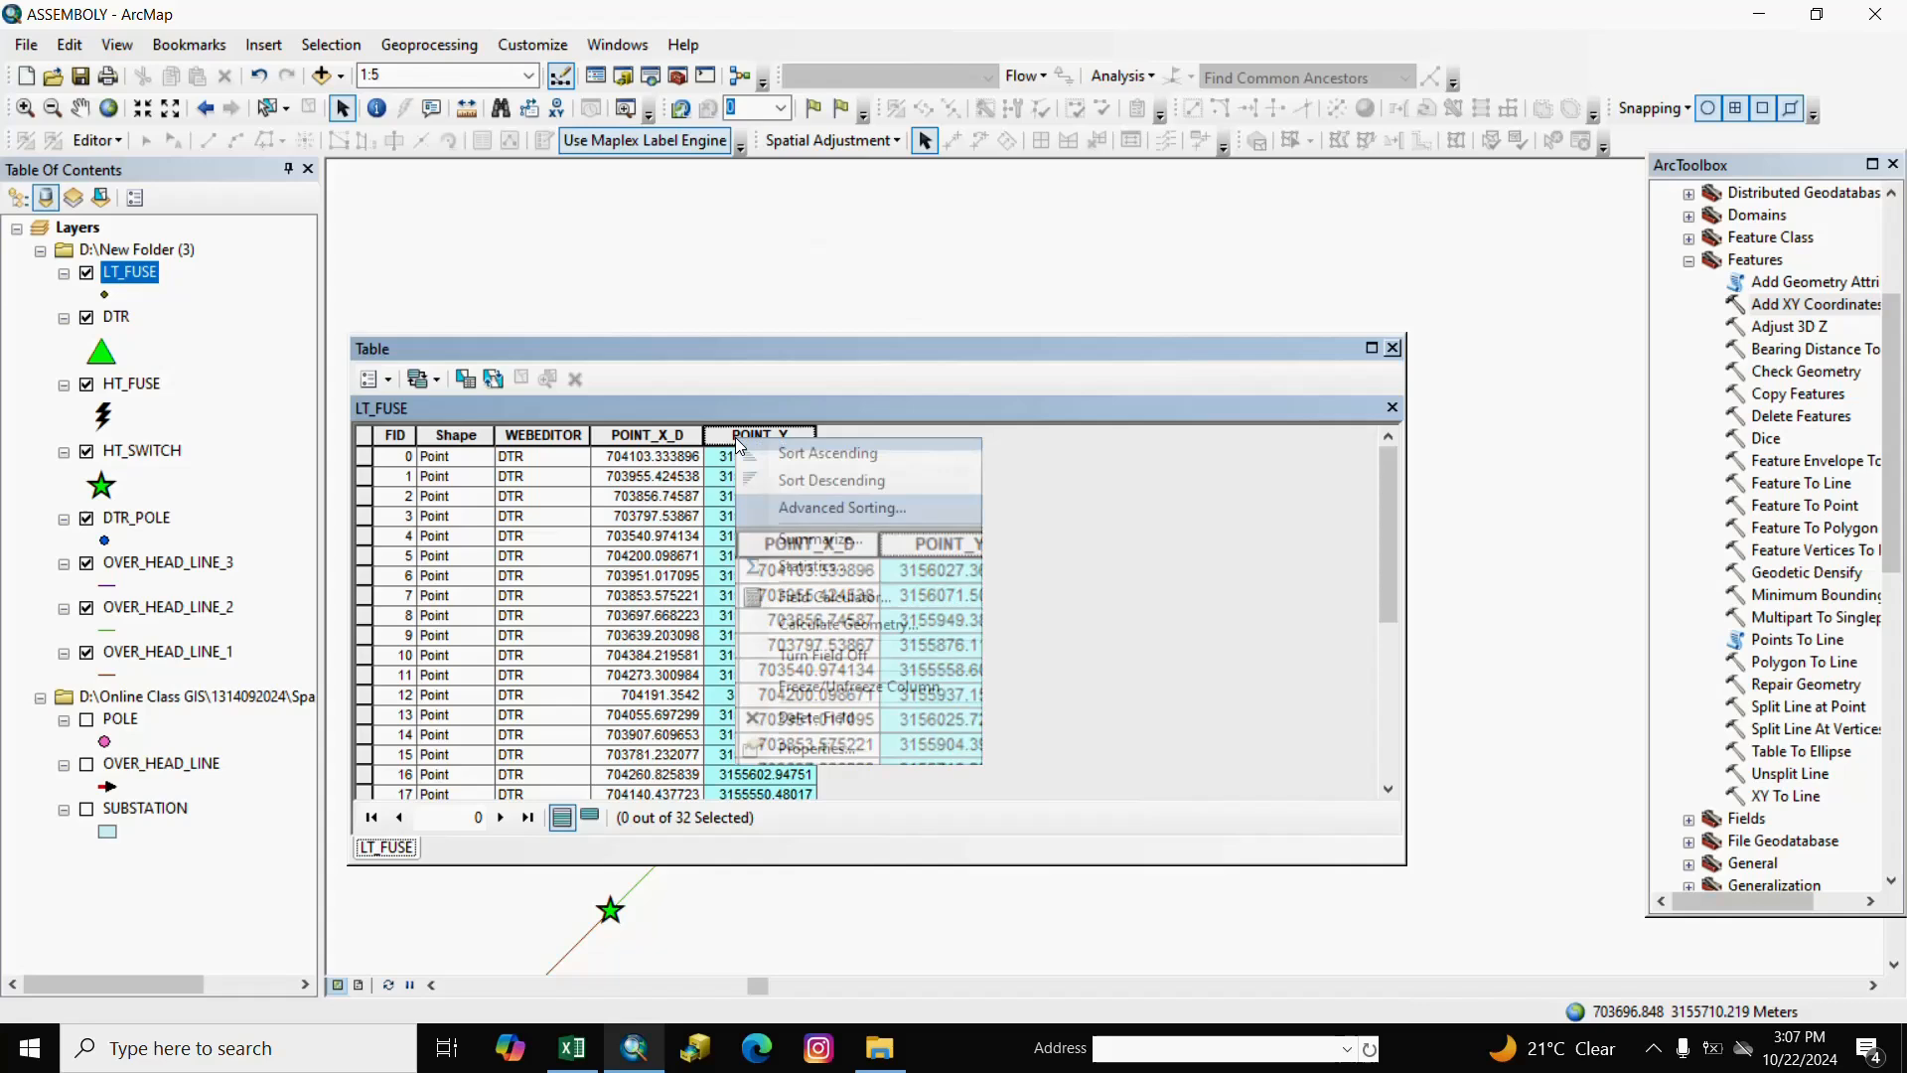
pyautogui.click(858, 748)
pyautogui.click(944, 339)
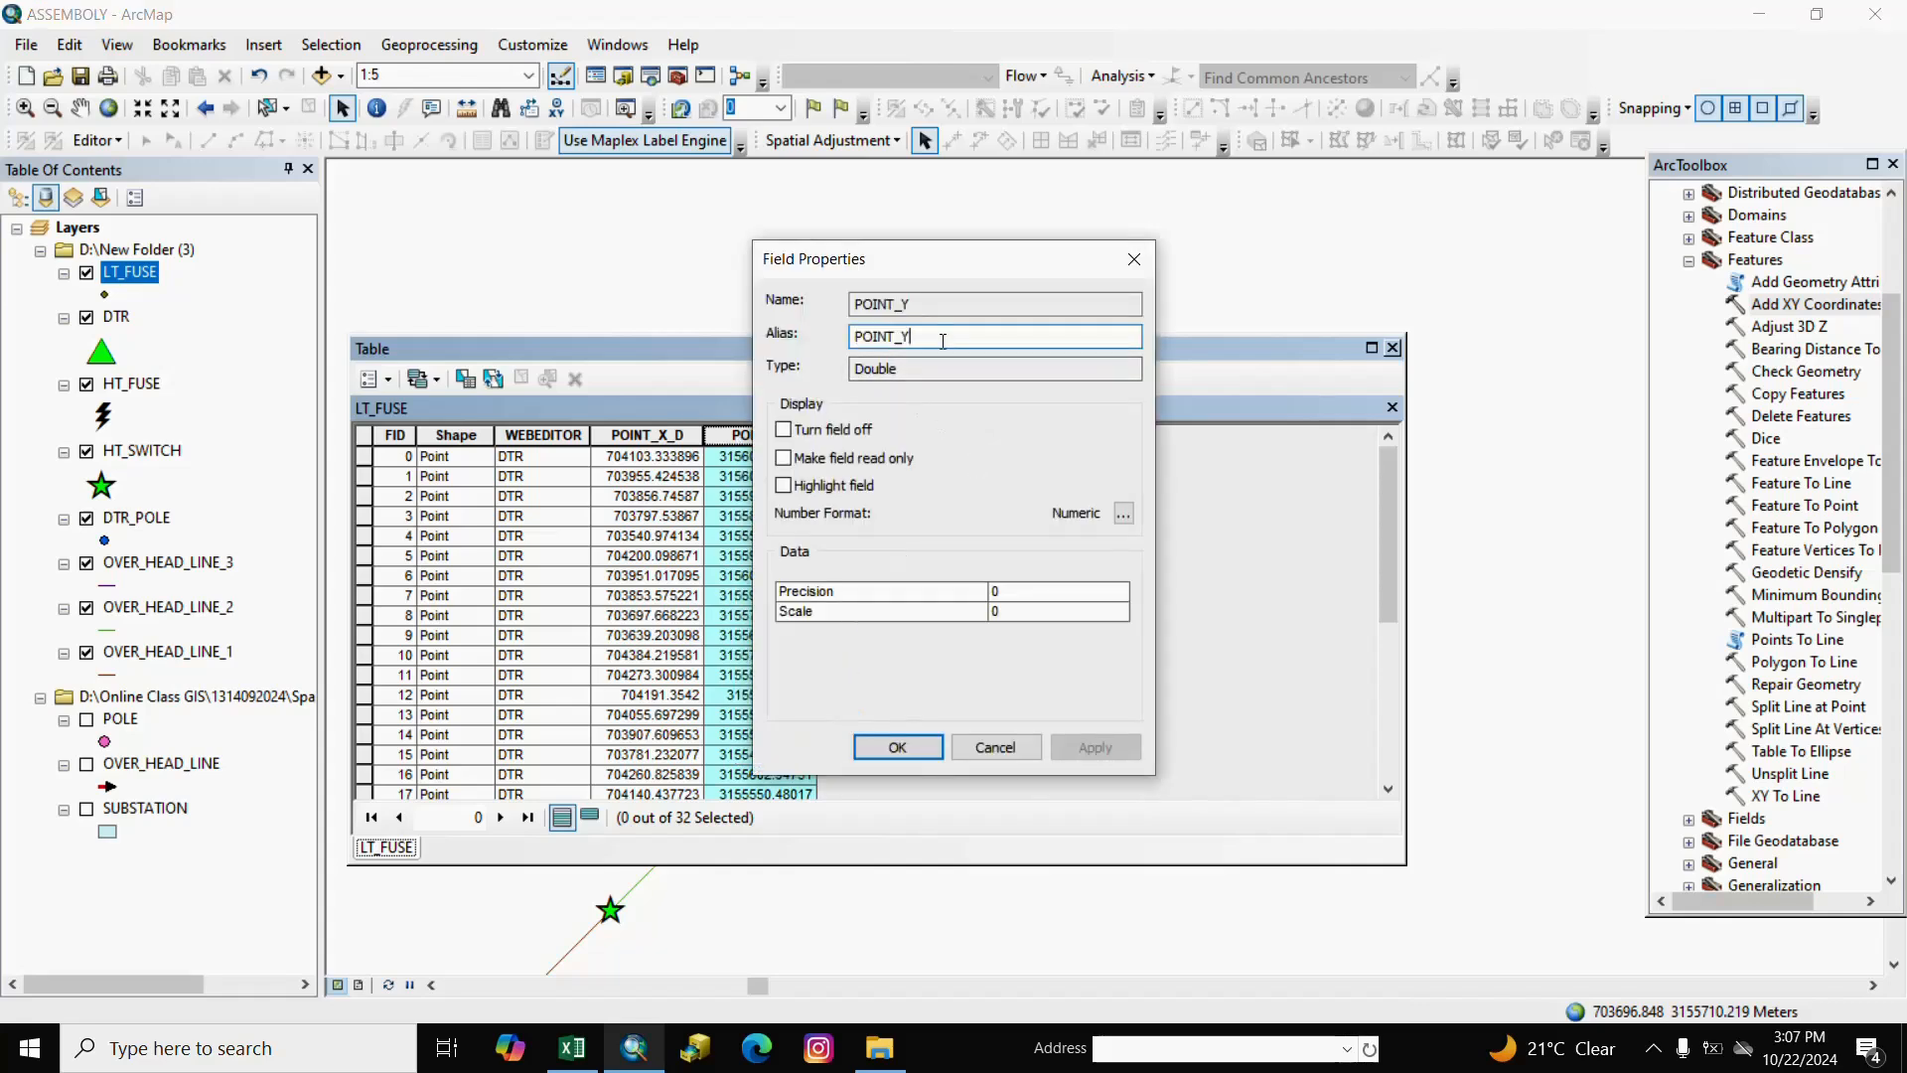
pyautogui.write('_D')
pyautogui.click(897, 747)
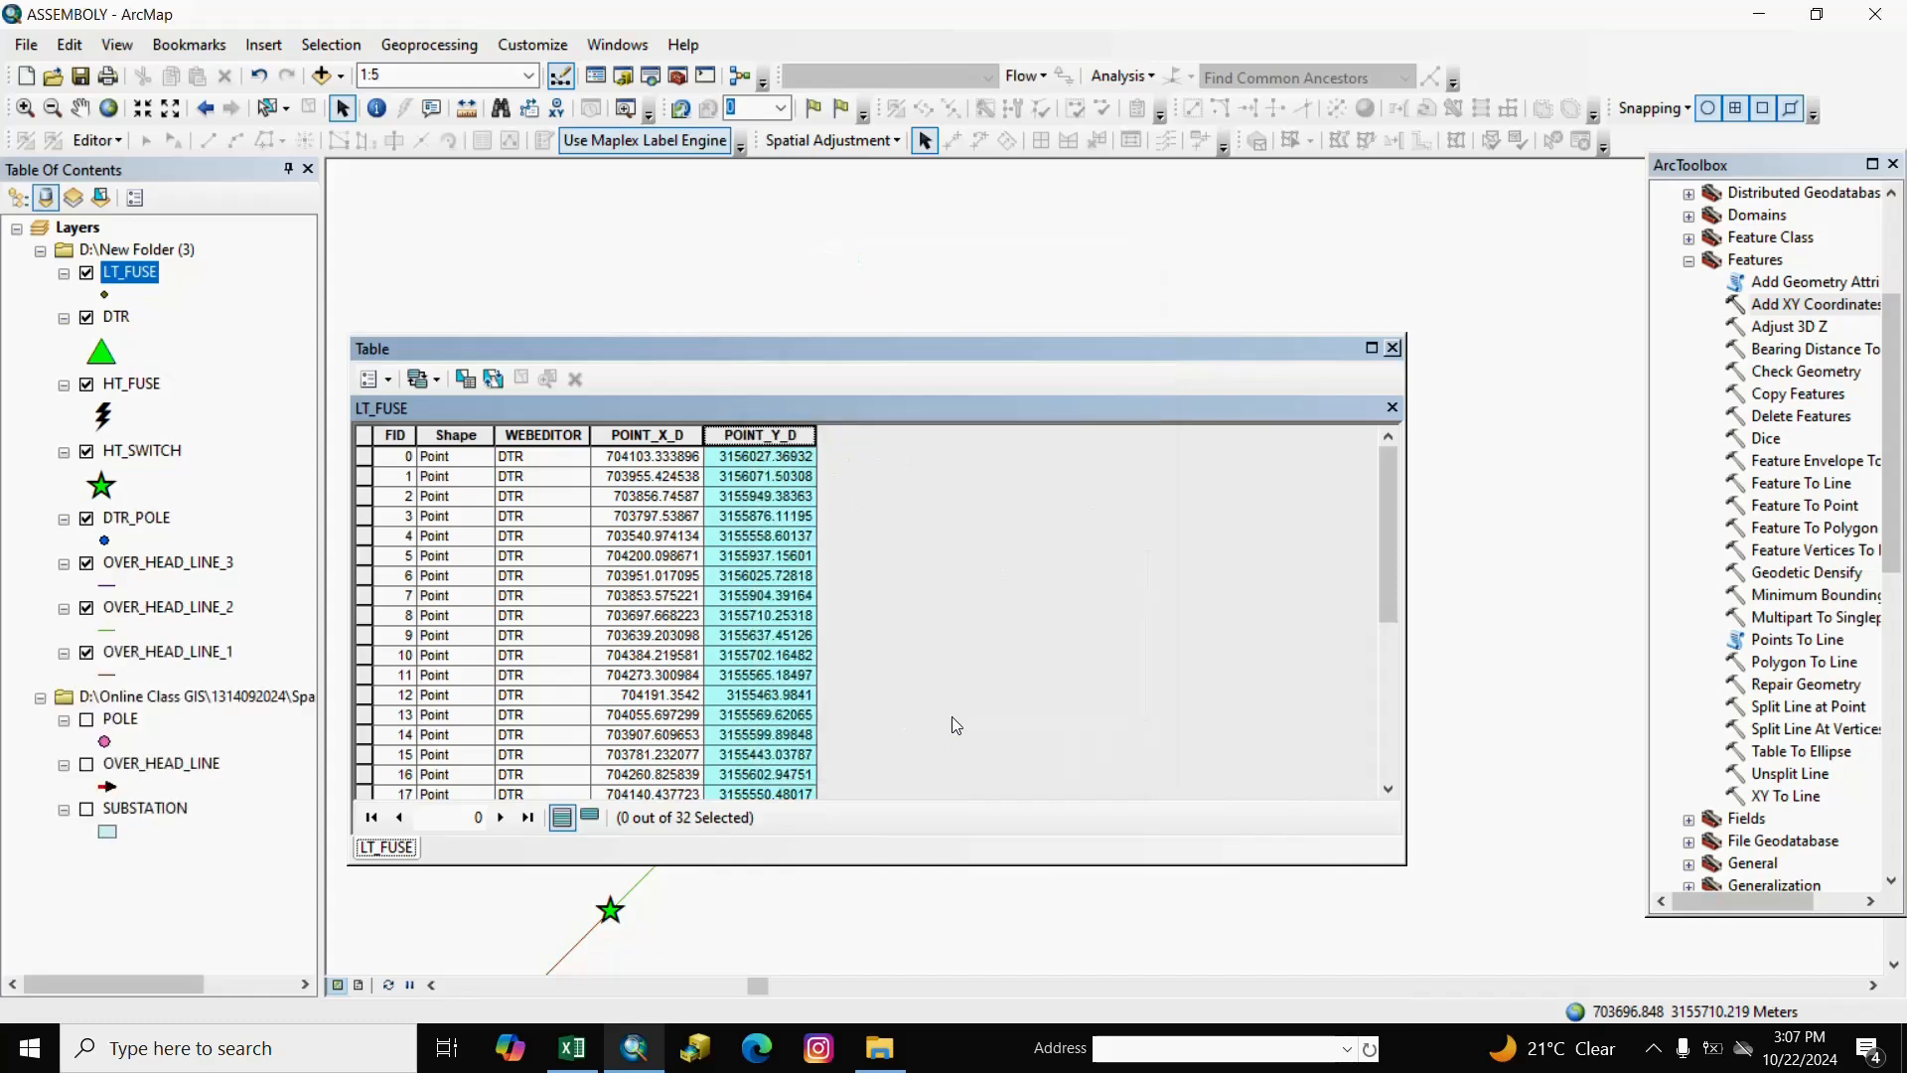
pyautogui.click(1392, 349)
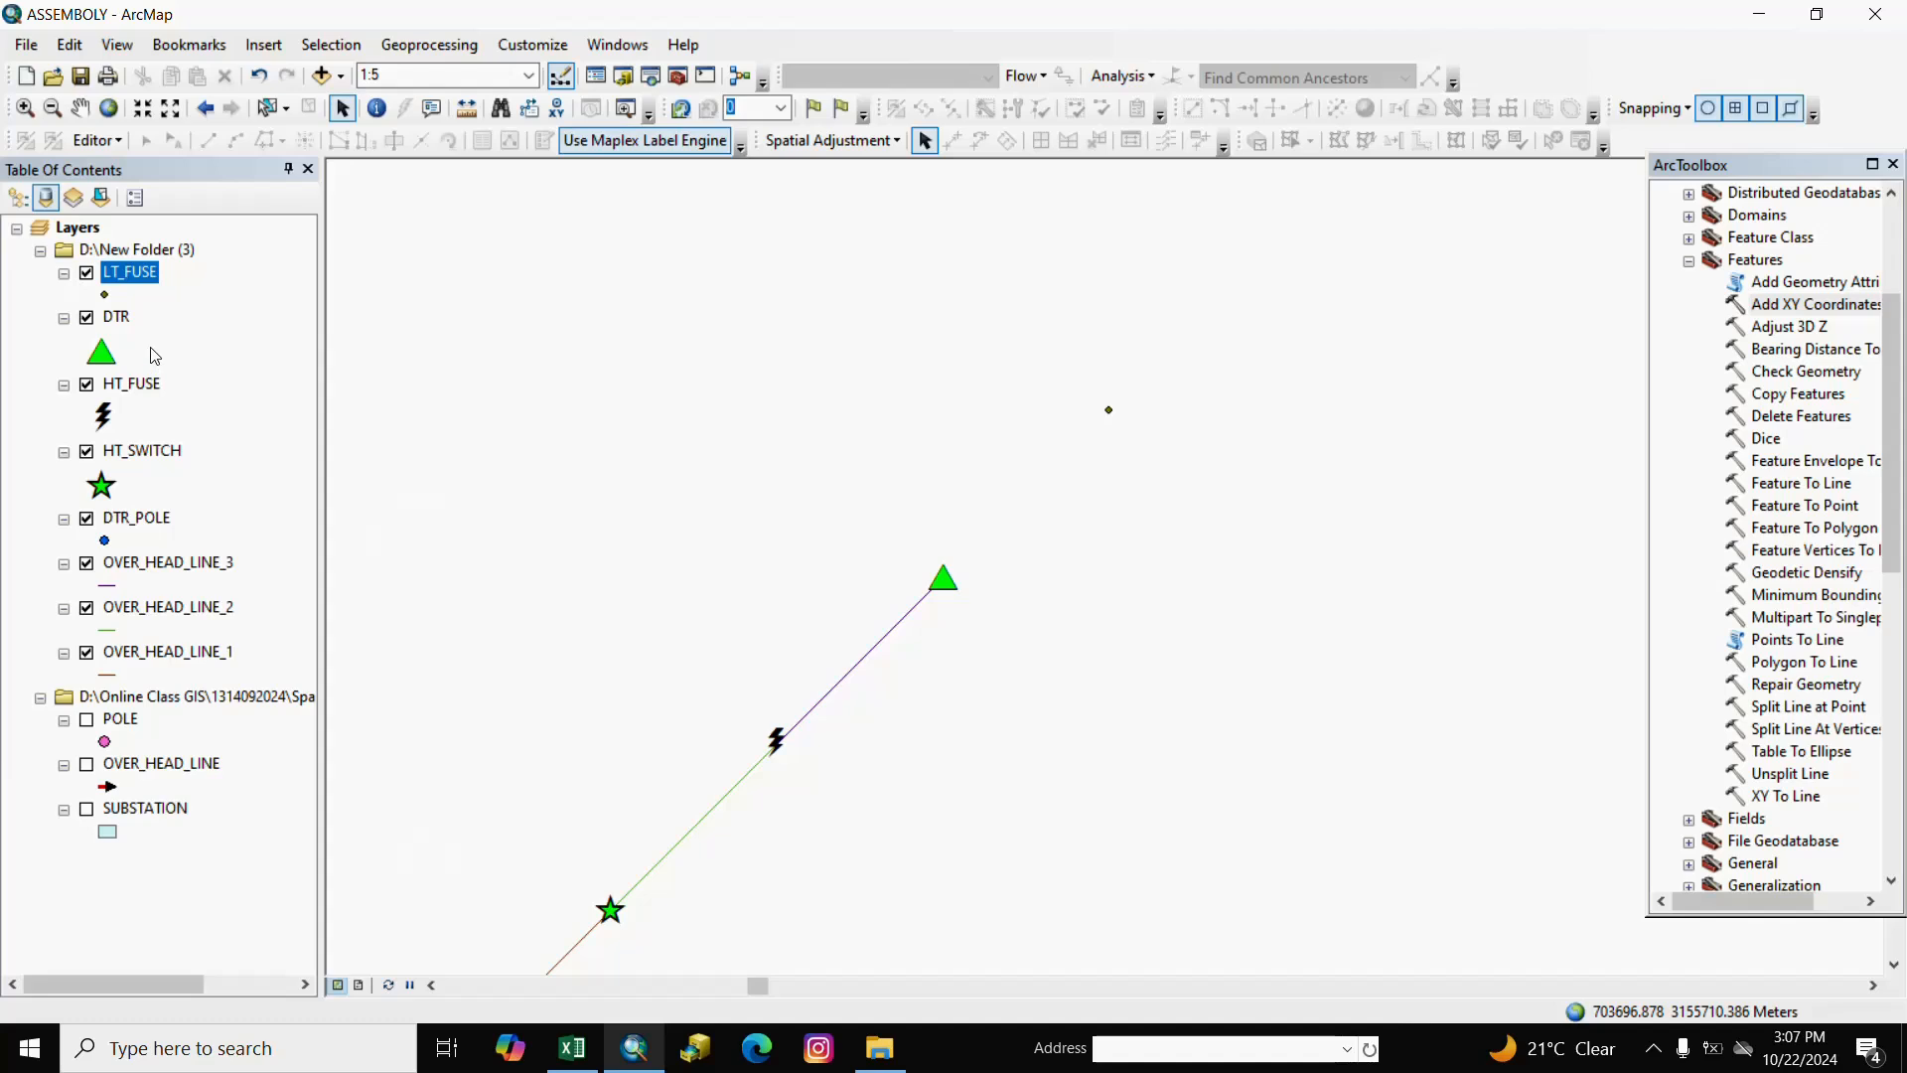
# Spatially join LT_FUSE onto DTR, keeping all attributes of the closest point, as Join_Output_15.
pyautogui.rightClick(129, 320)
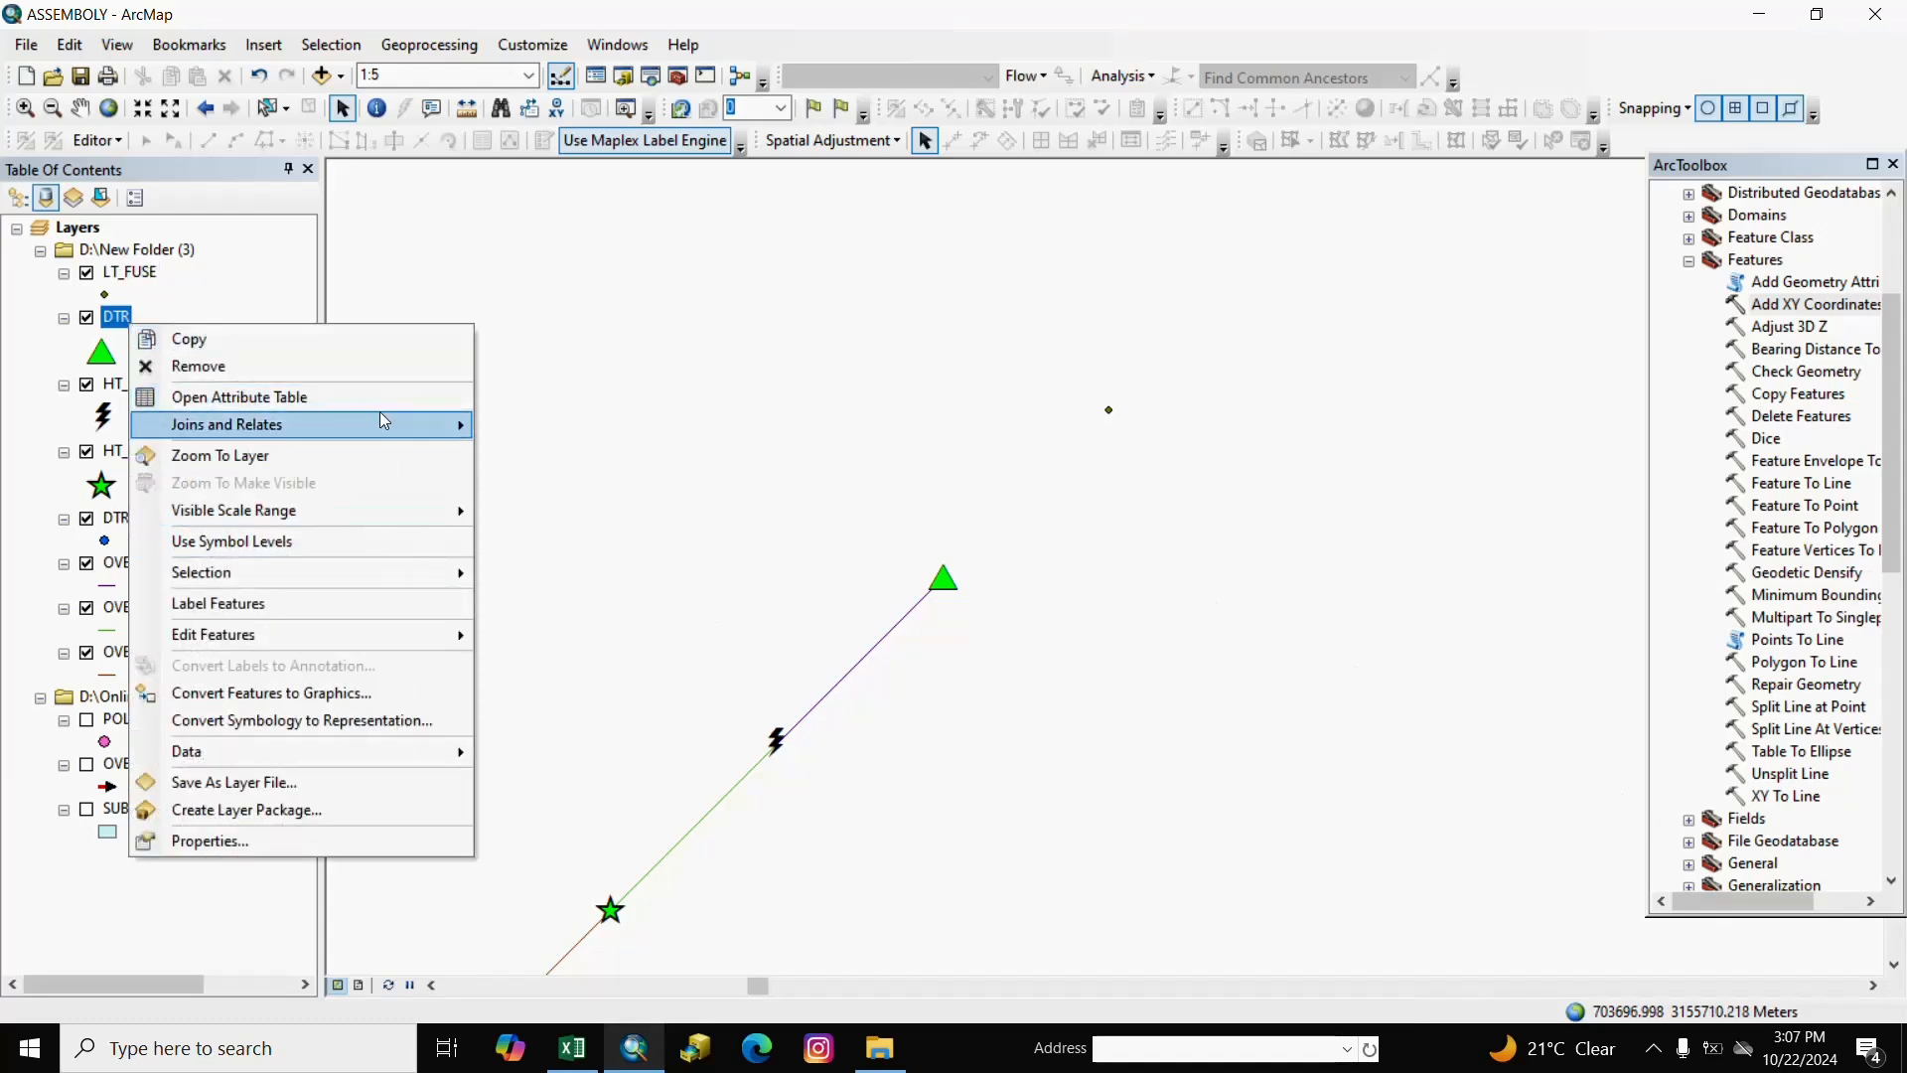
pyautogui.moveTo(445, 427)
pyautogui.click(517, 429)
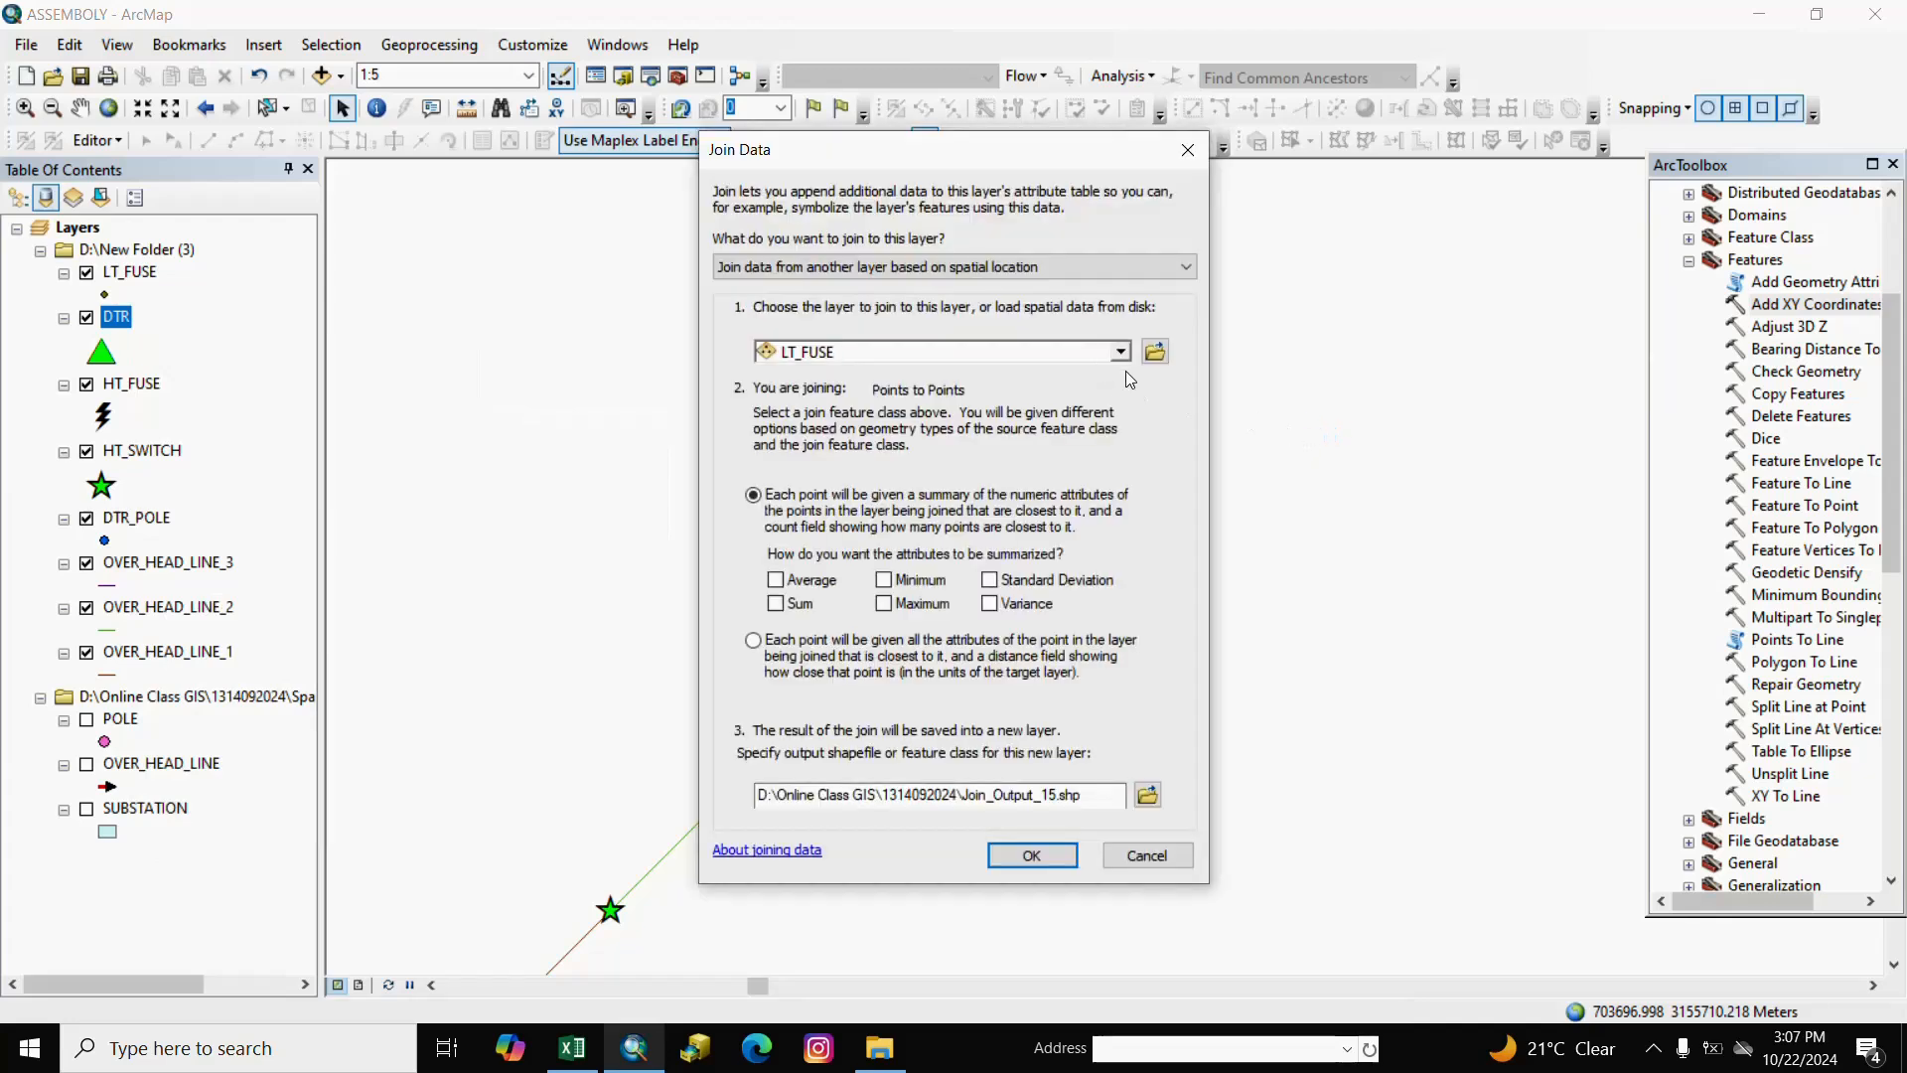
pyautogui.click(1120, 352)
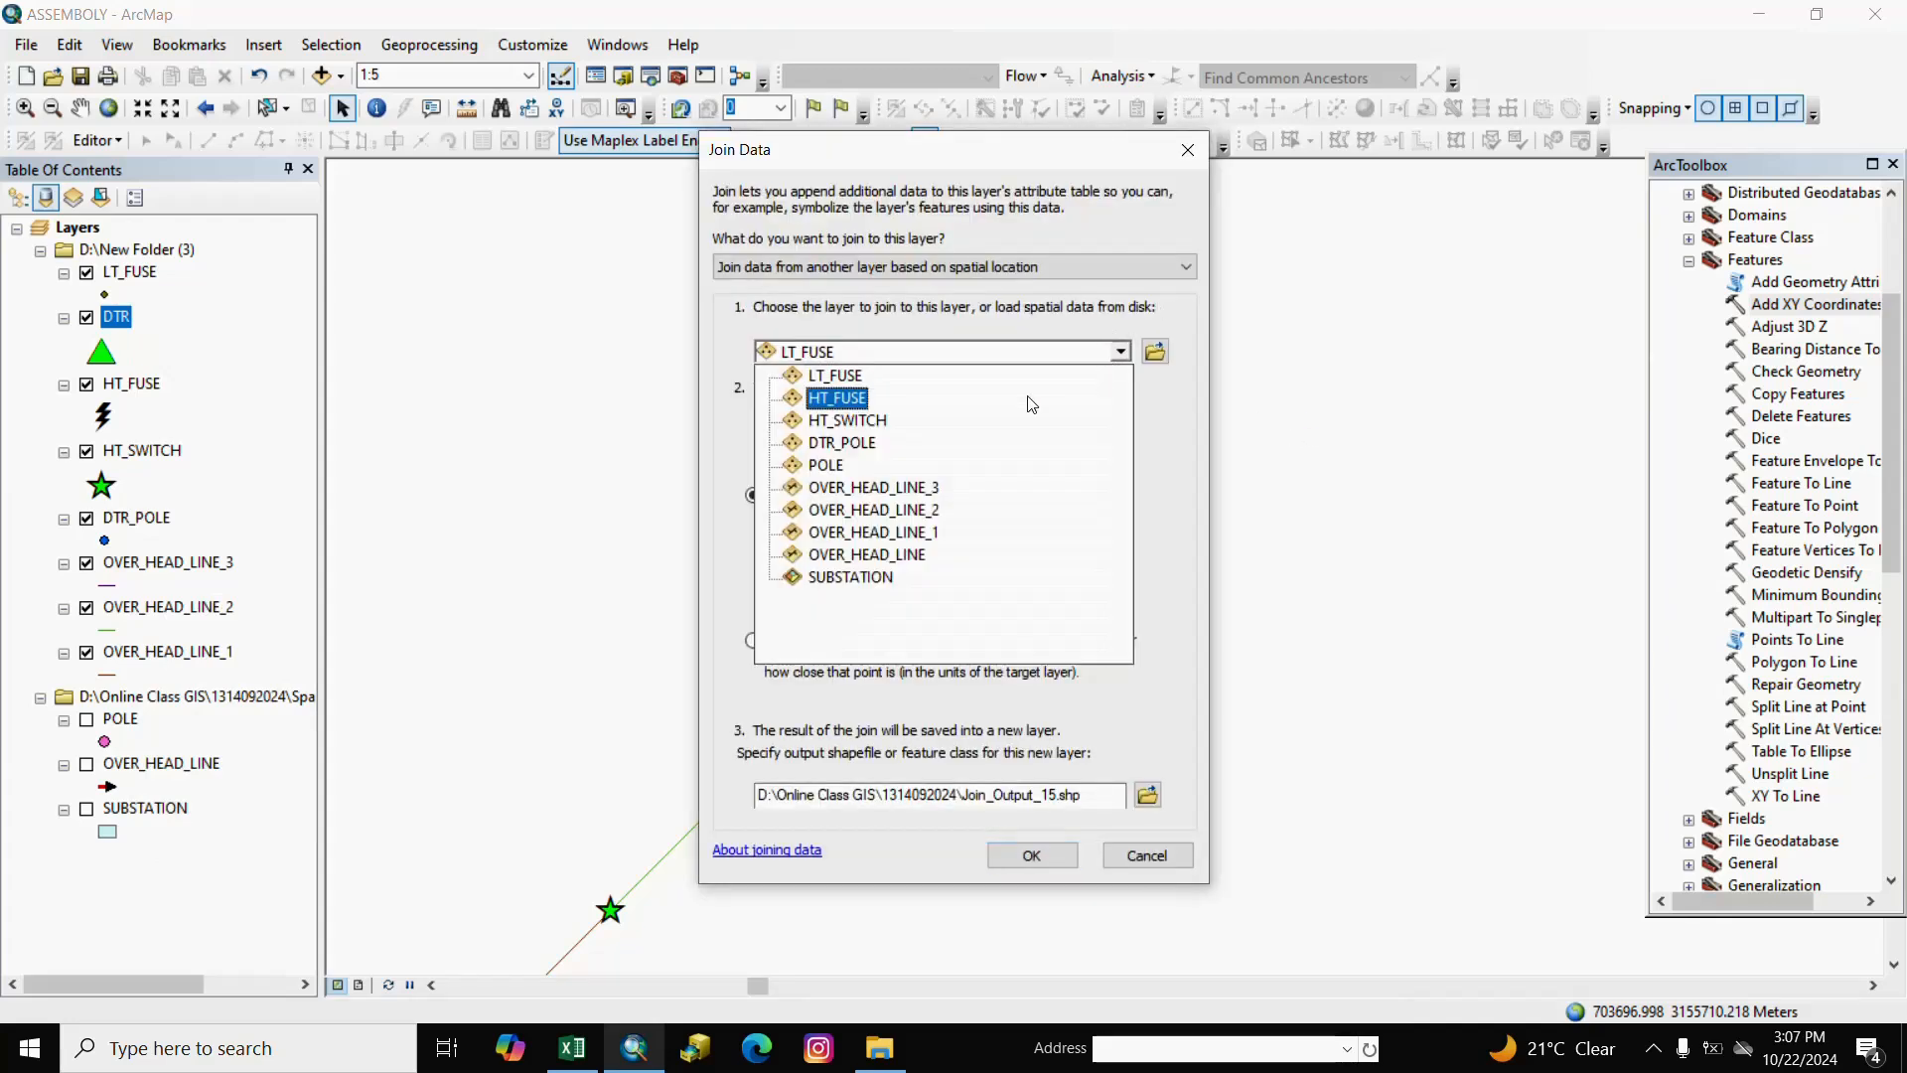
pyautogui.click(823, 382)
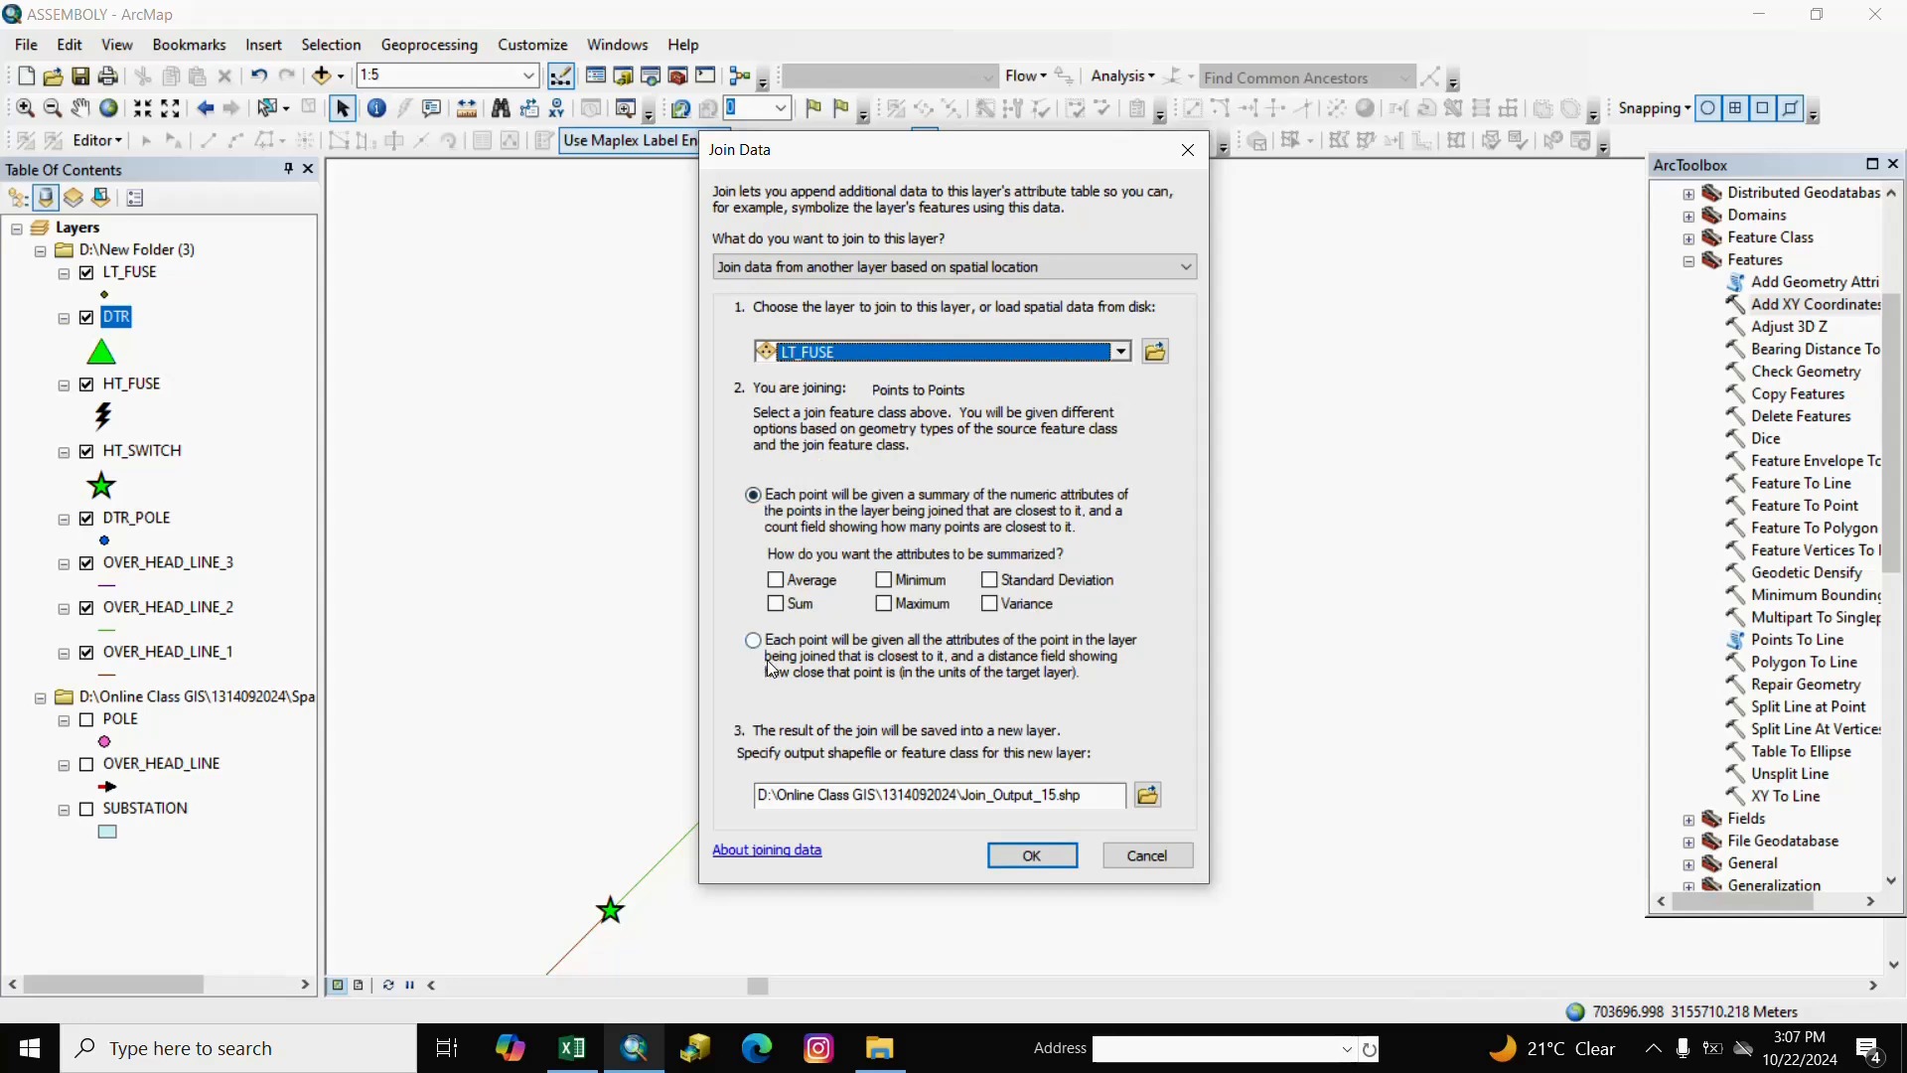
pyautogui.click(1033, 856)
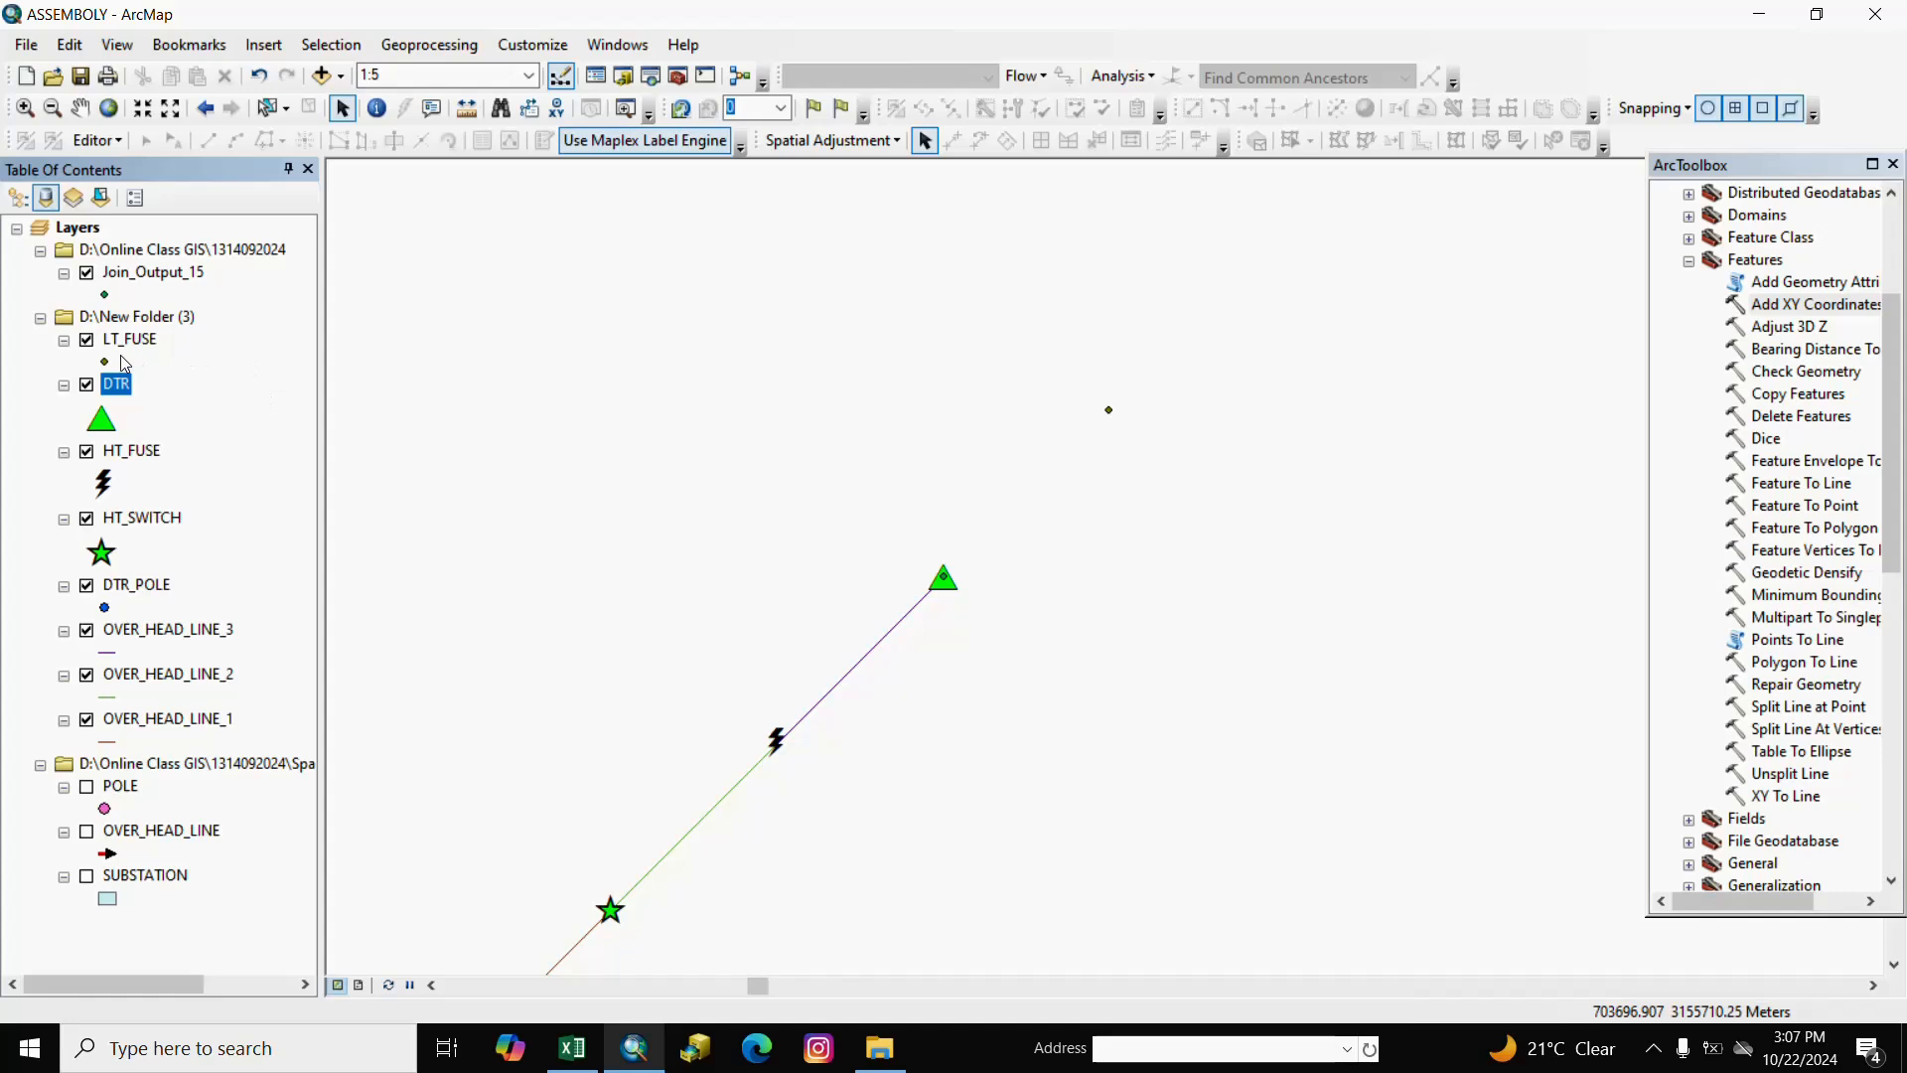
pyautogui.click(132, 276)
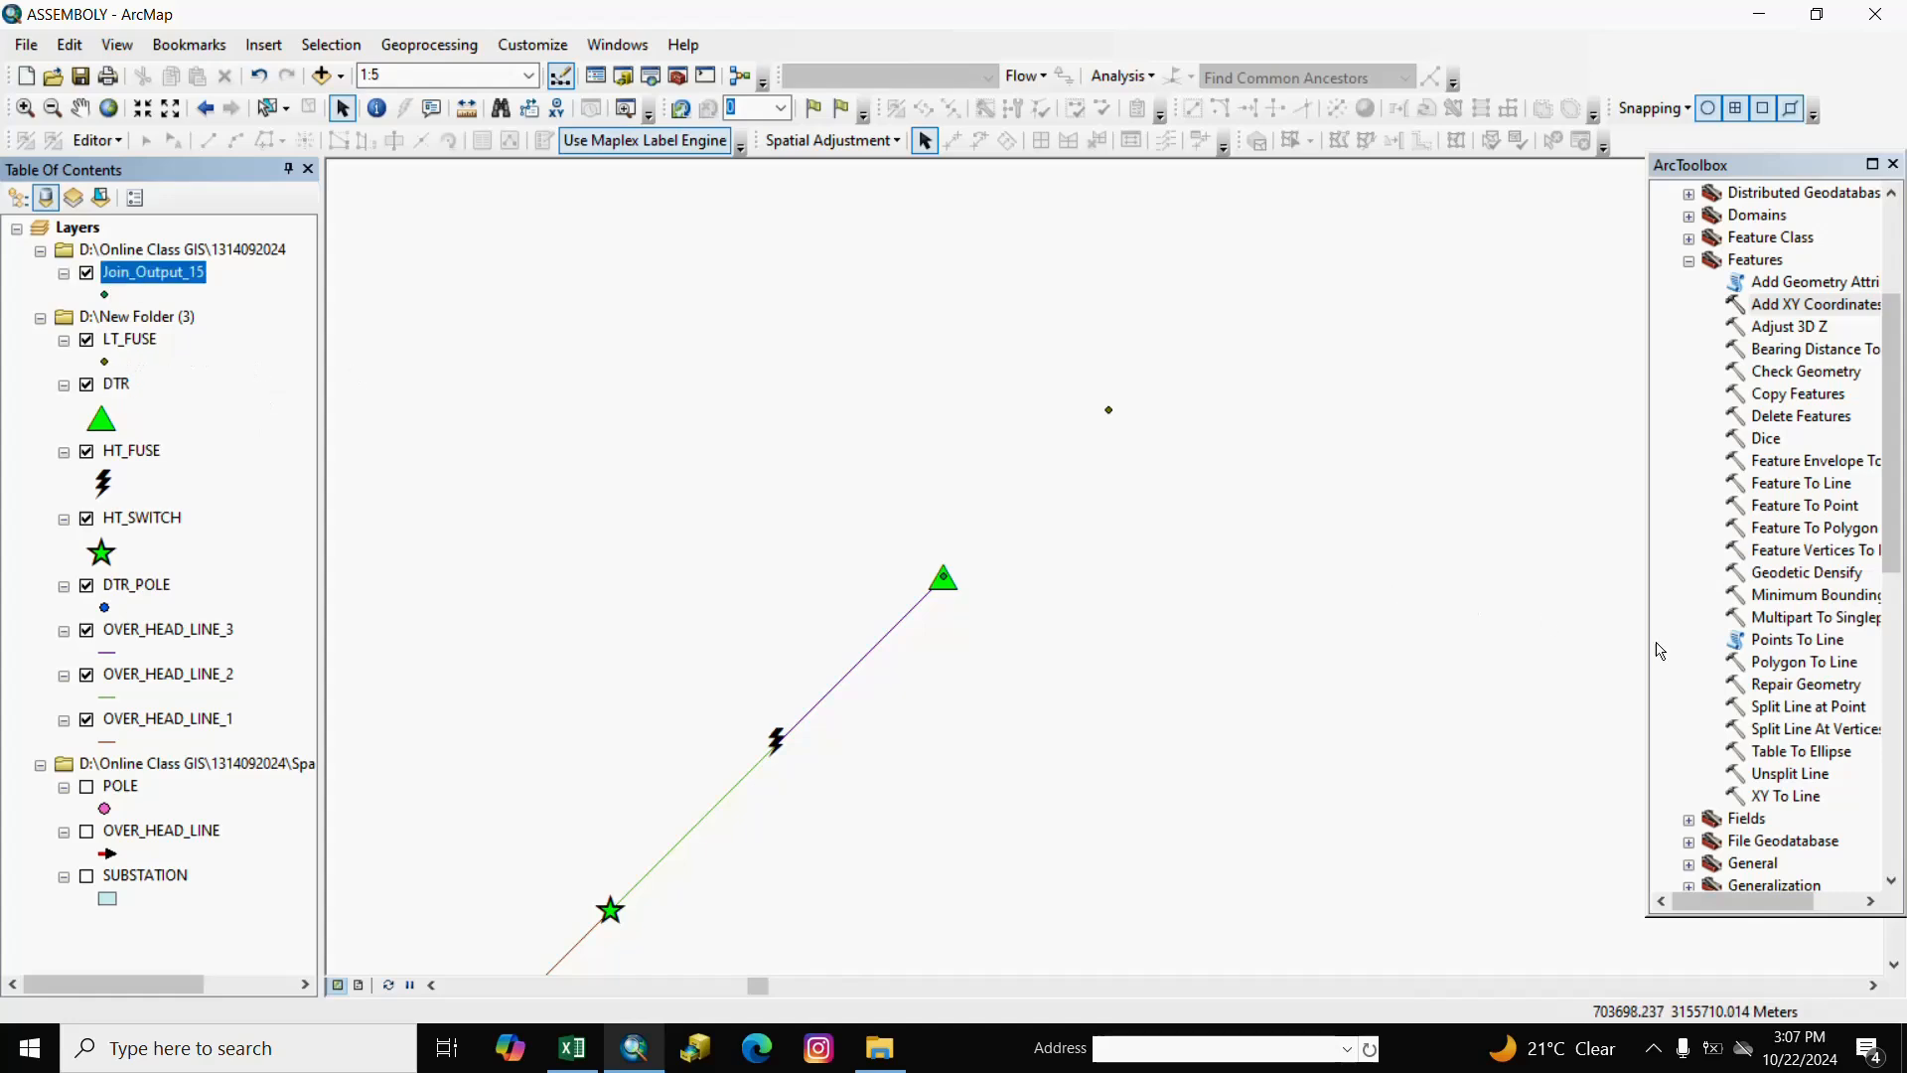
pyautogui.click(242, 483)
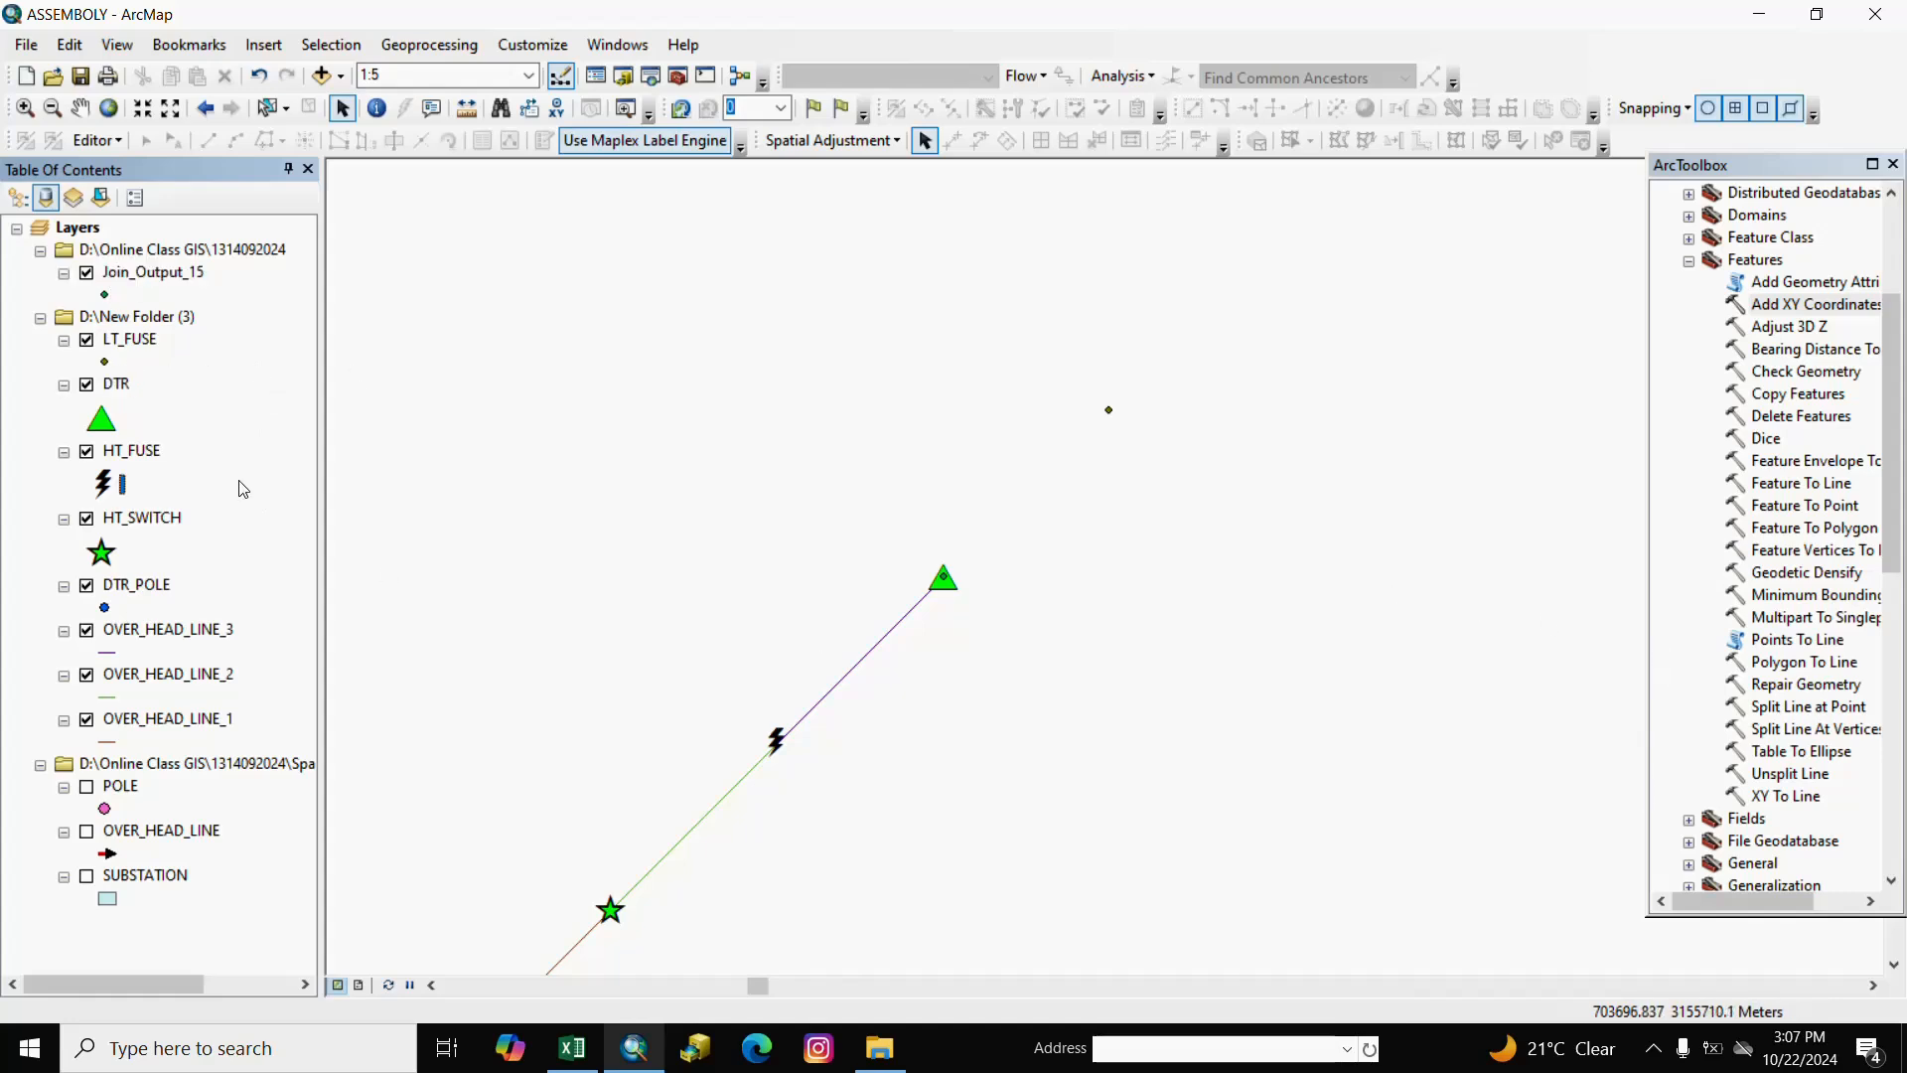
# In XY To Line, use Join_Output_15 as input with POINT_X/POINT_Y as start coordinates.
pyautogui.rightClick(1777, 803)
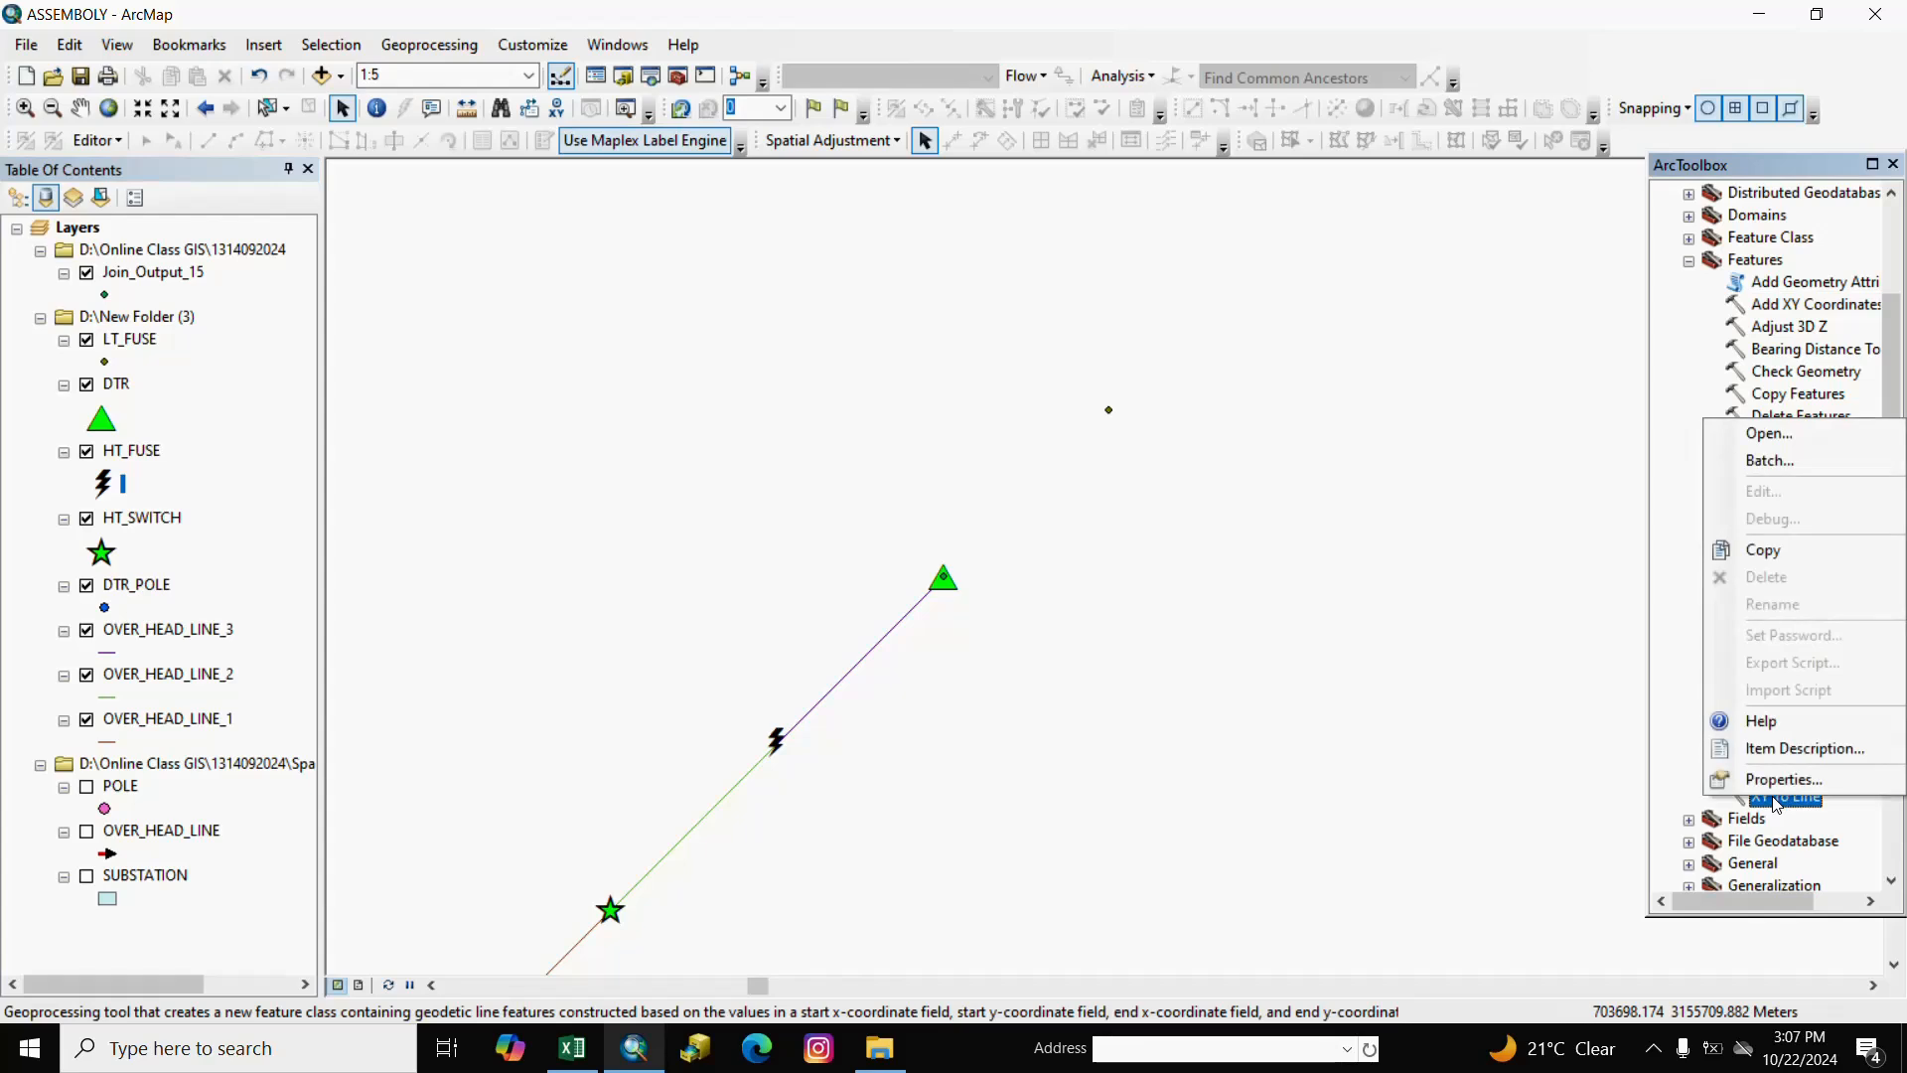
pyautogui.click(1798, 830)
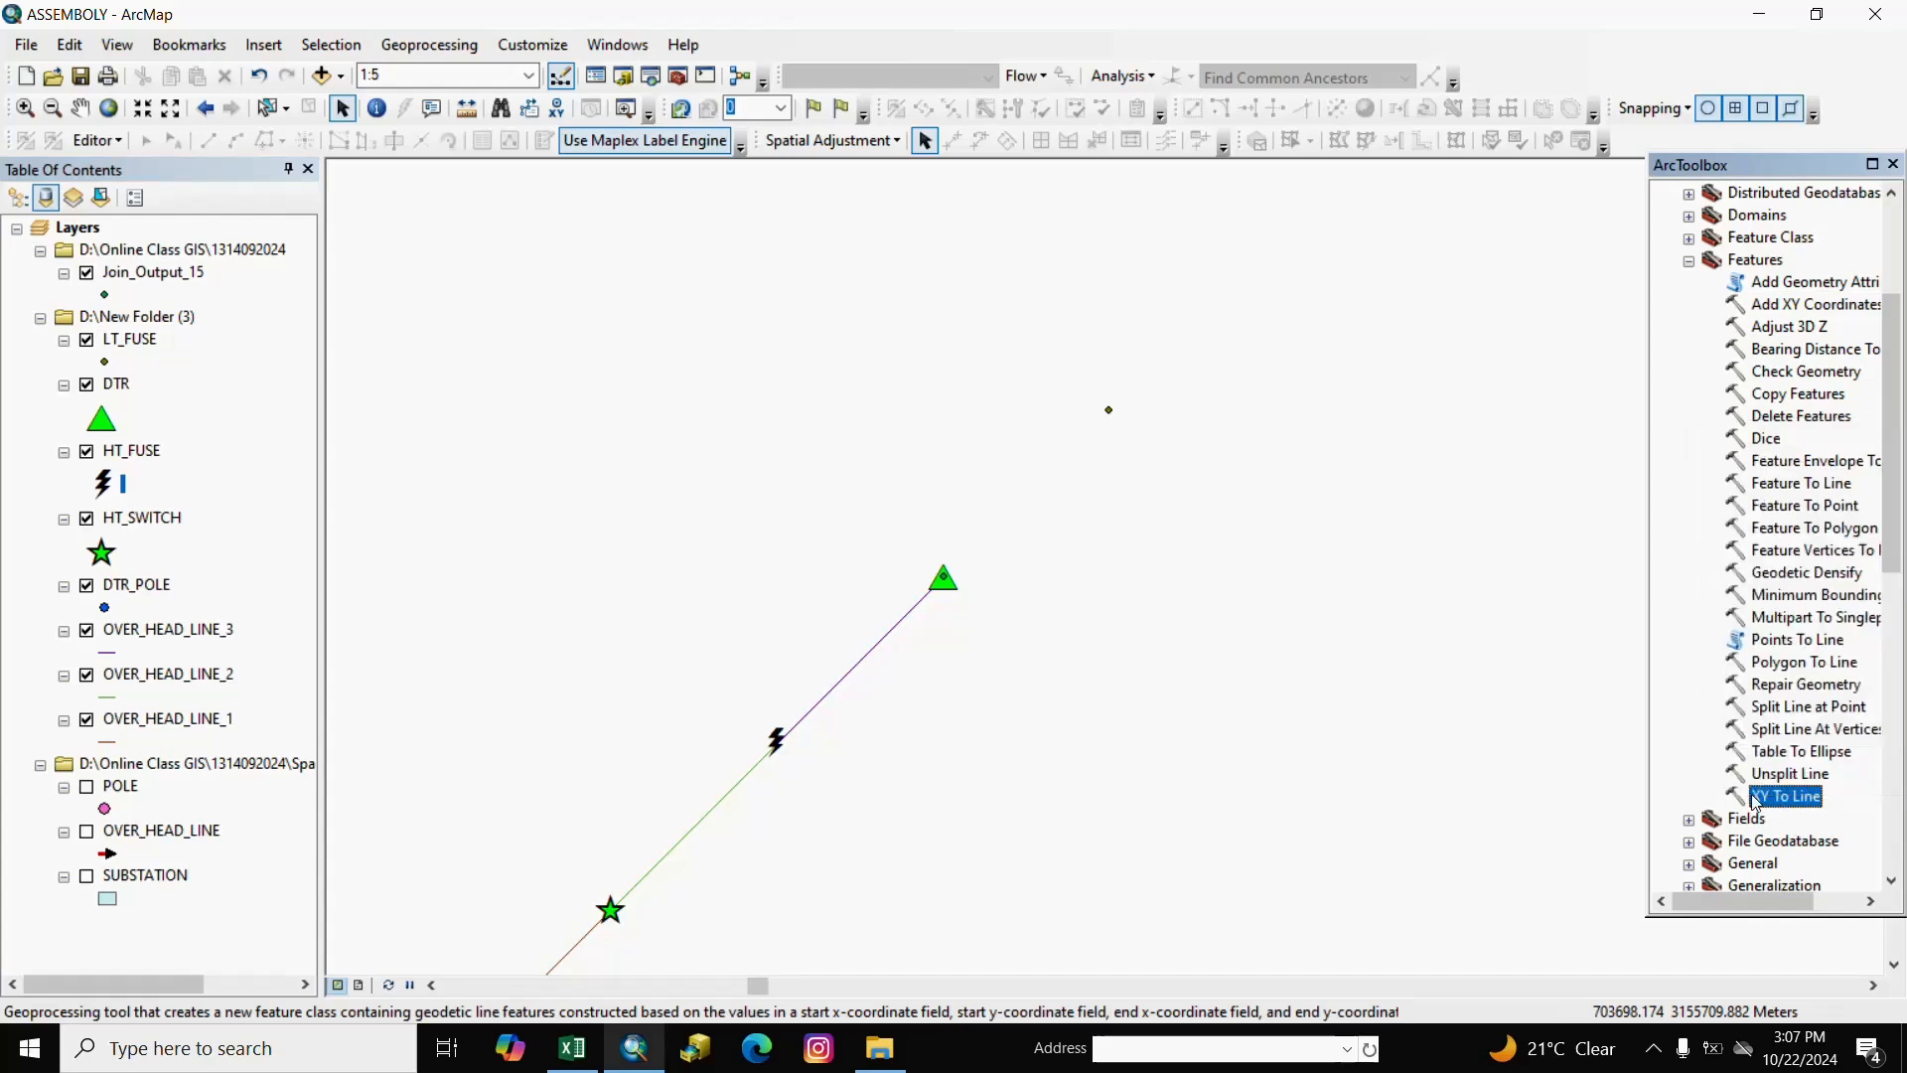
pyautogui.doubleClick(1755, 801)
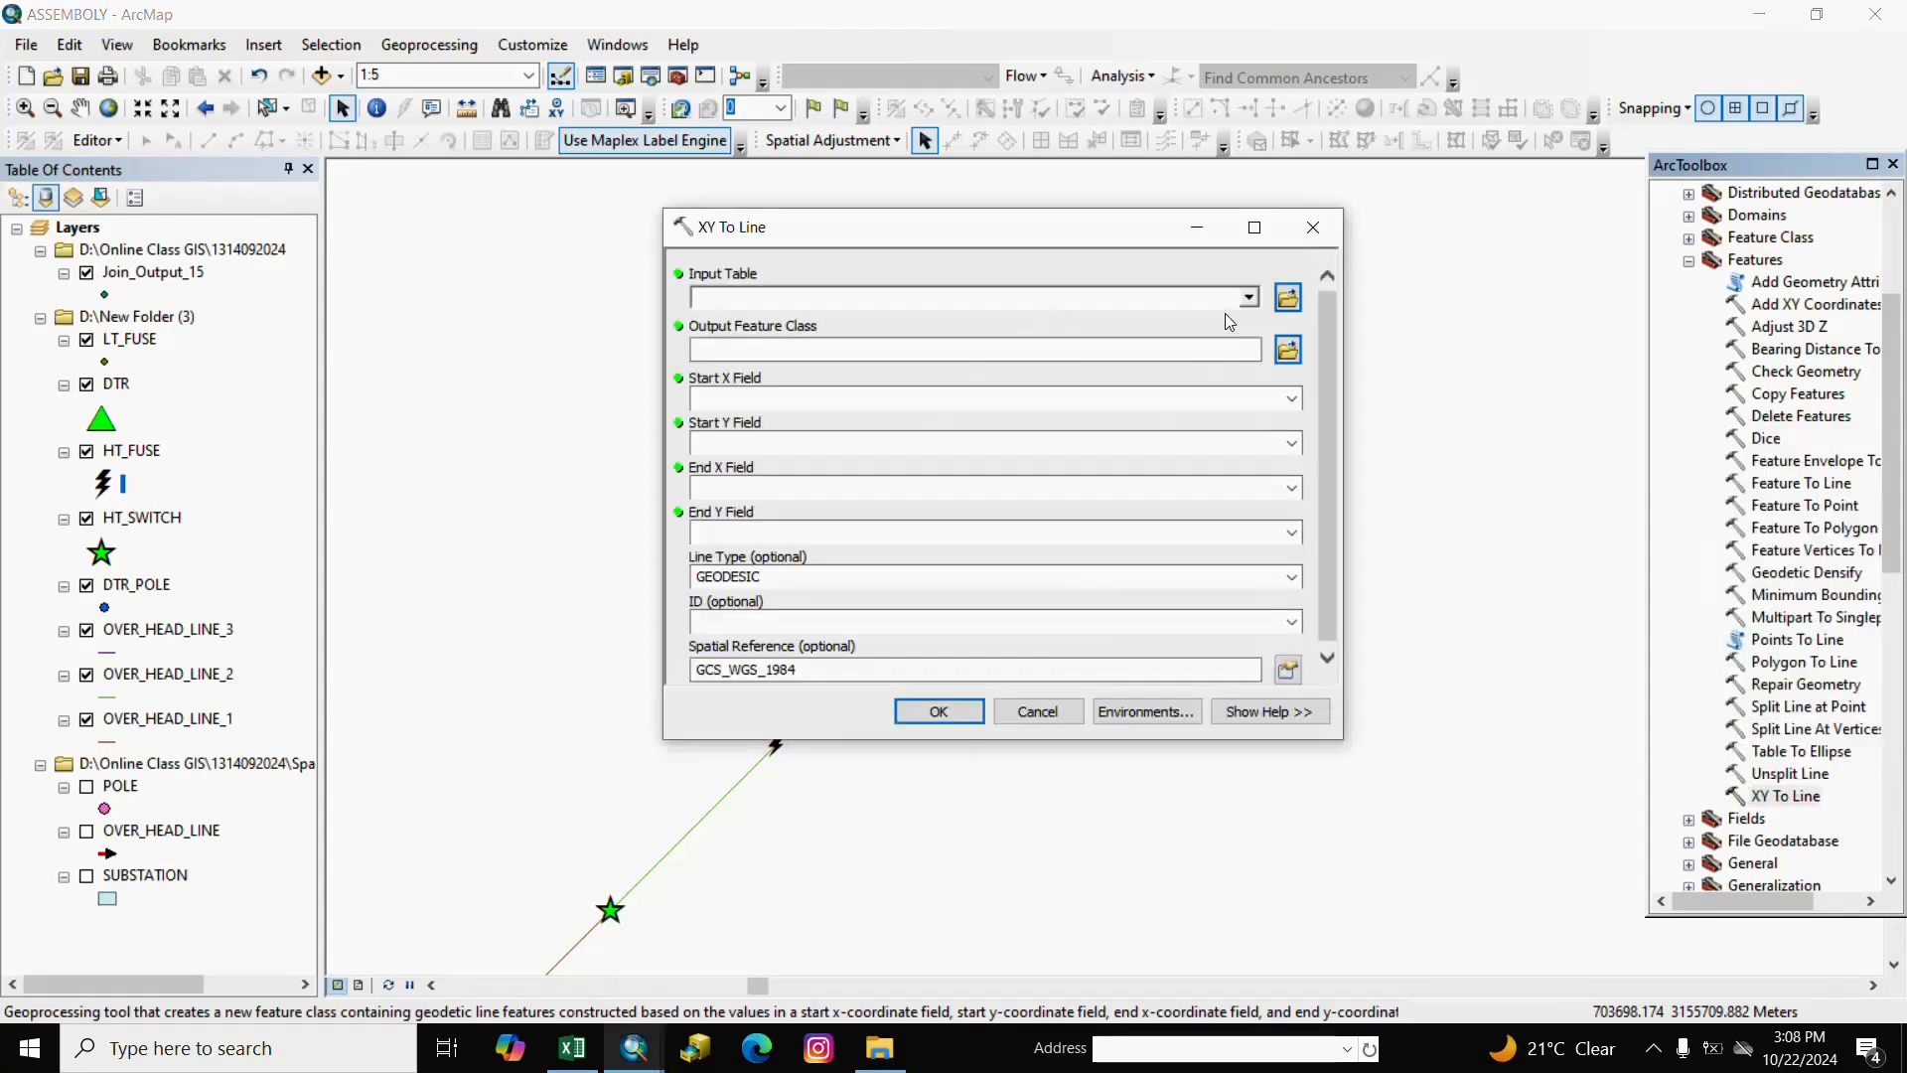
pyautogui.click(1249, 297)
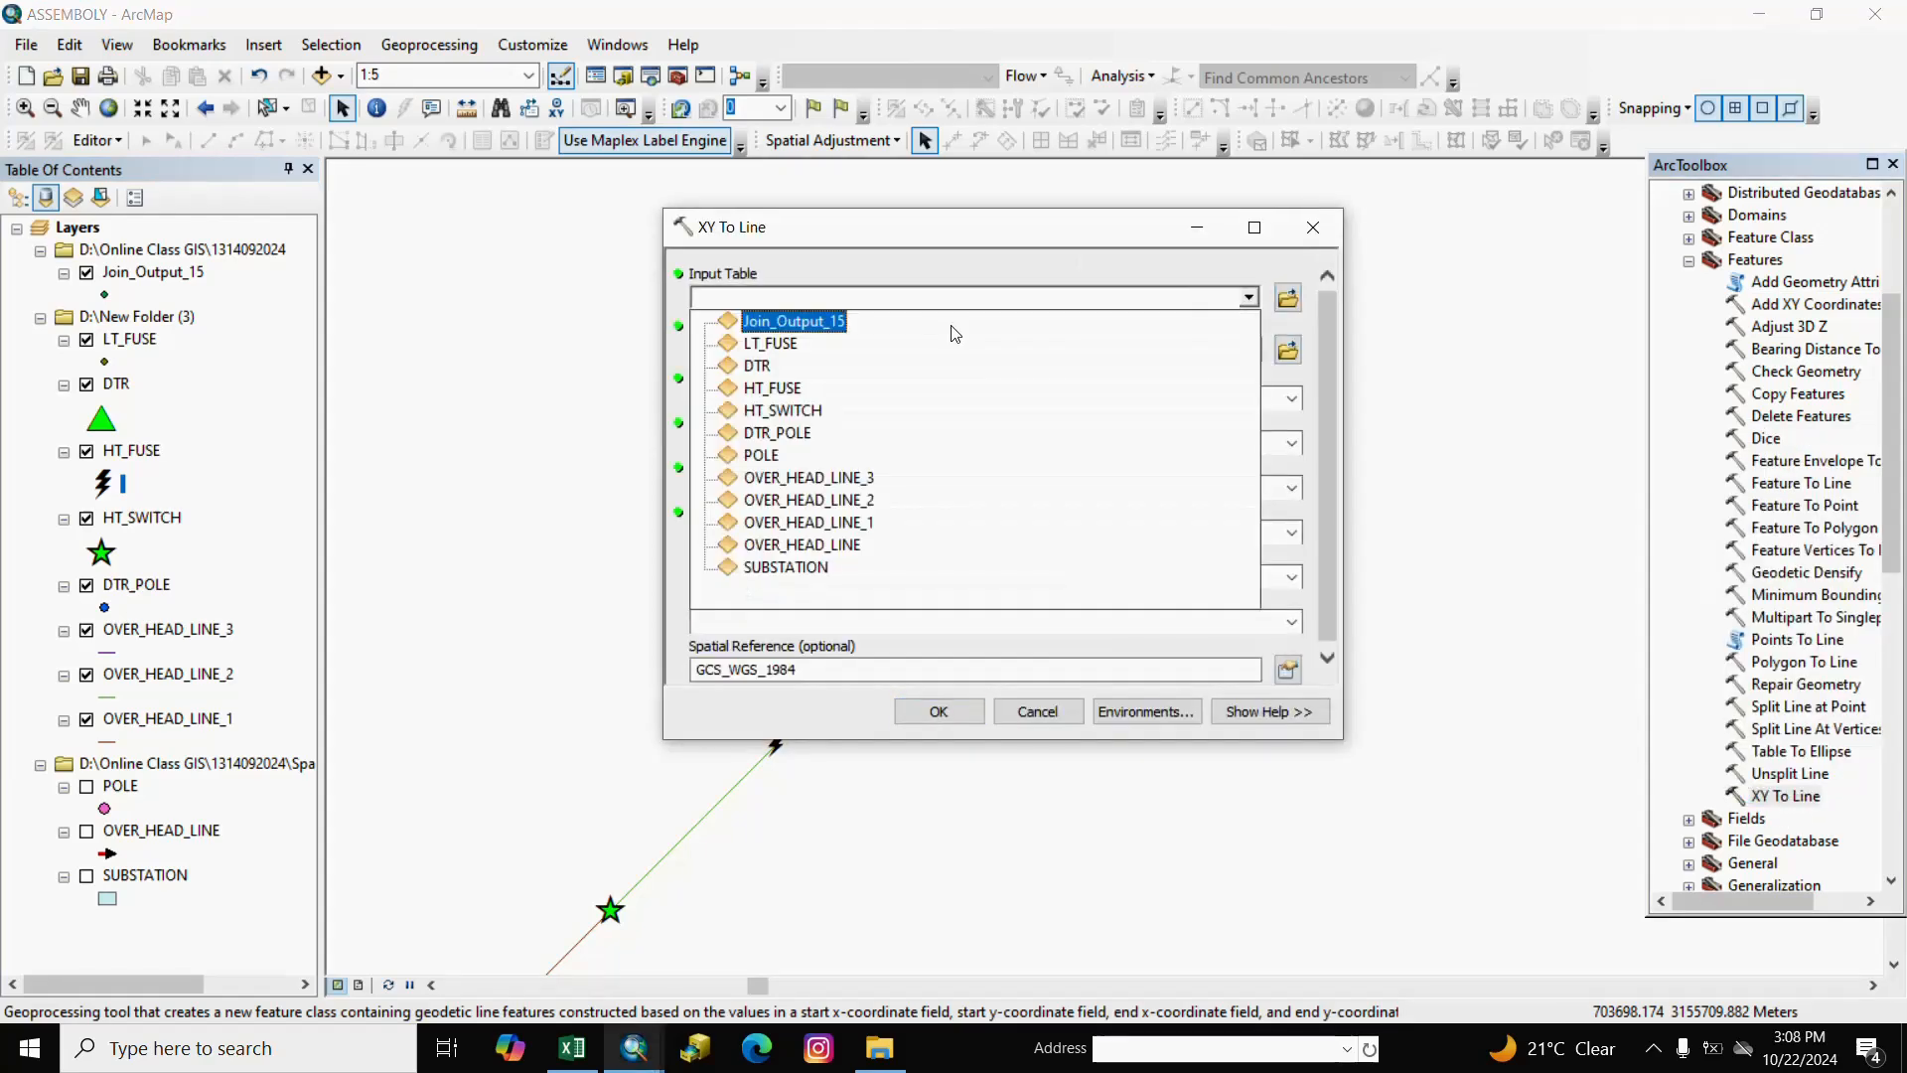
pyautogui.click(788, 331)
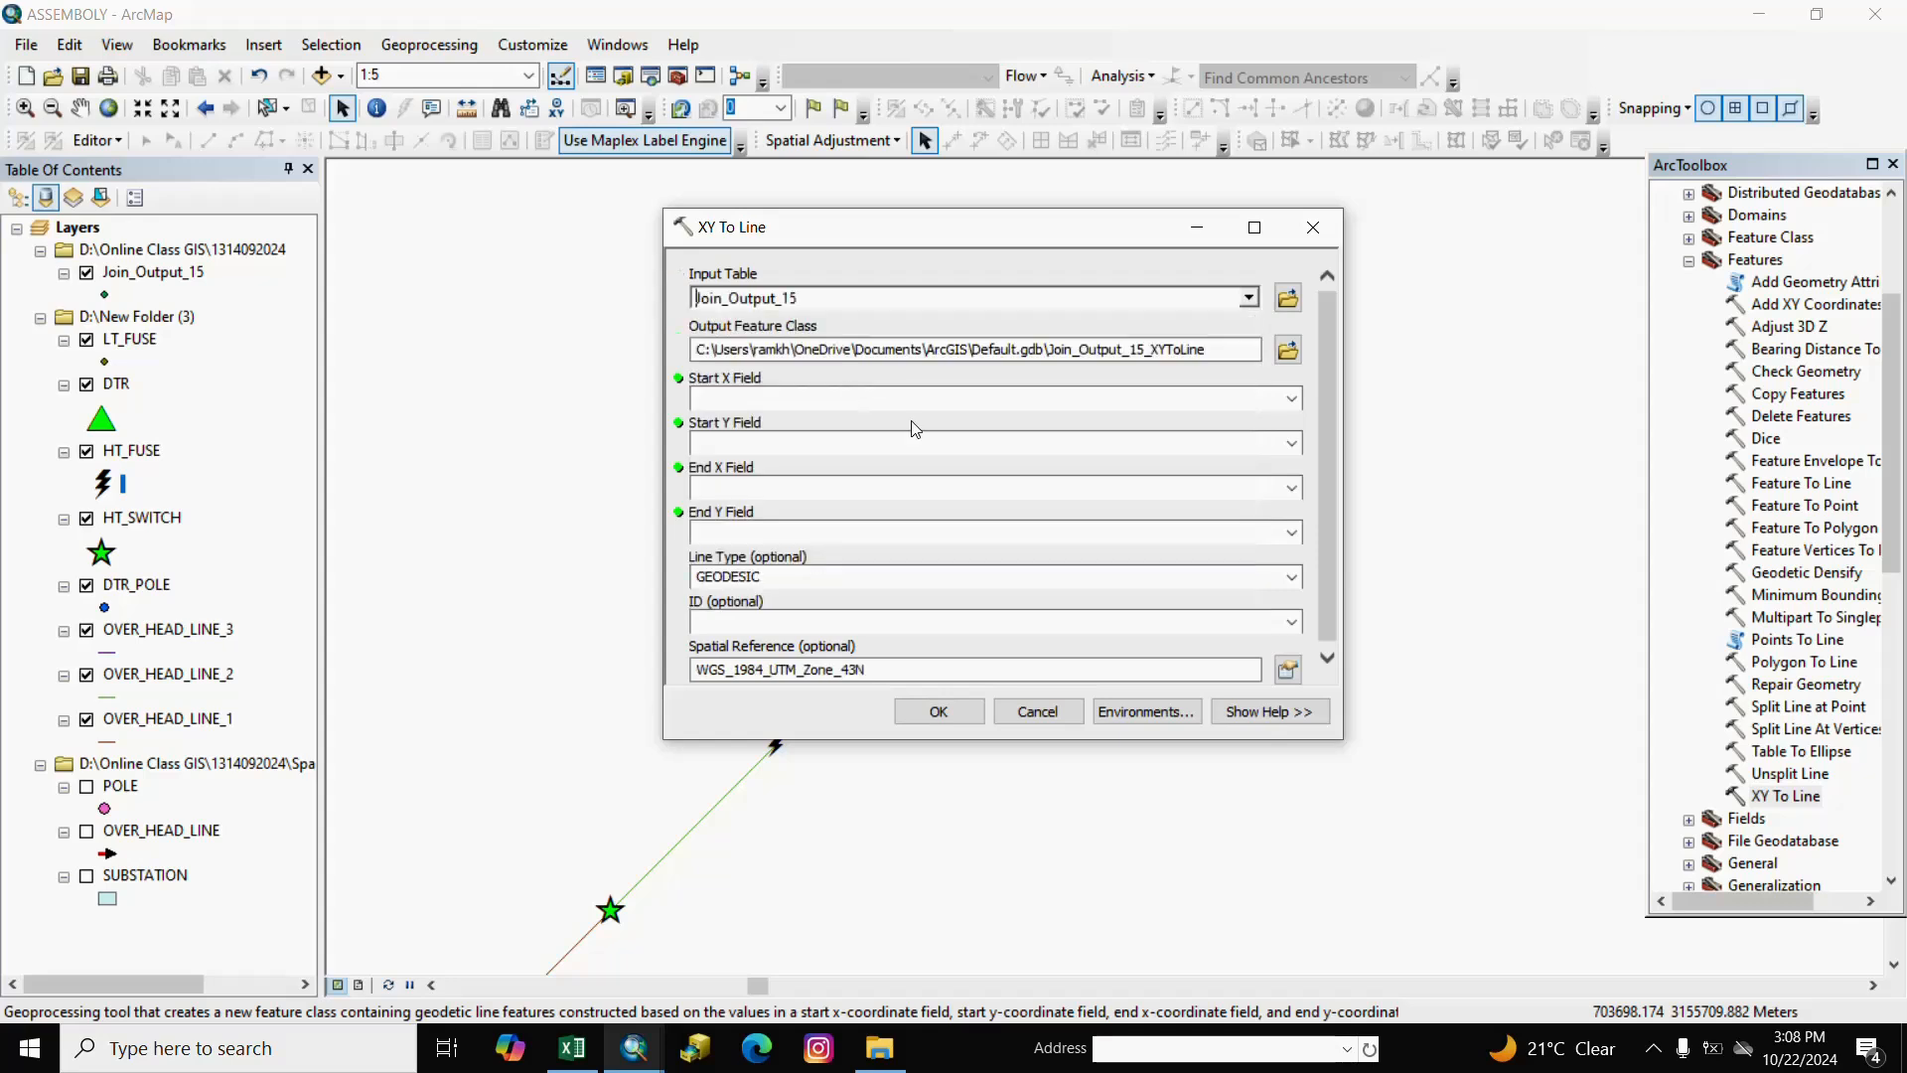
pyautogui.click(1291, 398)
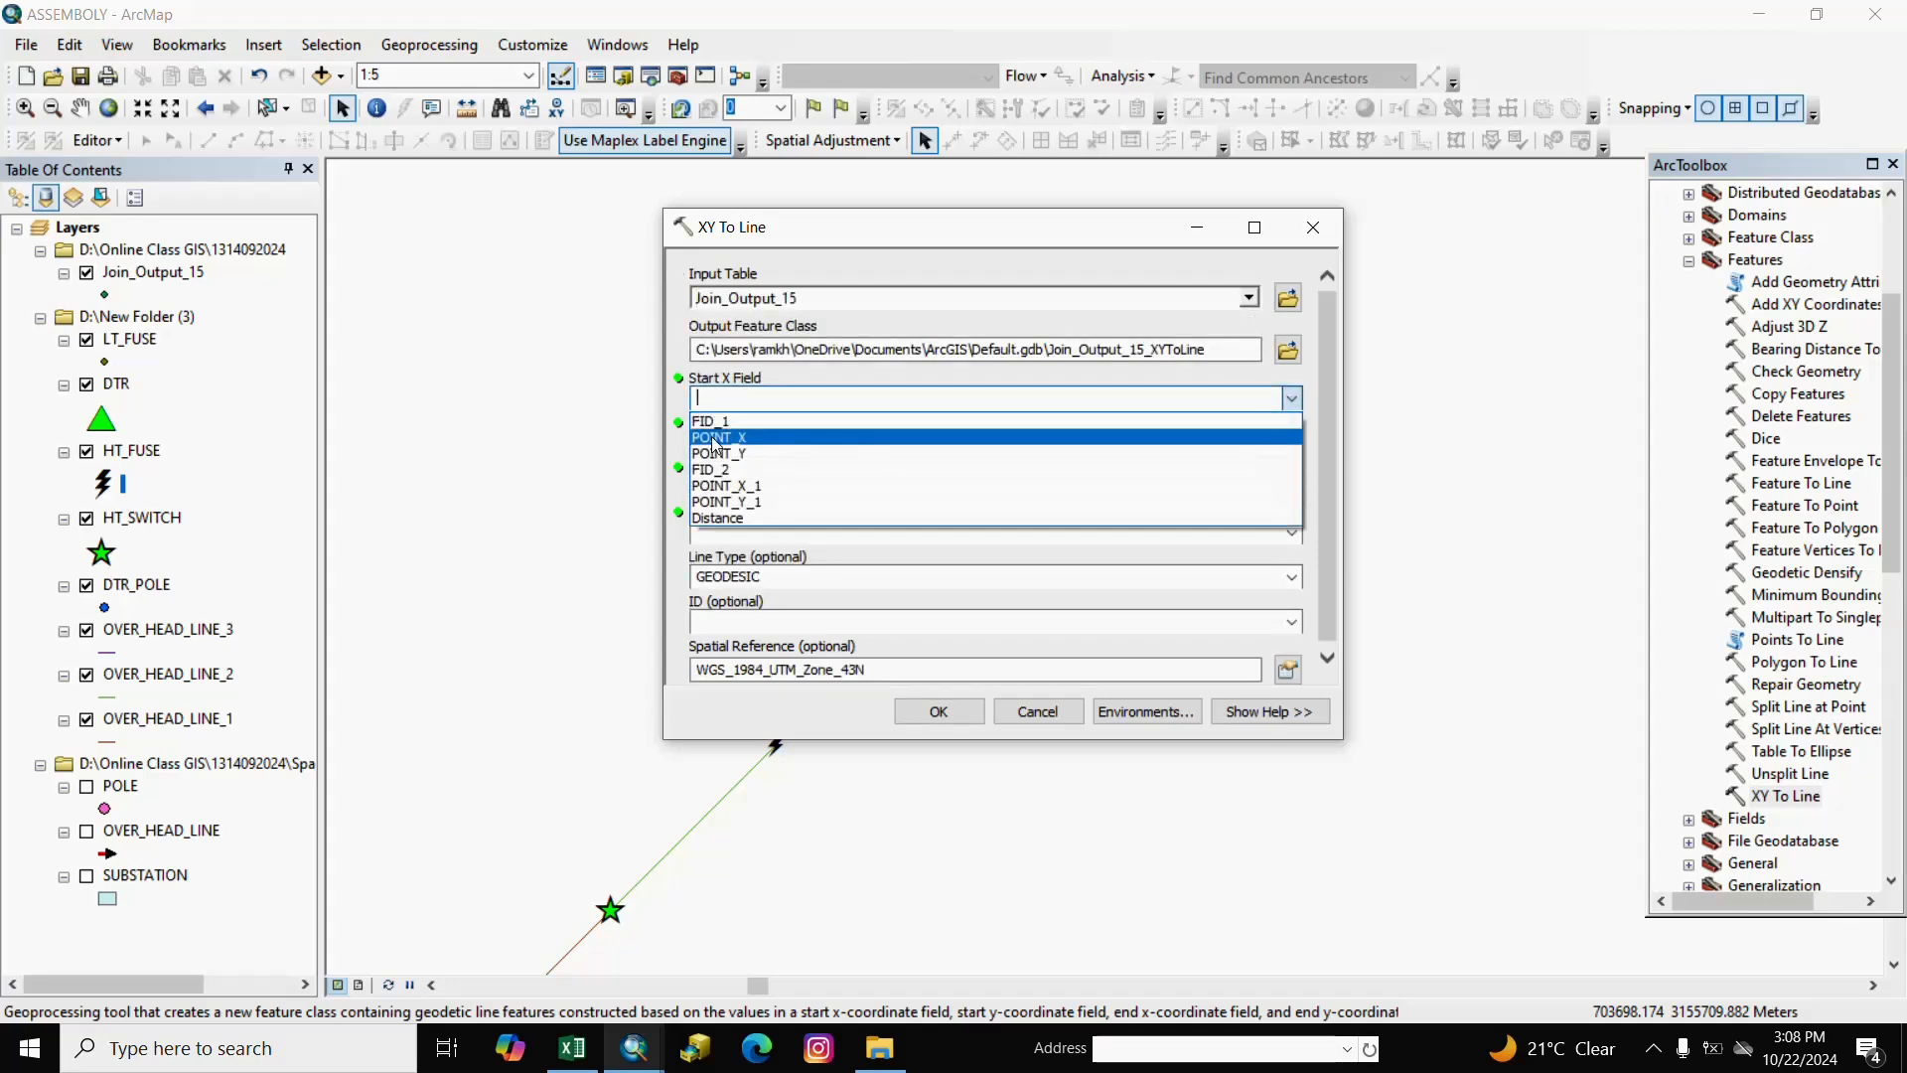
pyautogui.click(715, 438)
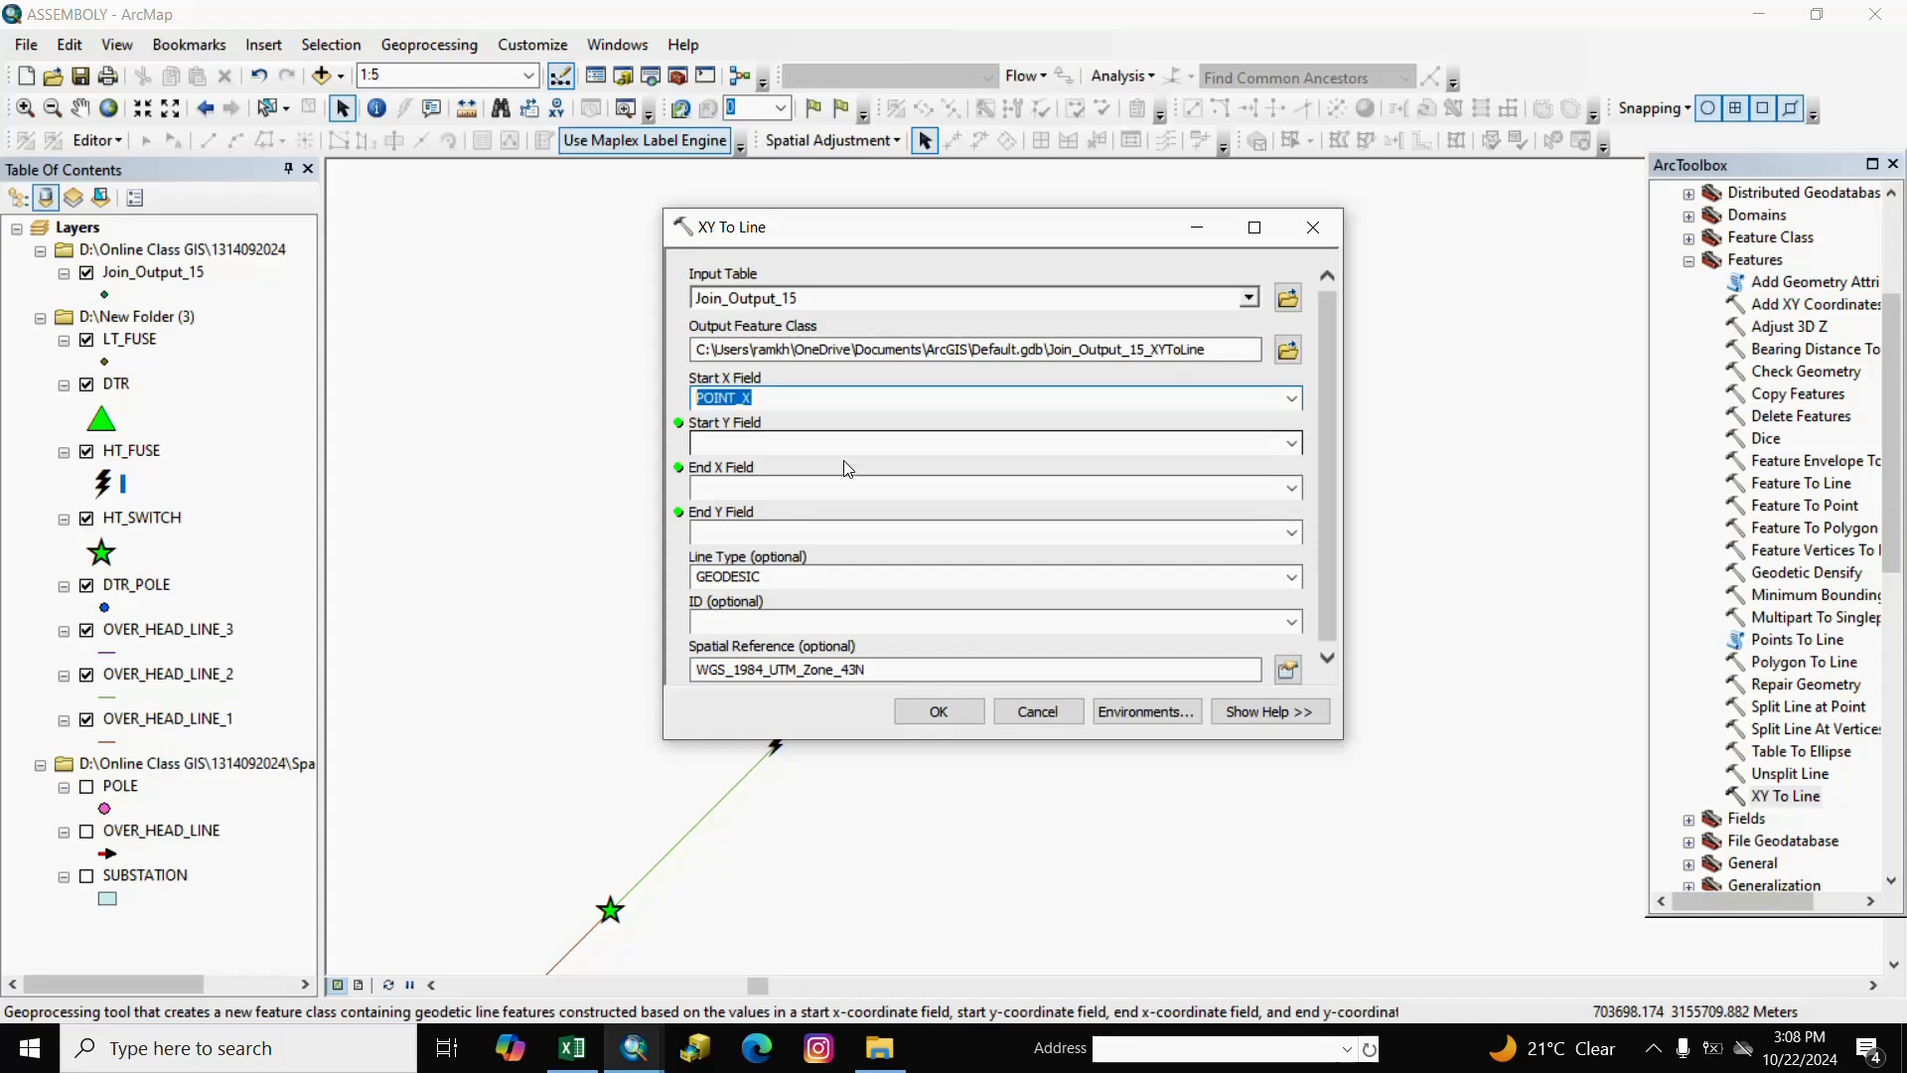
pyautogui.click(1291, 439)
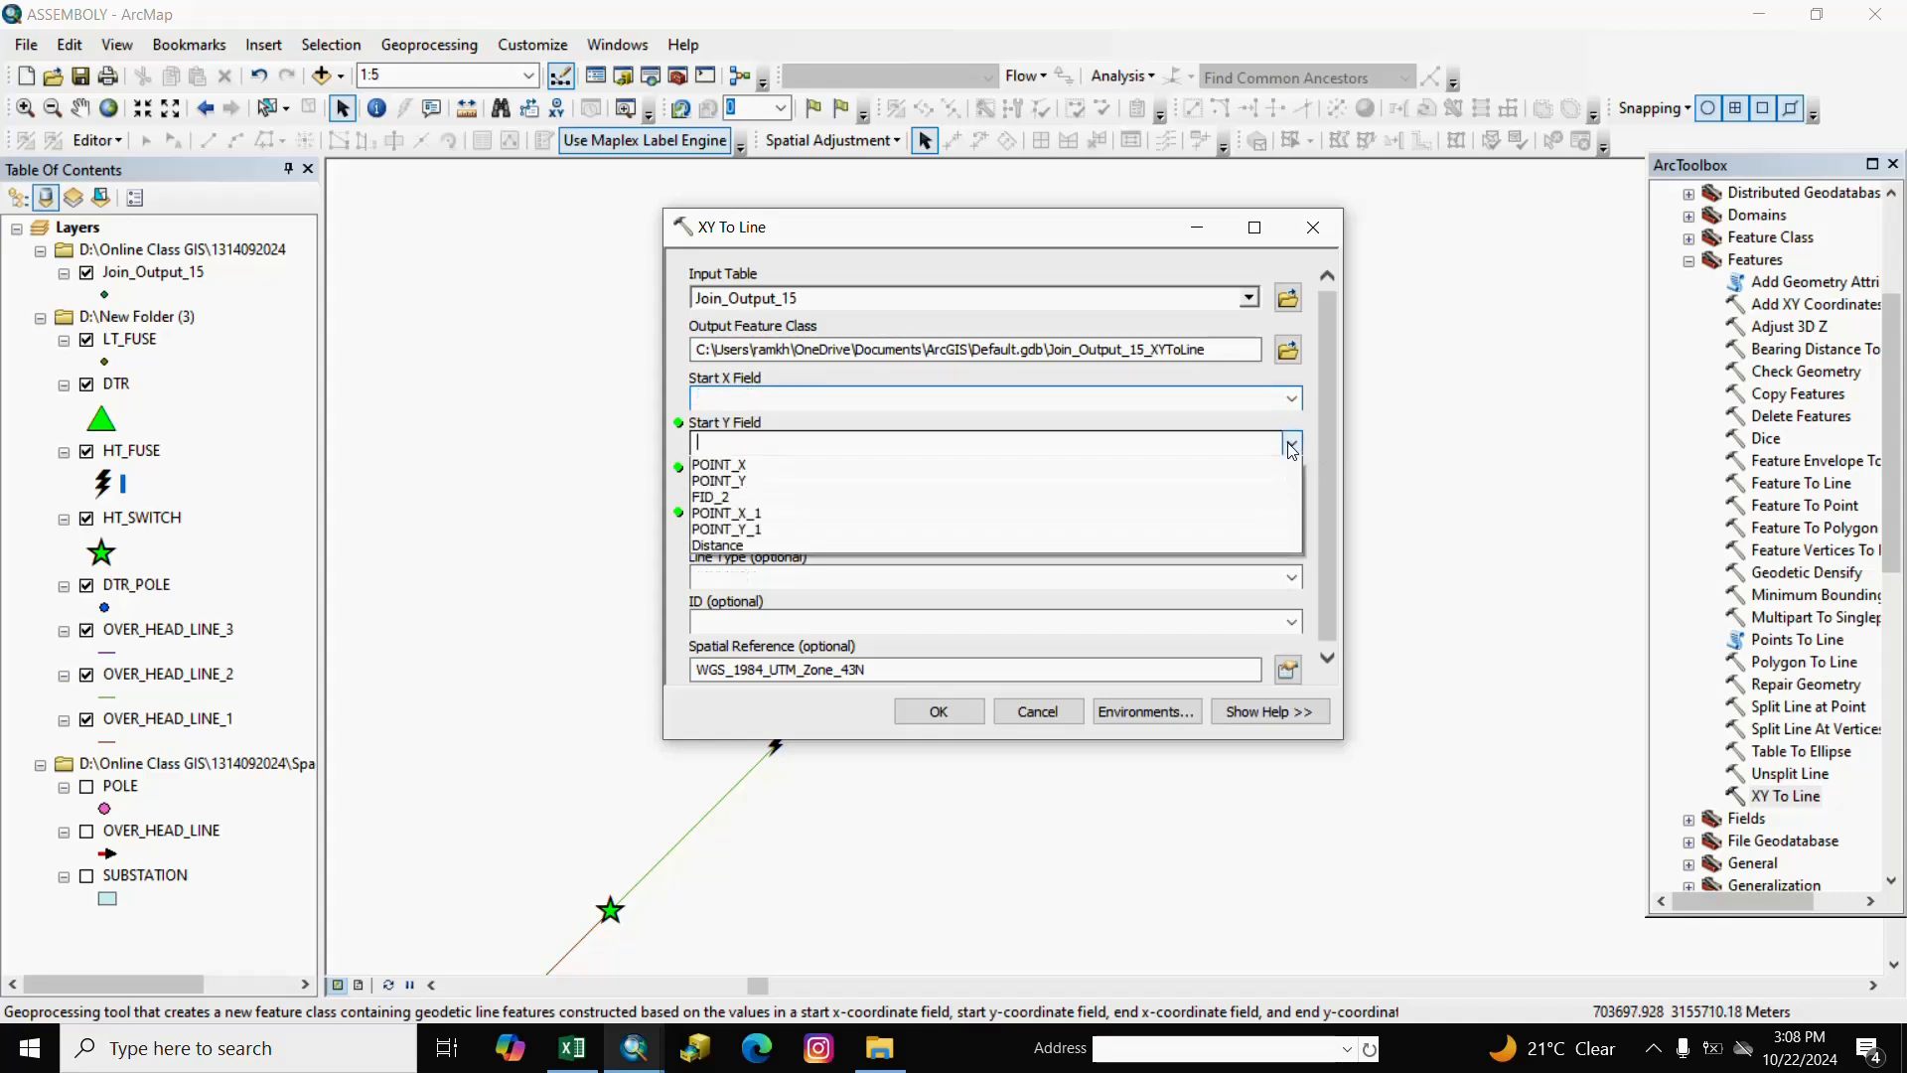
pyautogui.click(733, 500)
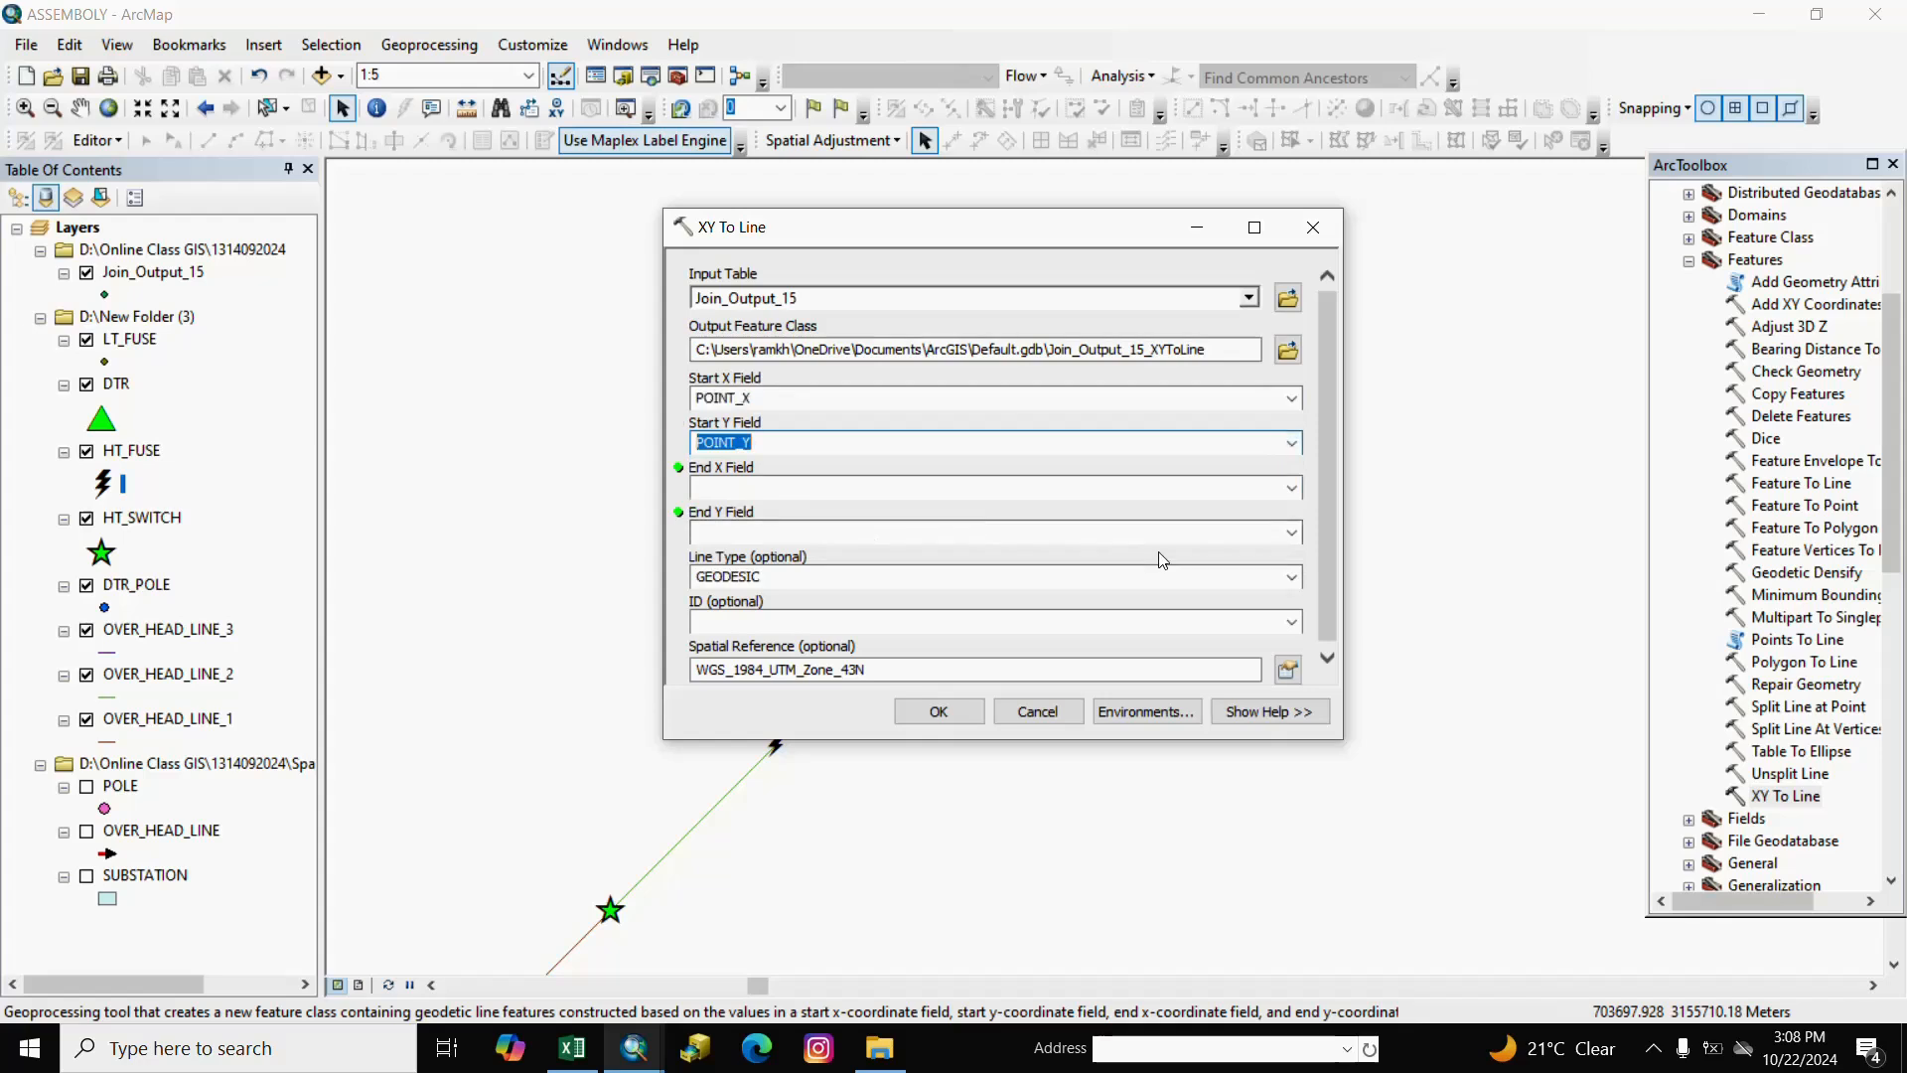
# Set POINT_X_1/POINT_Y_1 as the end coordinates and run XY To Line.
pyautogui.click(1292, 487)
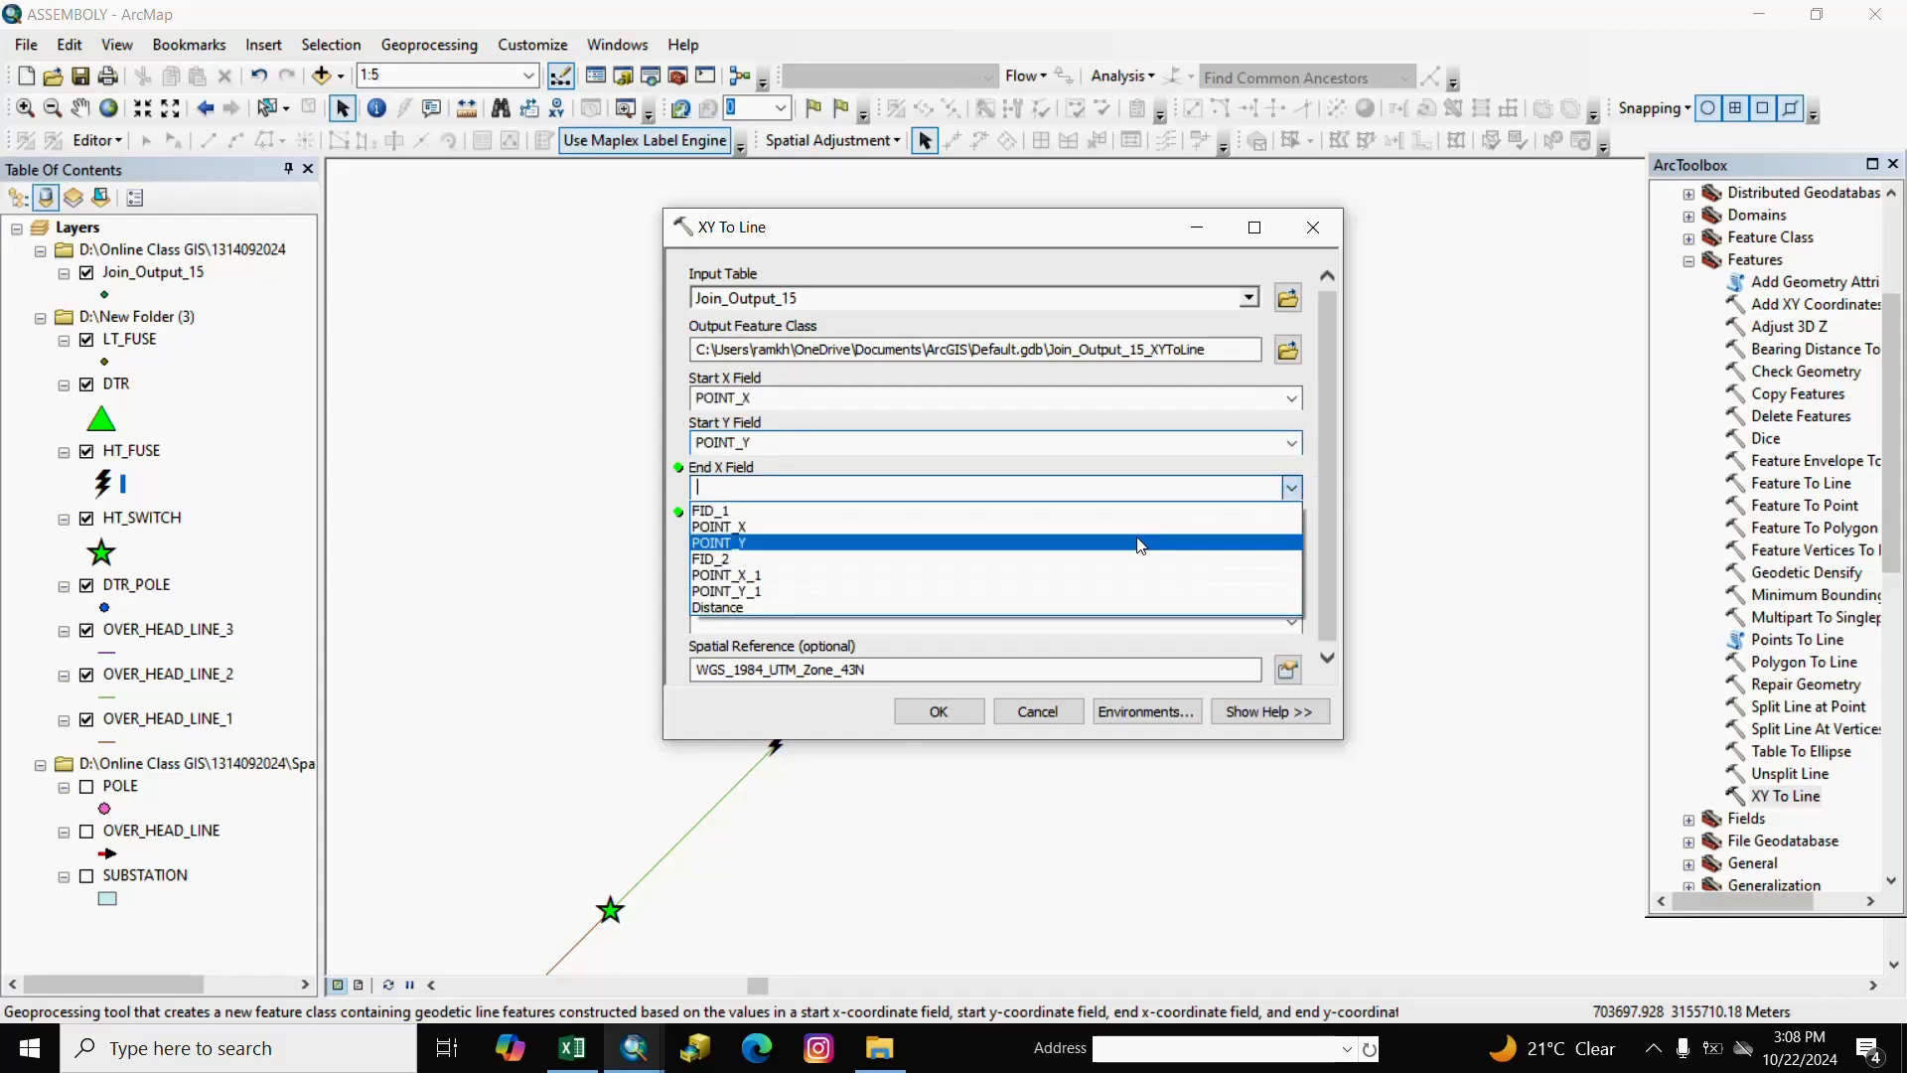
pyautogui.click(721, 577)
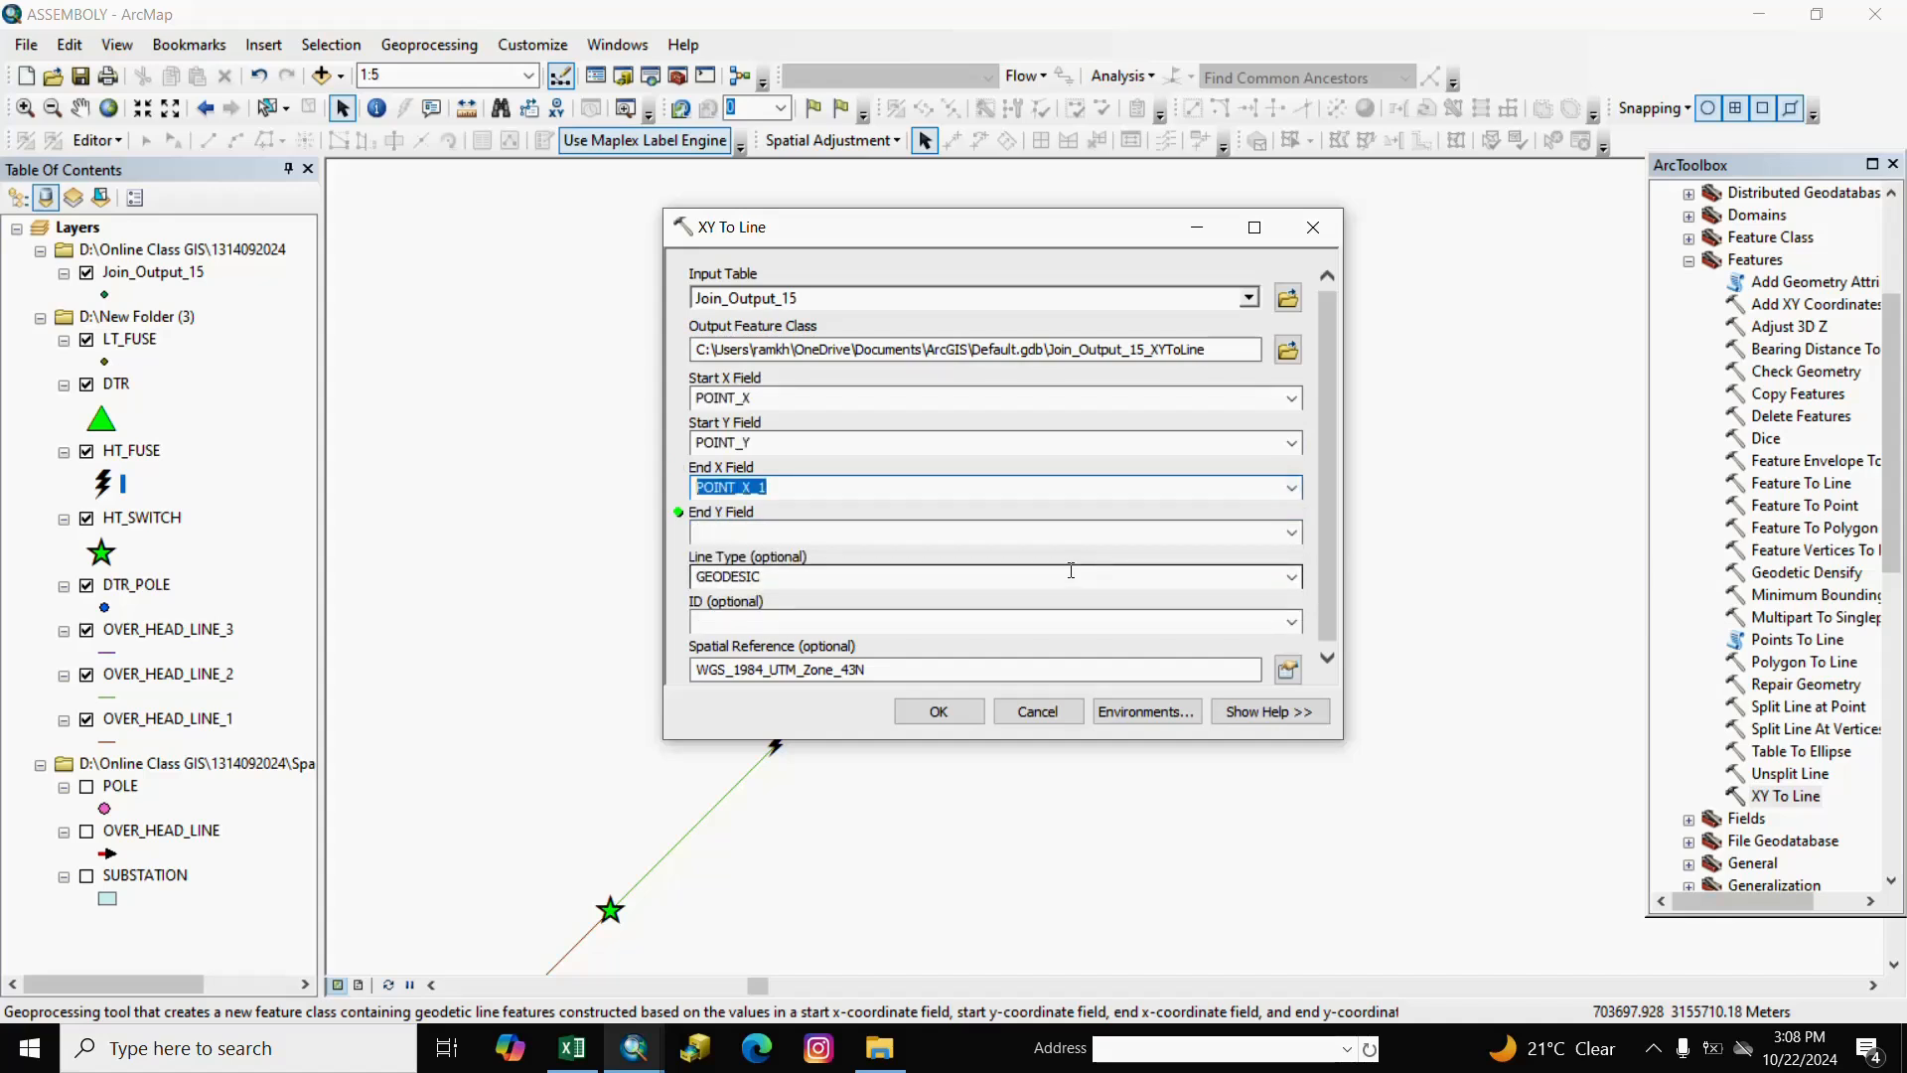
pyautogui.click(1289, 532)
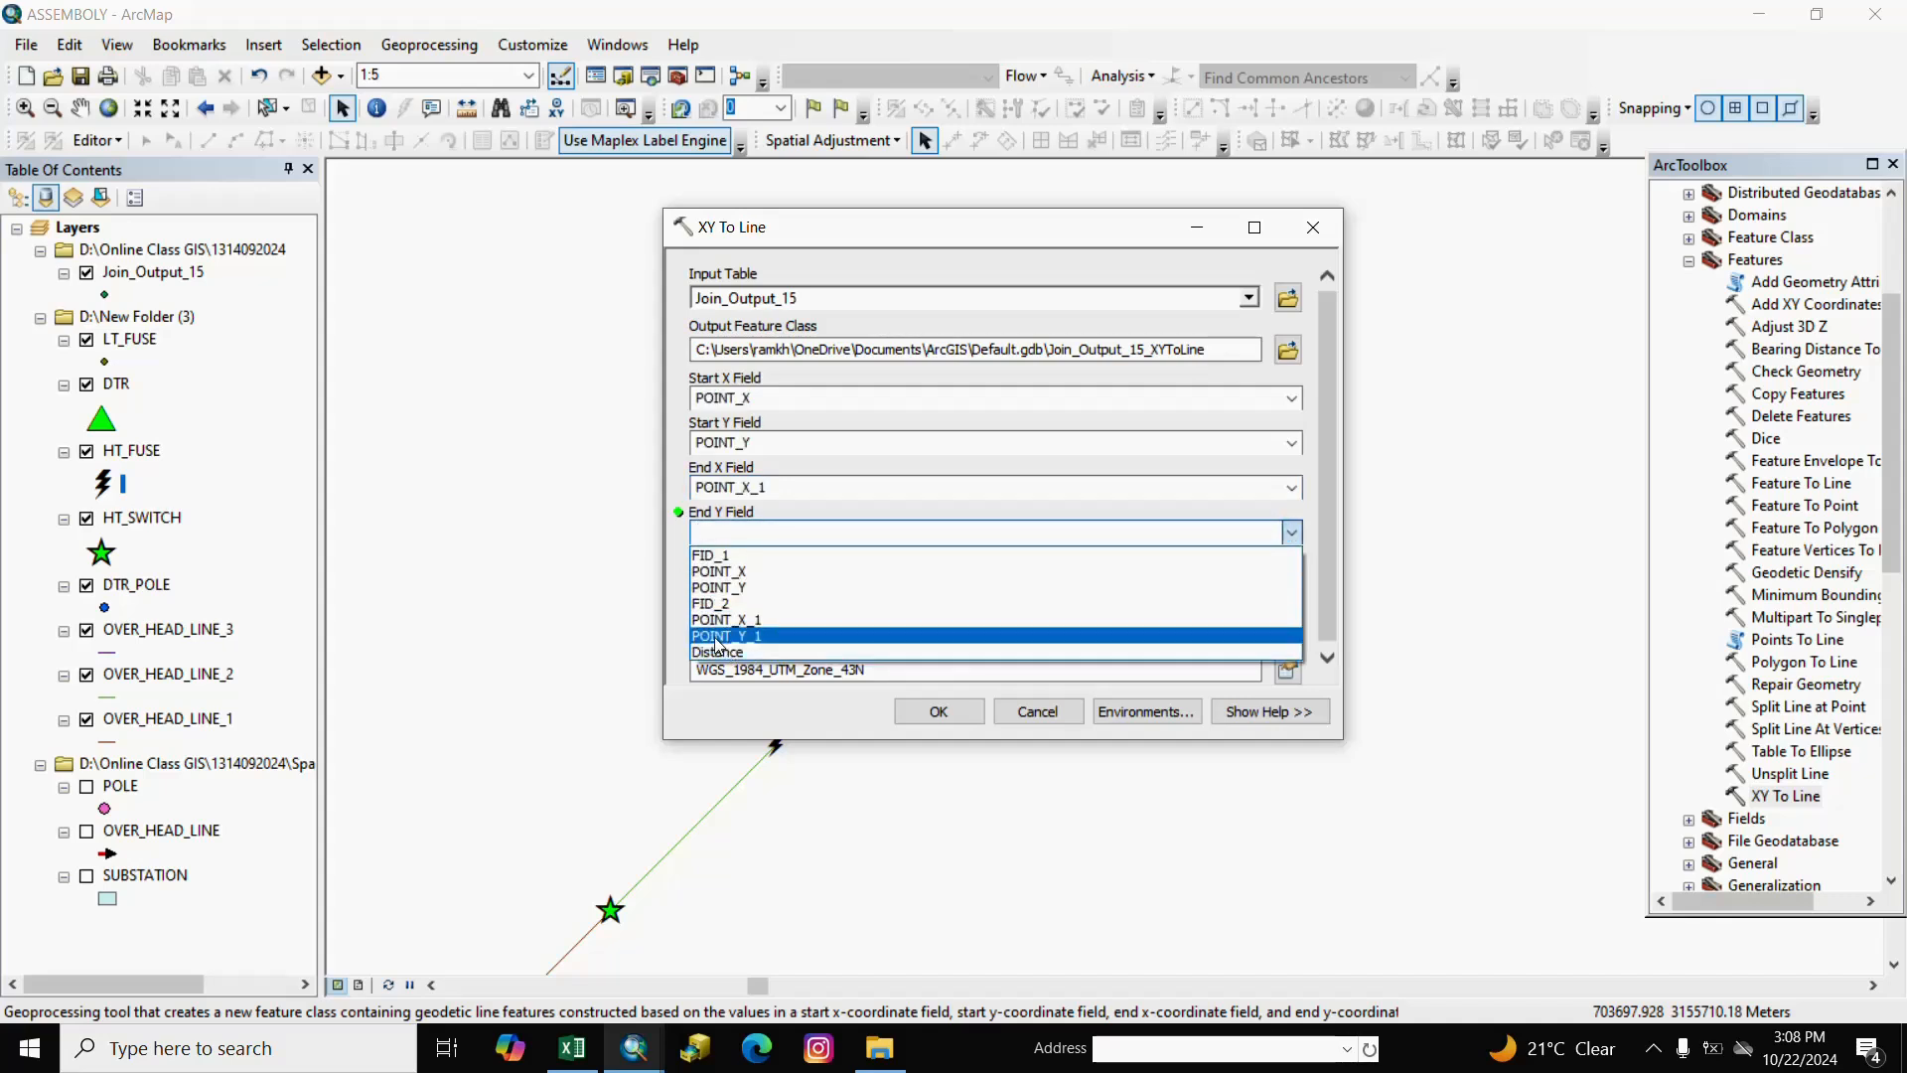
pyautogui.click(717, 644)
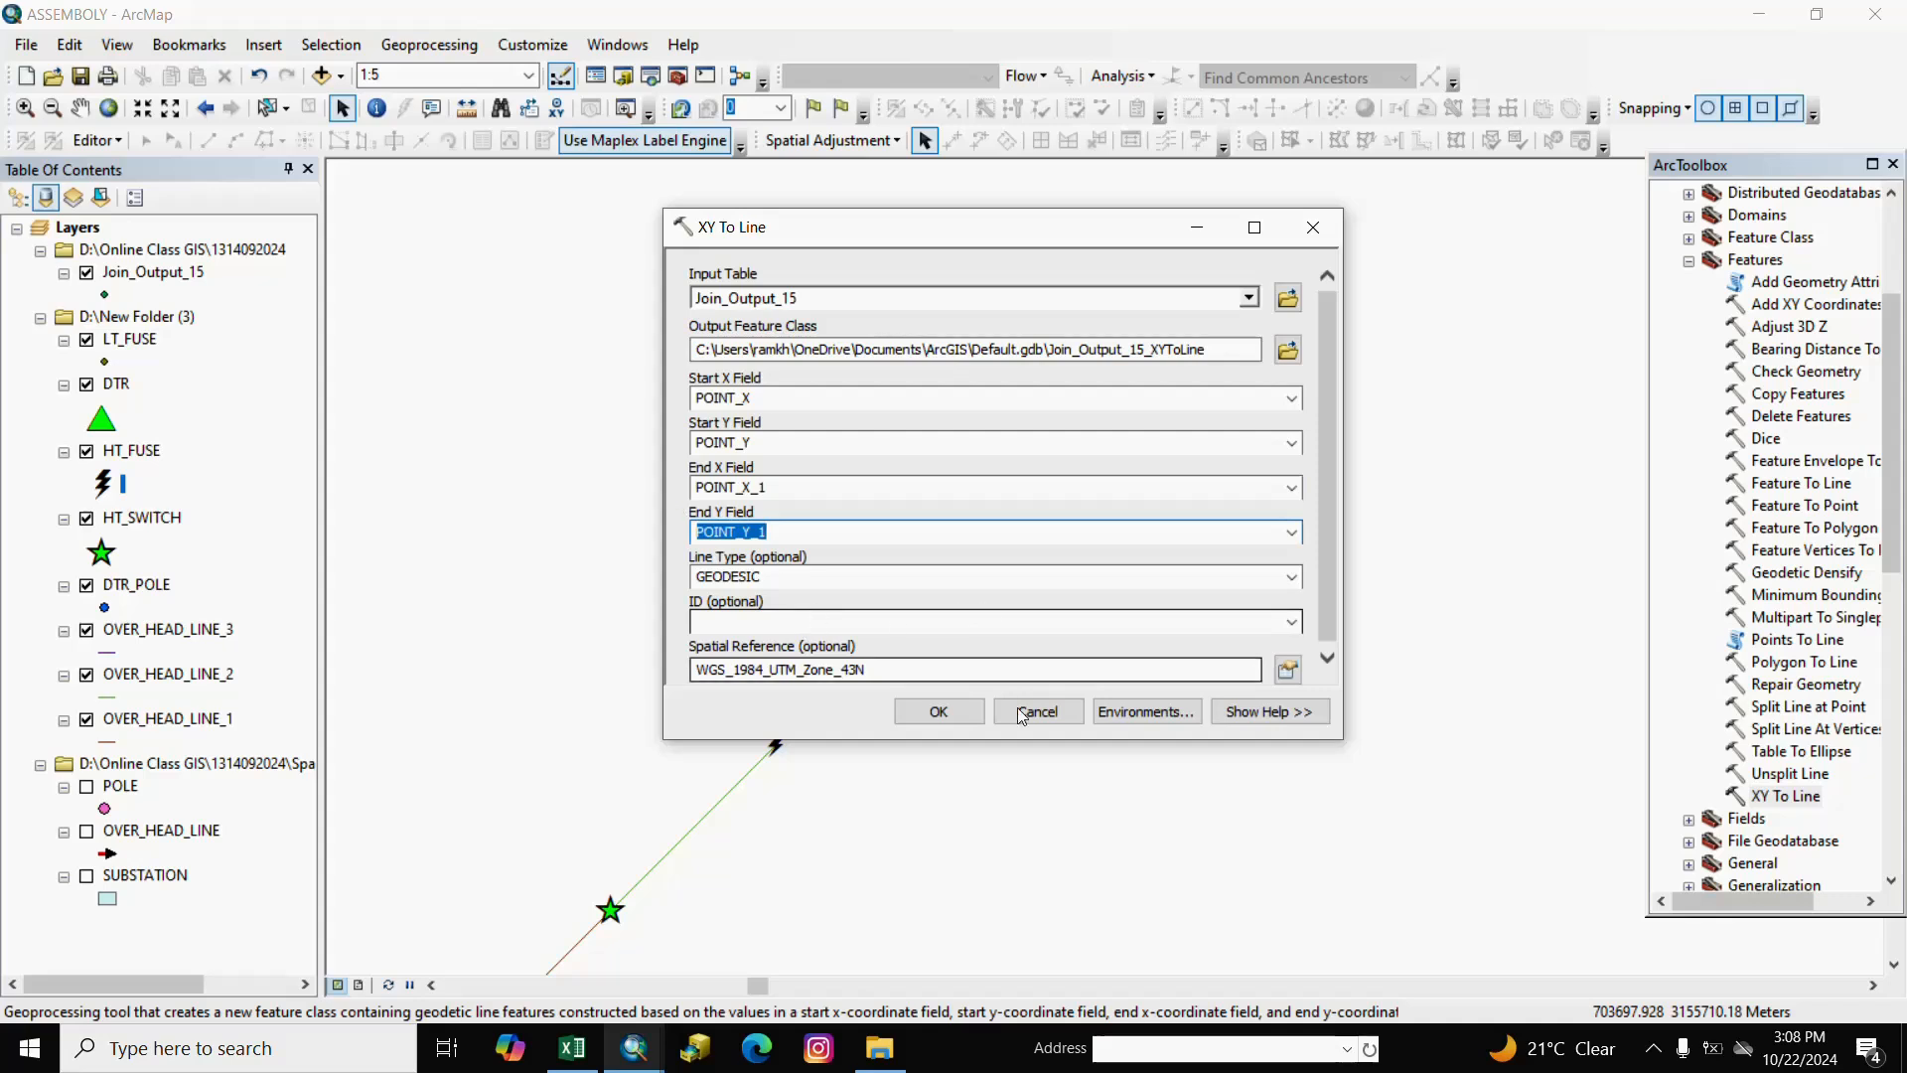
pyautogui.click(940, 714)
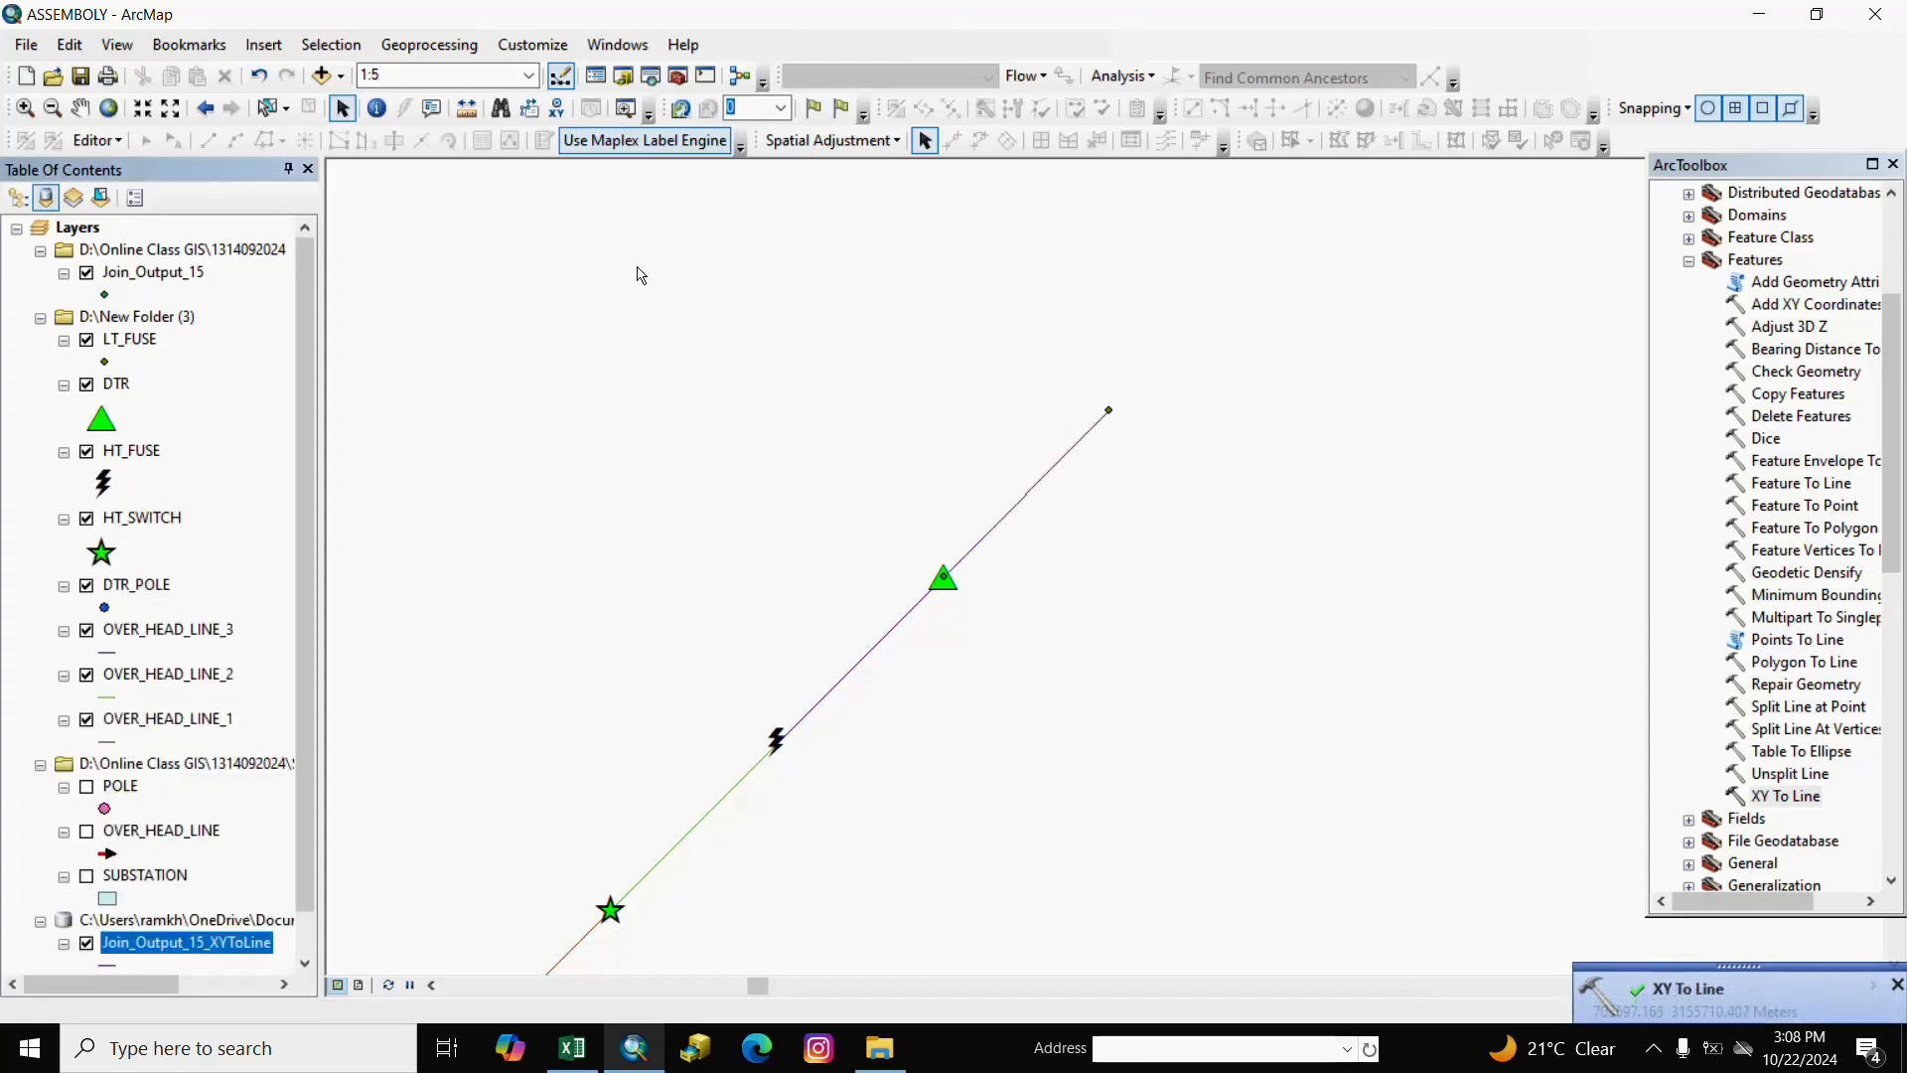
# Export the Join_Output_15_XYToLine lines as OVER_HEAD_LINE_4.shp.
pyautogui.click(81, 112)
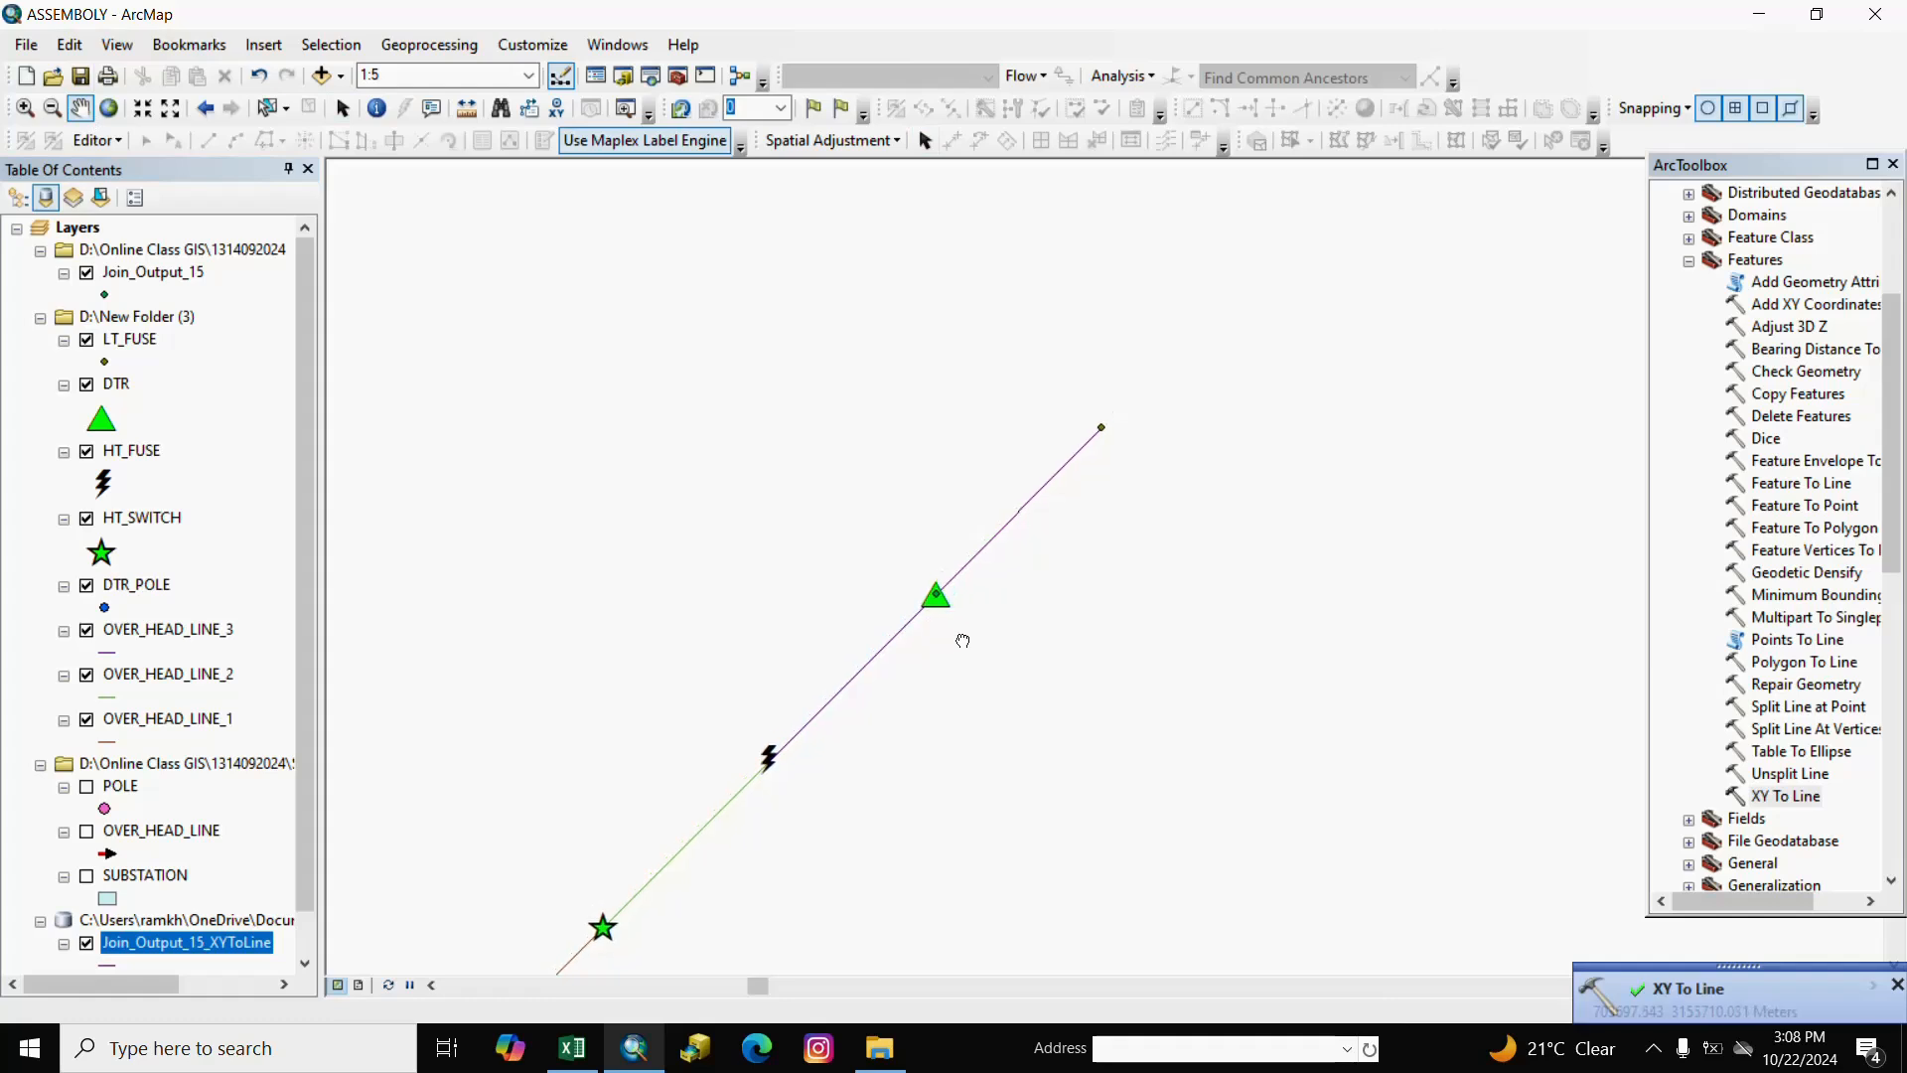
pyautogui.moveTo(960, 620); pyautogui.dragTo(1119, 580)
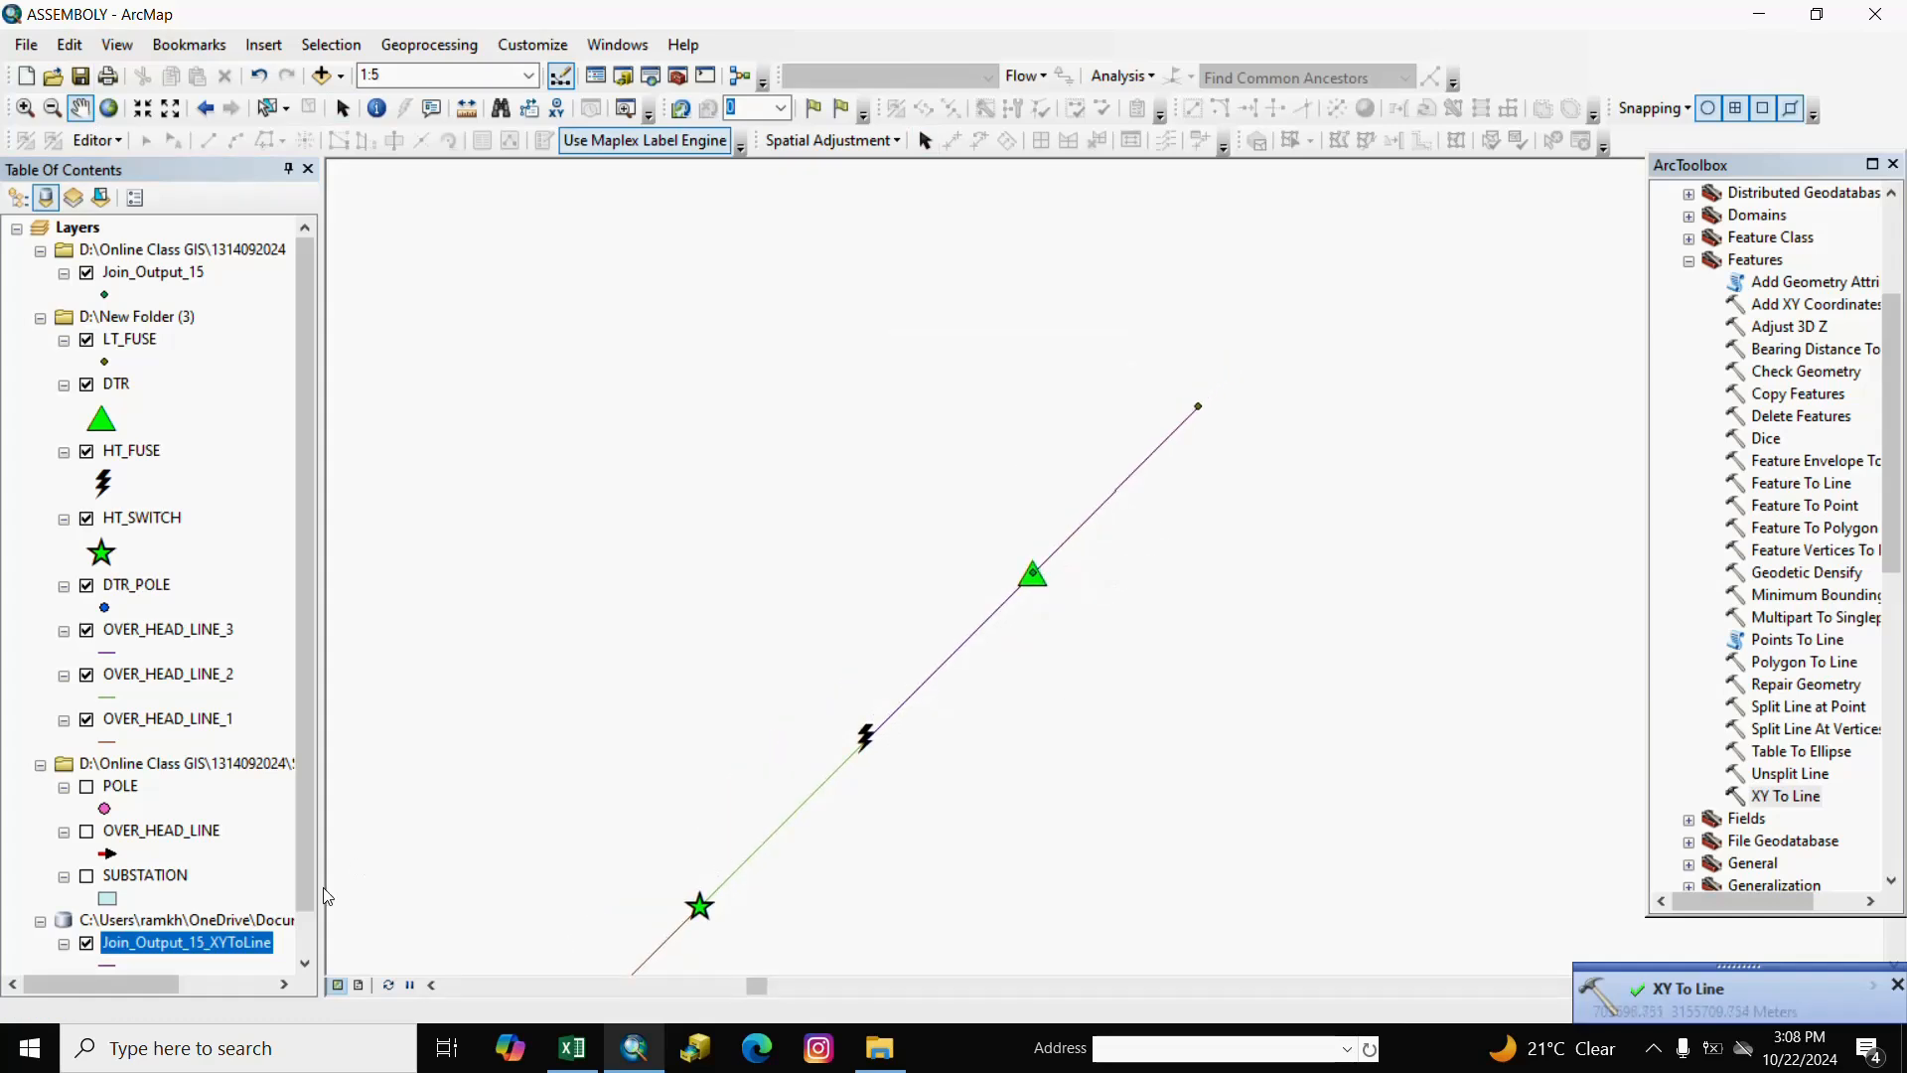
pyautogui.scroll(-1, 295, 881)
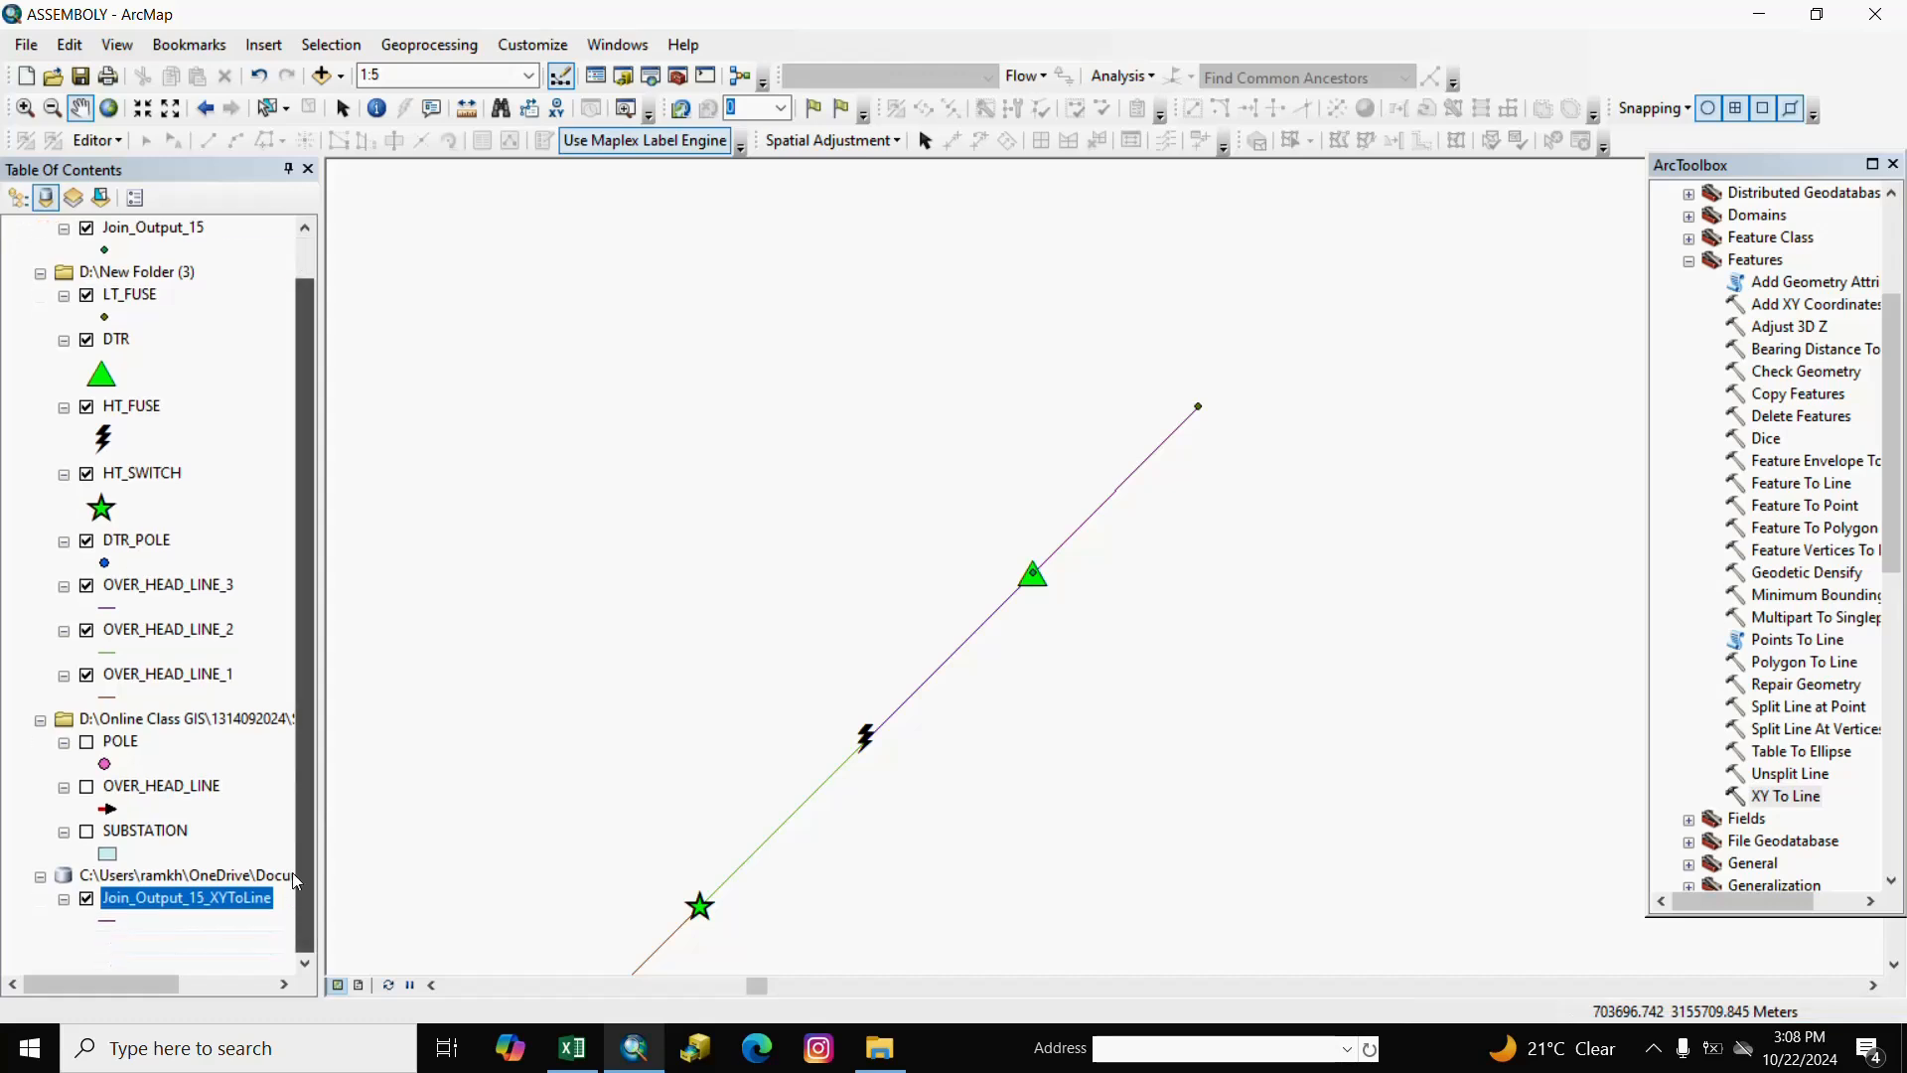
pyautogui.rightClick(223, 900)
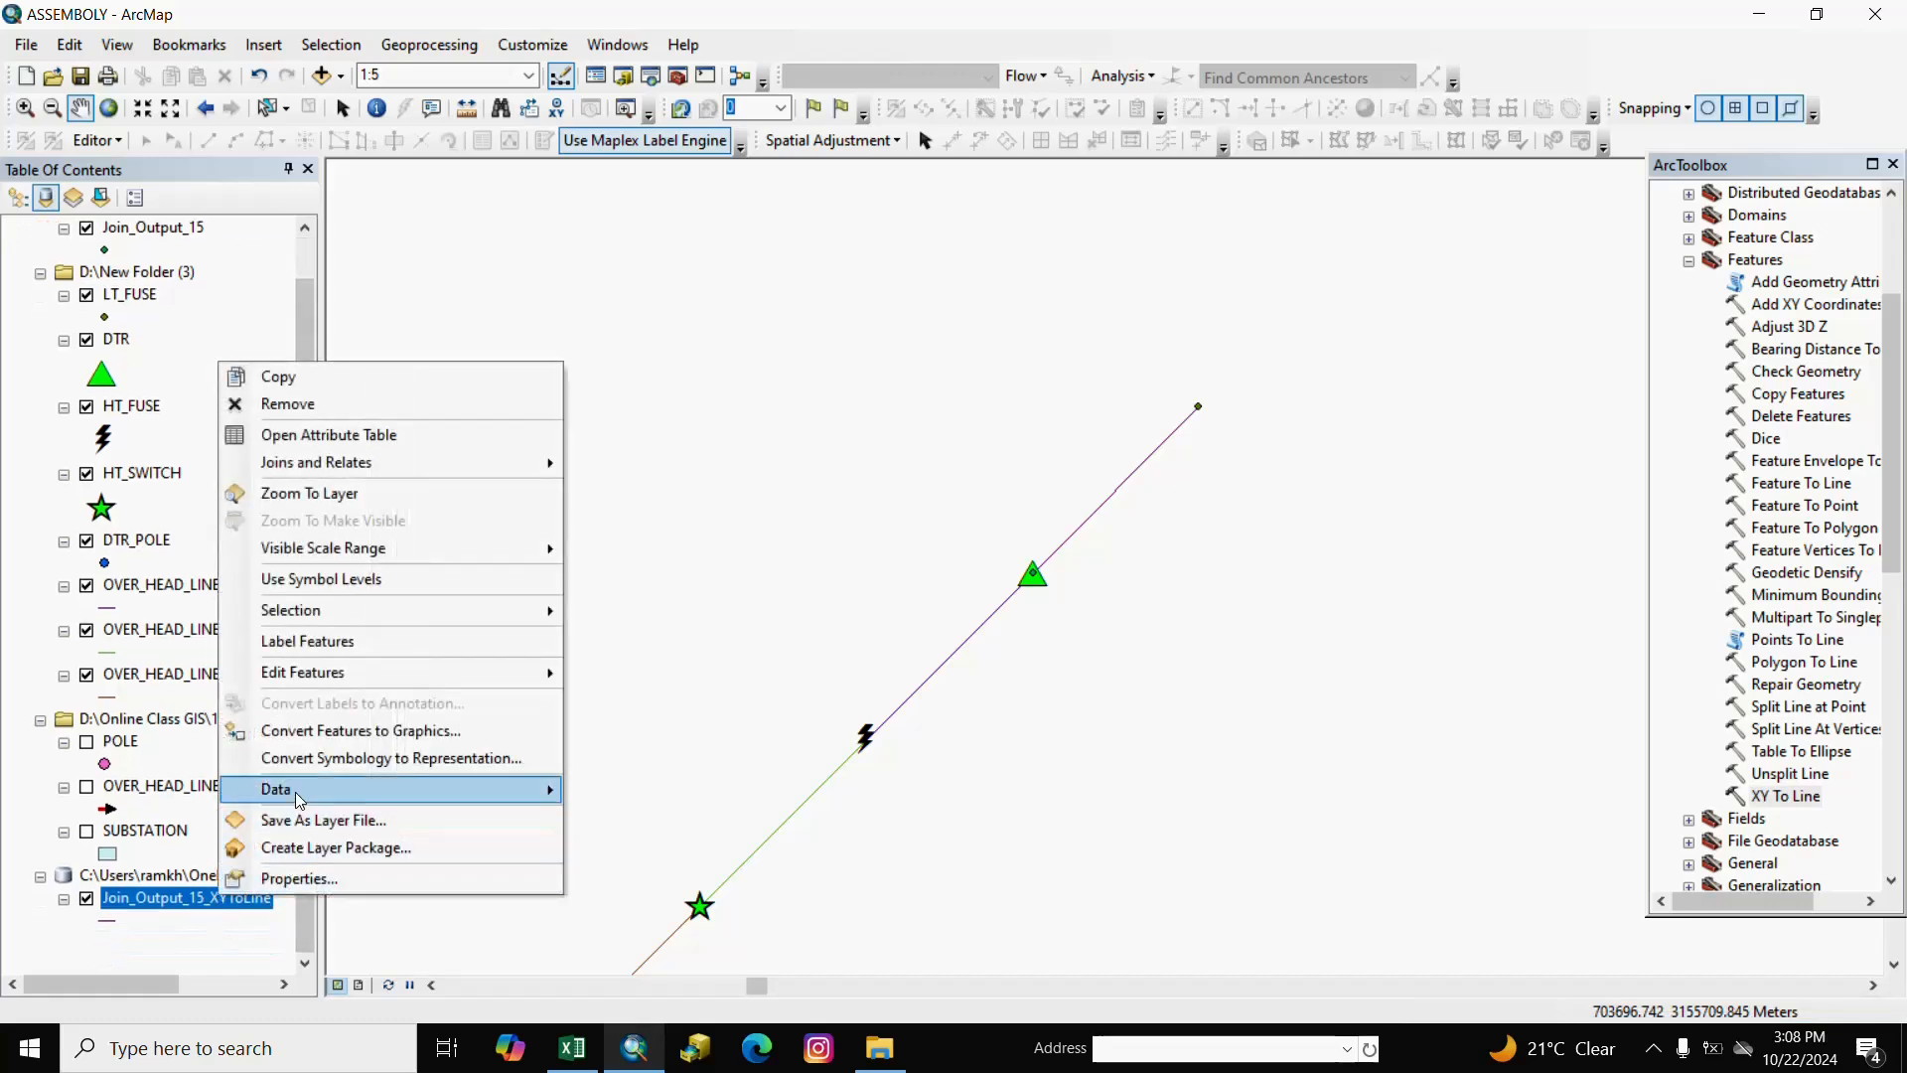
pyautogui.moveTo(300, 794)
pyautogui.click(596, 792)
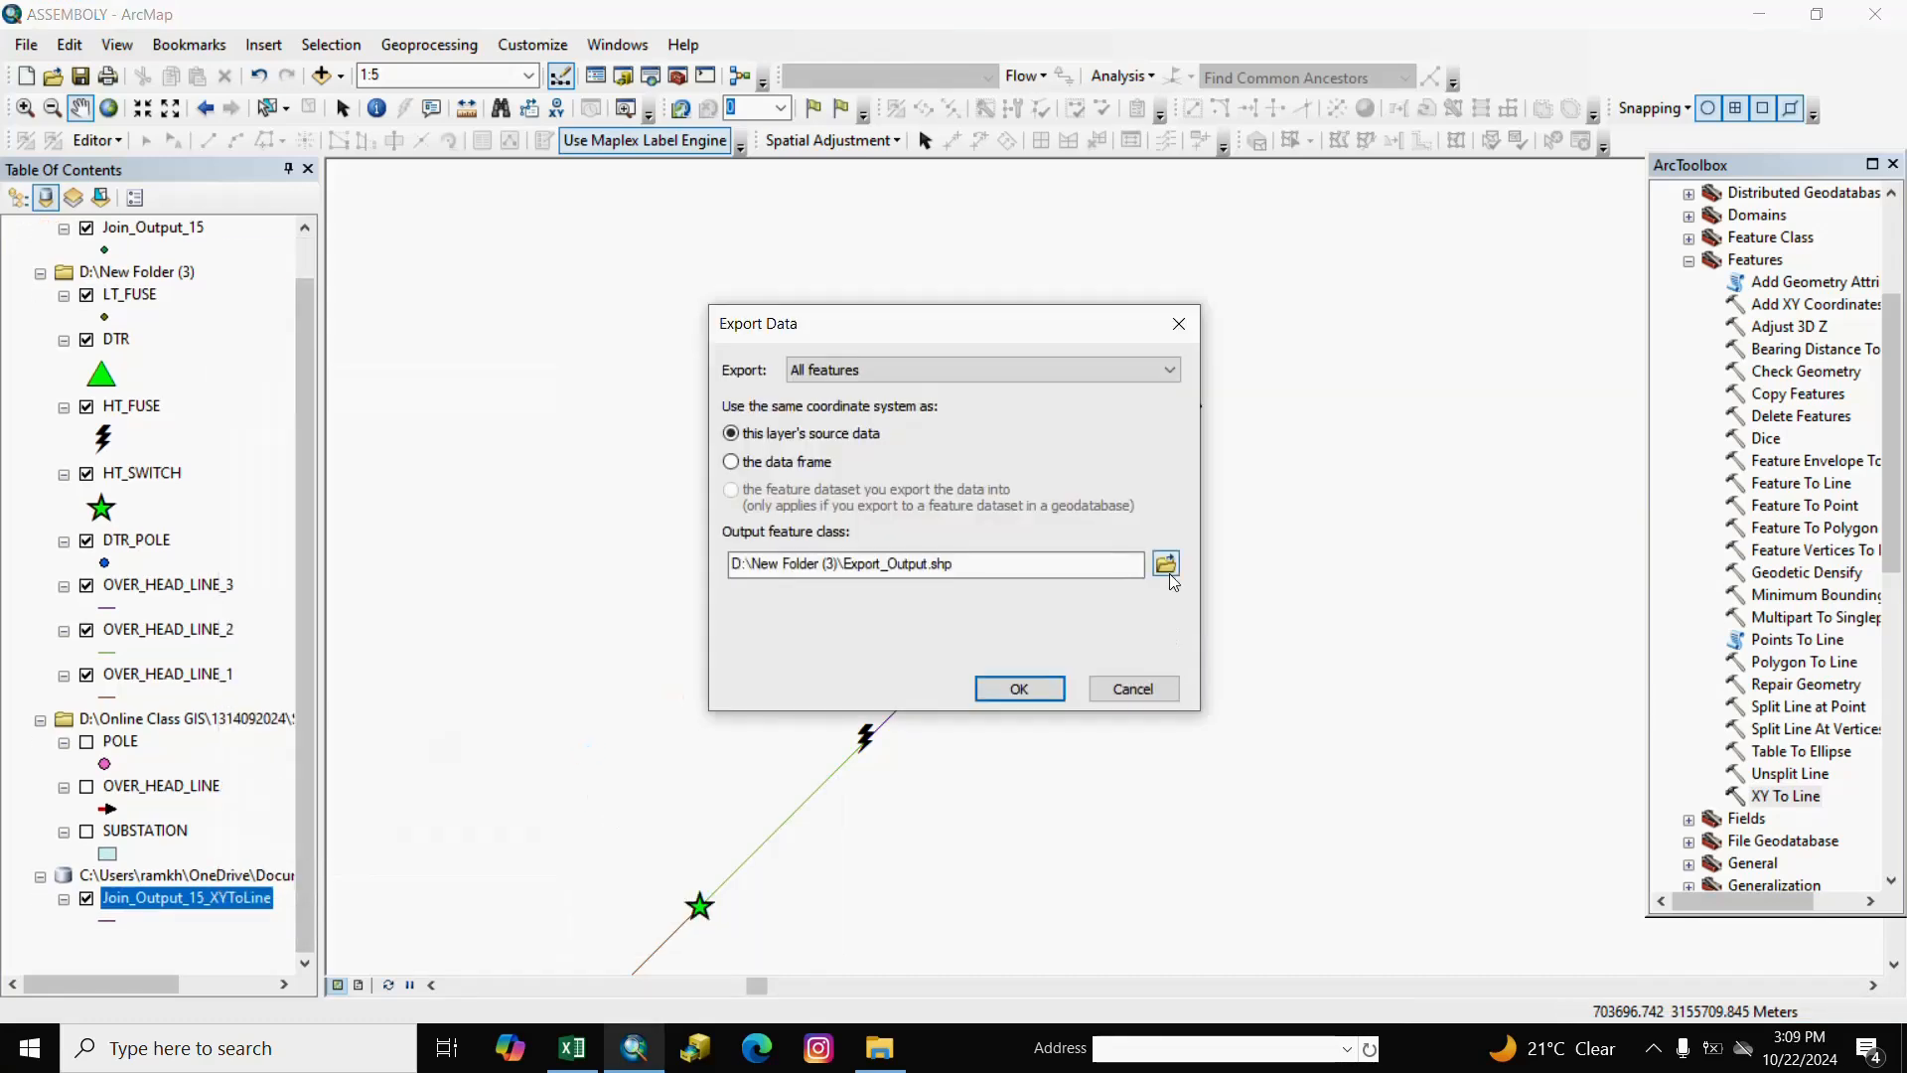
pyautogui.click(1169, 574)
pyautogui.moveTo(936, 633); pyautogui.dragTo(694, 637)
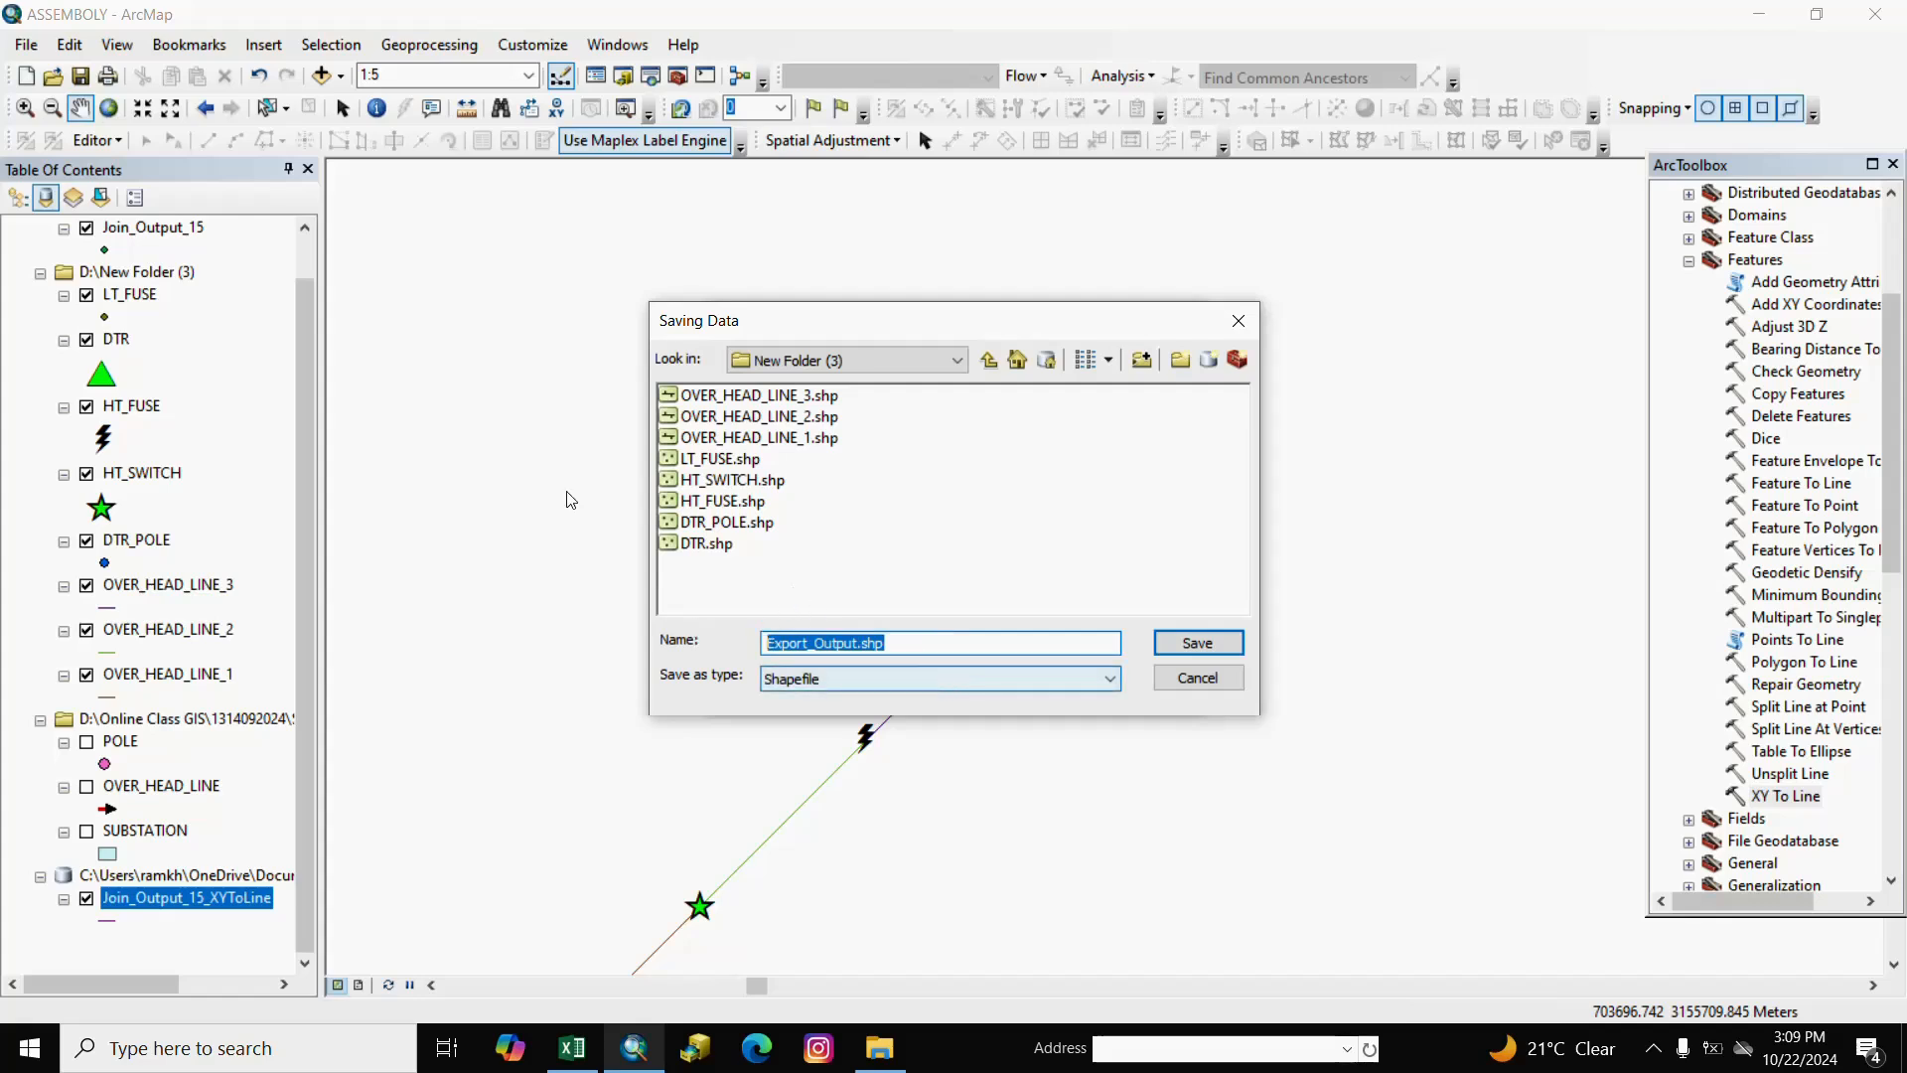
pyautogui.click(762, 403)
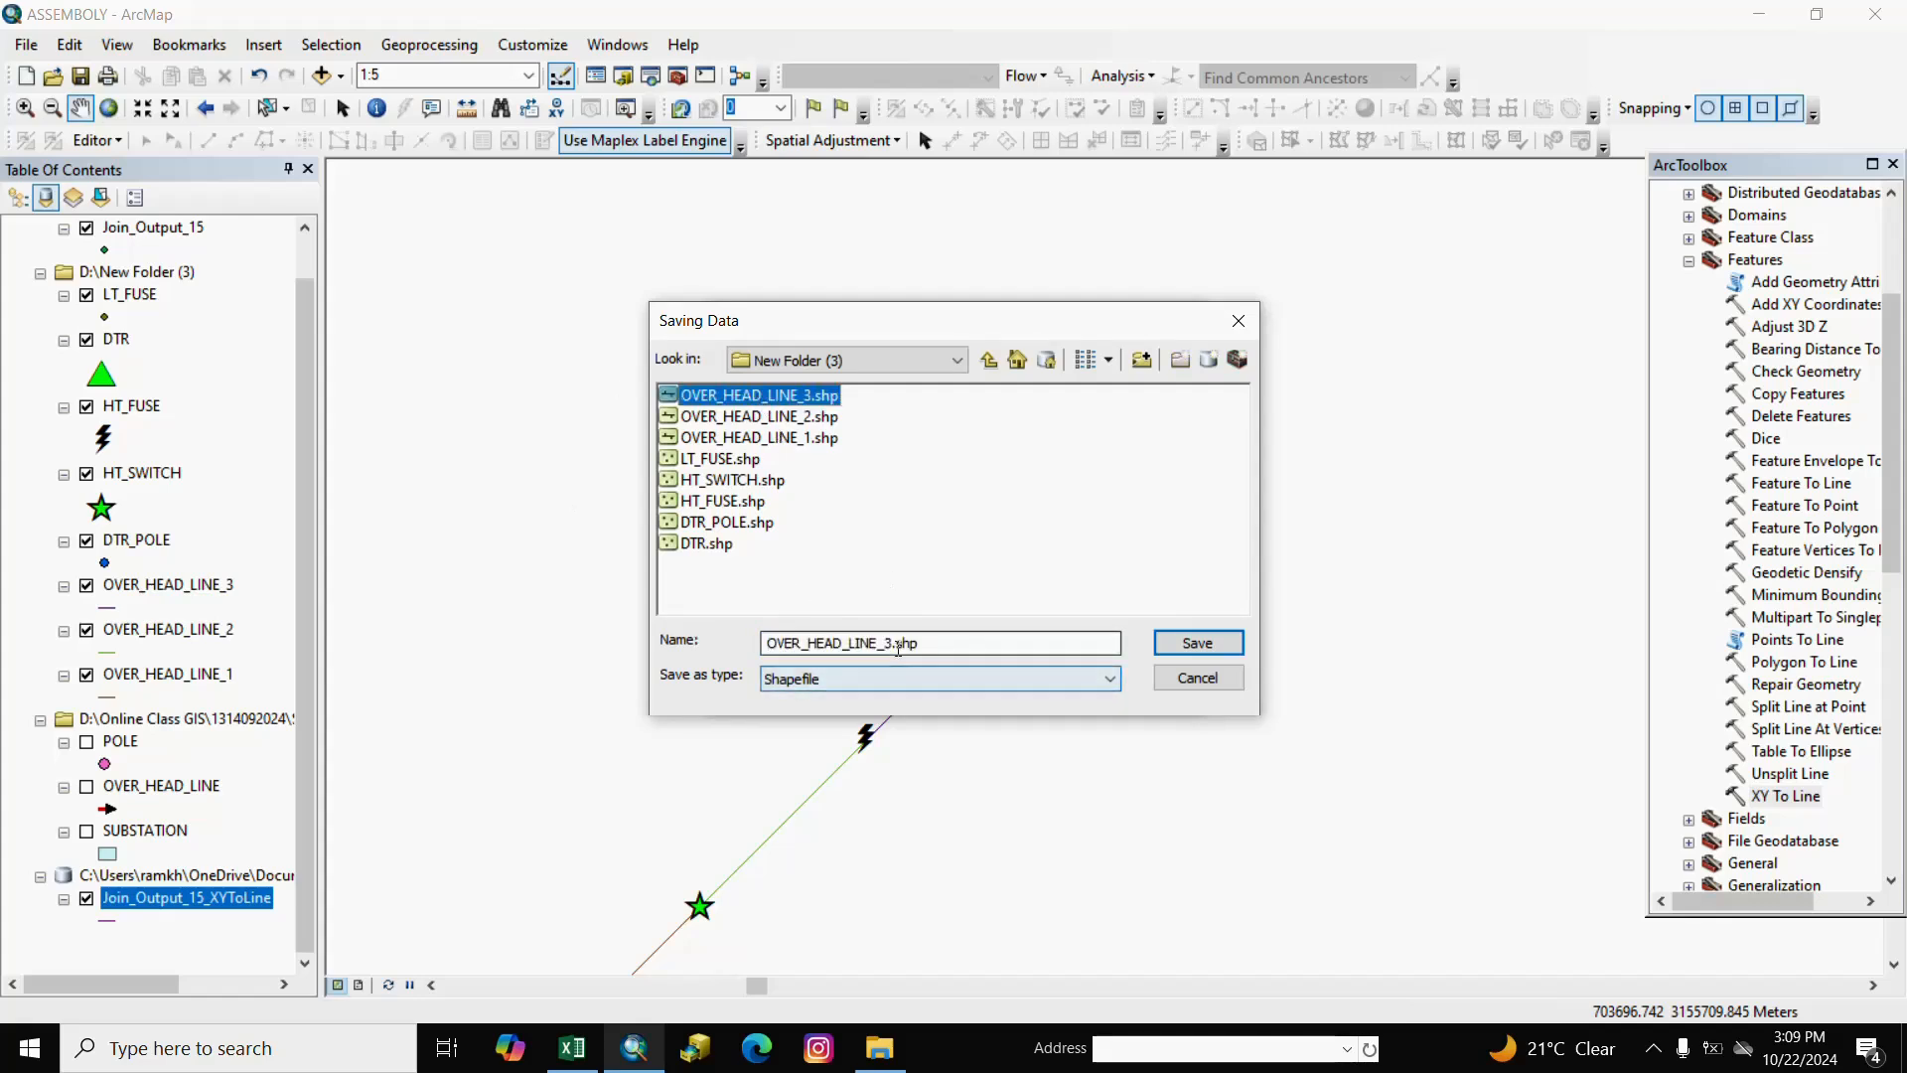
pyautogui.click(892, 646)
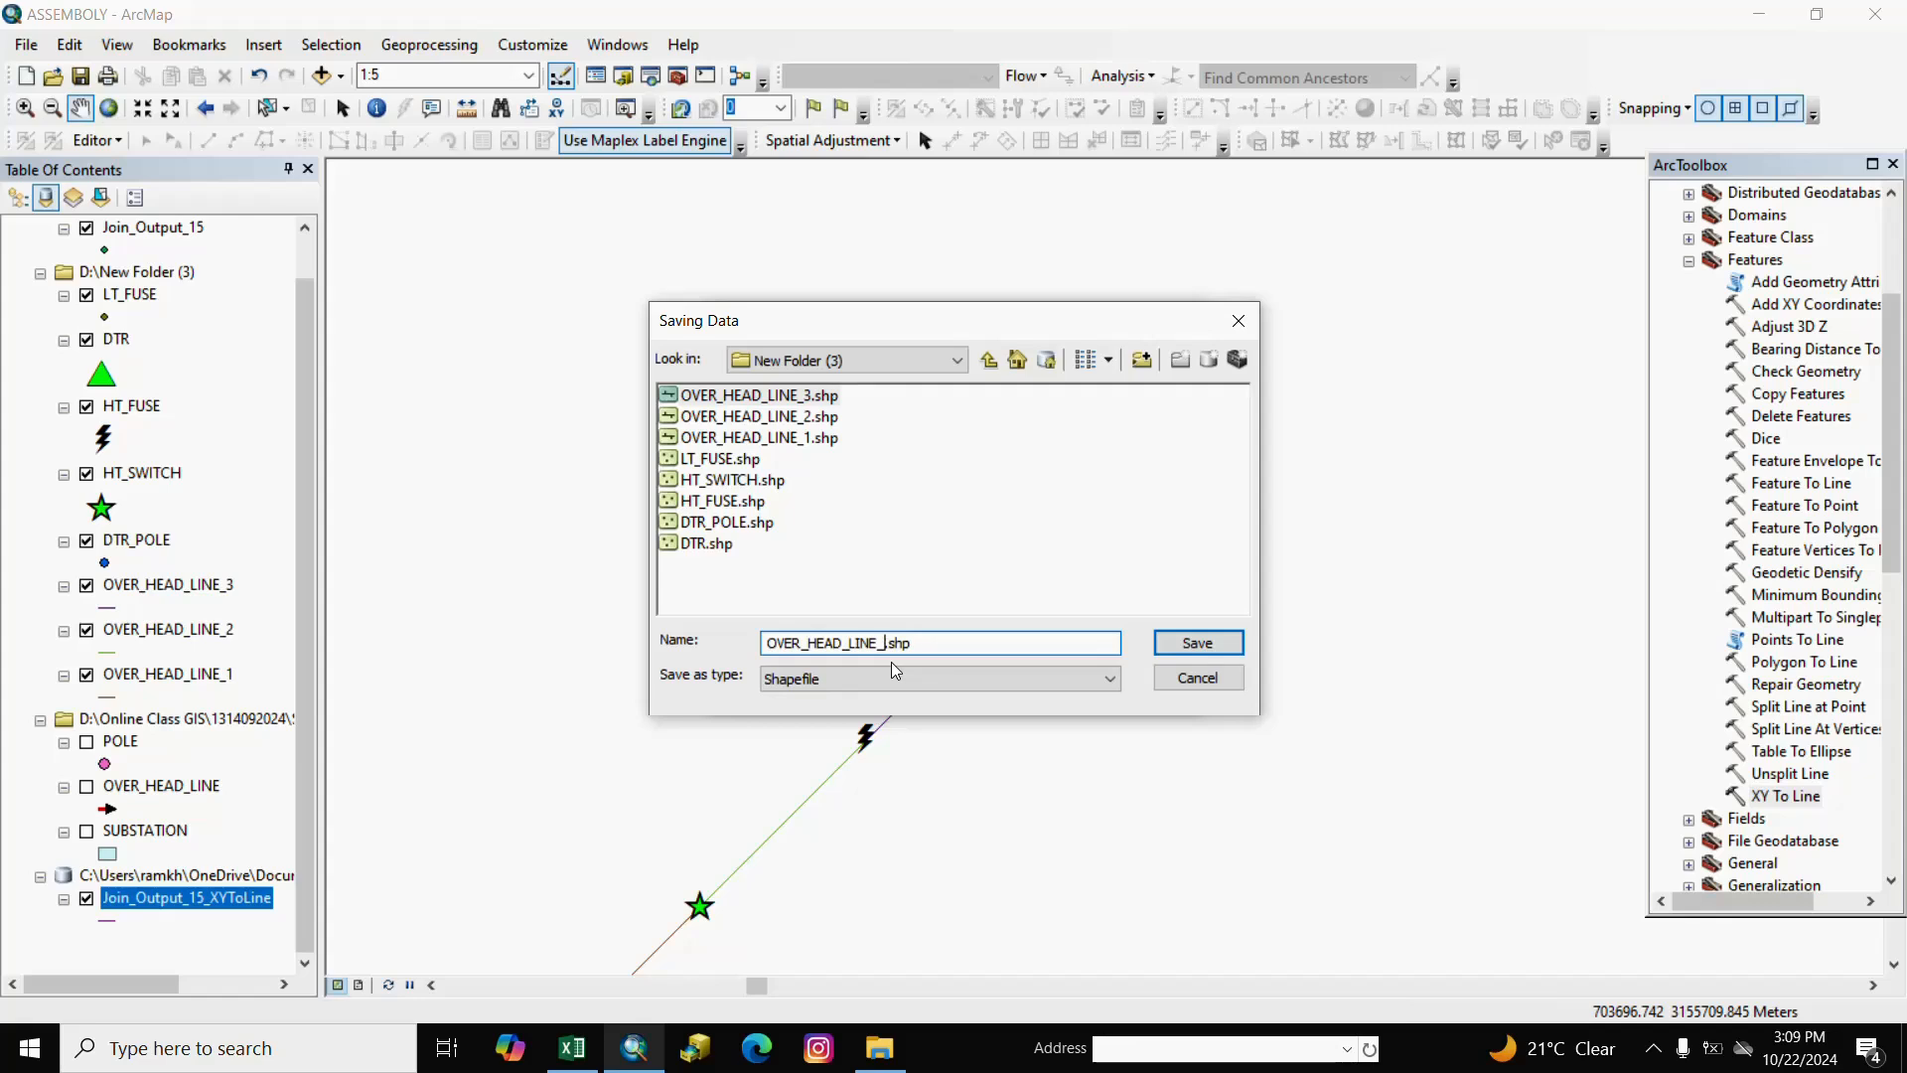
pyautogui.click(1195, 643)
pyautogui.click(1013, 688)
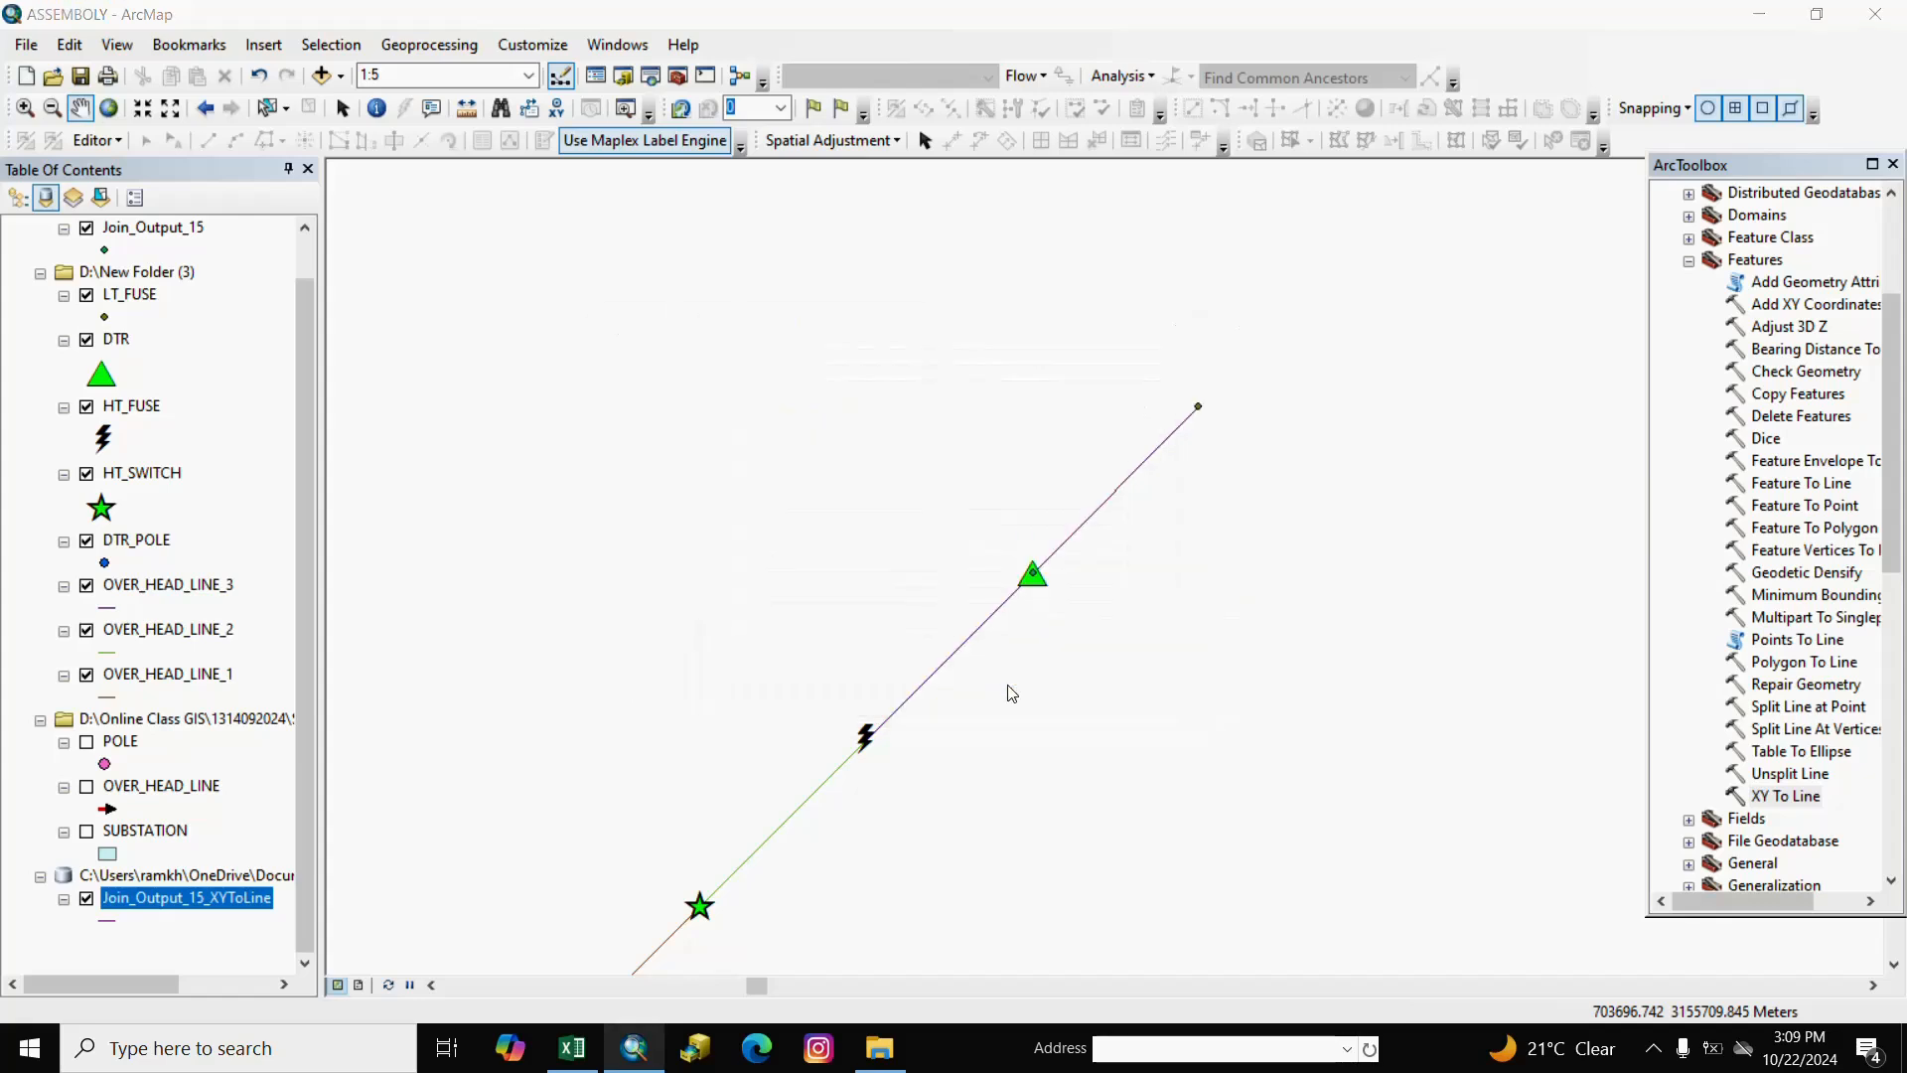
# Add OVER_HEAD_LINE_4 to the map and remove the OneDrive group layer.
pyautogui.click(1036, 614)
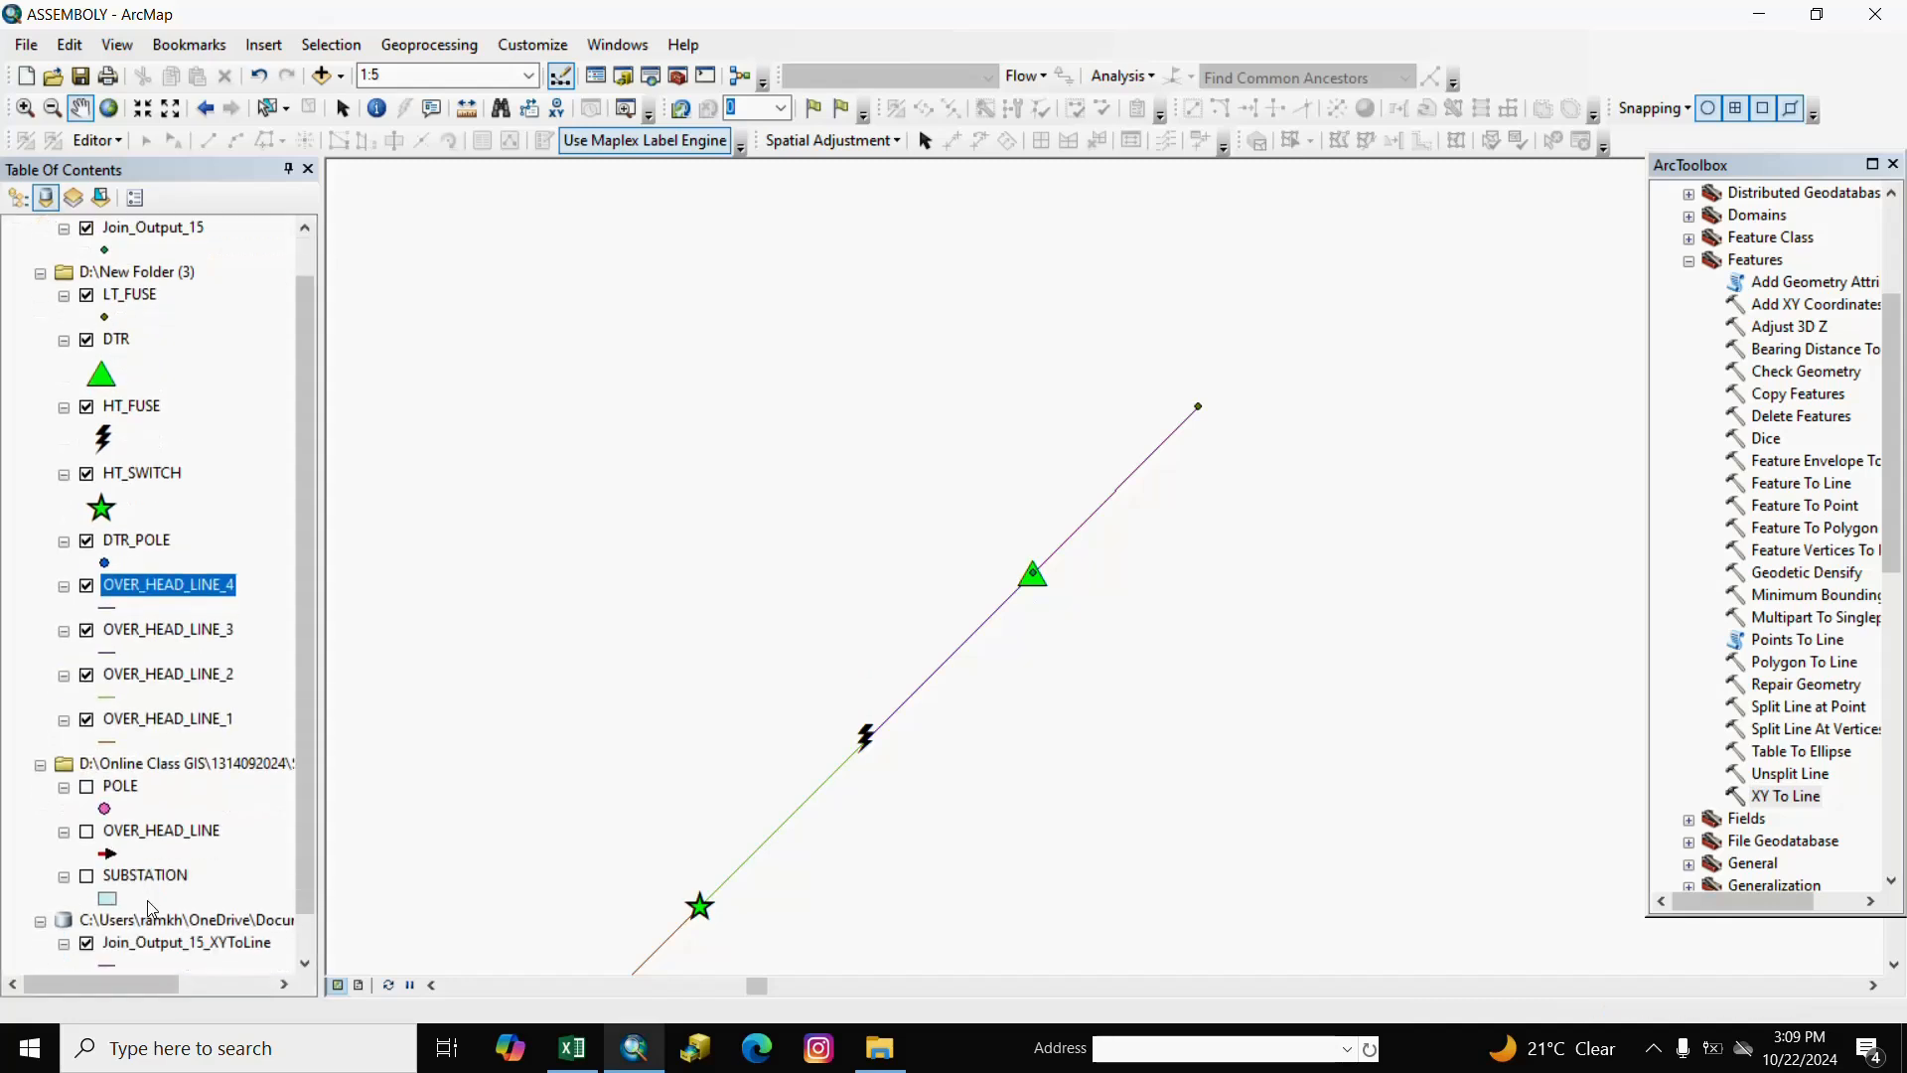
pyautogui.rightClick(154, 919)
pyautogui.click(199, 930)
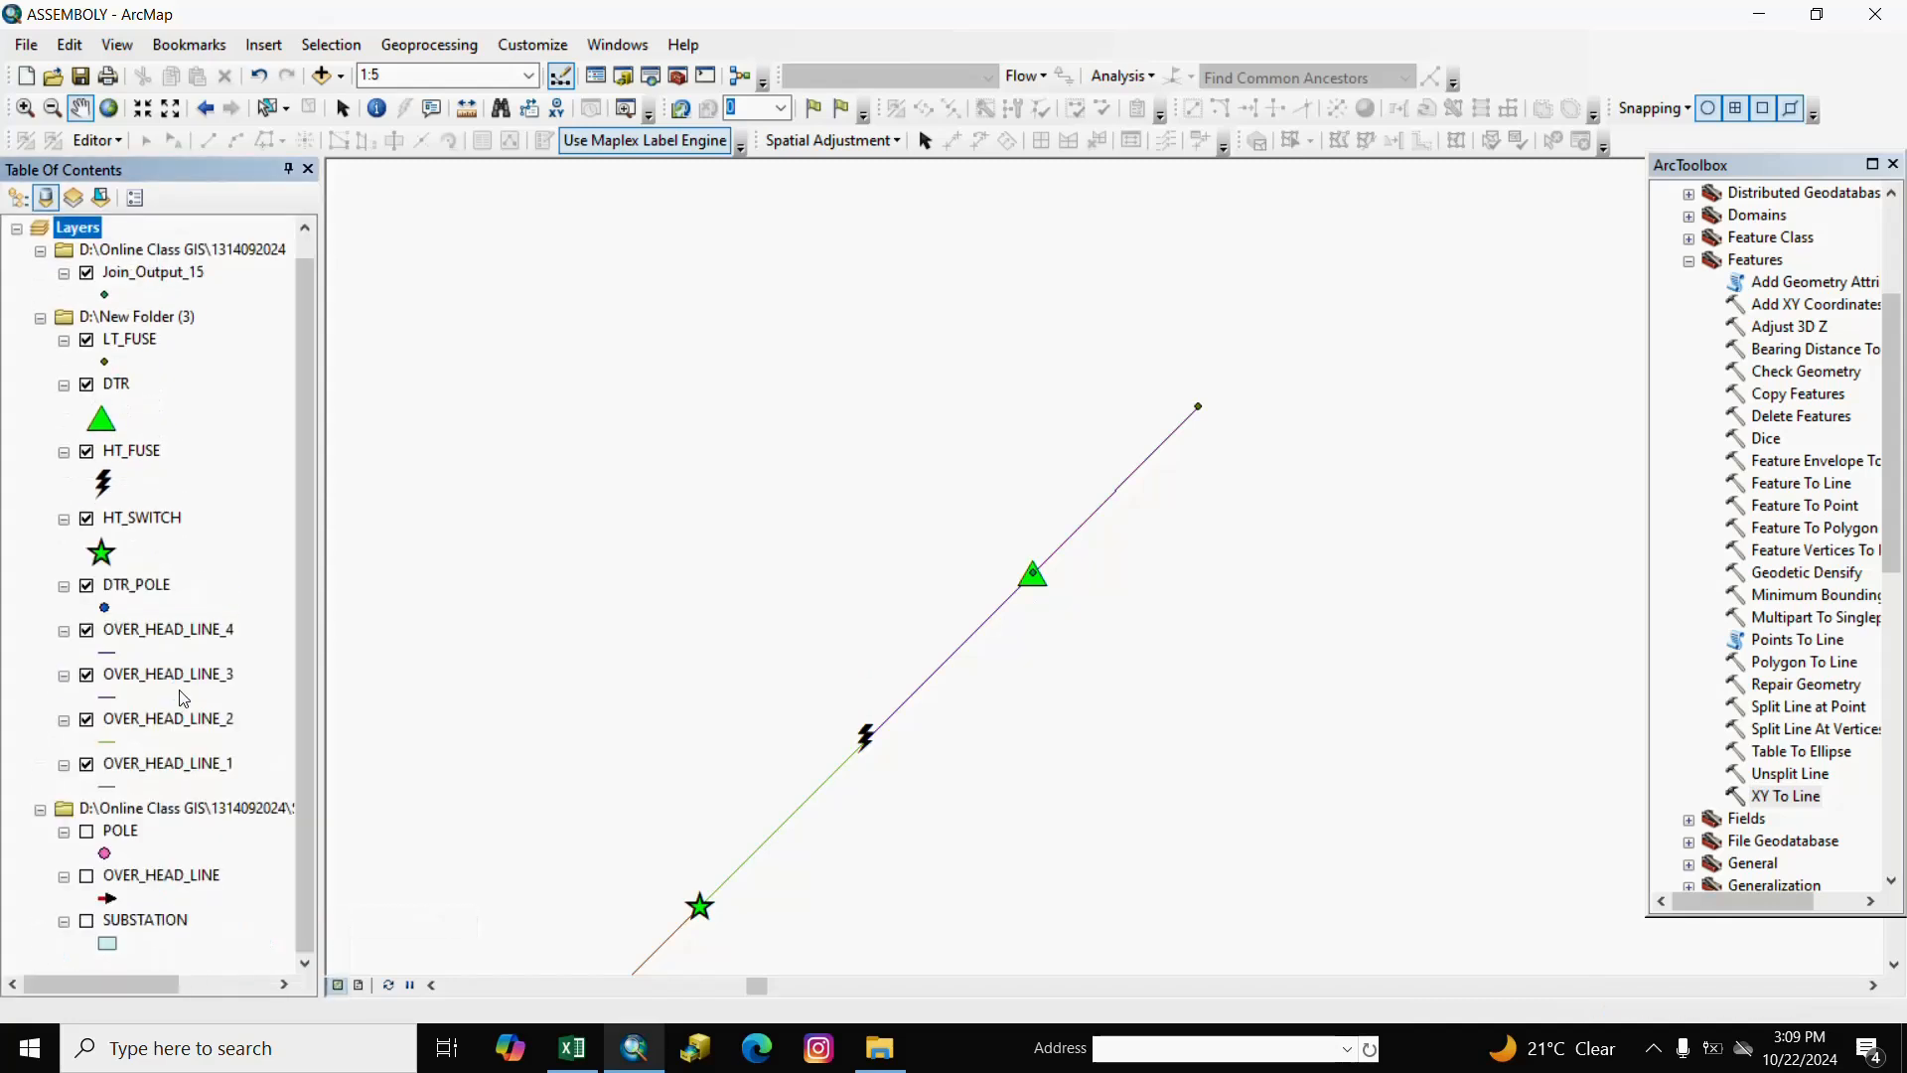
# Remove the temporary Online Class GIS group layer from the map.
pyautogui.scroll(-1, 184, 698)
pyautogui.rightClick(164, 236)
pyautogui.click(204, 245)
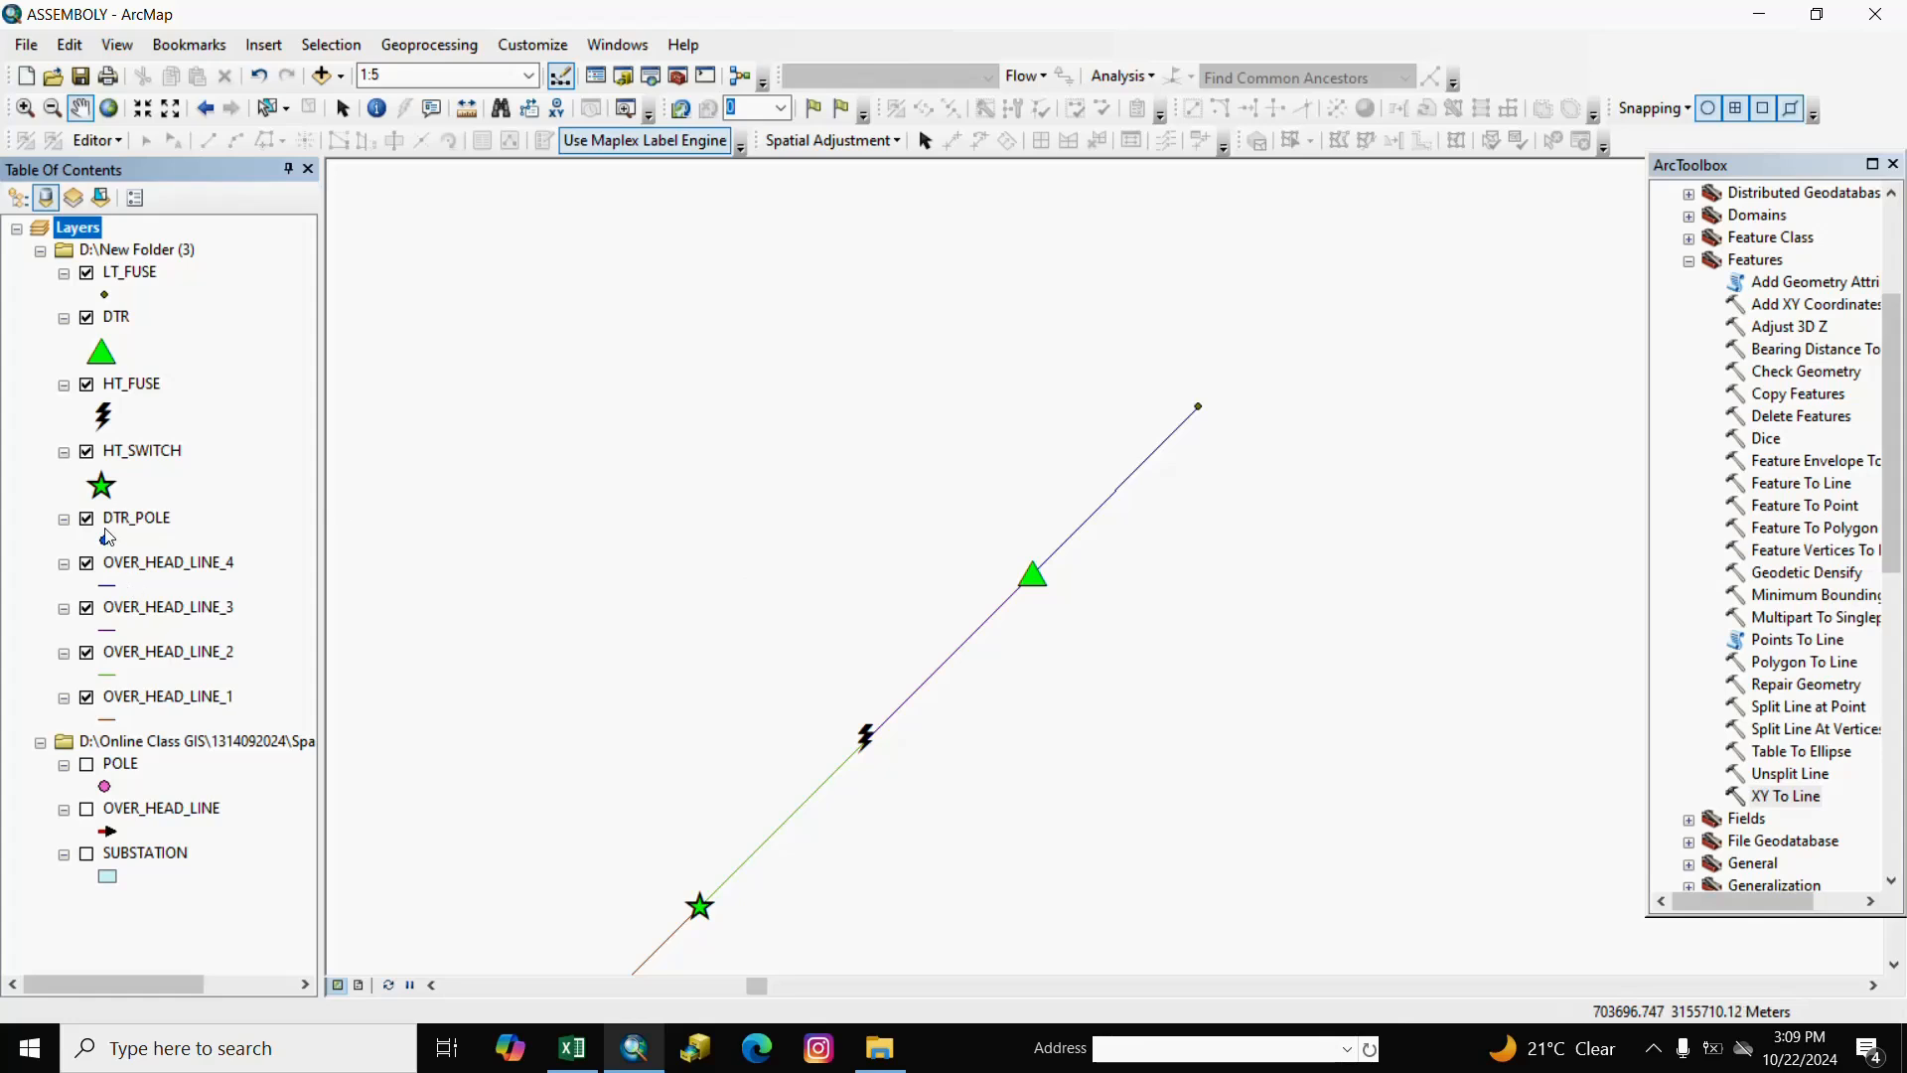
# Give the LT_FUSE points the School 1 flag symbol, leaving HT_FUSE unchanged.
pyautogui.click(105, 418)
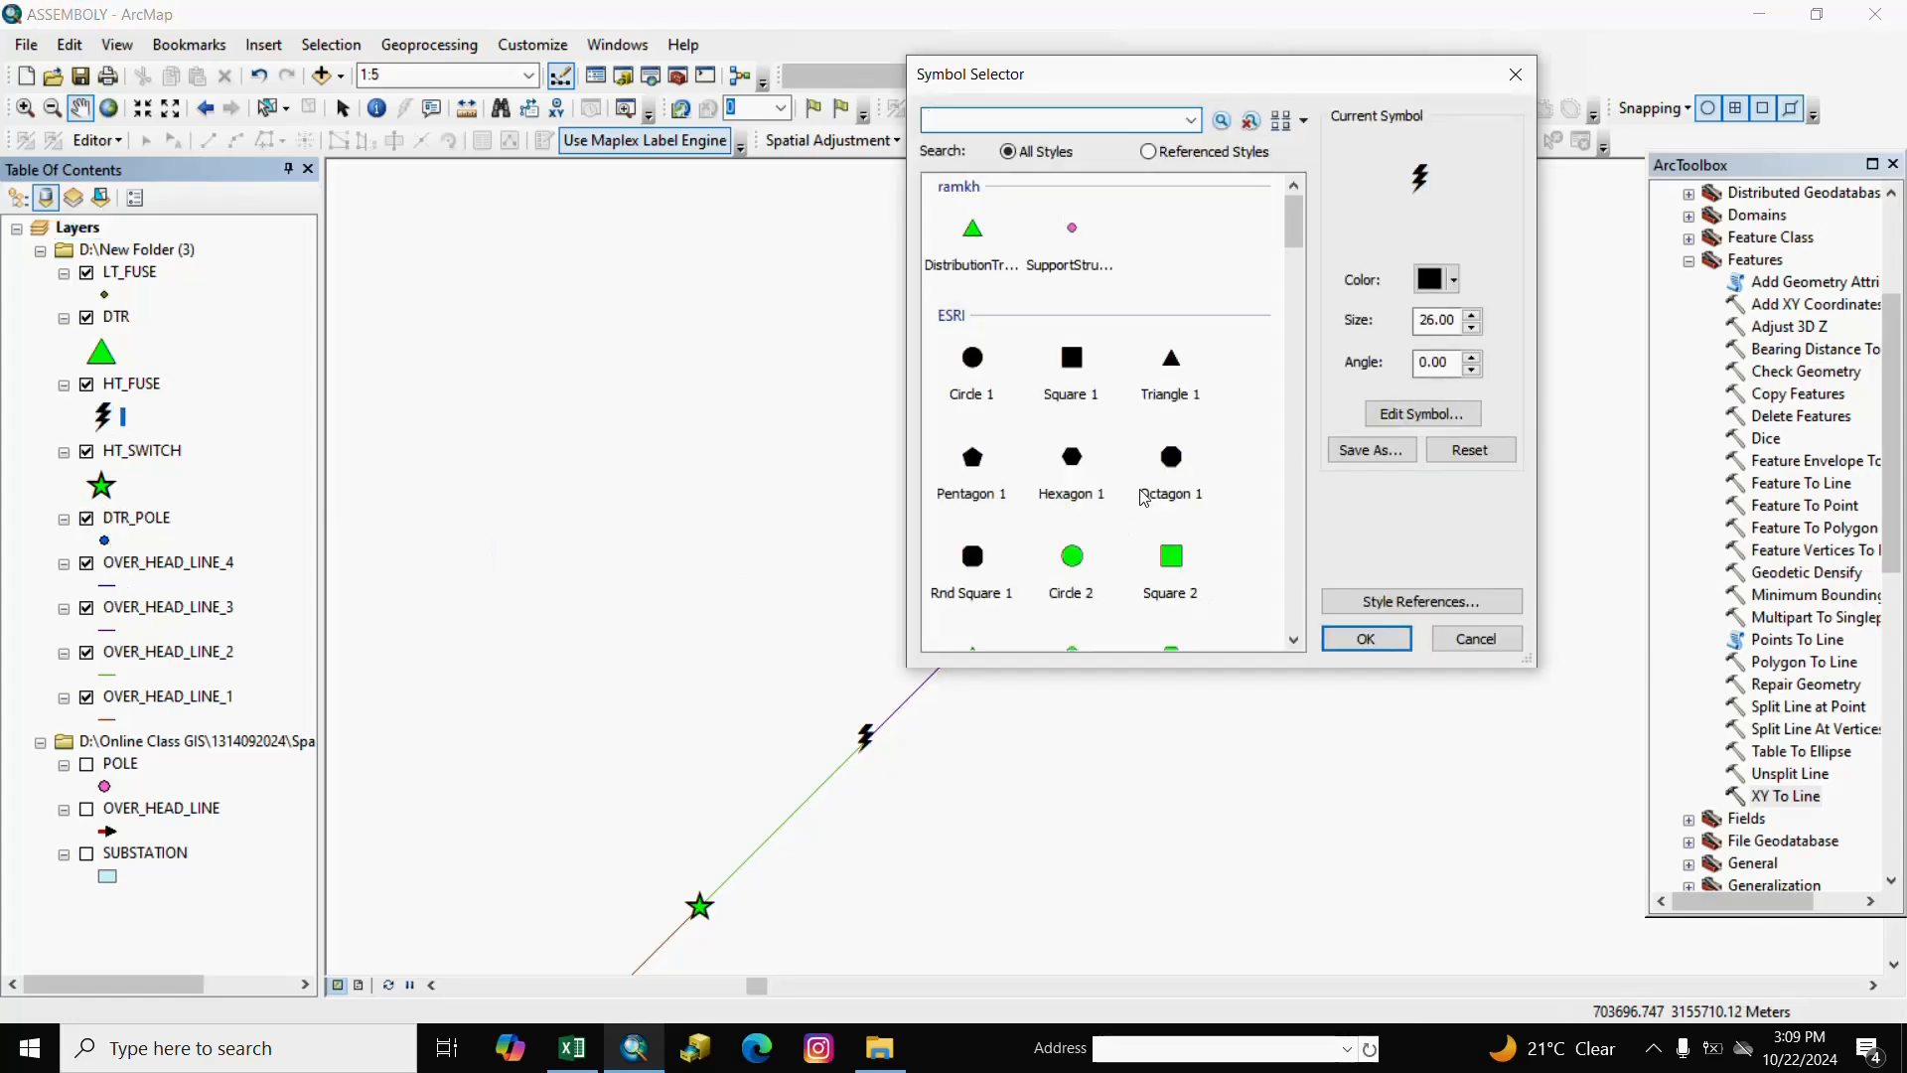
pyautogui.click(1526, 86)
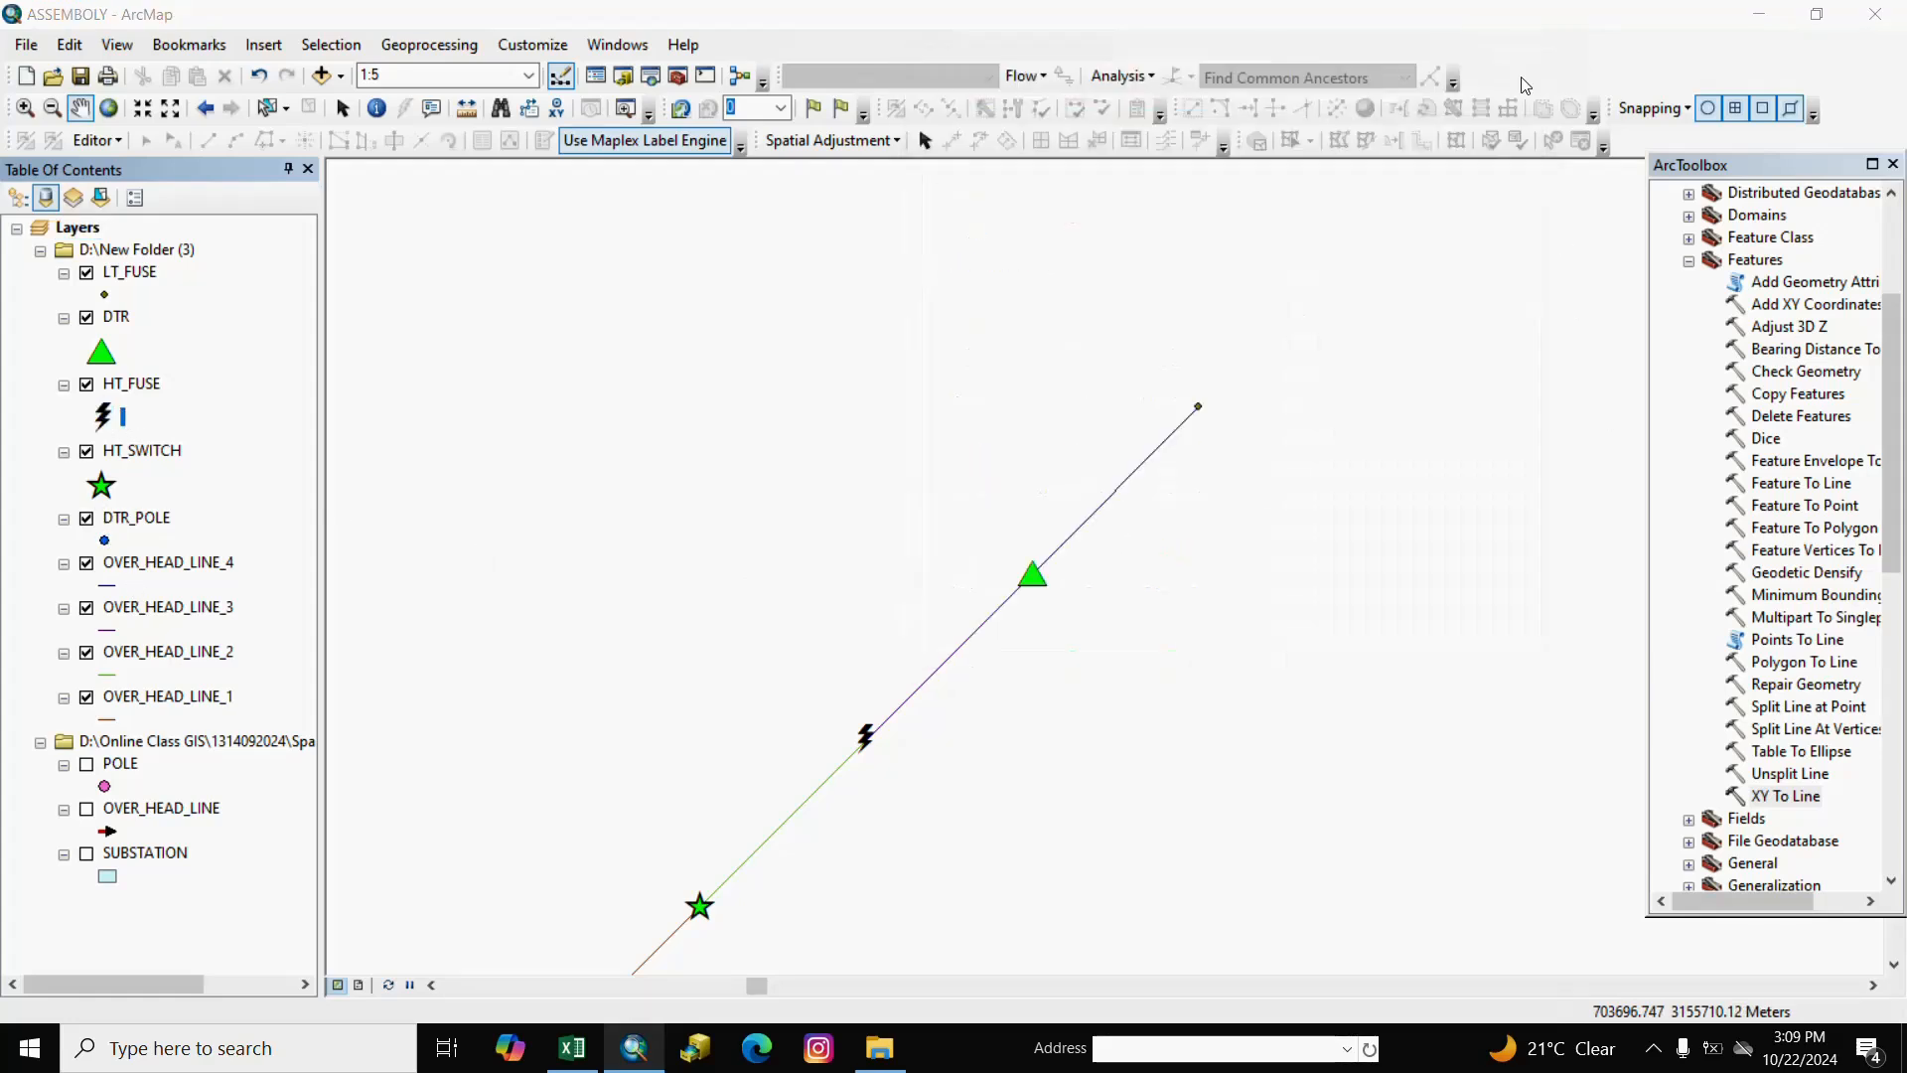
pyautogui.click(106, 295)
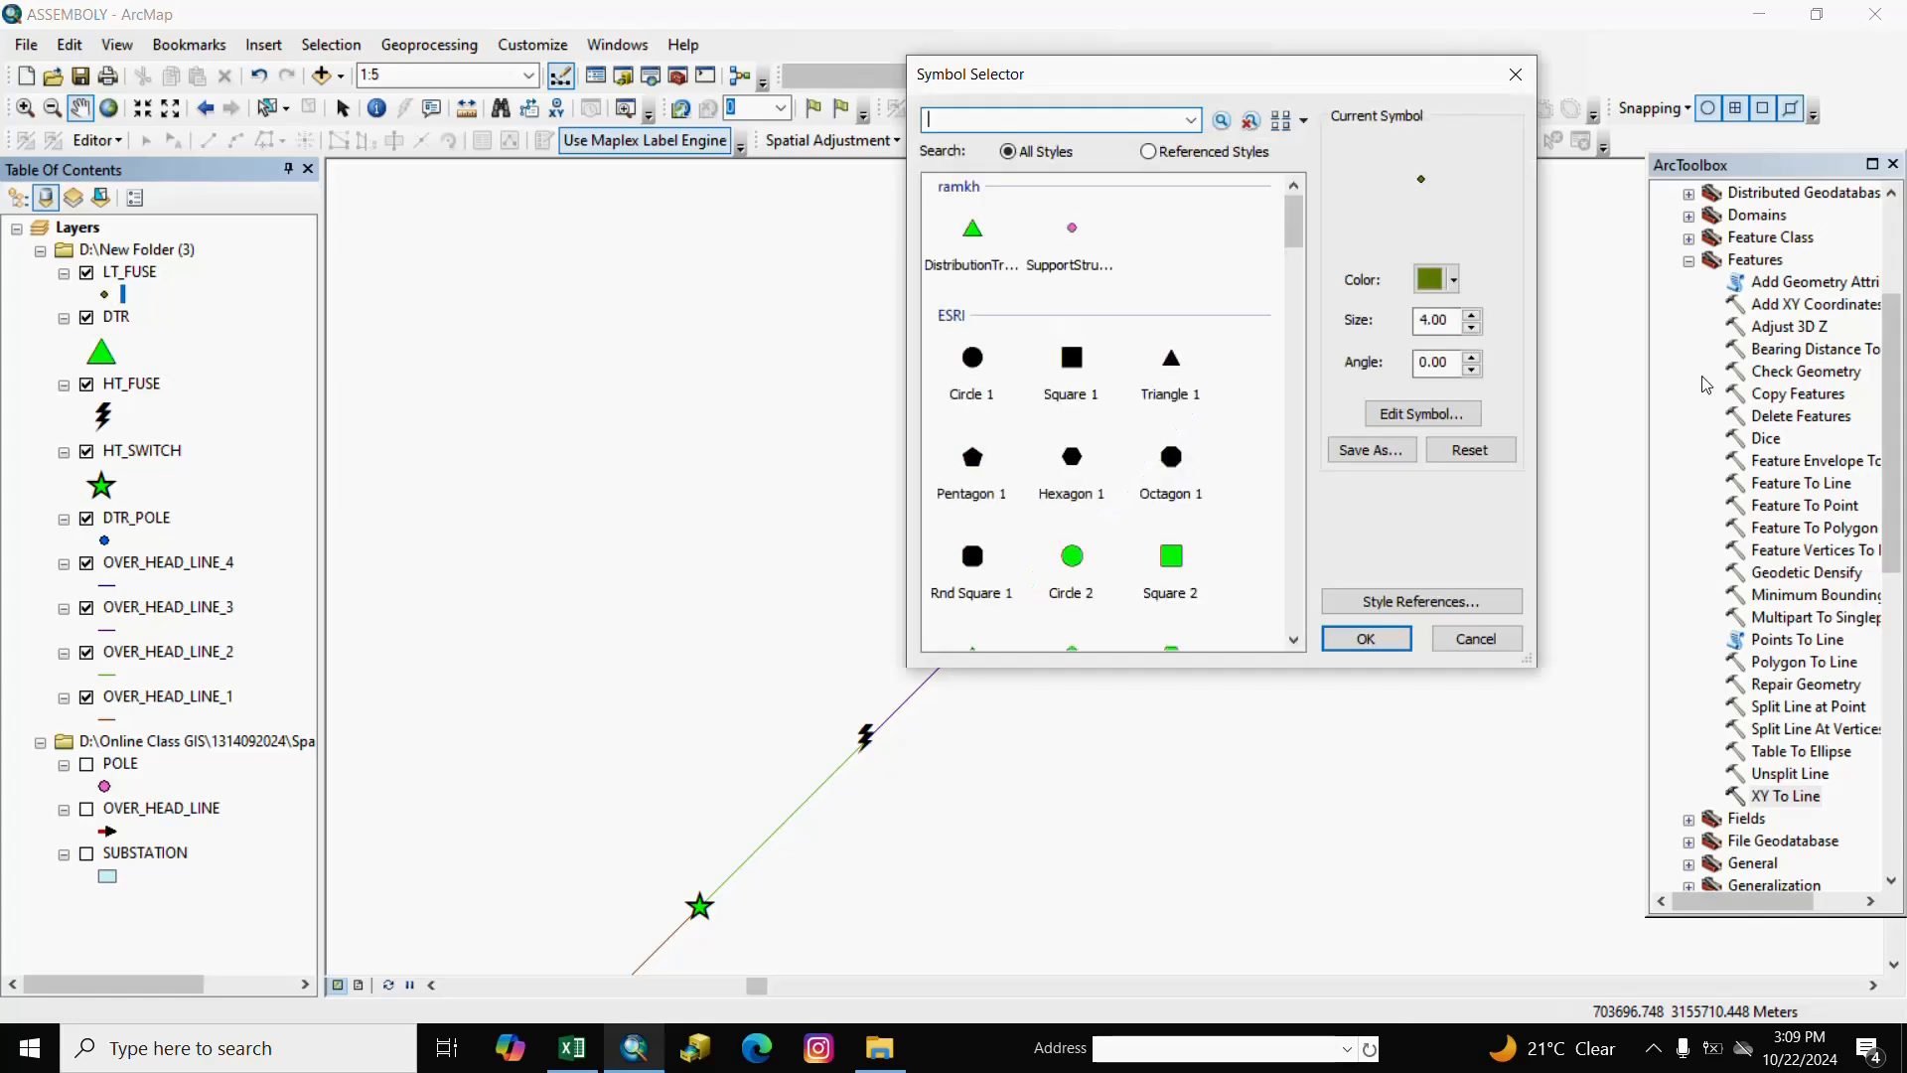
pyautogui.moveTo(1299, 225); pyautogui.dragTo(1296, 416)
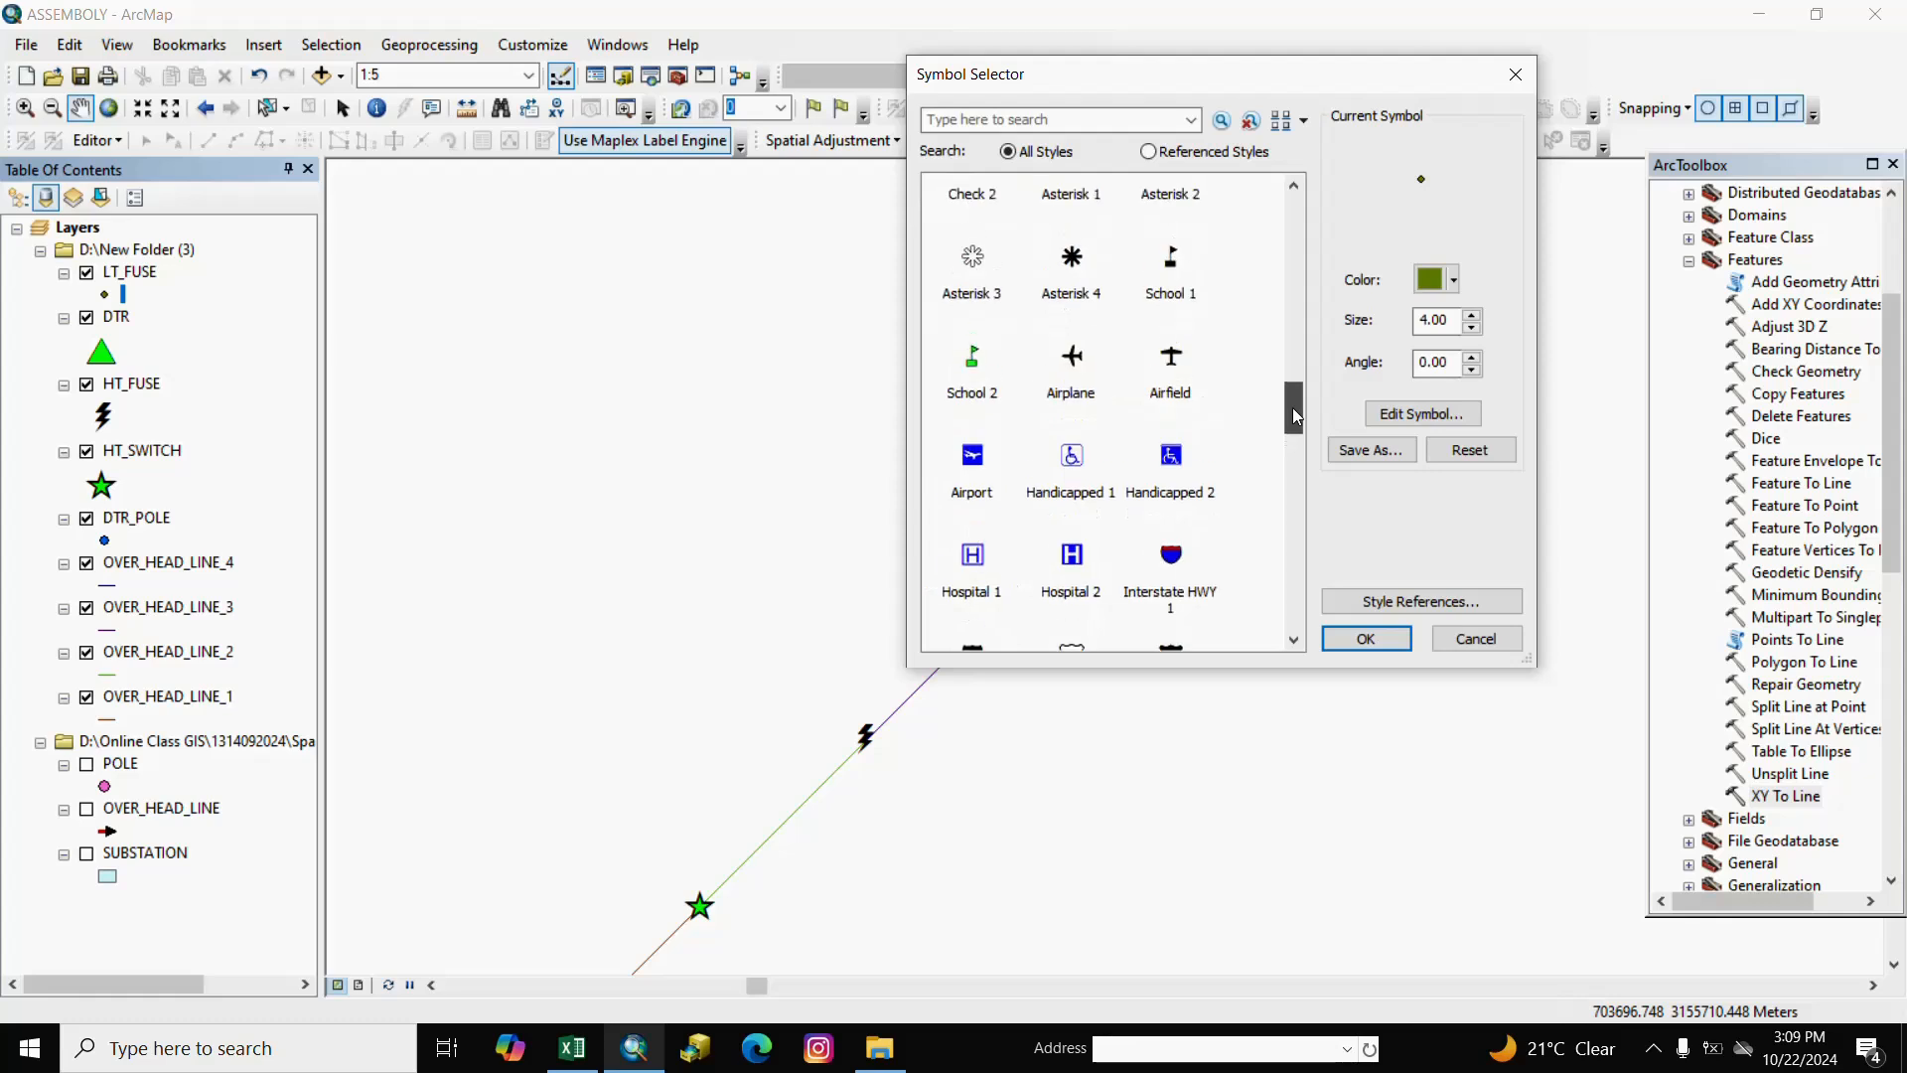
pyautogui.click(1171, 258)
pyautogui.click(1367, 645)
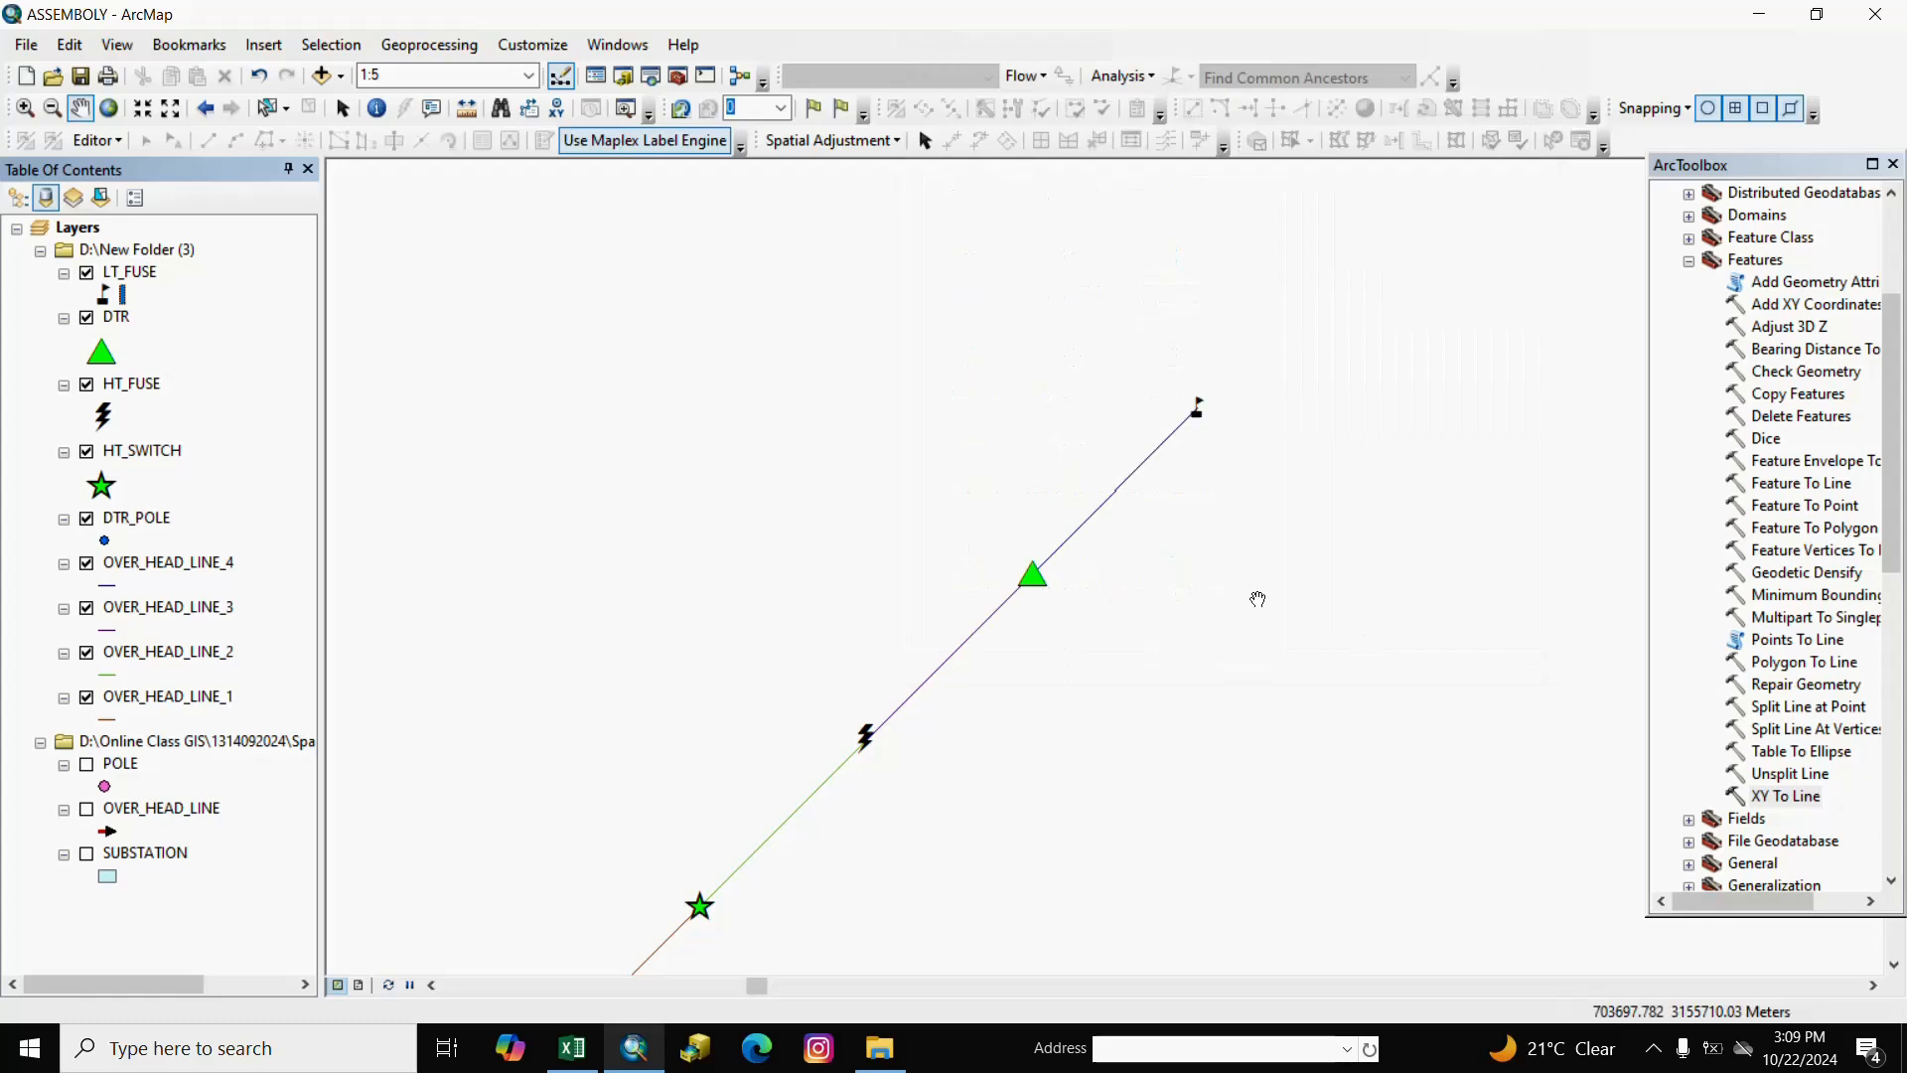
pyautogui.moveTo(1261, 502); pyautogui.dragTo(1185, 601)
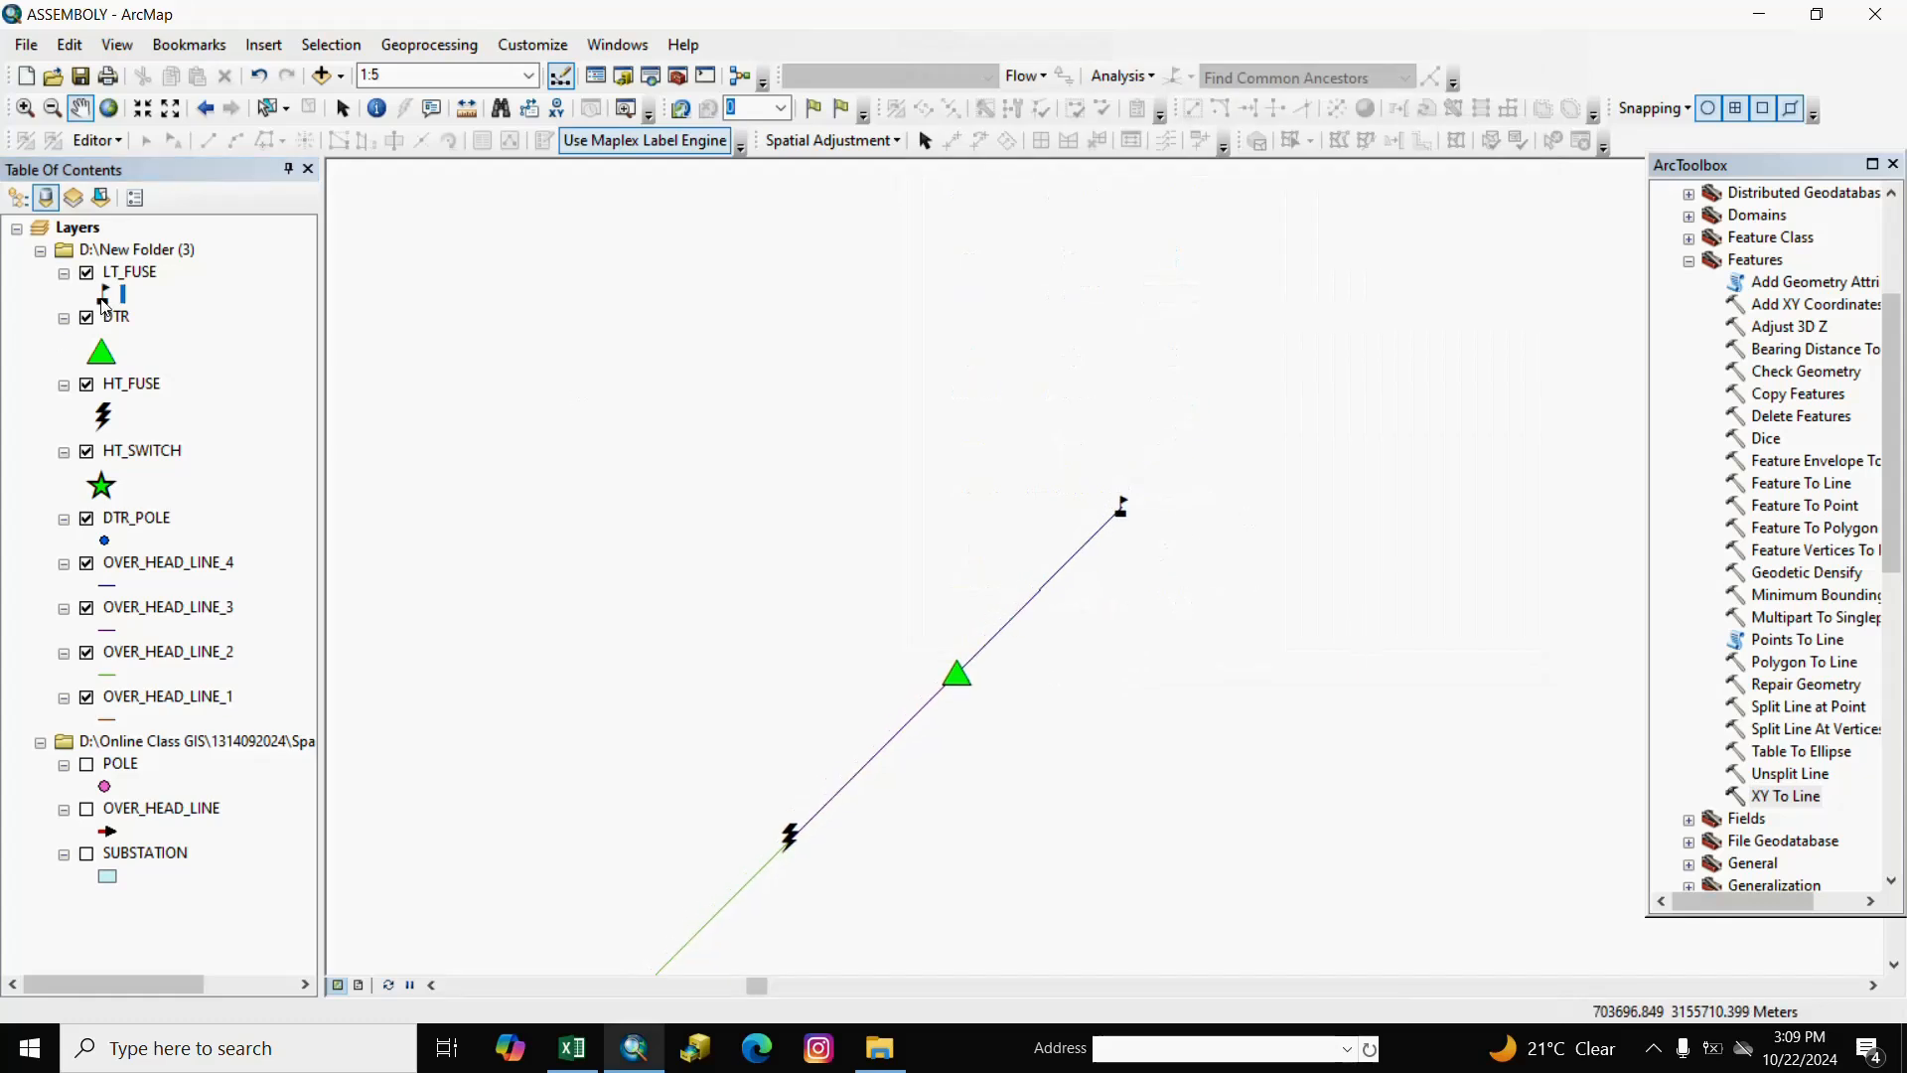
# Enlarge the LT_FUSE flag symbol to size 26 and pan to the flag and lines.
pyautogui.click(103, 298)
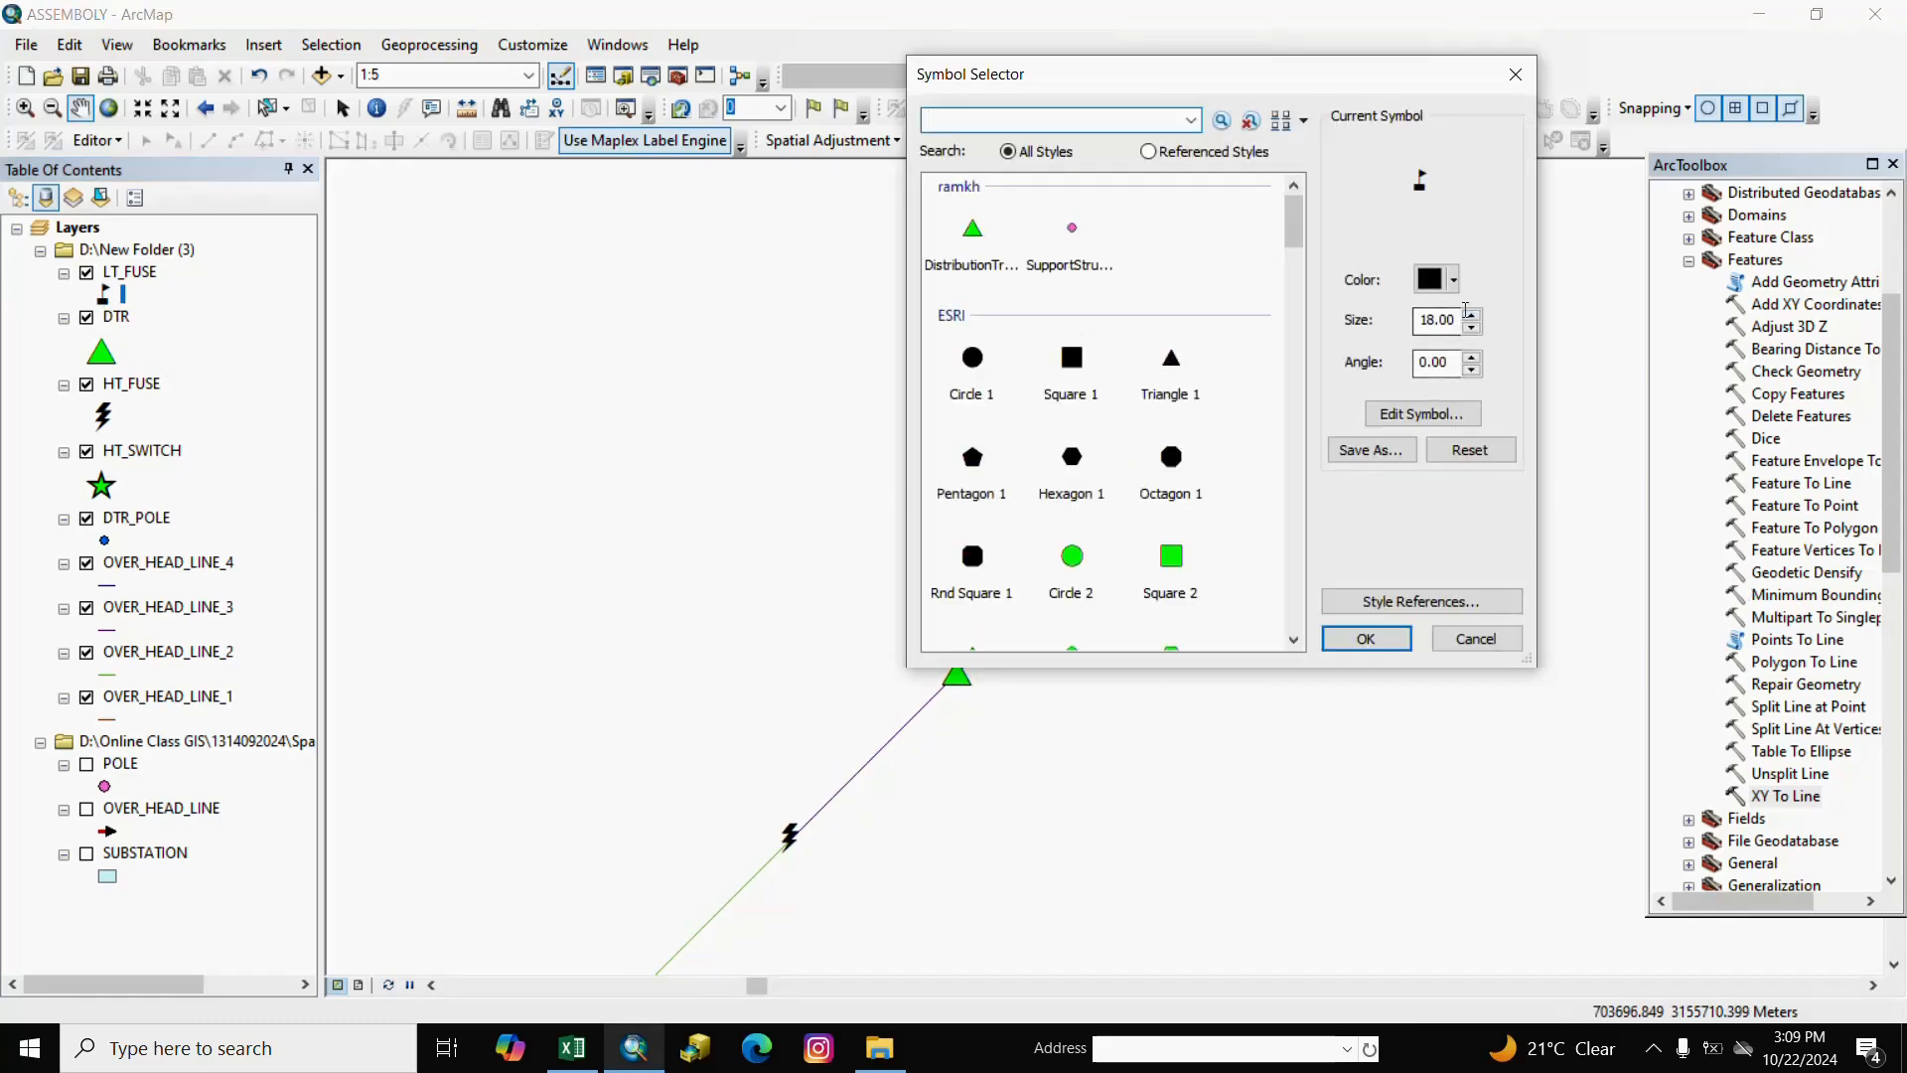
pyautogui.doubleClick(1466, 315)
pyautogui.write('23')
pyautogui.click(1469, 314)
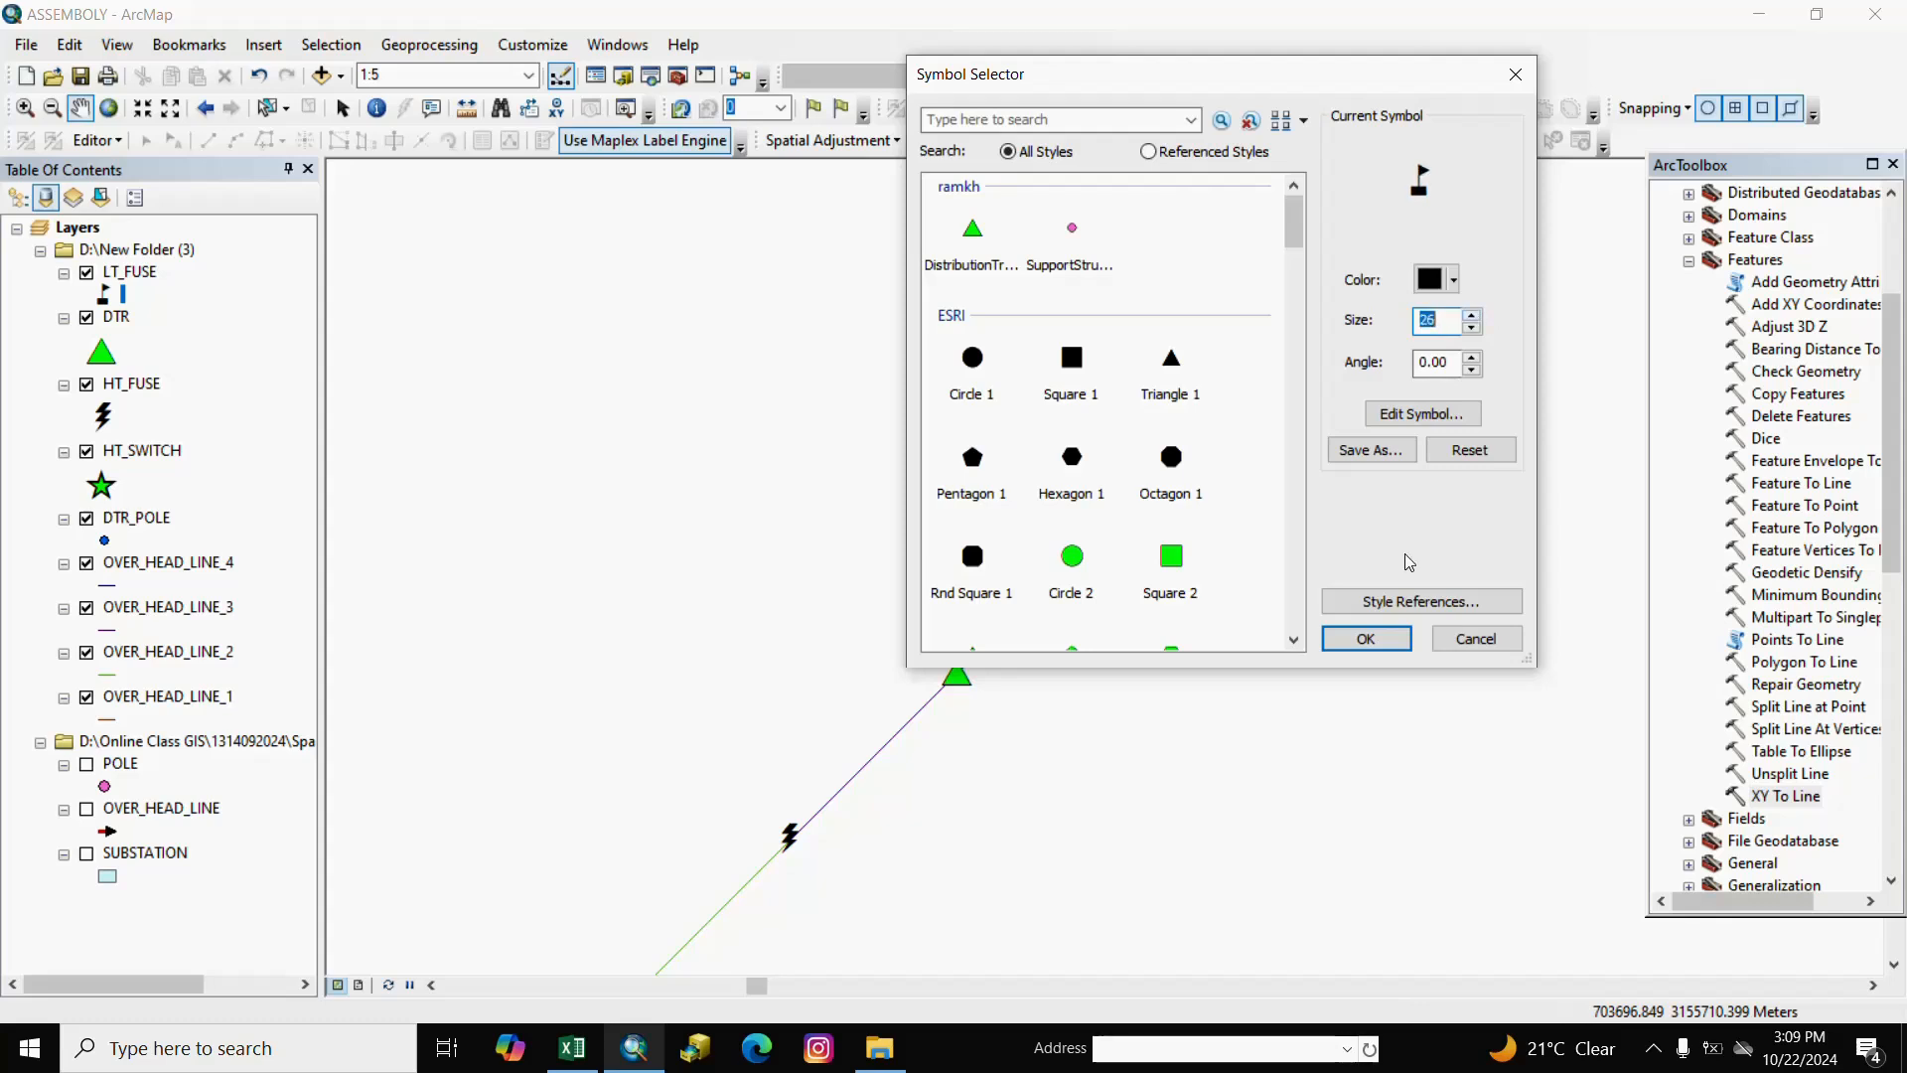
pyautogui.click(1369, 636)
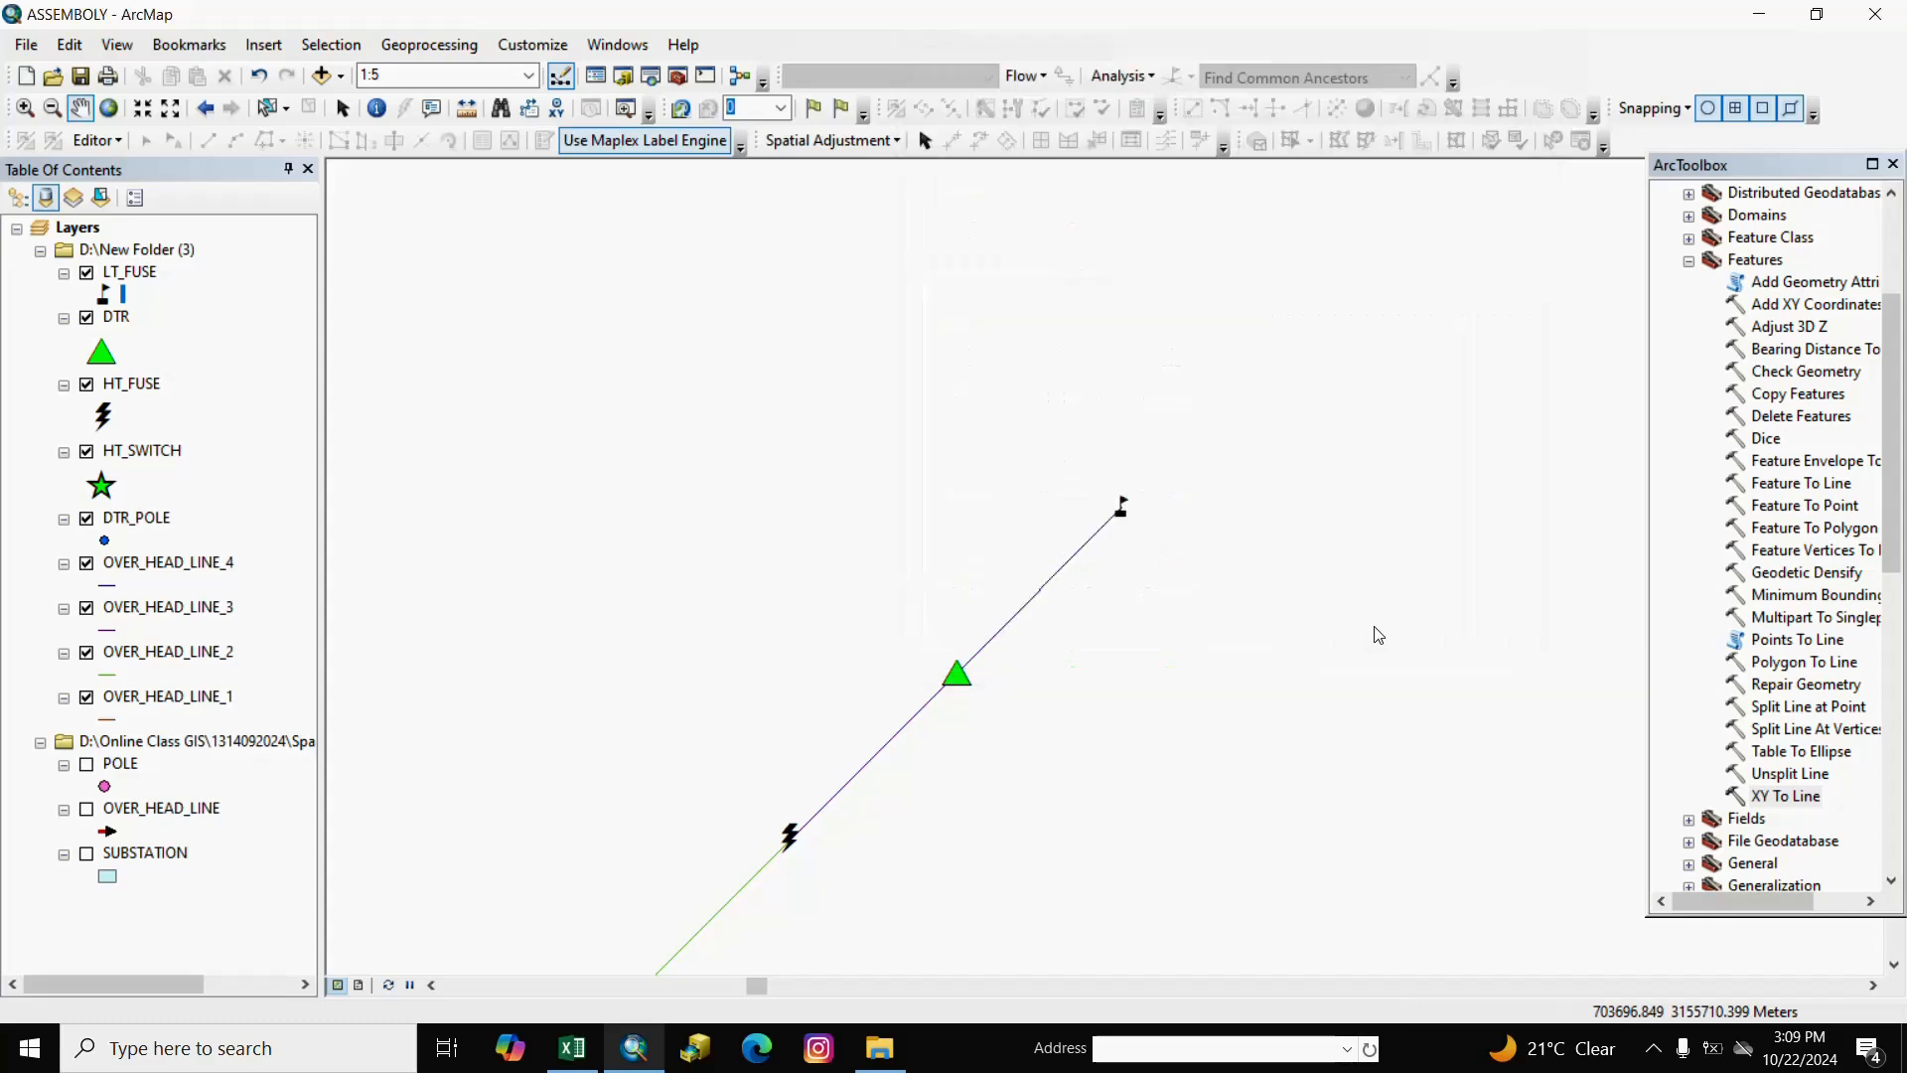
pyautogui.moveTo(1182, 600); pyautogui.dragTo(1022, 665)
pyautogui.rightClick(1023, 665)
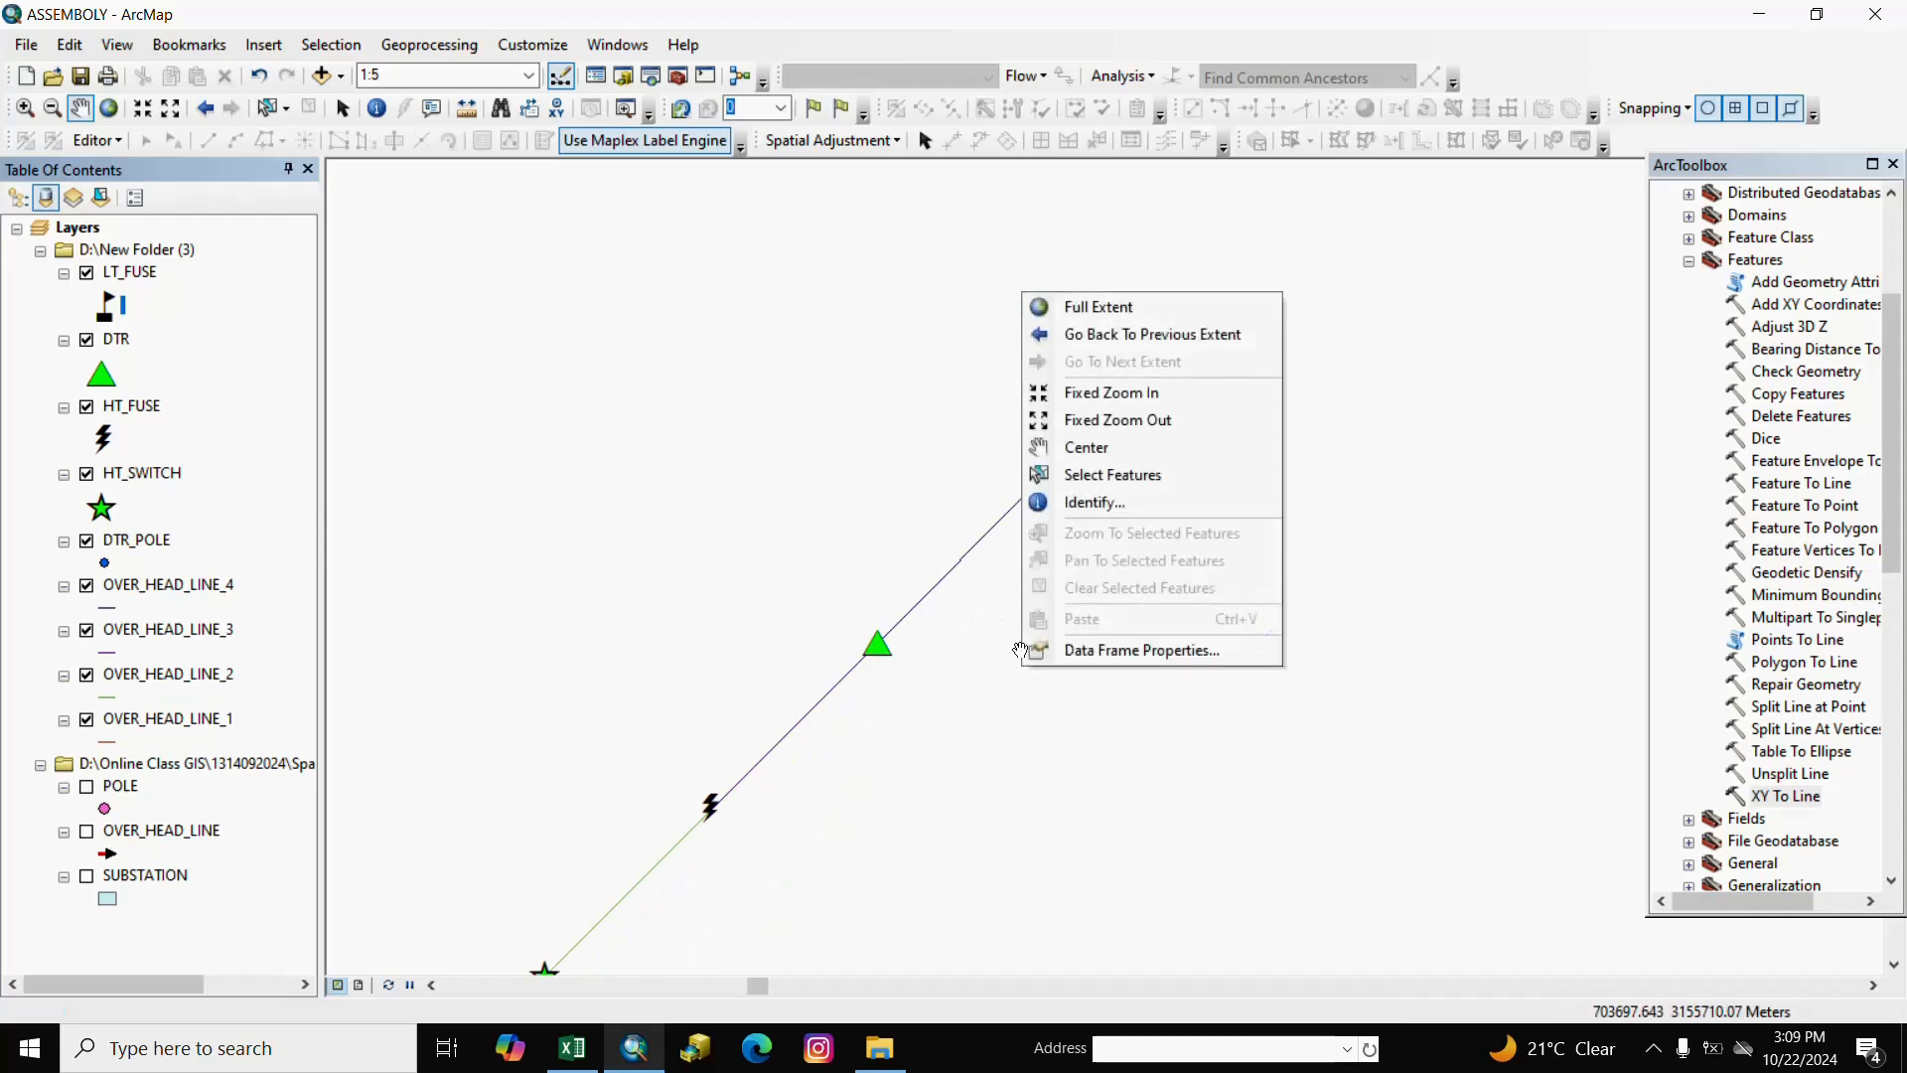
pyautogui.moveTo(758, 787); pyautogui.dragTo(945, 538)
pyautogui.moveTo(1155, 565); pyautogui.dragTo(1022, 763)
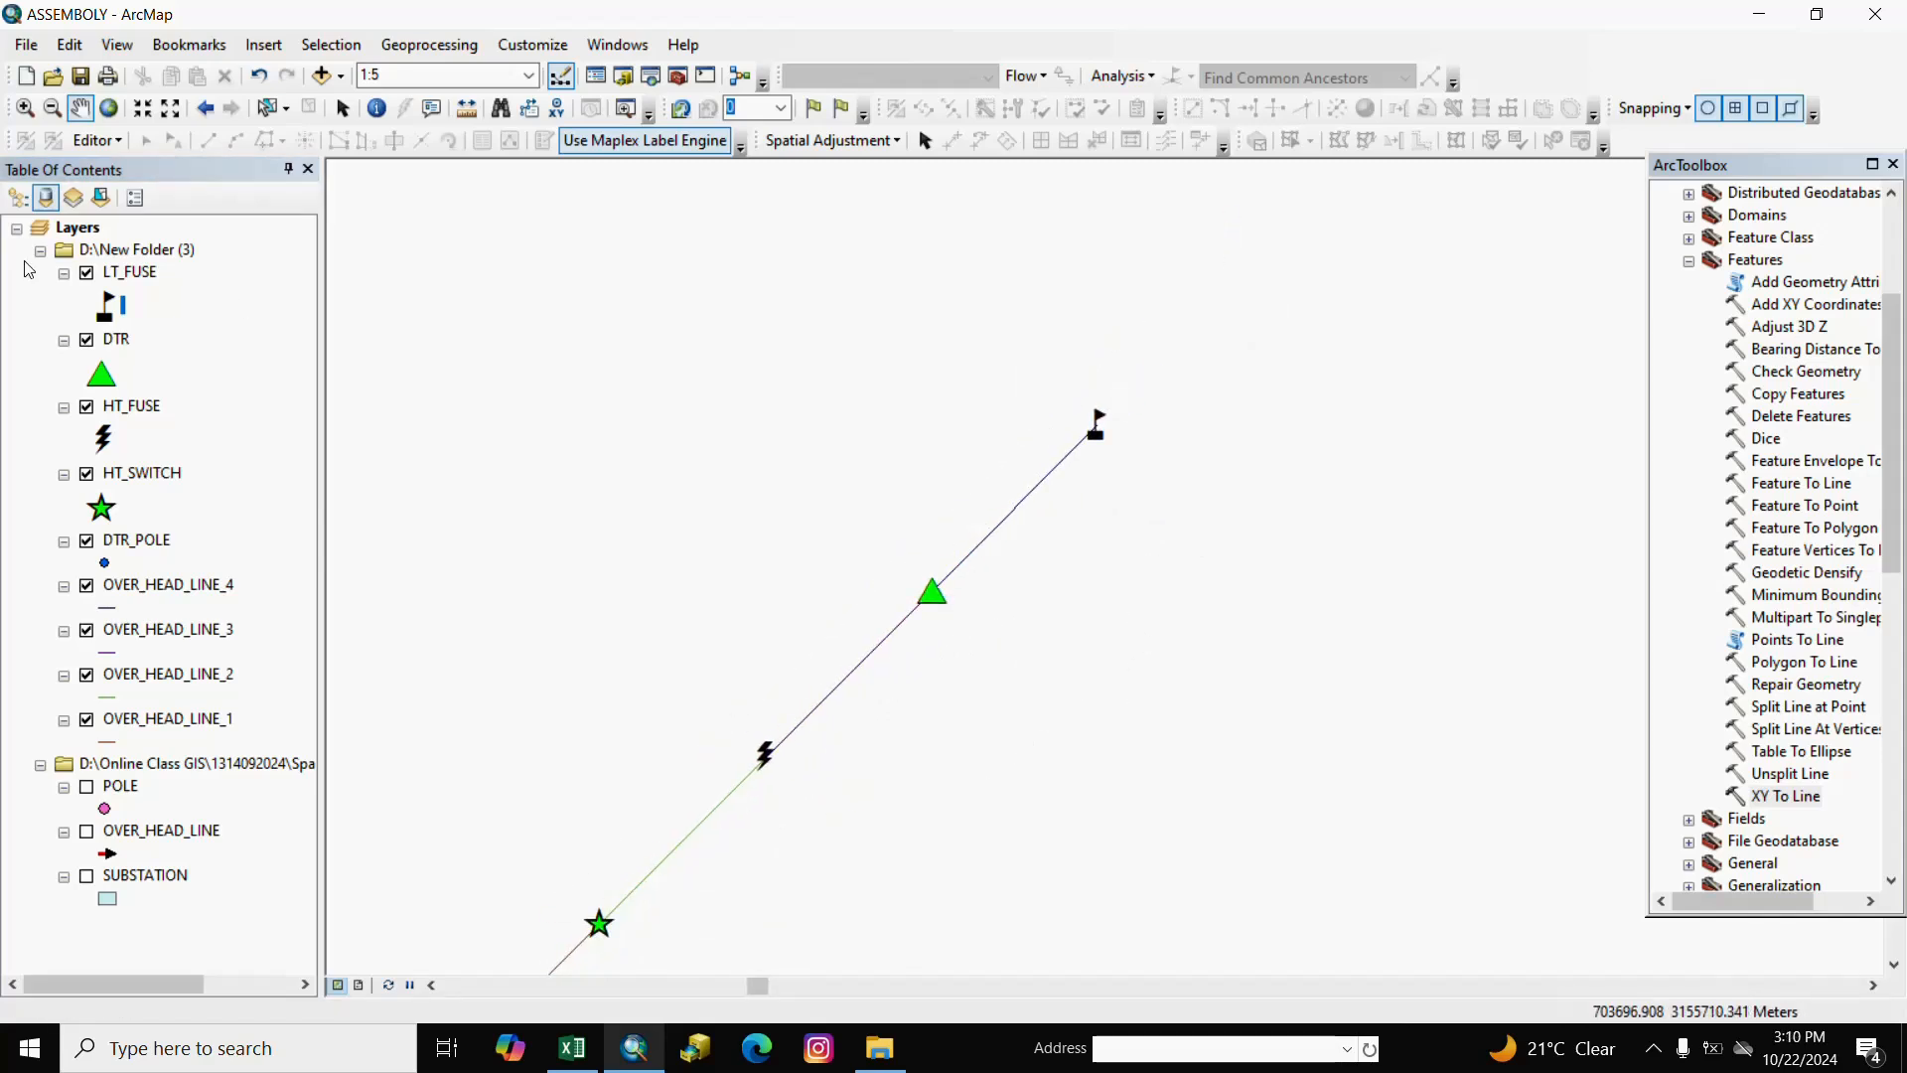
# Export all LT_FUSE features to a new METER shapefile and add it to the map.
pyautogui.rightClick(139, 279)
pyautogui.moveTo(337, 709)
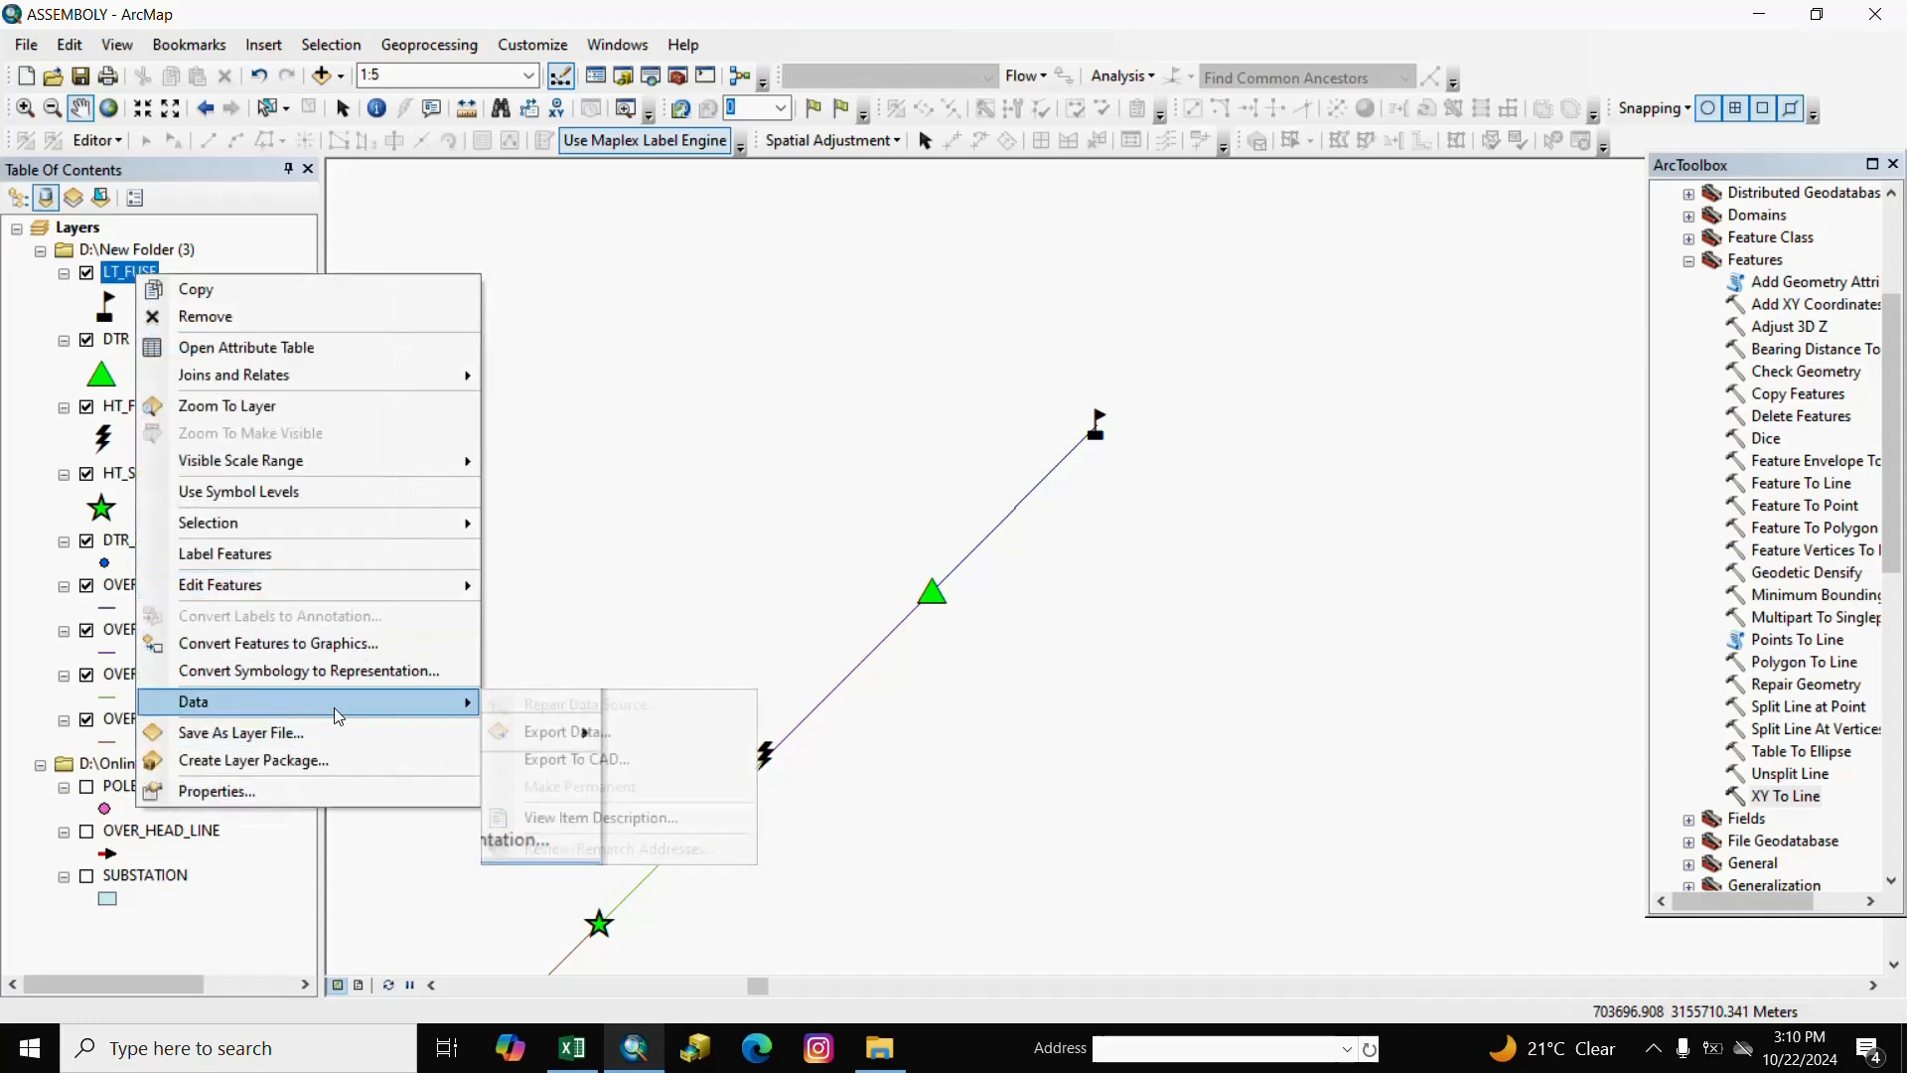
pyautogui.click(549, 736)
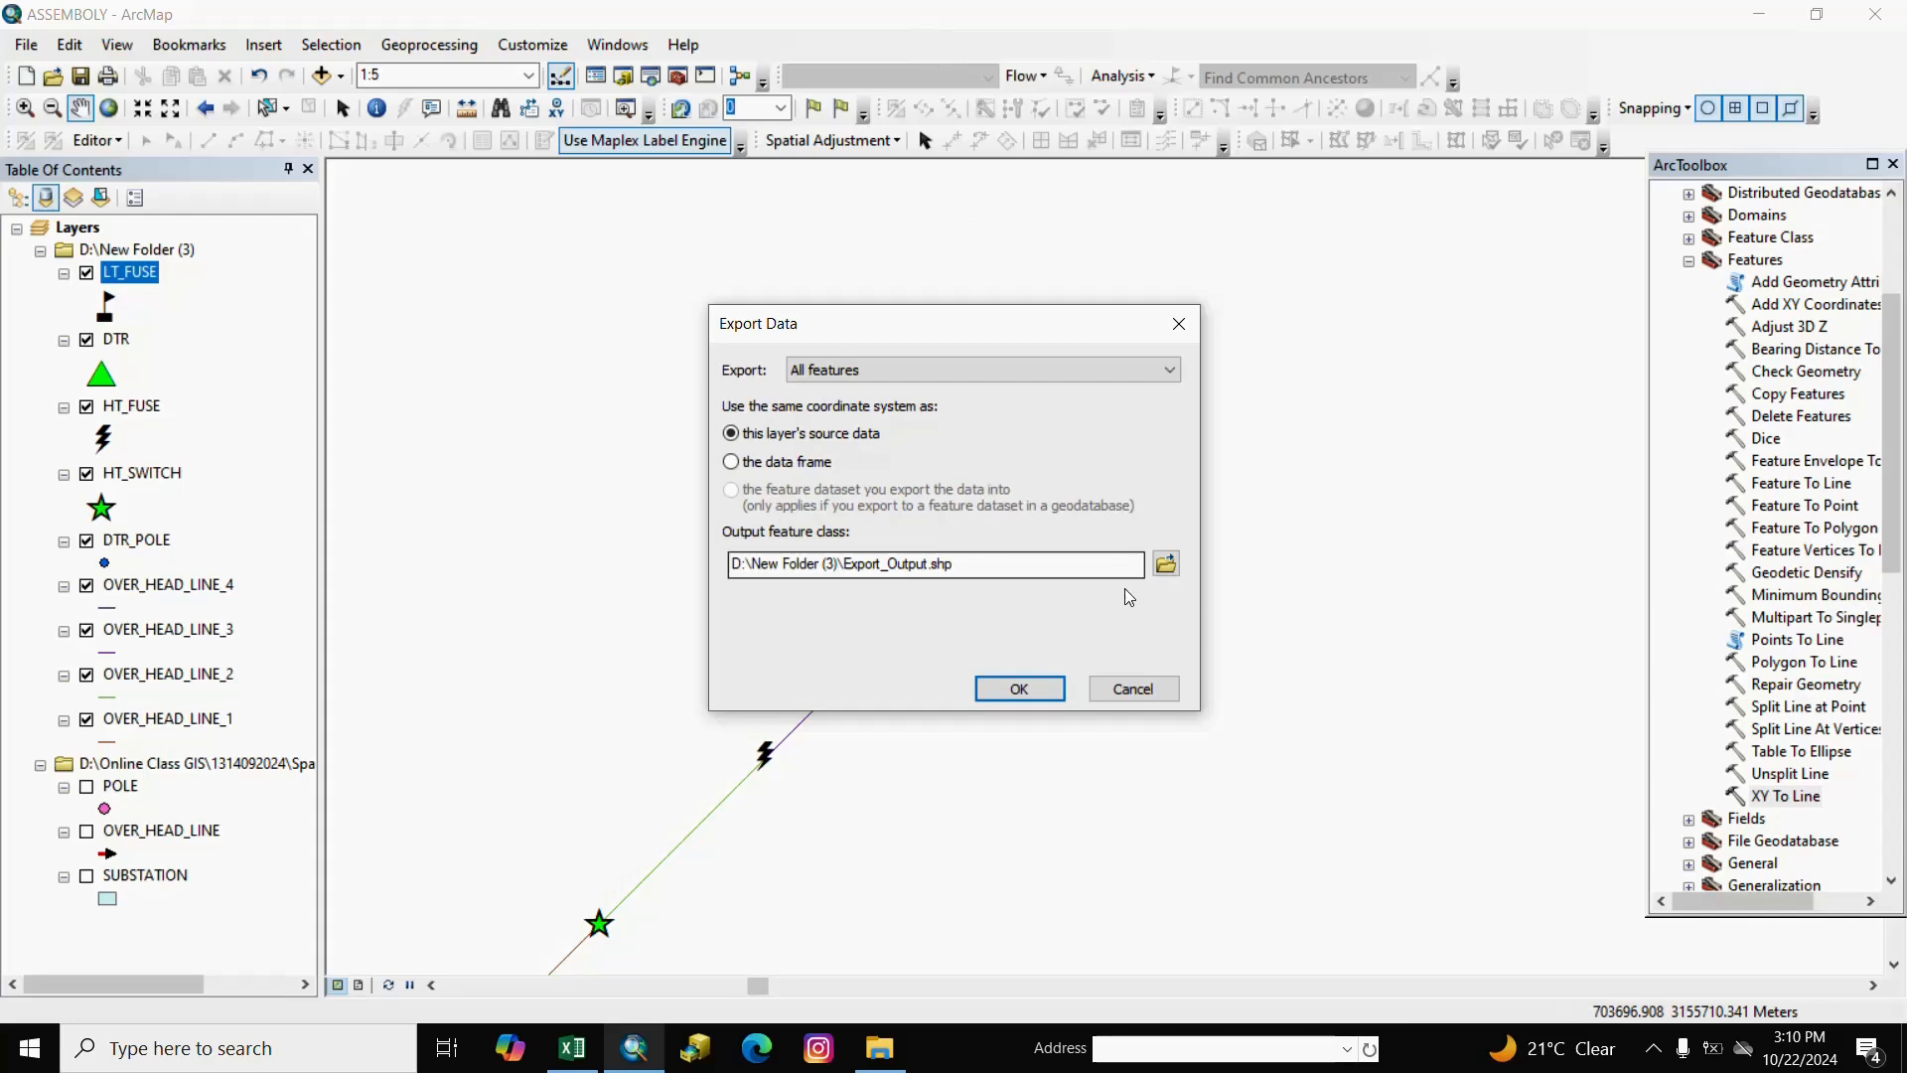
pyautogui.click(1166, 563)
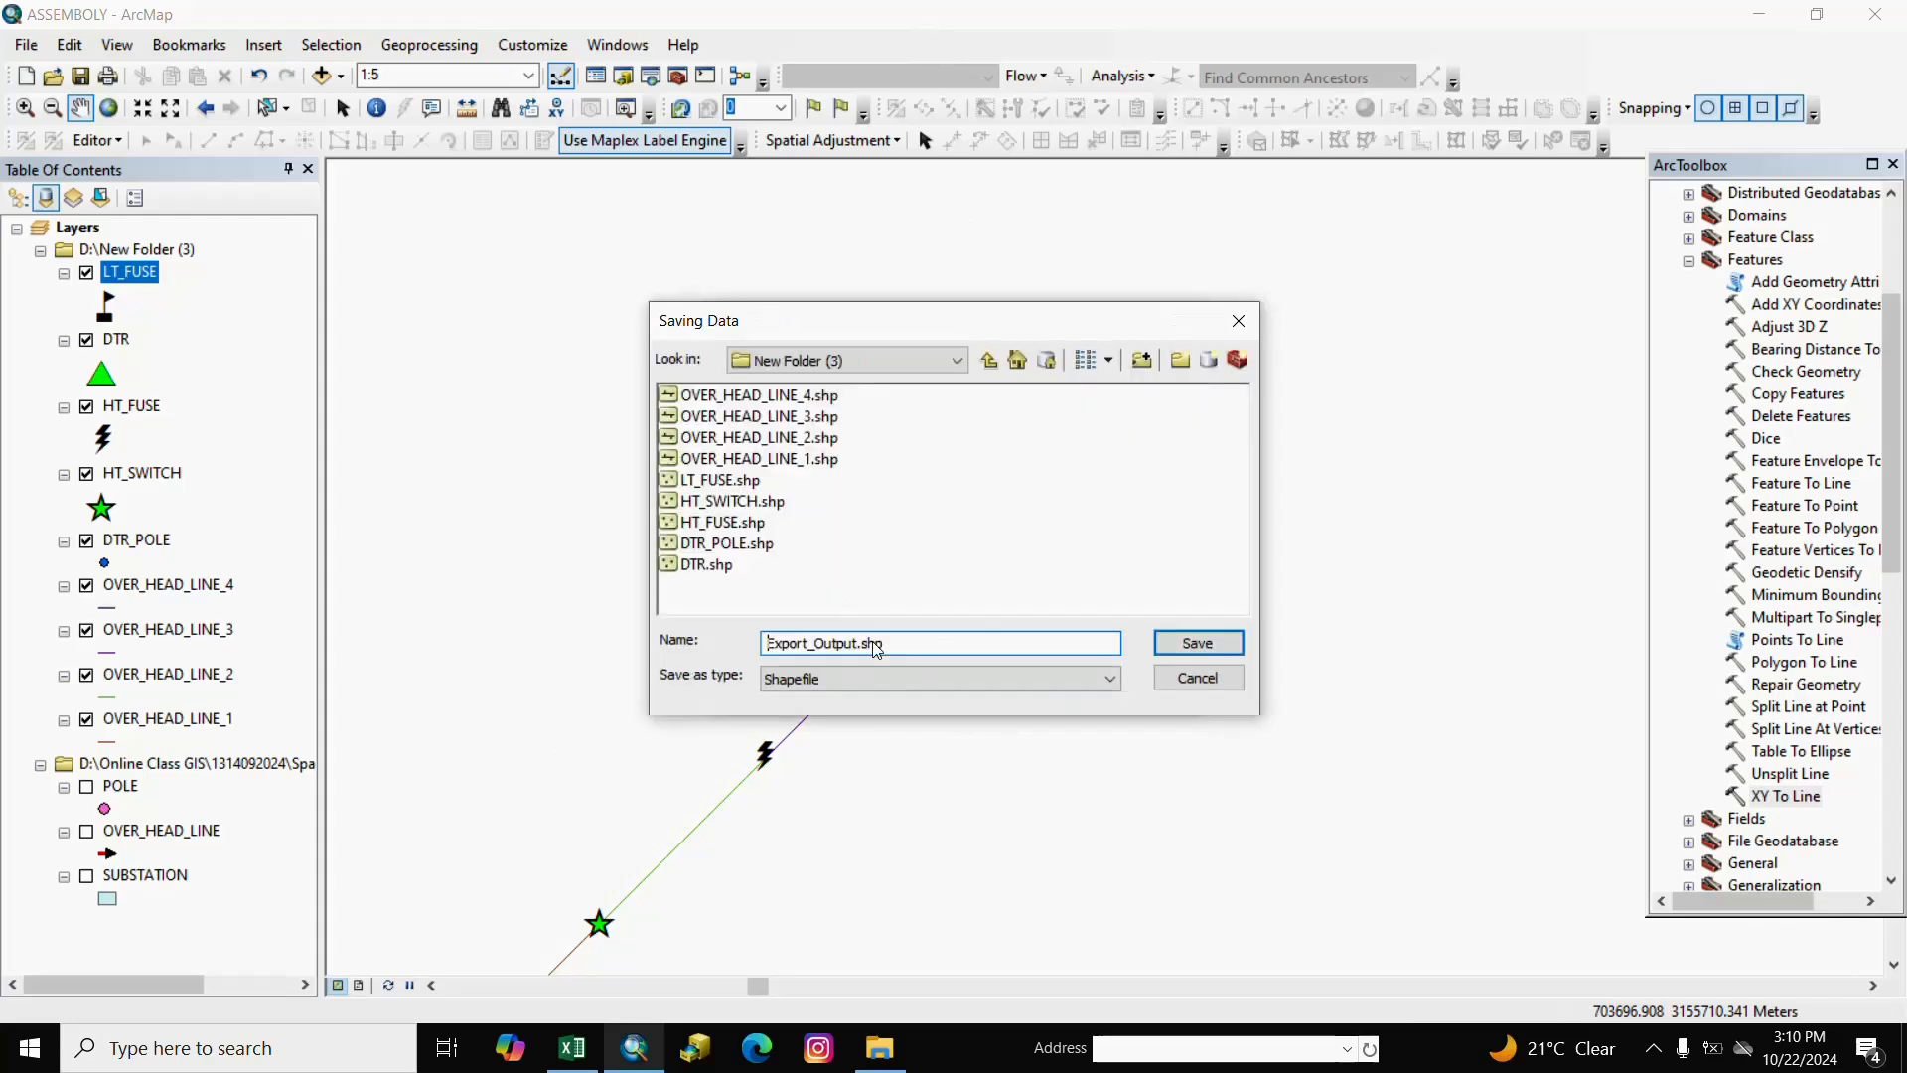
pyautogui.moveTo(919, 650); pyautogui.dragTo(714, 598)
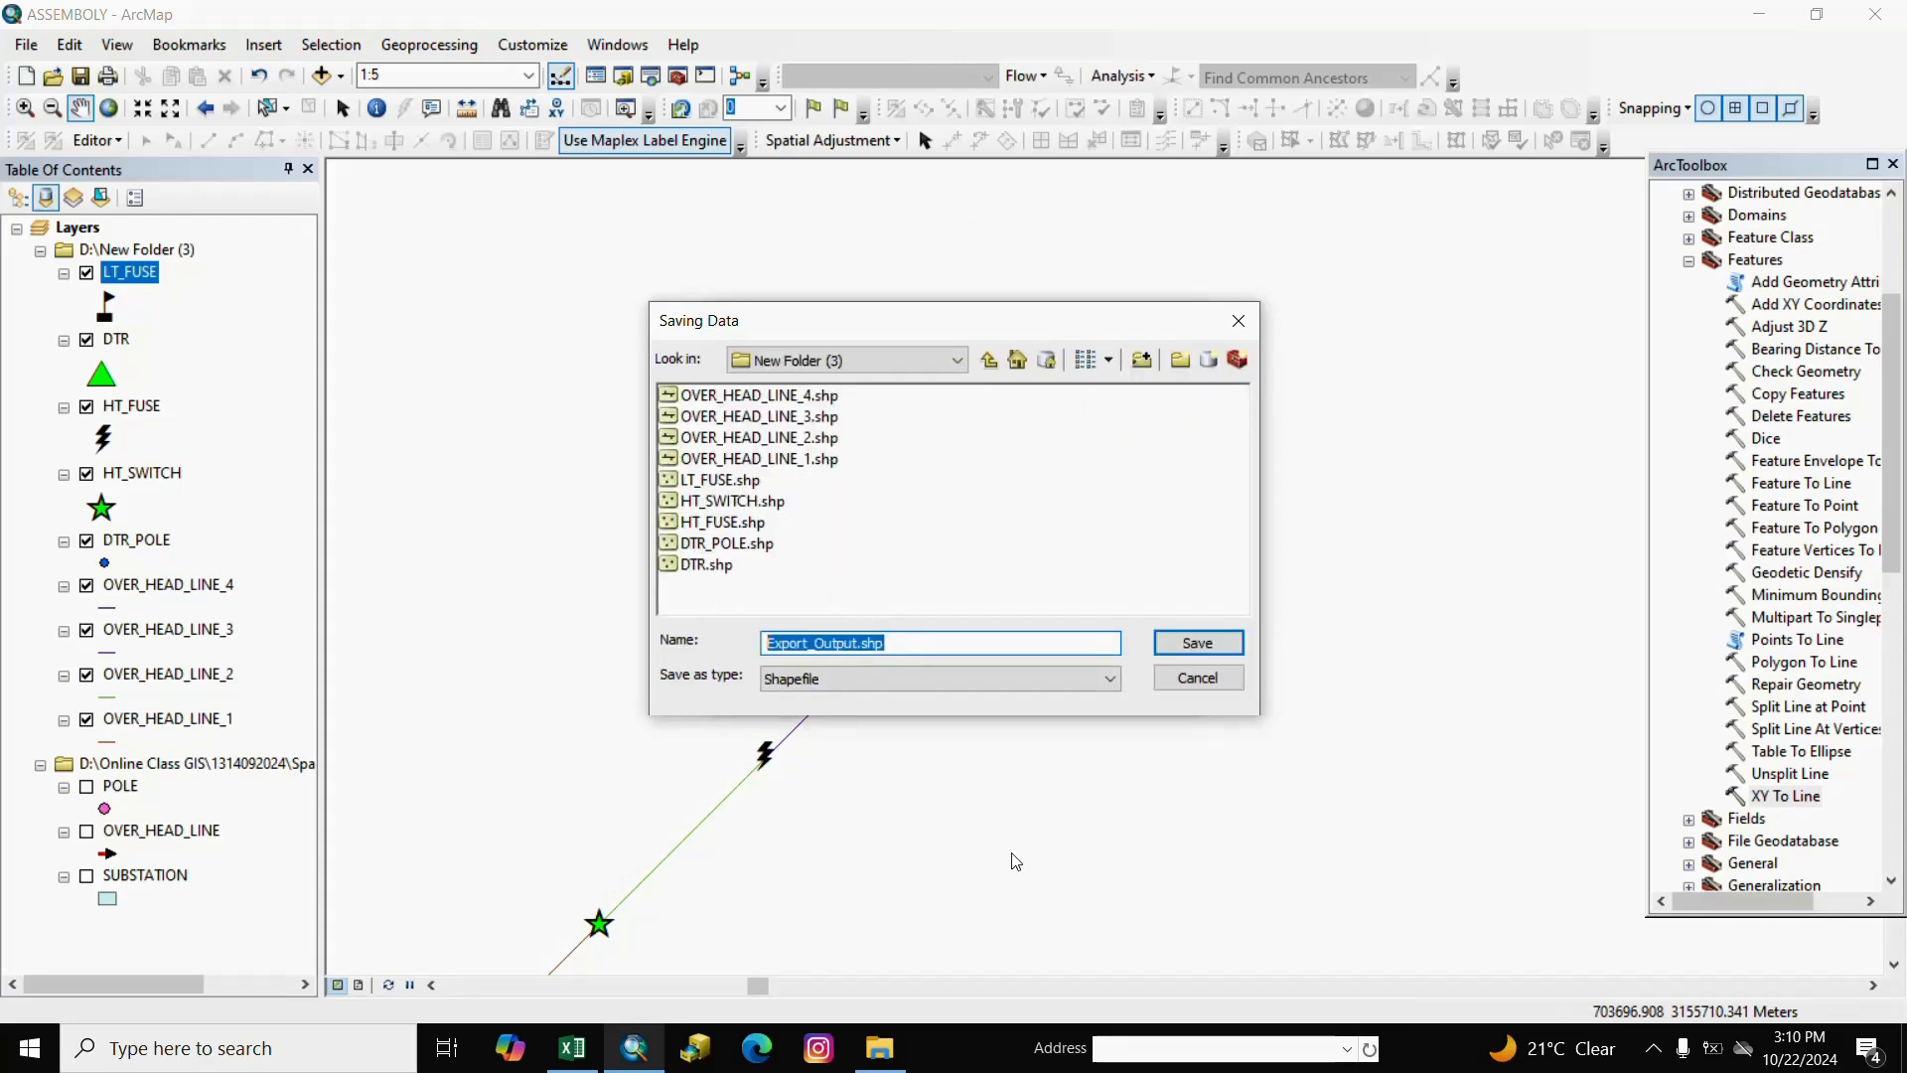
pyautogui.write('METER')
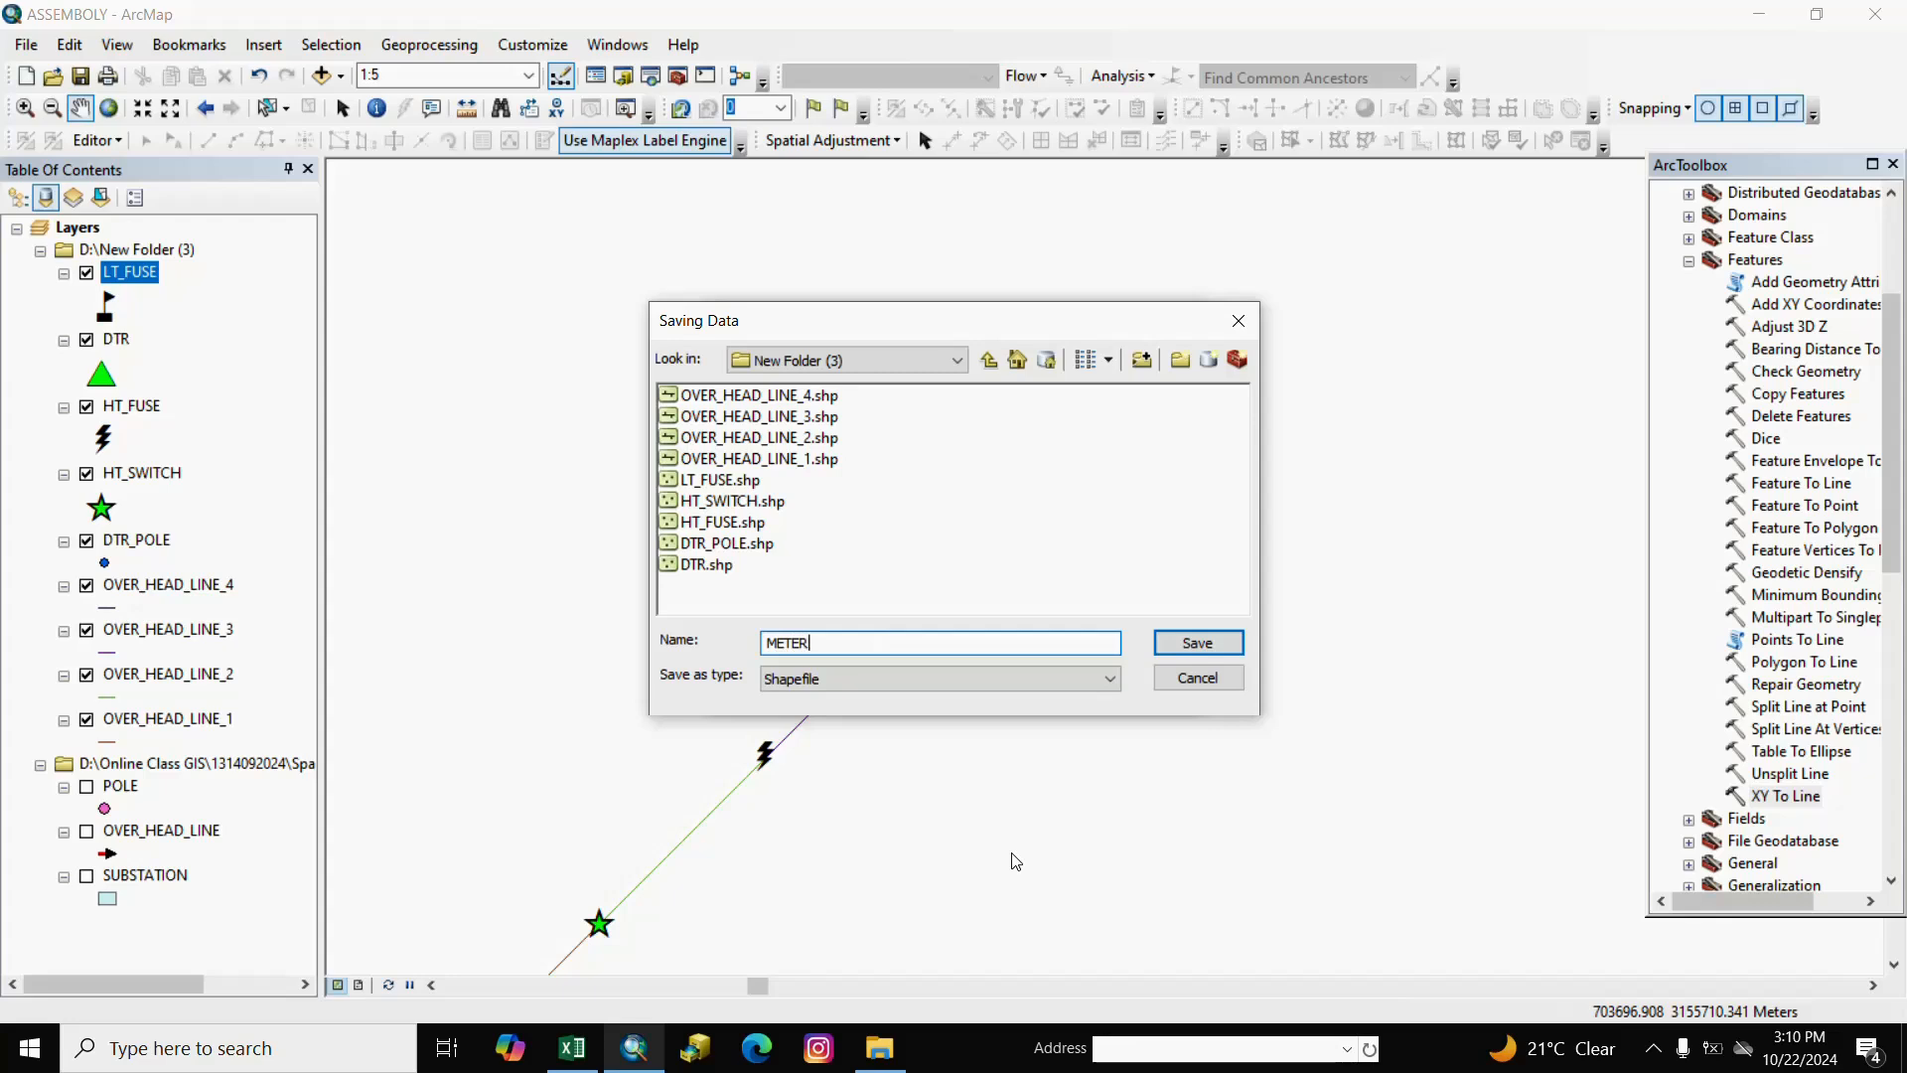
pyautogui.click(1197, 643)
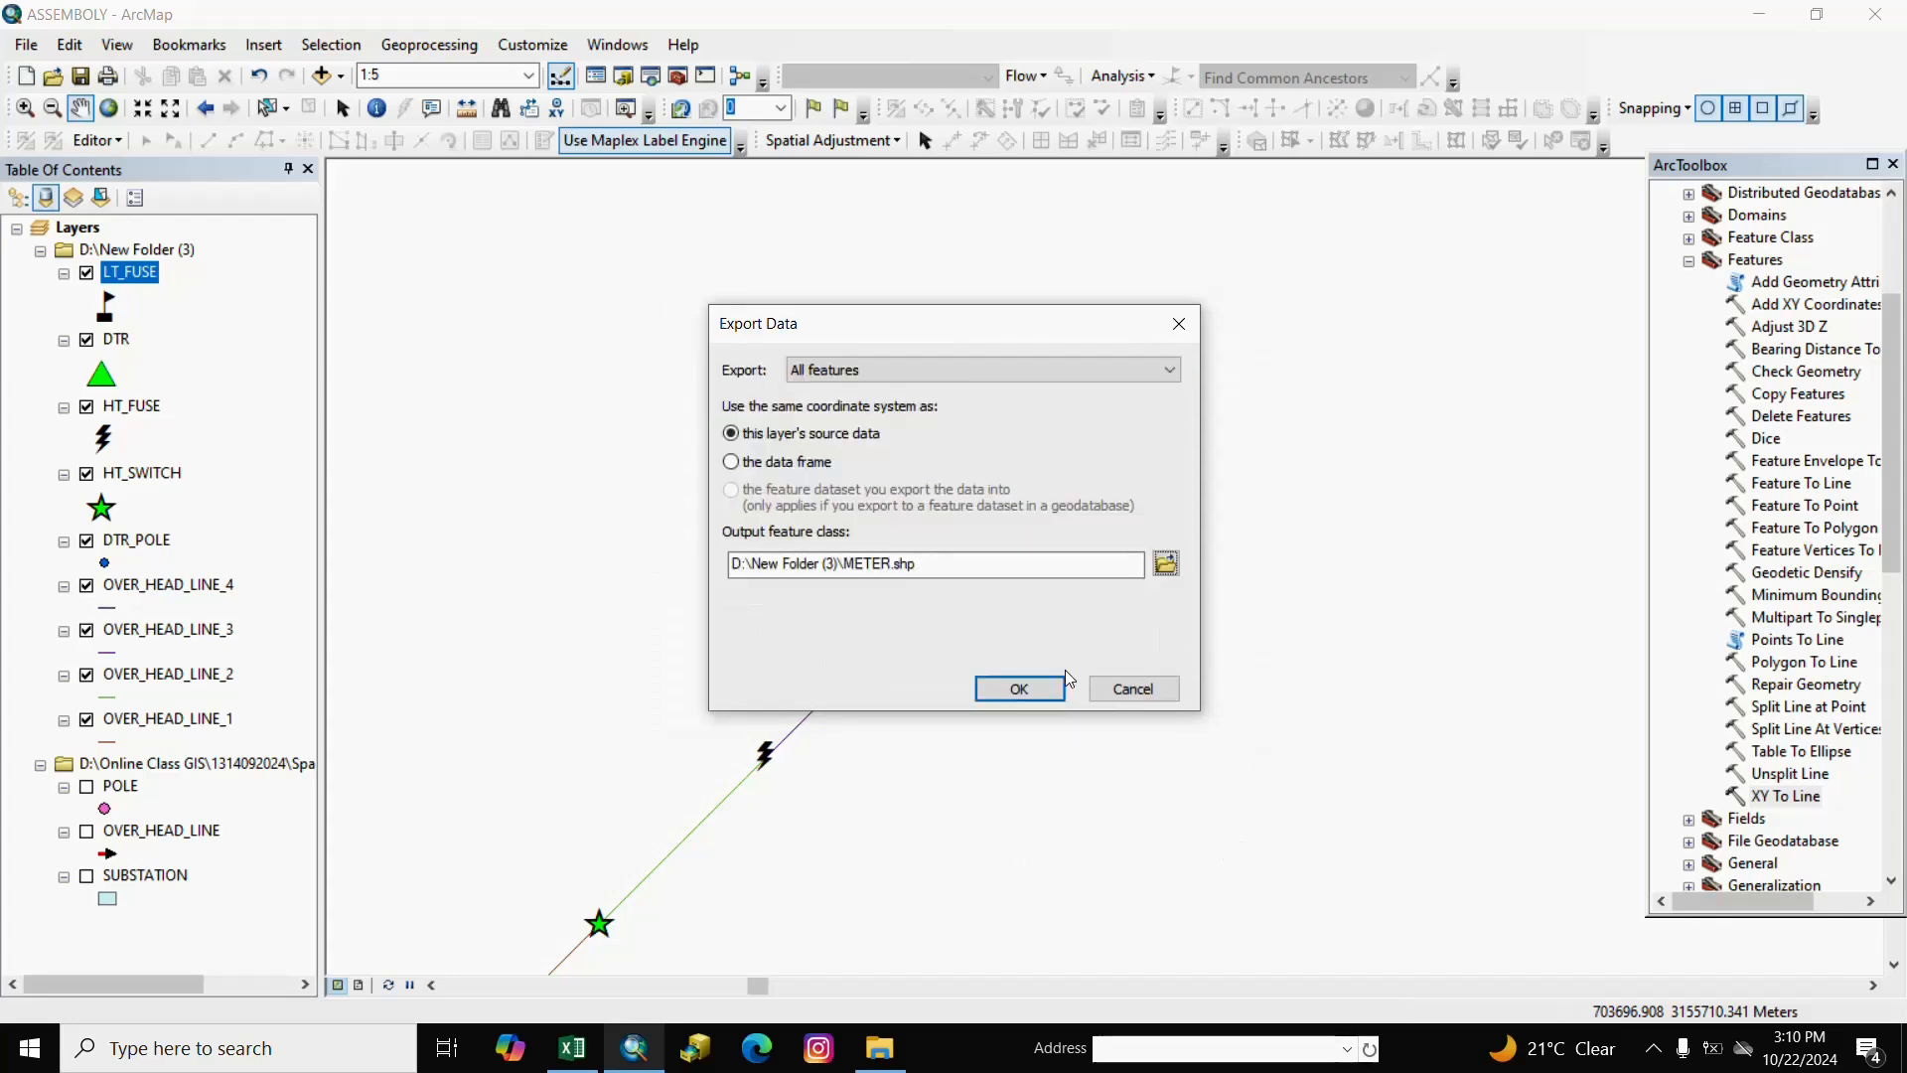
pyautogui.click(1028, 686)
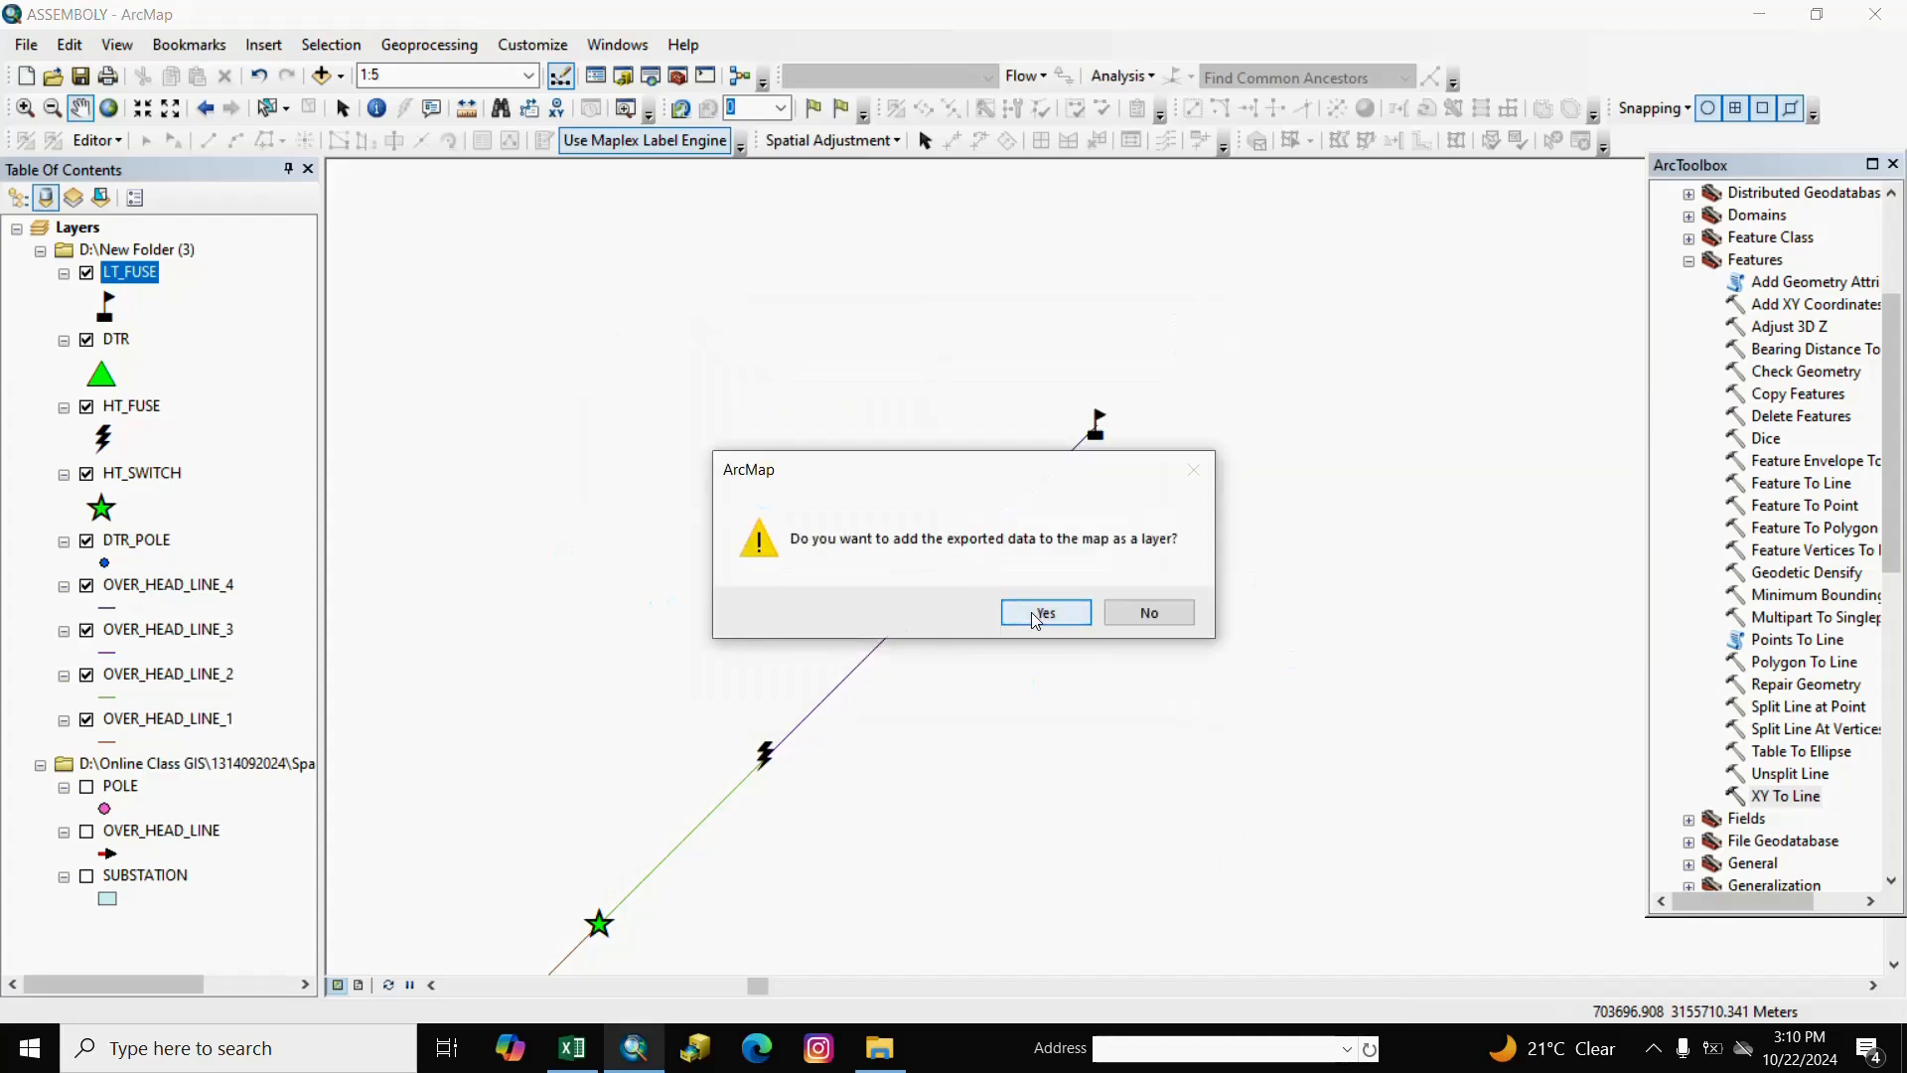
pyautogui.click(1040, 609)
pyautogui.click(225, 368)
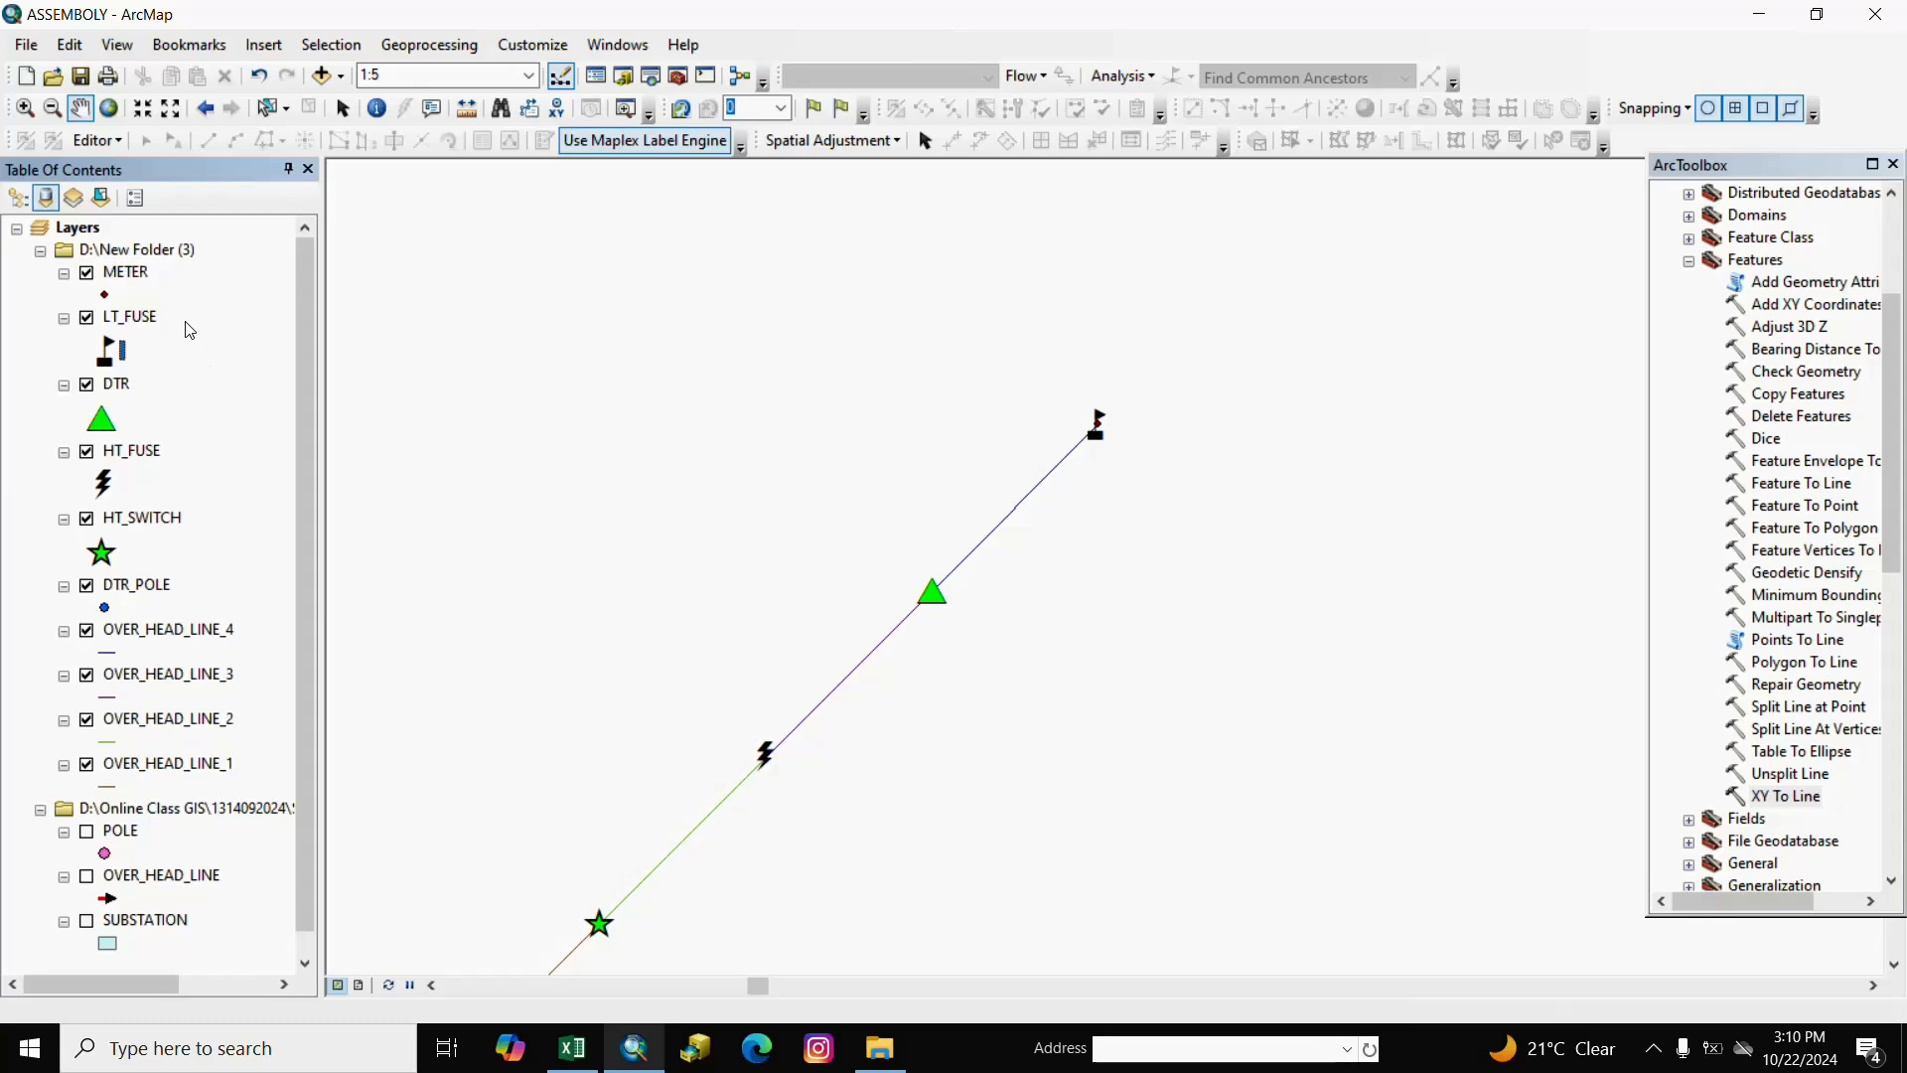
# Delete the POINT_X and POINT_Y fields from the METER attribute table.
pyautogui.rightClick(130, 273)
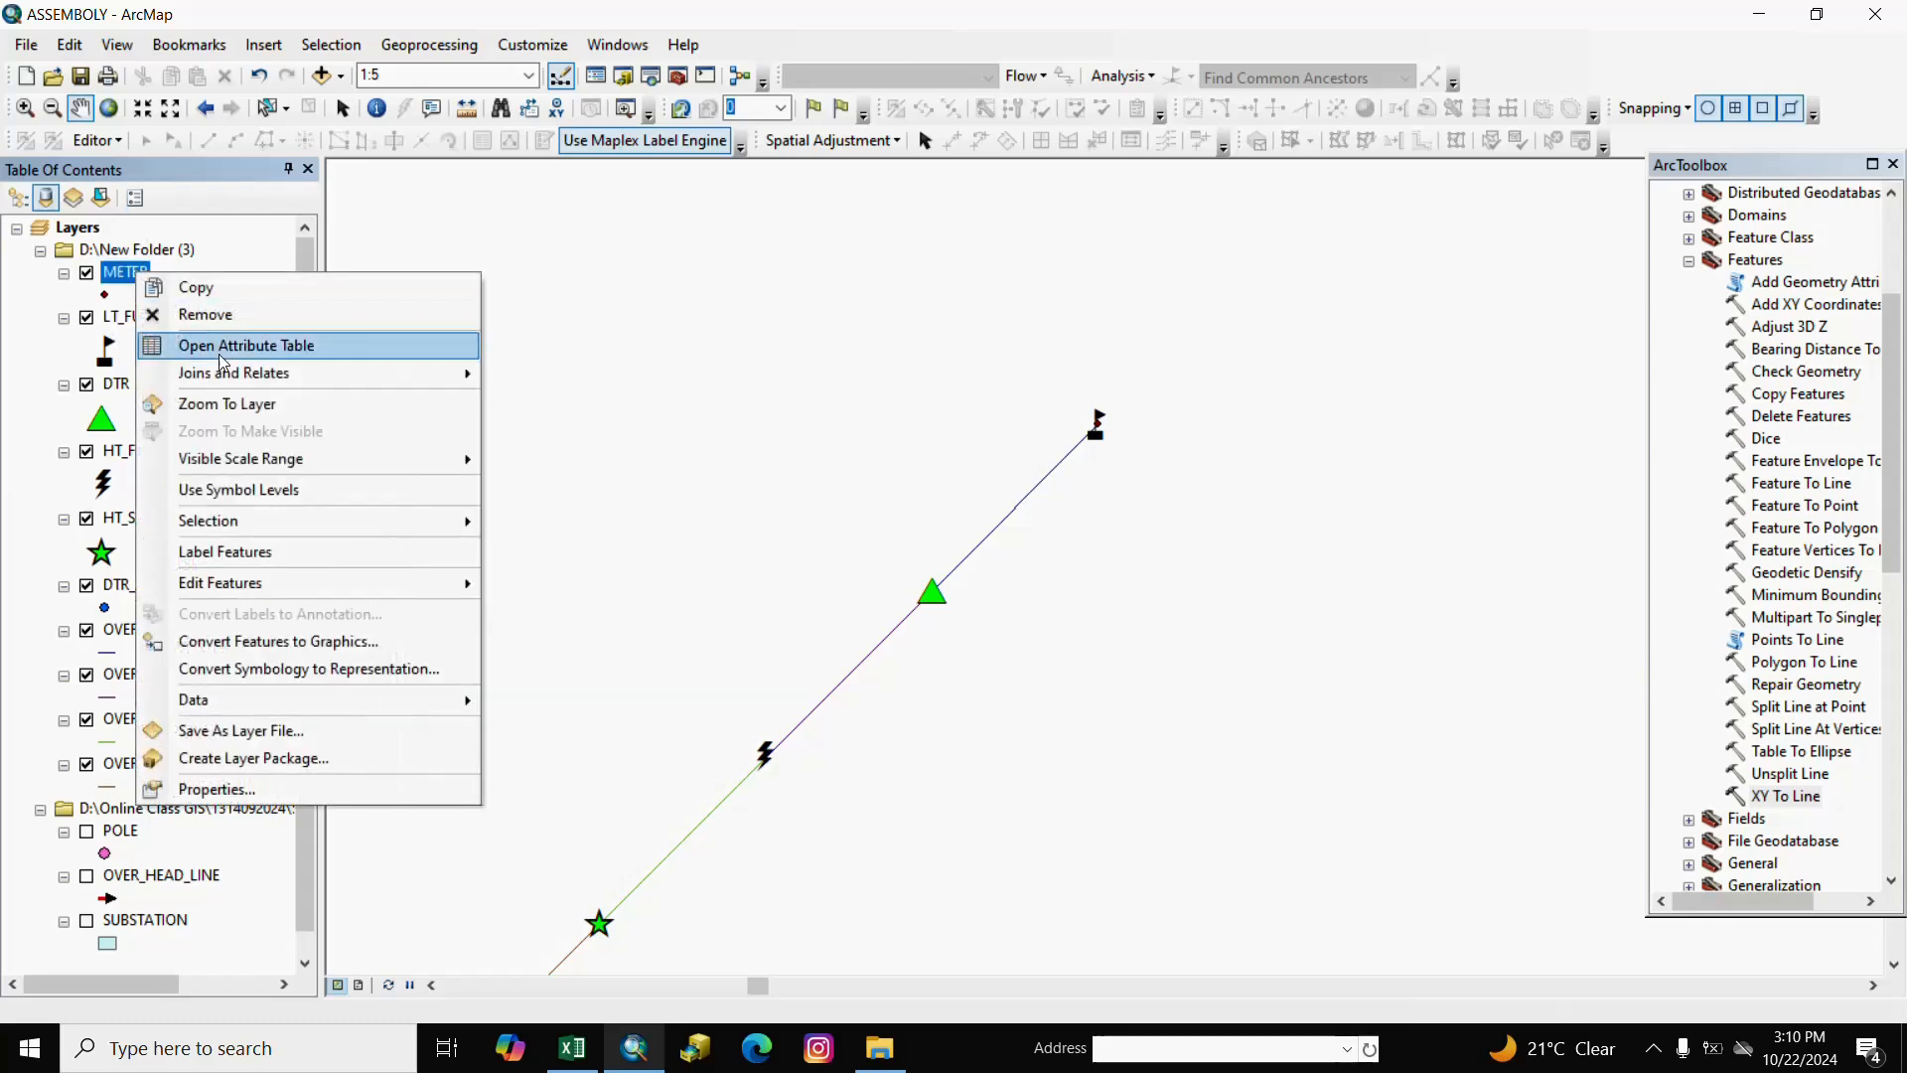
pyautogui.click(204, 345)
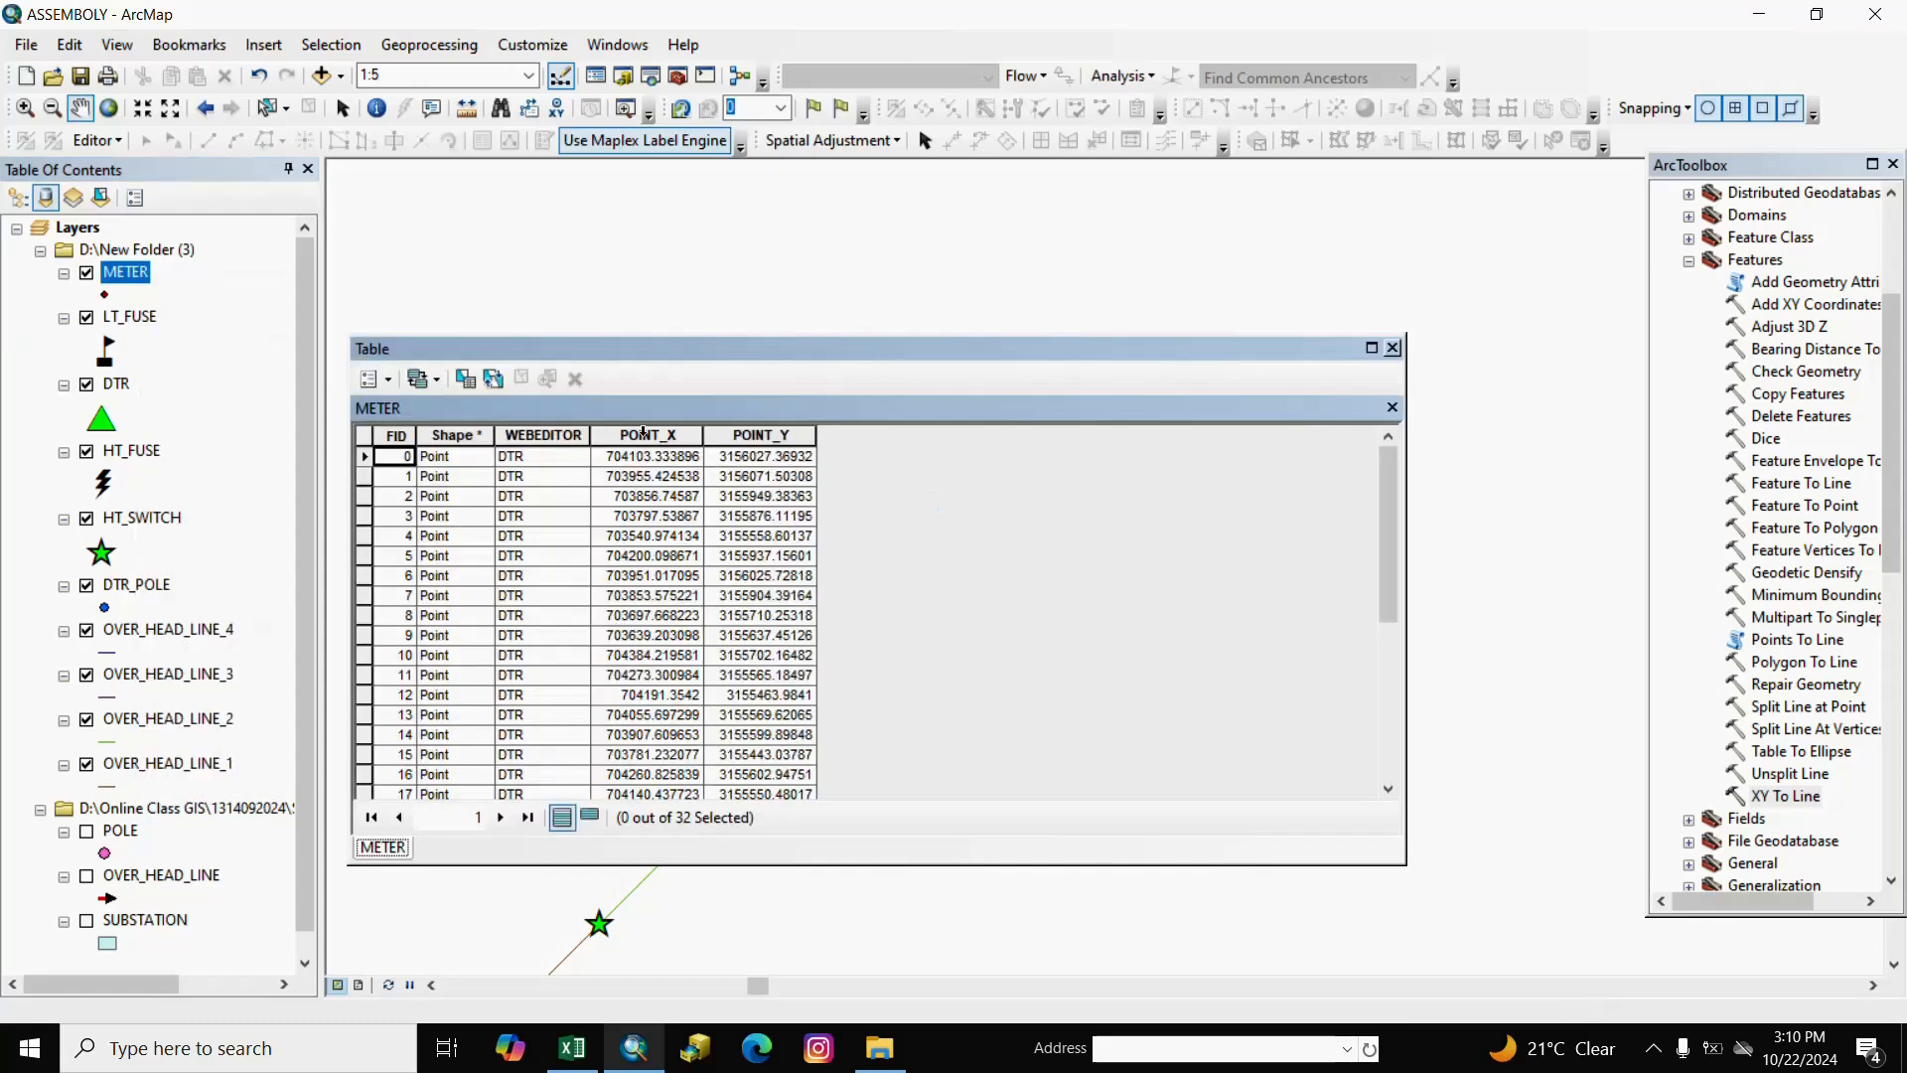
pyautogui.click(644, 434)
pyautogui.rightClick(646, 434)
pyautogui.click(725, 708)
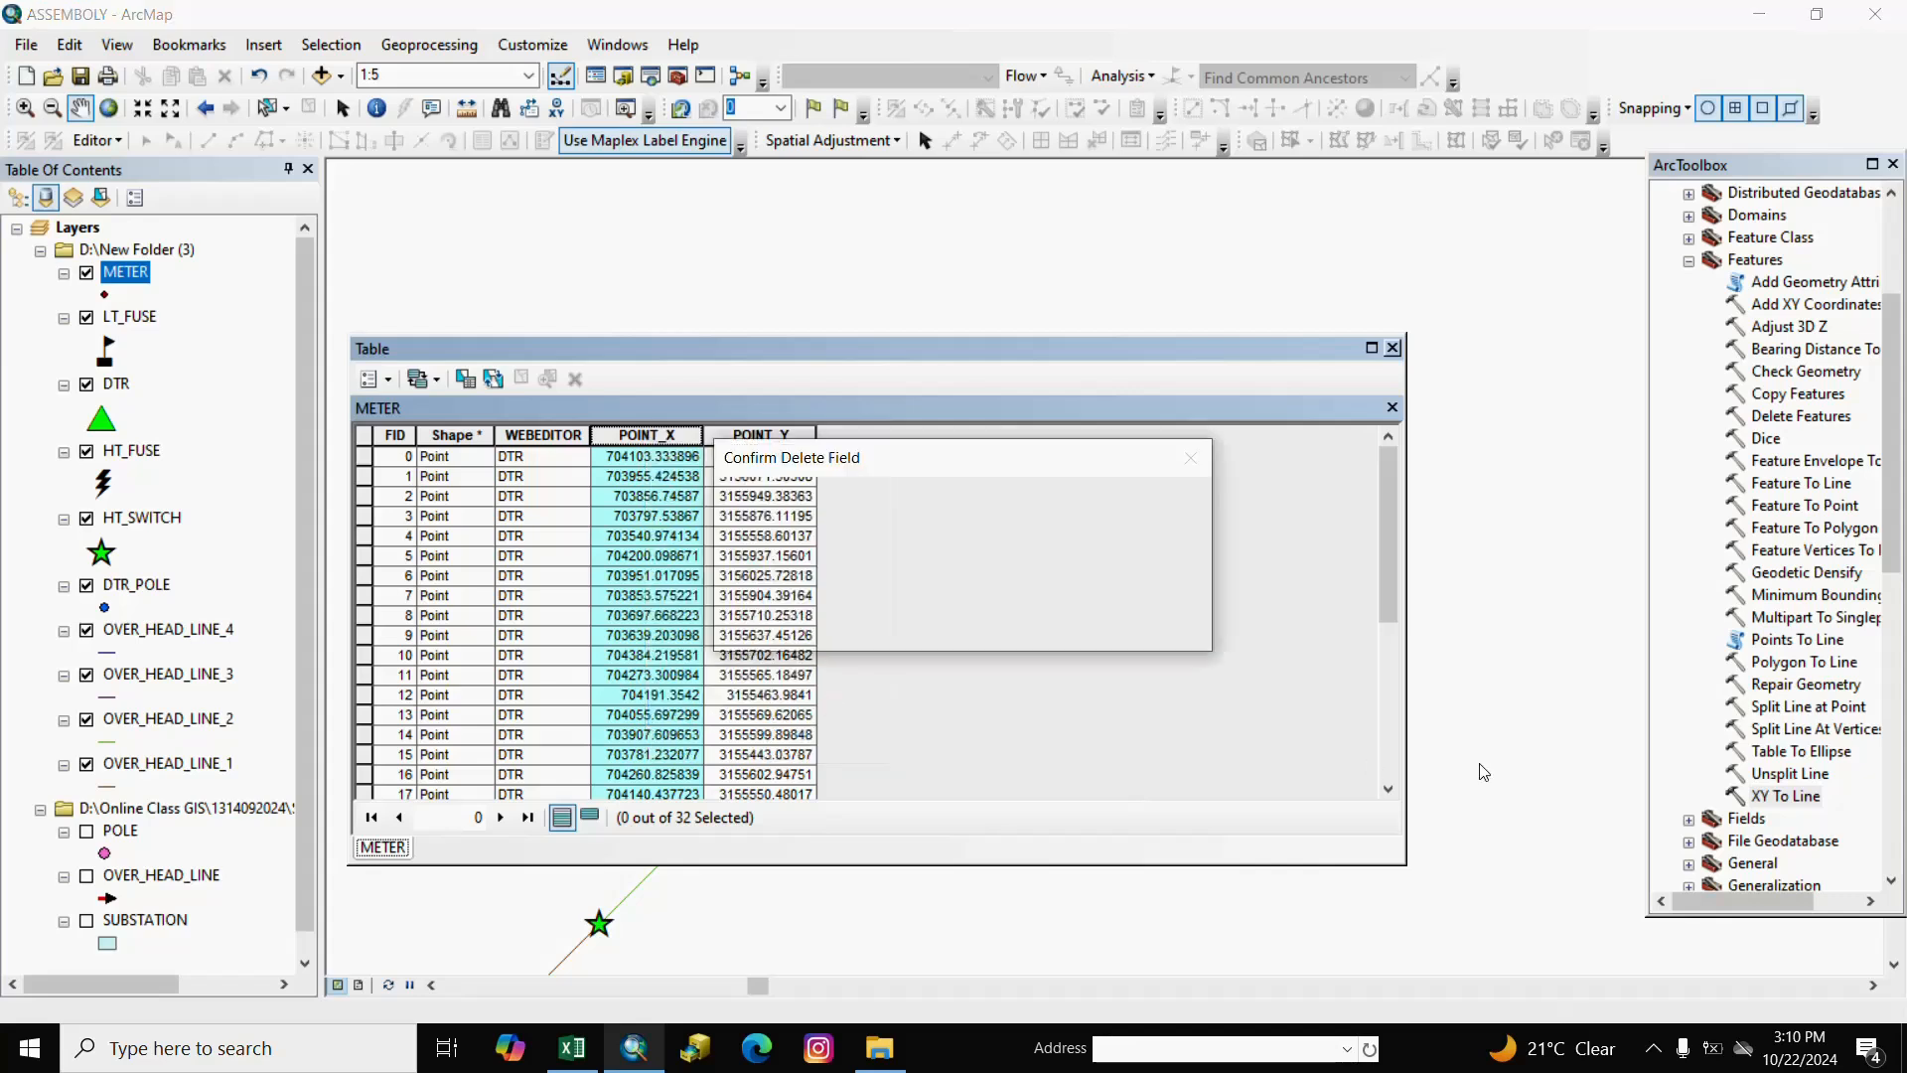
pyautogui.click(1043, 626)
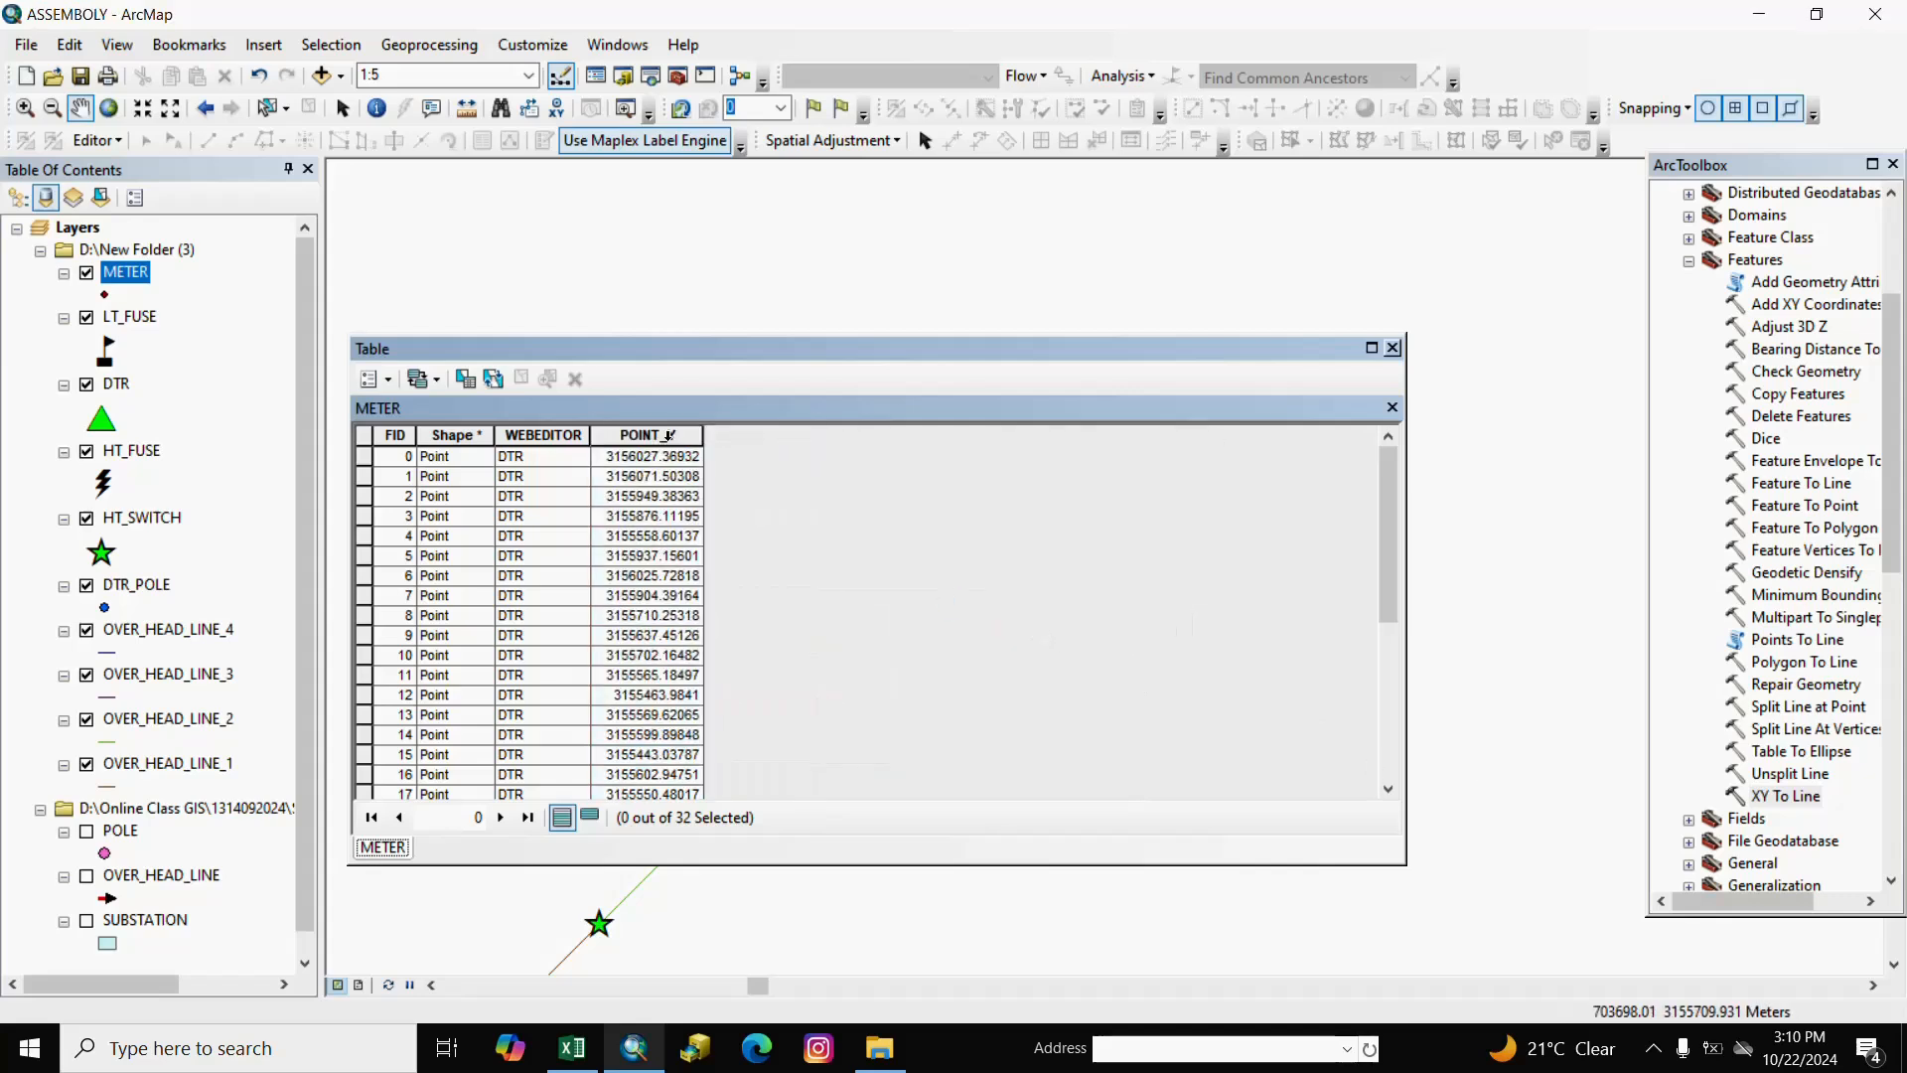
pyautogui.click(668, 434)
pyautogui.rightClick(668, 435)
pyautogui.click(775, 723)
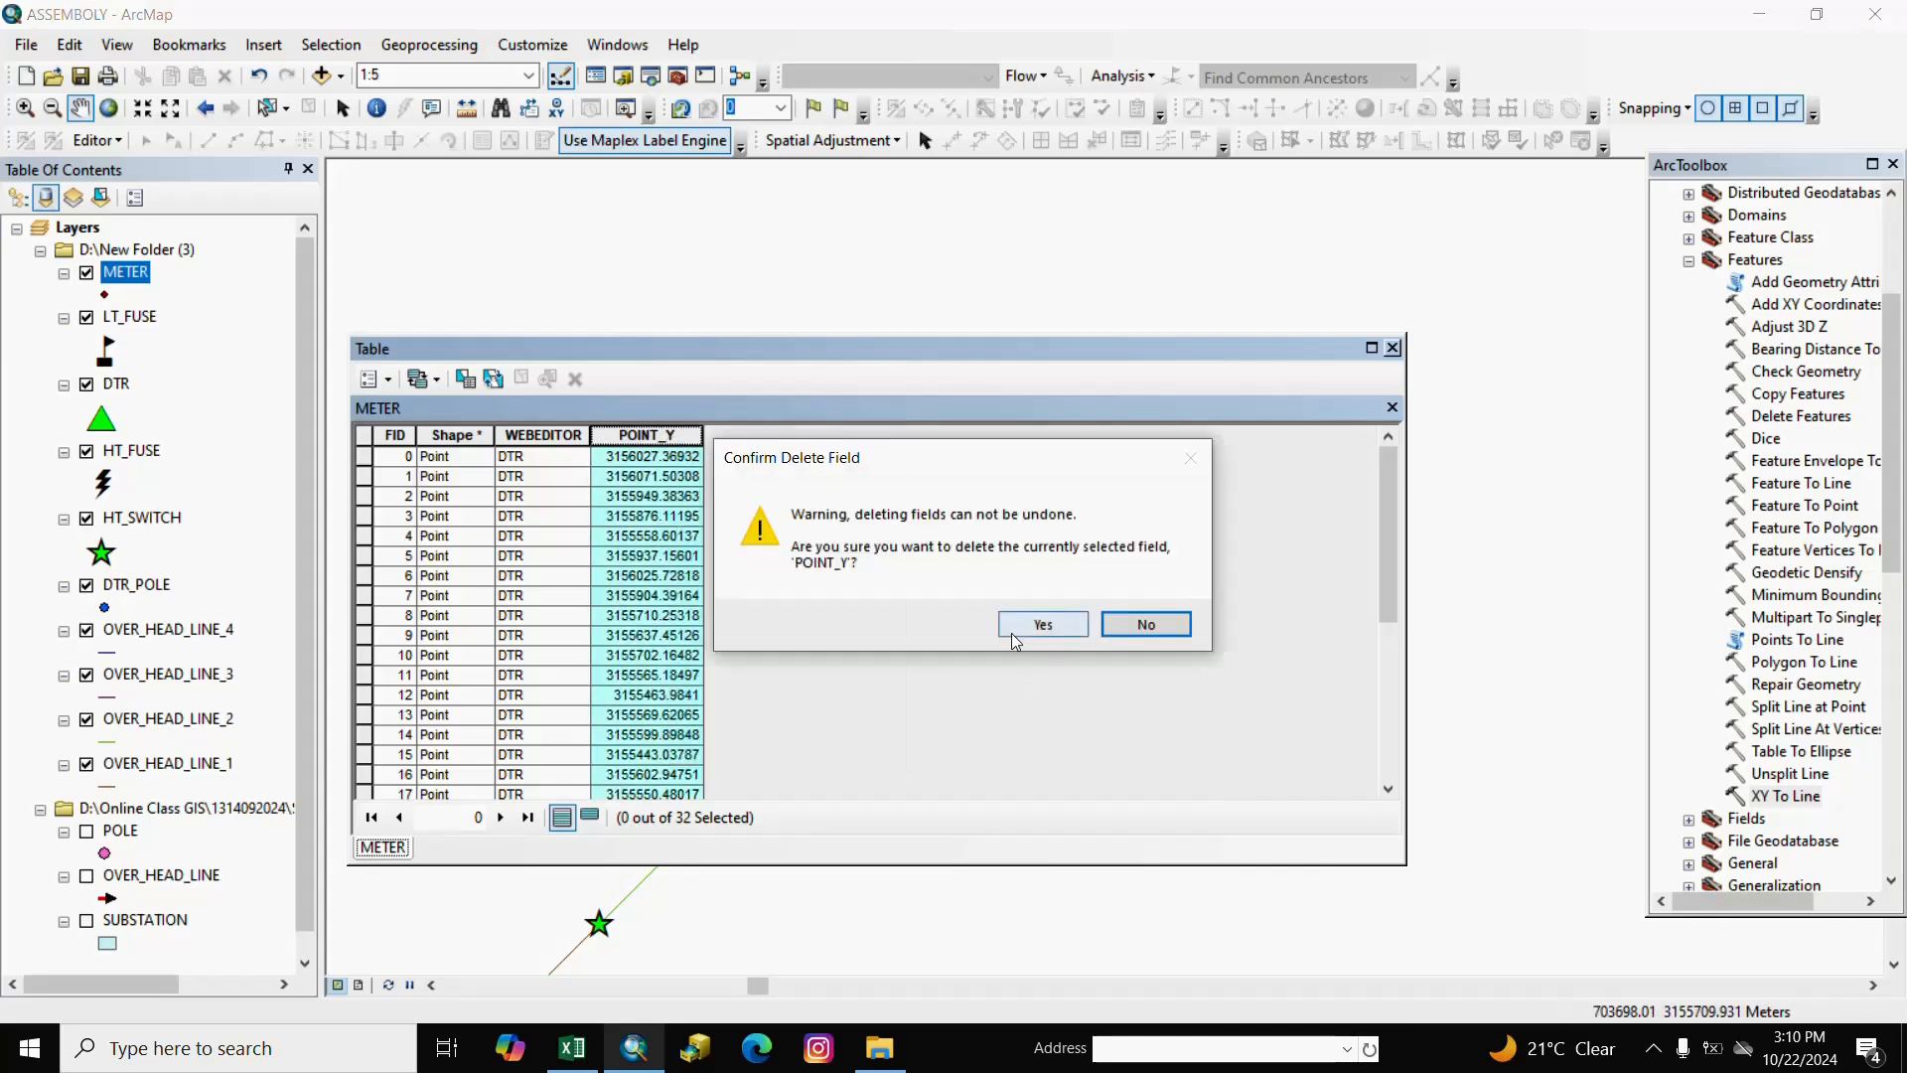
pyautogui.click(1015, 636)
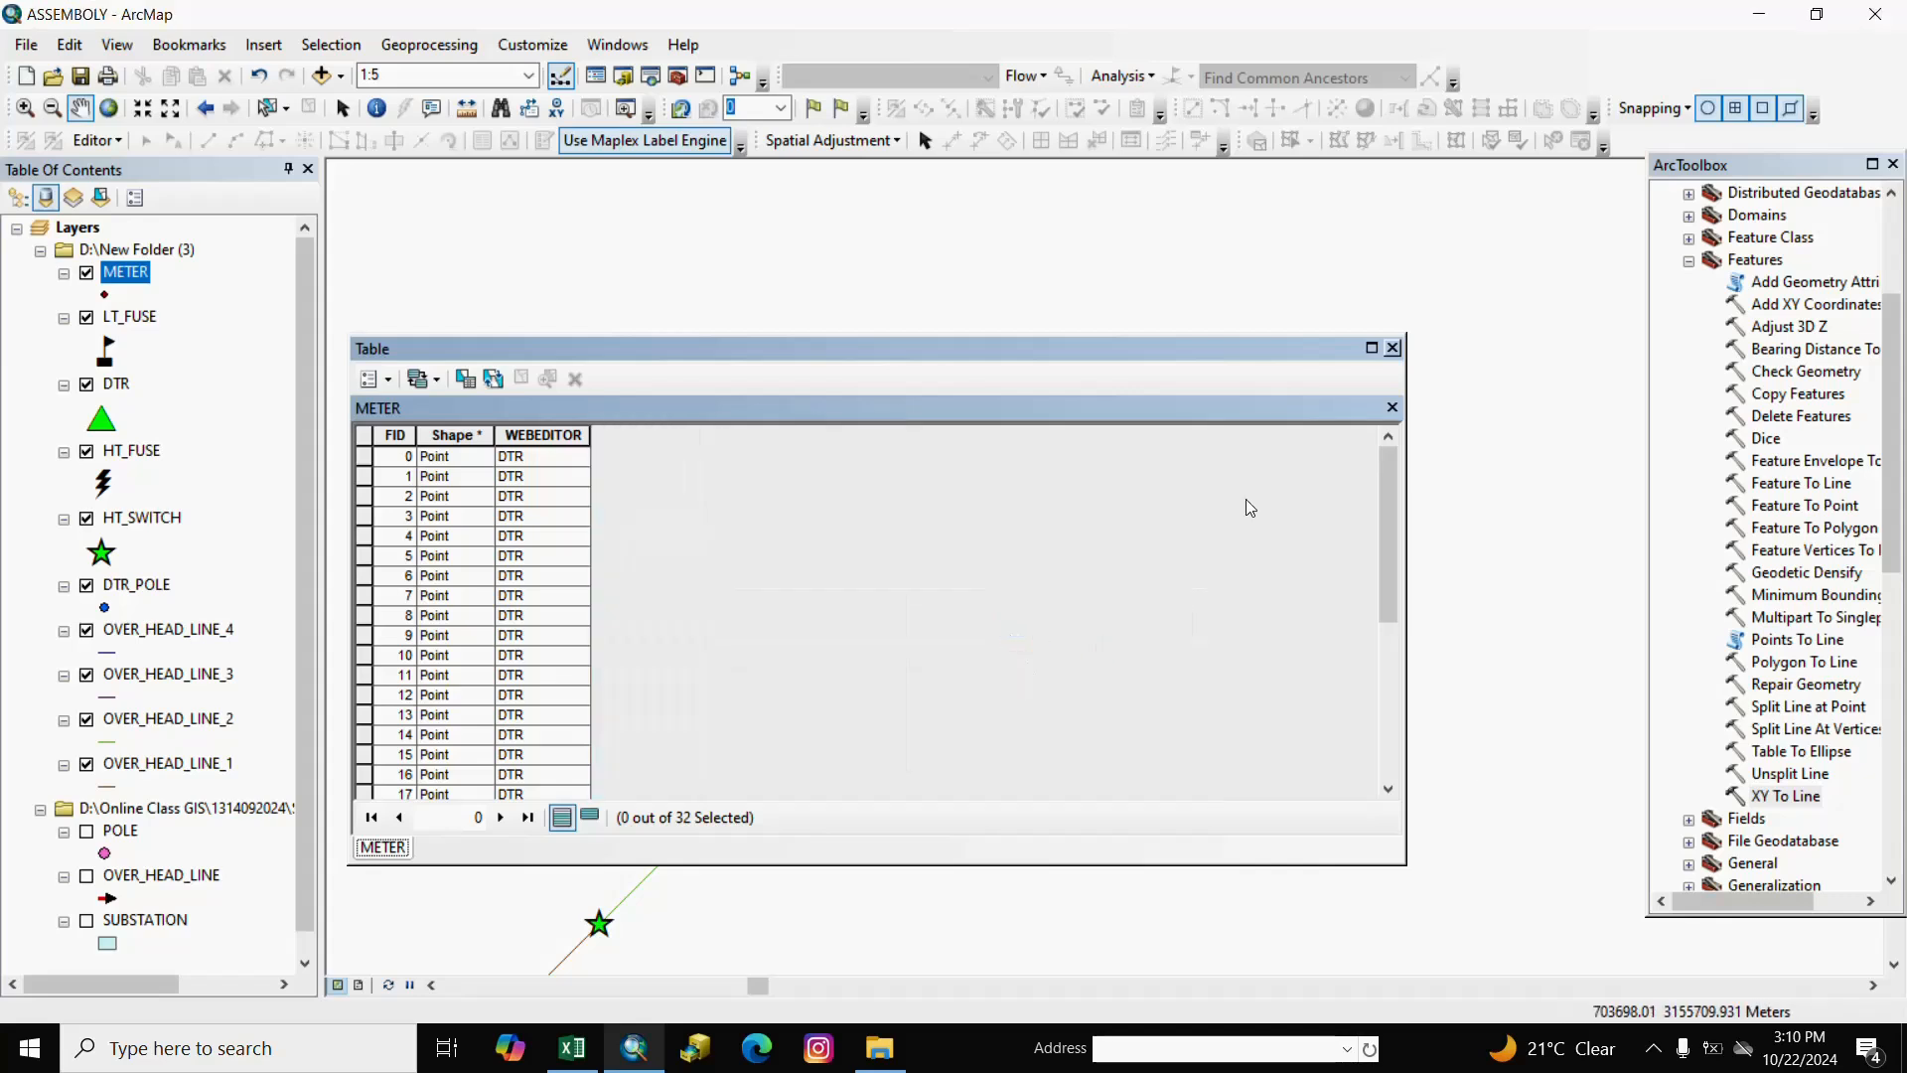
pyautogui.click(1393, 349)
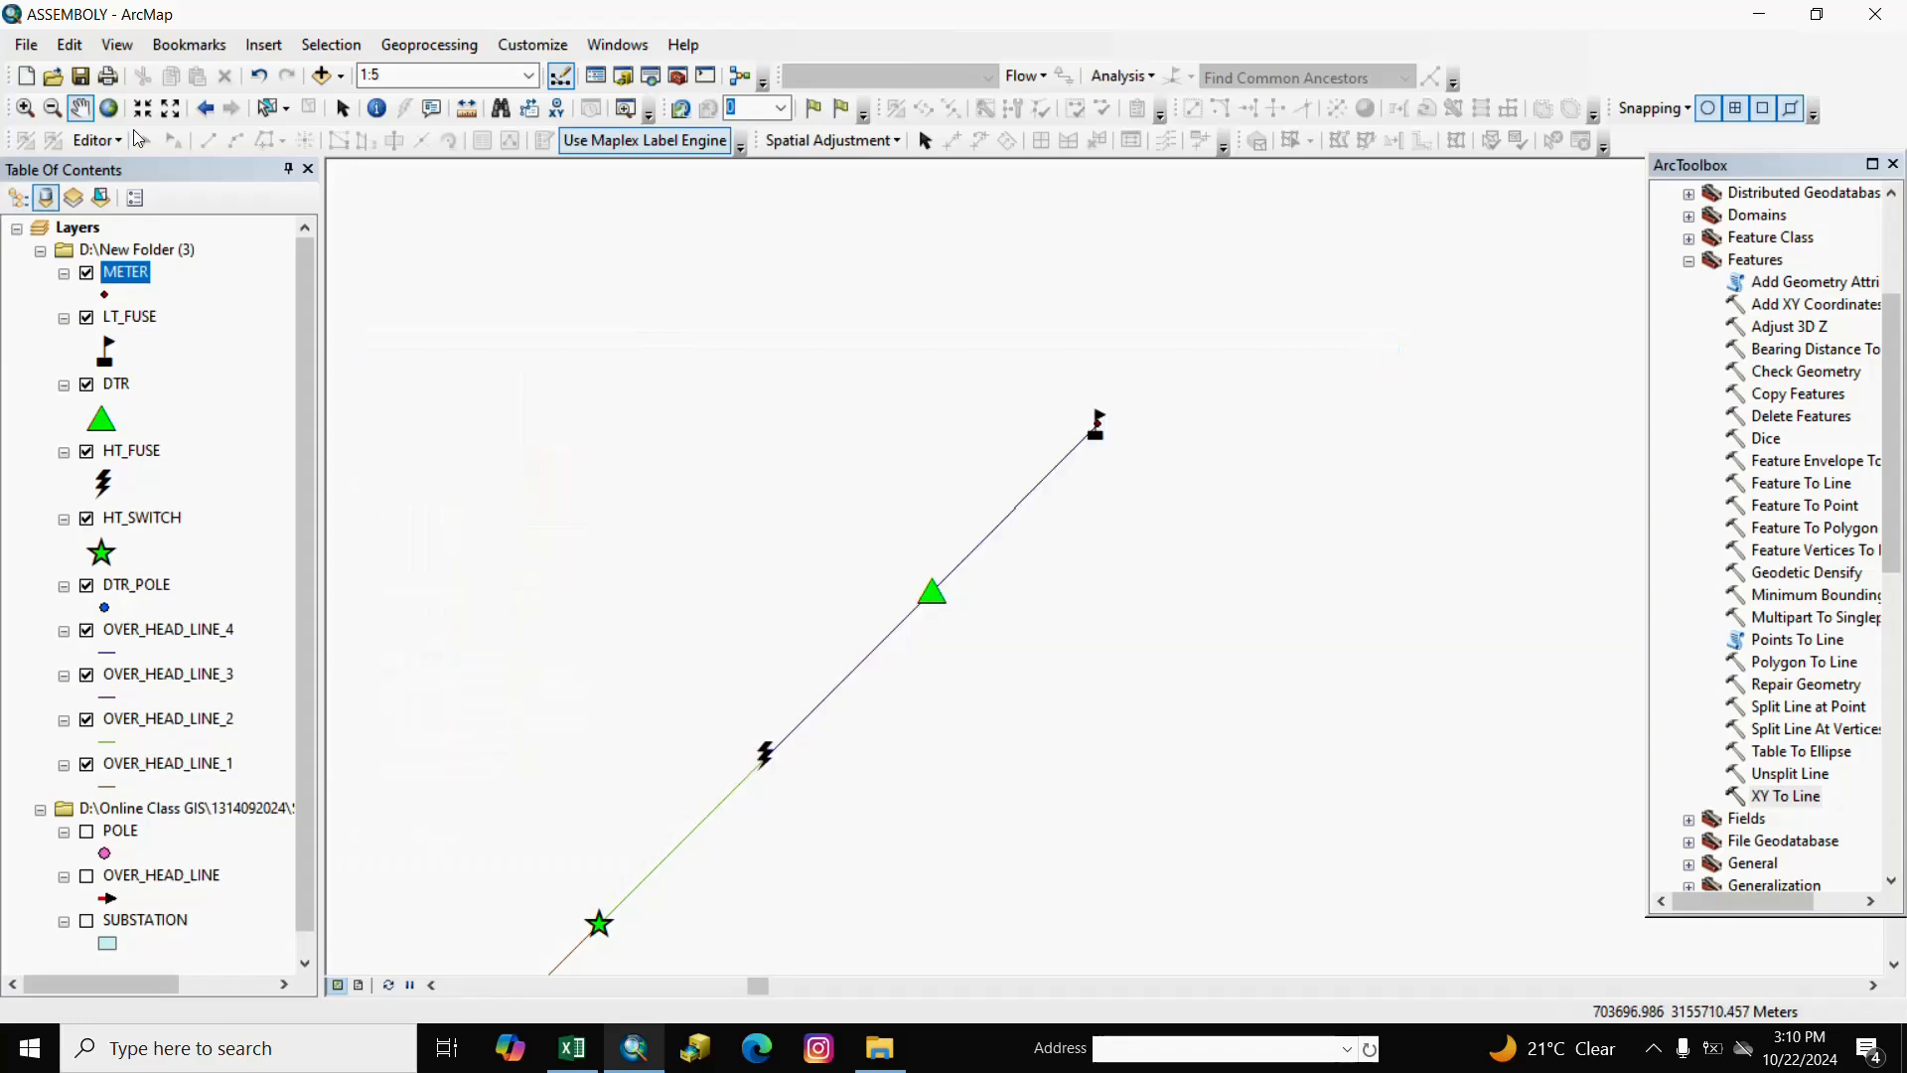
# Start an editing session on the New Folder (3) workspace.
pyautogui.click(99, 140)
pyautogui.click(122, 176)
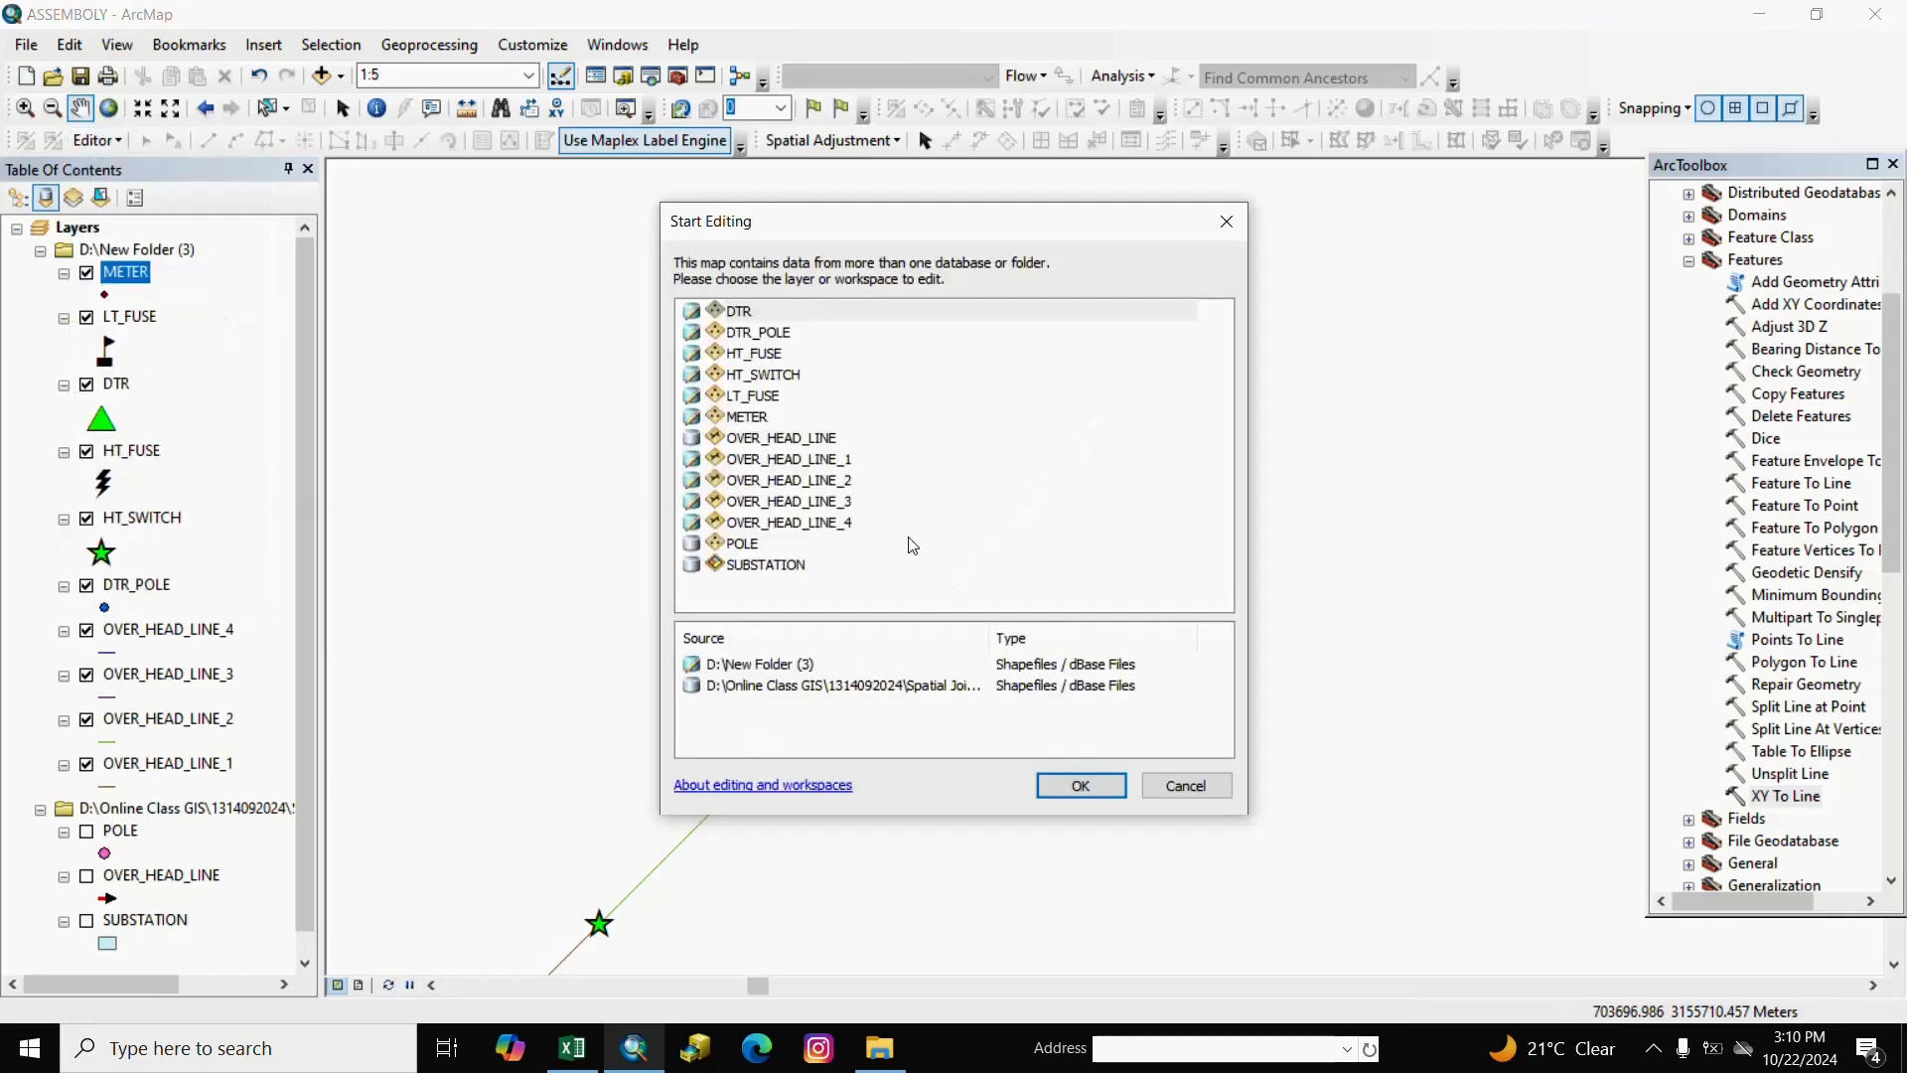
pyautogui.click(755, 666)
pyautogui.click(1080, 792)
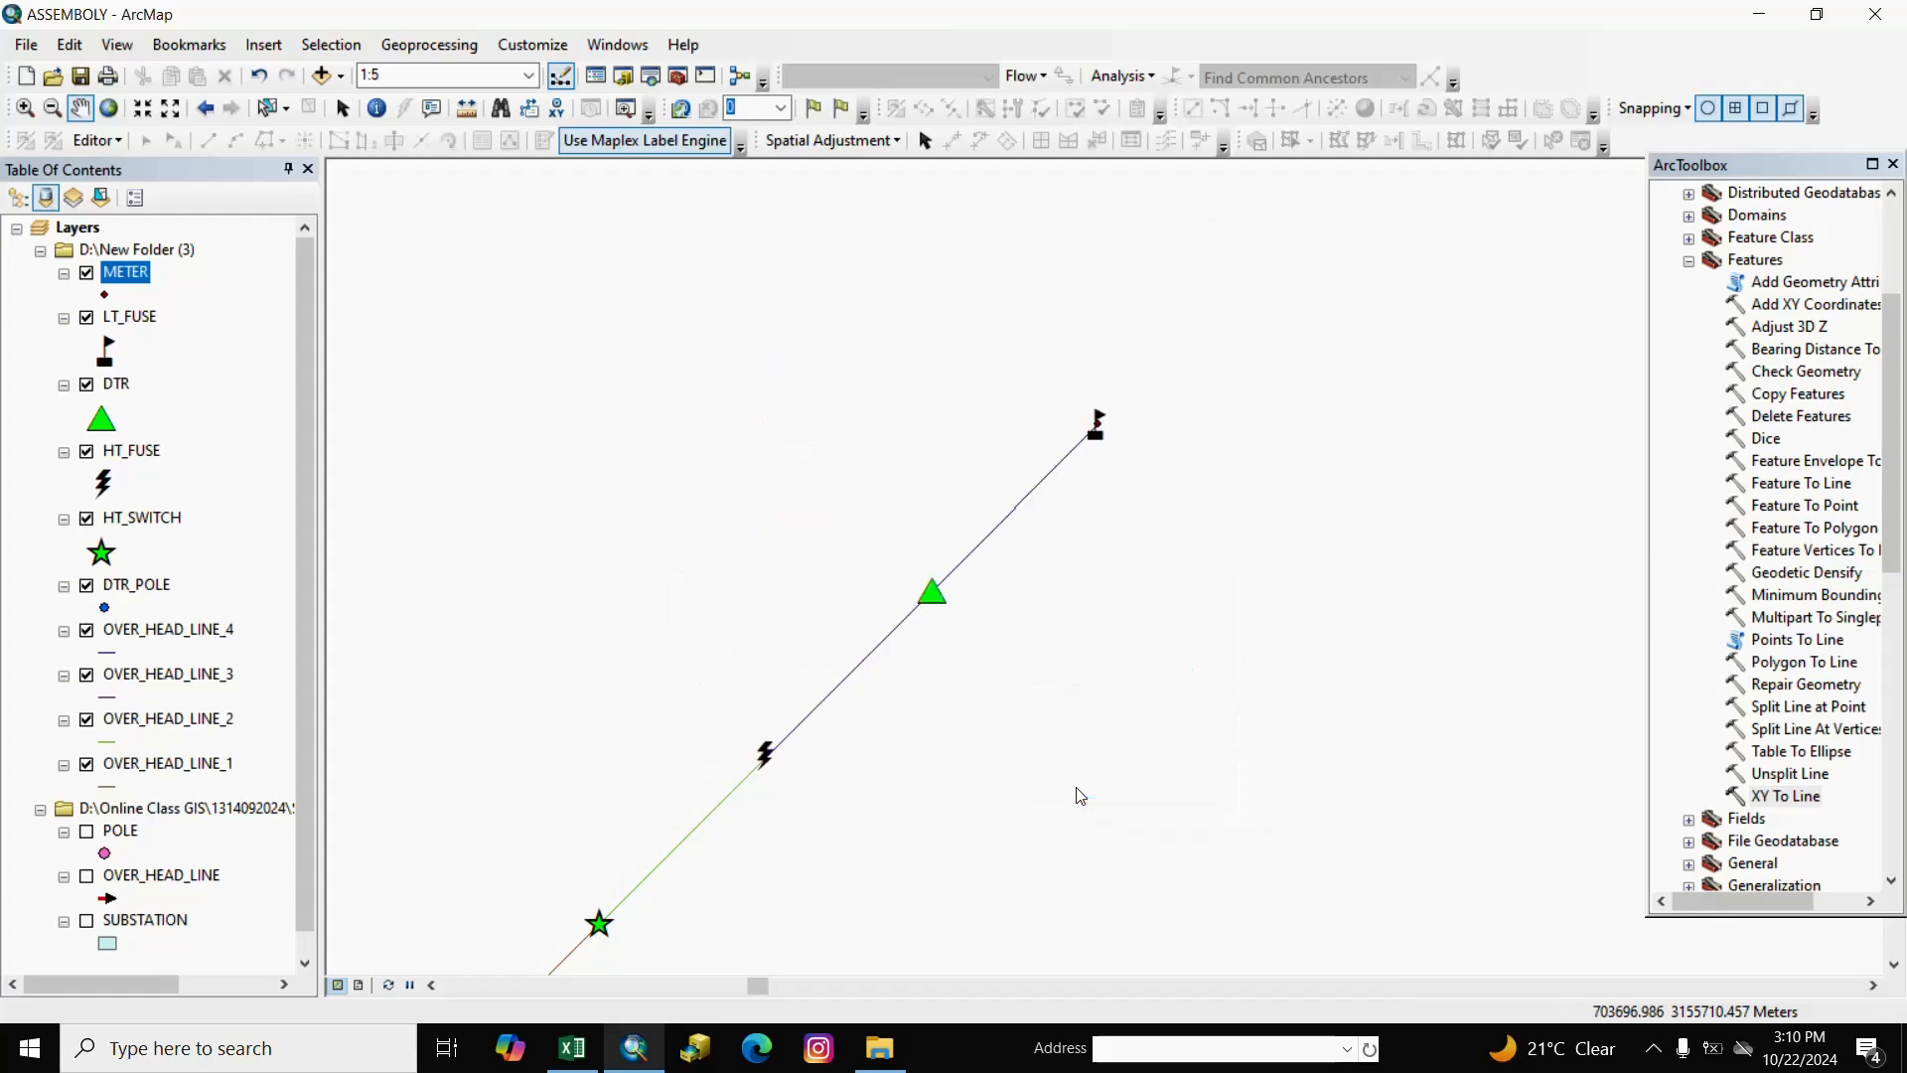
# Select all 32 METER records from the attribute table.
pyautogui.rightClick(139, 276)
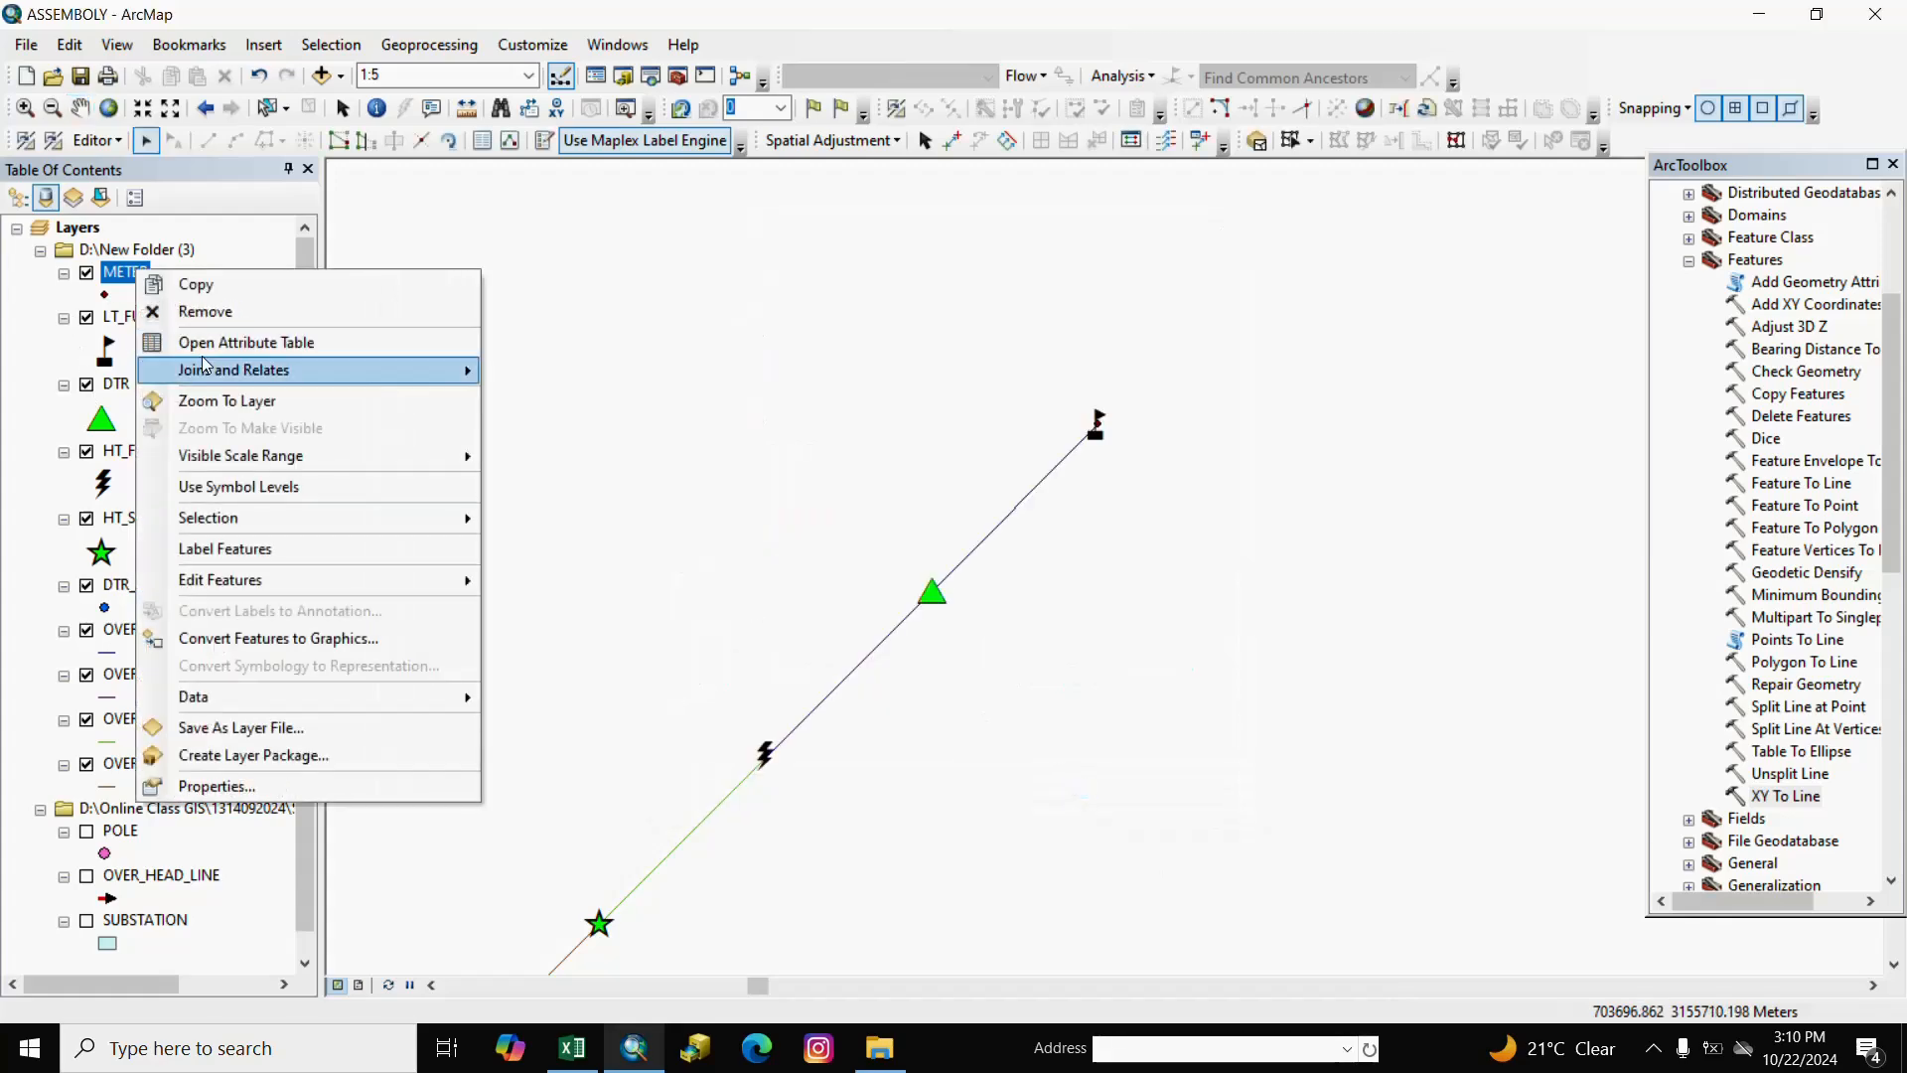
pyautogui.click(233, 340)
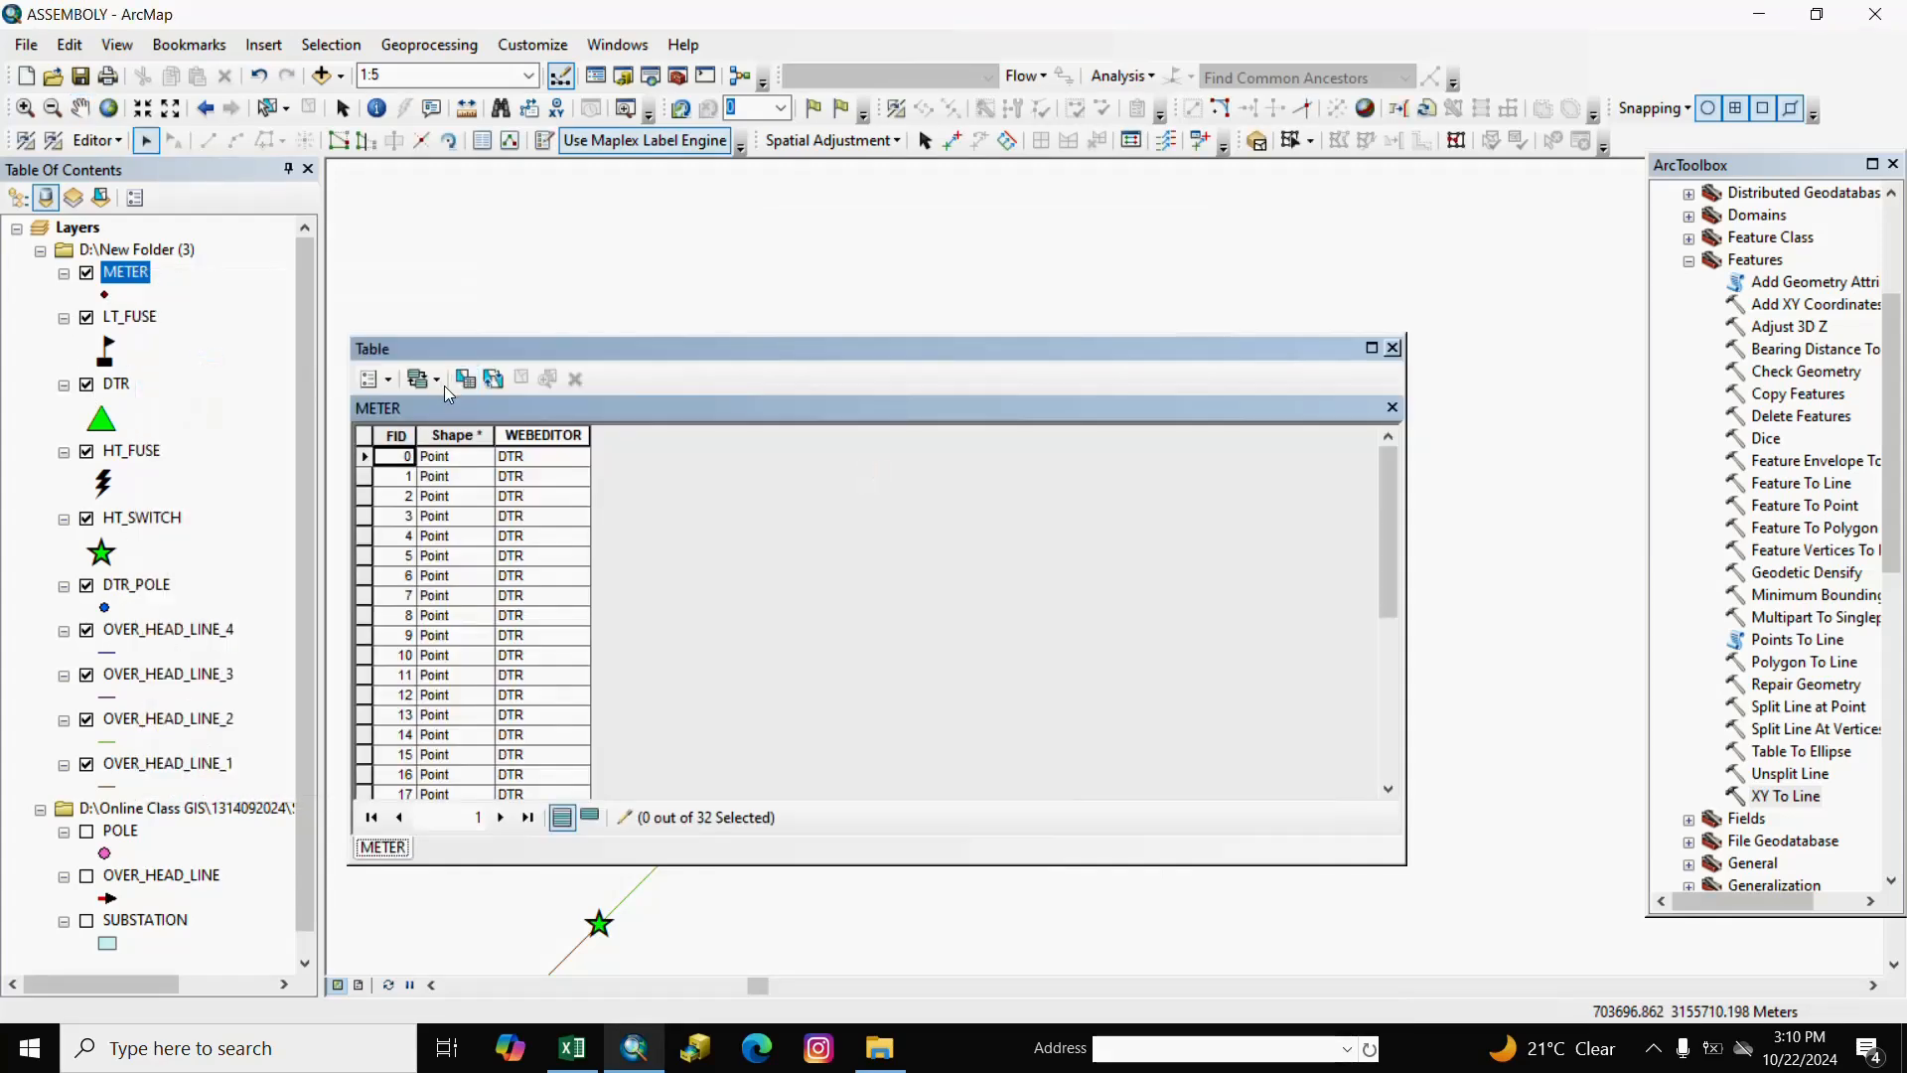
pyautogui.click(422, 379)
pyautogui.click(442, 533)
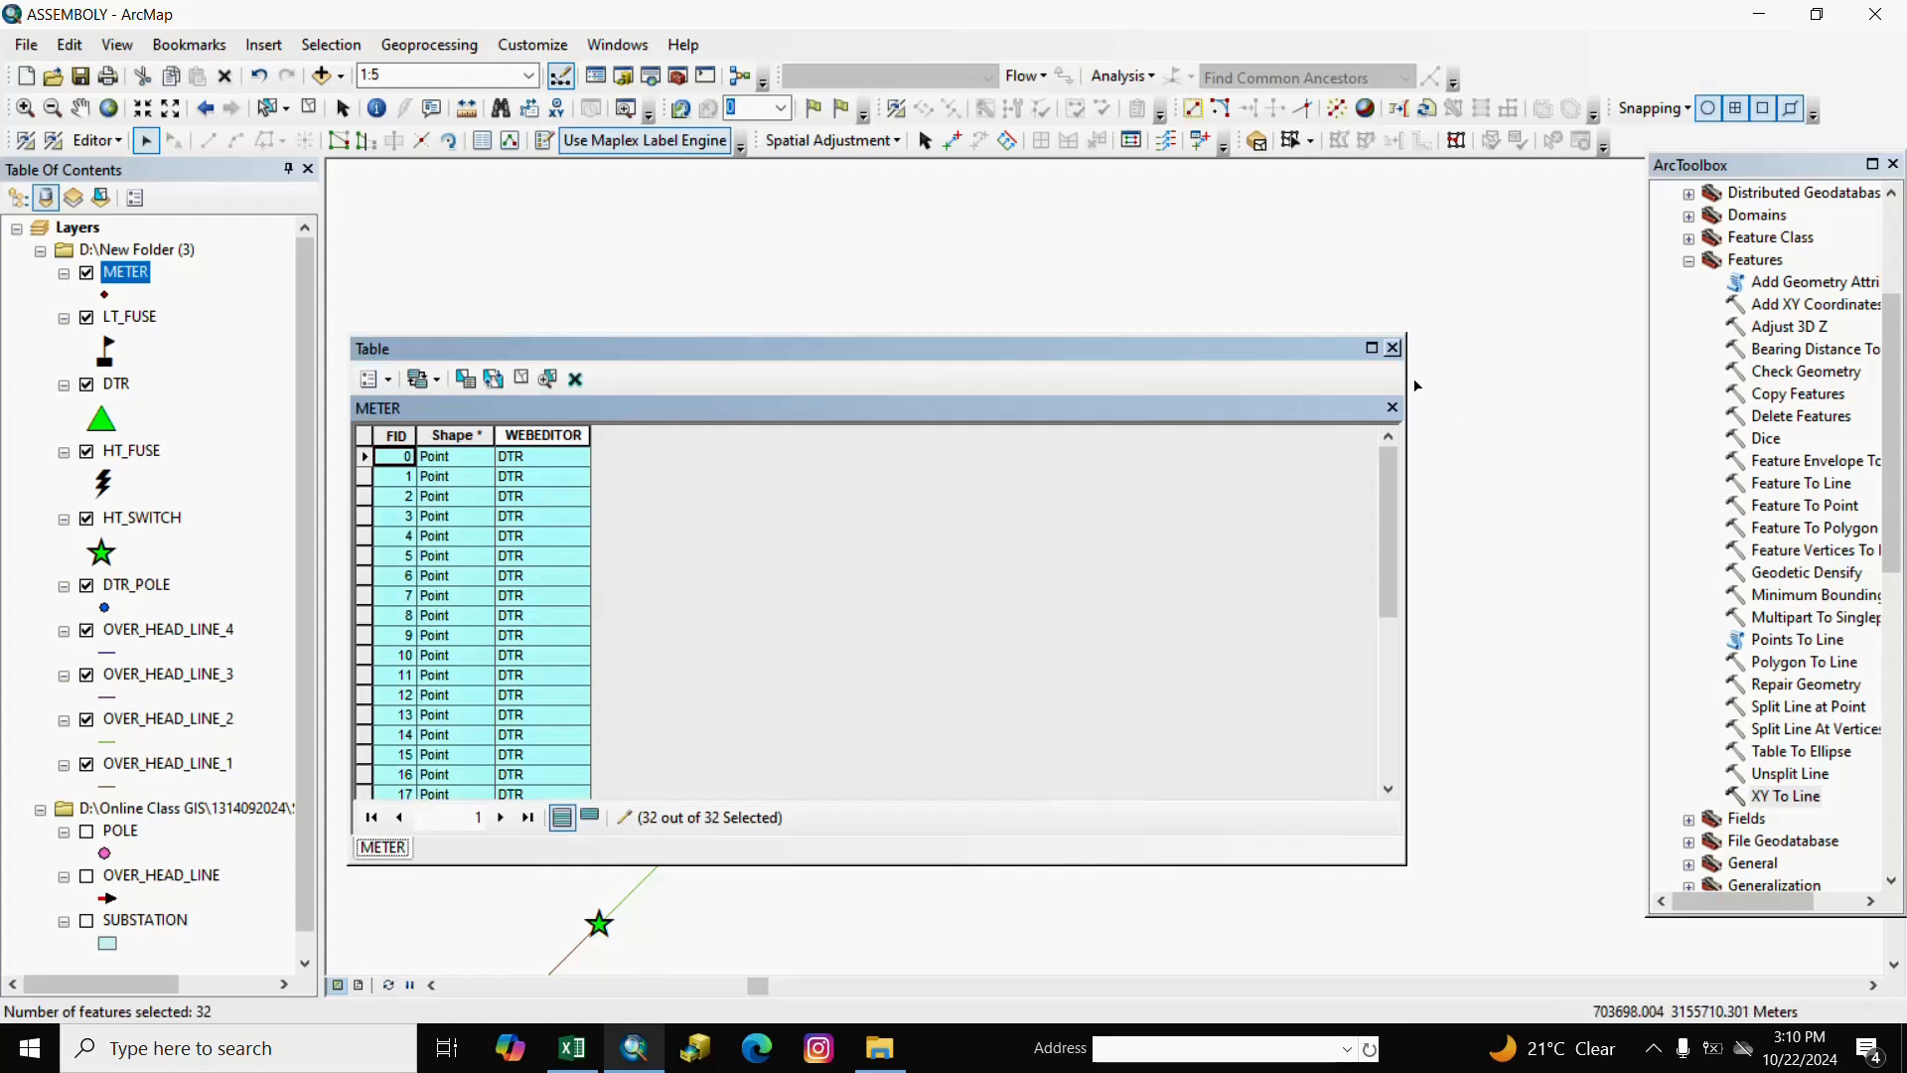
pyautogui.click(1392, 348)
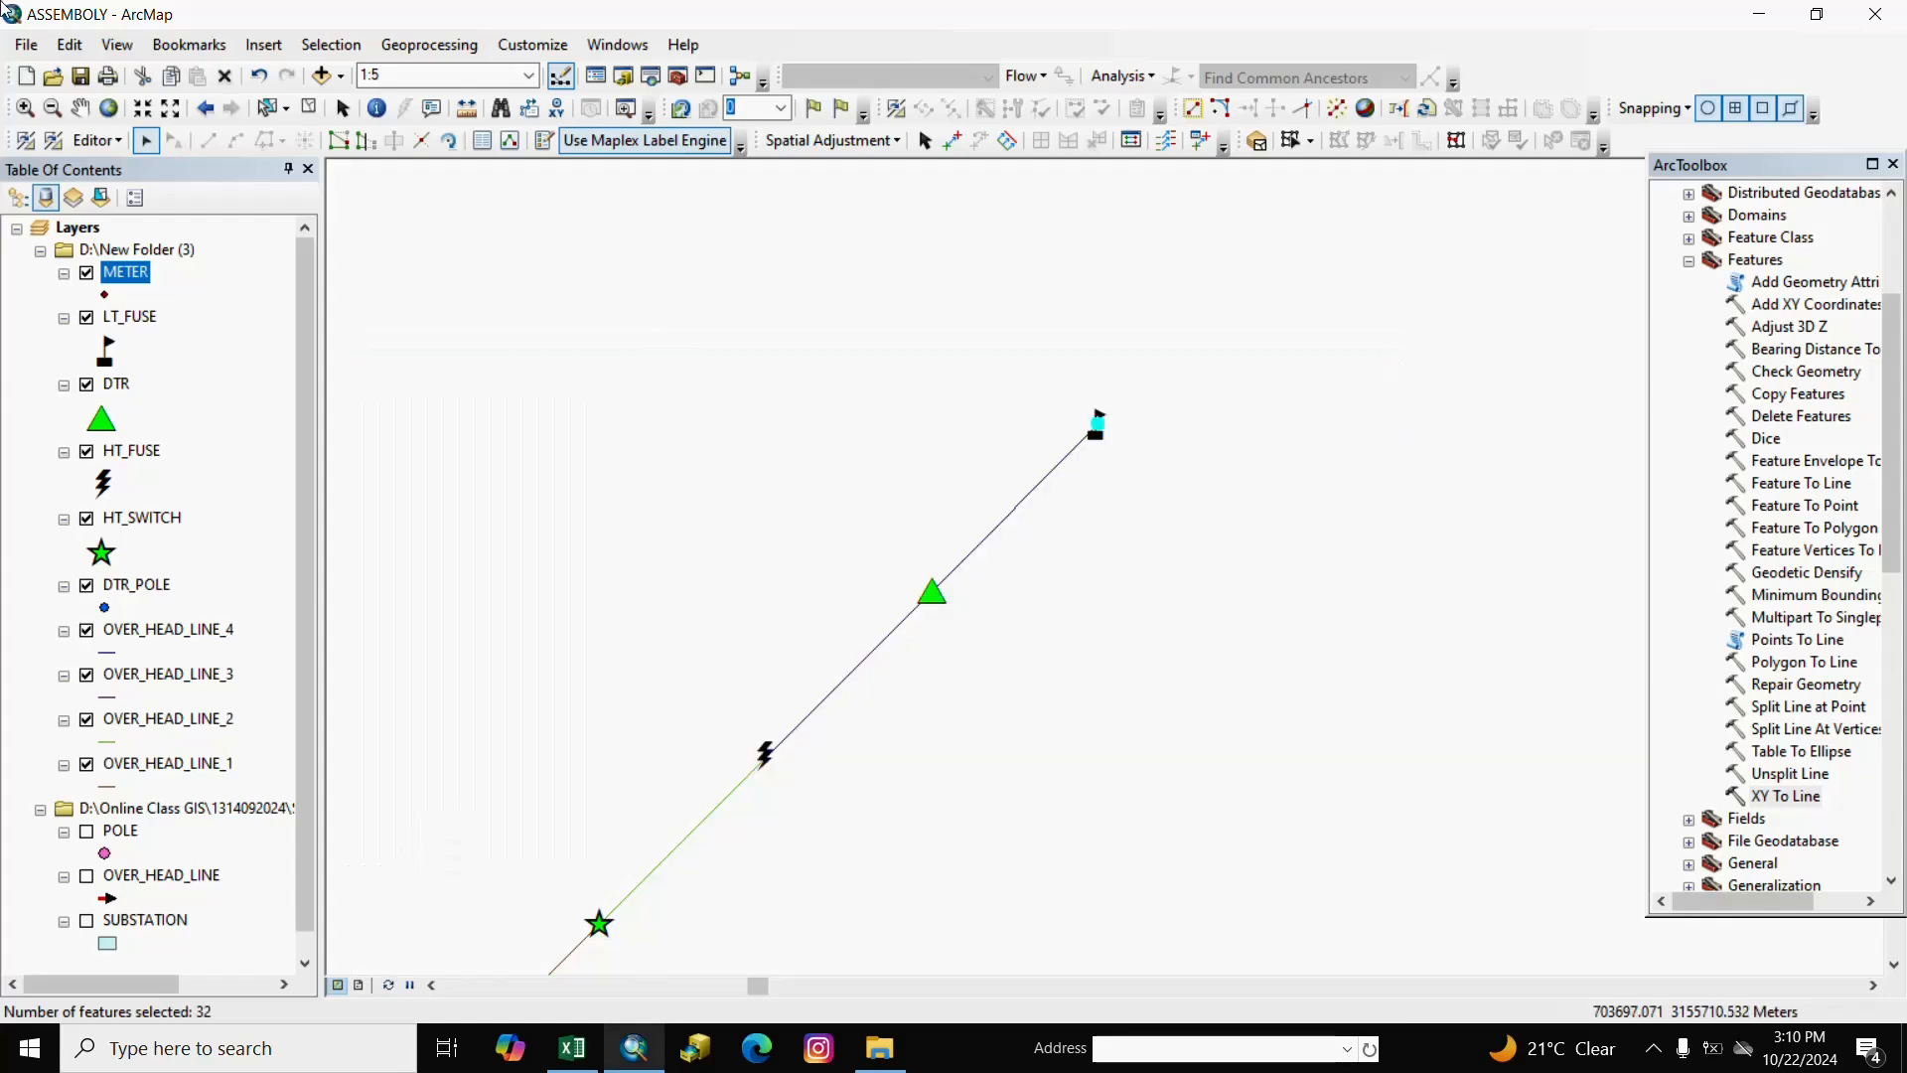
# Open the Editor's Move dialog to shift the selection by a Delta X, Y offset.
pyautogui.click(102, 143)
pyautogui.rightClick(101, 143)
pyautogui.click(91, 145)
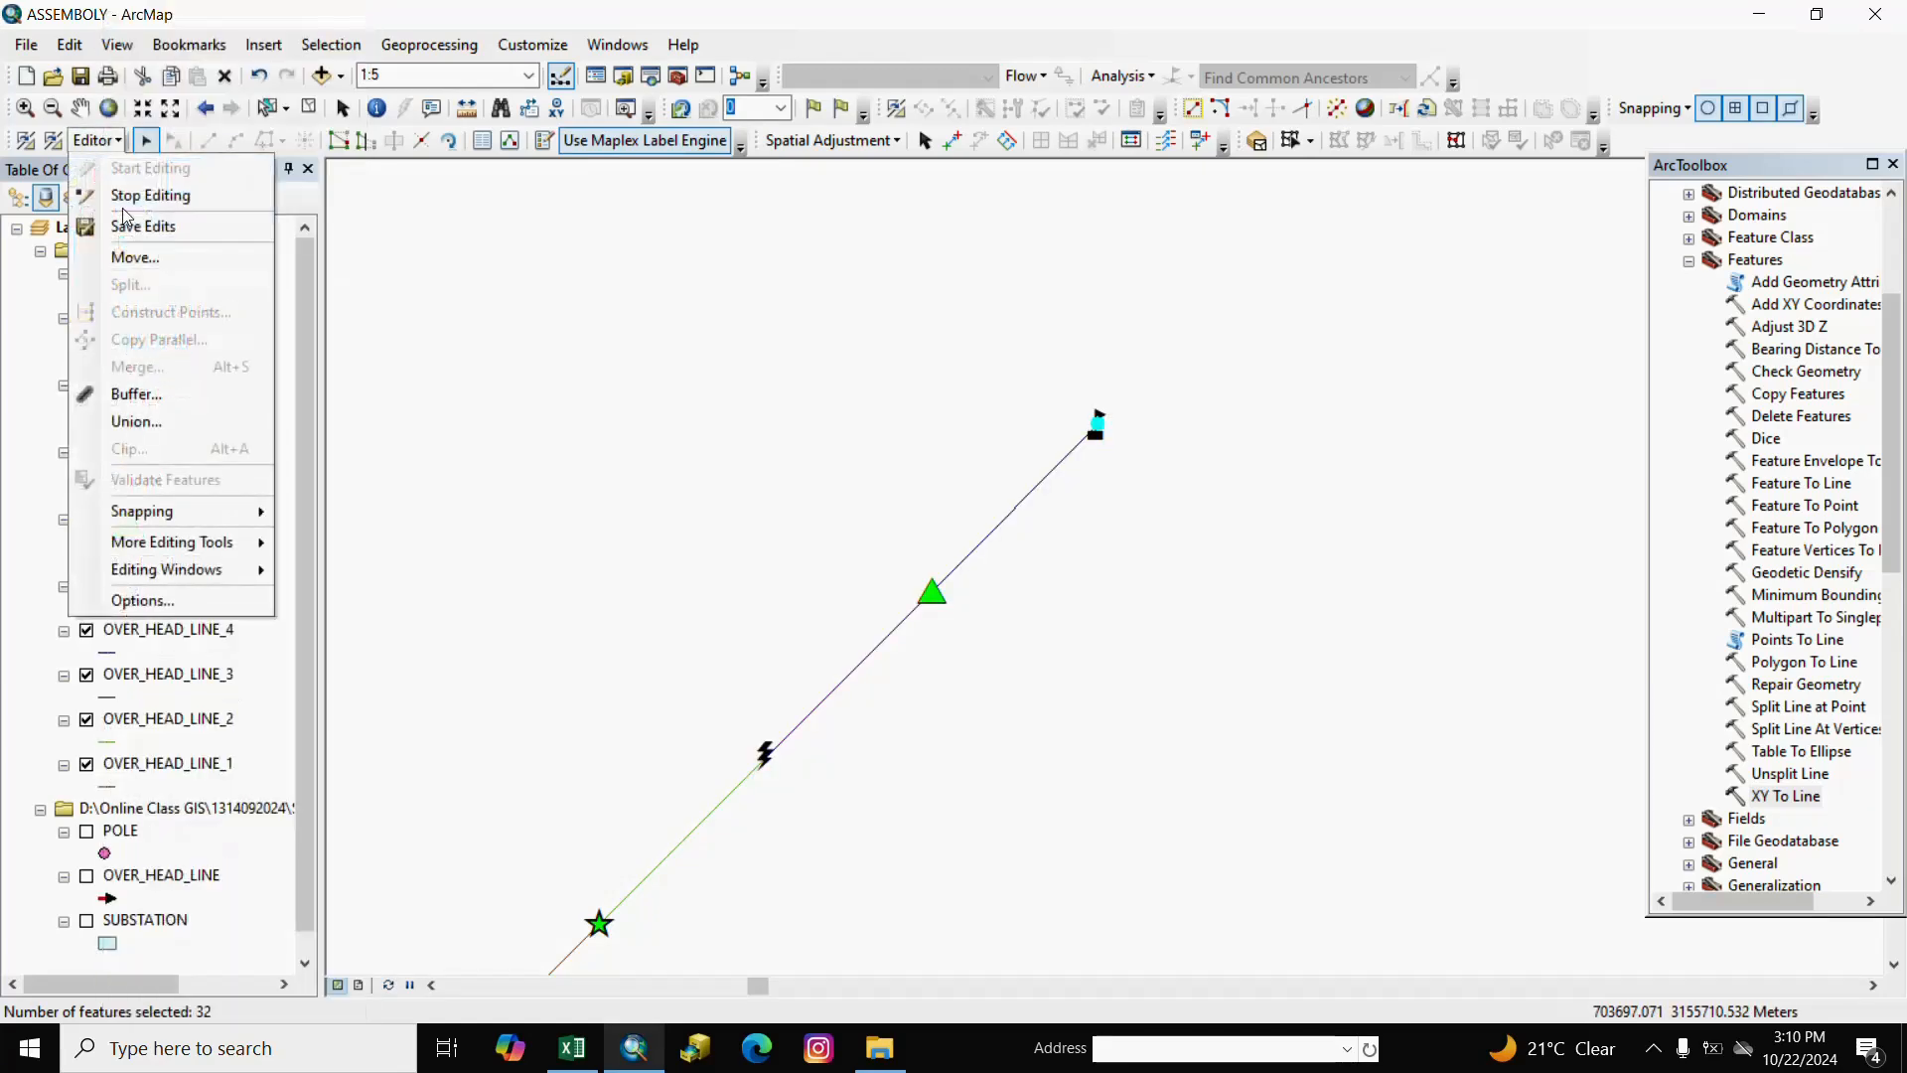
pyautogui.click(129, 257)
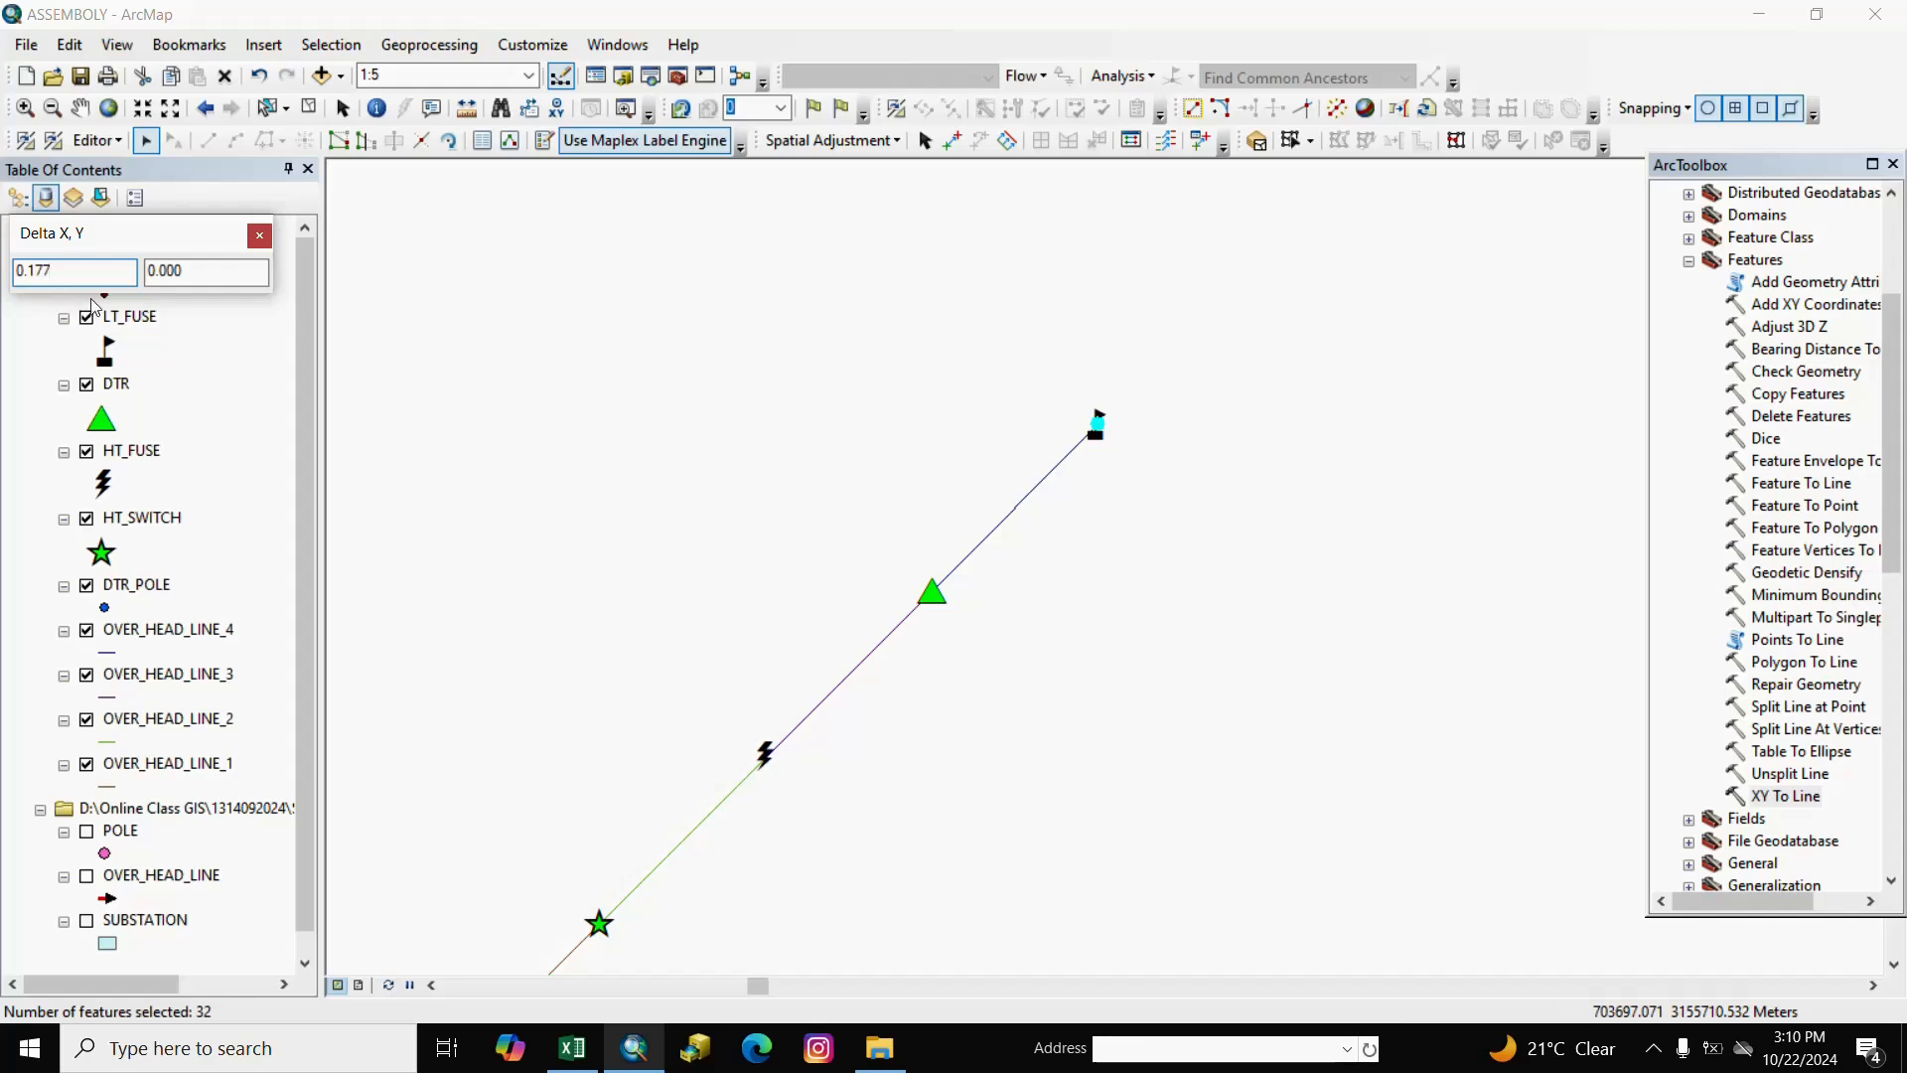
# Move the selected METER points by a Y offset of 0.177.
pyautogui.rightClick(196, 275)
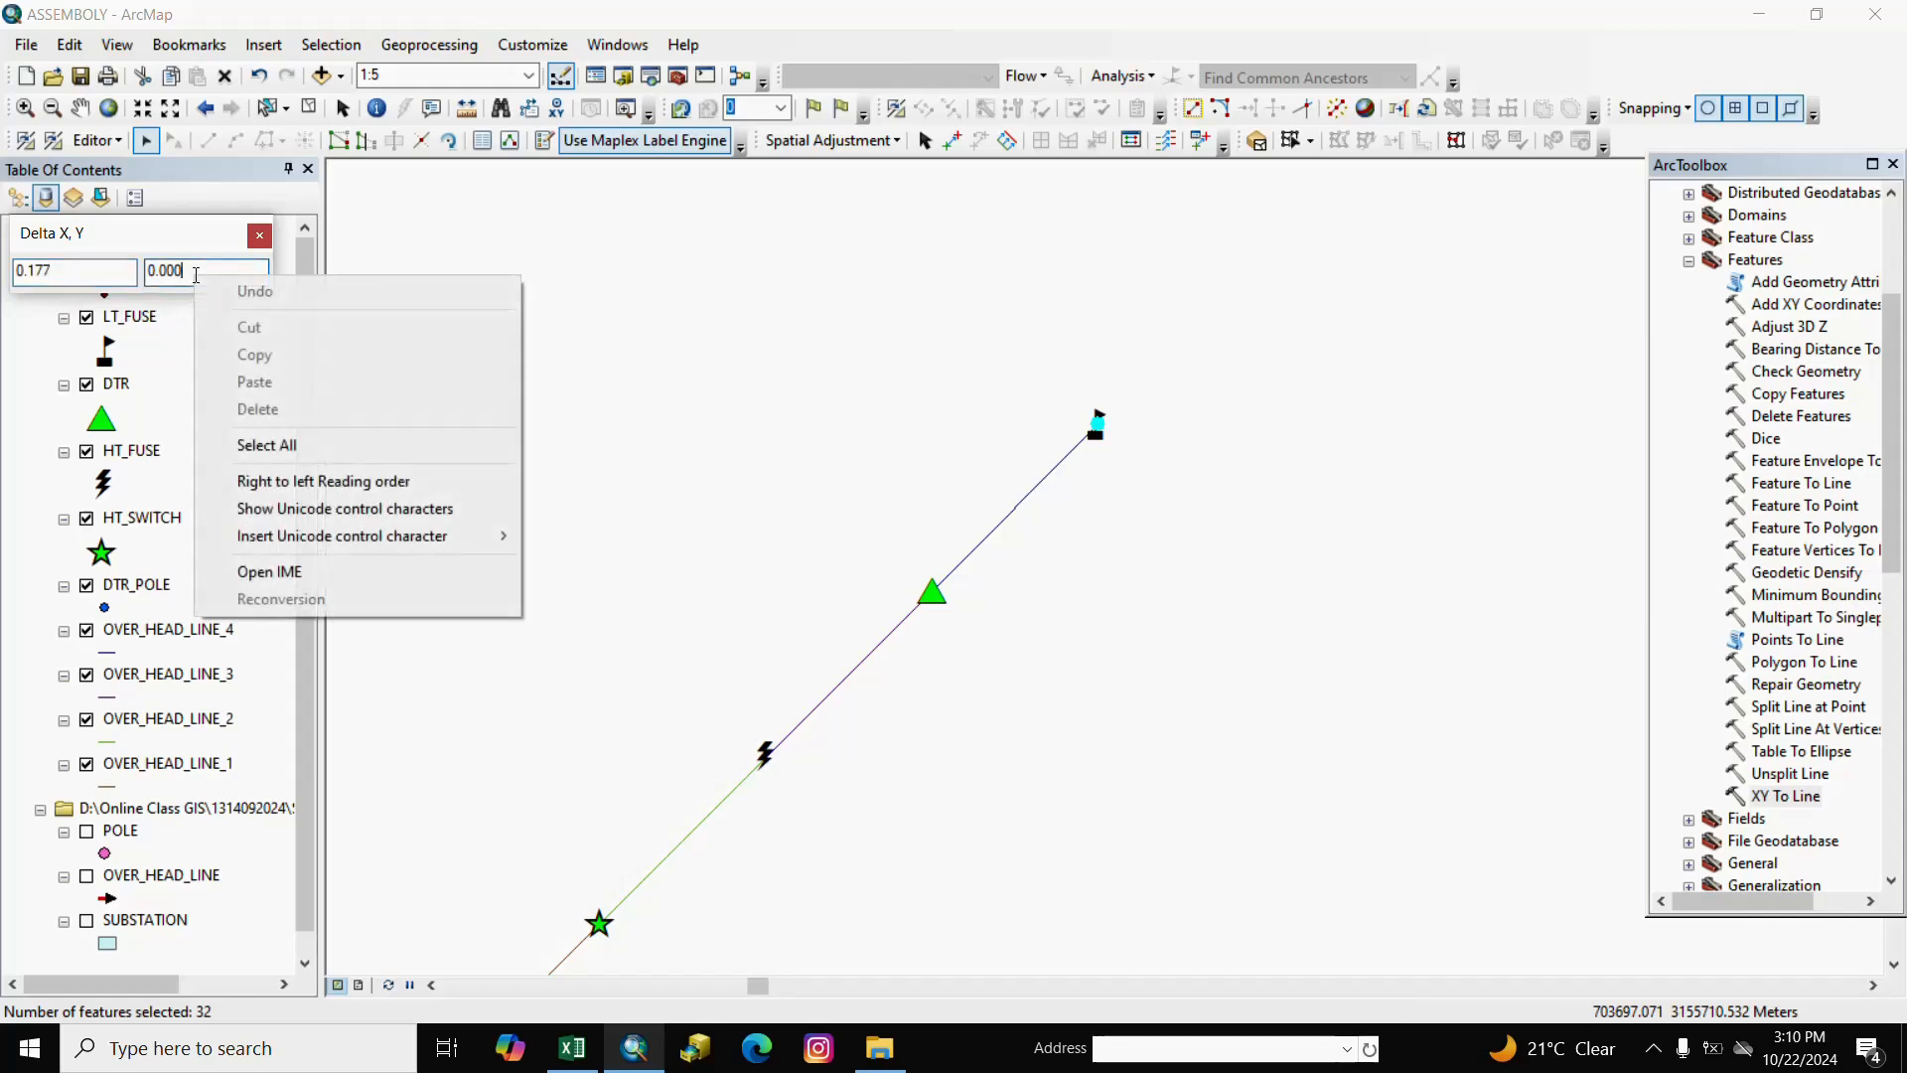
pyautogui.click(149, 271)
pyautogui.rightClick(198, 279)
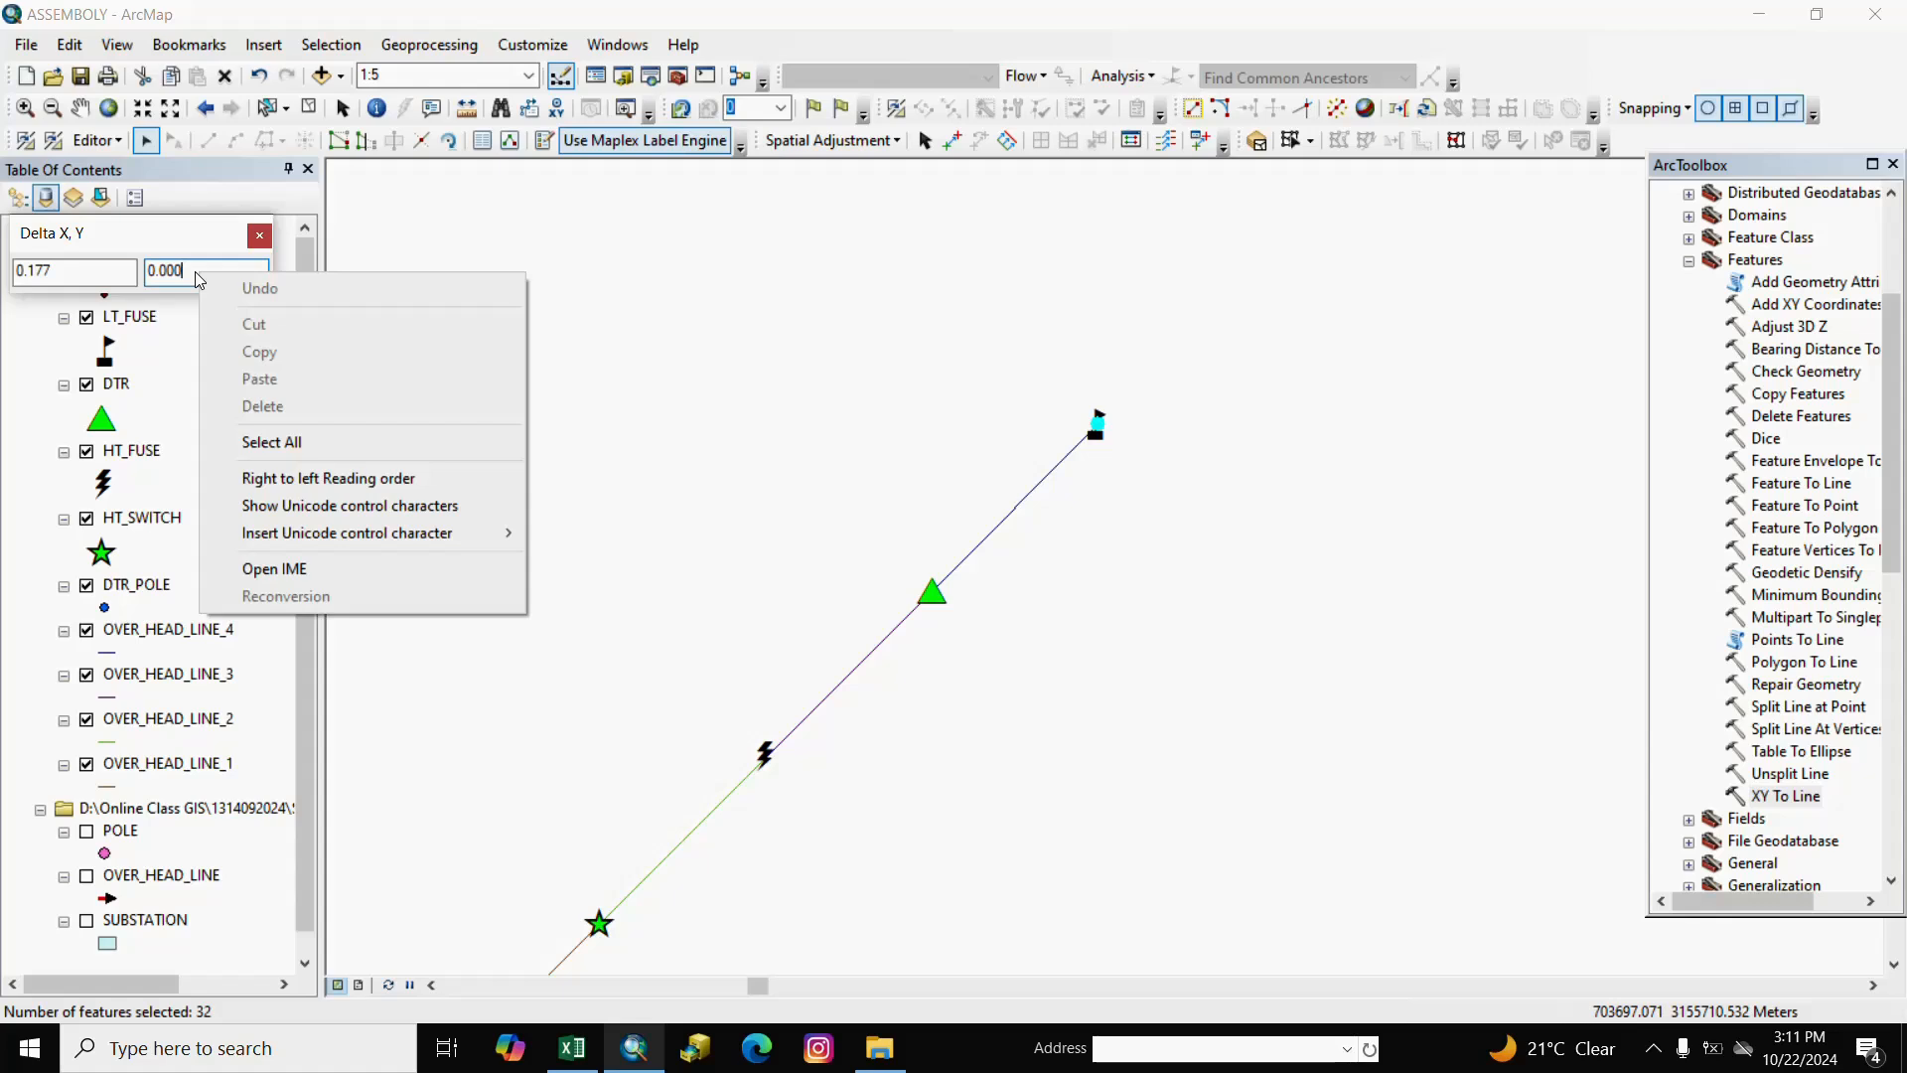
pyautogui.rightClick(171, 273)
pyautogui.click(158, 269)
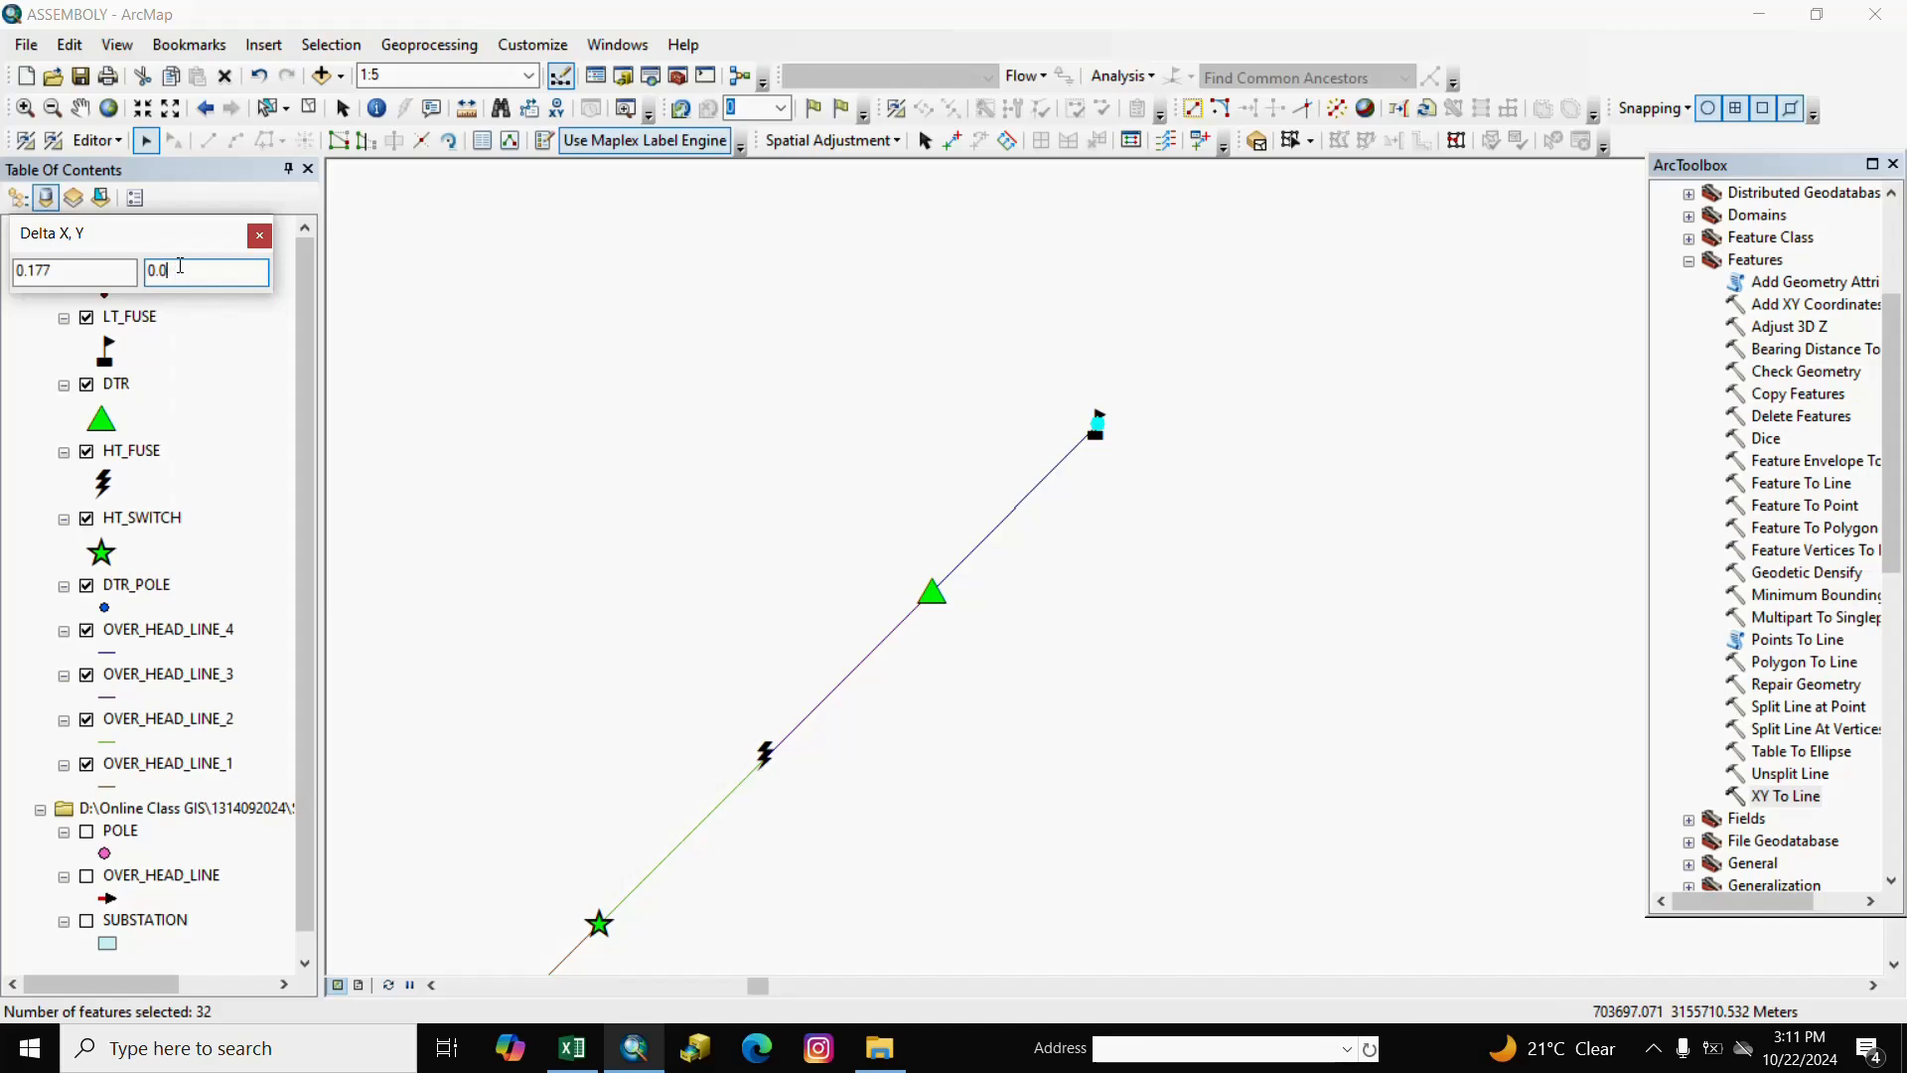
pyautogui.write('0.177')
pyautogui.press('Return')
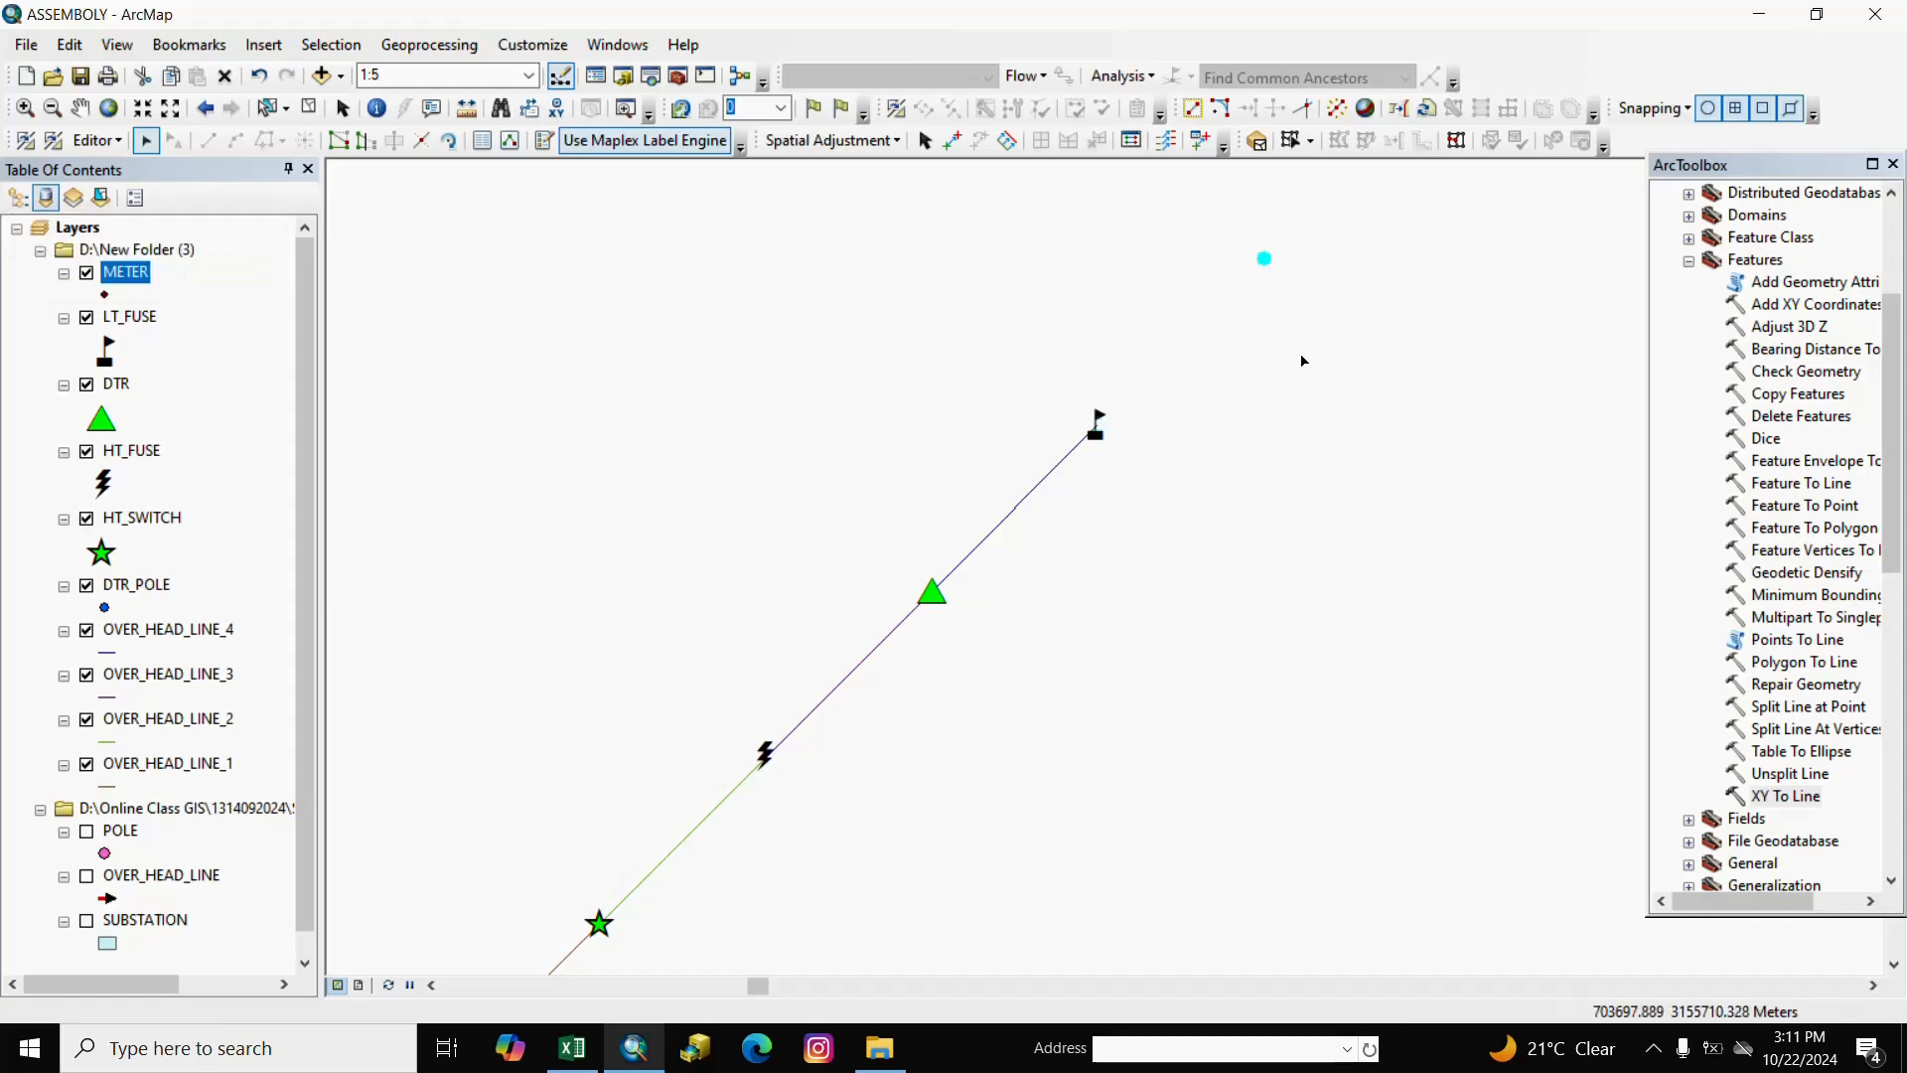
pyautogui.click(80, 107)
pyautogui.moveTo(1192, 481); pyautogui.dragTo(1050, 560)
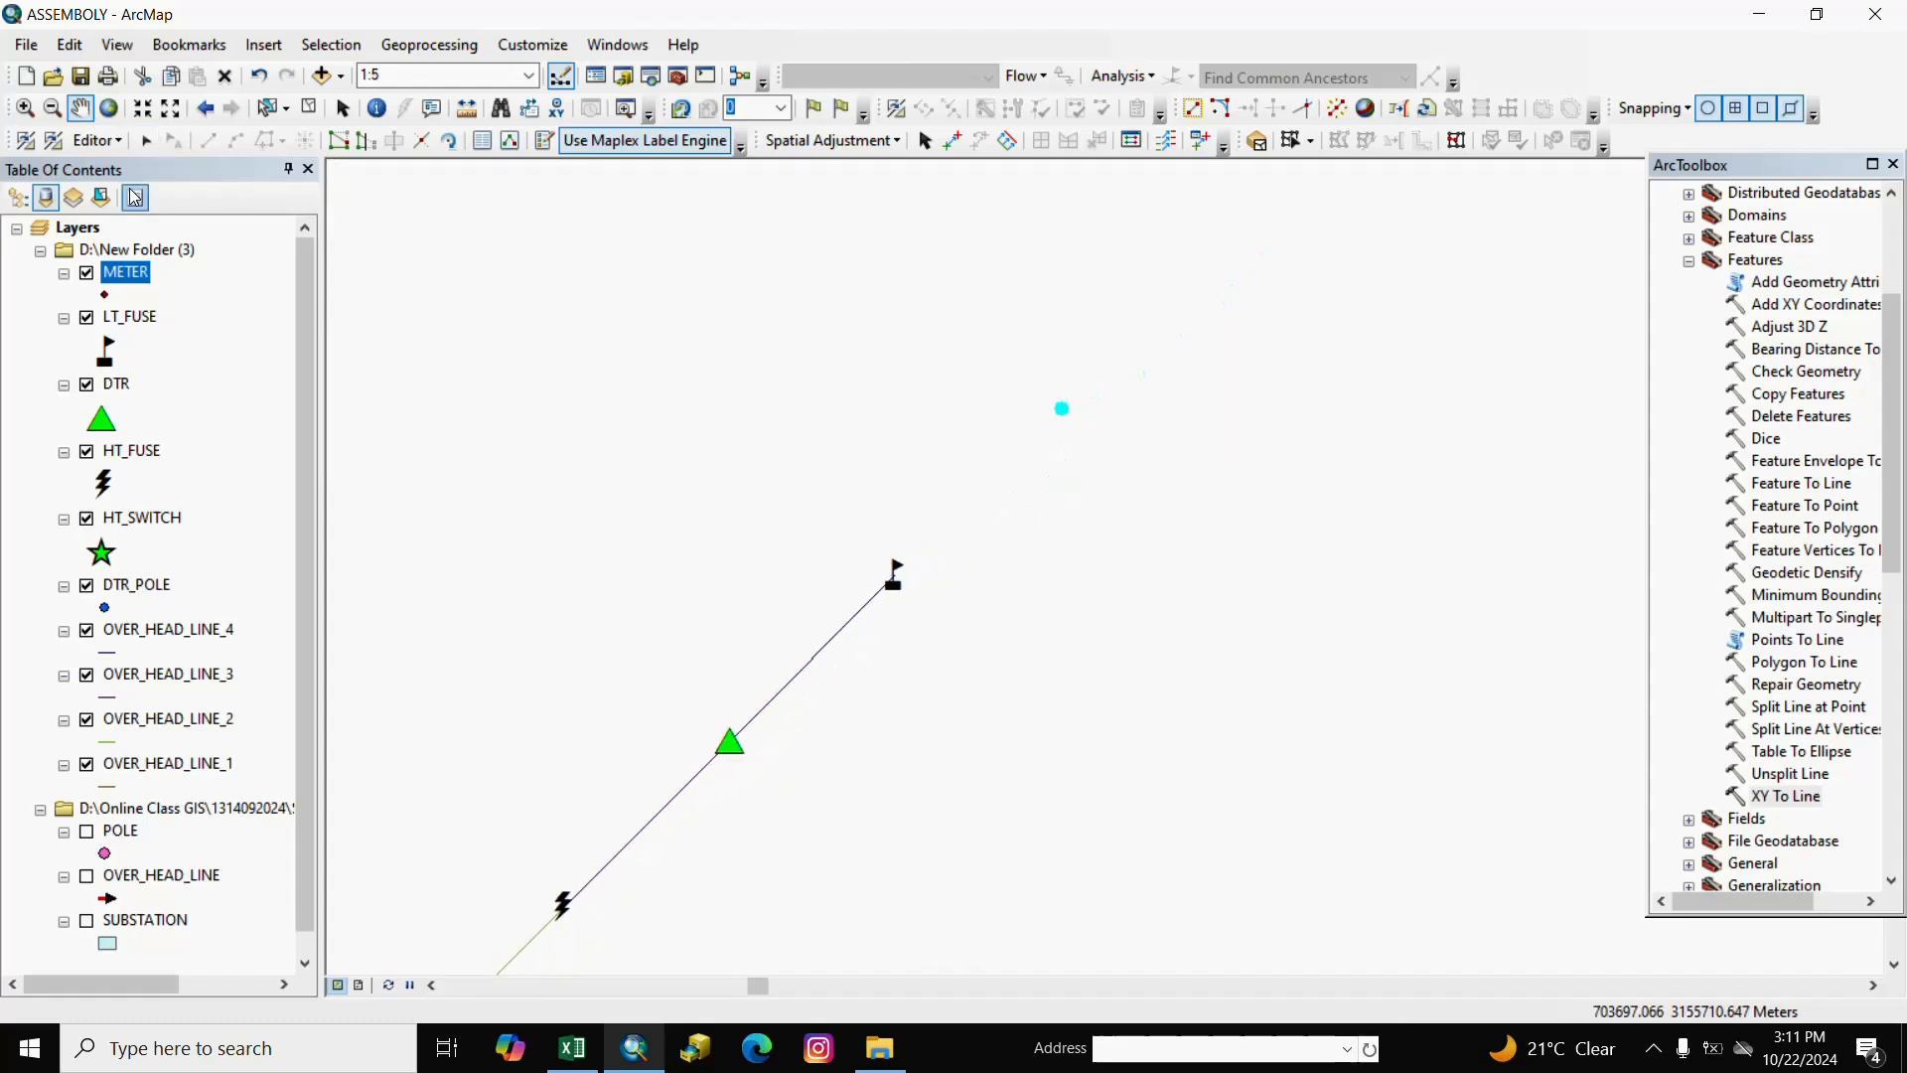
# Clear the feature selection and stop the editing session.
pyautogui.click(116, 142)
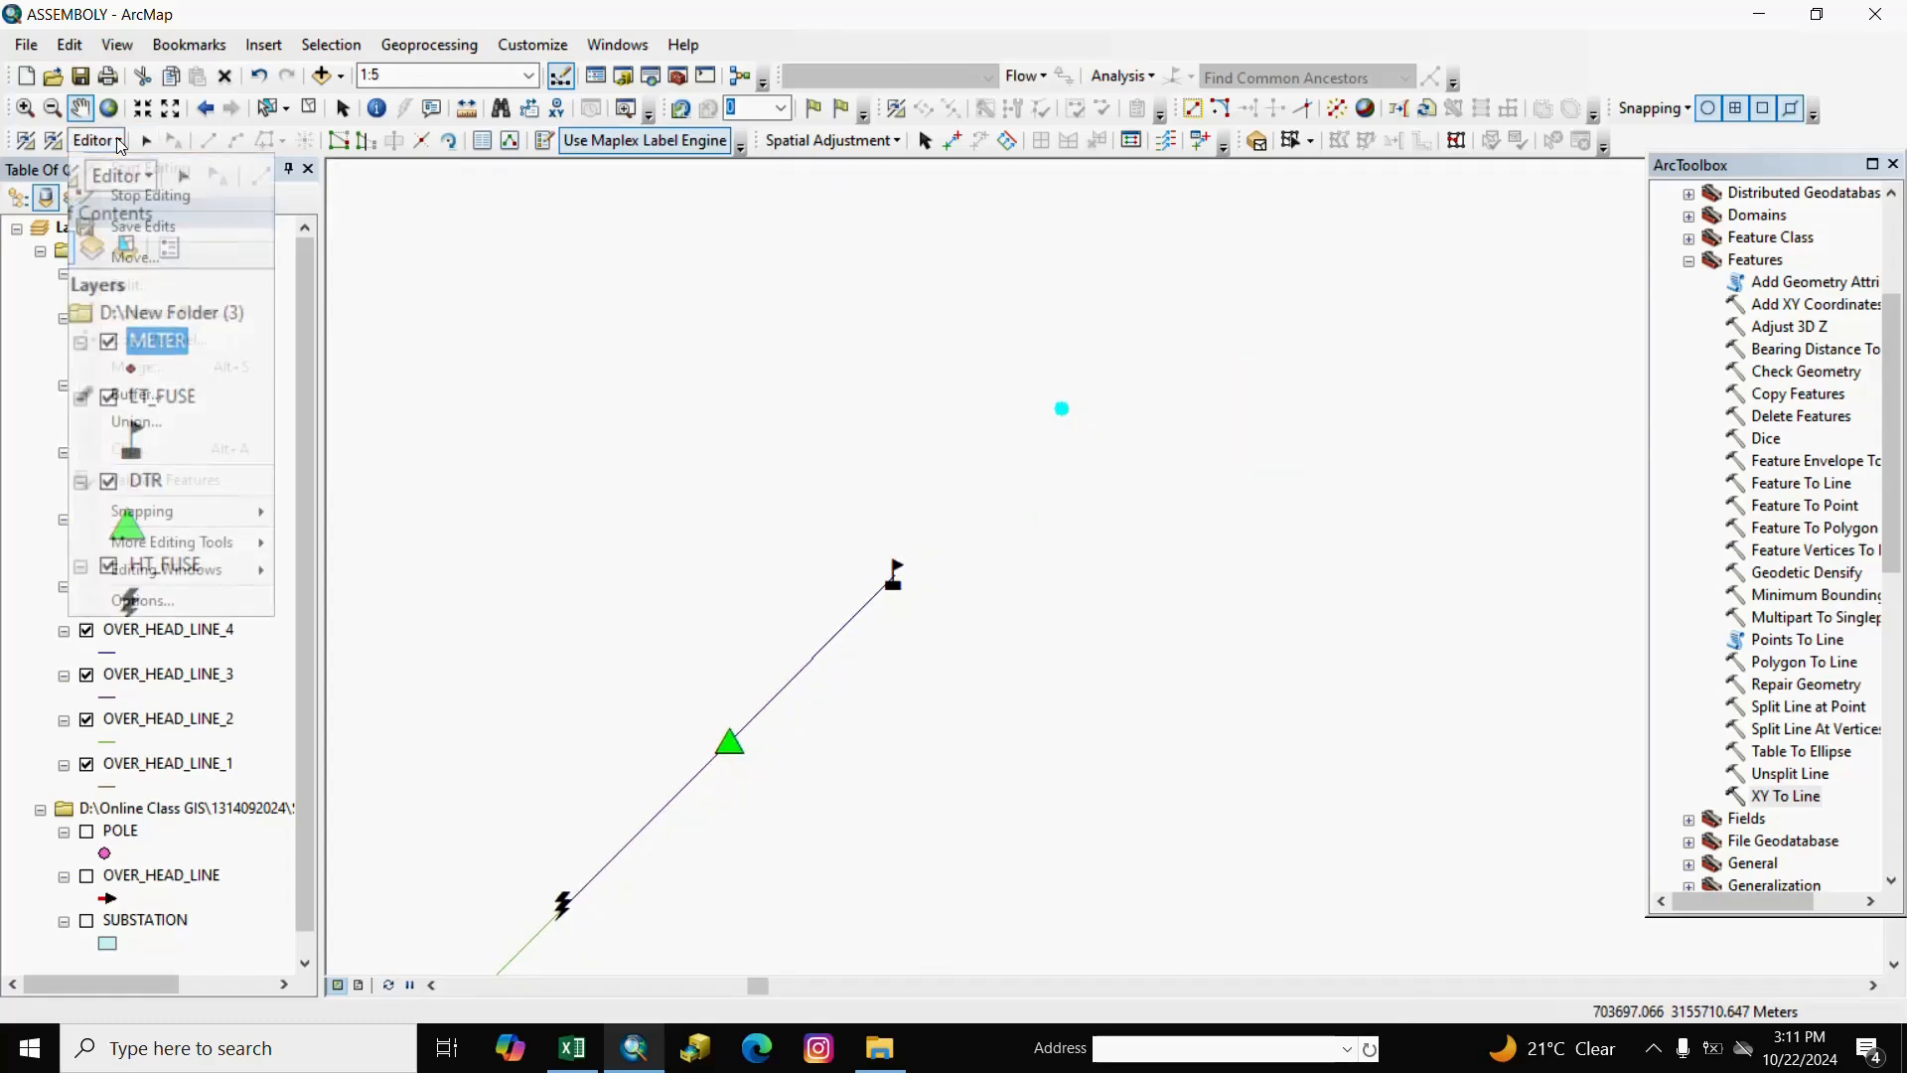
pyautogui.rightClick(111, 147)
pyautogui.click(112, 149)
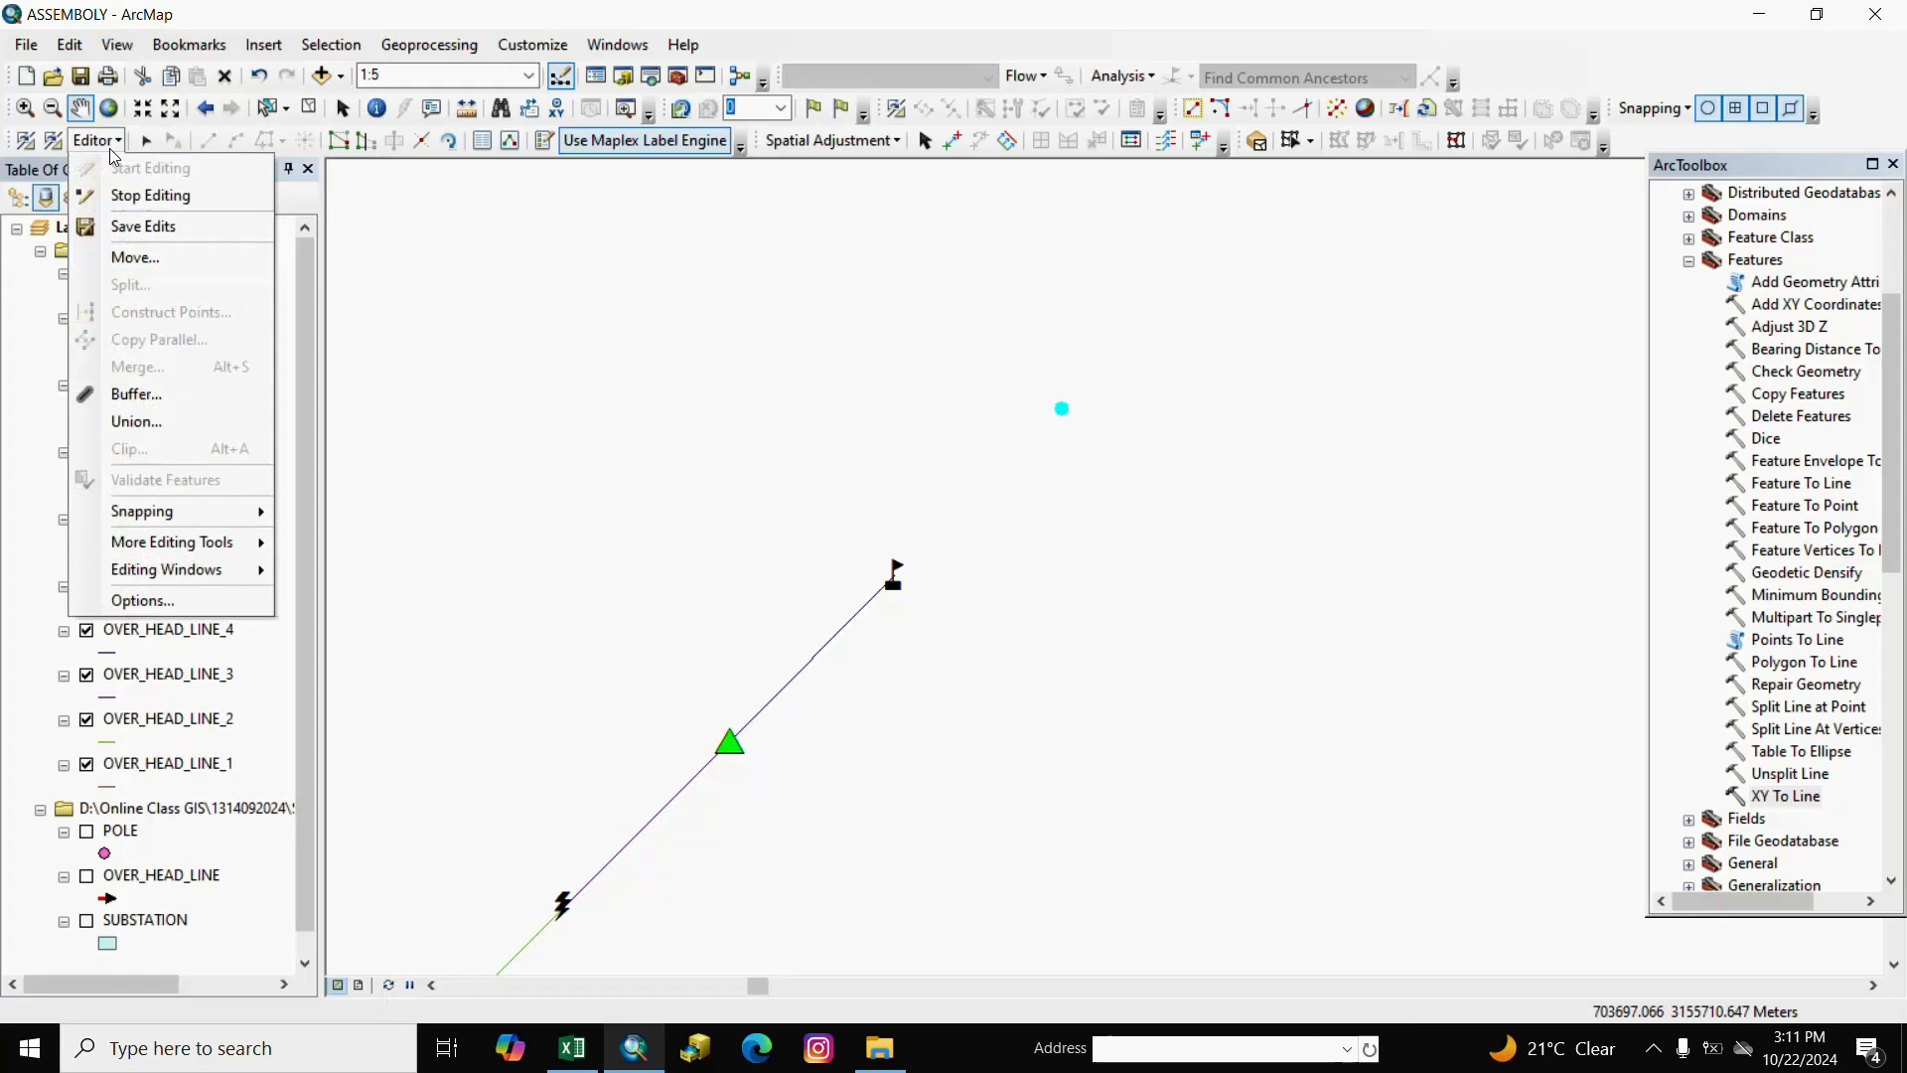
pyautogui.click(139, 197)
pyautogui.click(309, 108)
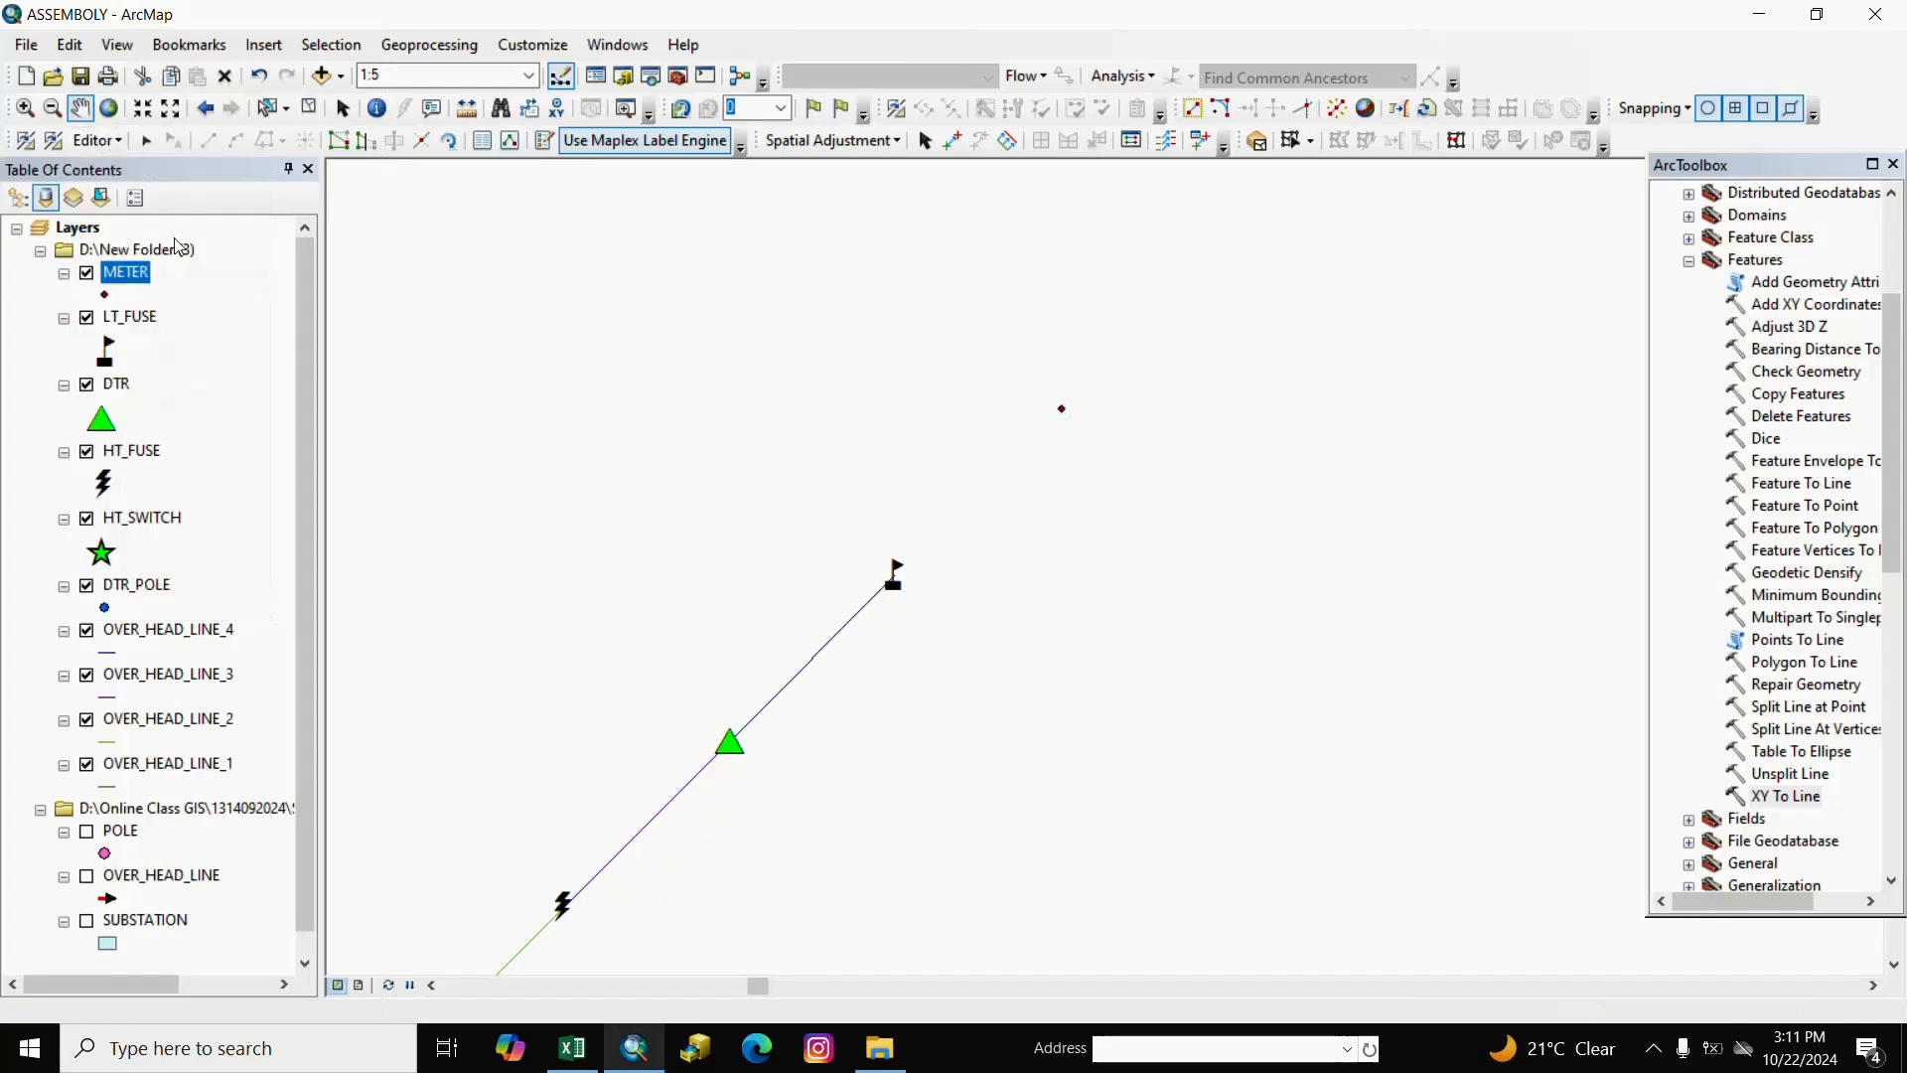
pyautogui.click(112, 142)
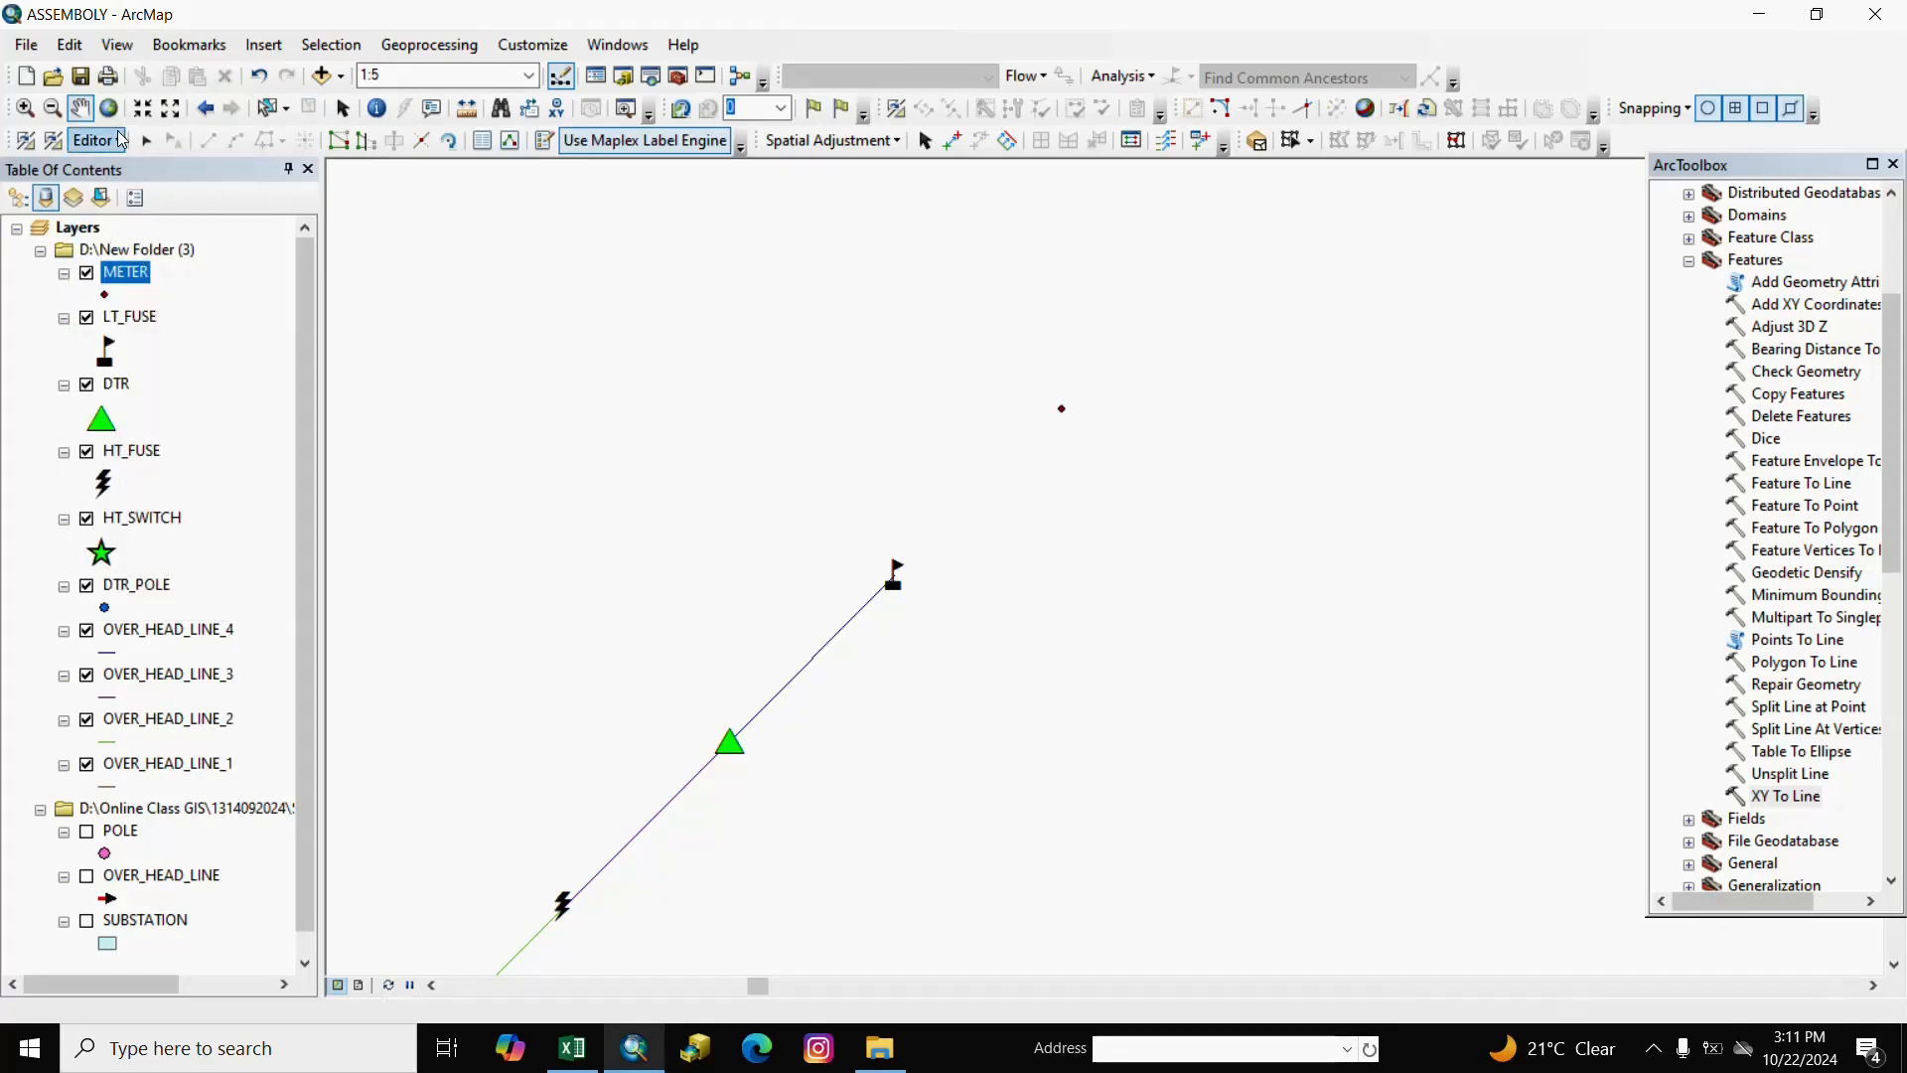
pyautogui.rightClick(114, 159)
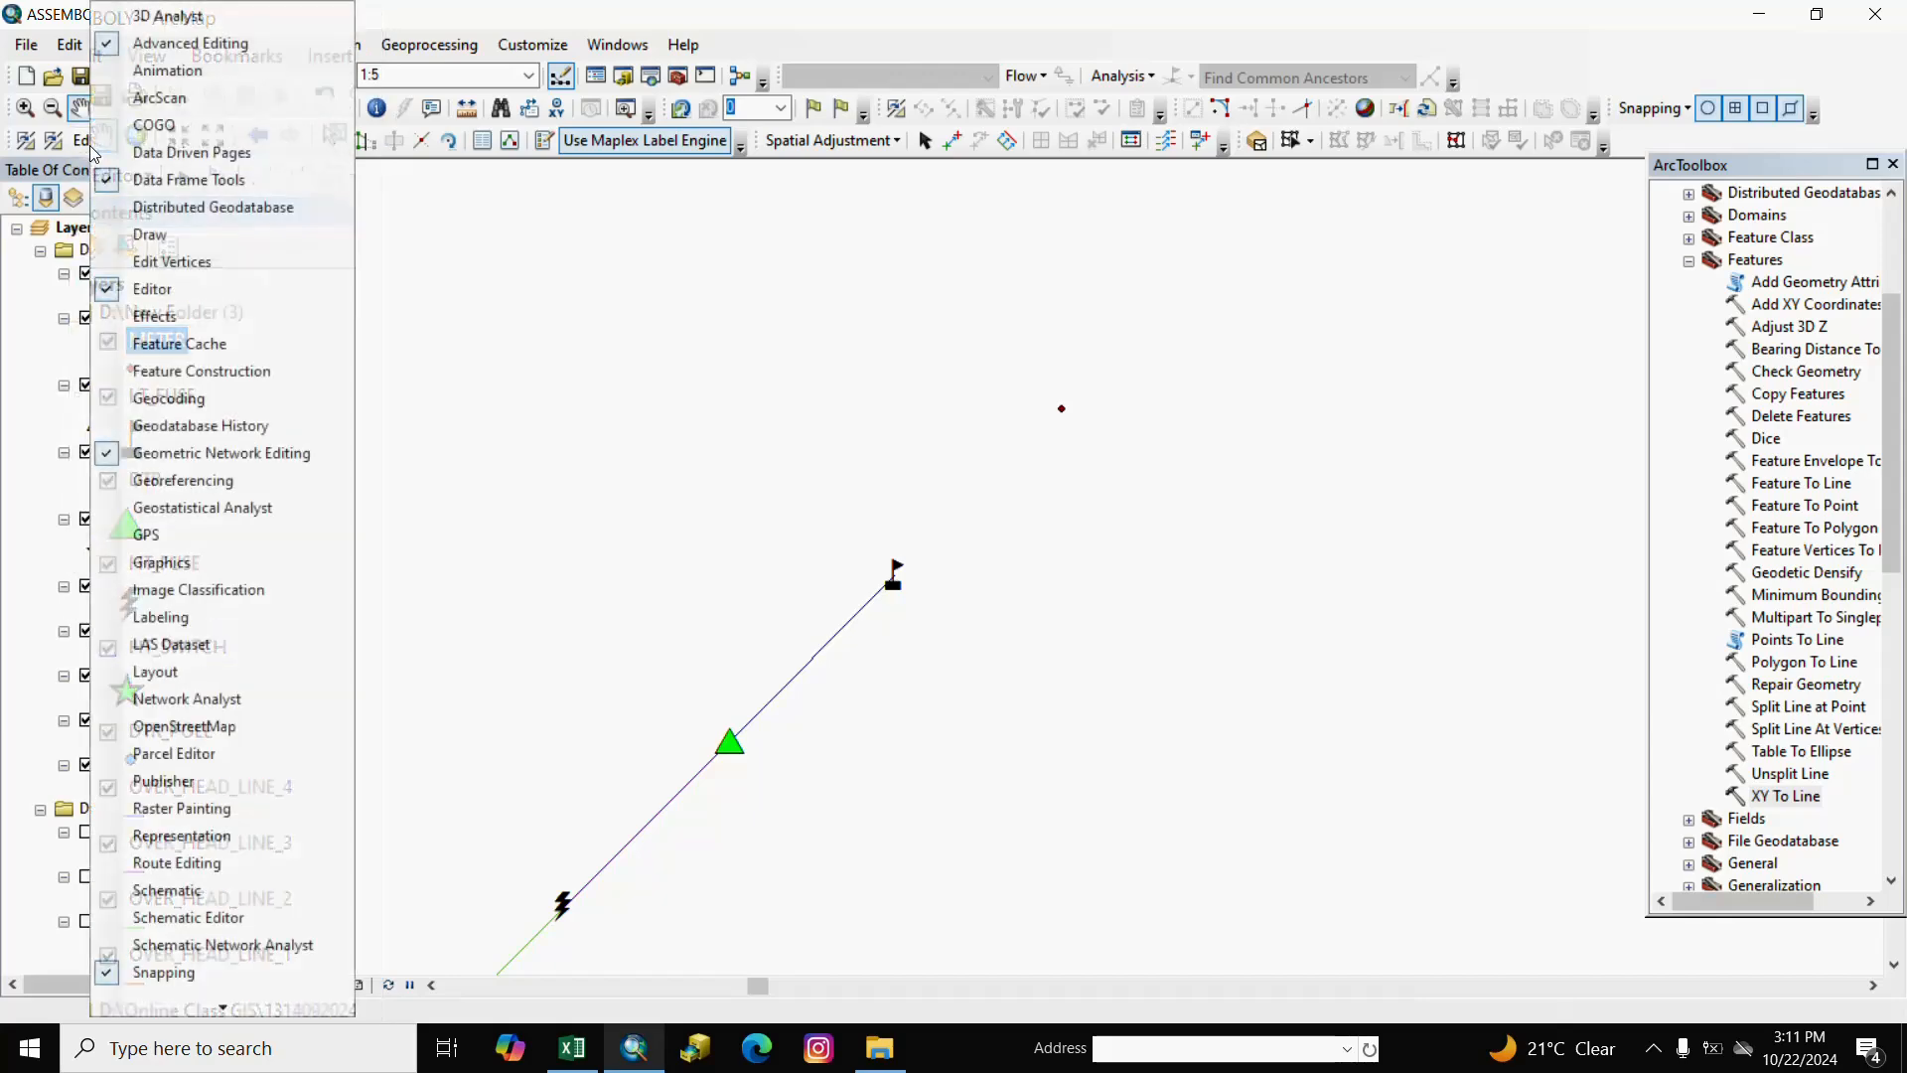
pyautogui.click(83, 144)
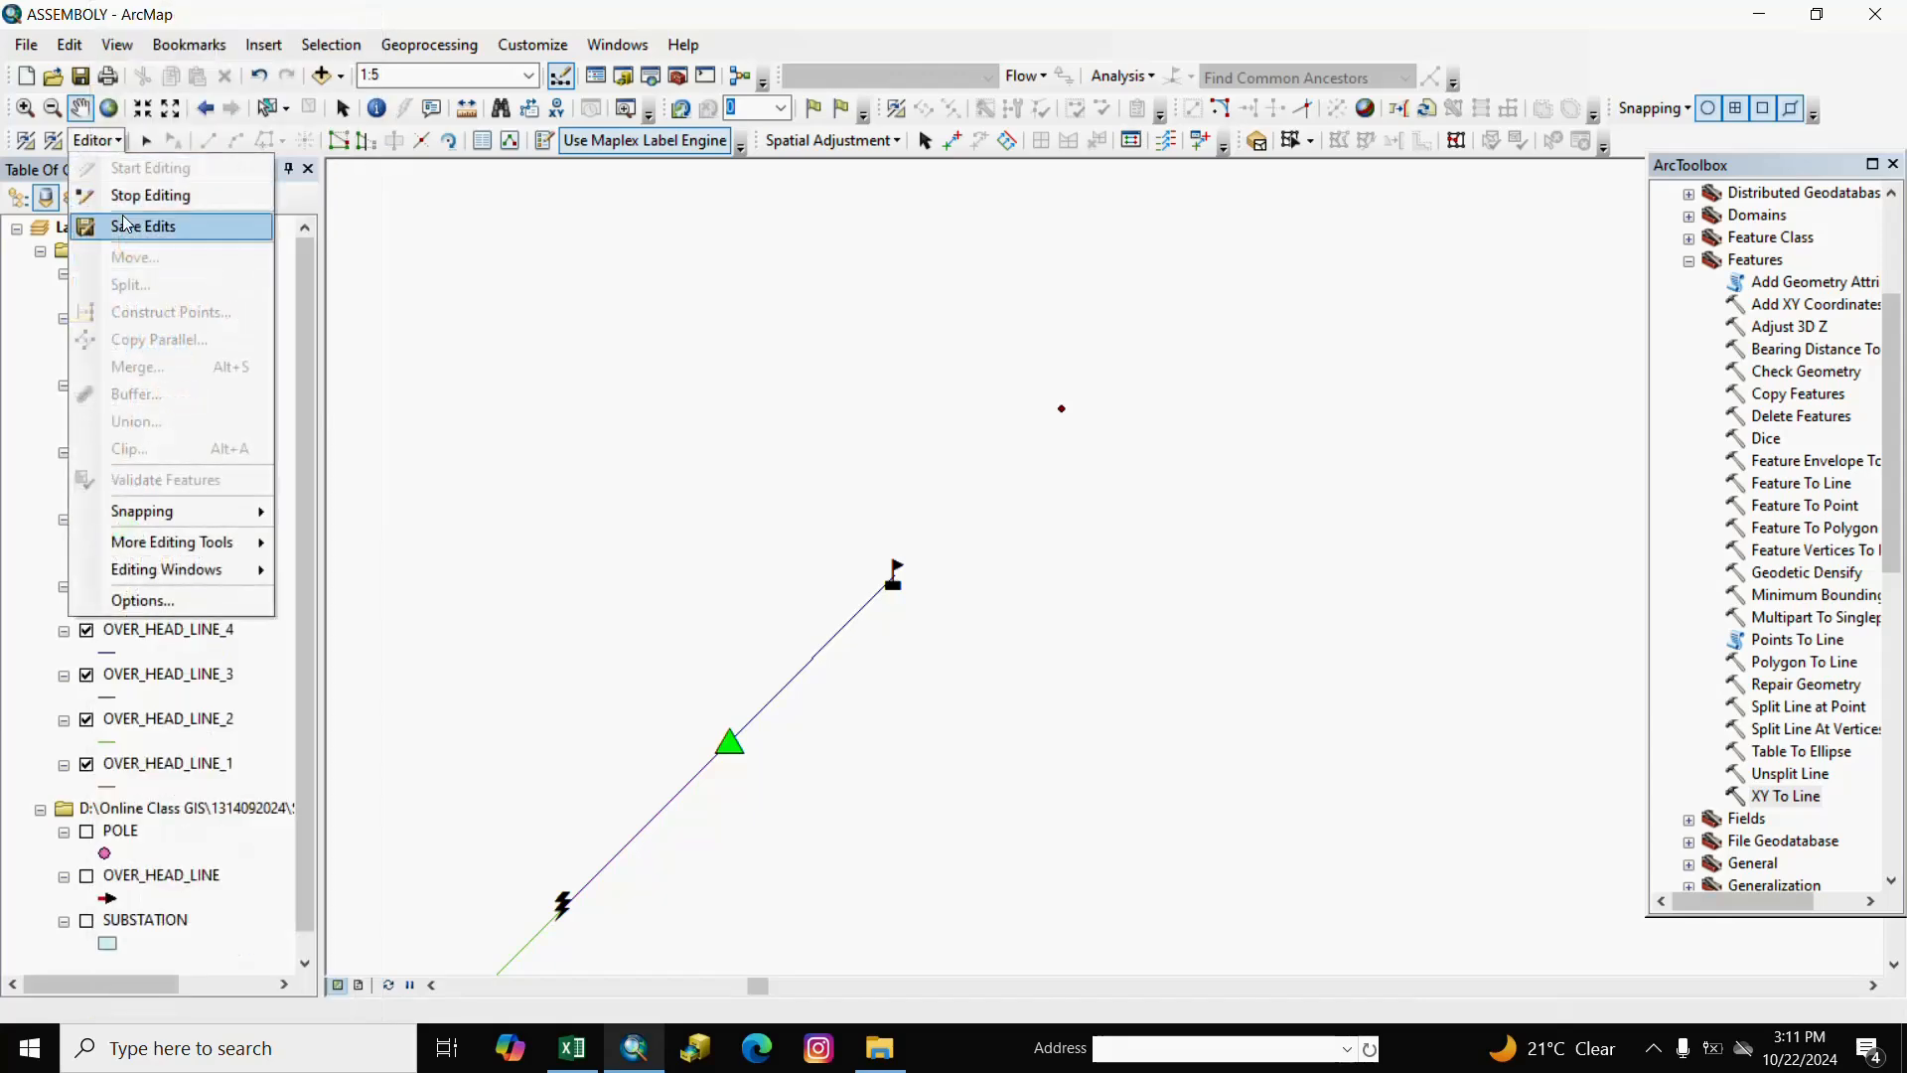
pyautogui.click(149, 196)
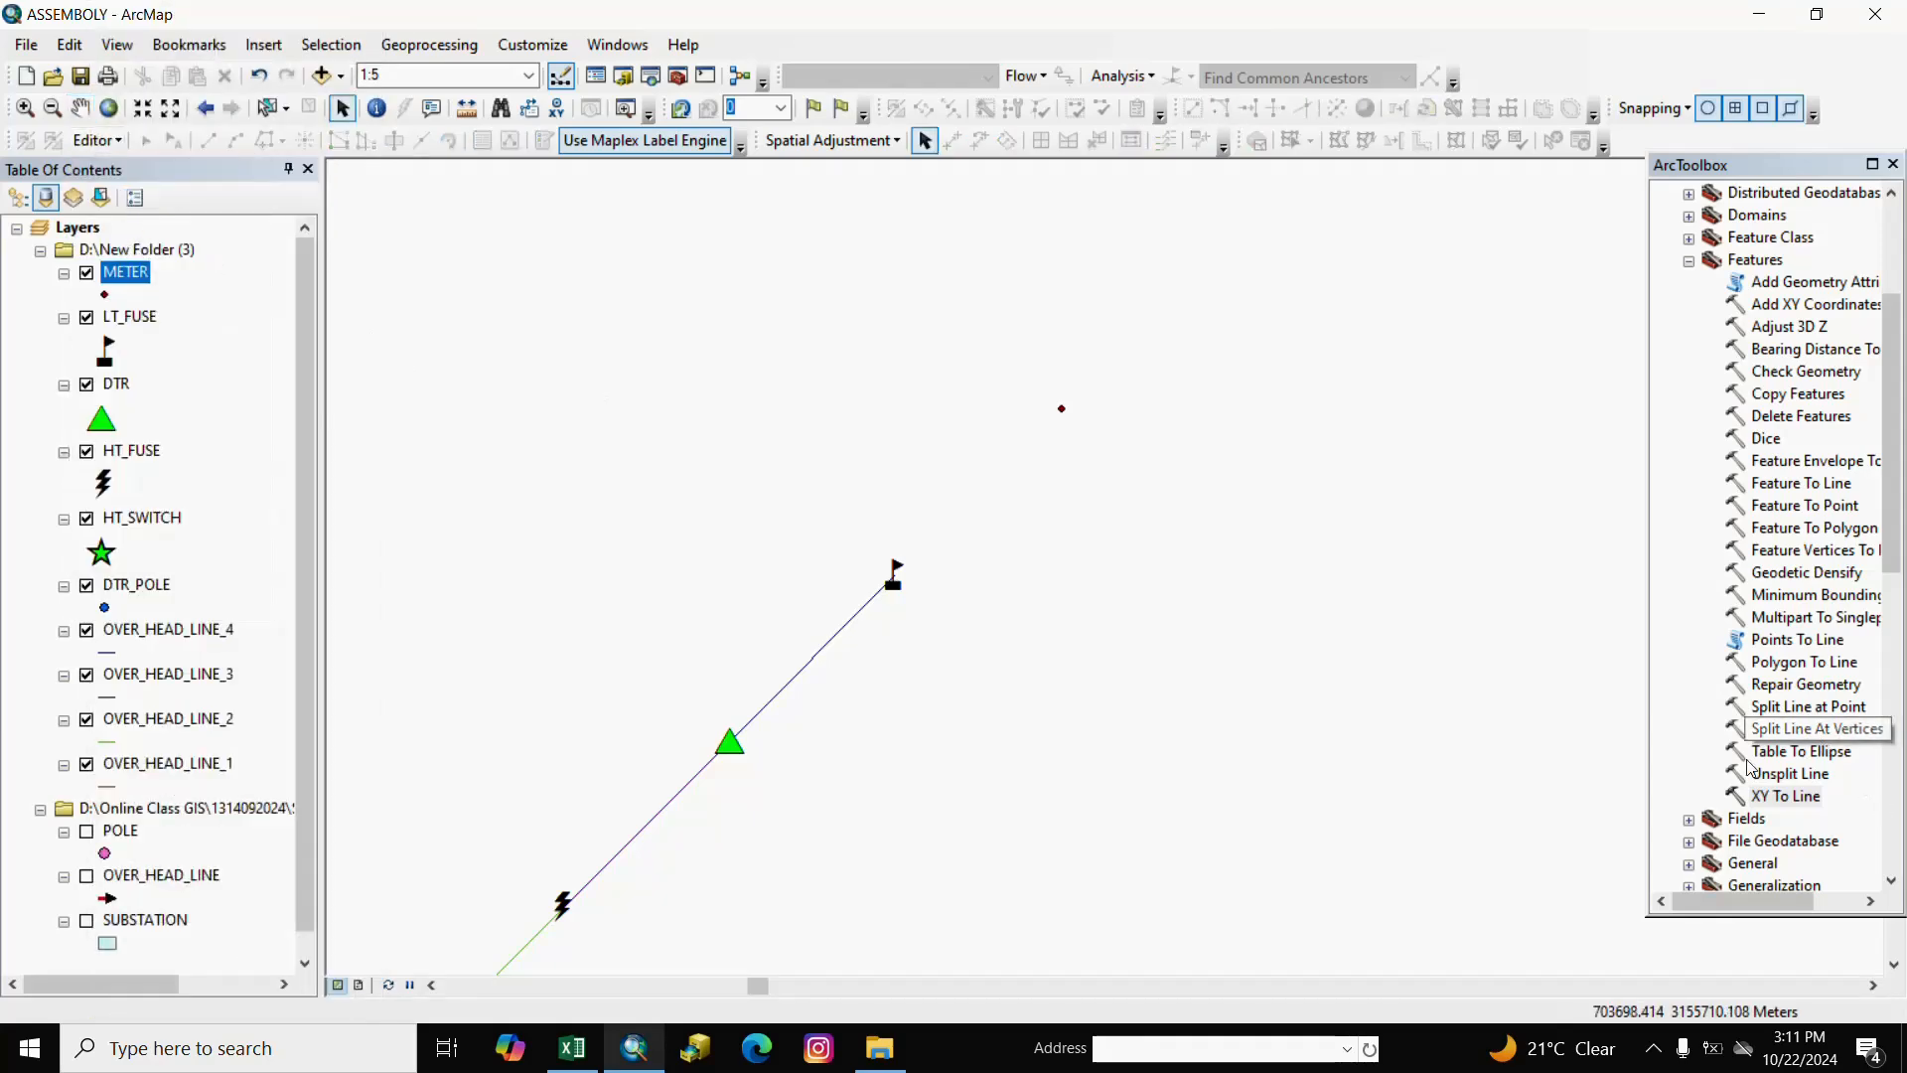
# Run Add XY Coordinates with METER as the input features.
pyautogui.doubleClick(1781, 314)
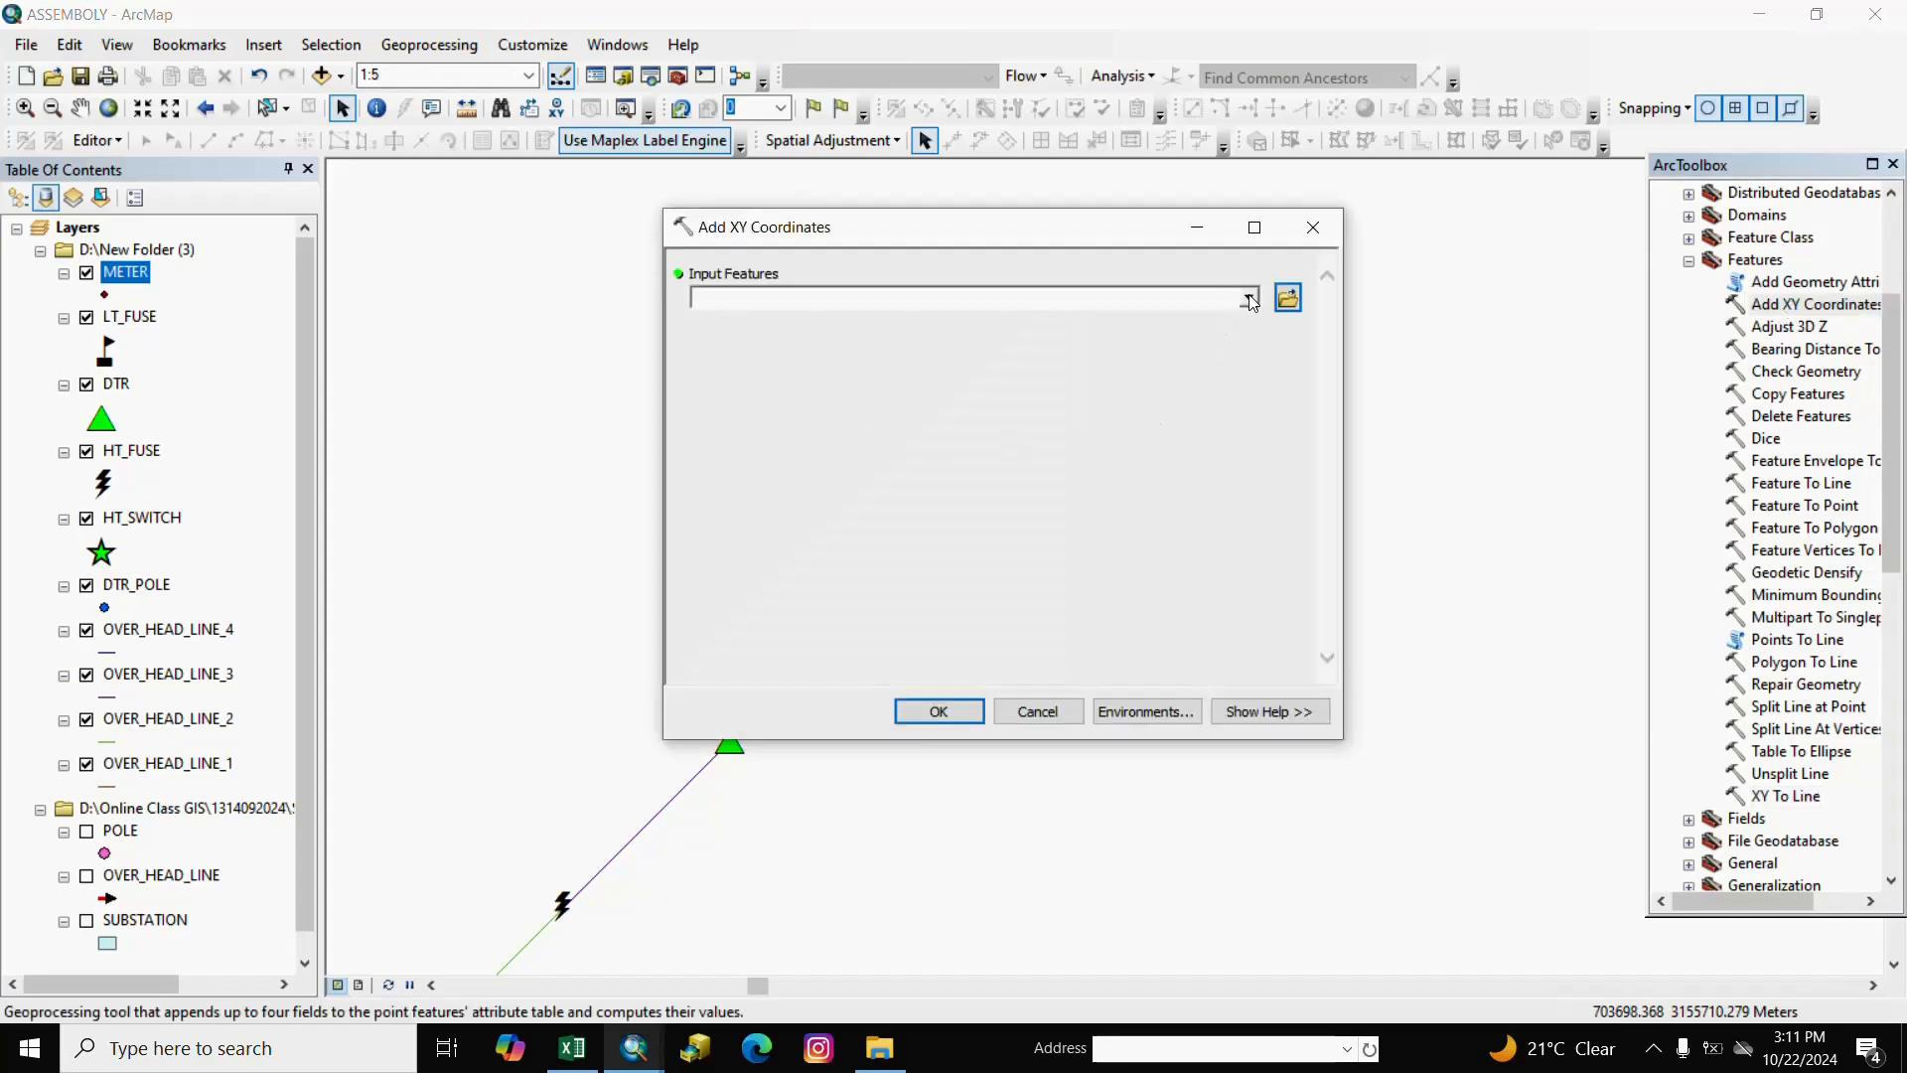
pyautogui.click(1249, 300)
pyautogui.click(766, 327)
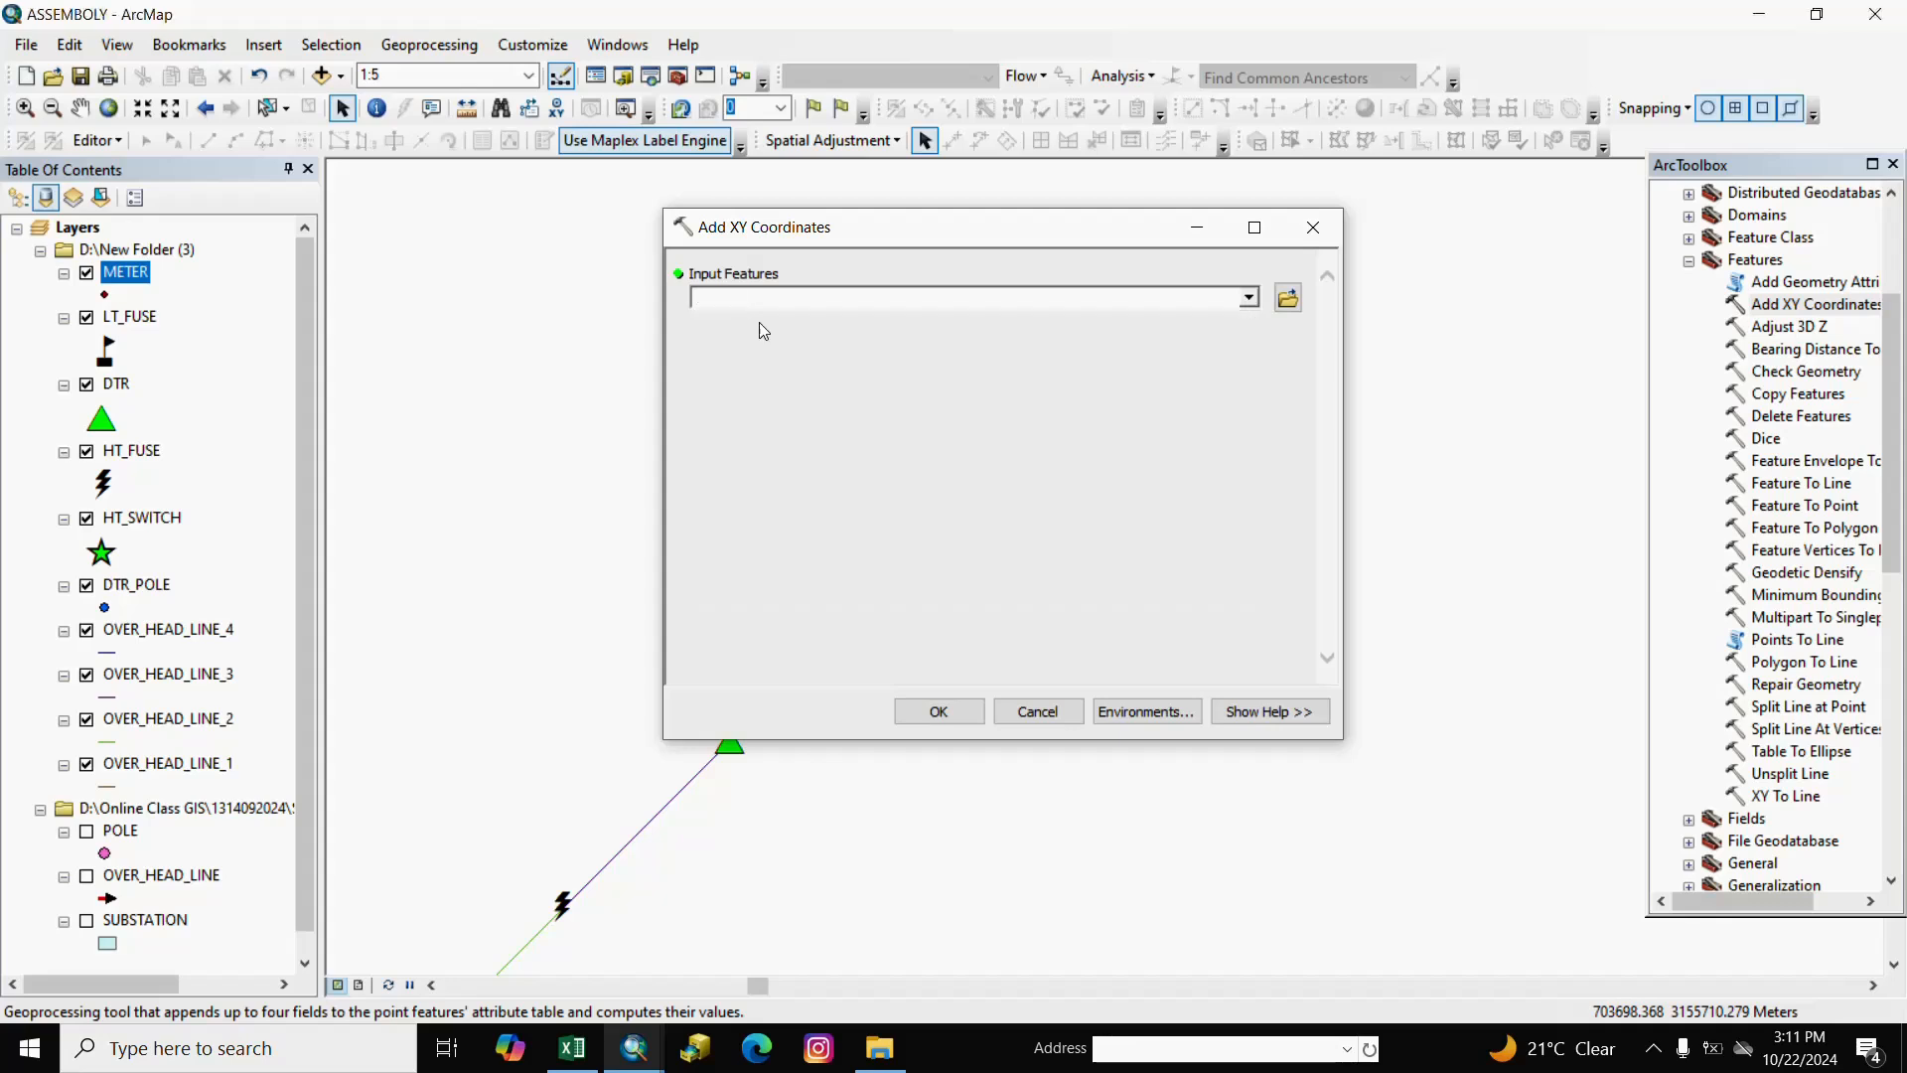
pyautogui.click(936, 711)
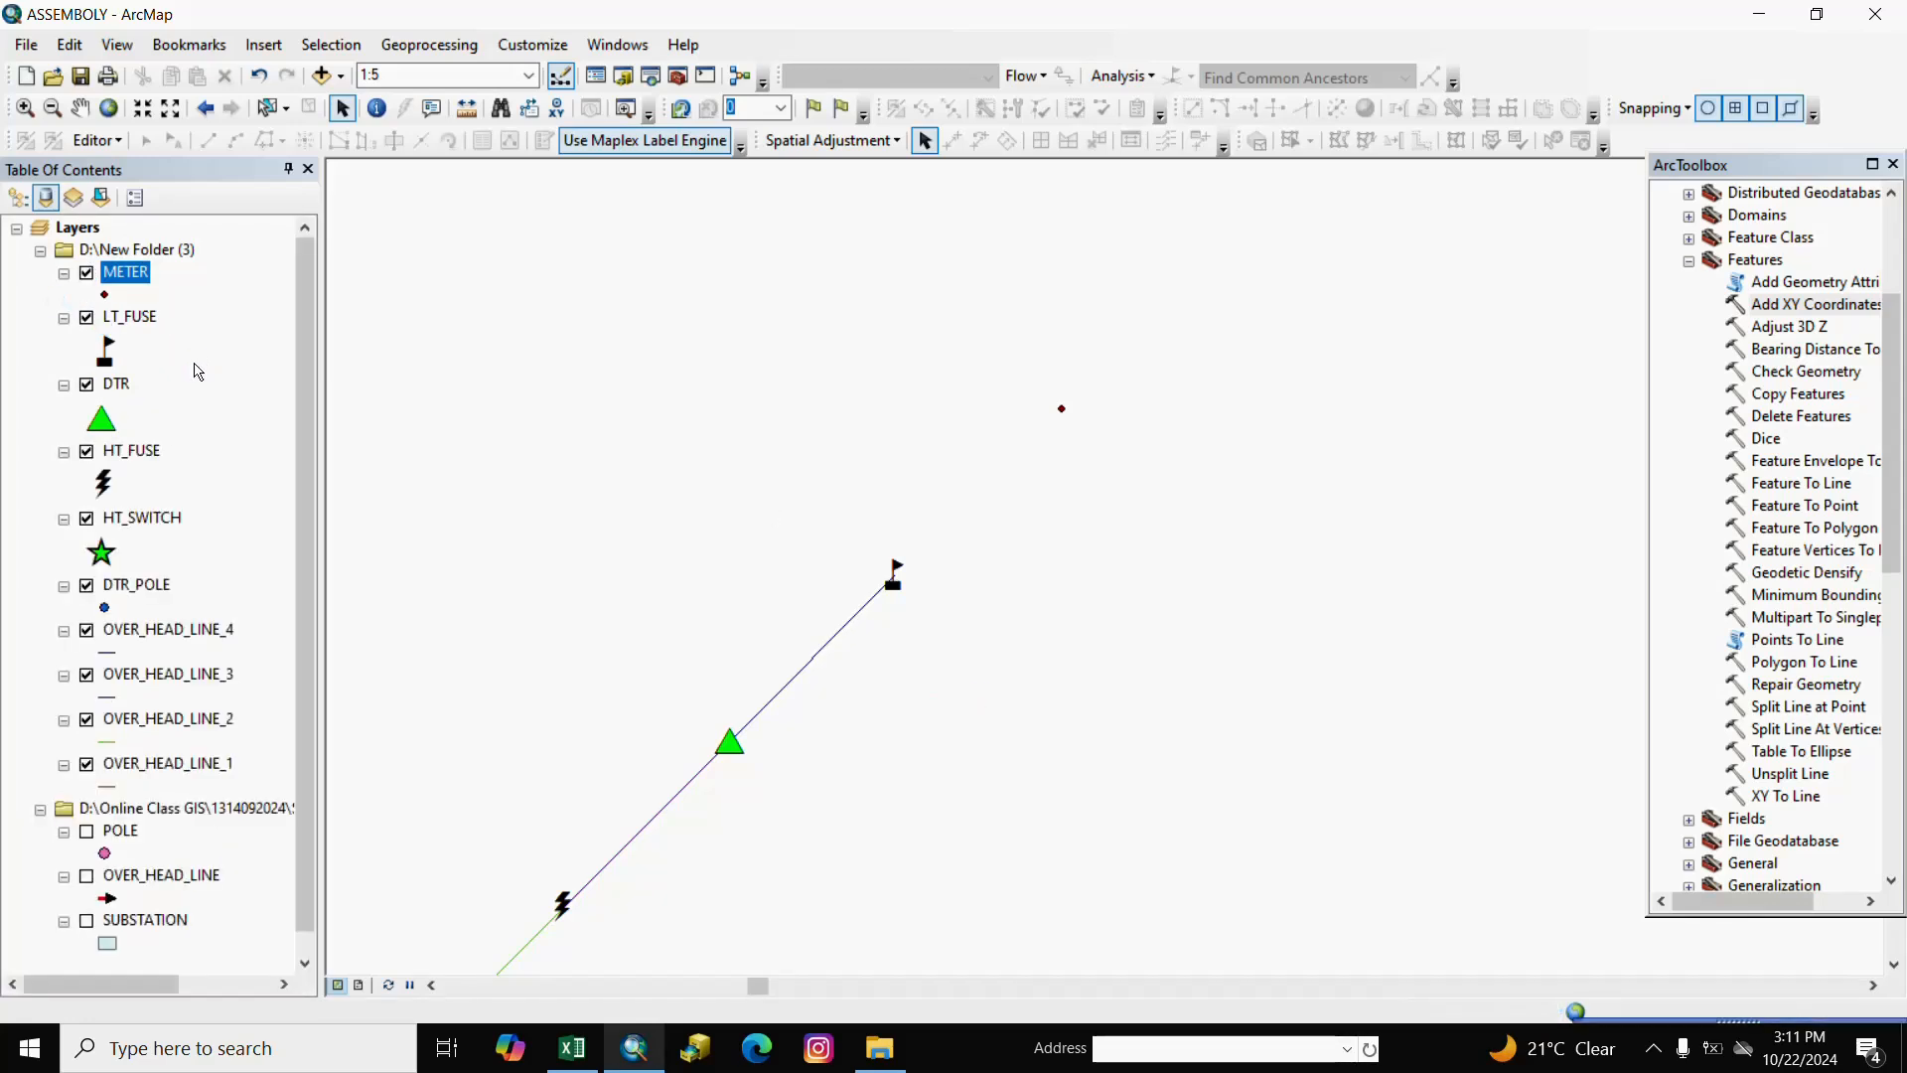
# Give METER's POINT_X field the alias POINT_X_E.
pyautogui.rightClick(149, 288)
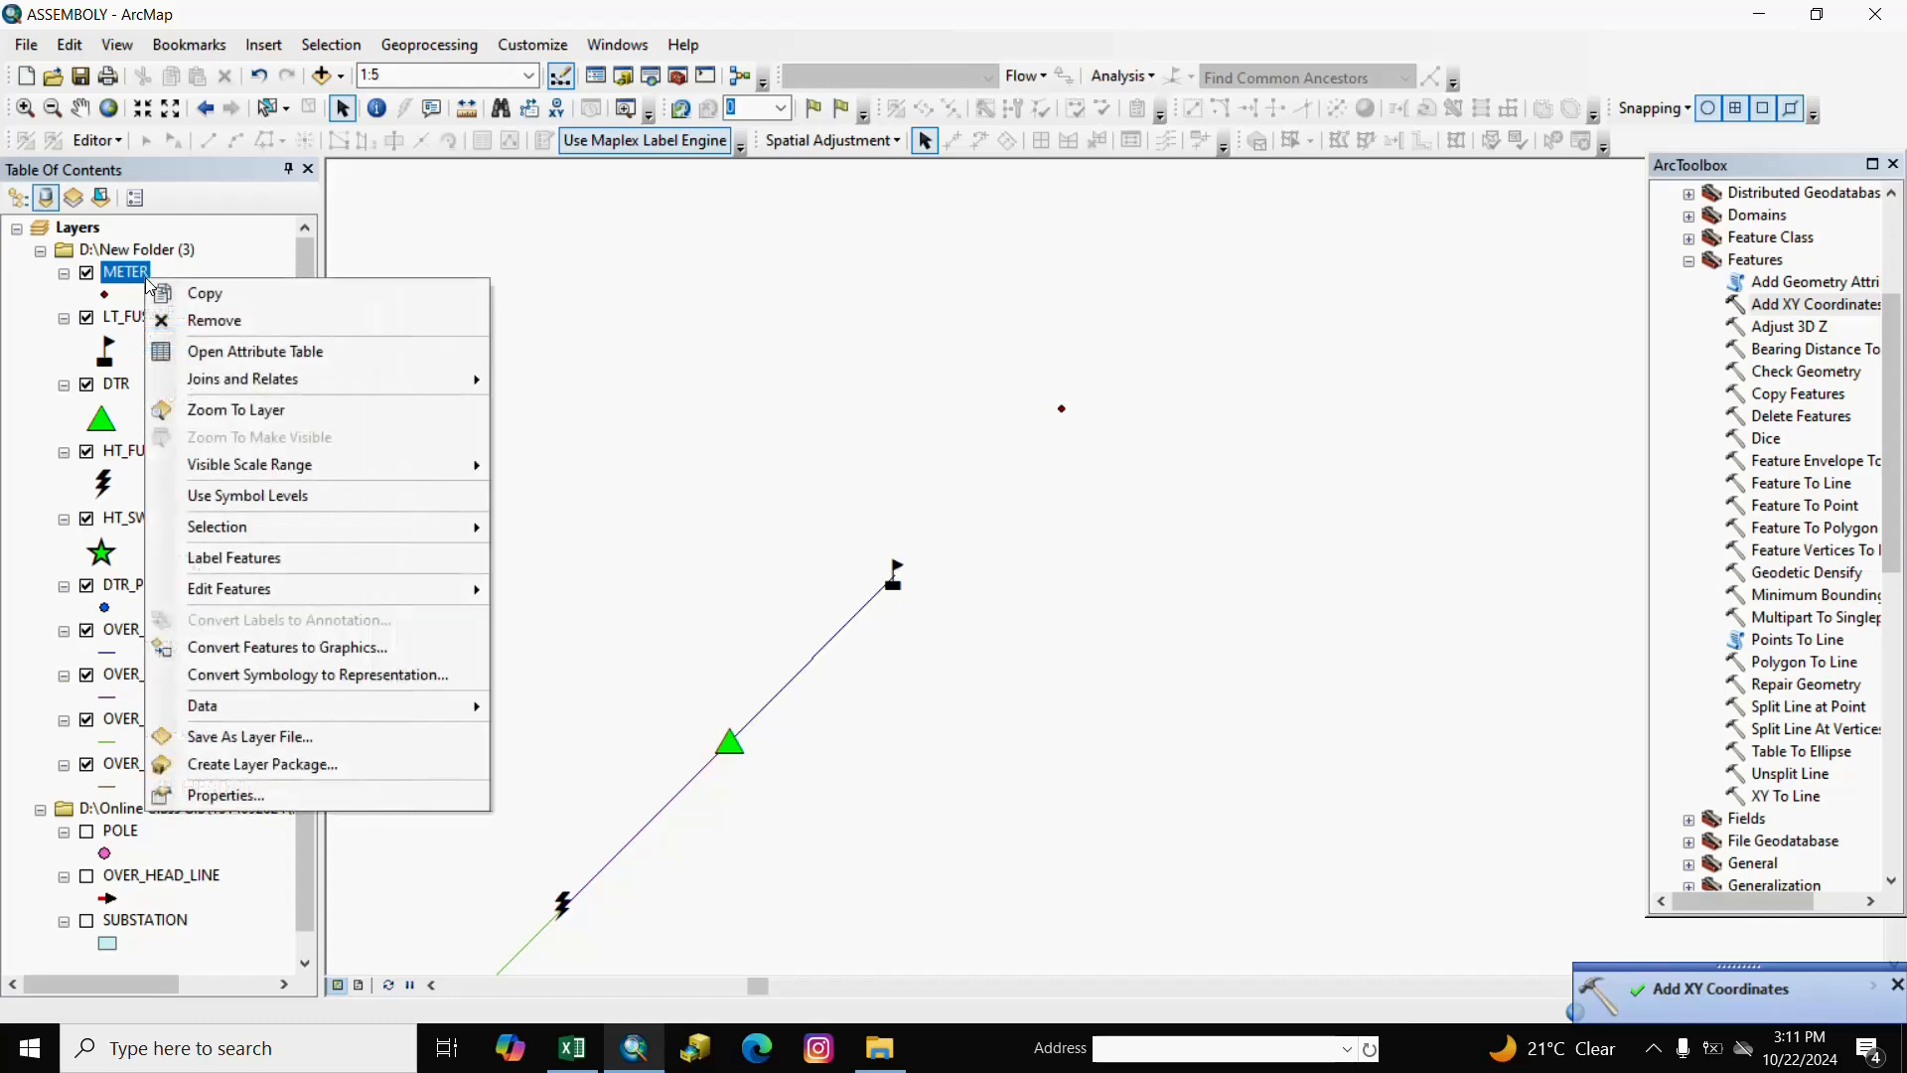
pyautogui.click(190, 350)
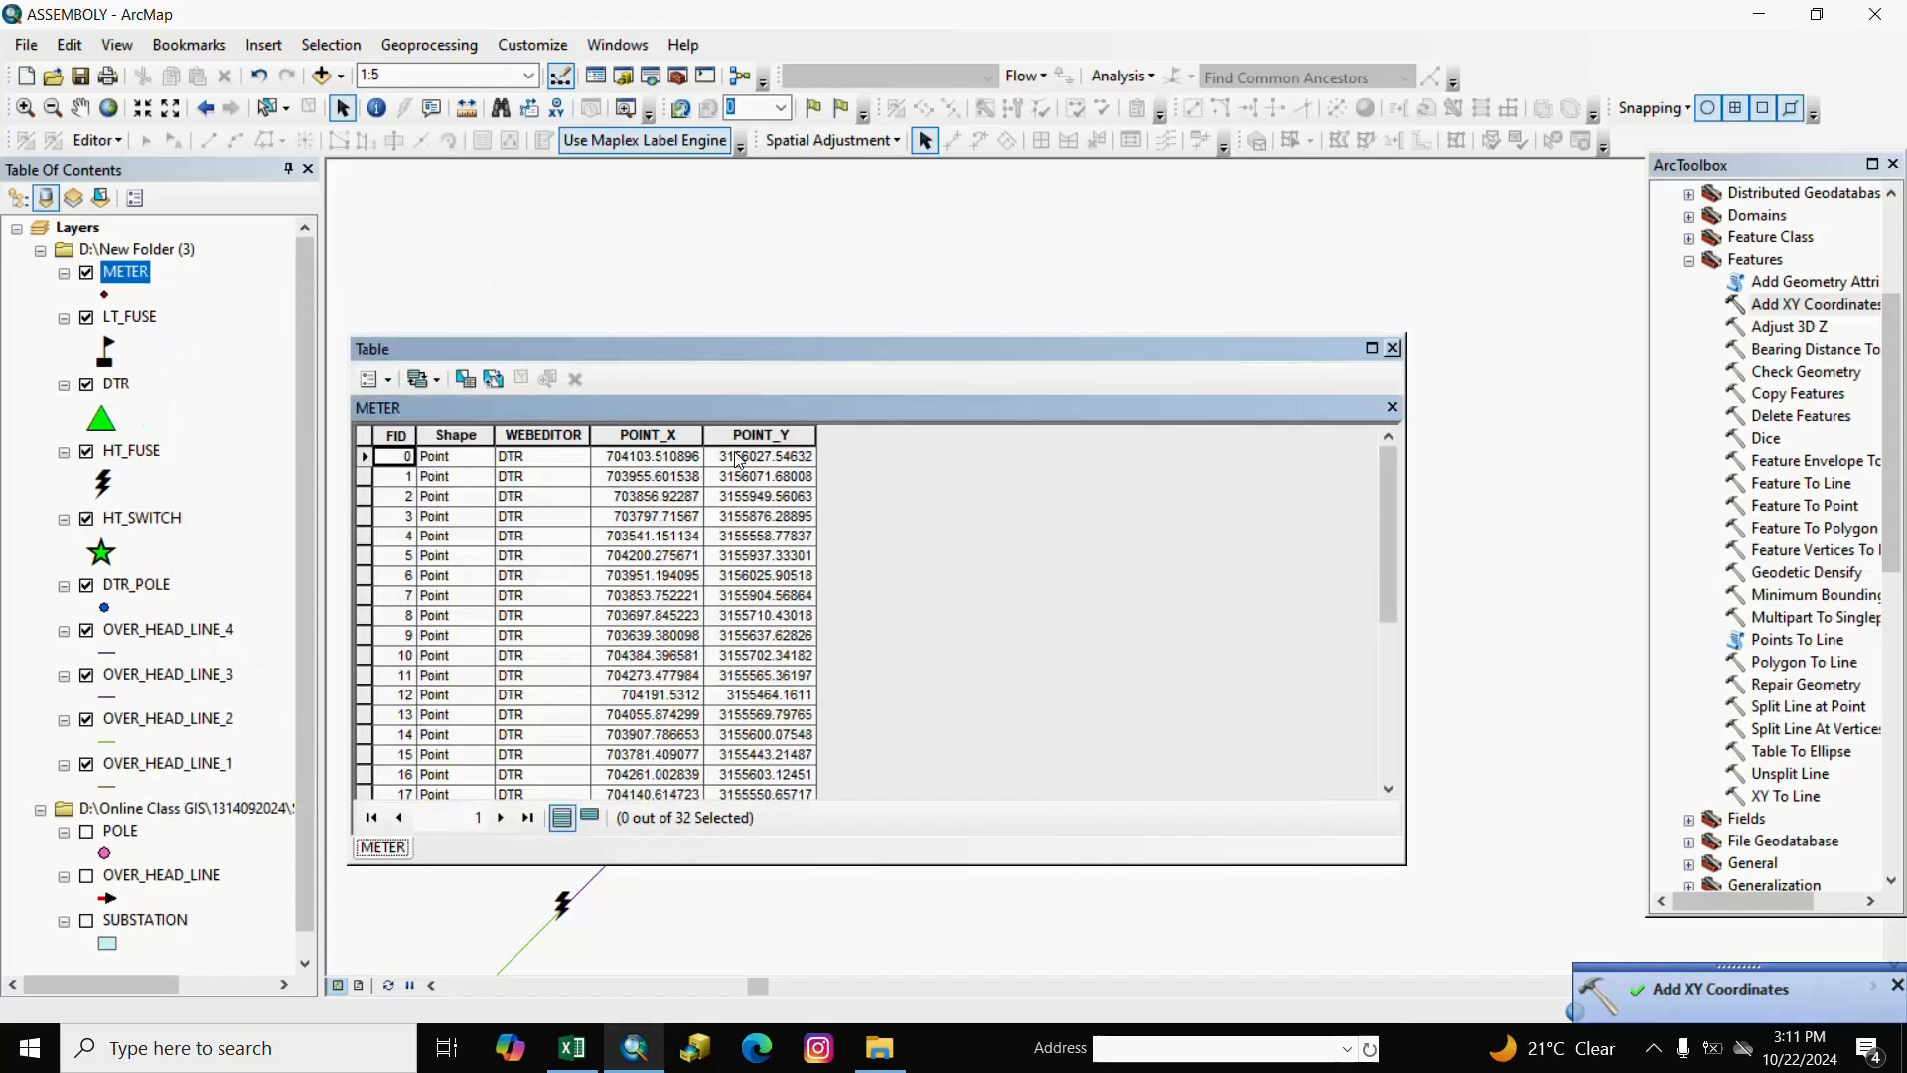
pyautogui.click(644, 434)
pyautogui.click(770, 437)
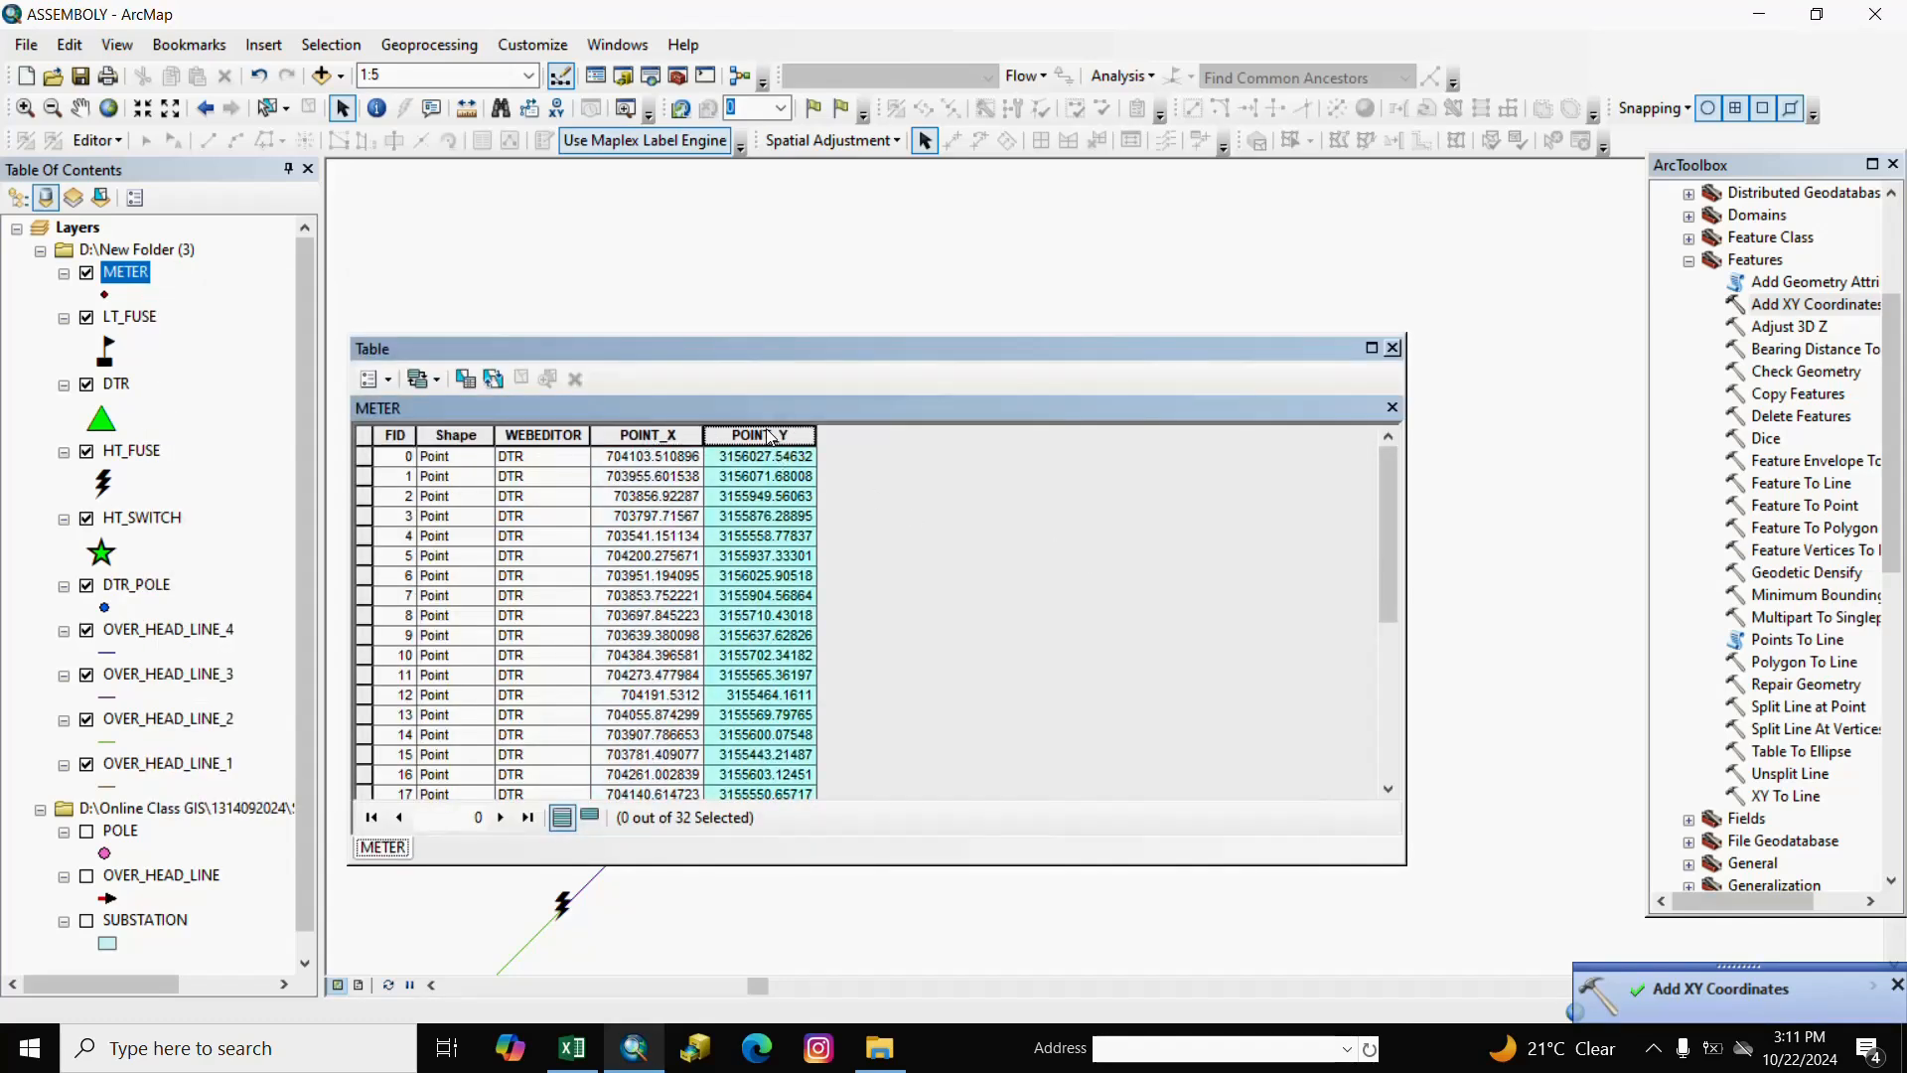
pyautogui.click(683, 434)
pyautogui.rightClick(696, 435)
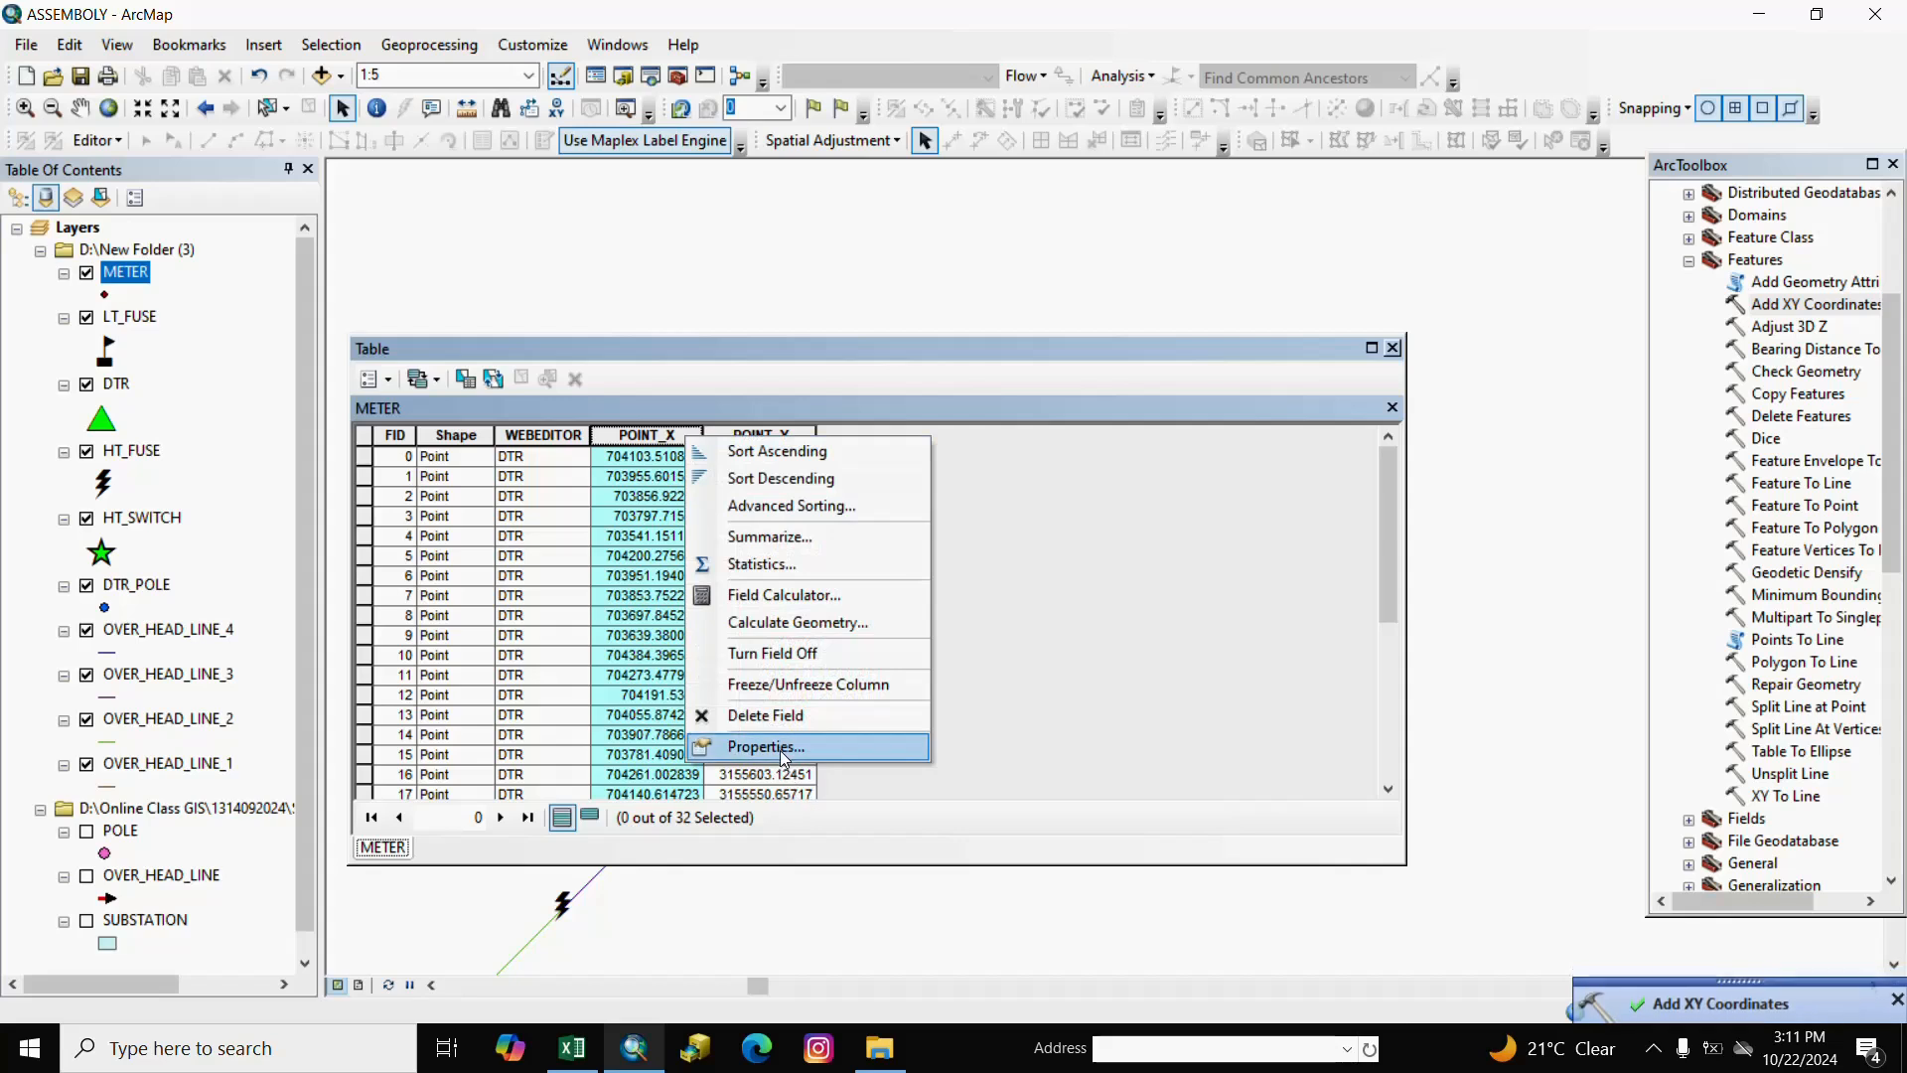
pyautogui.click(778, 747)
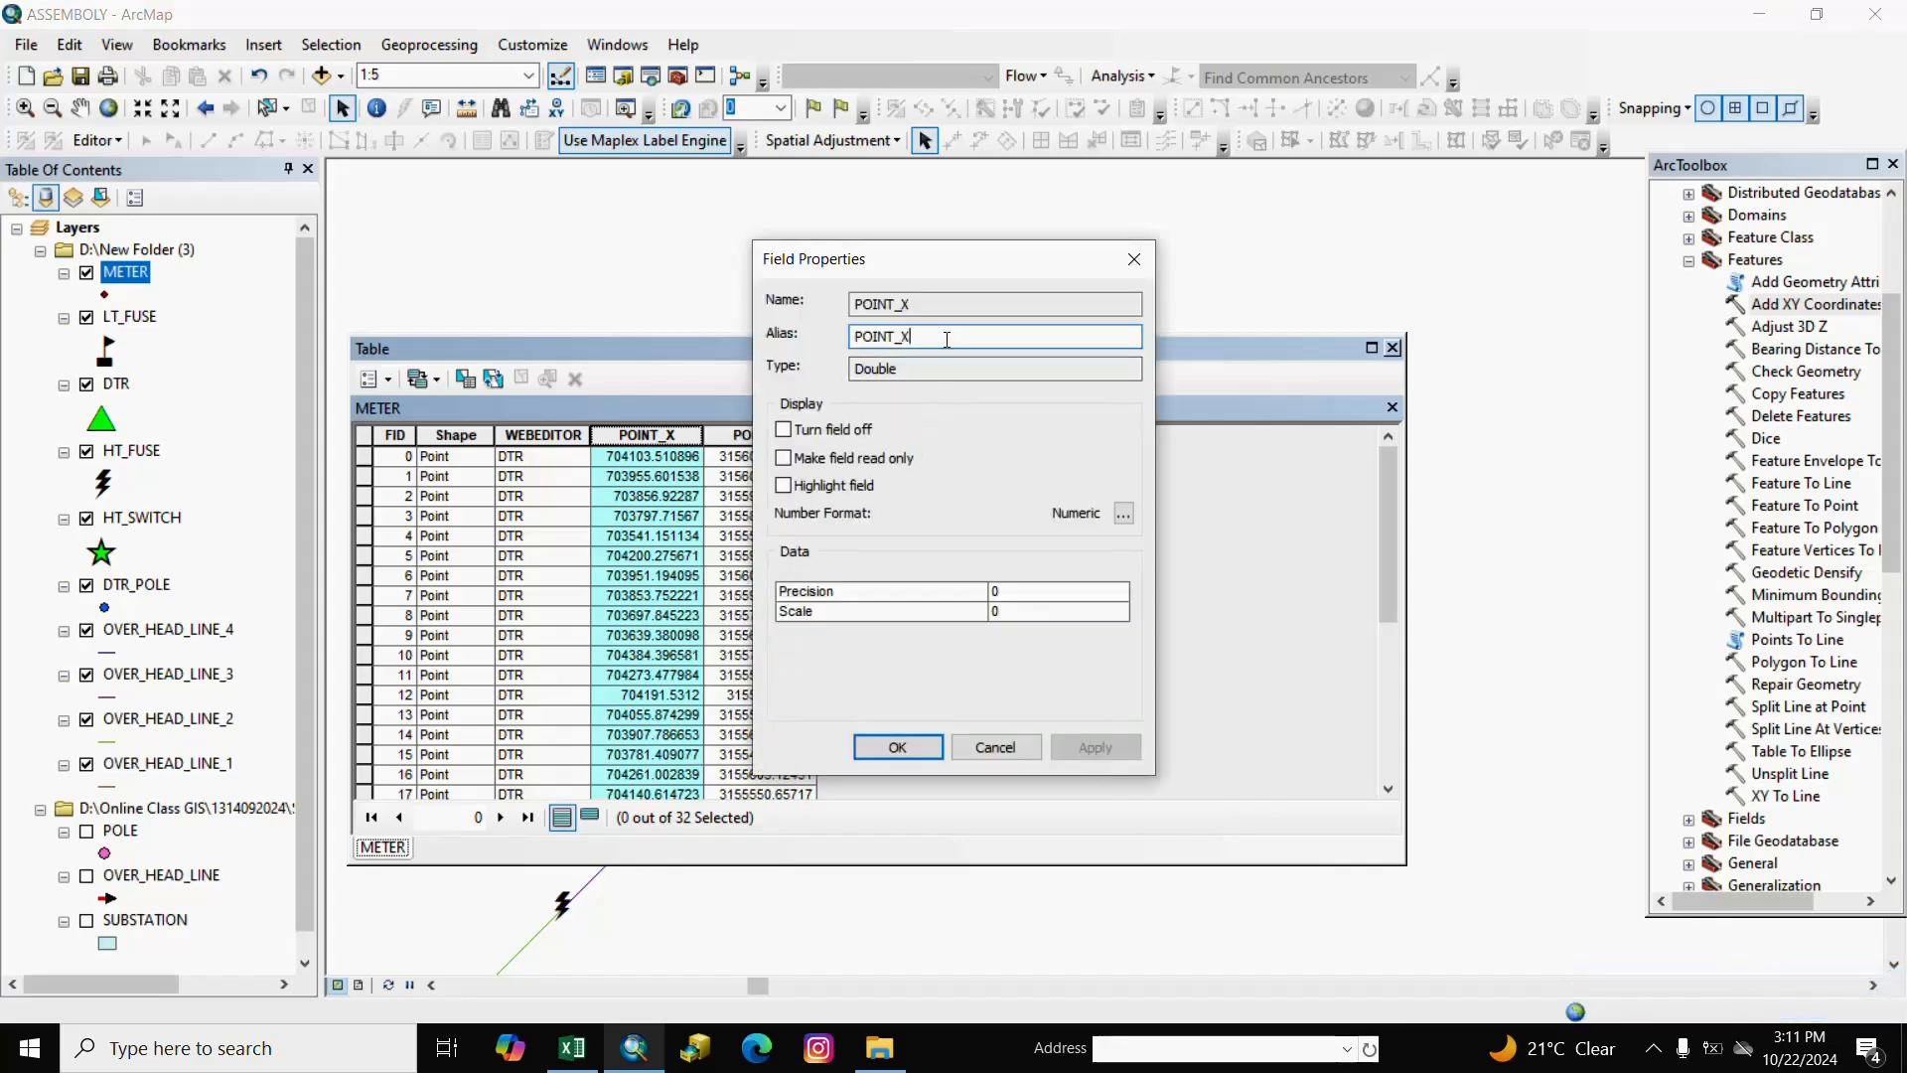
pyautogui.write('_E')
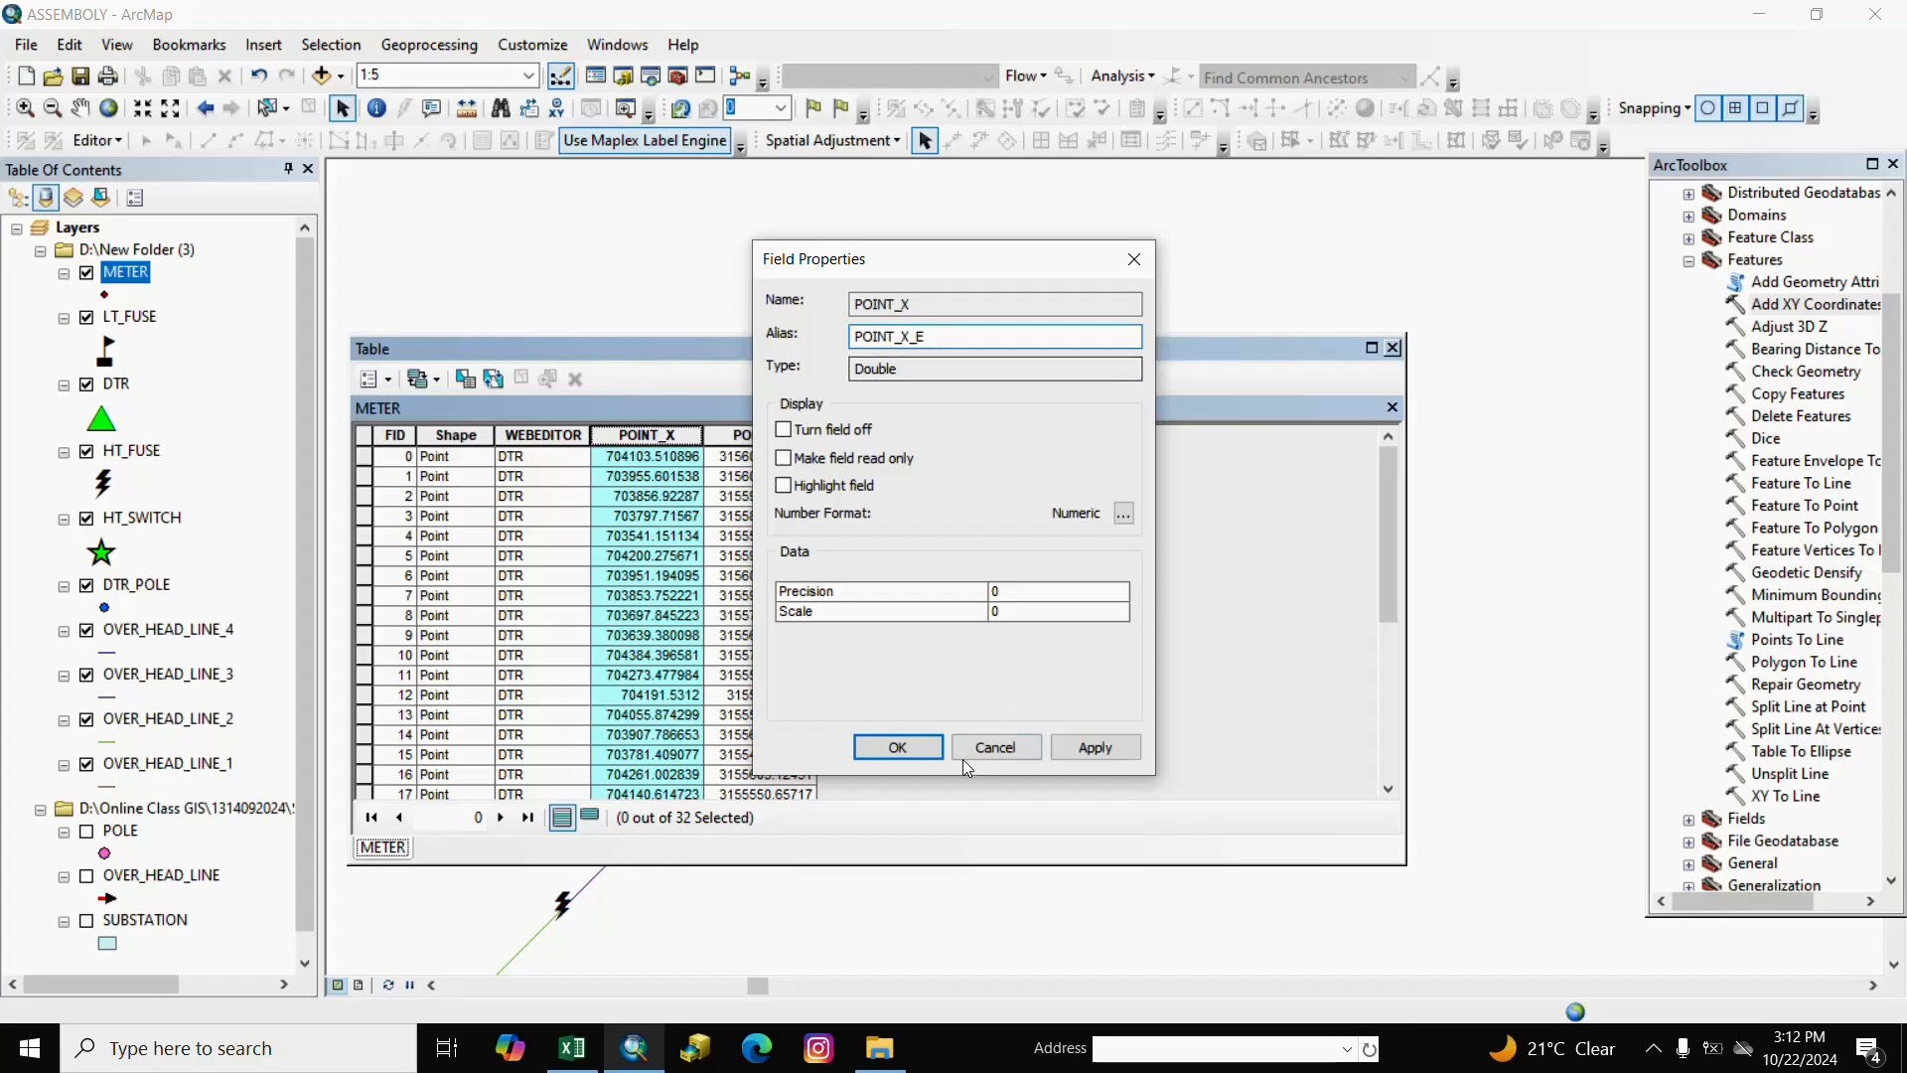
pyautogui.click(897, 747)
# Give METER's POINT_Y field the alias POINT_Y_E.
pyautogui.click(773, 435)
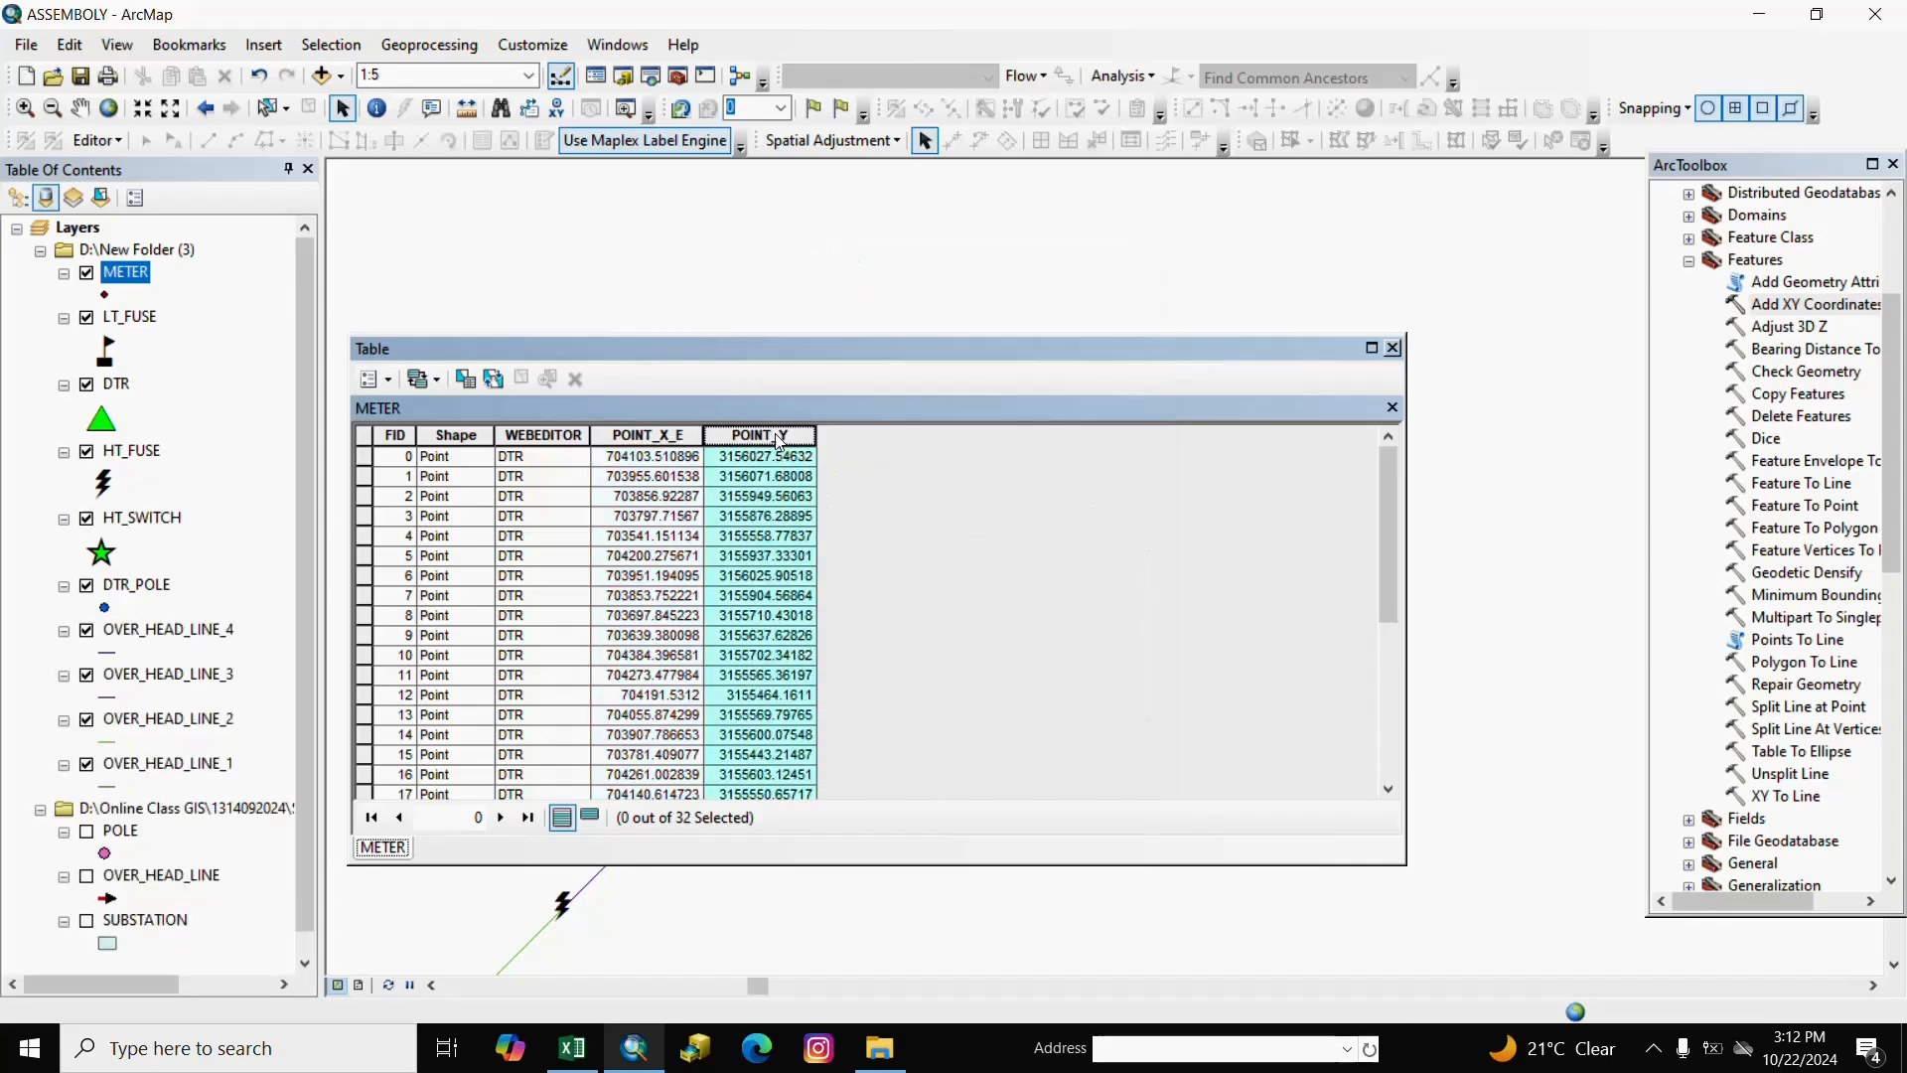
pyautogui.rightClick(773, 437)
pyautogui.click(864, 740)
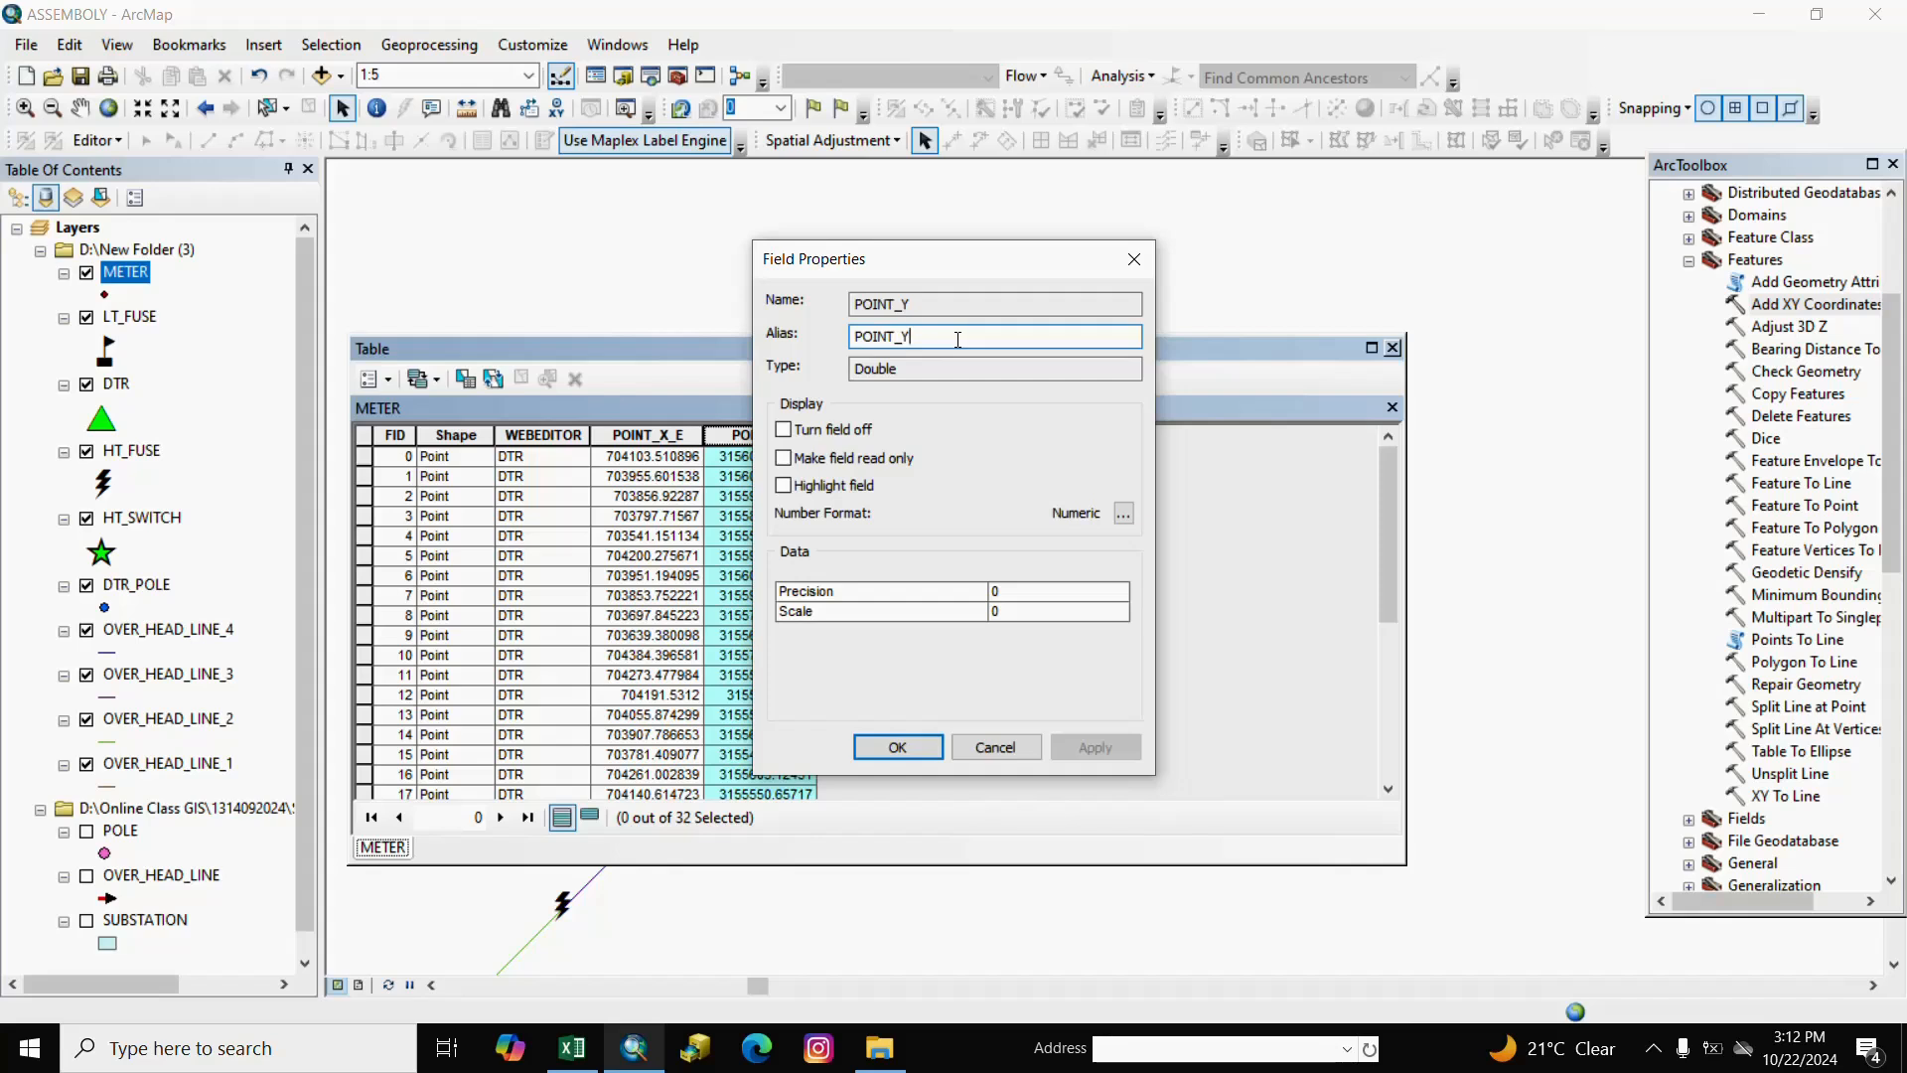
pyautogui.write('_E')
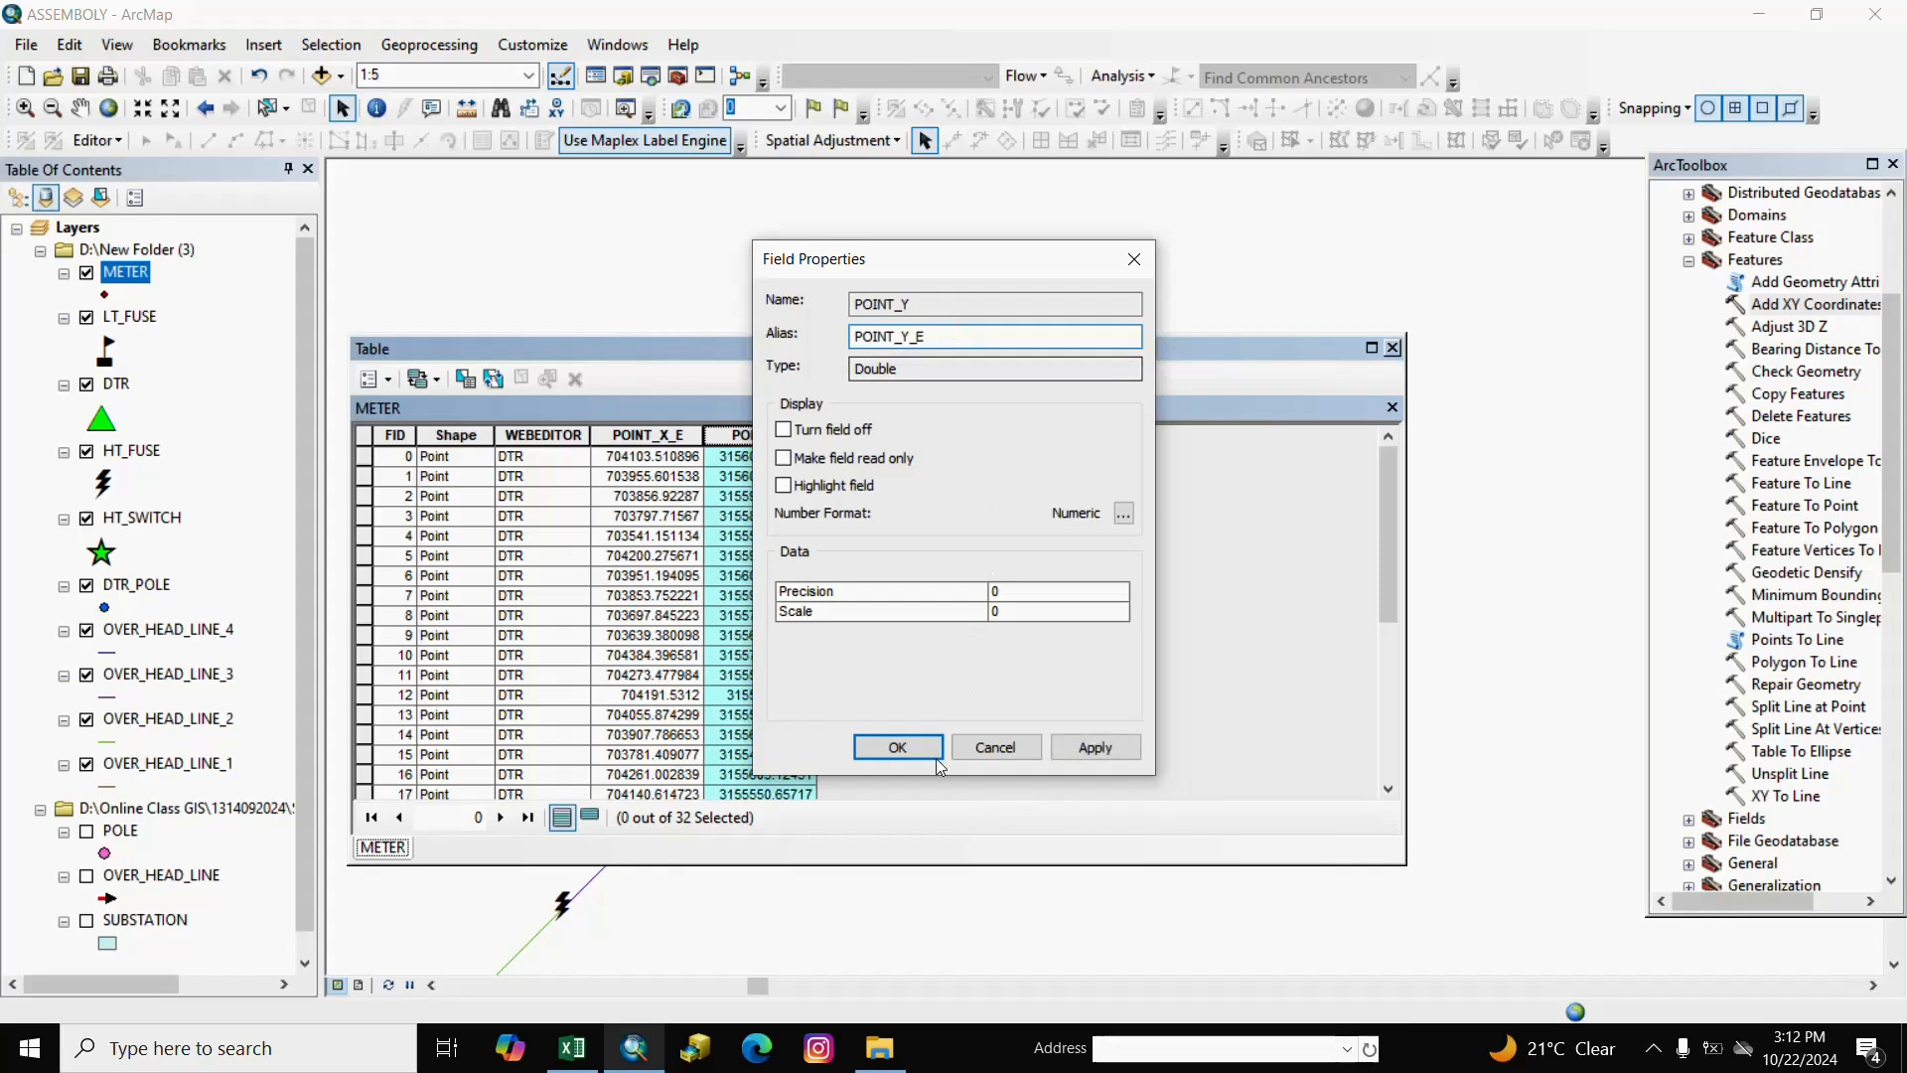
pyautogui.click(899, 747)
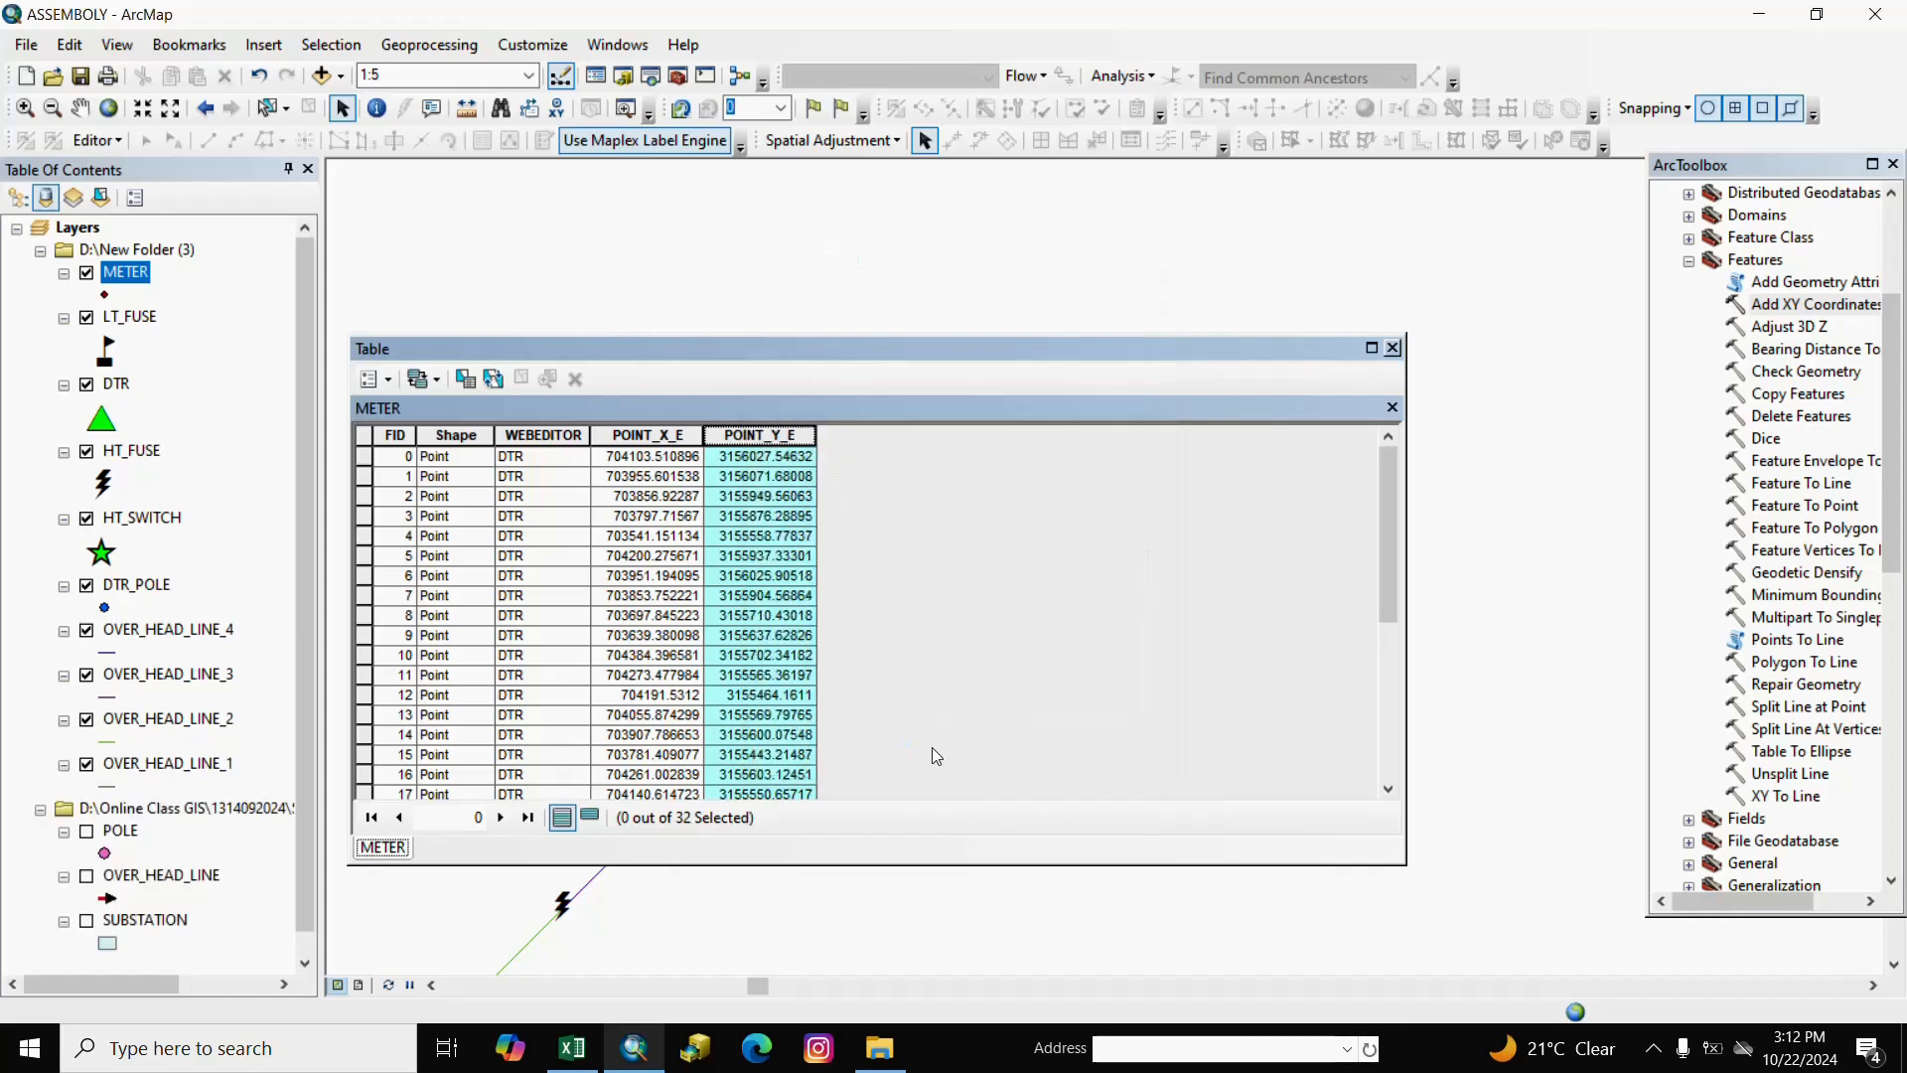
# Spatially join each LT_FUSE point with its closest METER point's attributes as Join_Output_16.
pyautogui.click(1393, 348)
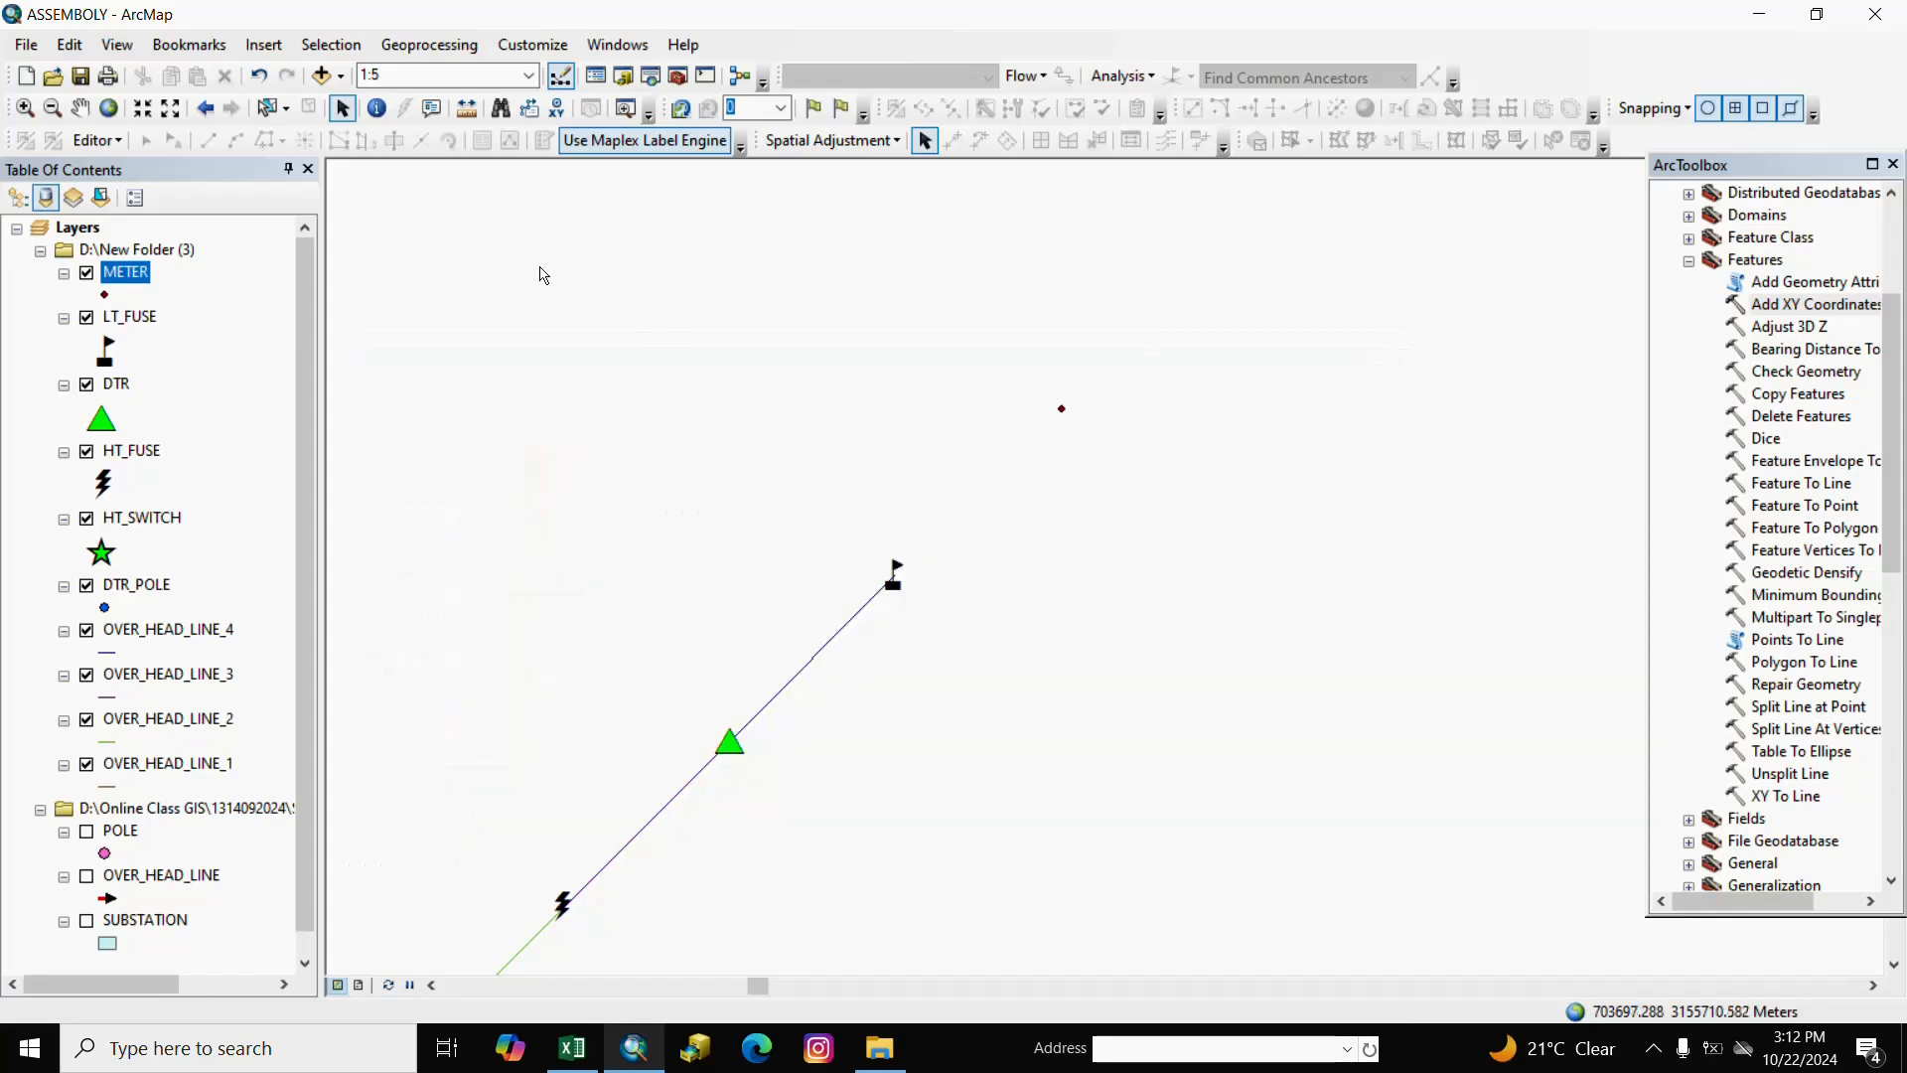
pyautogui.rightClick(146, 321)
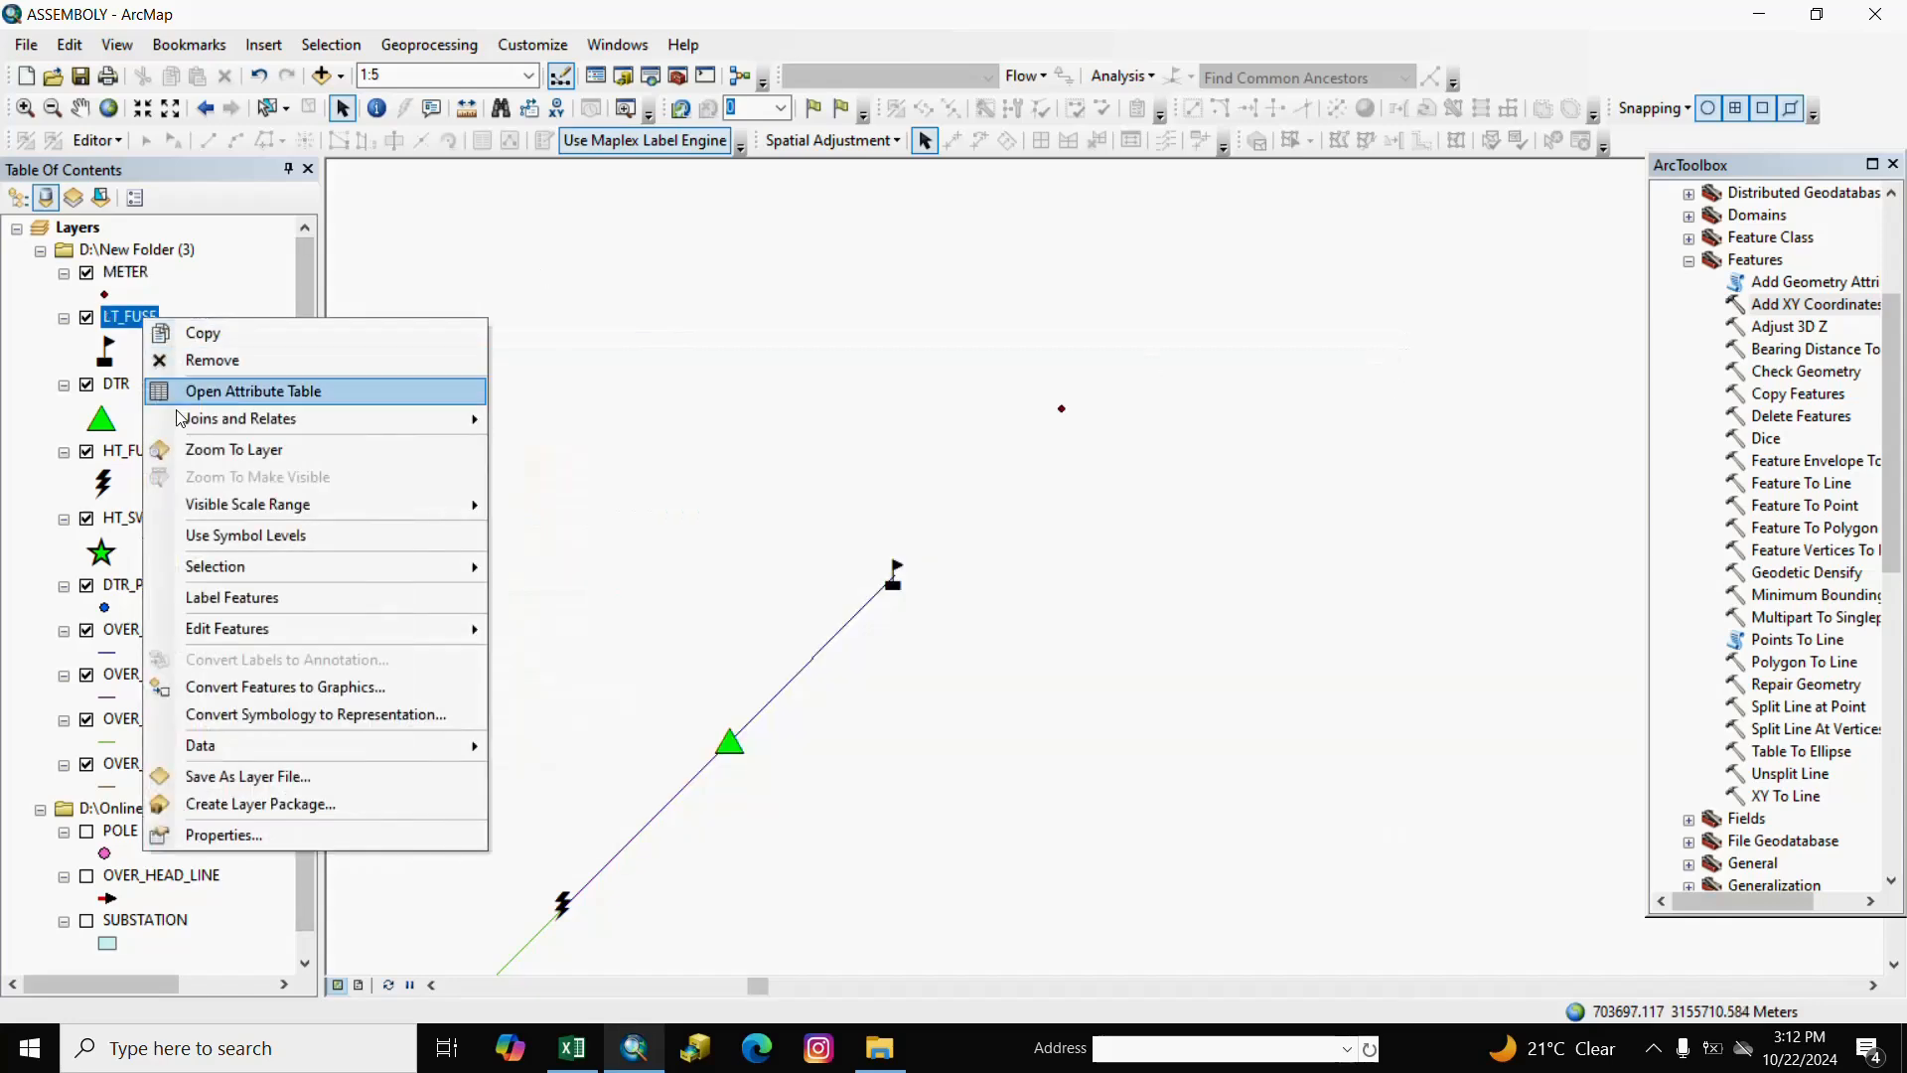
pyautogui.moveTo(447, 418)
pyautogui.click(529, 420)
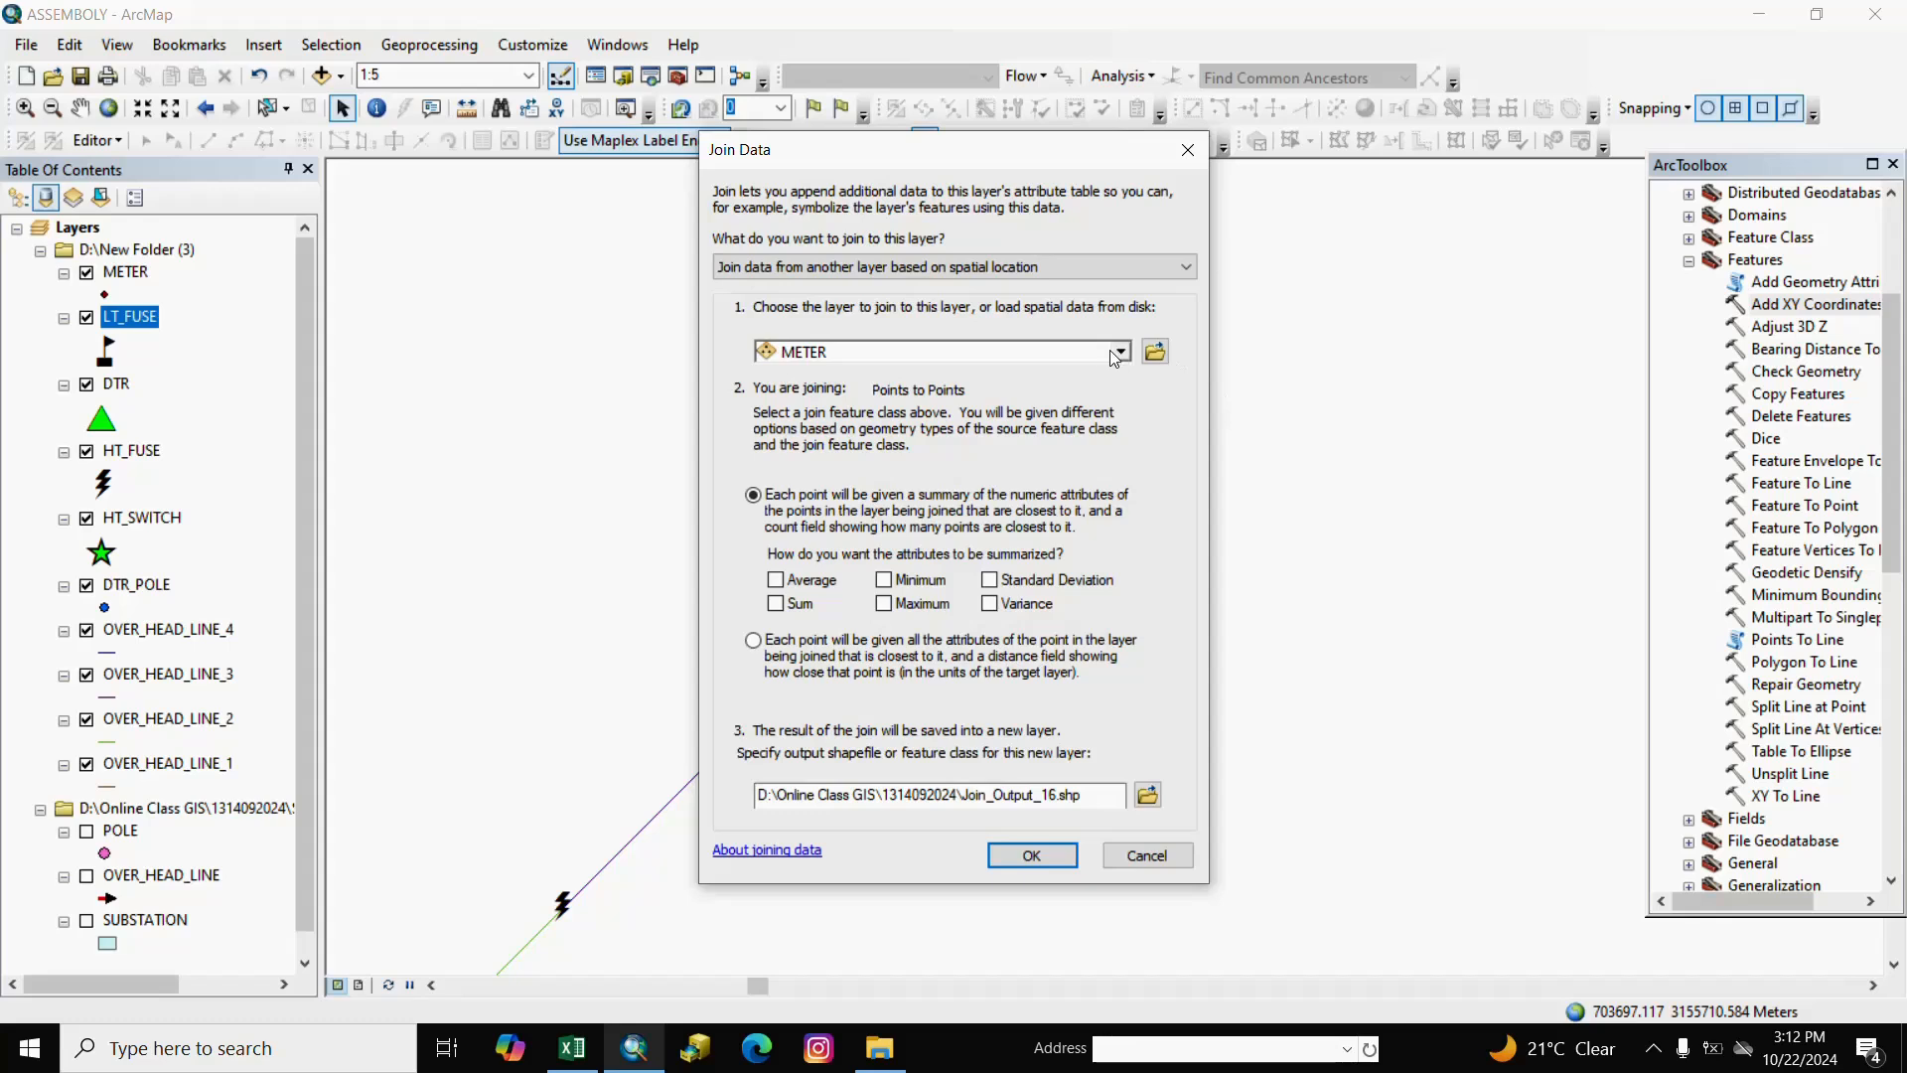
pyautogui.click(754, 640)
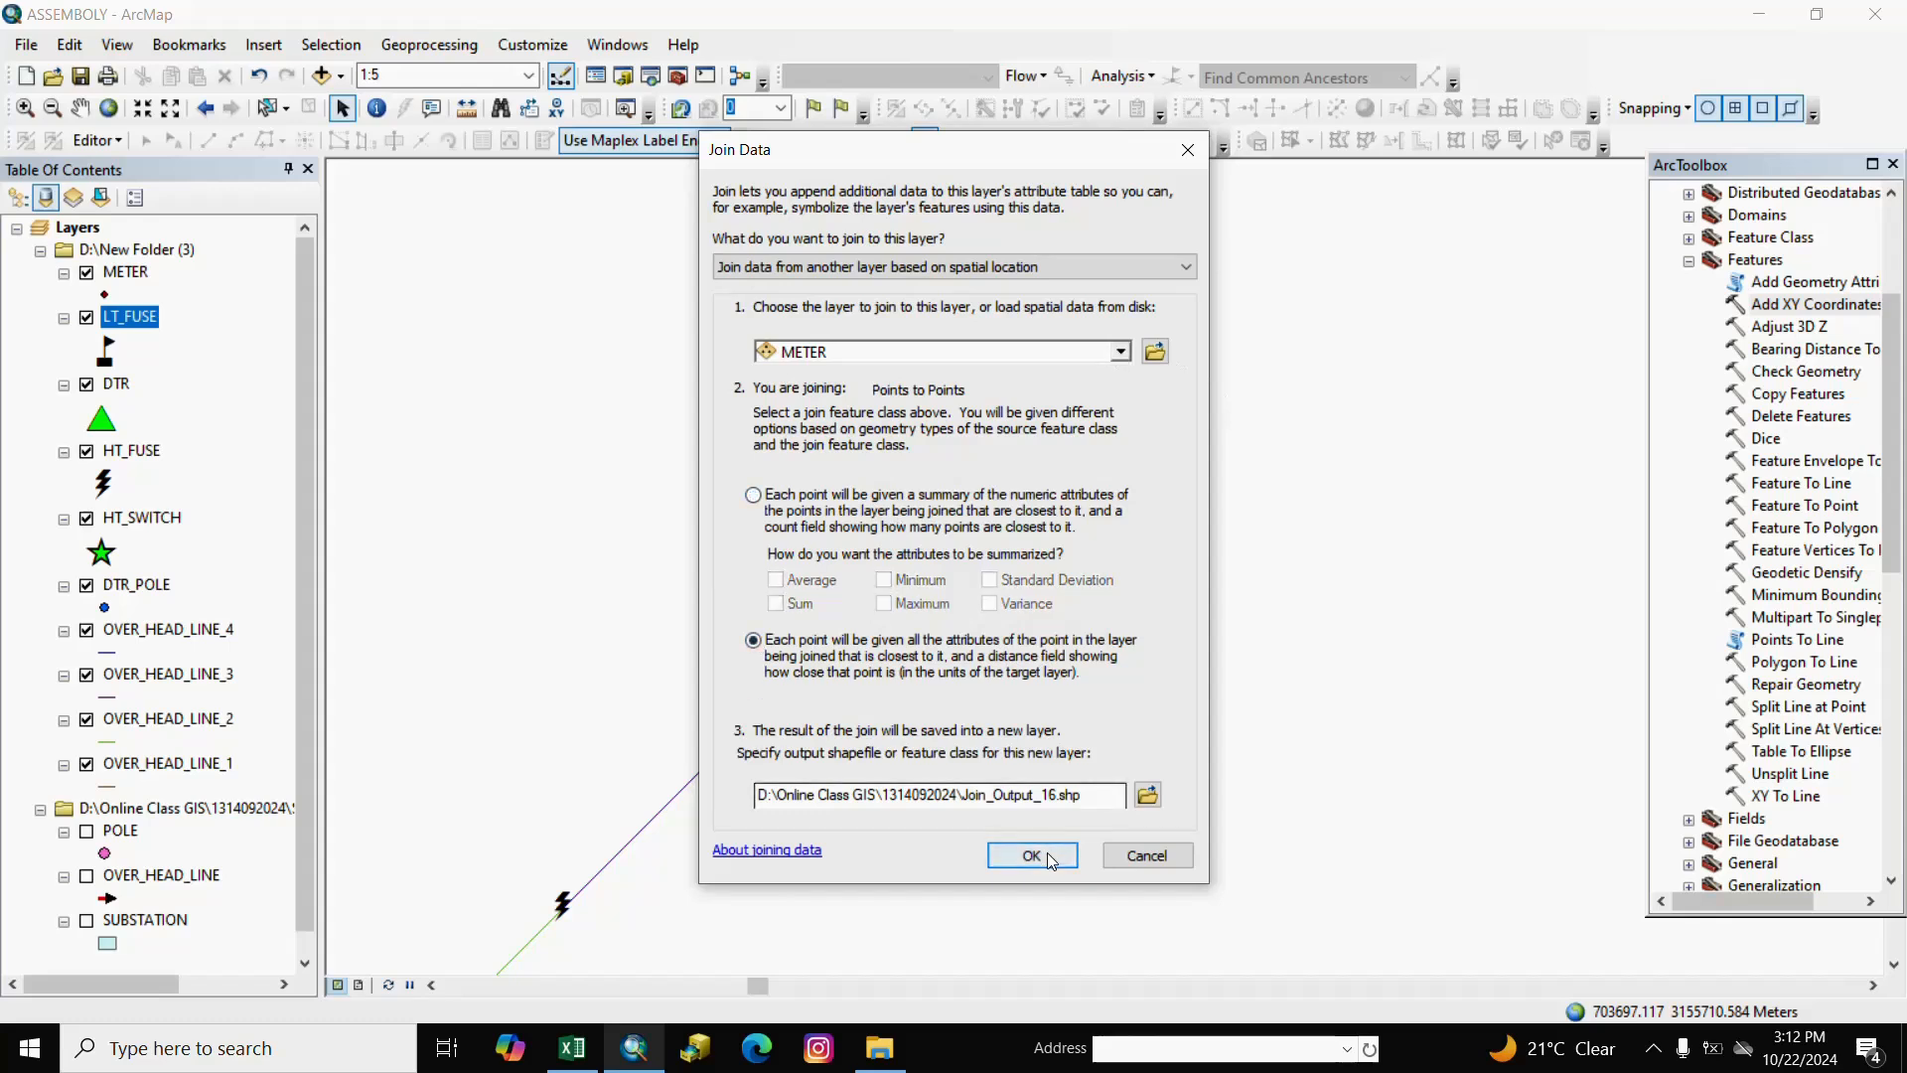
pyautogui.click(1033, 856)
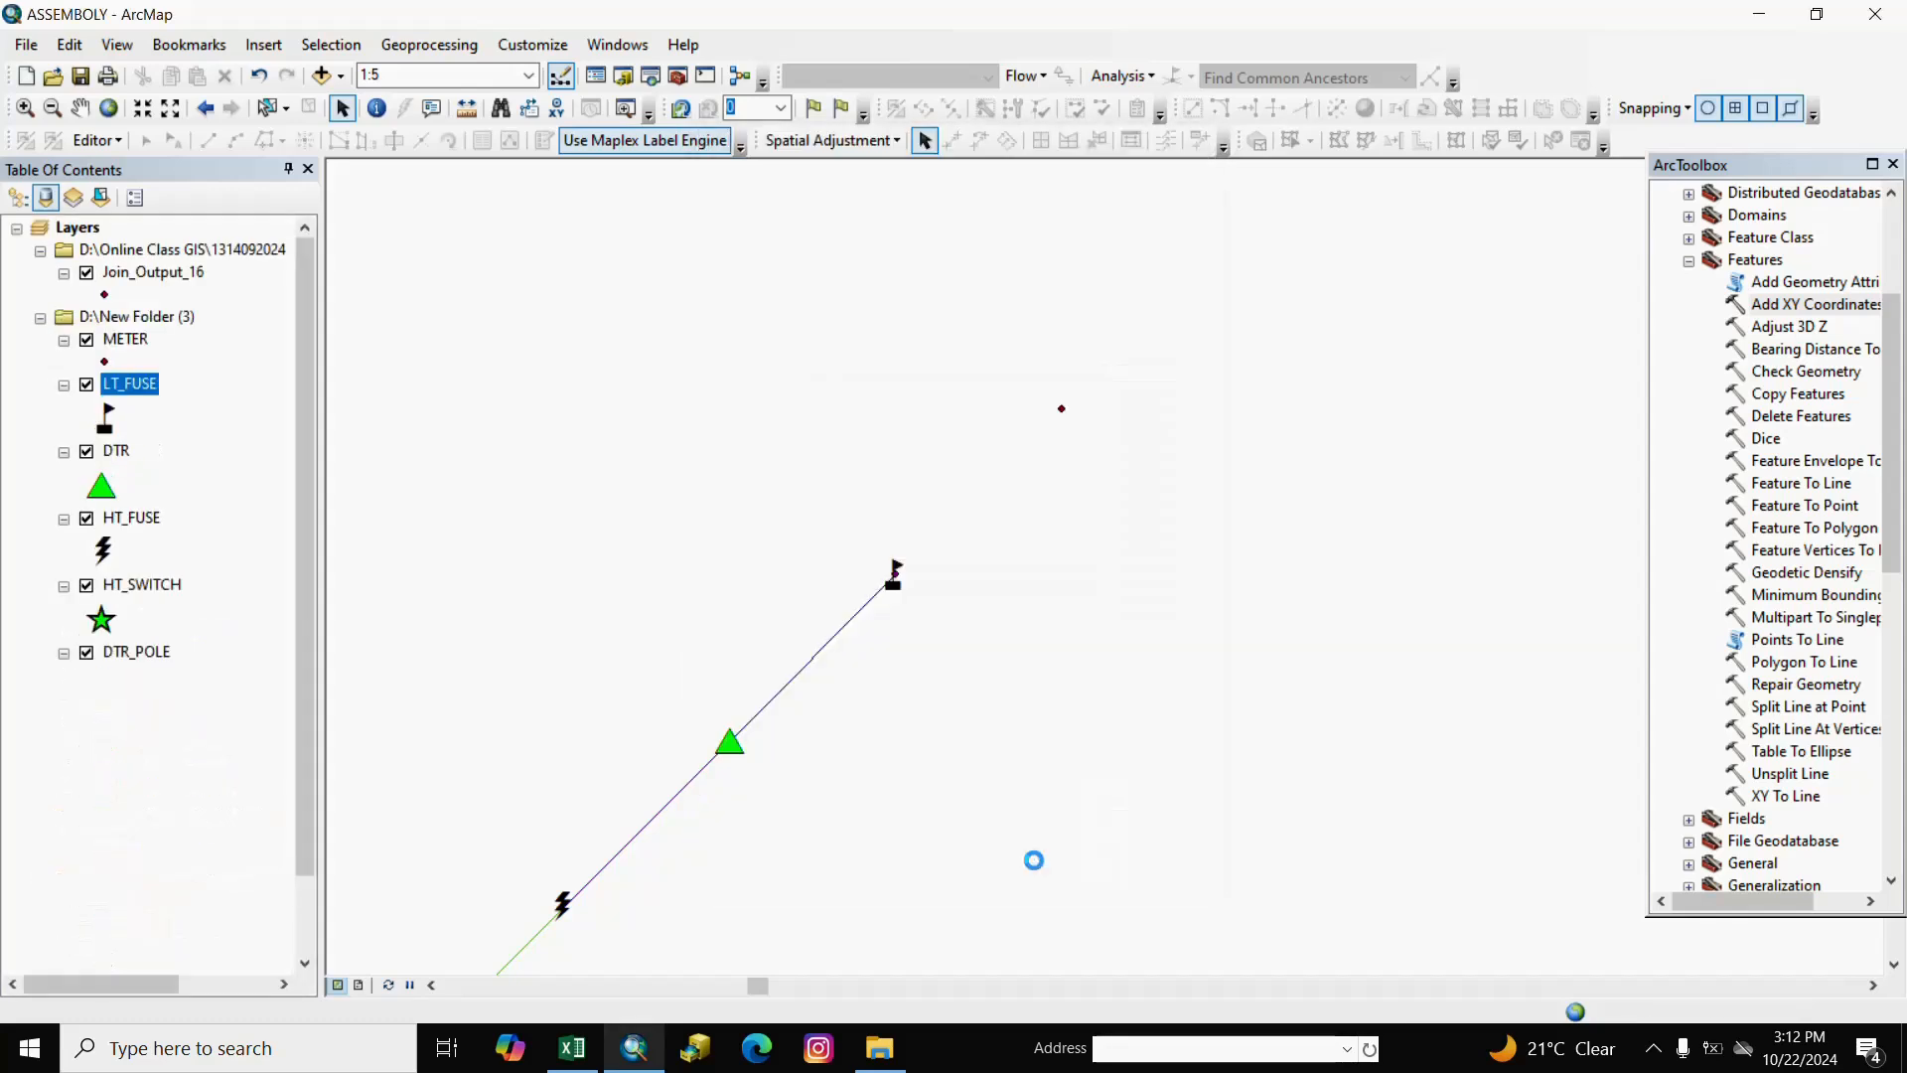
pyautogui.rightClick(166, 282)
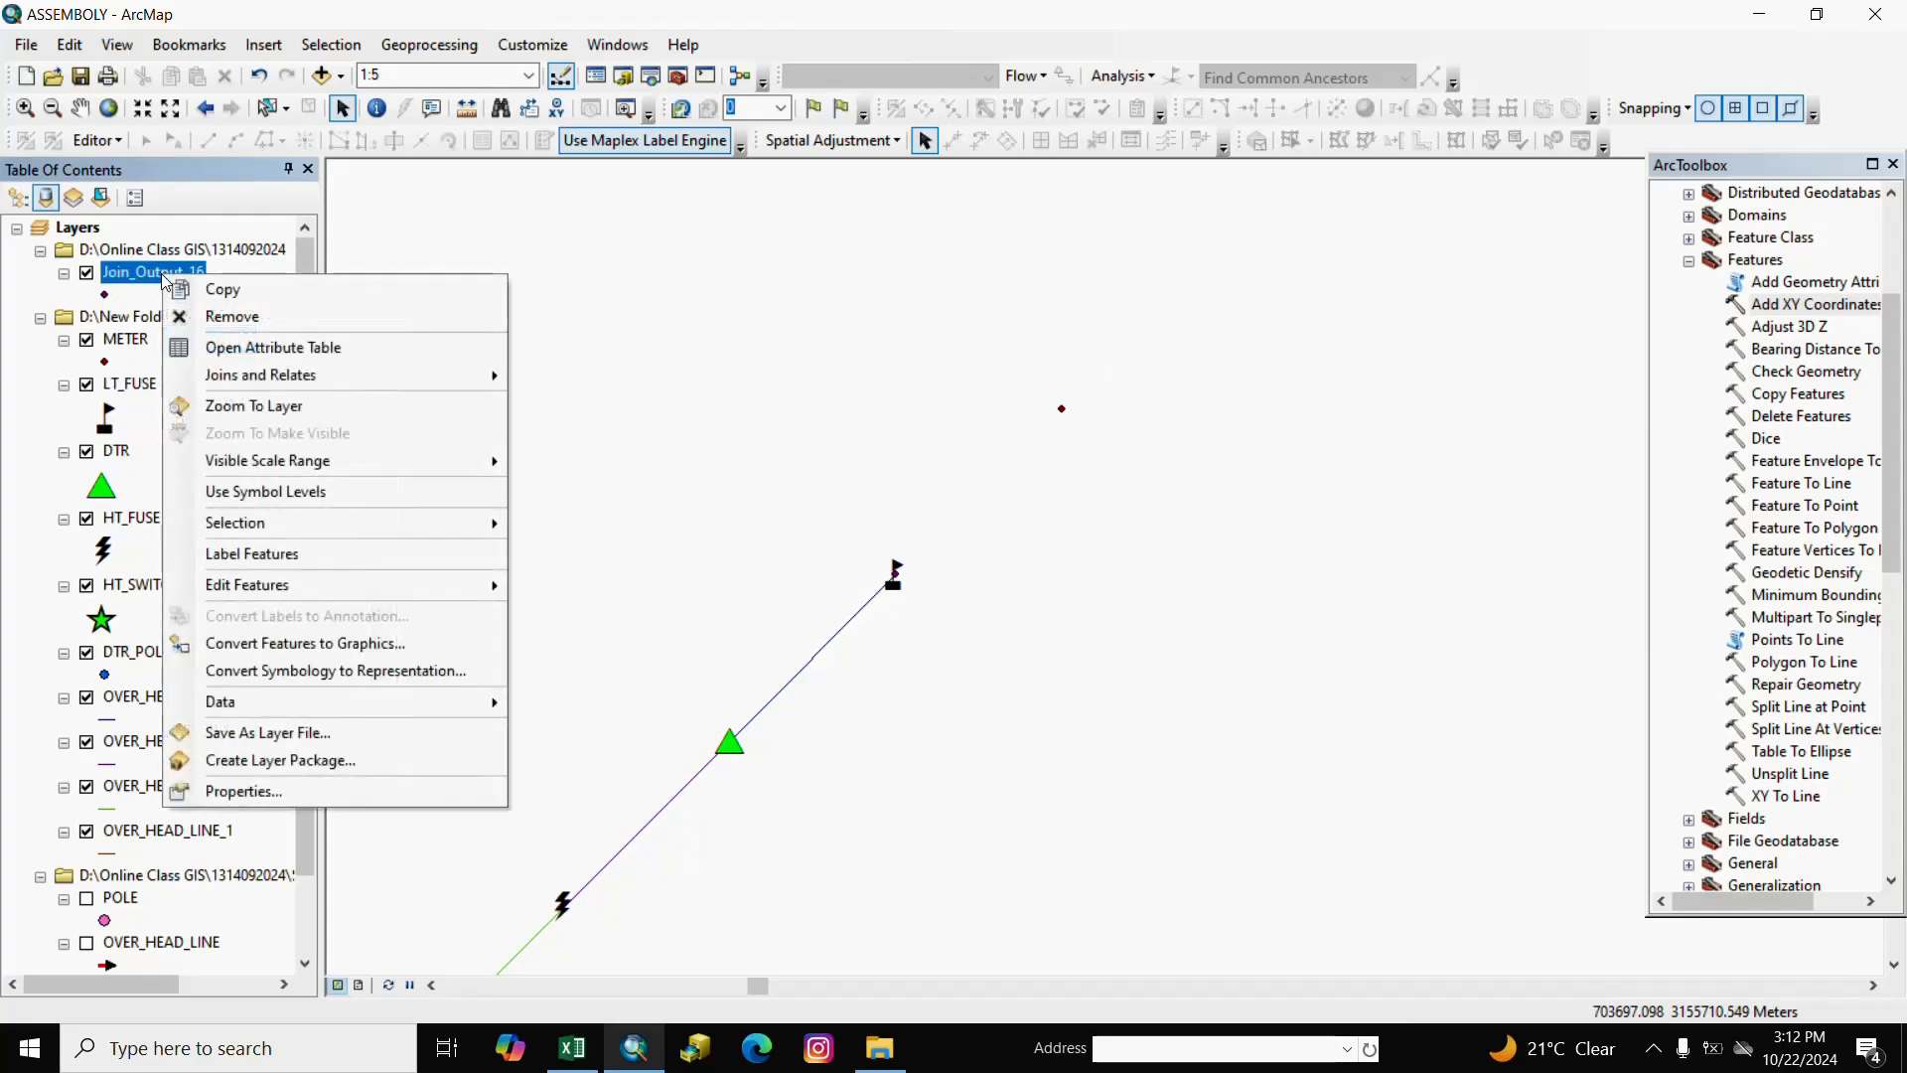
pyautogui.click(112, 316)
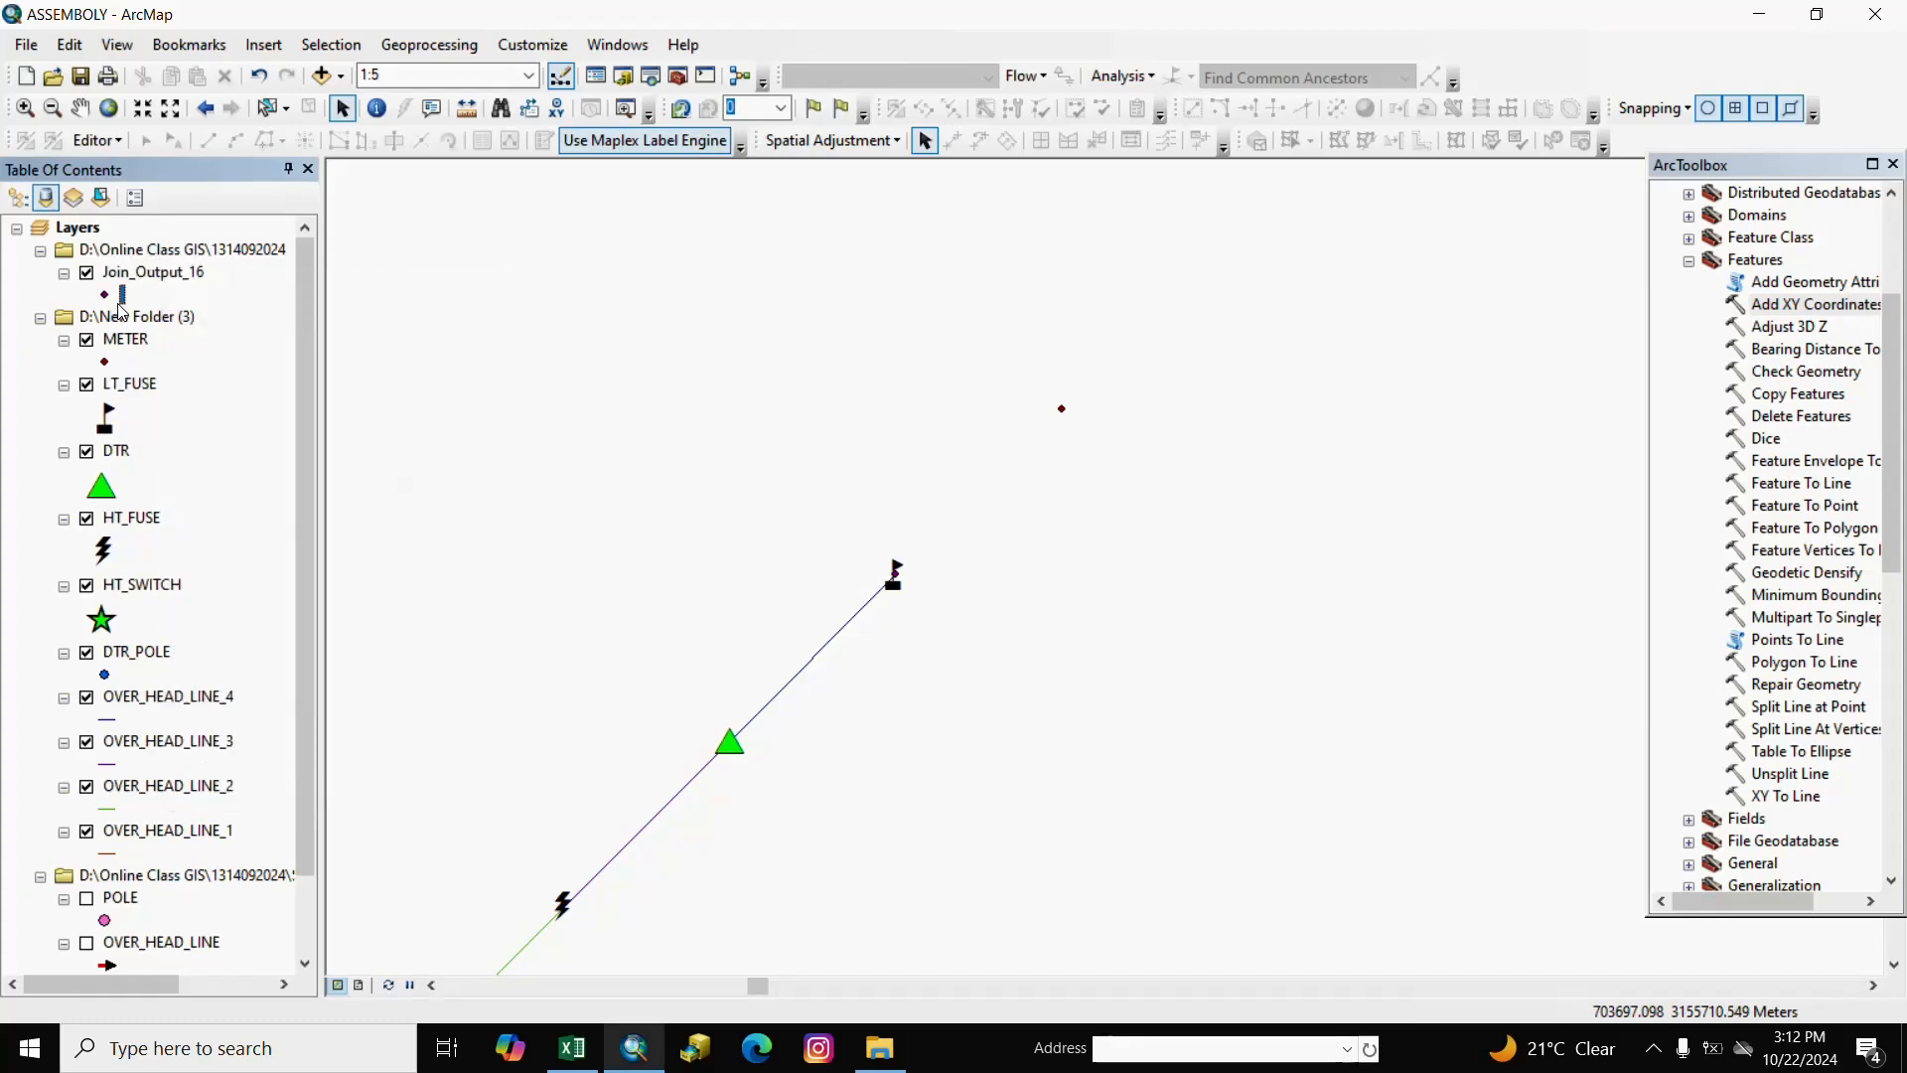
pyautogui.click(1775, 797)
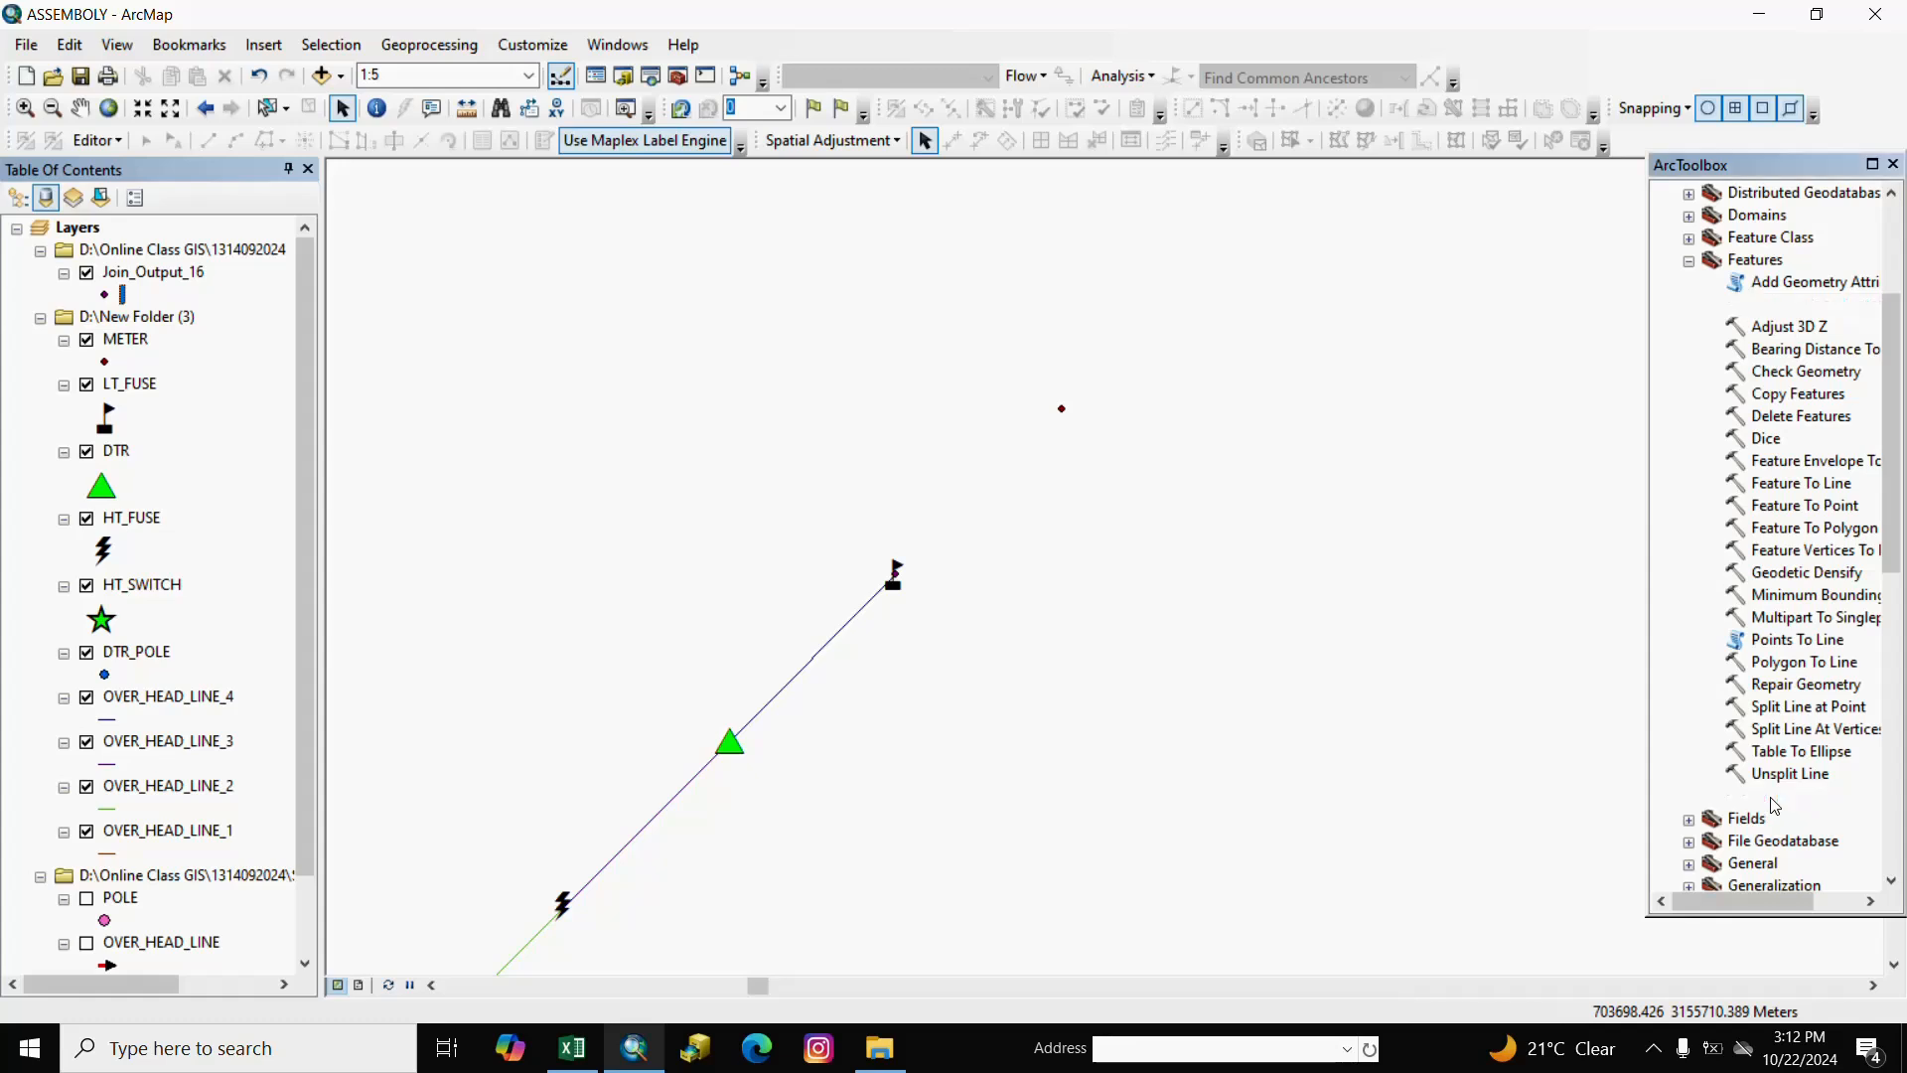
# Draw lines from Join_Output_16 with start POINT_X/POINT_Y and end POINT_X_1/POINT_Y_1.
pyautogui.doubleClick(1771, 798)
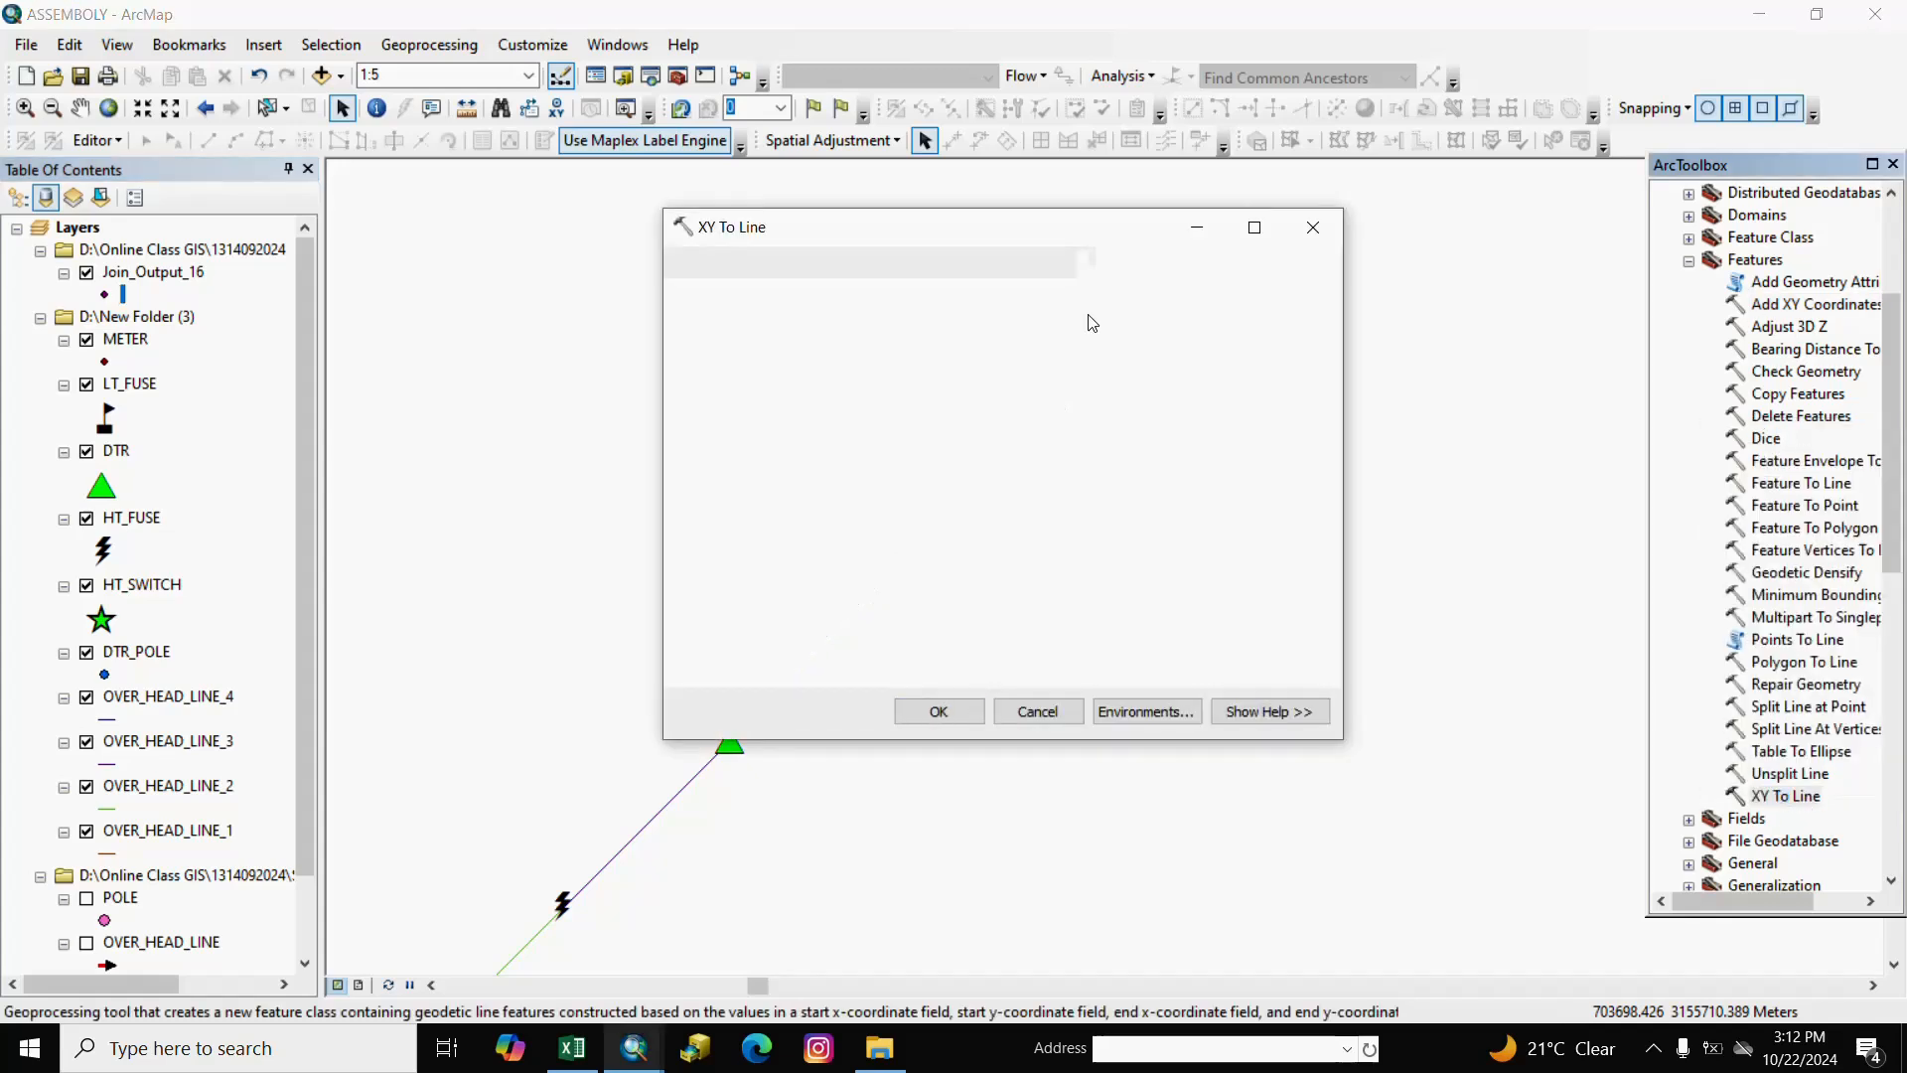
pyautogui.click(1248, 298)
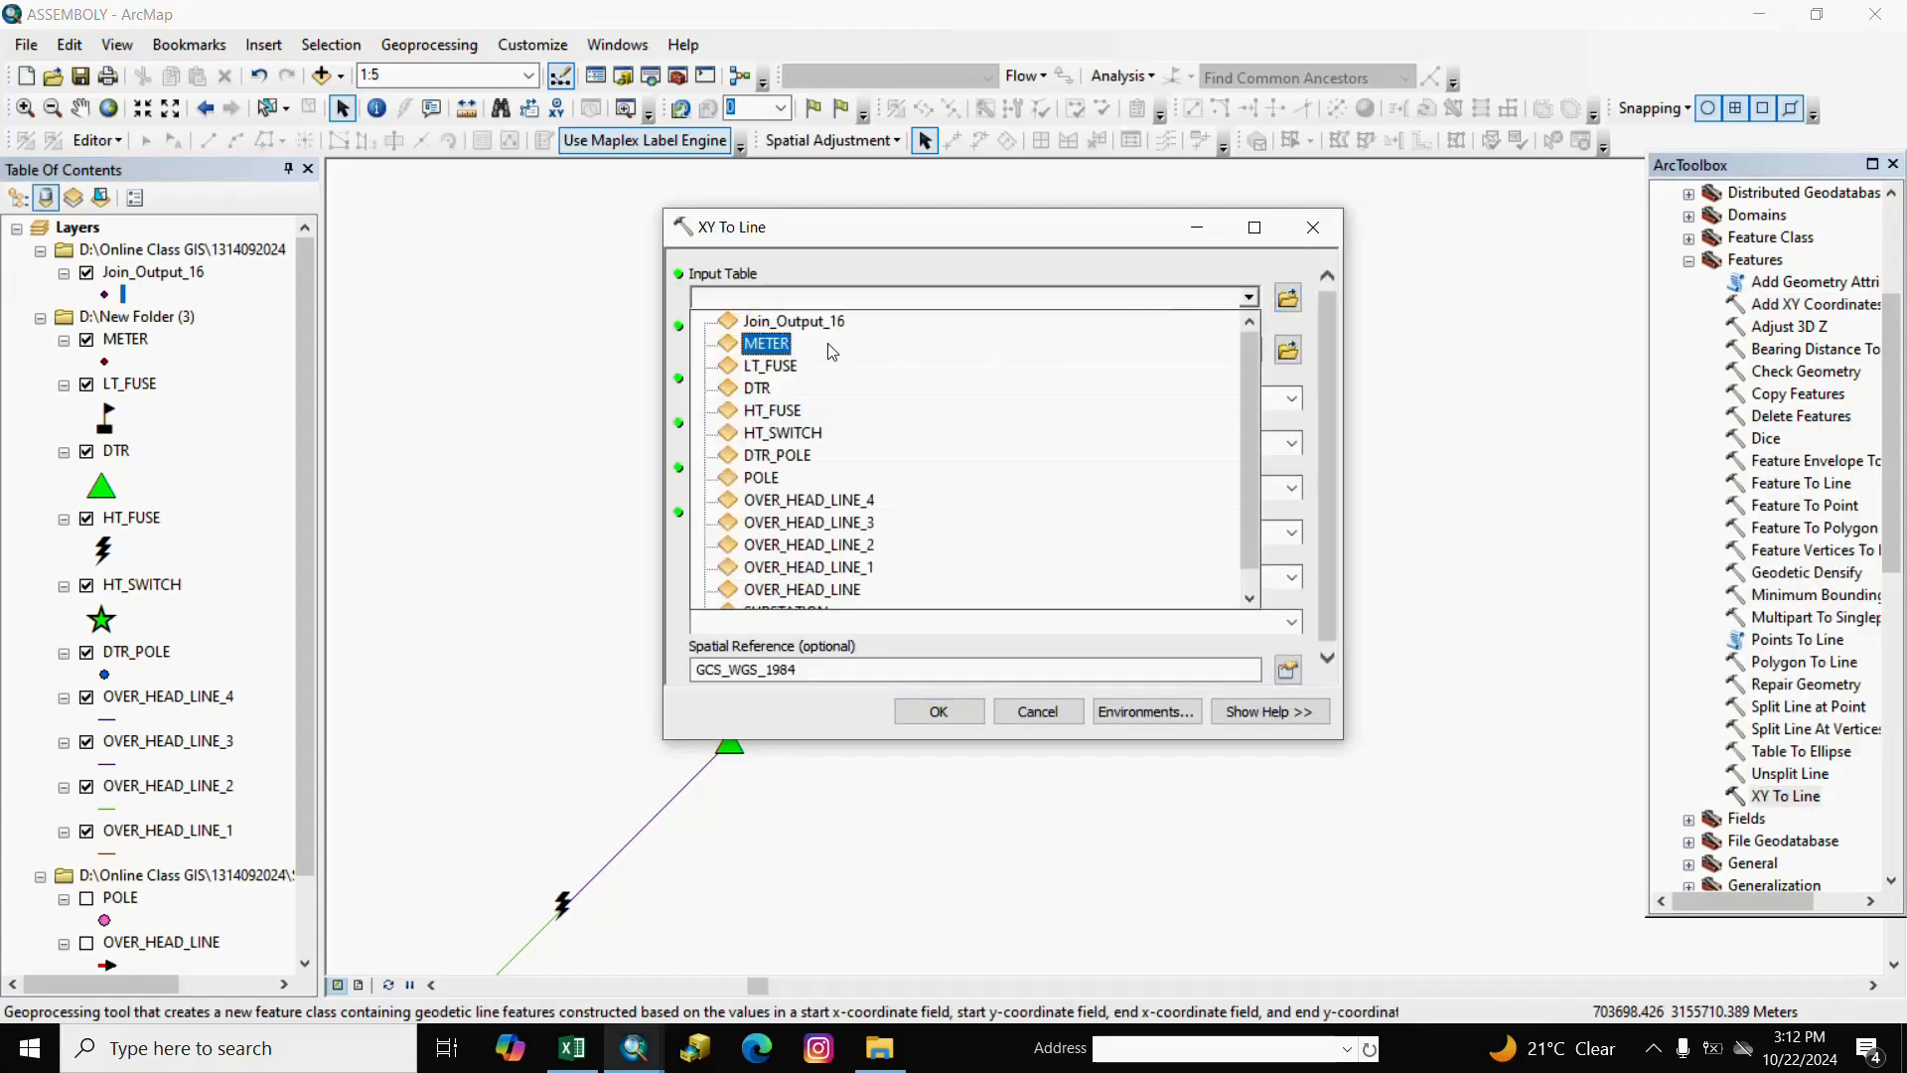
pyautogui.click(792, 321)
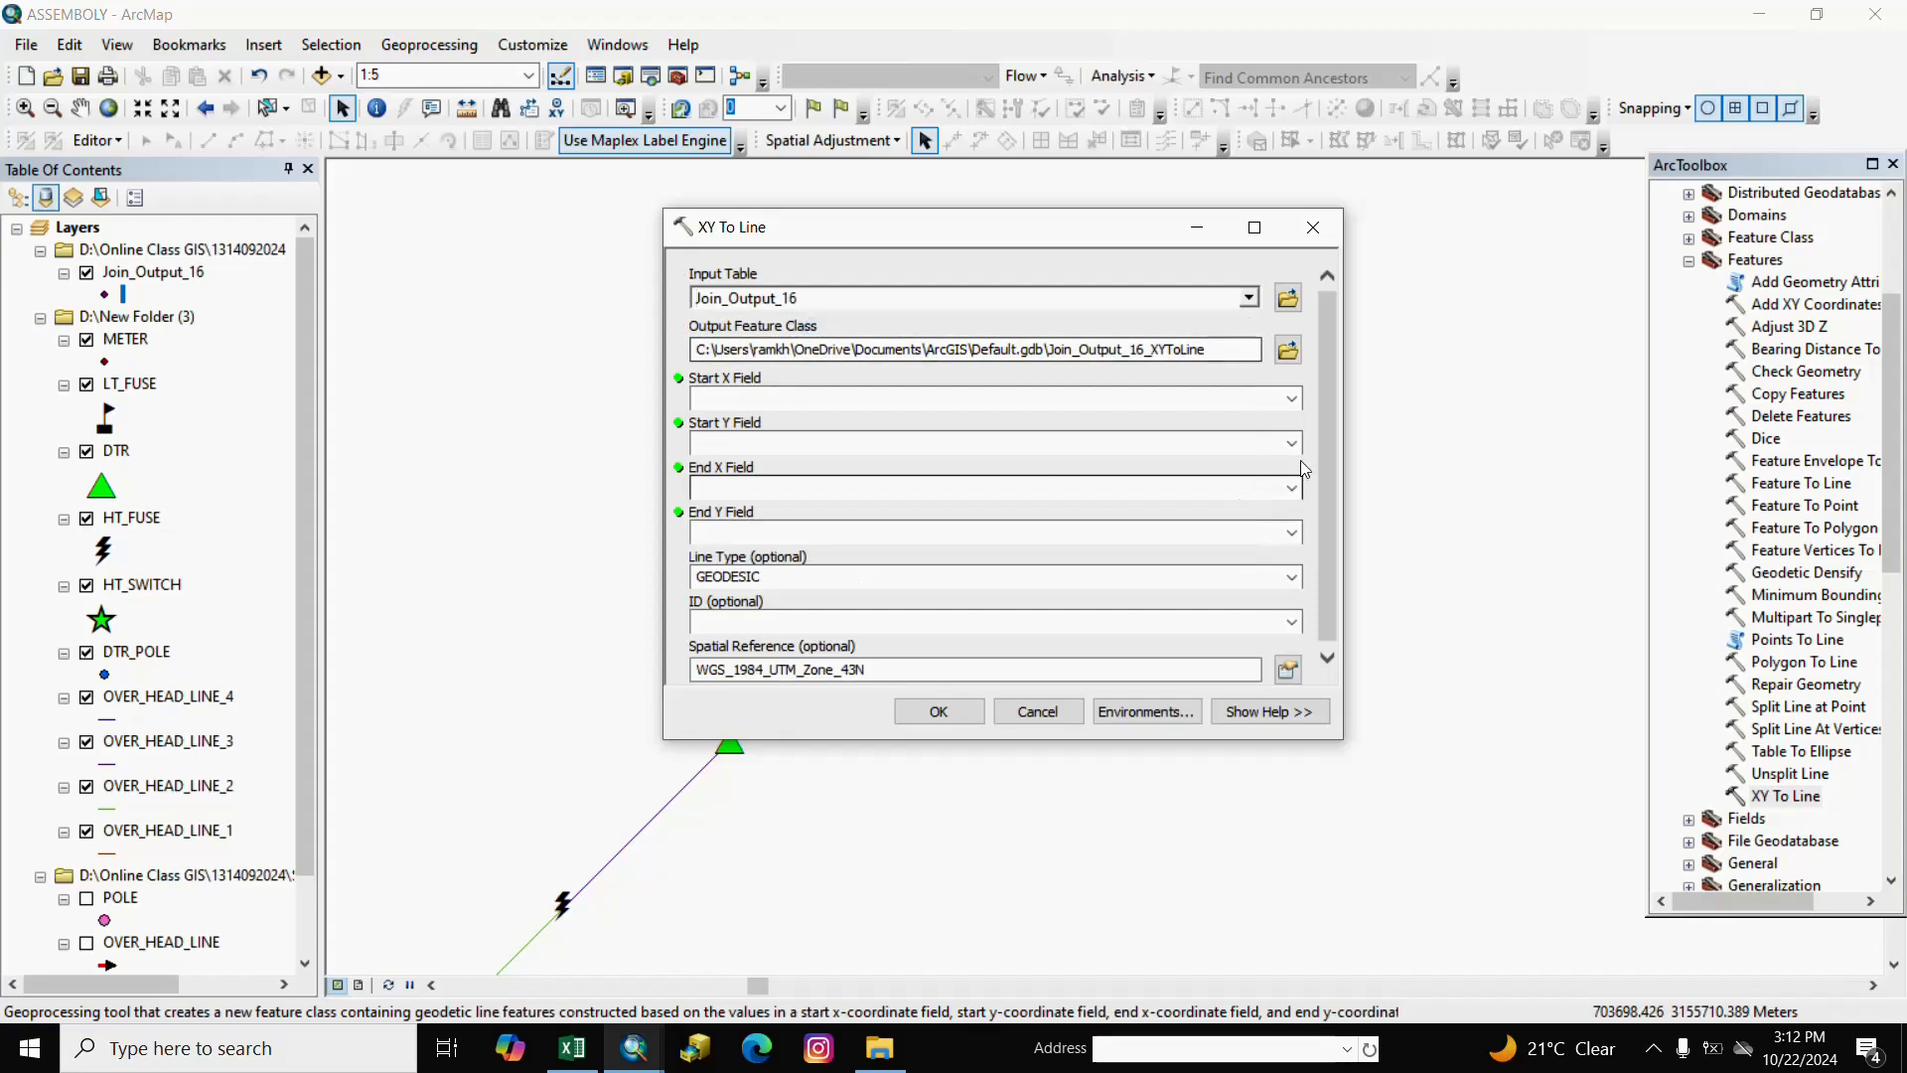
pyautogui.click(1290, 398)
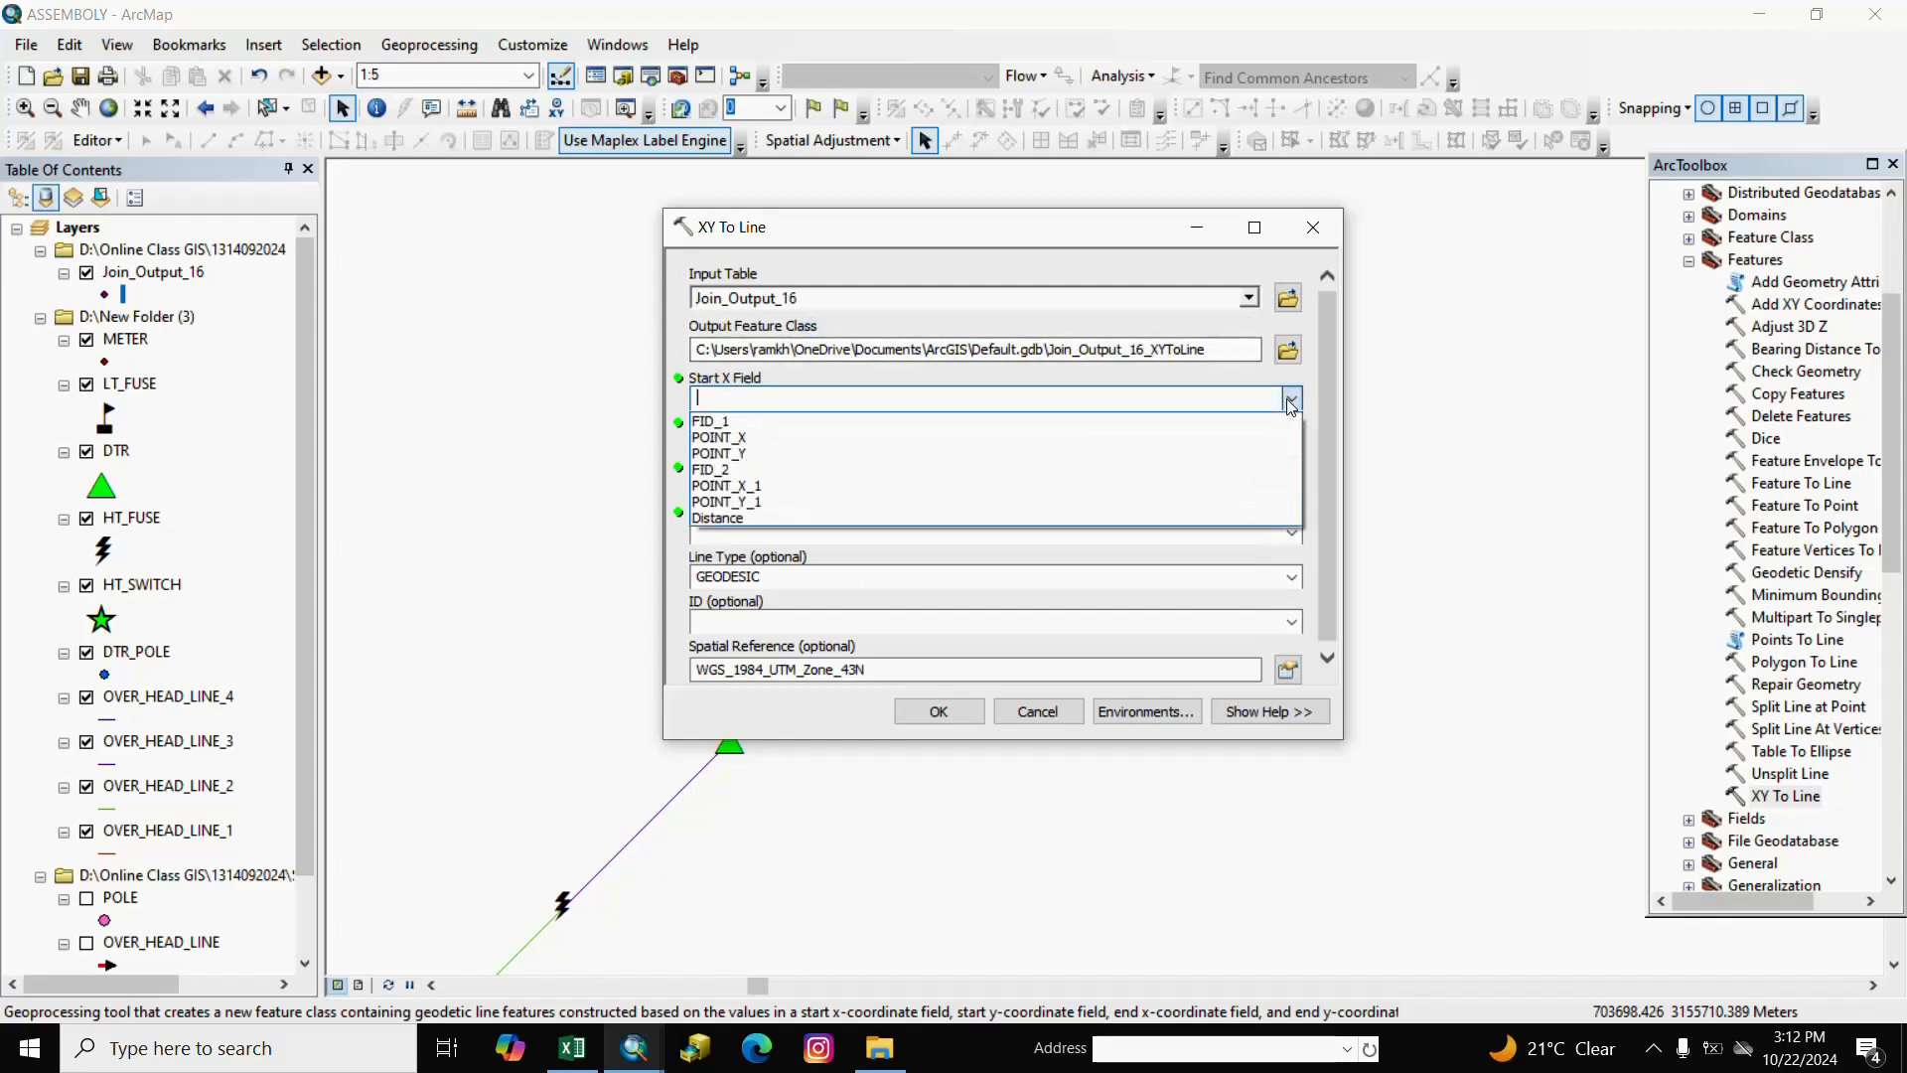
pyautogui.click(748, 438)
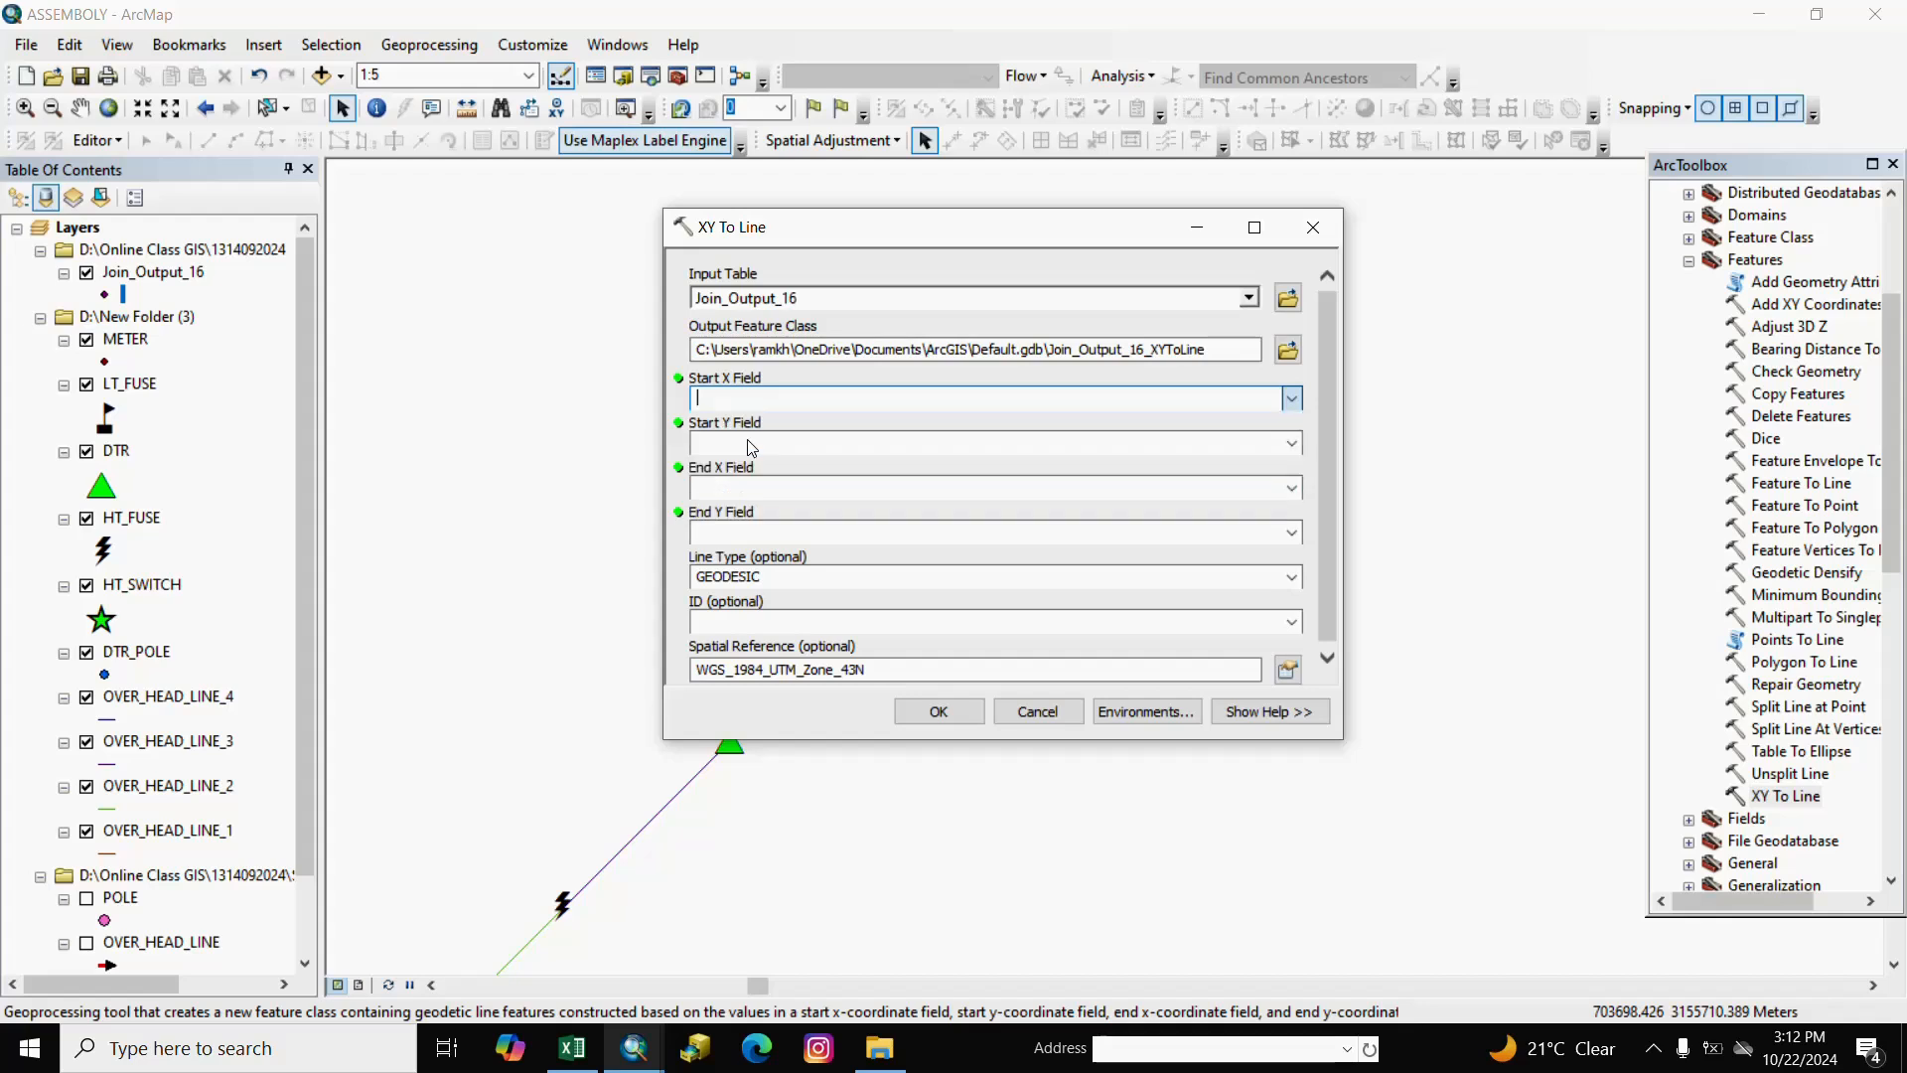
pyautogui.click(1292, 444)
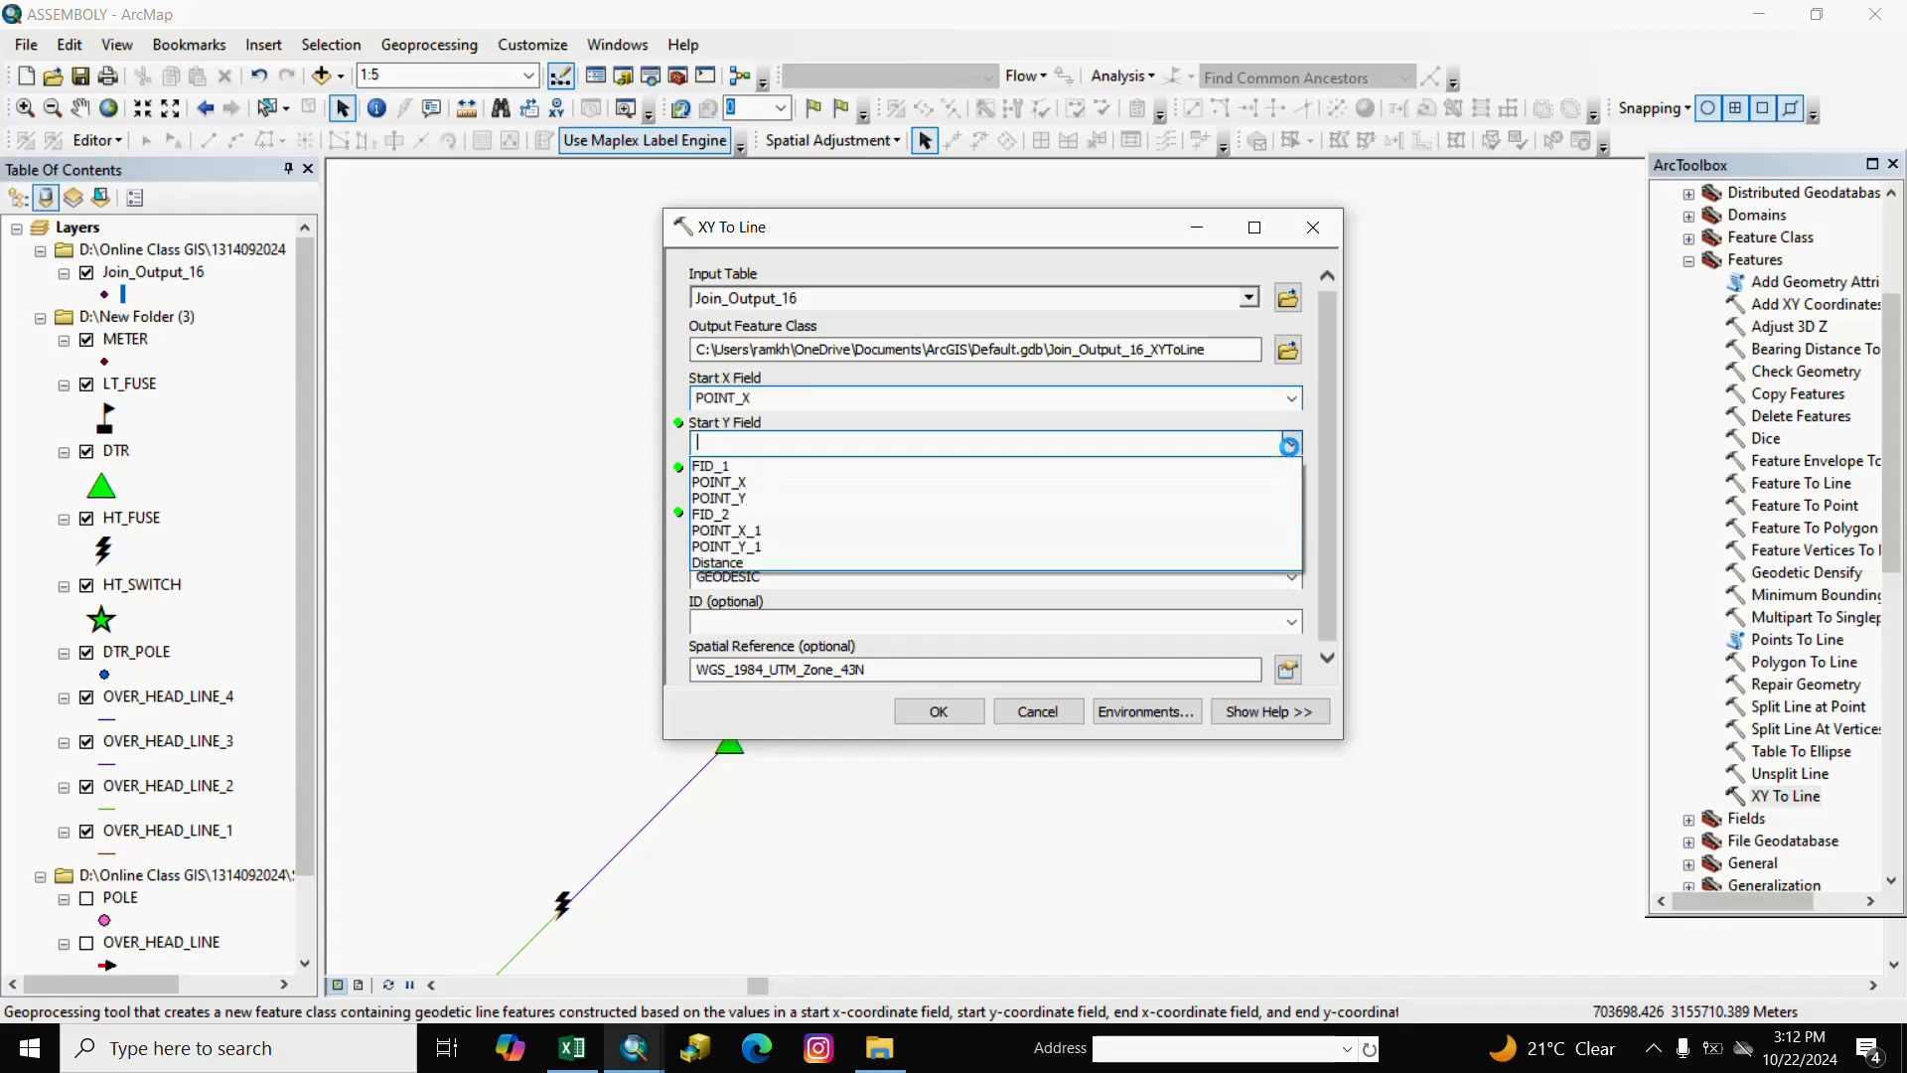
pyautogui.click(737, 499)
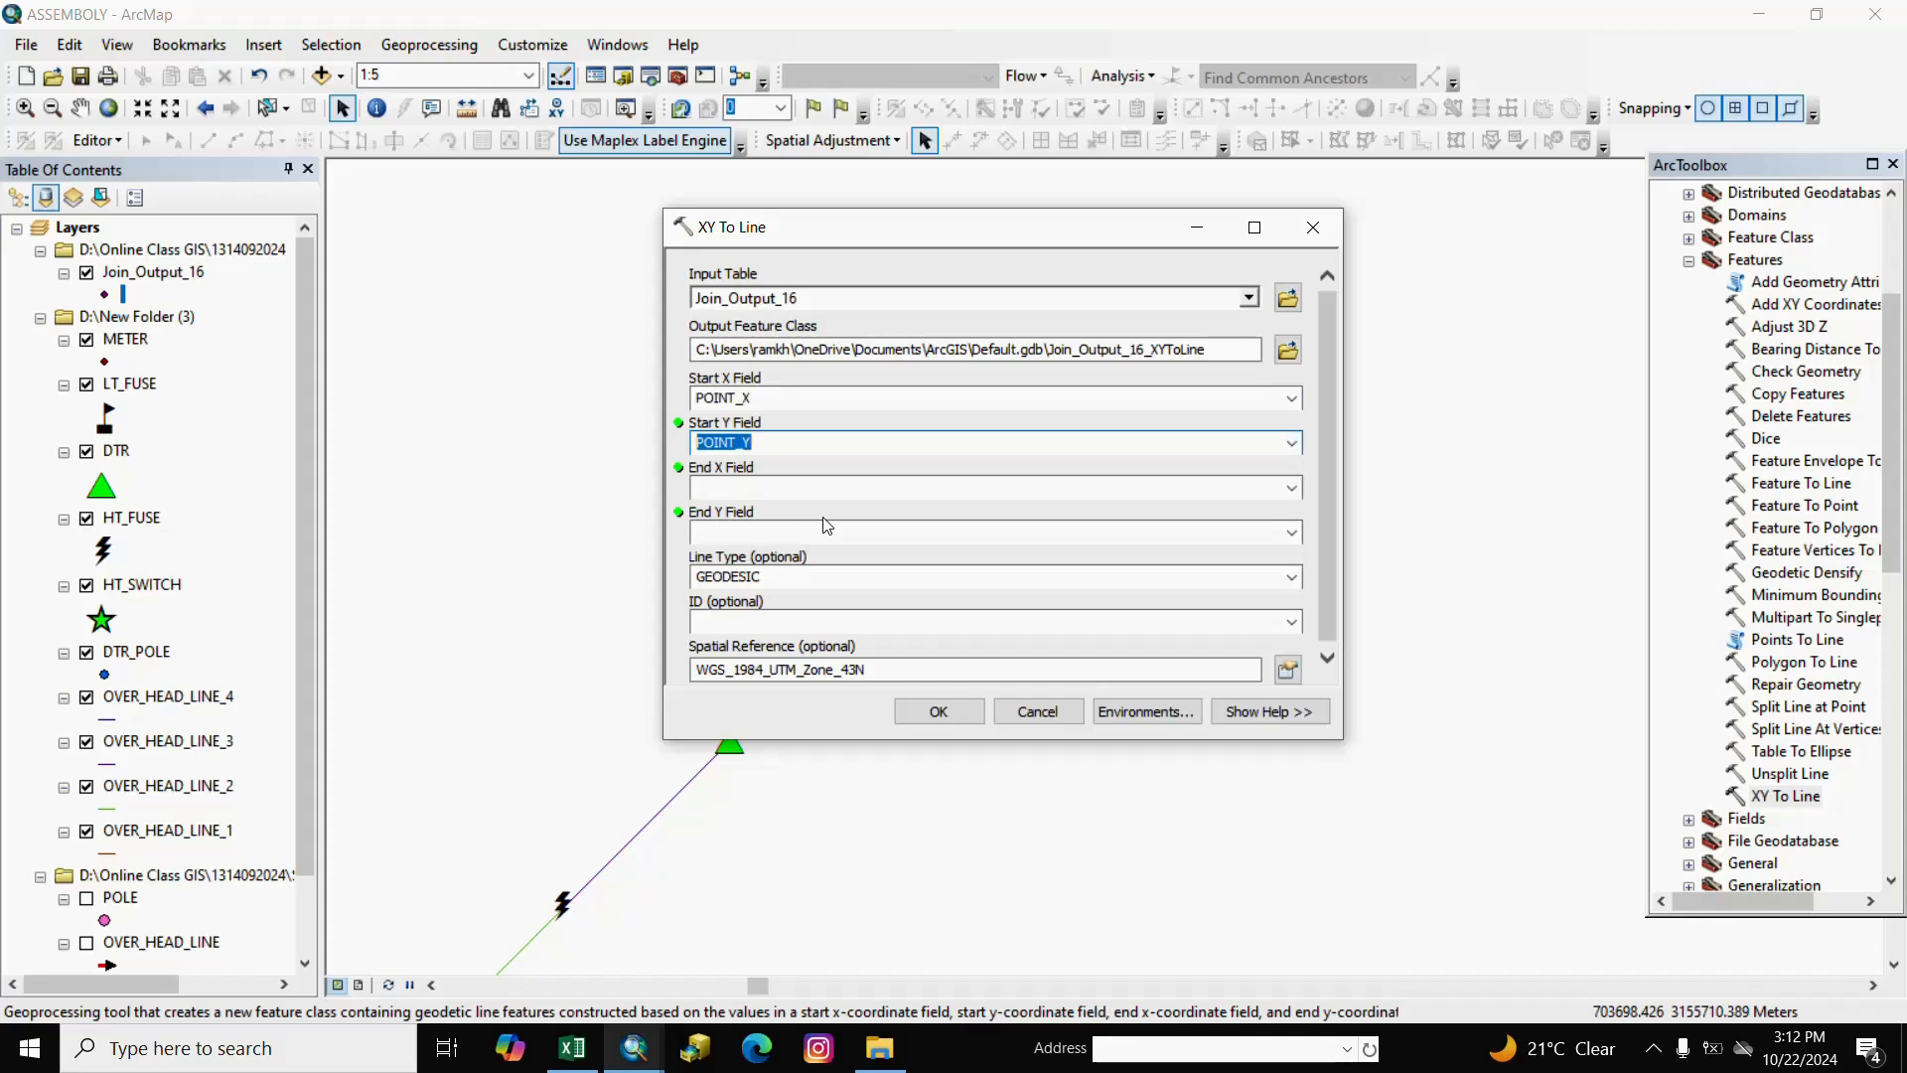
pyautogui.click(1293, 495)
pyautogui.click(1293, 496)
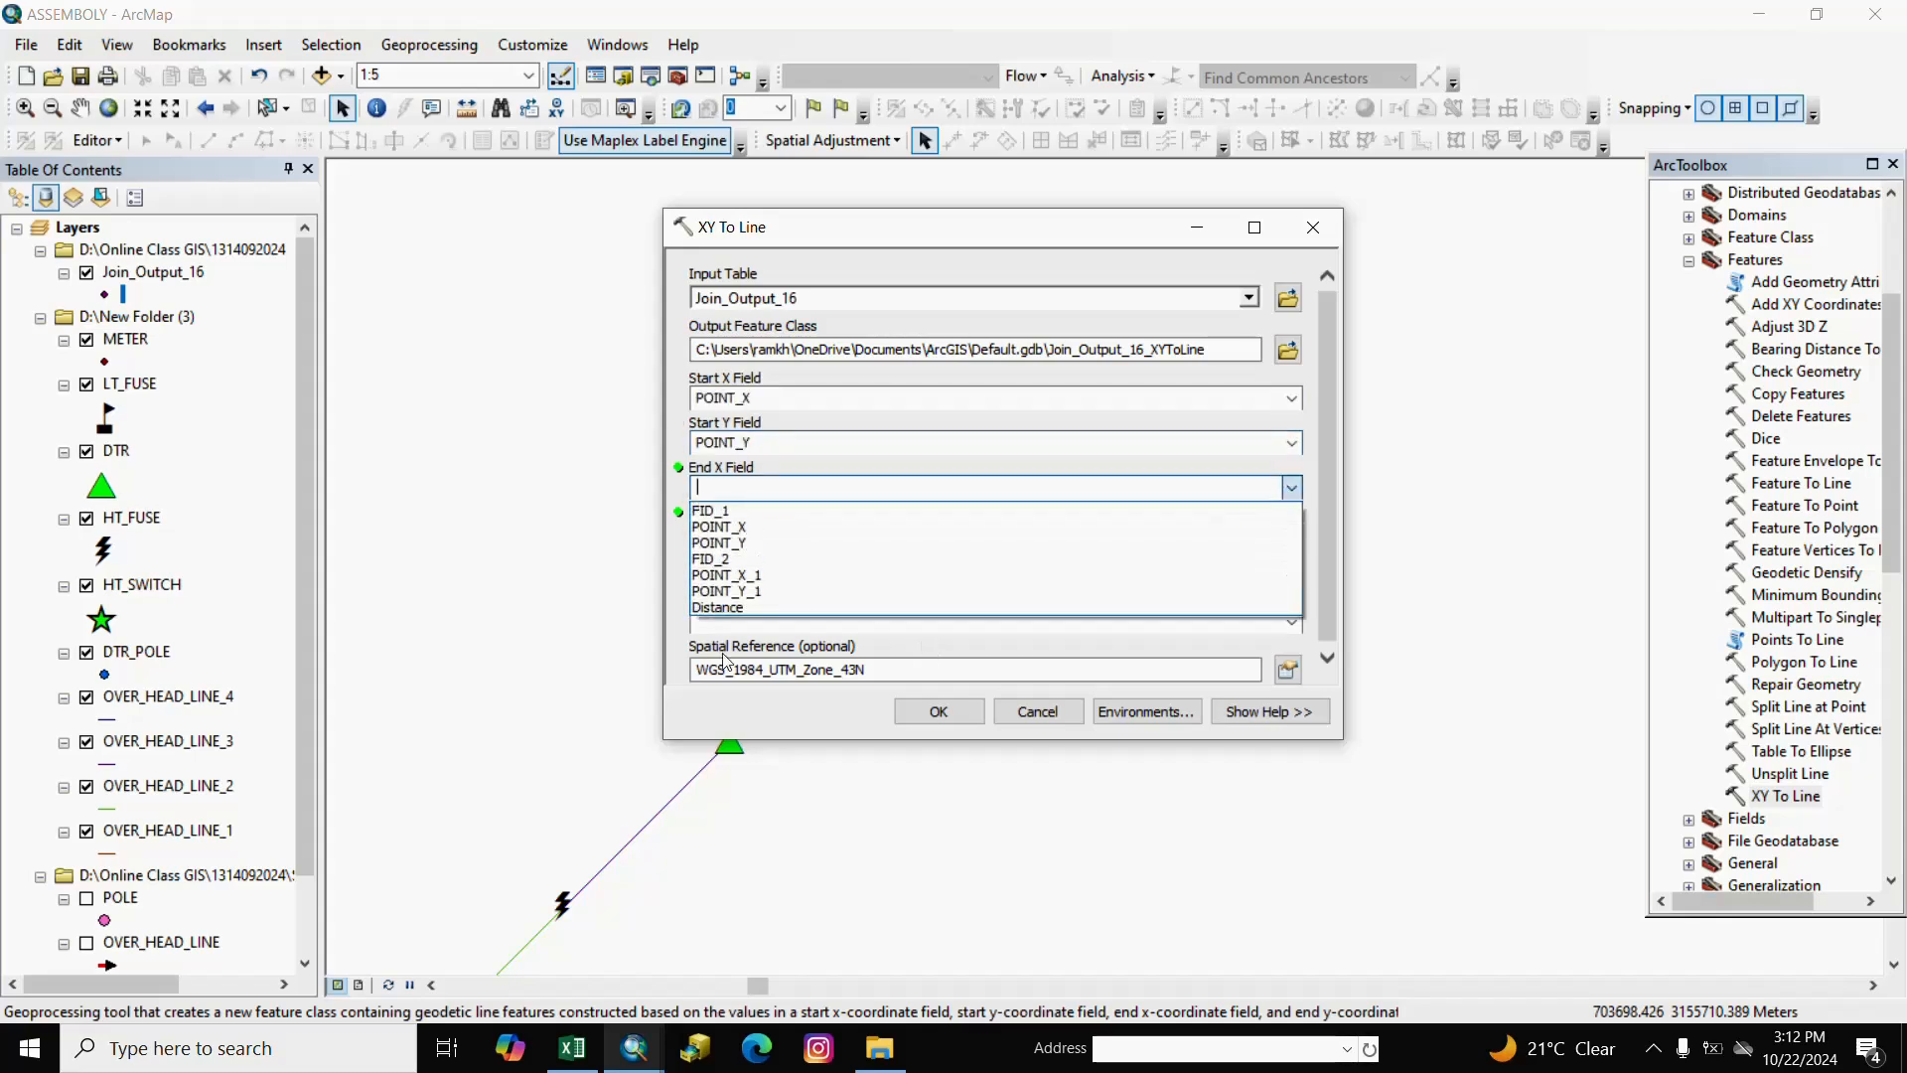
pyautogui.click(731, 574)
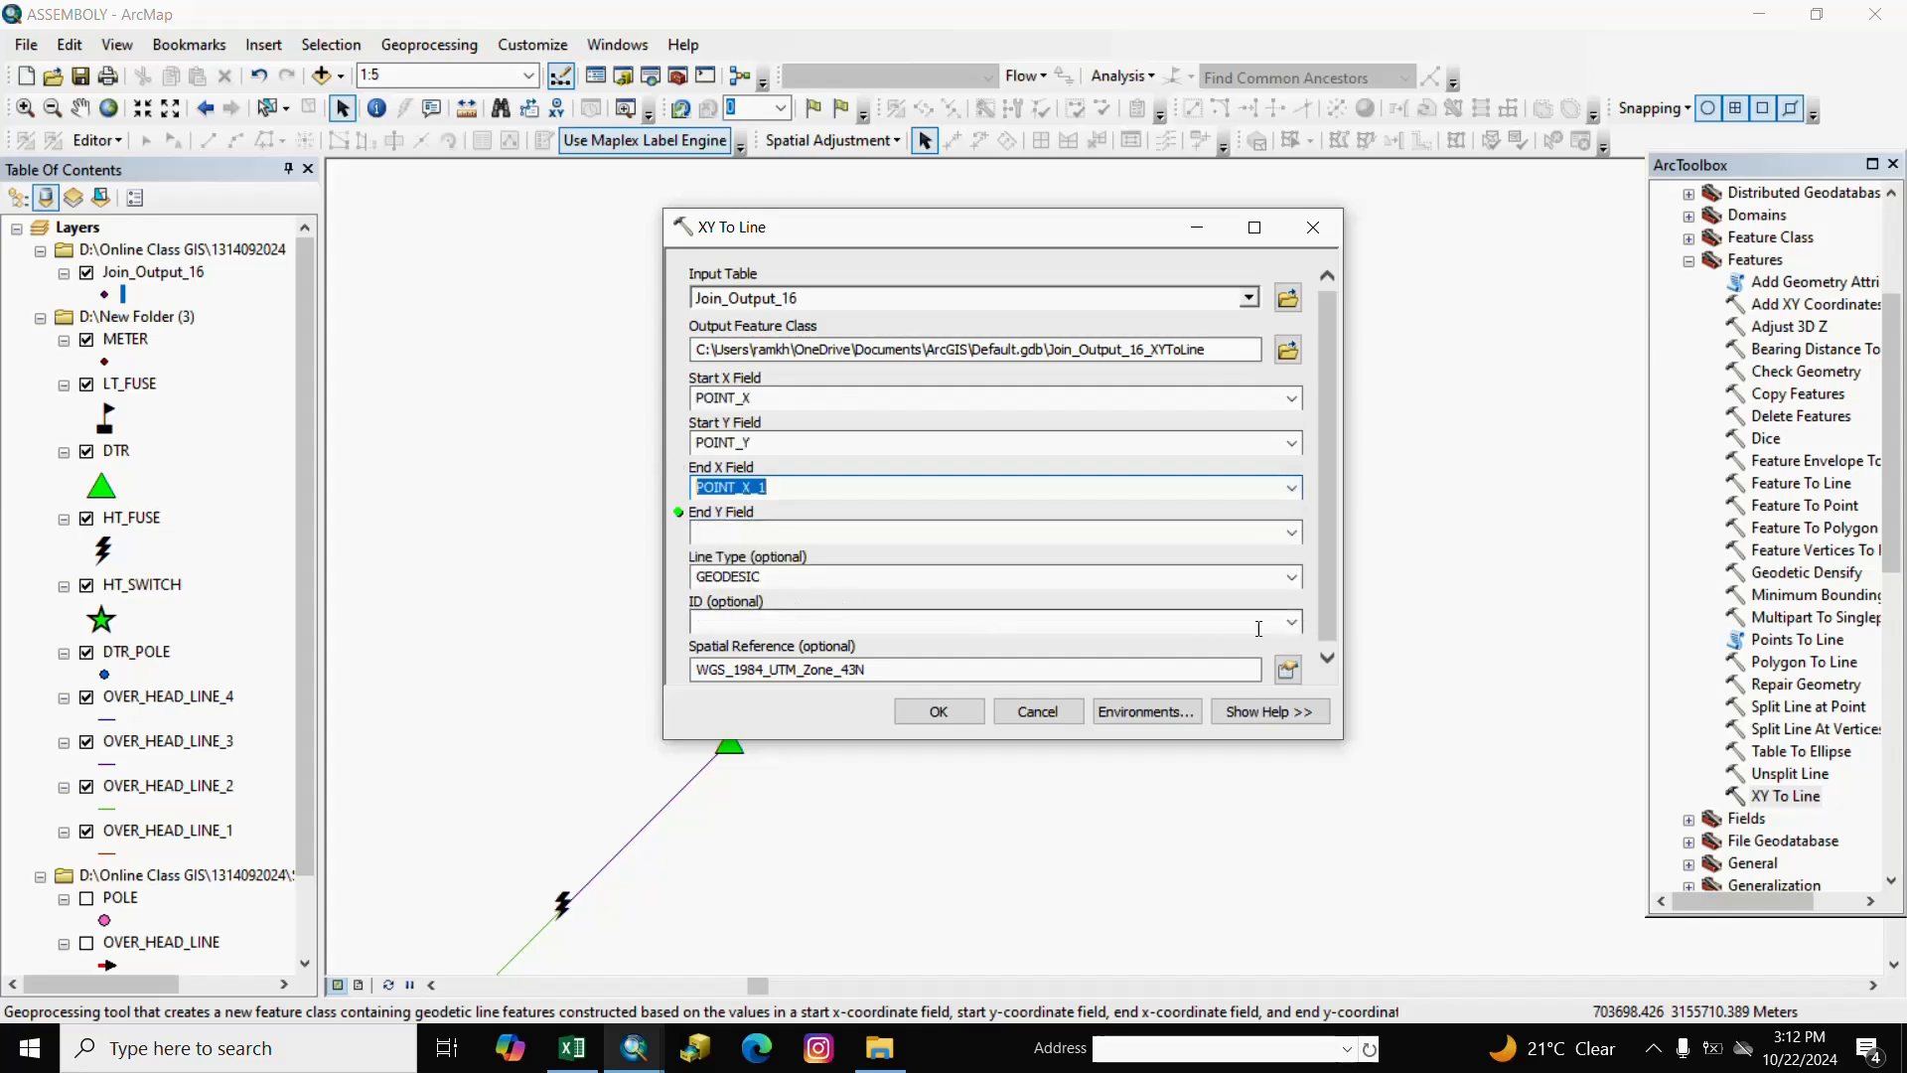
pyautogui.click(1290, 533)
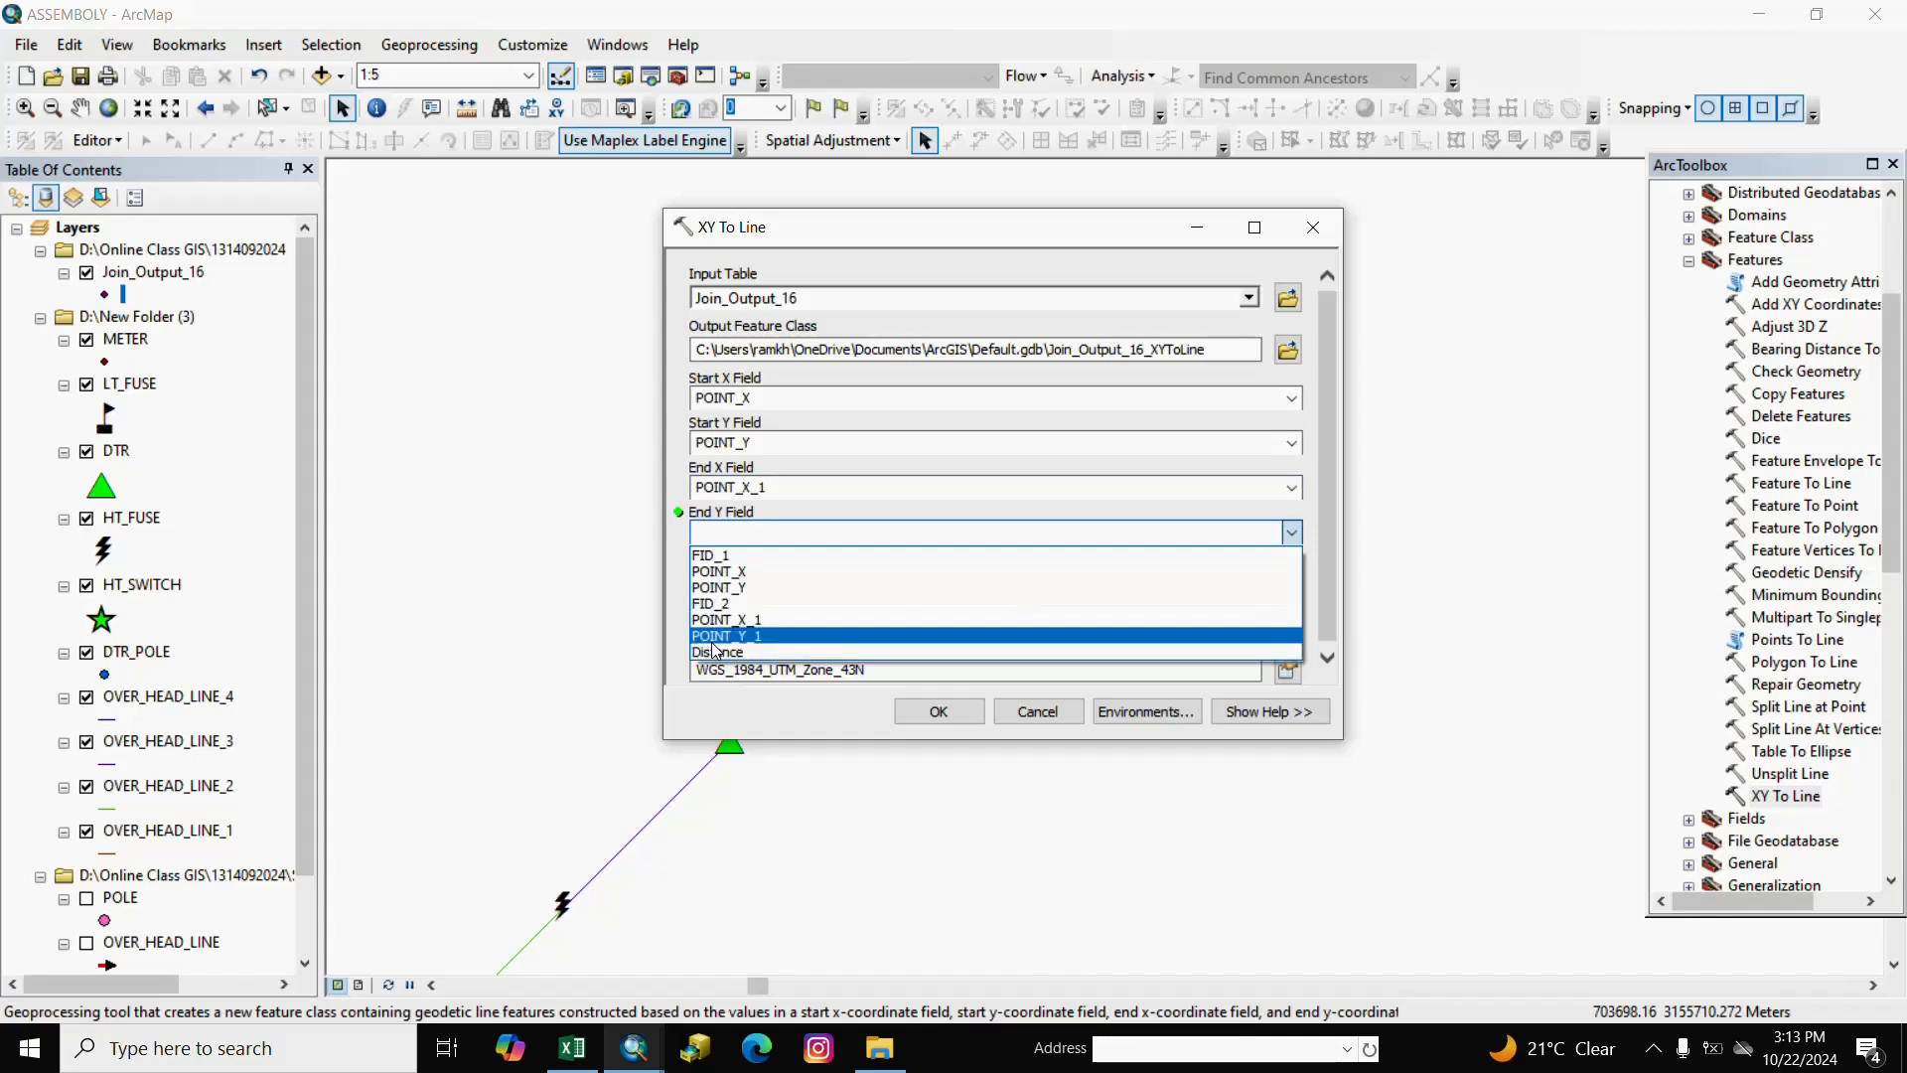
pyautogui.click(704, 637)
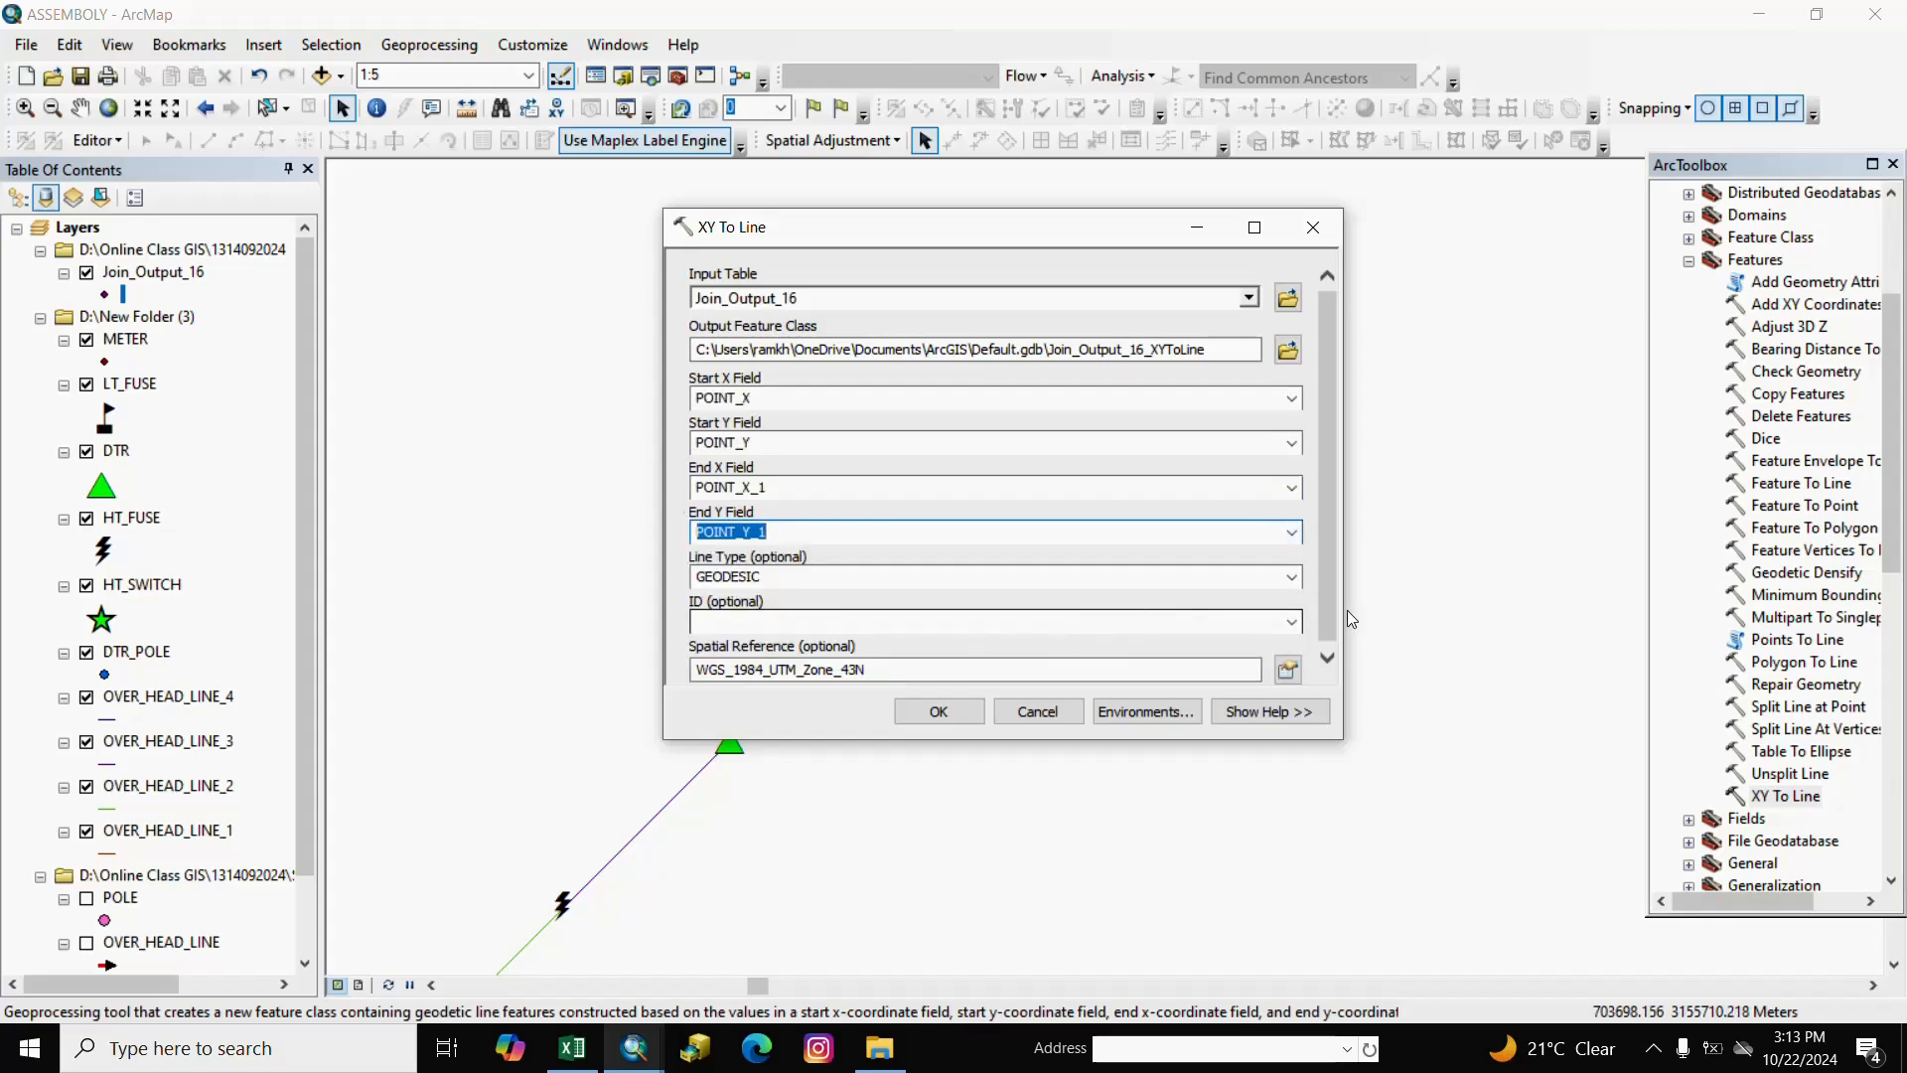
pyautogui.click(938, 715)
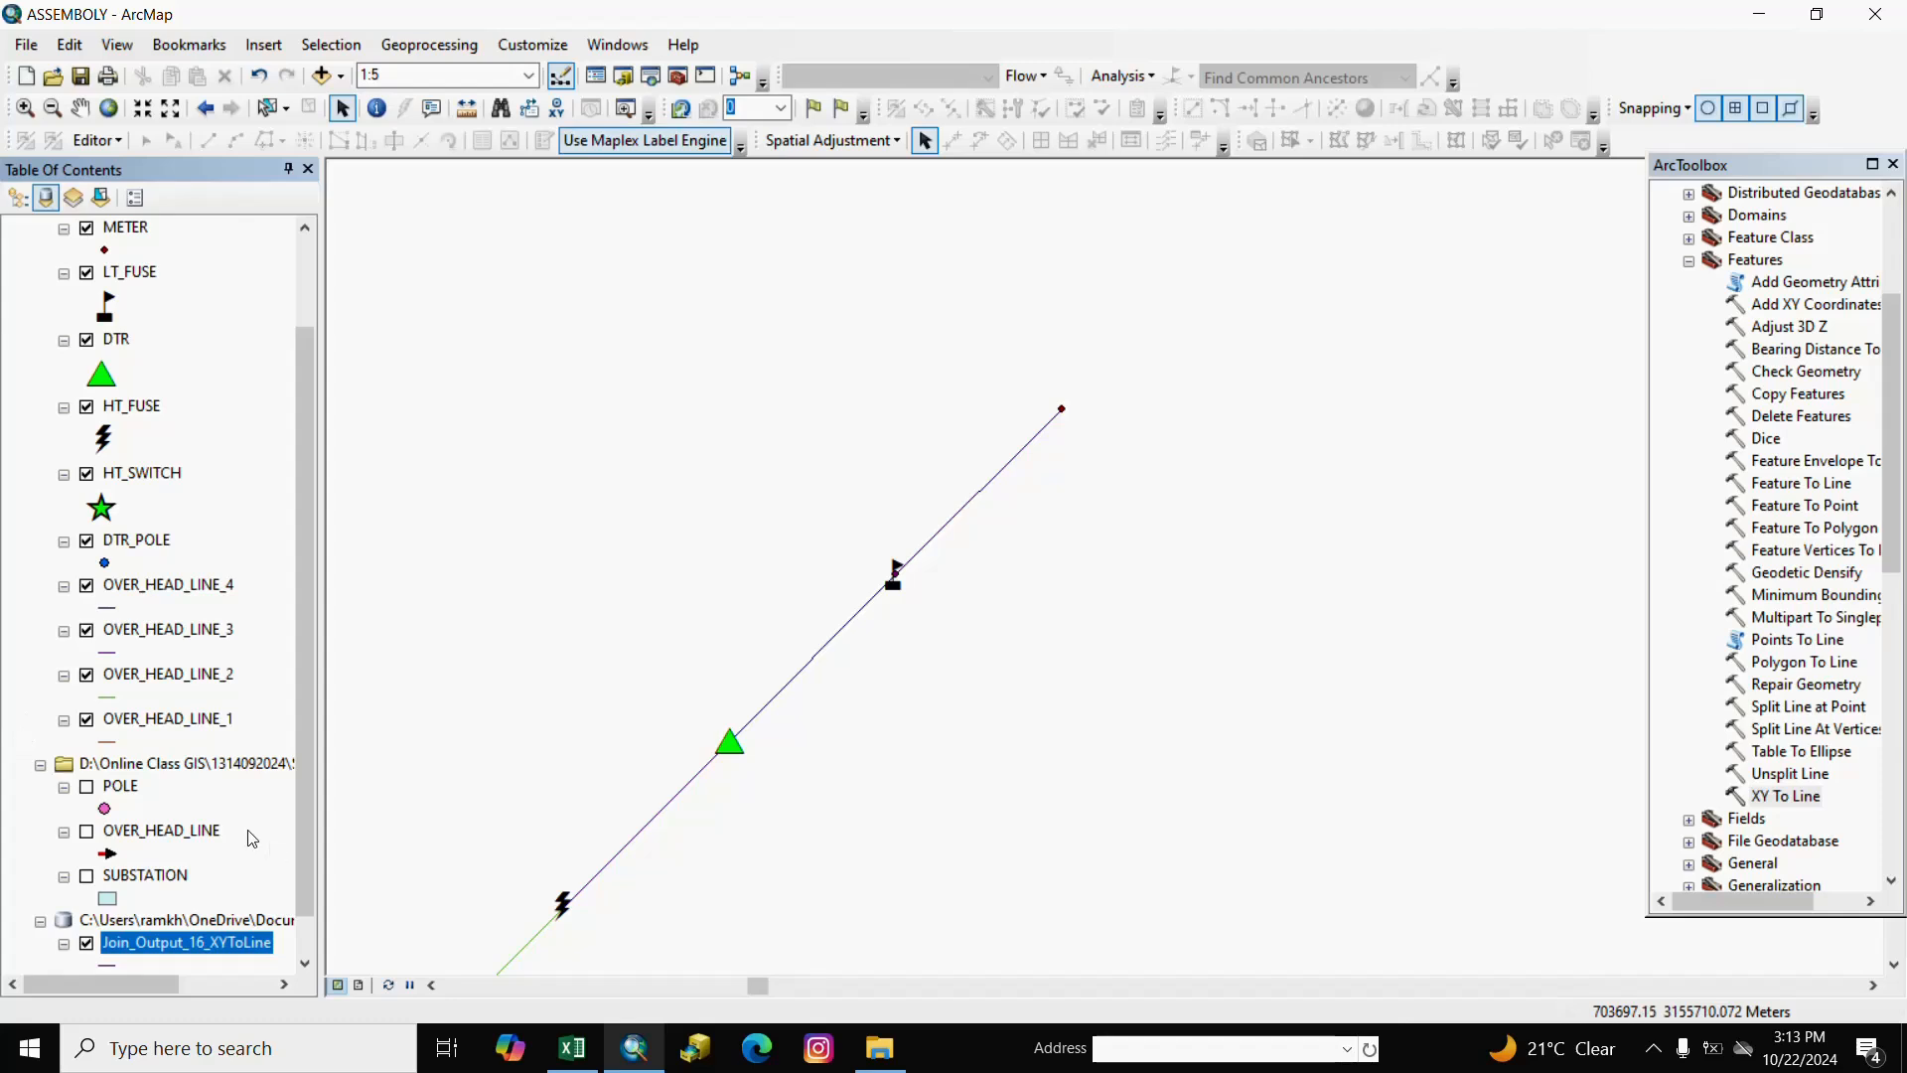
# Export Join_Output_16_XYToLine as OVER_HEAD_LINE_5.shp in New Folder (3) and add it to the map.
pyautogui.scroll(-1, 199, 884)
pyautogui.rightClick(154, 902)
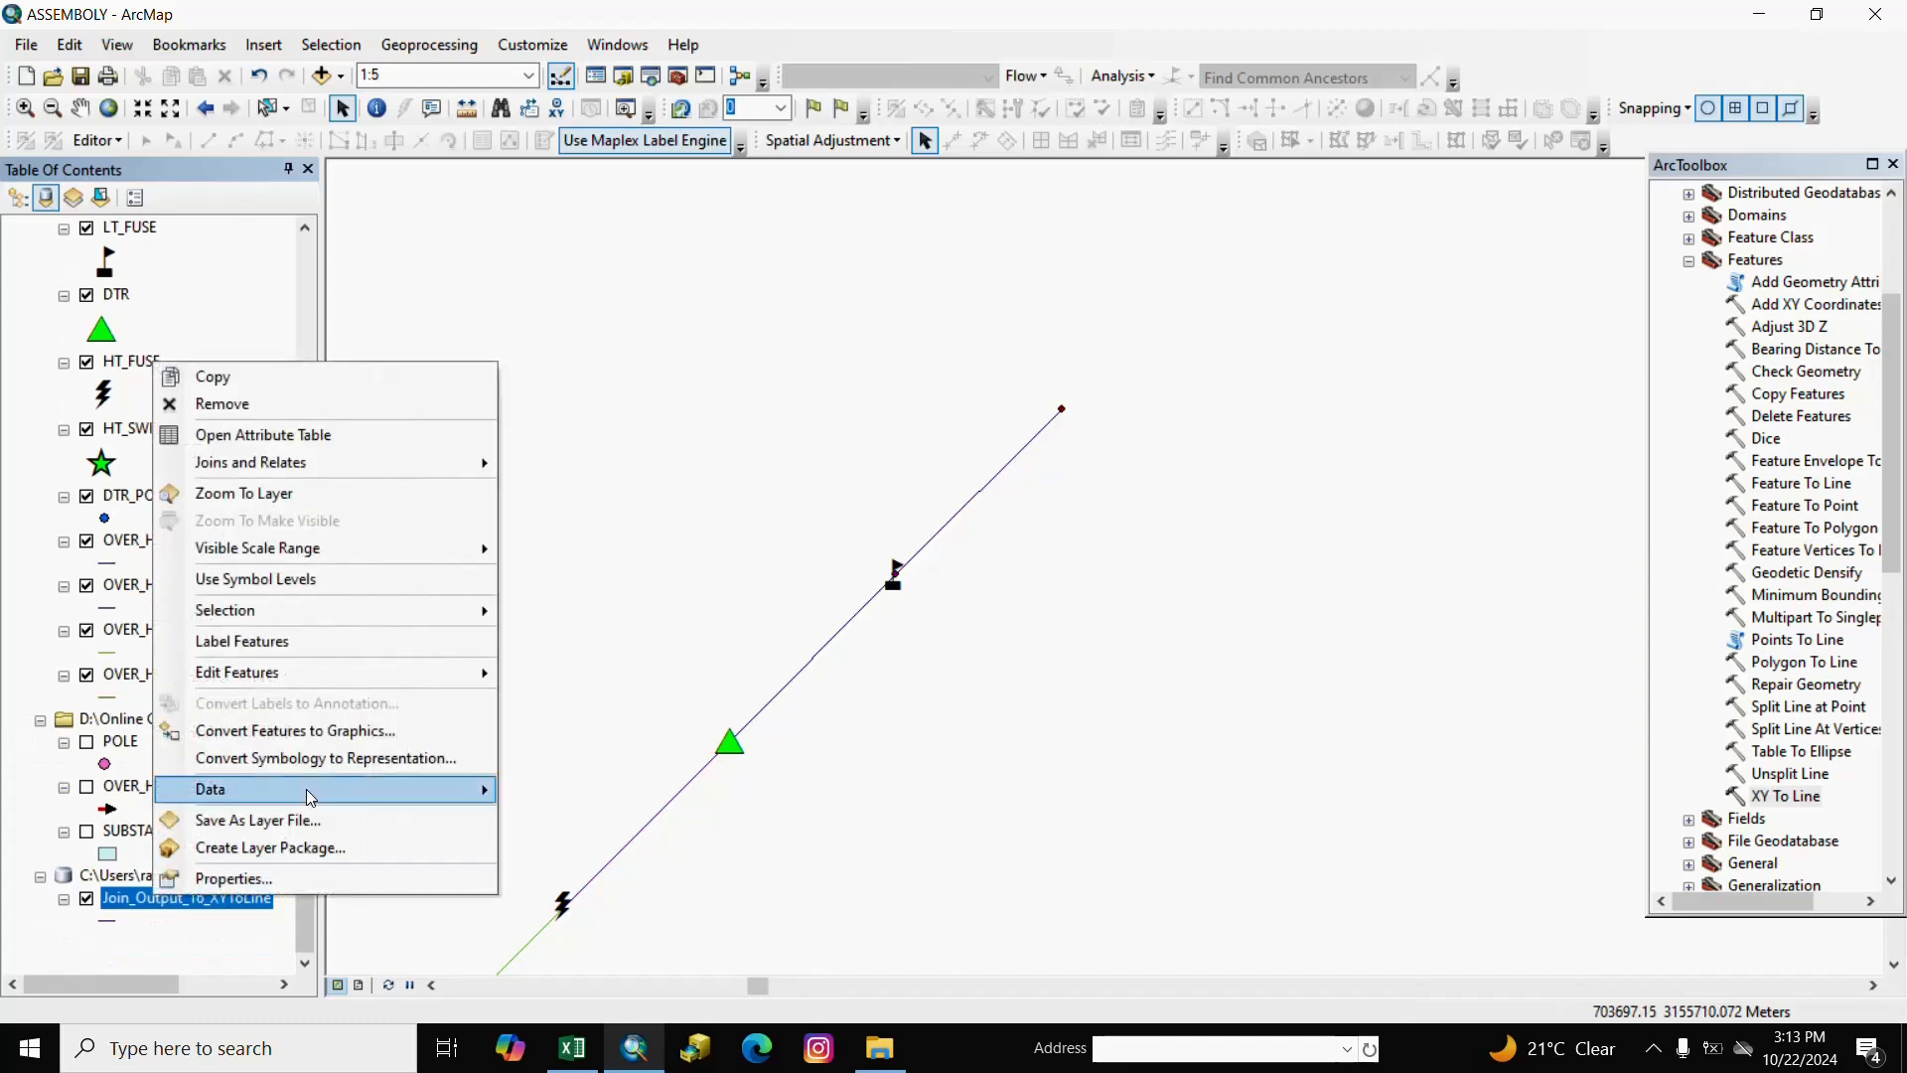
pyautogui.moveTo(298, 790)
pyautogui.click(536, 815)
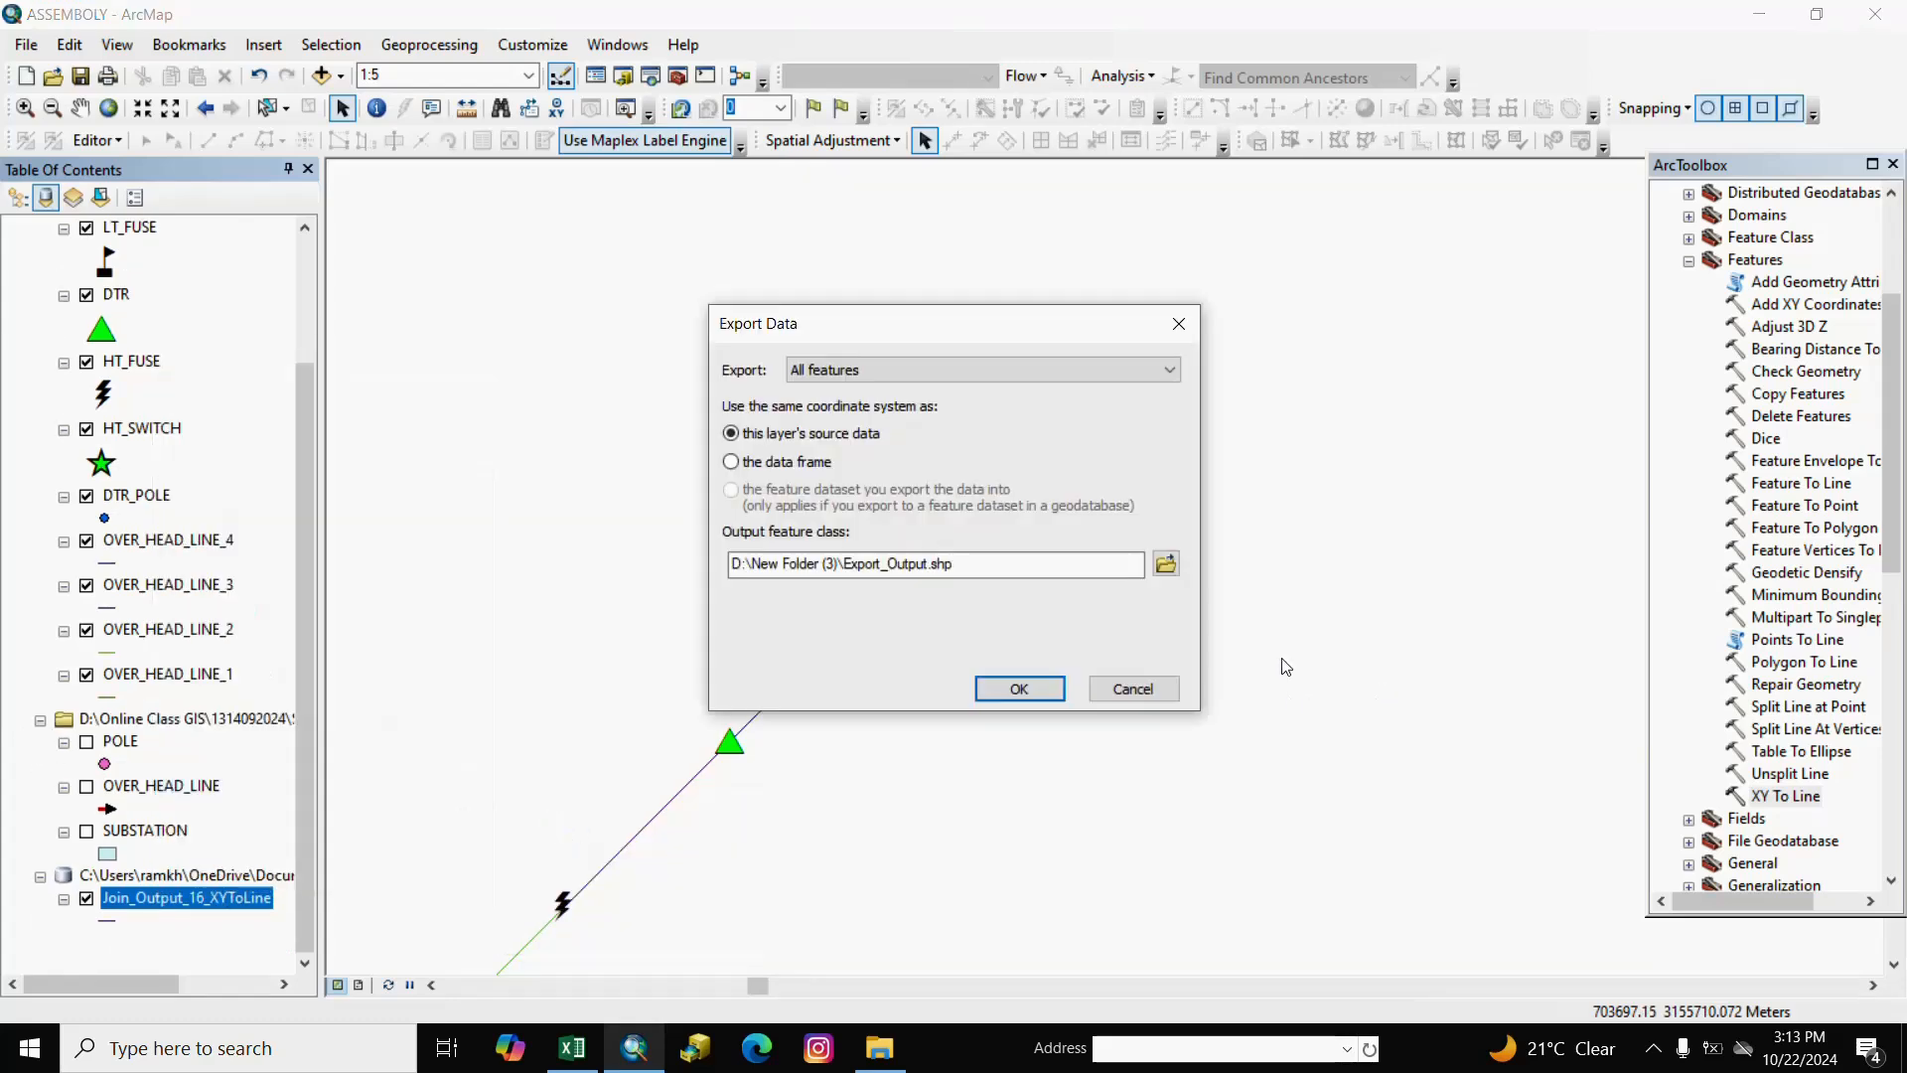
pyautogui.click(1164, 564)
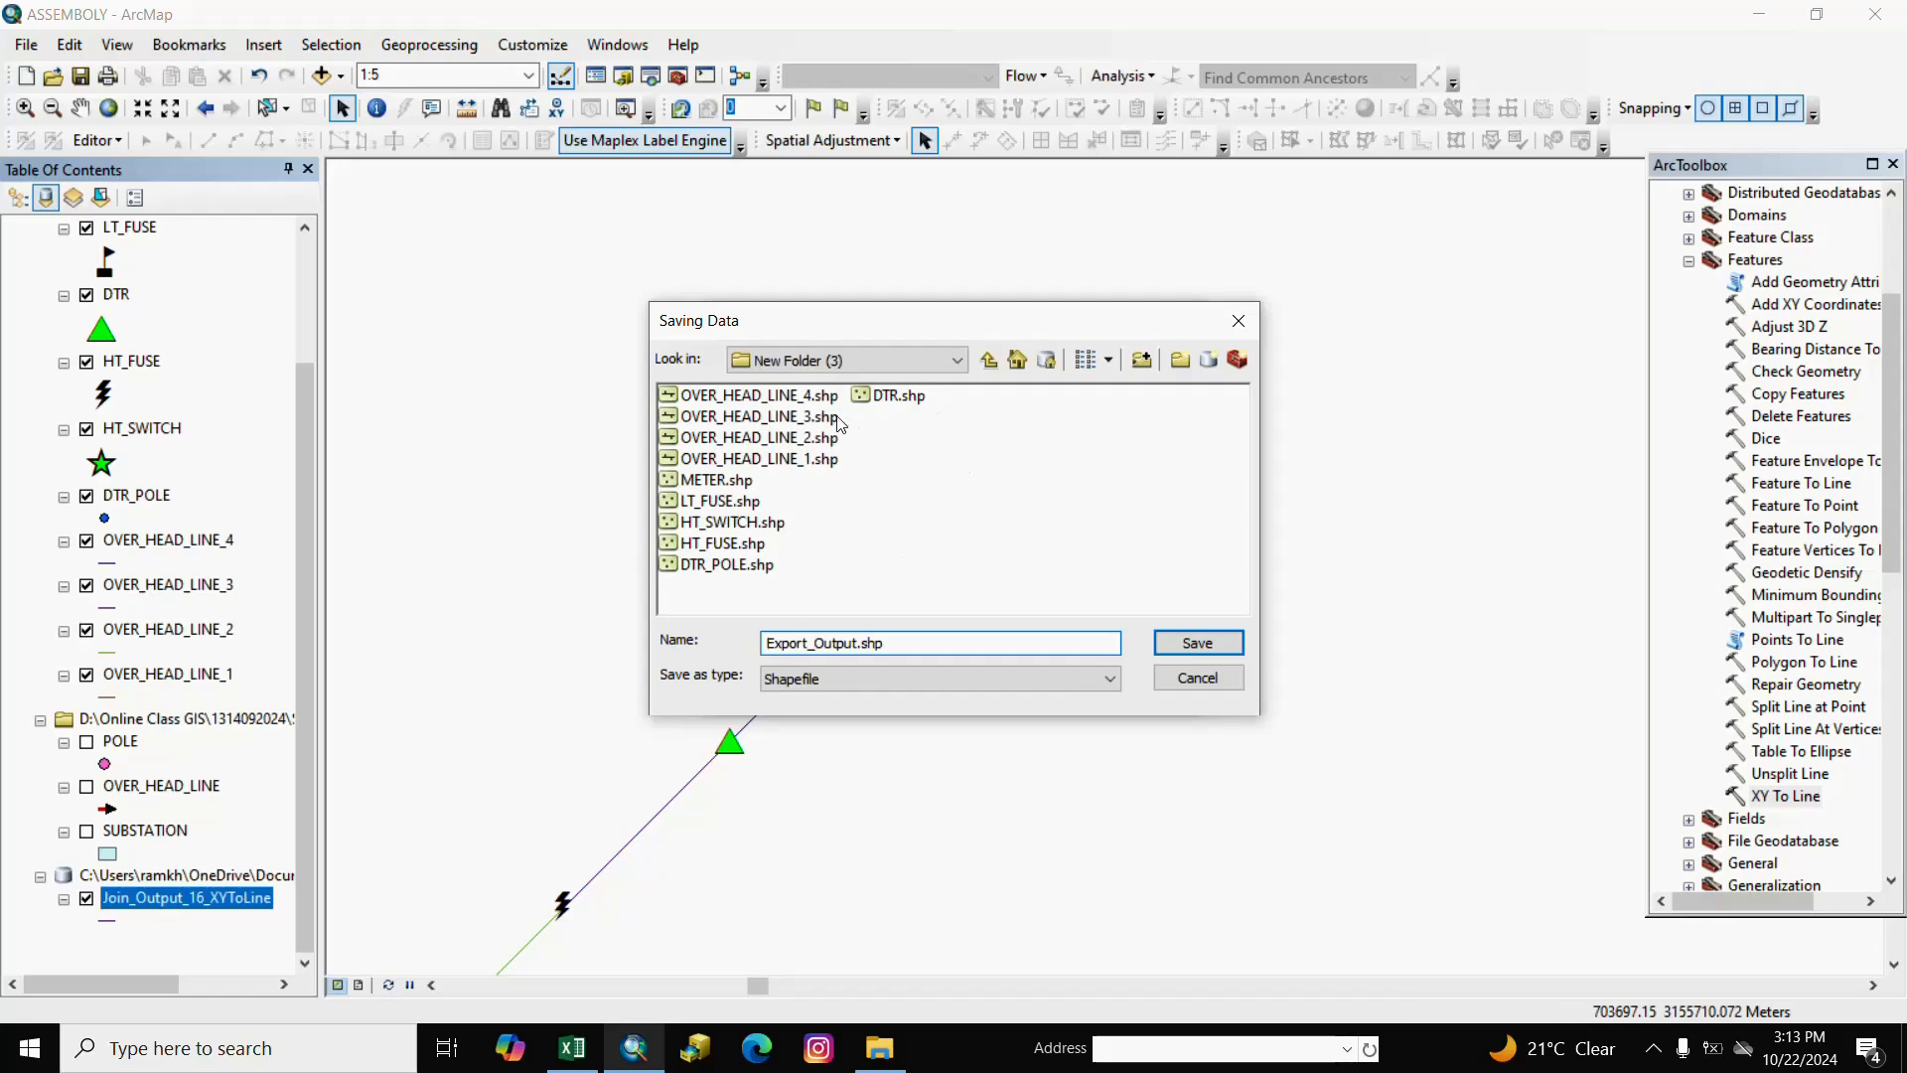
pyautogui.click(770, 401)
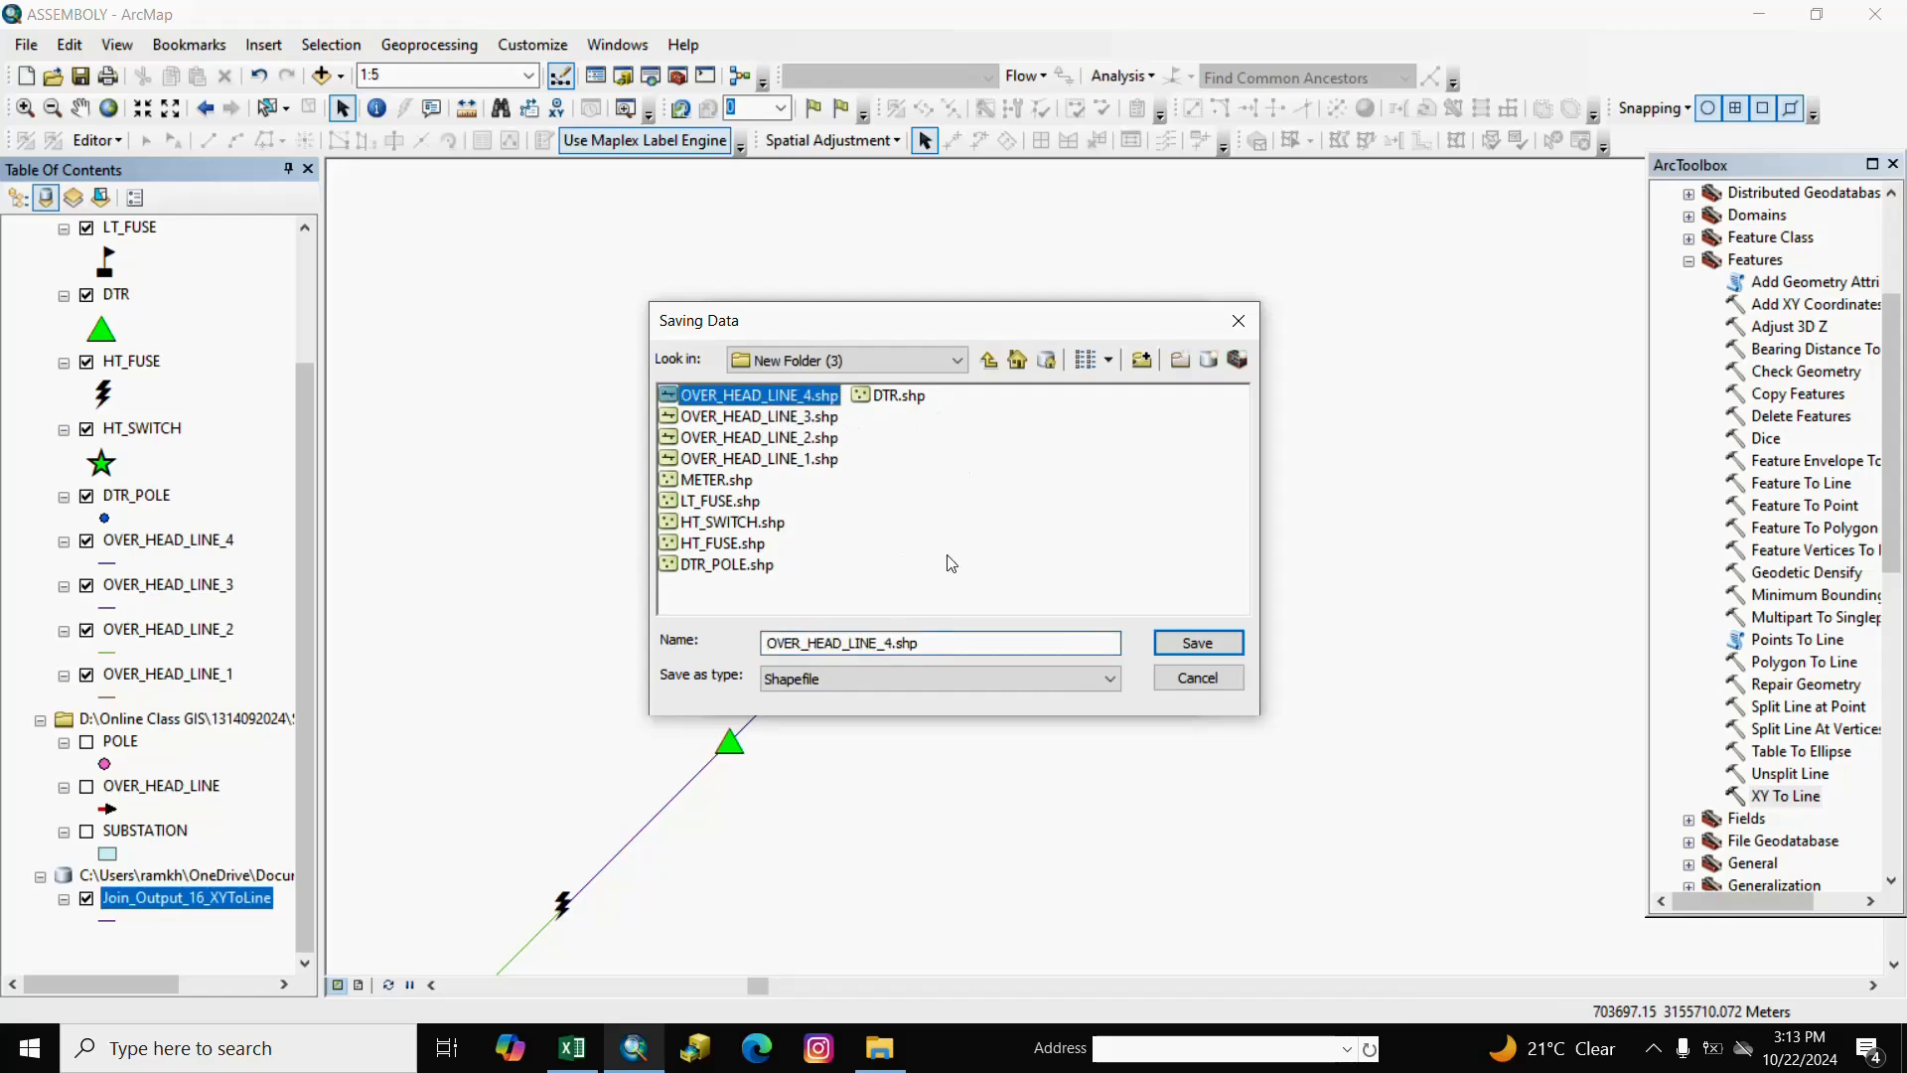
pyautogui.click(892, 642)
pyautogui.press('BackSpace')
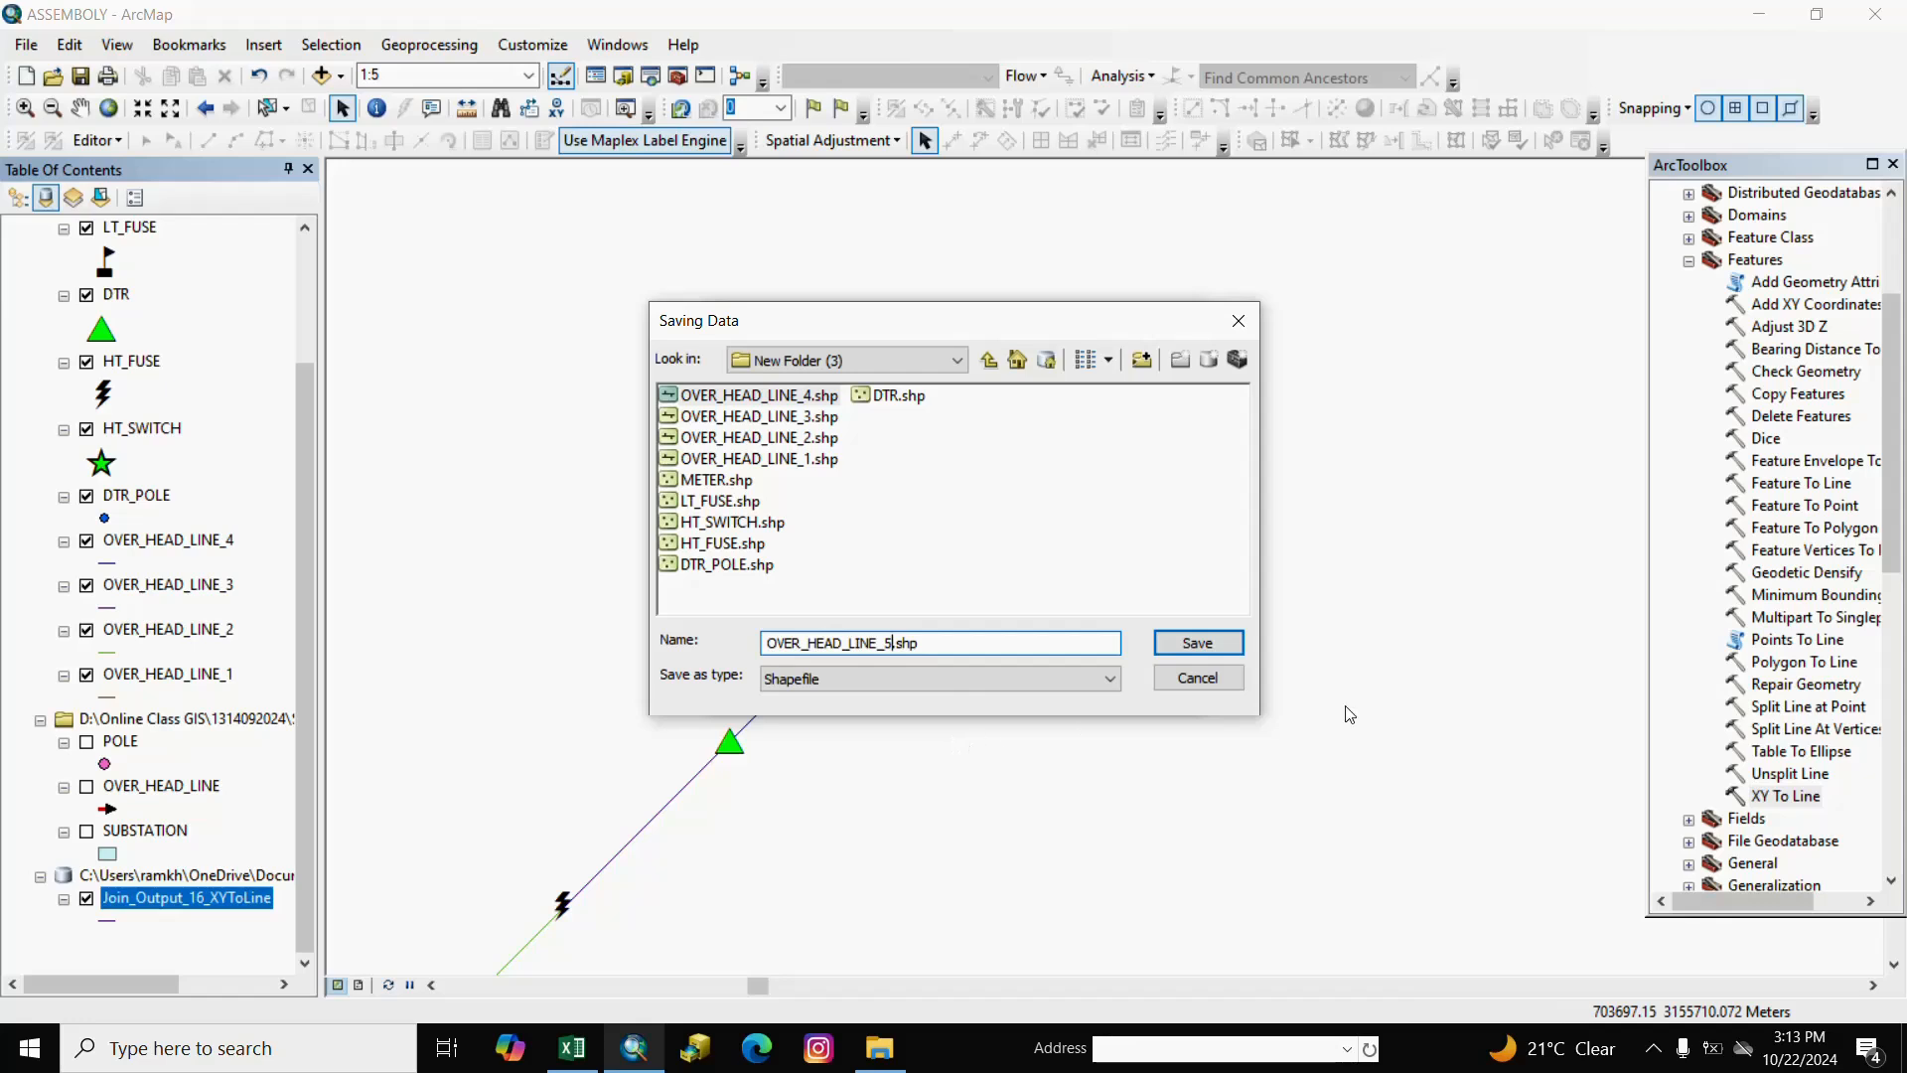
pyautogui.click(1191, 646)
pyautogui.click(1013, 687)
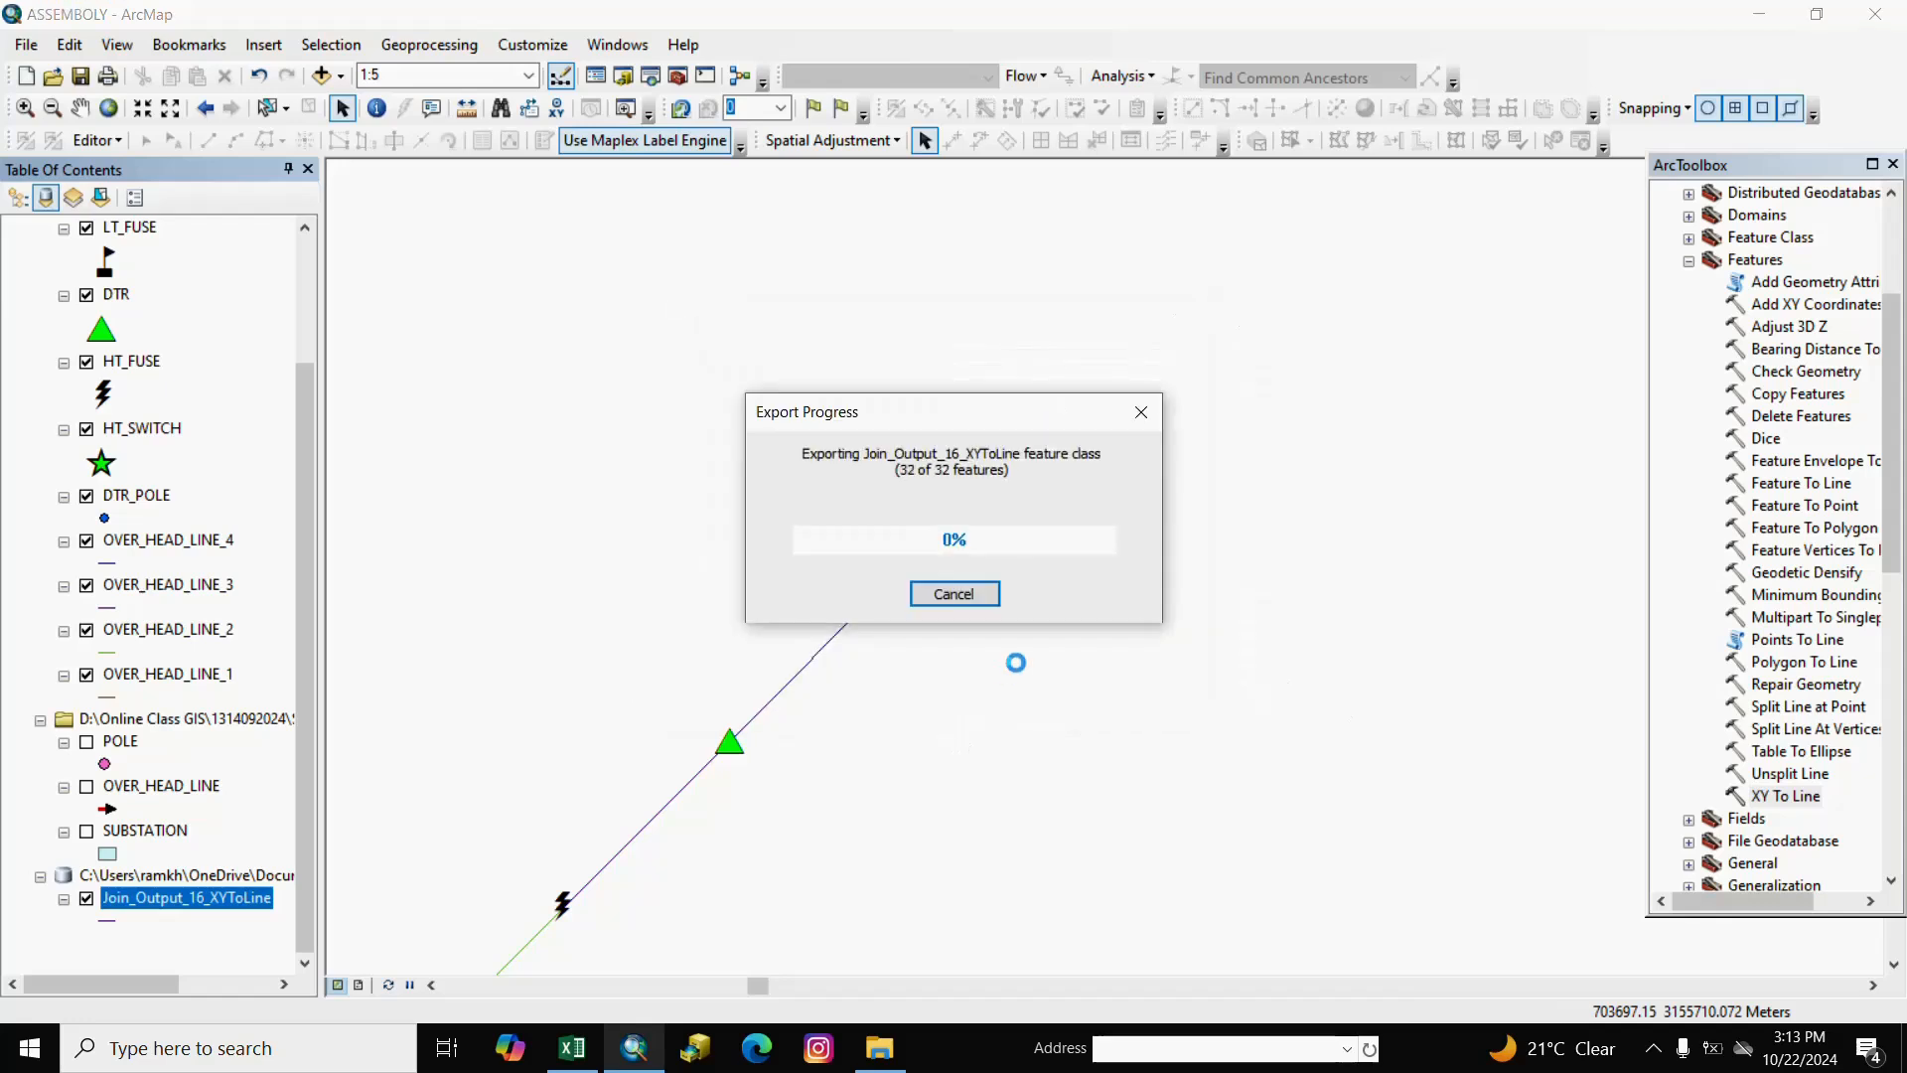
pyautogui.click(1047, 616)
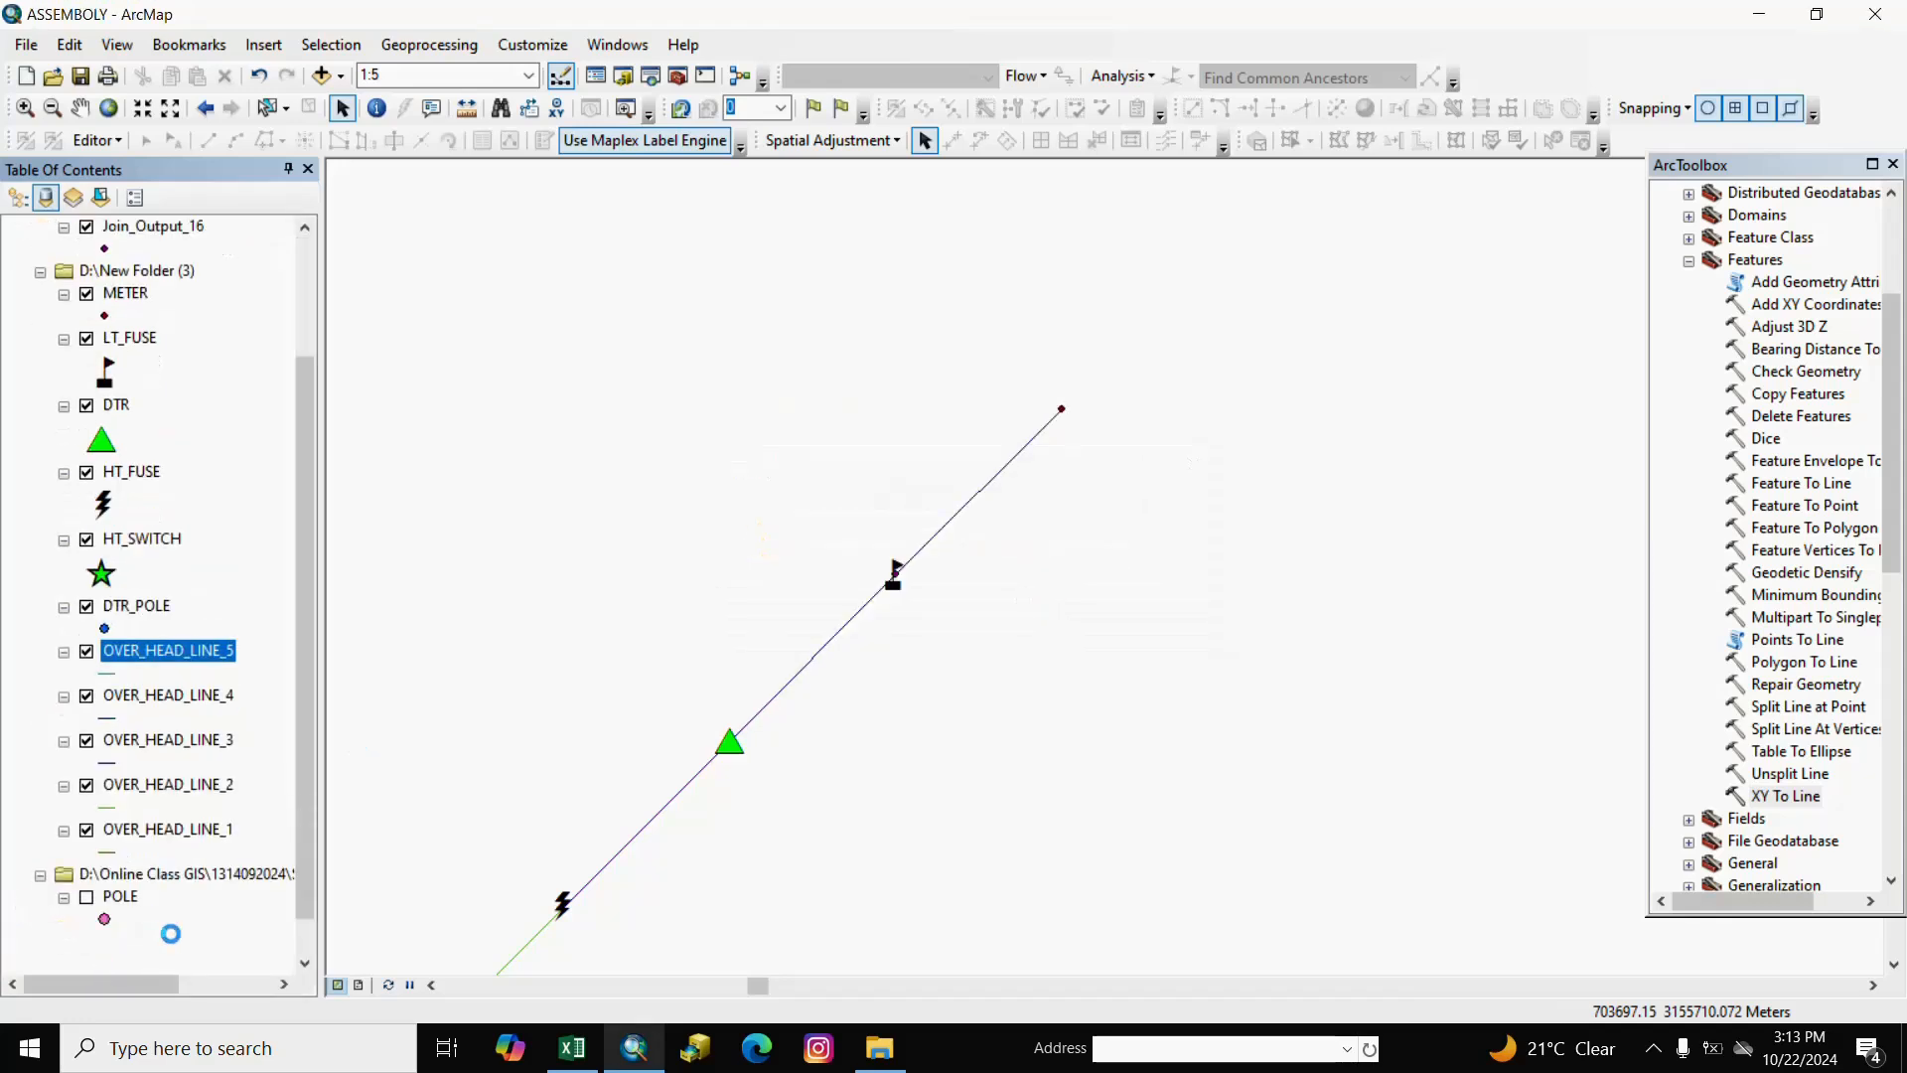
# Remove the temporary XYToLine output group and the Join_Output_16 group from the map.
pyautogui.click(162, 919)
pyautogui.rightClick(162, 919)
pyautogui.click(200, 934)
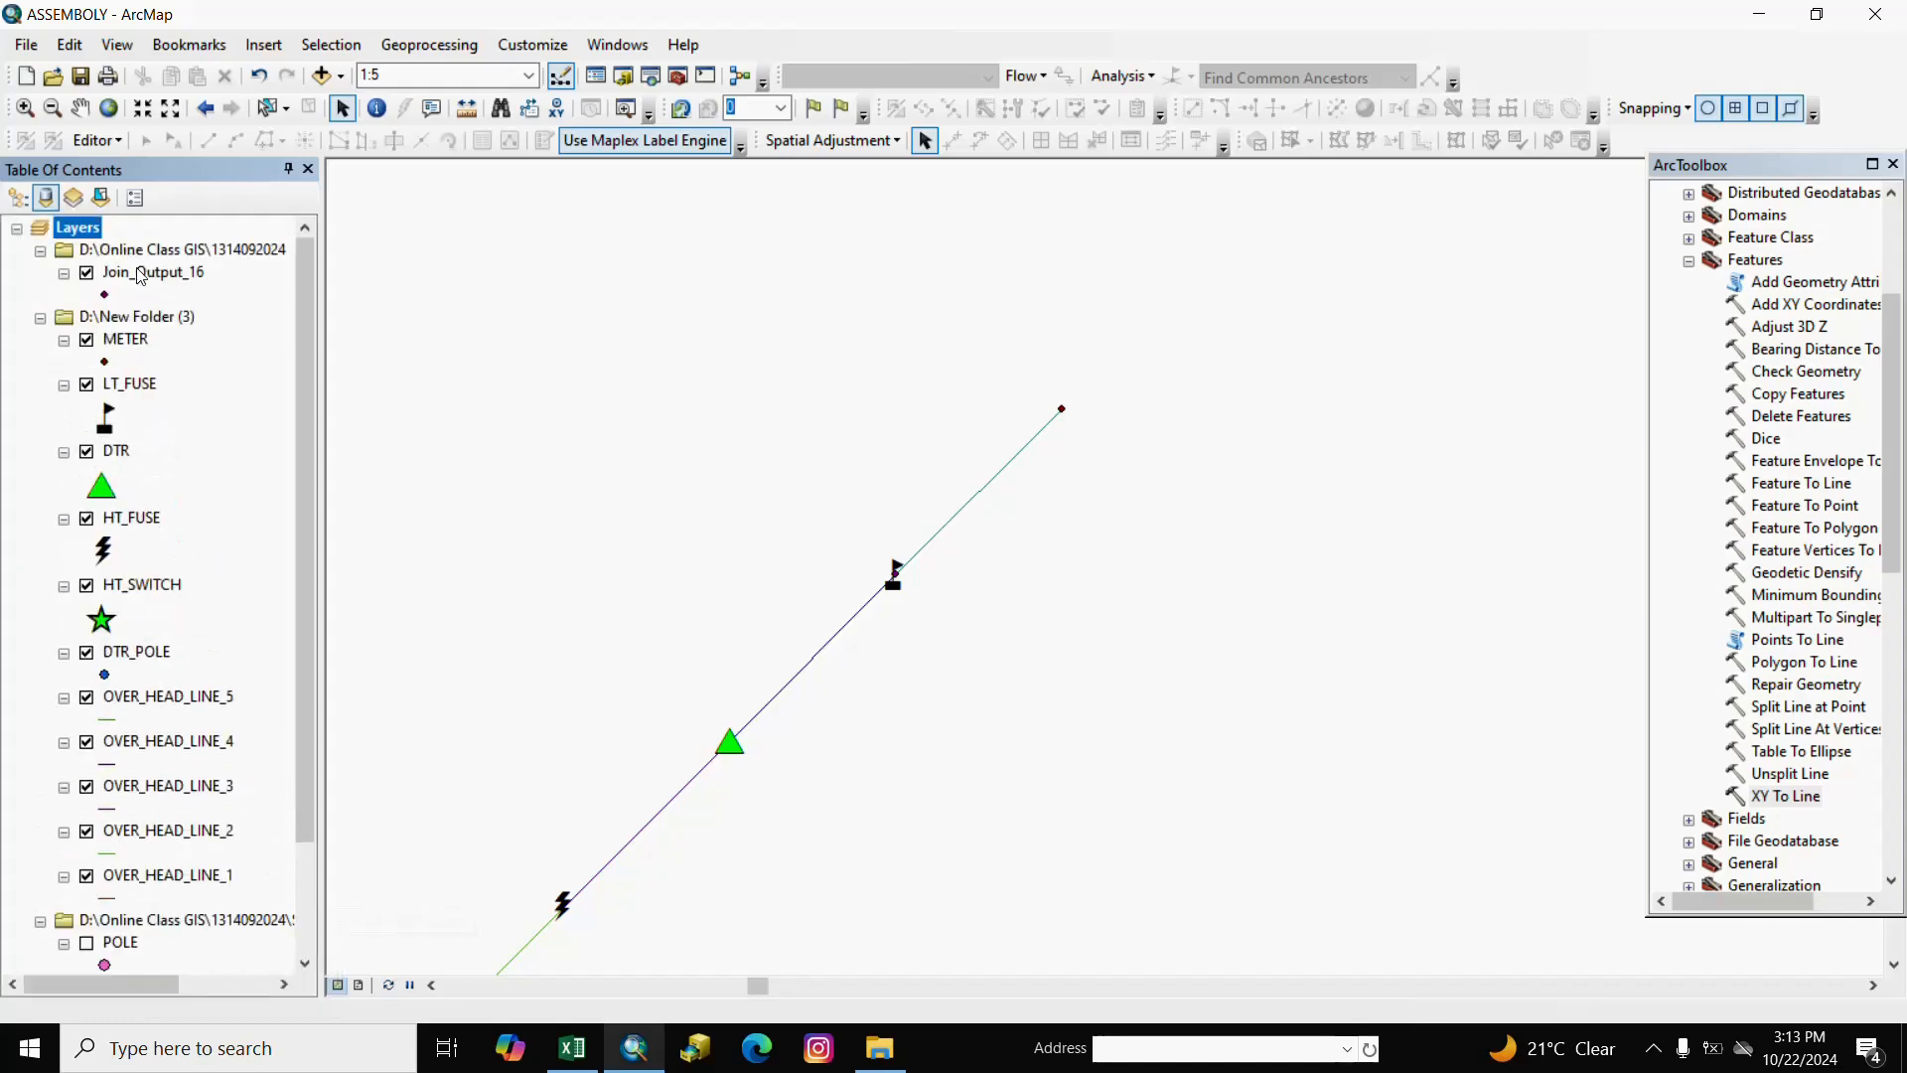
pyautogui.rightClick(137, 255)
pyautogui.click(193, 268)
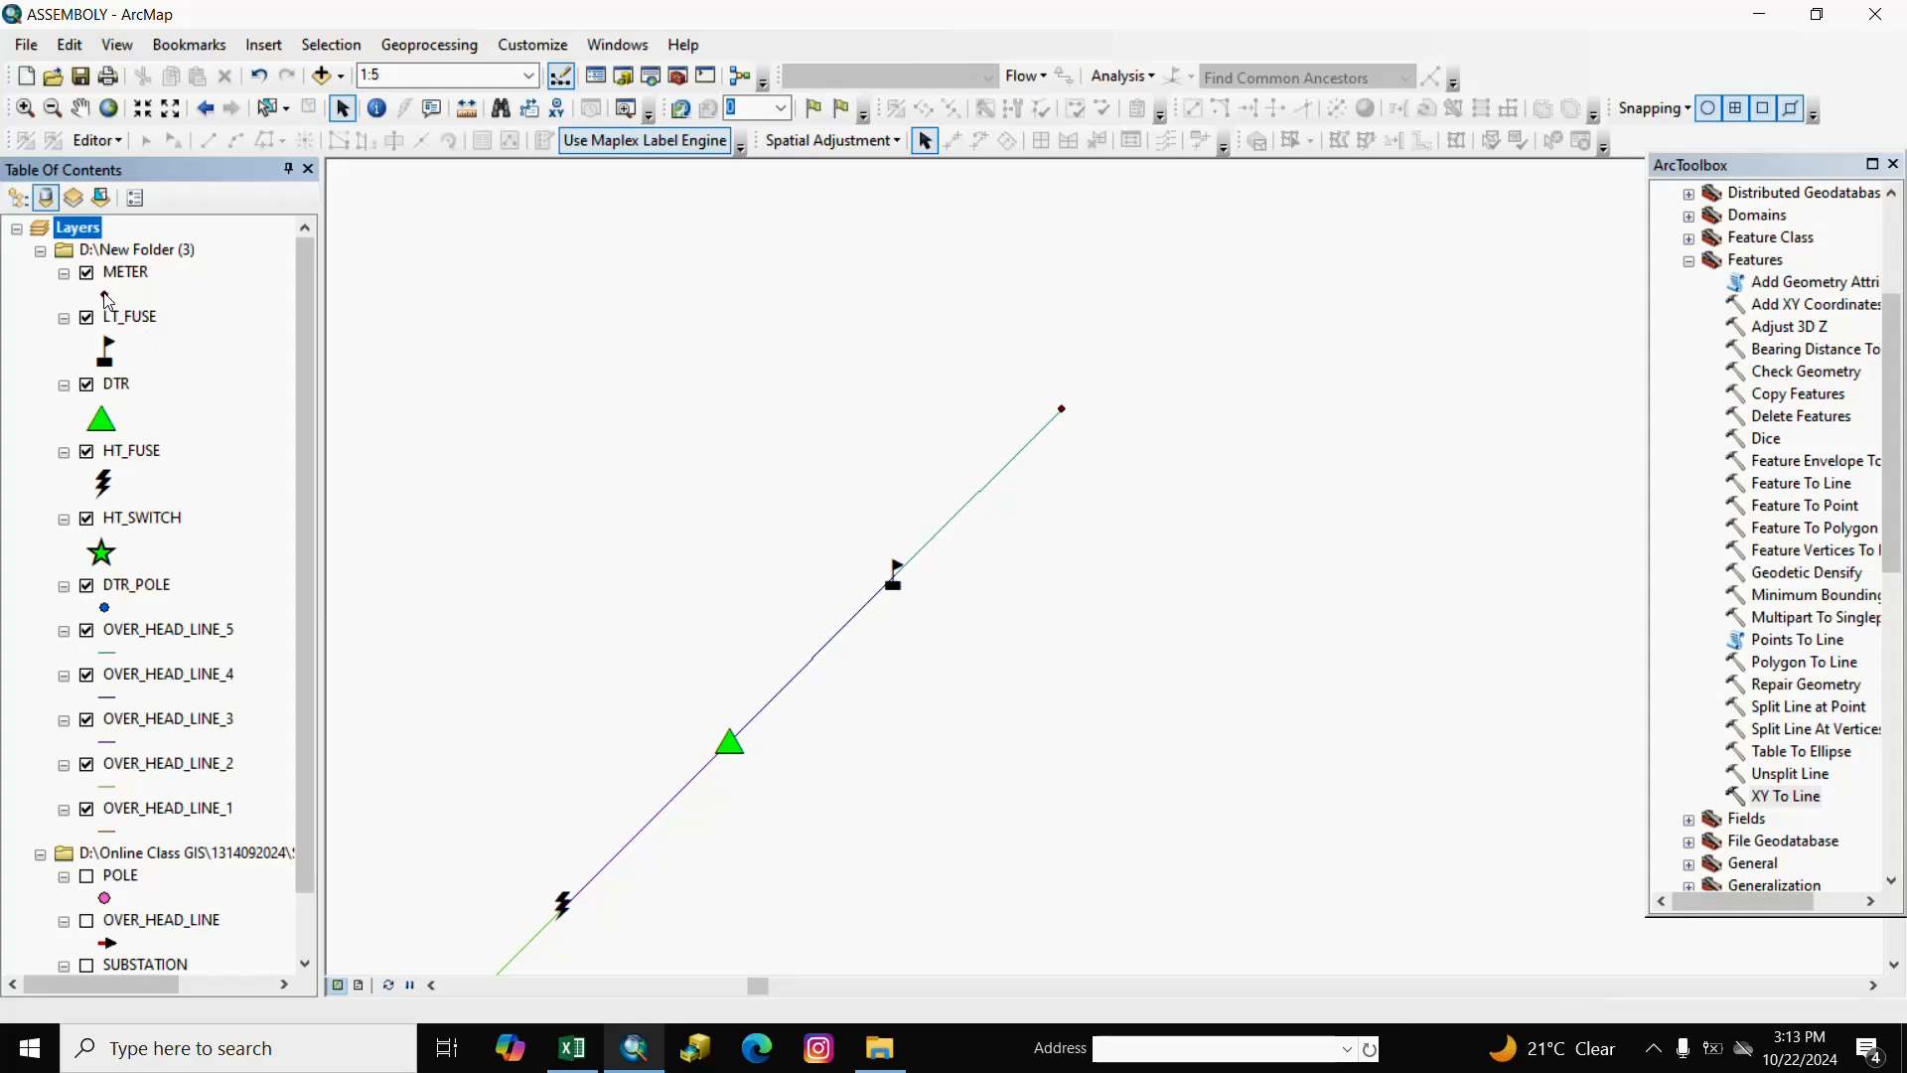
# Show the METER points as a black square at size 21.
pyautogui.click(105, 296)
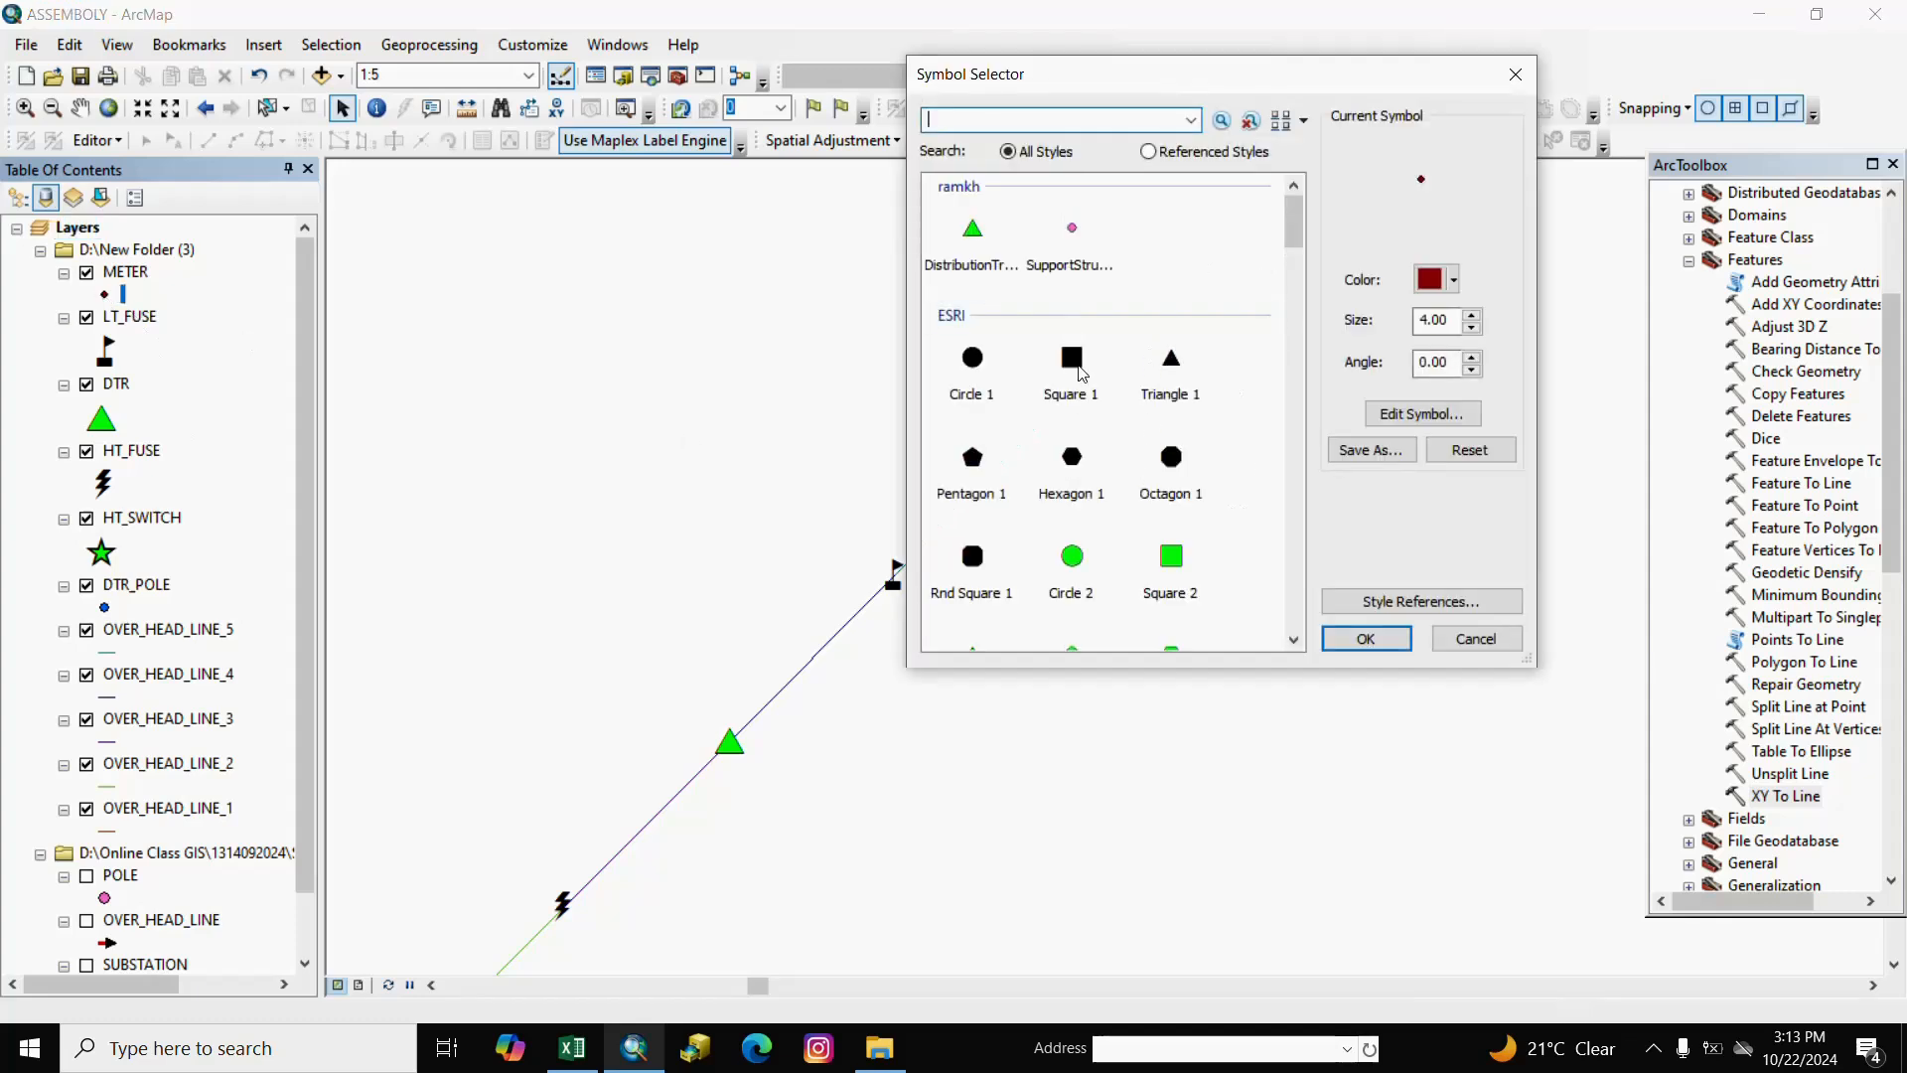
pyautogui.click(1072, 360)
pyautogui.click(1366, 639)
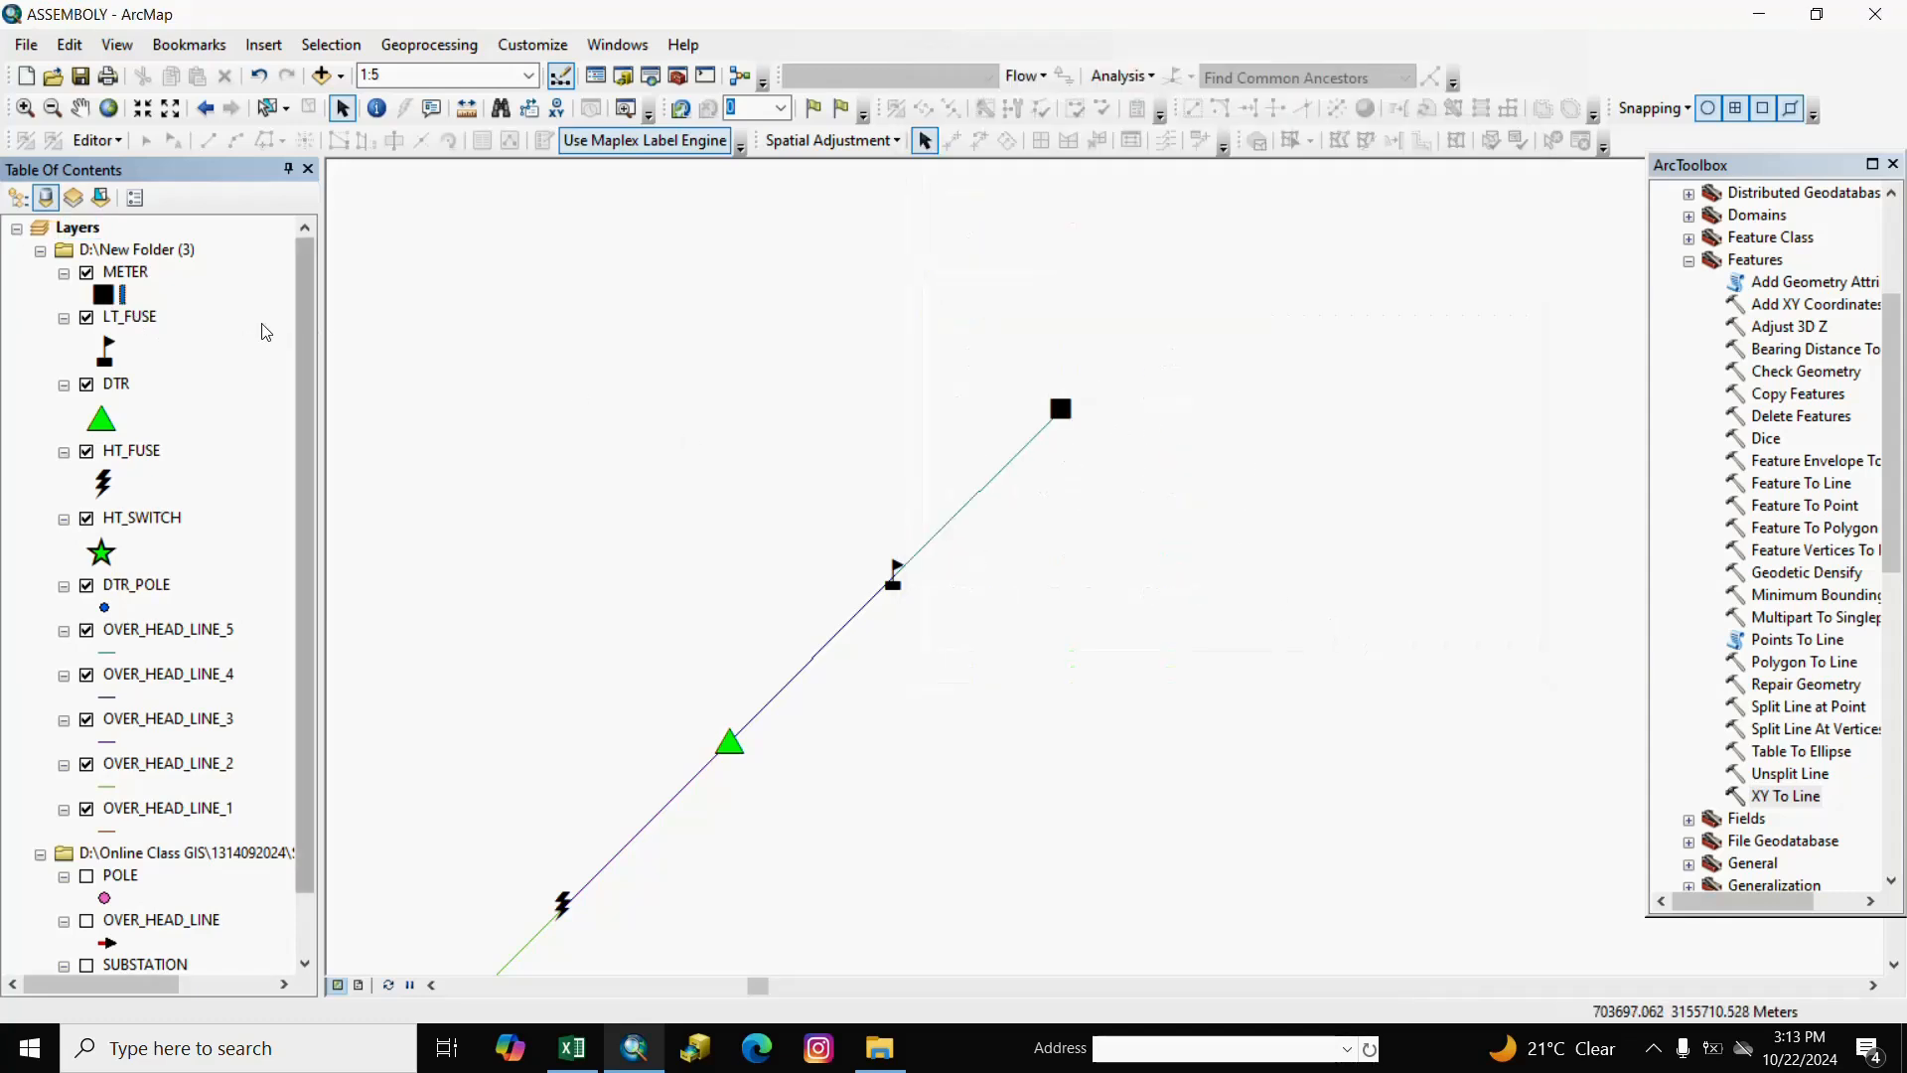
pyautogui.click(109, 298)
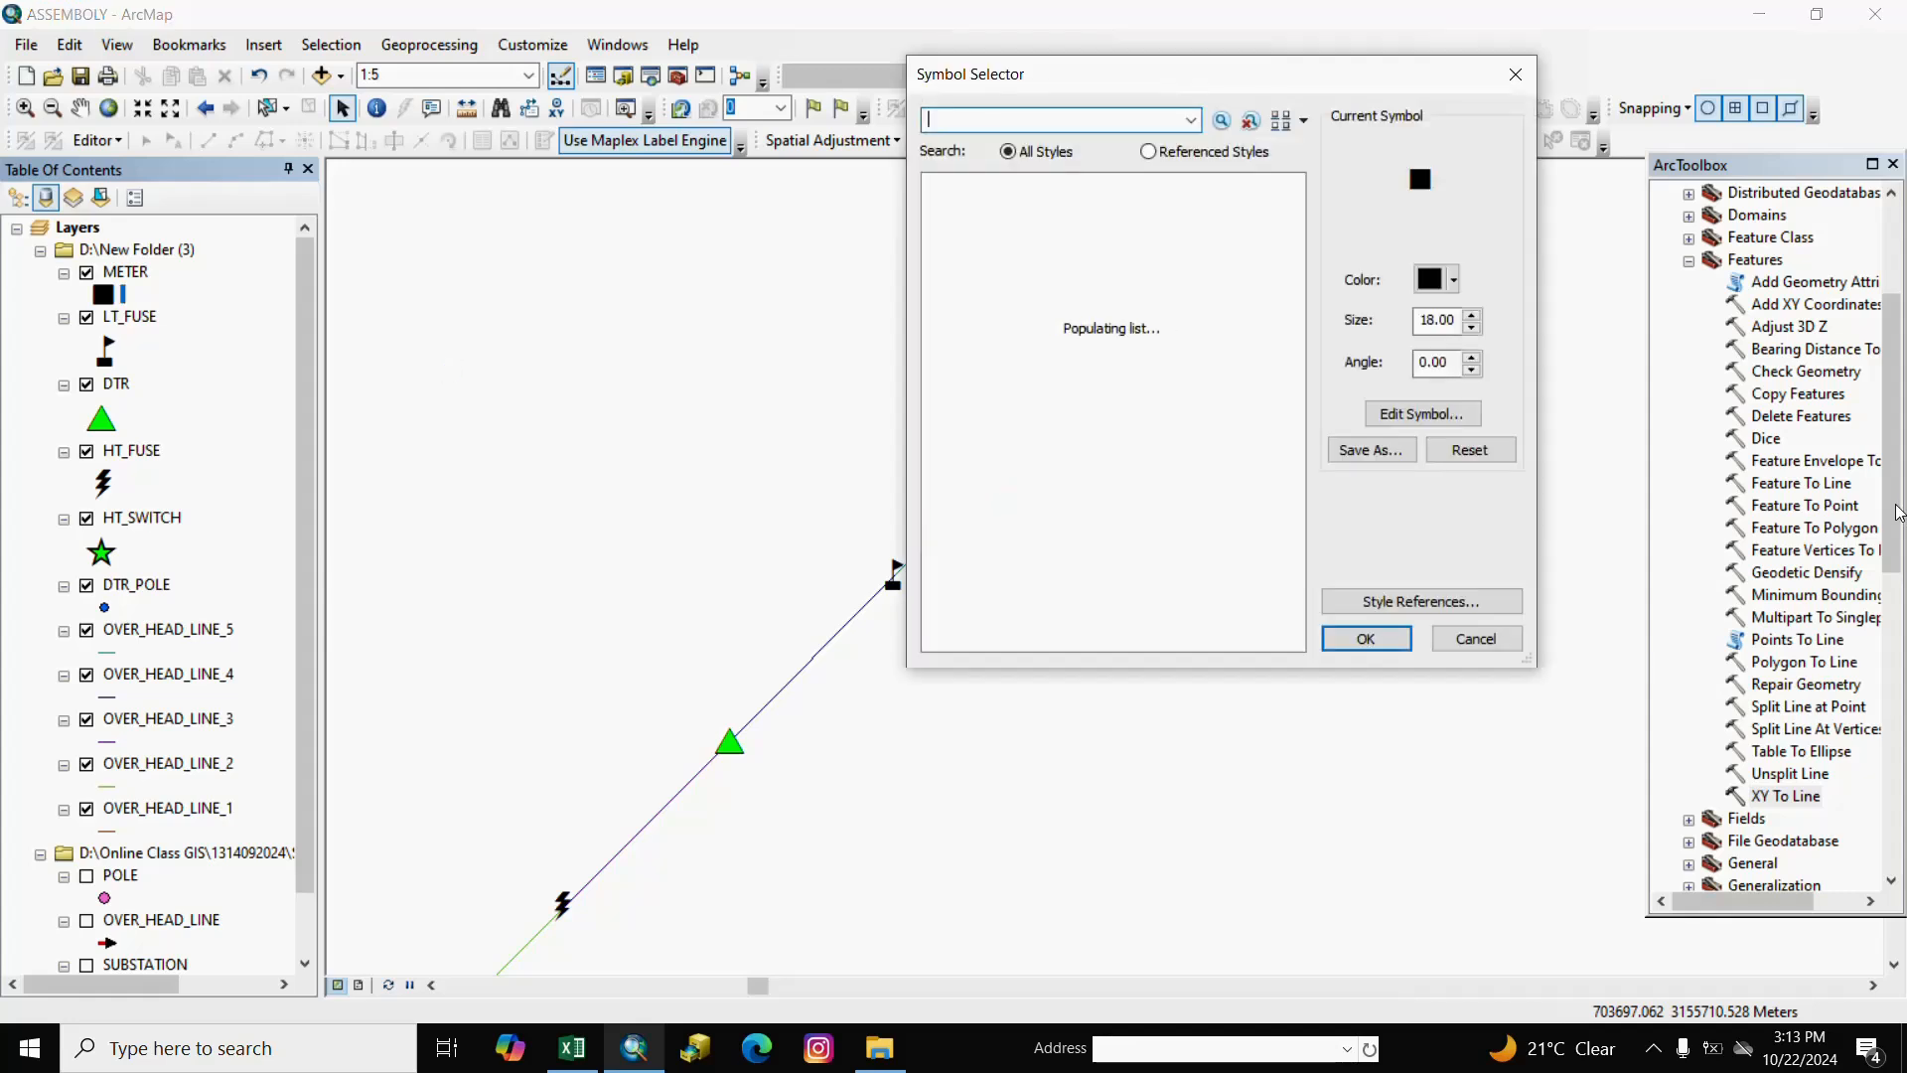
pyautogui.tripleClick(1469, 315)
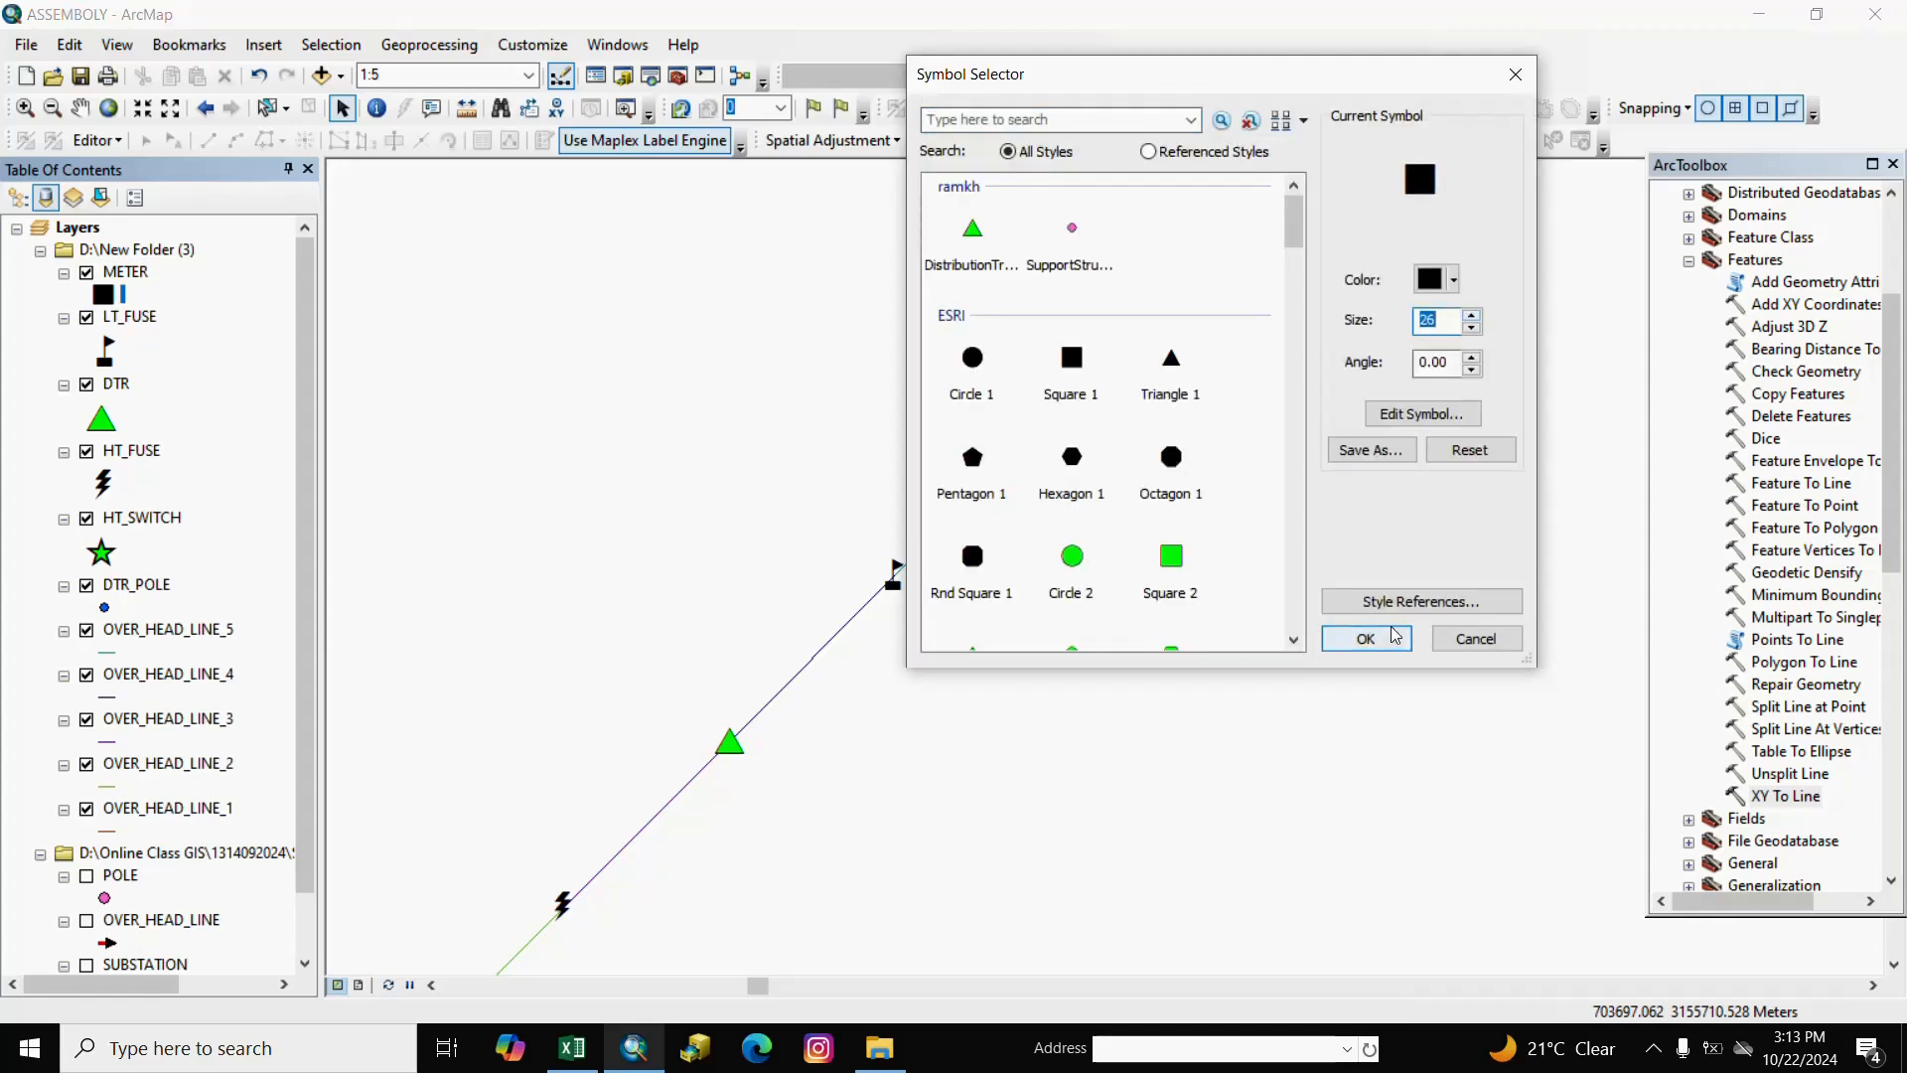
pyautogui.click(1366, 637)
pyautogui.rightClick(897, 655)
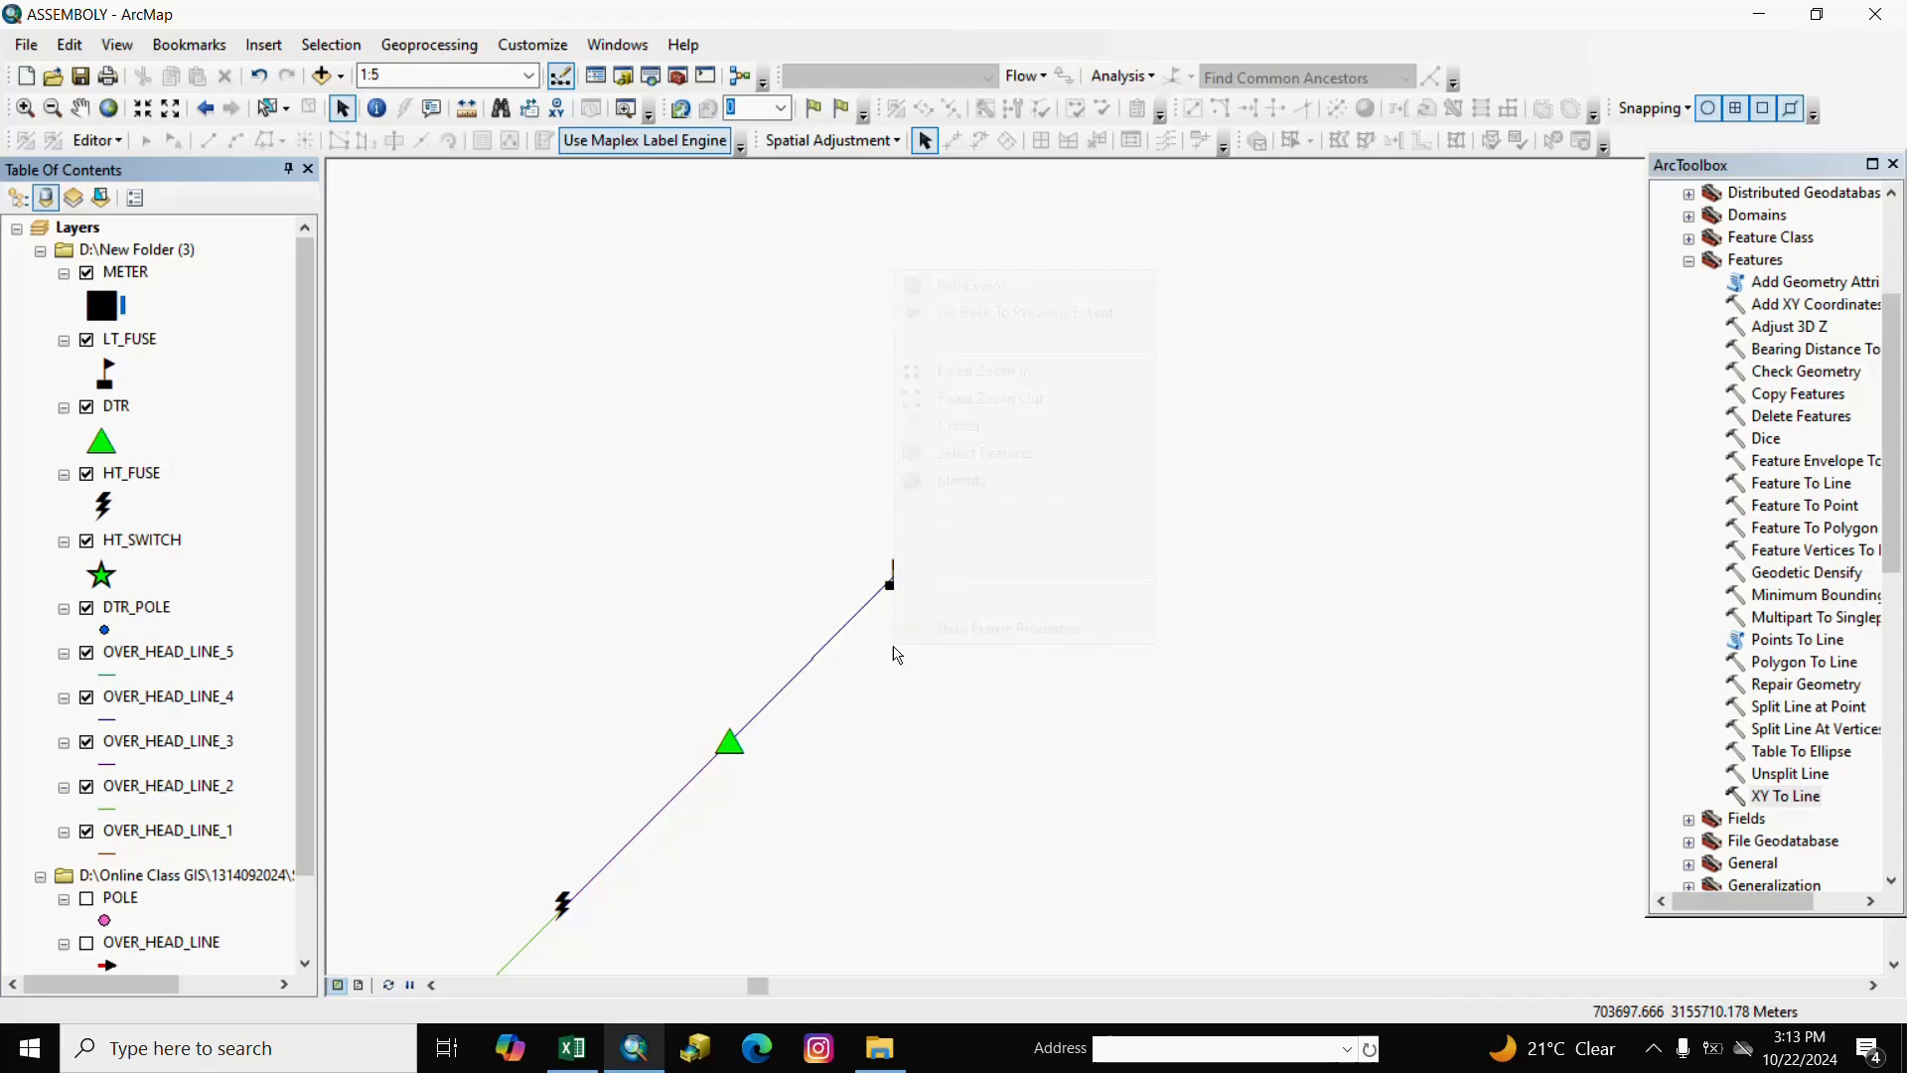
# Zoom in with the Pan tool to inspect the enlarged meter symbols up close.
pyautogui.click(966, 782)
pyautogui.scroll(-1, 891, 590)
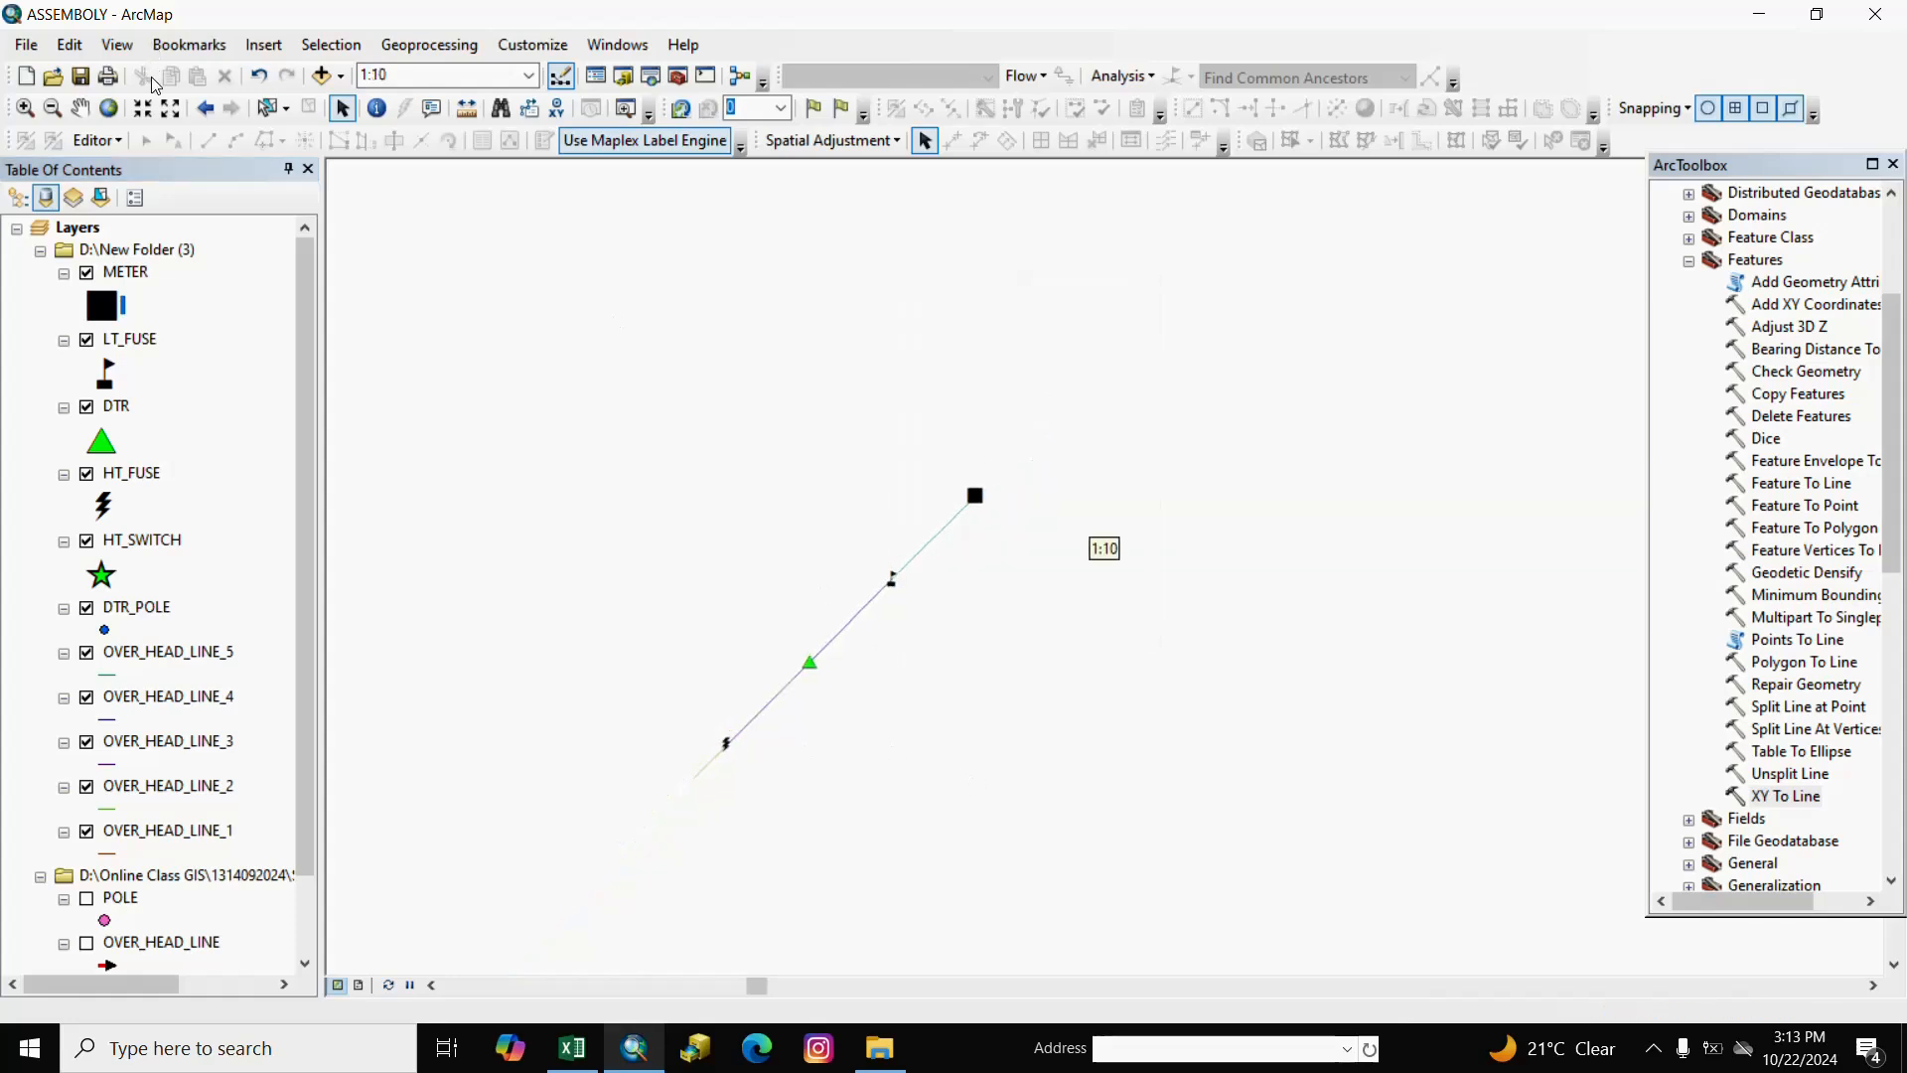
pyautogui.rightClick(82, 112)
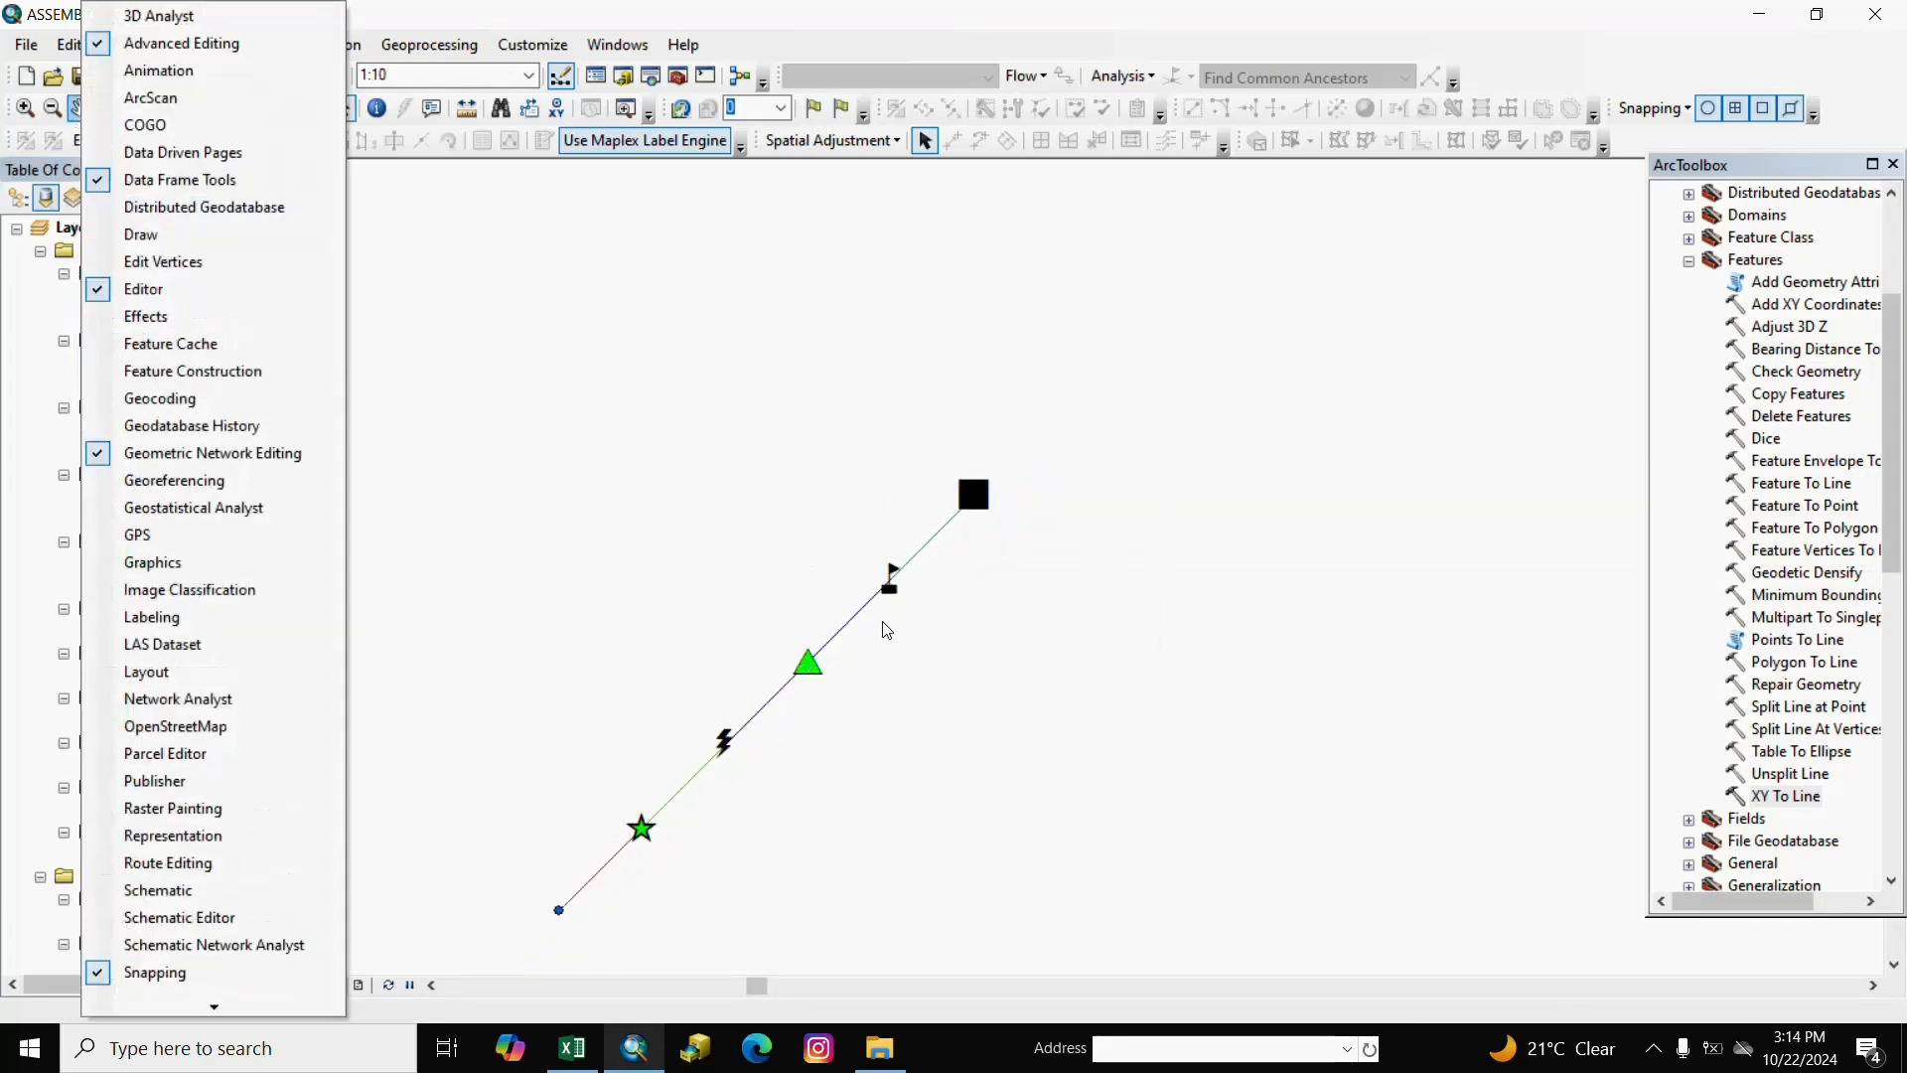
pyautogui.click(1162, 42)
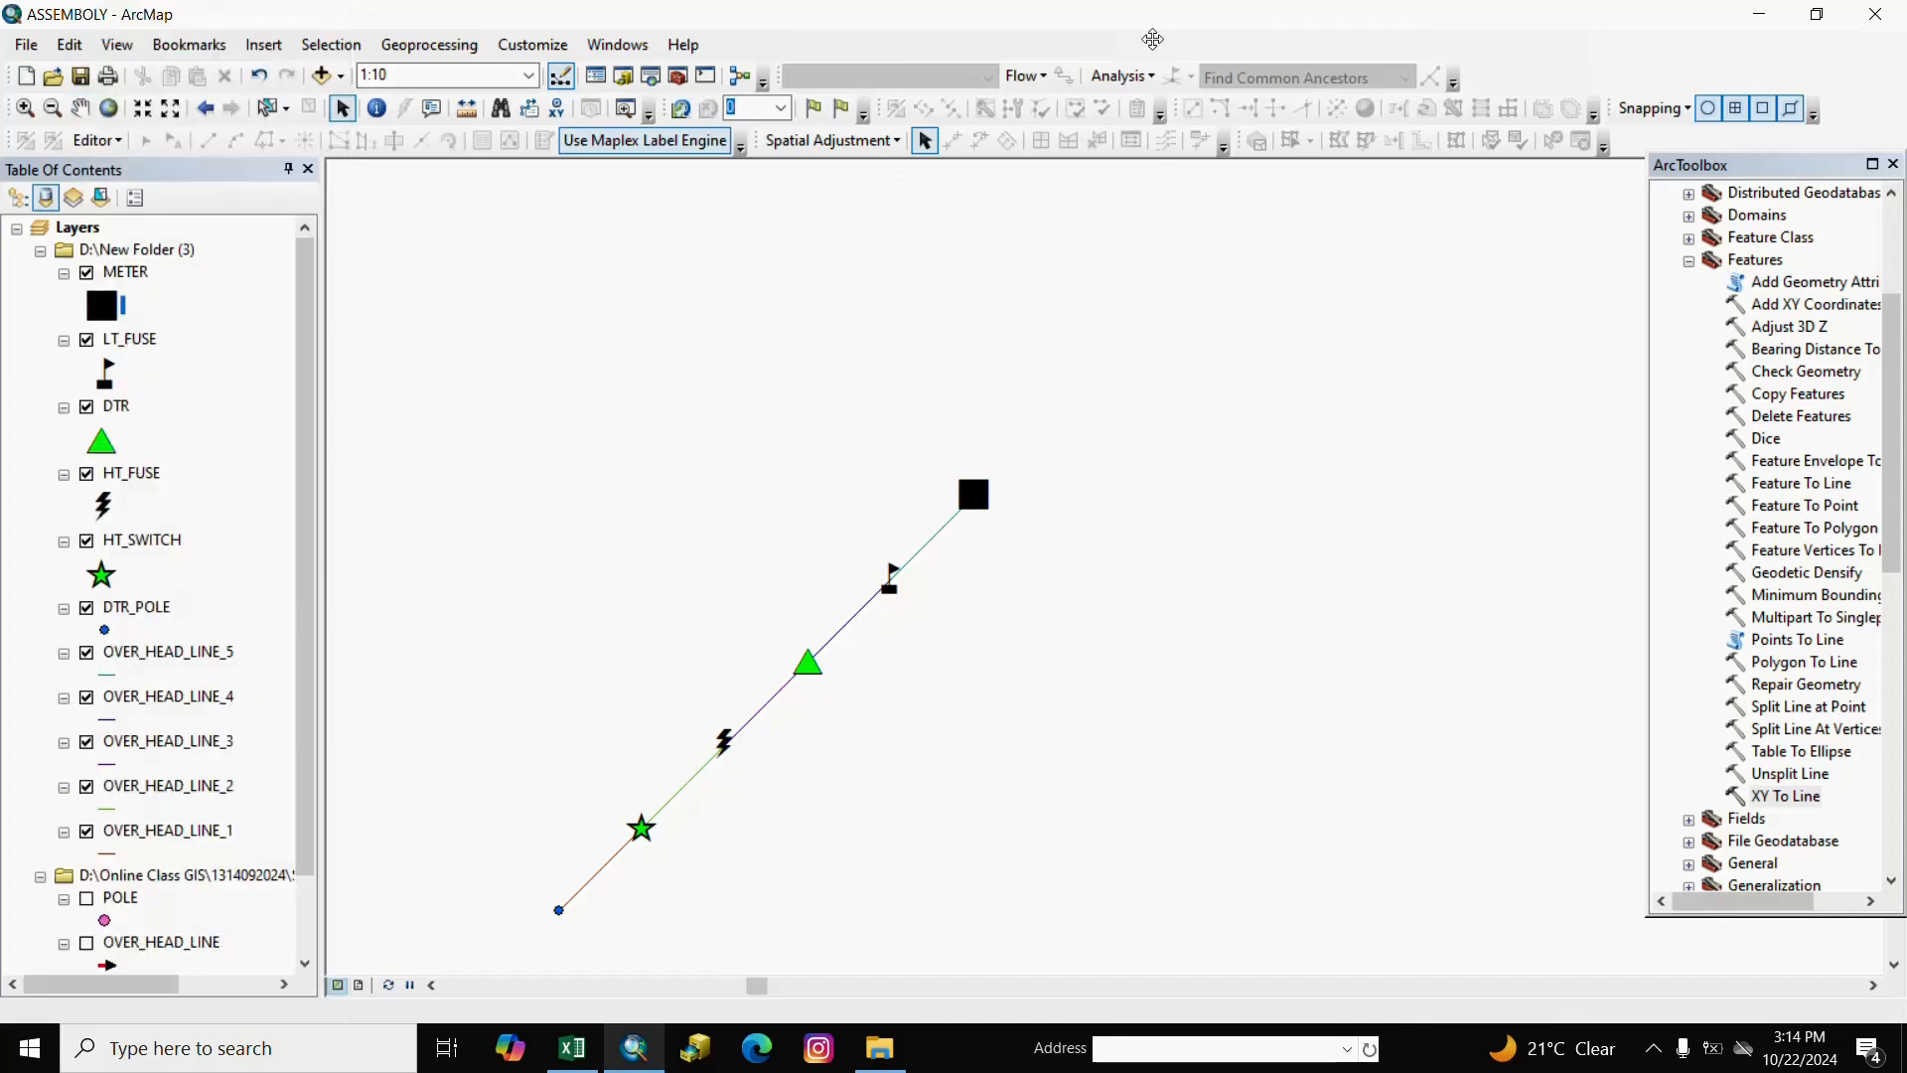
pyautogui.click(85, 115)
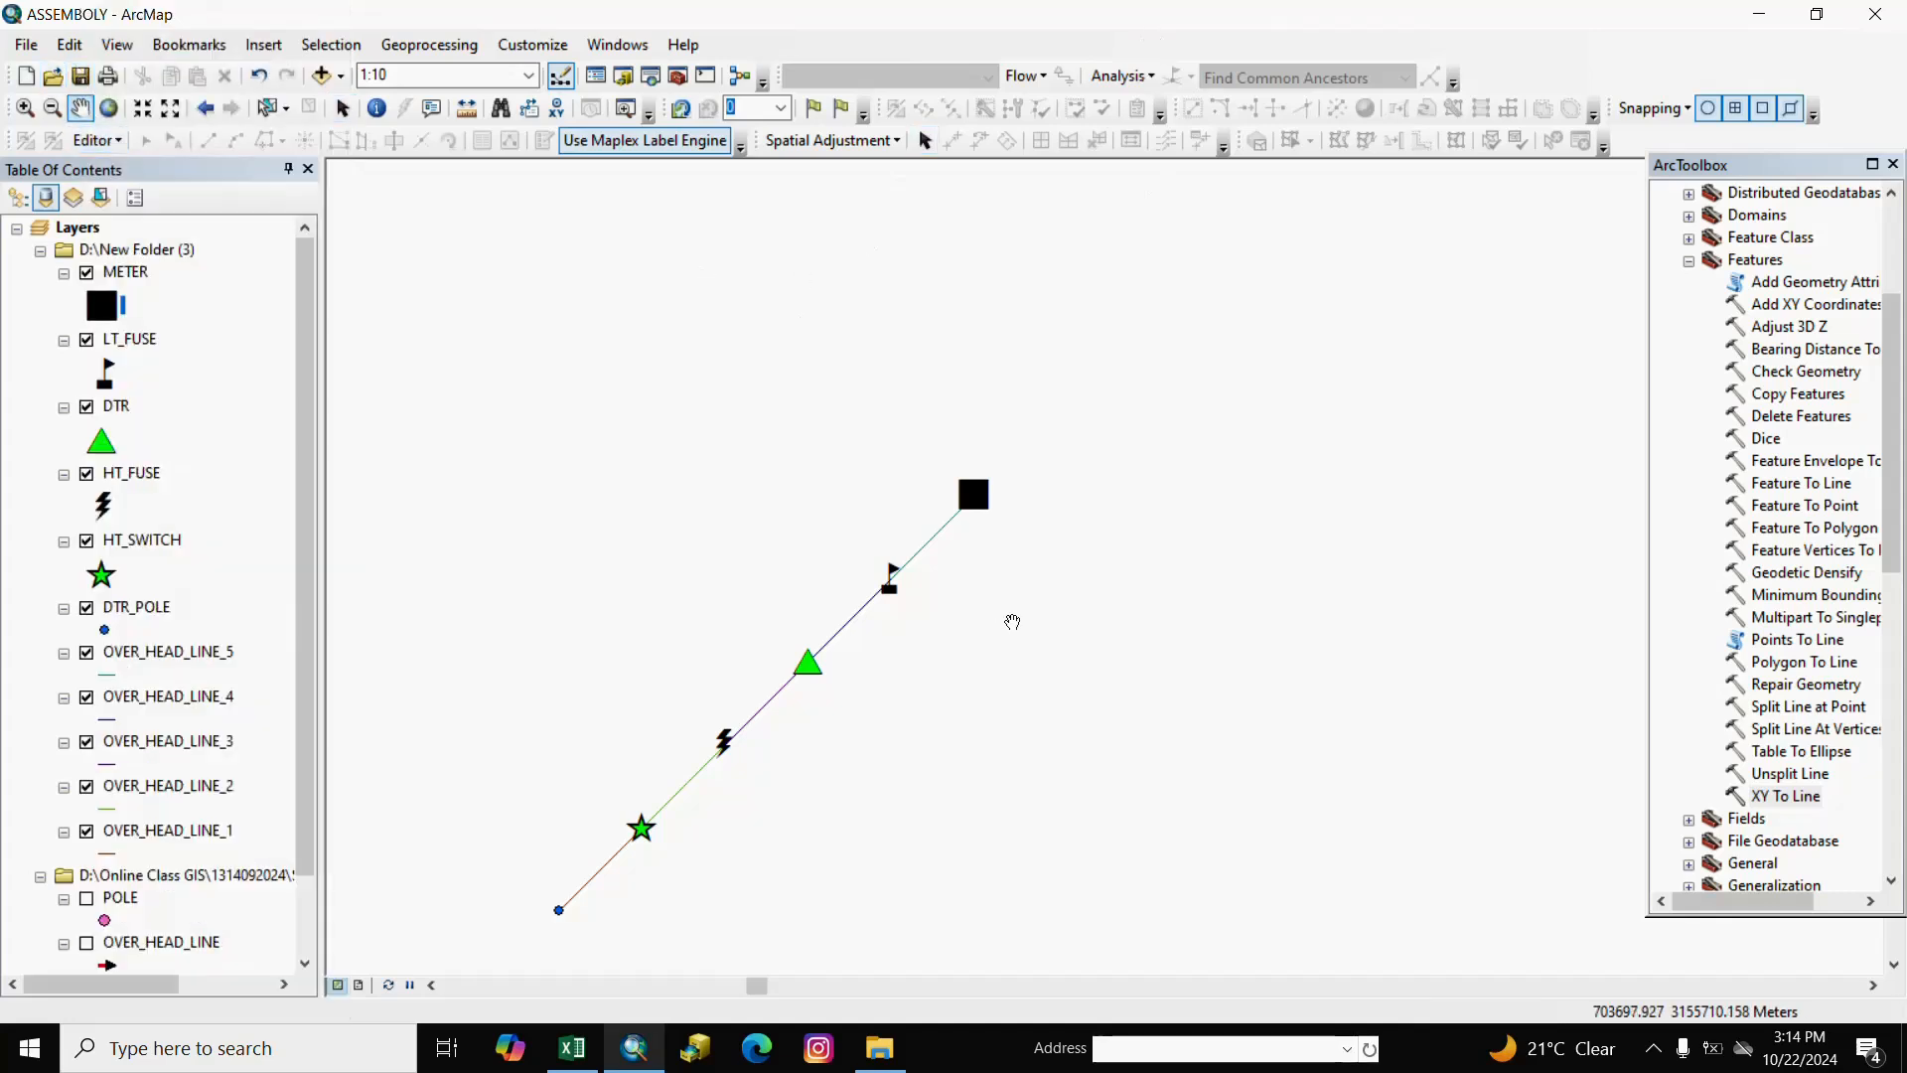
pyautogui.scroll(1, 978, 601)
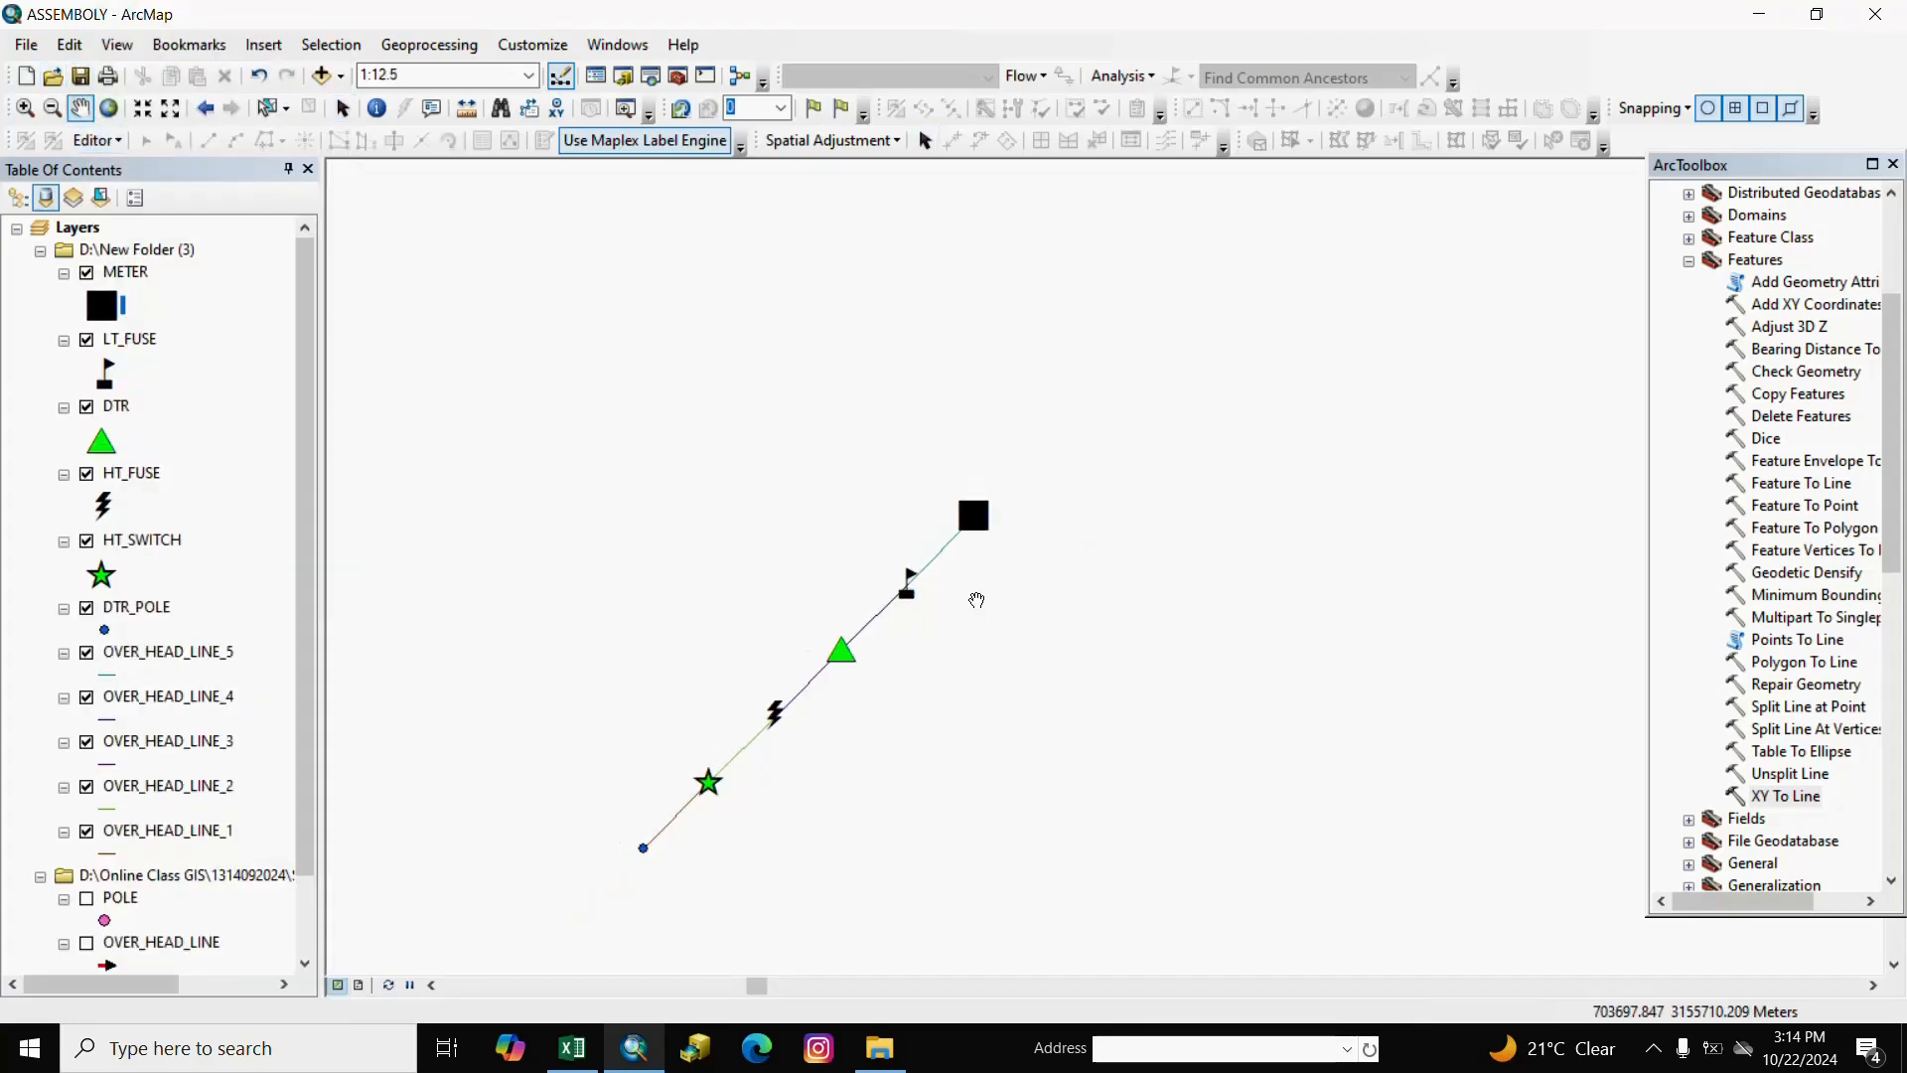
pyautogui.scroll(5, 1005, 668)
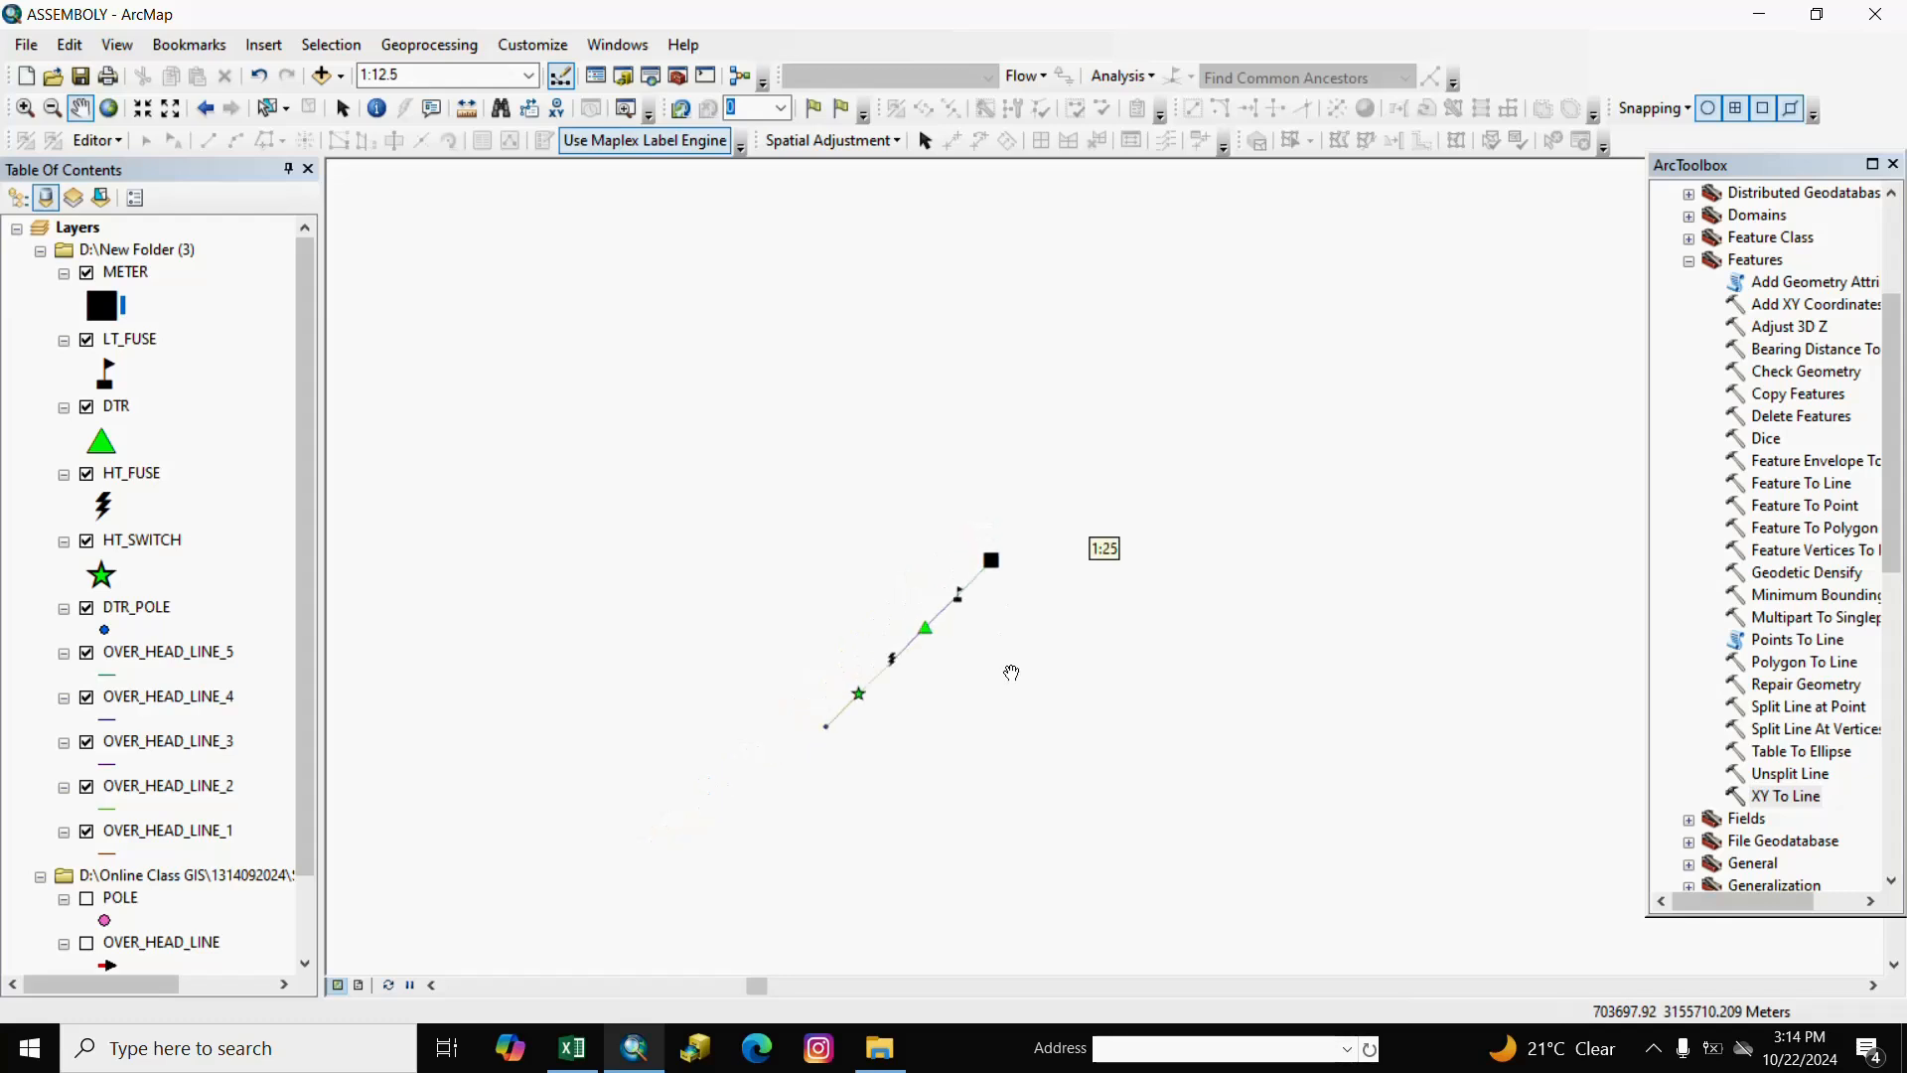
pyautogui.scroll(5, 990, 717)
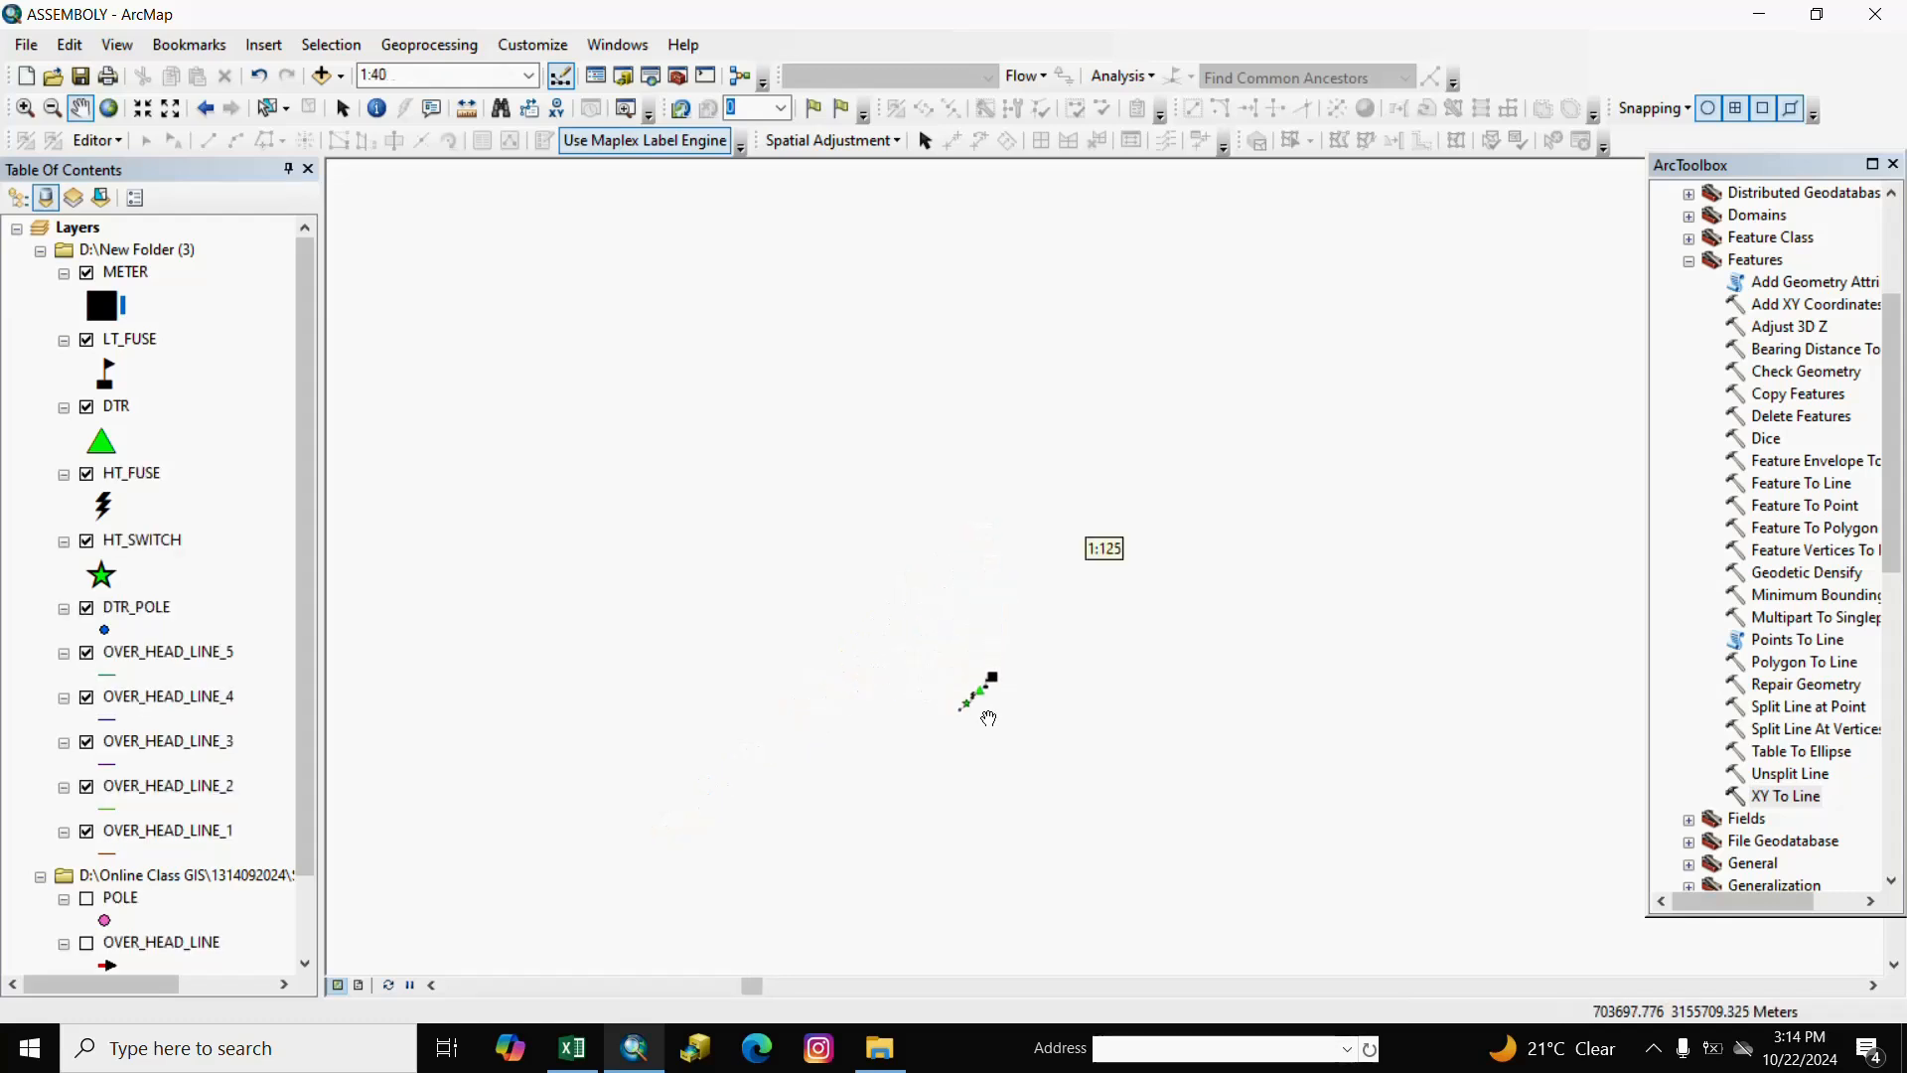
pyautogui.scroll(-1, 1029, 821)
pyautogui.click(1029, 822)
pyautogui.rightClick(1023, 601)
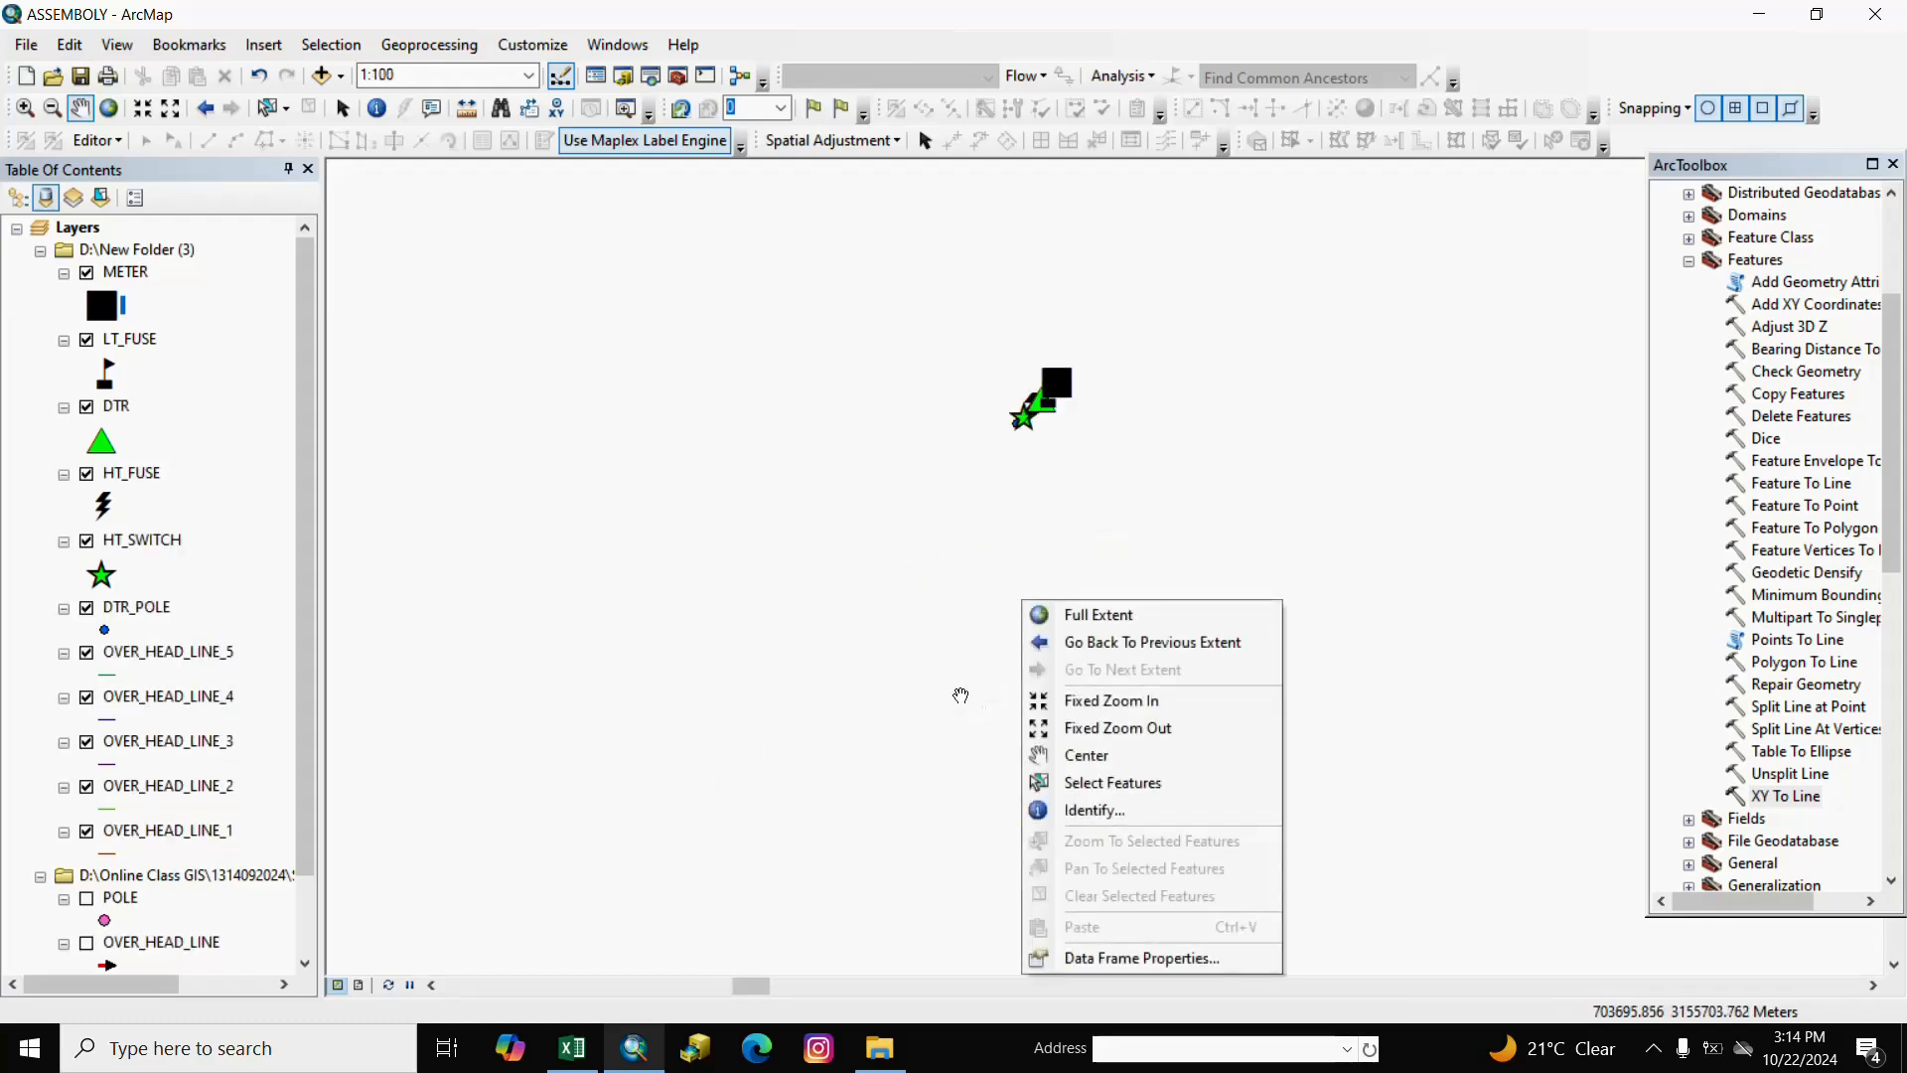
pyautogui.click(844, 655)
pyautogui.scroll(3, 844, 654)
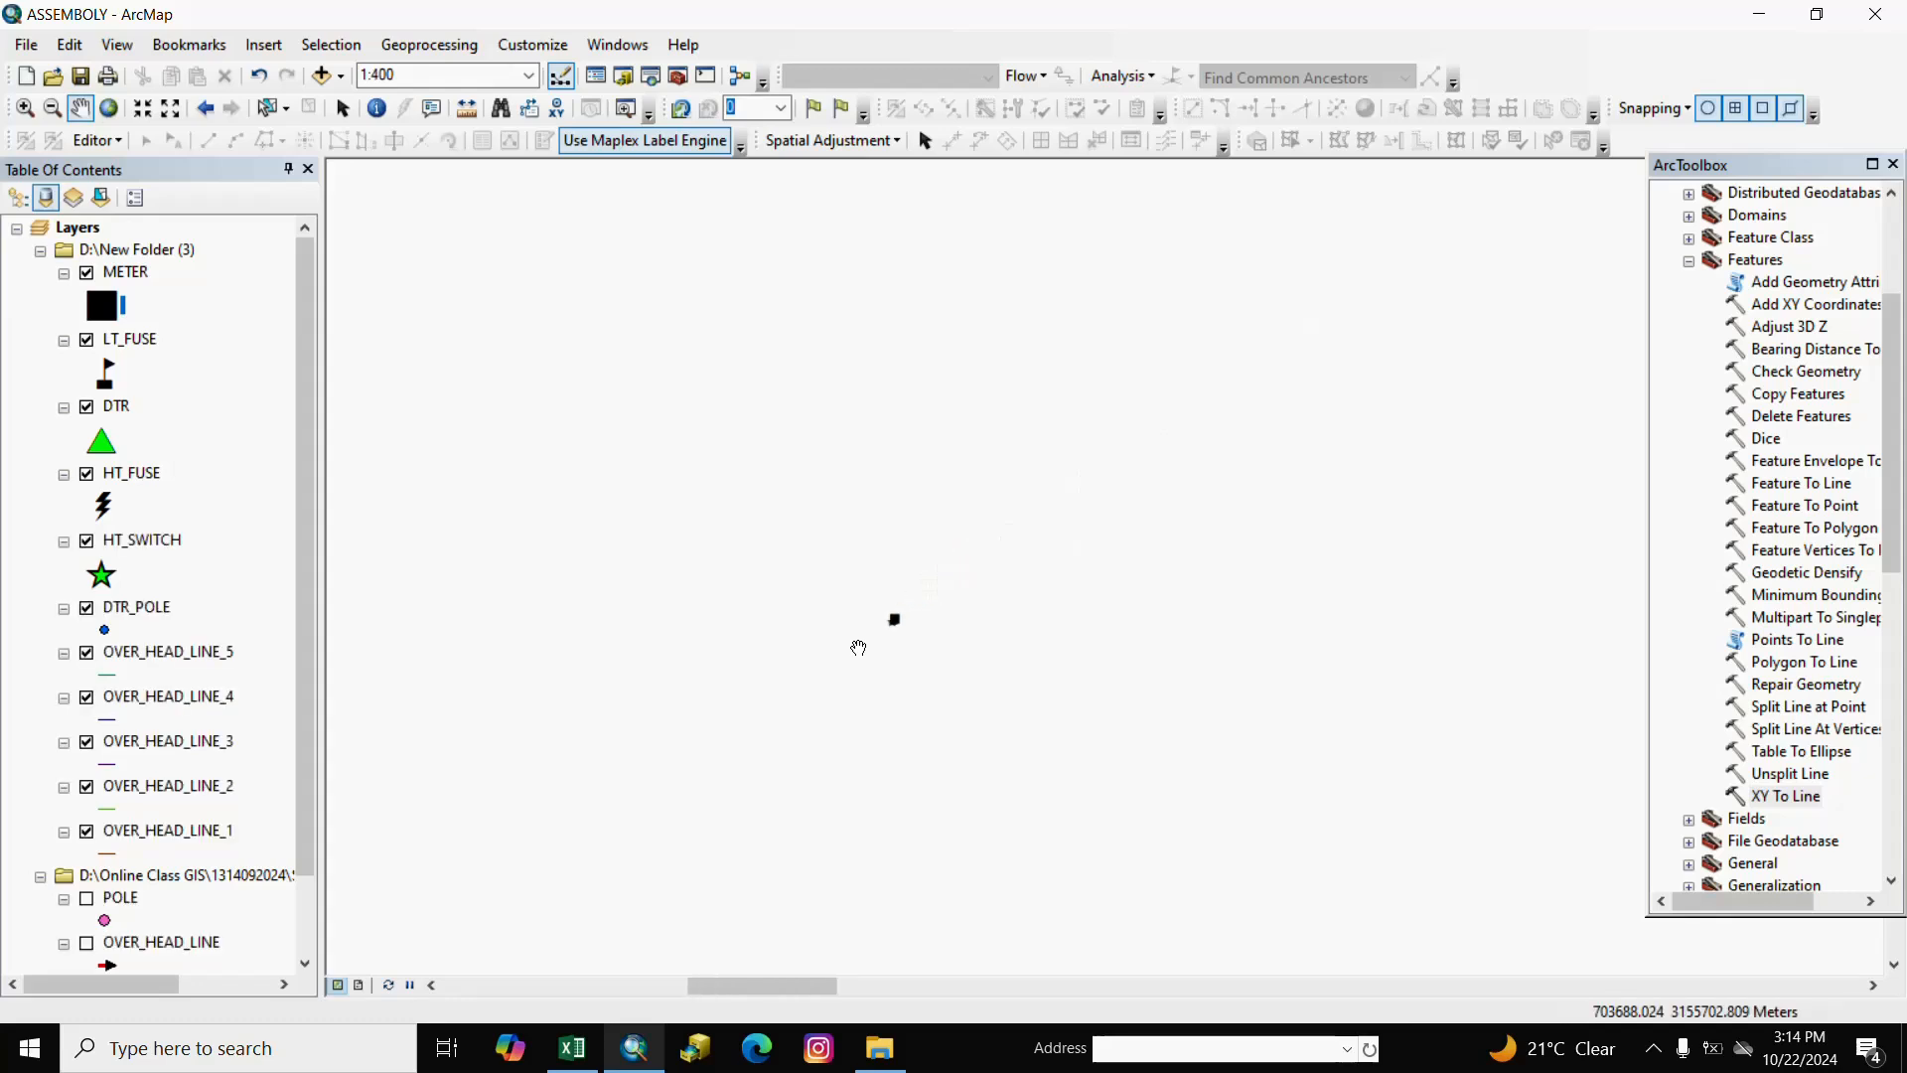
pyautogui.scroll(2, 859, 647)
pyautogui.scroll(1, 851, 690)
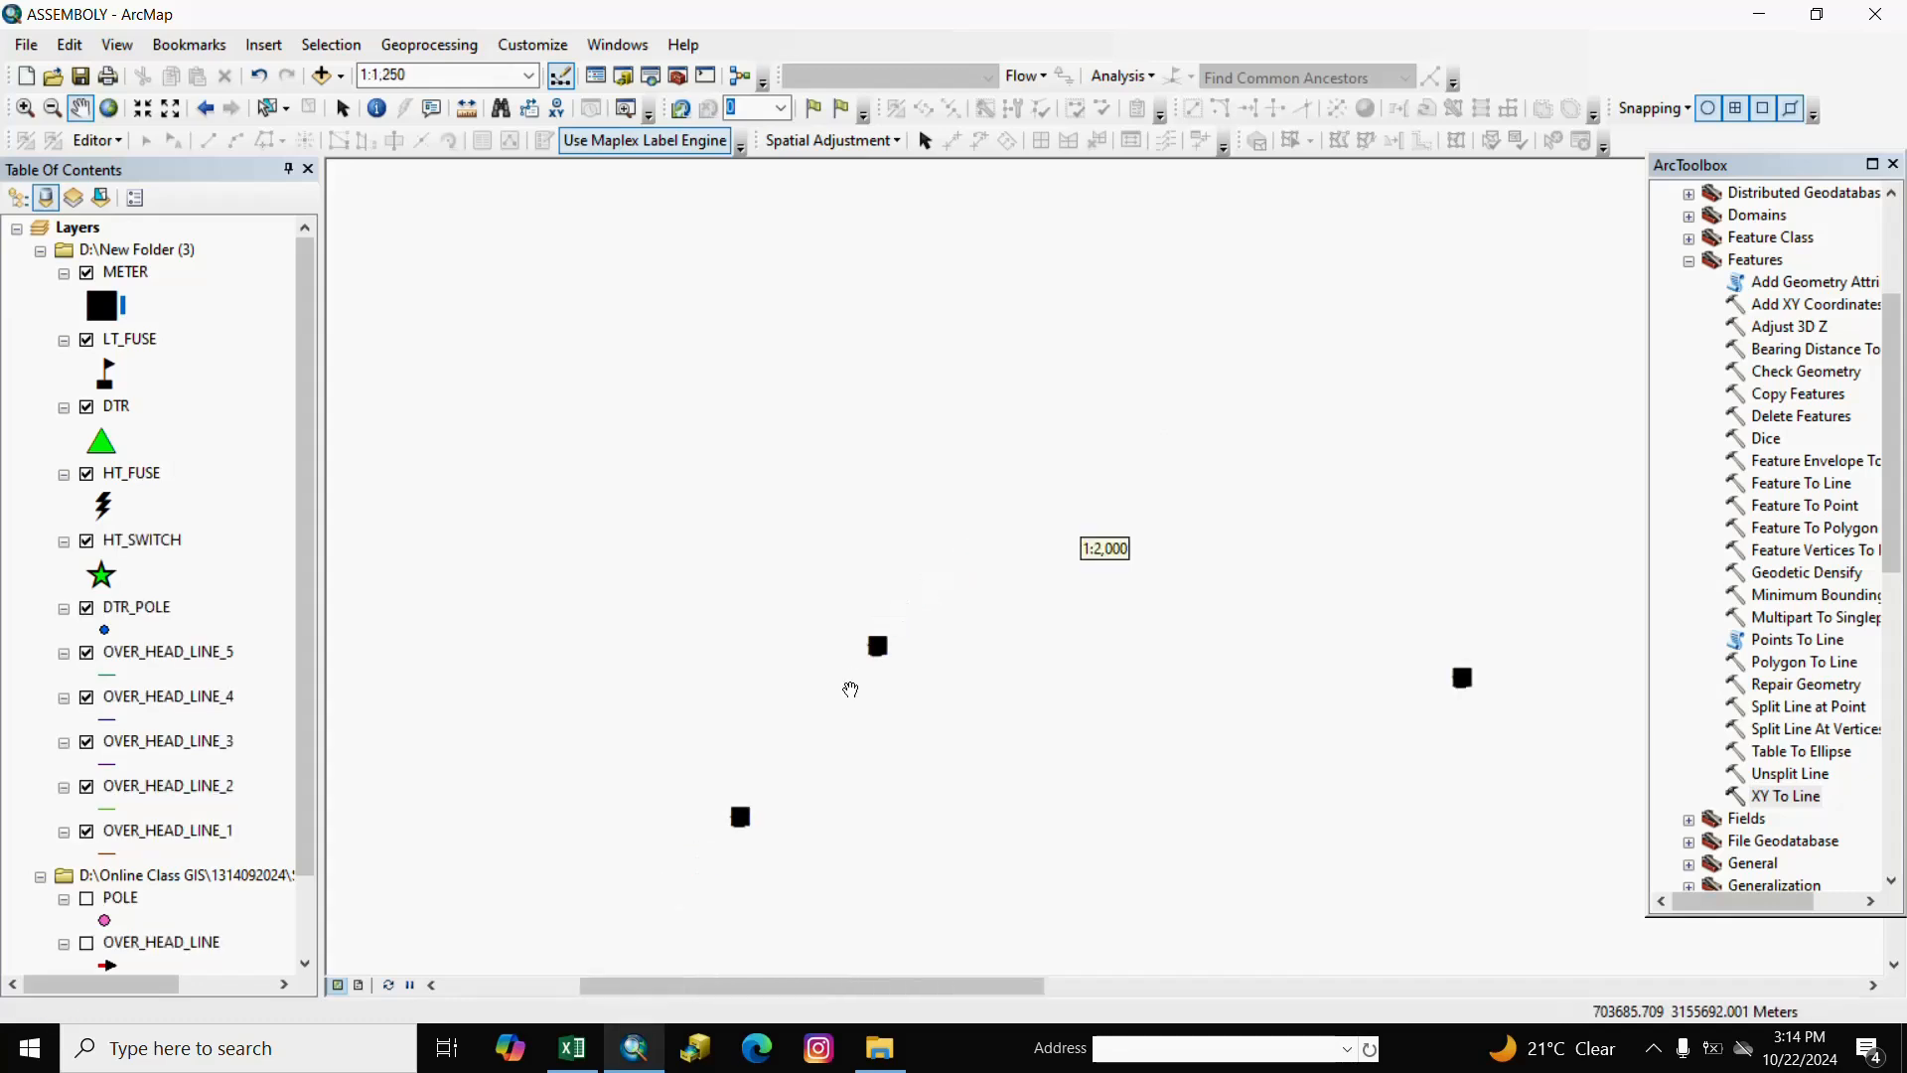
pyautogui.scroll(1, 860, 693)
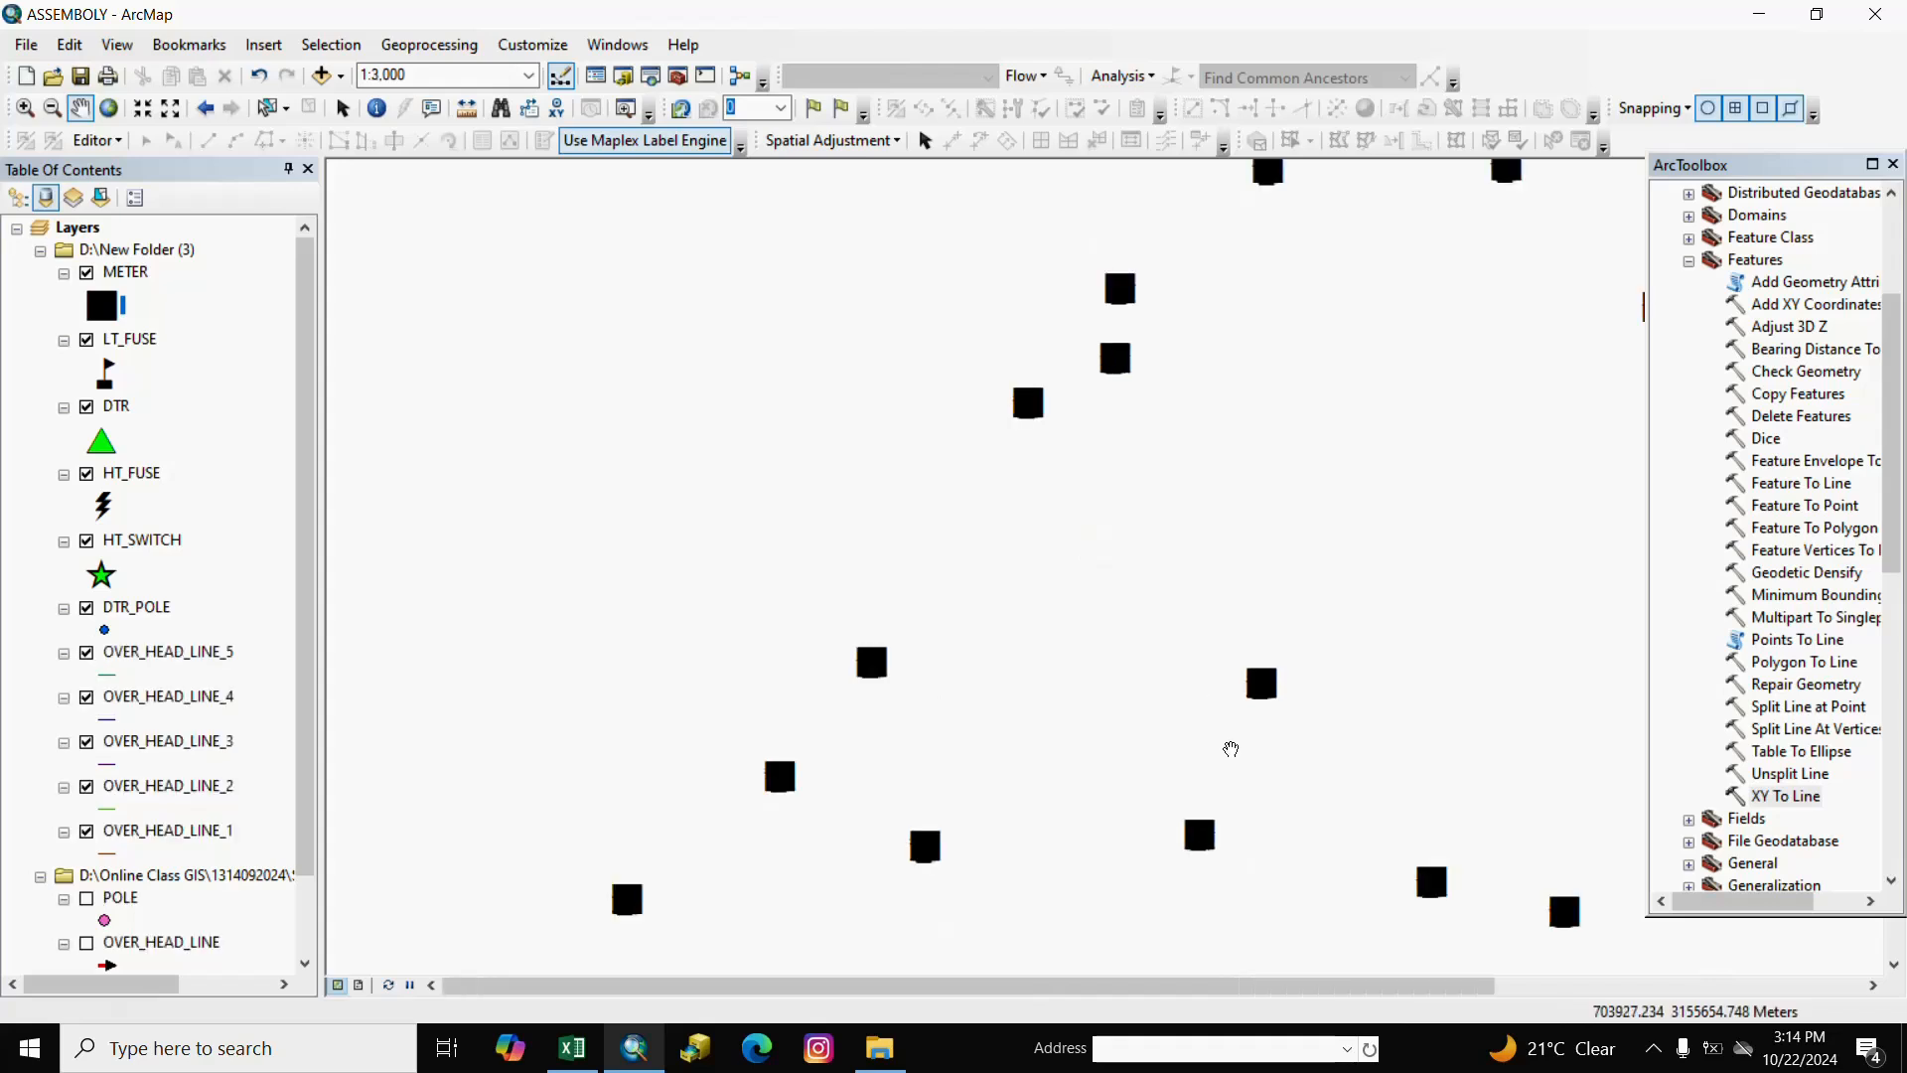
# Pan to more meters, check them at several scales, and close the ArcToolbox panel.
pyautogui.moveTo(1231, 748); pyautogui.dragTo(945, 707)
pyautogui.rightClick(760, 638)
pyautogui.moveTo(1188, 732); pyautogui.dragTo(932, 573)
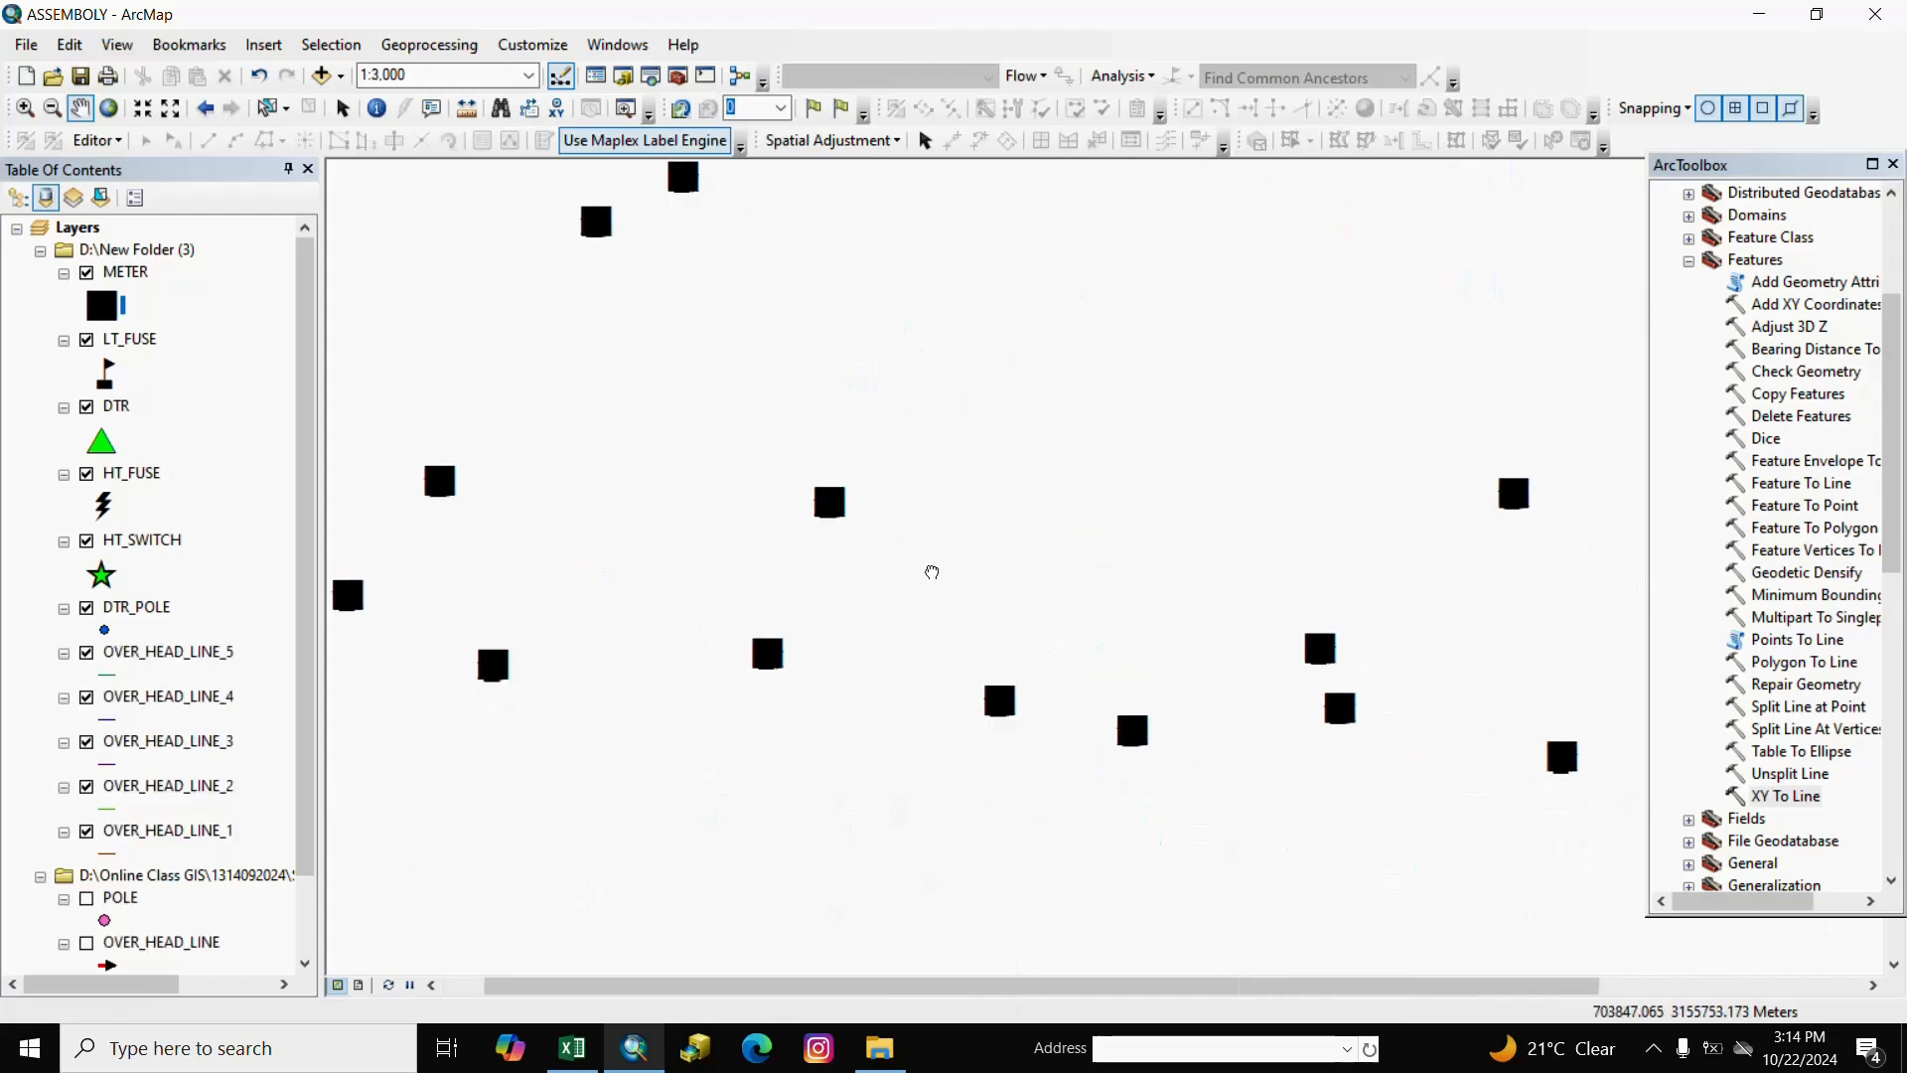
pyautogui.rightClick(932, 572)
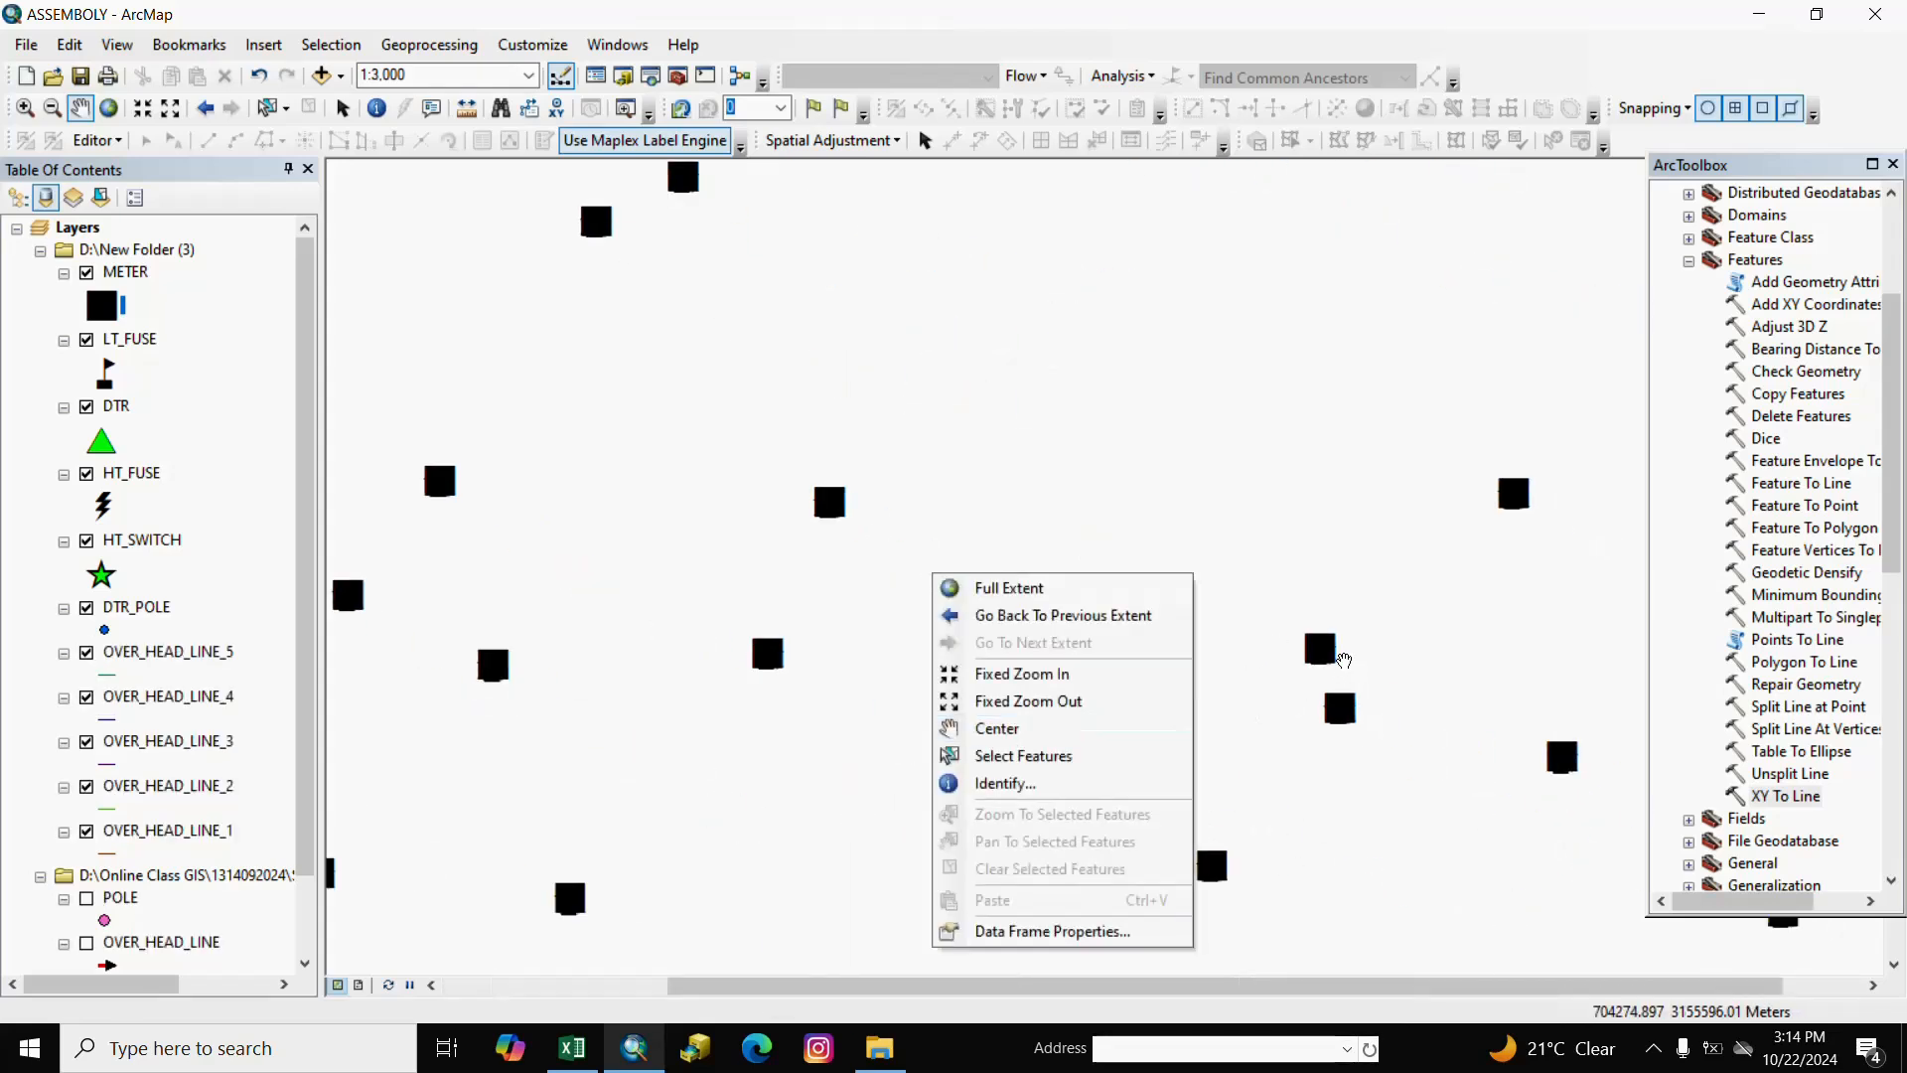
pyautogui.click(1342, 660)
pyautogui.scroll(-3, 1341, 656)
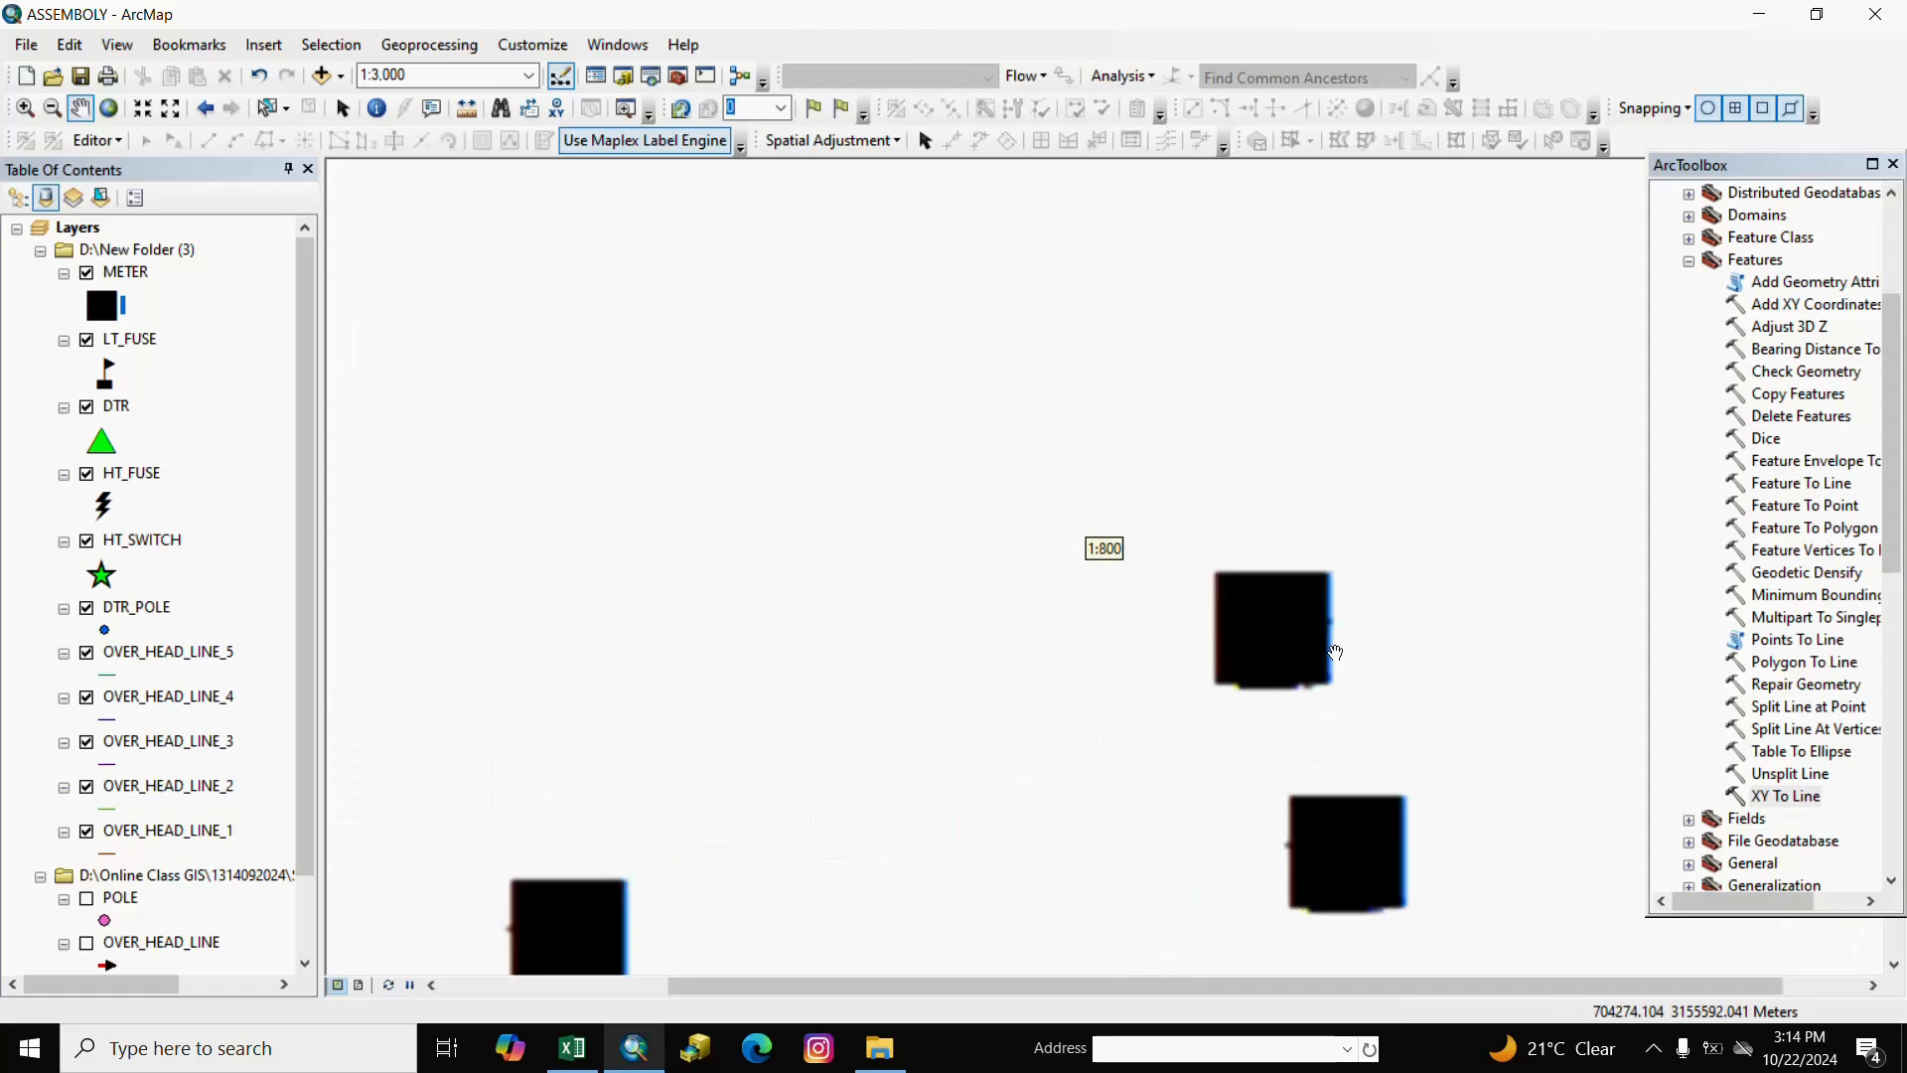
pyautogui.scroll(-2, 1288, 633)
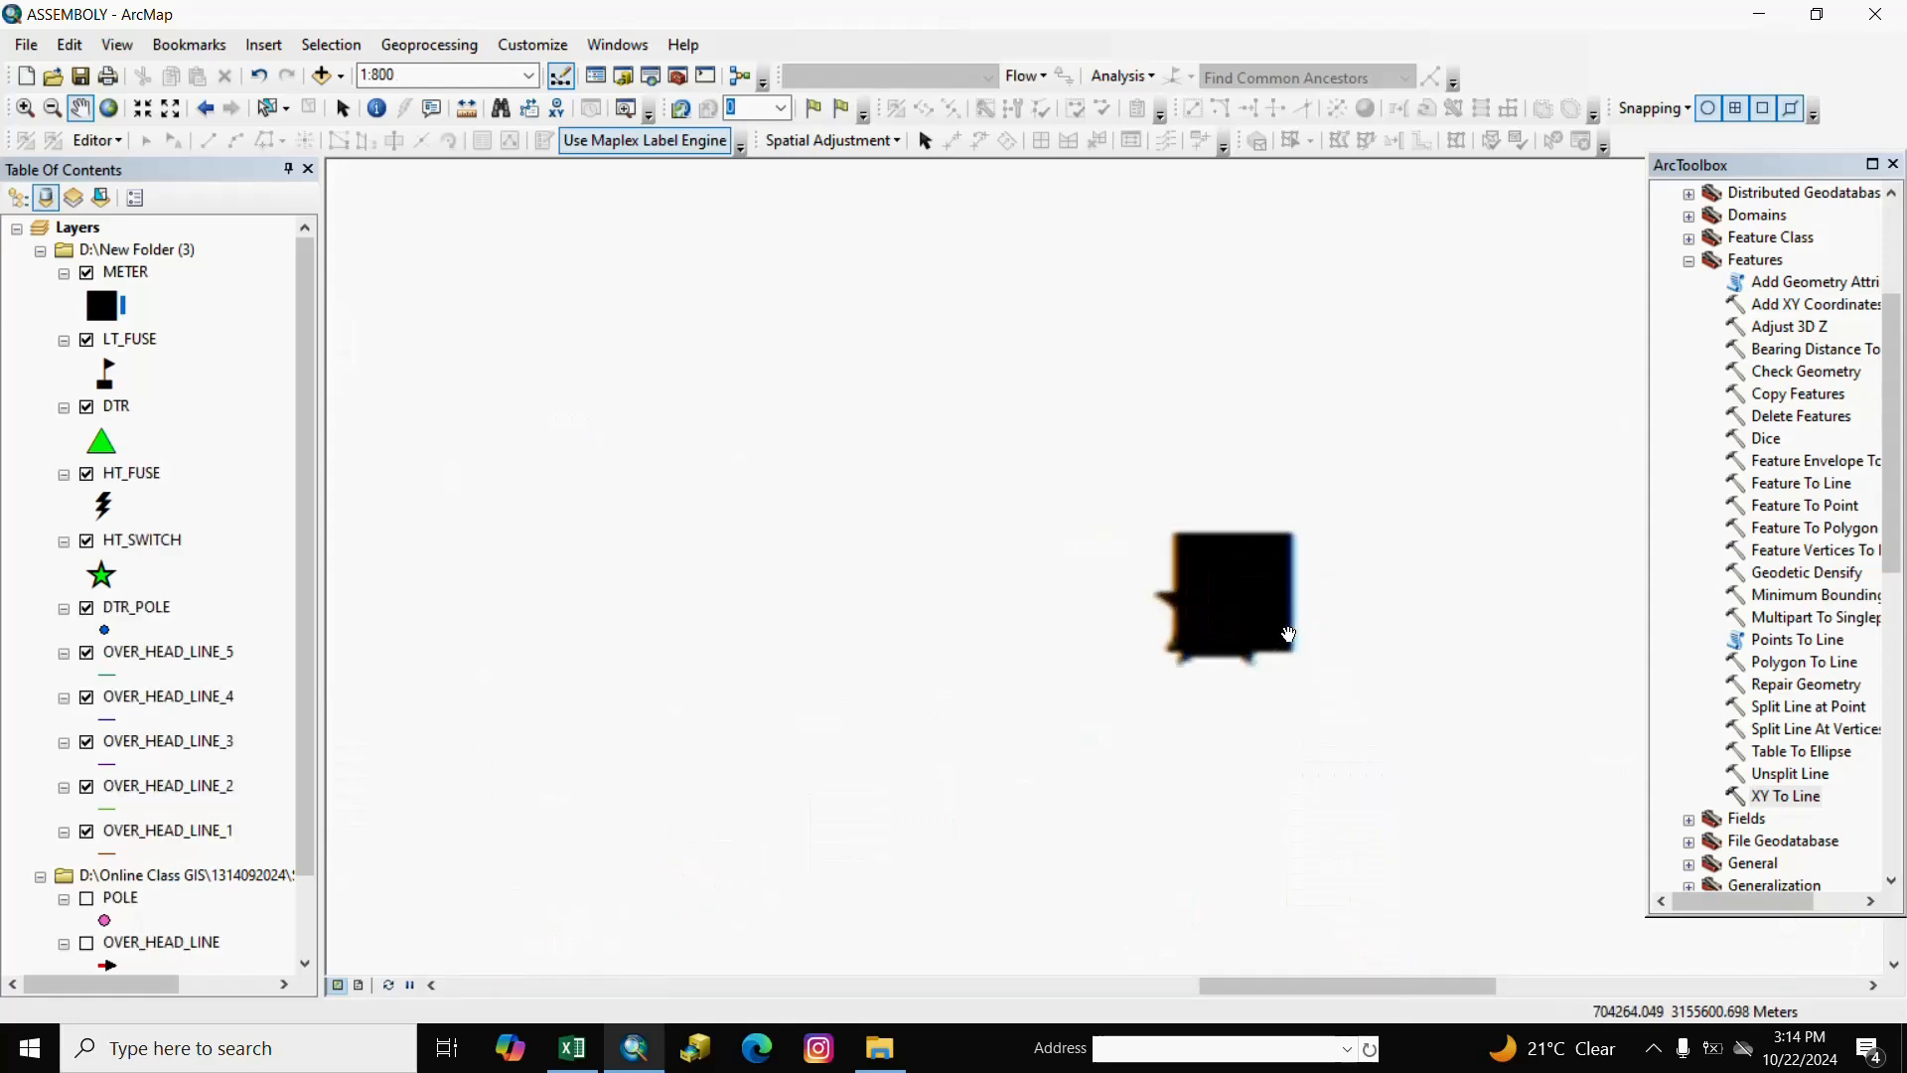
pyautogui.scroll(-3, 1289, 633)
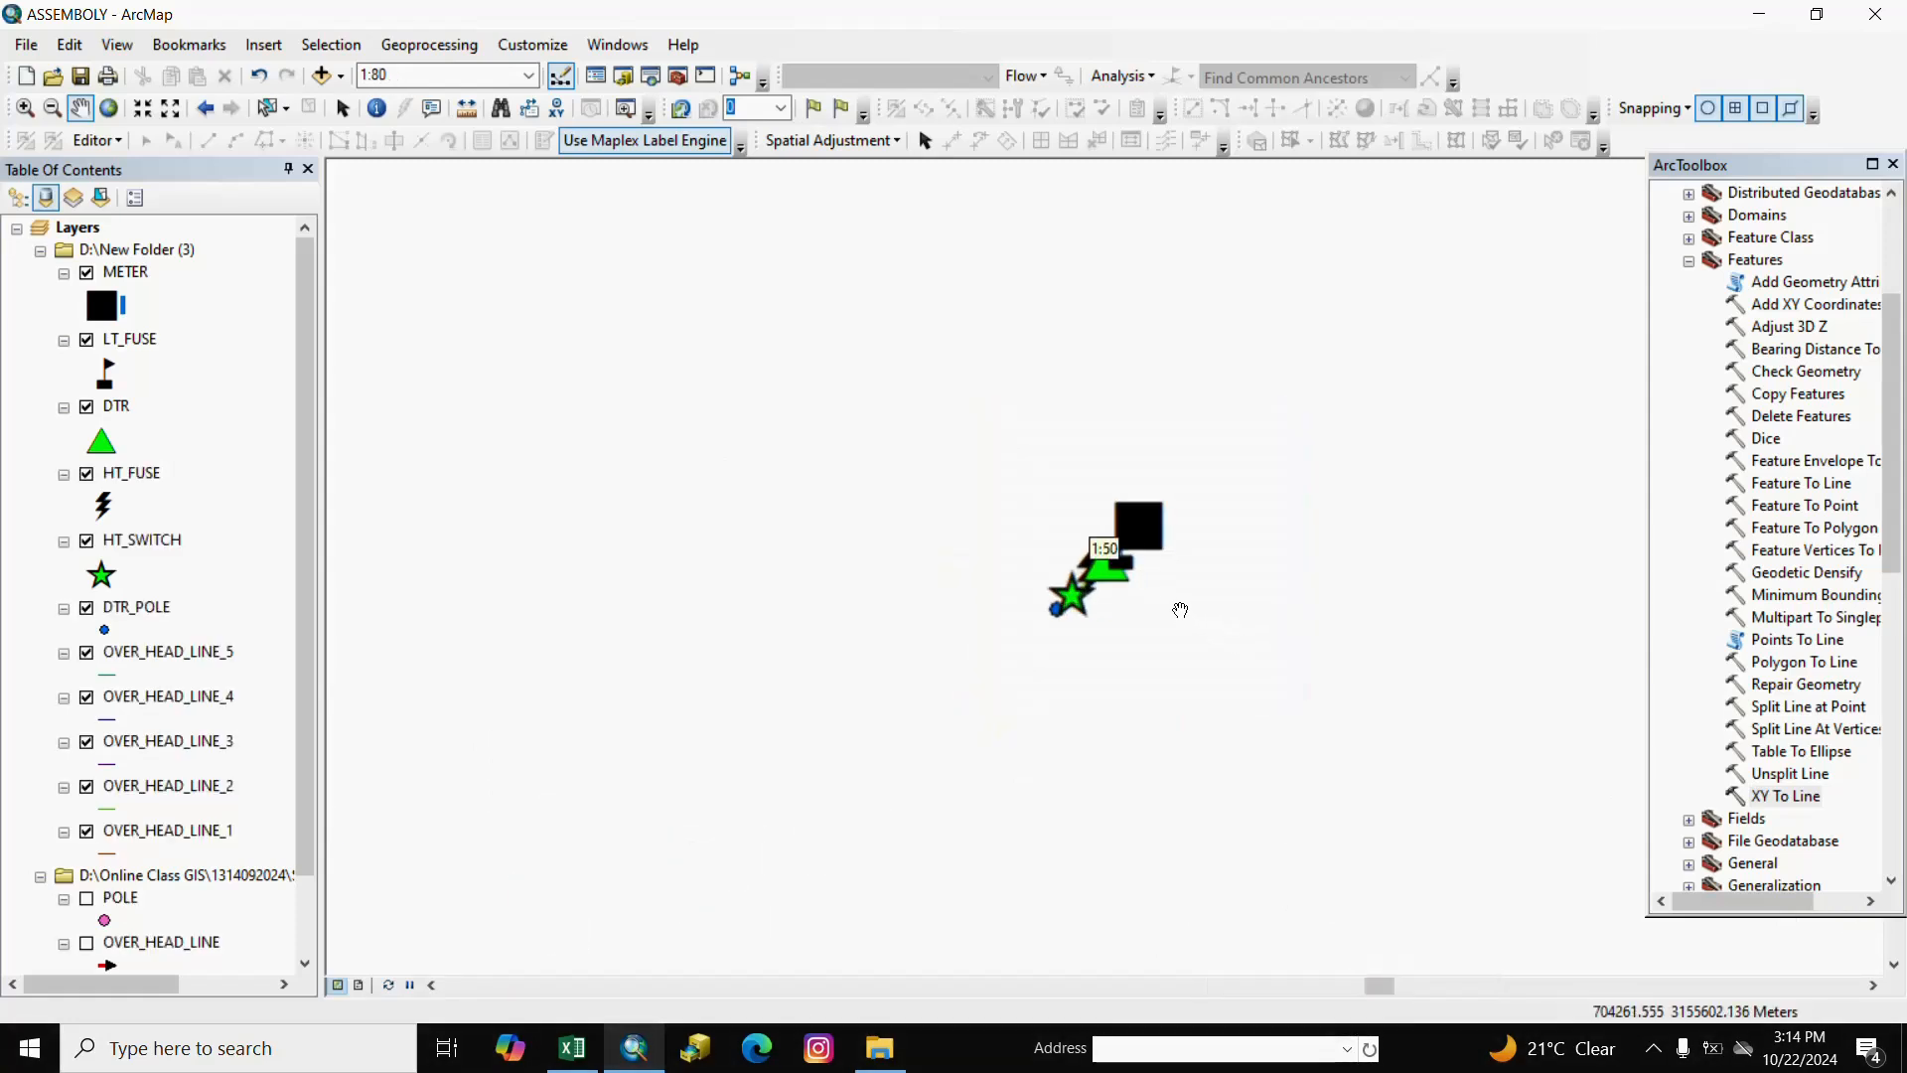
pyautogui.scroll(-2, 1180, 609)
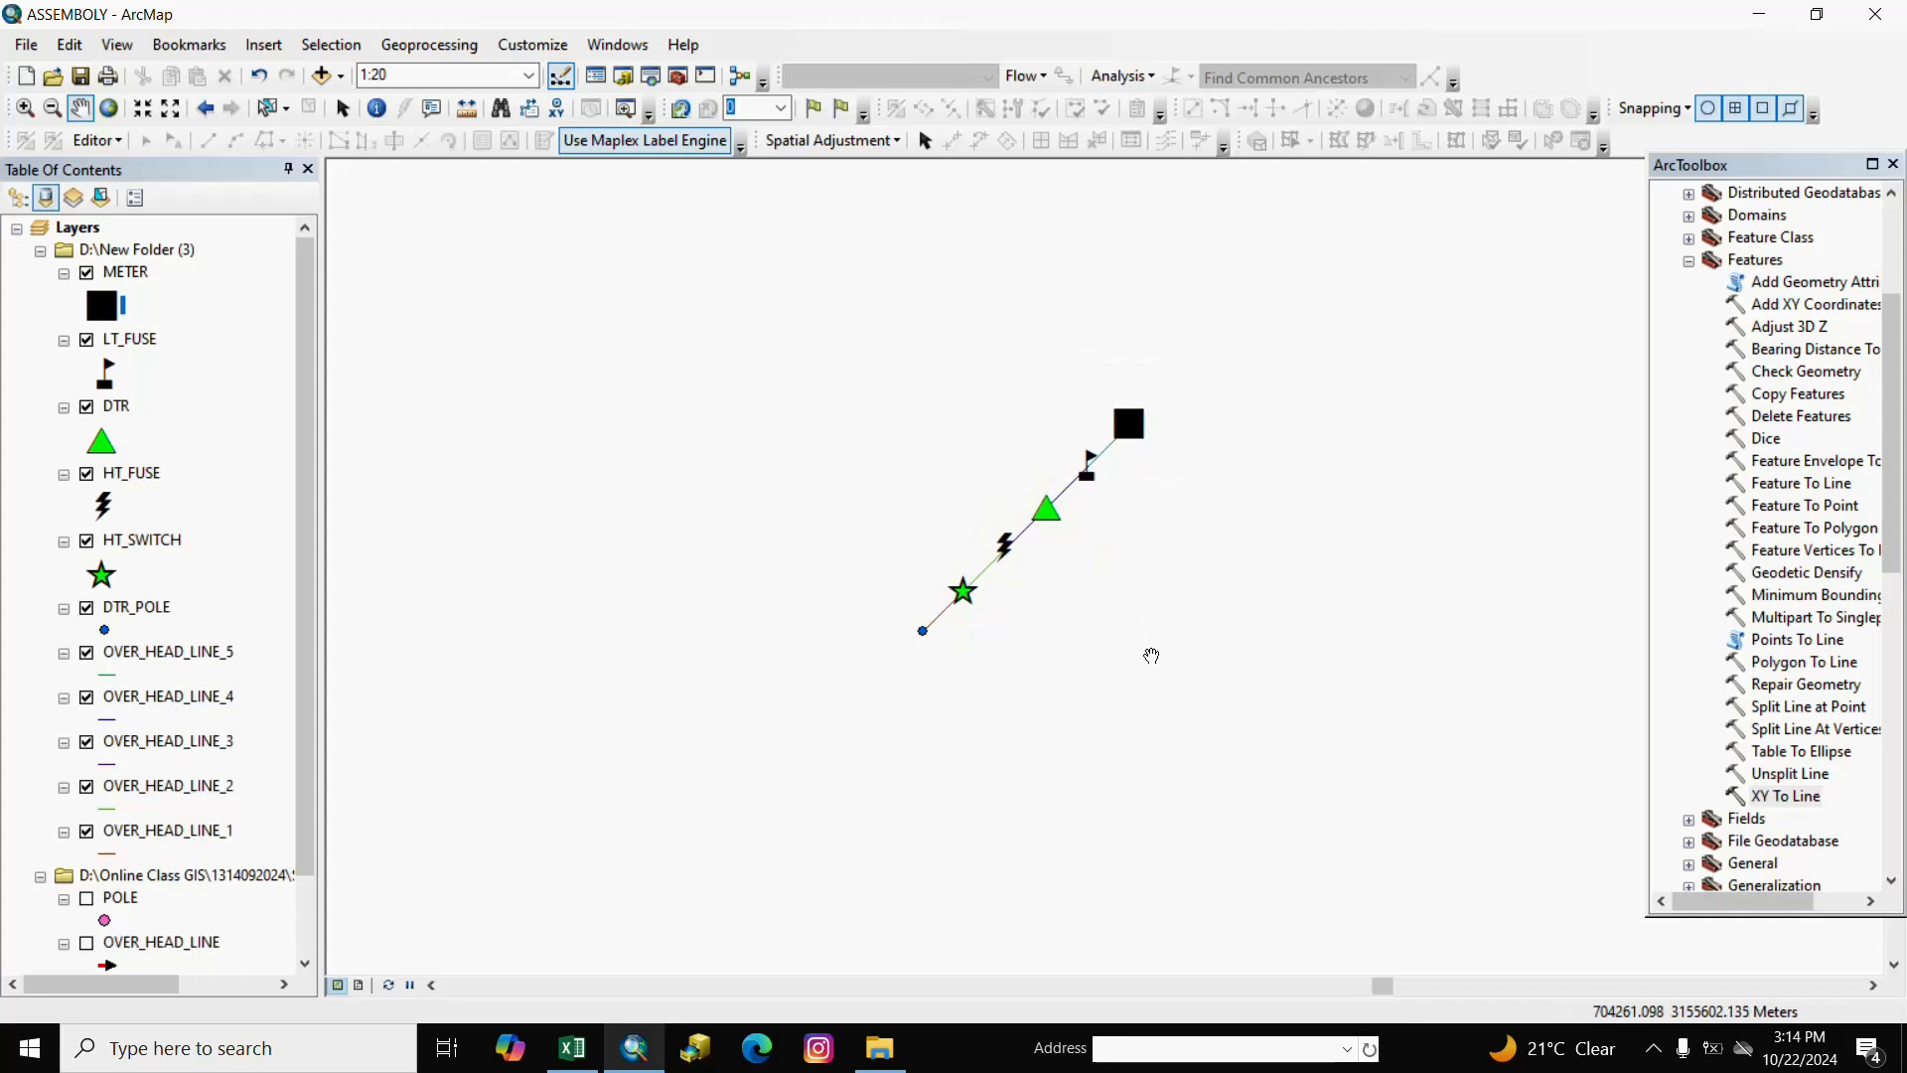
pyautogui.scroll(2, 1152, 656)
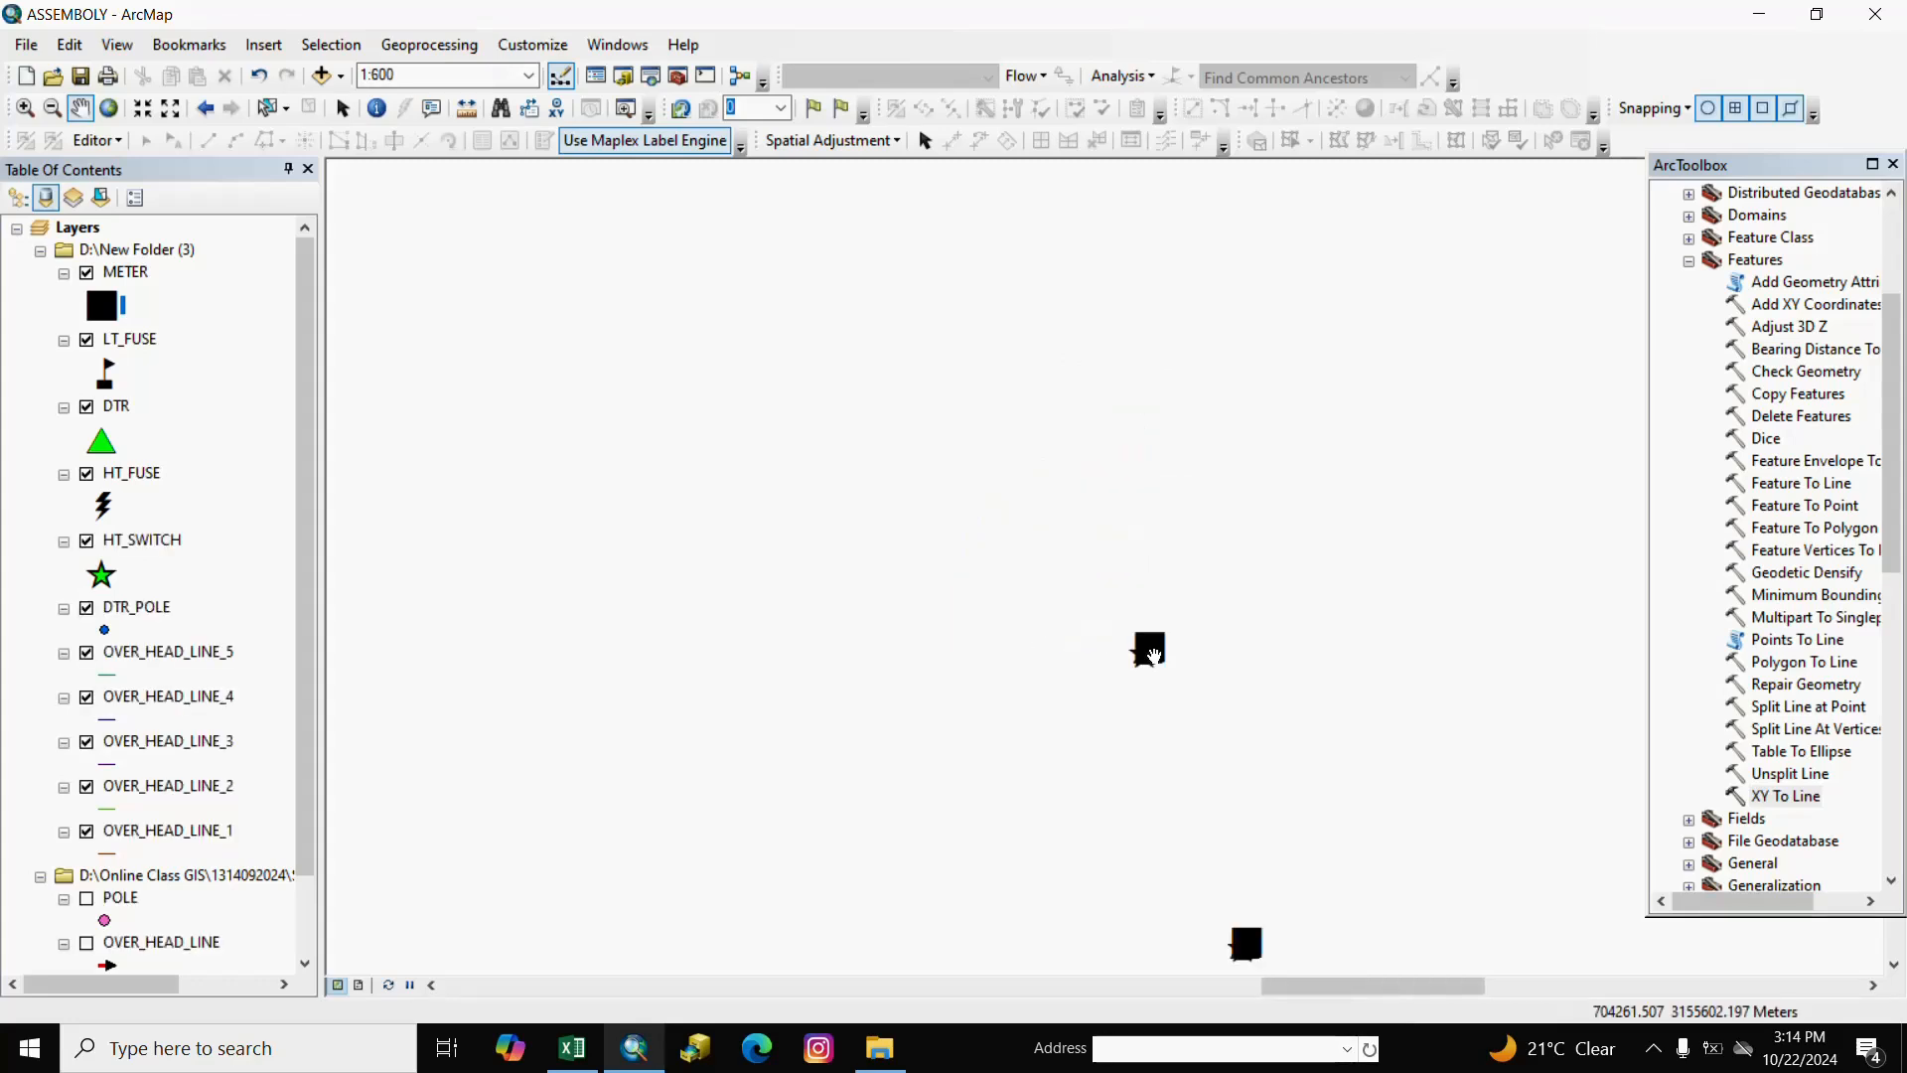
pyautogui.scroll(2, 1157, 681)
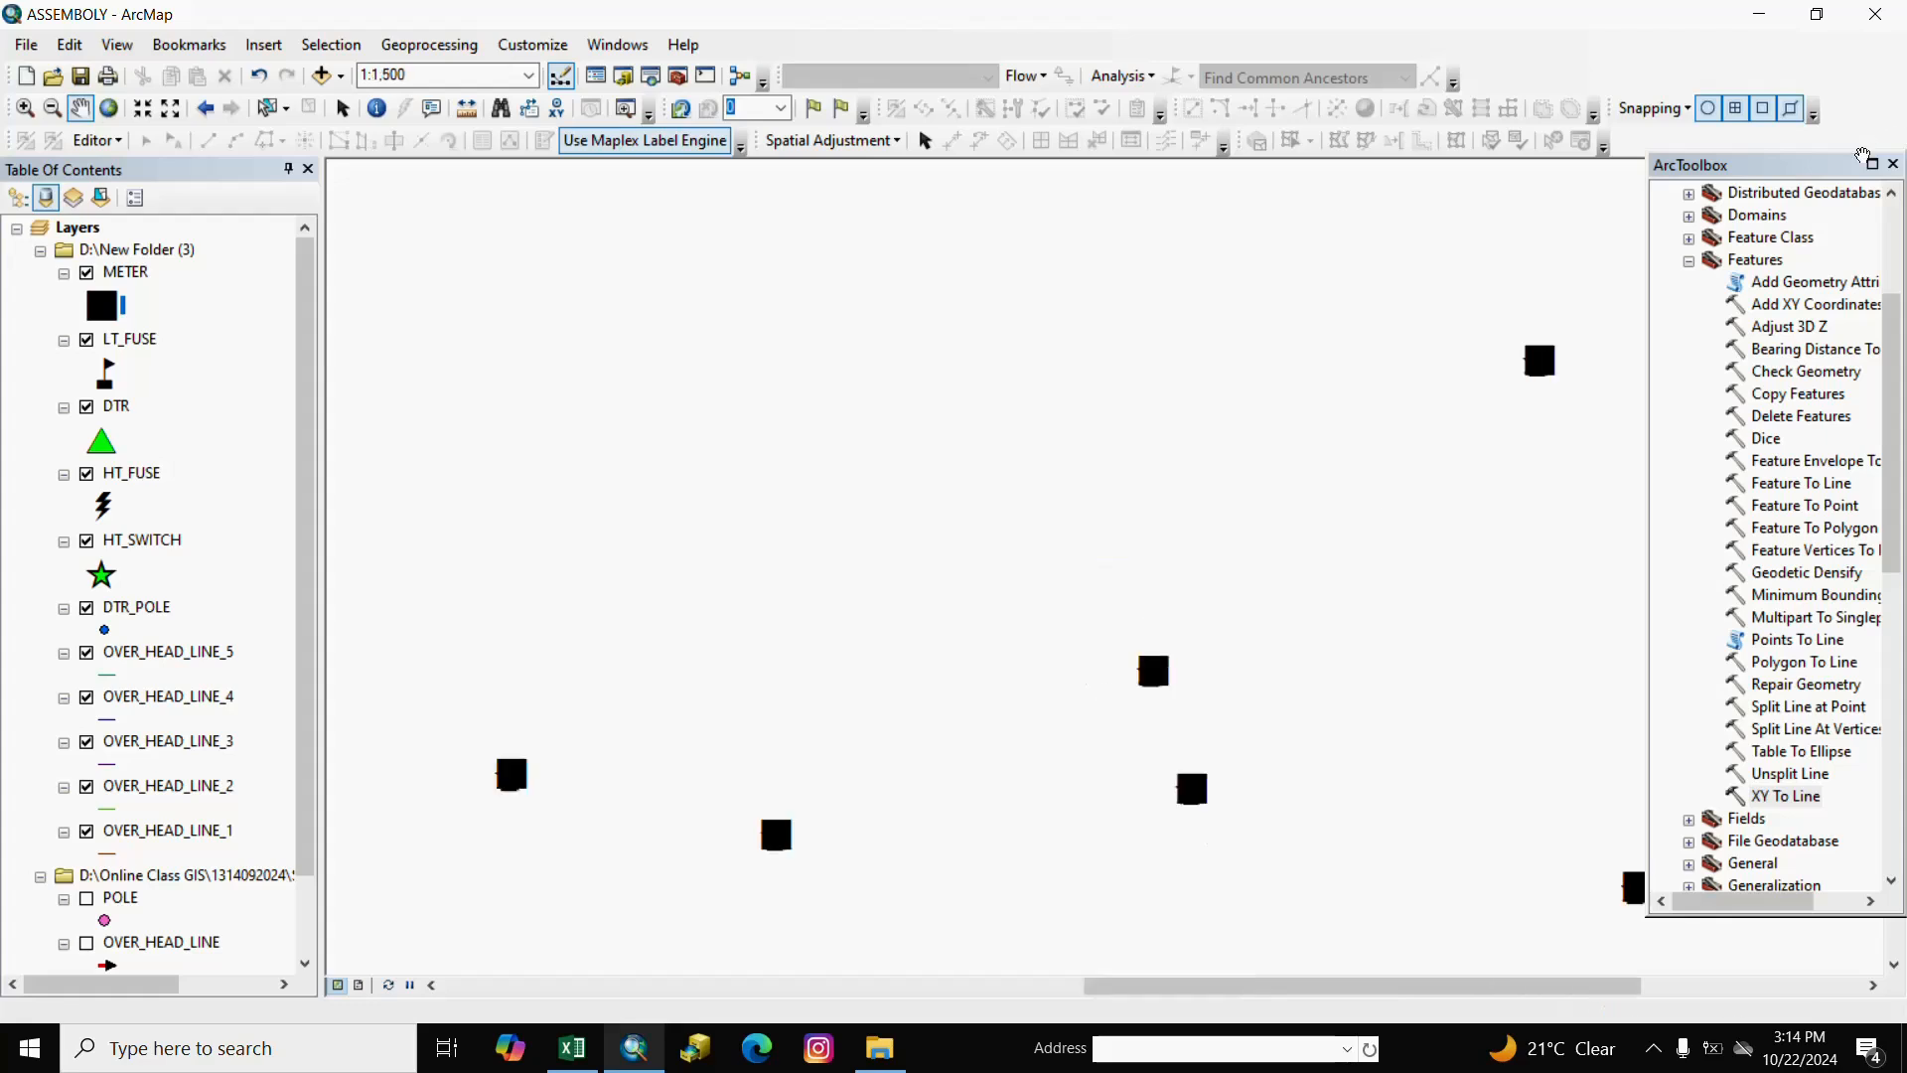
pyautogui.click(1894, 165)
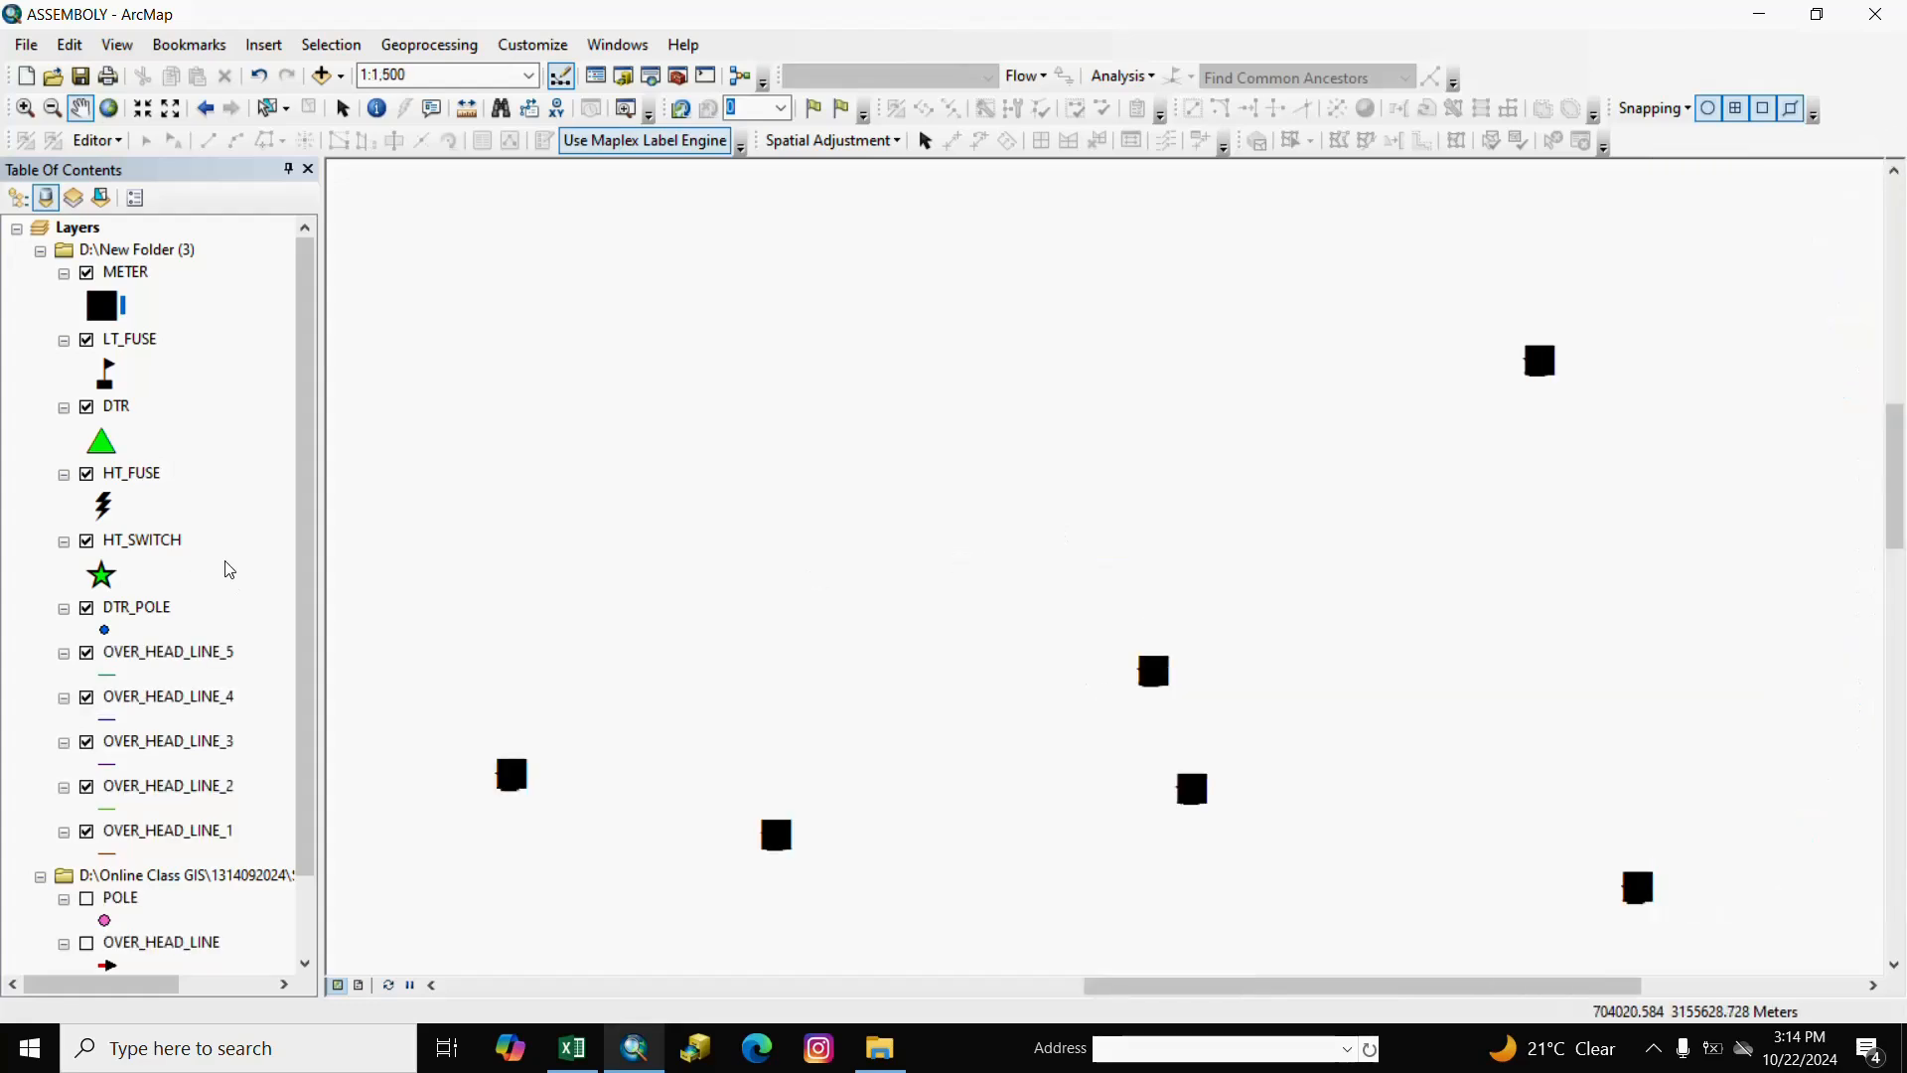
# Start an edit session on the Online Class GIS shapefile workspace.
pyautogui.scroll(-2, 305, 553)
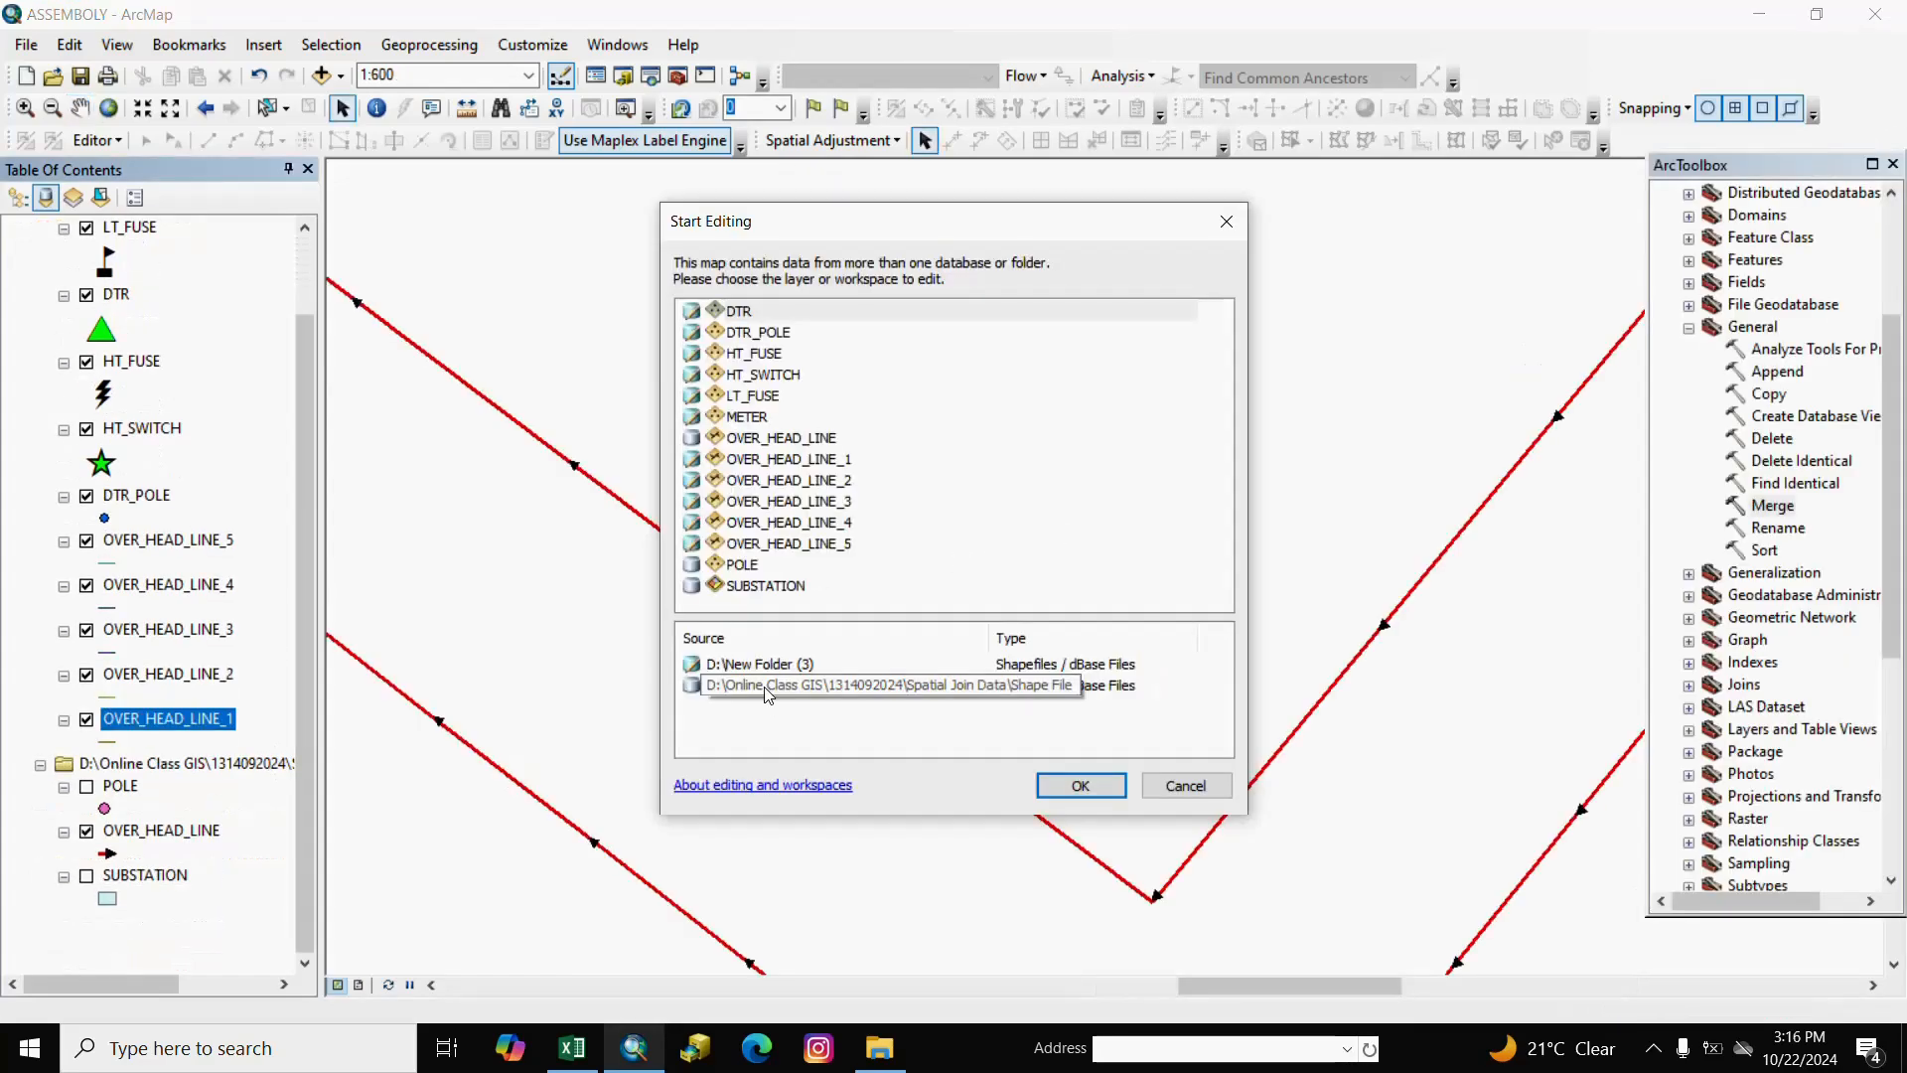
pyautogui.click(768, 685)
pyautogui.click(1083, 786)
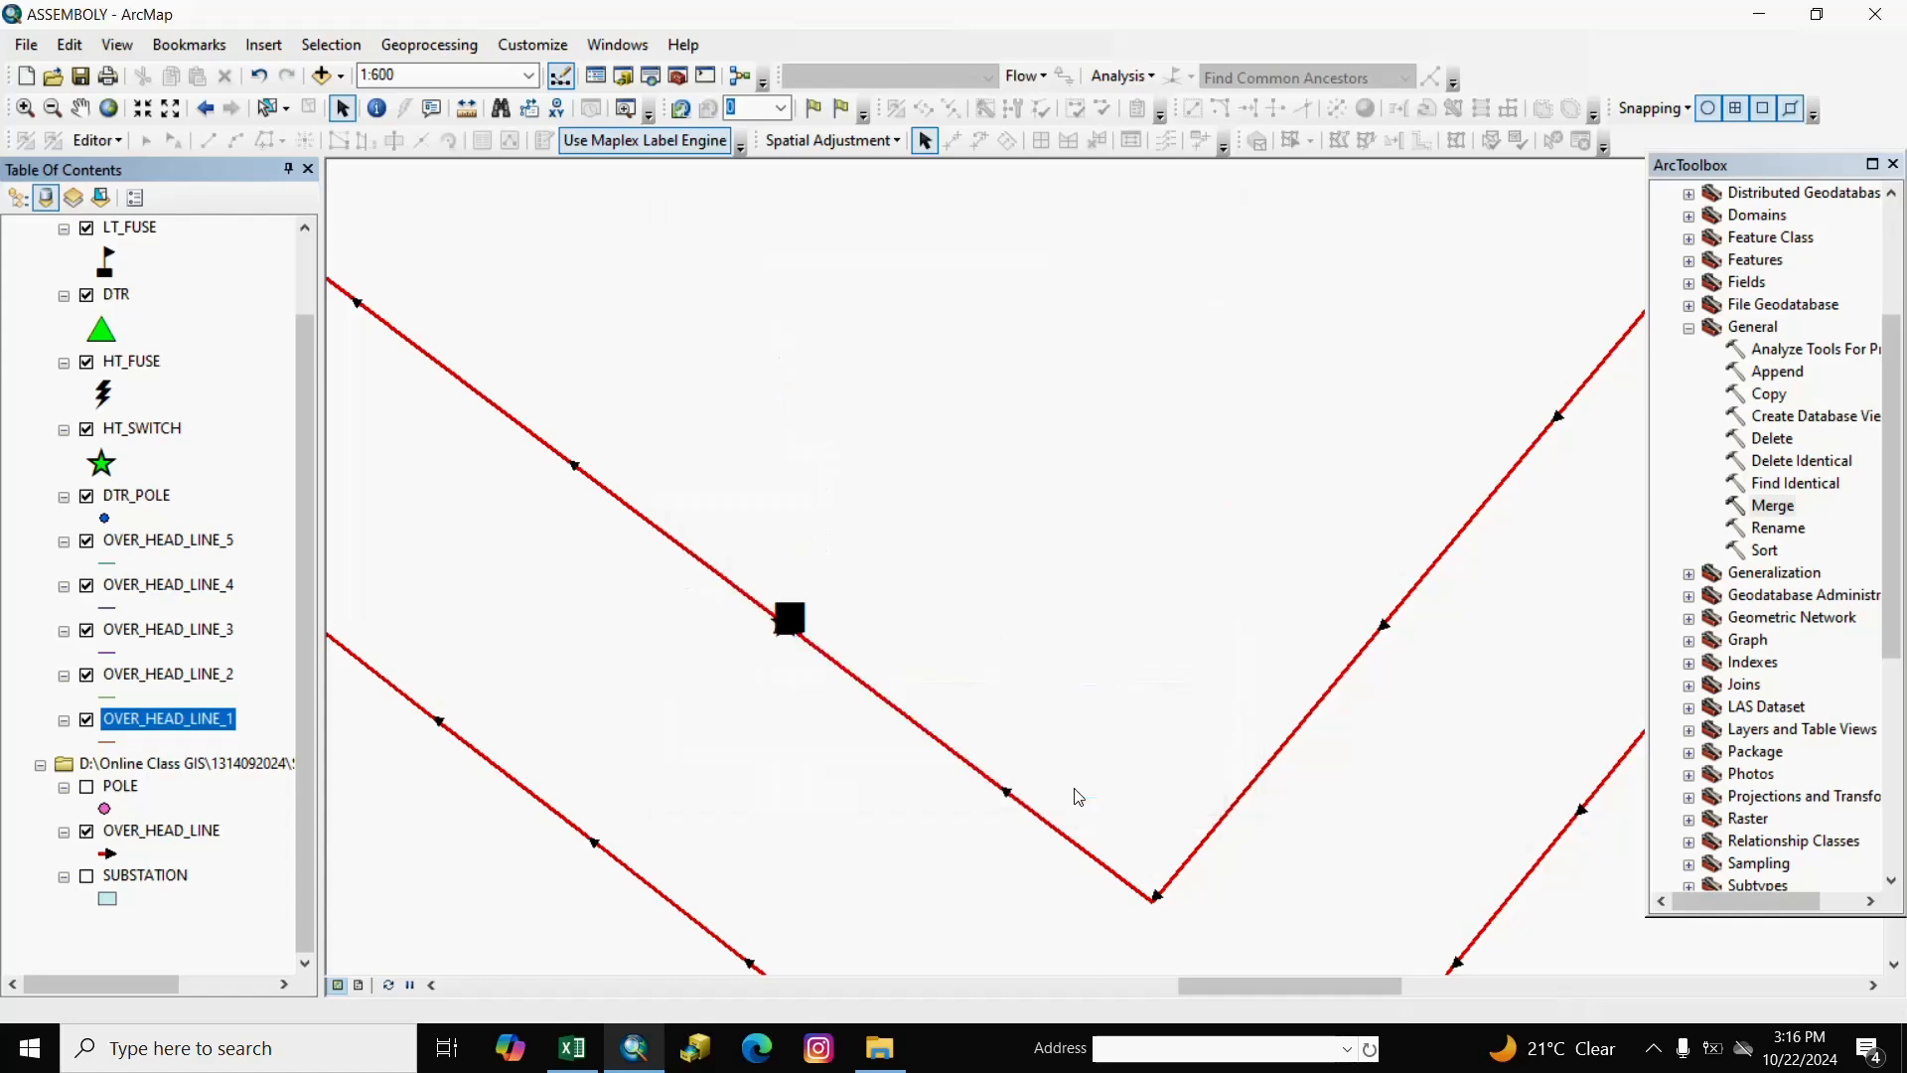
pyautogui.click(230, 831)
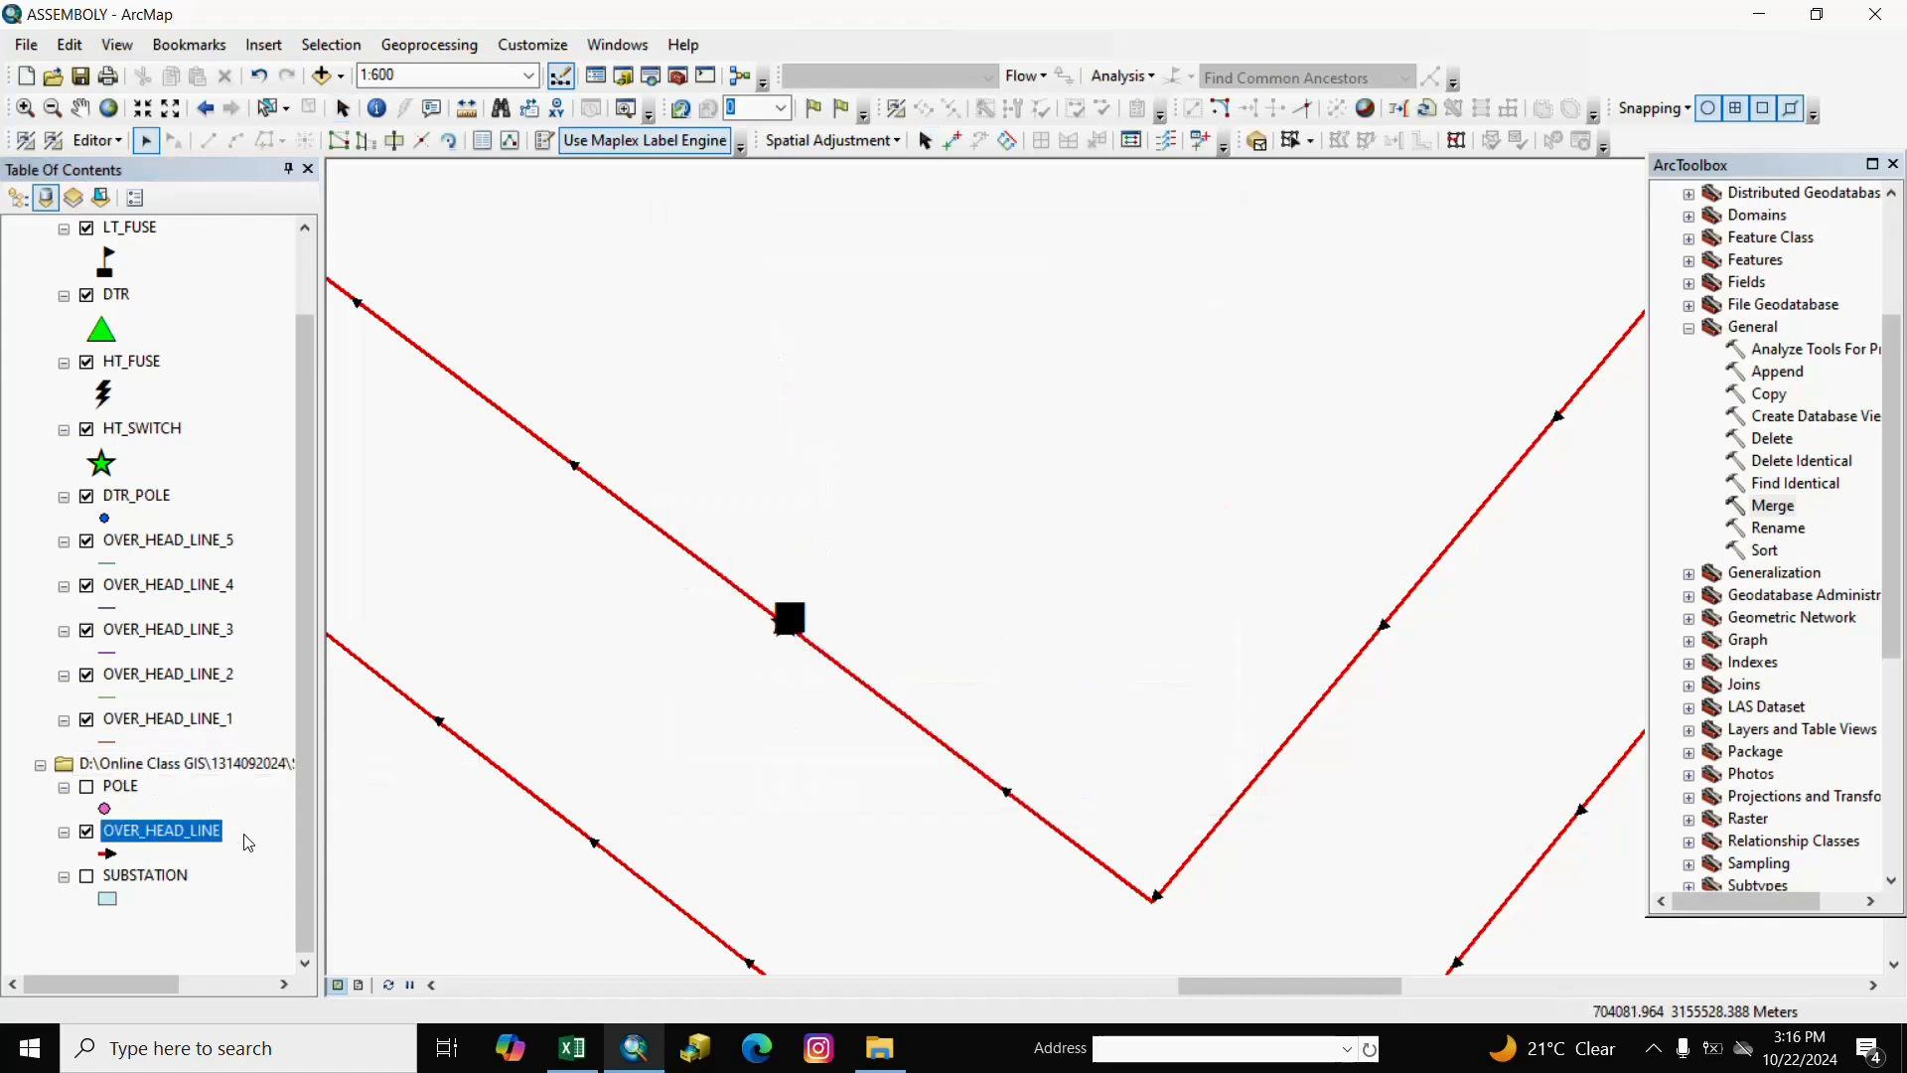
# Select all 32 OVER_HEAD_LINE_1 records from its attribute table.
pyautogui.click(185, 719)
pyautogui.rightClick(186, 719)
pyautogui.click(298, 259)
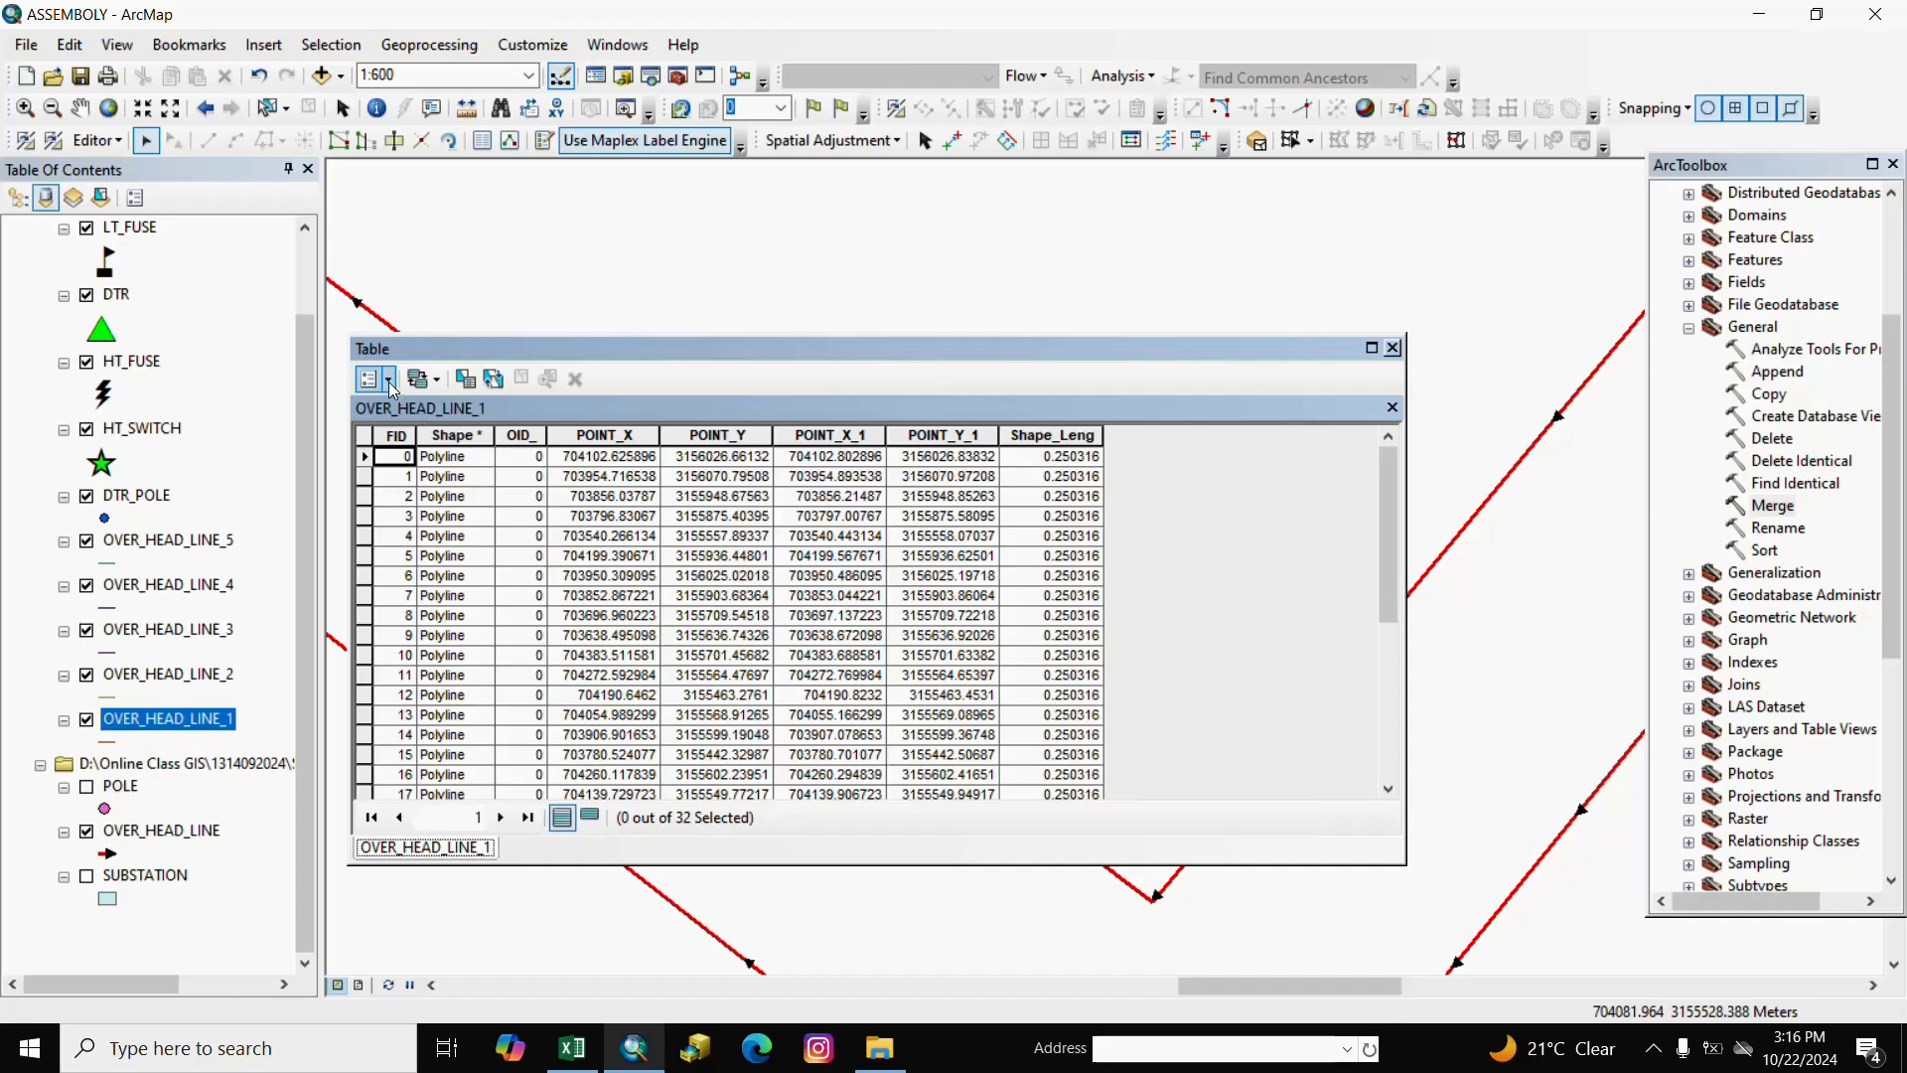
pyautogui.click(386, 390)
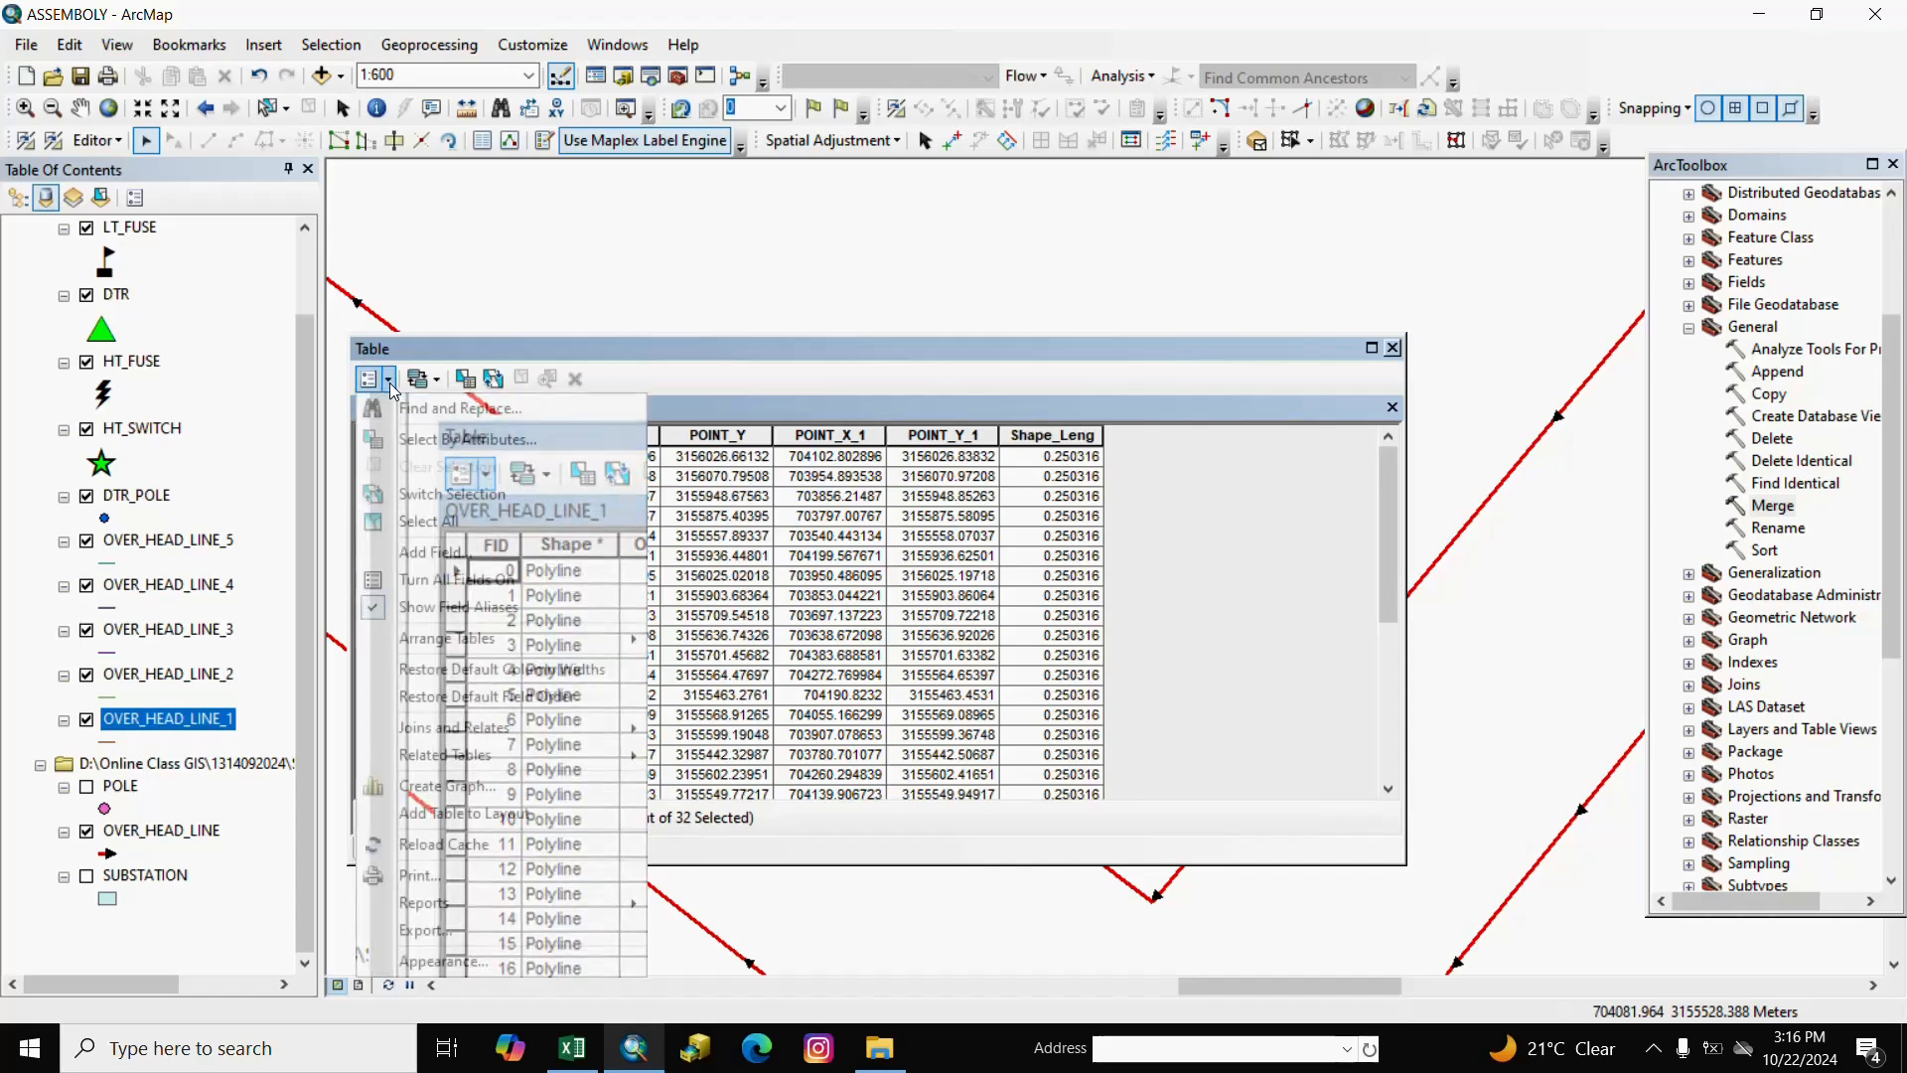
pyautogui.click(442, 521)
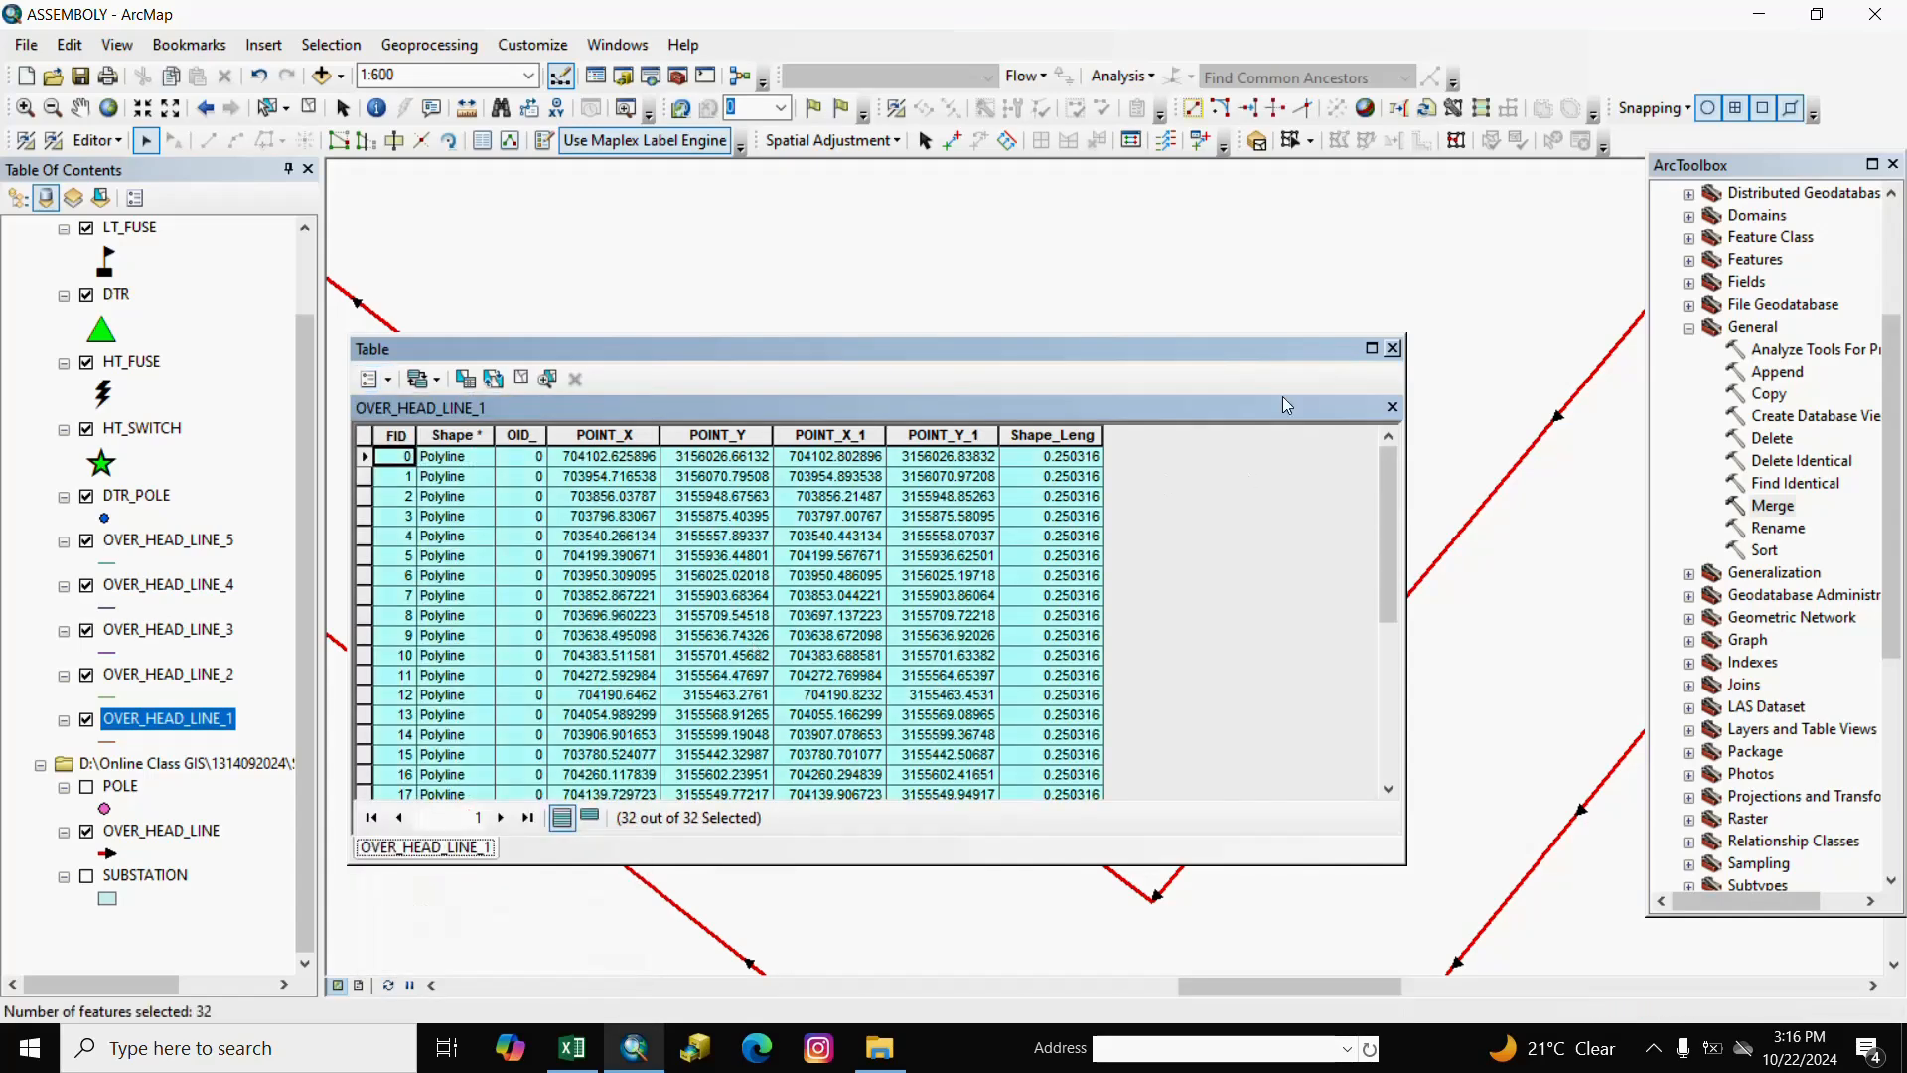
pyautogui.click(1393, 348)
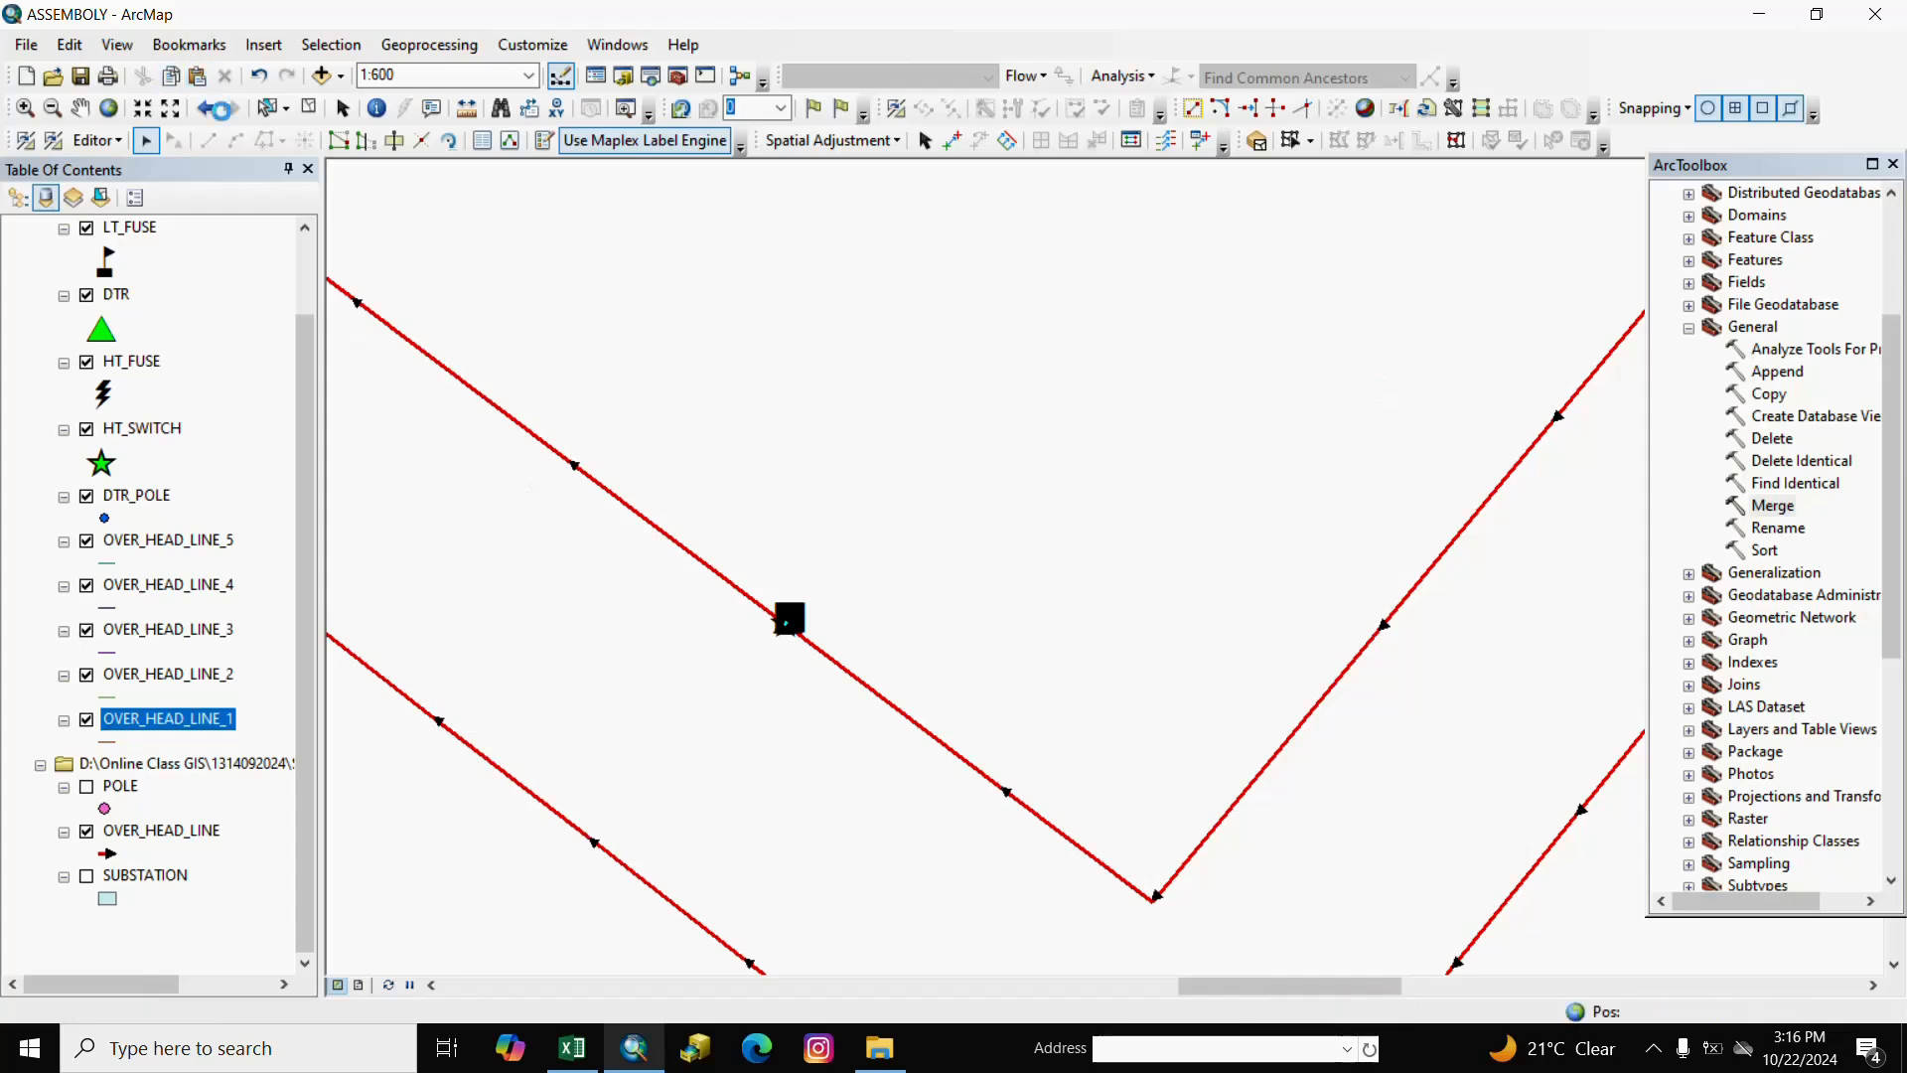
# Paste the selected lines into the OVER_HEAD_LINE target layer and clear the selection.
pyautogui.click(197, 75)
pyautogui.click(1114, 519)
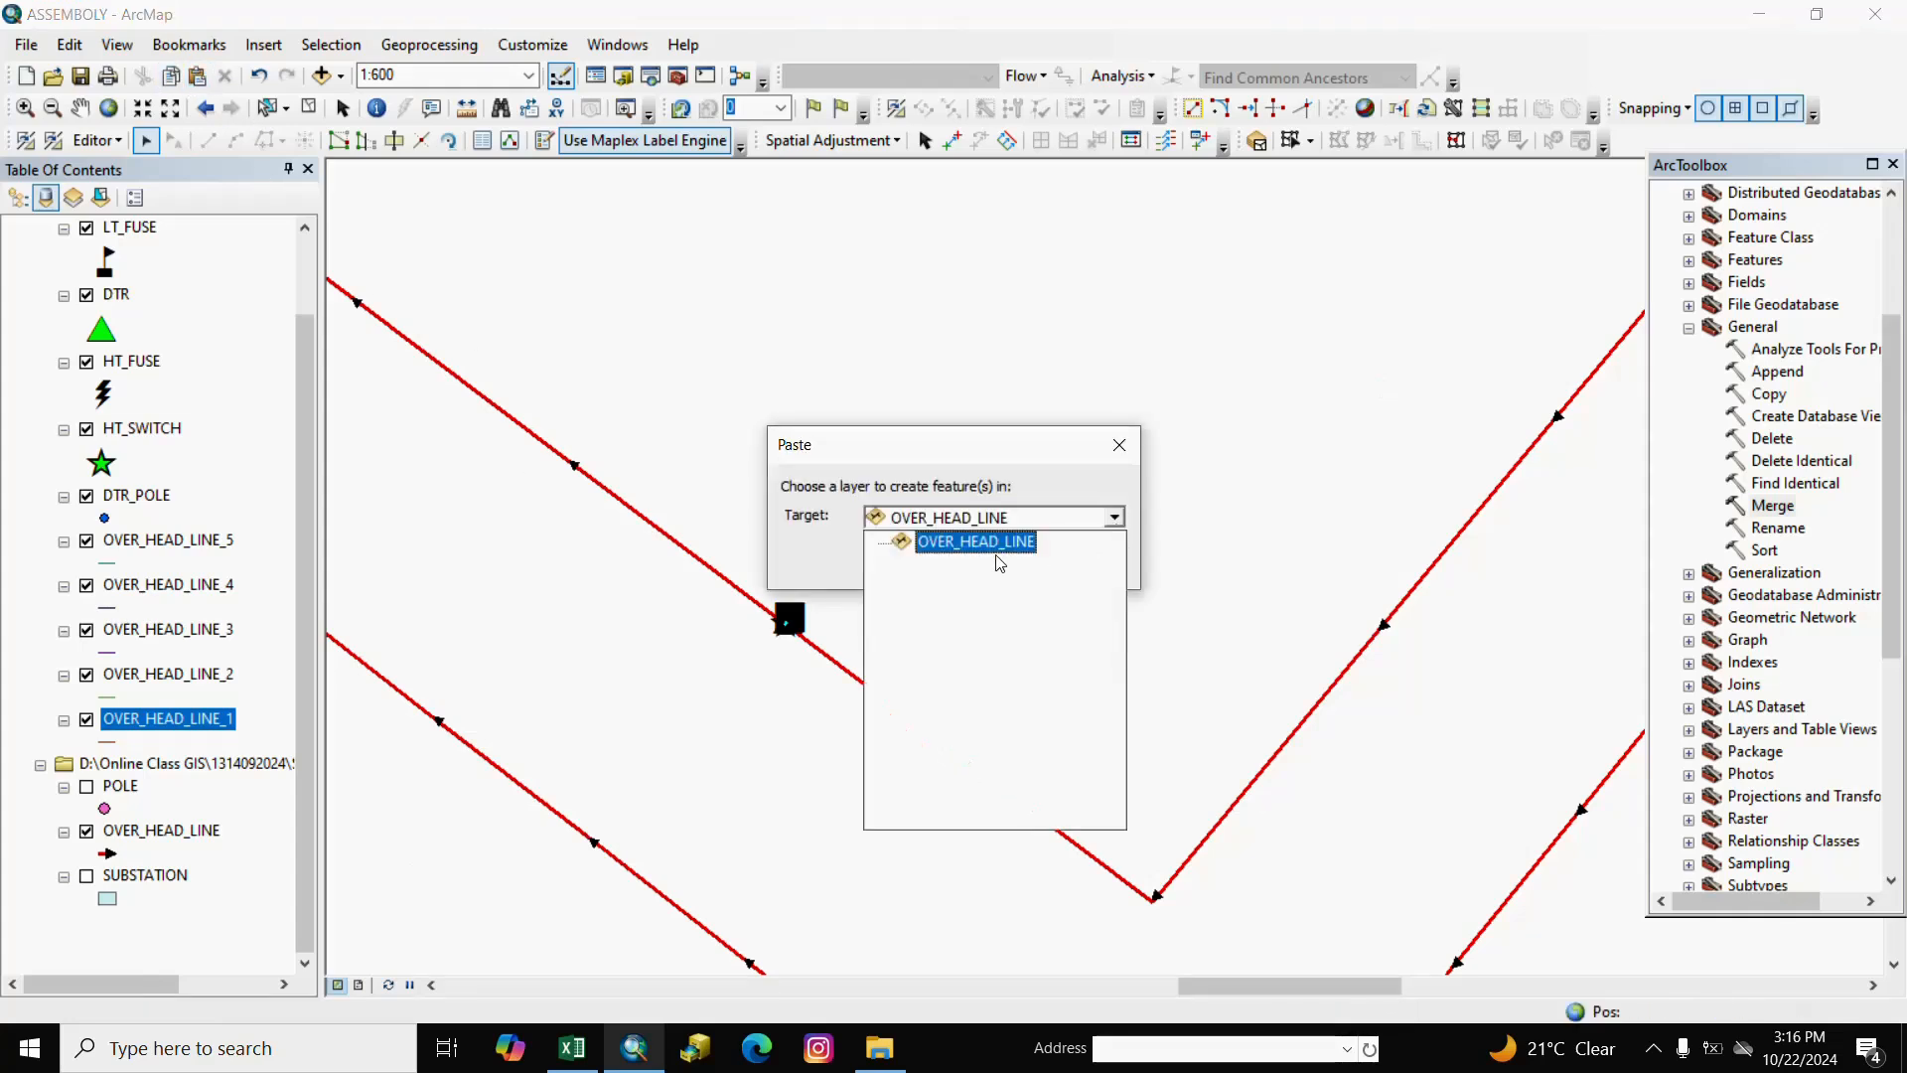
pyautogui.click(981, 544)
pyautogui.click(983, 557)
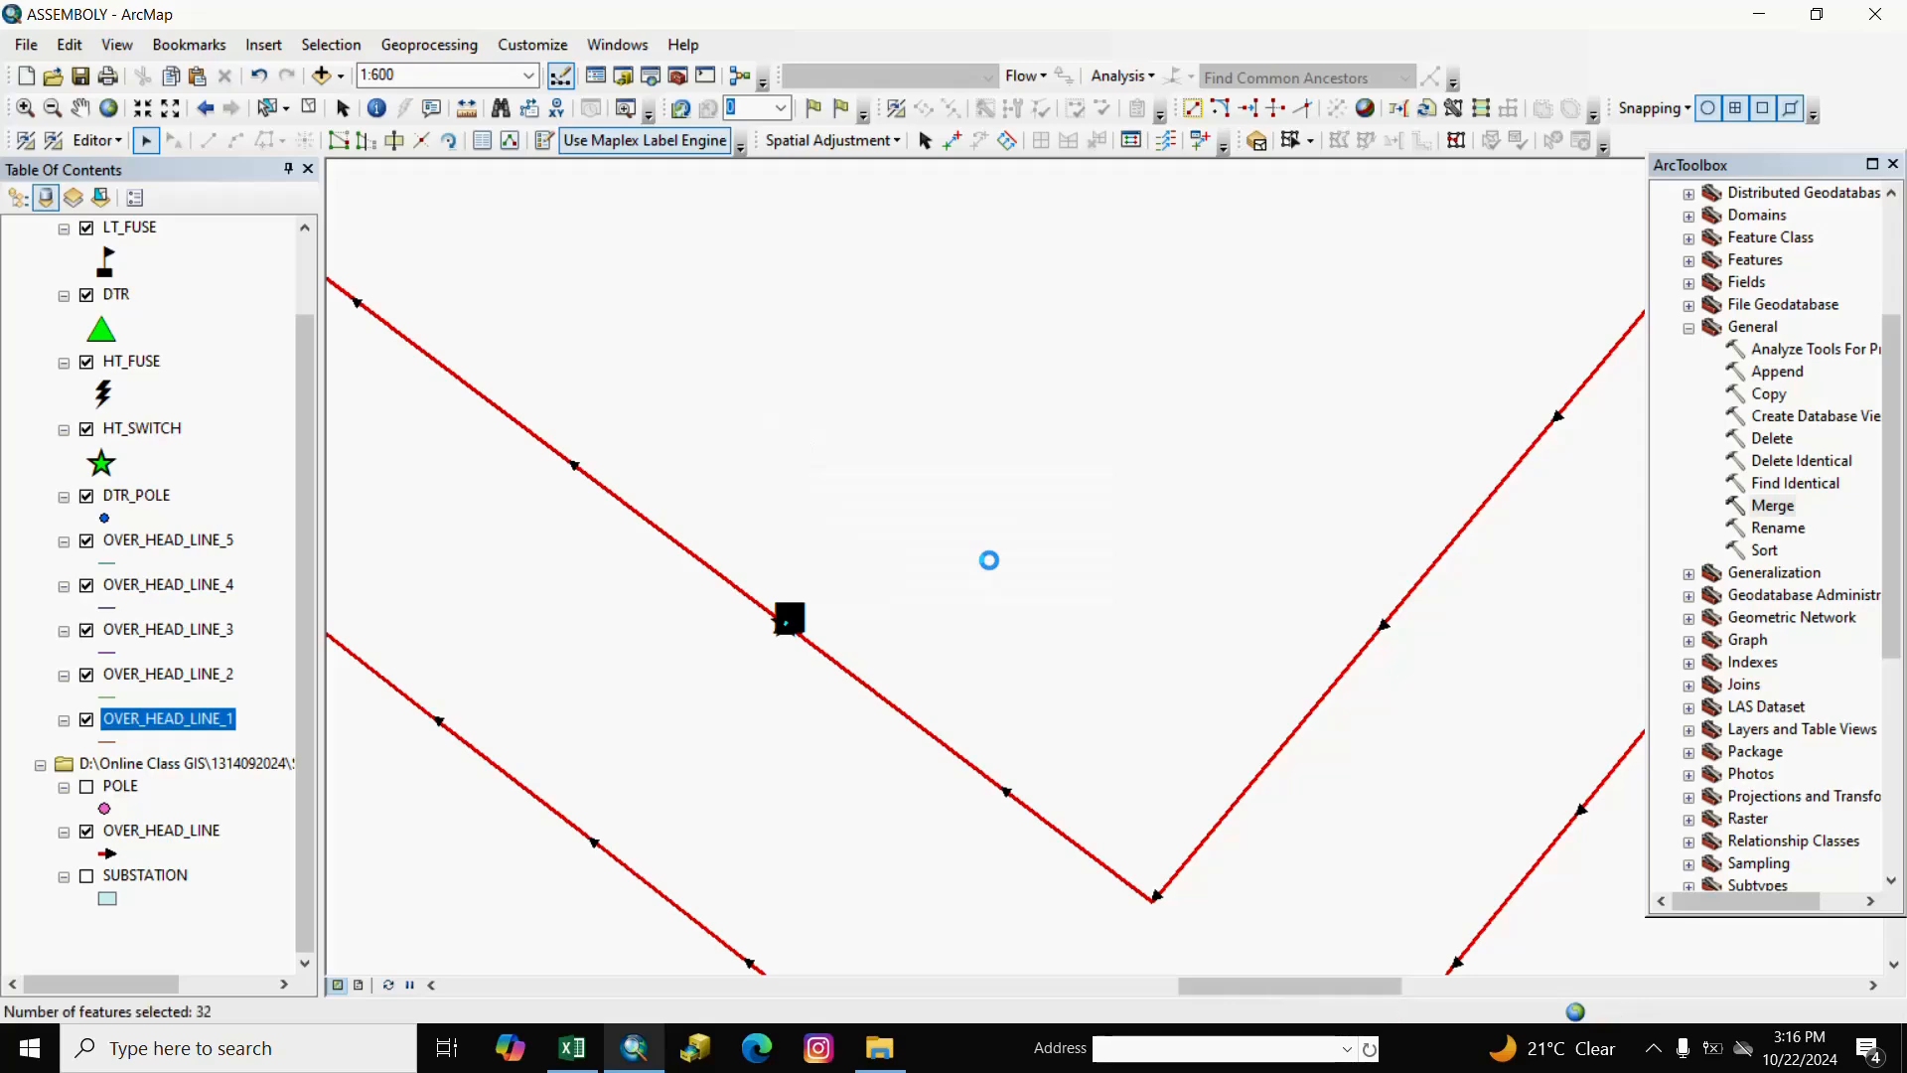
pyautogui.click(308, 109)
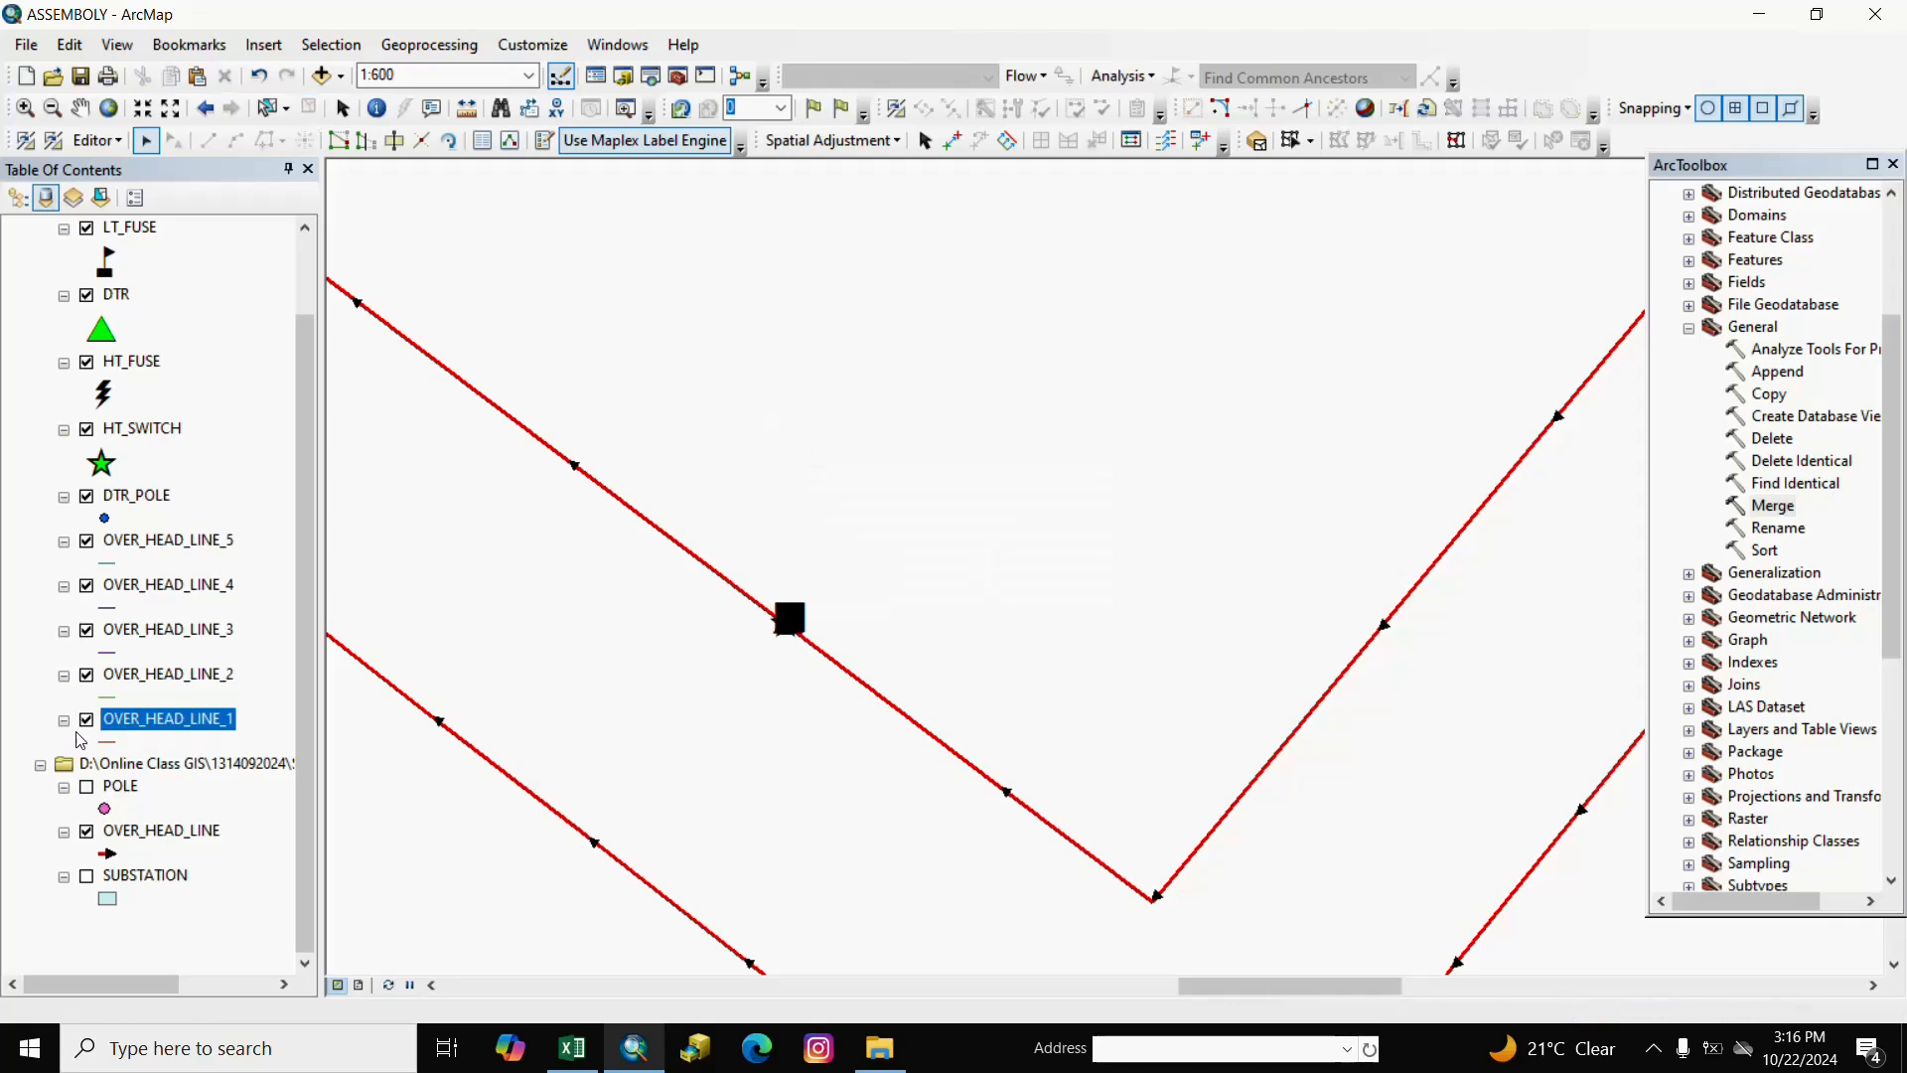
# Copy all 32 OVER_HEAD_LINE_2 lines into OVER_HEAD_LINE and clear the selection.
pyautogui.rightClick(180, 684)
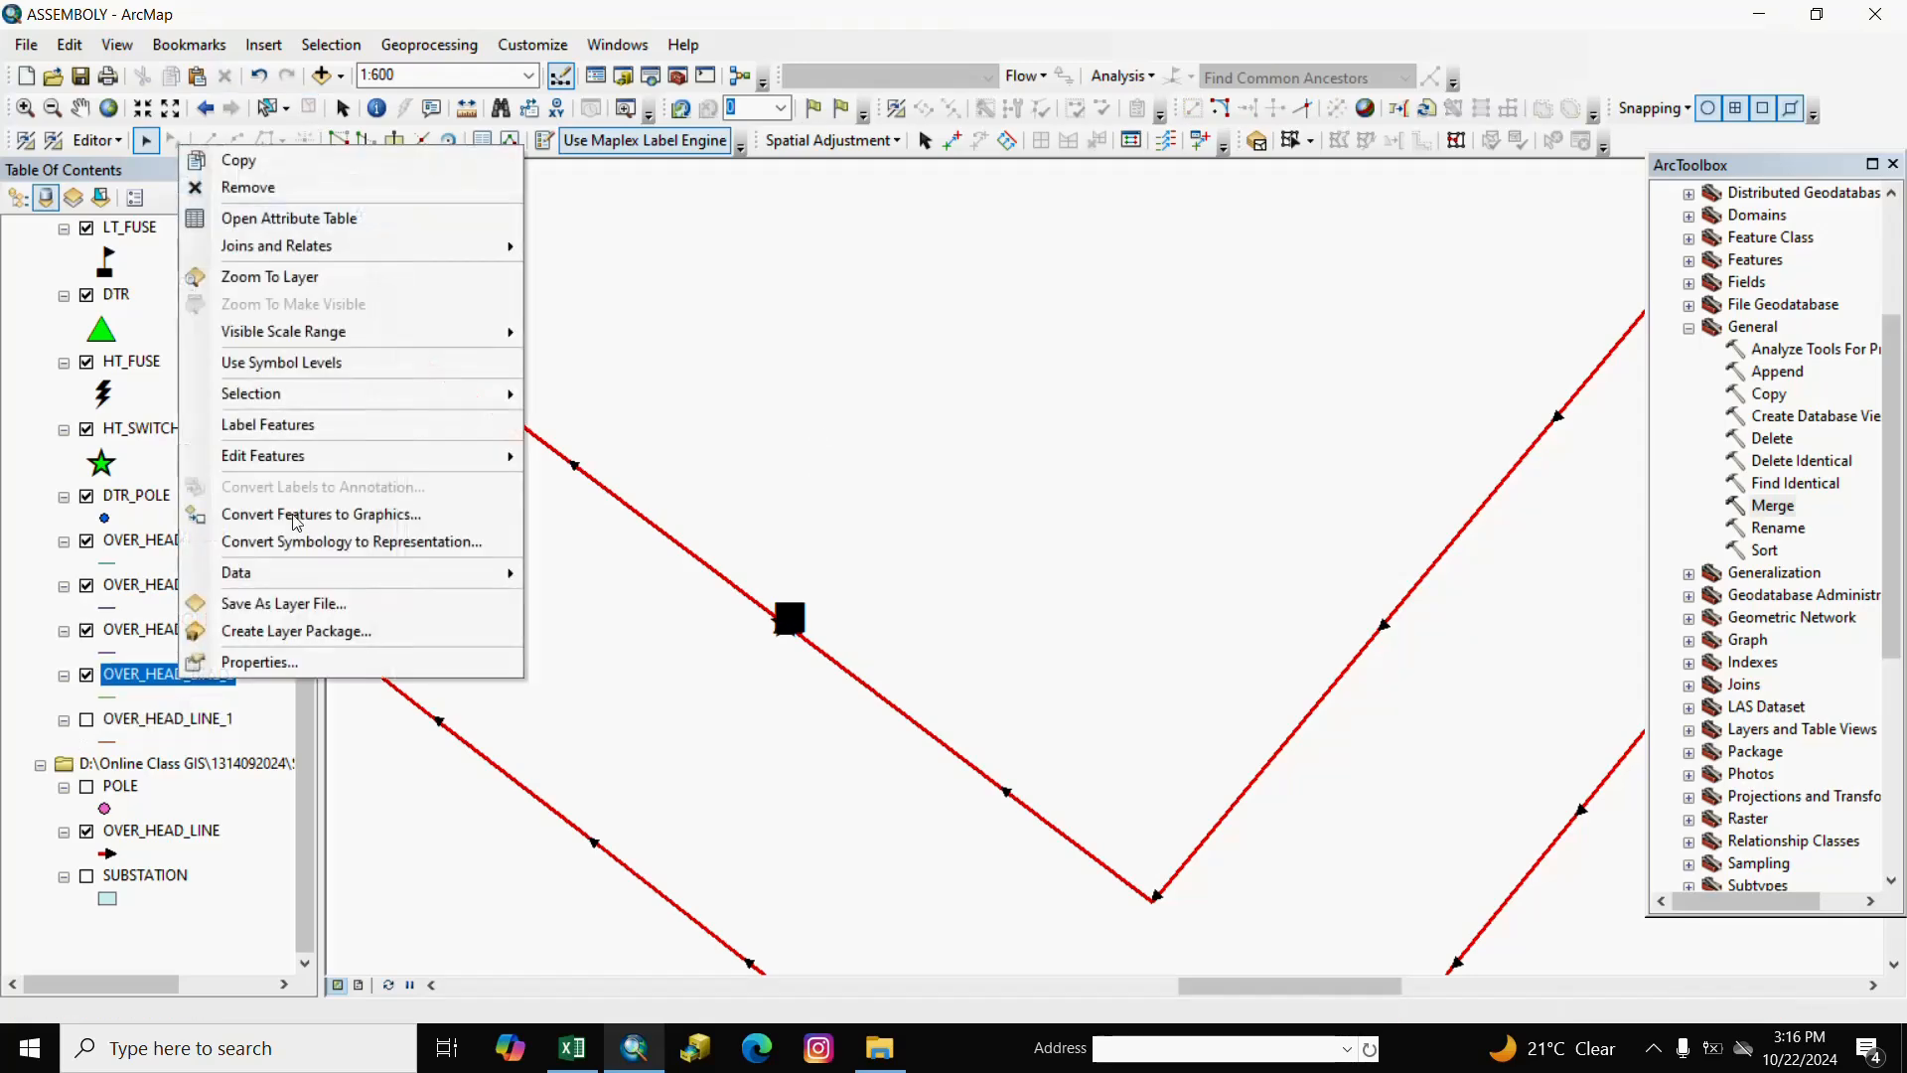
pyautogui.click(333, 218)
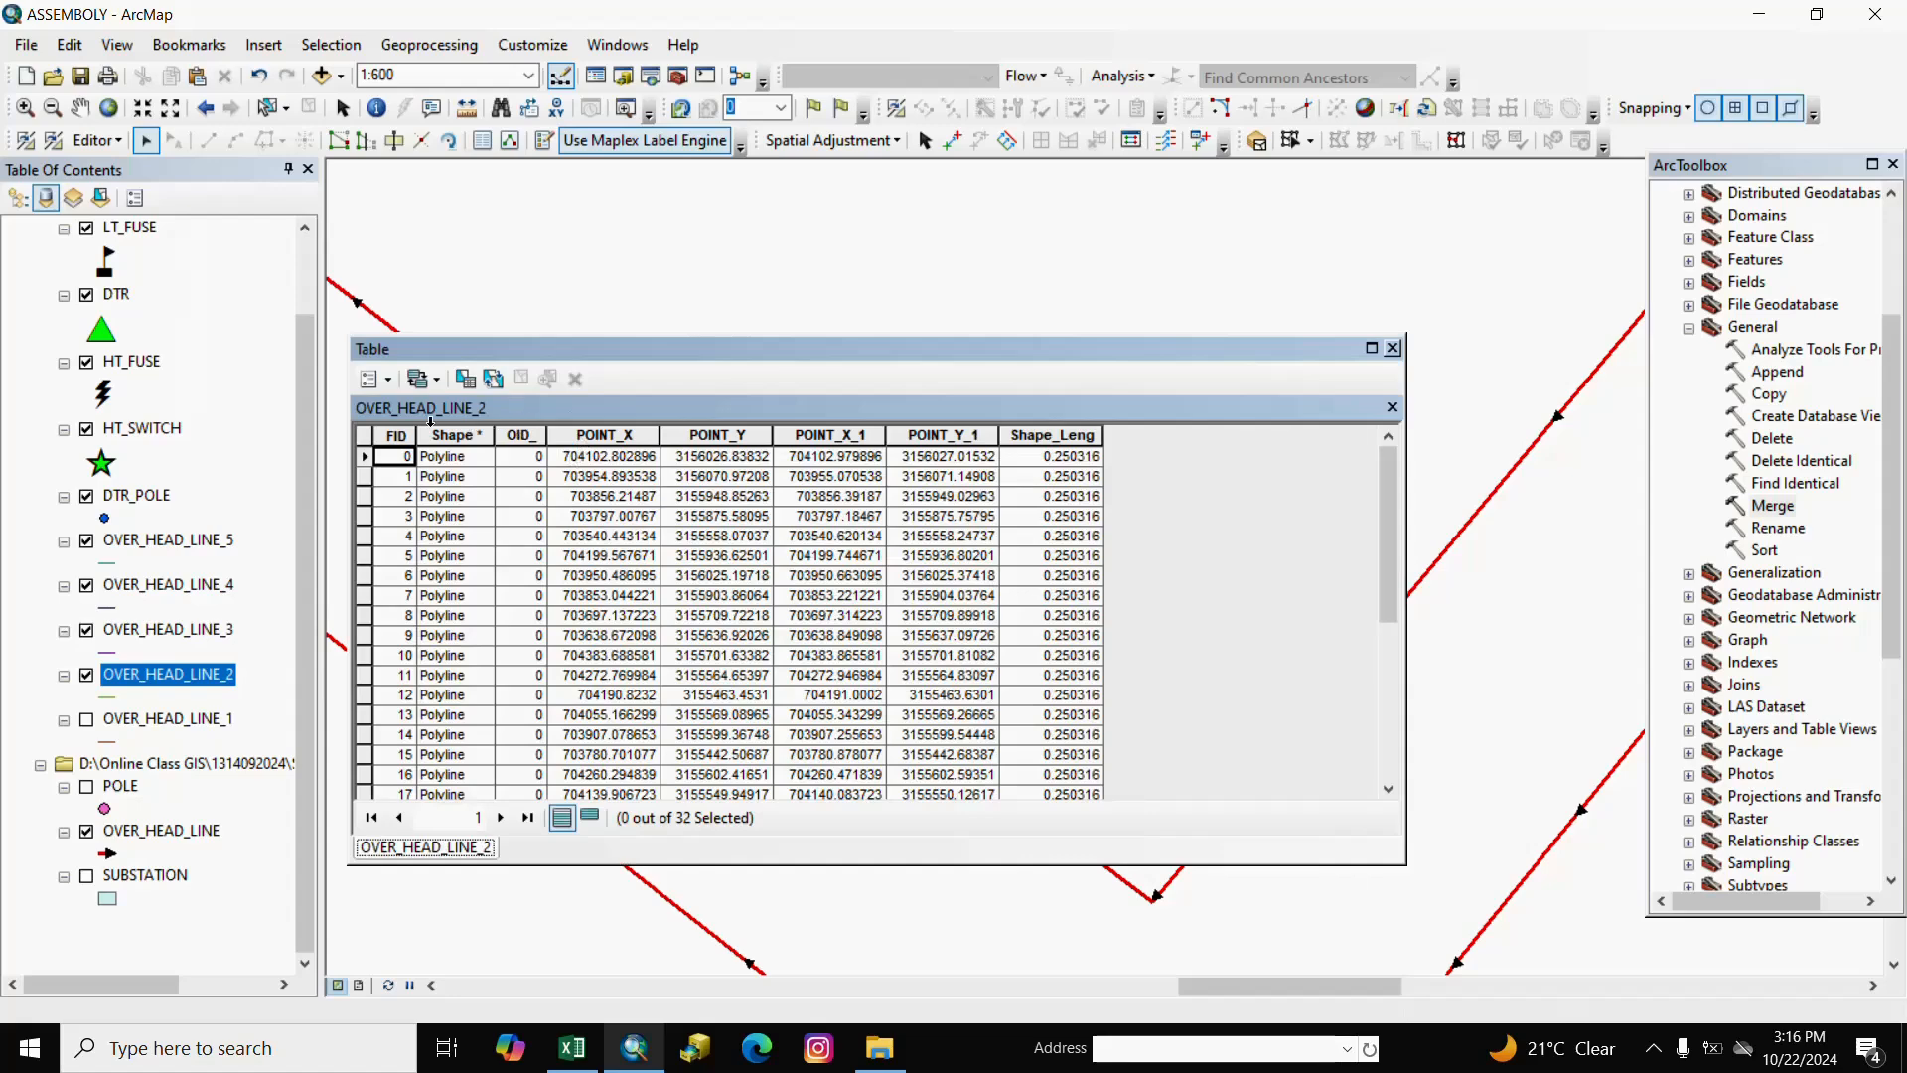
pyautogui.click(369, 377)
pyautogui.click(427, 526)
pyautogui.click(169, 82)
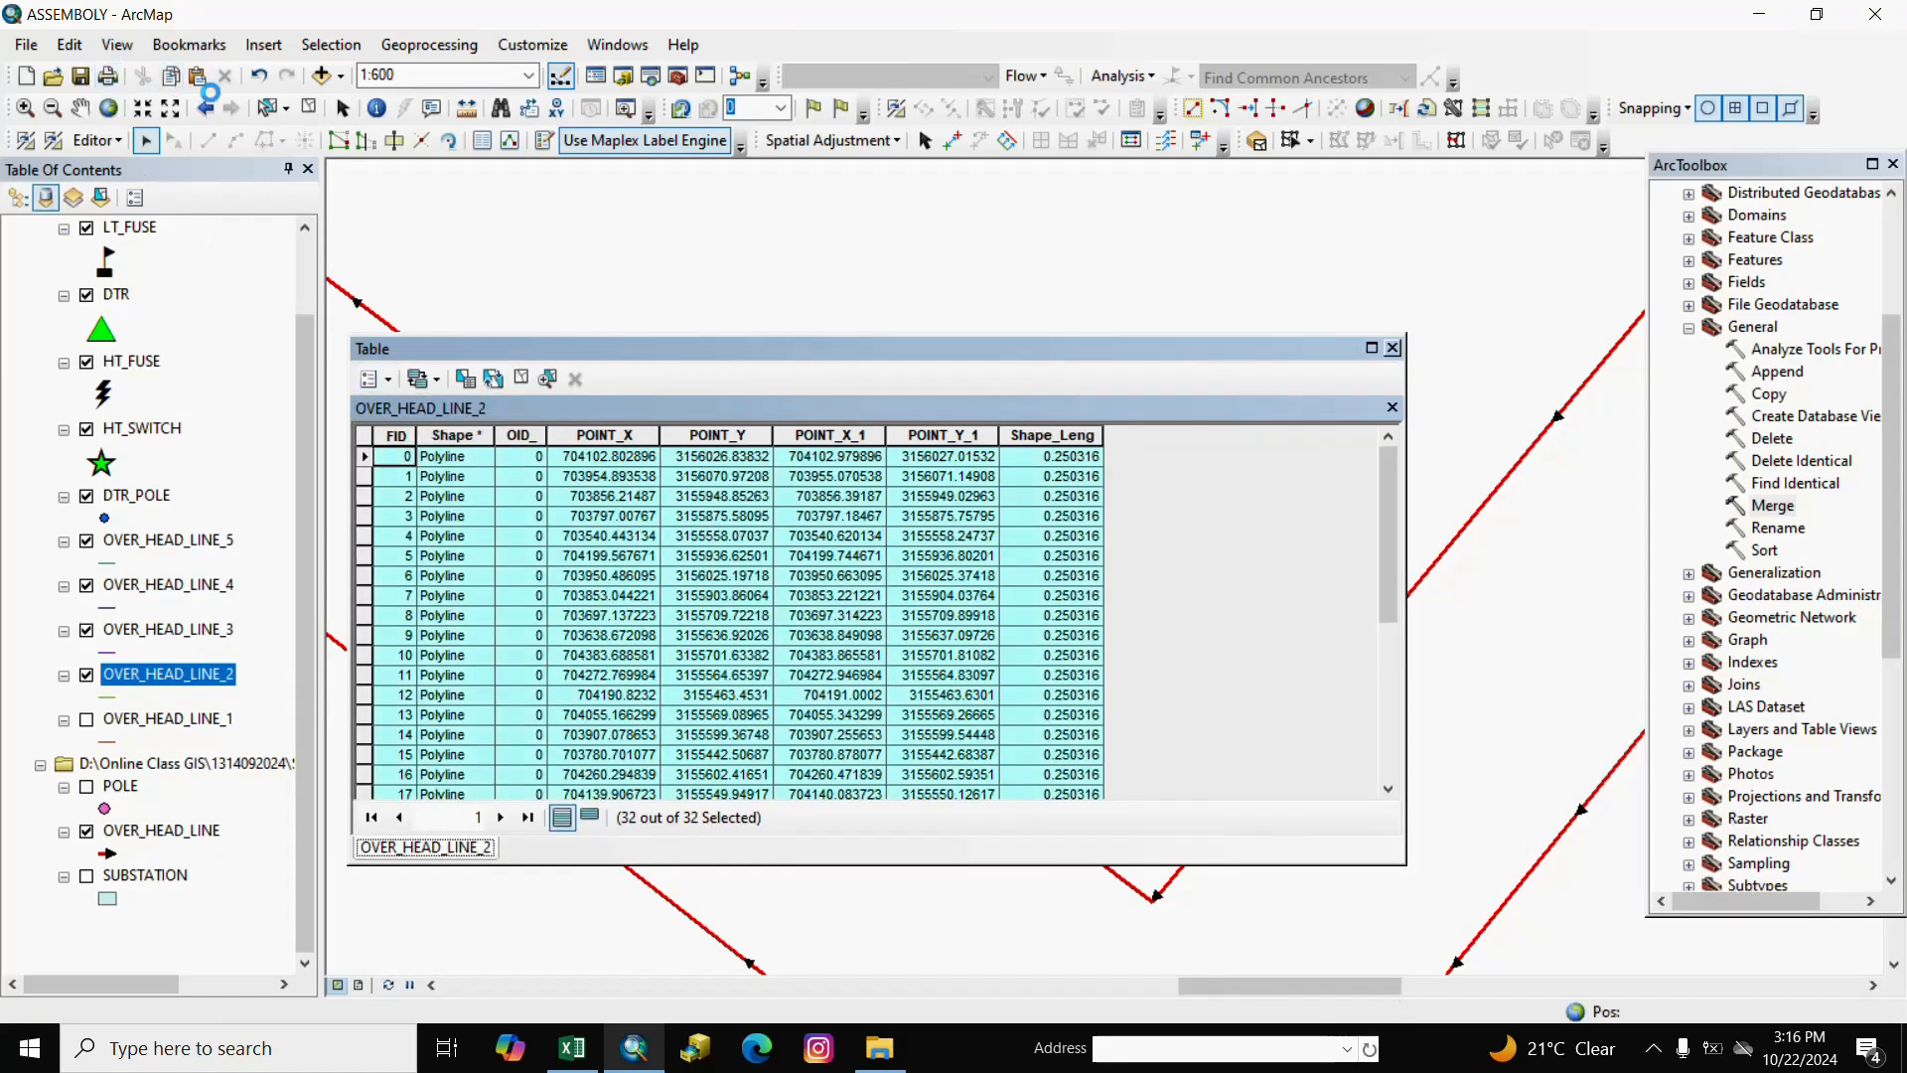
pyautogui.click(199, 81)
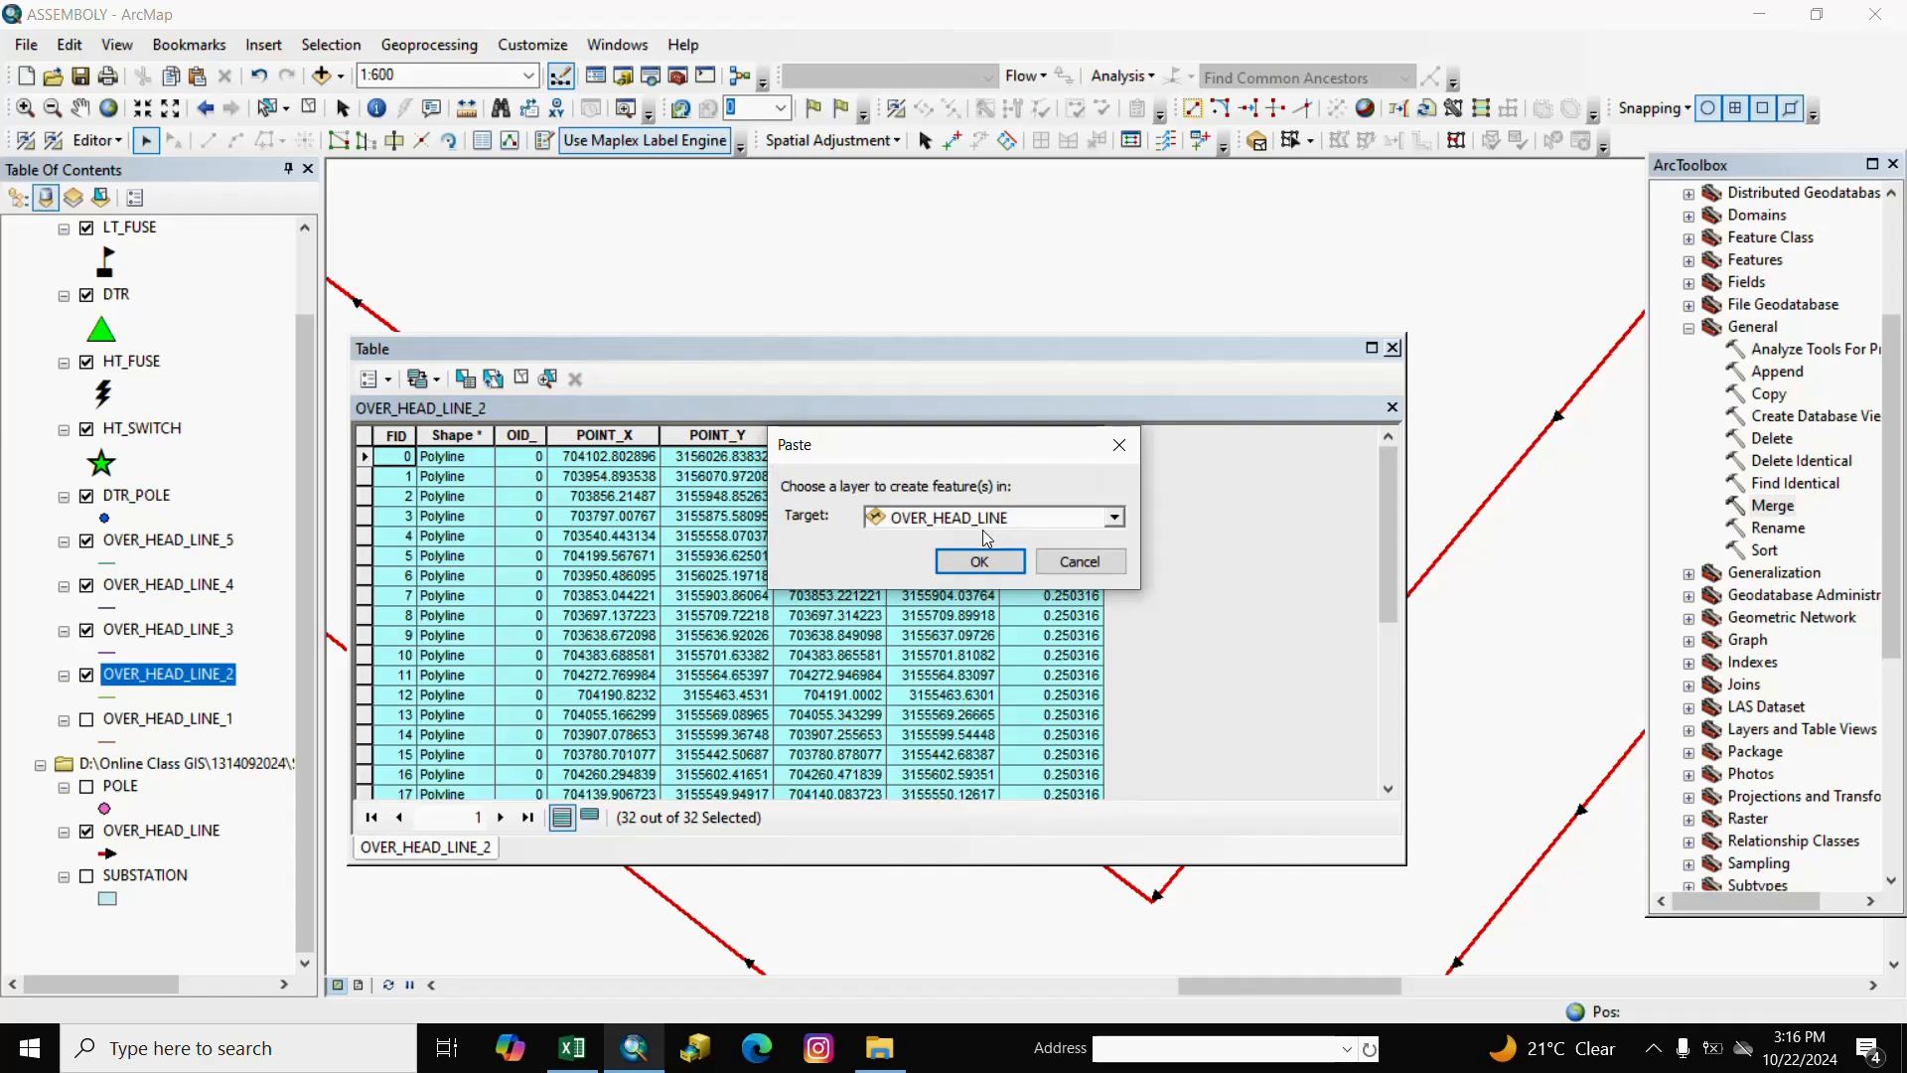
pyautogui.click(980, 562)
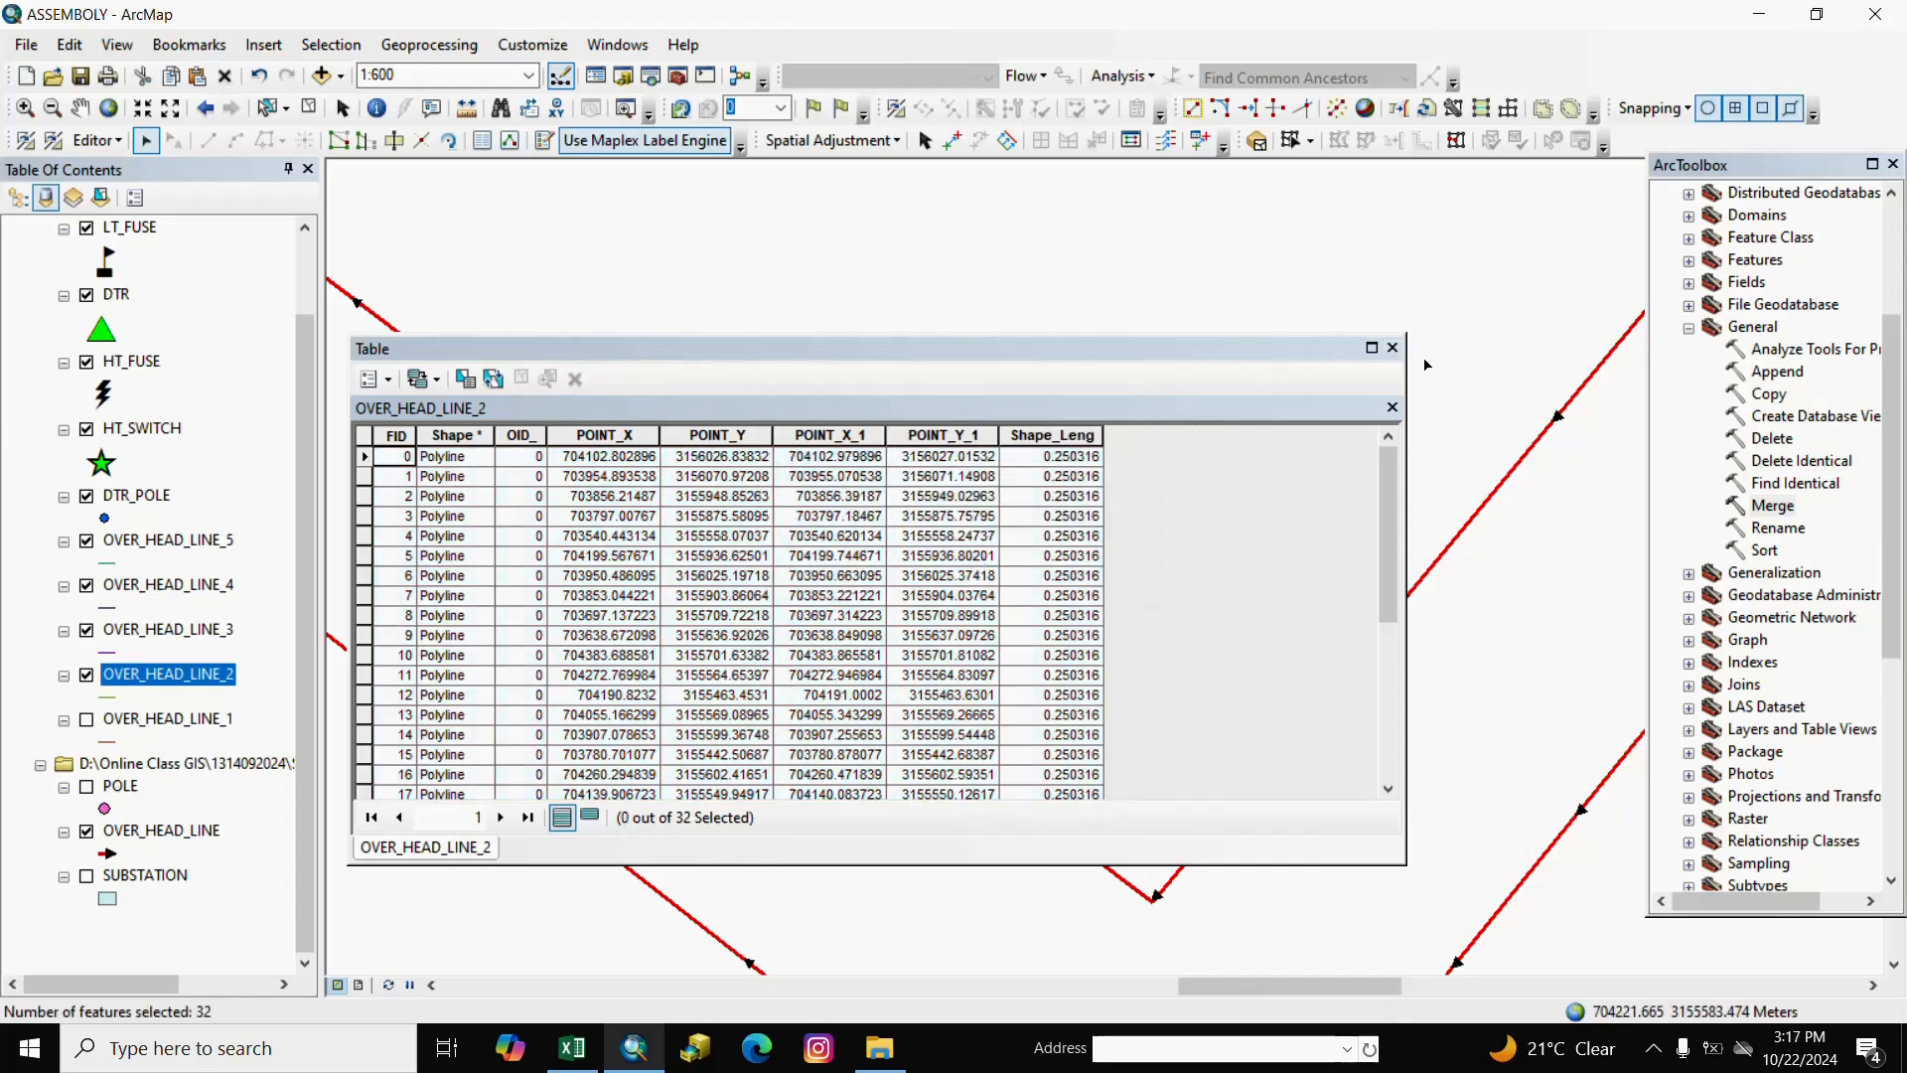
pyautogui.click(1391, 348)
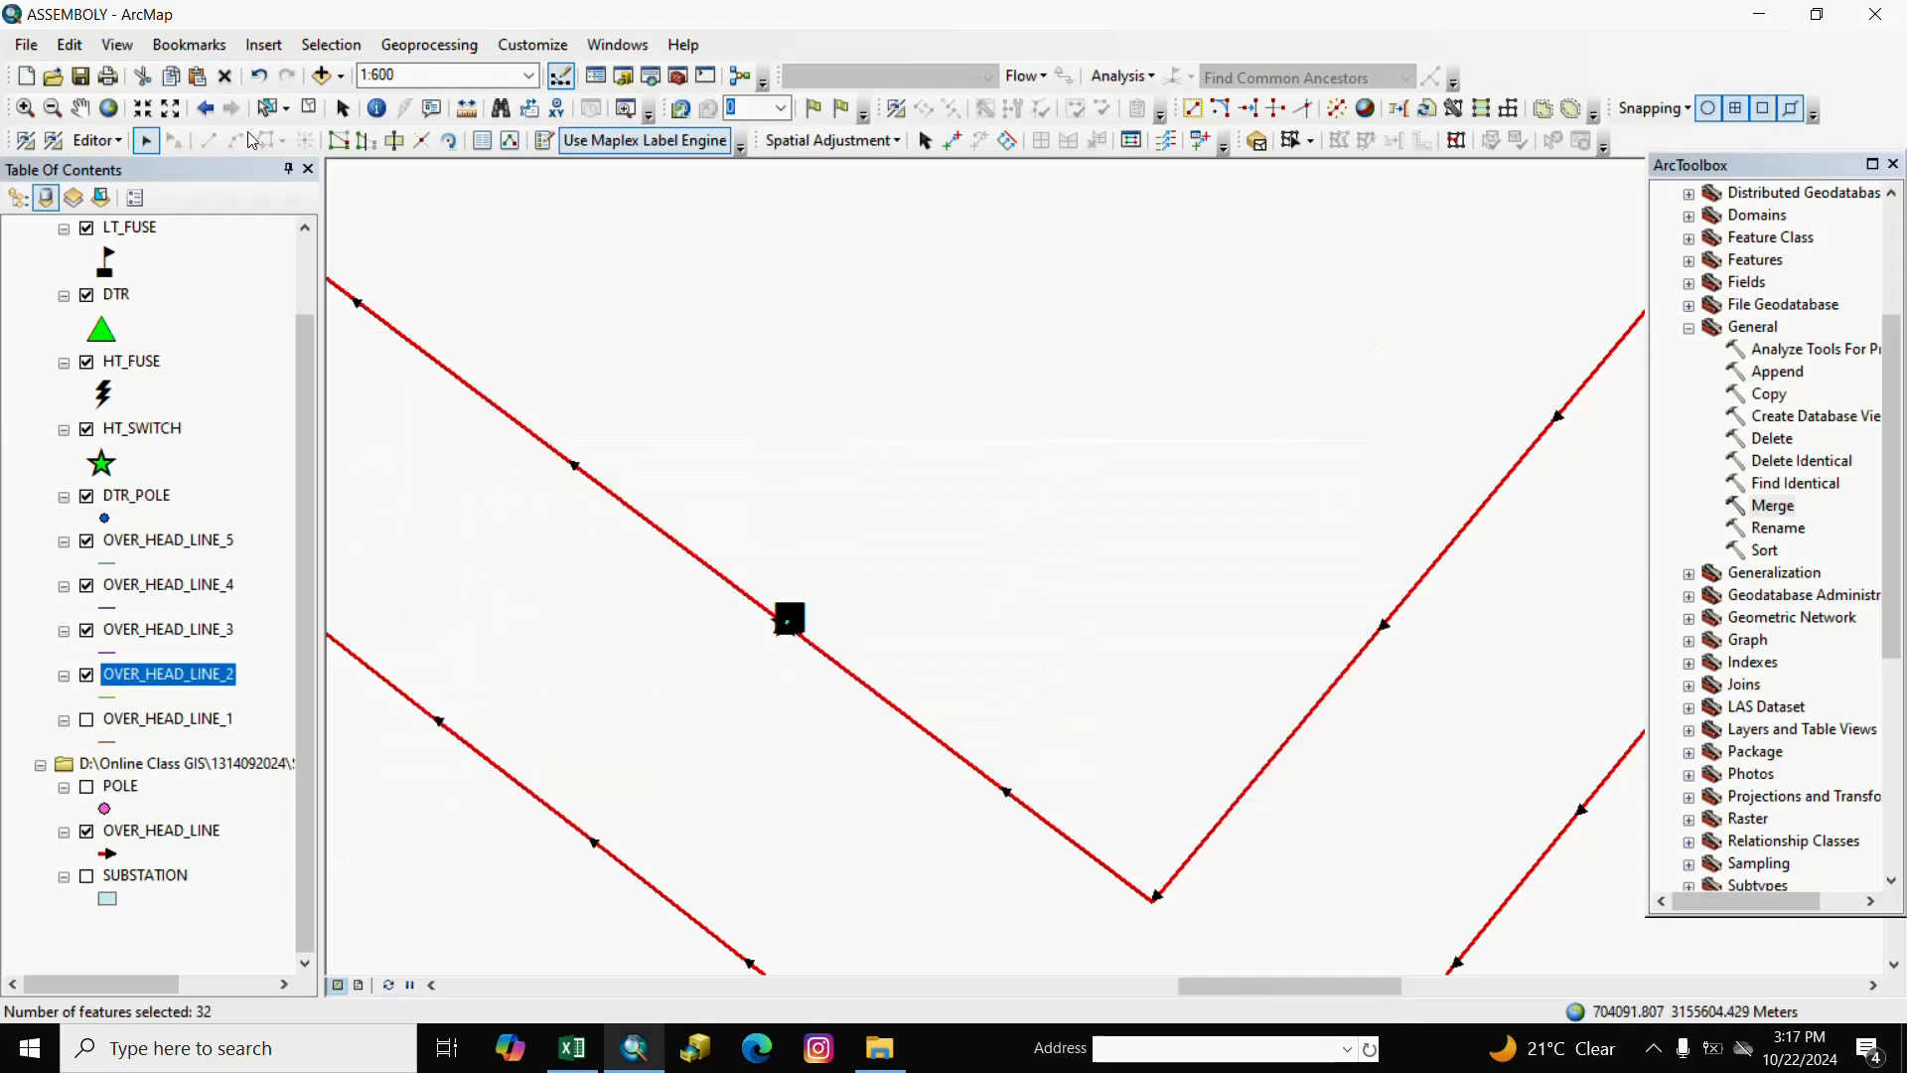
pyautogui.click(309, 115)
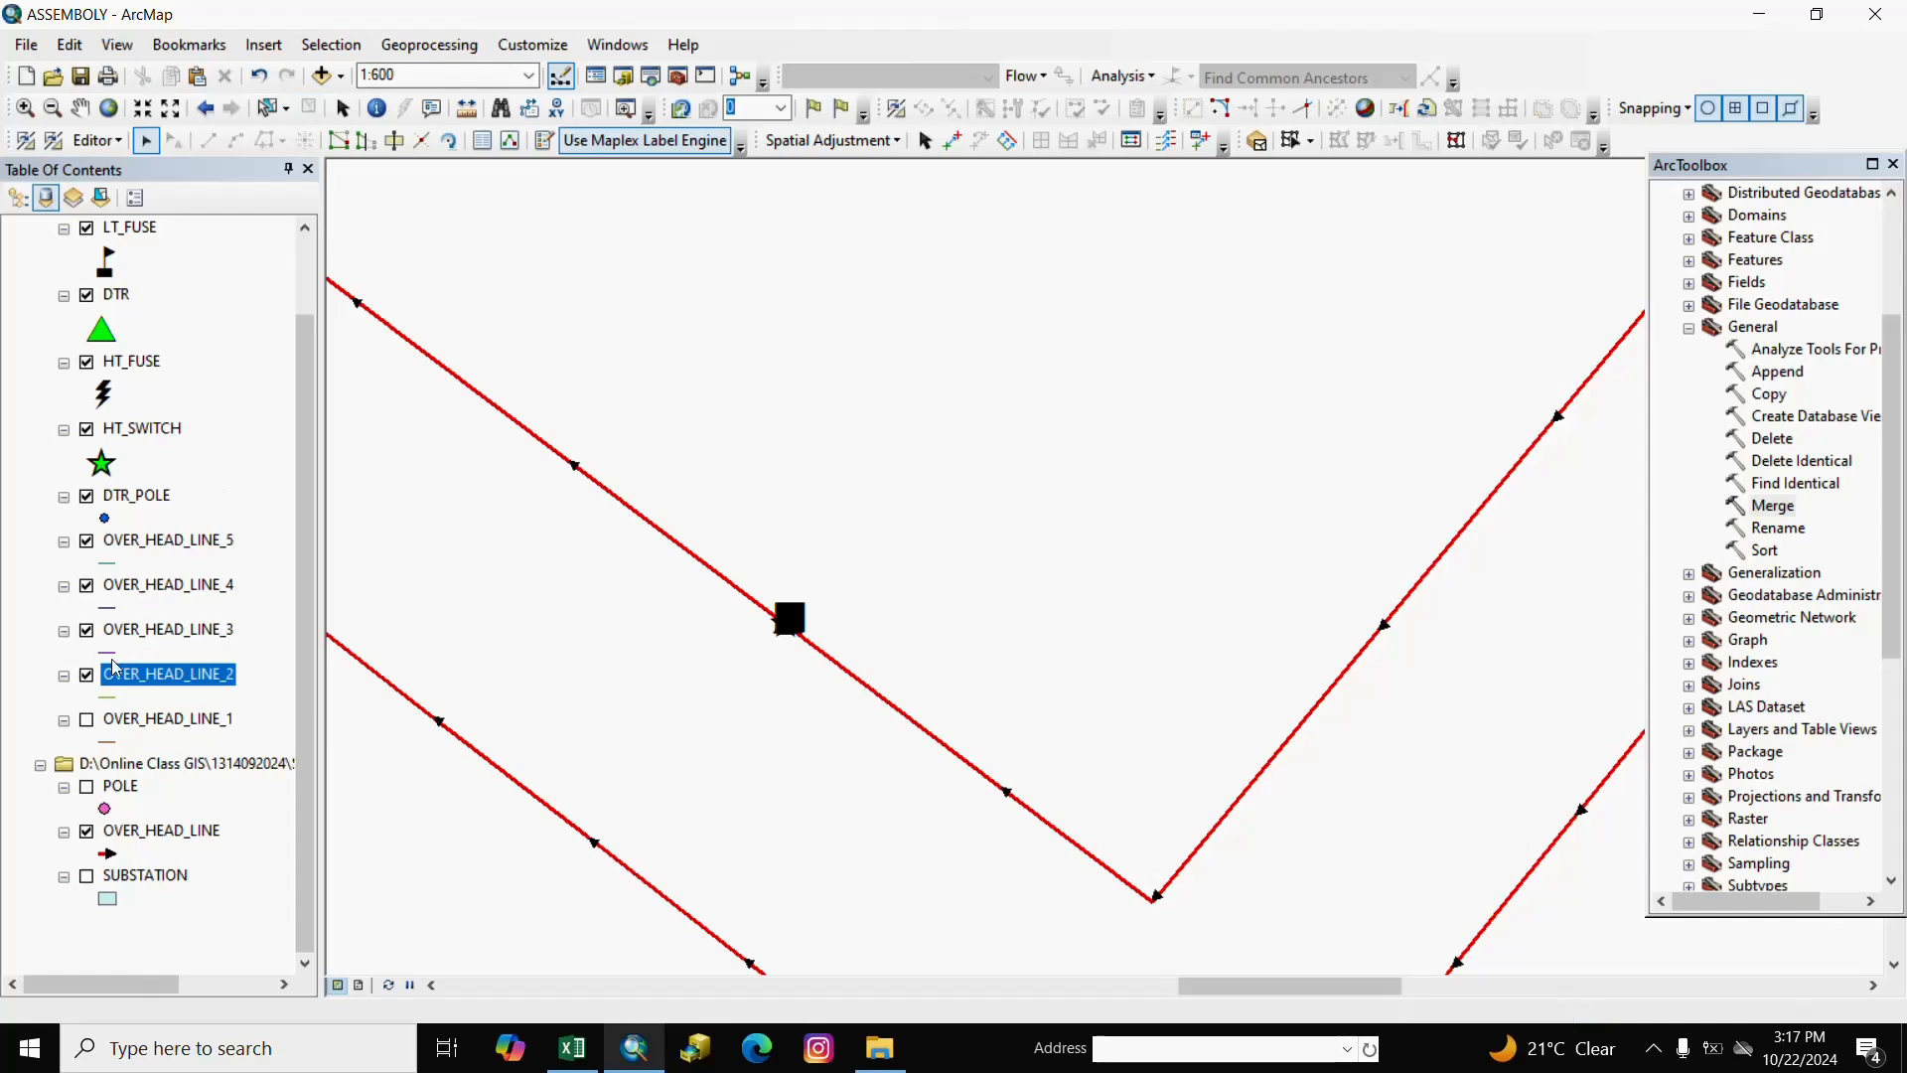
# Copy all 32 OVER_HEAD_LINE_3 lines into OVER_HEAD_LINE and close its attribute table.
pyautogui.rightClick(183, 634)
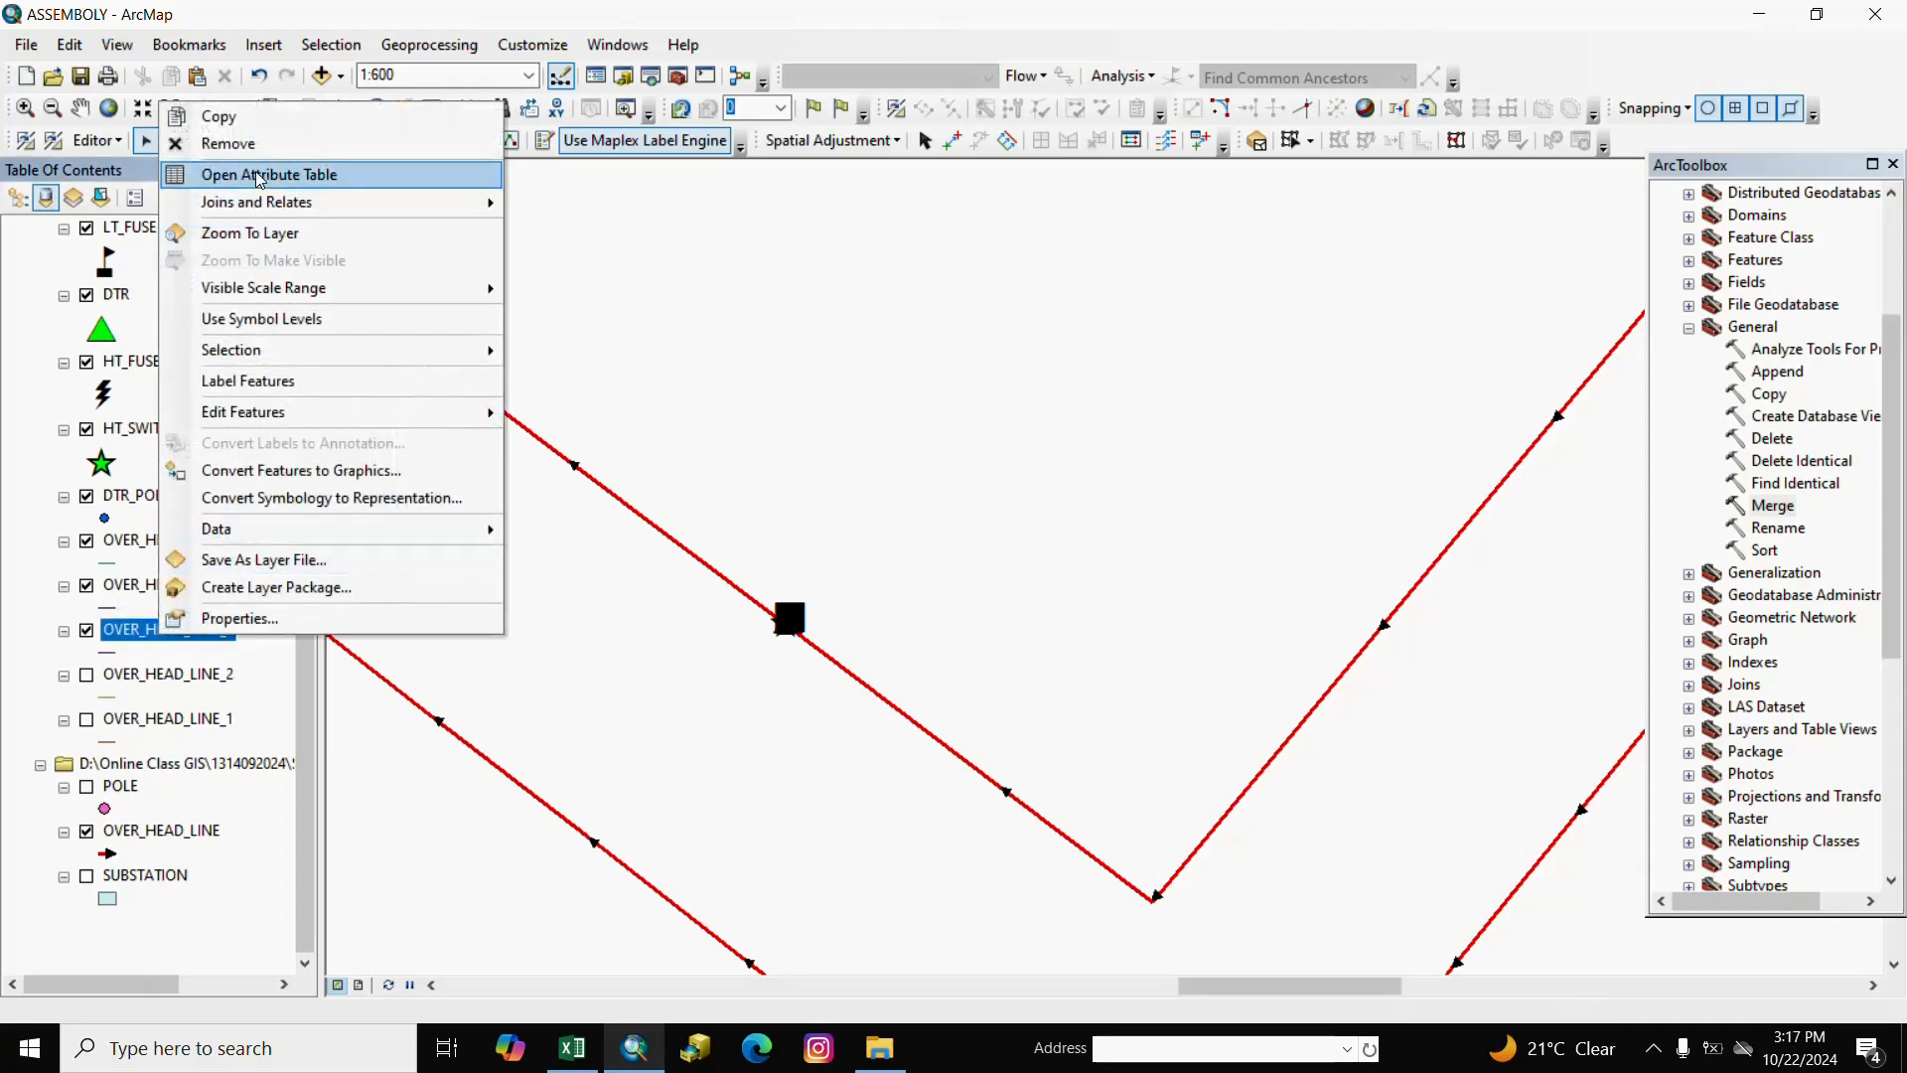
pyautogui.click(260, 176)
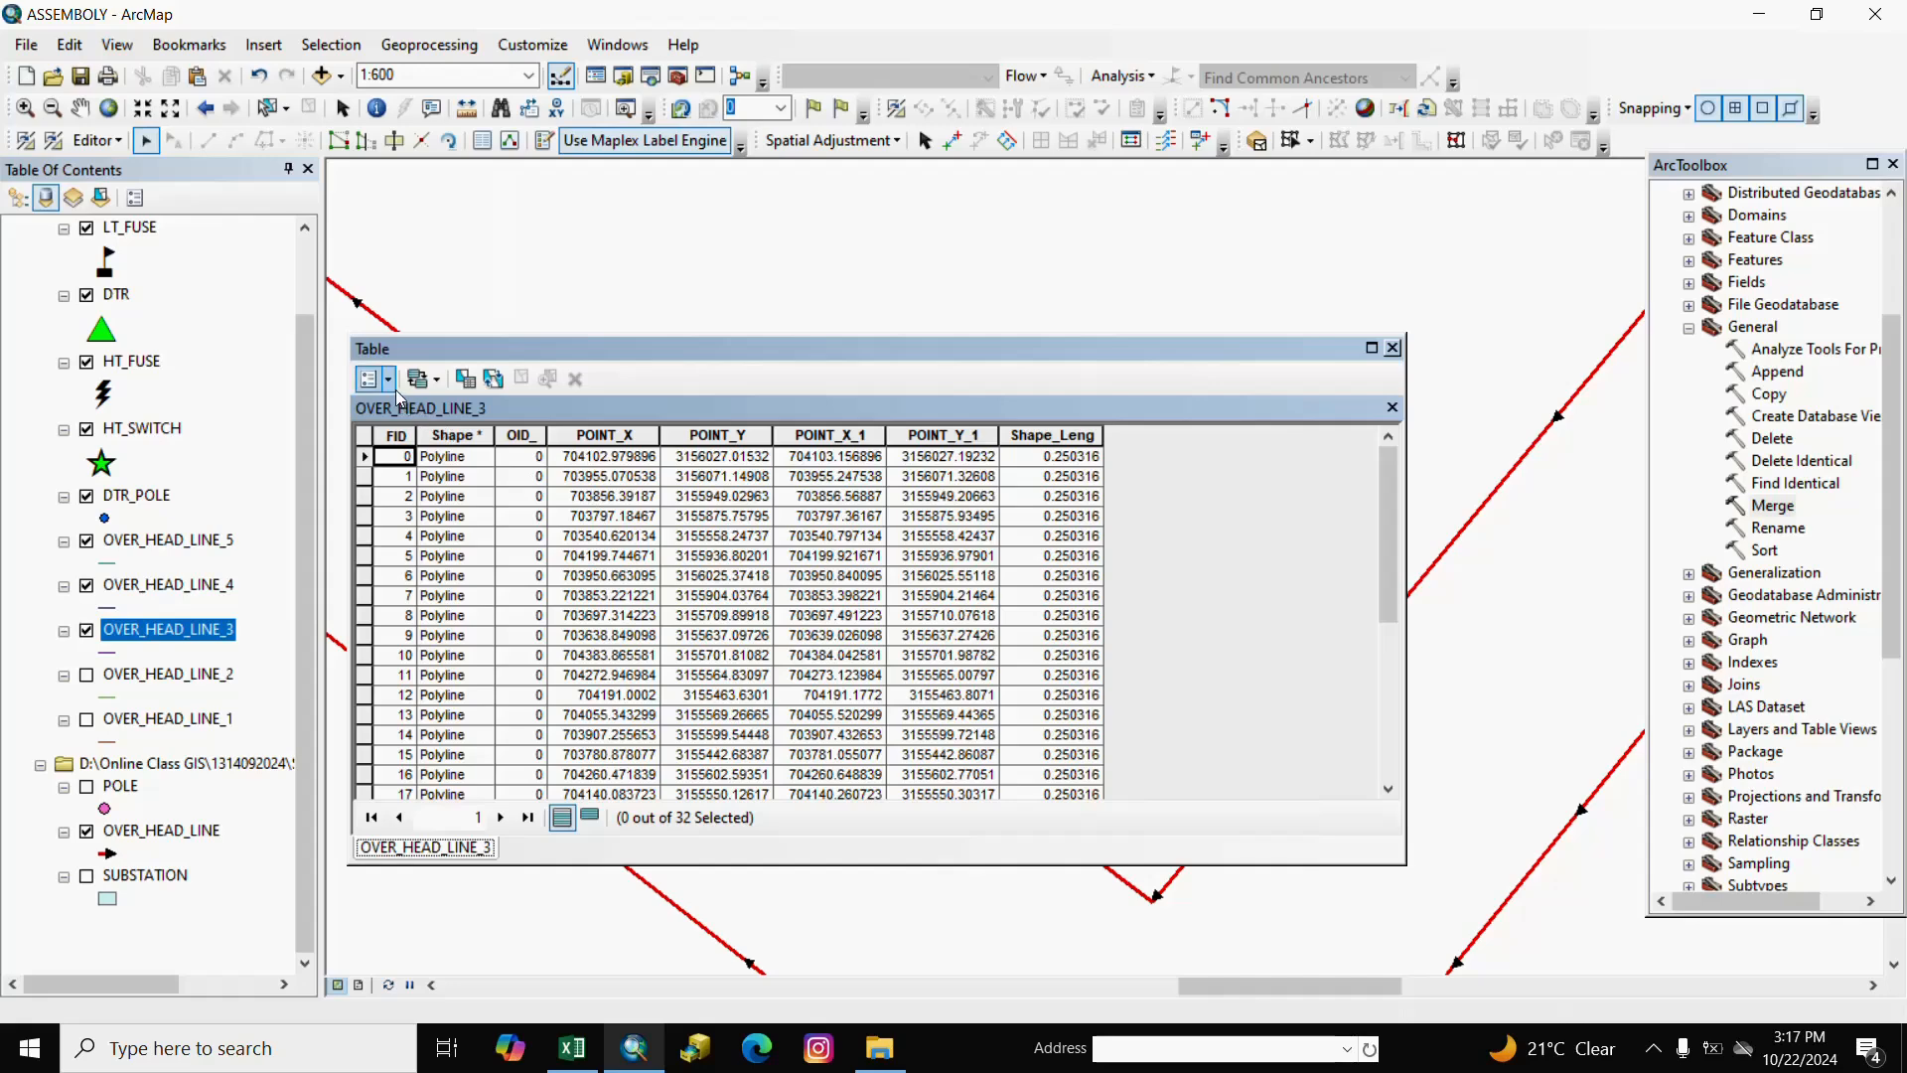
pyautogui.click(389, 381)
pyautogui.click(437, 523)
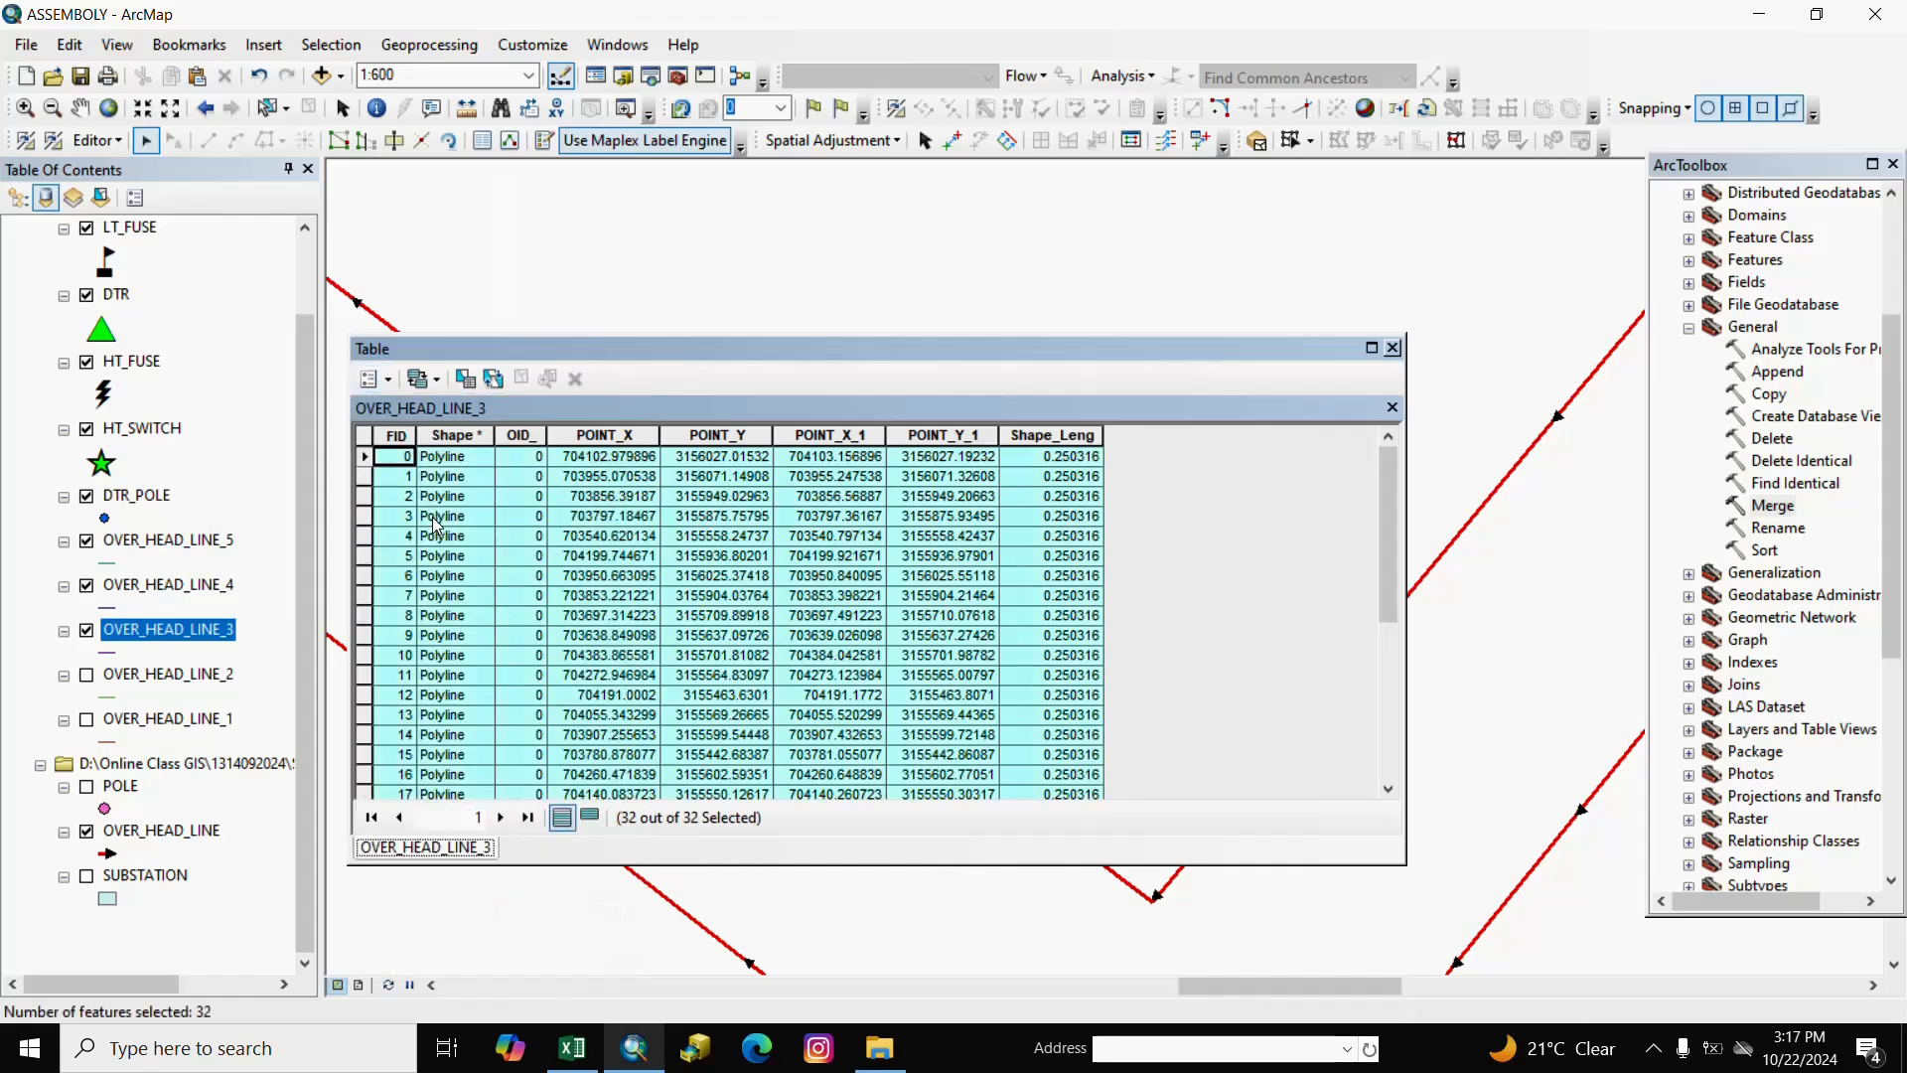
pyautogui.click(171, 76)
pyautogui.click(197, 76)
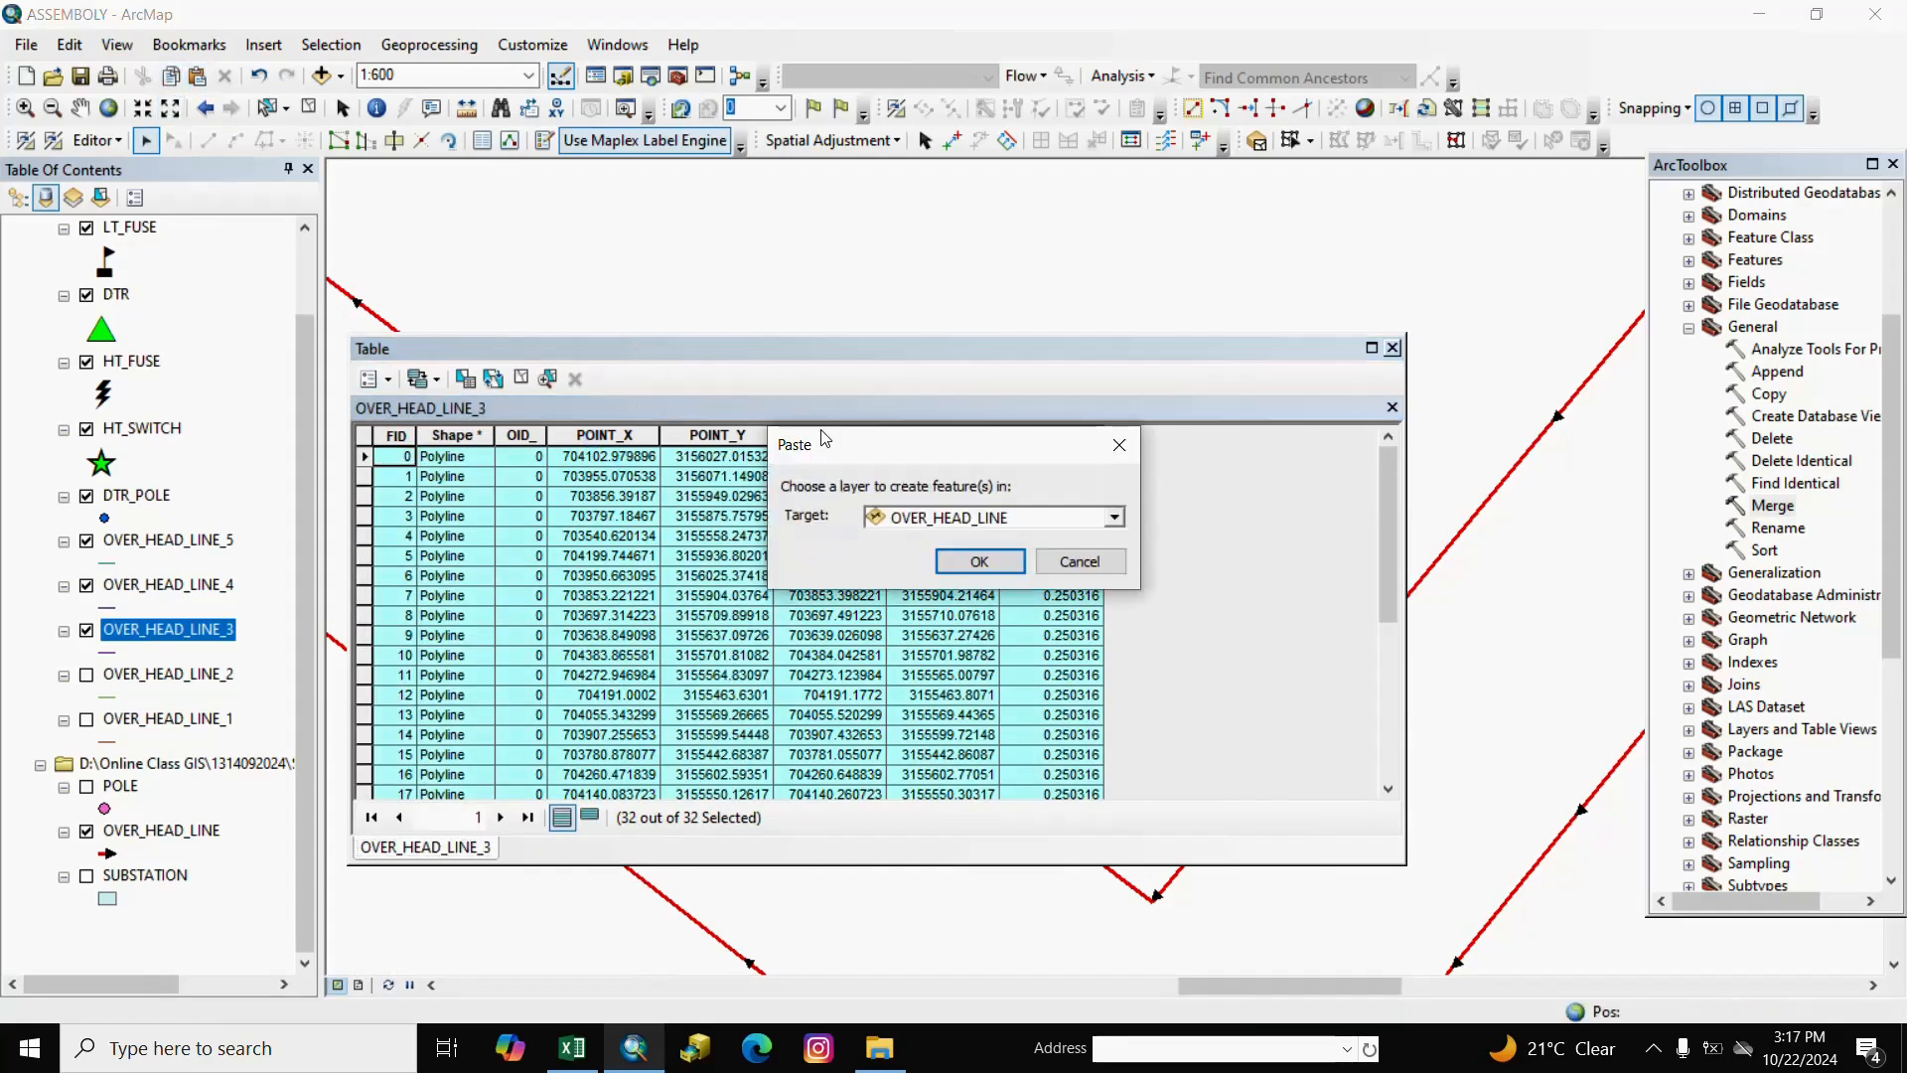
pyautogui.click(979, 560)
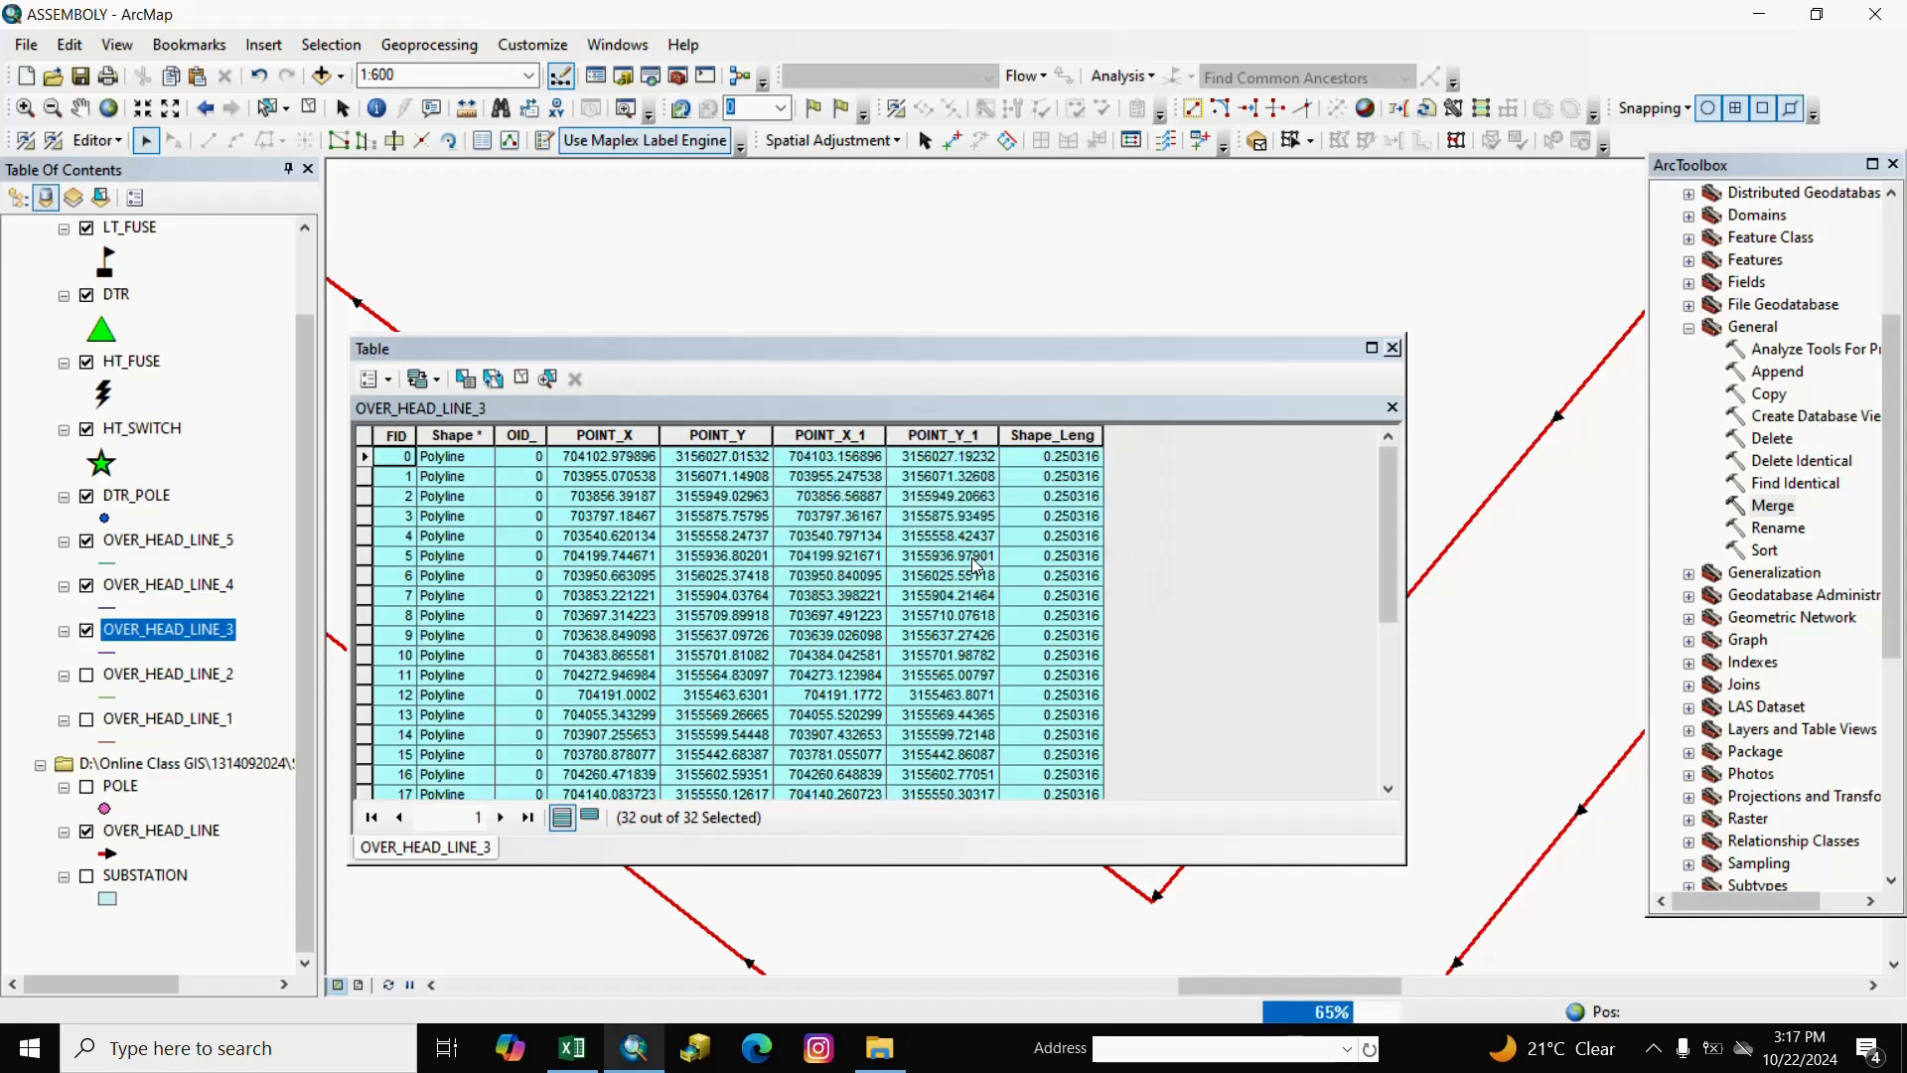
pyautogui.click(1393, 350)
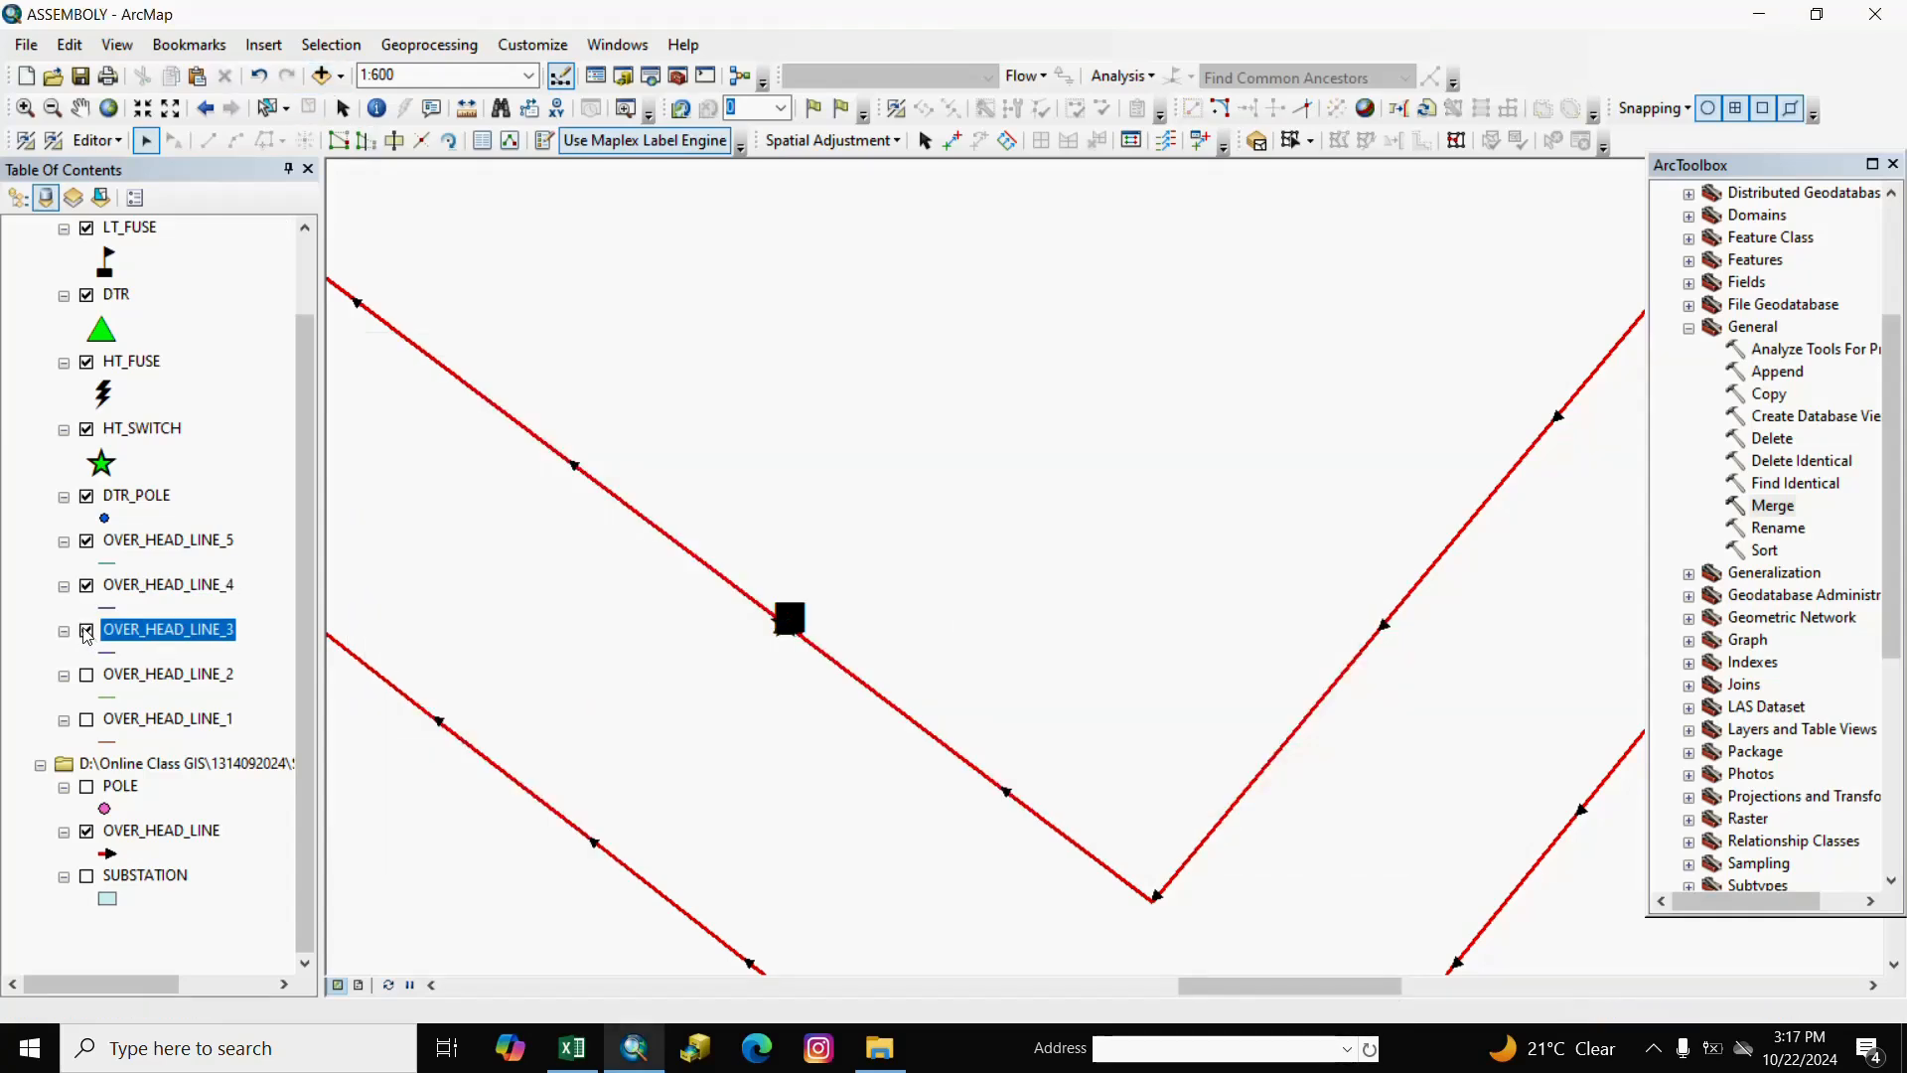
# Select, copy and paste all 32 OVER_HEAD_LINE_4 records into OVER_HEAD_LINE, then clear the selection.
pyautogui.rightClick(149, 594)
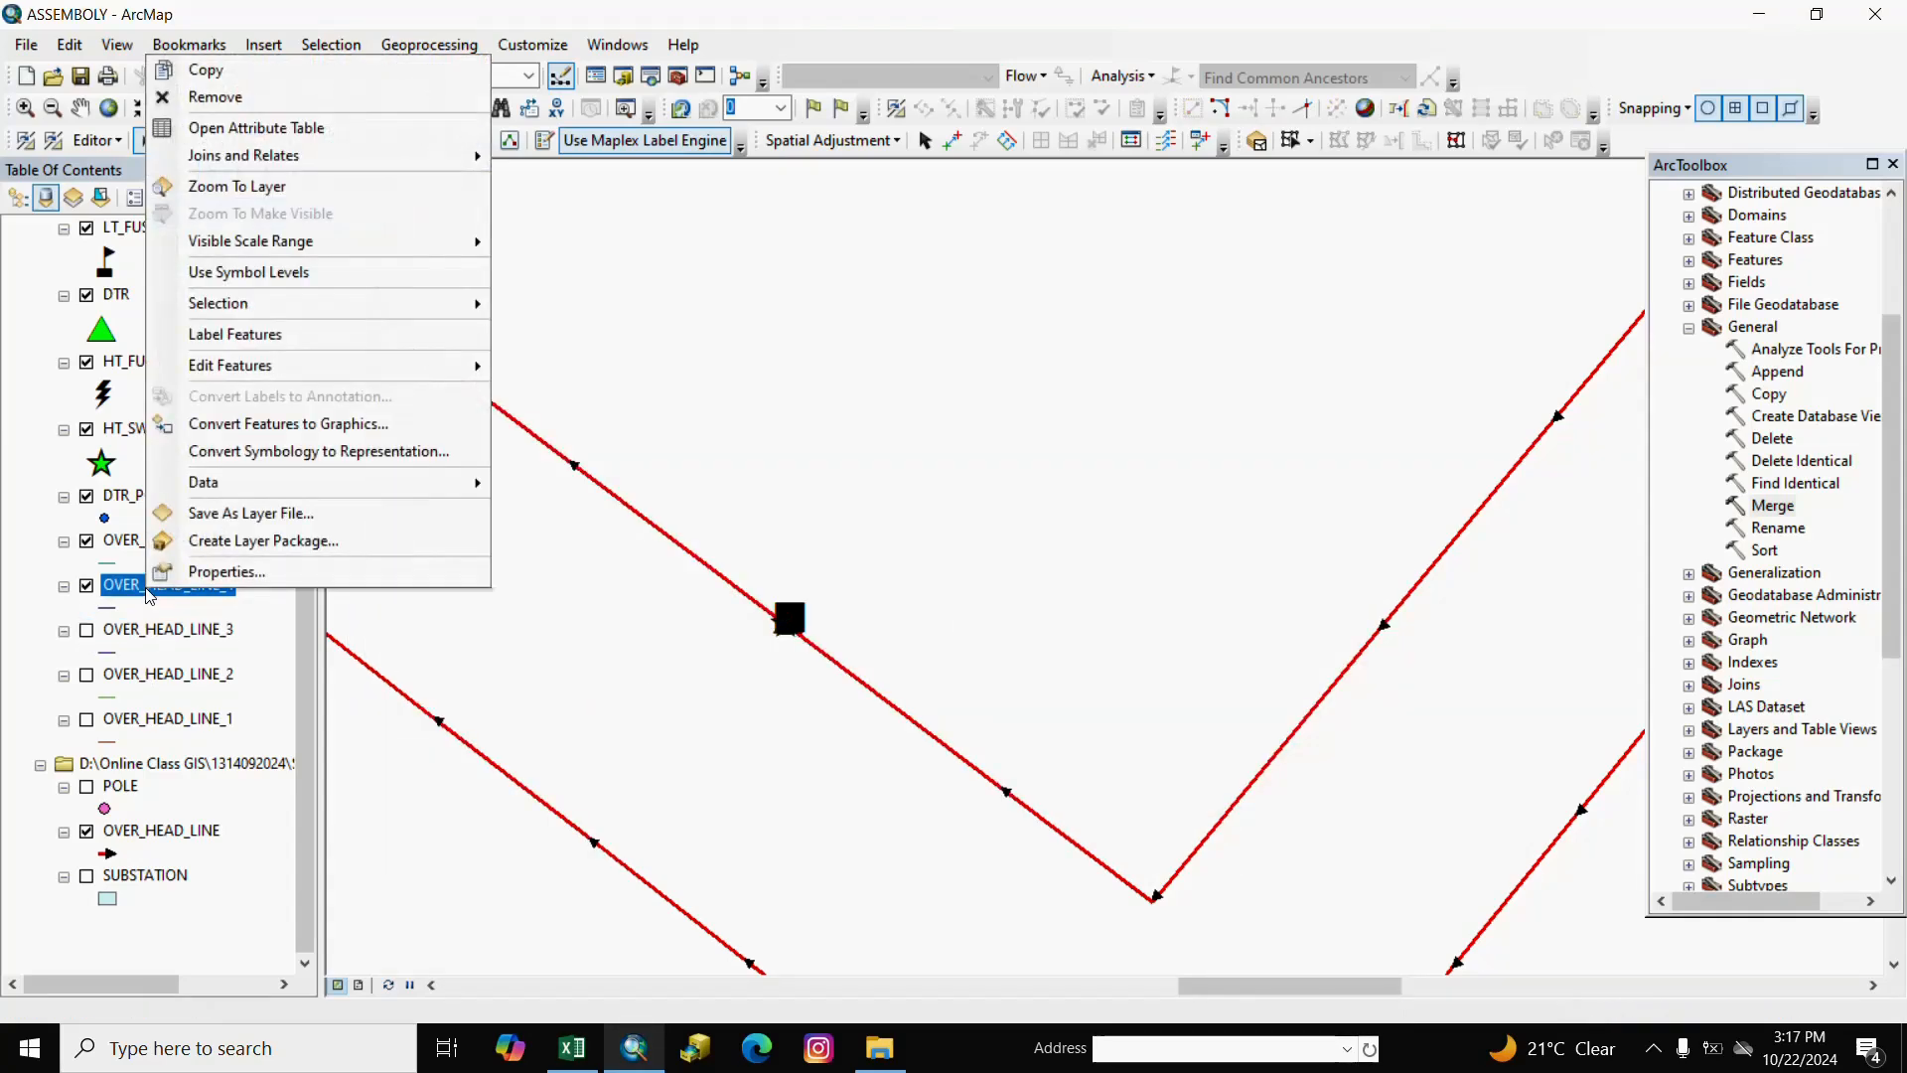
pyautogui.click(243, 128)
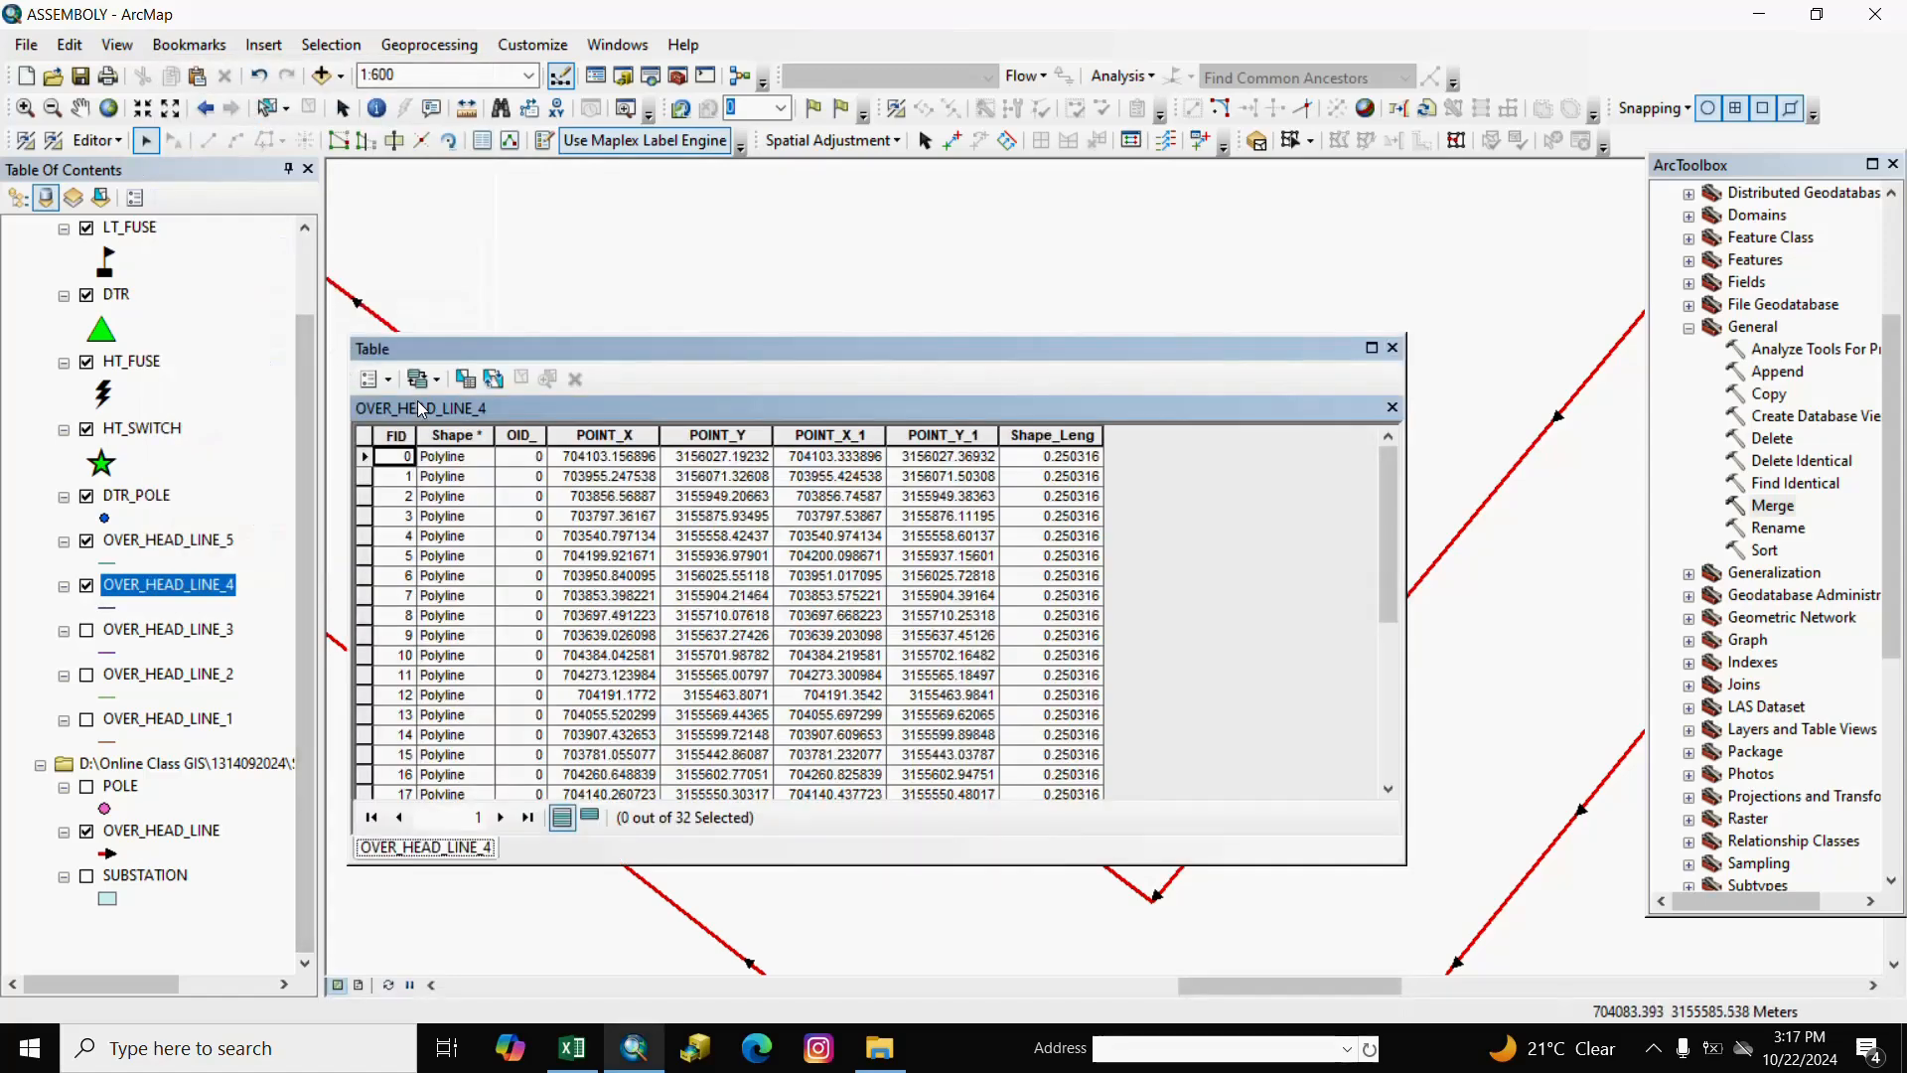
pyautogui.click(389, 379)
pyautogui.click(417, 477)
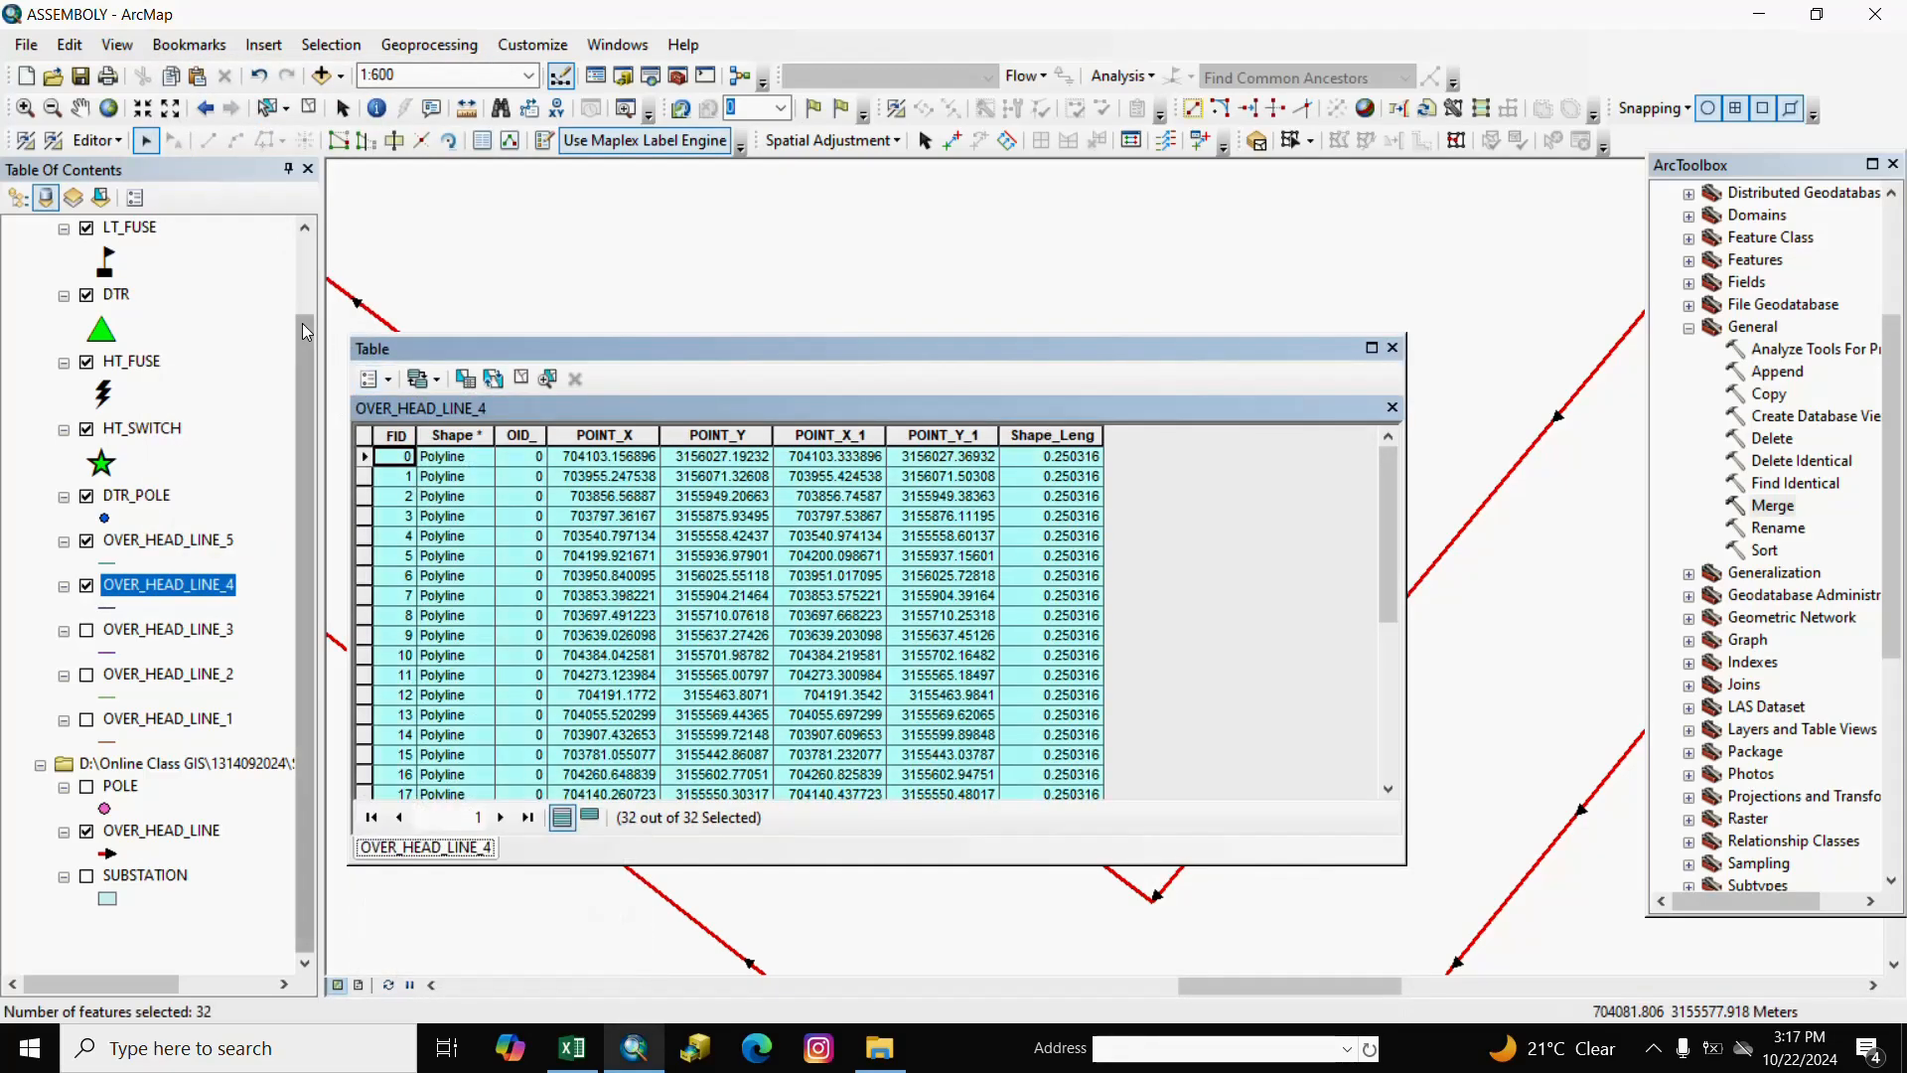
pyautogui.click(175, 78)
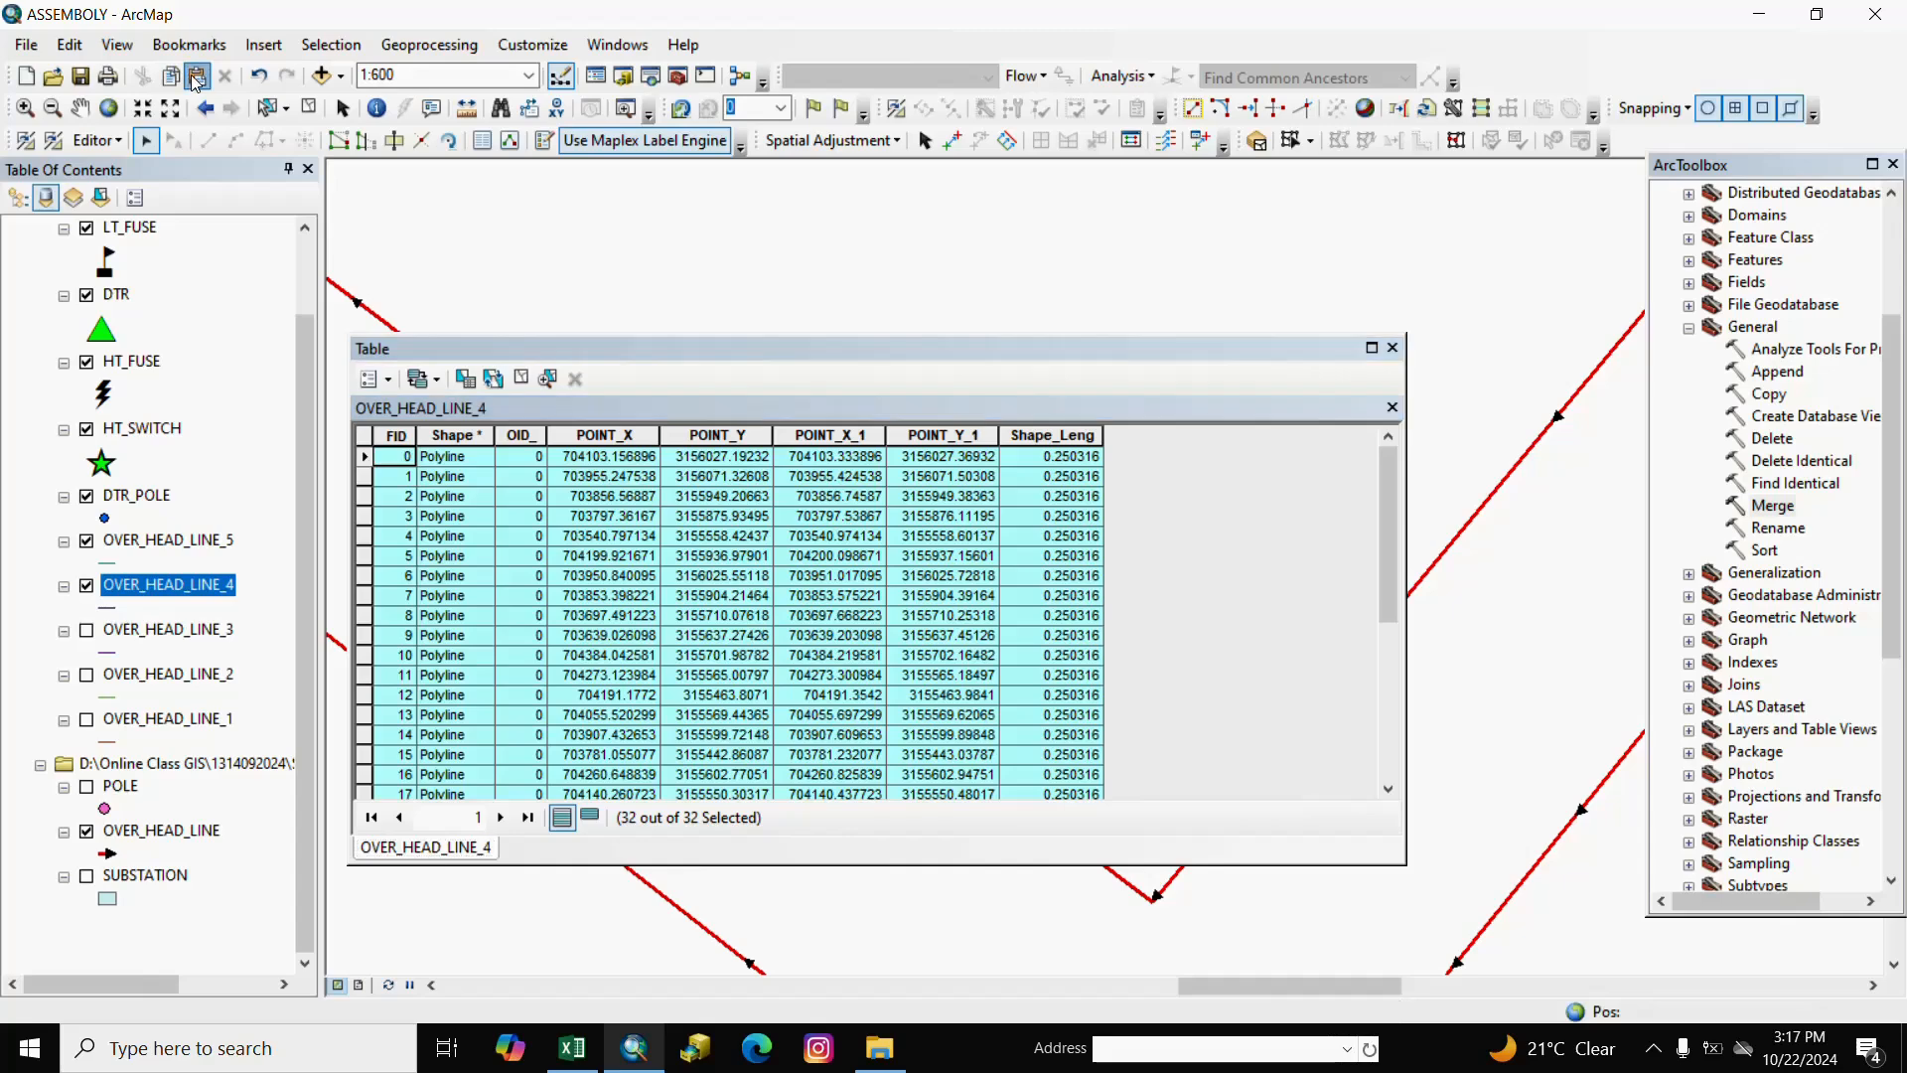
pyautogui.click(197, 79)
pyautogui.click(978, 561)
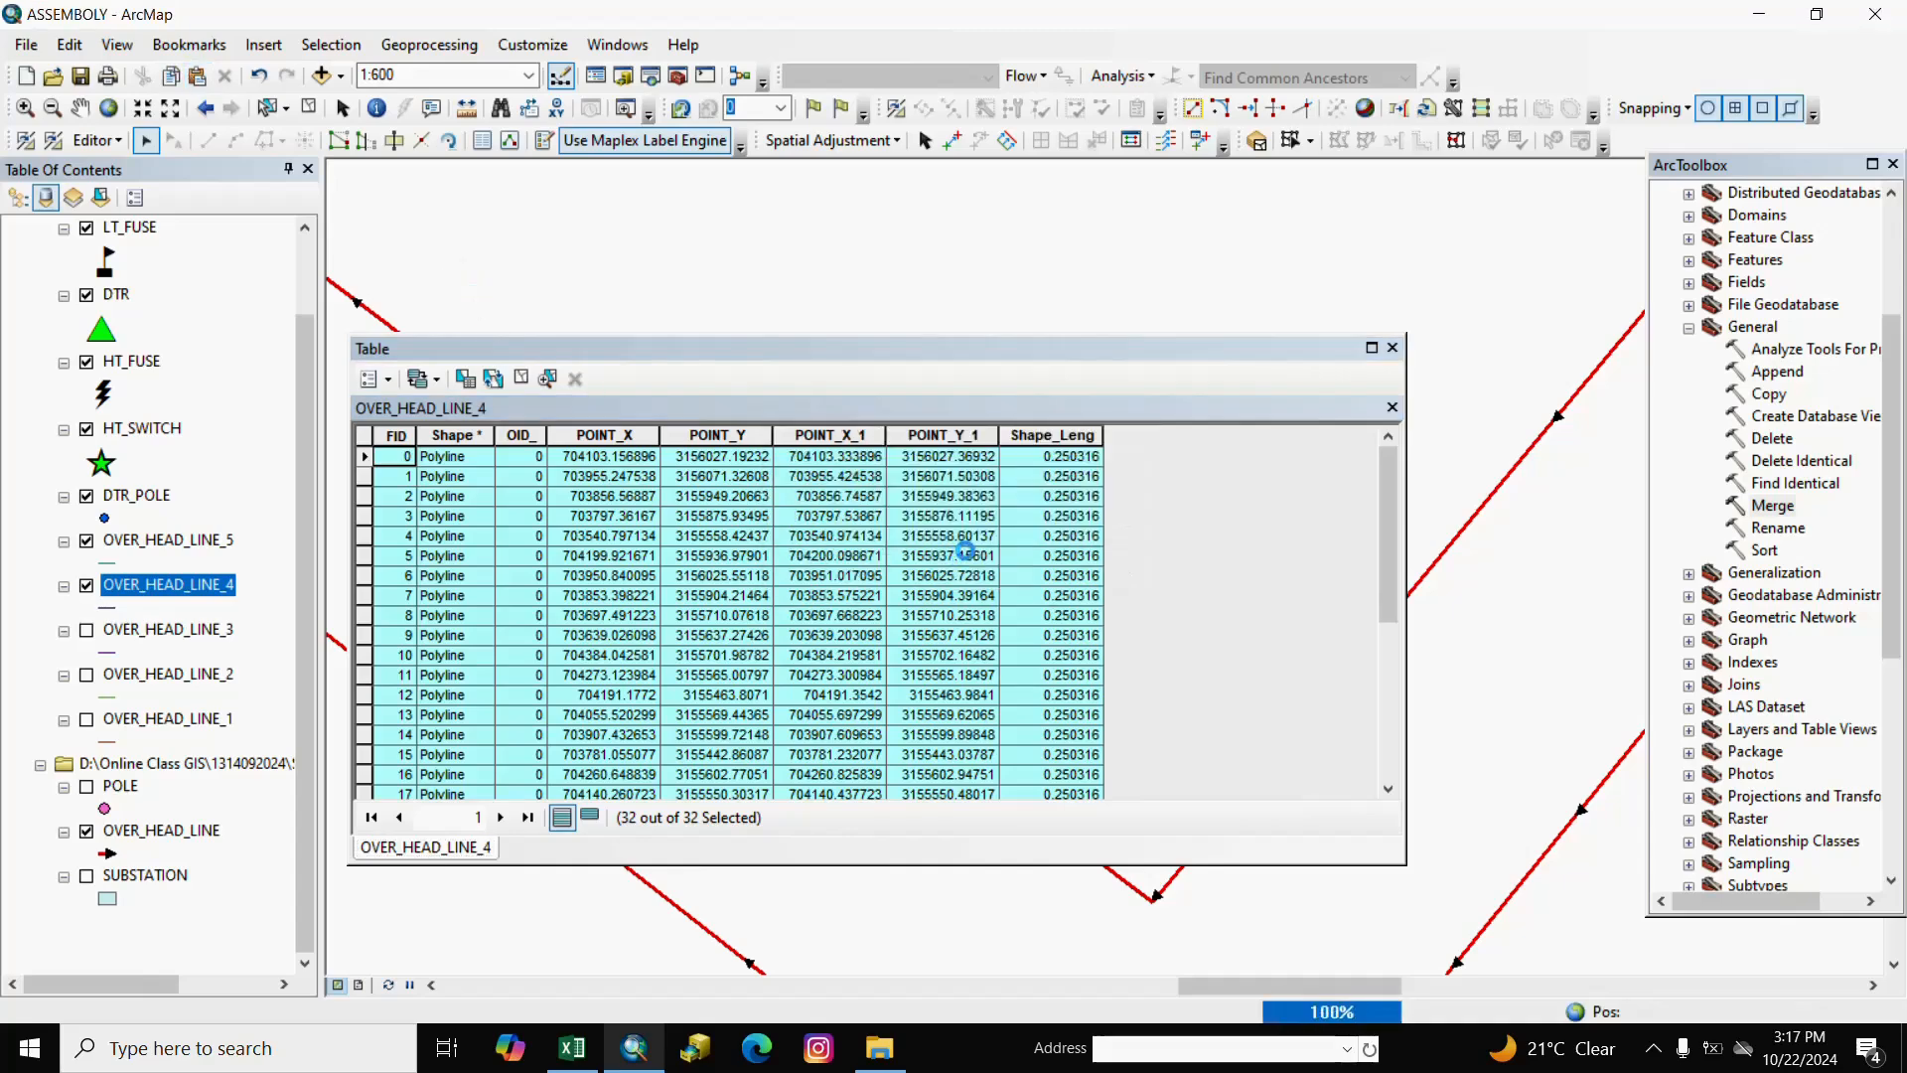
pyautogui.click(1395, 349)
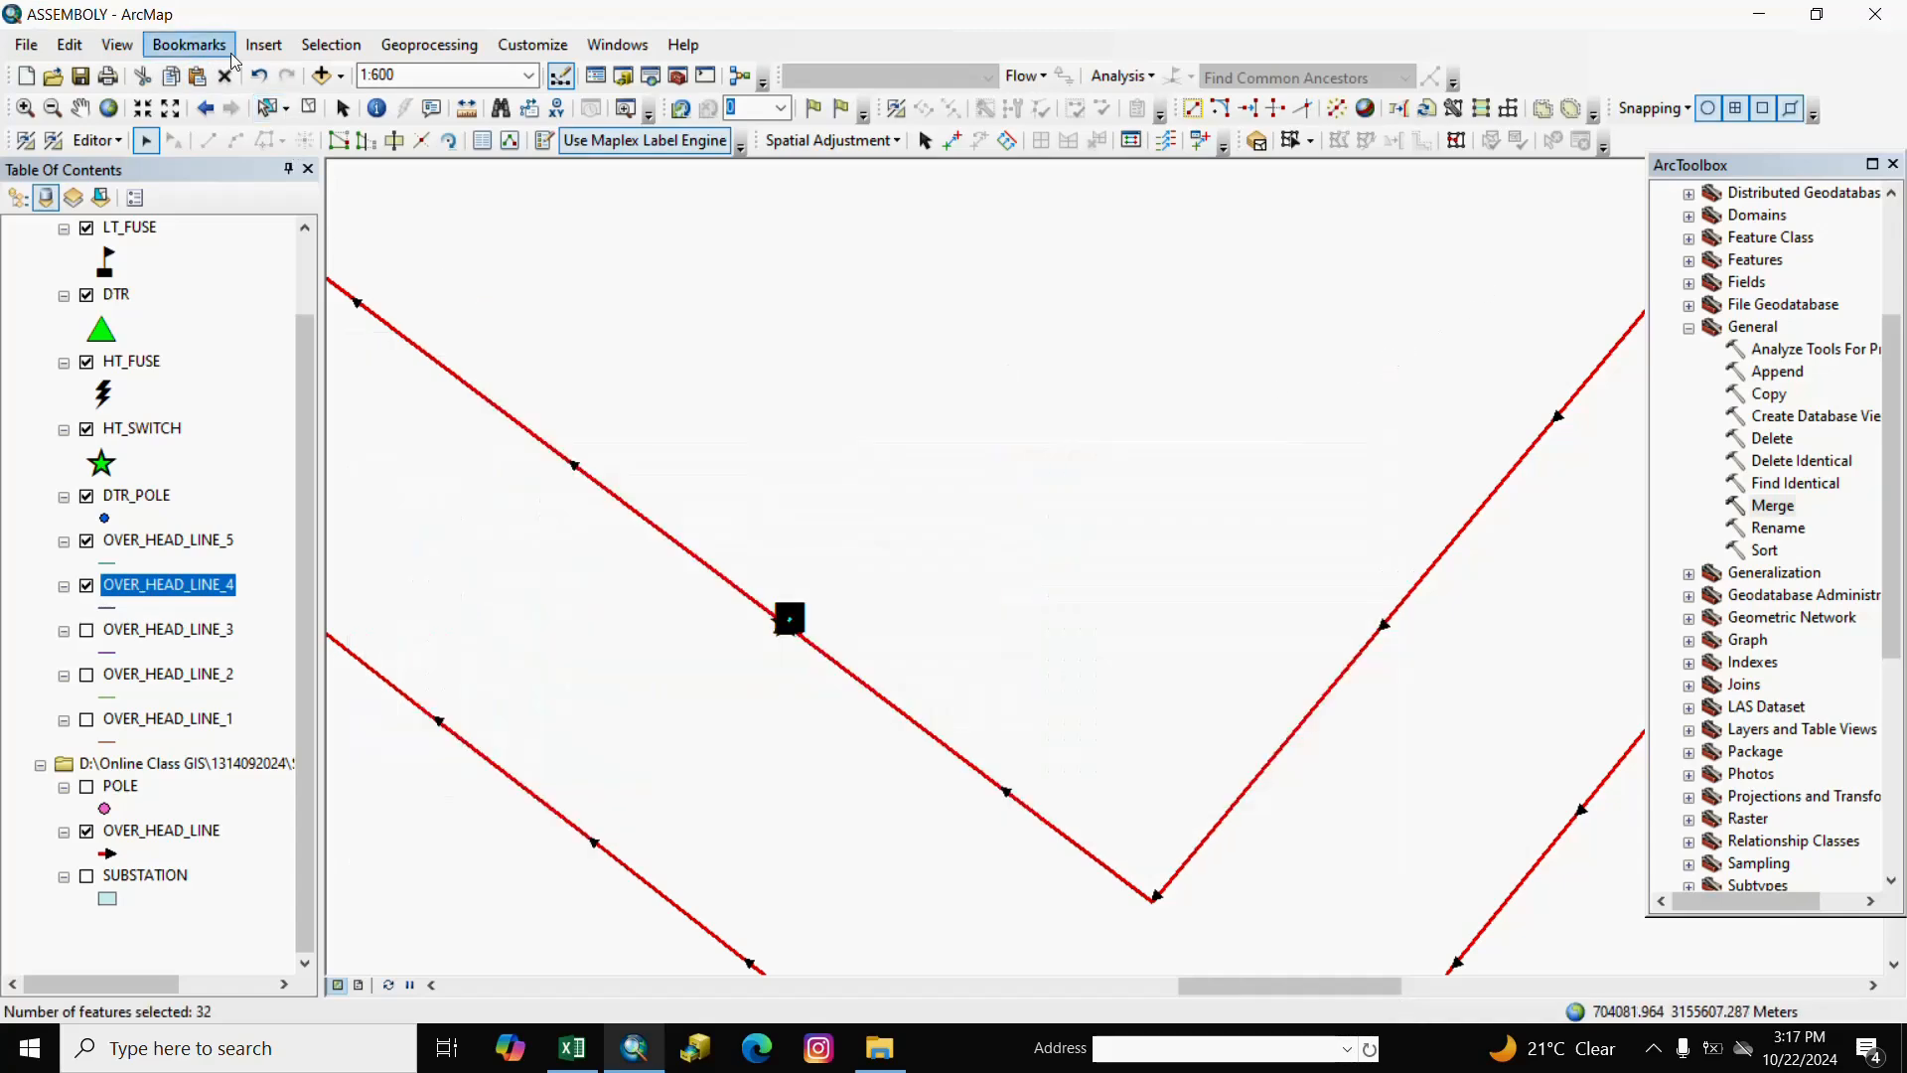
pyautogui.click(310, 109)
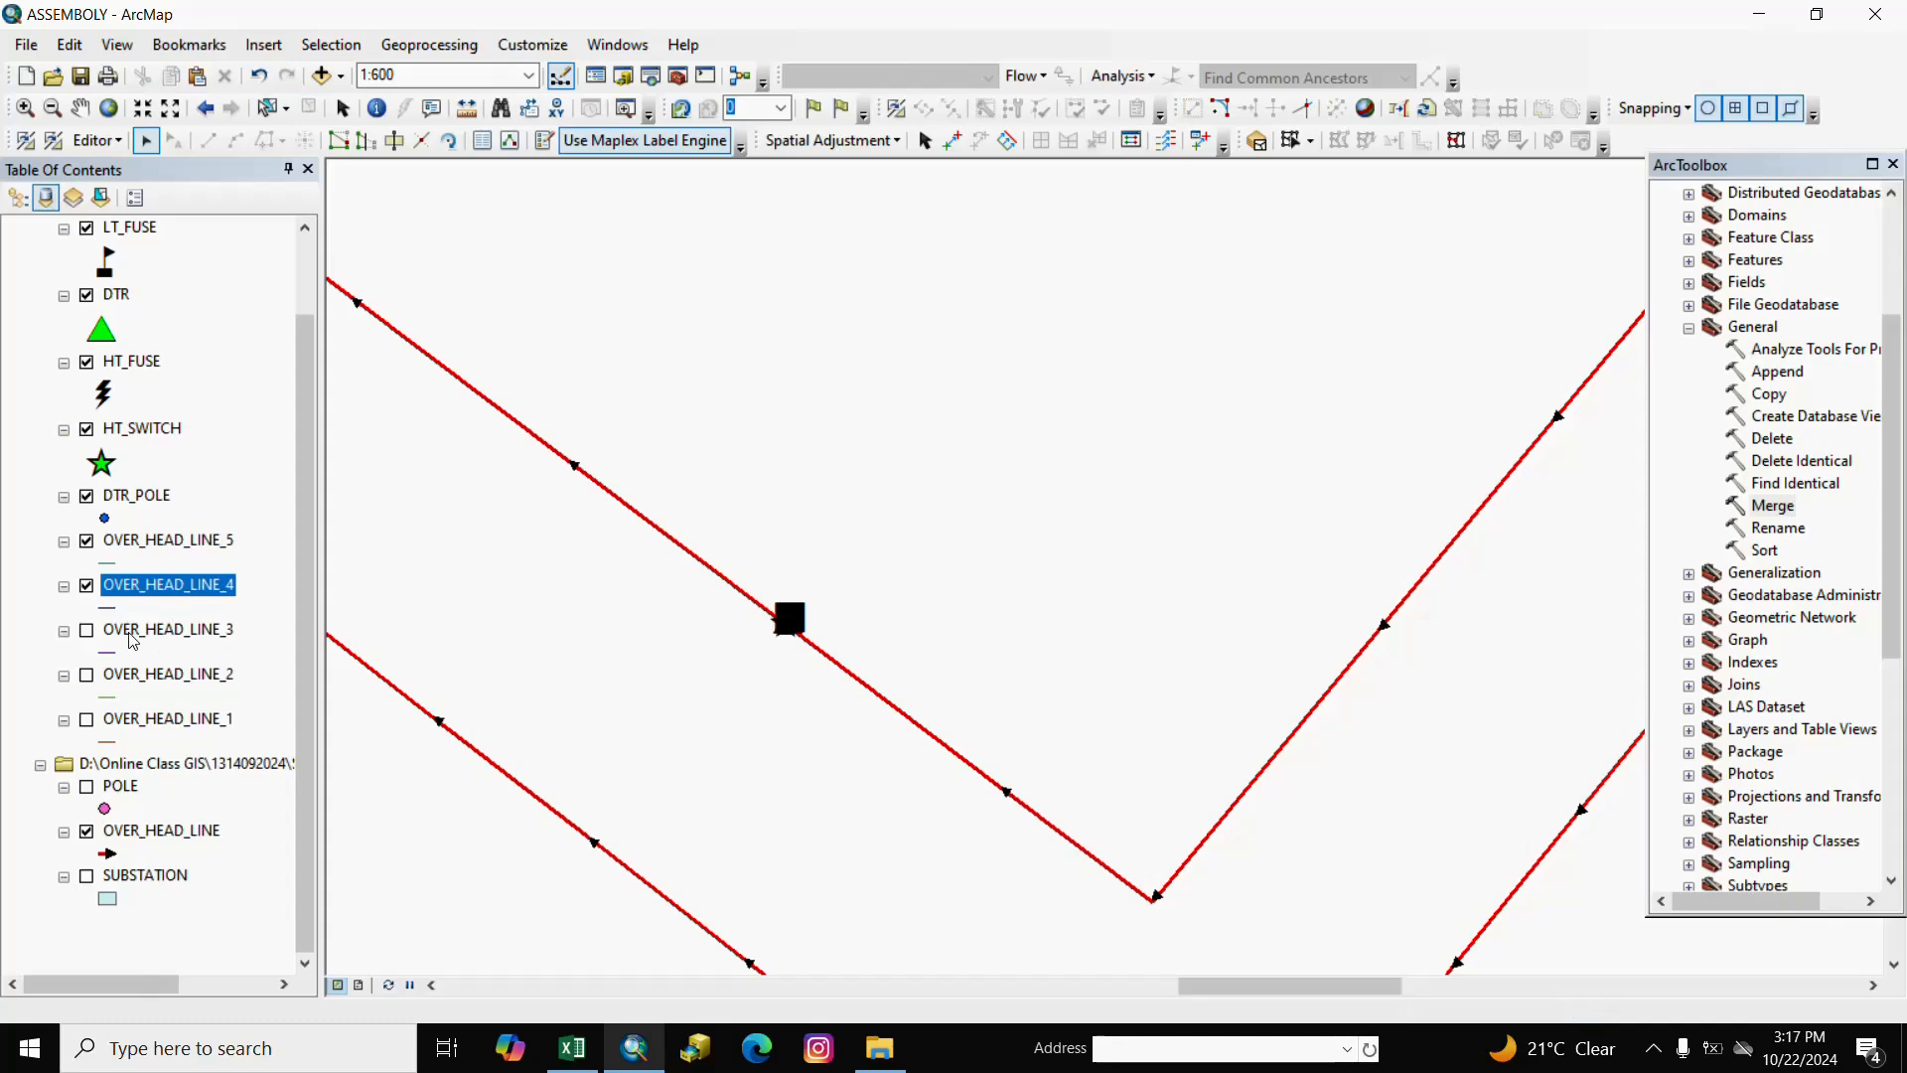
# Select, copy and paste all 32 OVER_HEAD_LINE_5 records into OVER_HEAD_LINE, then clear the selection.
pyautogui.rightClick(129, 549)
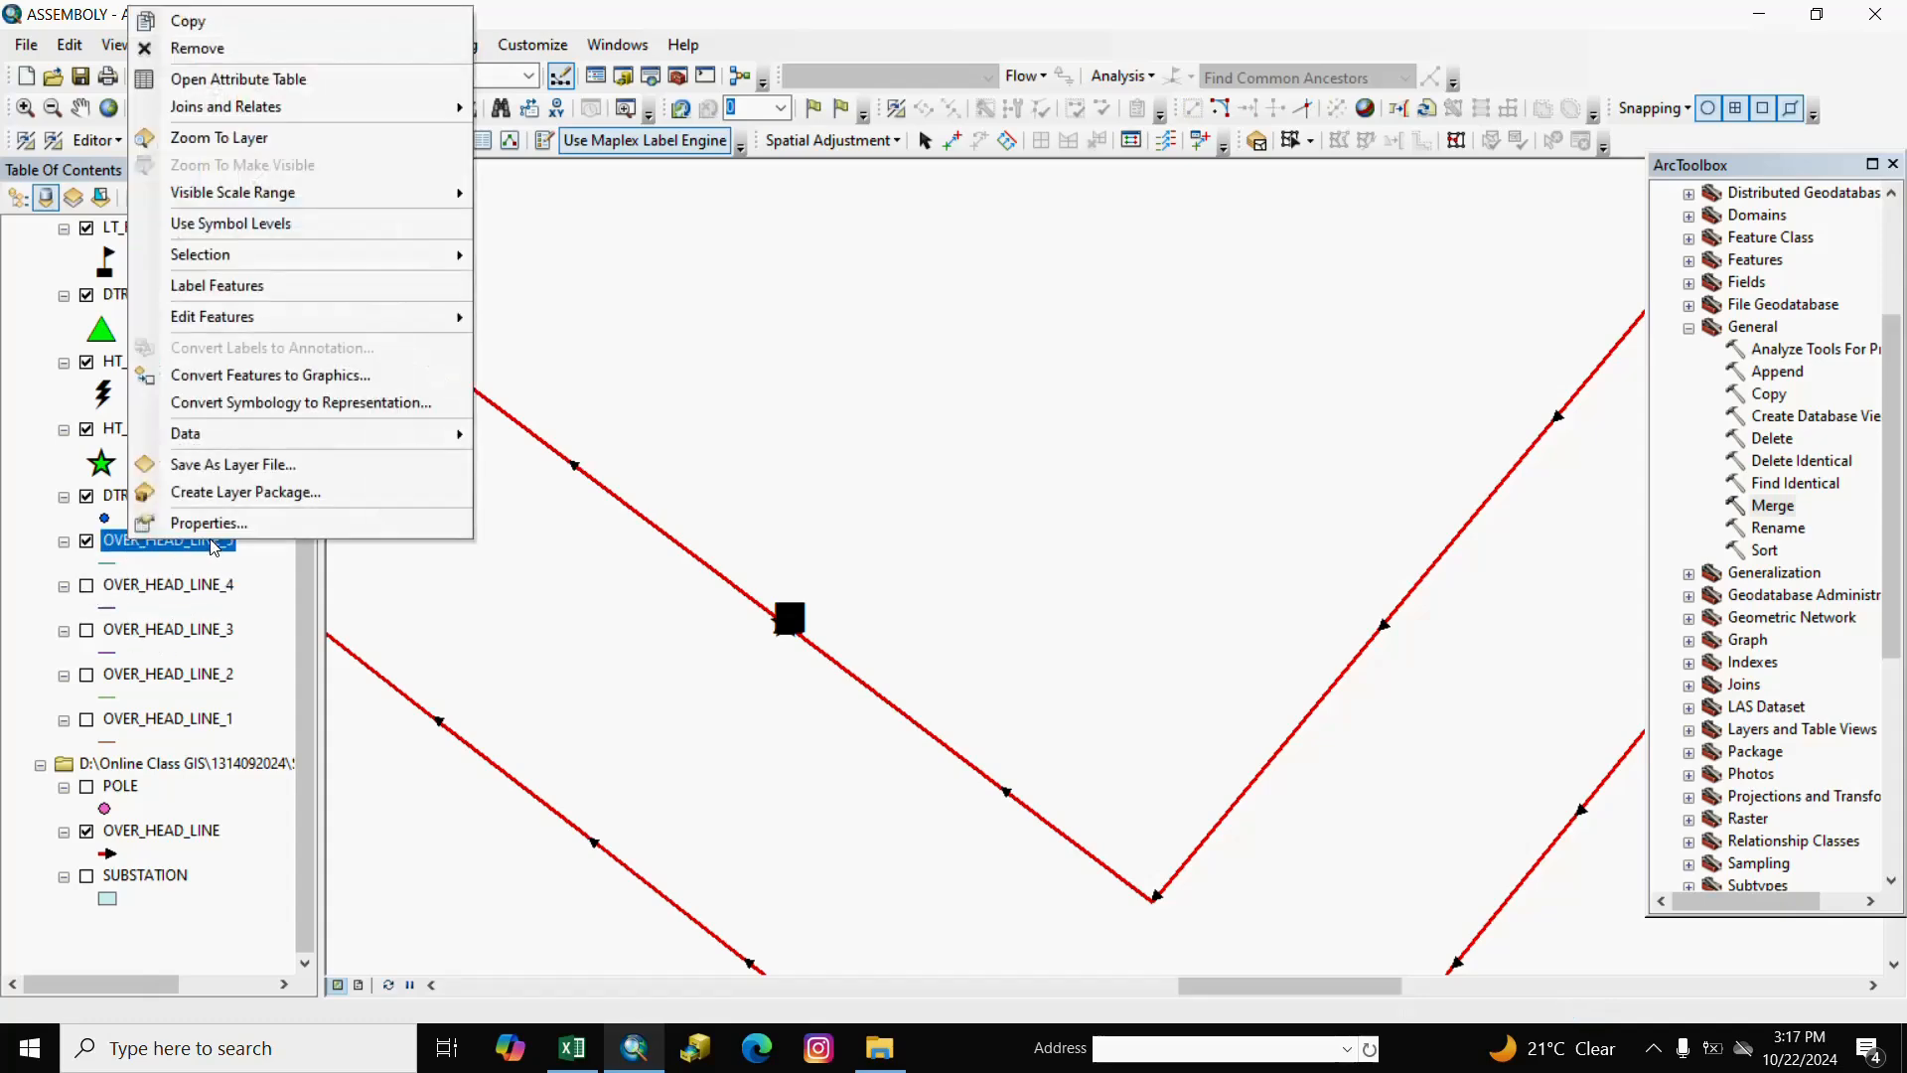
pyautogui.click(257, 77)
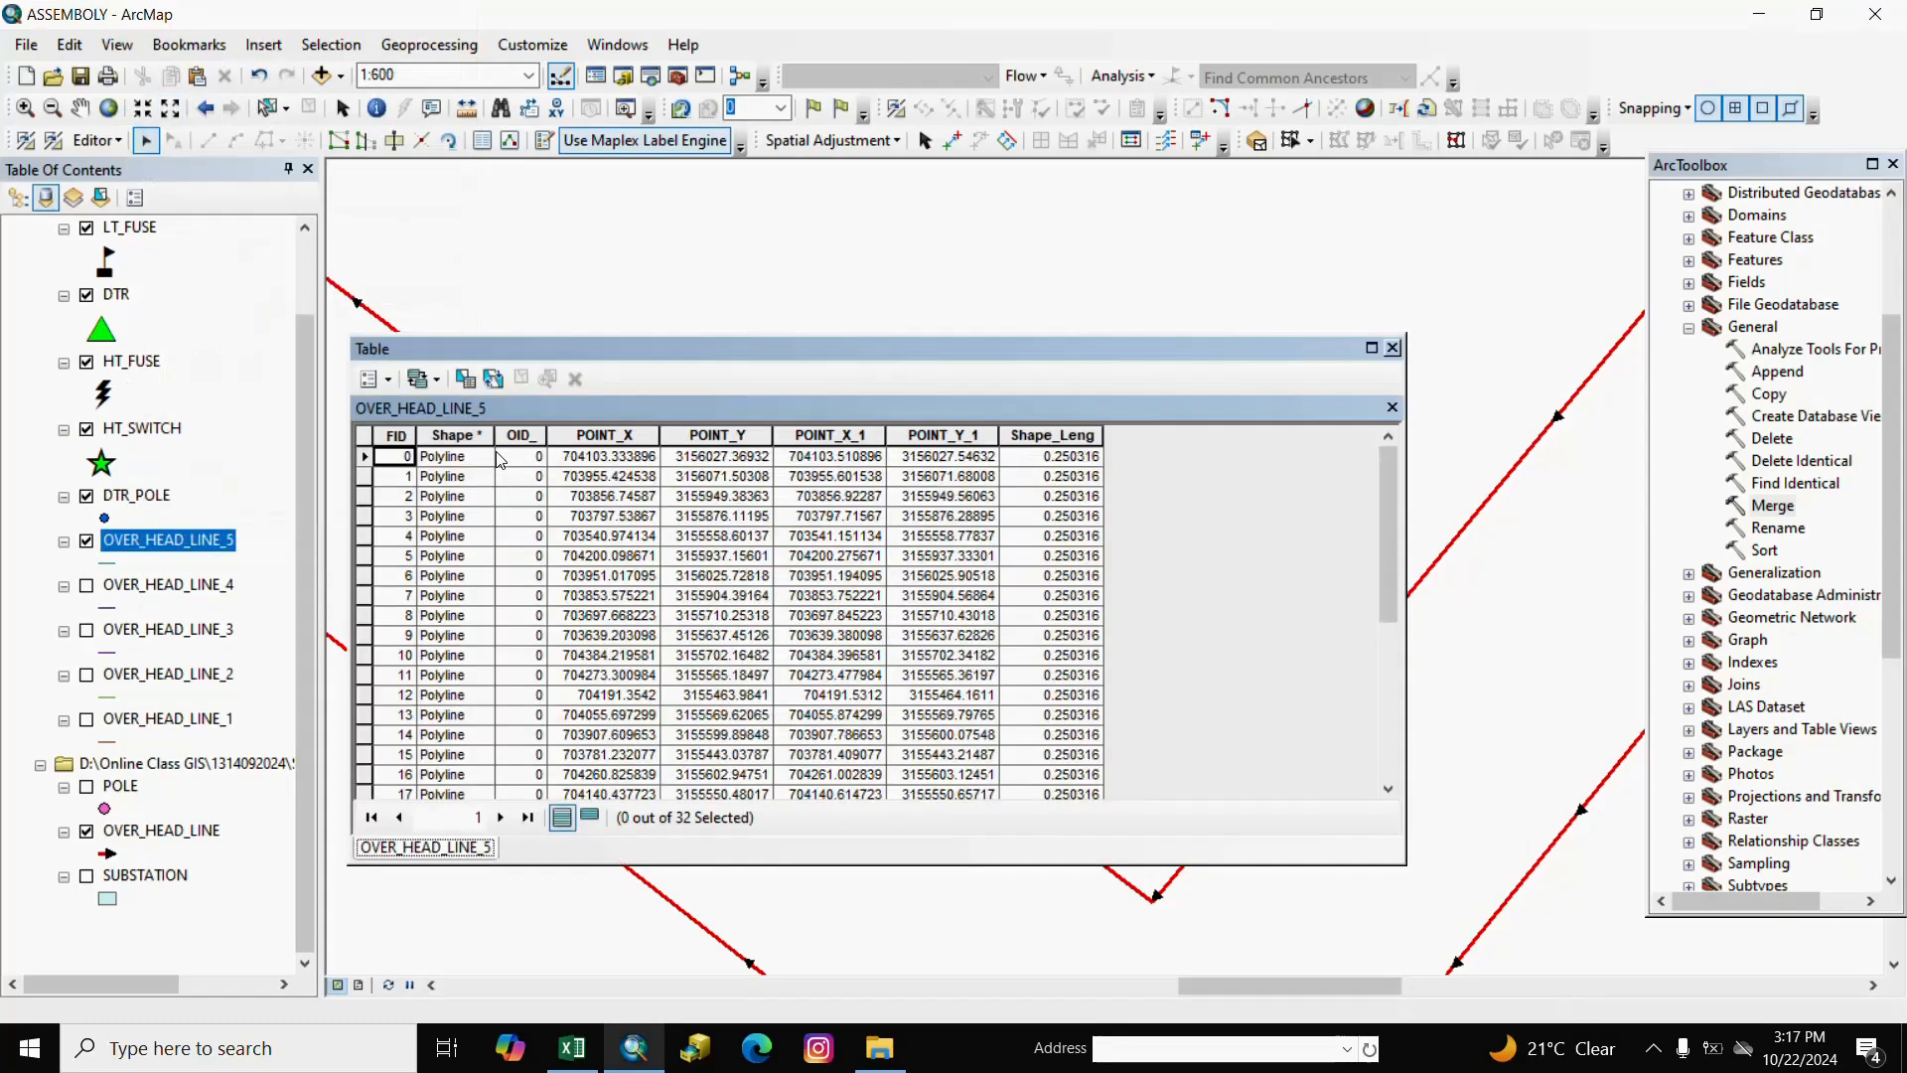
pyautogui.click(393, 385)
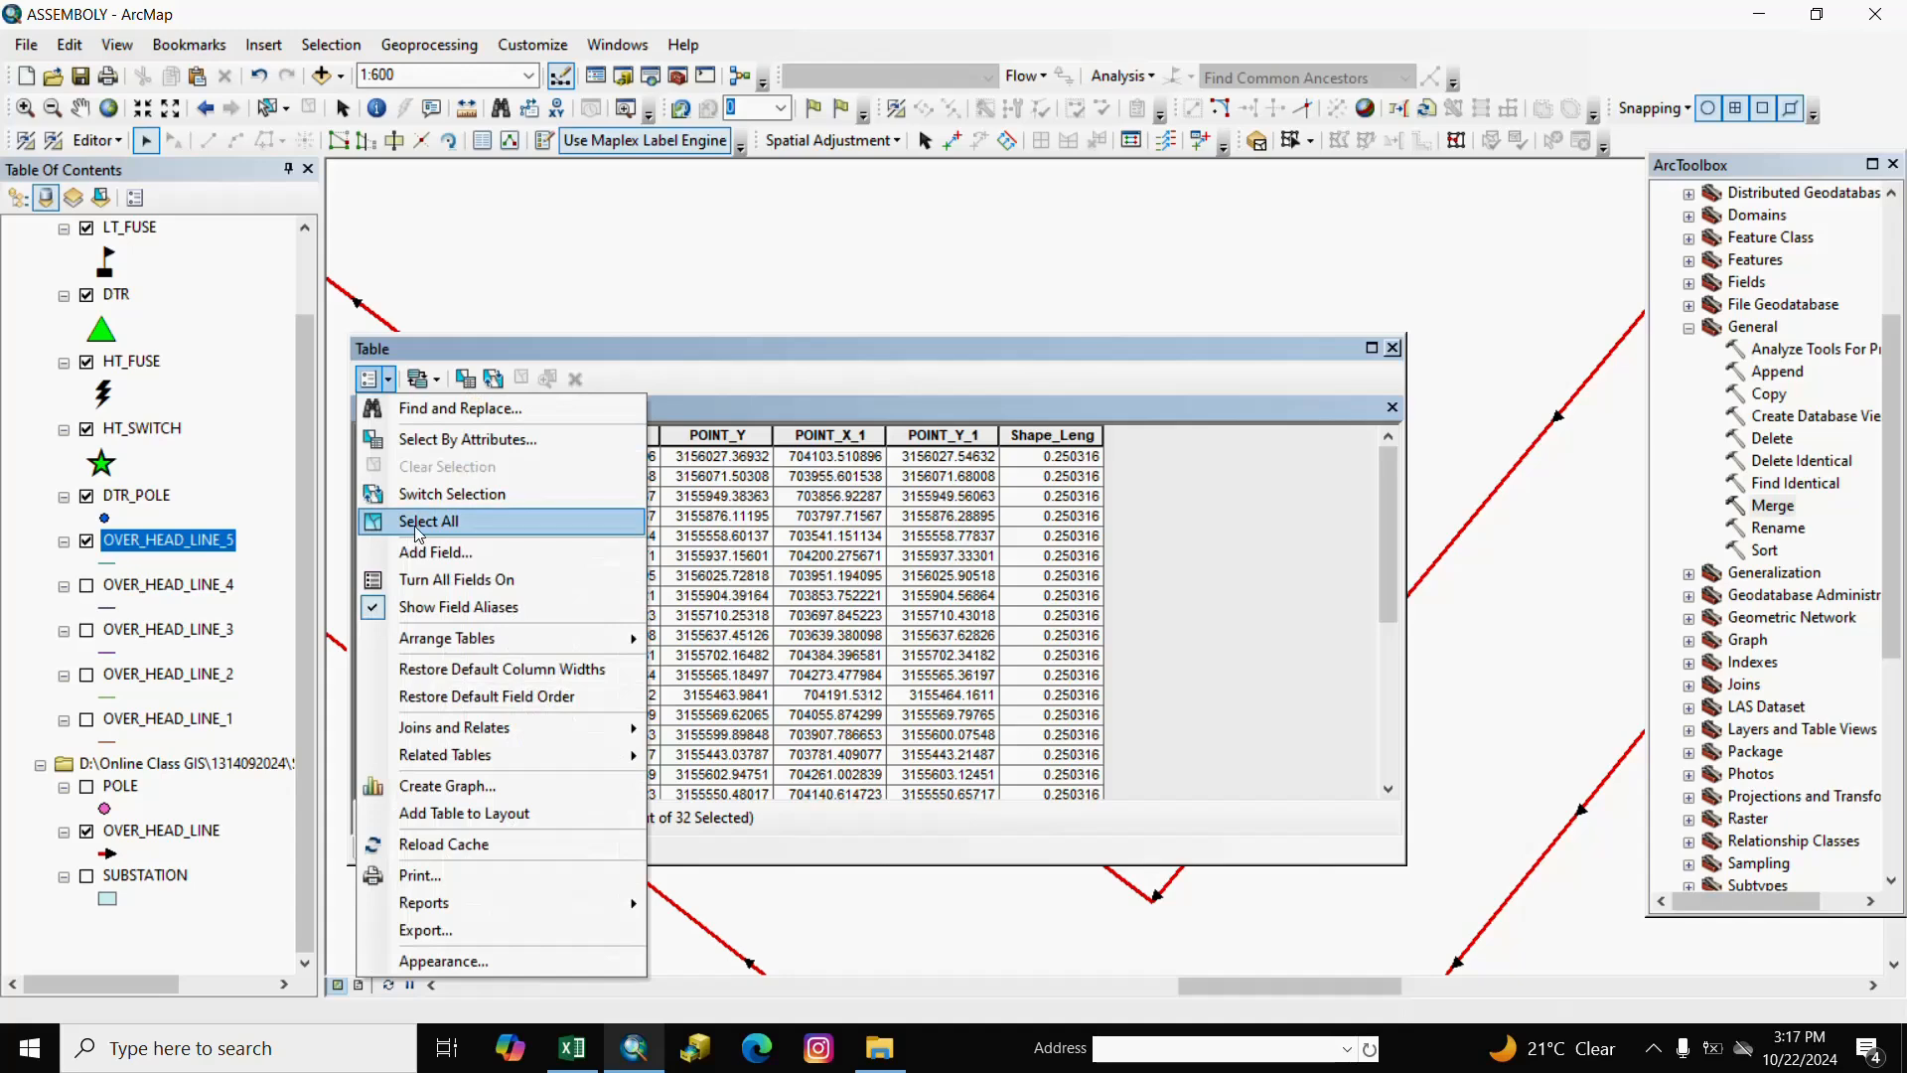
pyautogui.click(417, 507)
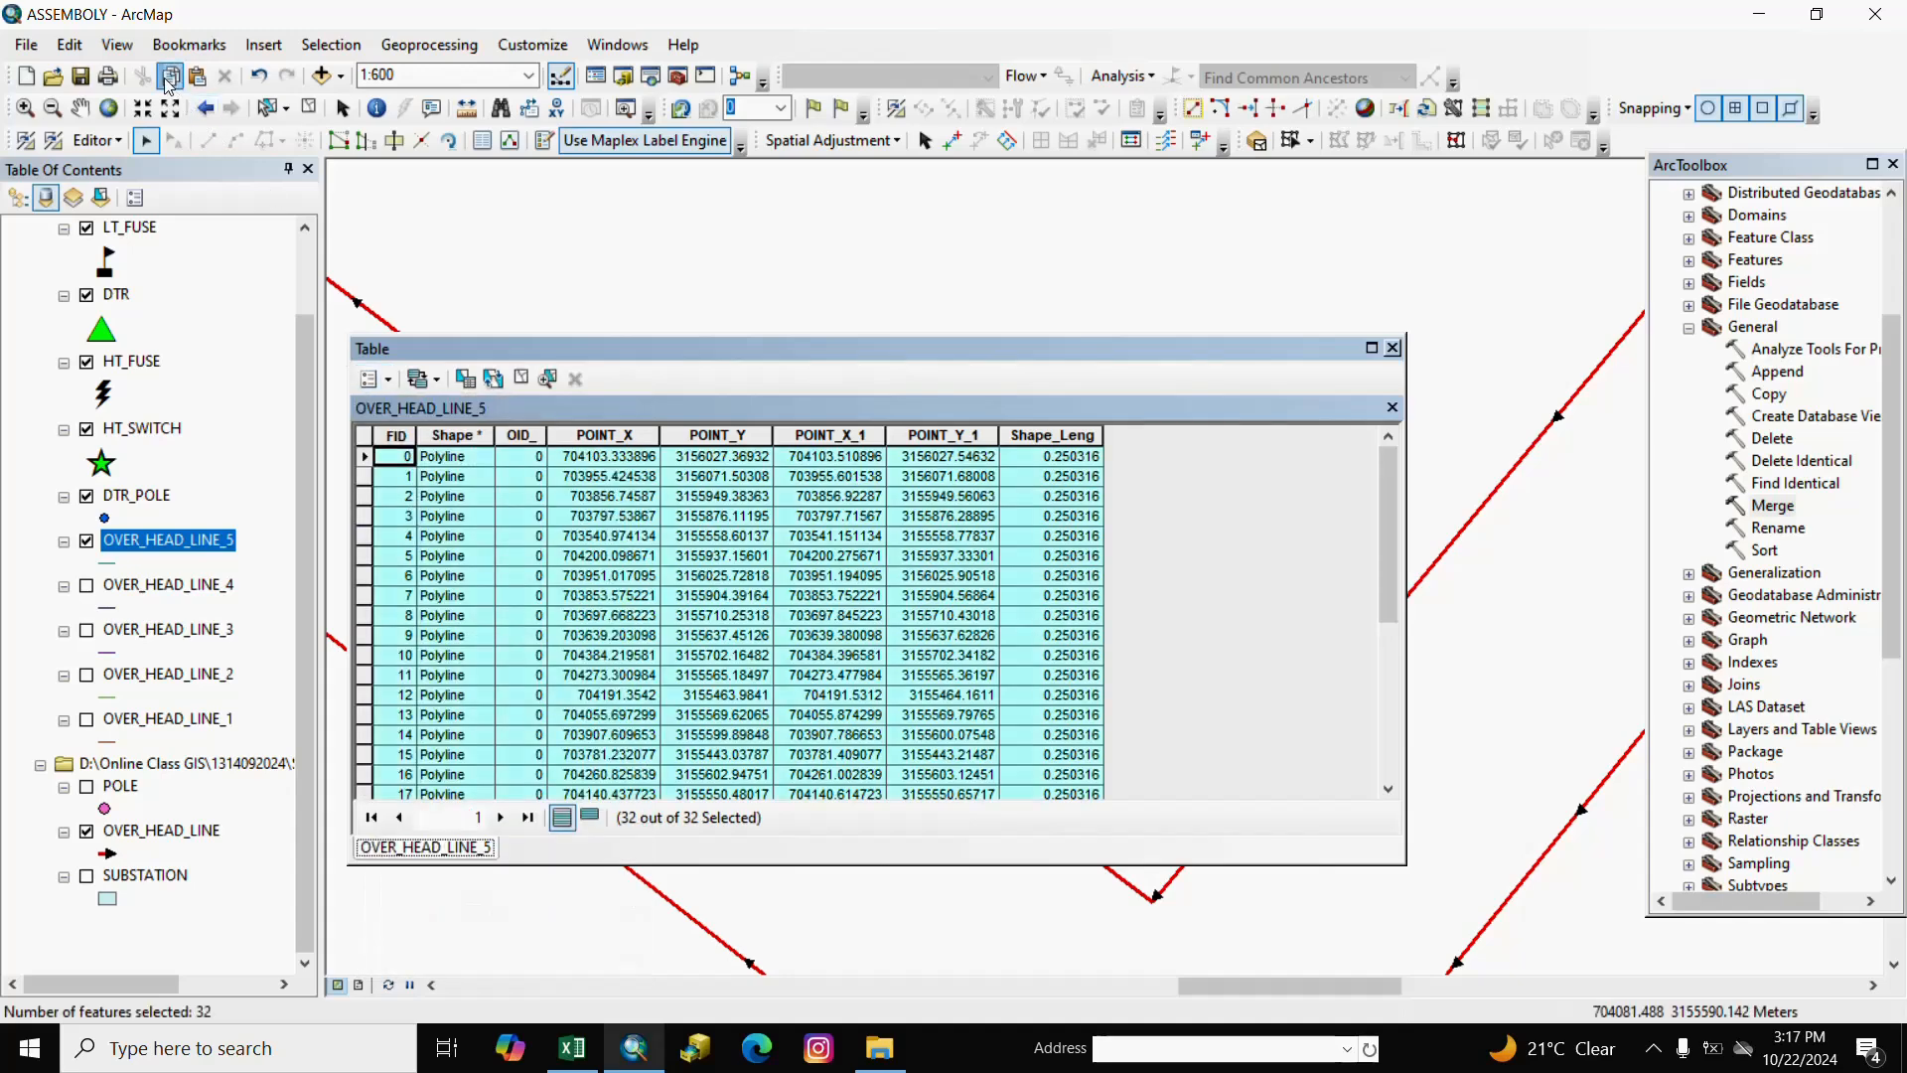
pyautogui.rightClick(169, 82)
pyautogui.click(163, 79)
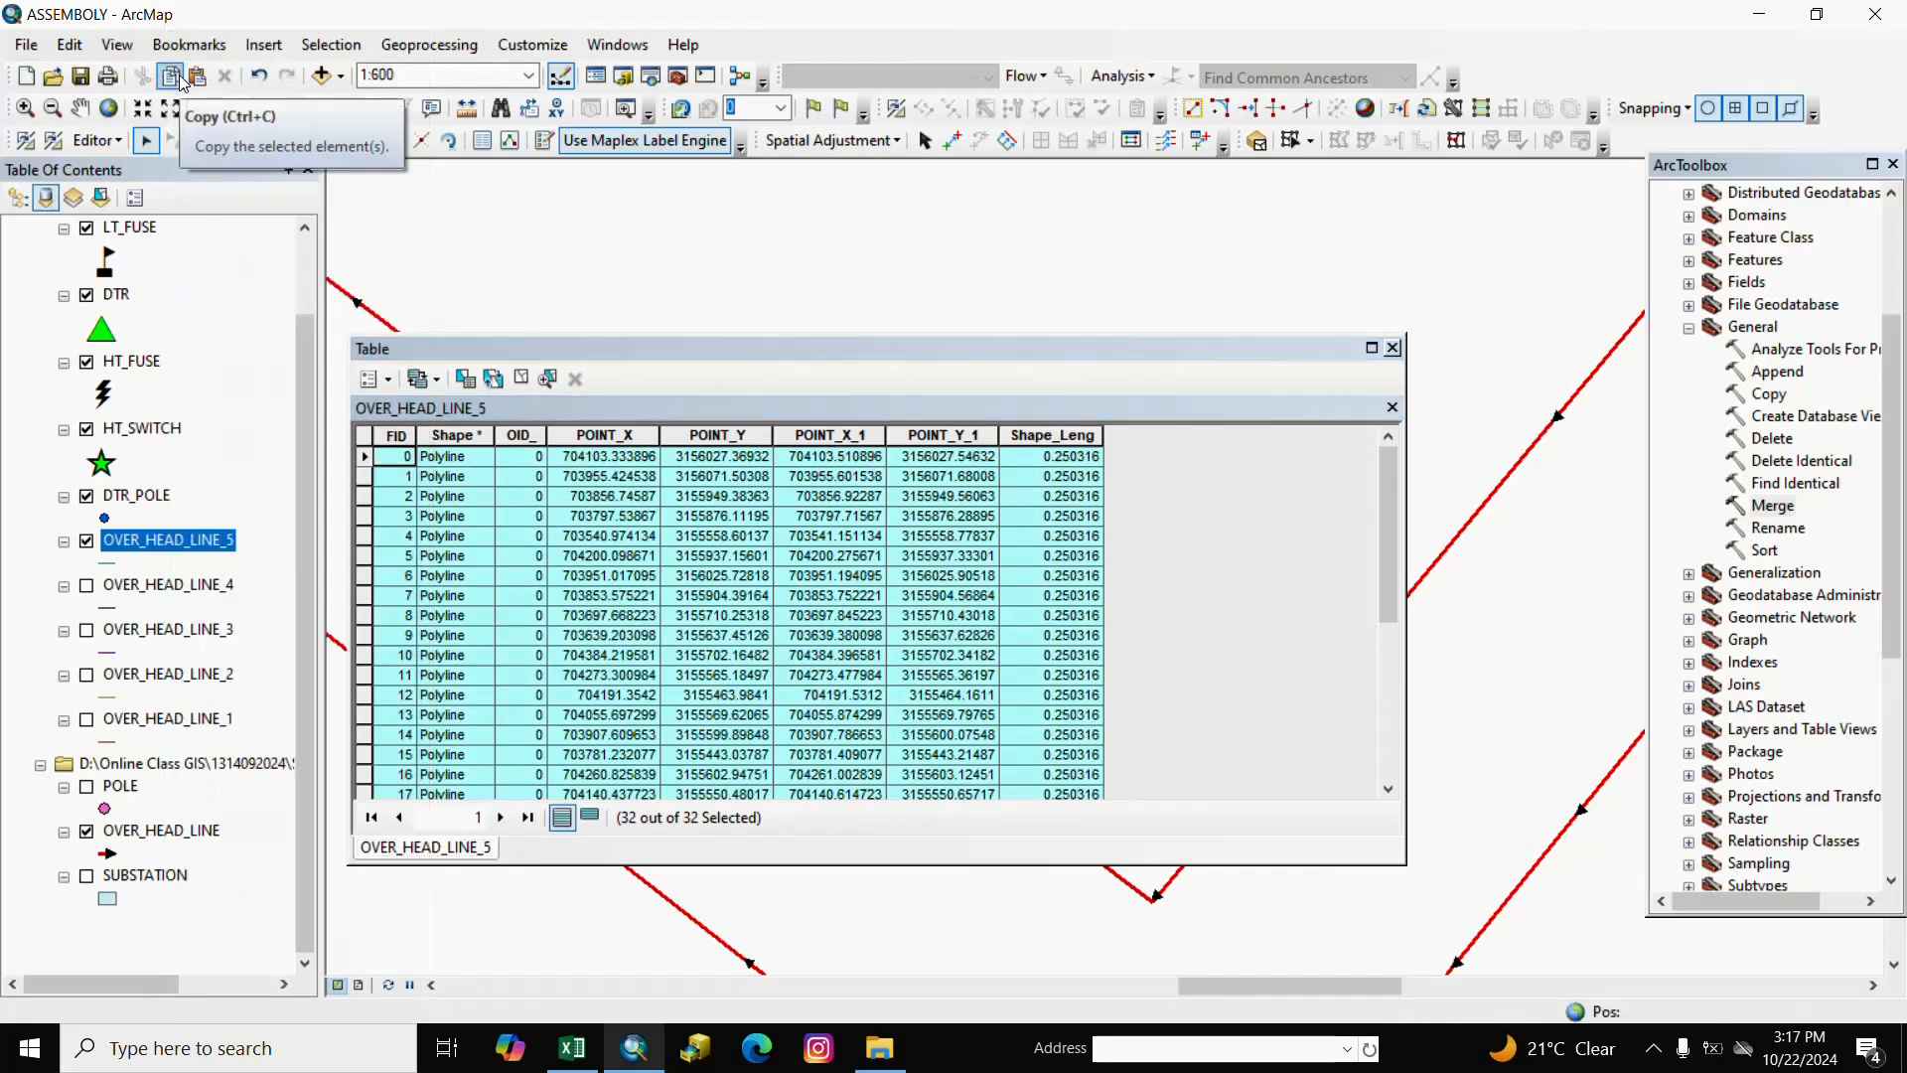
pyautogui.click(175, 80)
pyautogui.click(195, 79)
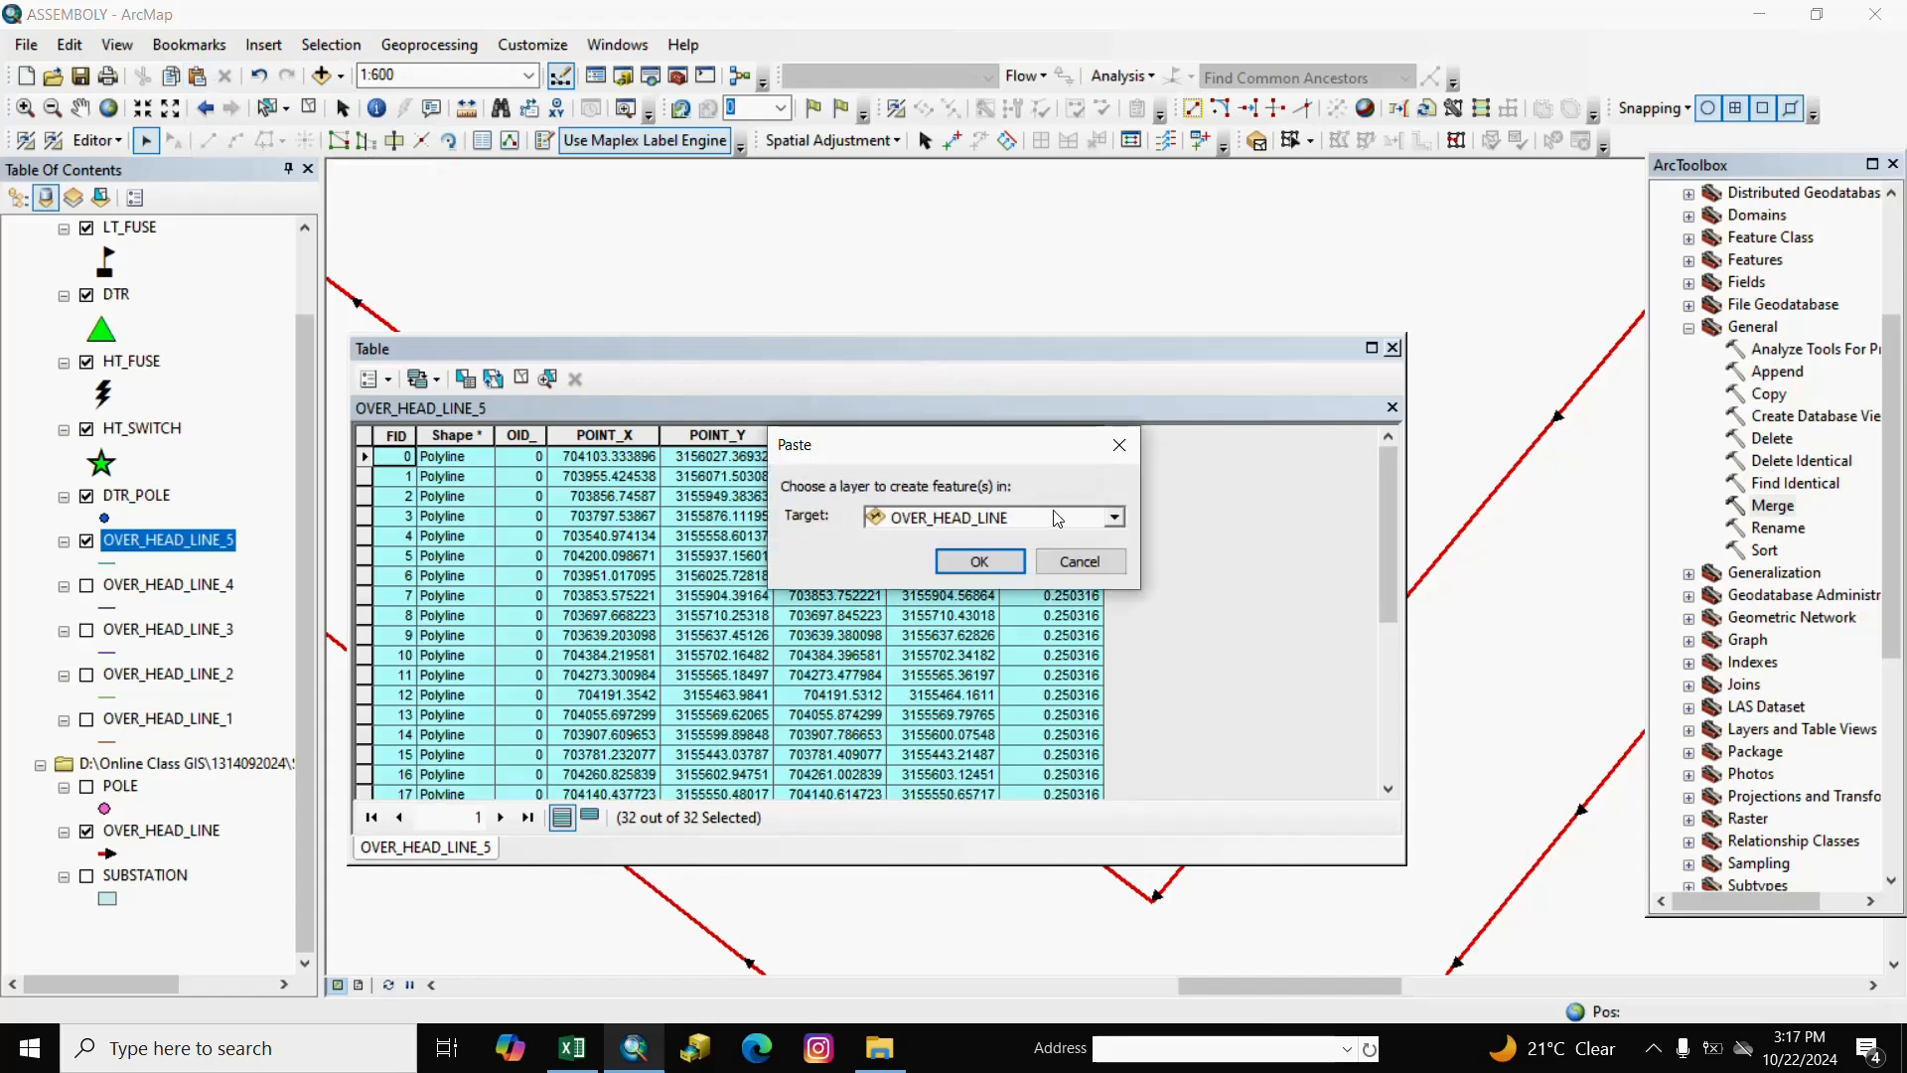
pyautogui.click(980, 562)
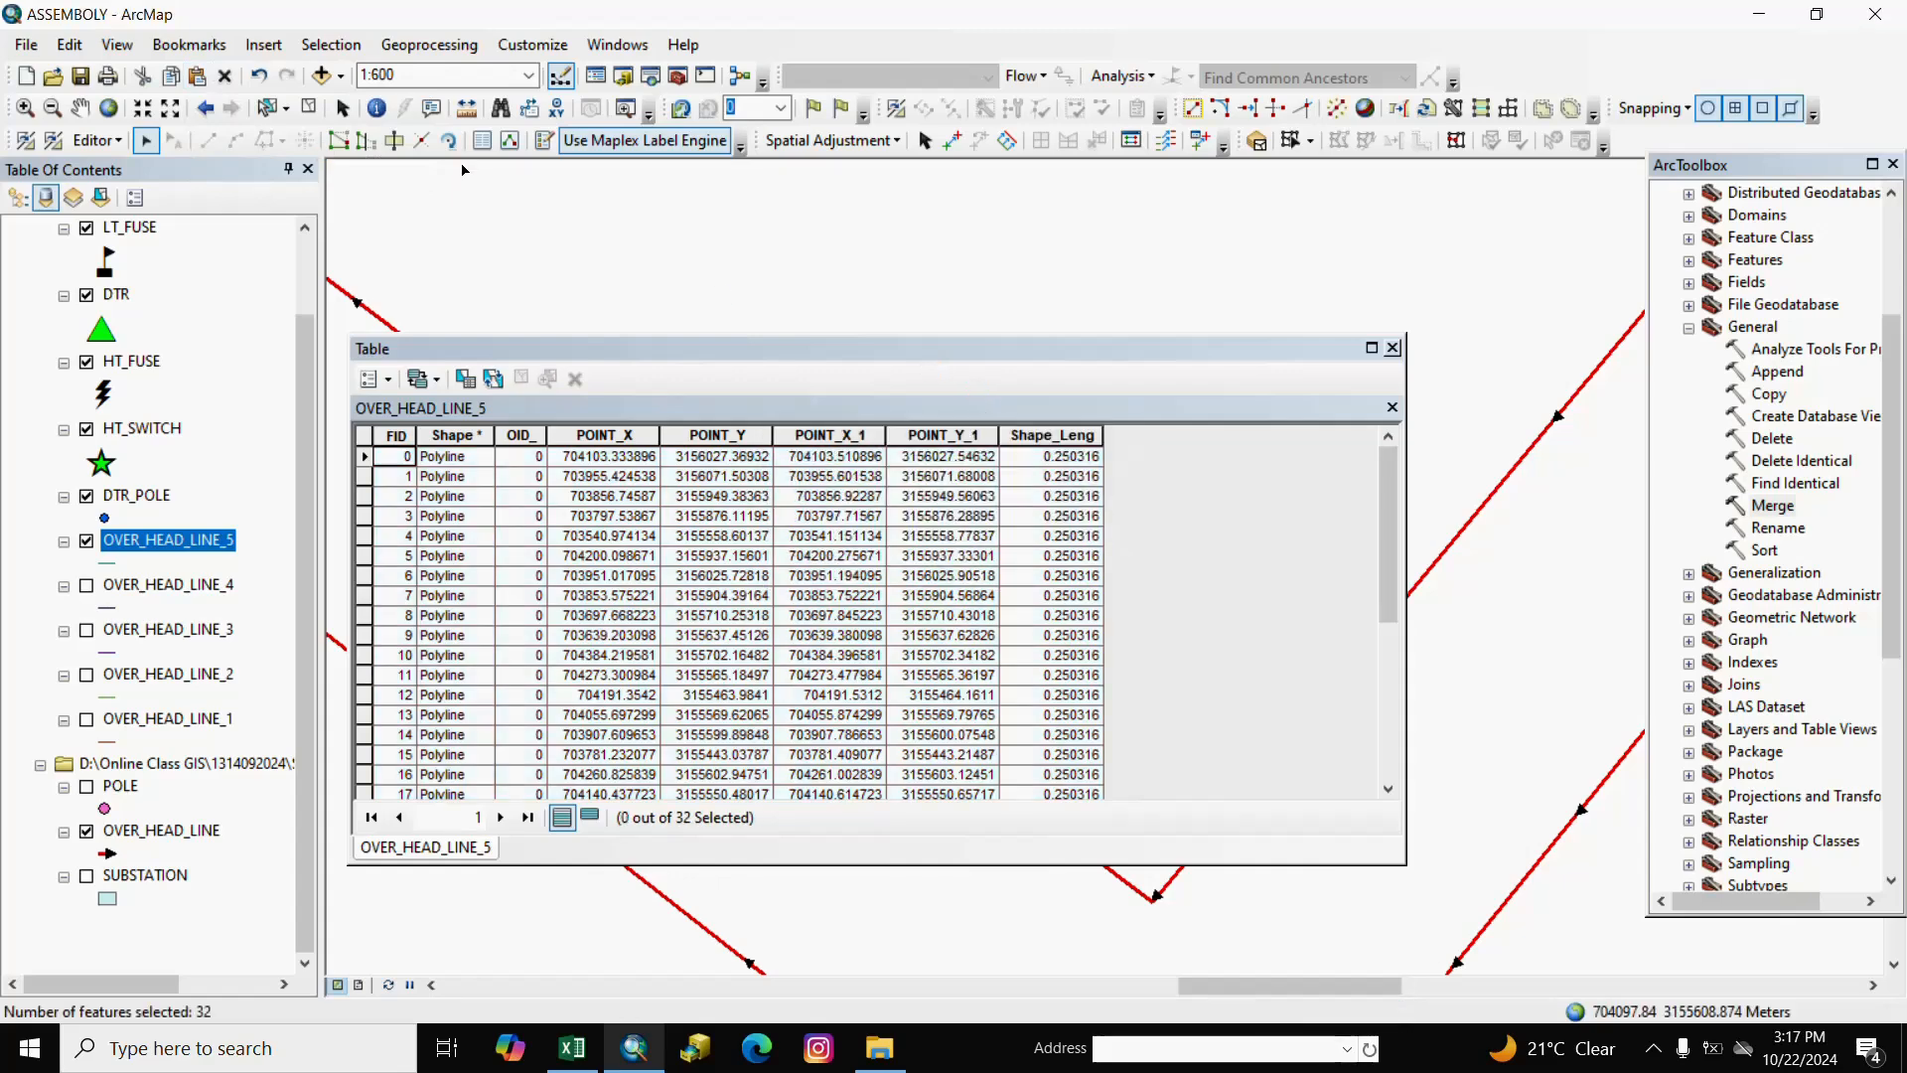
pyautogui.click(310, 107)
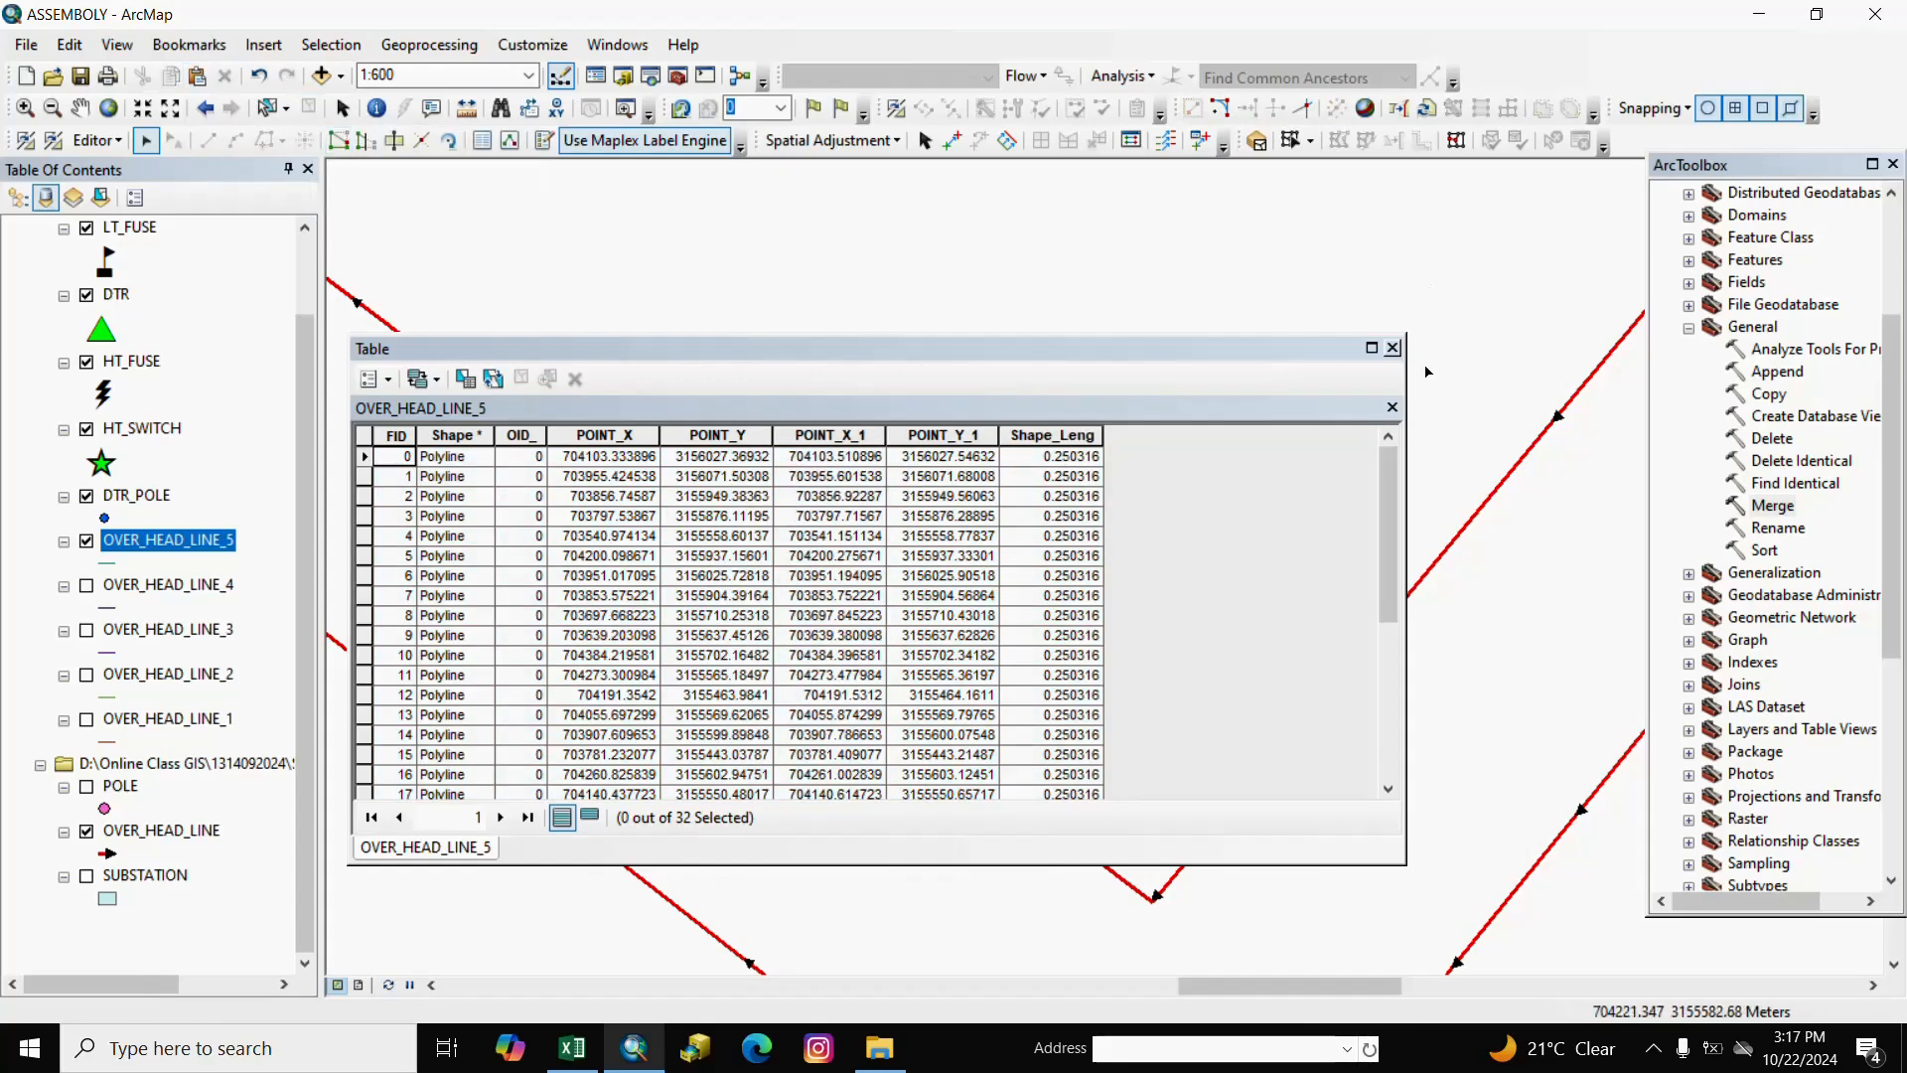
pyautogui.click(1393, 348)
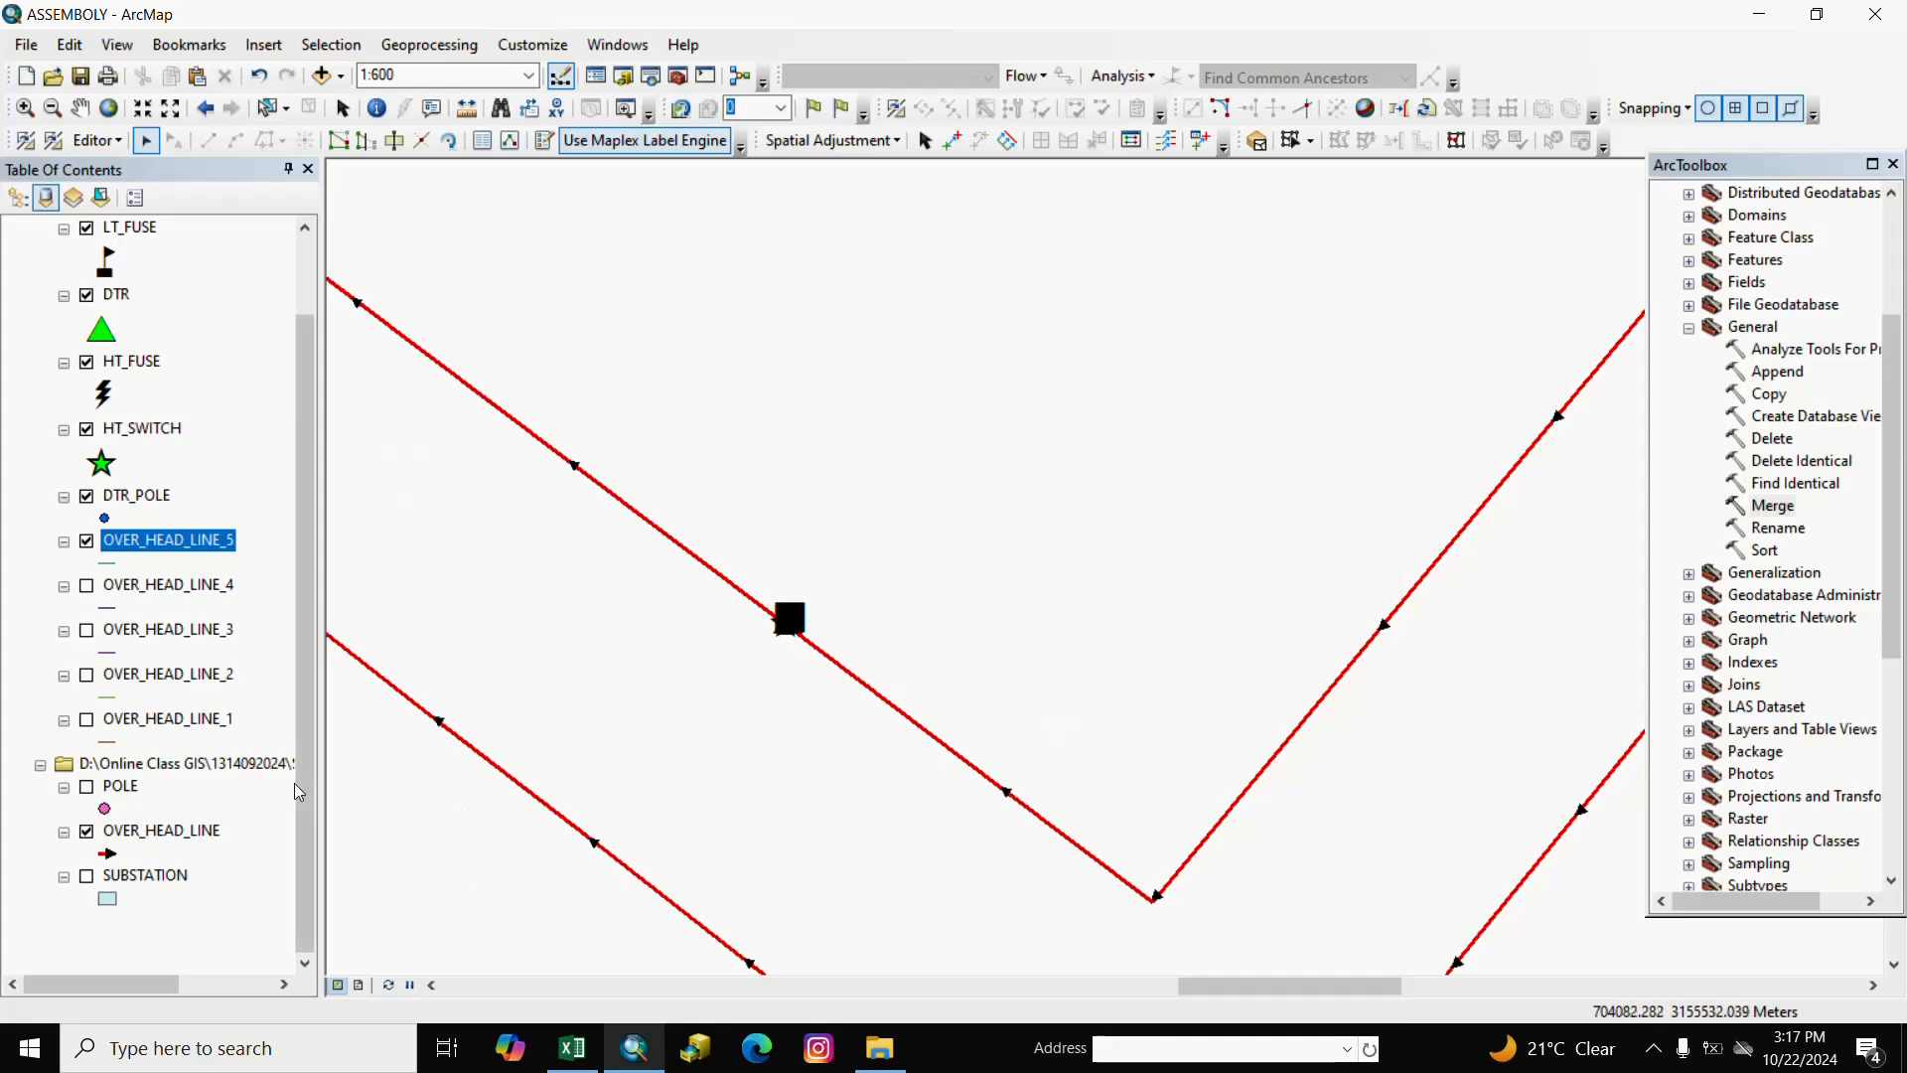
# Hide OVER_HEAD_LINE_5, then remove the five OVER_HEAD_LINE_1 to _5 layers together.
pyautogui.click(86, 541)
pyautogui.scroll(5, 760, 632)
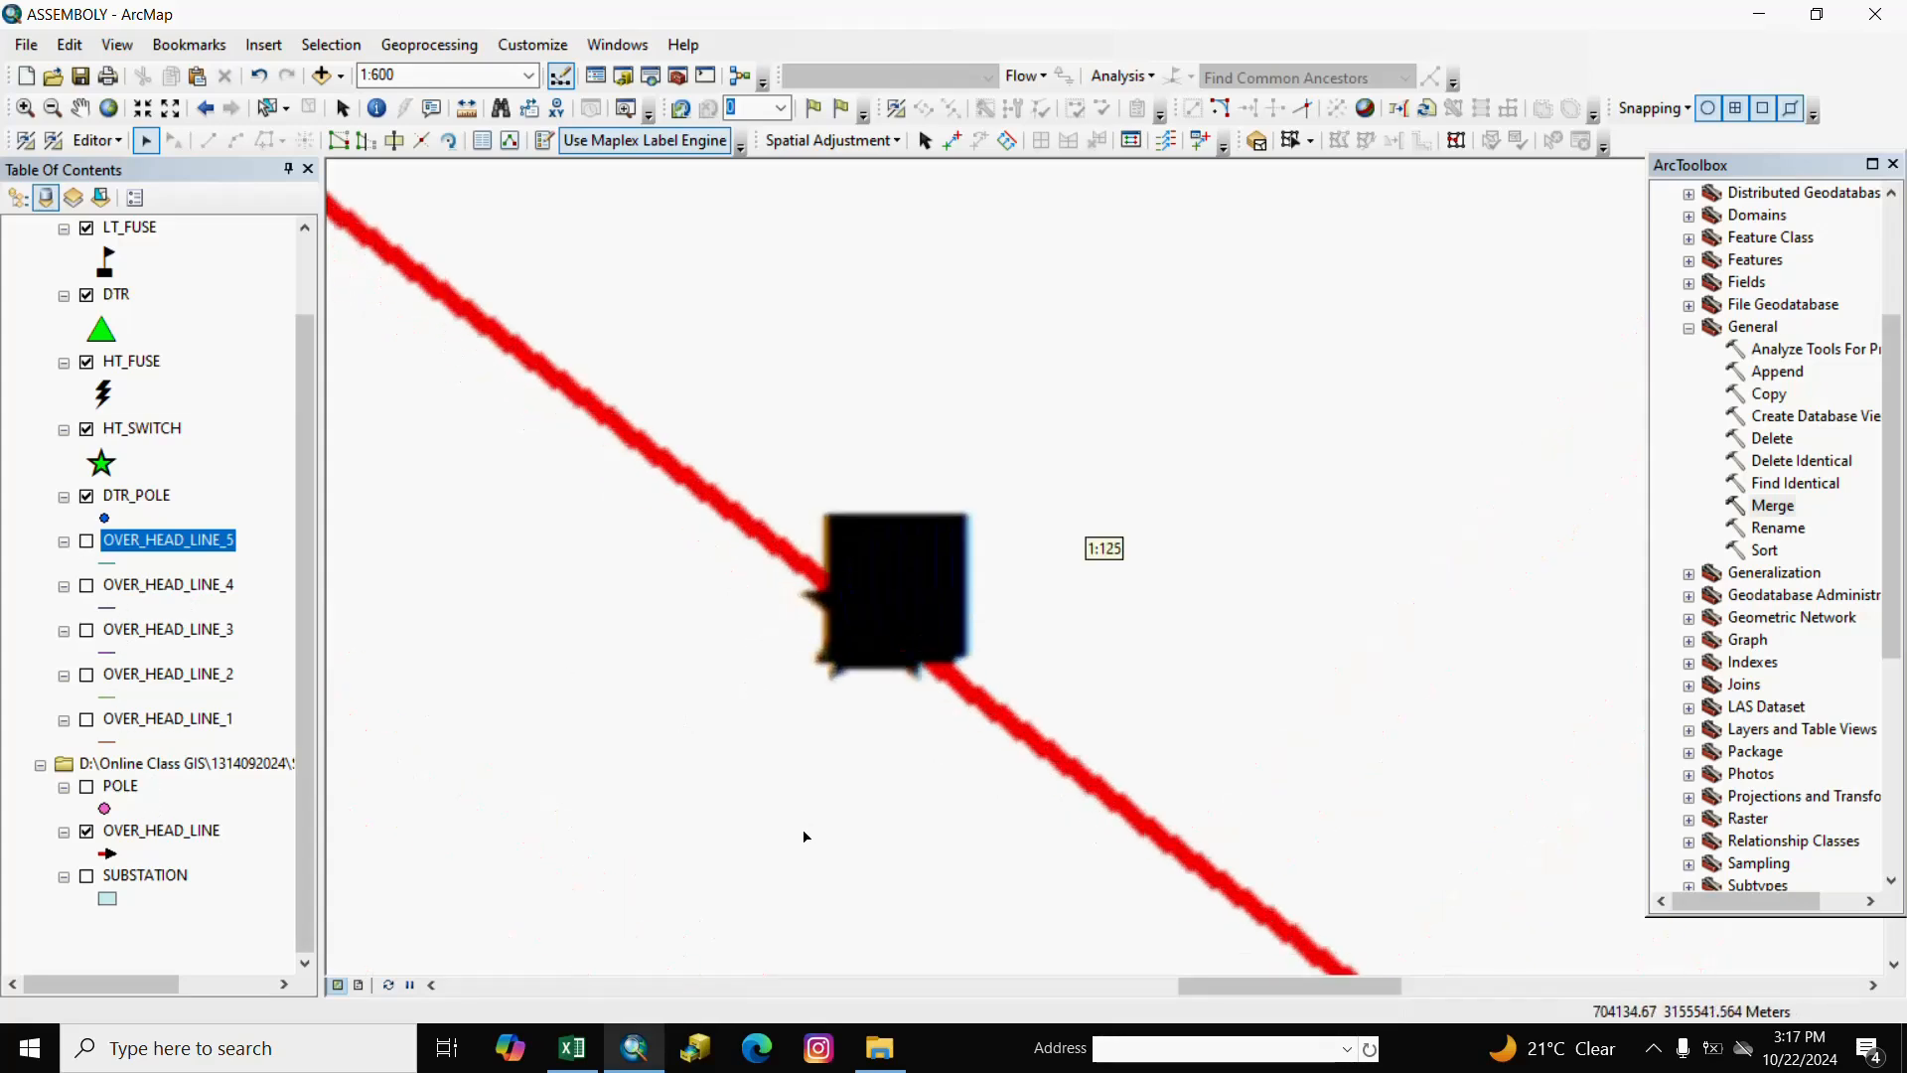
pyautogui.scroll(4, 926, 634)
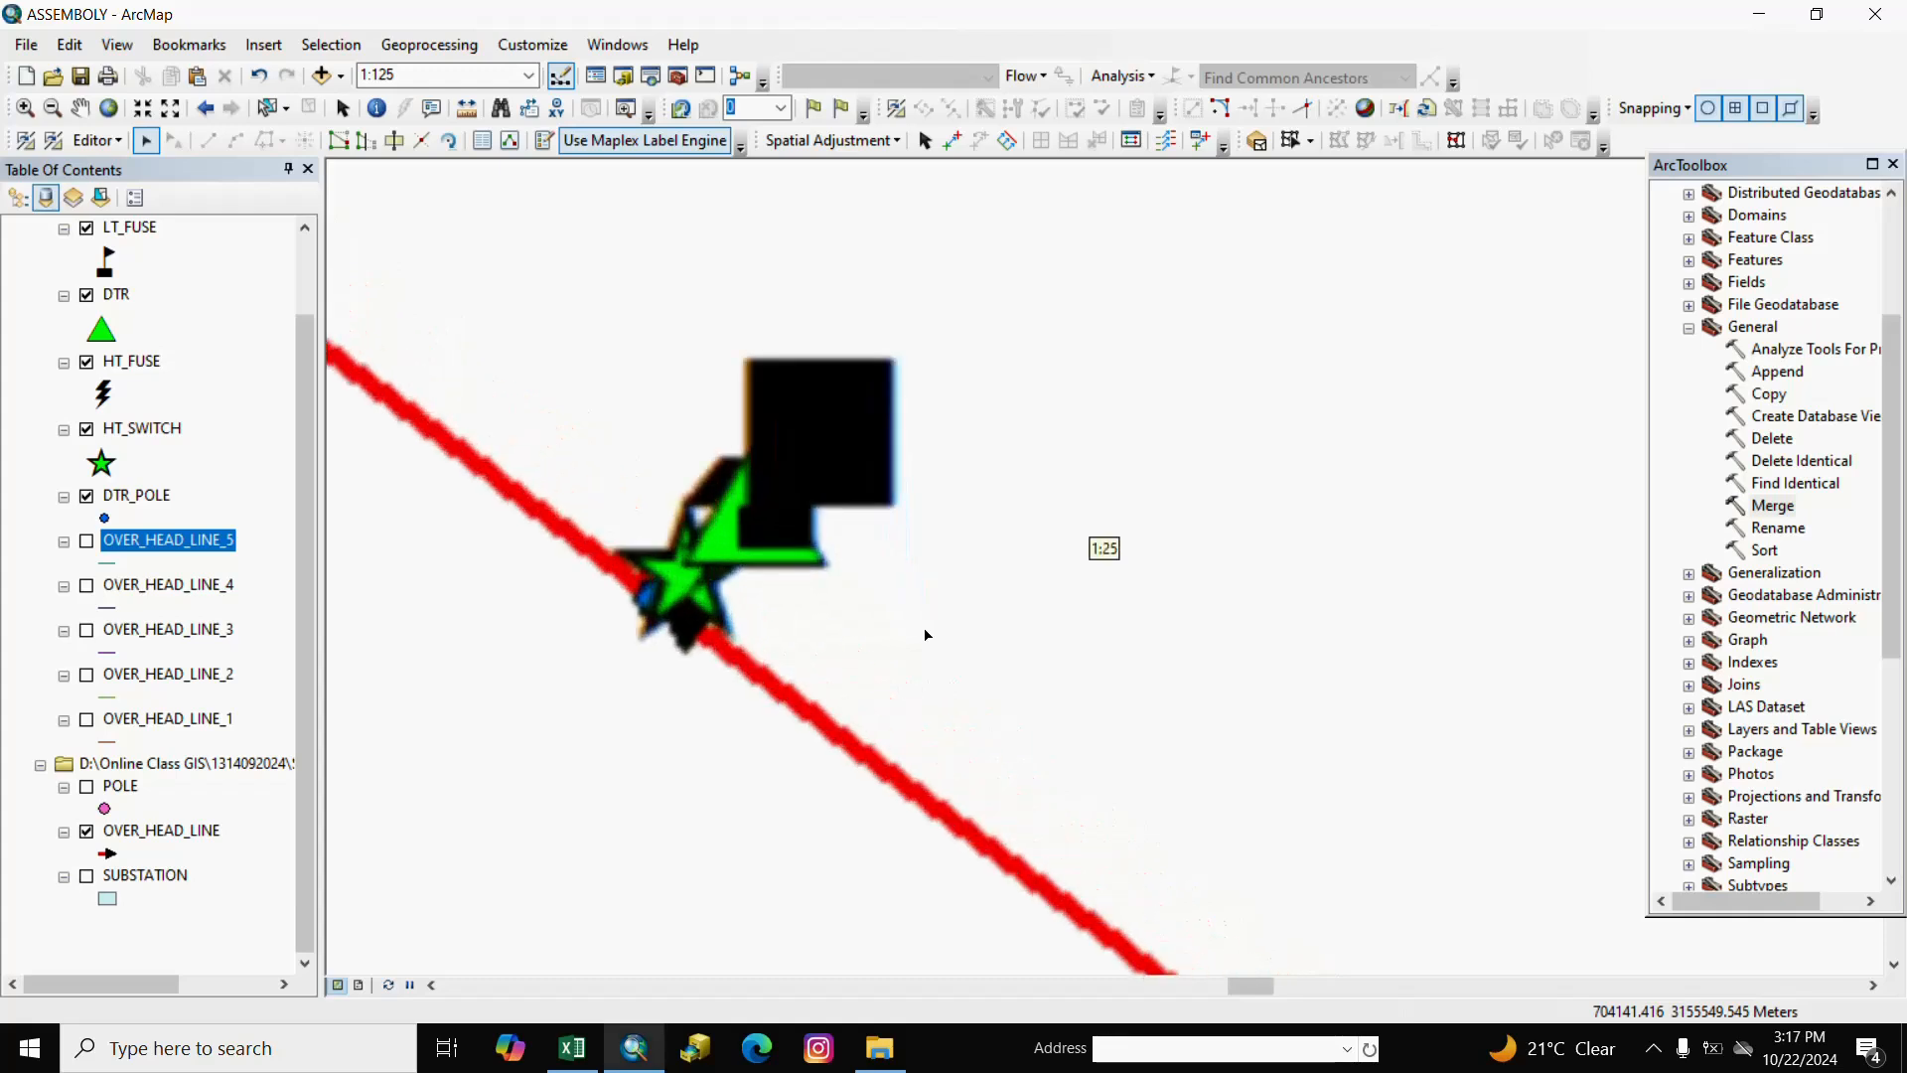
pyautogui.scroll(2, 825, 601)
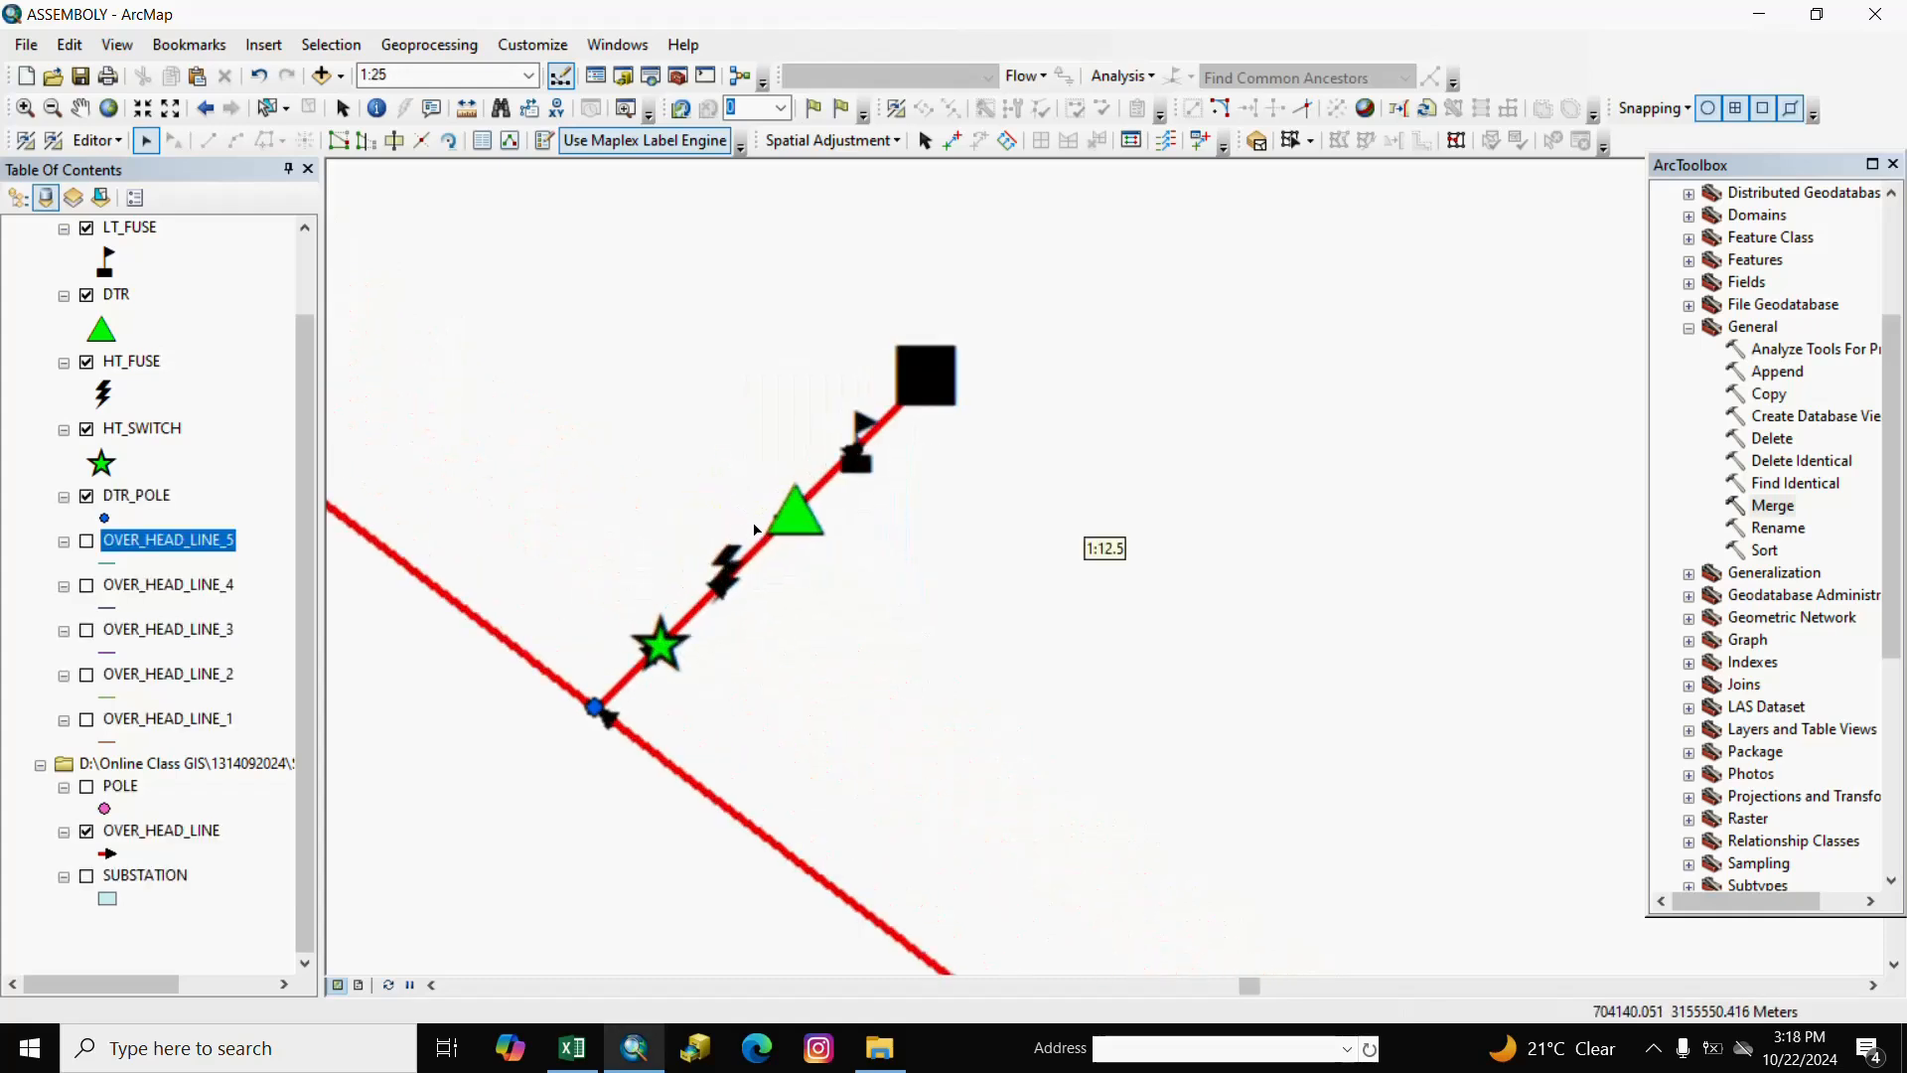
pyautogui.keyDown('ctrl'); pyautogui.click(167, 586); pyautogui.keyUp('ctrl')
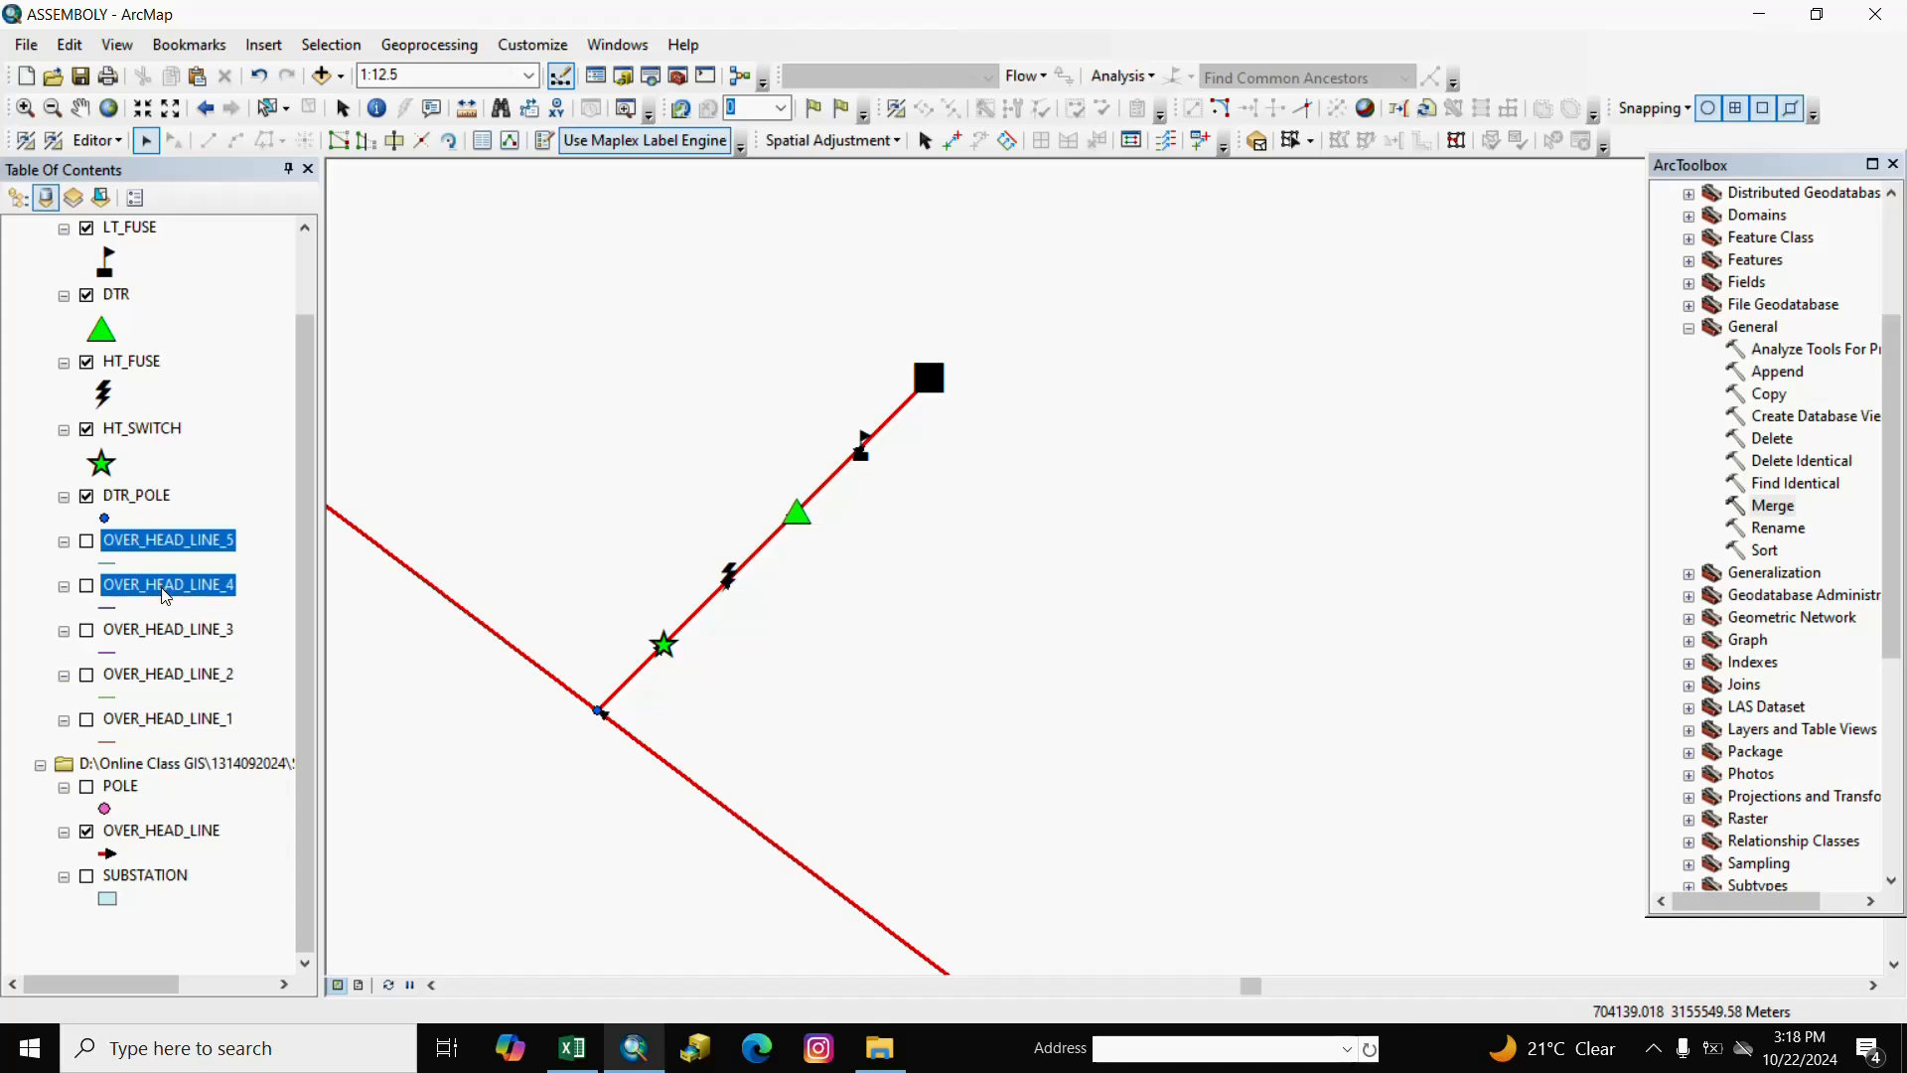
pyautogui.keyDown('ctrl'); pyautogui.click(171, 630); pyautogui.keyUp('ctrl')
pyautogui.keyDown('ctrl'); pyautogui.click(166, 680); pyautogui.keyUp('ctrl')
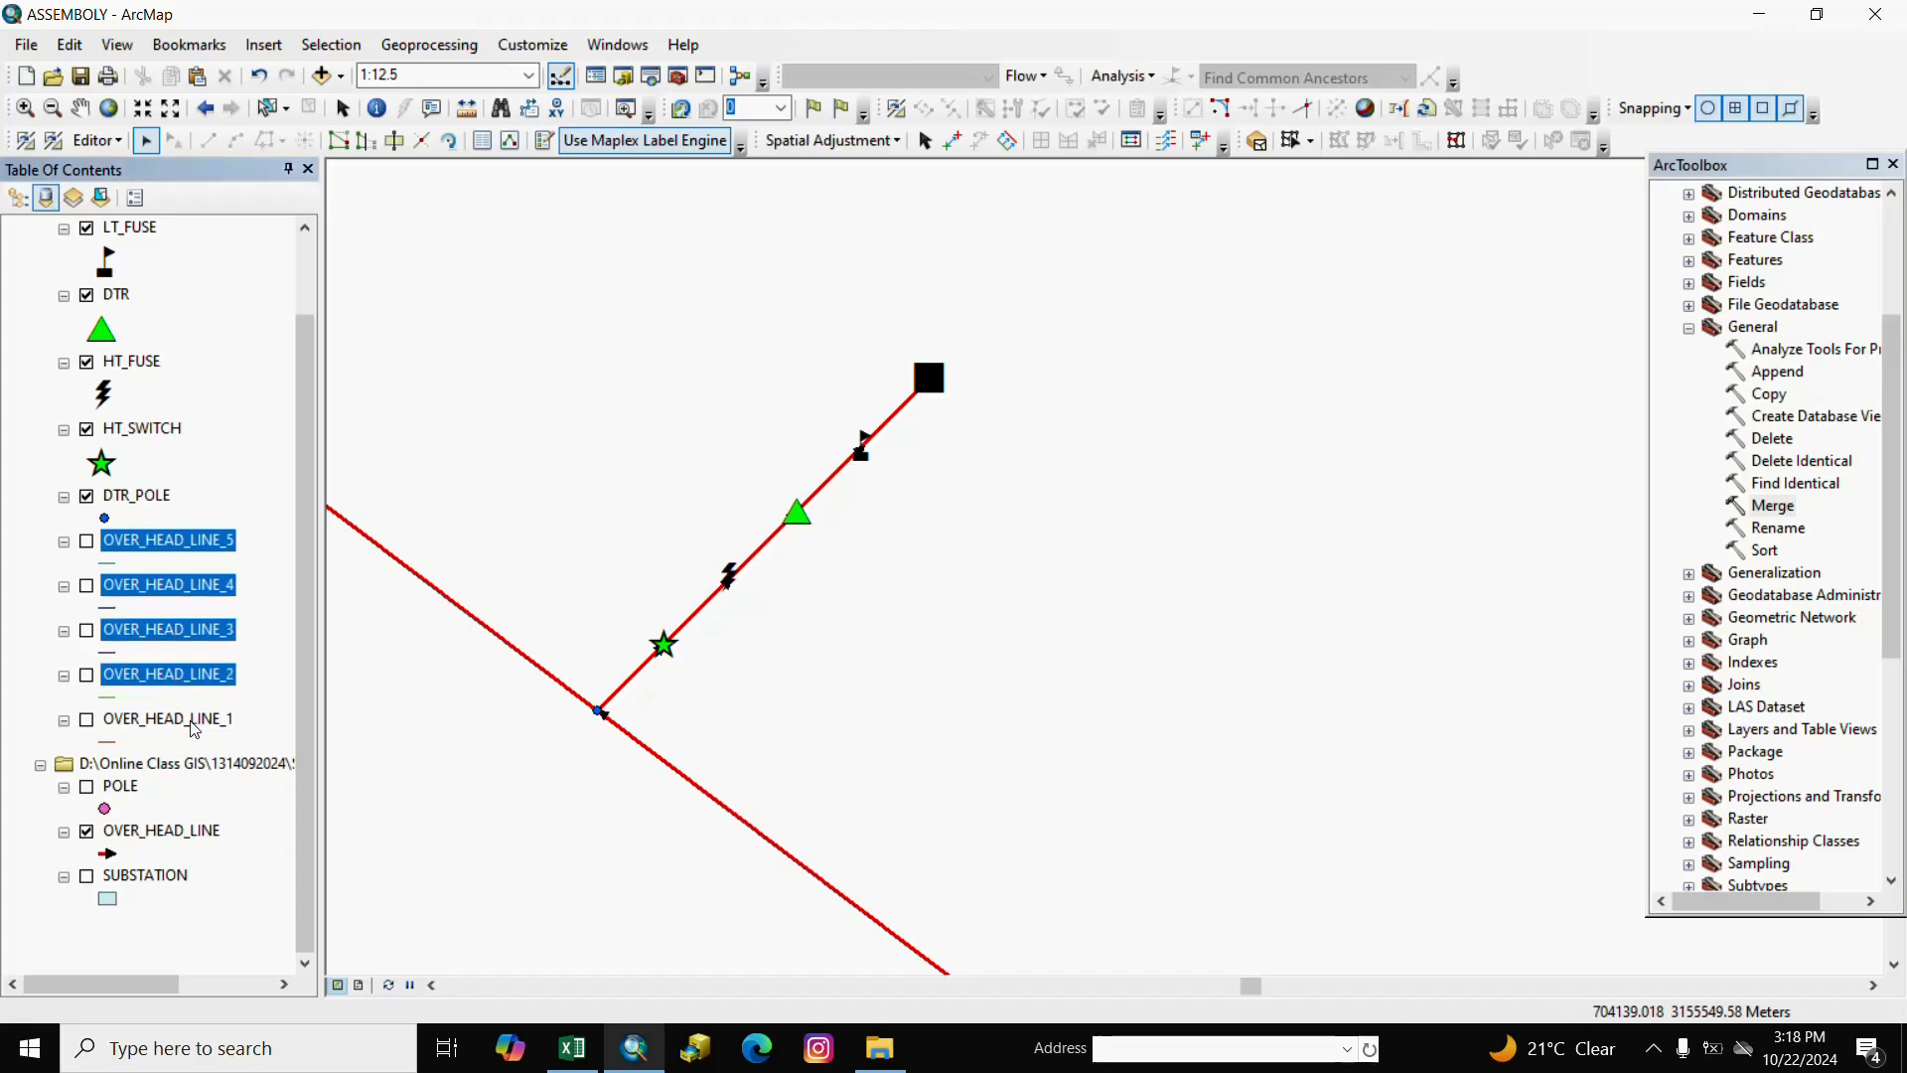
pyautogui.keyDown('ctrl'); pyautogui.click(189, 721); pyautogui.keyUp('ctrl')
pyautogui.rightClick(203, 543)
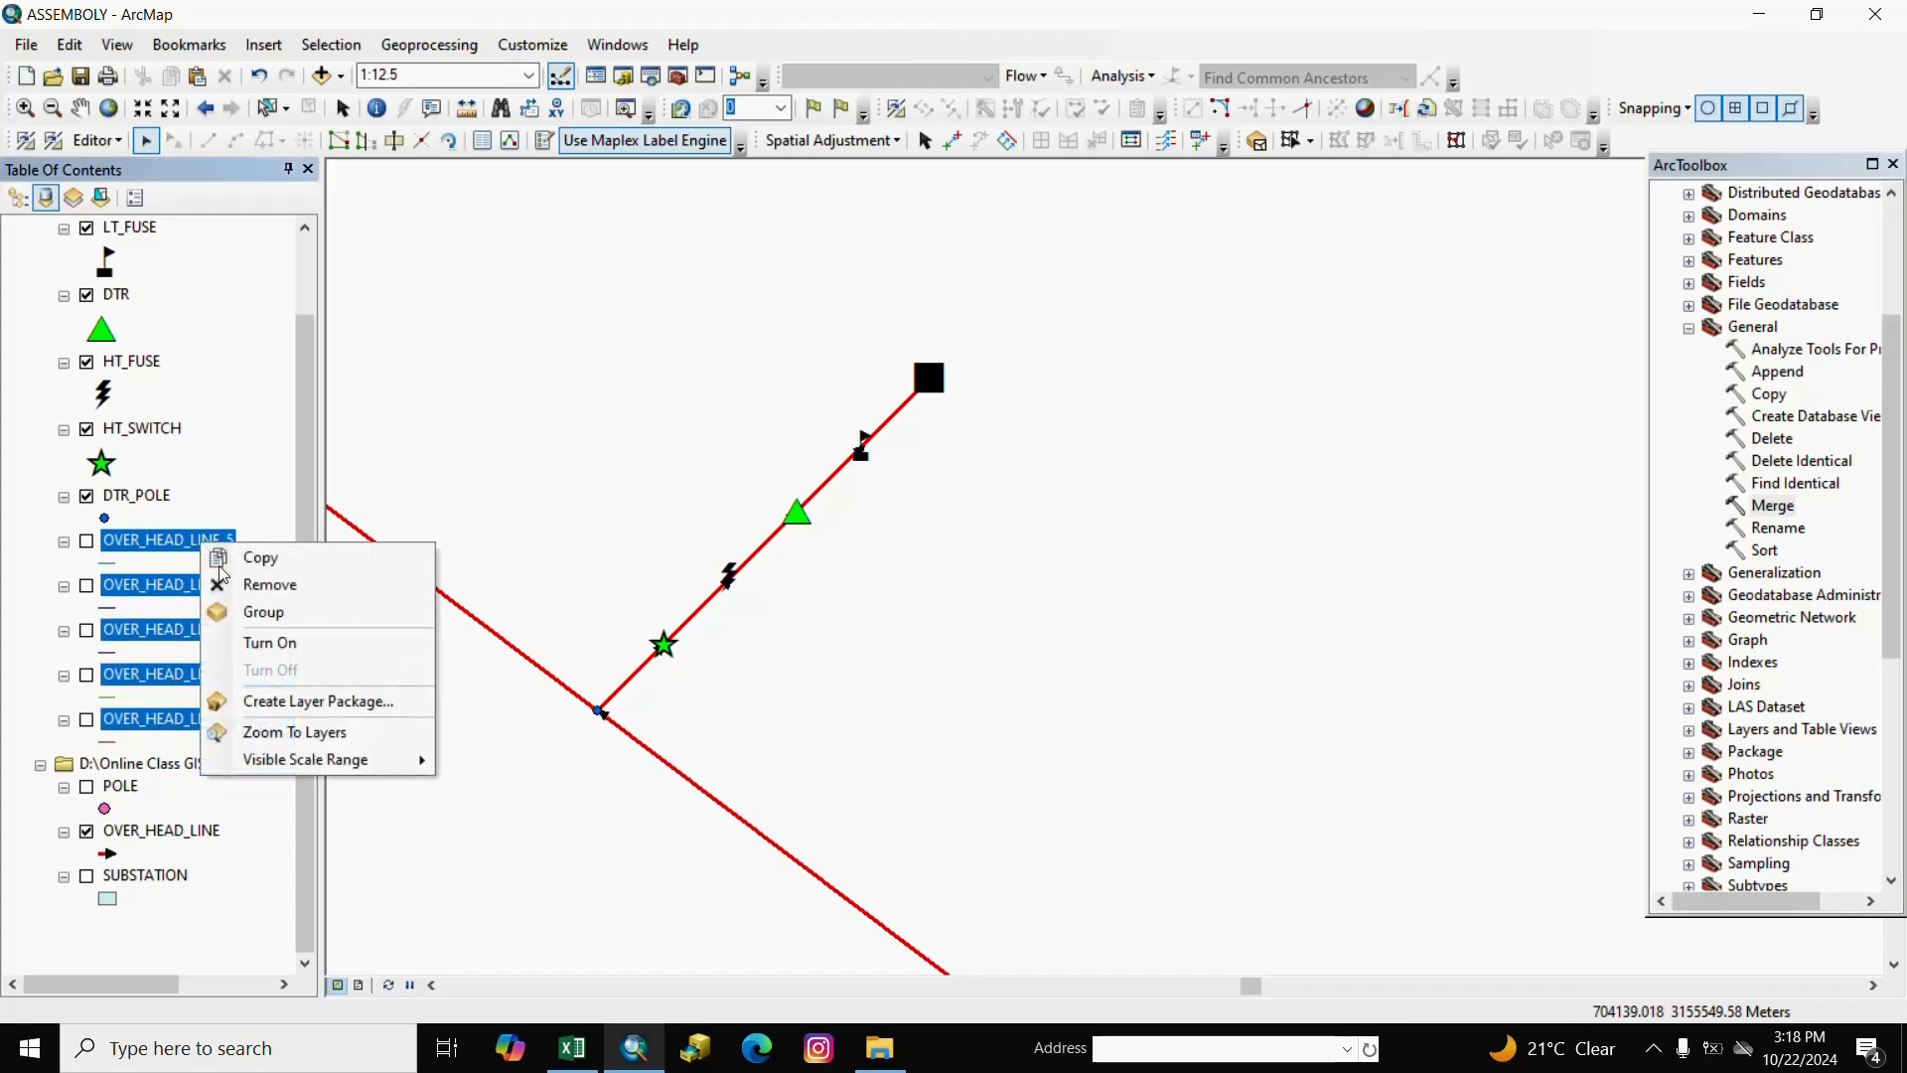
pyautogui.click(254, 585)
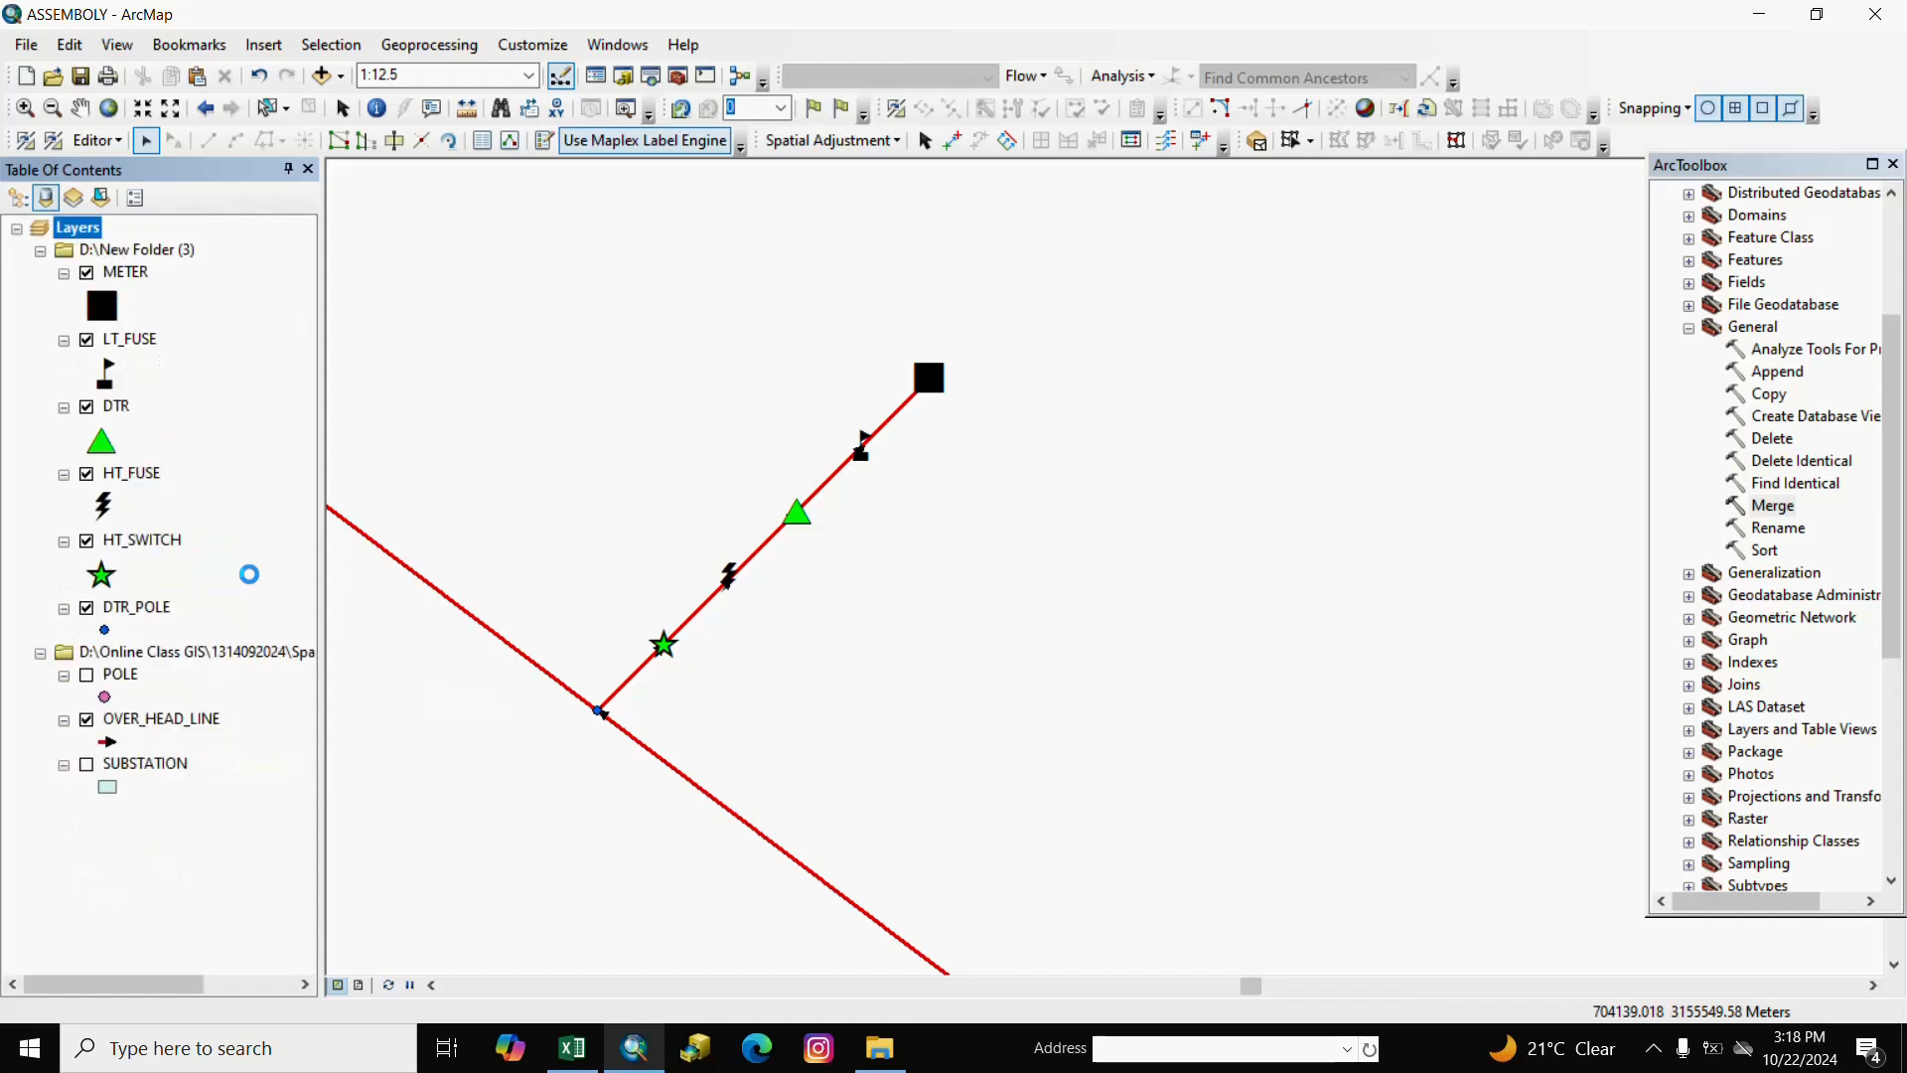
# Remove the DTR_POLE layer and switch on the POLE layer.
pyautogui.click(228, 487)
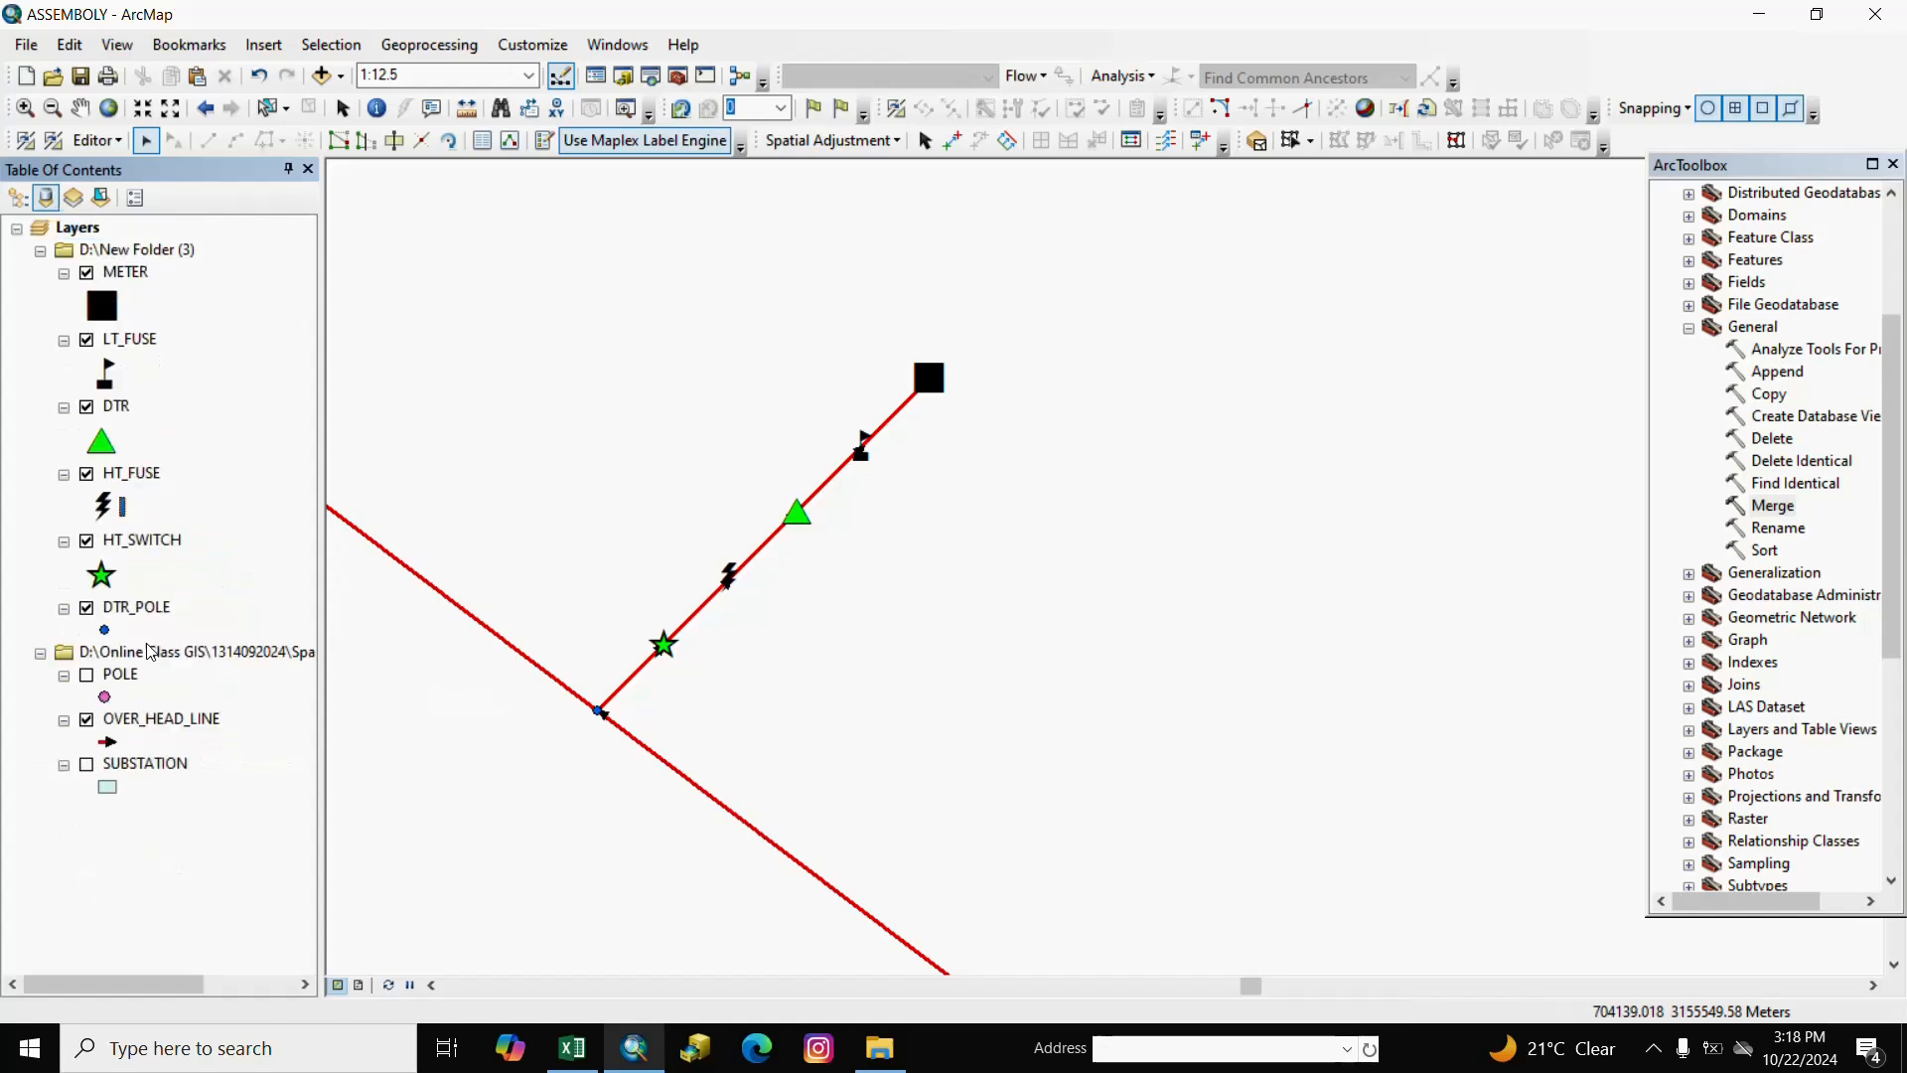
pyautogui.rightClick(150, 614)
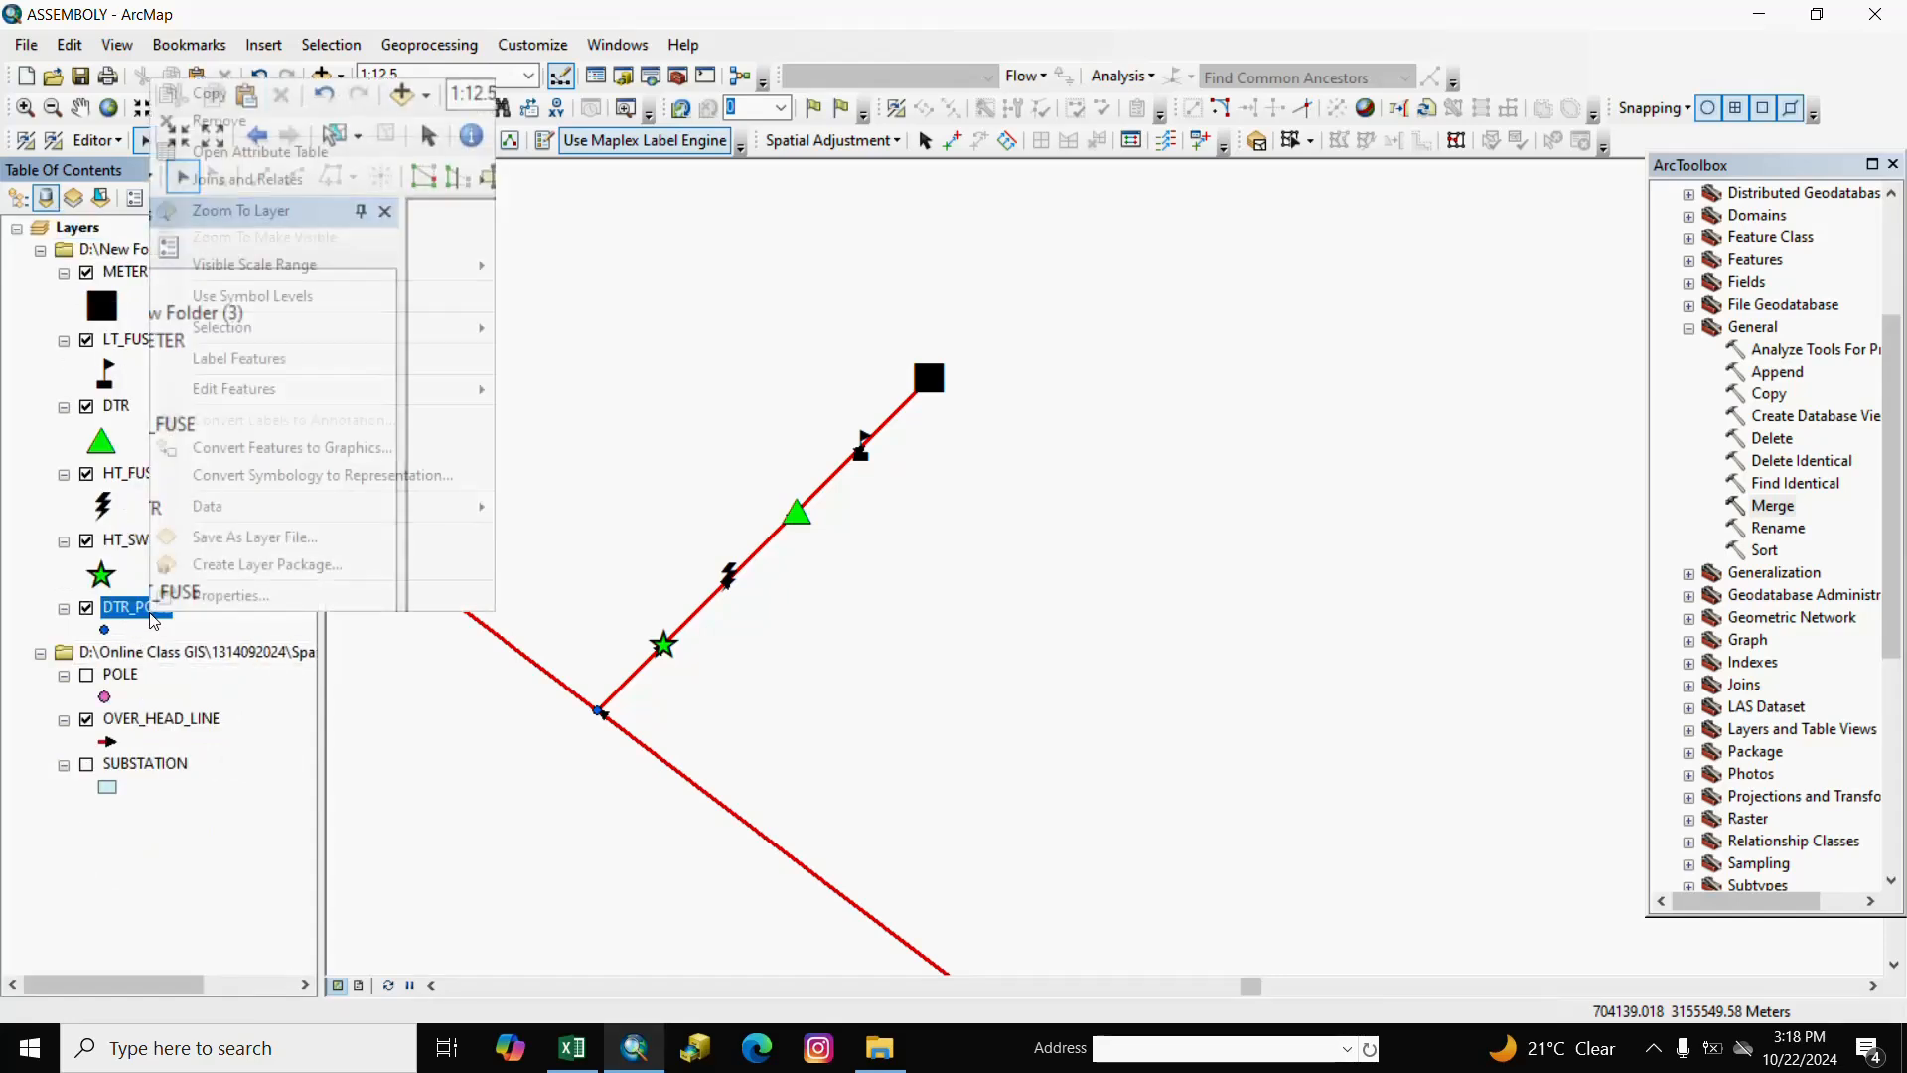
pyautogui.click(248, 123)
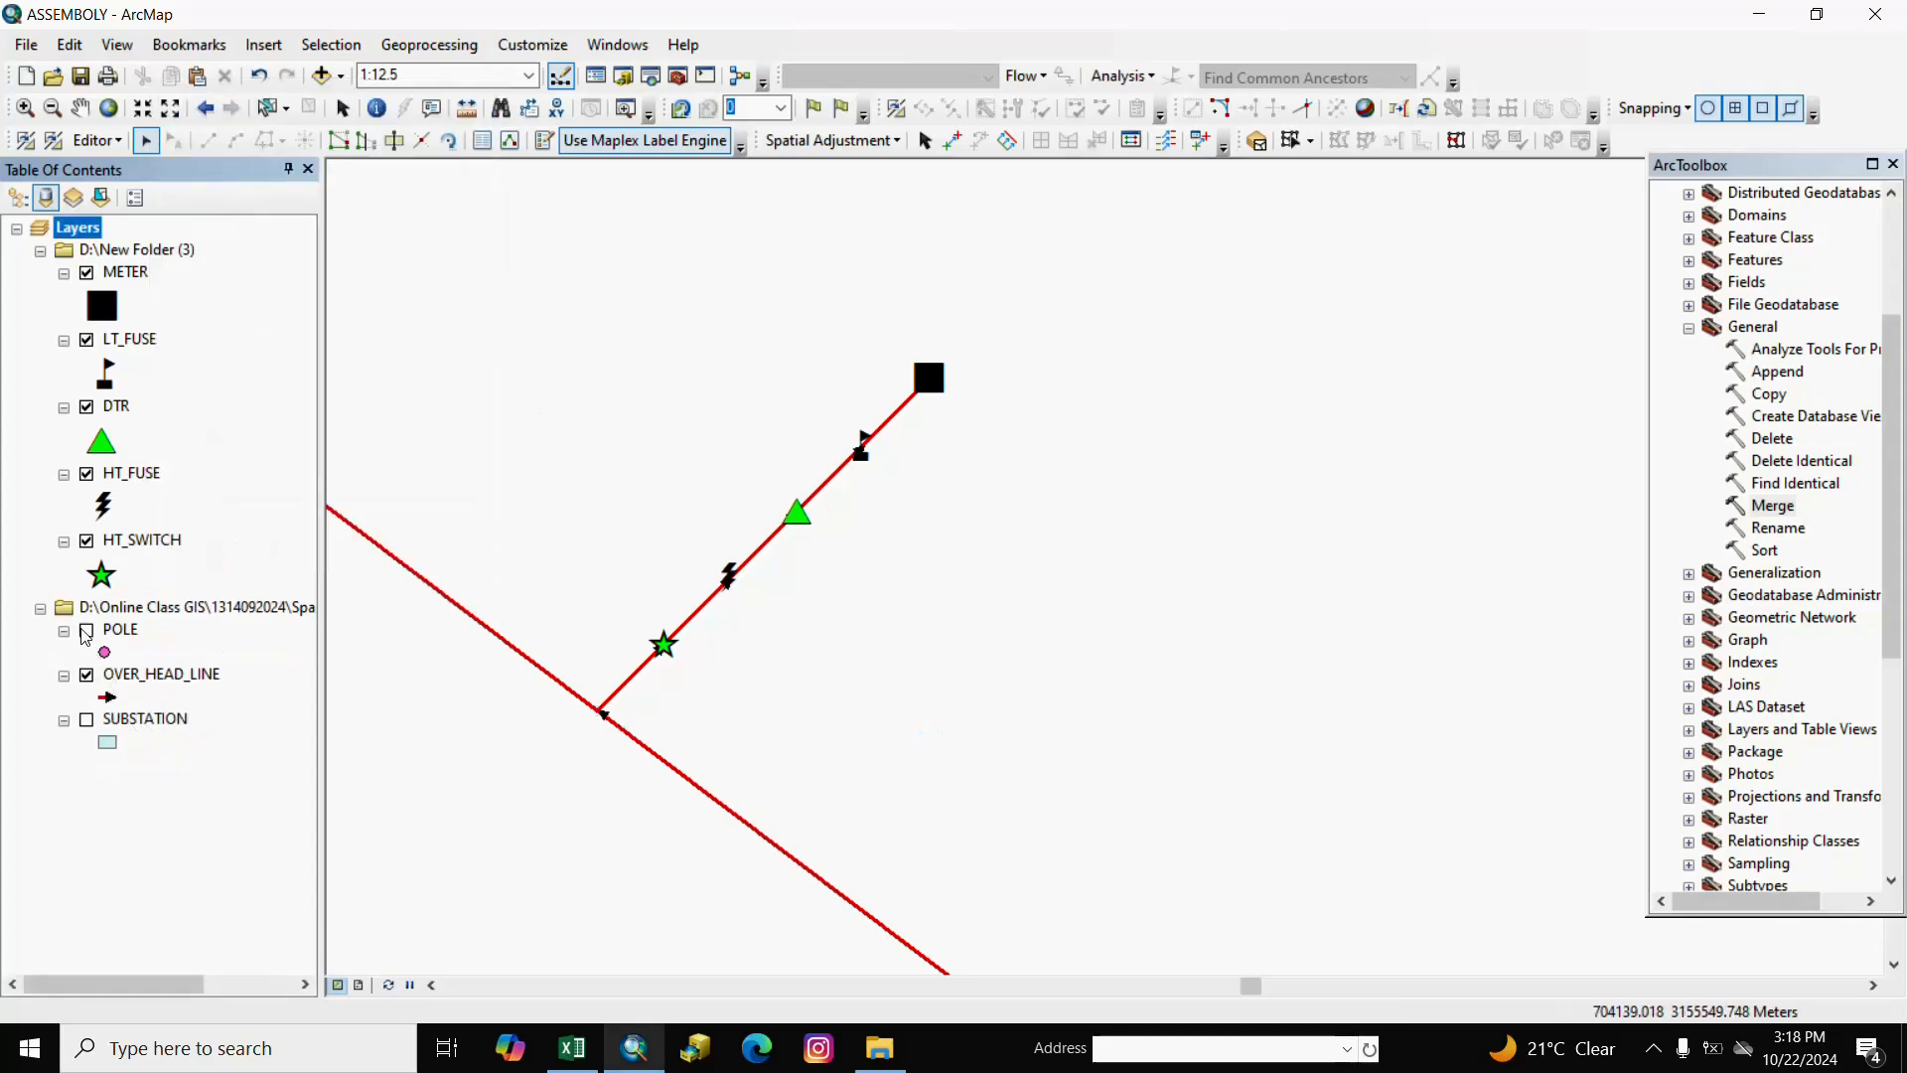
pyautogui.click(86, 631)
pyautogui.scroll(2, 839, 672)
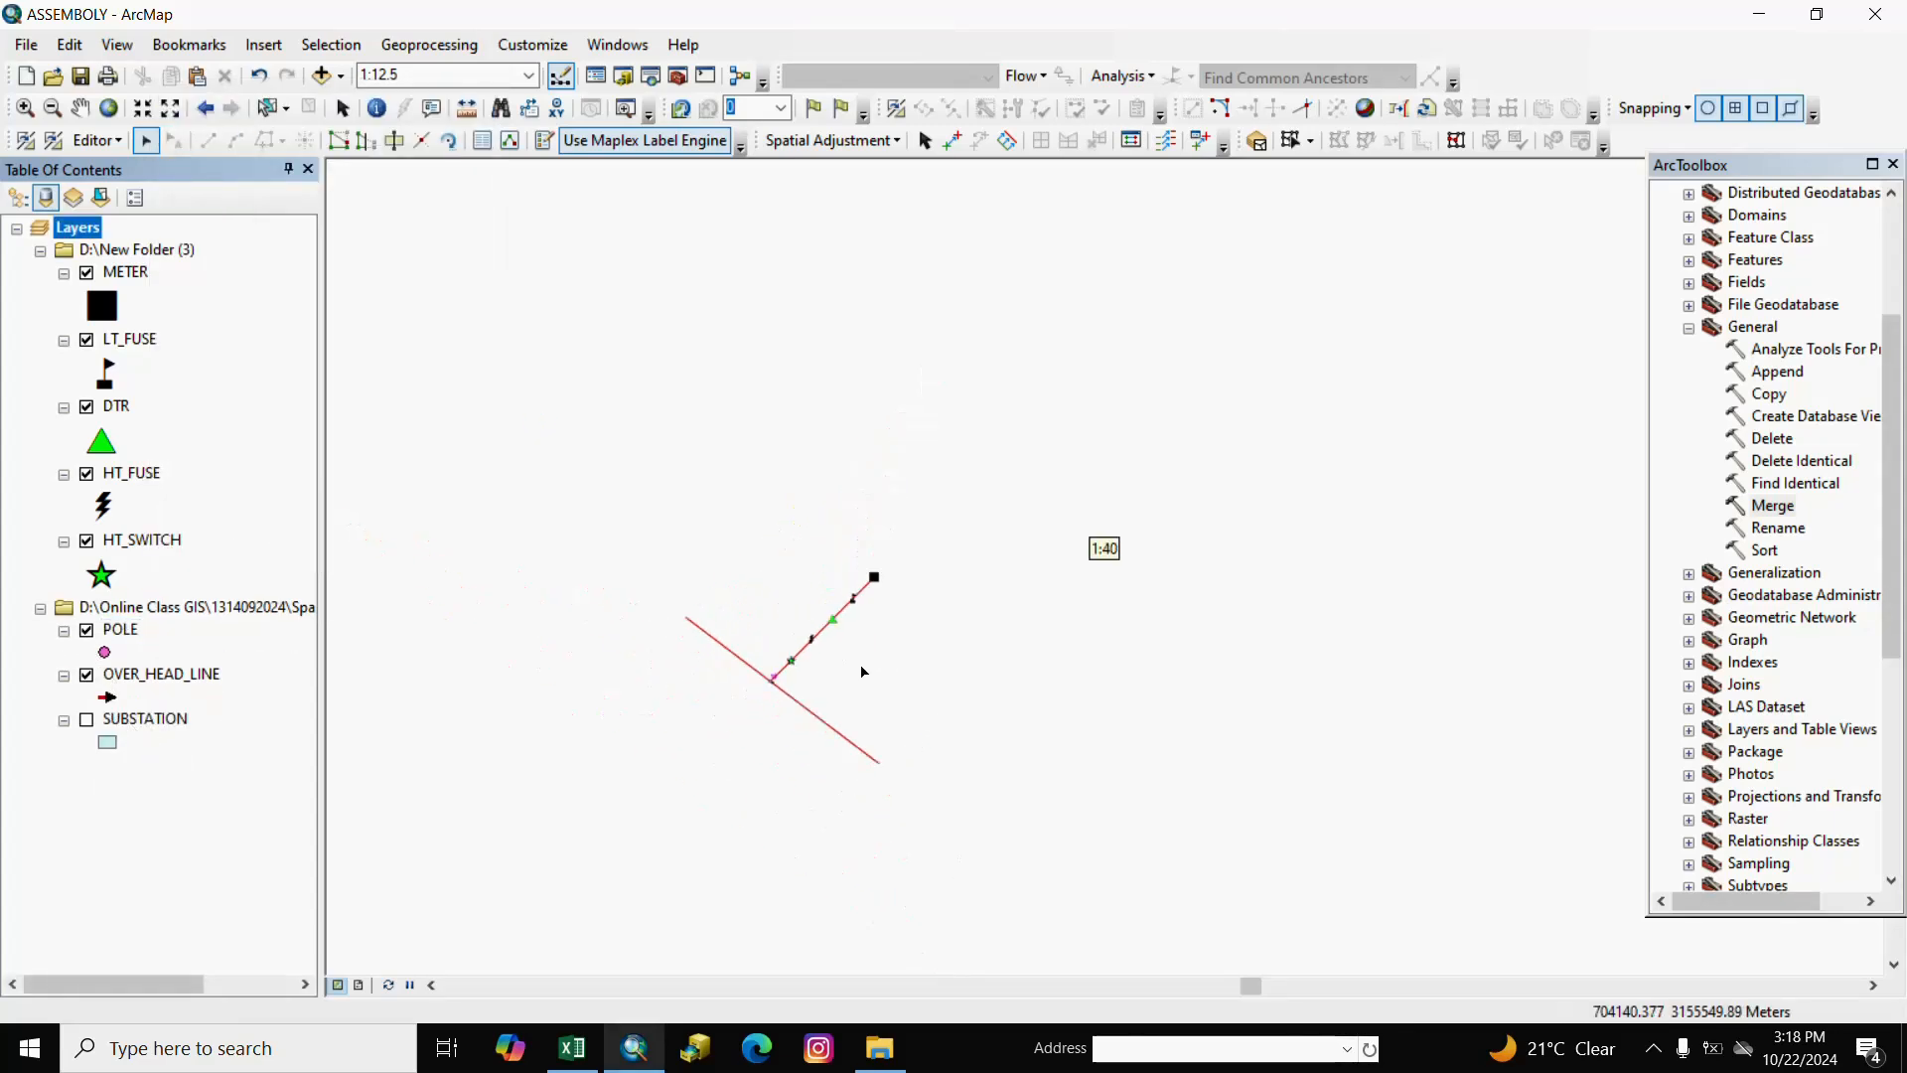
# Pan and zoom in on part of the merged line network.
pyautogui.click(79, 107)
pyautogui.moveTo(1032, 687); pyautogui.dragTo(984, 586)
pyautogui.rightClick(984, 585)
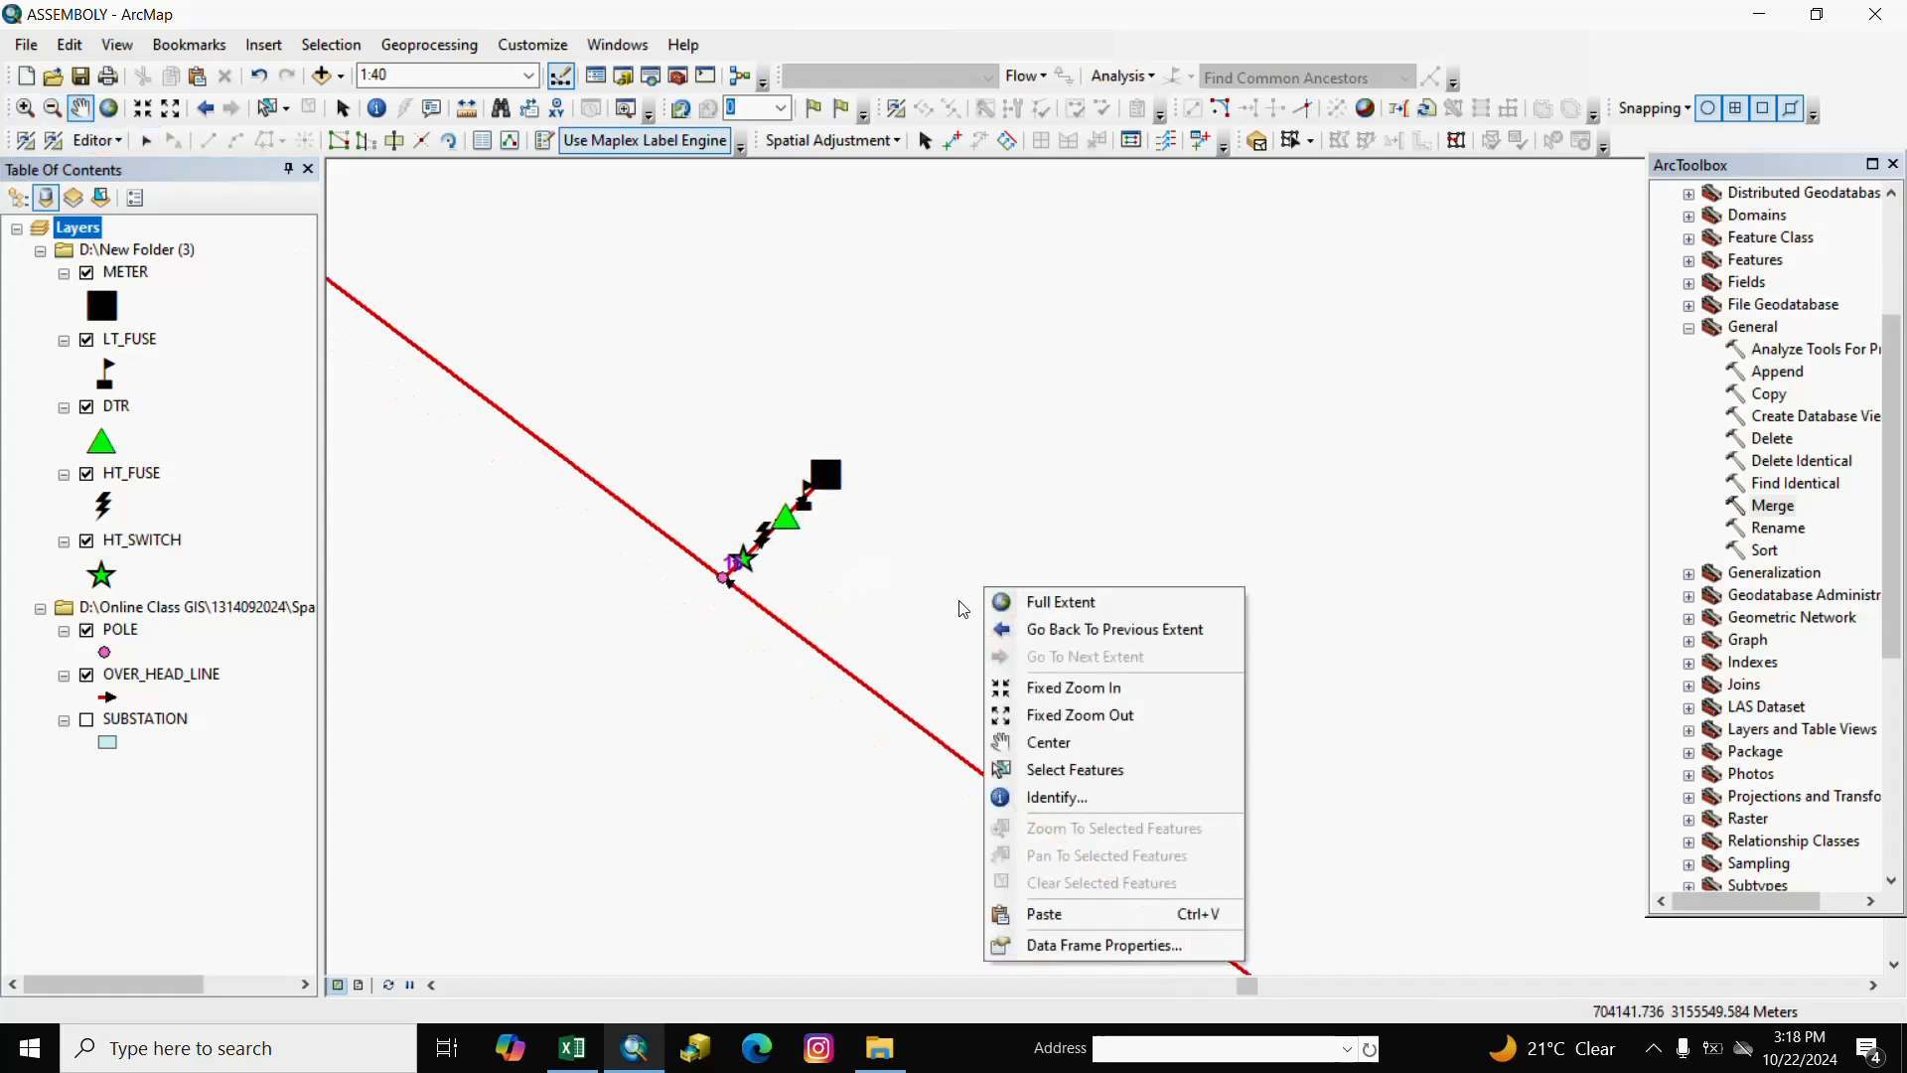
pyautogui.click(838, 564)
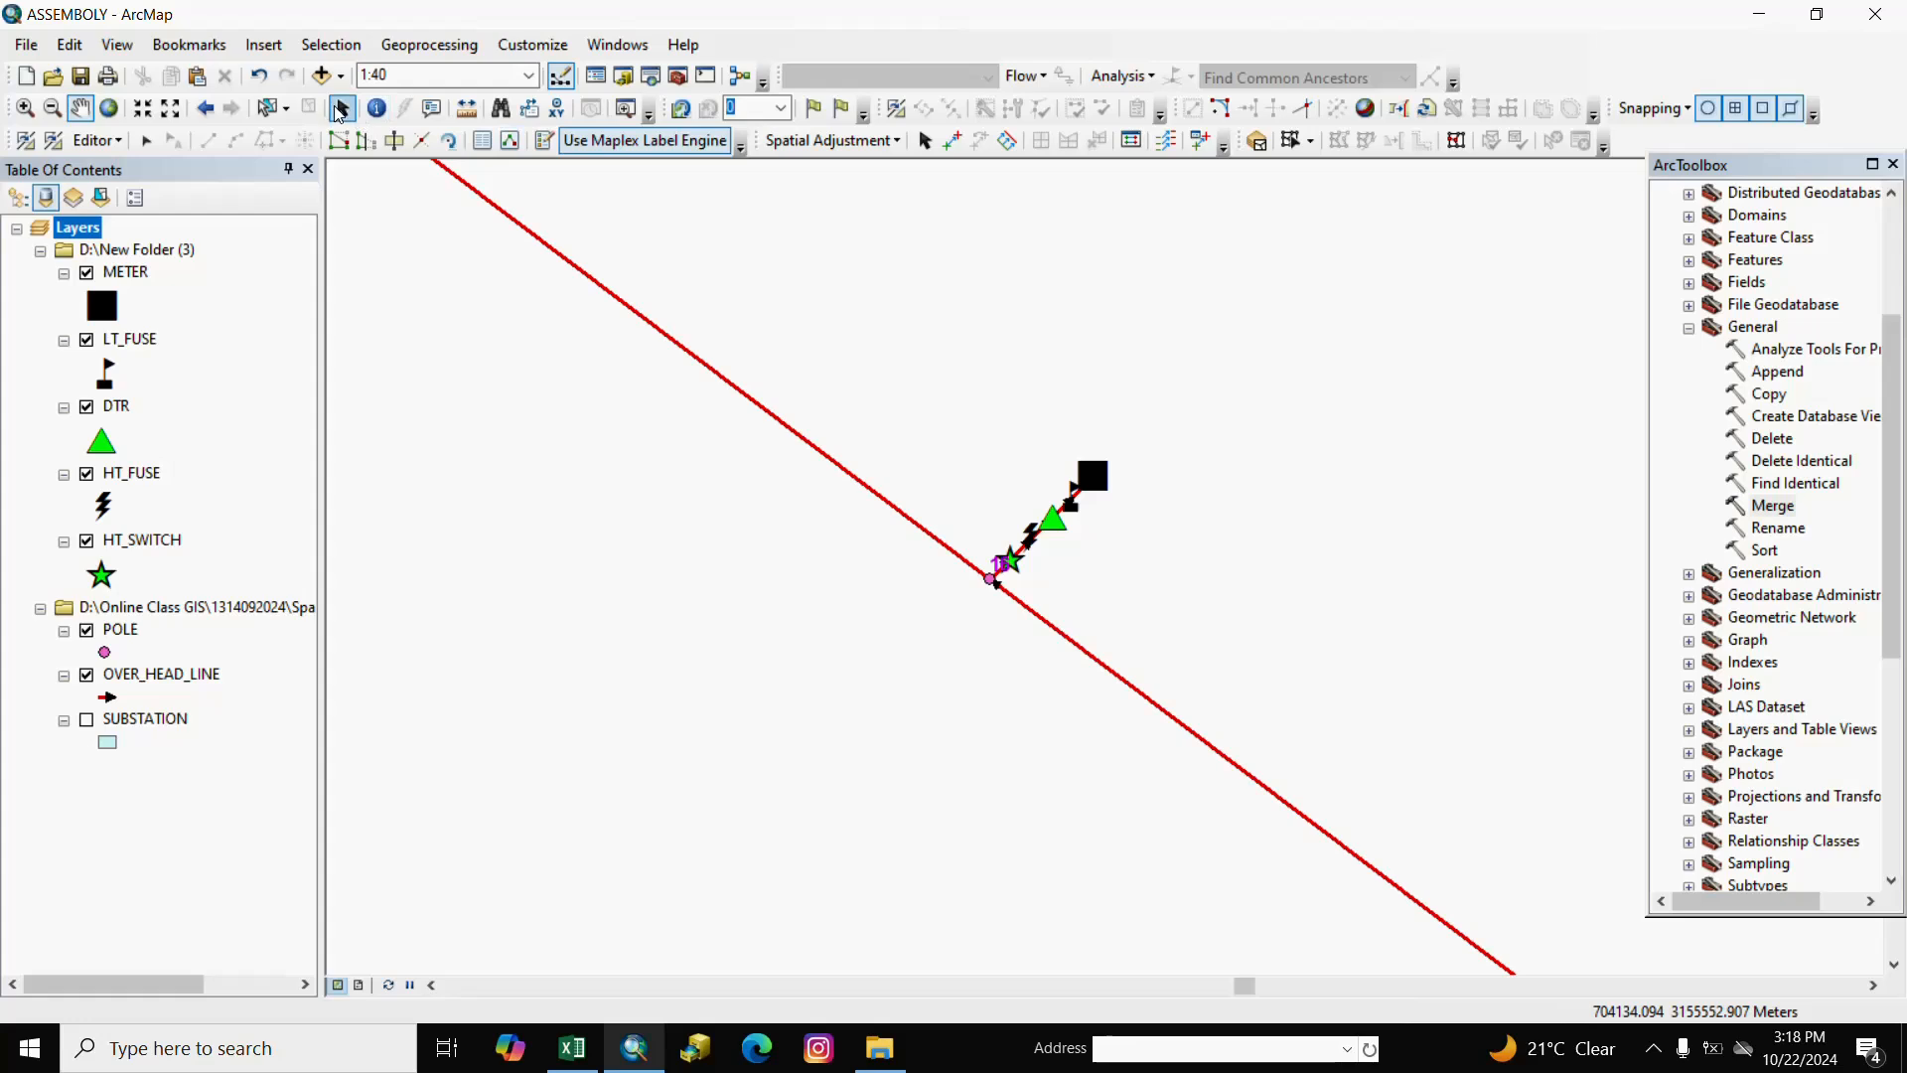
pyautogui.click(341, 110)
pyautogui.scroll(4, 1023, 641)
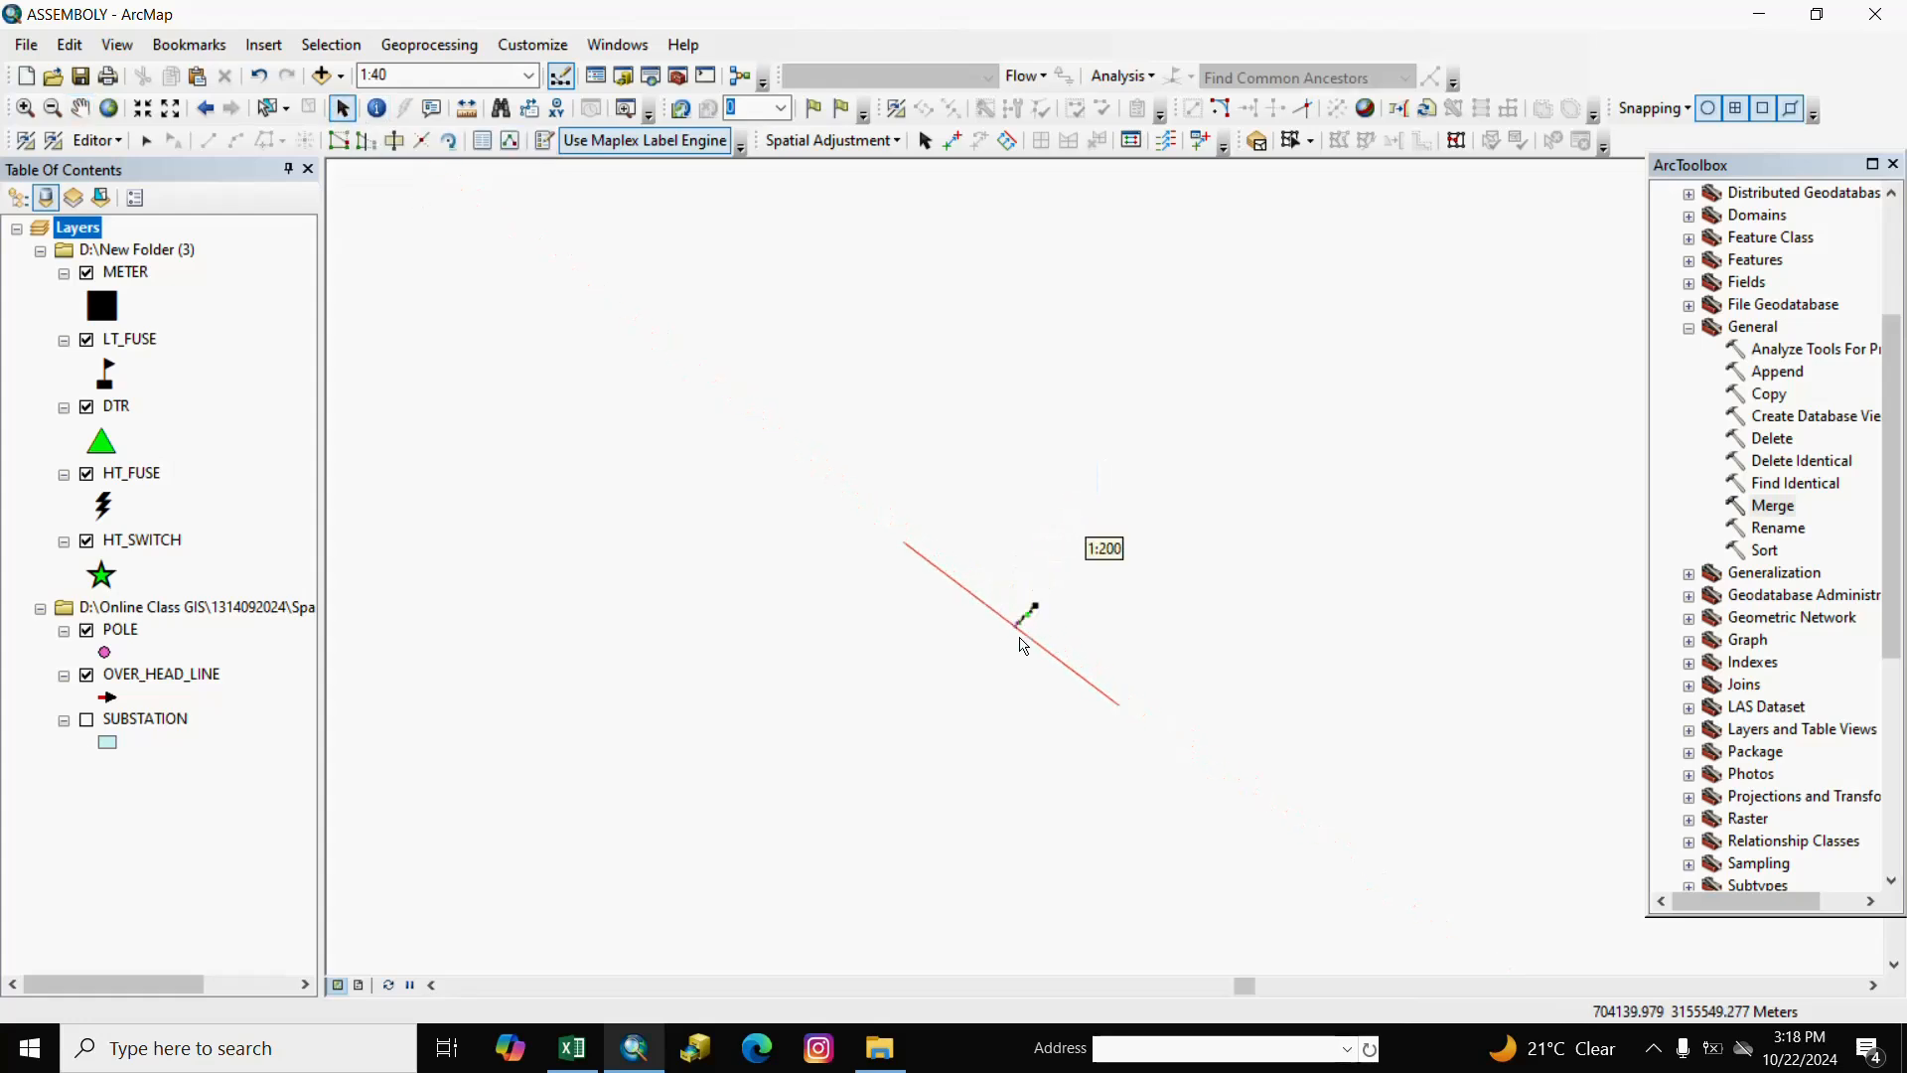
pyautogui.scroll(2, 1018, 631)
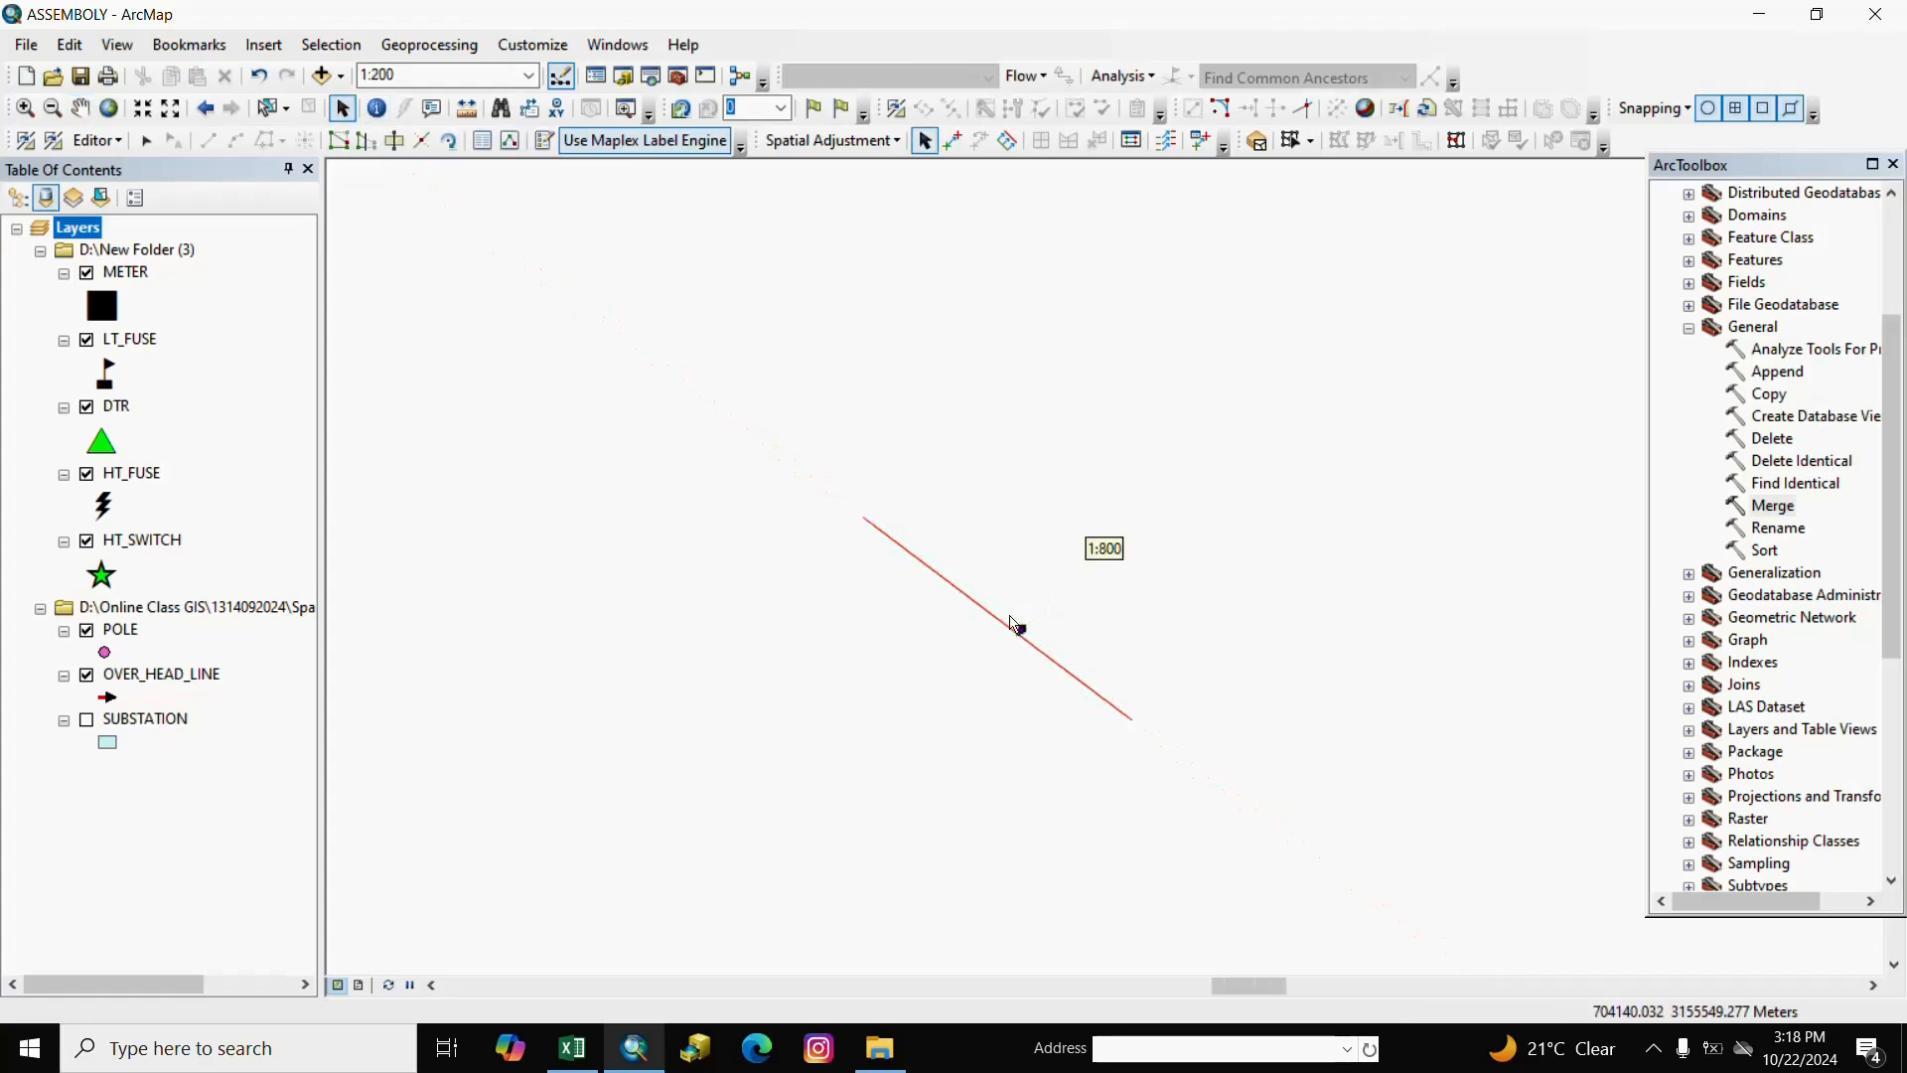
pyautogui.scroll(2, 1018, 628)
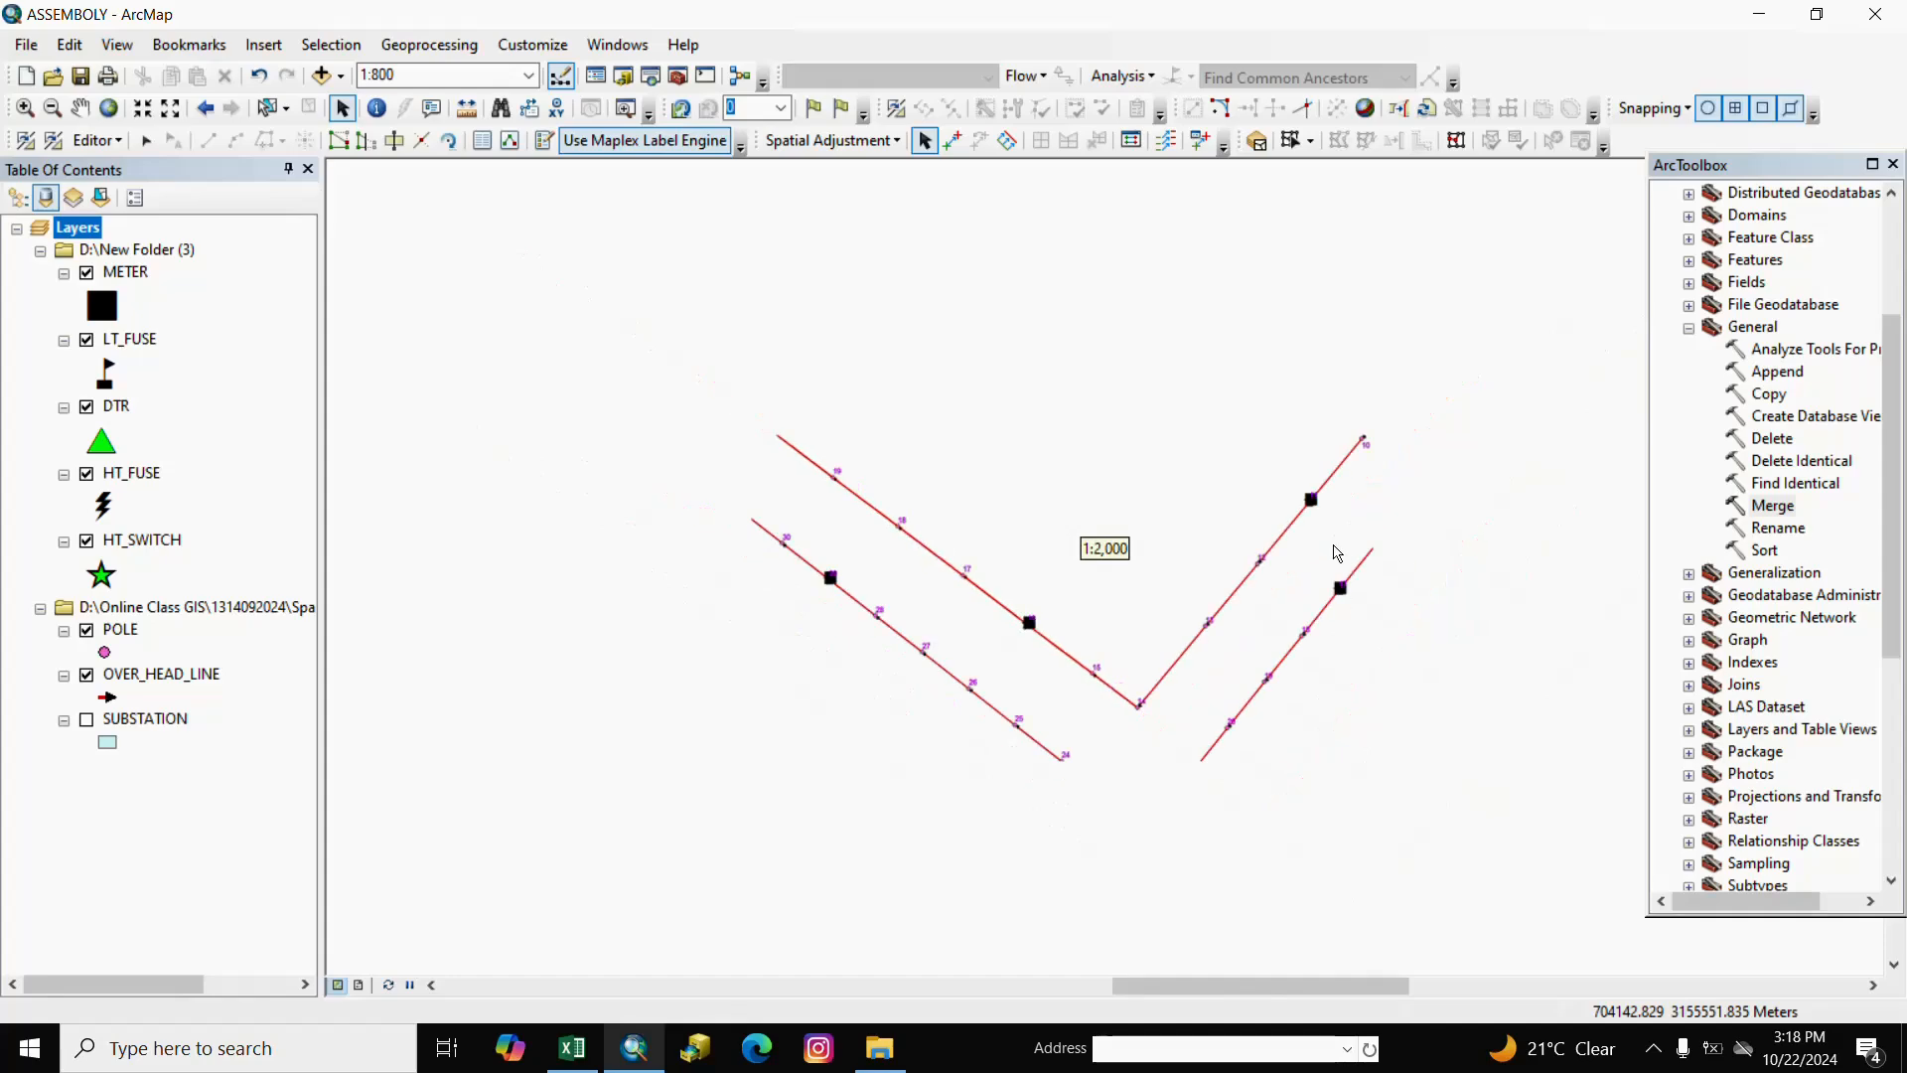
pyautogui.scroll(1, 1271, 556)
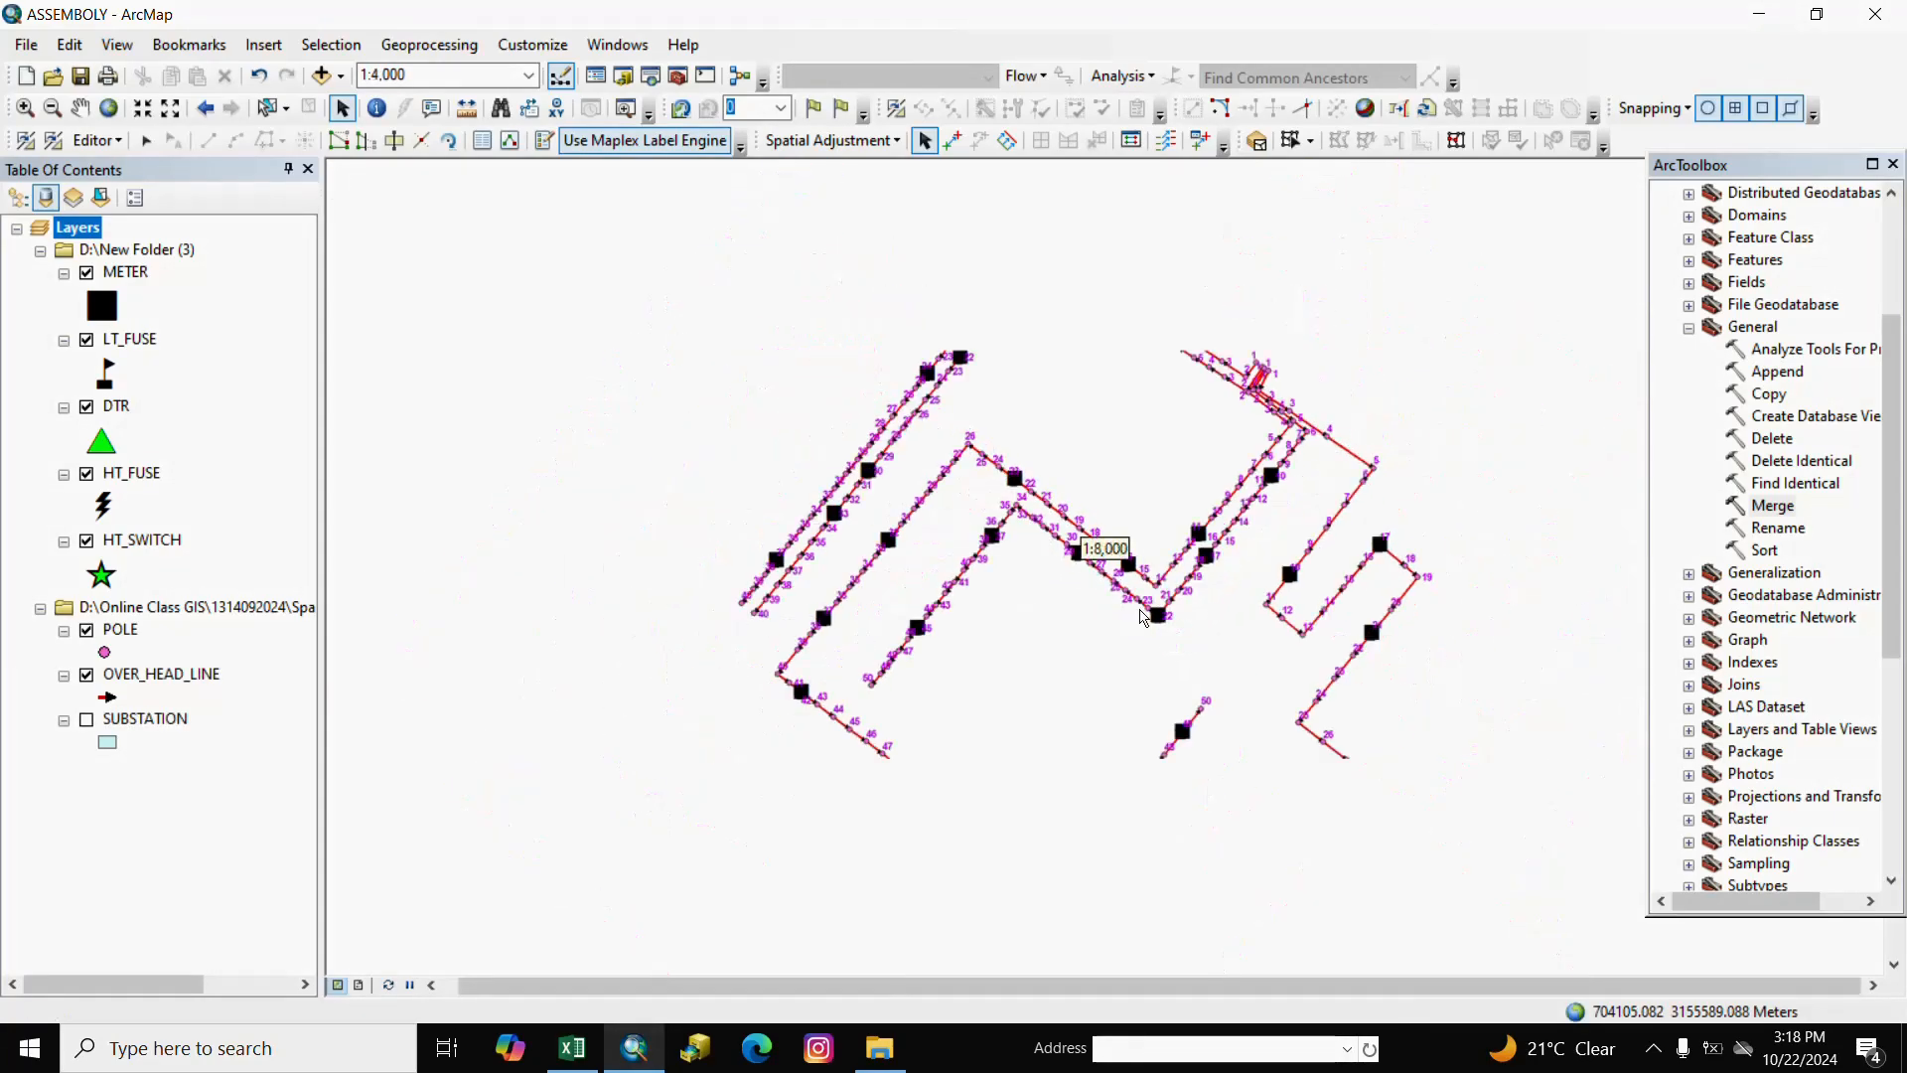
pyautogui.scroll(1, 1112, 547)
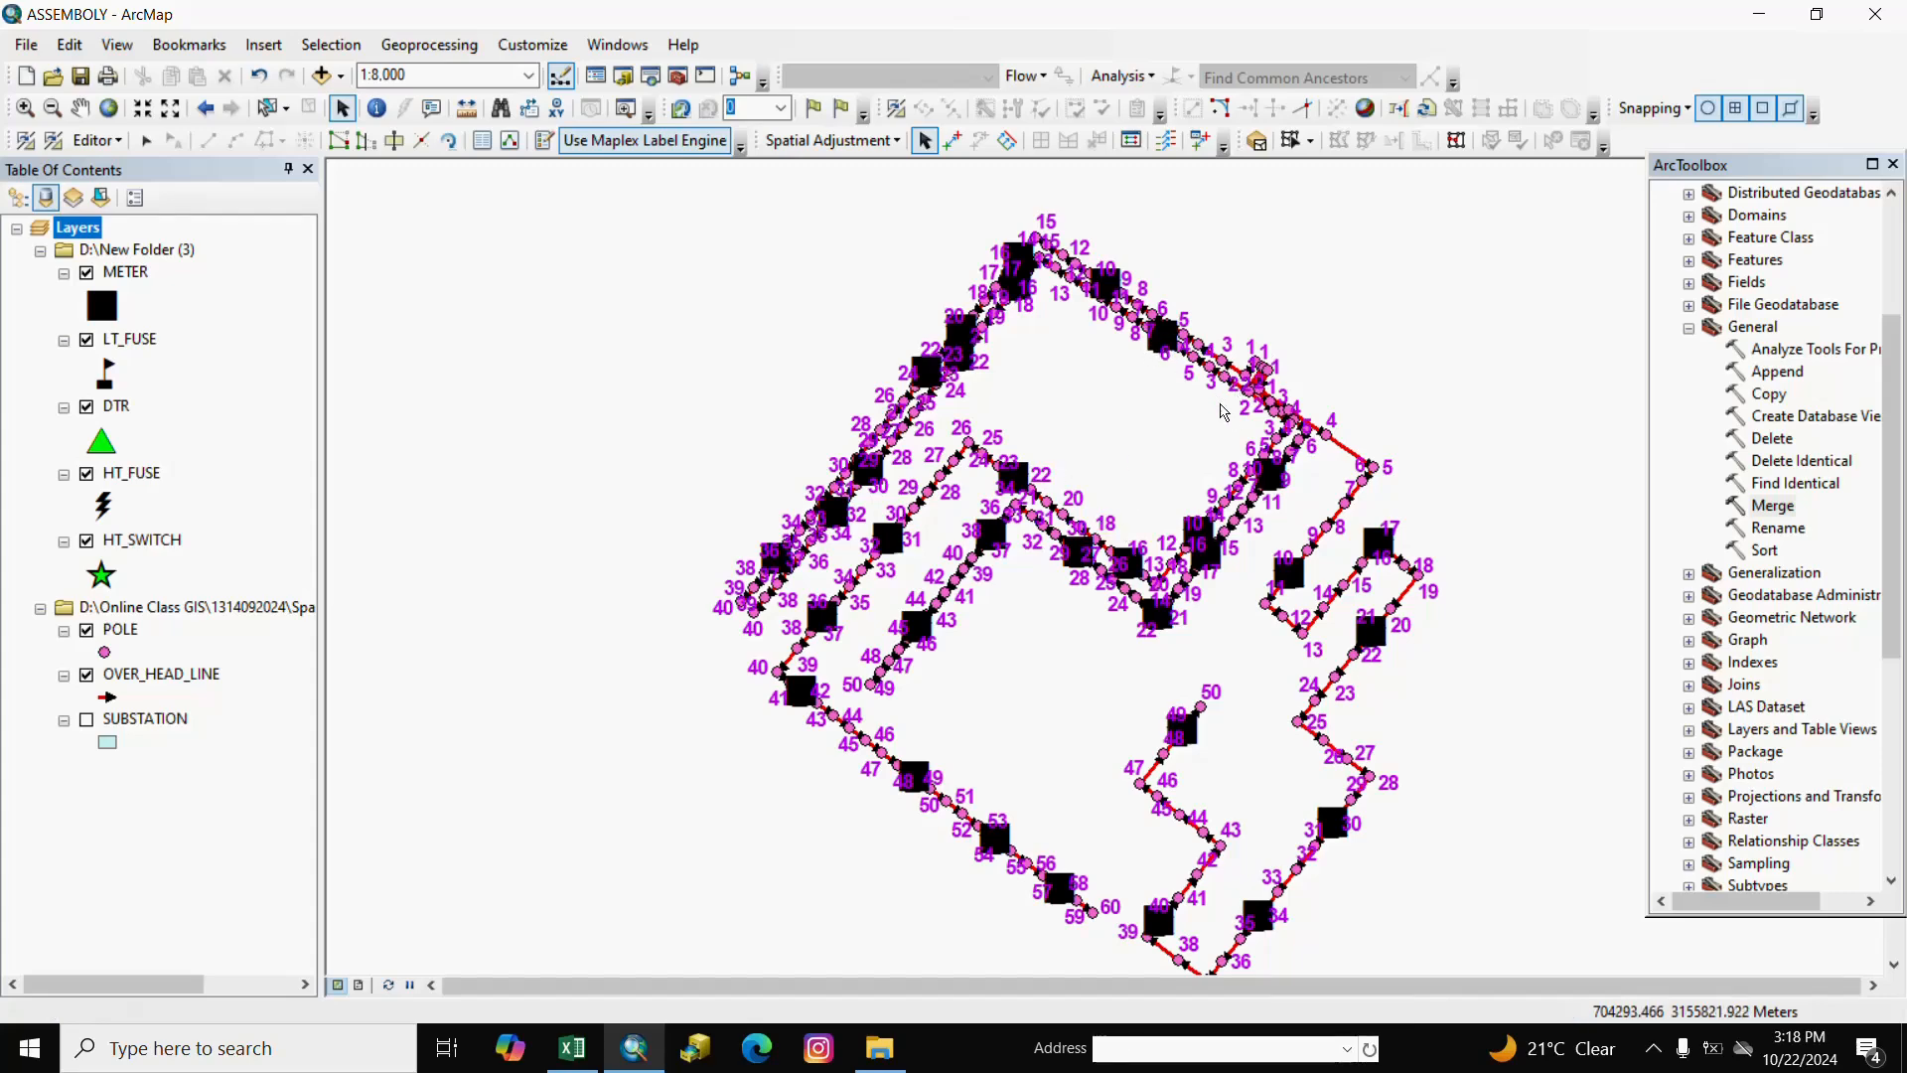
# Bring the upper network into view and centre a branch with its meter and equipment.
pyautogui.click(79, 107)
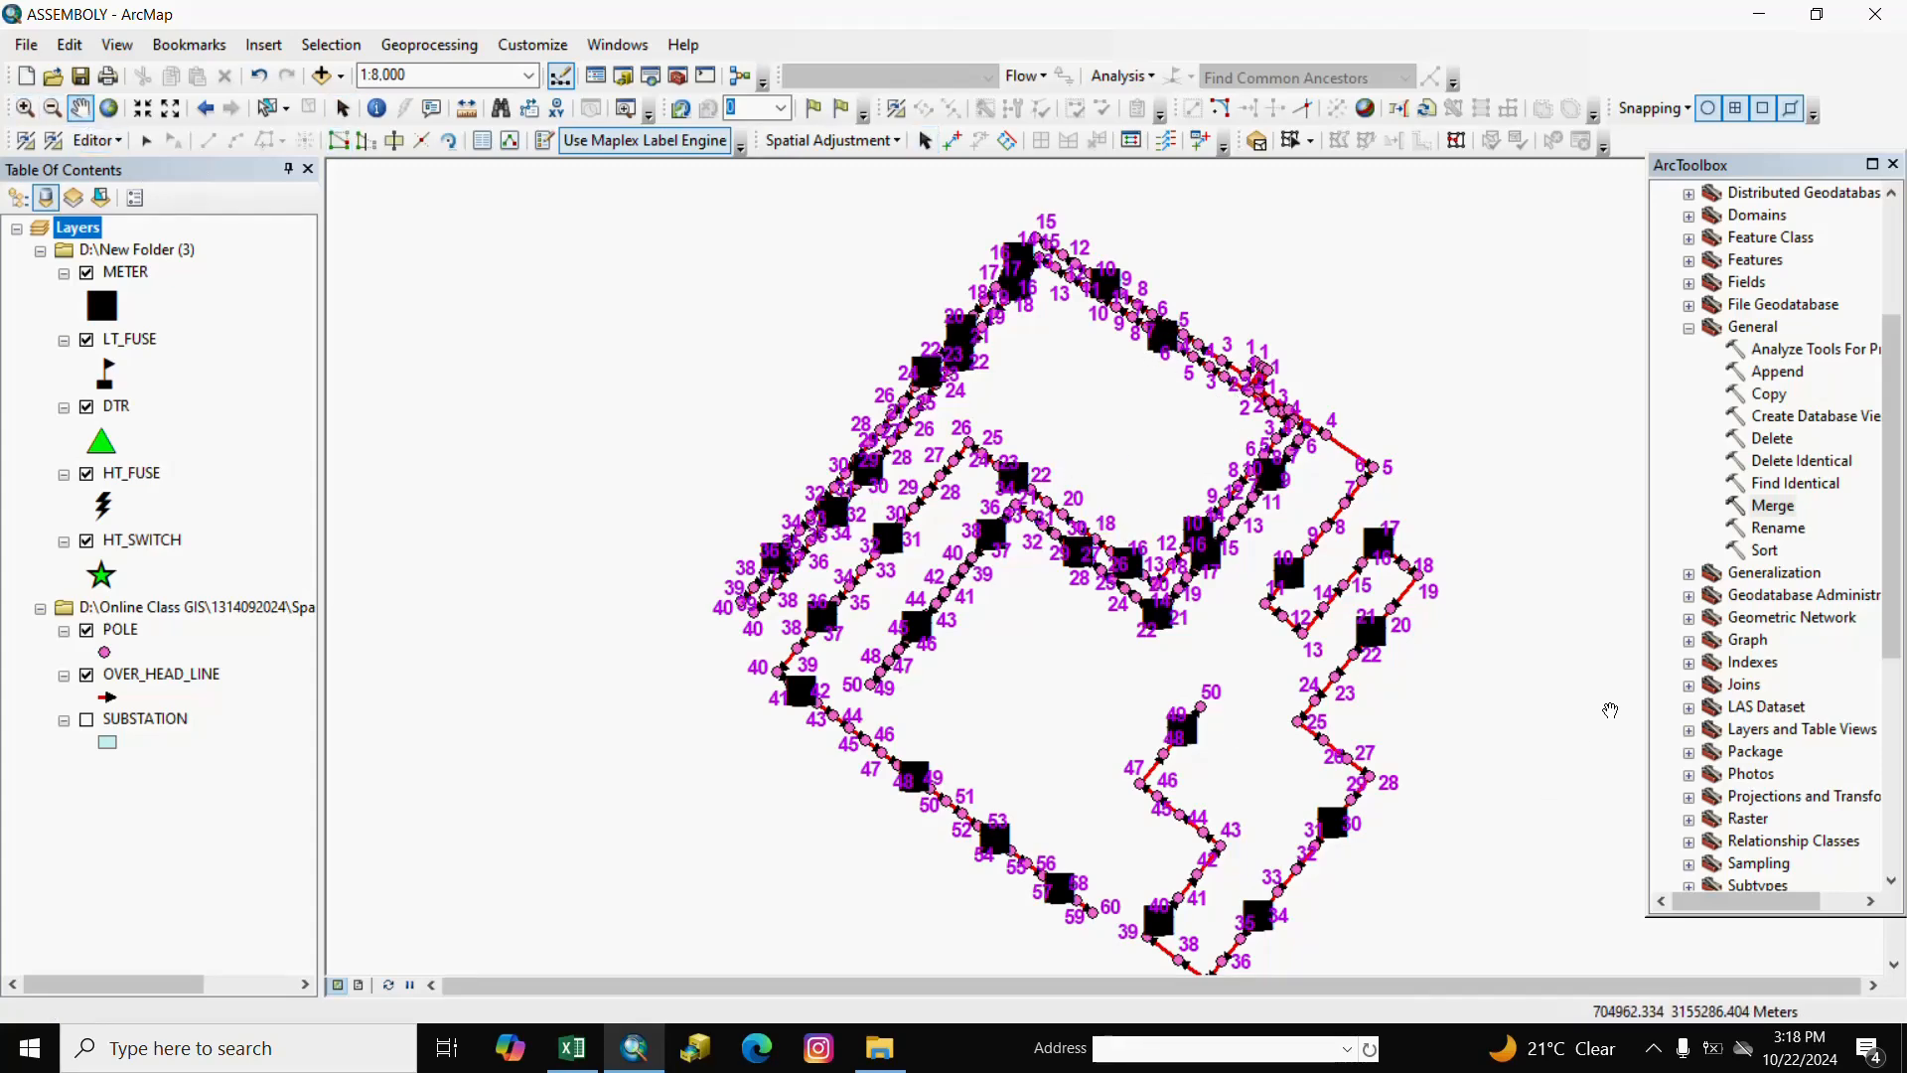
pyautogui.moveTo(1334, 557); pyautogui.dragTo(1246, 744)
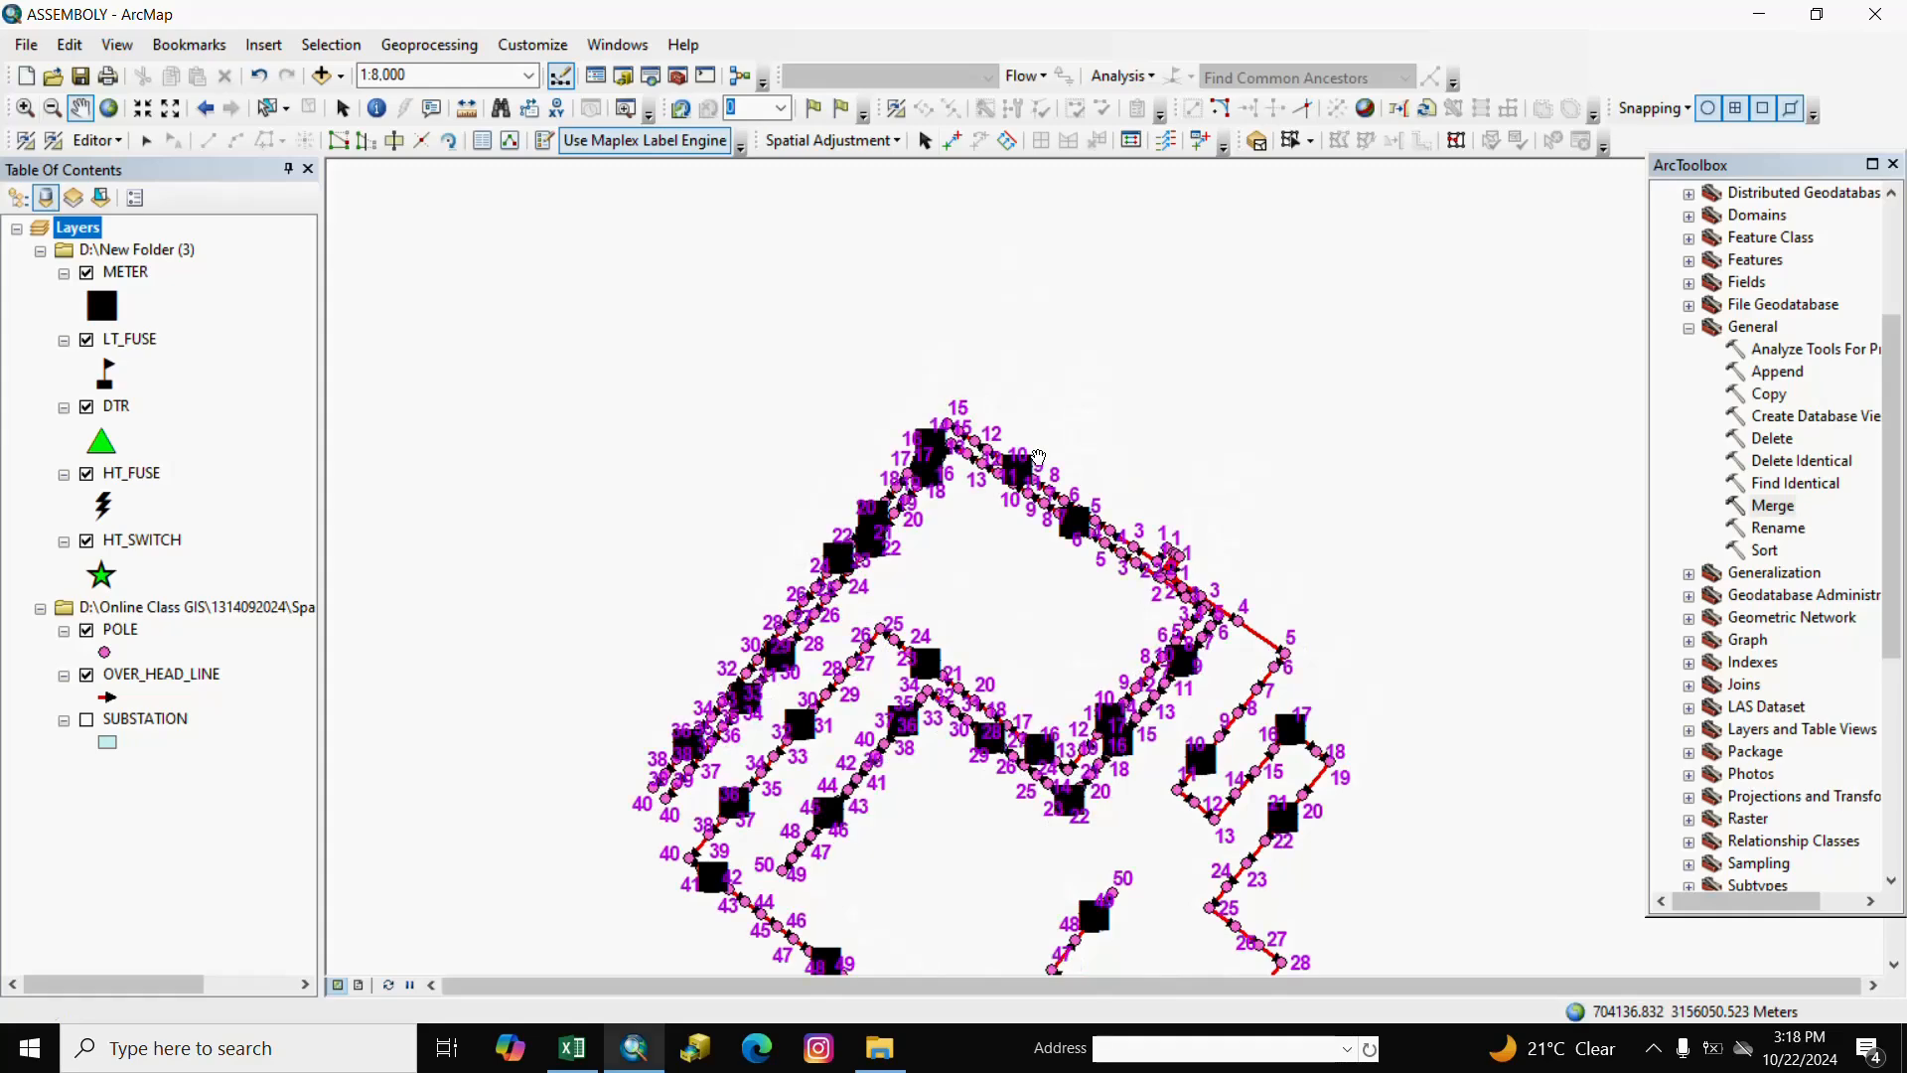
pyautogui.scroll(4, 1030, 480)
pyautogui.scroll(2, 1029, 481)
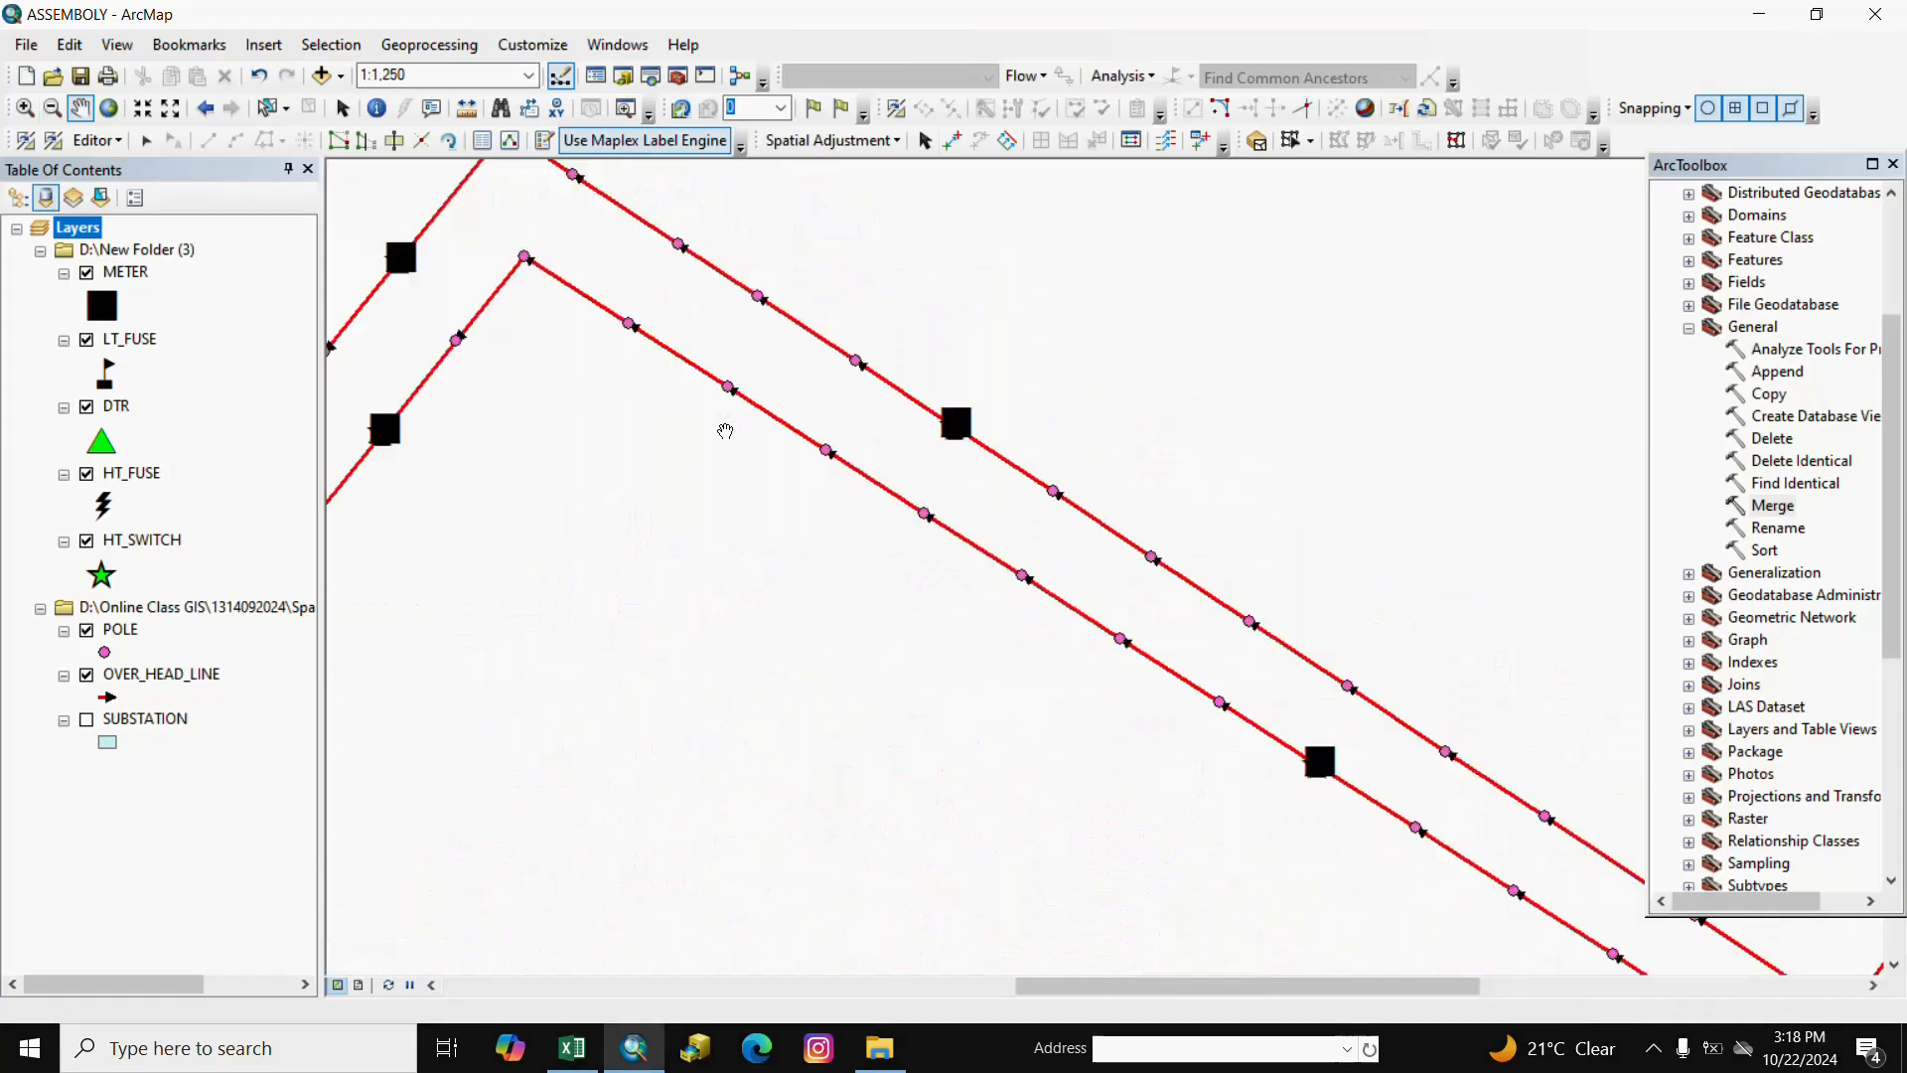
pyautogui.scroll(6, 961, 412)
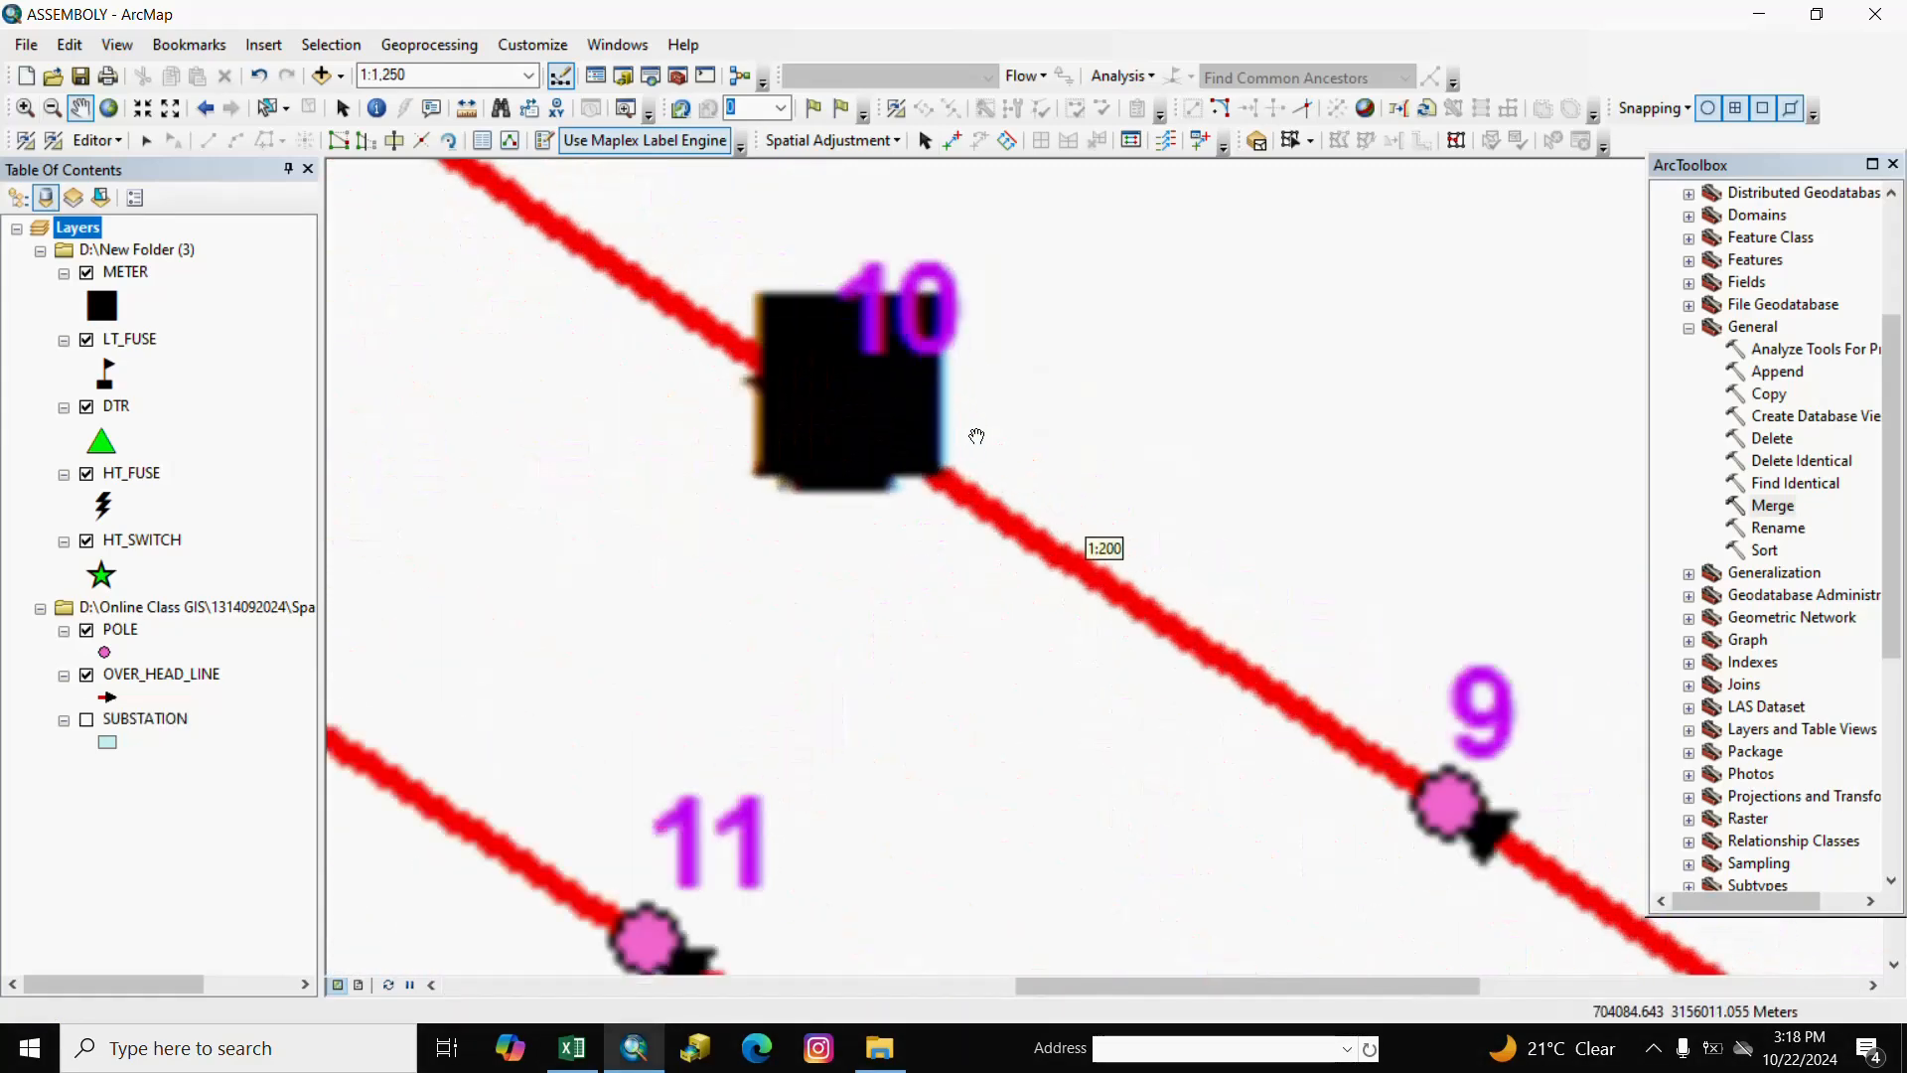
pyautogui.scroll(5, 841, 329)
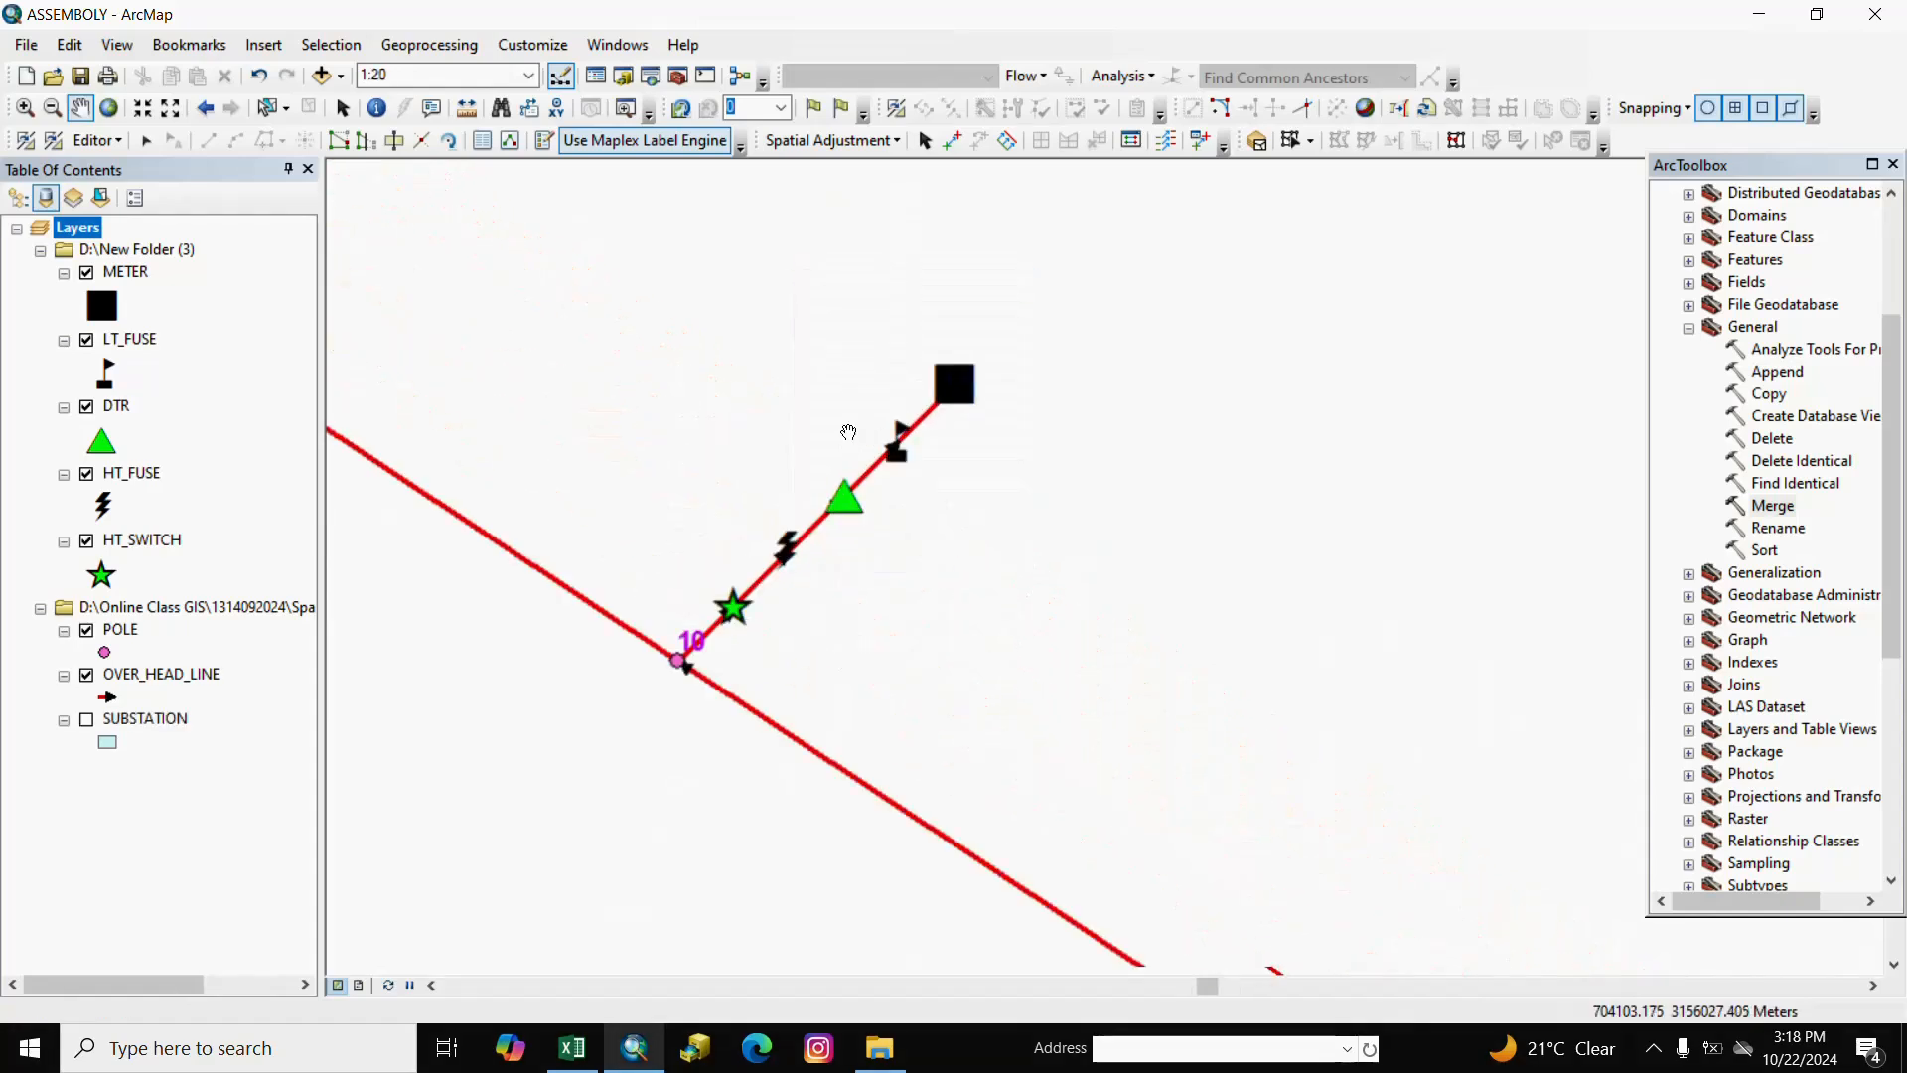
pyautogui.scroll(1, 850, 432)
pyautogui.moveTo(885, 555); pyautogui.dragTo(945, 562)
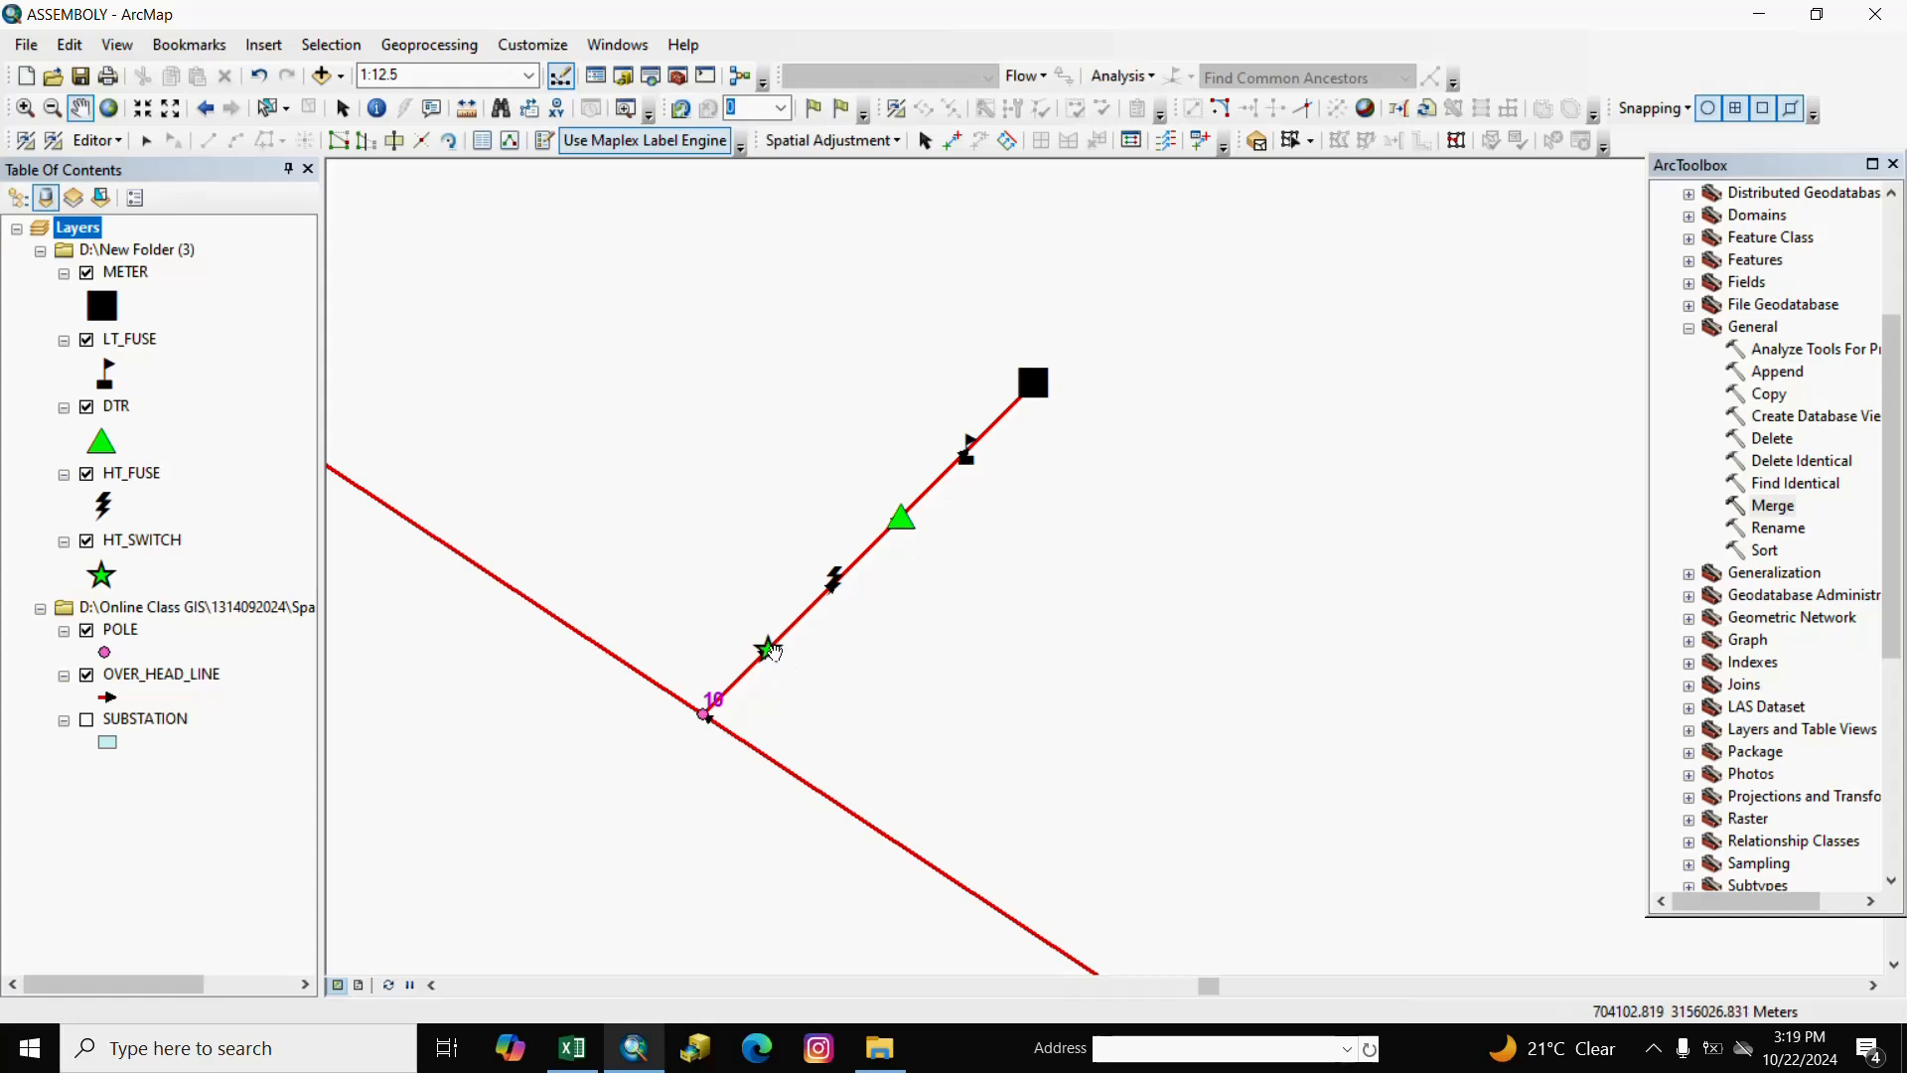
pyautogui.scroll(1, 781, 652)
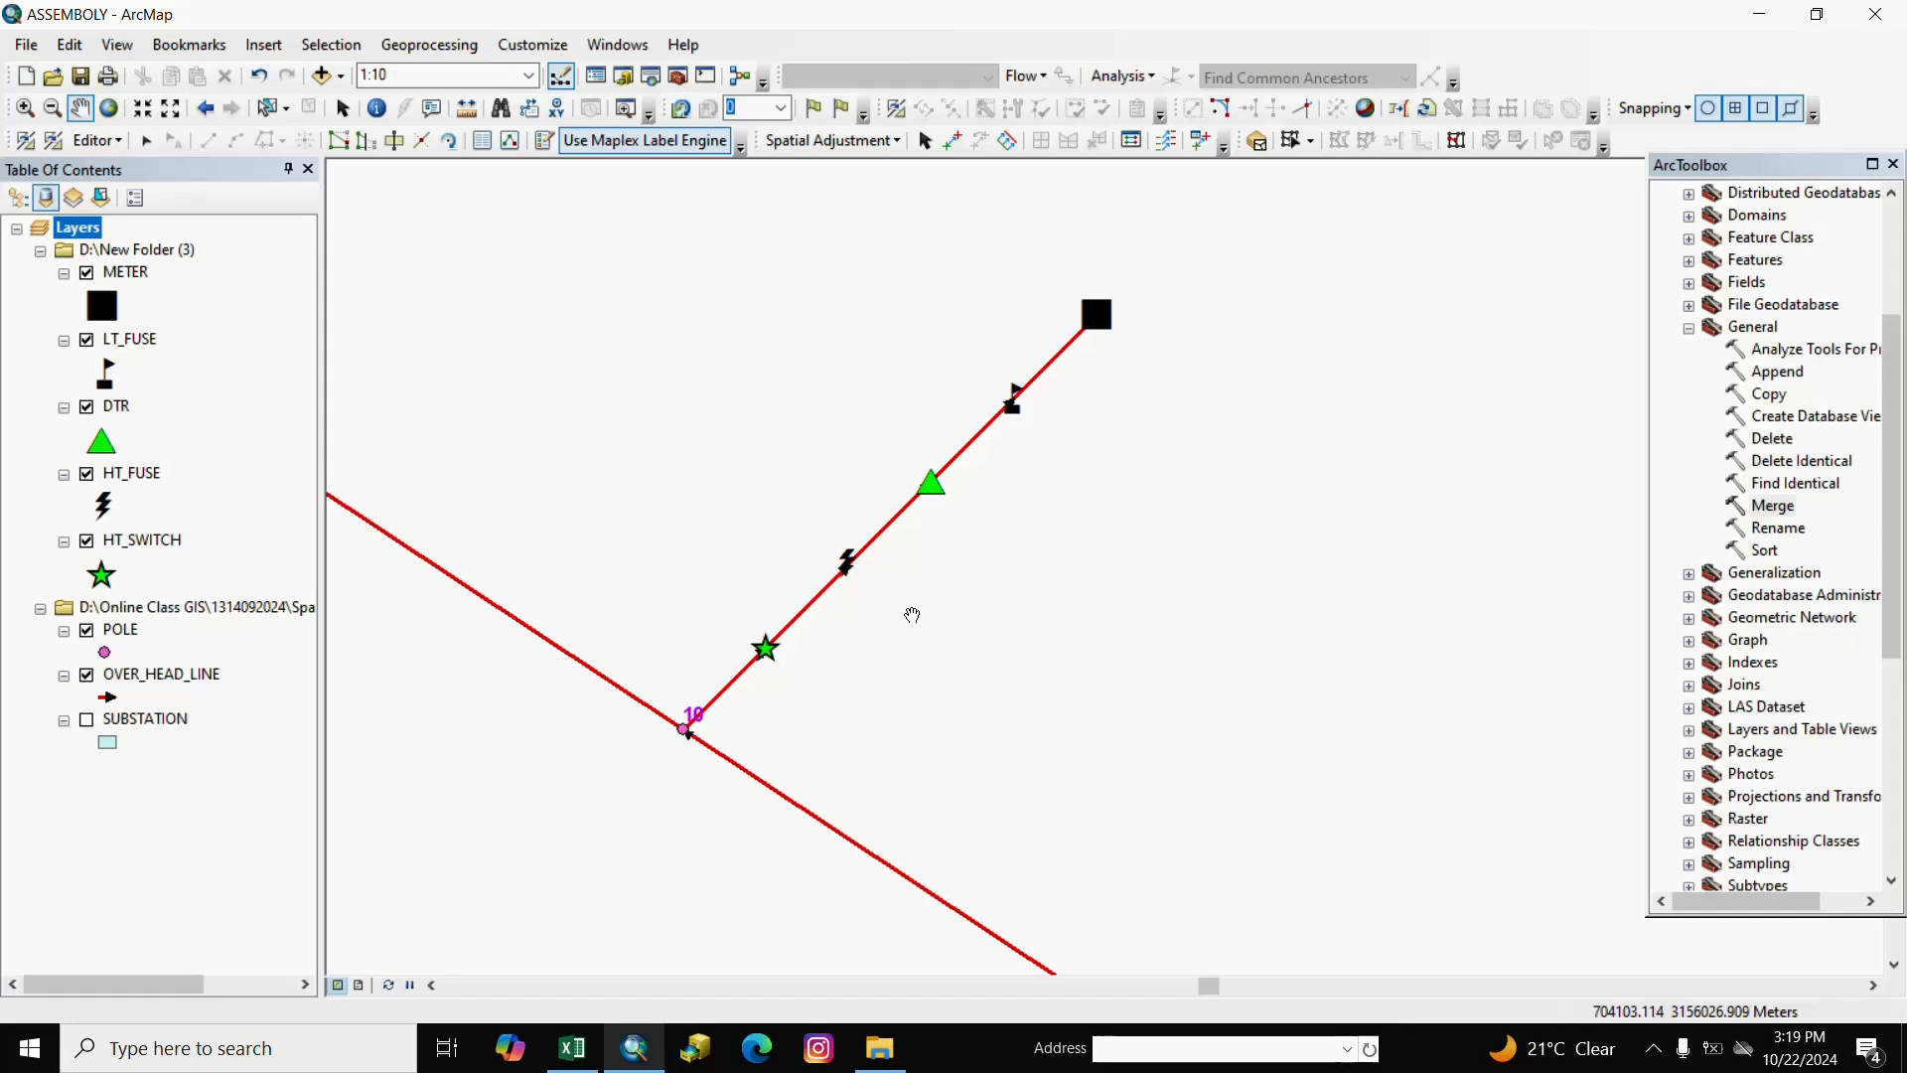
# Zoom out to show the whole network at 1:4,000.
pyautogui.scroll(-2, 866, 664)
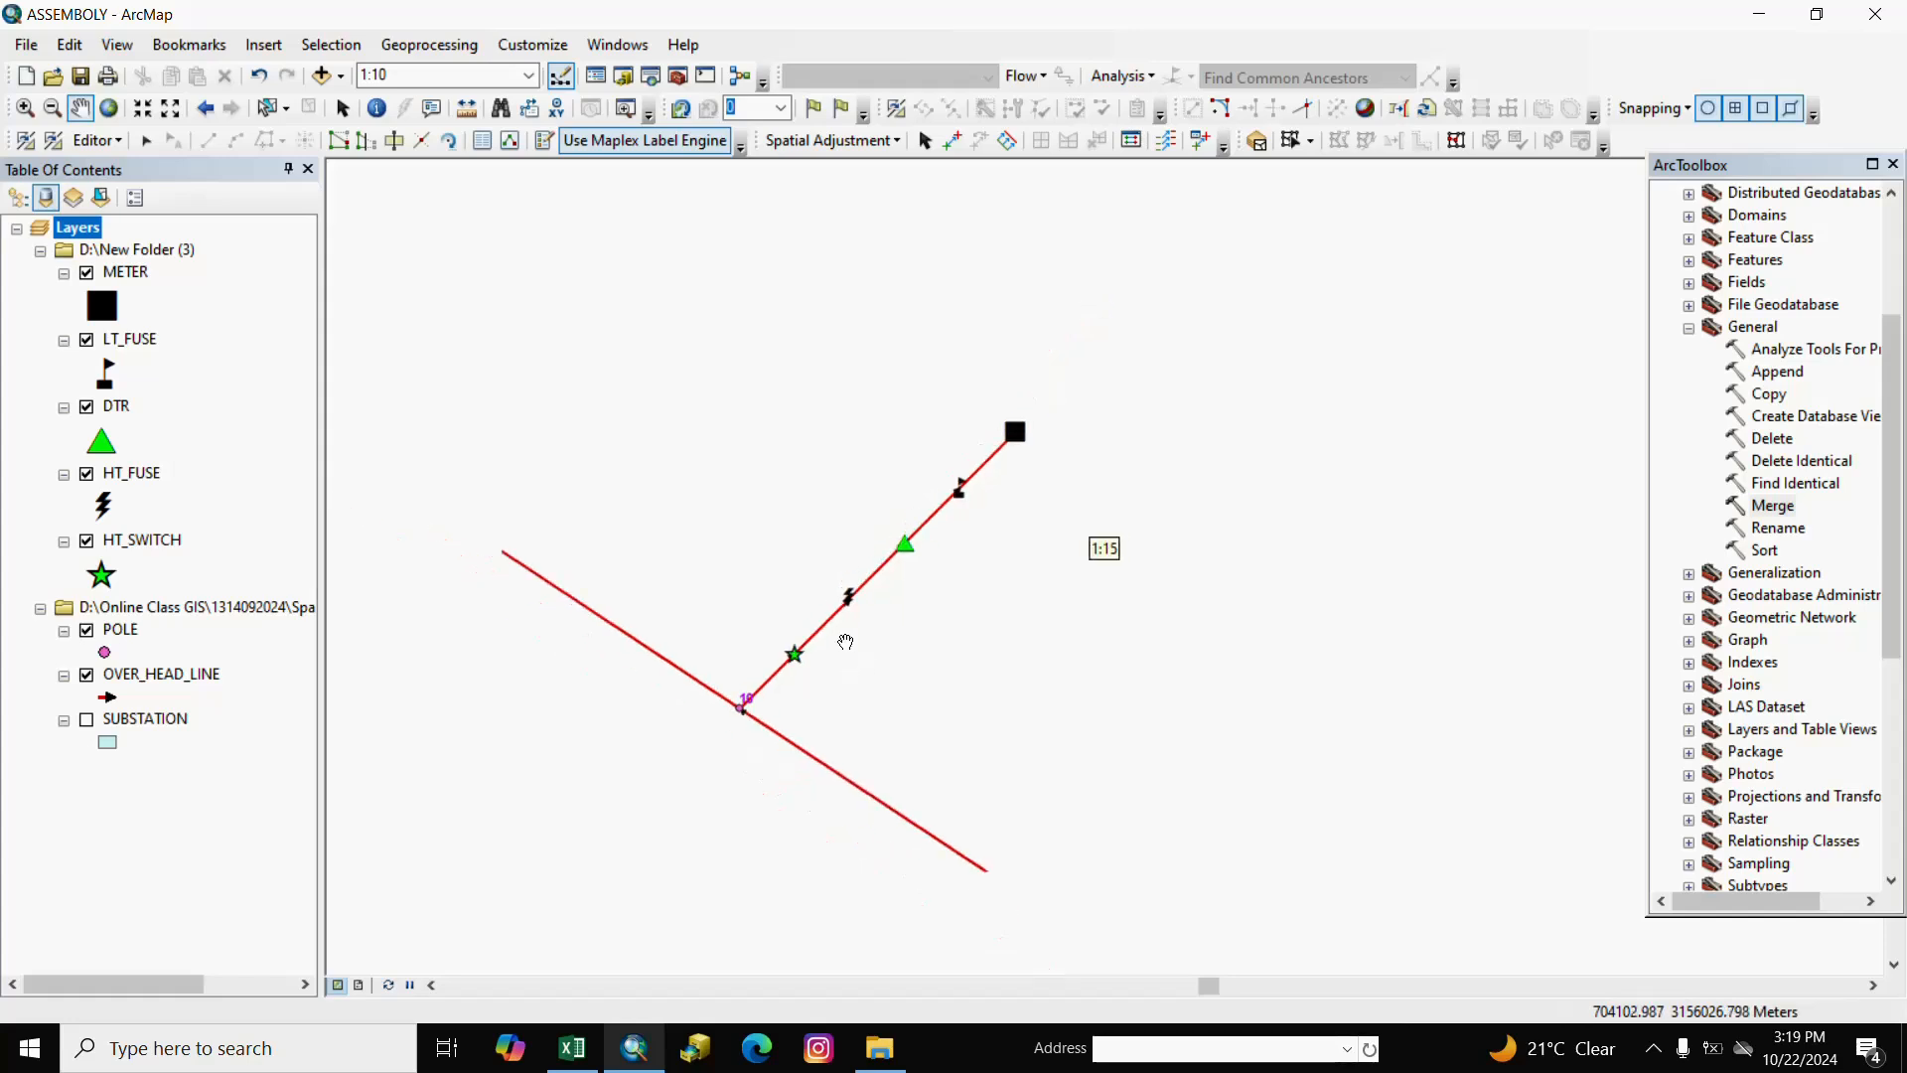
pyautogui.scroll(-2, 863, 651)
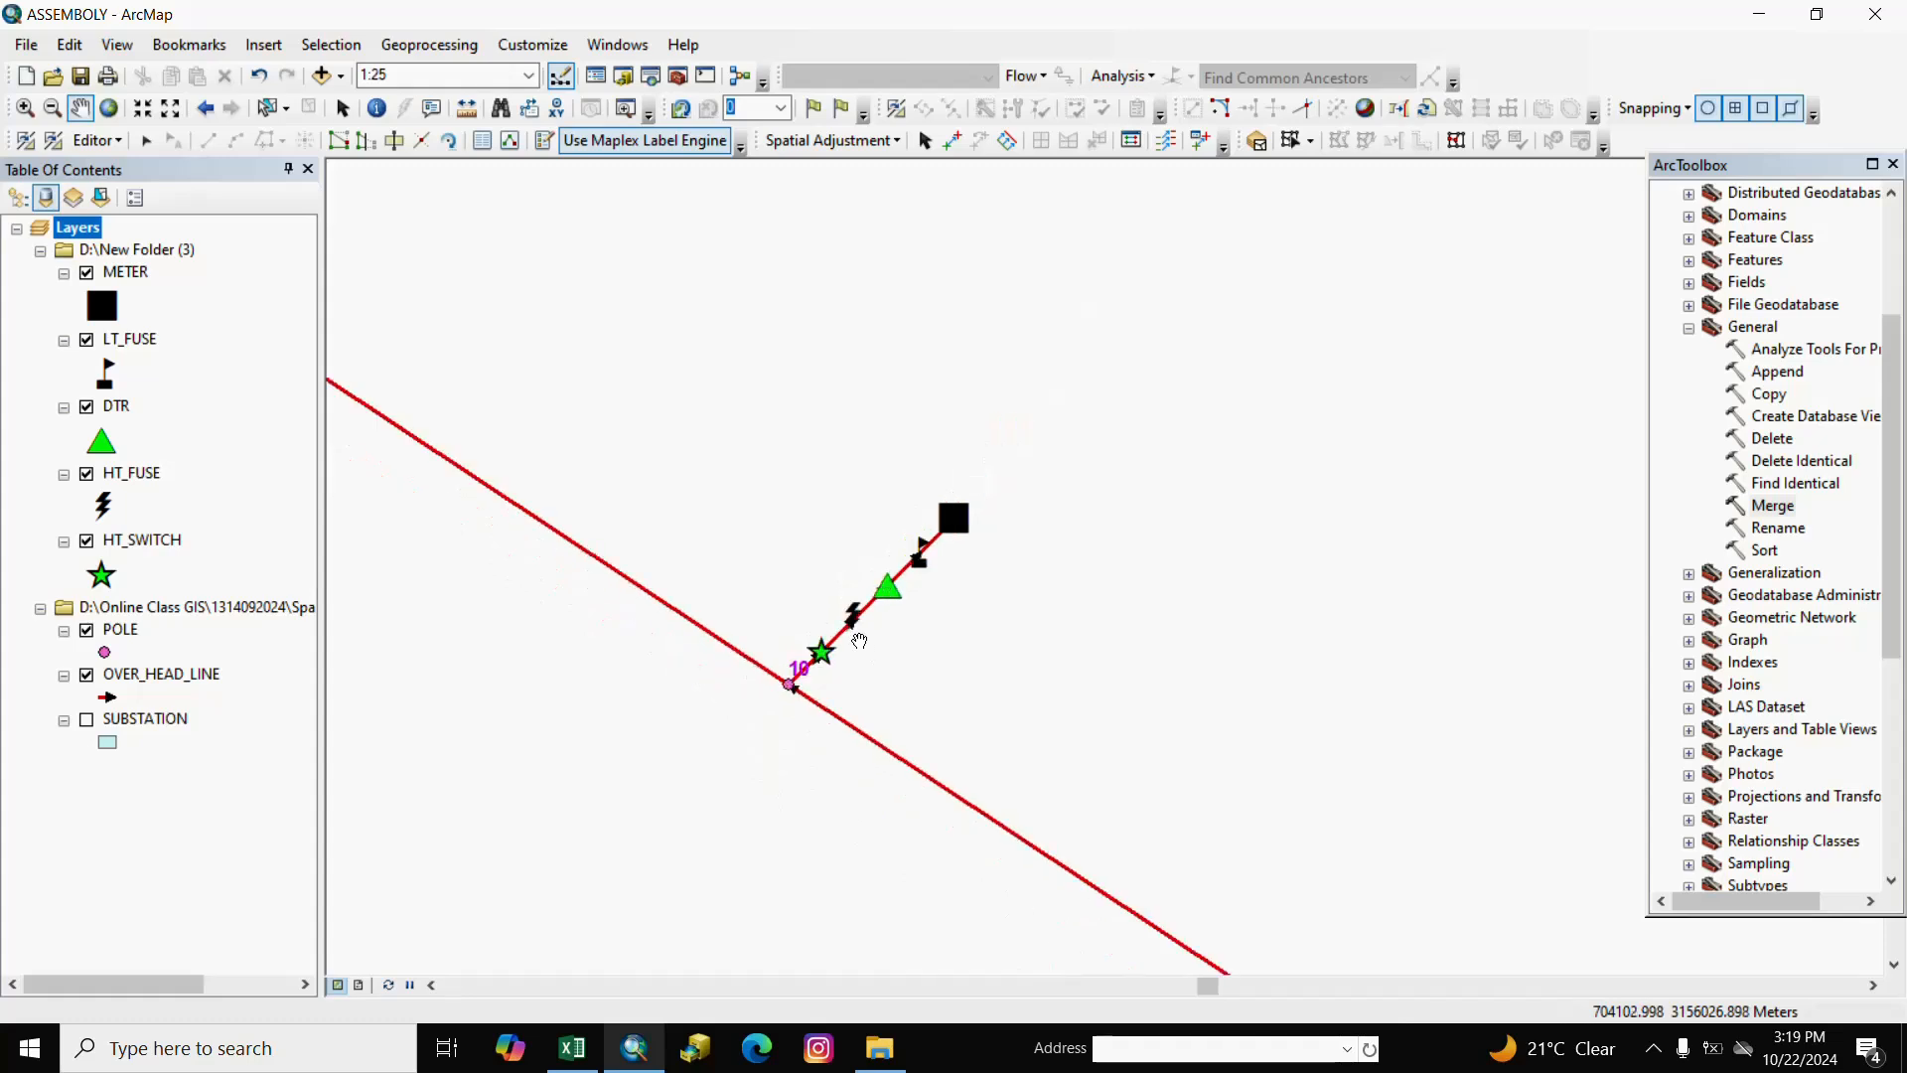
pyautogui.scroll(-5, 859, 641)
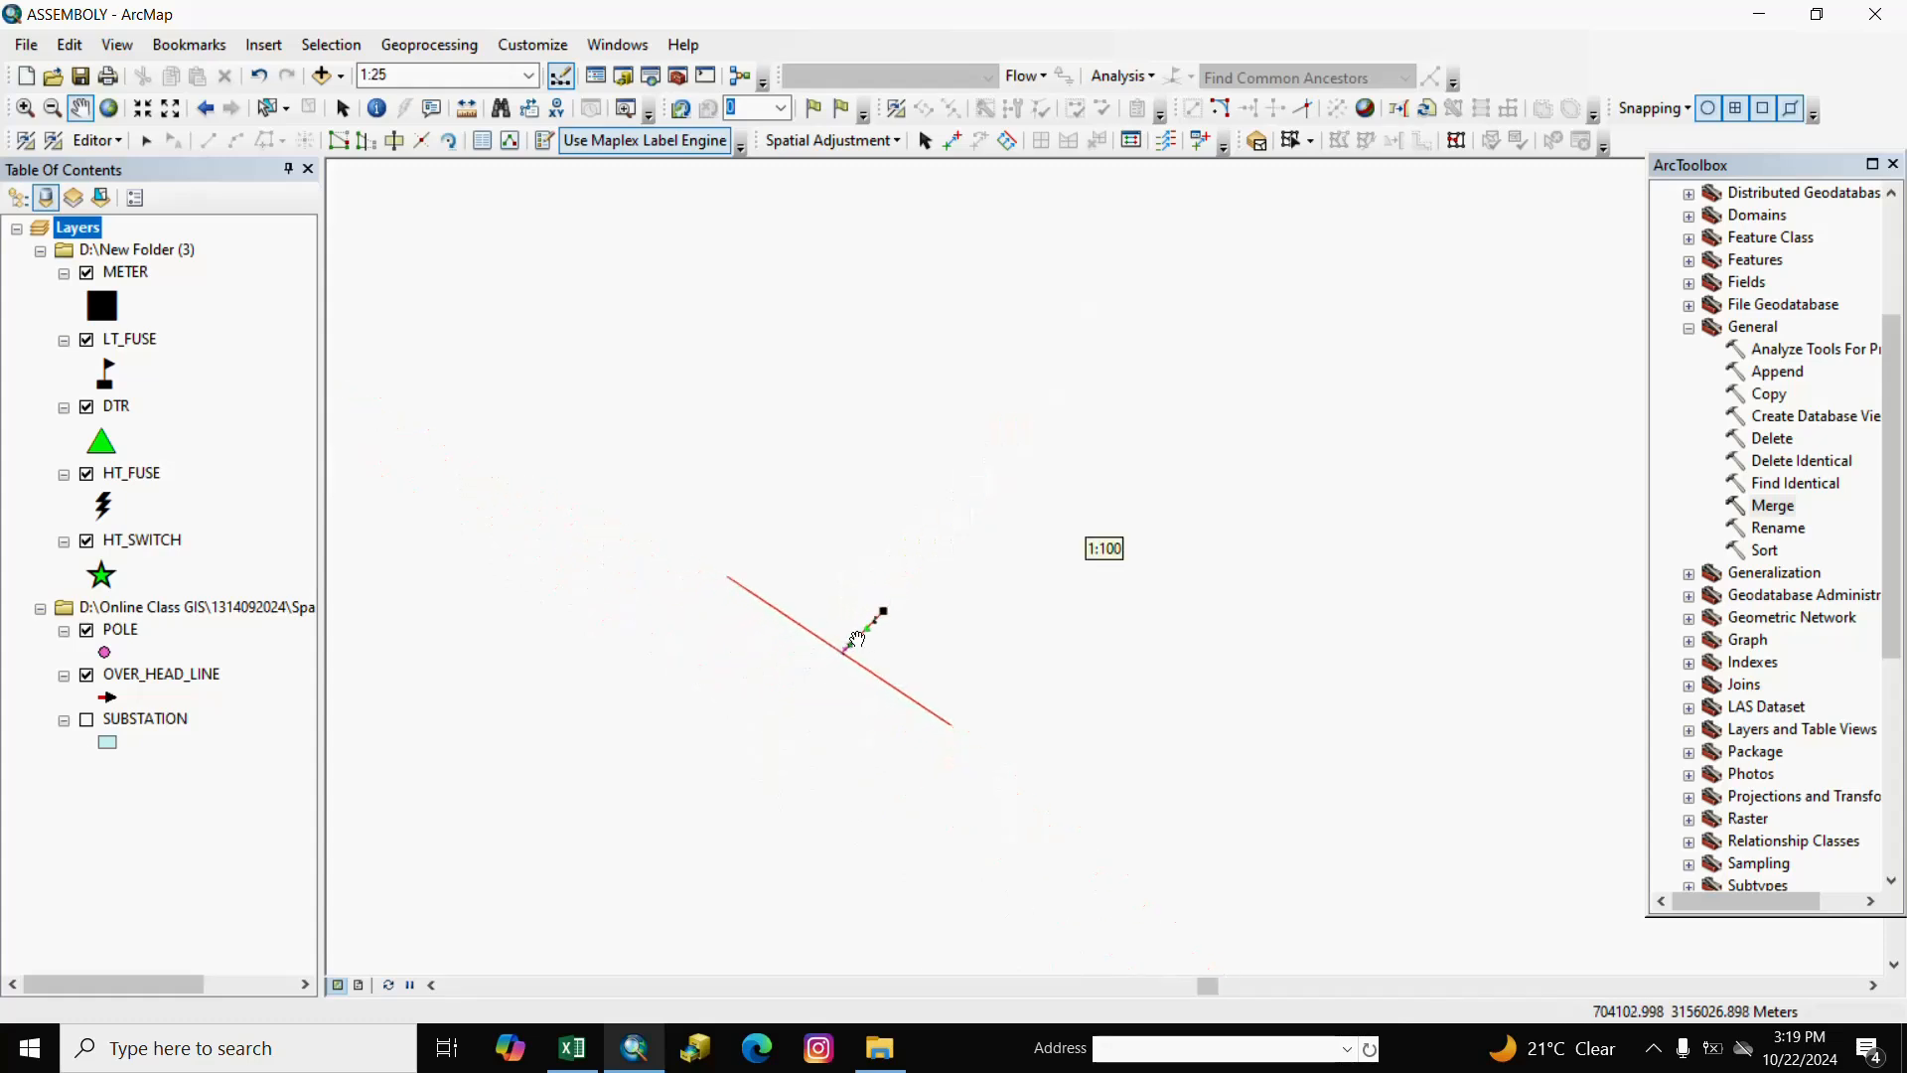
pyautogui.scroll(-5, 860, 634)
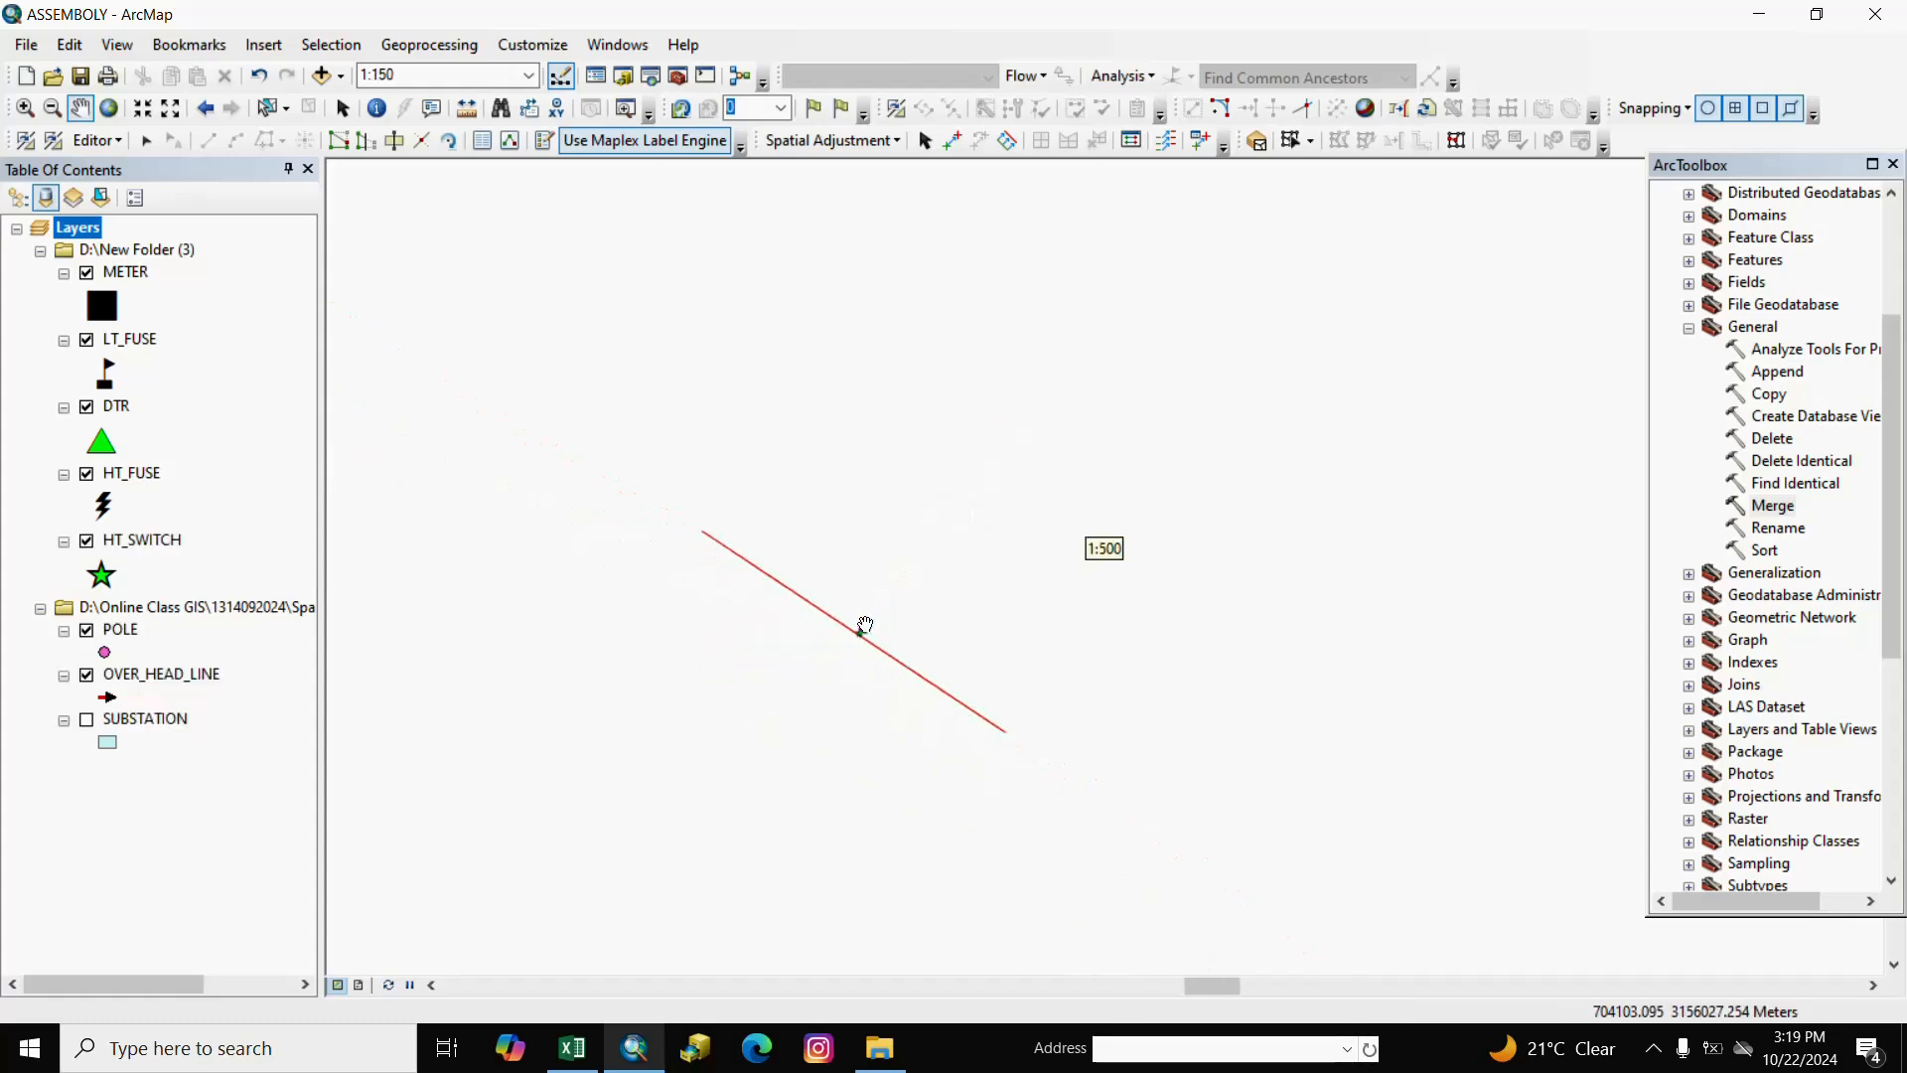
pyautogui.scroll(-3, 865, 624)
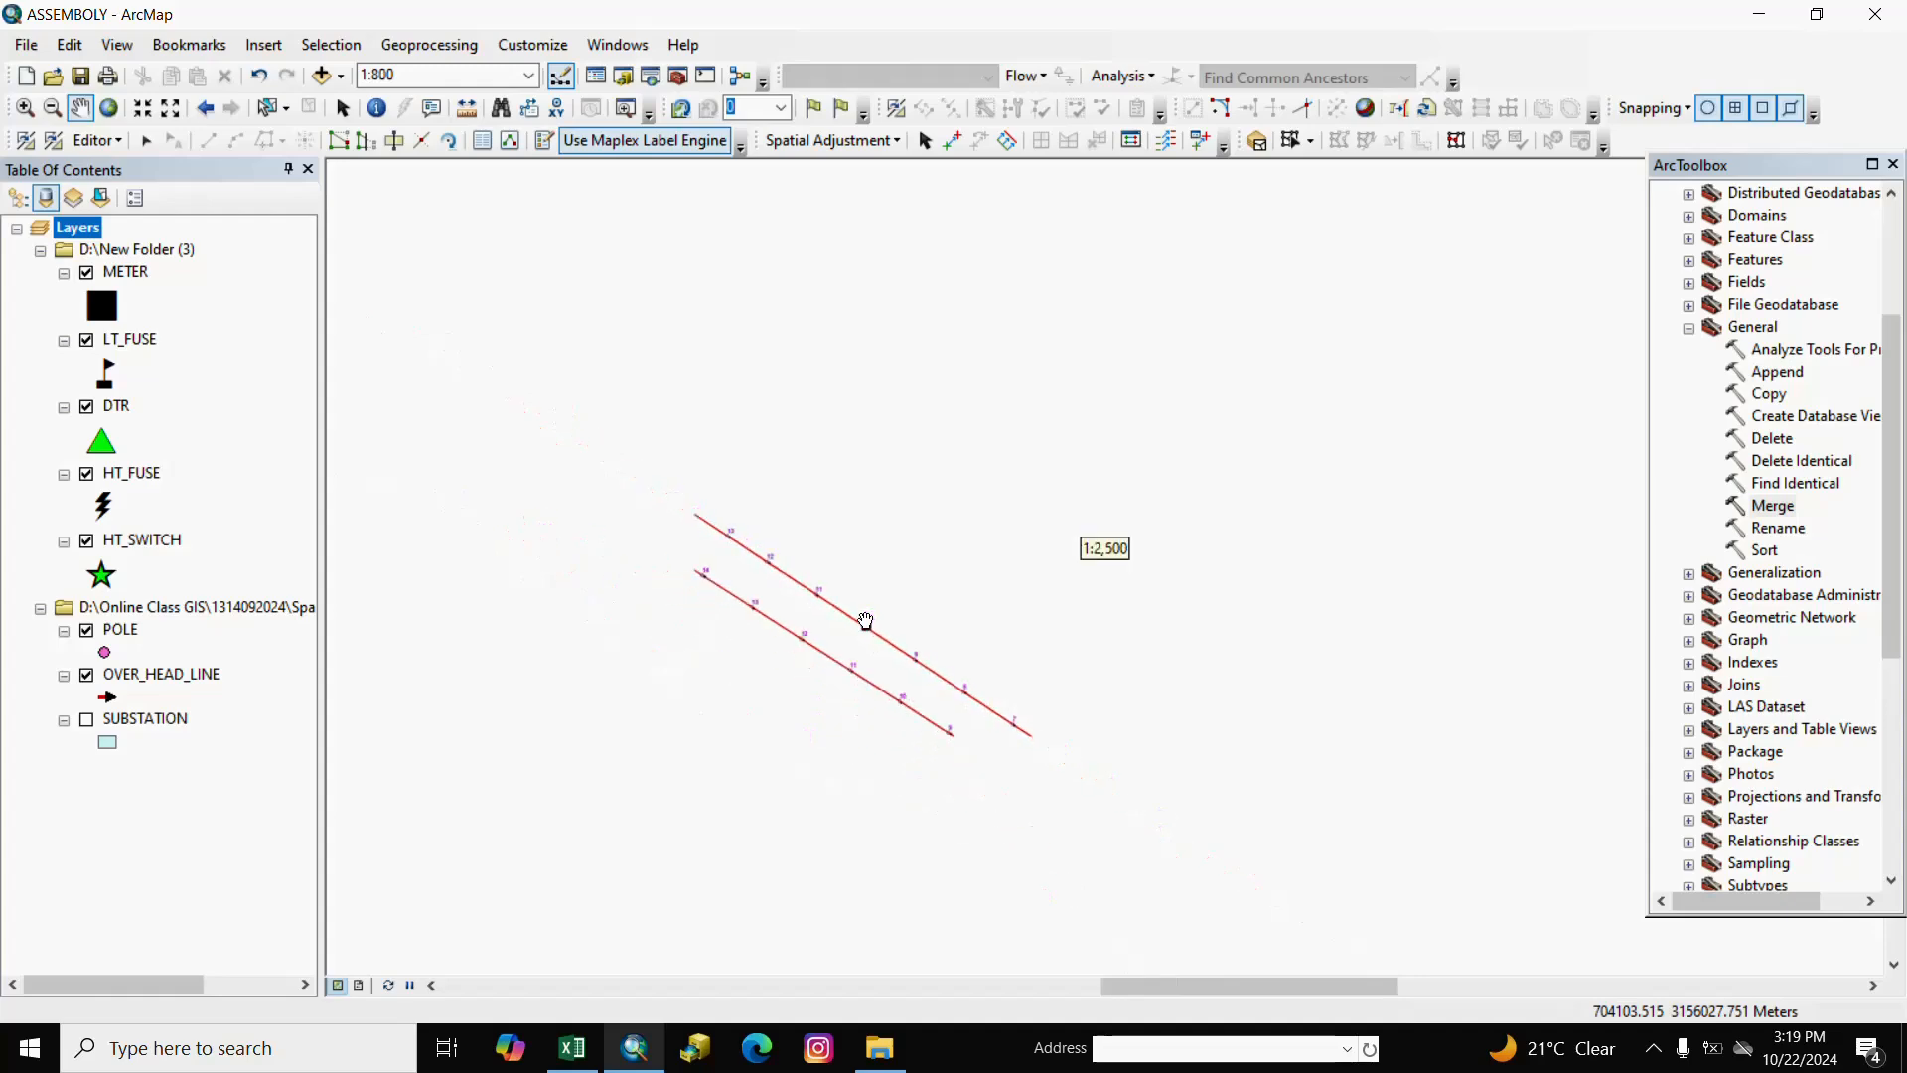
pyautogui.scroll(-2, 865, 621)
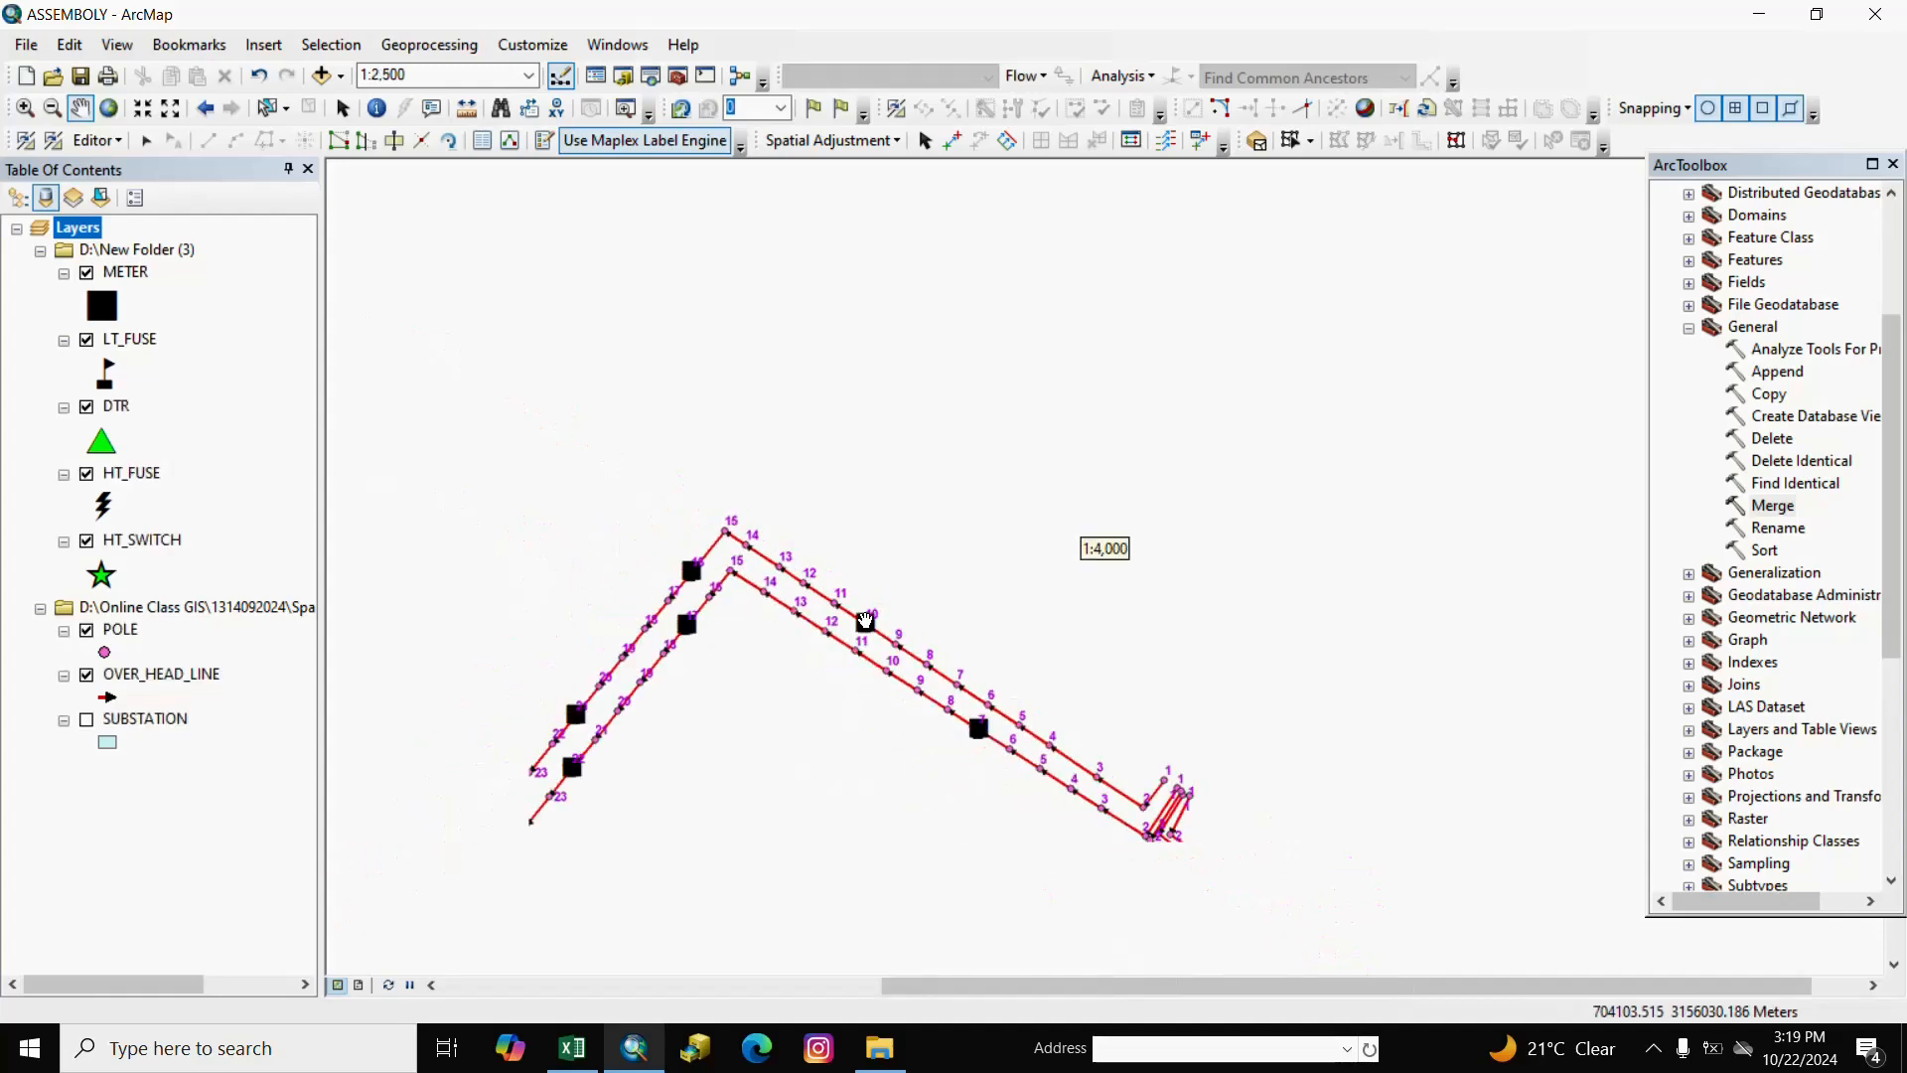